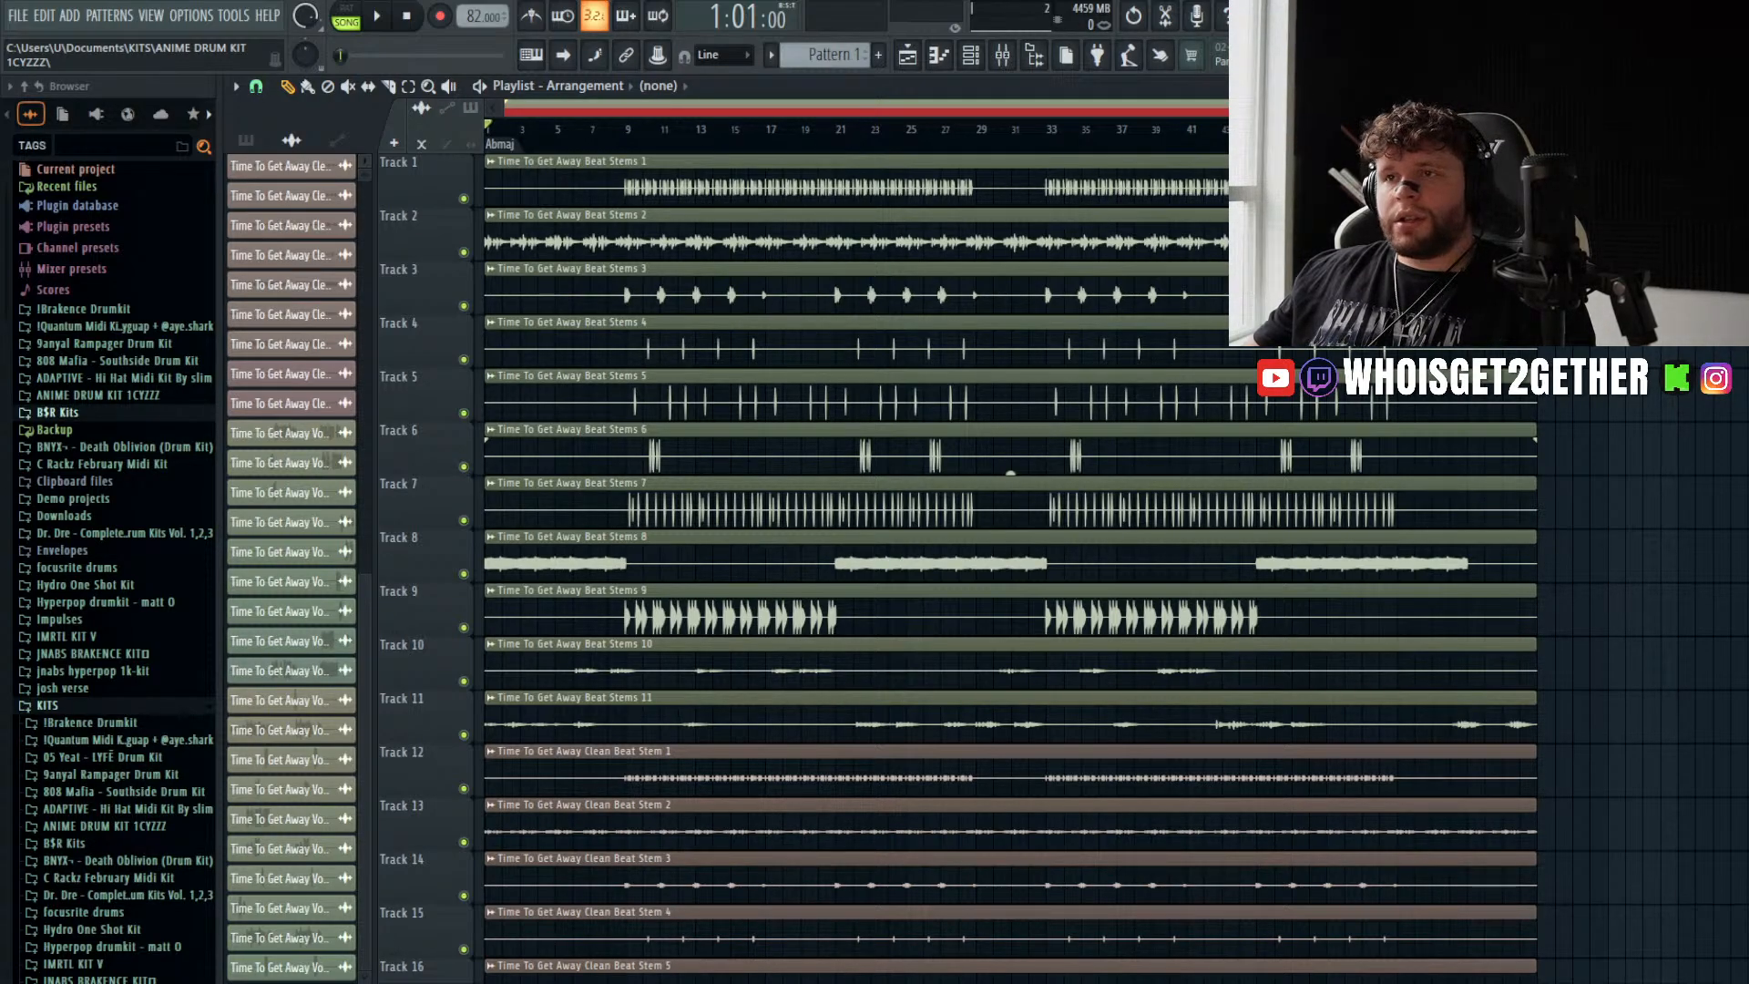
- Normalize the Beat Stems 1 audio clip on track 1
click(779, 268)
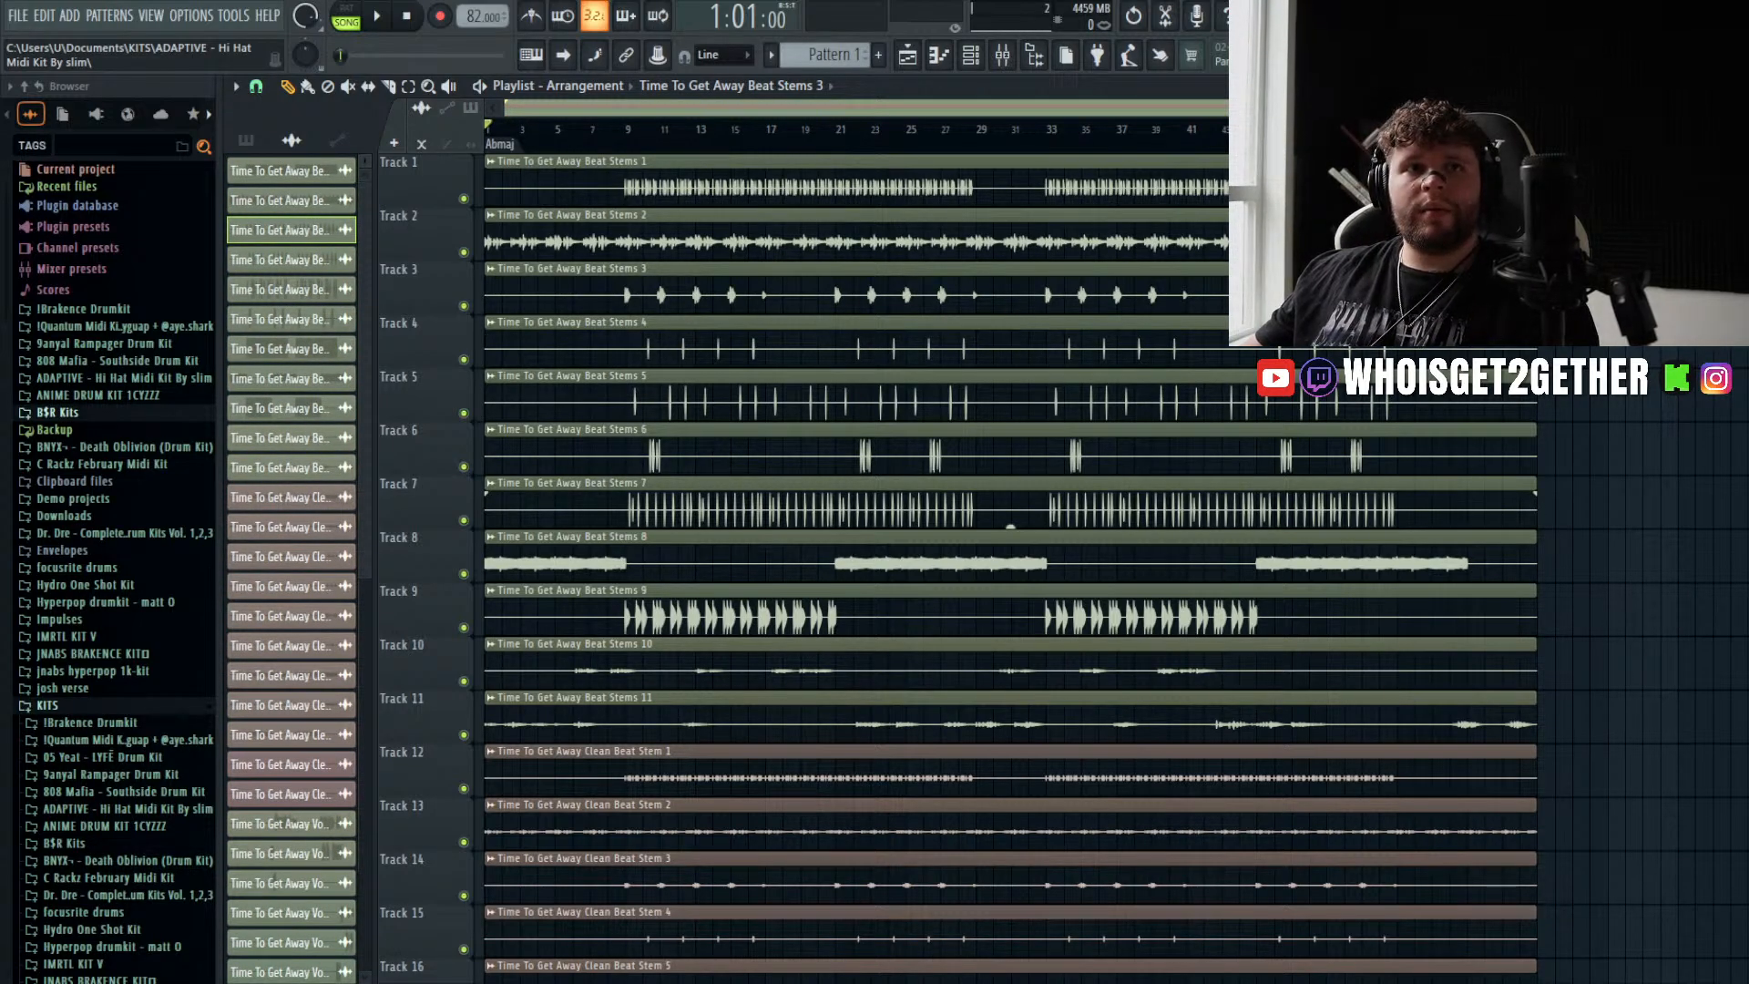
double_click(732, 173)
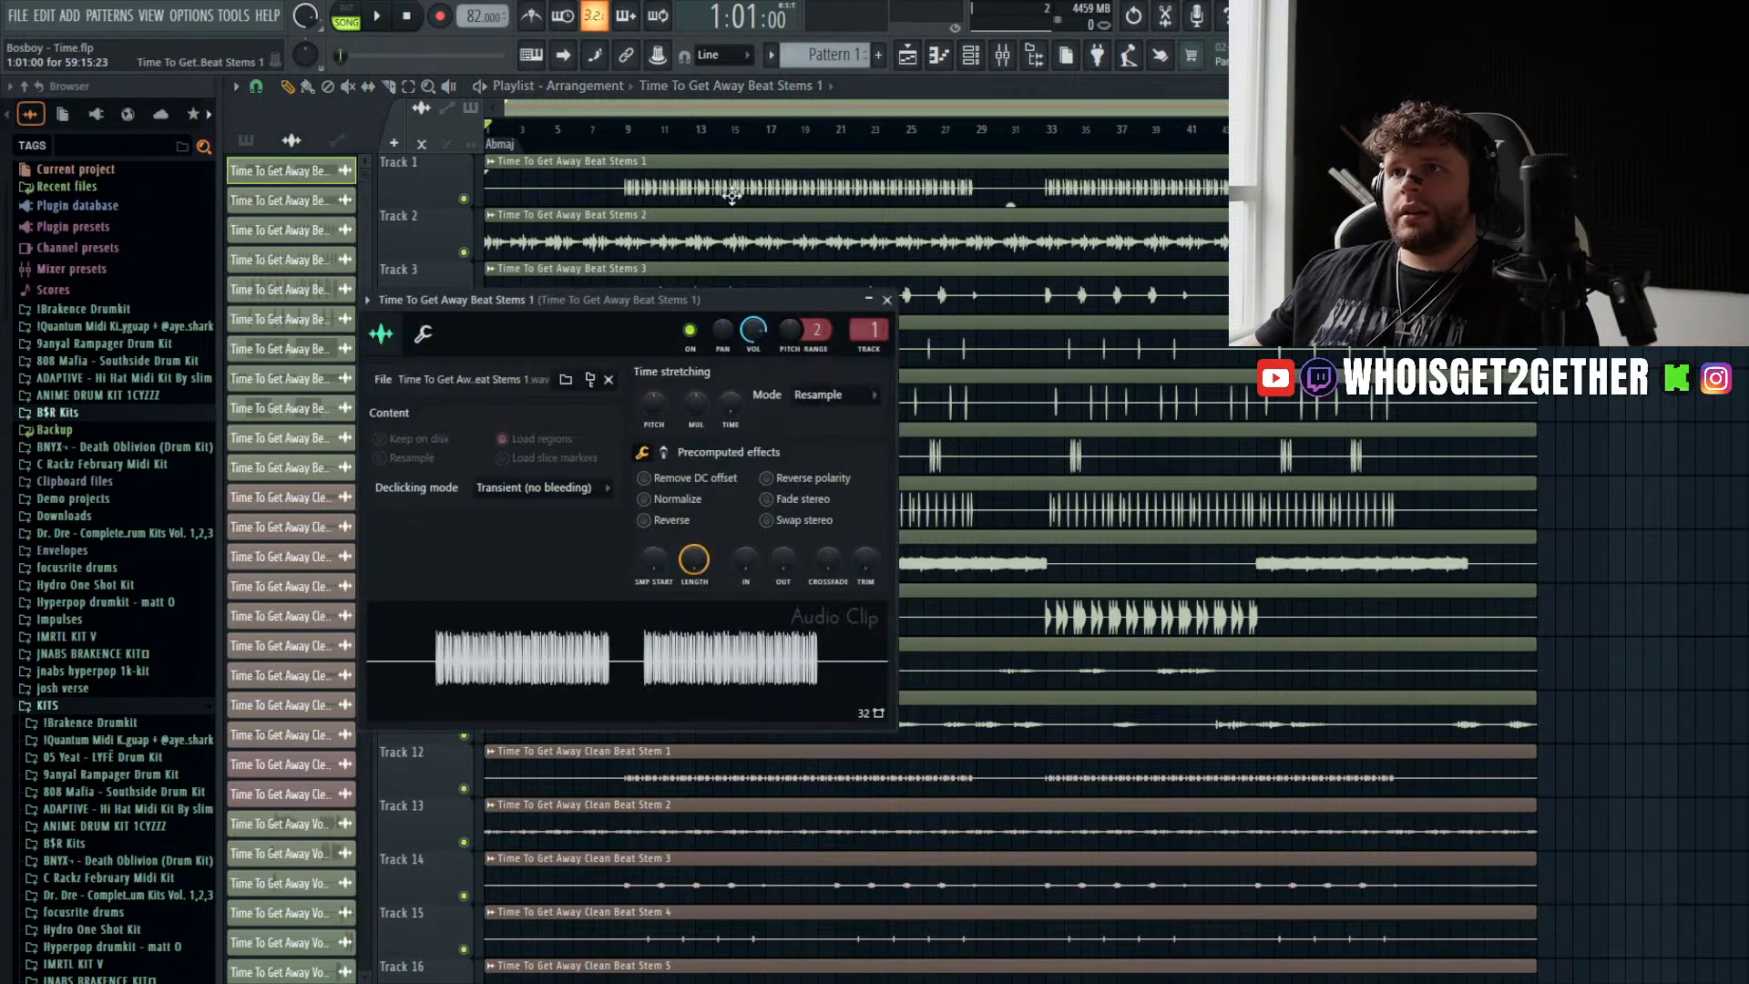
click(684, 234)
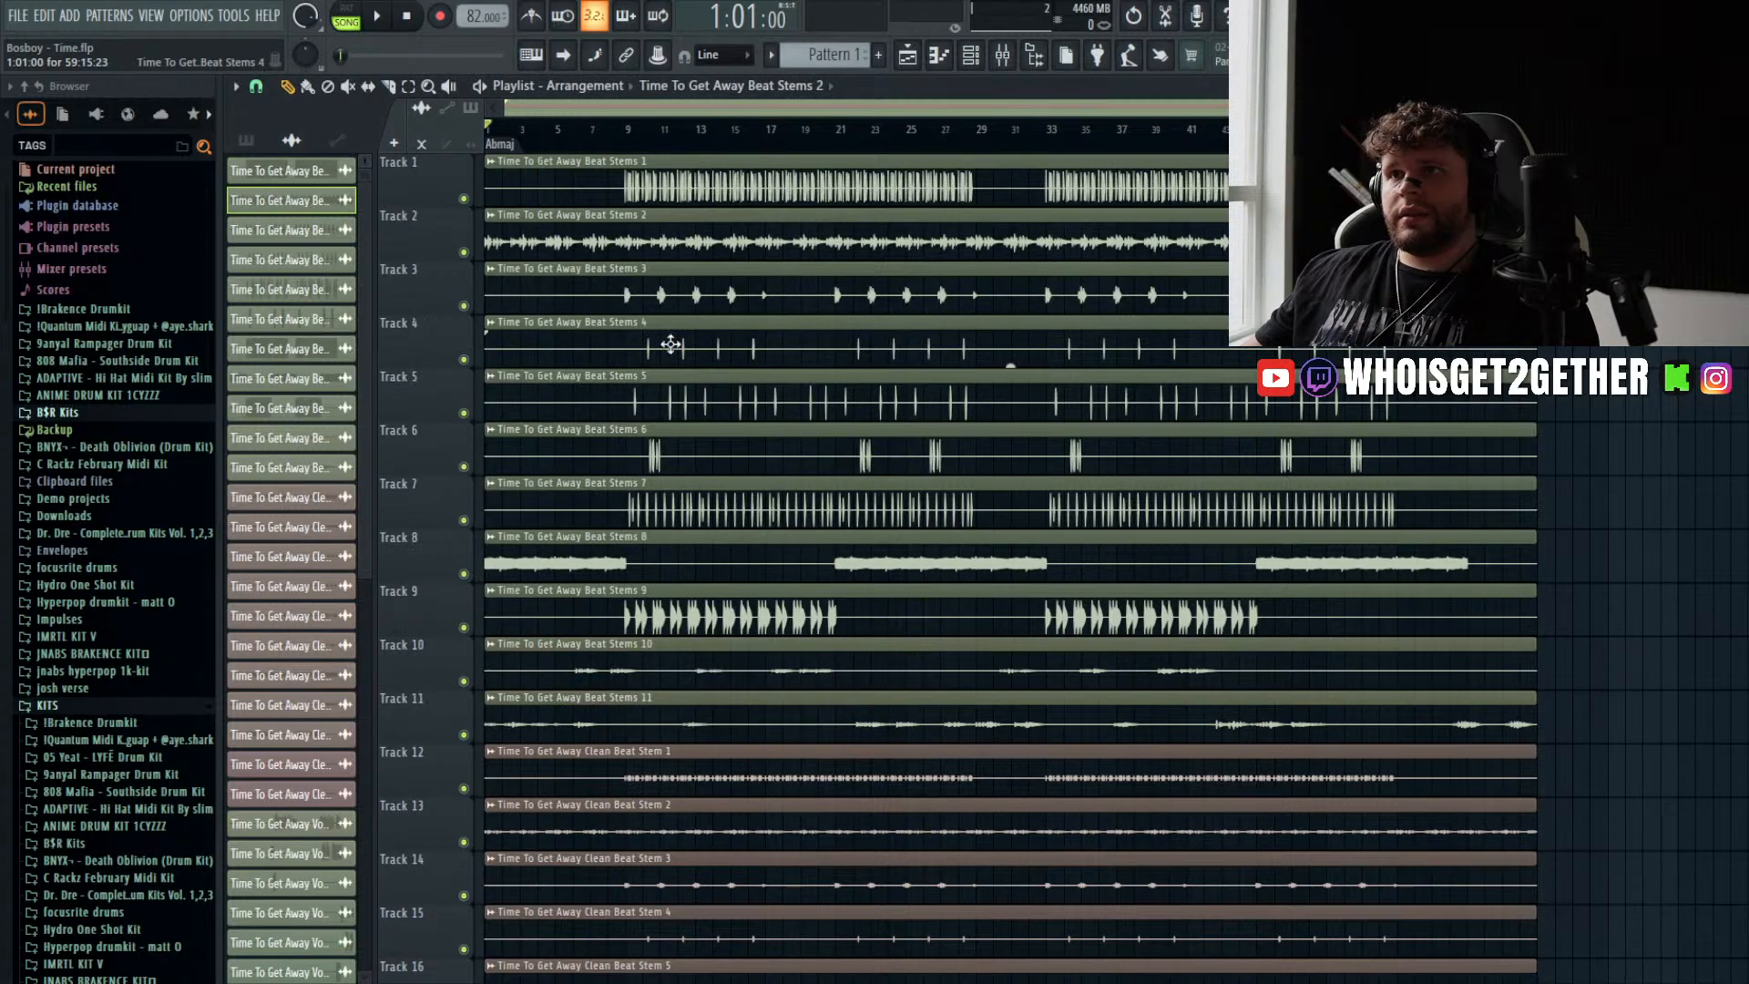
scroll(657, 375, down, 10)
scroll(658, 375, up, 10)
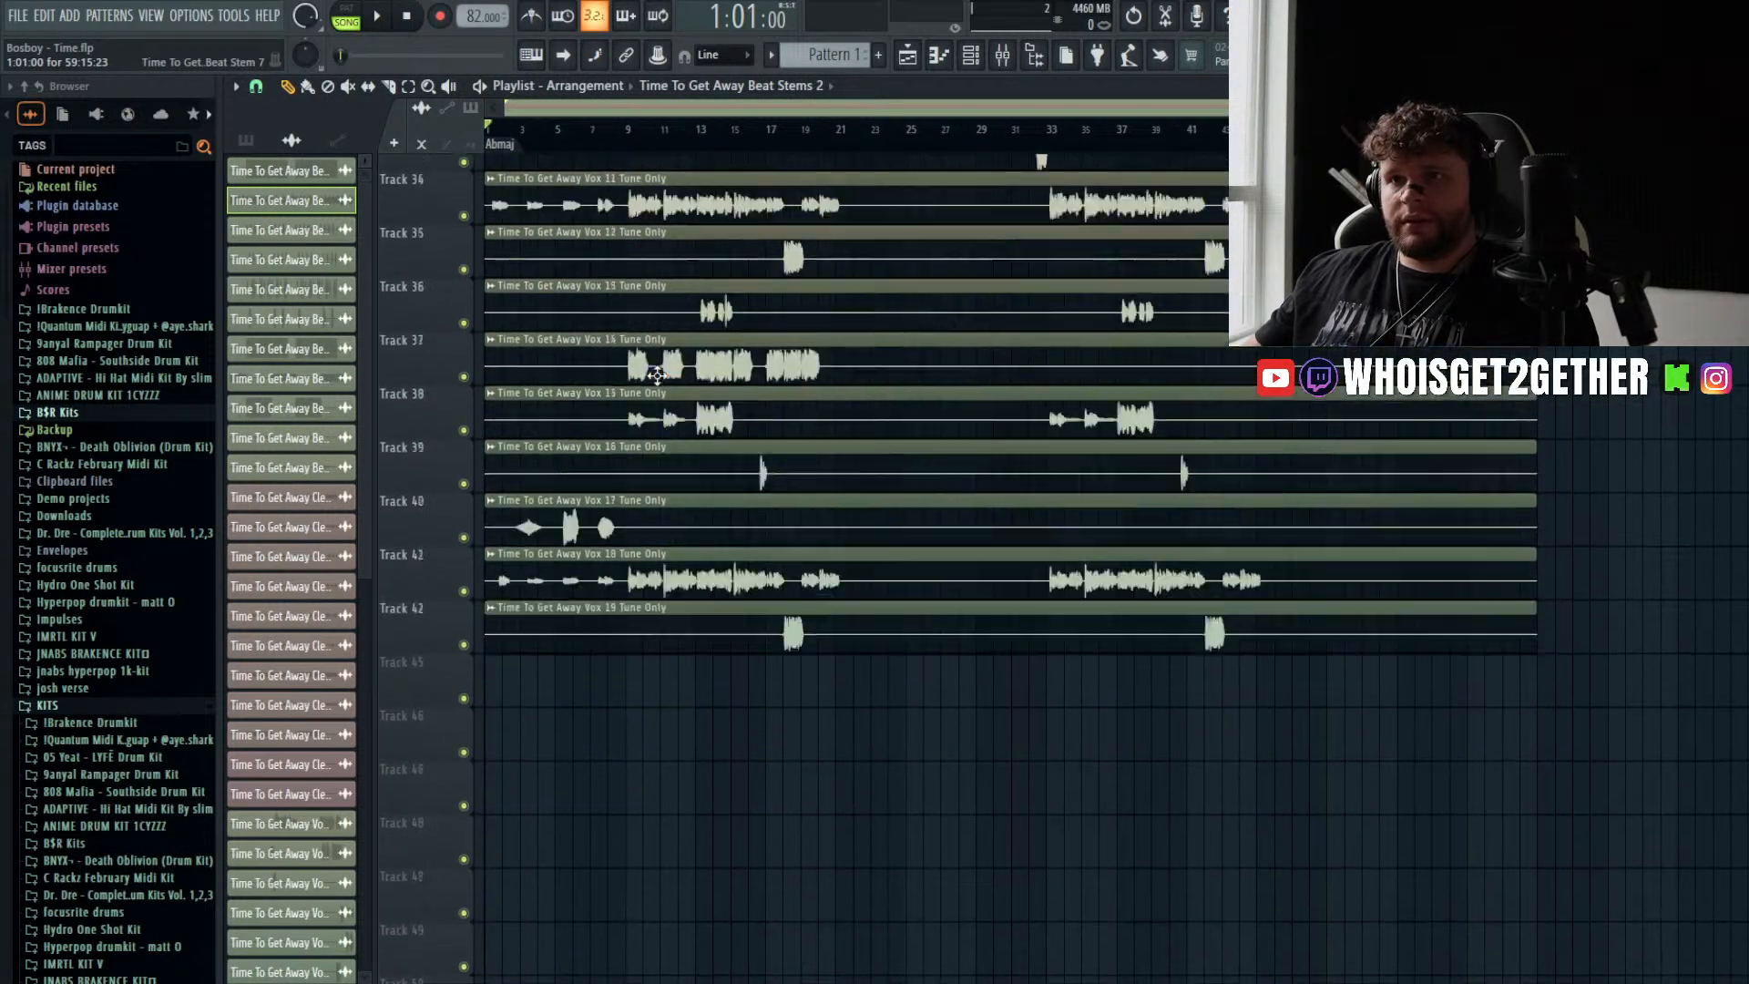
scroll(658, 371, up, 2)
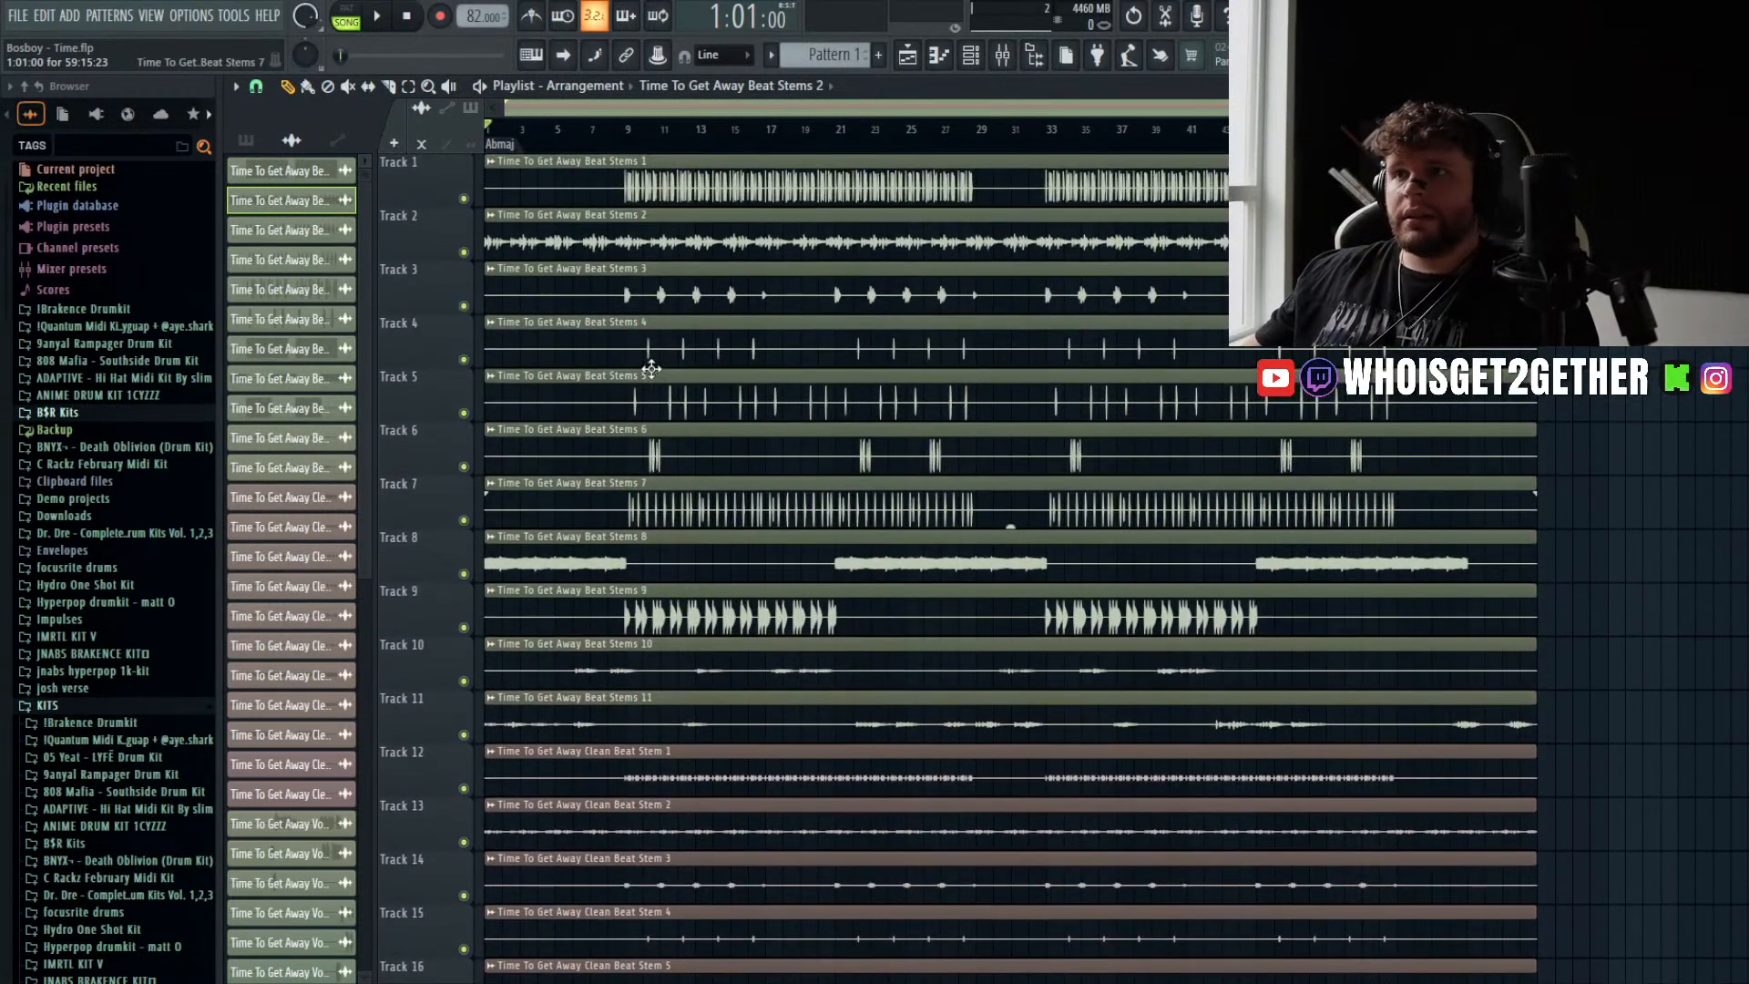
- Normalize the Beat Stems 2 and Beat Stems 3 audio clips
double_click(674, 228)
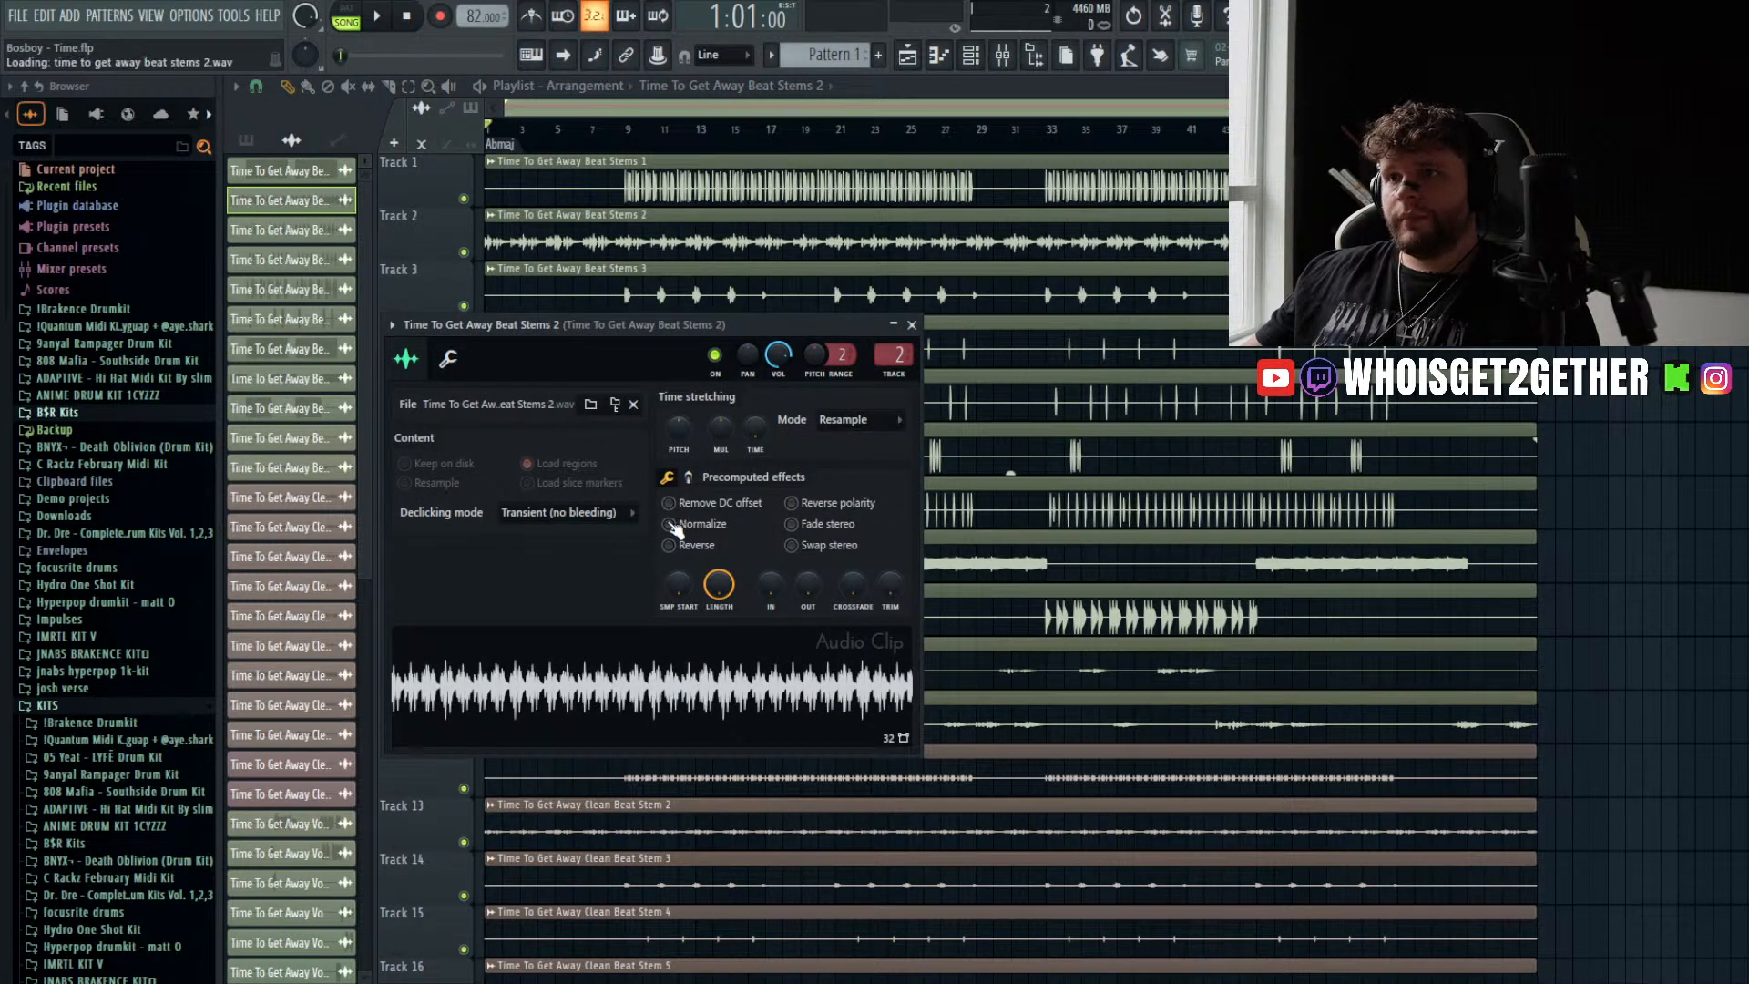
click(759, 296)
double_click(759, 296)
click(697, 553)
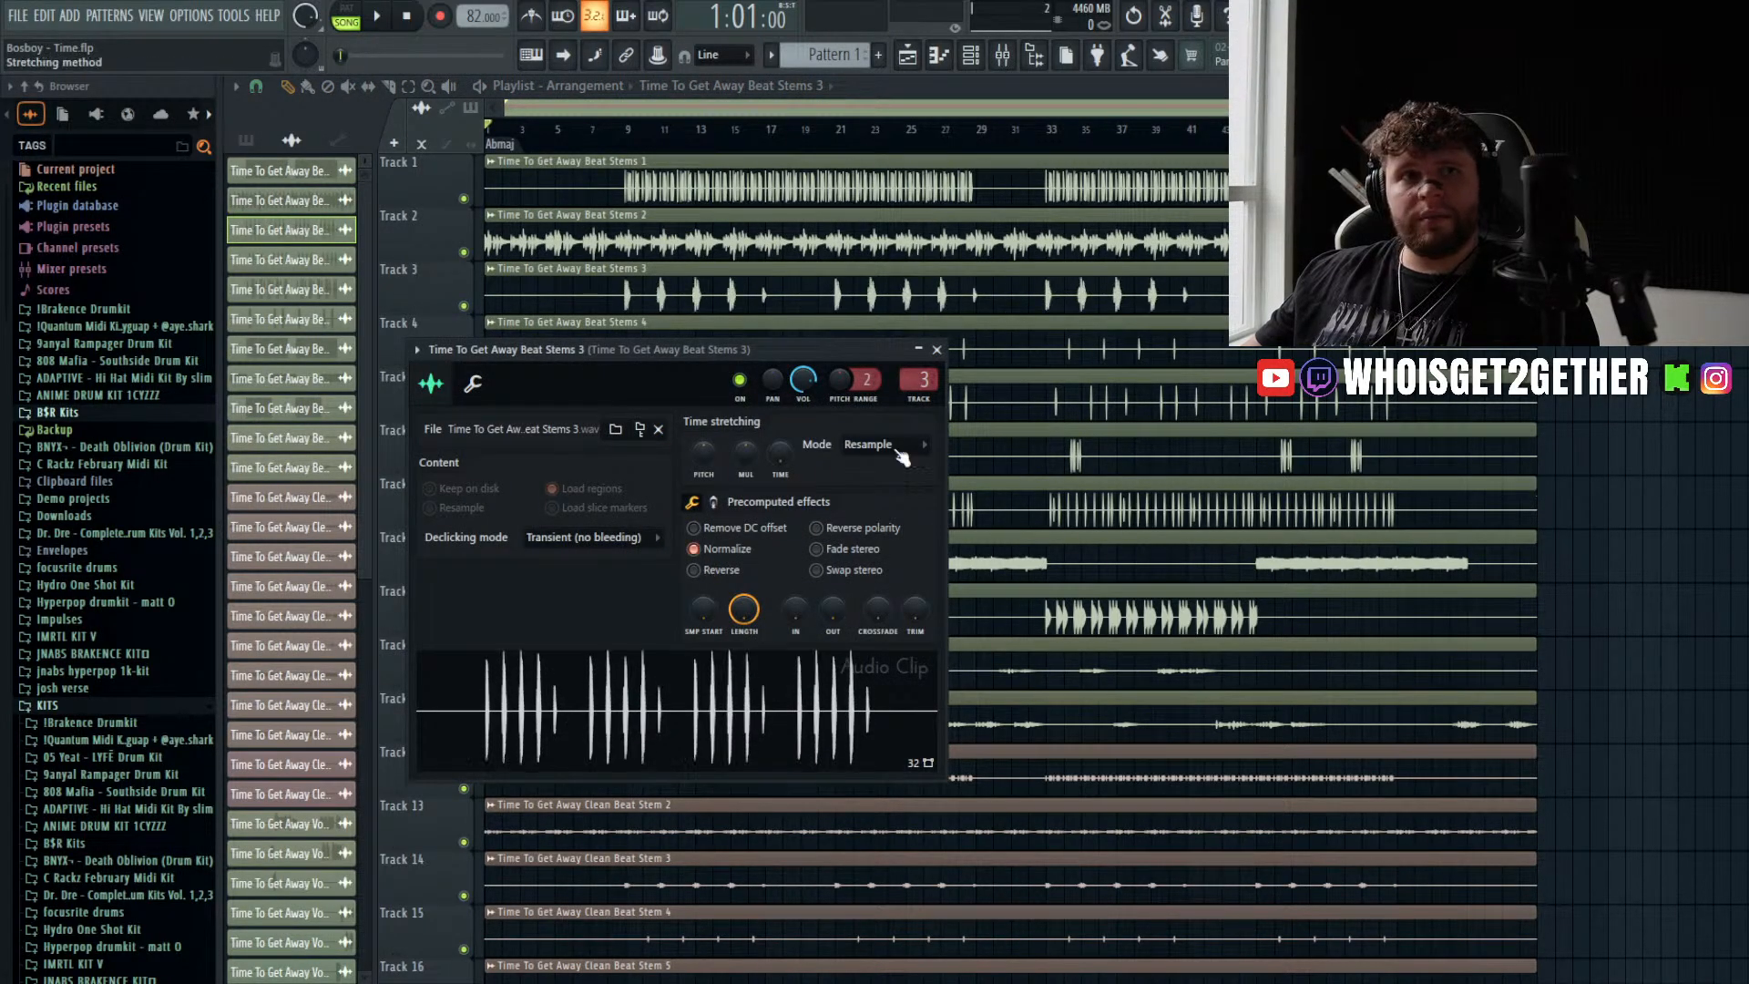
- Normalize the Beat Stems 4 and Beat Stems 5 audio clips
double_click(1035, 339)
click(540, 377)
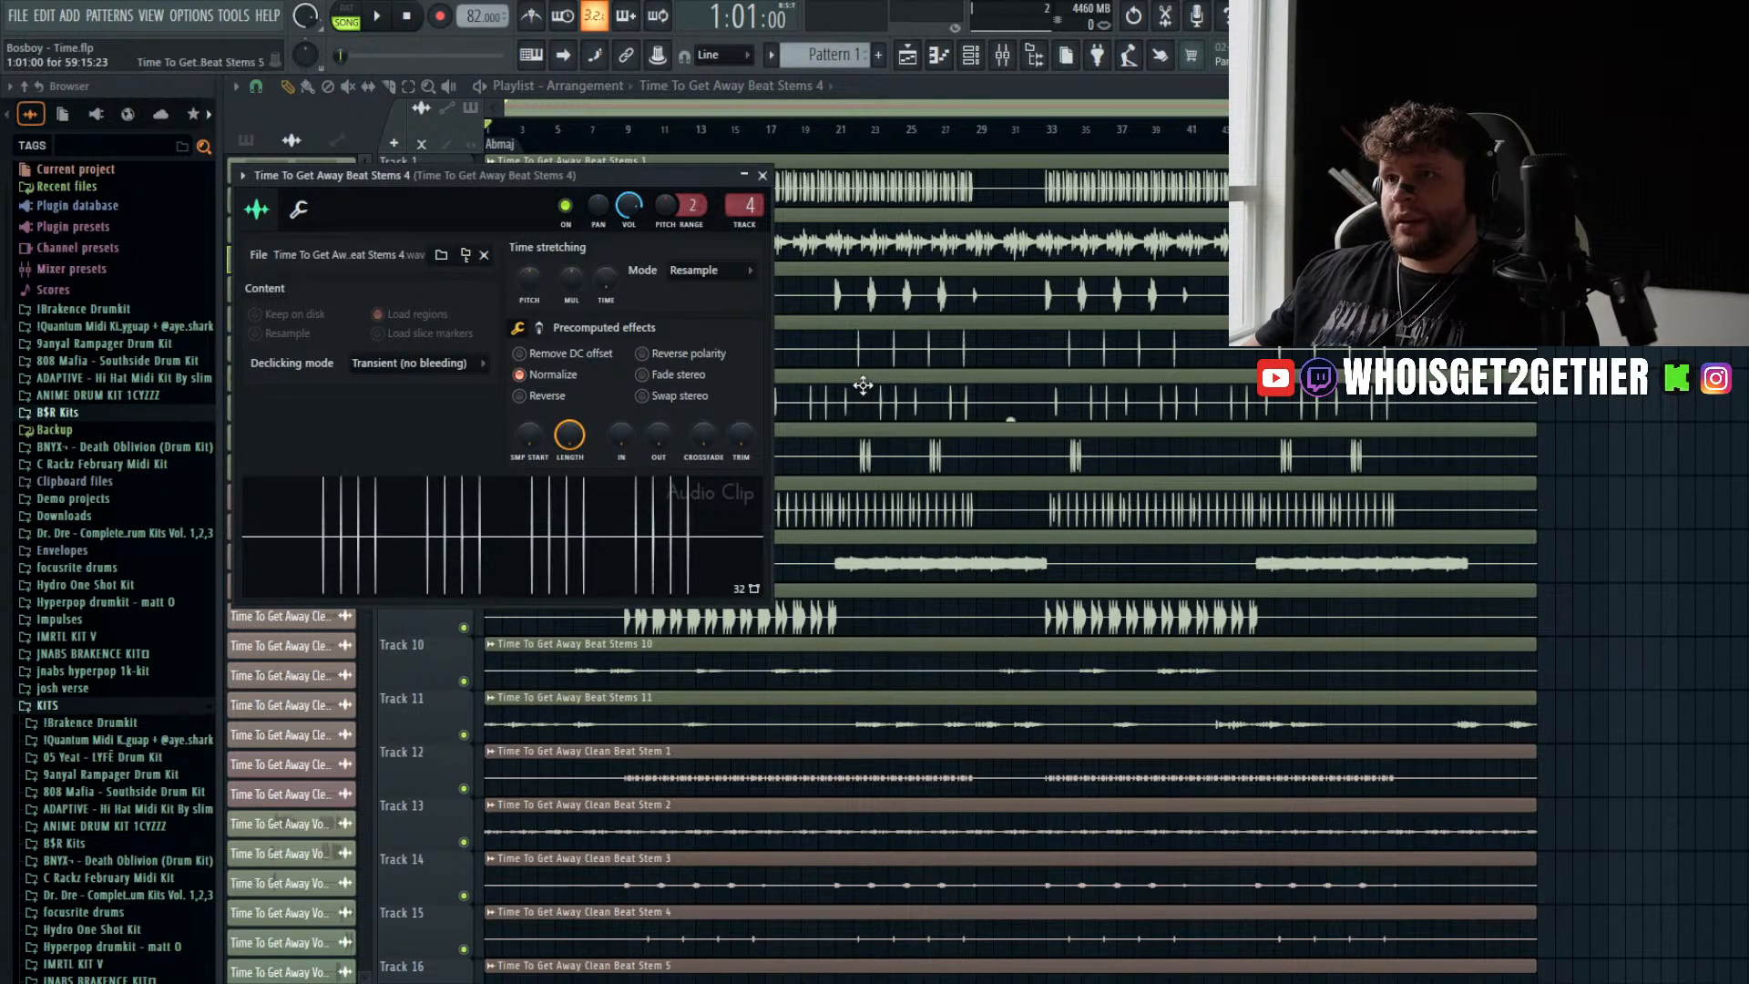
double_click(863, 384)
click(539, 400)
- Normalize the Beat Stems 6, 7 and 8 audio clips
double_click(828, 422)
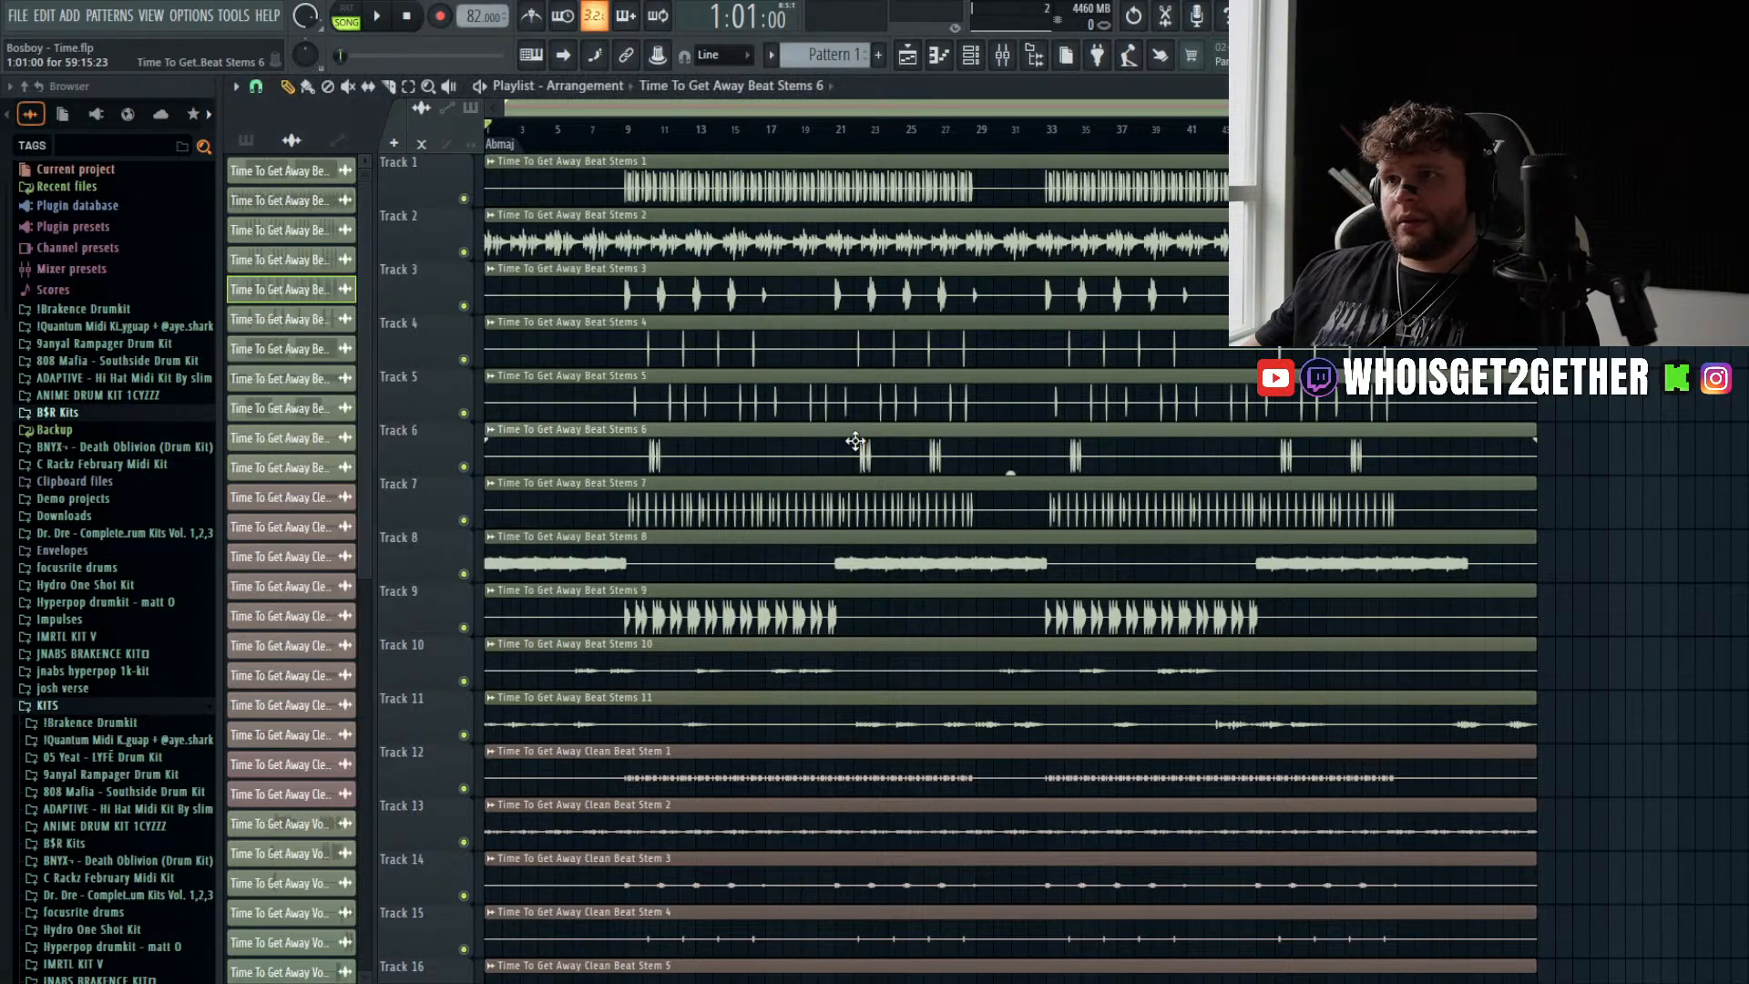
double_click(876, 508)
click(594, 449)
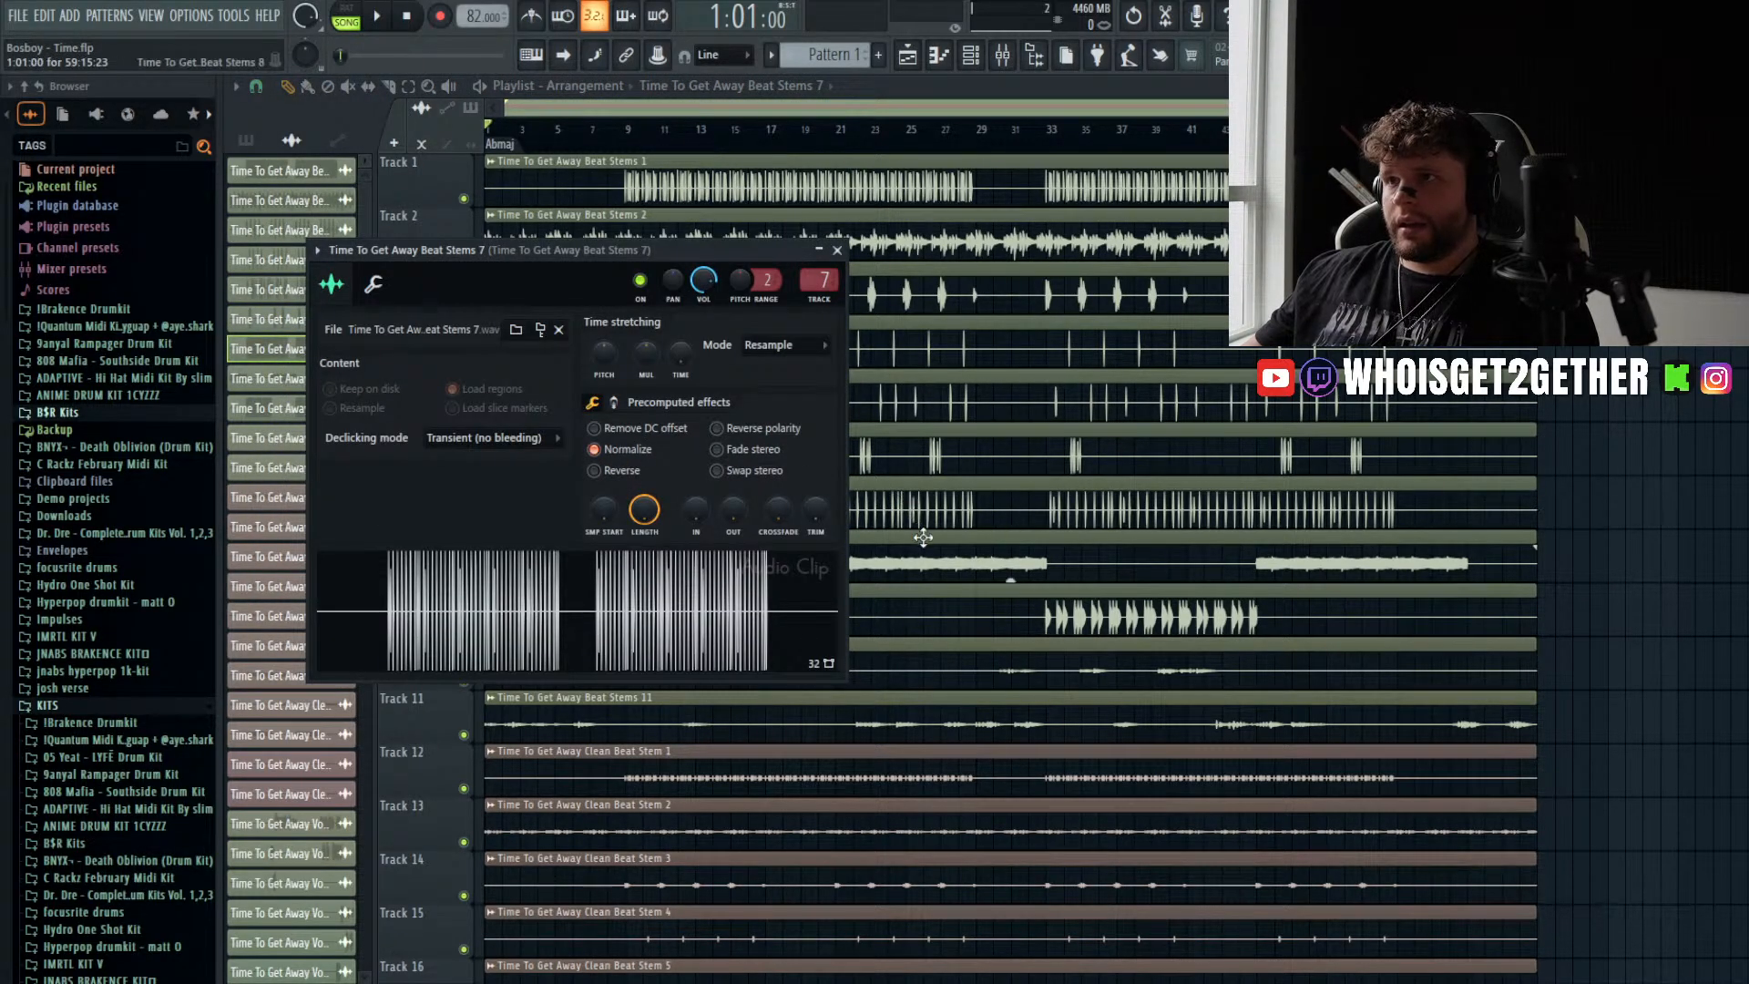
double_click(922, 538)
click(628, 476)
double_click(952, 587)
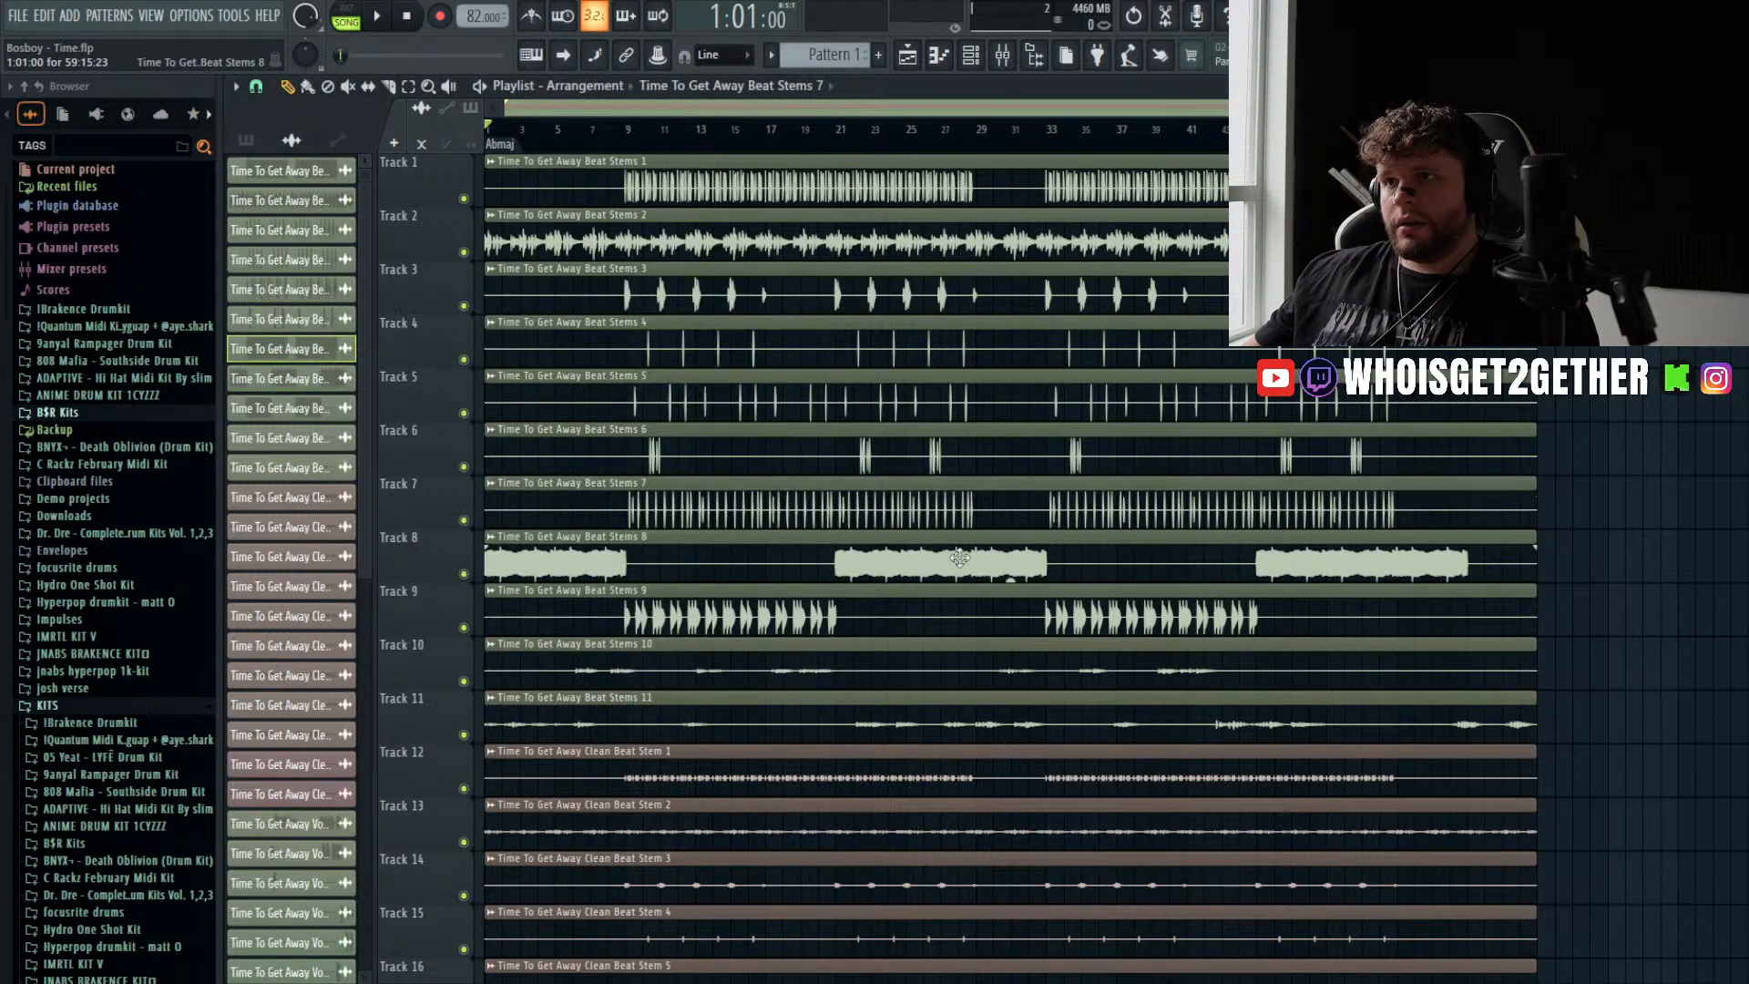
click(999, 522)
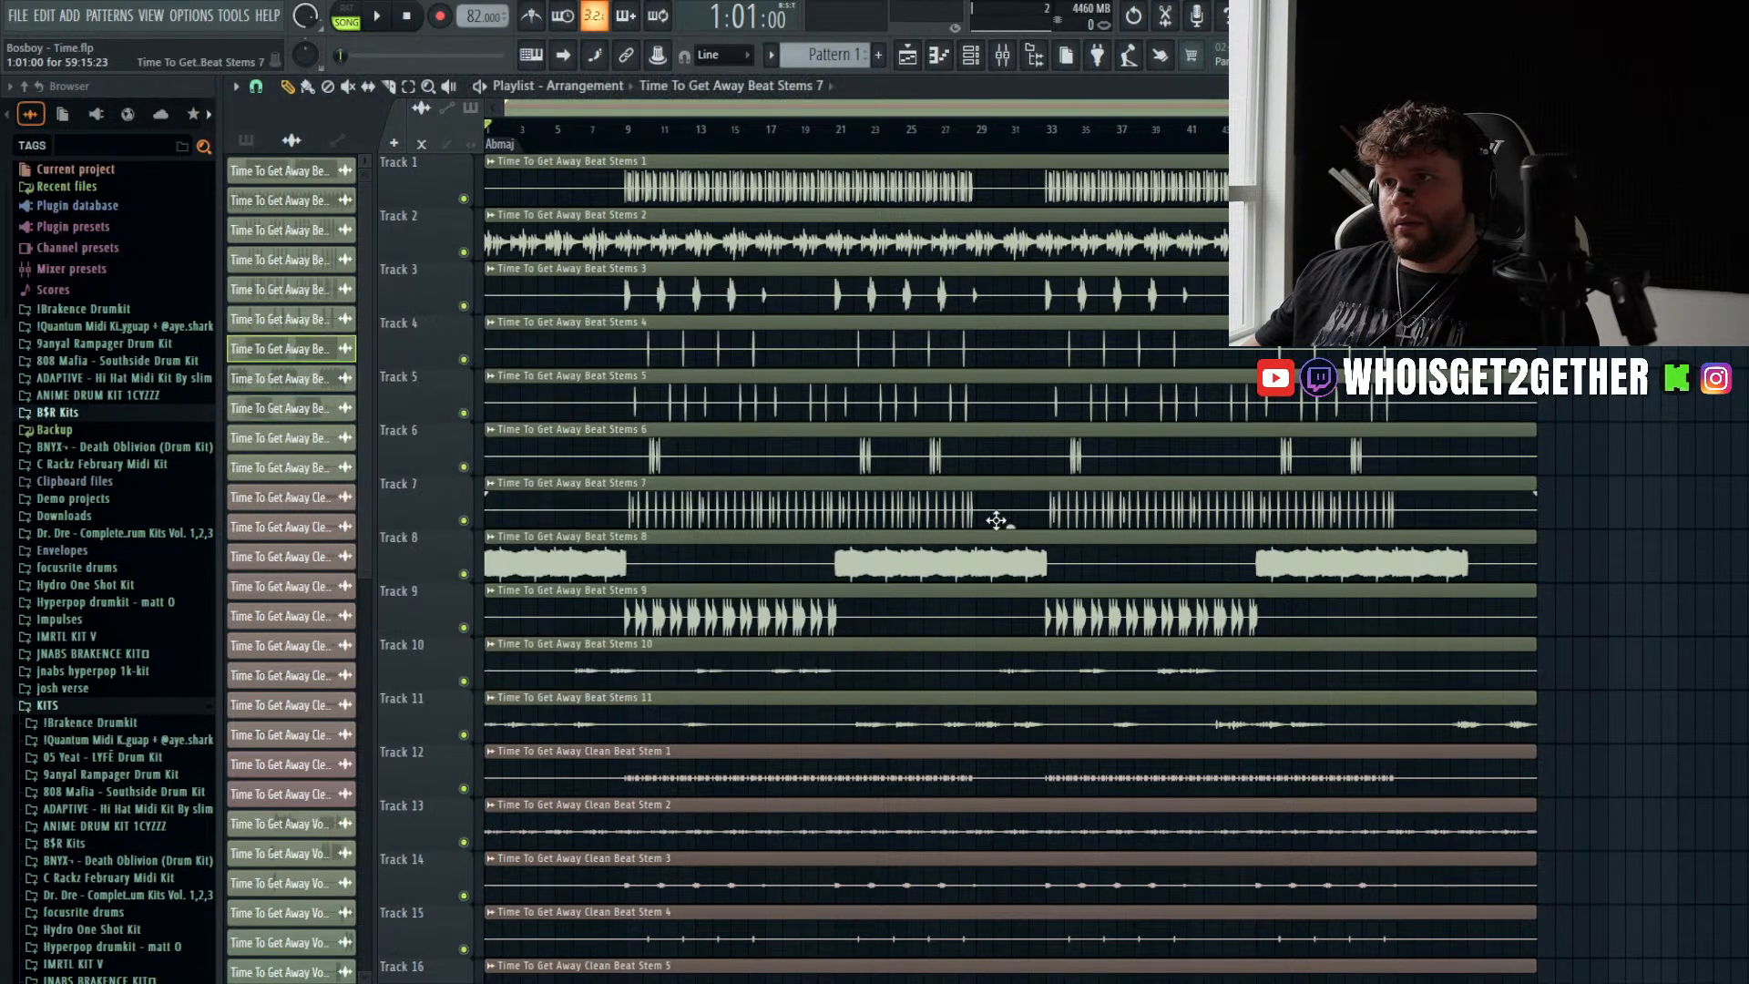
- Normalize the Beat Stems 10 and Beat Stems 11 audio clips
scroll(993, 517, down, 4)
double_click(913, 454)
click(683, 523)
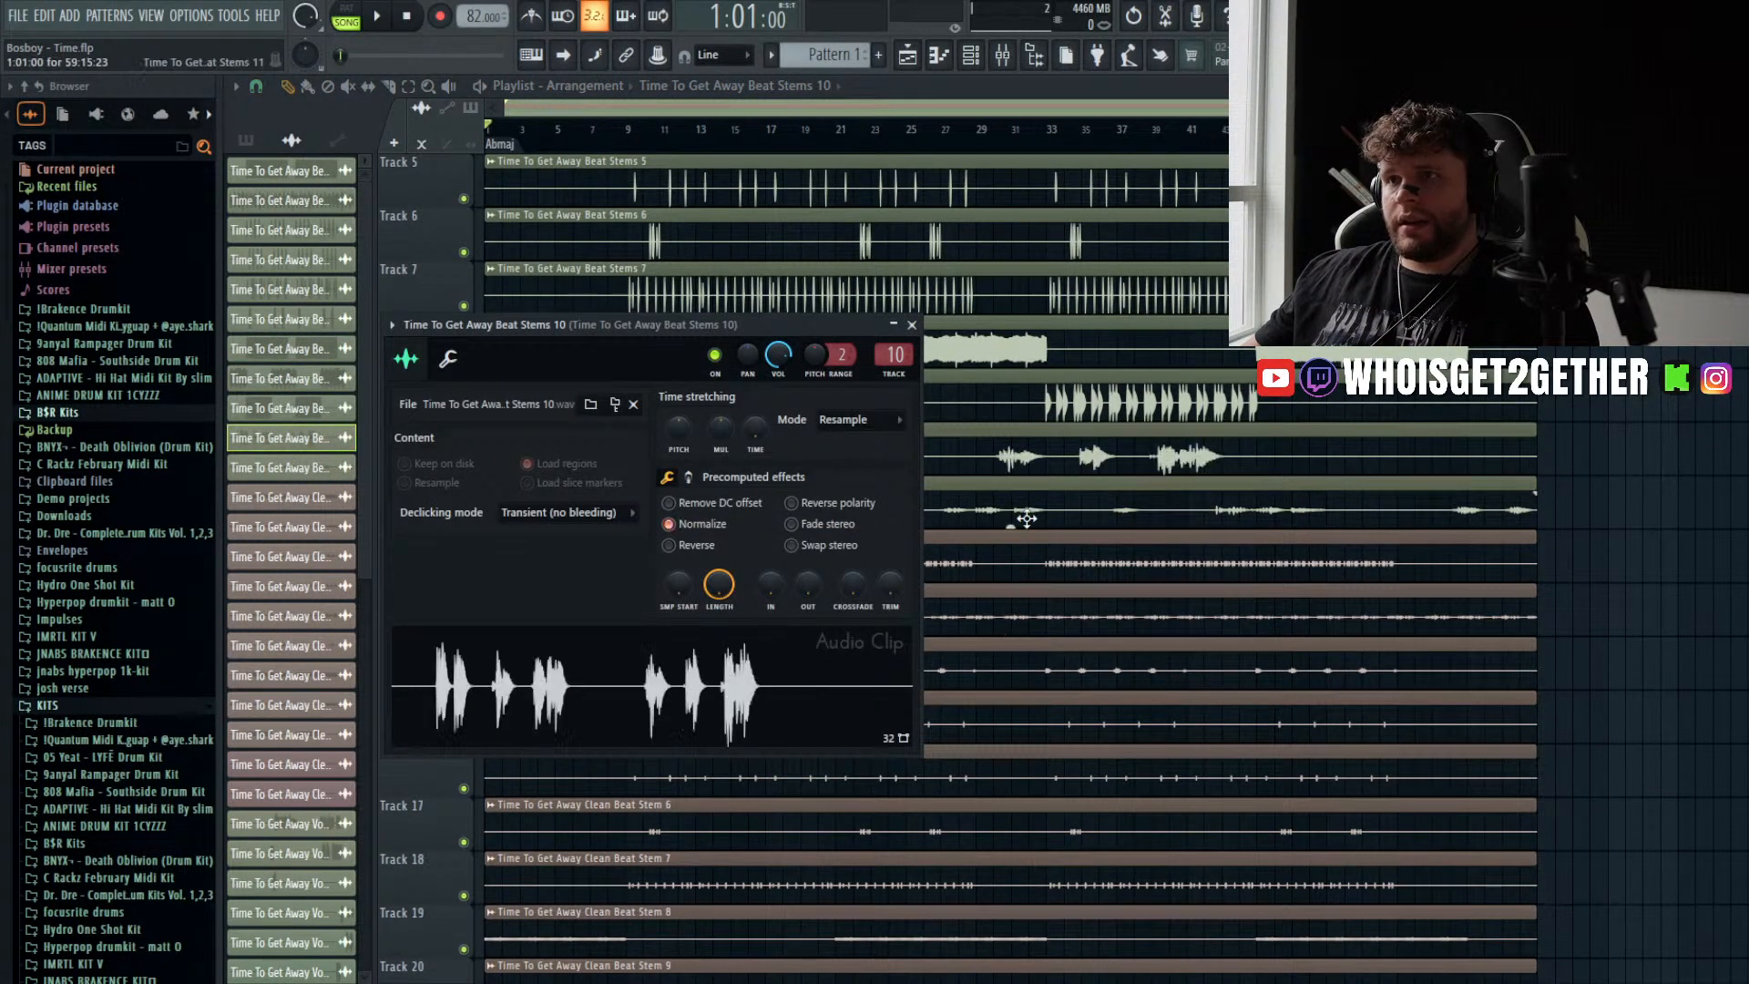
click(999, 511)
double_click(999, 511)
click(694, 551)
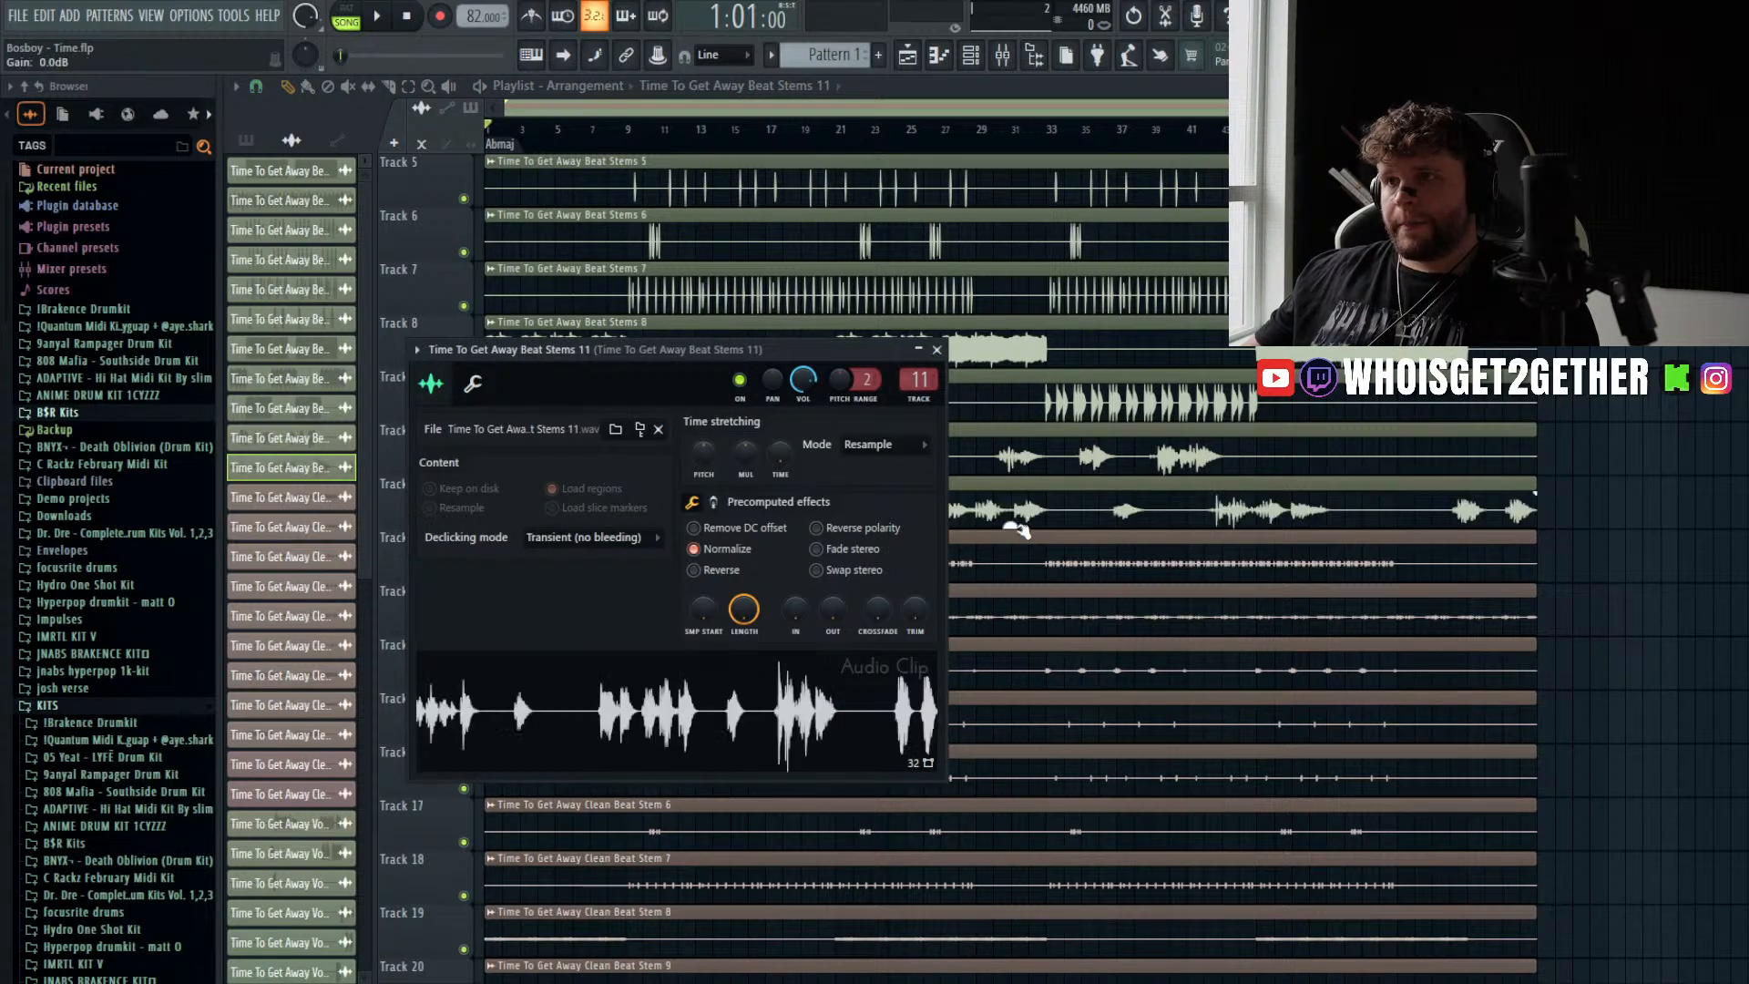
- Normalize the Clean Beat Stem 1 and Clean Beat Stem 2 audio clips
click(997, 558)
double_click(997, 558)
click(519, 374)
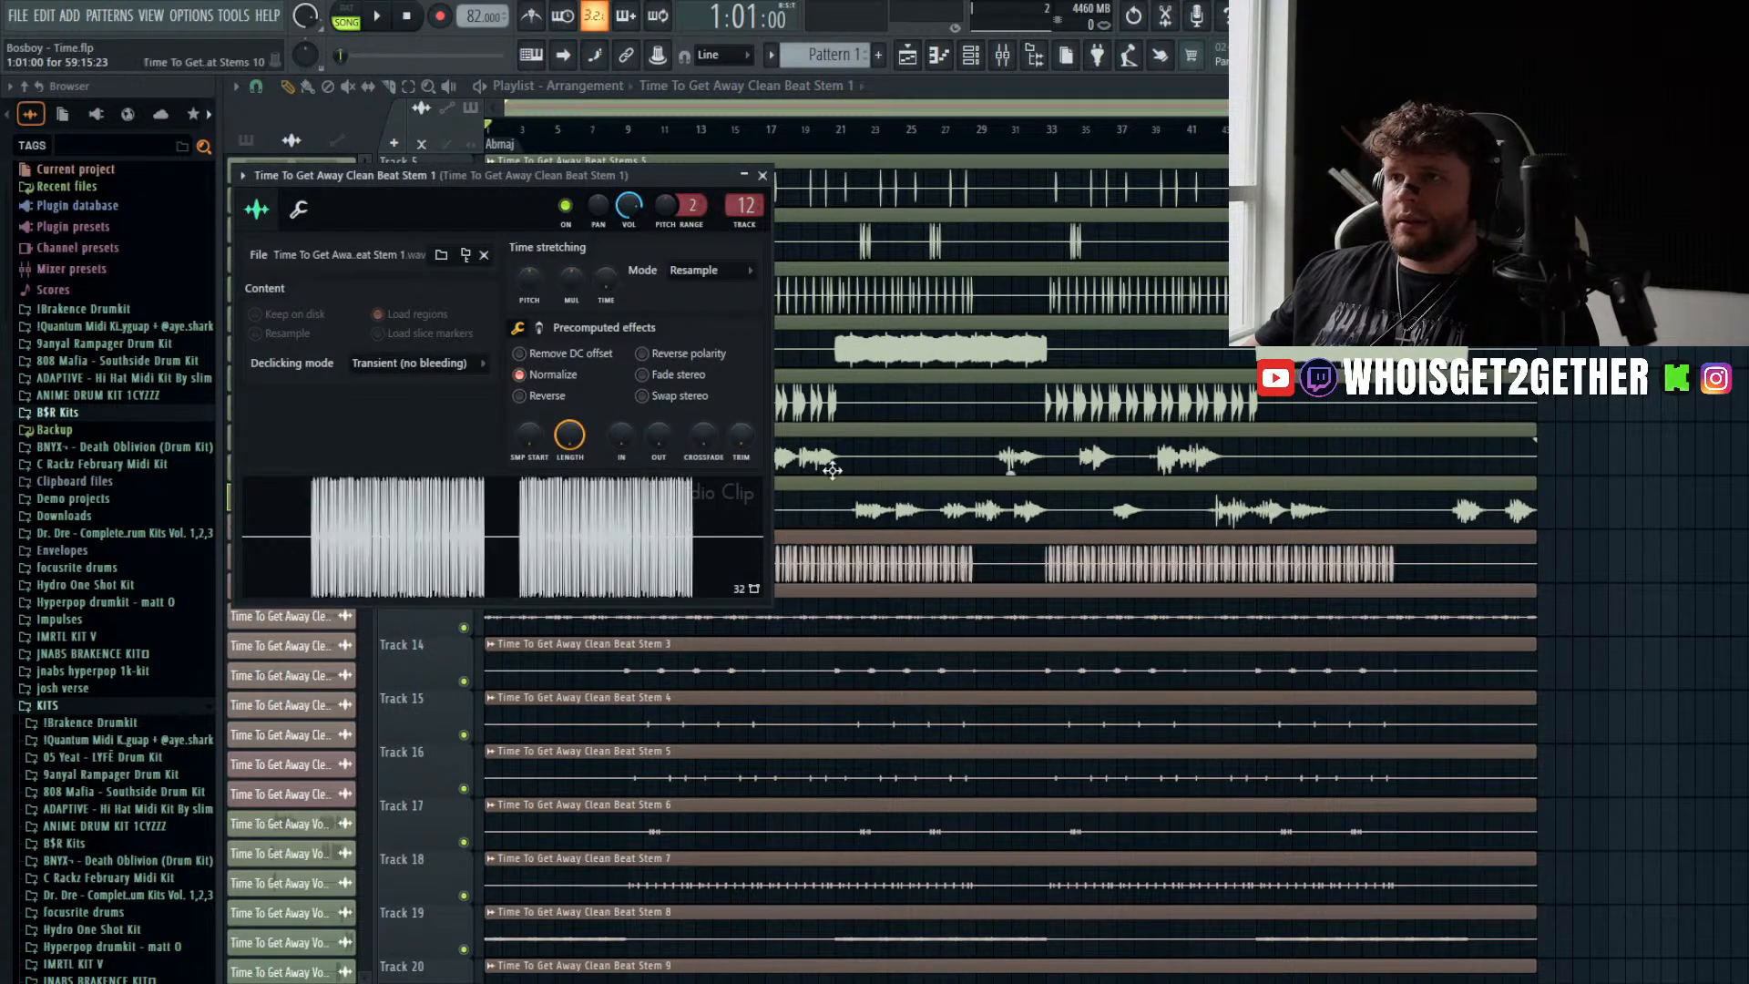
click(850, 614)
double_click(851, 614)
click(552, 406)
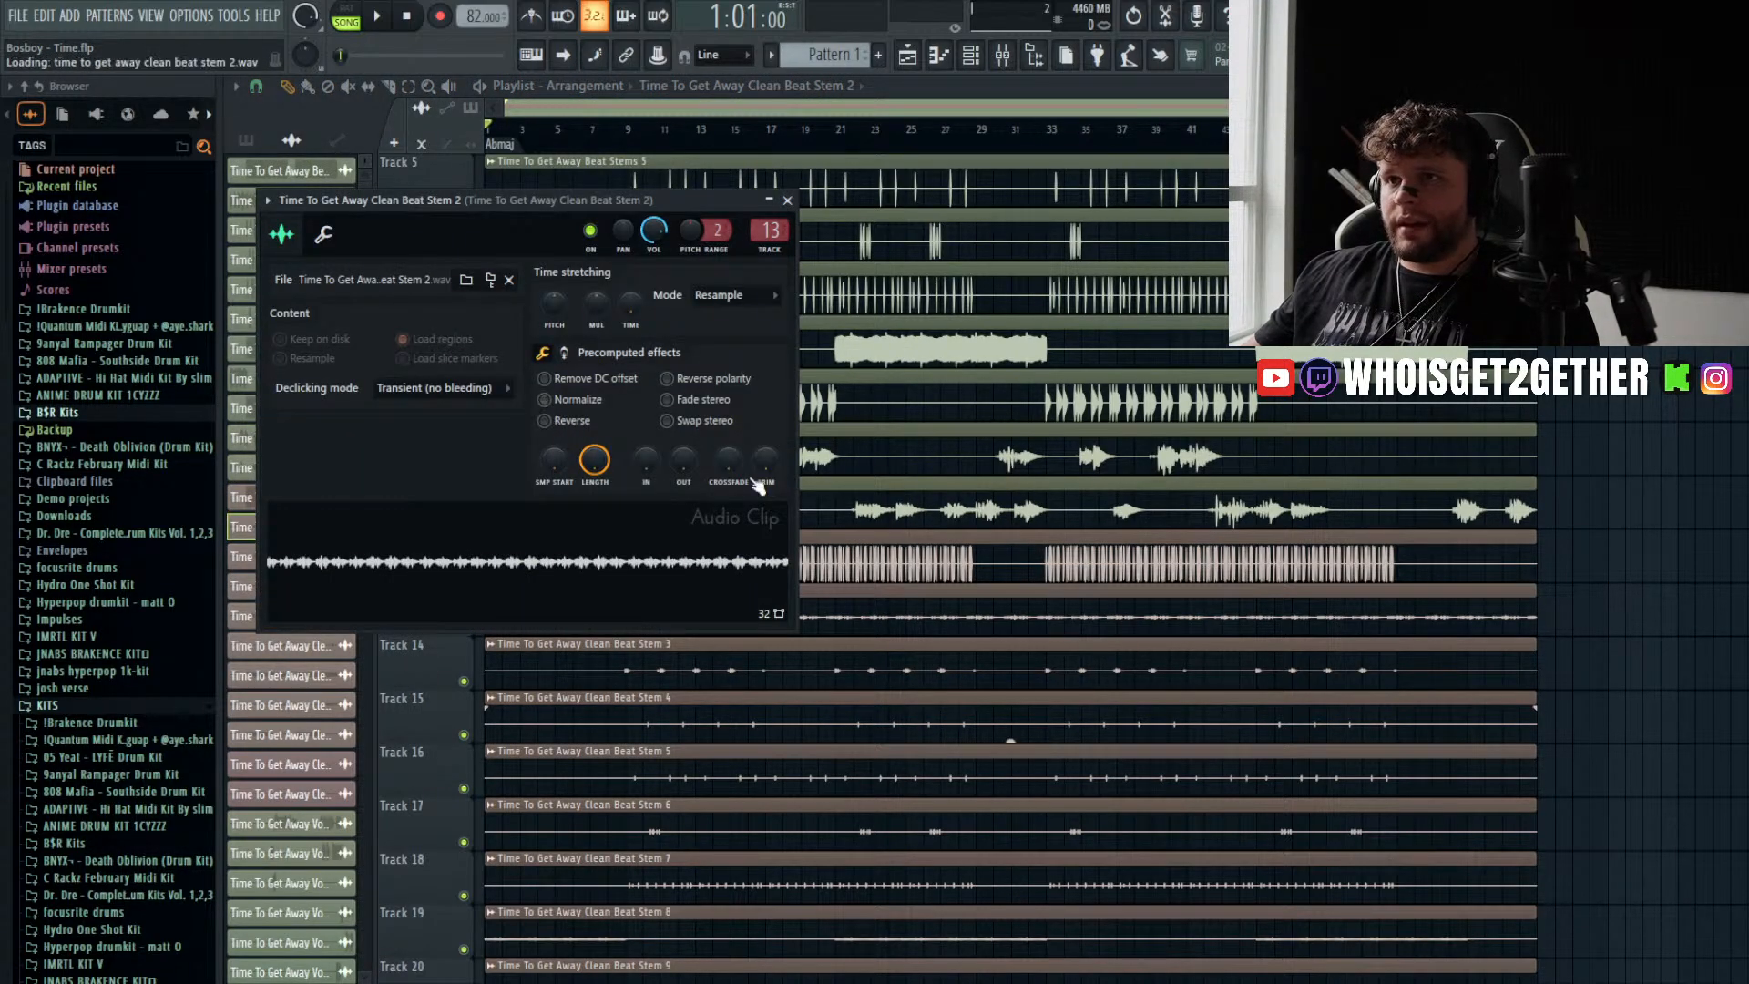
click(810, 484)
- Normalize the Clean Beat Stem 3 and Clean Beat Stem 4 audio clips
scroll(812, 481, down, 4)
click(801, 447)
double_click(800, 447)
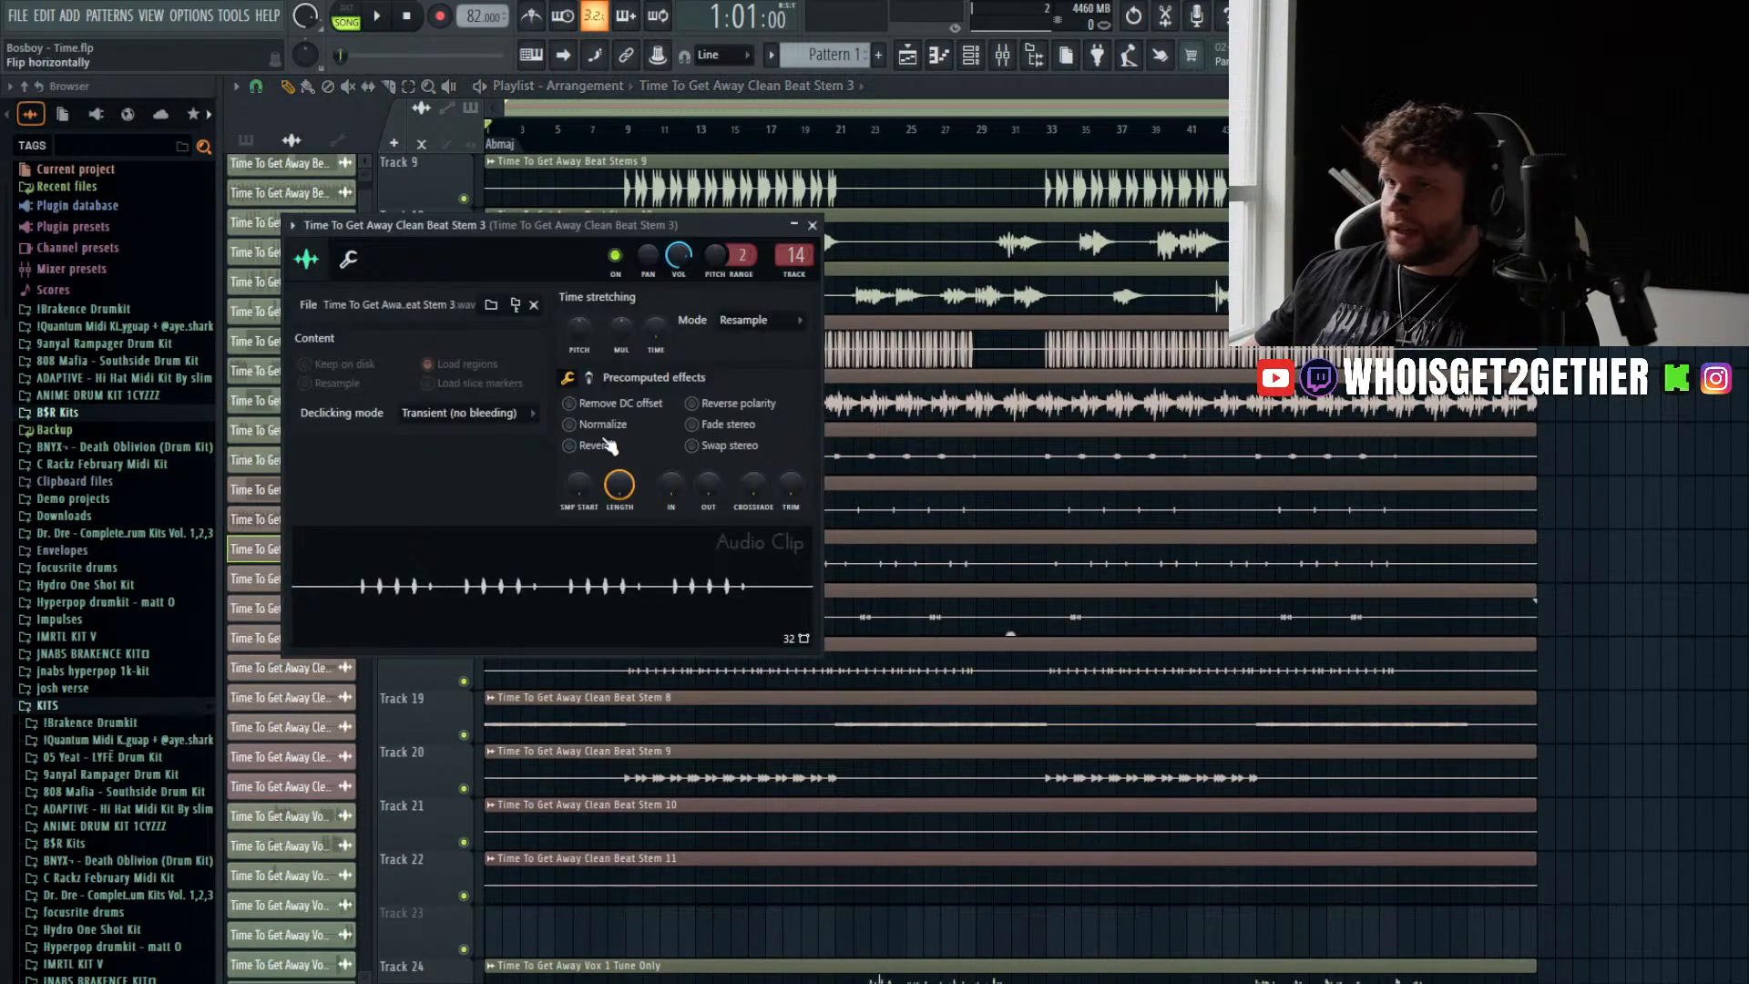
click(569, 425)
click(902, 500)
double_click(902, 500)
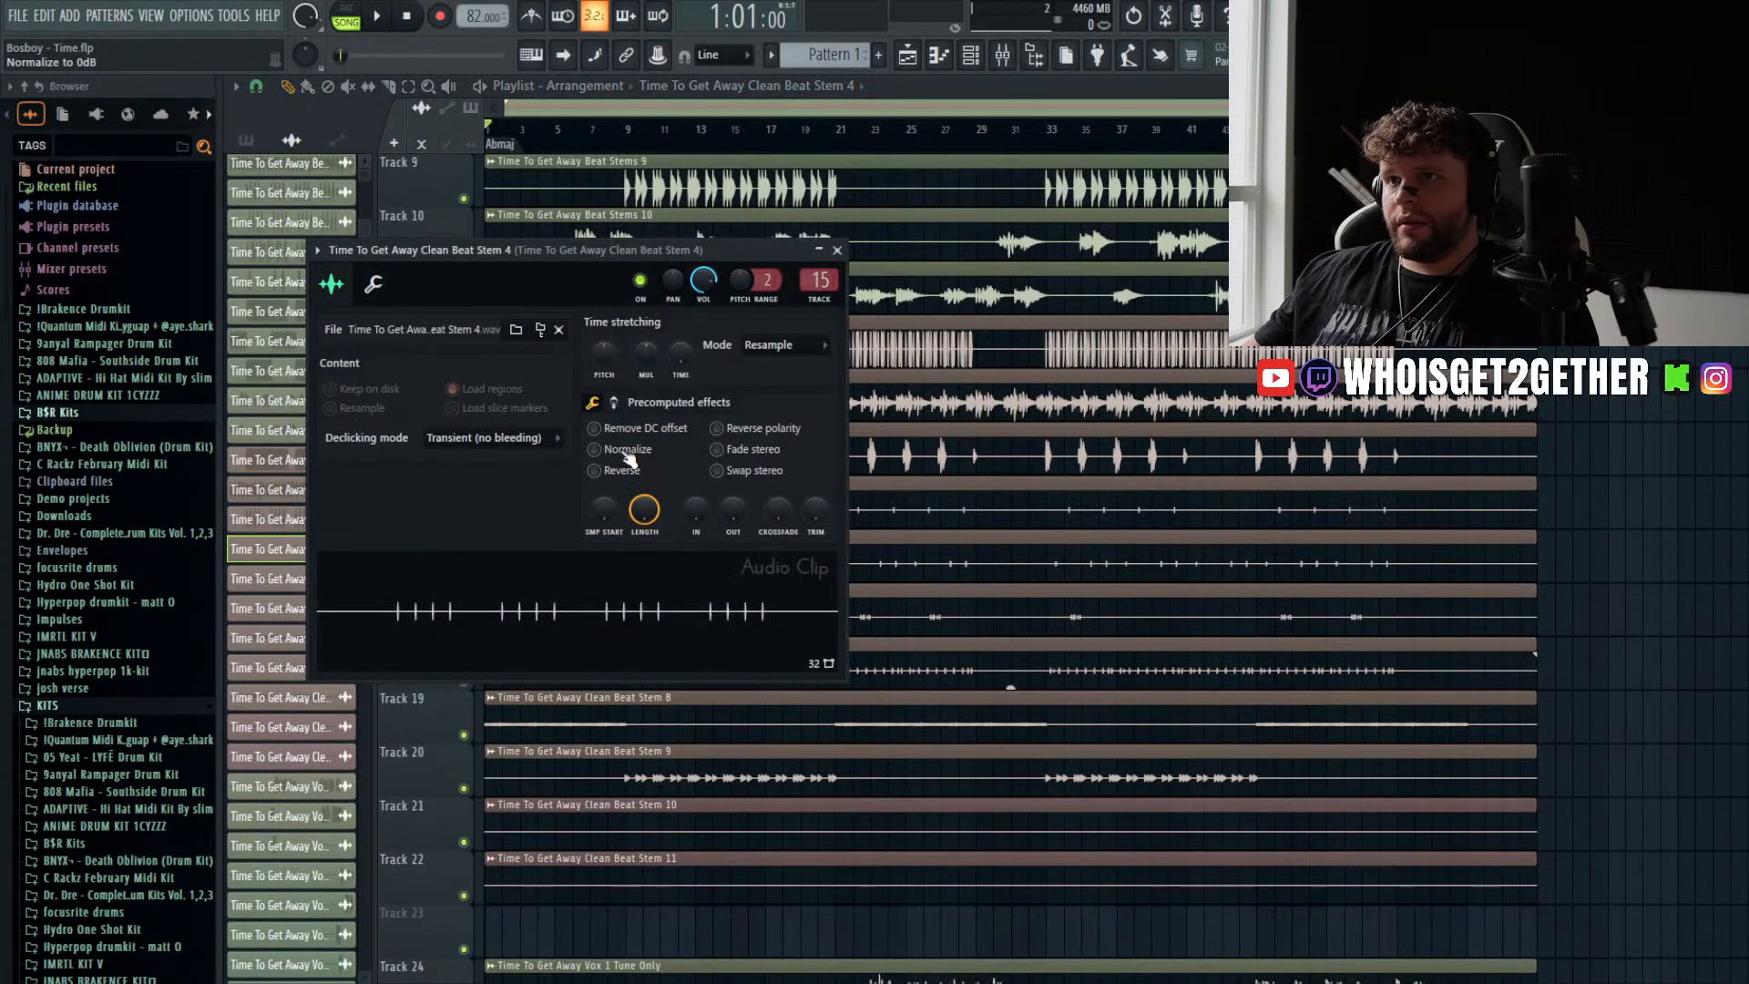
click(592, 449)
- Normalize the Clean Beat Stem 5 and Clean Beat Stem 6 audio clips
click(909, 554)
double_click(909, 554)
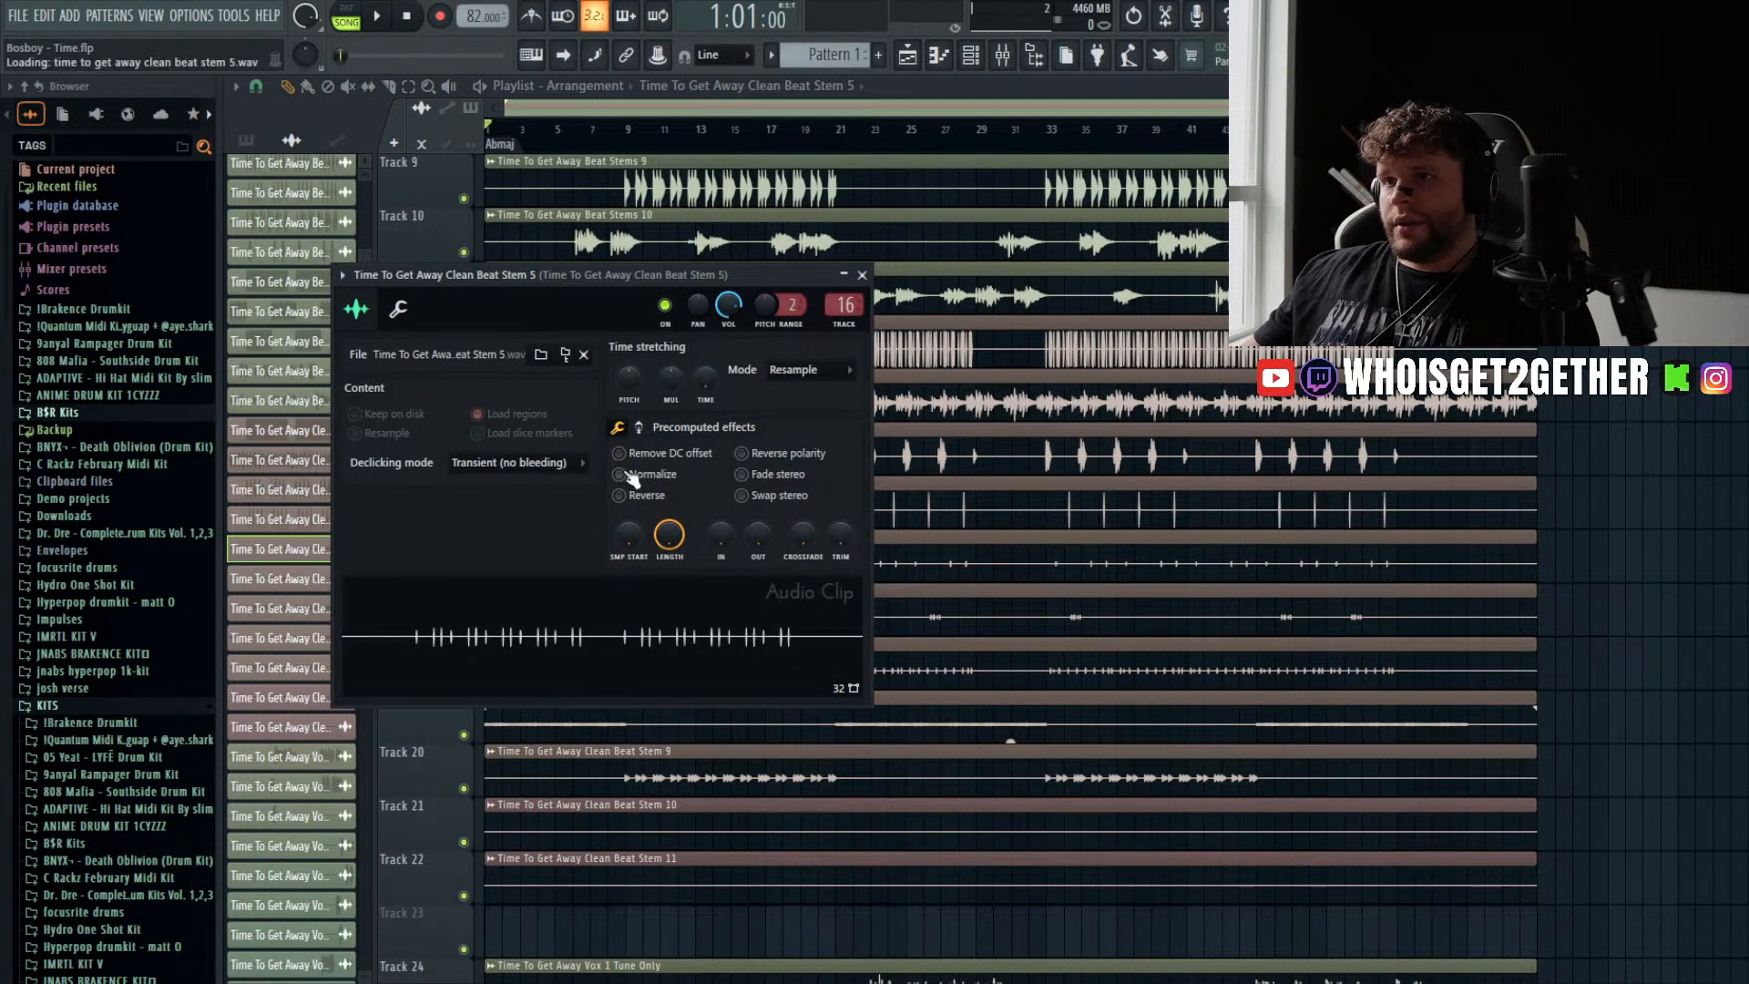
click(620, 474)
click(968, 557)
double_click(948, 608)
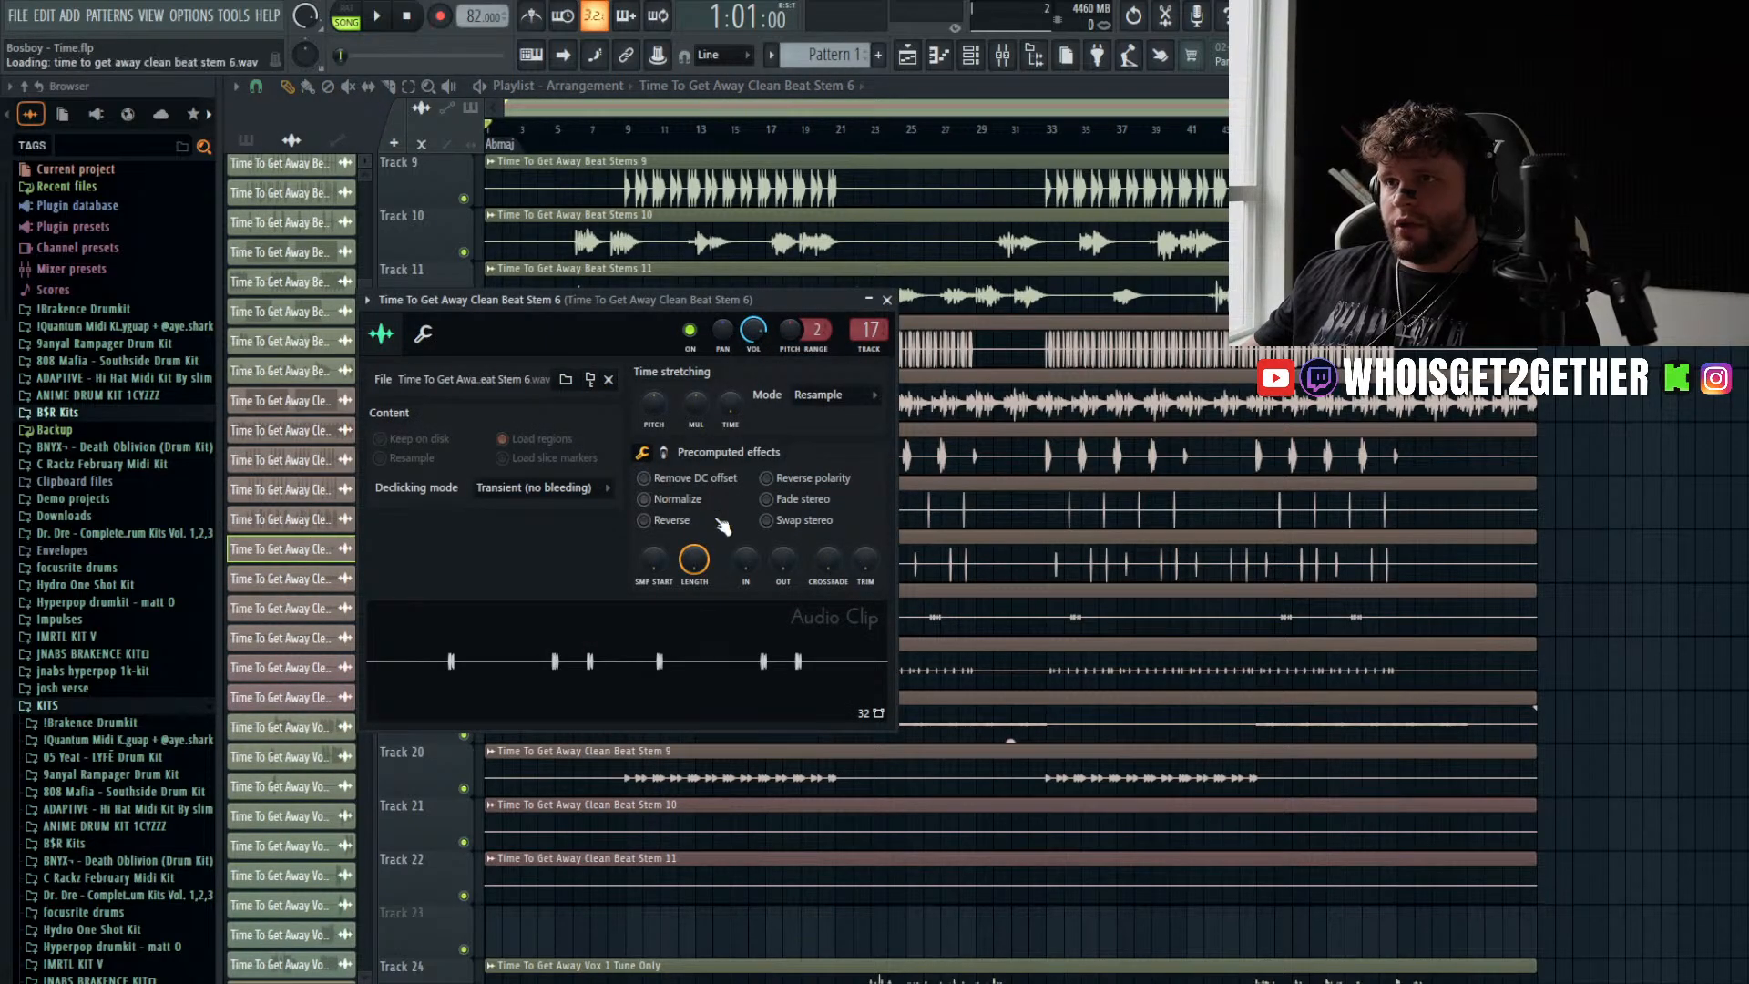
click(644, 499)
click(985, 554)
- Normalize the Clean Beat Stem 7, 8 and 9 audio clips
scroll(987, 555, down, 4)
double_click(925, 467)
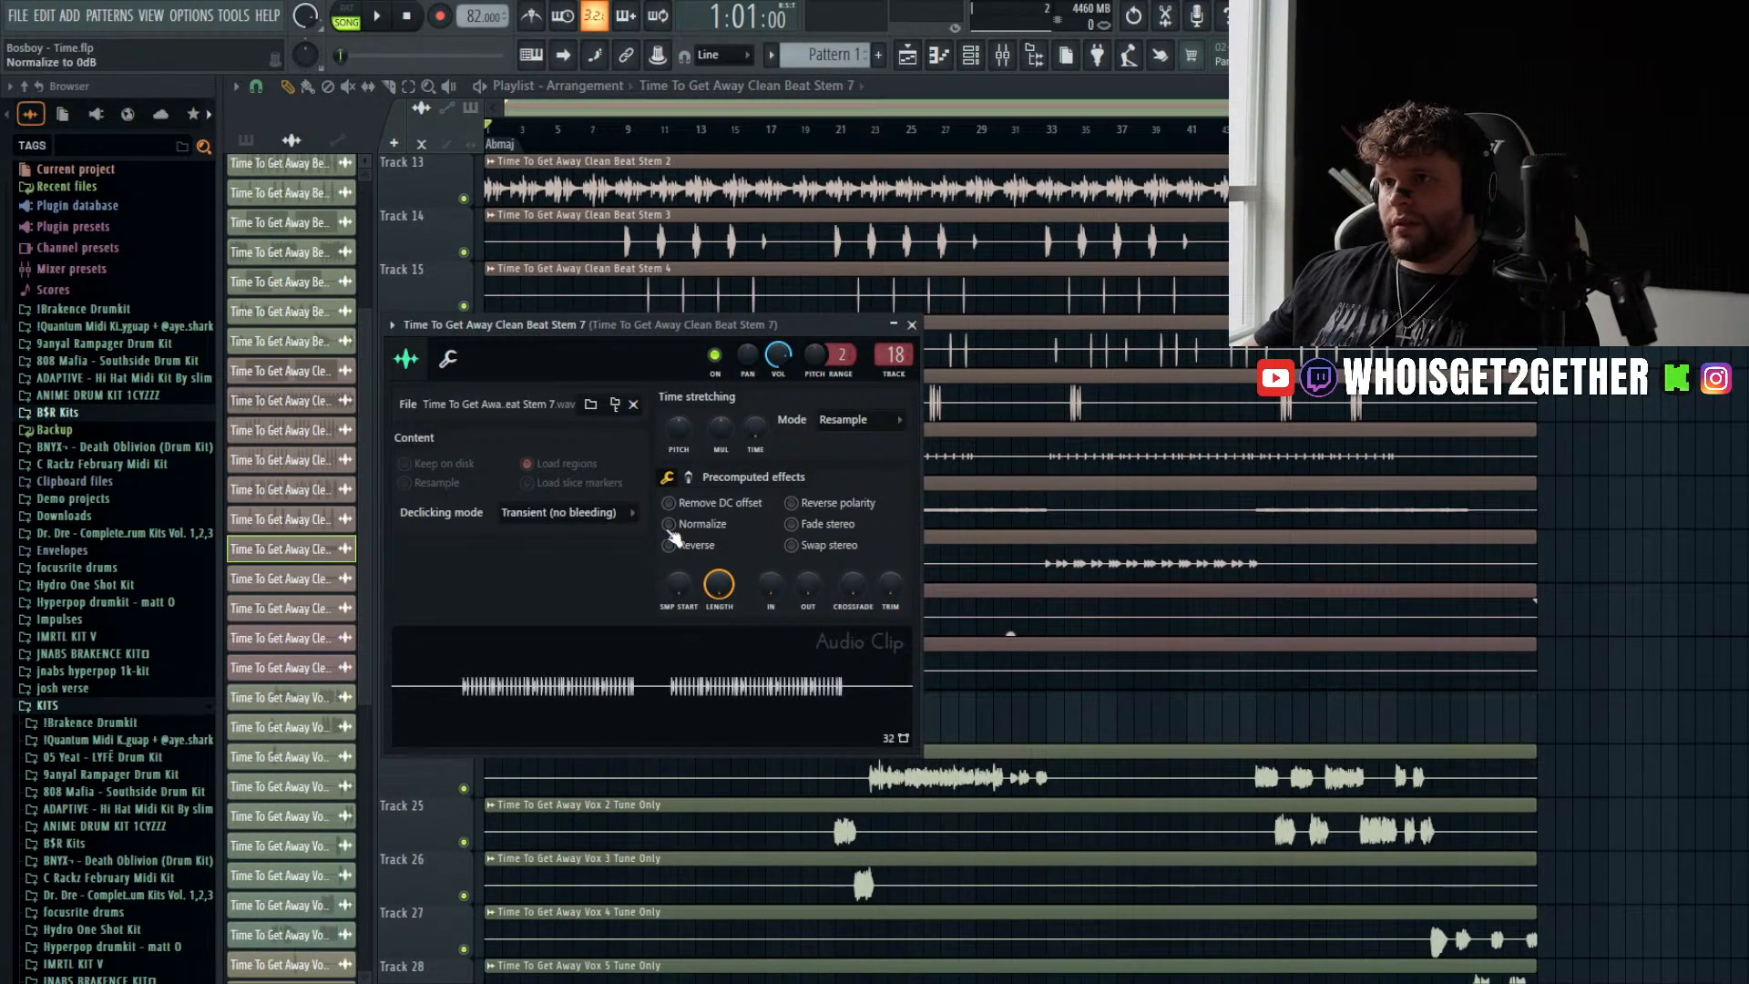
click(668, 524)
double_click(963, 500)
click(693, 548)
double_click(1037, 561)
click(516, 368)
- Try to normalize the Clean Beat Stem 10 and Clean Beat Stem 11 audio clips
click(942, 599)
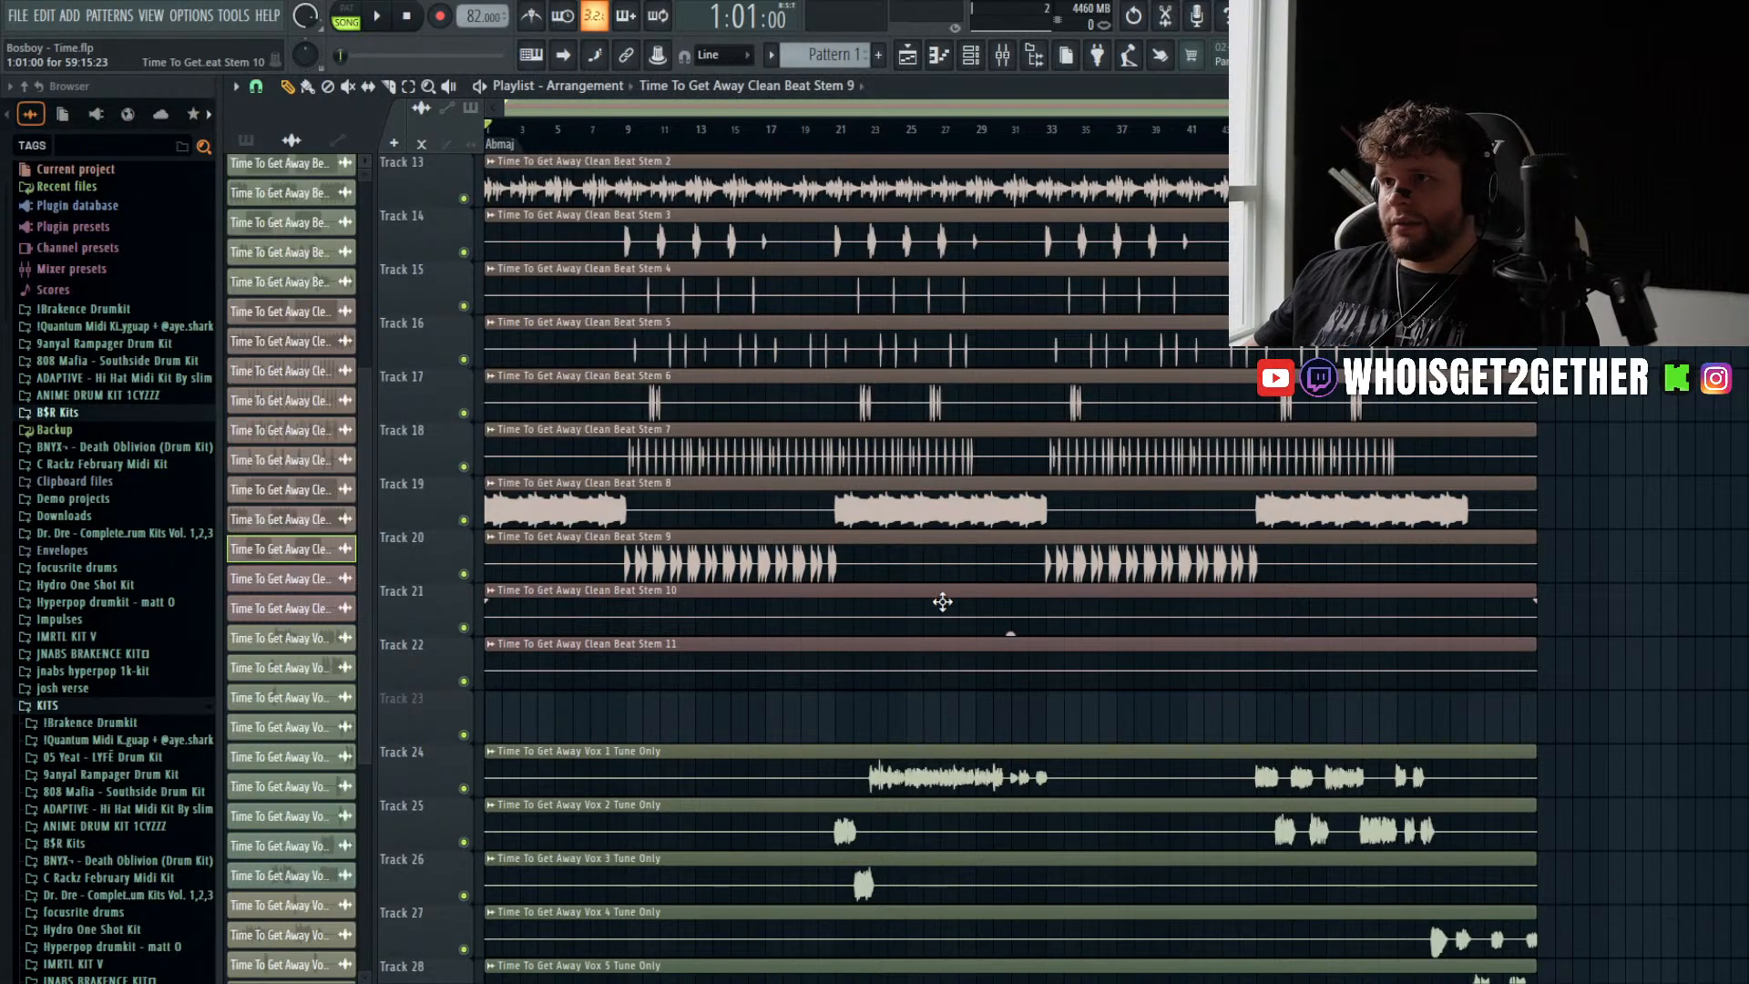
double_click(942, 599)
click(544, 397)
click(904, 653)
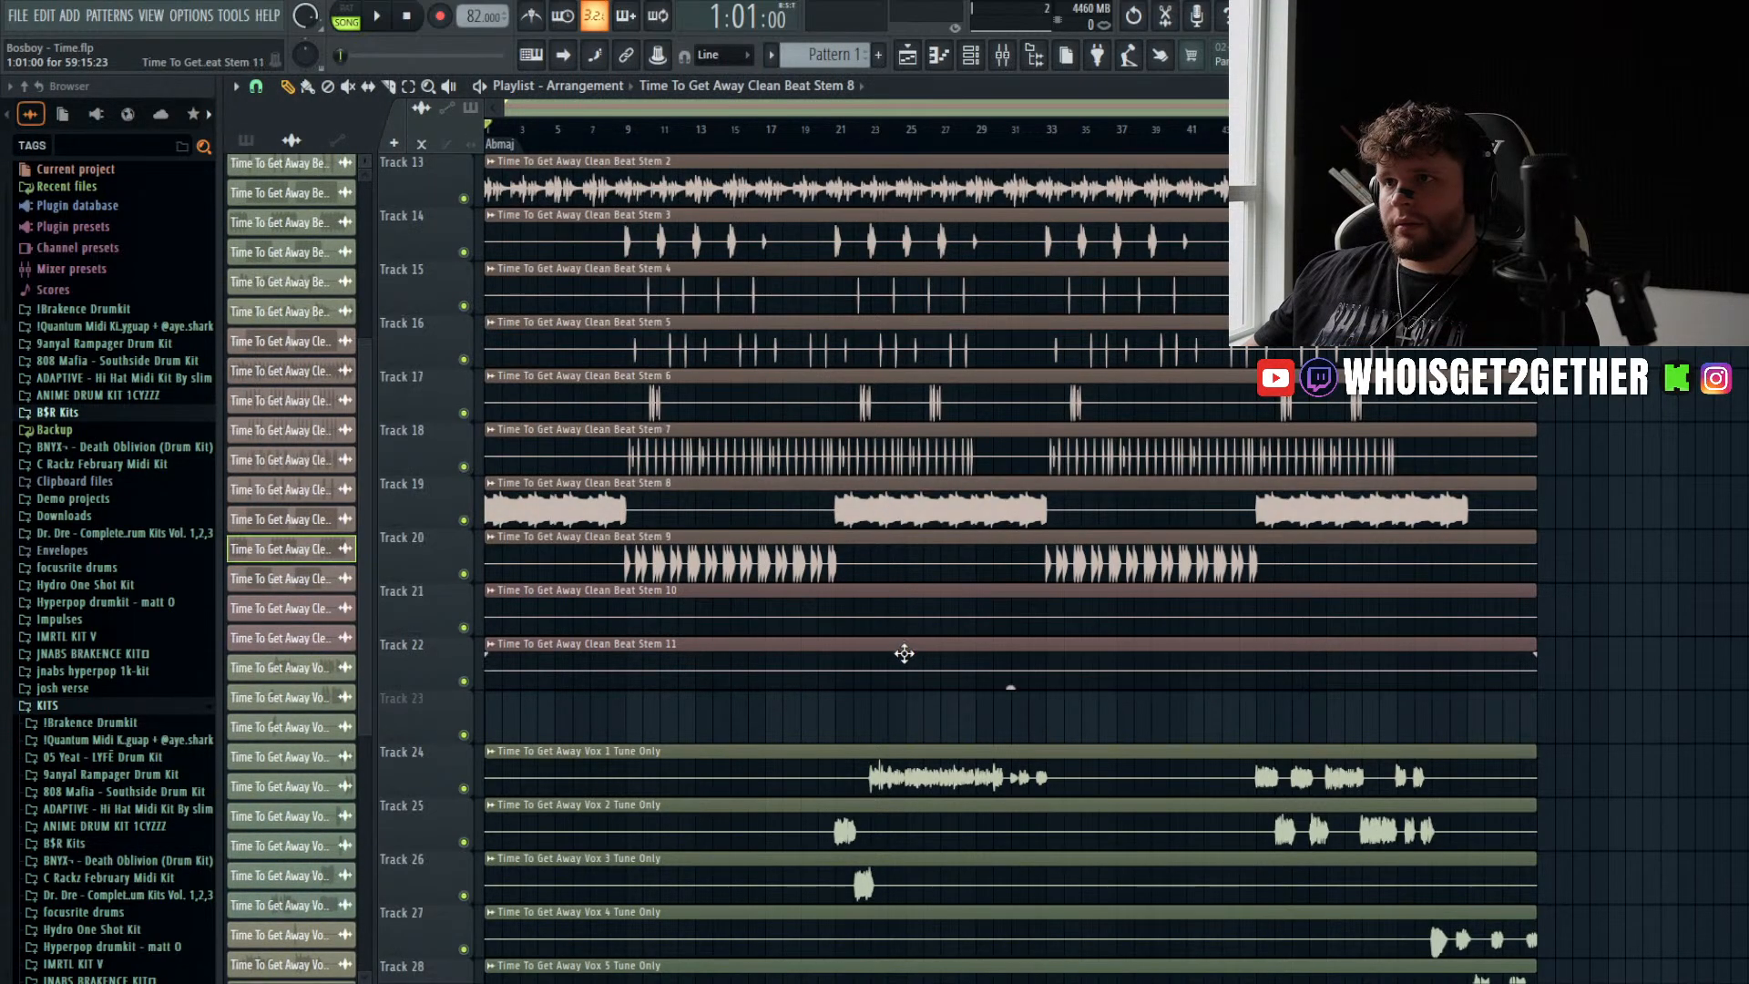
double_click(903, 652)
click(576, 425)
- Delete the empty Clean Beat Stem 10 and Clean Beat Stem 11 clips from tracks 21 and 22
click(917, 626)
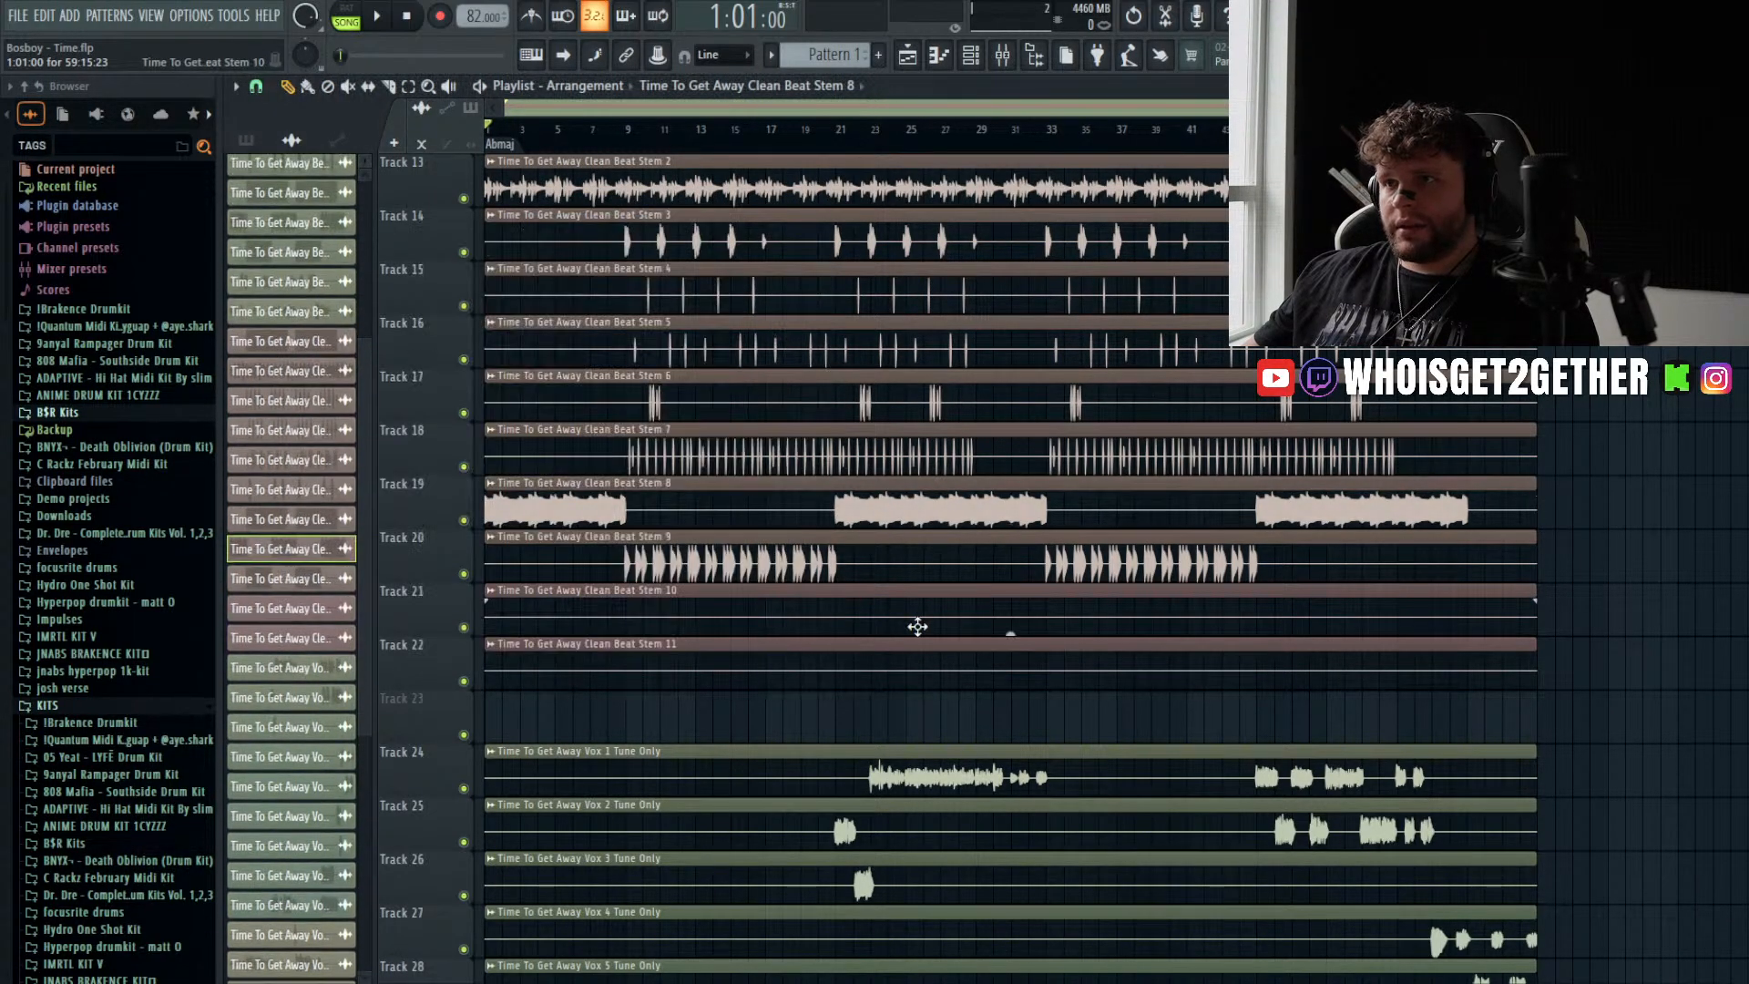
click(885, 632)
click(839, 661)
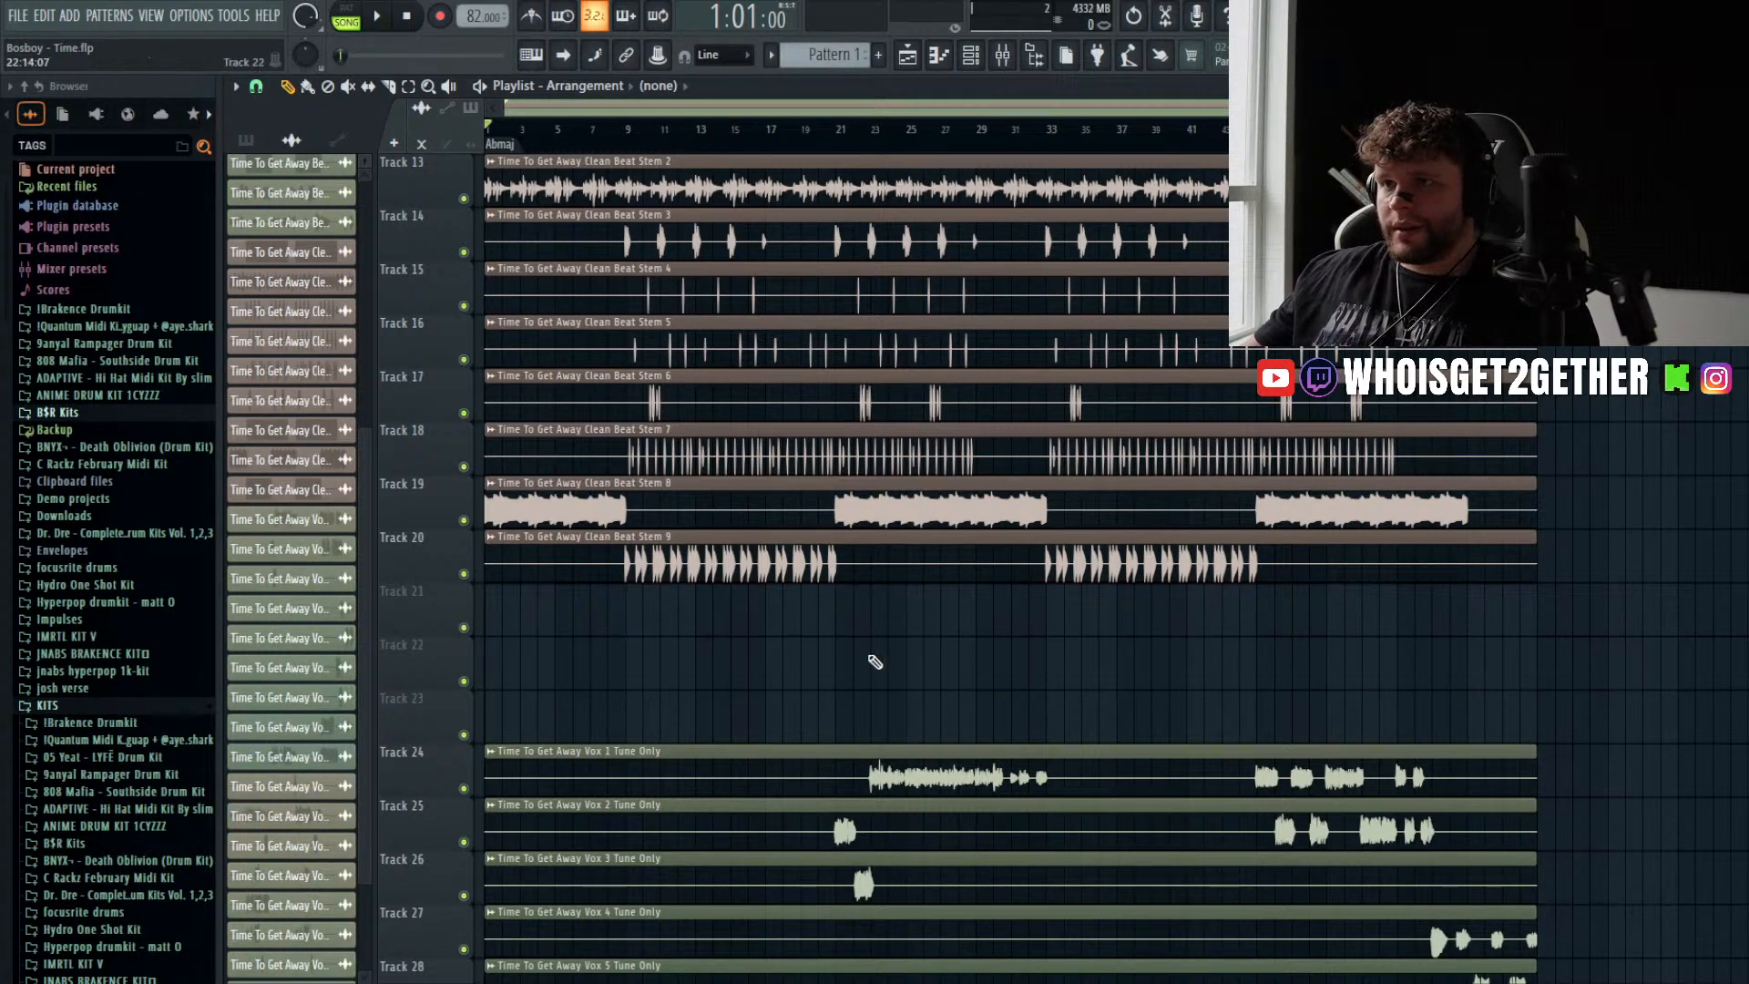
- Select all the Vox Tune Only clips and move them up two tracks so that Vox 1 starts on track 22
scroll(875, 661, down, 3)
key(e)
scroll(729, 365, down, 4)
drag(712, 342, 890, 882)
scroll(888, 800, up, 3)
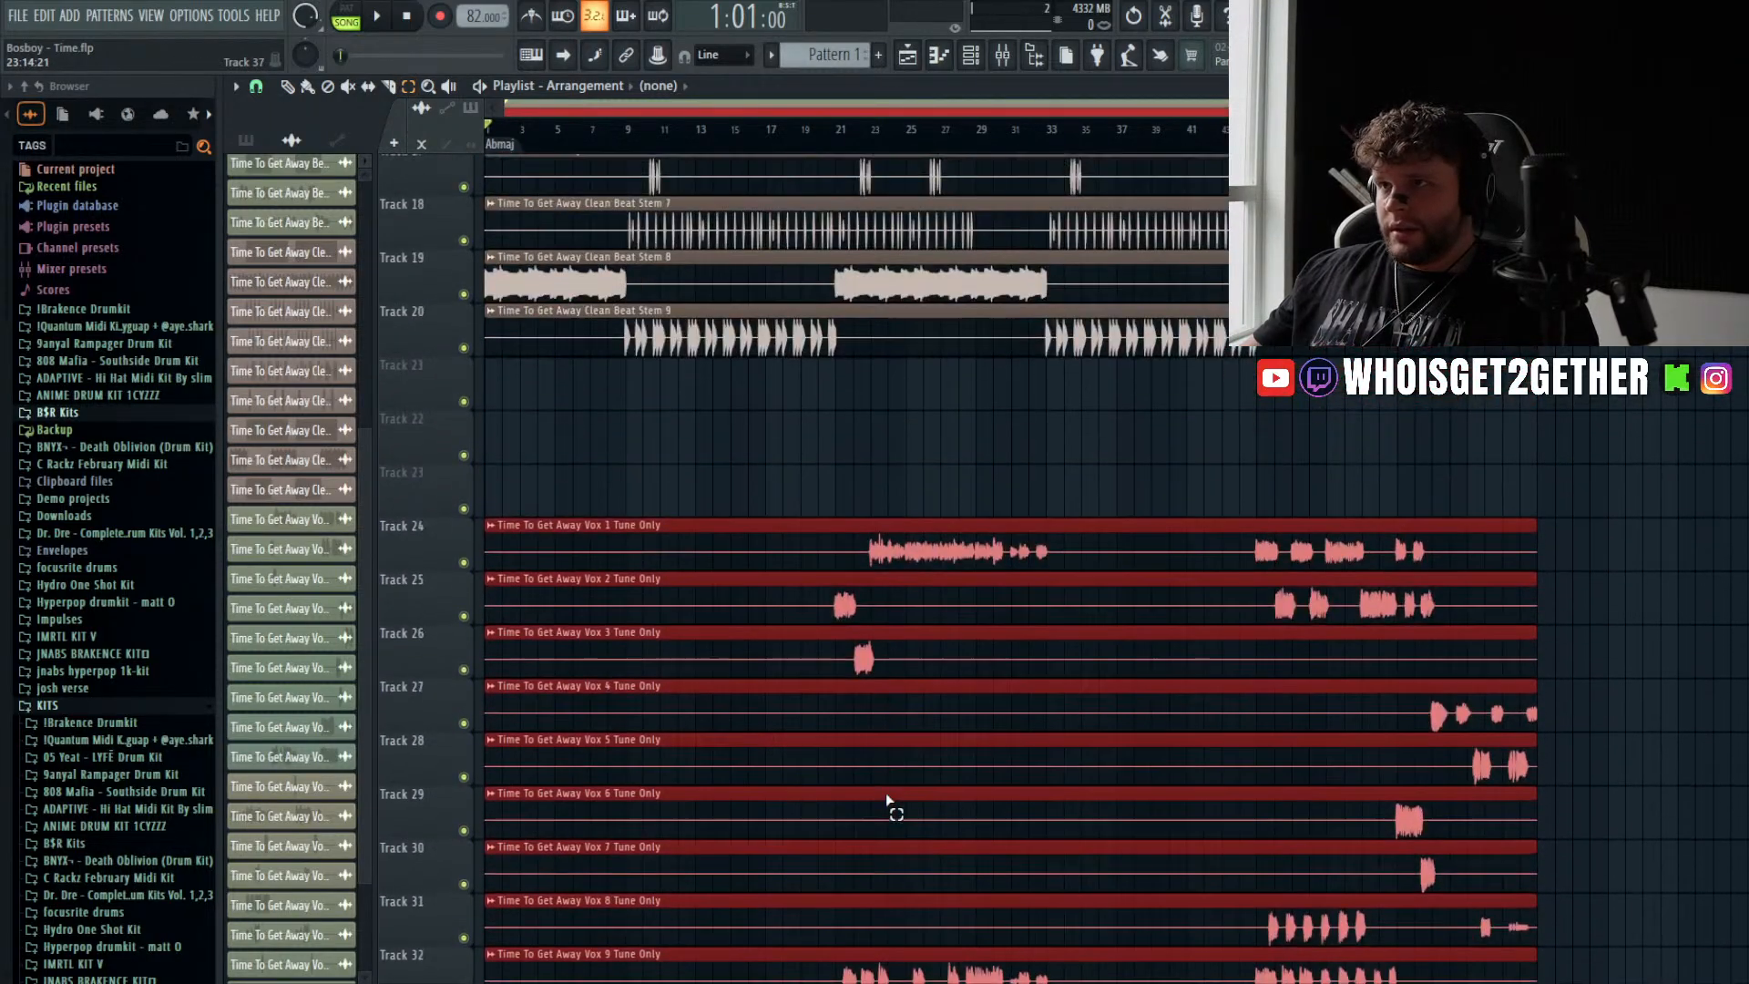
key(shift+Up)
key(shift+Up)
click(714, 381)
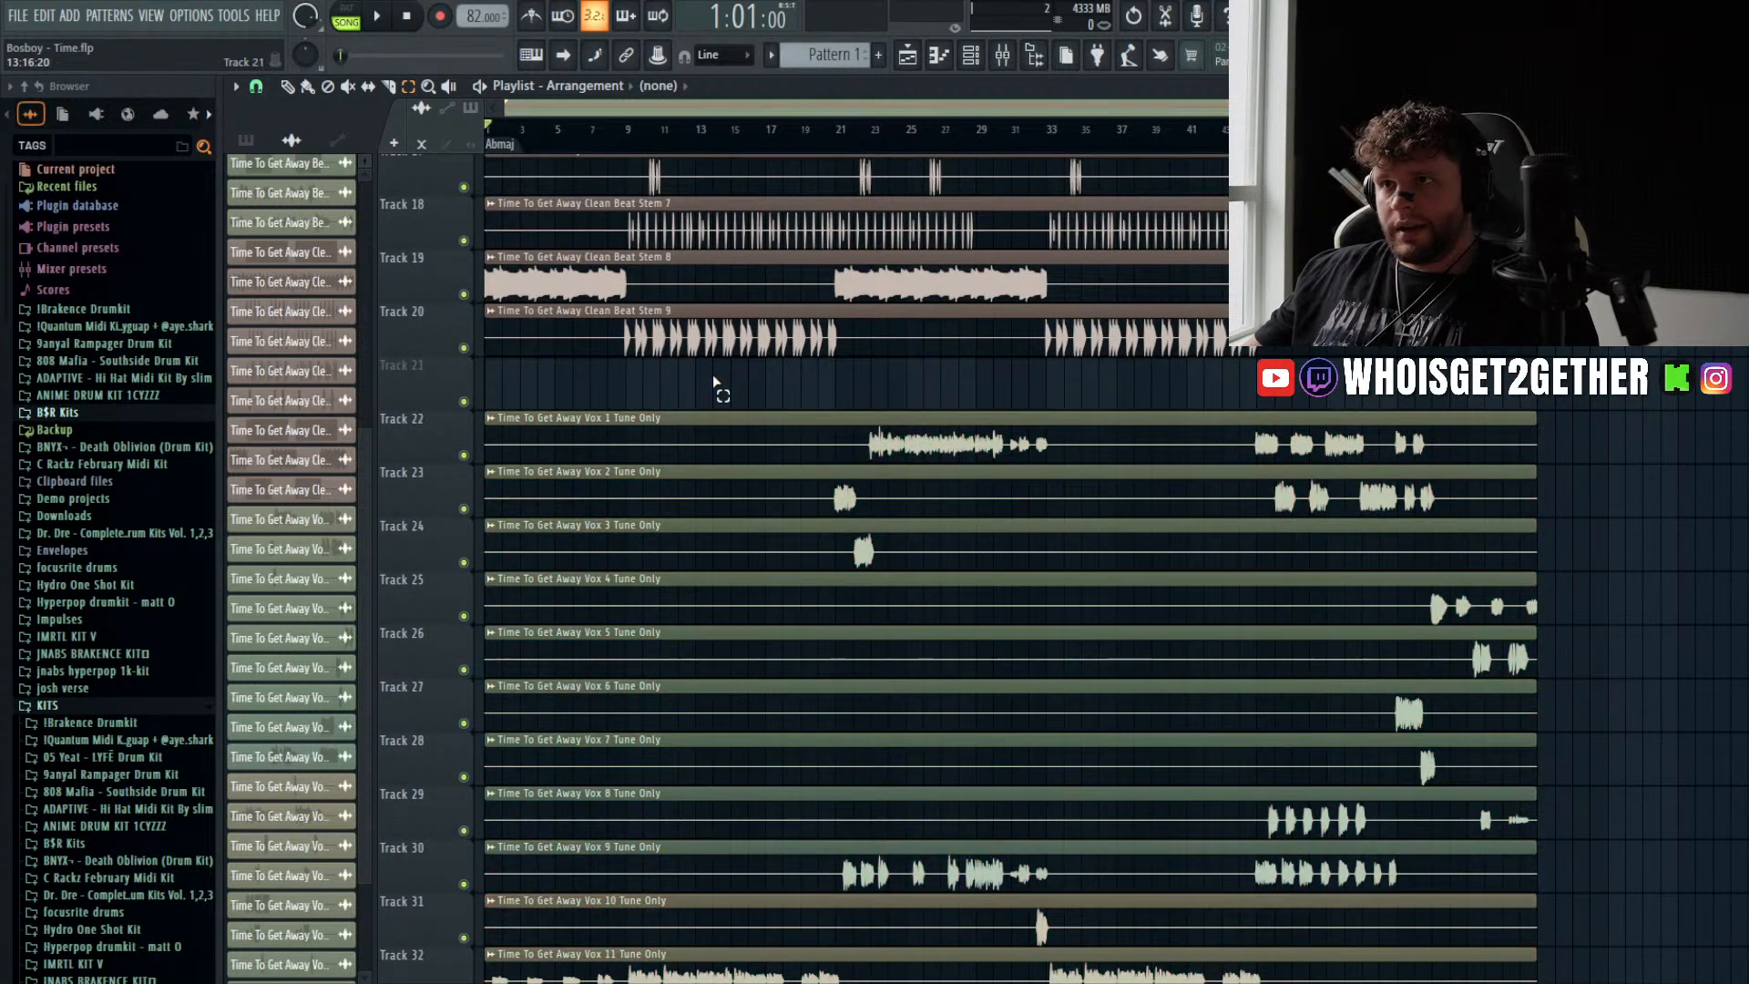
- Mute all the Vox Tune Only clips on tracks 22 to 40, then return to the Draw tool
key(t)
drag(769, 434, 830, 802)
scroll(819, 674, down, 3)
drag(792, 550, 823, 963)
scroll(823, 637, down, 3)
click(796, 754)
click(799, 703)
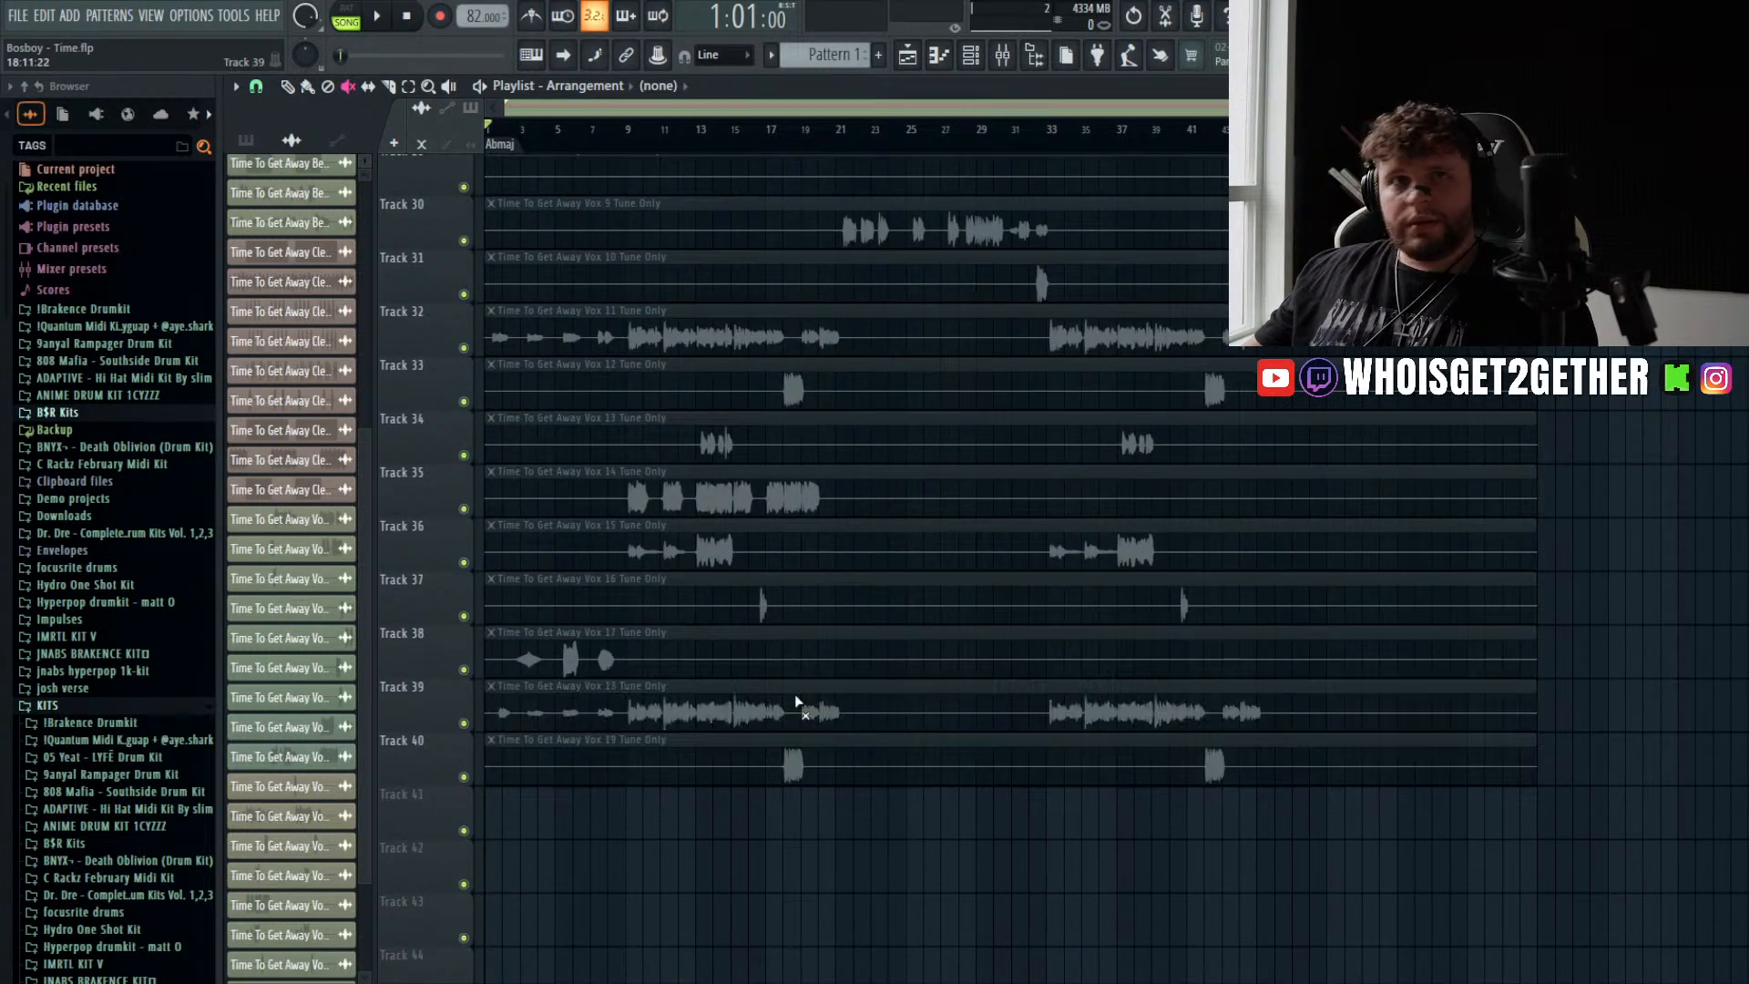
scroll(794, 658, up, 3)
scroll(792, 648, up, 3)
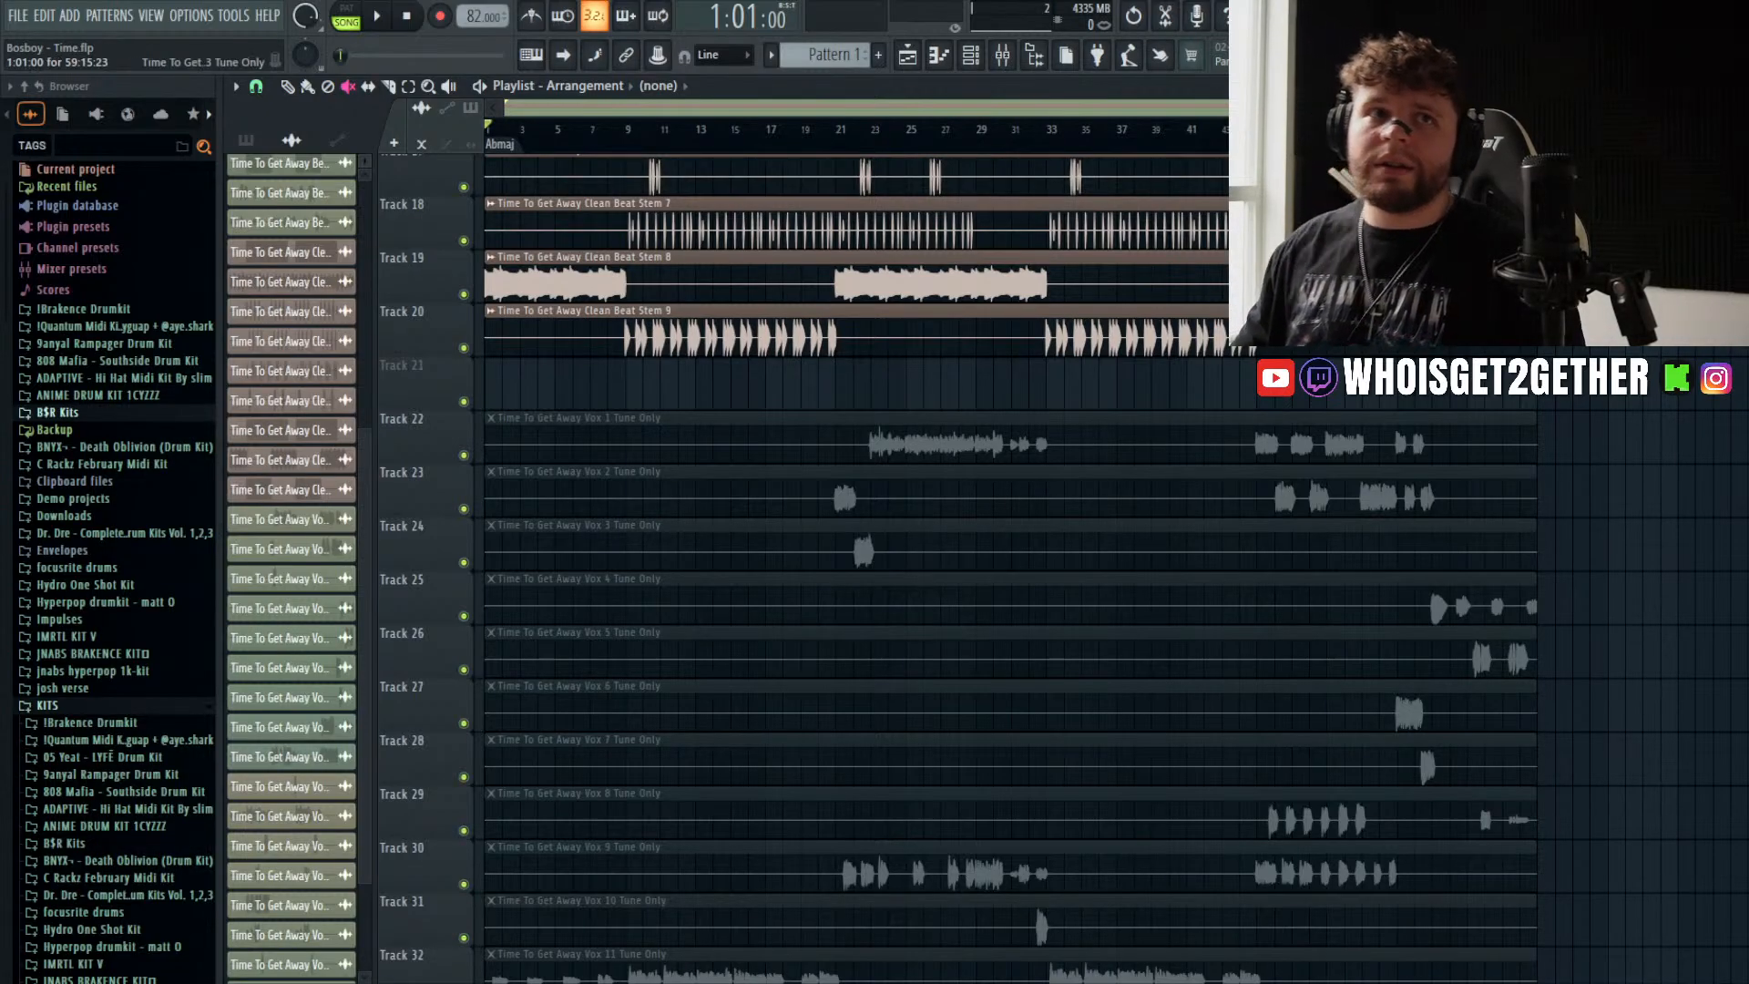
key(p)
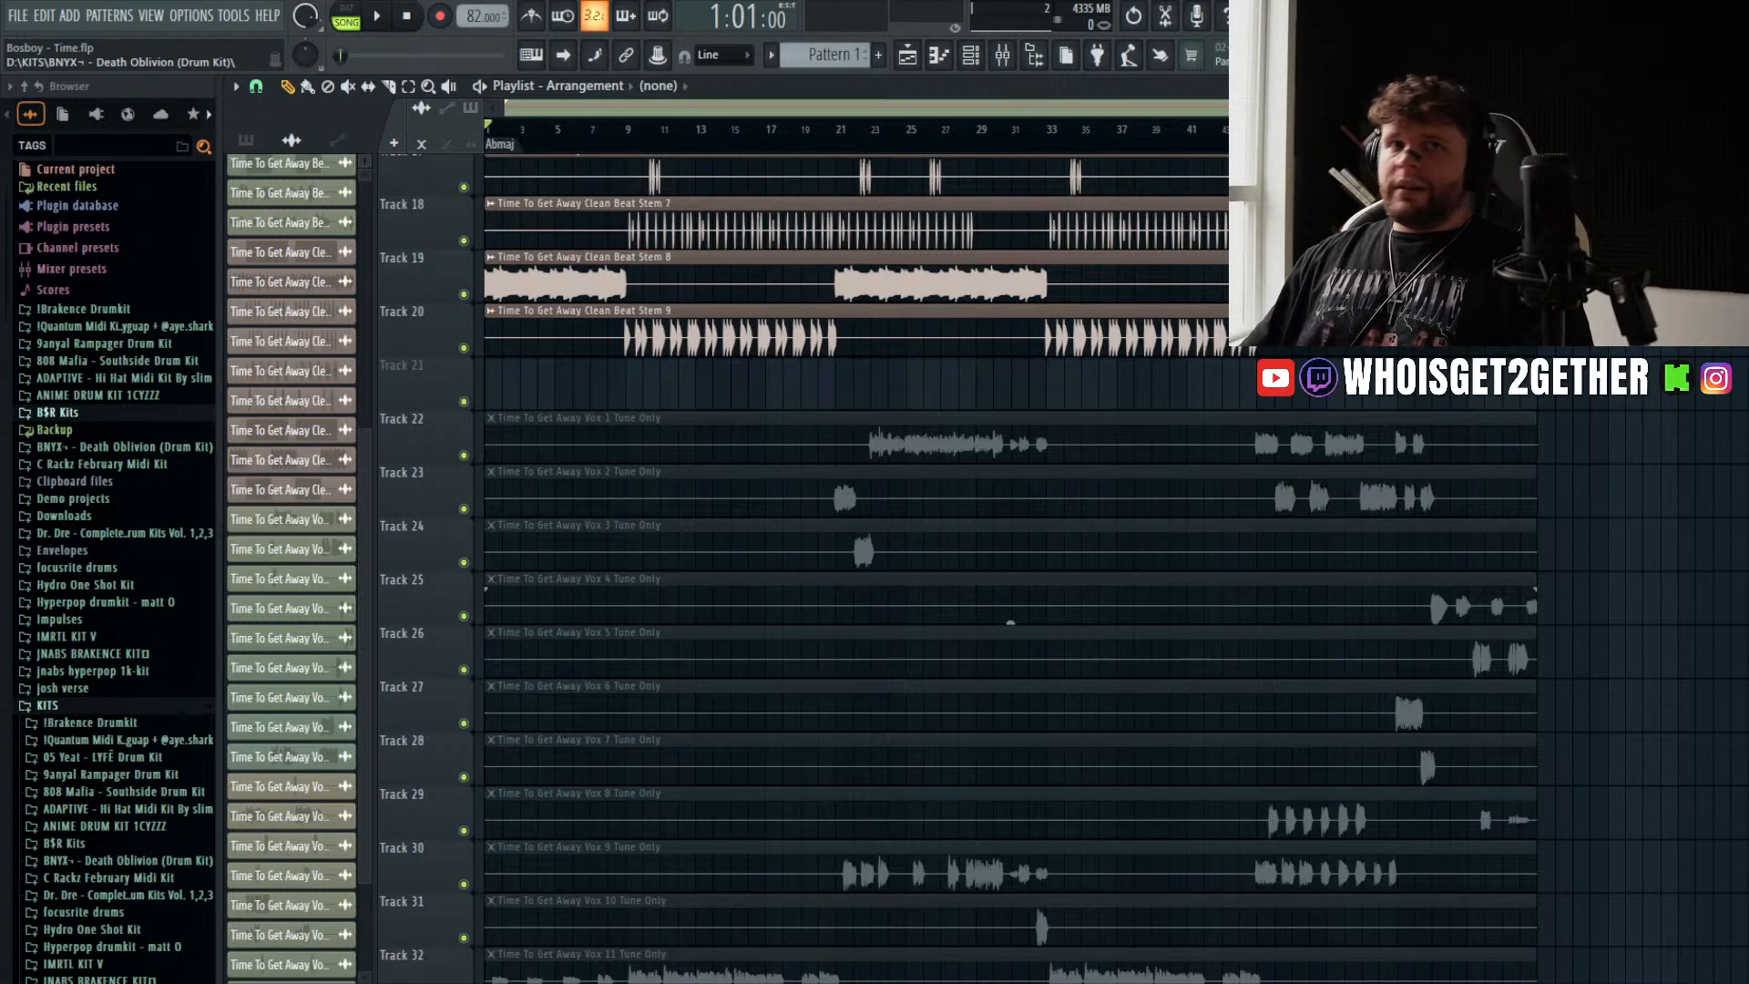
- Save the project
click(739, 293)
key(ctrl+s)
scroll(751, 301, up, 5)
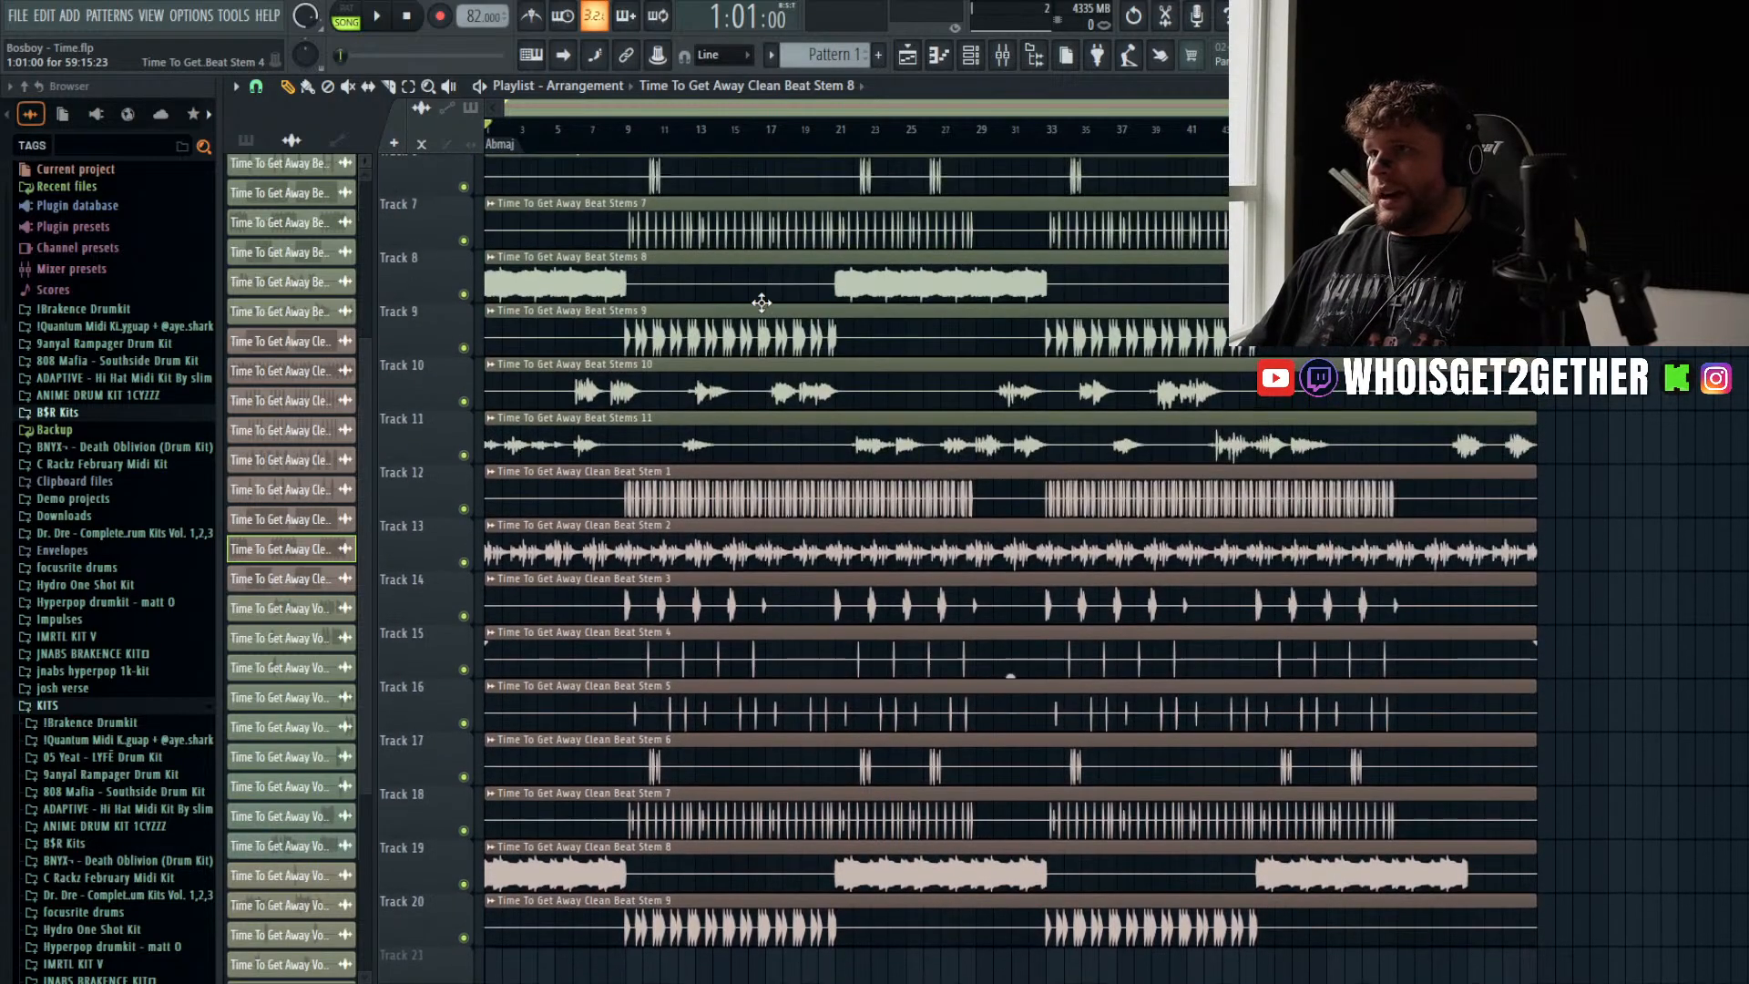
scroll(761, 304, down, 7)
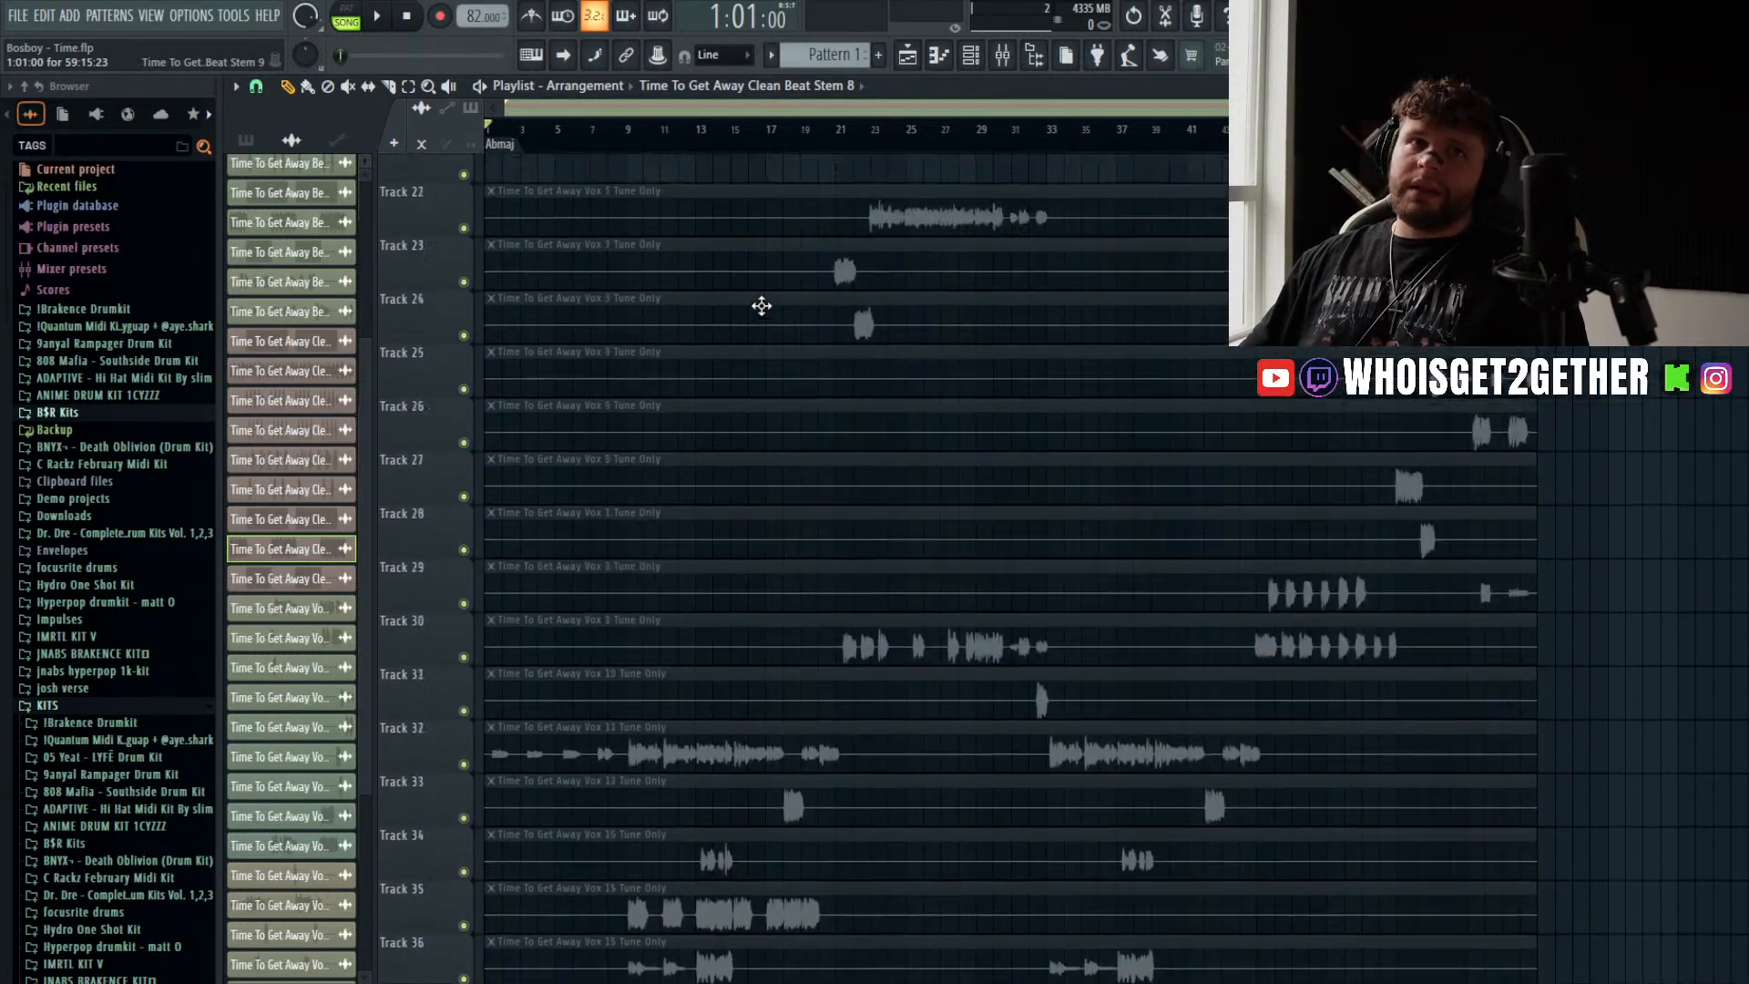
scroll(761, 306, up, 12)
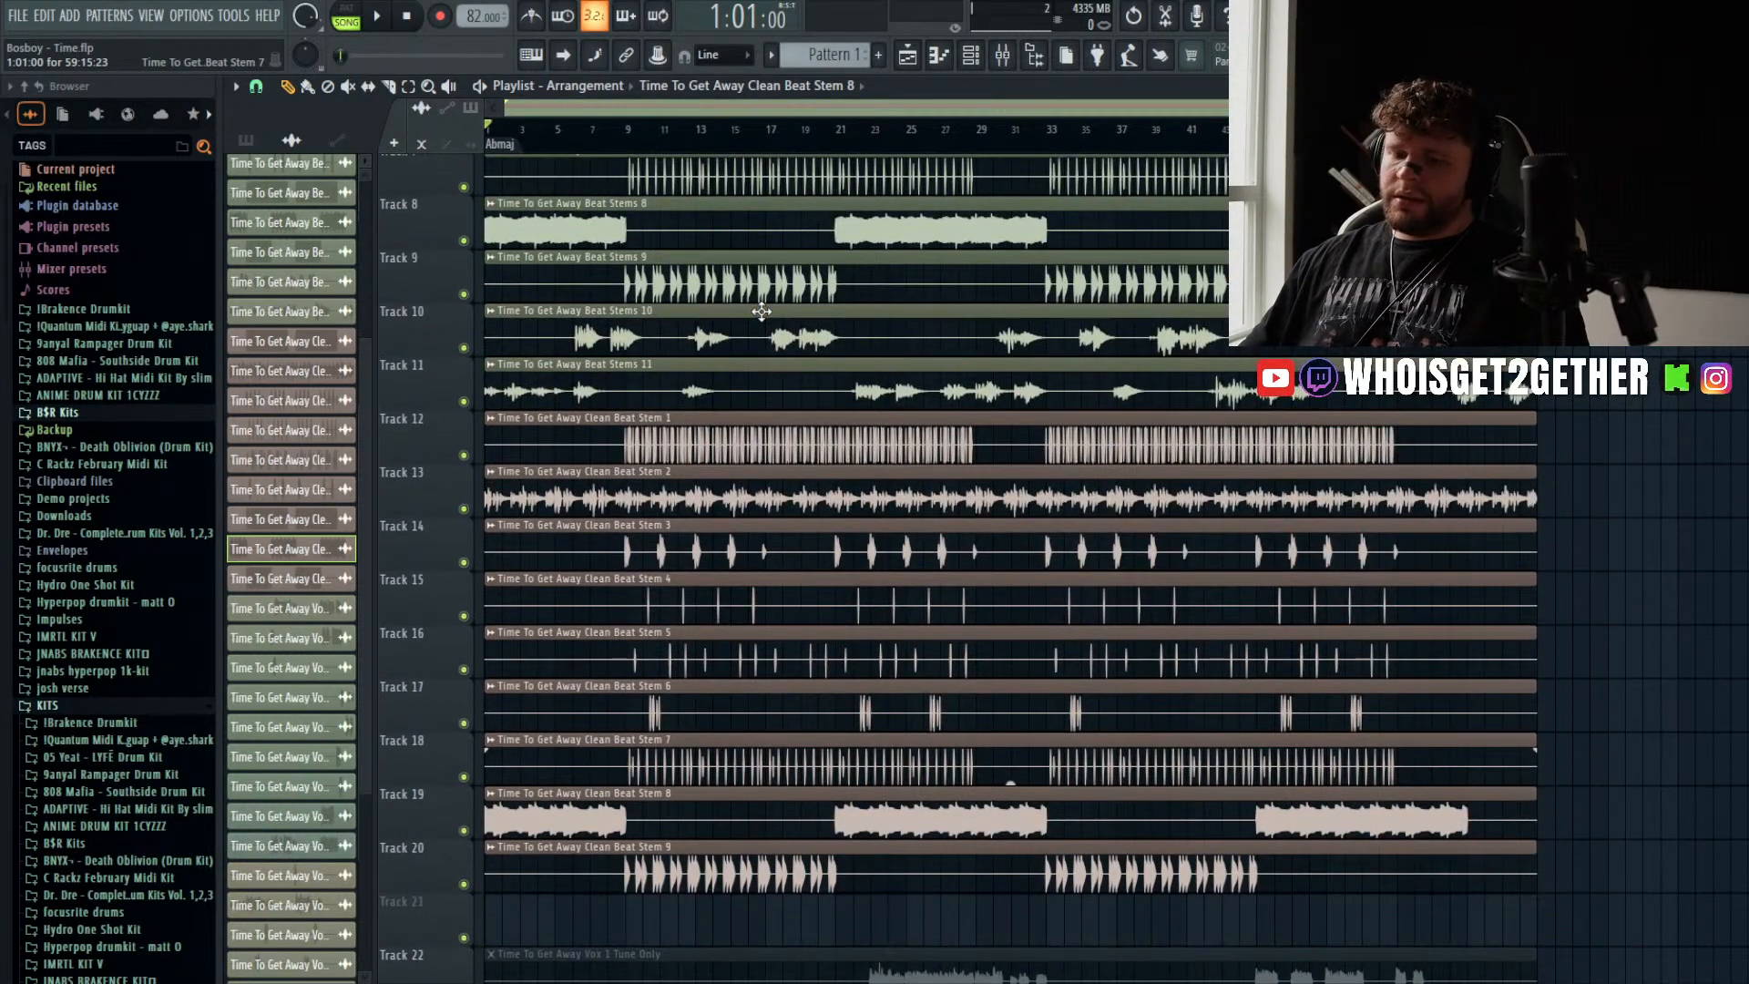
click(861, 373)
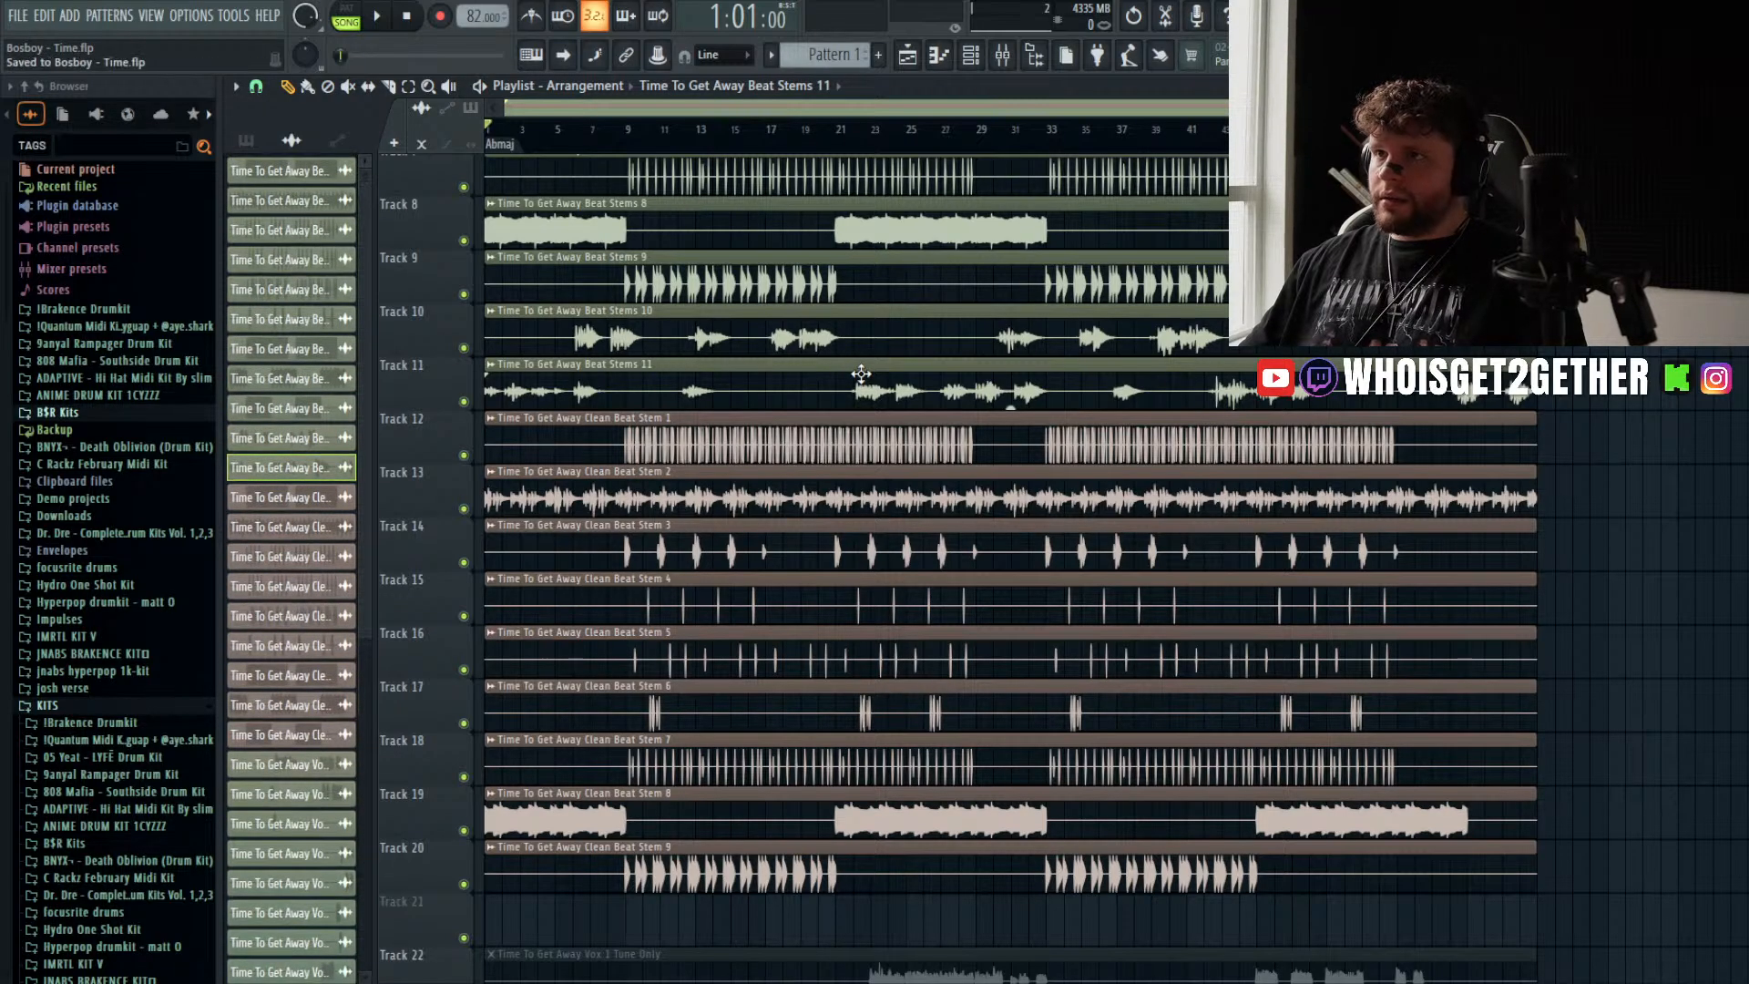
scroll(860, 374, up, 1)
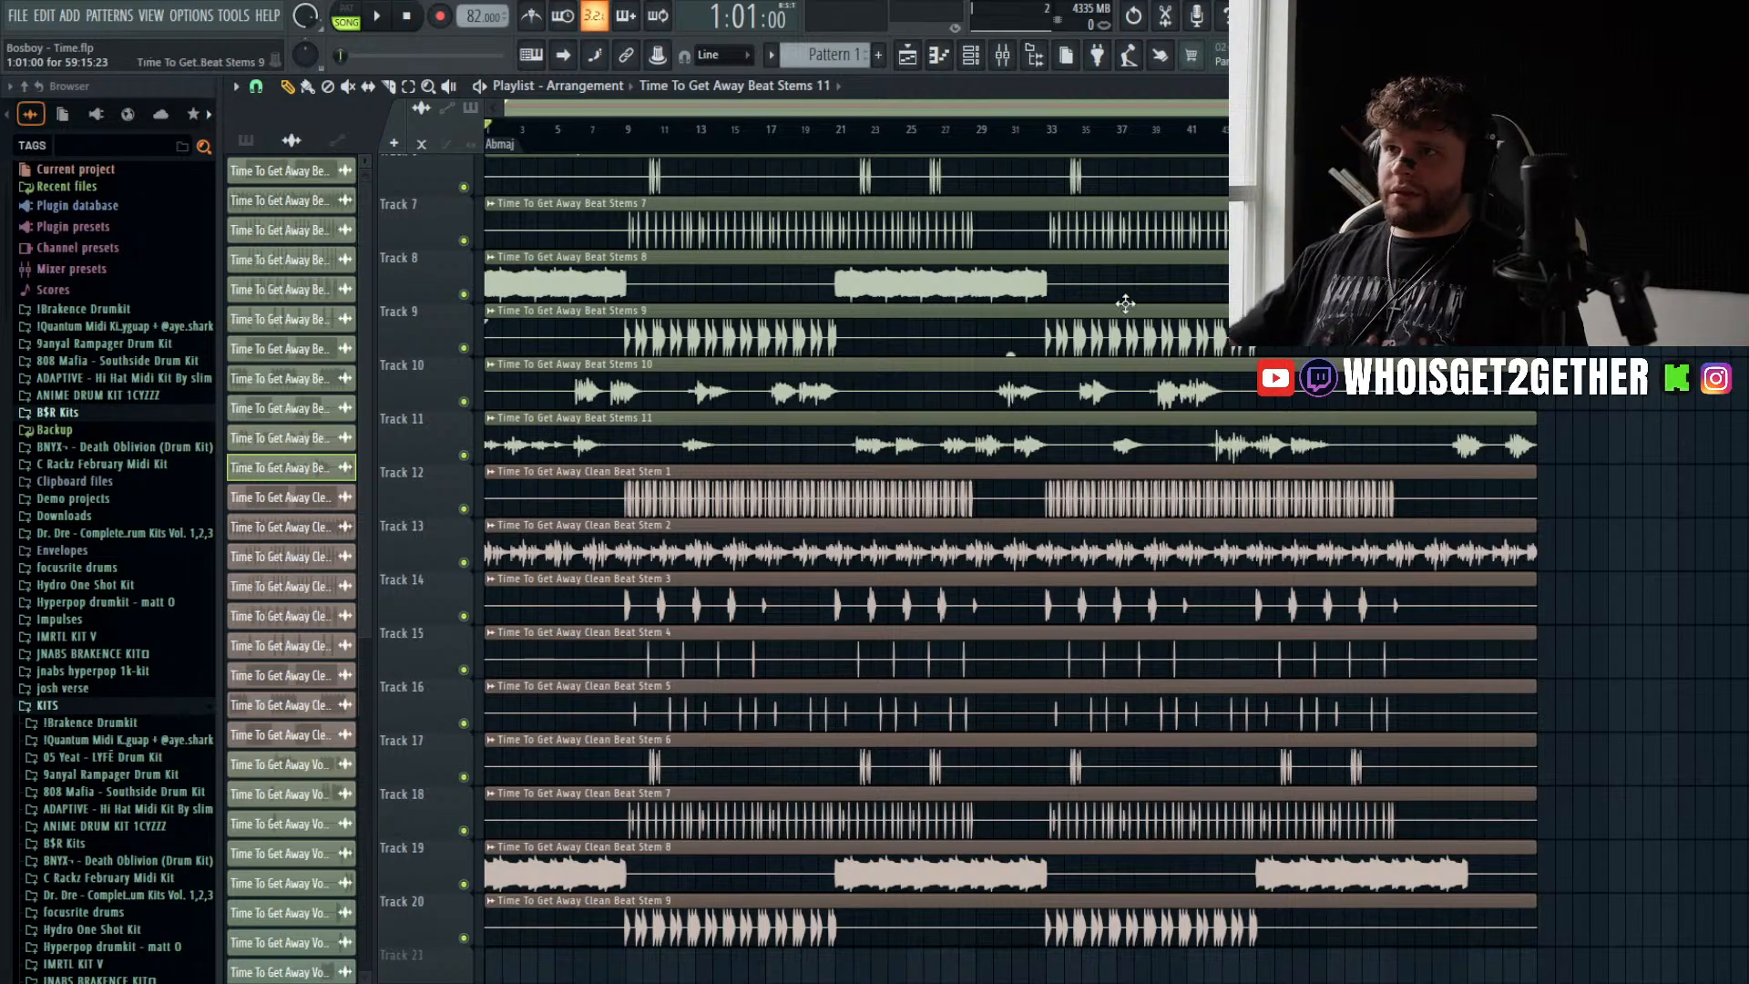
- Check the mixer channels of the beat stems, then return to the playlist
scroll(870, 437, up, 5)
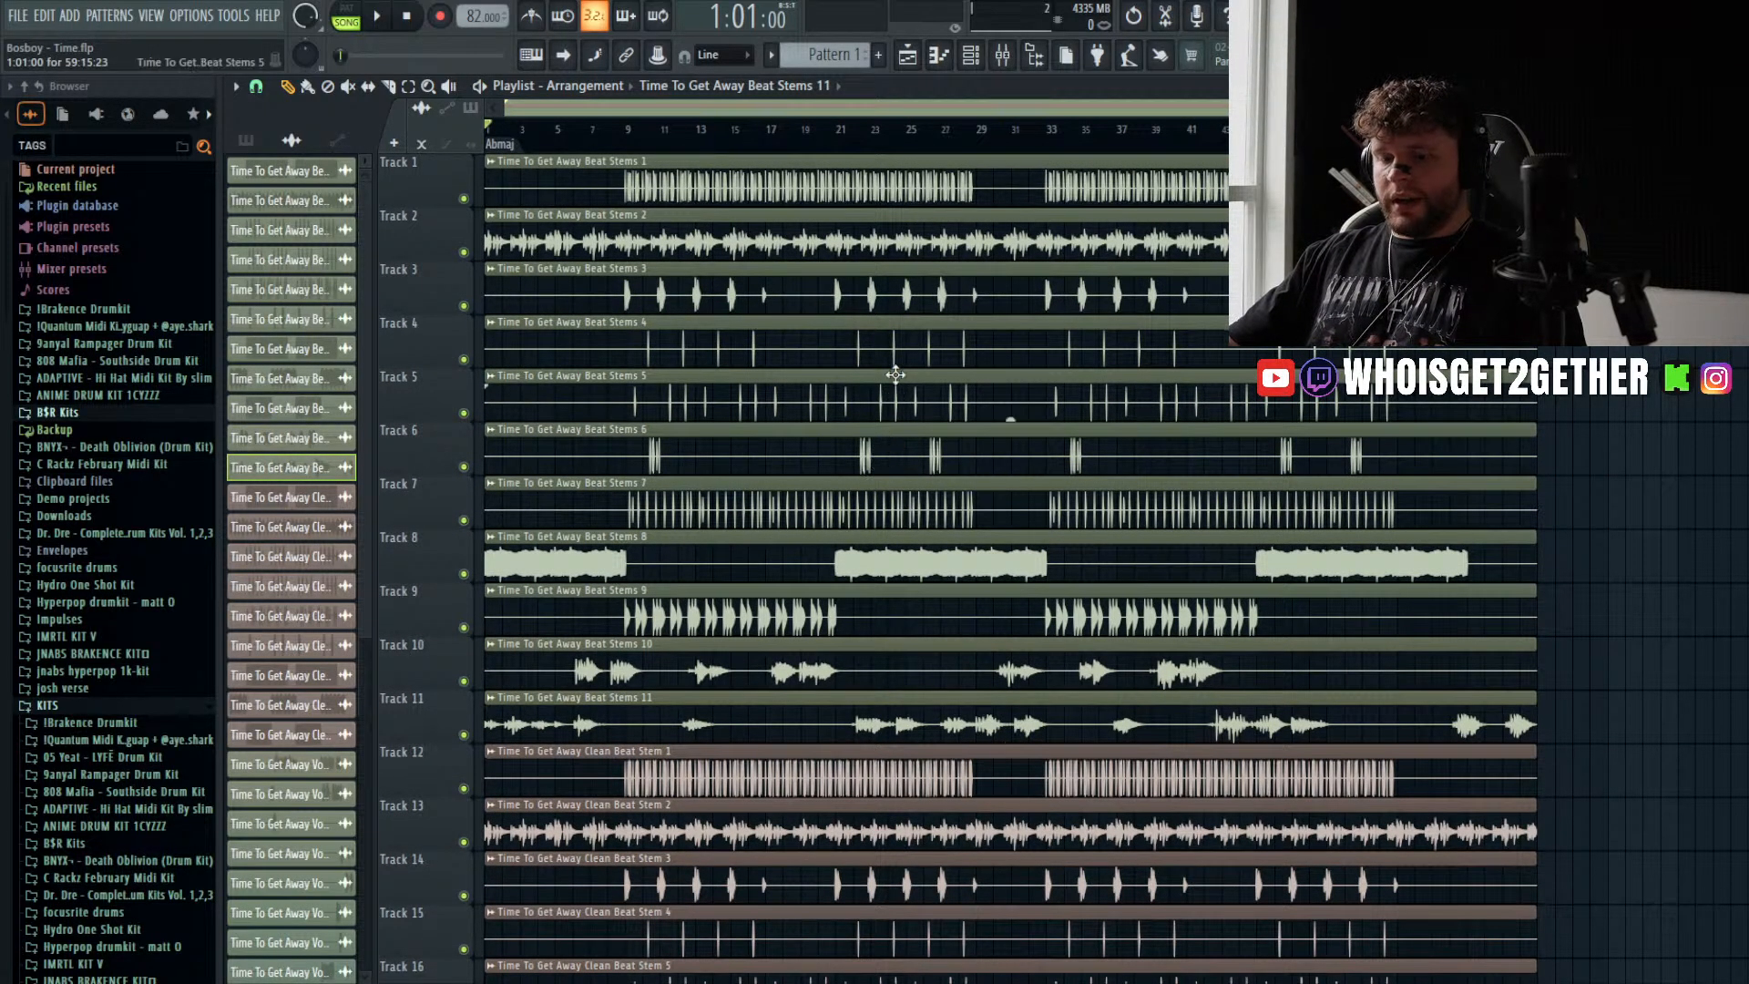
click(1001, 55)
click(337, 328)
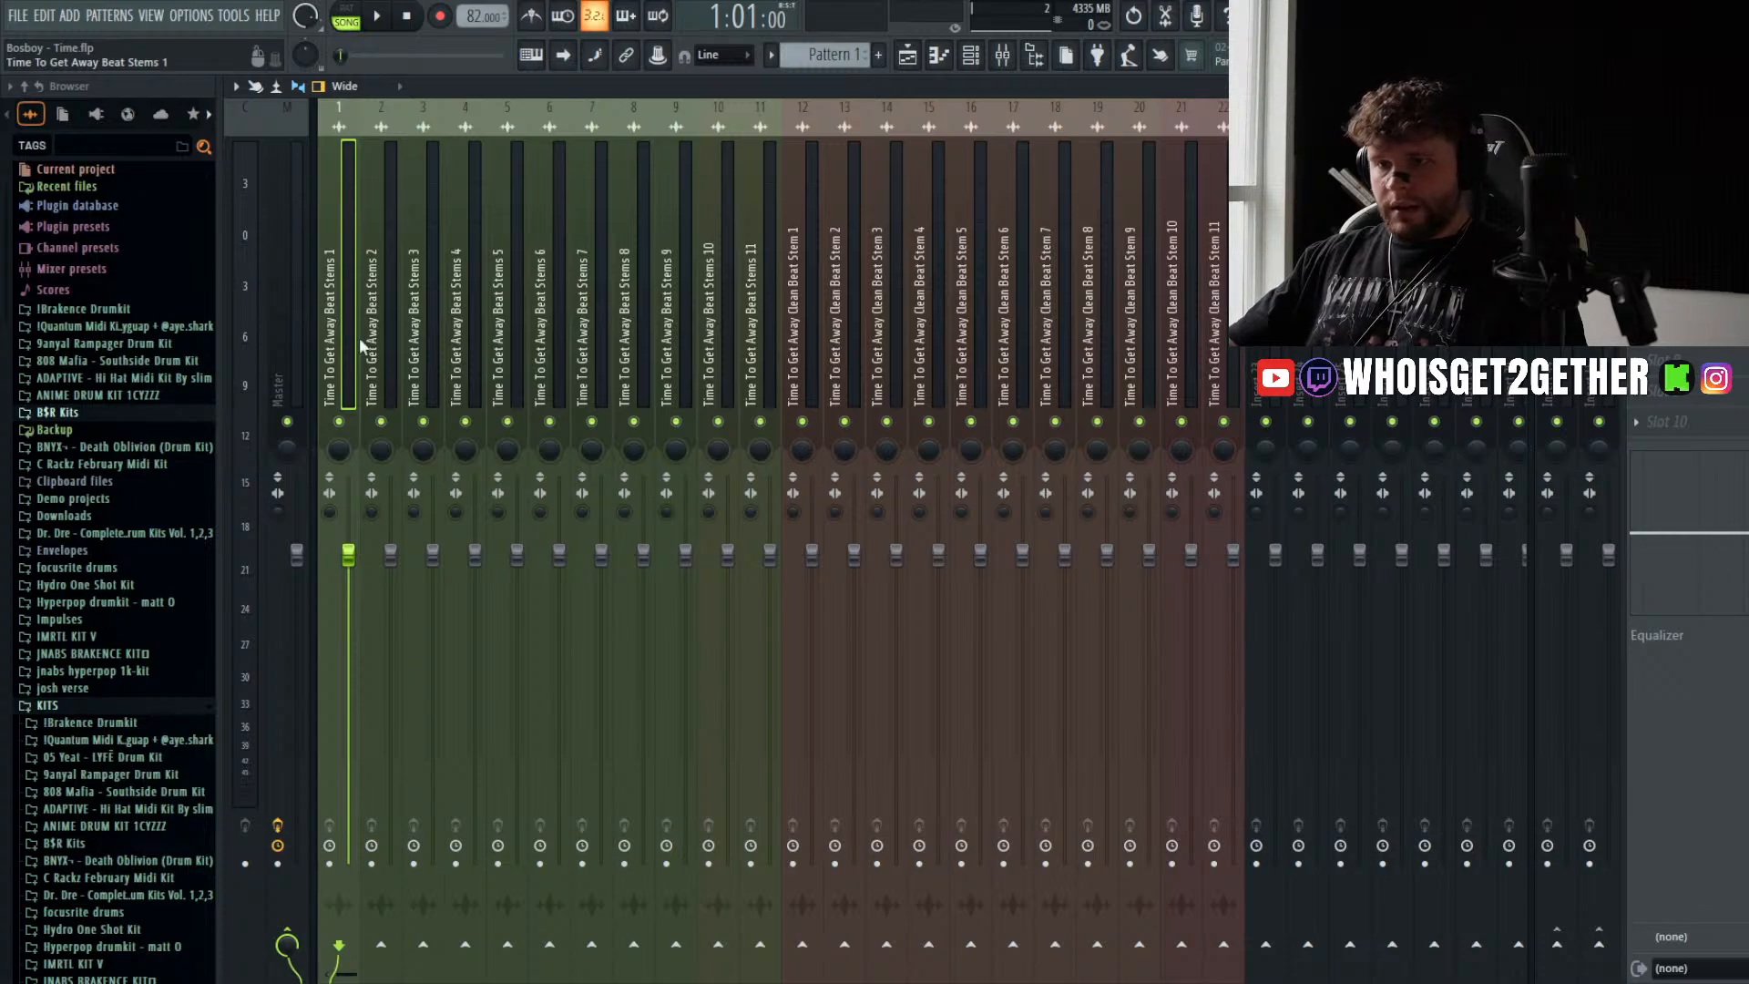
click(907, 57)
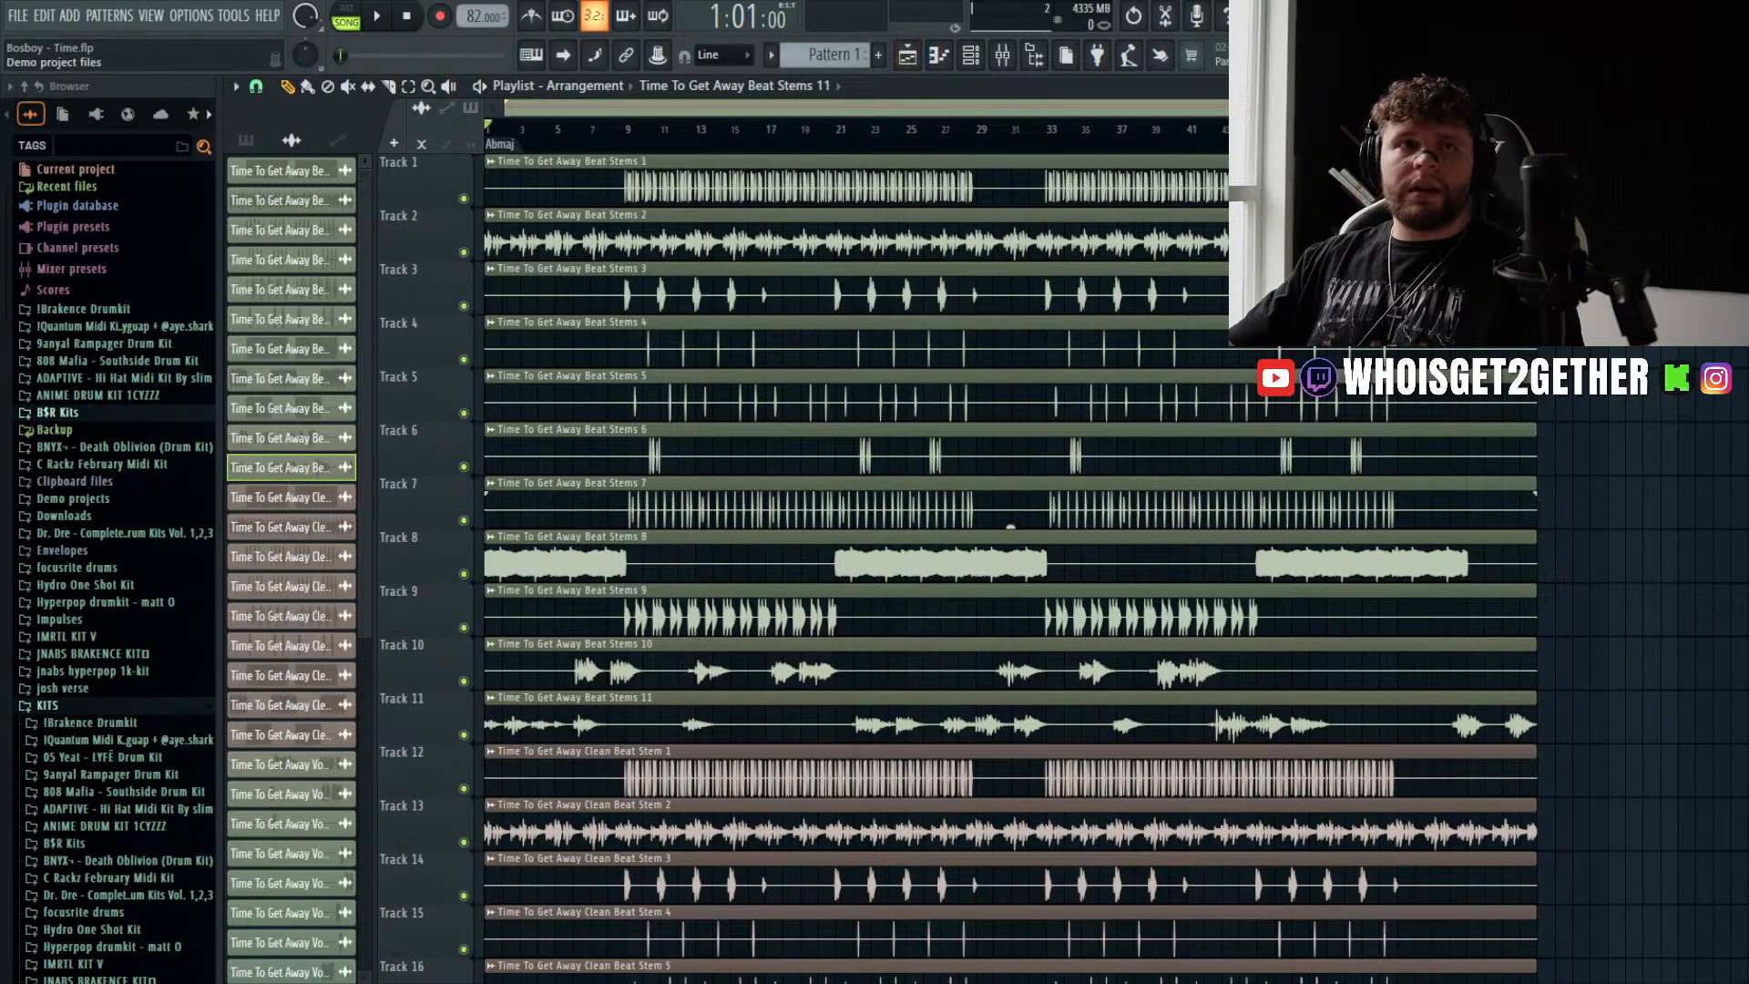
- Select the Beat Stems 2 clip on track 2 and save the project
click(566, 257)
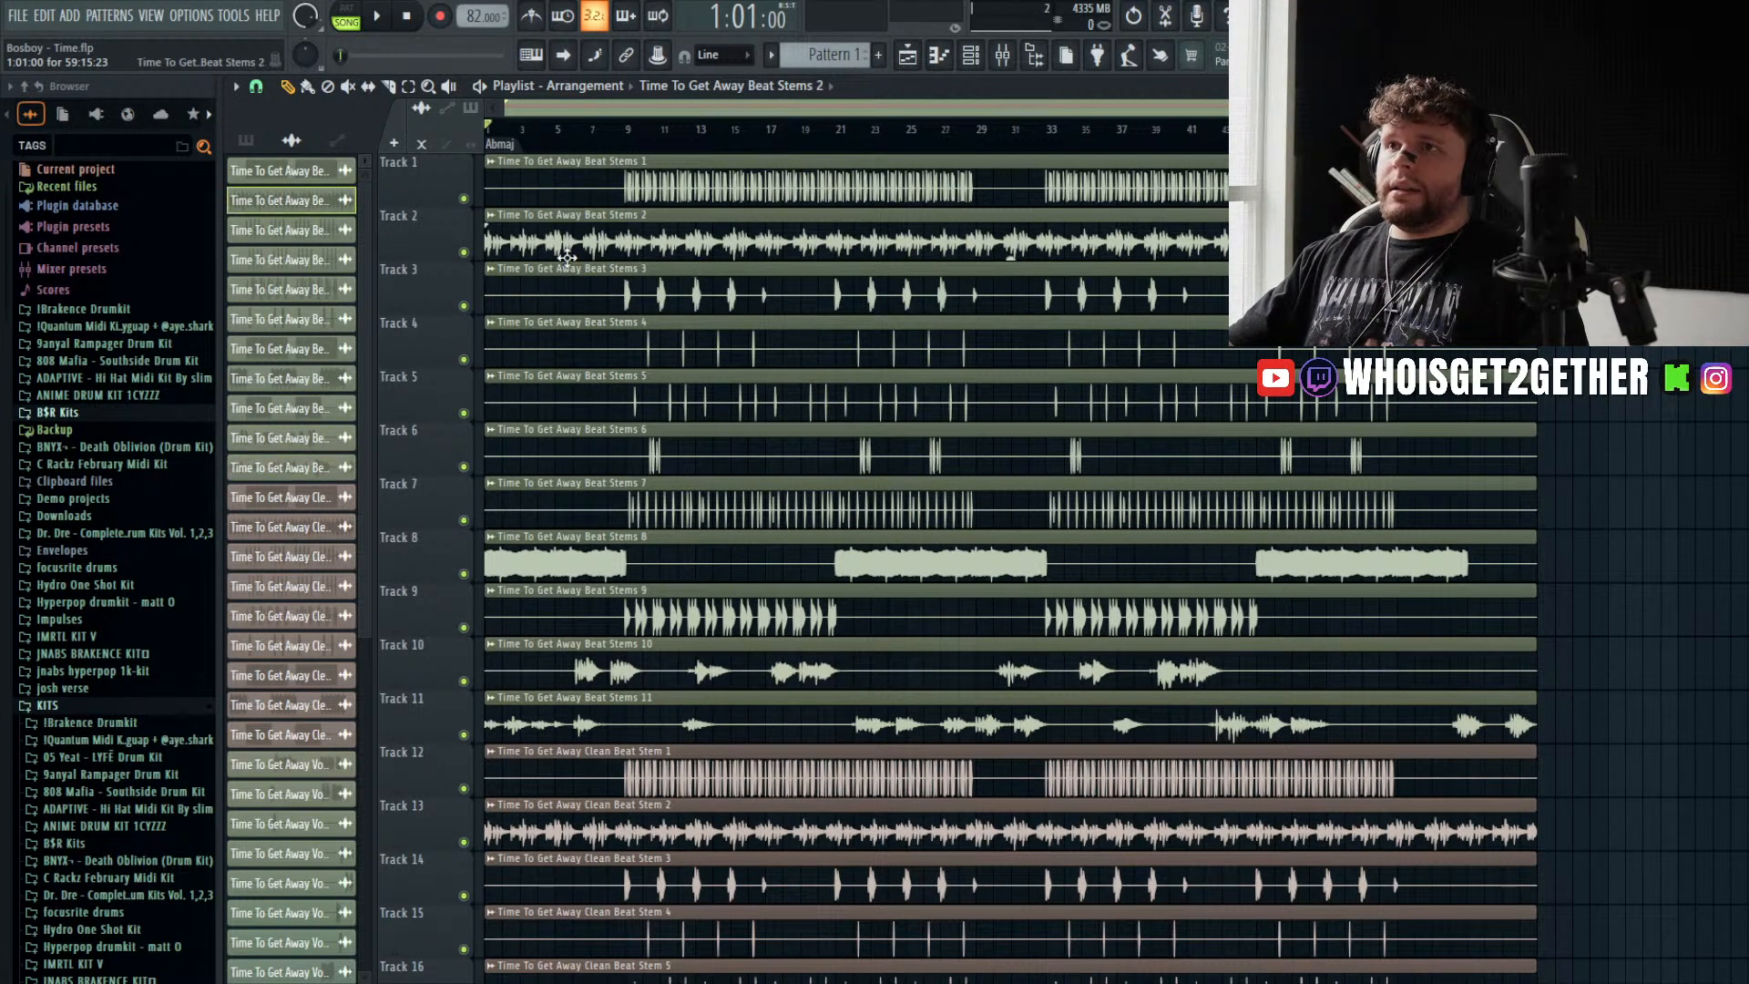
scroll(645, 313, down, 4)
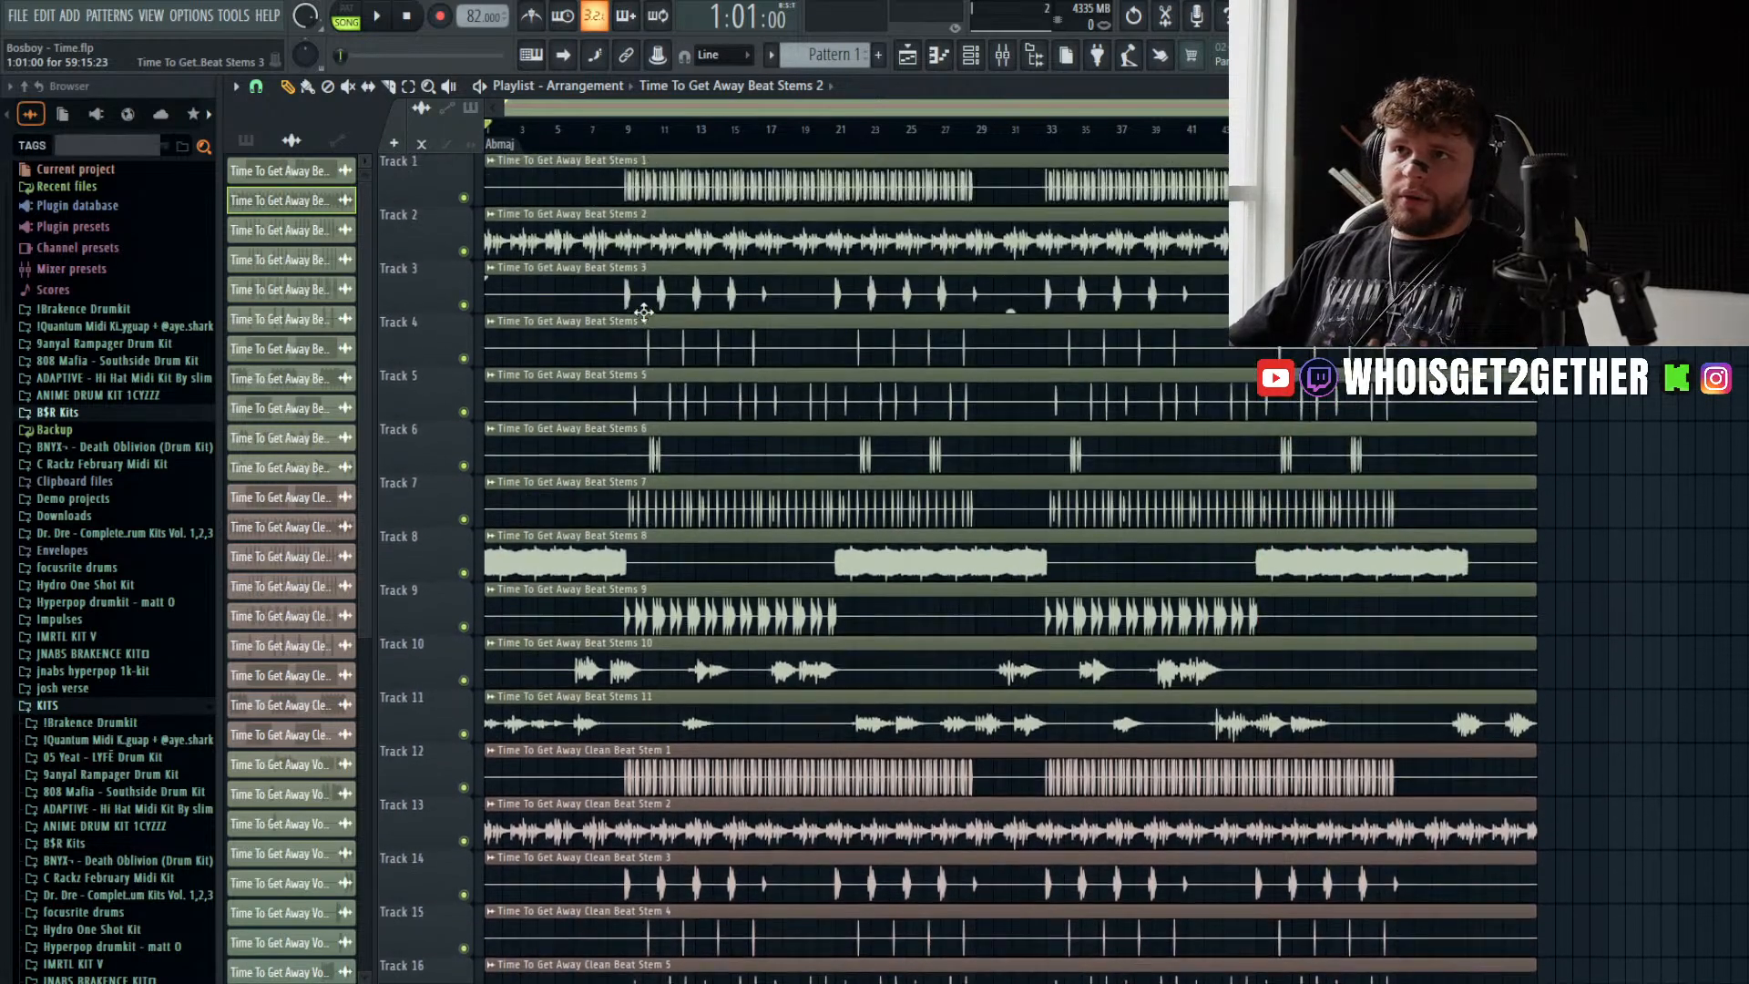
scroll(644, 313, down, 1)
key(ctrl+s)
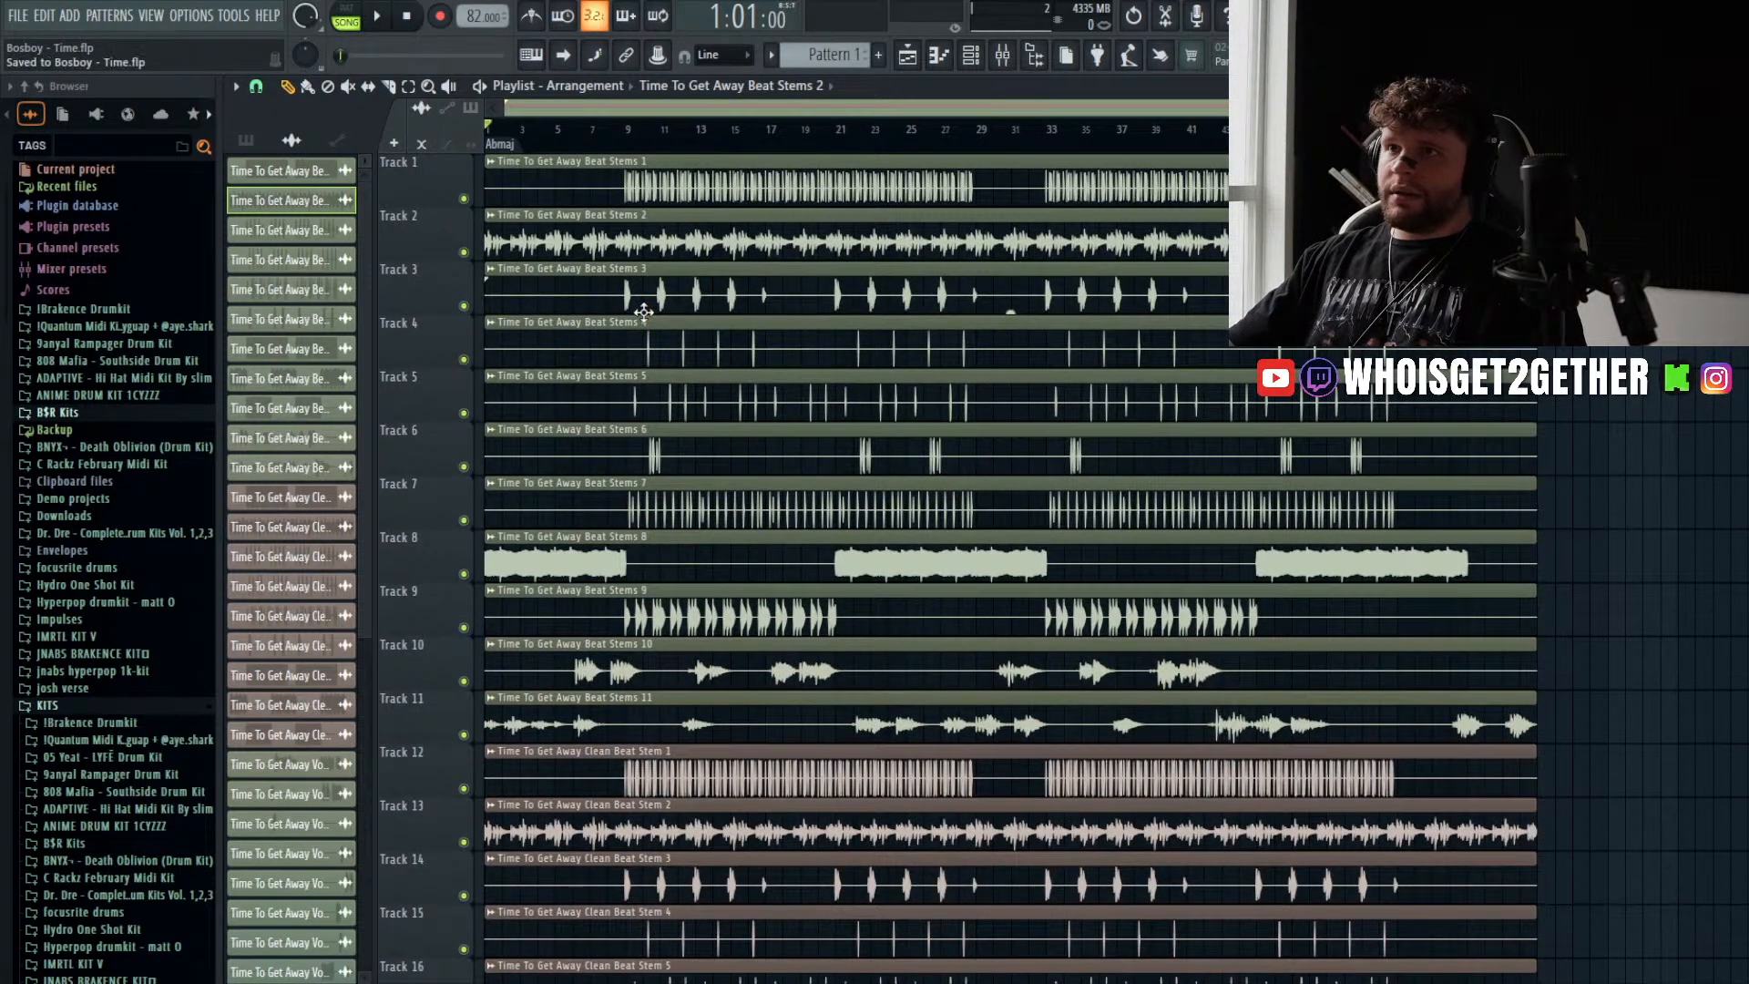
scroll(644, 312, down, 2)
scroll(644, 312, up, 7)
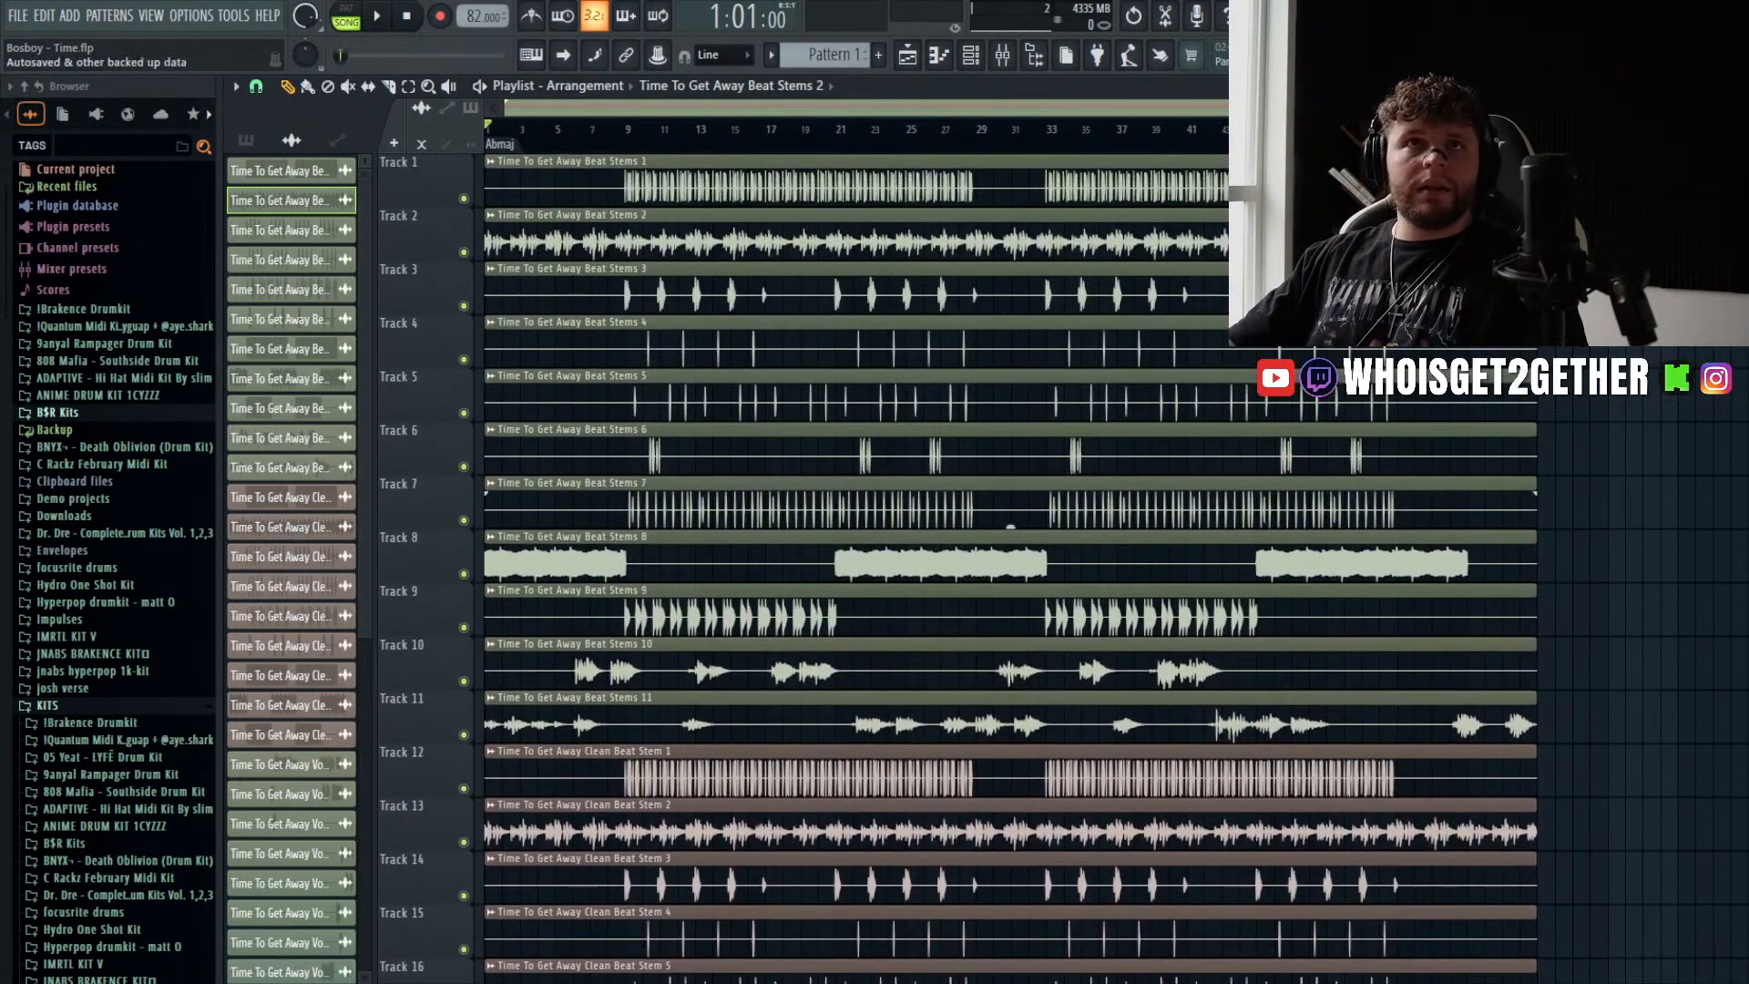
- Play the arrangement from the start and check the beat stem levels in the mixer, then stop playback
key(space)
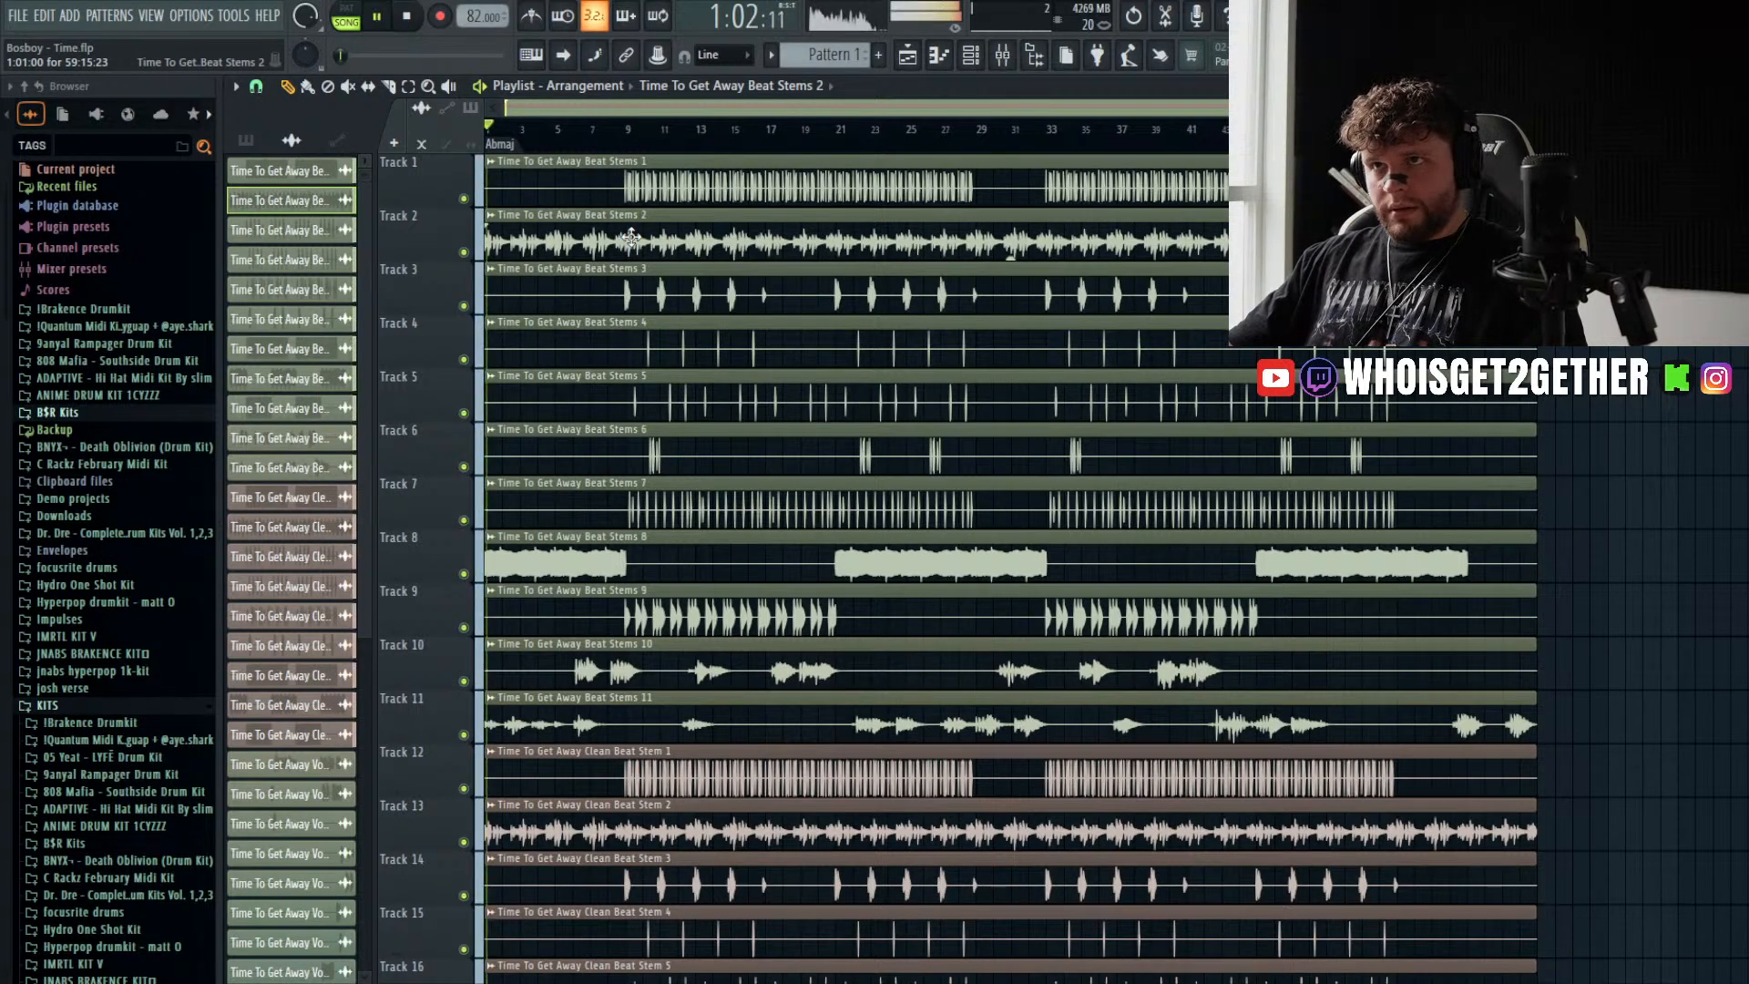
key(space)
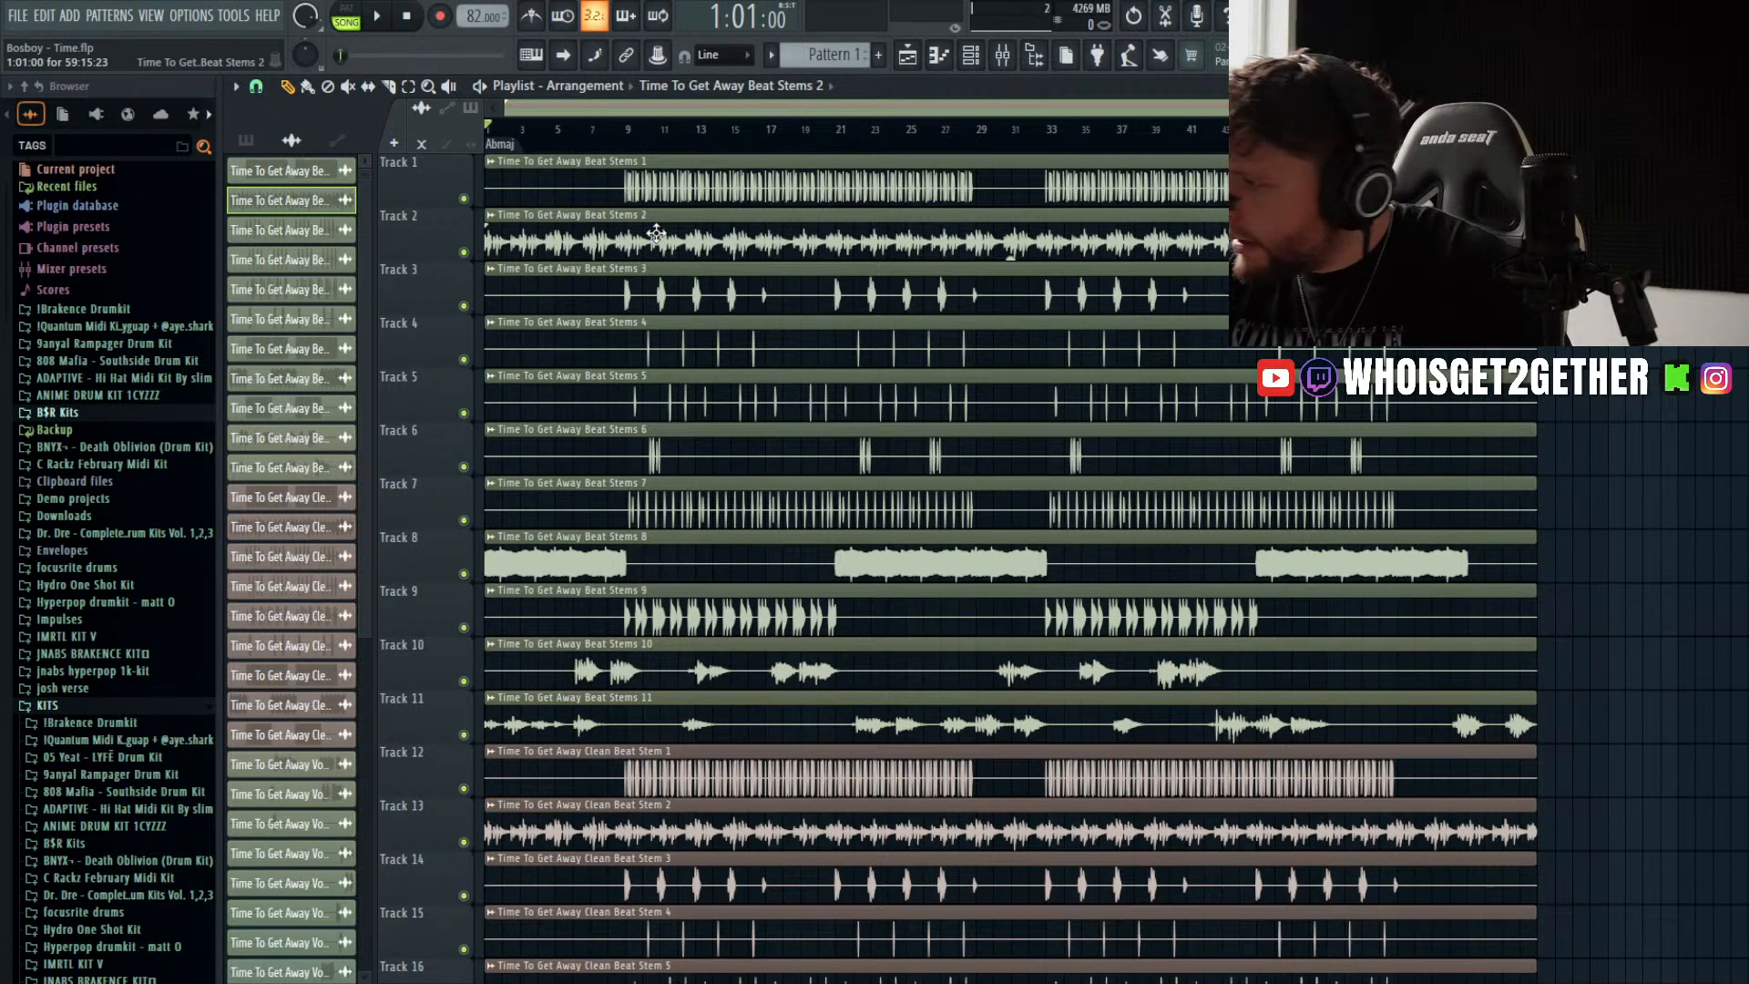
key(space)
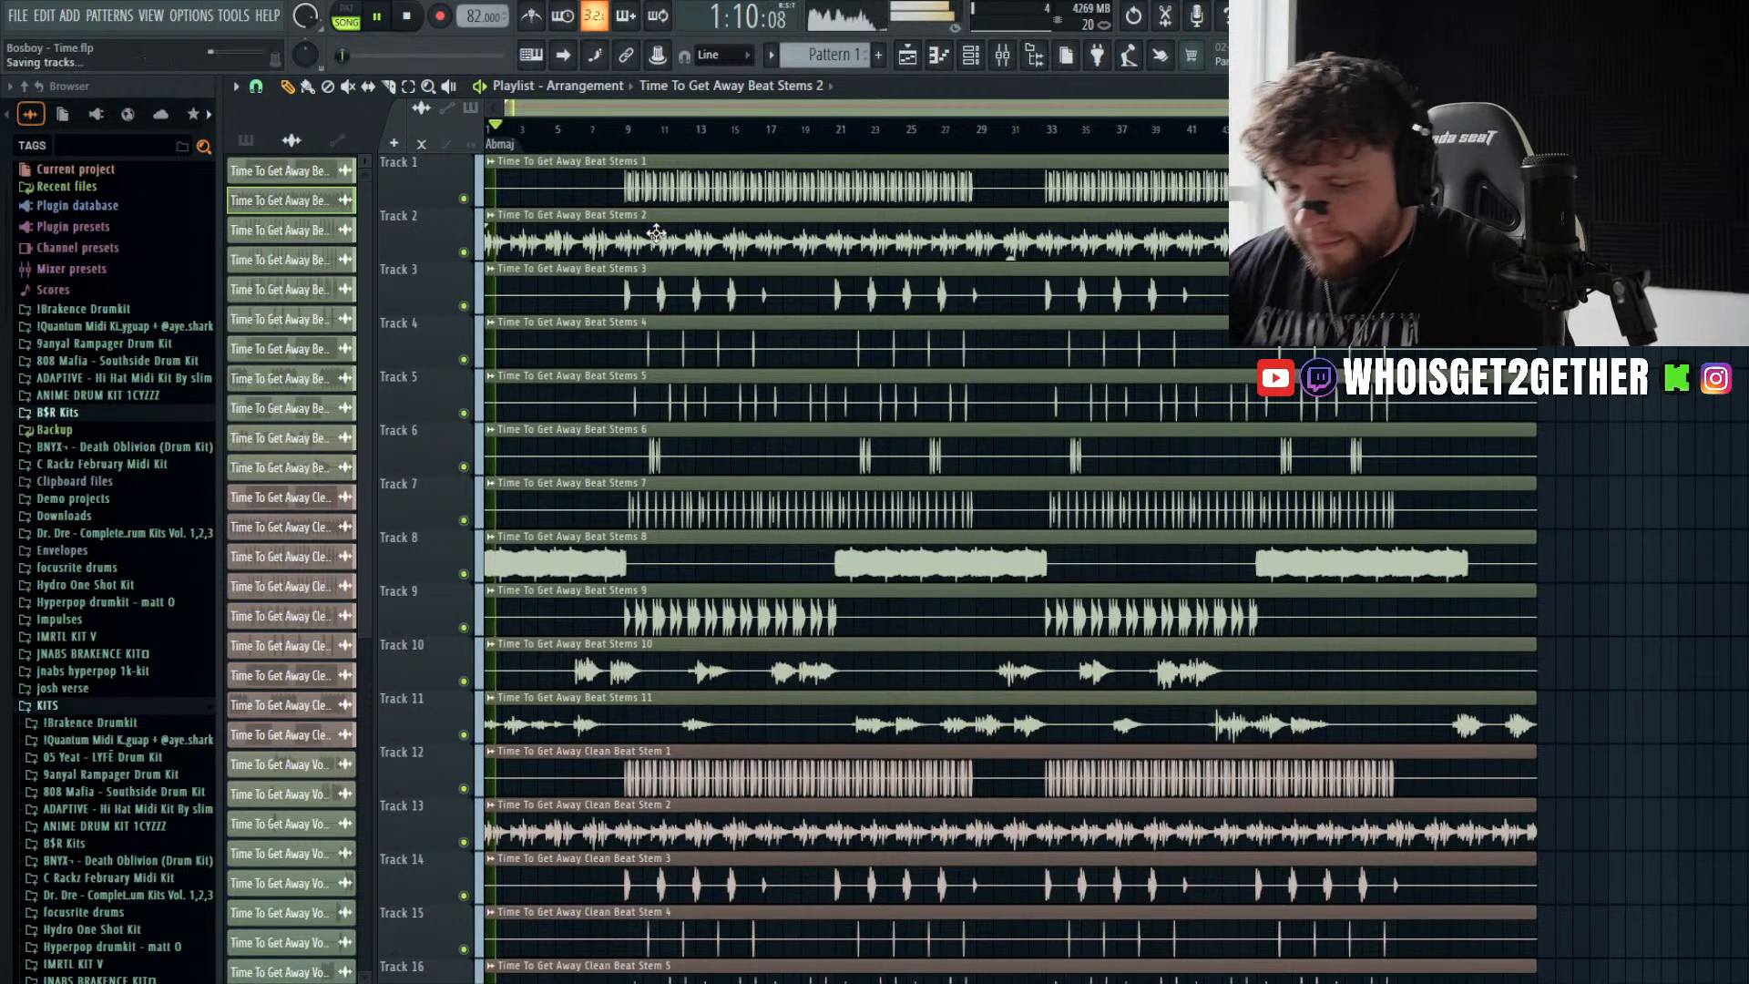
key(F9)
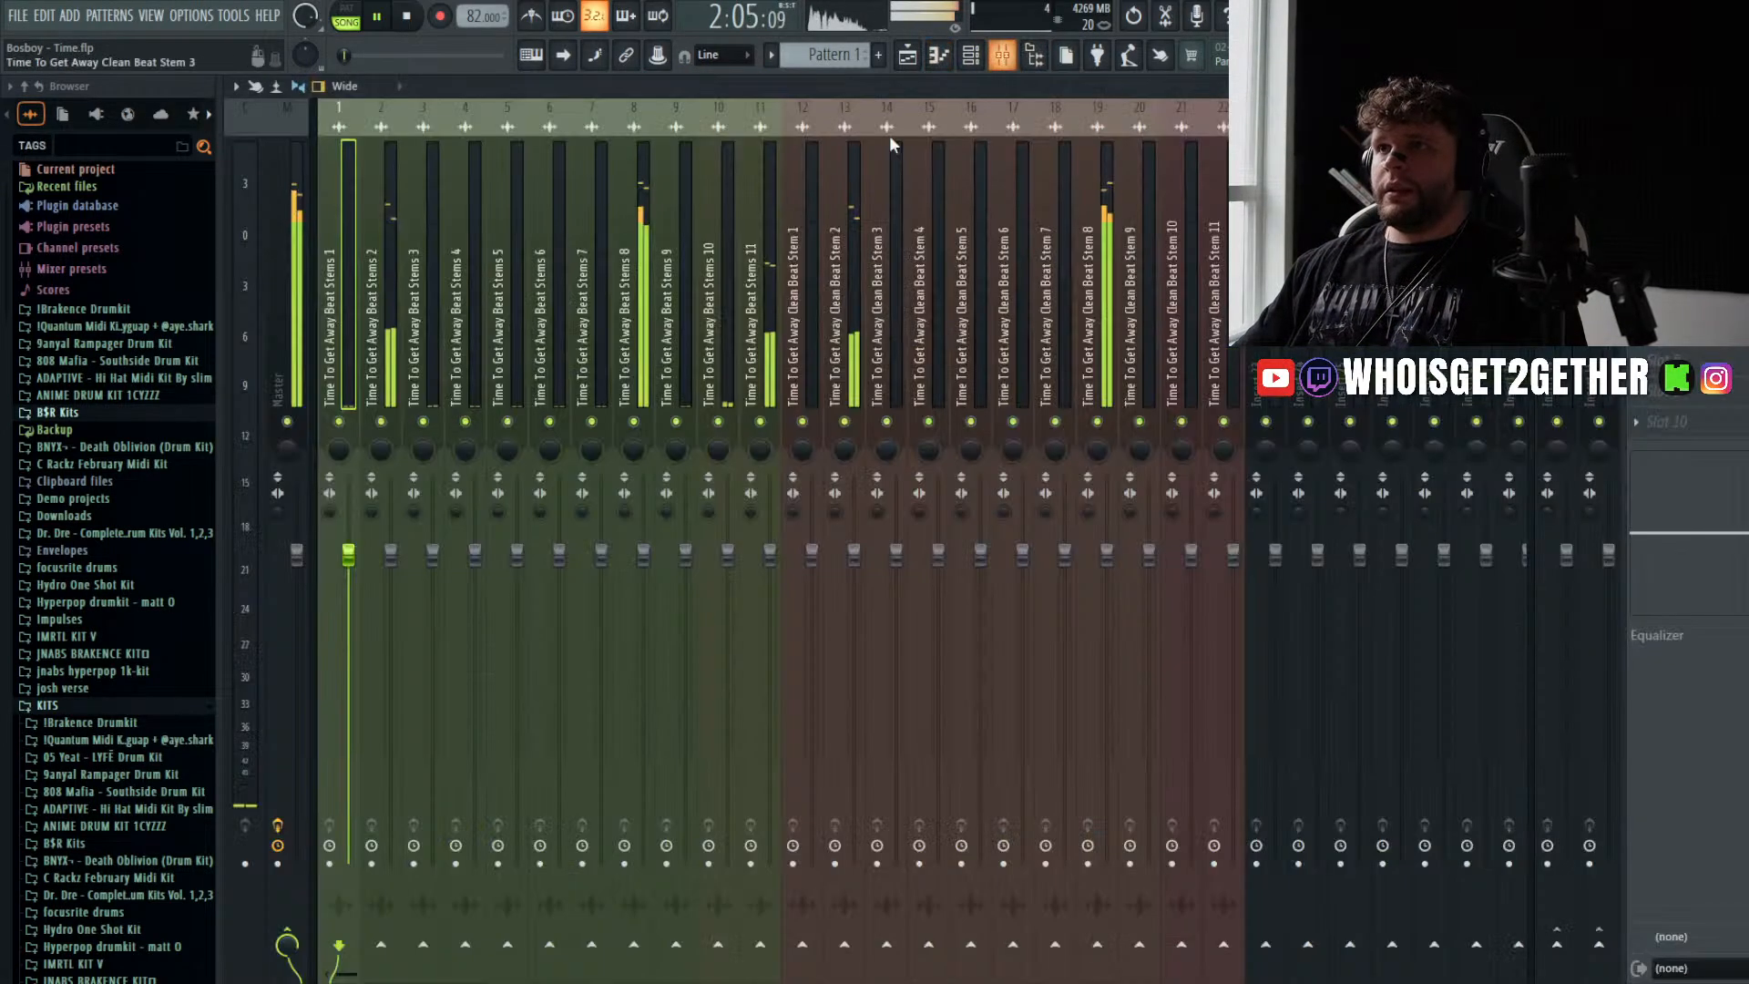
key(space)
- Lower the faders of mixer channels 1 to 22 together to 60% (-9.9 dB), then pull them further down during playback
drag(357, 314, 1224, 314)
drag(348, 553, 350, 685)
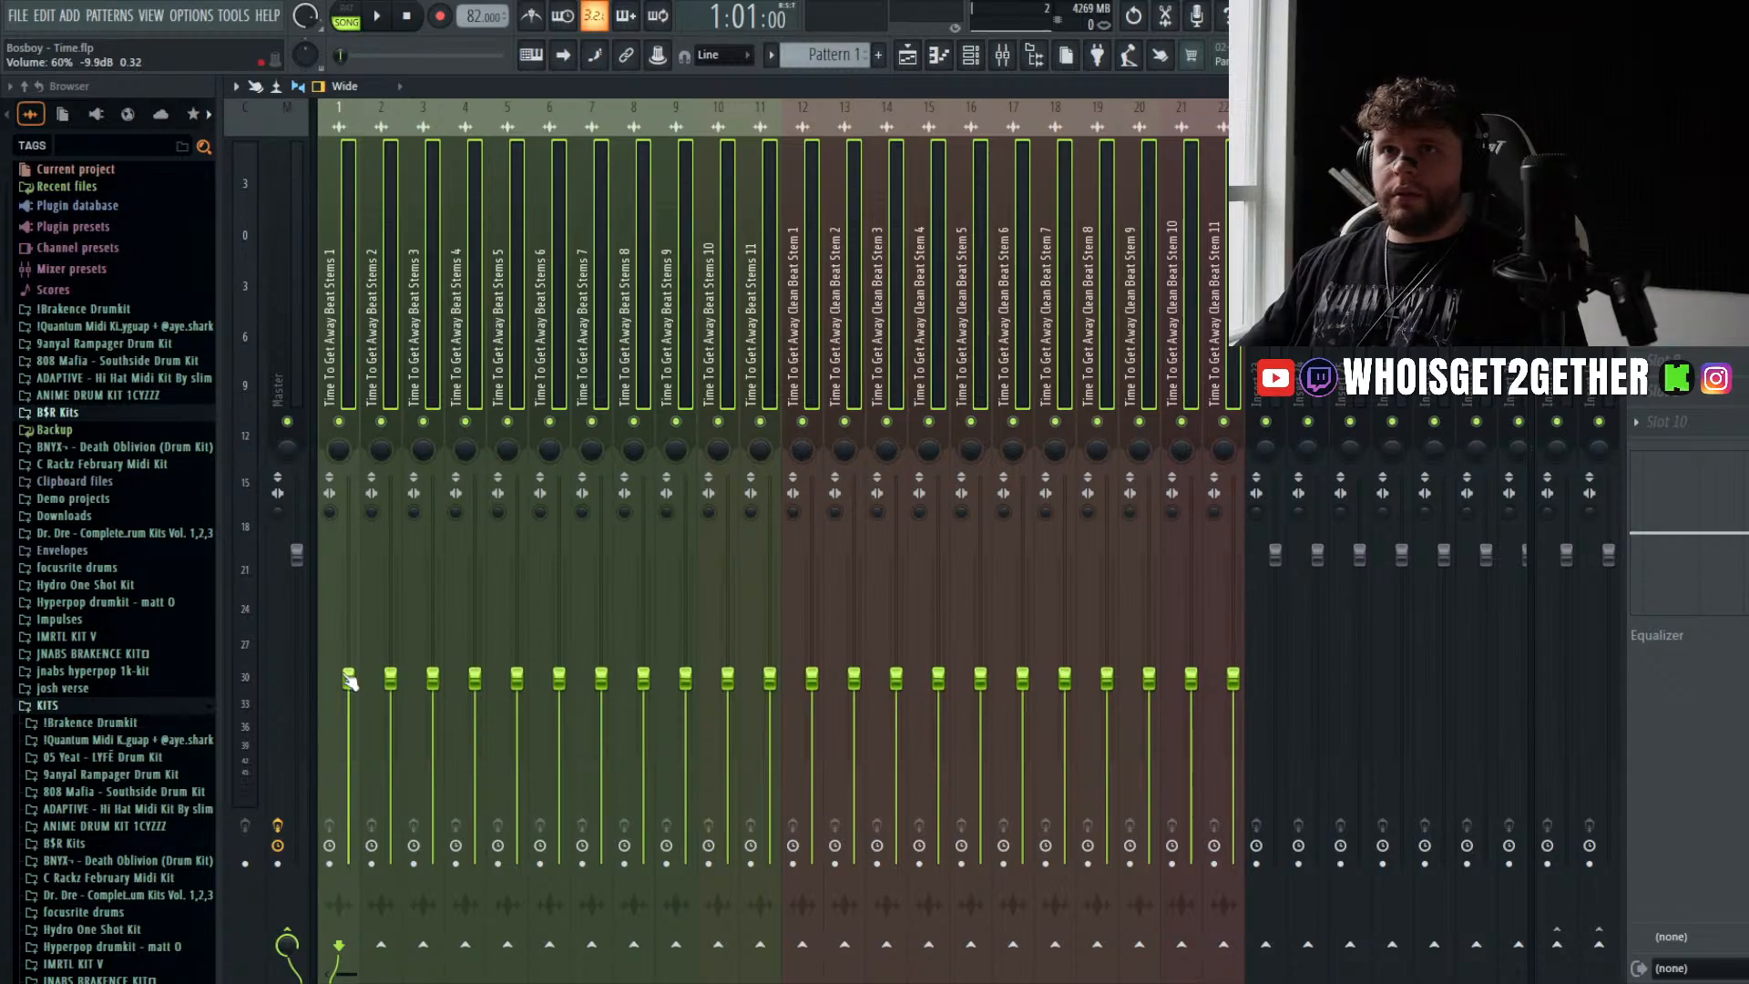
key(space)
click(331, 292)
drag(331, 291, 1223, 292)
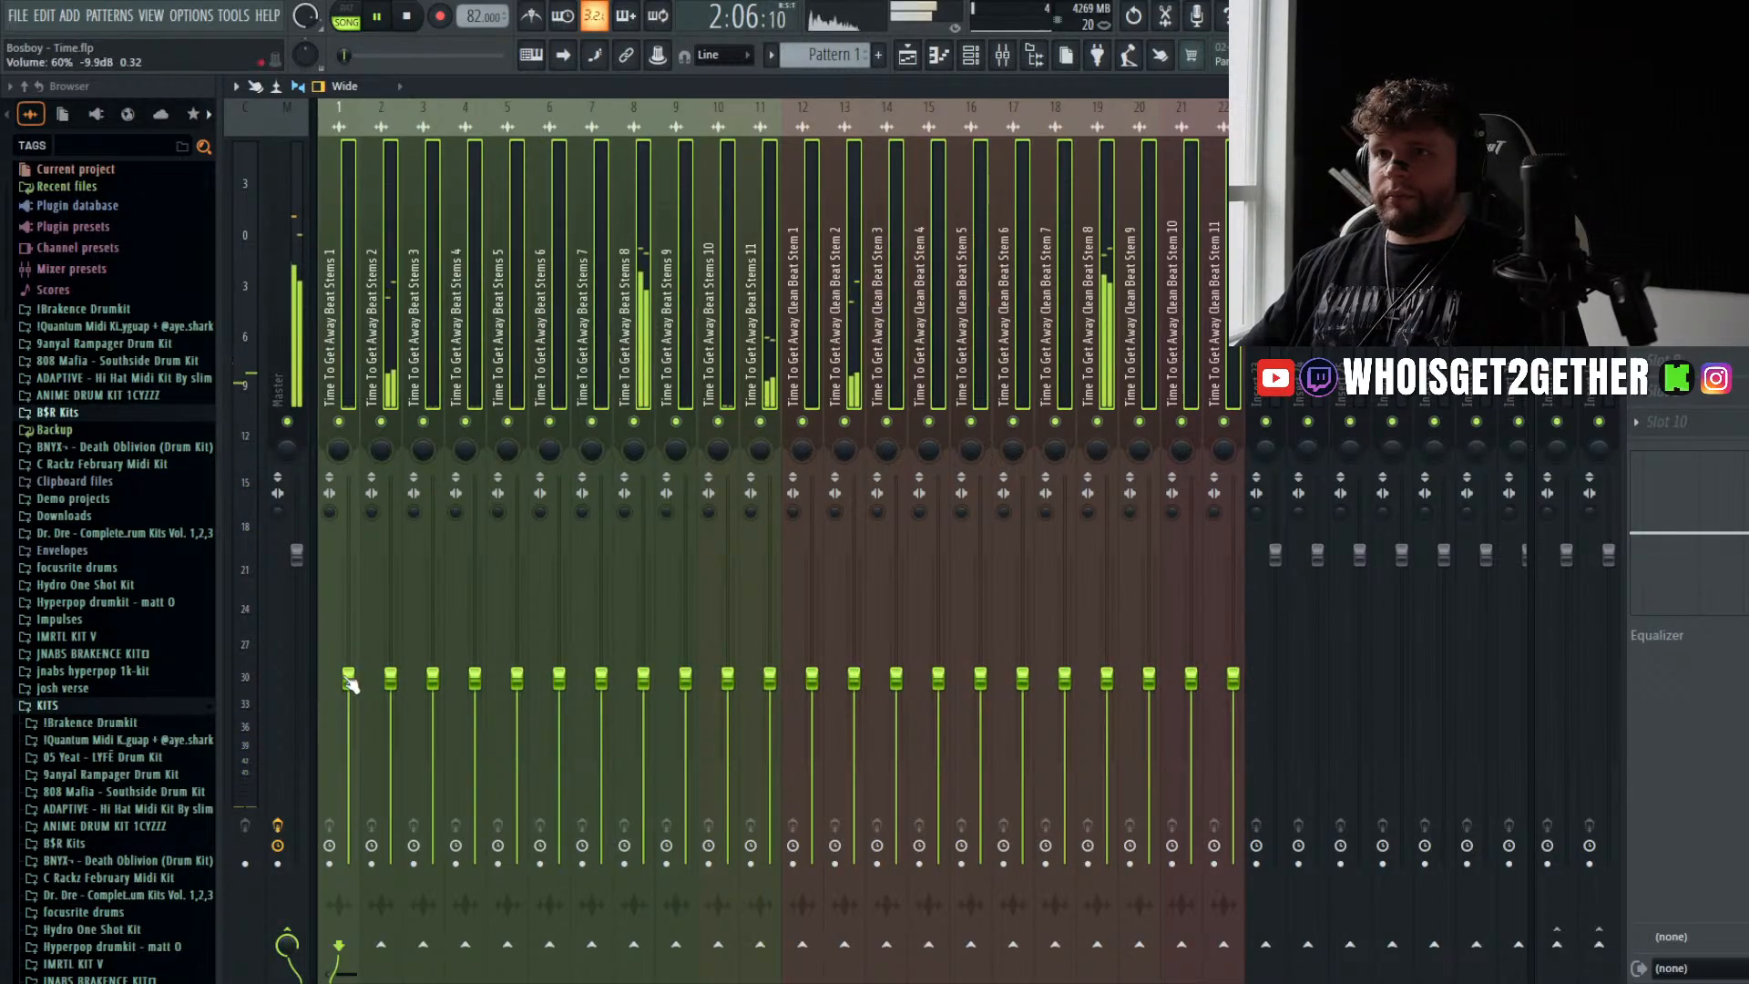
drag(350, 685, 350, 742)
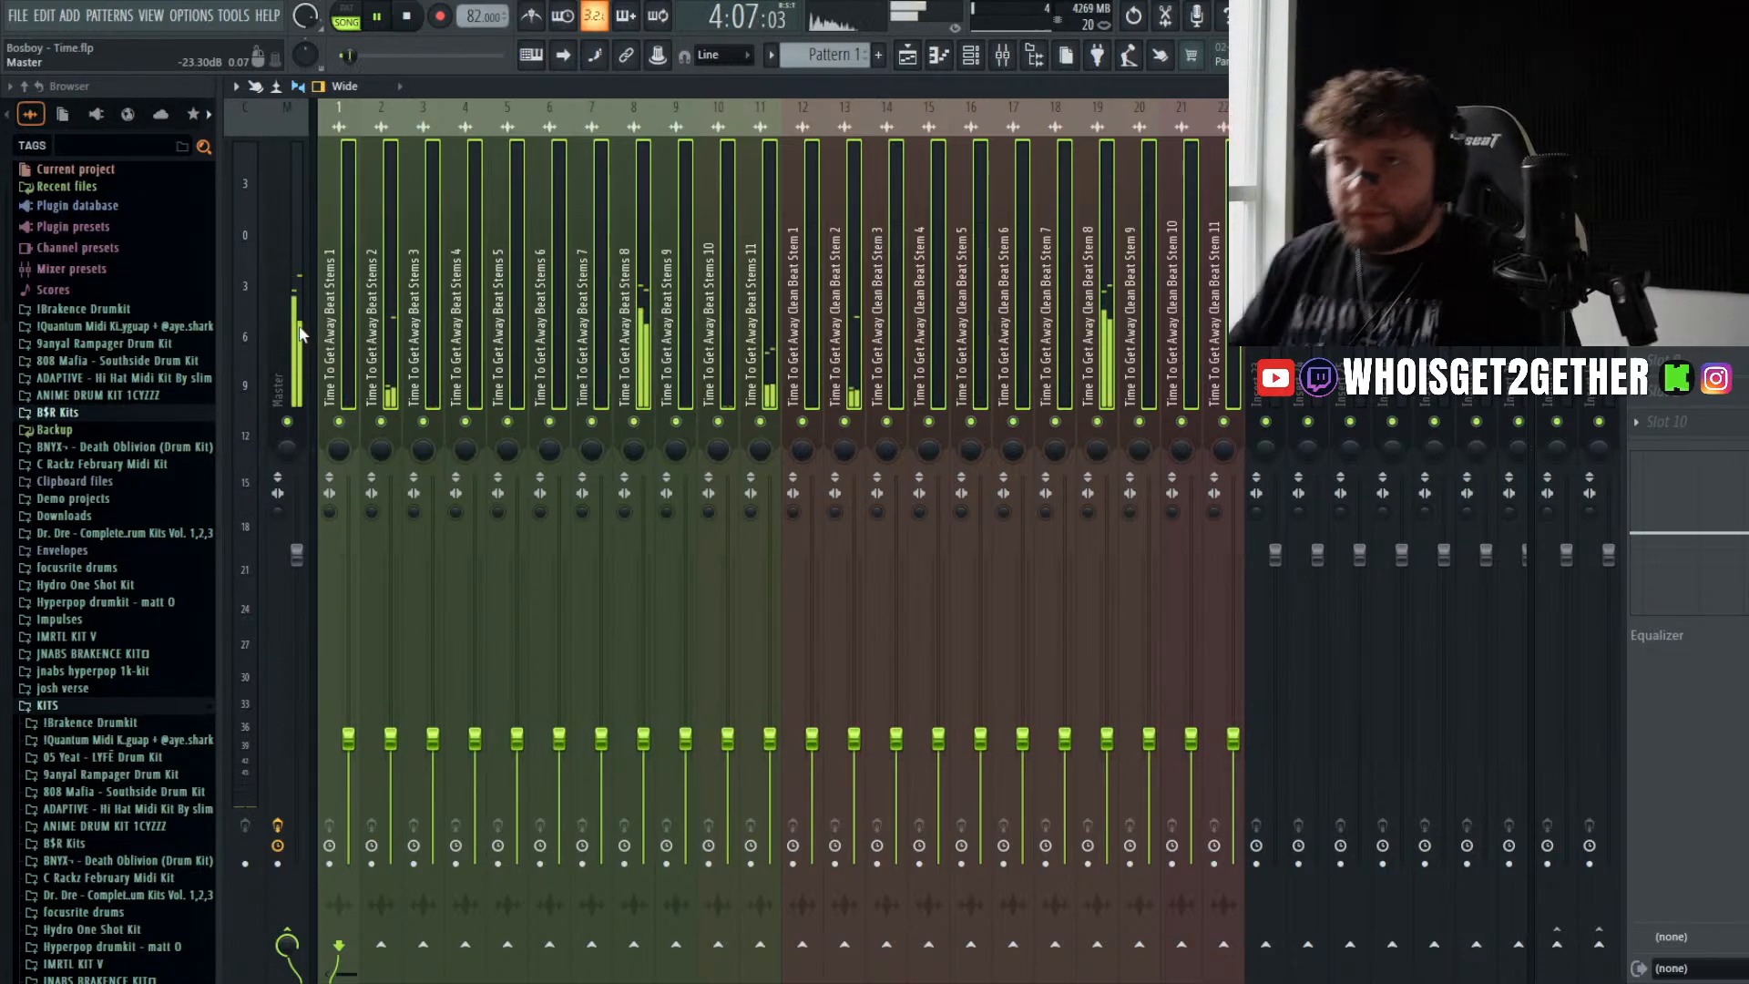
click(475, 329)
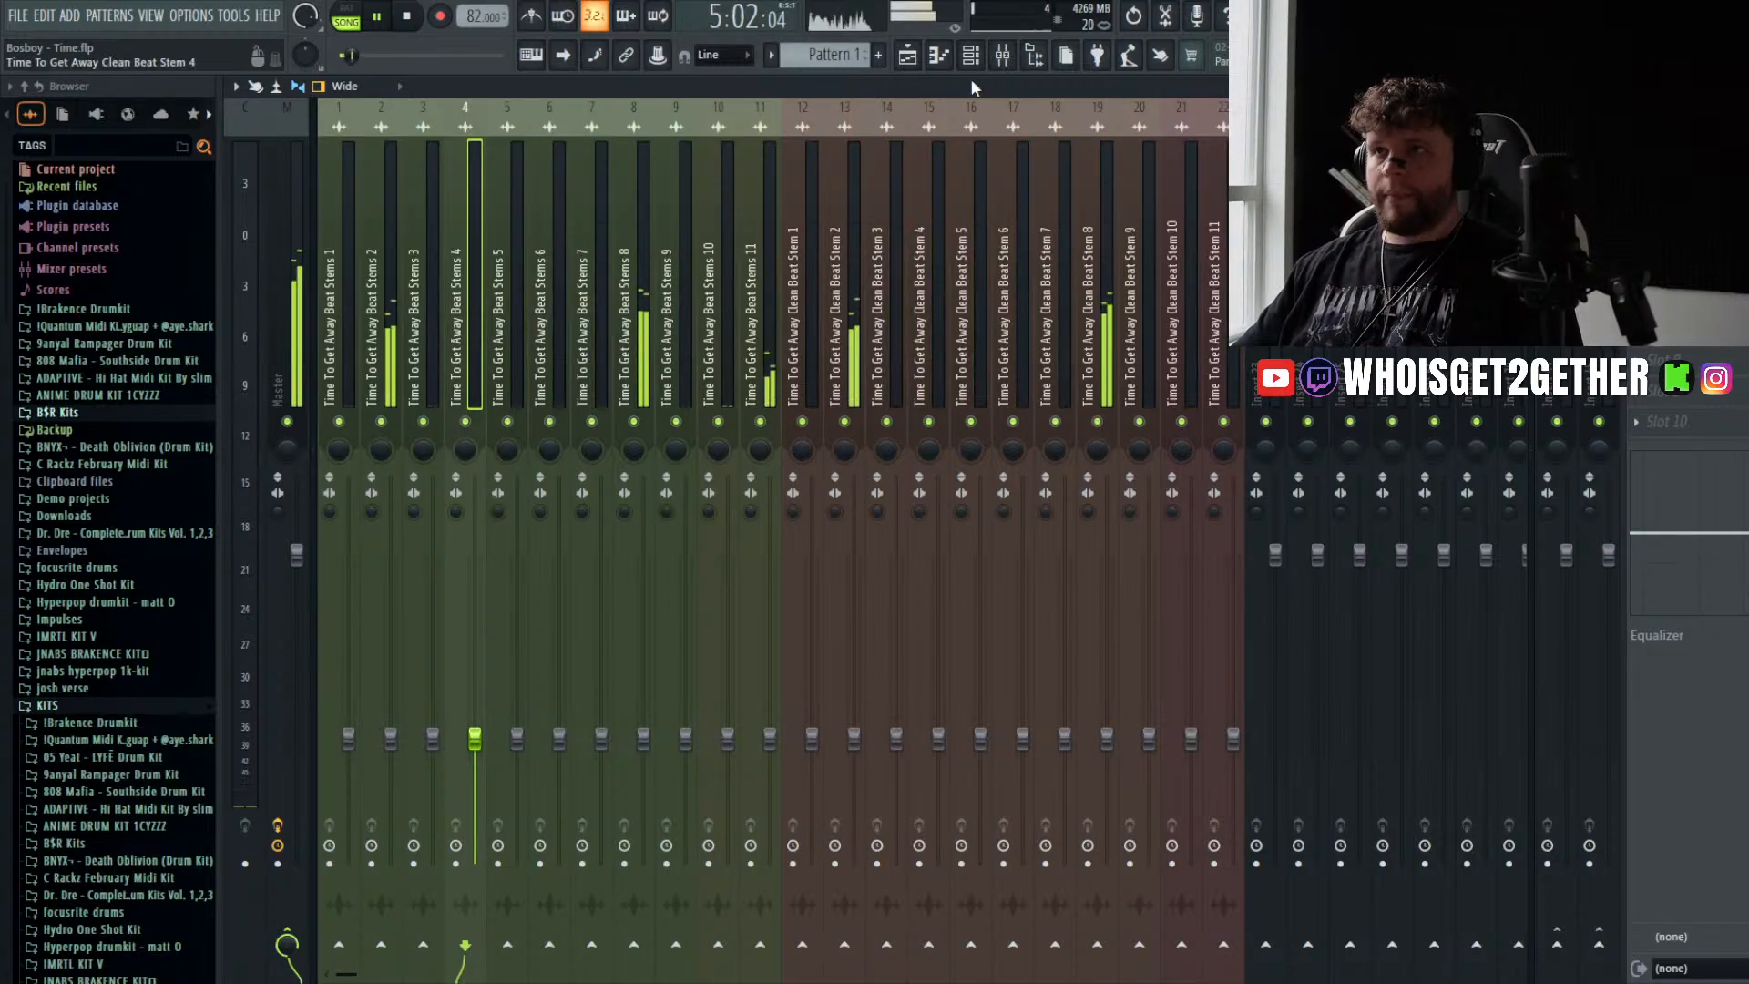
- Solo playlist track 8 with Beat Stems 8, listen from the song start, then unsolo it
click(907, 56)
scroll(458, 521, down, 3)
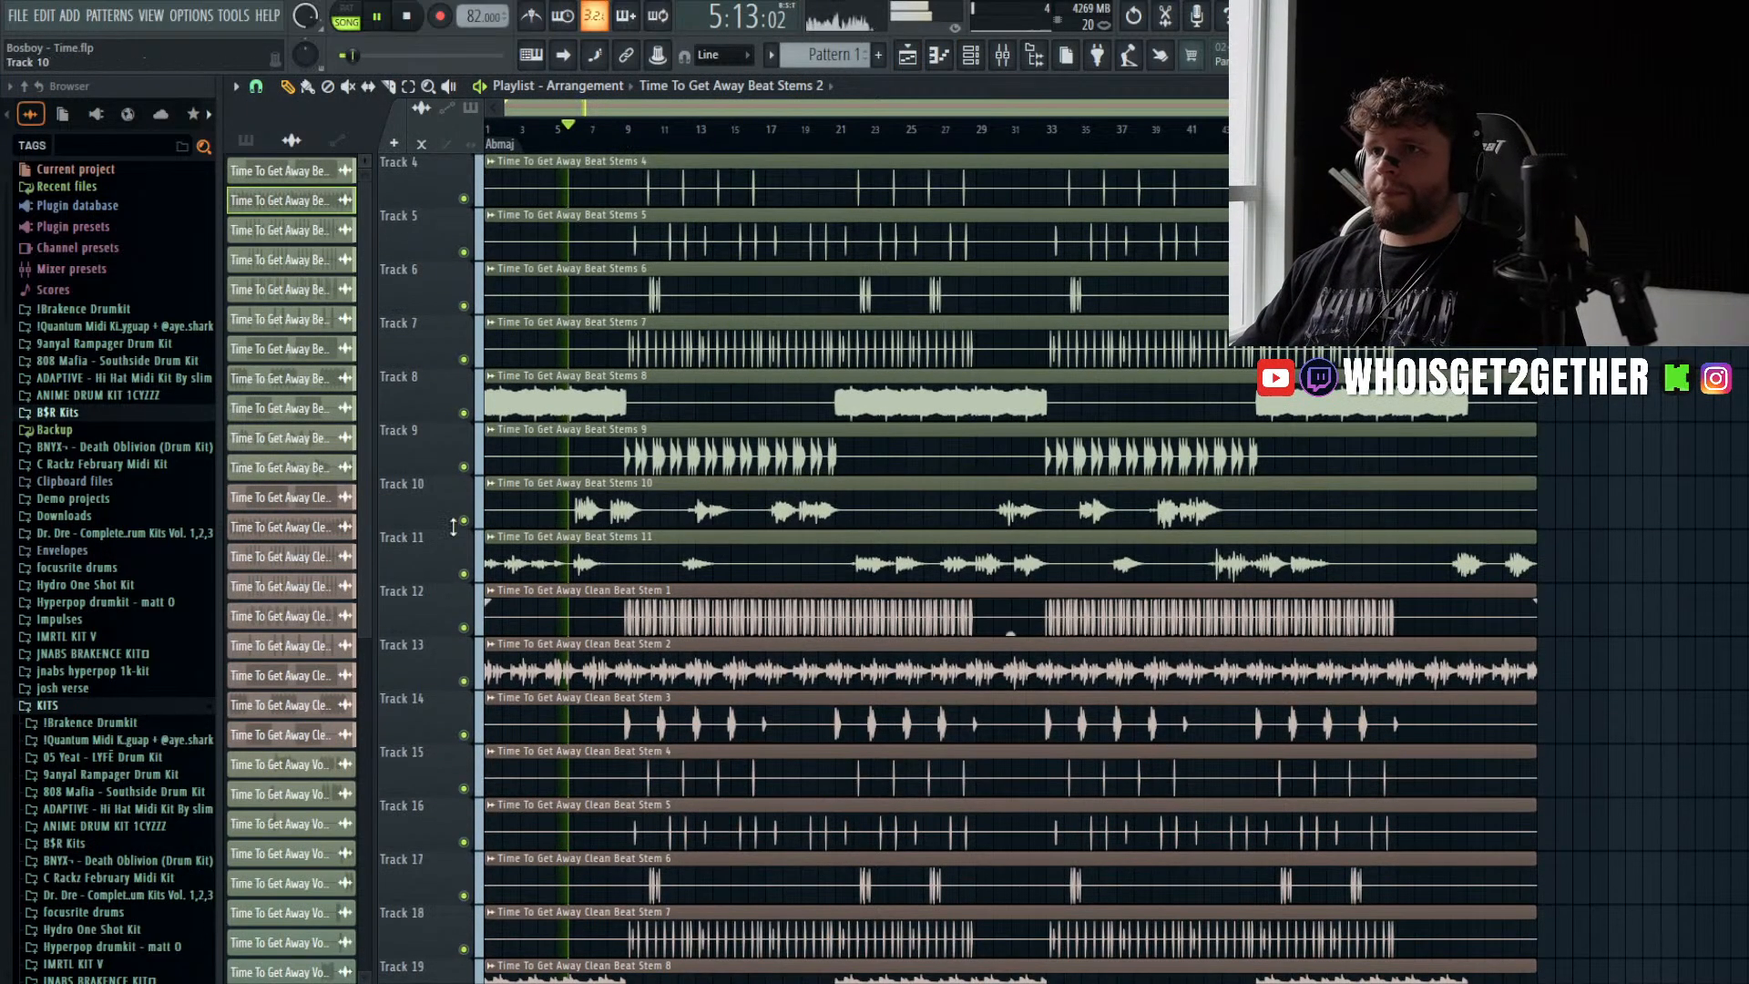
right_click(464, 412)
click(489, 128)
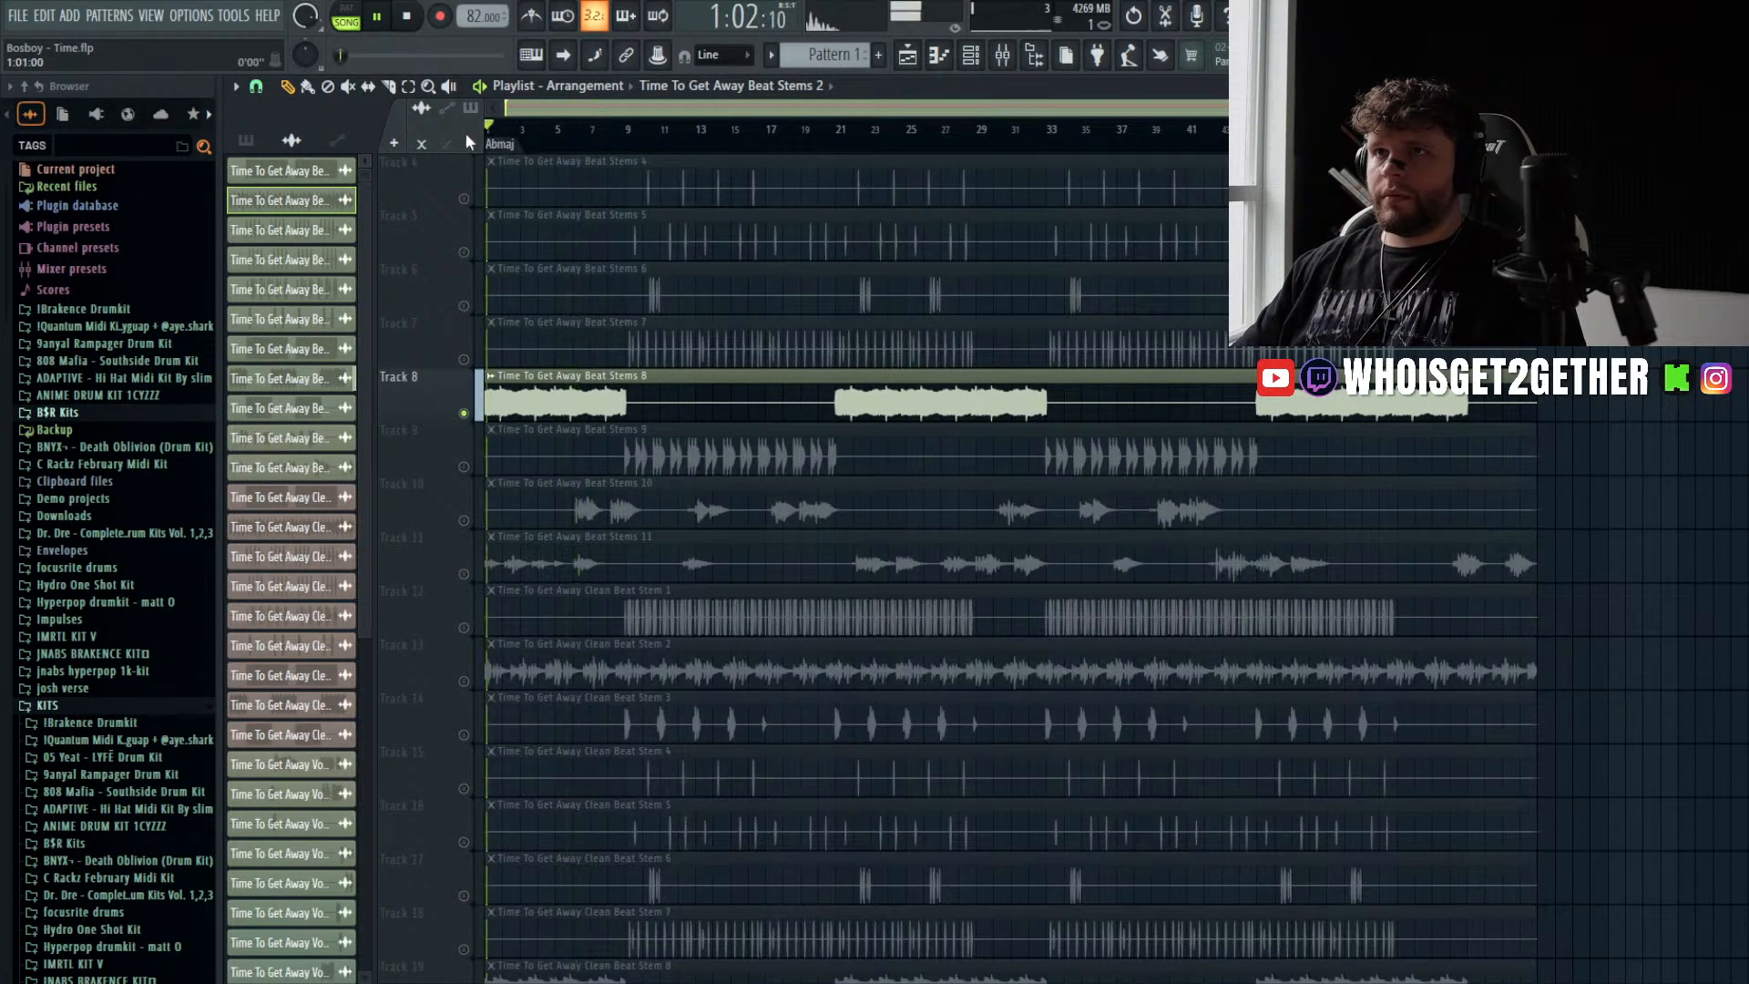
right_click(463, 413)
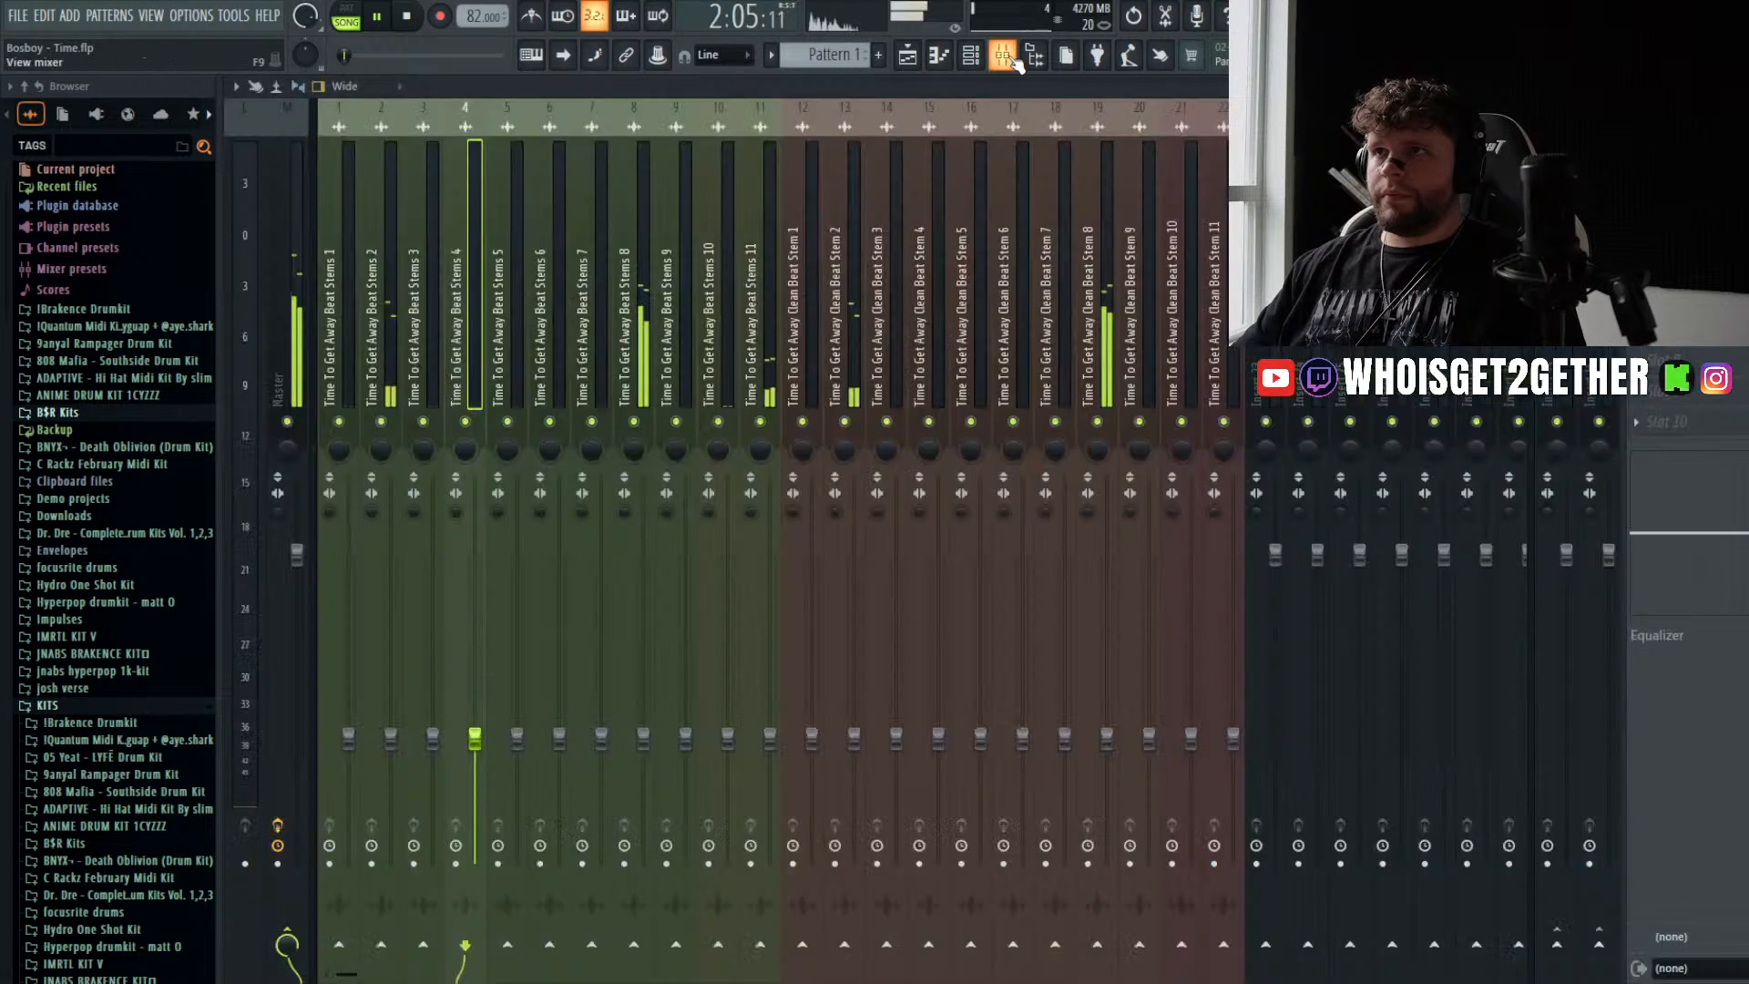
- Solo the Beat Stems 8 mixer channel, stop playback and load FabFilter Pro-Q 3 in its first effect slot
click(1002, 56)
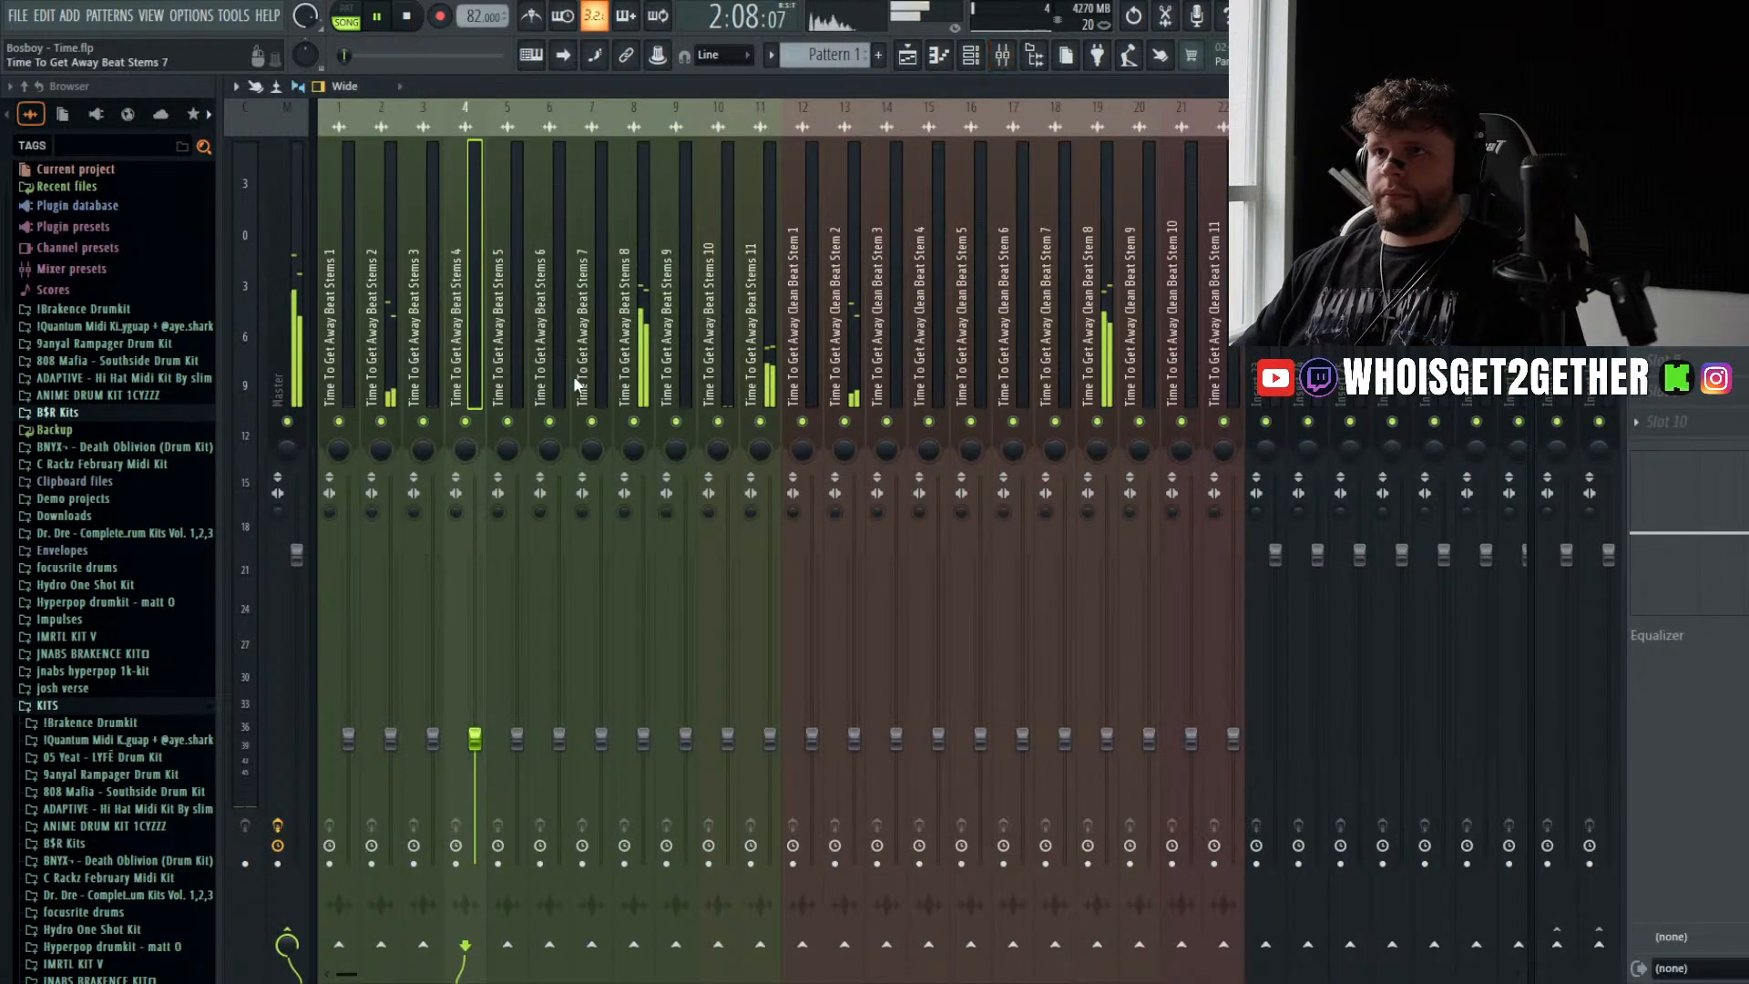
right_click(633, 421)
click(637, 387)
key(space)
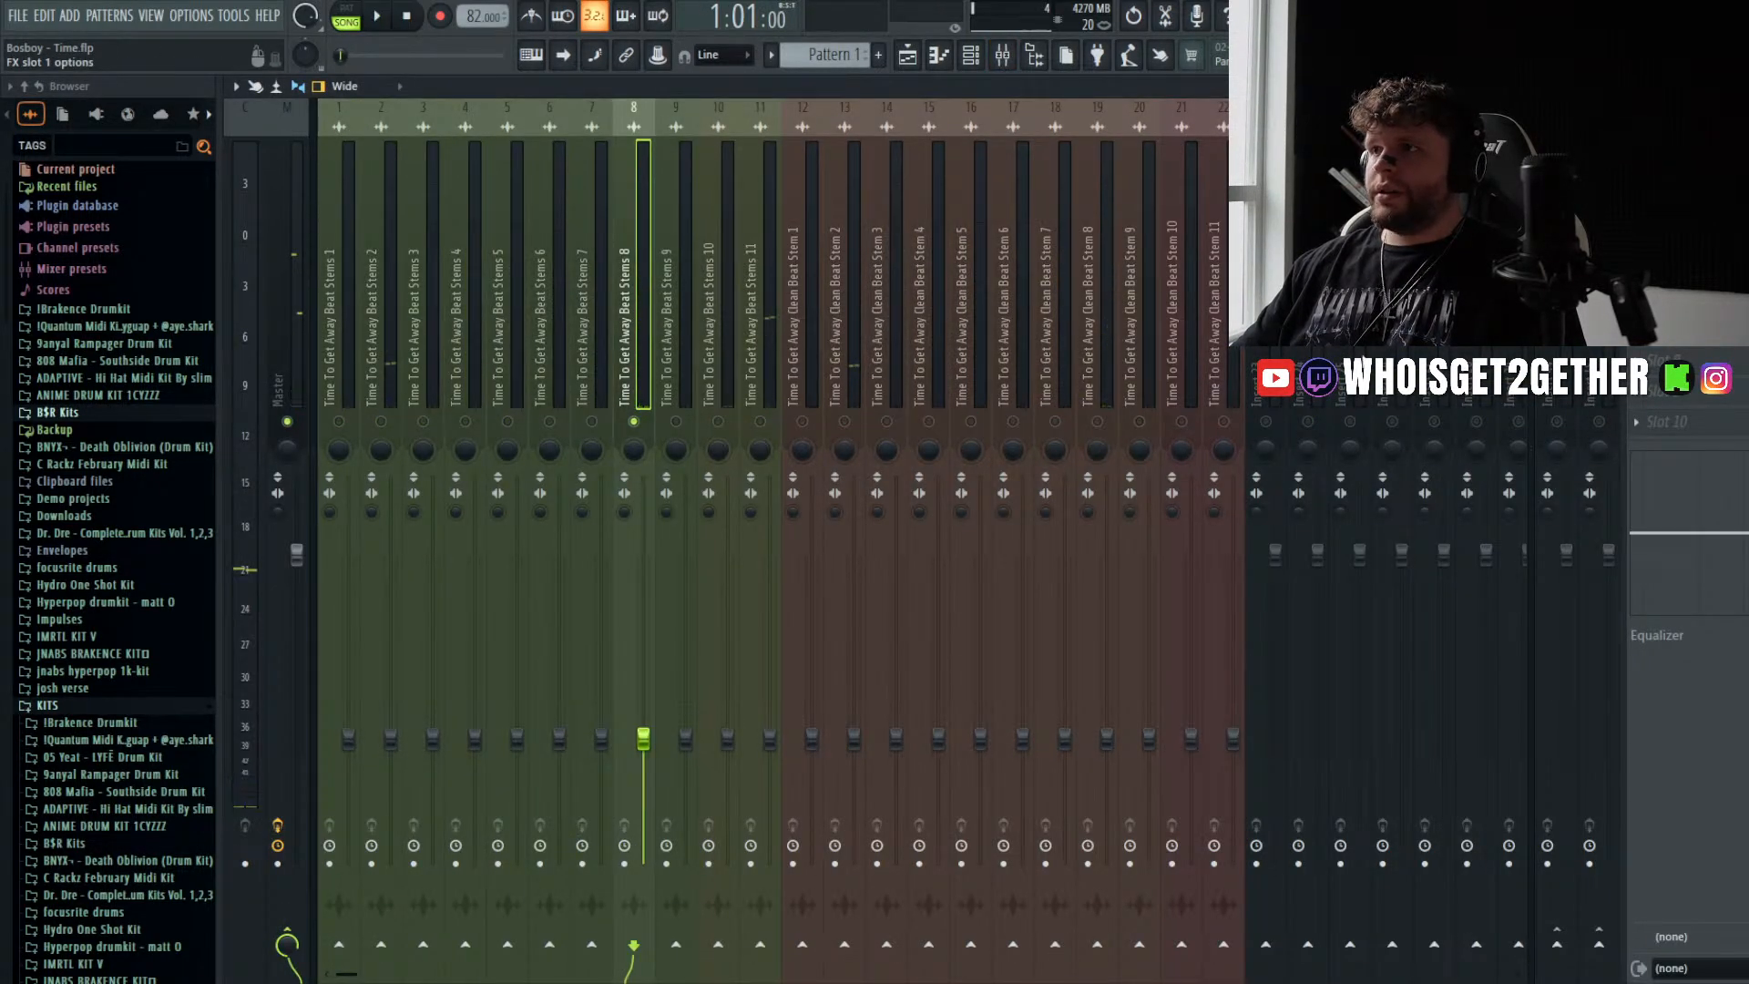
click(1239, 500)
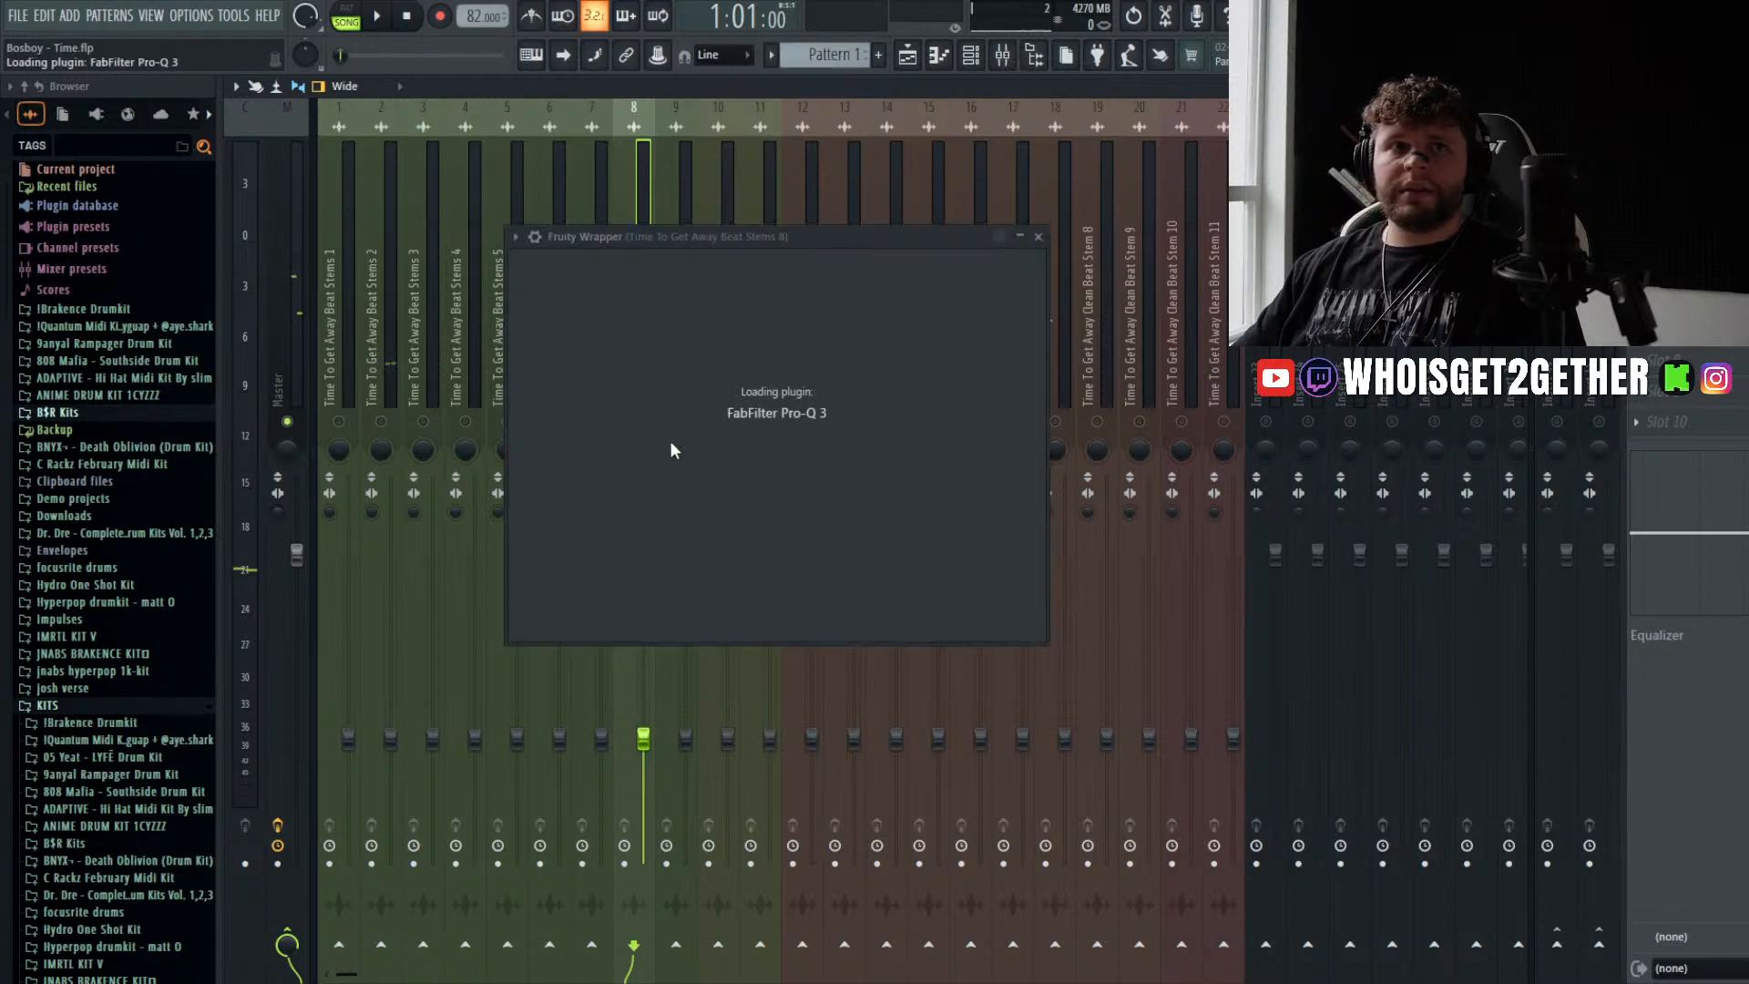
- Add a 12 dB/oct high cut at 313.41 Hz and a bell boost near 146 Hz with Q 2.06 during playback, then close Pro-Q 3
drag(1300, 443, 870, 438)
key(space)
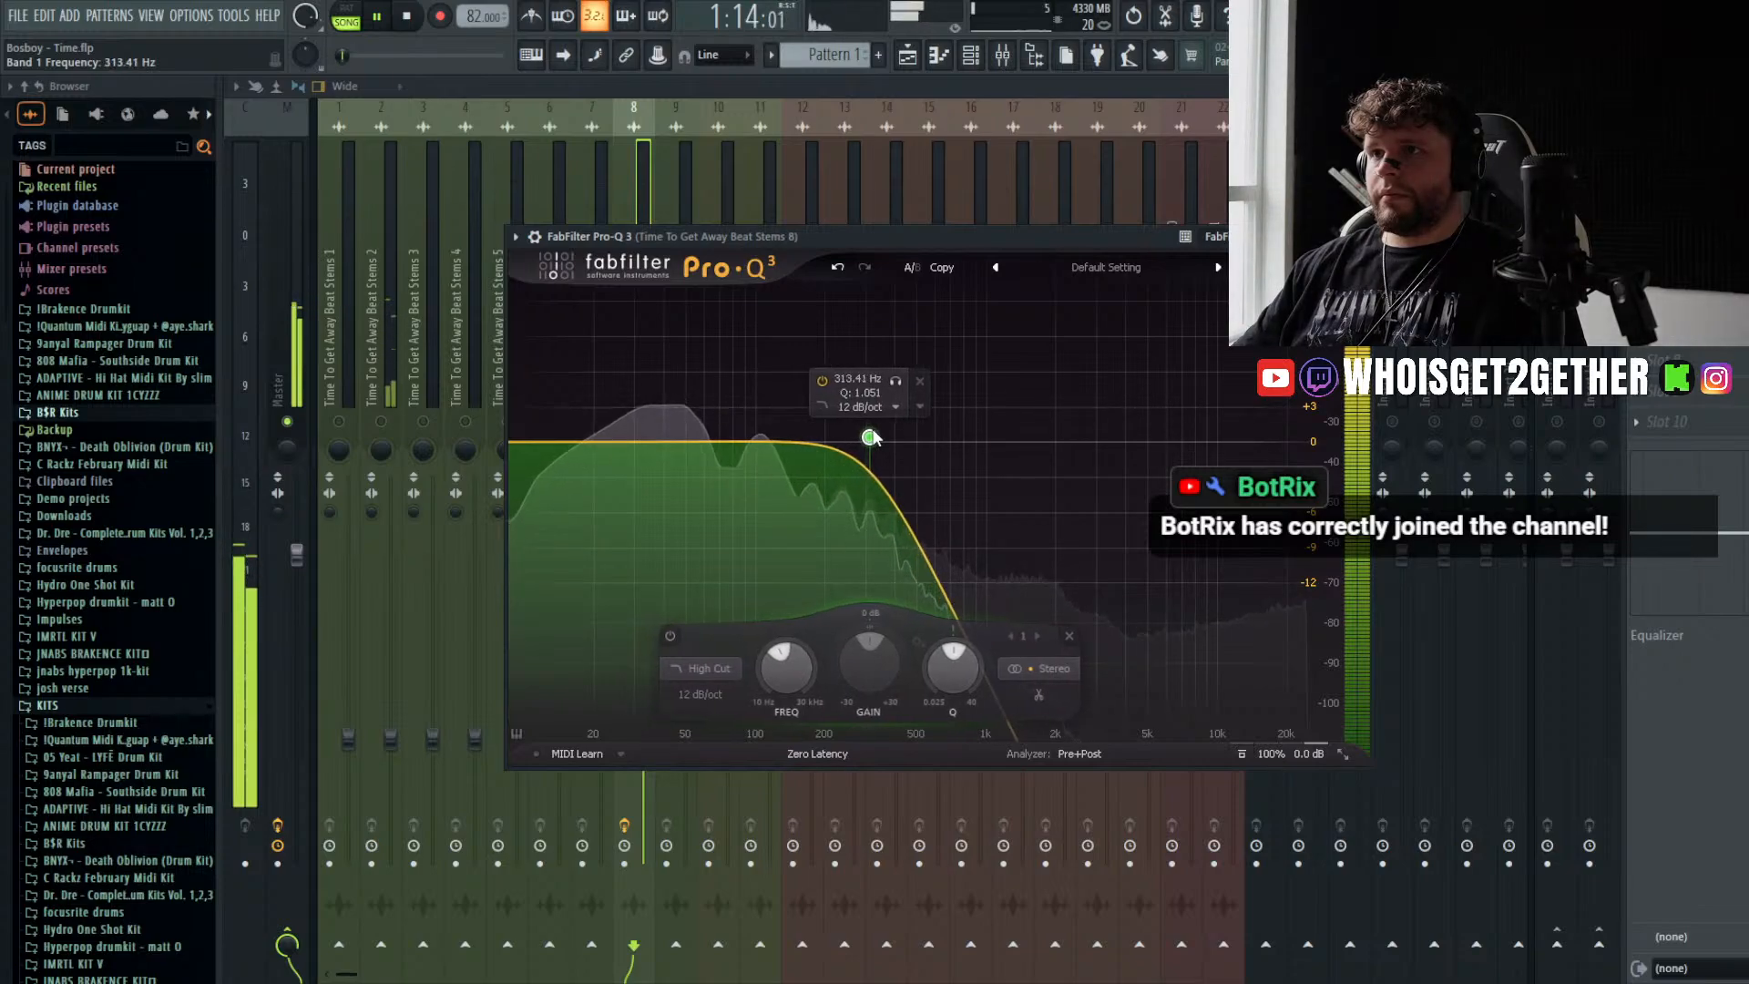
drag(704, 442, 792, 393)
scroll(803, 387, up, 10)
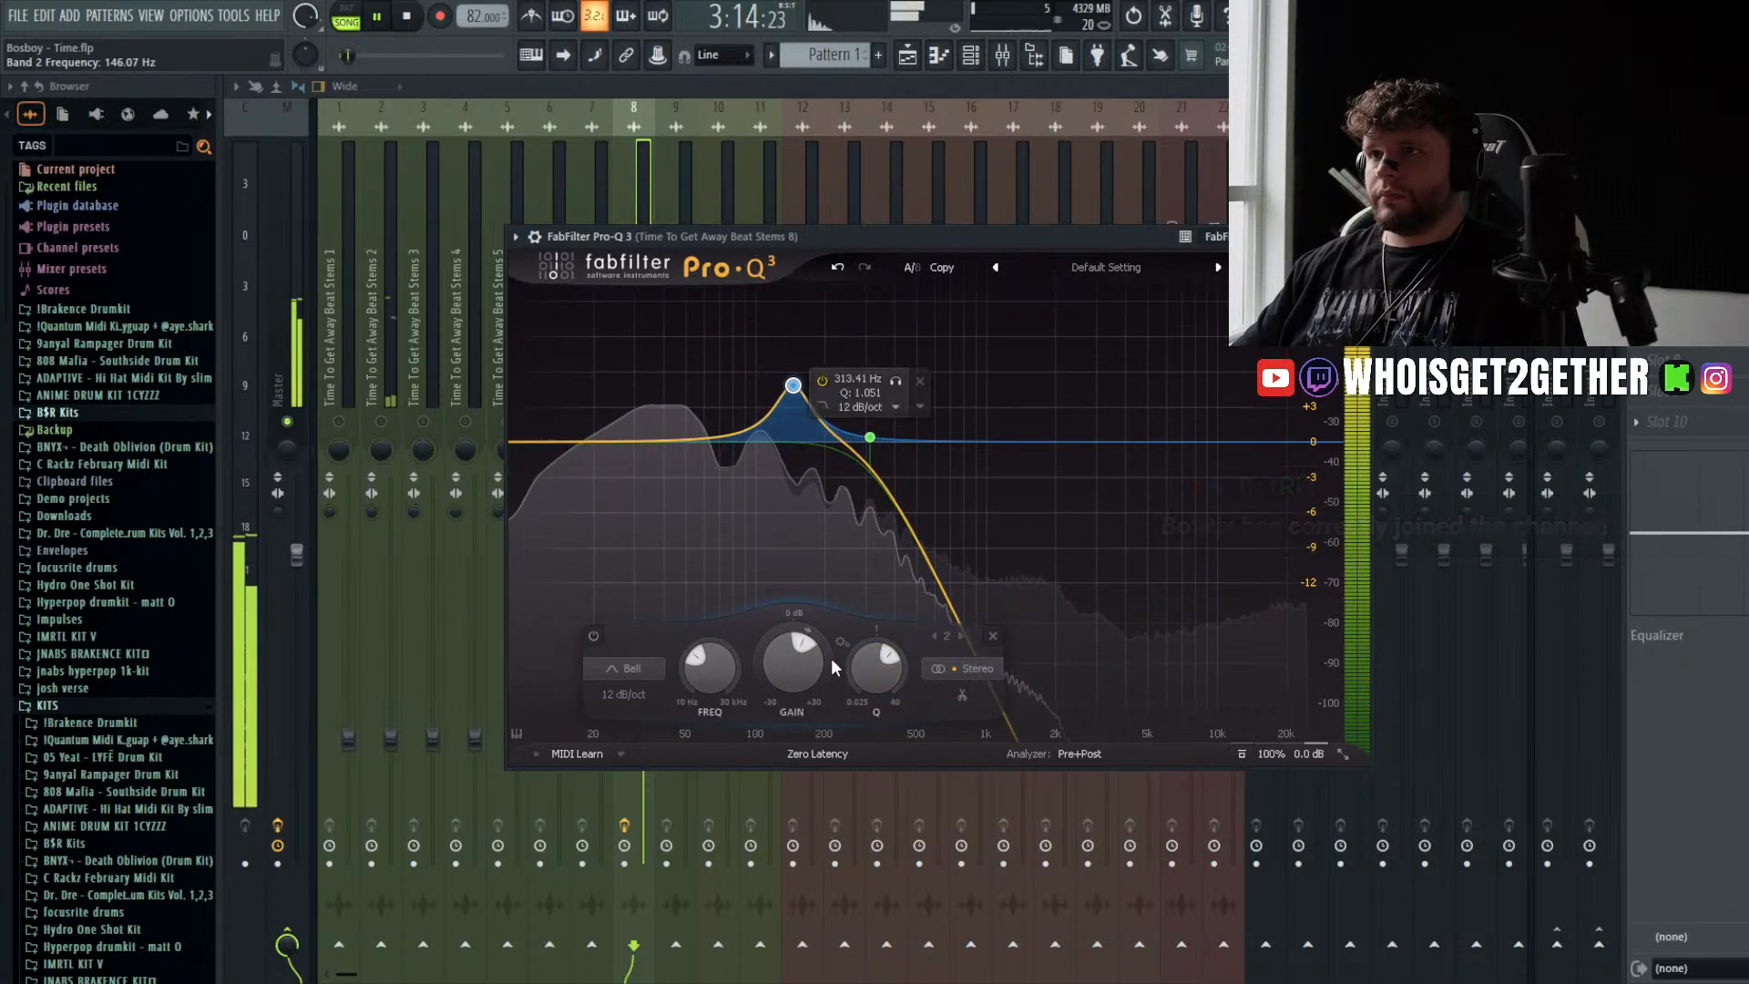
drag(867, 677, 865, 689)
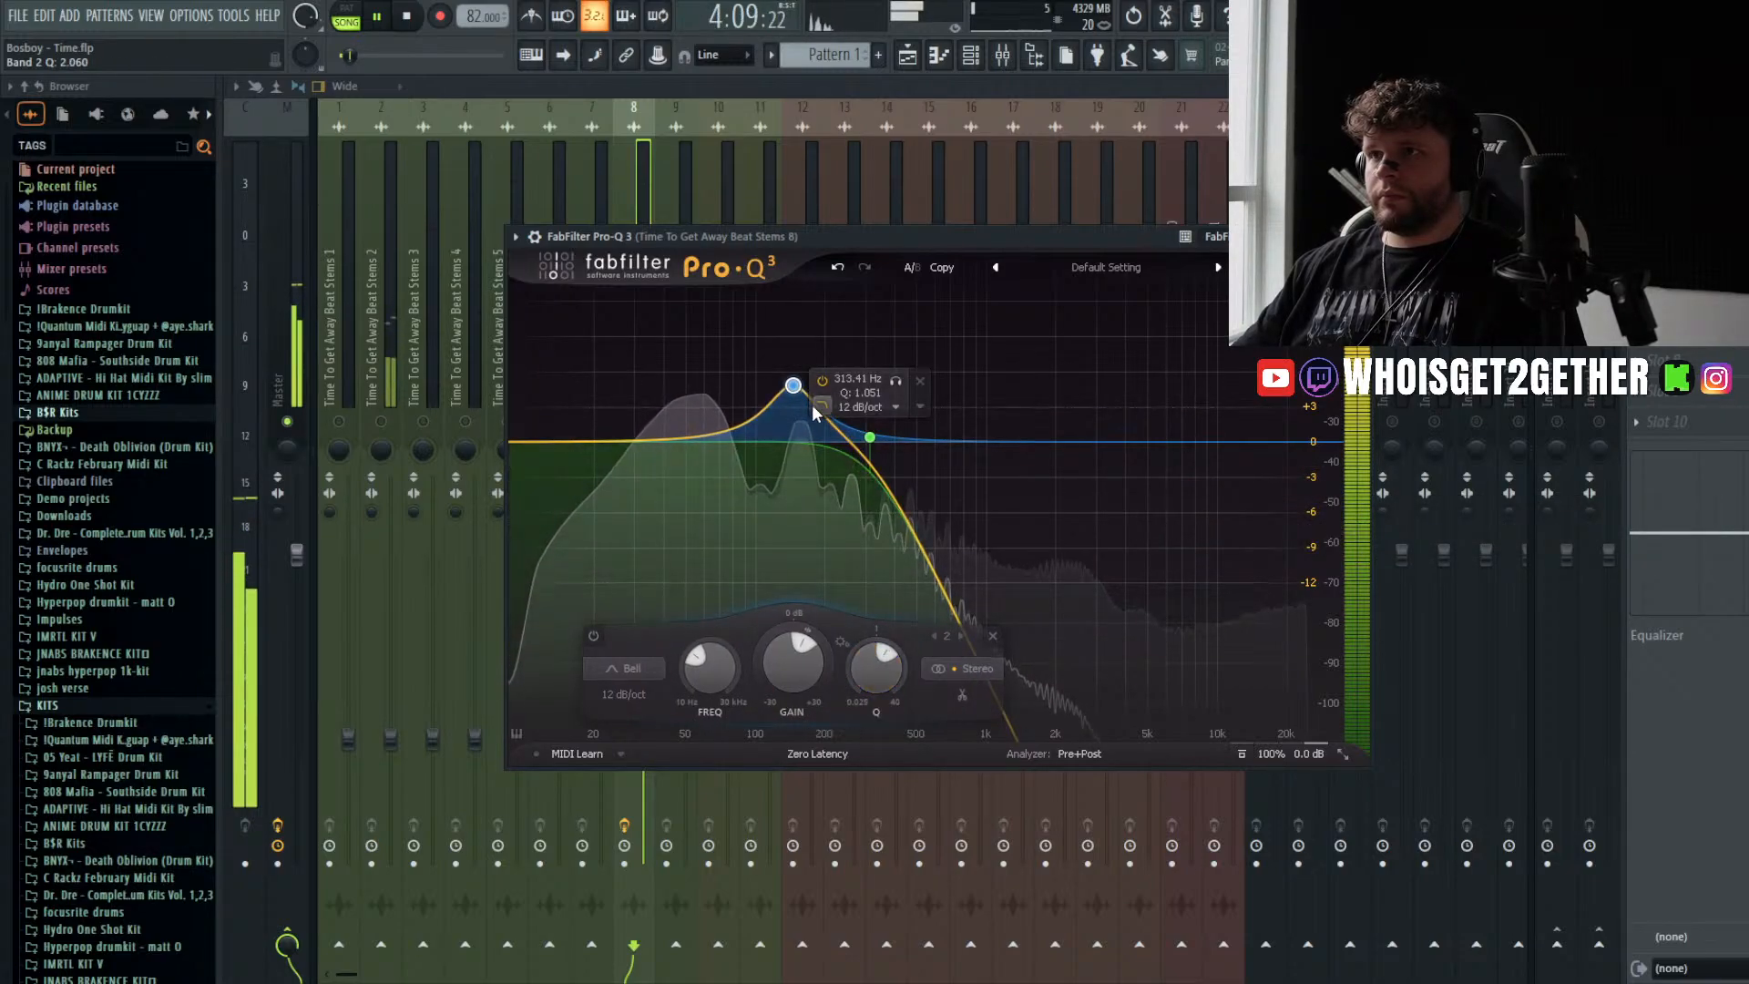
drag(795, 386, 793, 395)
click(1358, 237)
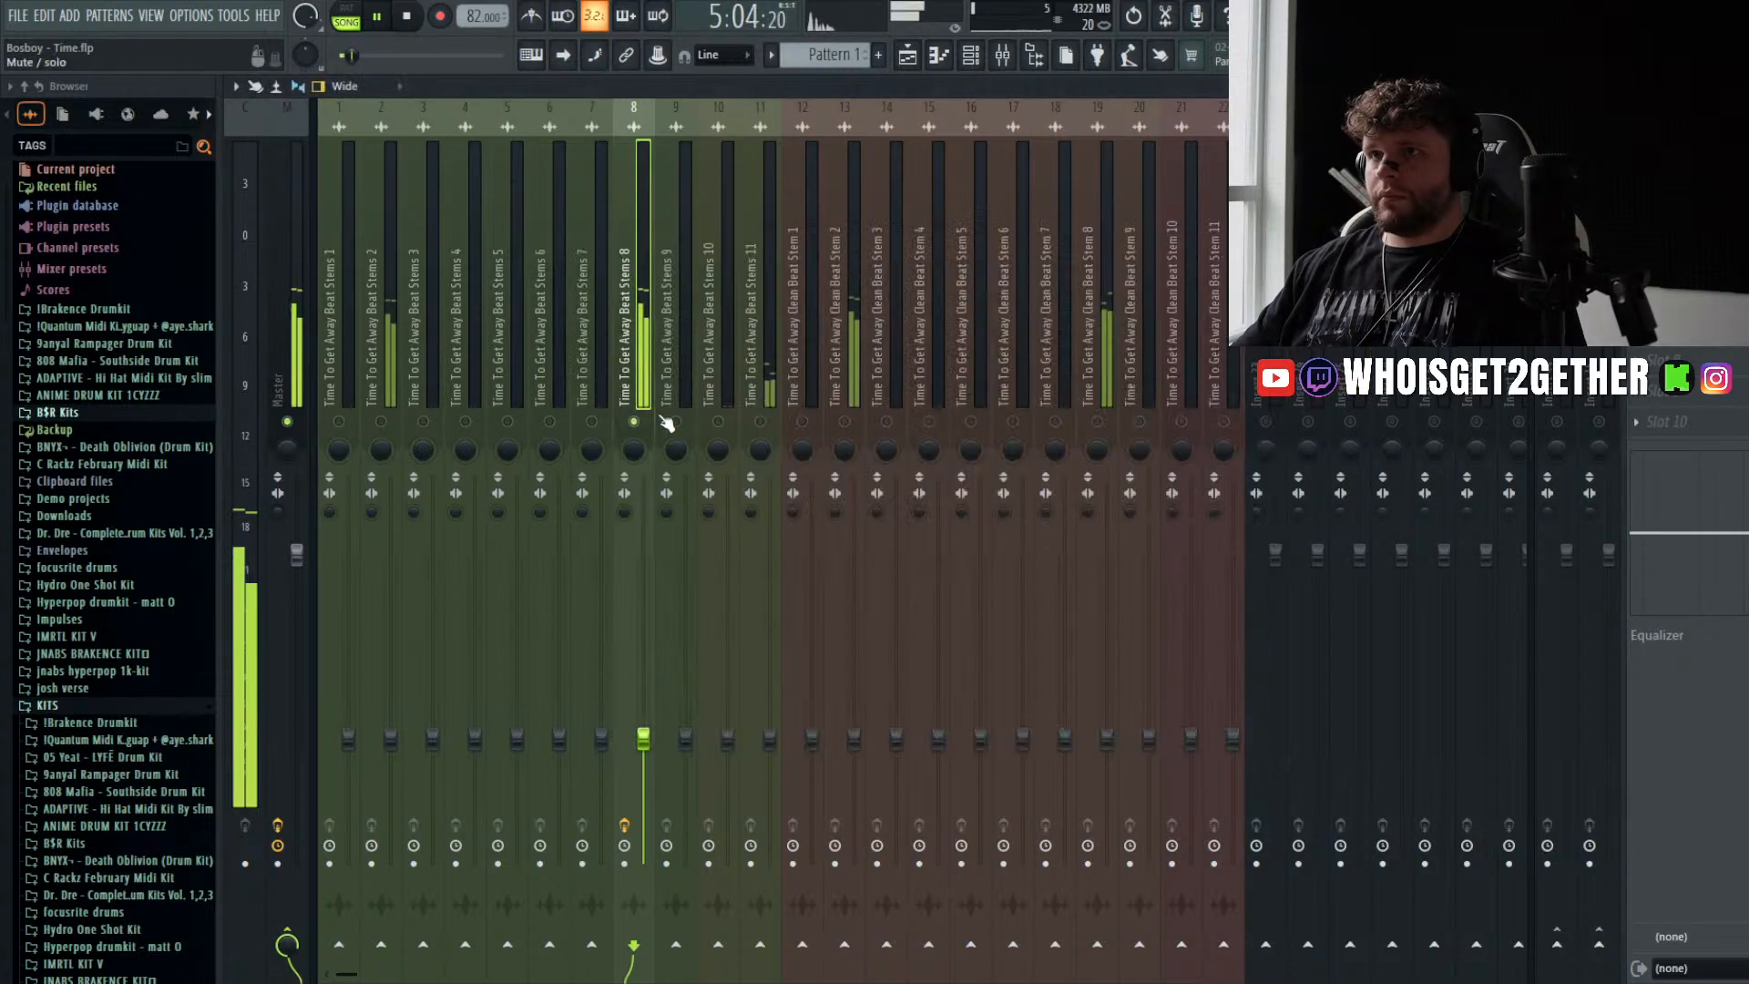
- Unsolo the Beat Stems 8 mixer channel and return to the playlist
right_click(643, 424)
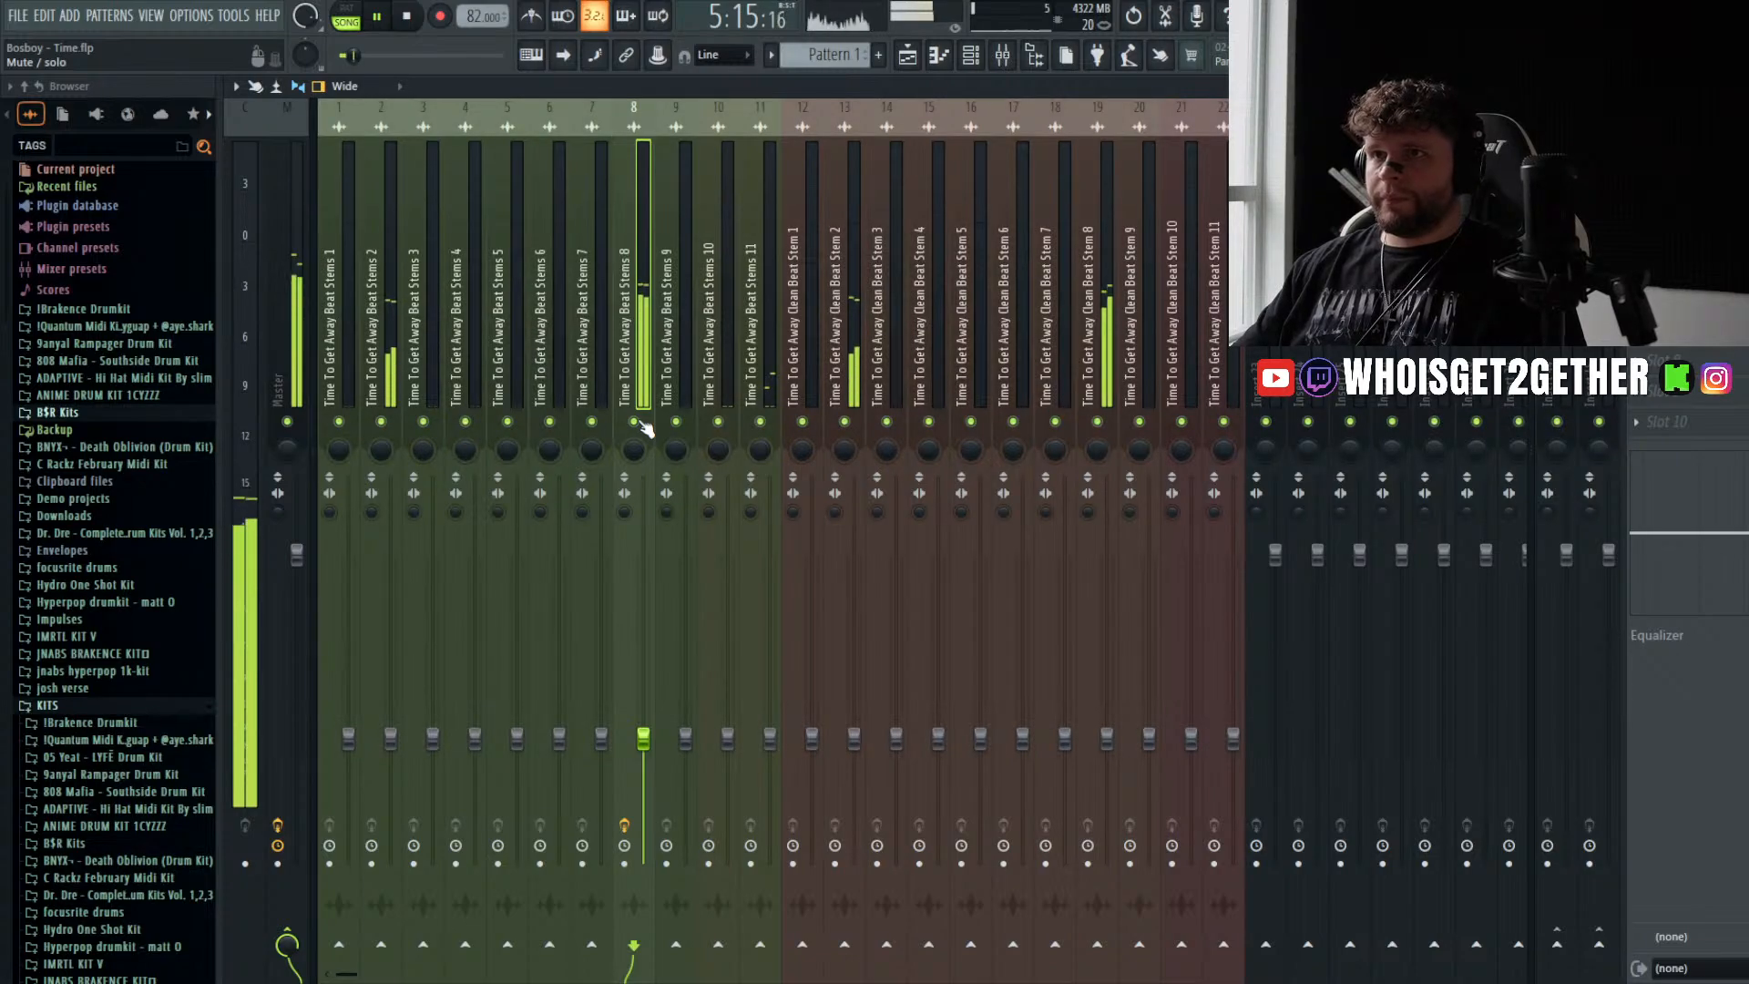
click(907, 55)
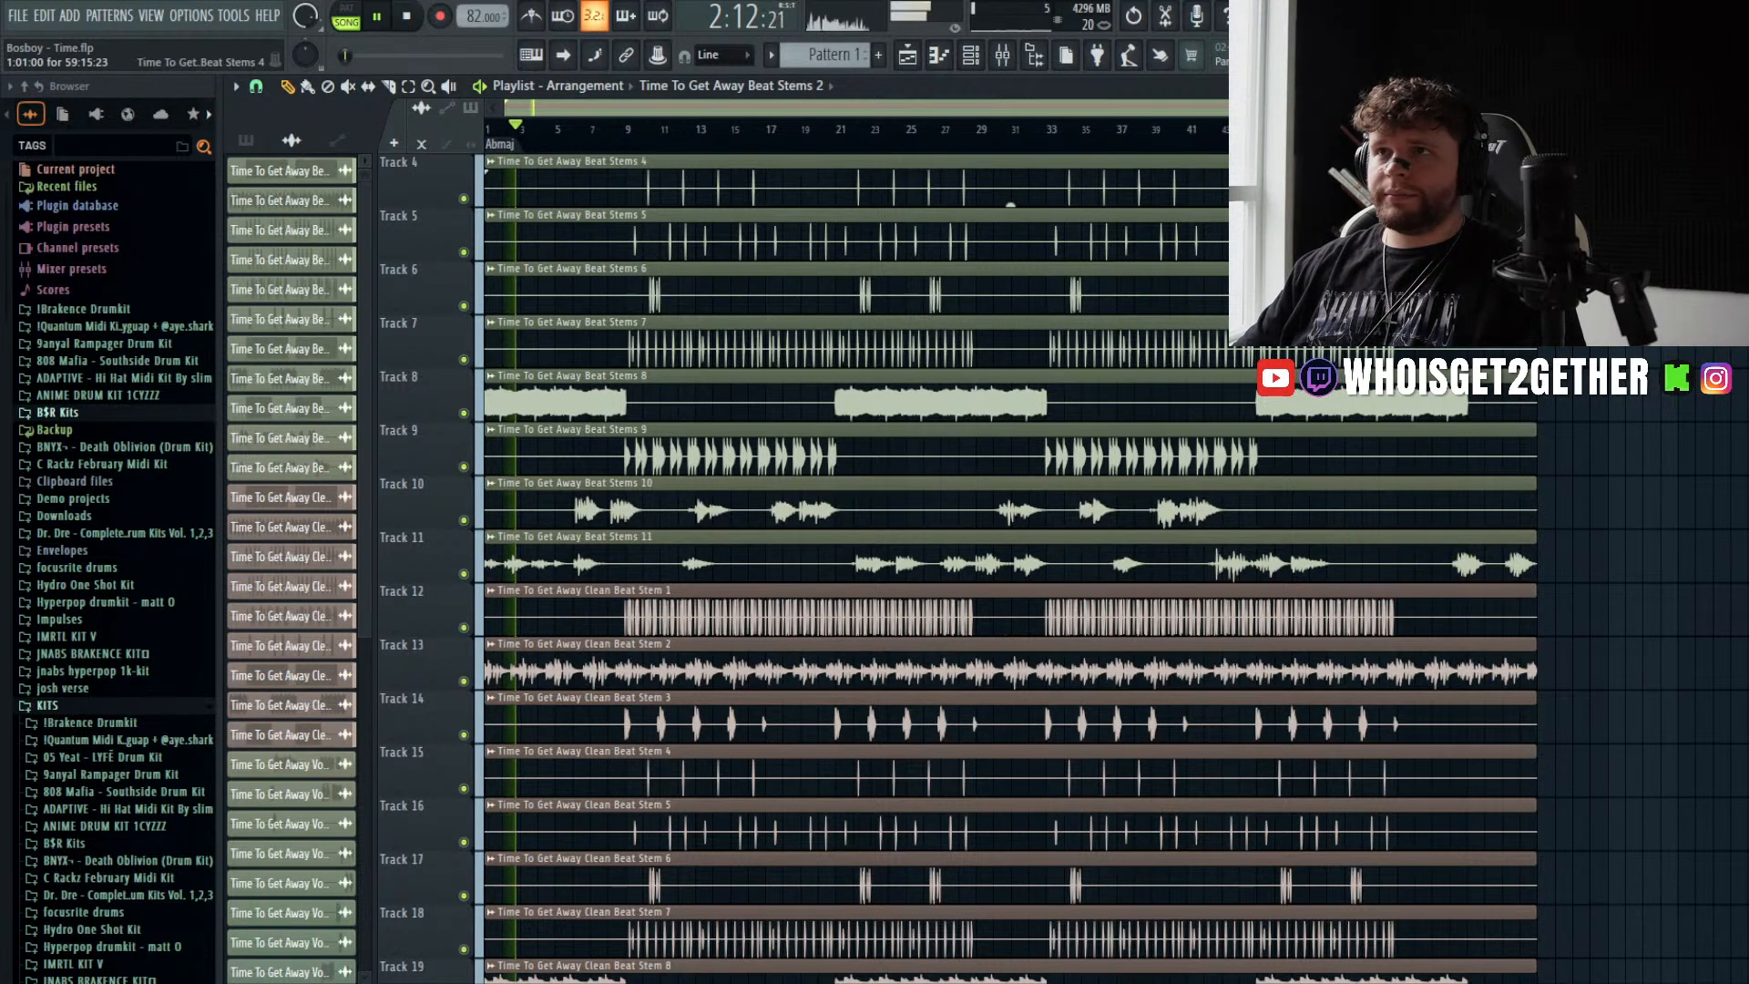
- Solo Beat Stems 11 on track 11, play it from the song start and unmute Clean Beat Stem 2 on track 13 alongside it
scroll(762, 328, down, 4)
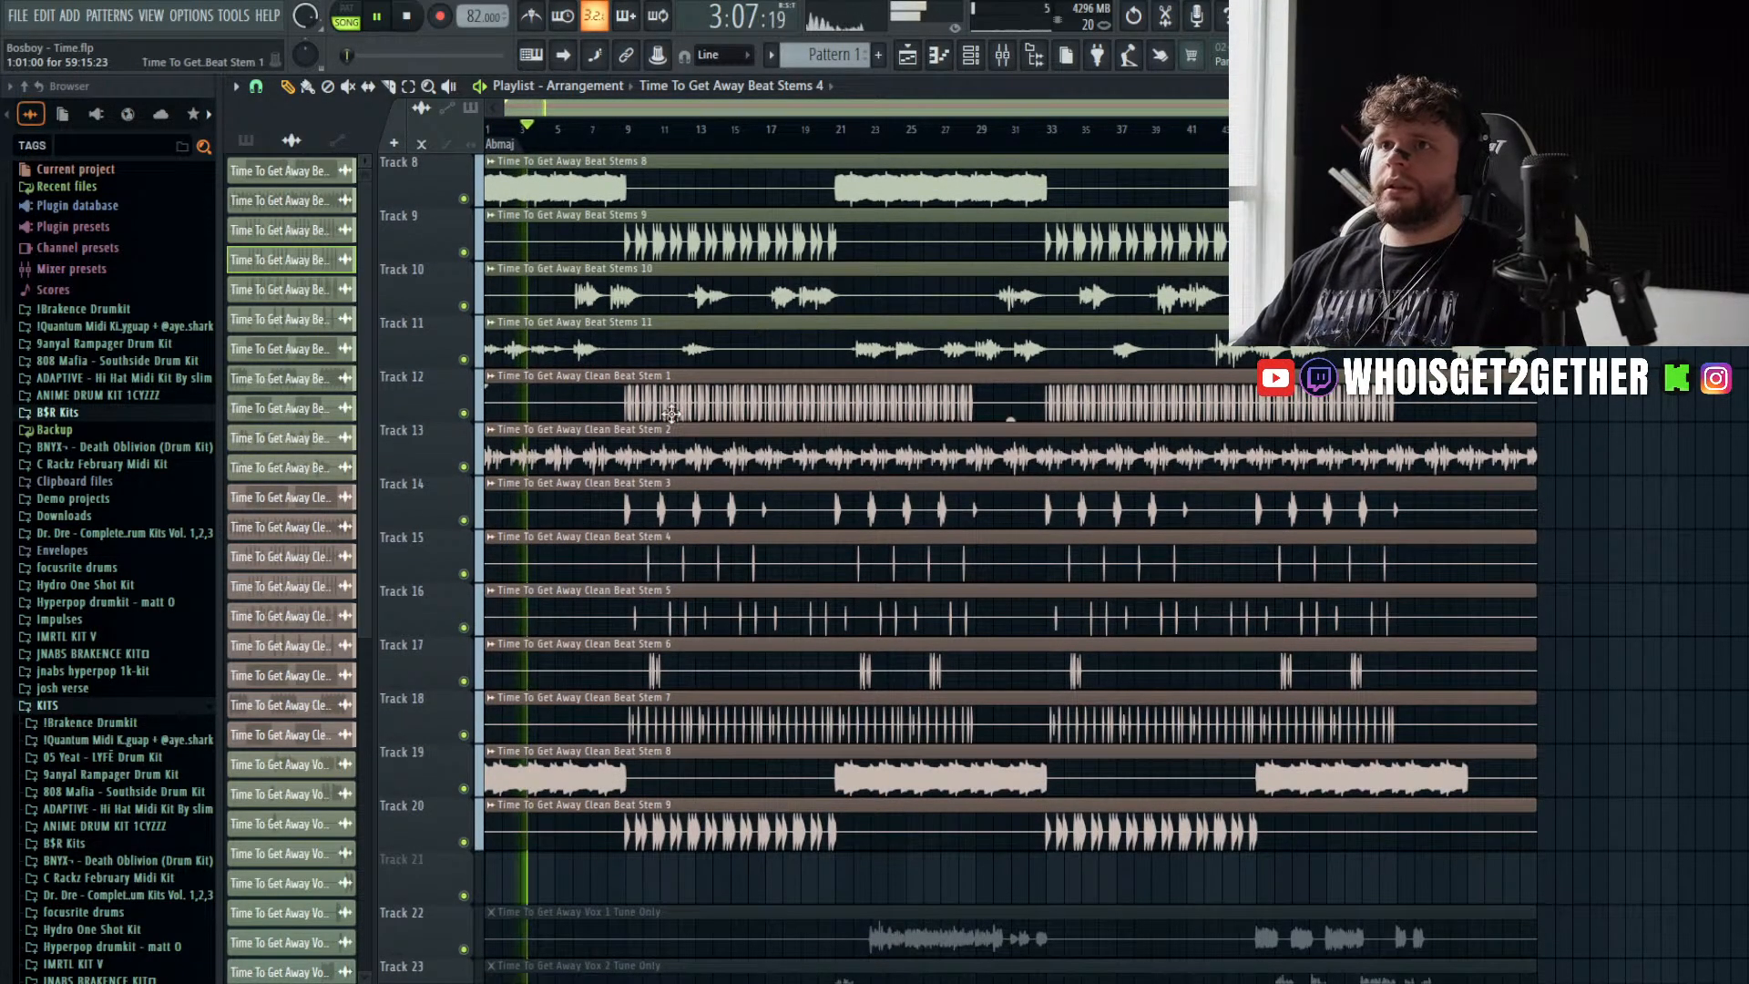
right_click(464, 359)
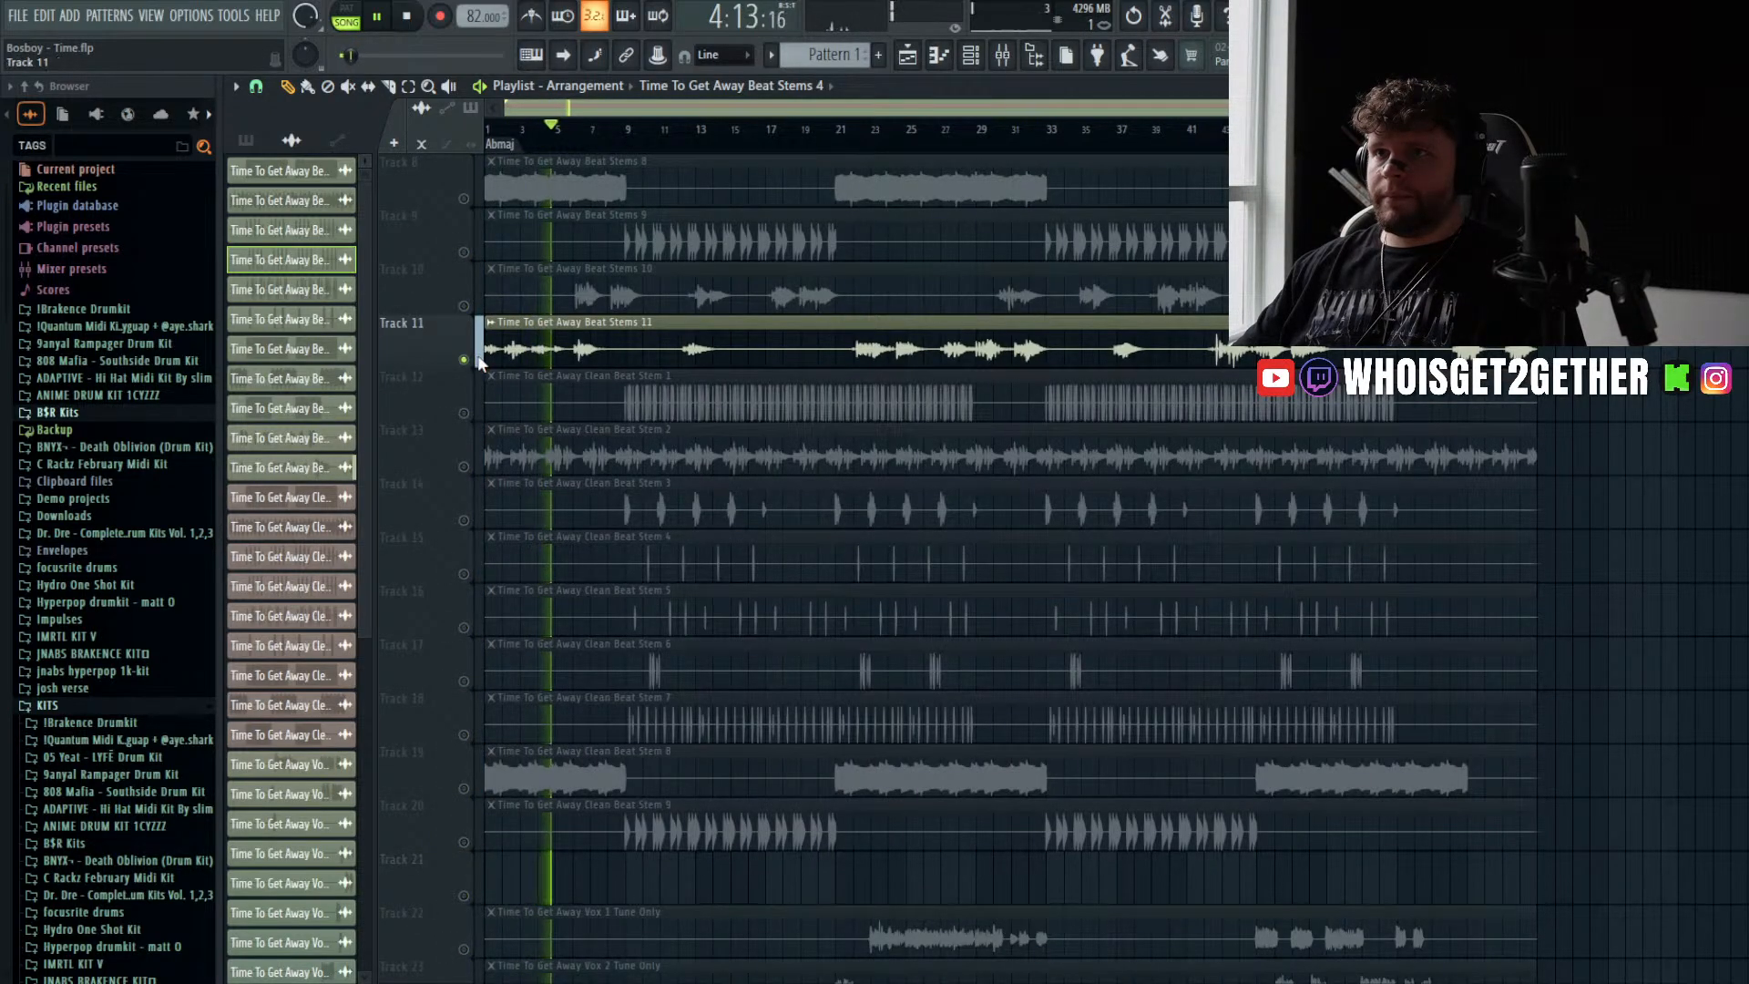
click(517, 143)
click(463, 467)
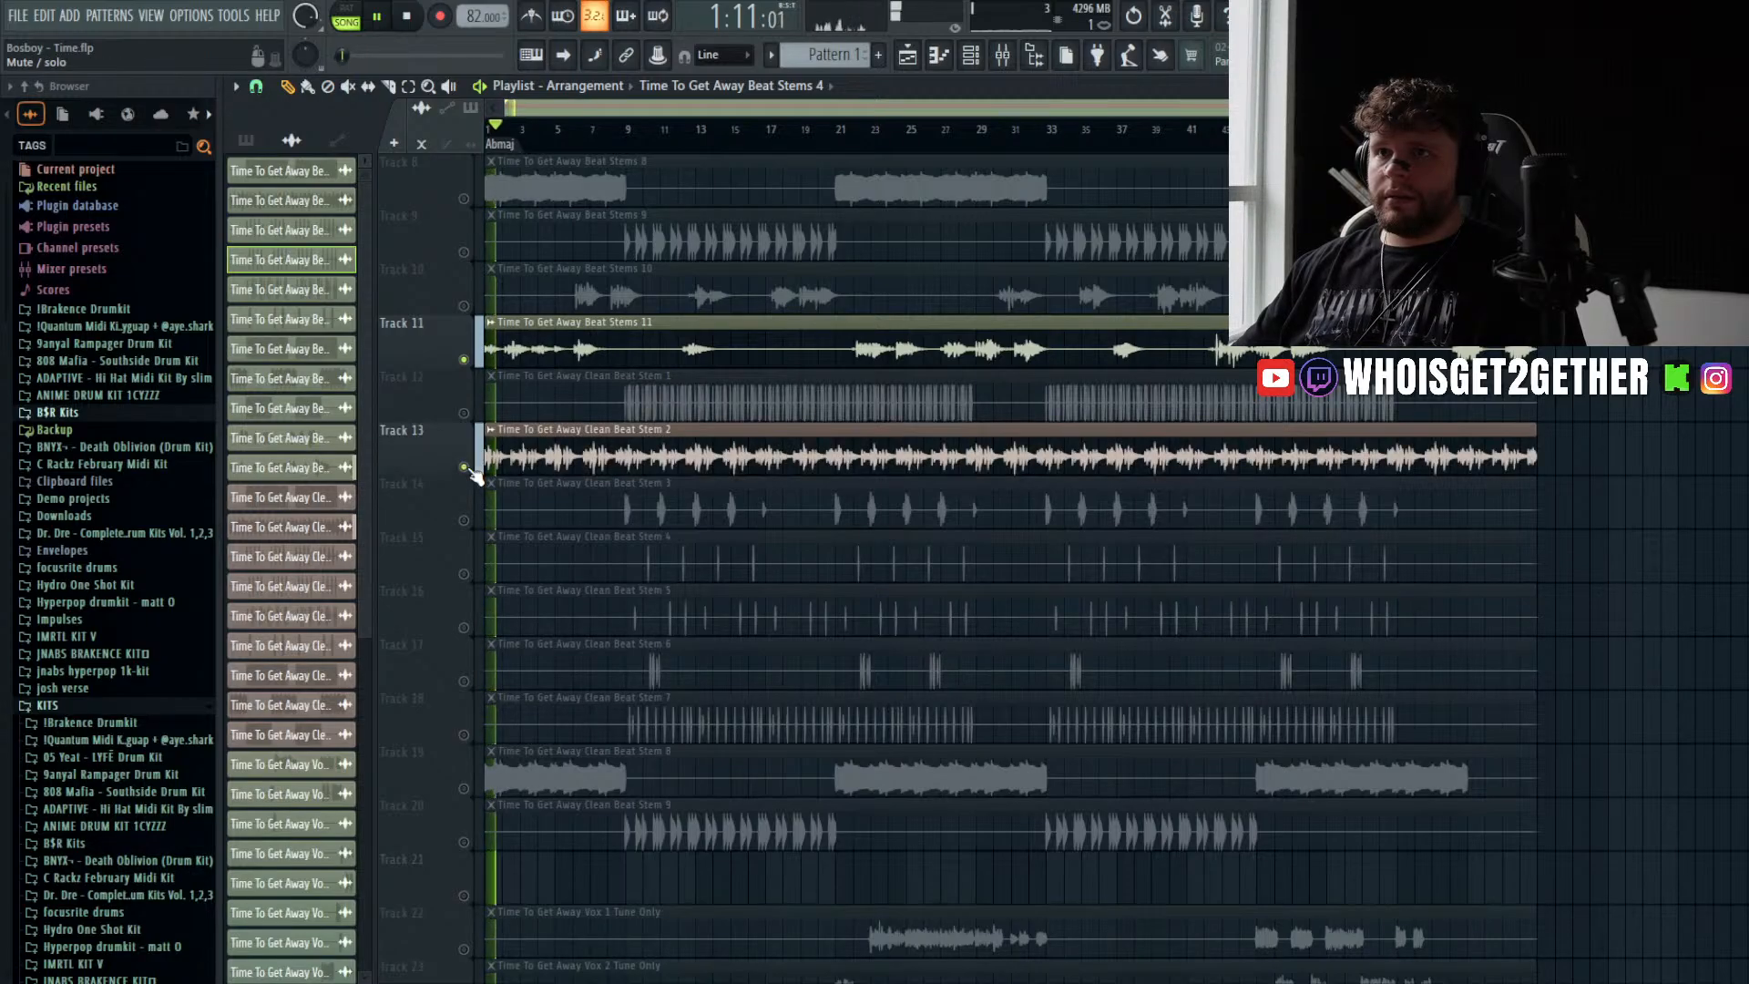
key(space)
- Solo and listen to track 13 with Clean Beat Stem 2 and then track 11 with Beat Stems 11, stopping playback after each
right_click(464, 466)
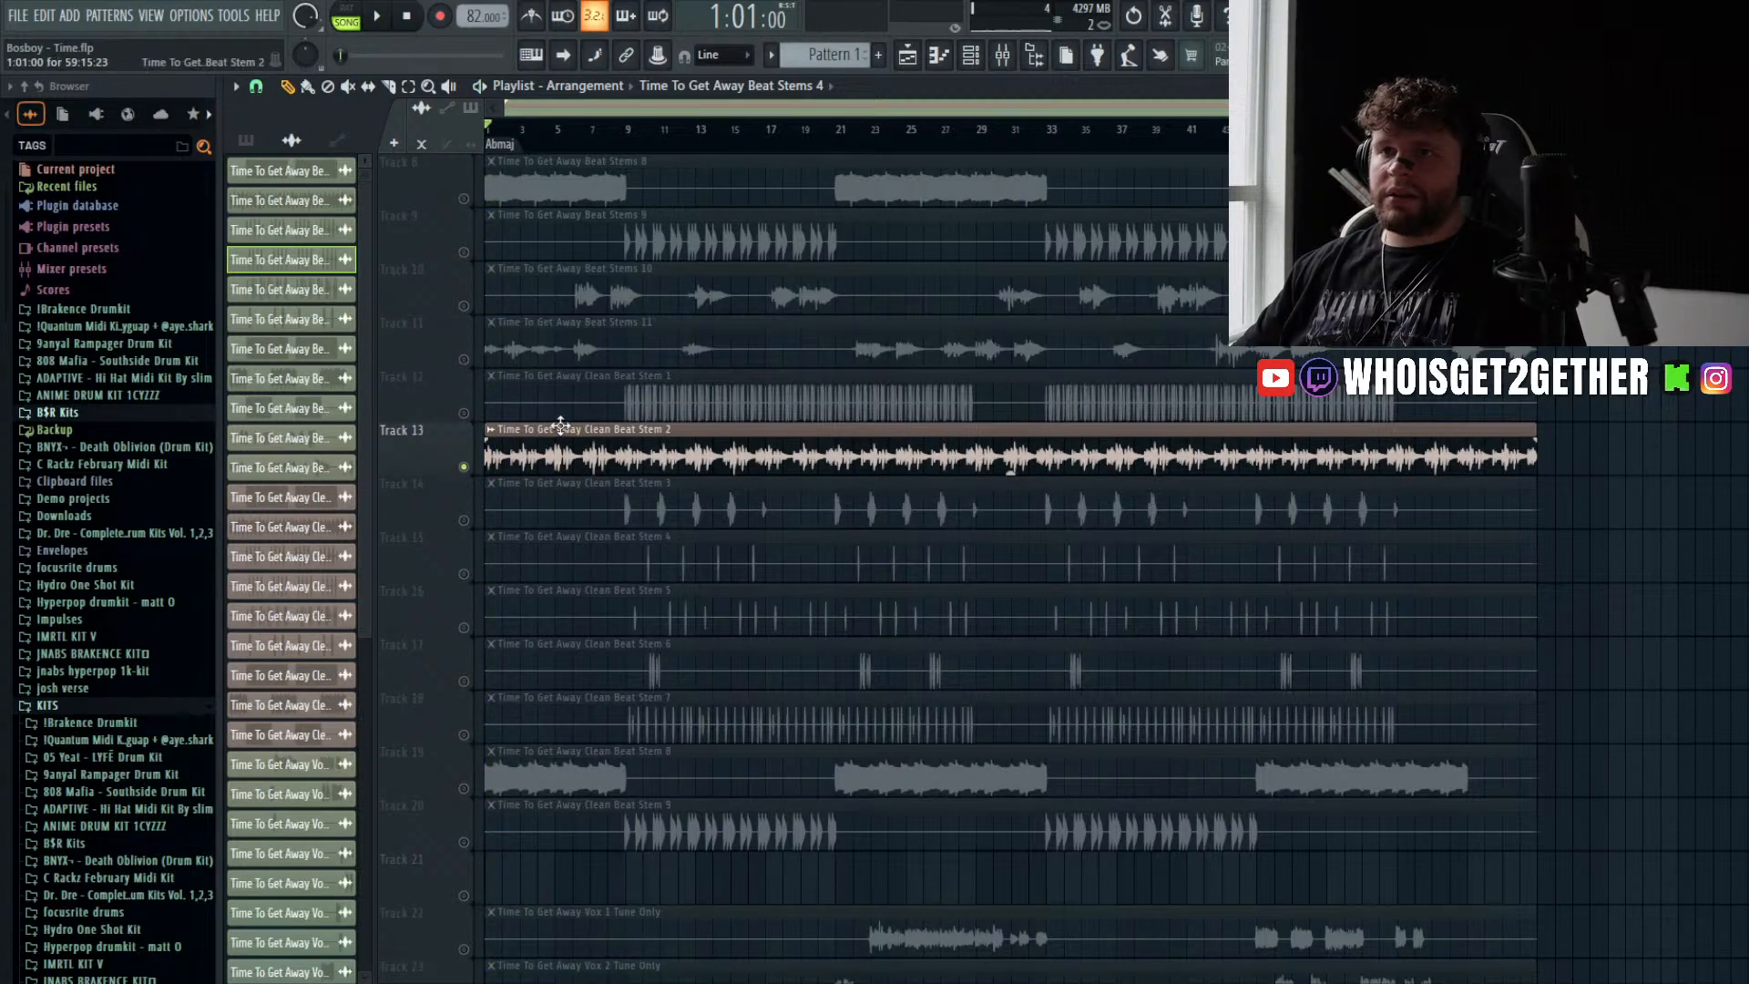
key(space)
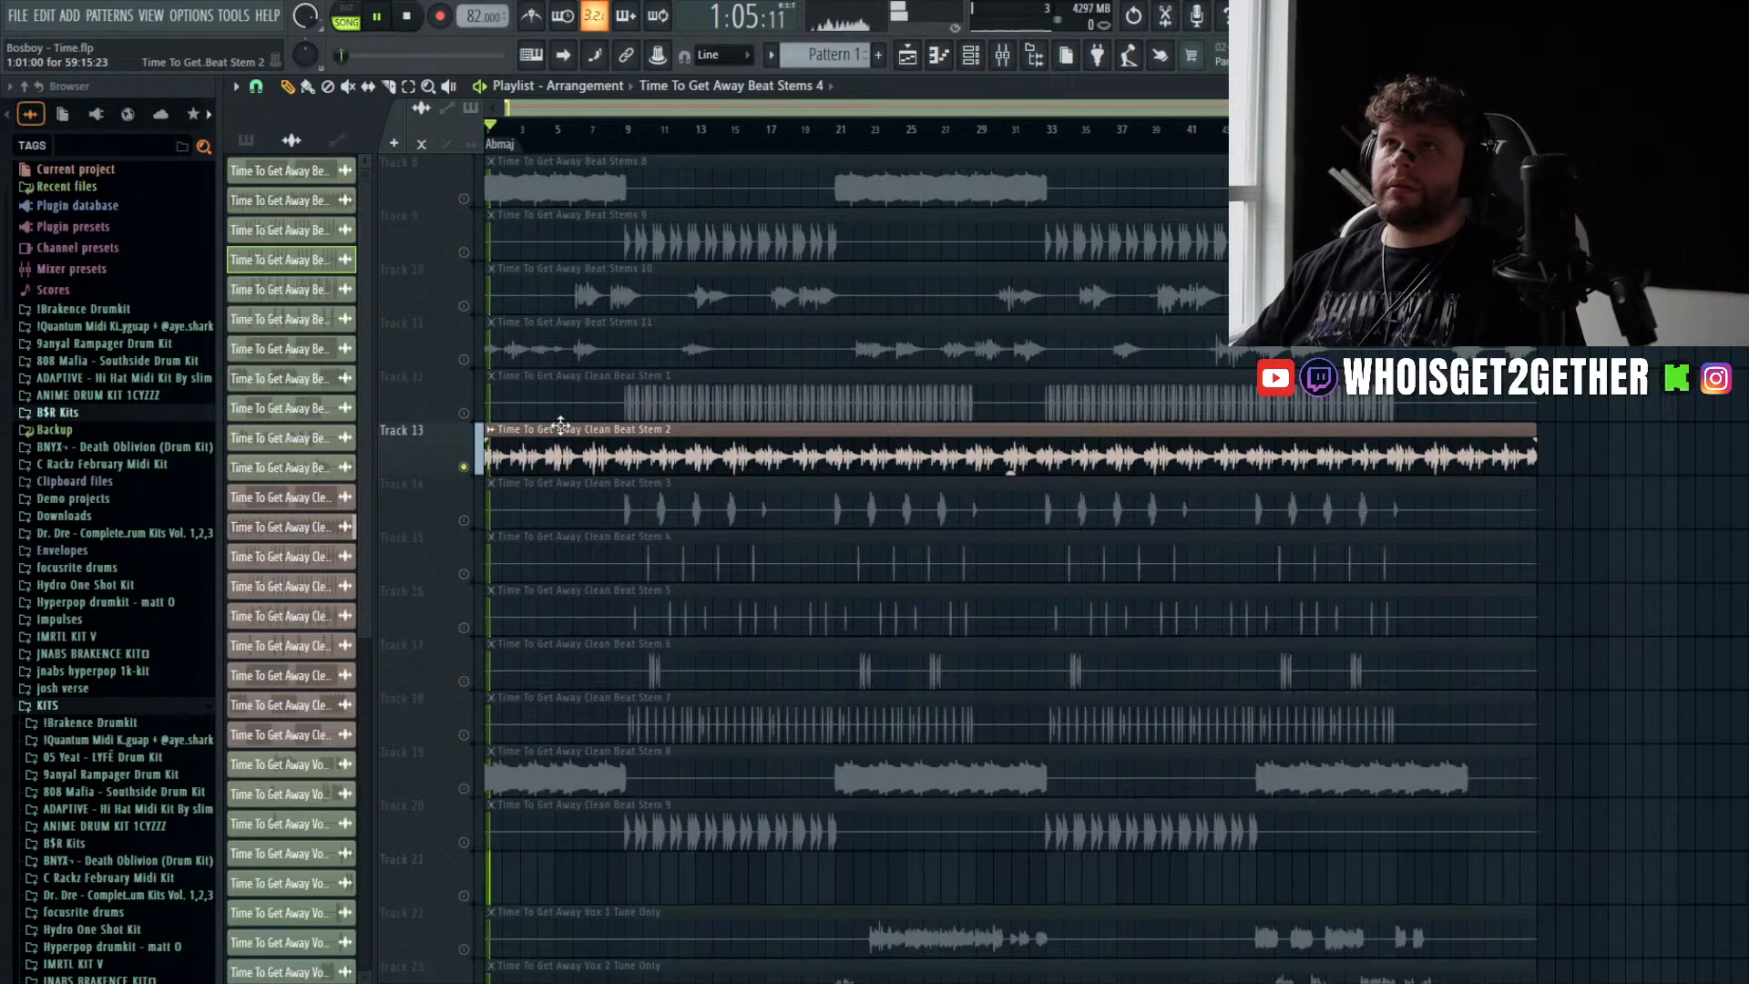
key(space)
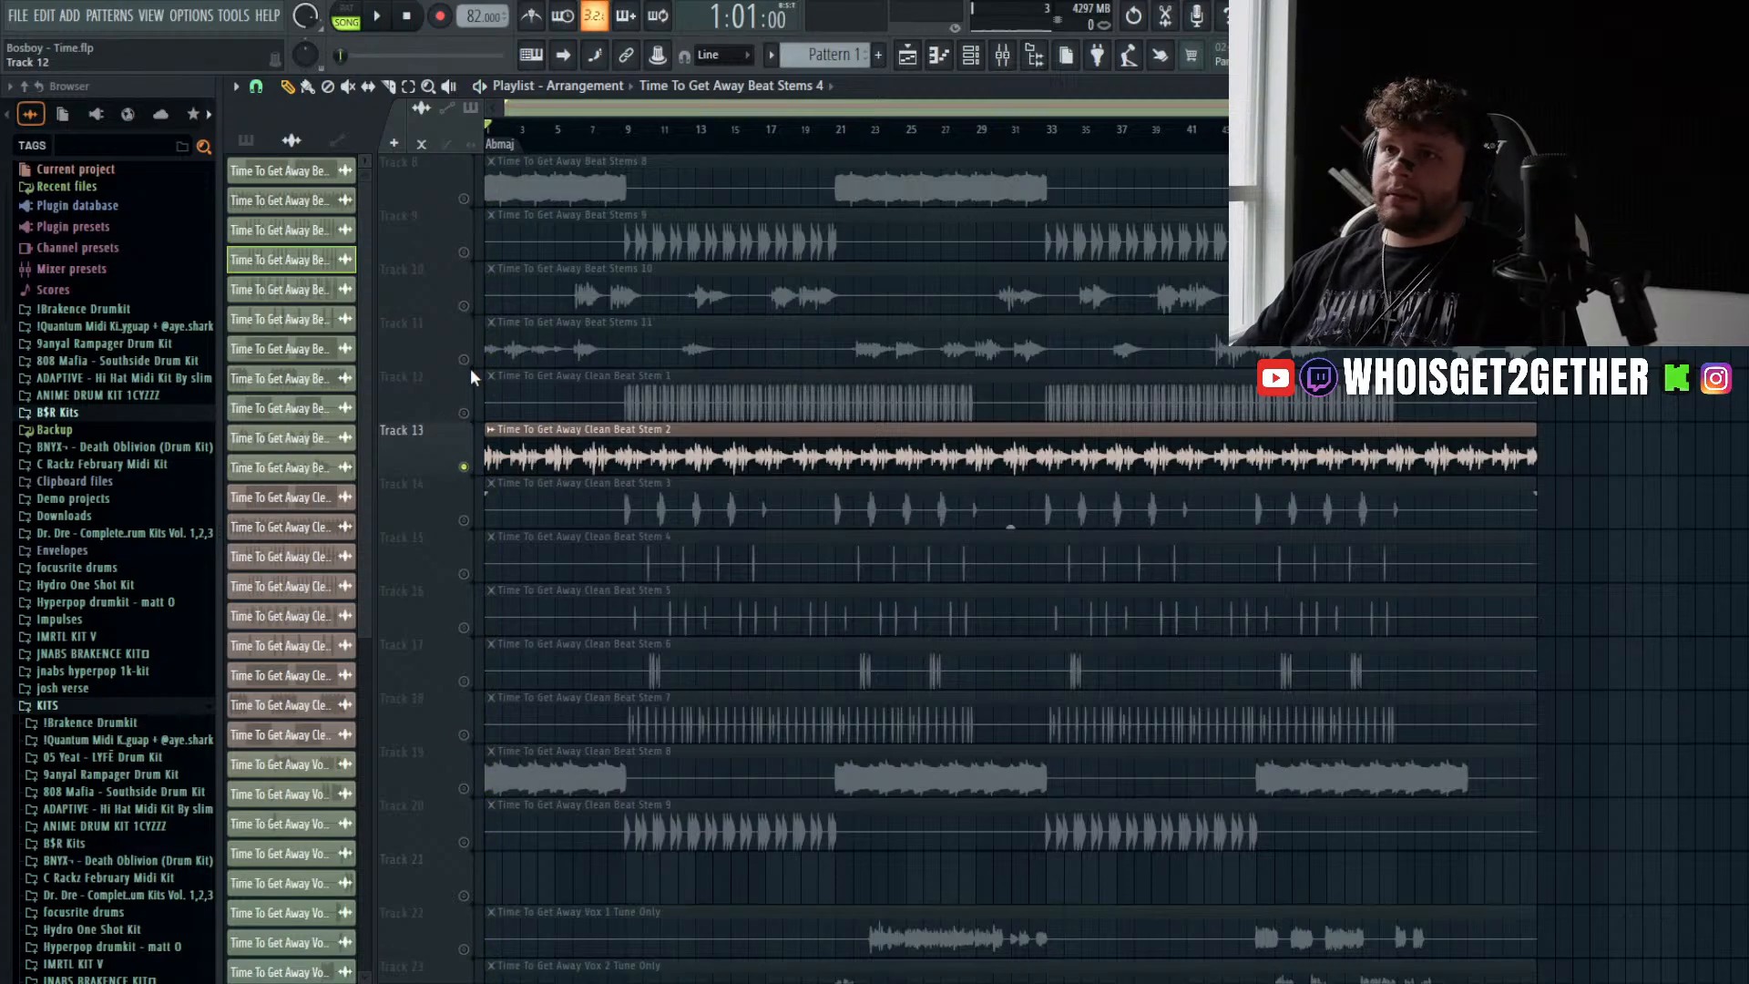
right_click(464, 360)
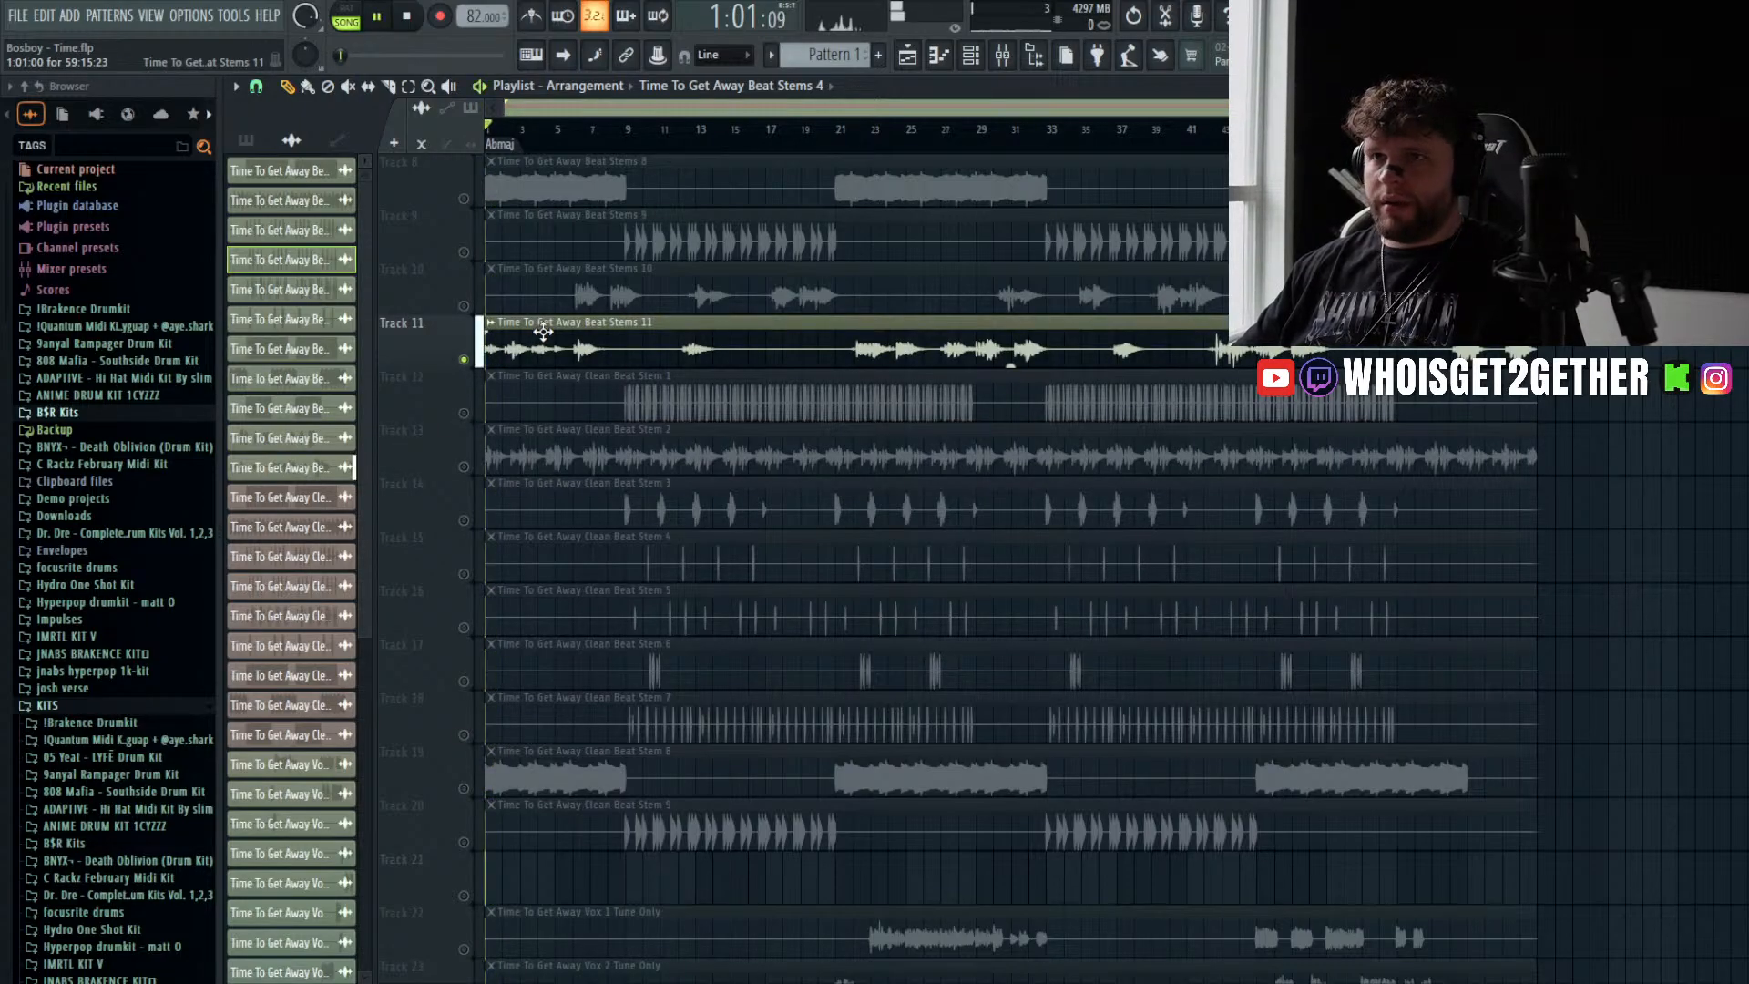
key(space)
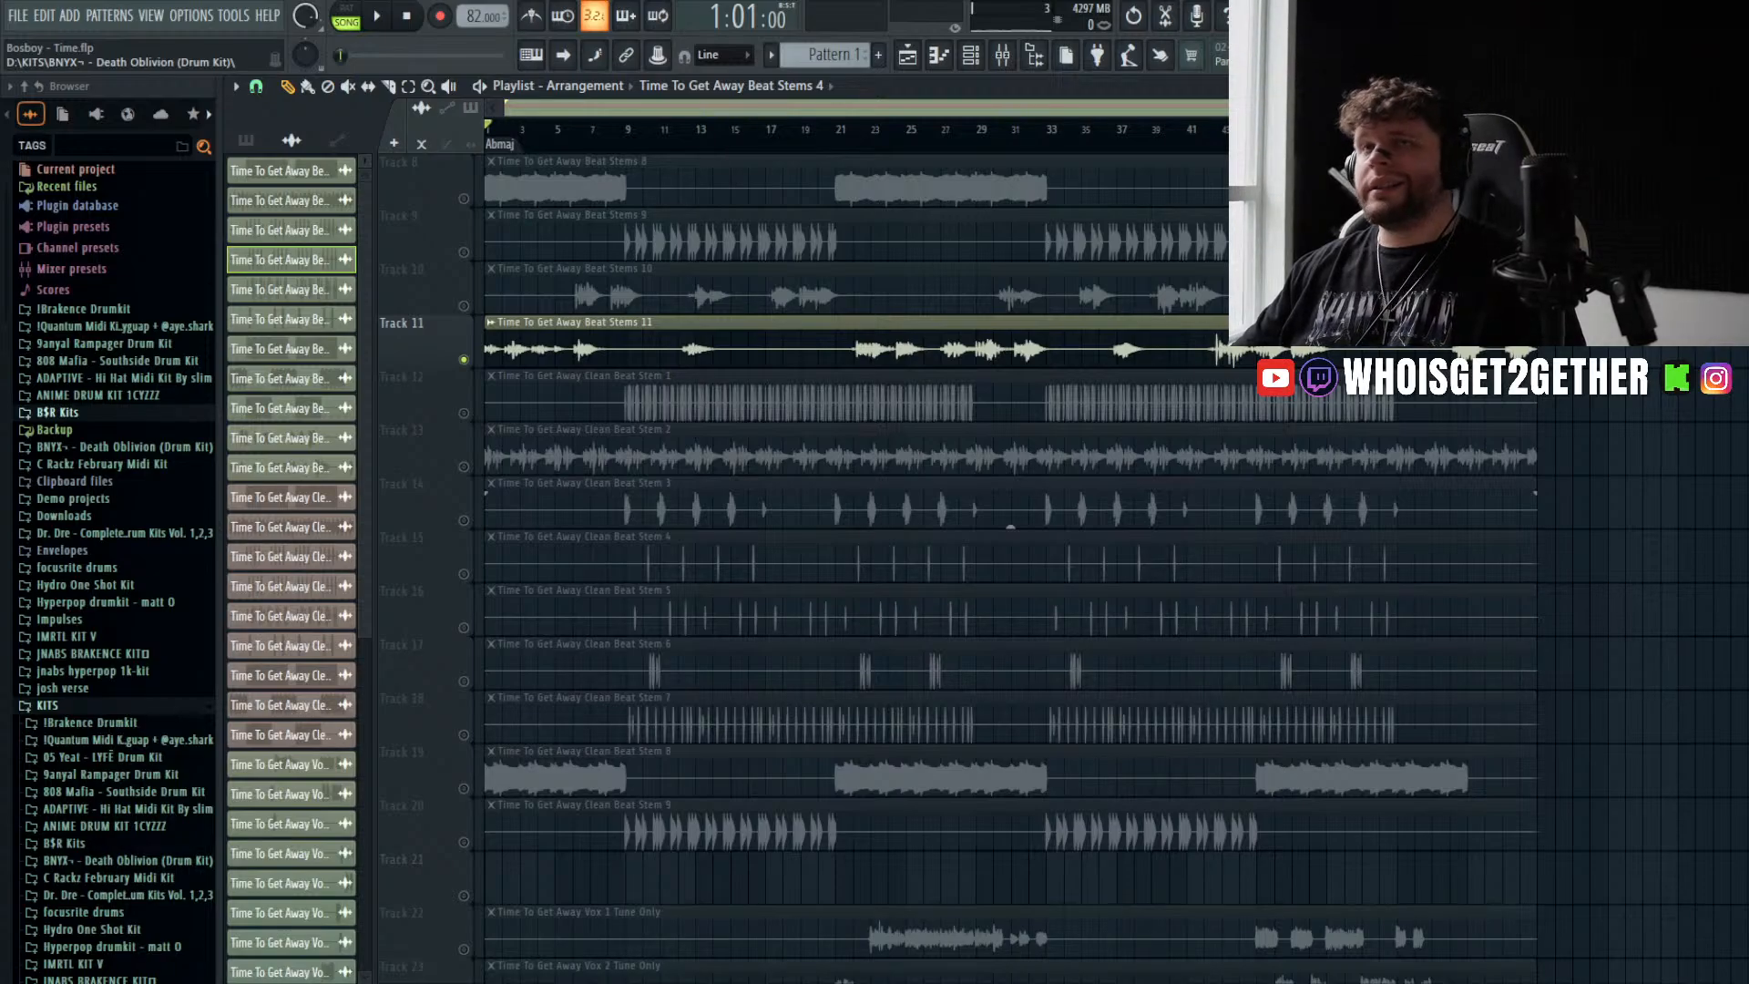
- Unsolo track 11, play the song from the start and select the Beat Stems 11 mixer channel
right_click(464, 359)
key(space)
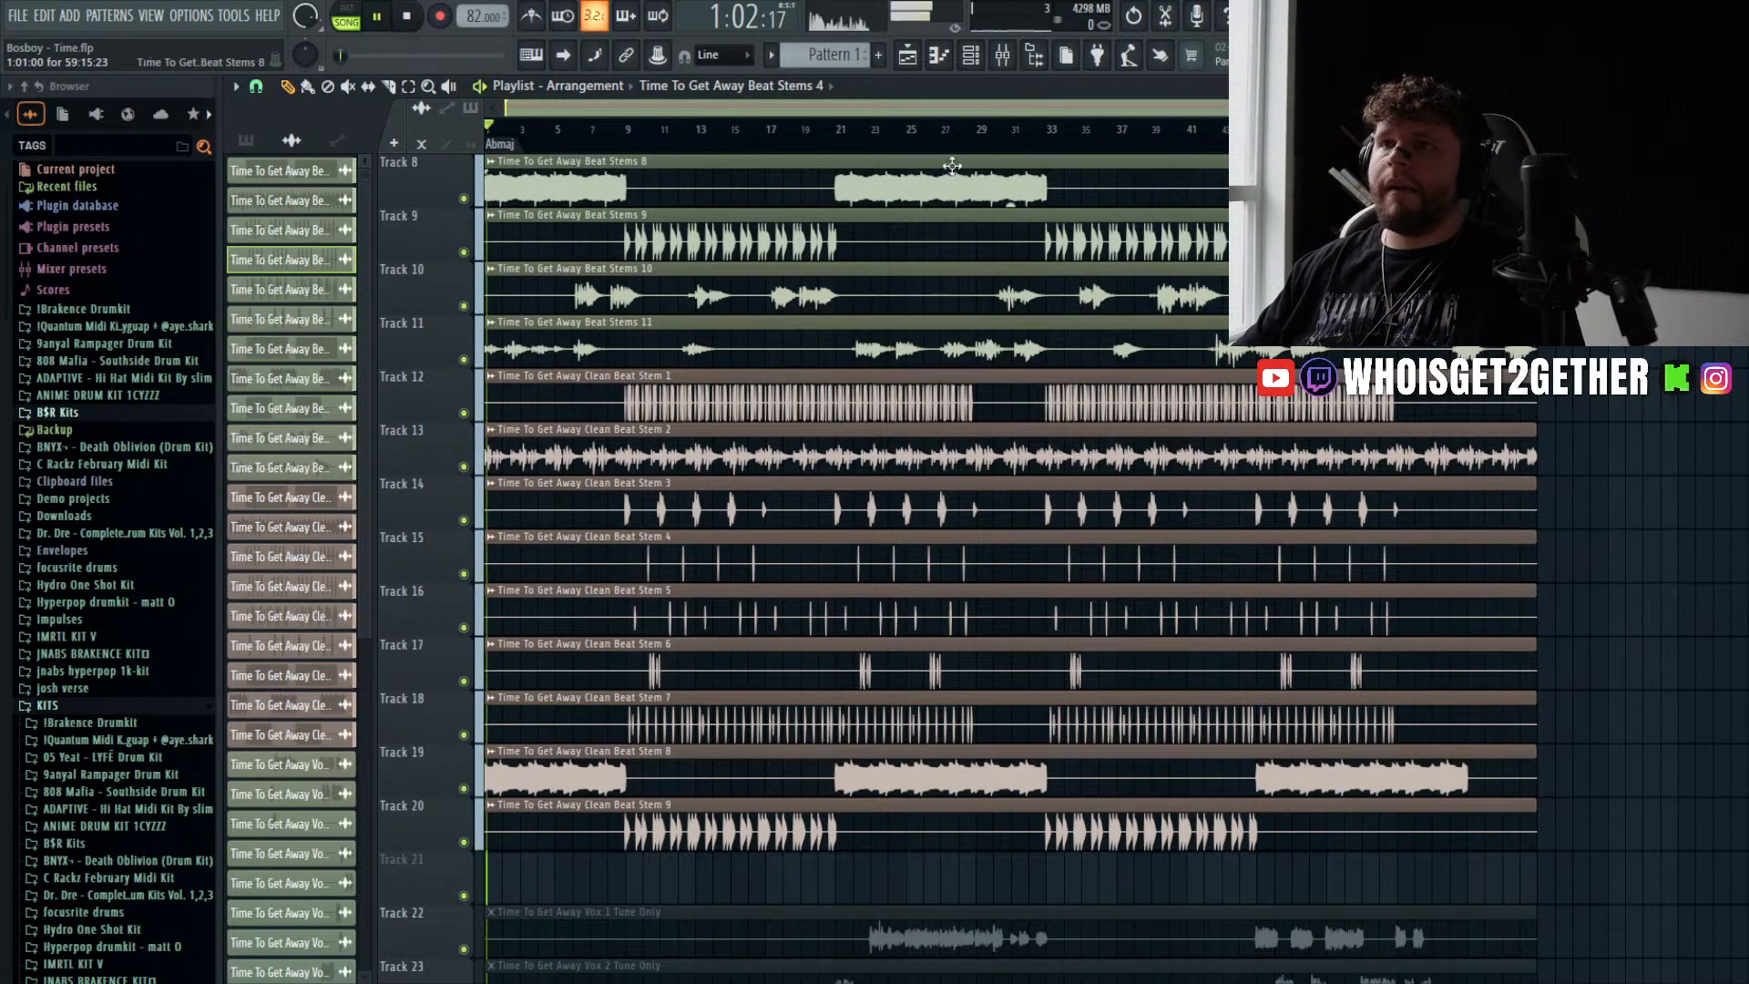
key(F9)
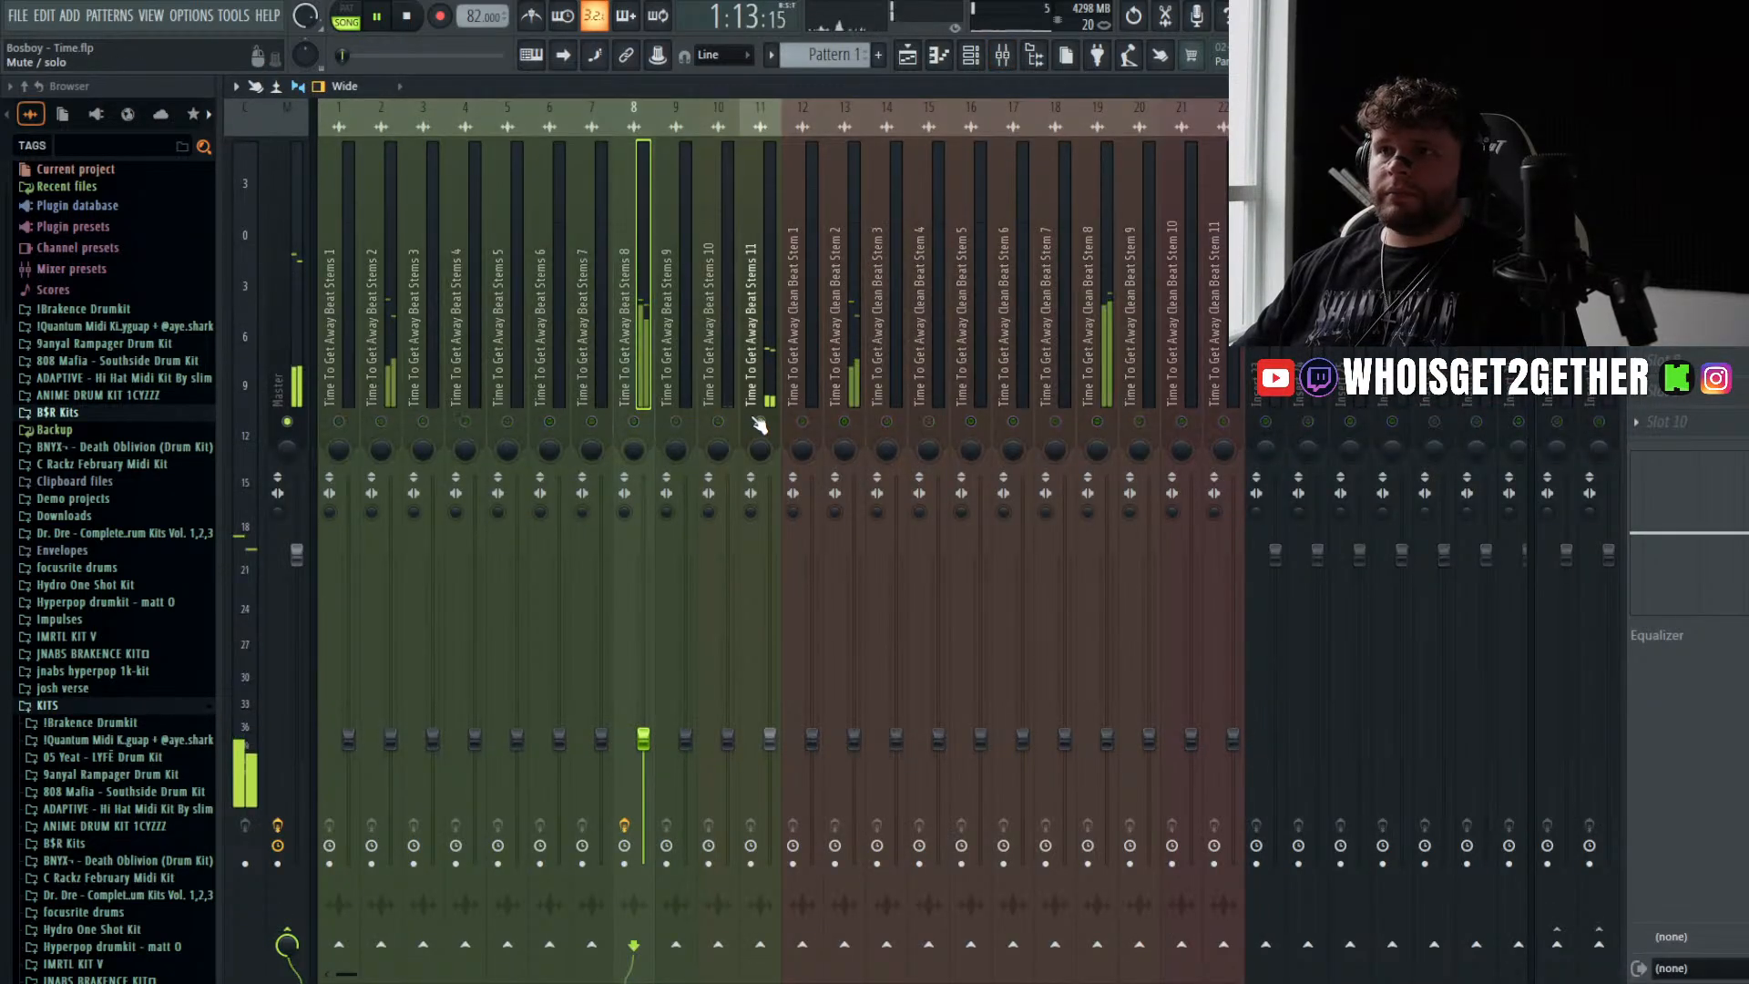
click(770, 351)
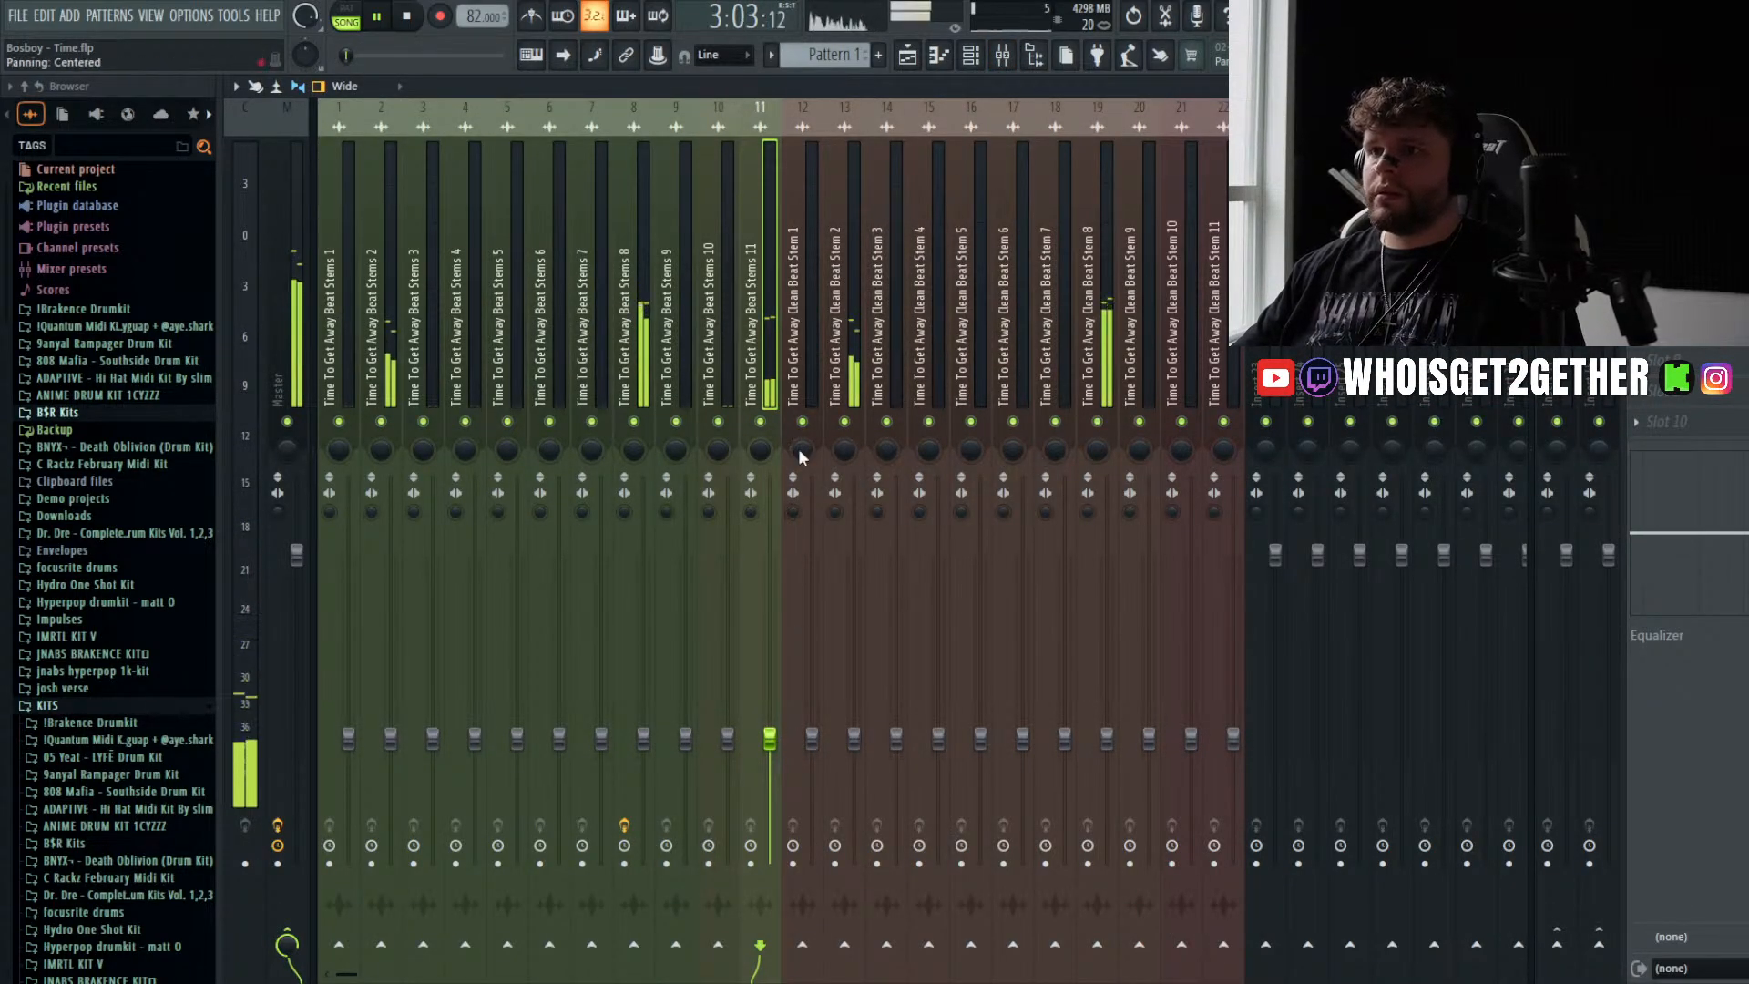
- Return to the playlist, solo Clean Beat Stem 8 on track 19 while listening, and stop playback
click(908, 57)
scroll(627, 336, down, 3)
scroll(625, 339, up, 1)
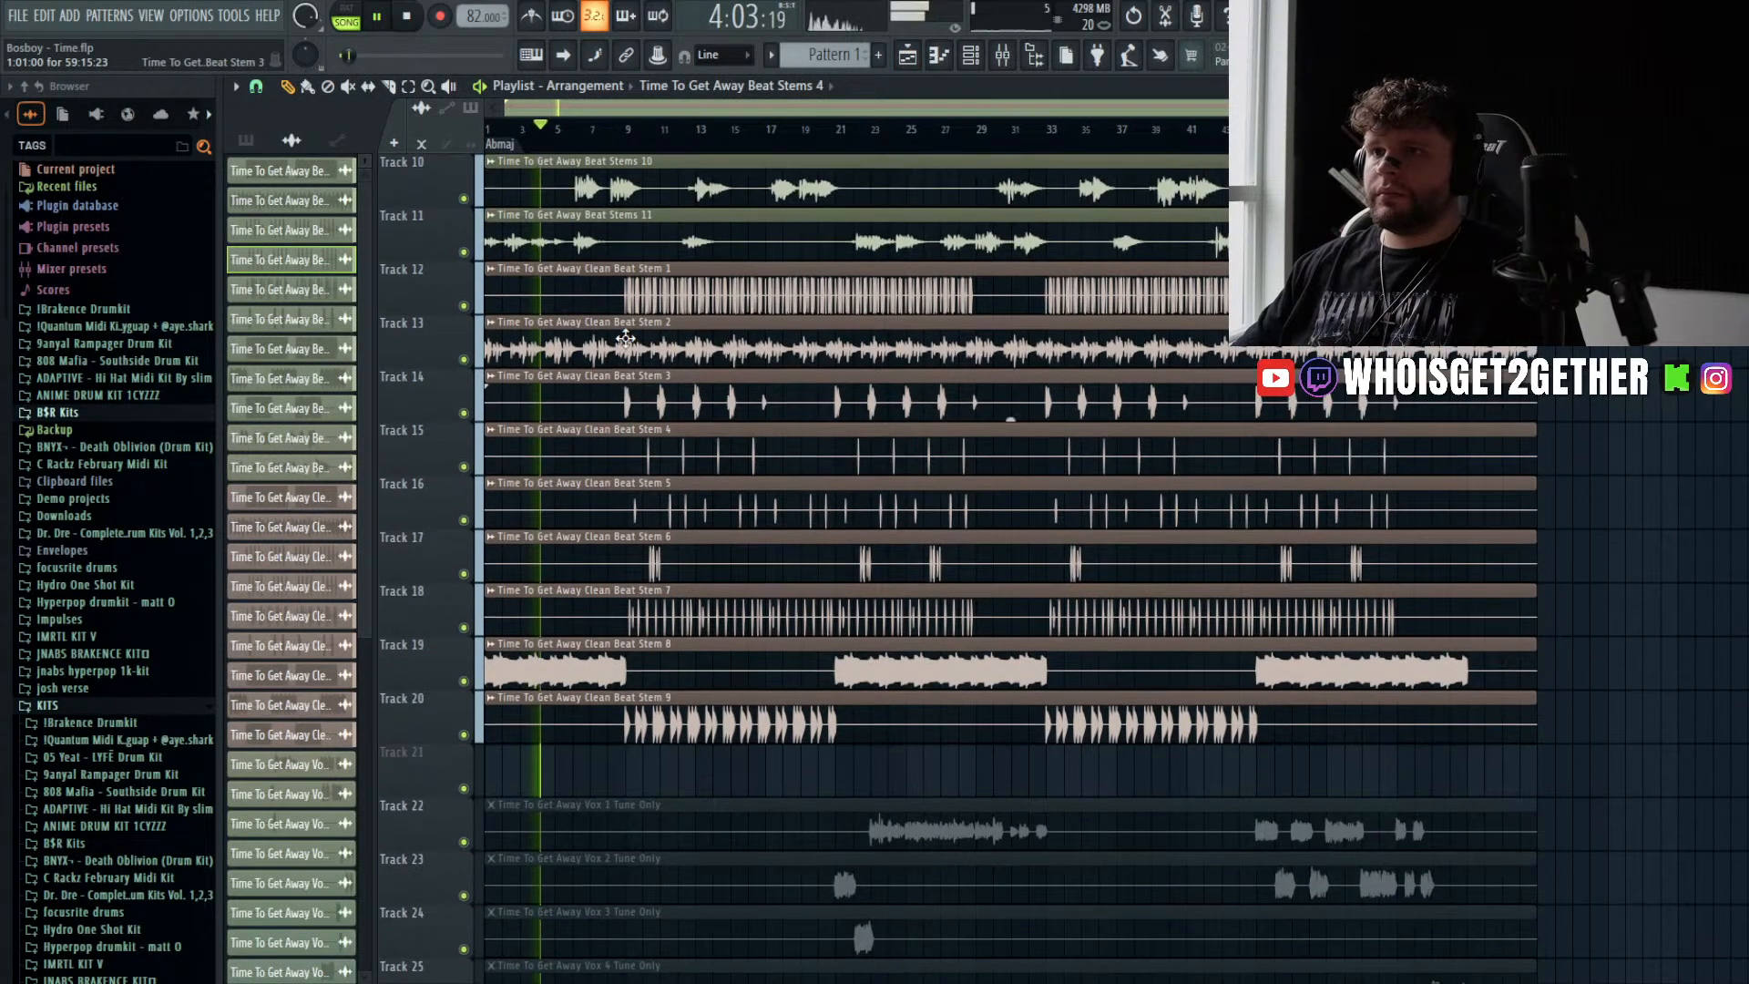
right_click(463, 682)
scroll(580, 644, up, 6)
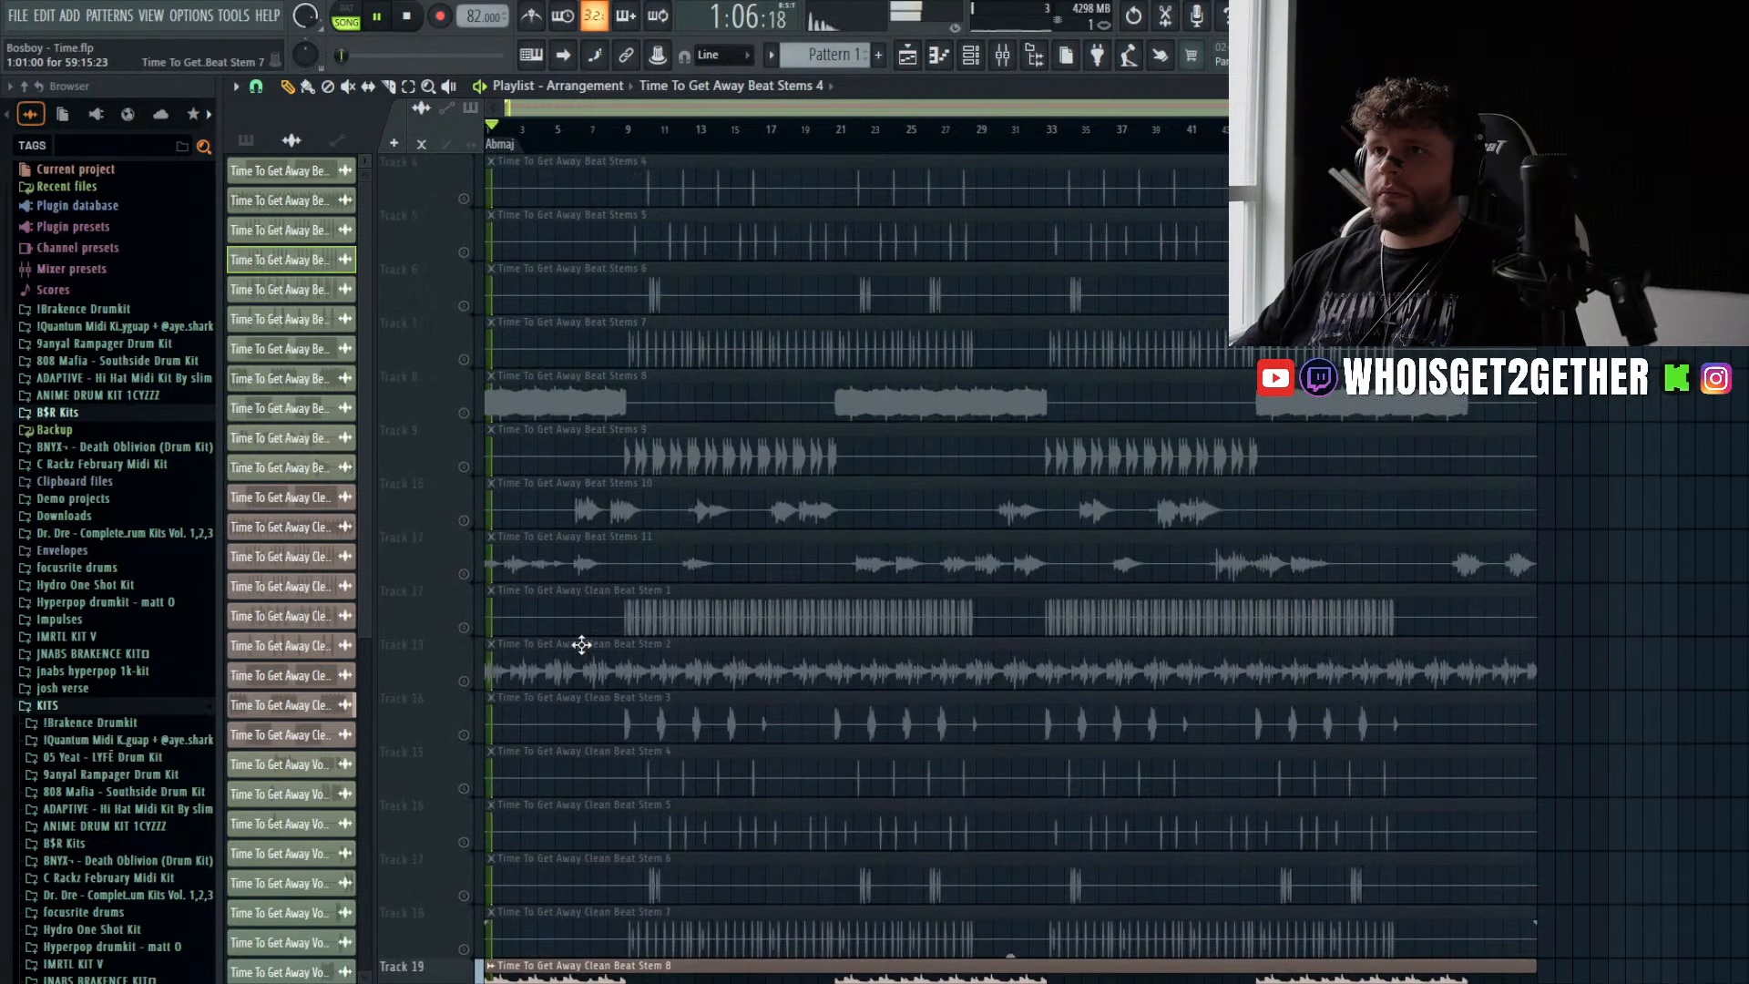
scroll(581, 644, down, 6)
scroll(581, 644, up, 7)
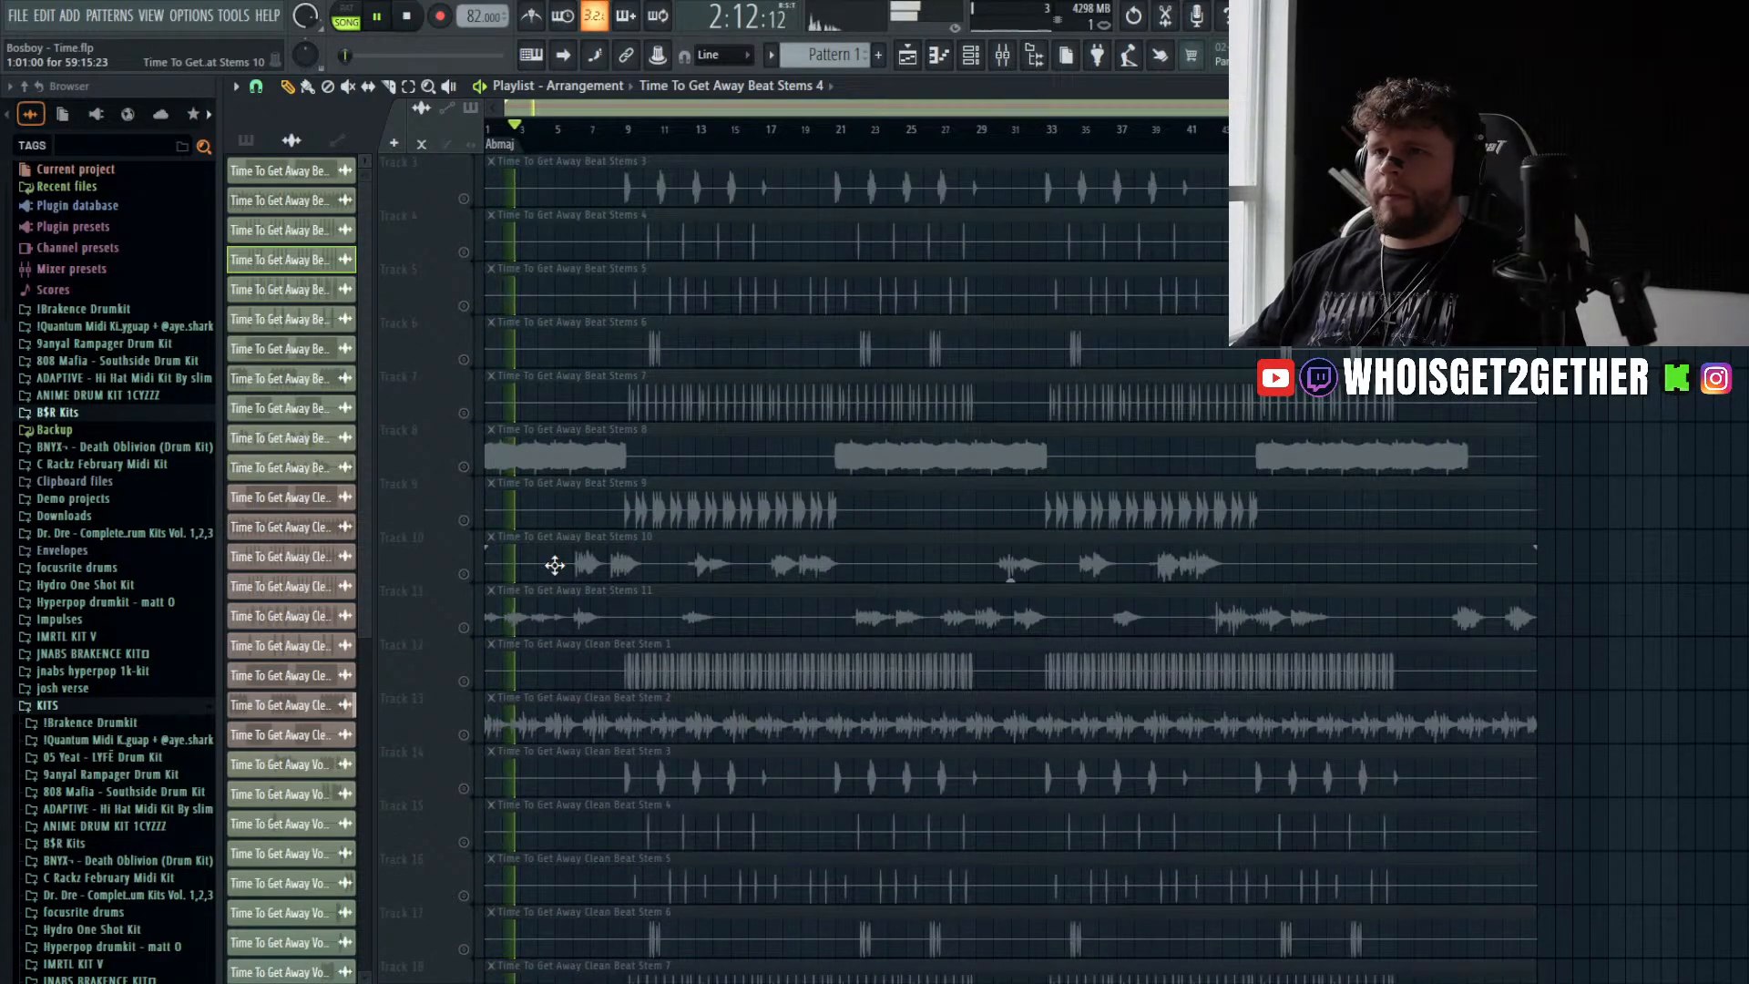
key(space)
- Select all the Clean Beat Stem clips from Clean Beat Stem 1 to 9 in the picker and delete them from the project
scroll(555, 565, up, 2)
click(630, 182)
click(697, 775)
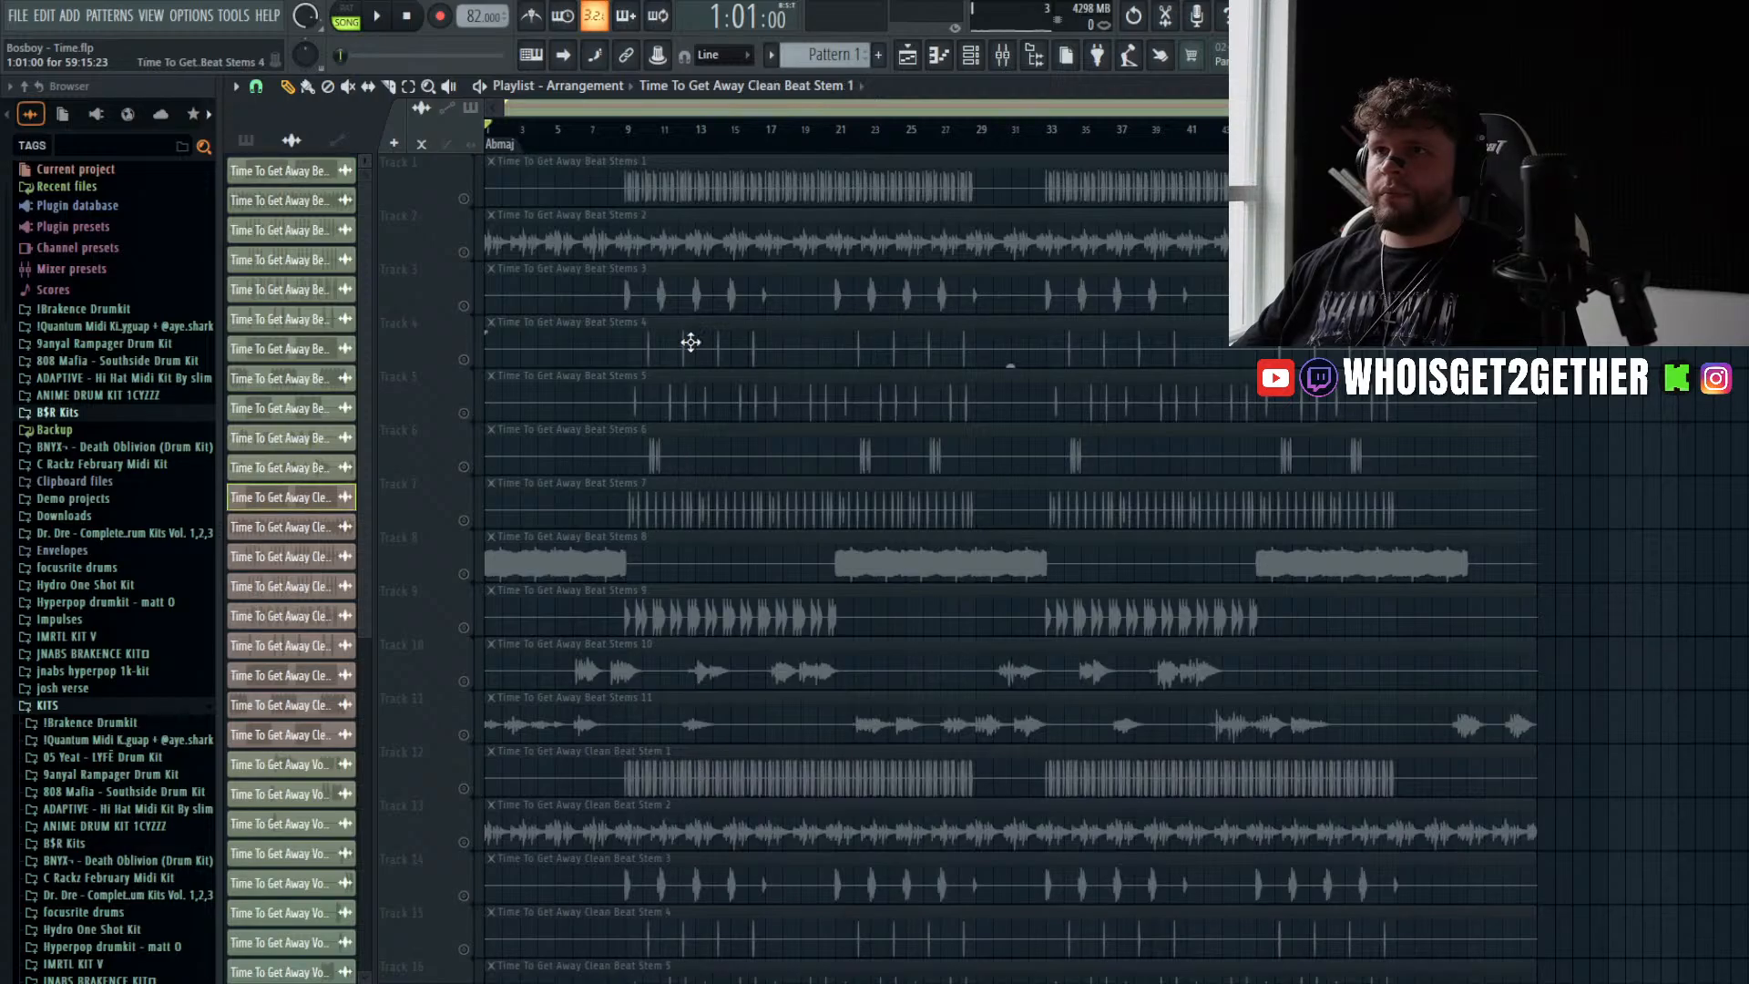
scroll(649, 722, down, 5)
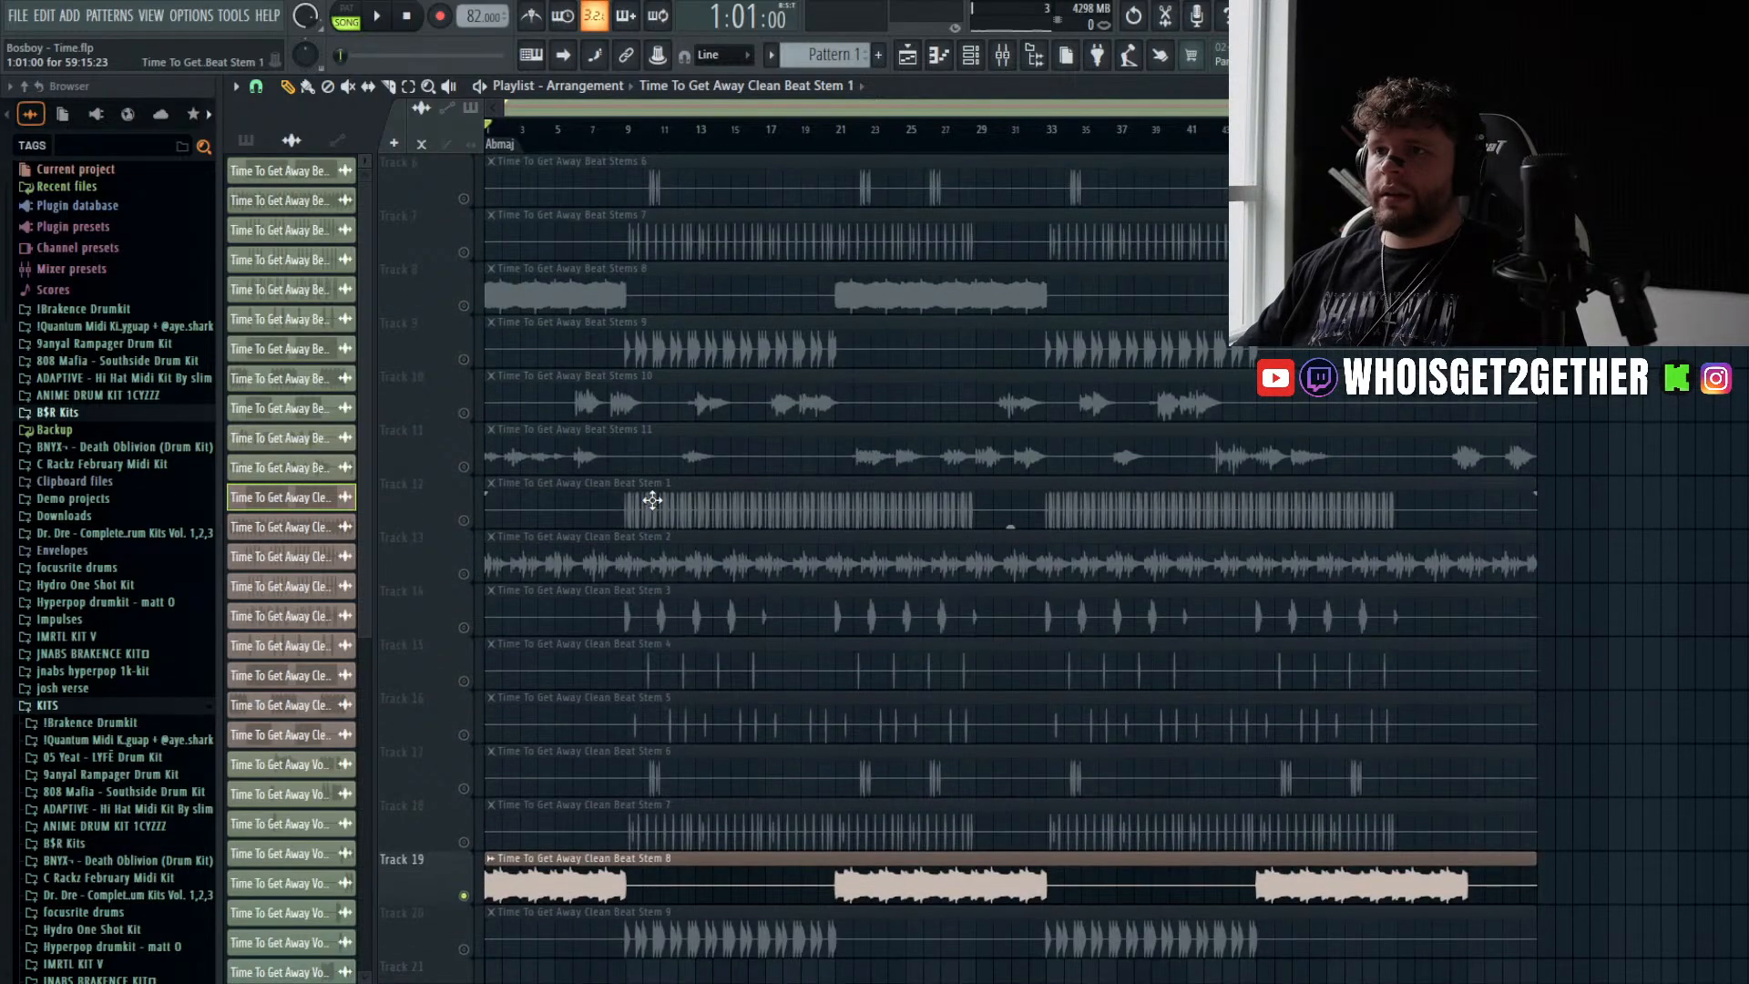
scroll(605, 625, down, 3)
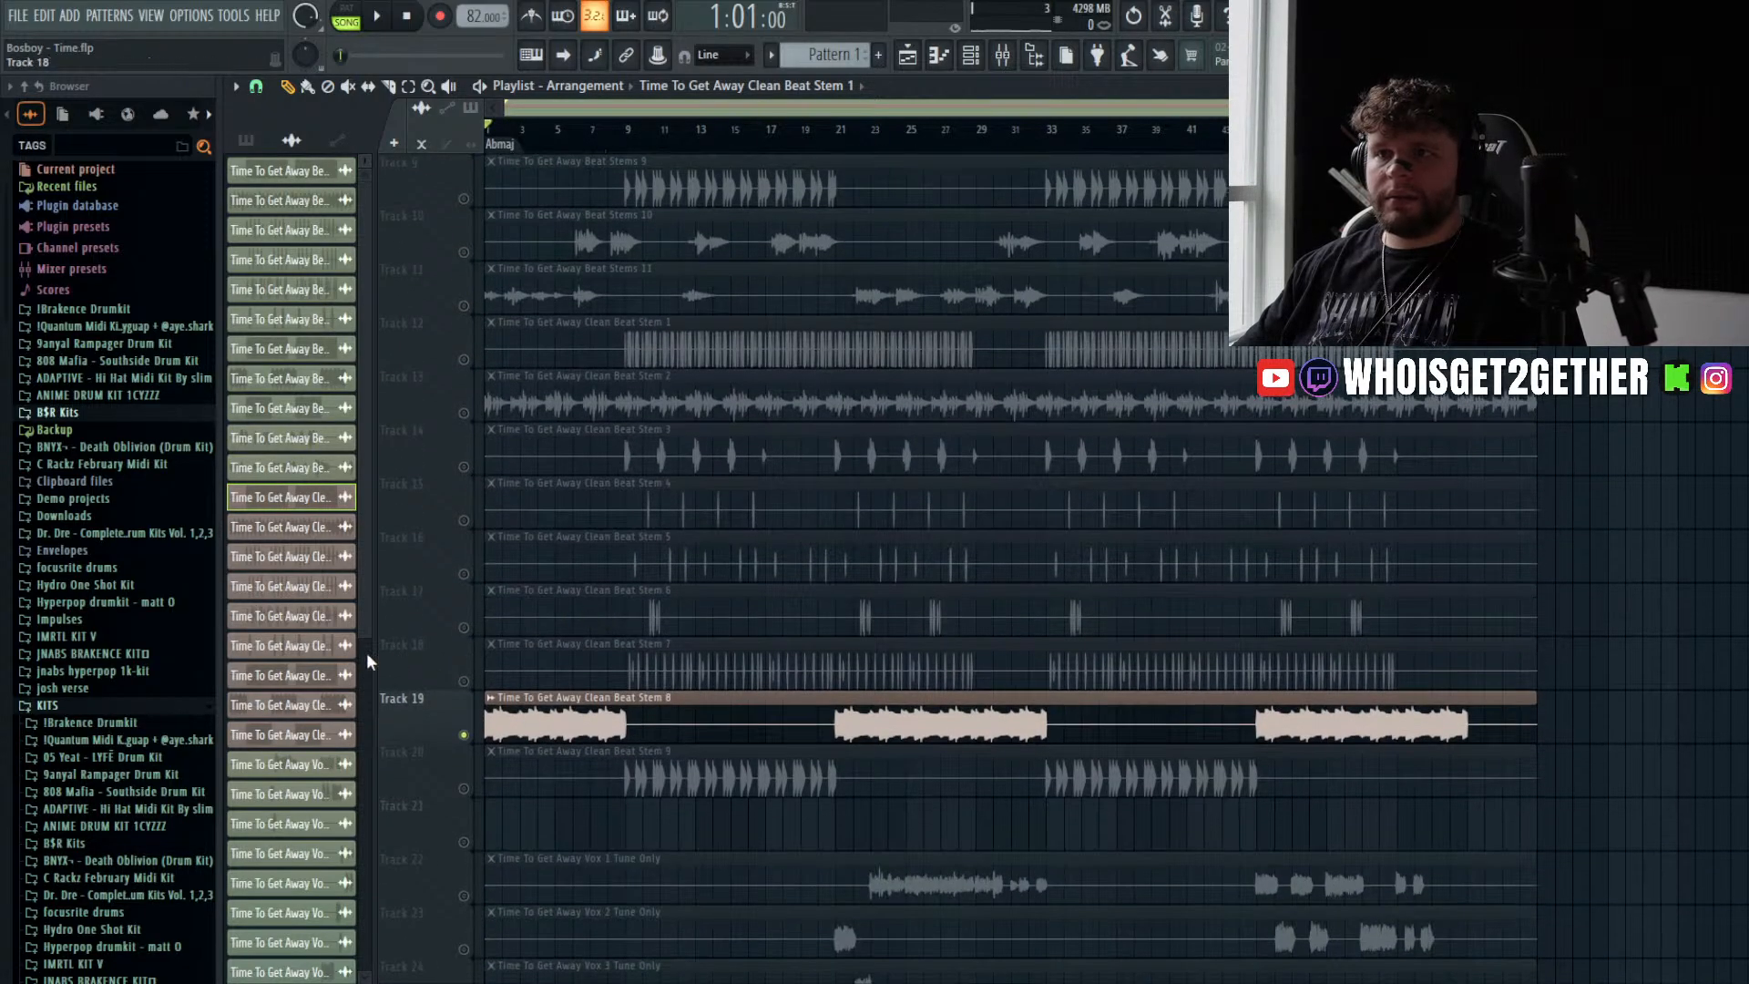
shift+click(310, 738)
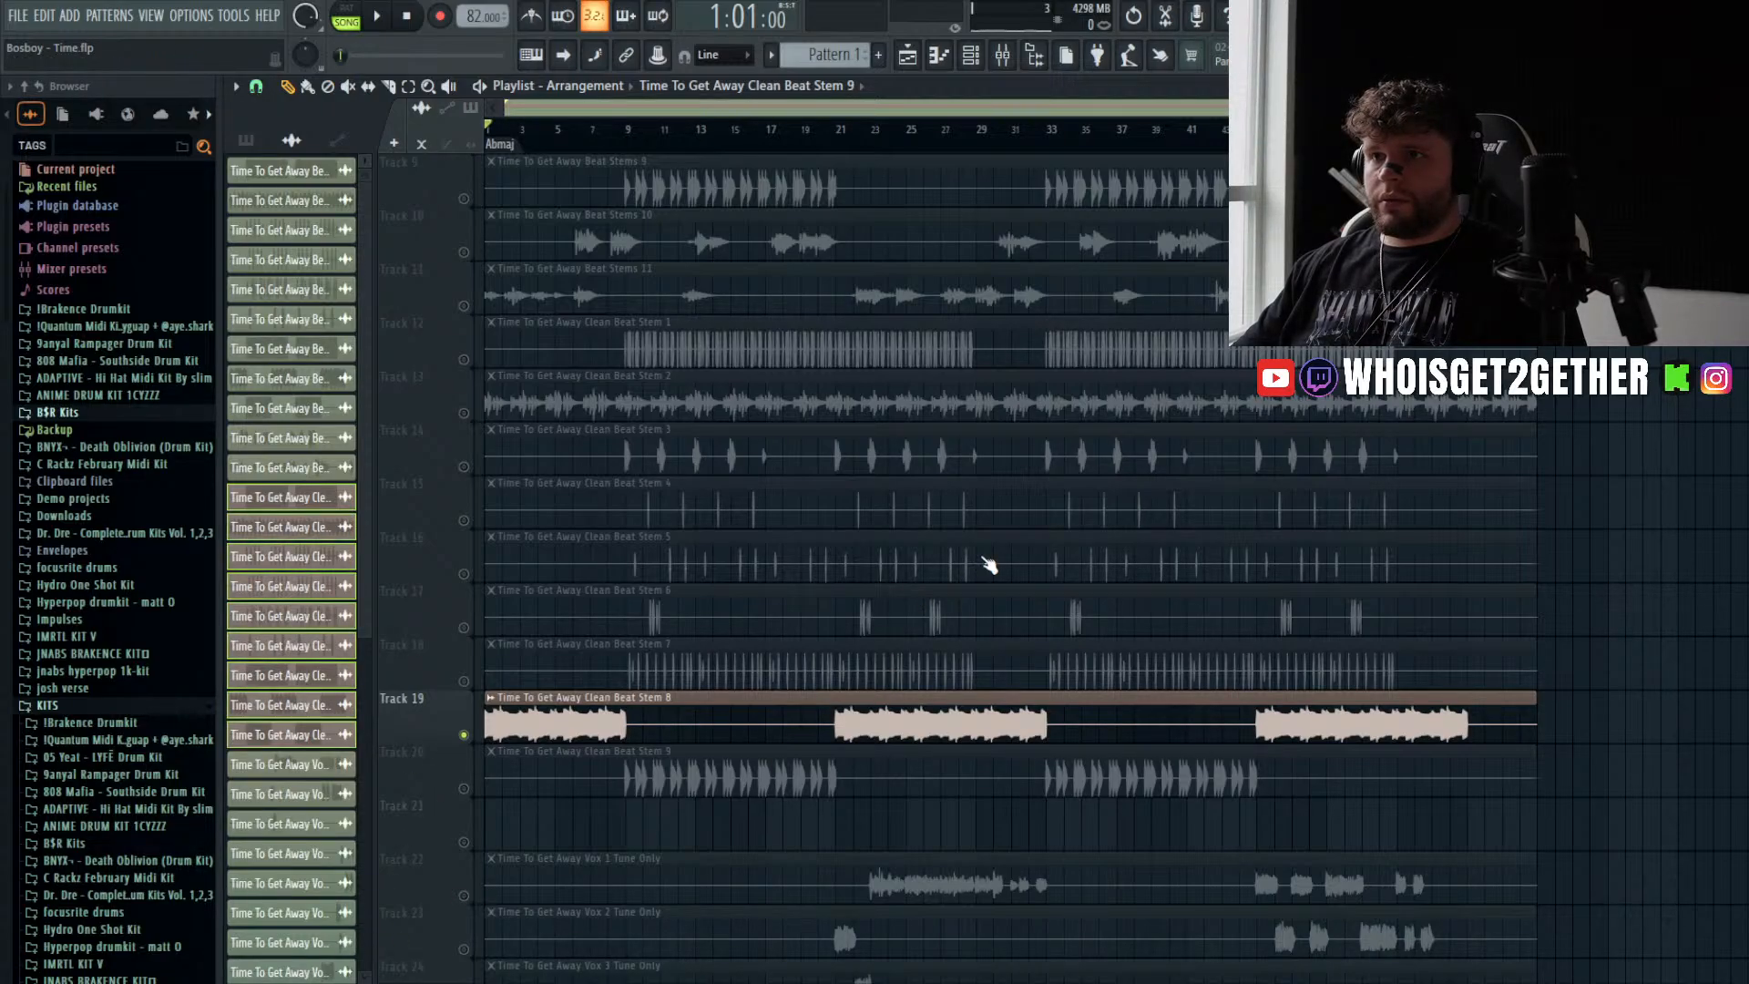
scroll(953, 604, up, 3)
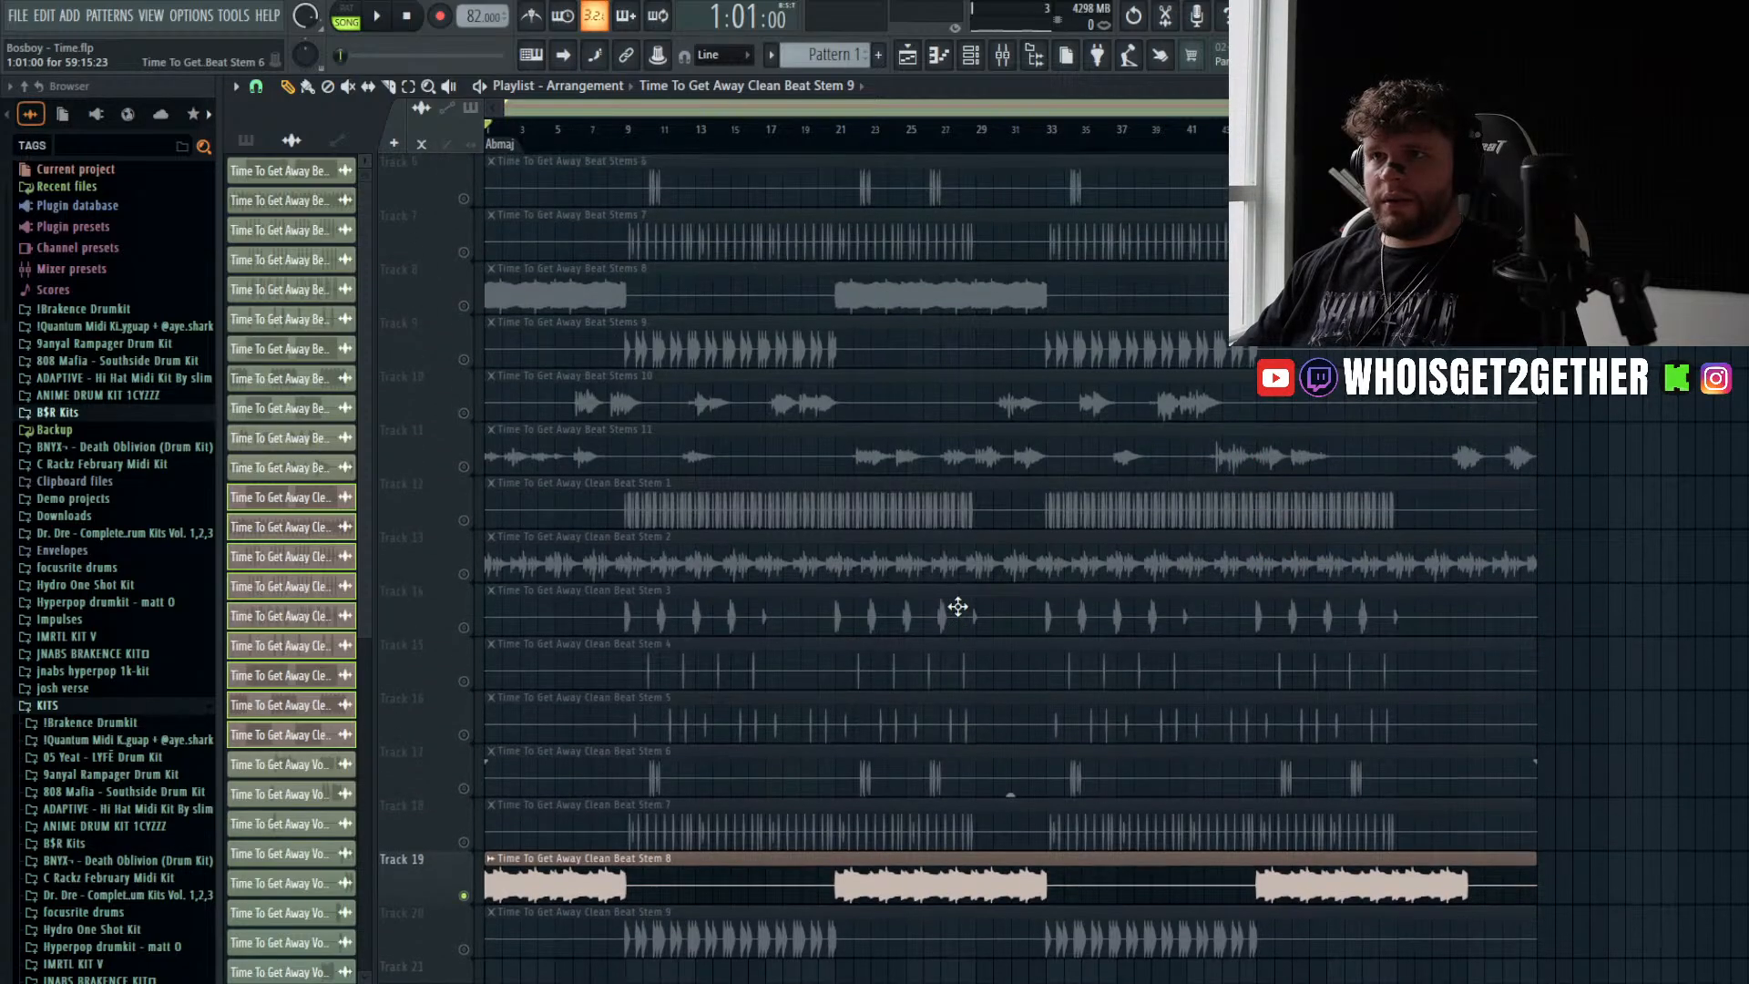
scroll(957, 606, down, 3)
scroll(958, 606, up, 3)
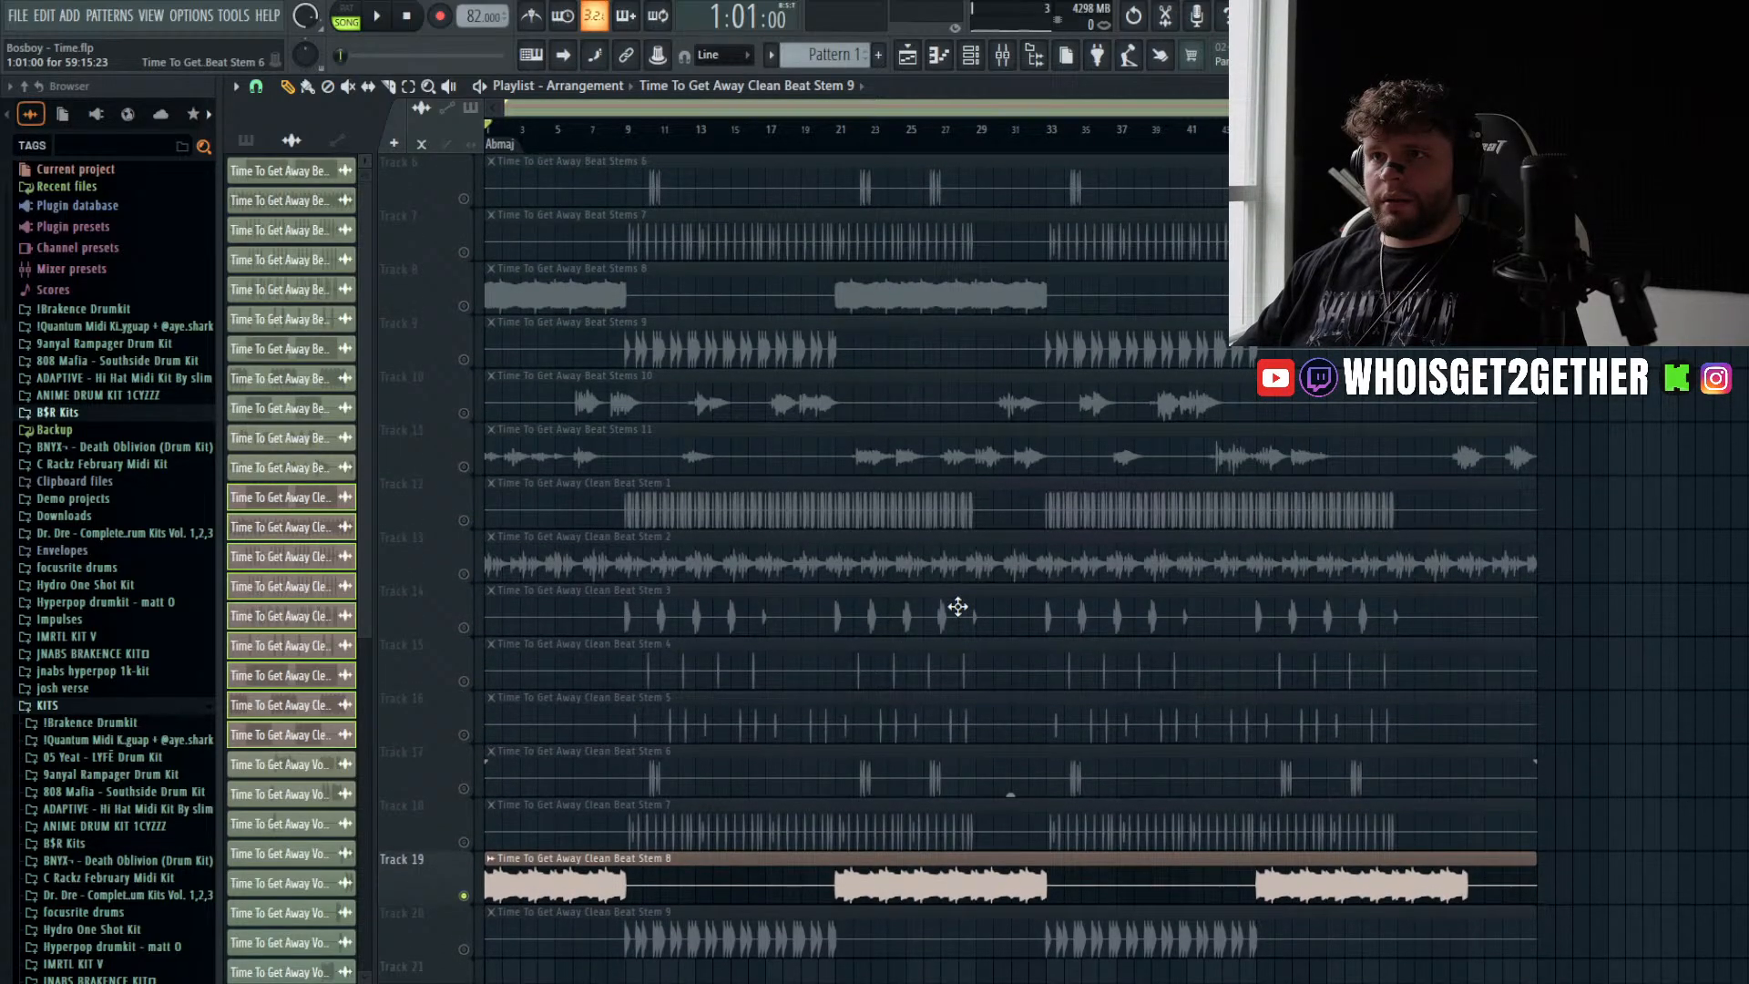
scroll(958, 606, up, 5)
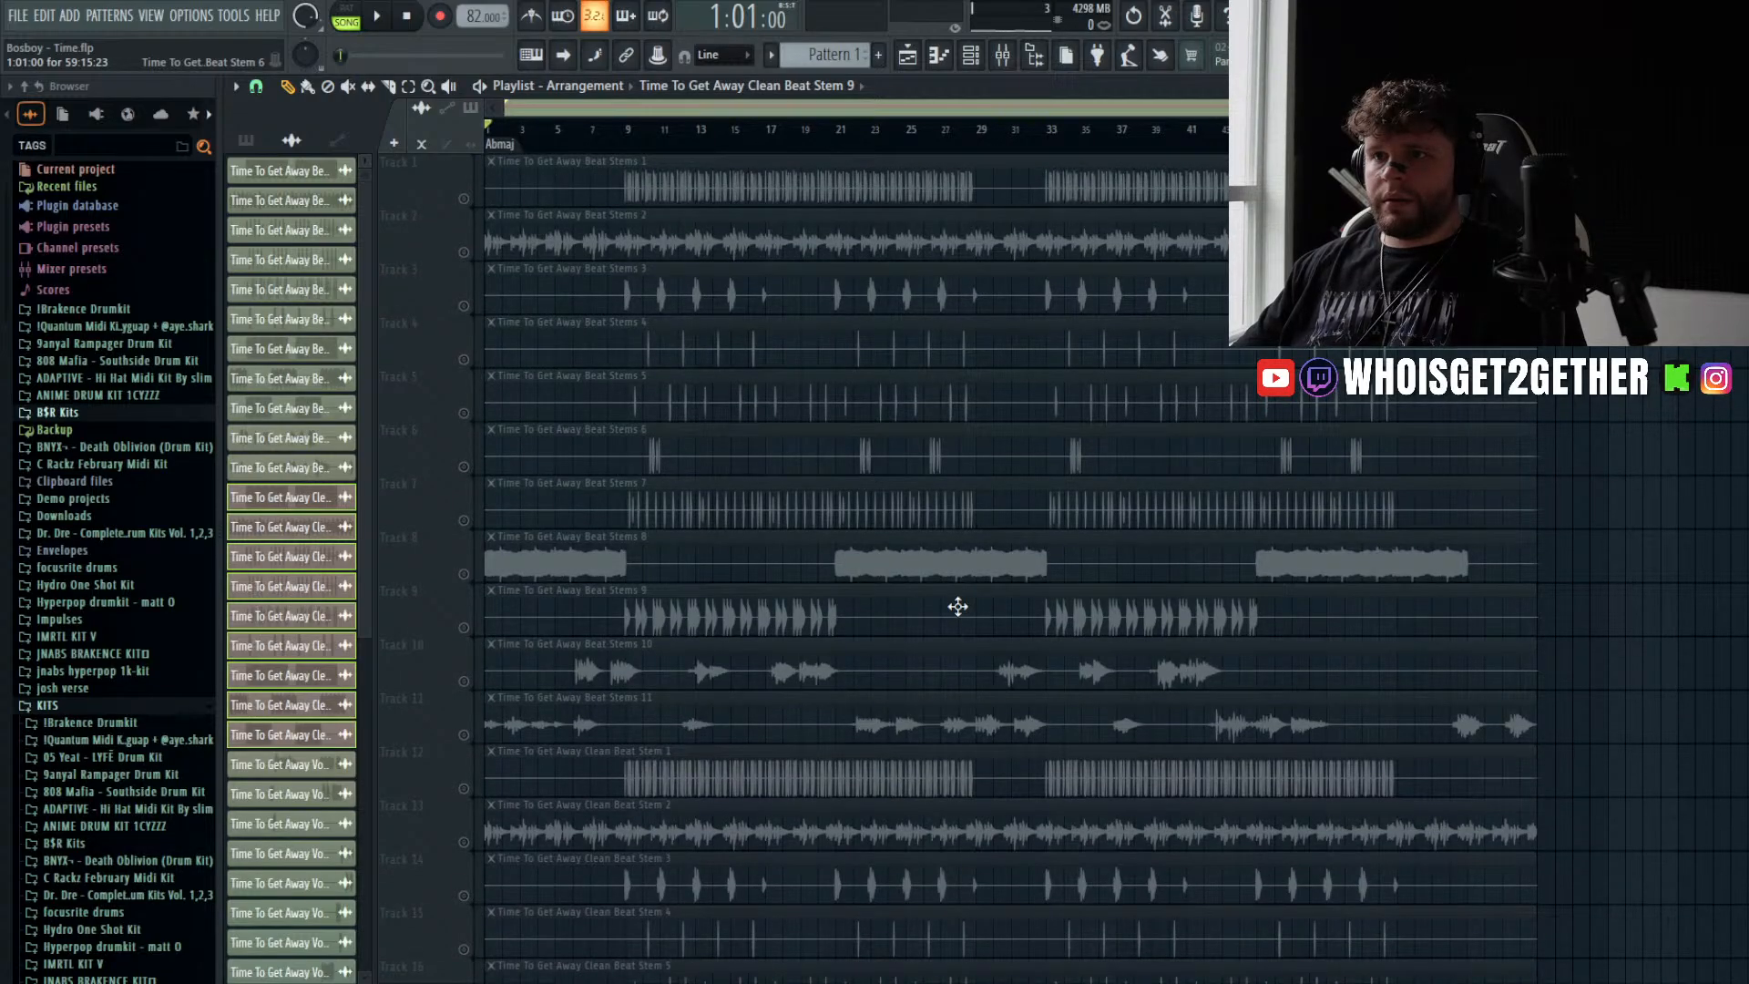
scroll(958, 605, down, 6)
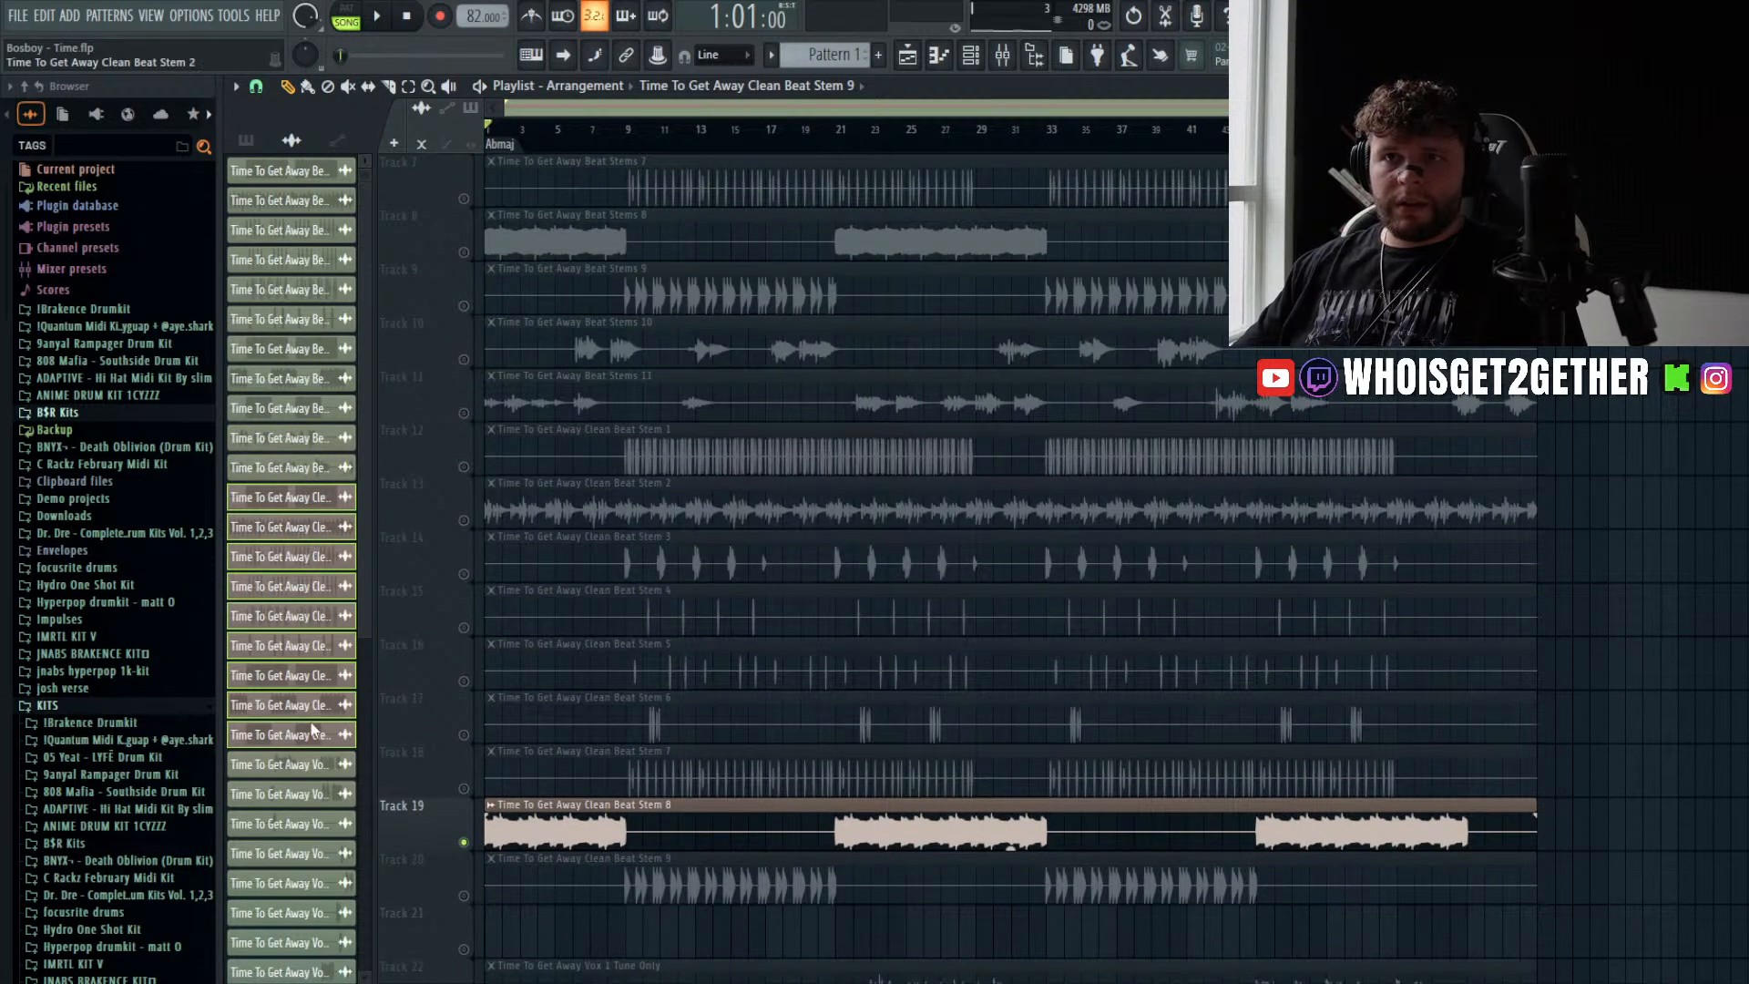
key(ctrl+z)
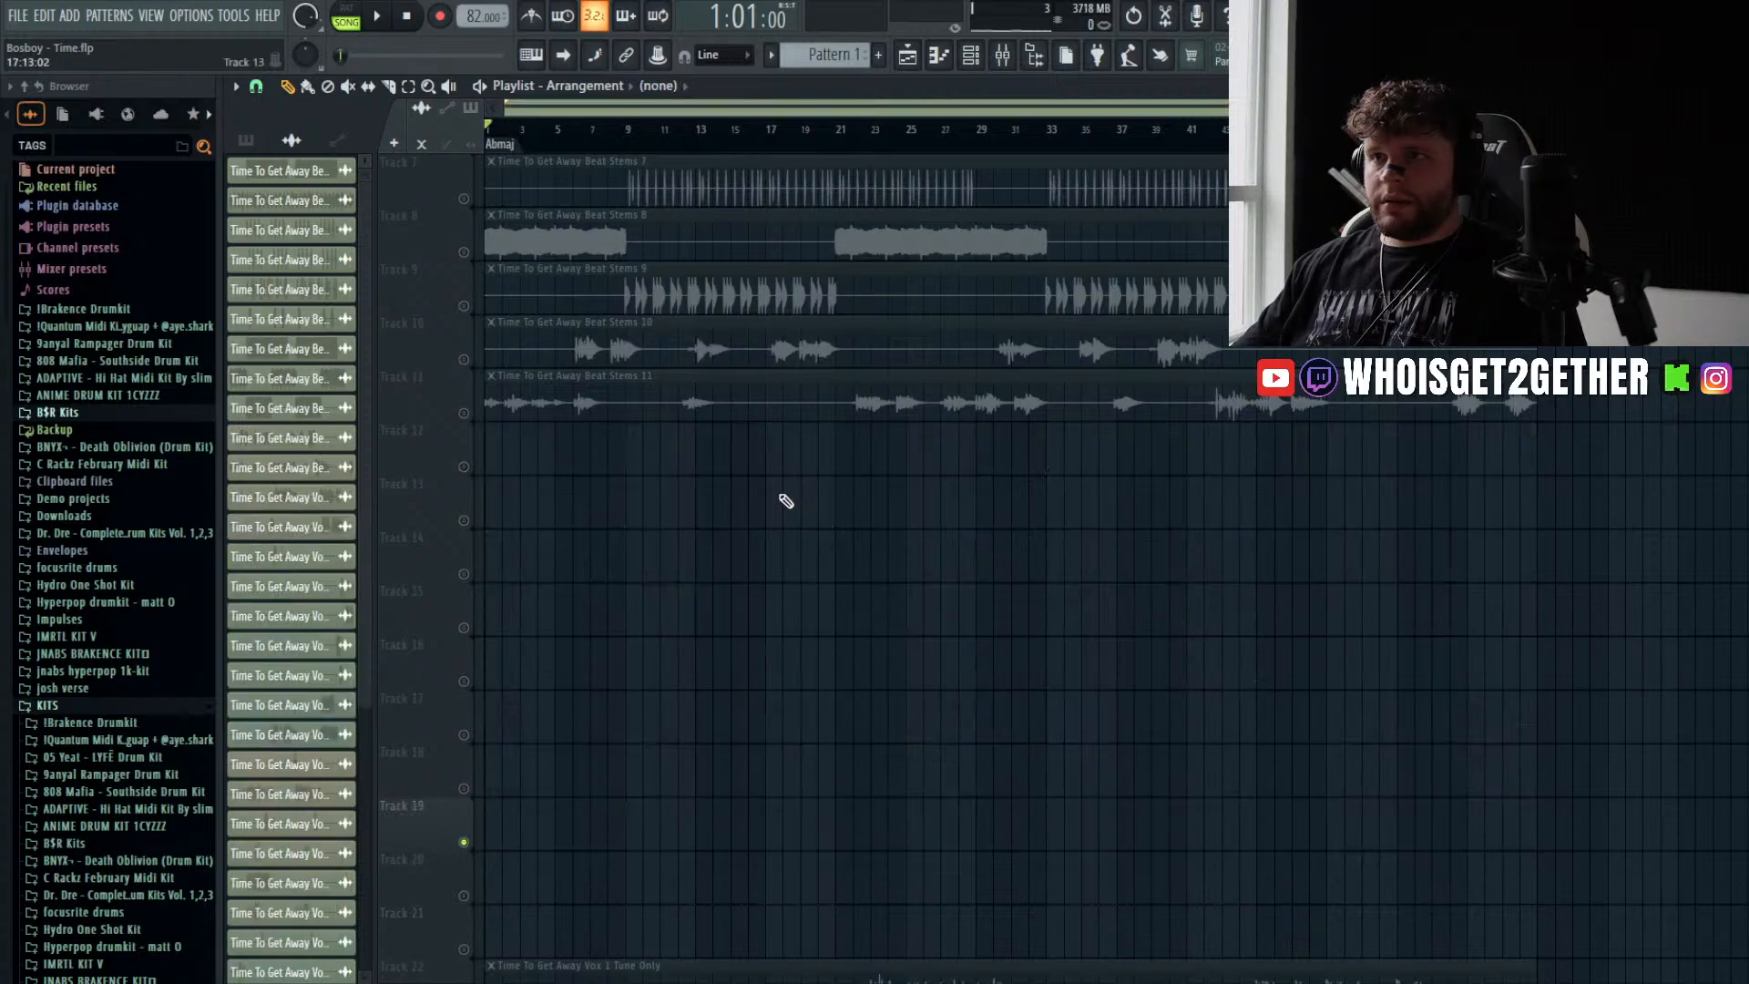
- Unsolo track 19, select all vocal clips and move them up so that Vox 1 sits on track 13, then deselect them
scroll(604, 546, down, 16)
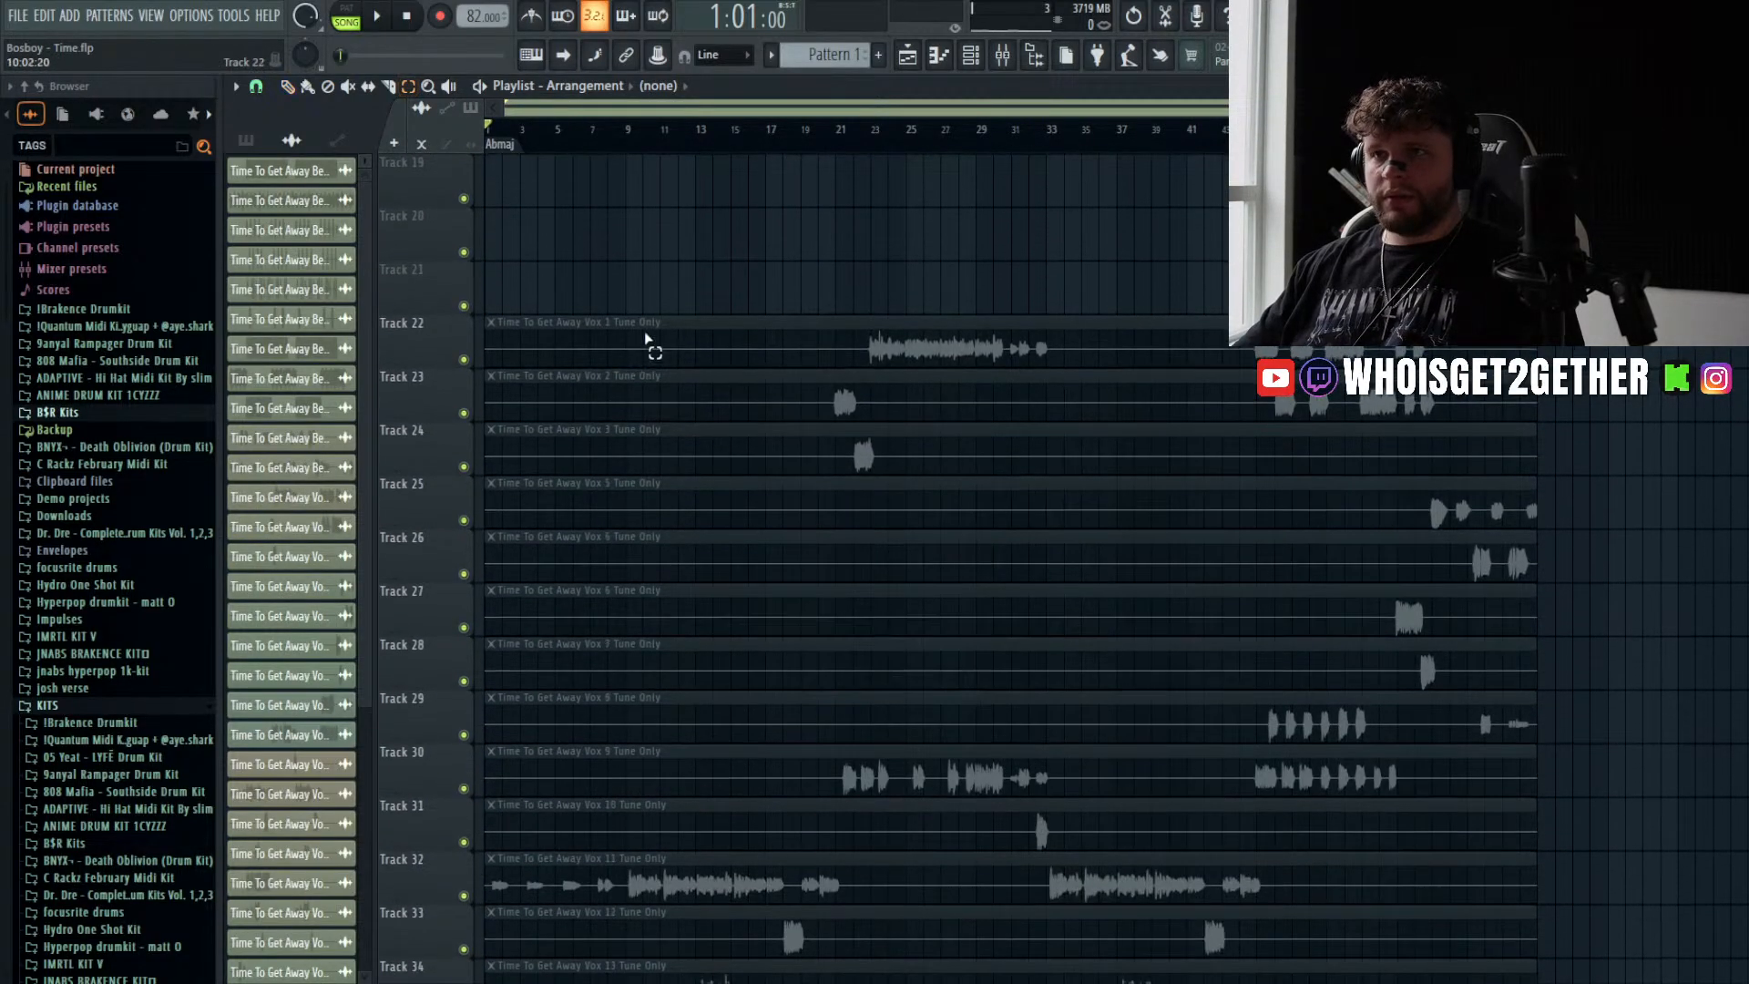
drag(644, 339, 892, 909)
scroll(896, 906, up, 19)
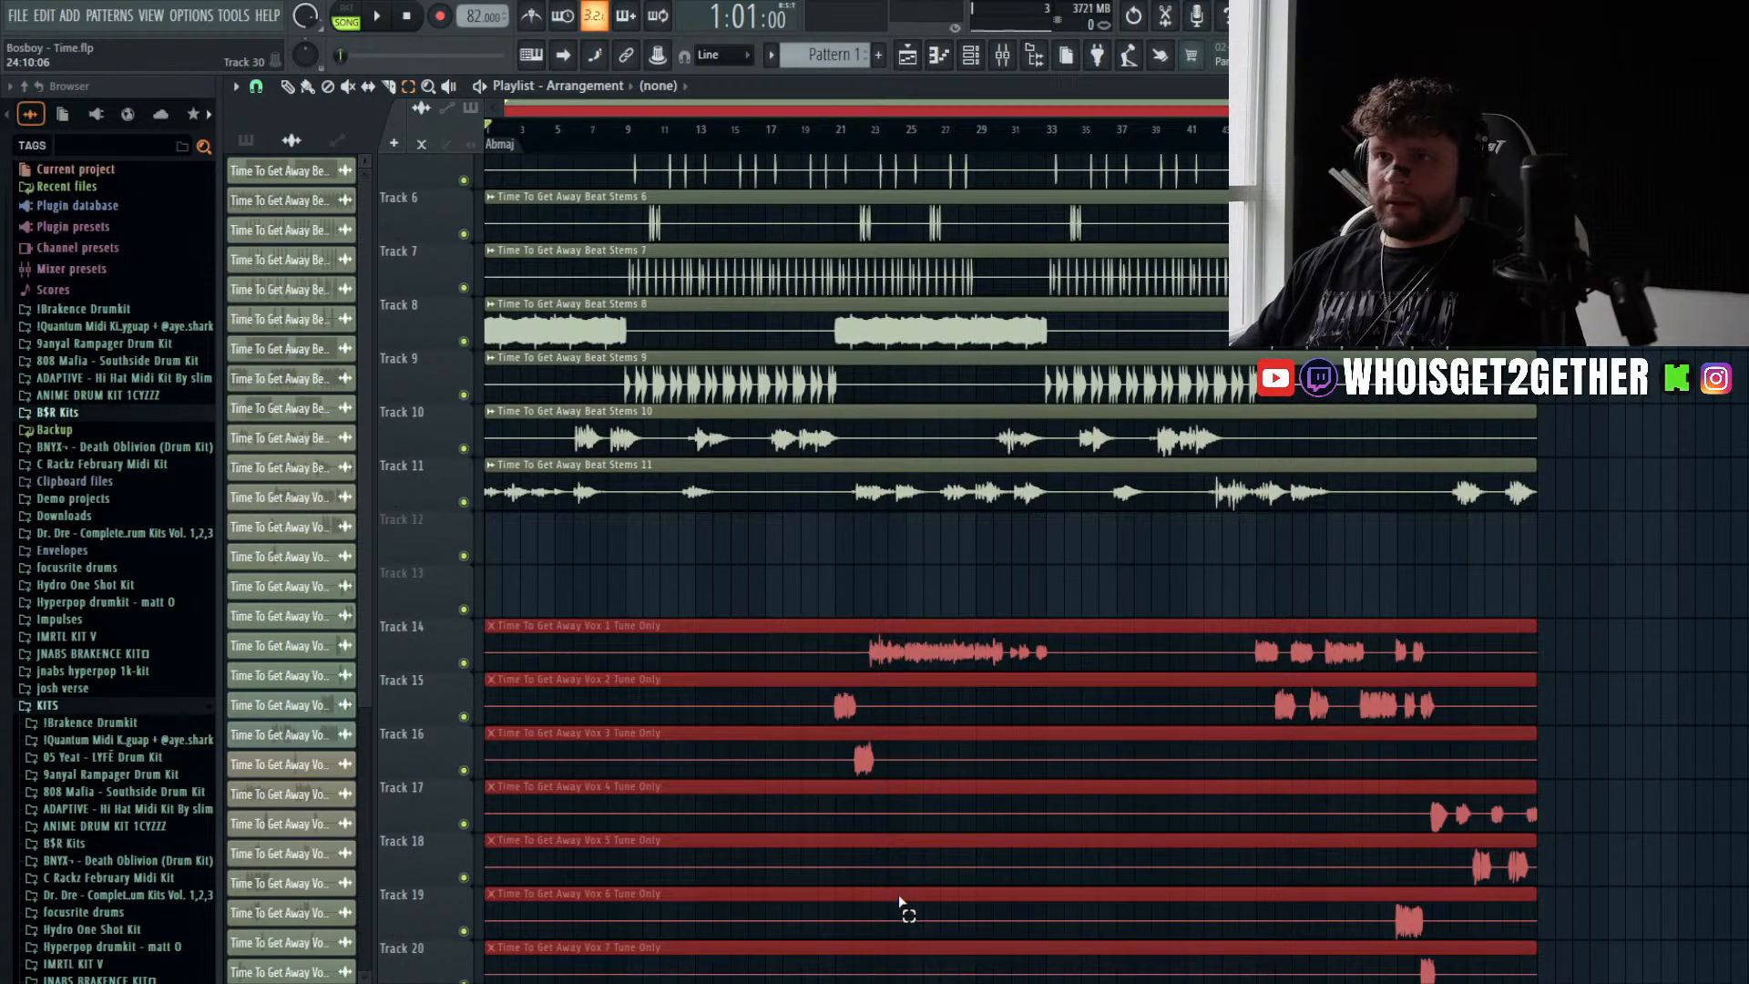
key(shift+Up)
click(628, 553)
- Play the song from the start twice and examine Beat Stems 1 to 11 in the playlist while listening
key(space)
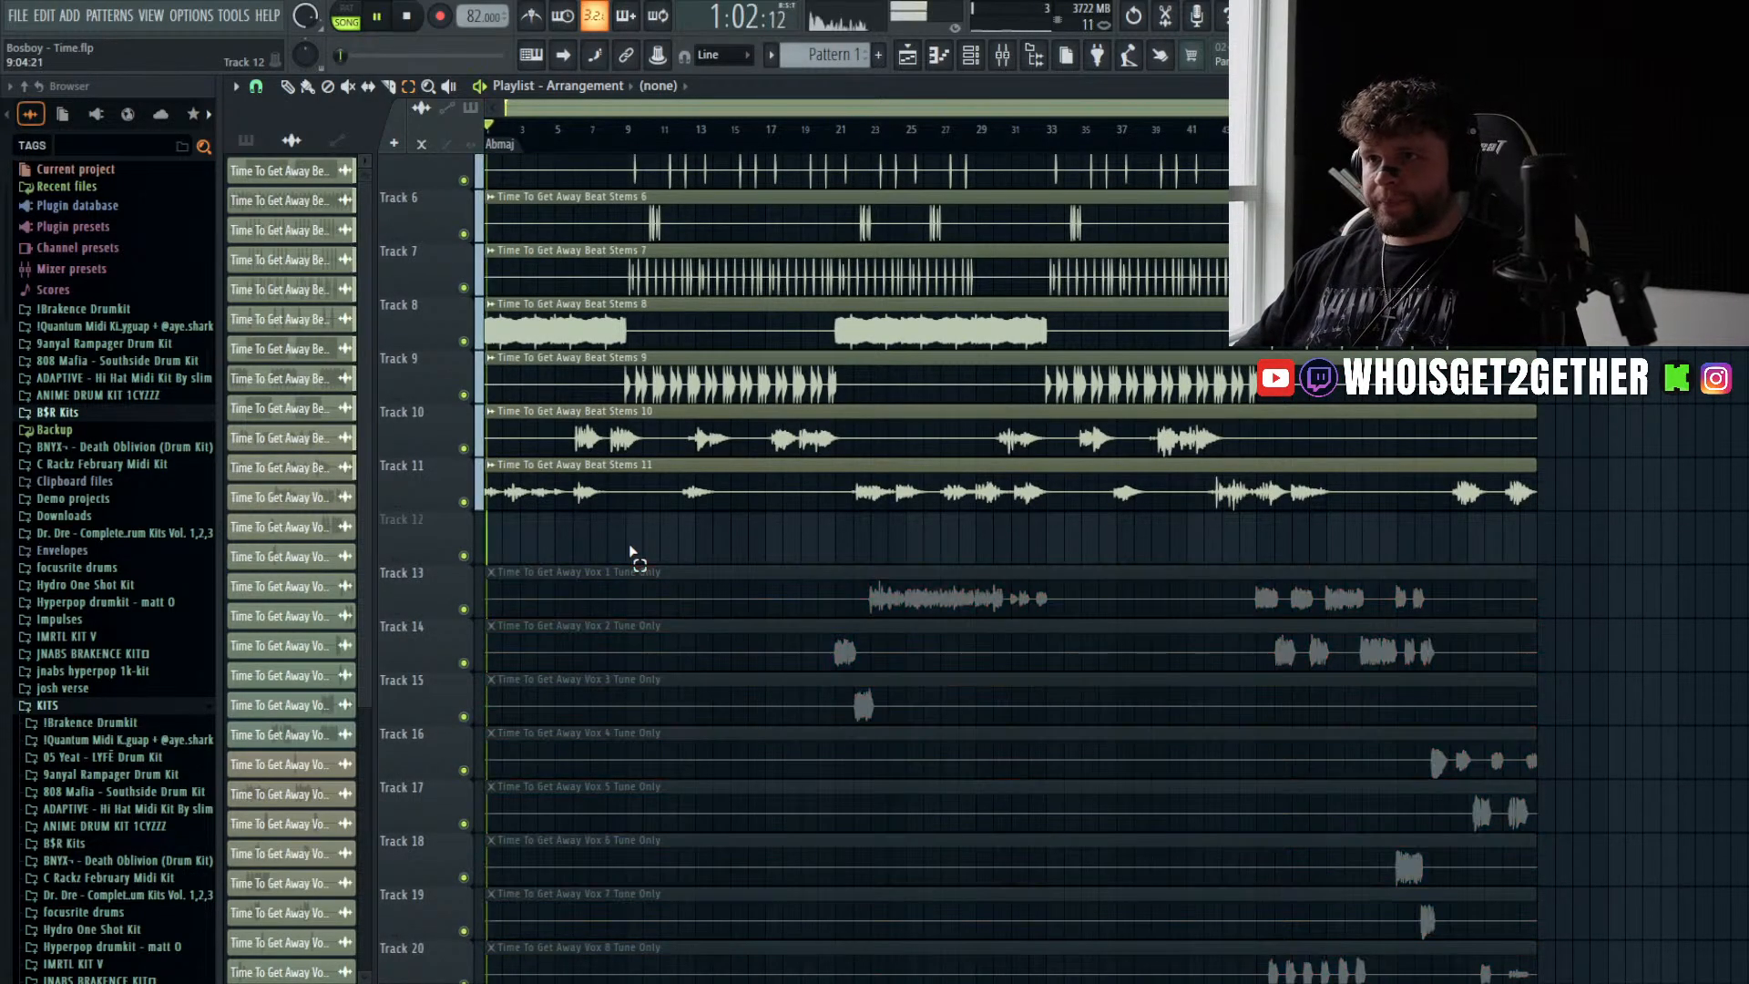
scroll(692, 454, up, 2)
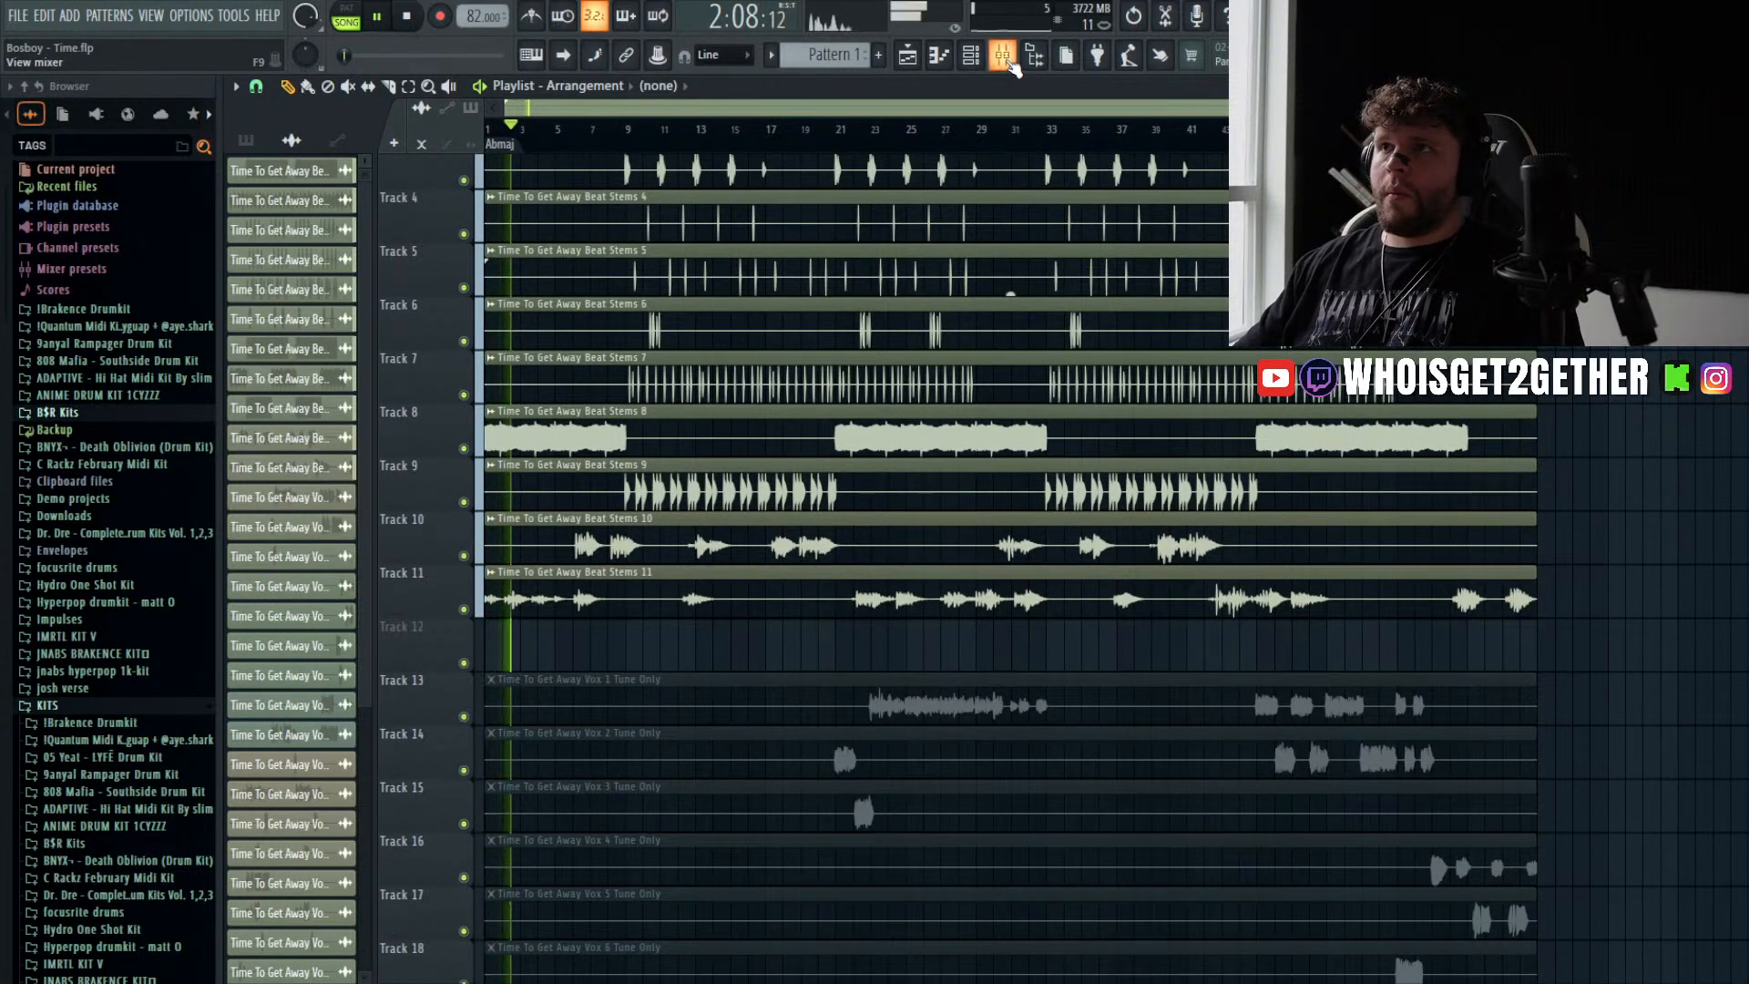
scroll(578, 398, up, 2)
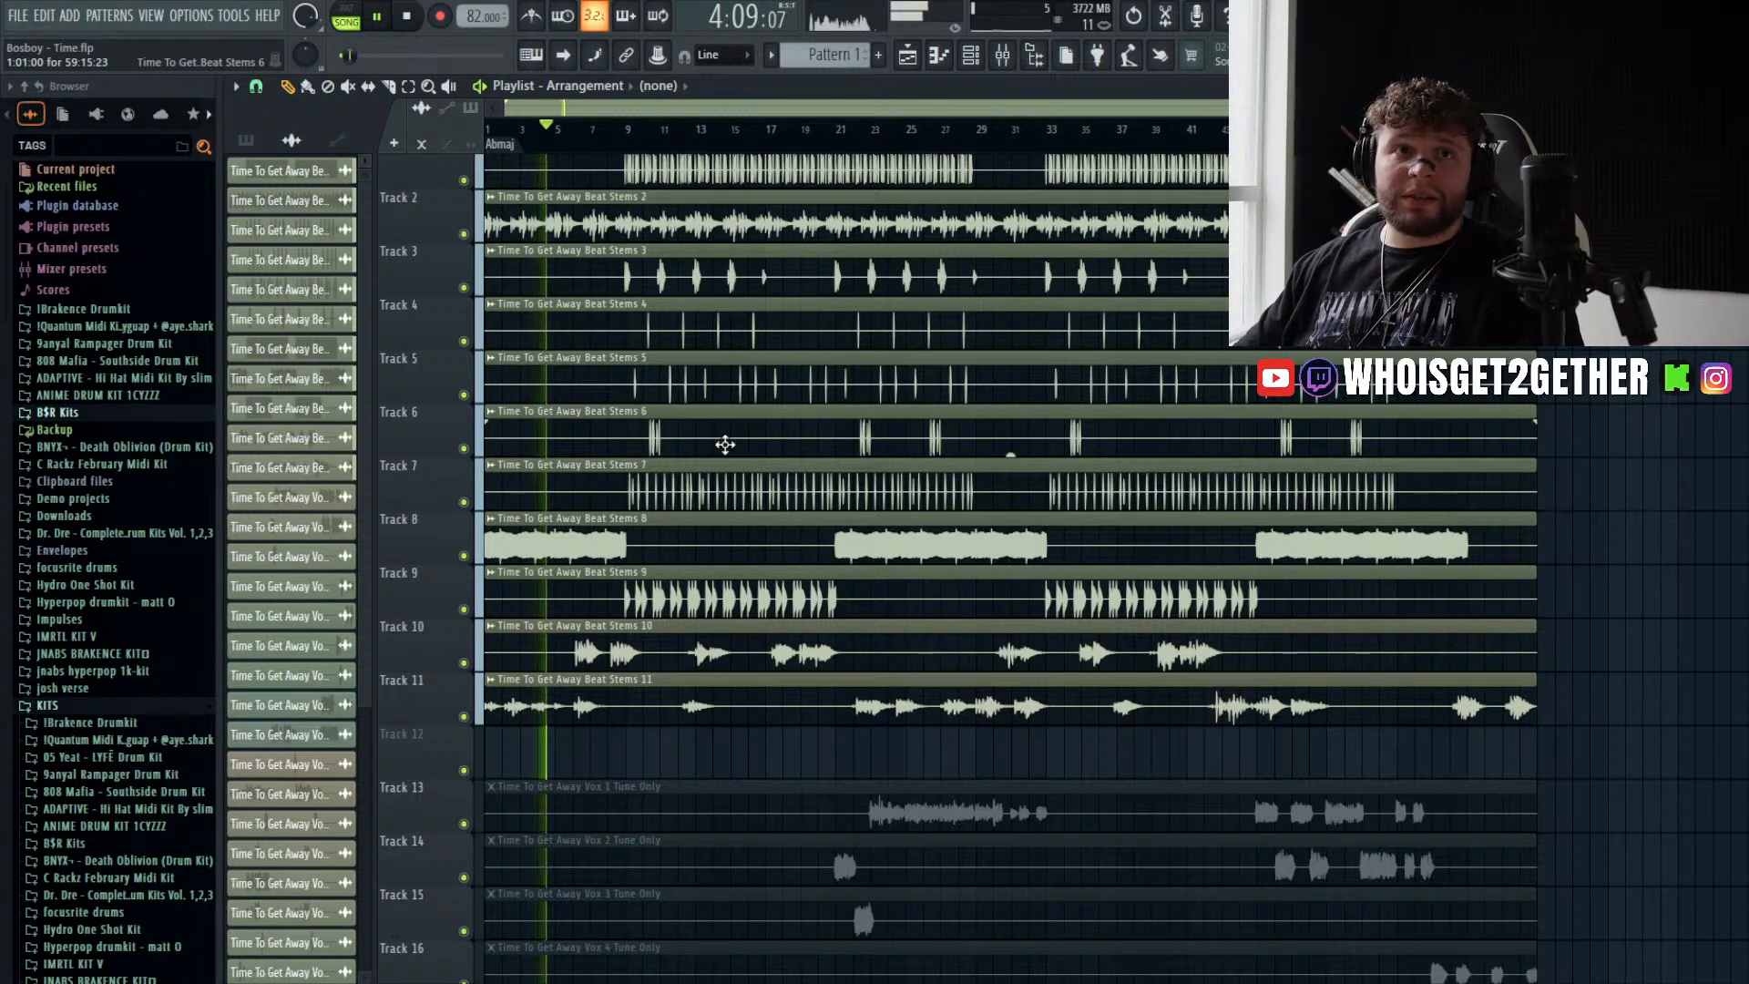
click(410, 16)
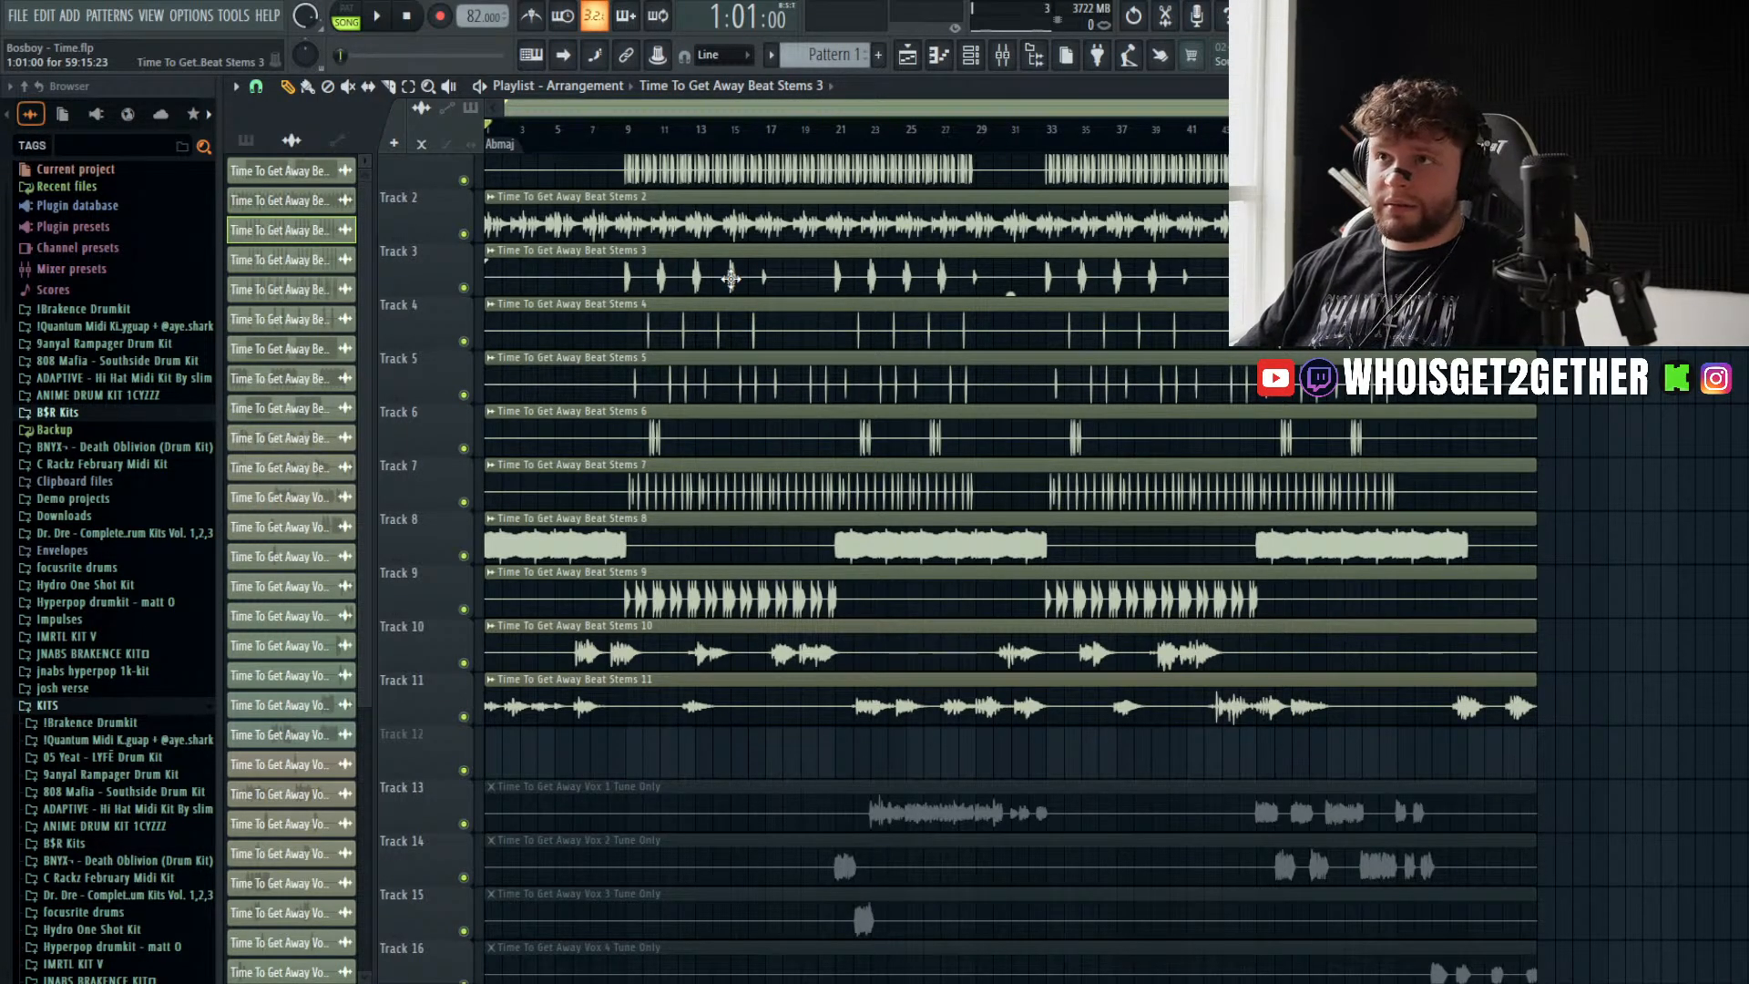
key(space)
scroll(672, 381, down, 2)
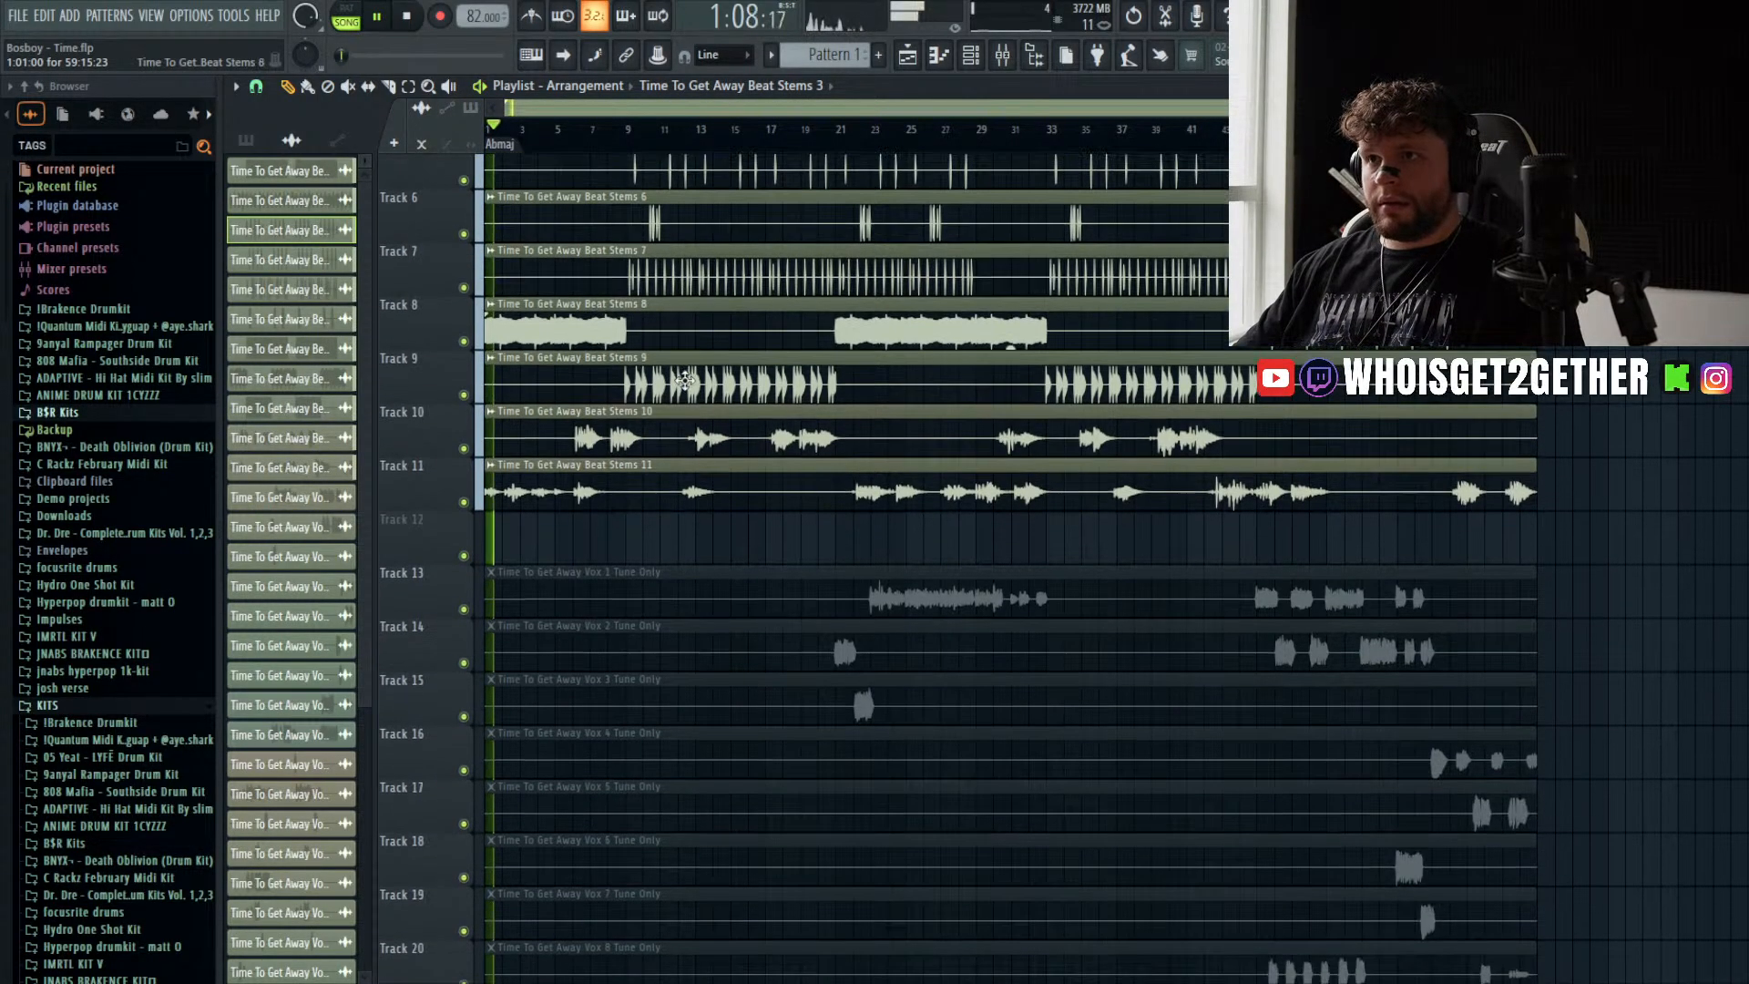
scroll(672, 381, down, 1)
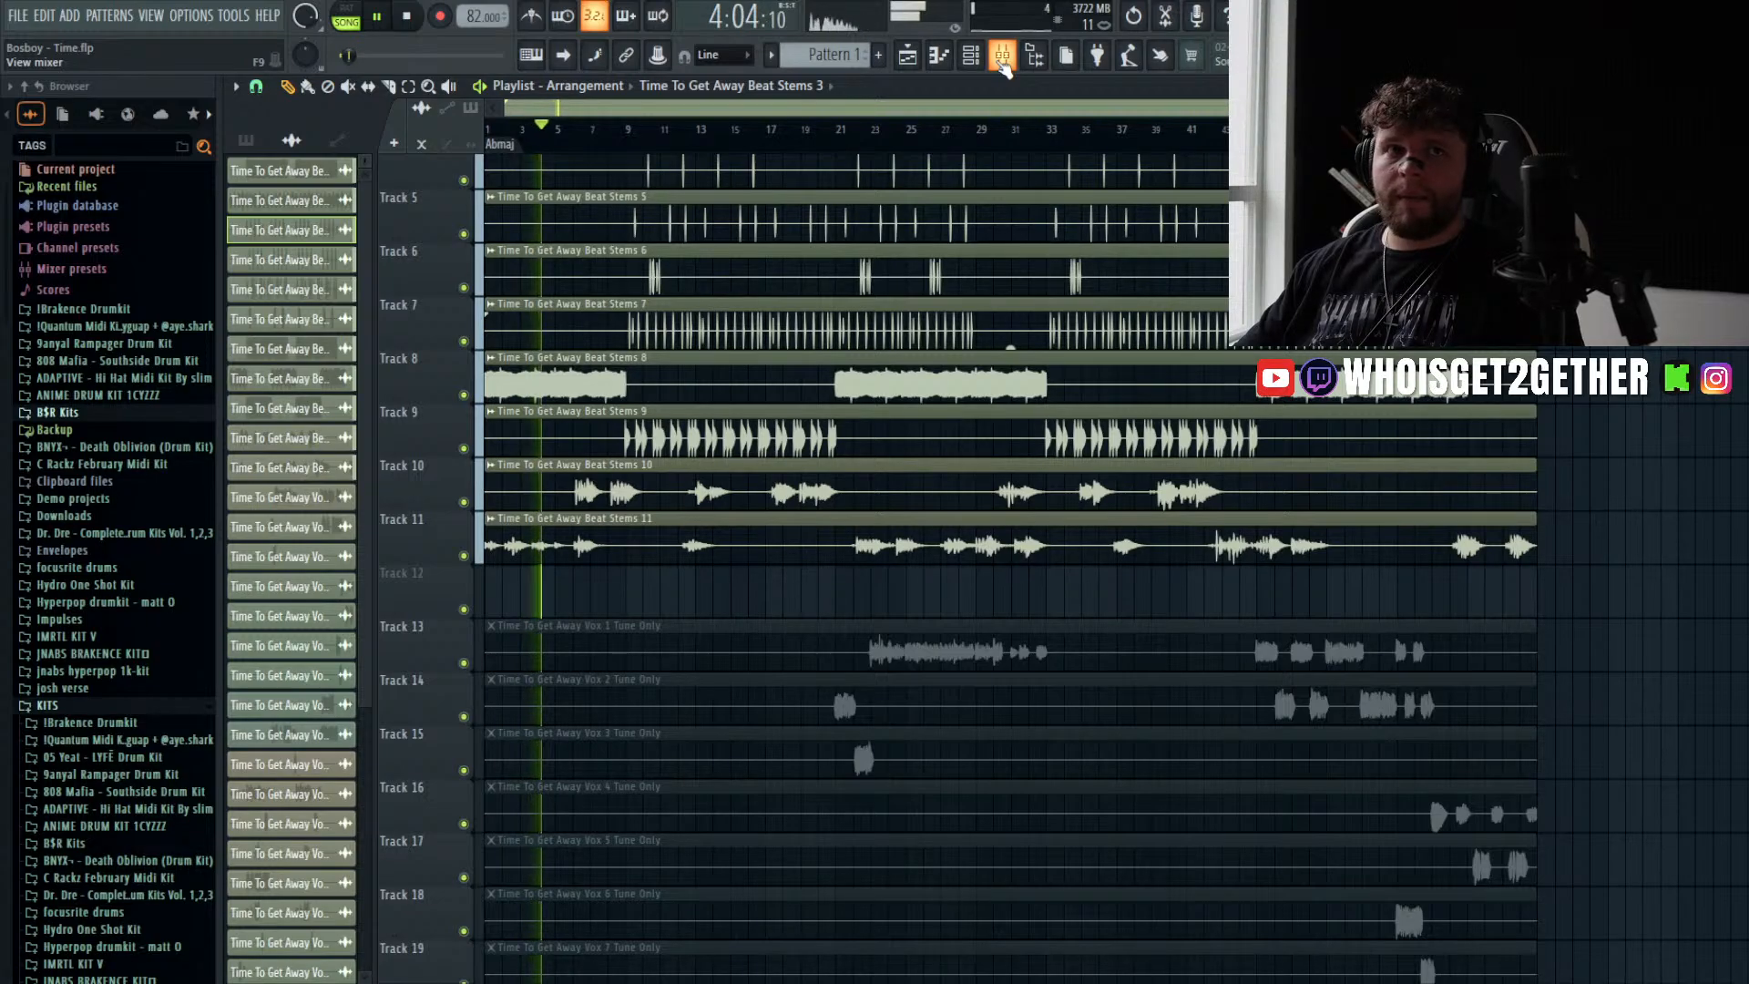
scroll(538, 318, up, 4)
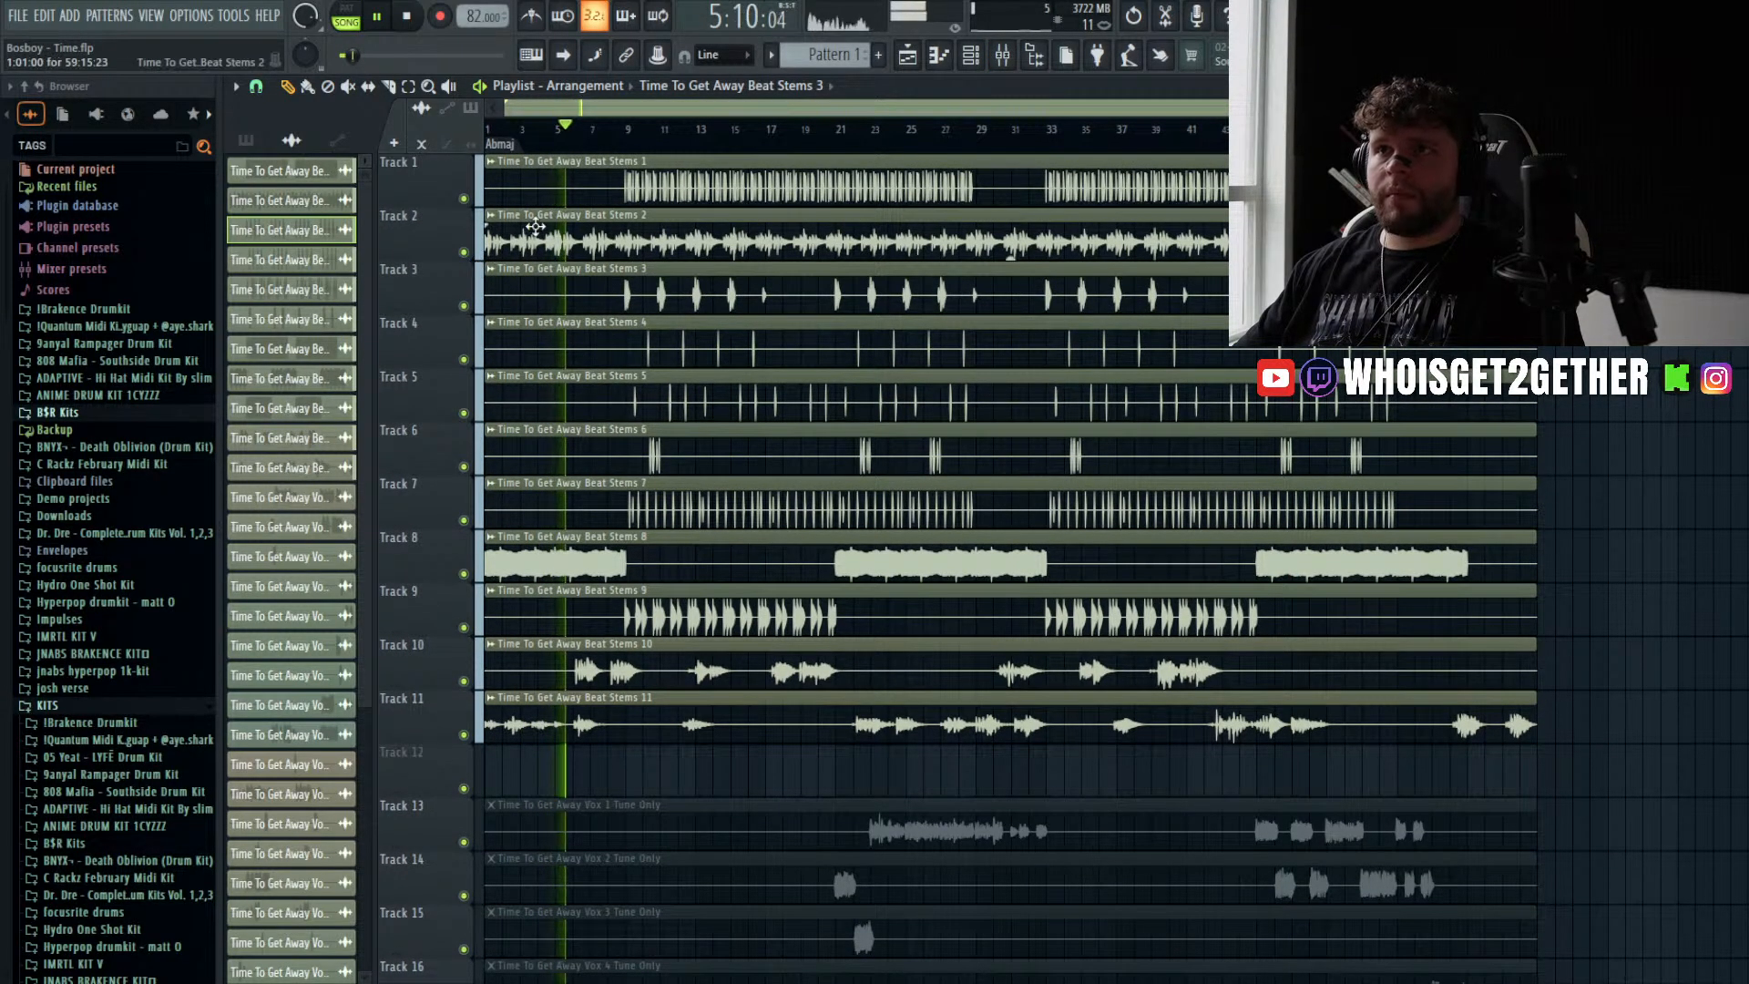
- Play from bar 8, solo the Beat Stems 9 mixer channel, load CamelCrusher on it and stop playback
click(608, 131)
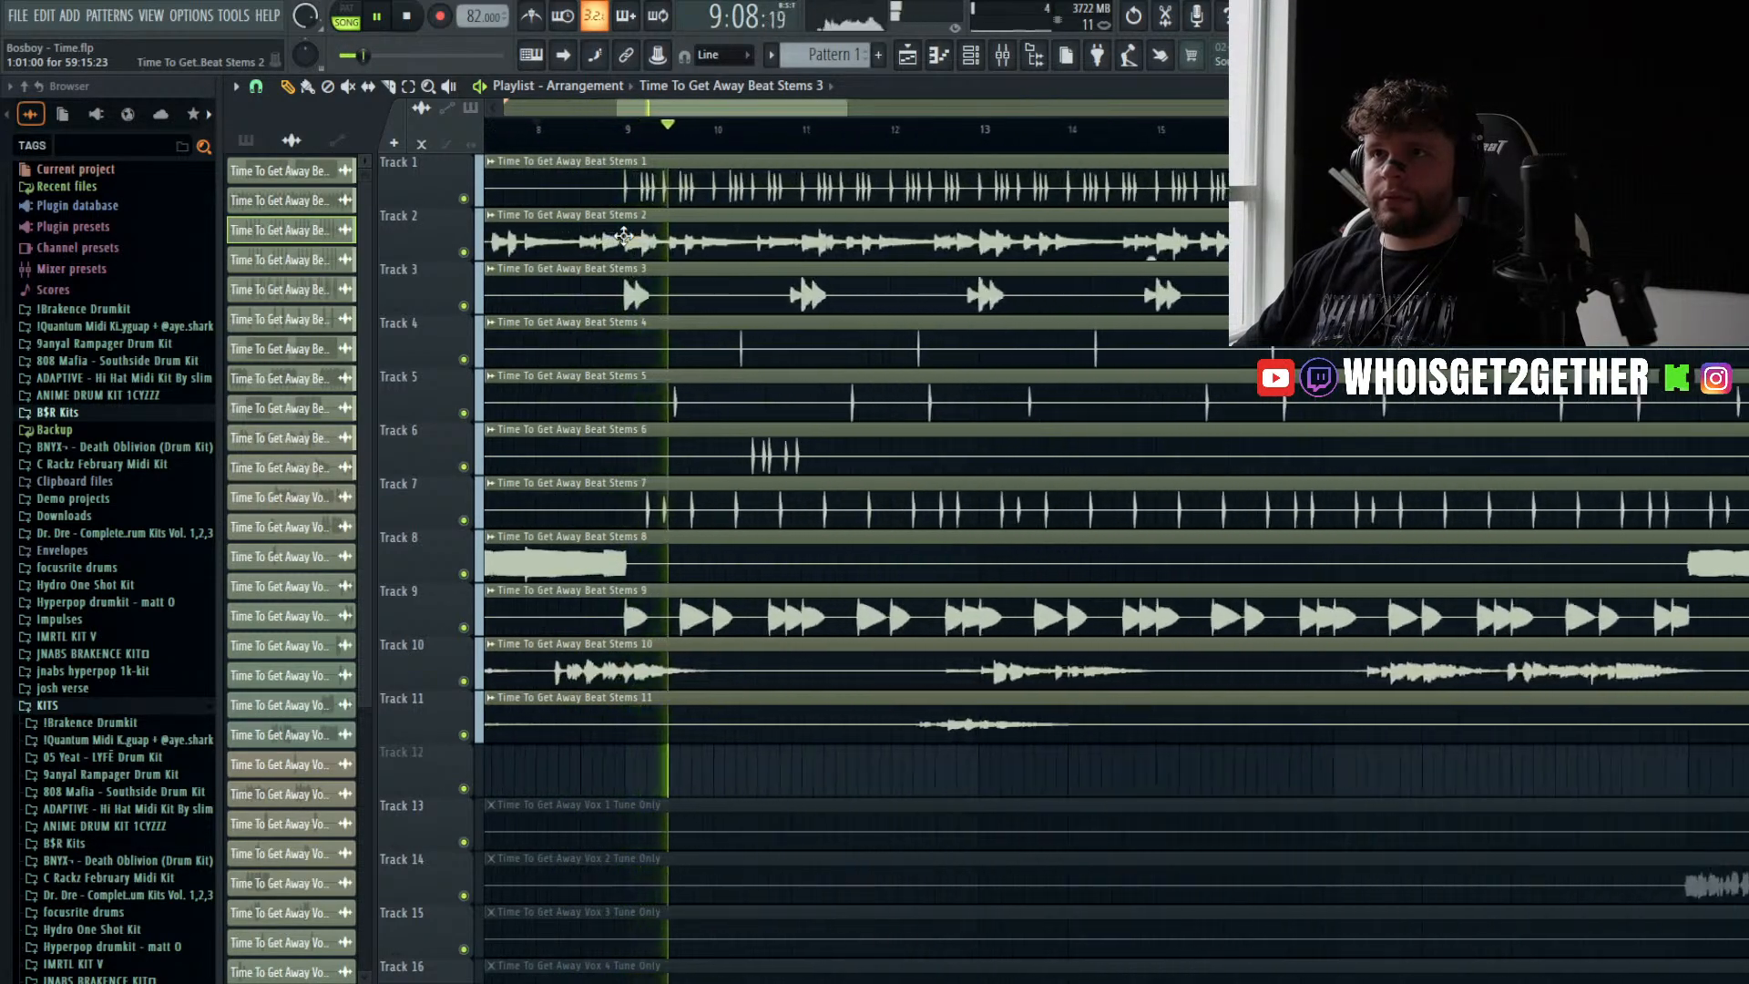
click(1002, 55)
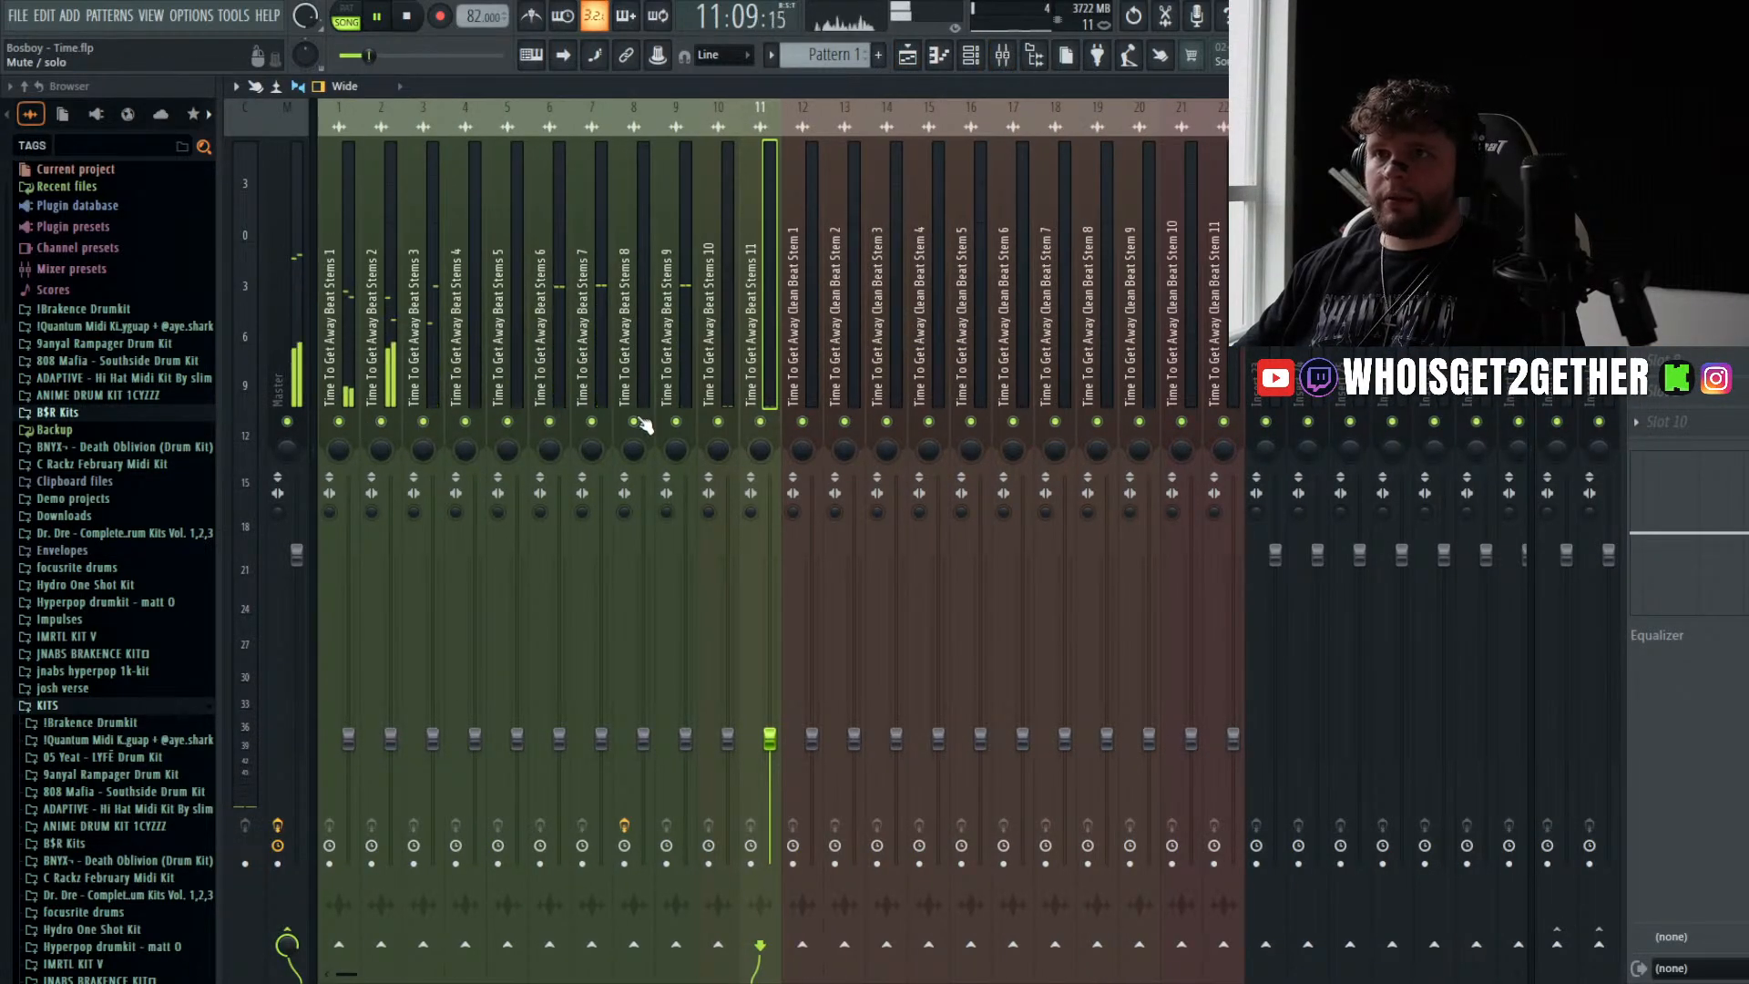
right_click(675, 422)
click(674, 327)
key(space)
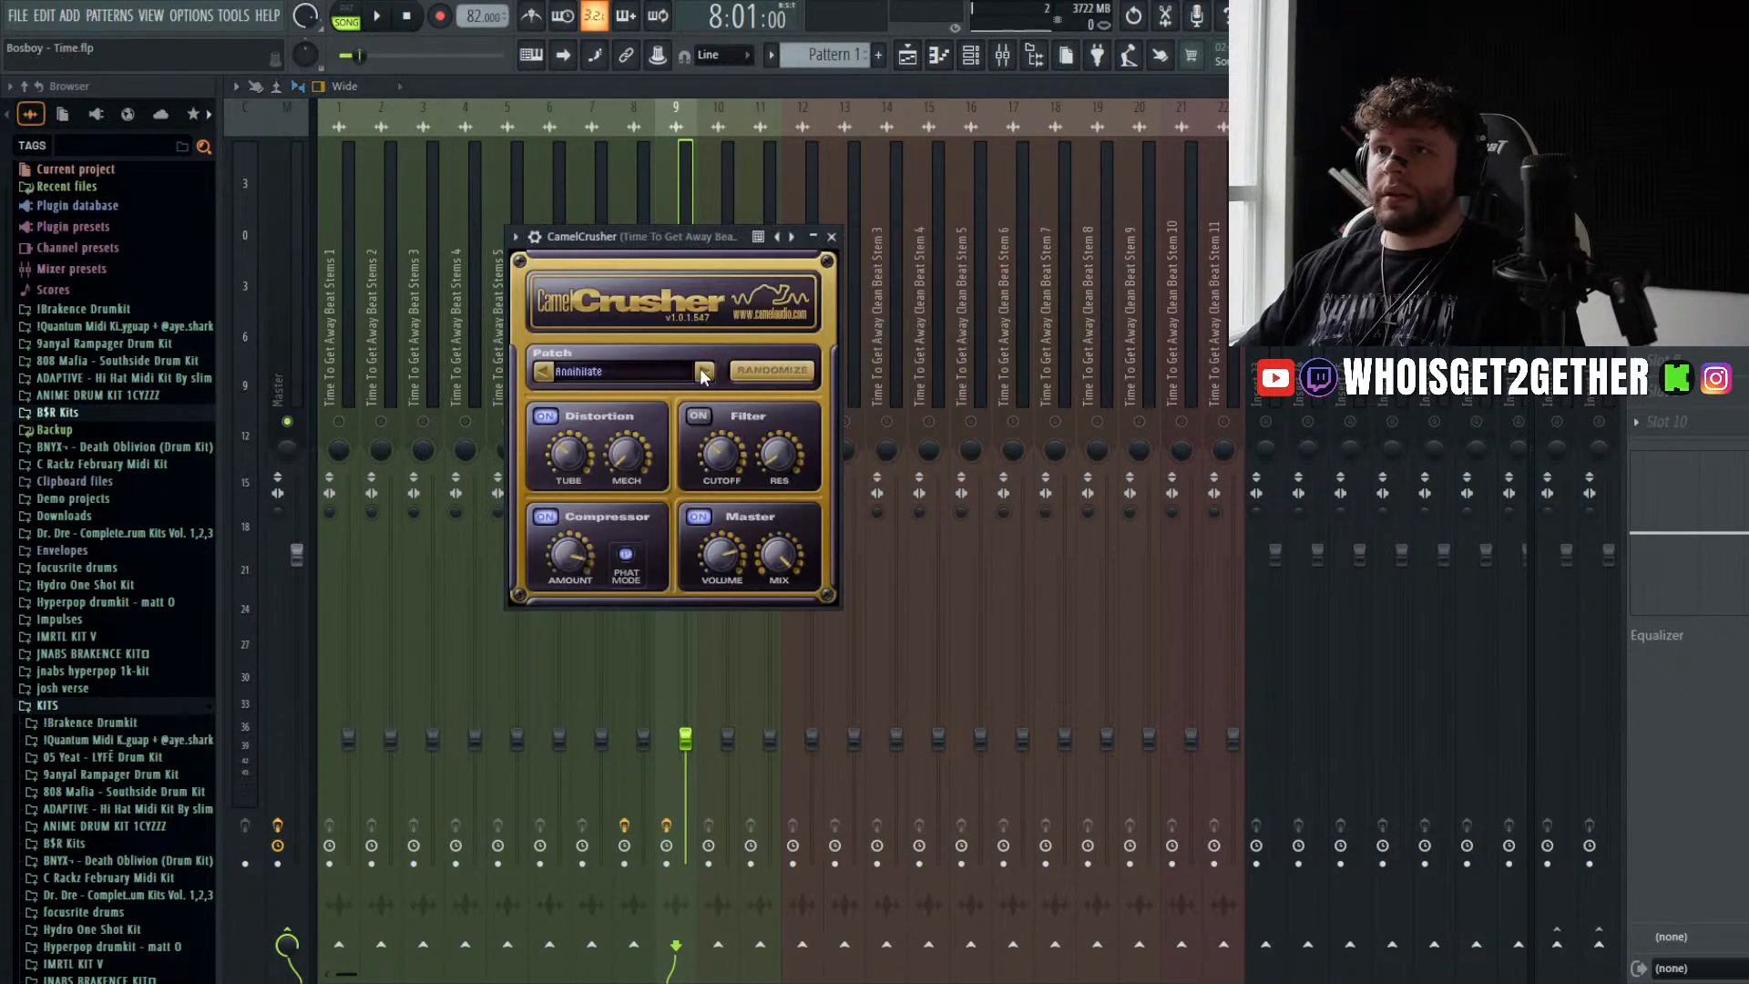
- Close CamelCrusher, unsolo Beat Stems 9 during playback and raise its fader to slightly above 52% (-12.2 dB)
click(830, 237)
key(space)
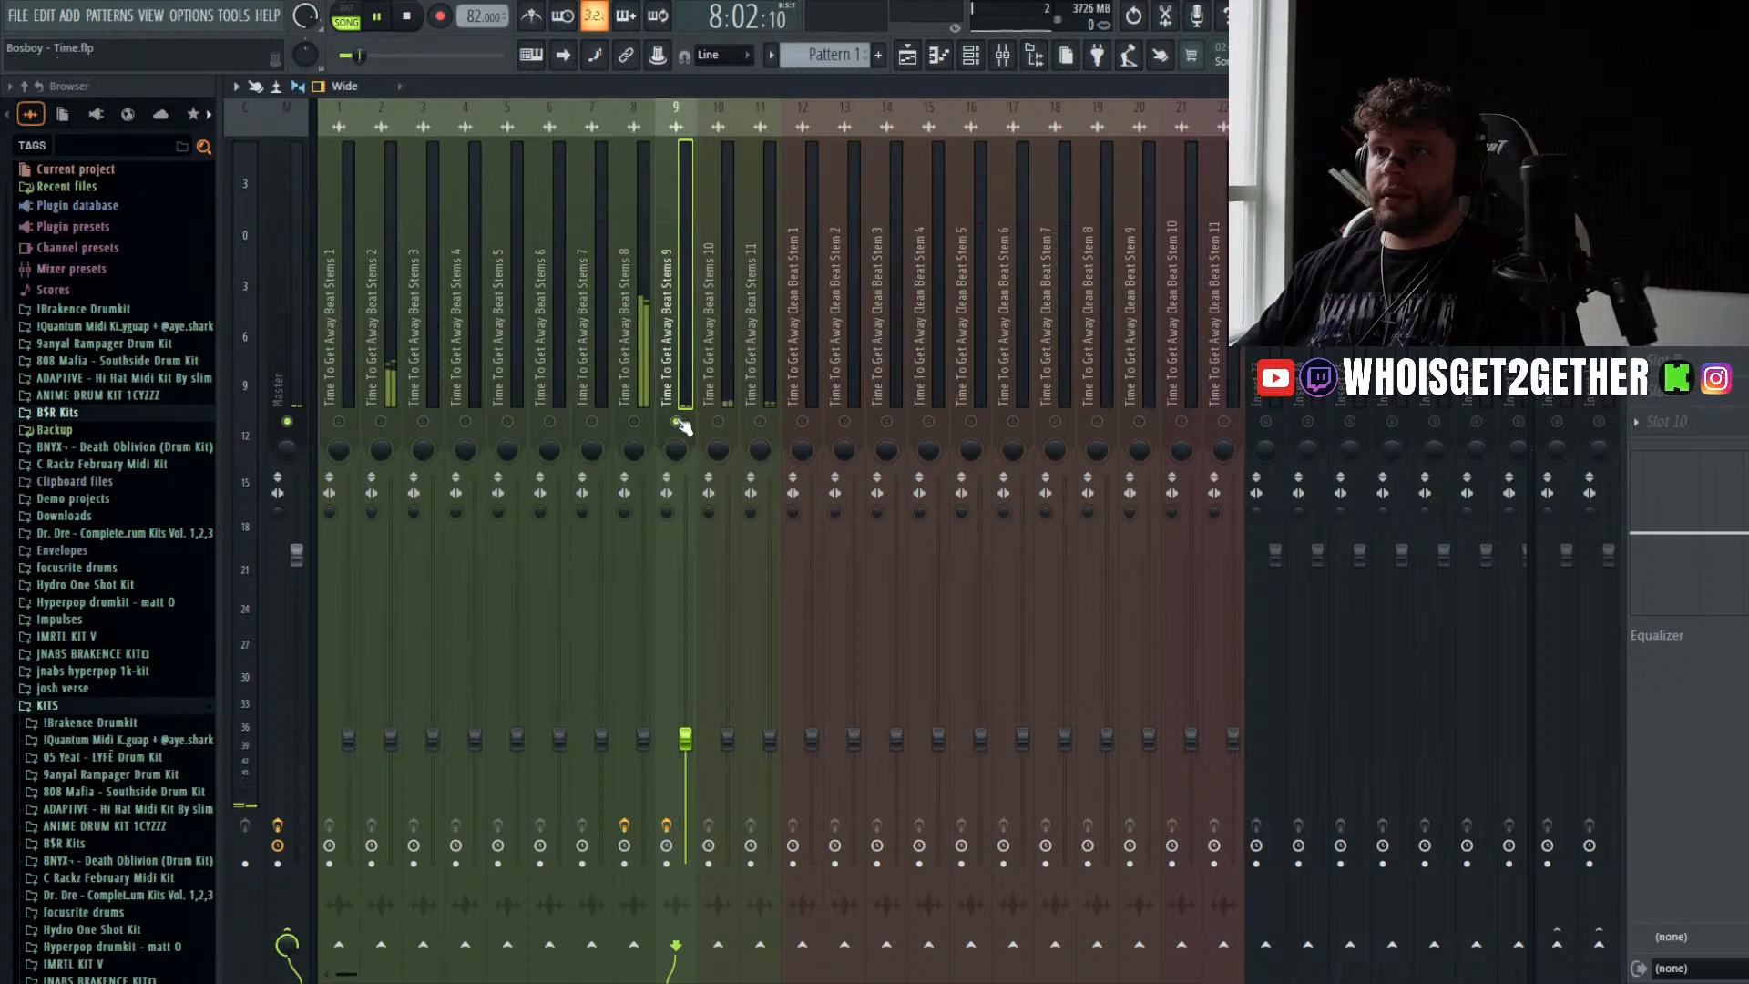
right_click(676, 422)
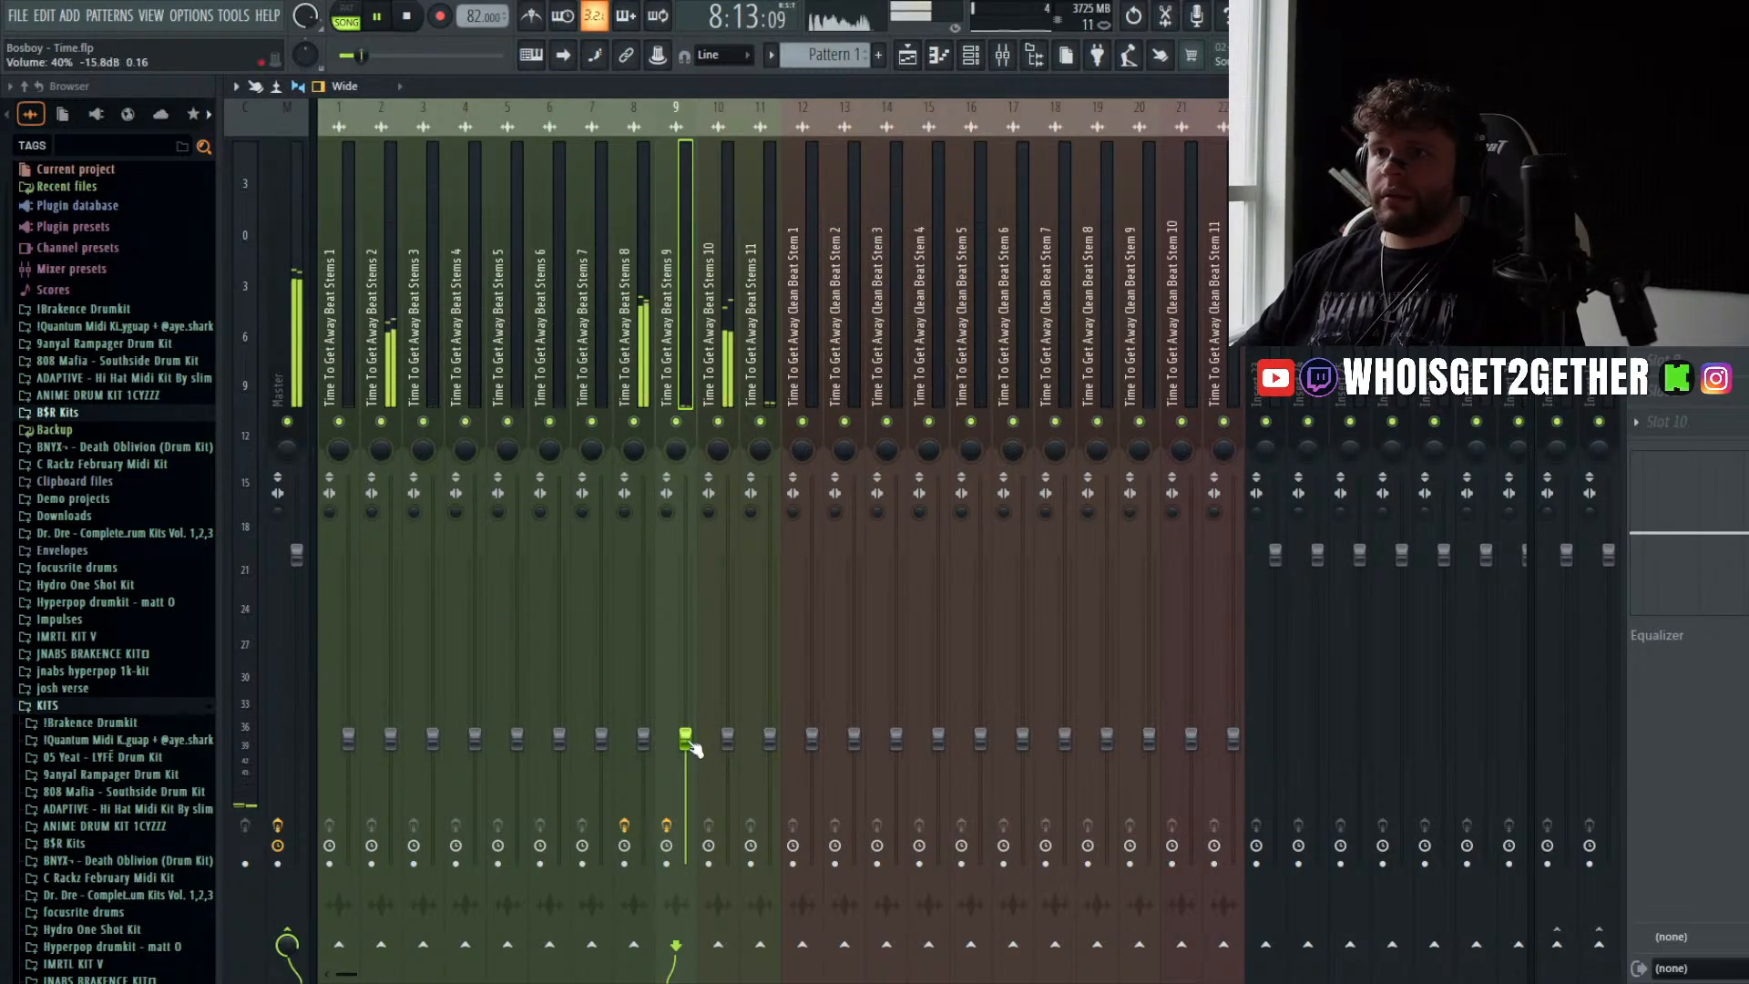
drag(688, 745, 692, 710)
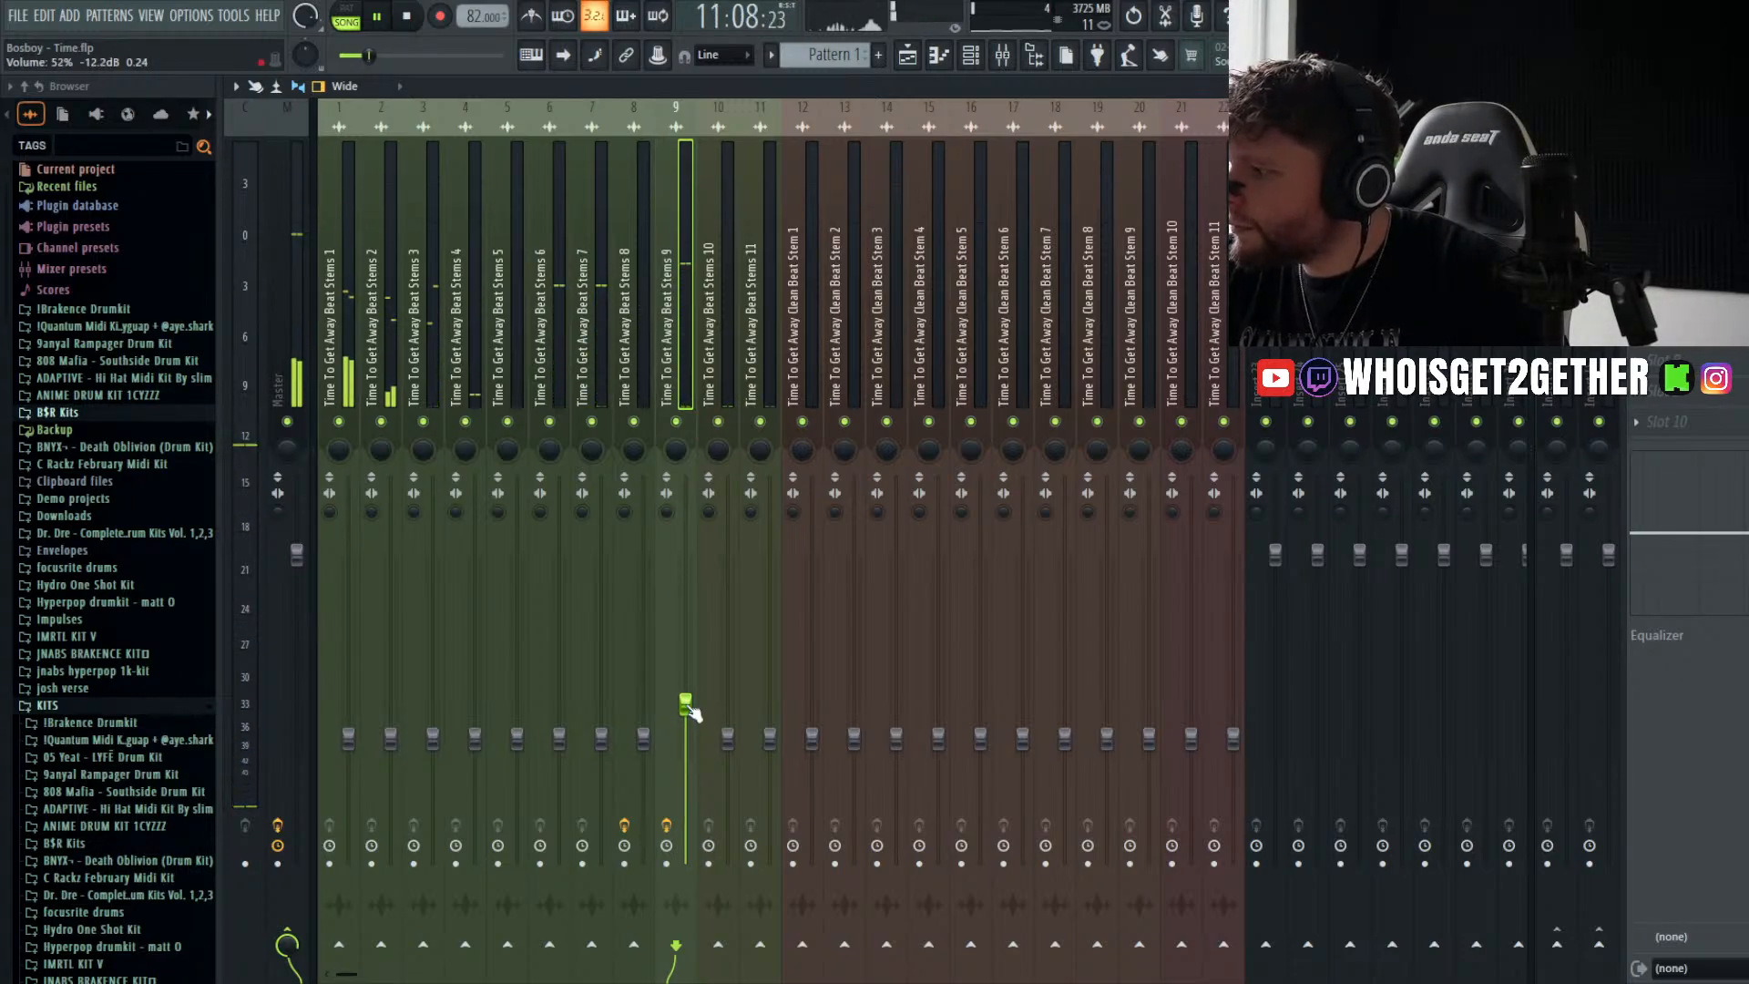
drag(692, 713, 692, 703)
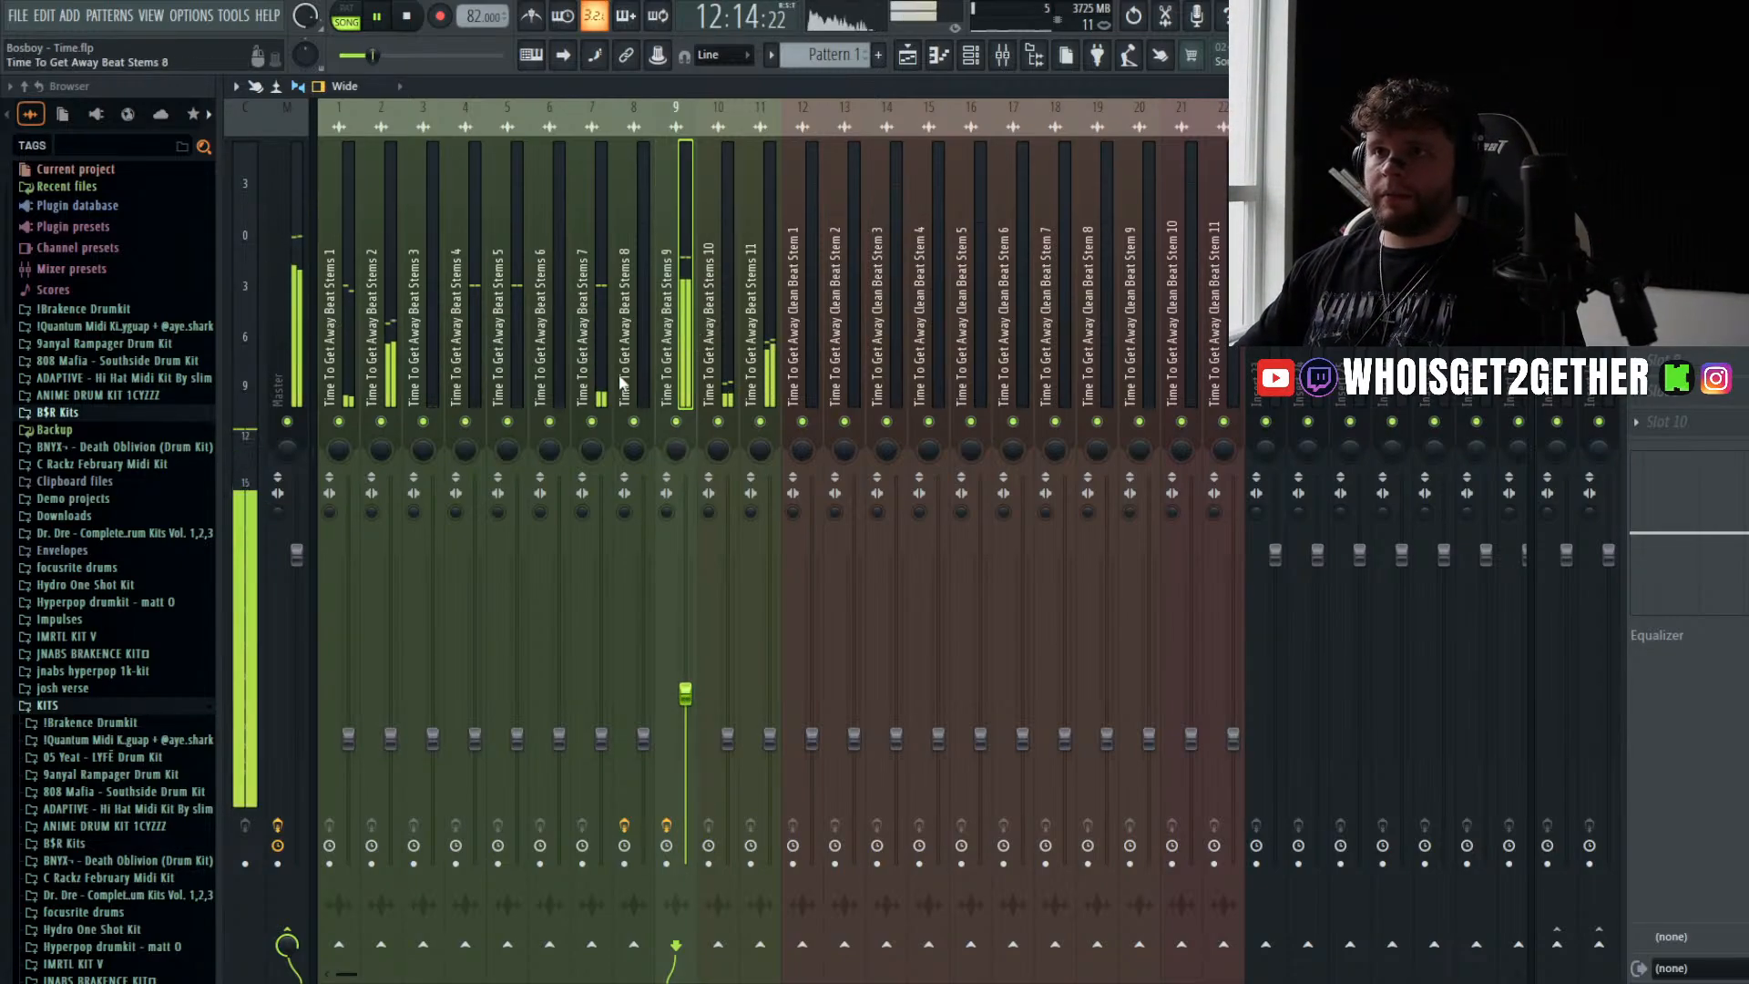
- Solo the Beat Stems 7 mixer channel, stop playback, load CamelCrusher in slot 1, advance its patch twice and close it
right_click(591, 421)
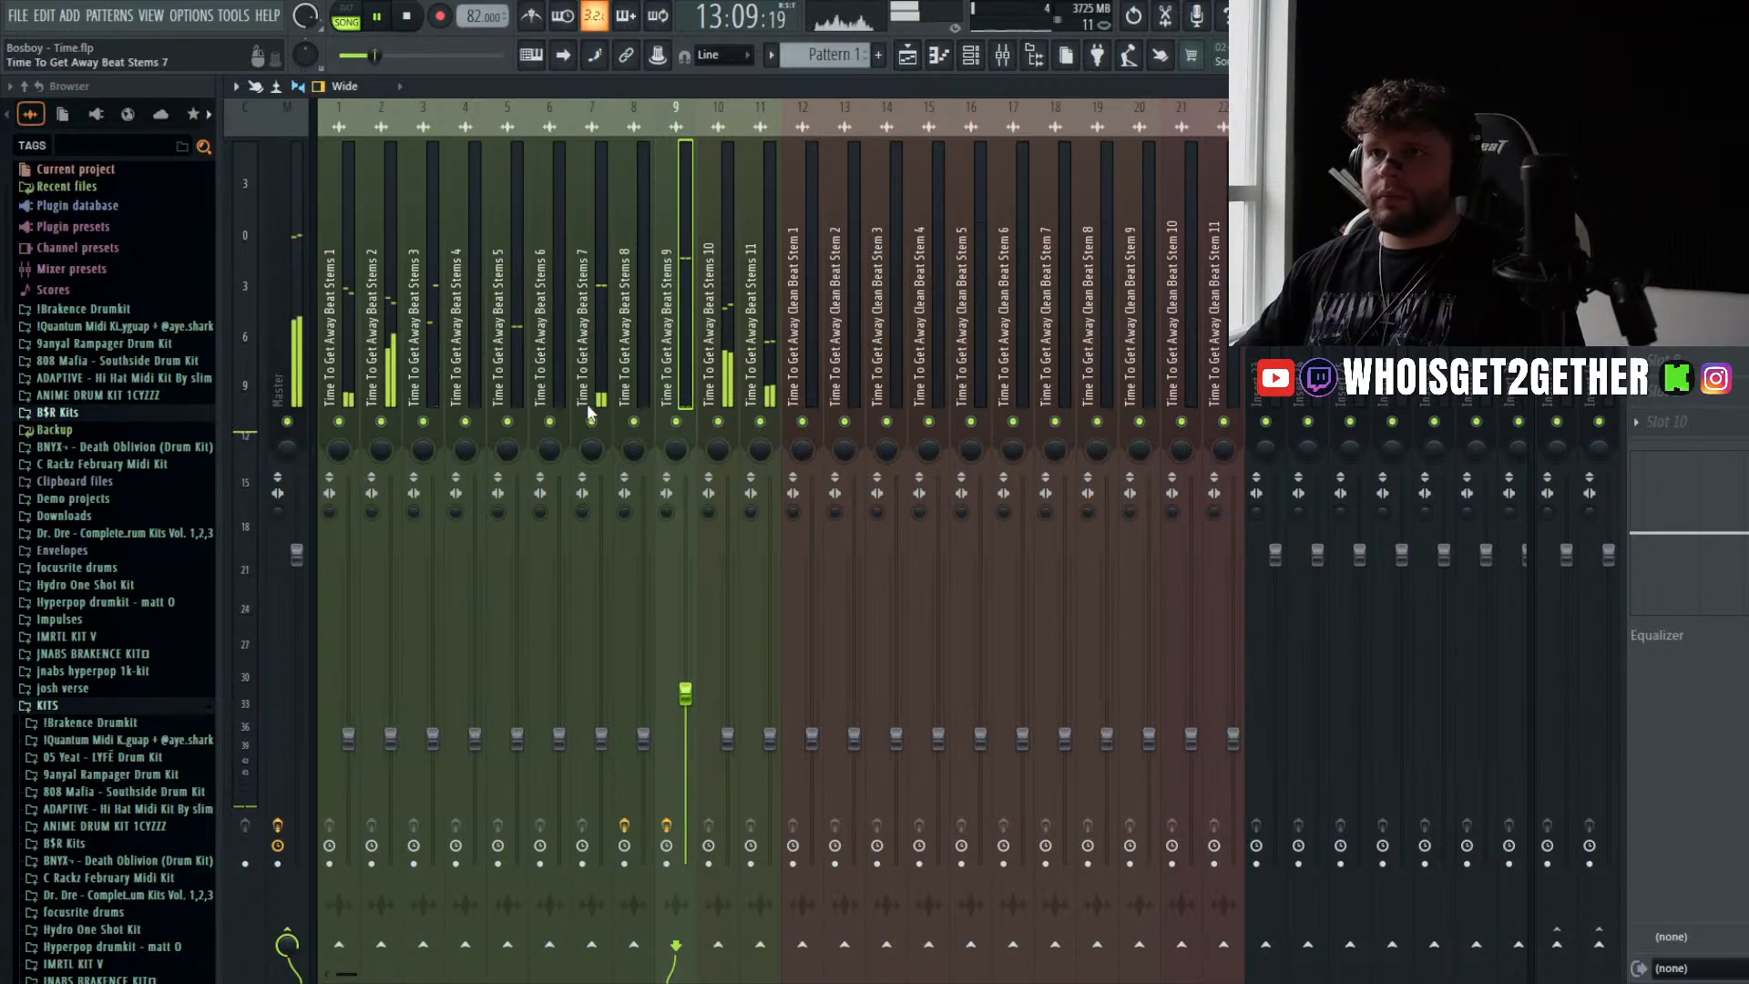
click(598, 419)
key(space)
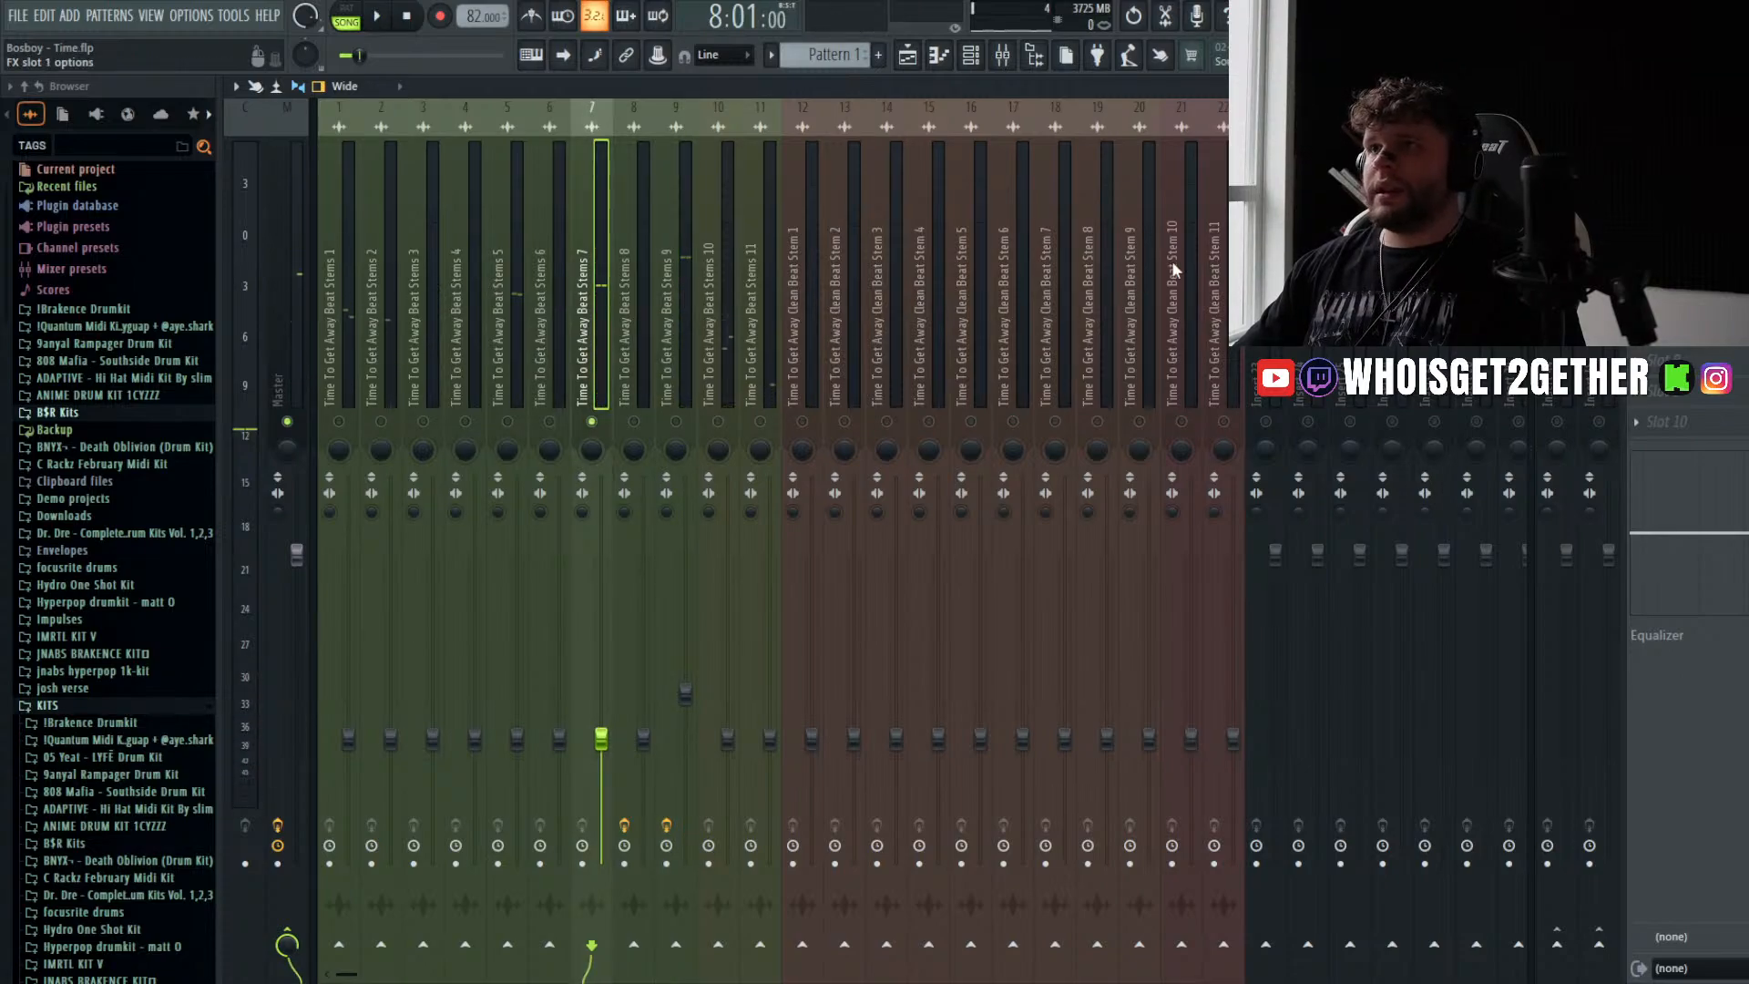
click(706, 369)
click(707, 369)
click(832, 239)
- Load Smack Attack Mono on the soloed Beat Stems 7 channel, set its Attack to 20 and save the project
key(space)
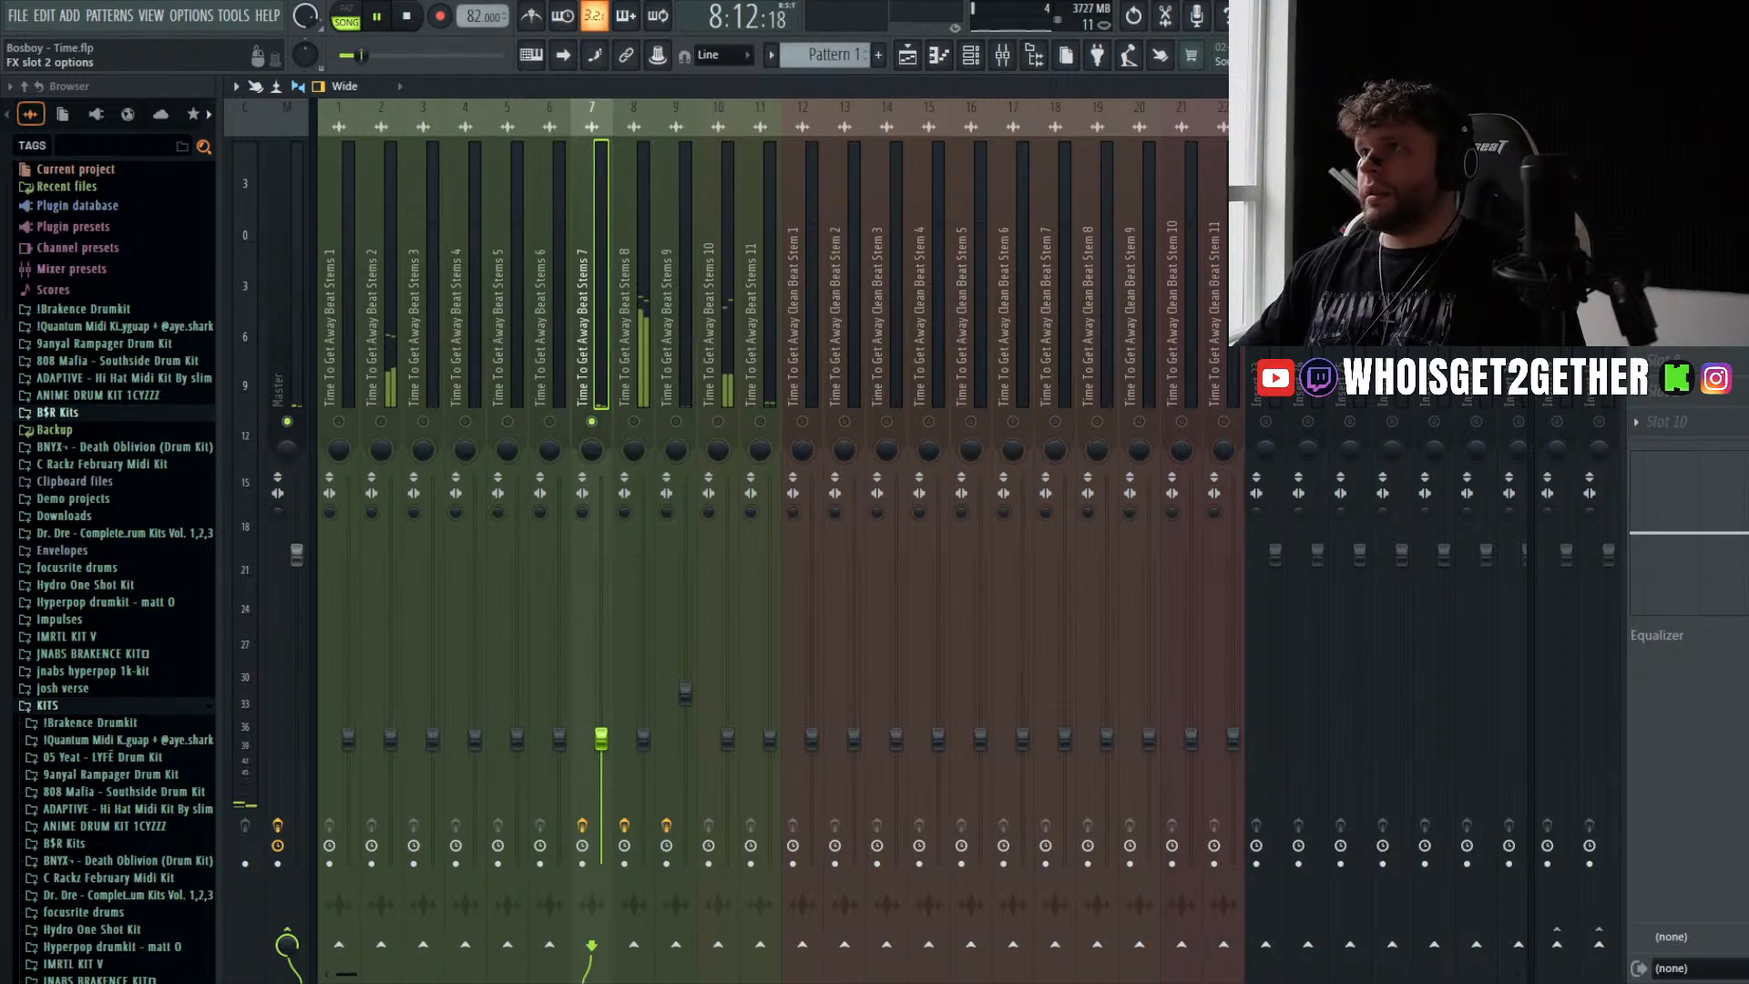
click(516, 322)
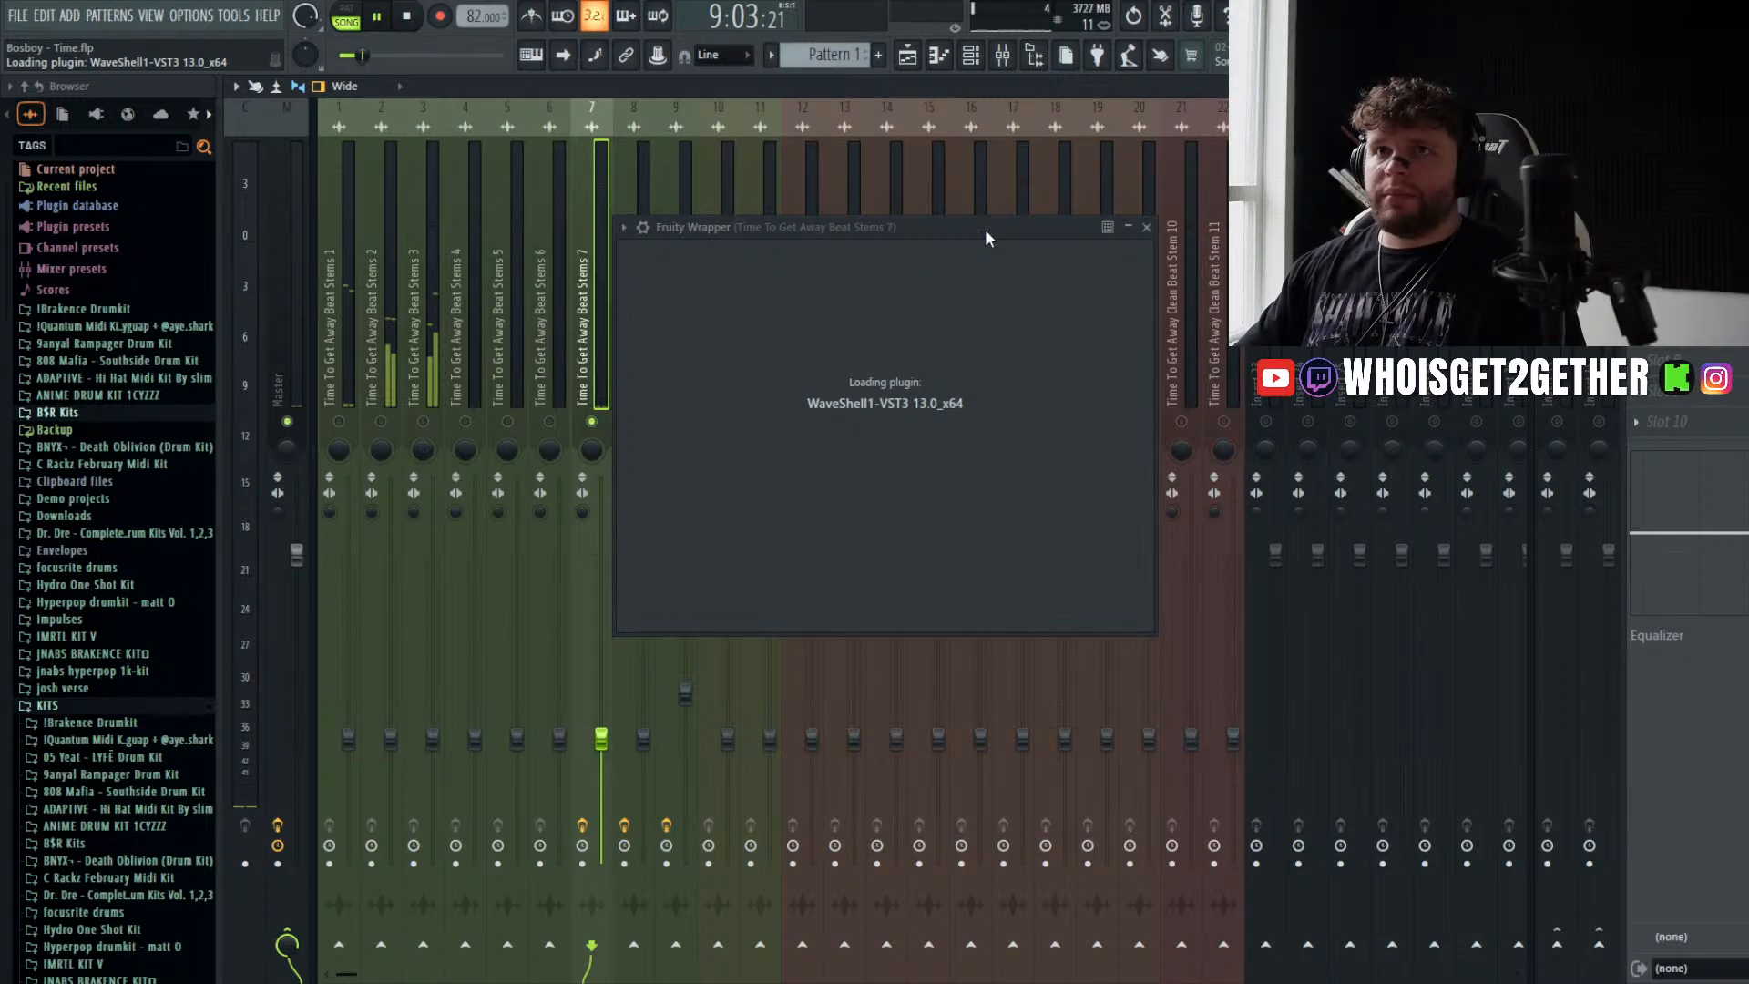
drag(892, 226, 861, 210)
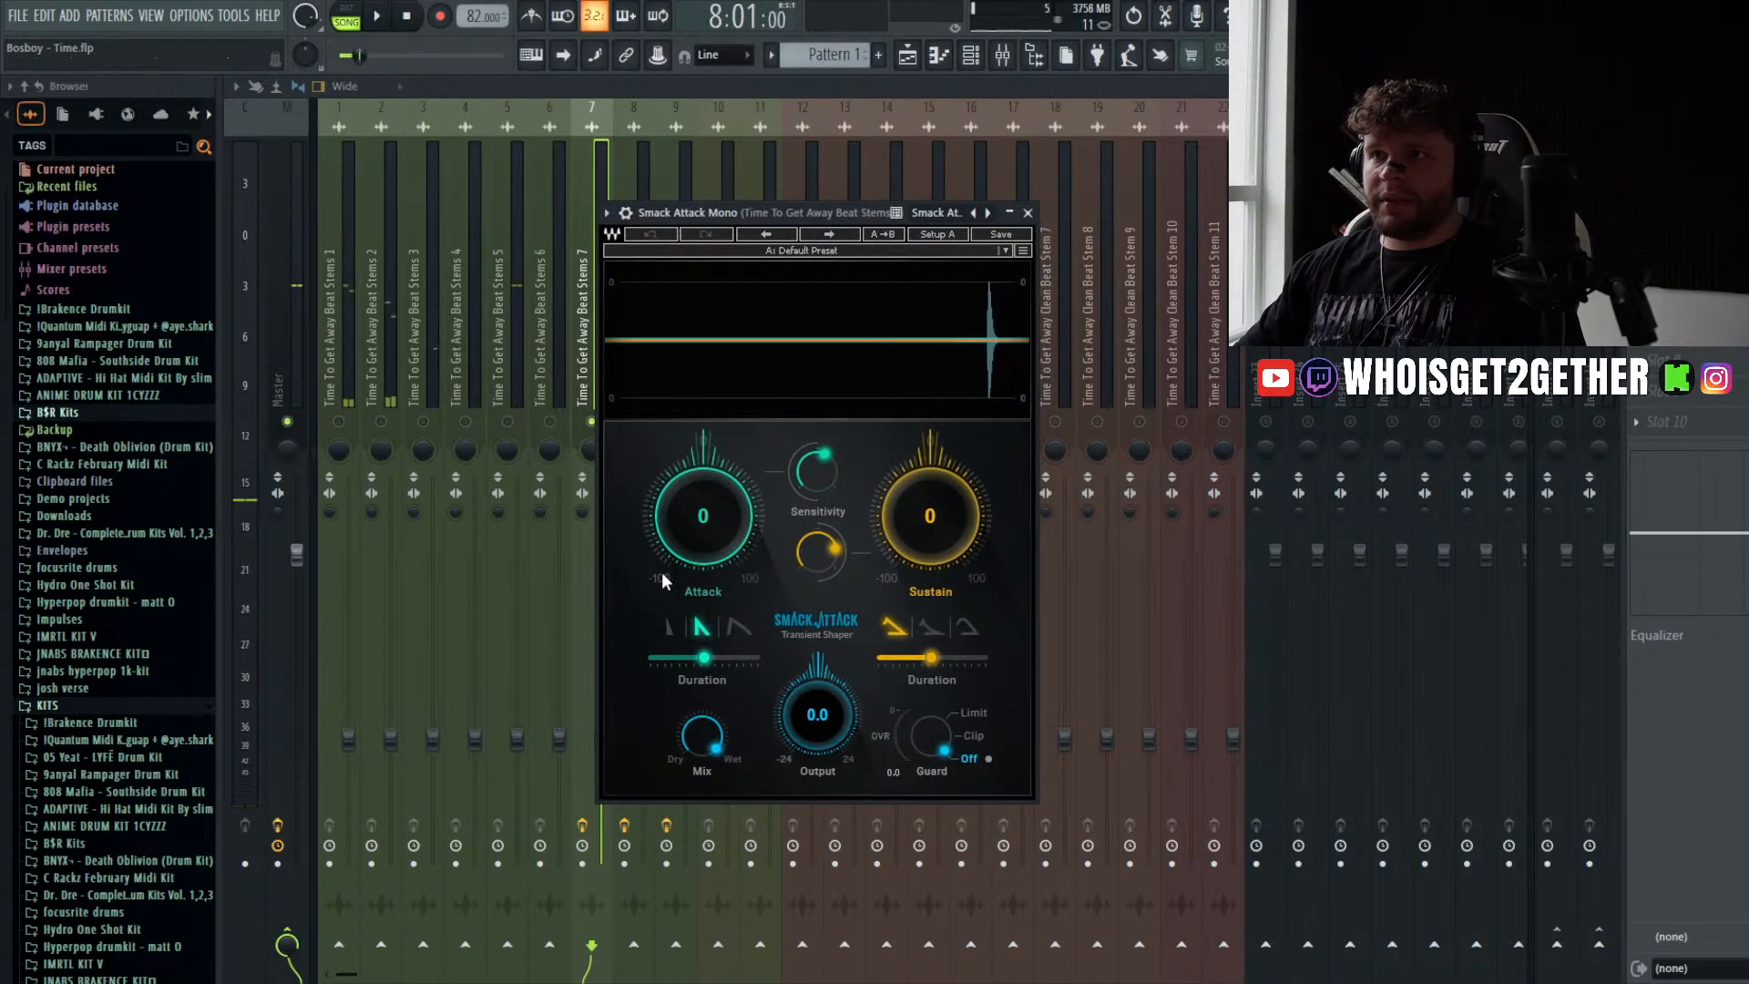
drag(697, 539, 697, 523)
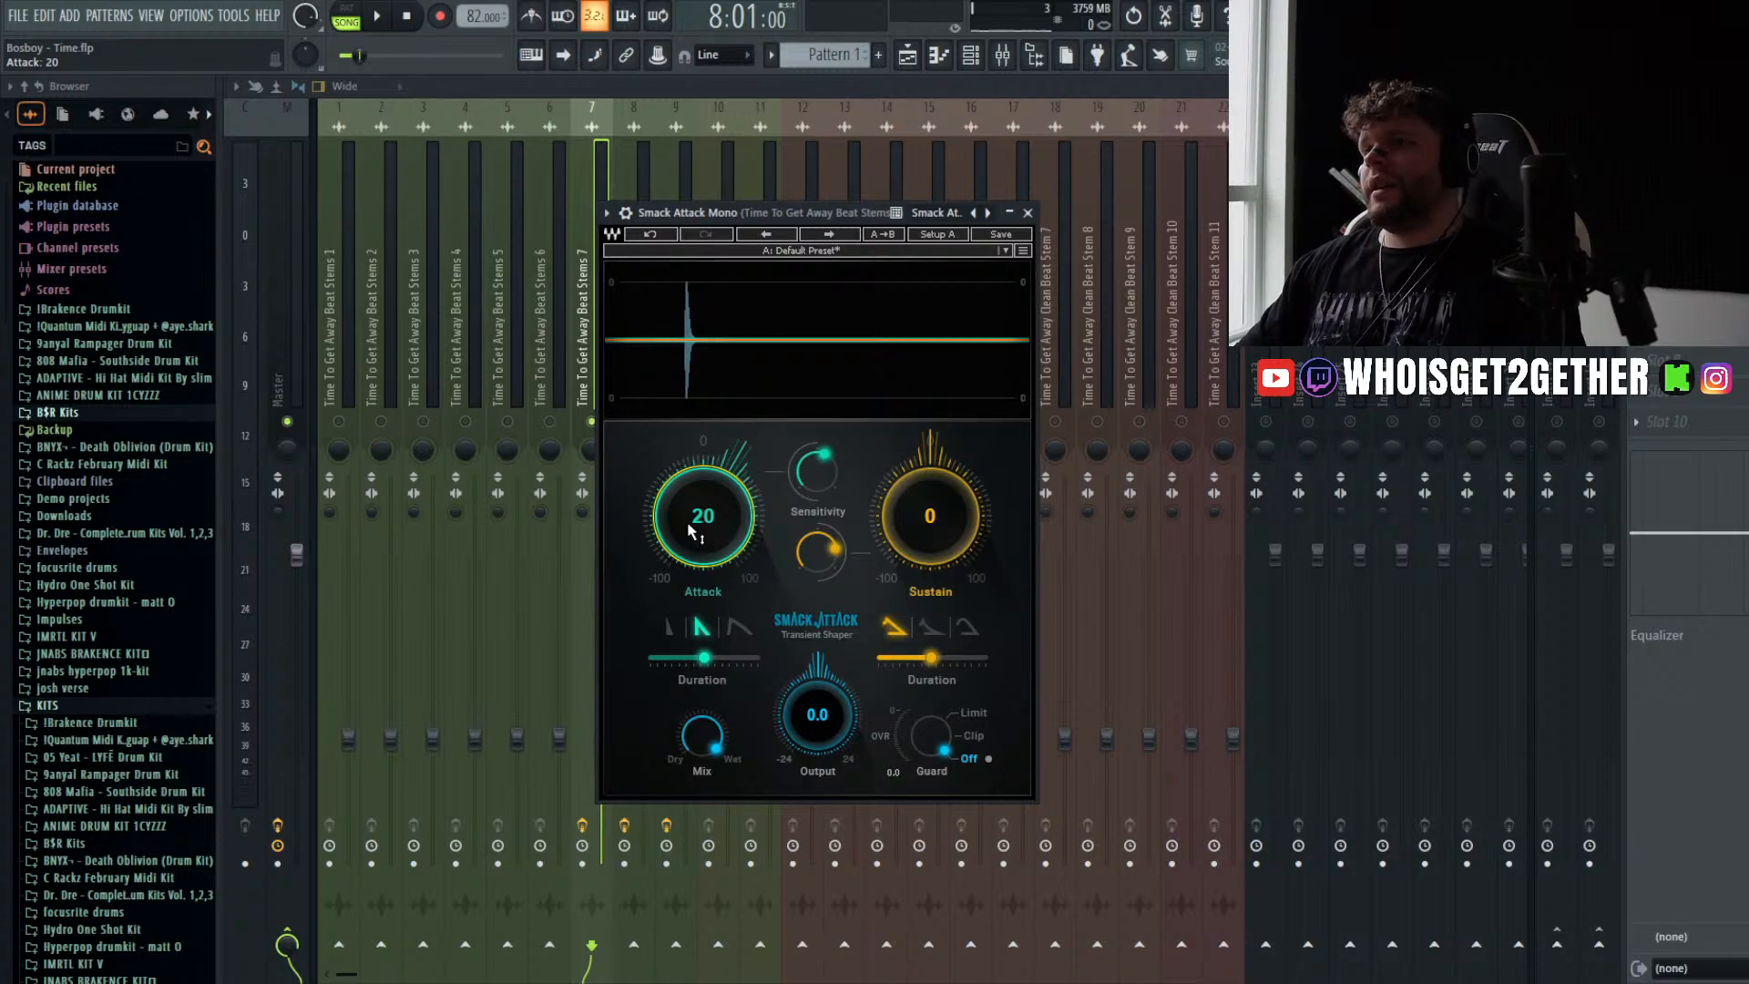
key(ctrl+s)
- During playback, set Smack Attack's Sustain to -12 and its Guard to Limit, and close the plugin
drag(745, 210, 764, 209)
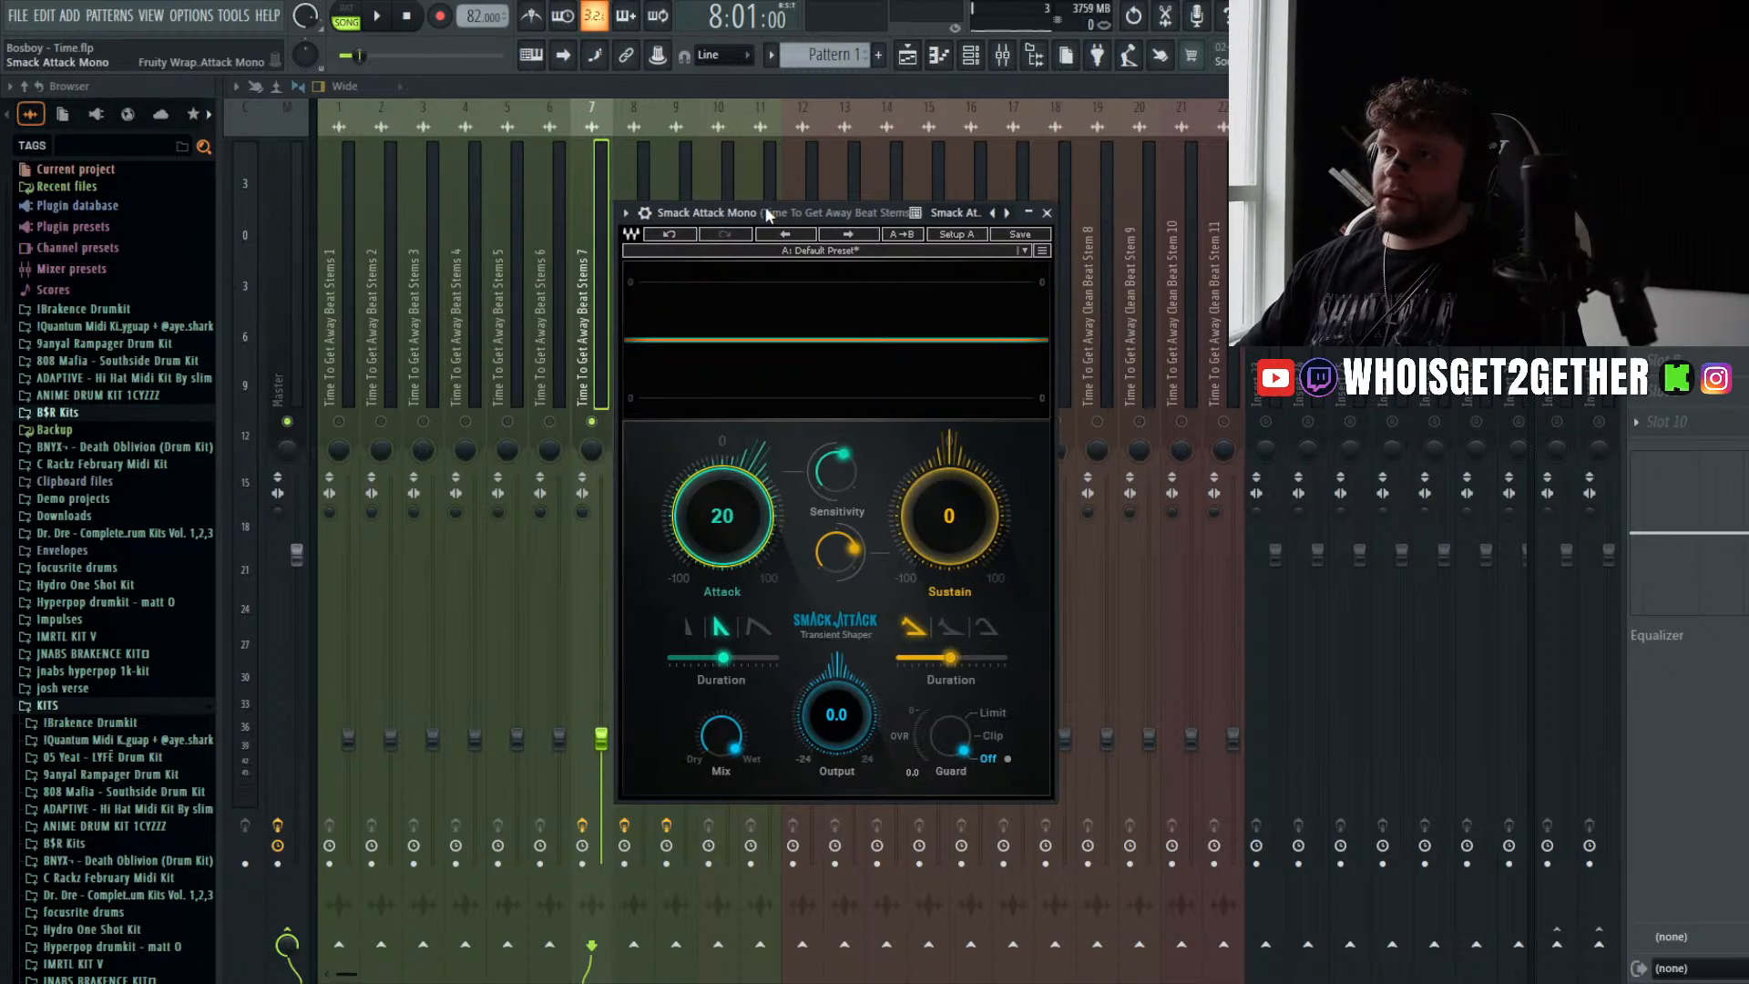
key(space)
drag(949, 516, 949, 523)
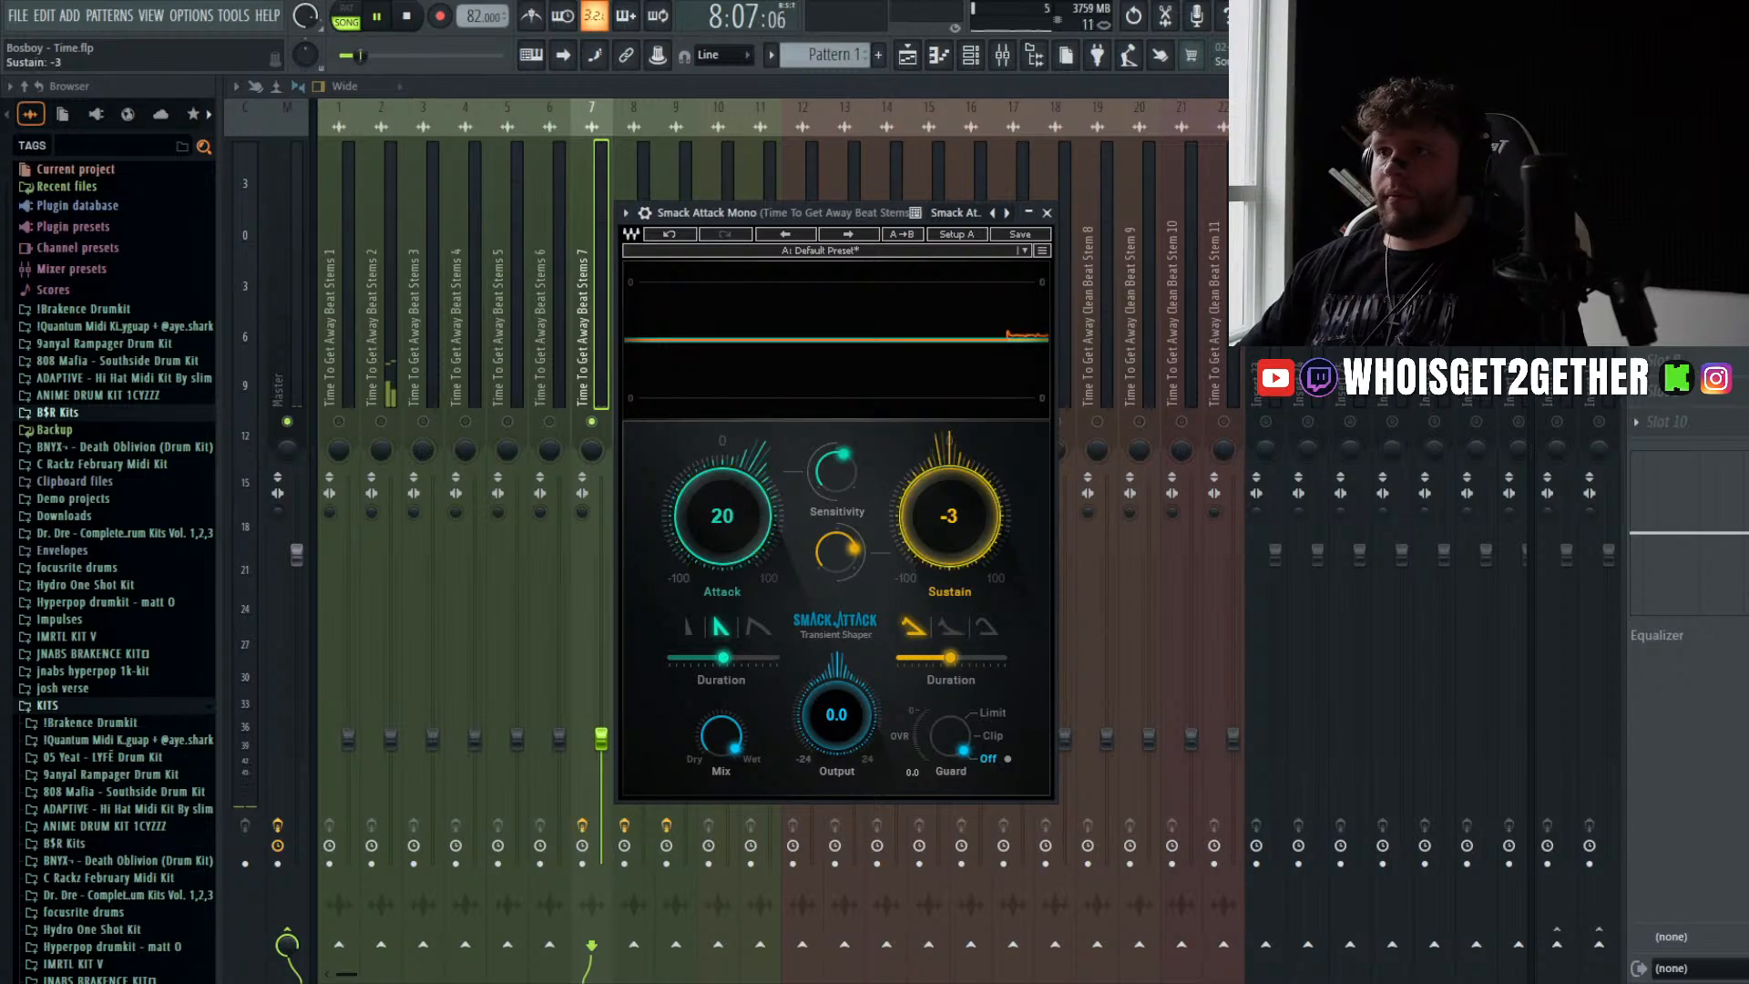
drag(872, 211, 886, 210)
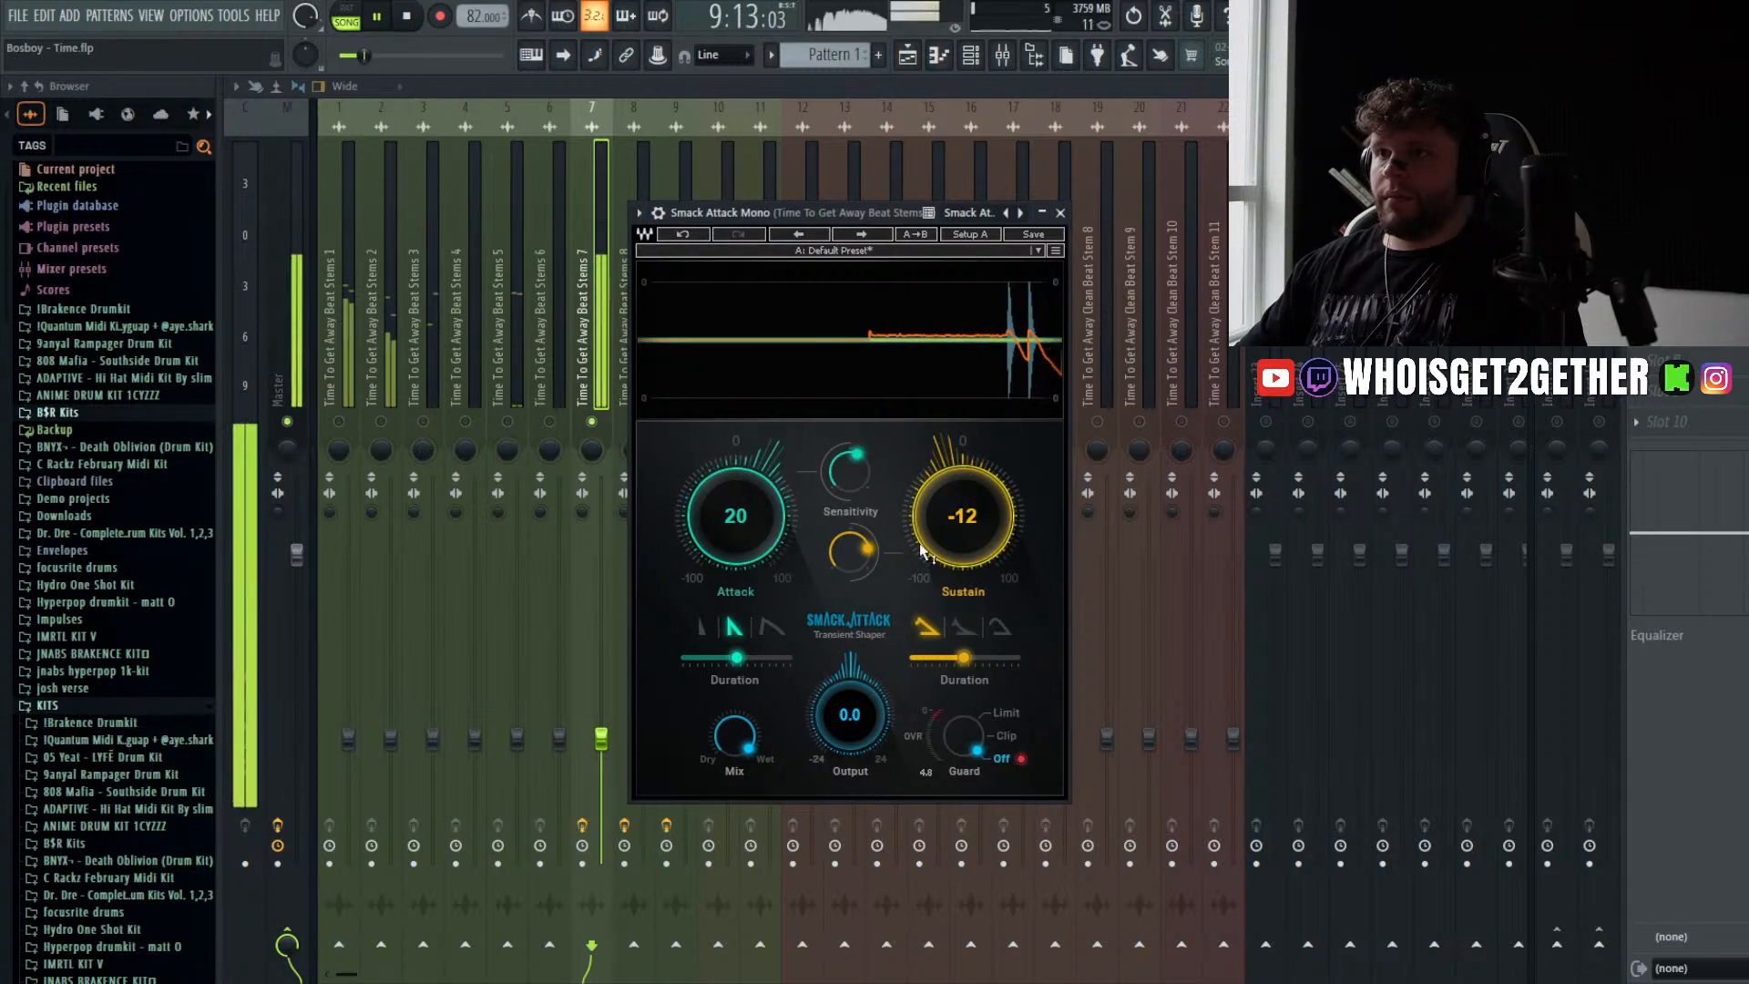
drag(967, 738, 970, 734)
scroll(971, 745, down, 1)
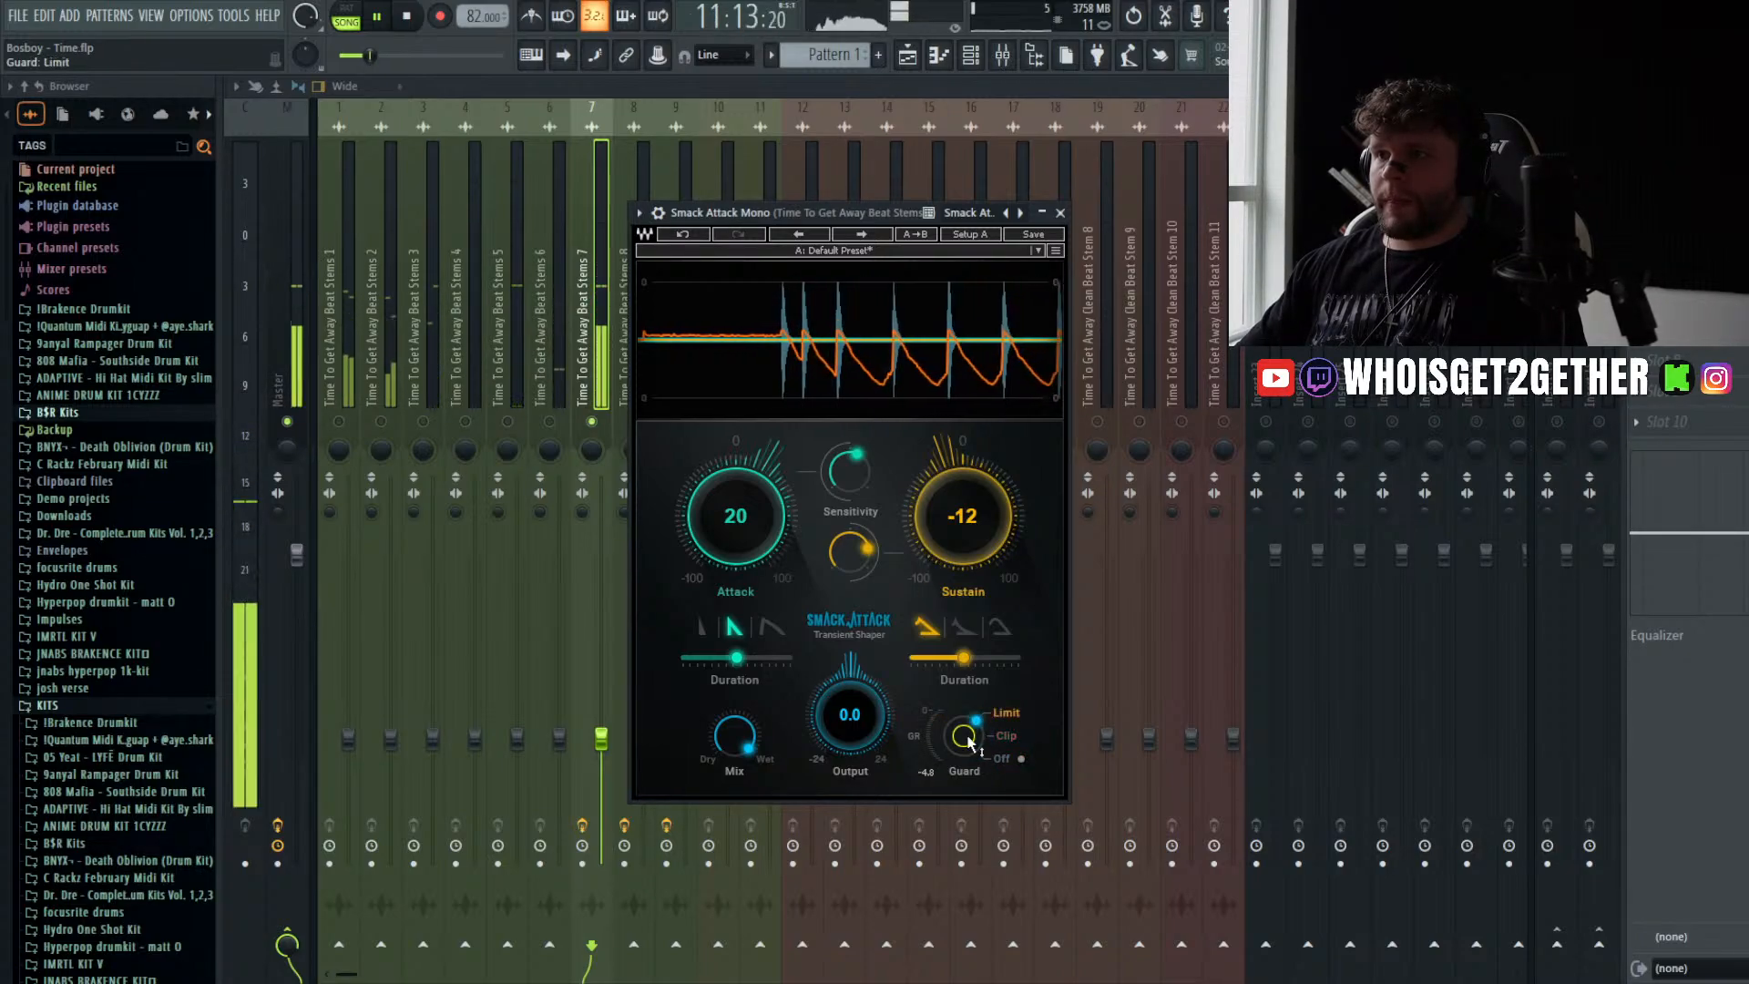
click(1042, 213)
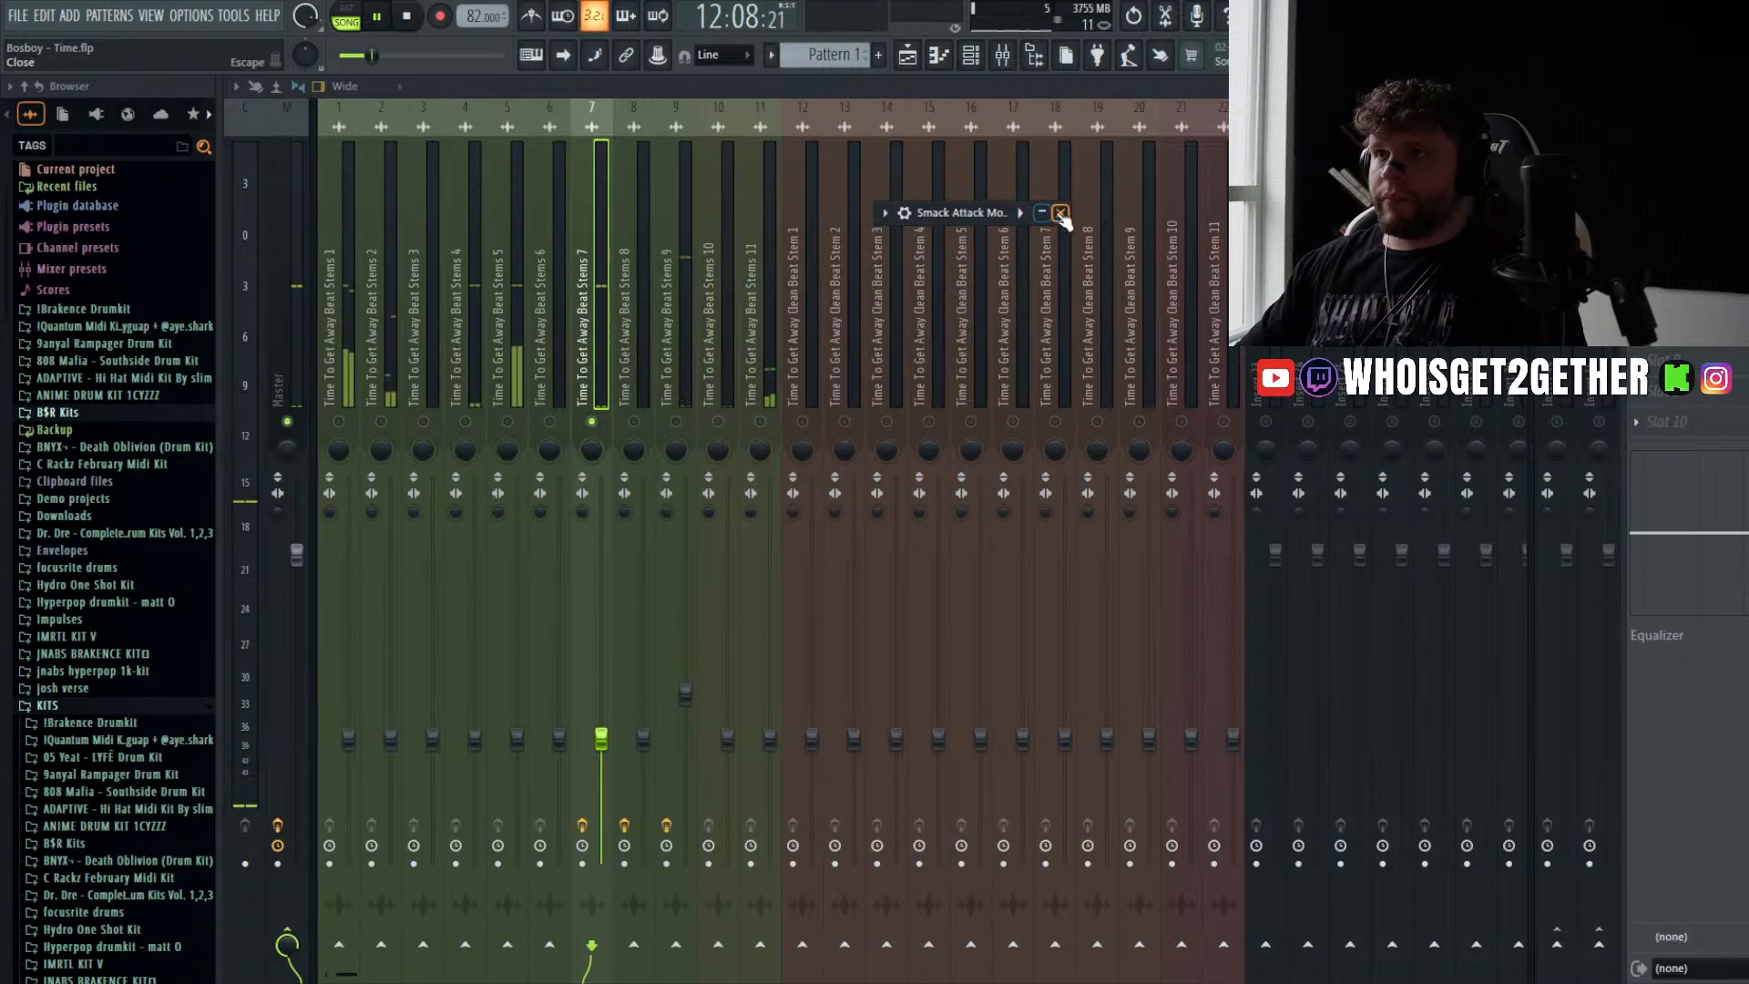
click(1060, 212)
- Unsolo Beat Stems 7, restart playback from bar 8 and lower that channel's fader slightly
key(space)
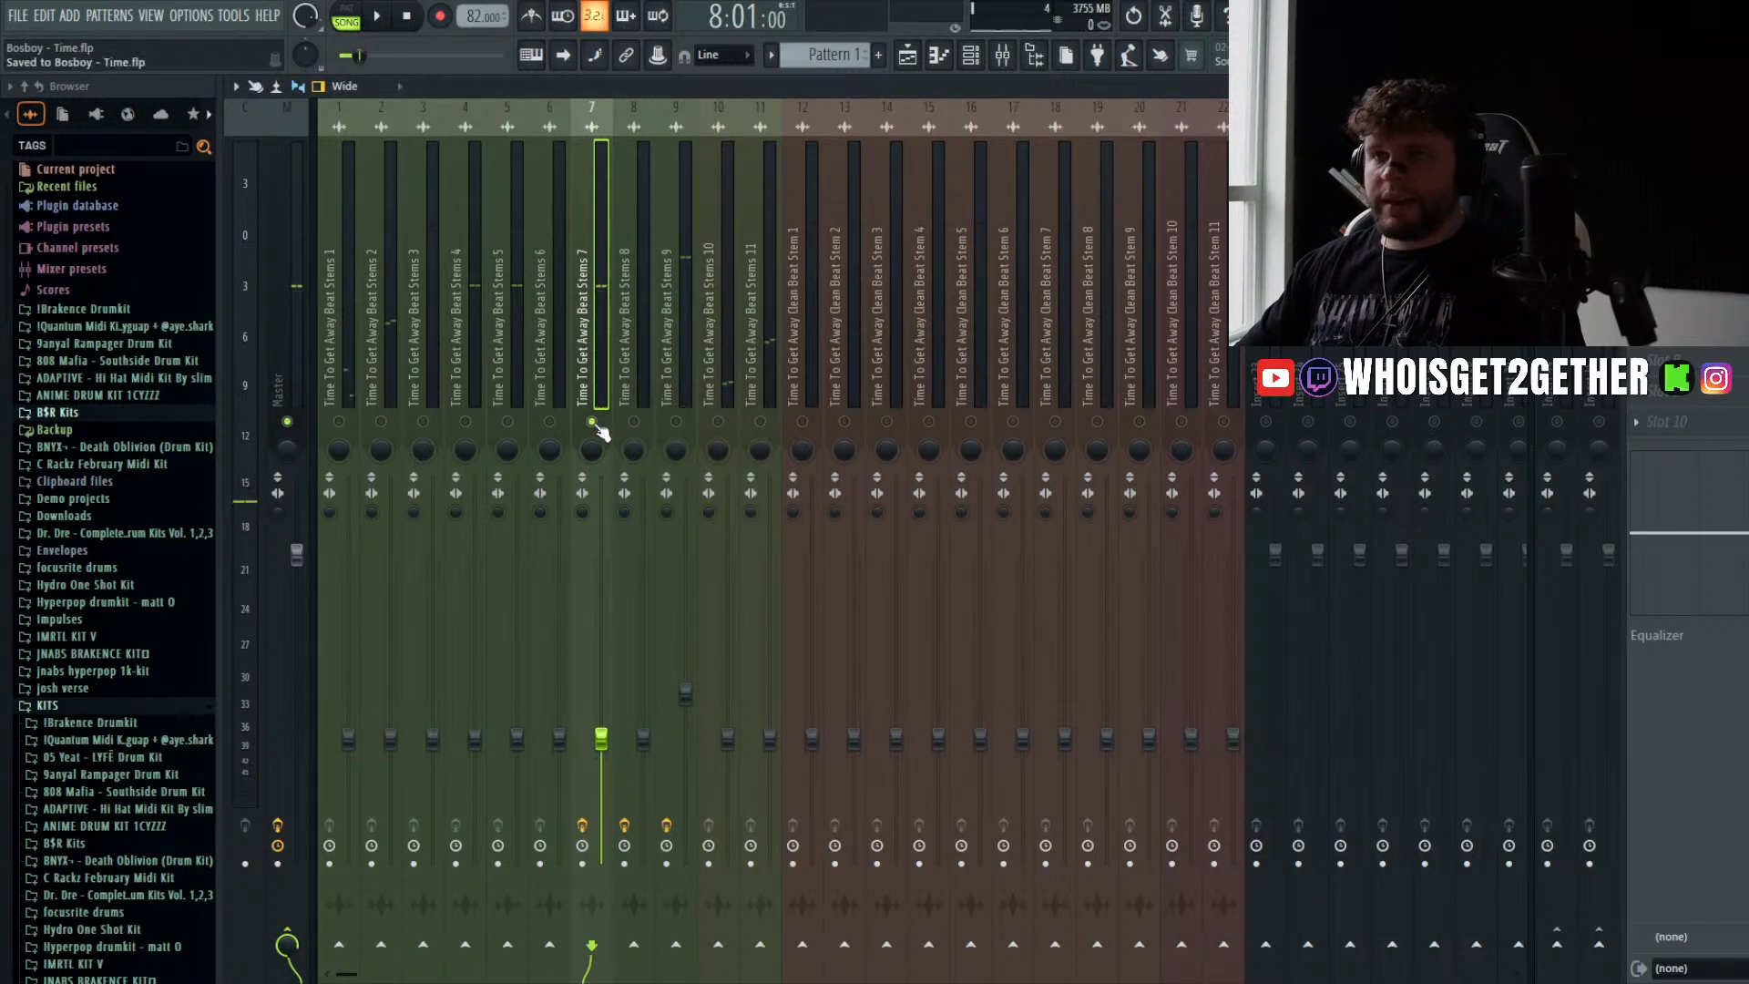
key(space)
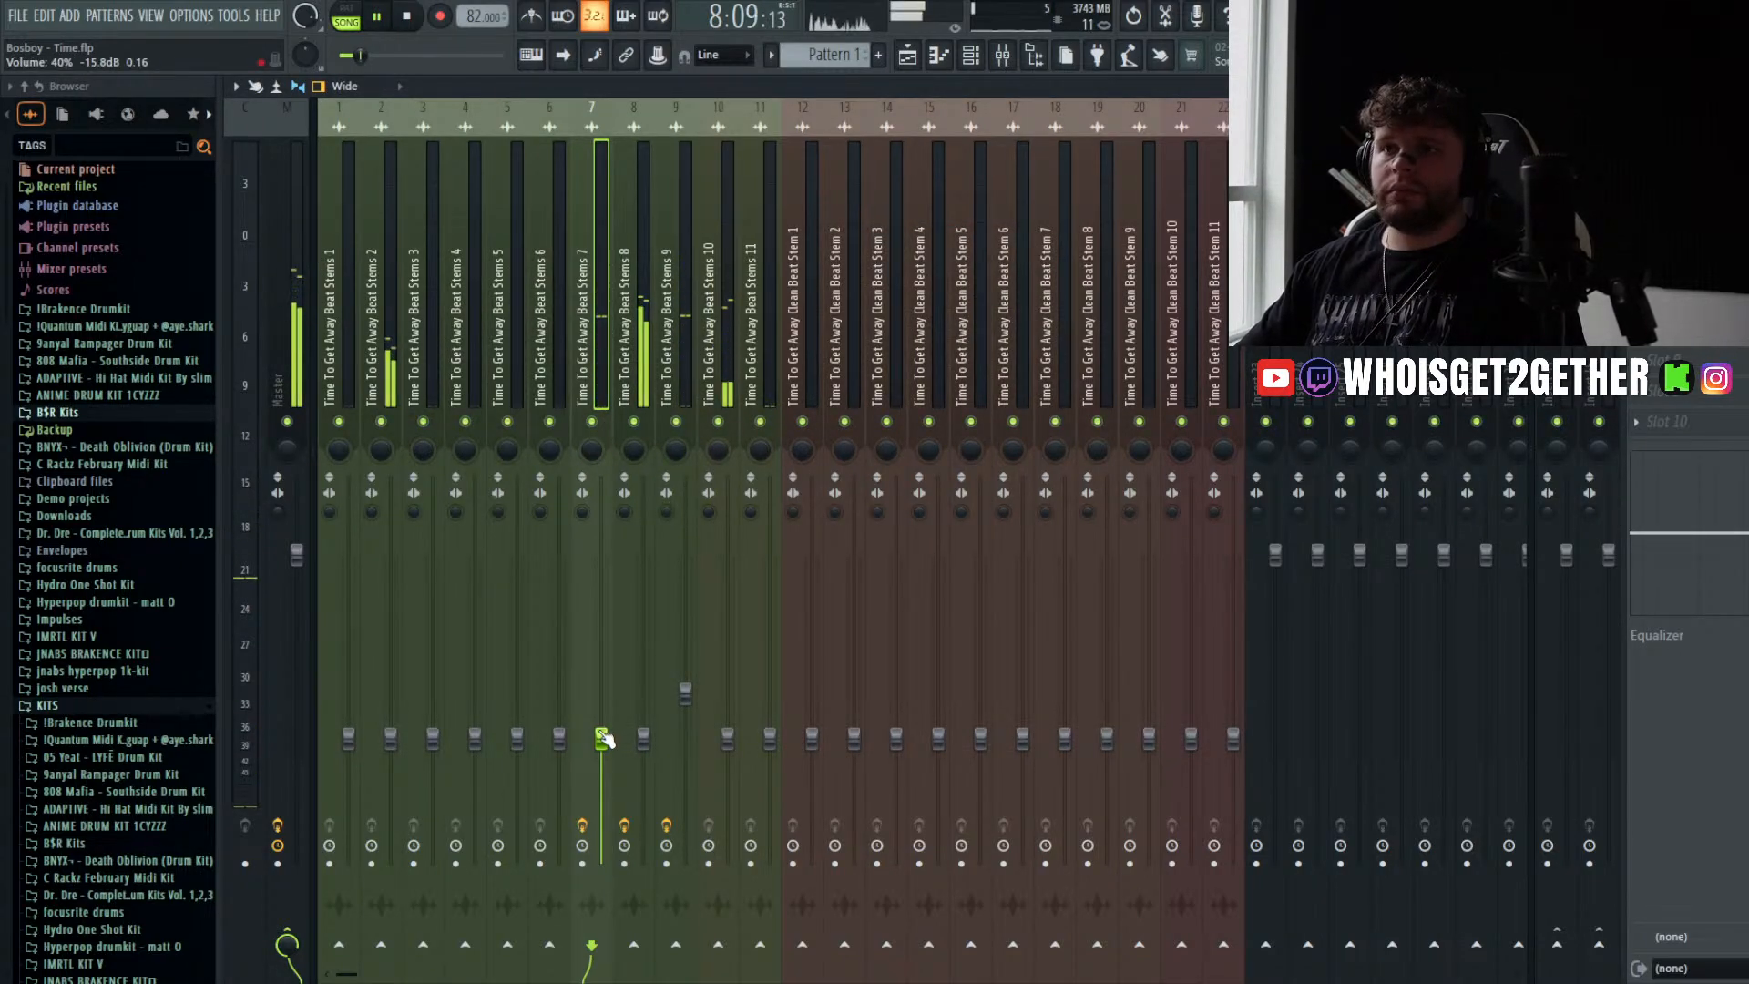
drag(604, 738, 602, 753)
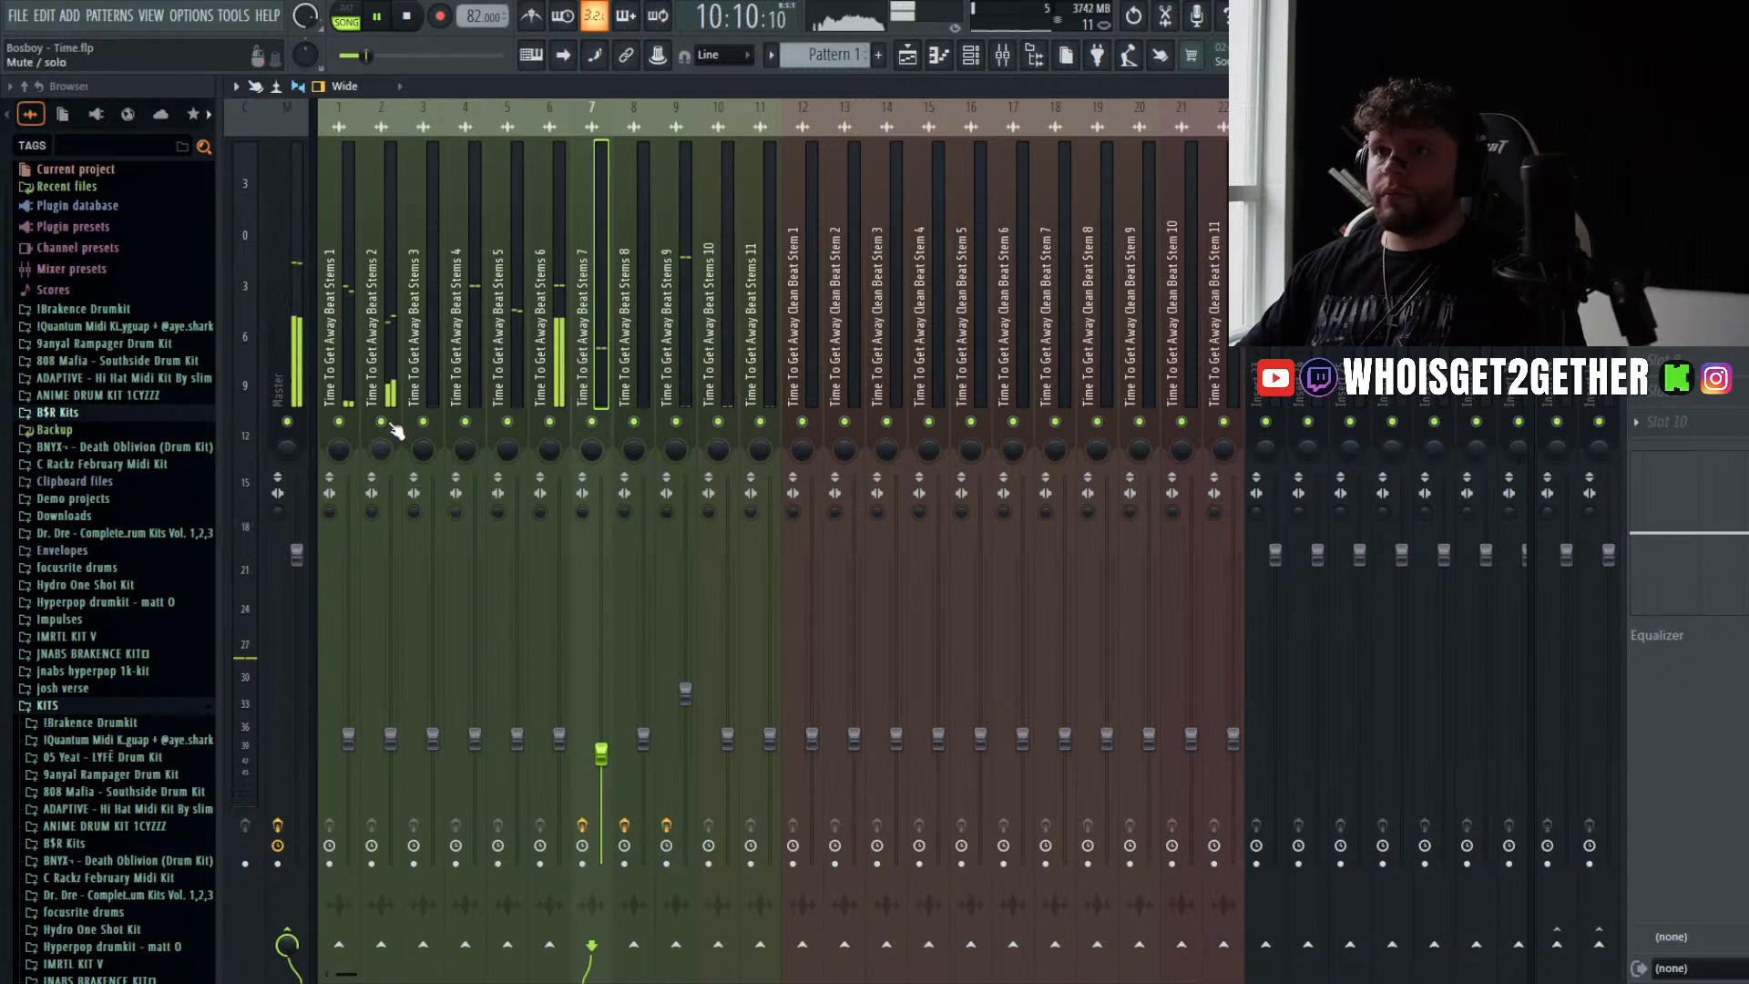
- Solo the Beat Stems 6 mixer channel and set the playlist start position to 10:06:00, just before its hits
right_click(550, 421)
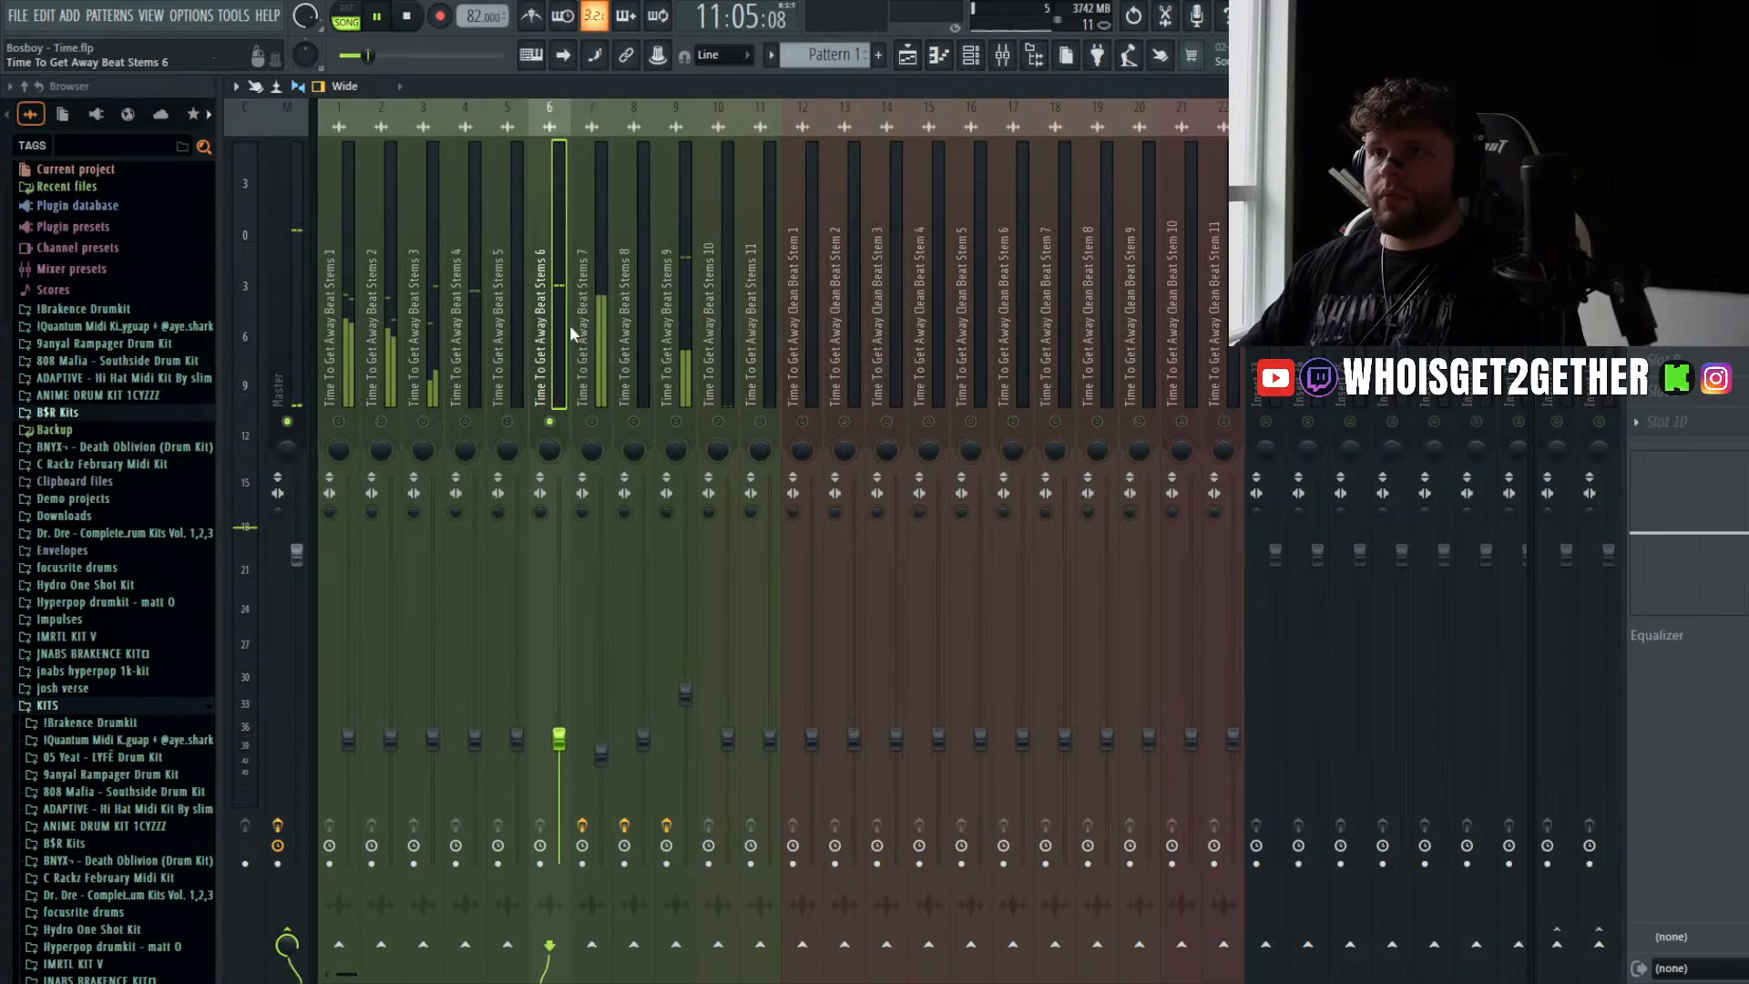
click(907, 58)
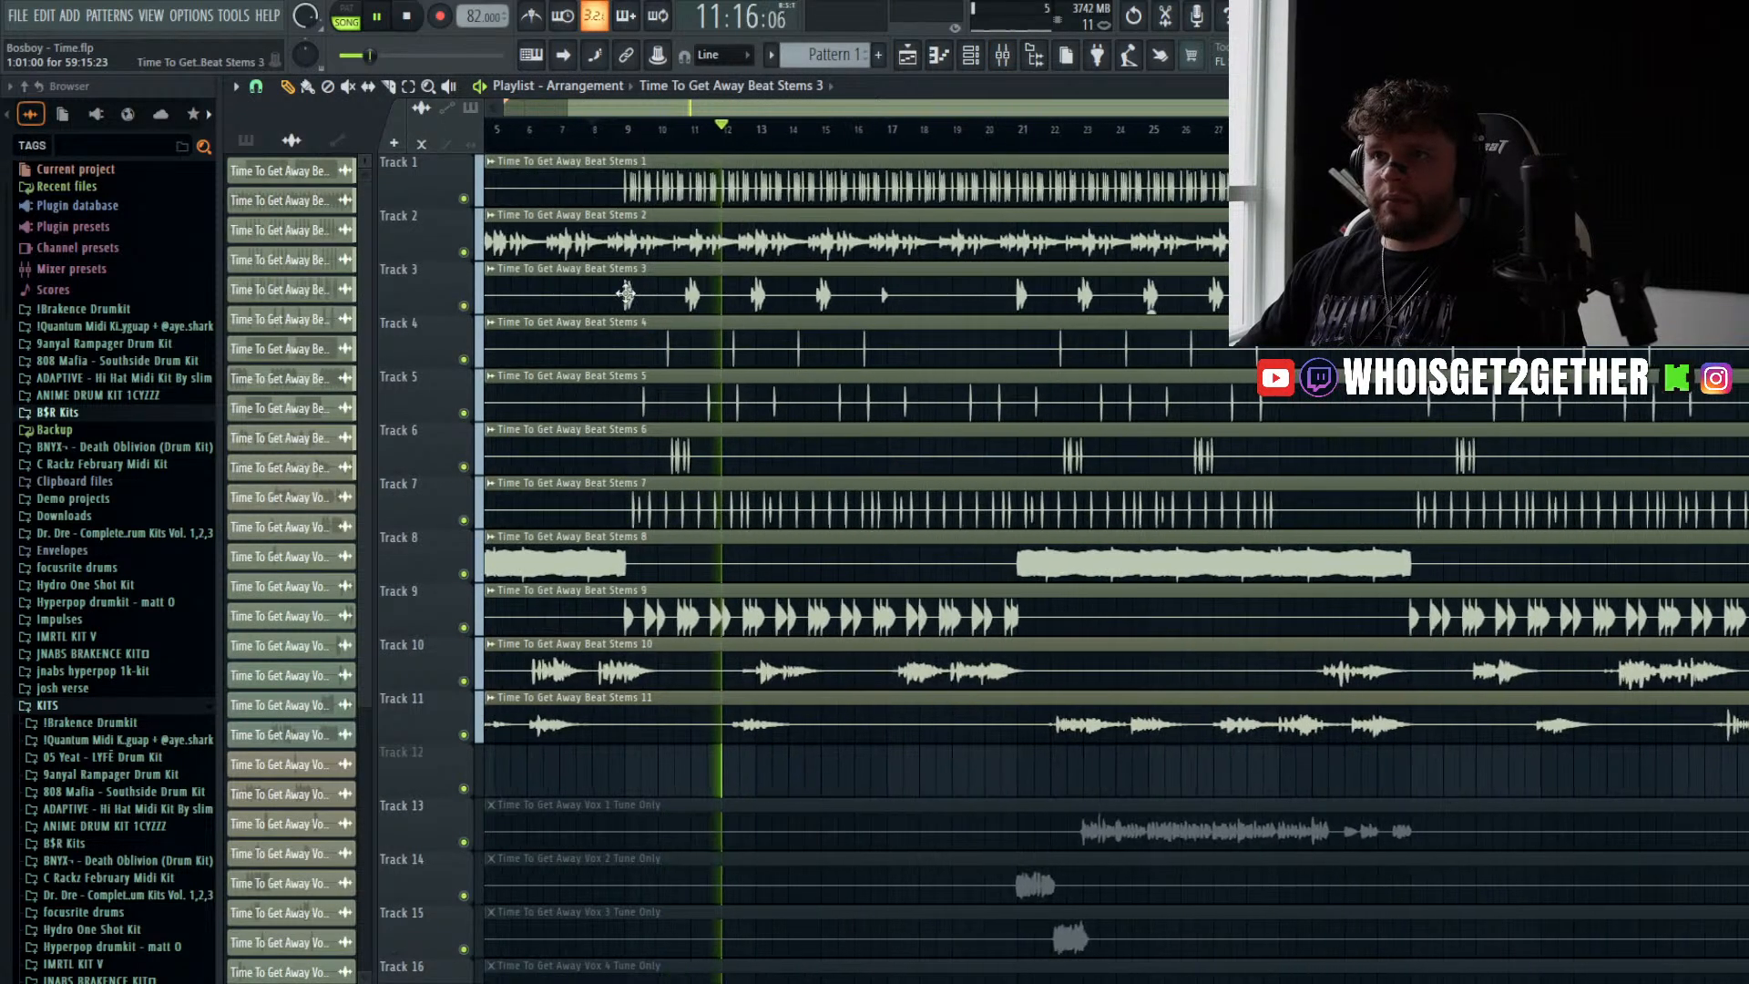
key(space)
key(space)
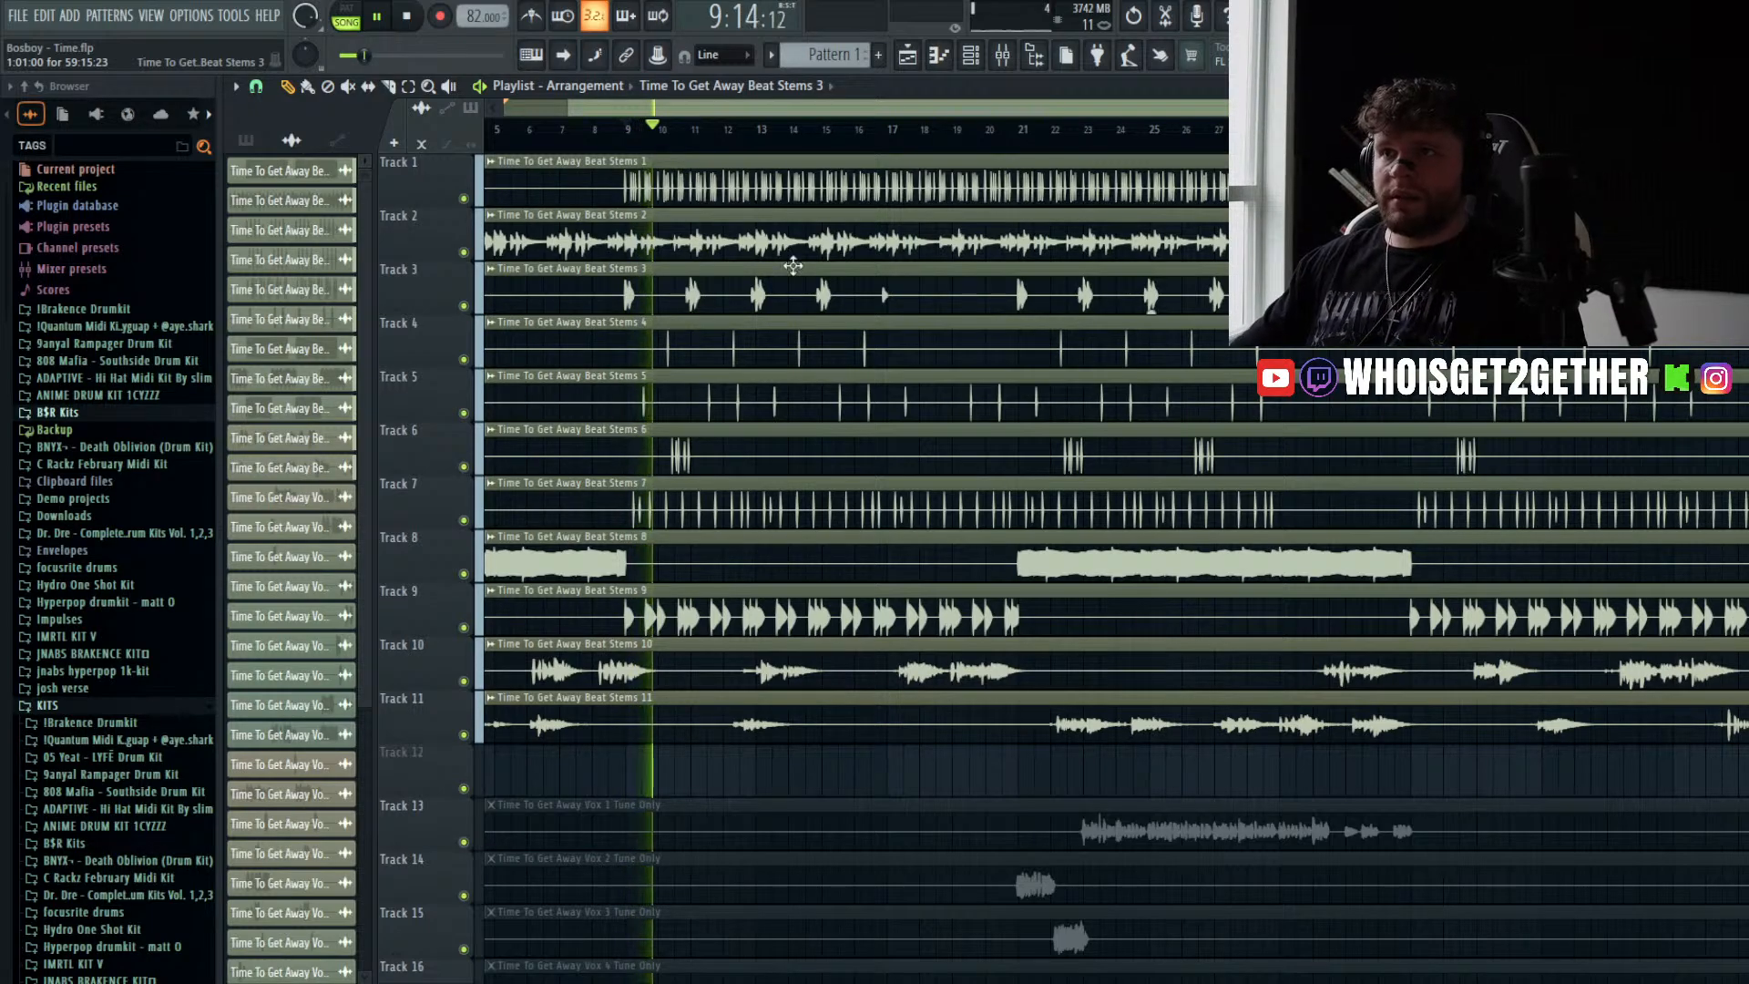
scroll(703, 379, up, 3)
scroll(702, 379, up, 4)
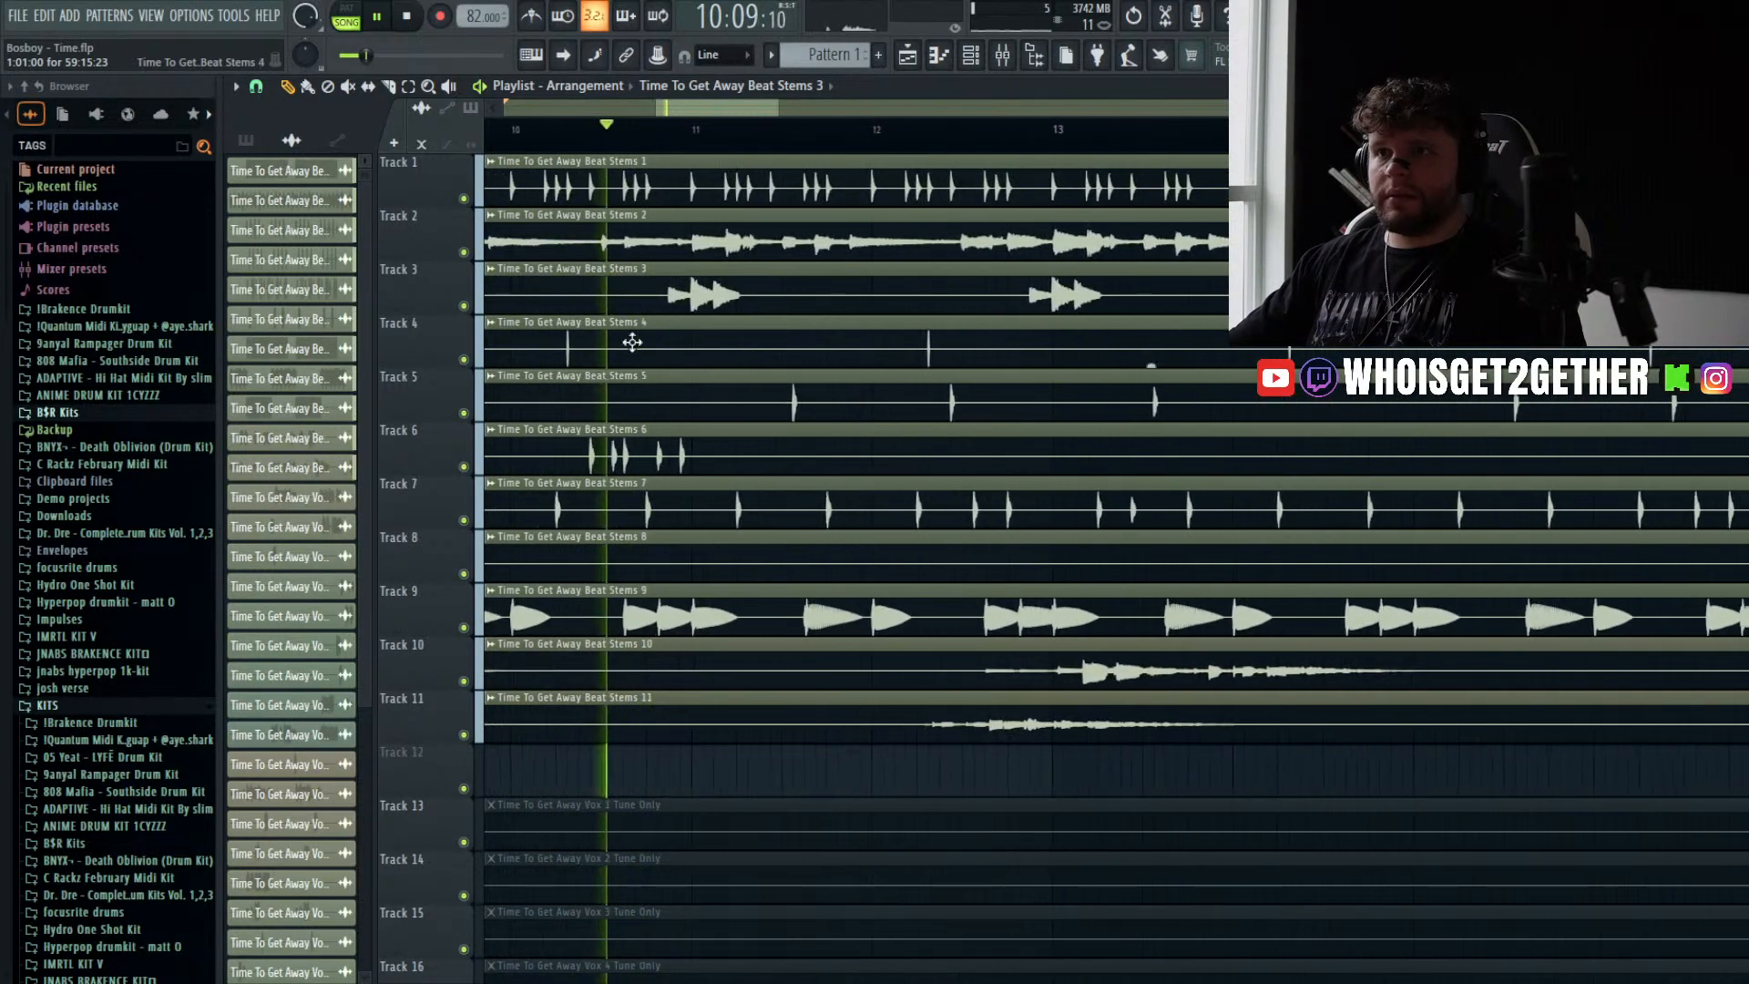
key(space)
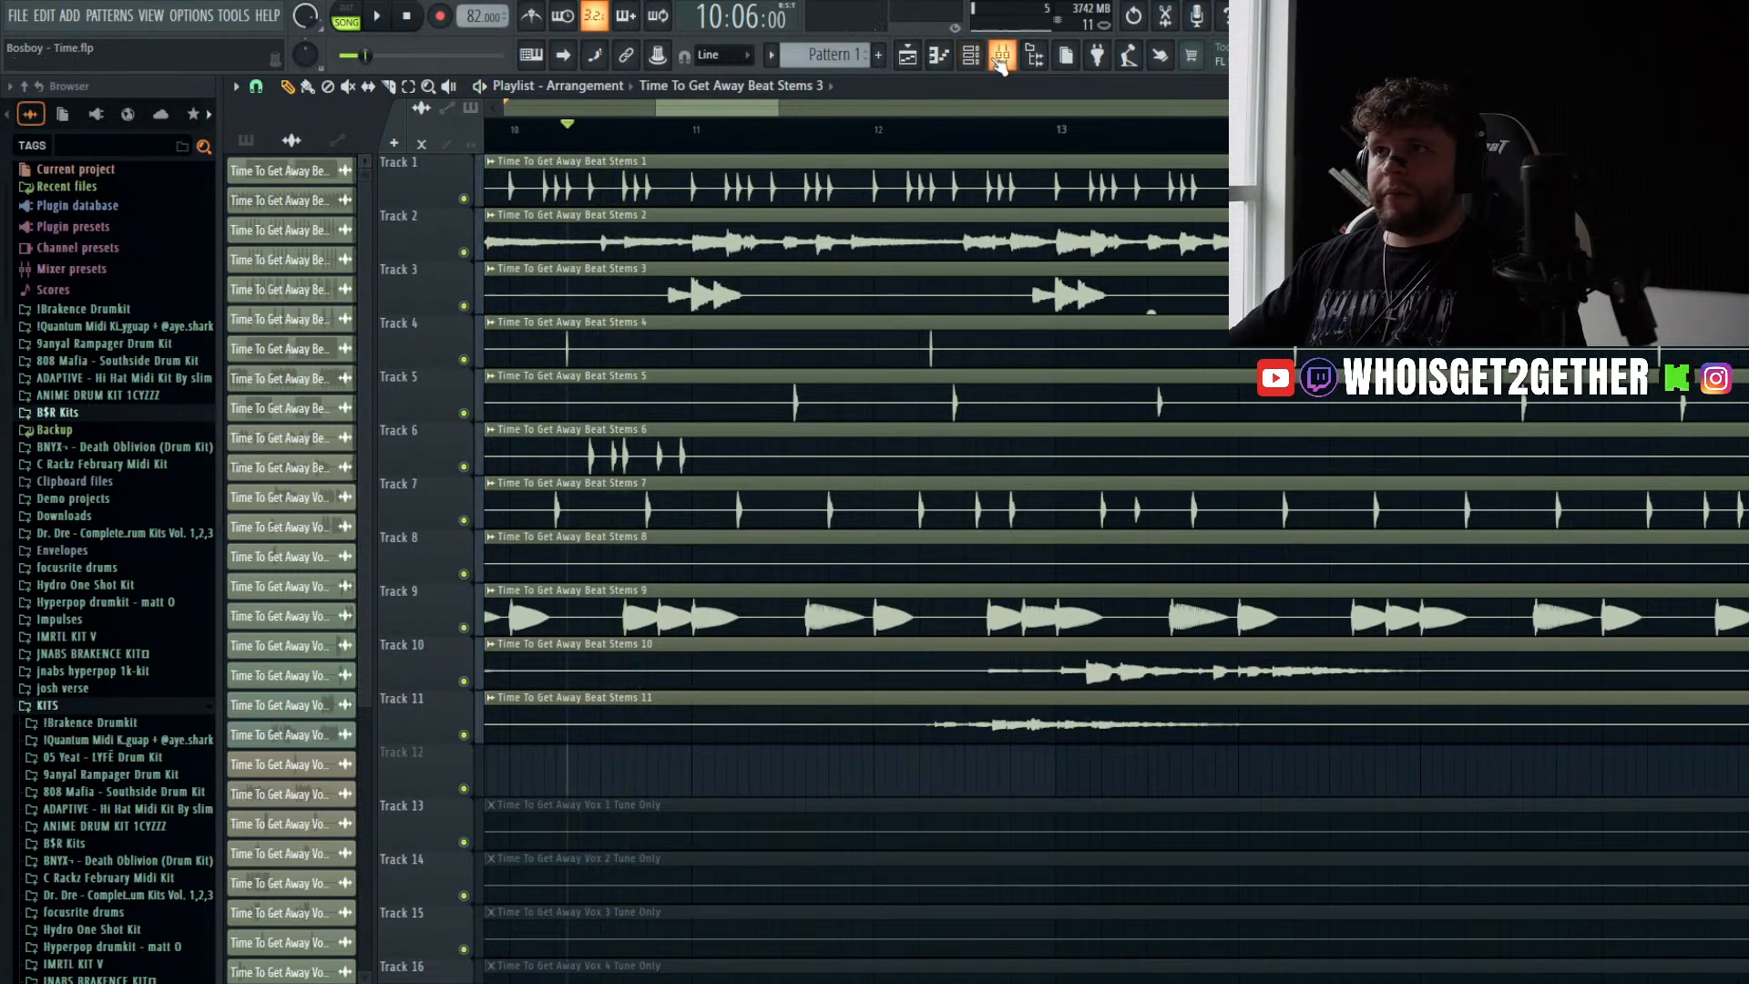
- Load PanCake2 on the Beat Stems 6 mixer channel and close its window
click(1001, 57)
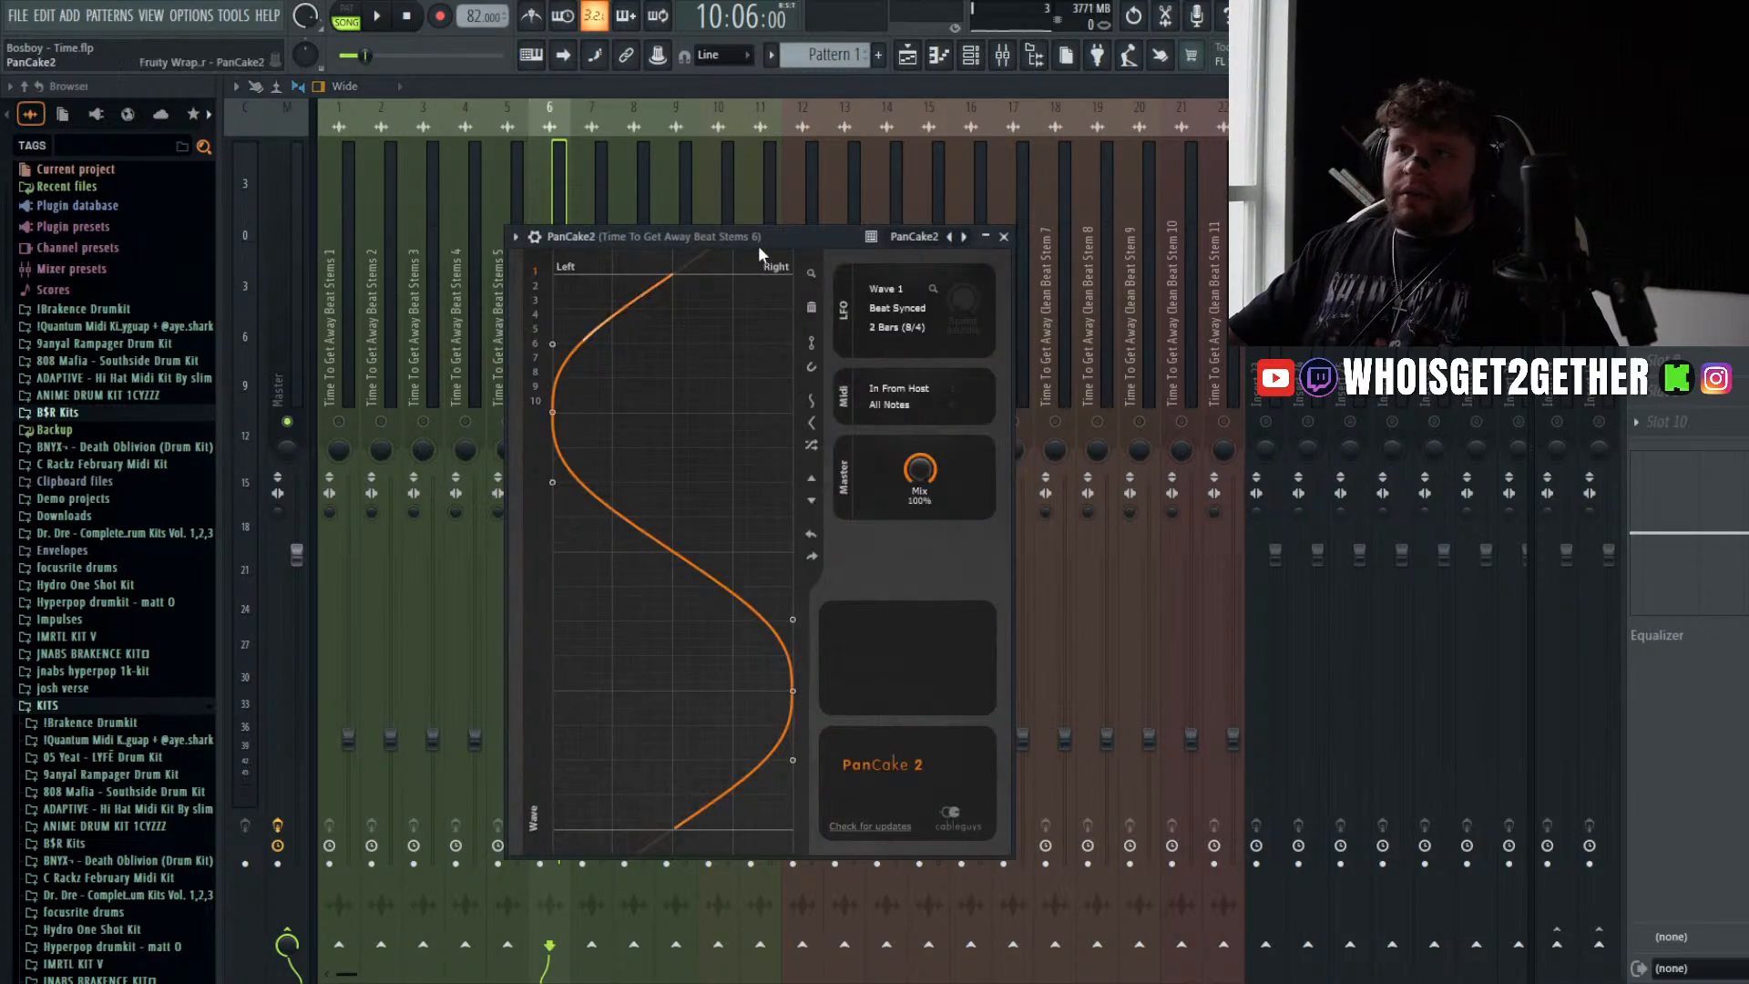
drag(757, 246, 842, 238)
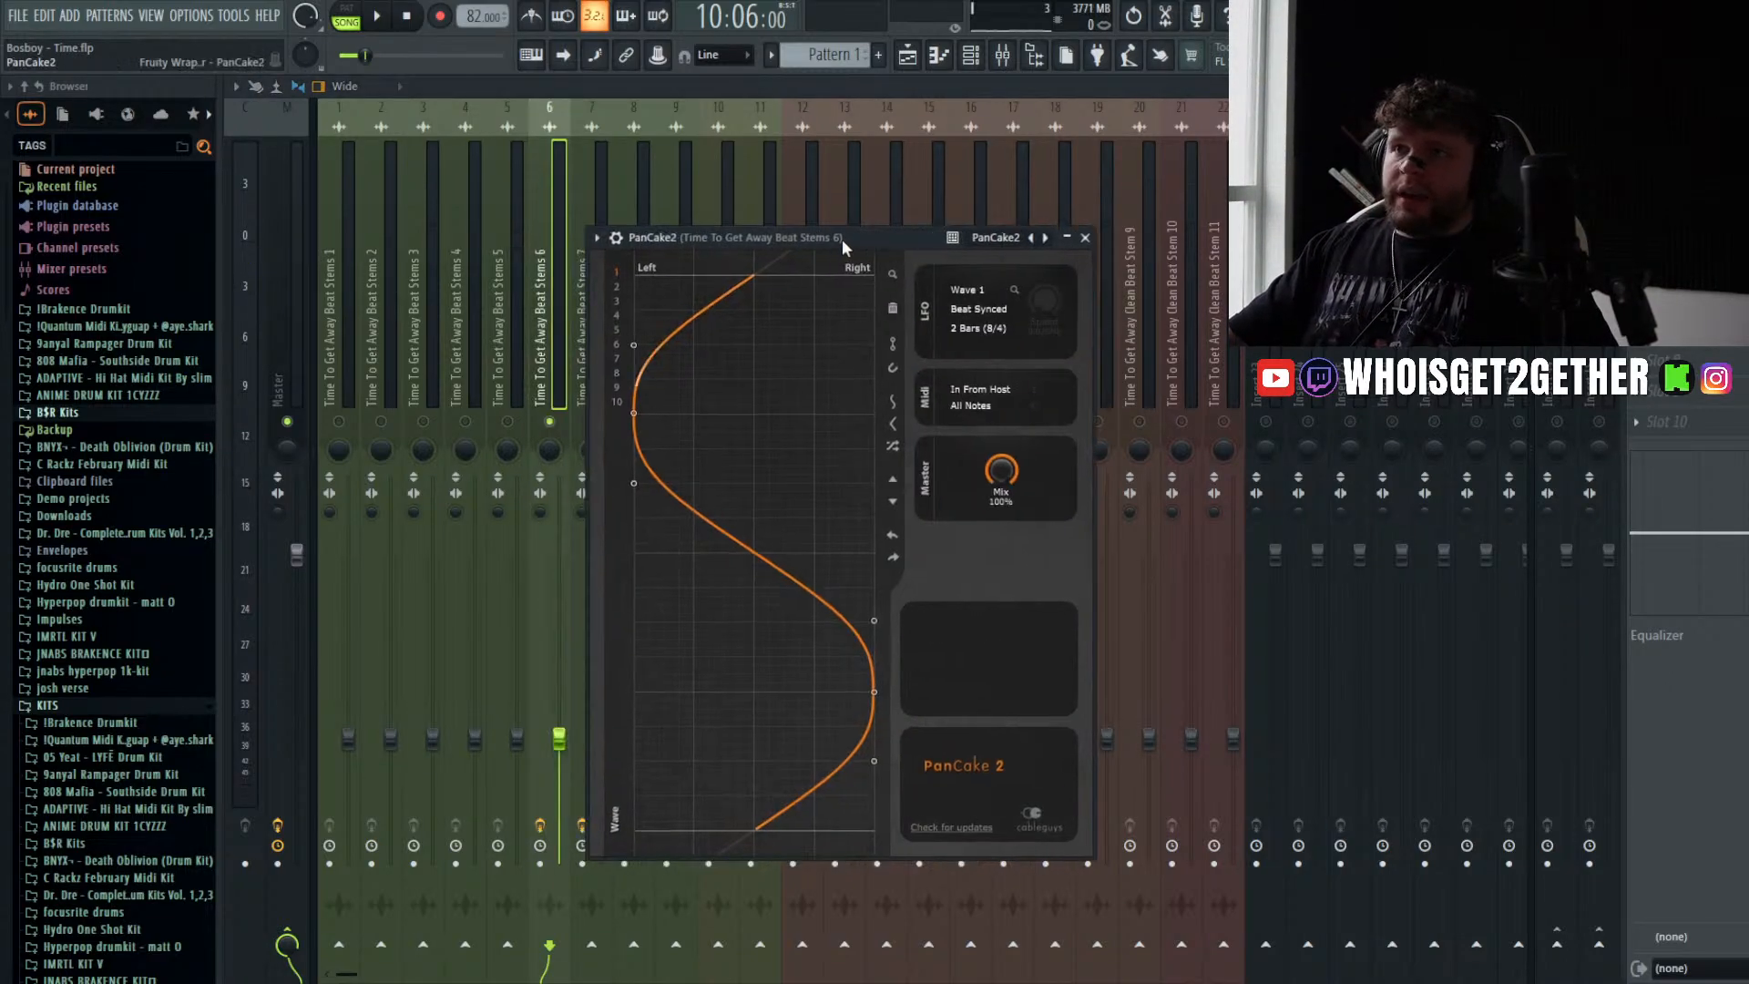
click(907, 56)
click(907, 56)
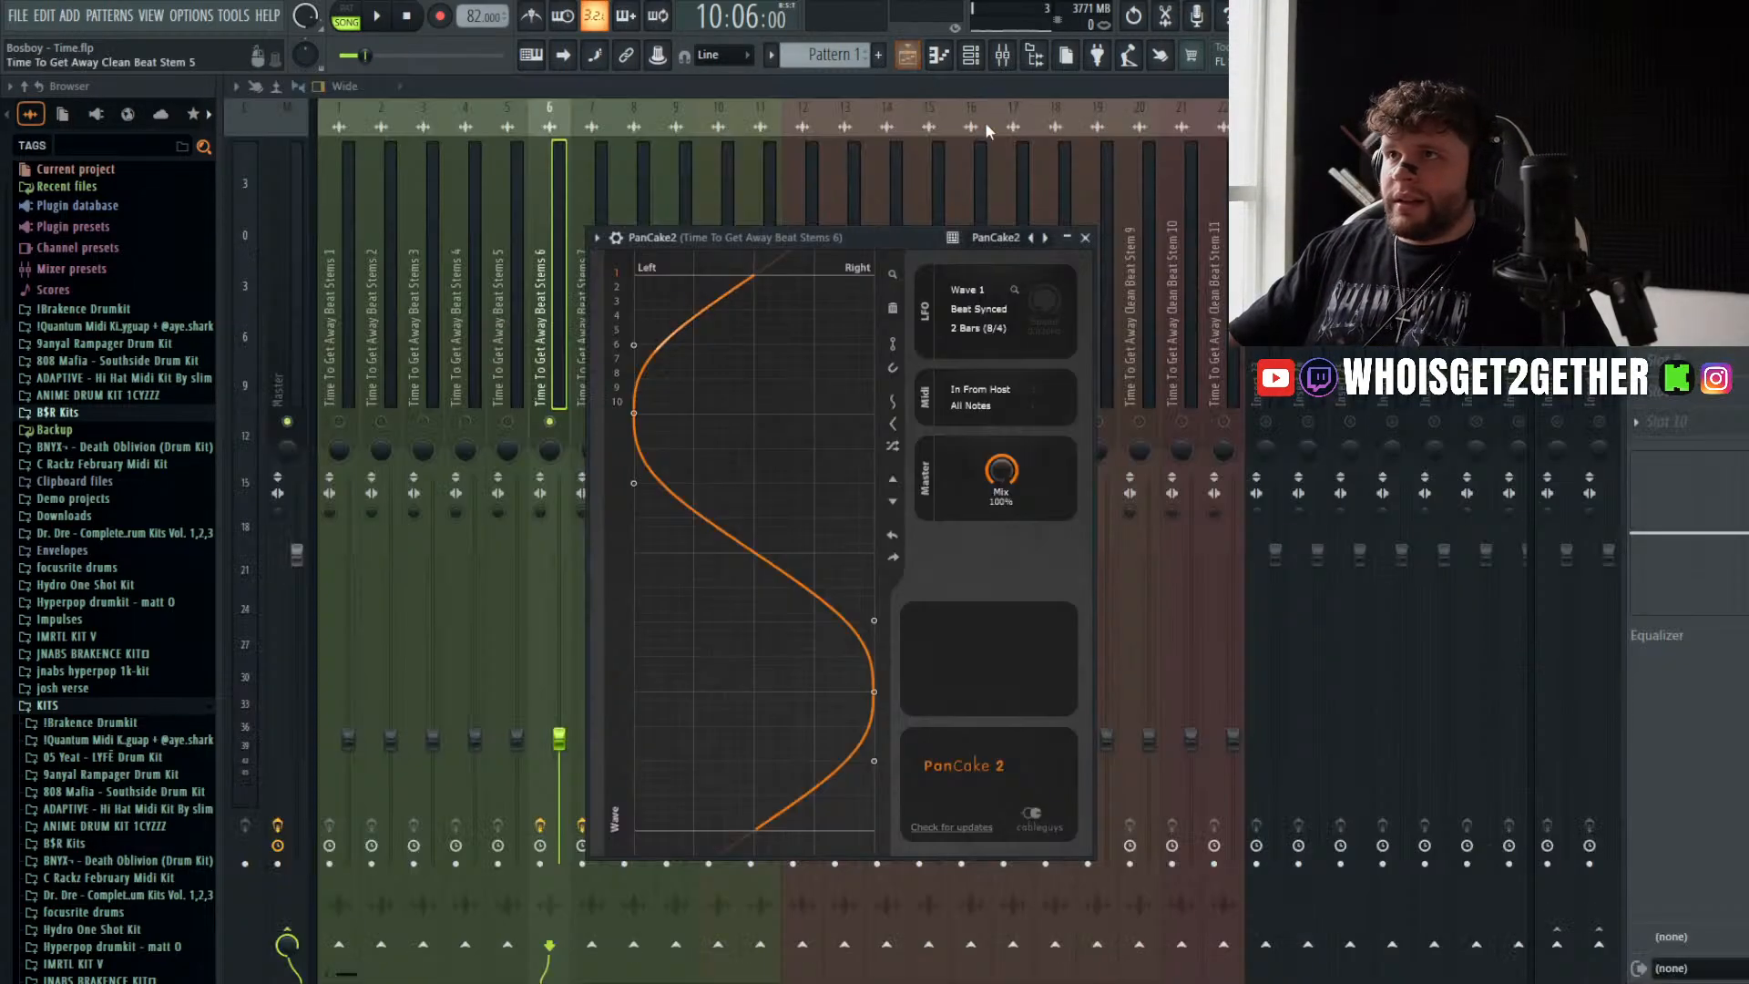
mouse_move(894, 239)
mouse_down()
mouse_move(937, 215)
mouse_move(916, 215)
mouse_up()
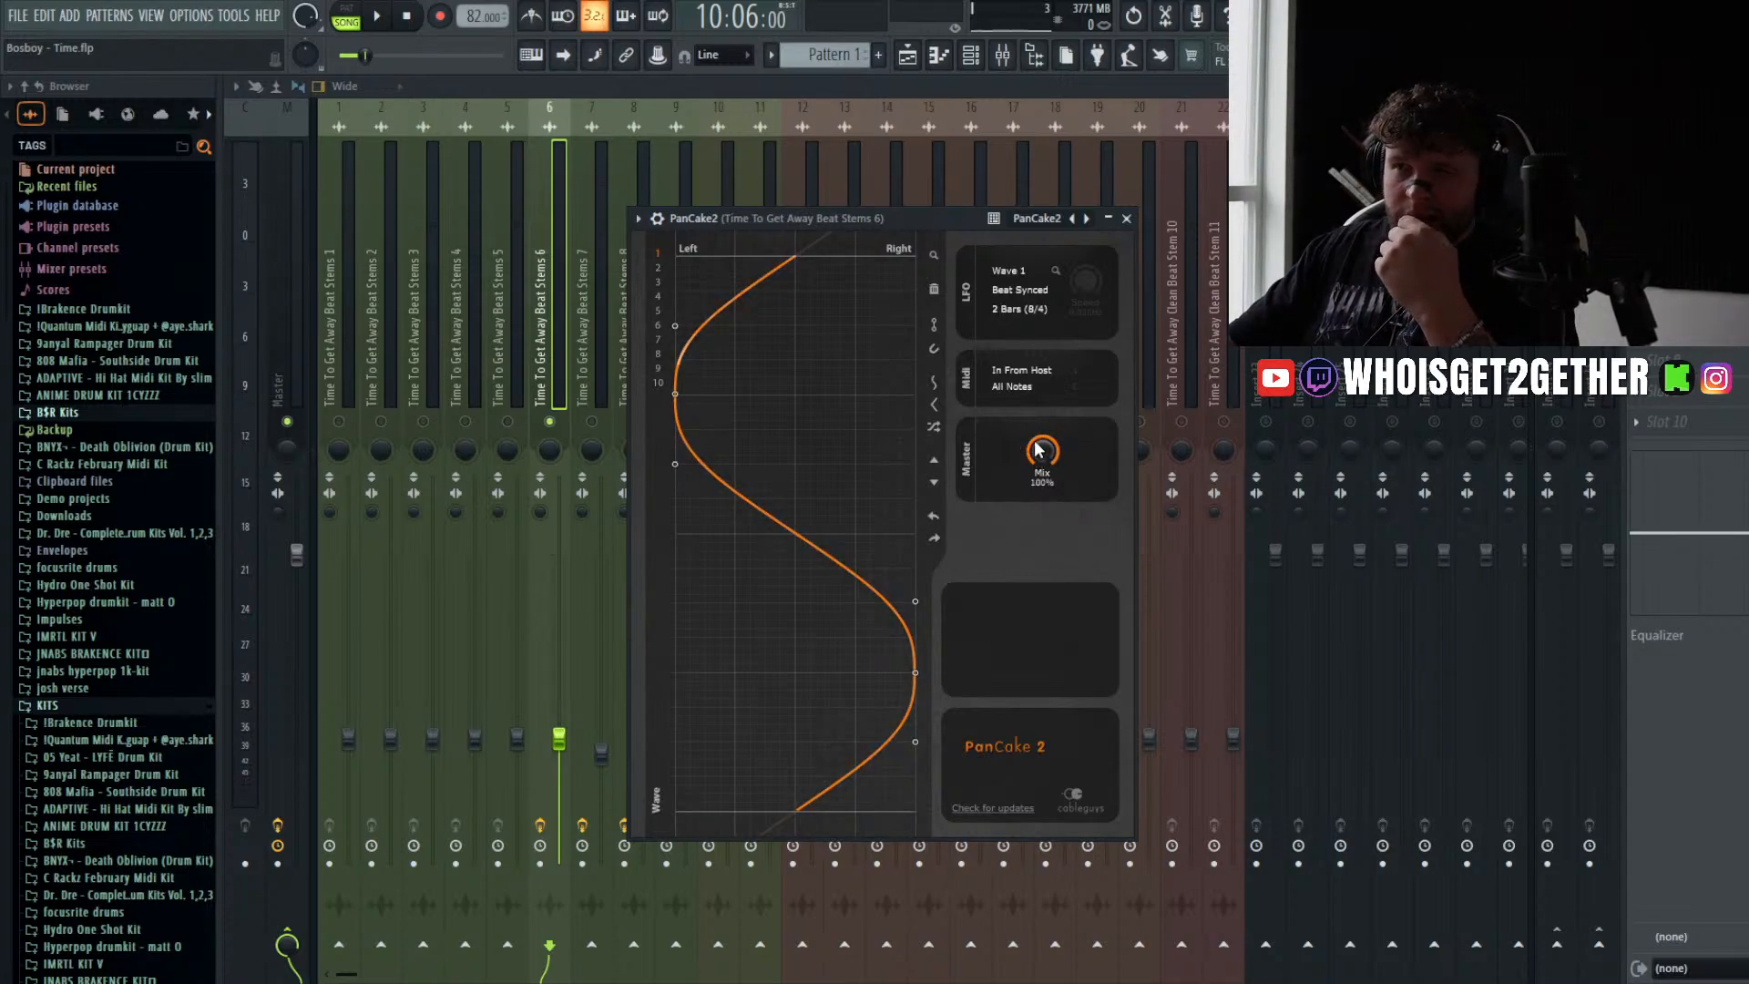
click(1126, 218)
- Set PanCake2's LFO rate to 1/4, pull the wave's left and right peaks toward the centre and save the project
key(space)
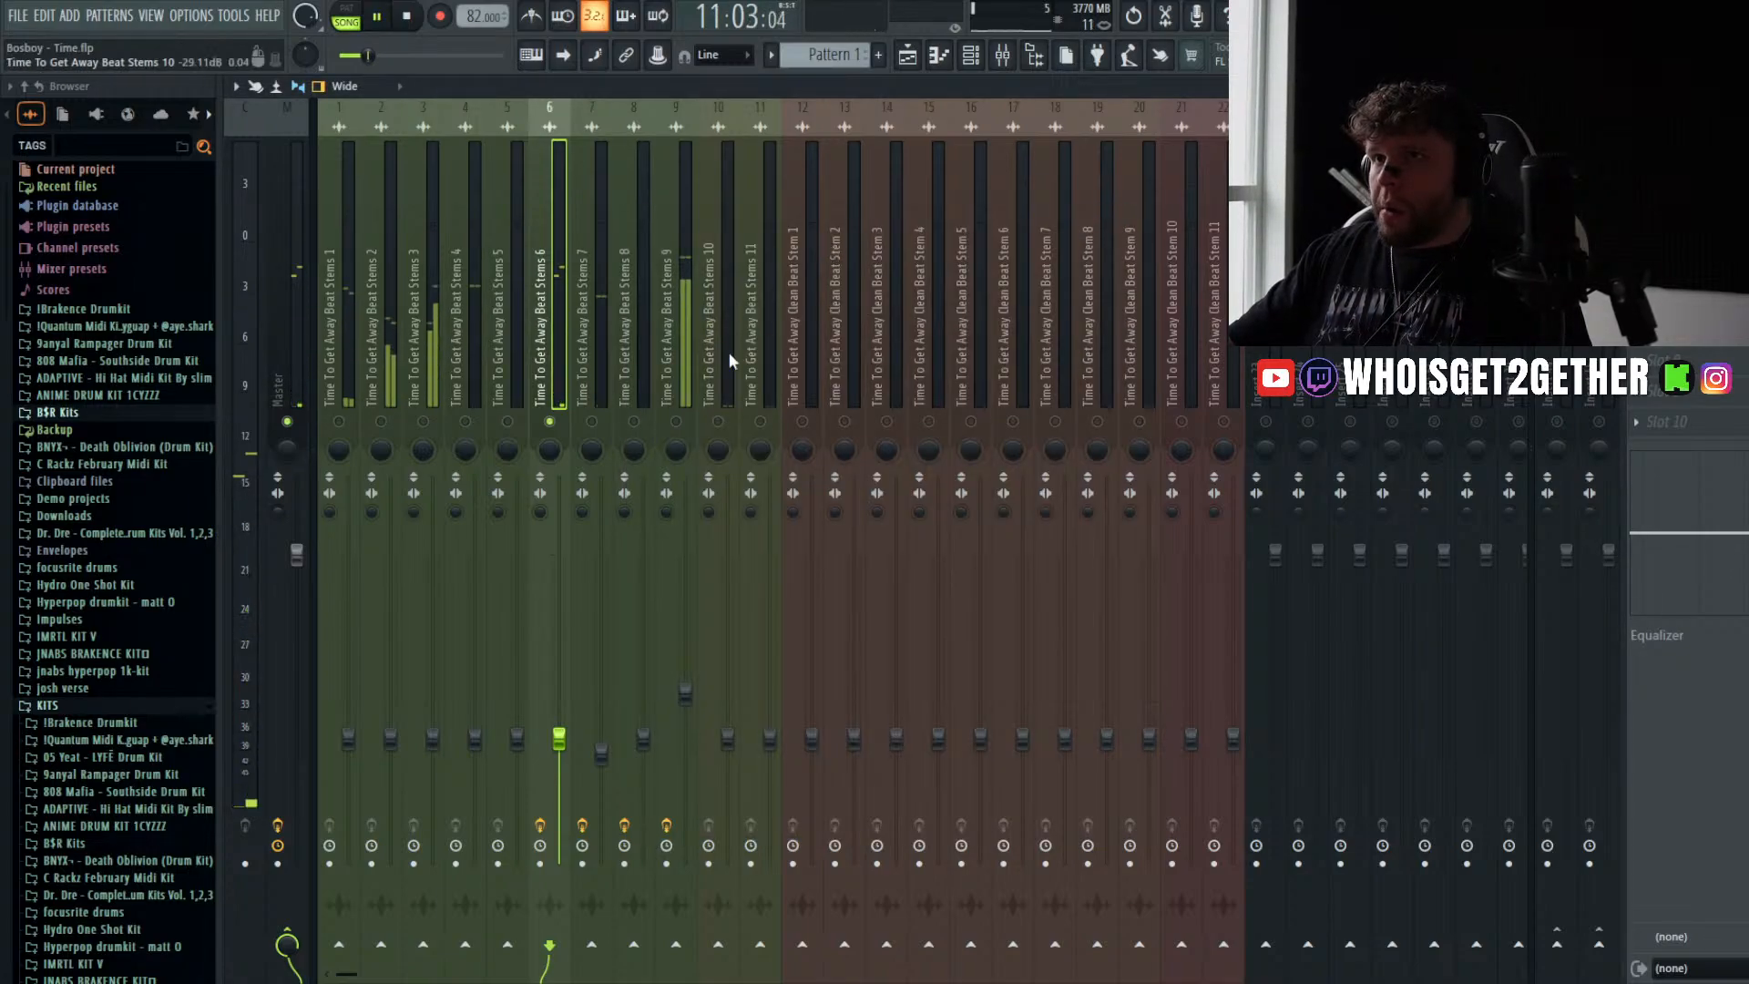
click(1684, 143)
key(space)
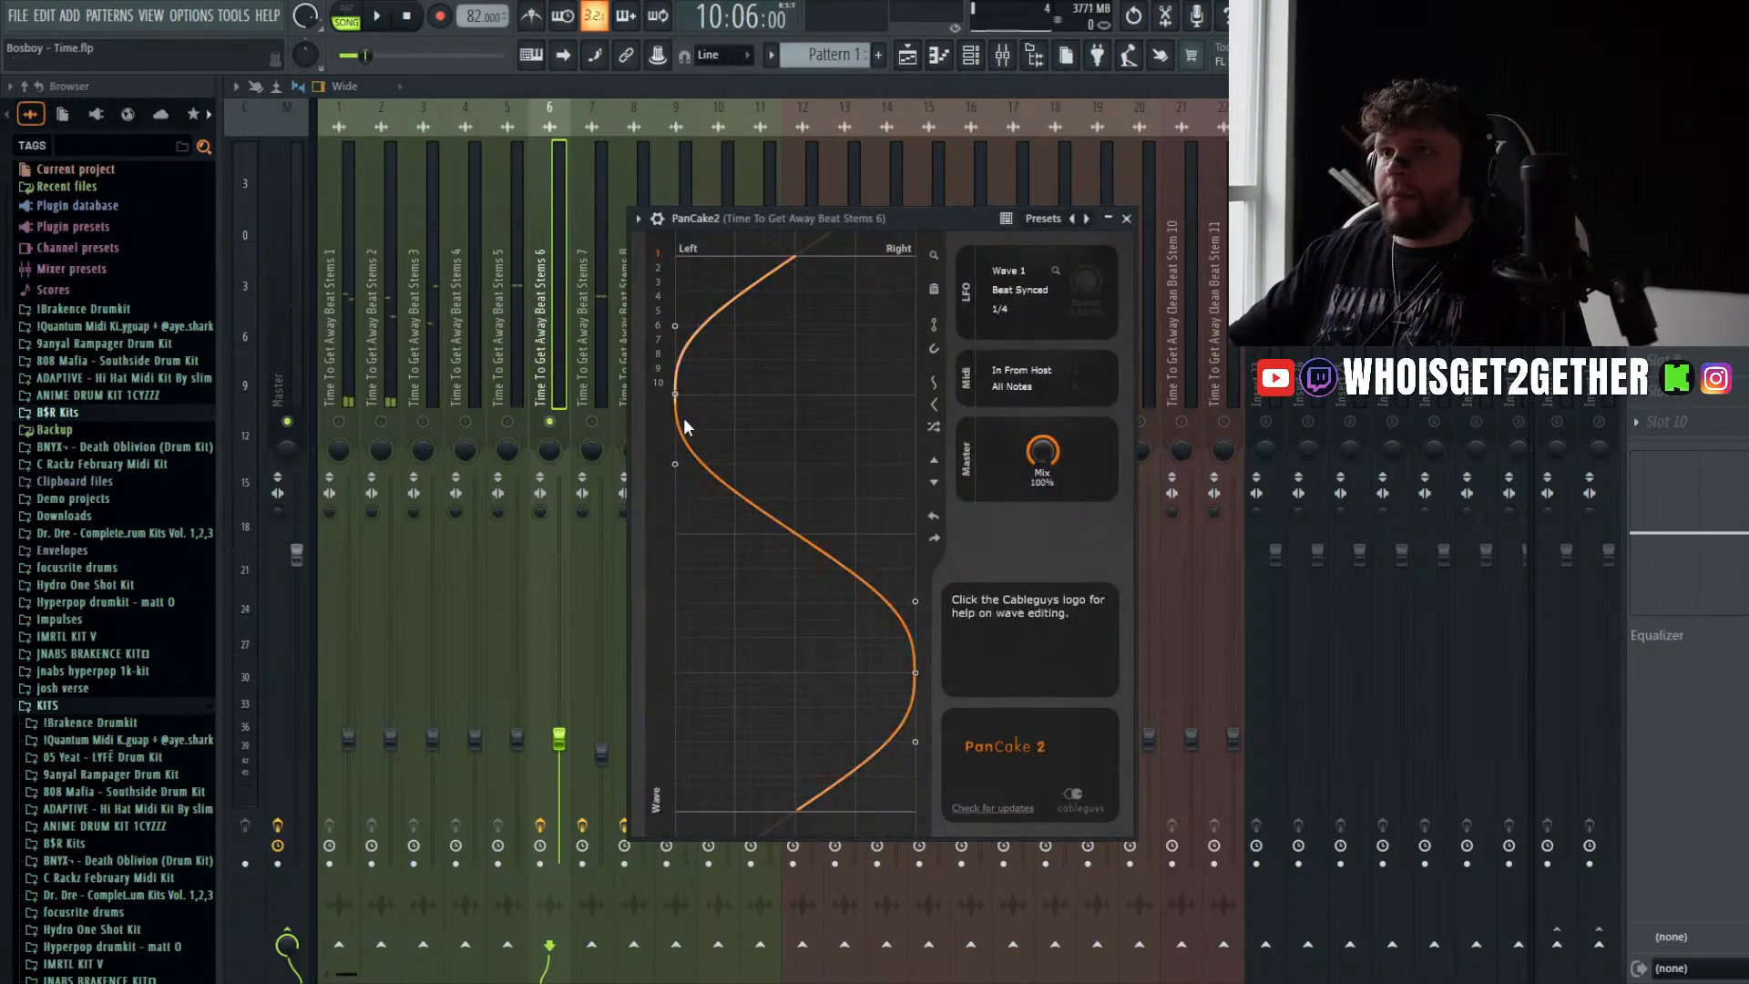
drag(676, 395, 776, 395)
drag(915, 672, 836, 674)
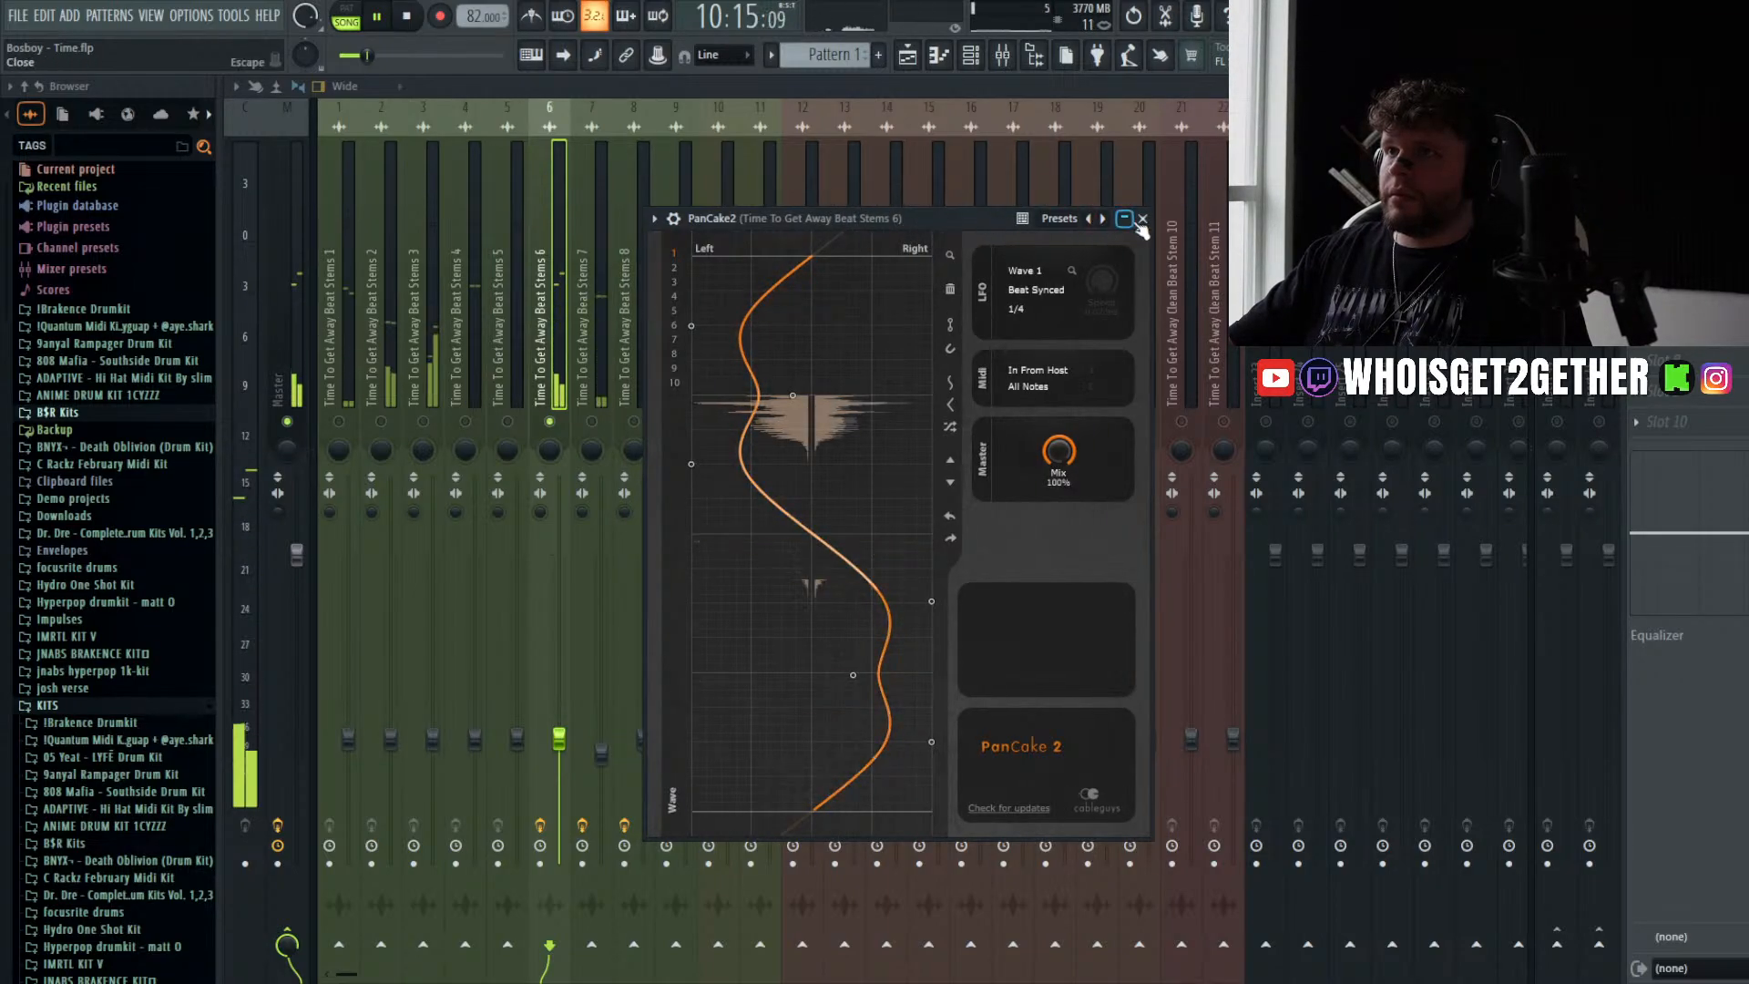
click(1125, 219)
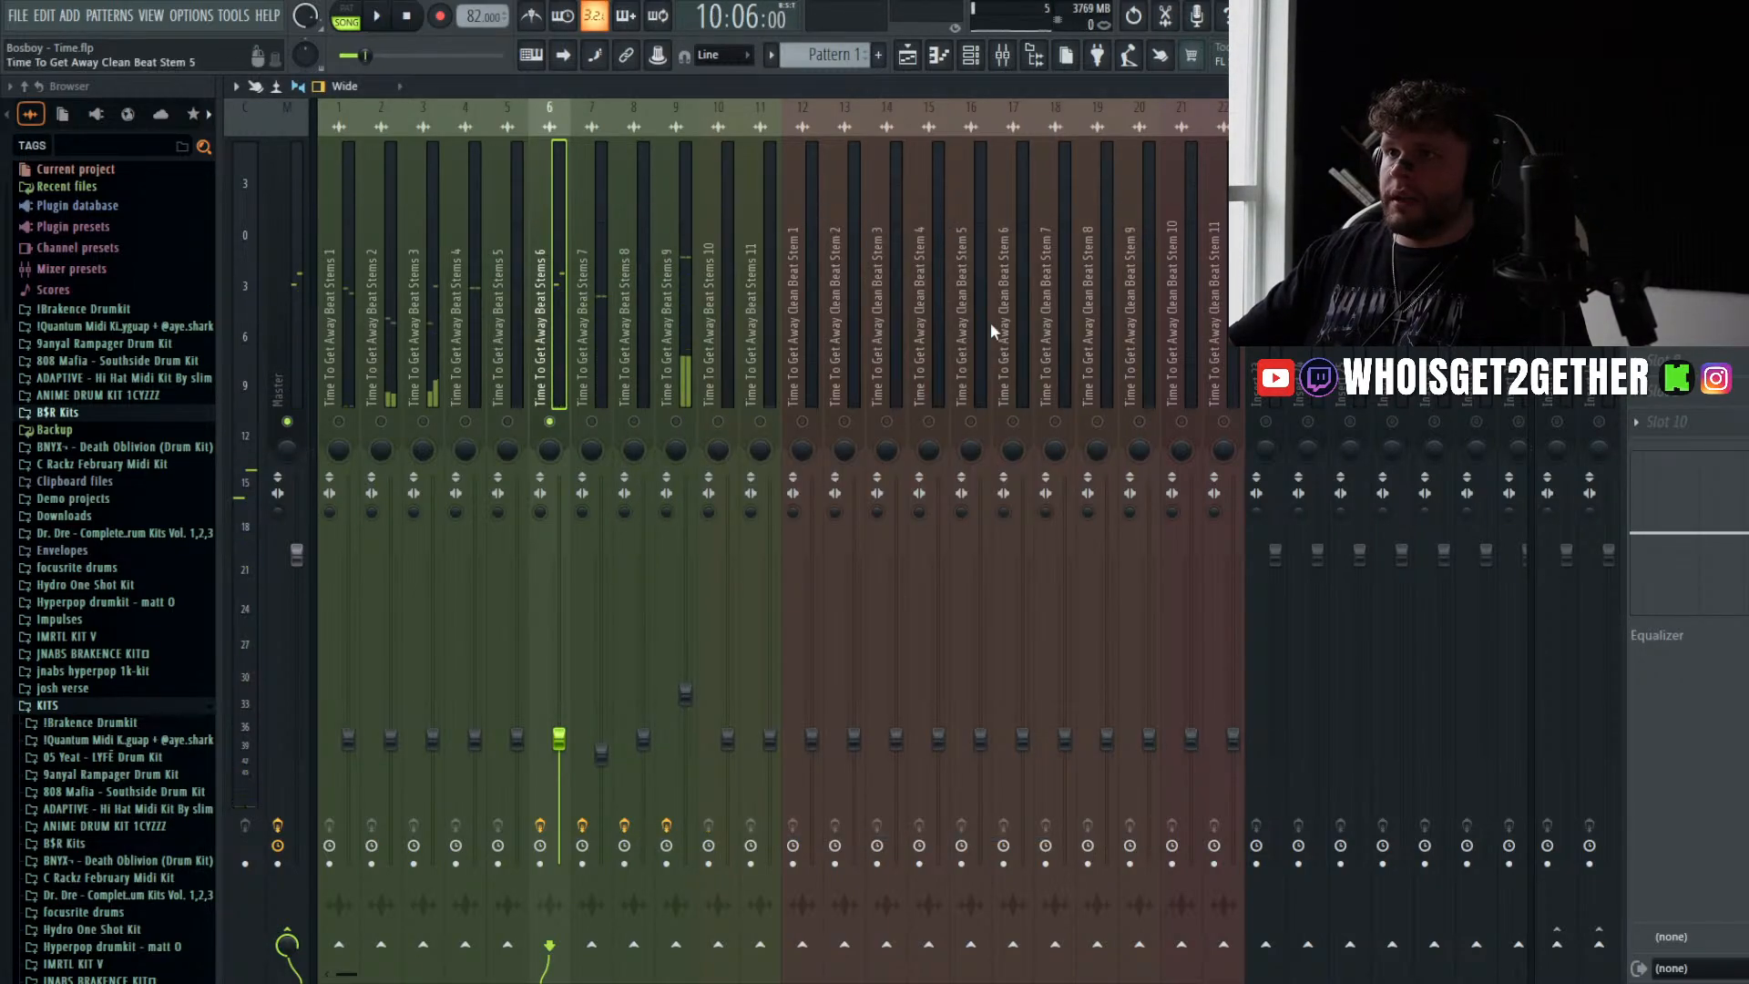
key(ctrl+s)
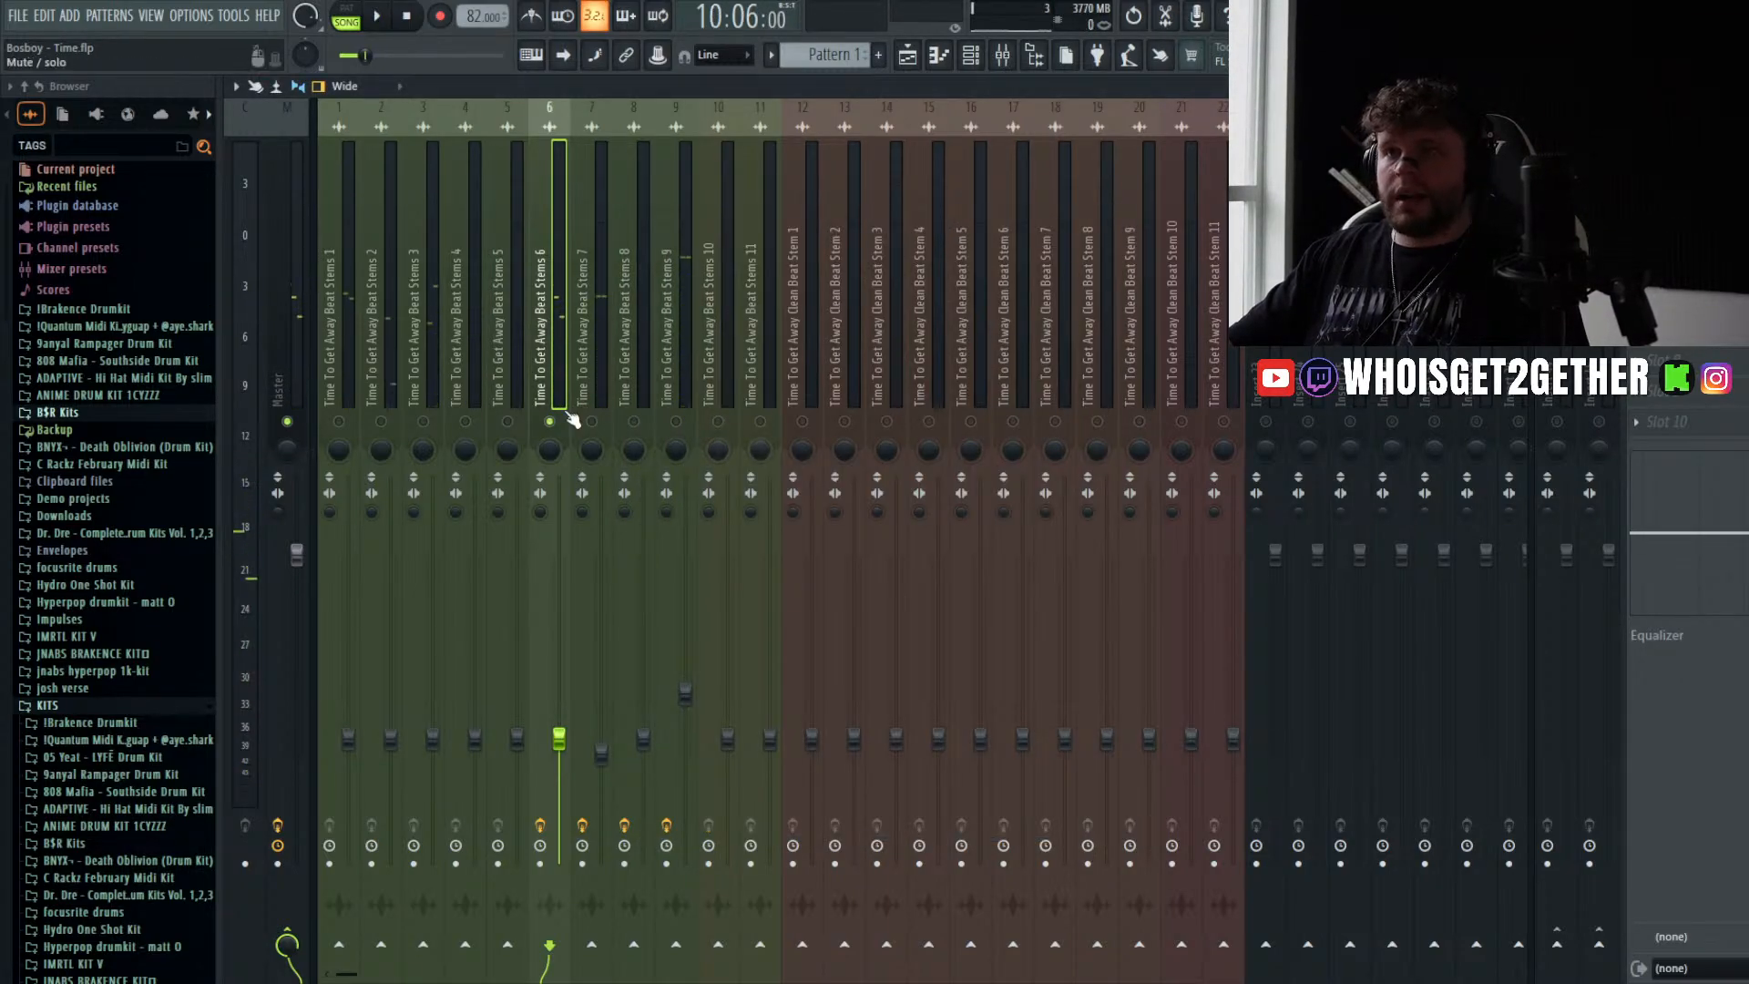
- Unsolo Beat Stems 6, play the full mix and solo the Beat Stems 10 mixer channel
right_click(549, 421)
key(space)
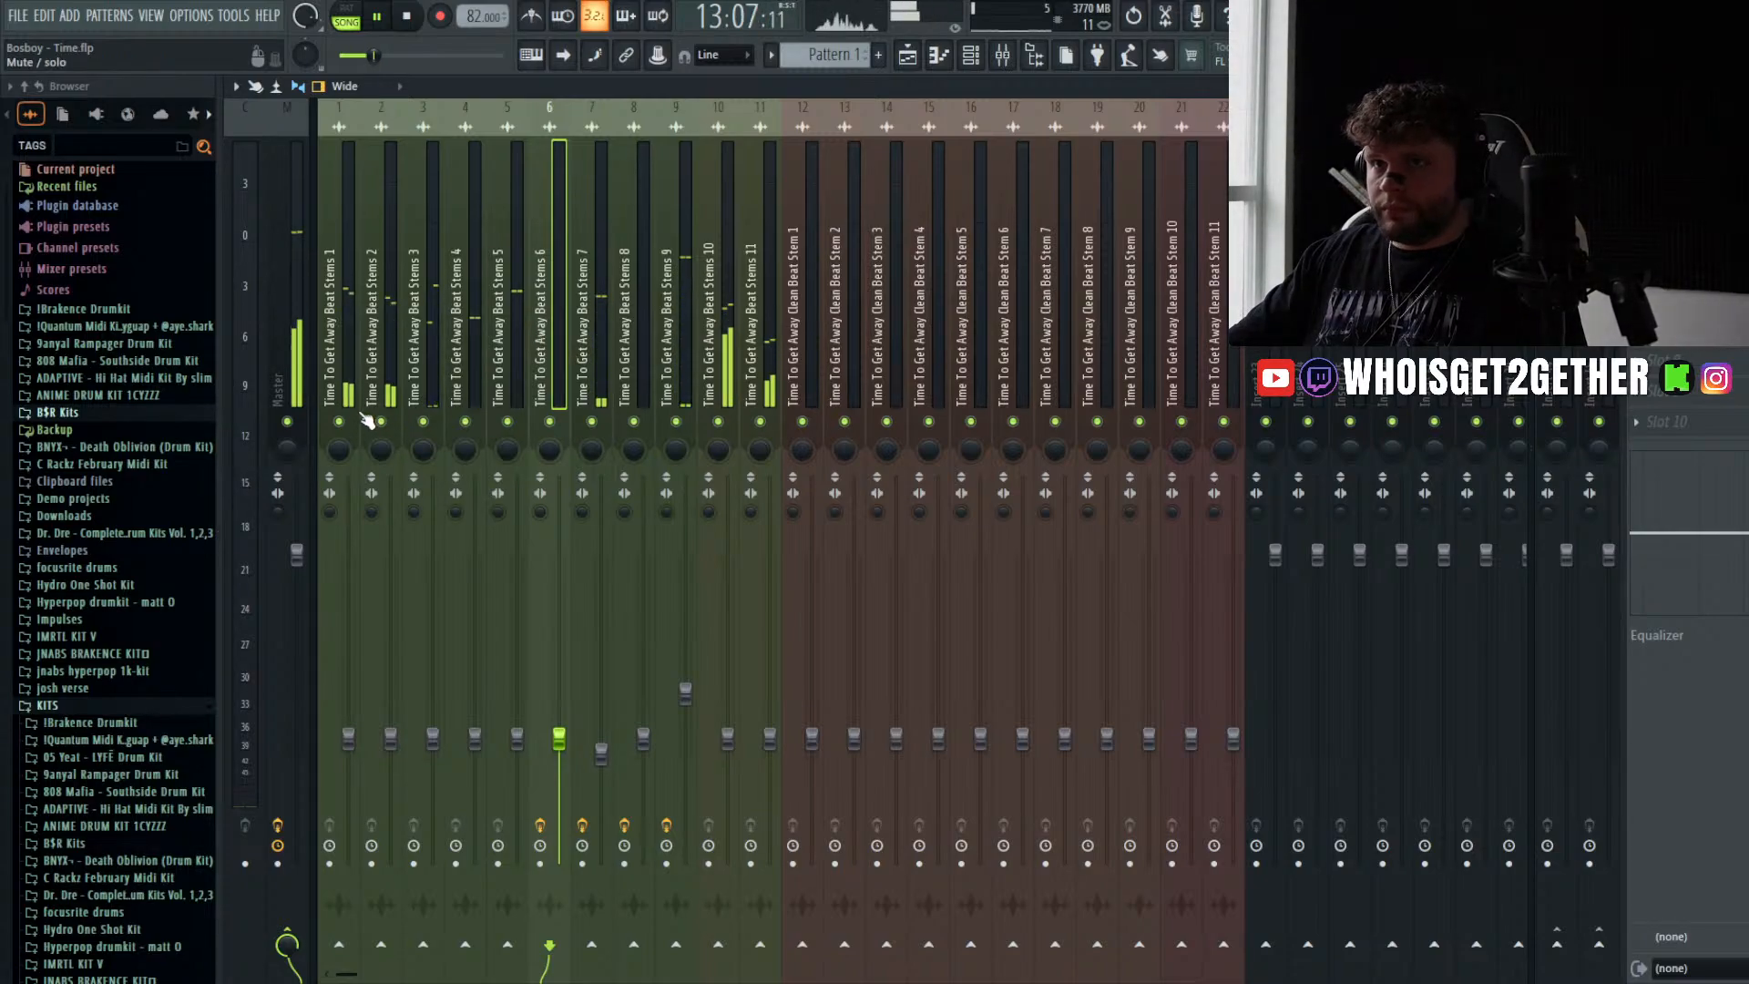
click(718, 300)
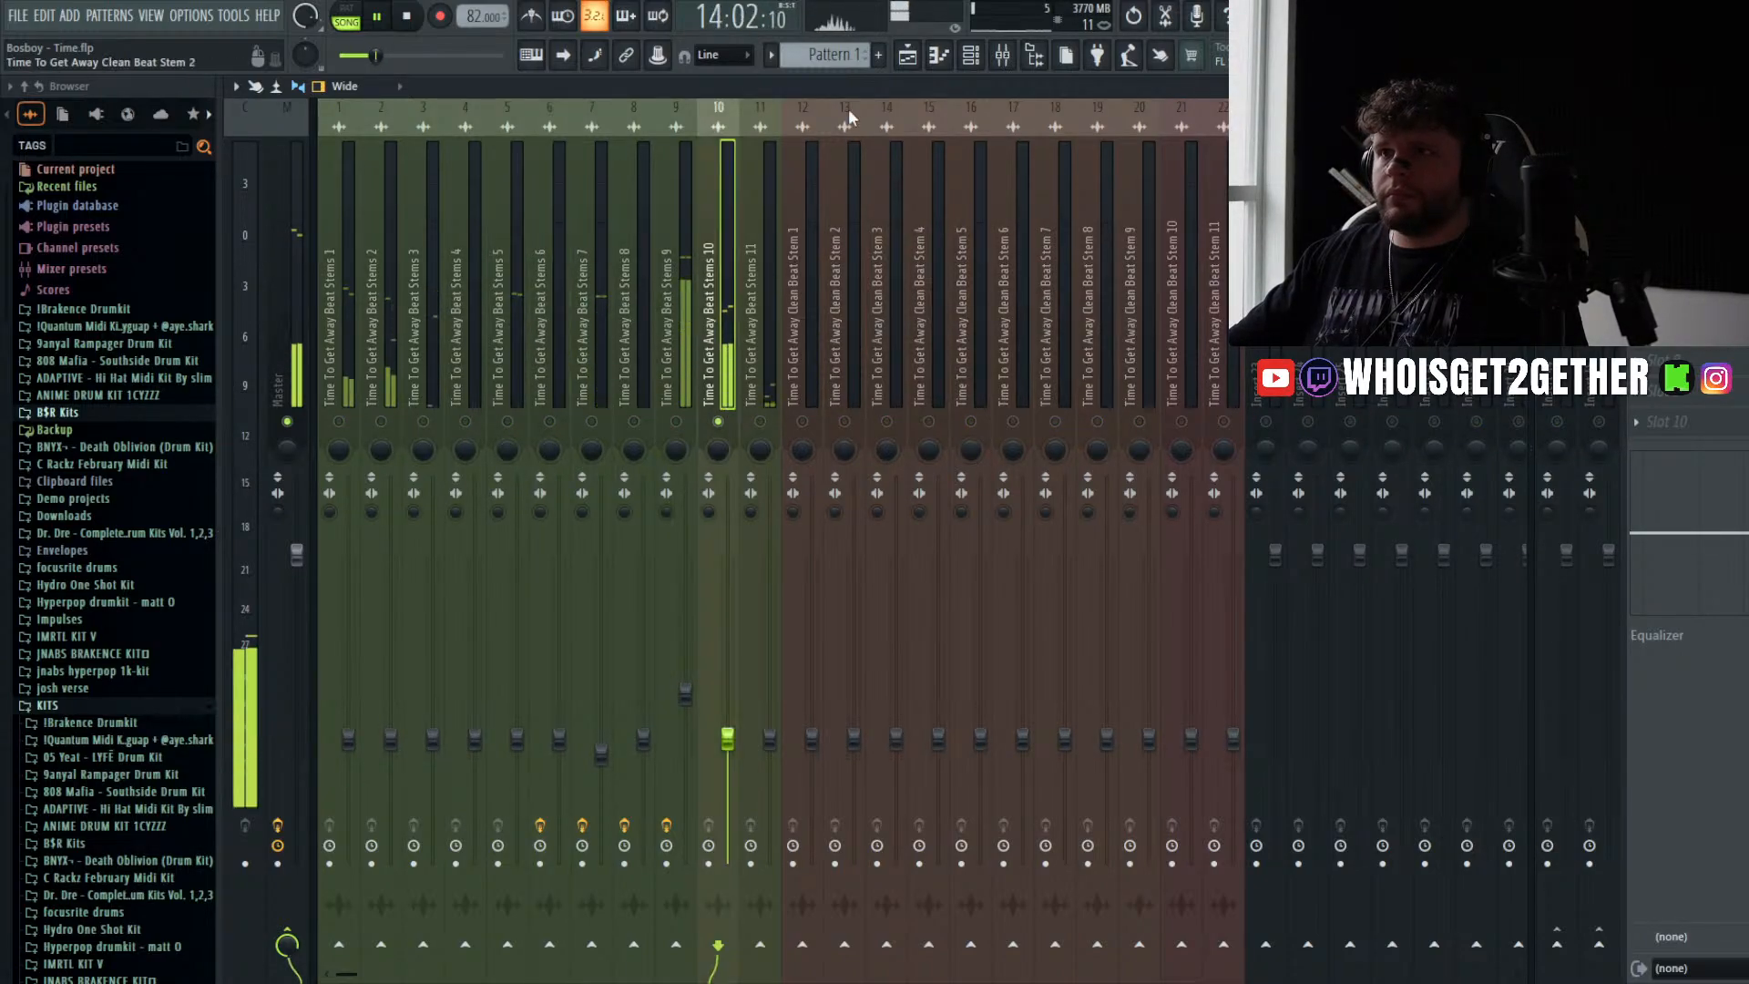
- Listen to the soloed Beat Stems 10 from bar 6 and stop playback
click(908, 56)
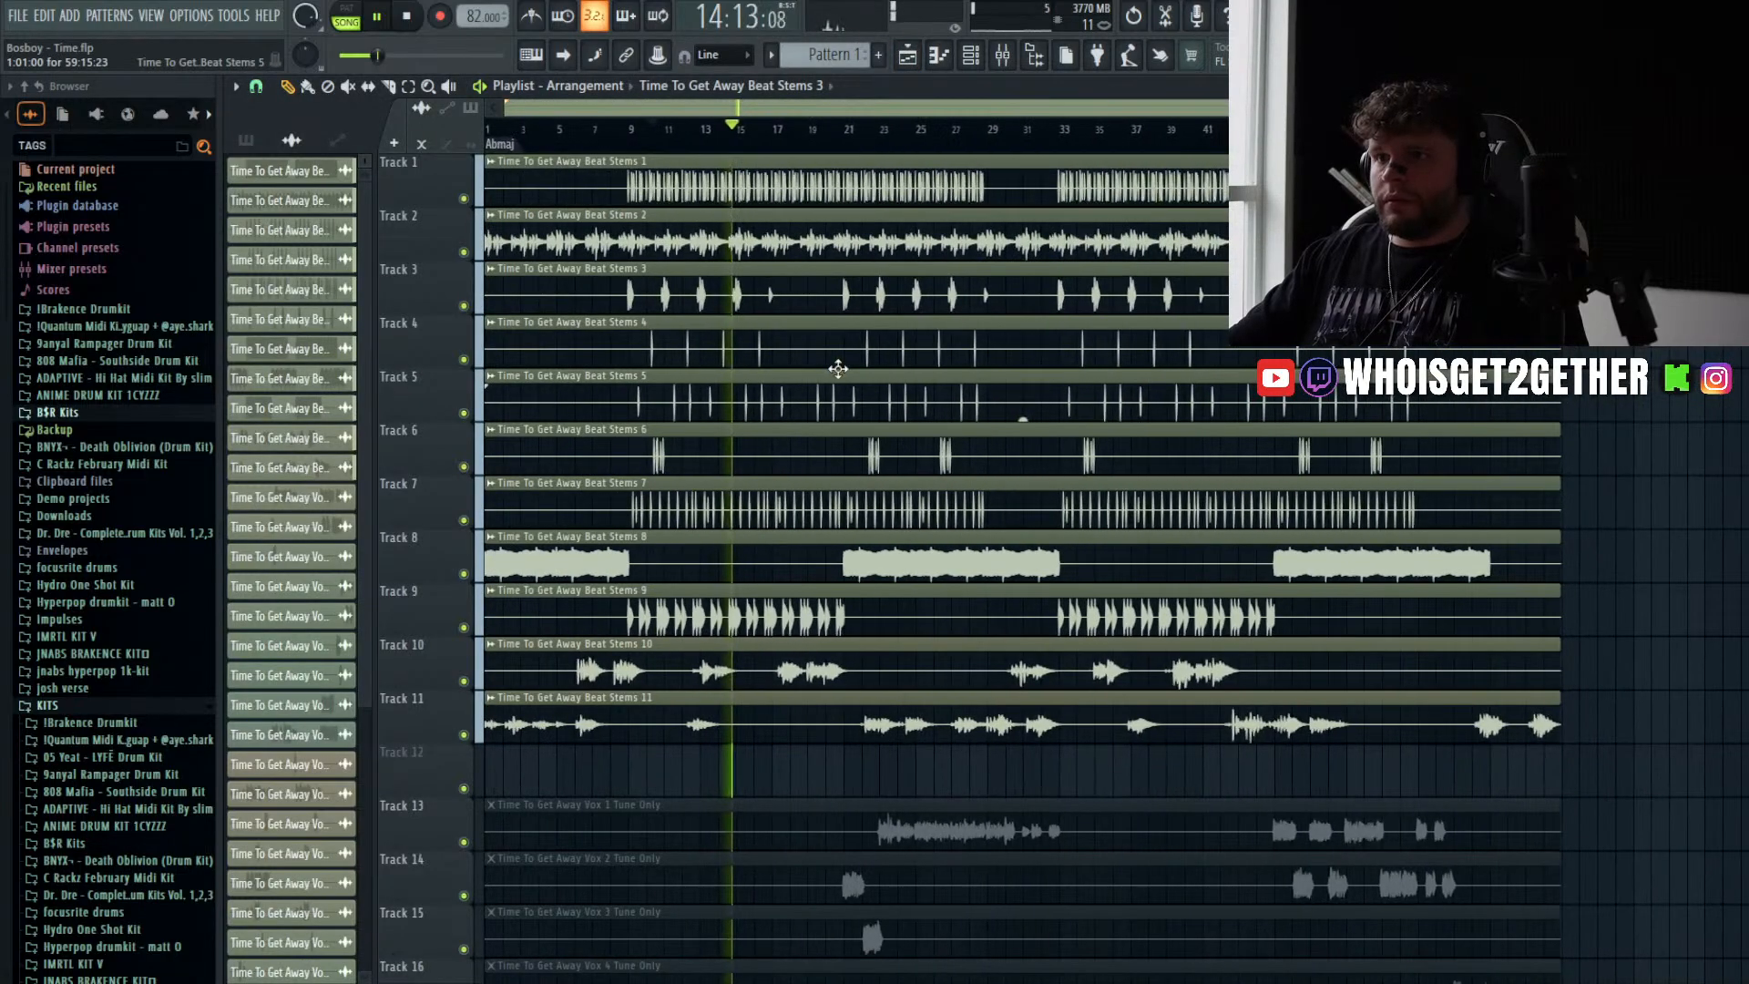
key(space)
click(583, 132)
key(space)
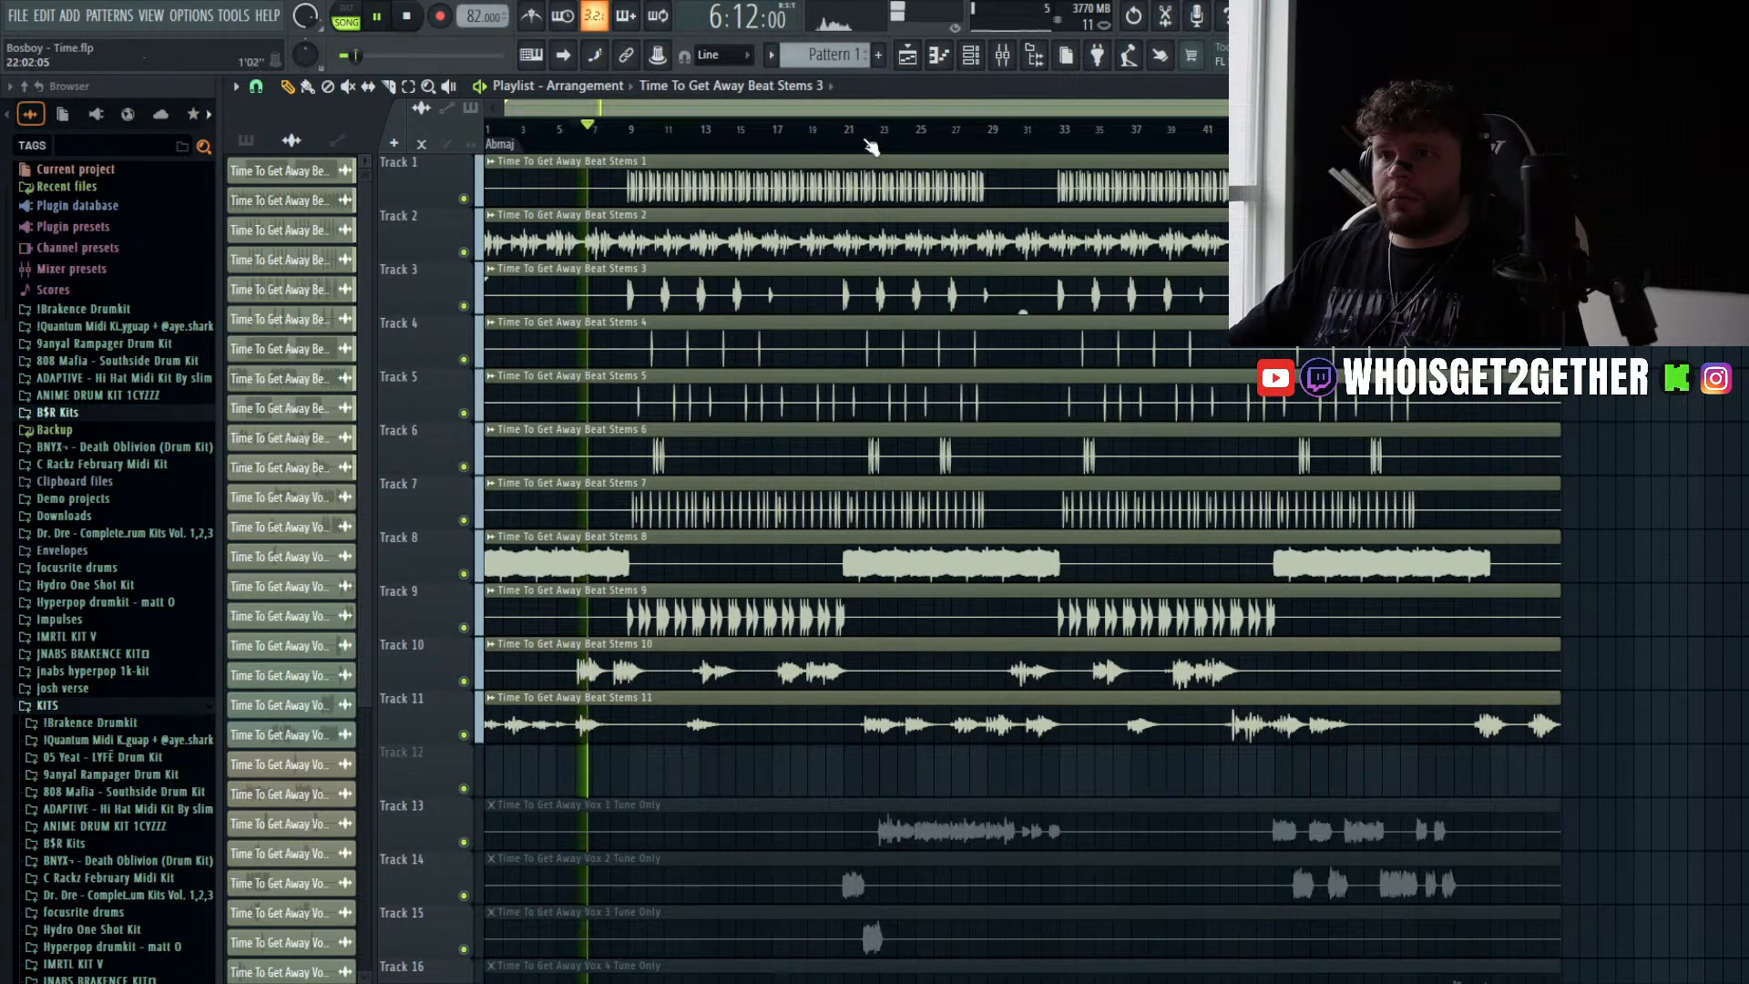
click(1002, 55)
key(space)
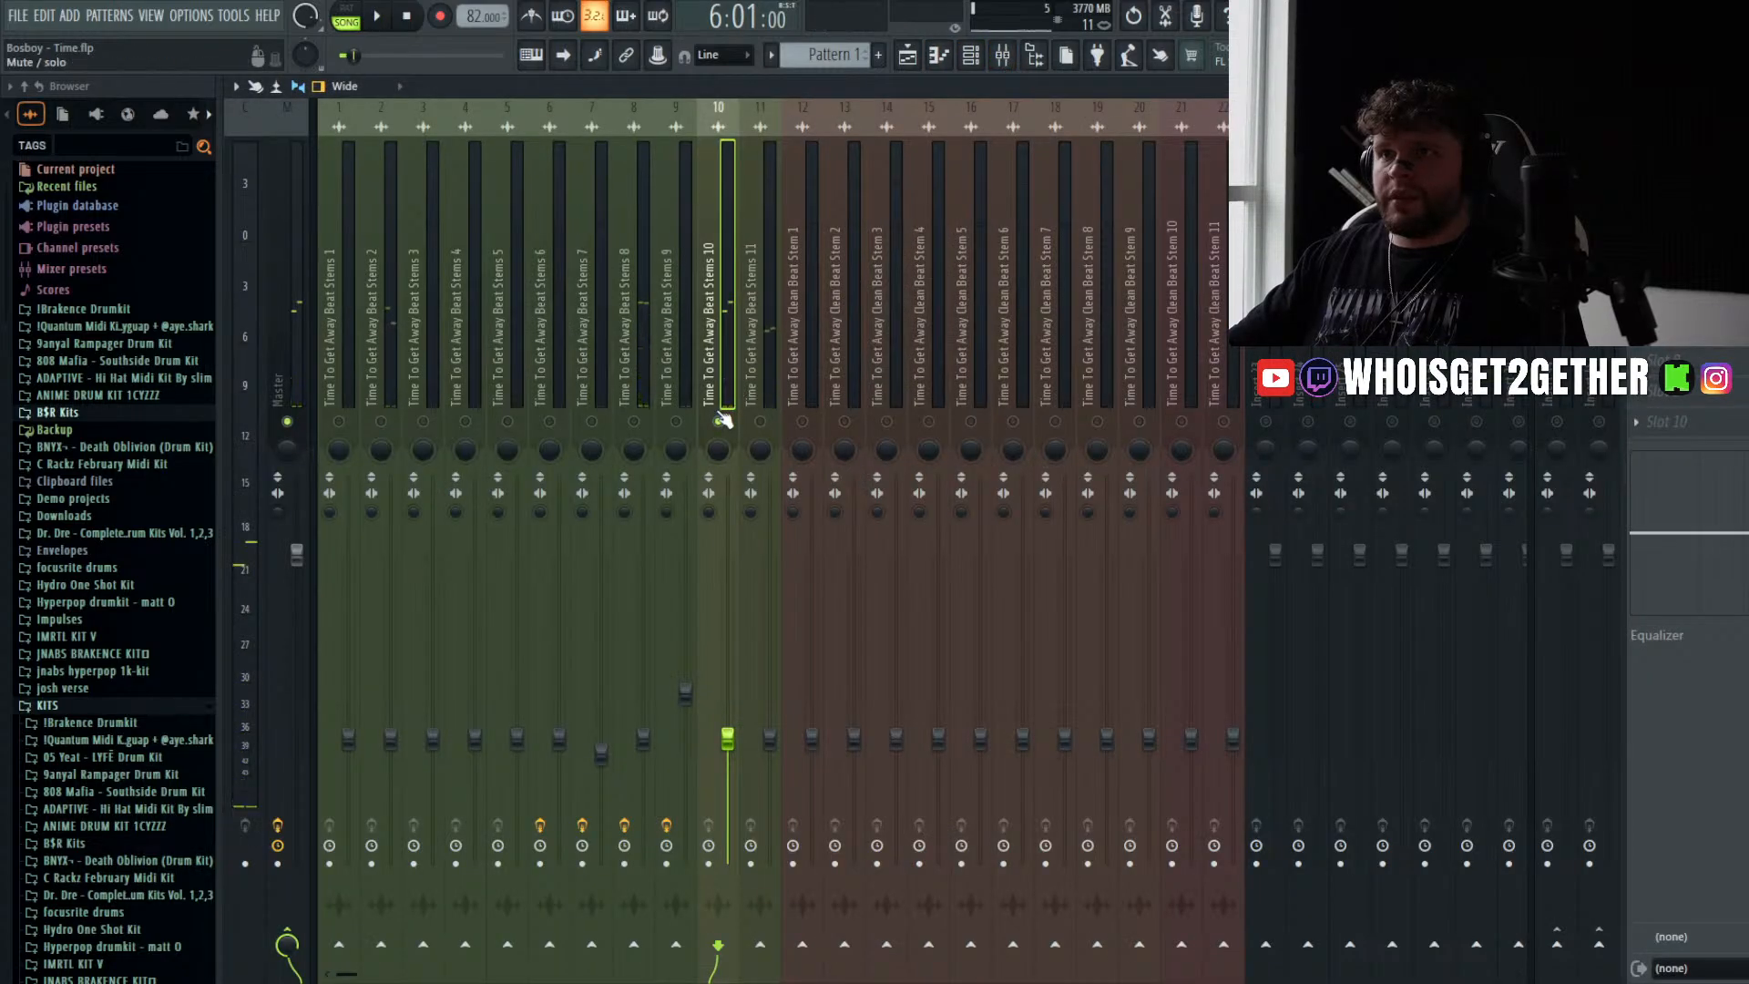
- Unsolo Beat Stems 10, set the playback start to bar 4 and listen to the full mix up to Beat Stems 10's entry
right_click(718, 420)
click(905, 57)
click(556, 137)
click(545, 141)
key(space)
key(space)
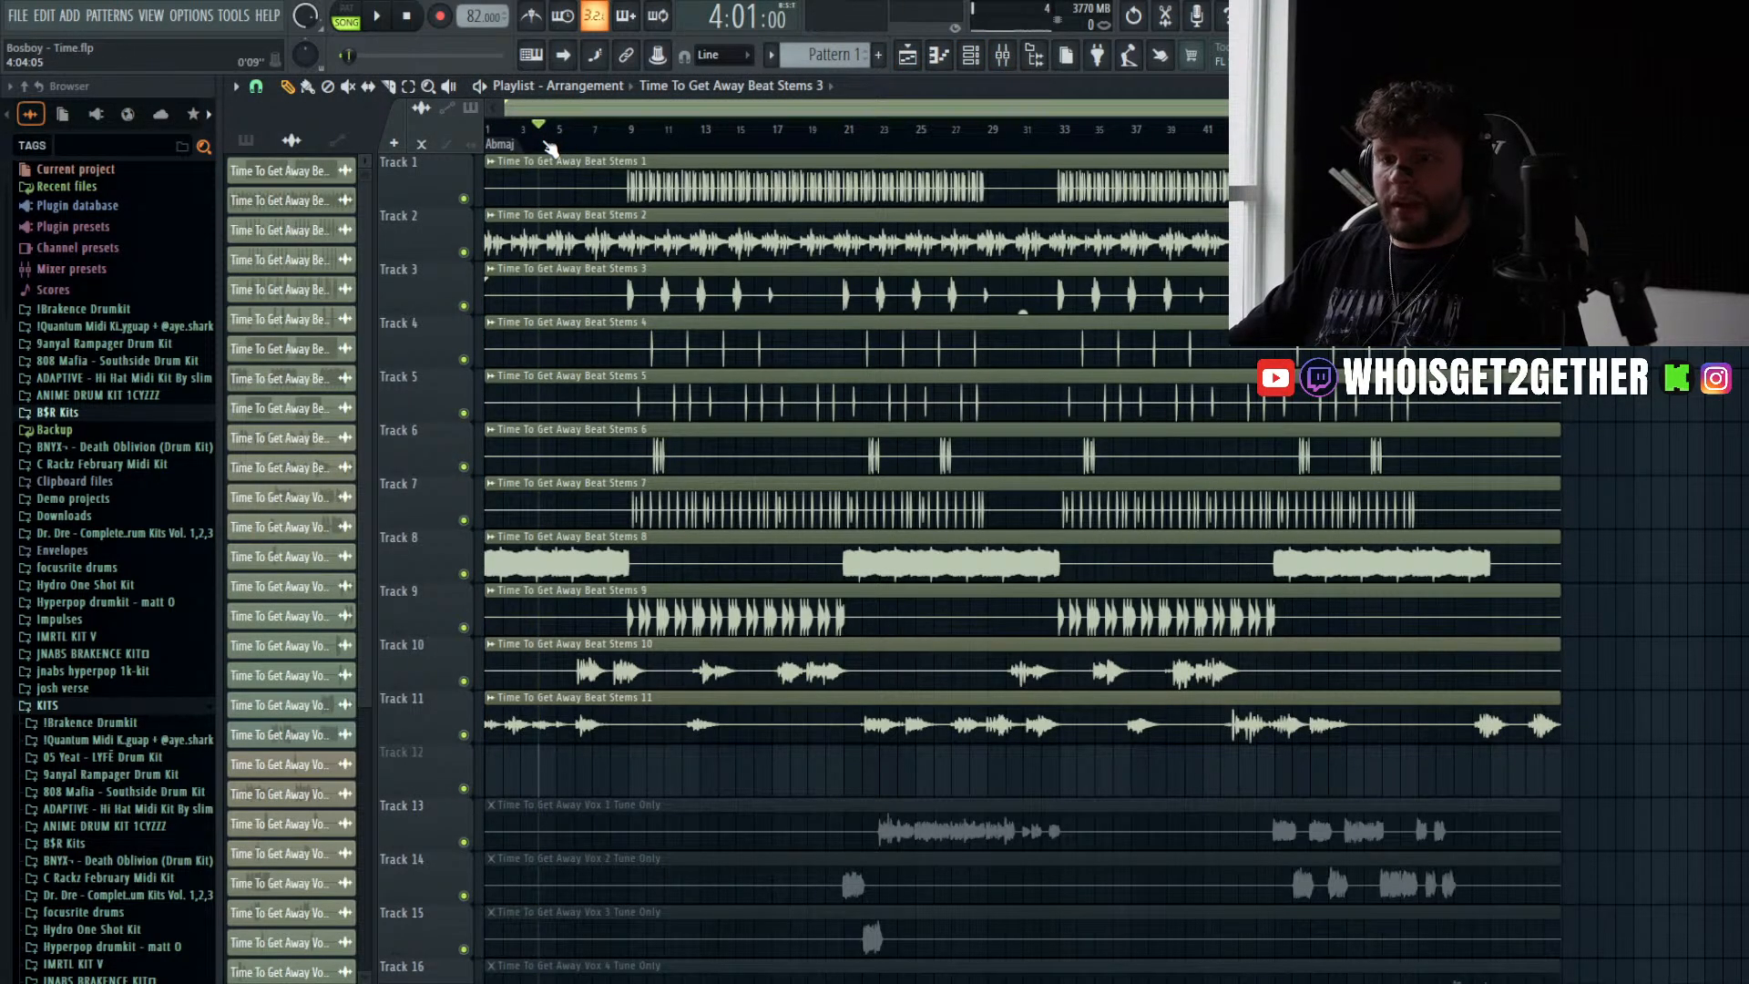
ctrl+scroll(637, 228, up, 2)
key(space)
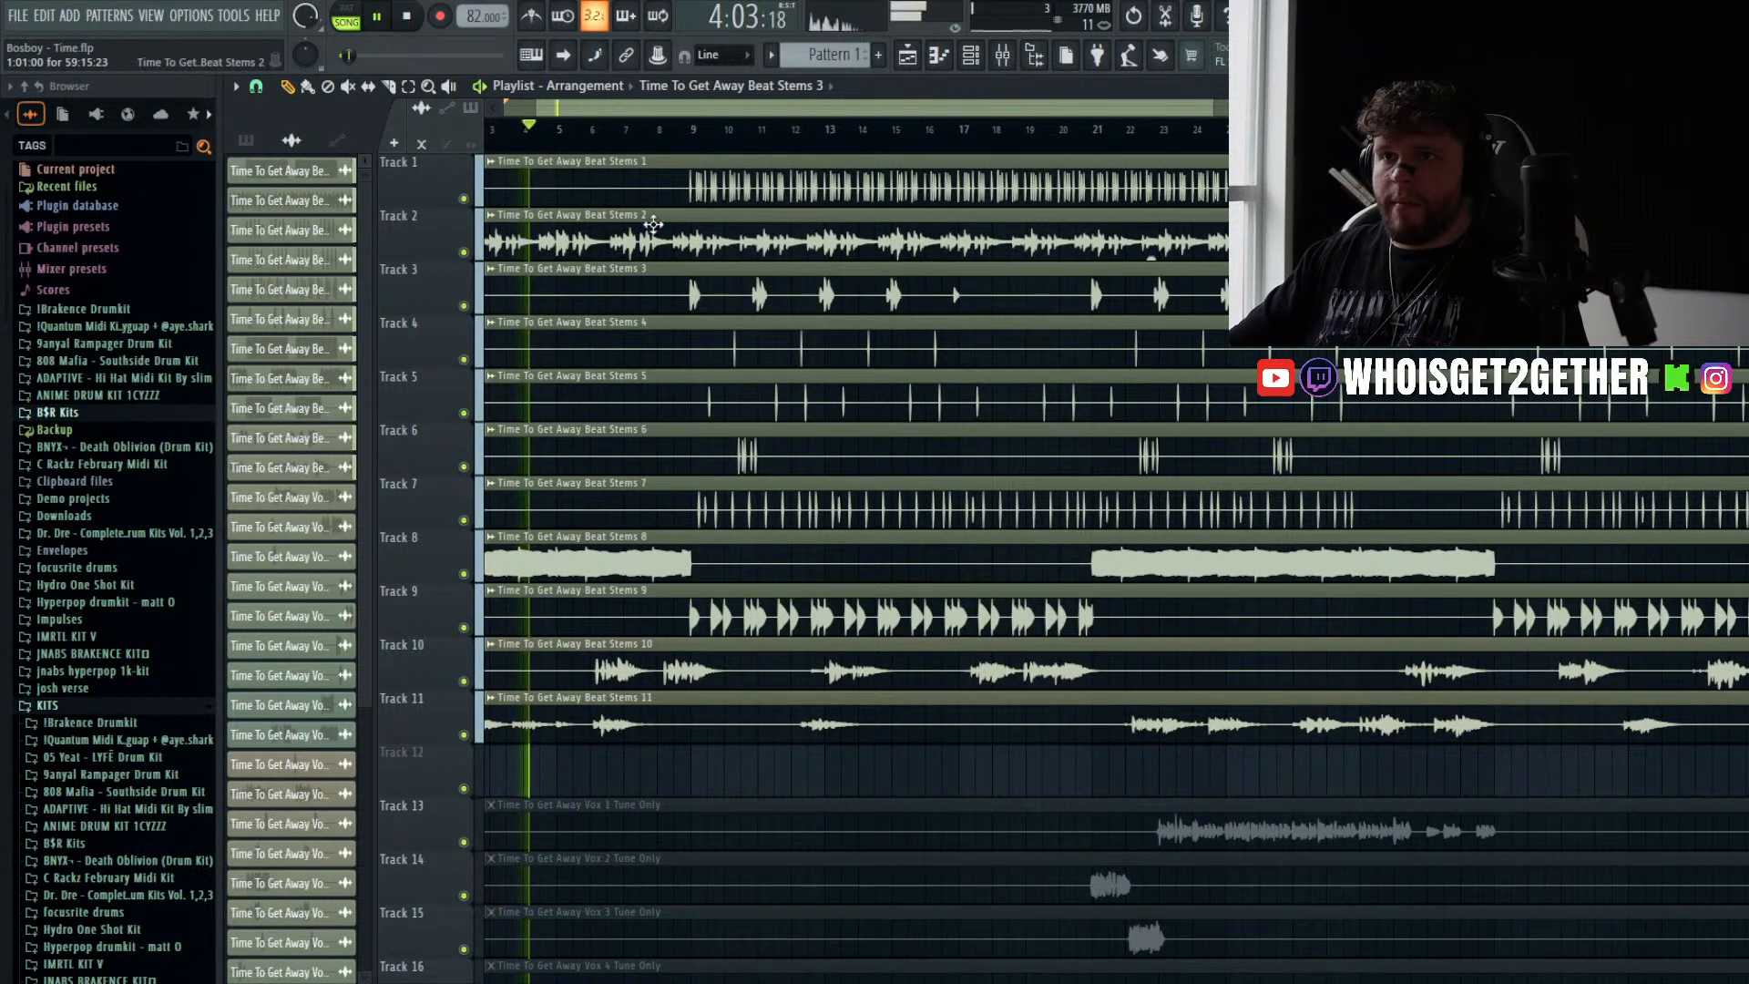
click(1001, 55)
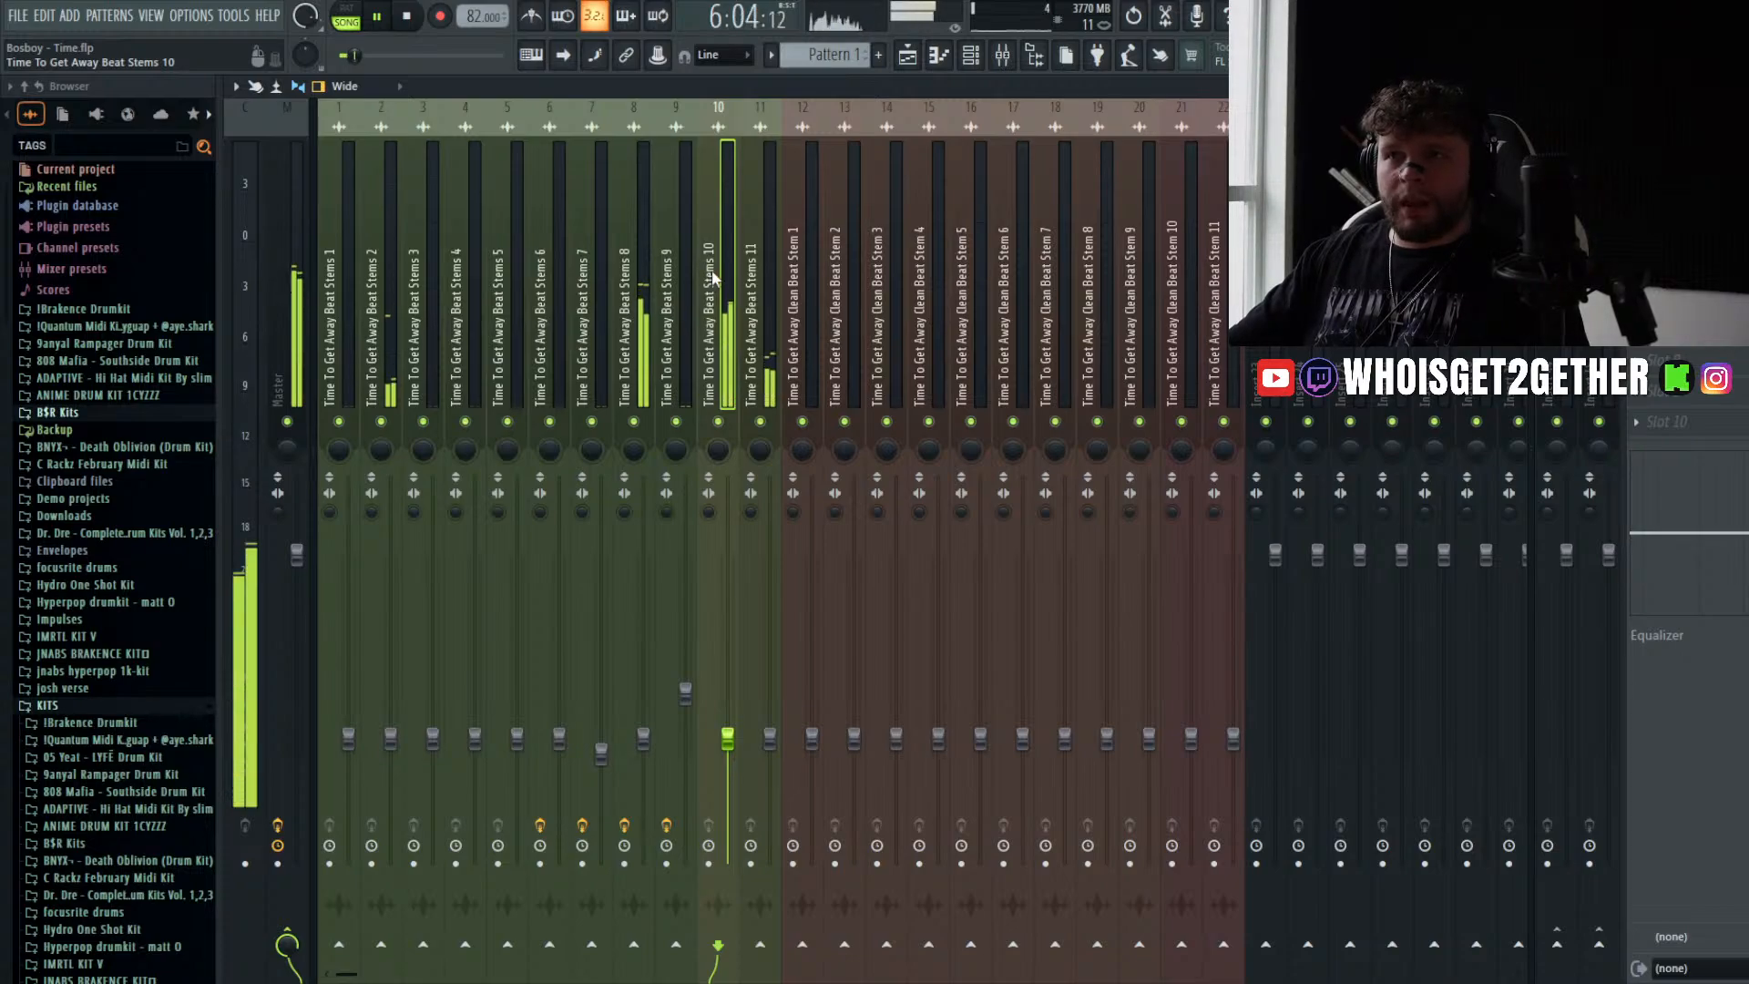
key(space)
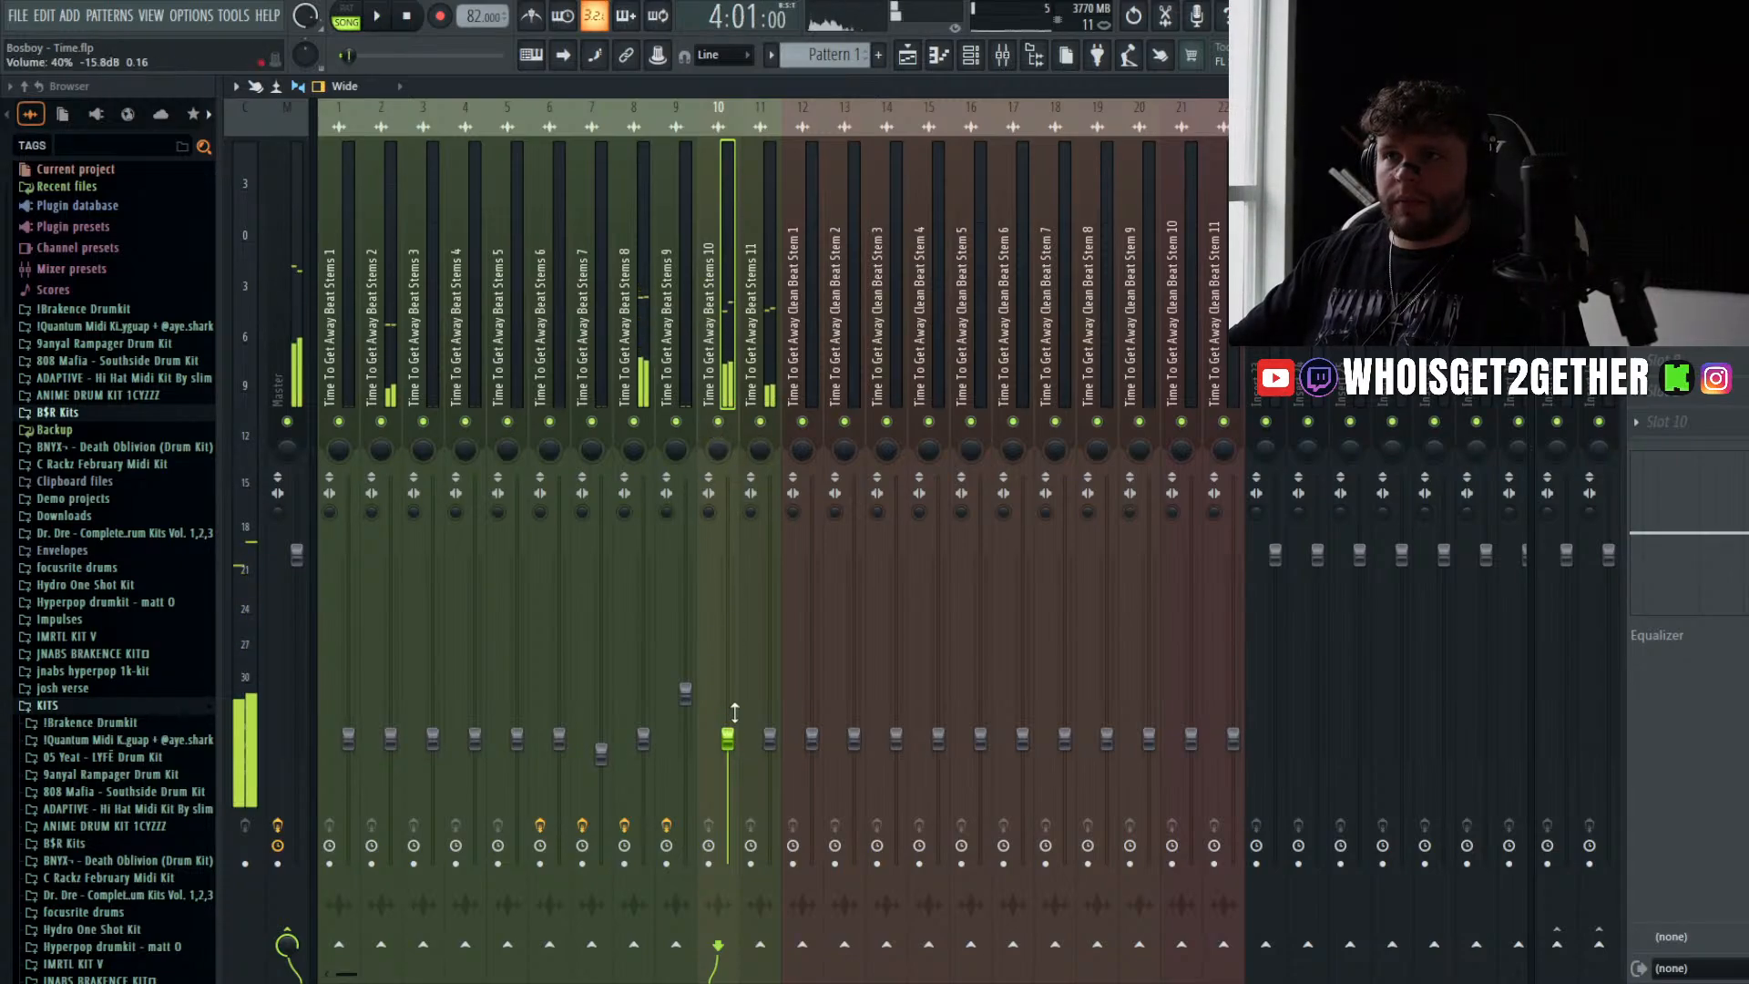
- Lower Beat Stems 10's mixer volume and set the playlist time selection from bar 6 to bar 9
drag(727, 736, 726, 748)
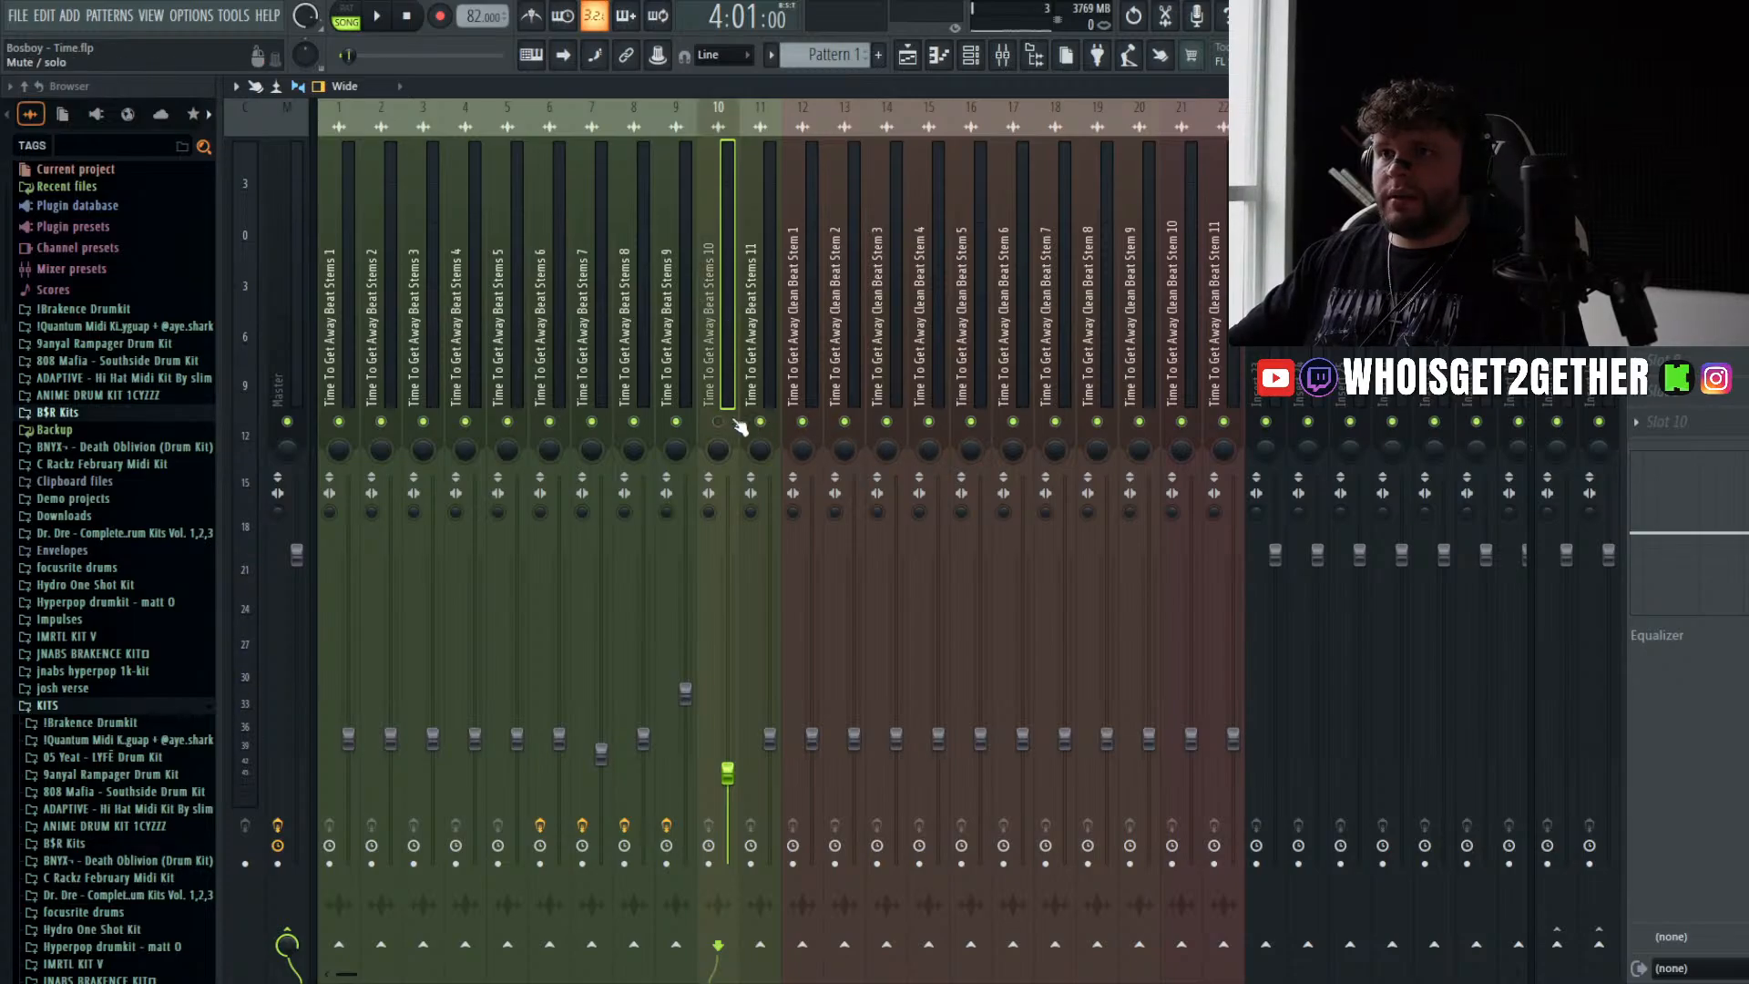
key(F5)
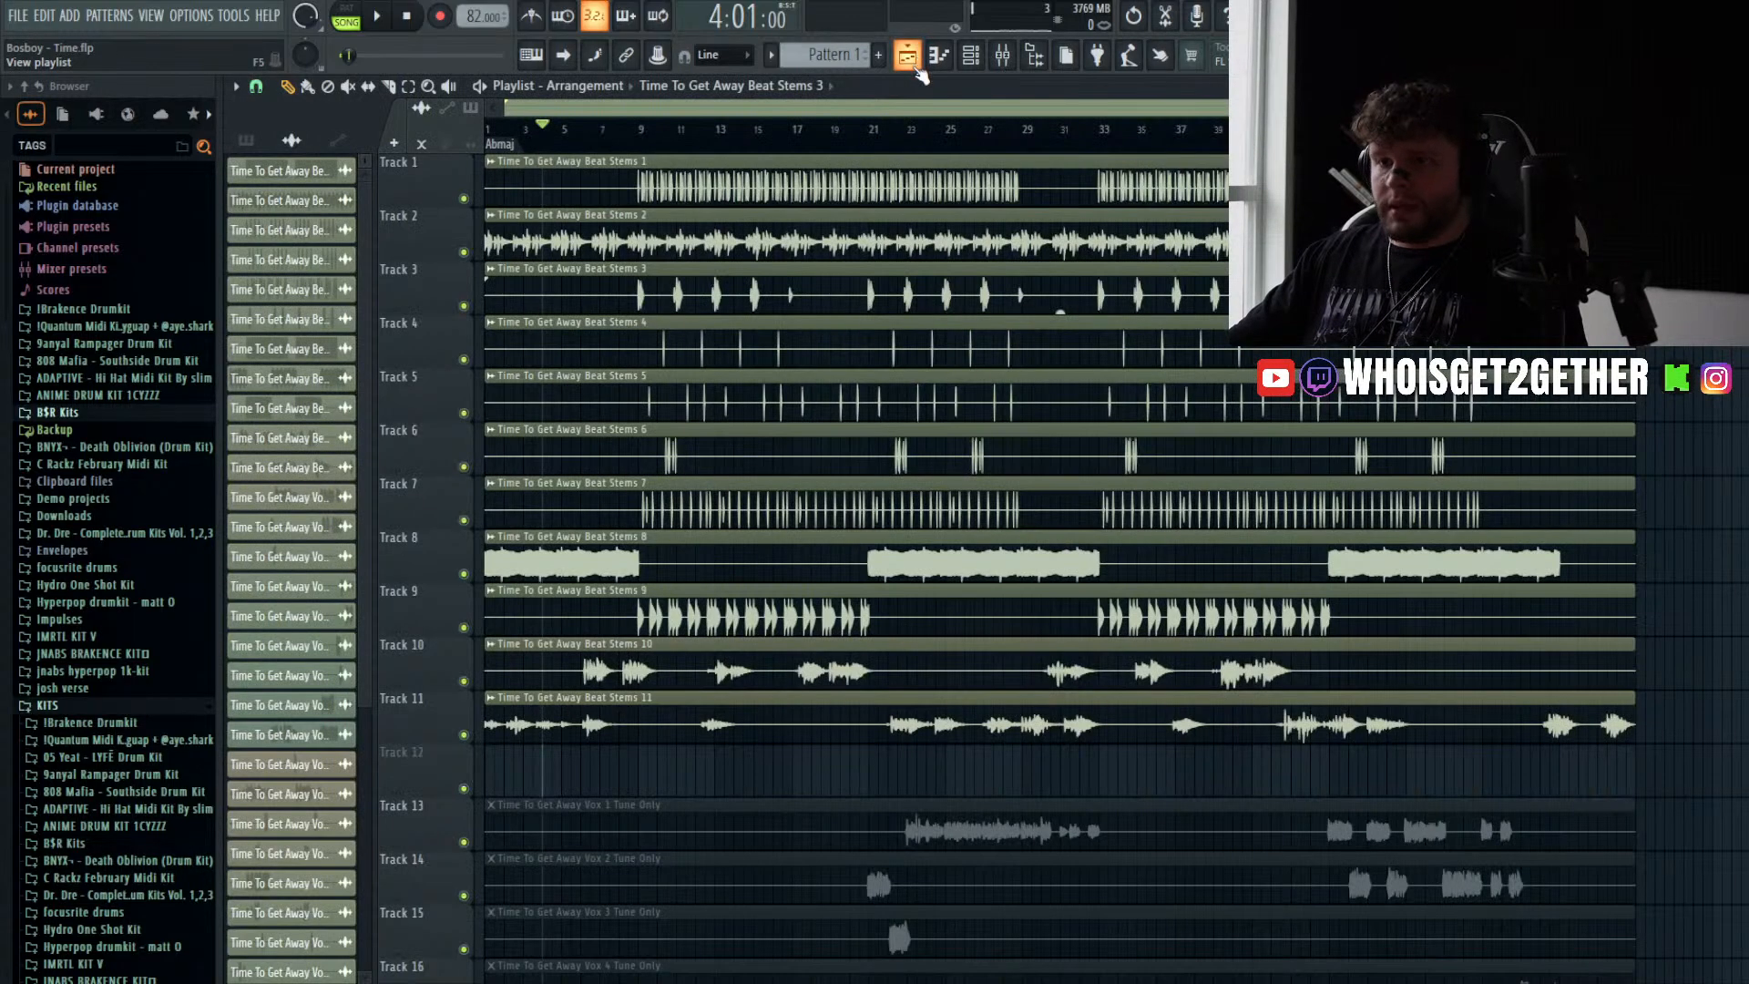
scroll(586, 571, up, 3)
drag(594, 129, 714, 170)
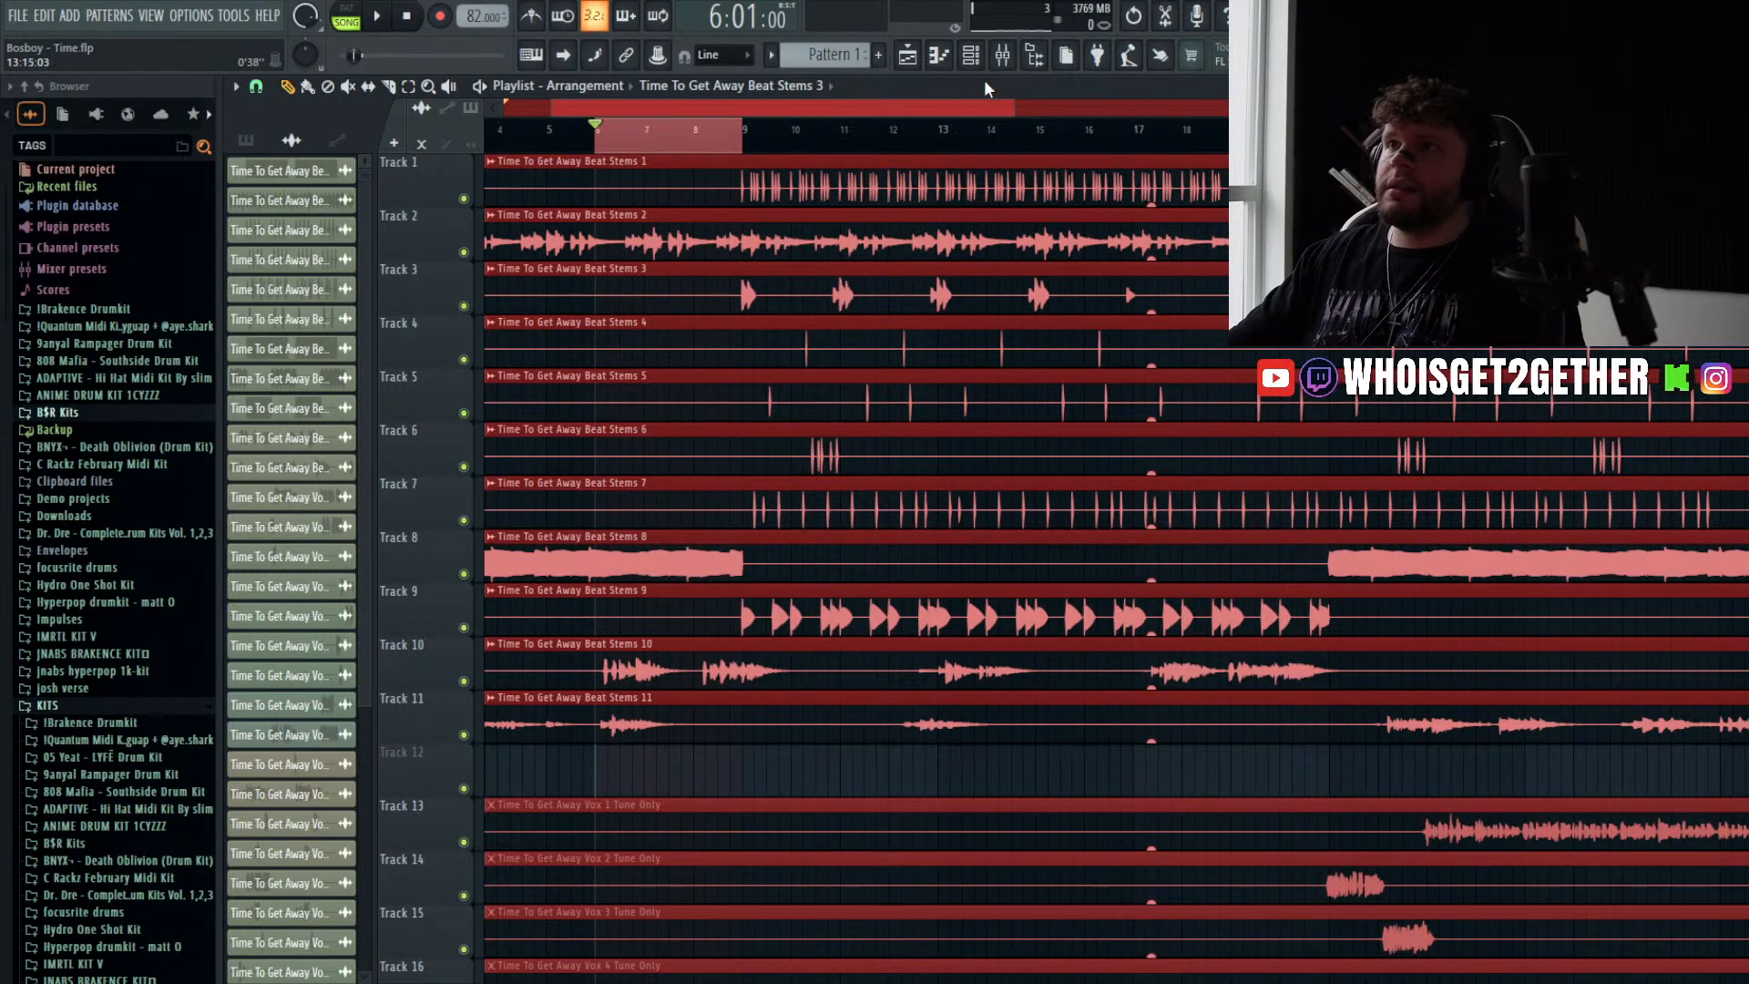
key(F9)
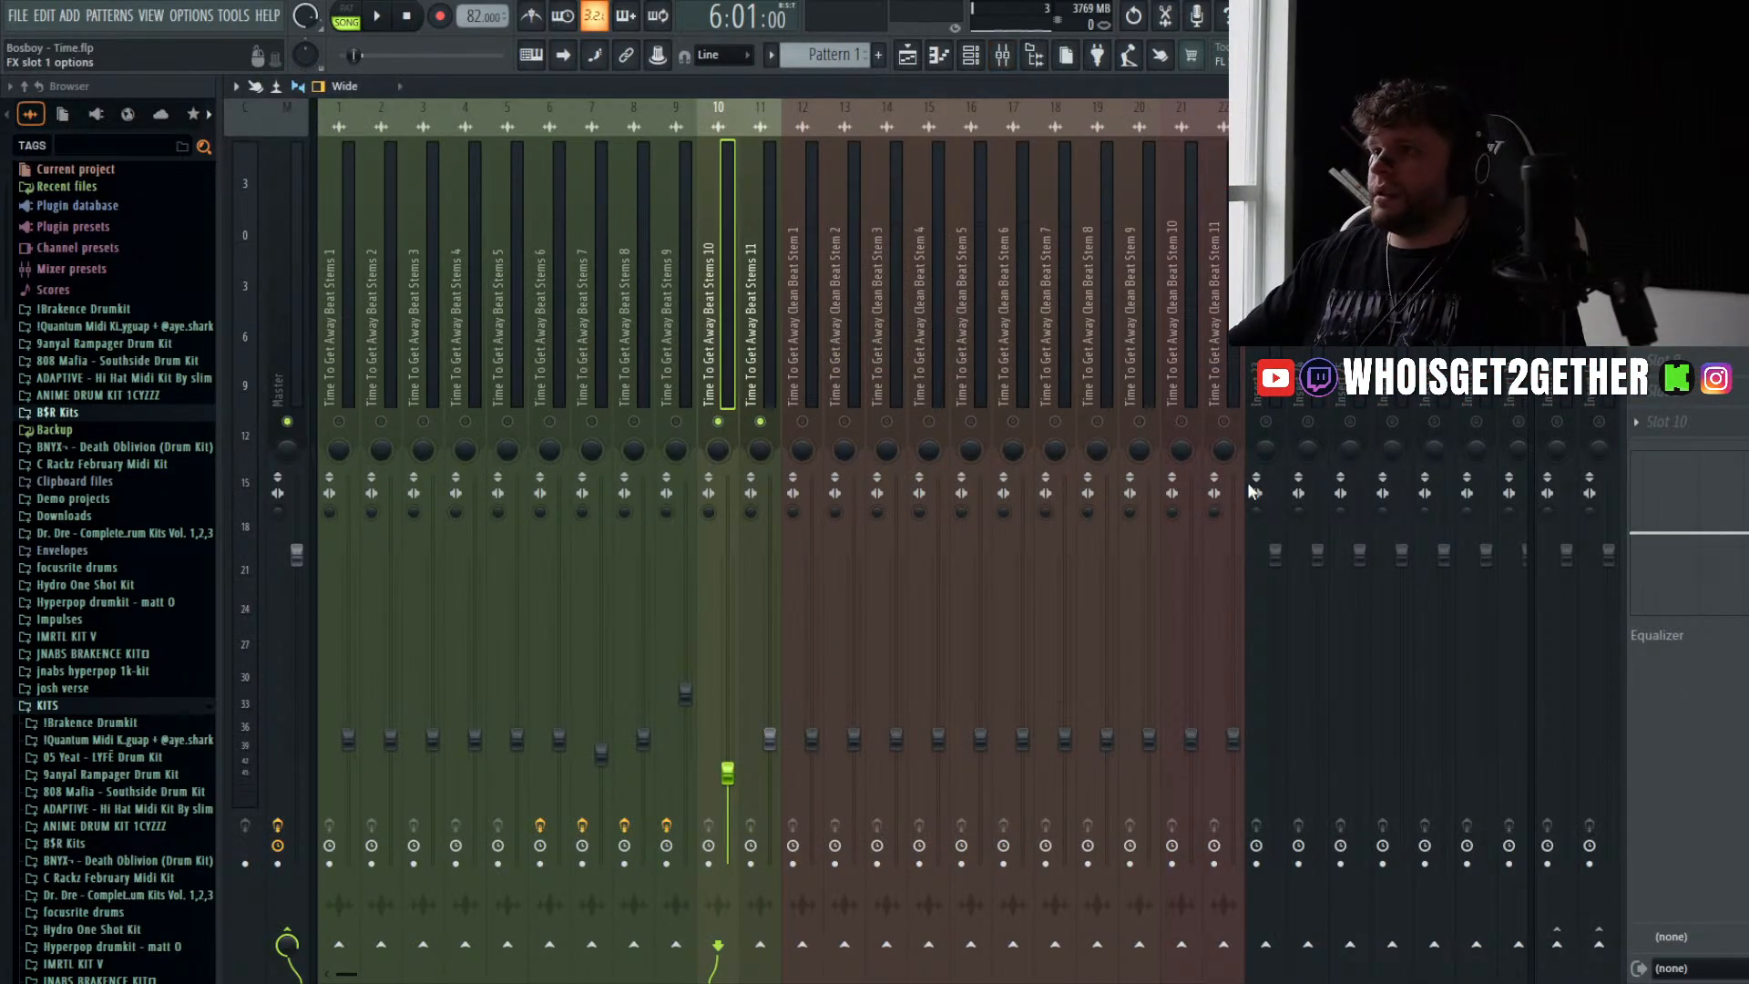
- Add FabFilter Pro-Q 3 to Beat Stems 10 and shape a low cut and a high cut while the stem plays
click(1256, 494)
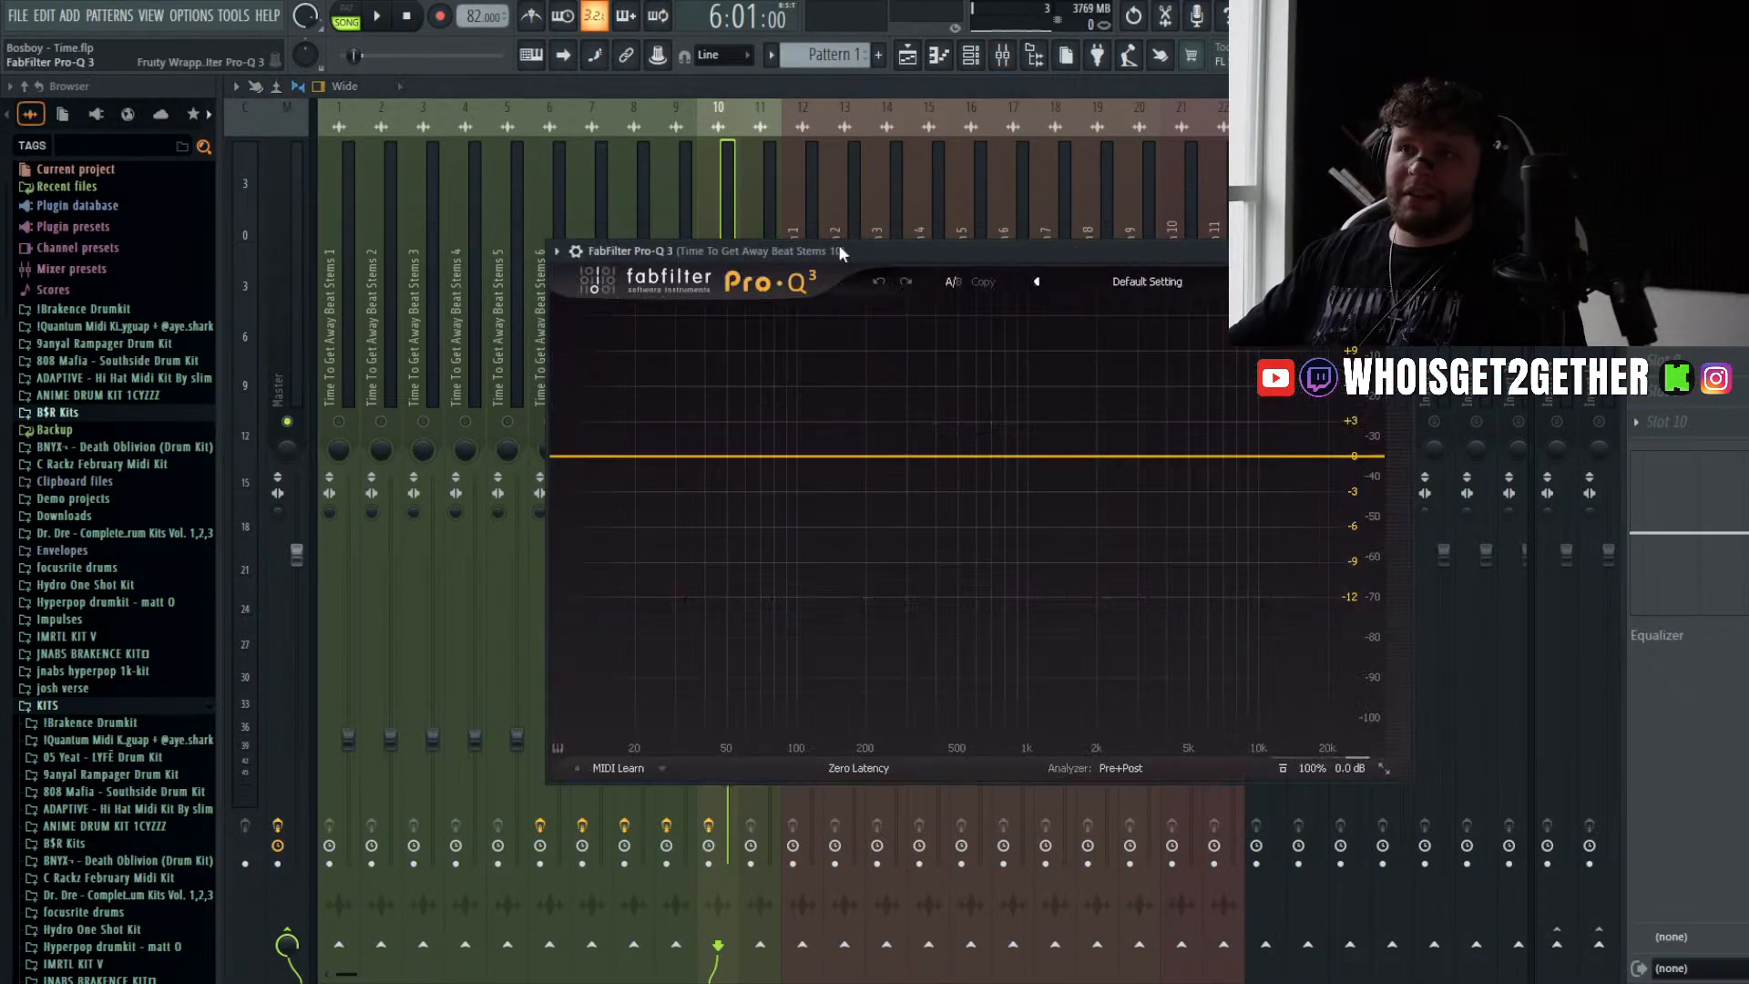
key(space)
drag(702, 446, 773, 445)
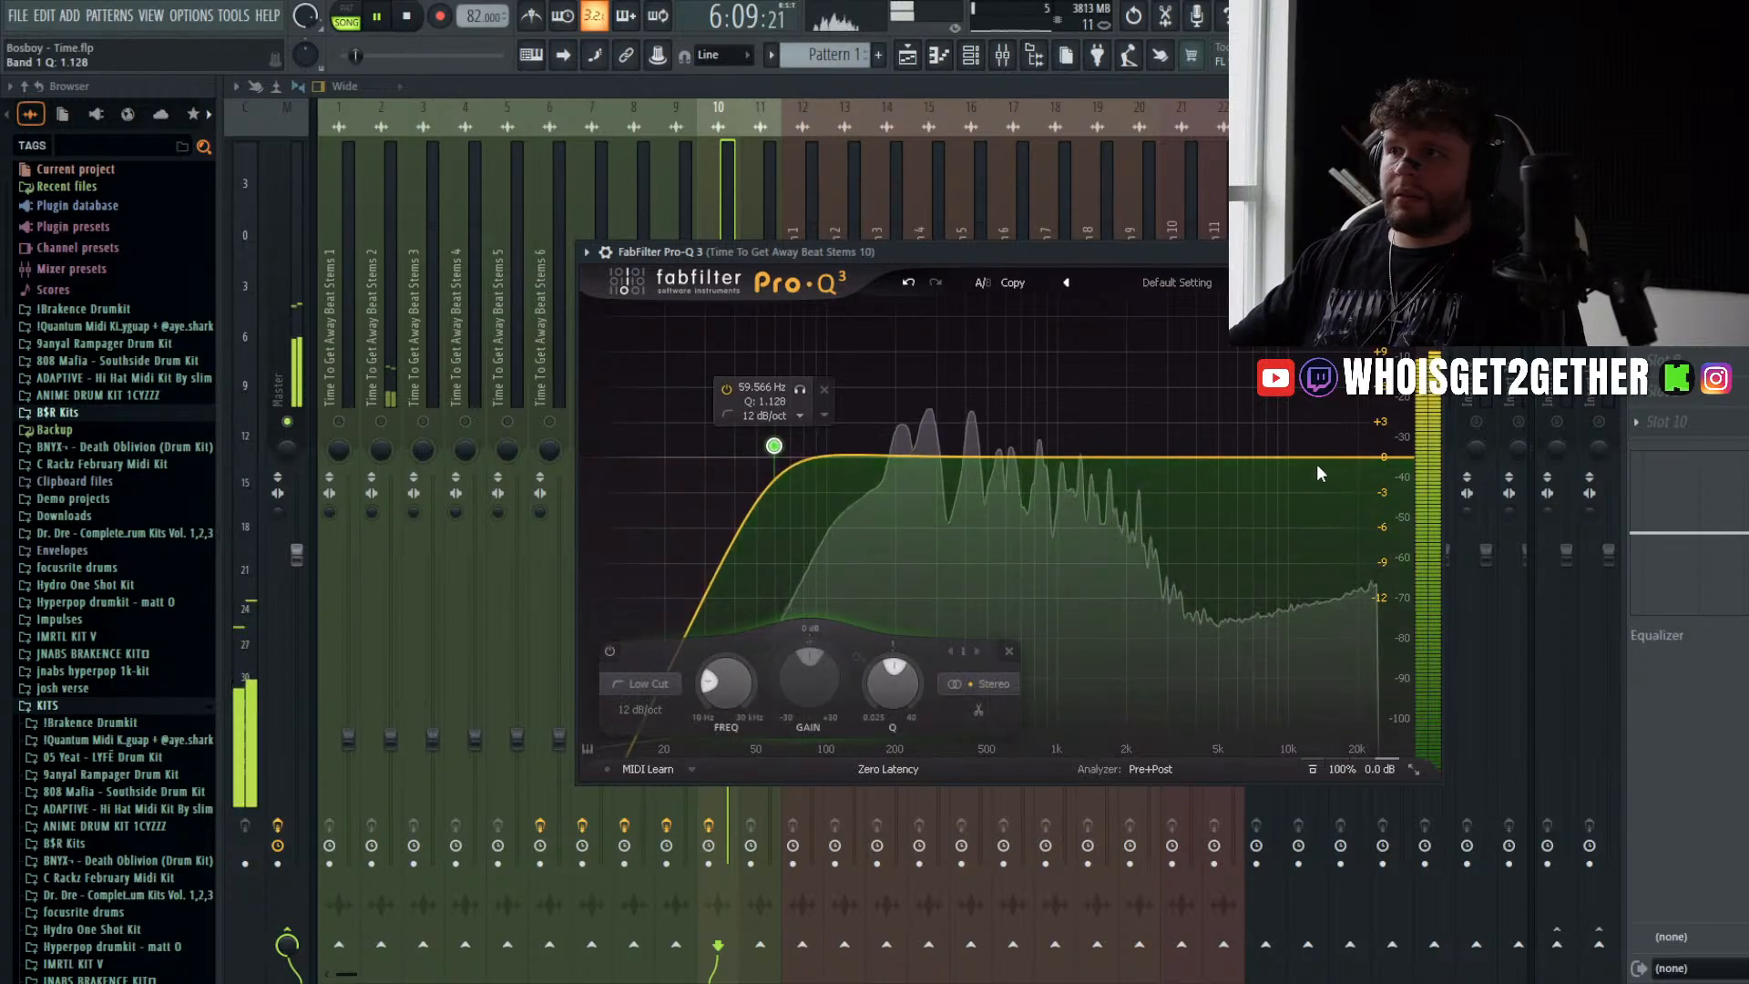
key(space)
key(space)
drag(1392, 456, 1165, 455)
drag(774, 446, 907, 451)
click(1430, 252)
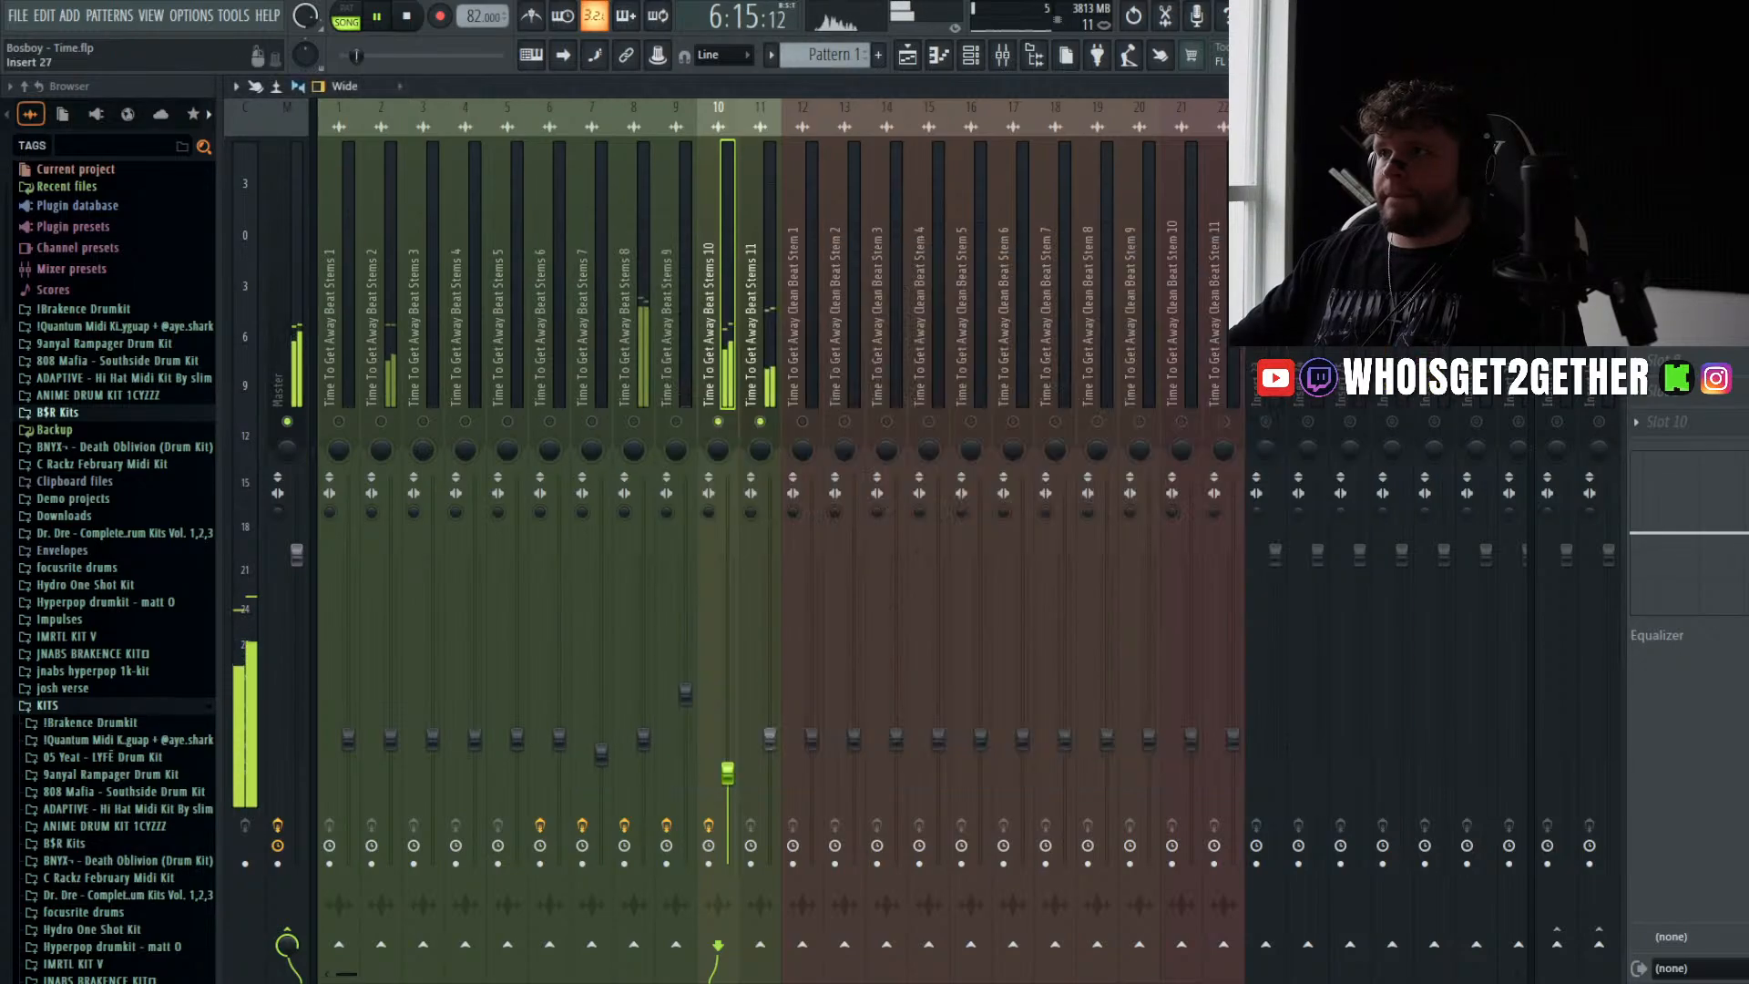
- Add sTiltV2 to Beat Stems 10 and set a strong positive tilt slope by ear while the selection plays
key(space)
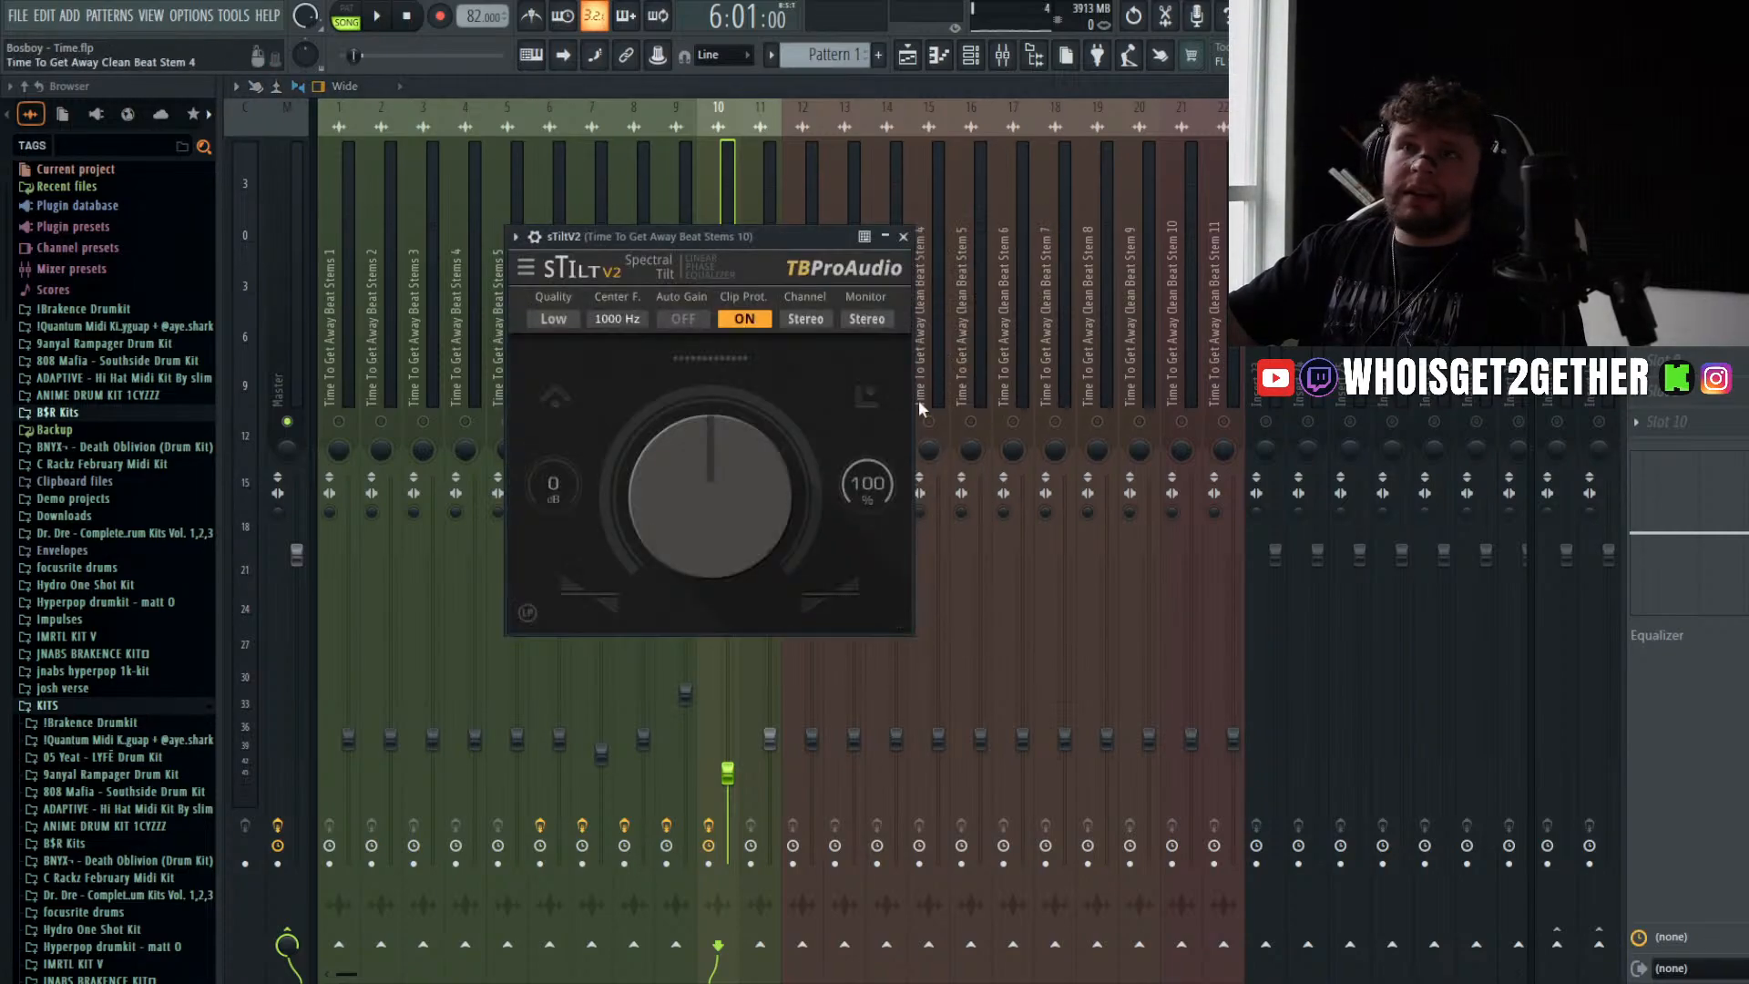
drag(765, 242, 824, 244)
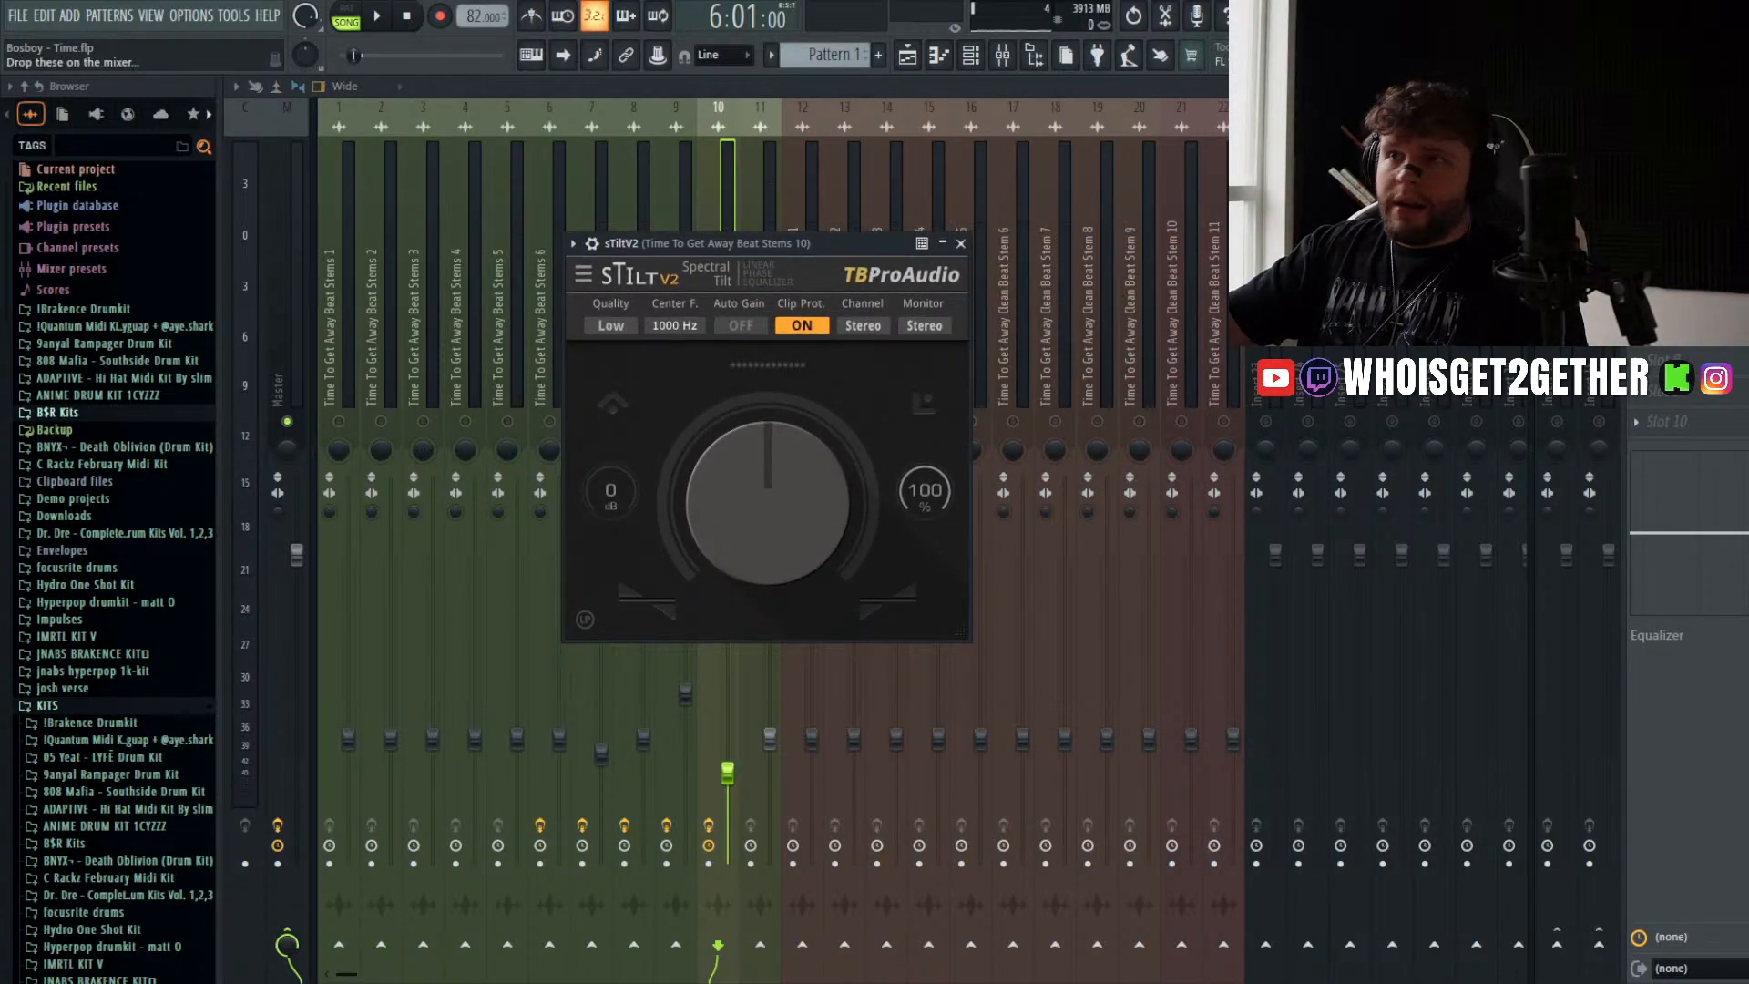
drag(827, 246, 872, 297)
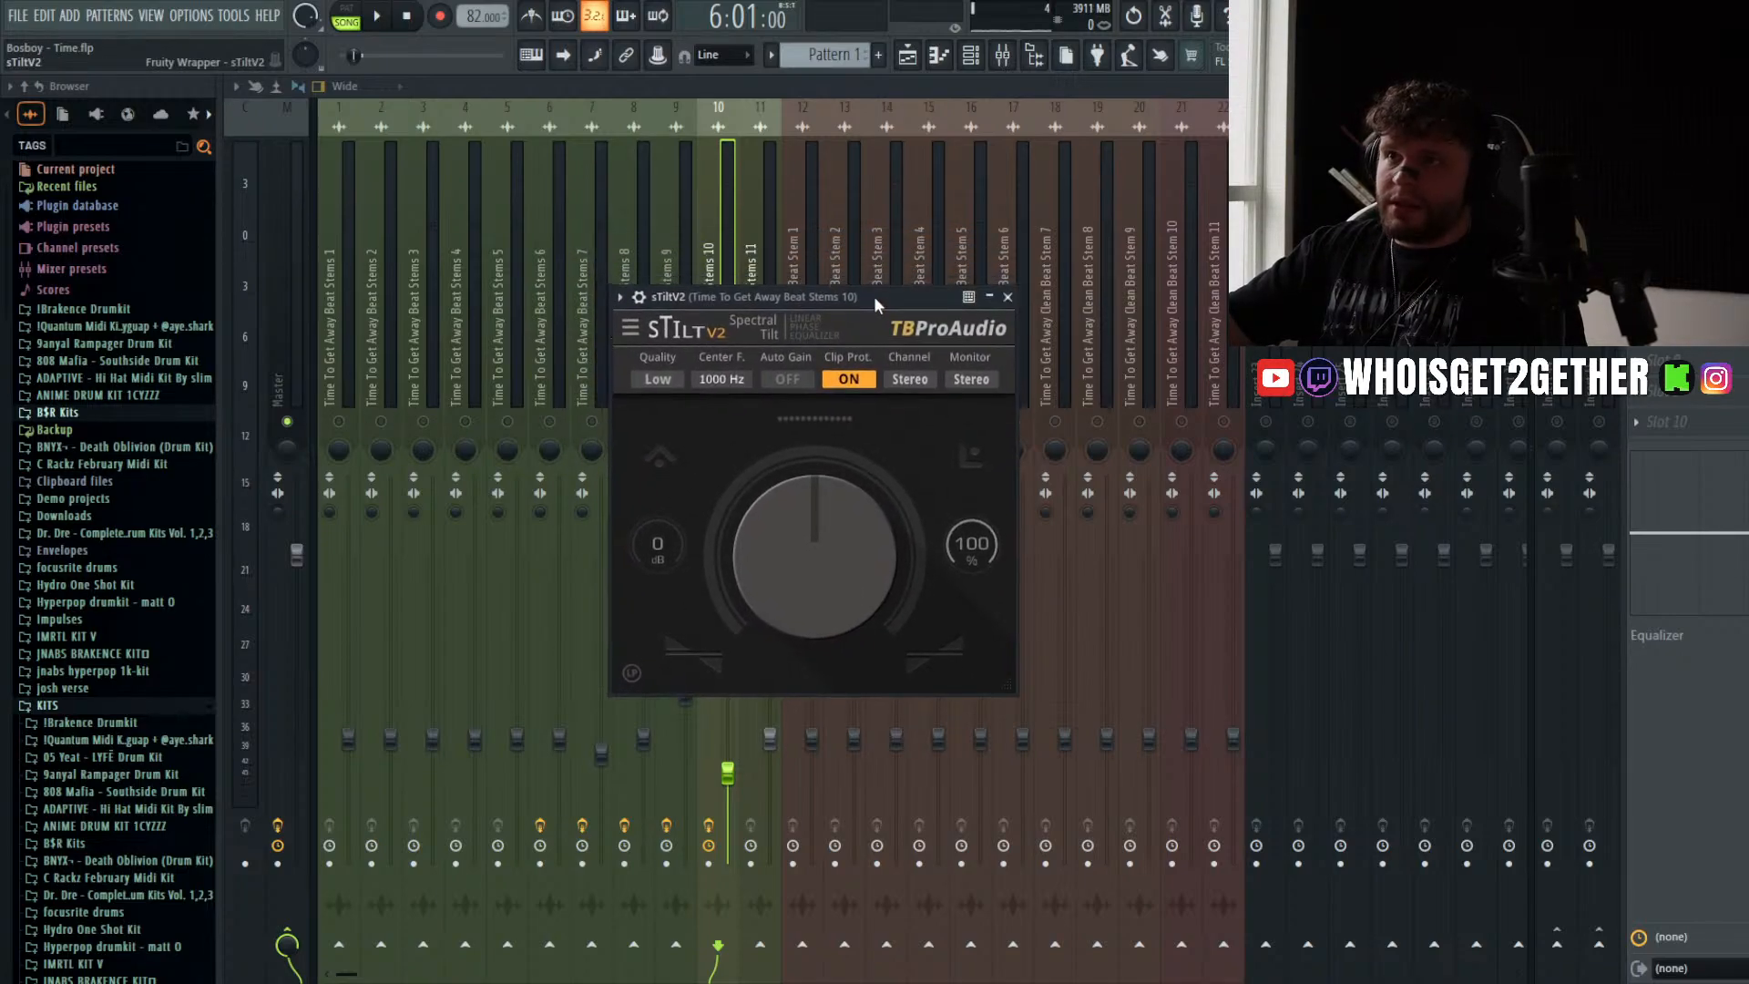
drag(812, 526, 812, 483)
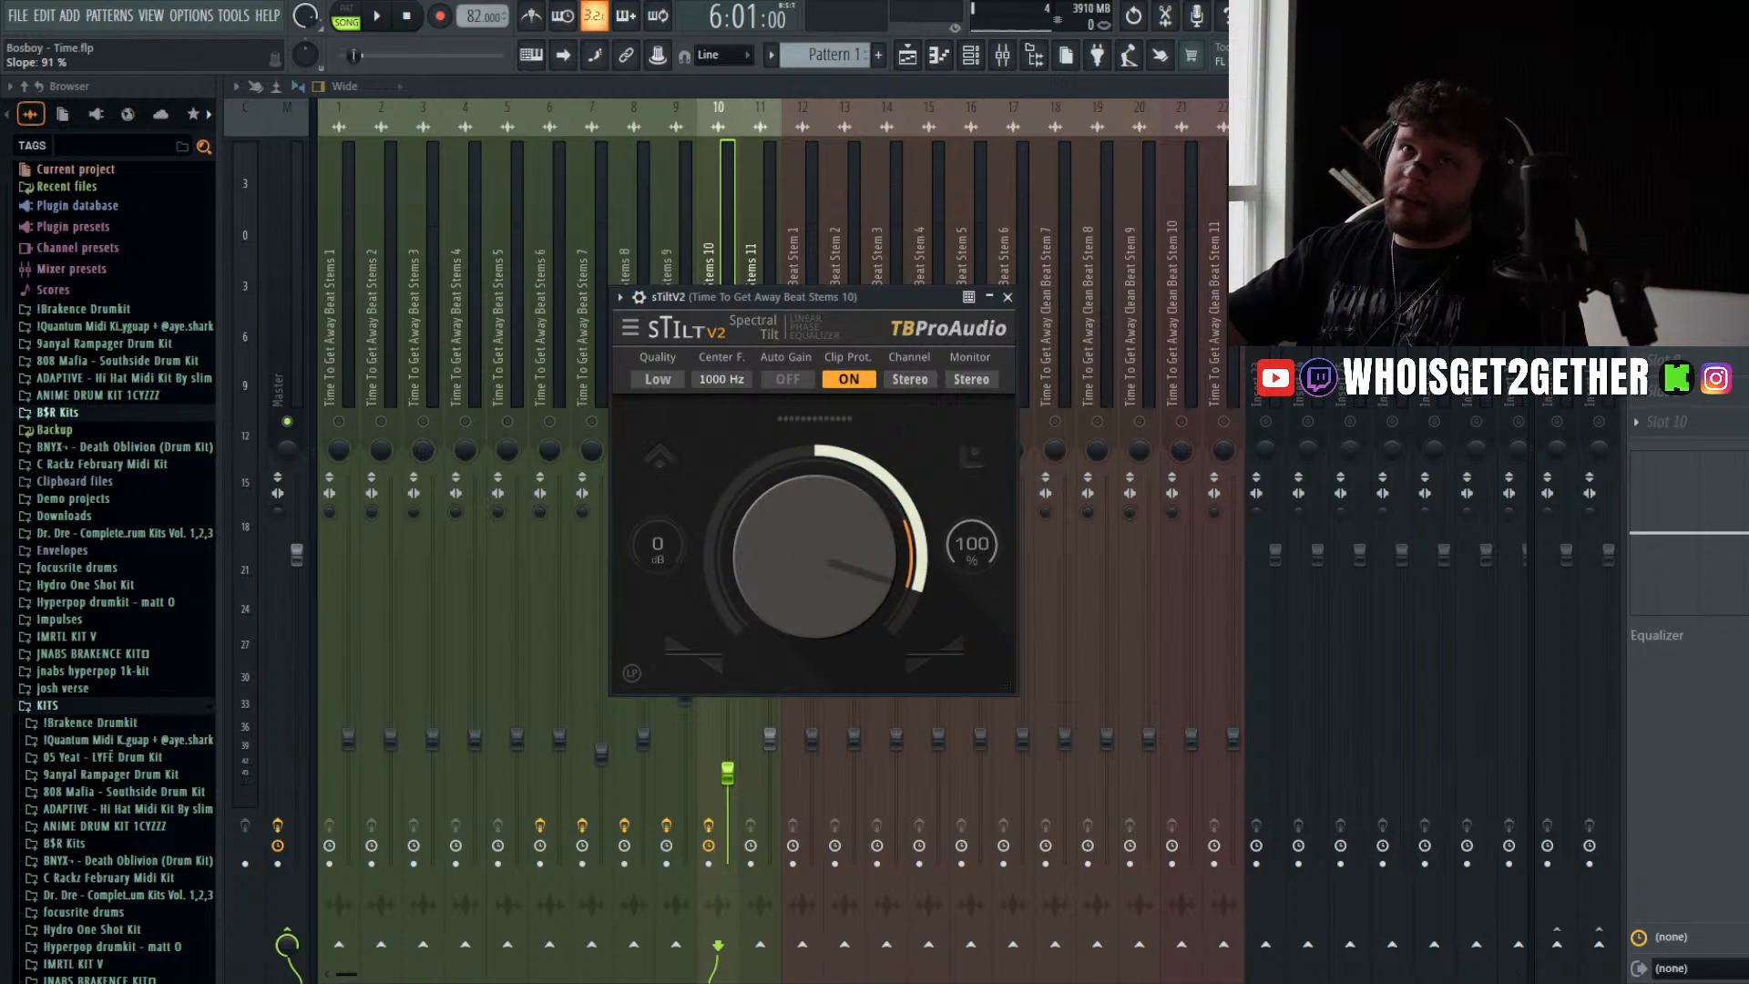
mouse_move(812, 510)
mouse_down()
mouse_move(808, 564)
mouse_move(808, 517)
mouse_up()
key(space)
drag(808, 517, 808, 510)
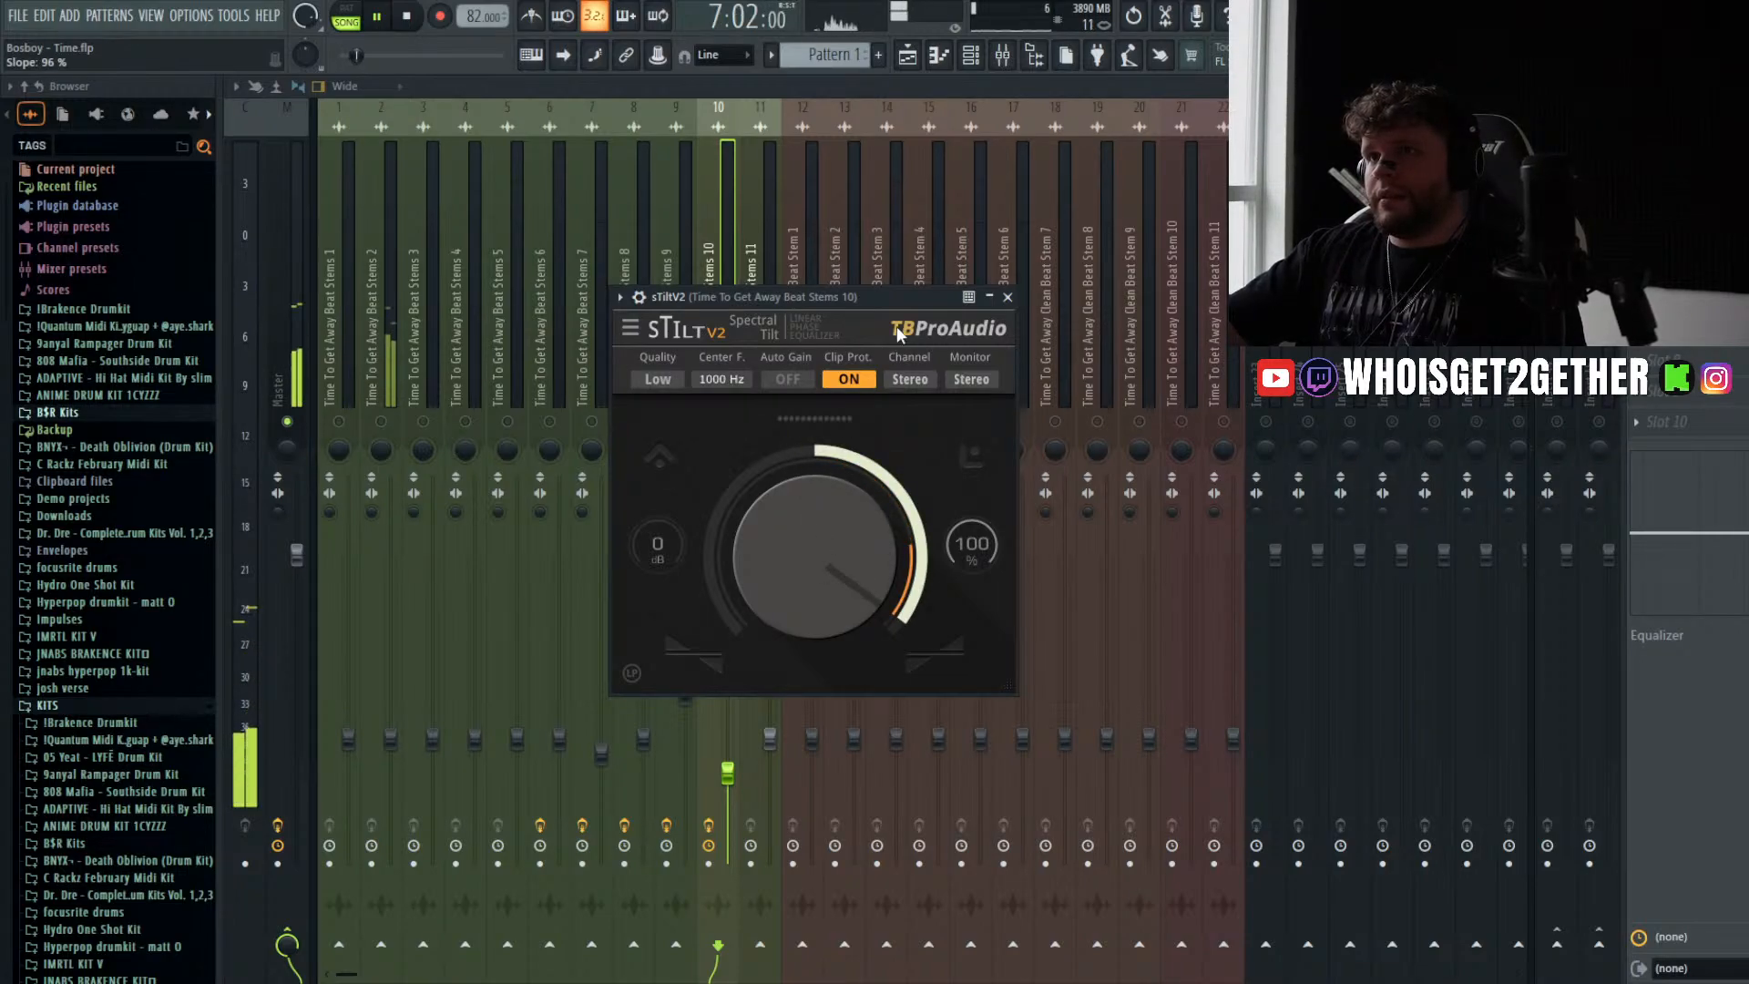
drag(889, 298, 967, 315)
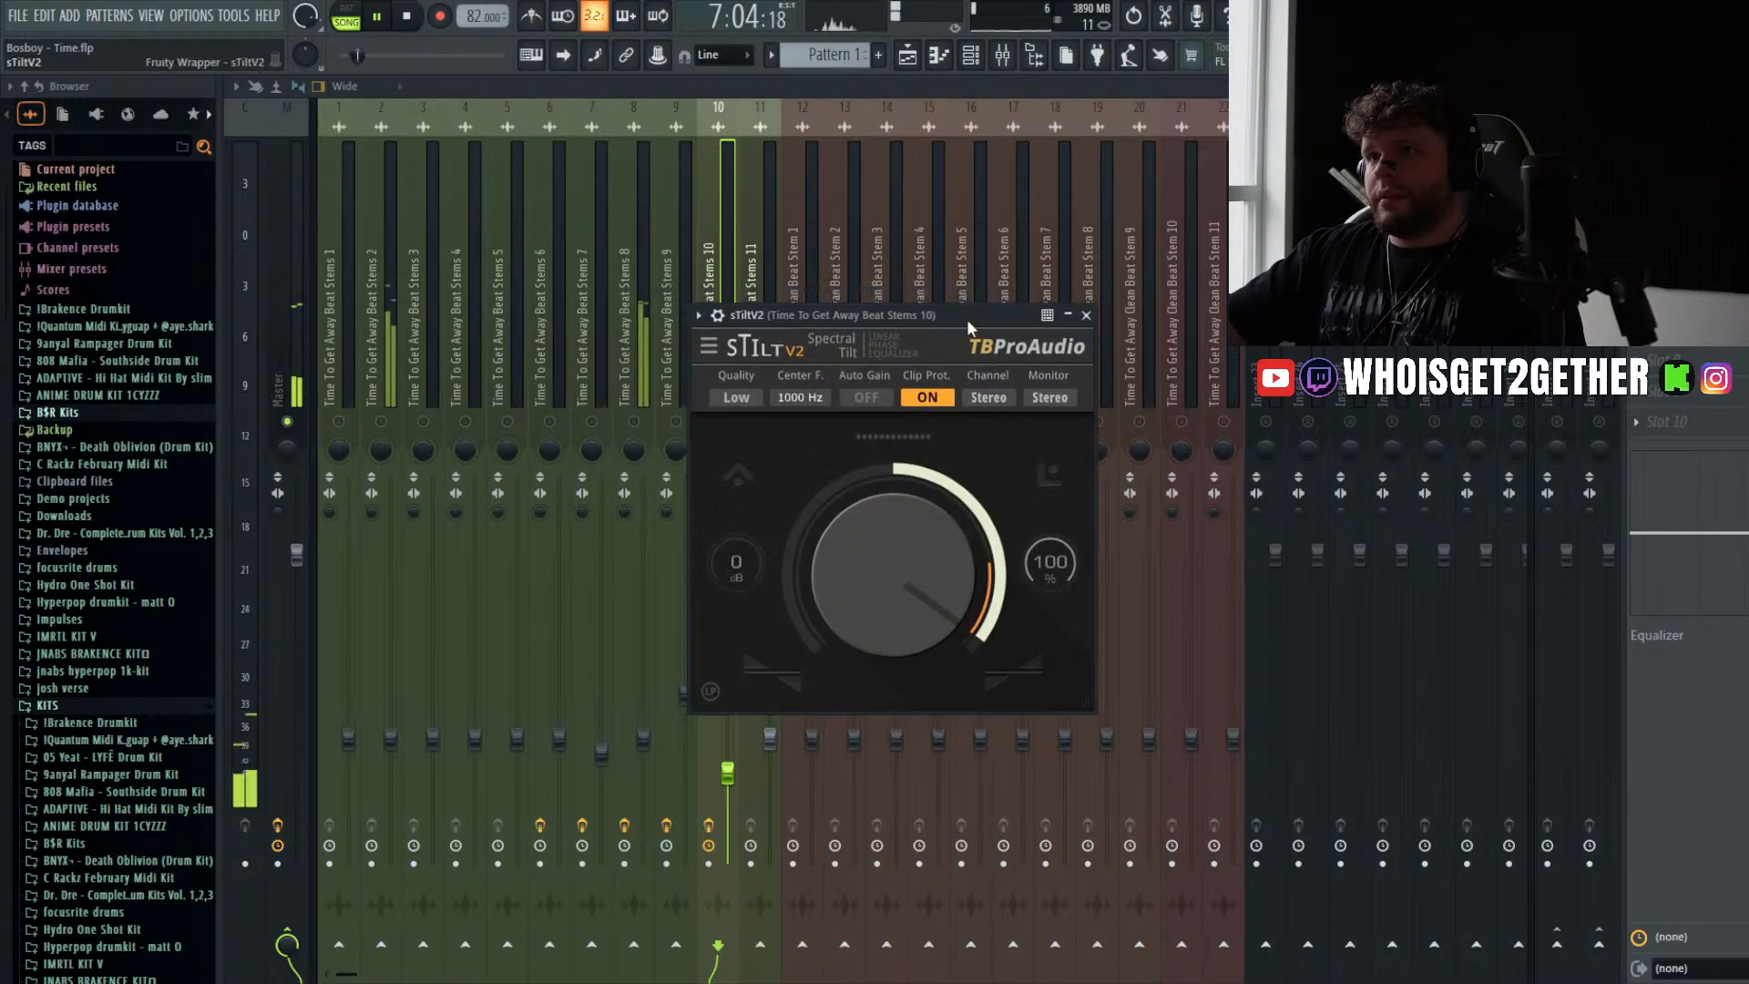
mouse_move(934, 528)
mouse_down()
mouse_move(925, 494)
mouse_move(929, 544)
mouse_up()
click(1085, 316)
- Restart playback with the full mix and raise Beat Stems 10's volume to 40% (-16.0 dB)
key(space)
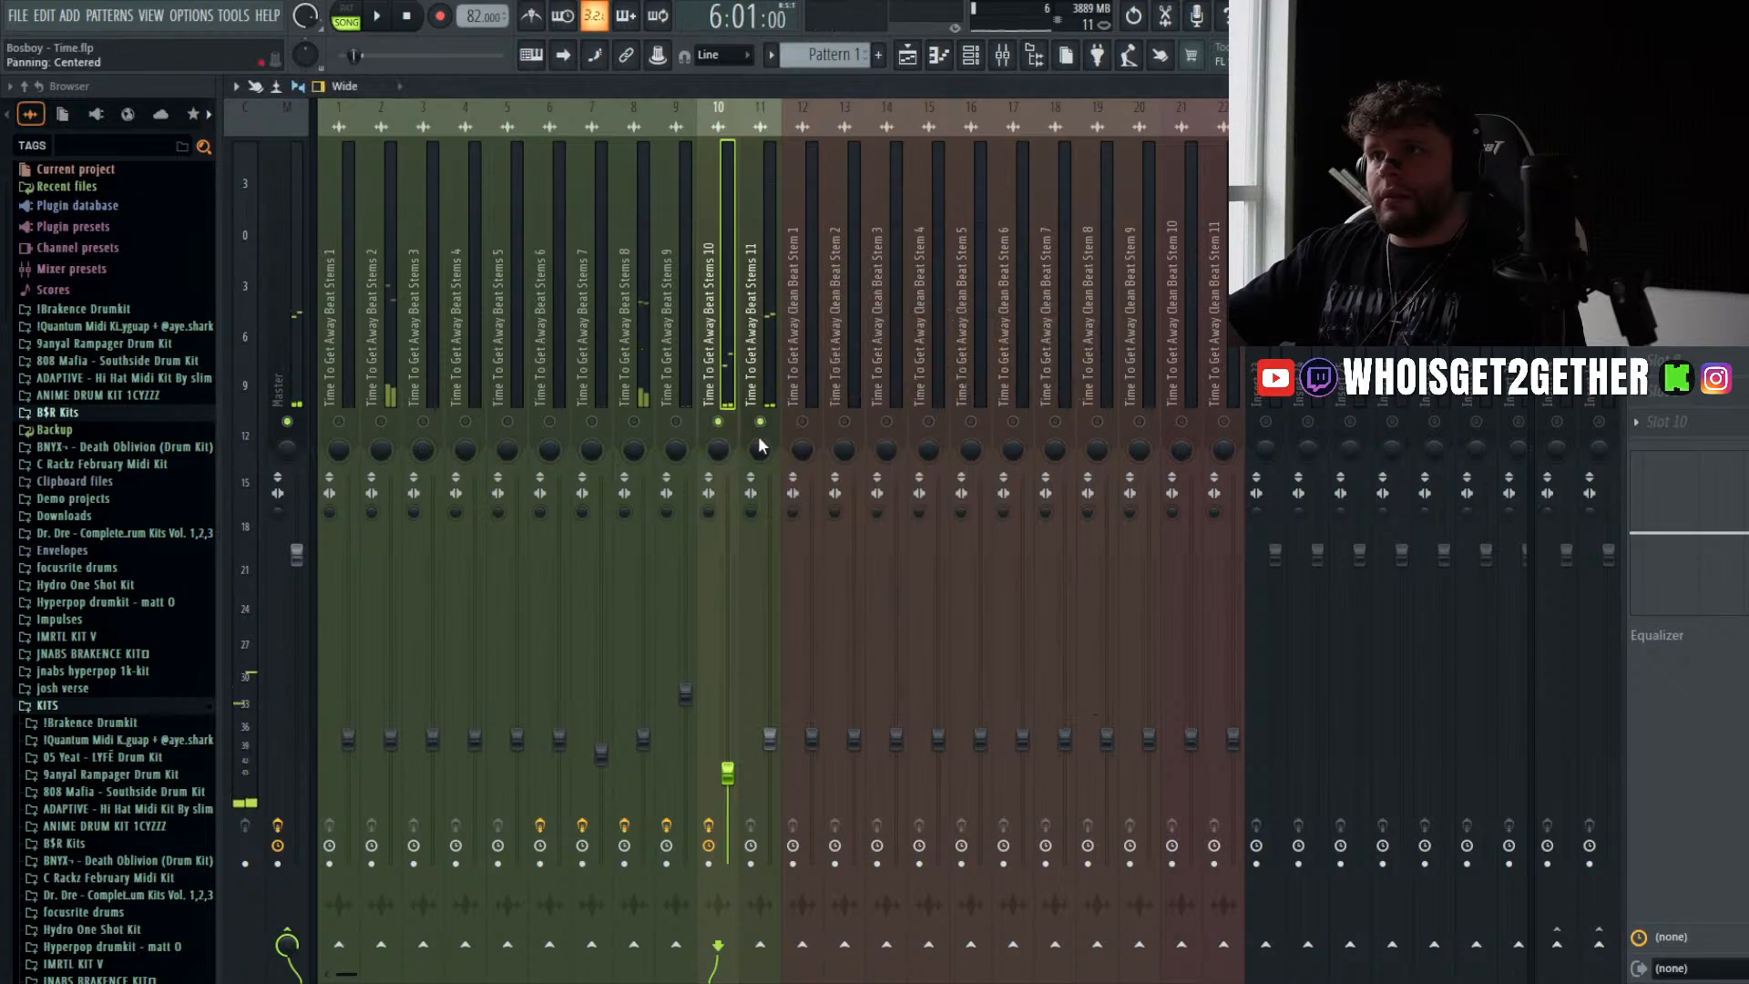
key(space)
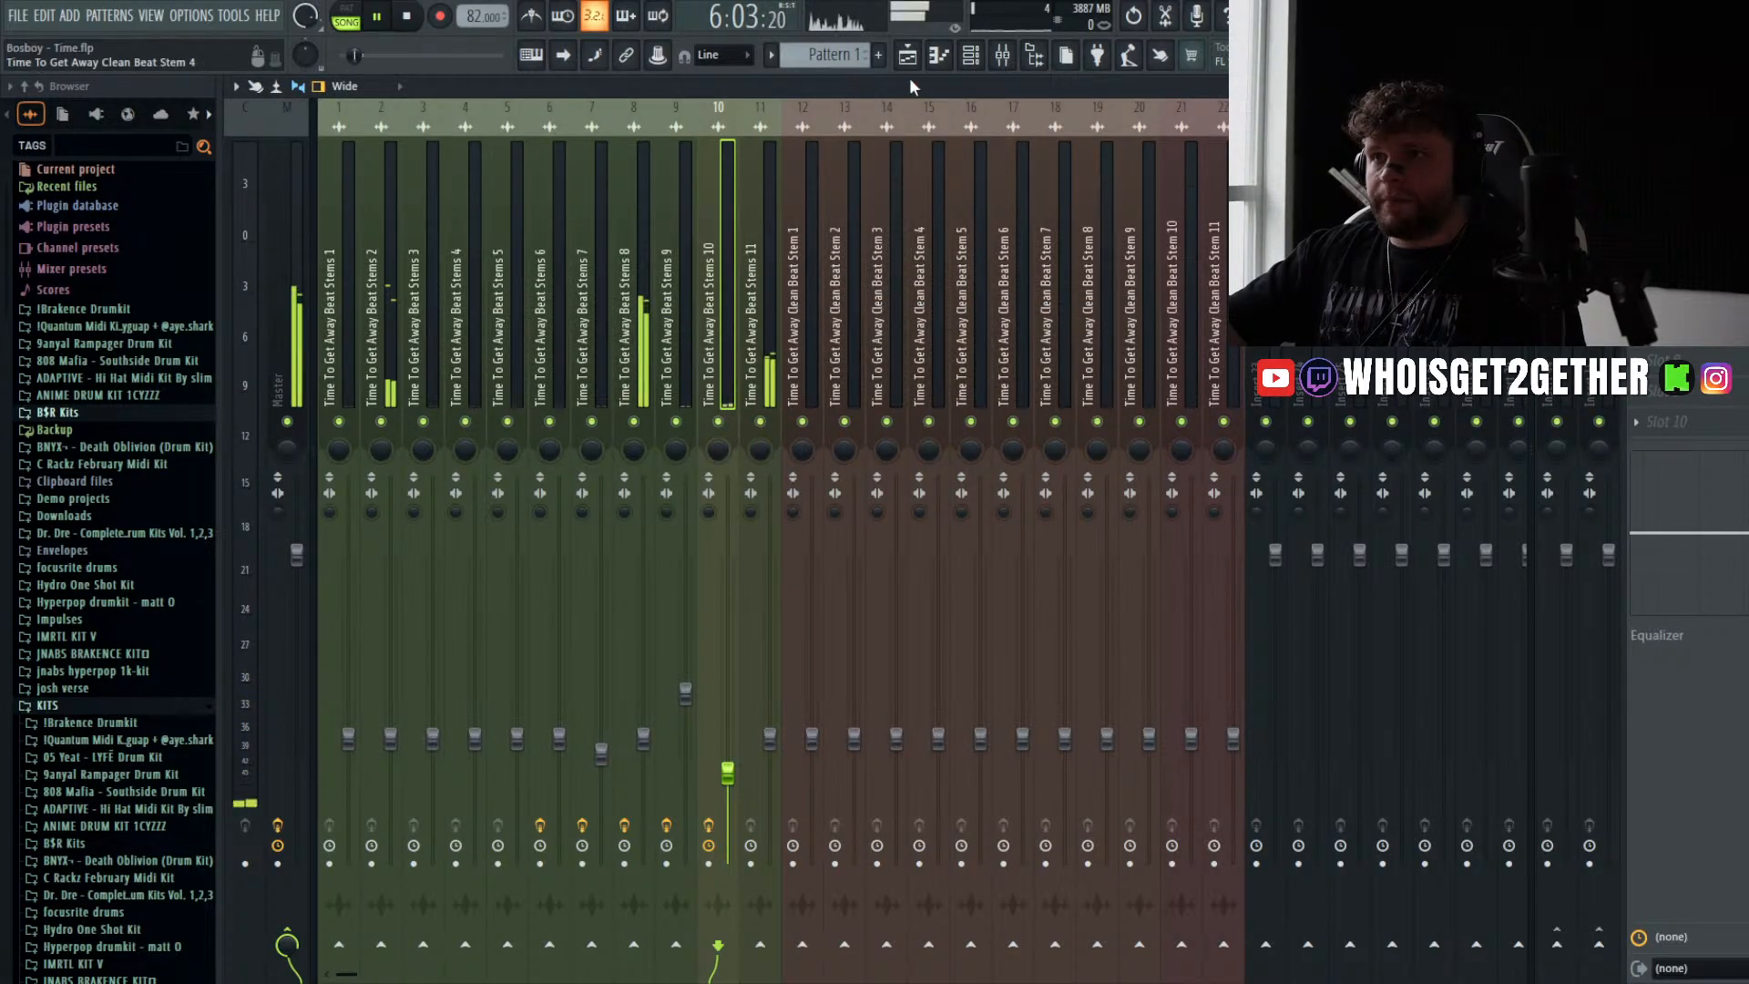
drag(728, 772, 729, 752)
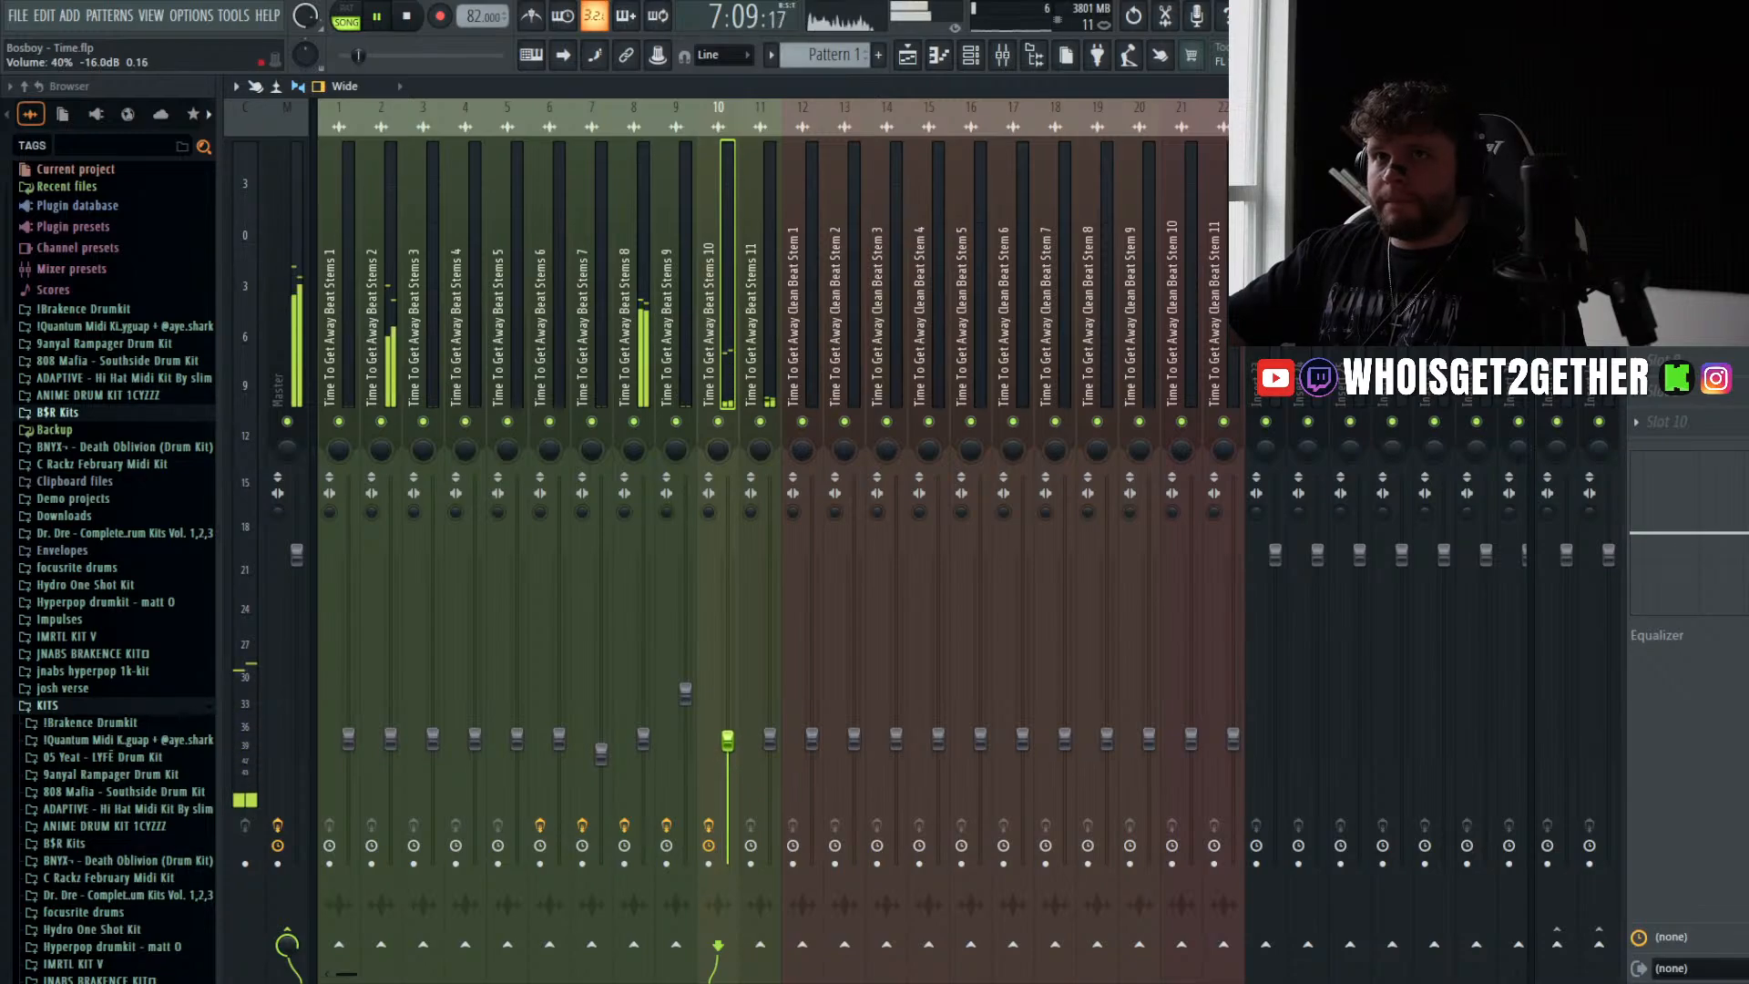
- Solo Beat Stems 8, 2, 11 and 10 in turn to compare them, and return to the full mix
right_click(634, 421)
right_click(381, 422)
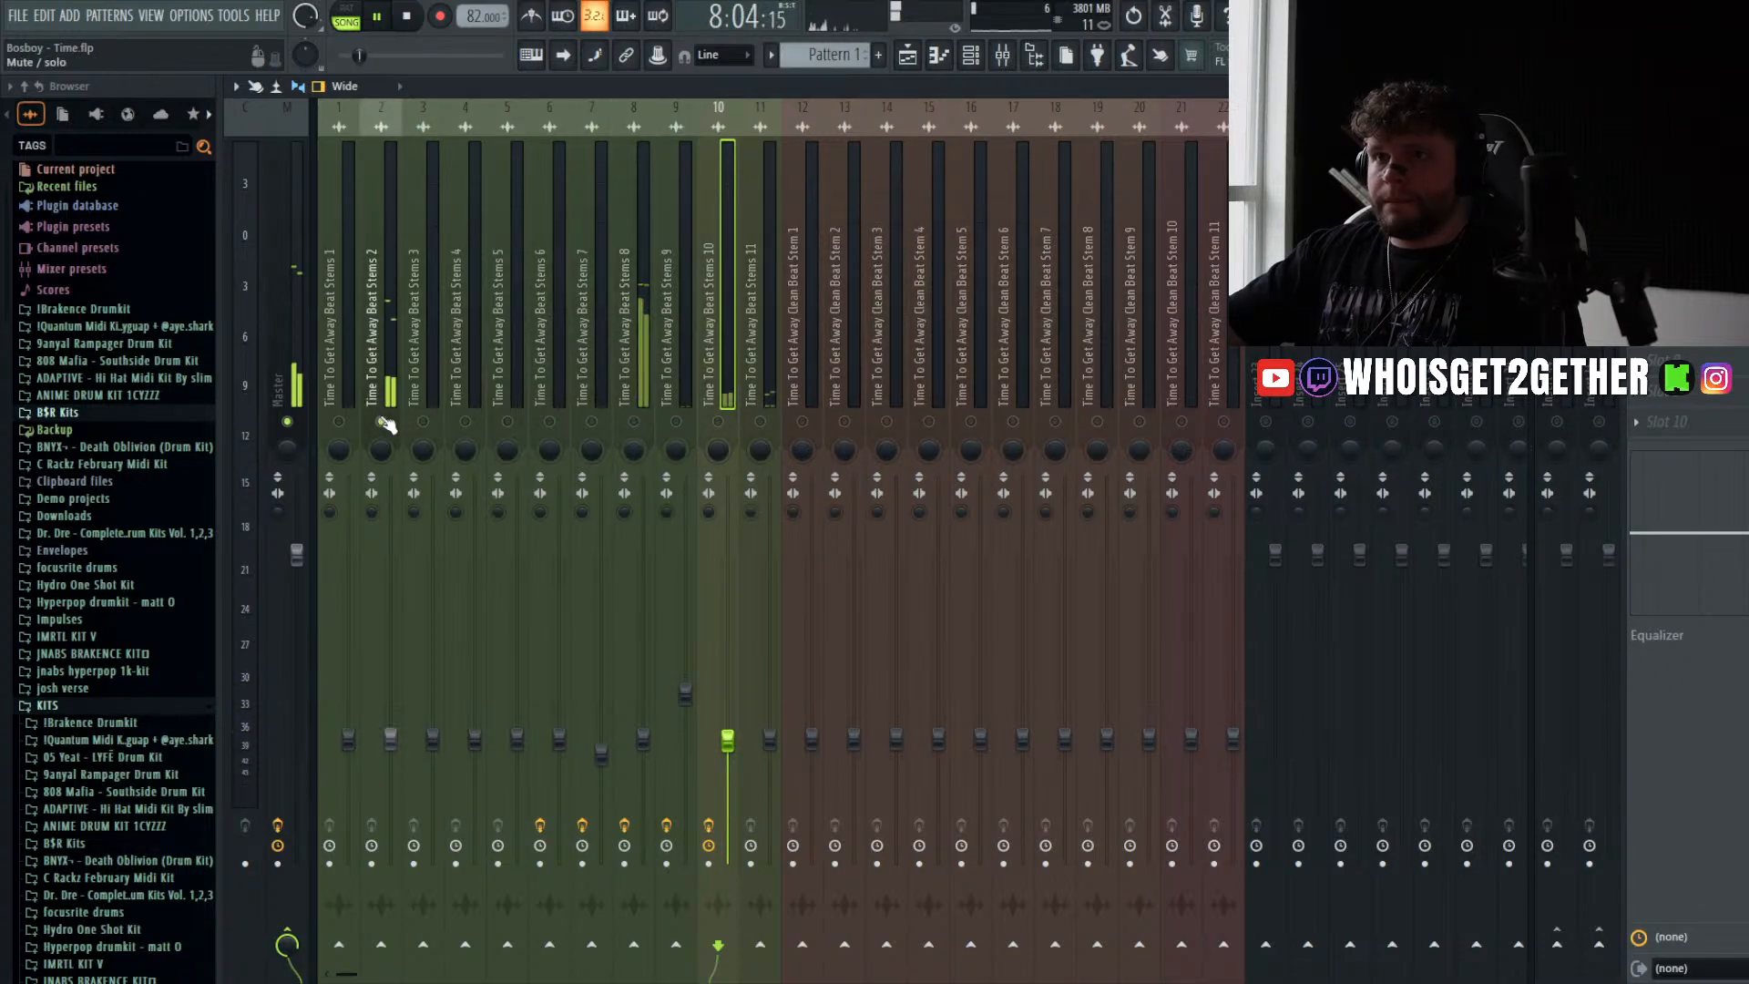
right_click(758, 421)
right_click(719, 421)
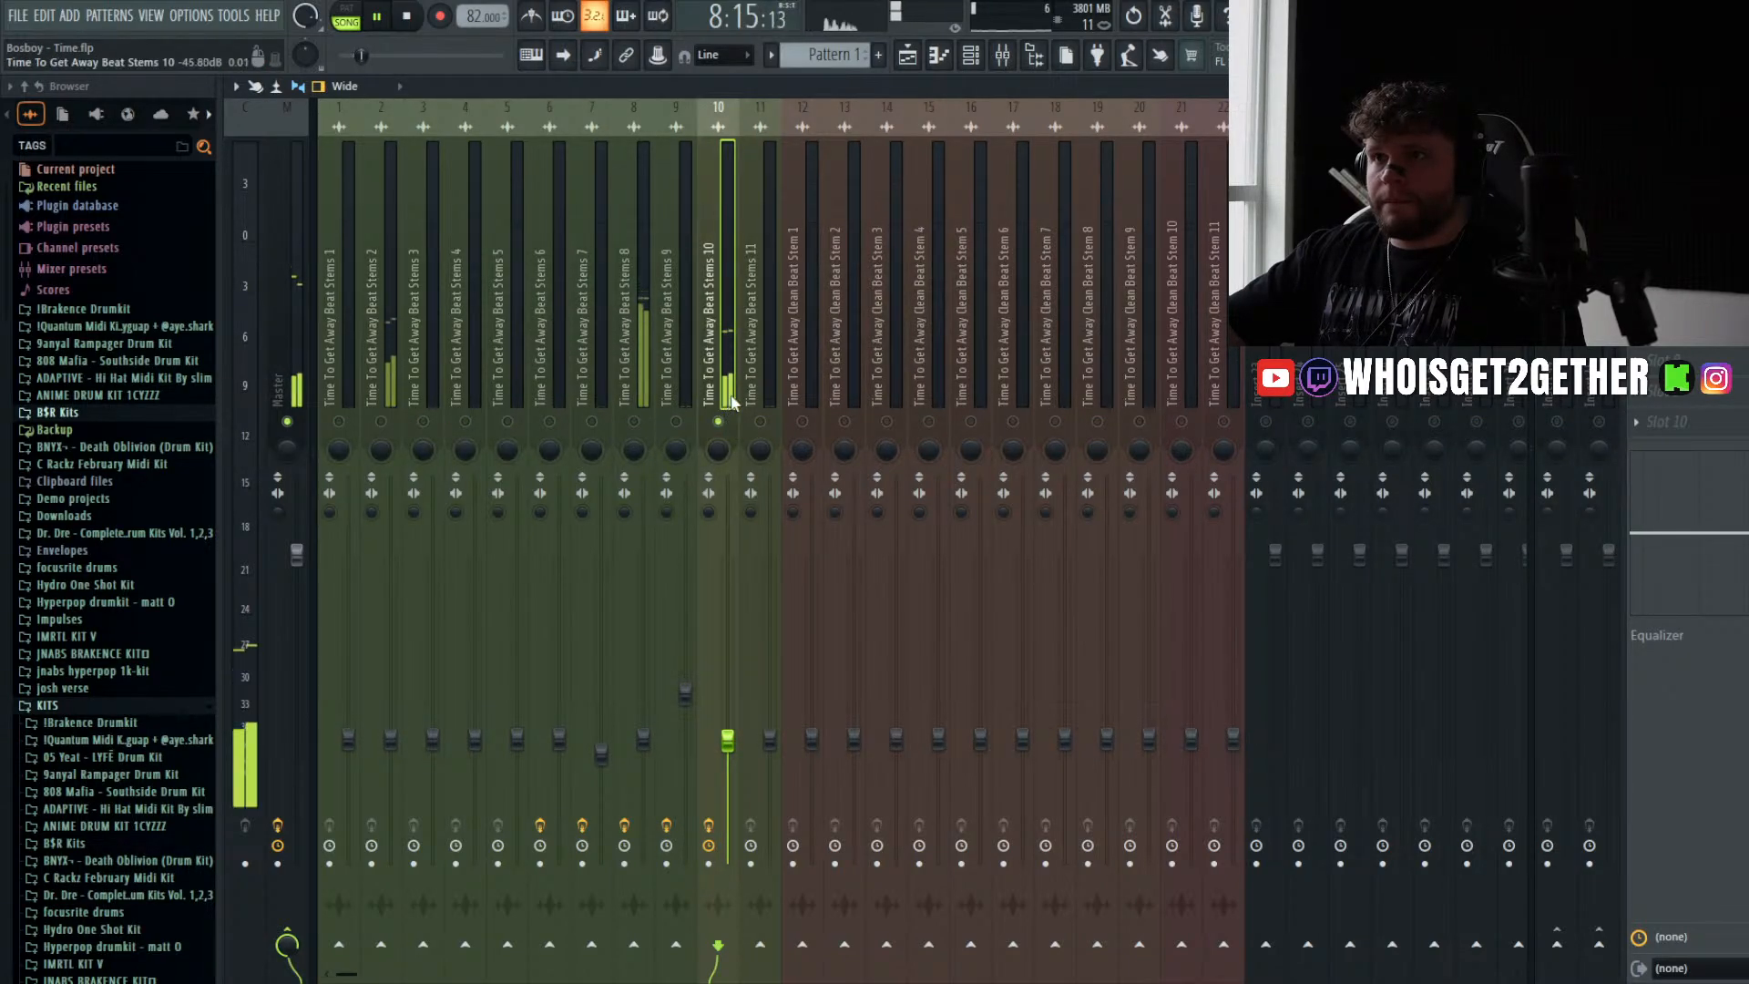
right_click(759, 421)
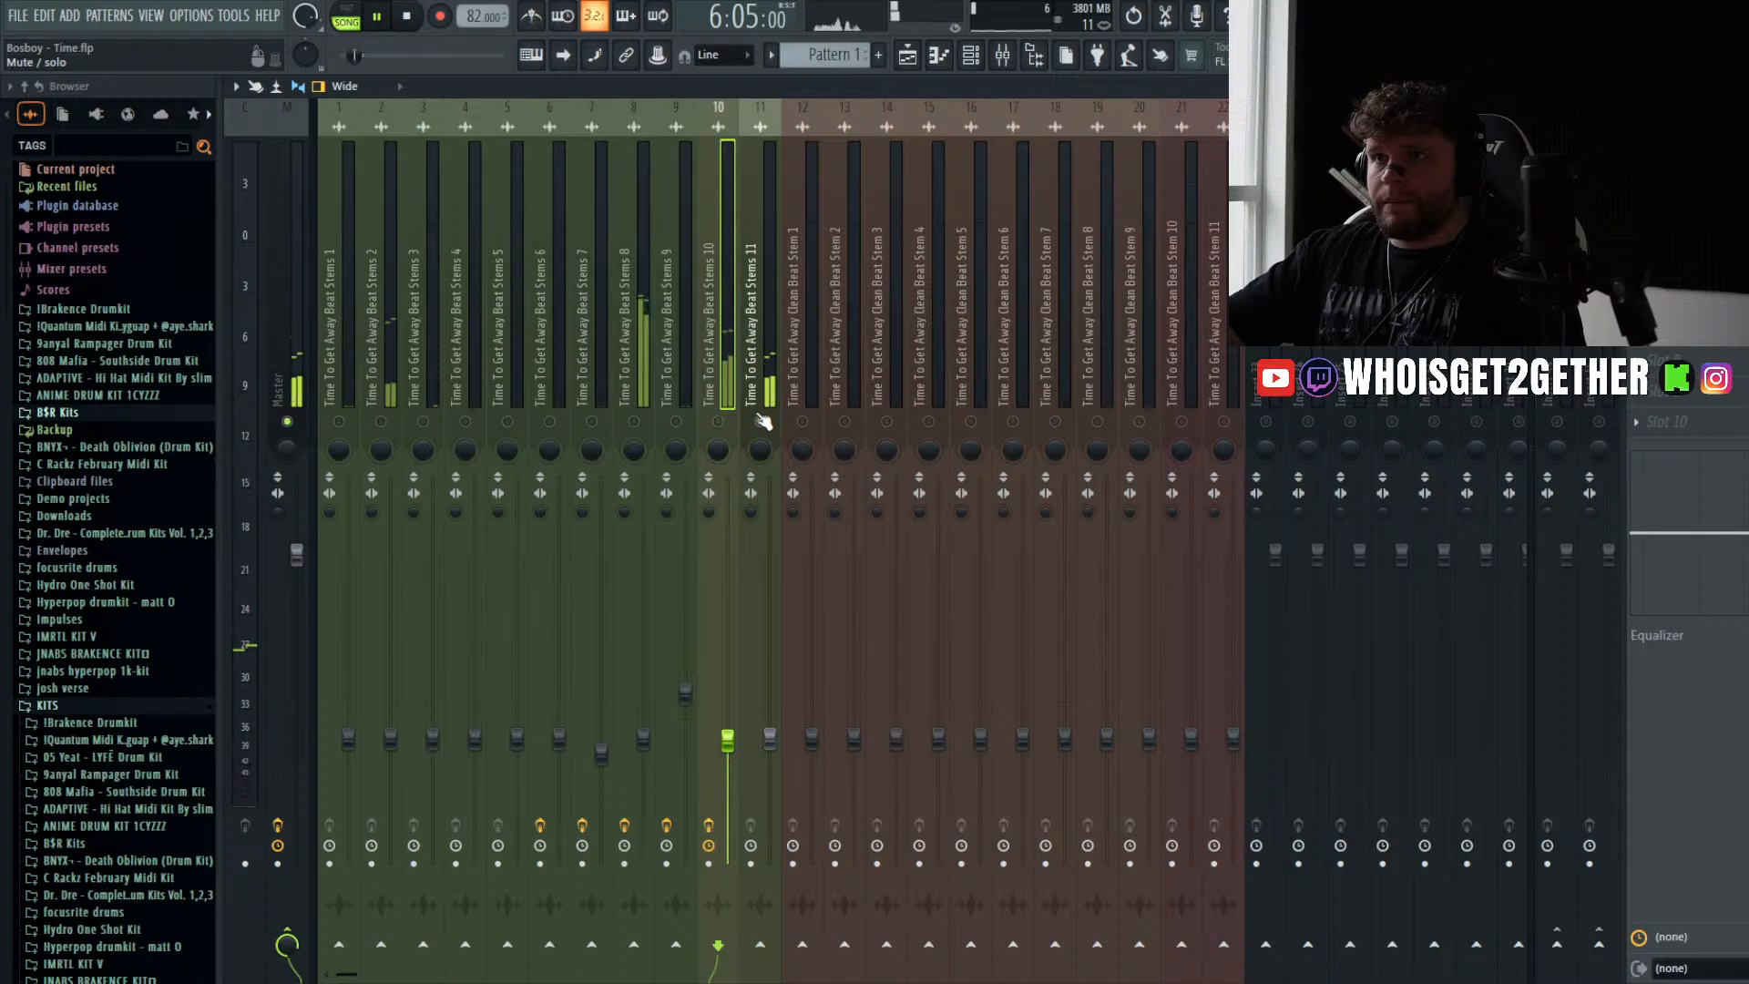
right_click(760, 421)
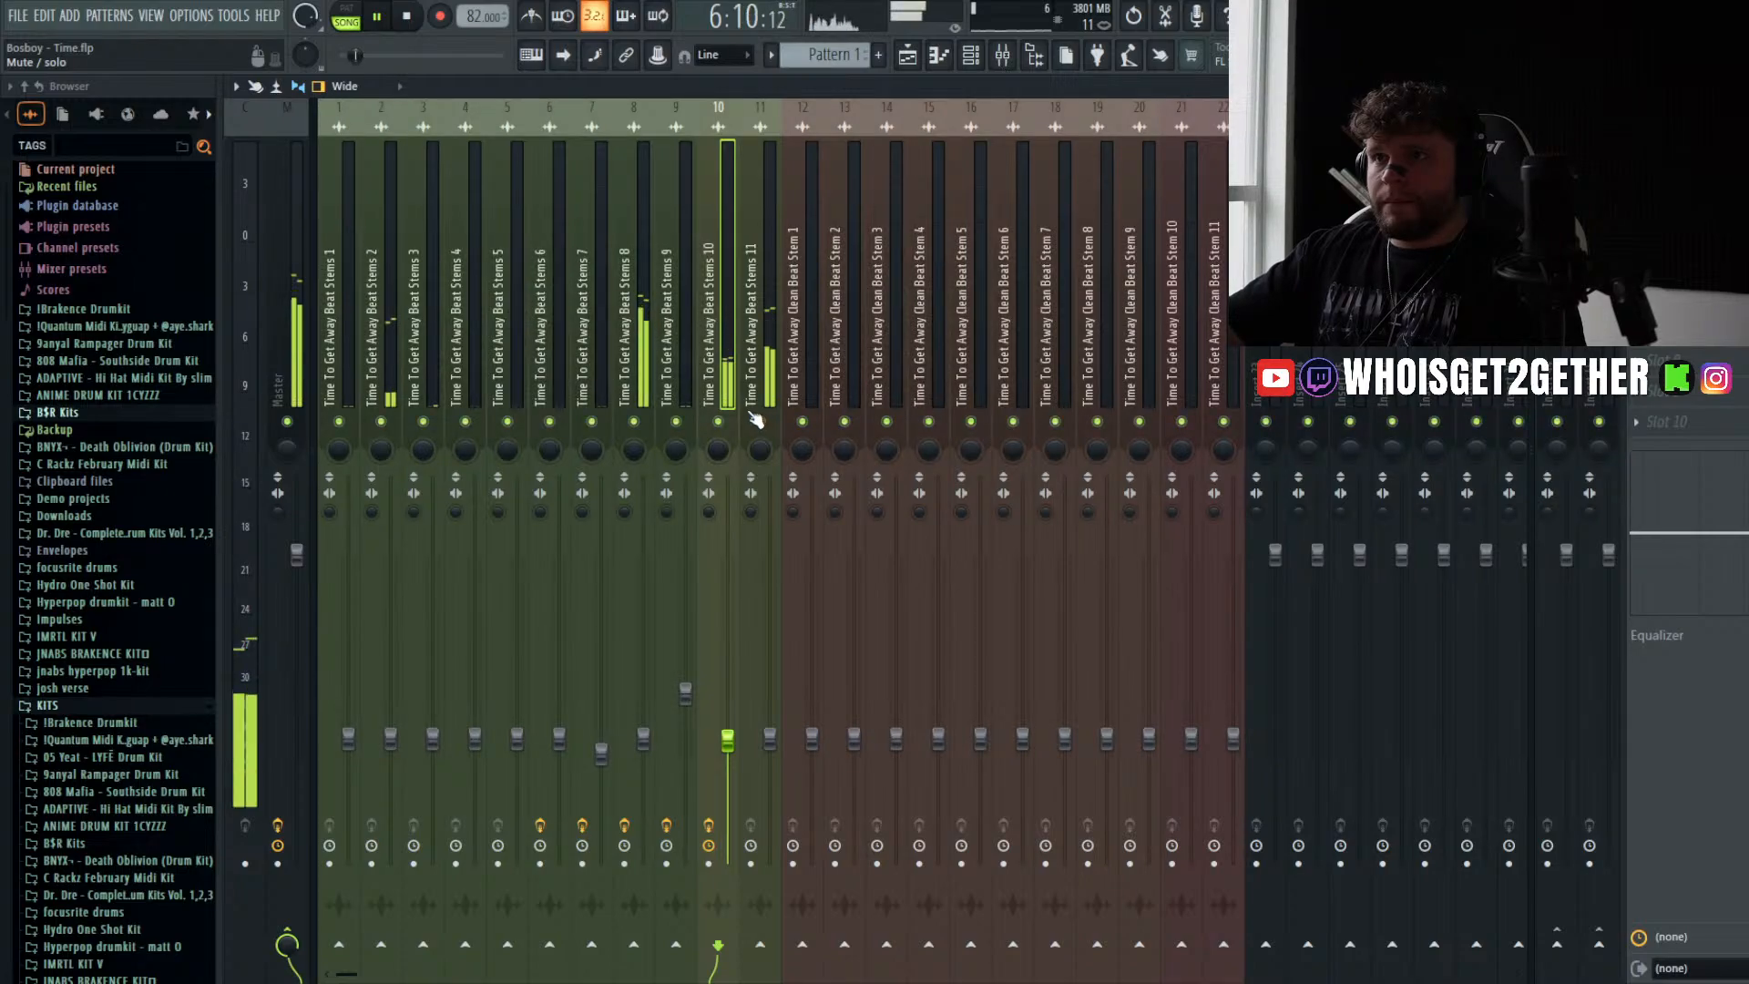
- Solo Beat Stems 9, add FabFilter Pro-Q 3 to it and create a 96 dB/oct high cut at about 5.9 kHz
right_click(676, 422)
click(681, 399)
key(space)
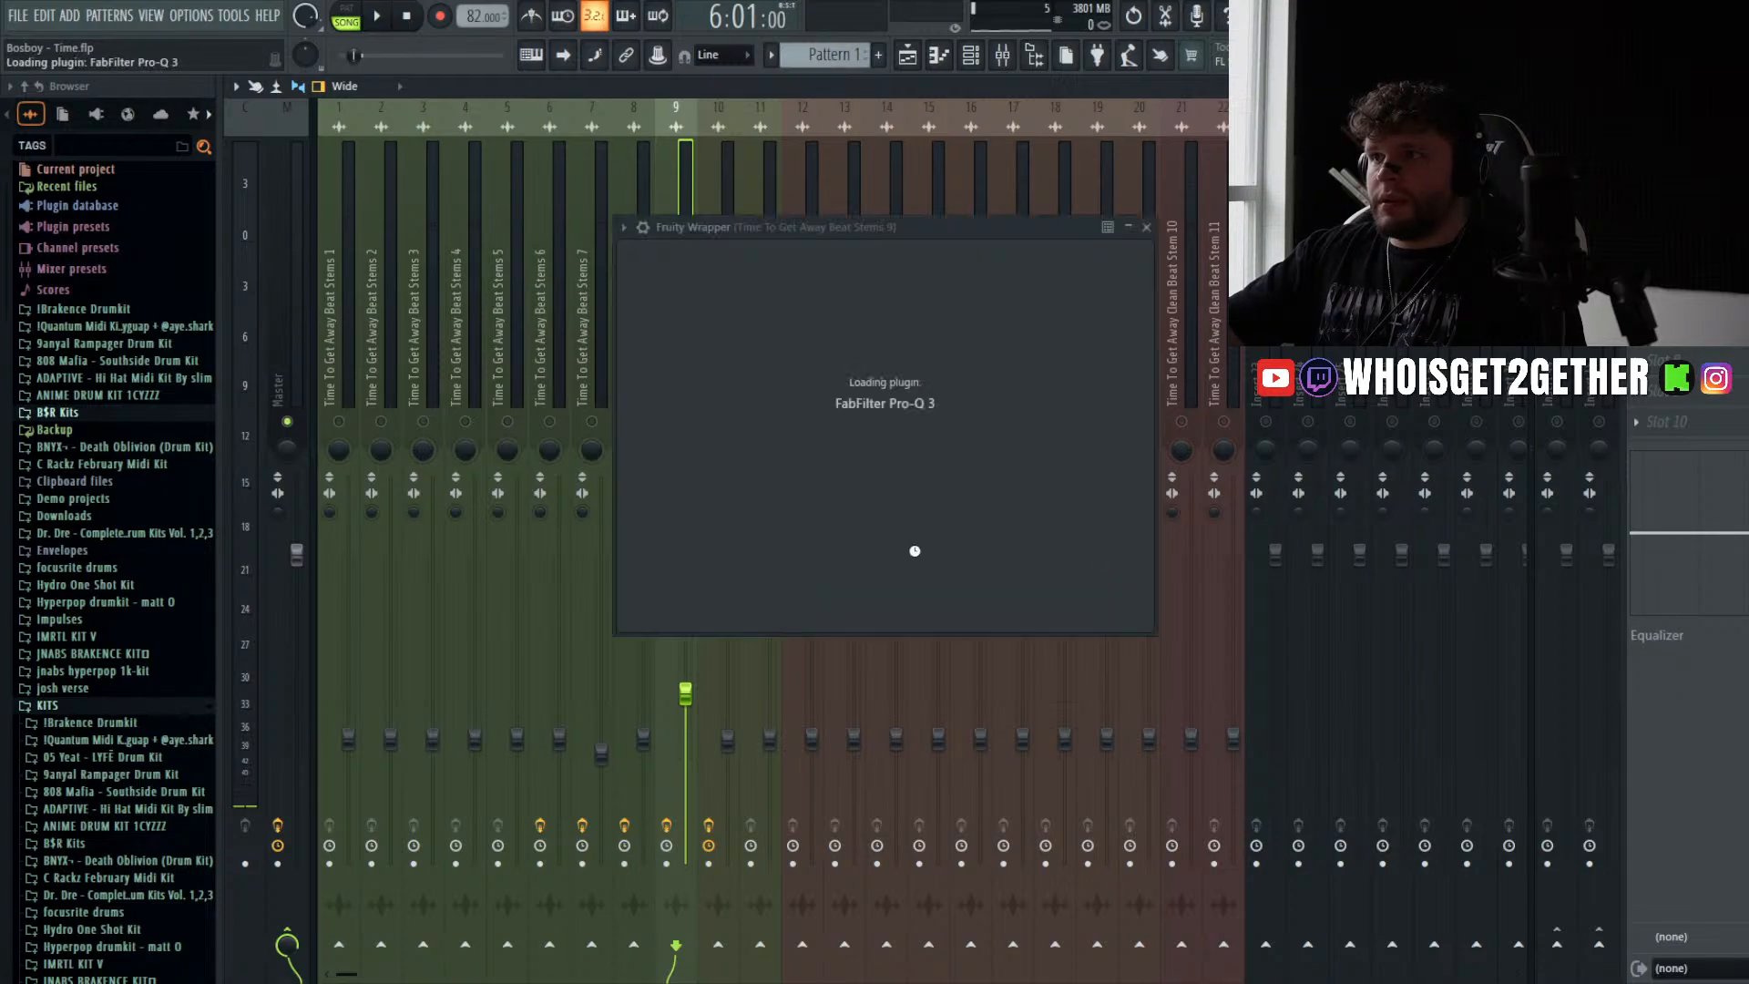
key(space)
key(space)
drag(1389, 436, 1271, 456)
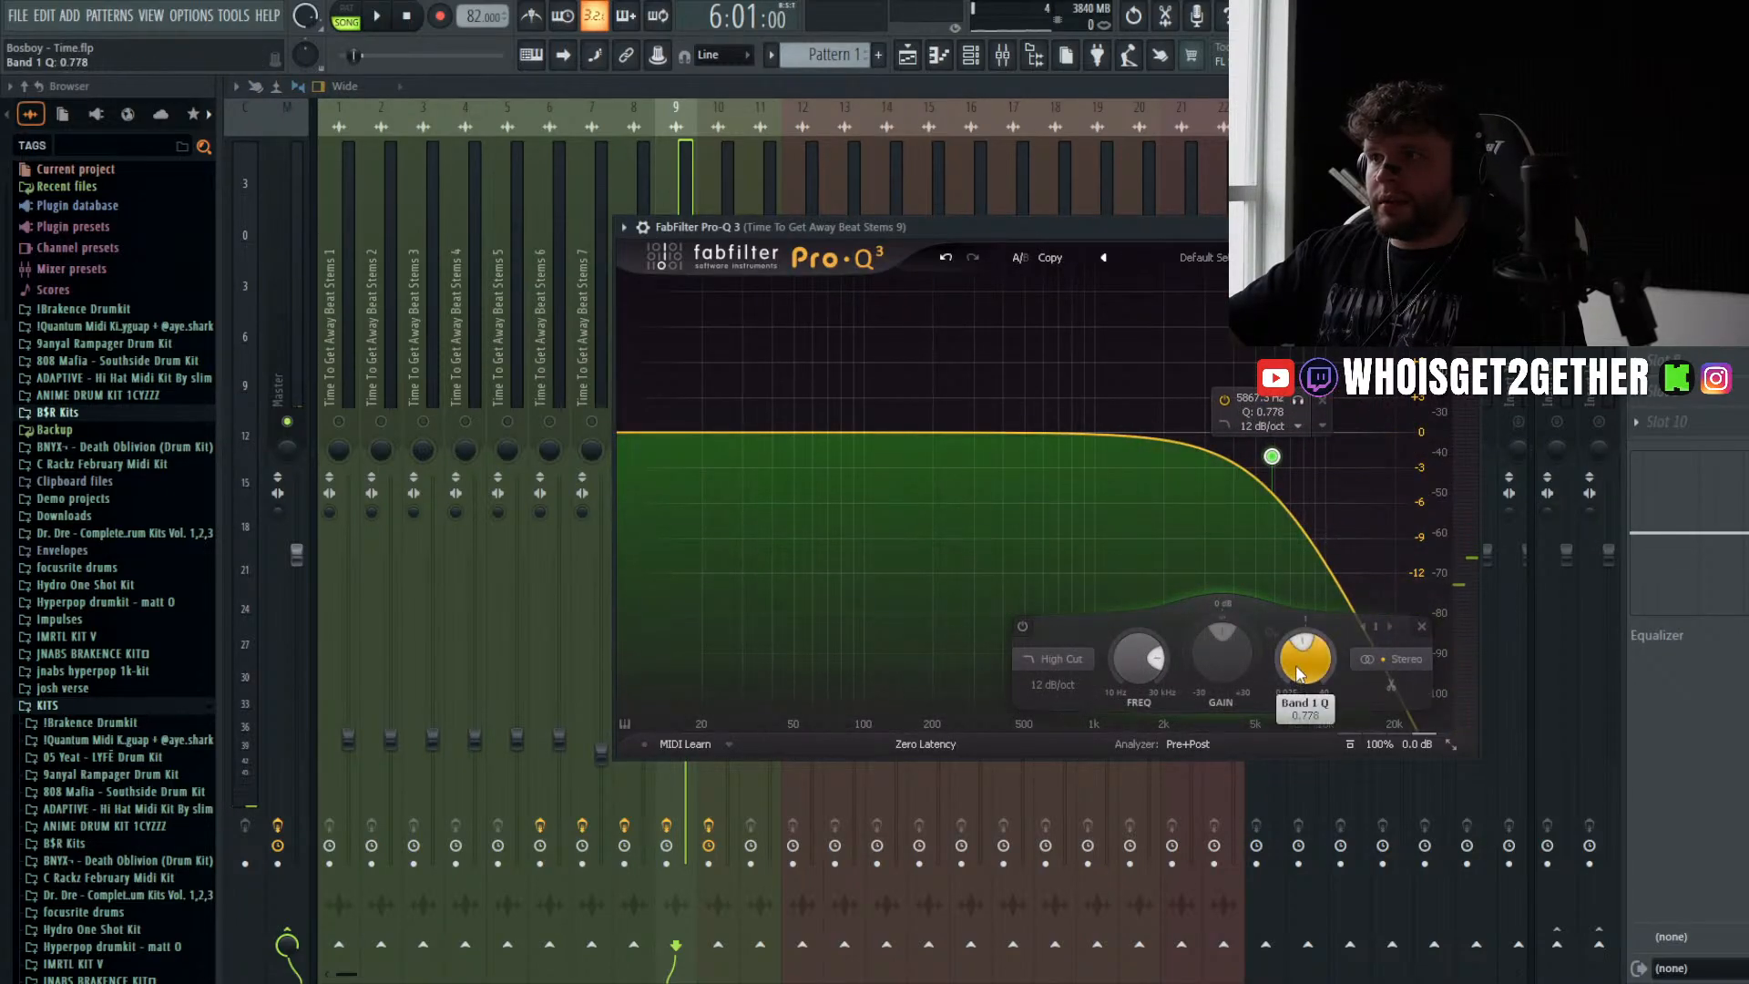
drag(1300, 654, 1301, 637)
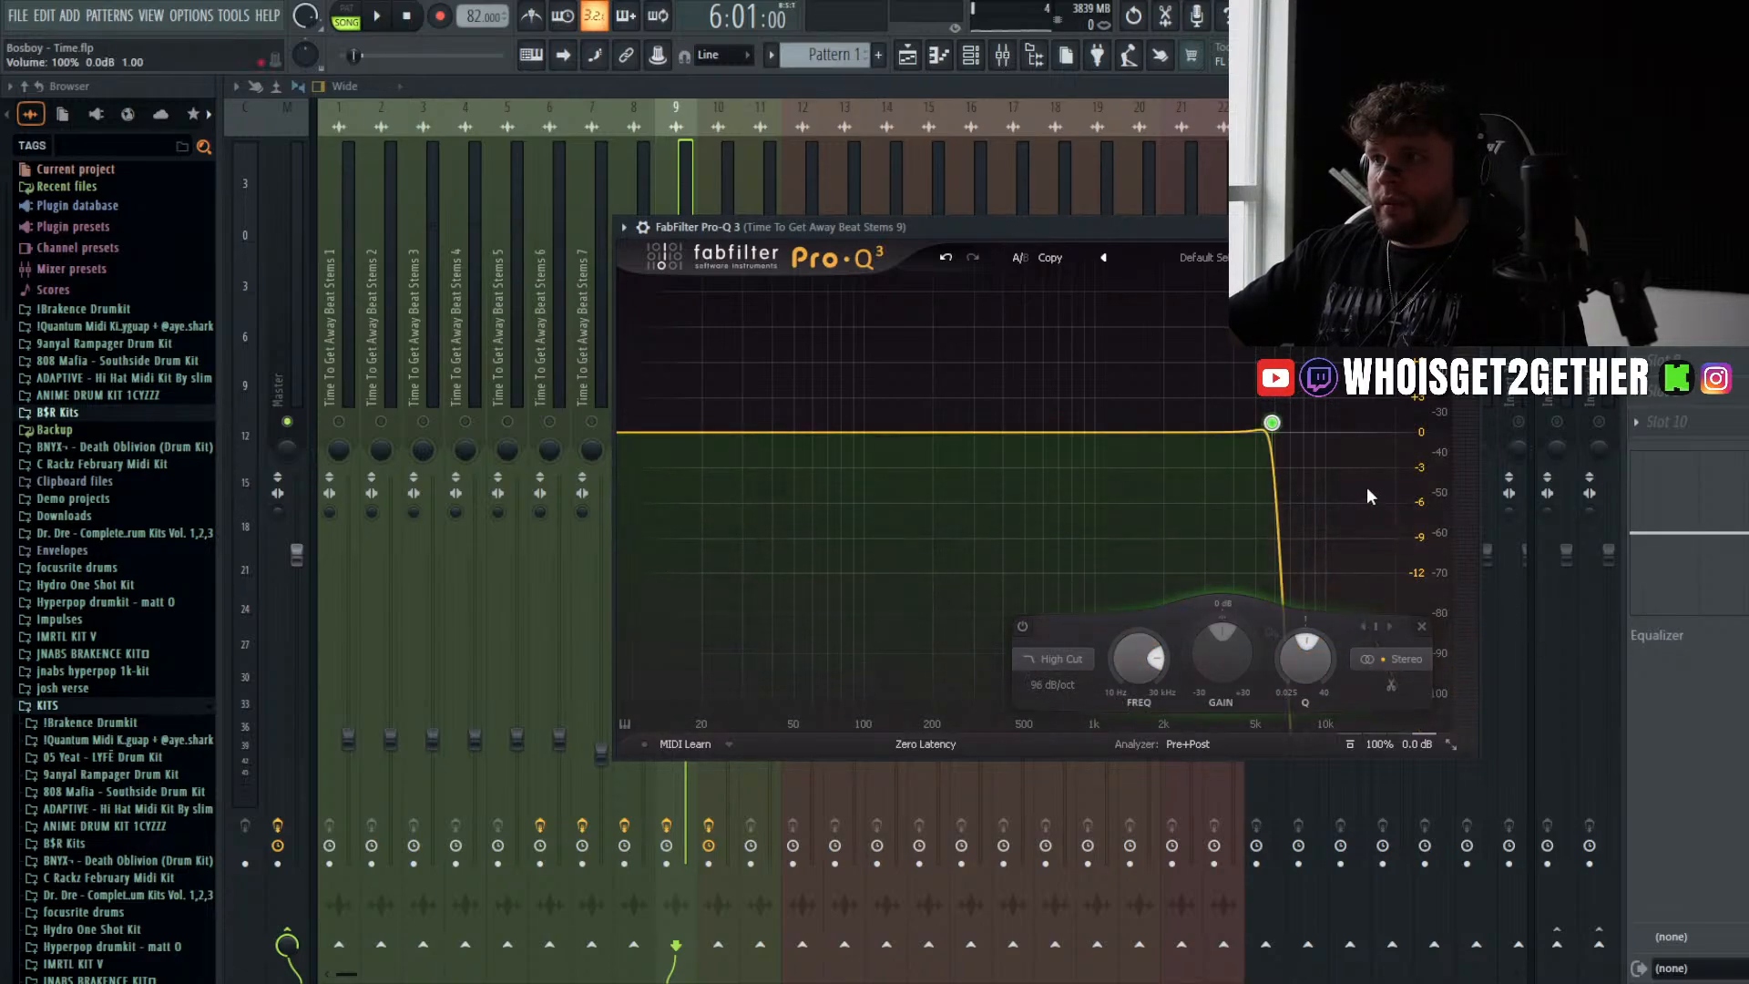
- Try a lower high-cut frequency, between 2 and 5 kHz, in Beat Stems 9's Pro-Q 3 during playback
key(space)
drag(1273, 423, 1212, 438)
click(1468, 227)
- Clear the playlist time selection and play the song from bar 9
click(1000, 57)
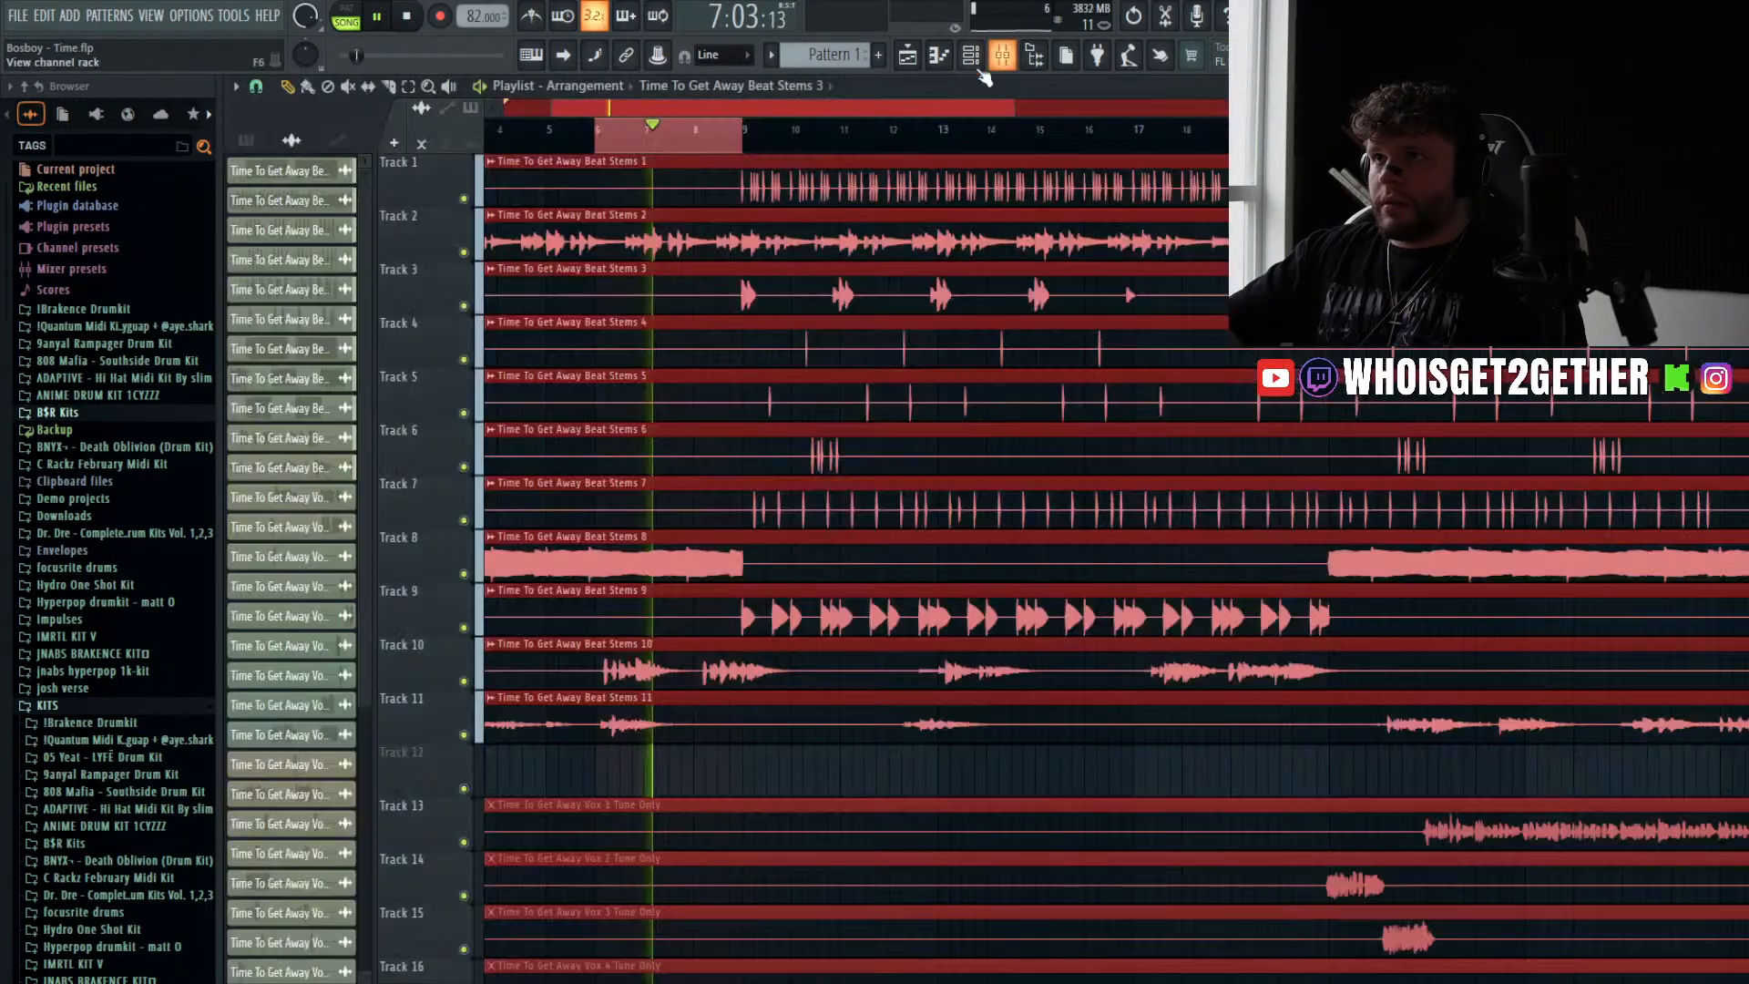
ctrl+click(721, 136)
click(744, 132)
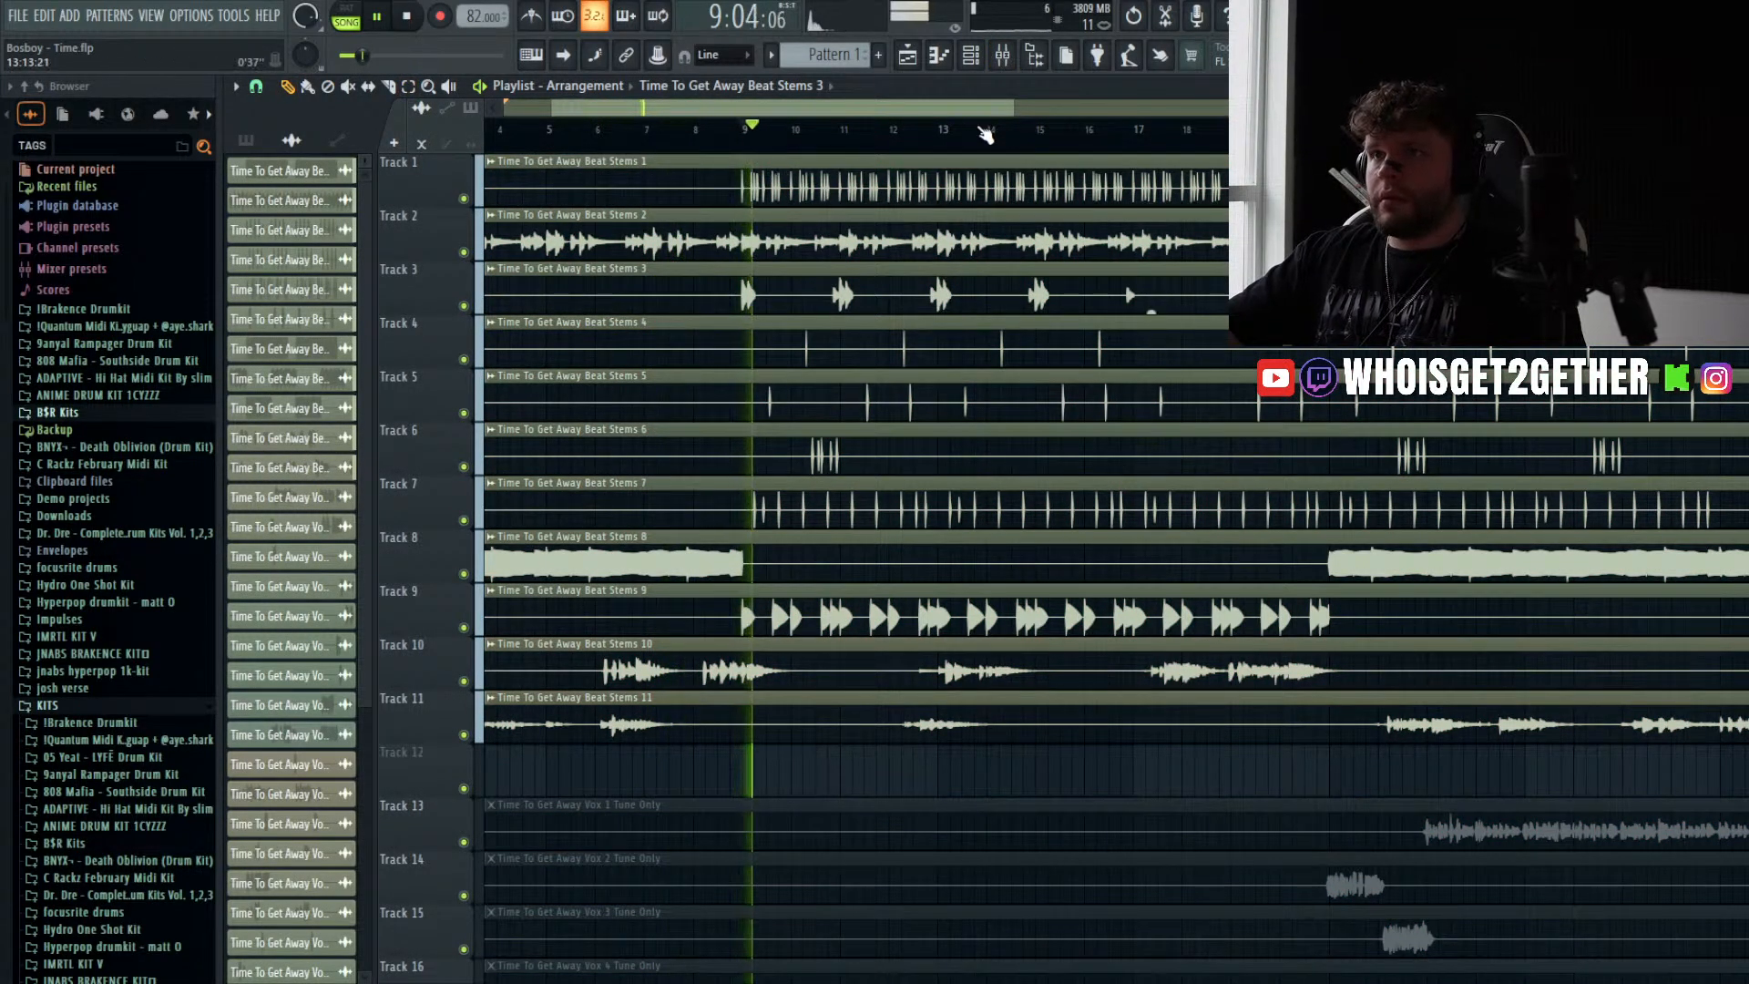
- Raise the high cut in Beat Stems 9's Pro-Q 3 to between 5 and 10 kHz while listening to the soloed stem
click(1009, 62)
click(1677, 148)
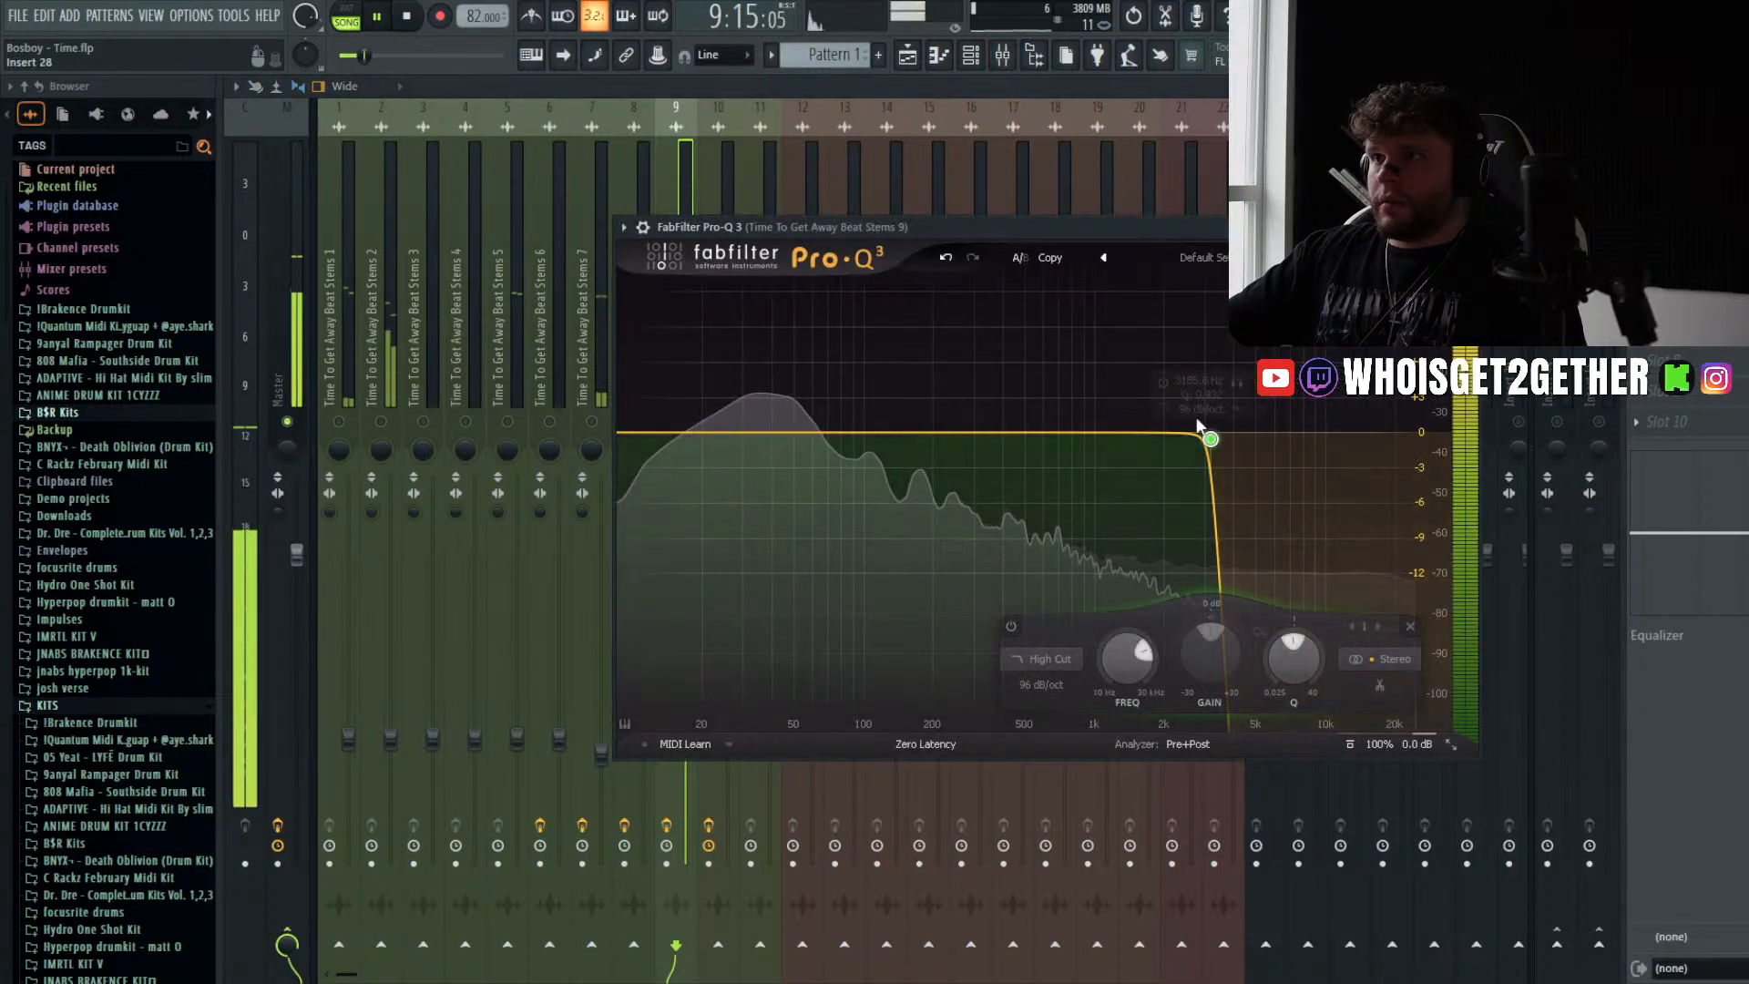
key(space)
key(space)
drag(1211, 438, 1284, 446)
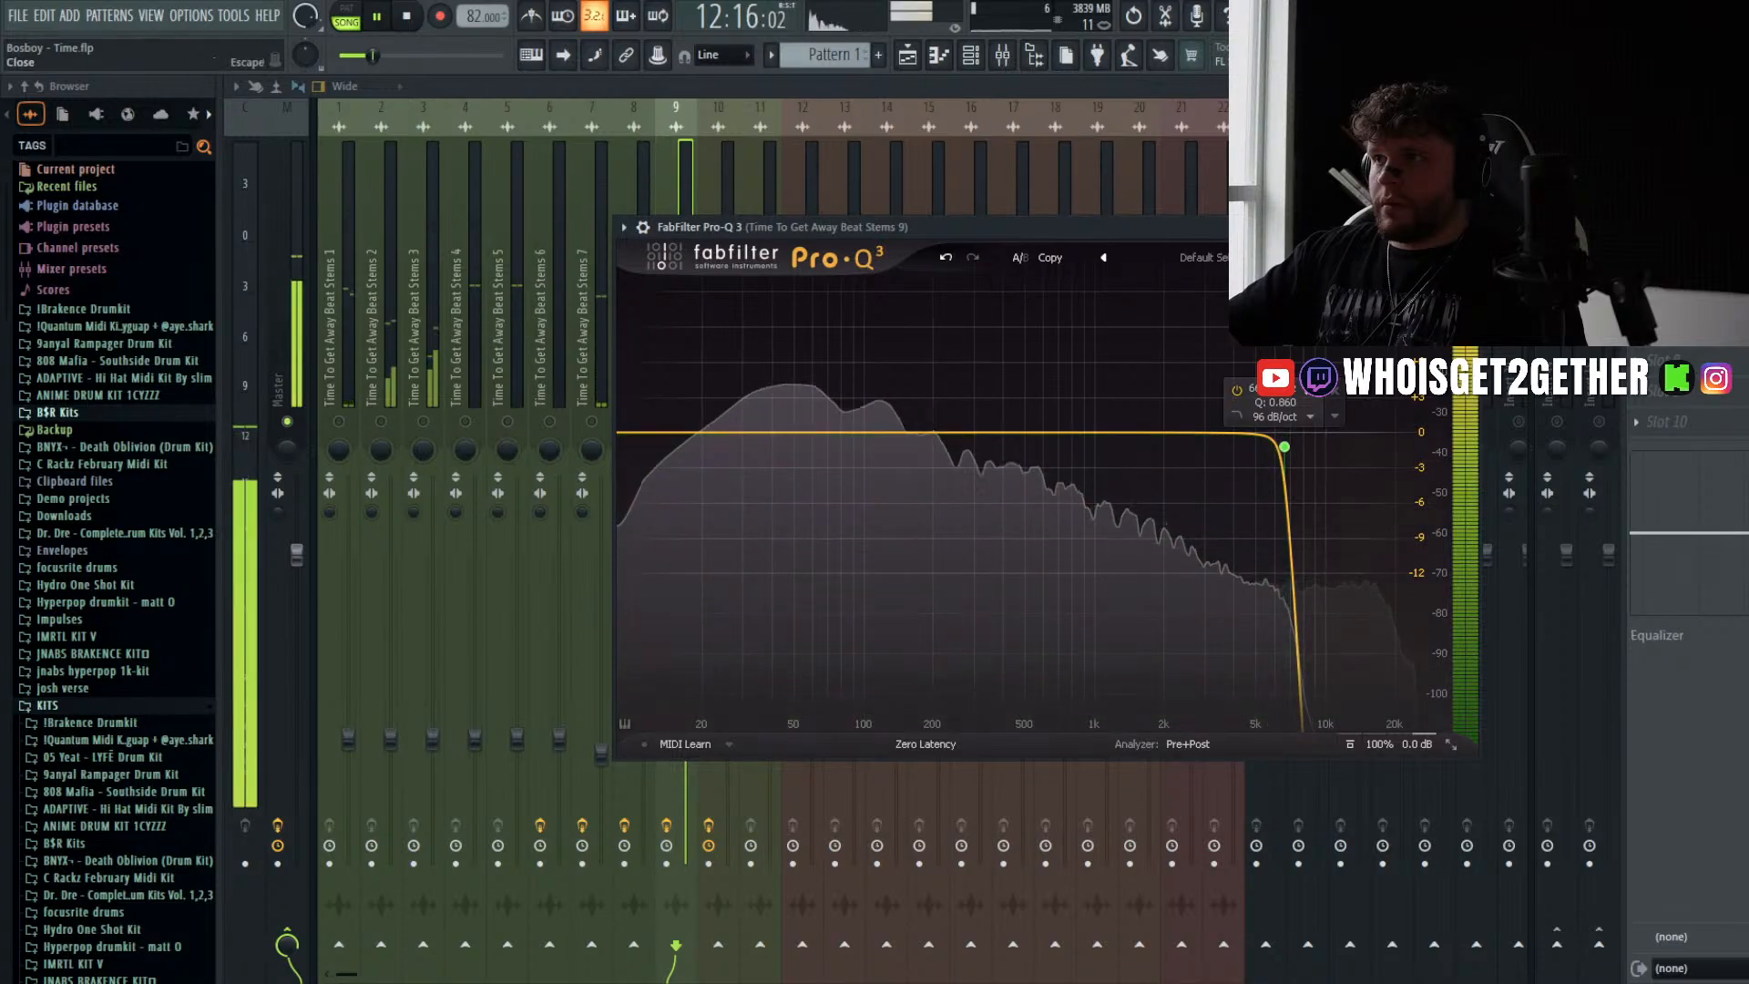
click(1467, 227)
- Unsolo Beat Stems 9 and listen to the full mix while following the stems in the playlist
right_click(676, 422)
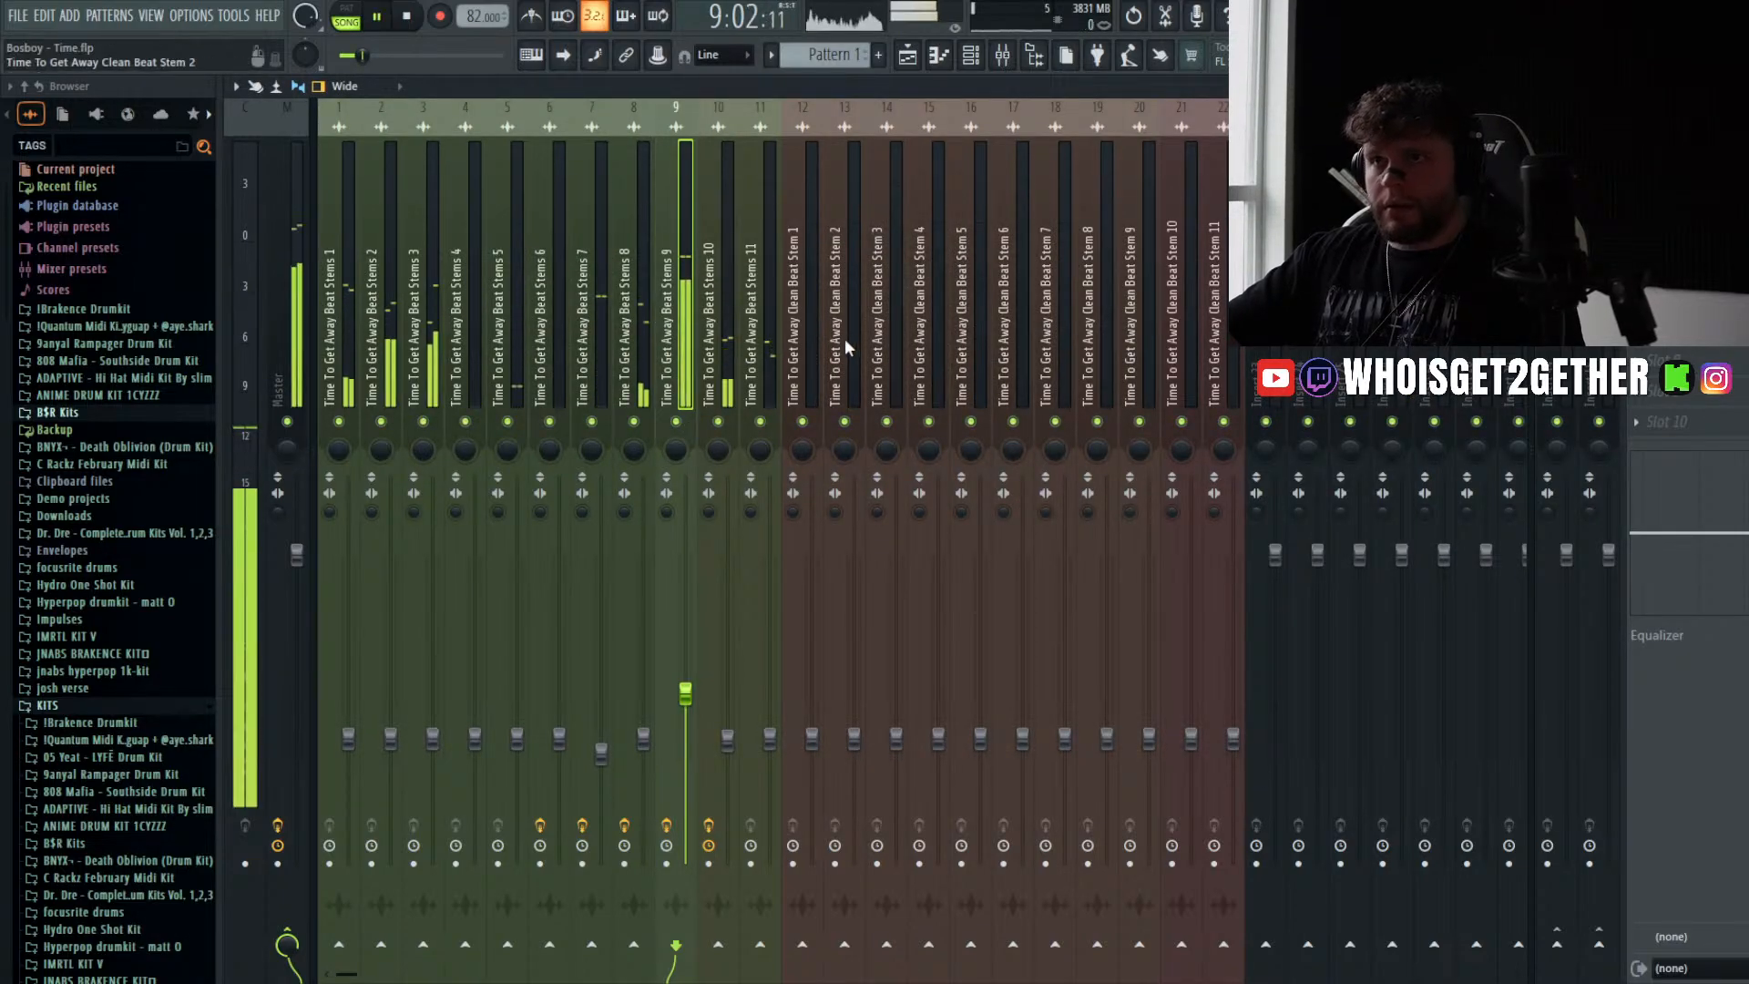
click(907, 55)
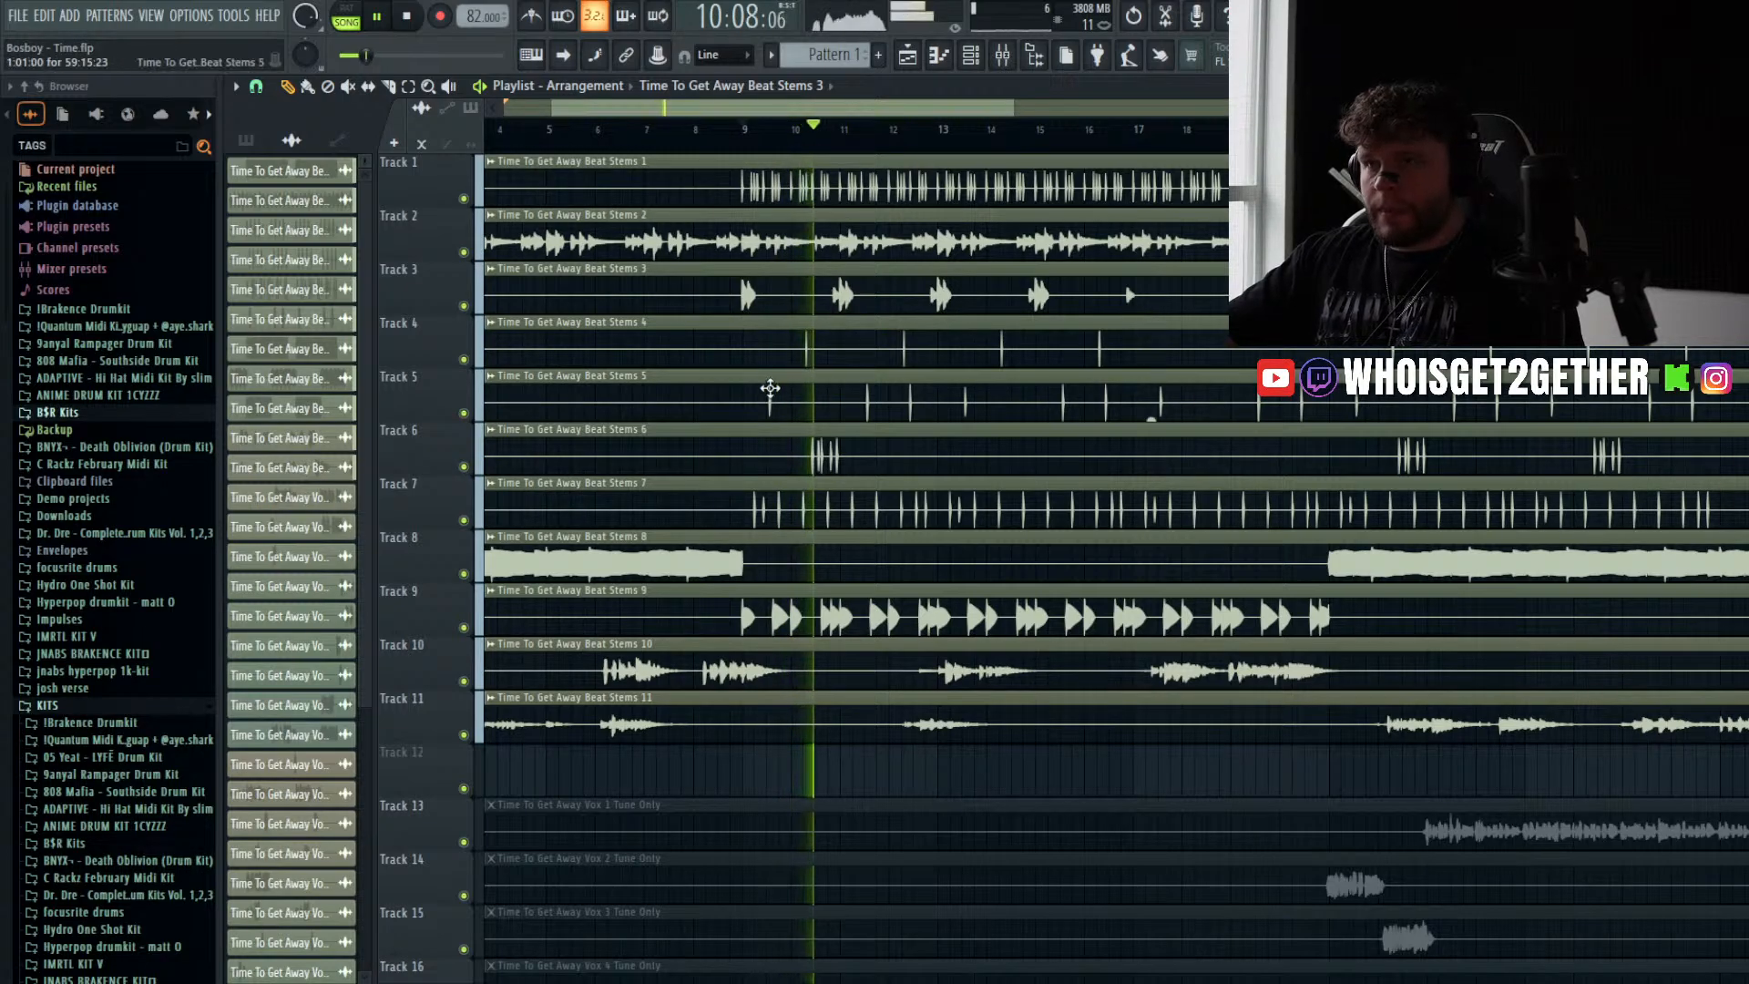
scroll(761, 395, down, 3)
scroll(761, 395, down, 1)
scroll(768, 392, down, 3)
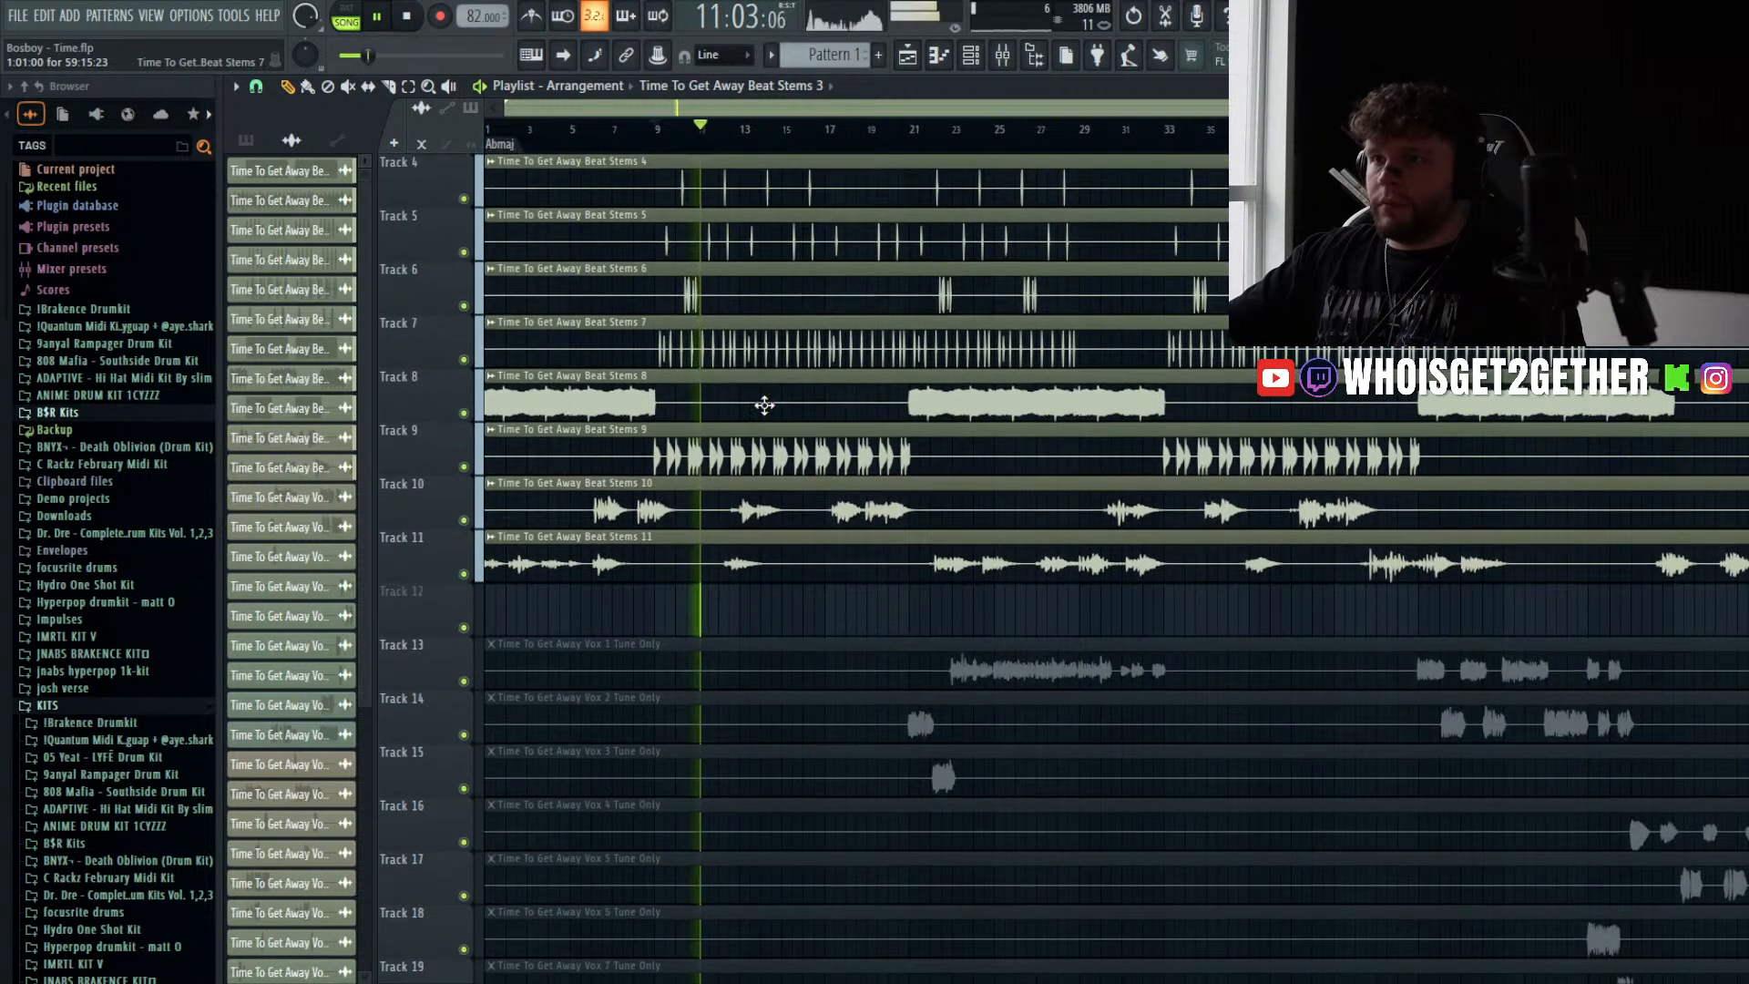
click(1001, 58)
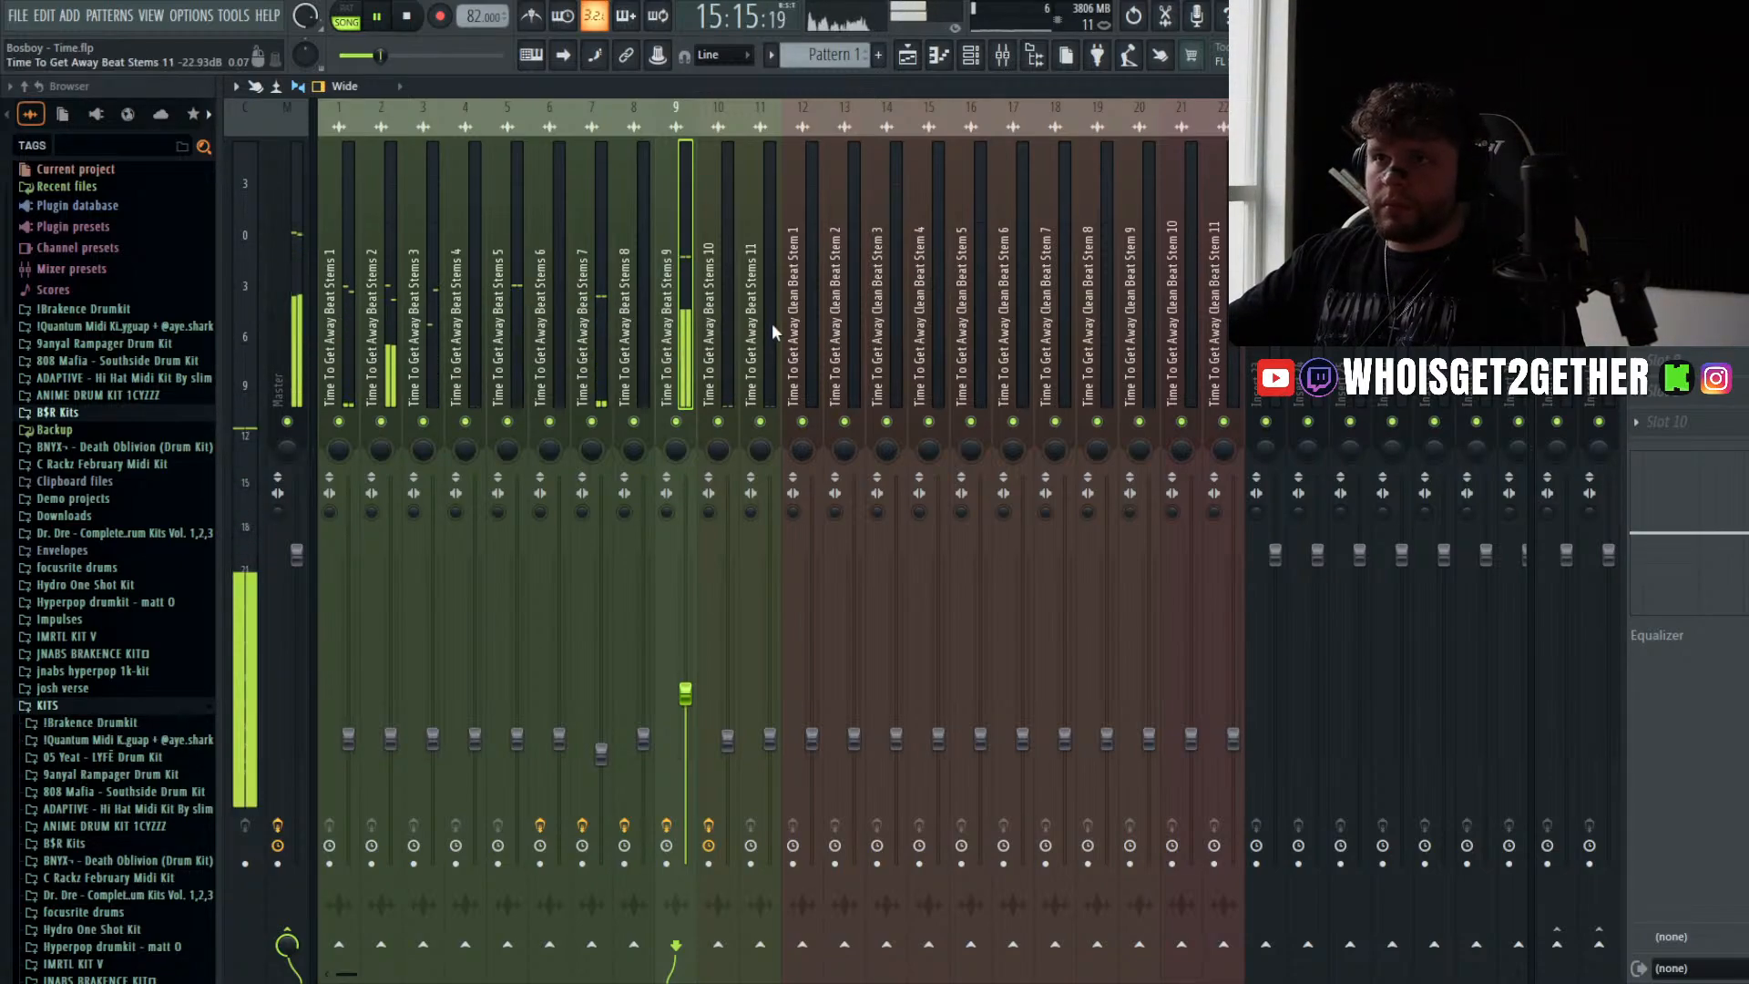
- Solo Beat Stems 3, listen to it from around bar 10 and return to the full mix
click(467, 363)
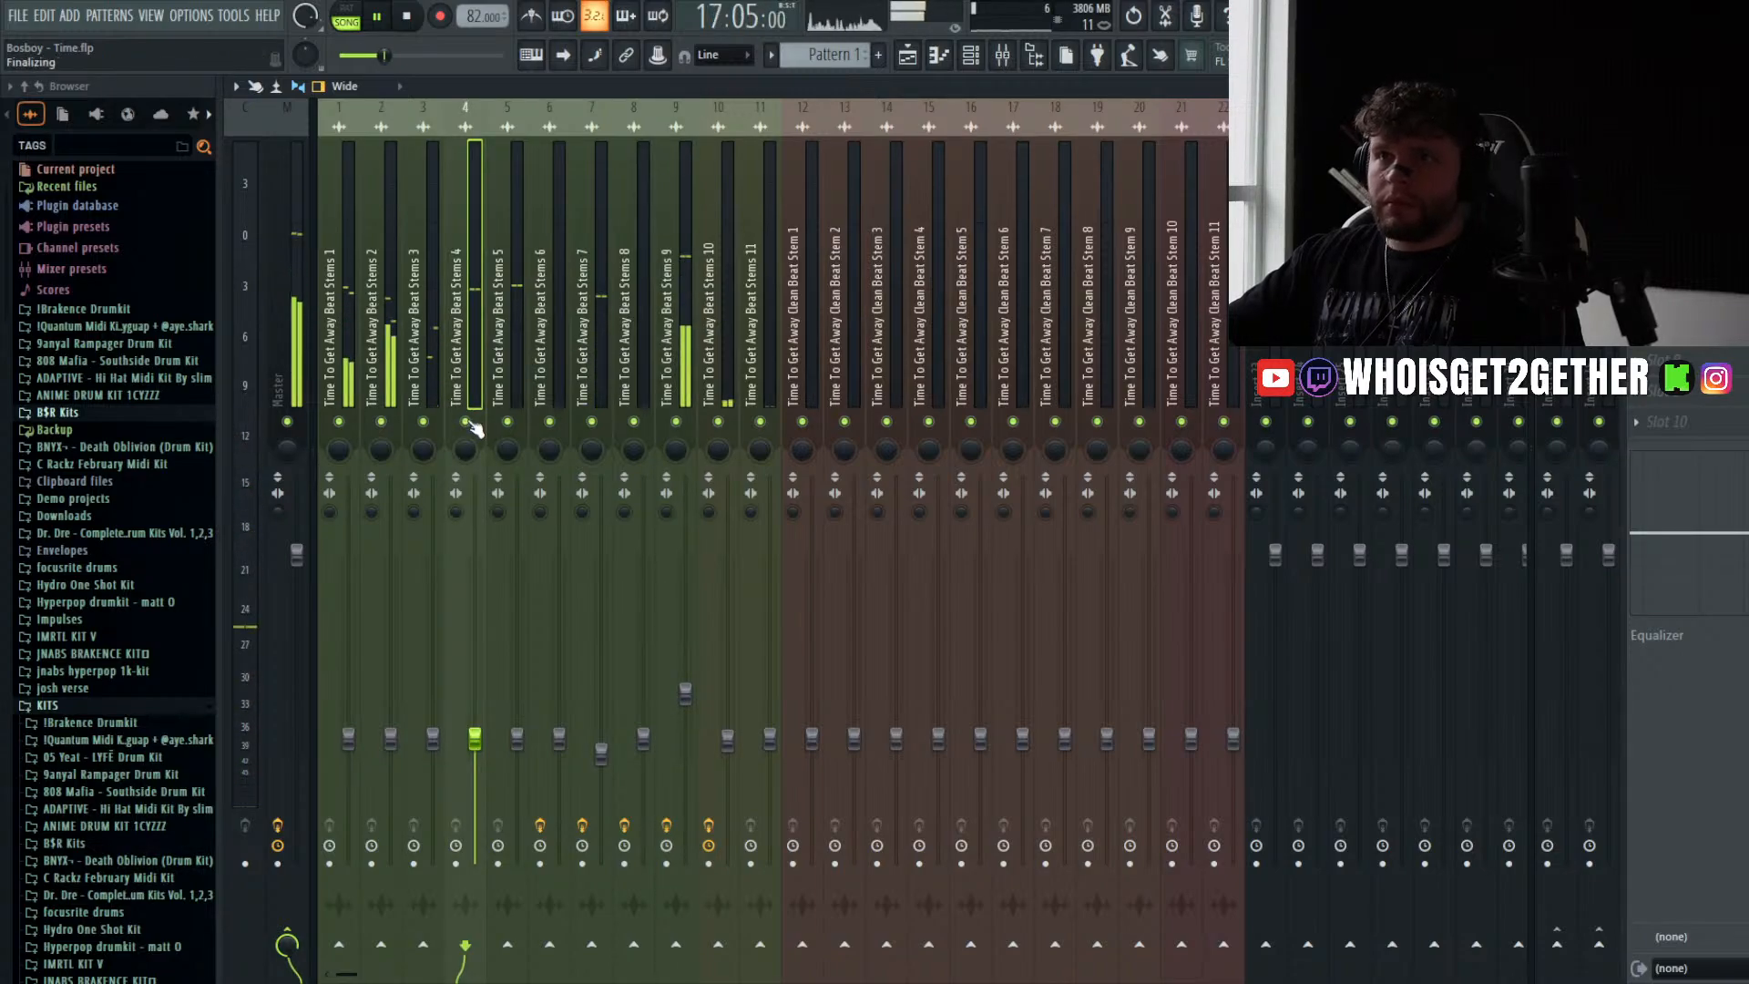
click(424, 375)
right_click(423, 421)
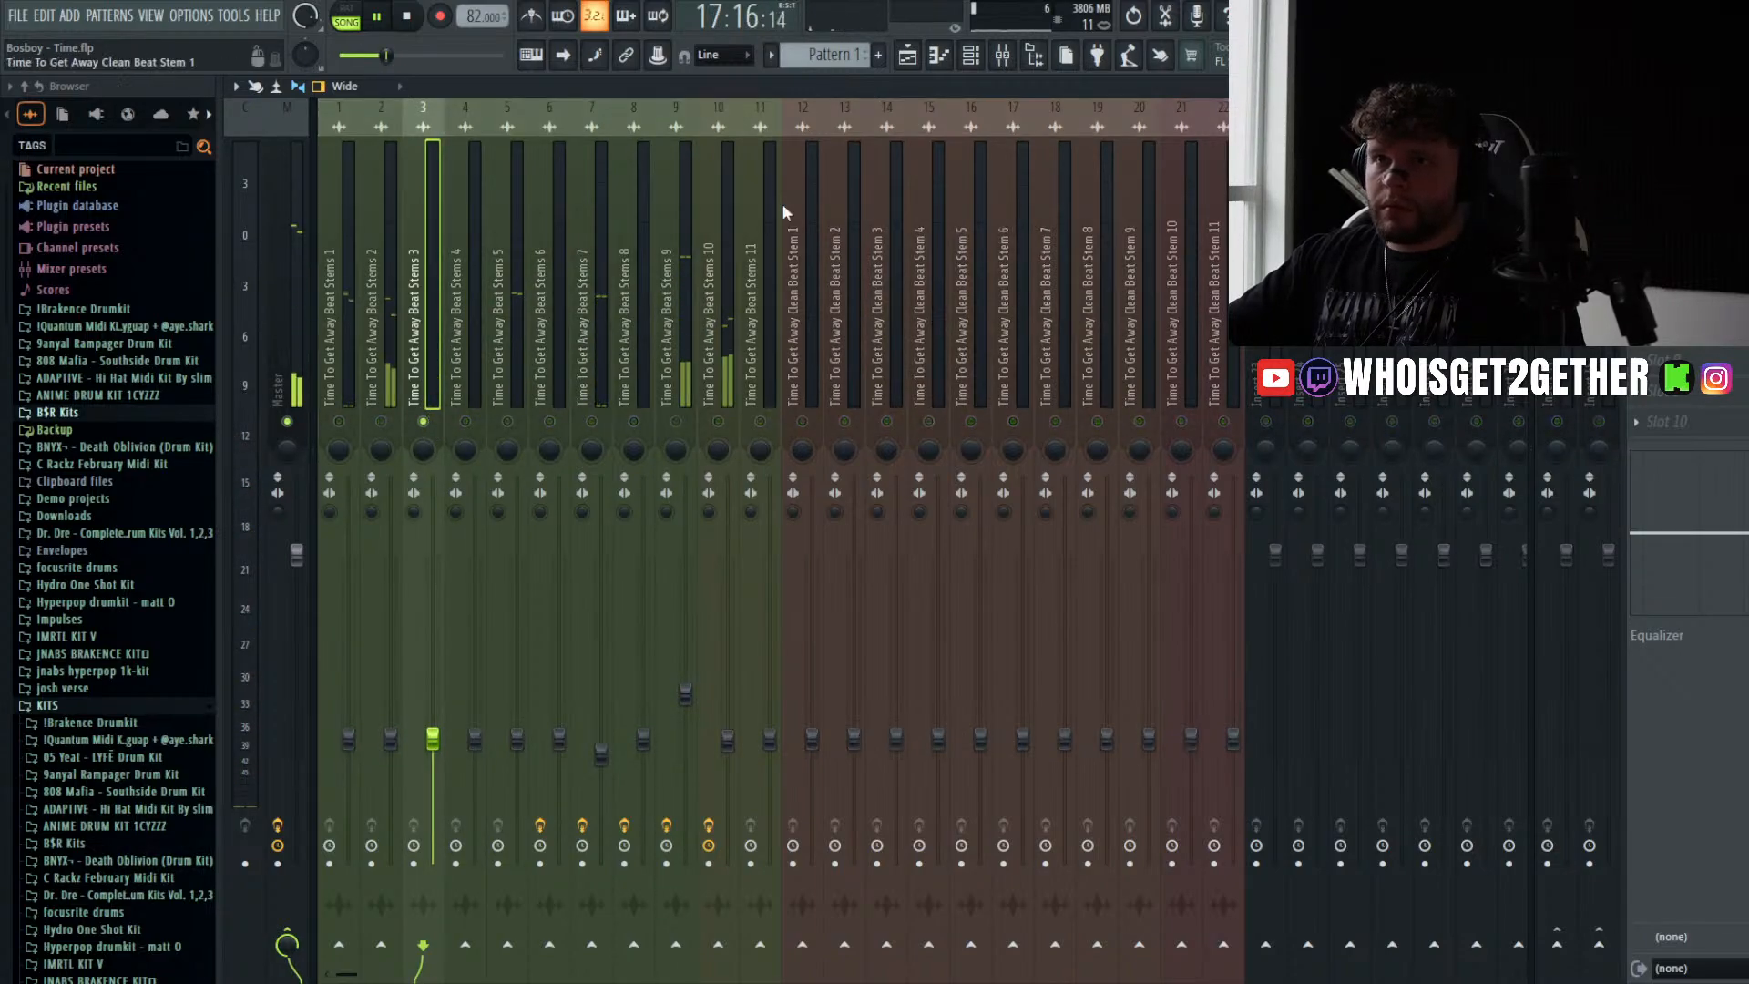
click(919, 59)
mouse_move(669, 137)
mouse_down()
mouse_move(703, 143)
mouse_move(687, 144)
mouse_up()
click(1001, 54)
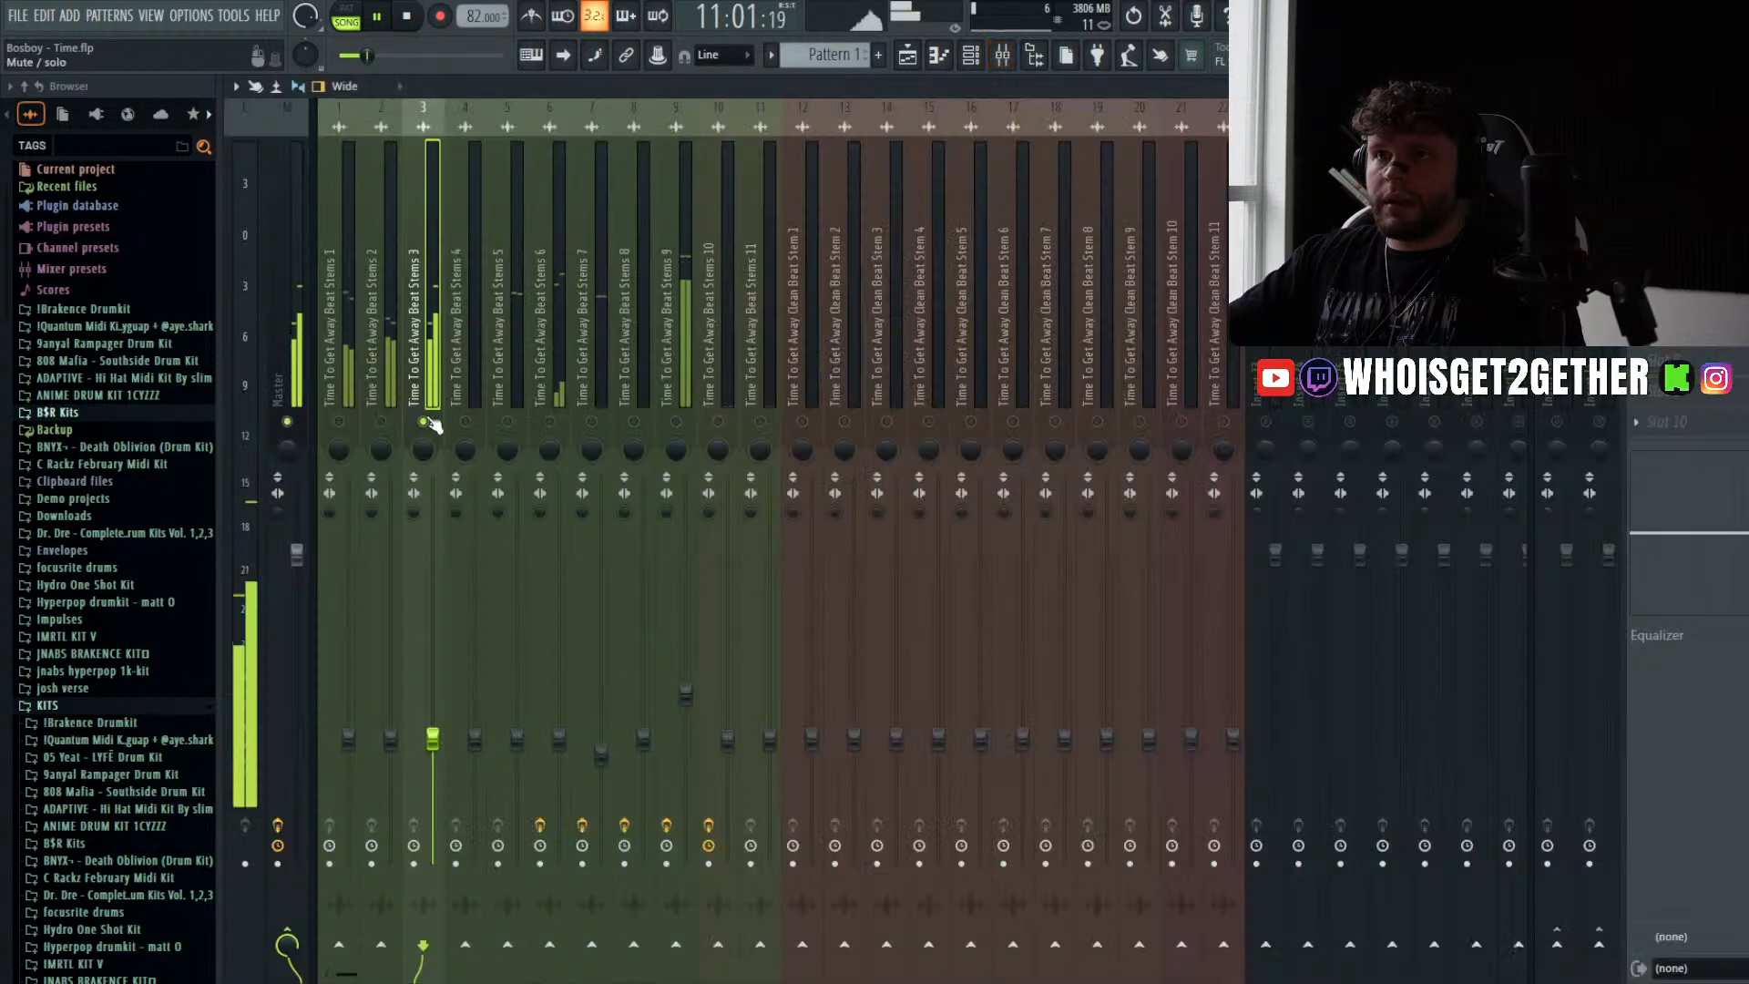
right_click(423, 421)
key(space)
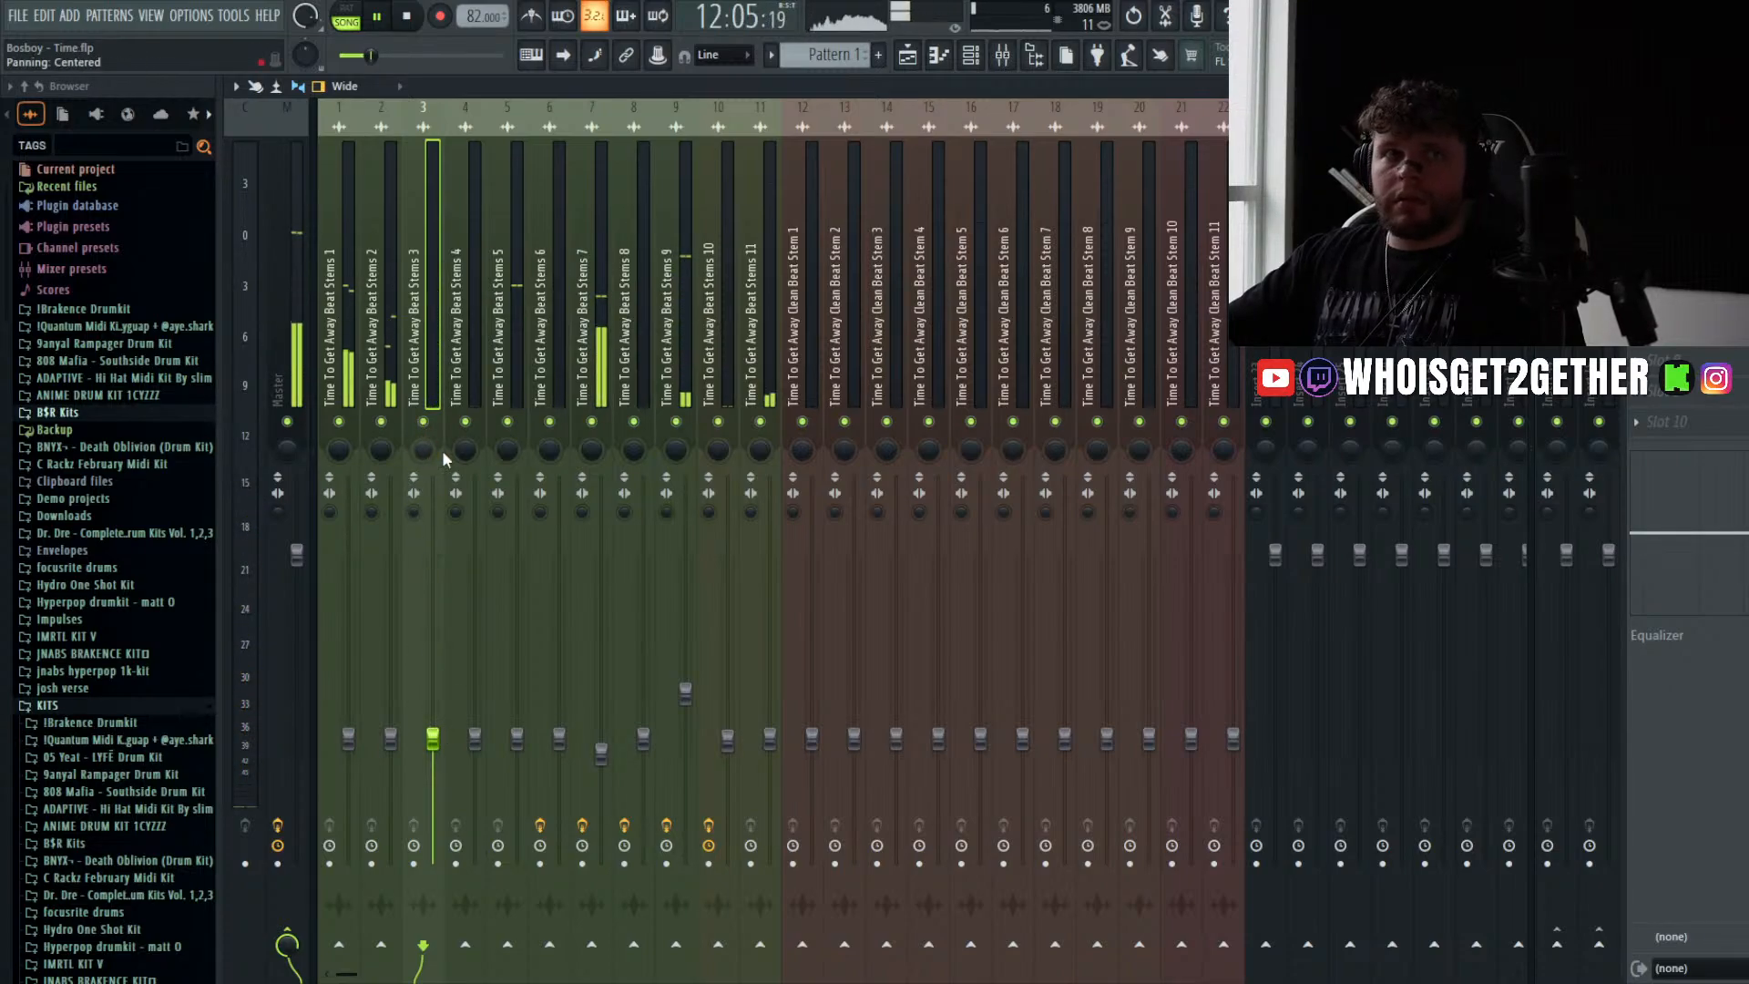
- Pan Beat Stems 3 slightly off centre and lower its mixer fader while checking it against the full mix
drag(421, 450, 426, 450)
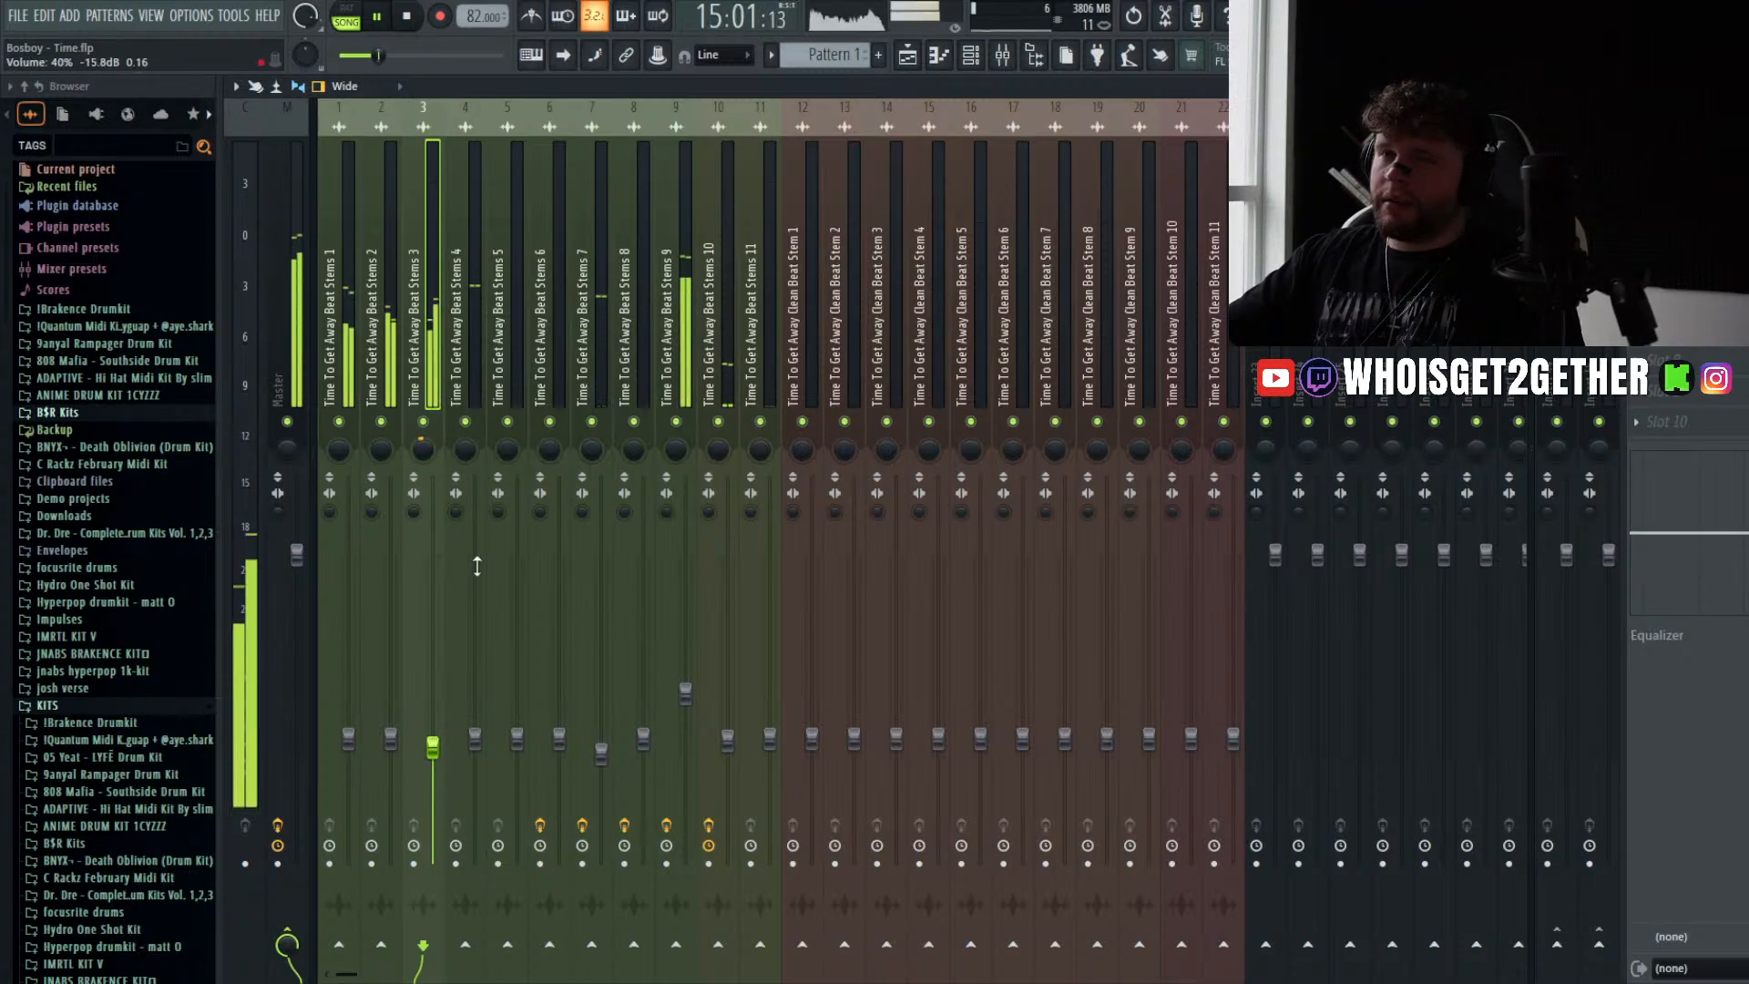
key(space)
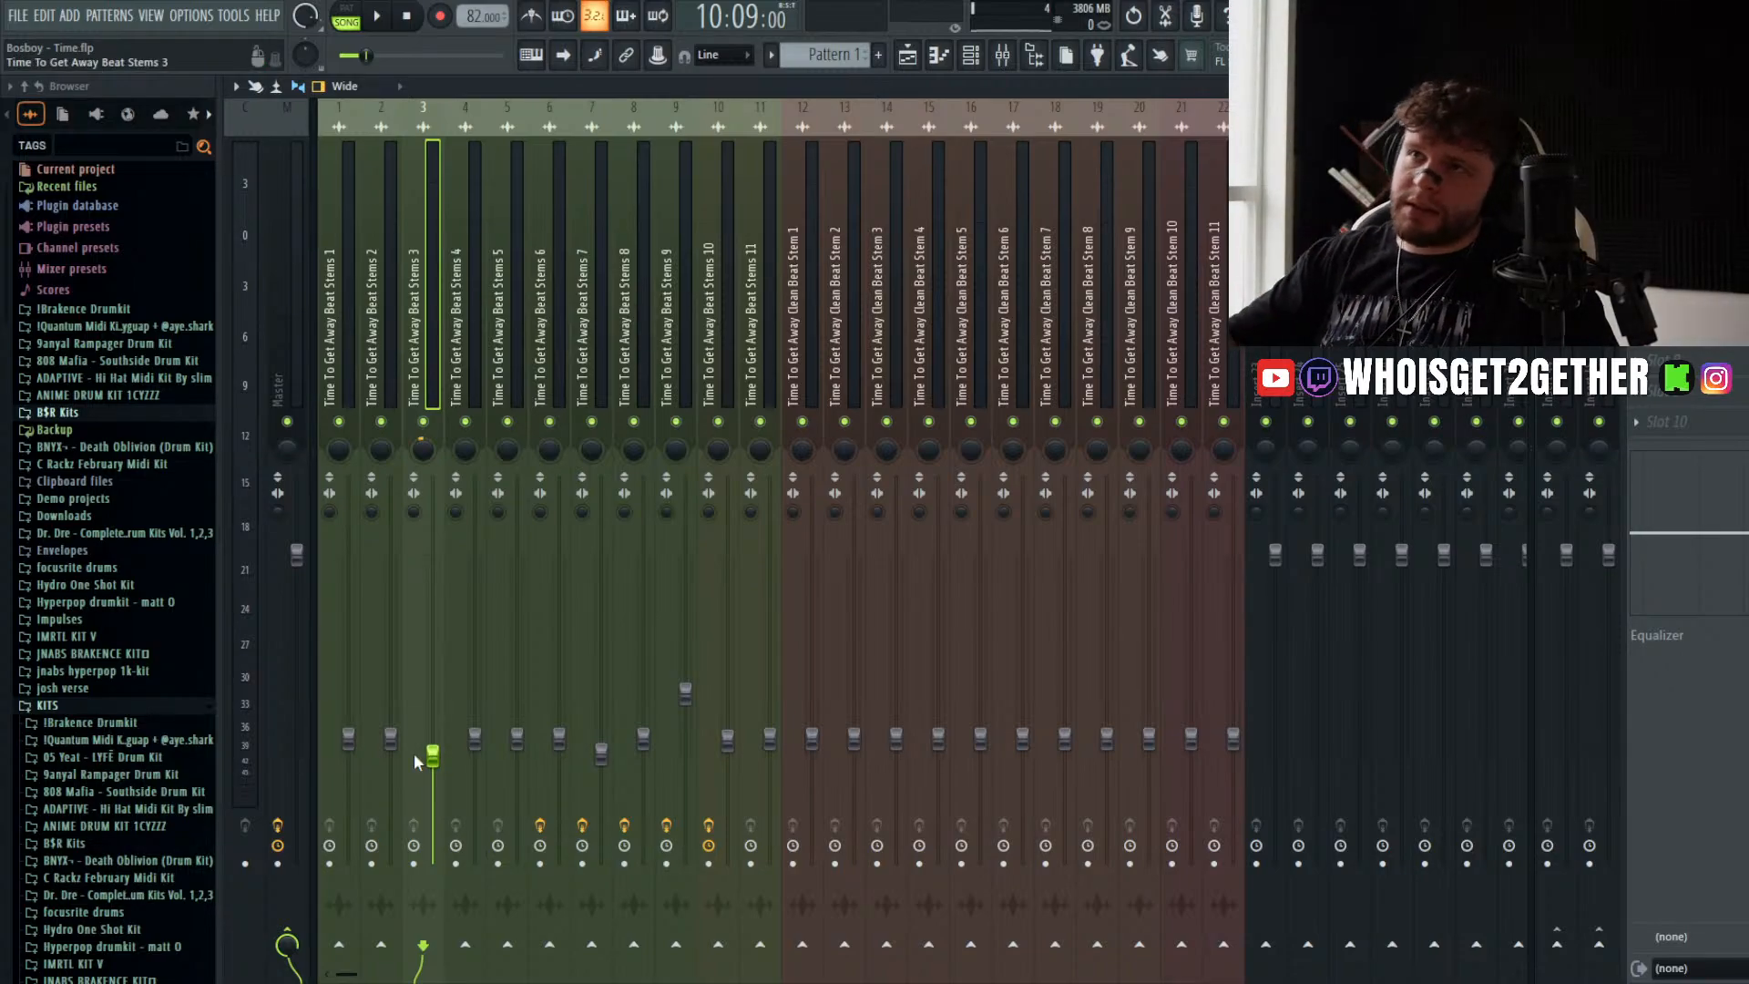
drag(432, 757, 432, 757)
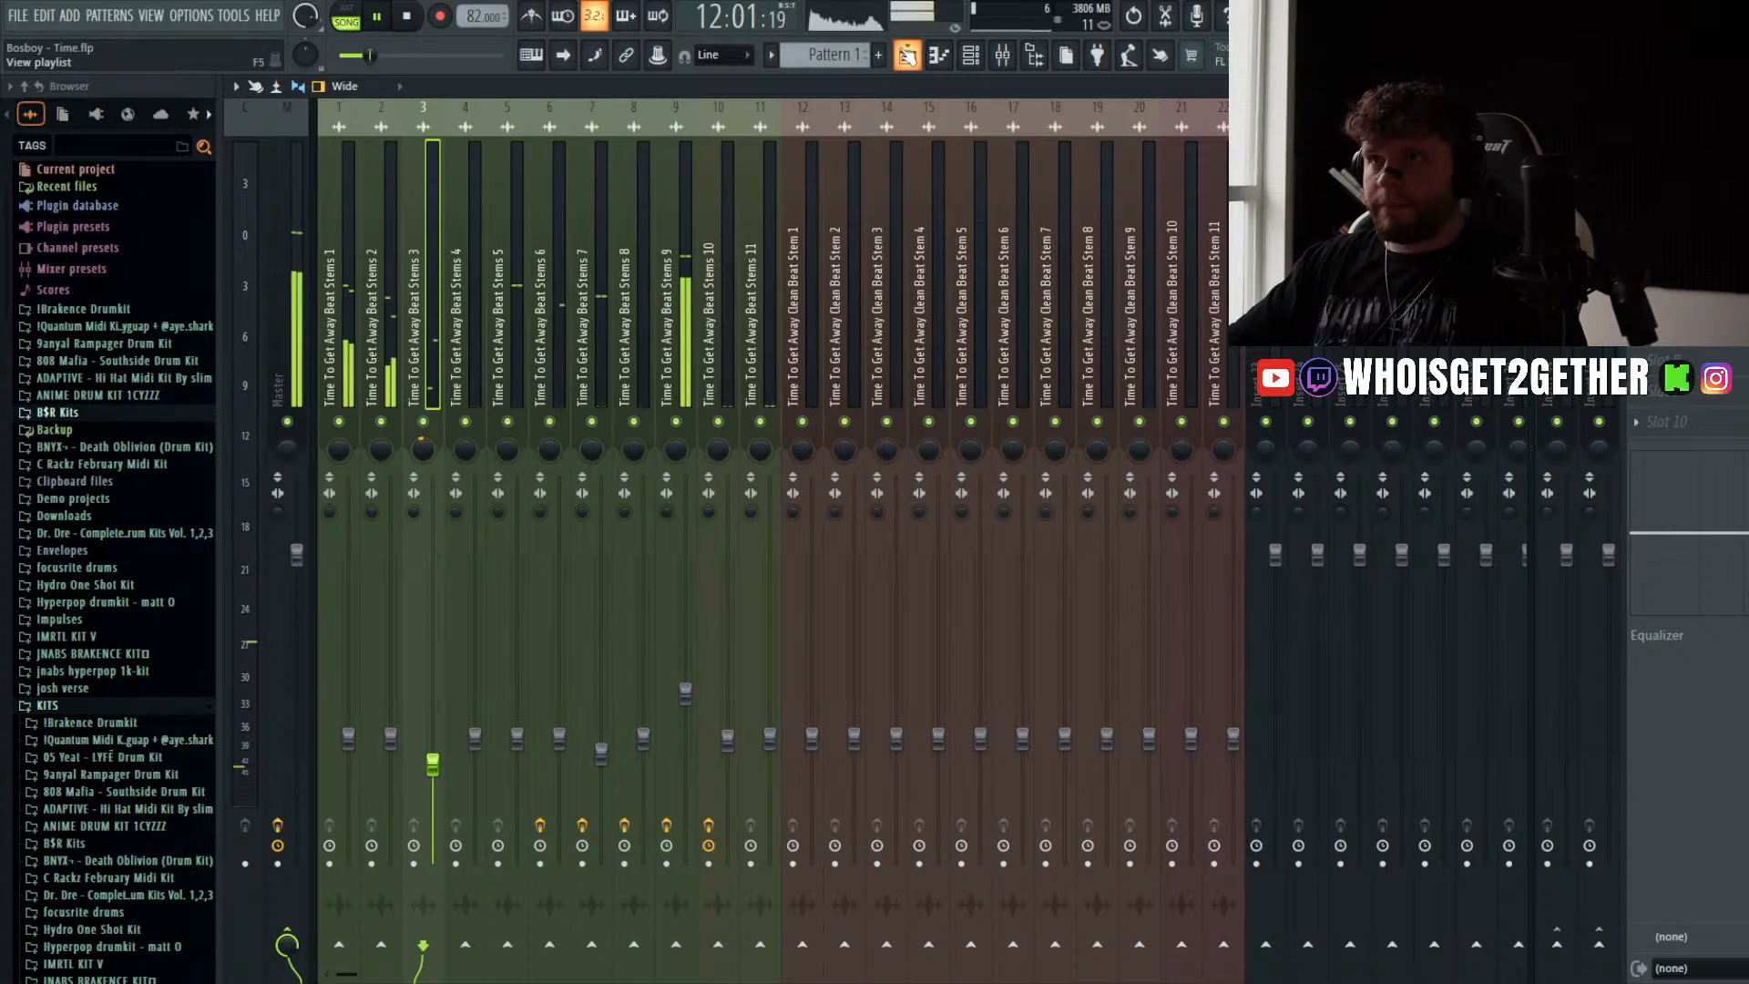
- Insert an empty playlist track below the beat stems and move the Vox 11 clip onto Track 13
click(906, 59)
scroll(782, 344, down, 2)
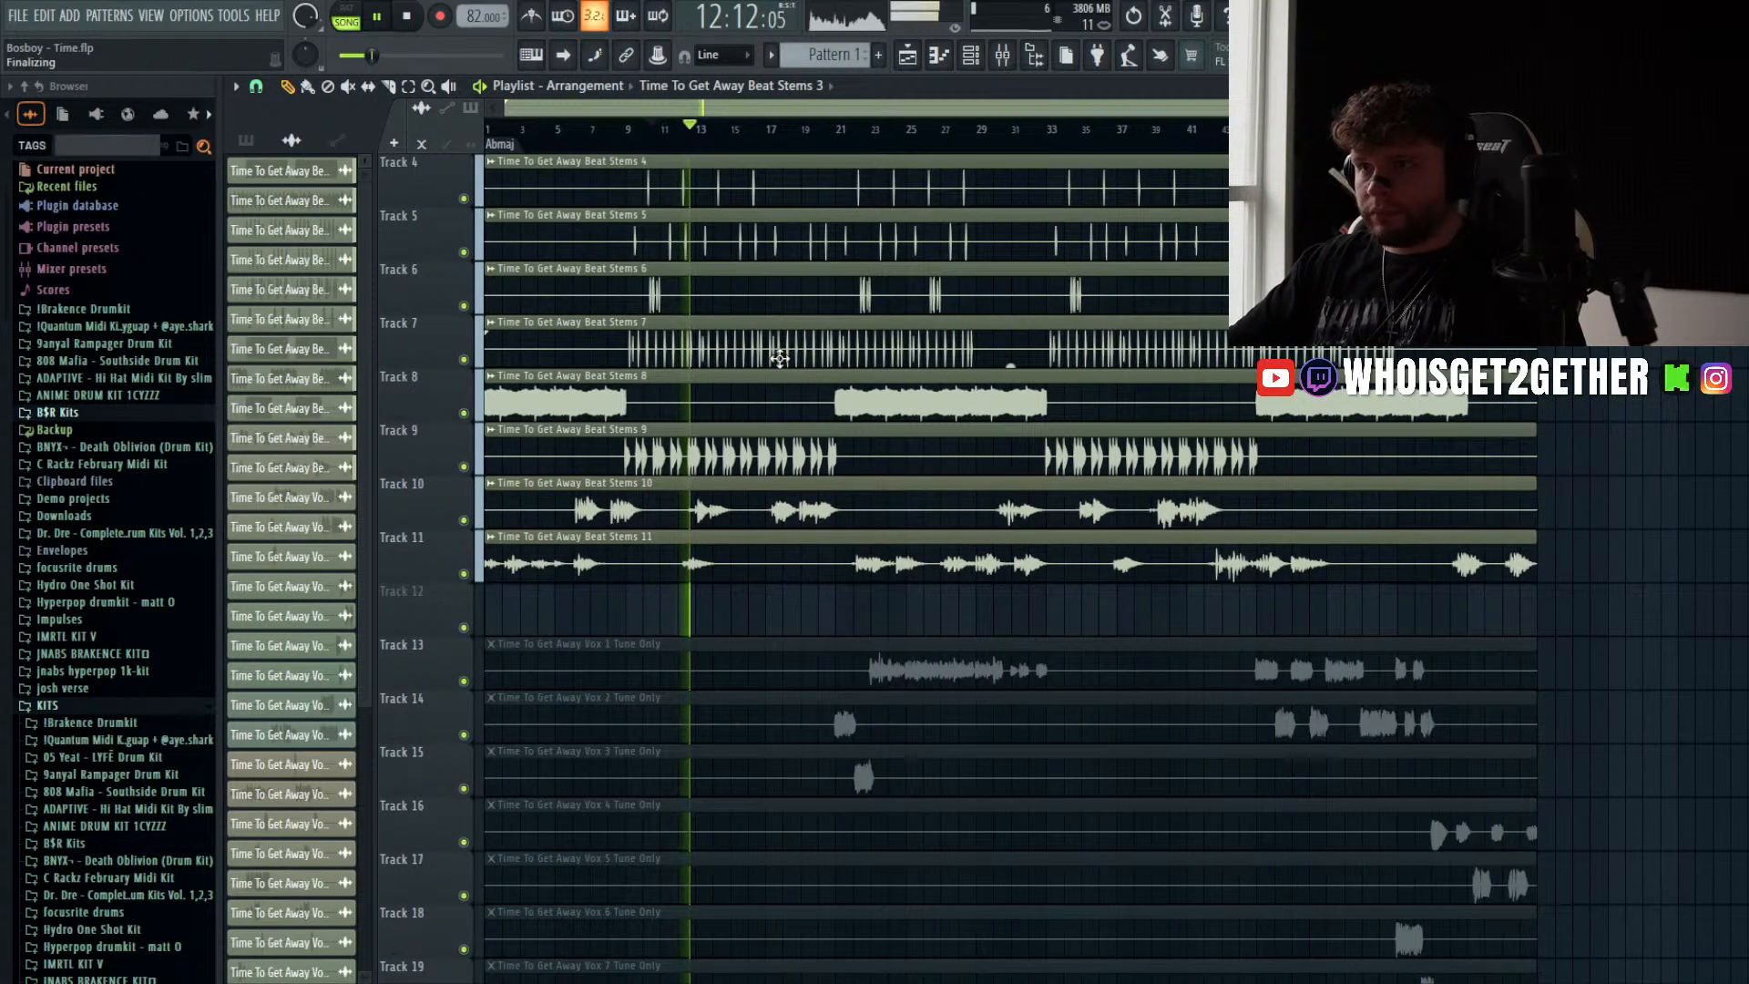
scroll(783, 347, down, 5)
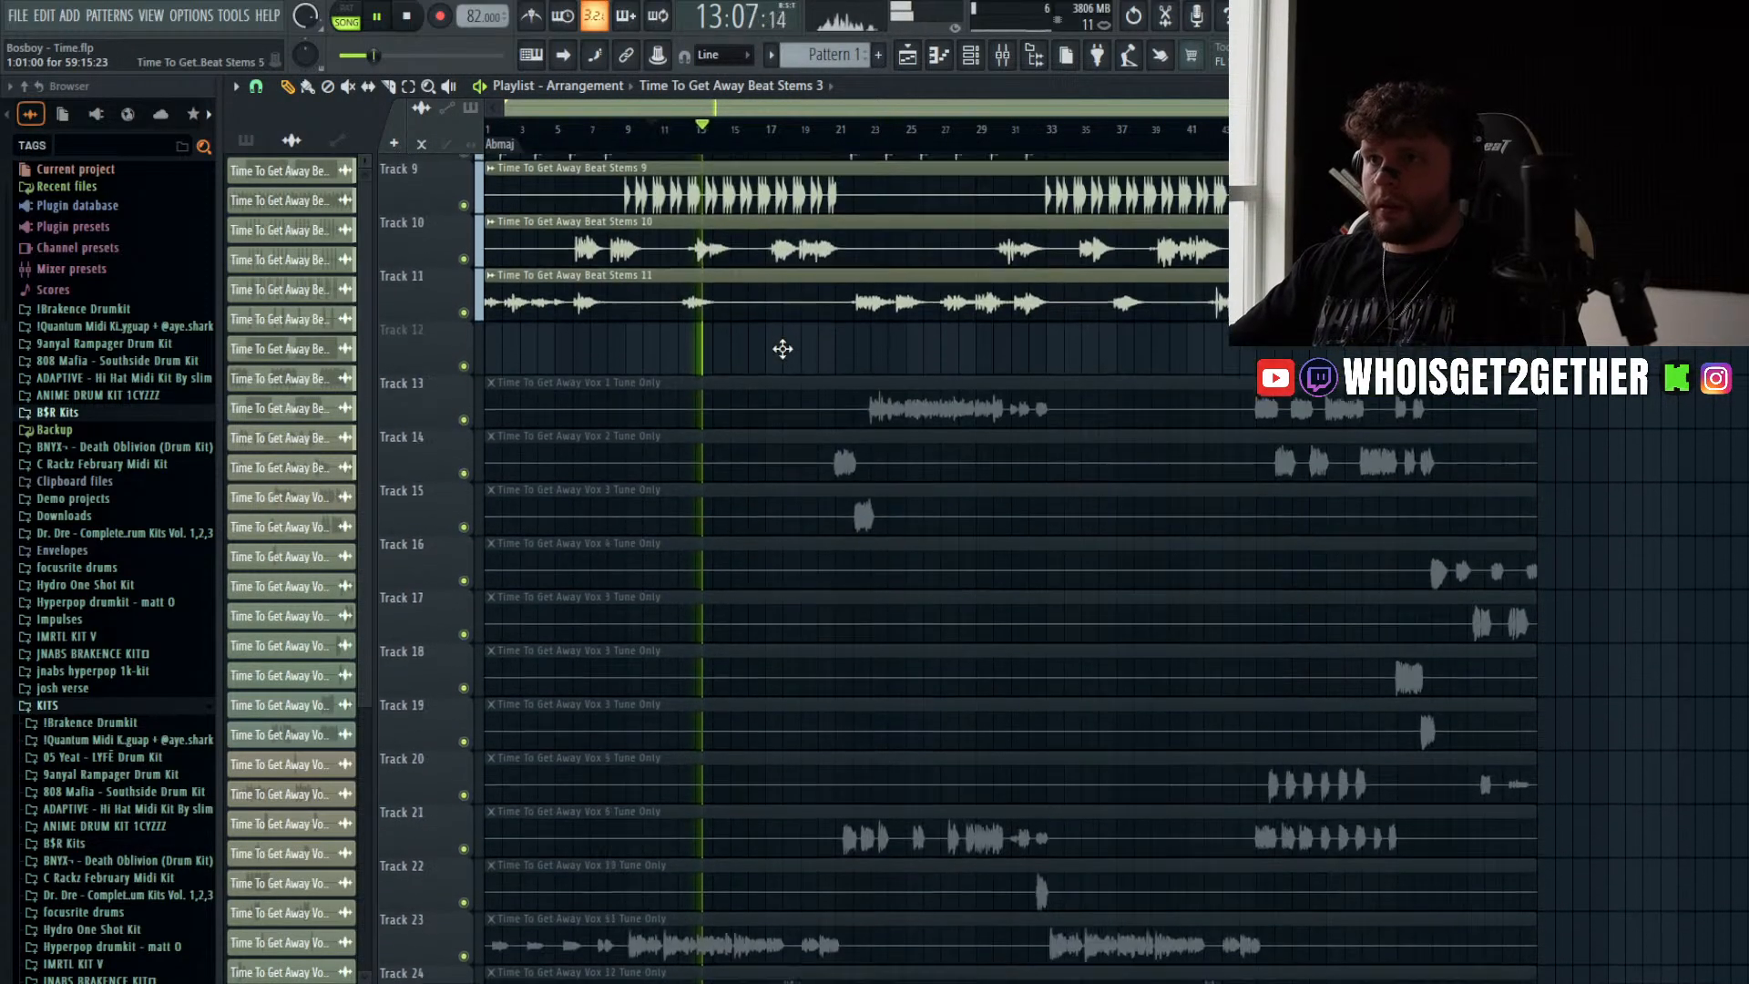
scroll(783, 349, up, 3)
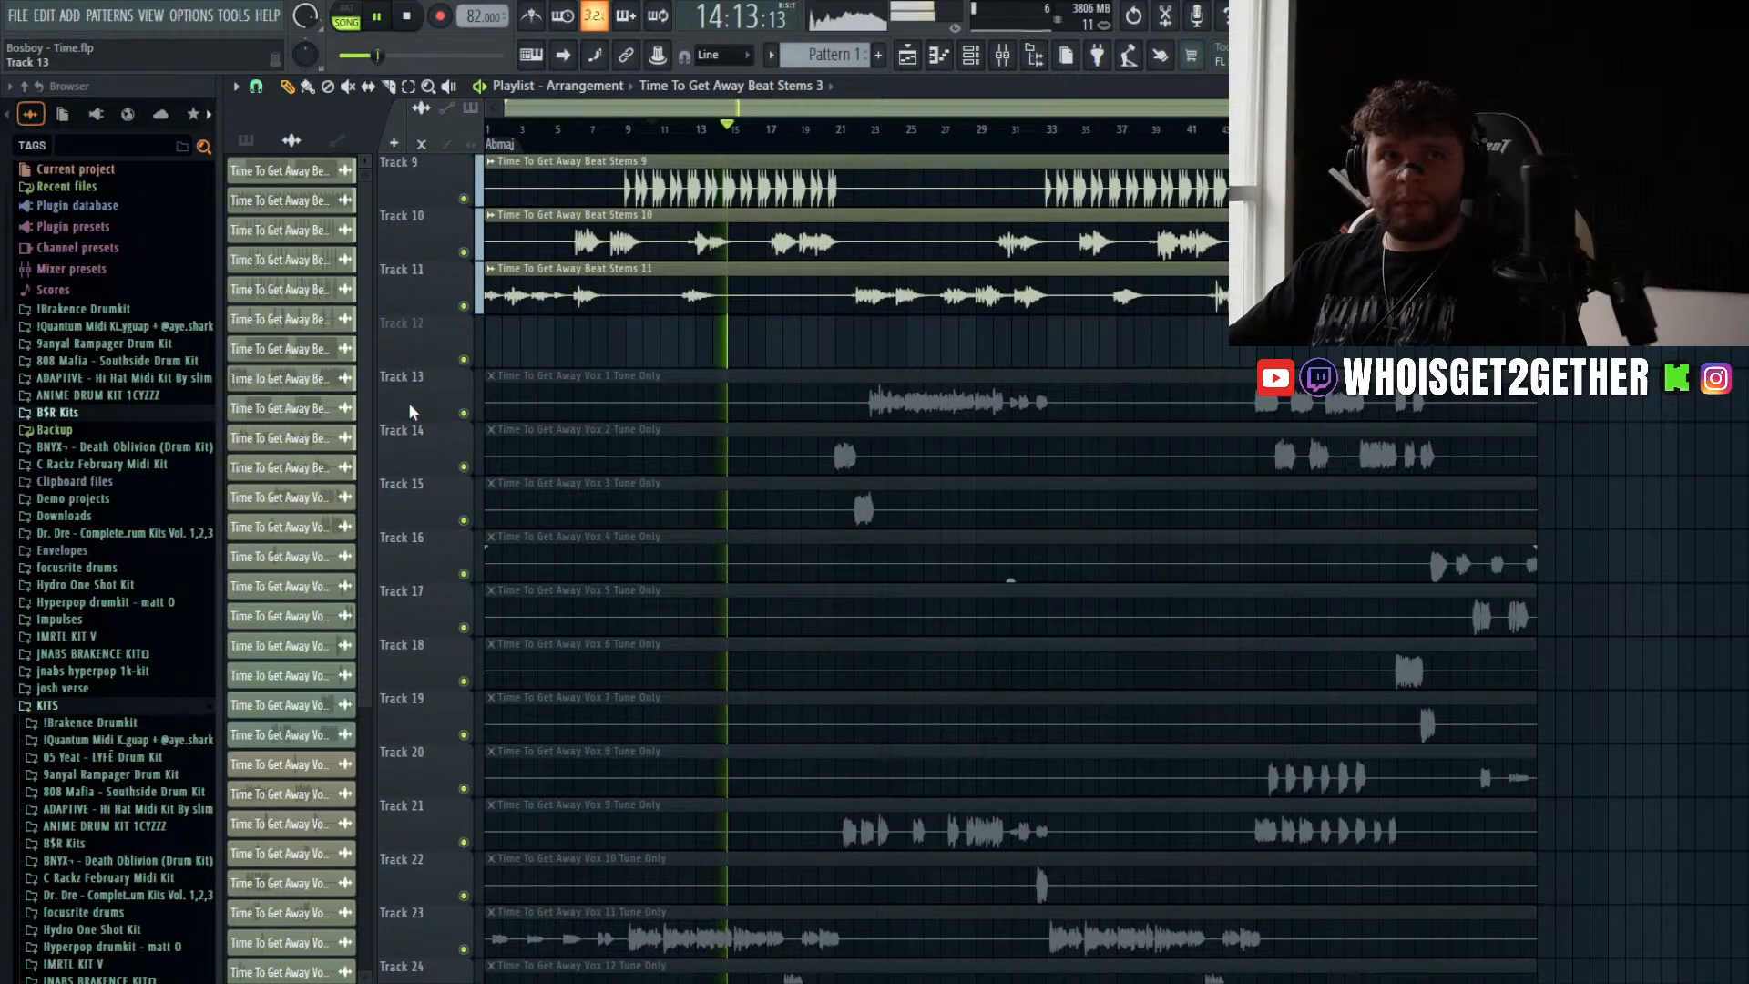
click(408, 404)
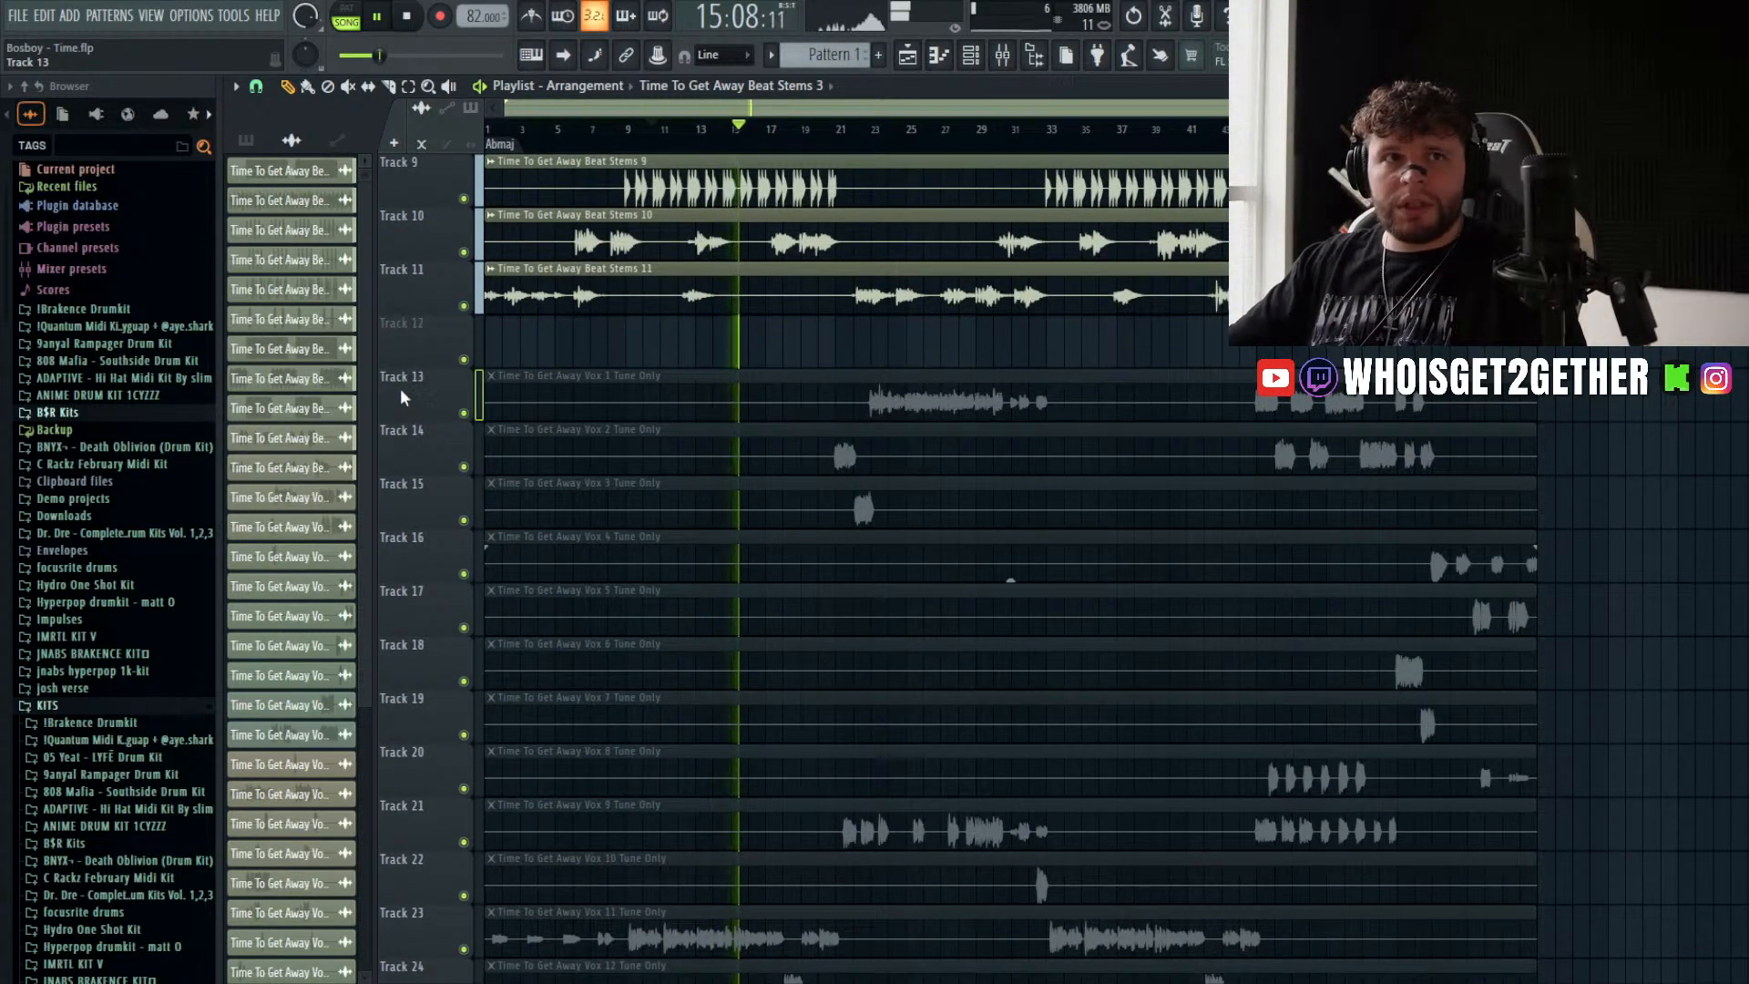
key(space)
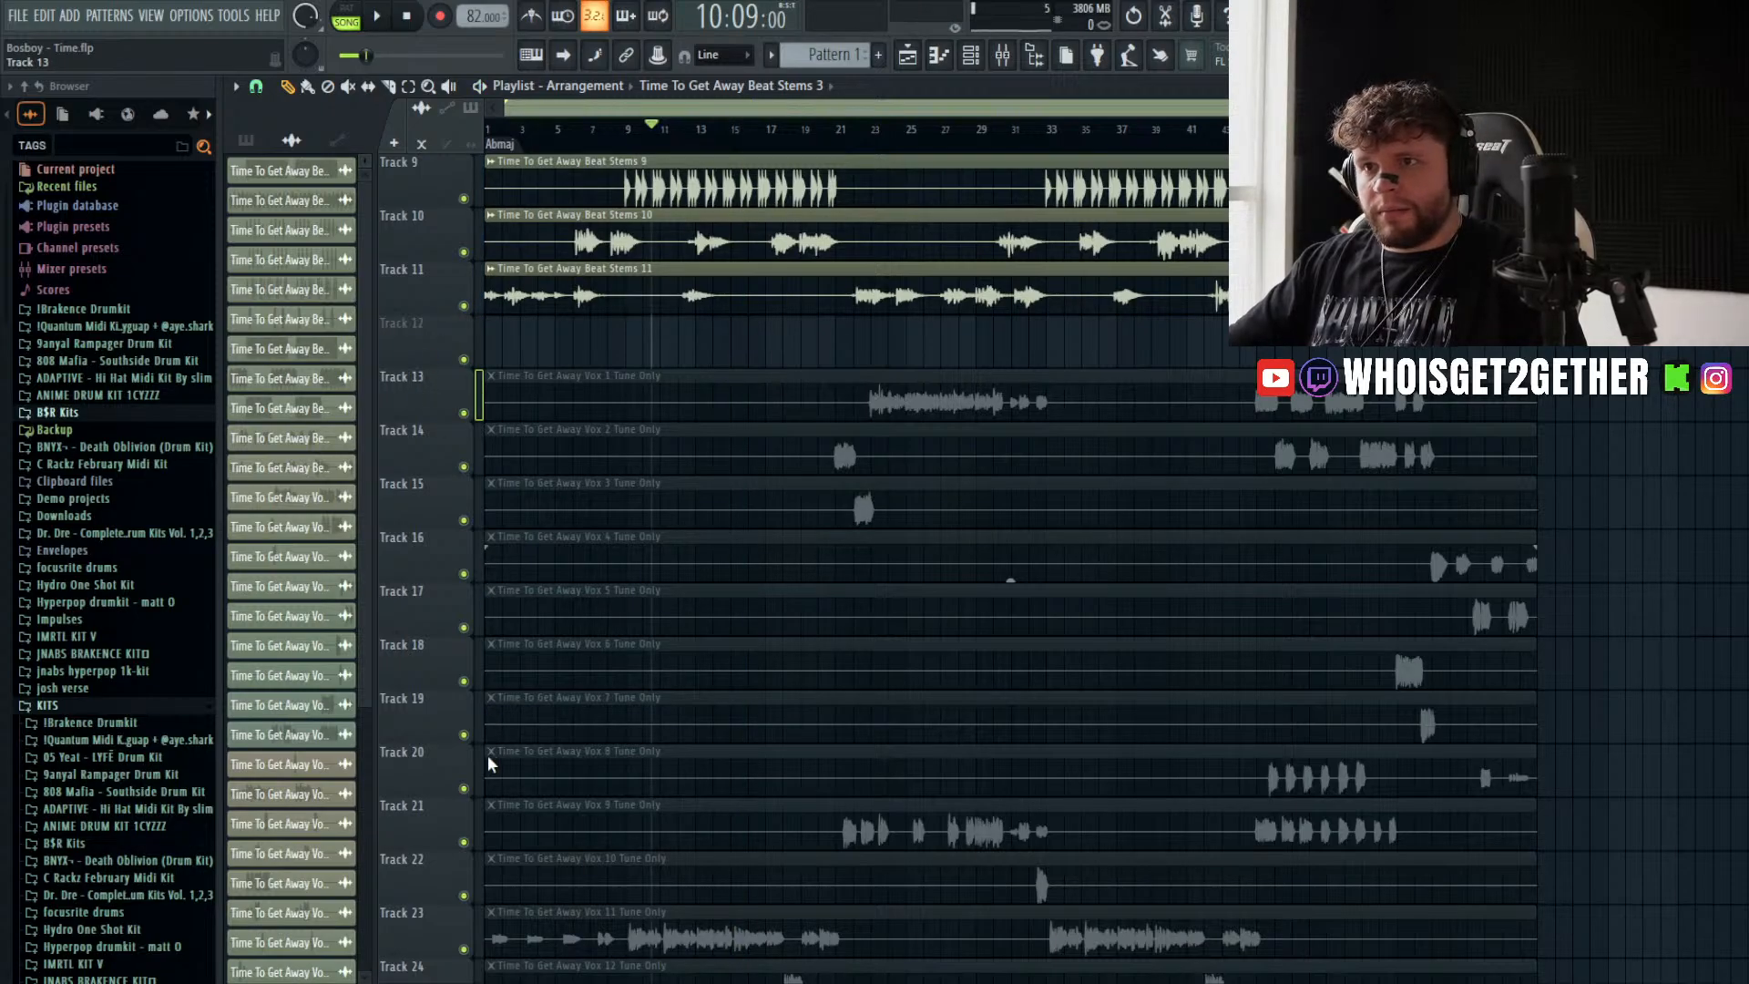
click(488, 755)
scroll(694, 663, down, 5)
drag(691, 719, 501, 405)
- Insert two empty playlist tracks below Vox 11 and move the Vox 14 clip up to Track 14
scroll(665, 459, down, 4)
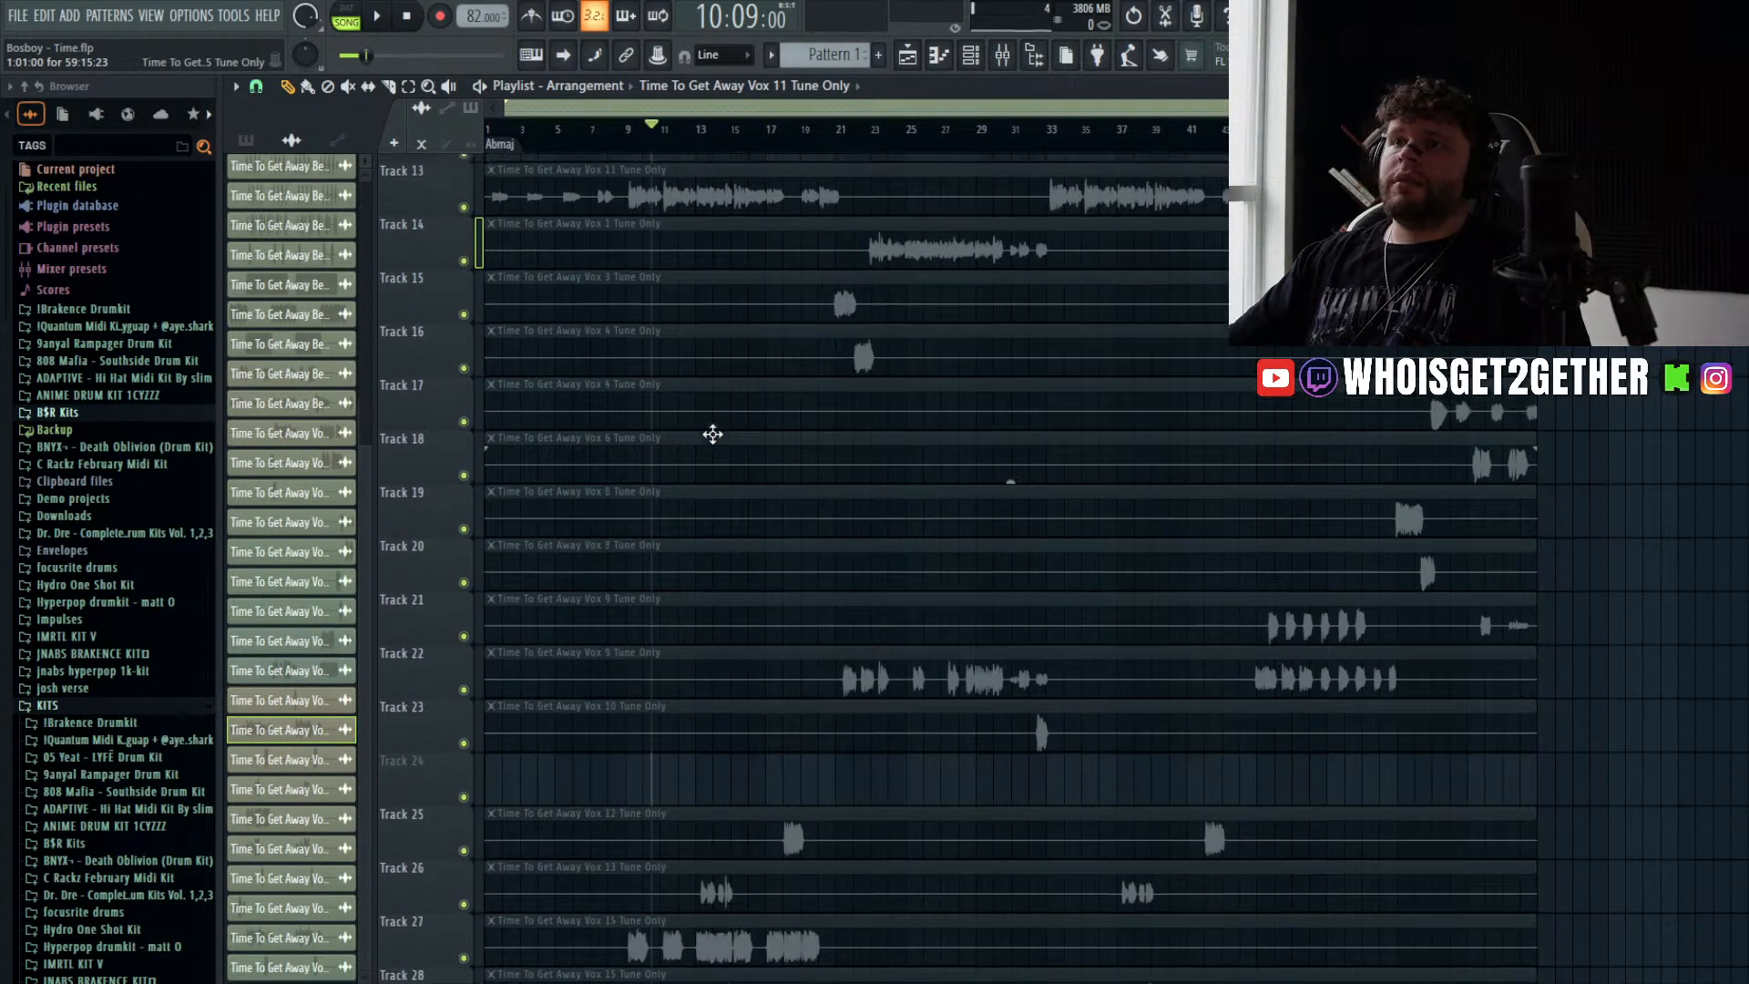
scroll(851, 364, down, 3)
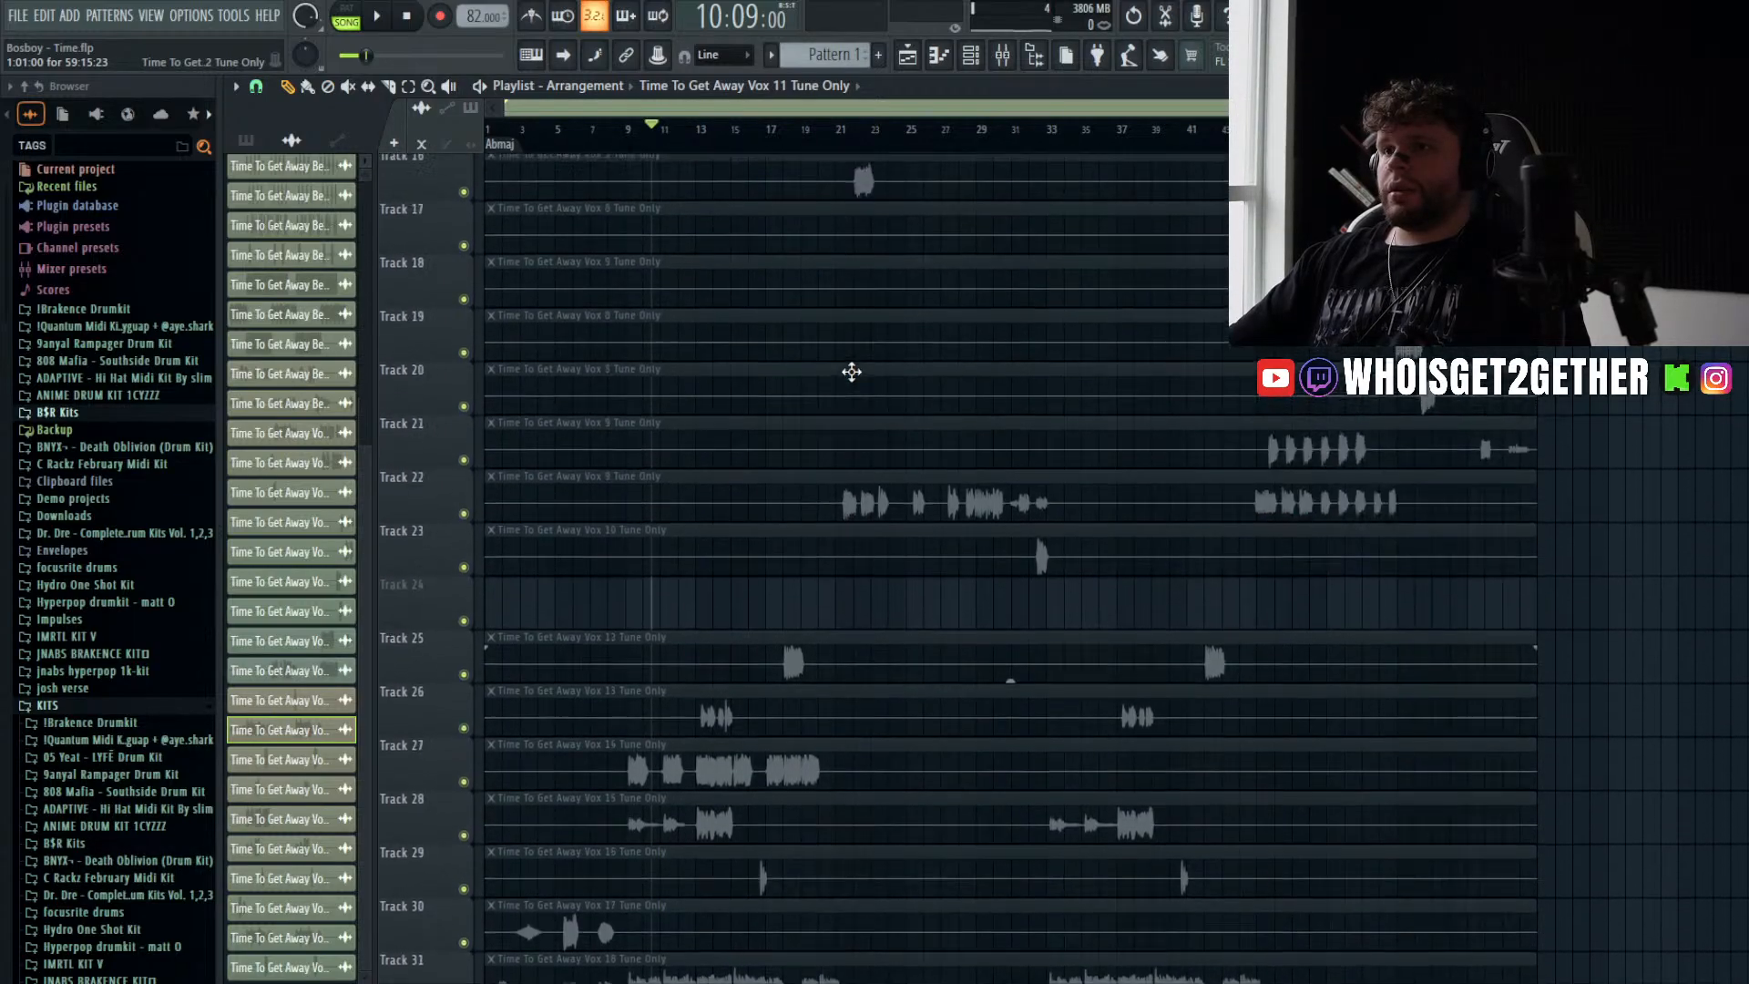
scroll(851, 372, up, 4)
click(513, 639)
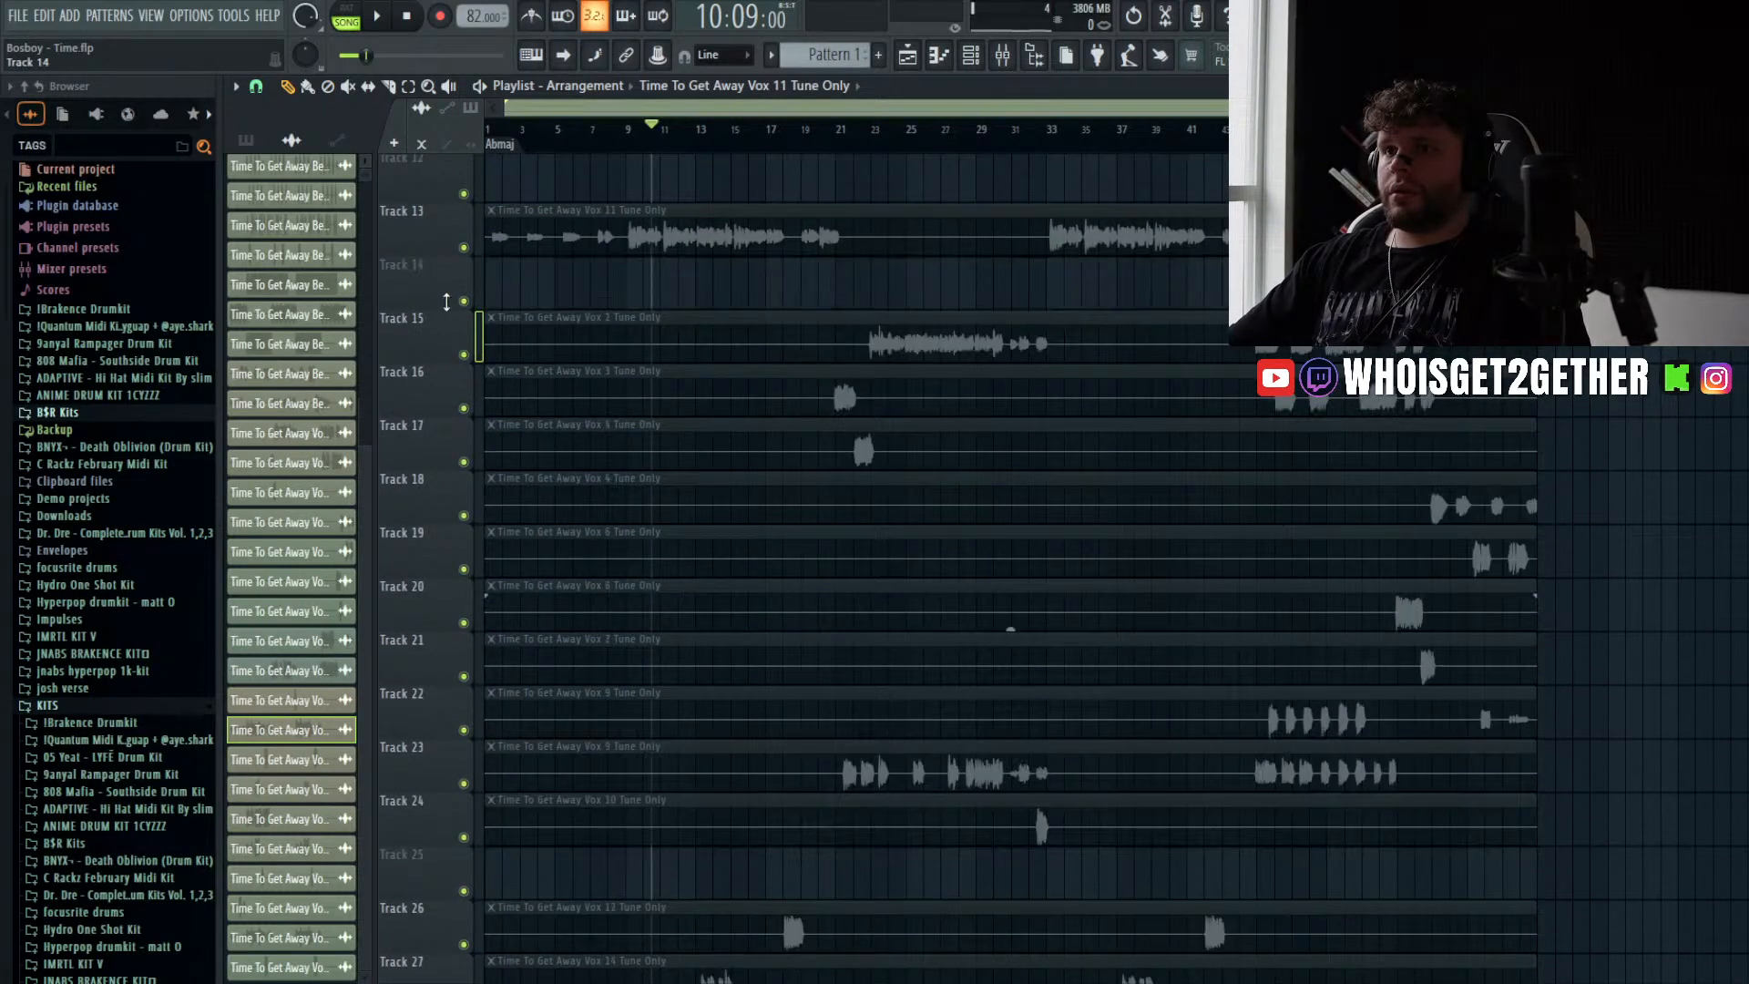
click(549, 648)
scroll(616, 690, down, 5)
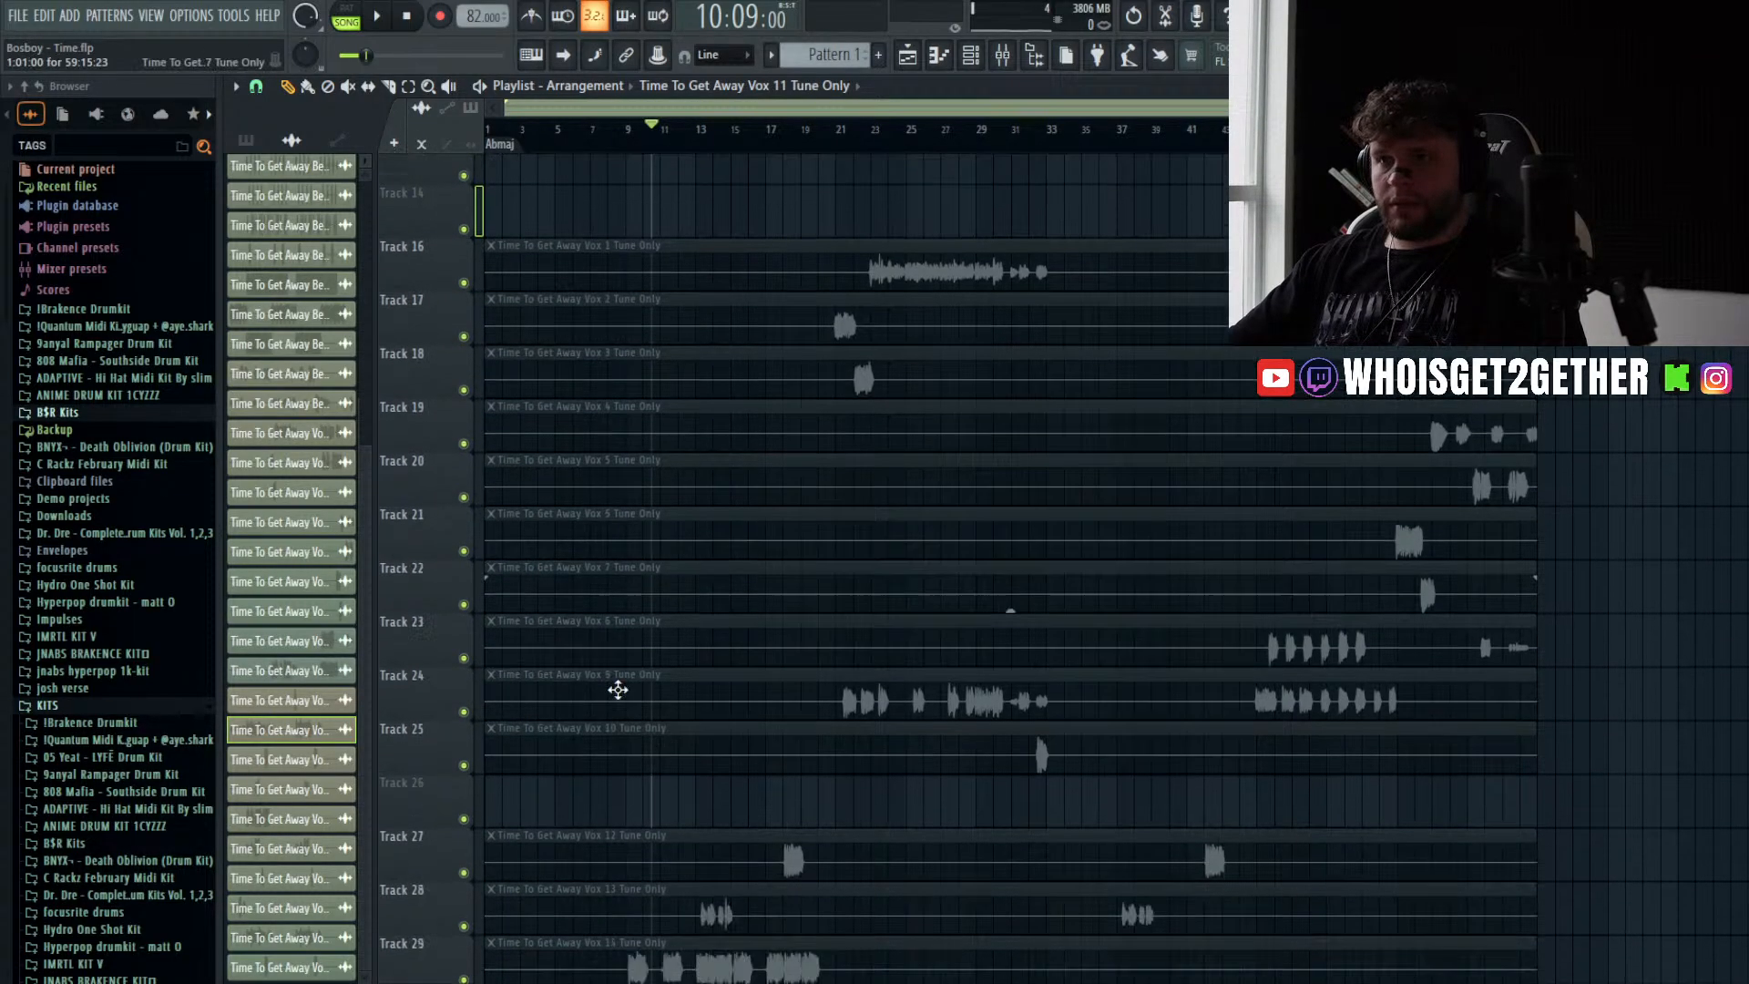
scroll(670, 747, down, 1)
drag(683, 768, 427, 406)
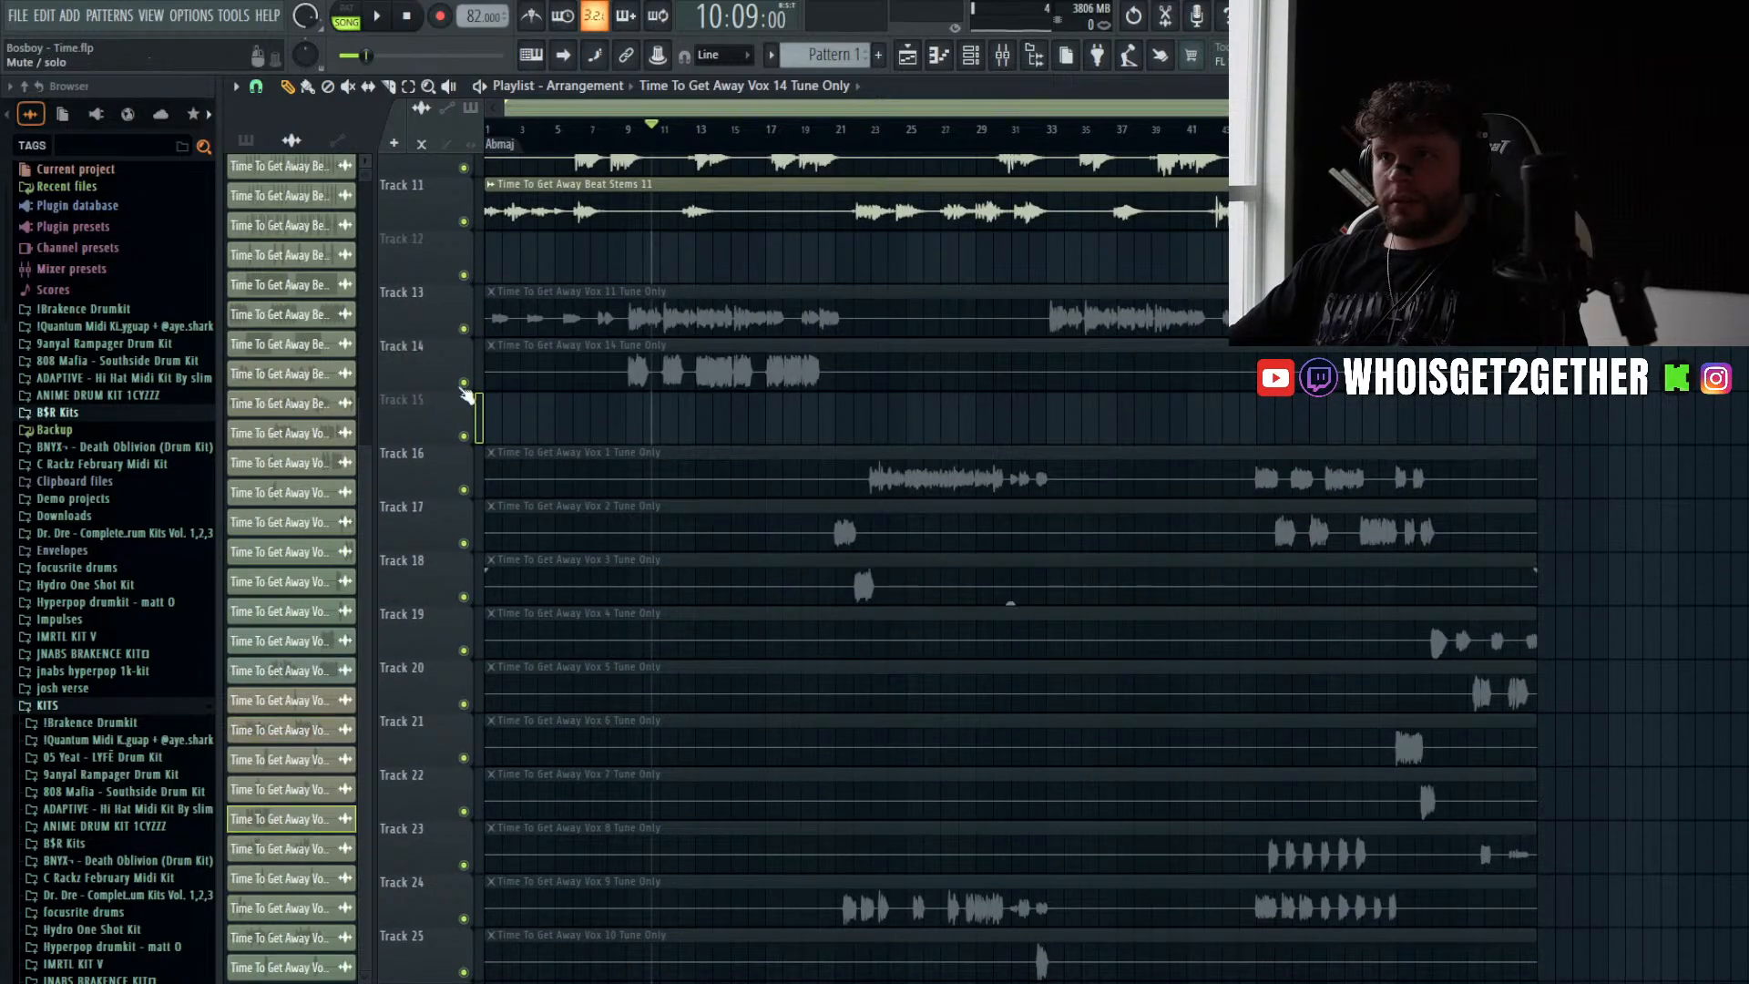
- Rearrange the vocal clips so Vox 1 is on Track 14, Vox 18 on Track 15 and Vox 14 on Track 16
drag(688, 369, 644, 384)
scroll(662, 413, down, 3)
scroll(661, 412, down, 8)
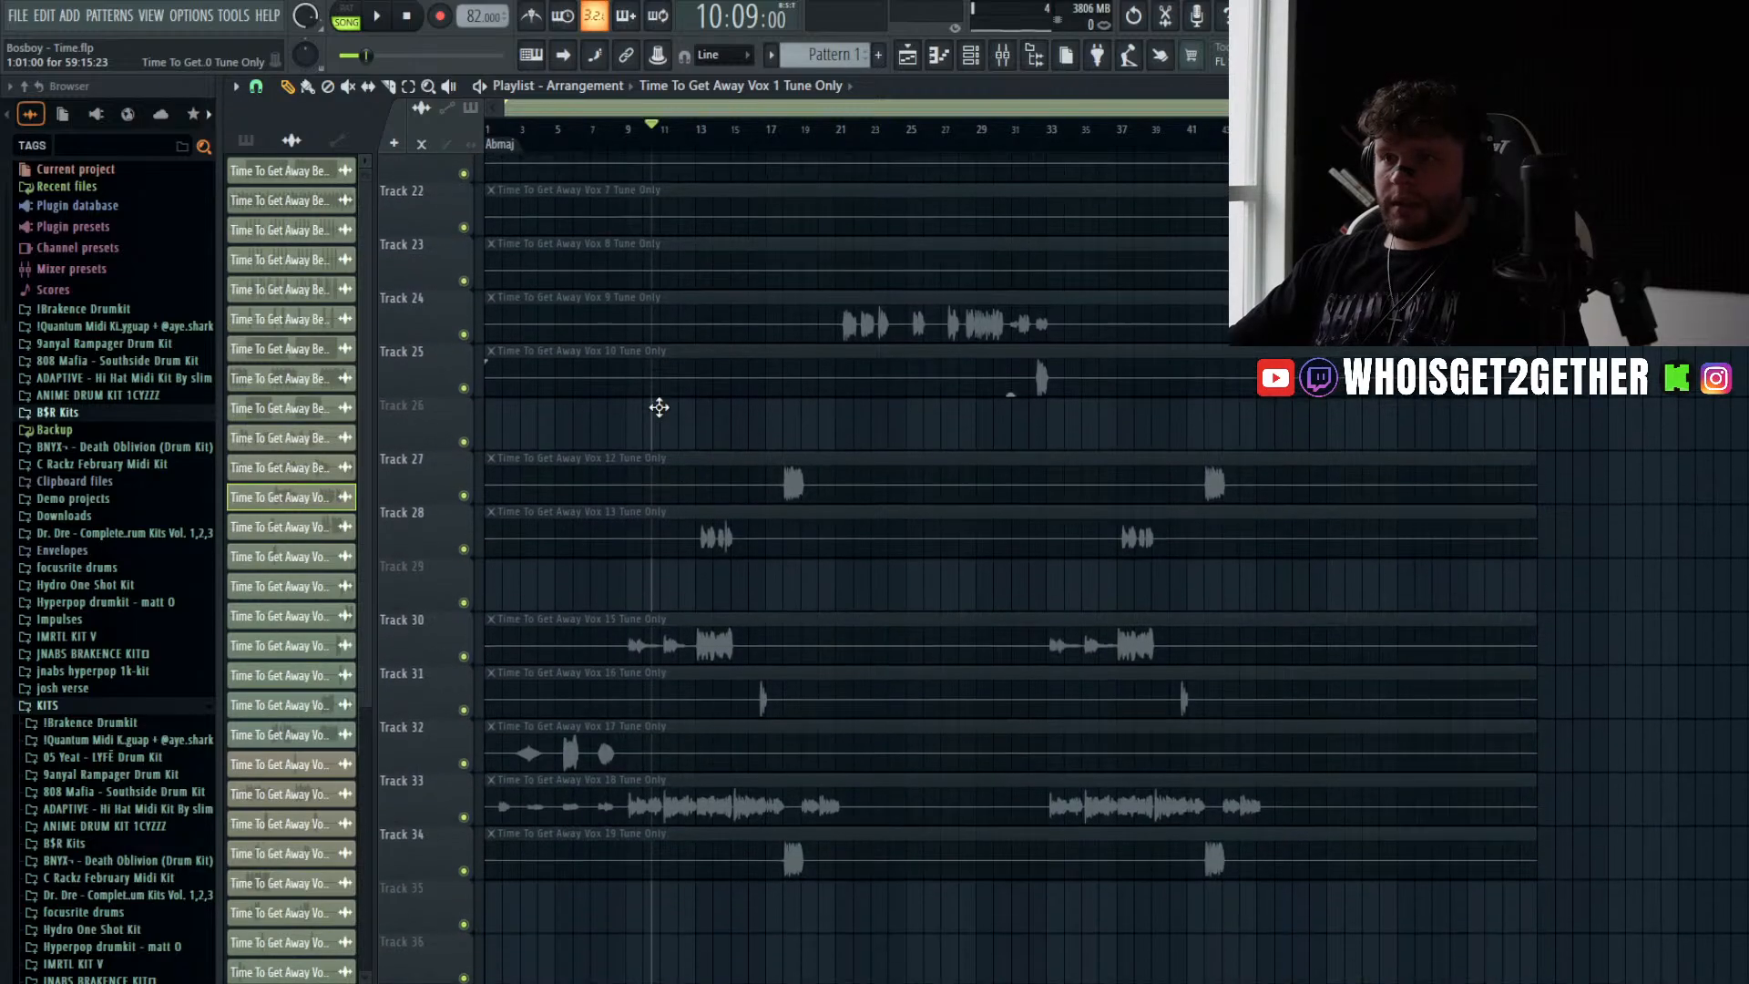
scroll(747, 791, up, 12)
drag(746, 790, 521, 530)
drag(639, 483, 830, 475)
drag(596, 519, 566, 466)
drag(1565, 476, 1369, 529)
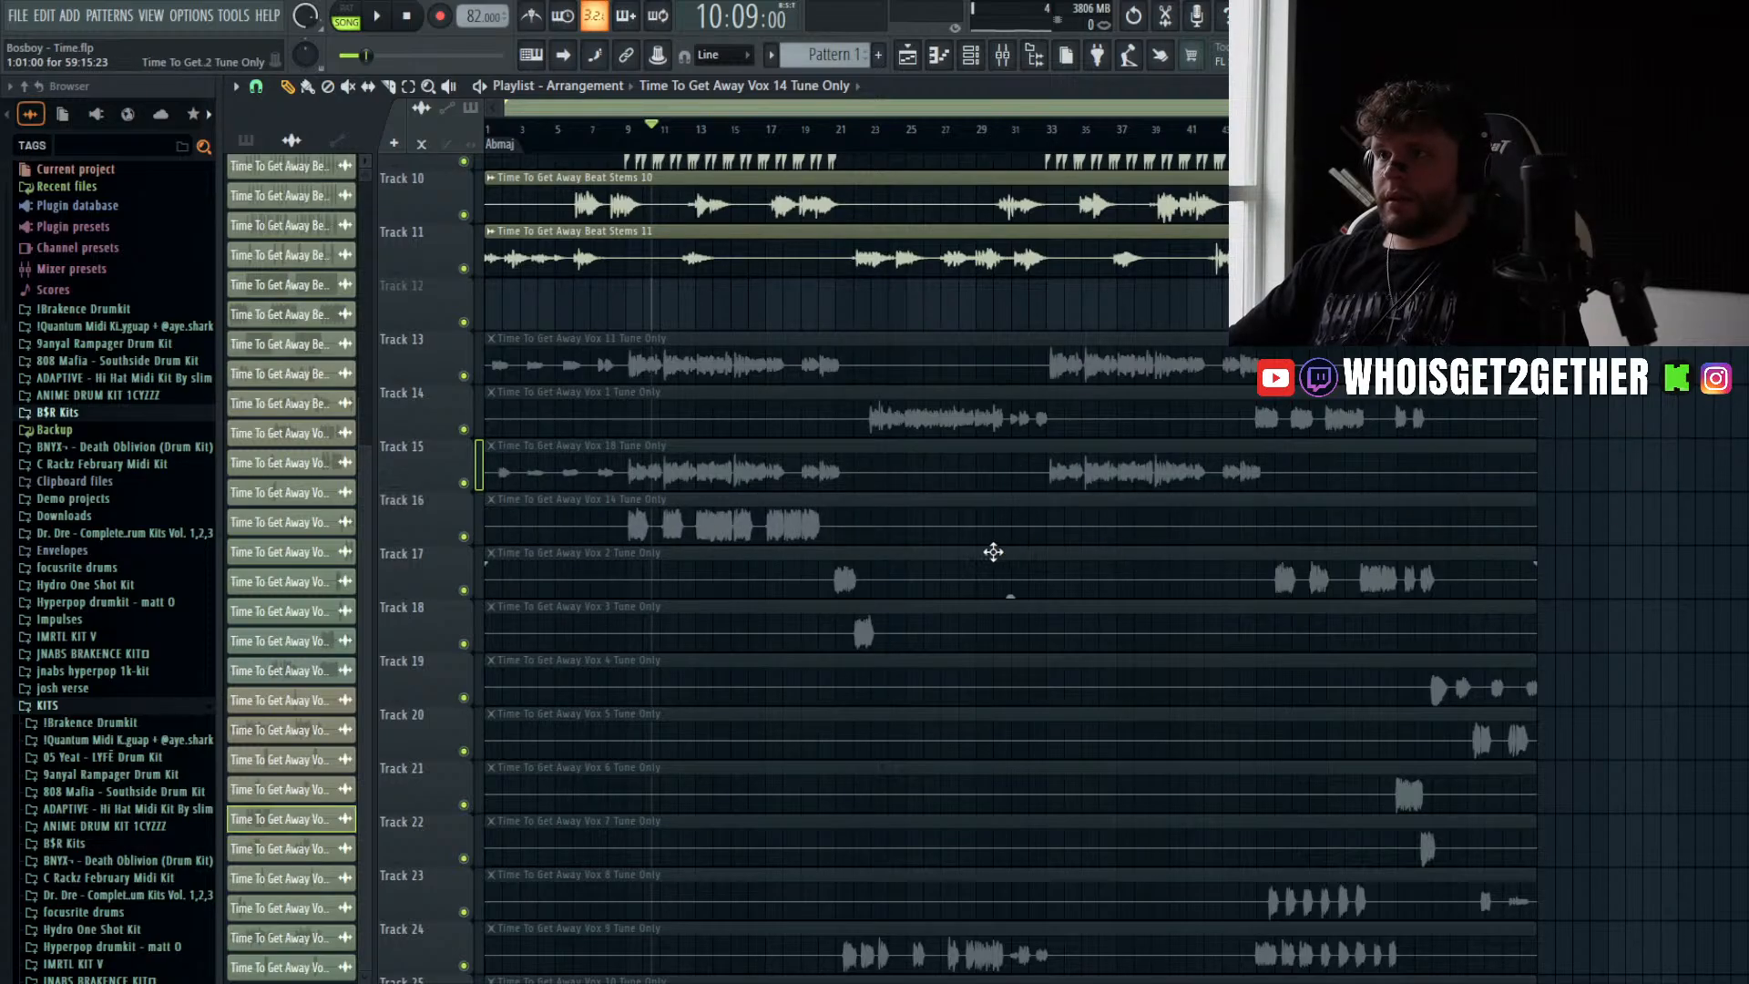
- Insert an empty track above Vox 2 and move the Vox 9 clip onto Track 17
scroll(994, 552, down, 4)
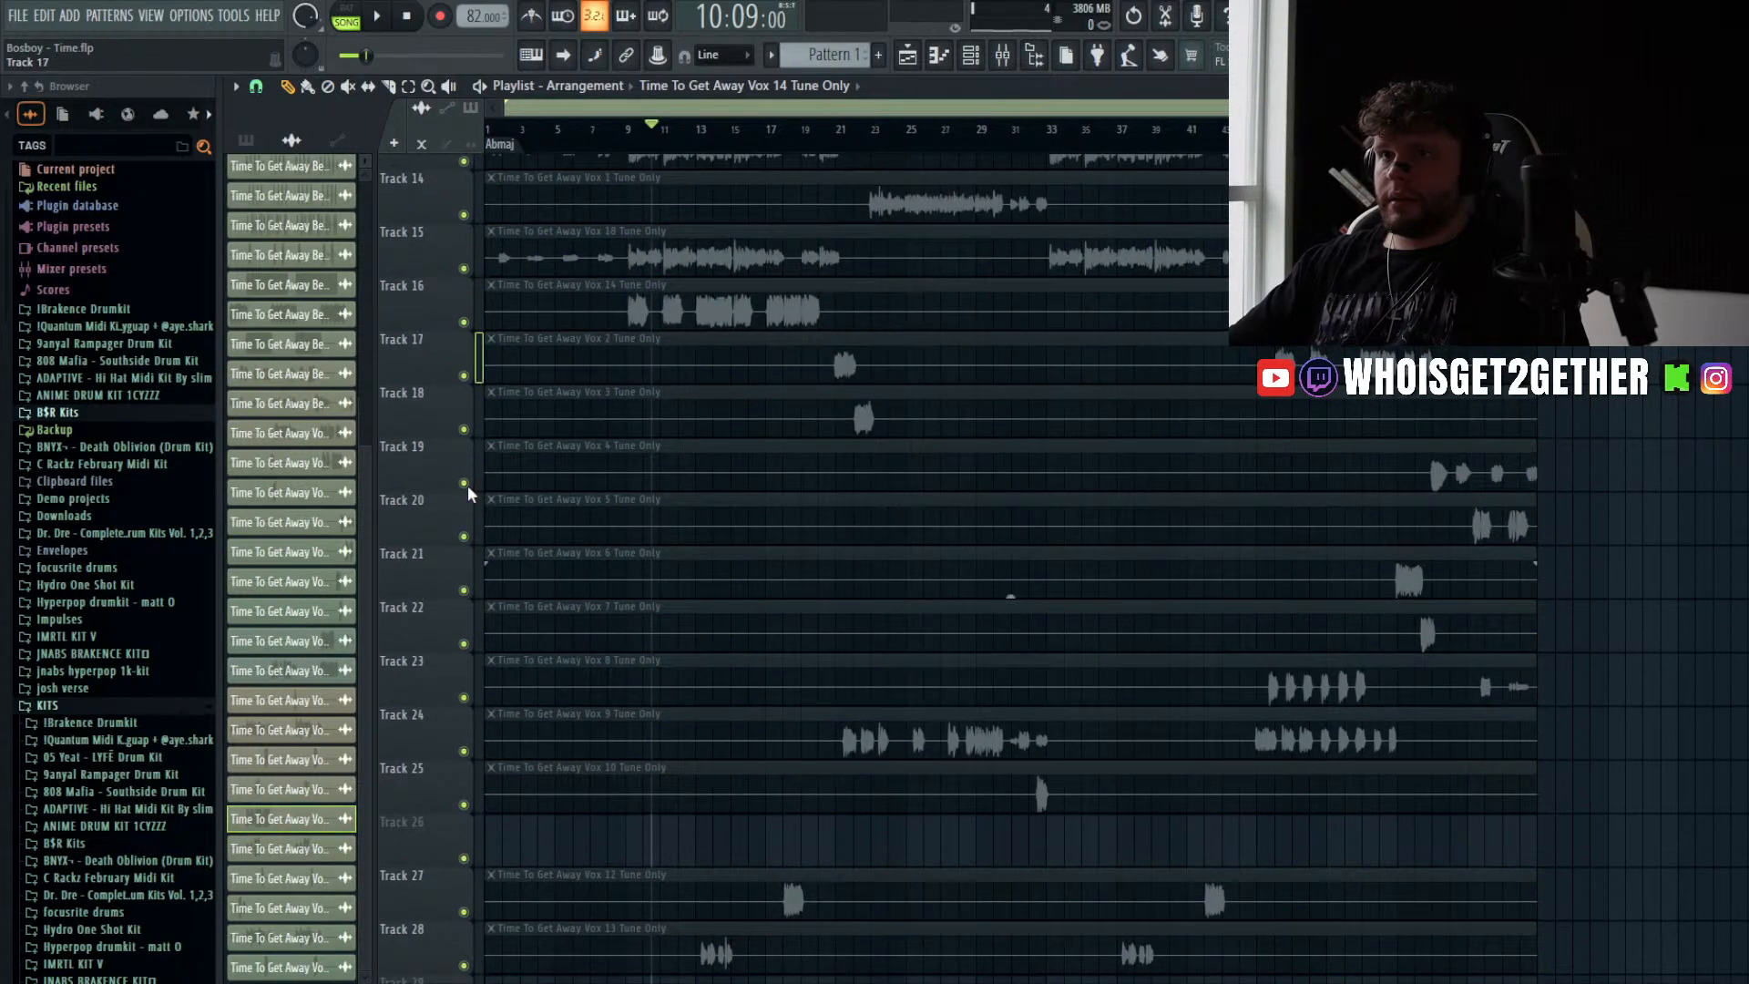
click(511, 728)
drag(715, 793, 566, 370)
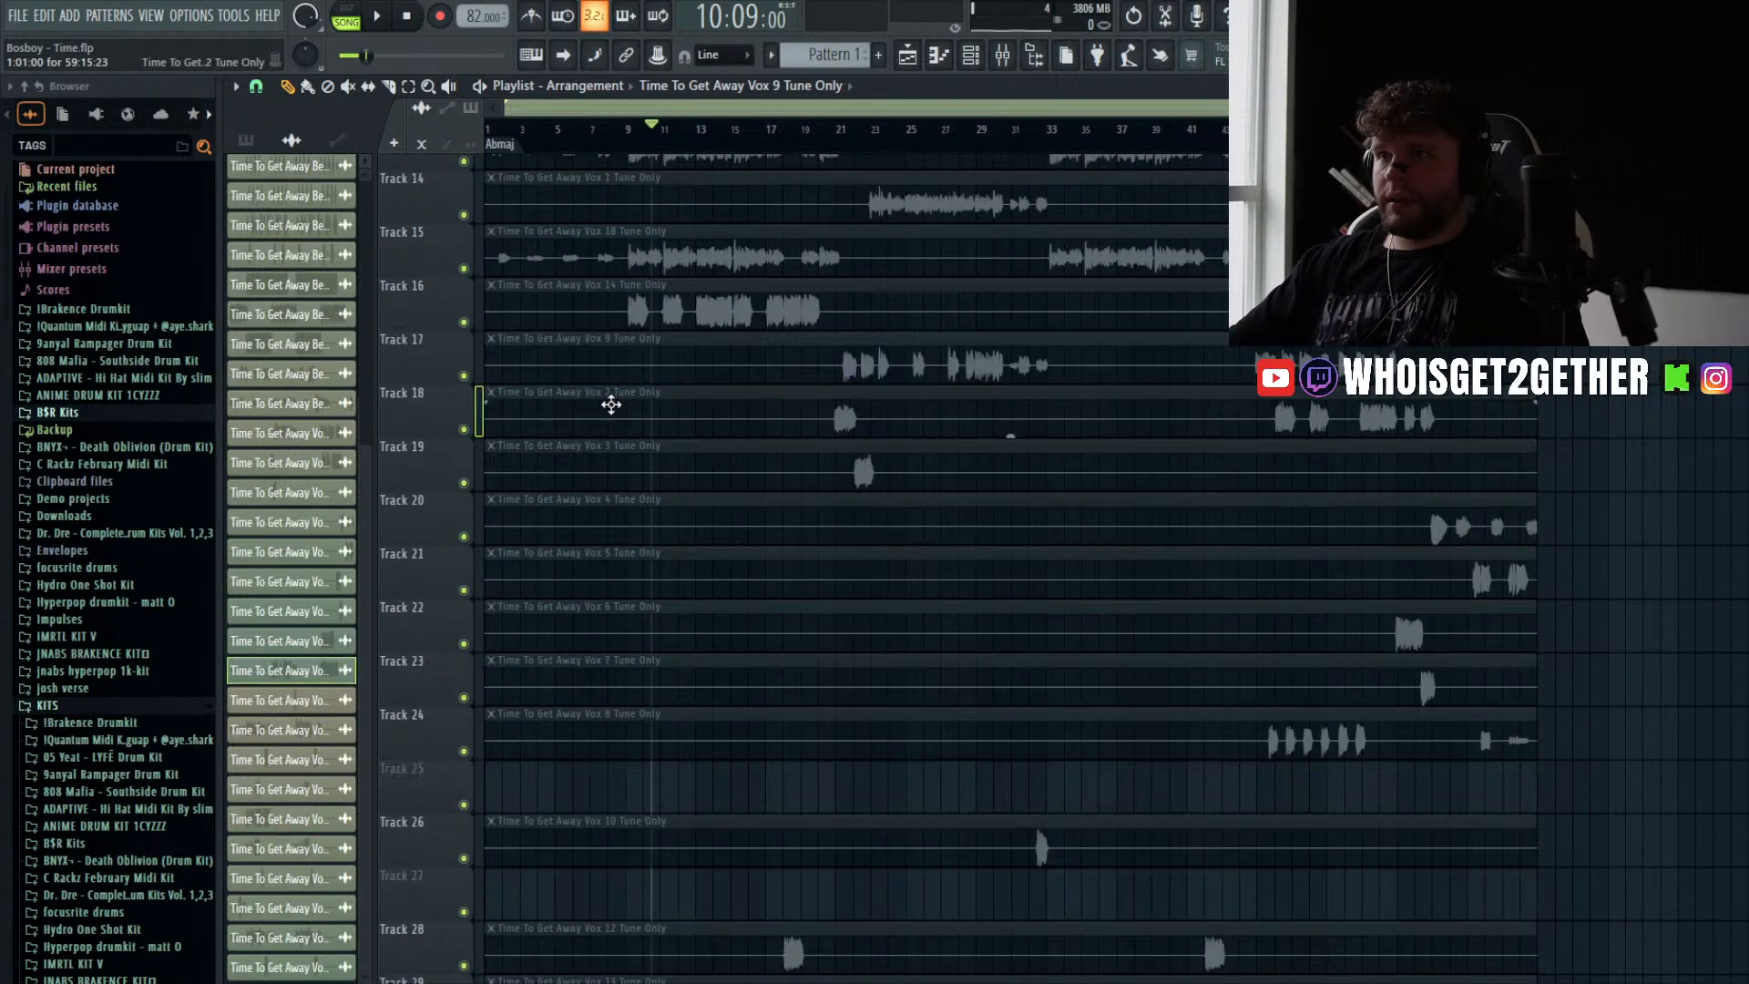
- Insert an empty track below Vox 9 and move the Vox 15 clip onto Track 18
scroll(638, 432, down, 4)
scroll(637, 432, up, 4)
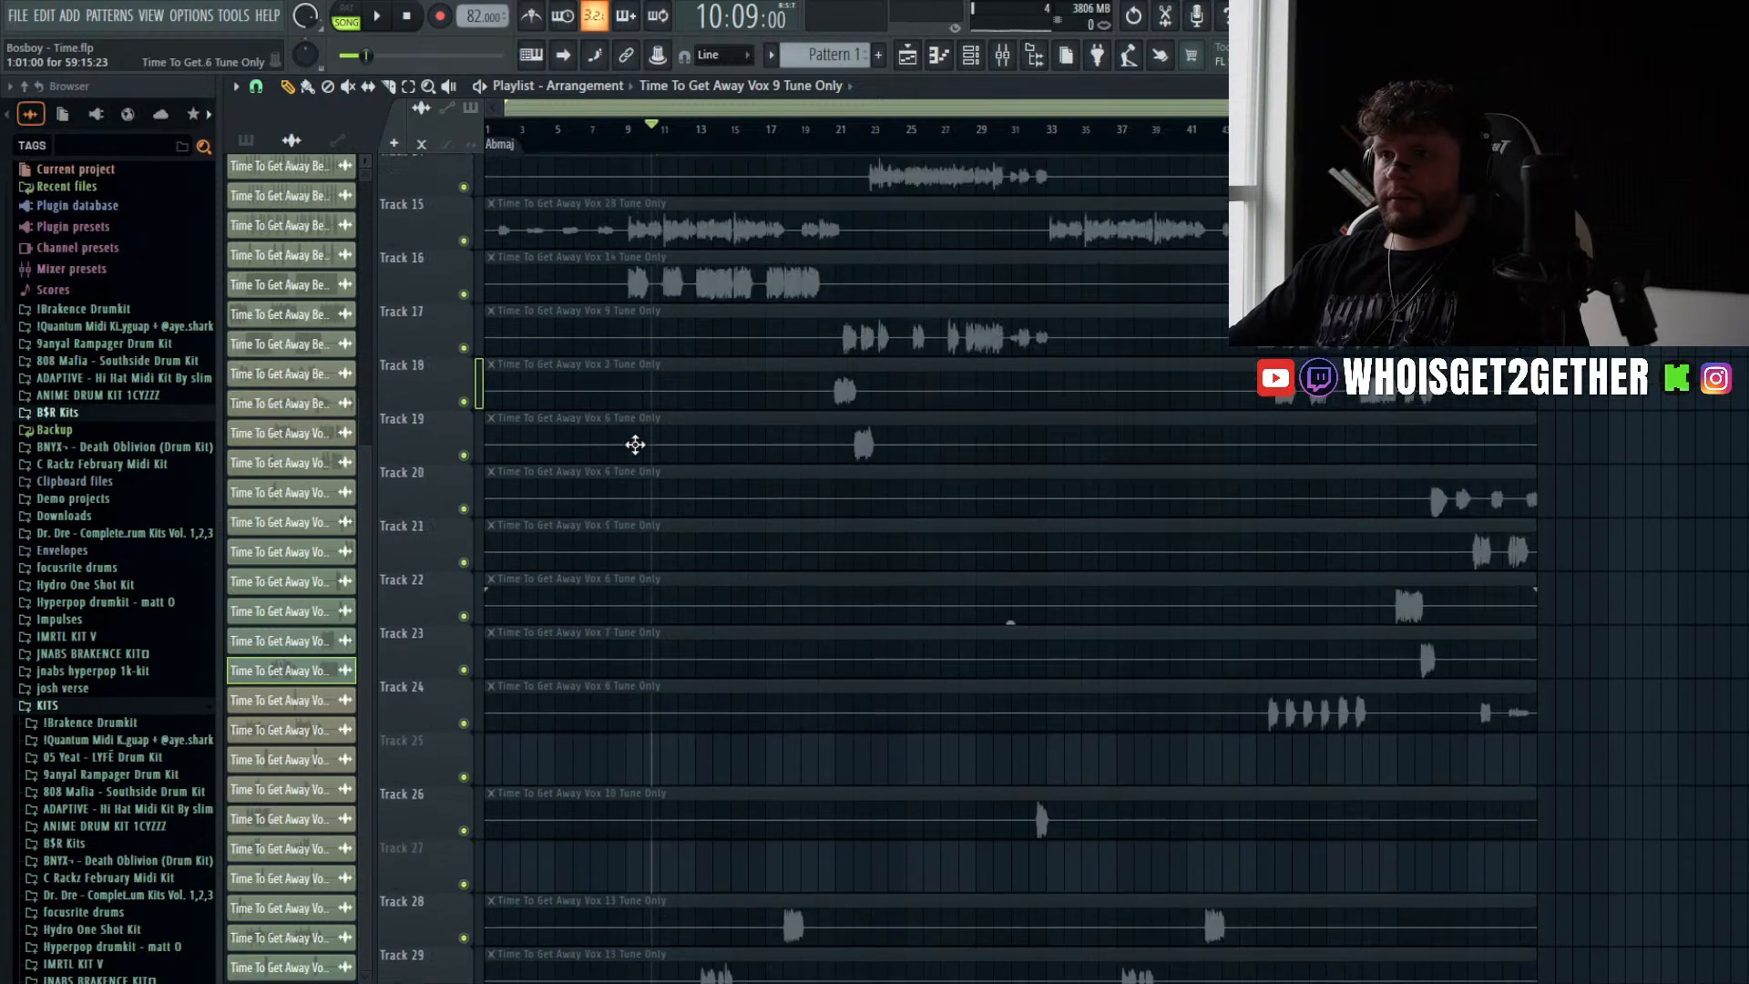
click(528, 765)
scroll(790, 661, down, 2)
drag(790, 729, 732, 210)
scroll(732, 365, up, 4)
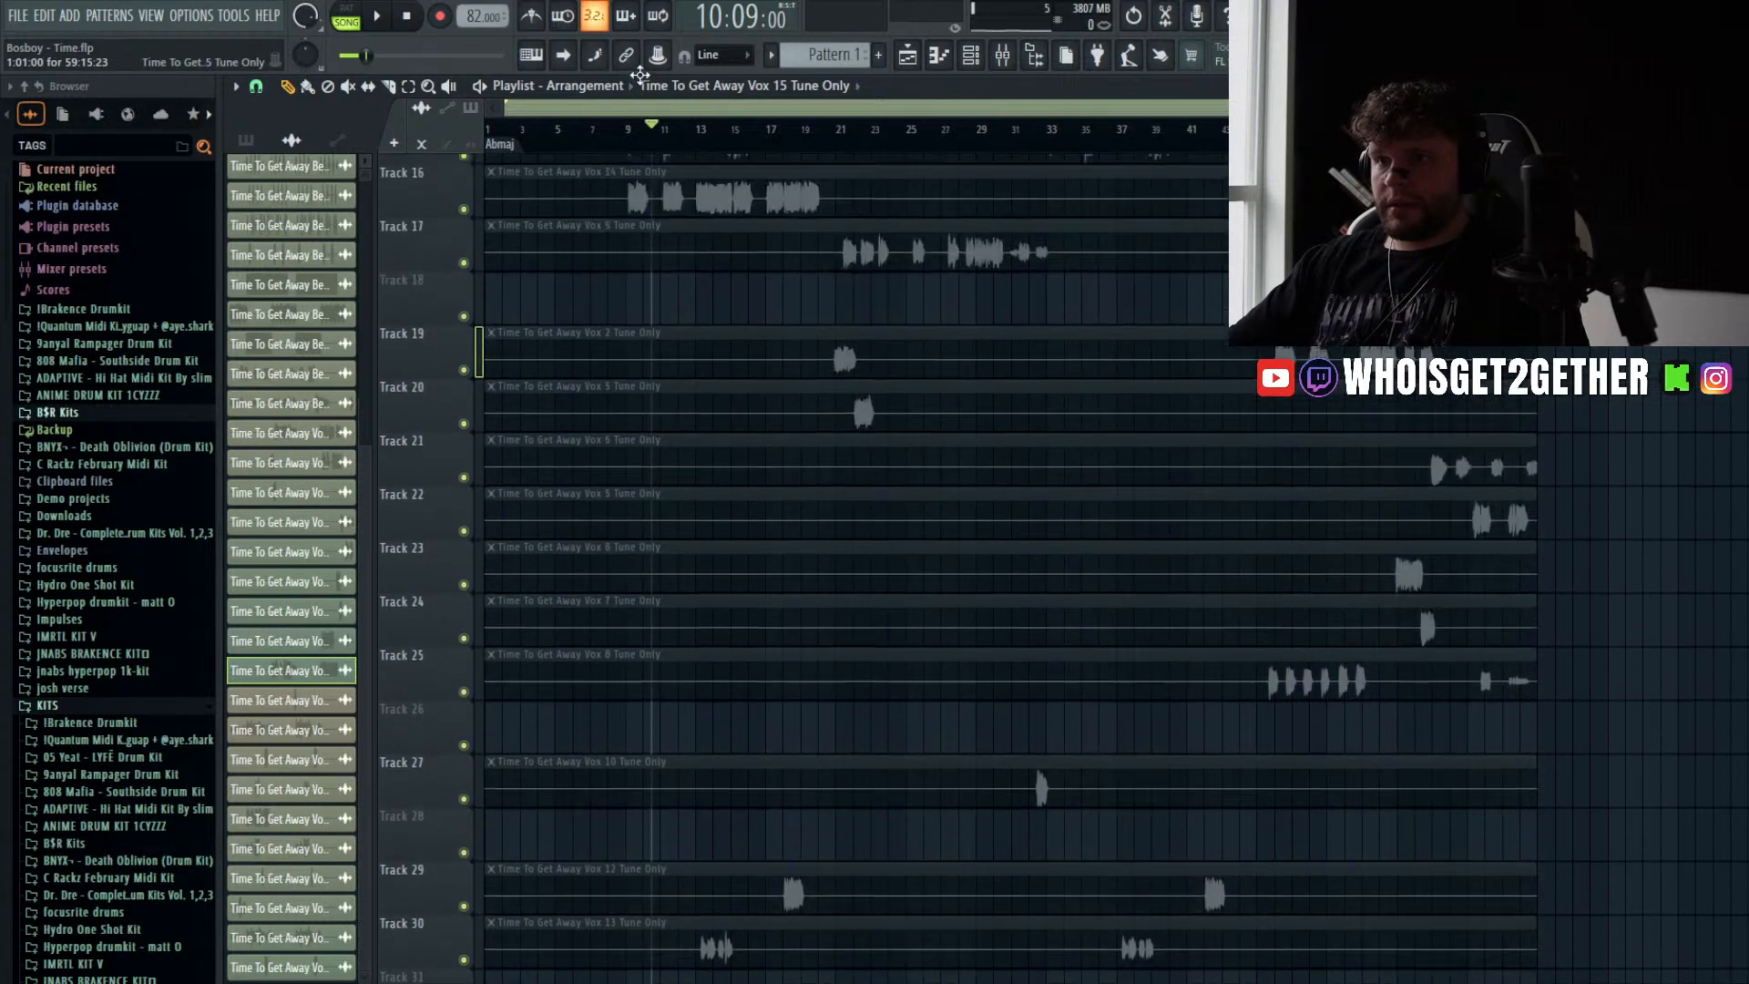
scroll(621, 495, up, 2)
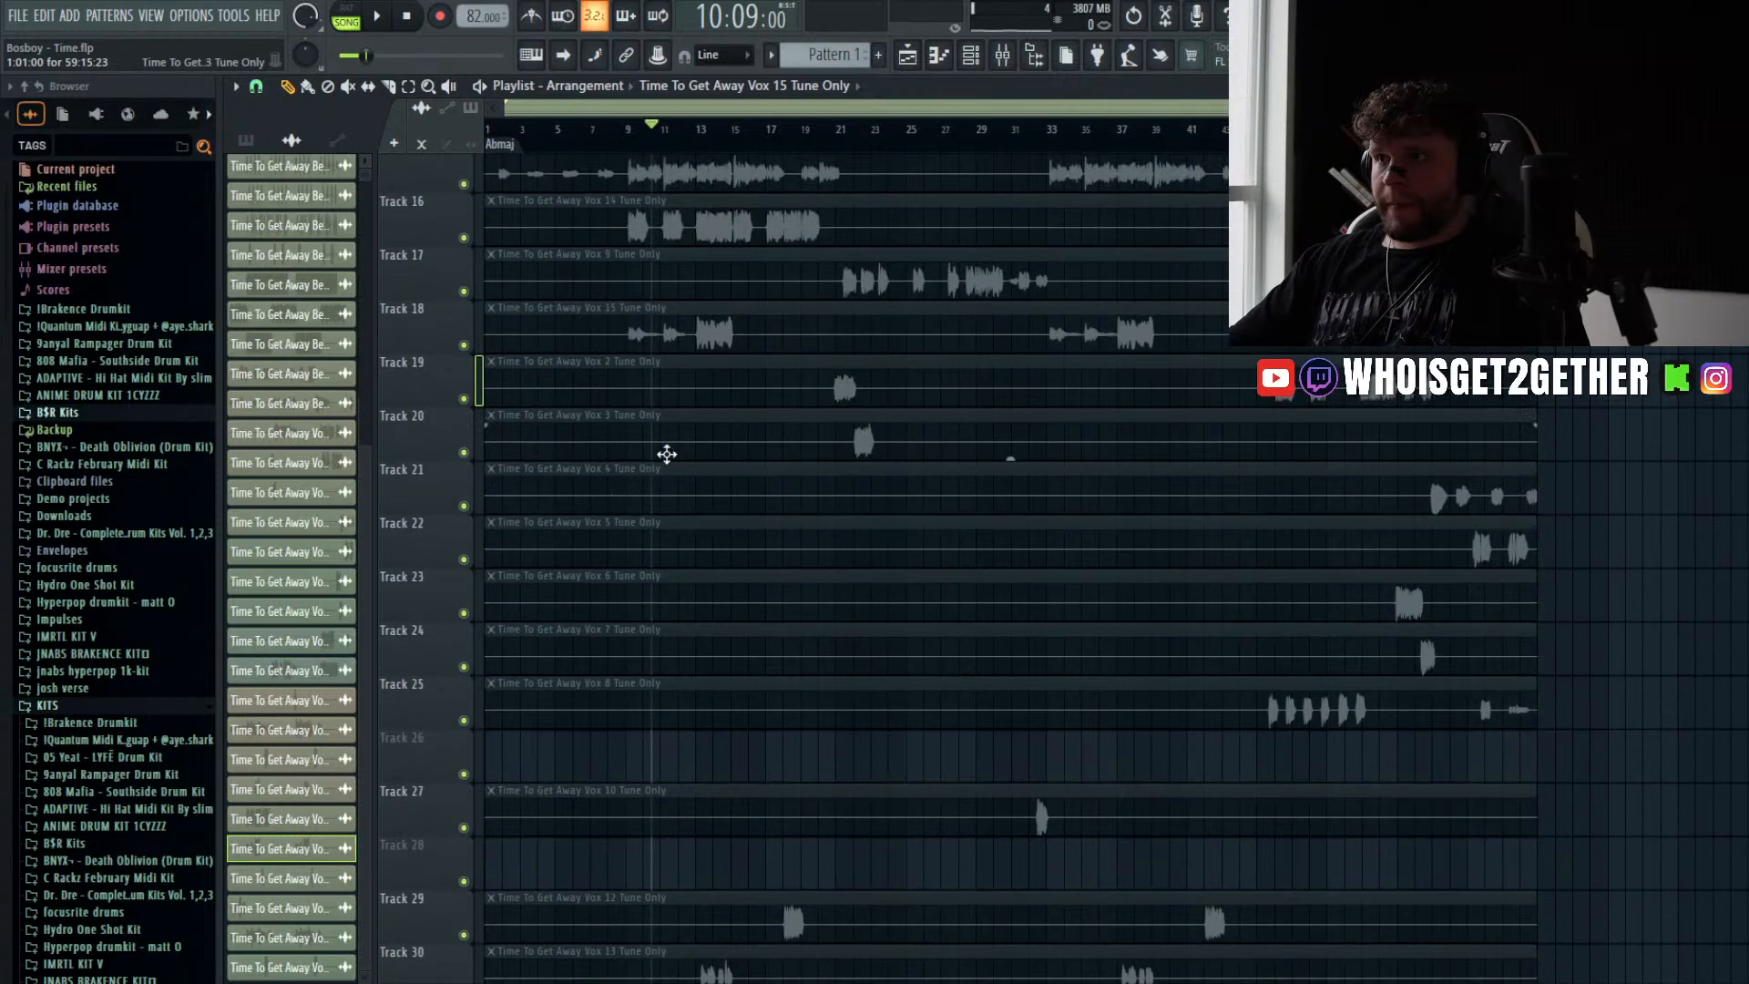
- Close the gaps between the remaining vocals by moving Vox 10, 12, 13, 16, 17 and 19 up onto Tracks 26 to 31
scroll(701, 488, down, 8)
scroll(762, 574, up, 9)
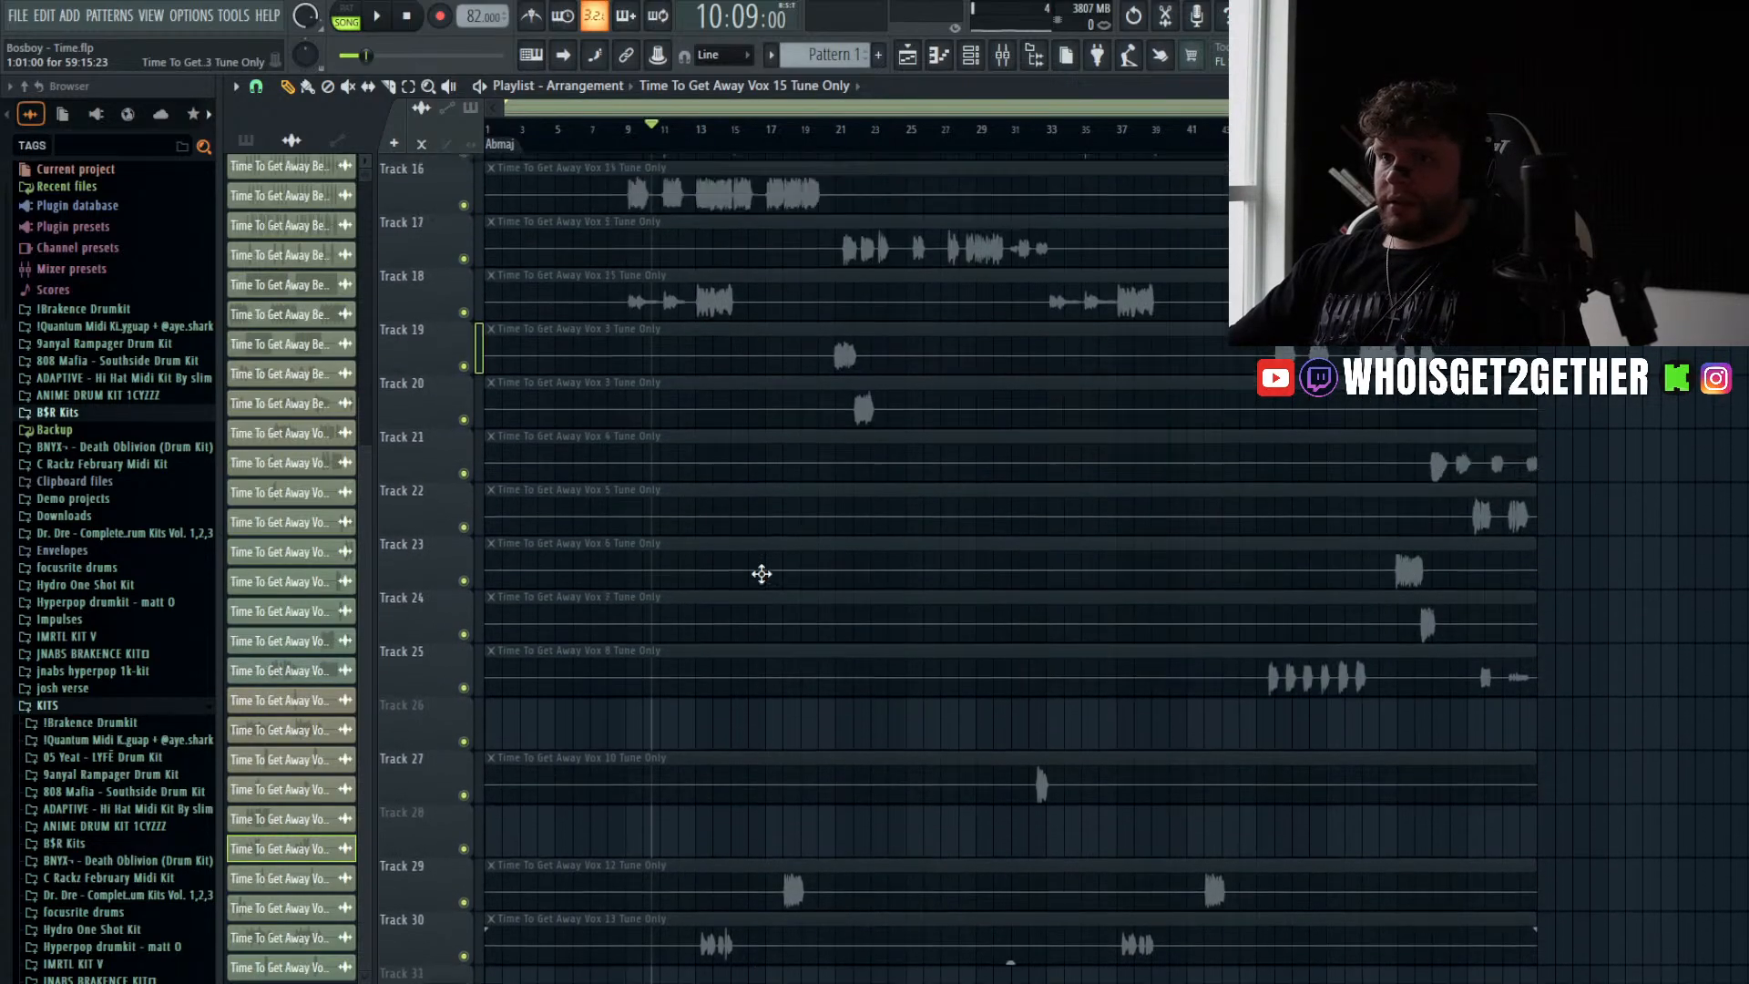
scroll(761, 574, down, 4)
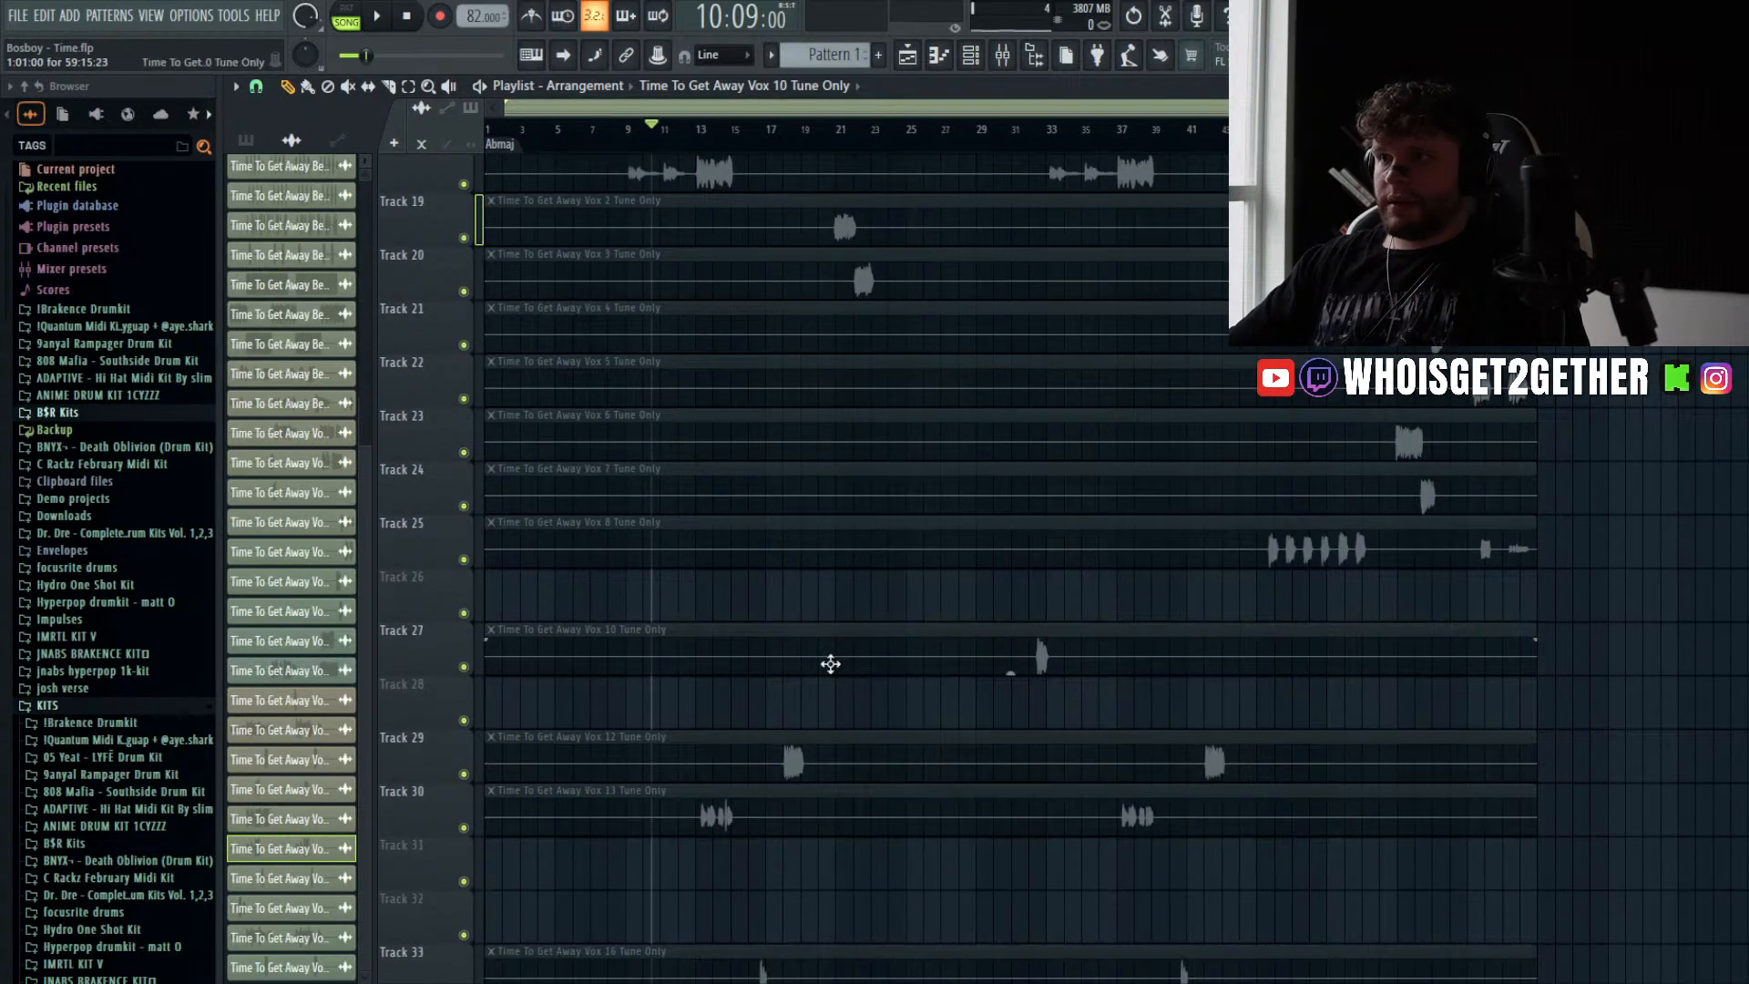
drag(827, 662, 825, 608)
drag(795, 734, 790, 630)
drag(773, 792, 676, 517)
scroll(729, 715, down, 5)
mouse_move(765, 738)
mouse_down()
mouse_move(693, 573)
mouse_move(693, 521)
mouse_up()
drag(788, 876, 707, 597)
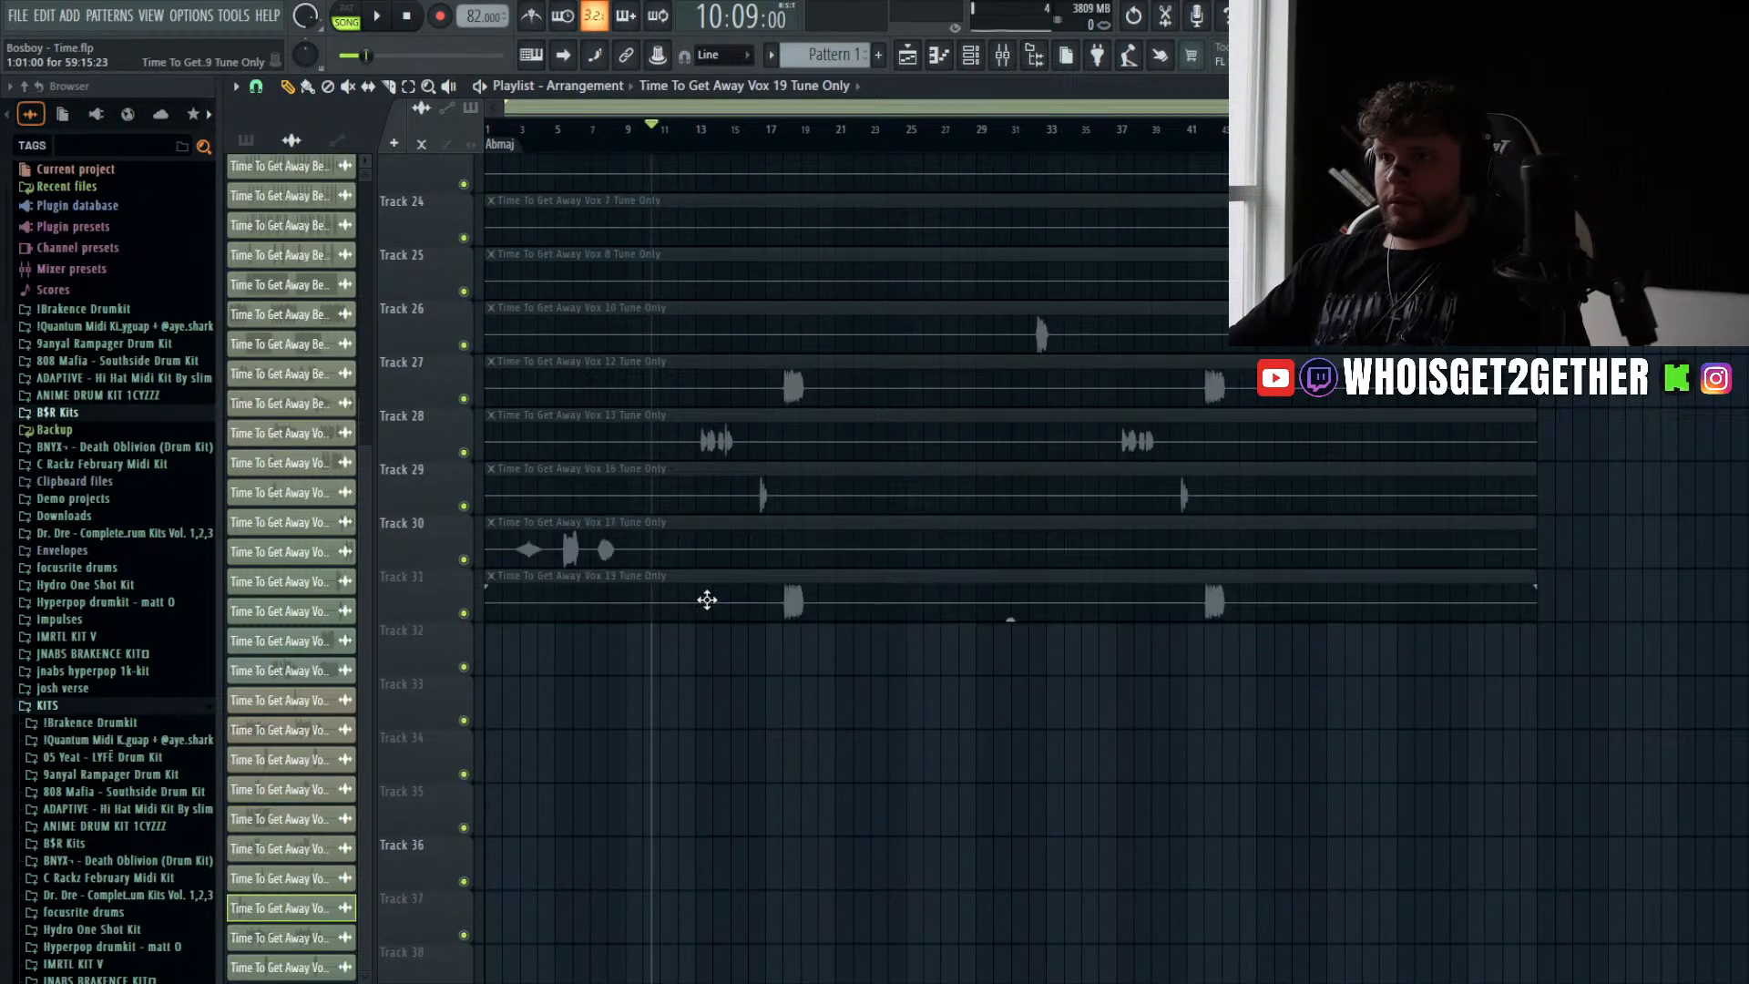
- Save the project, play the beat briefly from bar 10 and stop playback in the mixer
scroll(695, 546, up, 14)
scroll(686, 537, up, 5)
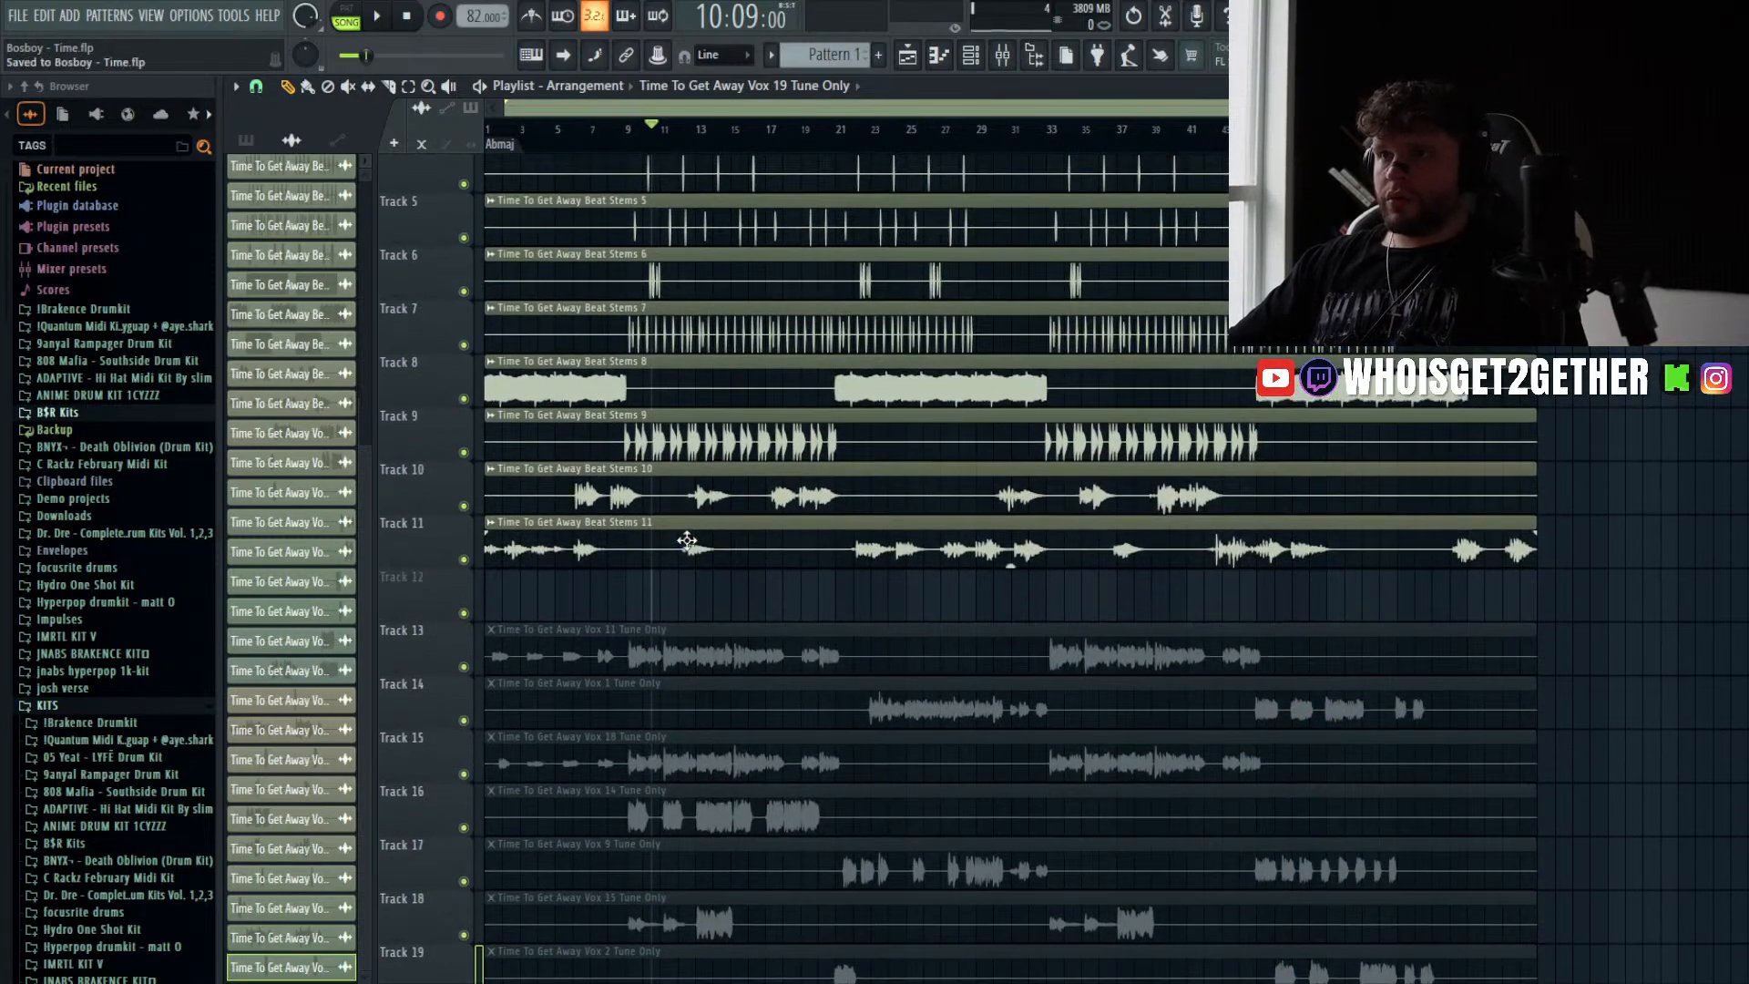
key(space)
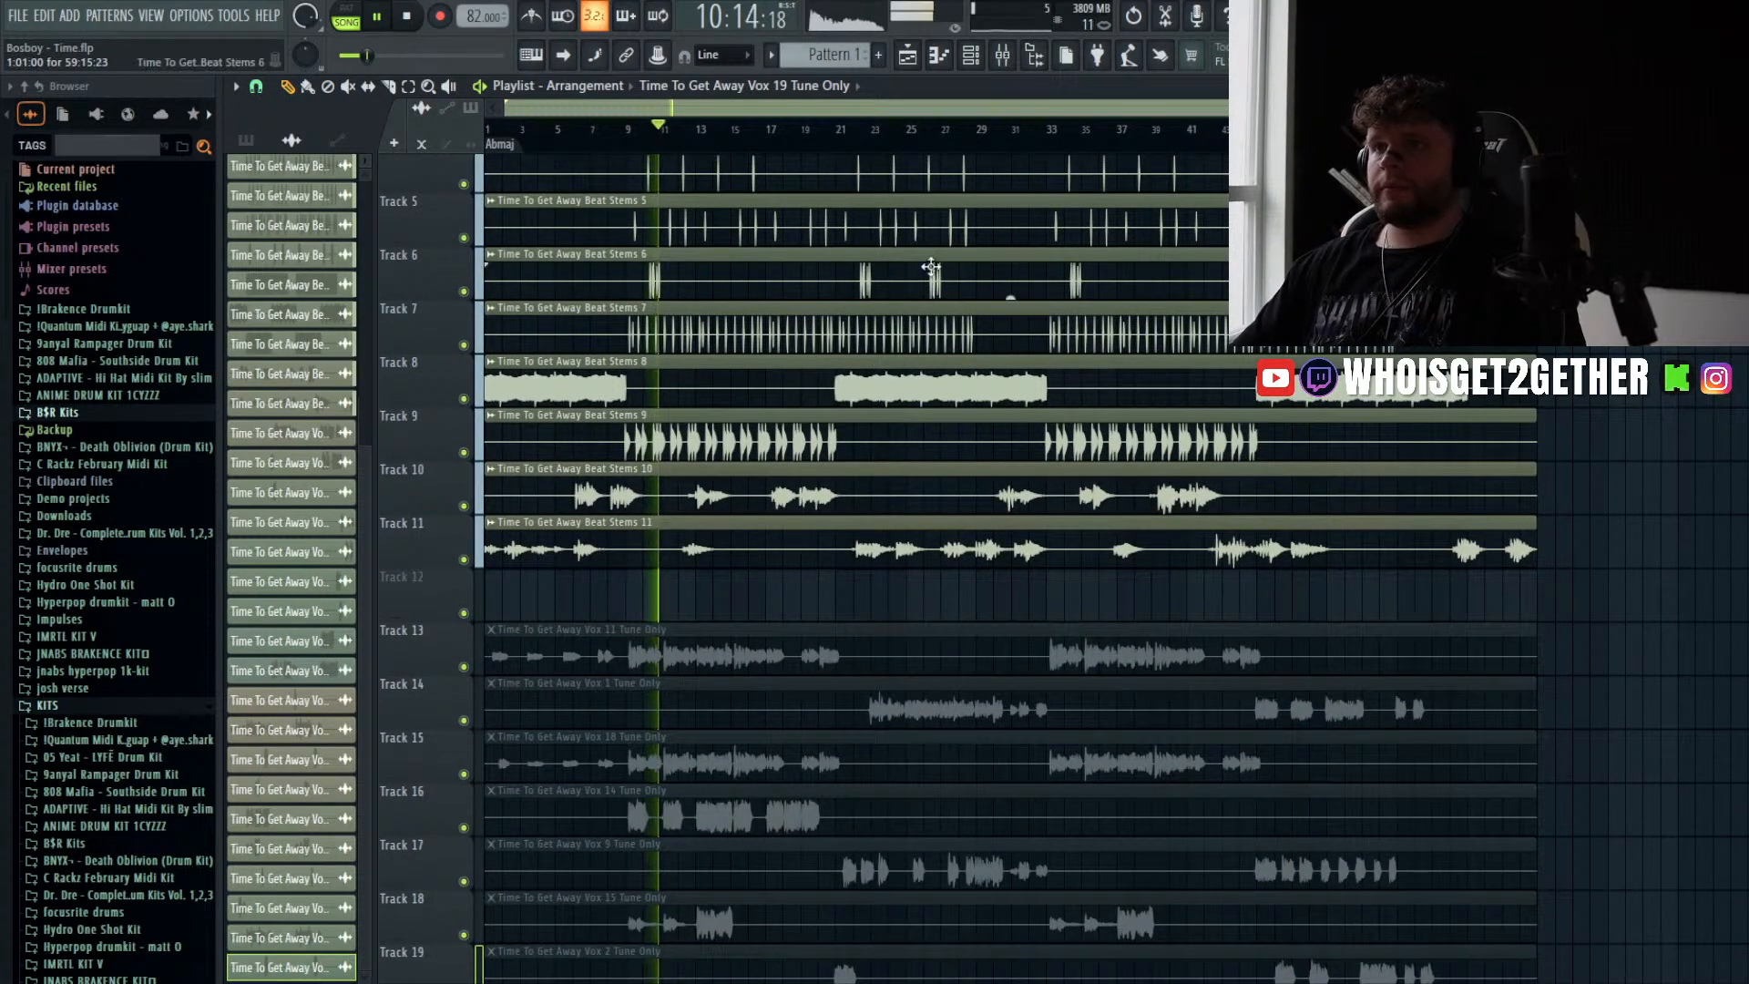
click(1002, 56)
click(412, 16)
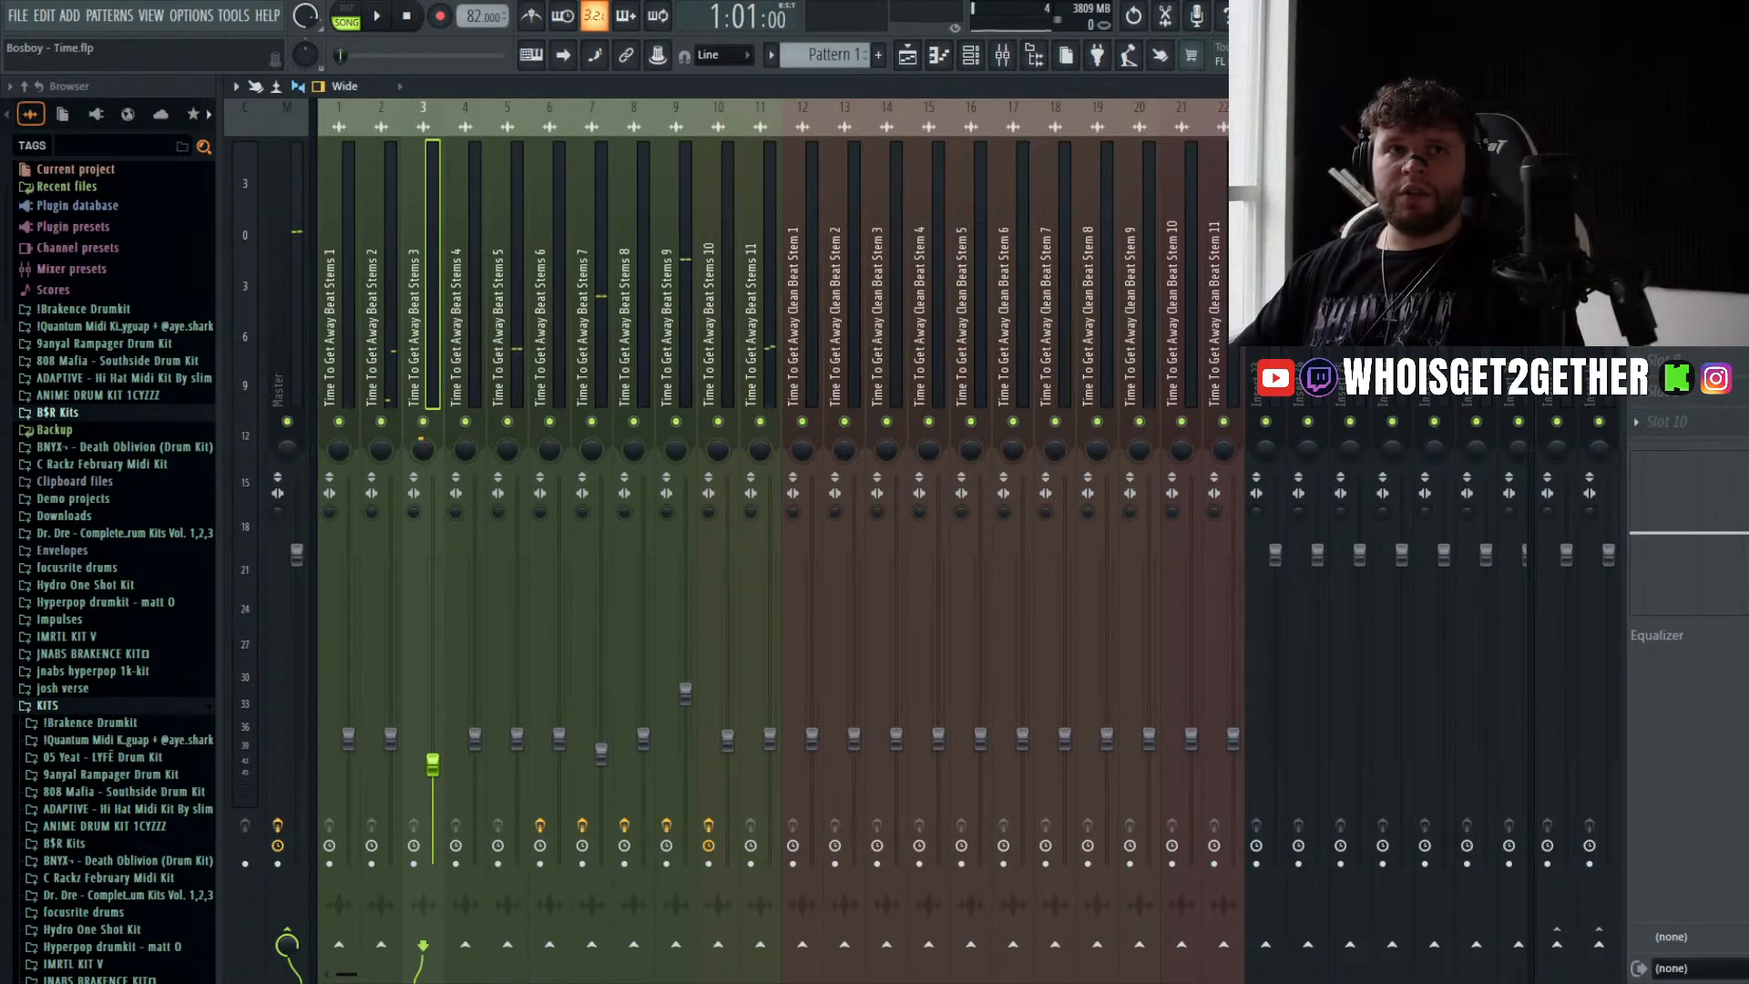
- Load the Lead Vocals effect chain onto the empty mixer Insert 25
scroll(1184, 325, right, 3)
click(980, 337)
scroll(967, 350, right, 3)
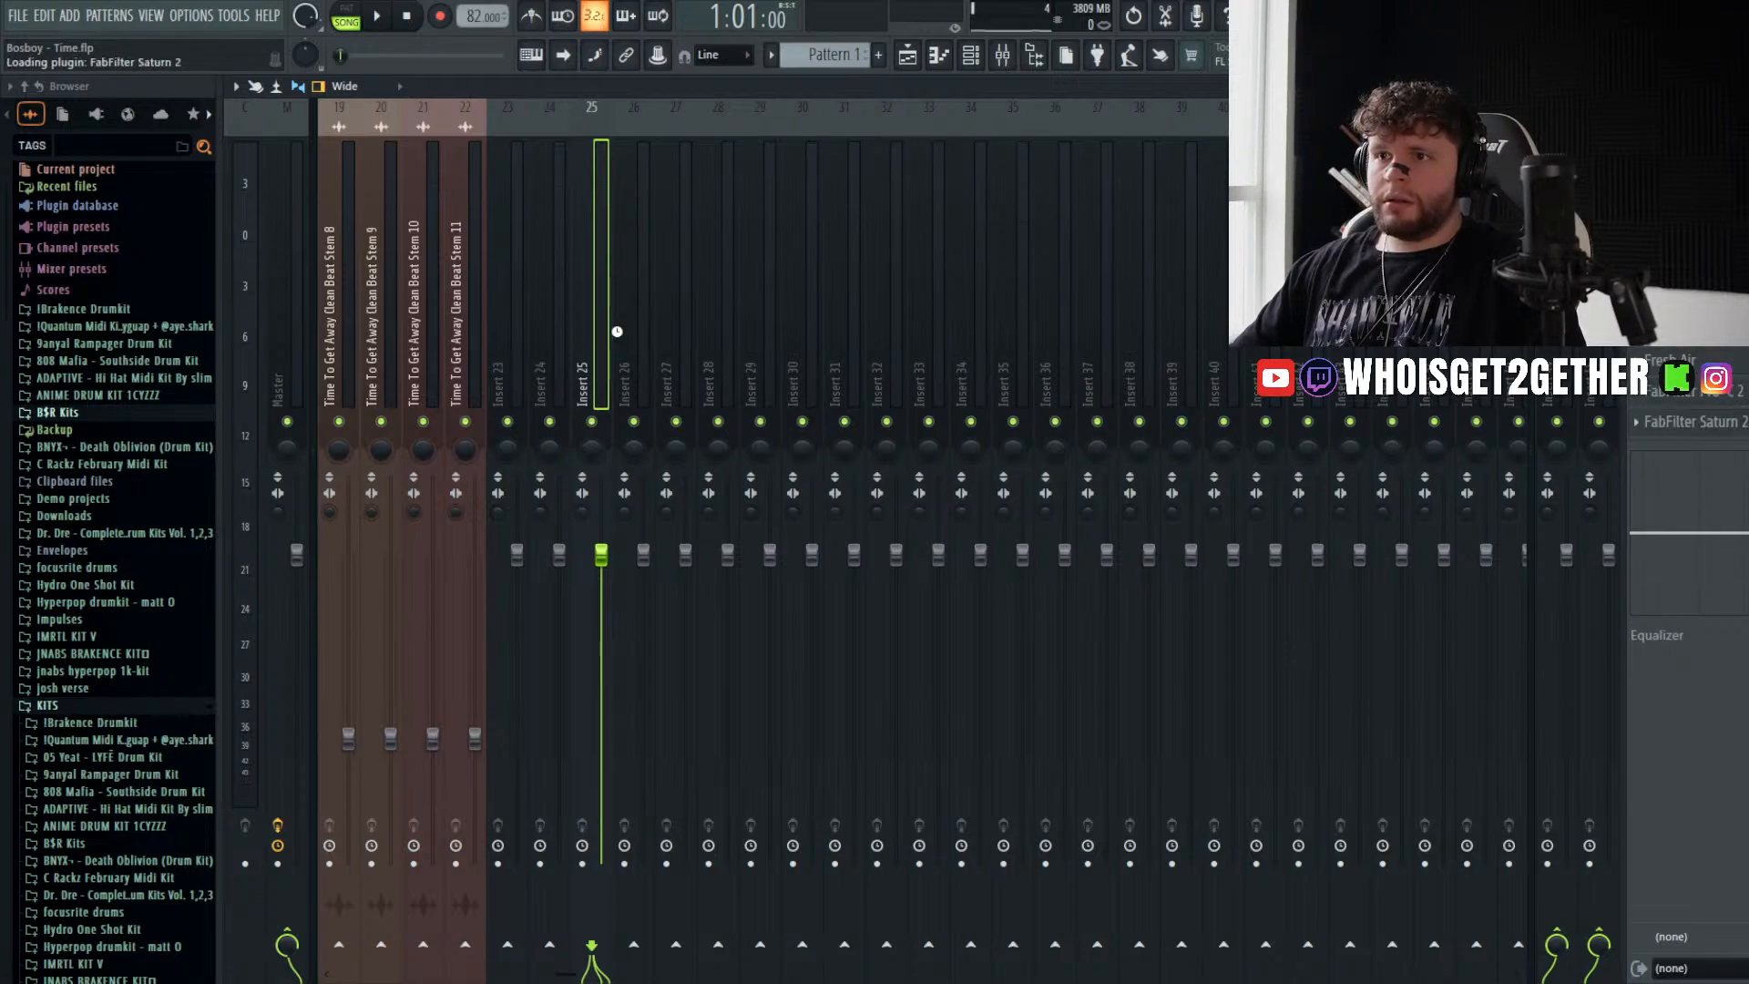
- Load a delay effect chain onto the first send track and a ValhallaVintageVerb reverb chain onto the second
click(1560, 359)
click(1599, 364)
click(1558, 365)
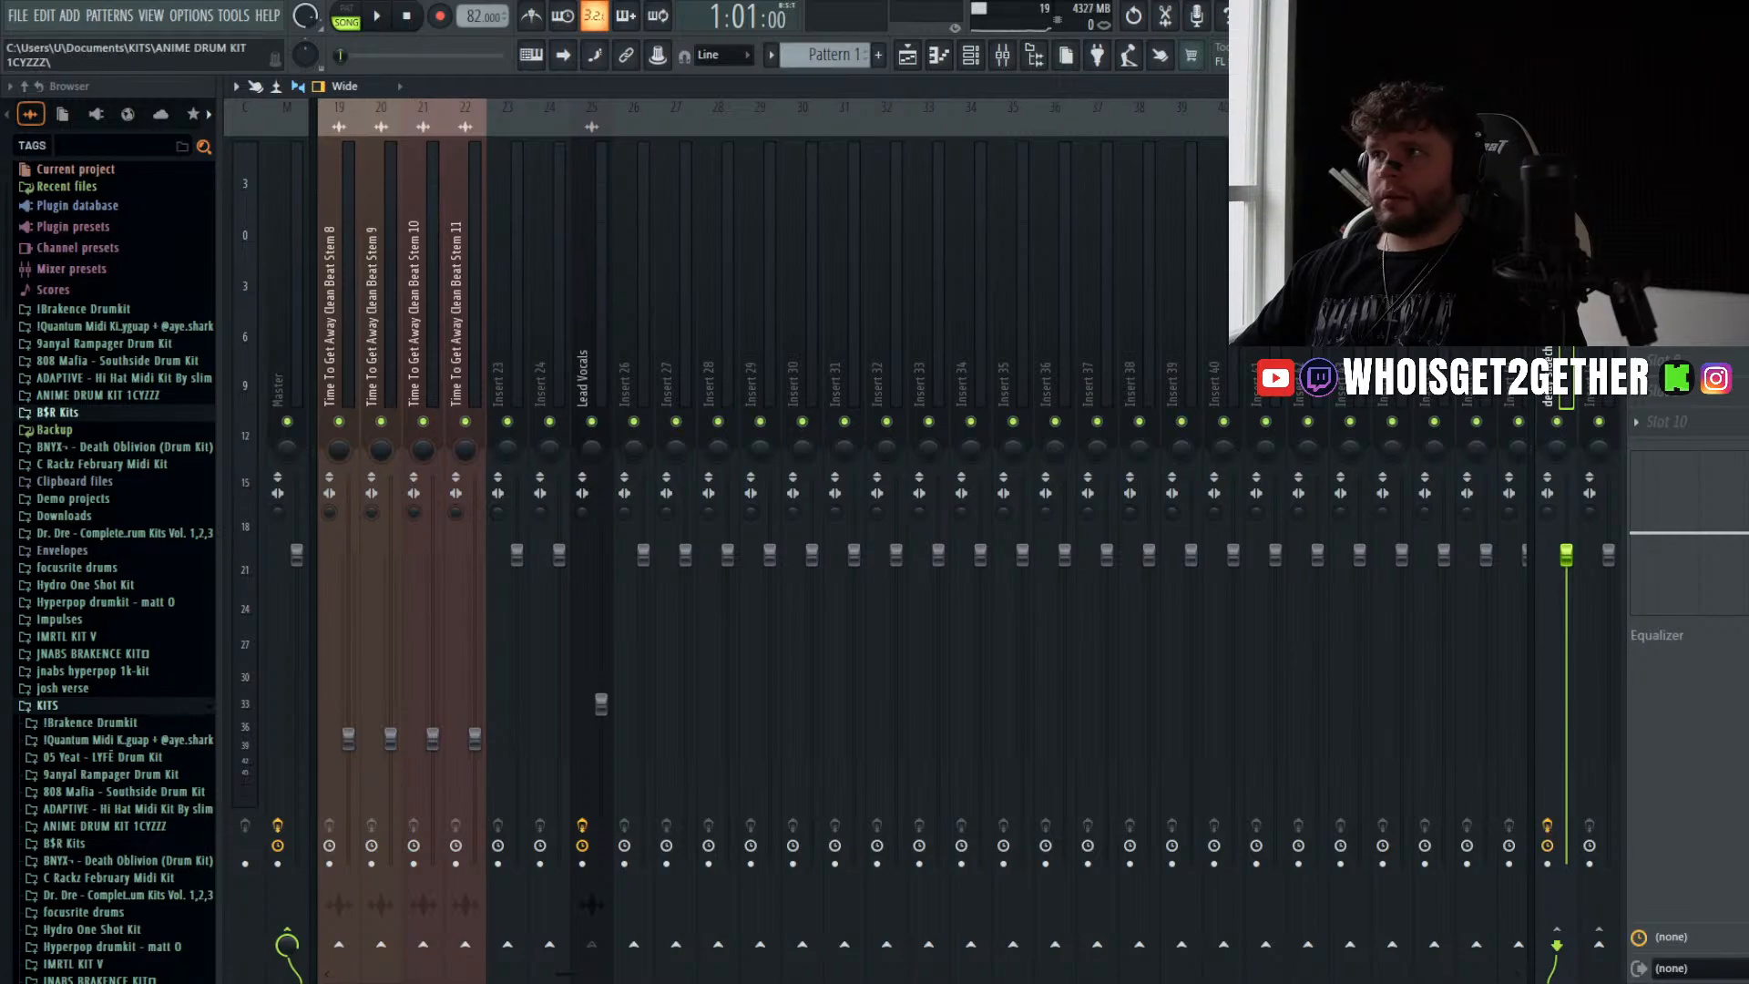
click(1600, 365)
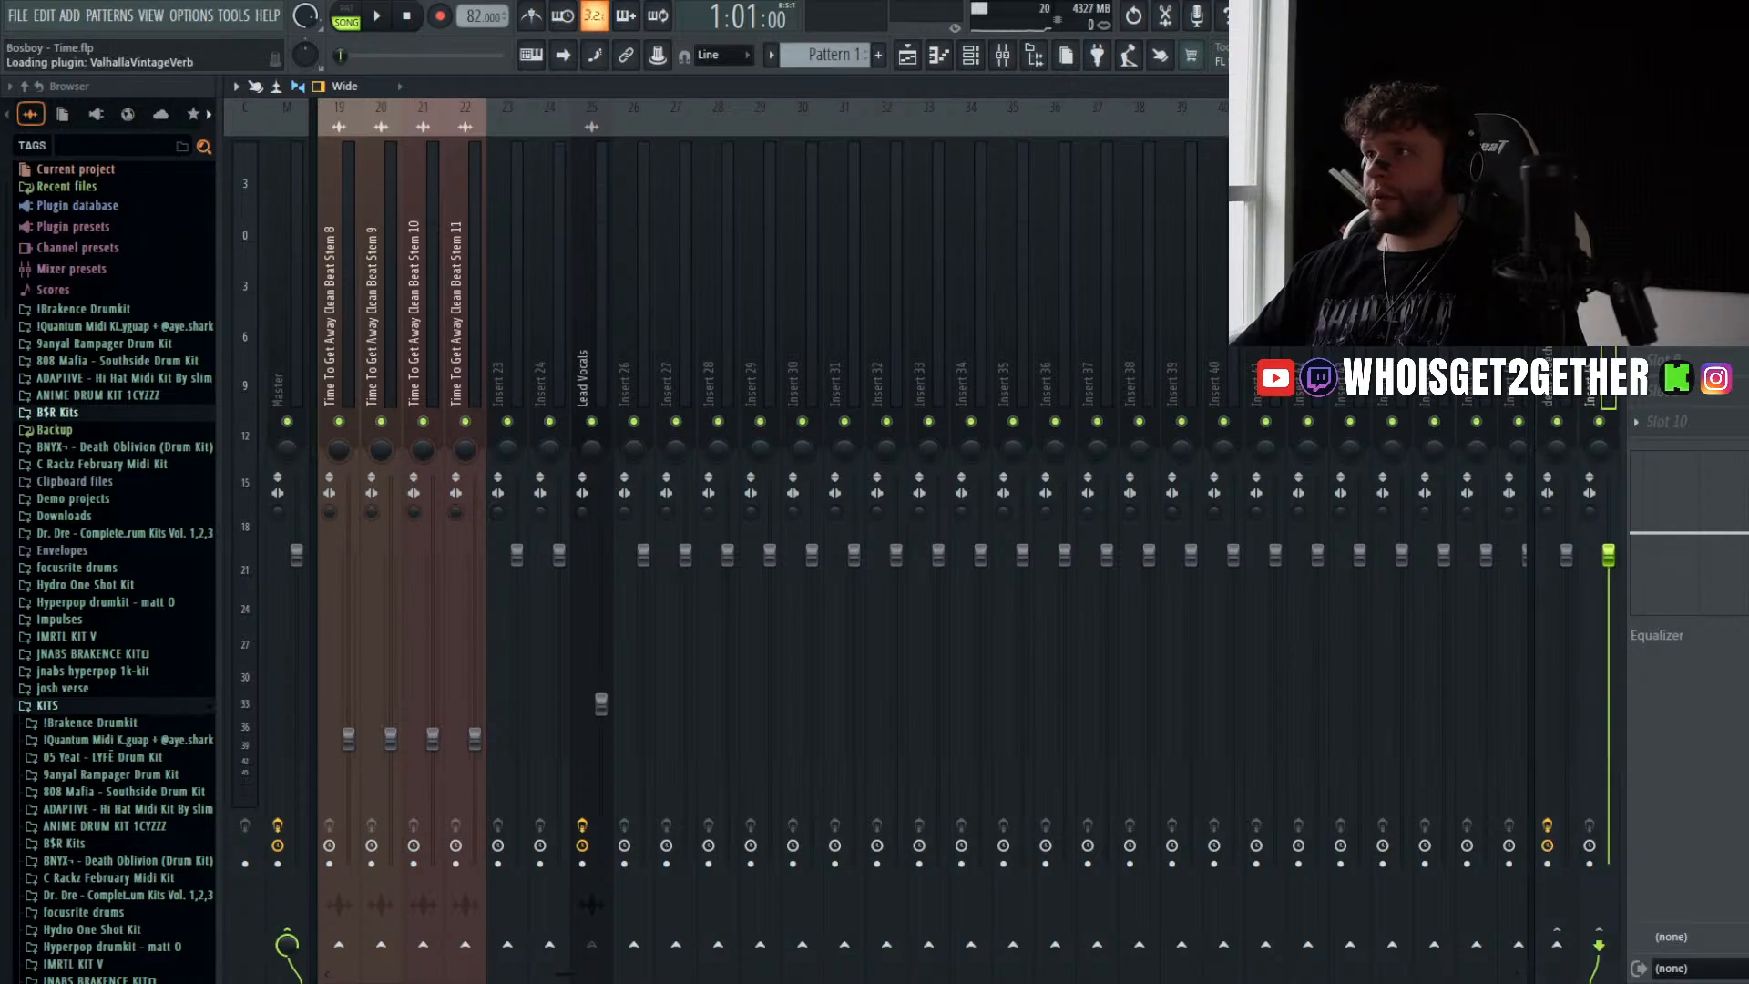
- Reorder the Lead Vocals effects so FabFilter Saturn 2 comes before FabFilter Pro-DS
click(584, 330)
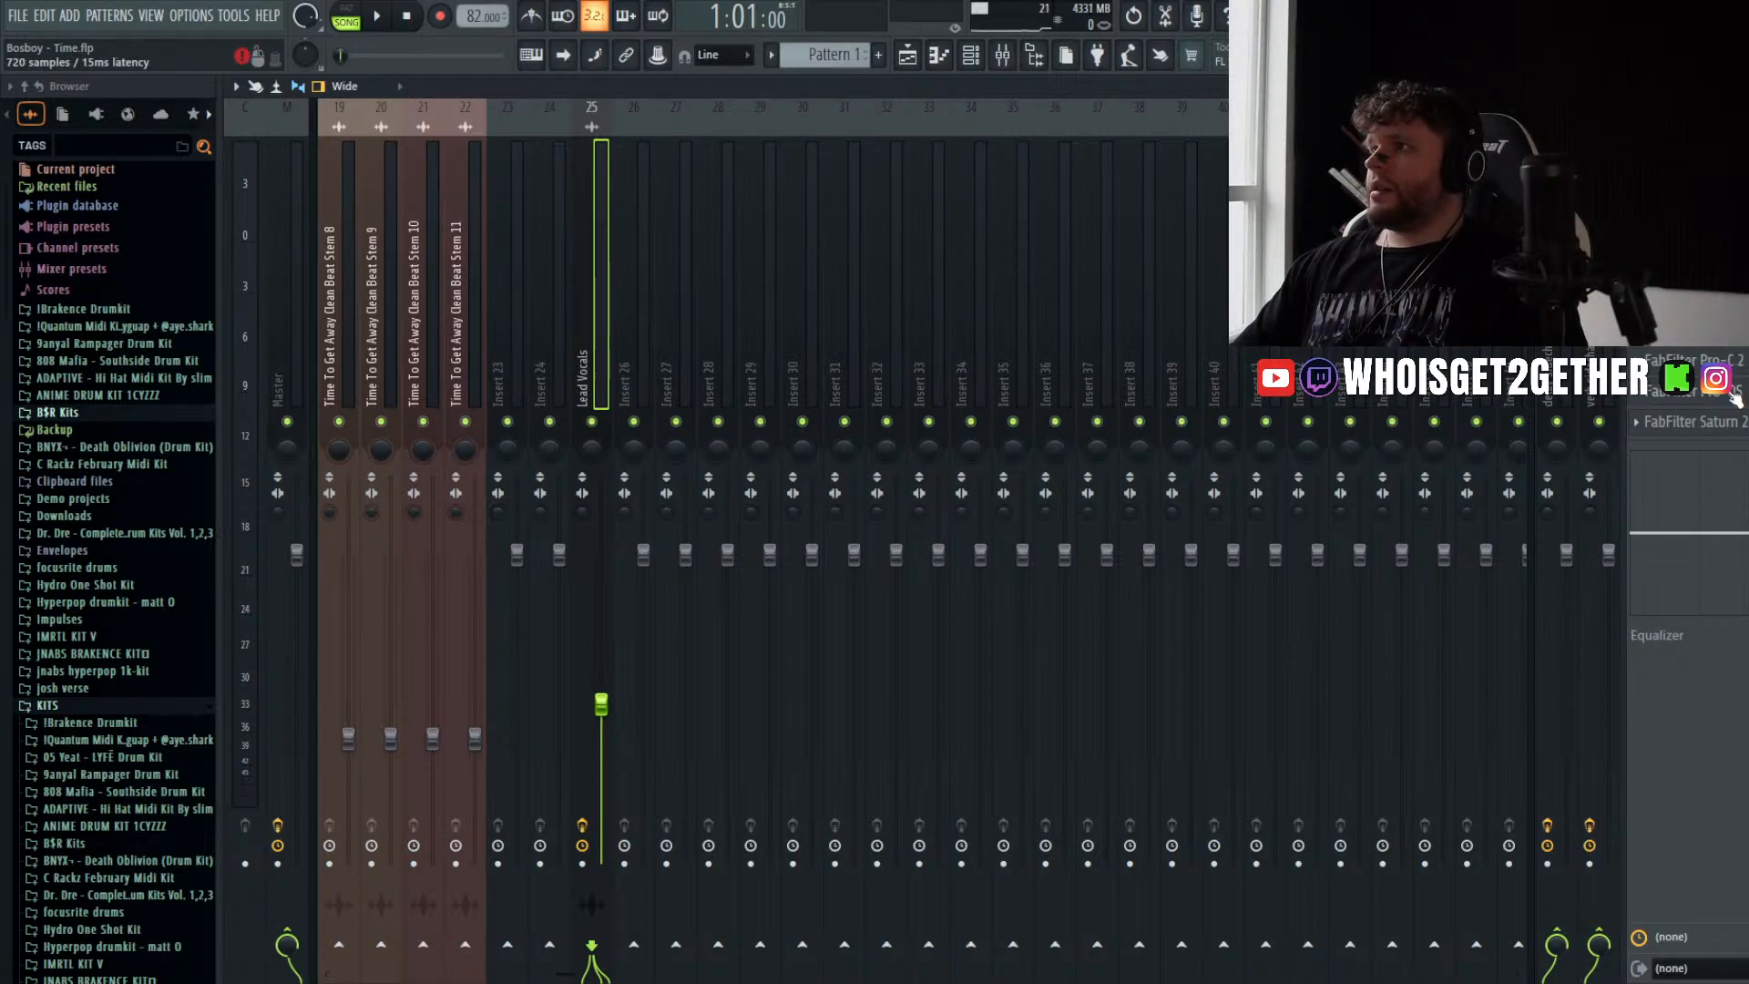
click(1733, 430)
drag(703, 528, 704, 511)
click(1131, 289)
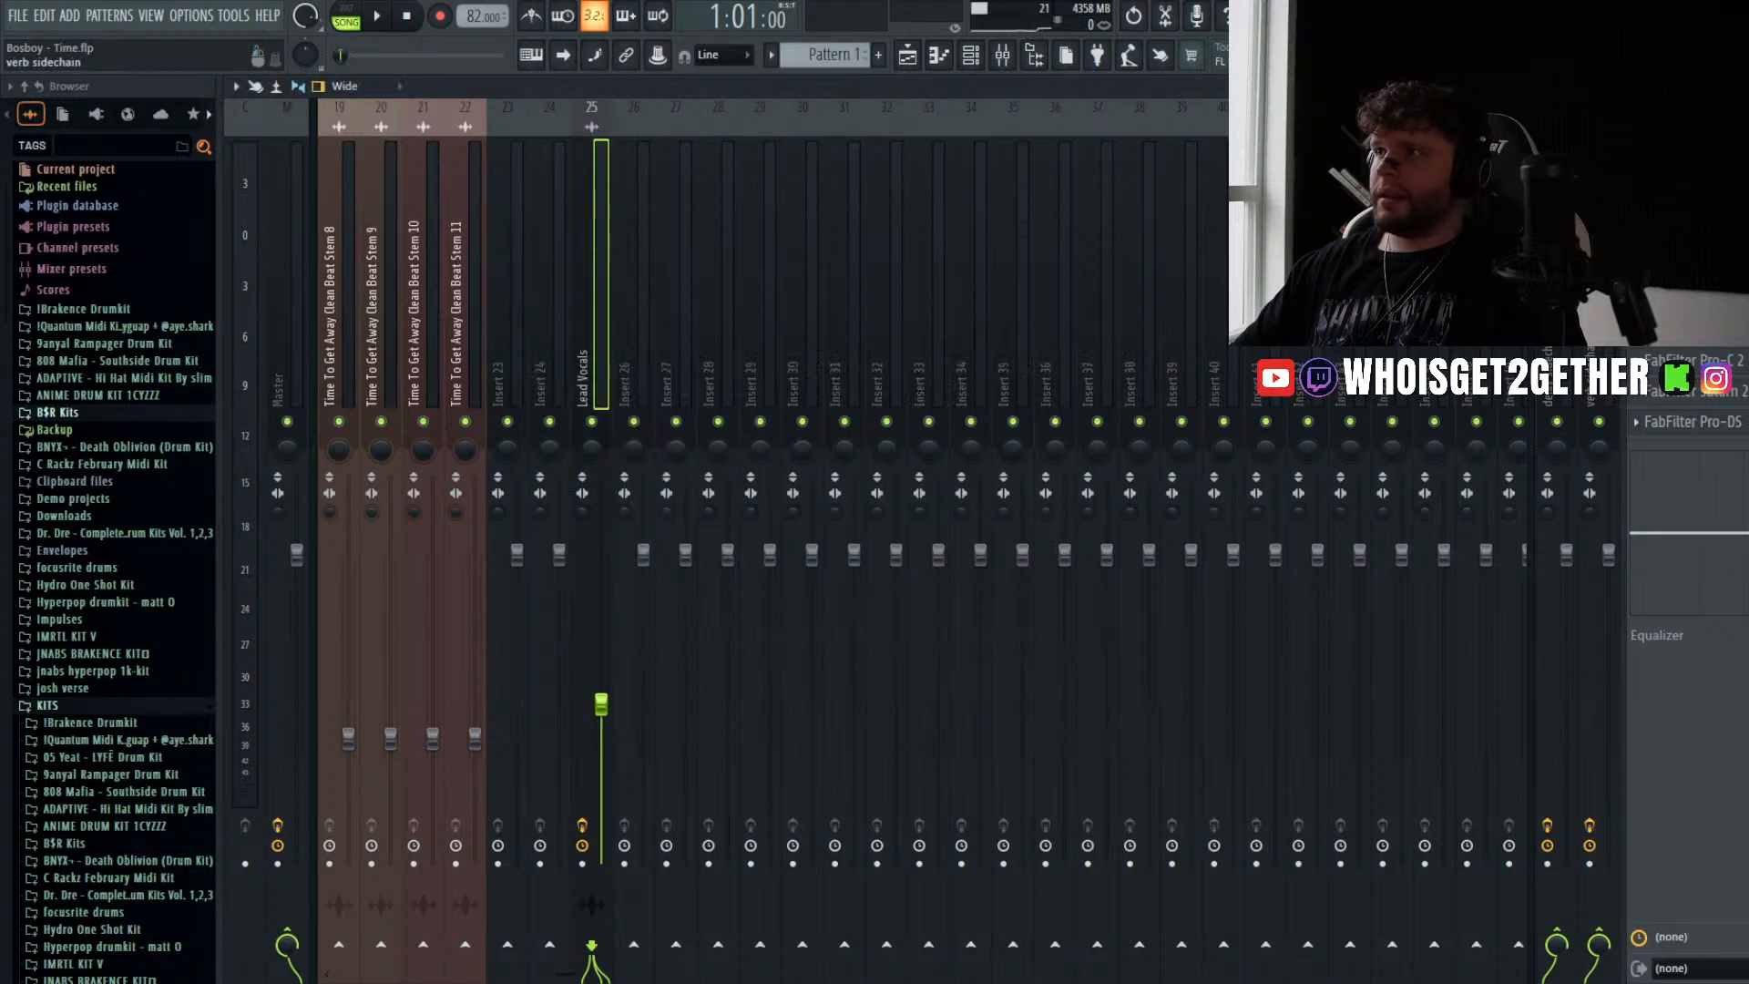
click(922, 54)
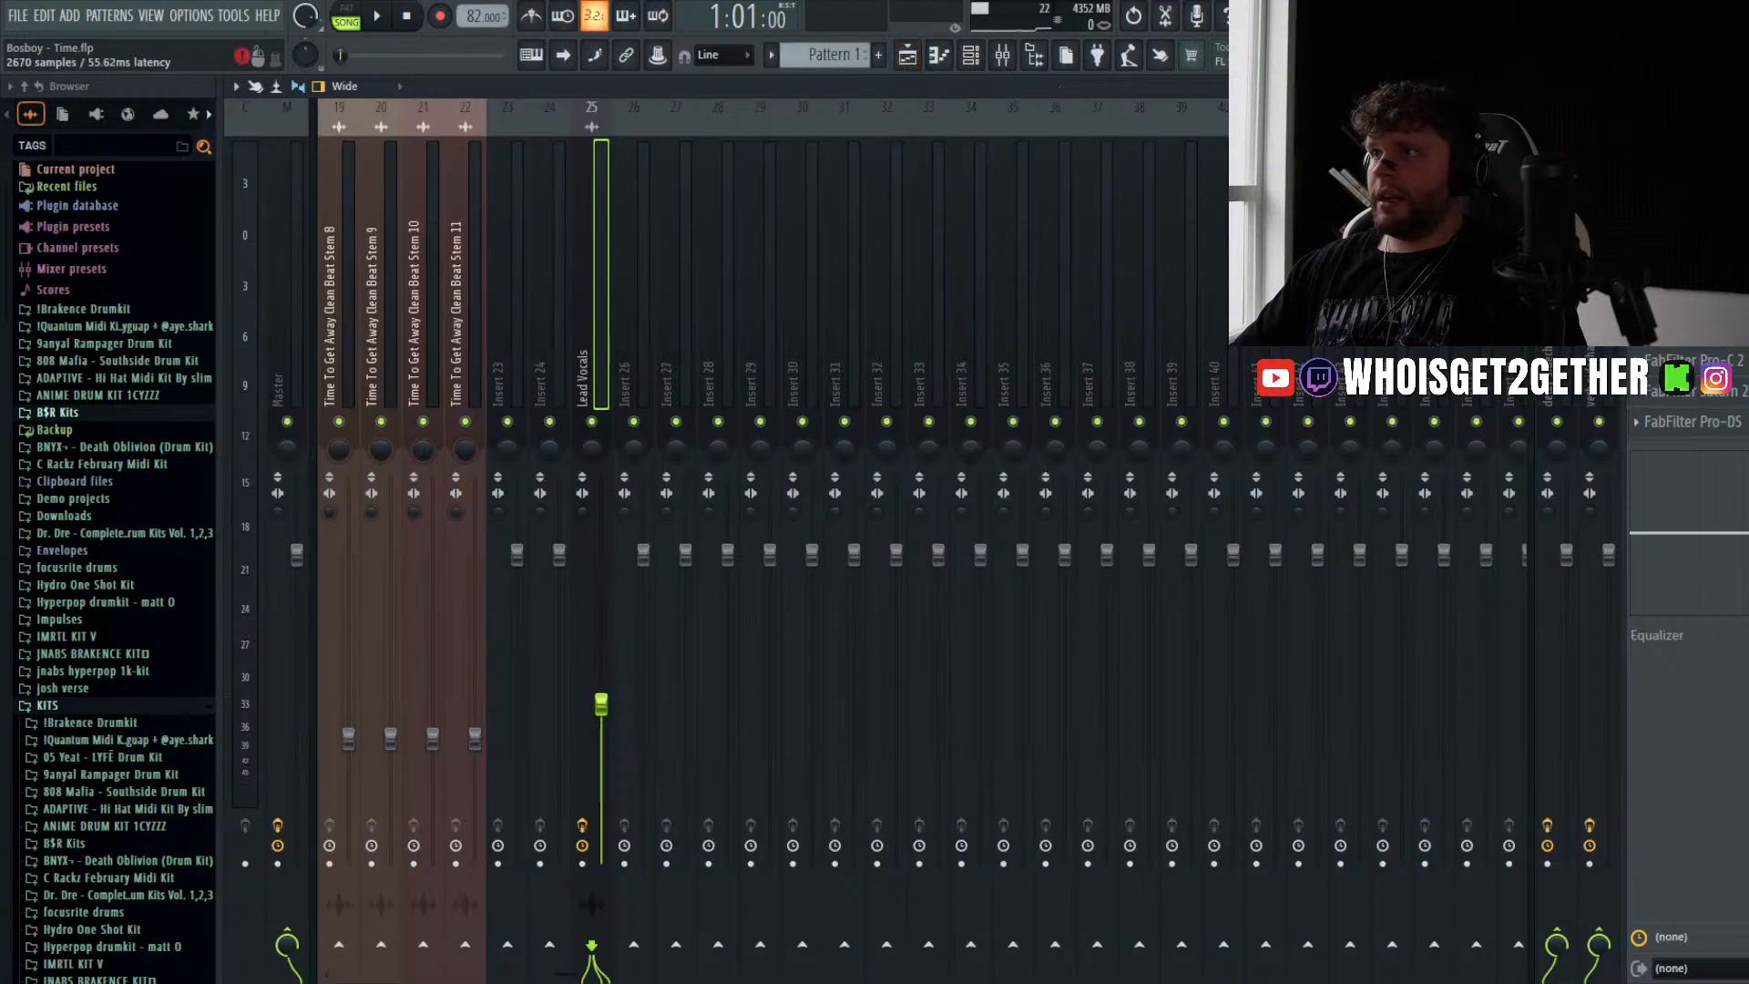
- Check the key and scale in the Lead Vocals Auto-Tune Pro and return to the vocal tracks in the playlist
click(1691, 147)
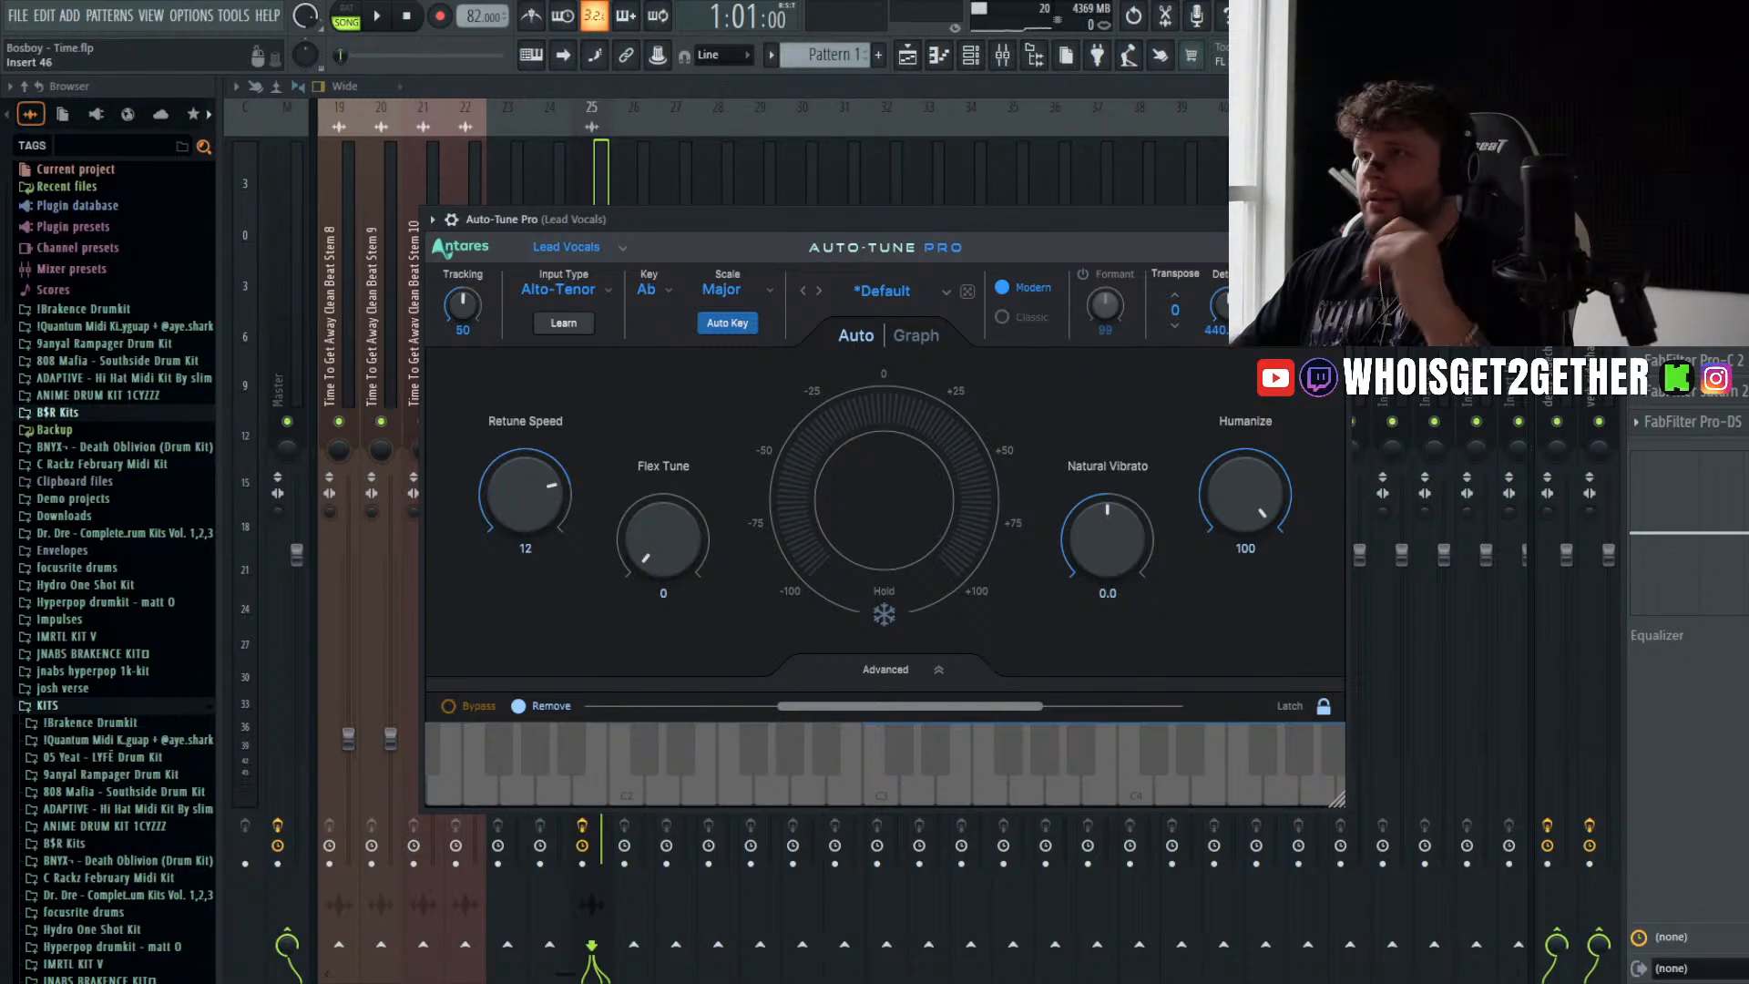
click(1335, 220)
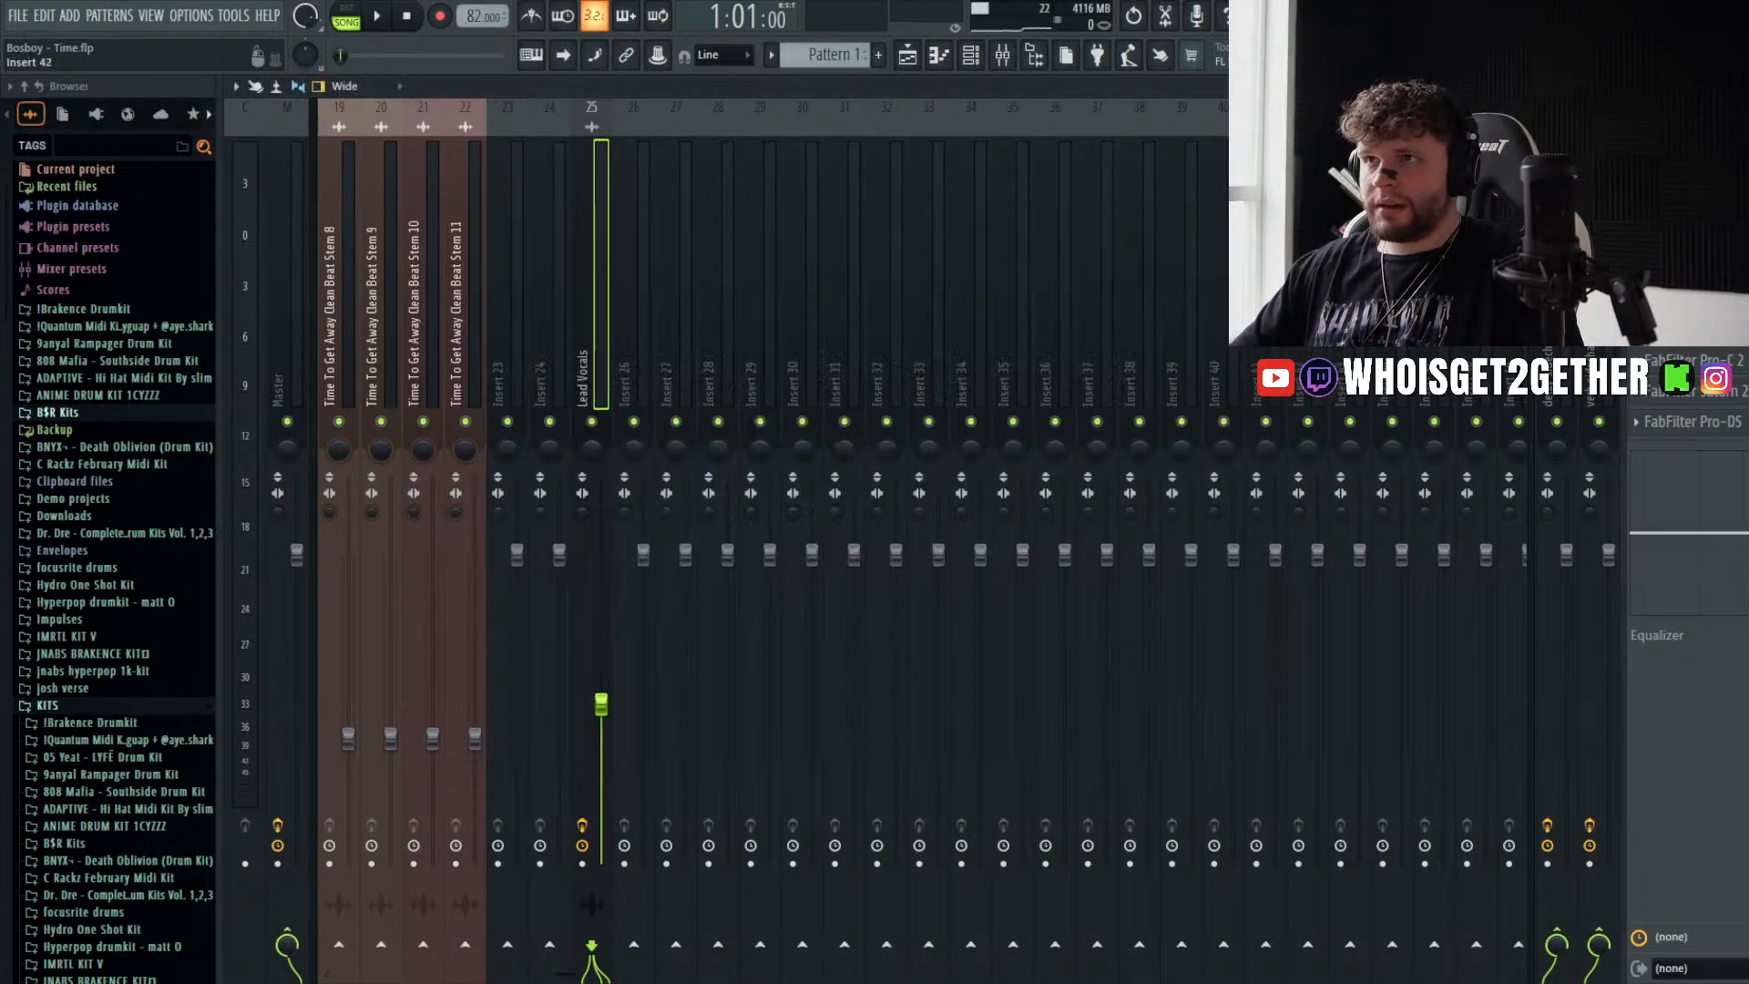
click(907, 57)
scroll(712, 347, down, 5)
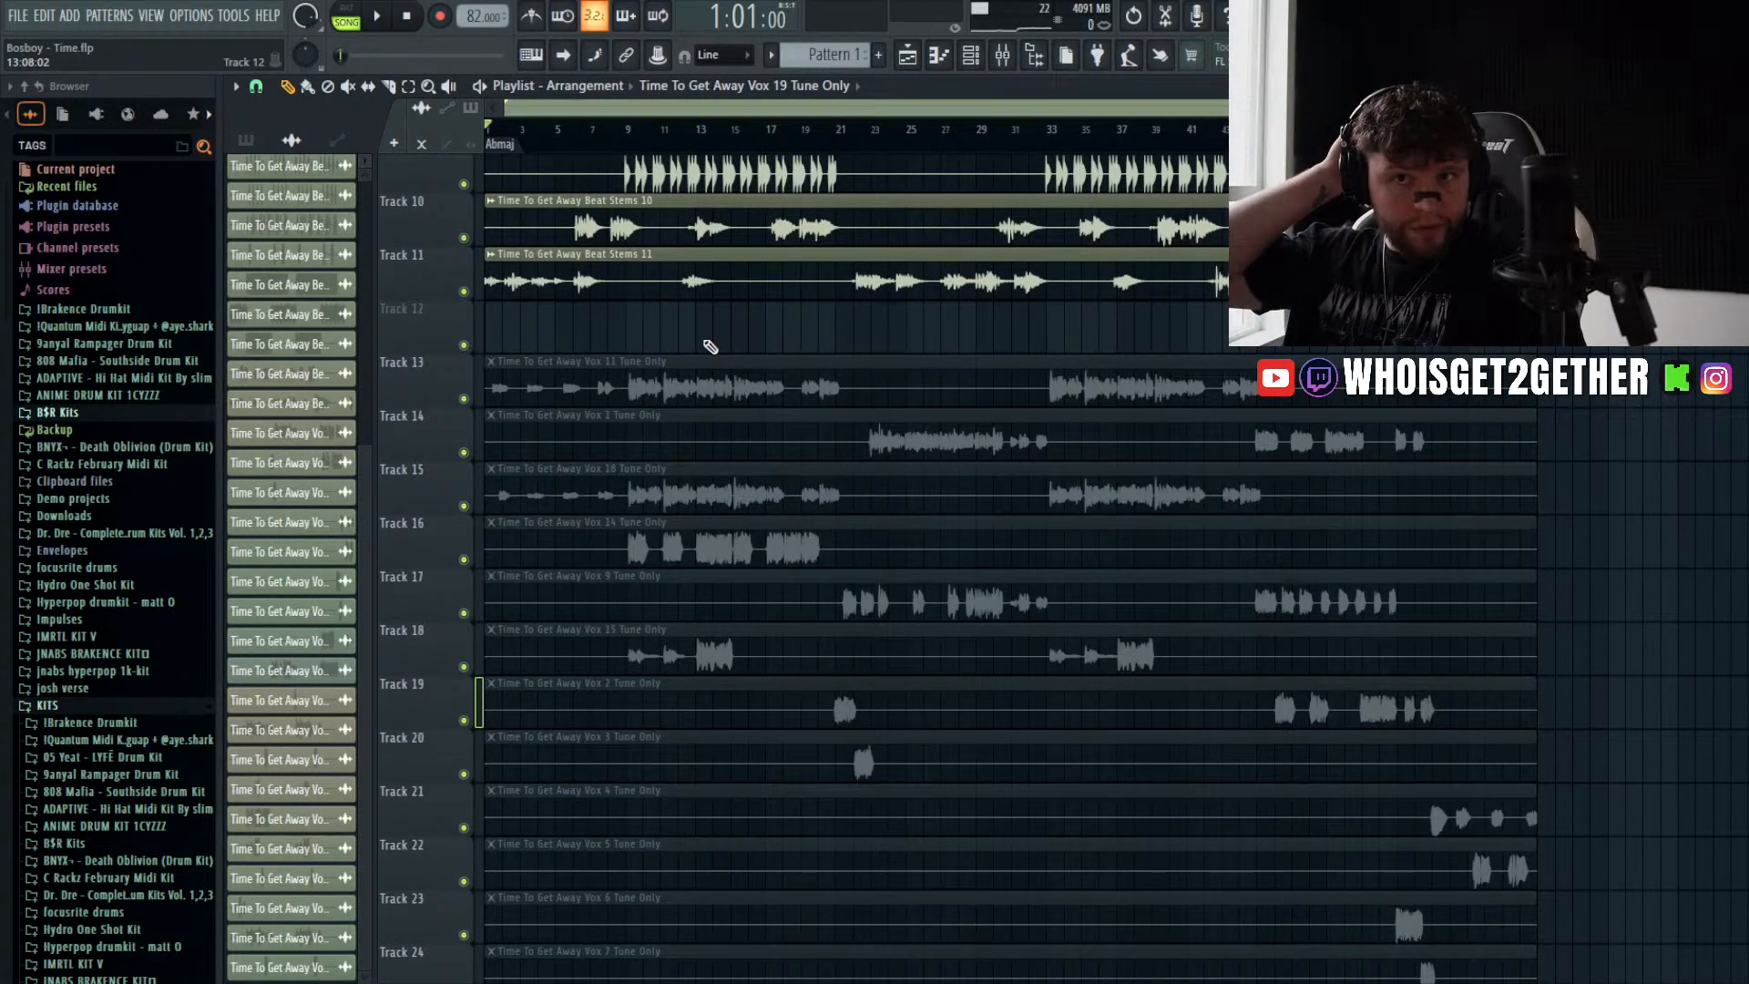
- Name the first two vocal clips lead 1 and lead 2 with lead 1 unmuted, leave an empty track below them, and save the project
key(ctrl+s)
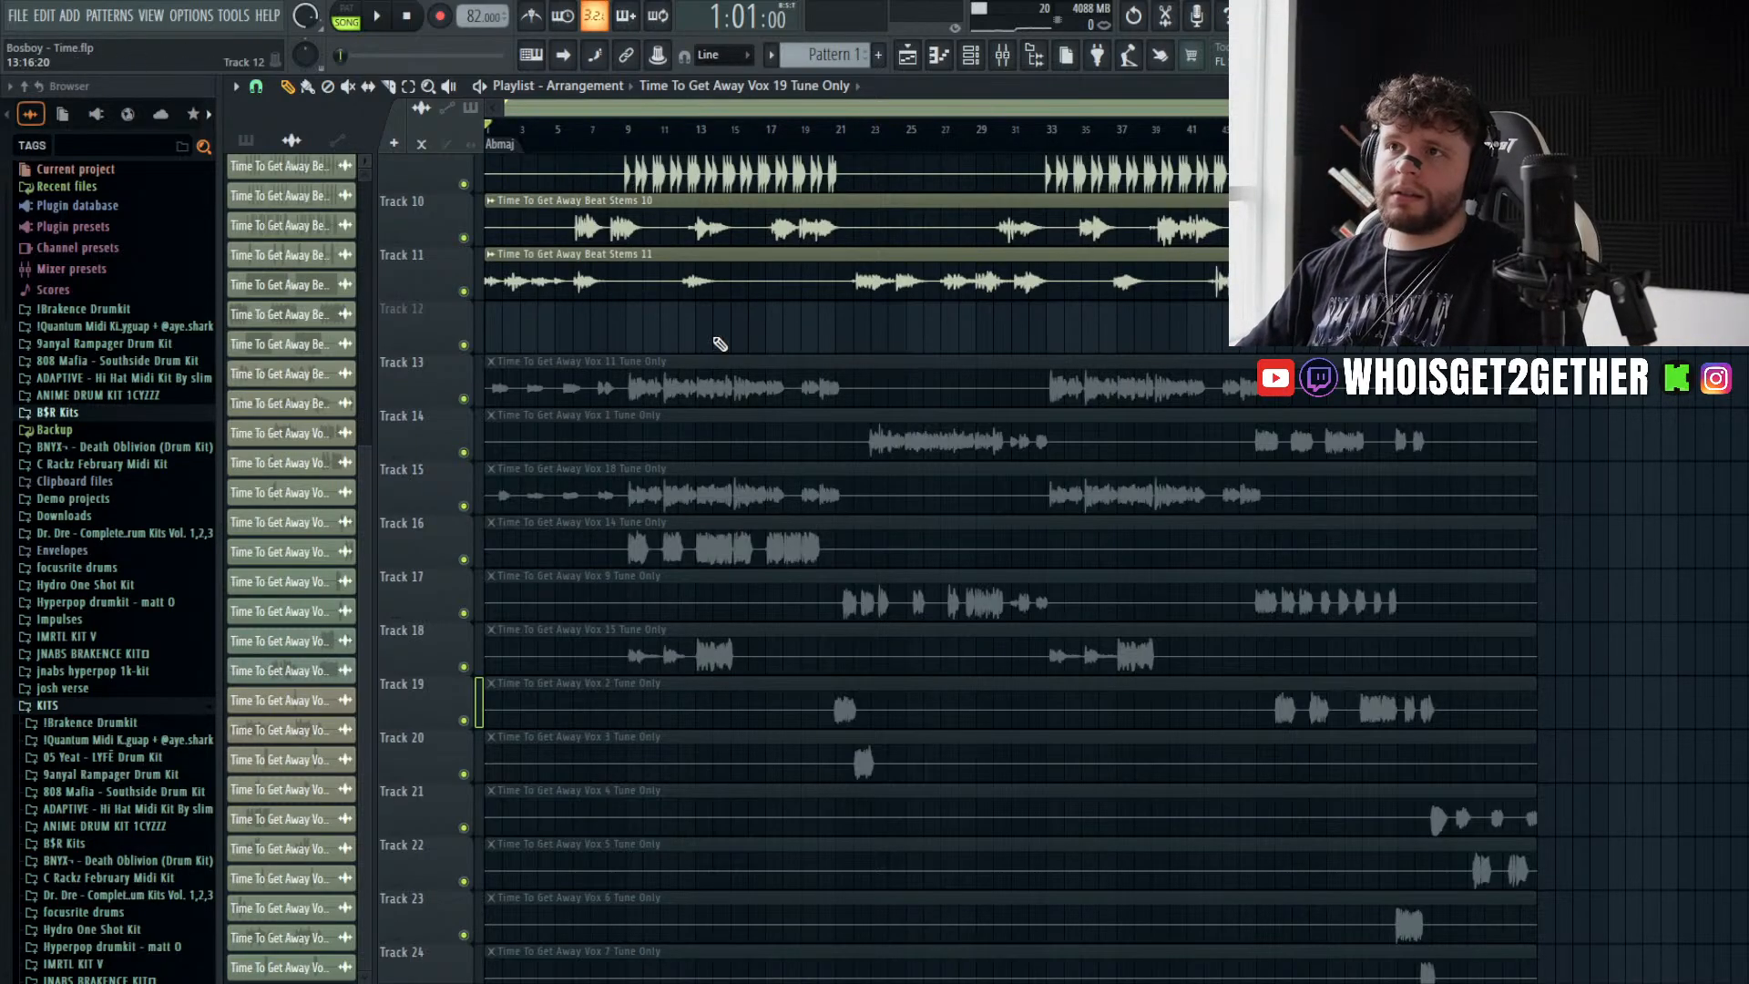
click(690, 388)
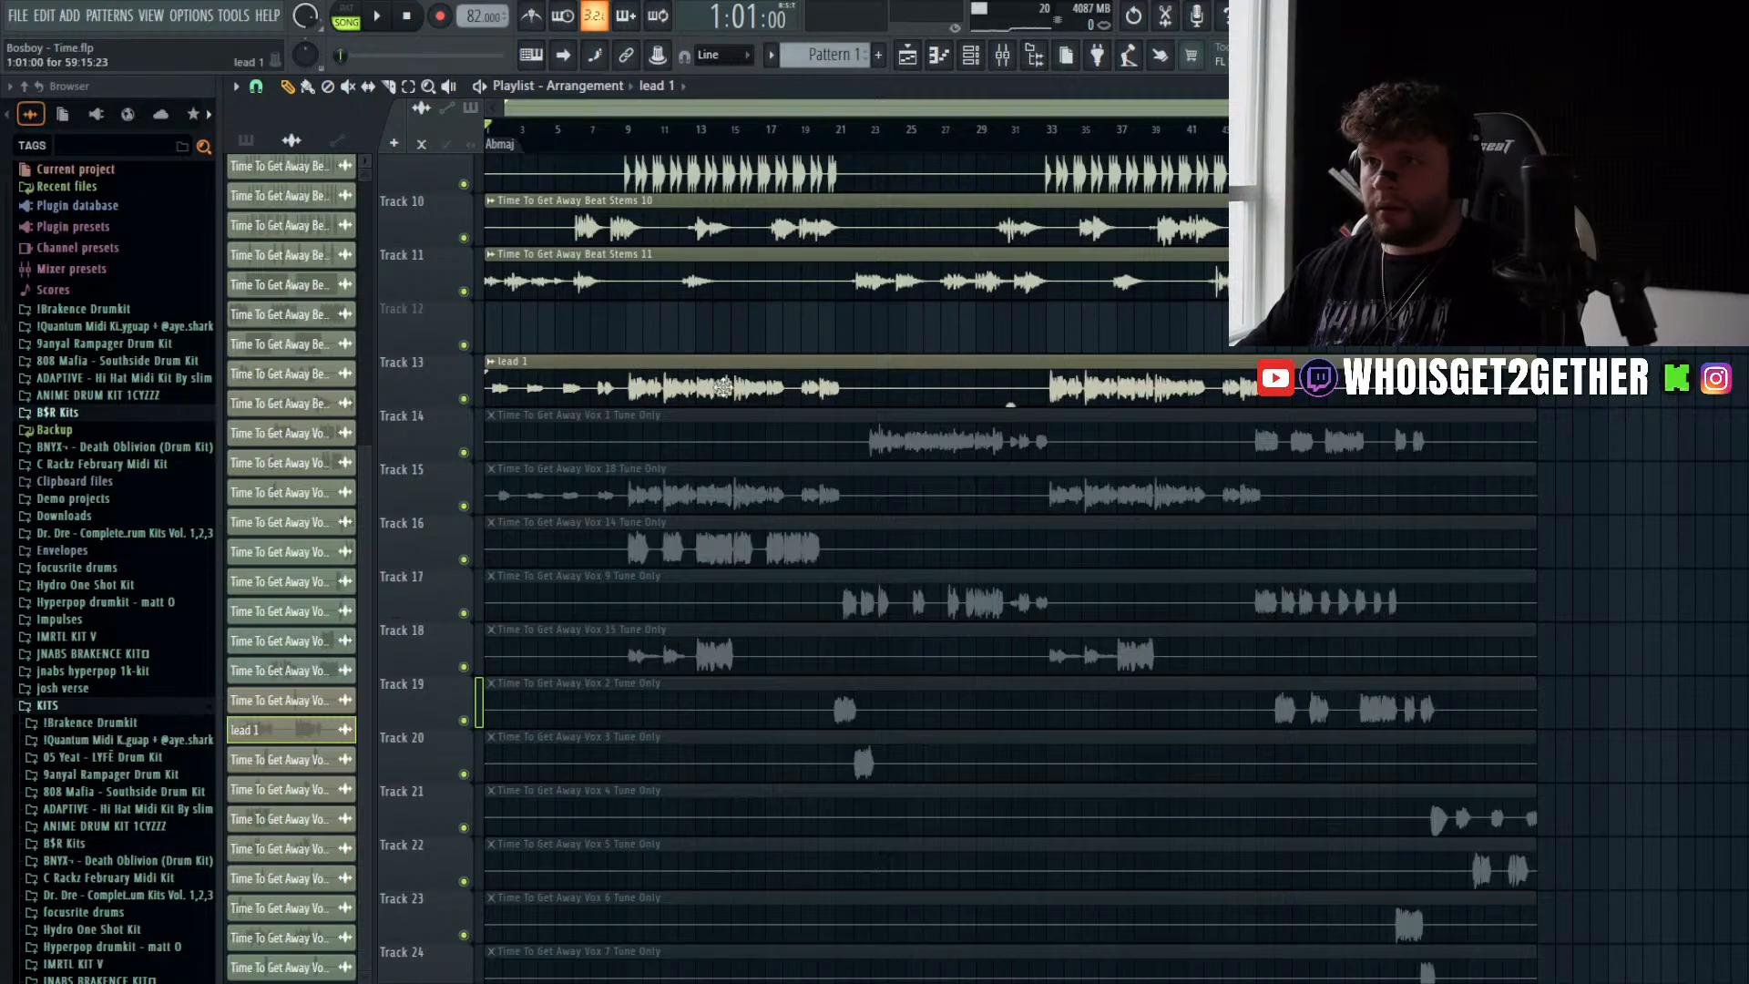
click(776, 425)
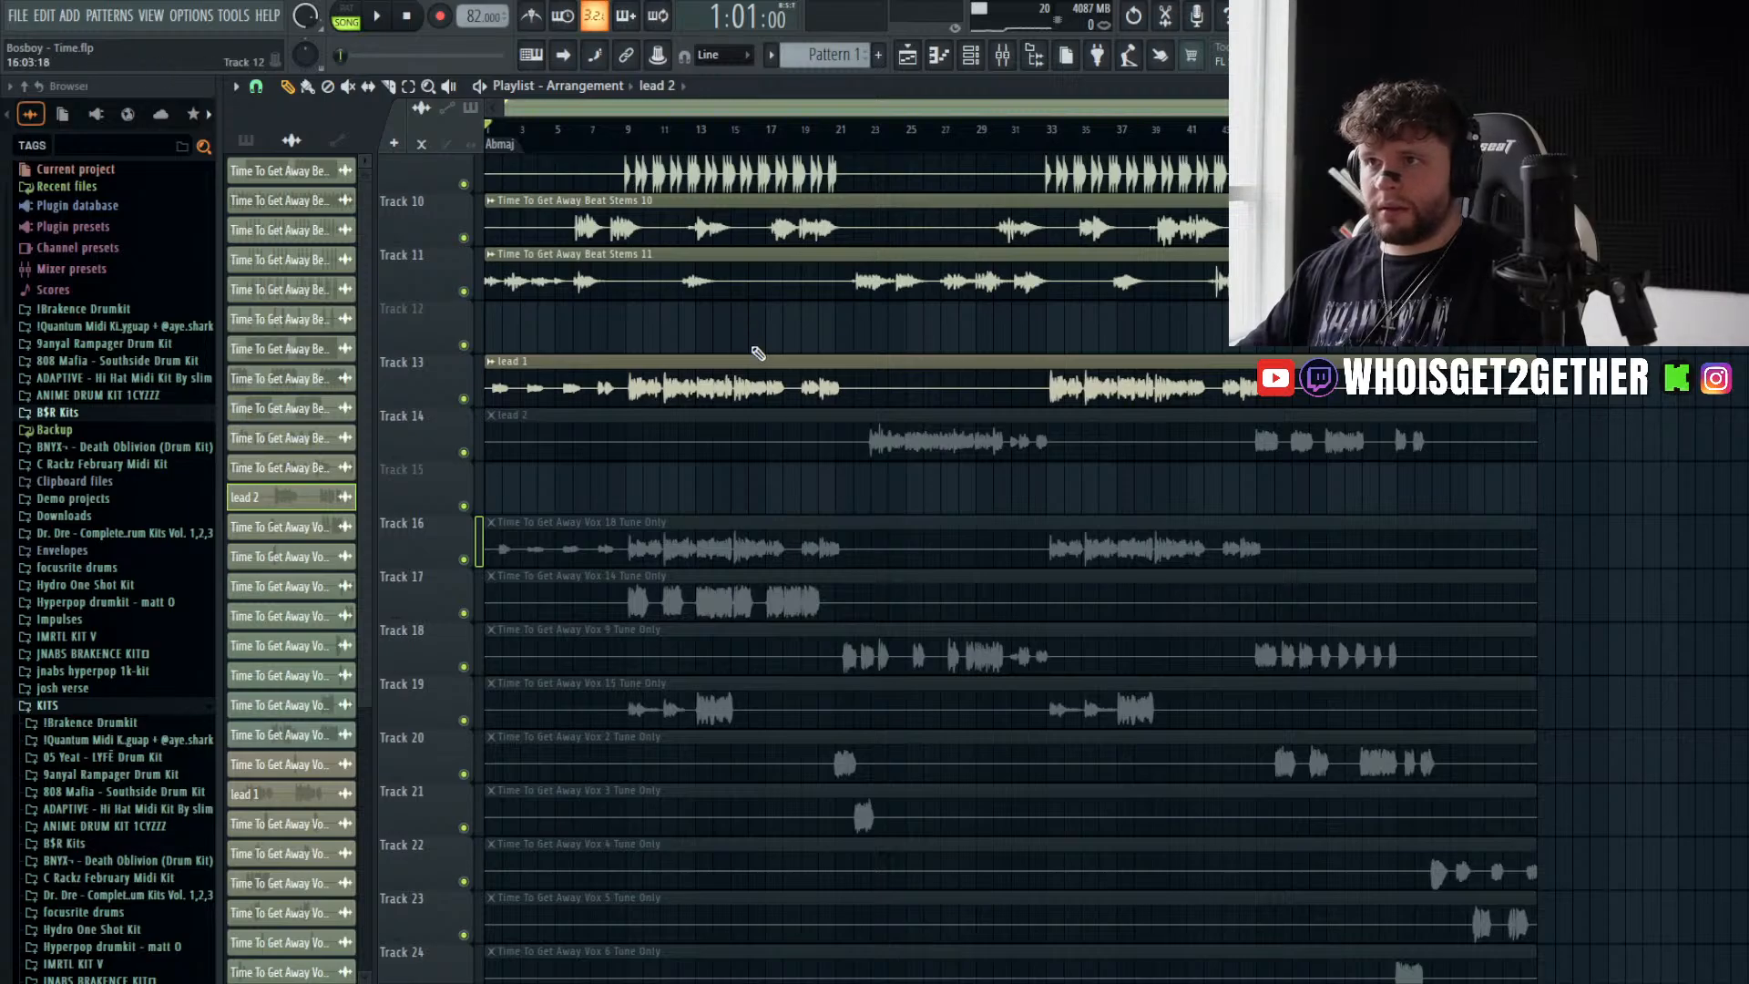
click(759, 377)
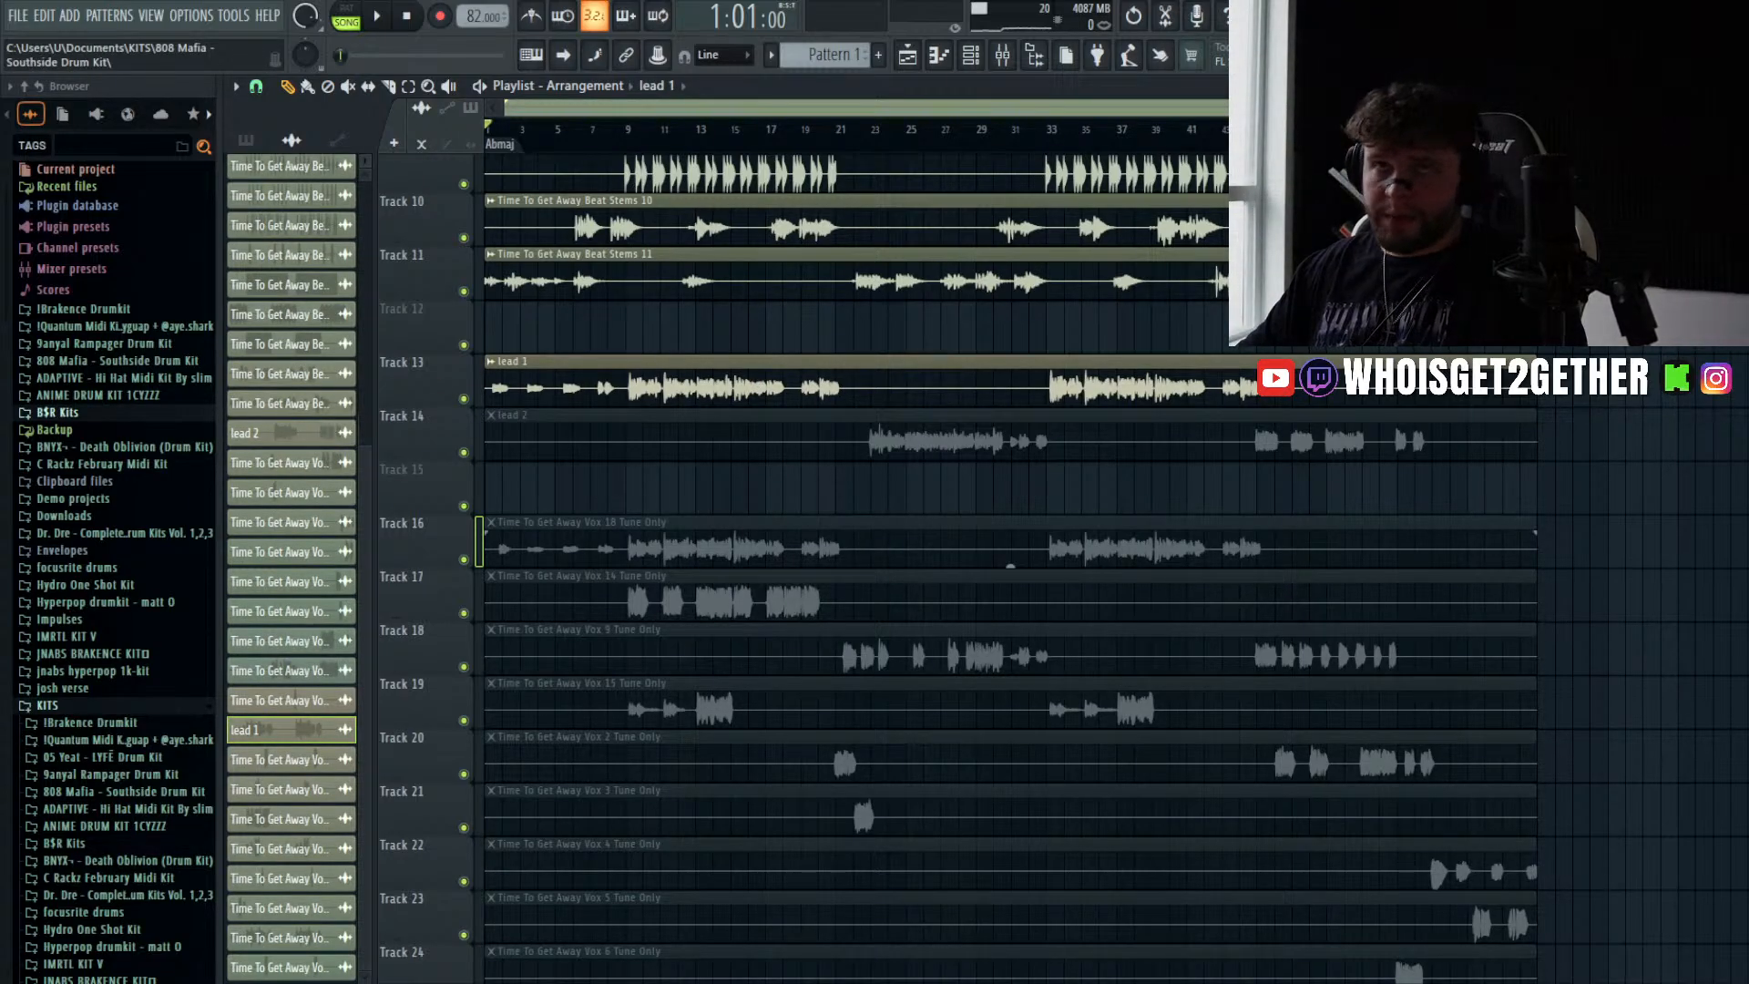
click(1055, 271)
key(ctrl+s)
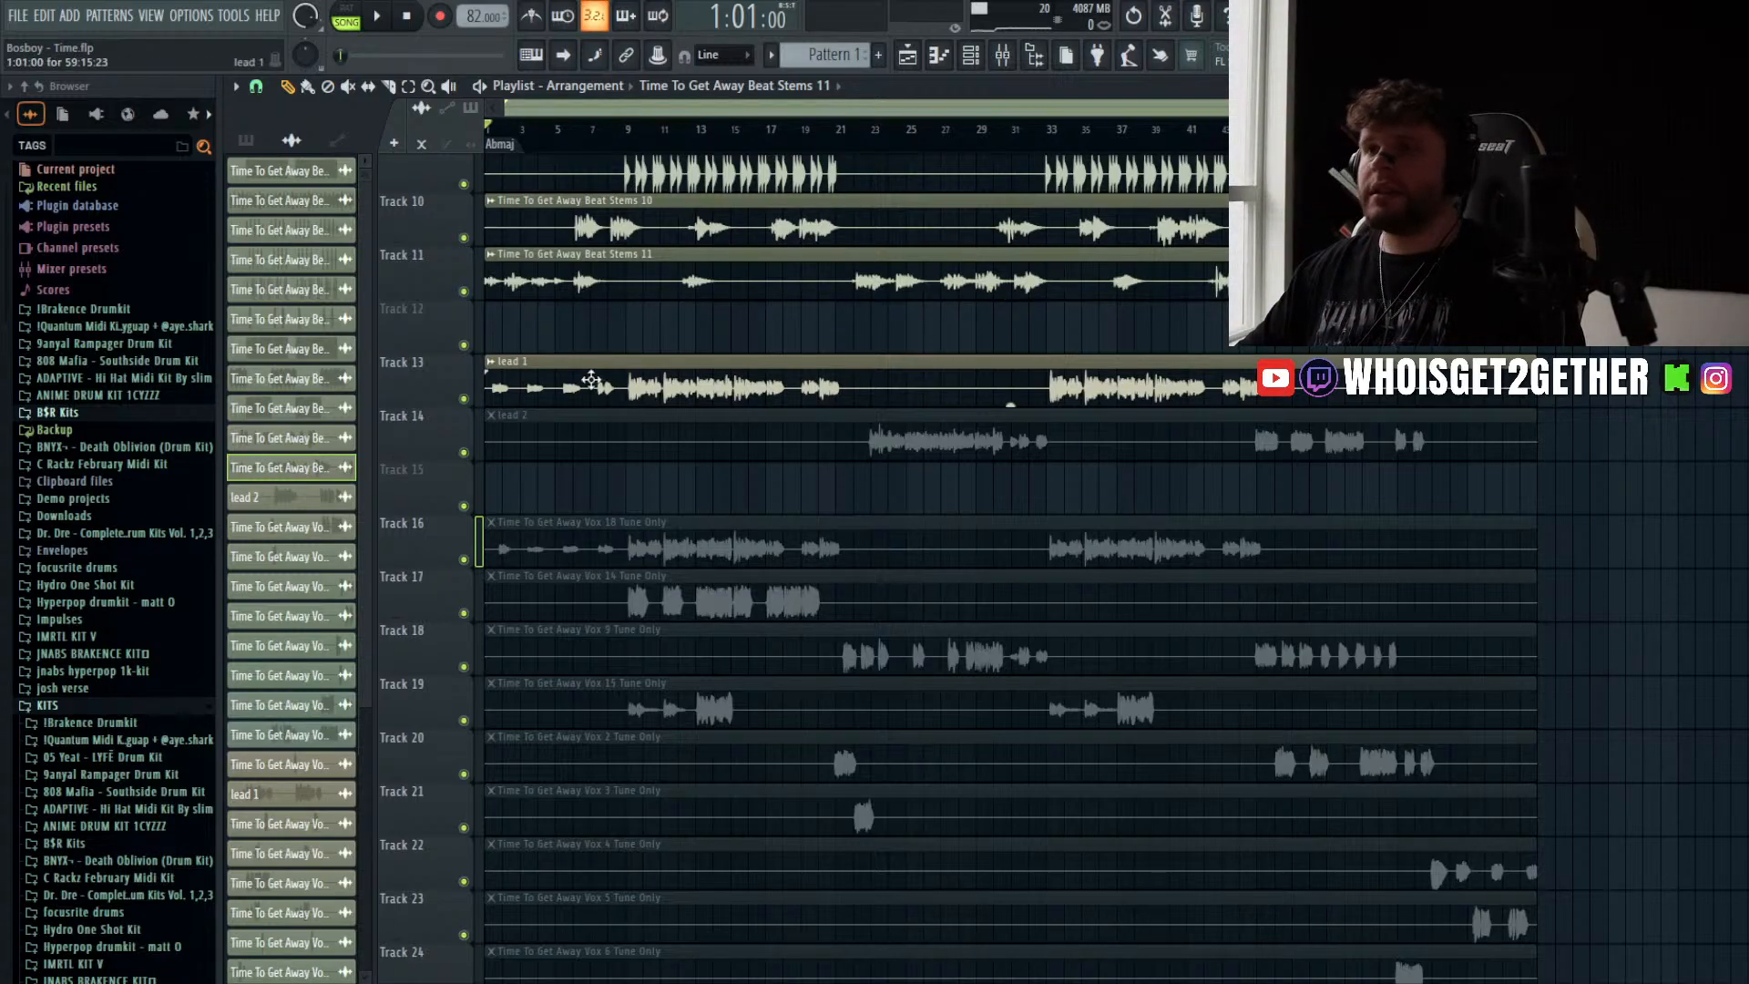
- Route the lead 1 audio clip to the Lead Vocals mixer track
double_click(592, 378)
drag(844, 305, 845, 290)
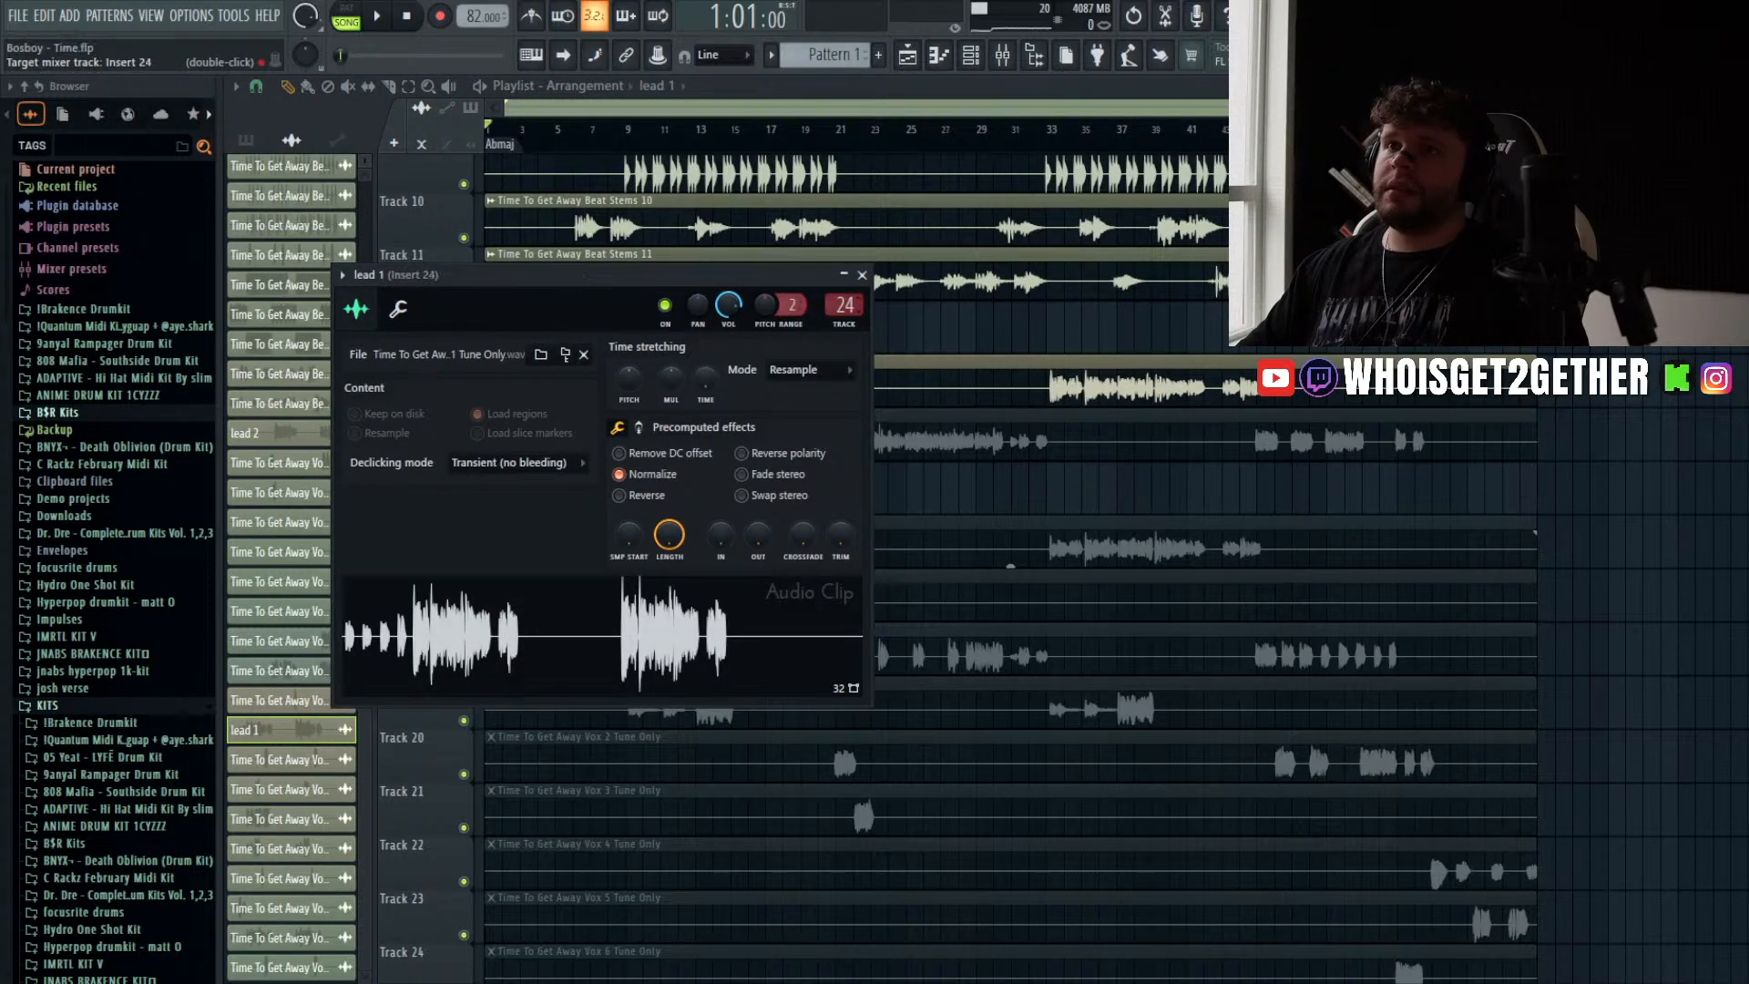
click(862, 275)
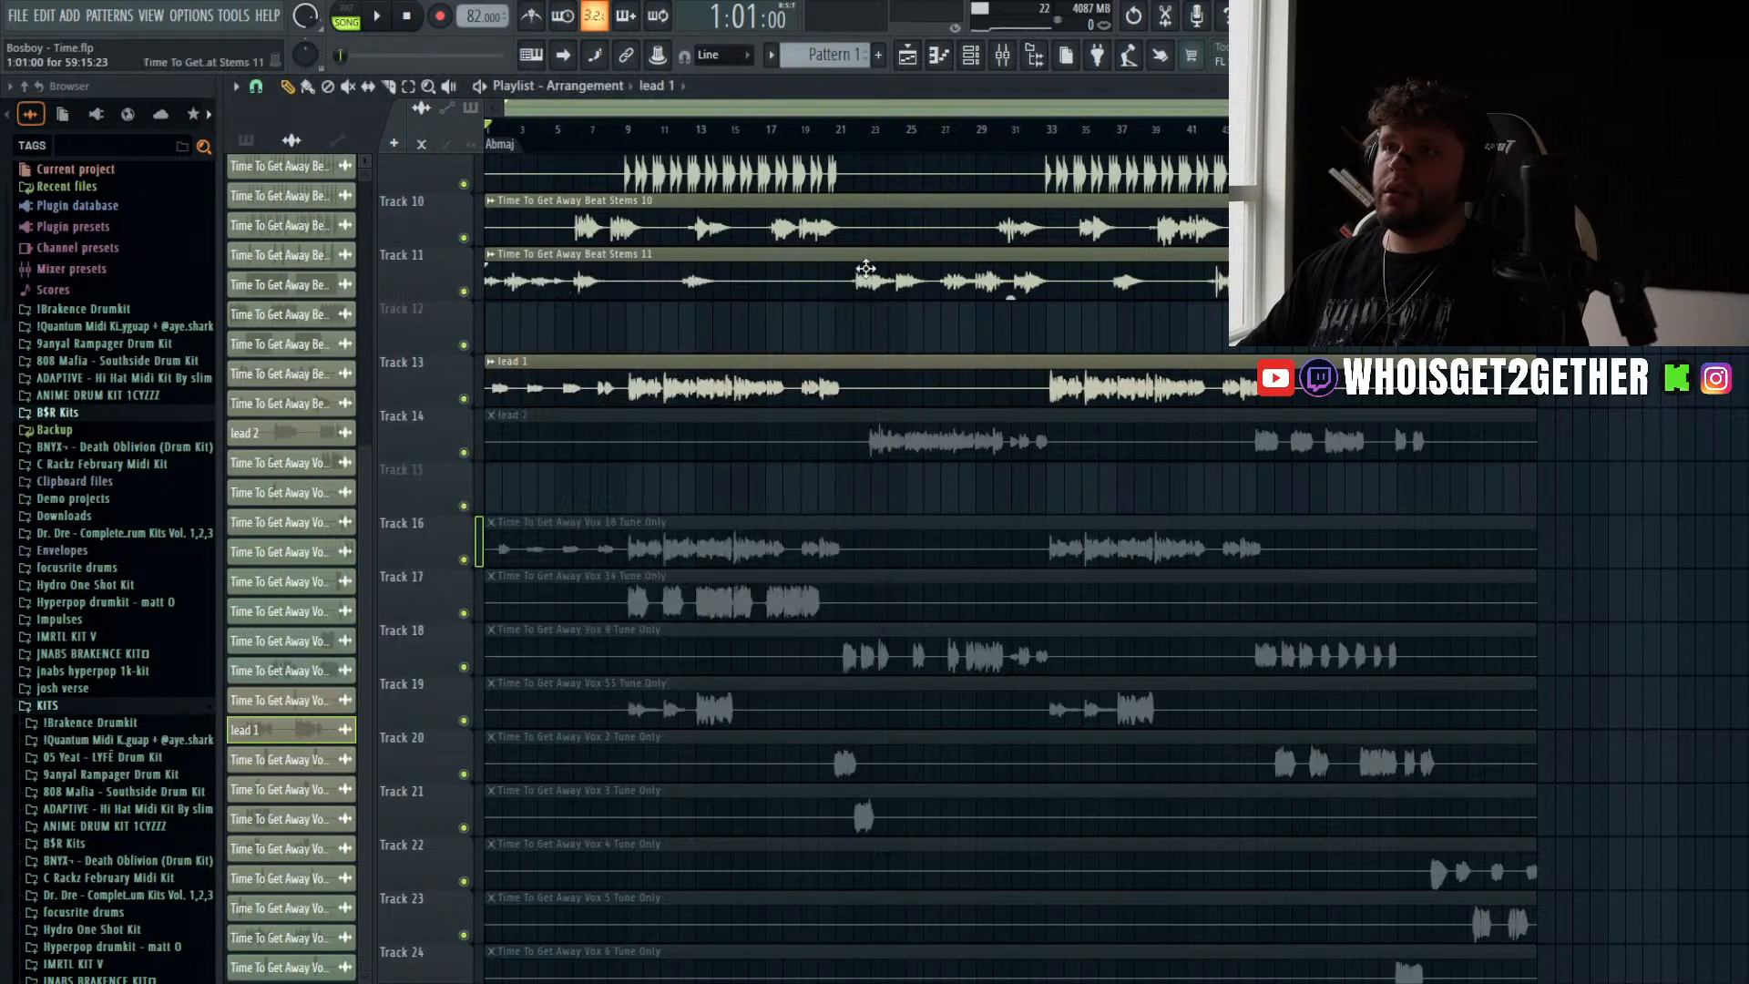
- Play the song from the start and listen to the lead 1 intro phrases against the beat stems
click(756, 257)
key(space)
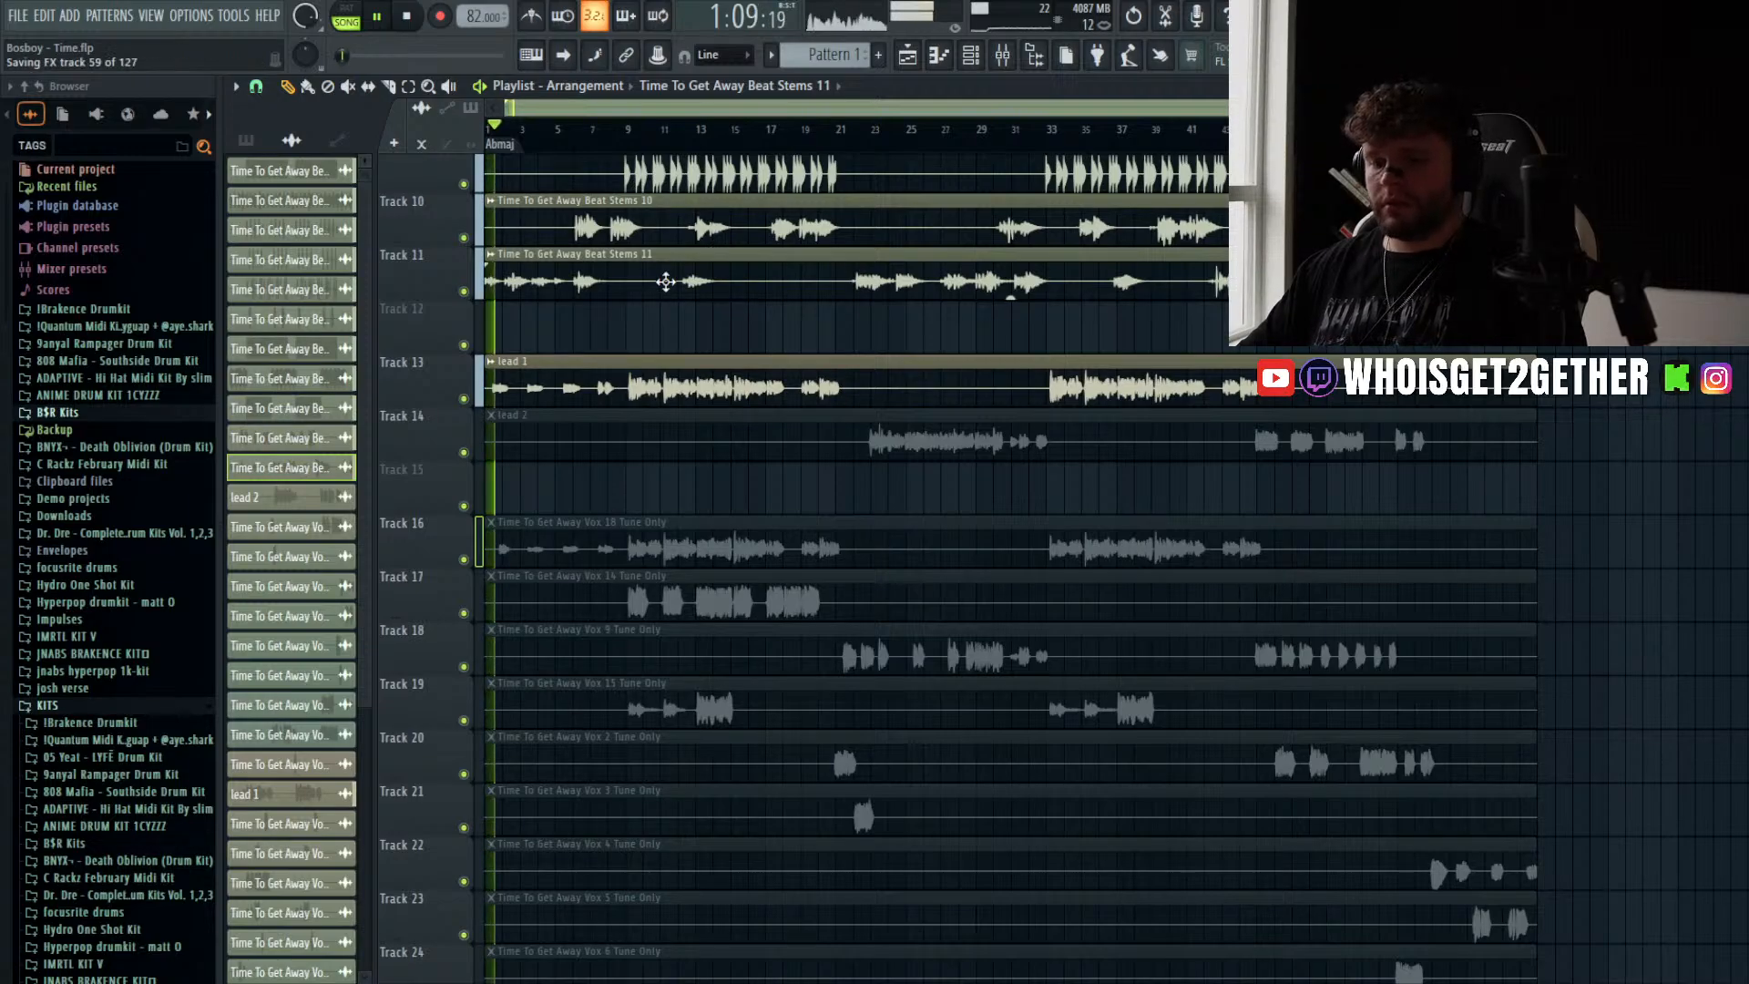
scroll(515, 378, up, 6)
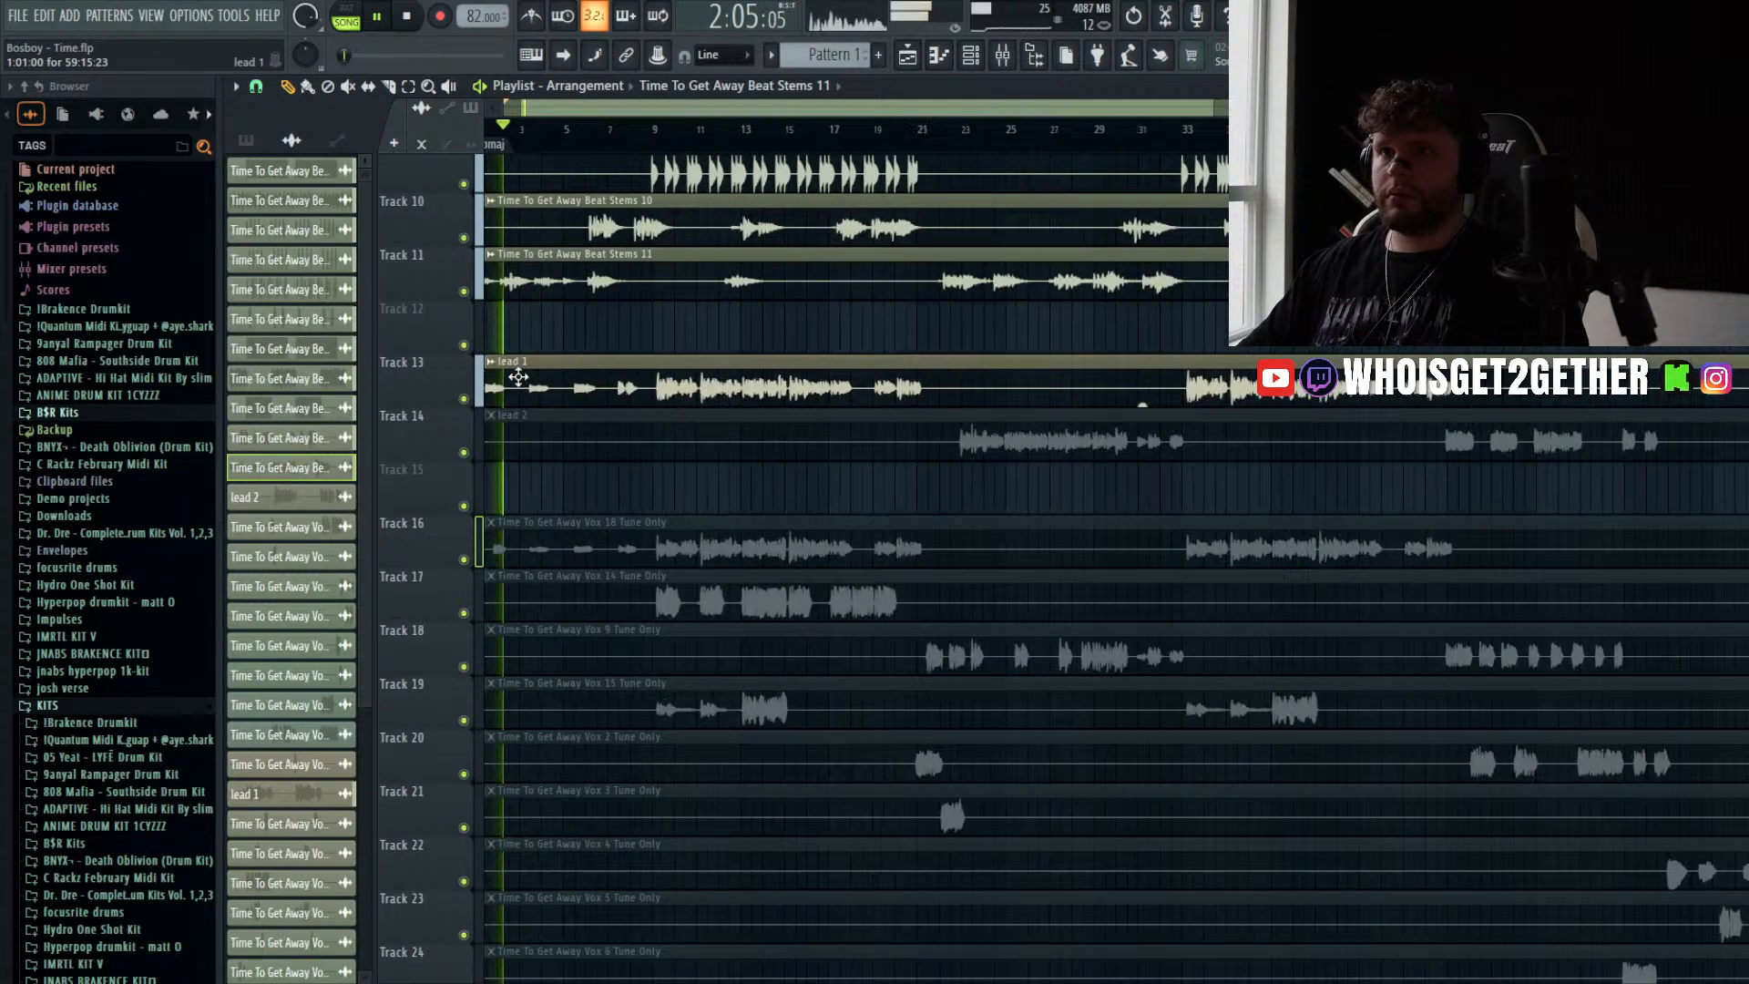
drag(609, 120, 511, 115)
key(c)
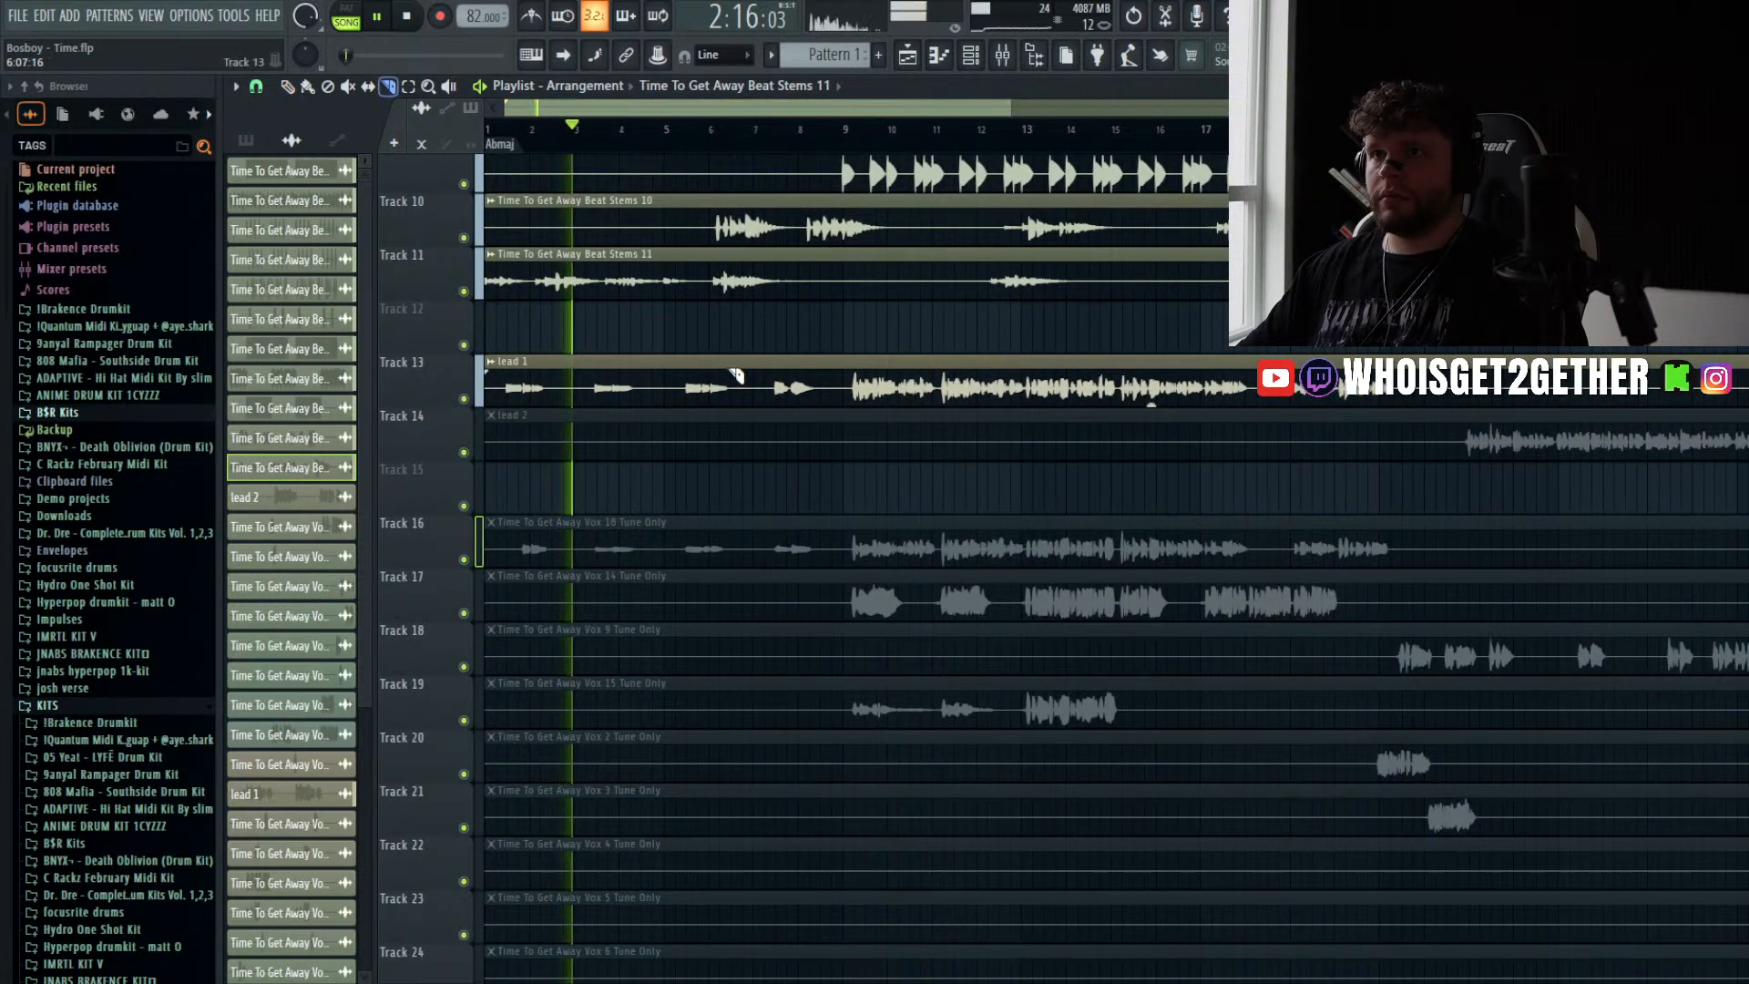
scroll(801, 365, down, 2)
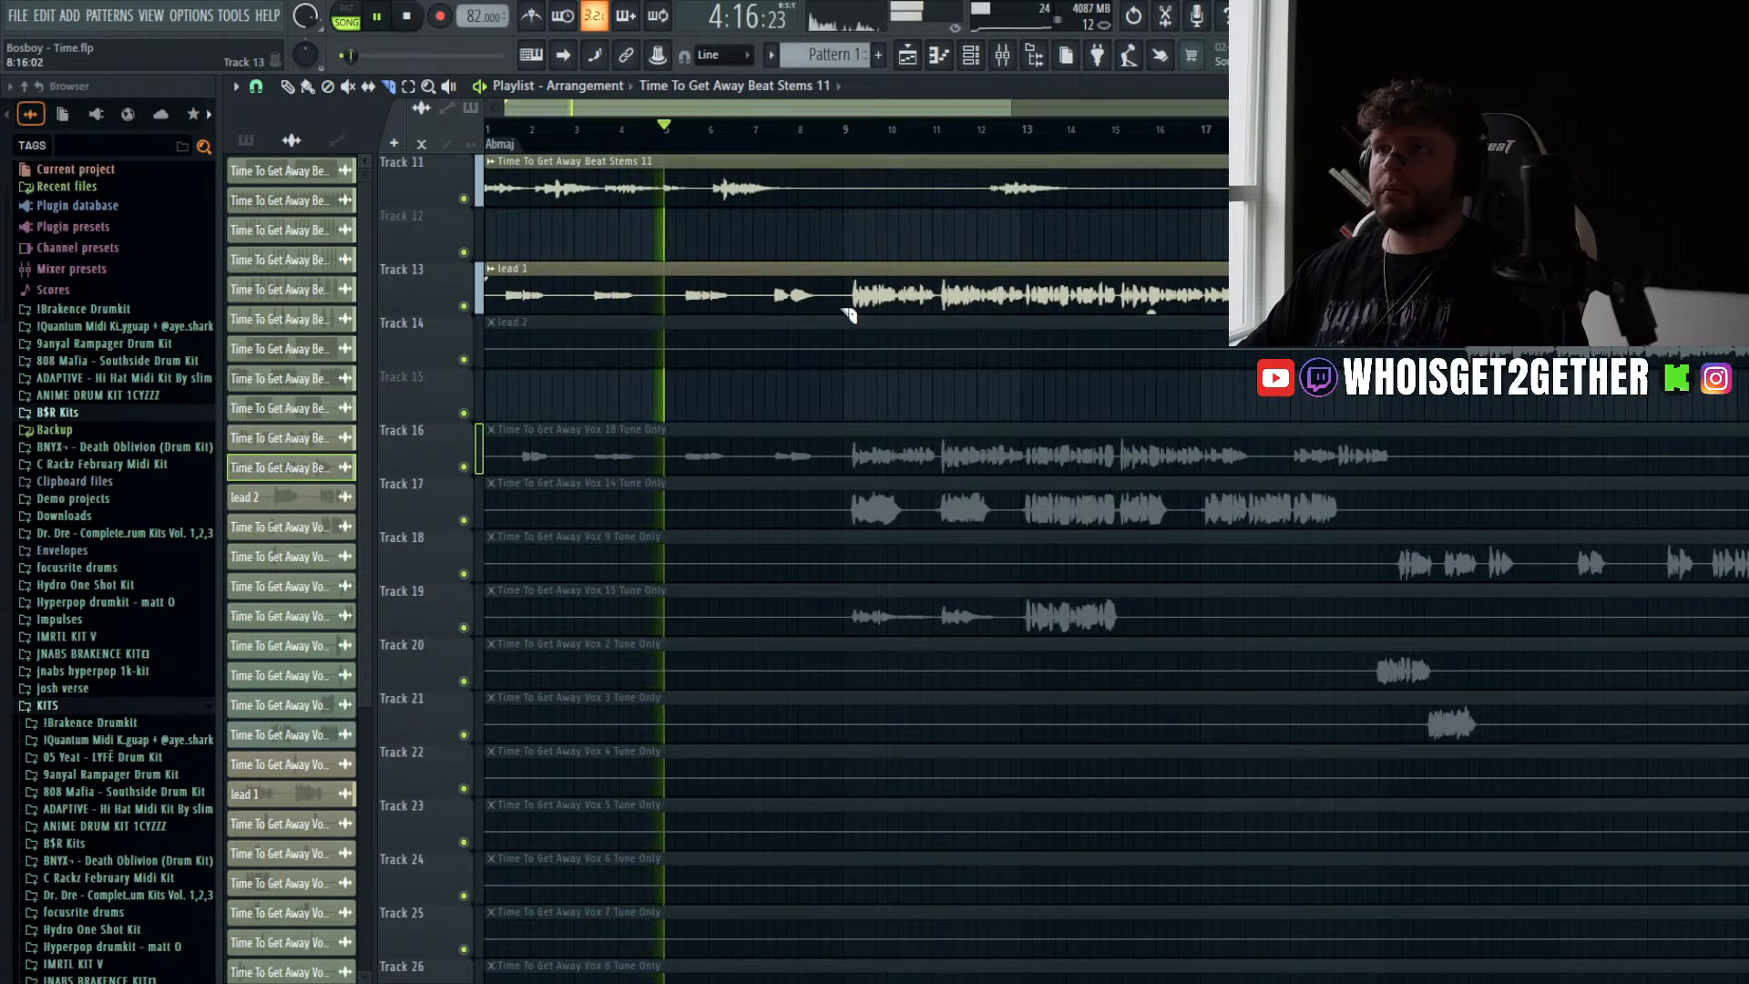
ctrl+scroll(590, 342, down, 3)
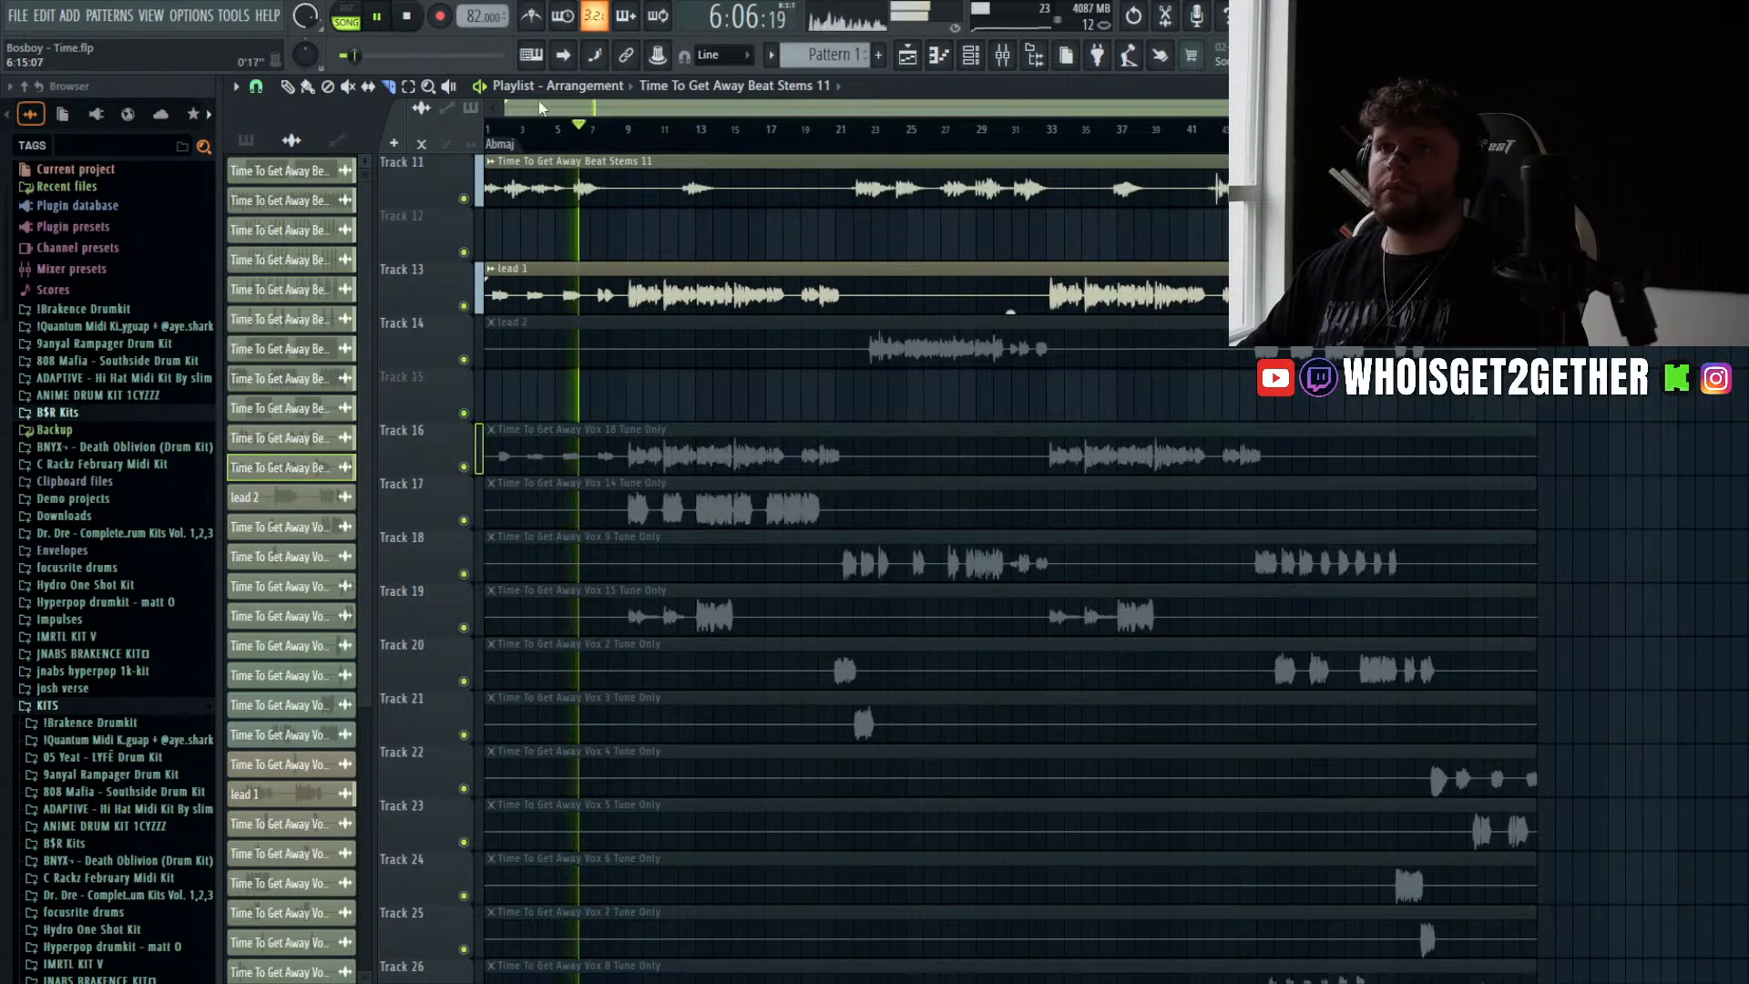
click(407, 17)
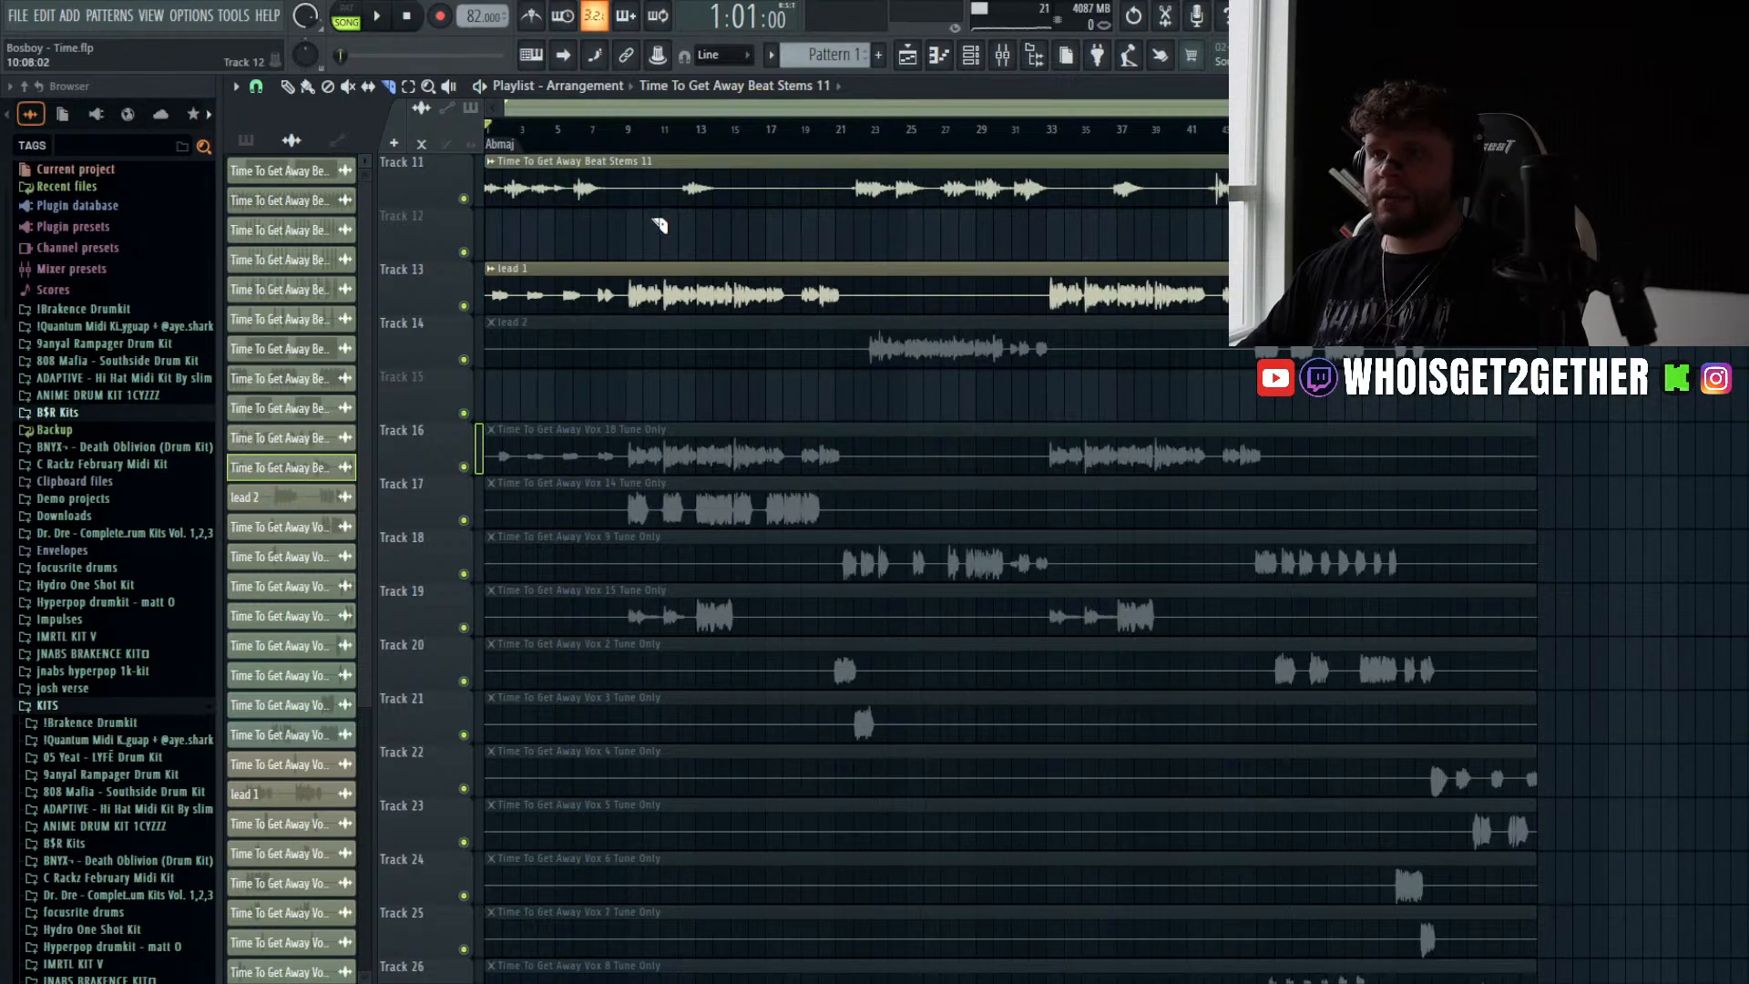
- Review the Auto-Tune Pro settings on the Lead Vocals mixer track
click(1001, 54)
click(1685, 146)
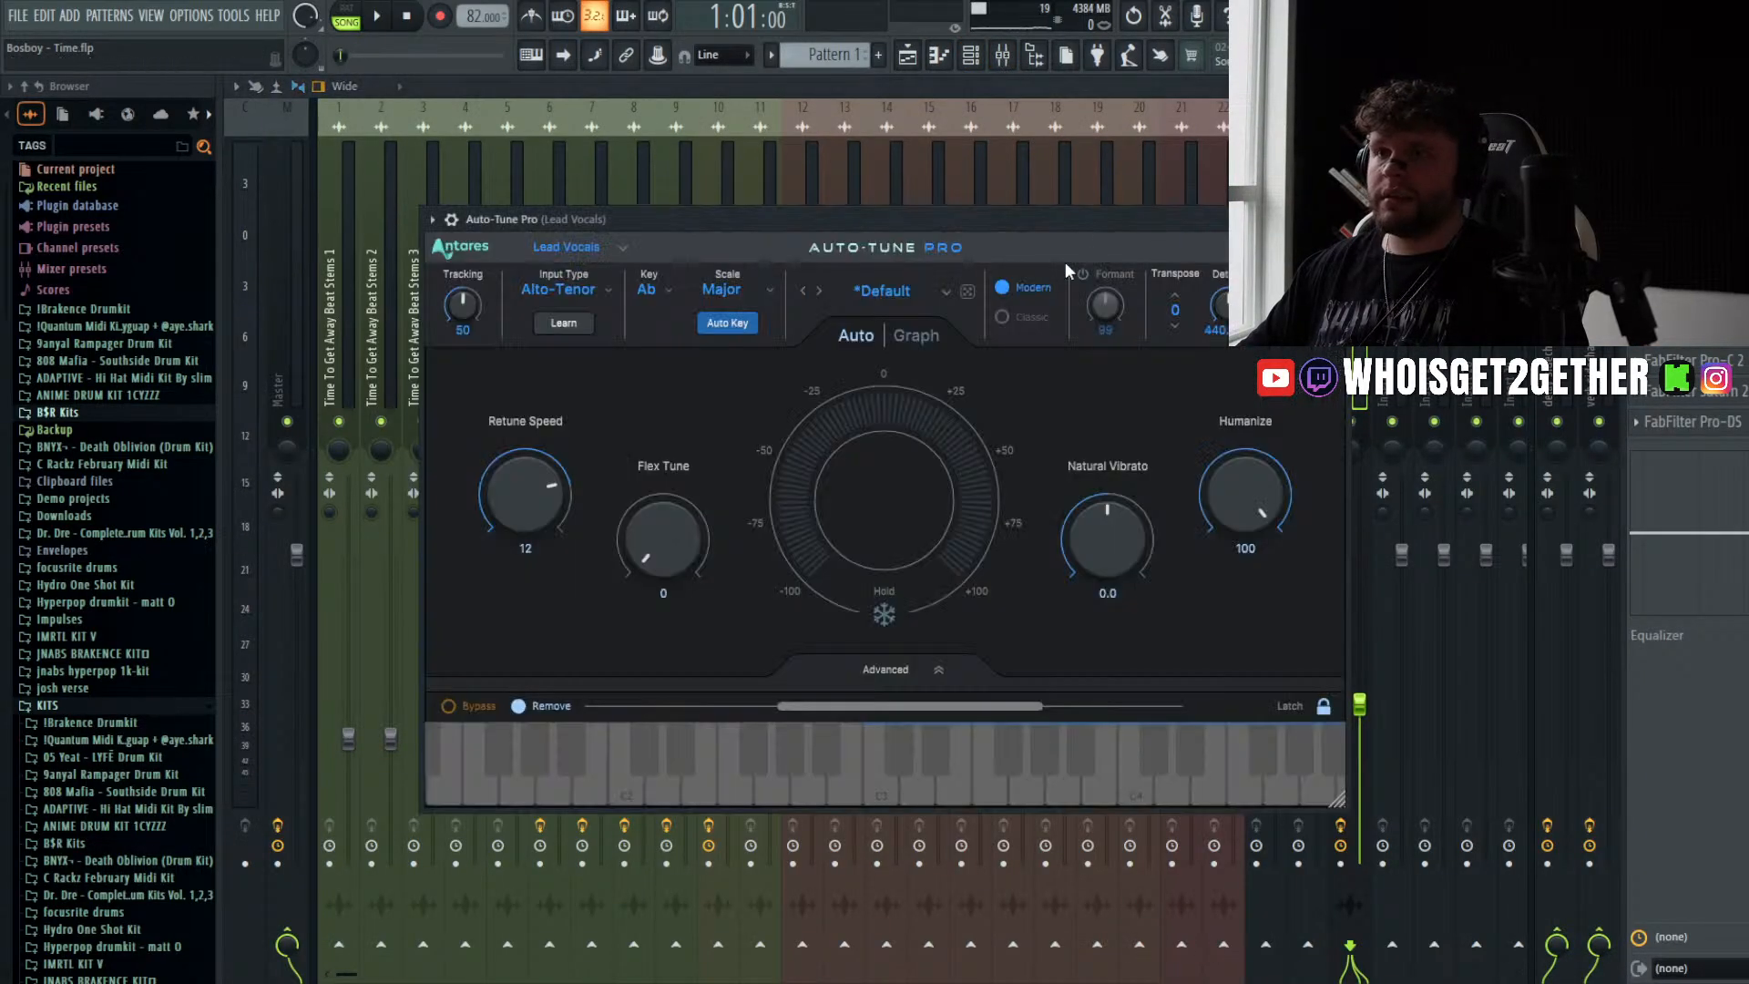
click(1334, 219)
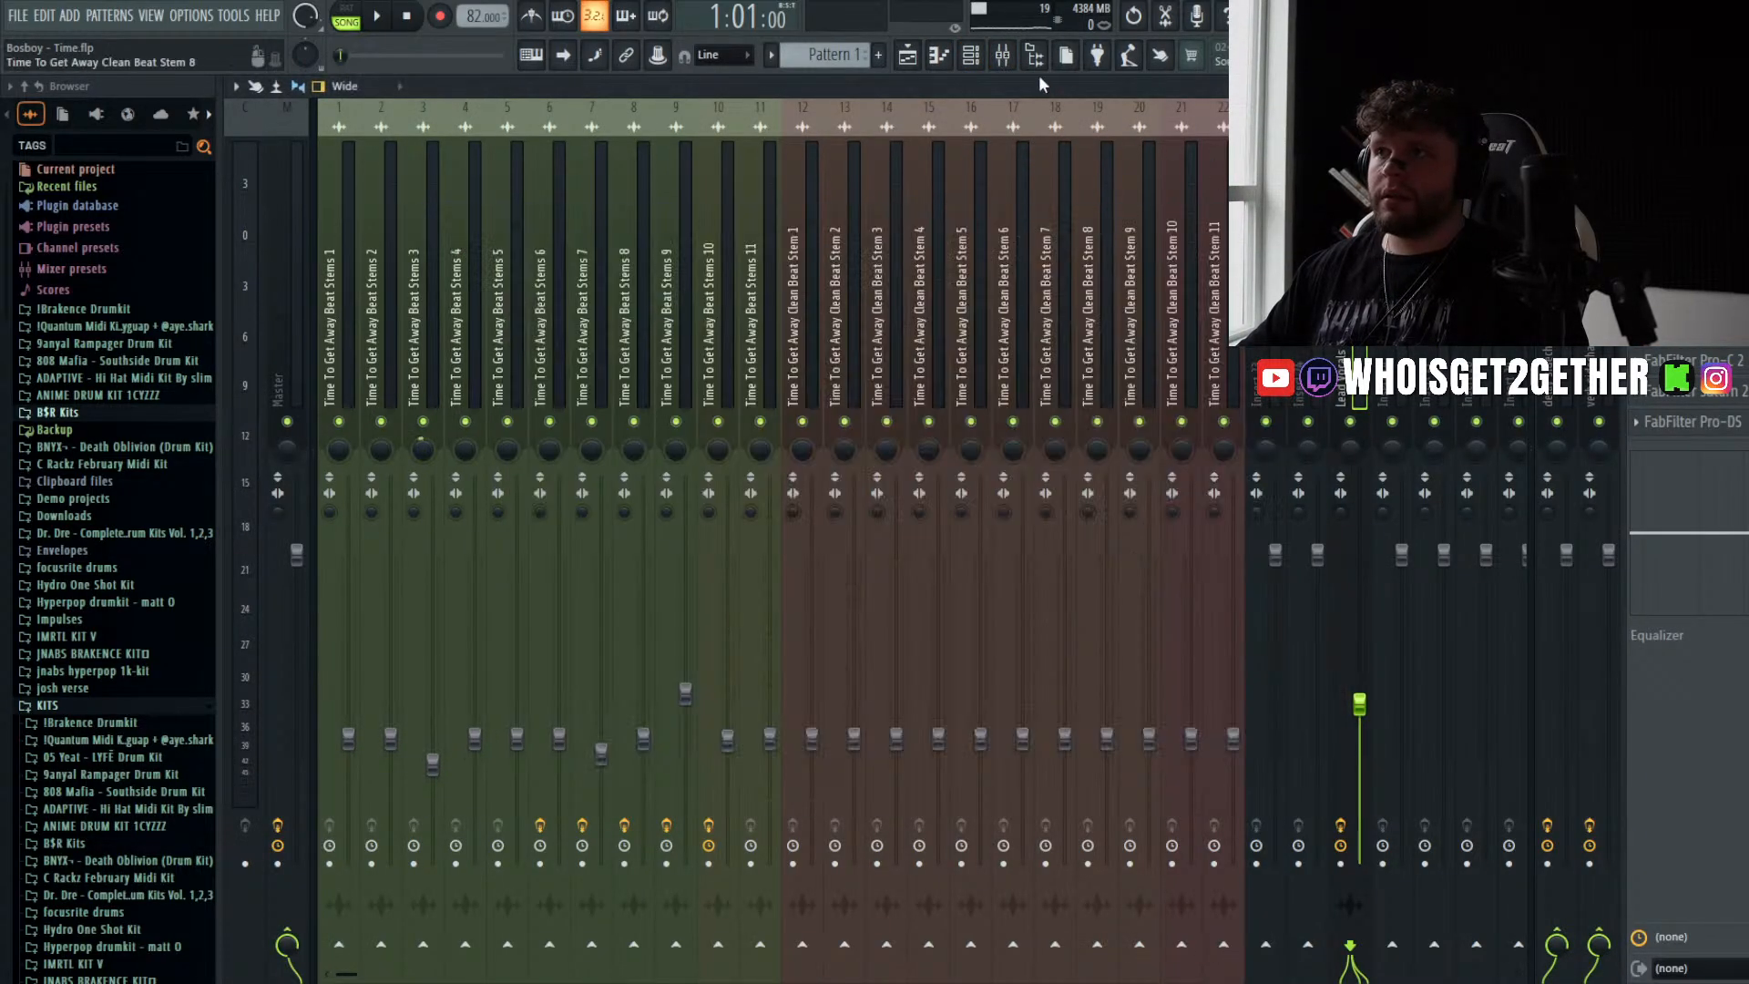
- Split lead 1 at bar 9, make the opening section a unique clip named intro, and colour it blue
click(909, 56)
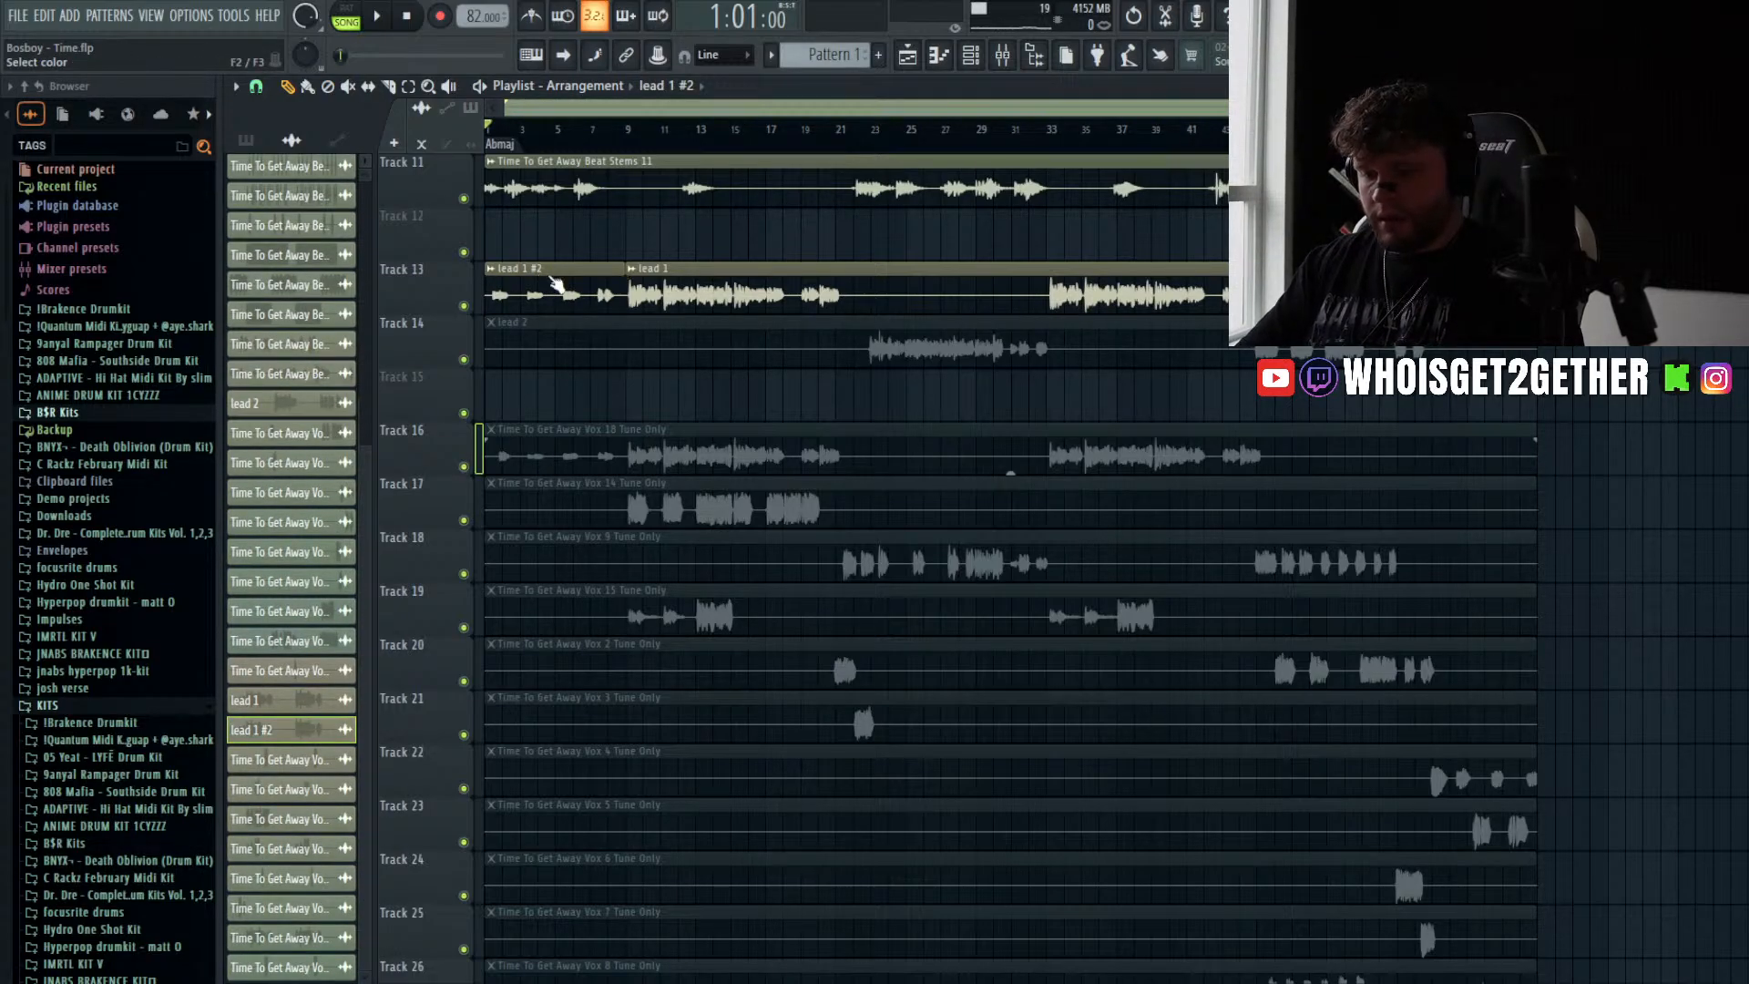
key(space)
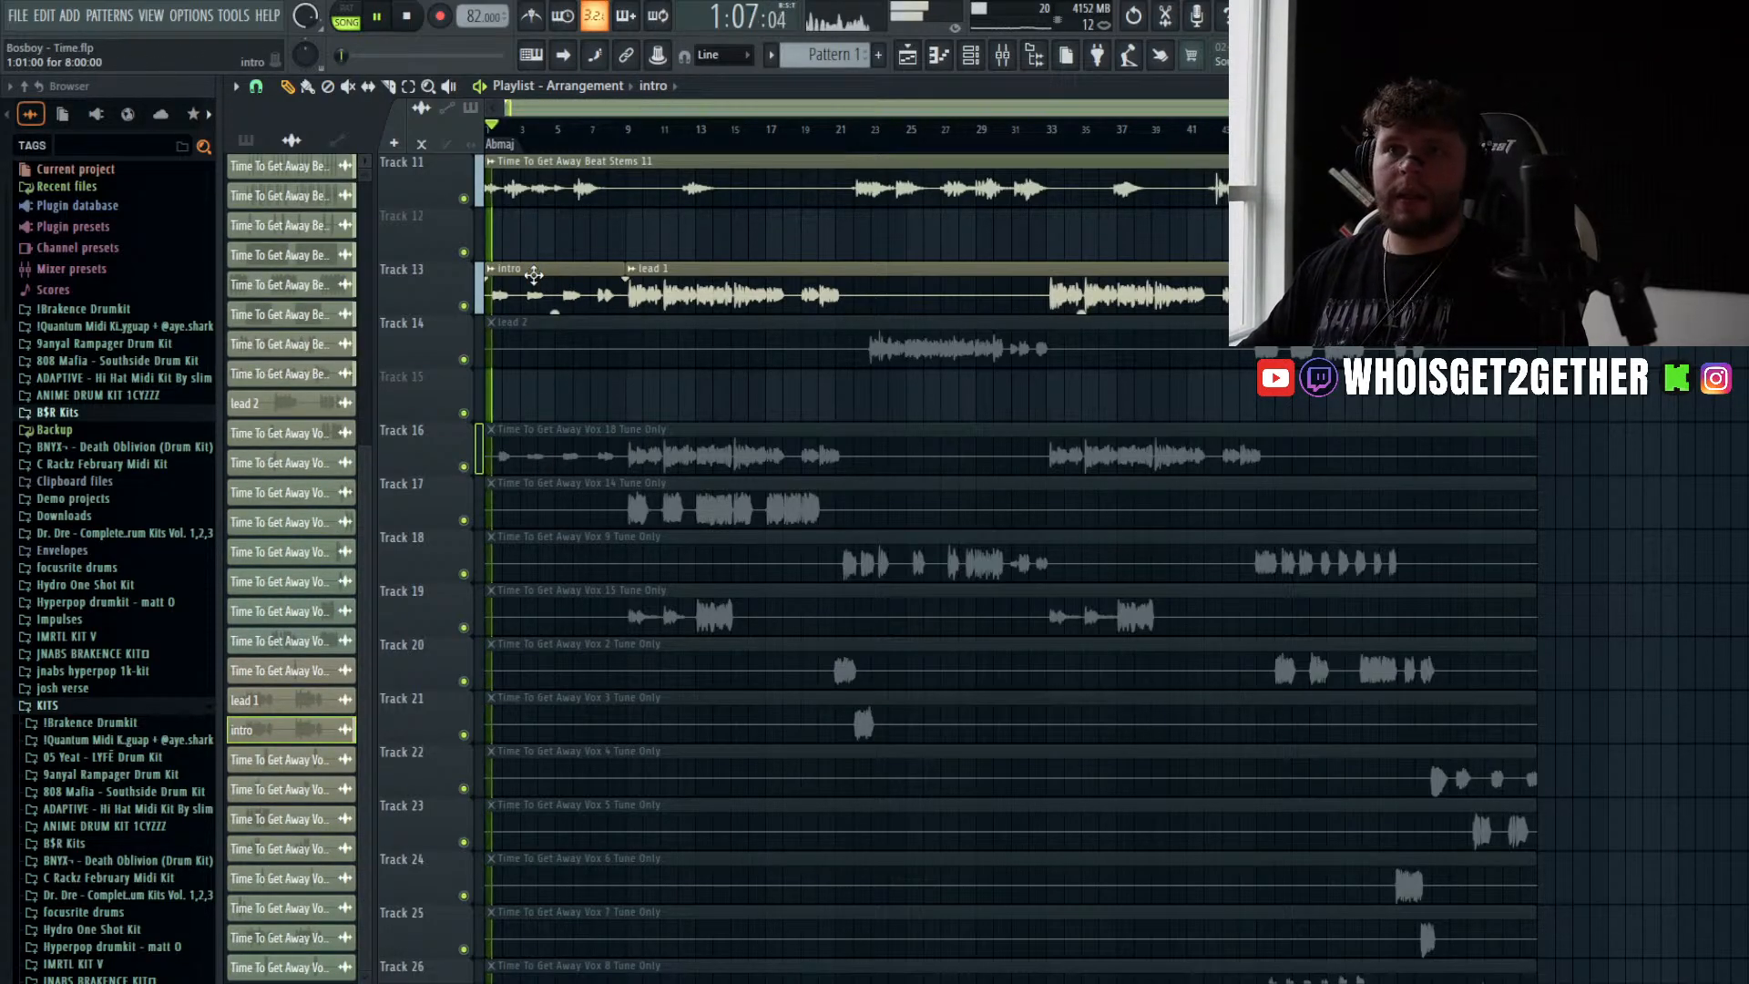
key(space)
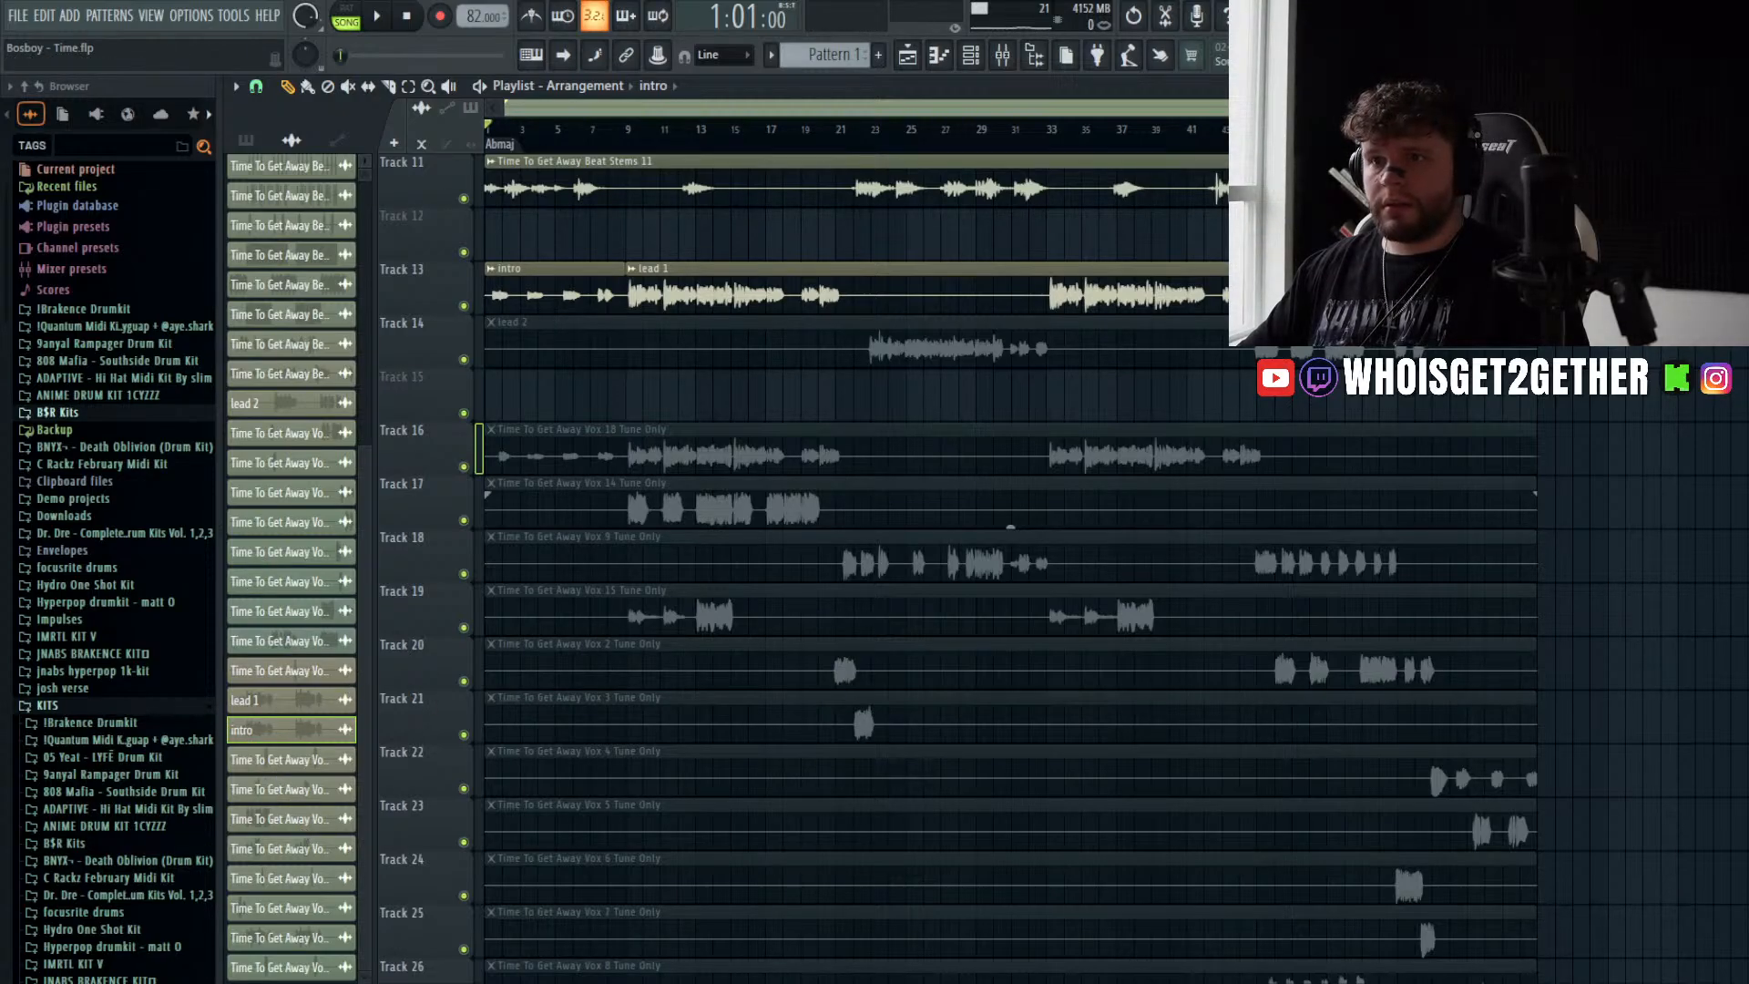
click(579, 971)
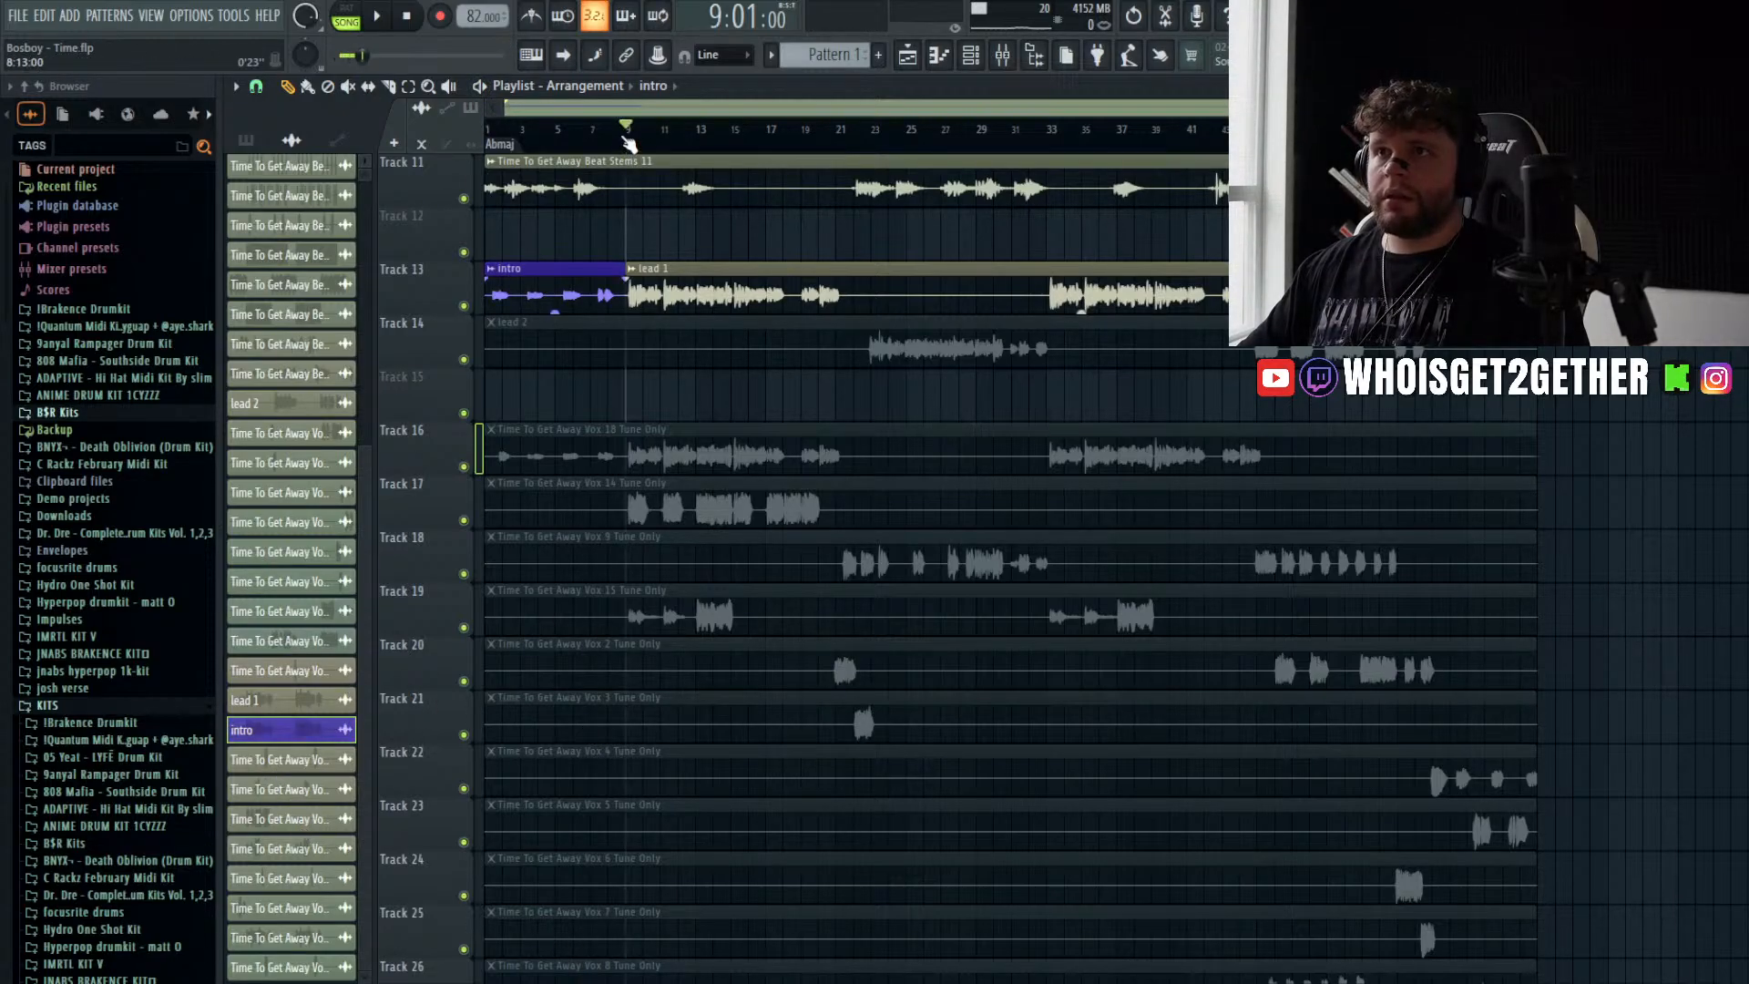
- Play the song from bar 9 and raise the Lead Vocals mixer volume to about 70% (-7.2 dB)
key(space)
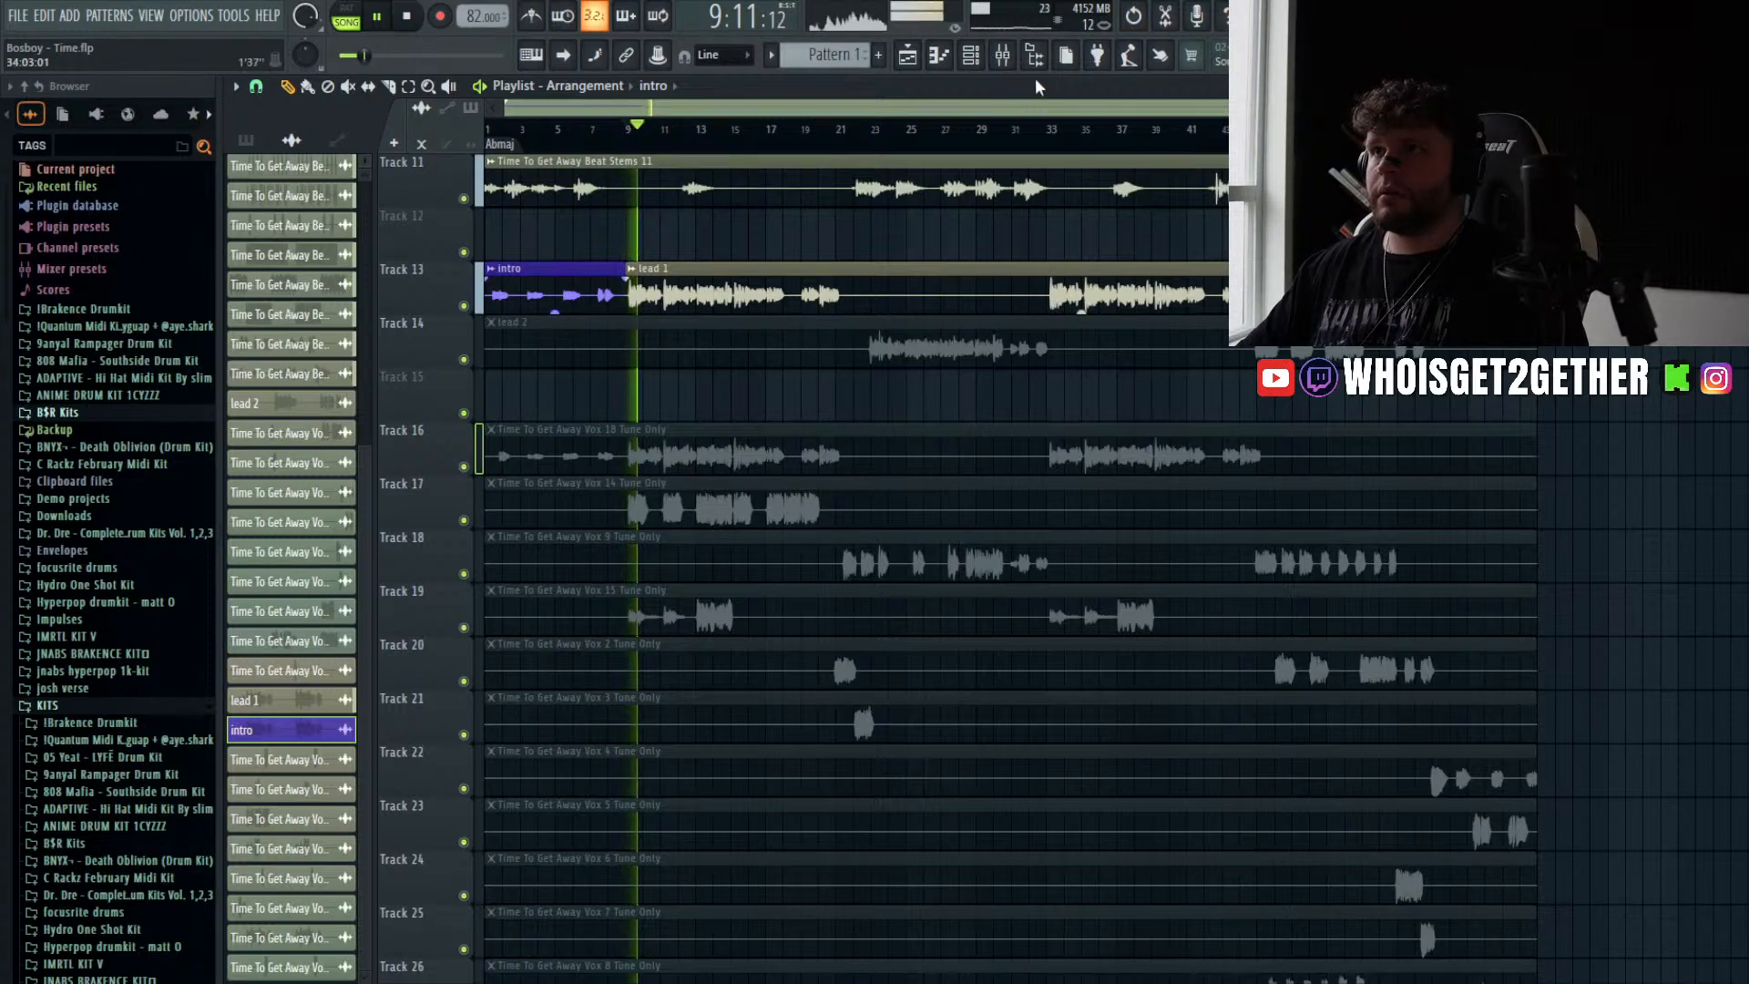
click(1002, 57)
scroll(1151, 342, down, 3)
drag(857, 716, 857, 662)
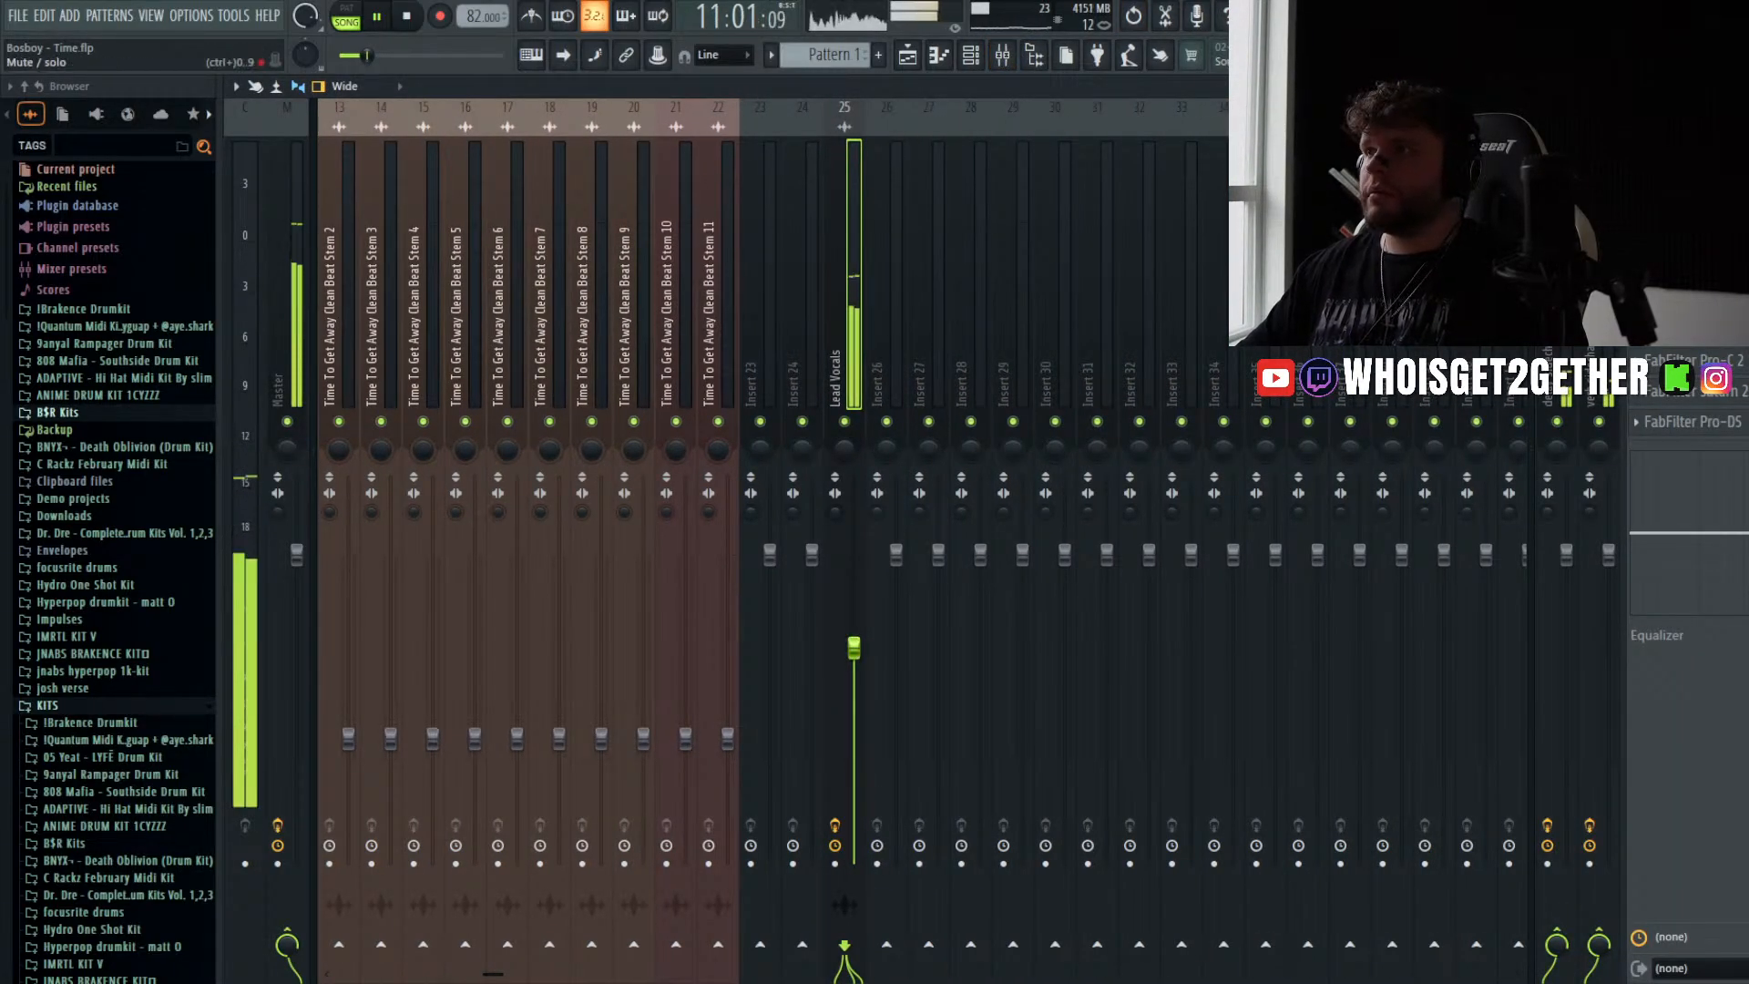
- Set the Fruity Limiter compressor threshold on the verb sidechain track to about -26.2 dB with playback stopped
click(1596, 314)
click(407, 16)
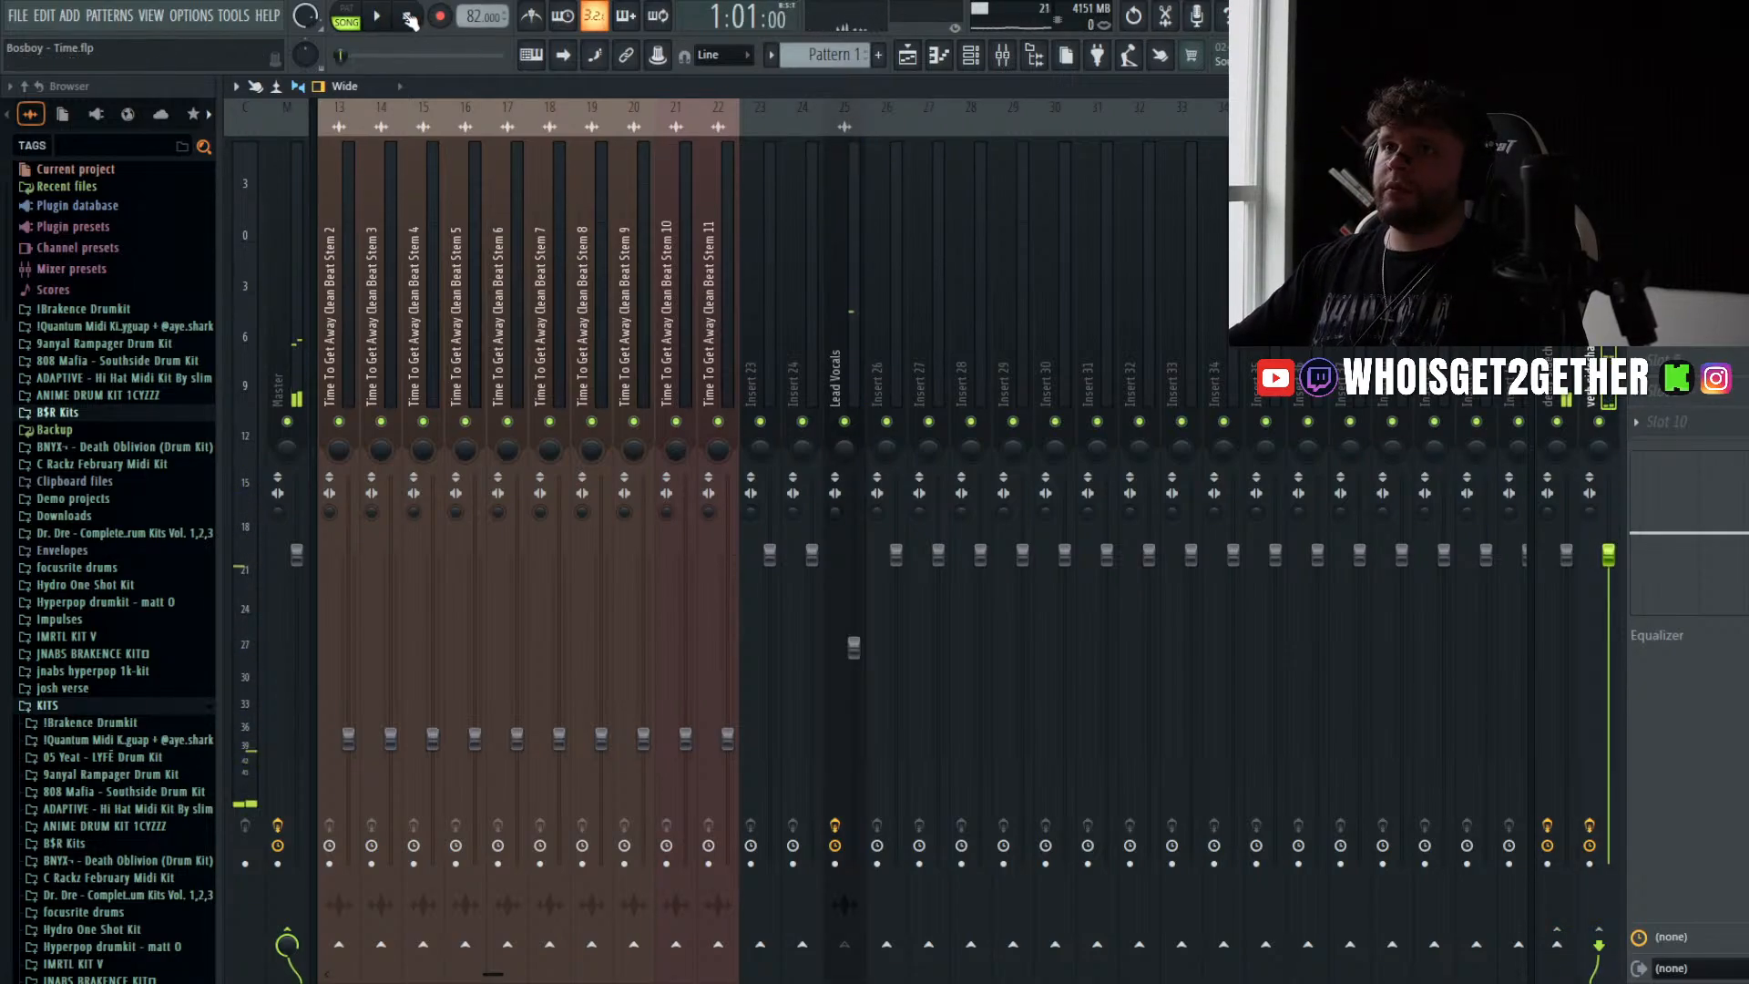
click(1680, 174)
drag(728, 258, 837, 262)
drag(560, 463, 560, 445)
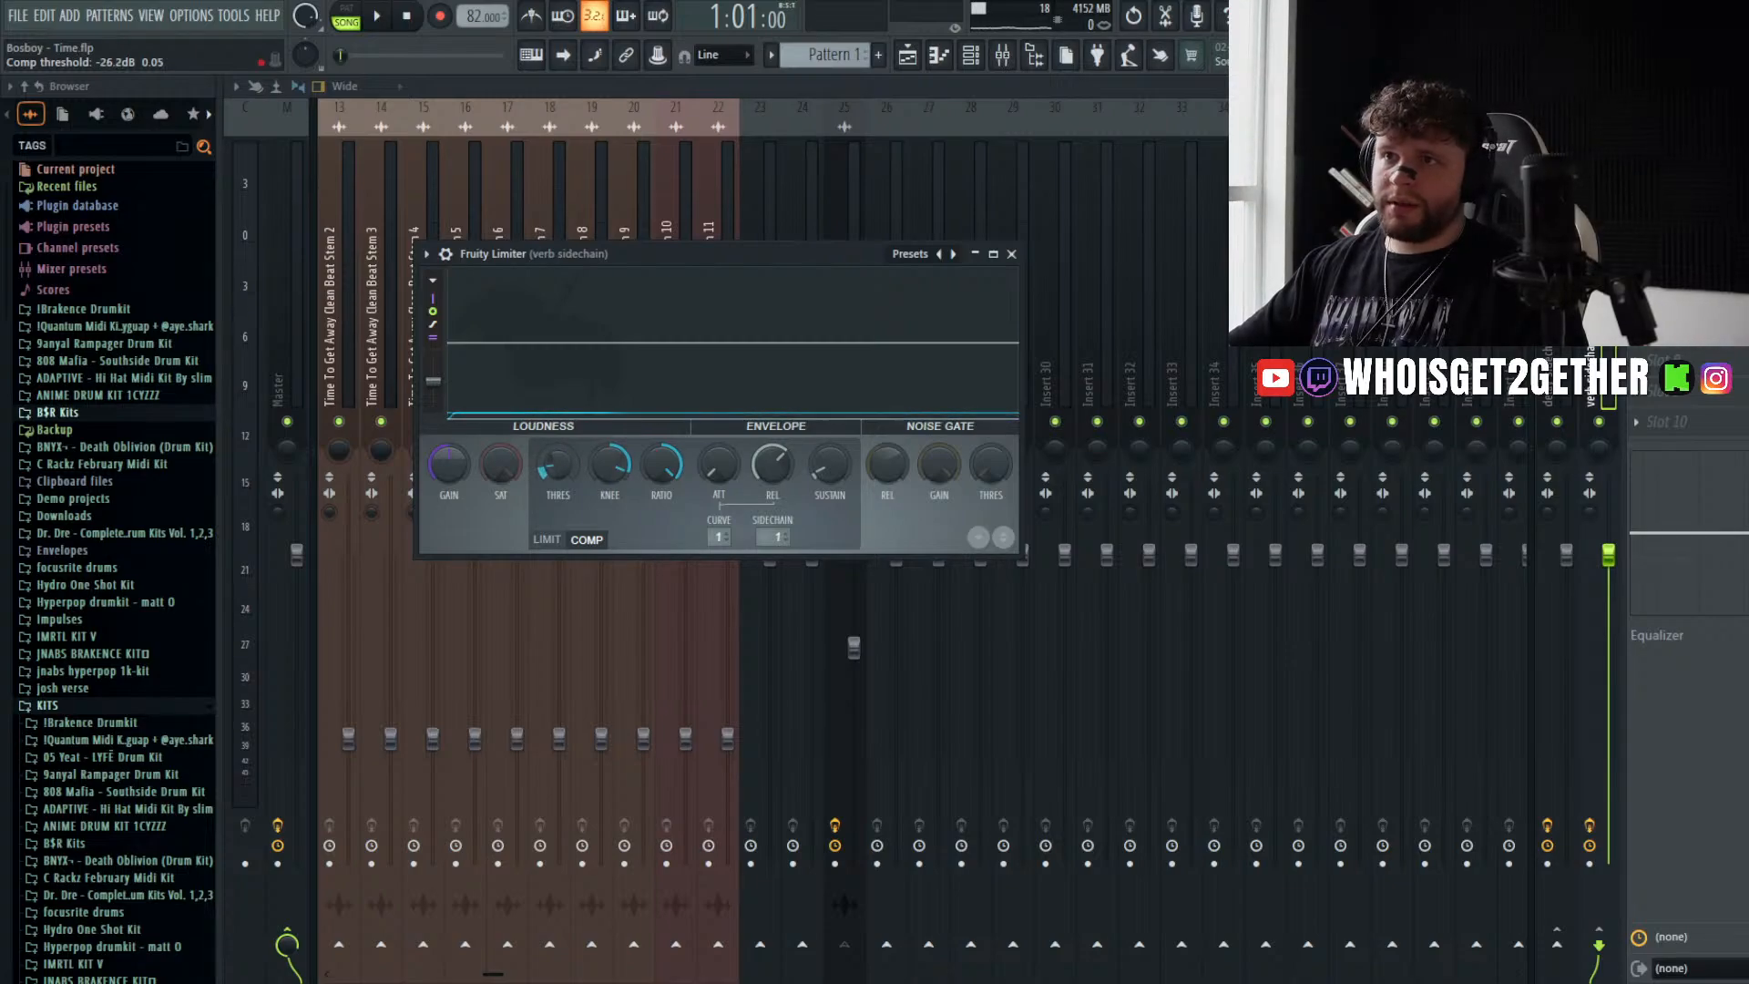
click(1680, 174)
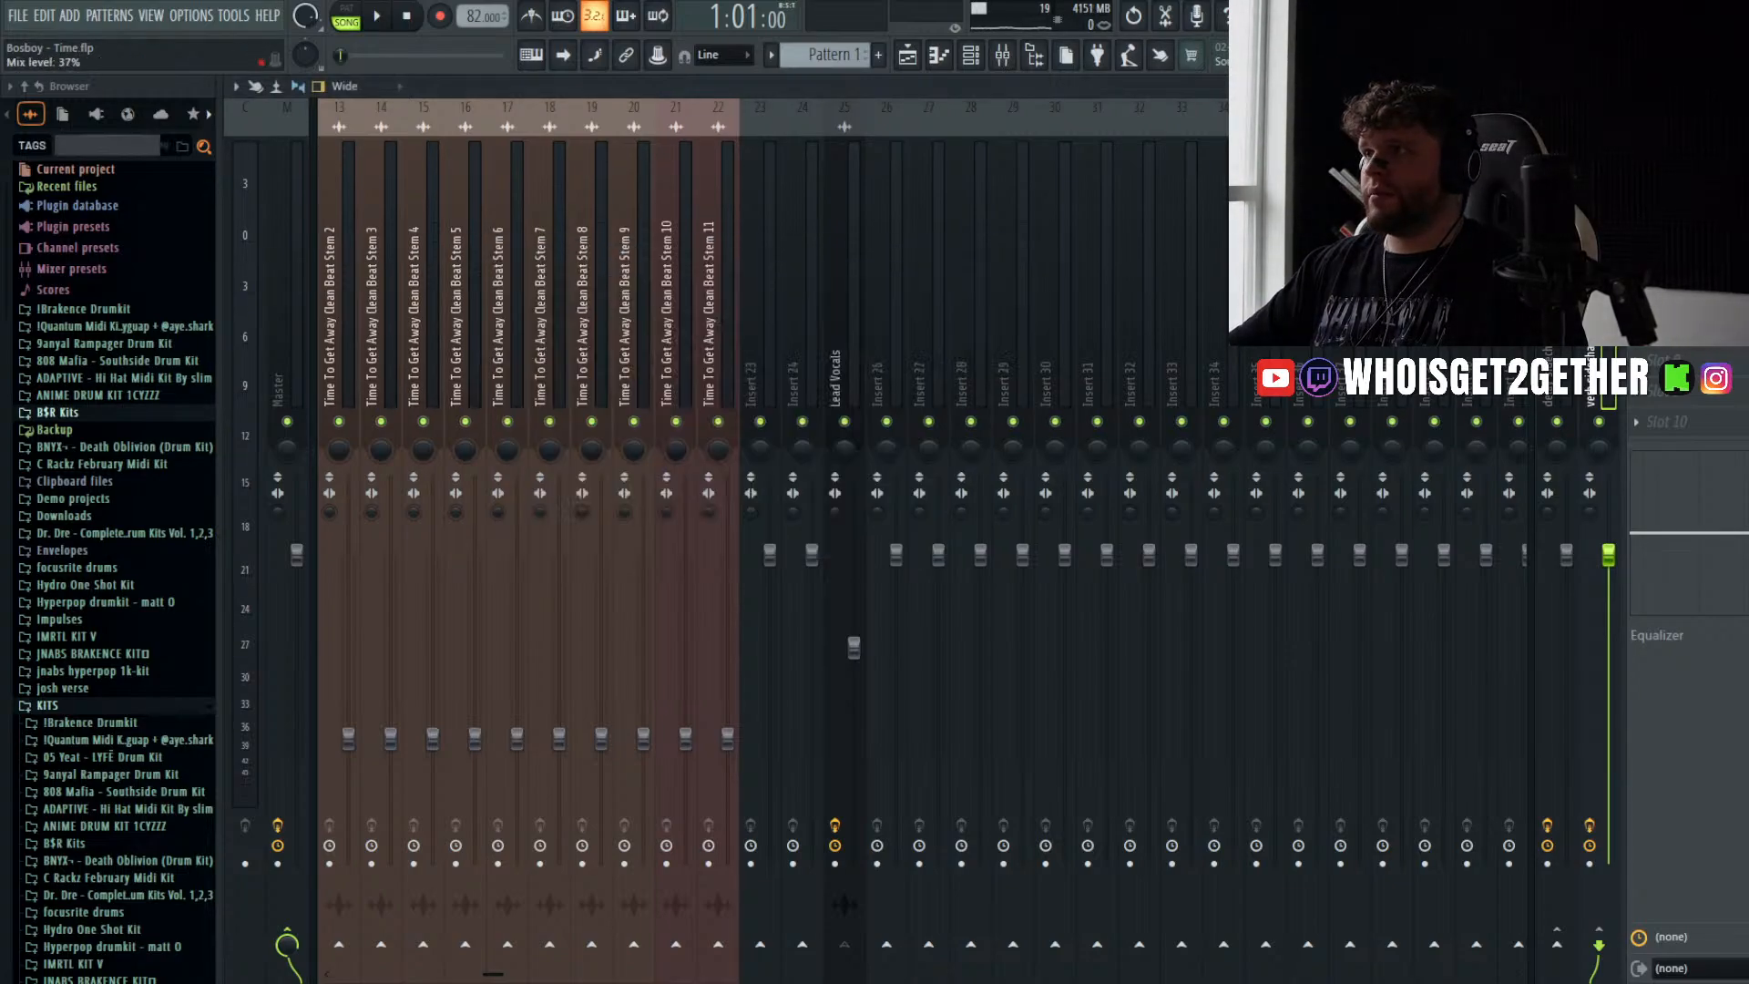
- Set the ValhallaVintageVerb decay to 3.75 s and its low cut to 770 Hz on the verb sidechain track
click(1681, 143)
drag(447, 503, 446, 496)
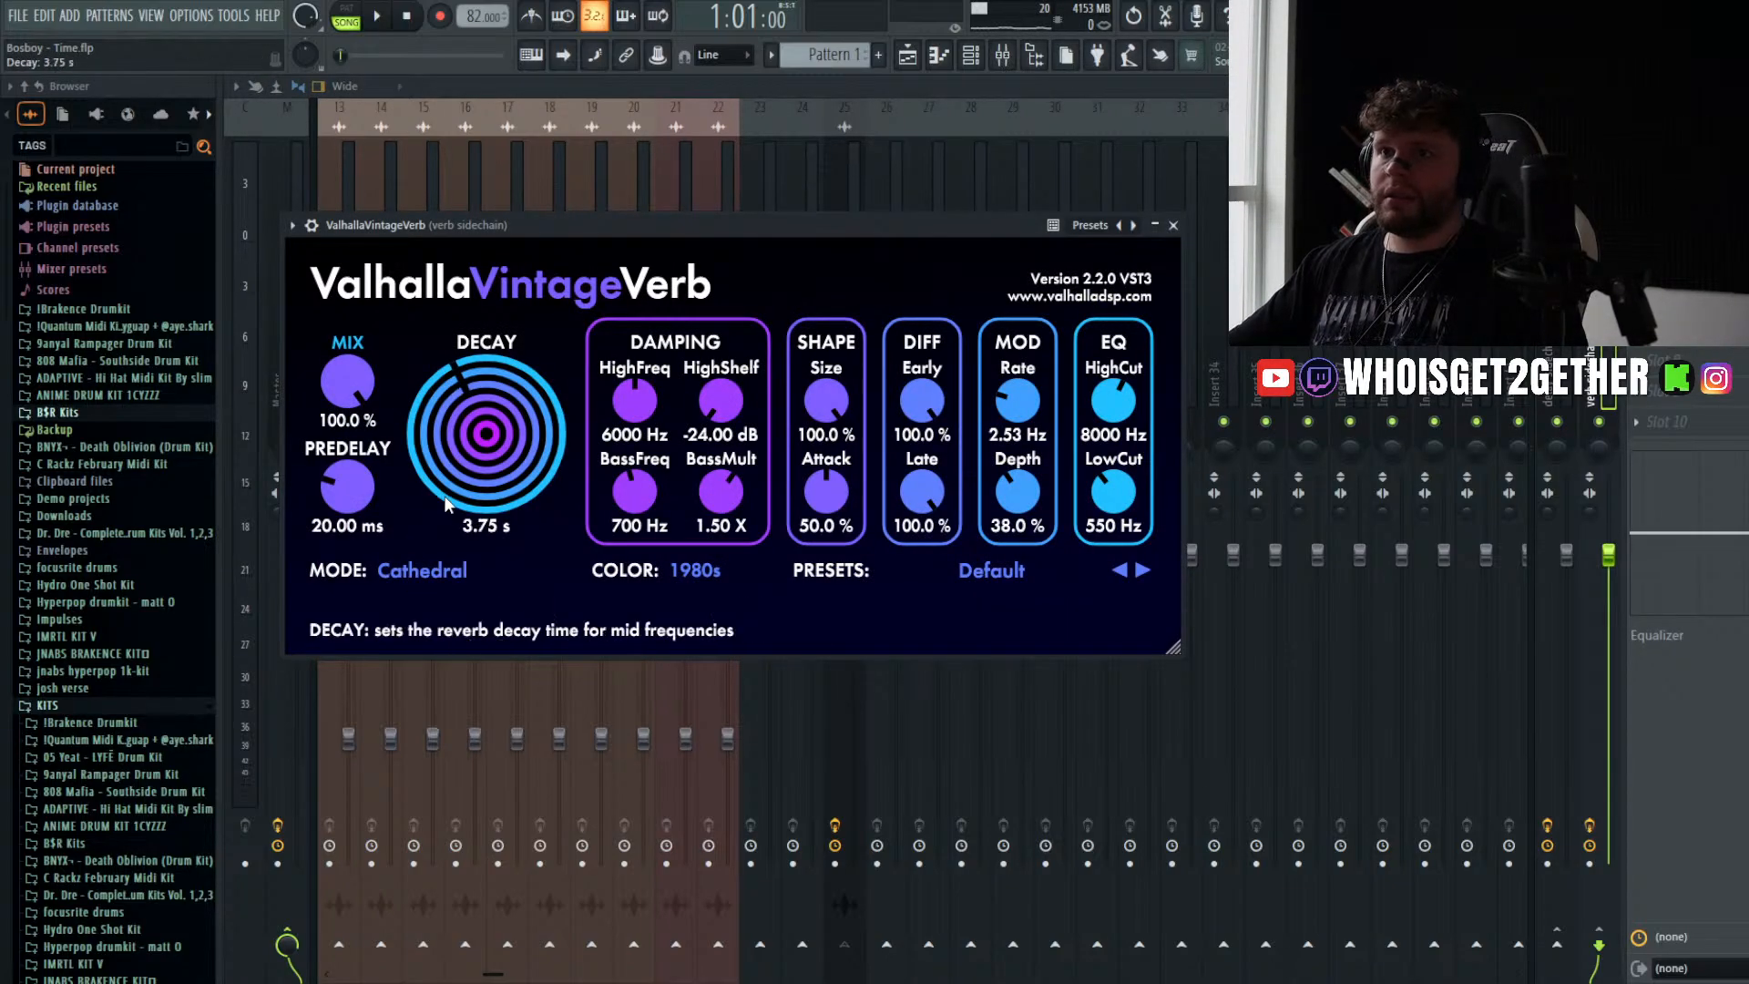
drag(1105, 500, 1103, 461)
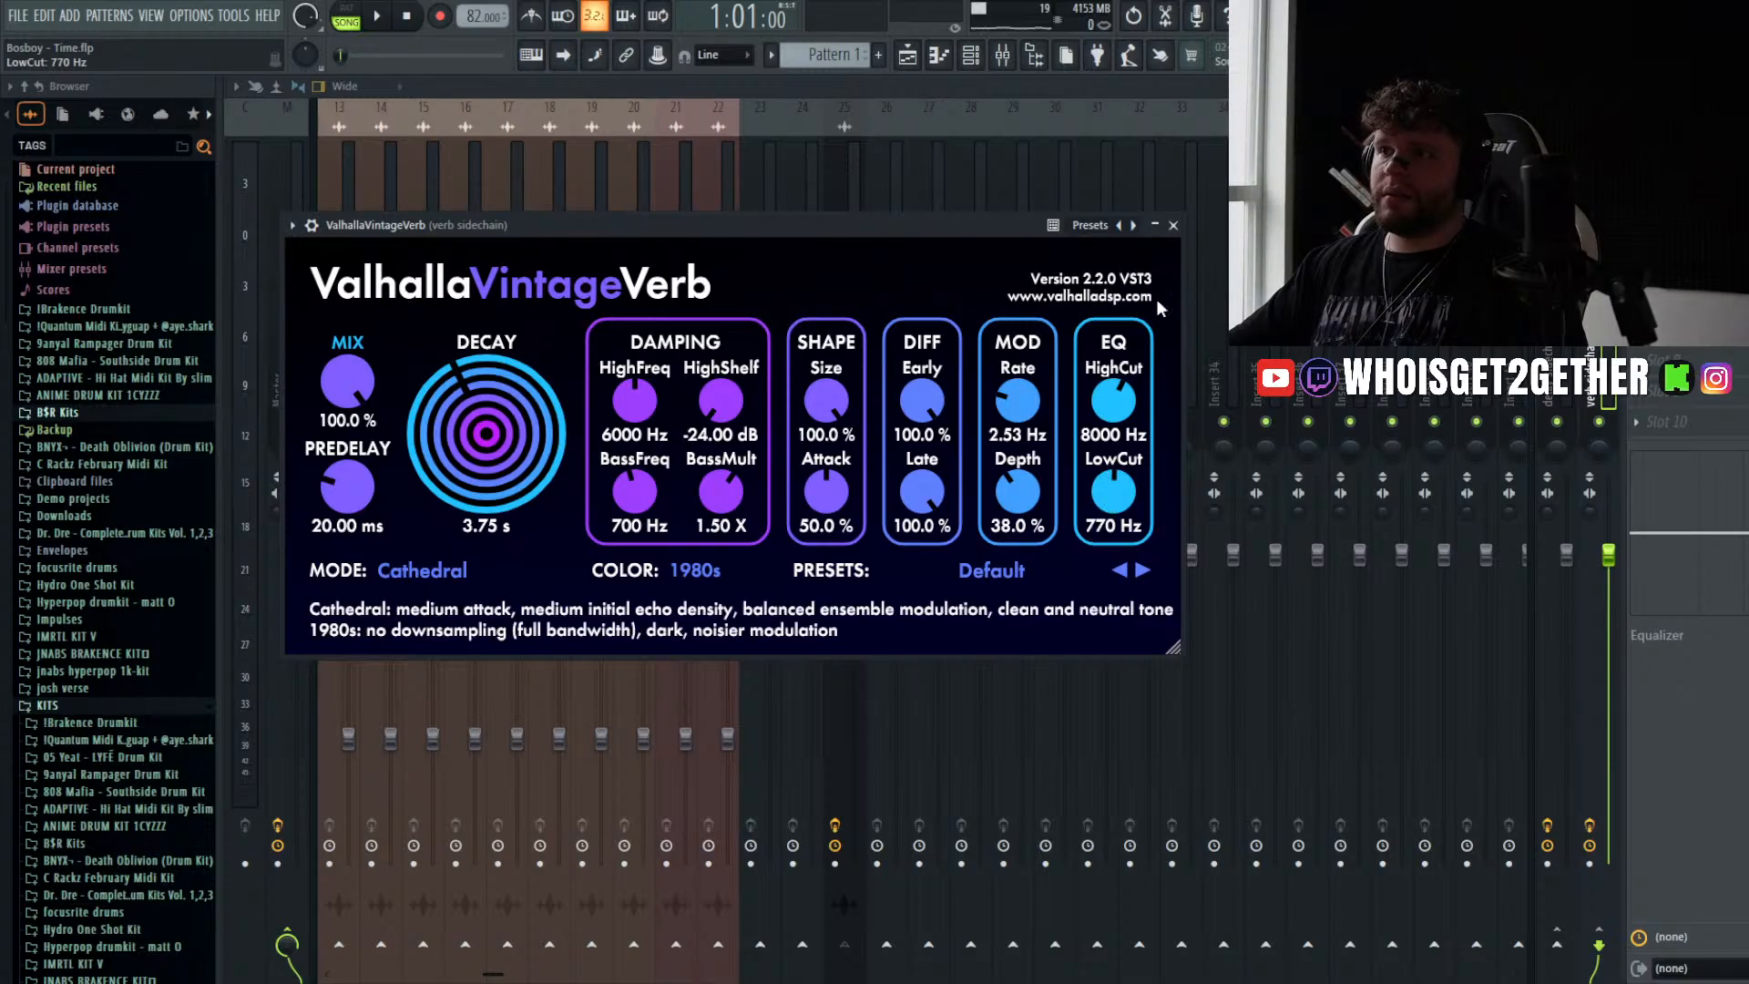
click(1173, 226)
- Play the song from bar 9 and mute the intro clip in the playlist
click(842, 337)
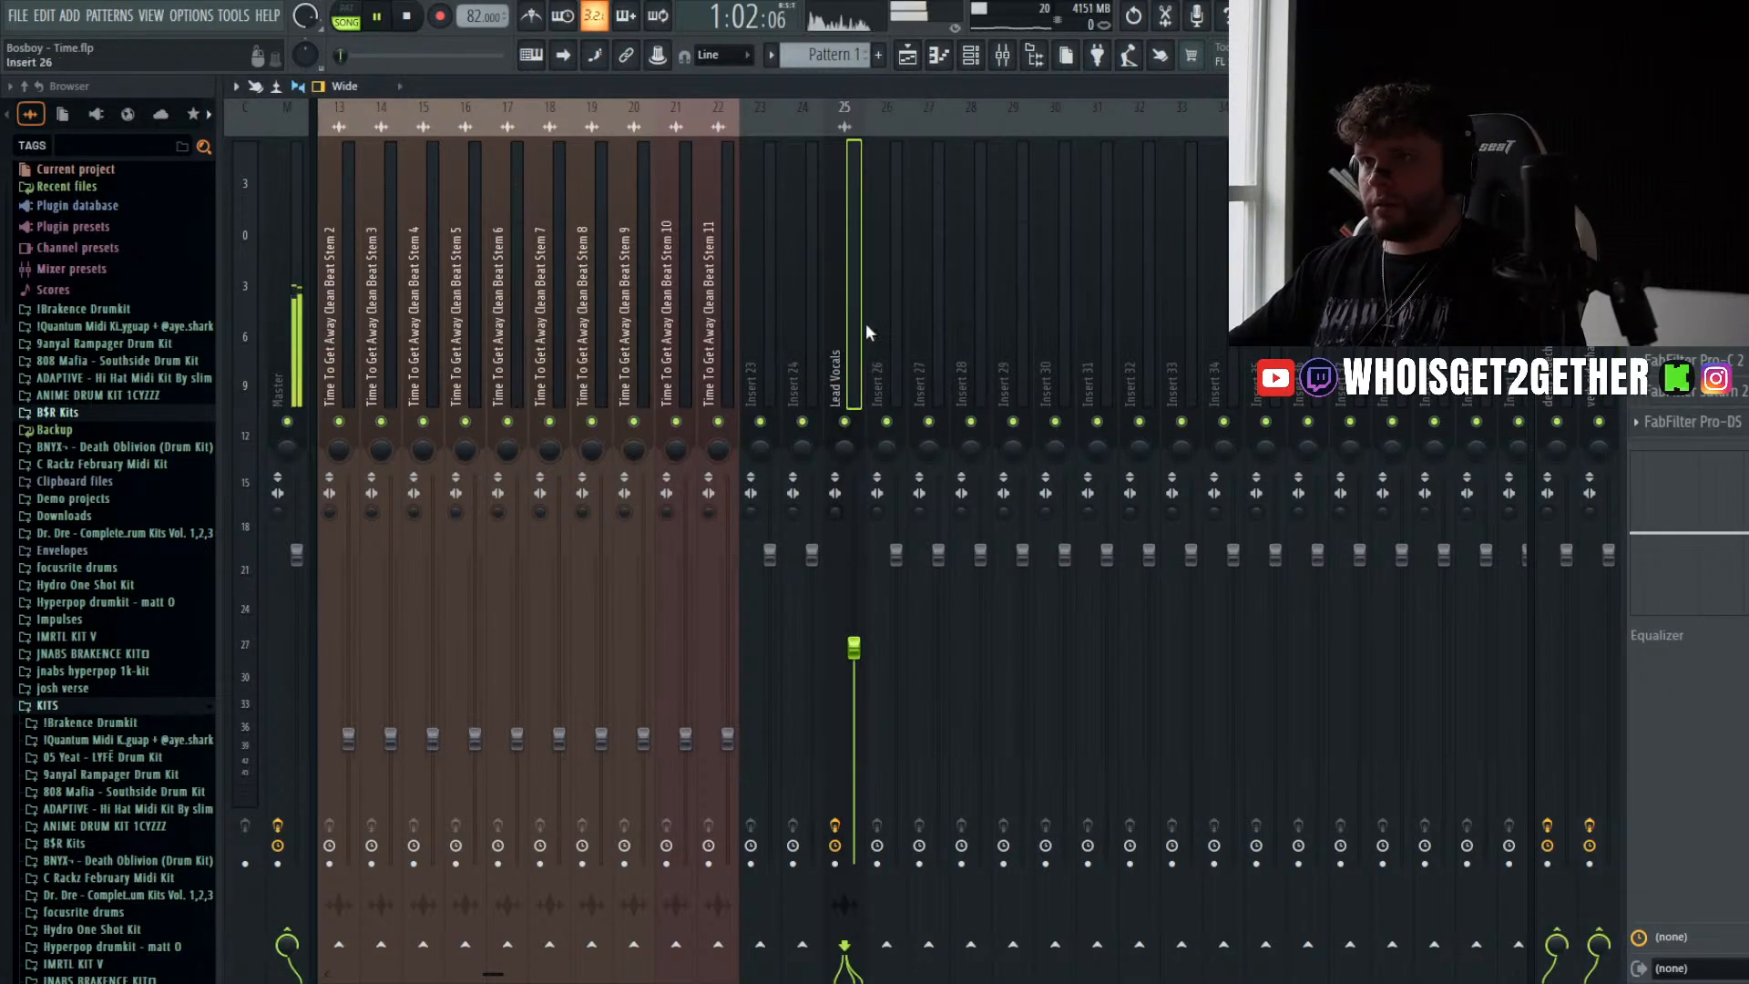
click(938, 57)
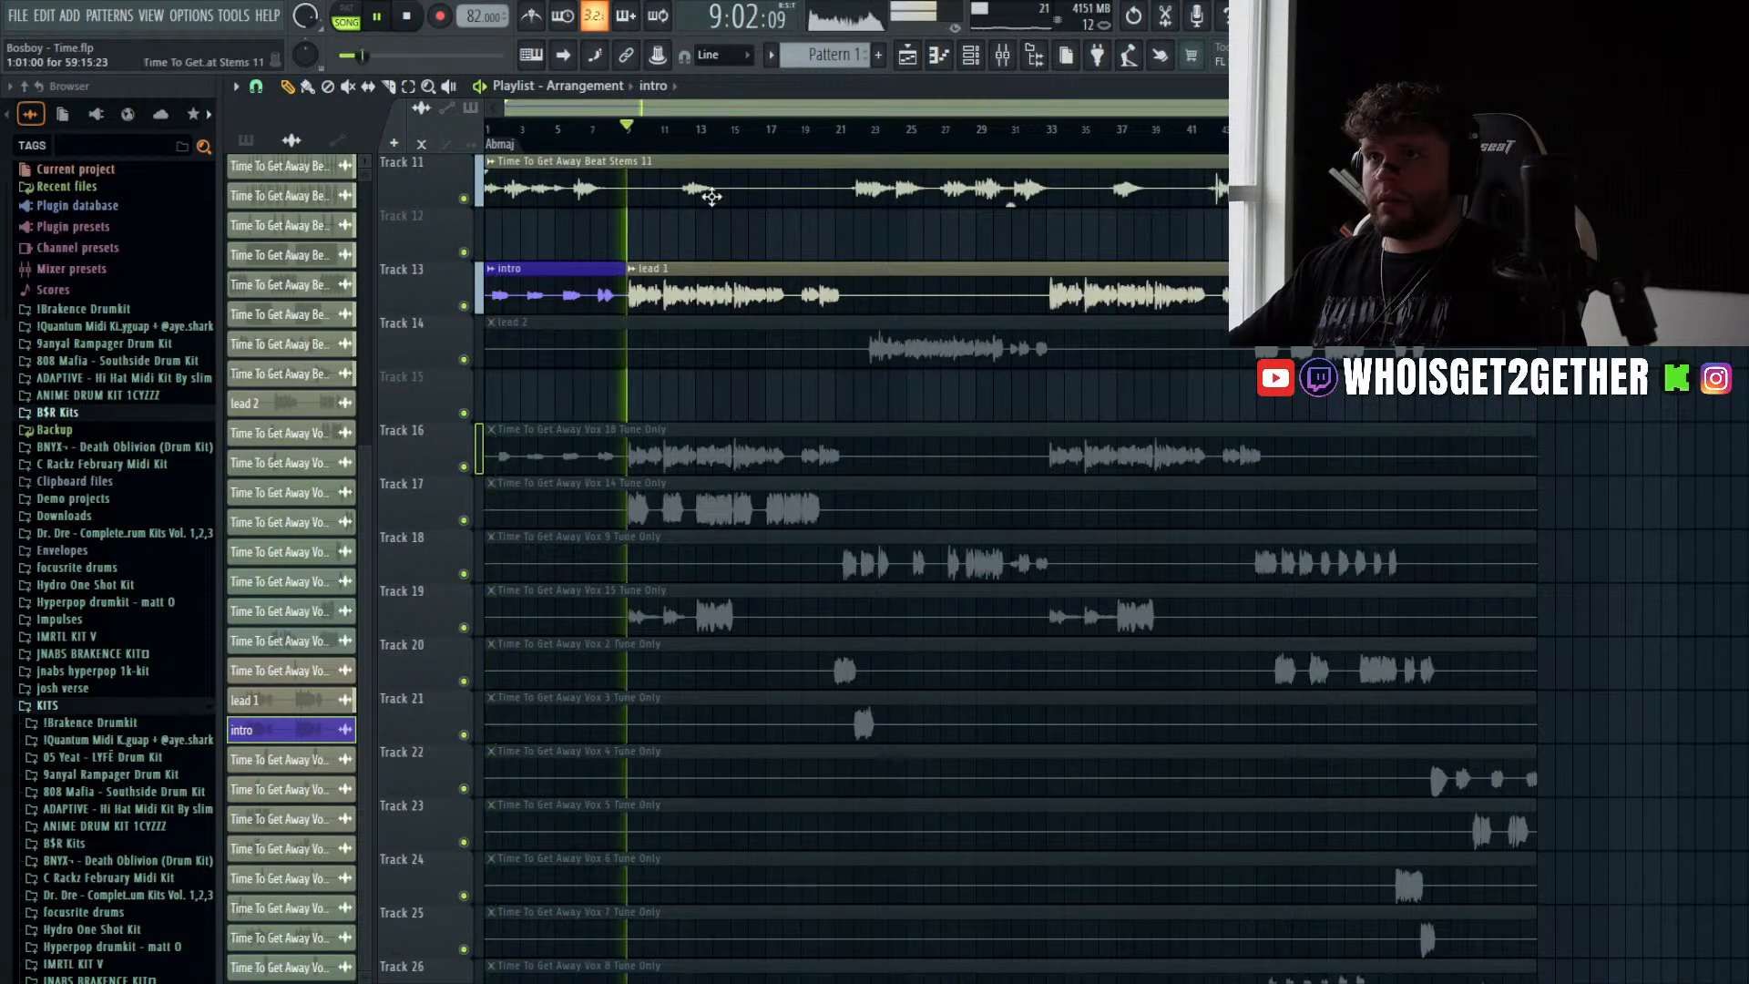
alt+right_click(563, 290)
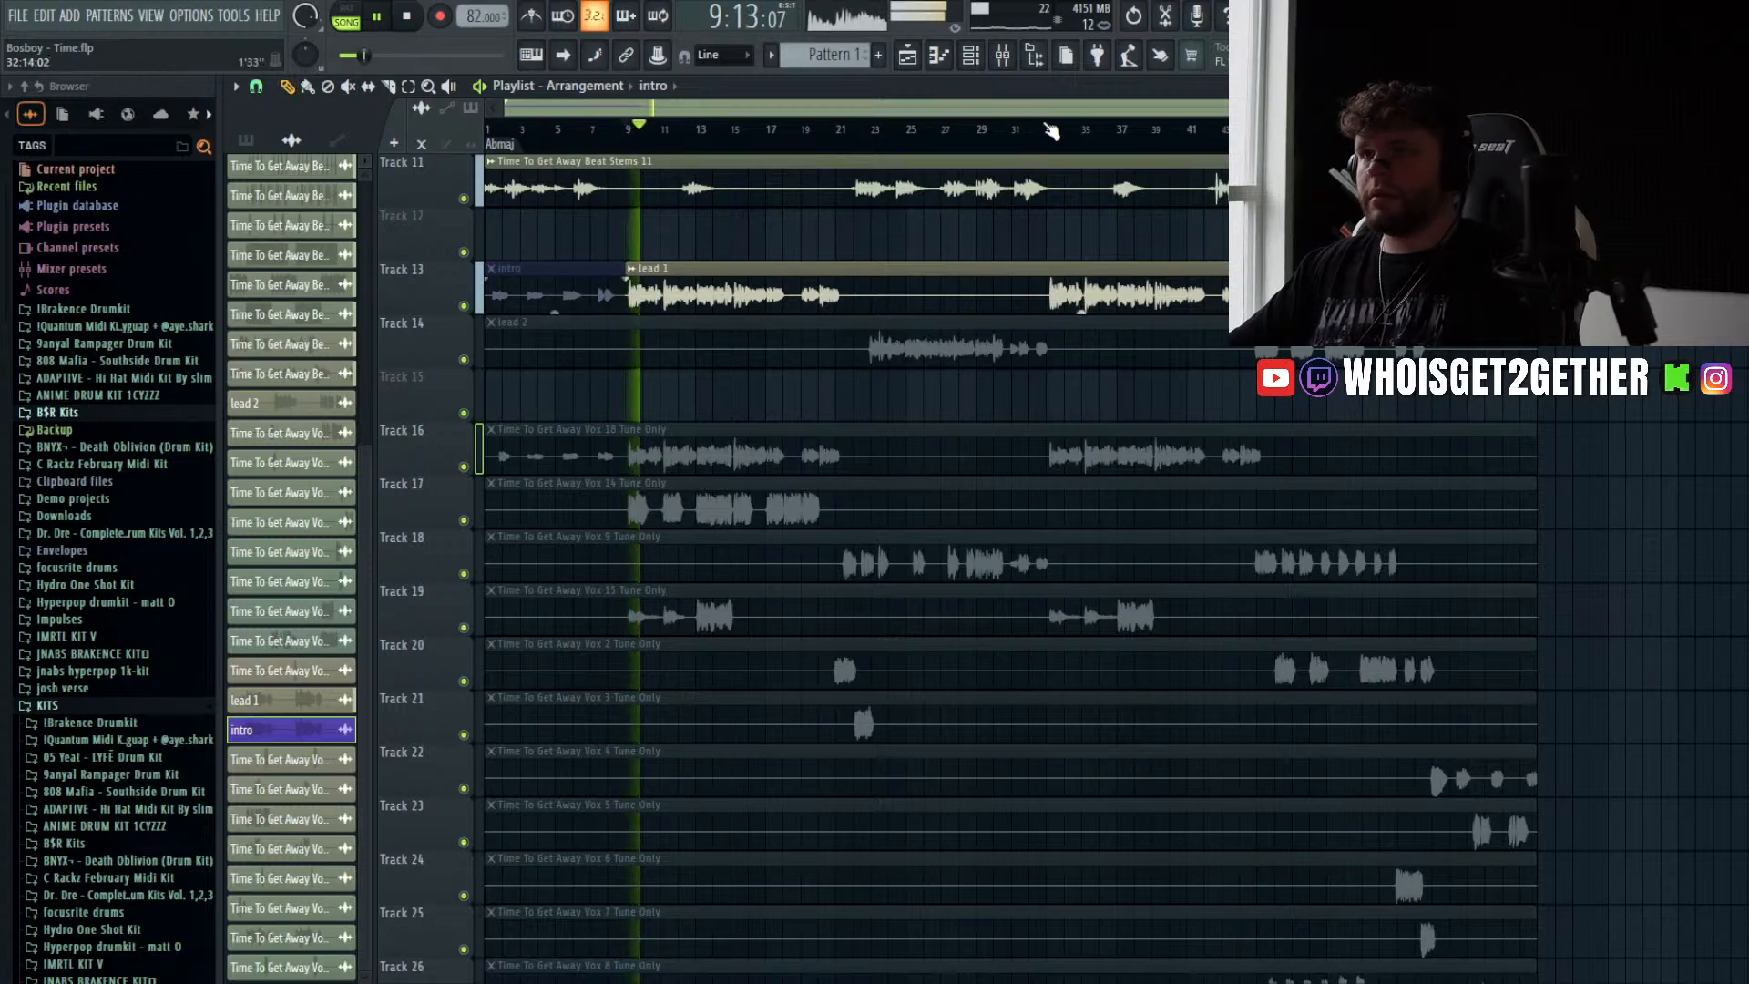
- Raise the Lead Vocals mixer volume slightly while the song plays
click(1002, 54)
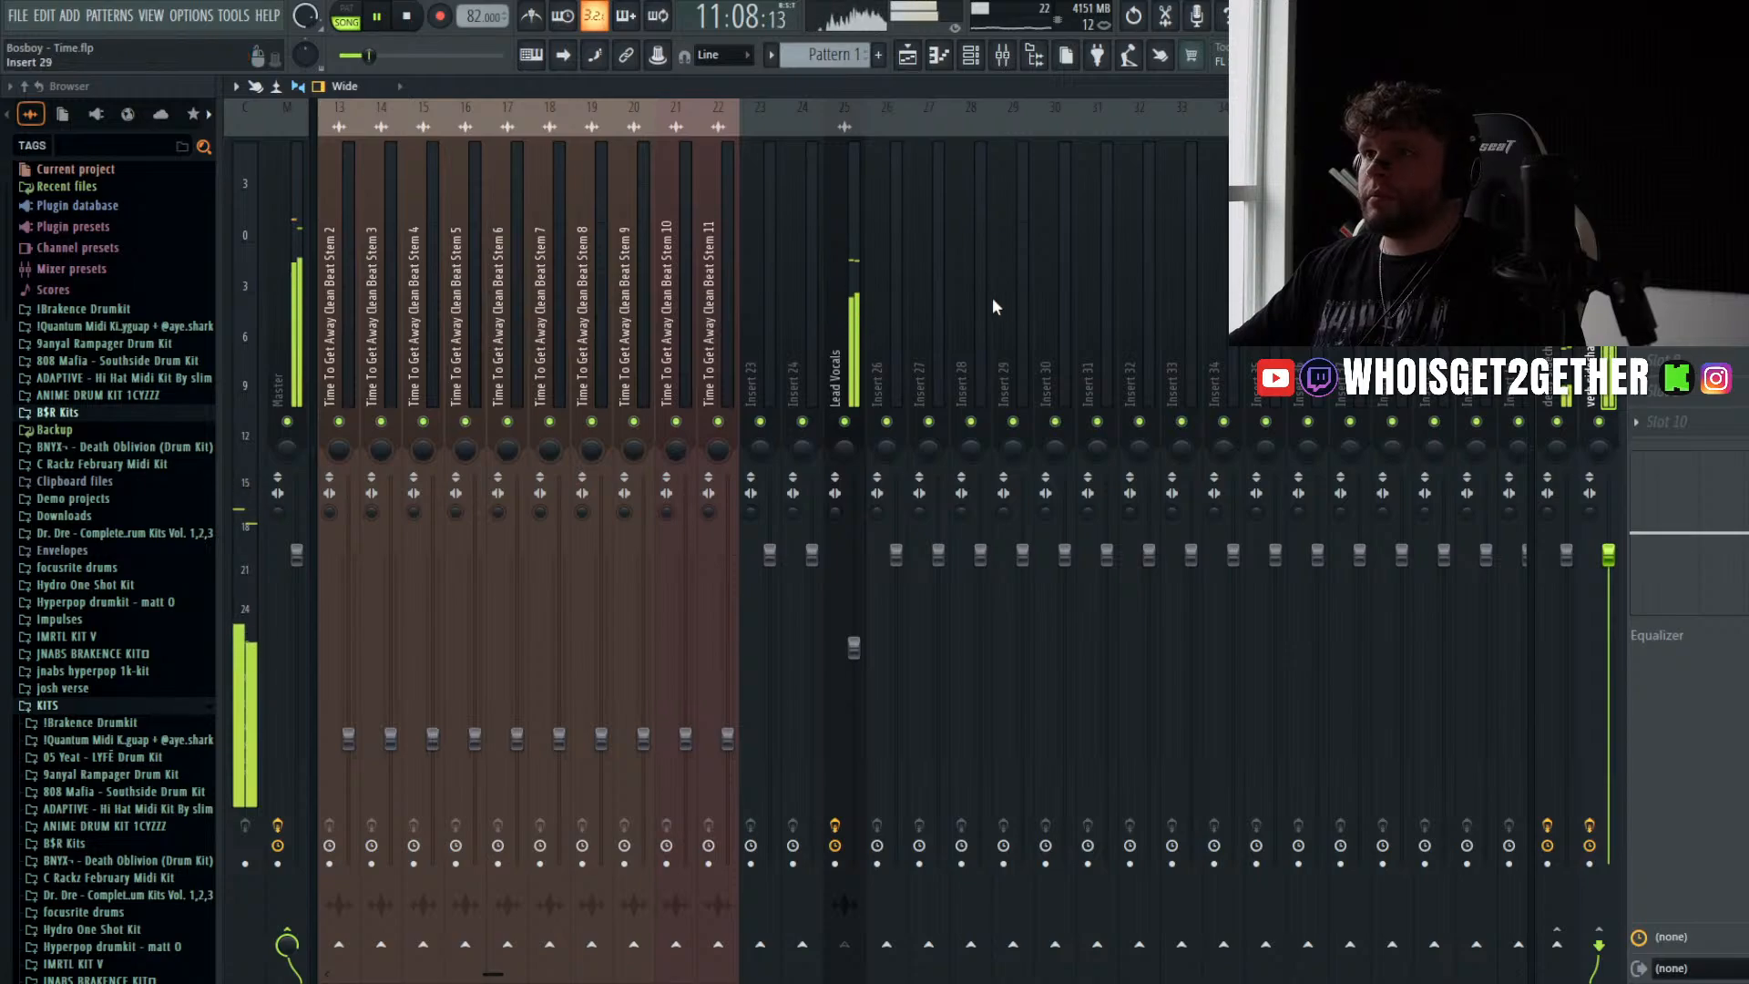
click(845, 291)
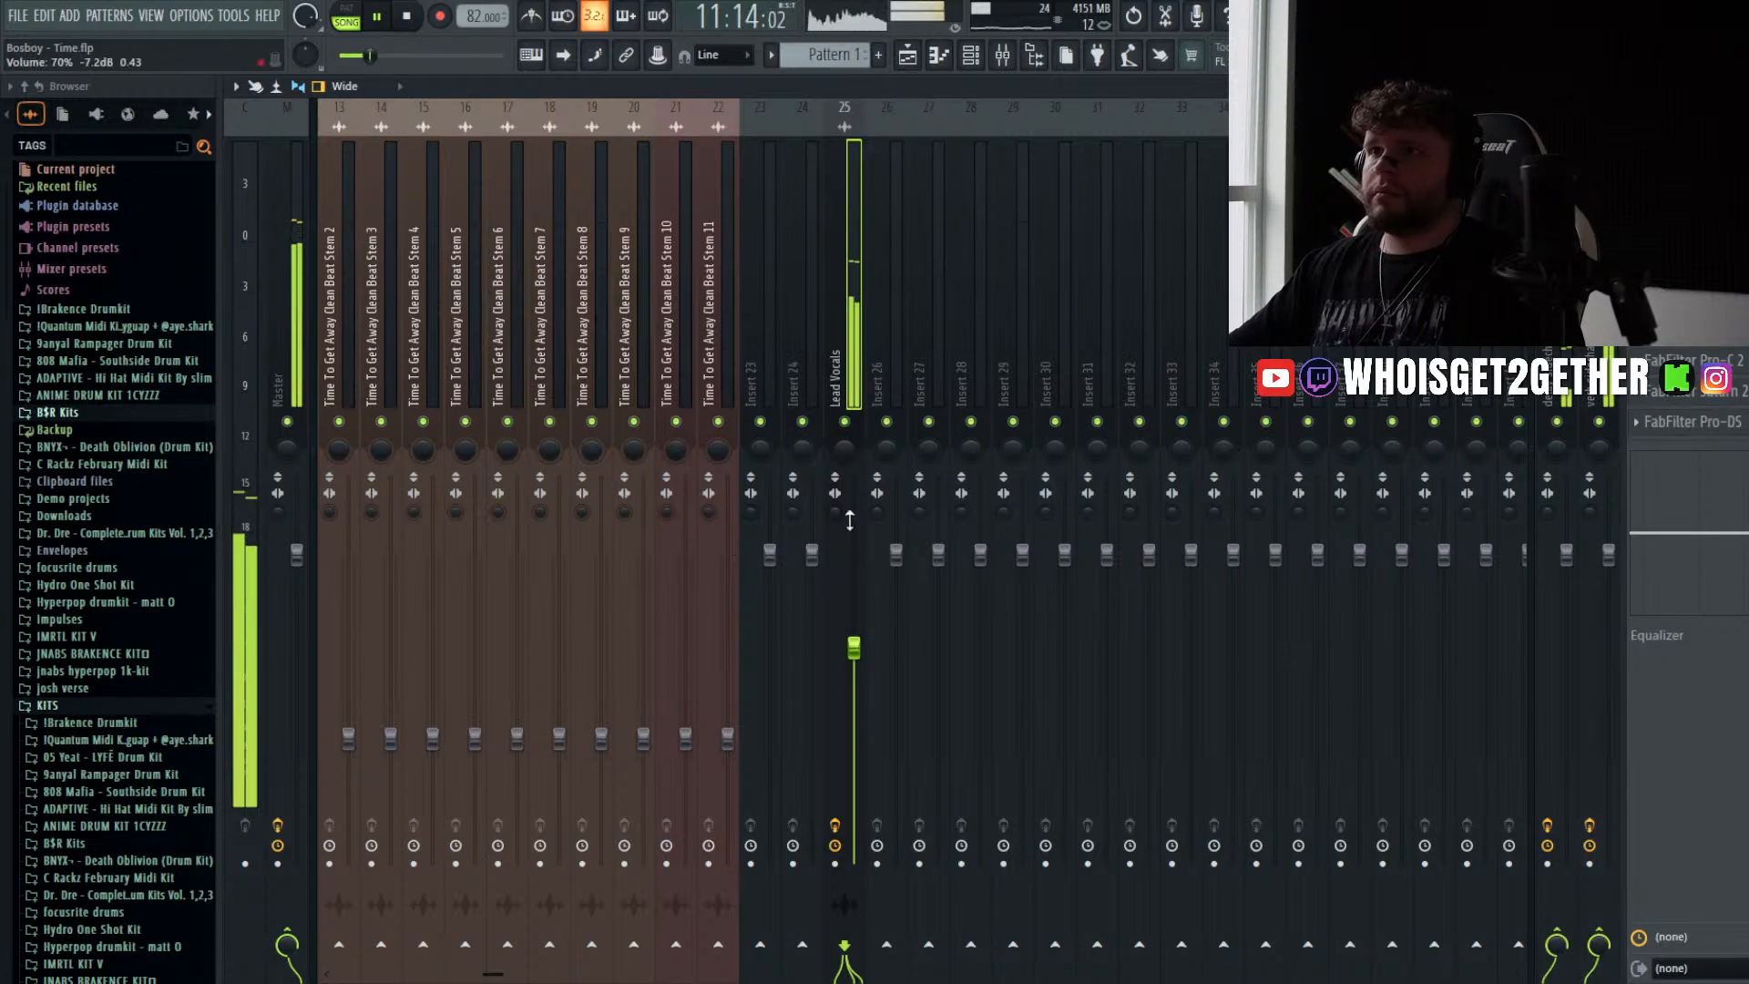
drag(862, 652, 862, 644)
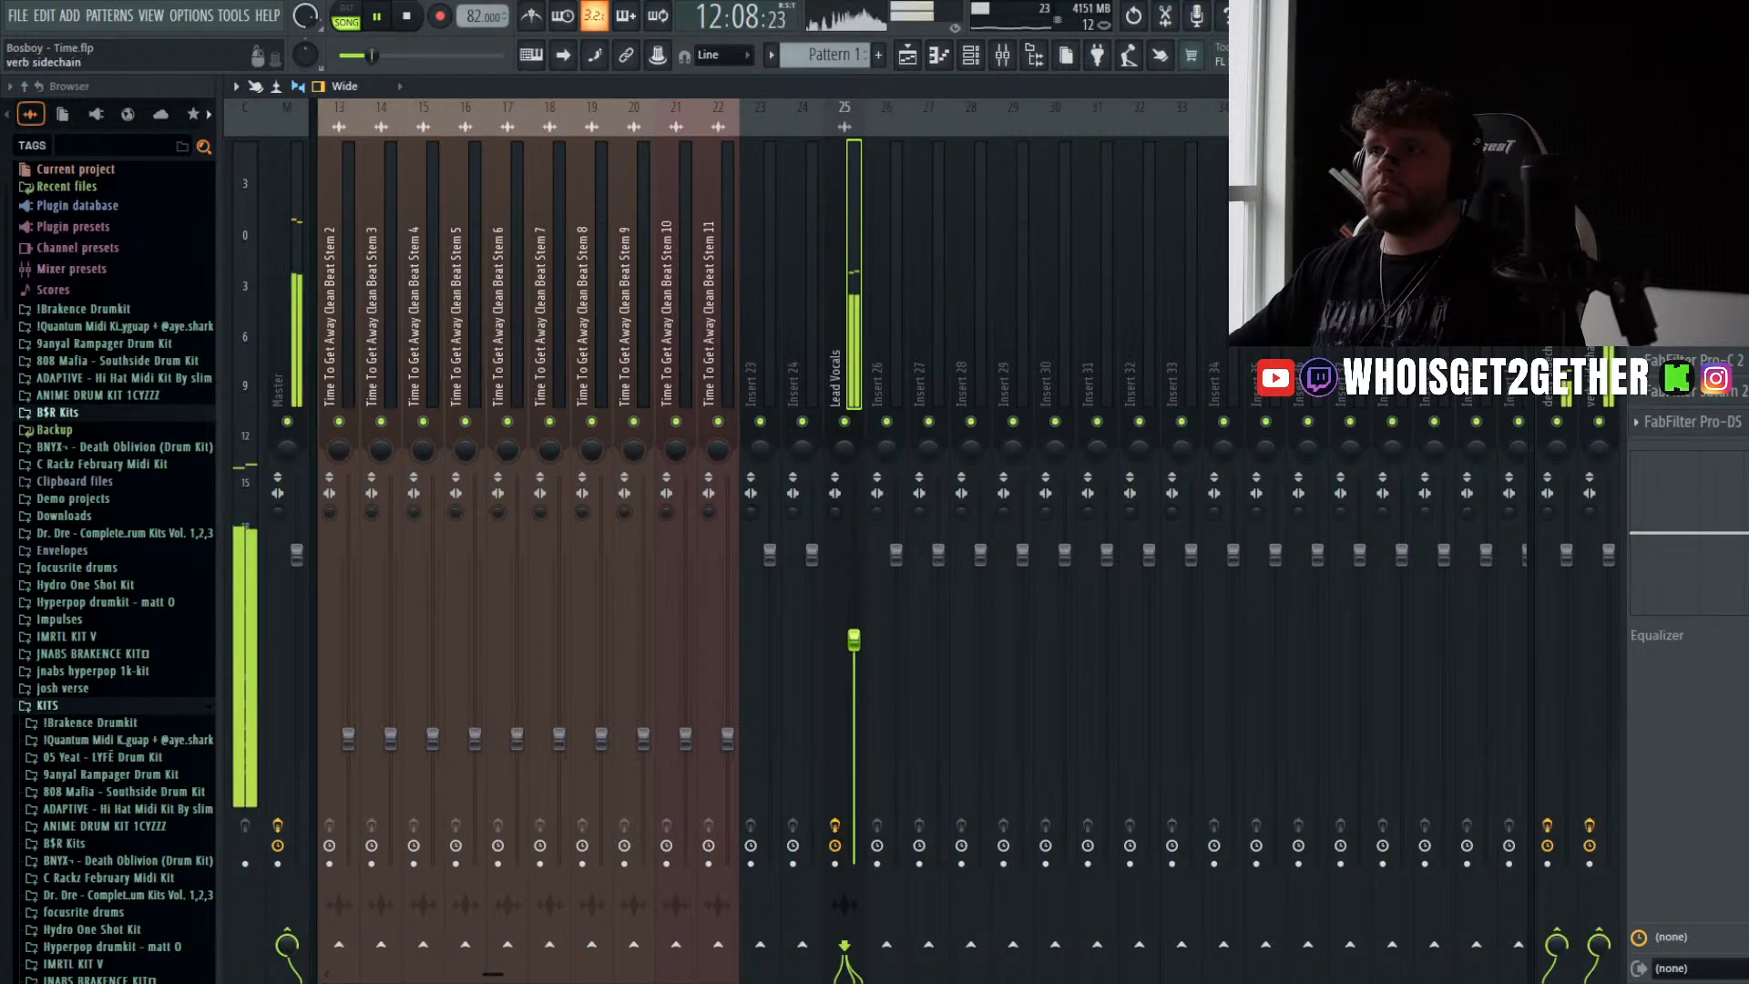
- Shorten the ValhallaVintageVerb decay to 2.63 s, set its mix level to 41%, and return to the playlist
click(1596, 282)
click(1689, 146)
drag(521, 425, 521, 438)
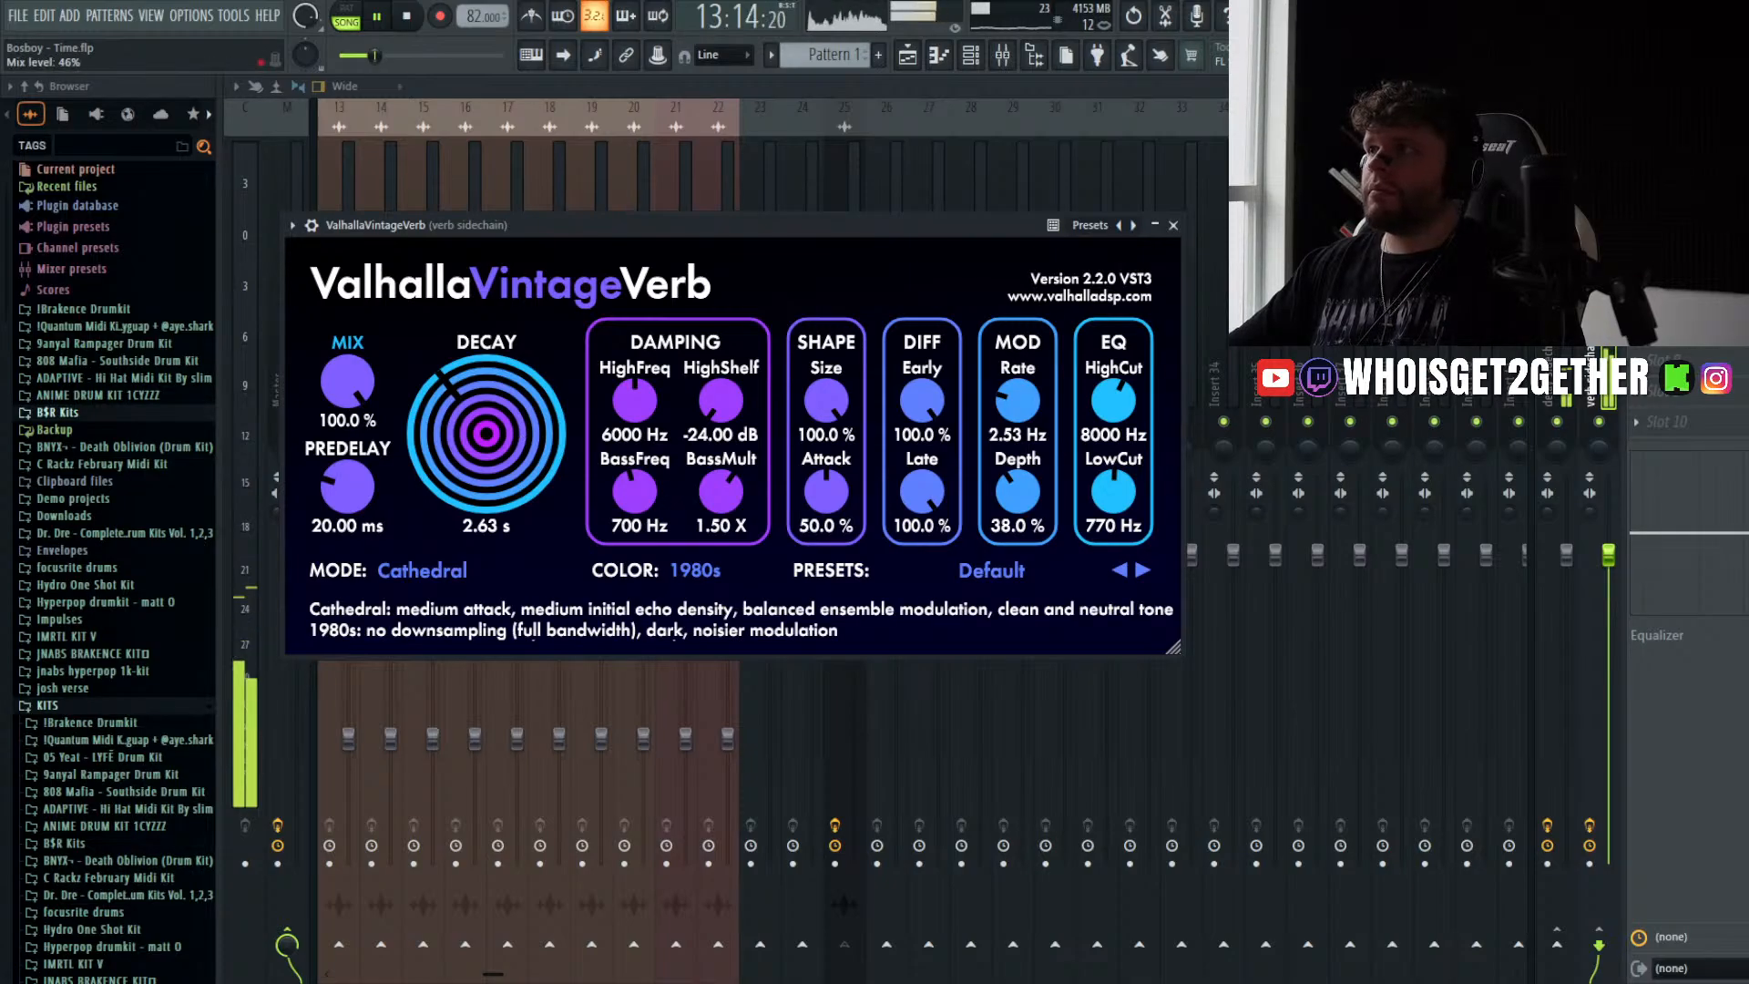
drag(1735, 146, 1734, 151)
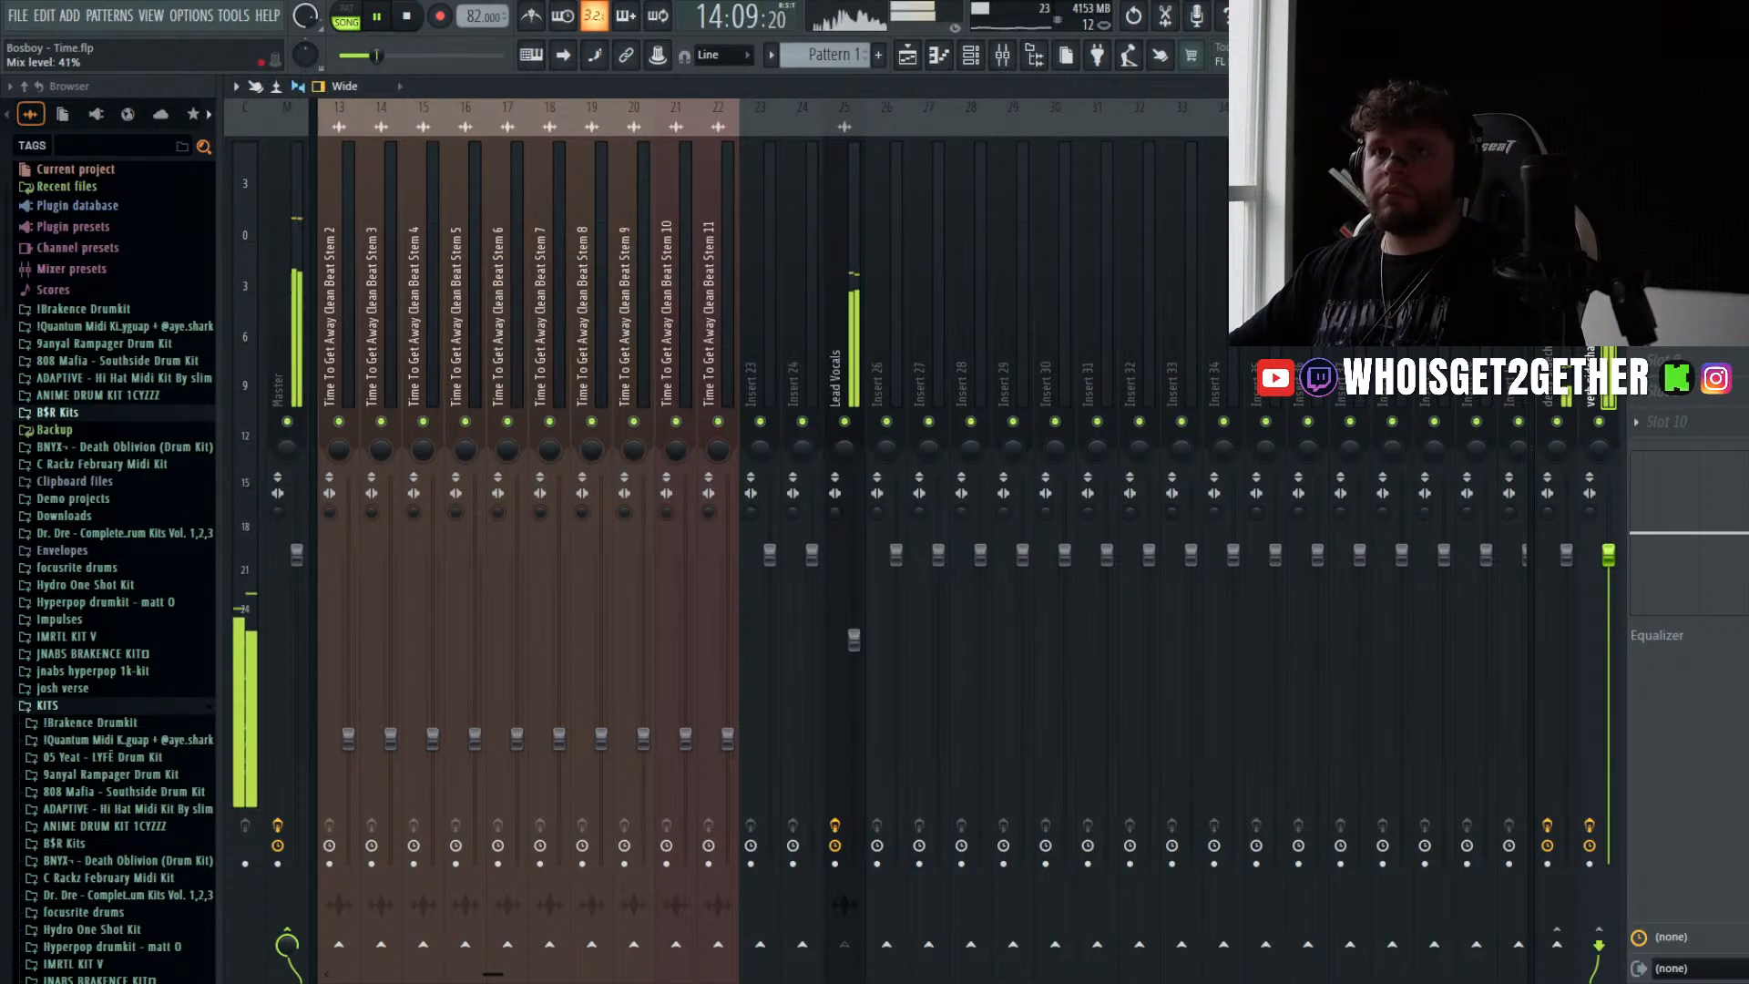
click(912, 57)
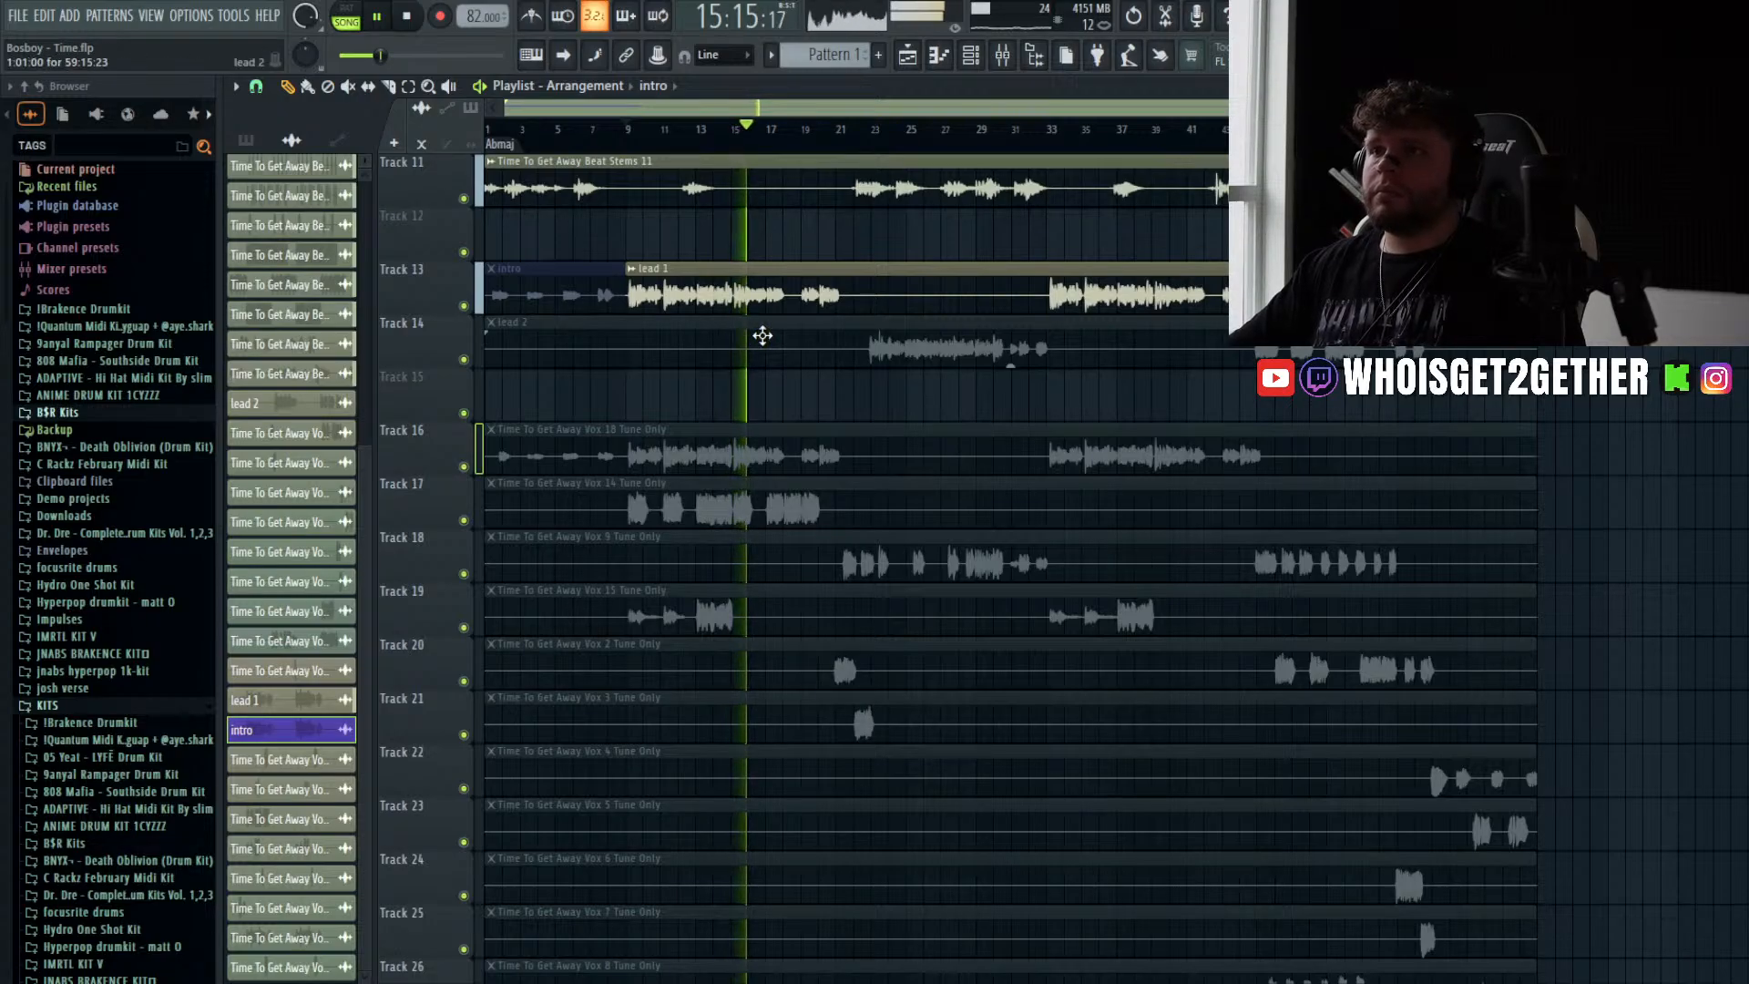
- Insert an empty playlist track 14 between lead 1 and lead 2
scroll(760, 340, down, 8)
scroll(760, 340, up, 10)
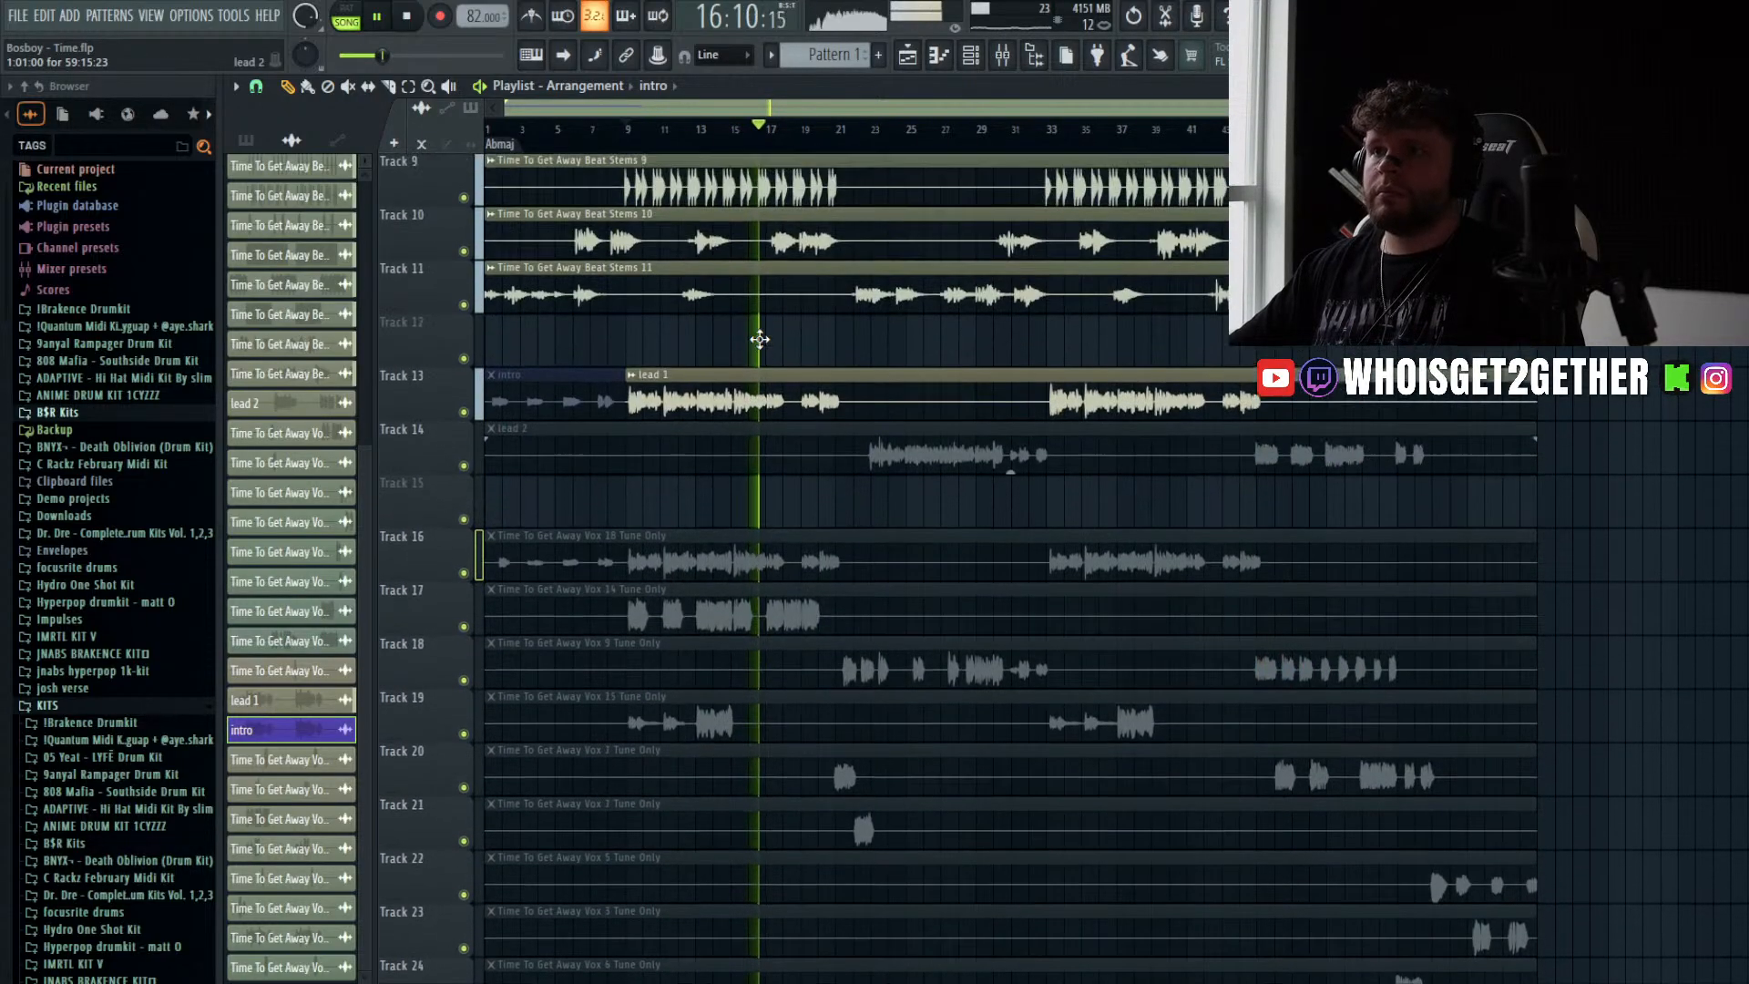
scroll(760, 339, down, 4)
right_click(406, 228)
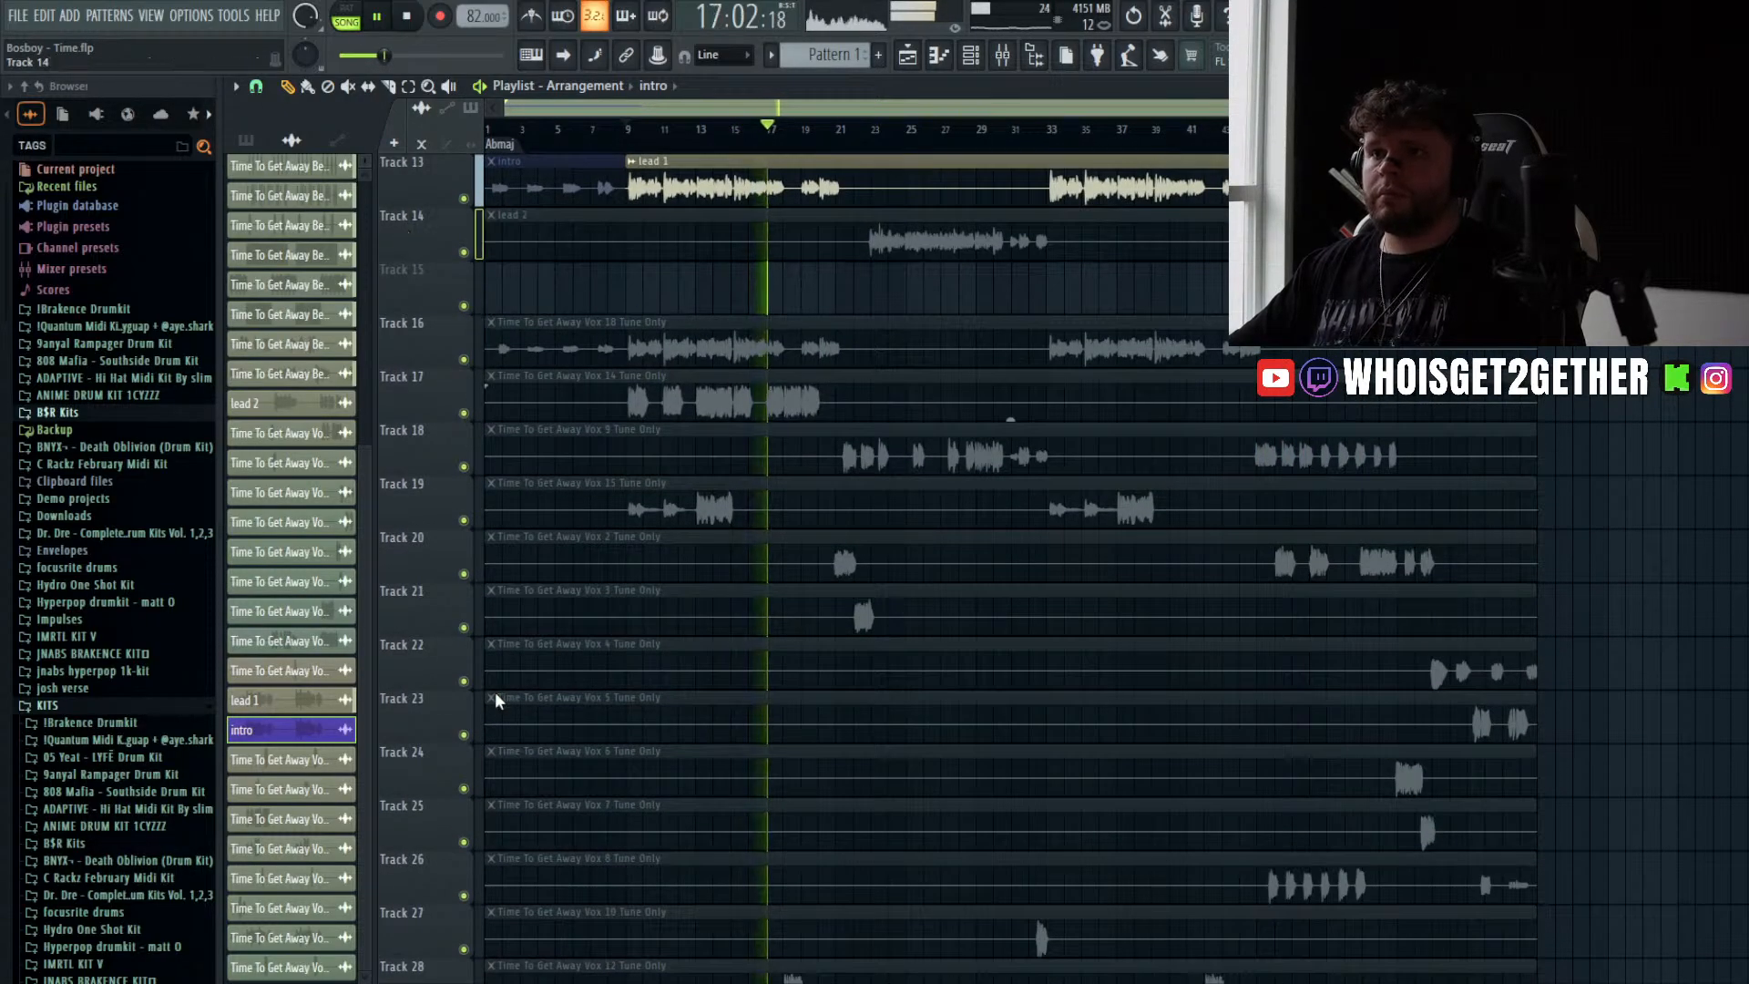
click(489, 600)
- Move the Vox 12 Tune Only clip onto track 14, unmute it, and rename it "lead fill"
scroll(754, 441, down, 10)
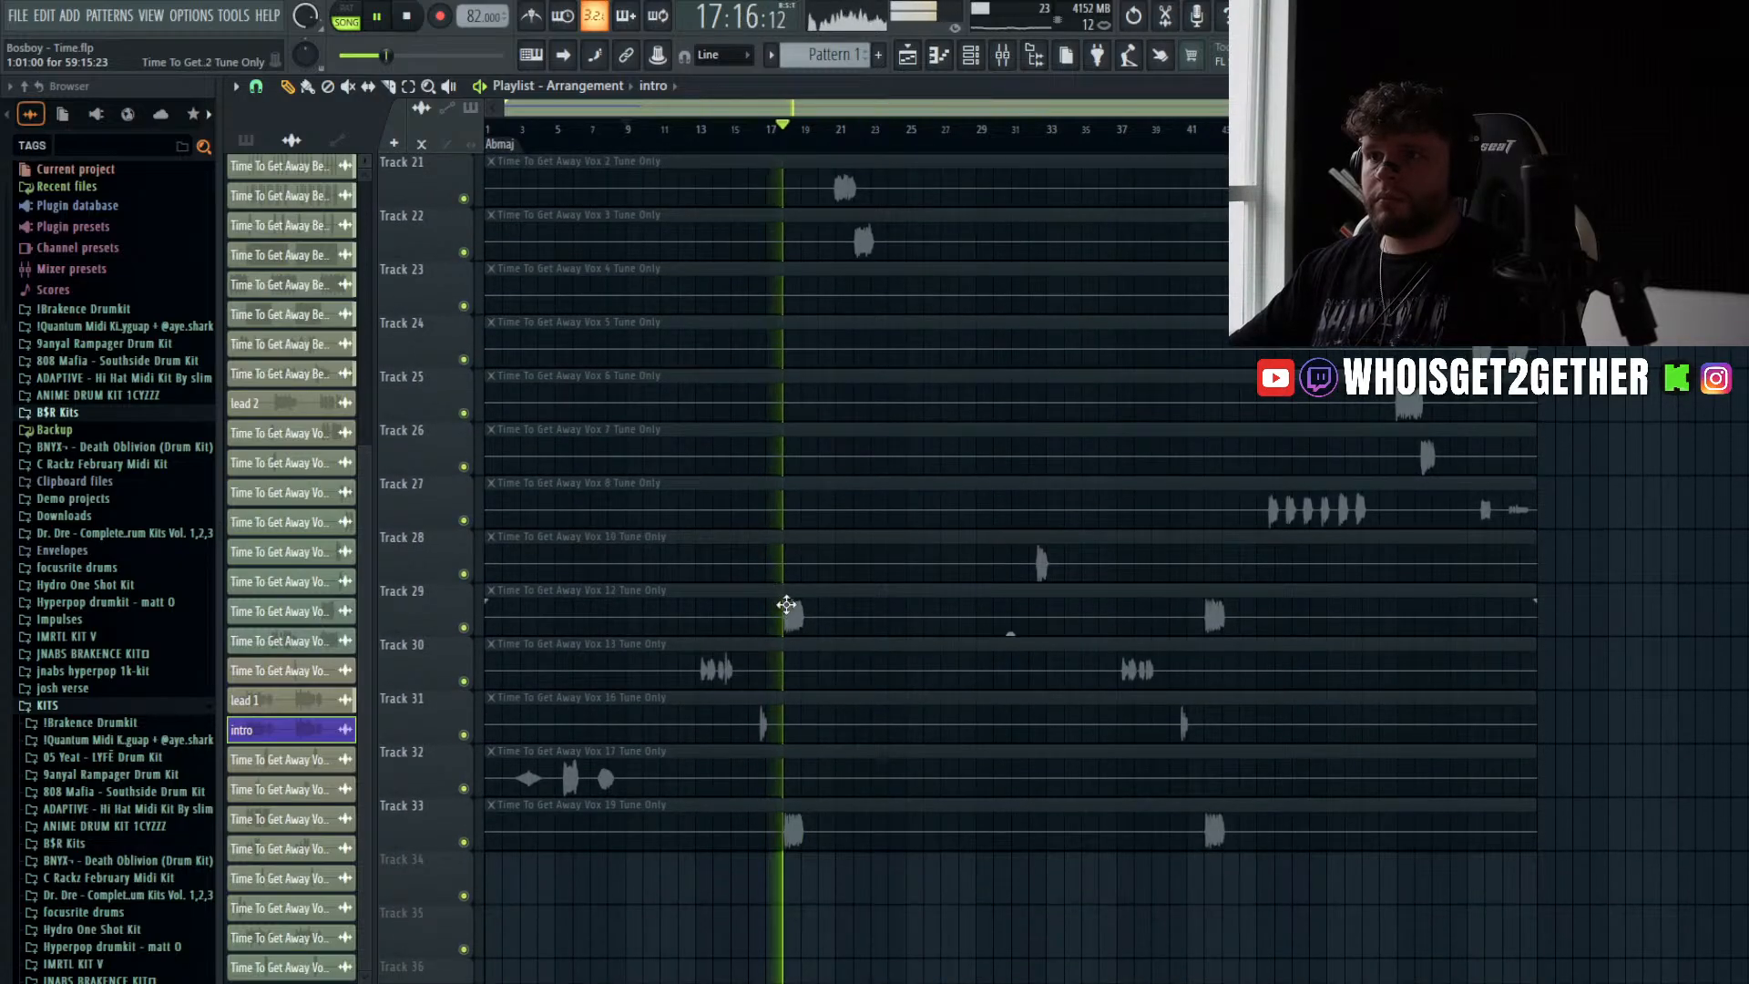
scroll(786, 604, up, 11)
scroll(786, 605, down, 9)
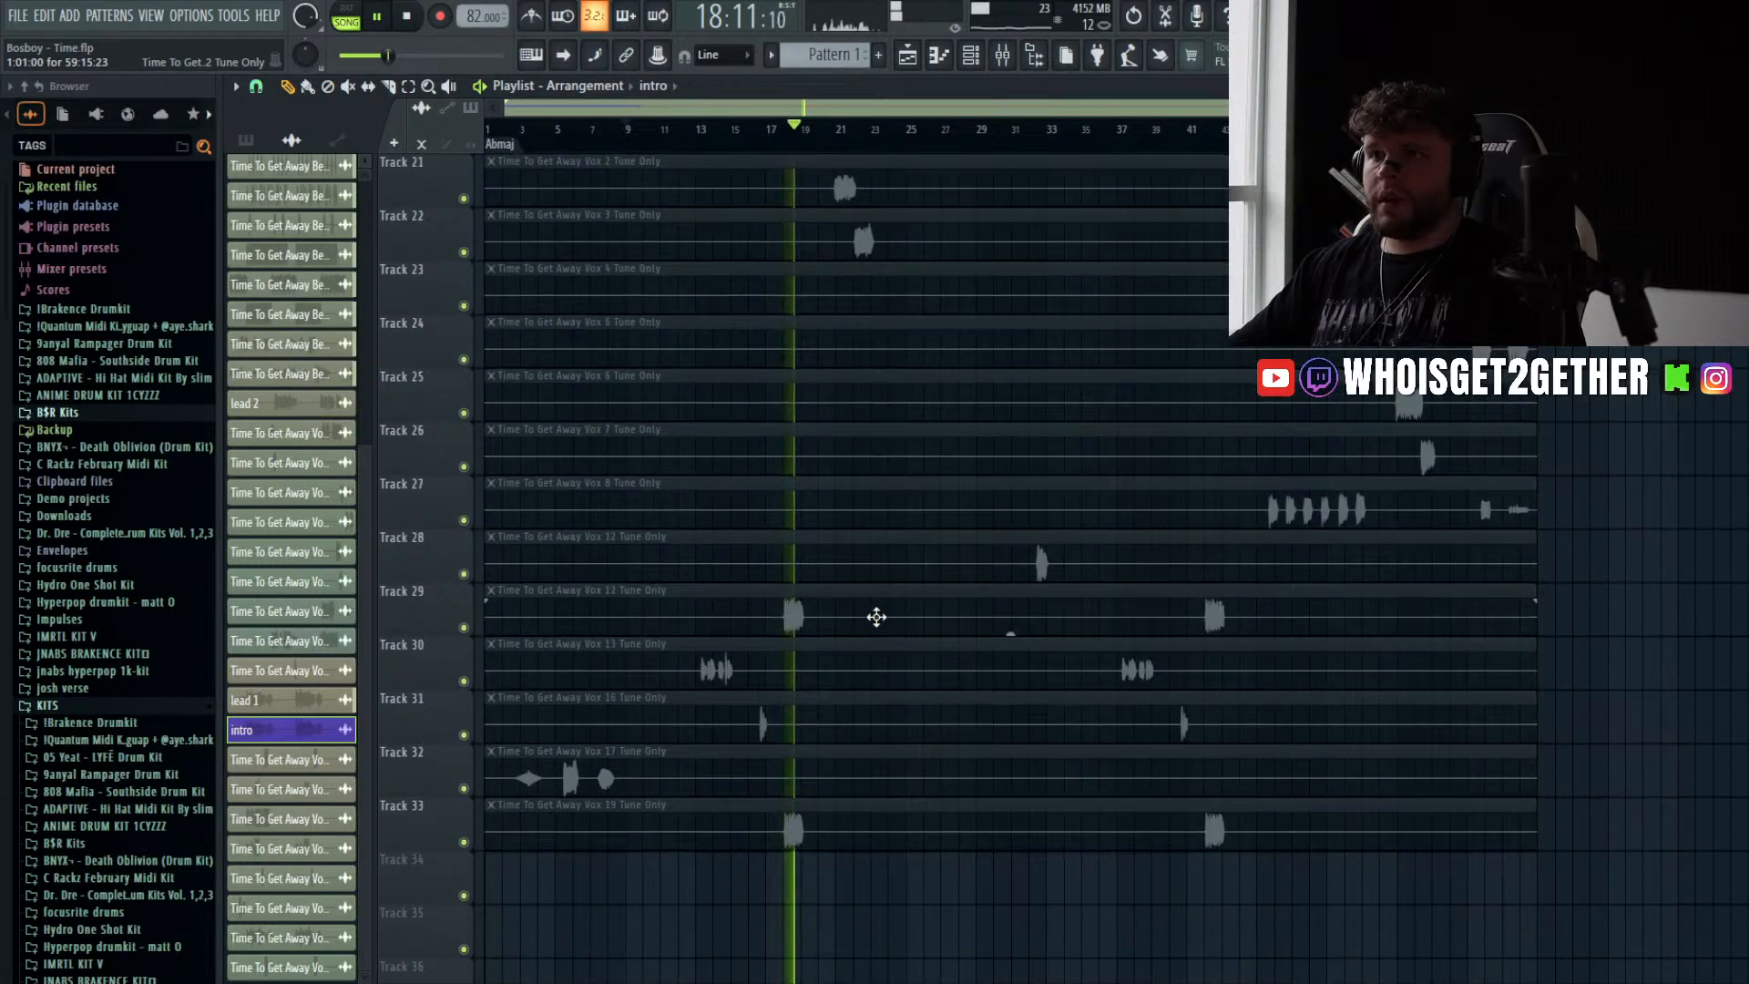
key(space)
drag(870, 612, 742, 417)
scroll(781, 401, up, 5)
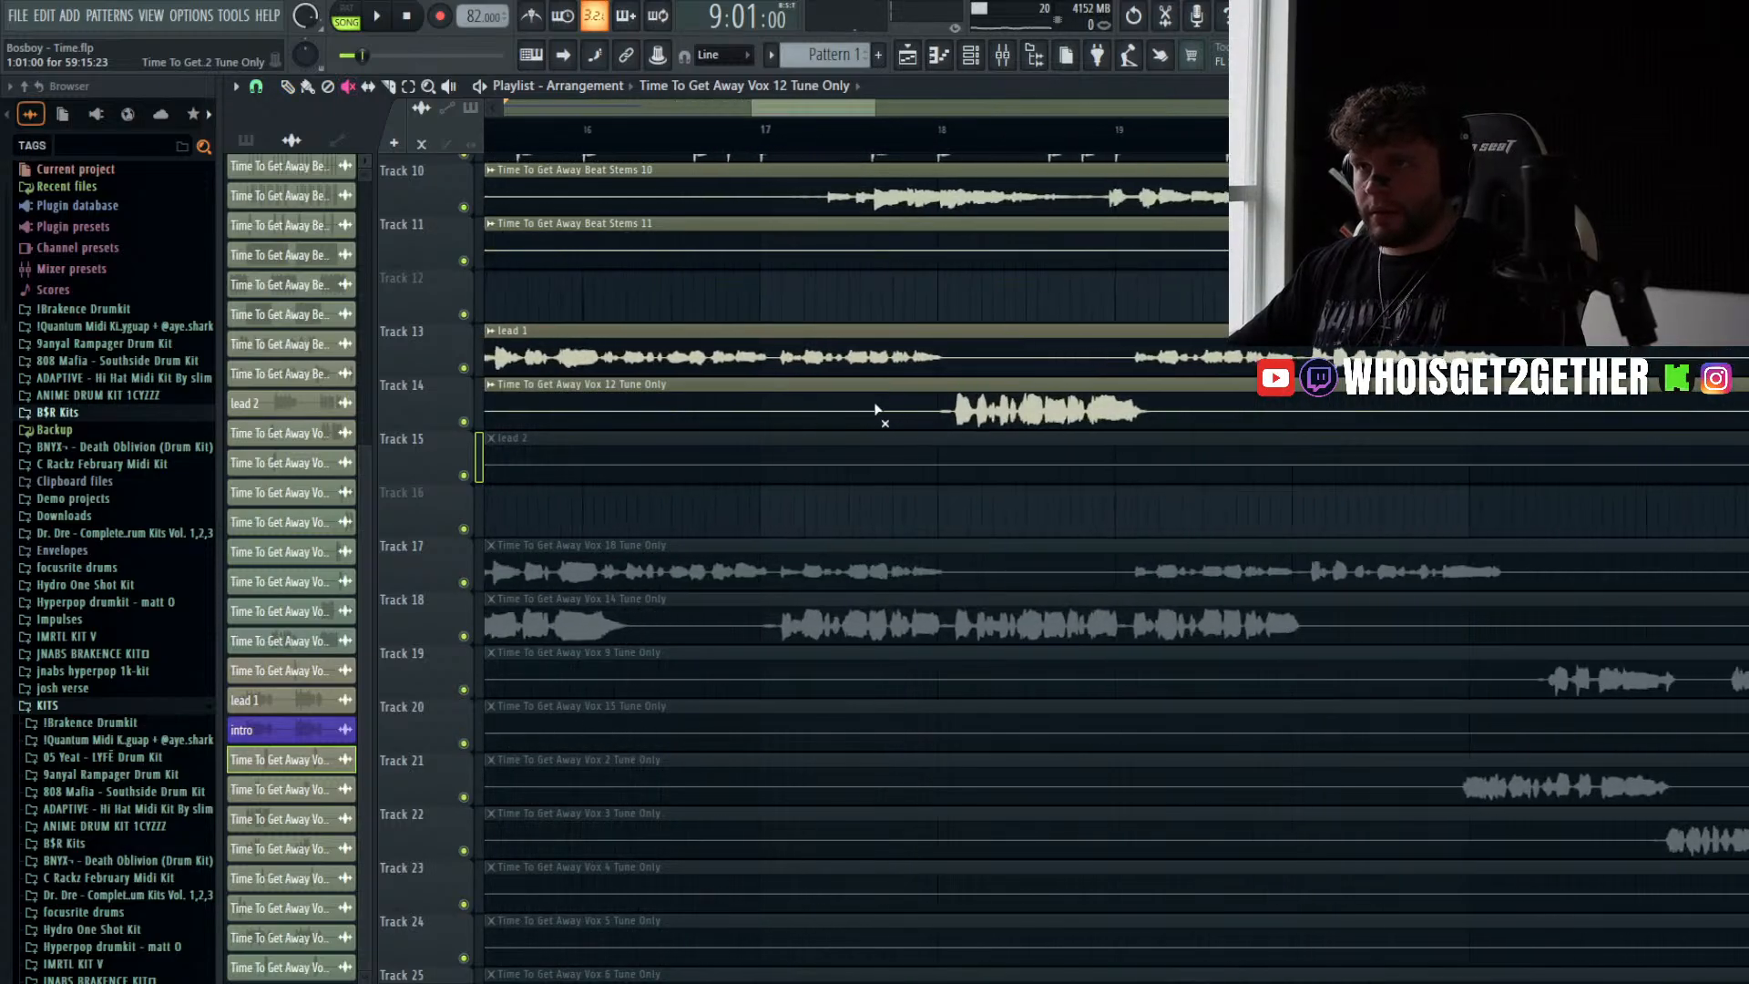
scroll(877, 409, down, 6)
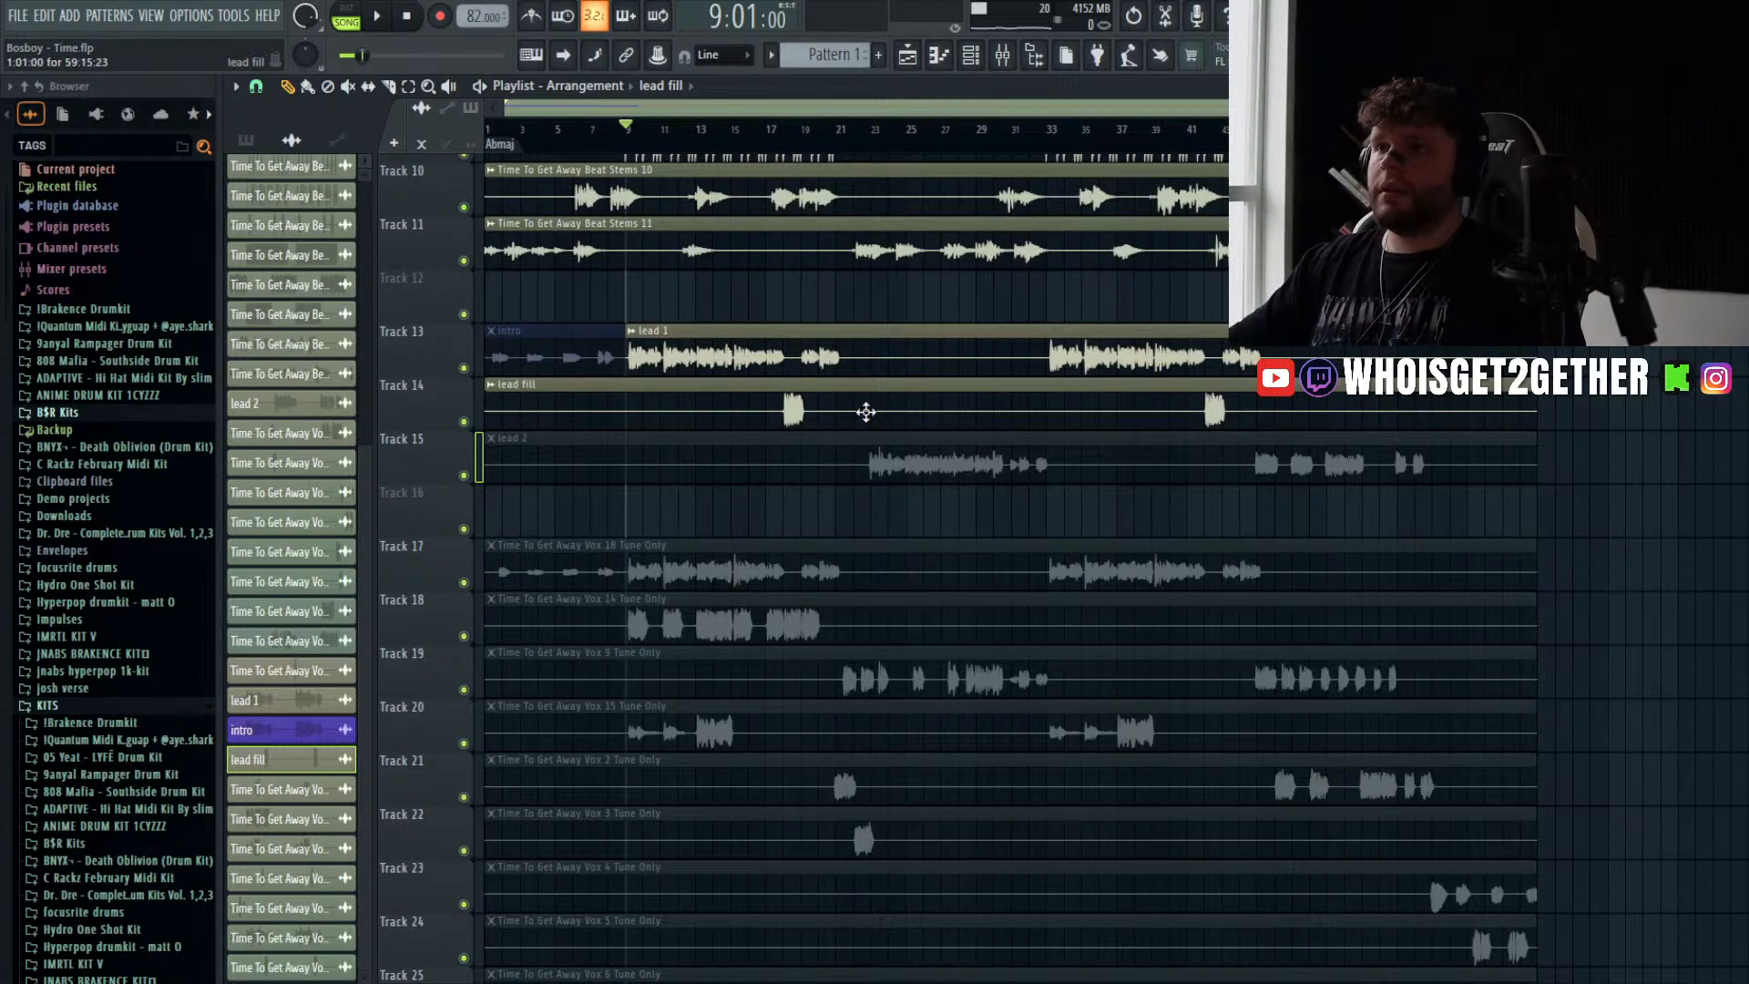
- Route the lead fill clip to mixer track 25, Lead Vocals, and close its channel settings
double_click(874, 421)
drag(869, 330, 868, 311)
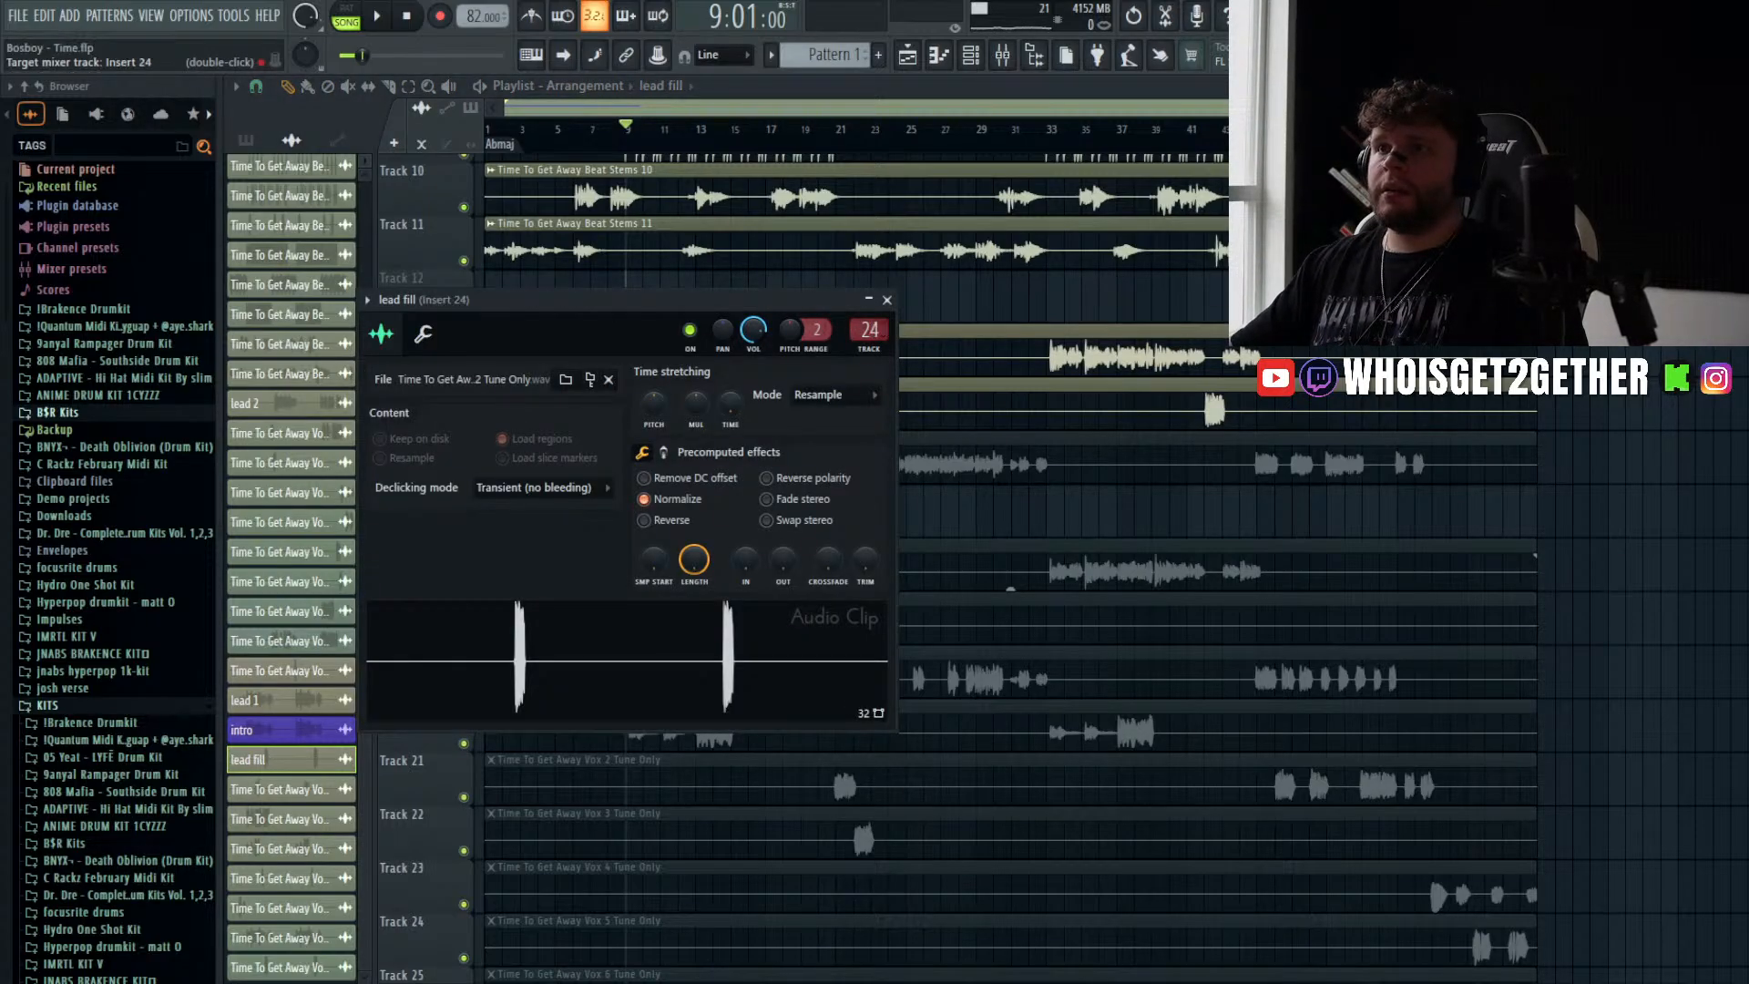
click(953, 347)
- Play the song from around bar 17 to hear the lead fill against lead 1, then stop playback
click(758, 130)
key(space)
click(772, 132)
scroll(799, 229, up, 1)
scroll(798, 229, up, 2)
scroll(779, 314, up, 3)
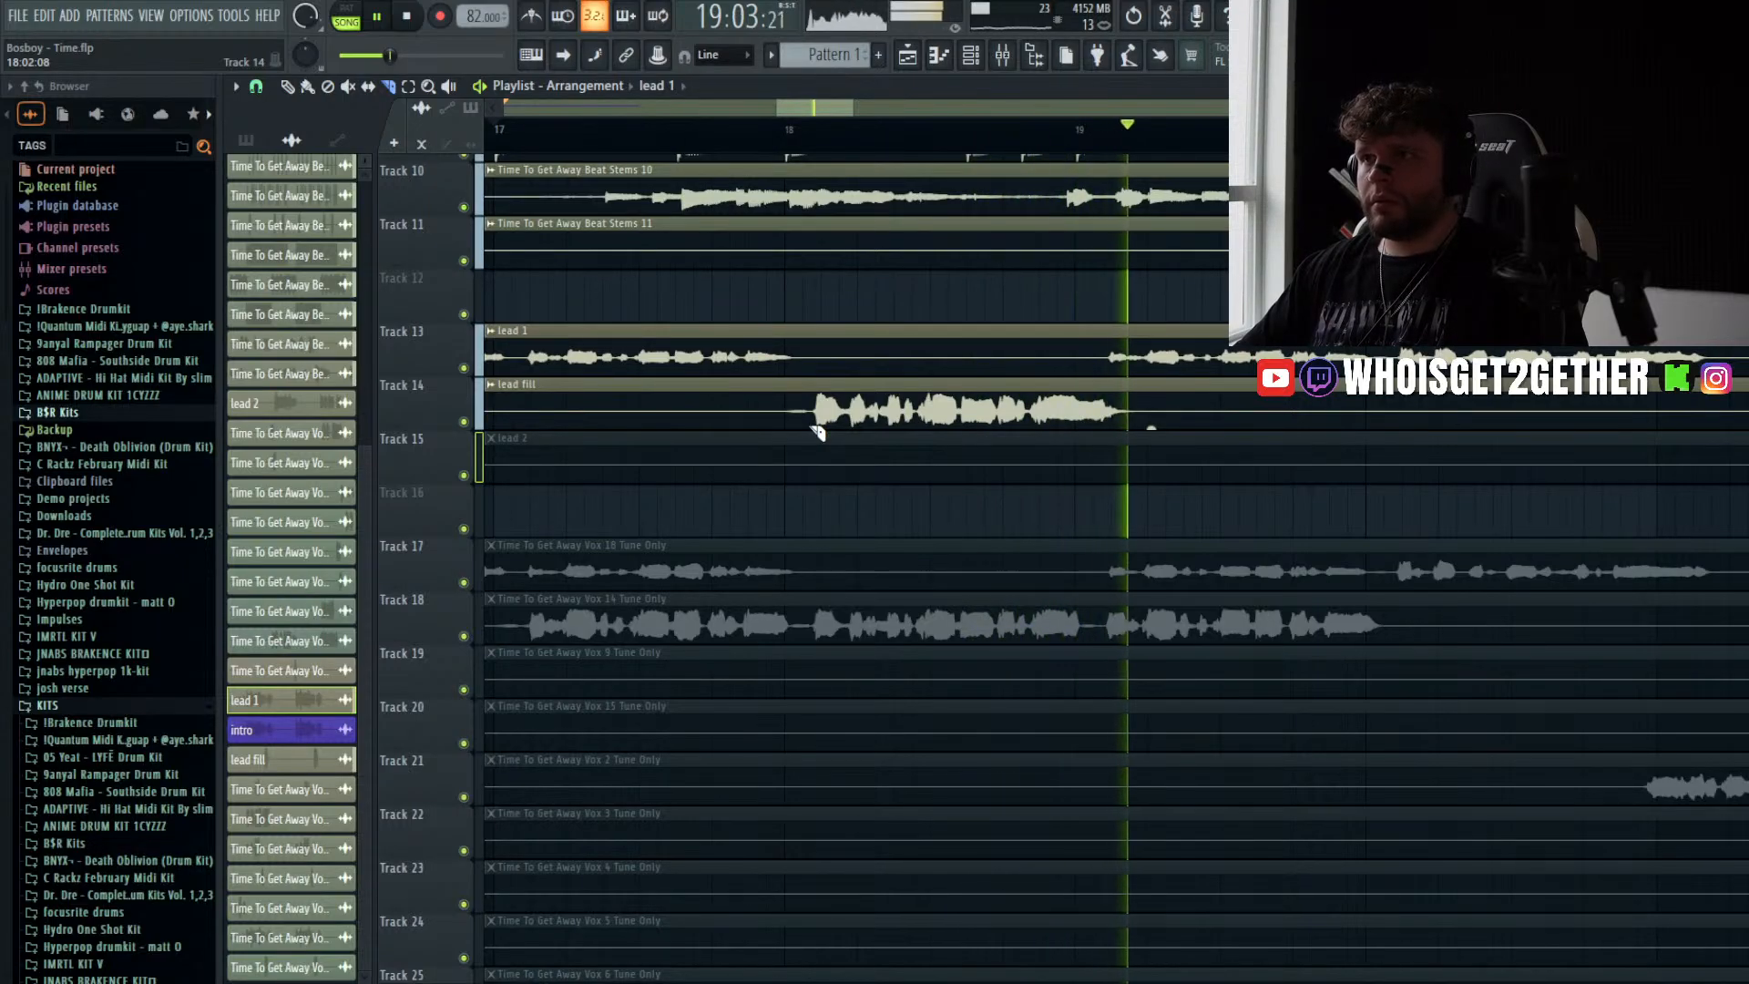
scroll(814, 428, down, 5)
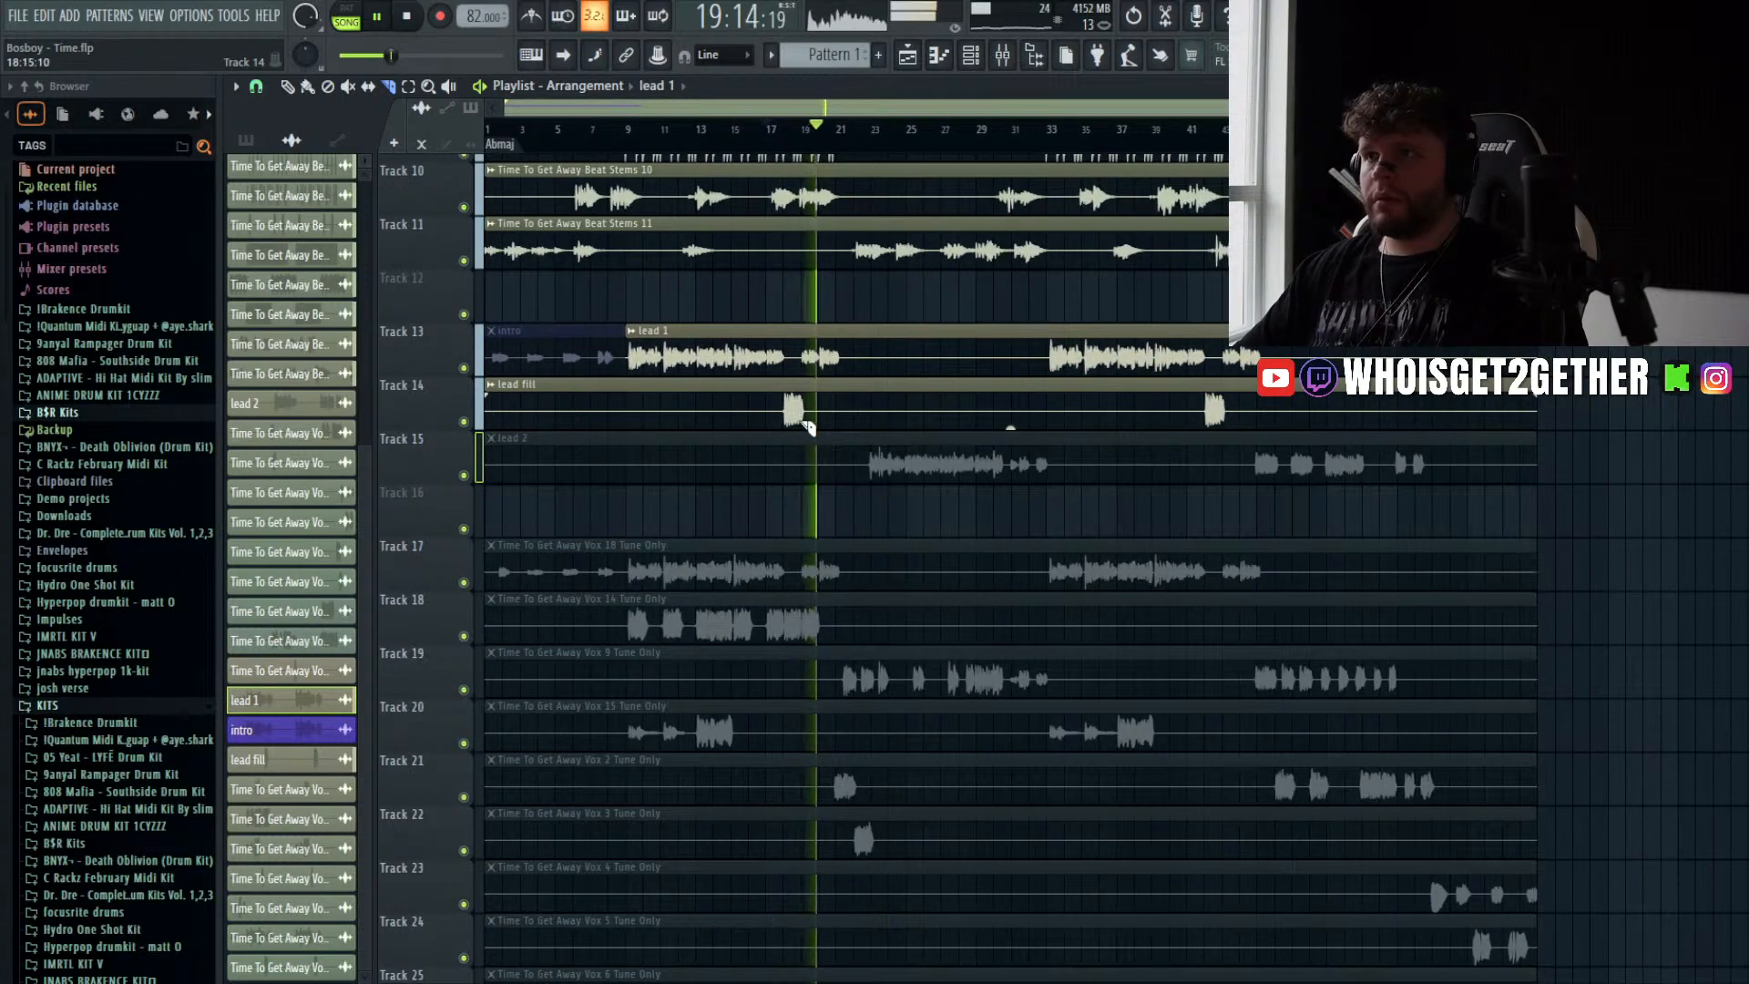
key(space)
- Check the lead fill's channel settings and the mixer levels, then return to the playlist
double_click(793, 409)
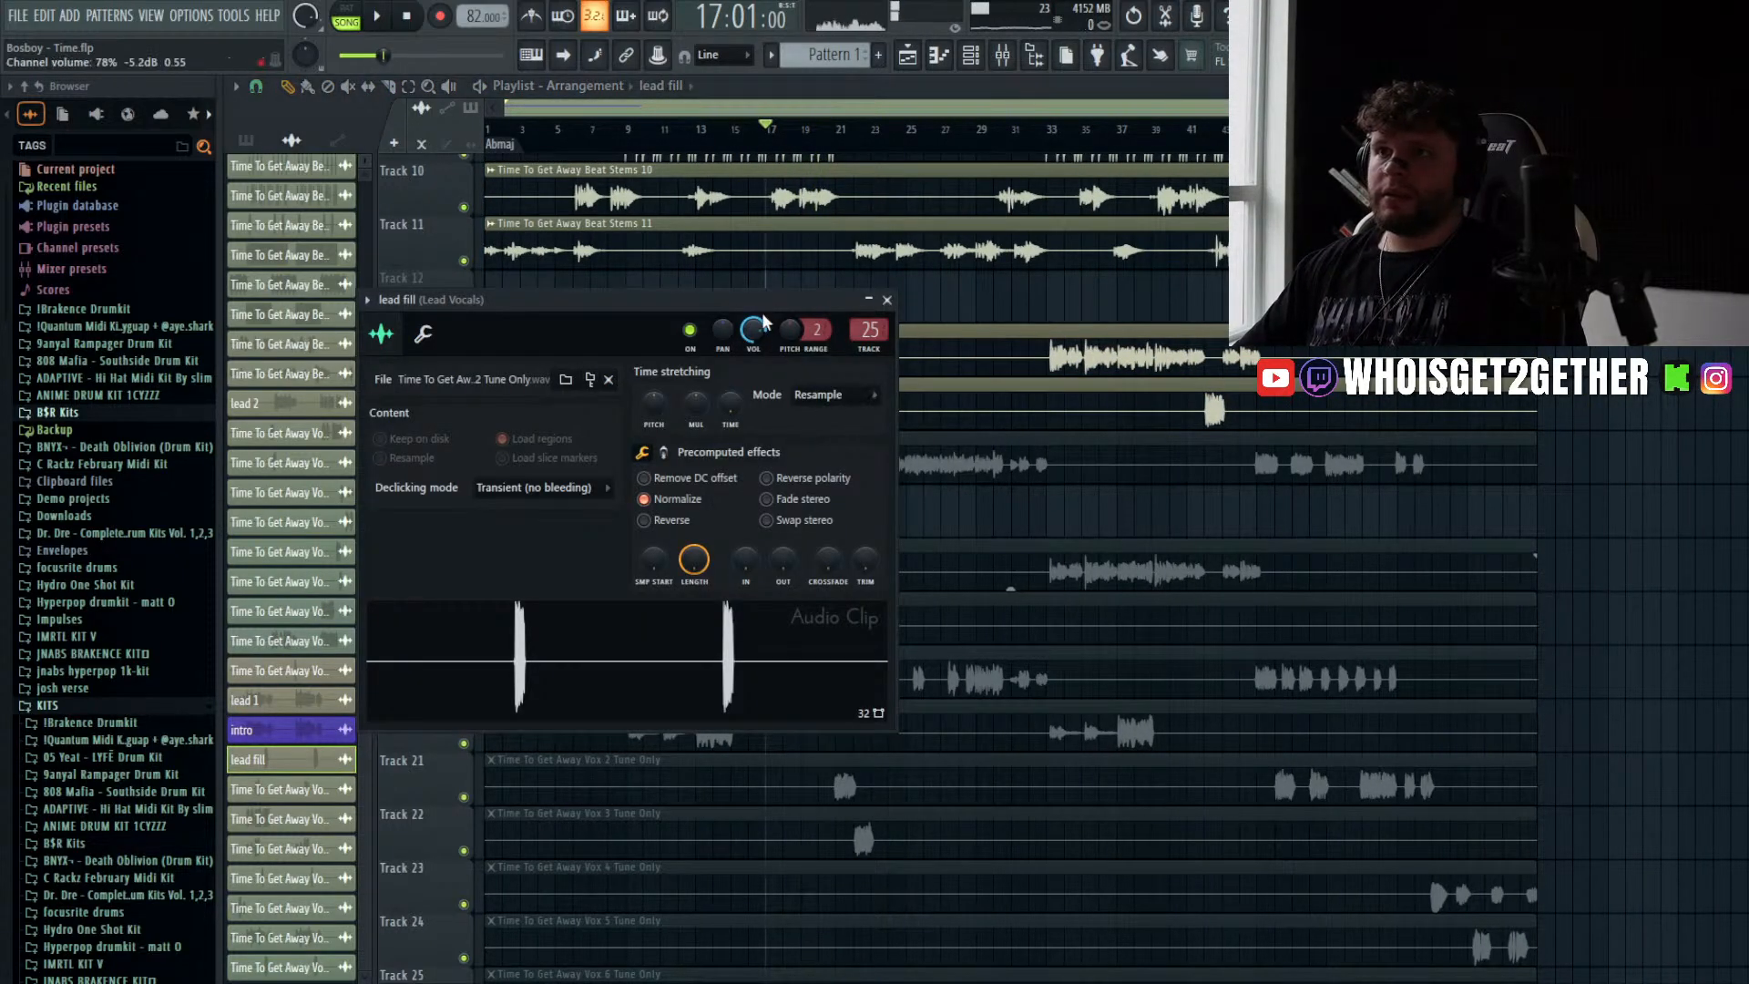
drag(748, 299, 951, 261)
click(407, 16)
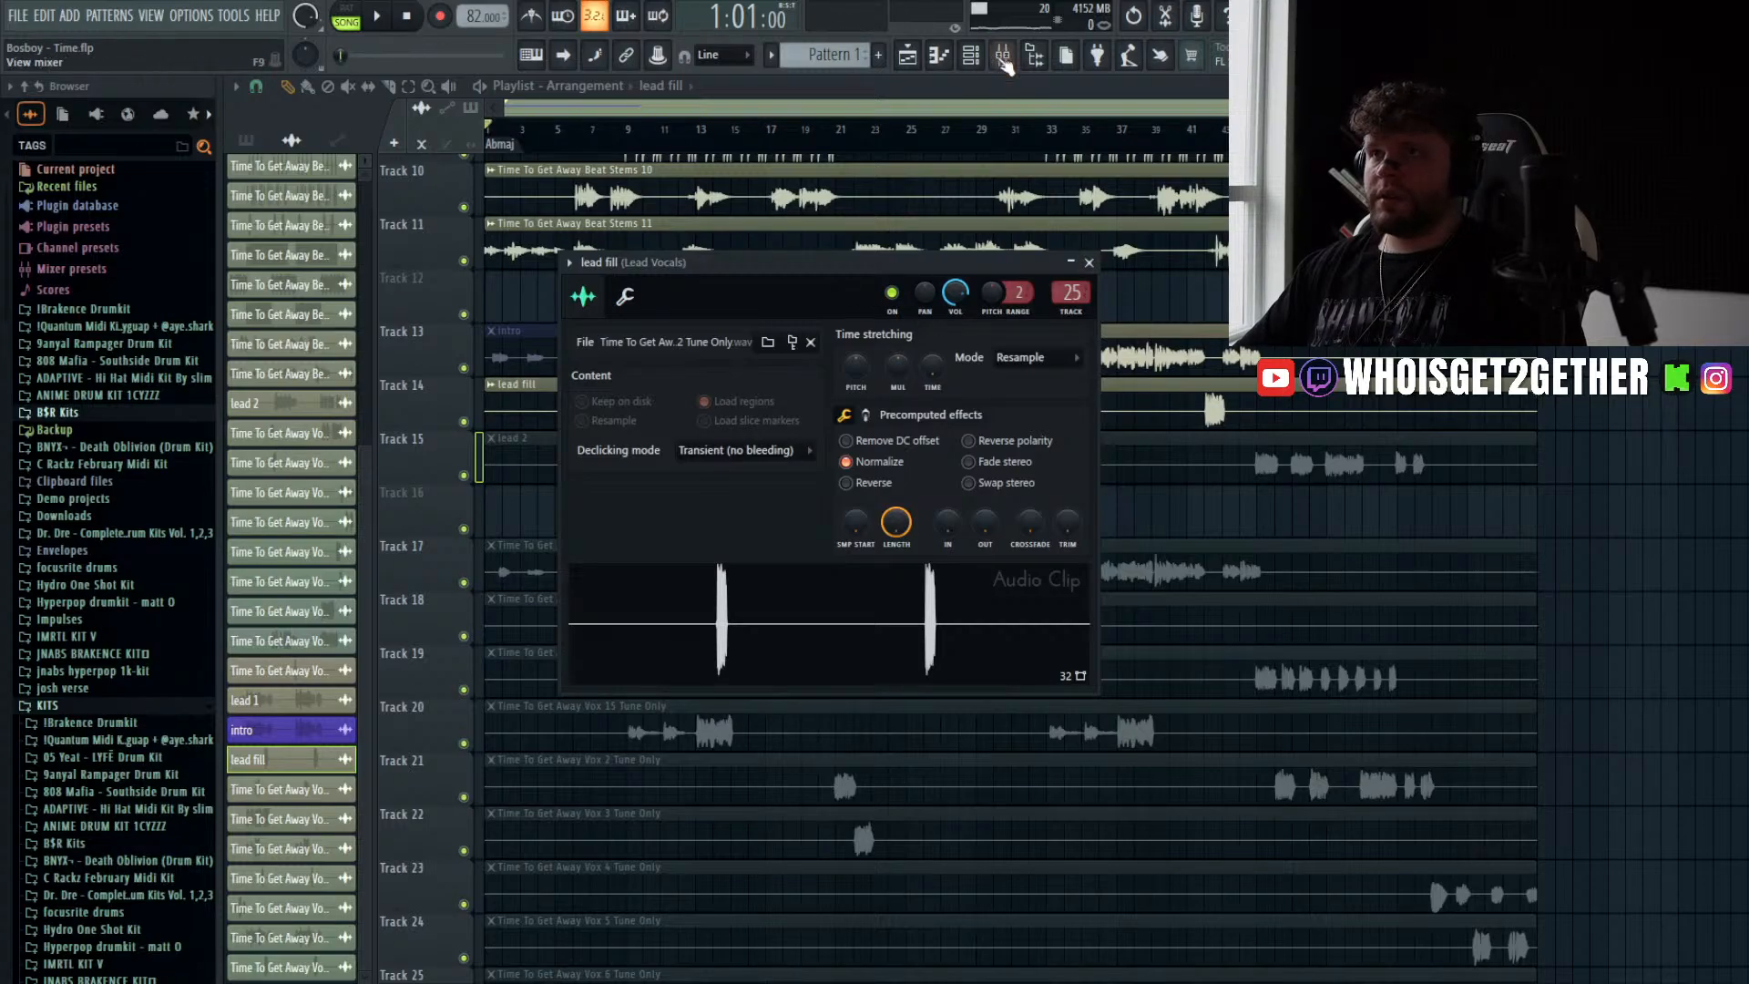
click(1001, 54)
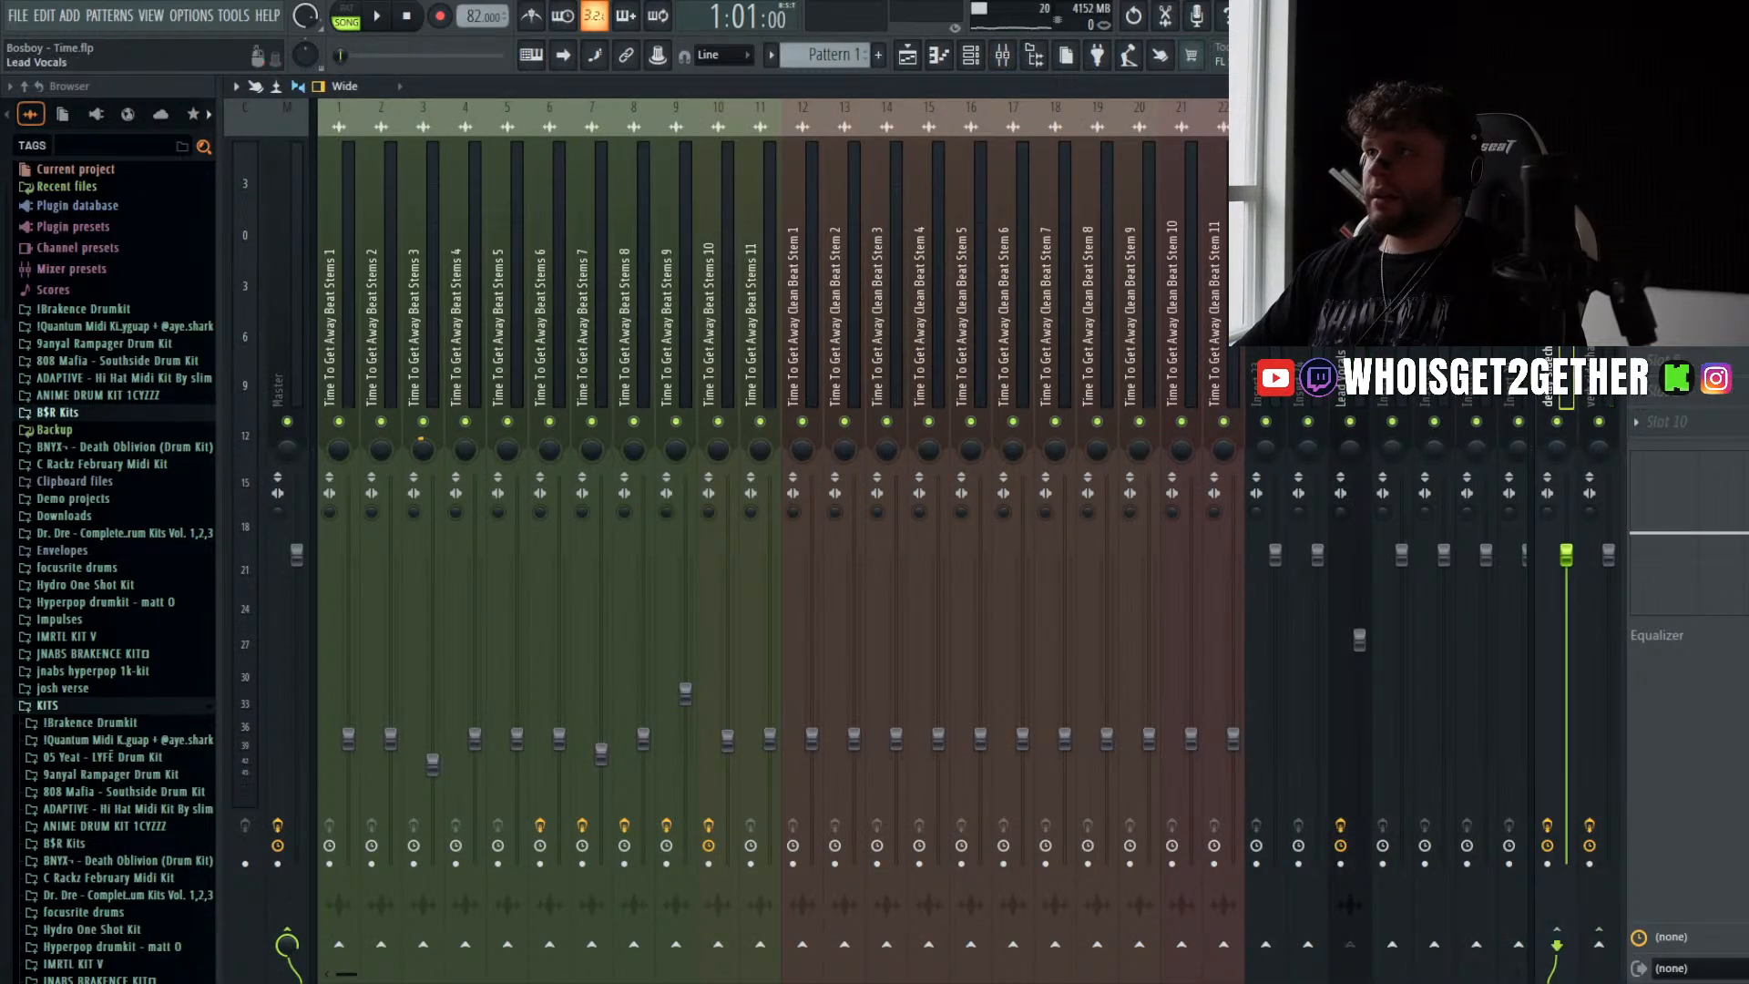
click(907, 55)
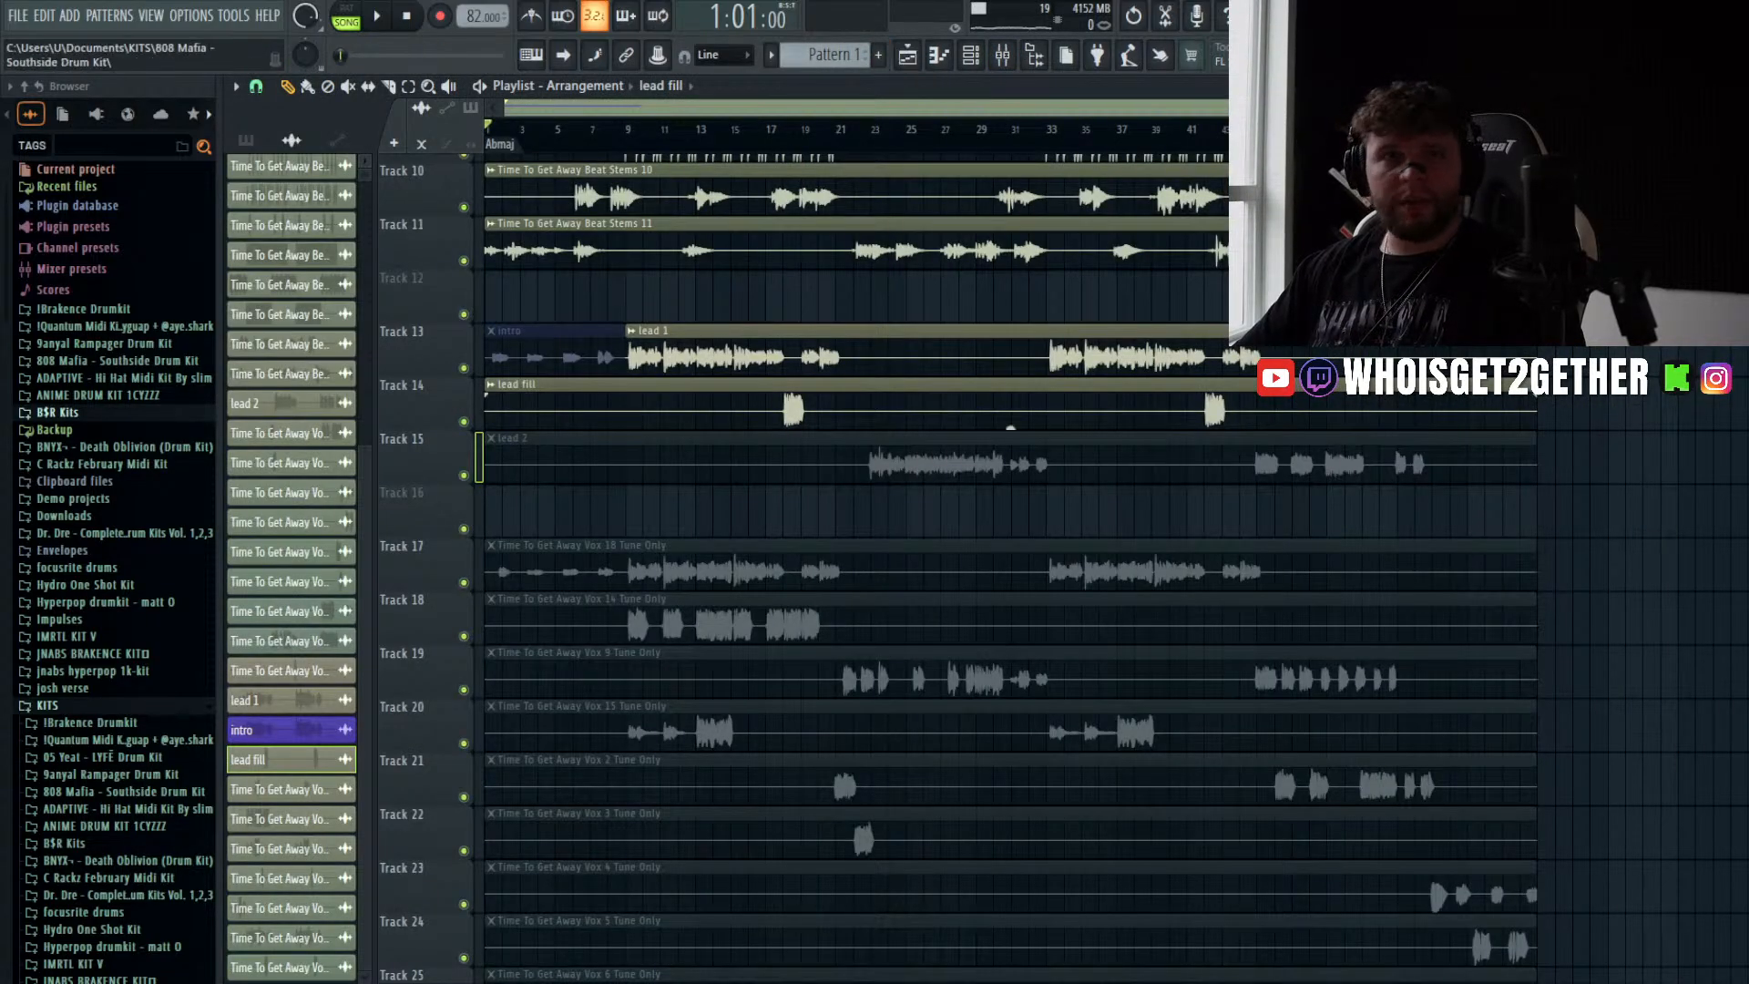
- Lower the lead fill clip's gain to -3.5 dB and play the song from about bar 16
mouse_move(1010, 426)
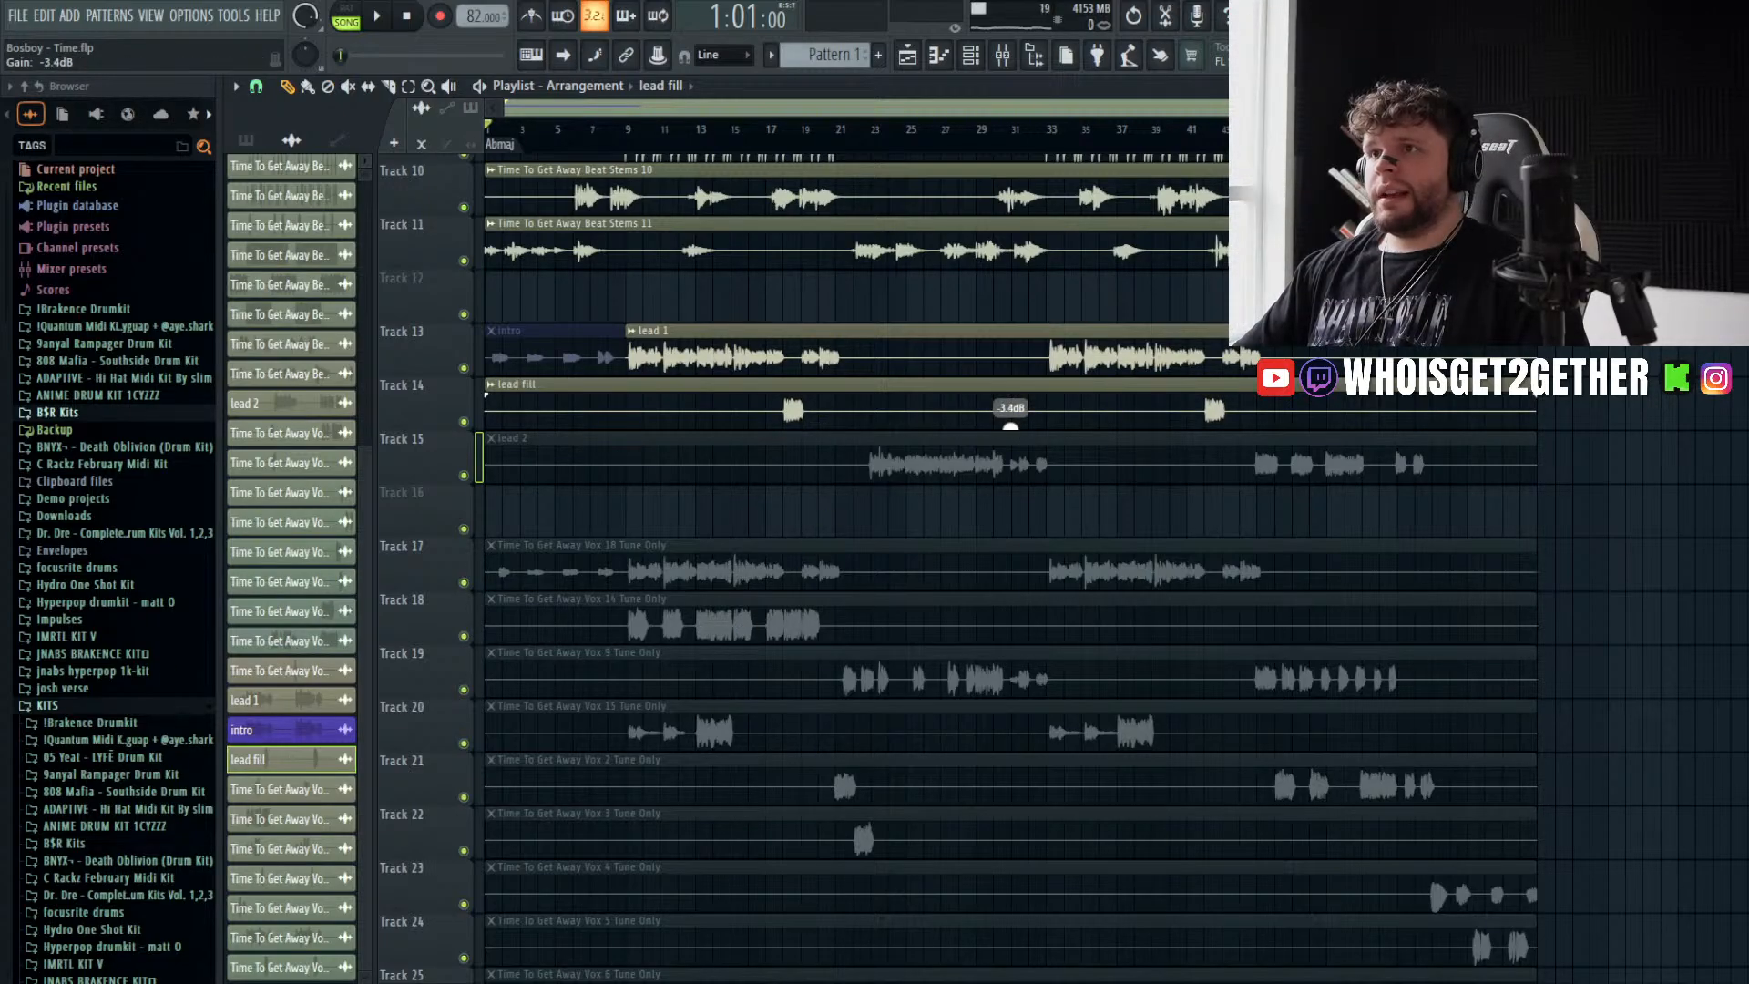
drag(1010, 427, 1010, 426)
click(753, 131)
key(space)
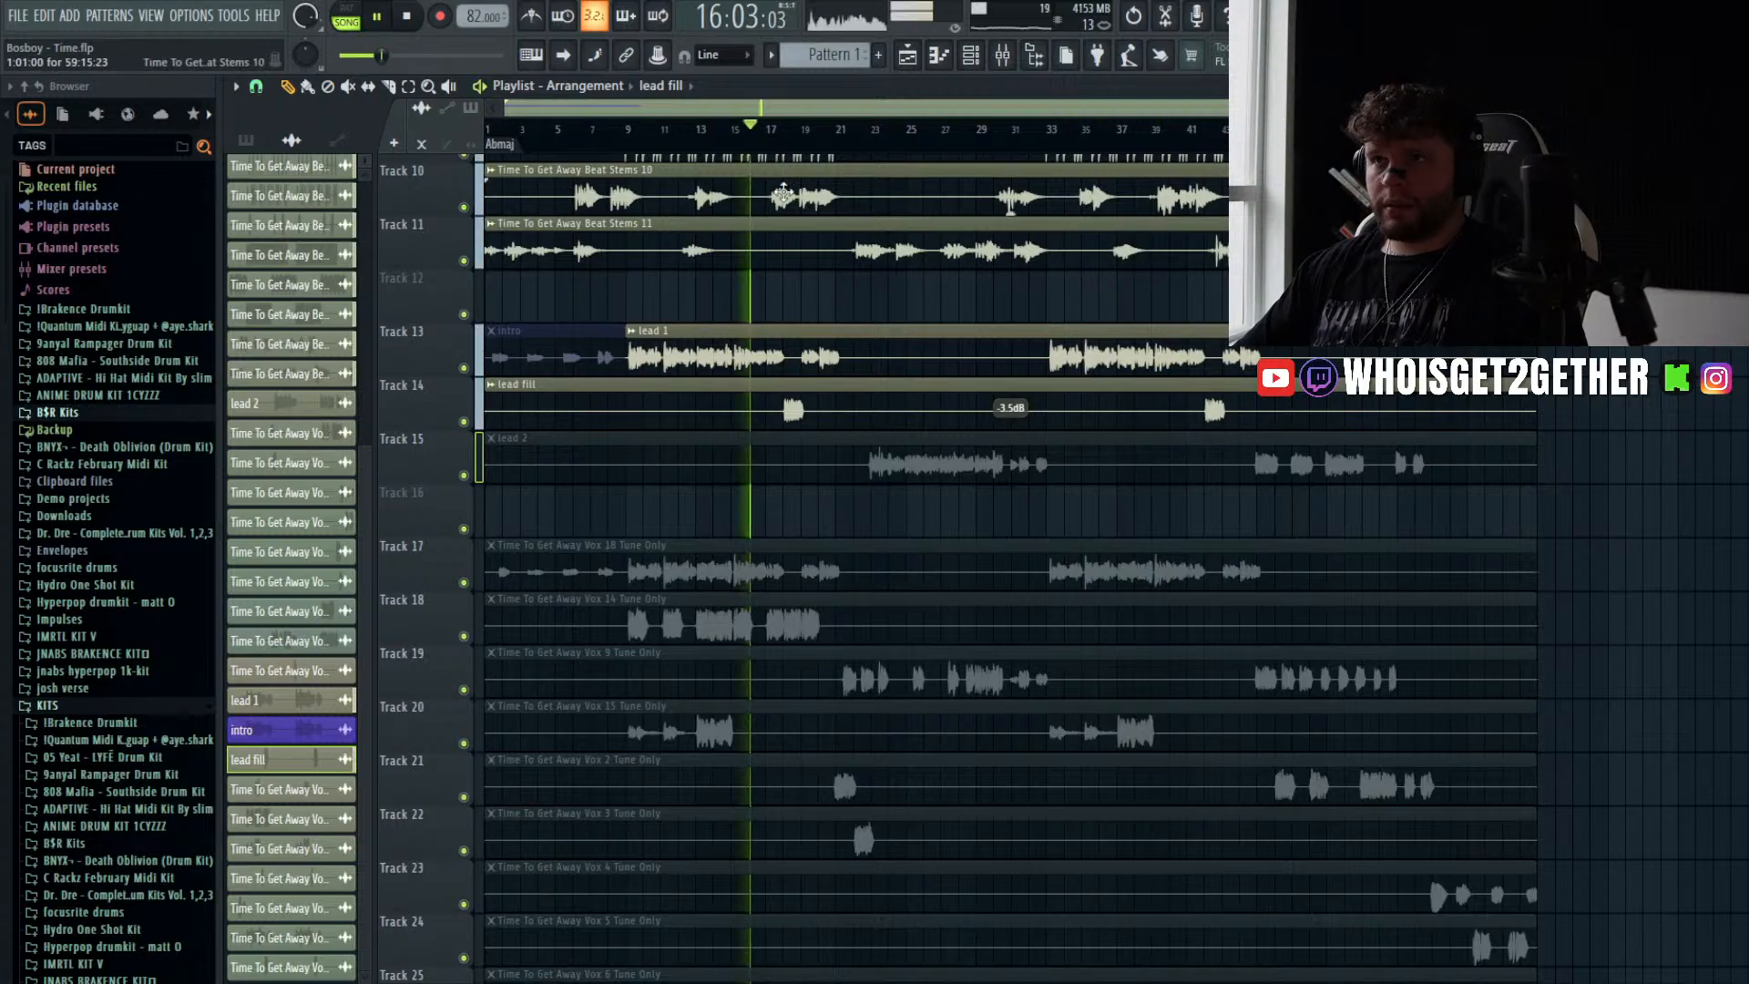
- Slice the lead fill clip around the start of bar 18, before its vocal, and mute the short middle slice
scroll(796, 382, up, 4)
scroll(795, 381, up, 2)
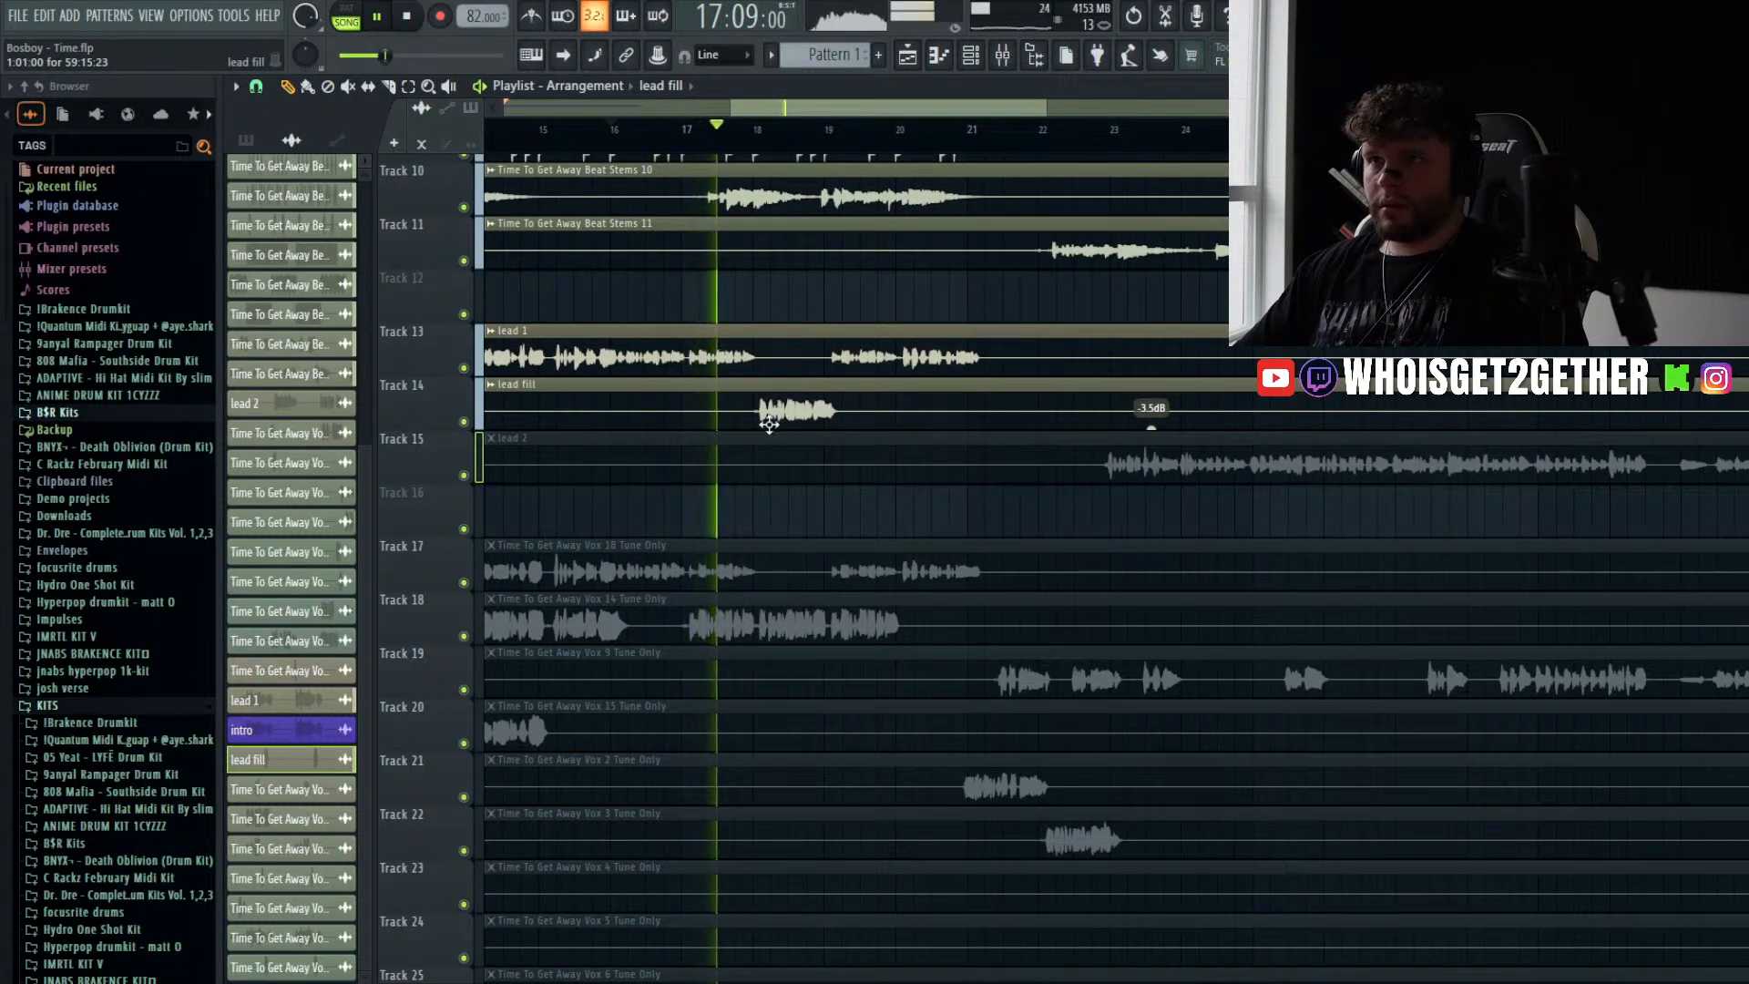
scroll(769, 421, up, 5)
scroll(732, 435, up, 2)
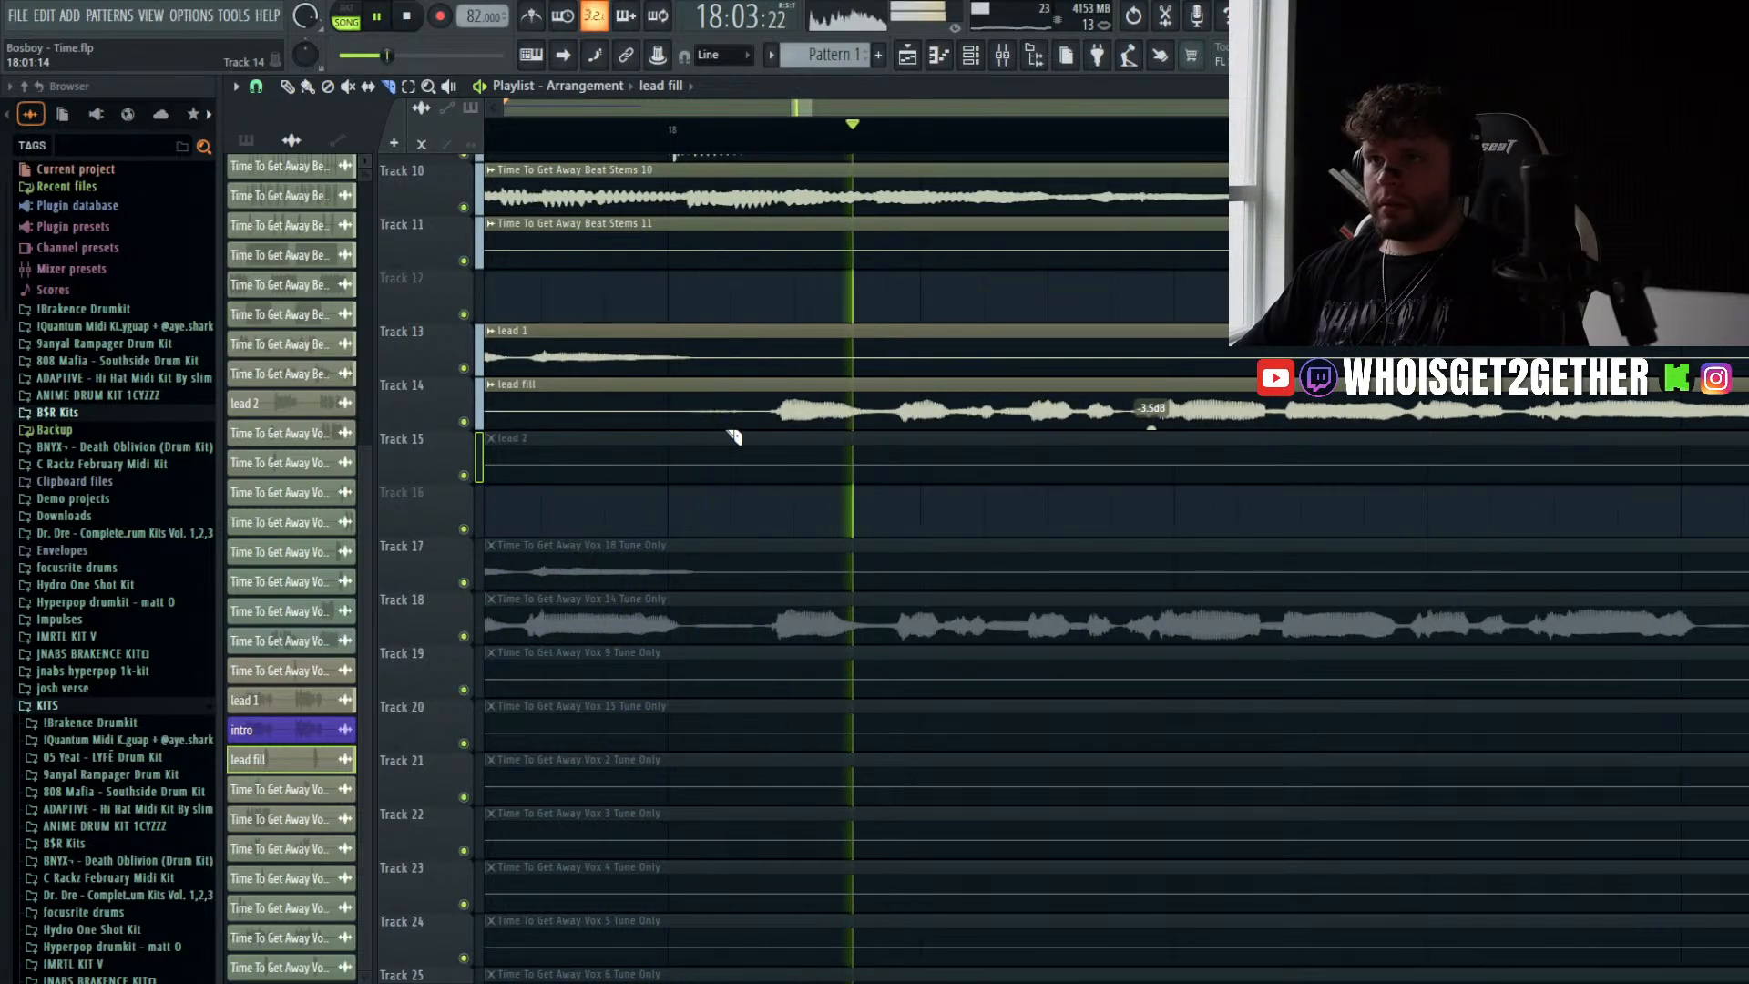
scroll(746, 435, up, 2)
click(808, 407)
scroll(813, 414, down, 3)
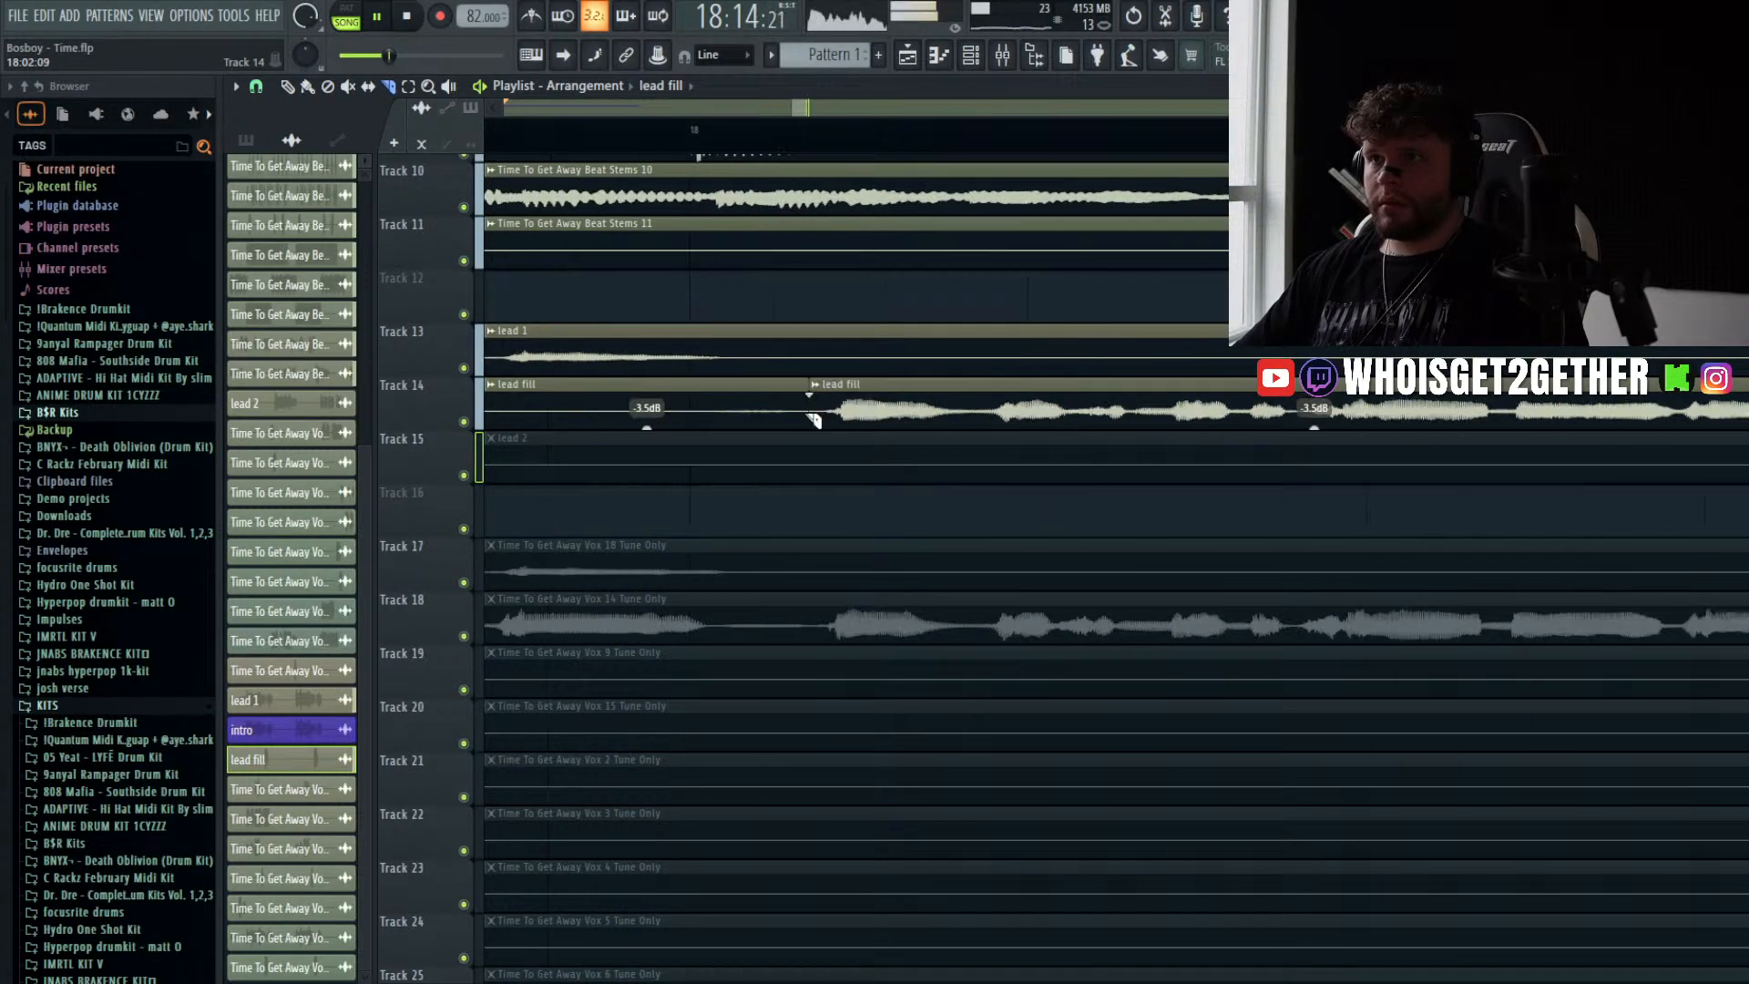
click(684, 407)
key(t)
click(729, 413)
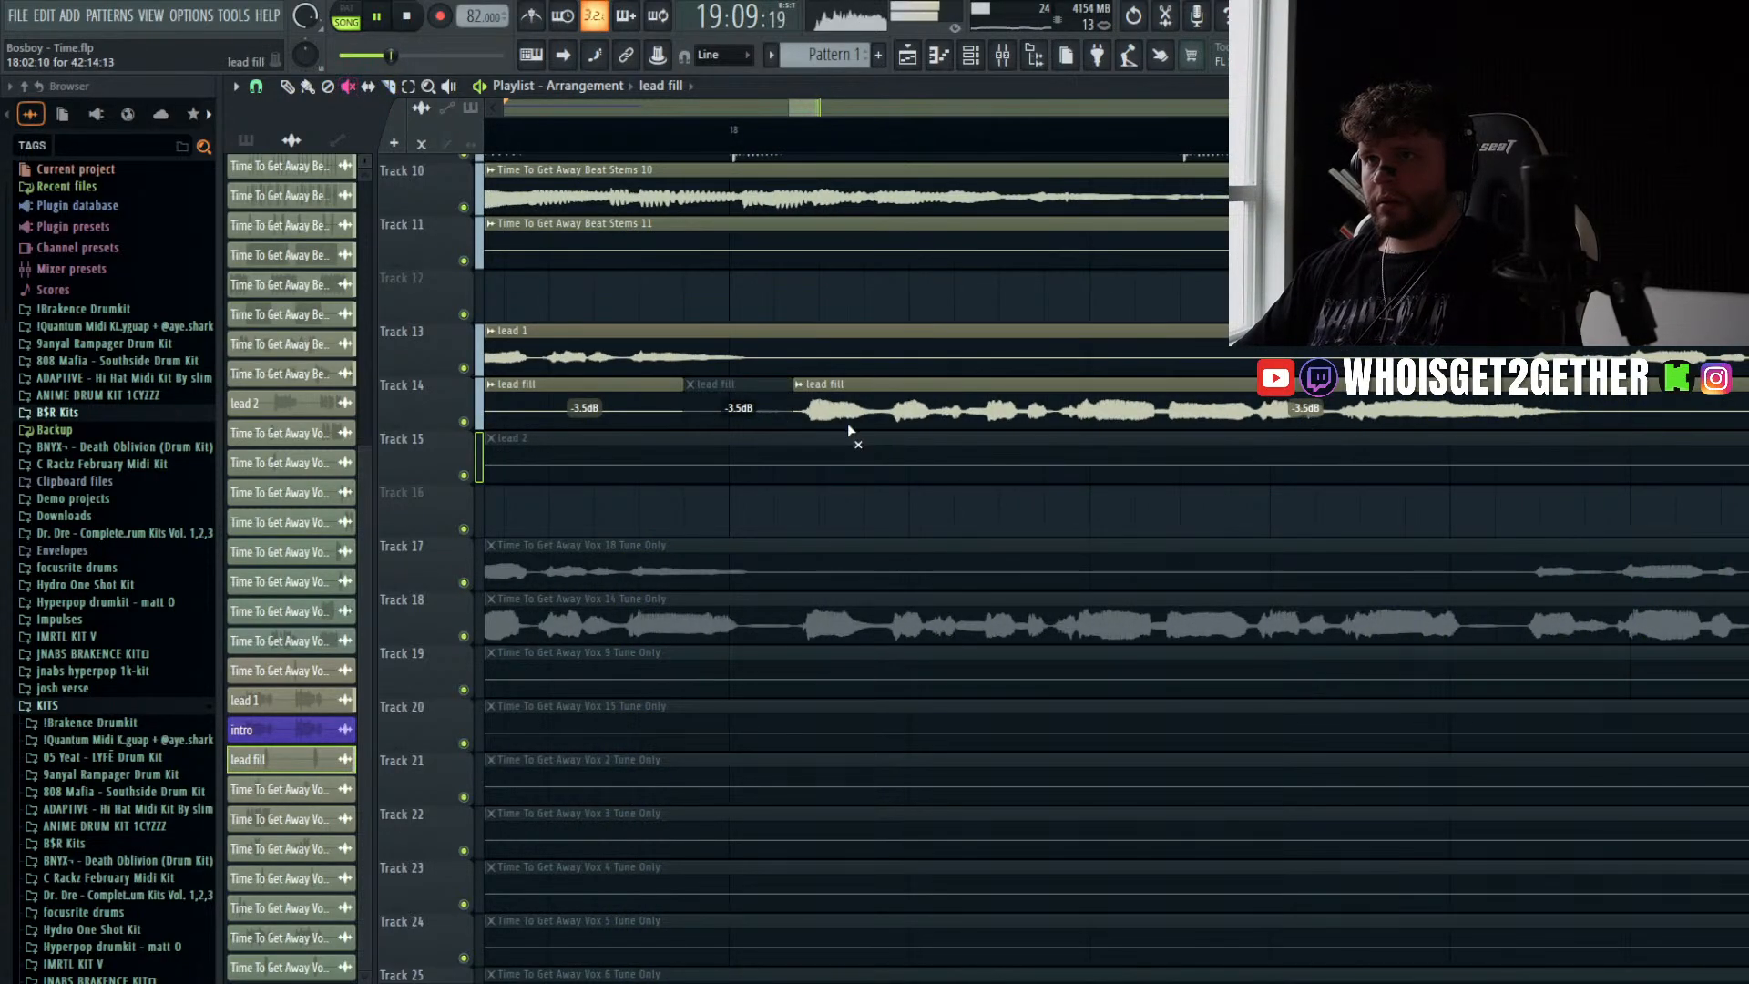
- Replay from bar 17 and lower the gain of the lead fill slice containing the bar 18 vocal to -4.5 dB
scroll(856, 426, down, 3)
click(668, 133)
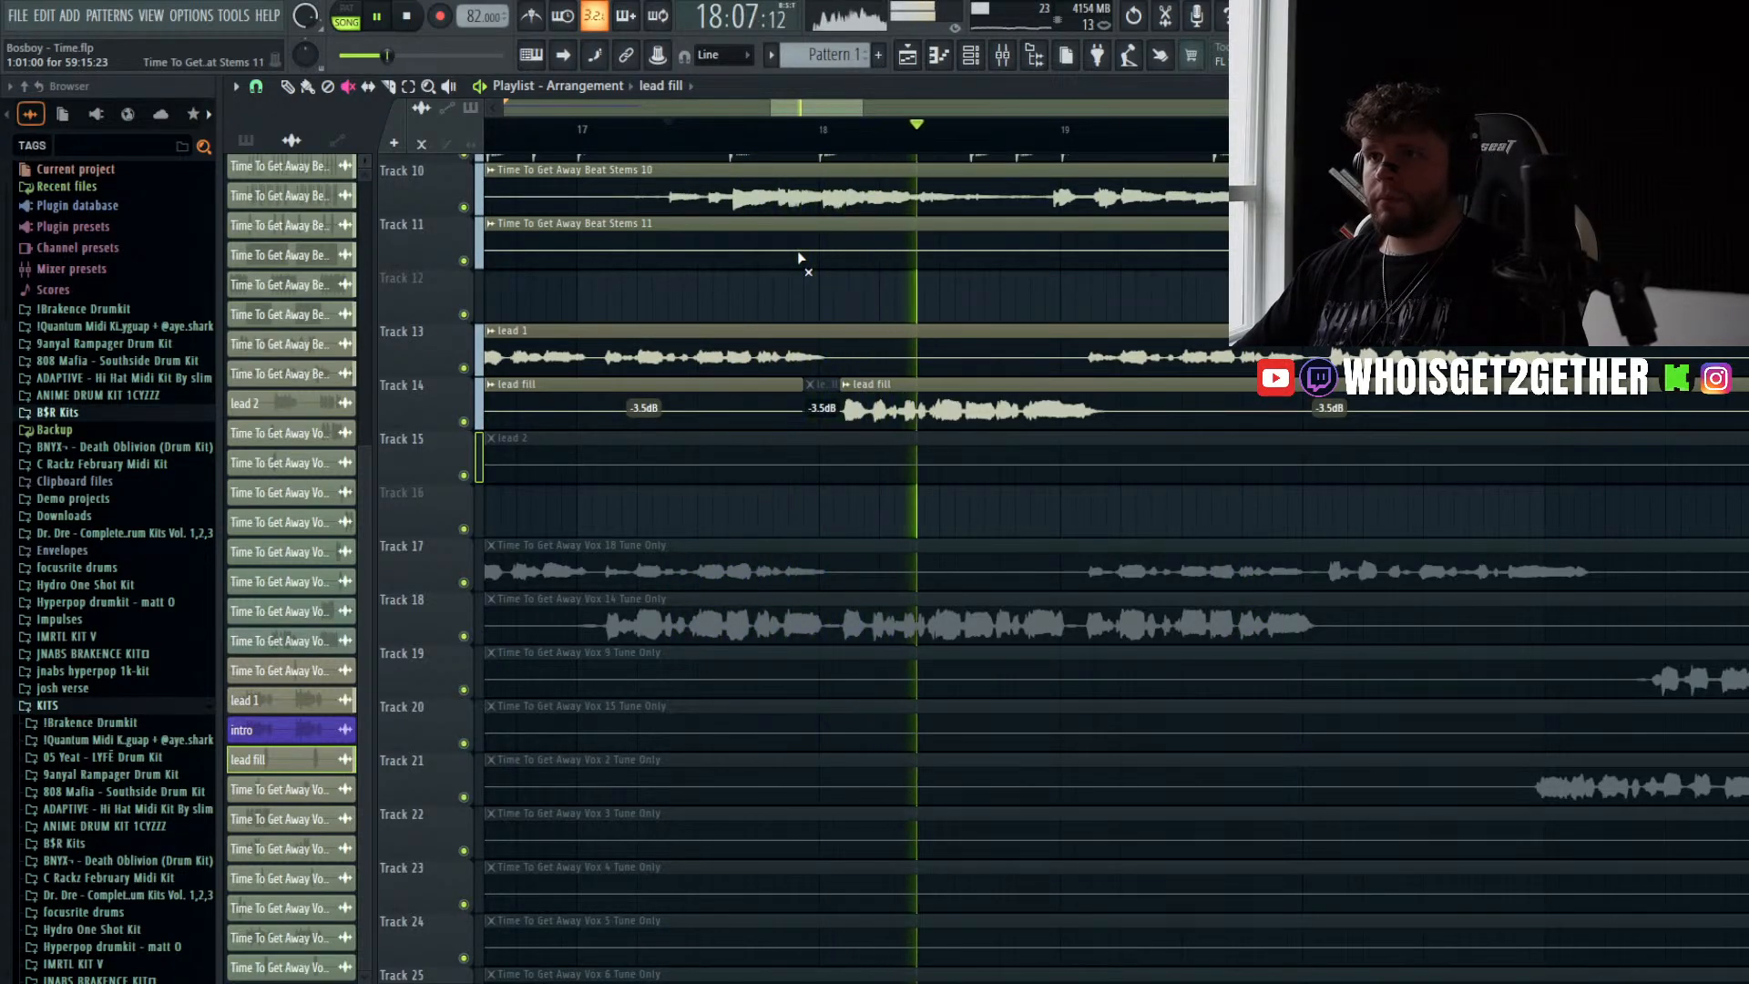
scroll(955, 359, down, 8)
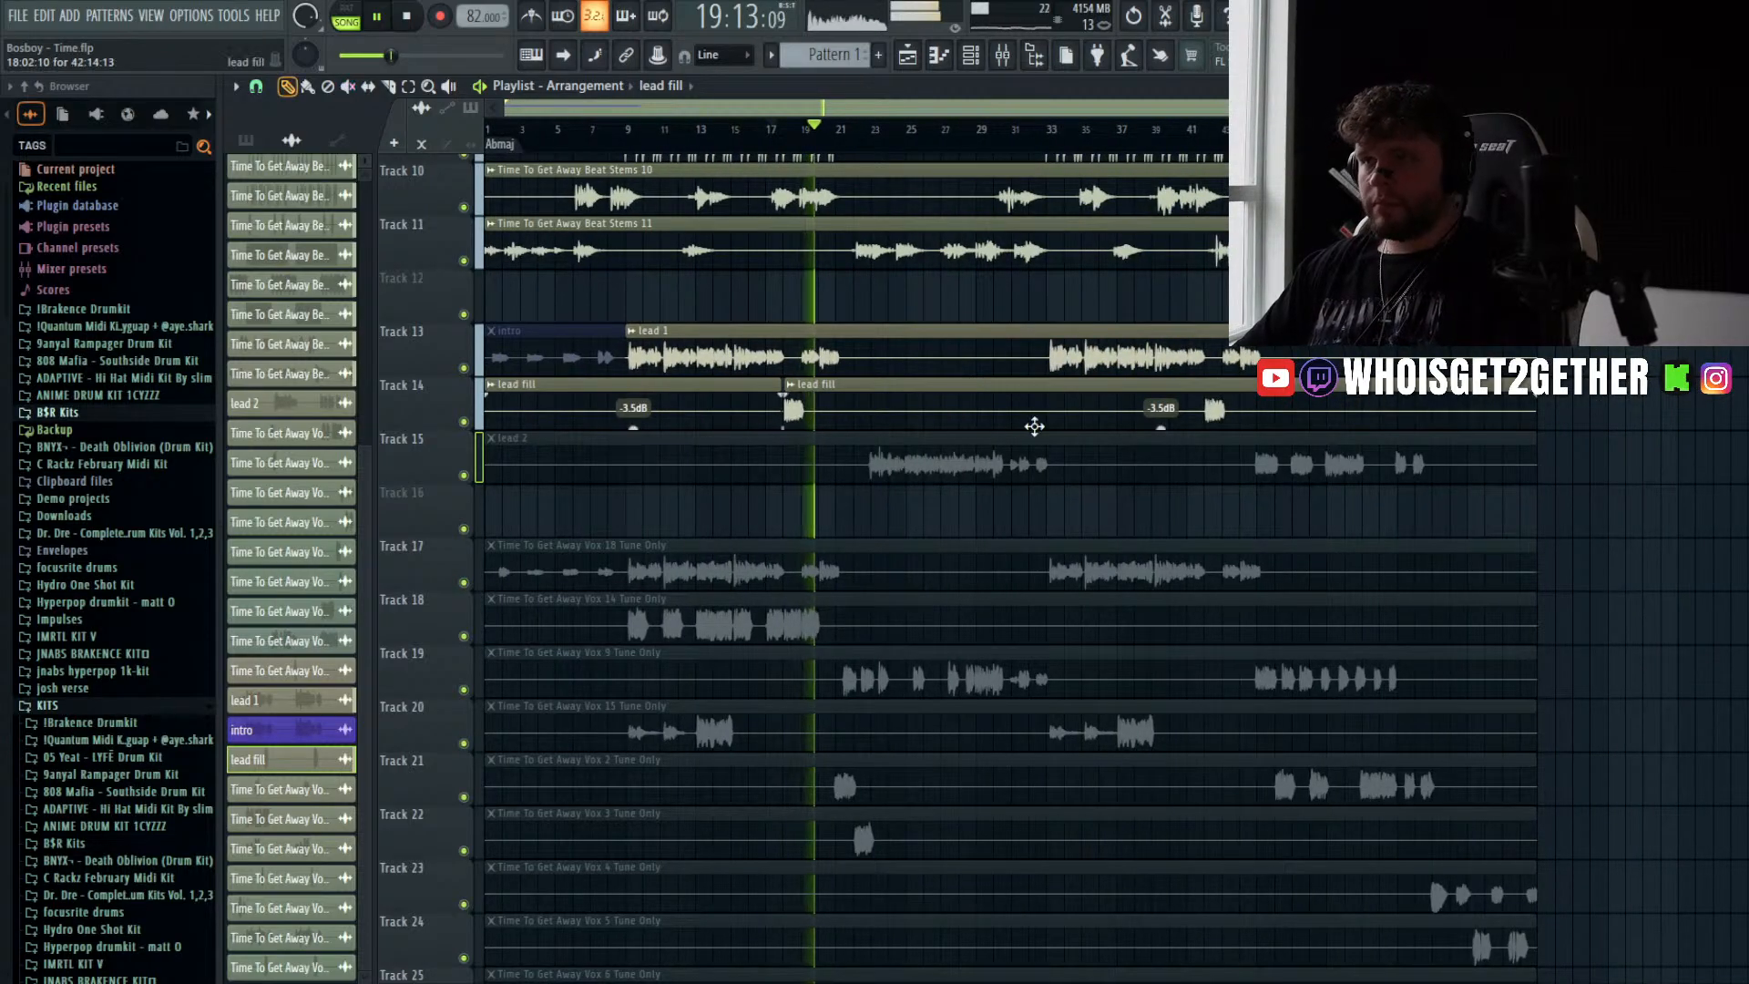
key(space)
key(space)
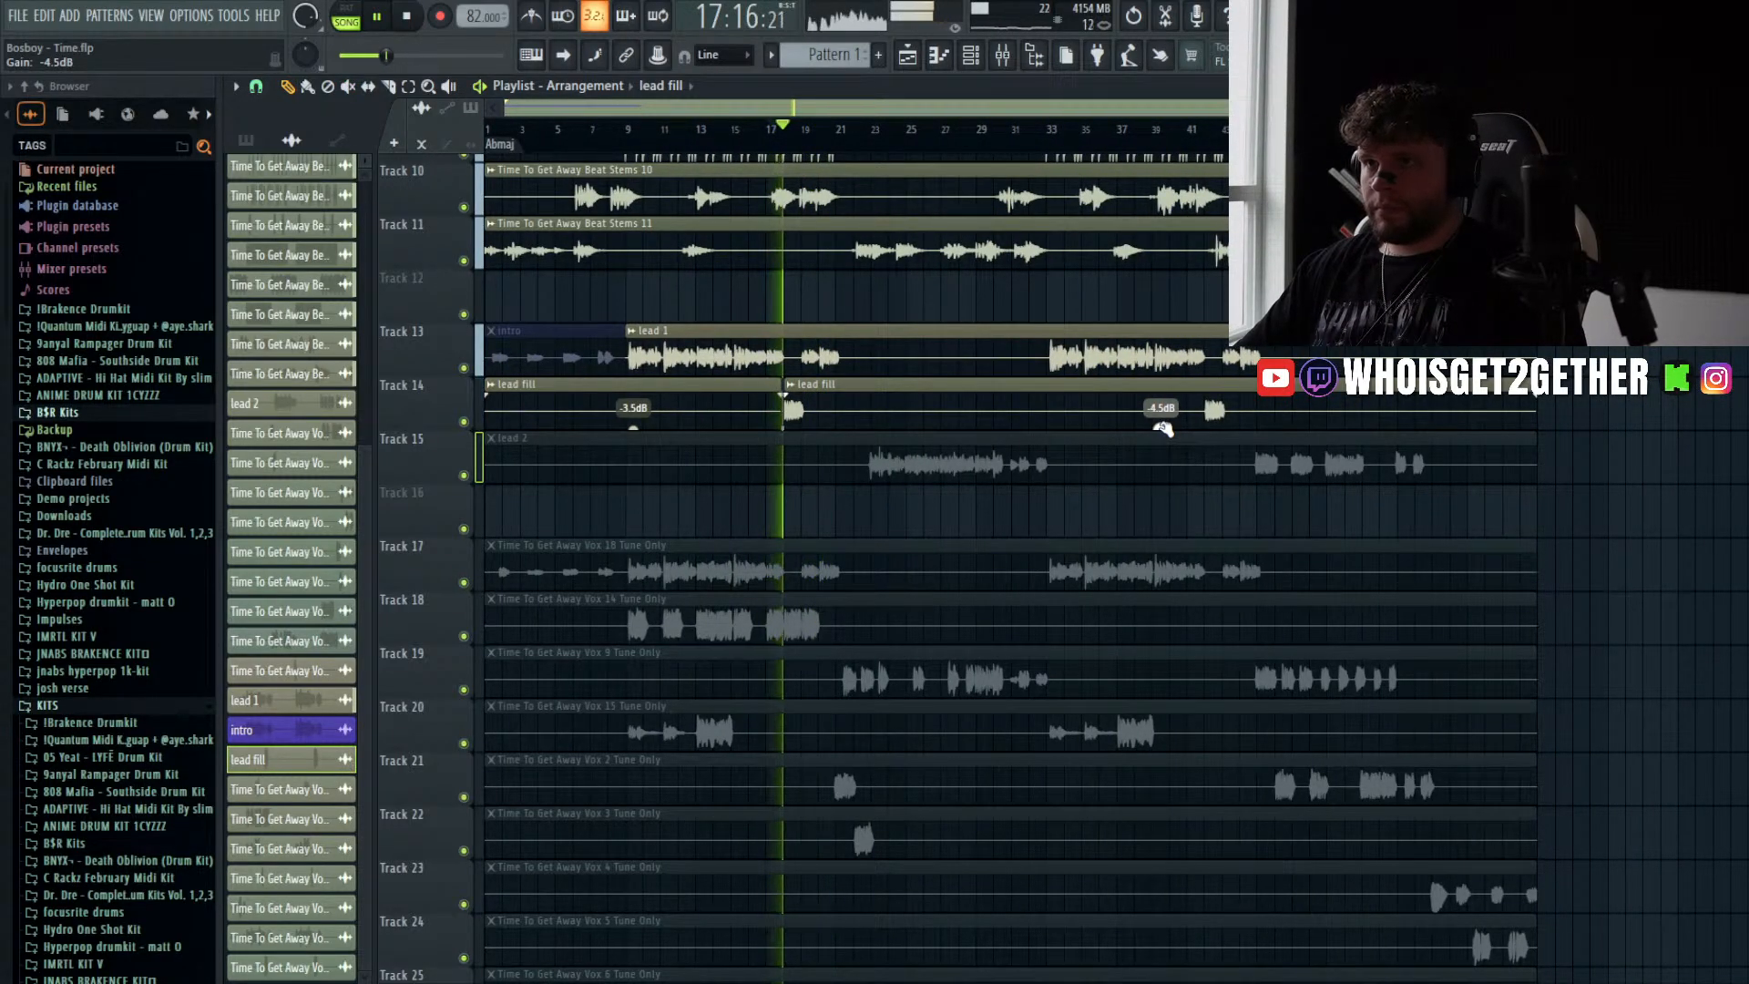
- Delete the silent lead fill portion before bar 18 and stop playback once the song has passed the fill
key(d)
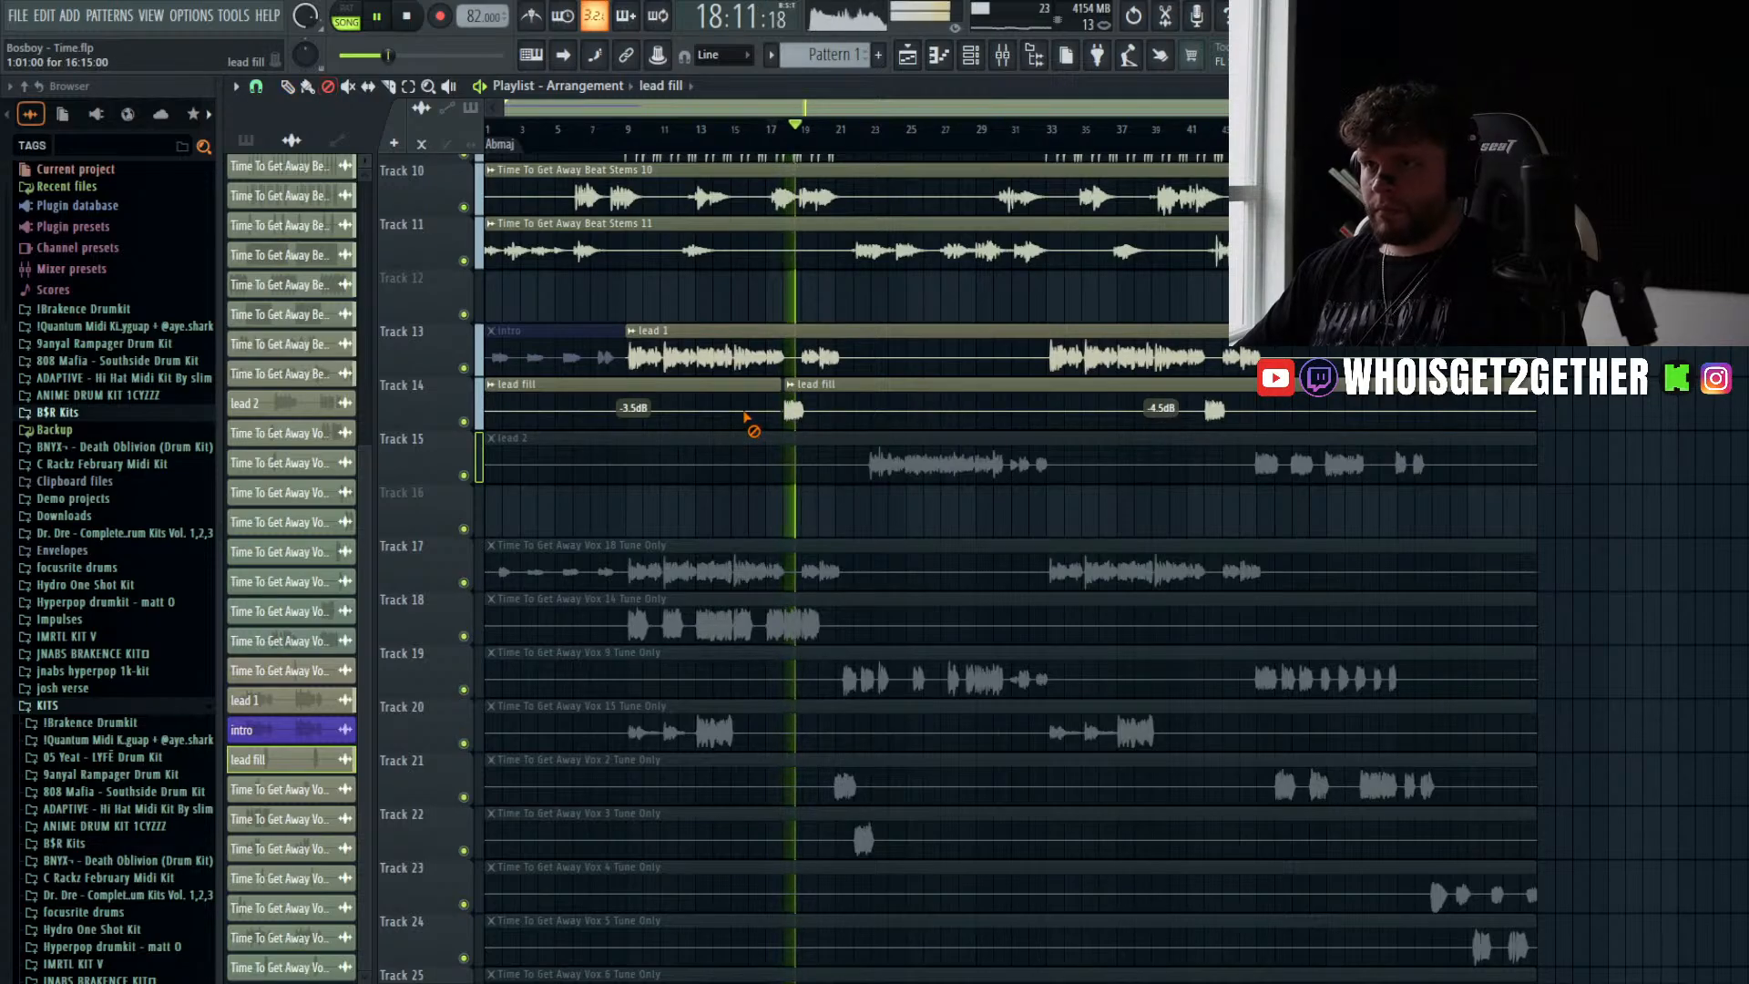
click(745, 401)
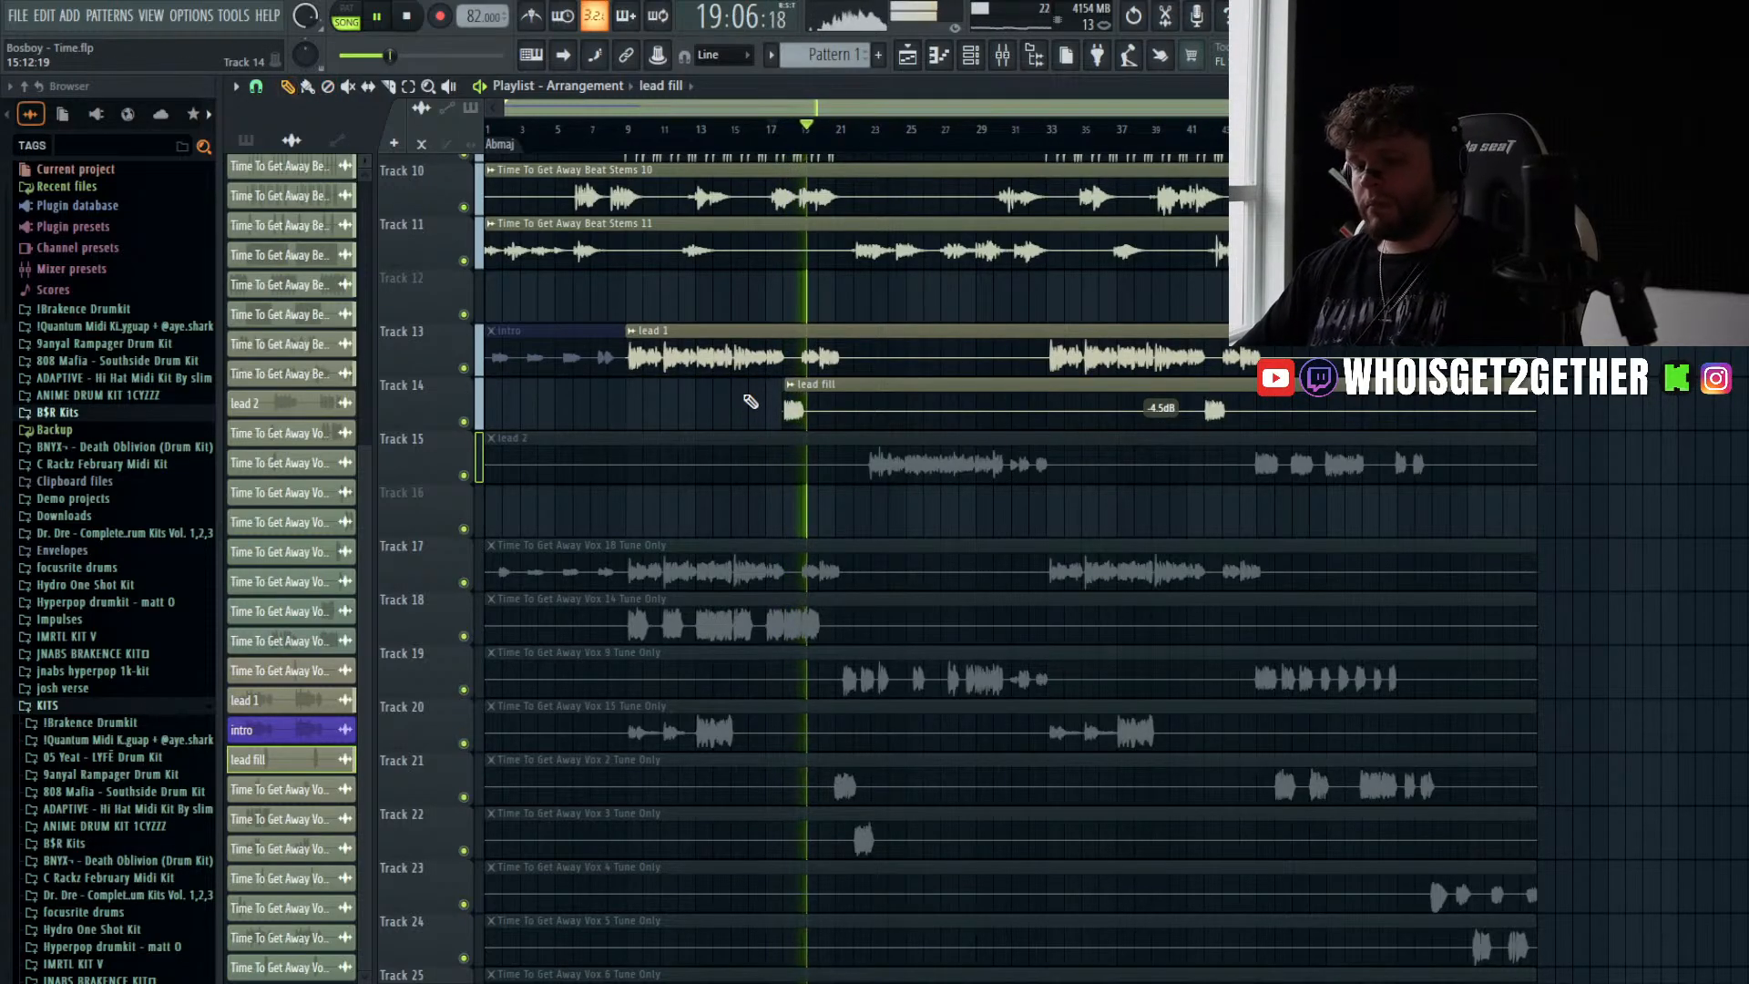
scroll(816, 392, up, 4)
key(c)
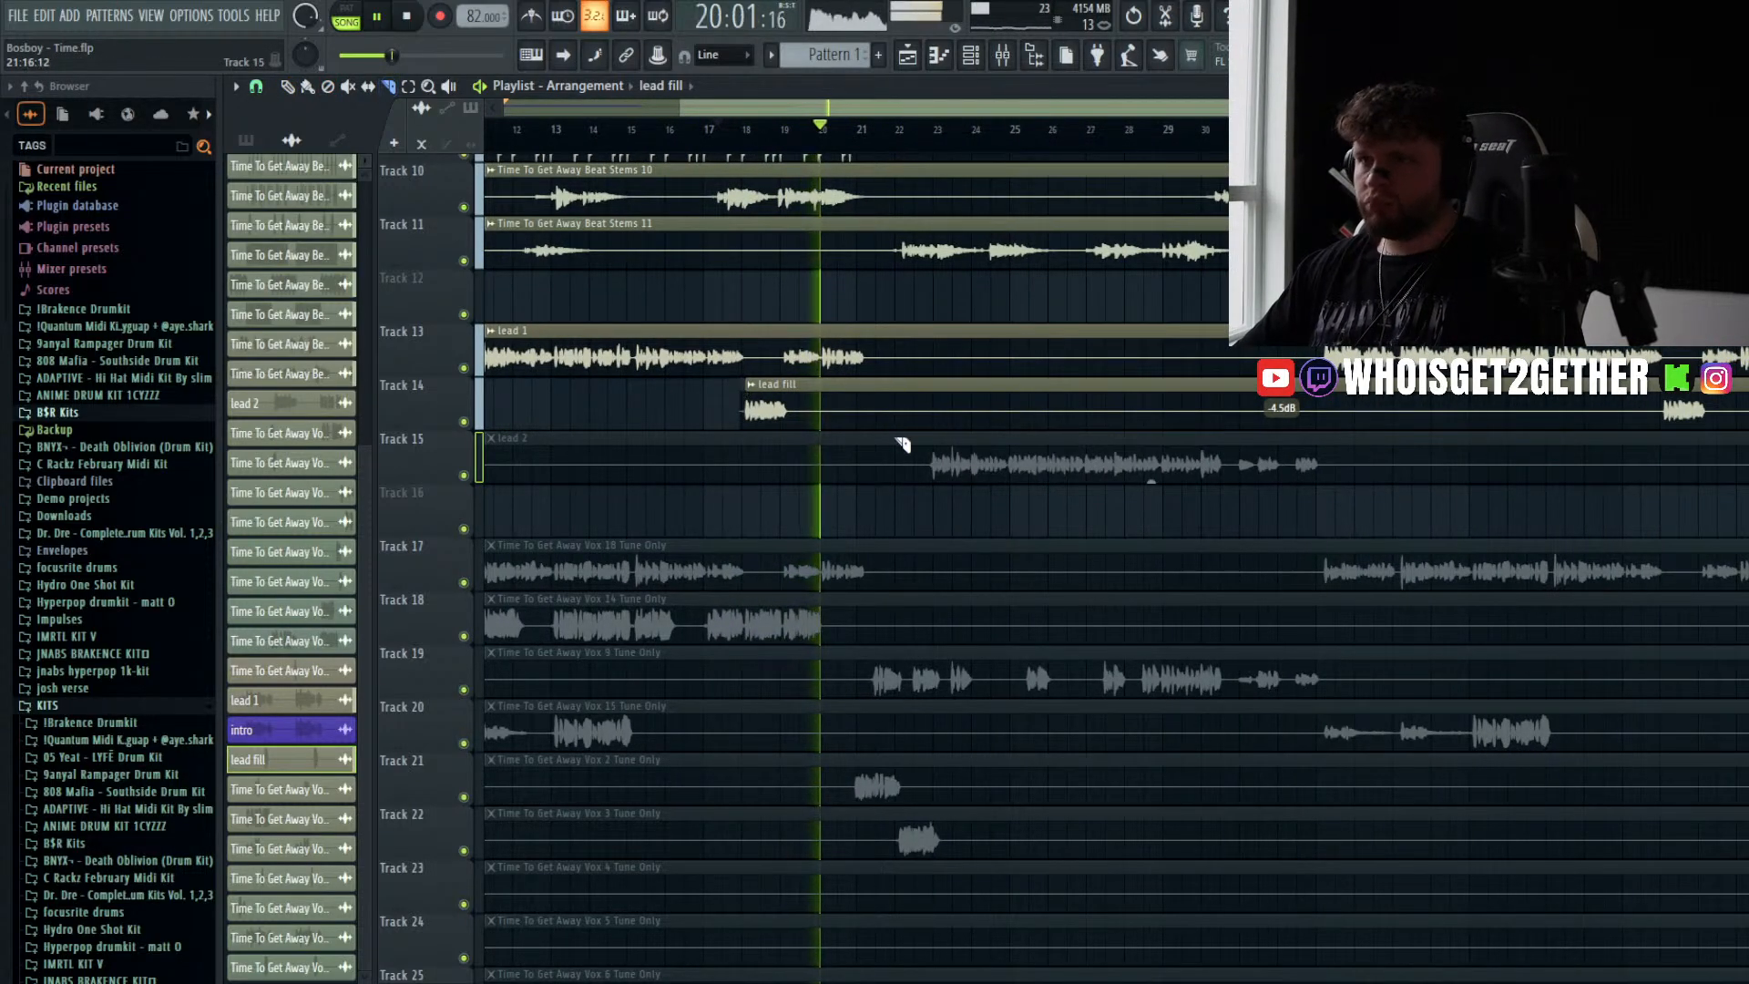
scroll(883, 438, down, 4)
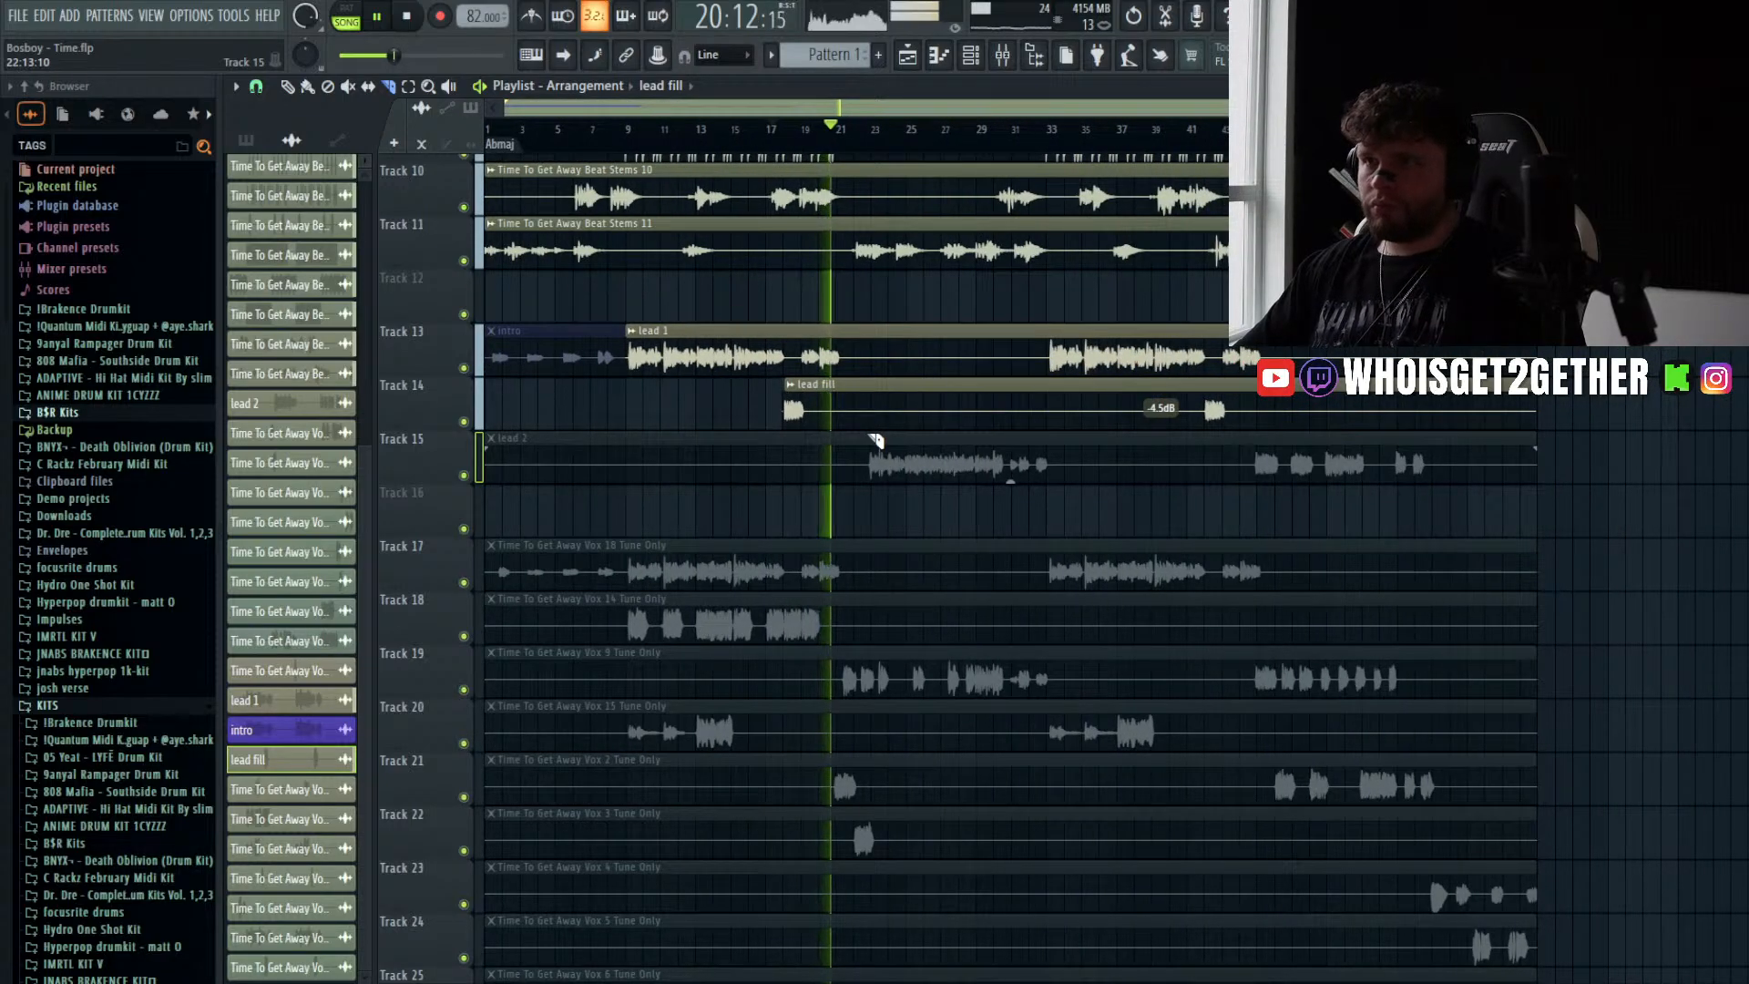
scroll(875, 441, down, 3)
scroll(875, 441, up, 3)
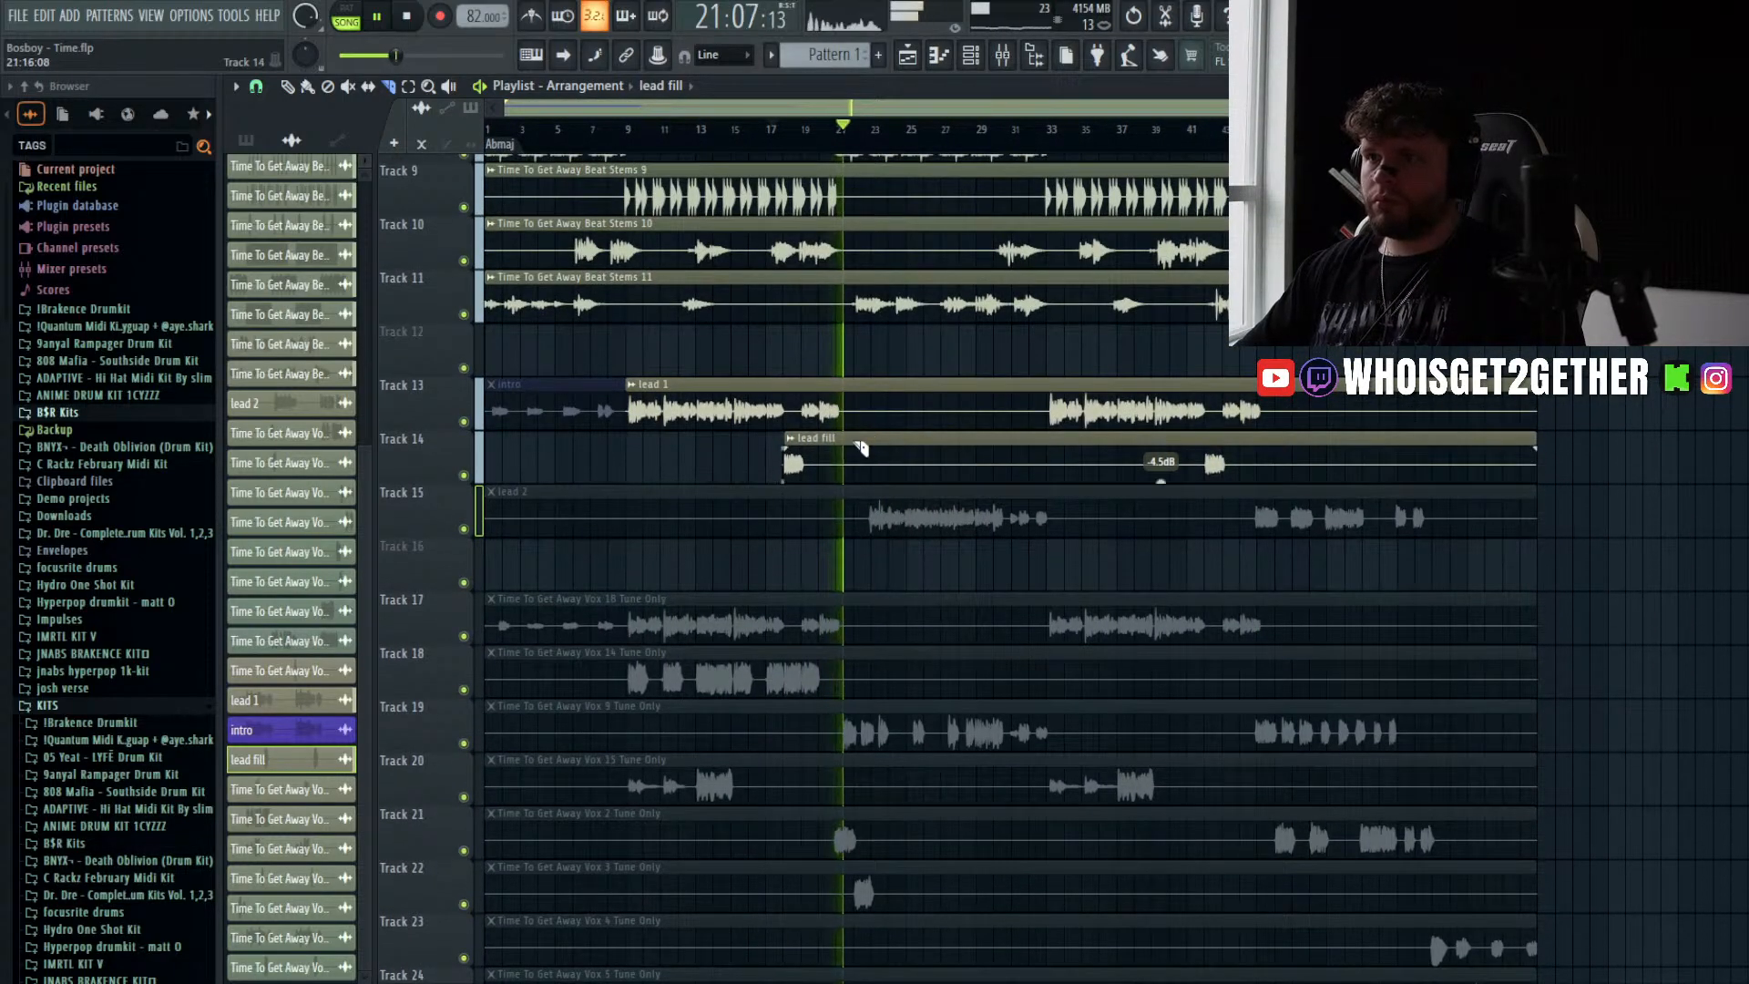
scroll(854, 463, down, 3)
key(space)
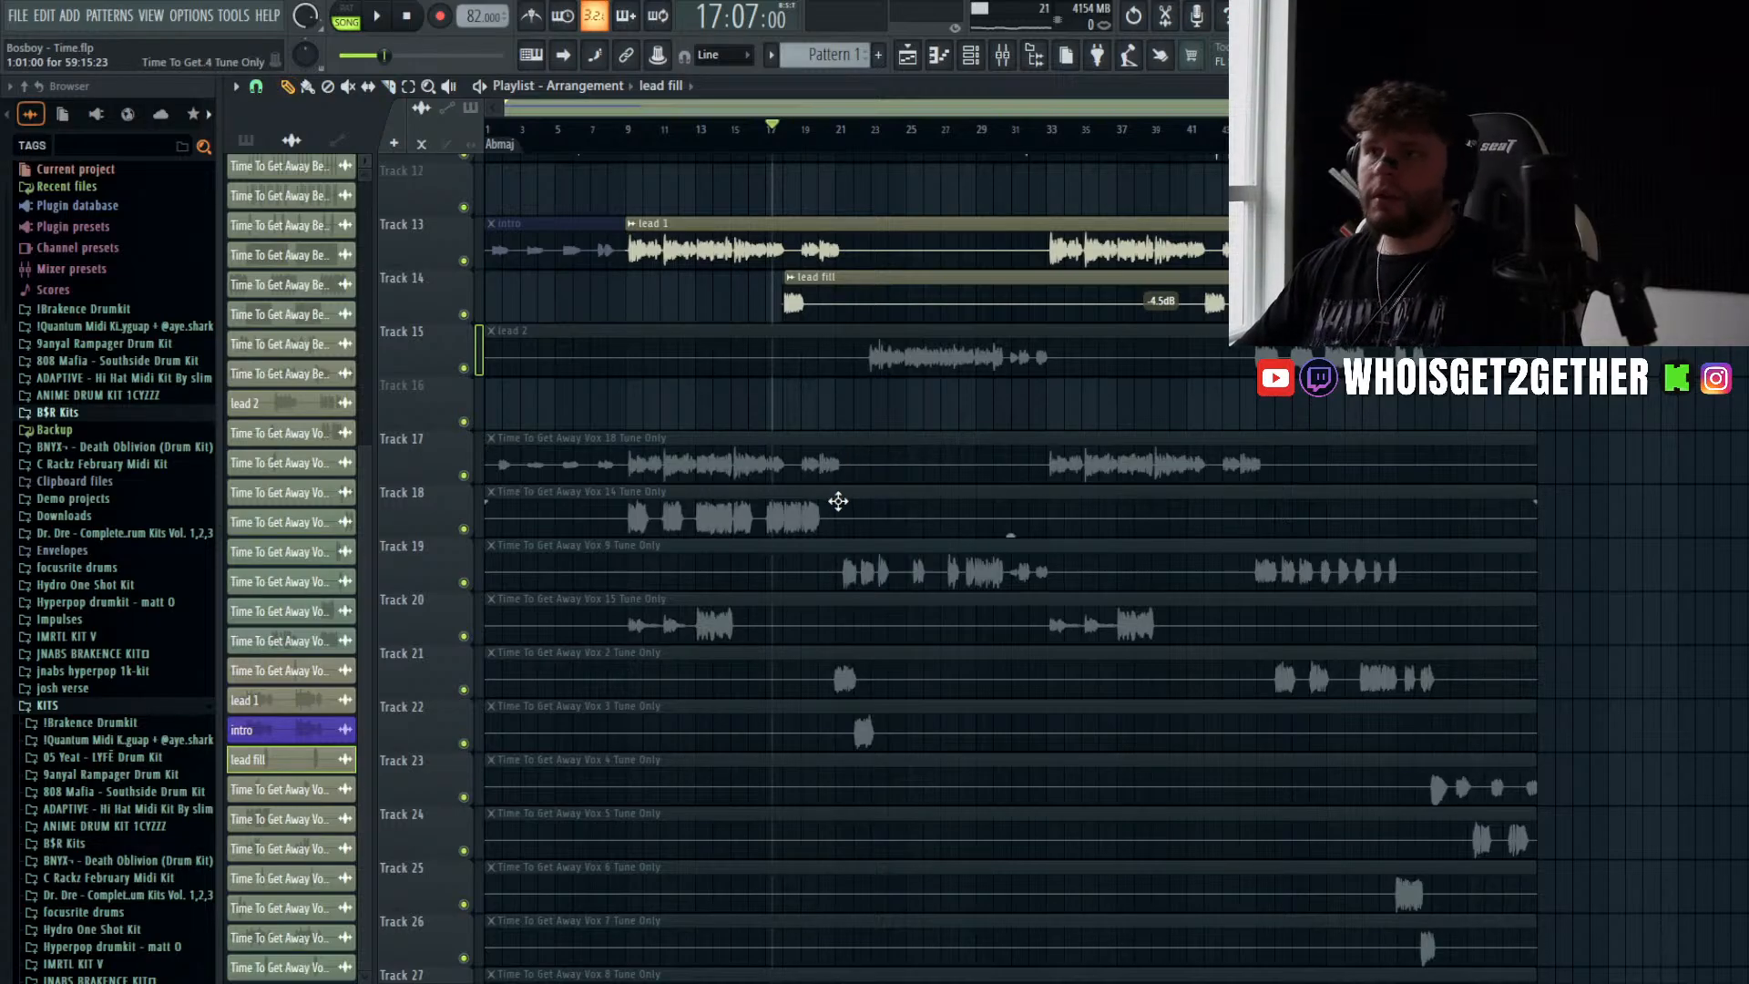
- Move the Vox 2 clip to track 16 and the Vox 3 clip to a newly inserted track 17 below lead 2
scroll(818, 480, up, 1)
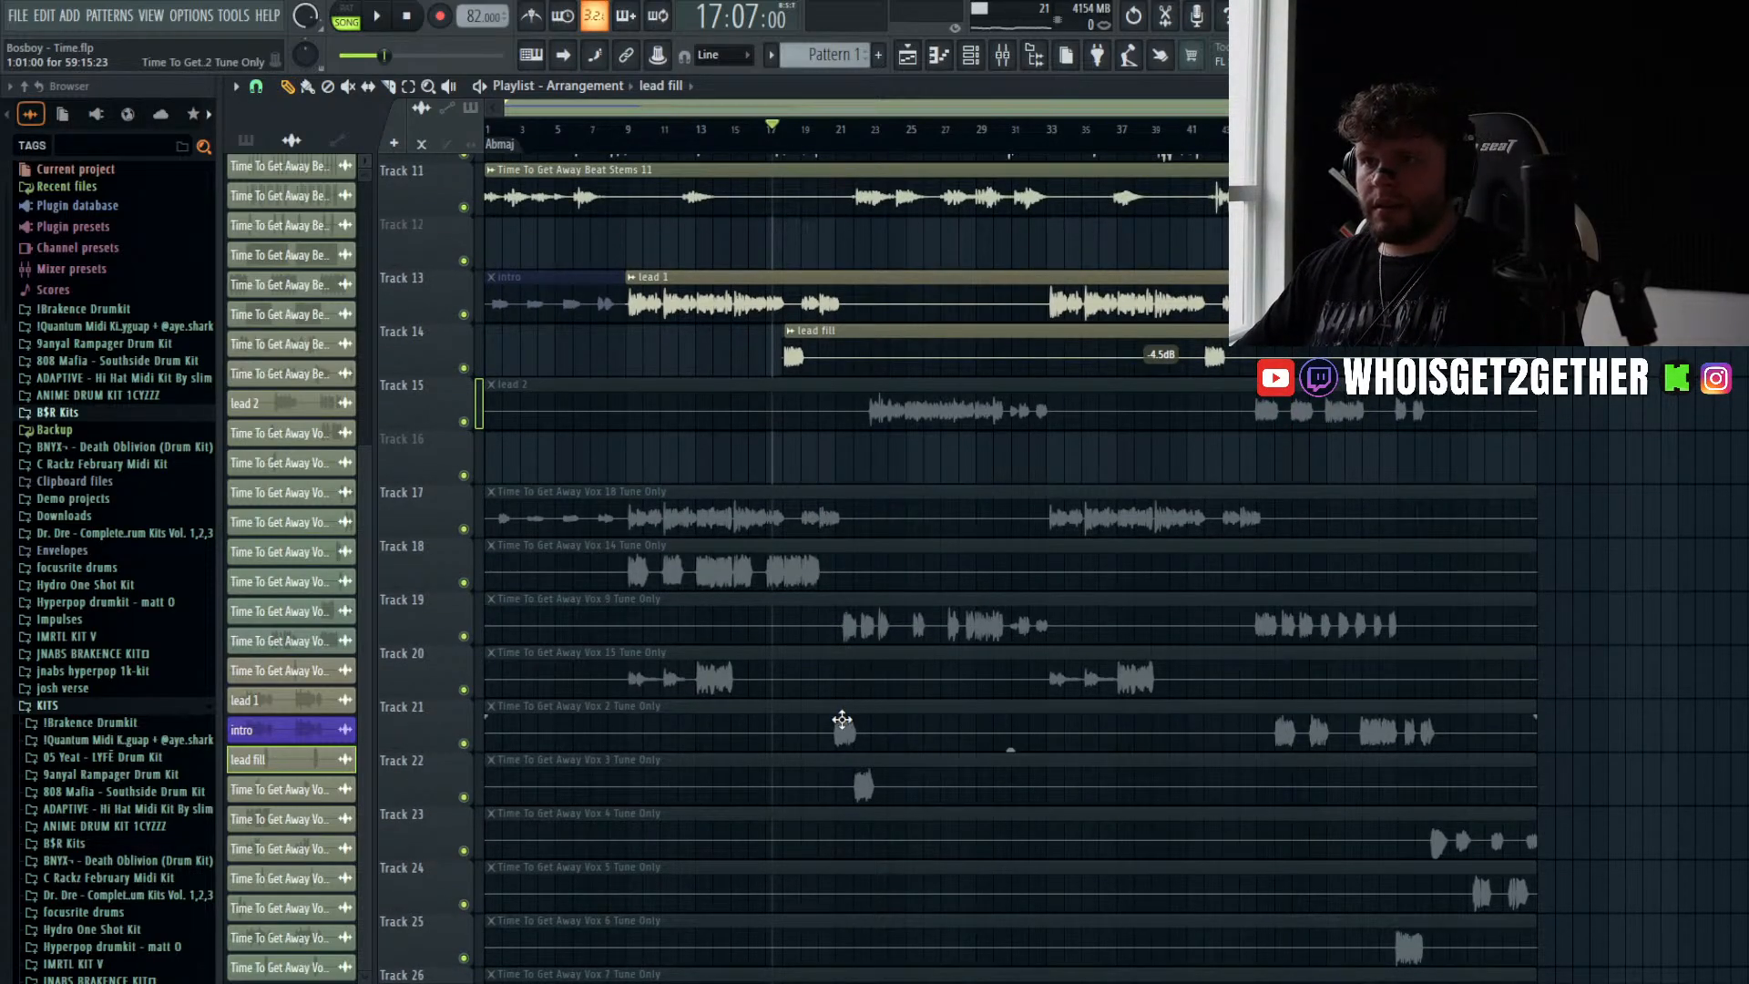
drag(842, 721, 738, 414)
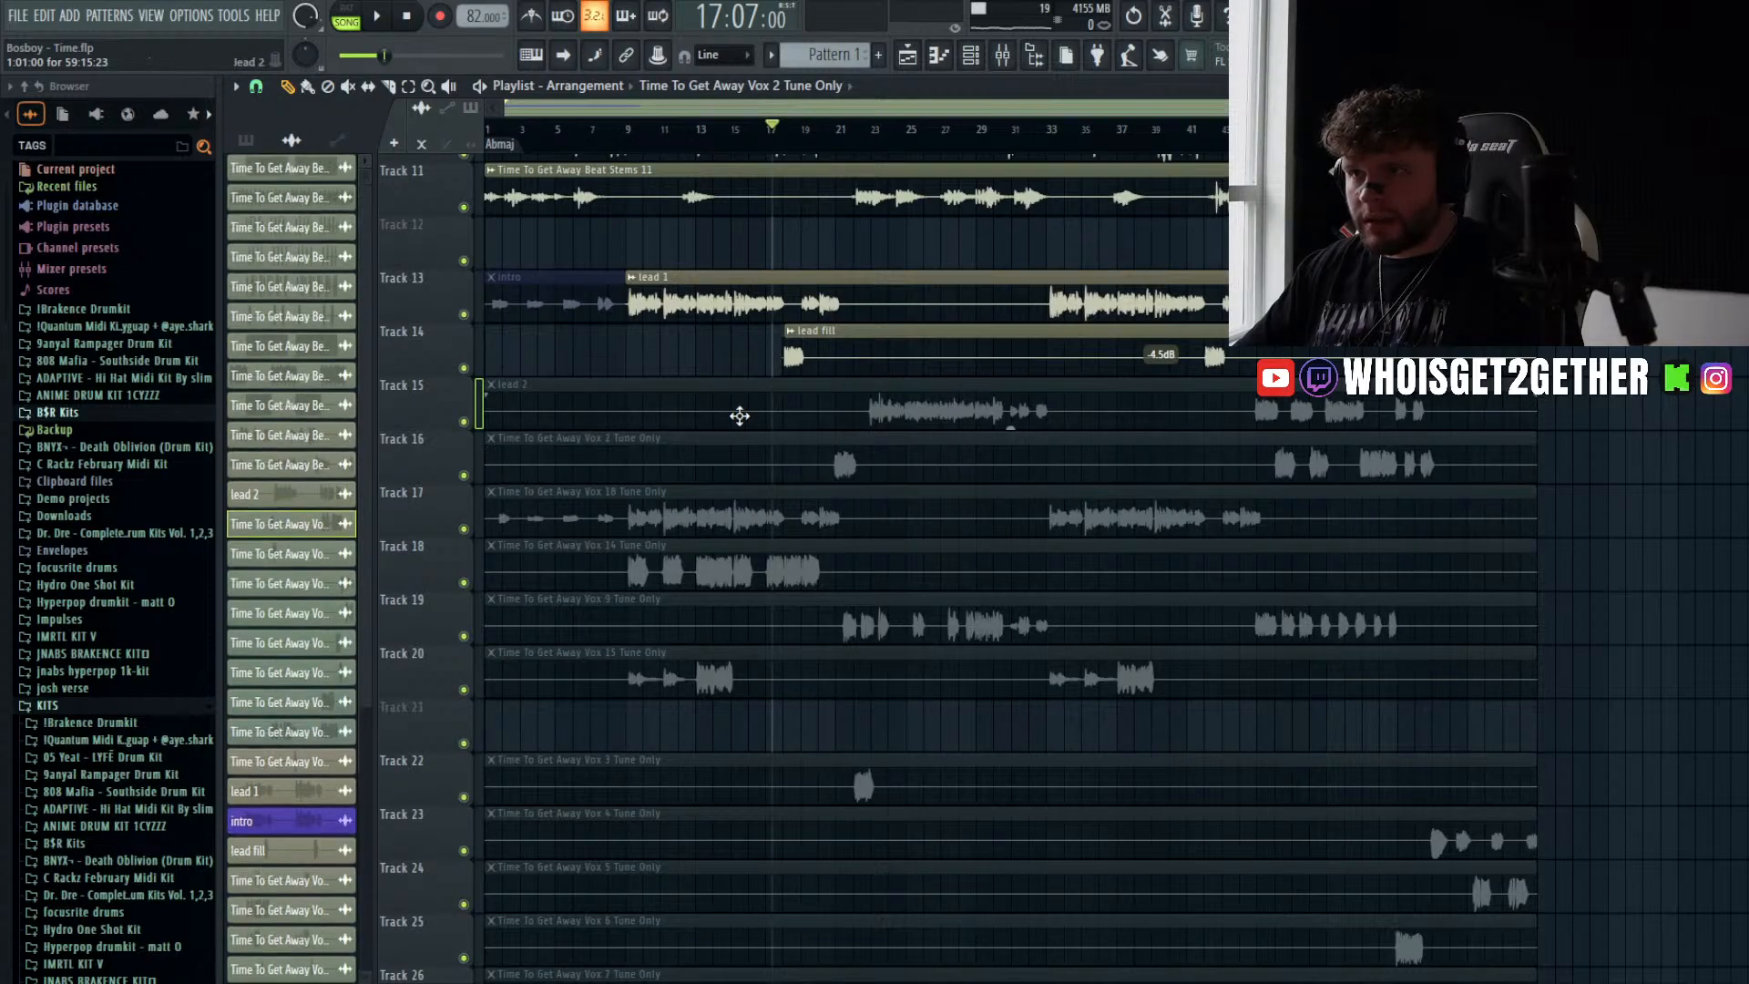
click(544, 869)
drag(855, 850, 744, 467)
- Rename the Vox 2 Tune Only clip on track 16 as "lead fill 2"
scroll(902, 489, up, 6)
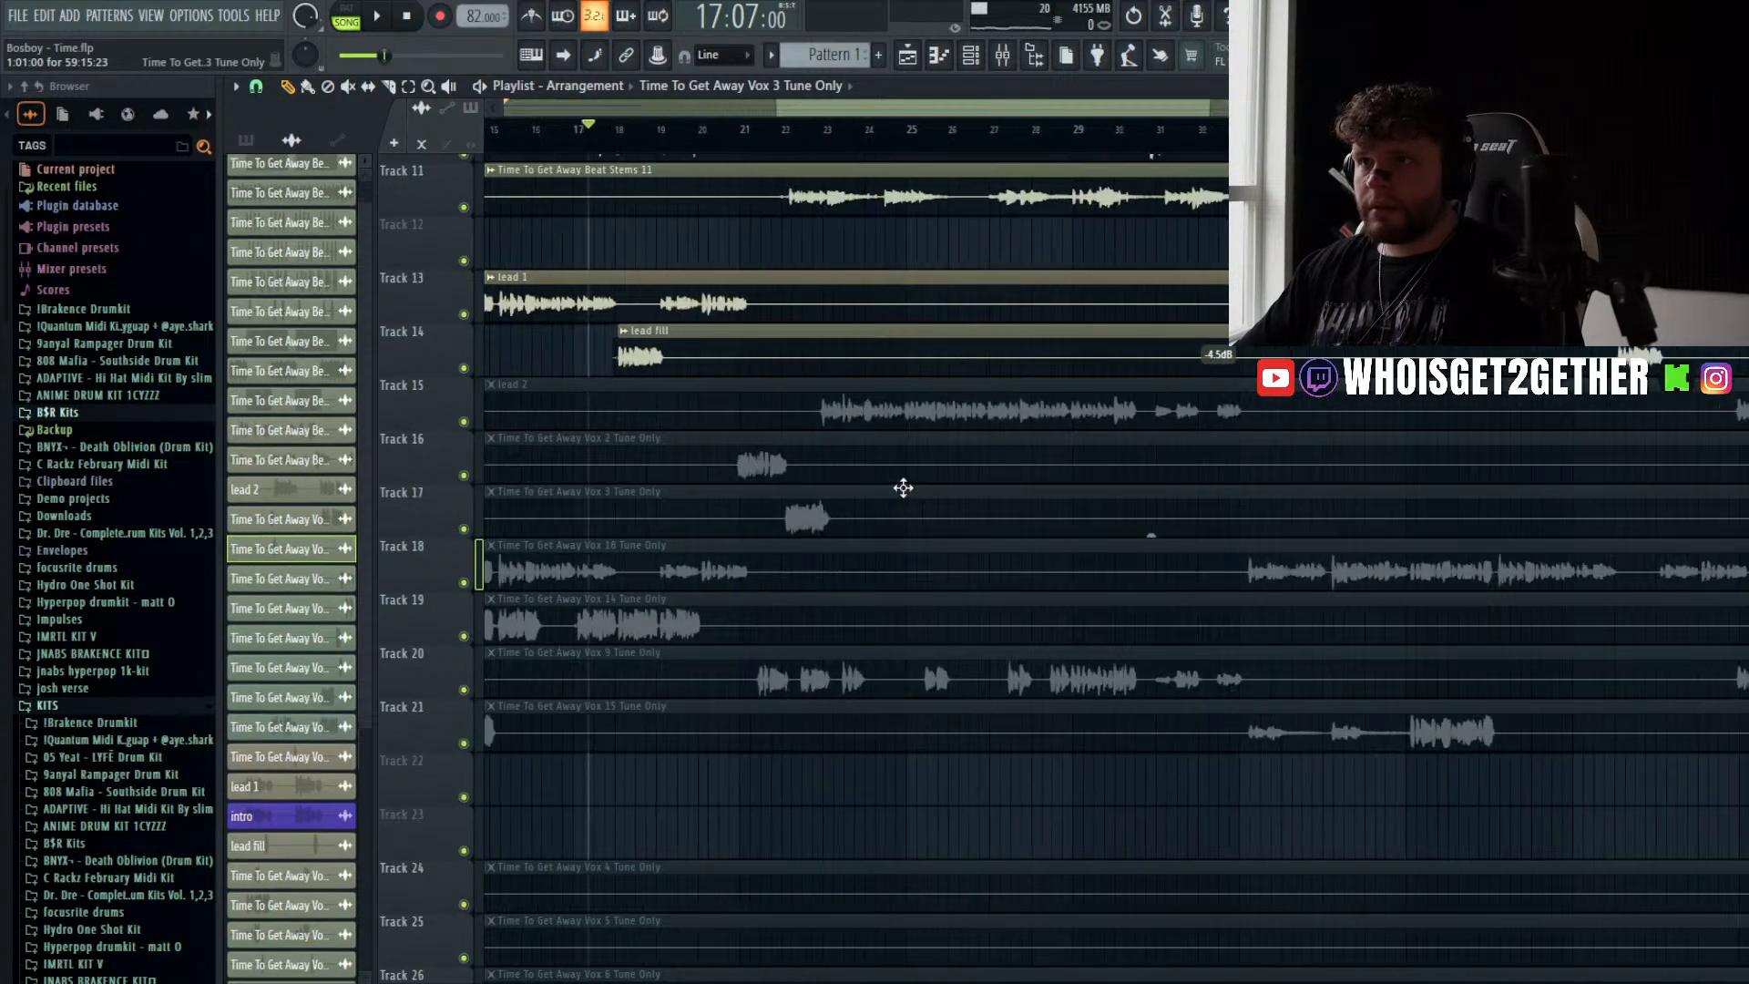
scroll(816, 481, up, 1)
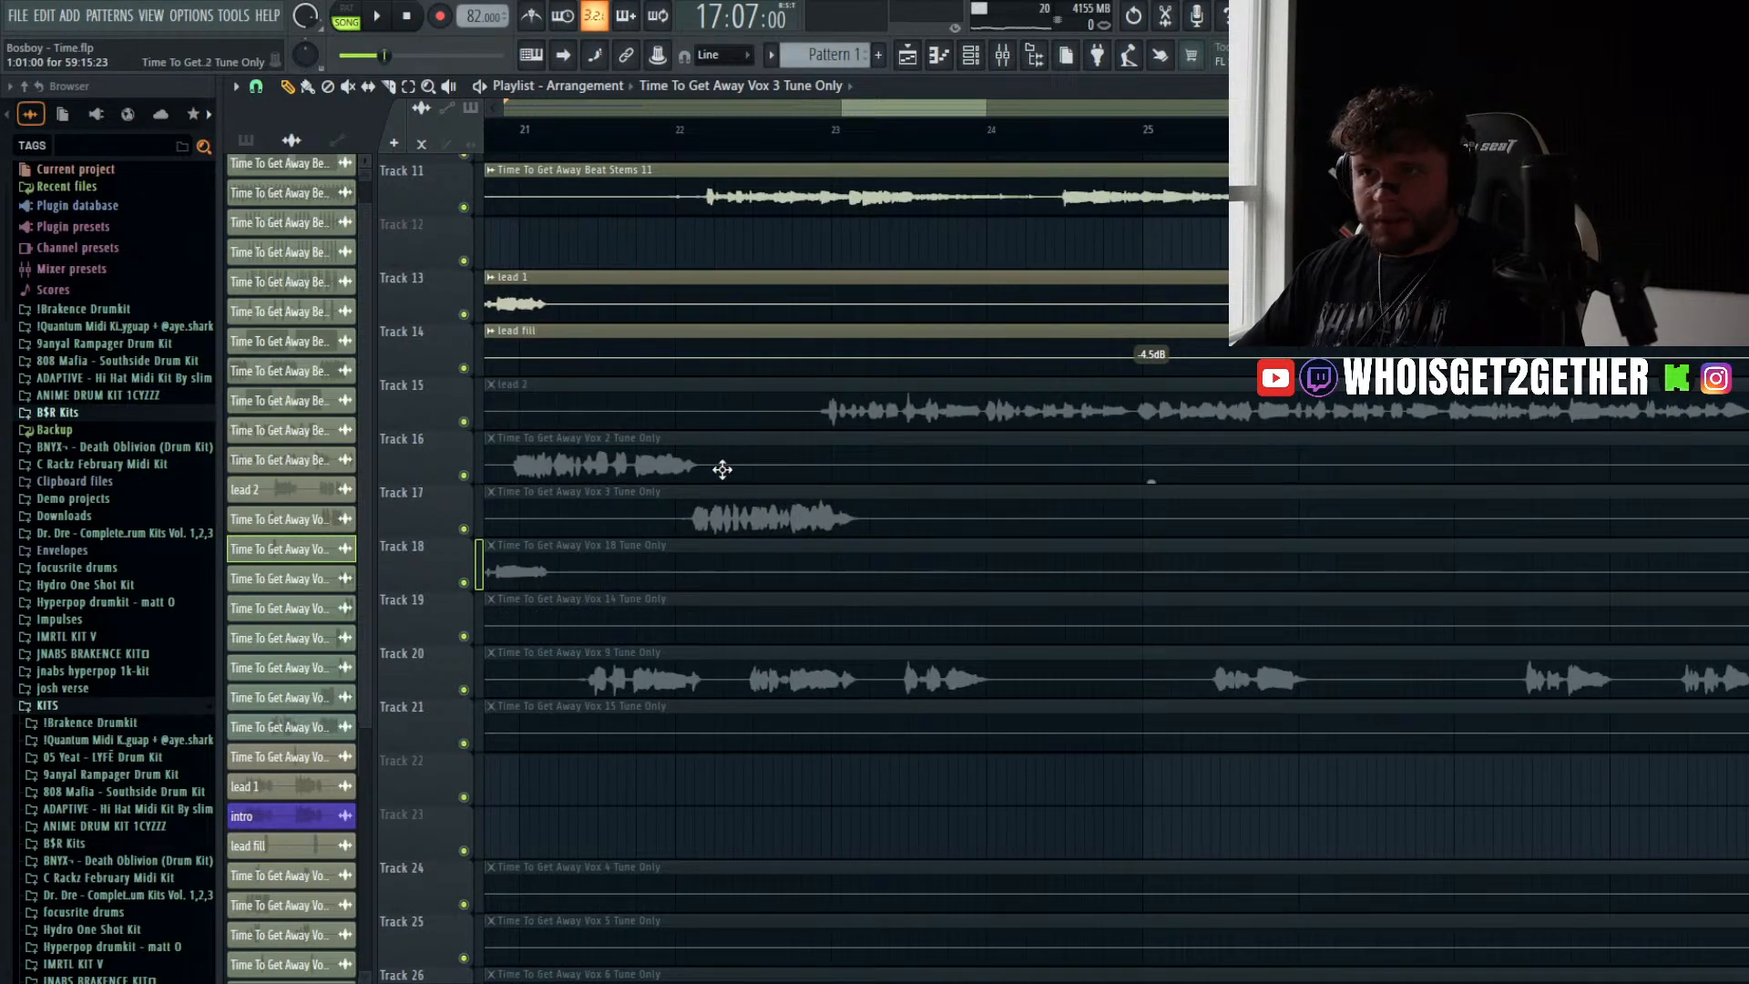
scroll(721, 469, down, 2)
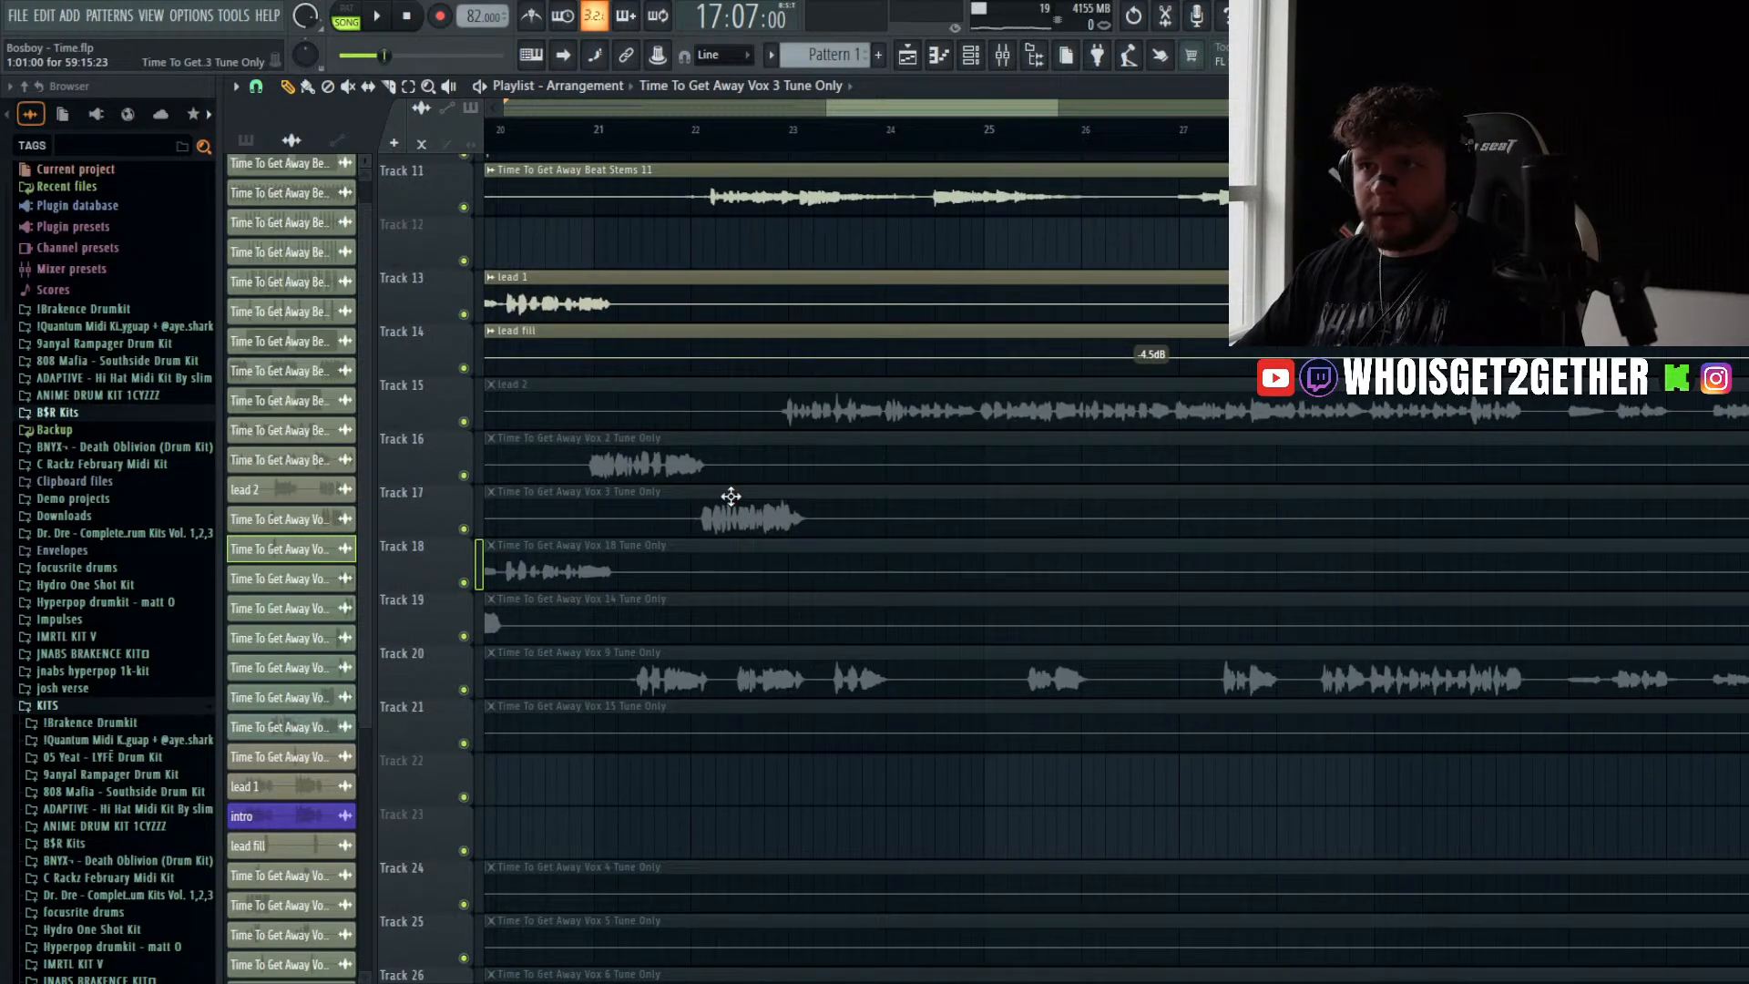
scroll(724, 483, down, 4)
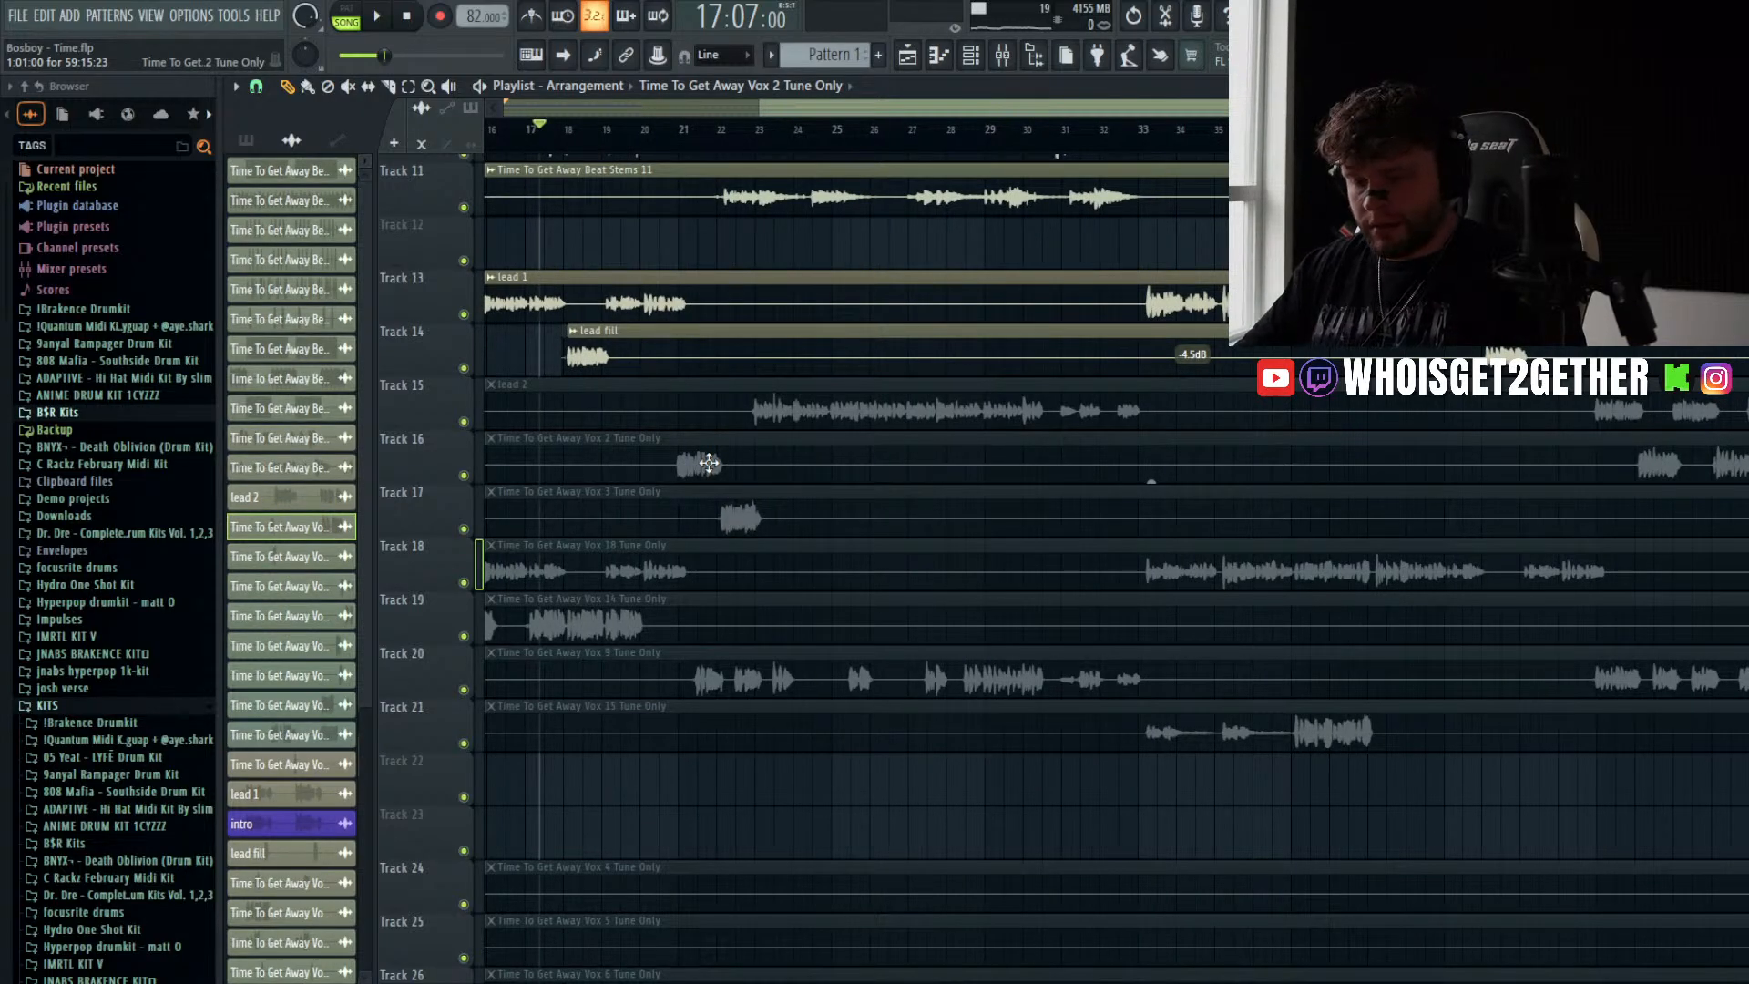
text(lead fill 2)
key(Return)
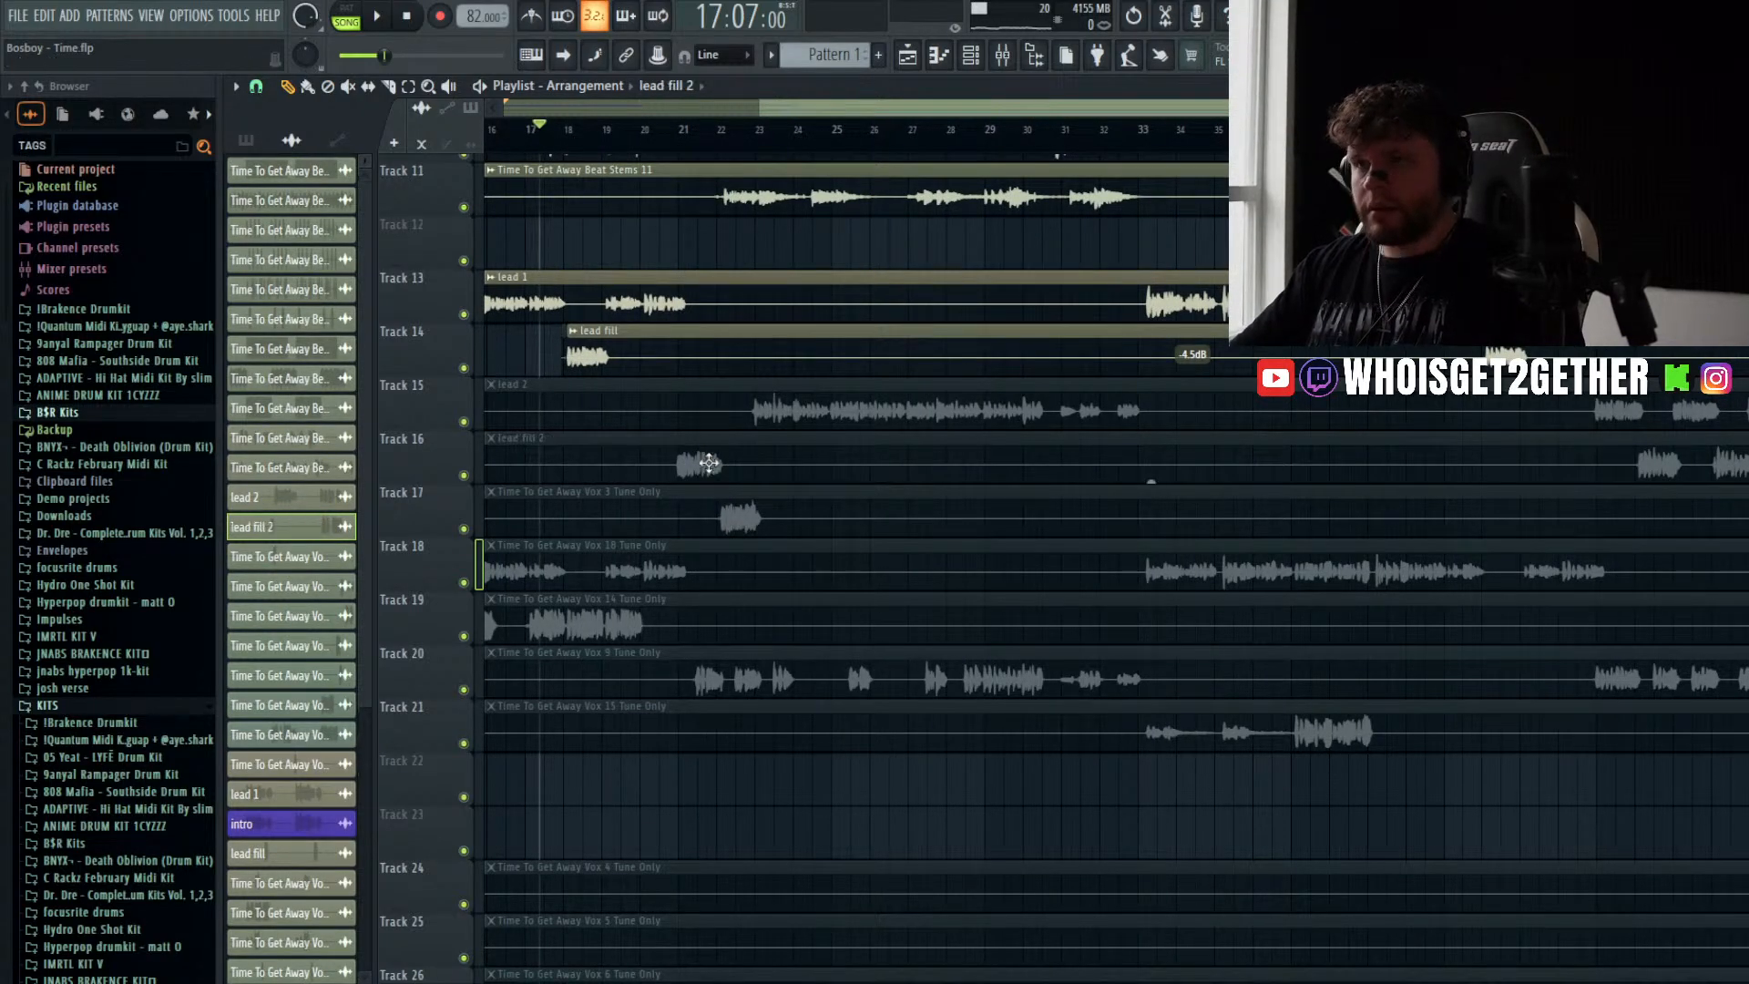
- Insert an empty track below track 17 and rename the Vox 3 clip on track 17 as "lead fill 2"
click(487, 879)
click(701, 513)
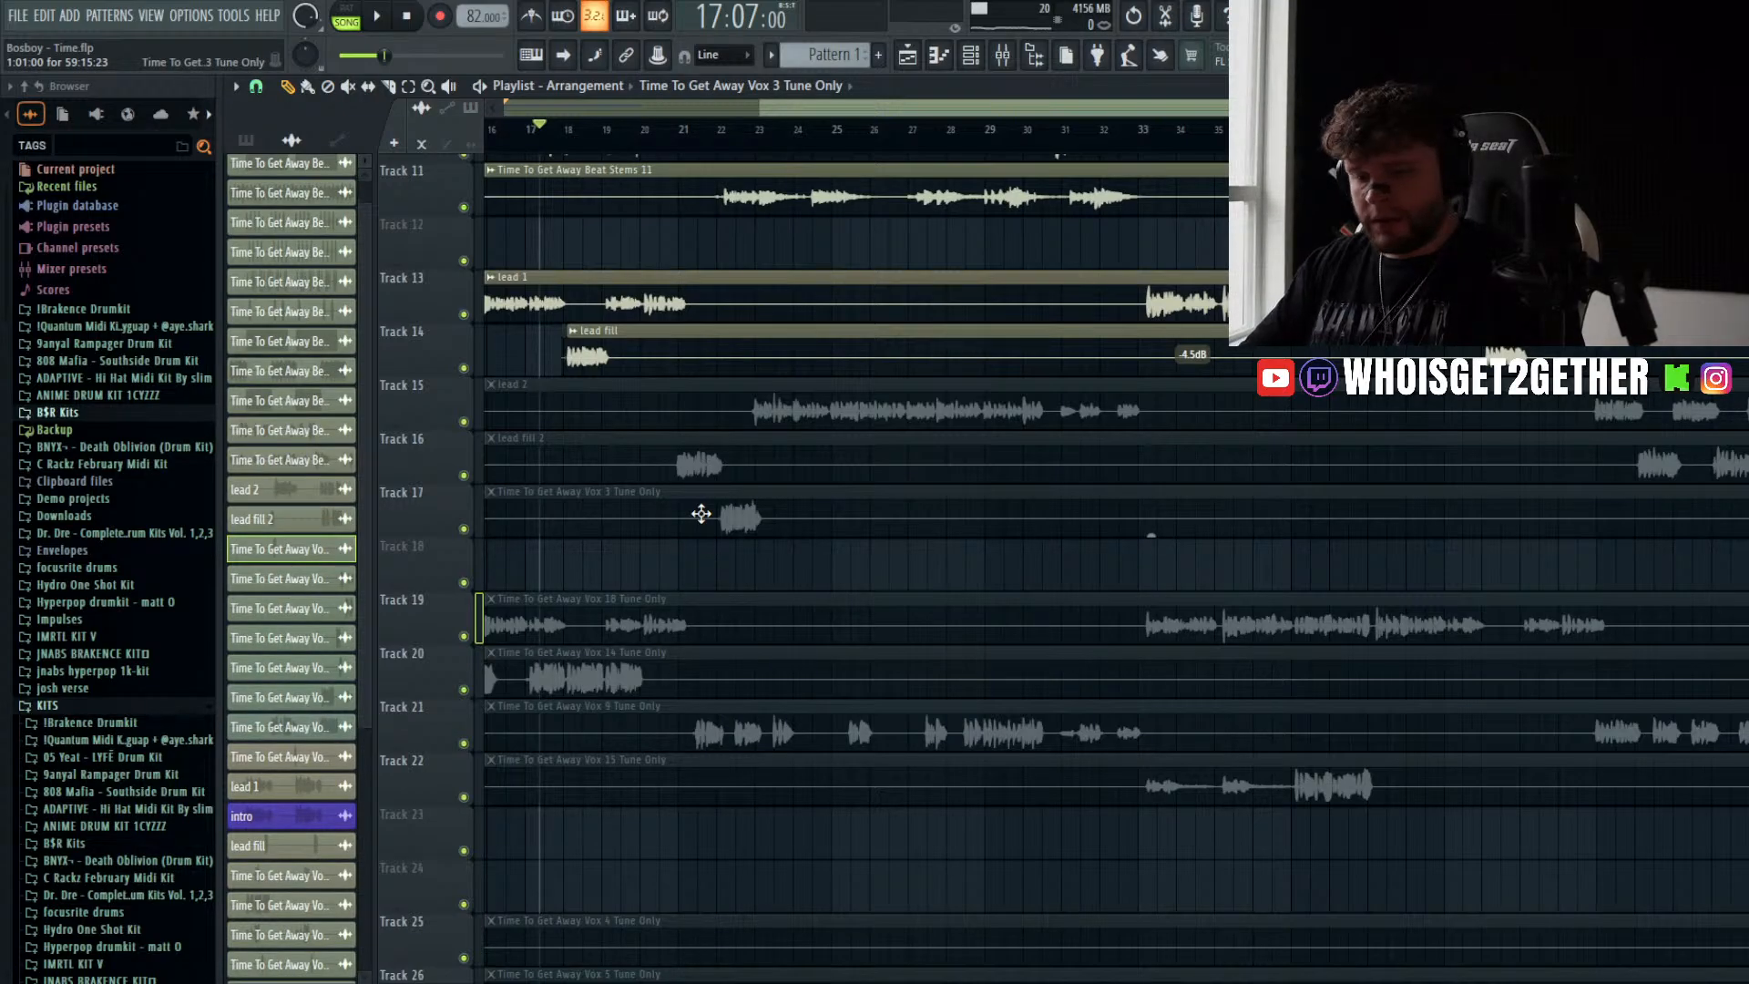
text(lead fill 2)
key(Return)
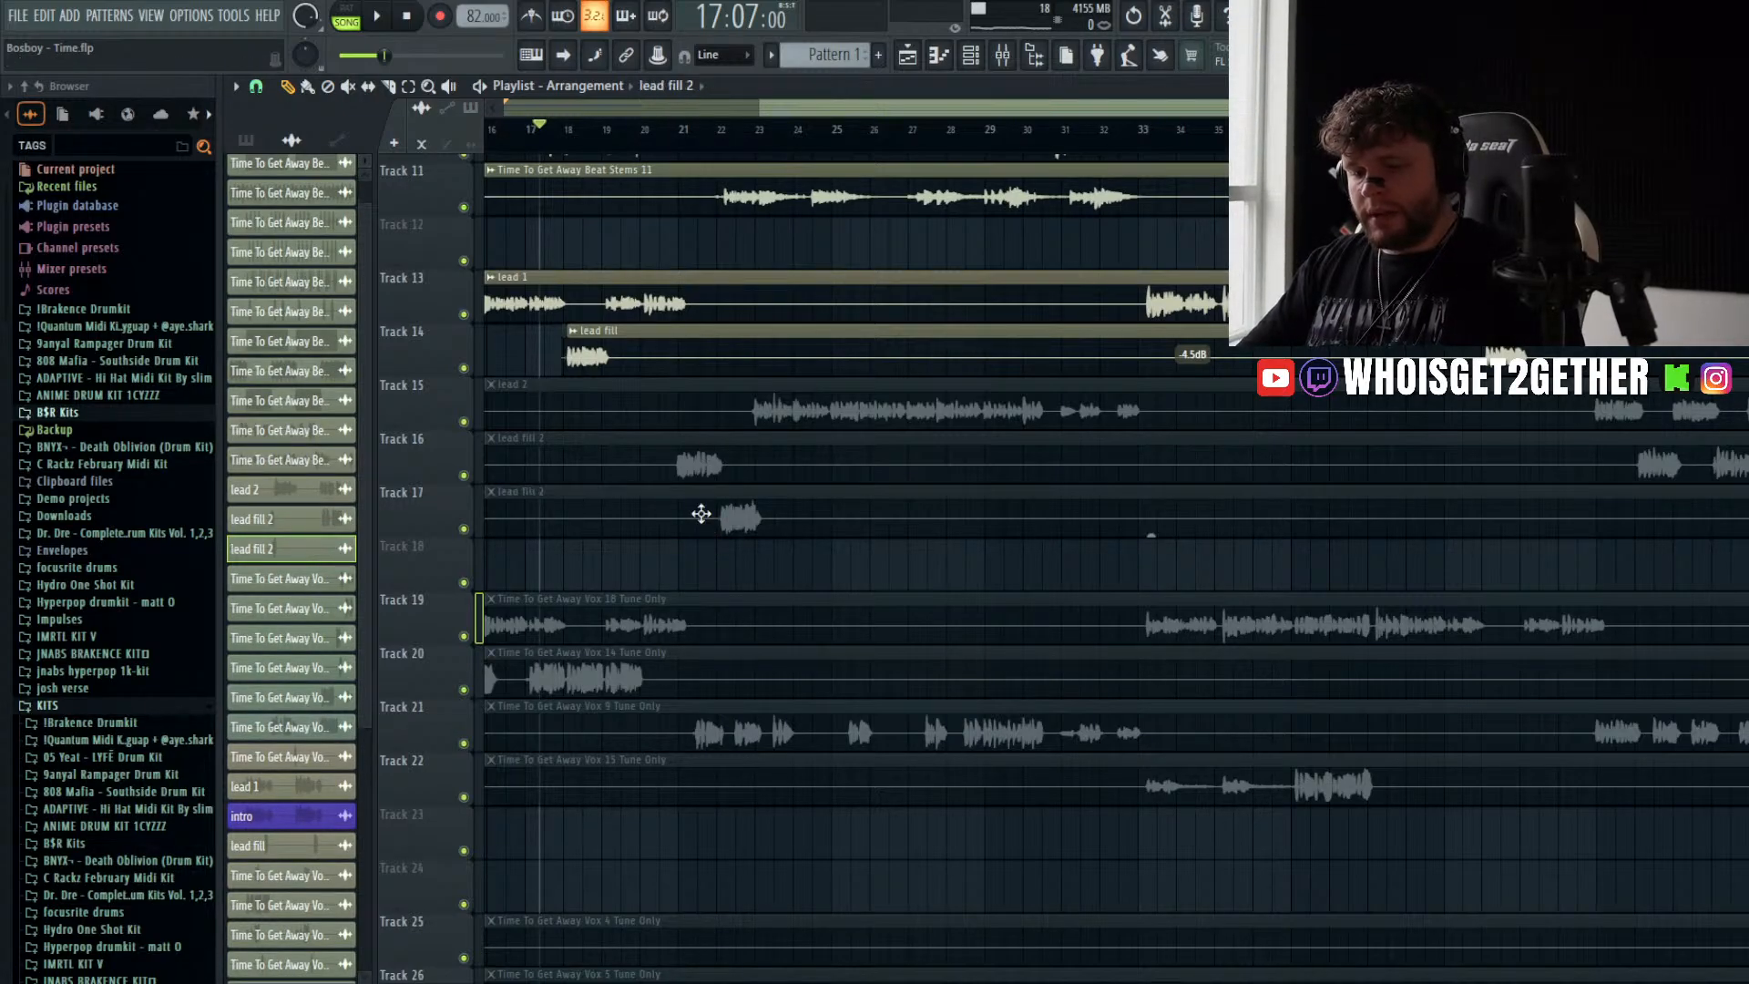
scroll(746, 728, down, 4)
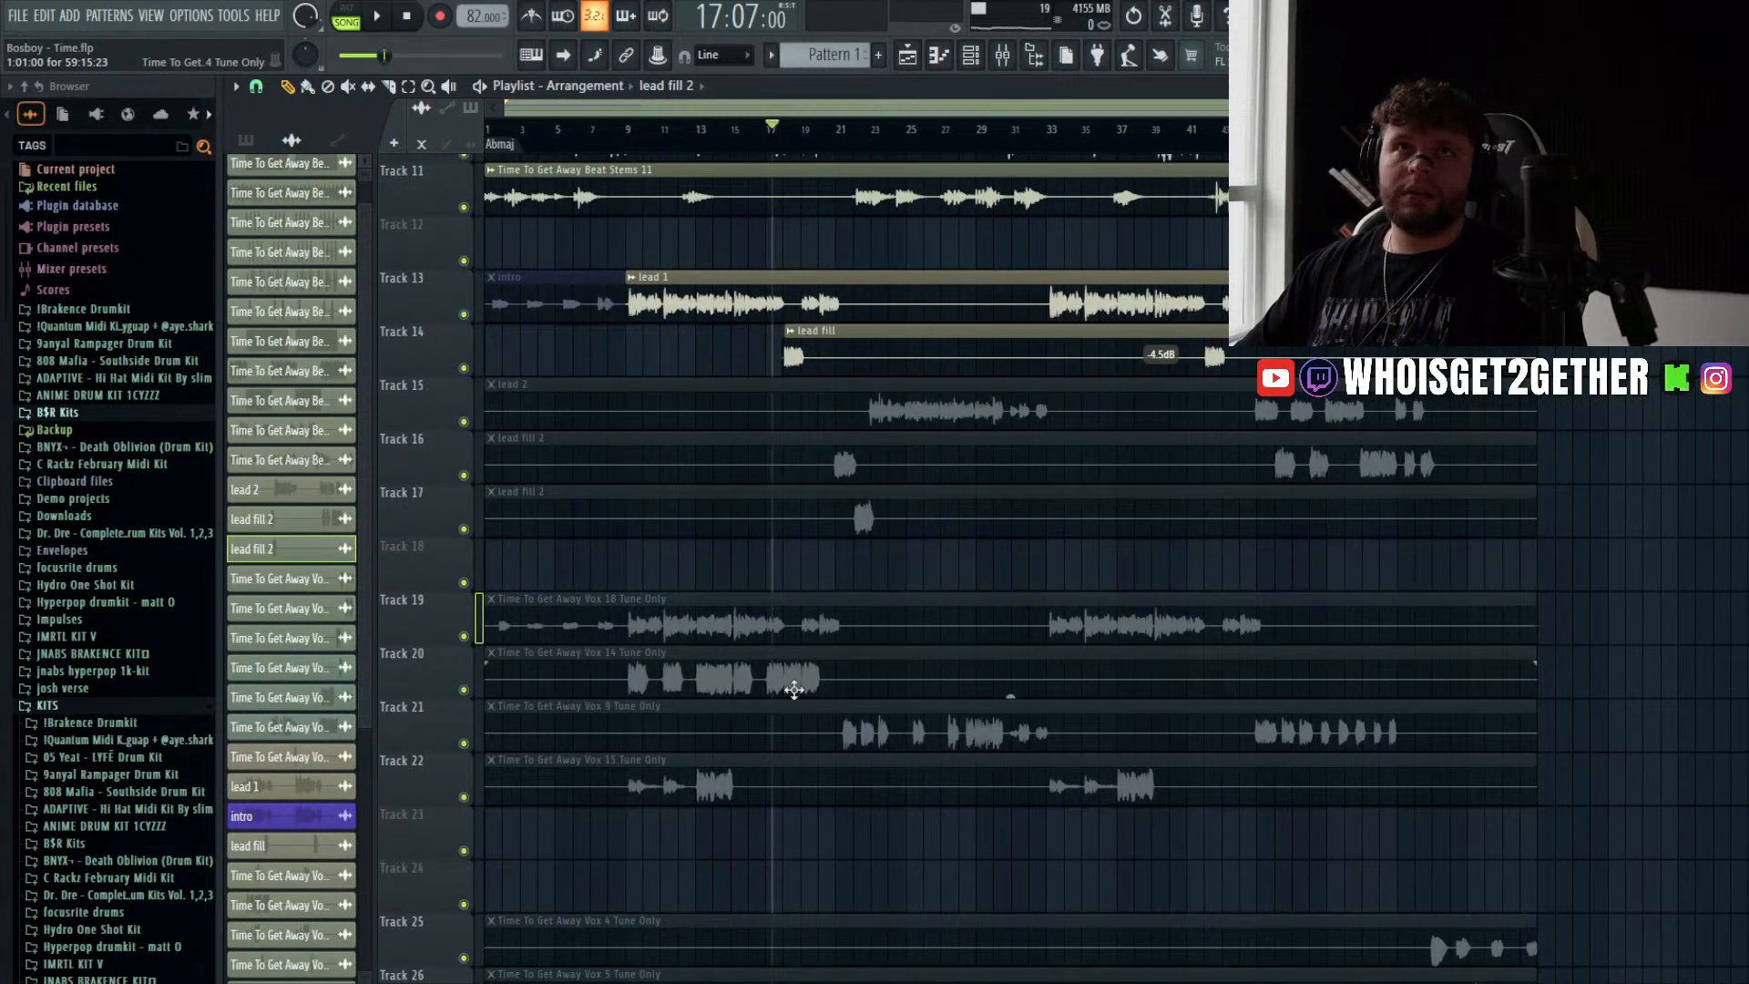
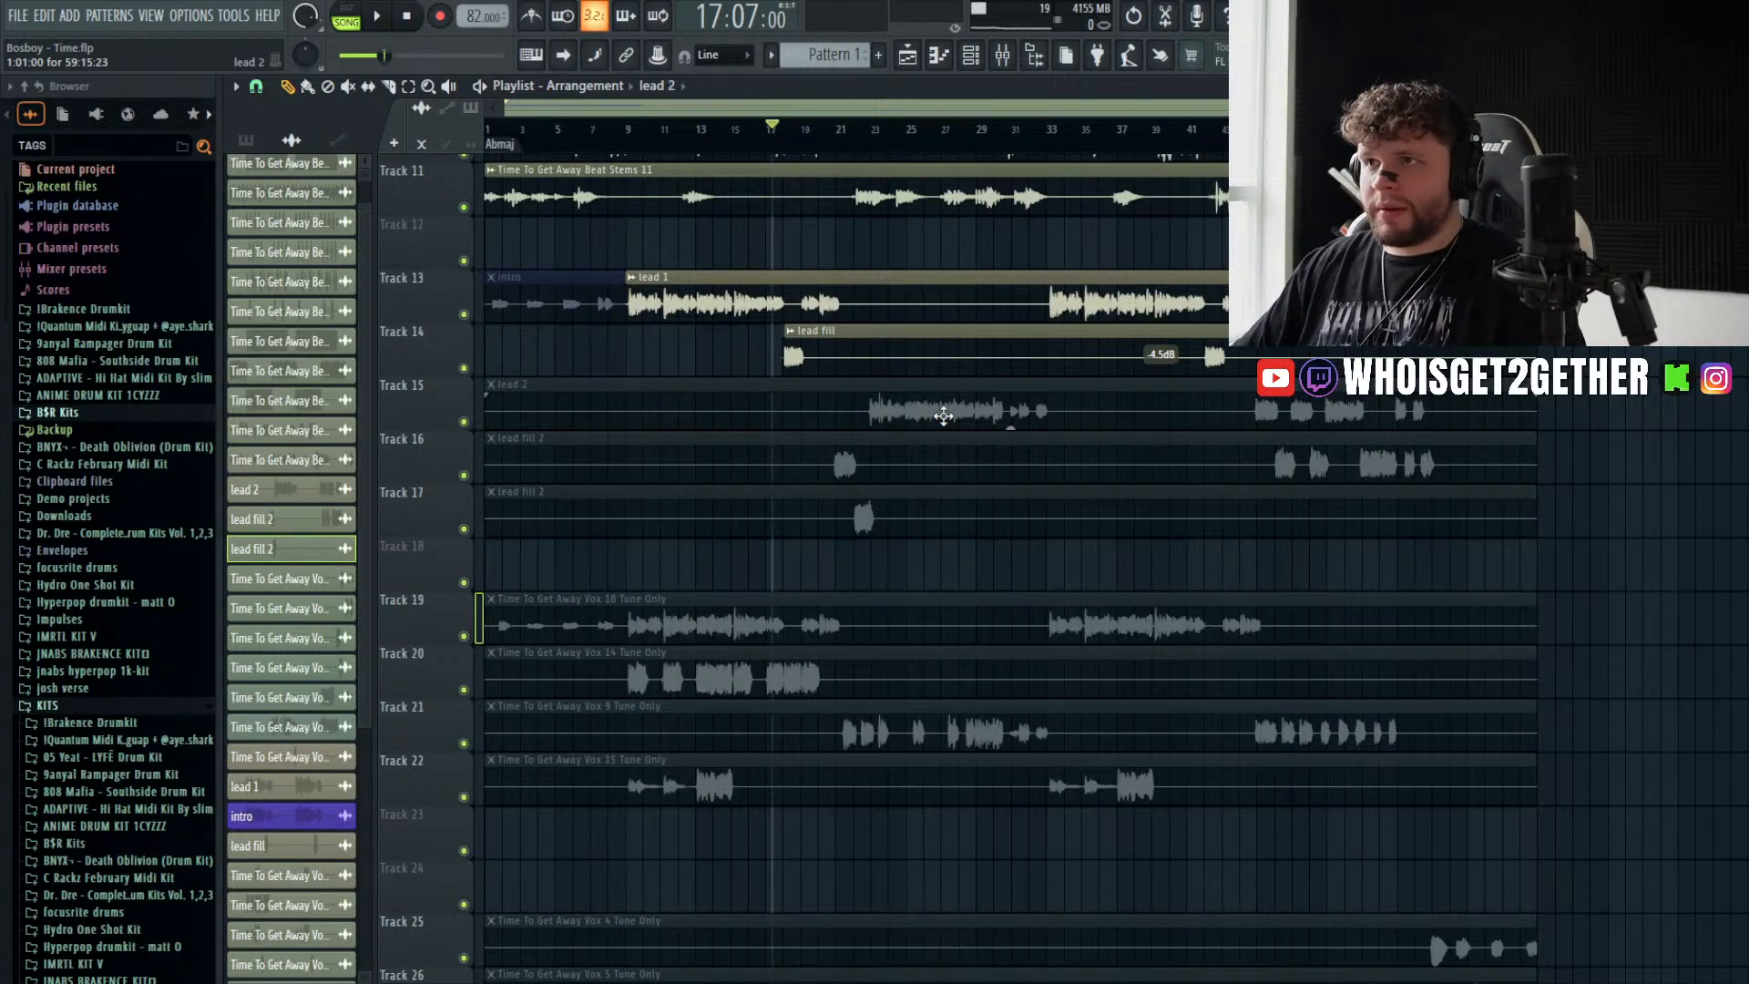
- Route the lead 2 clip on track 15 to the Lead Vocals mixer track, number 25
click(943, 416)
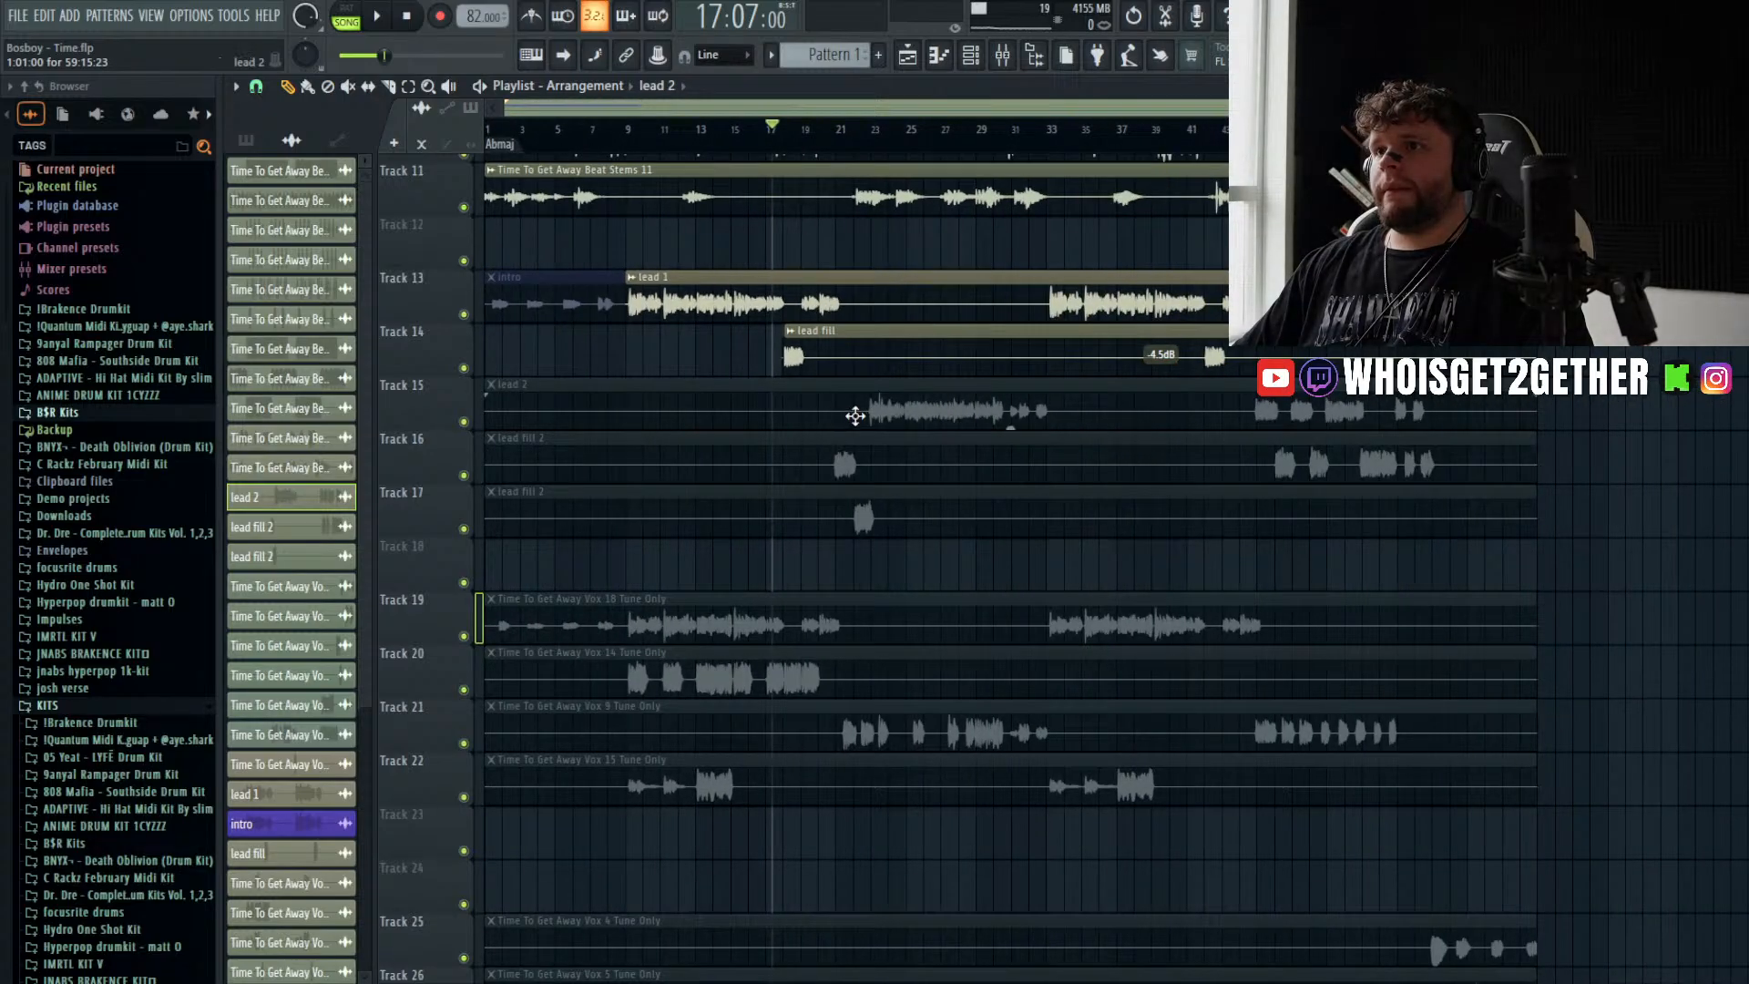
scroll(1033, 417, up, 5)
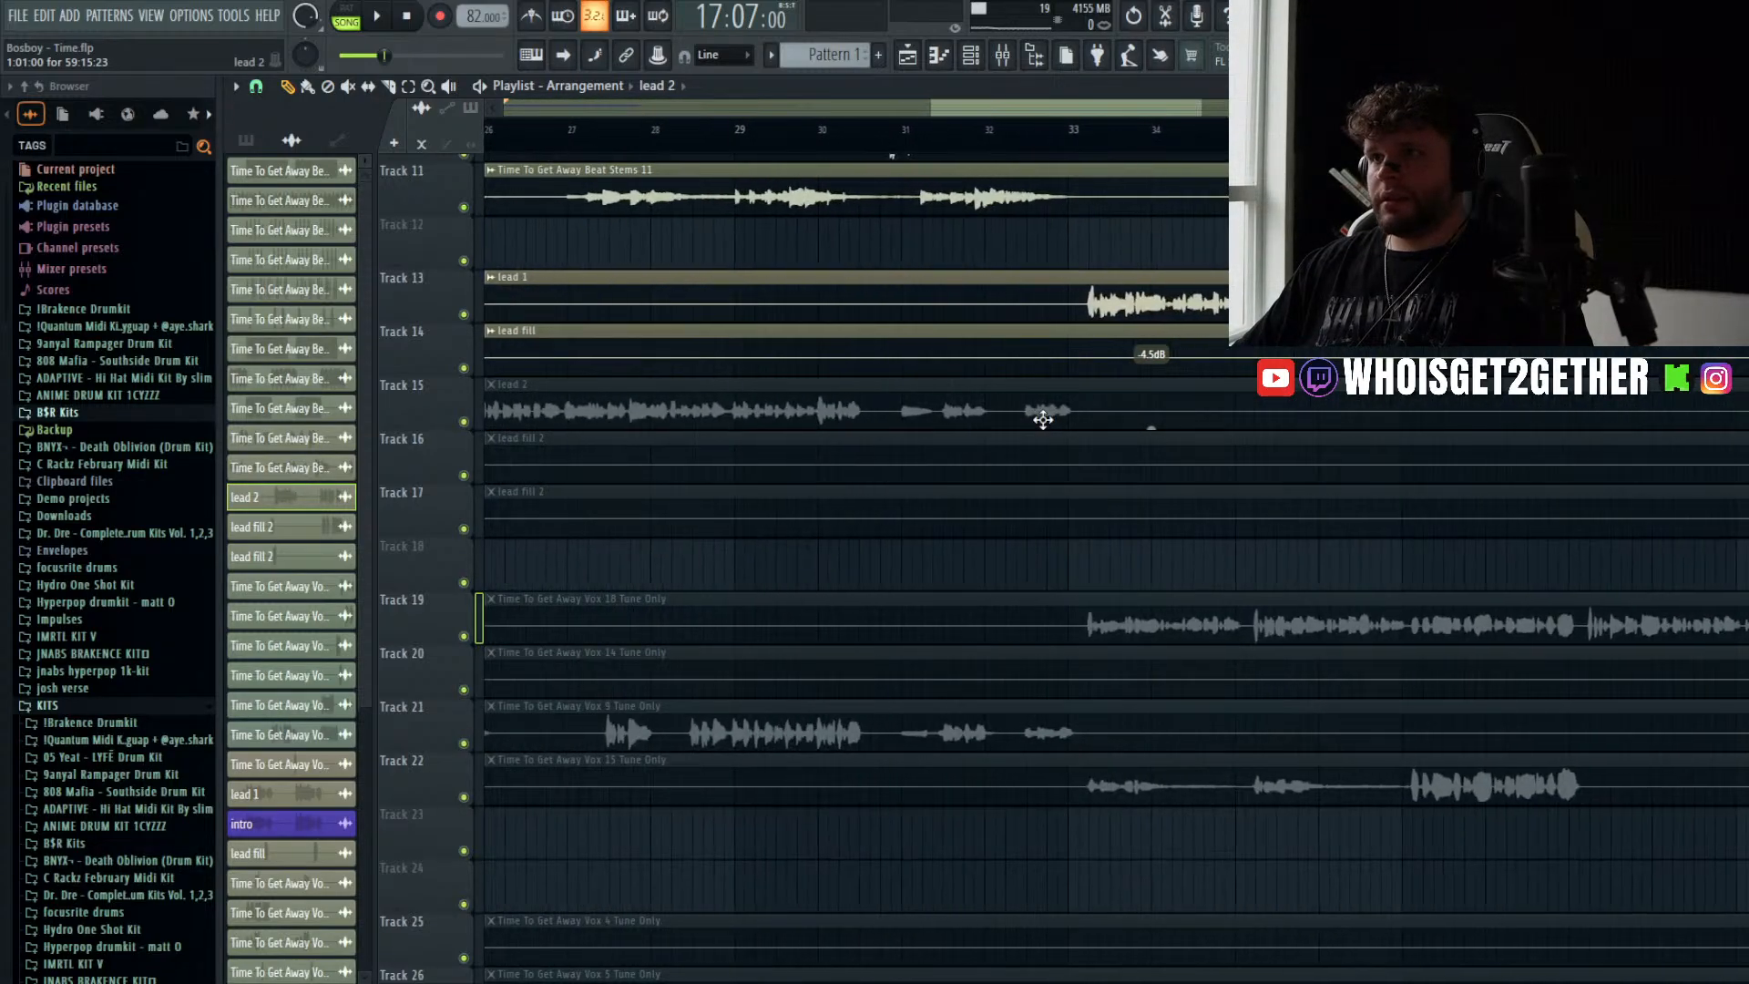
scroll(1042, 419, down, 5)
double_click(1015, 412)
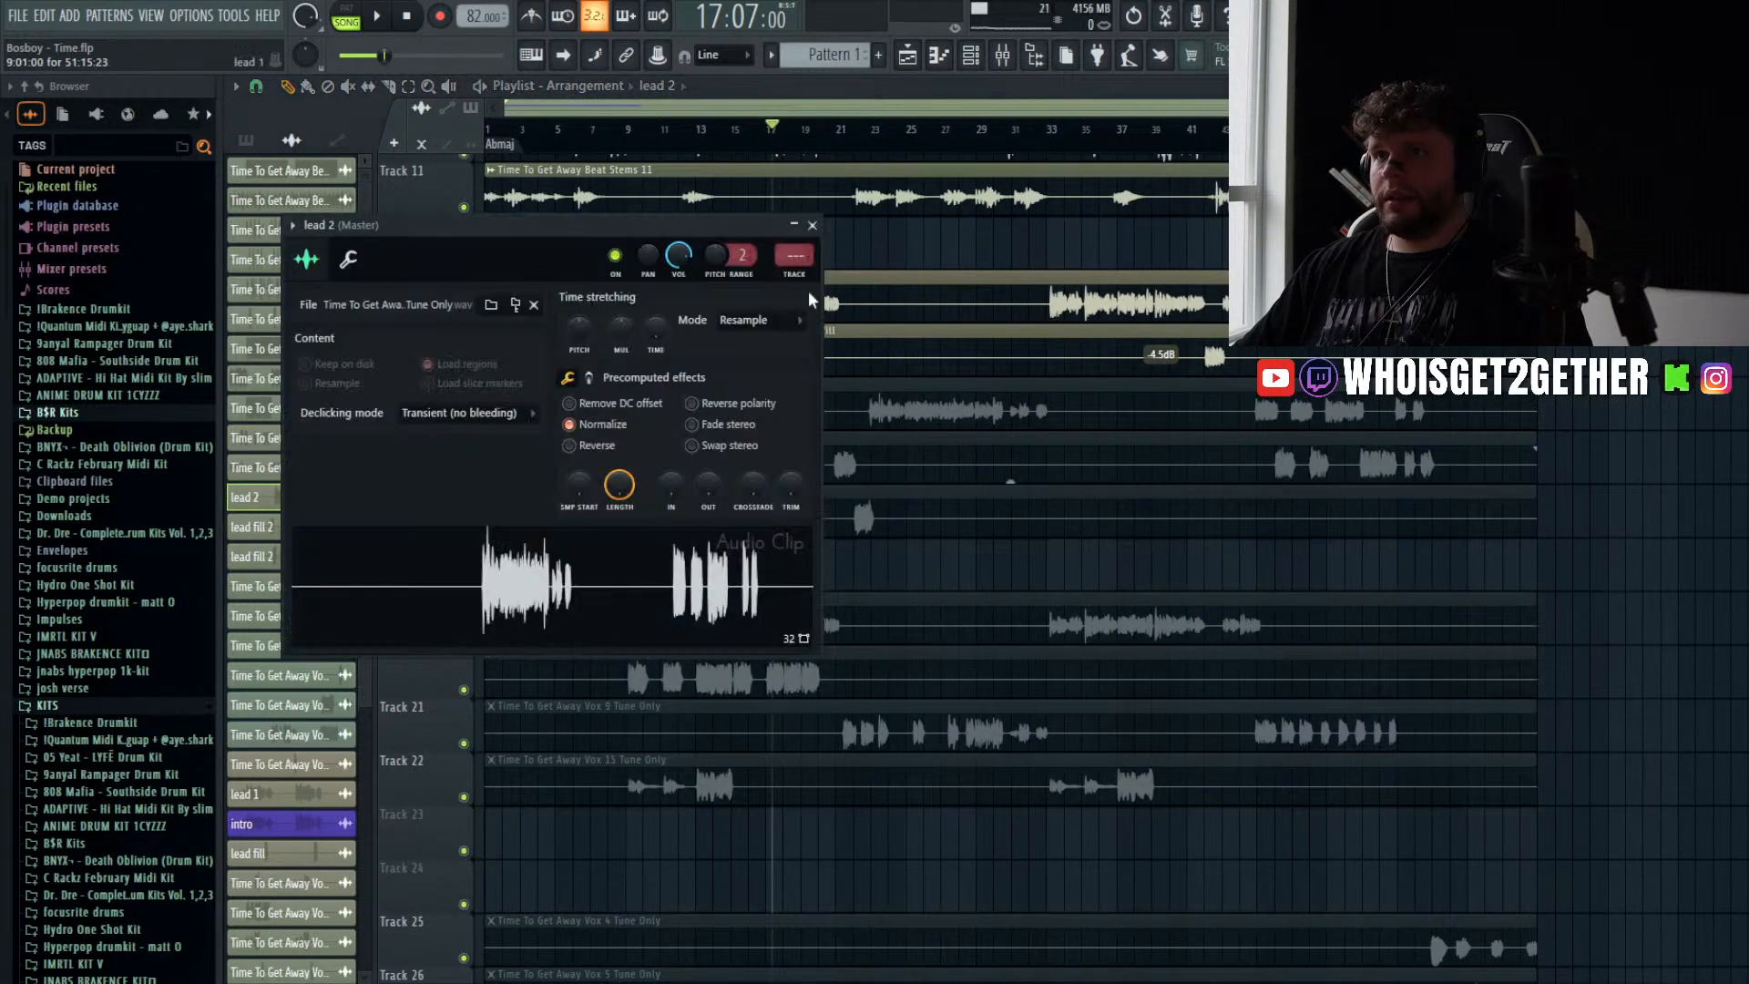
drag(795, 255, 795, 200)
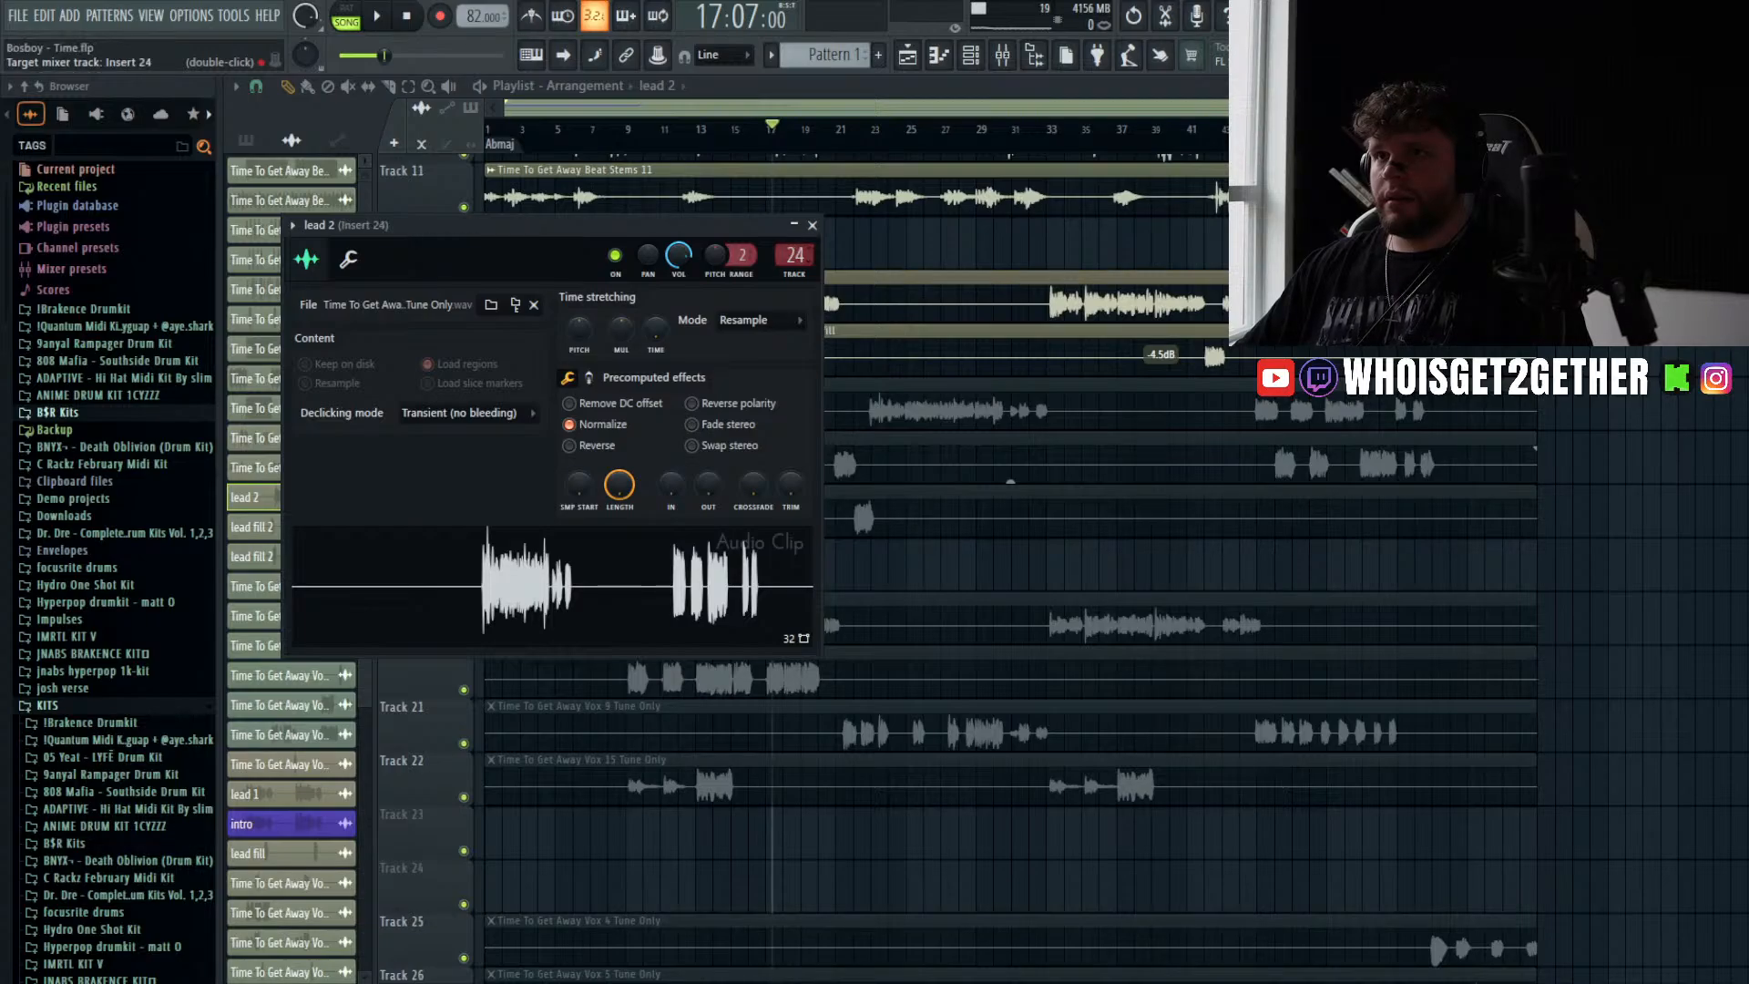
click(811, 225)
- Copy the mixer state of Lead Vocals onto insert 26 in the mixer
click(1003, 57)
scroll(907, 222, down, 4)
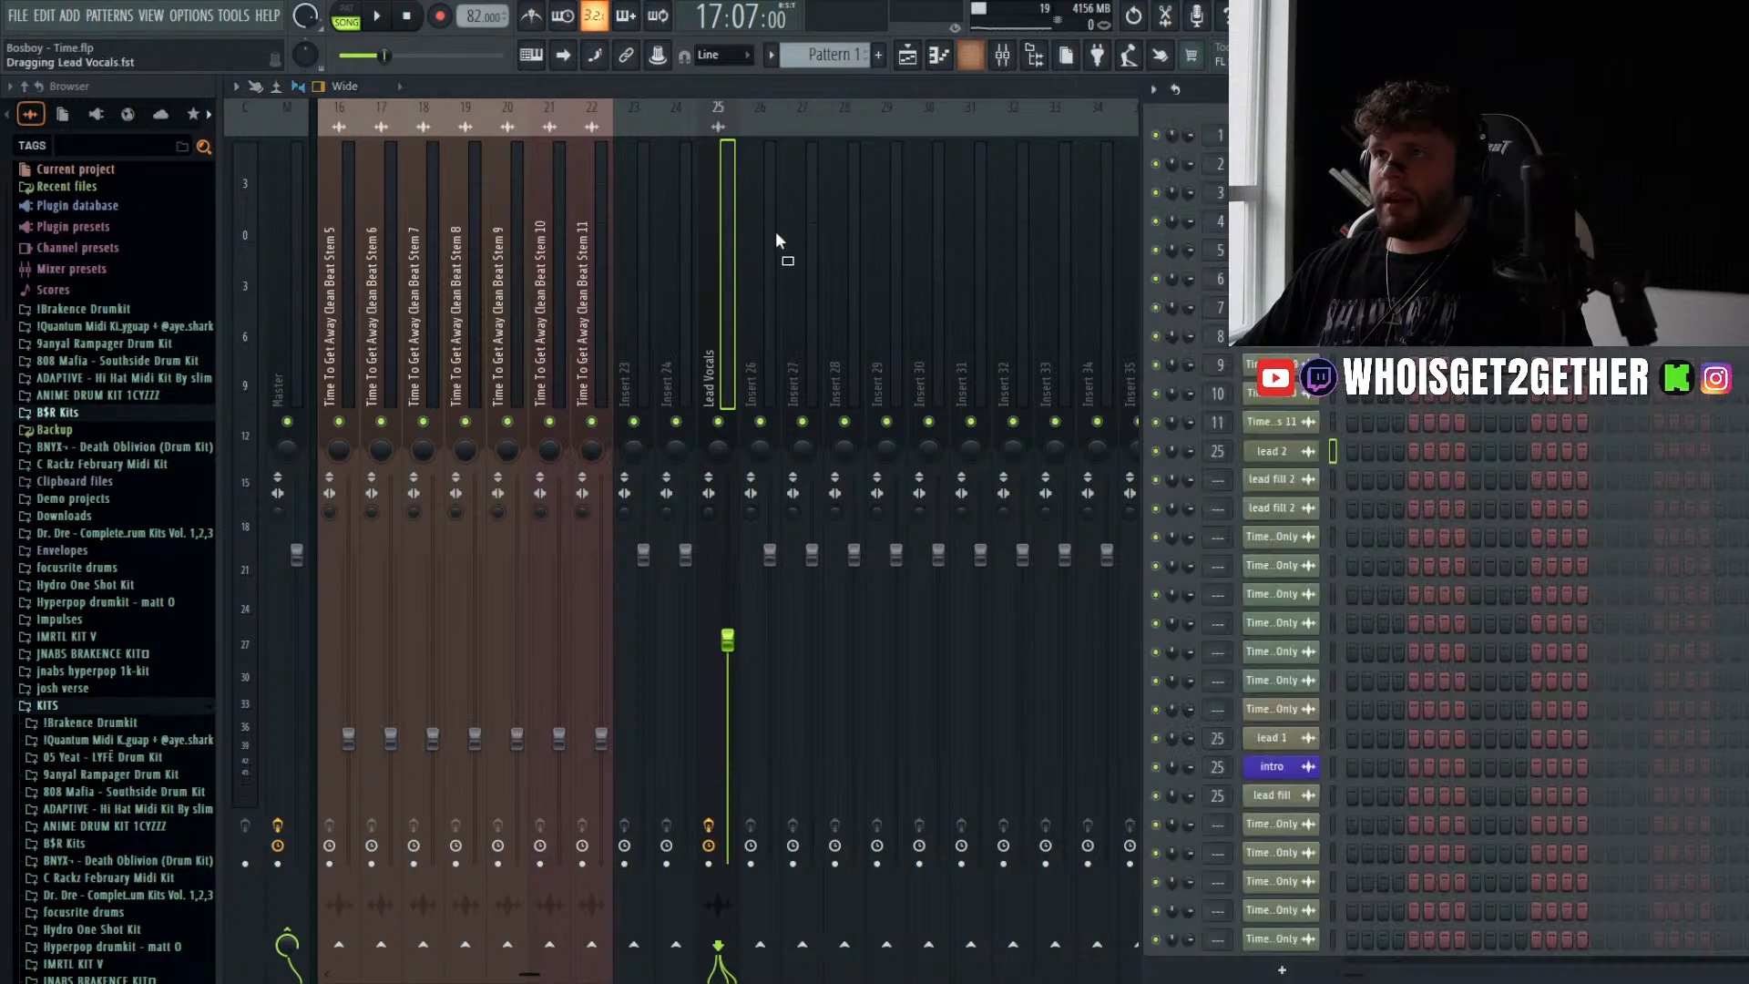
click(765, 282)
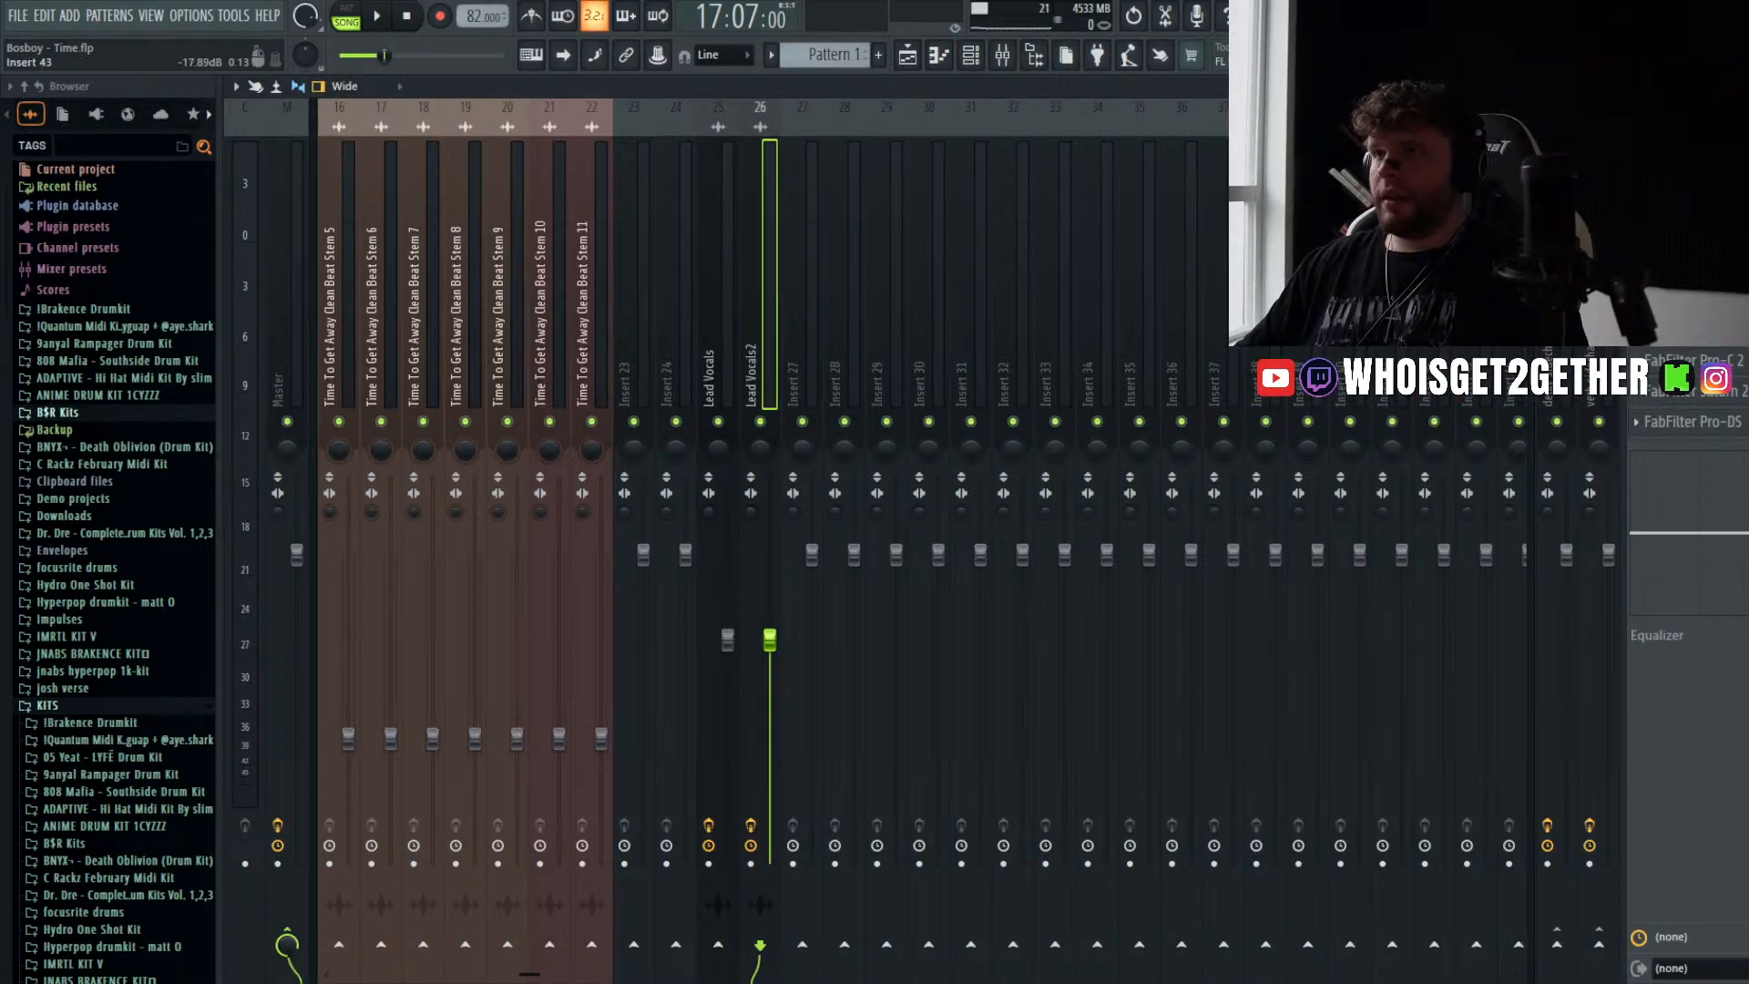
- Copy the delay sidechain mixer state onto insert 44 and the verb sidechain state onto insert 45
click(1559, 283)
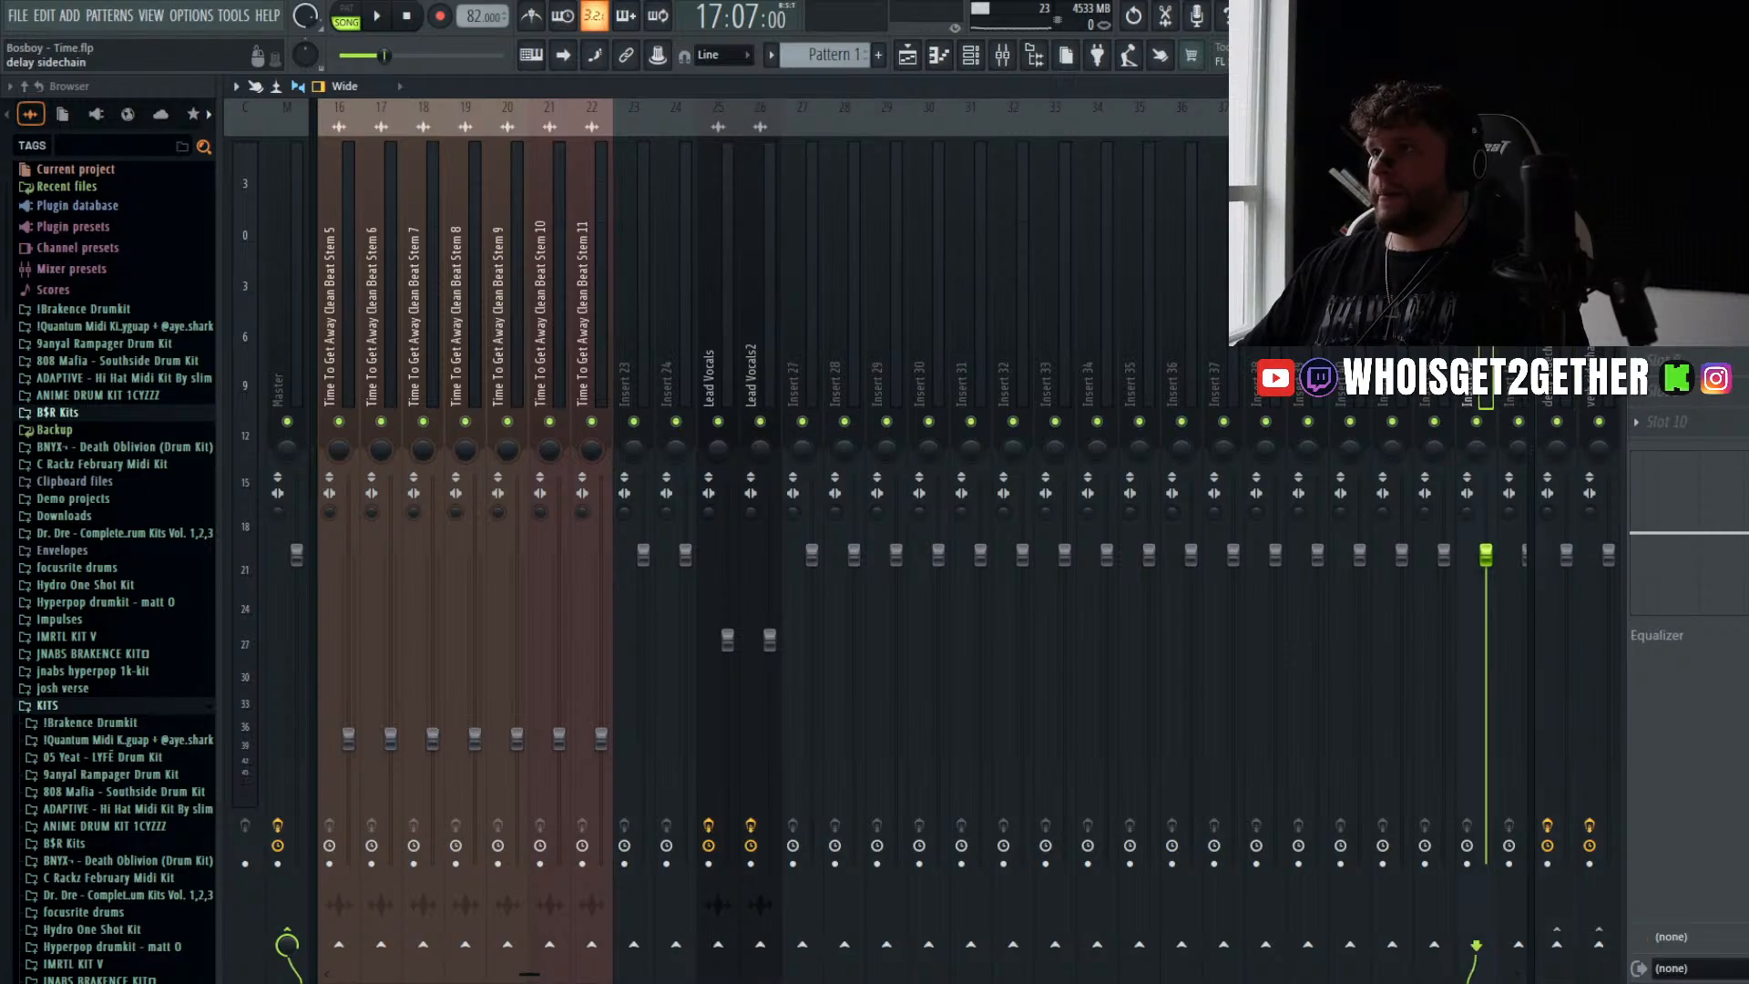
click(1477, 282)
scroll(1477, 282, down, 3)
click(1558, 282)
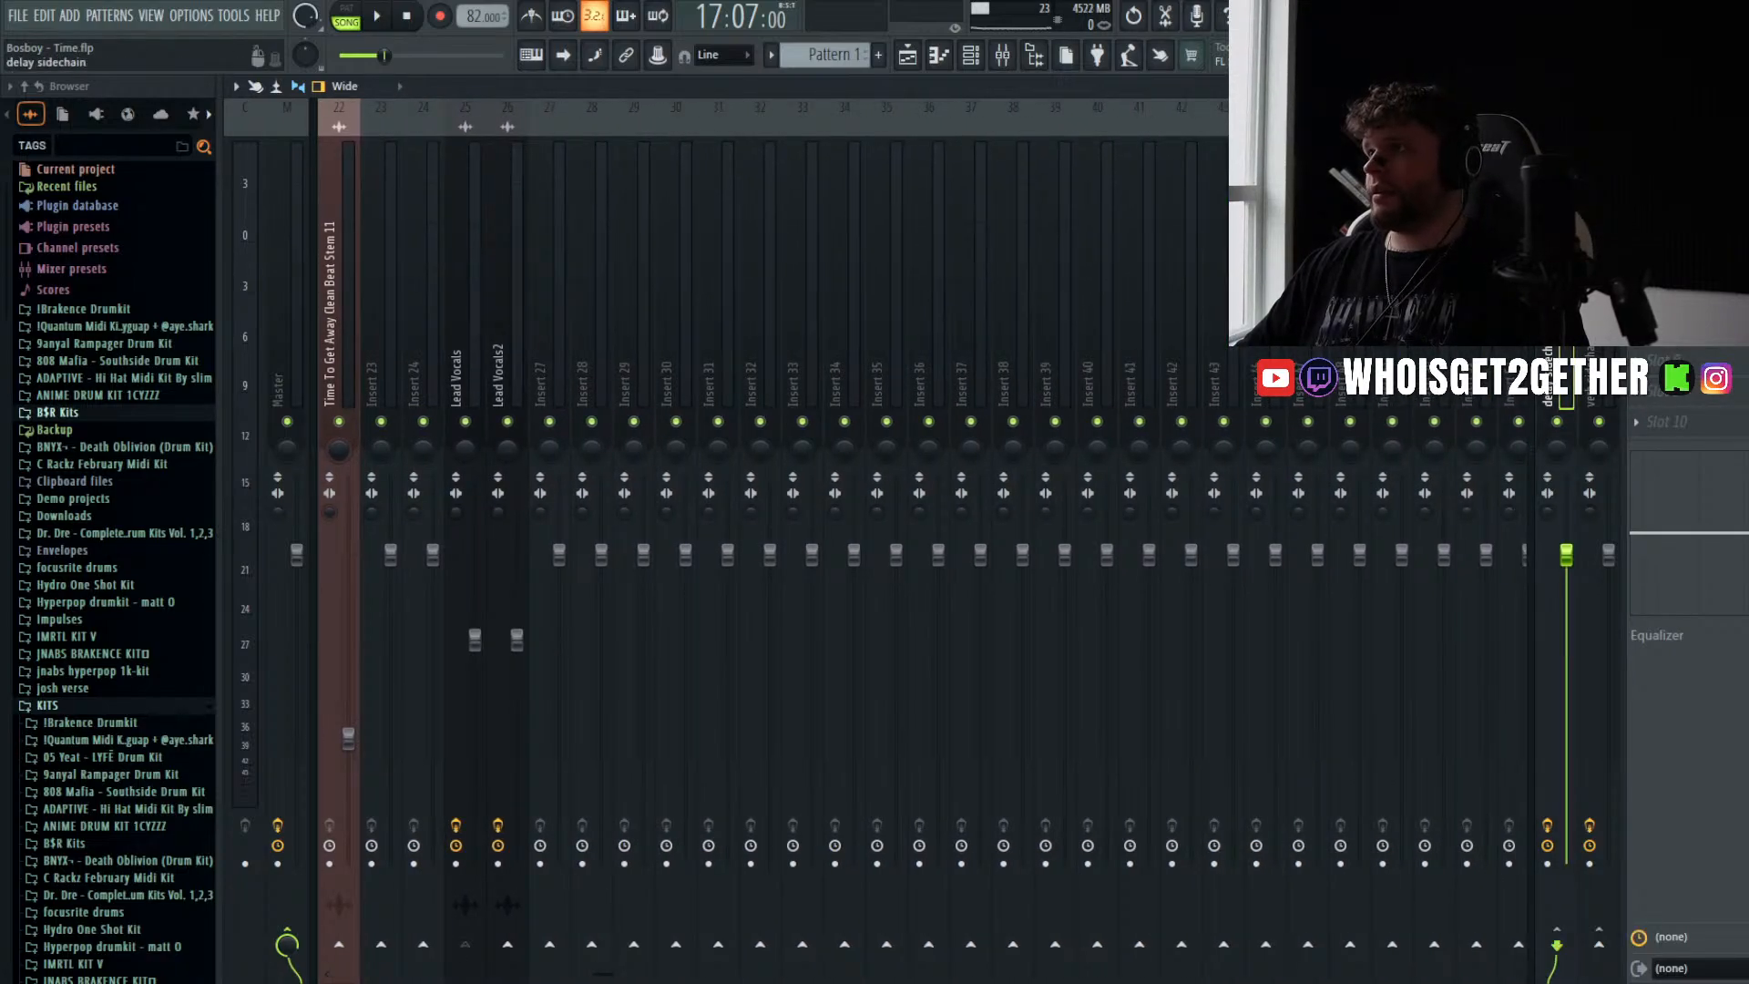
drag(1674, 86, 1265, 282)
click(1599, 282)
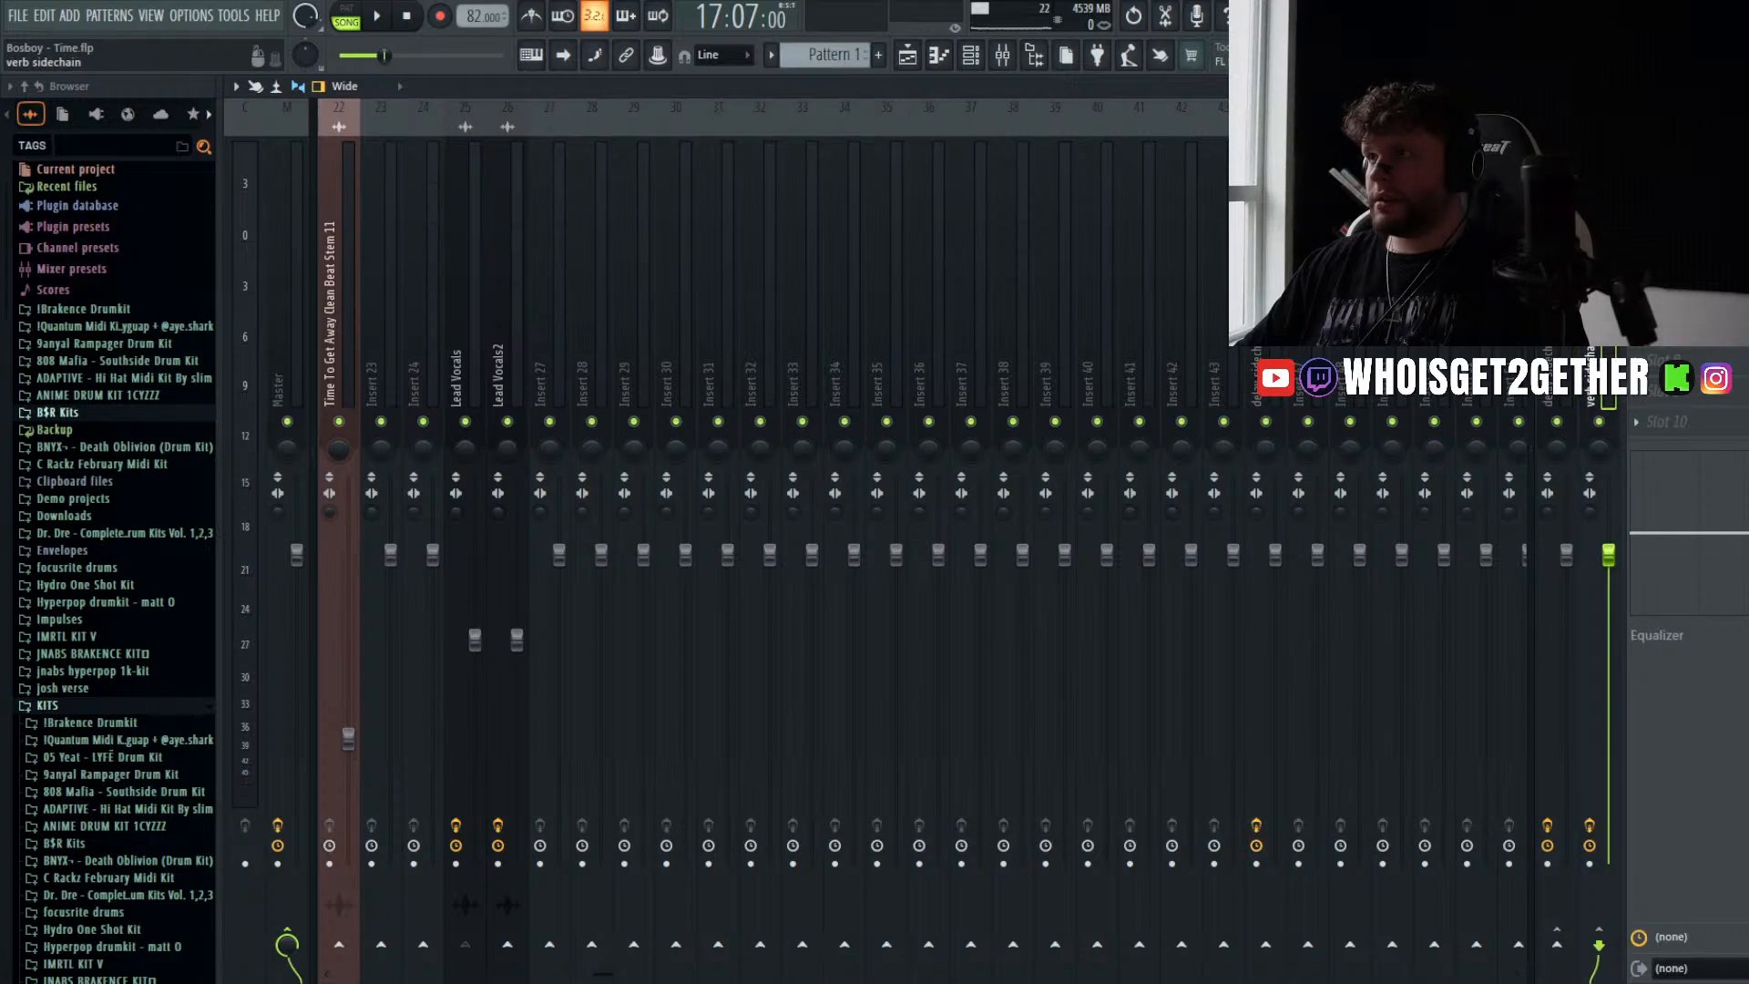
drag(1674, 87, 1308, 282)
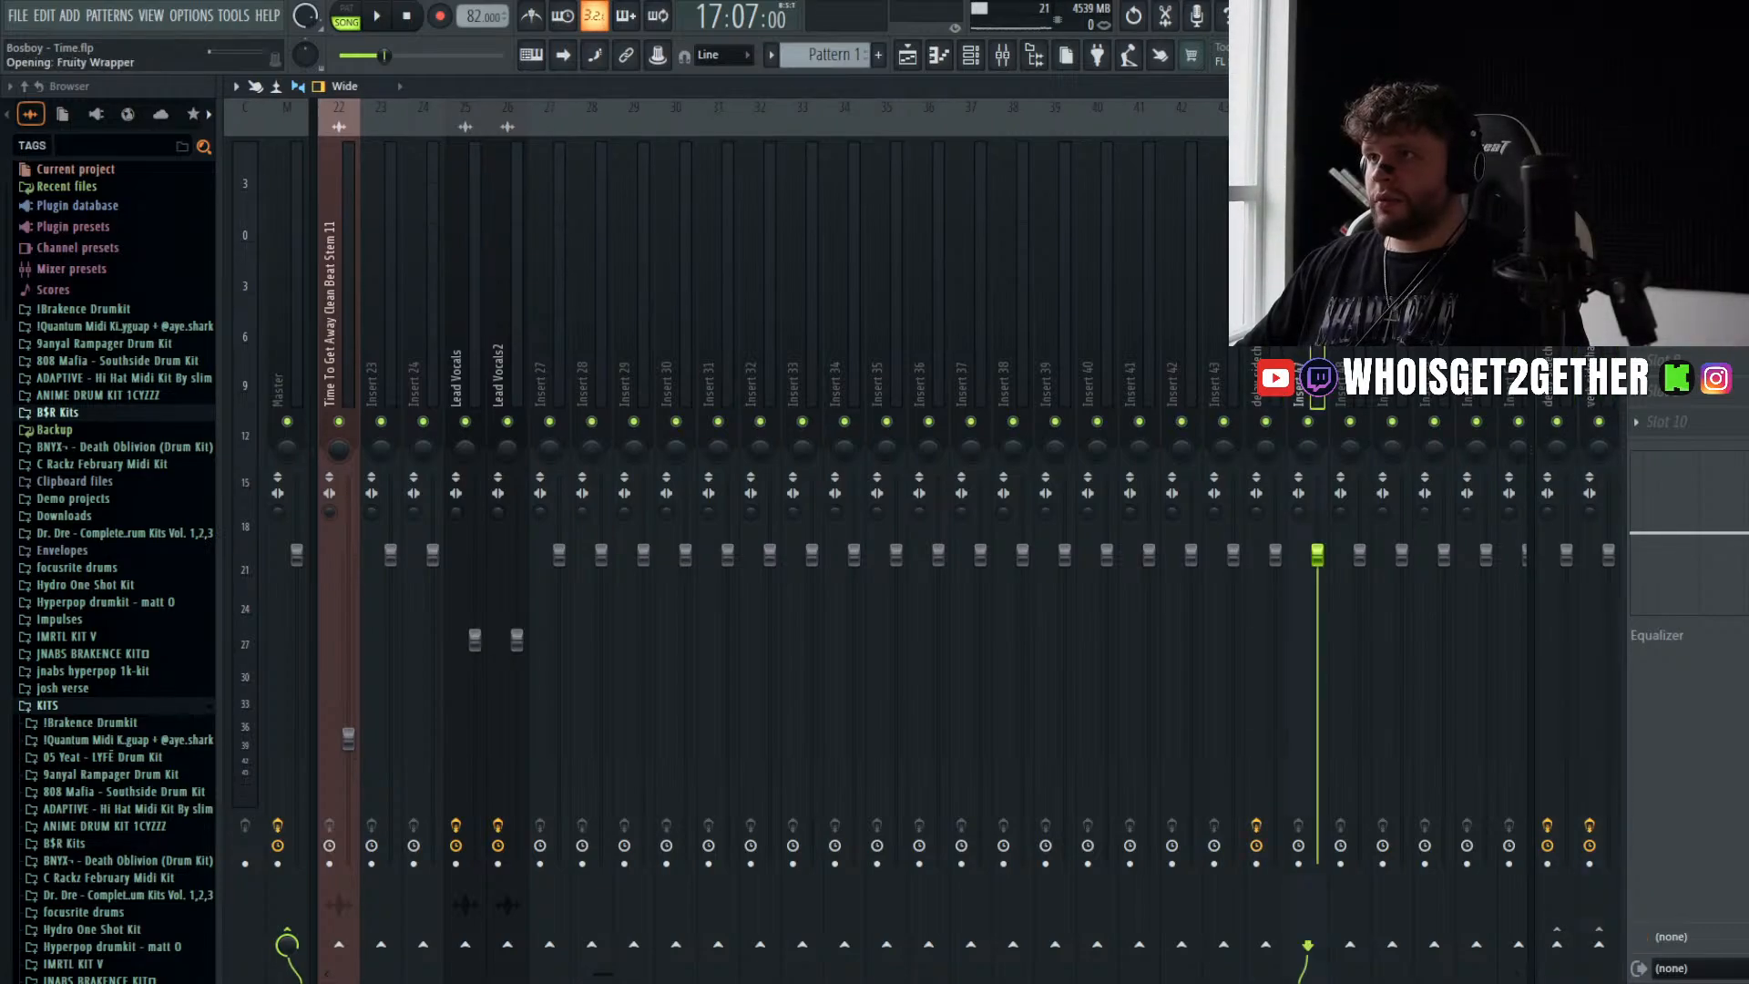
click(1275, 282)
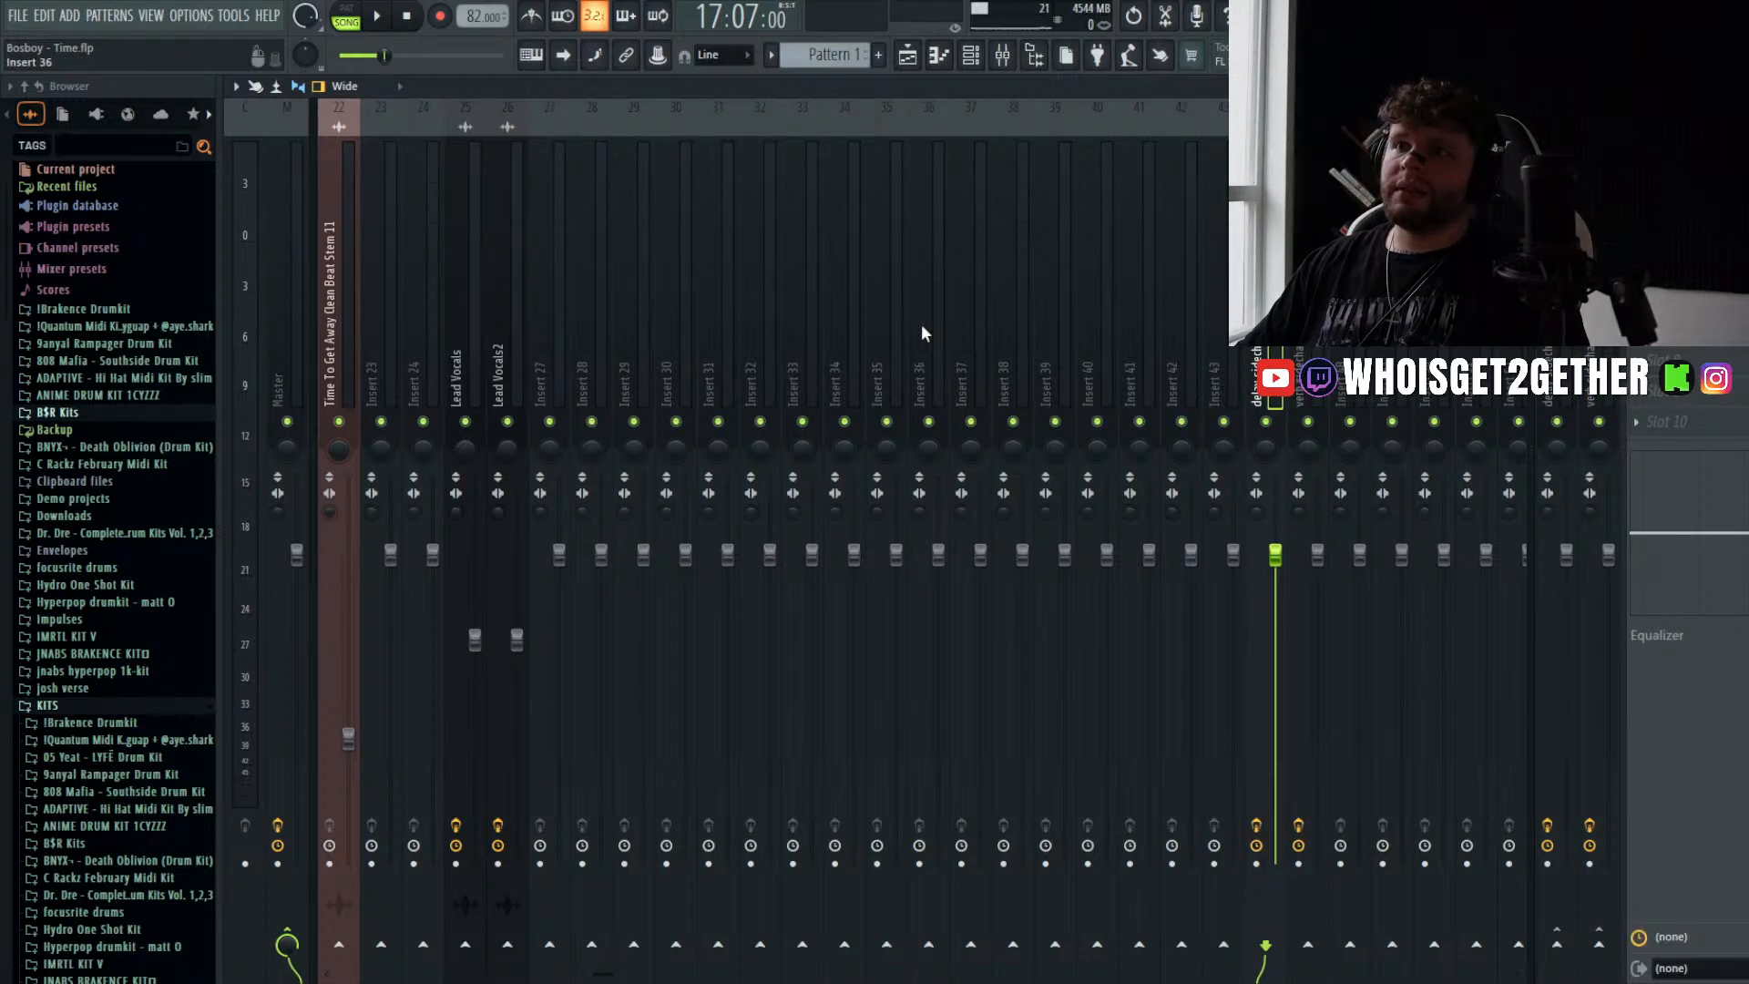
- Send the Lead Vocals2 mixer track to the copied delay sidechain and verb sidechain tracks
click(497, 312)
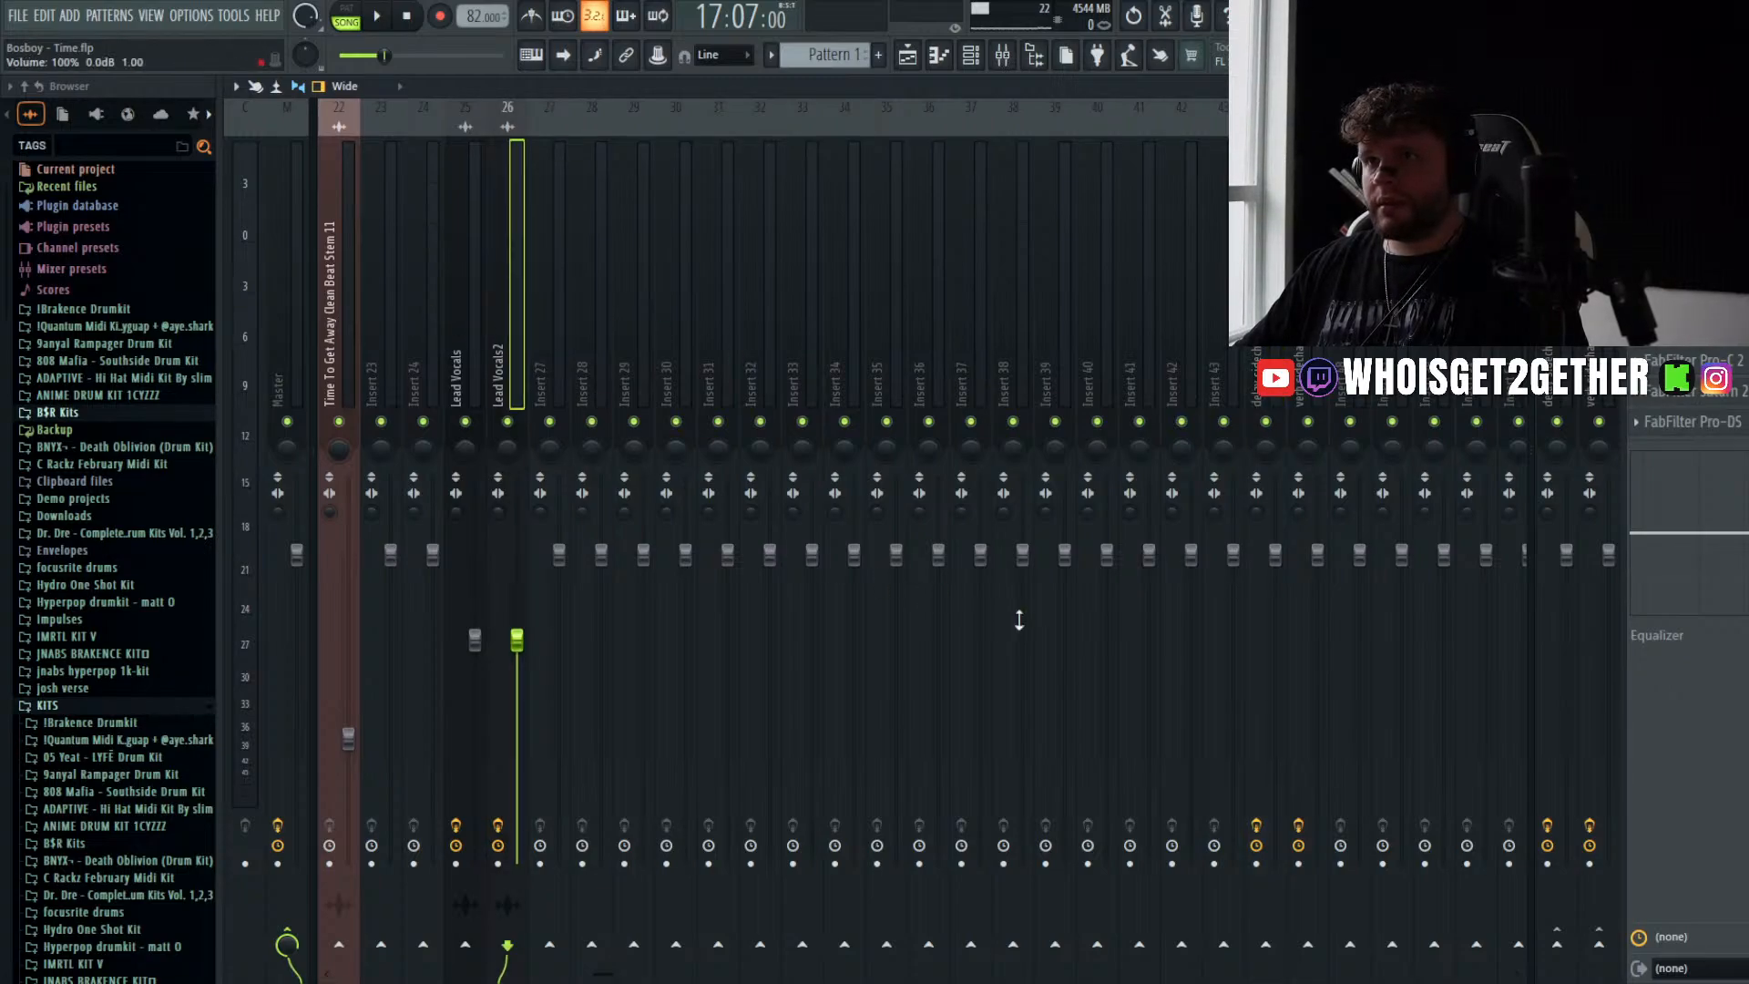
click(1265, 944)
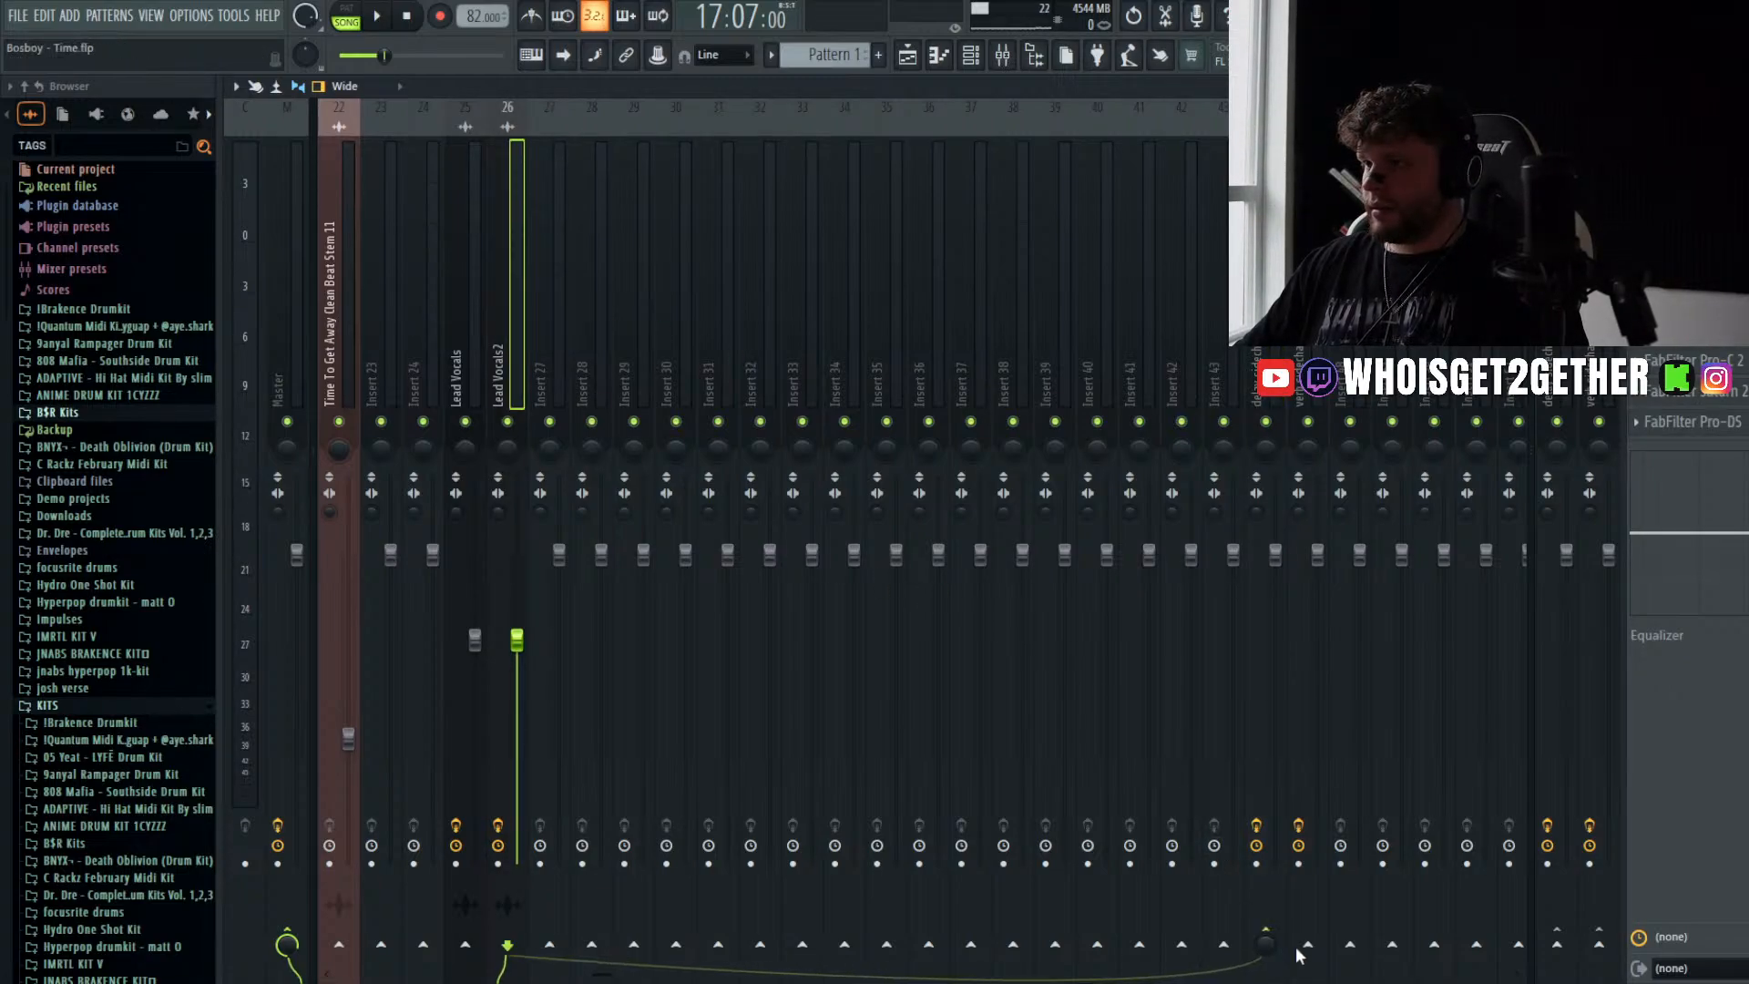
click(1306, 945)
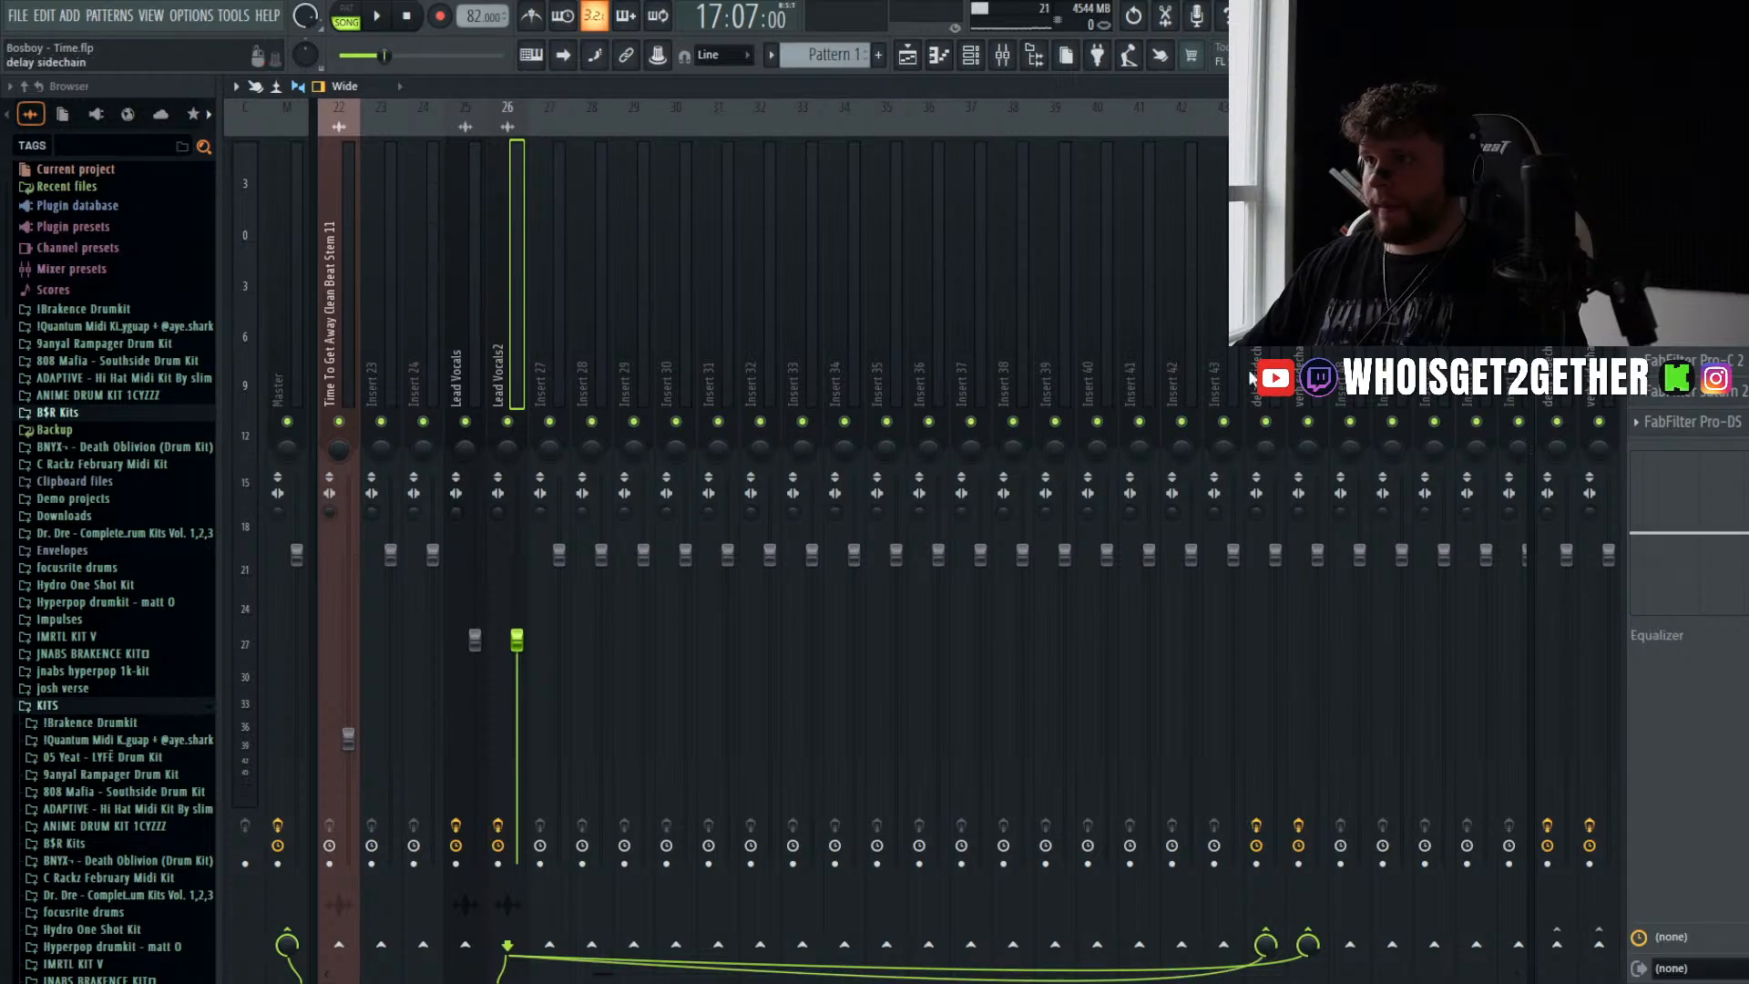
- Dock the copied delay and verb sidechain tracks beside the original sidechain tracks, then select Lead Vocals2
click(1275, 665)
ctrl+click(1317, 660)
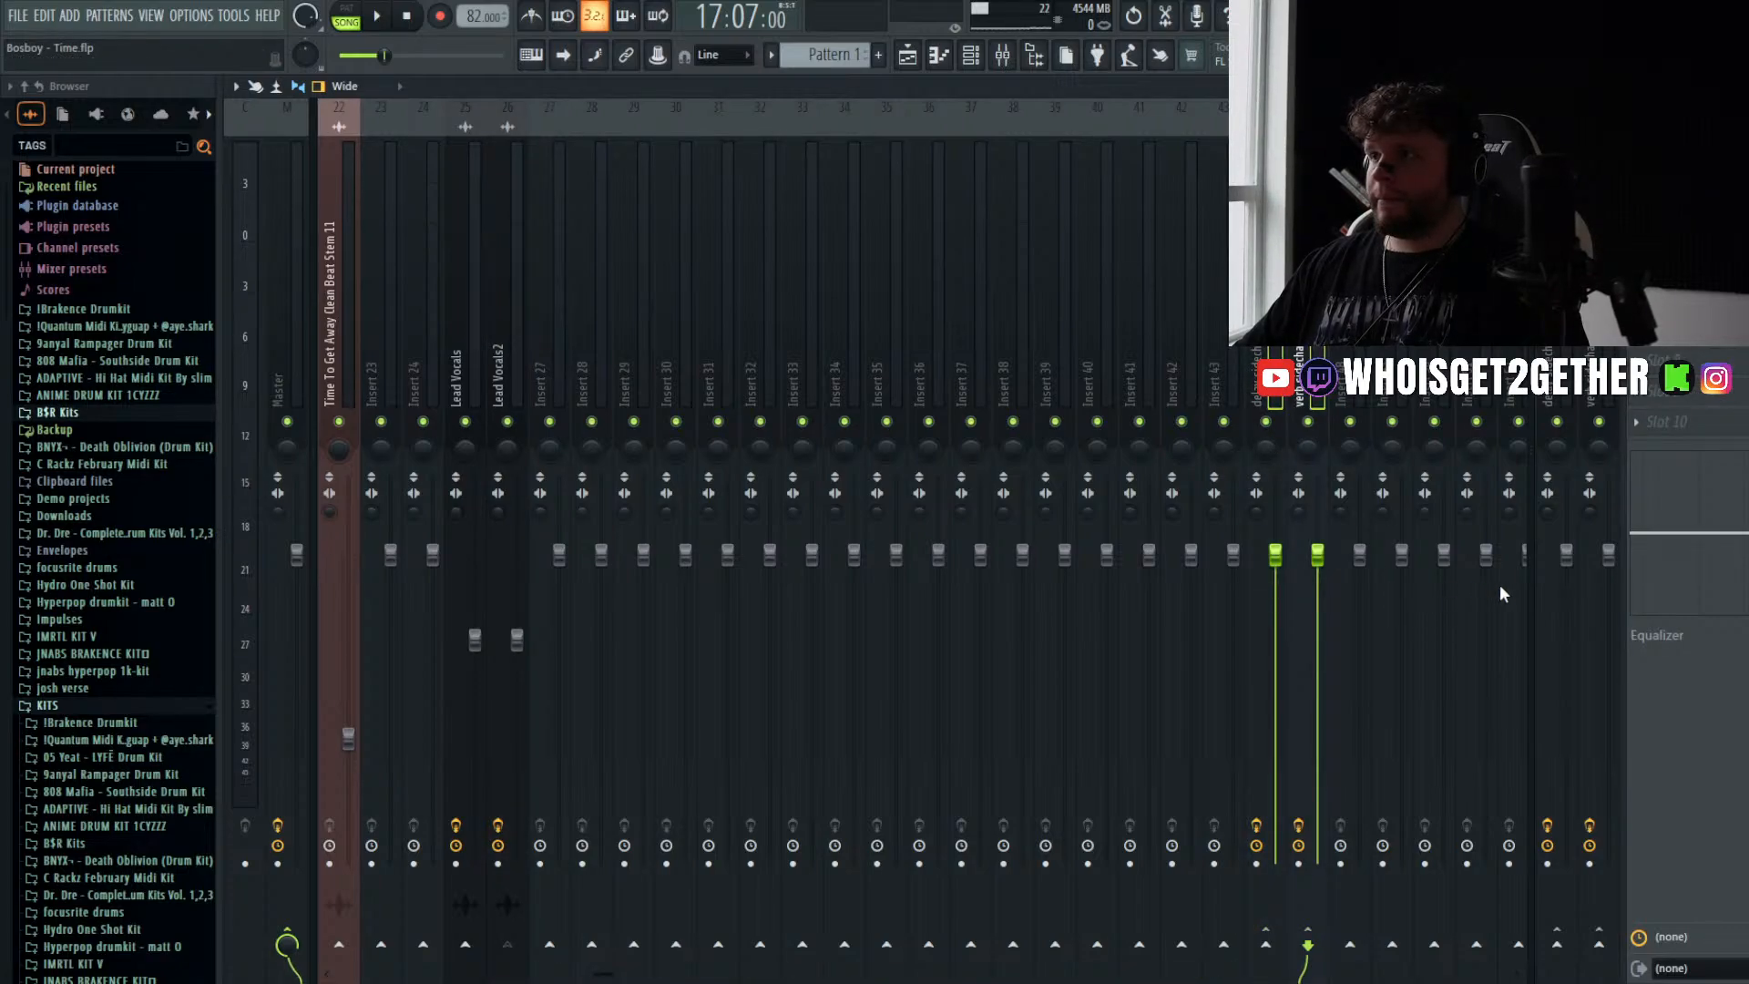
click(1541, 614)
click(507, 301)
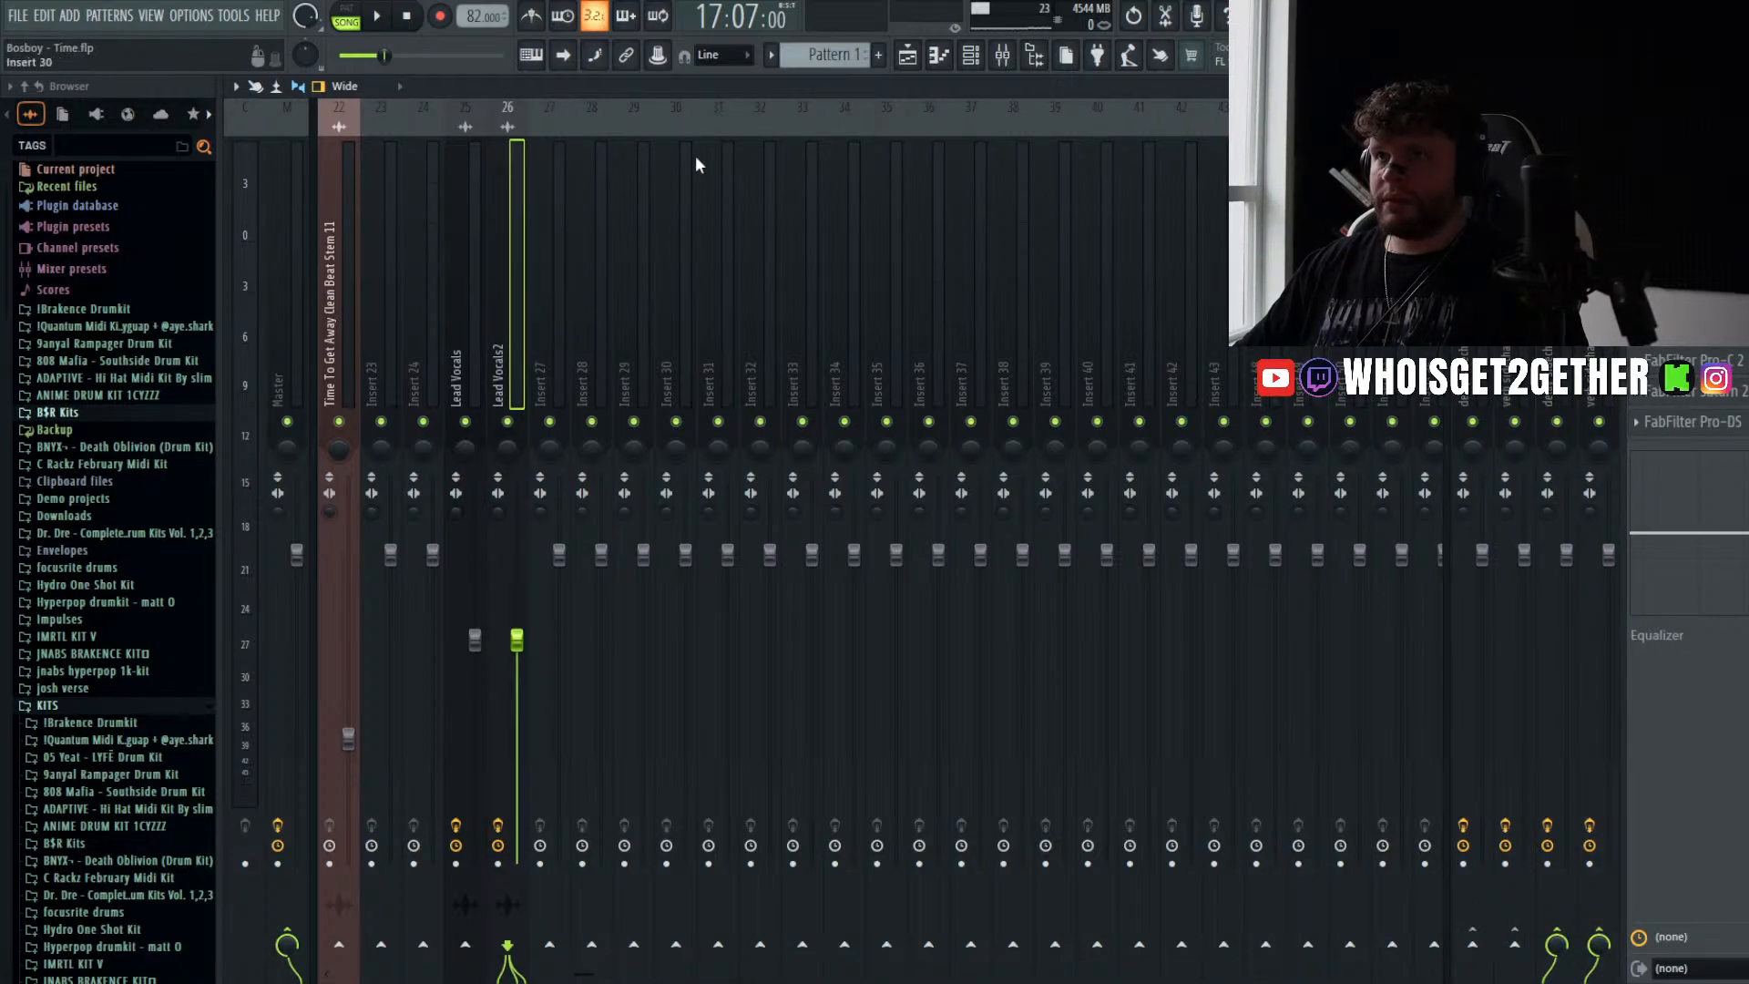
- Return to the playlist and unmute the lead 2 clip on track 15
click(907, 55)
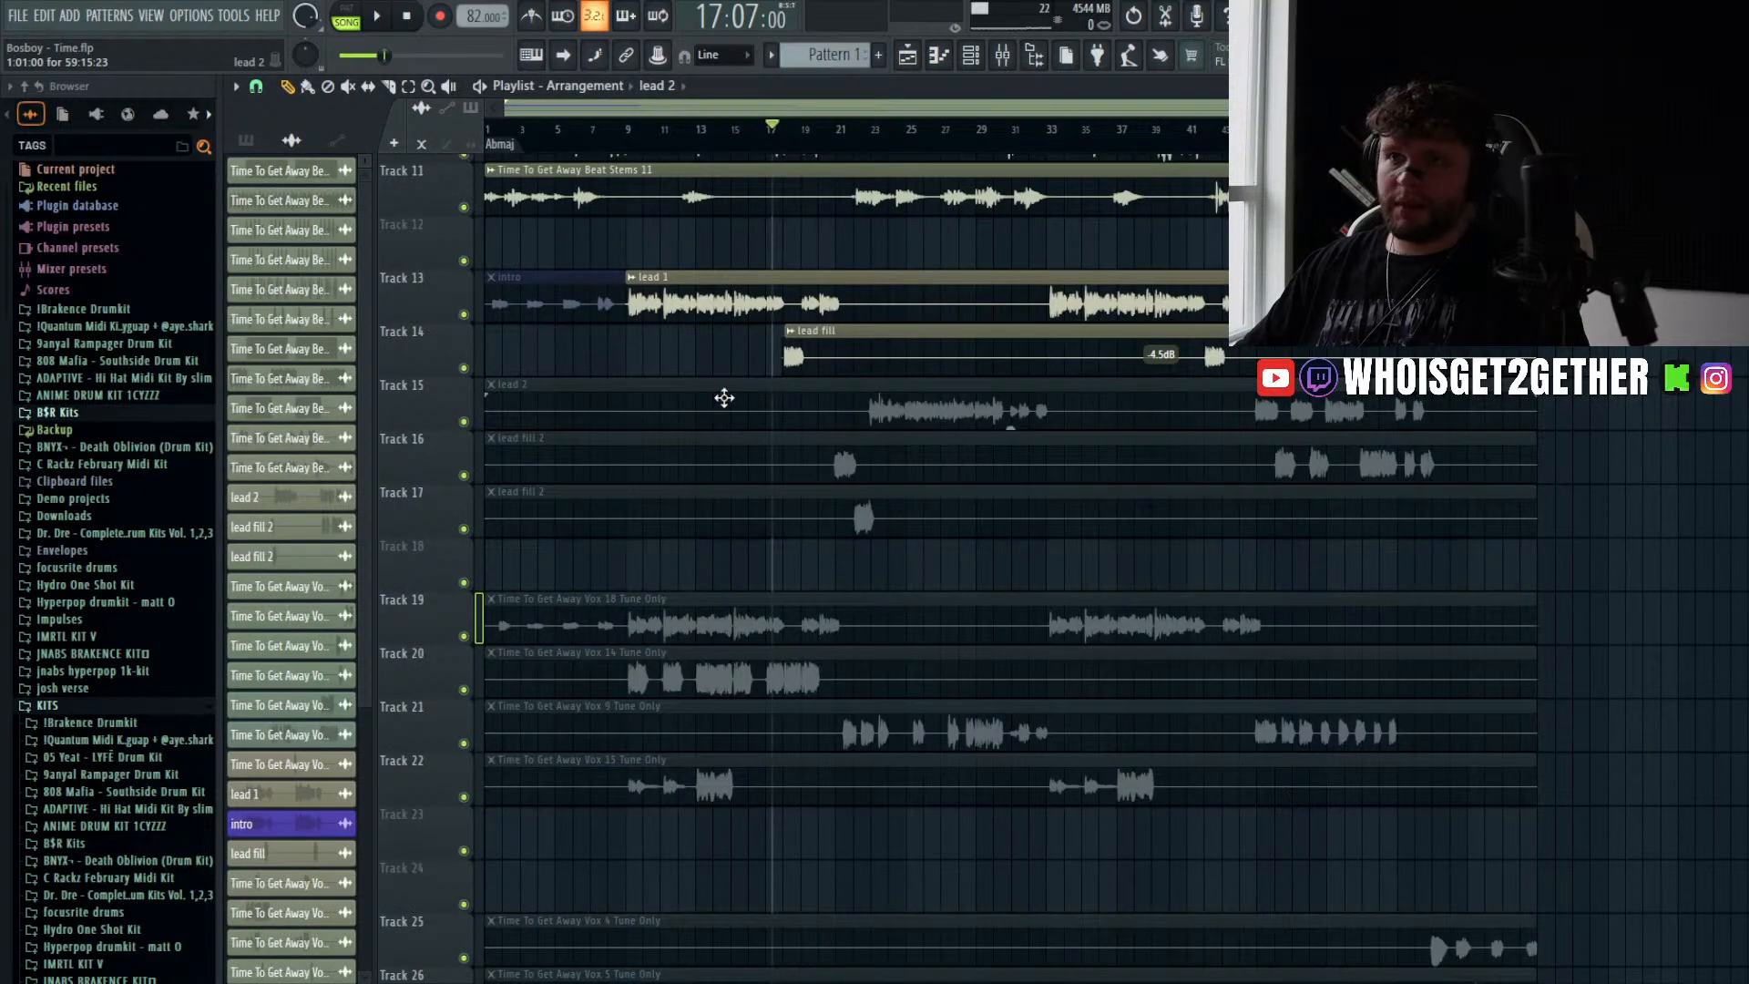
key(d)
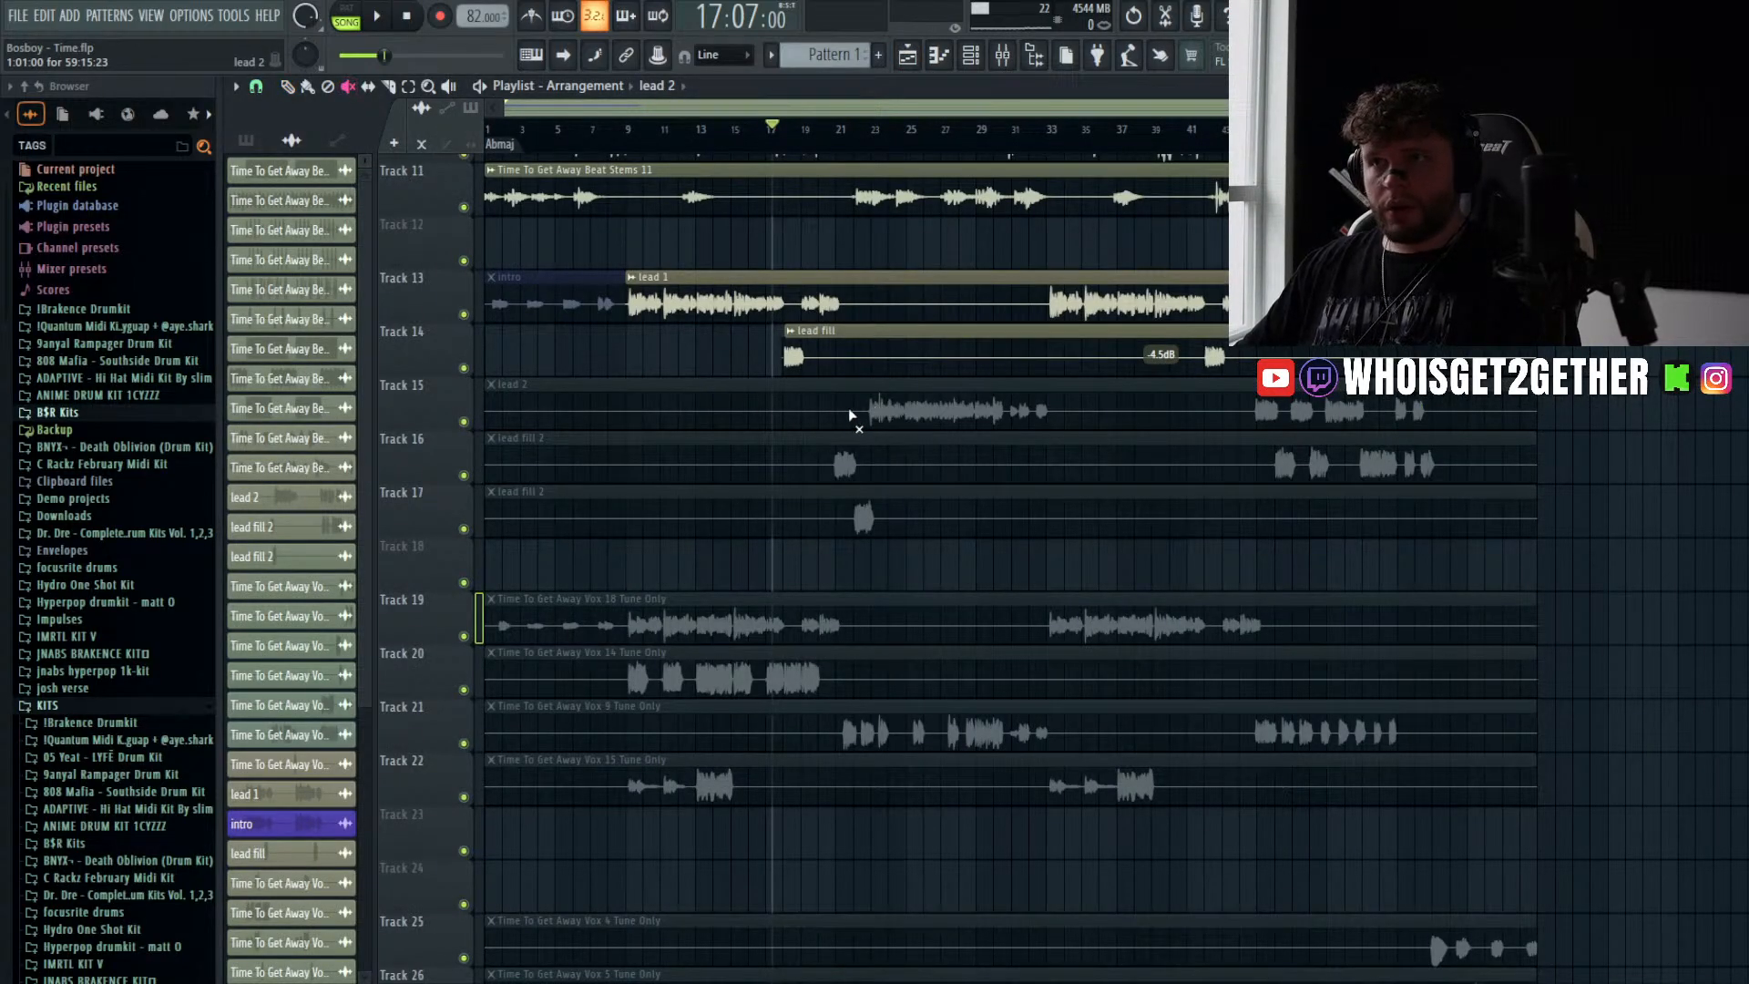
click(849, 415)
key(p)
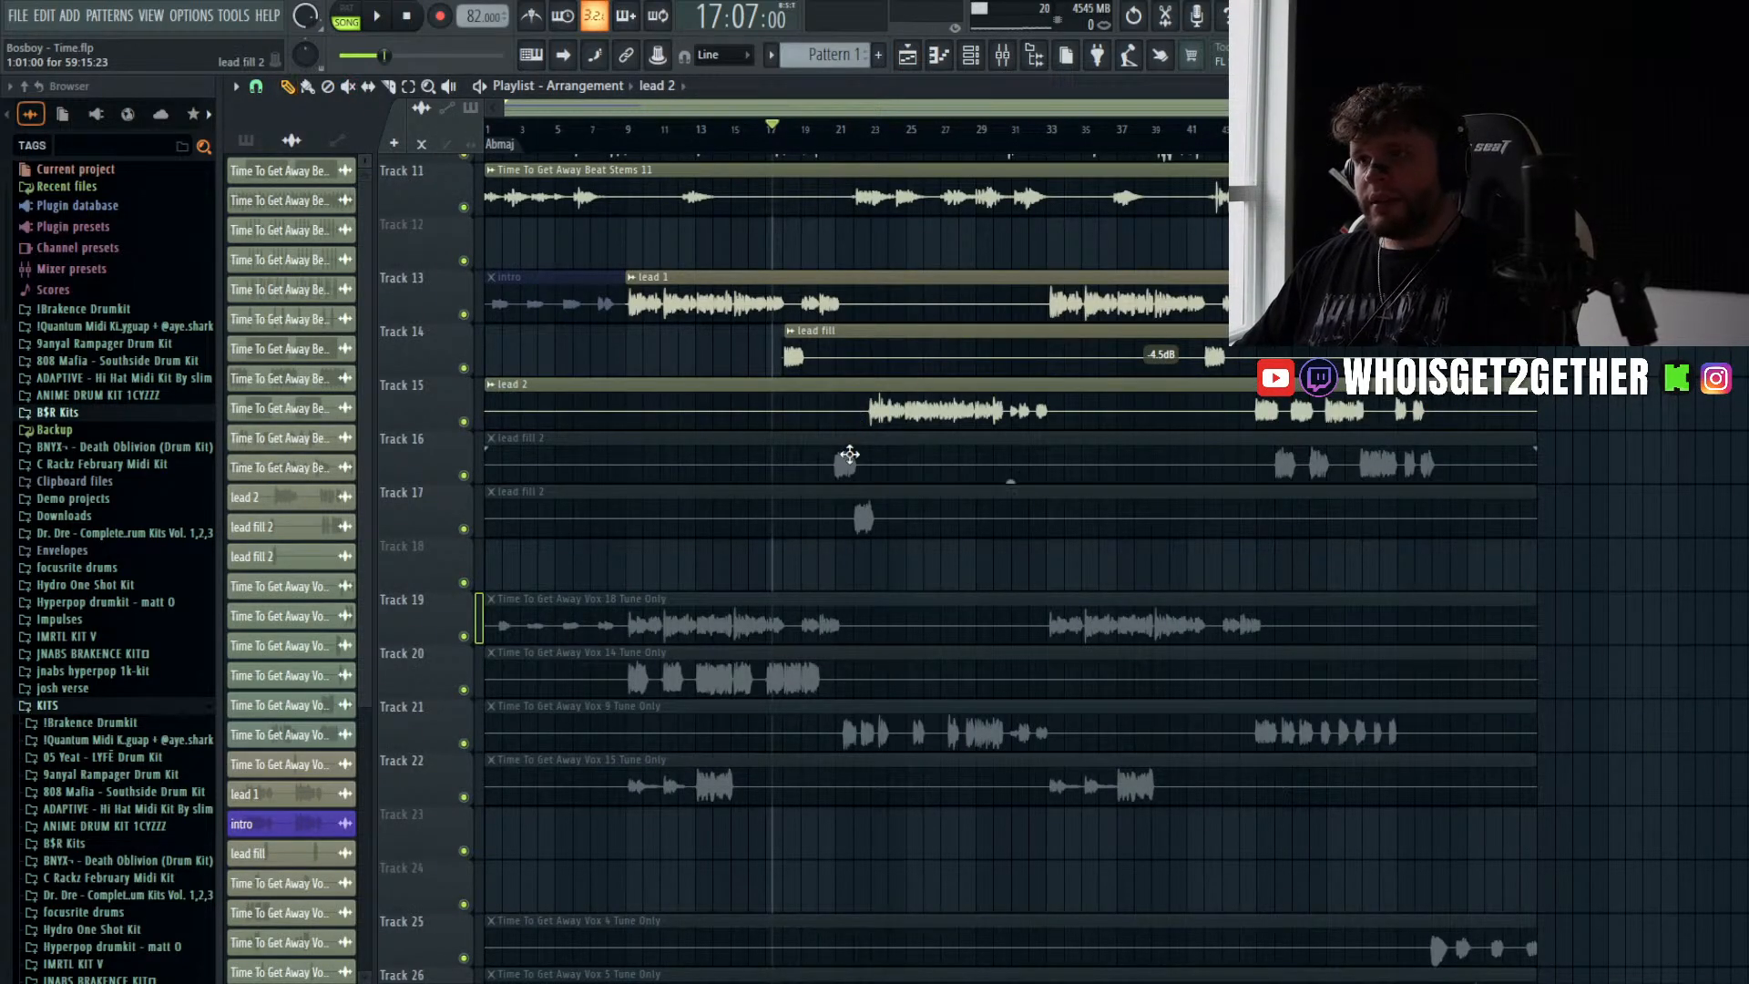
- Assign the lead fill 2 clip on track 16 to a vocal mixer track
double_click(849, 457)
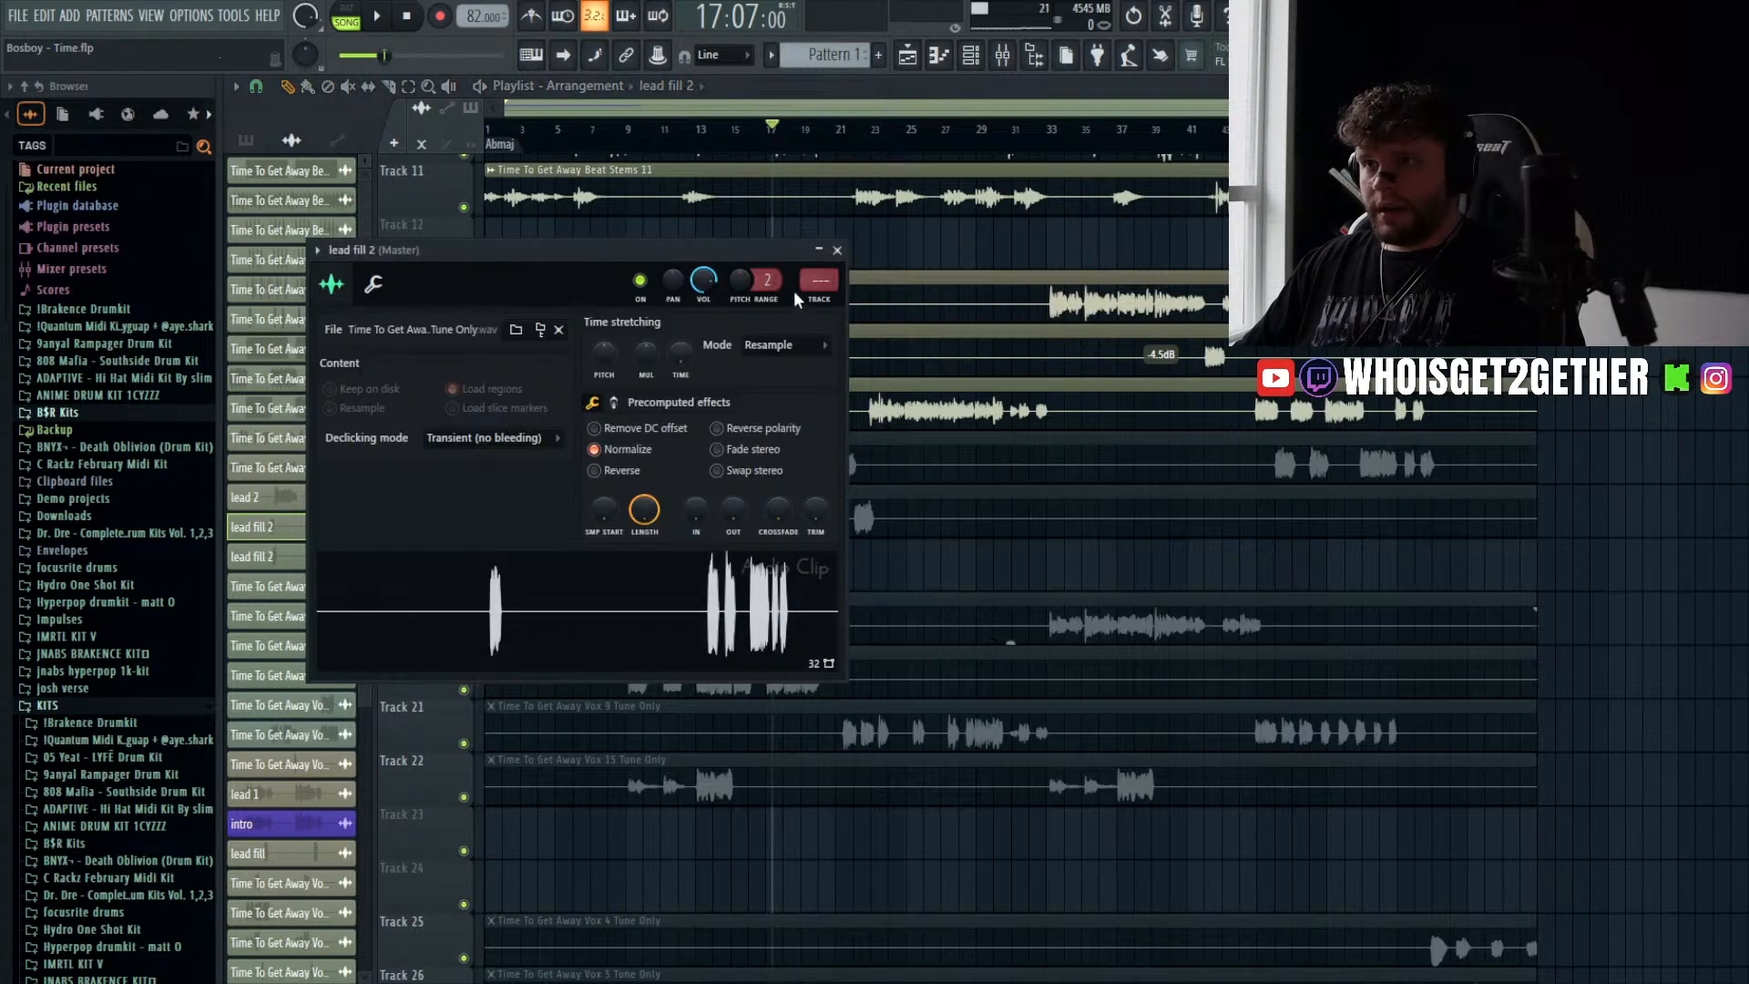
drag(820, 279, 820, 246)
click(870, 410)
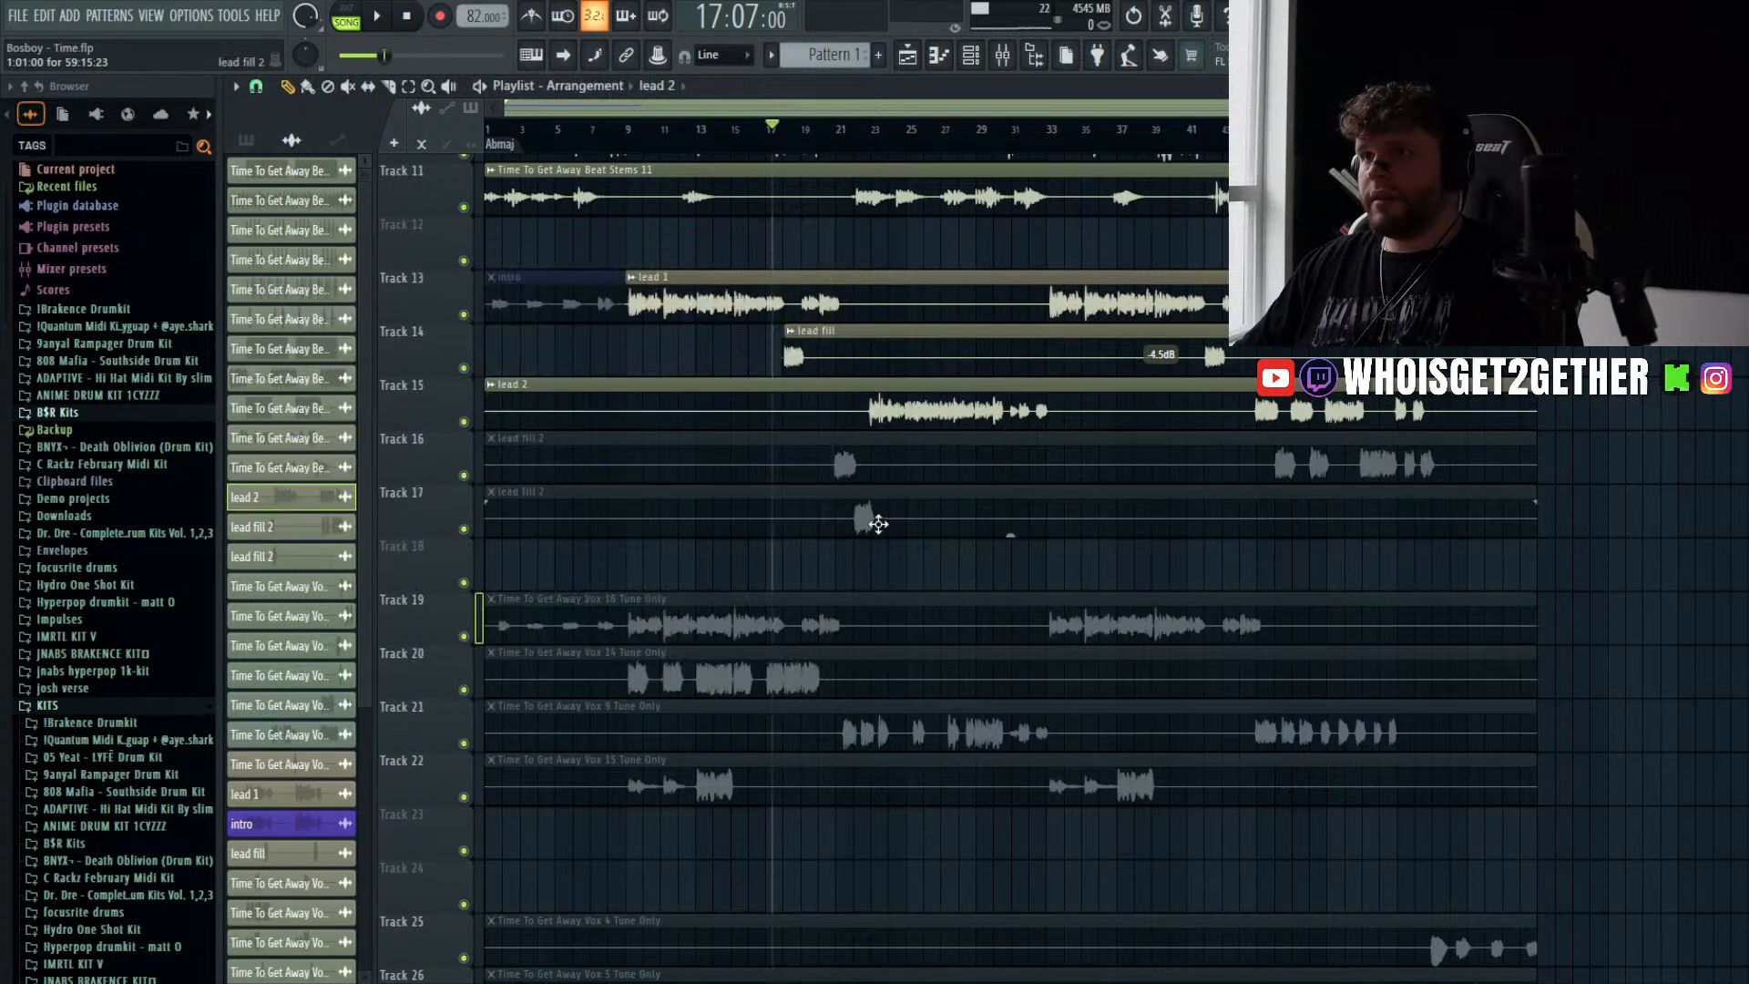
- Slice the lead fill 2 clip on track 16 at bar 45 and make the second part a unique clip
scroll(1314, 466, up, 5)
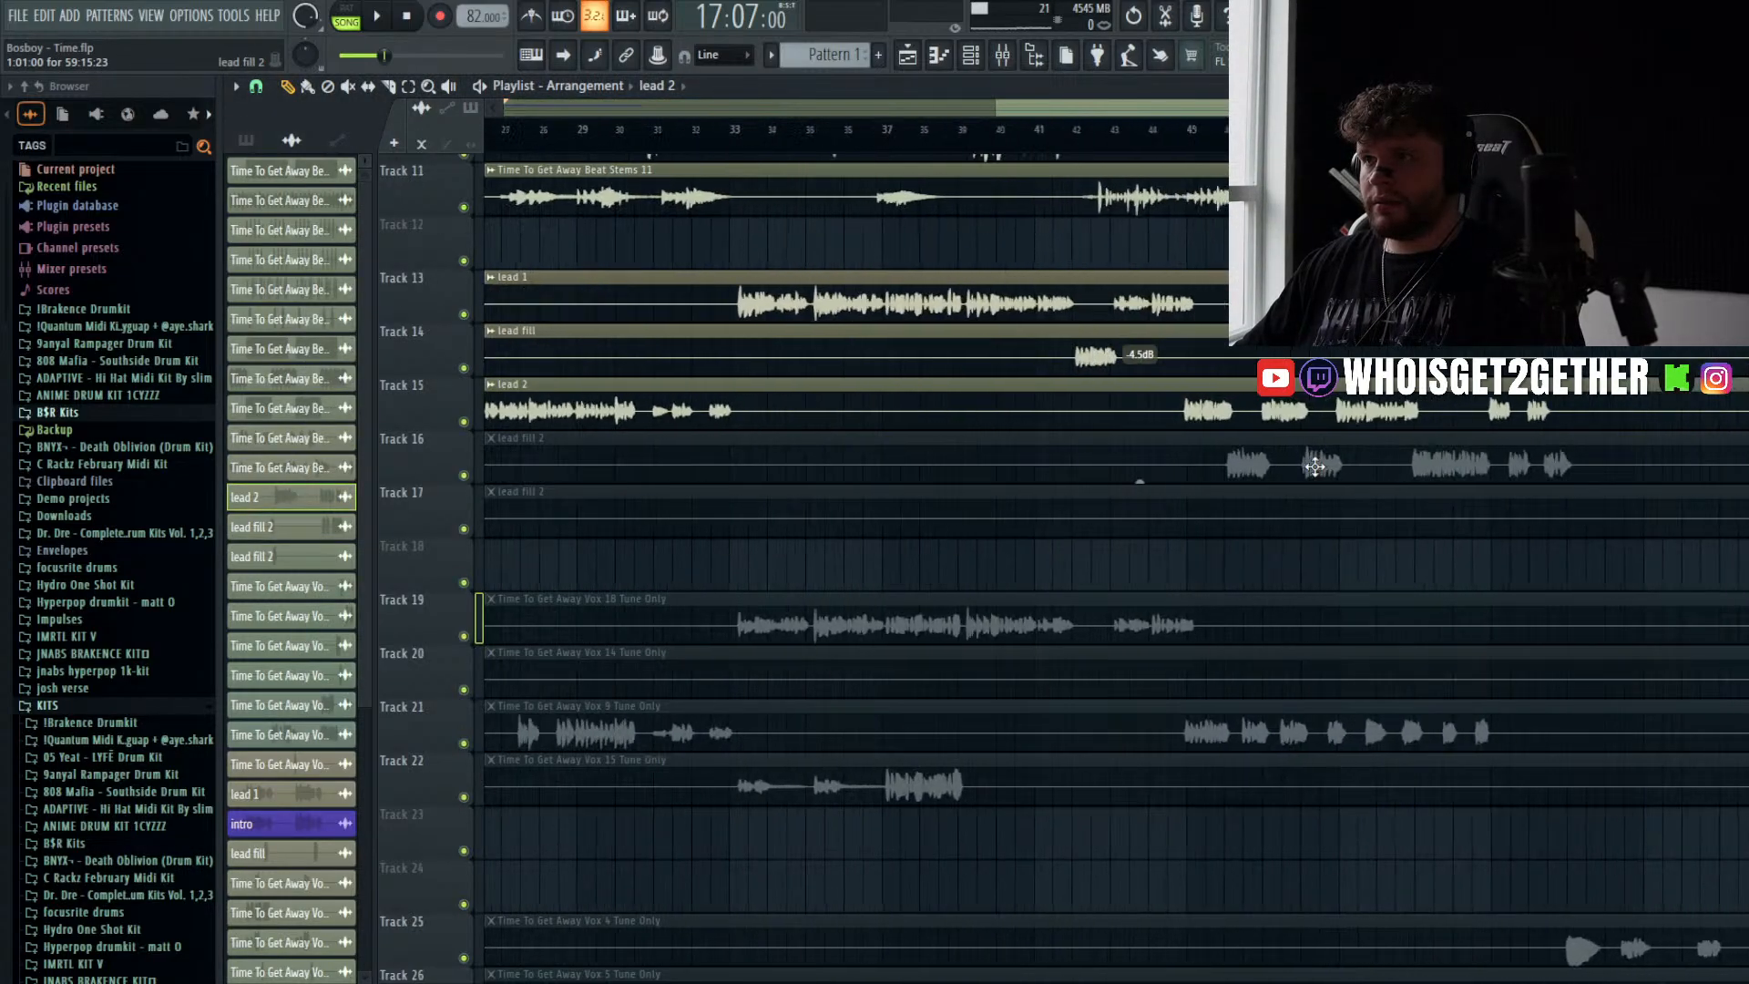
scroll(1293, 484, down, 3)
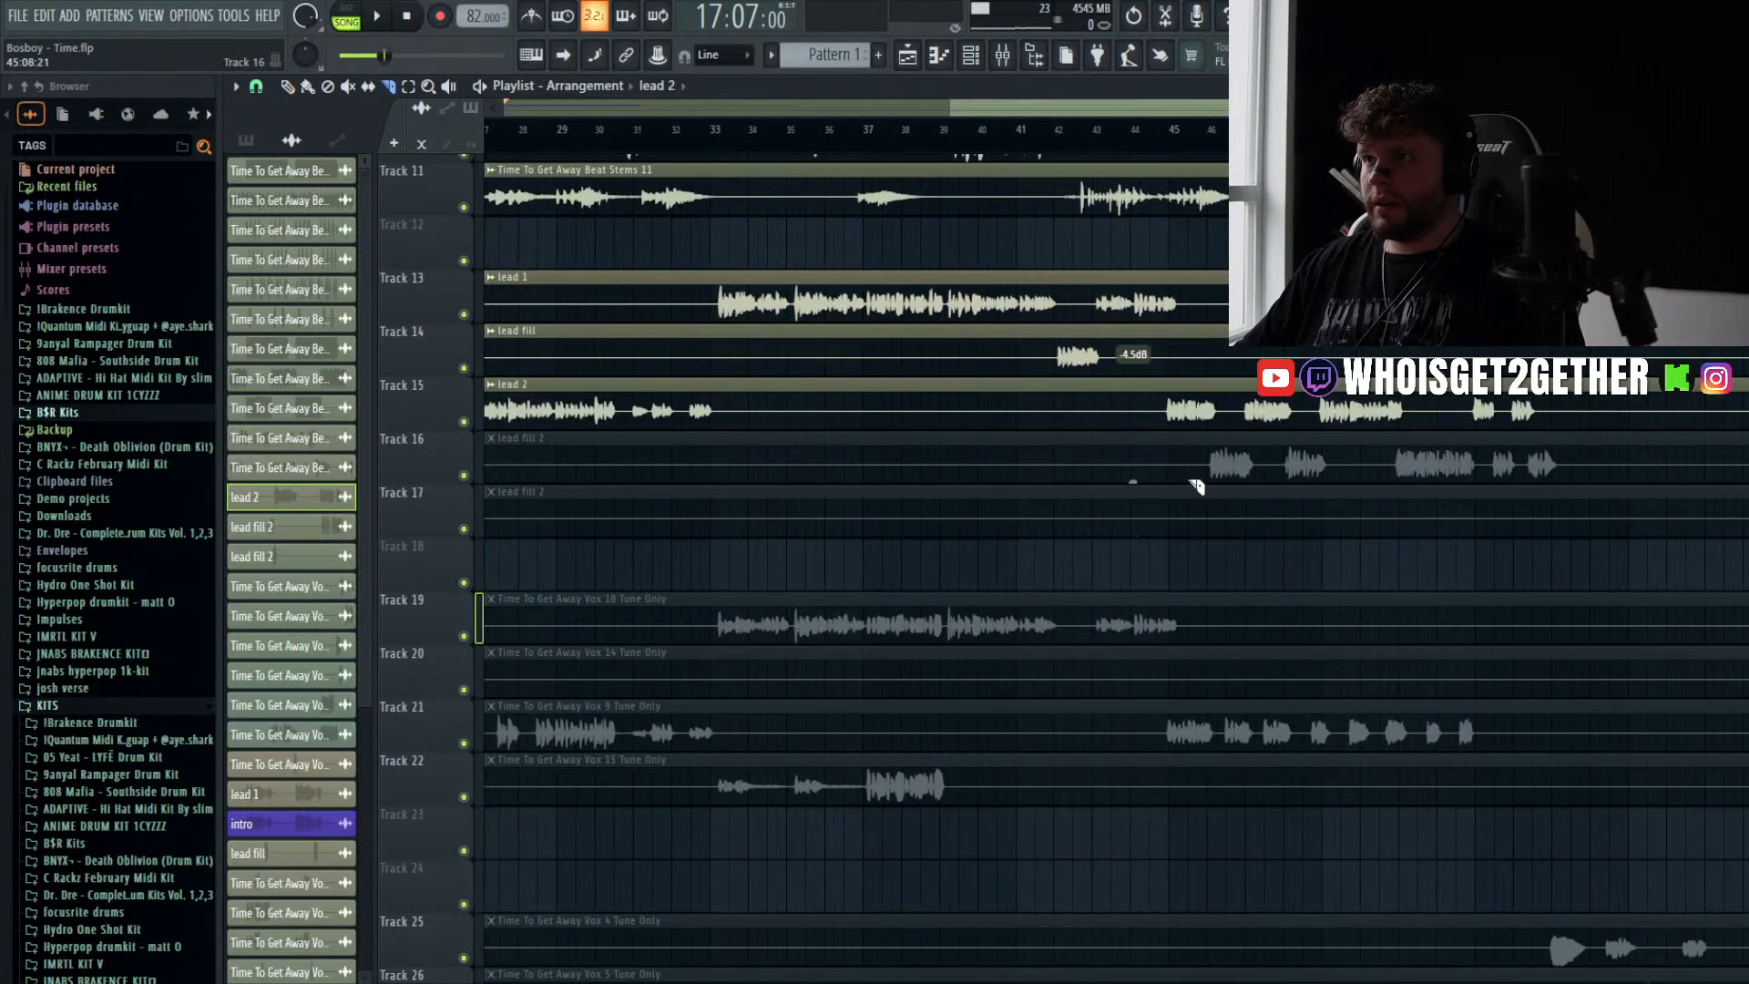
click(1169, 447)
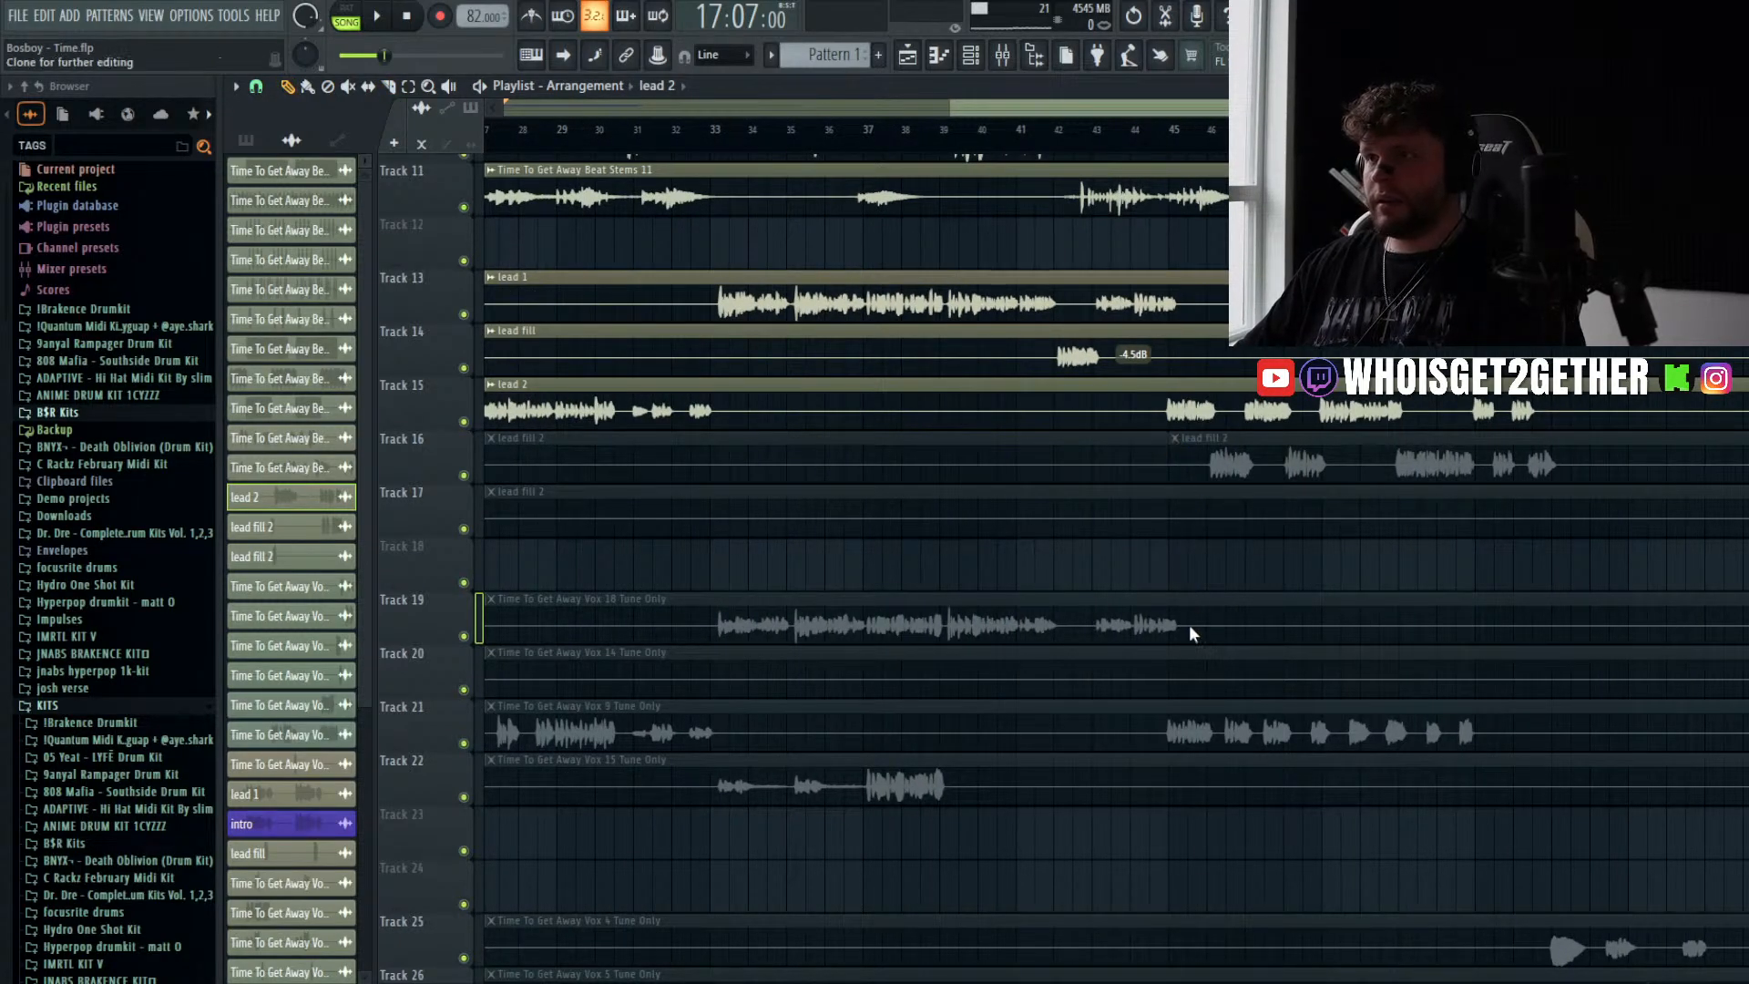
scroll(1237, 463, down, 3)
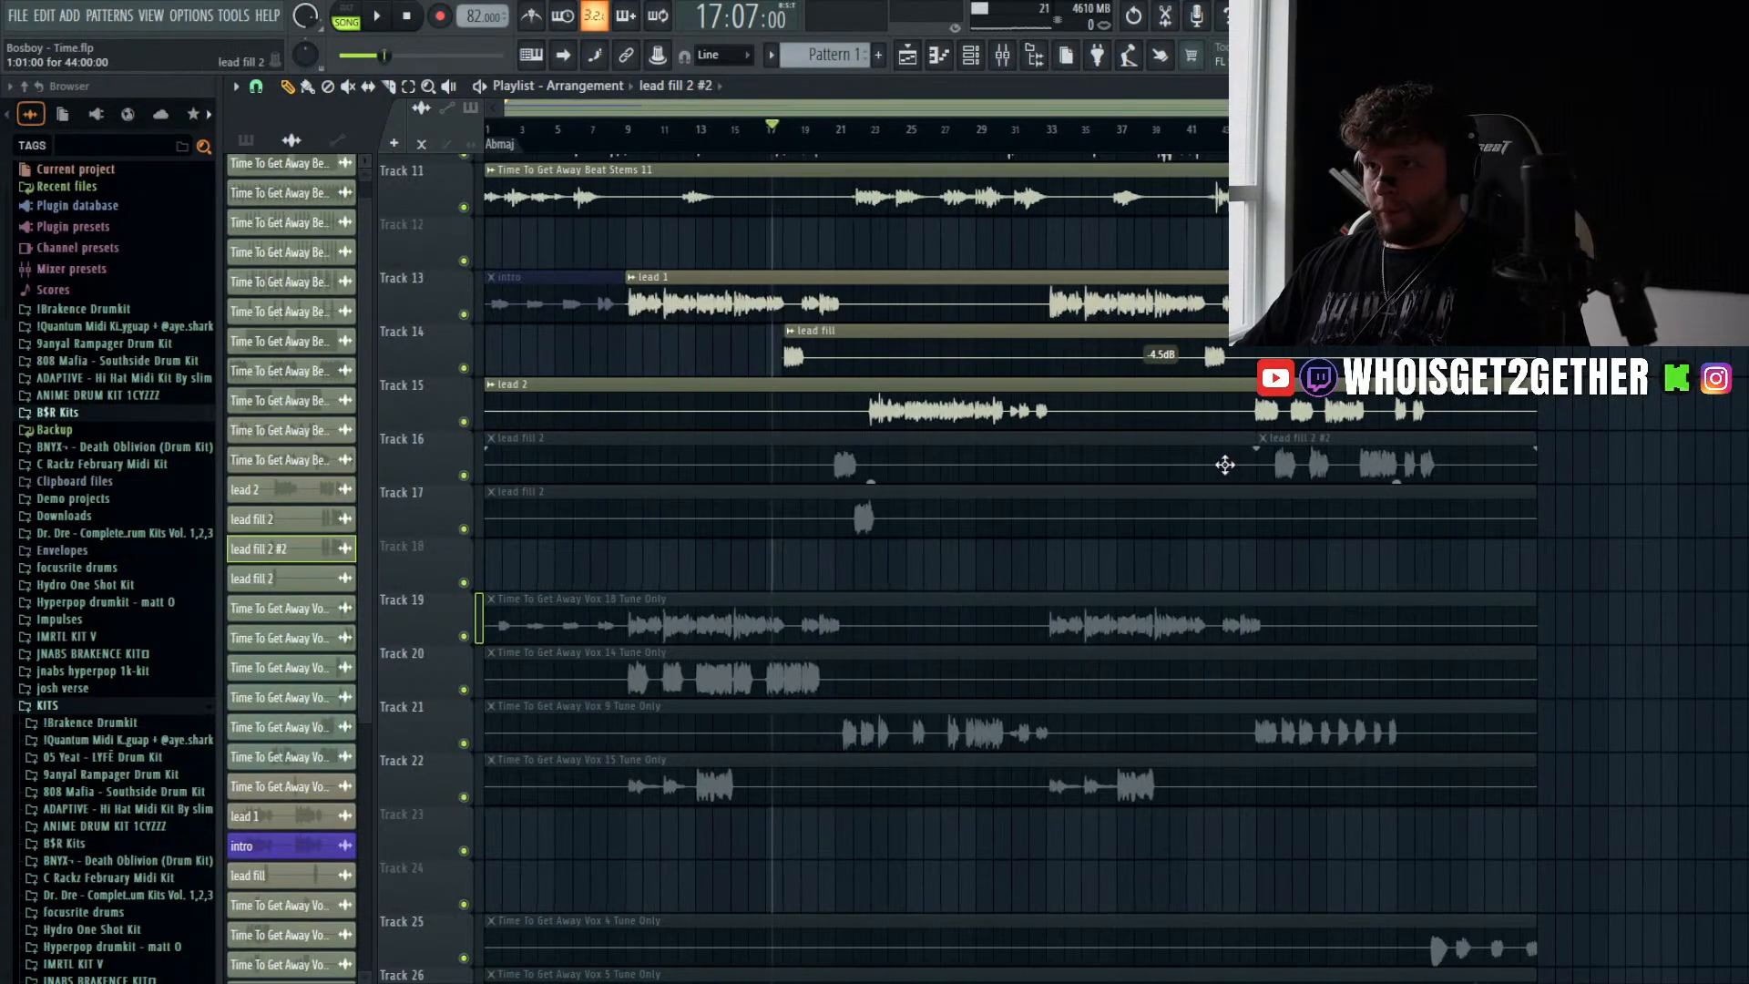
- Assign a mixer track to the lead fill 2 clip on track 17 and route lead fill 2 #2 to Lead Vocals
double_click(1038, 519)
drag(843, 305, 843, 260)
double_click(1311, 449)
scroll(901, 353, up, 1)
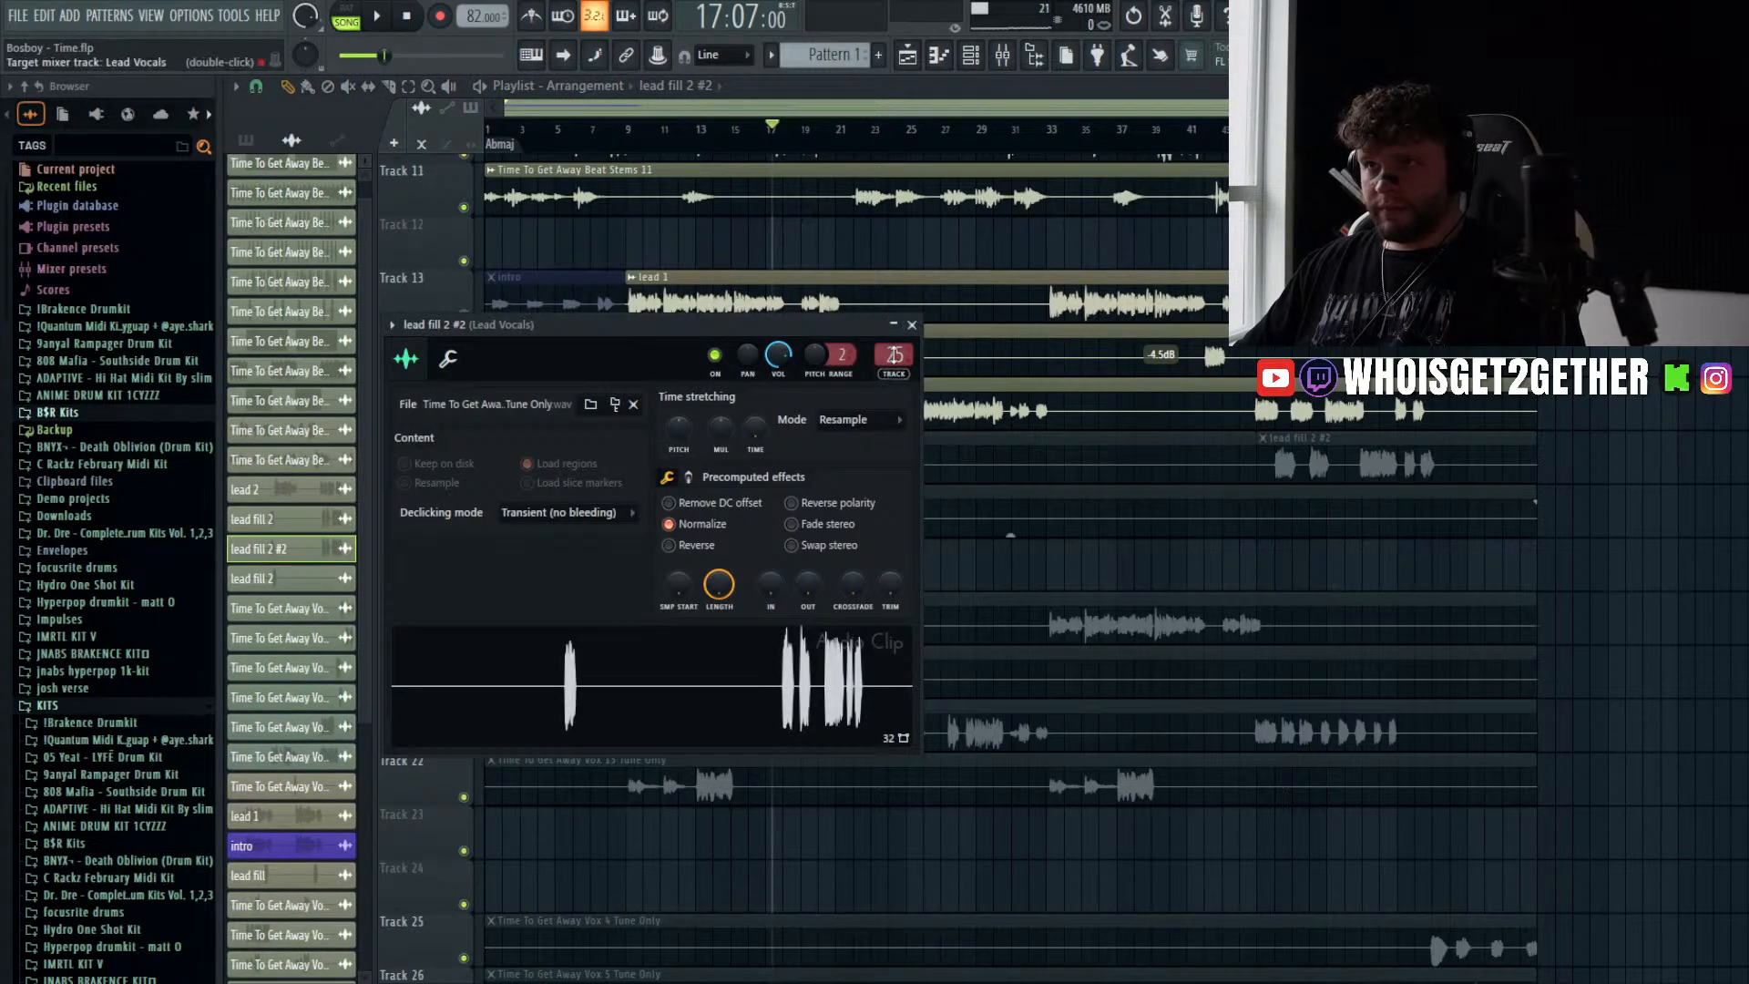
click(1064, 380)
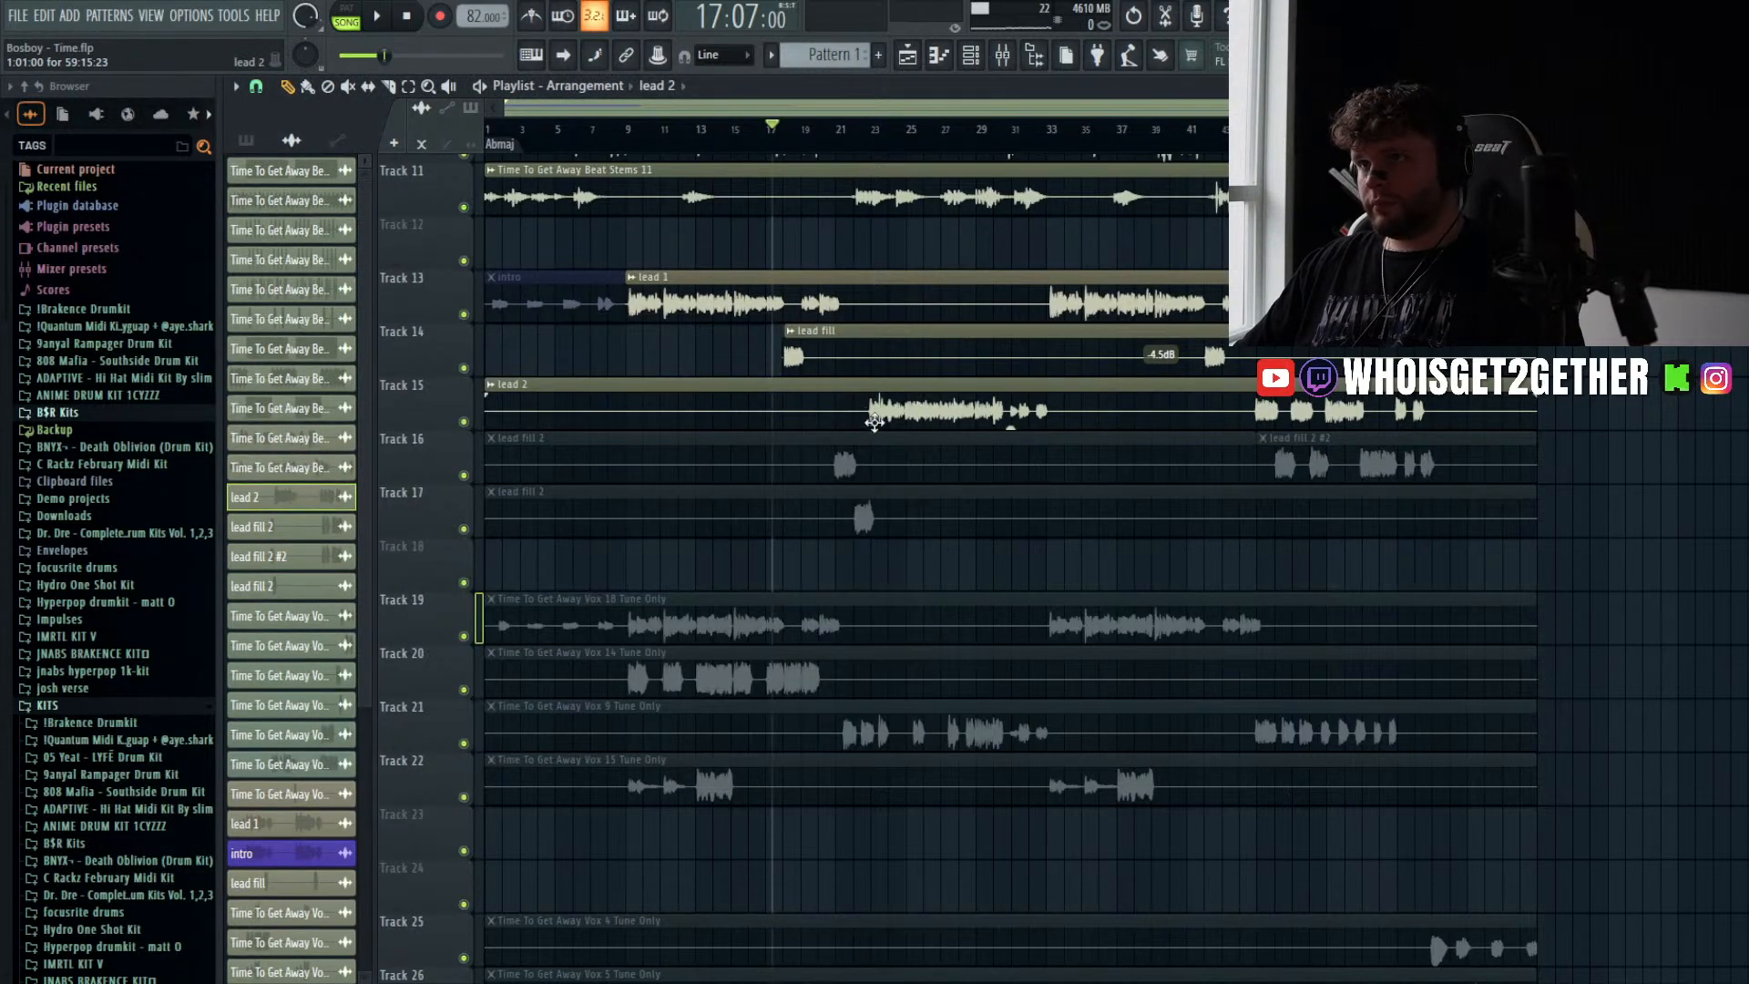
- Unmute both lead fill 2 clips on tracks 16 and 17 and the lead fill 2 #2 clip
key(t)
drag(881, 450, 881, 490)
click(1293, 446)
key(p)
- Play the song, skipping ahead to about bar 20 to hear the lead fill 2 clips lead into lead 2, and stop
key(space)
scroll(753, 452, up, 3)
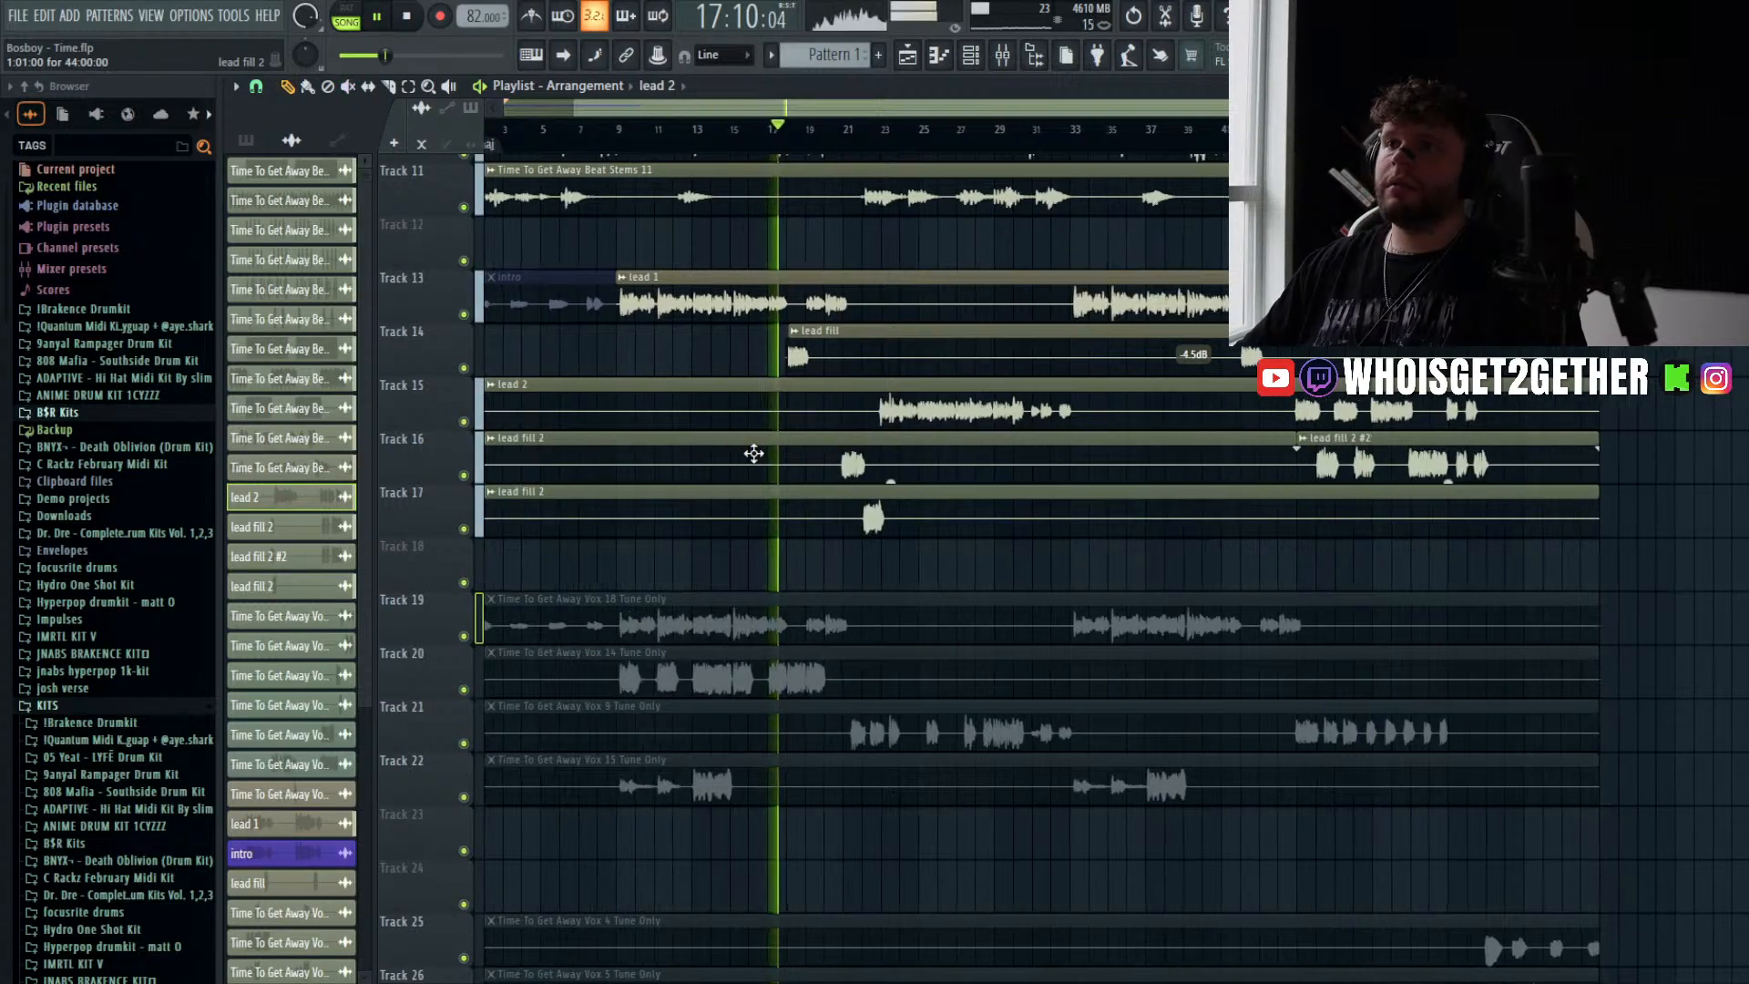
click(914, 132)
scroll(978, 287, up, 1)
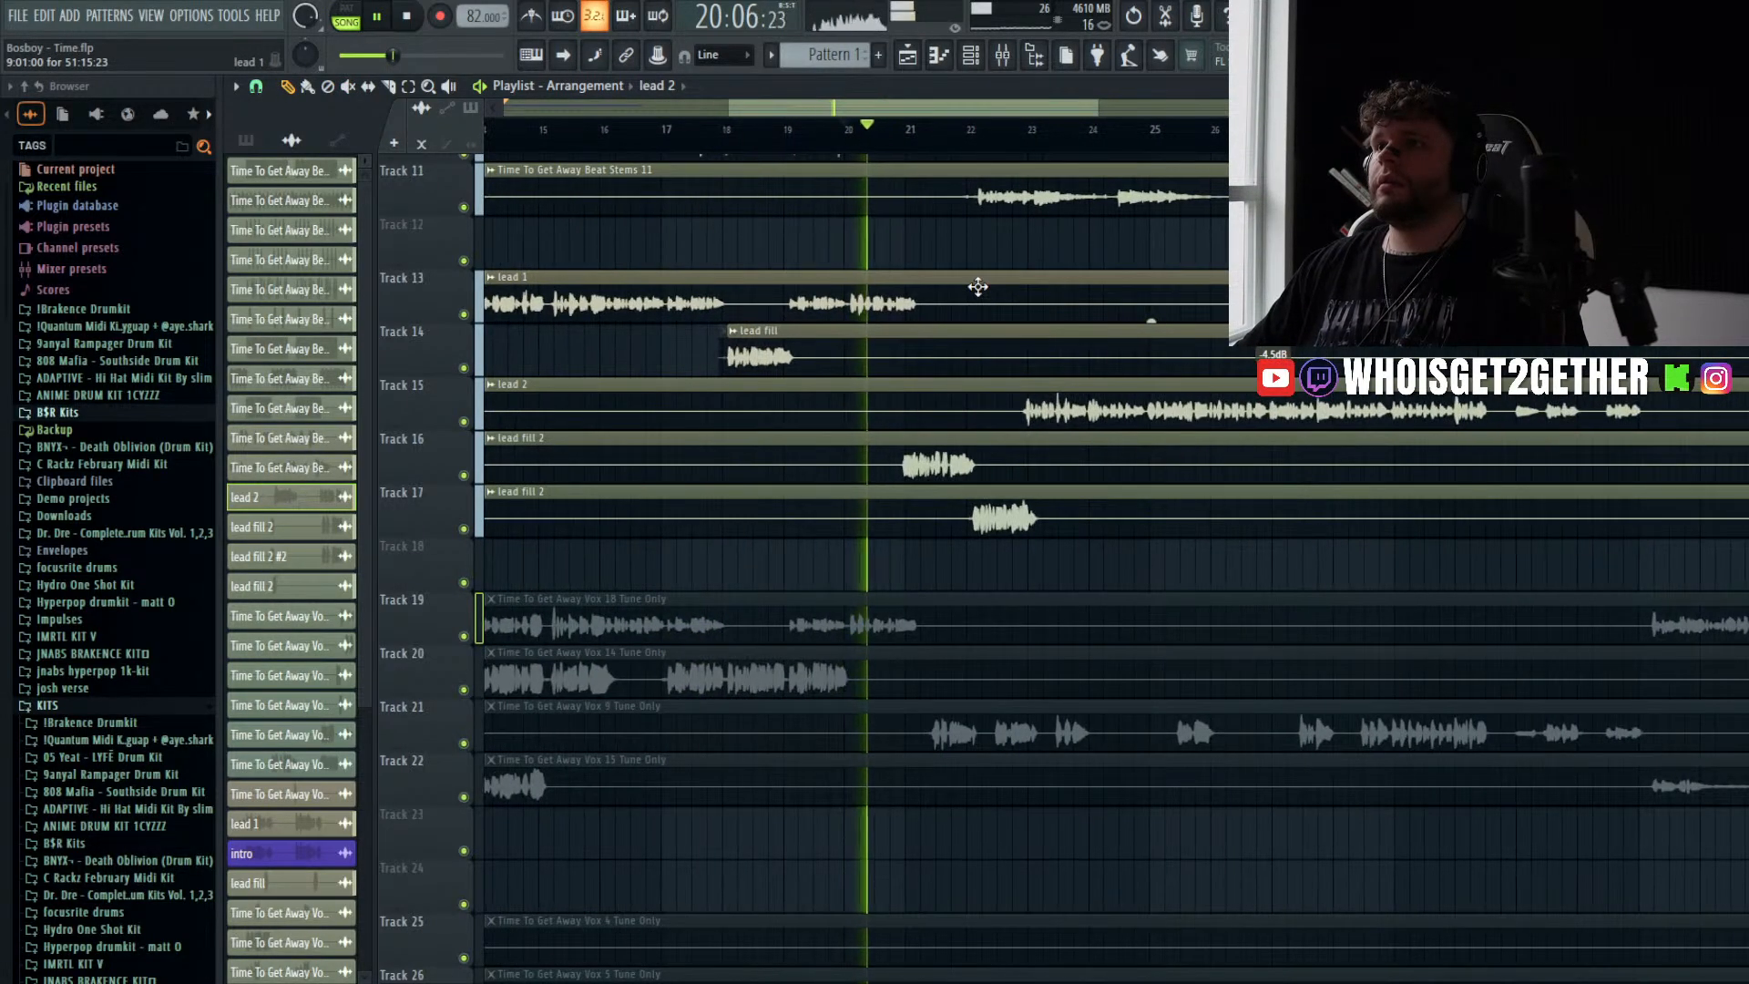
scroll(979, 288, up, 1)
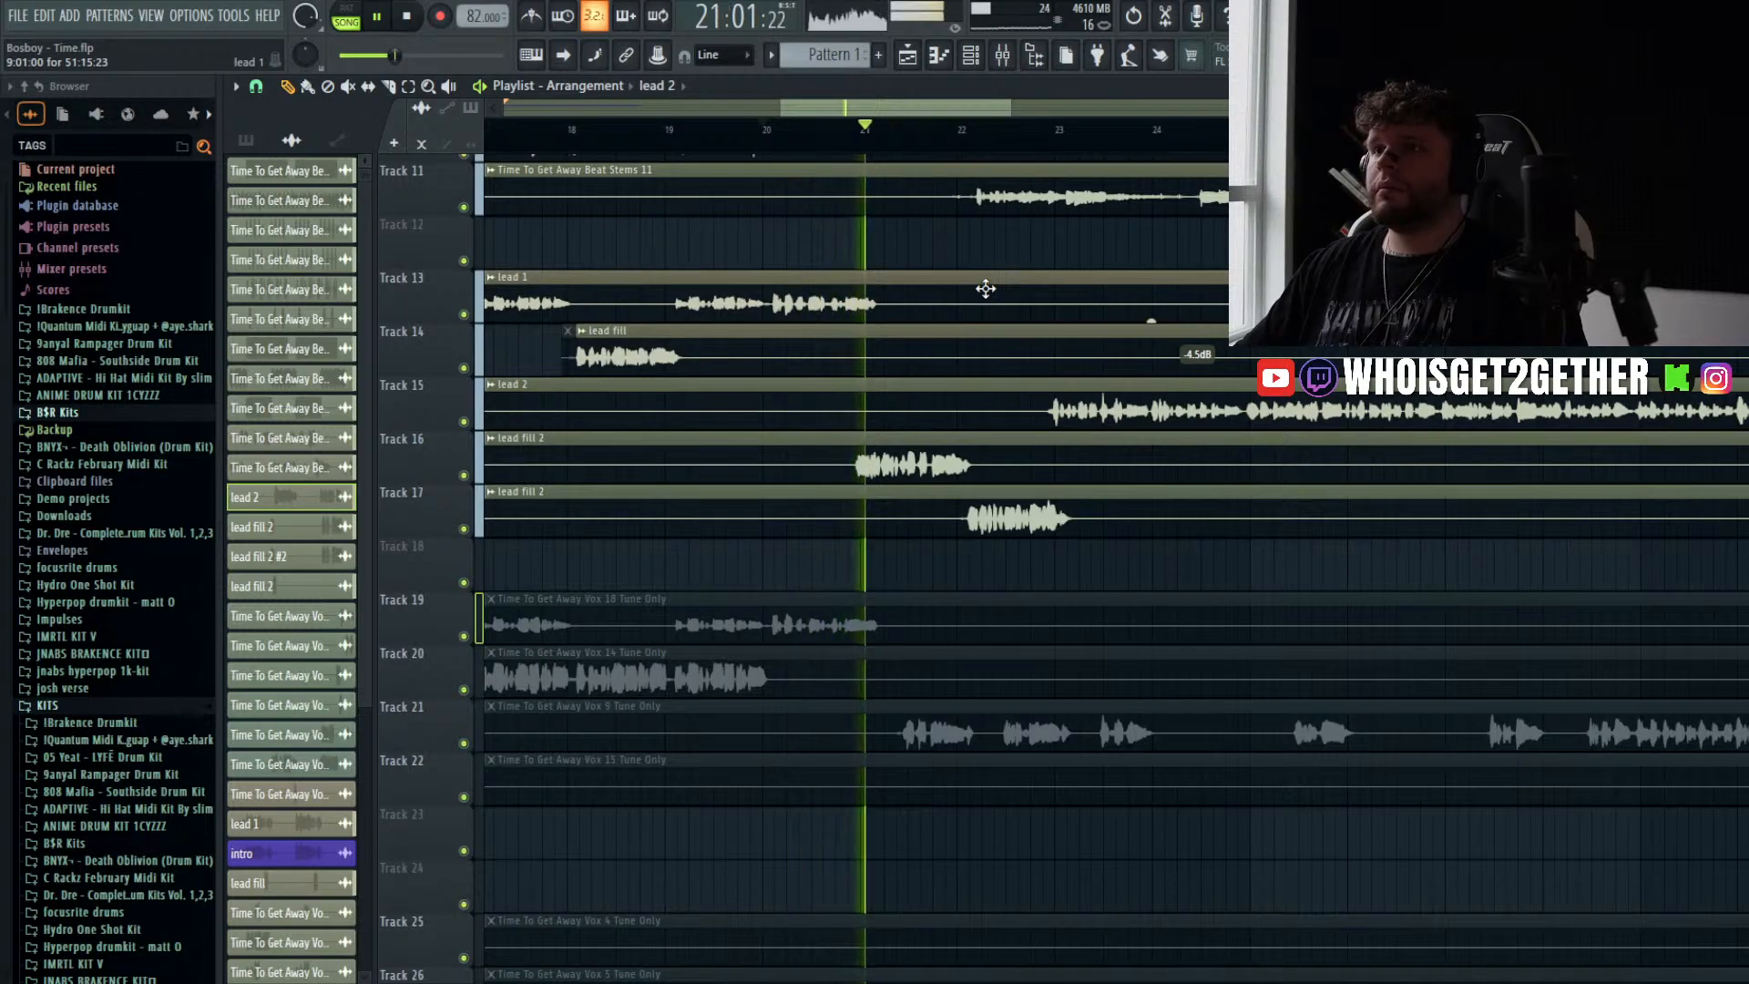
scroll(976, 302, down, 5)
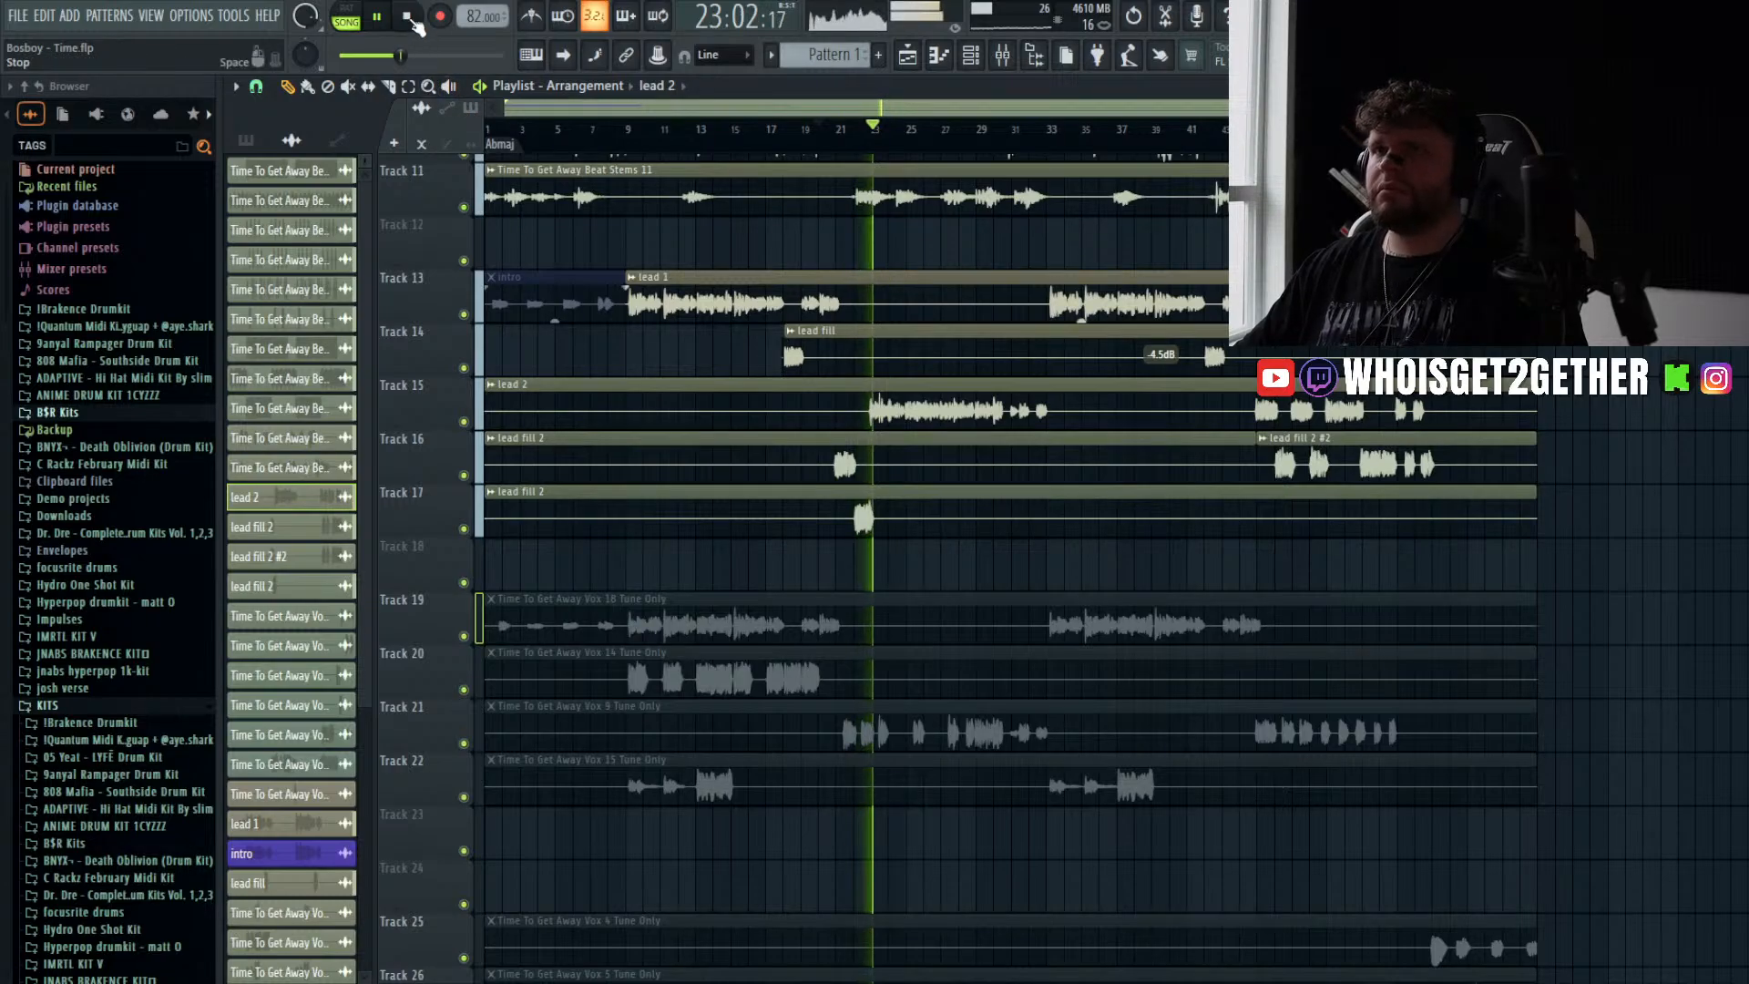
key(space)
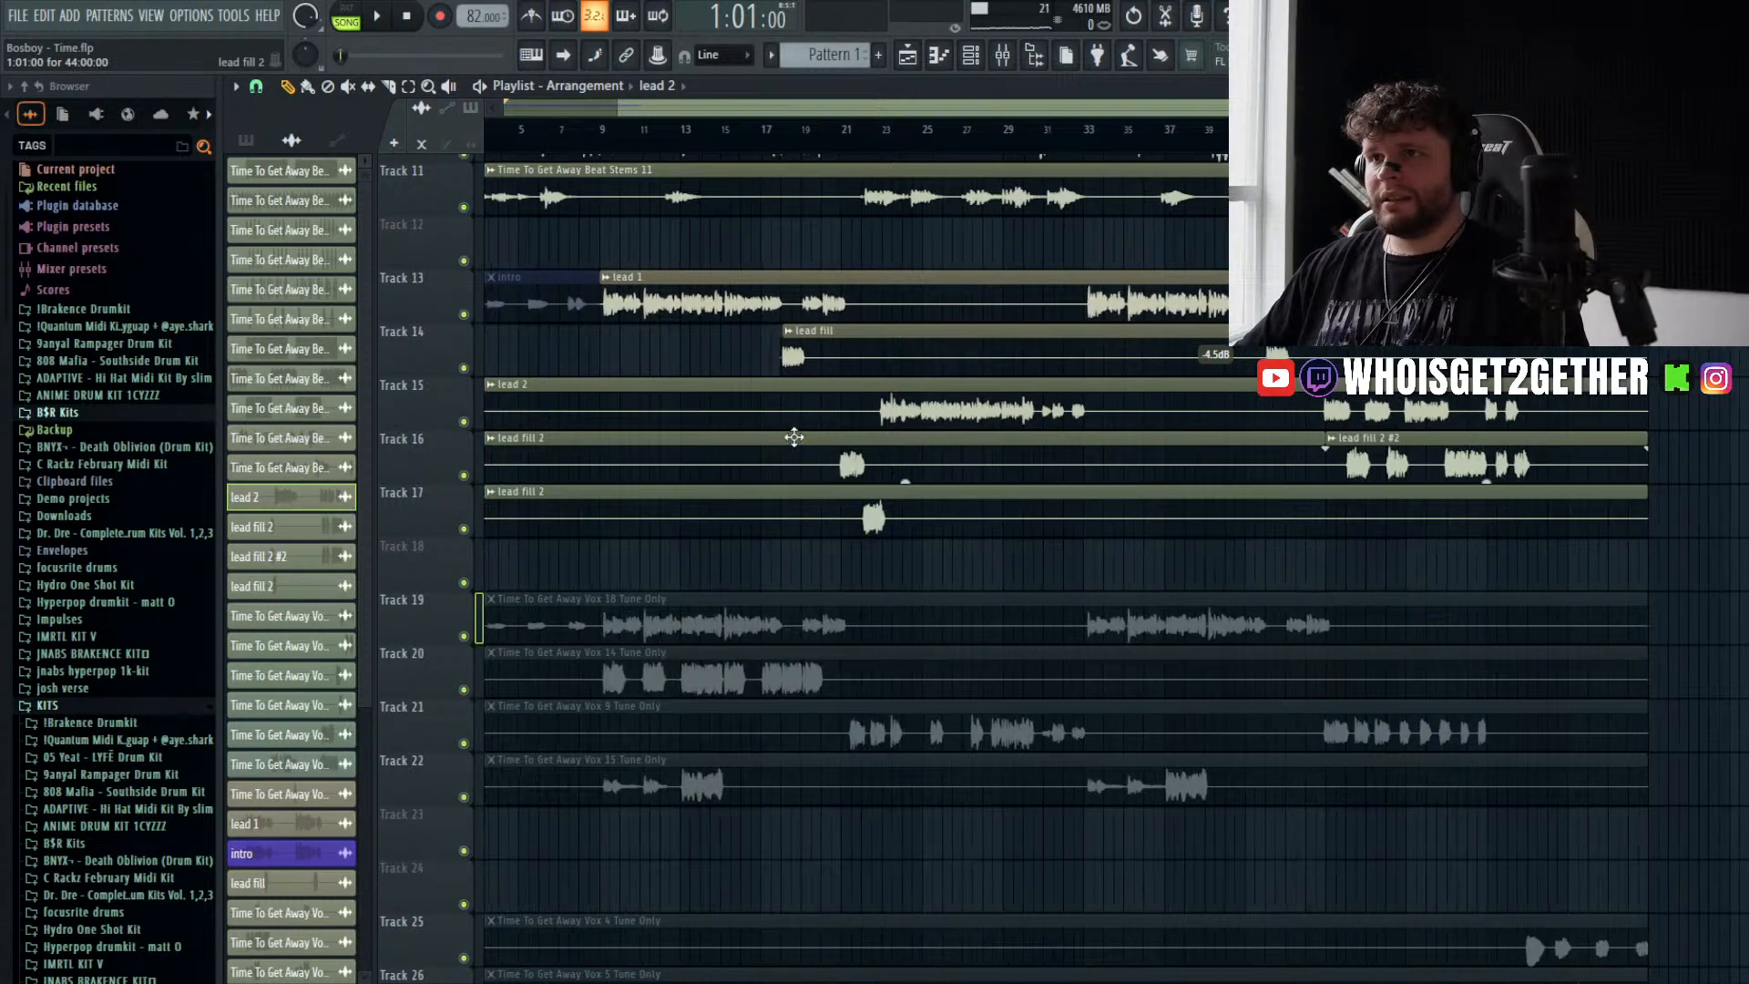
- Place the playhead at bar 19 and set the gain of the lead fill 2 clips on tracks 16 and 17 to -3.0 dB
scroll(839, 370, up, 3)
click(827, 140)
drag(1143, 478, 1151, 533)
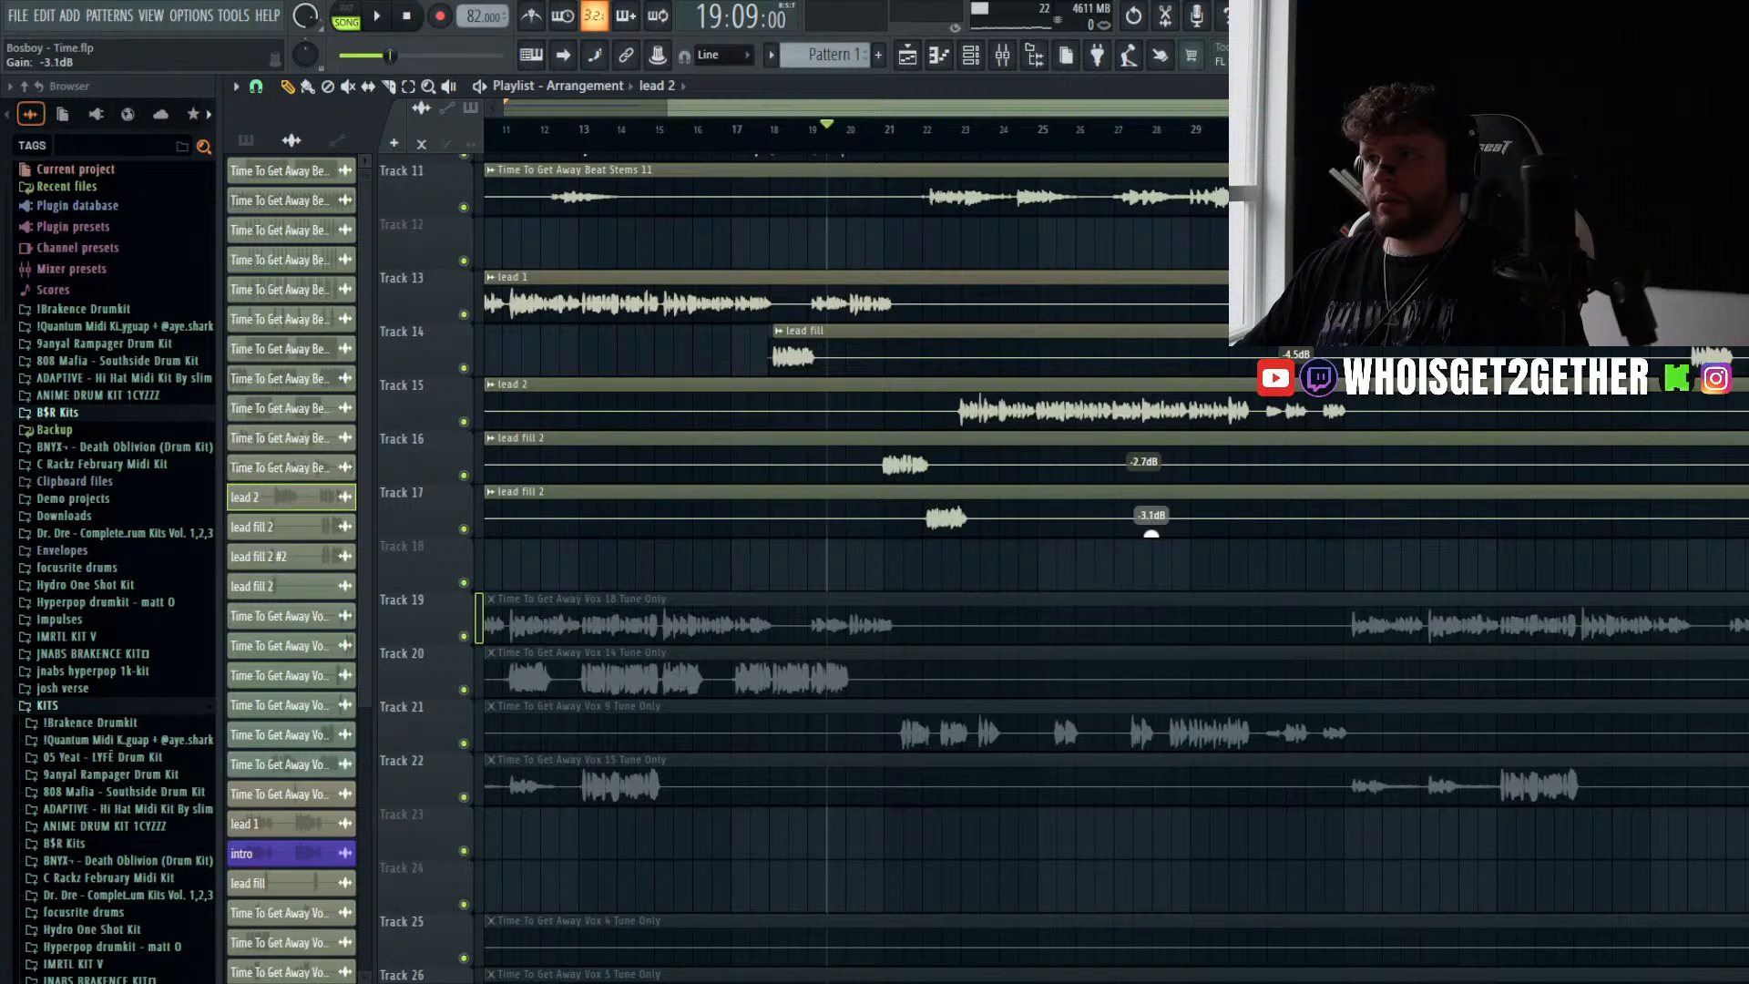
- Play the fills from bar 19 to check their levels and save the project
key(space)
scroll(1047, 379, up, 2)
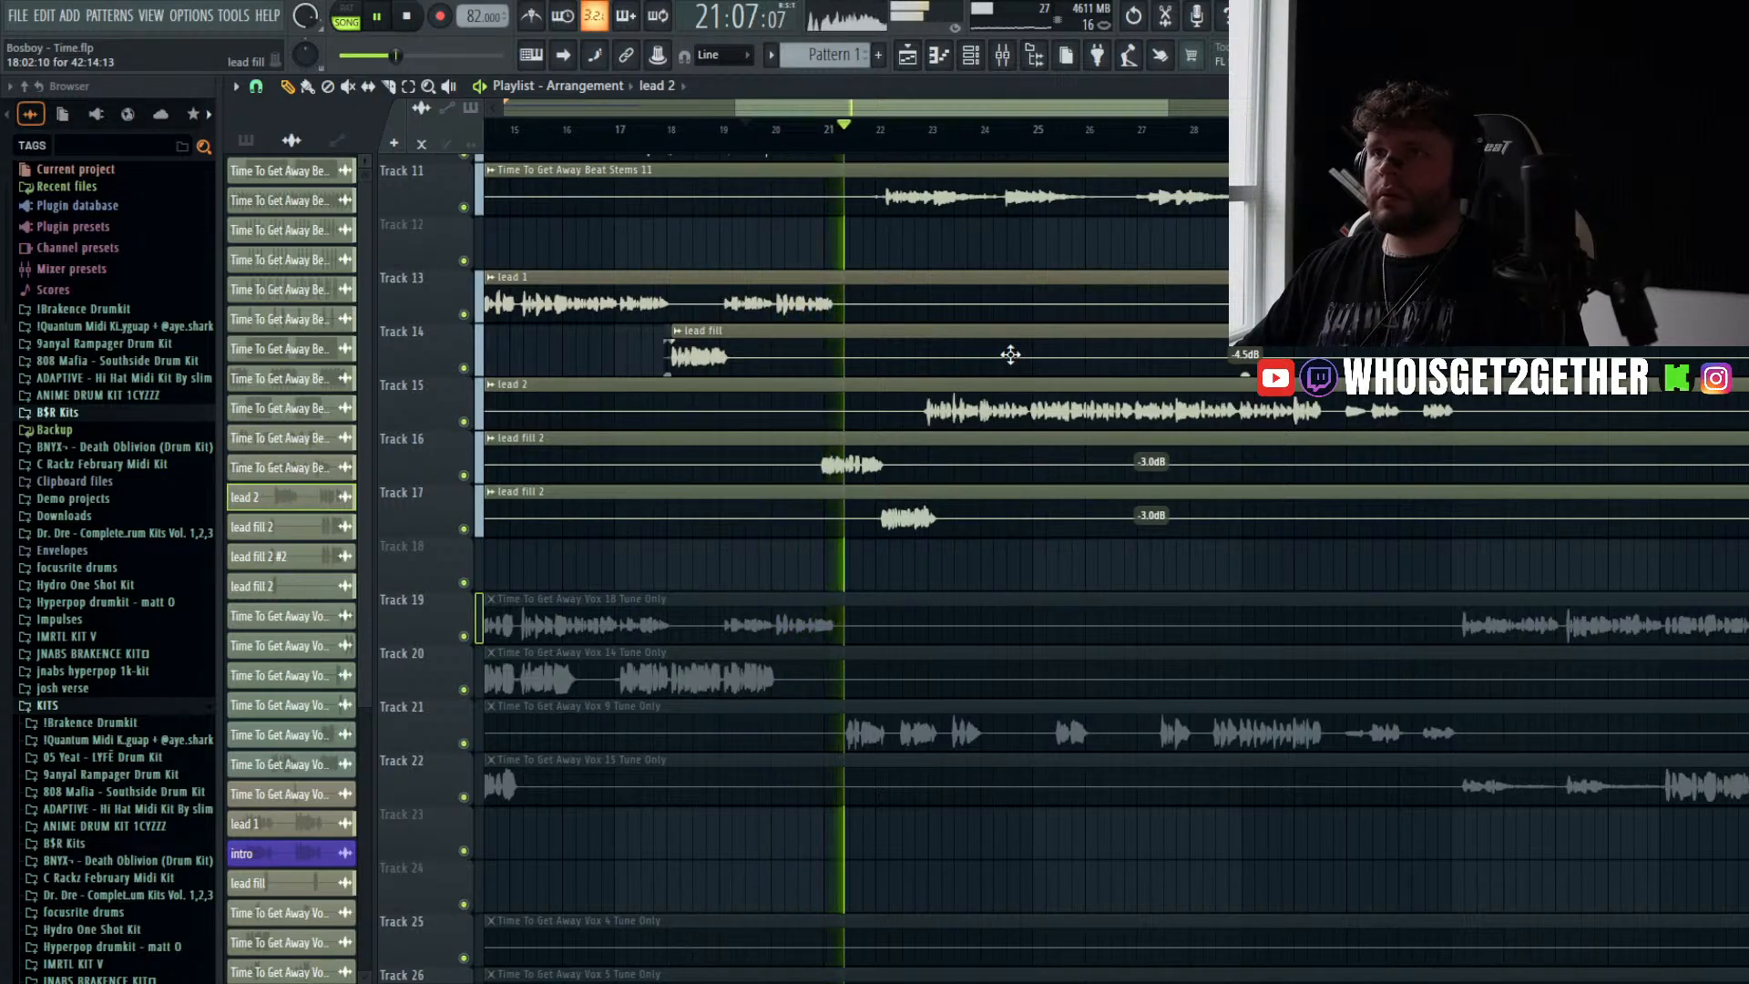
key(ctrl+s)
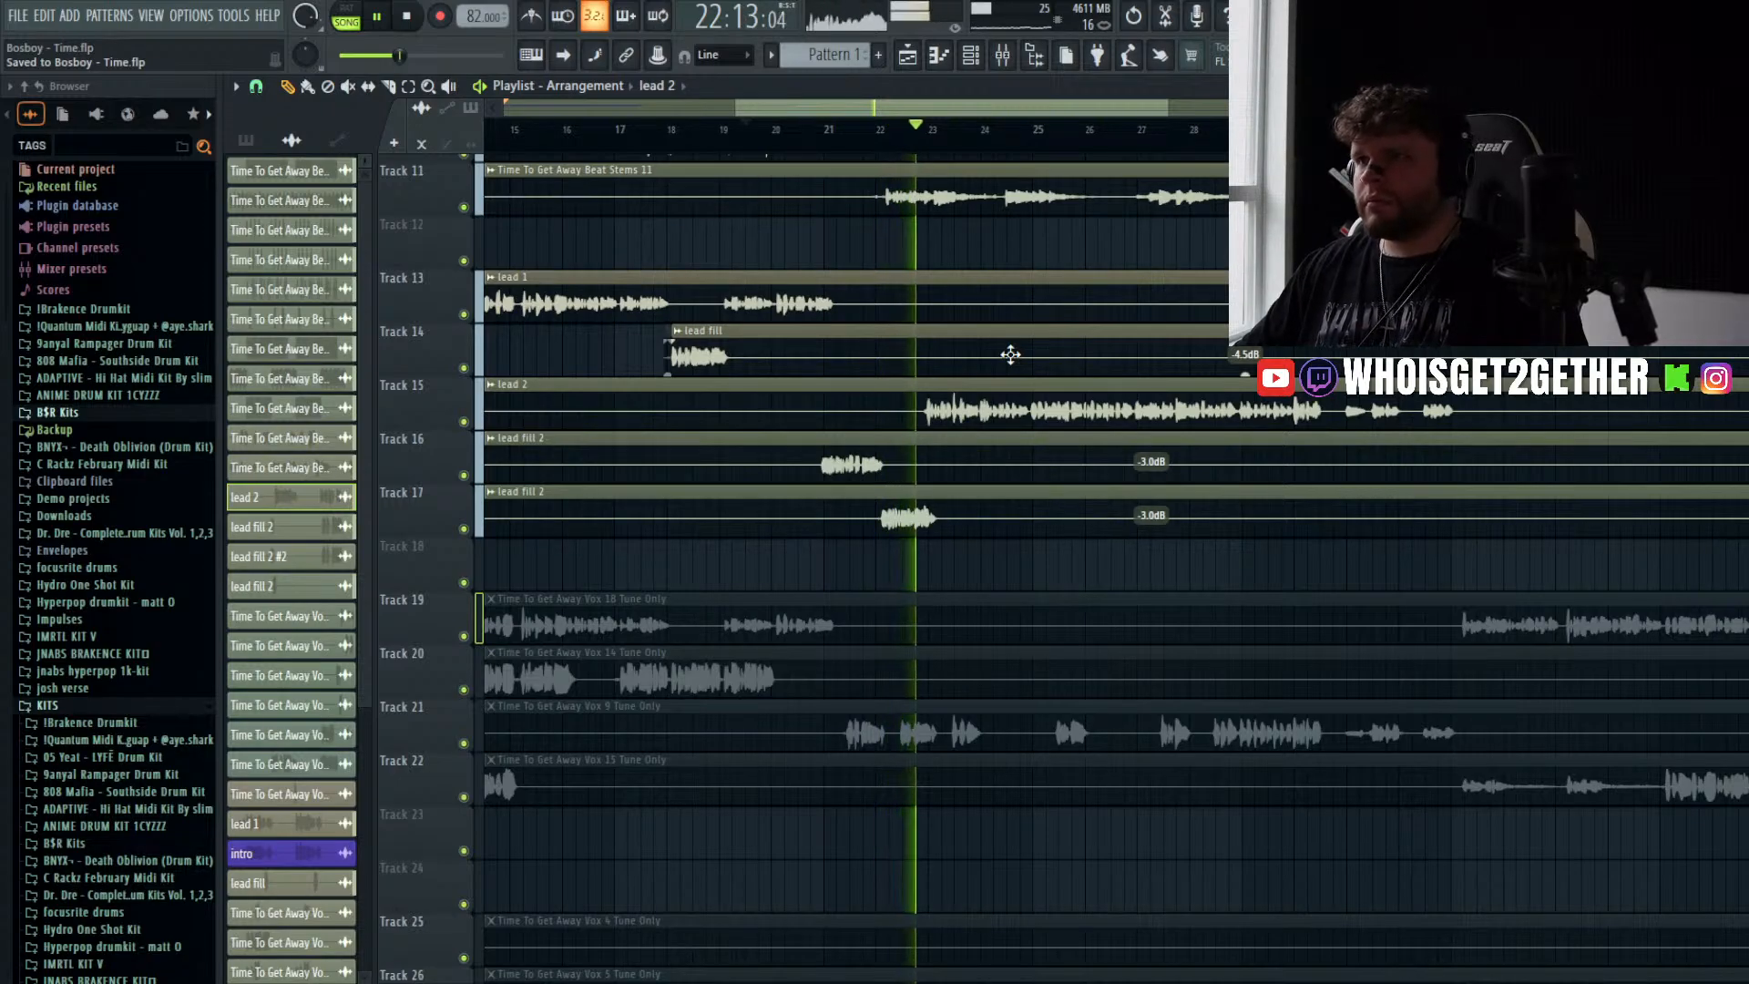
- Look through the lead and muted vocal tracks in the arrangement while the song plays, and save the project
scroll(931, 424, down, 5)
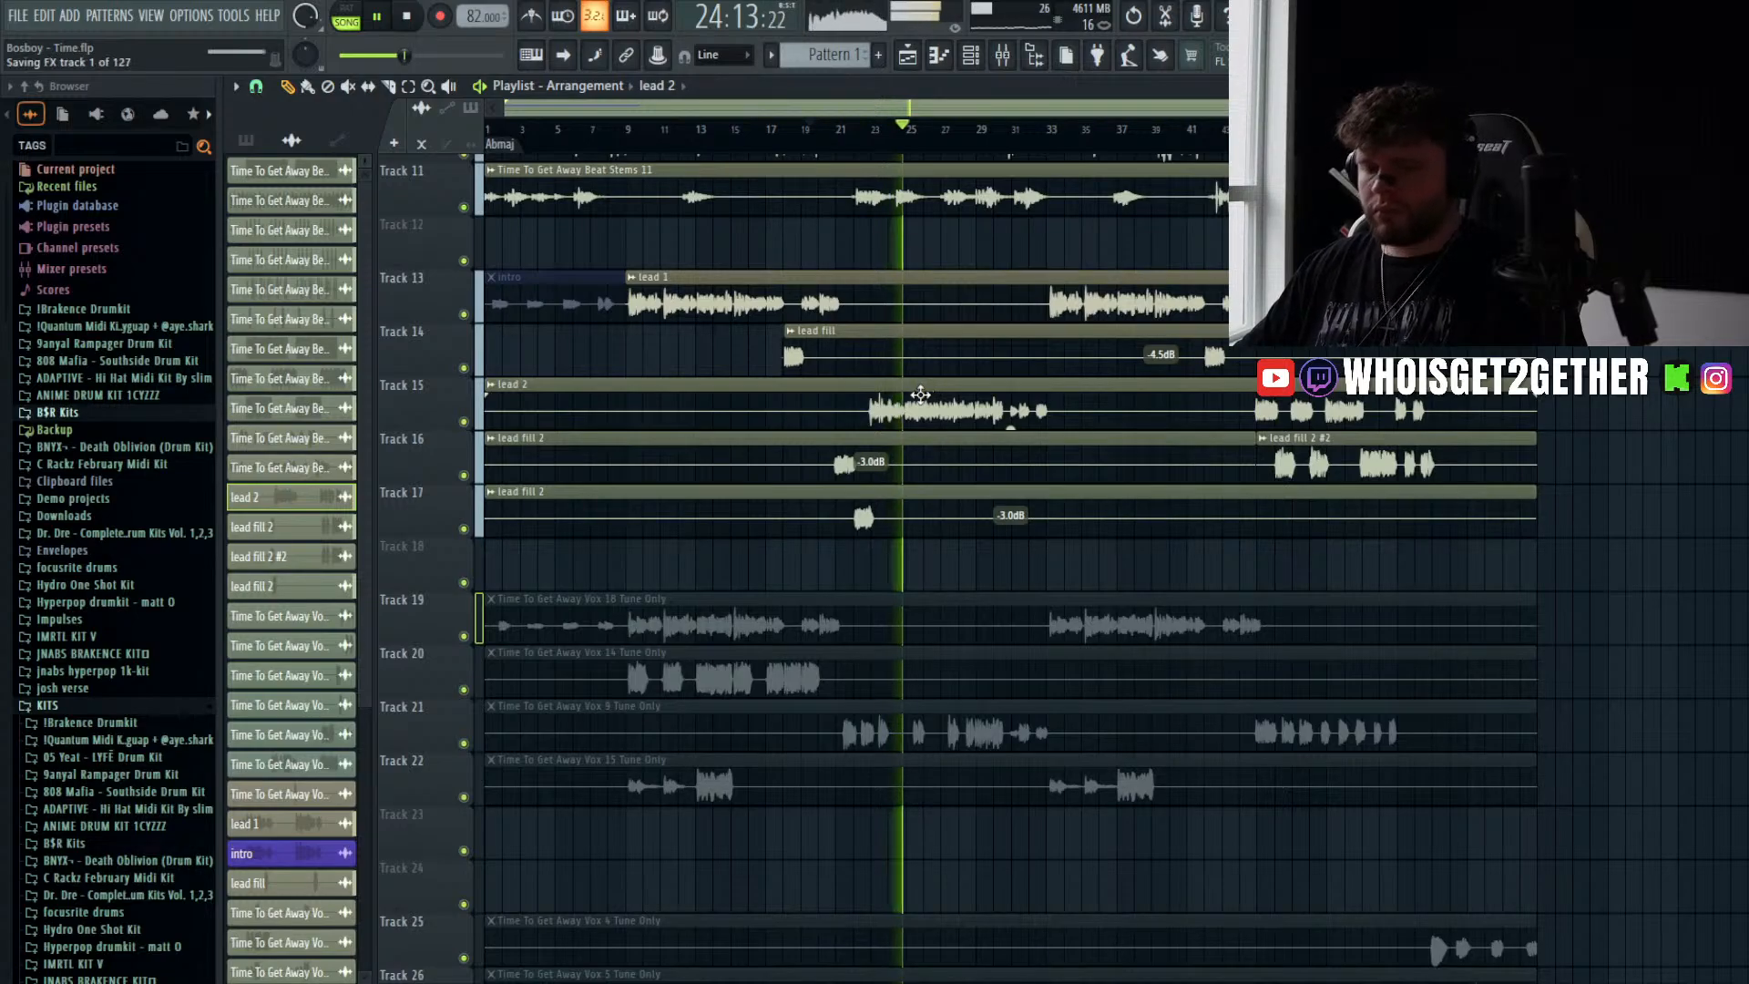
scroll(925, 392, down, 5)
scroll(921, 397, down, 9)
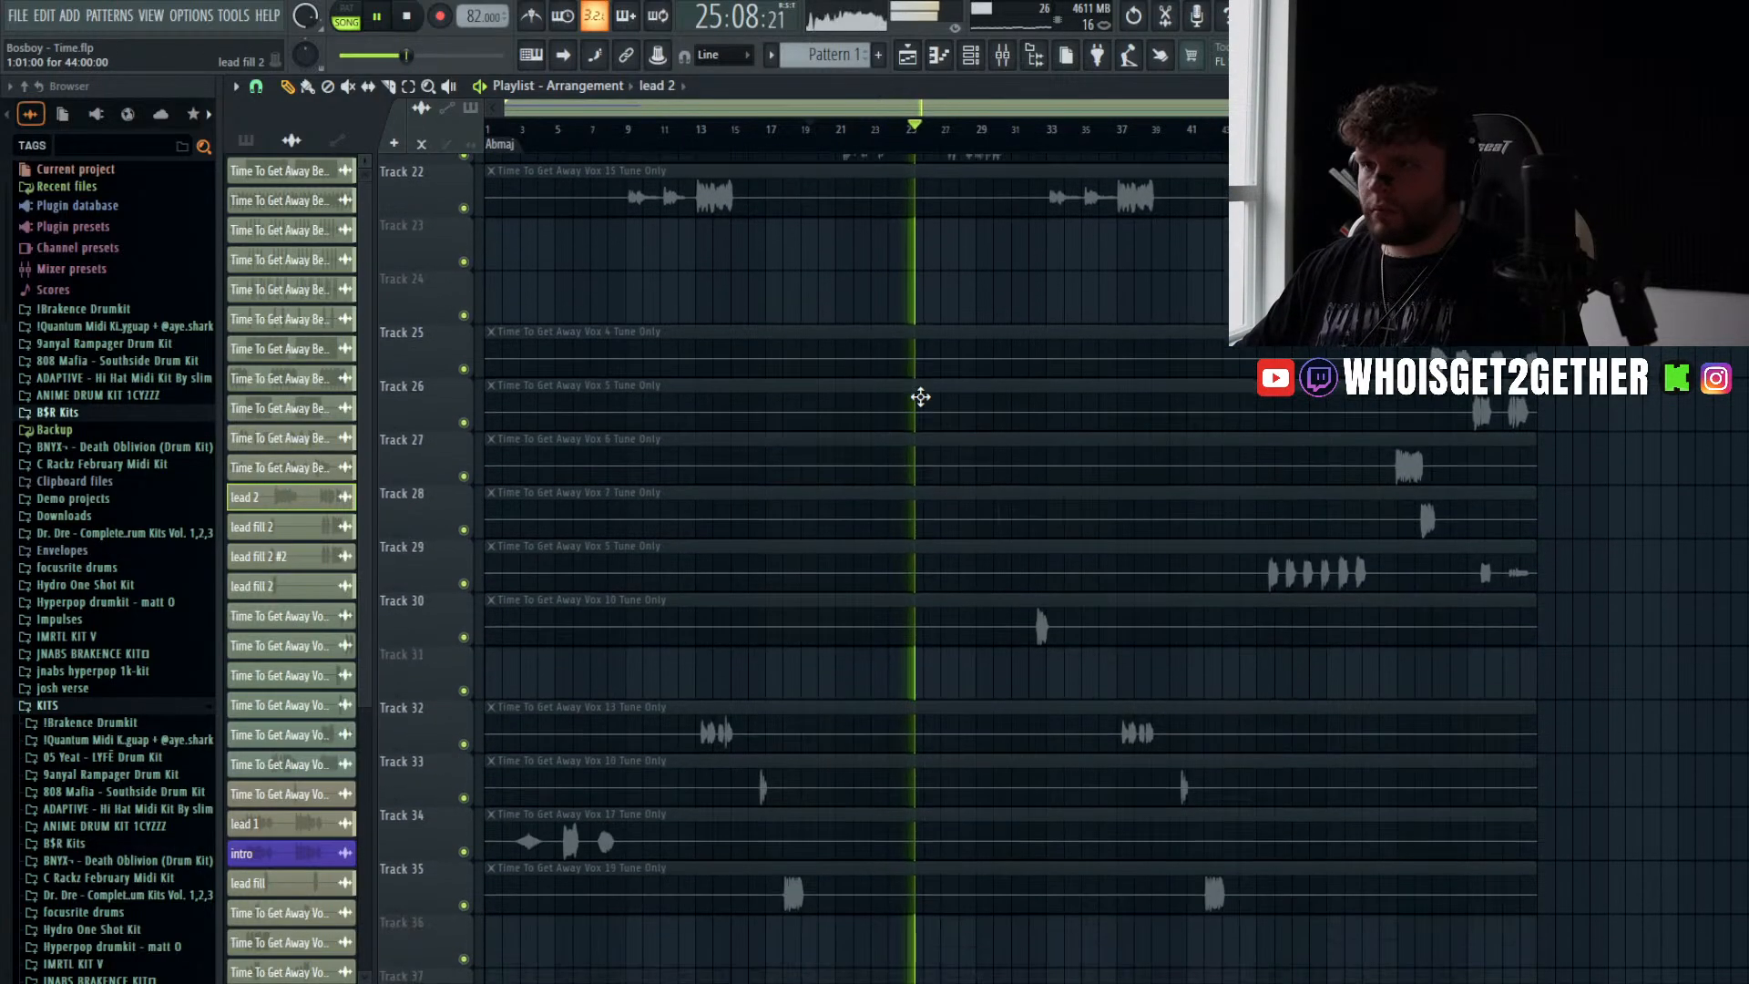
scroll(918, 397, up, 10)
scroll(917, 397, up, 6)
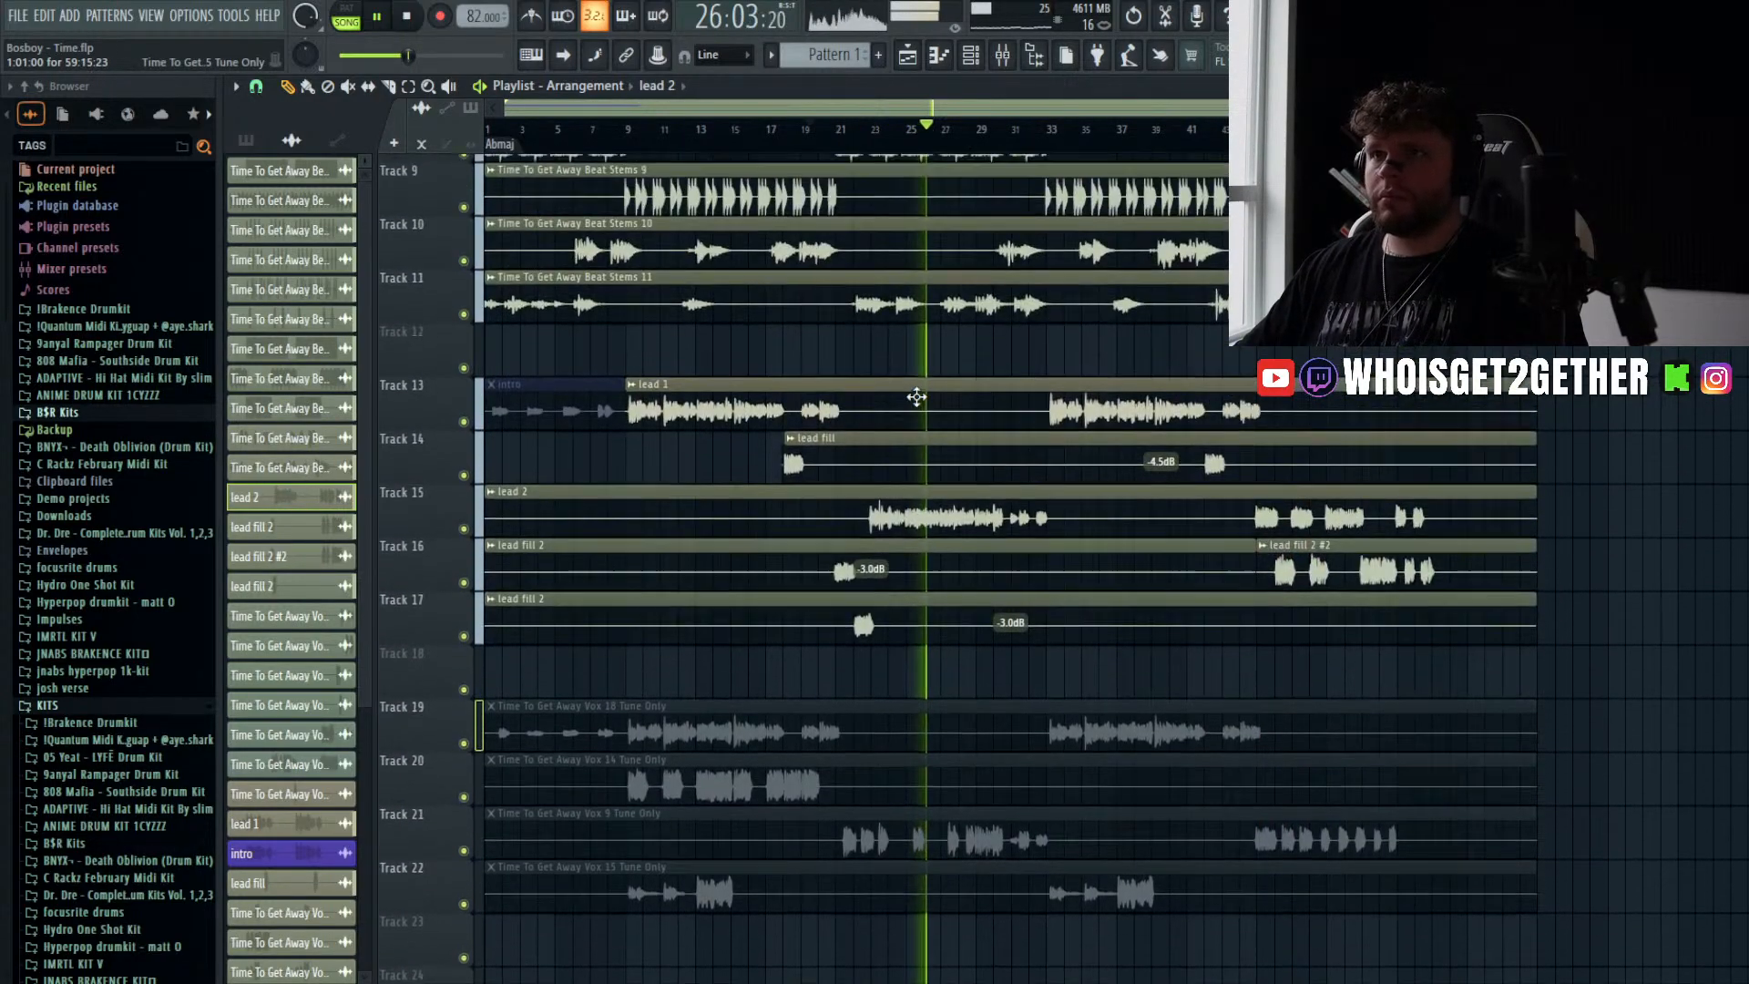
scroll(916, 397, down, 5)
scroll(916, 397, up, 3)
scroll(916, 397, up, 1)
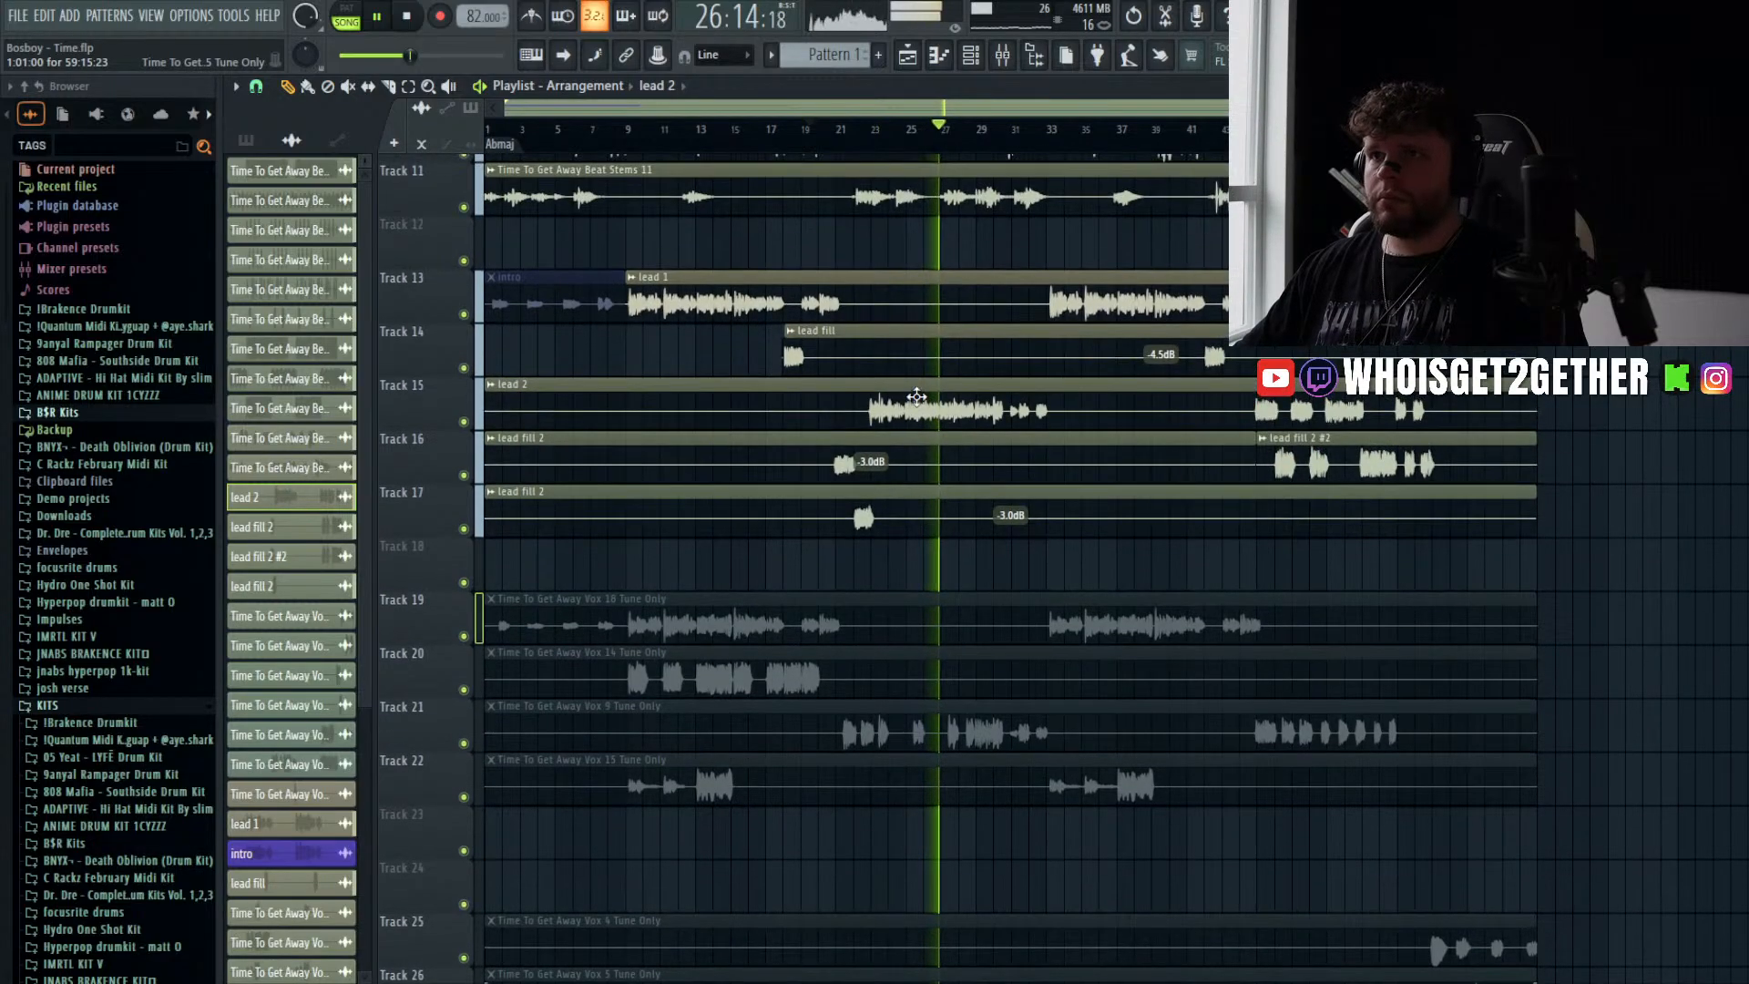
key(ctrl+s)
- Check the lead vocal clips and the mixer levels through the end of the verse, and stop playback
scroll(1034, 391, down, 5)
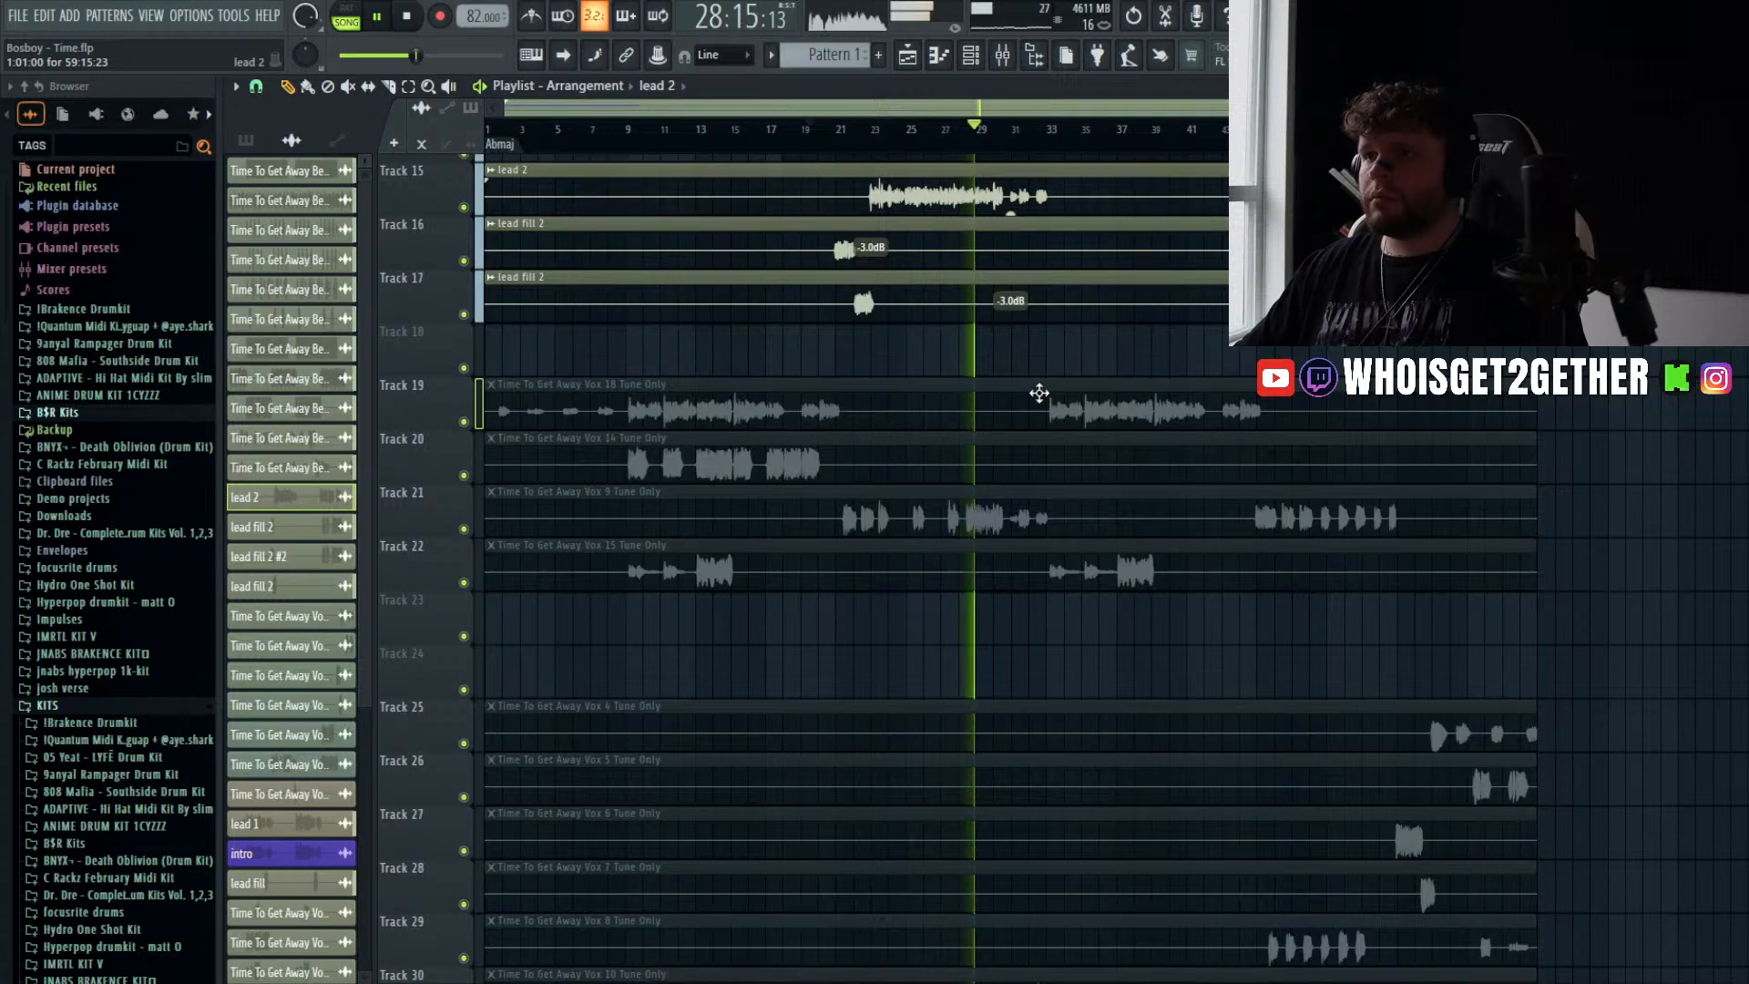
scroll(1039, 393, up, 3)
scroll(1039, 393, down, 3)
scroll(1039, 392, up, 5)
scroll(1040, 392, down, 3)
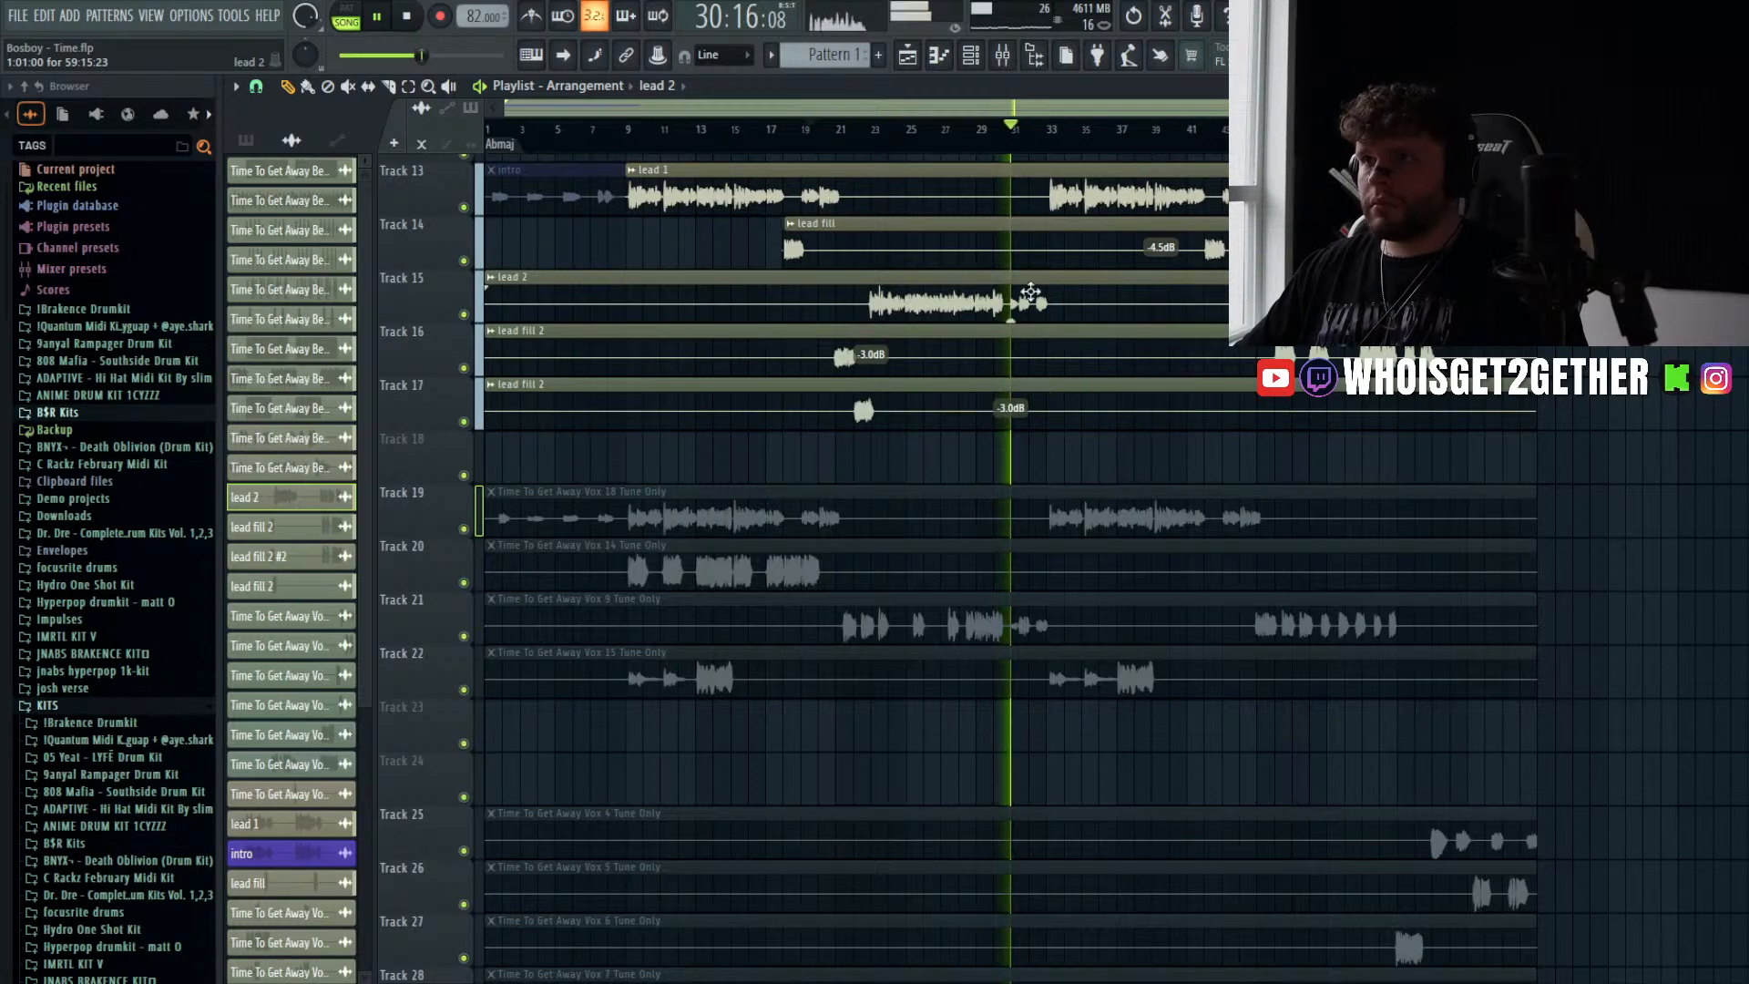
key(F9)
click(1473, 291)
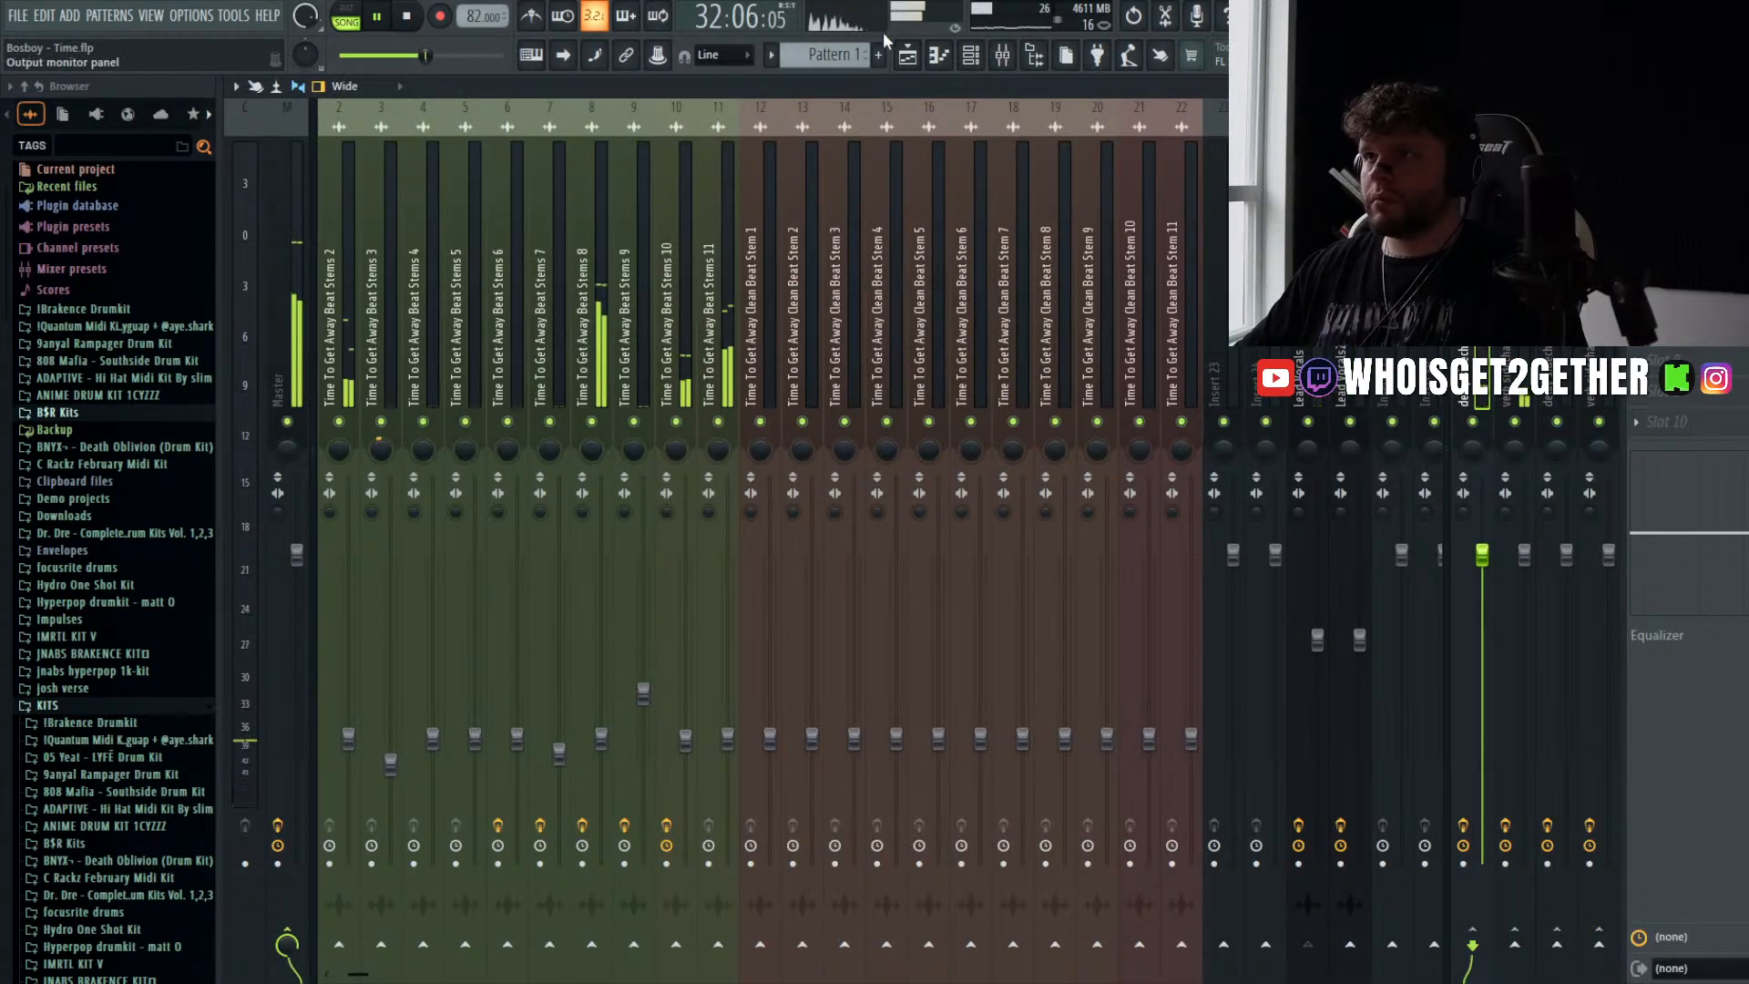
key(F9)
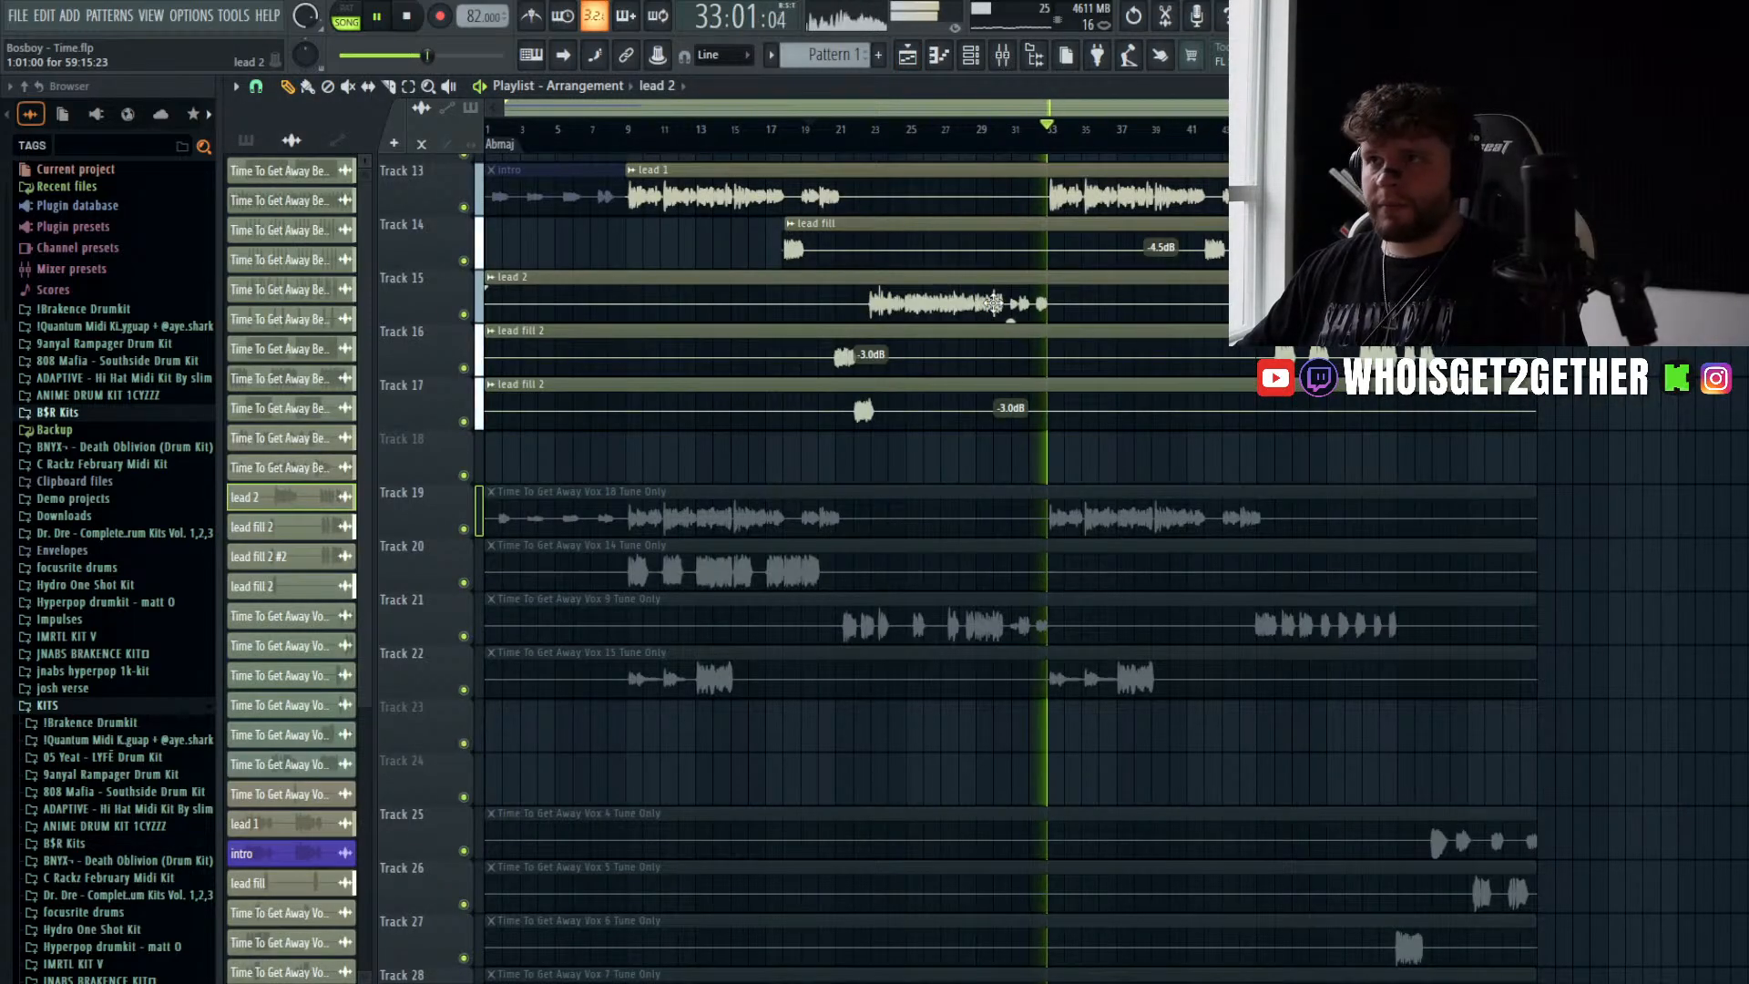
click(407, 16)
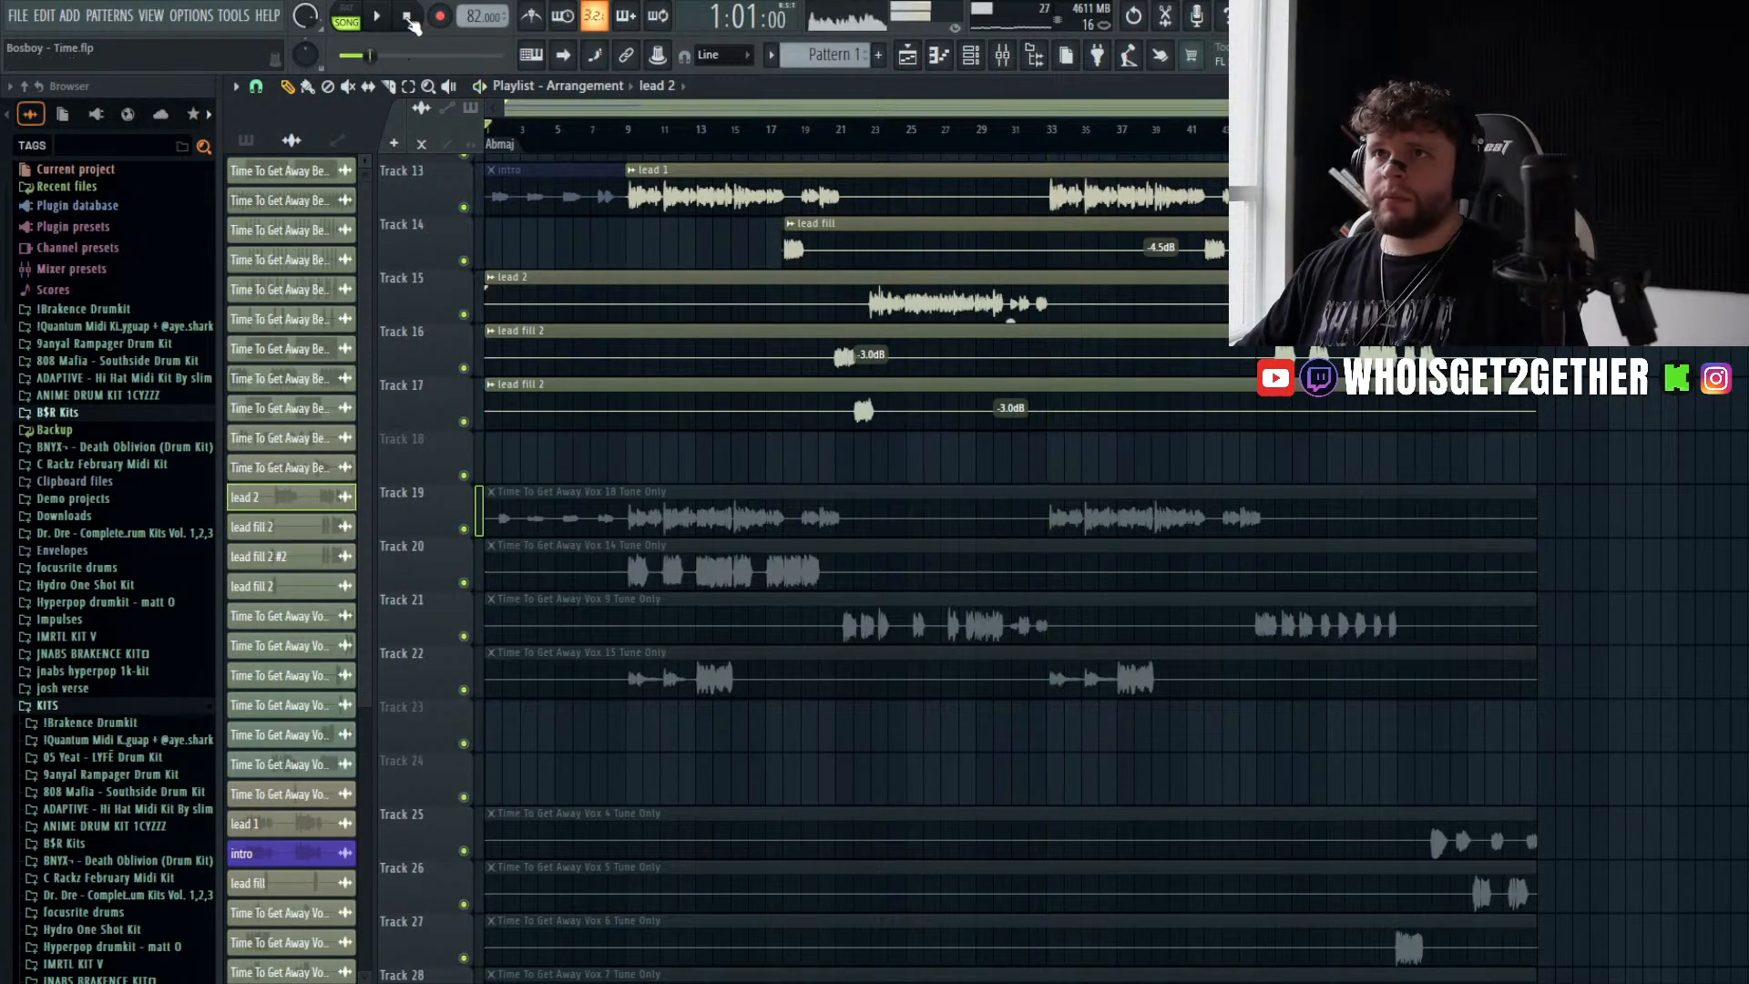
- Set the song position to the start of bar 33, where the second hook begins
scroll(992, 321, up, 2)
scroll(1057, 364, up, 3)
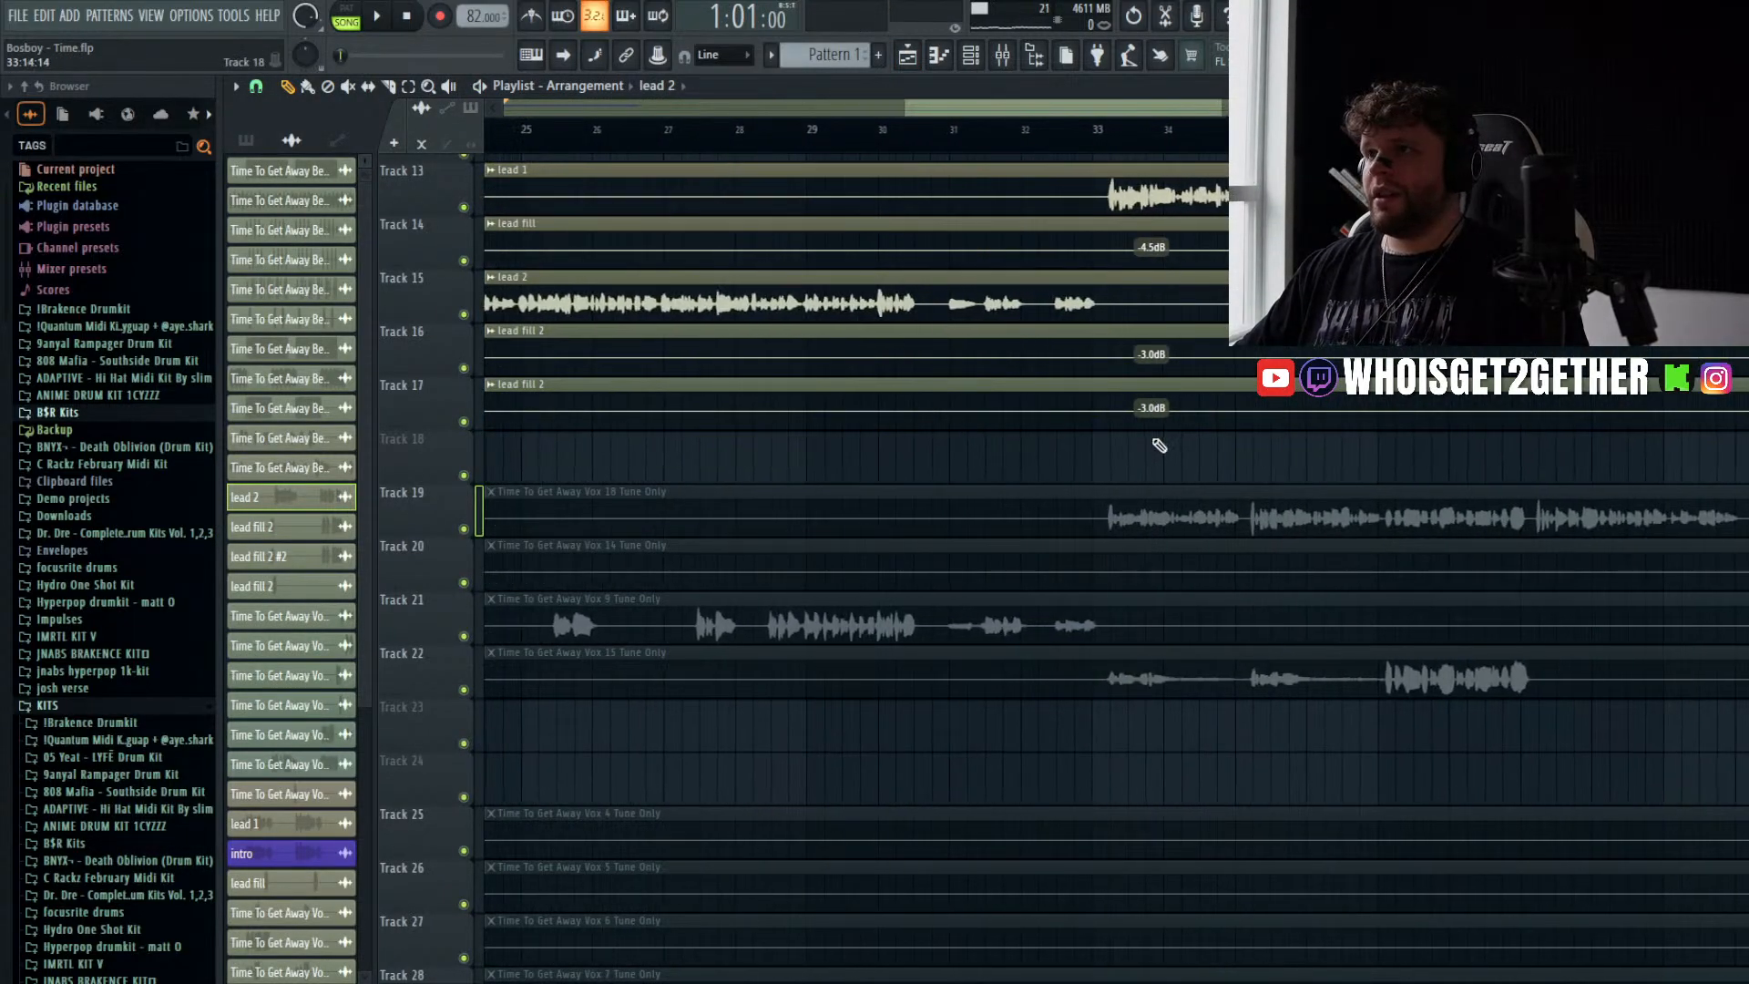
scroll(1157, 441, up, 6)
click(1076, 130)
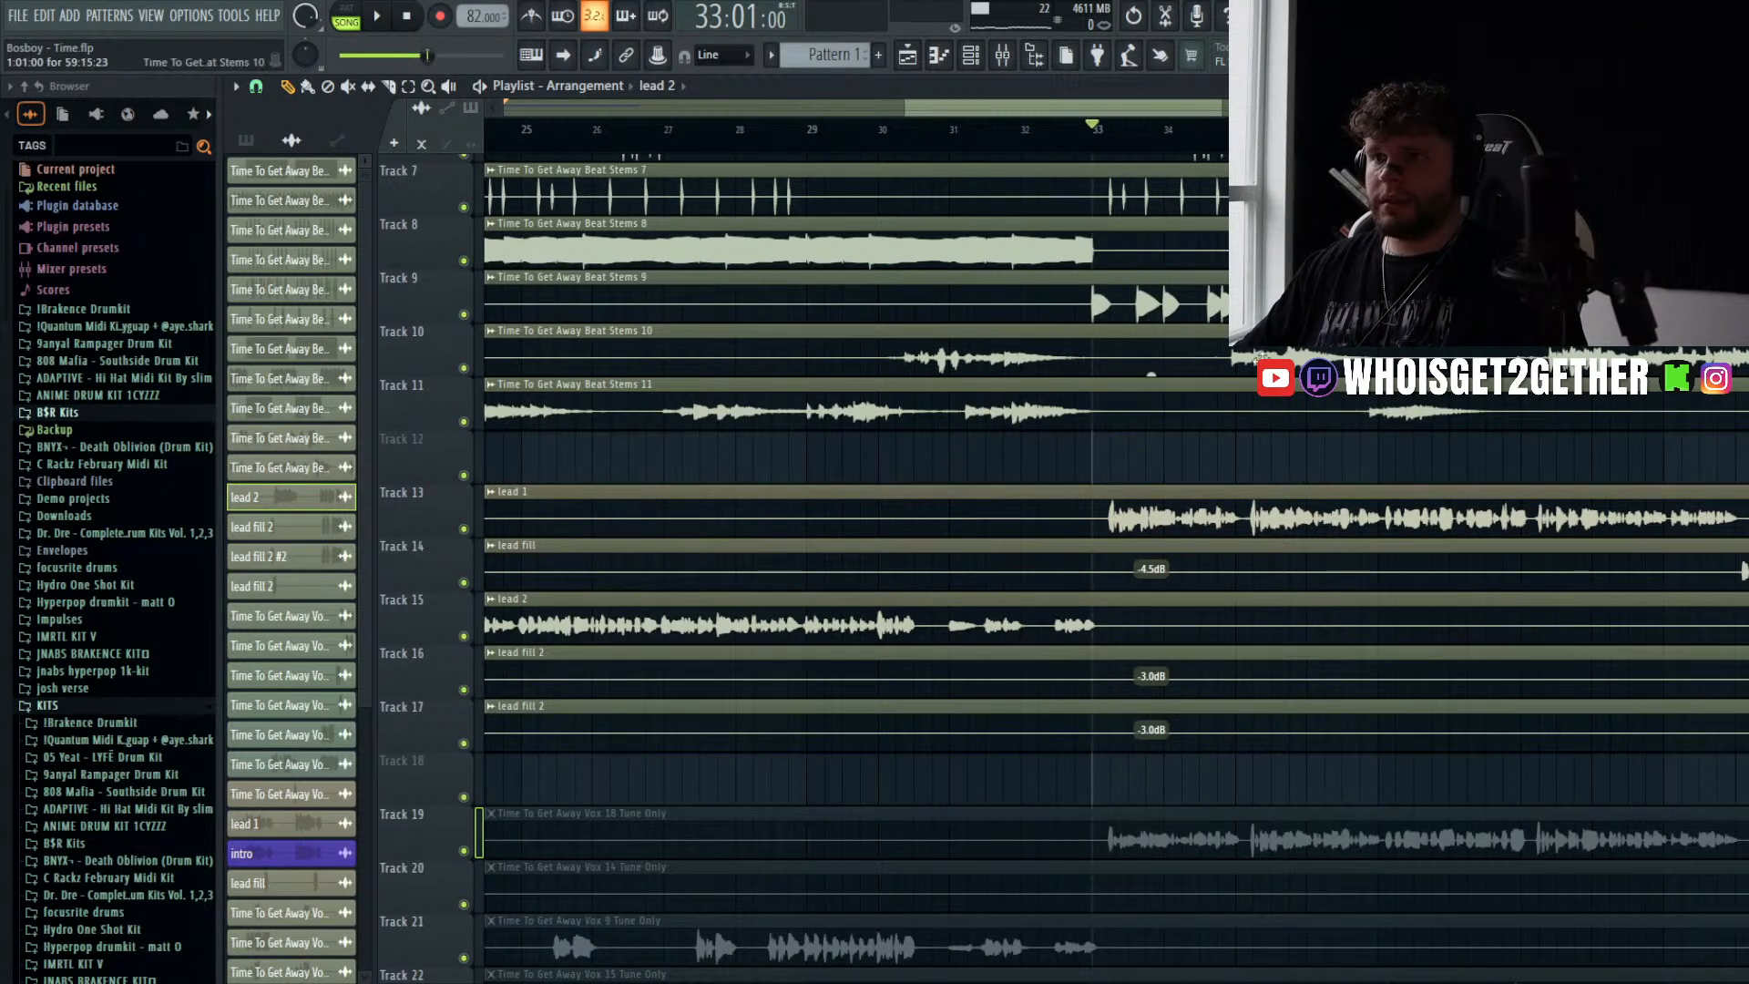
- Split the Vox 18 clip on Track 19 at bar 9 to separate its intro section
scroll(1089, 281, down, 4)
scroll(920, 587, down, 4)
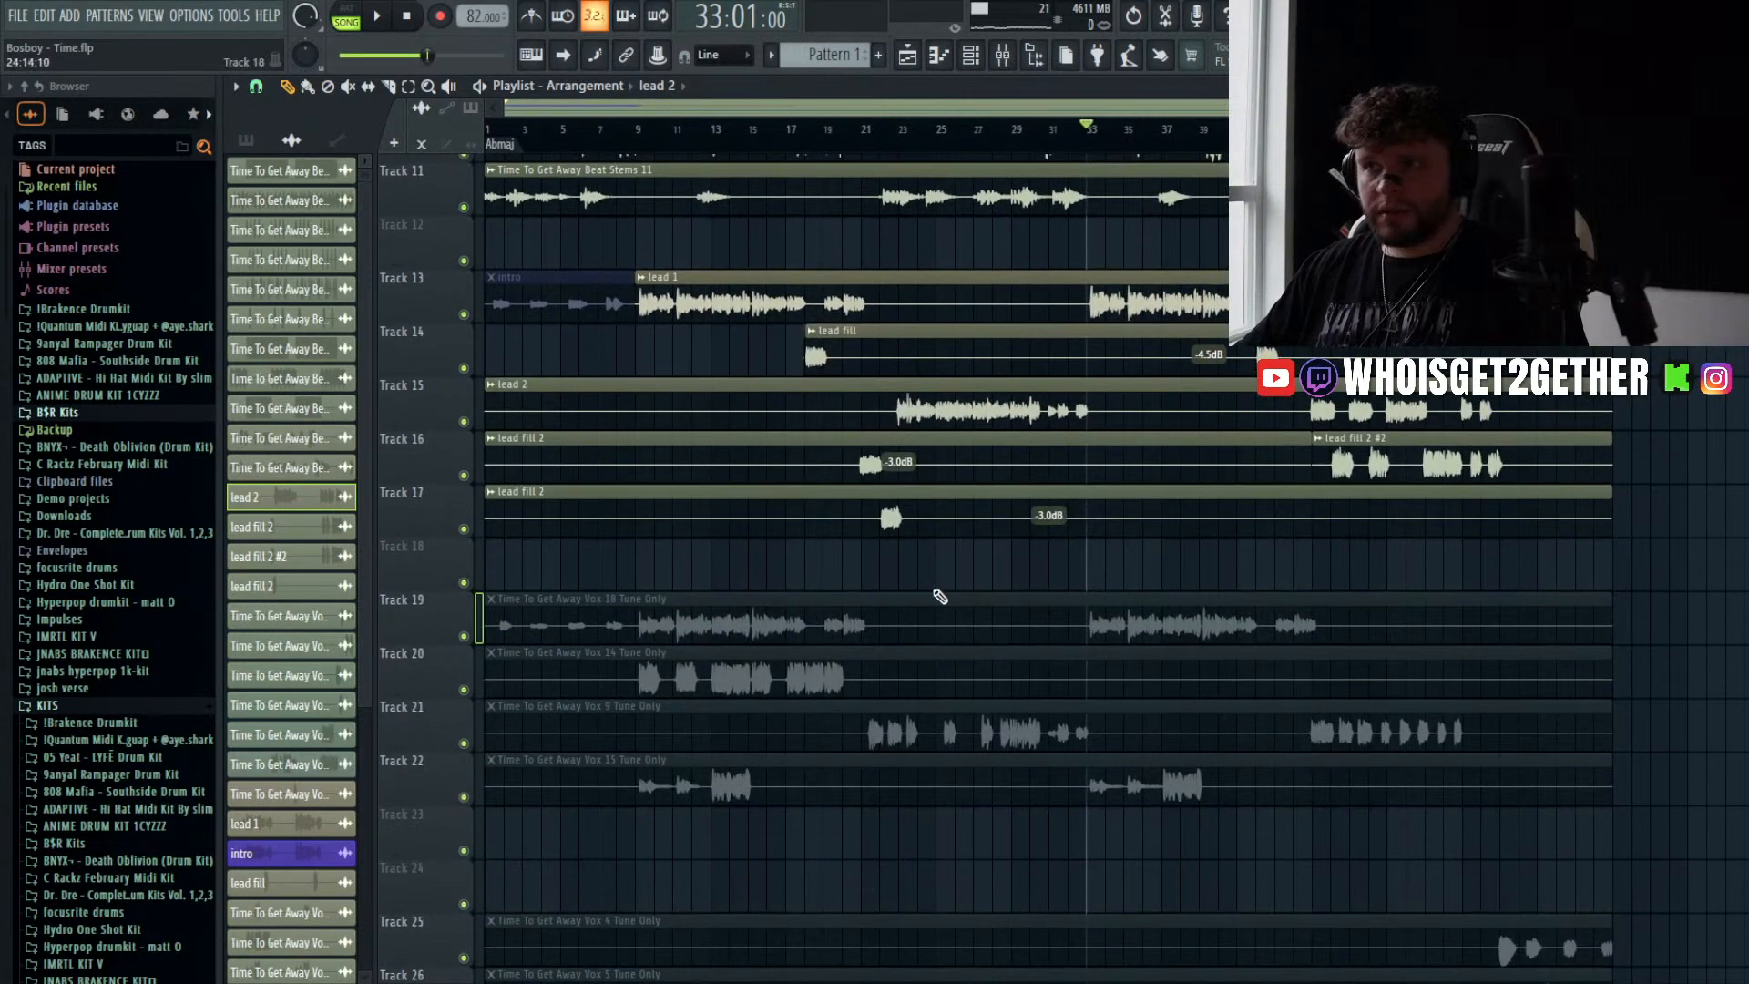
scroll(787, 657, up, 1)
click(787, 670)
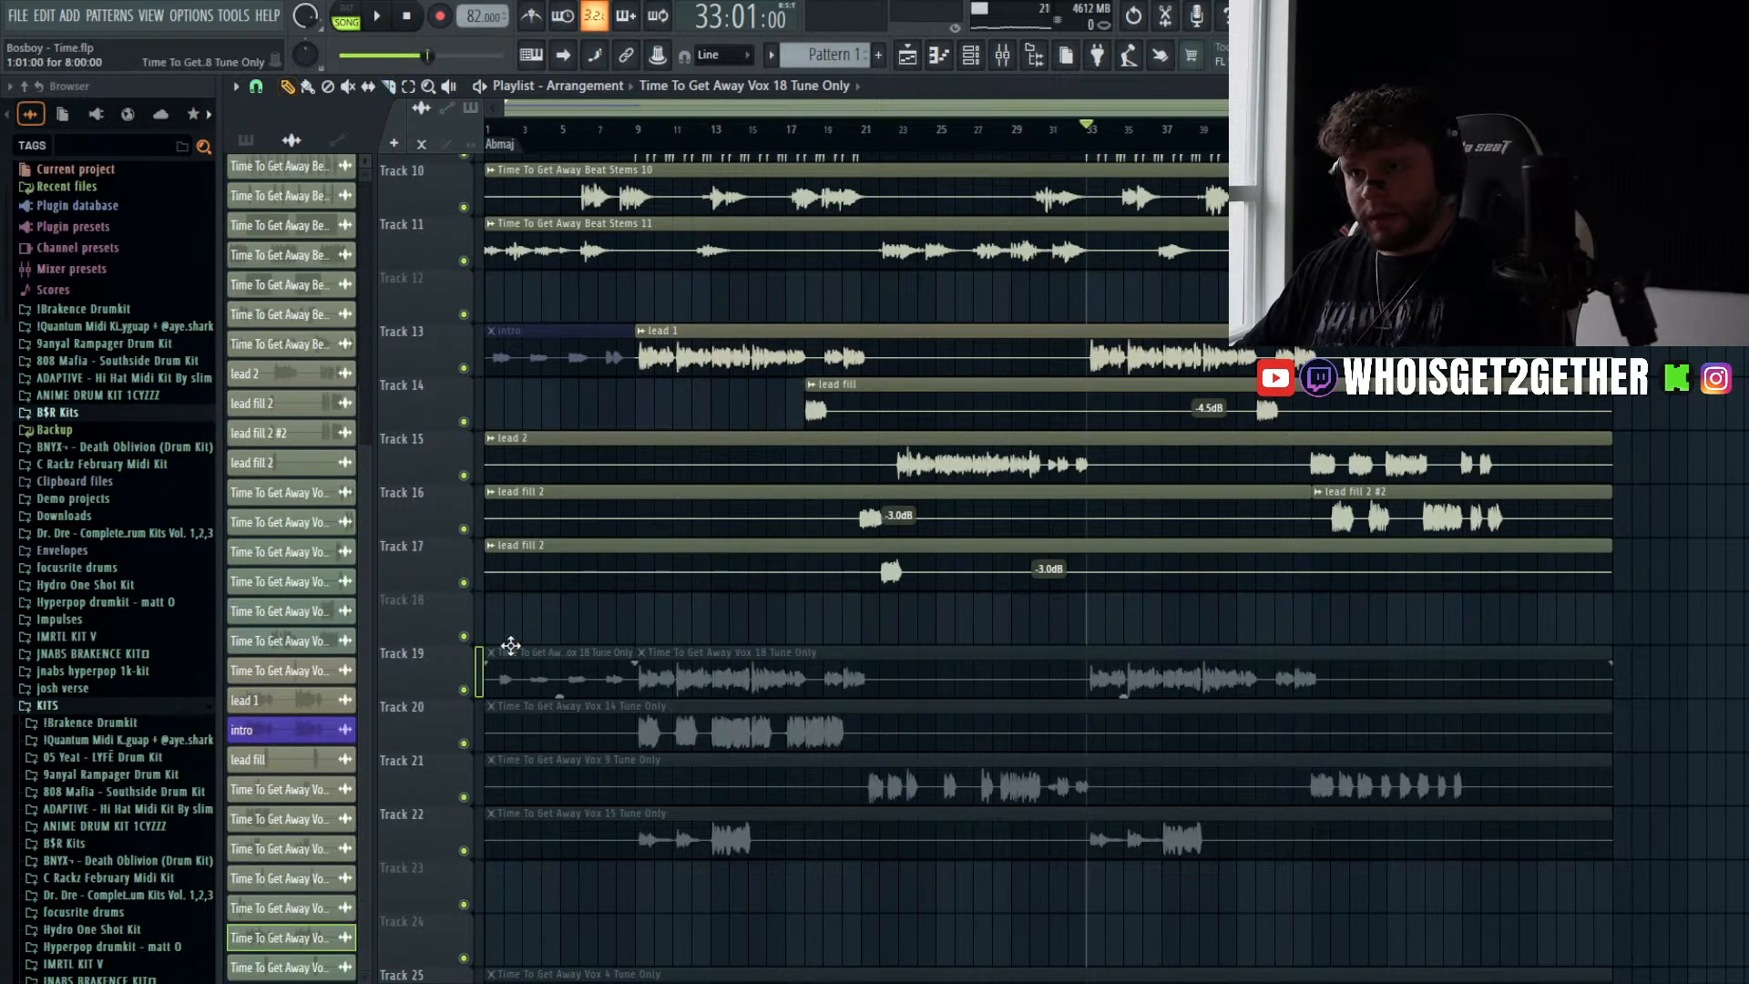
- Make the intro section a unique clip named "intro 2", coloured yellow-green, and move it to Track 14 below the intro clip
click(598, 817)
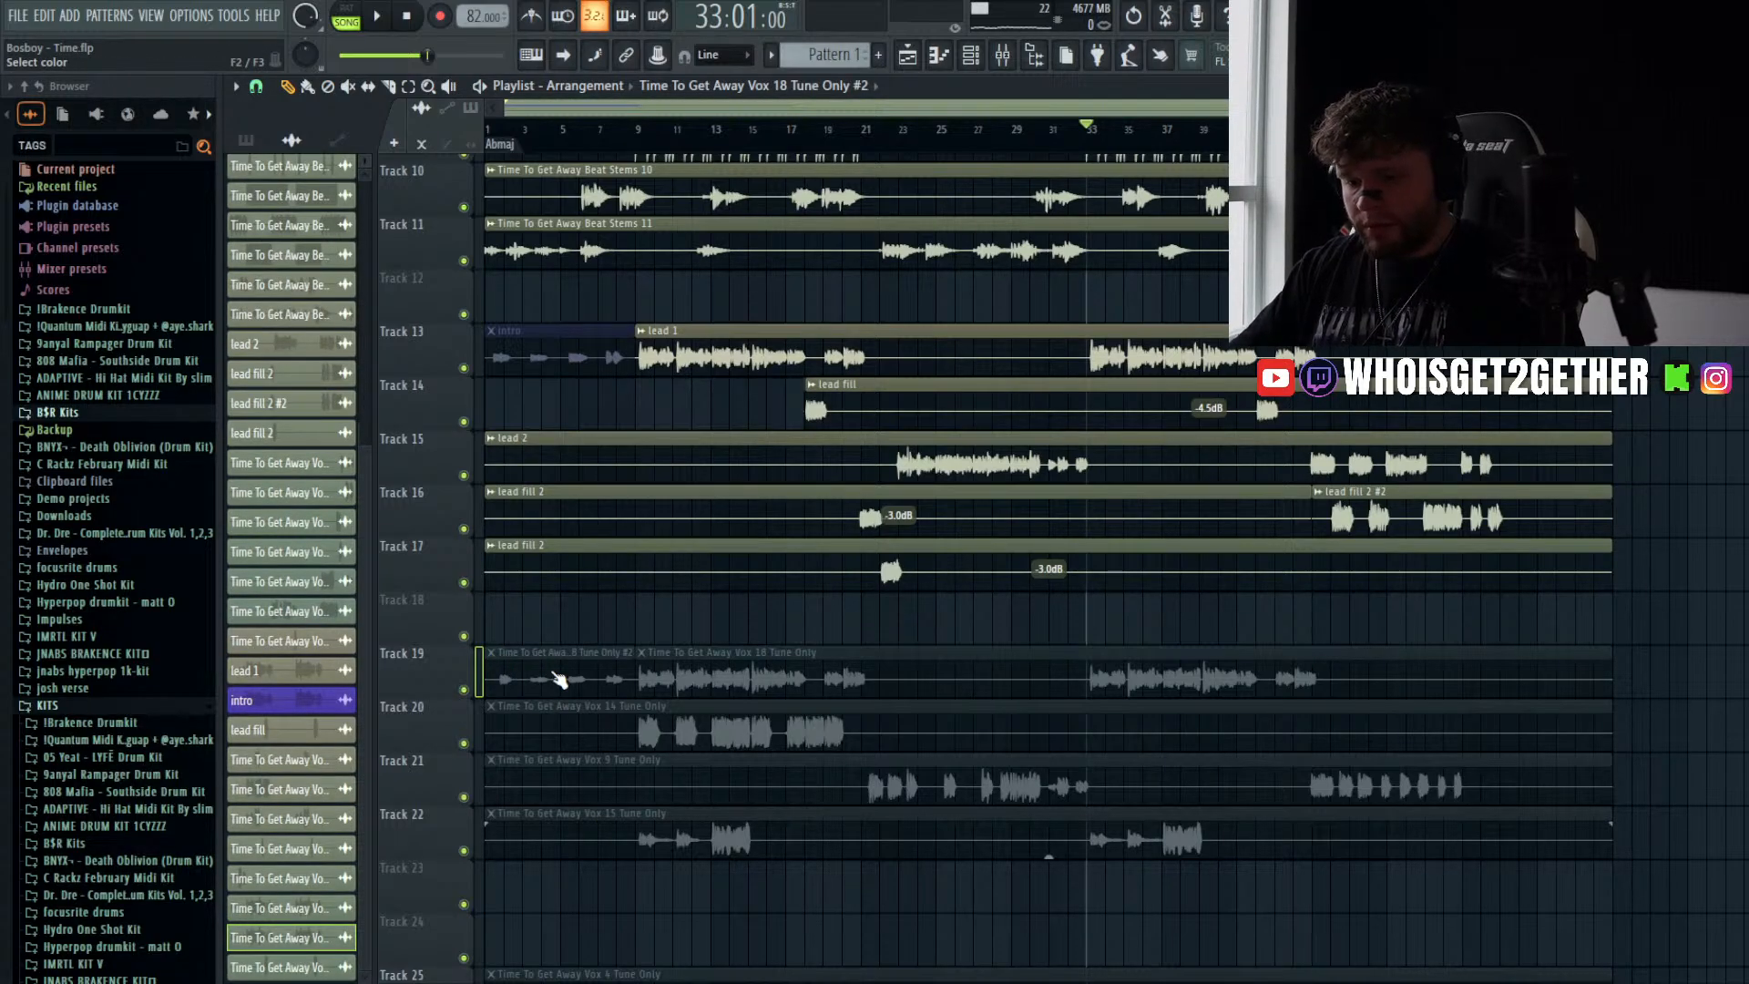
text(intro 2)
key(Return)
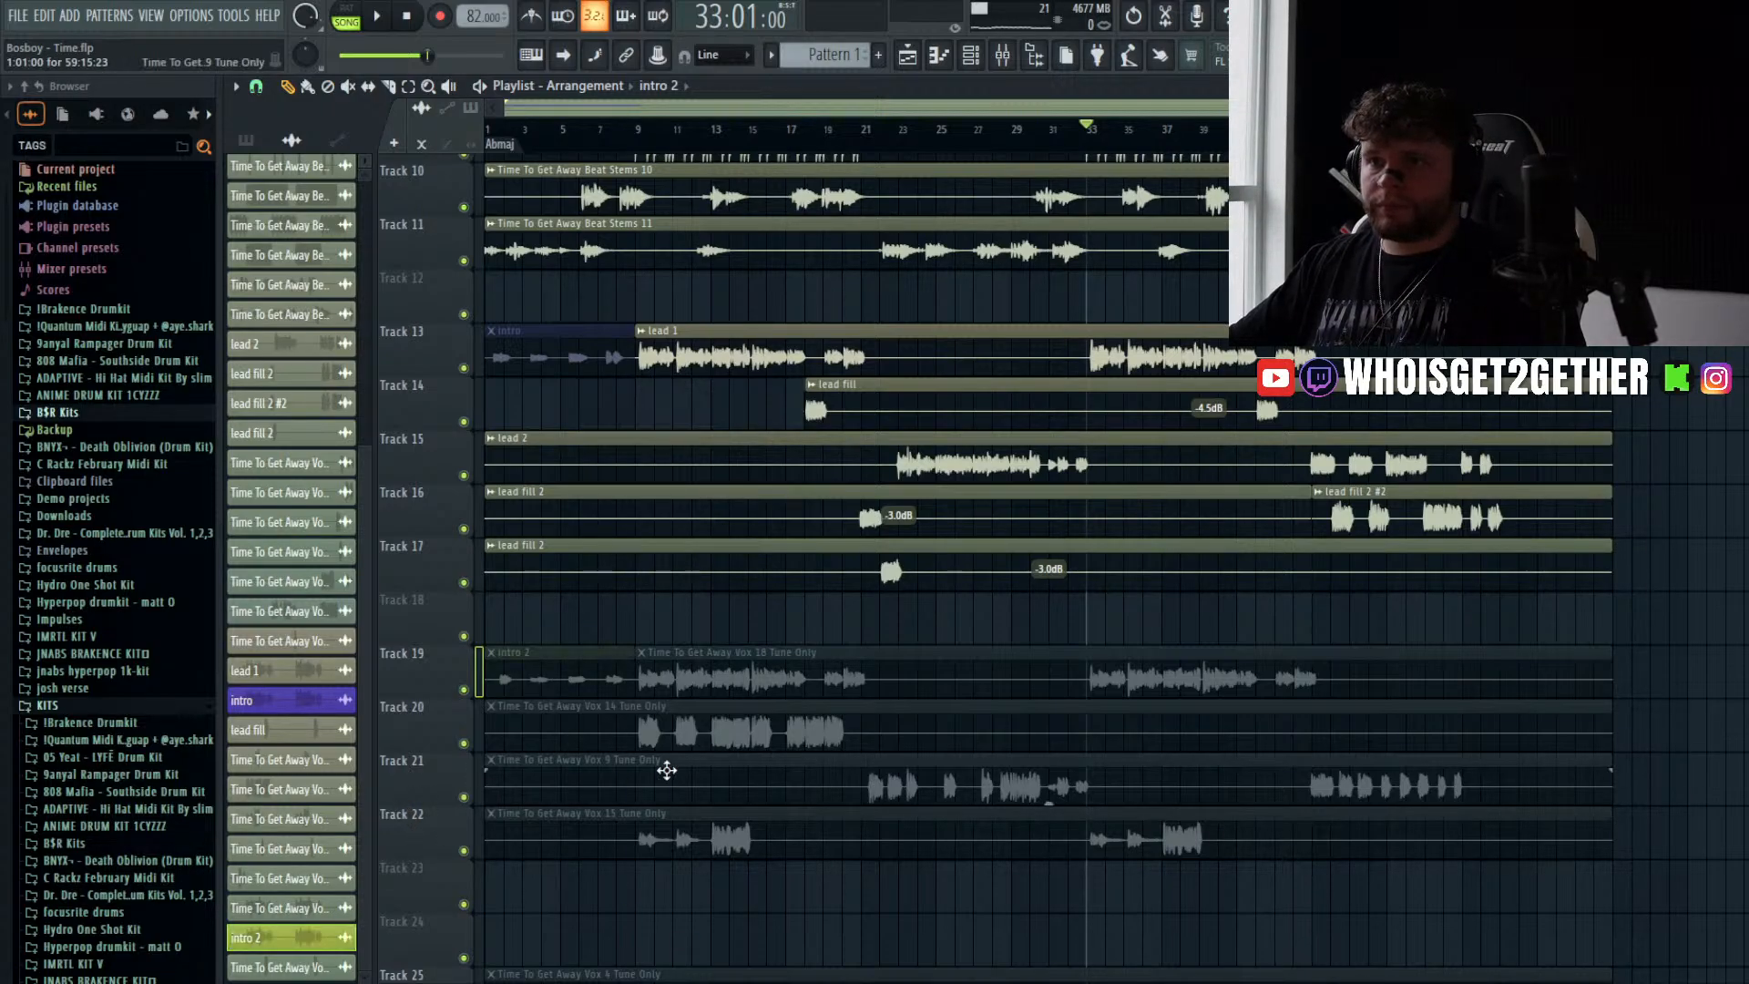
drag(583, 684, 583, 416)
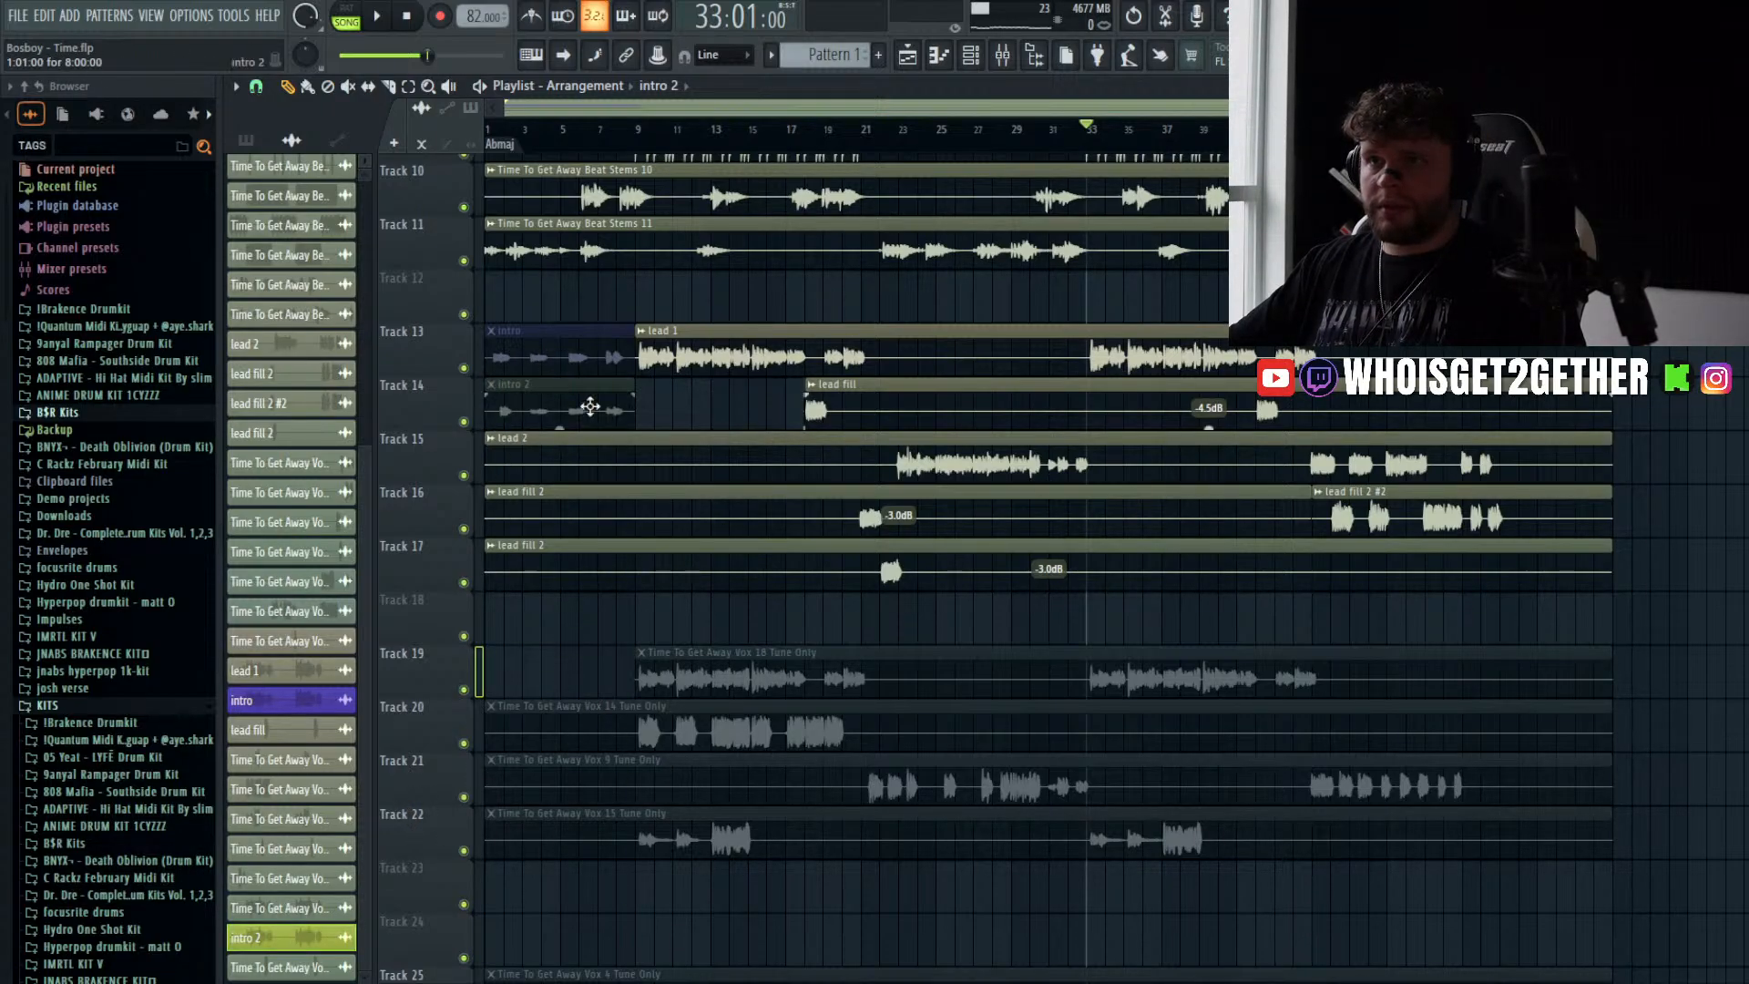
- Rename the remaining Vox 18 clip "hook dbl", colour it blue, and move it unmuted up to Track 18
click(728, 681)
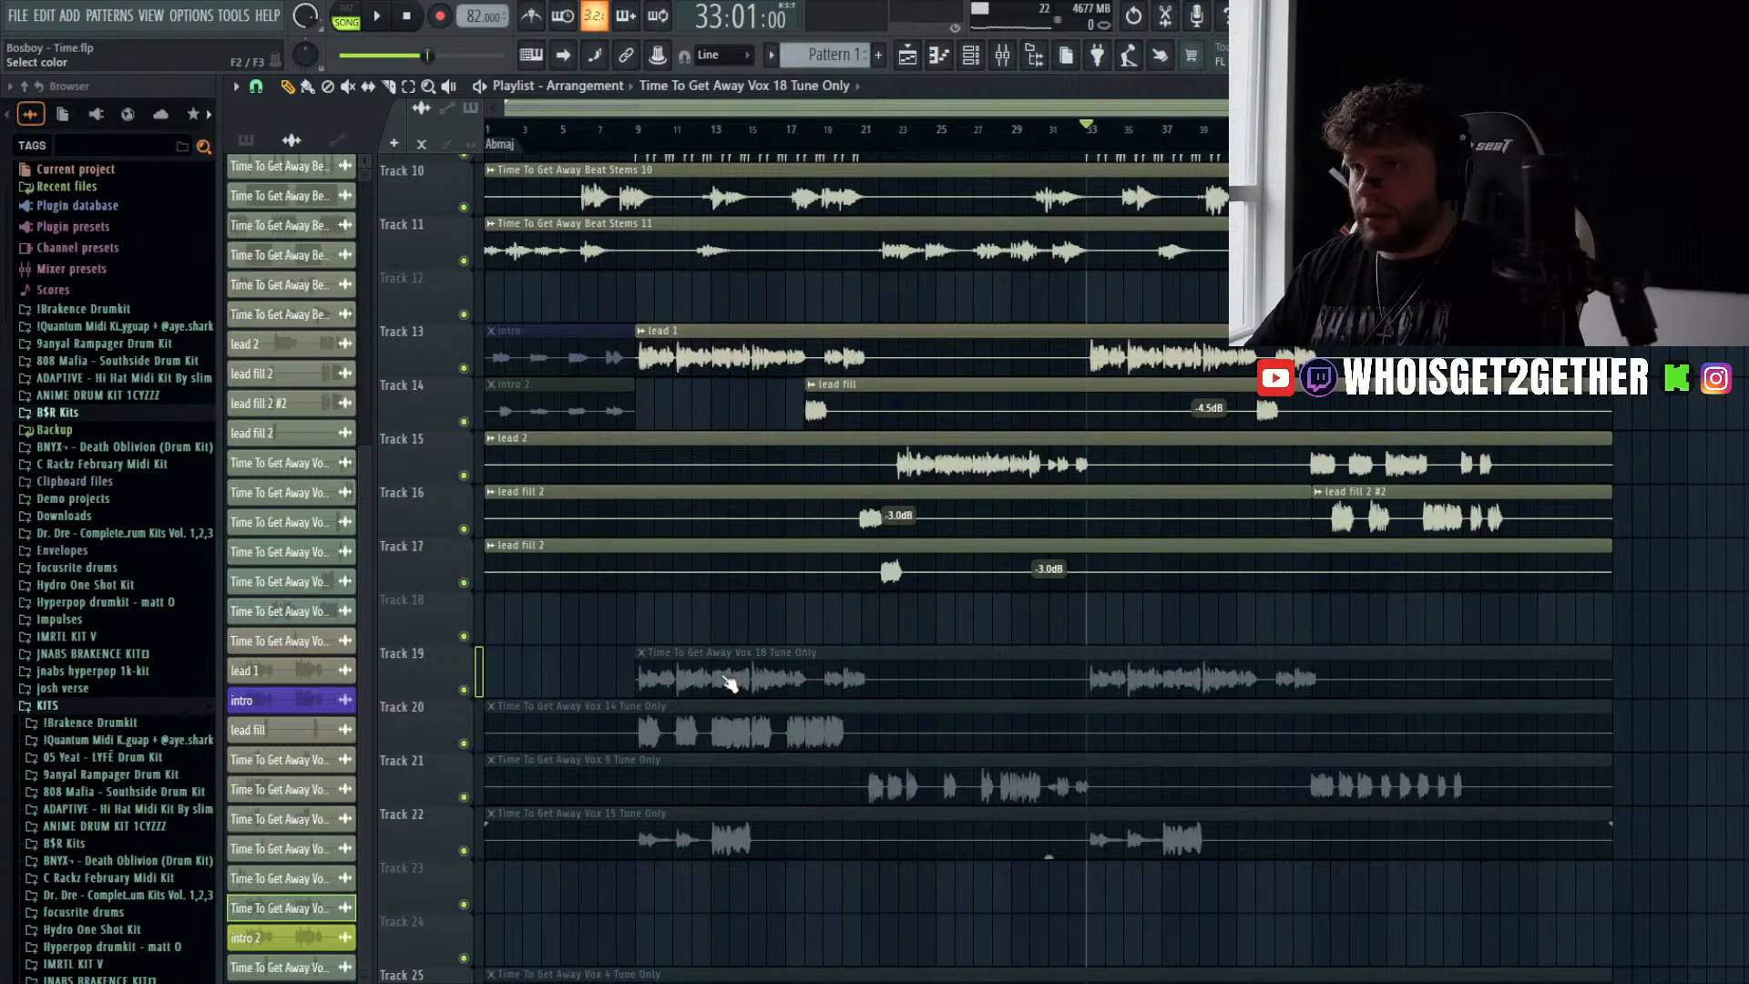
key(Return)
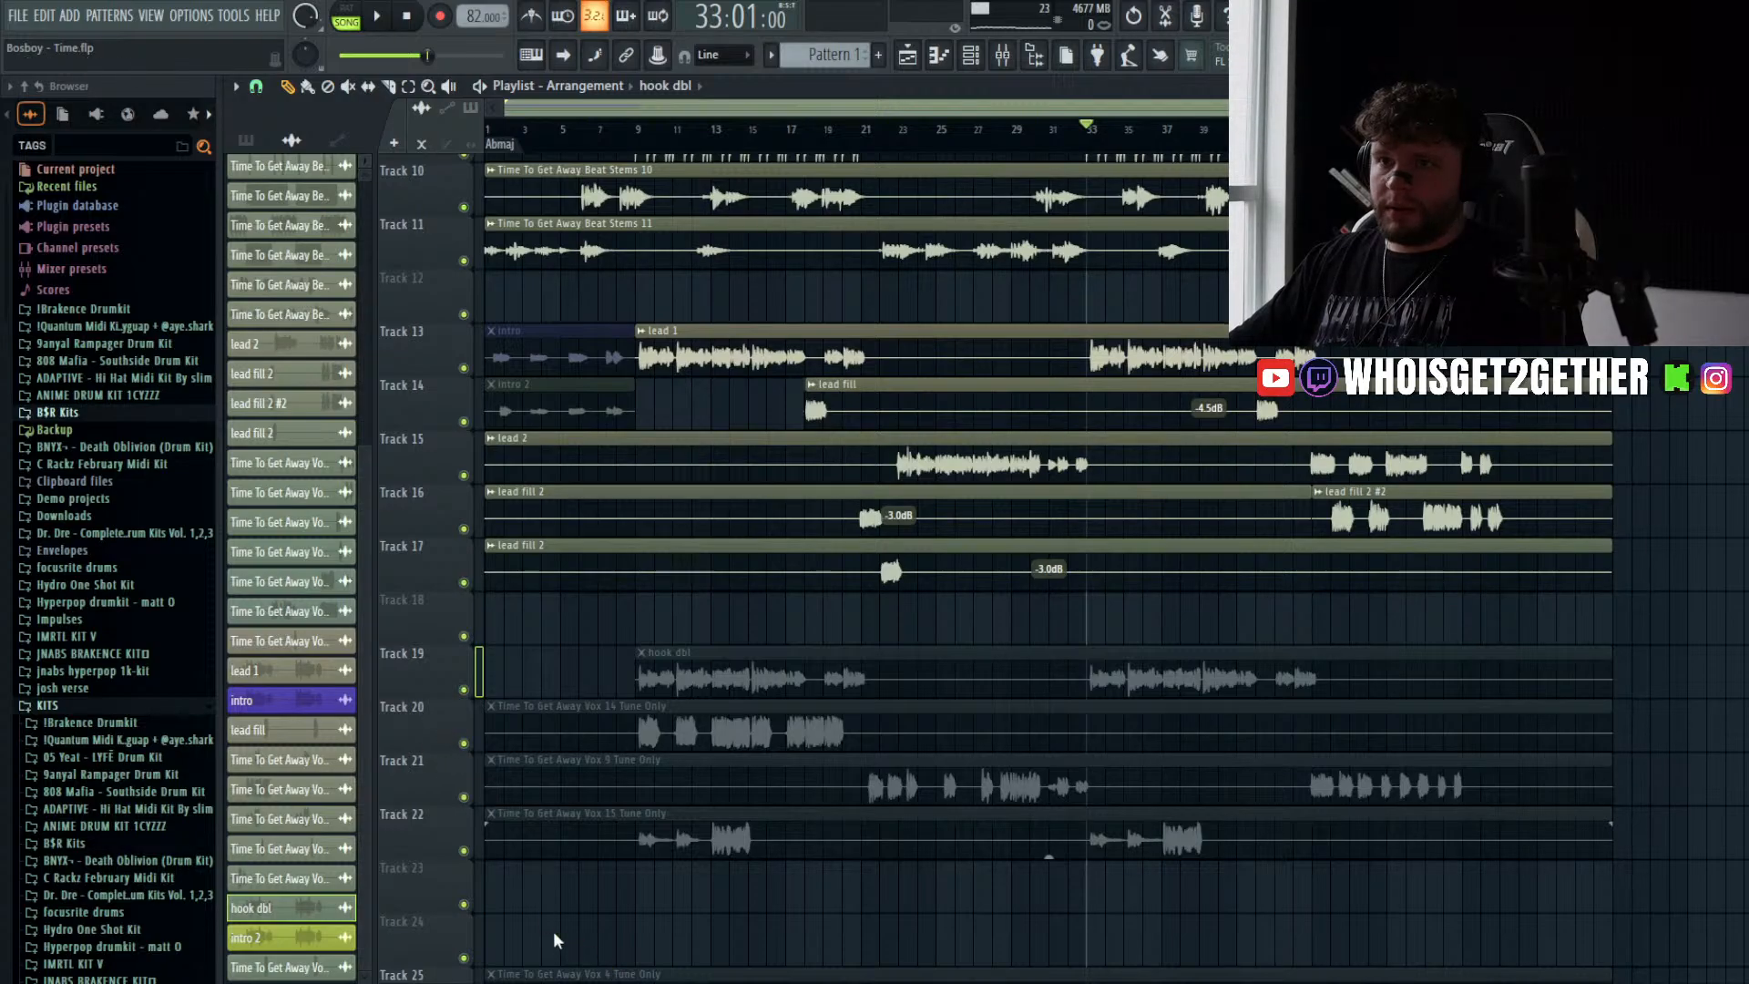
alt+right_click(784, 666)
ctrl+click(786, 669)
key(shift+Up)
ctrl+click(784, 669)
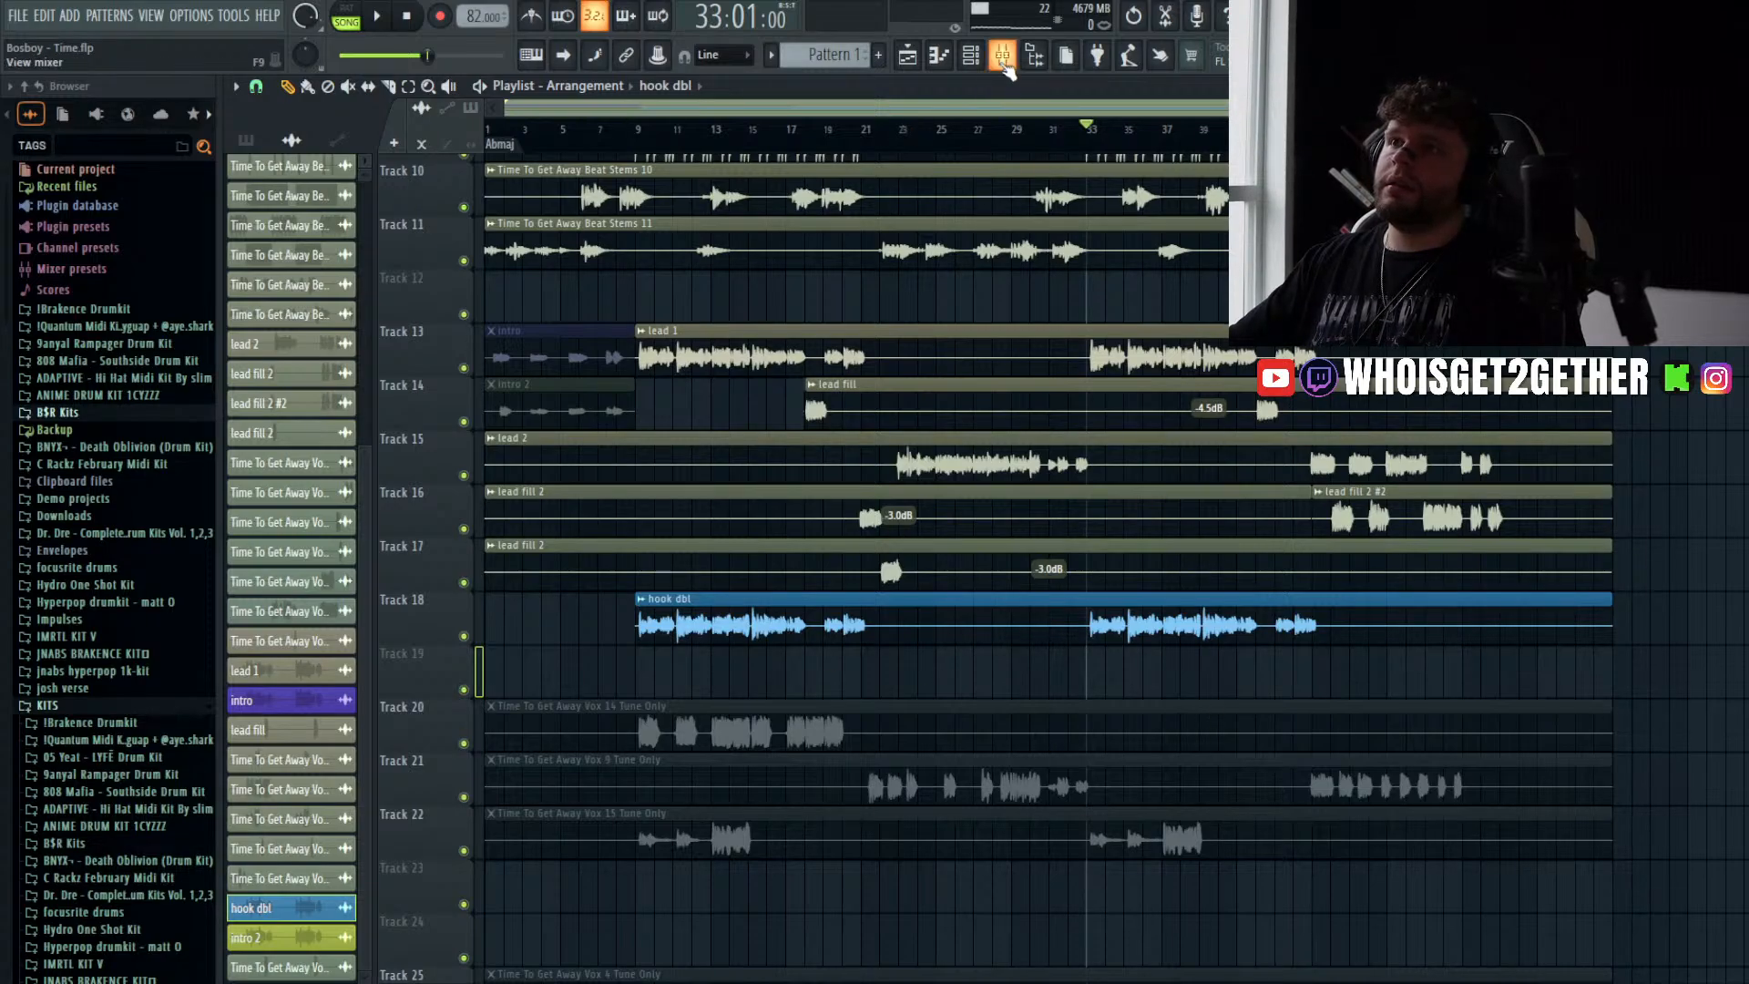
- Copy the Lead Vocals mixer track with its effects to insert 27 and name the copy "dbl"
click(635, 132)
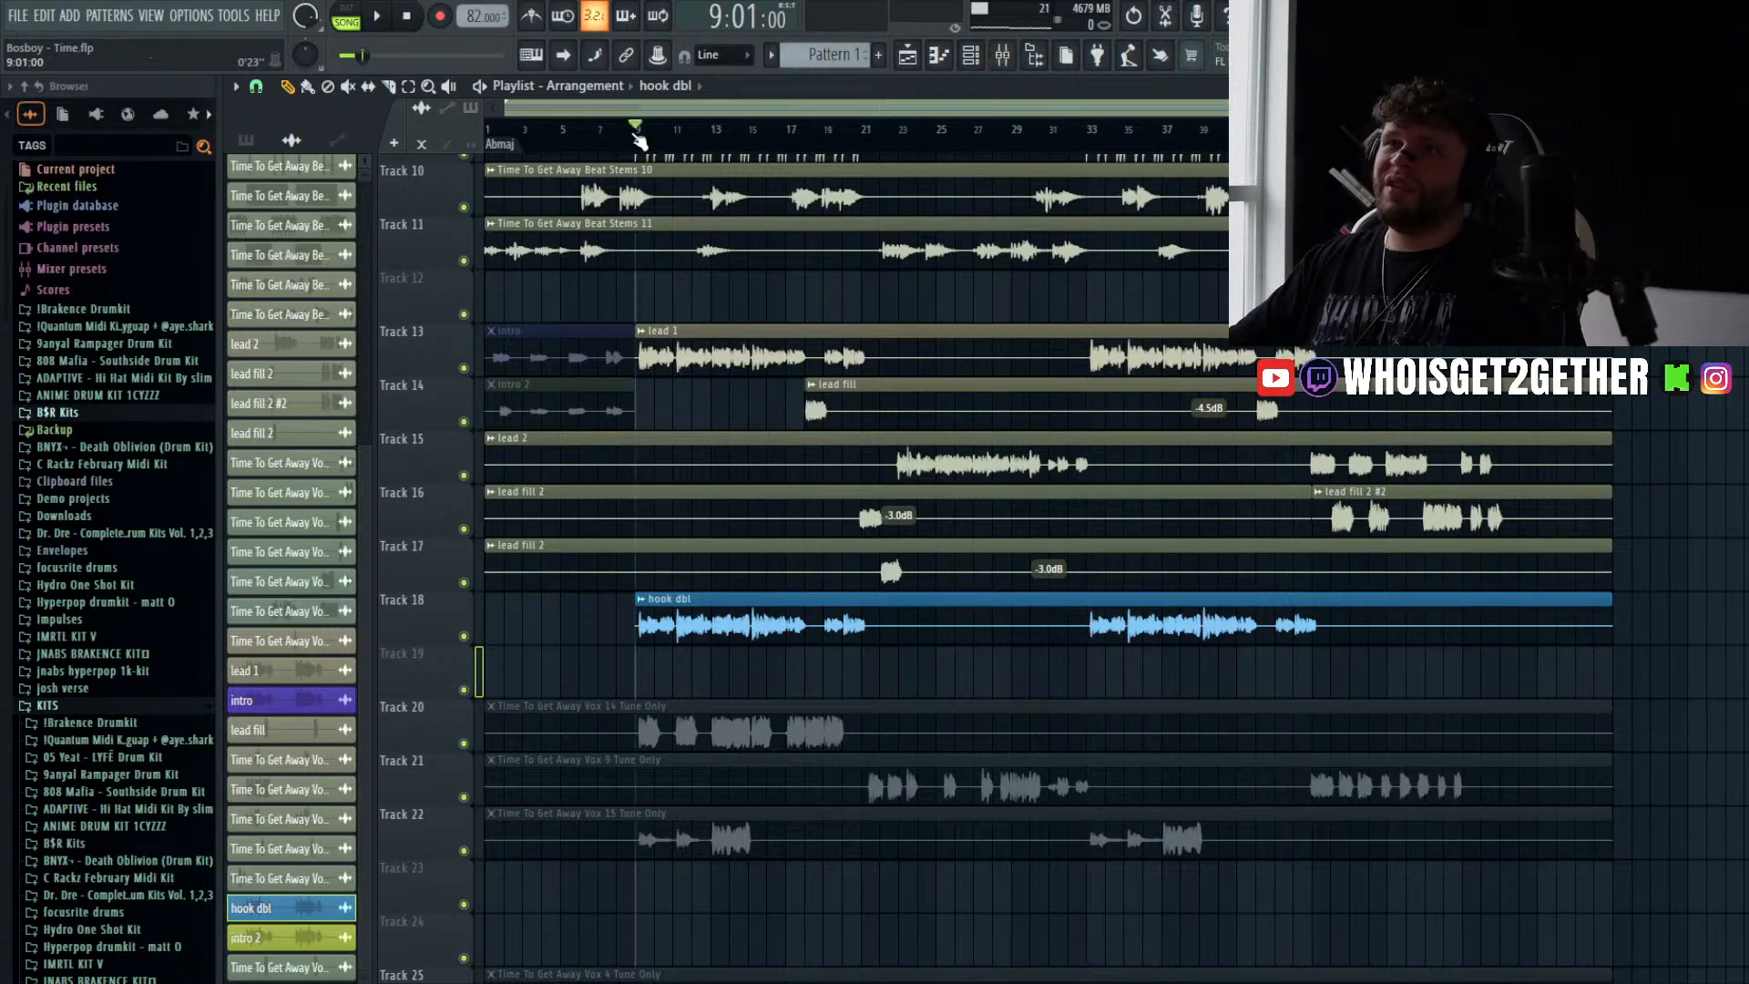
click(1000, 56)
scroll(792, 297, down, 4)
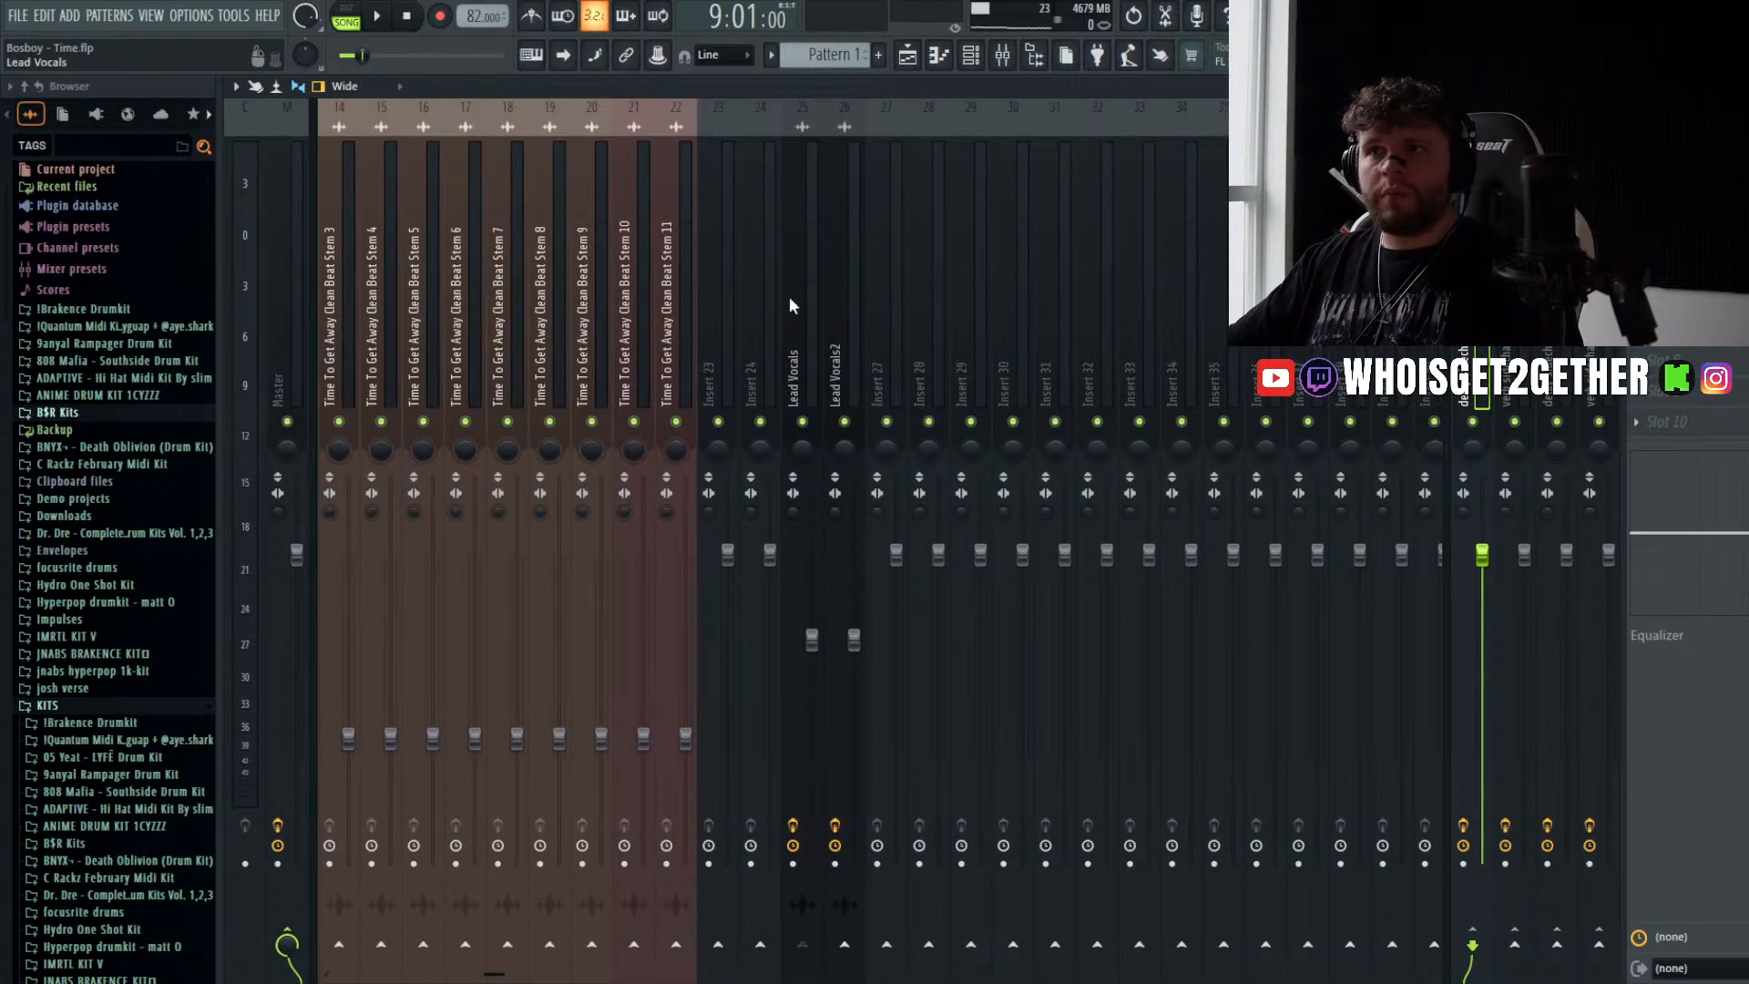
click(790, 297)
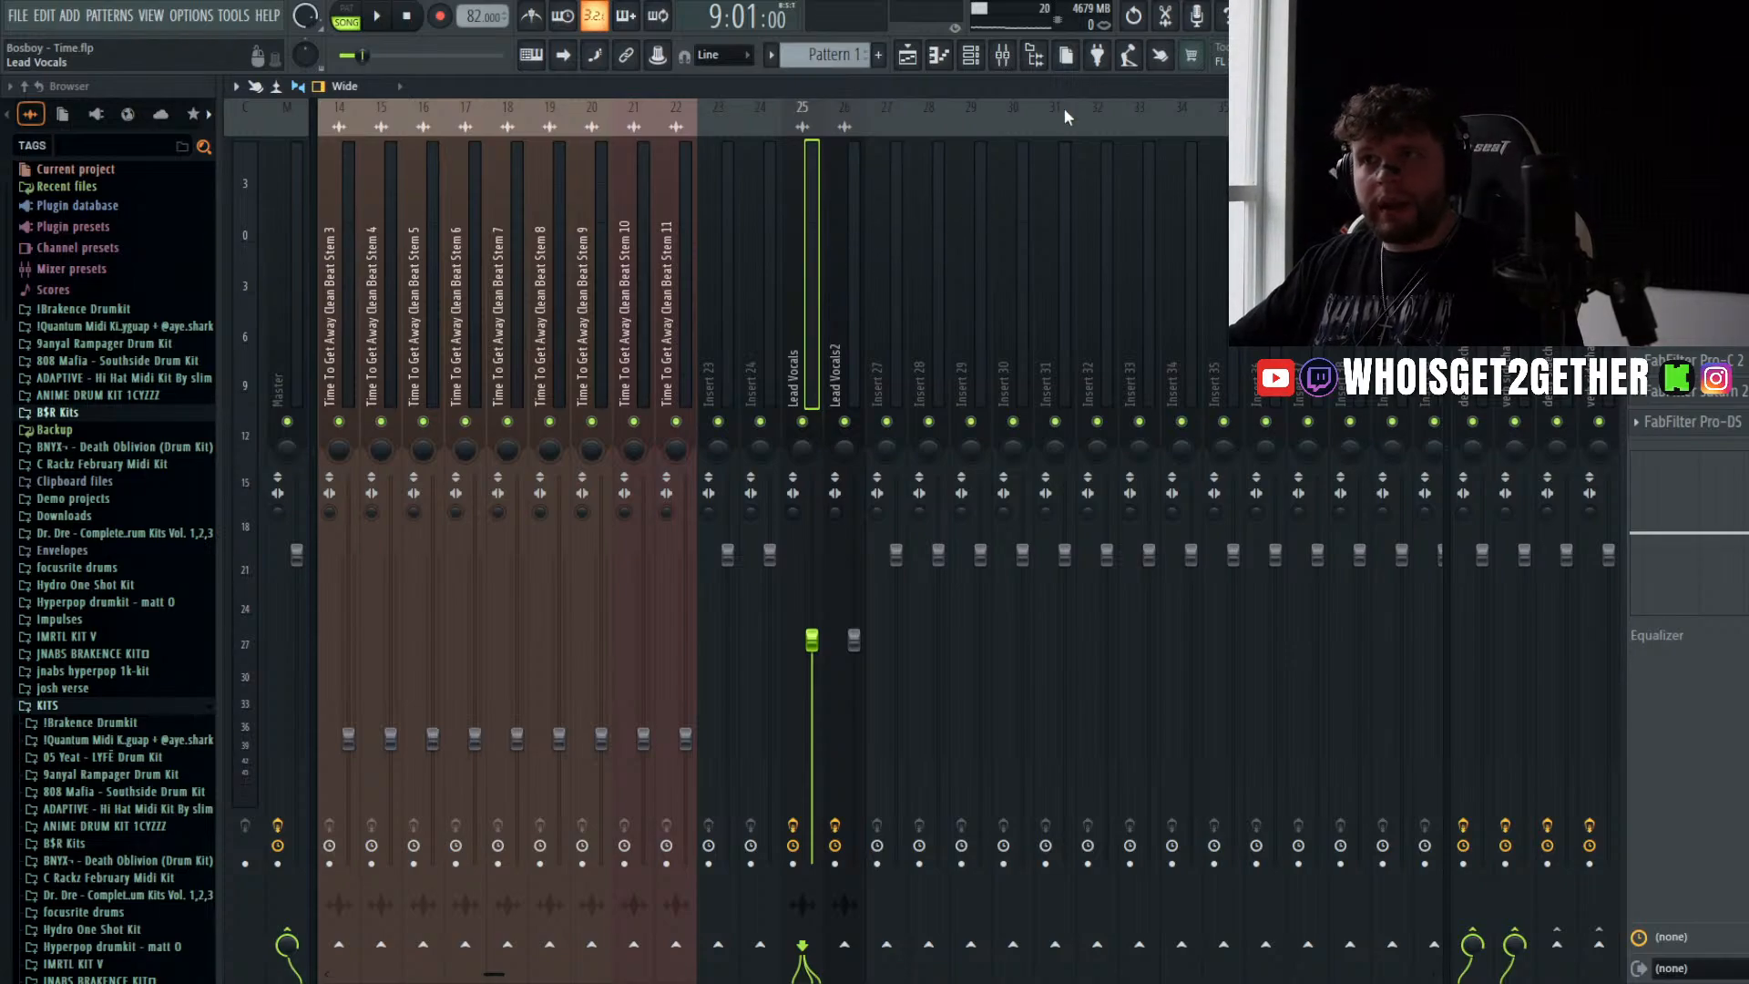
drag(872, 310, 886, 308)
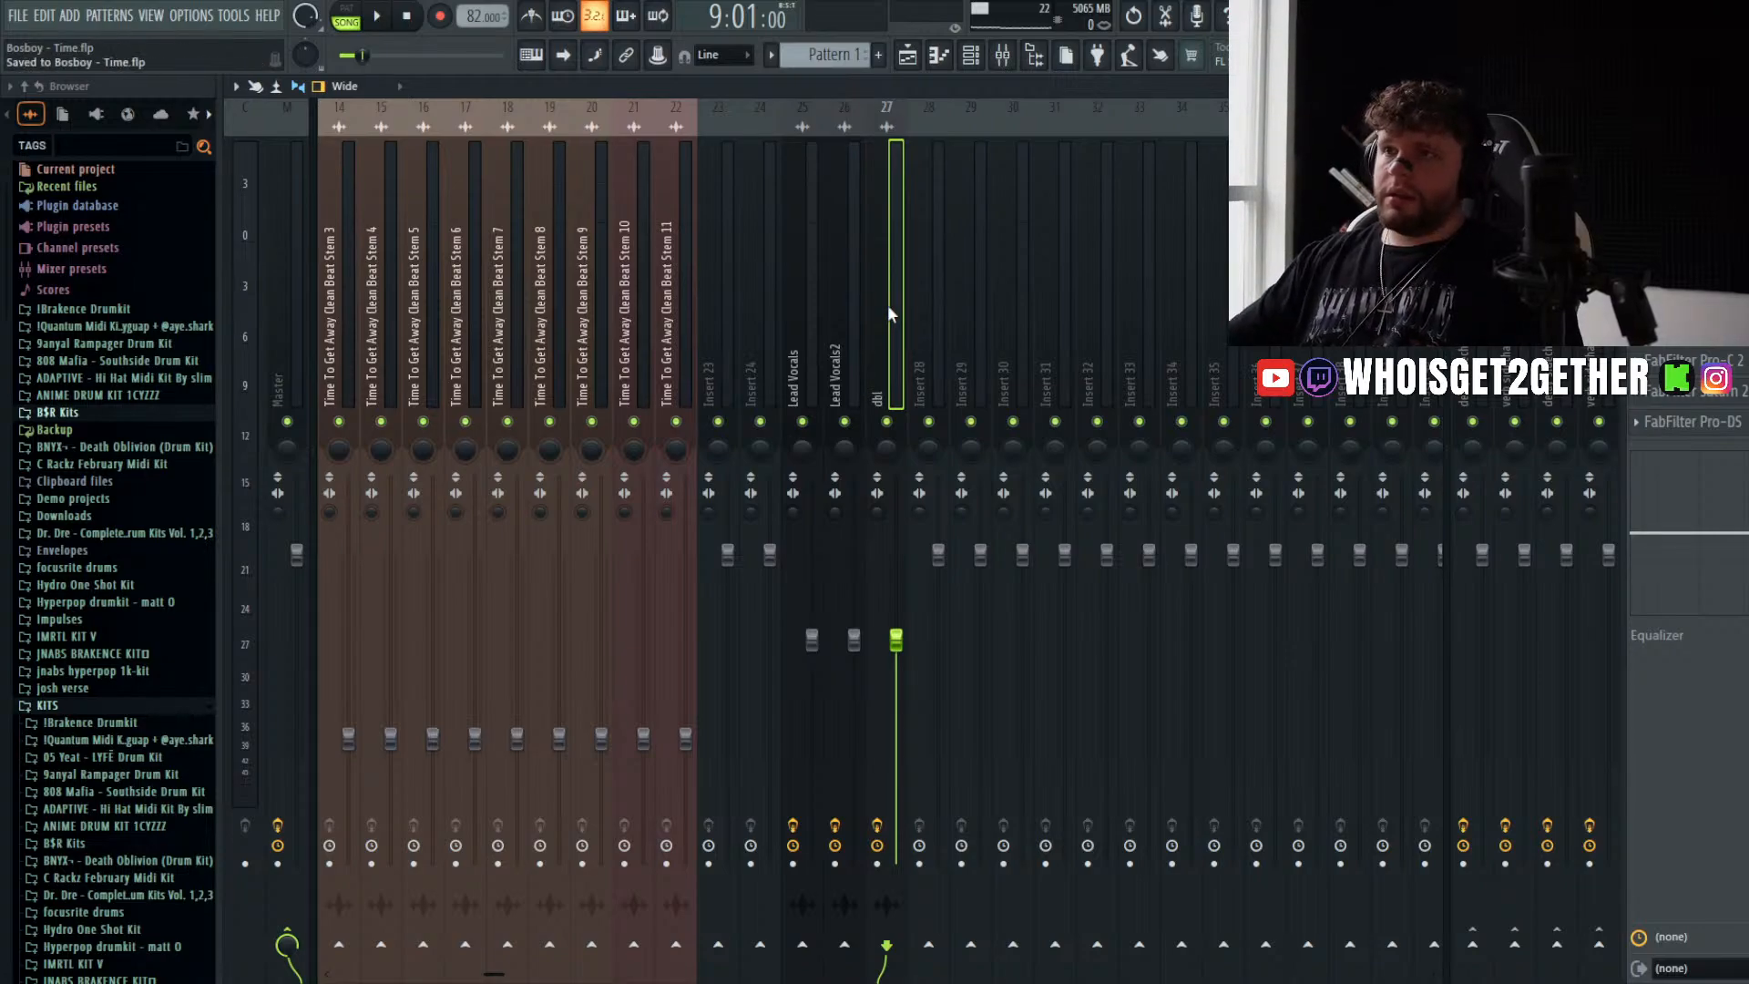
- Route the "hook dbl" clip to mixer insert 27
click(907, 54)
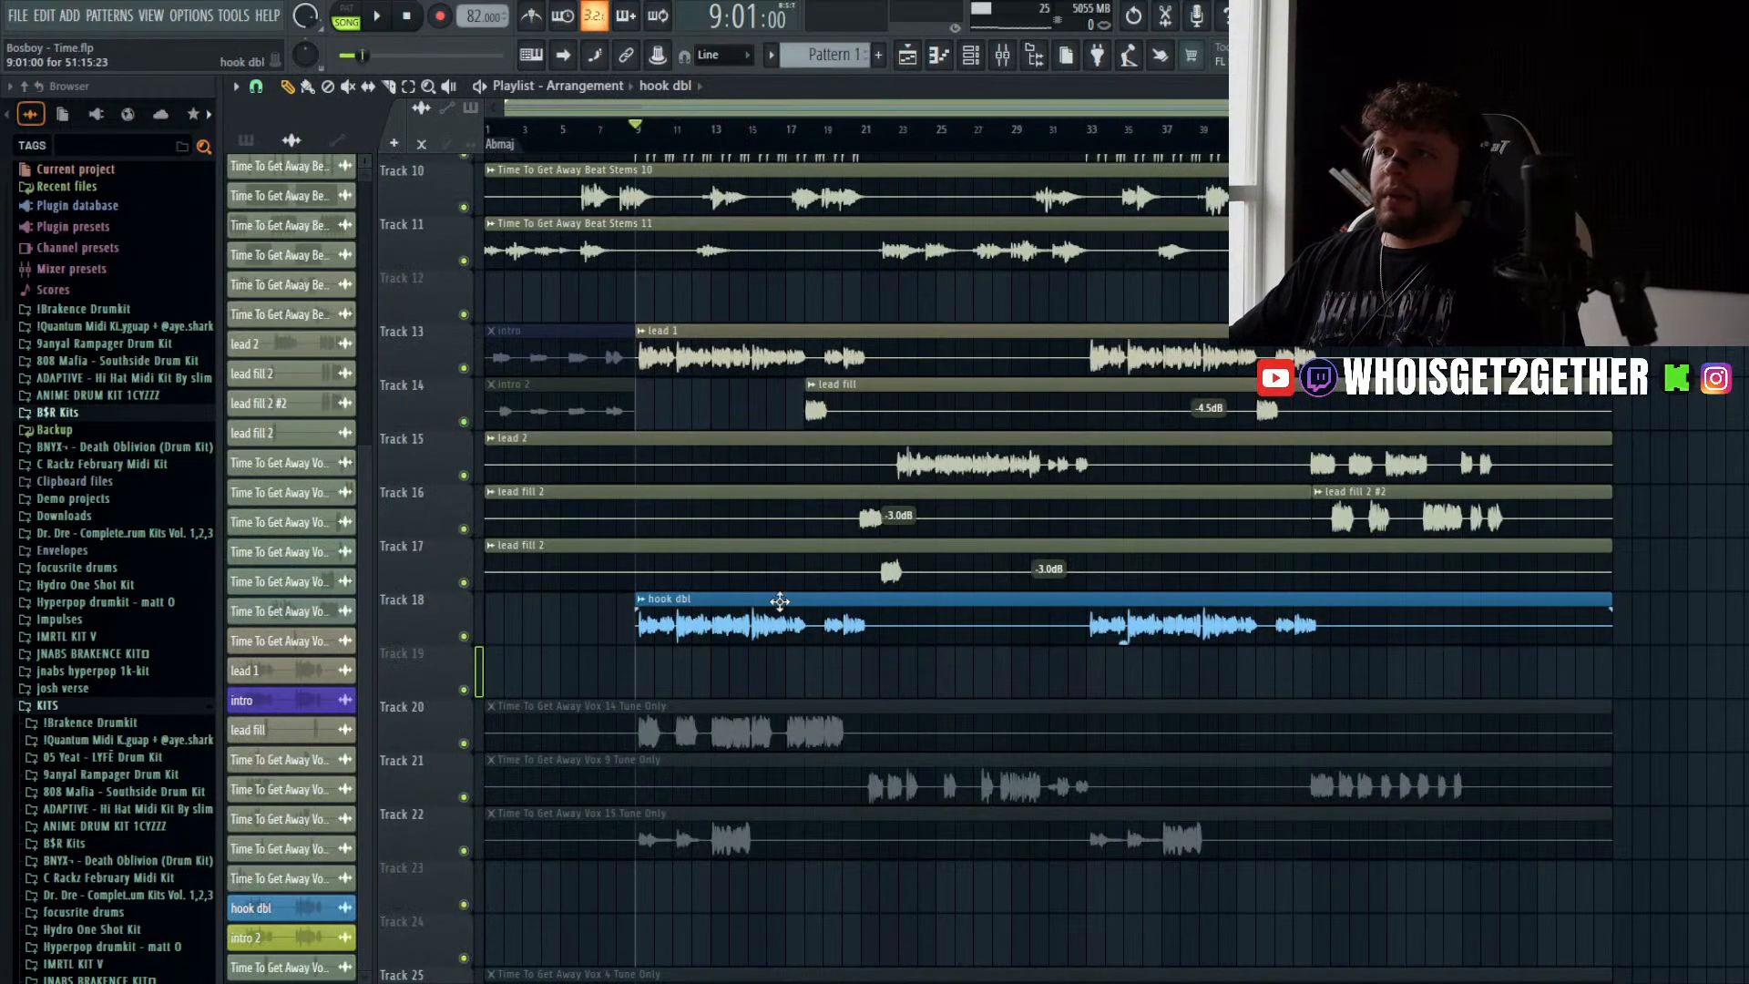
double_click(785, 610)
drag(818, 280, 819, 210)
click(968, 402)
- Play the song from bar 9 to hear the hook double with the lead vocals
key(space)
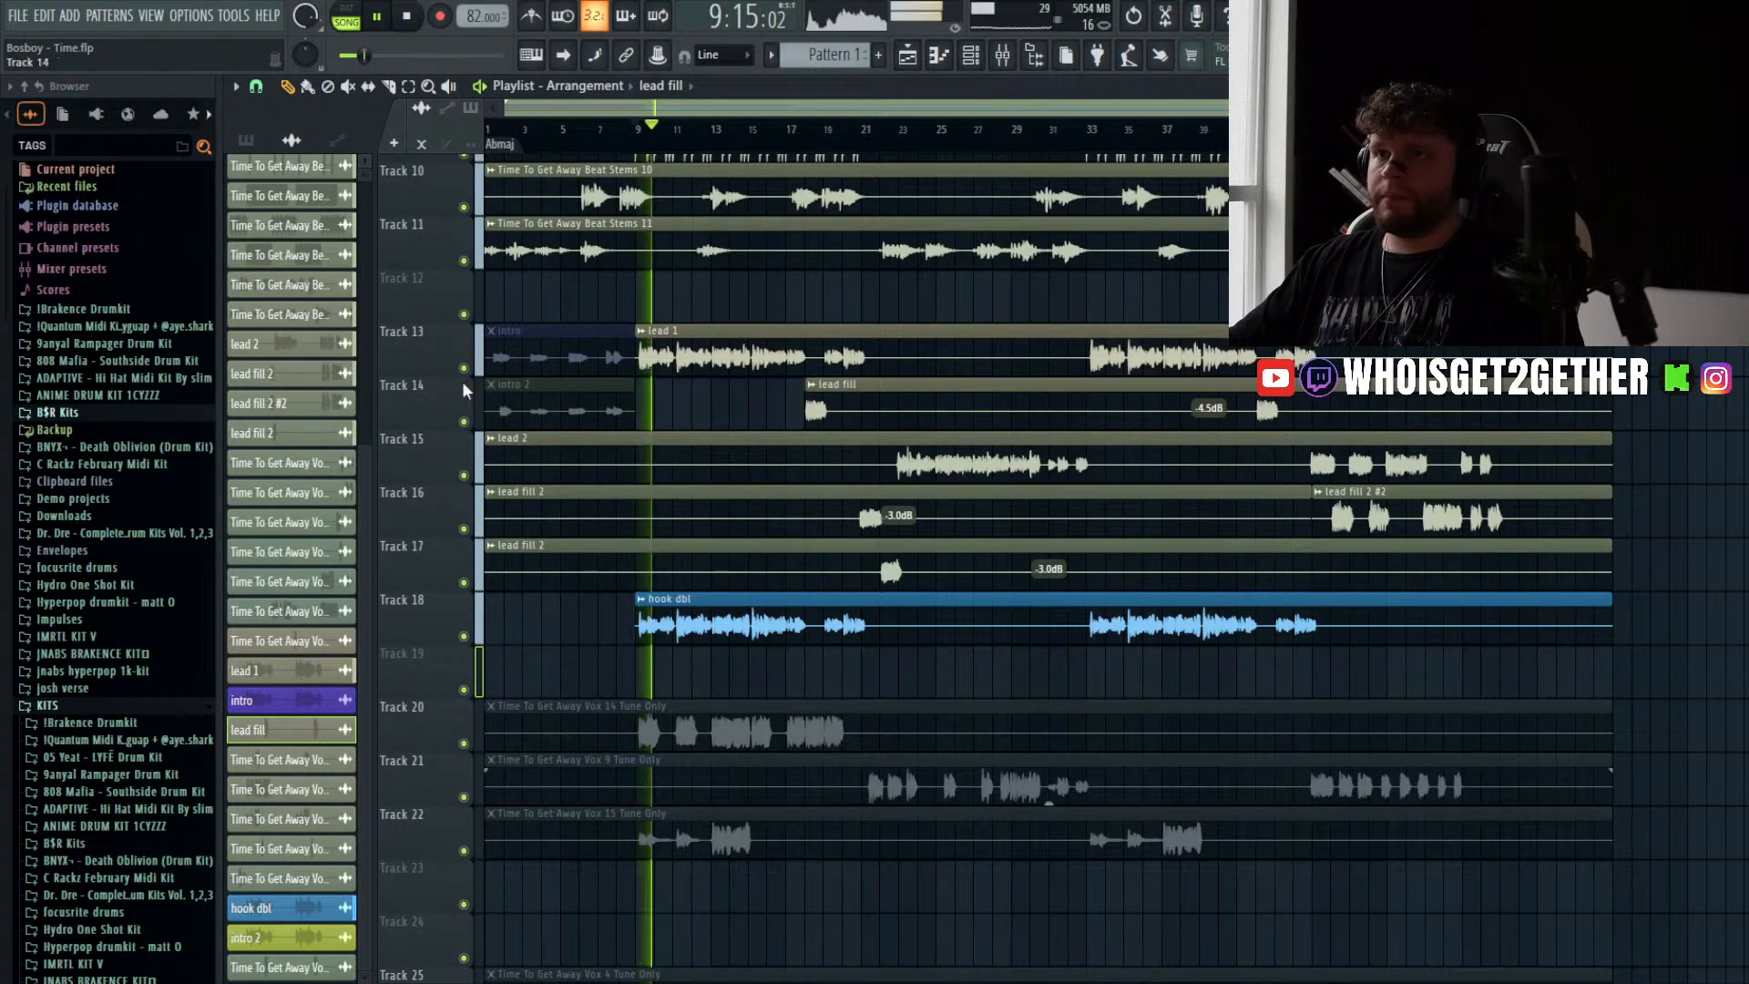
click(409, 18)
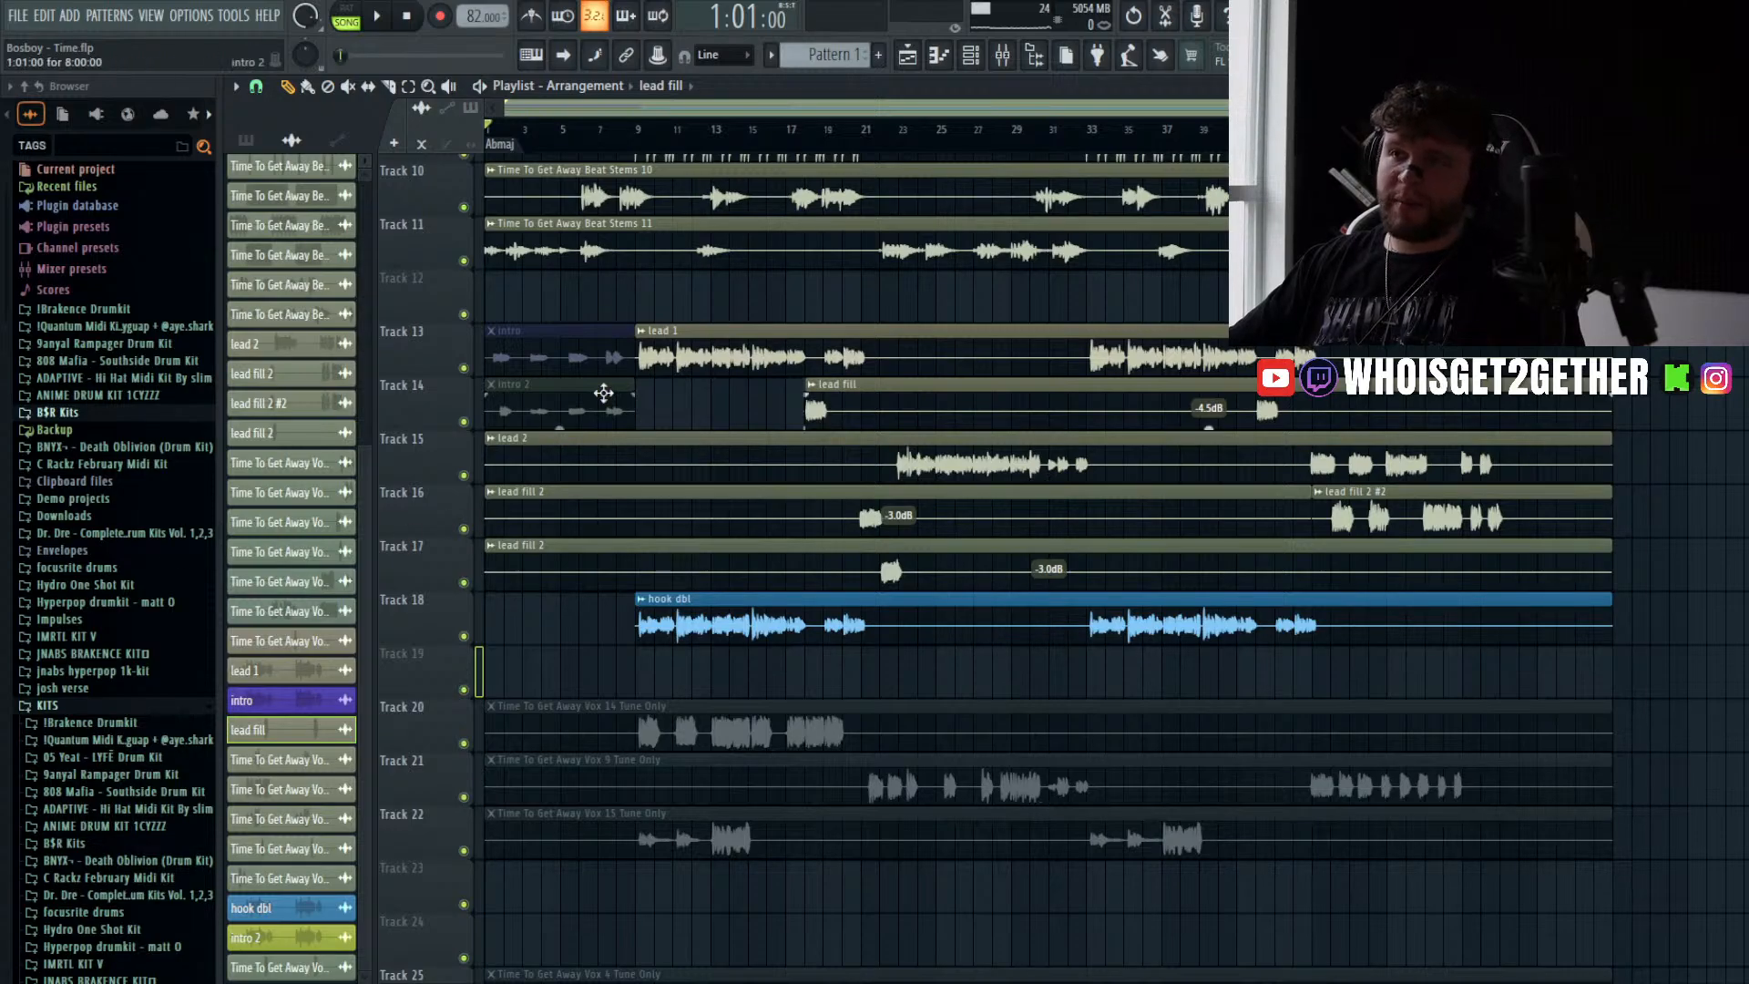
click(662, 134)
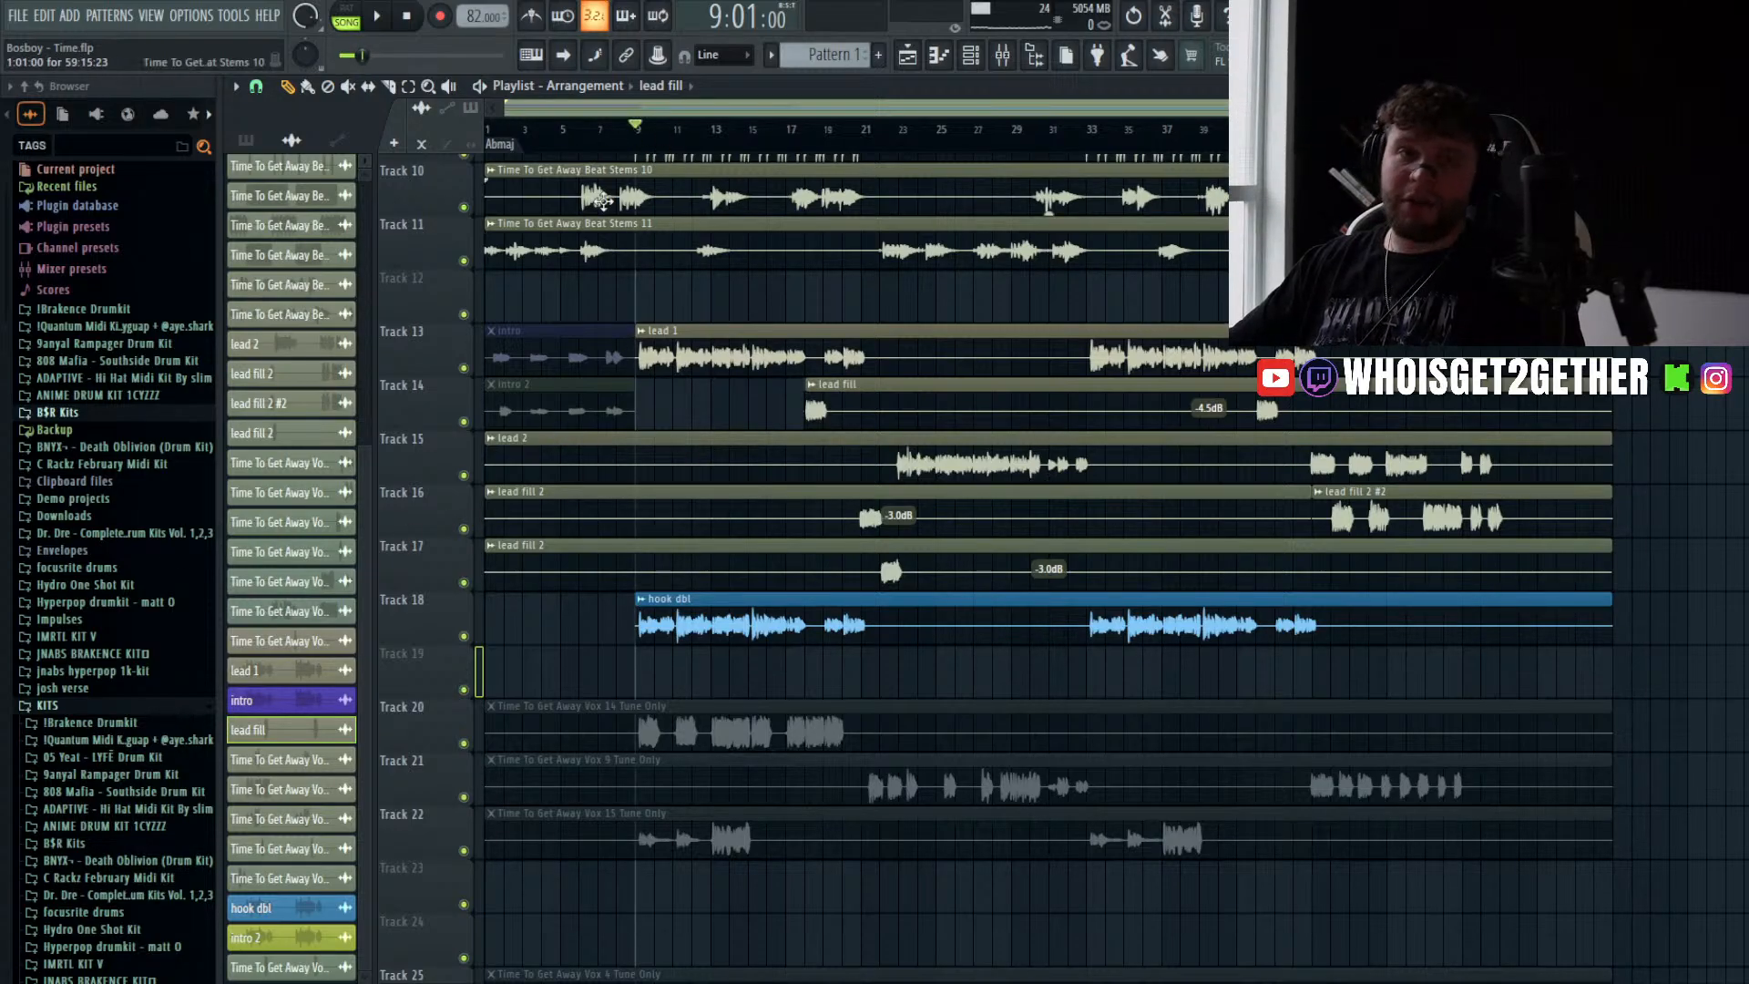
scroll(635, 364, up, 2)
key(space)
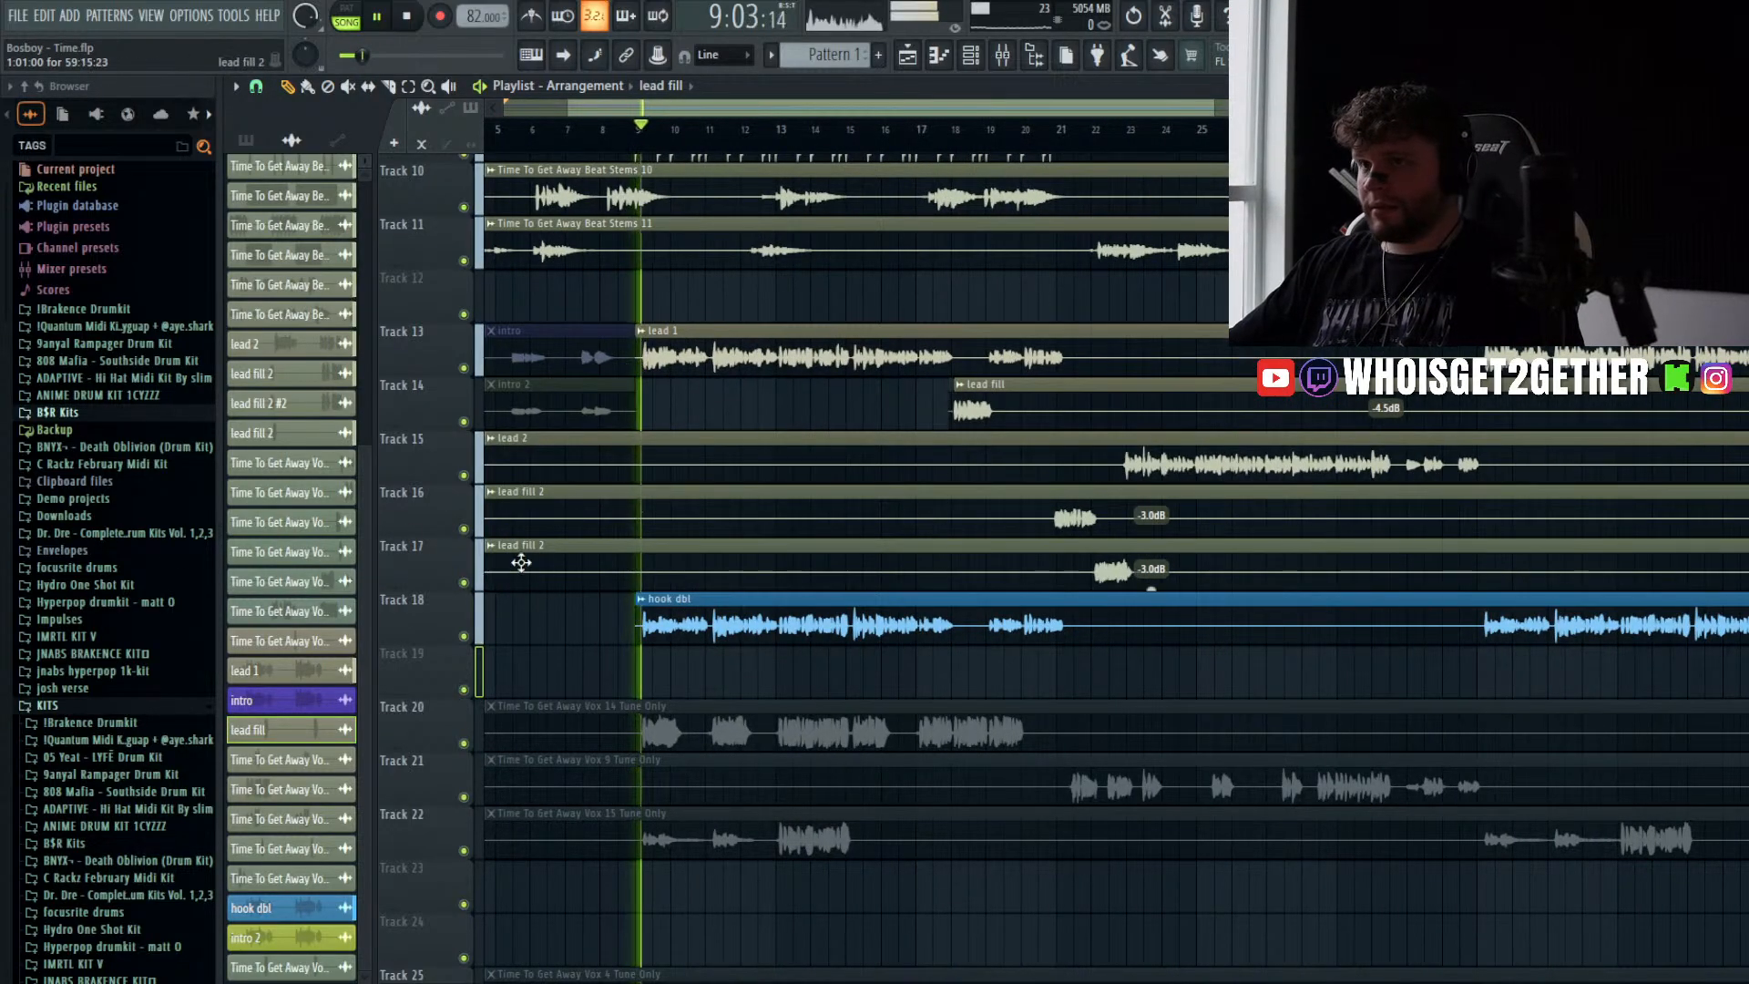
- Solo the dbl mixer track and load Fruity Stereo Shaper in its first effect slot
click(1006, 56)
click(897, 355)
key(space)
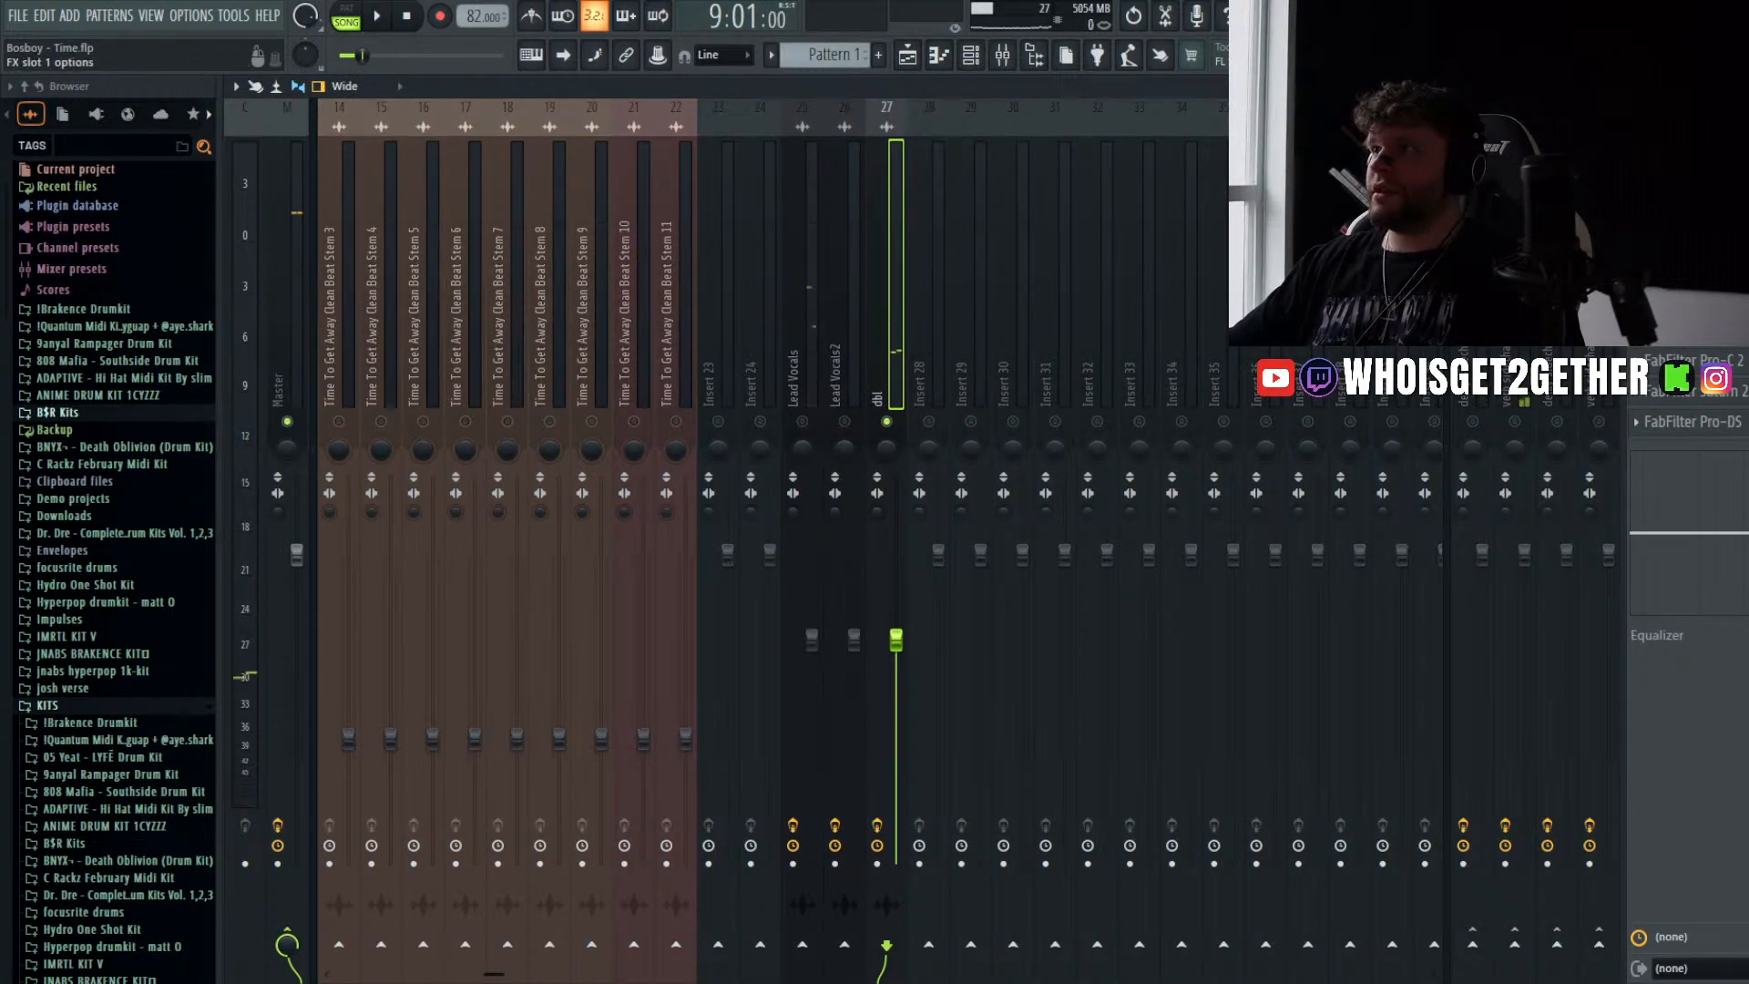
click(1677, 144)
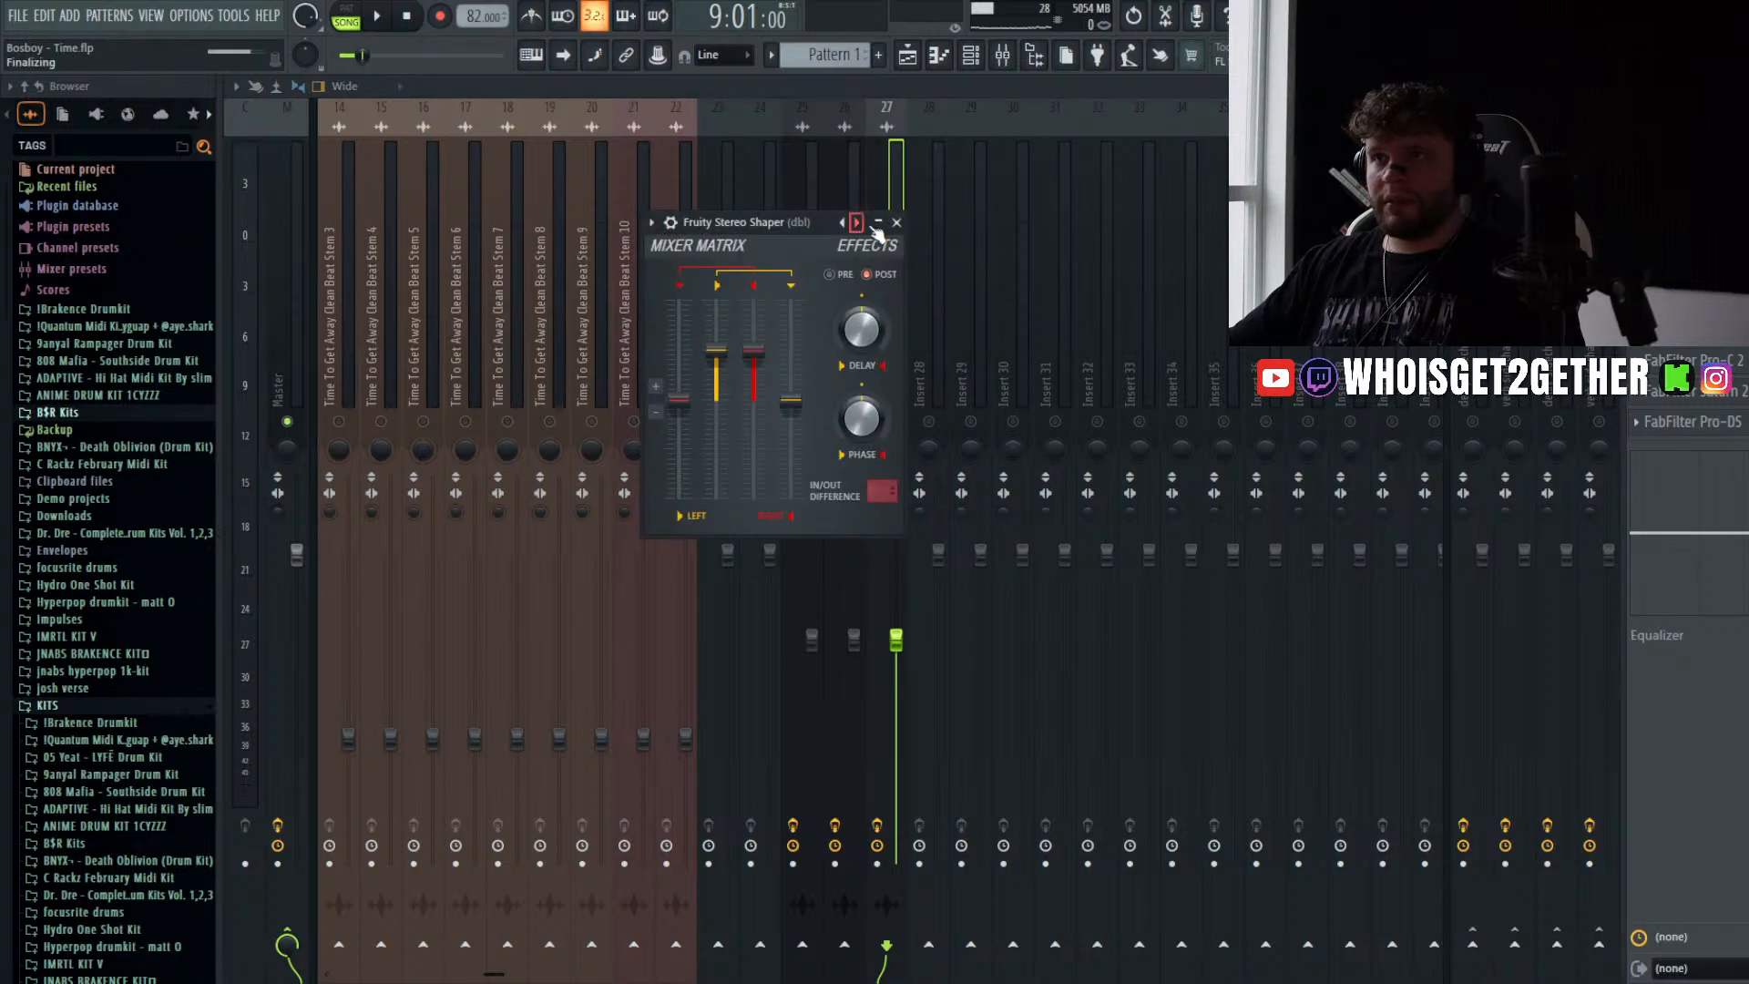
click(896, 222)
- Lower the dbl track's fader slightly during playback, unsolo the track, and stop the song
key(space)
drag(896, 639, 896, 673)
right_click(886, 422)
click(406, 16)
click(406, 17)
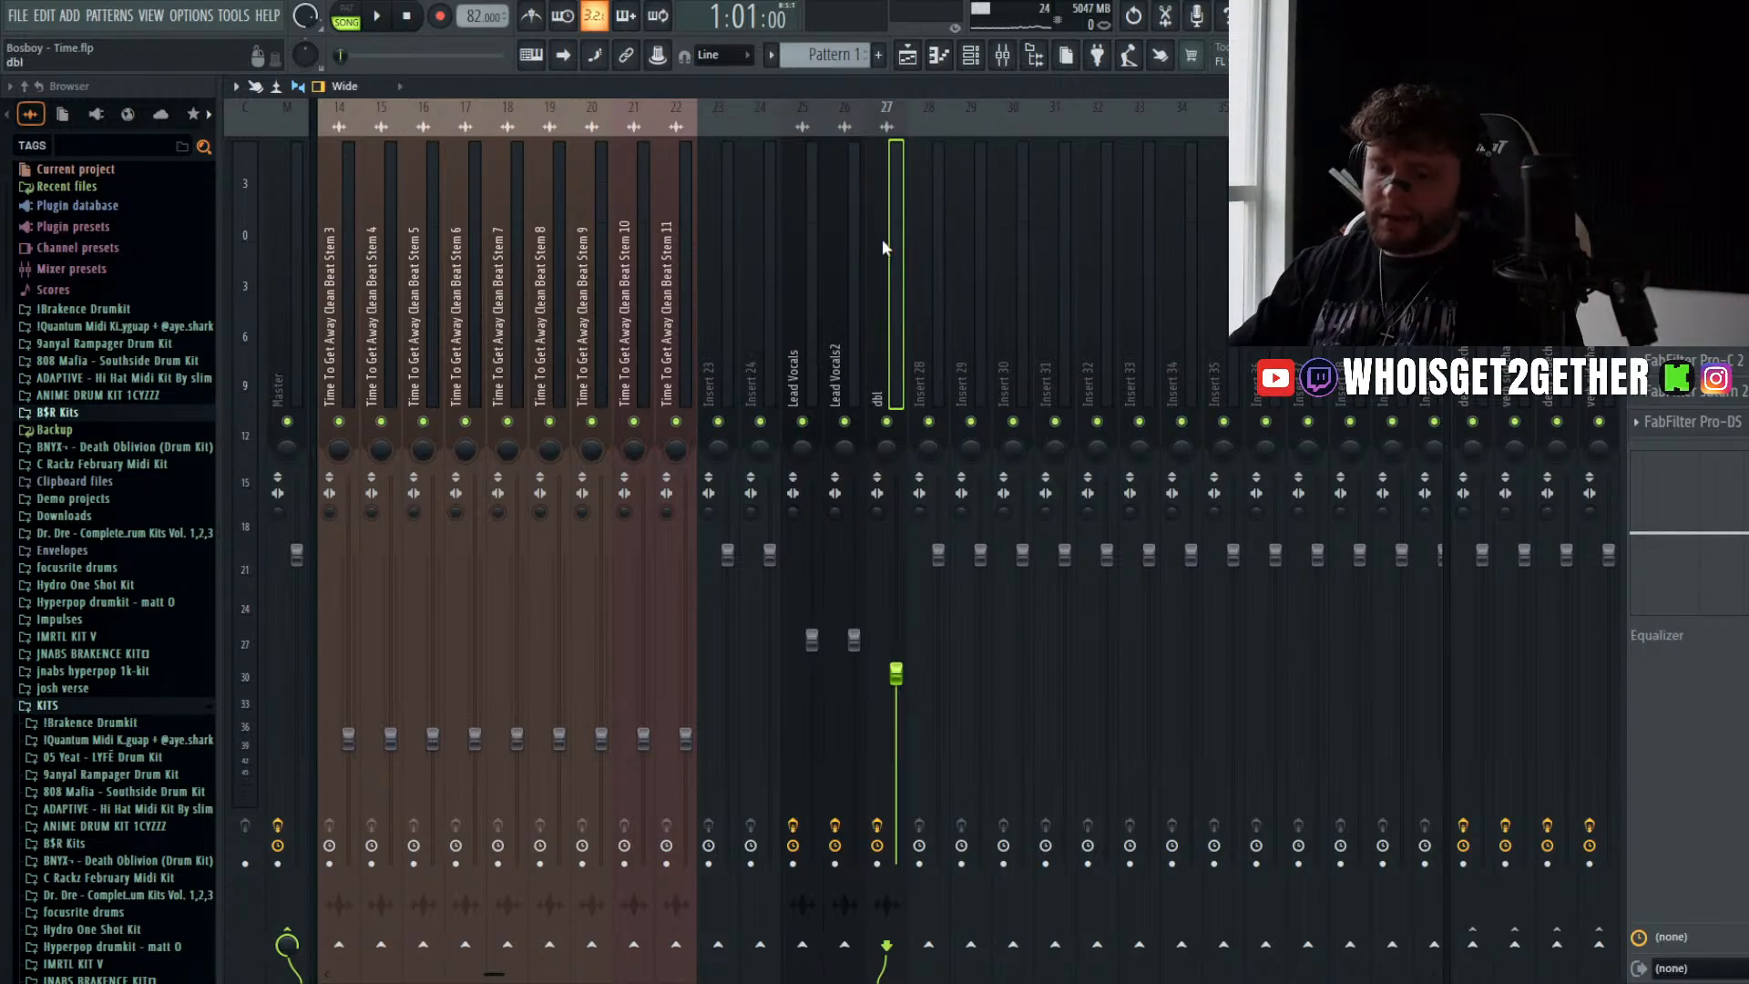
- Lower the high shelf in the dbl track's FabFilter Pro-Q 3 to about -5.8 dB at about 5.07 kHz
scroll(1134, 314, up, 3)
scroll(1134, 314, down, 5)
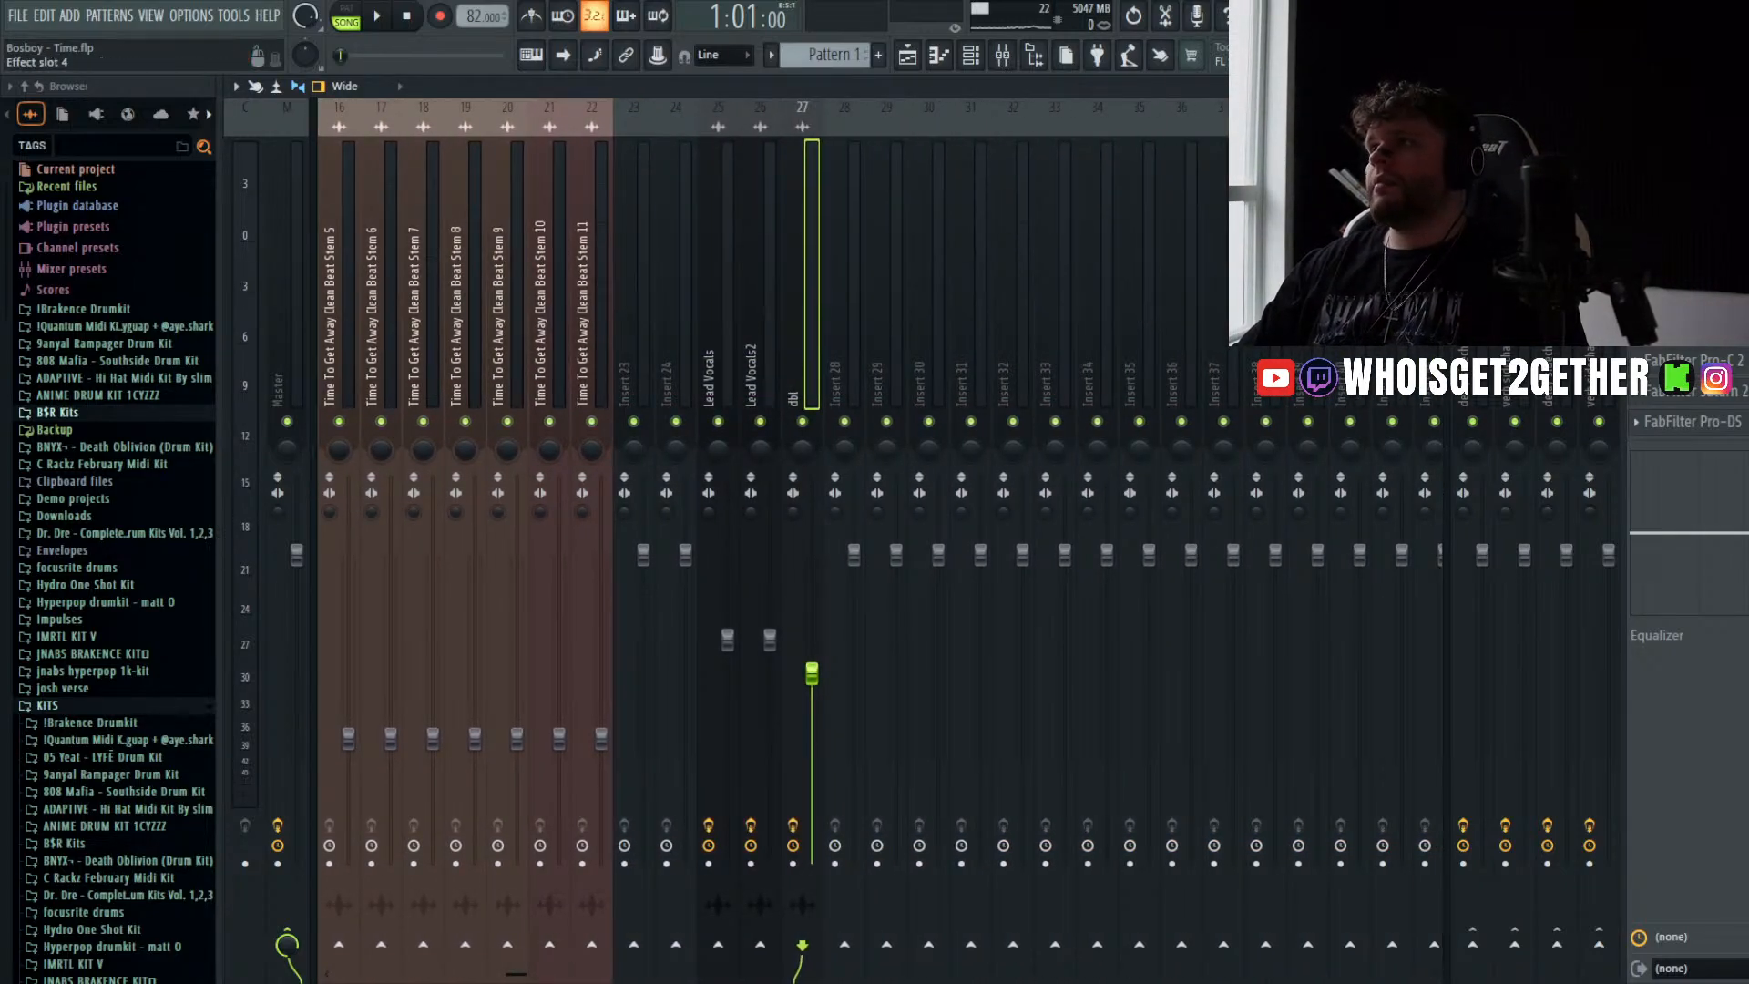
click(1685, 237)
click(1255, 469)
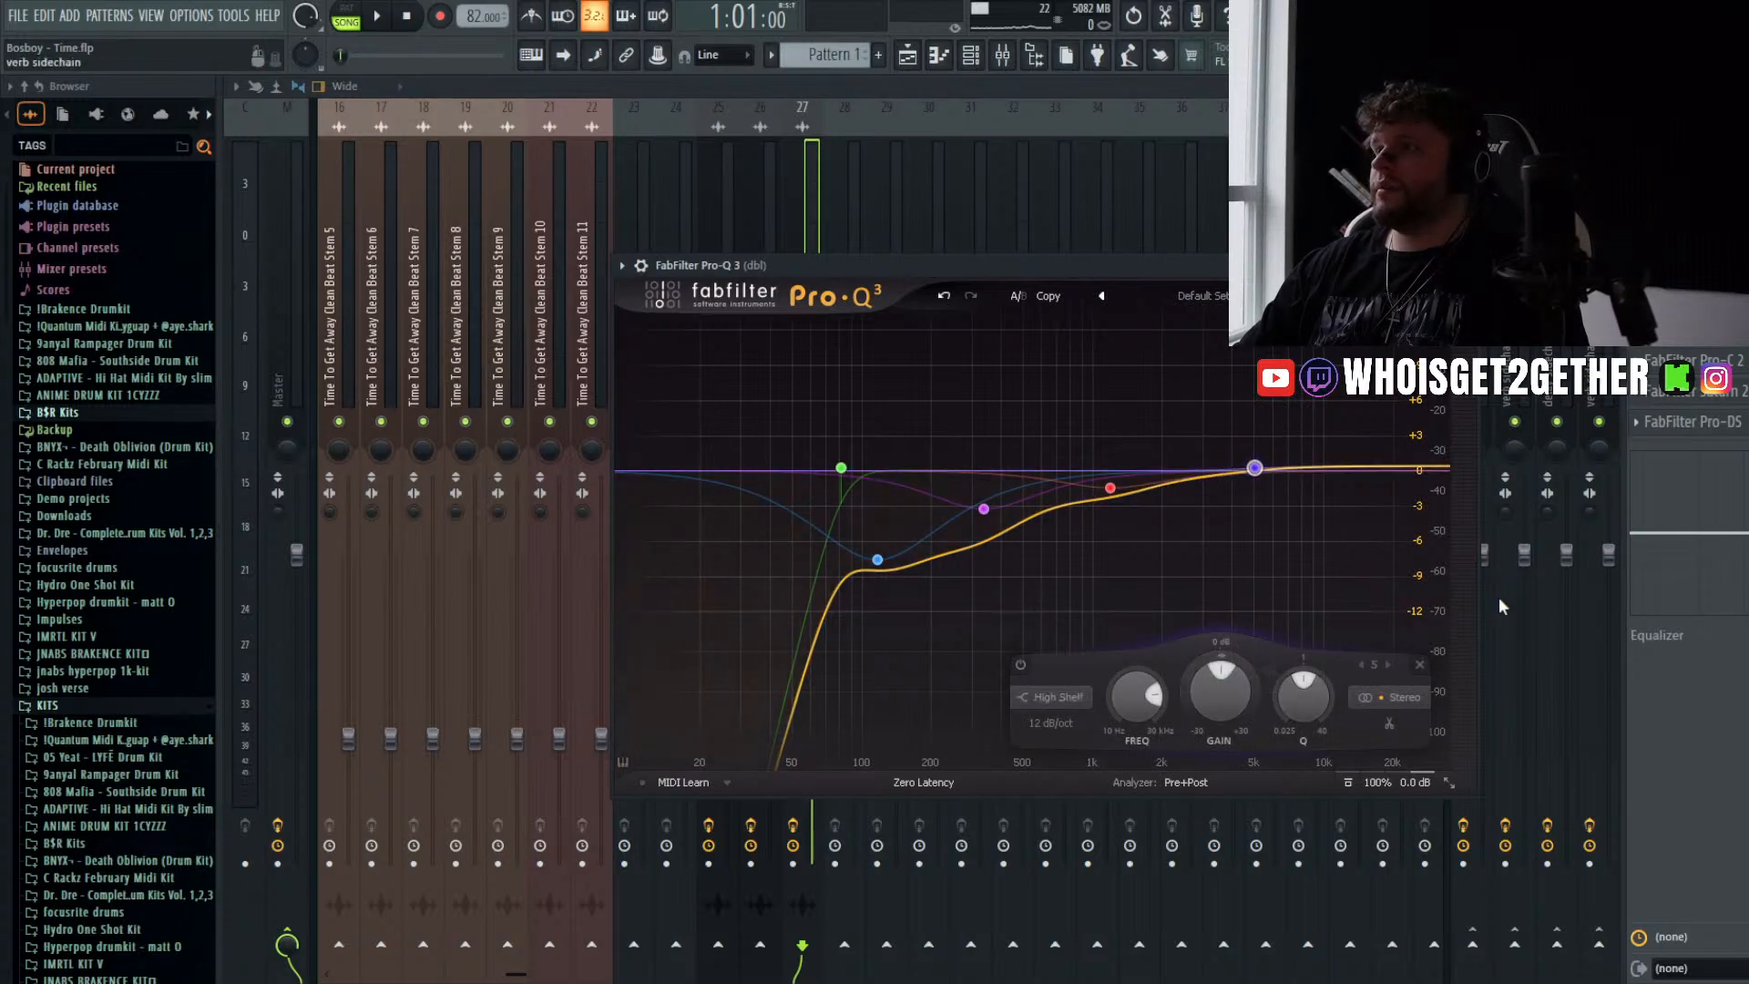
drag(1254, 469, 1254, 513)
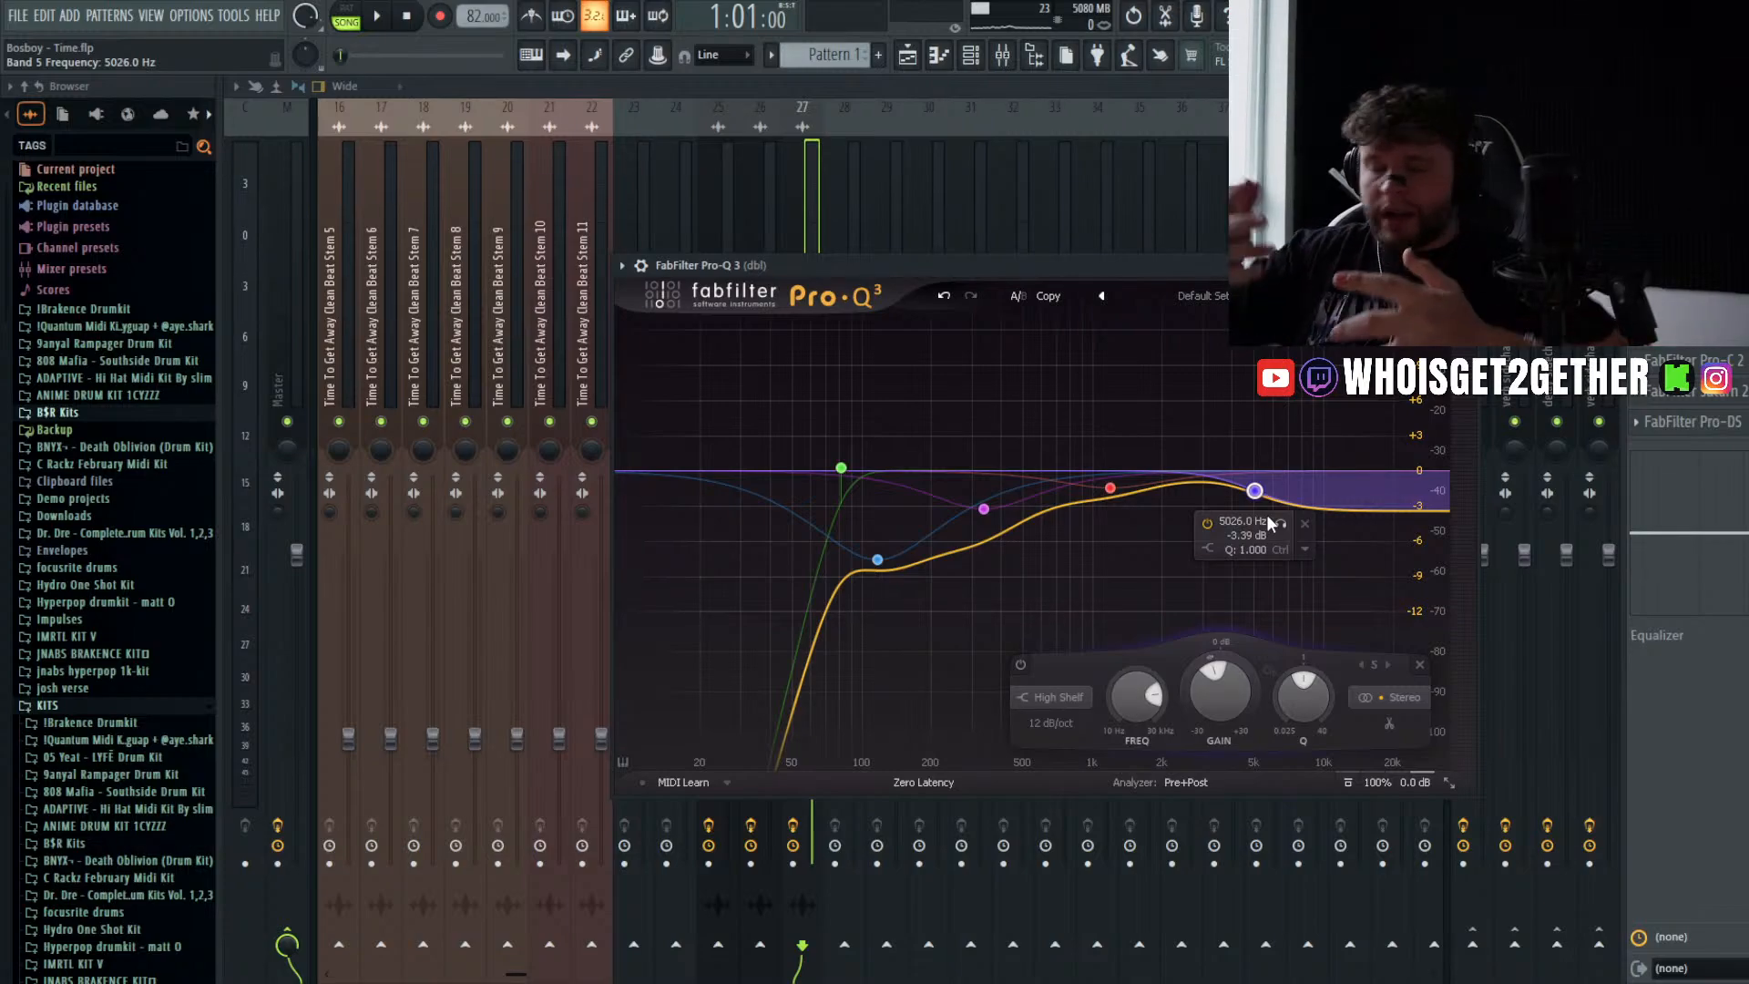
drag(1254, 492, 1255, 523)
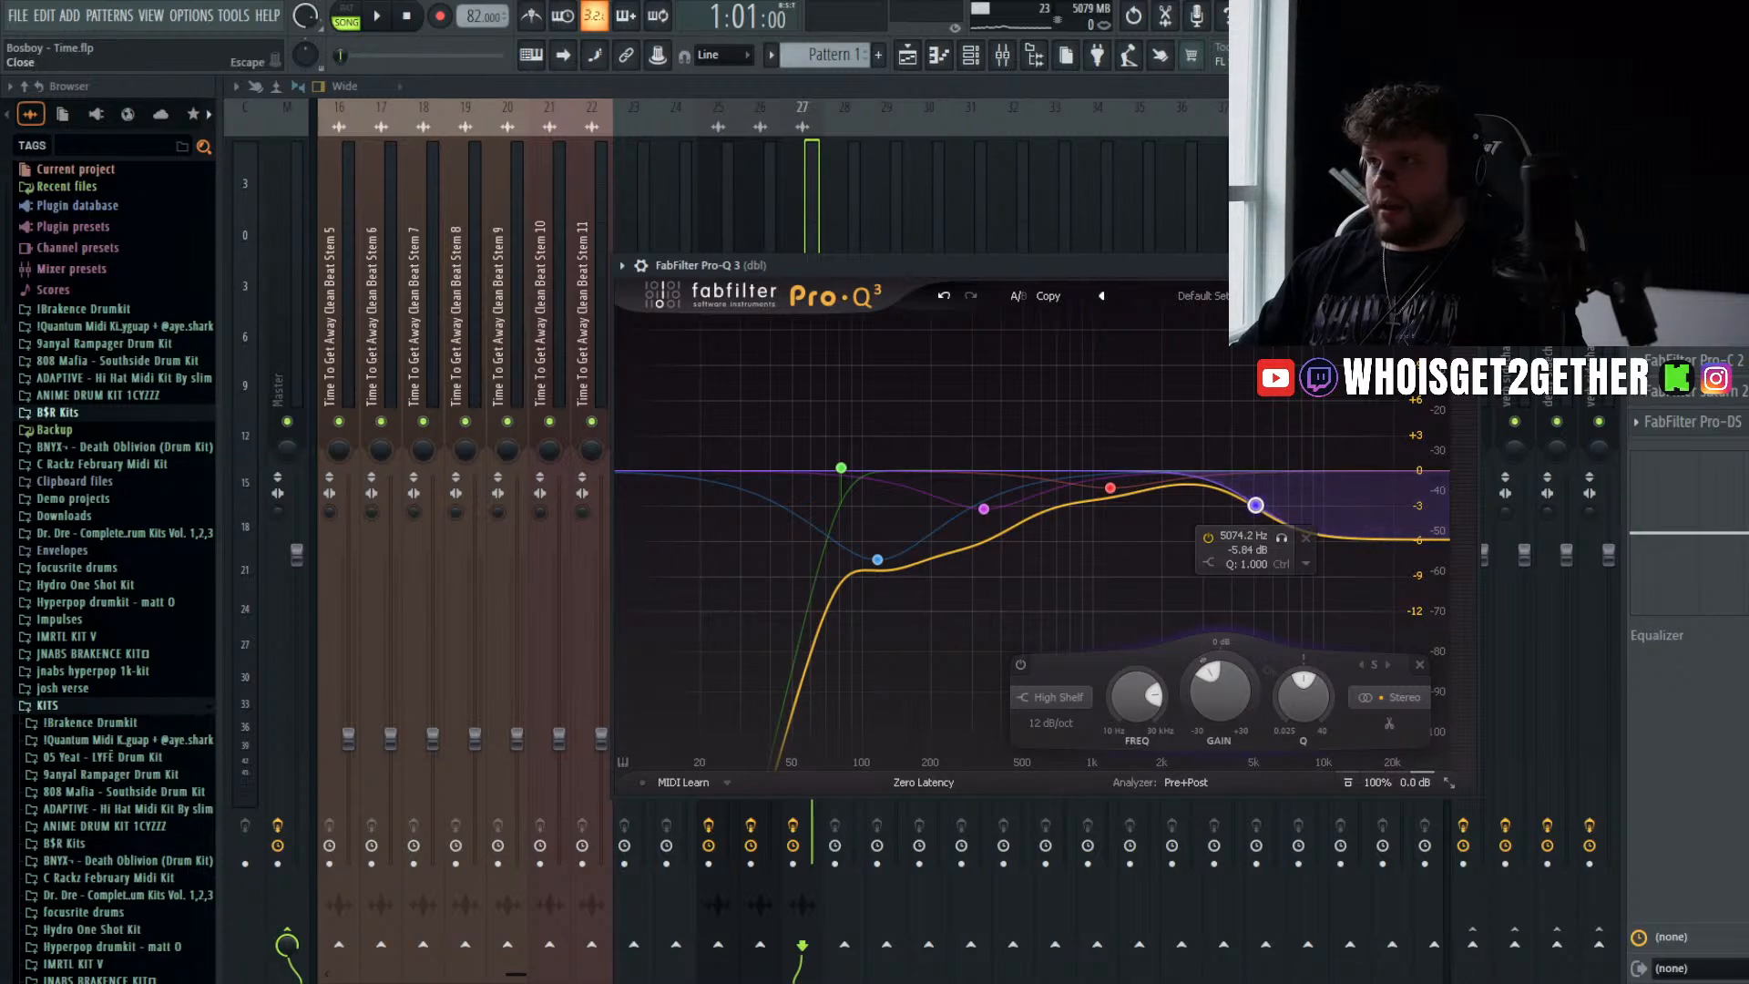
- Play the song from bar 9, lower the dbl mixer track's fader slightly, and stop playback
click(1467, 265)
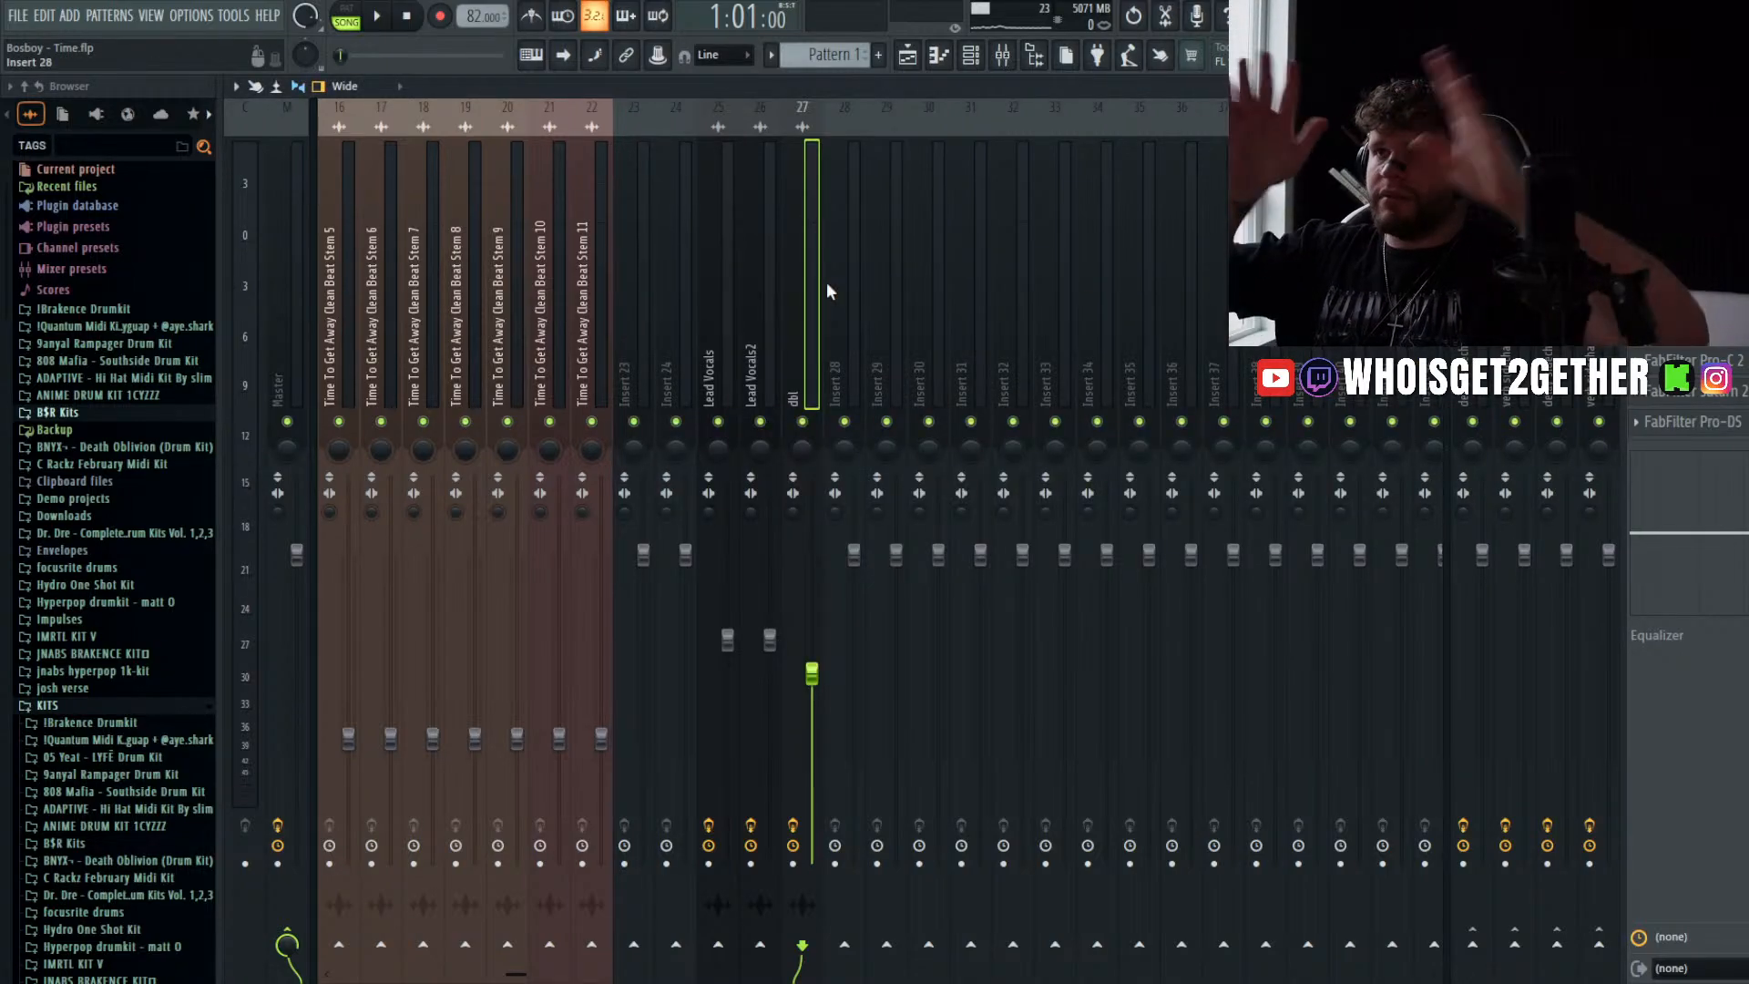
key(space)
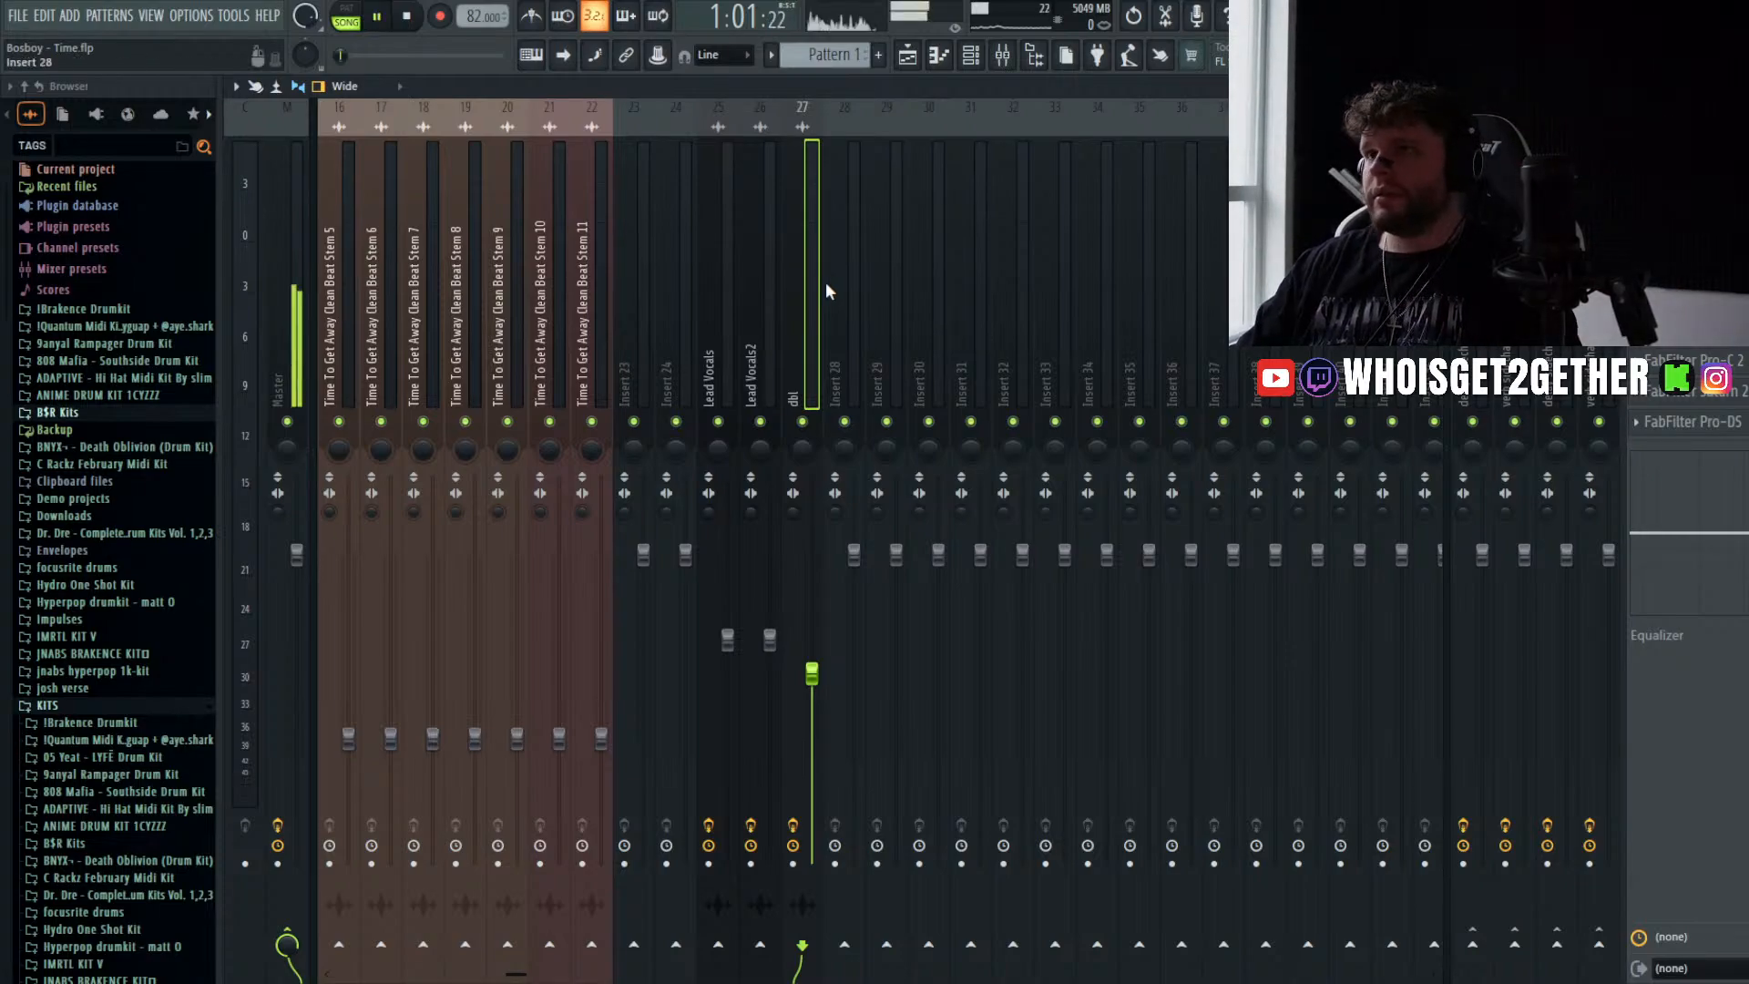
click(908, 56)
click(642, 133)
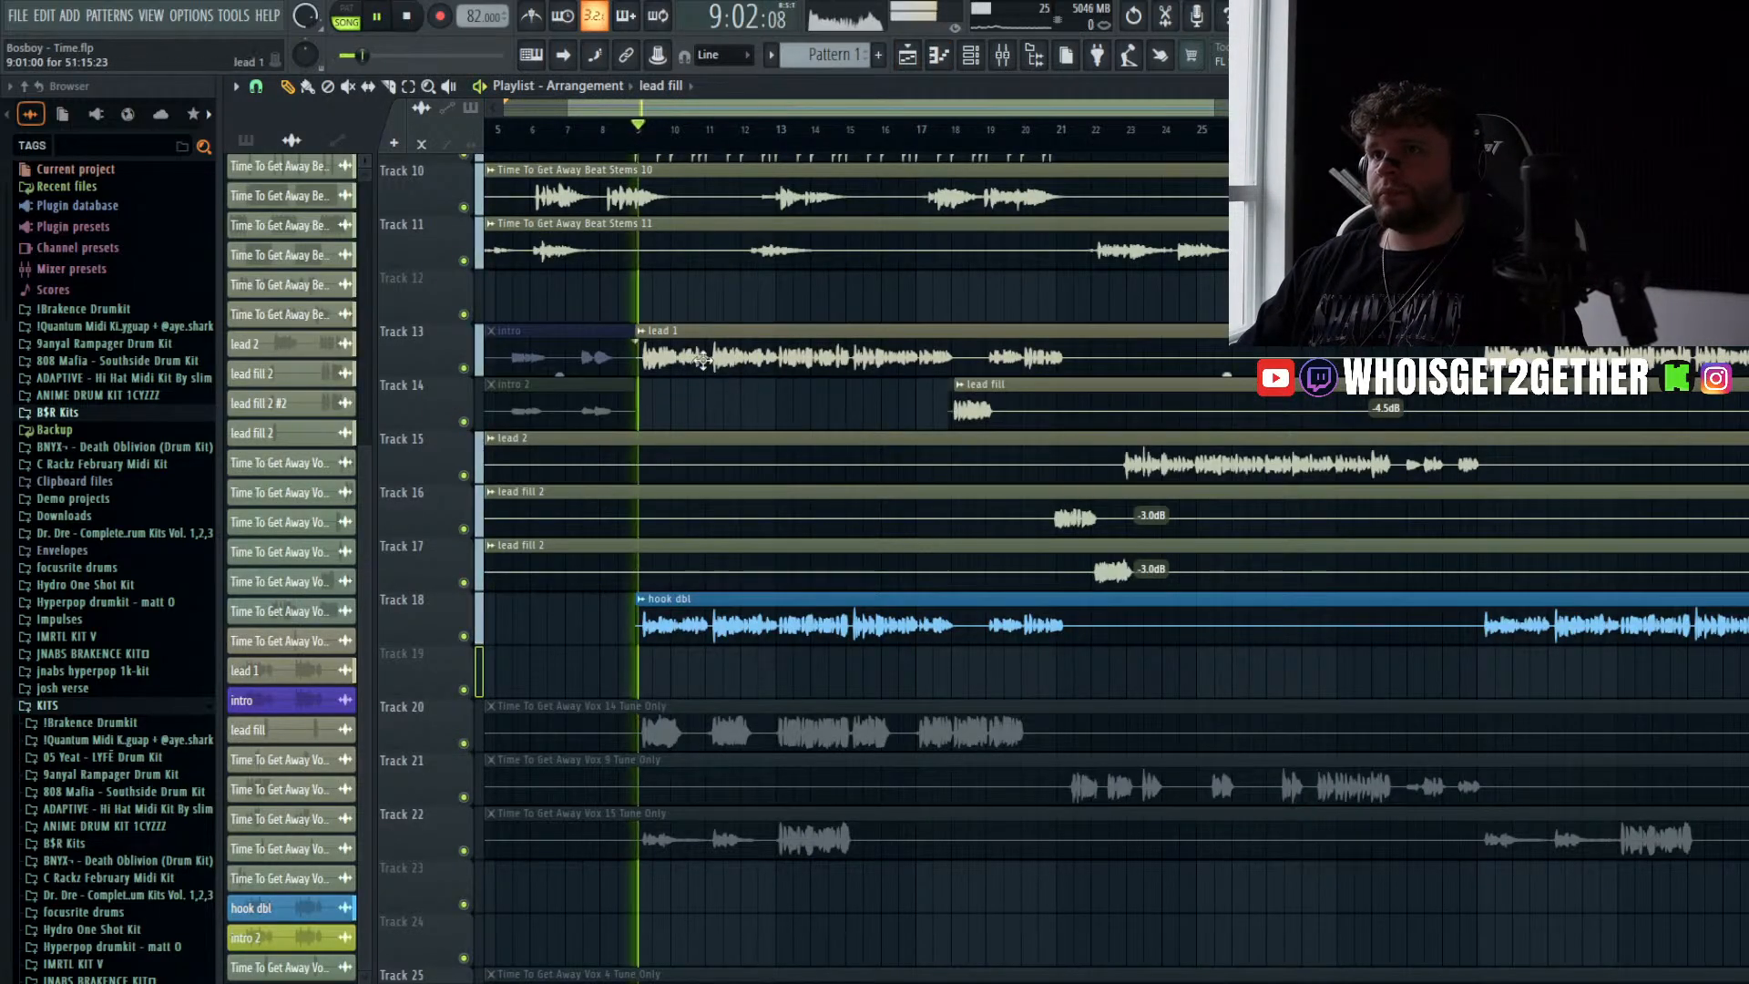
key(F9)
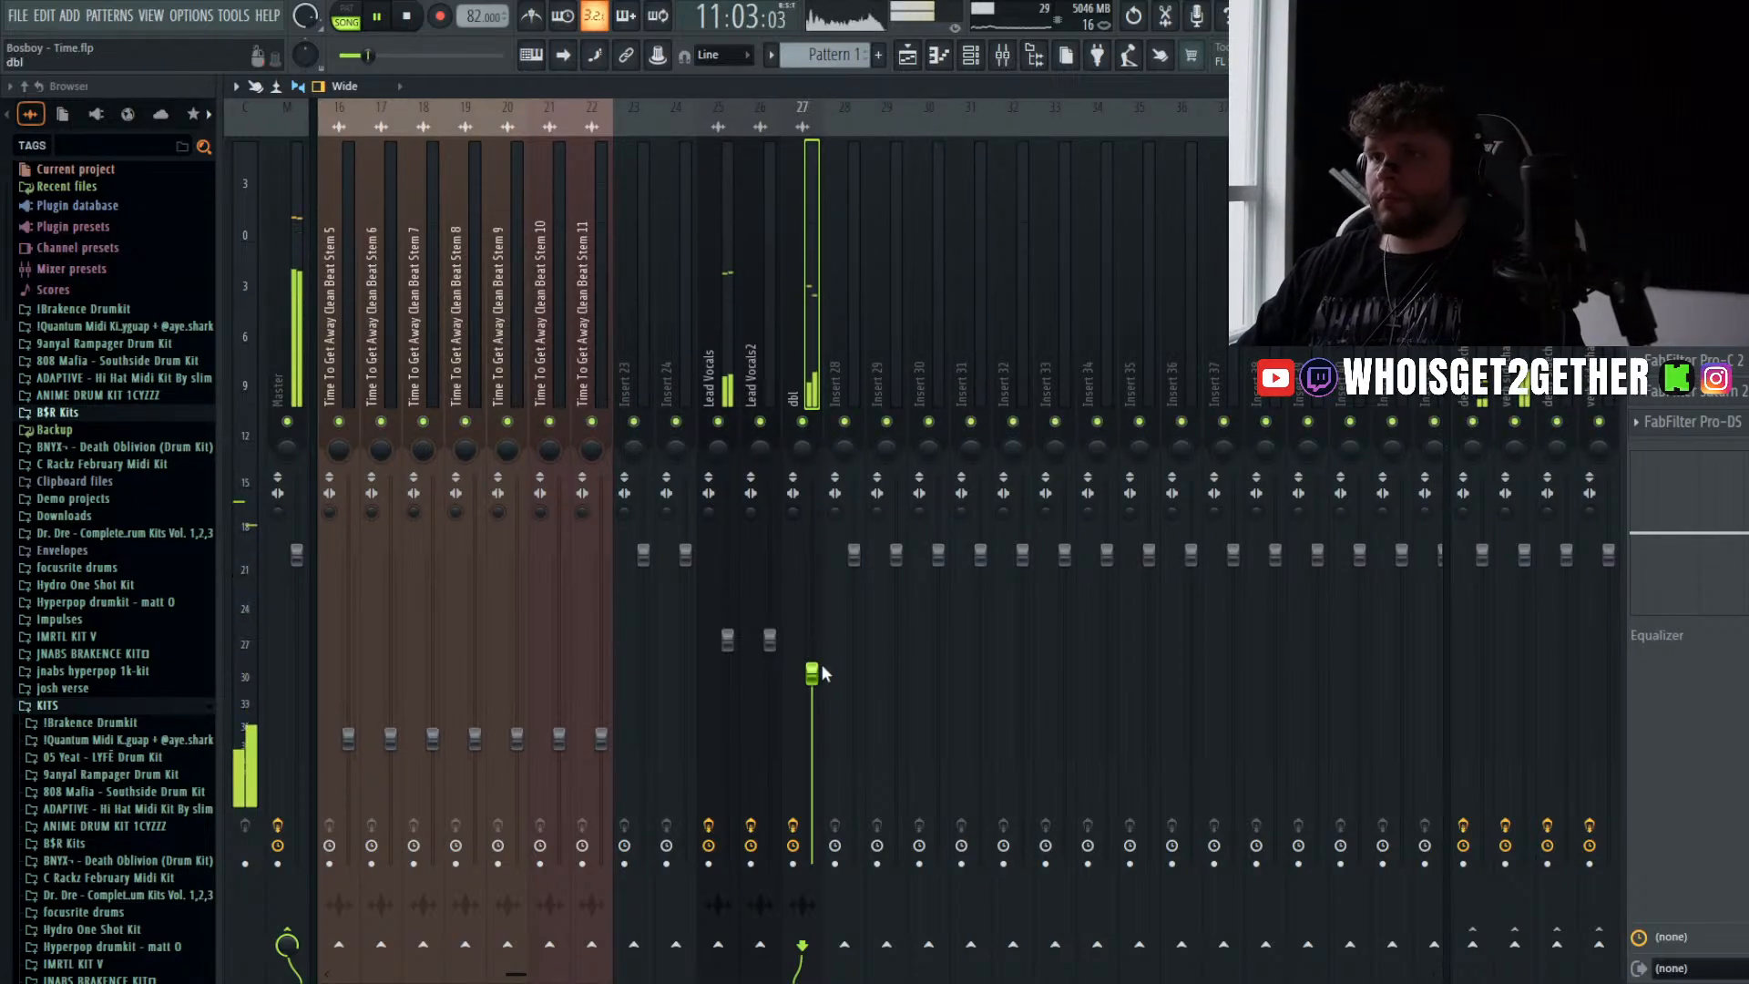
drag(814, 672, 811, 674)
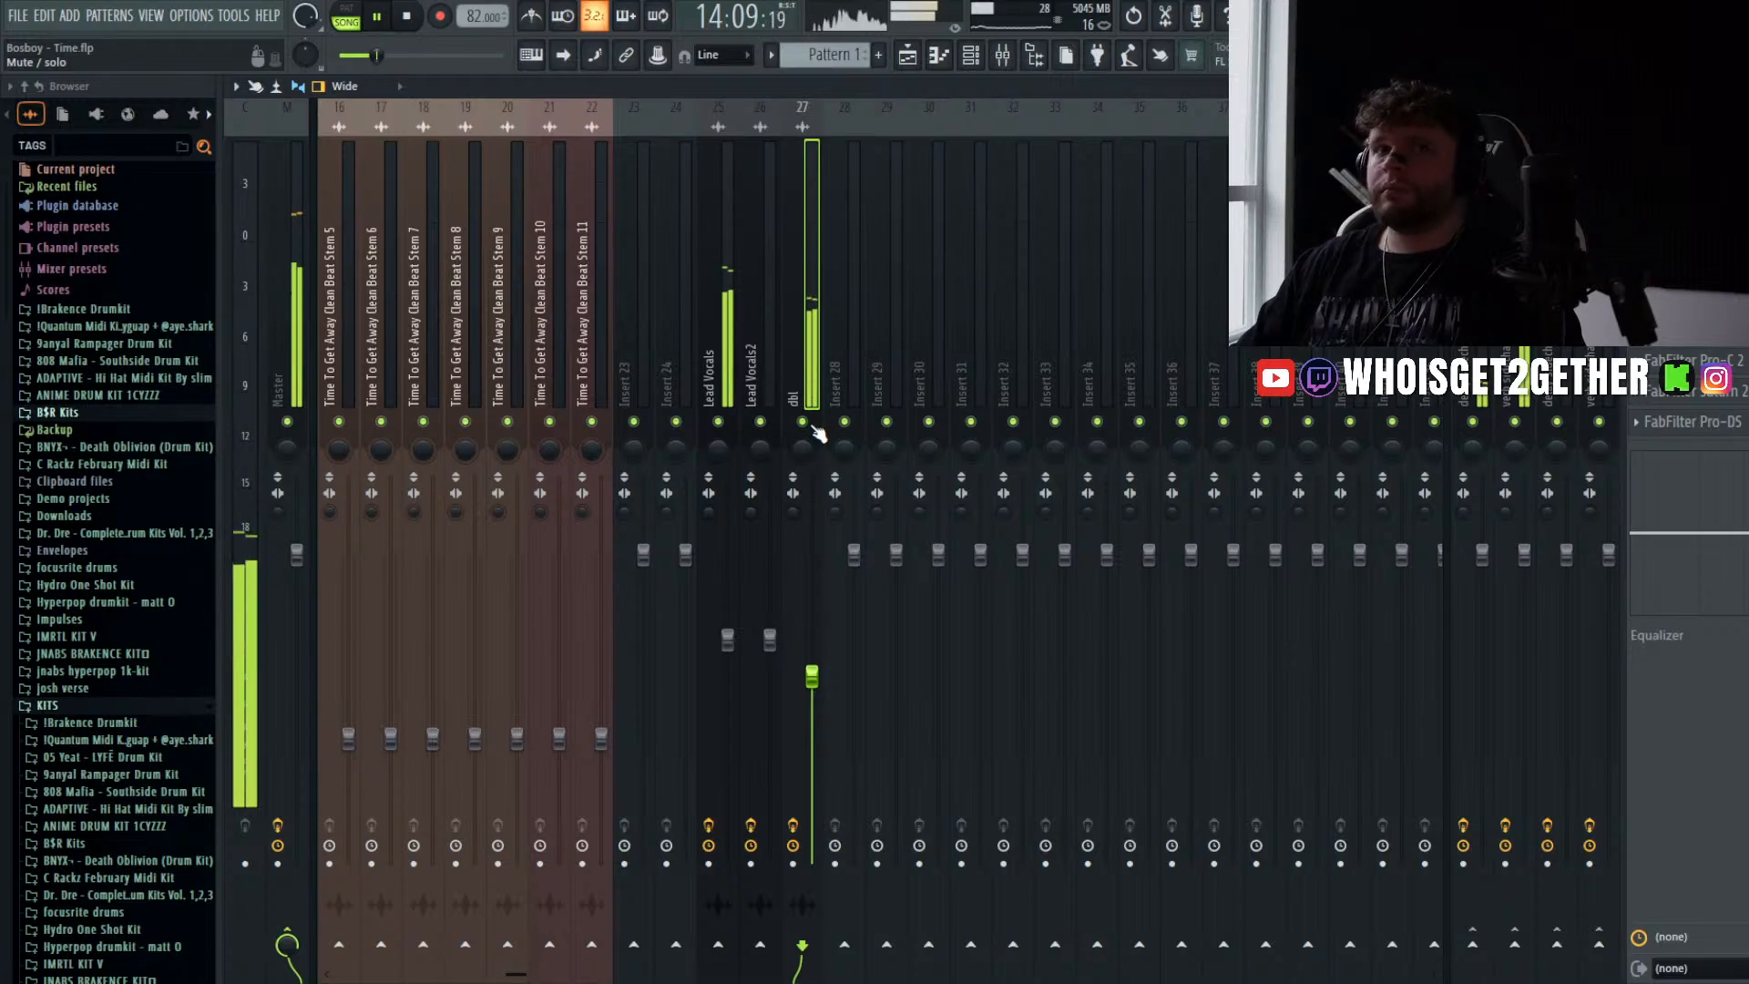
key(space)
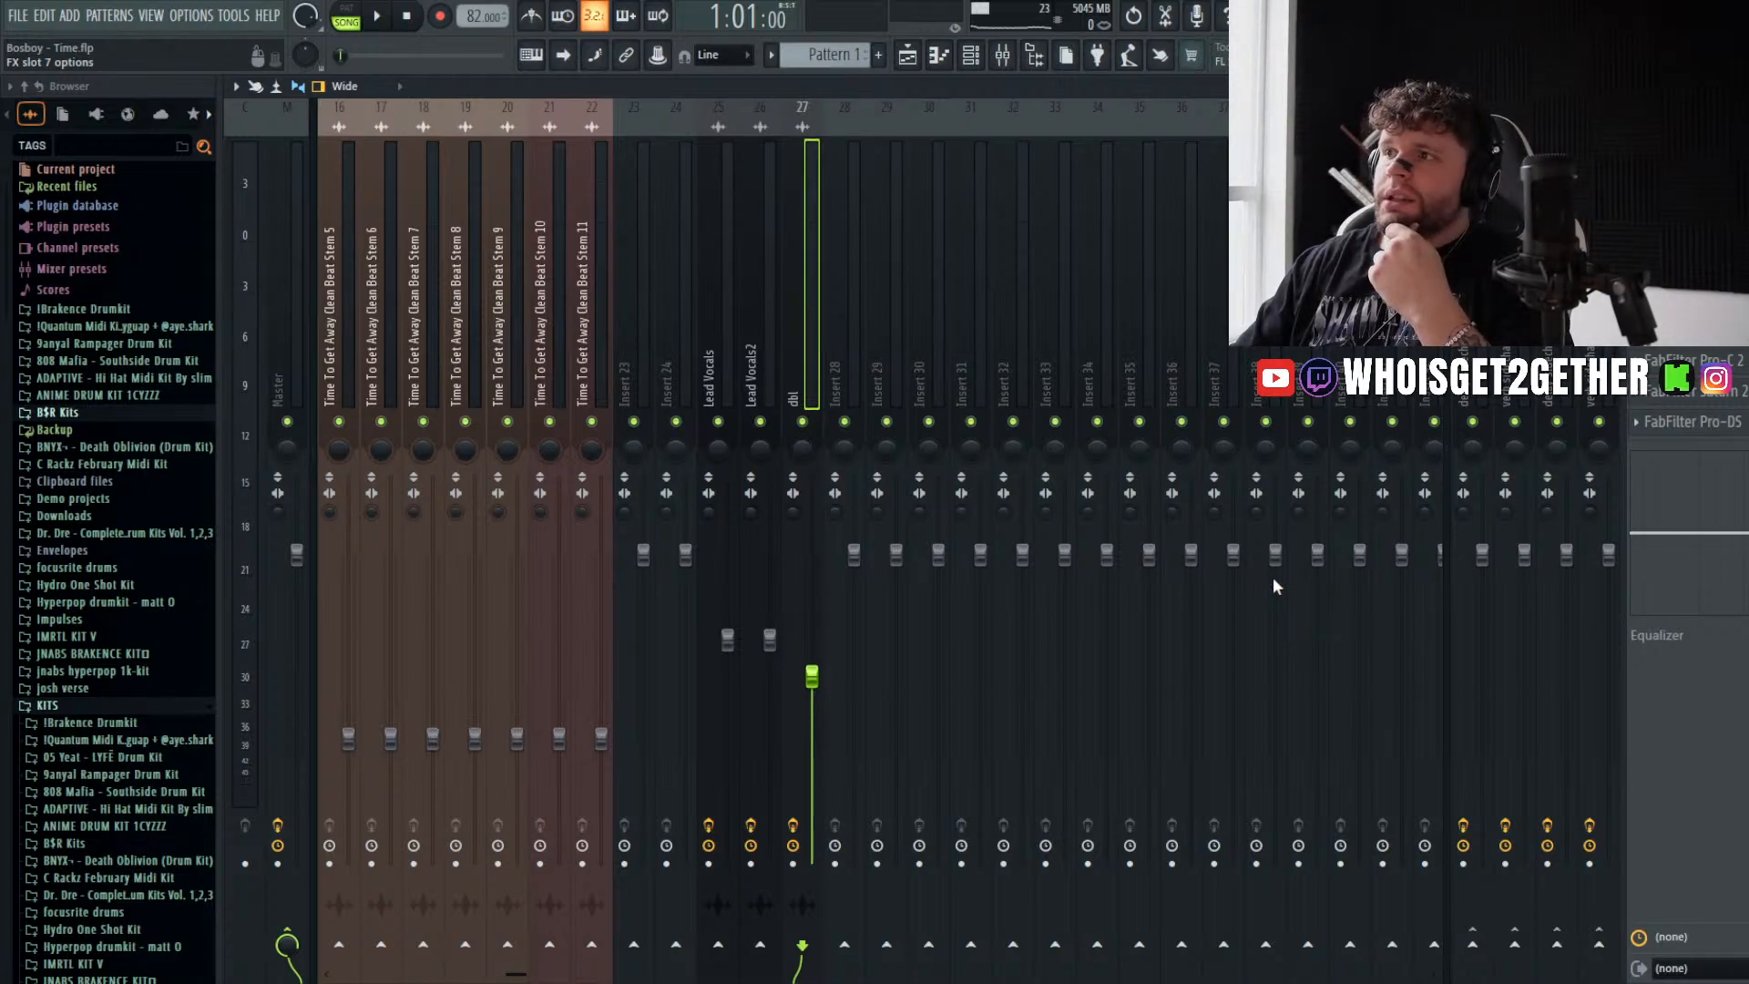
- Load Hyper Chorus on the dbl mixer track with the Drift stacker preset and start and stop playback briefly
click(1369, 534)
drag(951, 257, 897, 248)
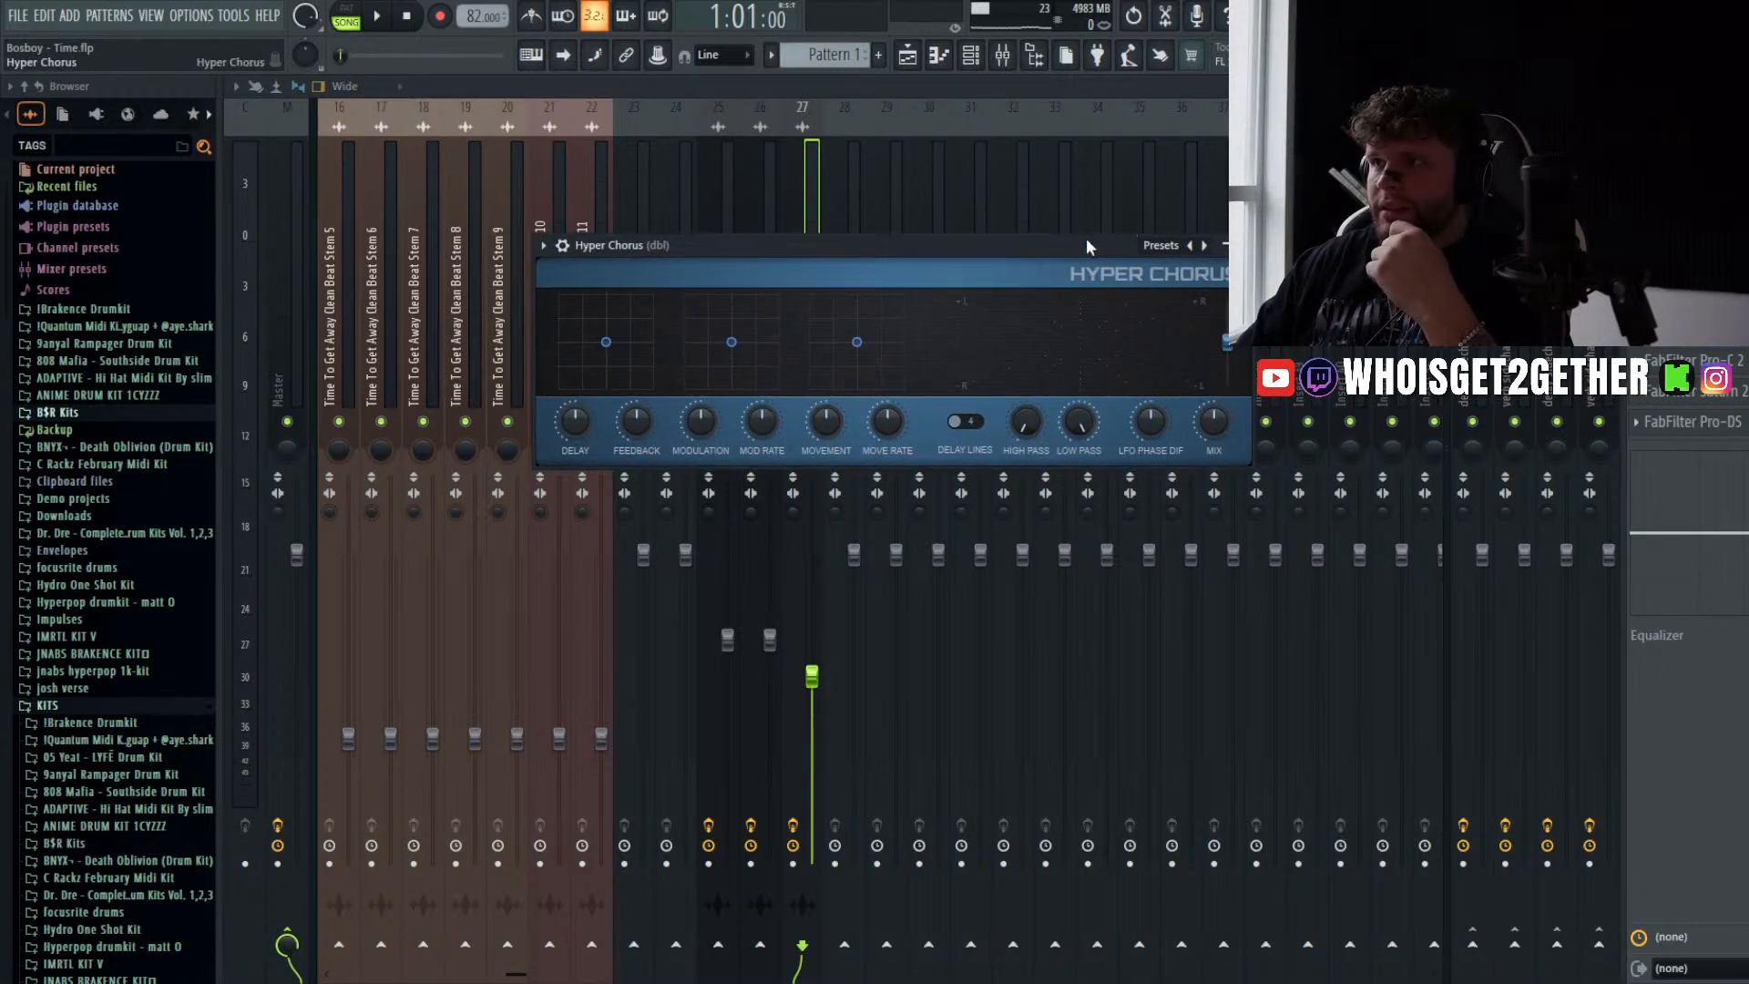
drag(1085, 238, 1189, 232)
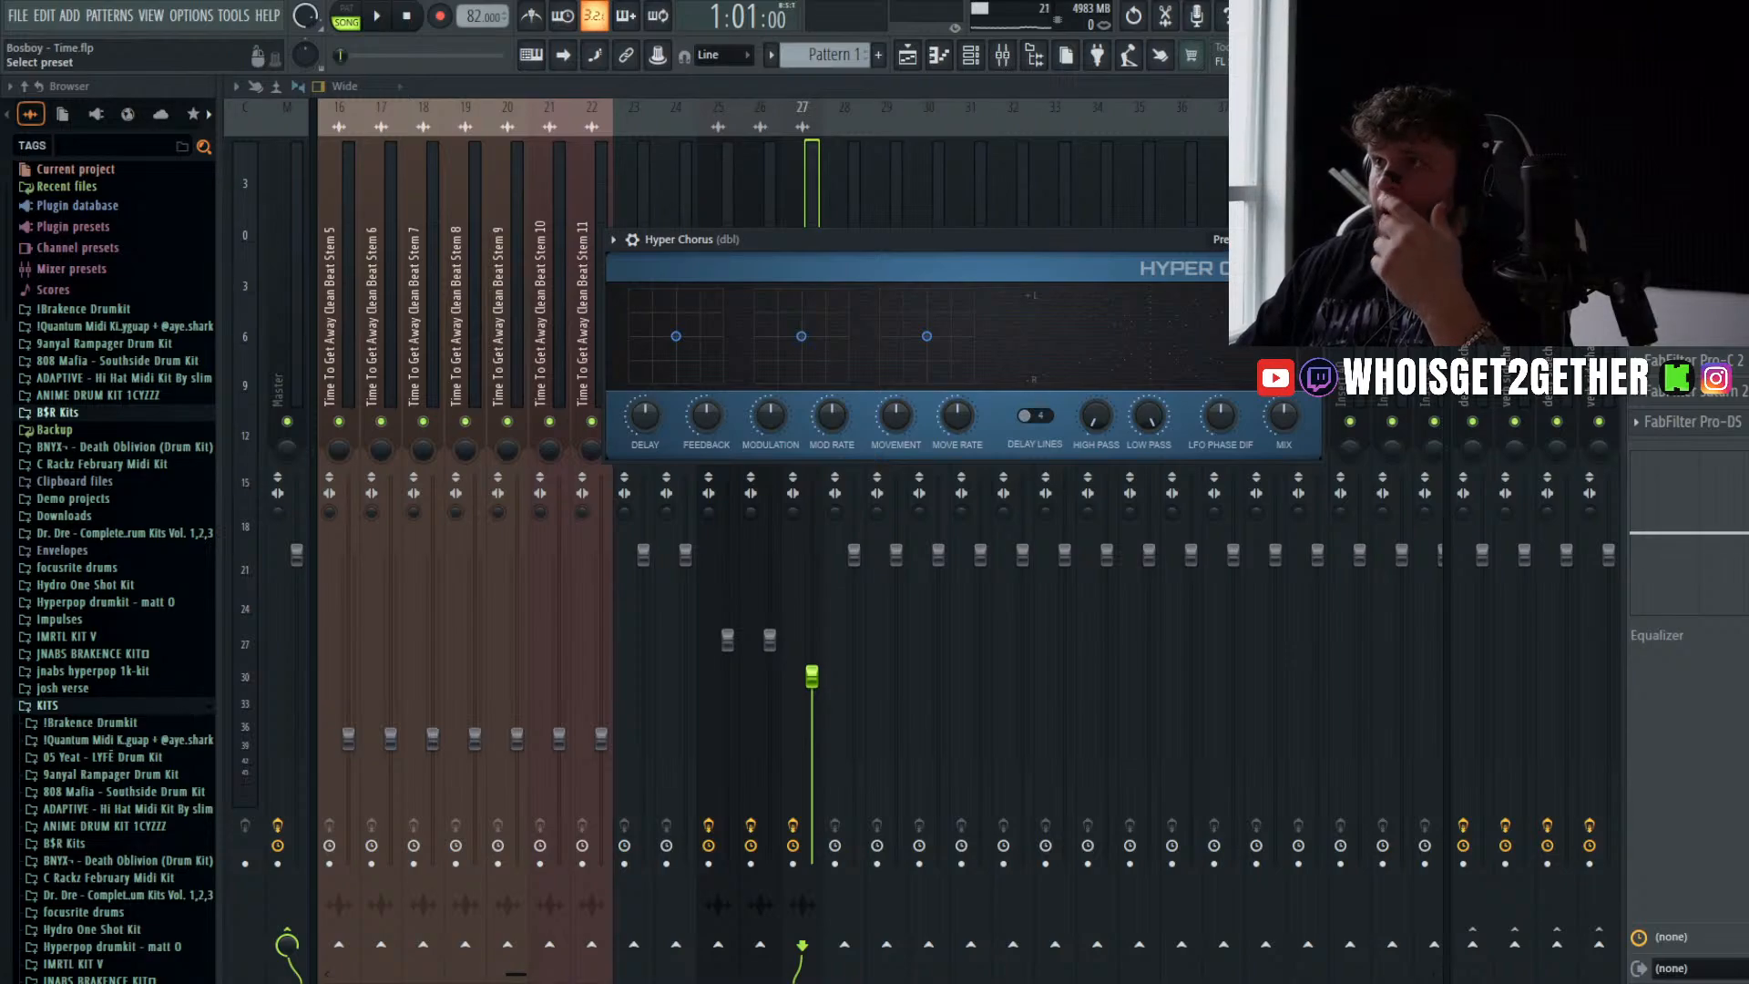
drag(934, 237, 1005, 215)
key(space)
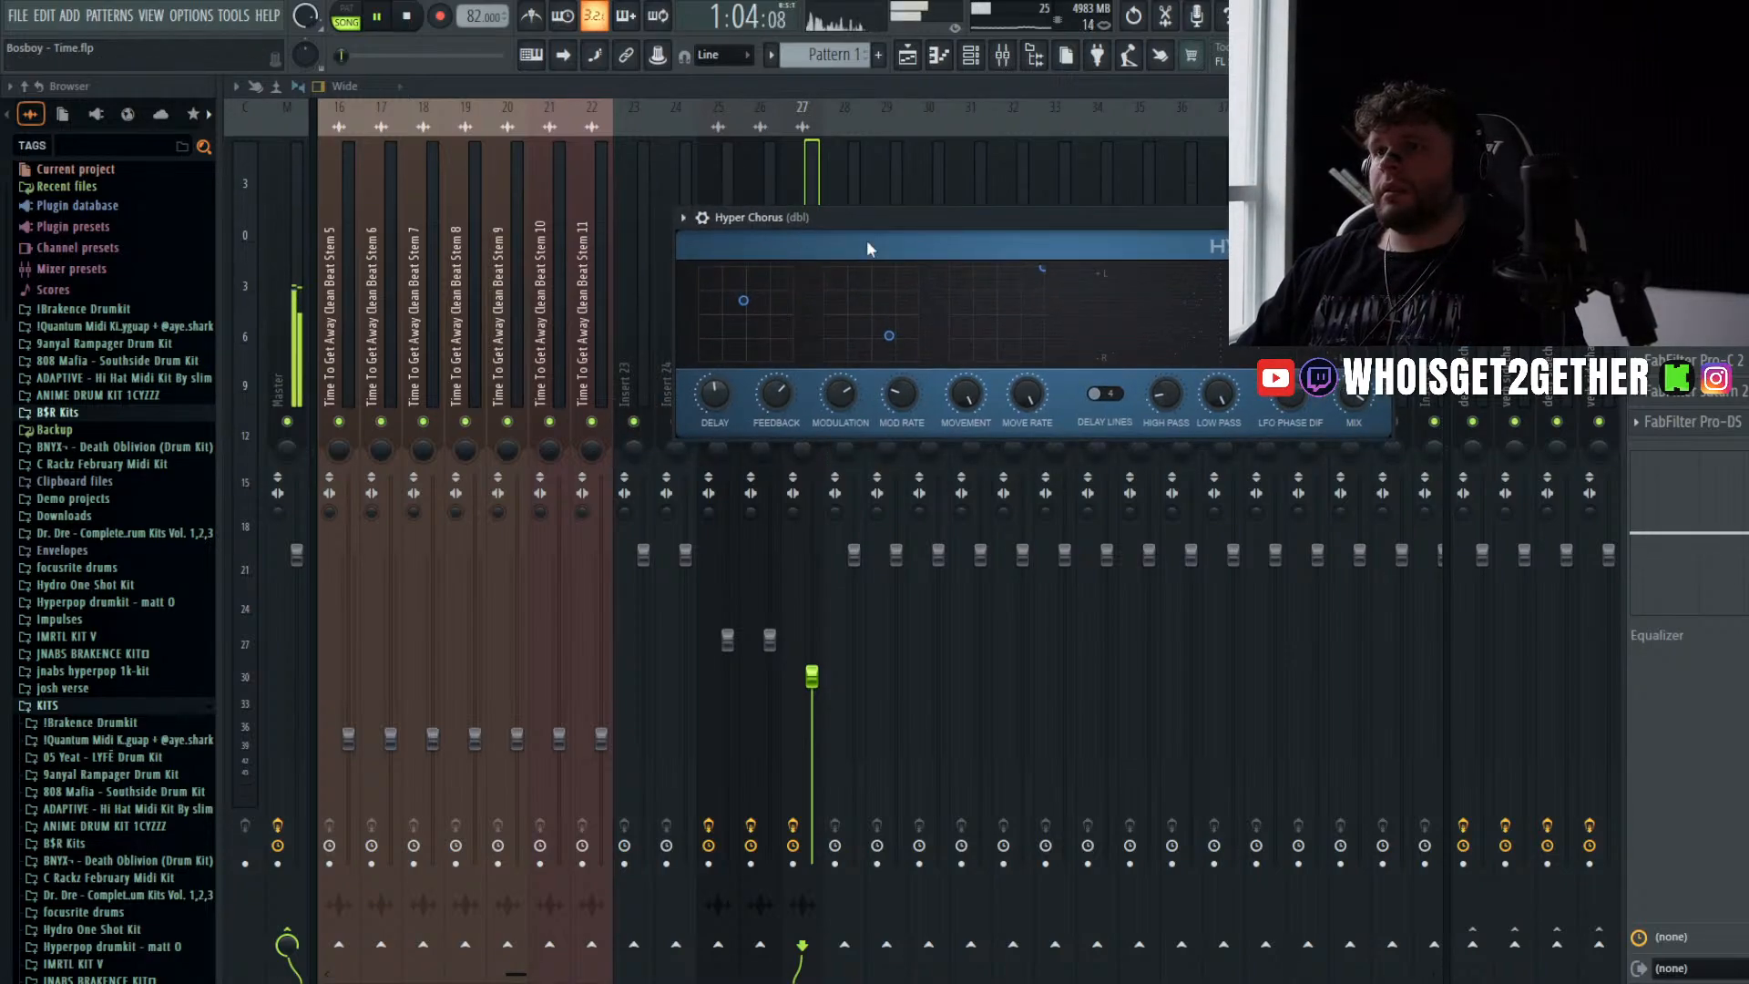
drag(865, 241, 830, 509)
key(space)
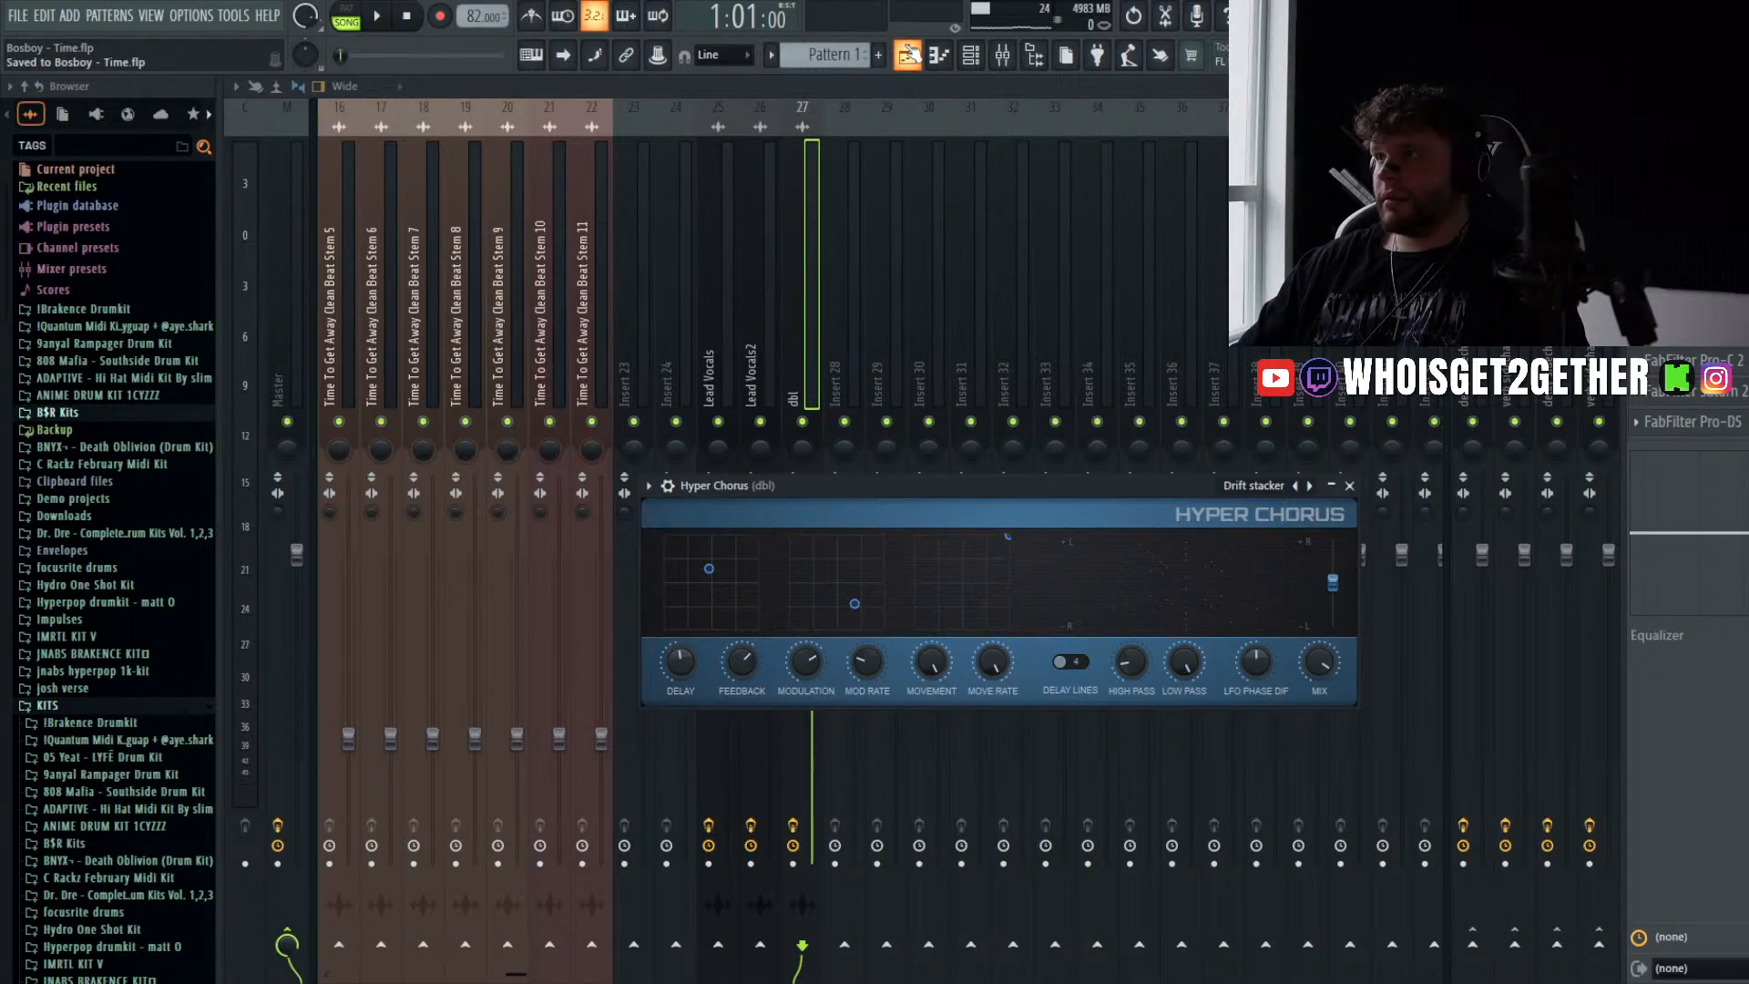
- Play the soloed hook double from bar 9 while stepping through the Hyper Chorus presets to Warm padder, and close the plugin
click(907, 55)
click(641, 132)
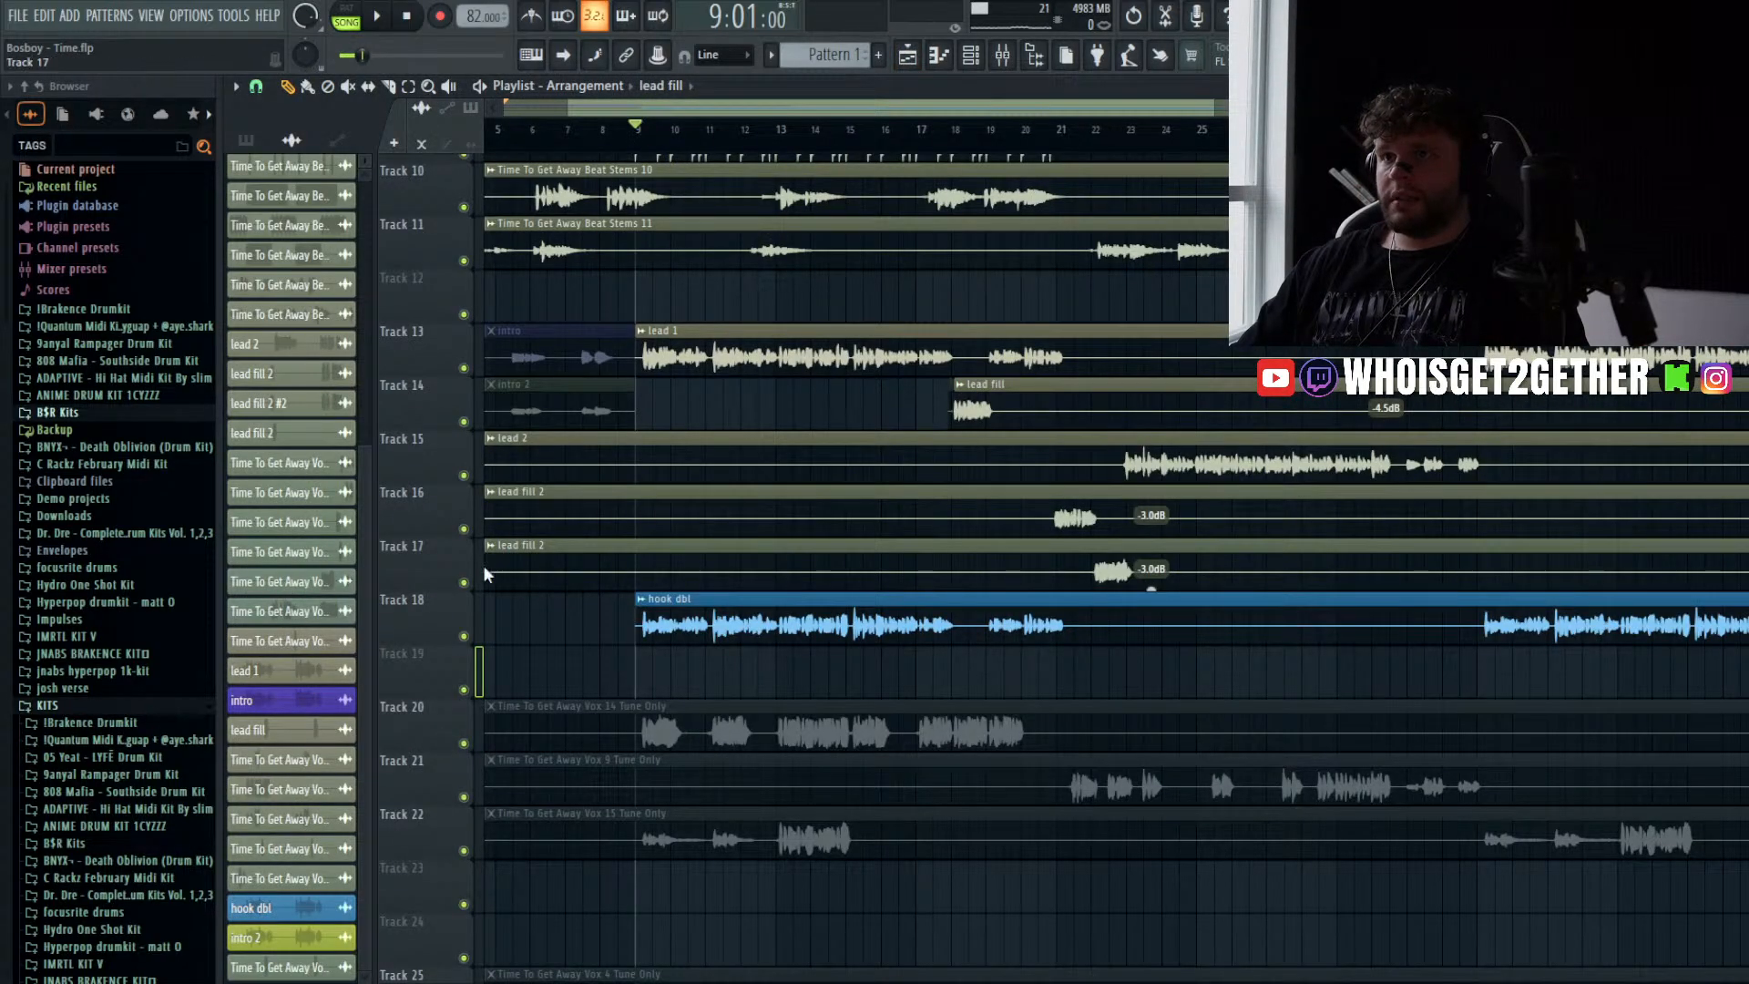
key(space)
click(1002, 55)
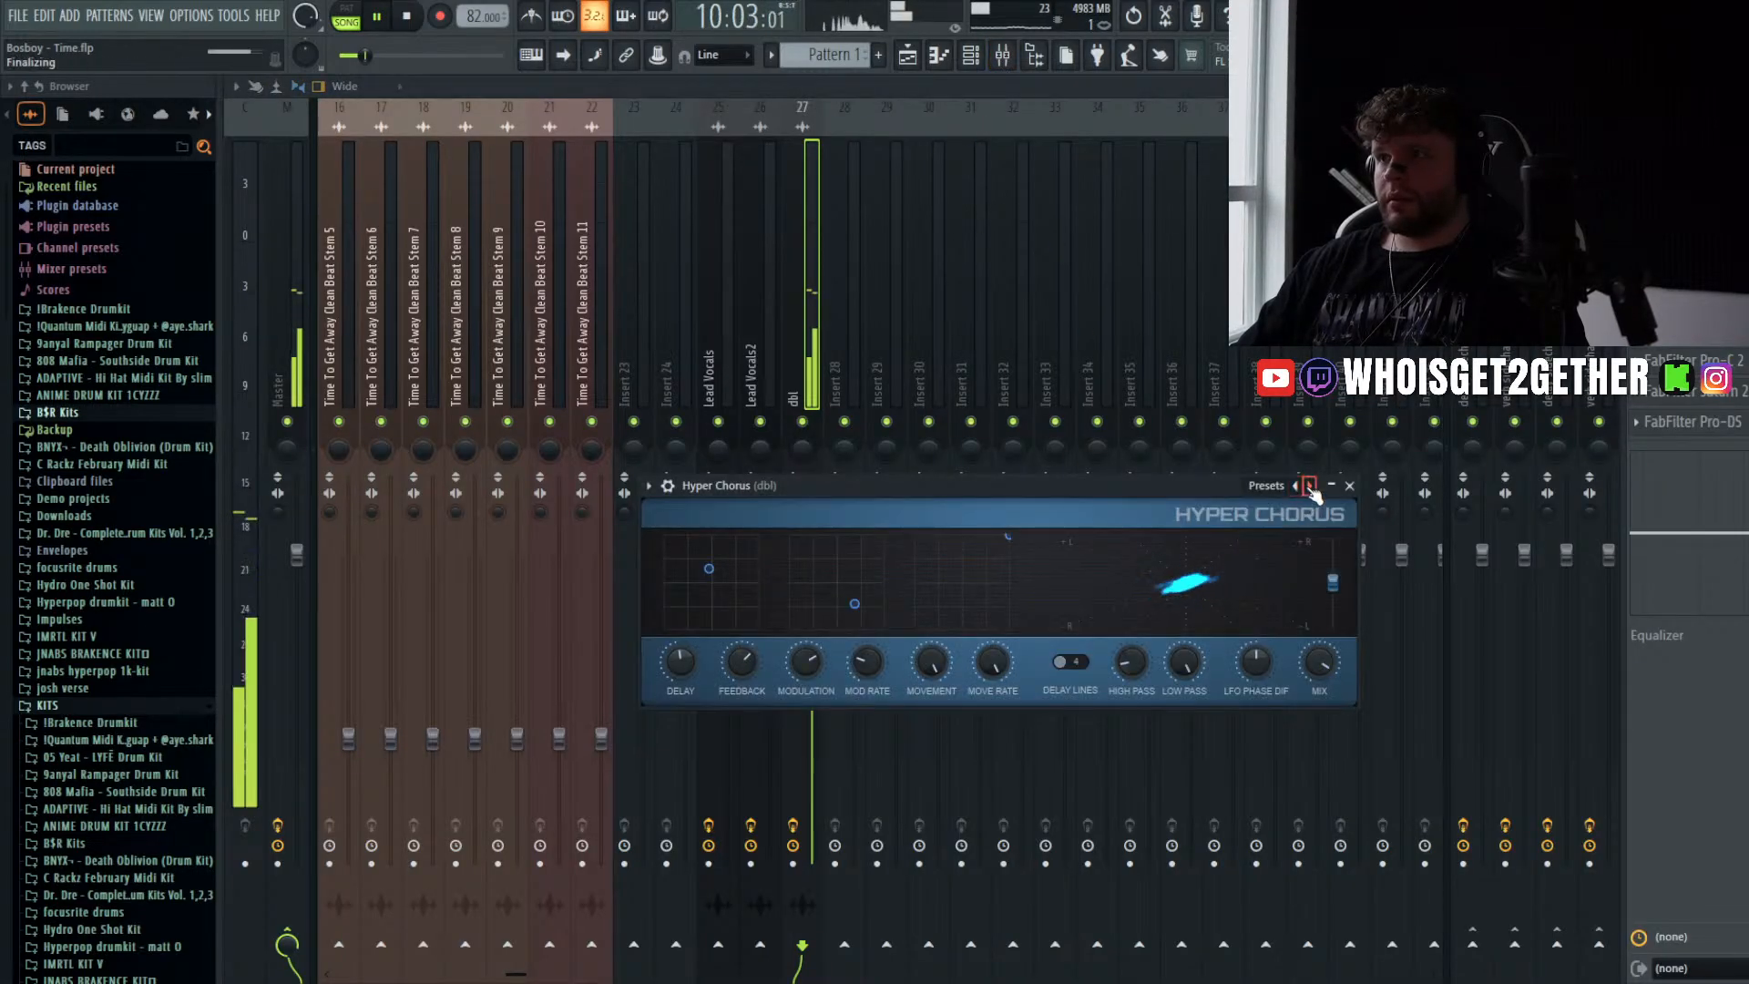
click(1308, 485)
click(1309, 485)
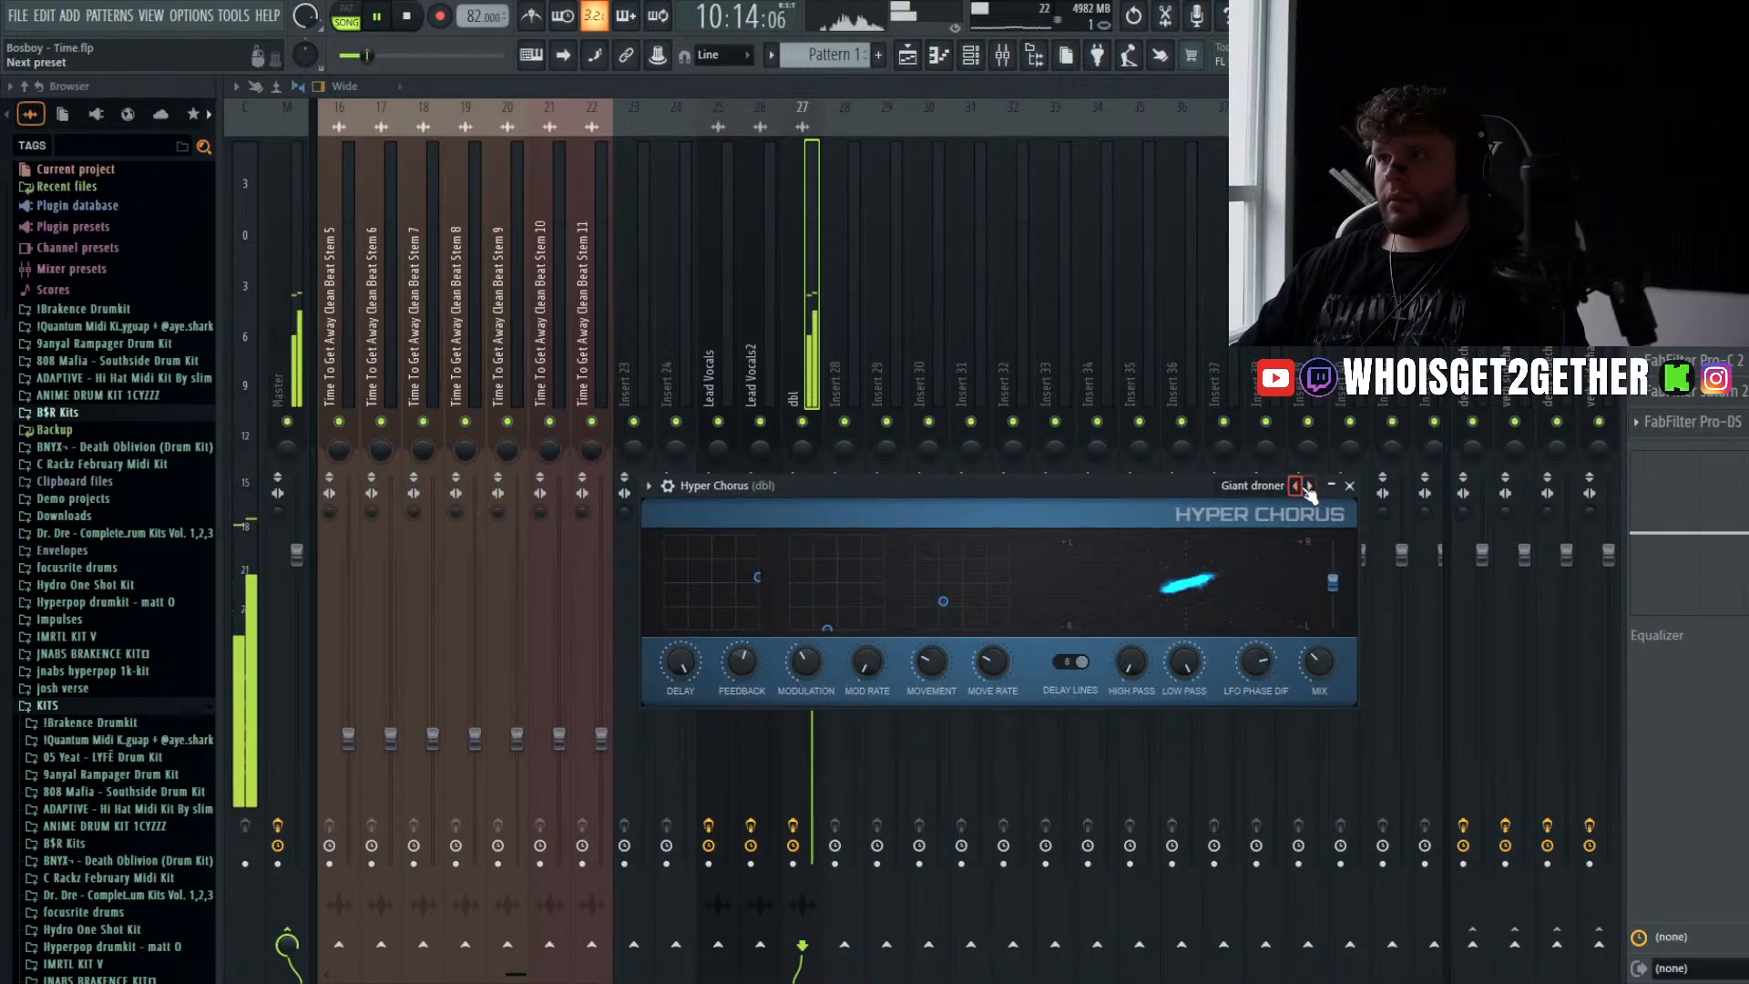
click(1309, 485)
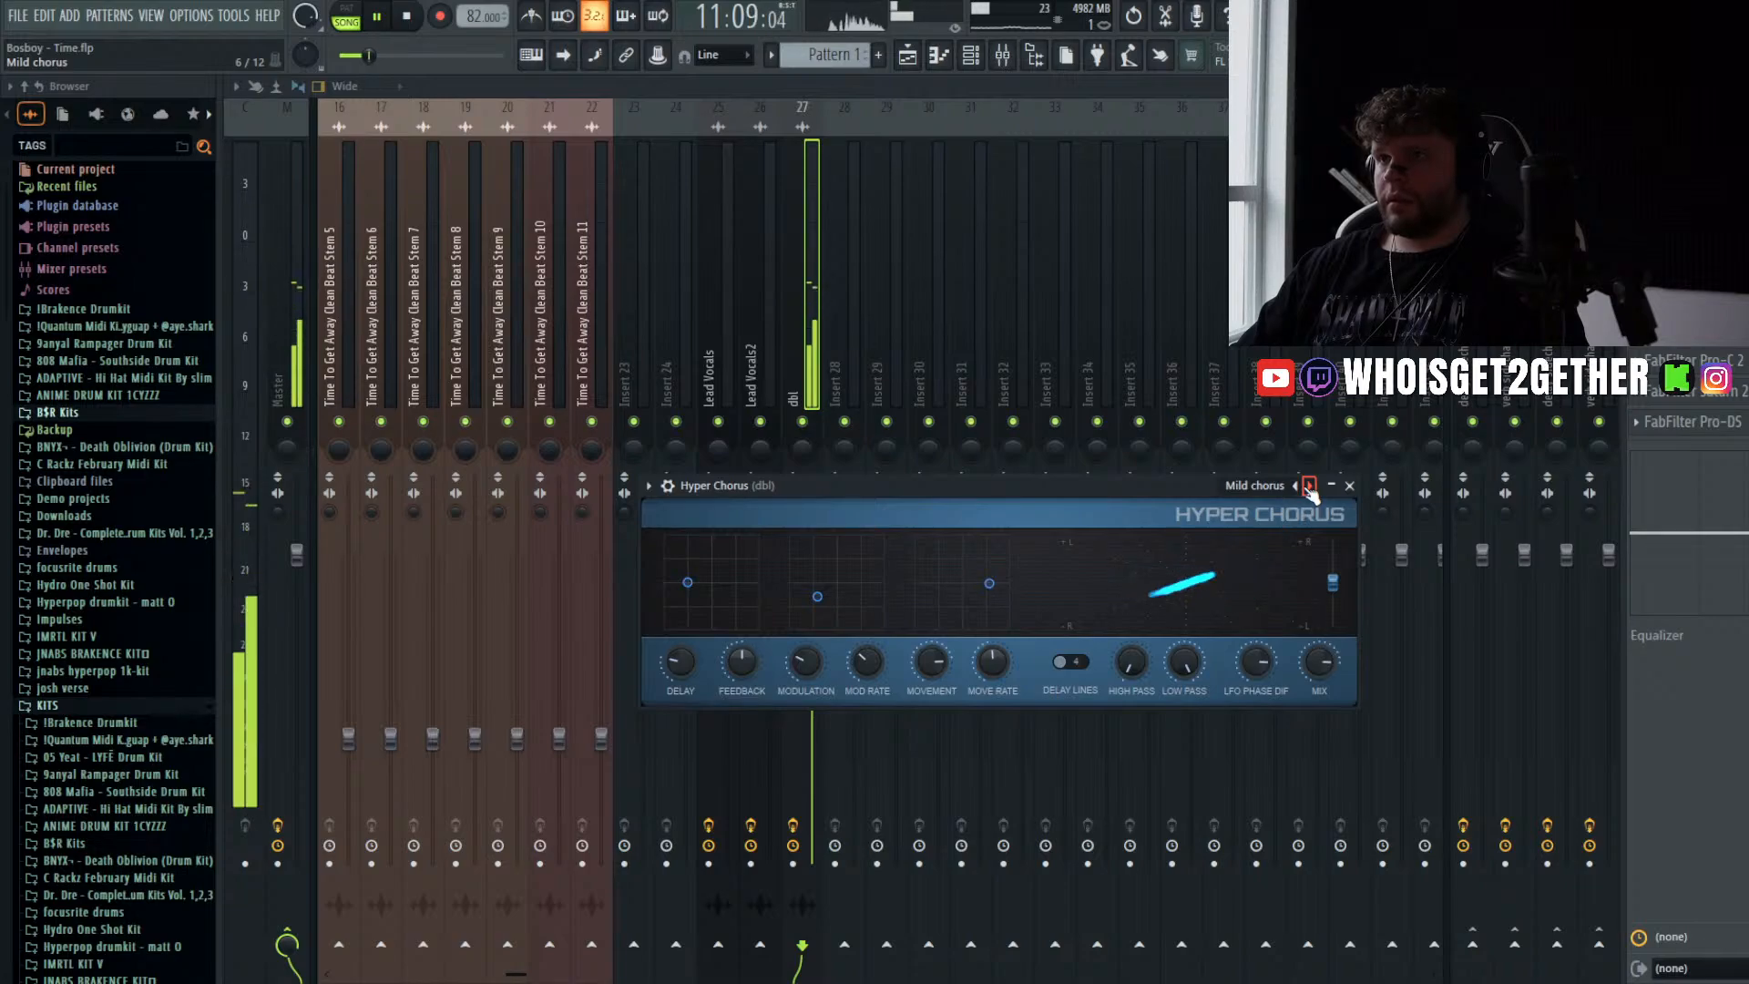
click(1308, 485)
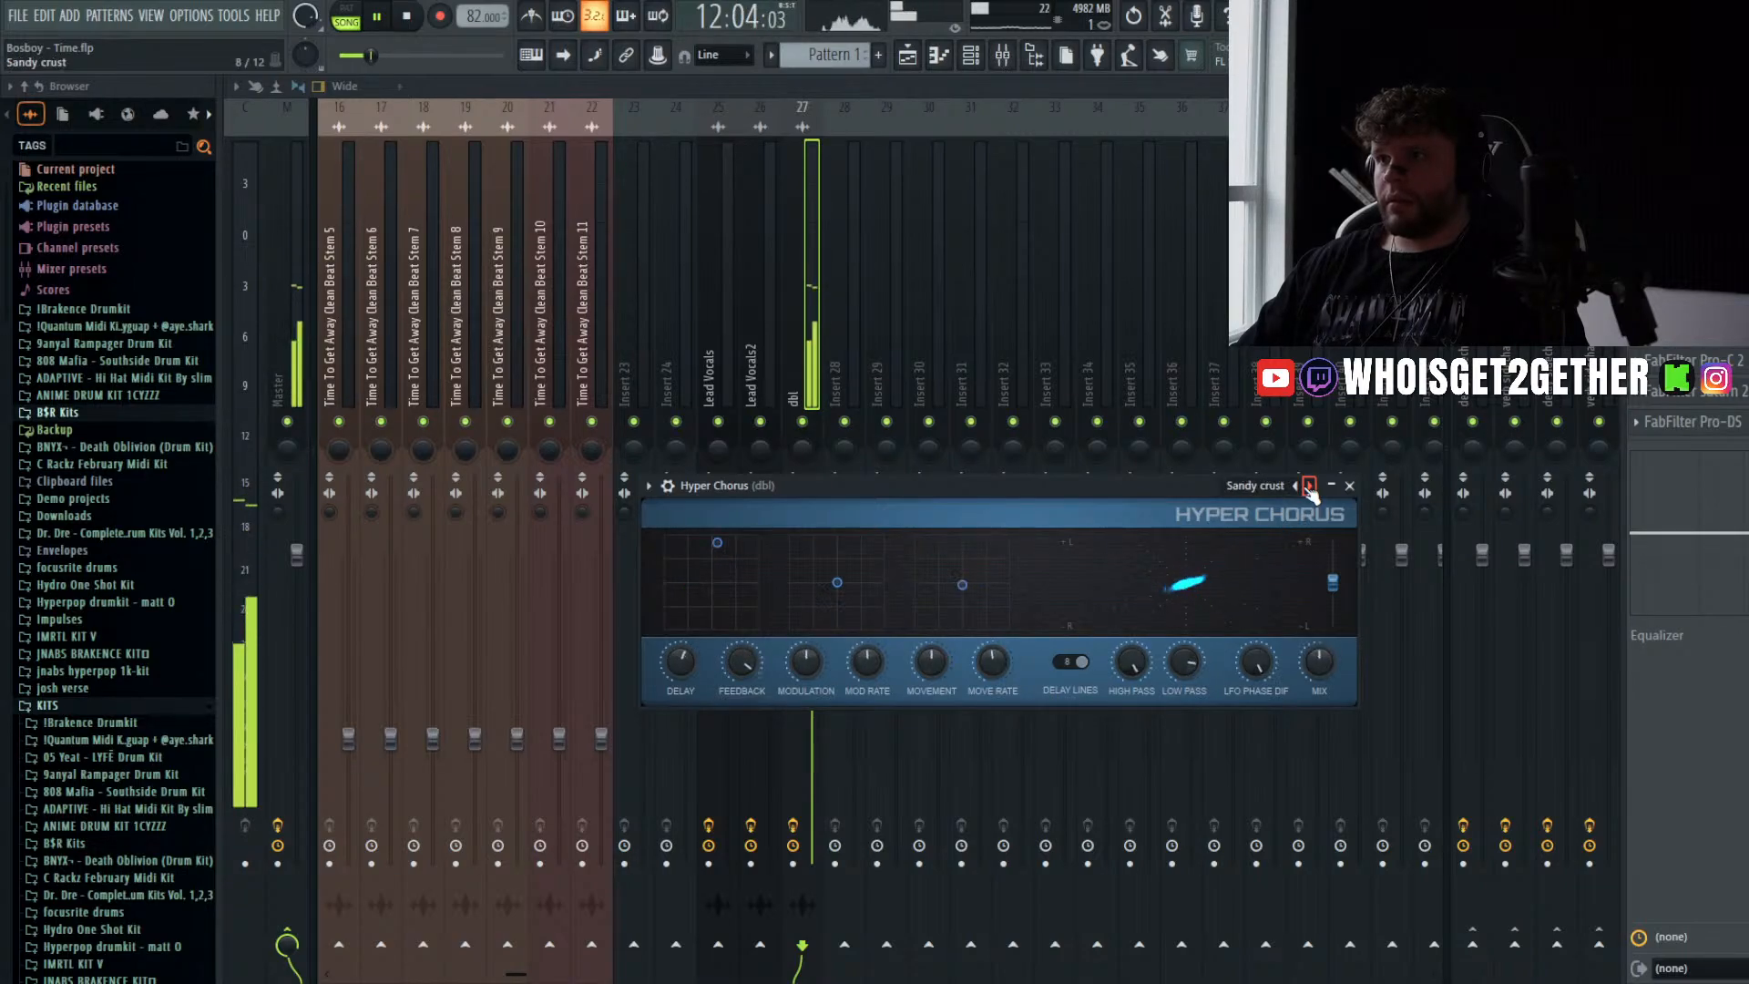
click(1309, 486)
click(1309, 485)
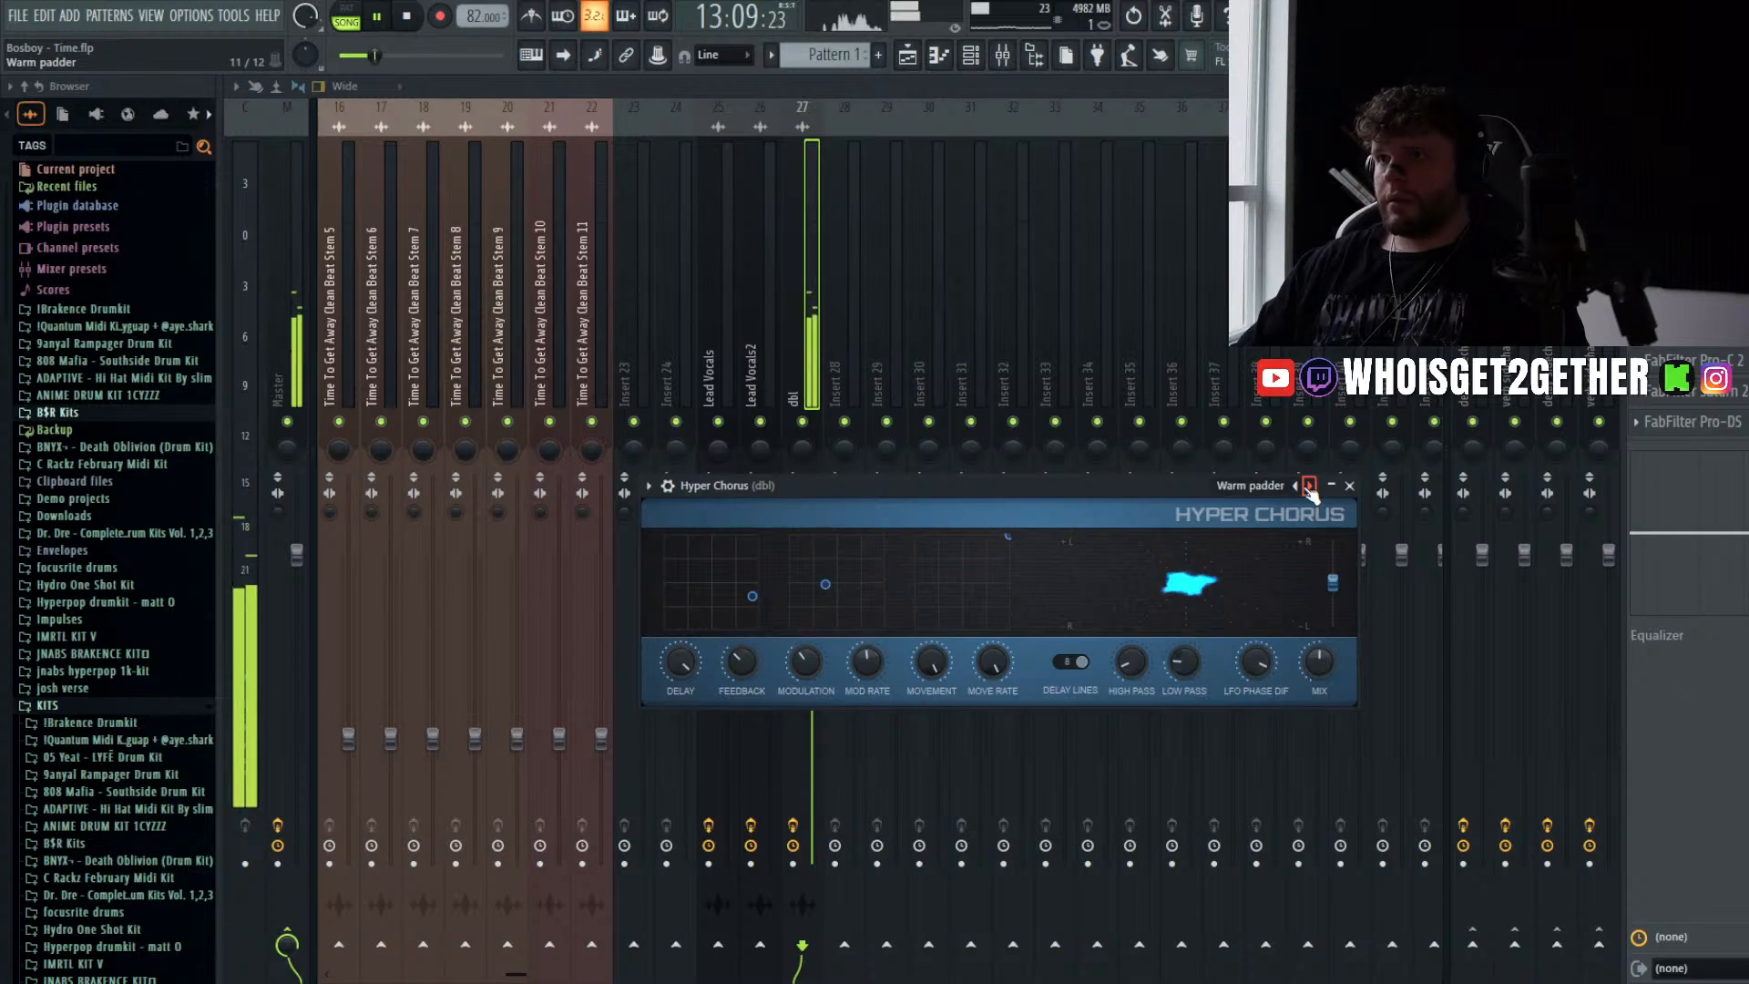
click(1350, 487)
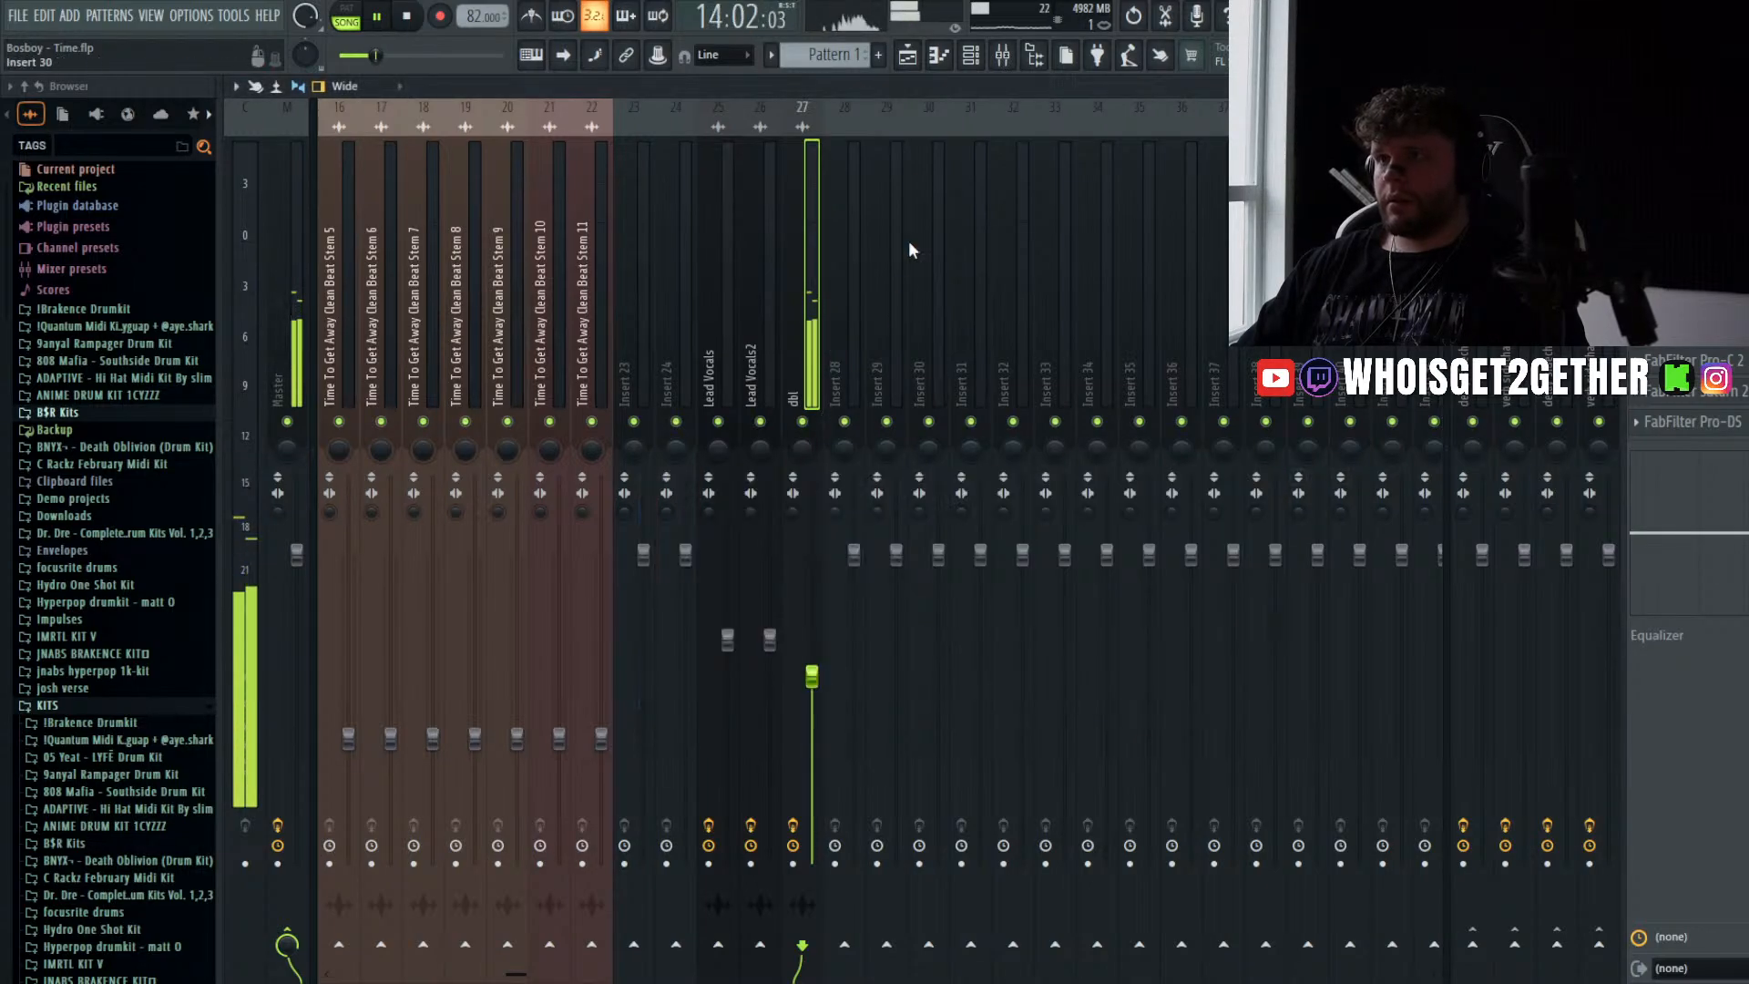
- Stop playback, unsolo the hook dbl playlist track, and restart the song from bar 9 with all tracks
click(907, 56)
key(space)
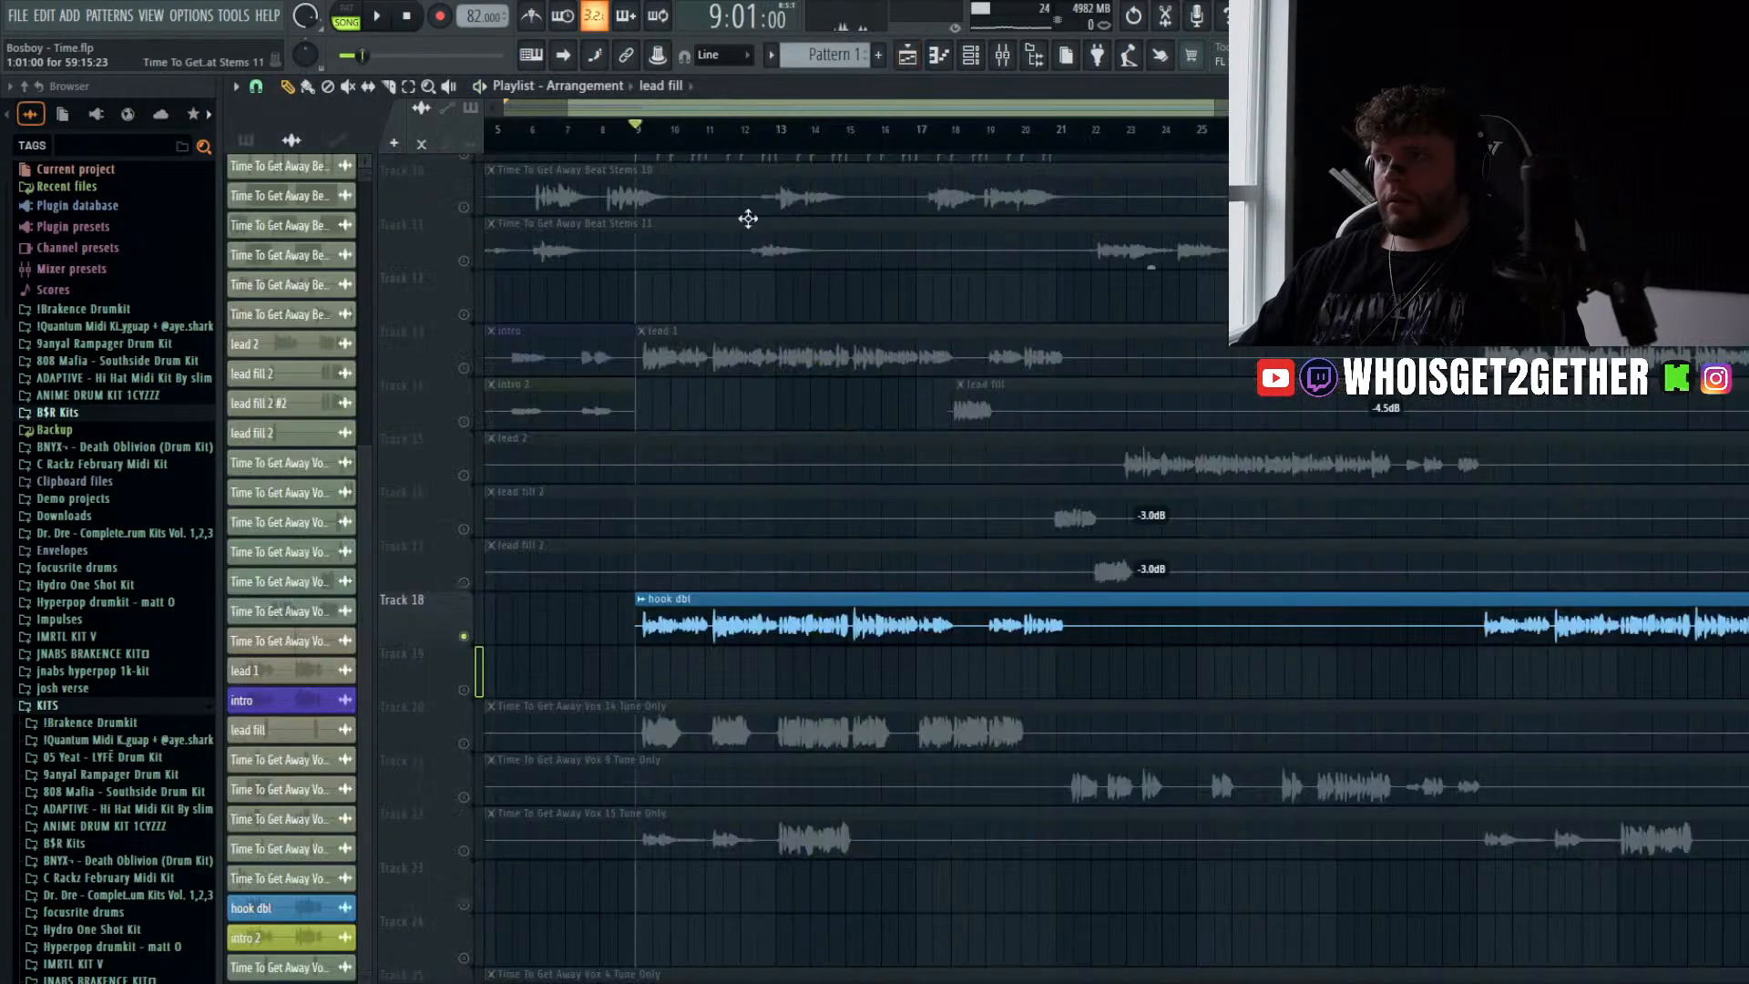
right_click(470, 369)
right_click(470, 369)
key(space)
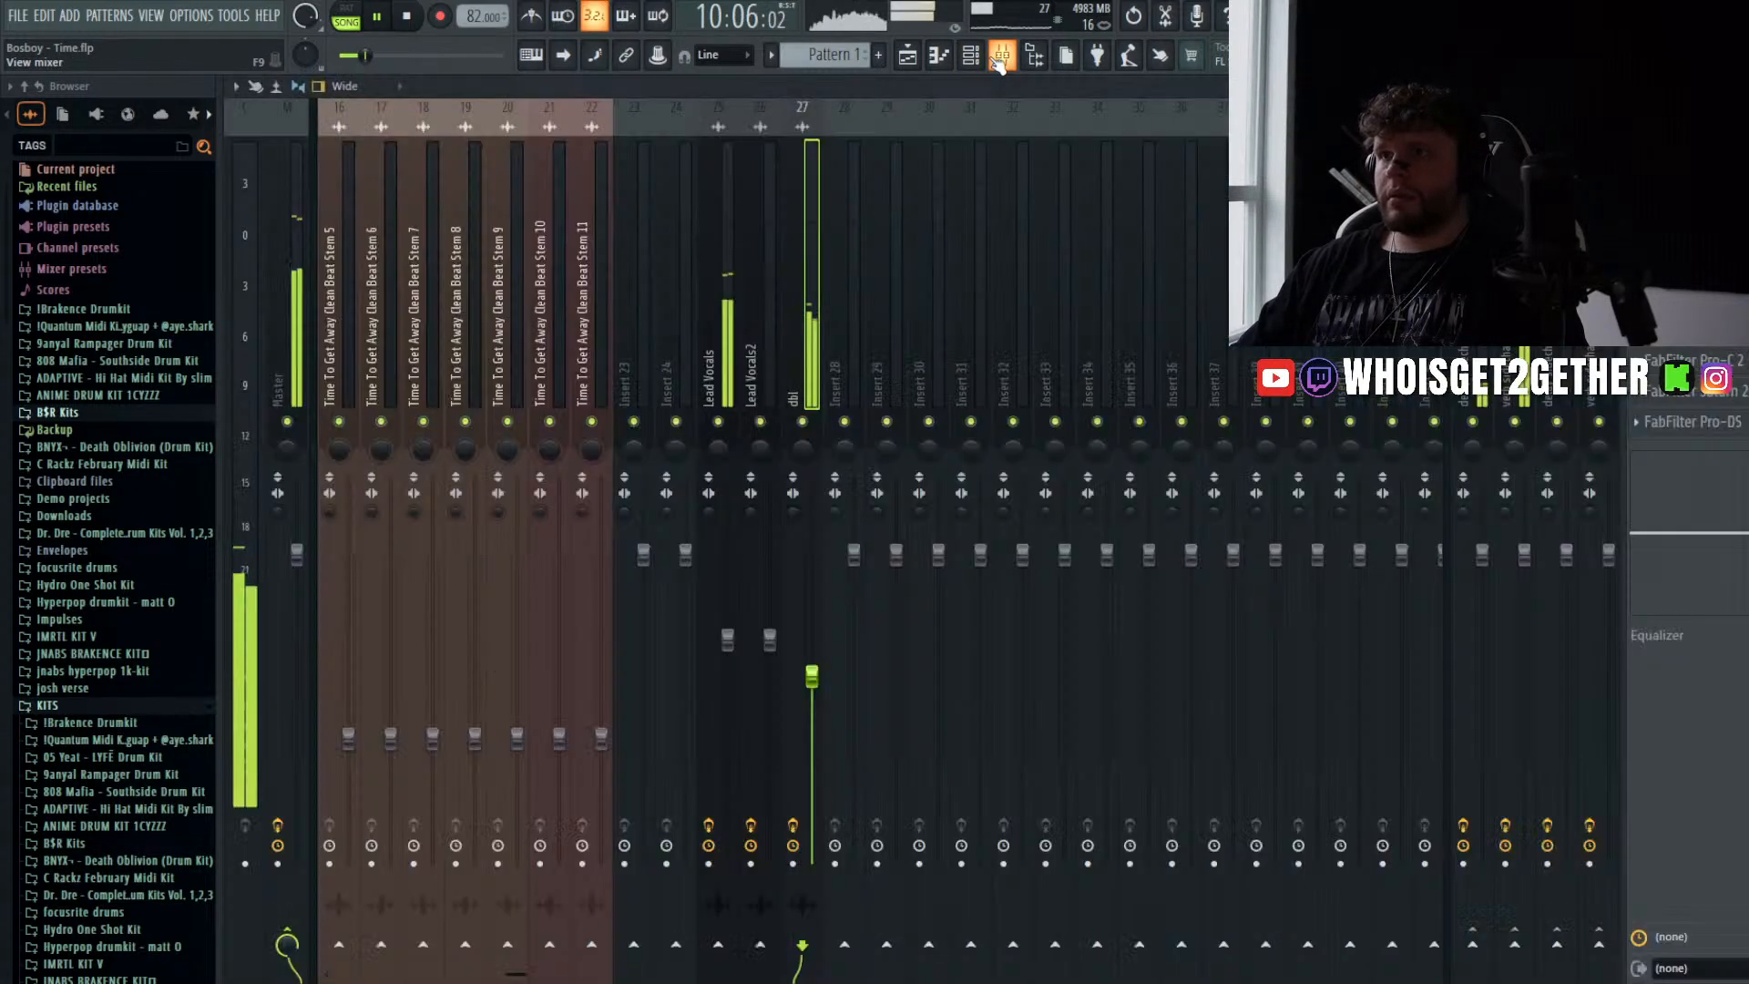
- Listen with the mixer levels in view, save the project, and stop the song
click(1000, 56)
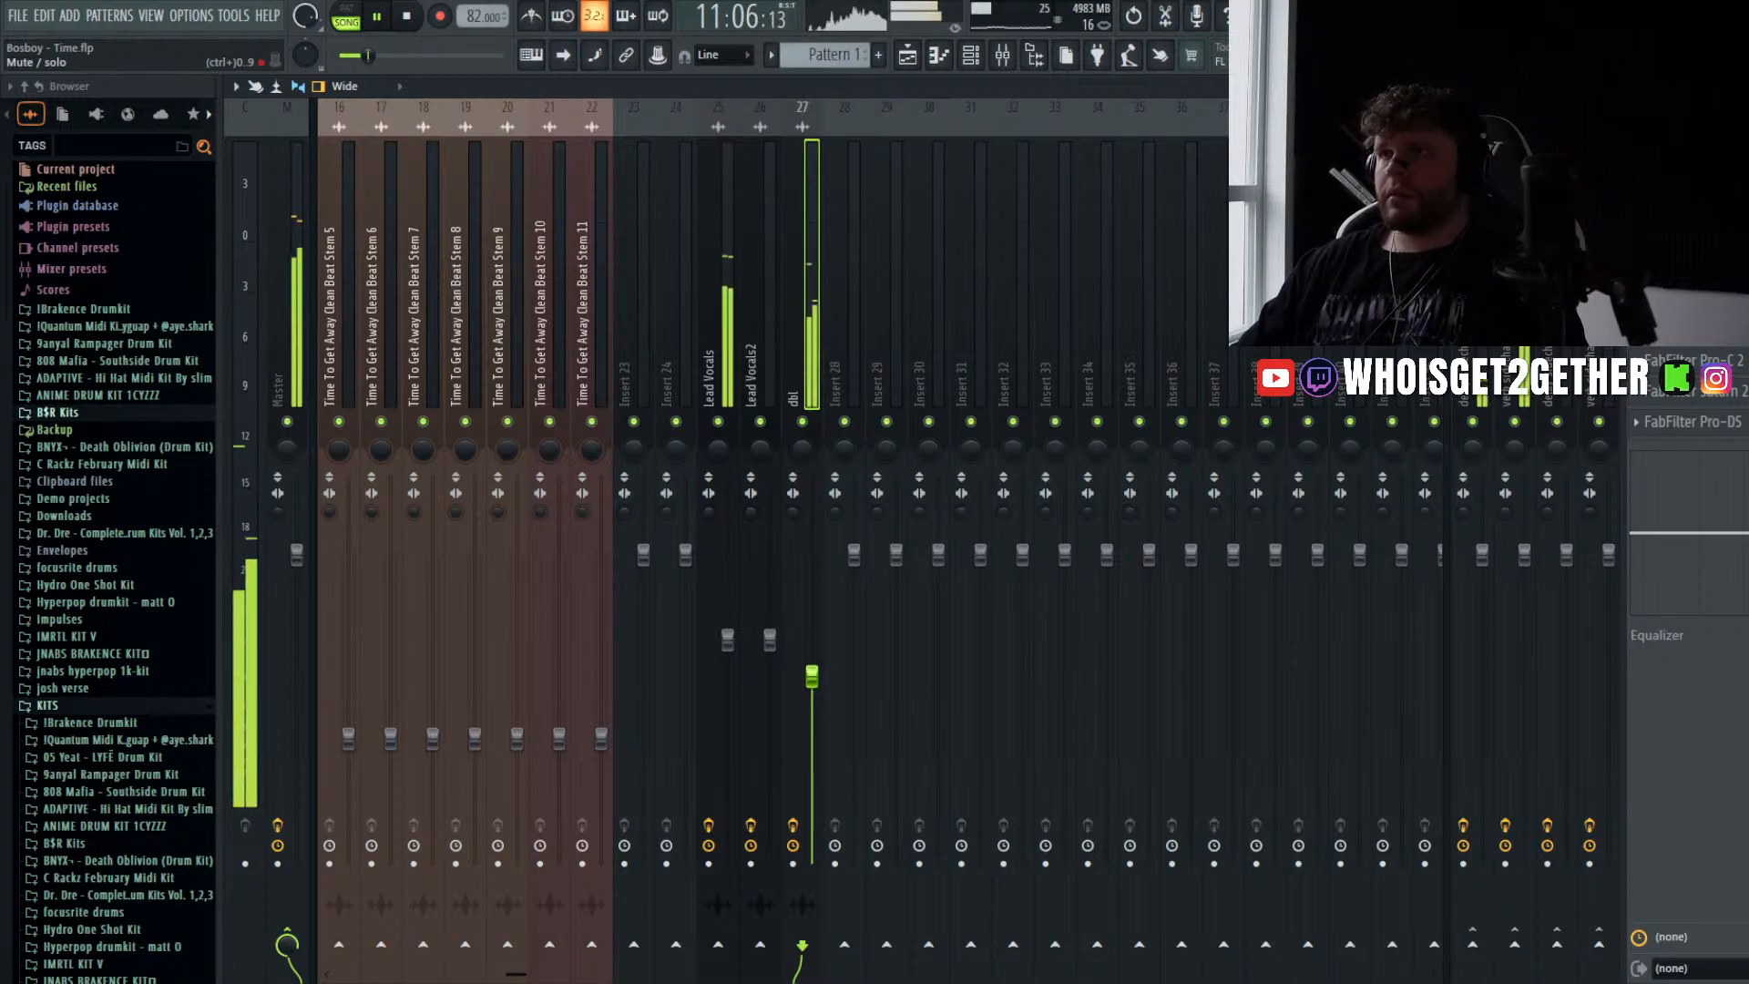
key(ctrl+s)
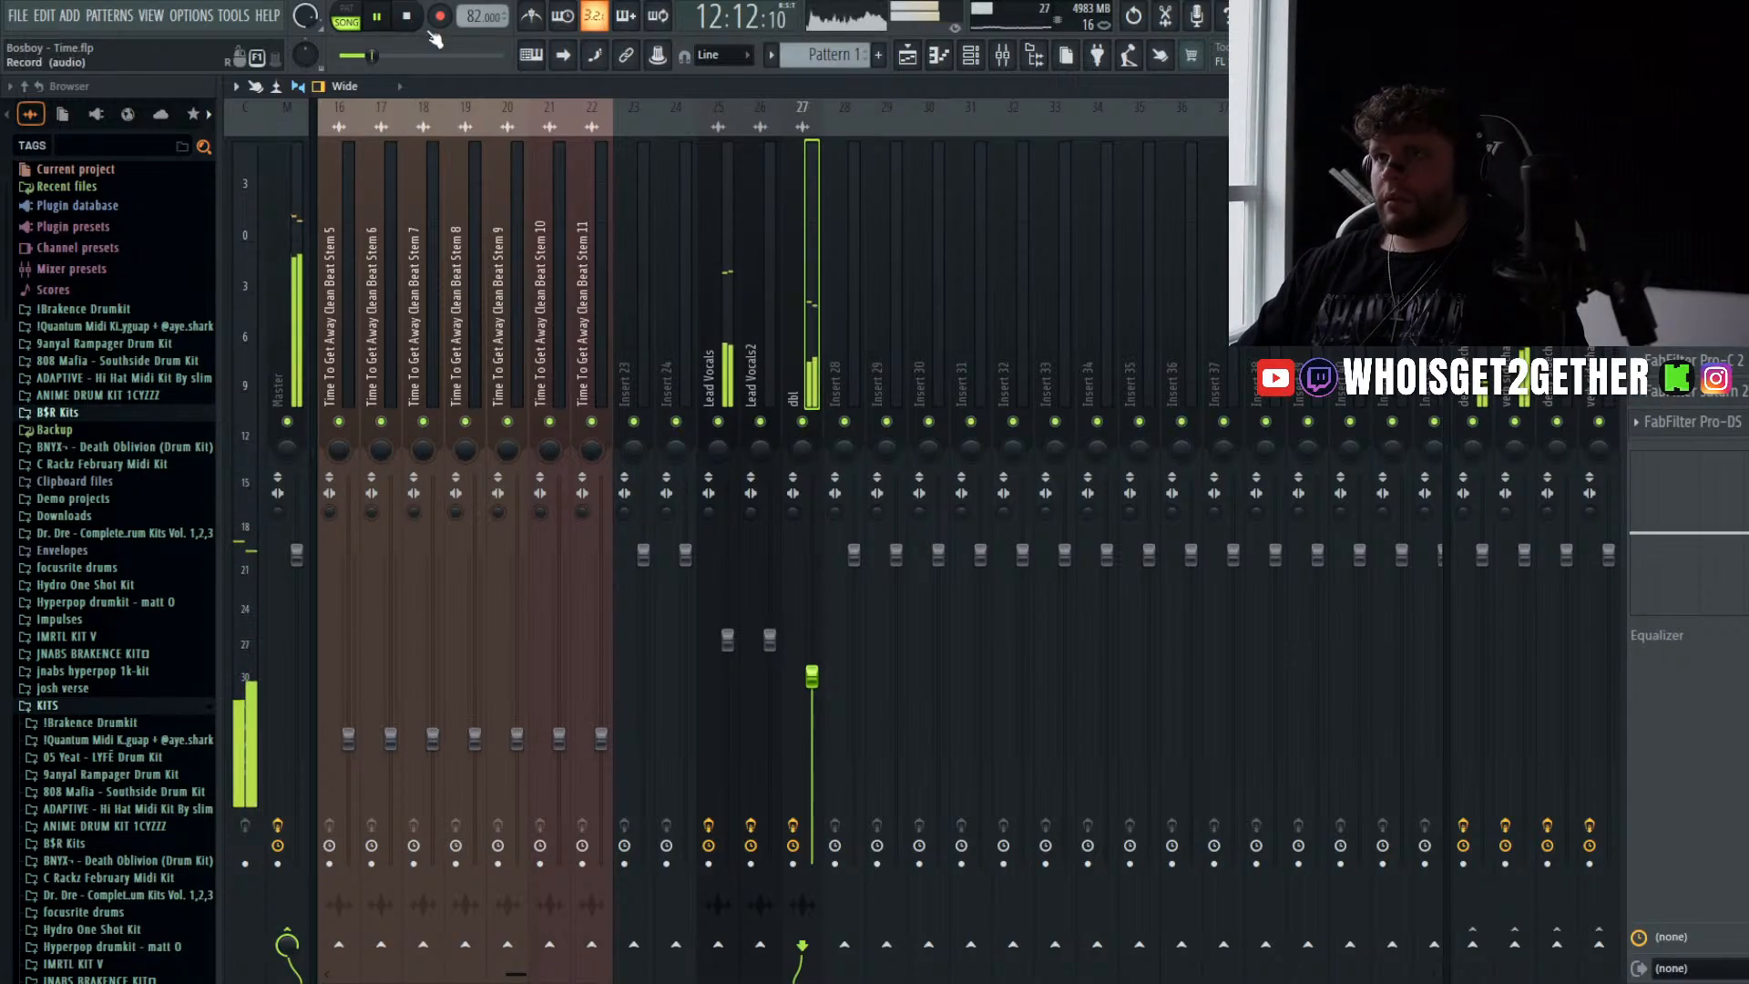
key(space)
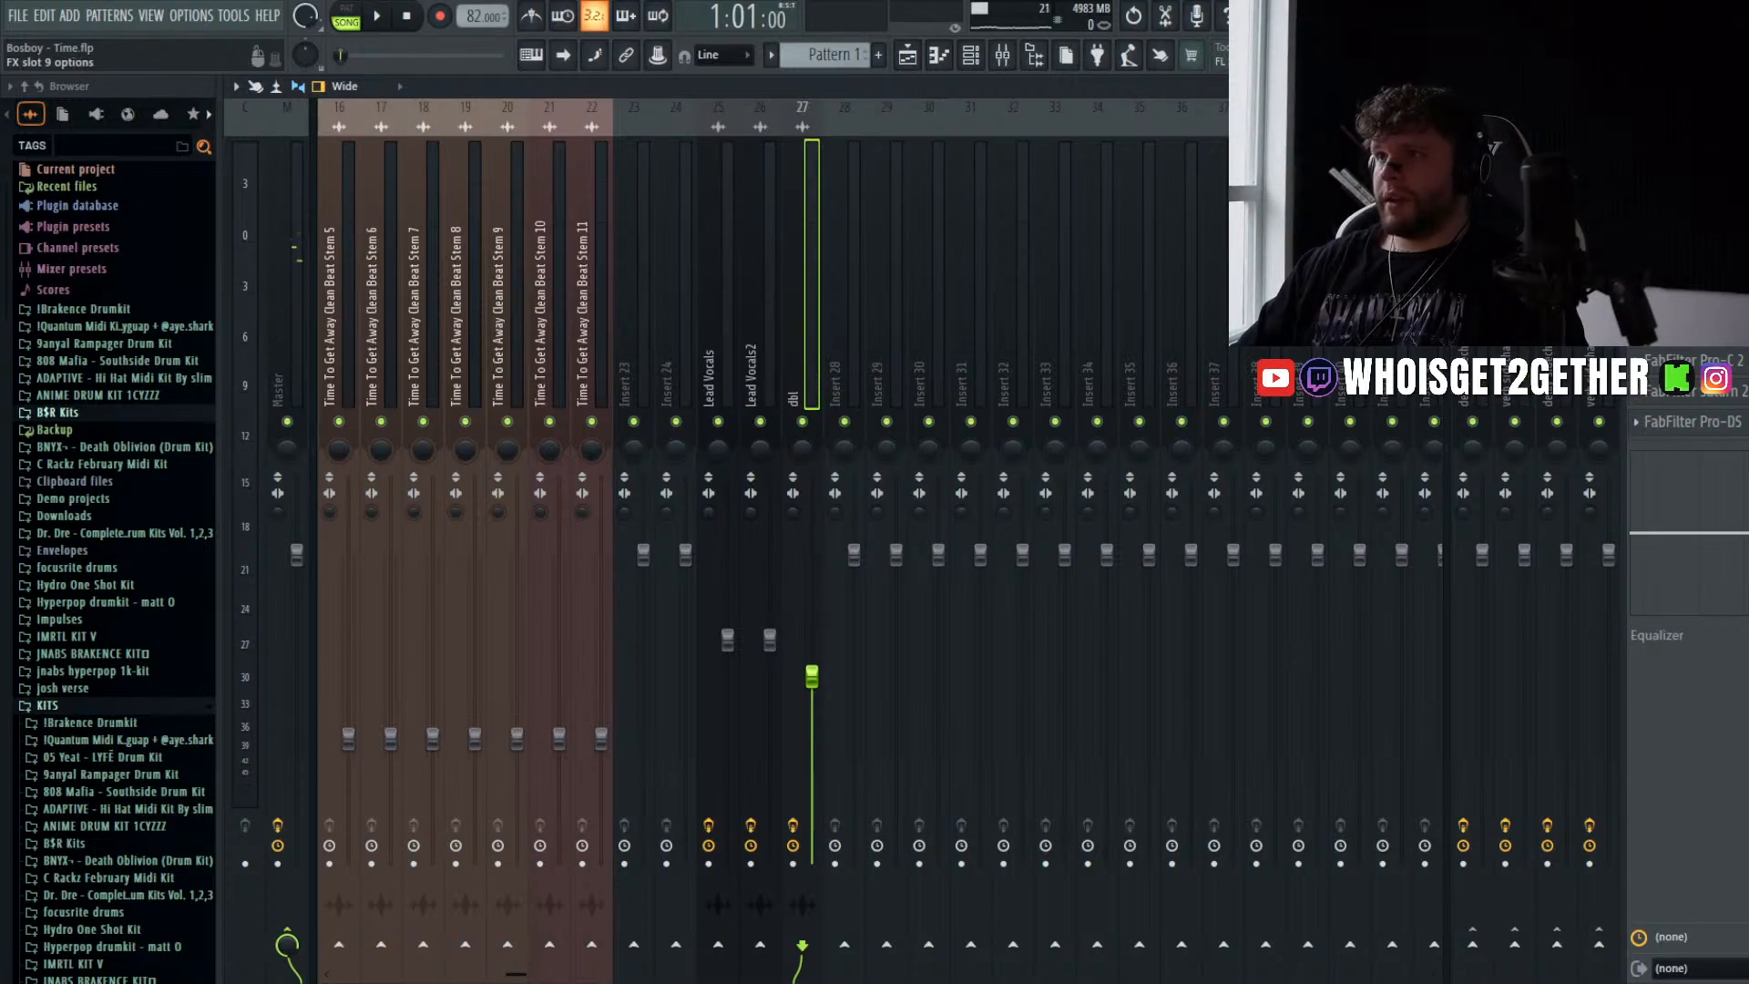
- Try to load the BEAM effect on the dbl mixer track
click(1226, 111)
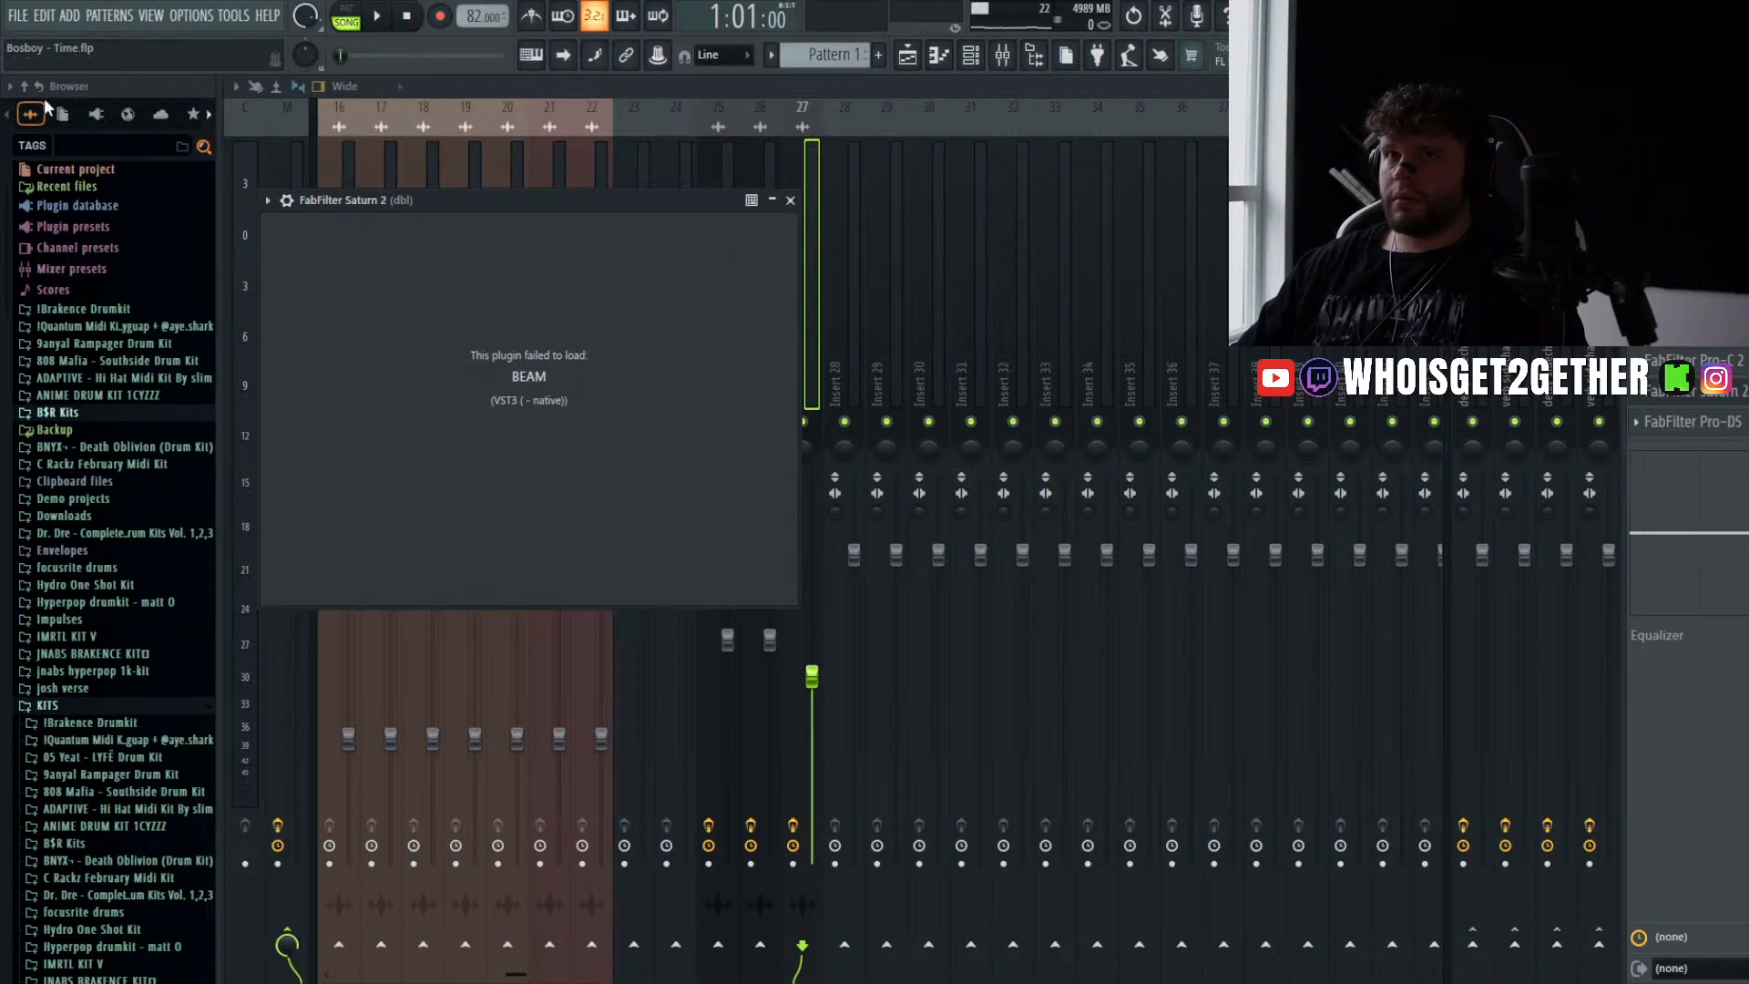
click(790, 200)
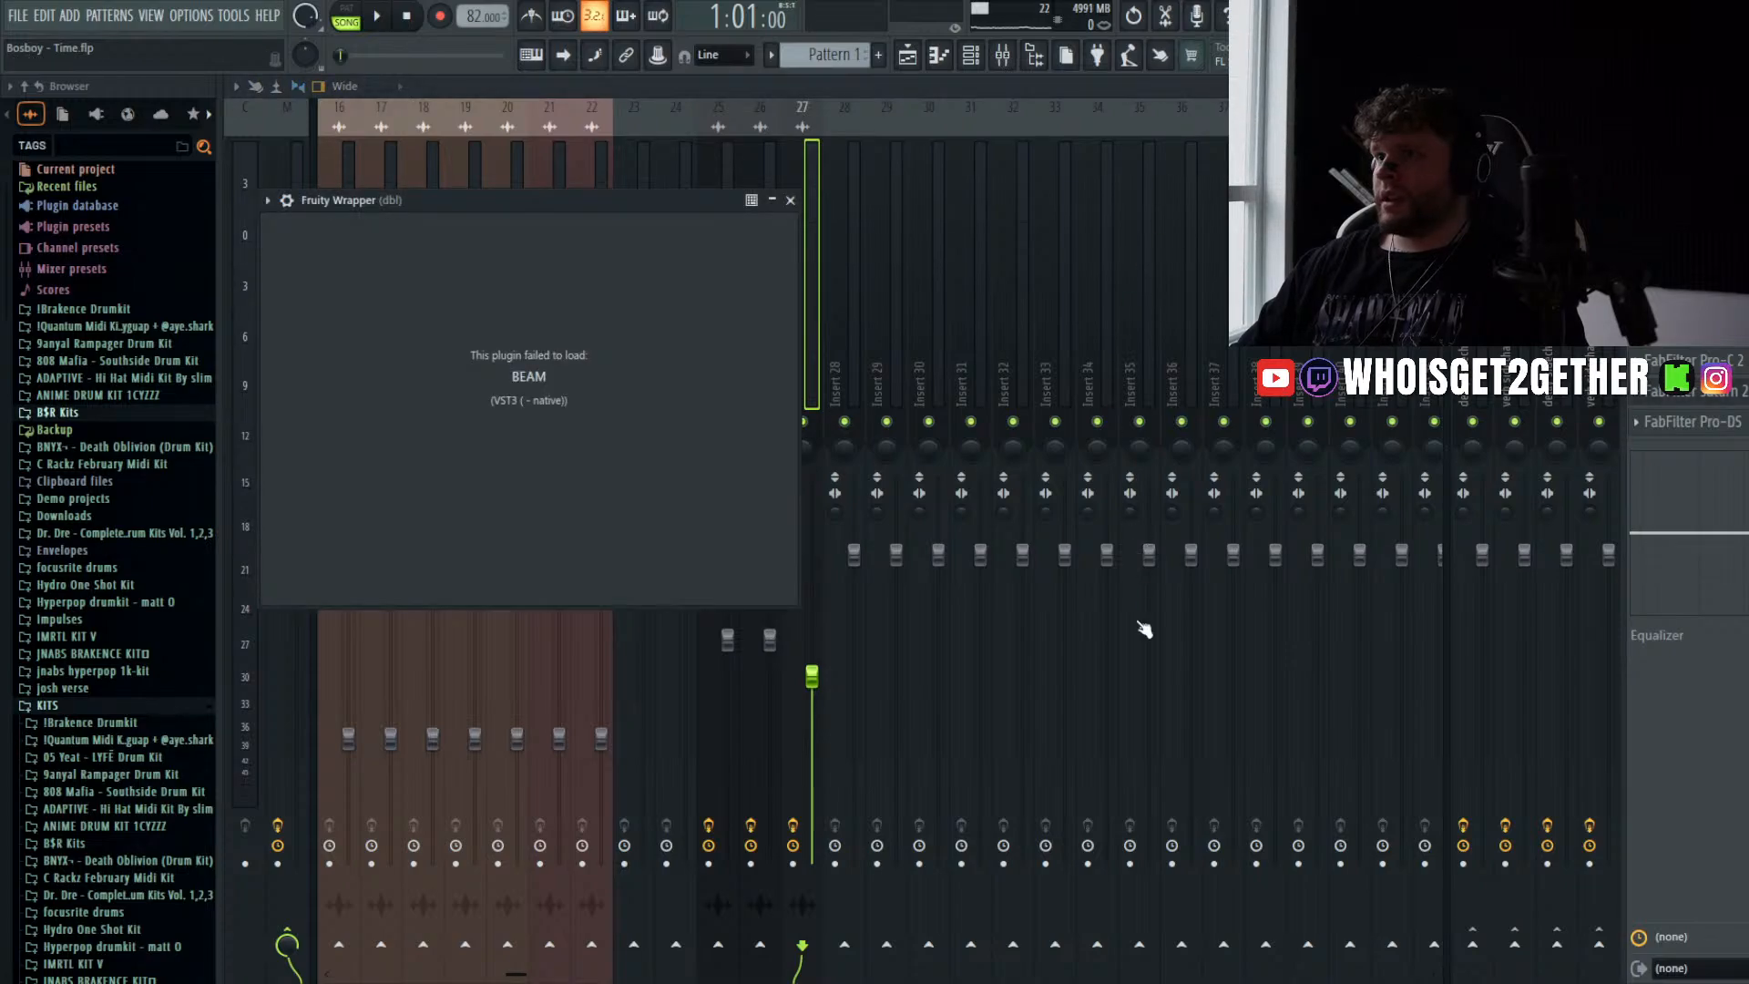
click(789, 200)
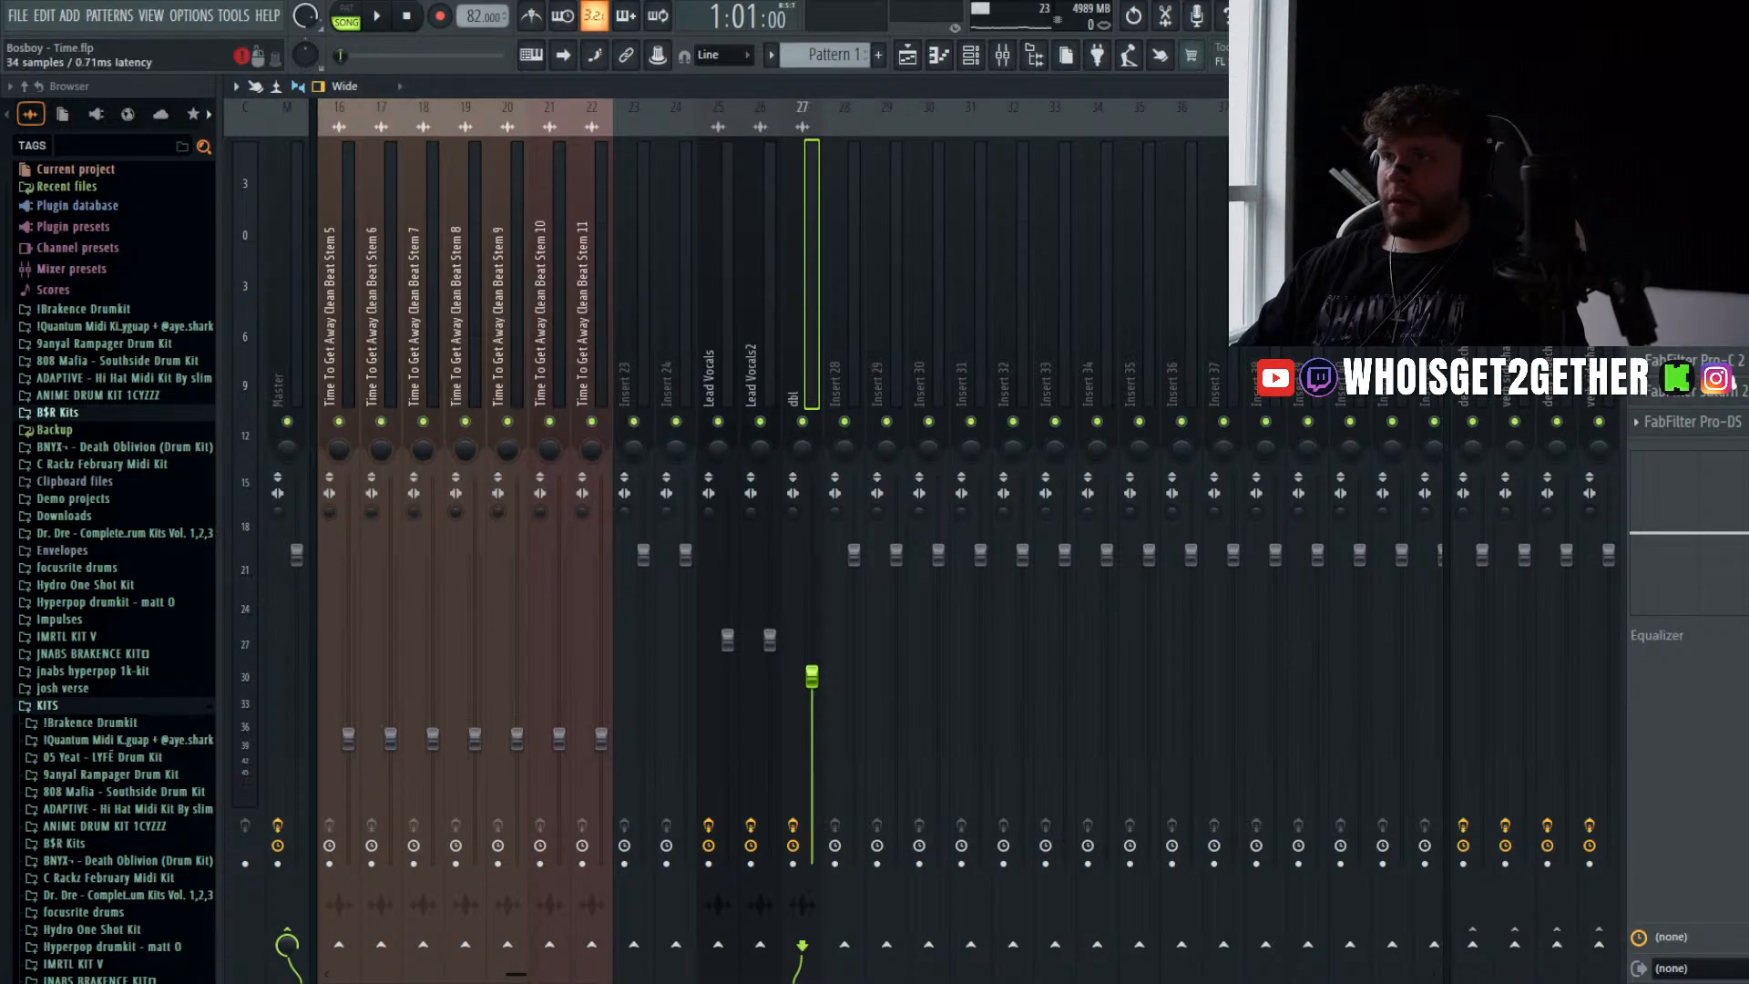
click(1191, 109)
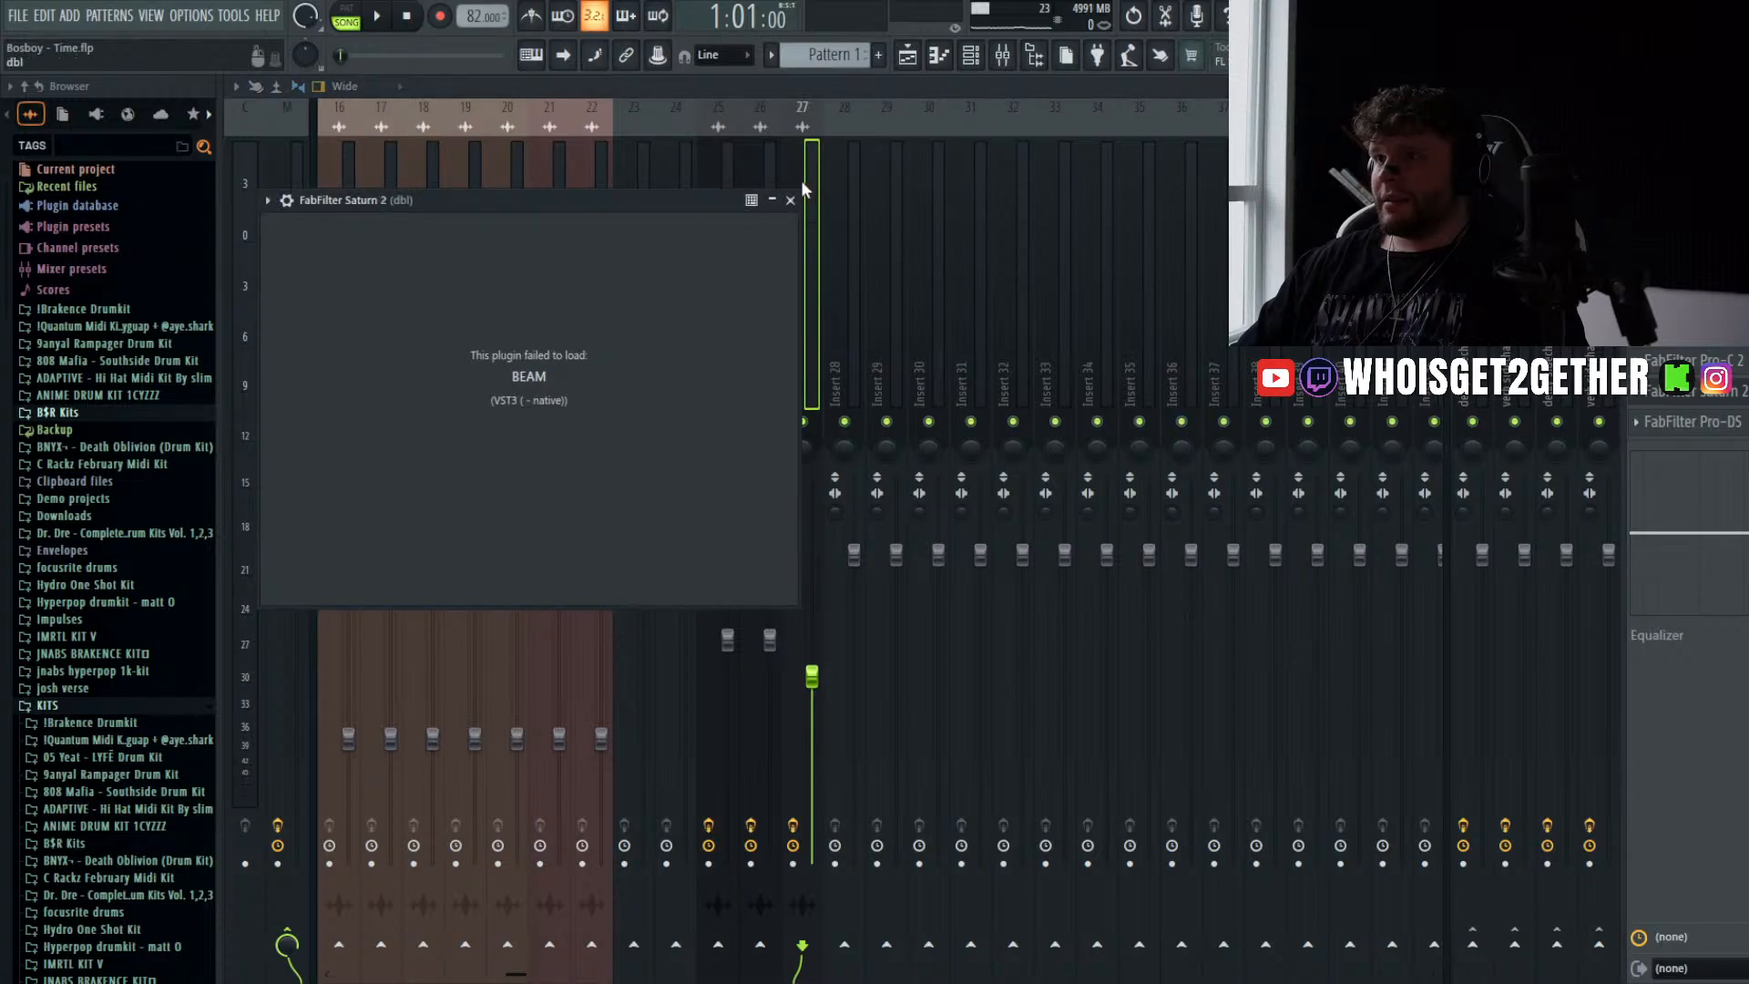
click(791, 199)
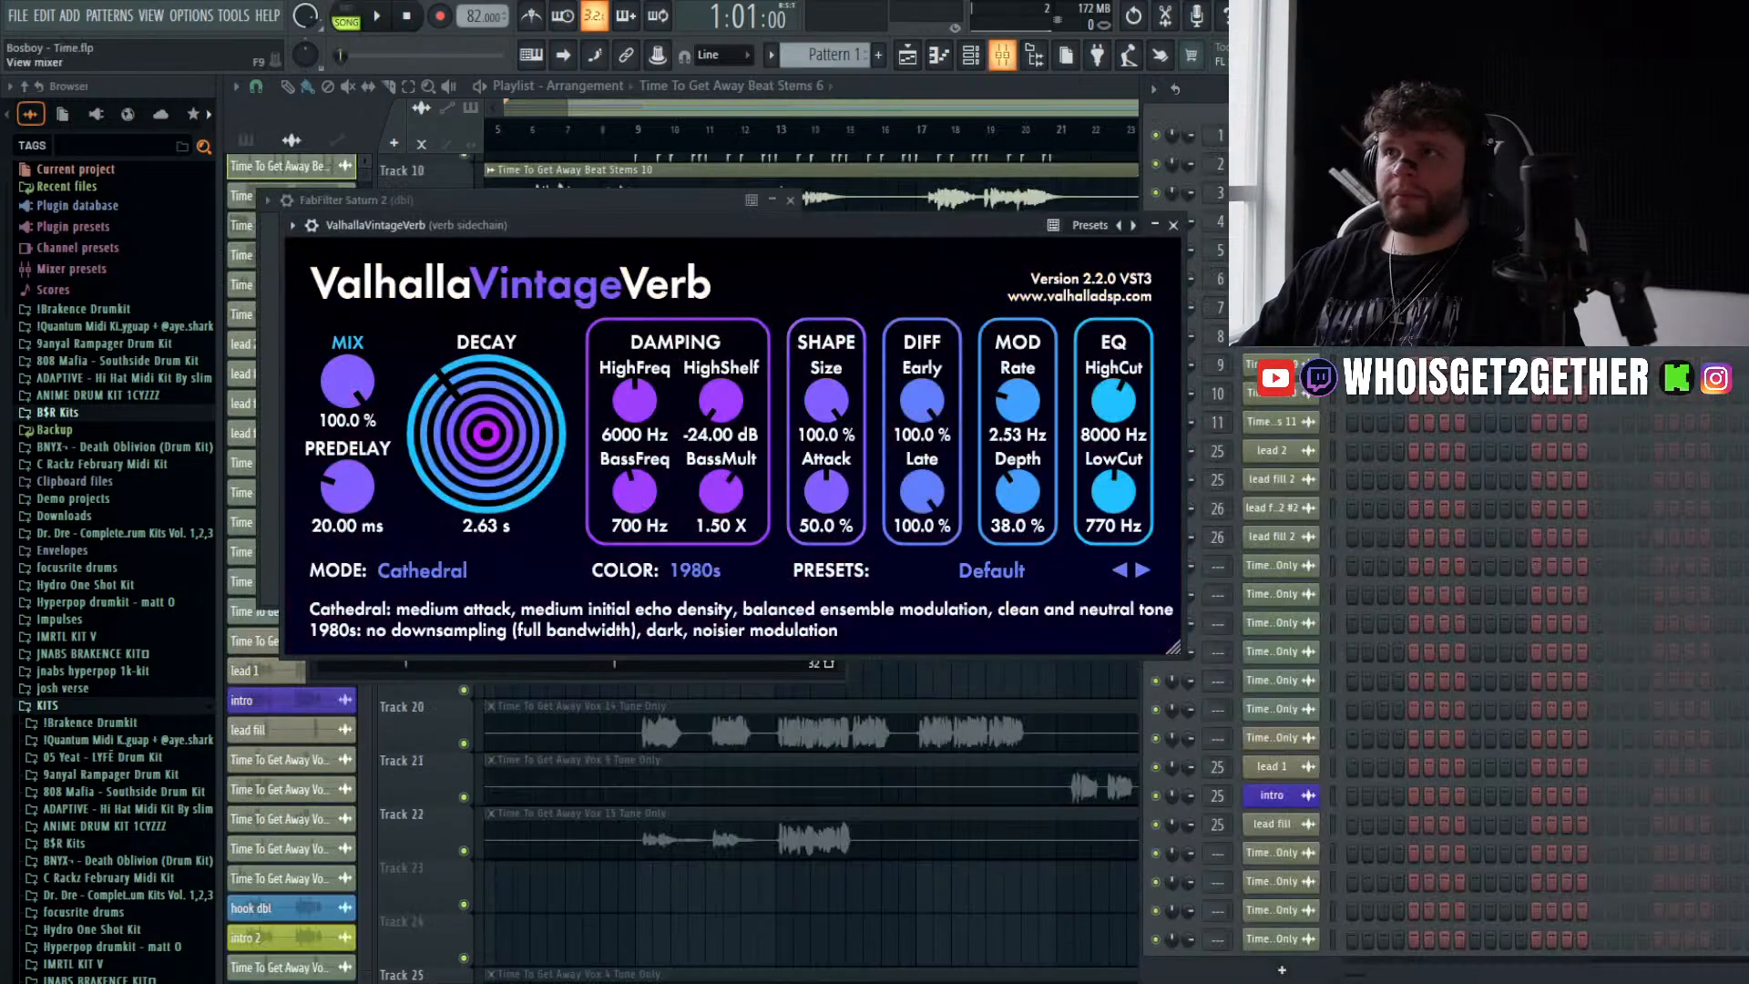
- Select the dbl track in the mixer and load ValhallaVintageVerb in one of its effect slots
click(999, 58)
scroll(943, 282, right, 4)
click(920, 298)
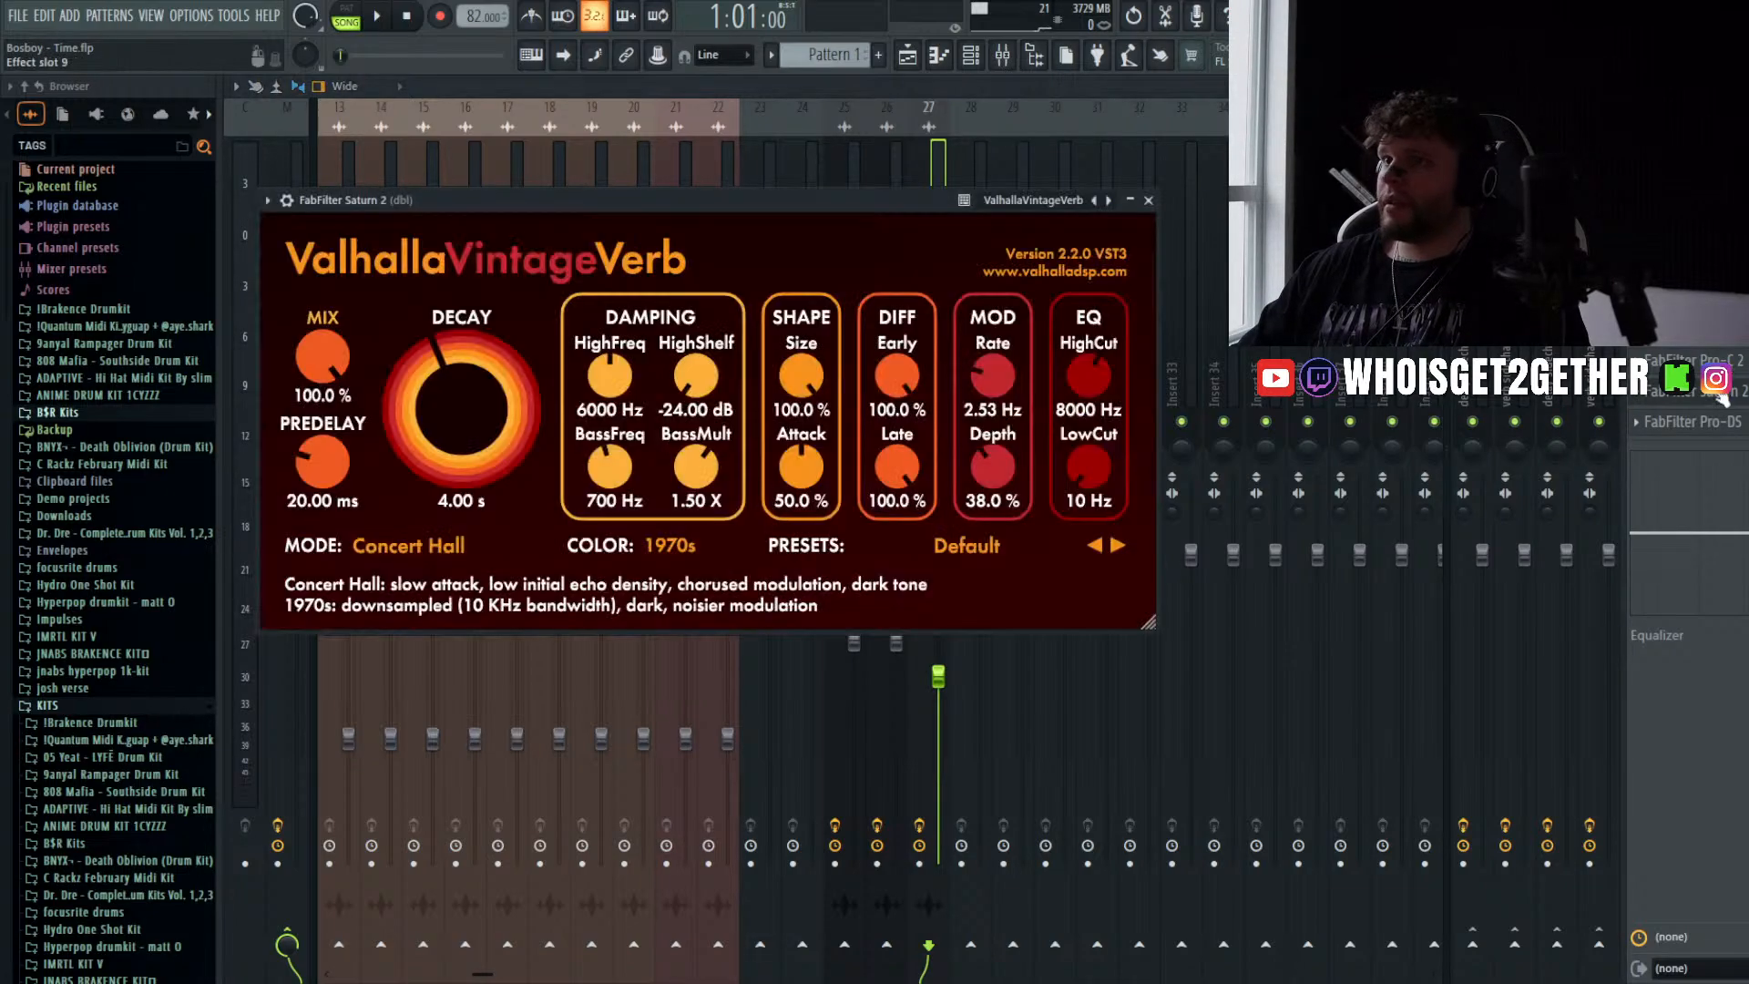
- Set the reverb's low cut to 680 Hz and decay to 2.46 s, and lower its effect slot mix to about 26%
drag(1080, 470, 1065, 381)
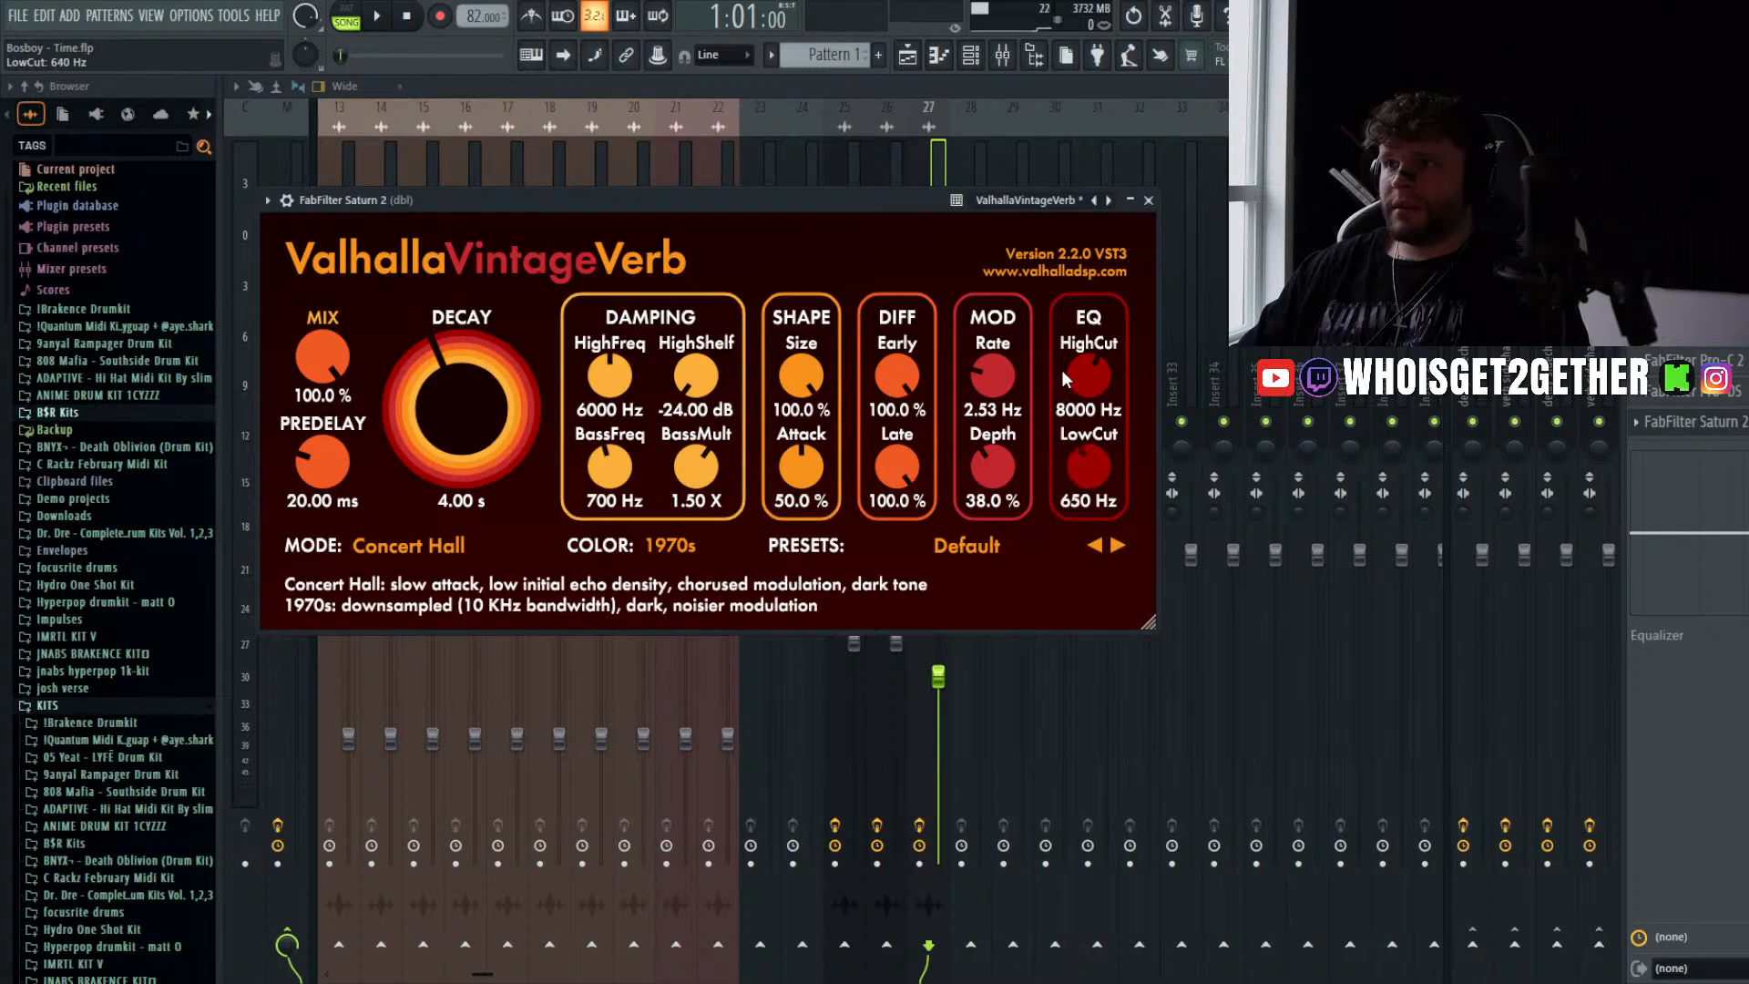
drag(510, 433, 473, 516)
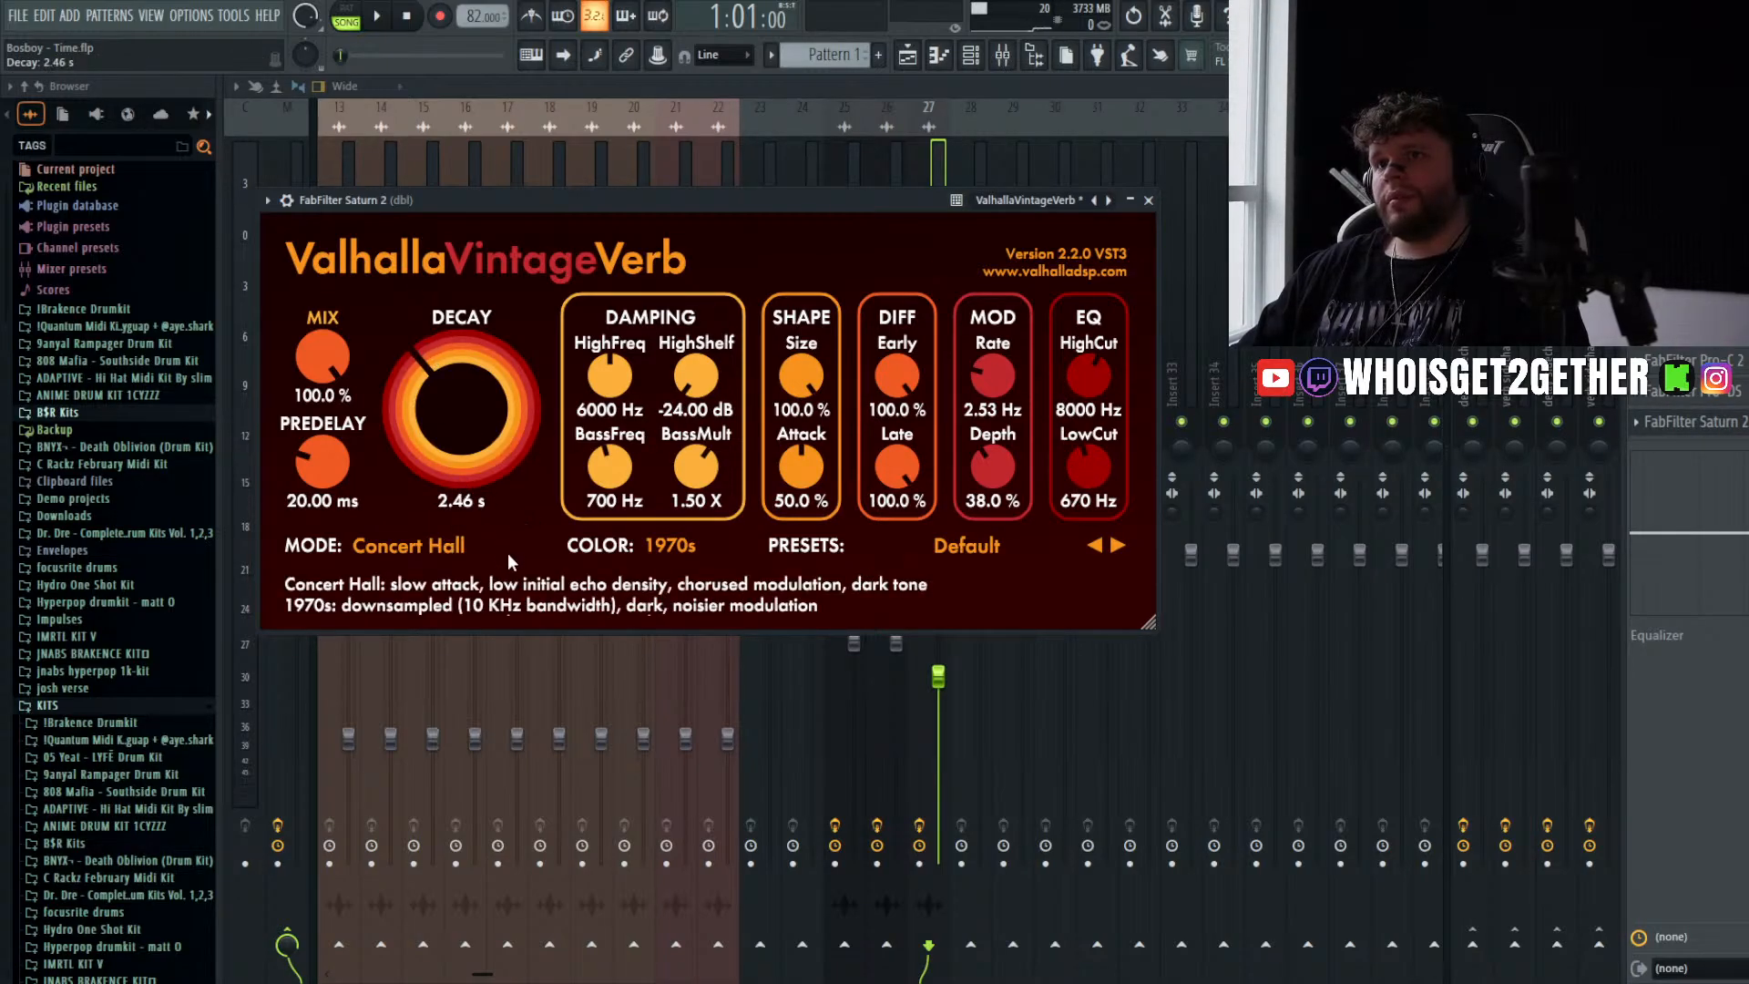
drag(1074, 481, 1101, 477)
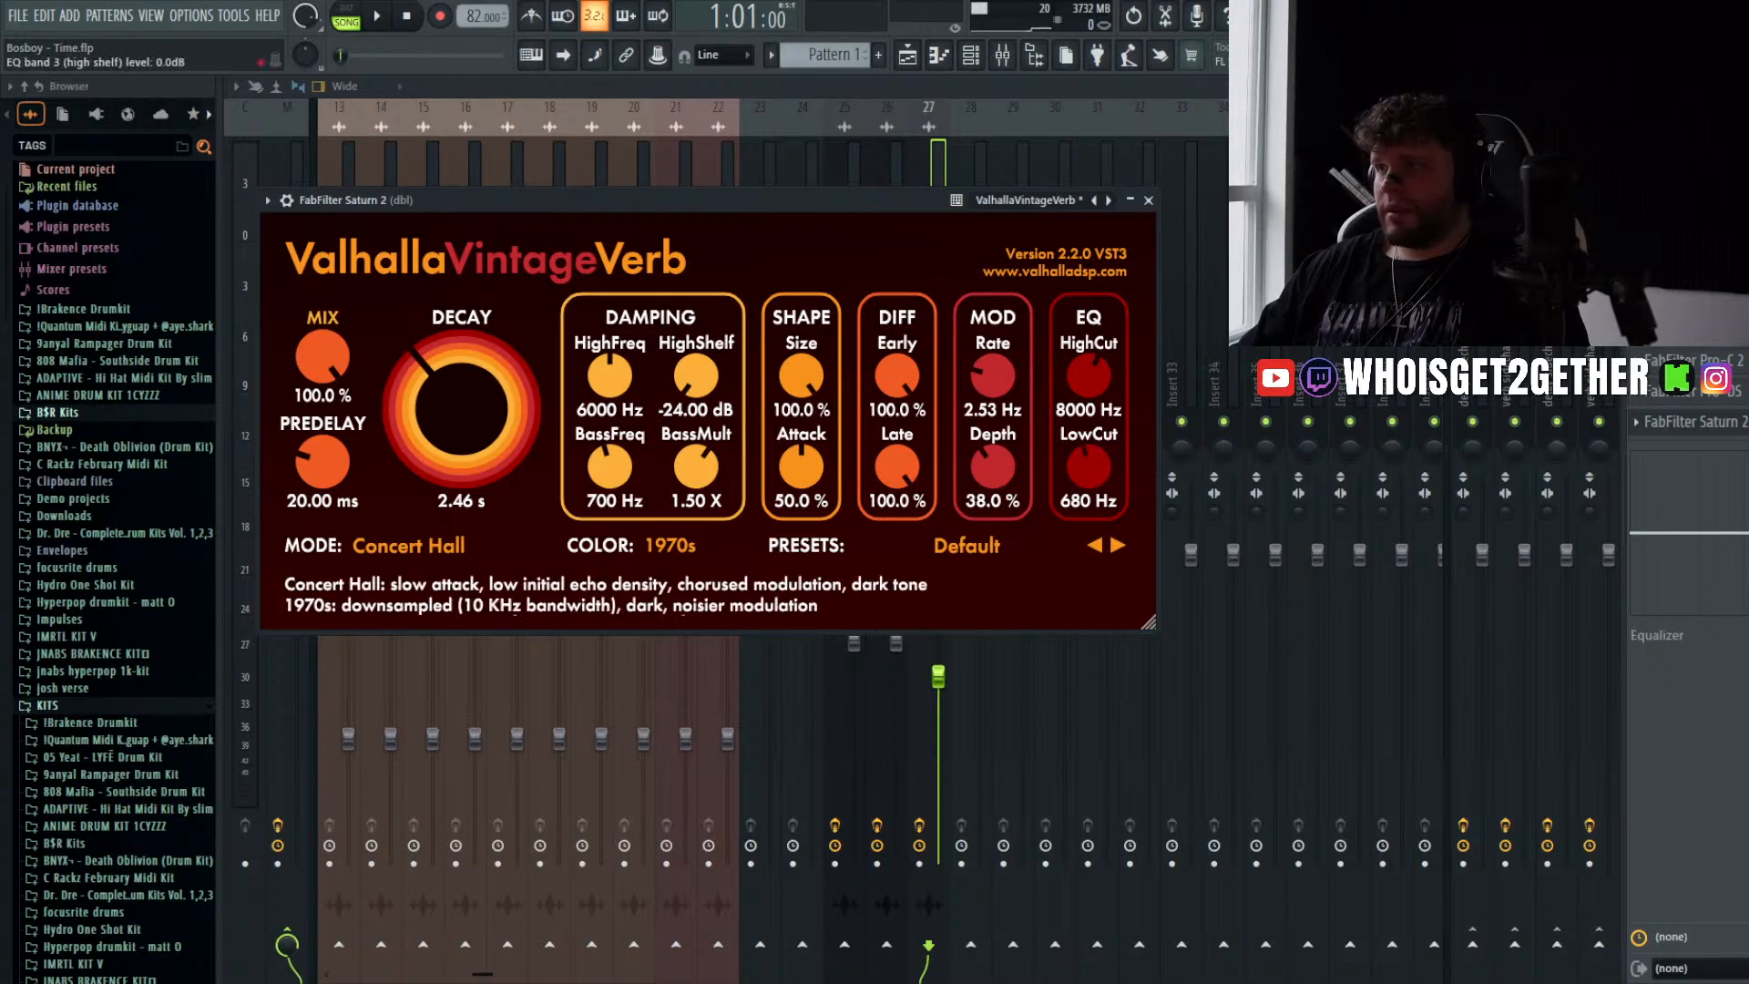
click(1712, 422)
drag(1744, 422, 1744, 412)
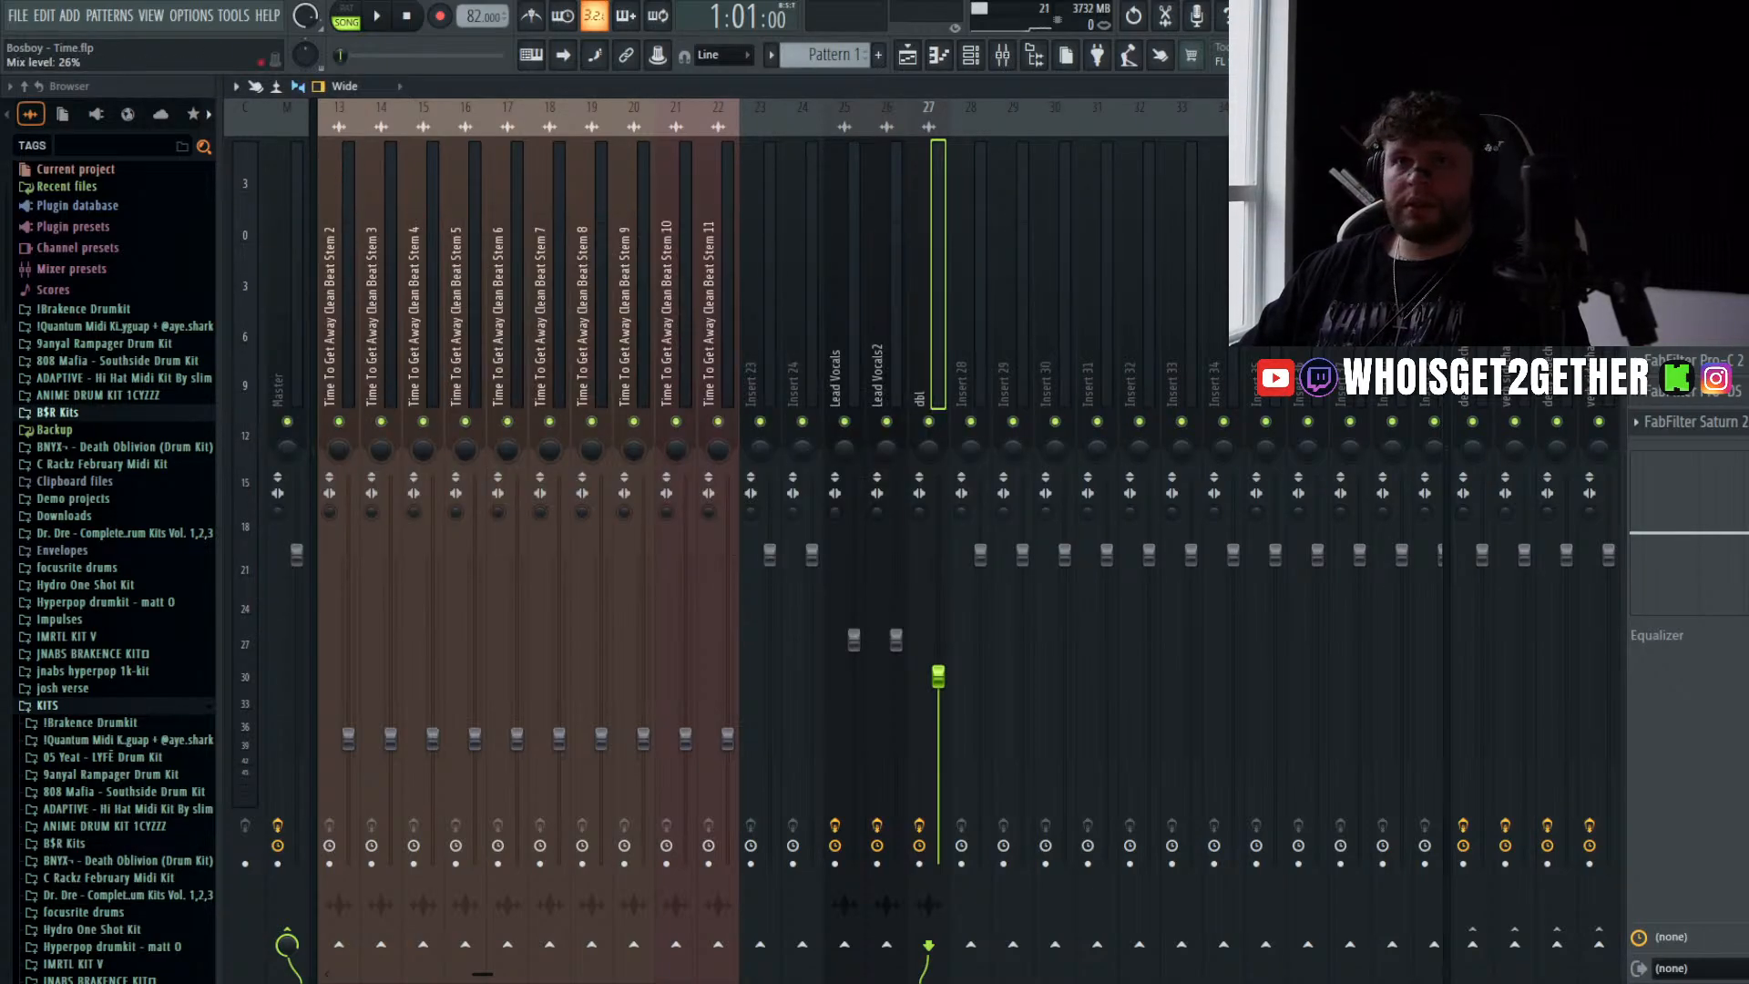
- Play the song from bar 9 and check the dbl track with reverb in the mixer
key(space)
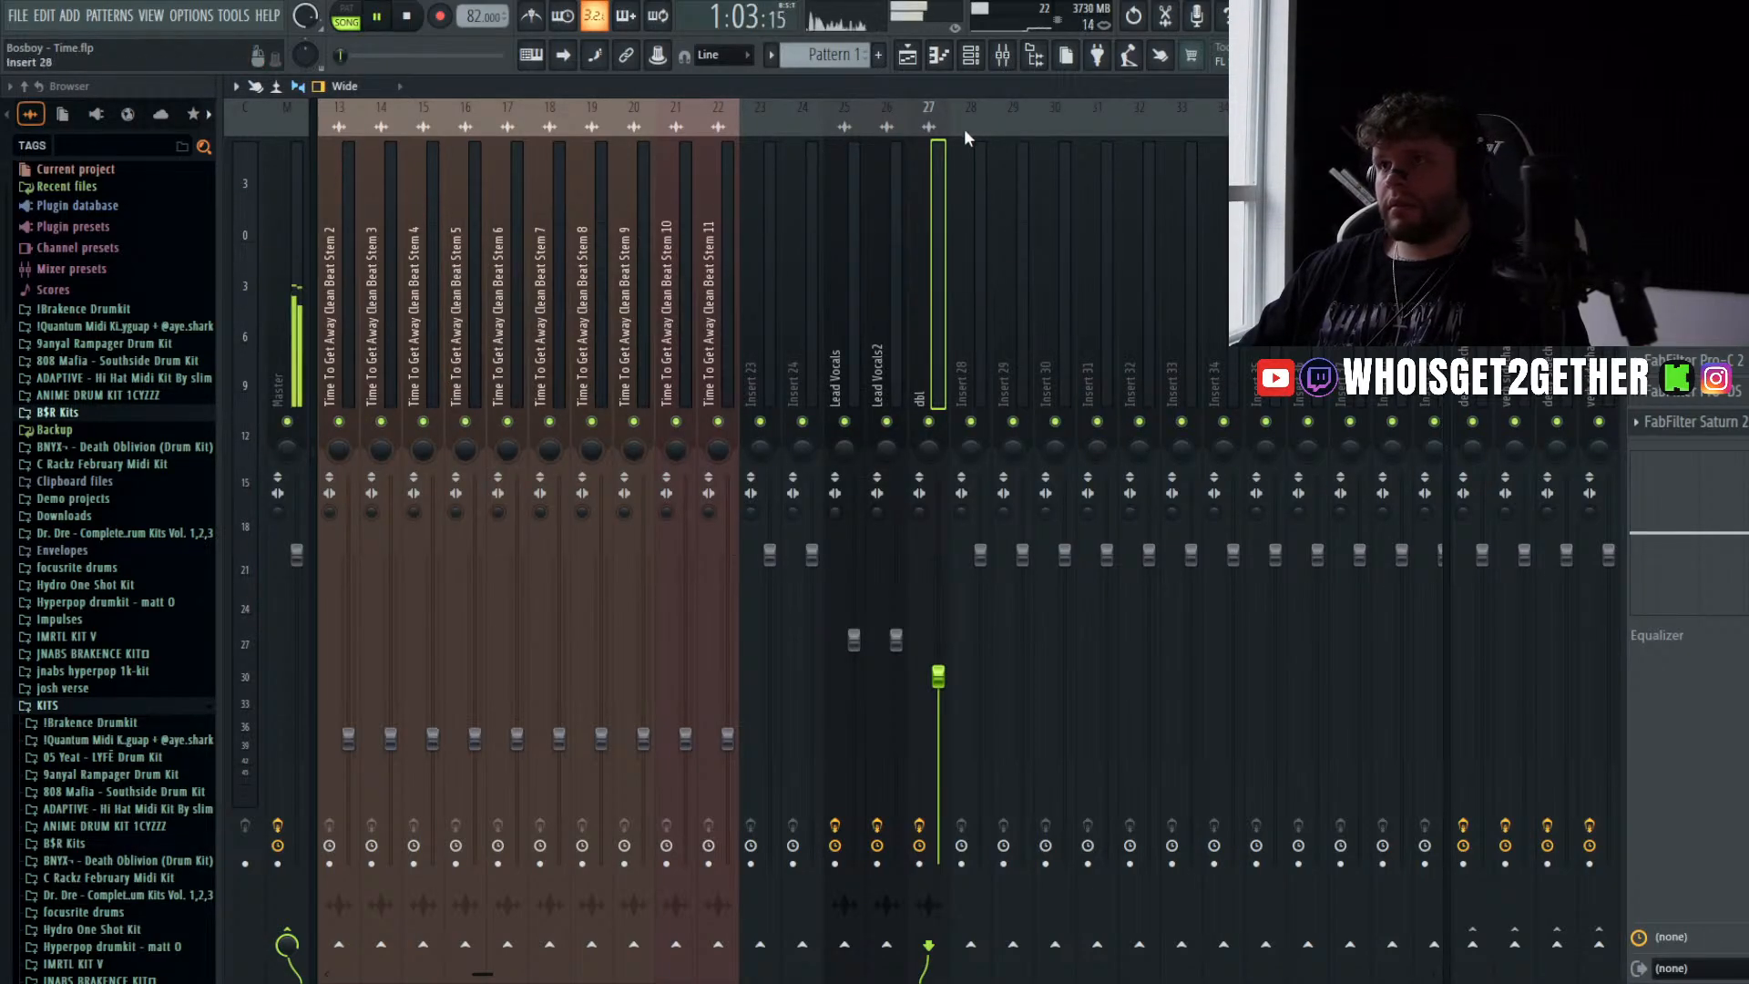
click(908, 56)
click(642, 127)
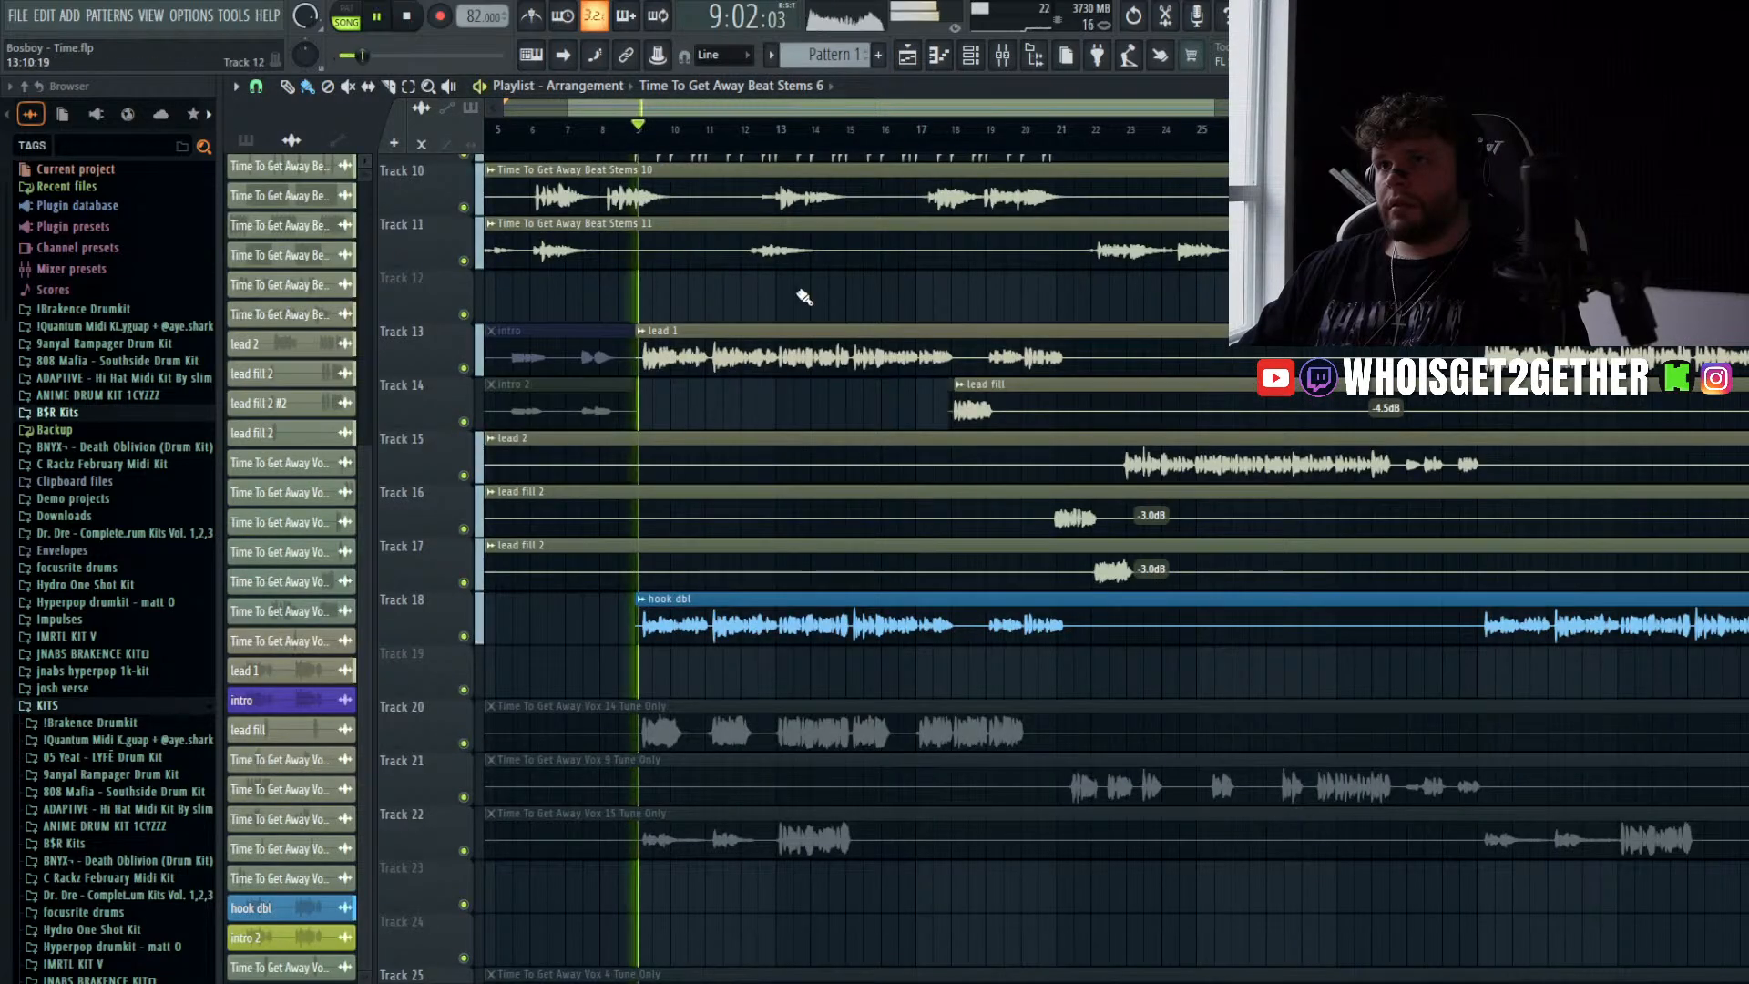
key(F9)
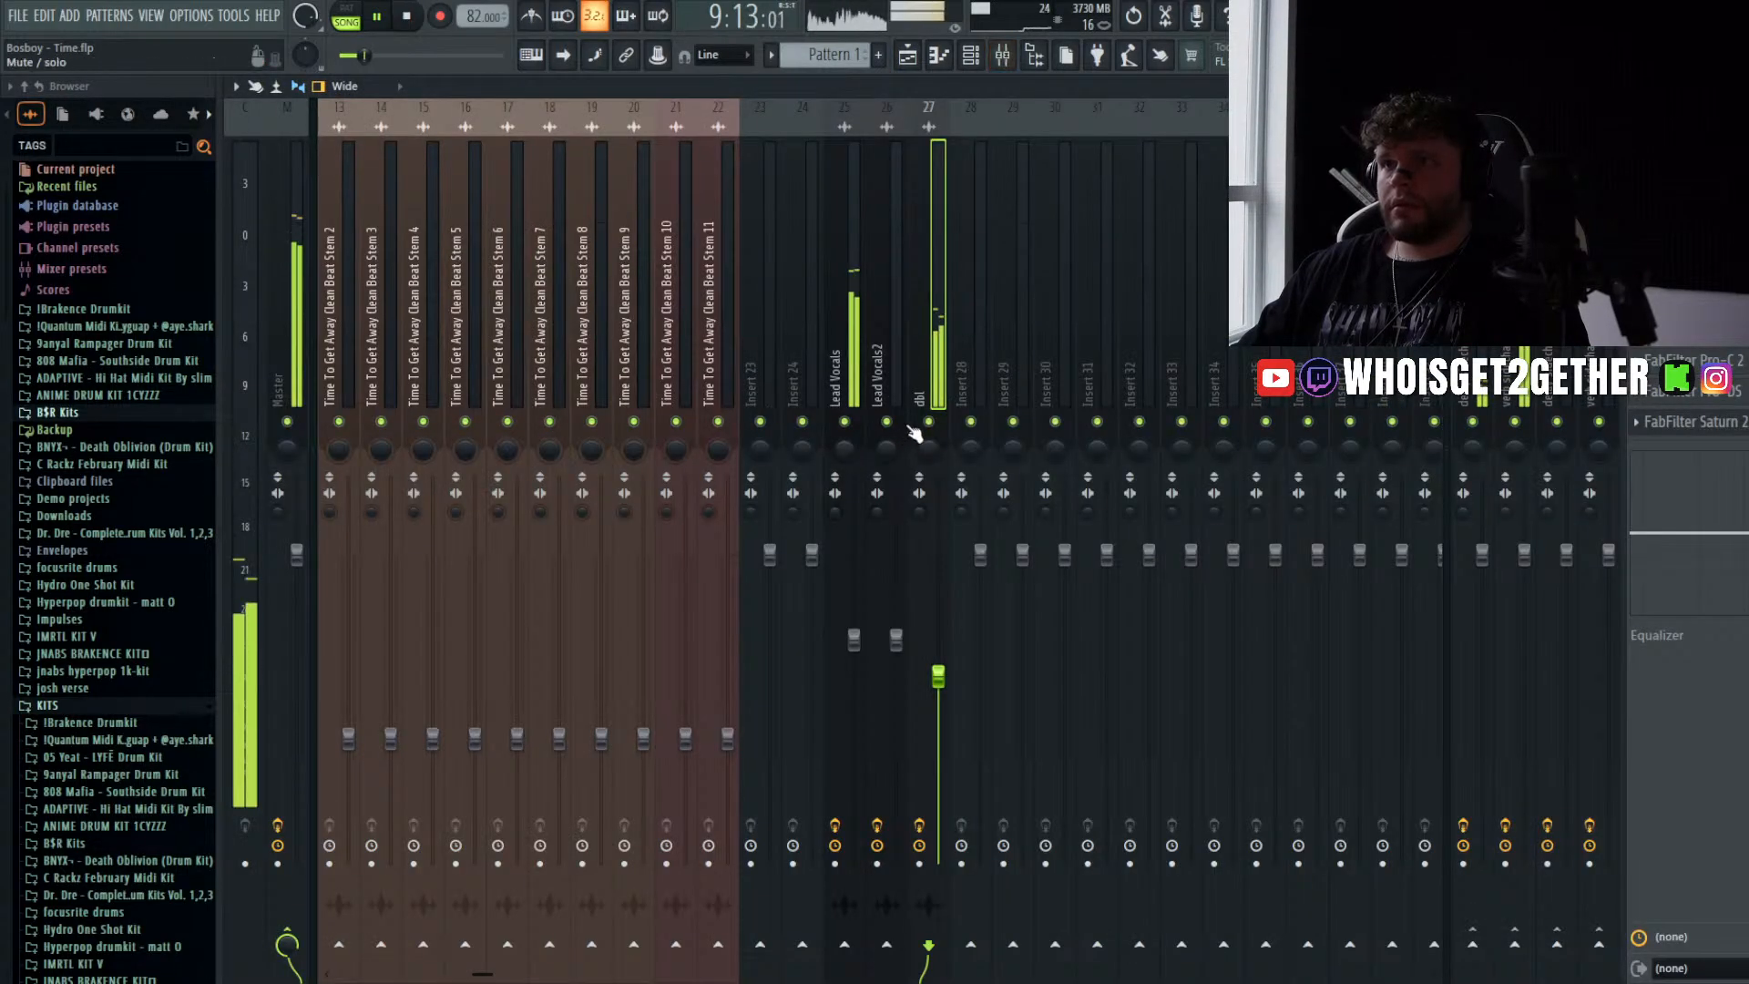
- Raise the dbl mixer track's fader to about -9.2 dB (62%) and lower its effect slot mix to about 12% during playback
right_click(926, 422)
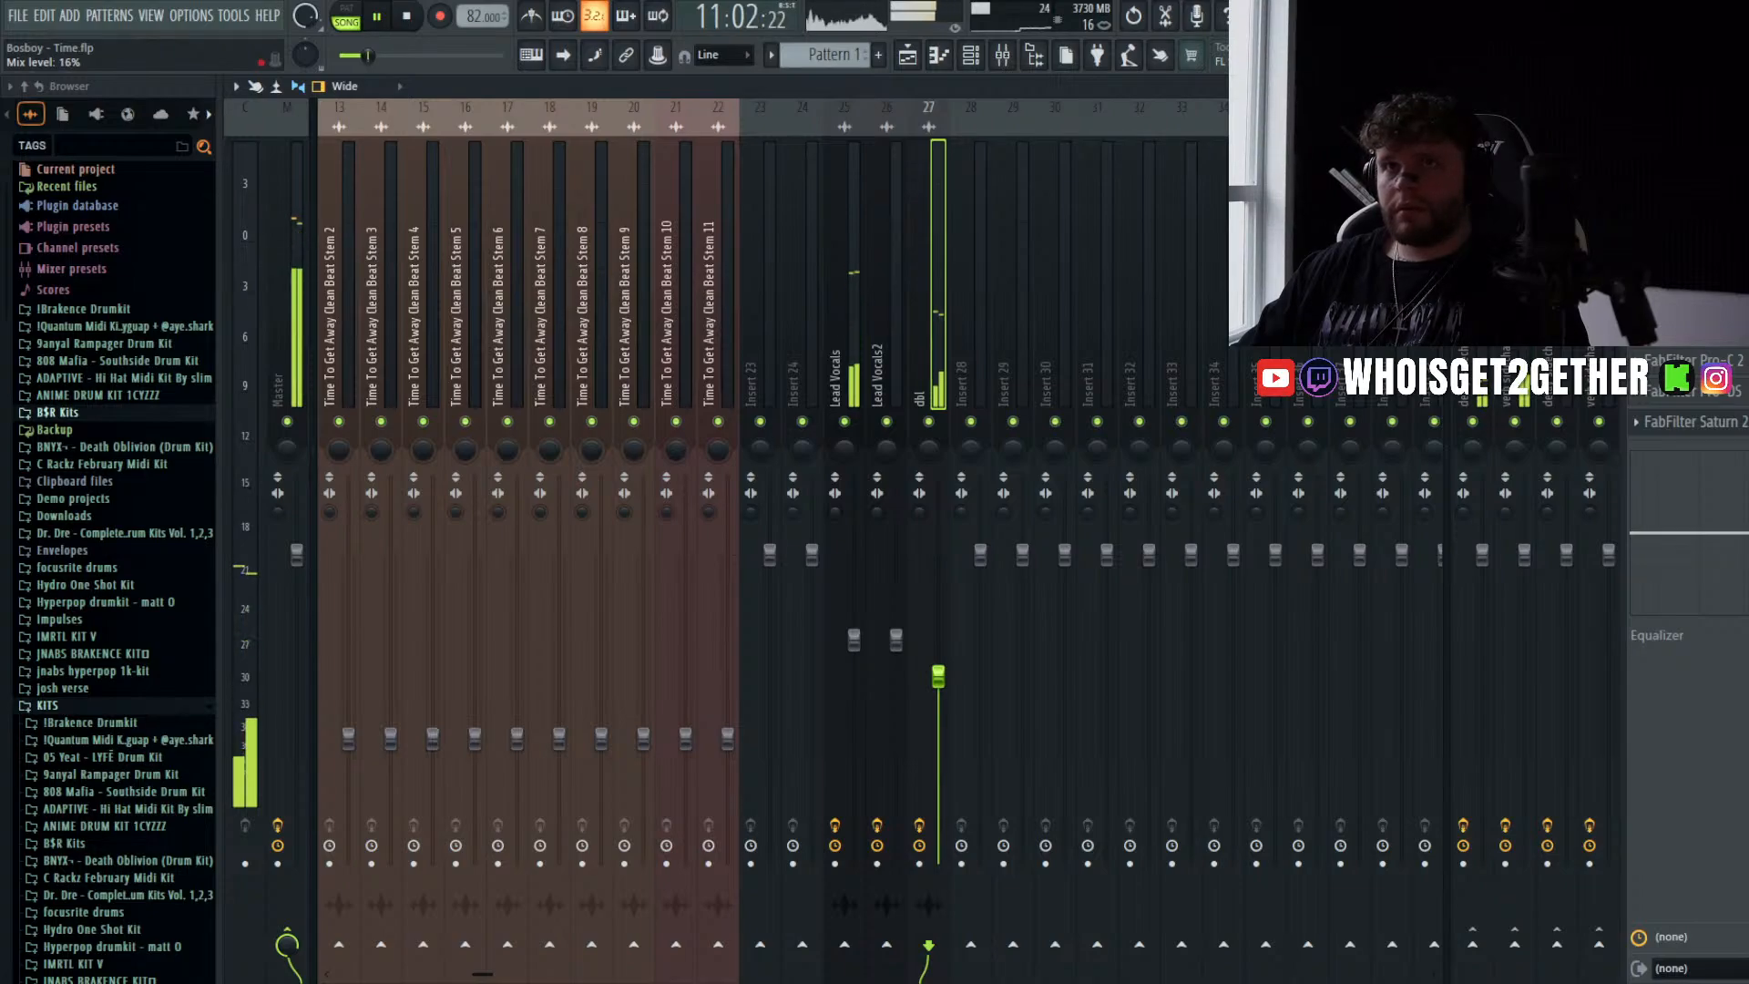
drag(939, 679, 940, 672)
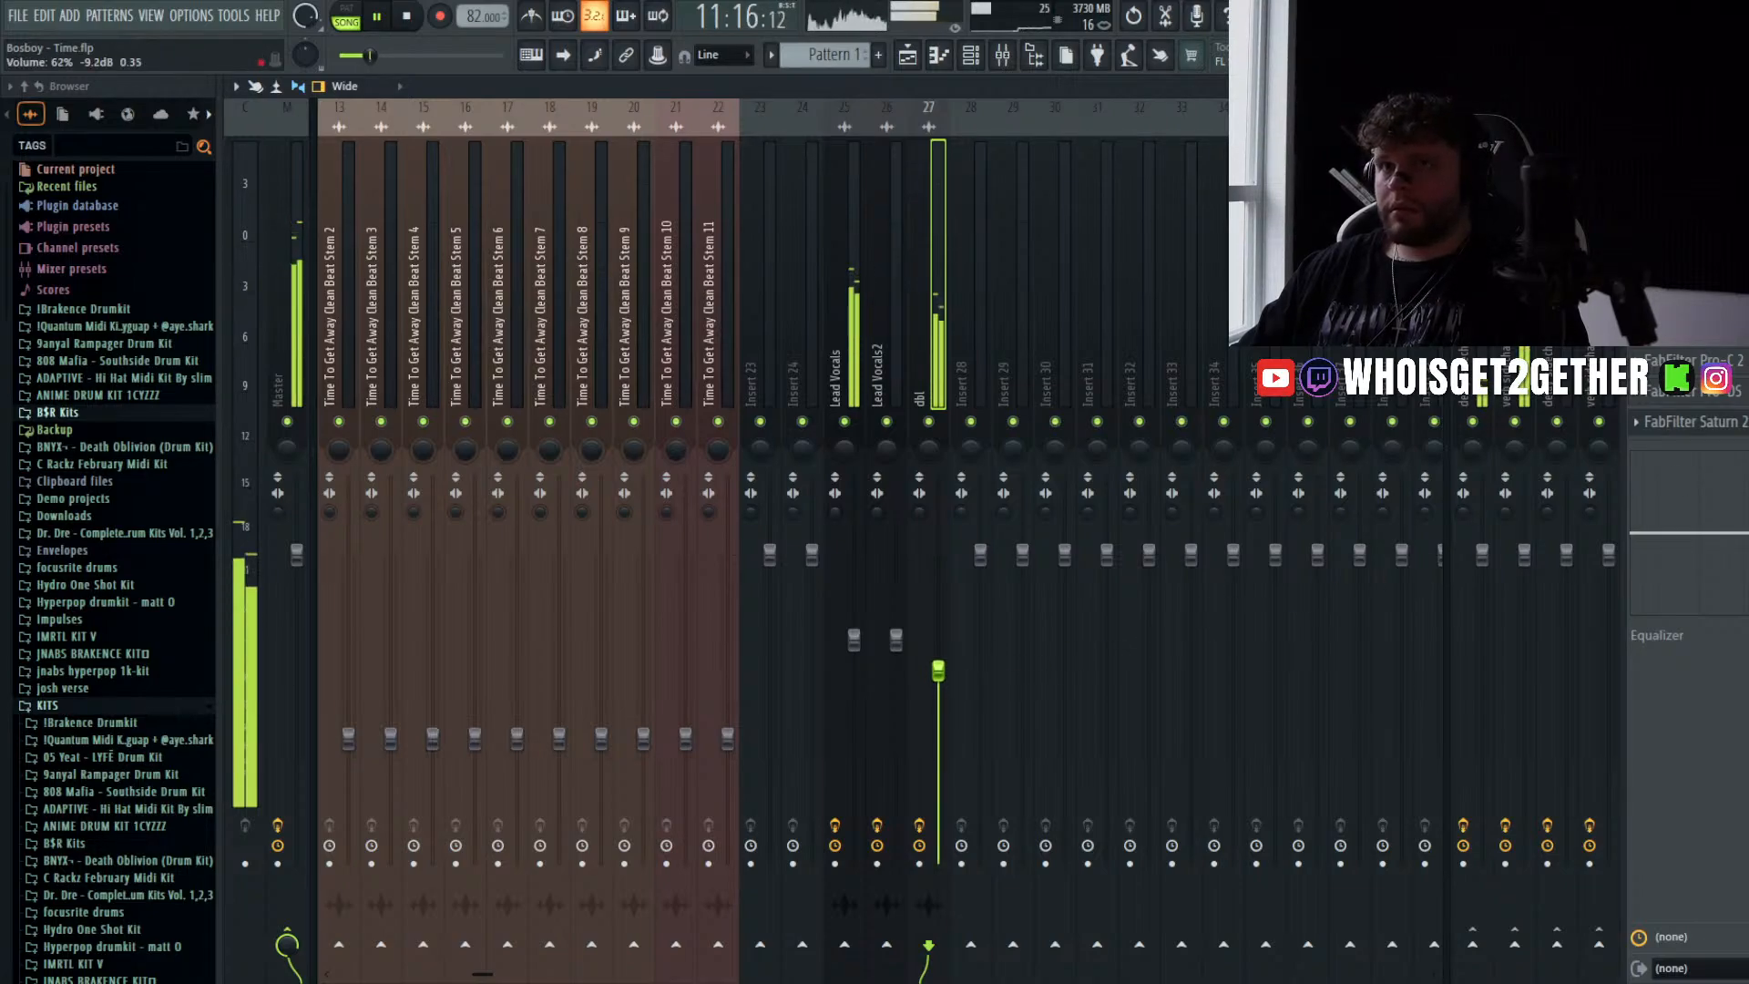
click(907, 56)
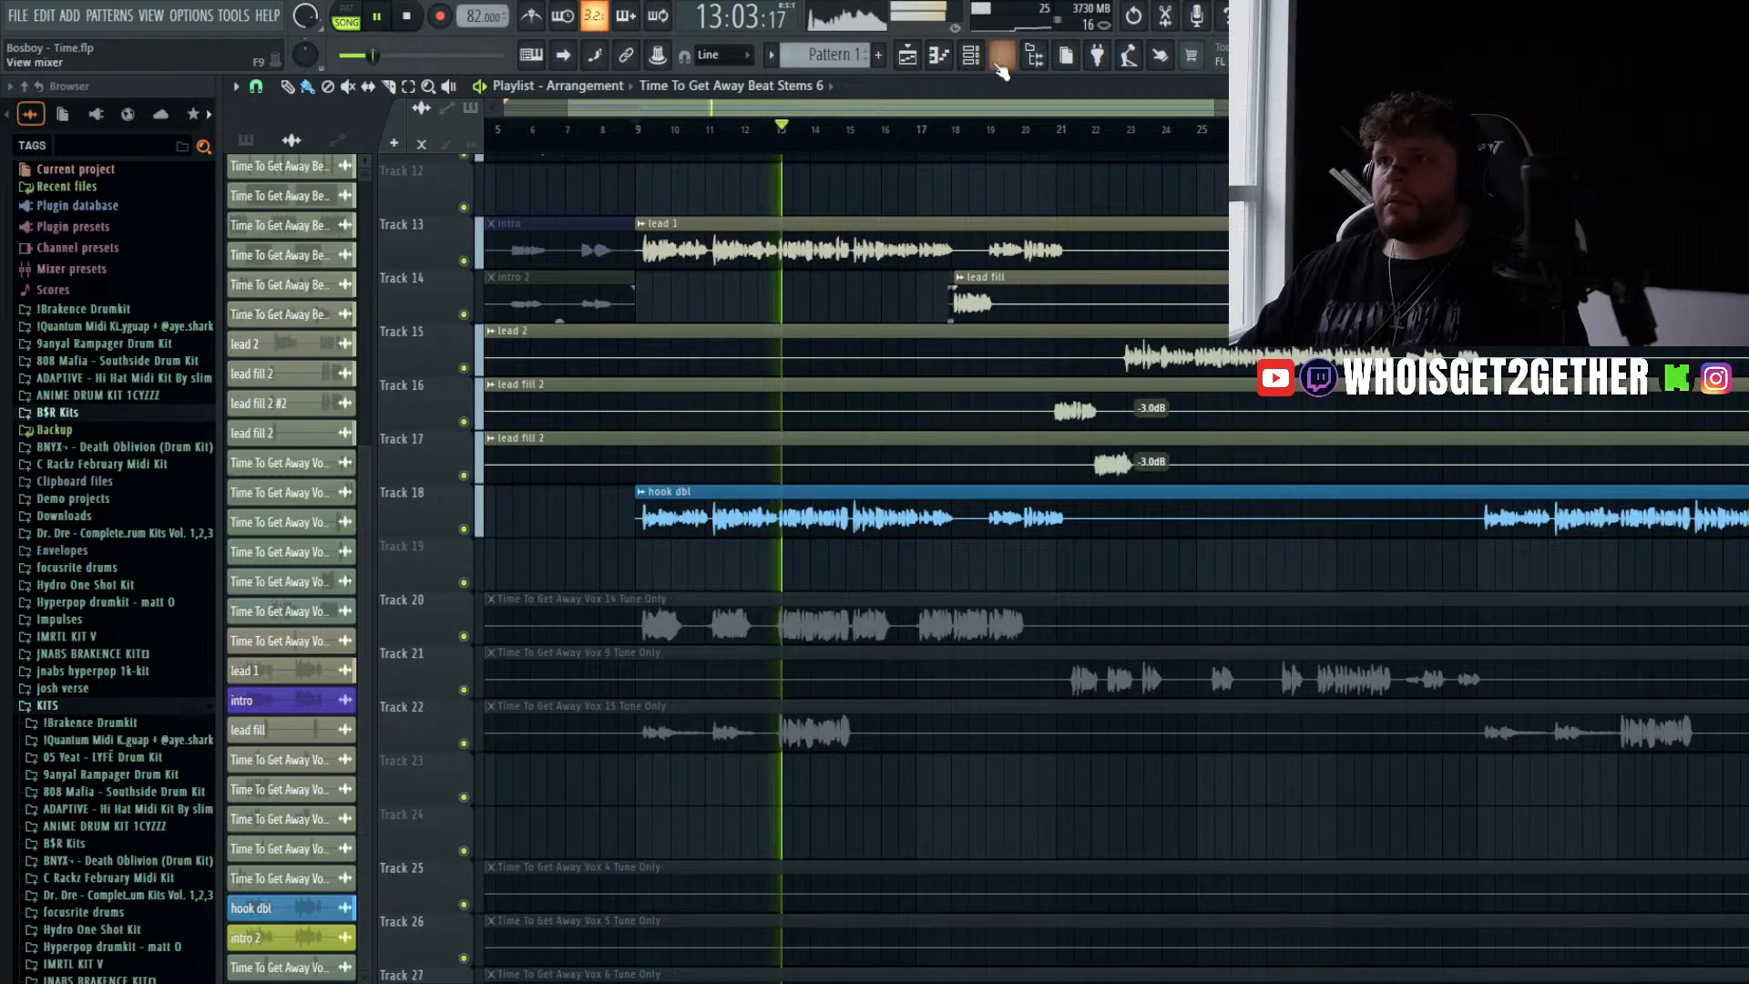
click(1001, 56)
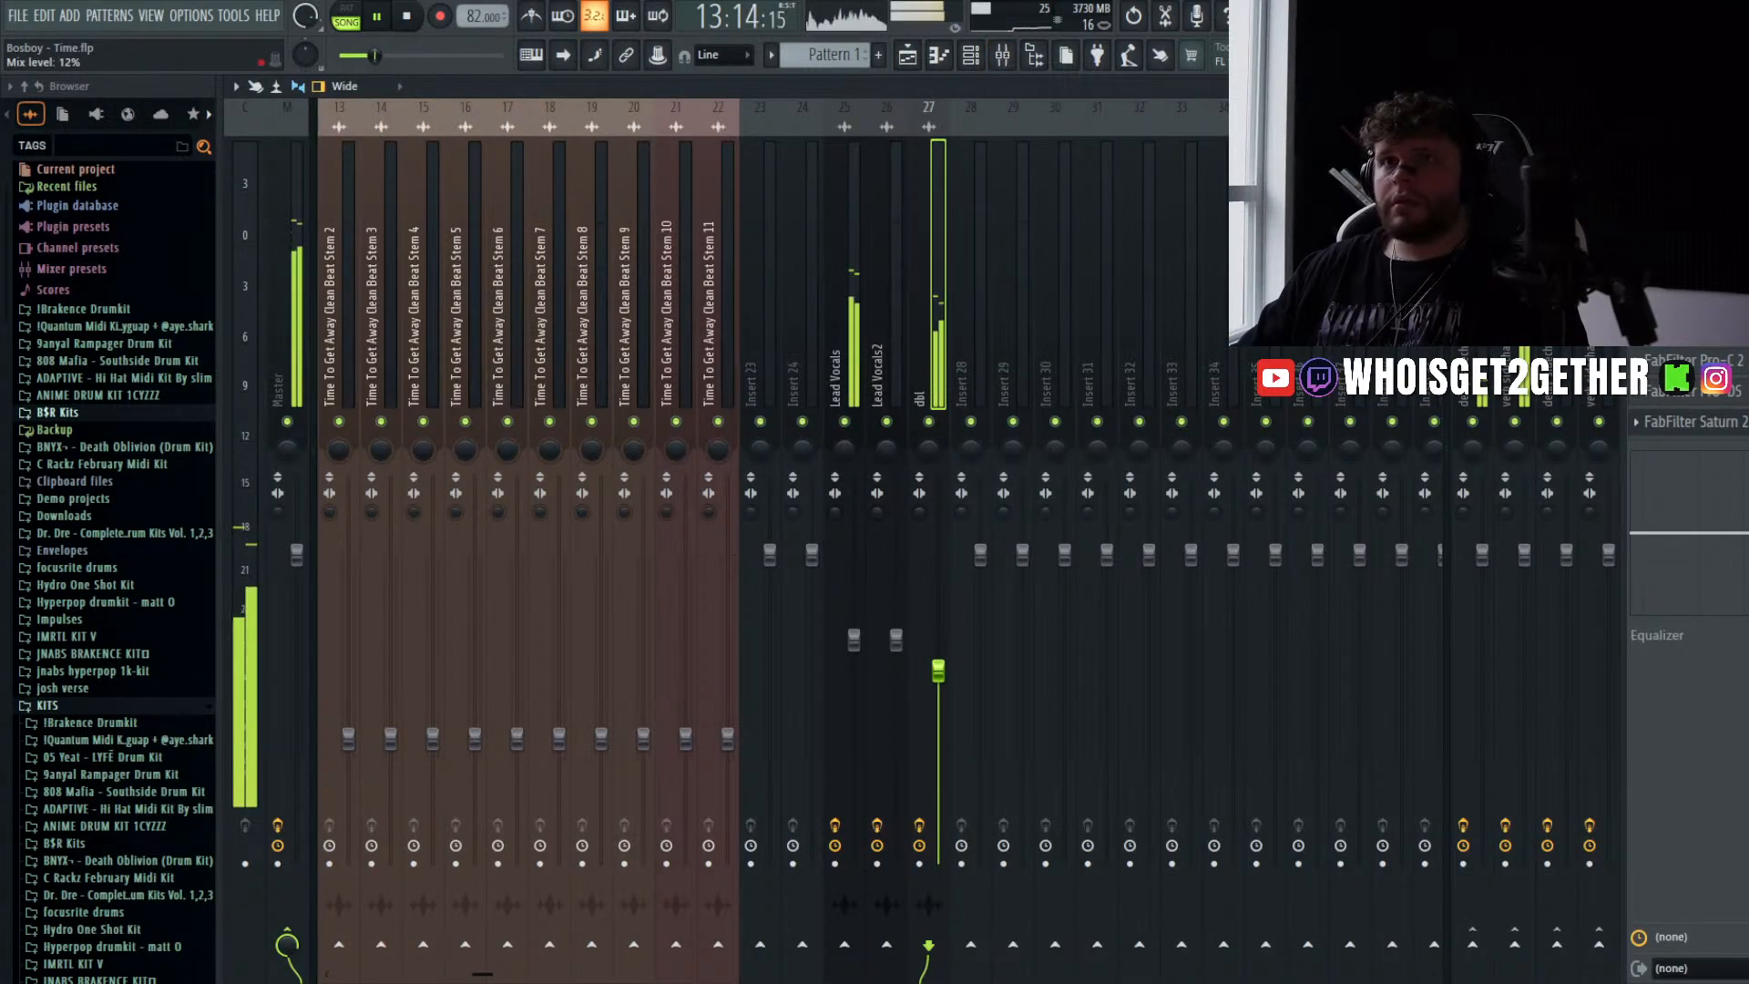
key(space)
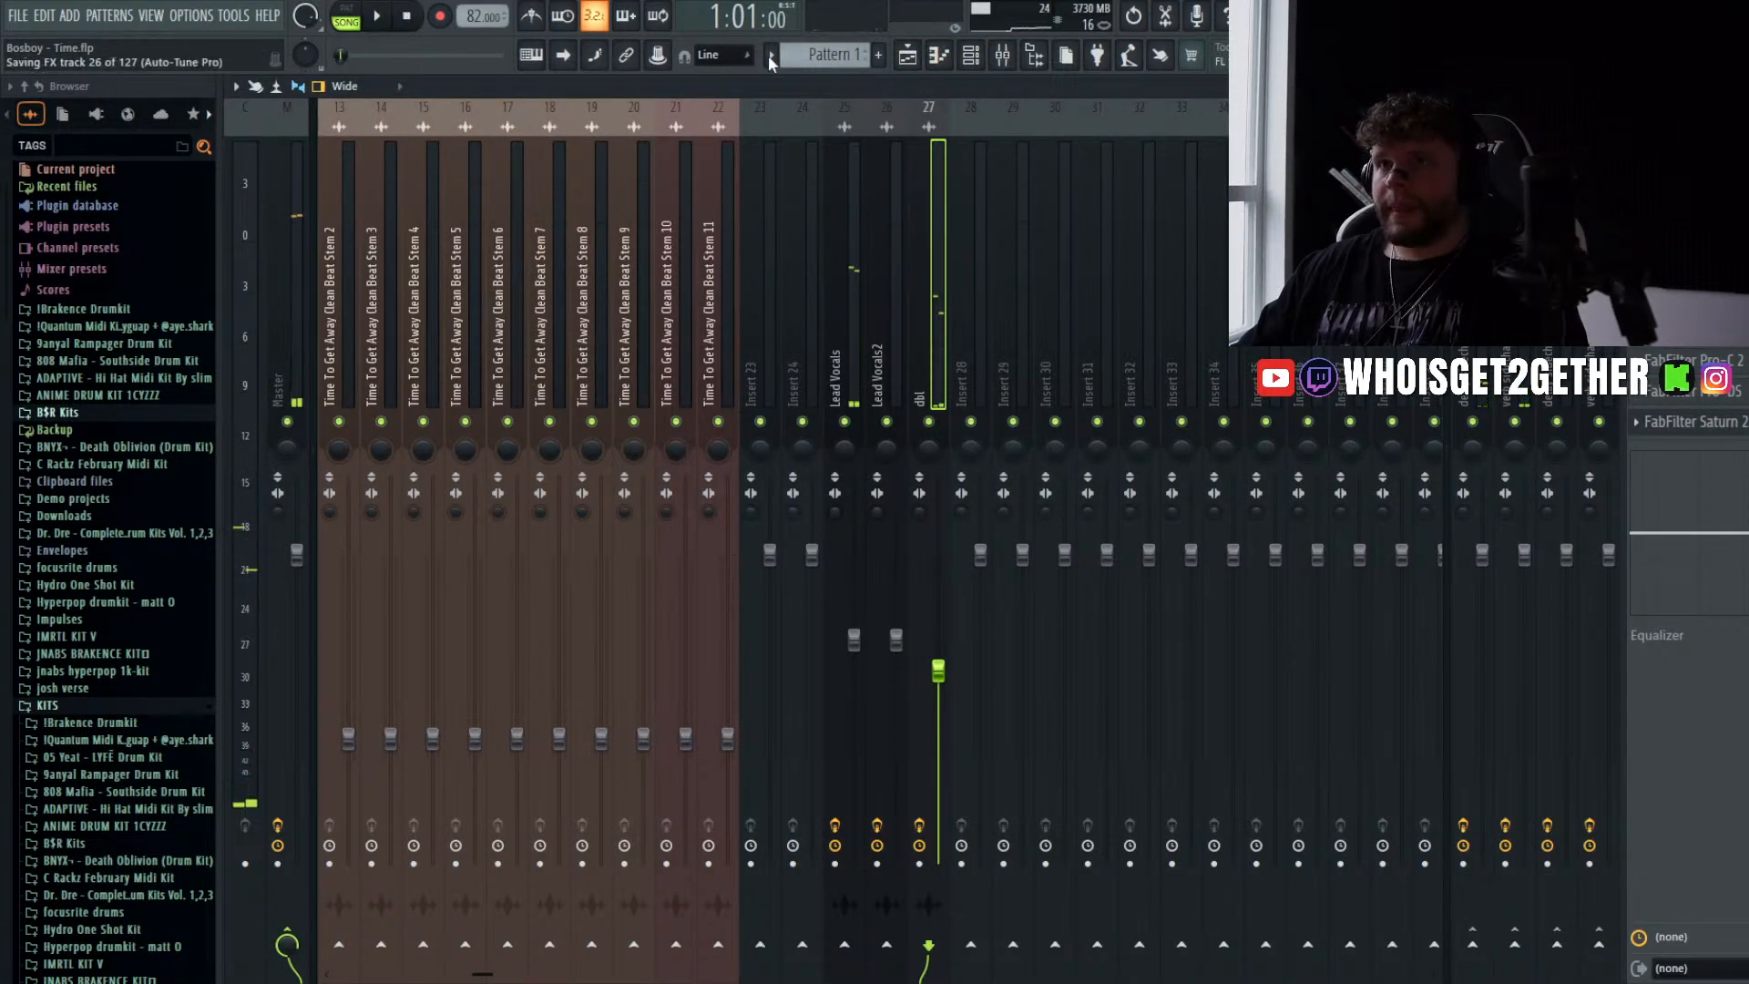
- Move the Time To Get Away Vox 9 Tune Only clip from Track 21 up to Track 19 and unmute it
click(907, 57)
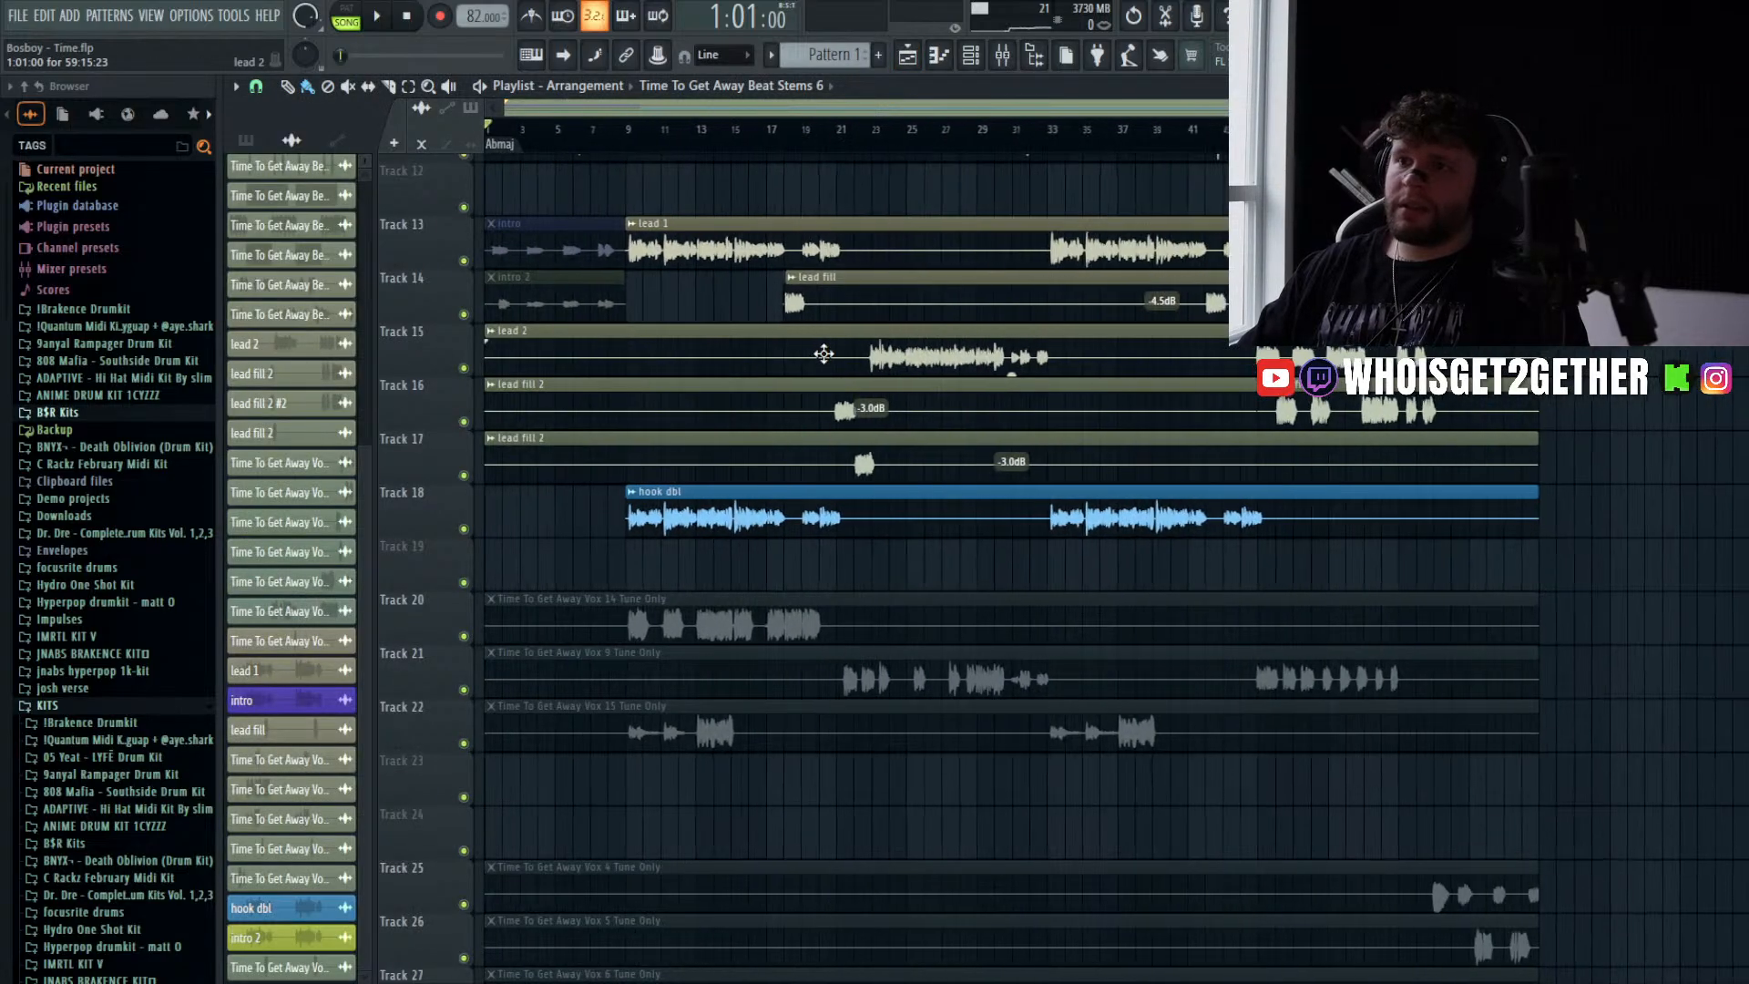
scroll(781, 515, up, 1)
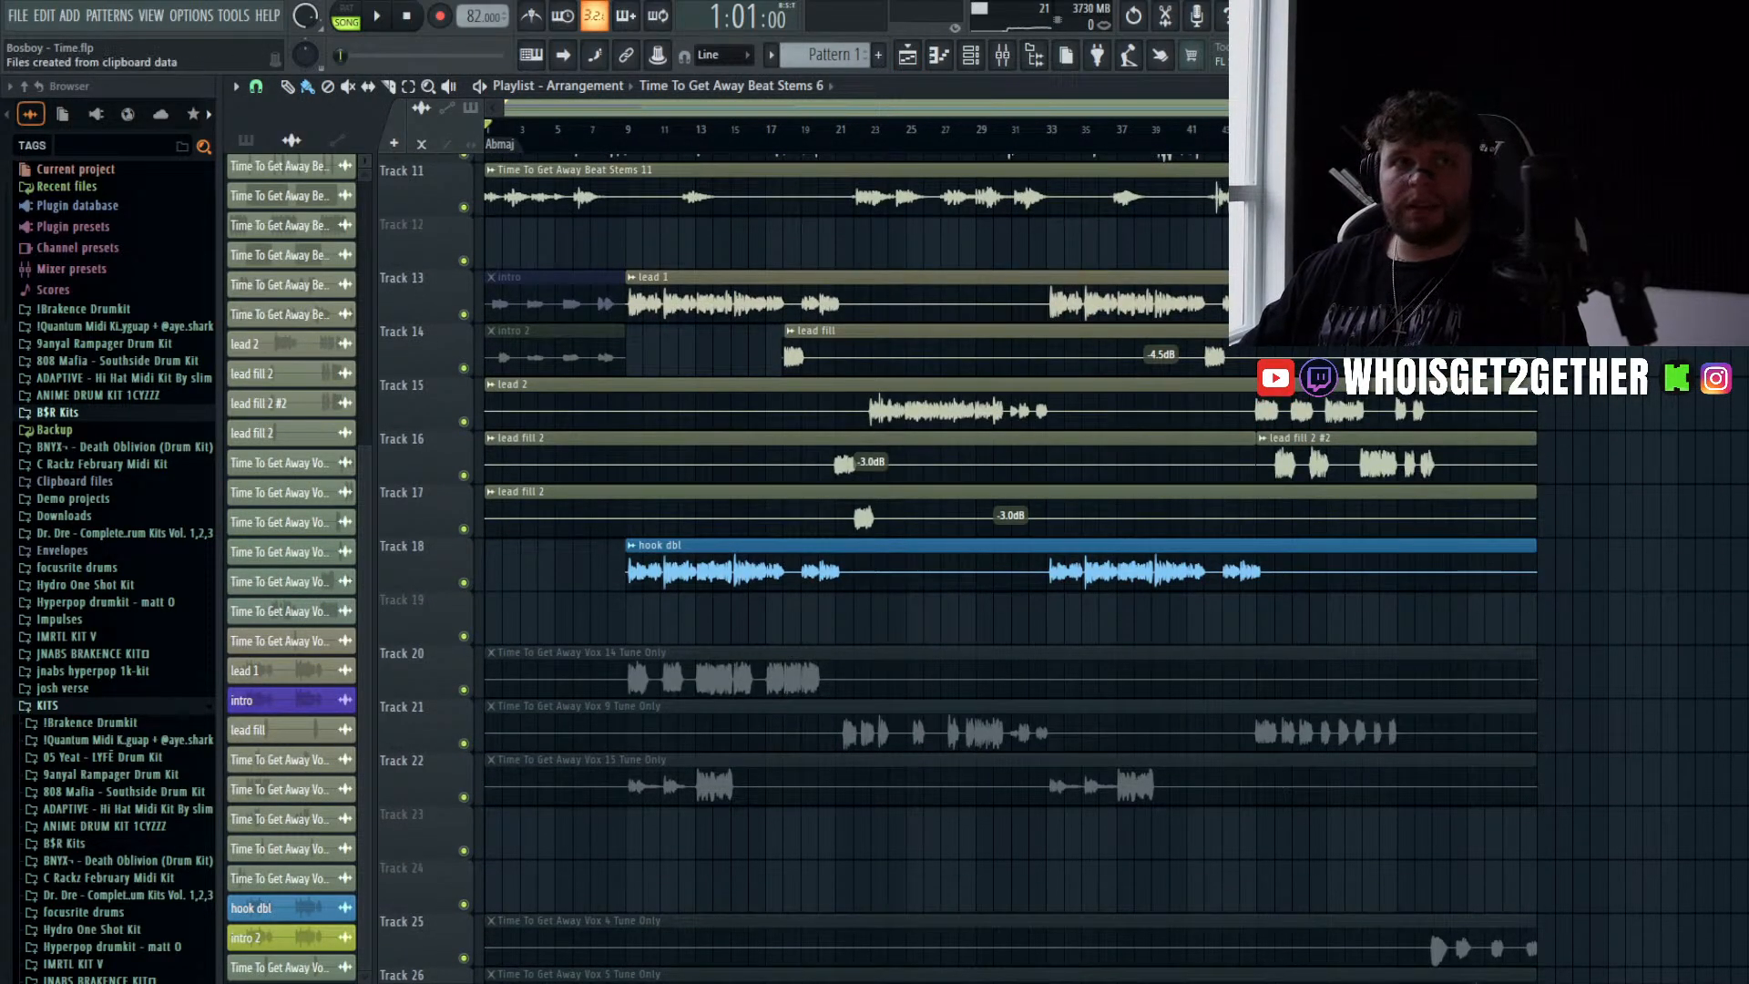
click(928, 193)
scroll(911, 202, down, 5)
scroll(880, 238, up, 4)
scroll(880, 239, down, 3)
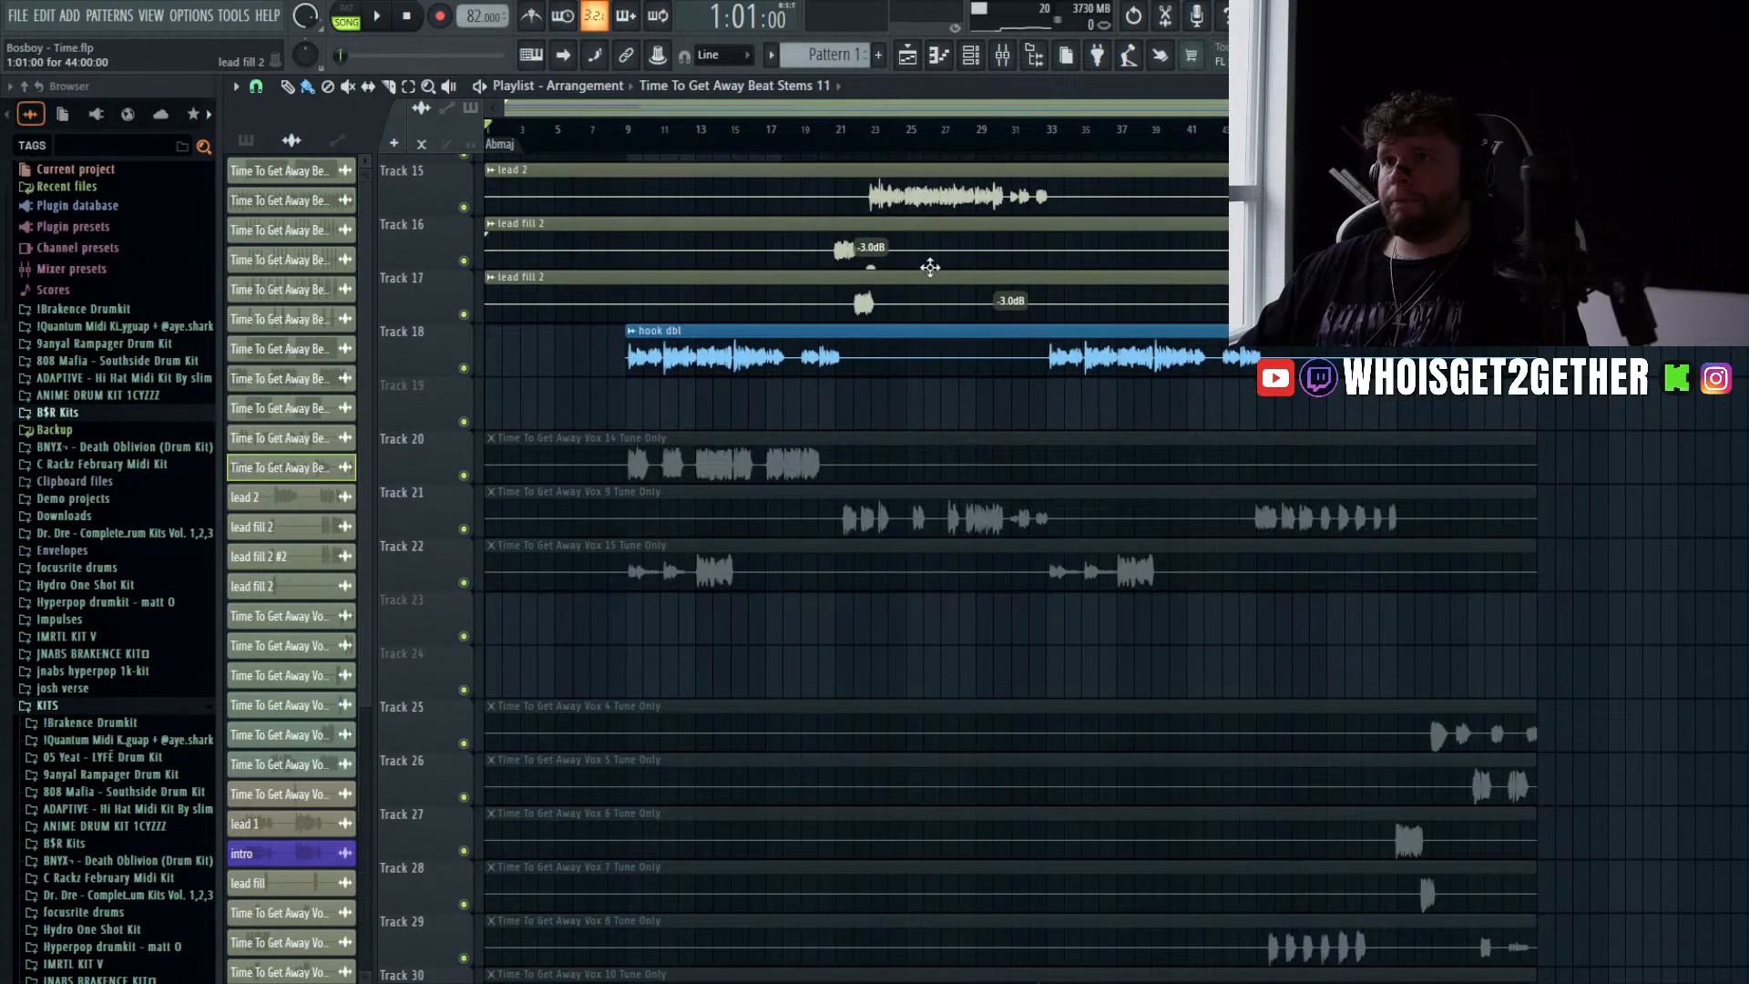
scroll(930, 267, down, 1)
drag(905, 464, 883, 360)
scroll(766, 376, up, 3)
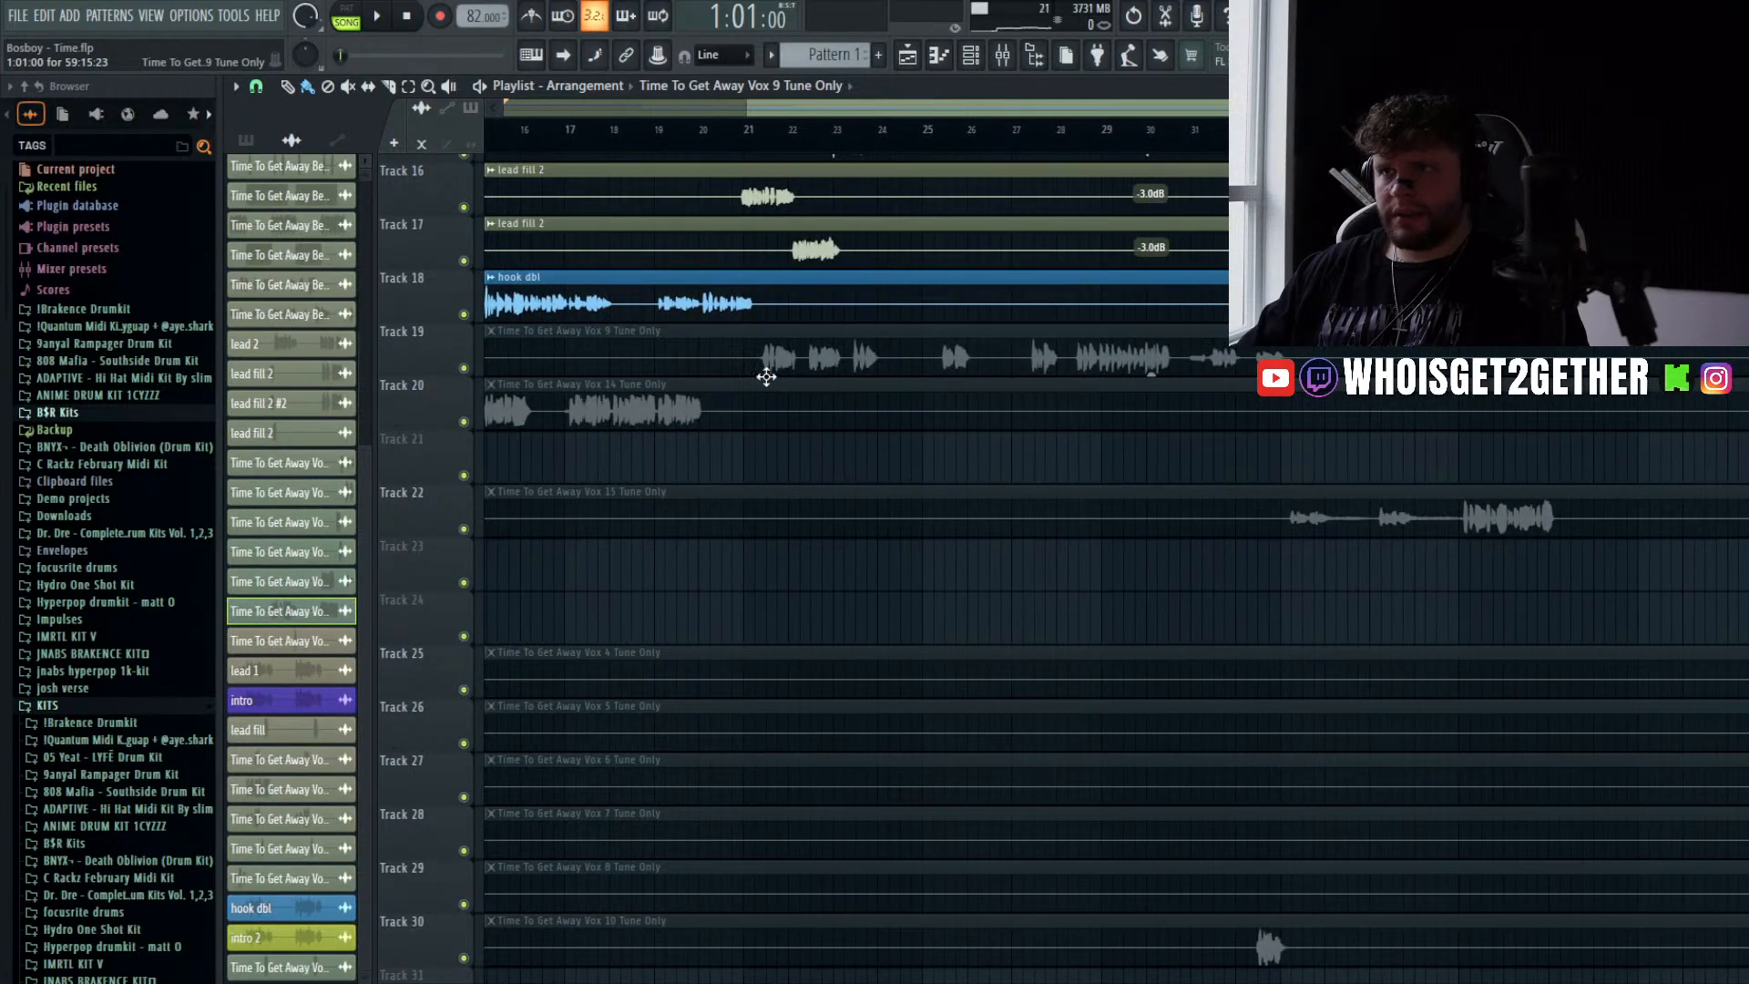
scroll(766, 376, down, 3)
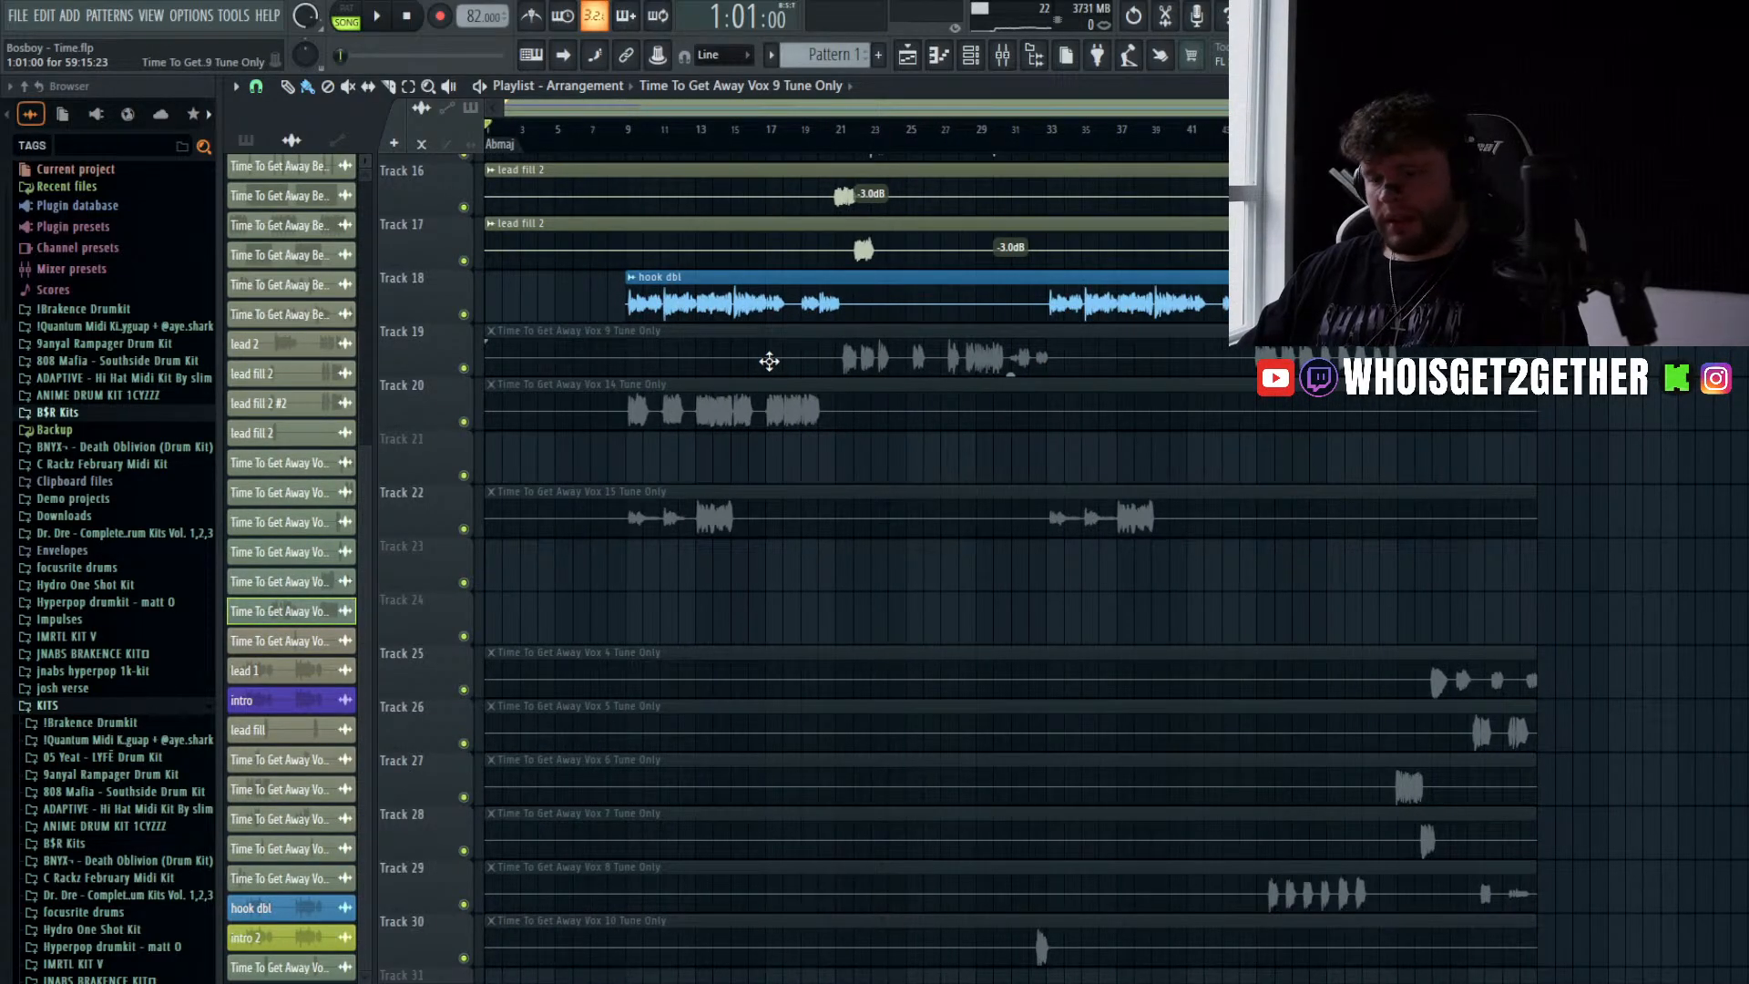
click(839, 363)
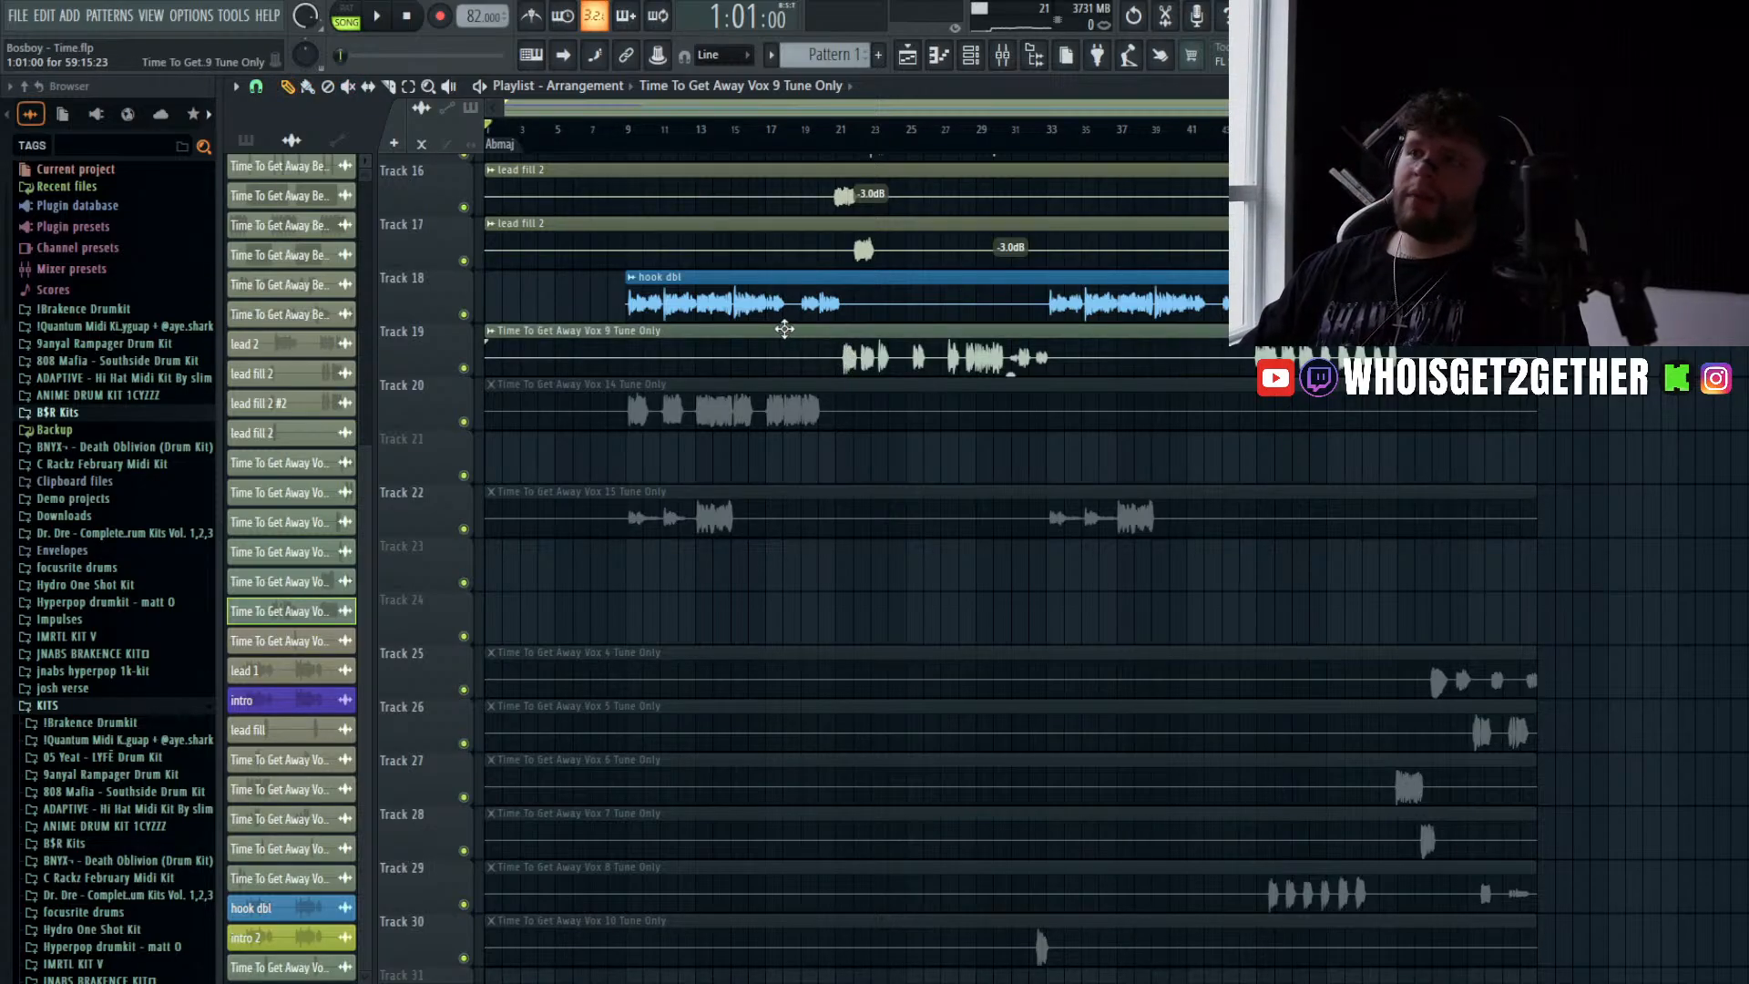
- Route the Vox 9 clip on Track 19 to mixer track 27 (dbl)
double_click(812, 362)
drag(690, 228, 1250, 523)
drag(1372, 554, 1371, 501)
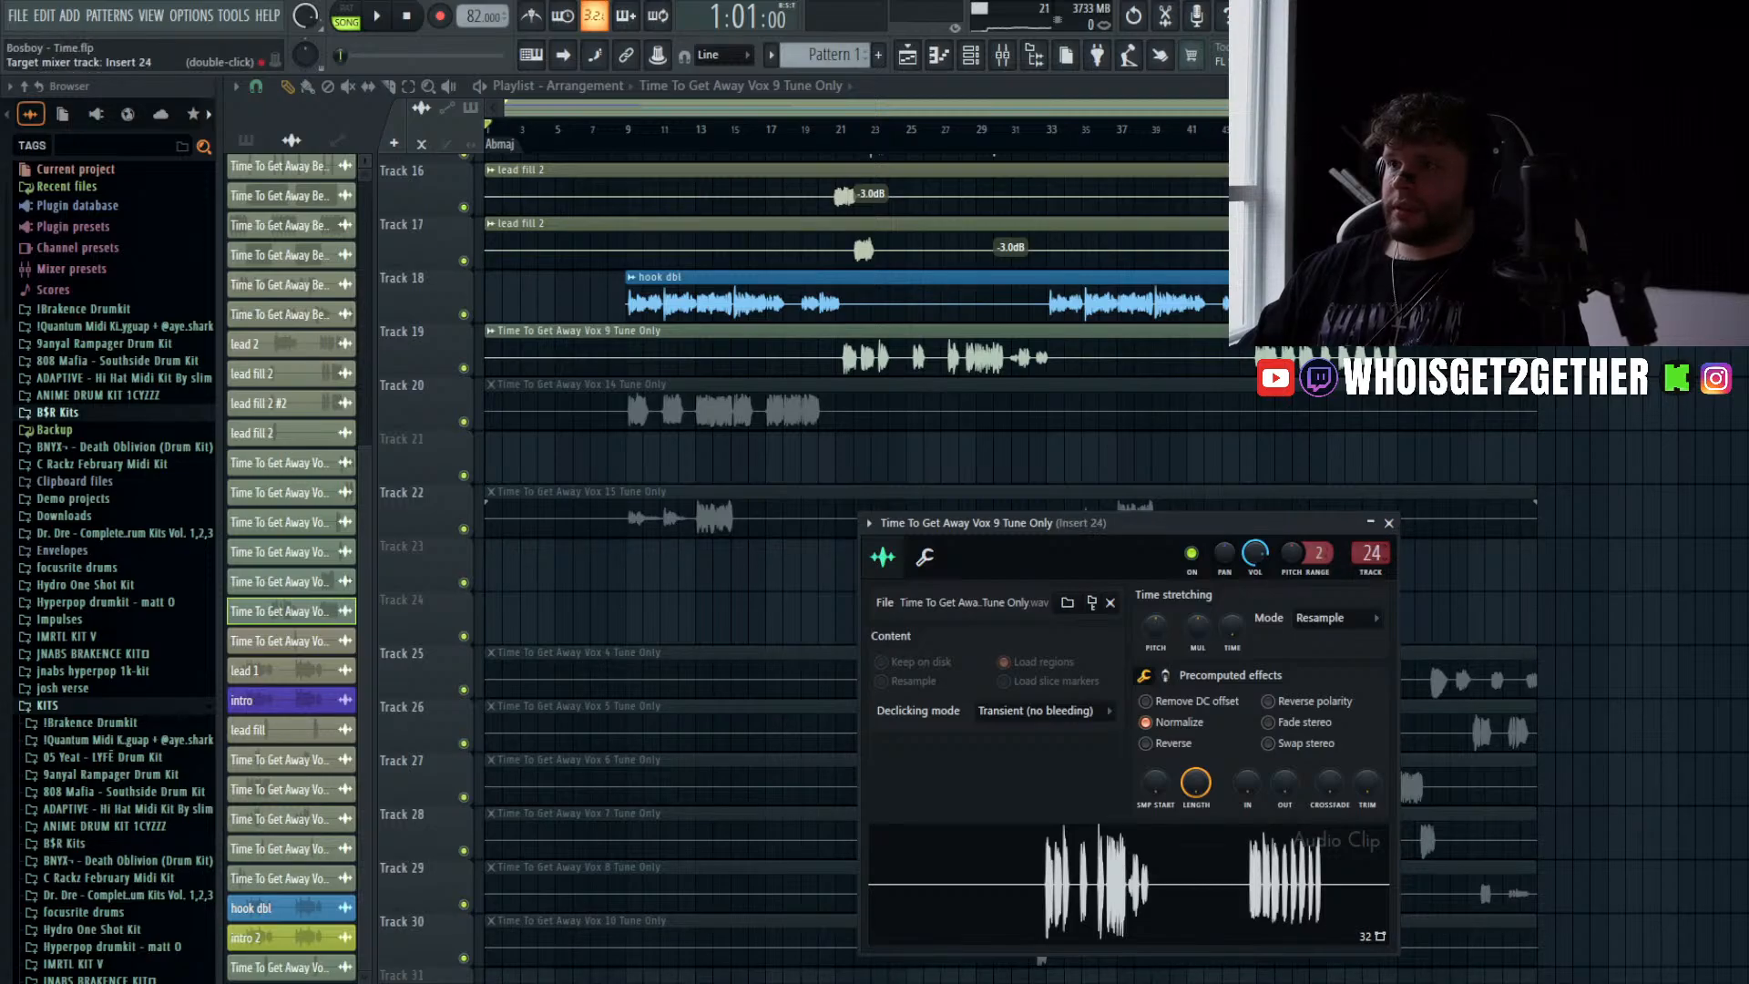
click(1388, 523)
- Play the song around bars 20 to 23 to hear the Vox 9 clip against the lead vocals
scroll(1053, 468, up, 2)
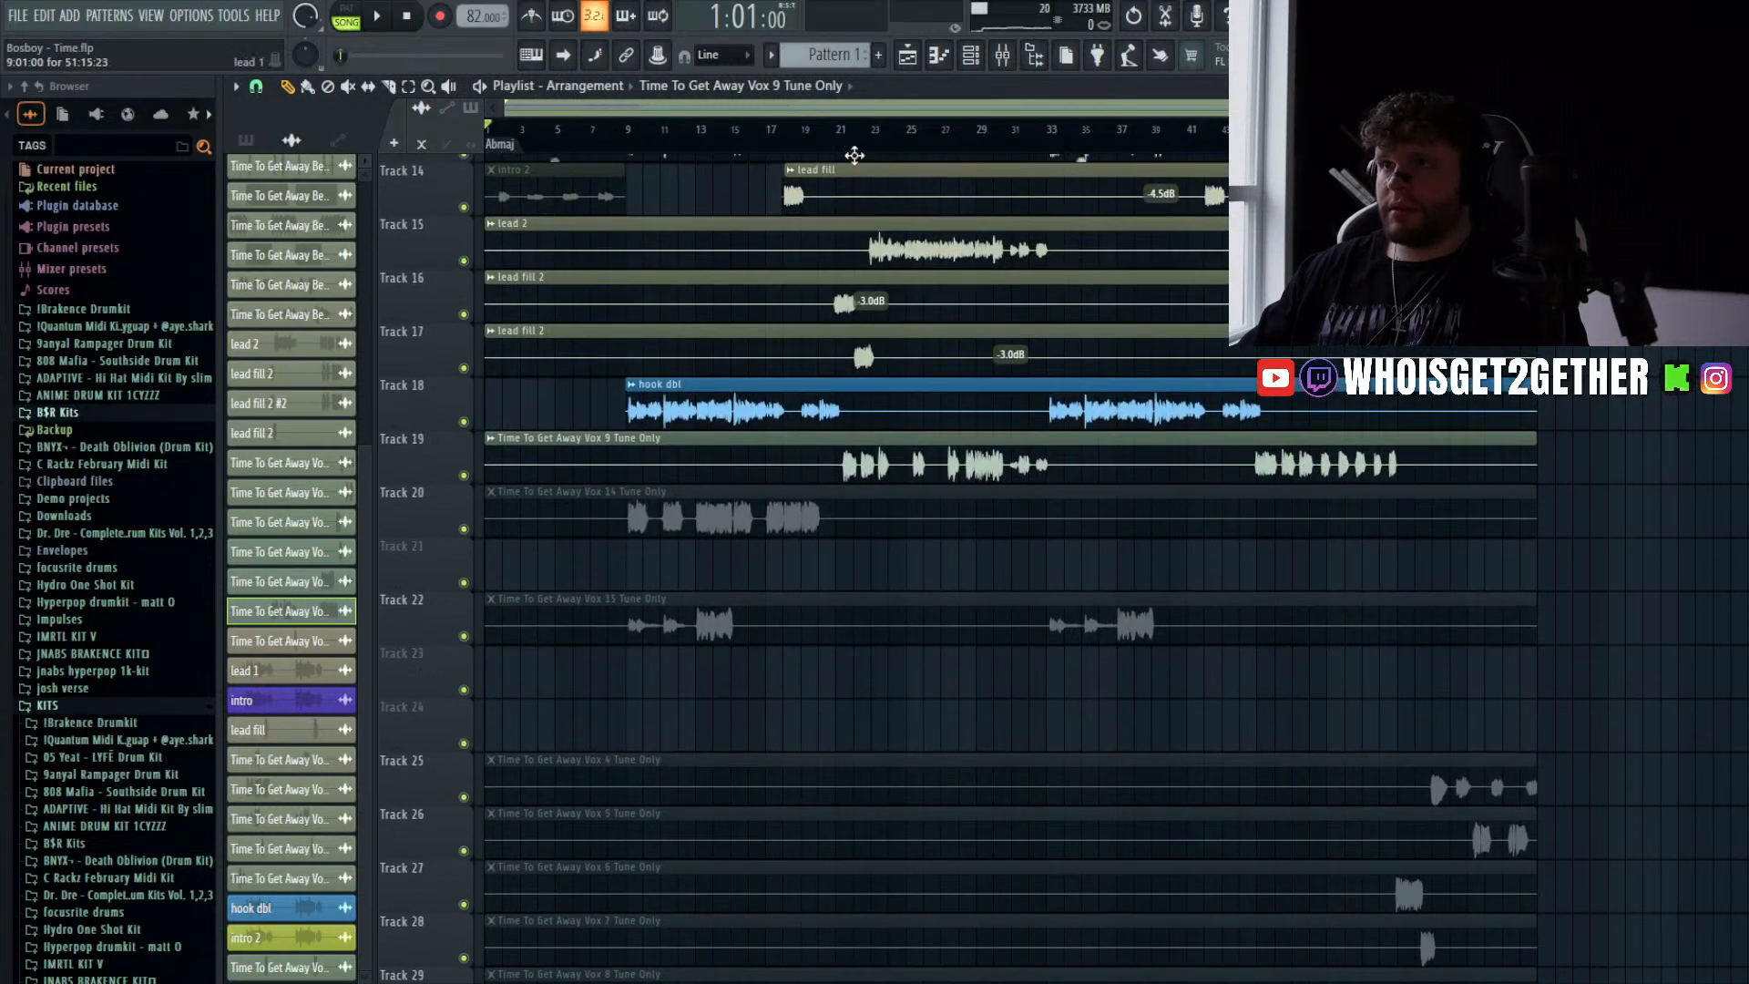
key(space)
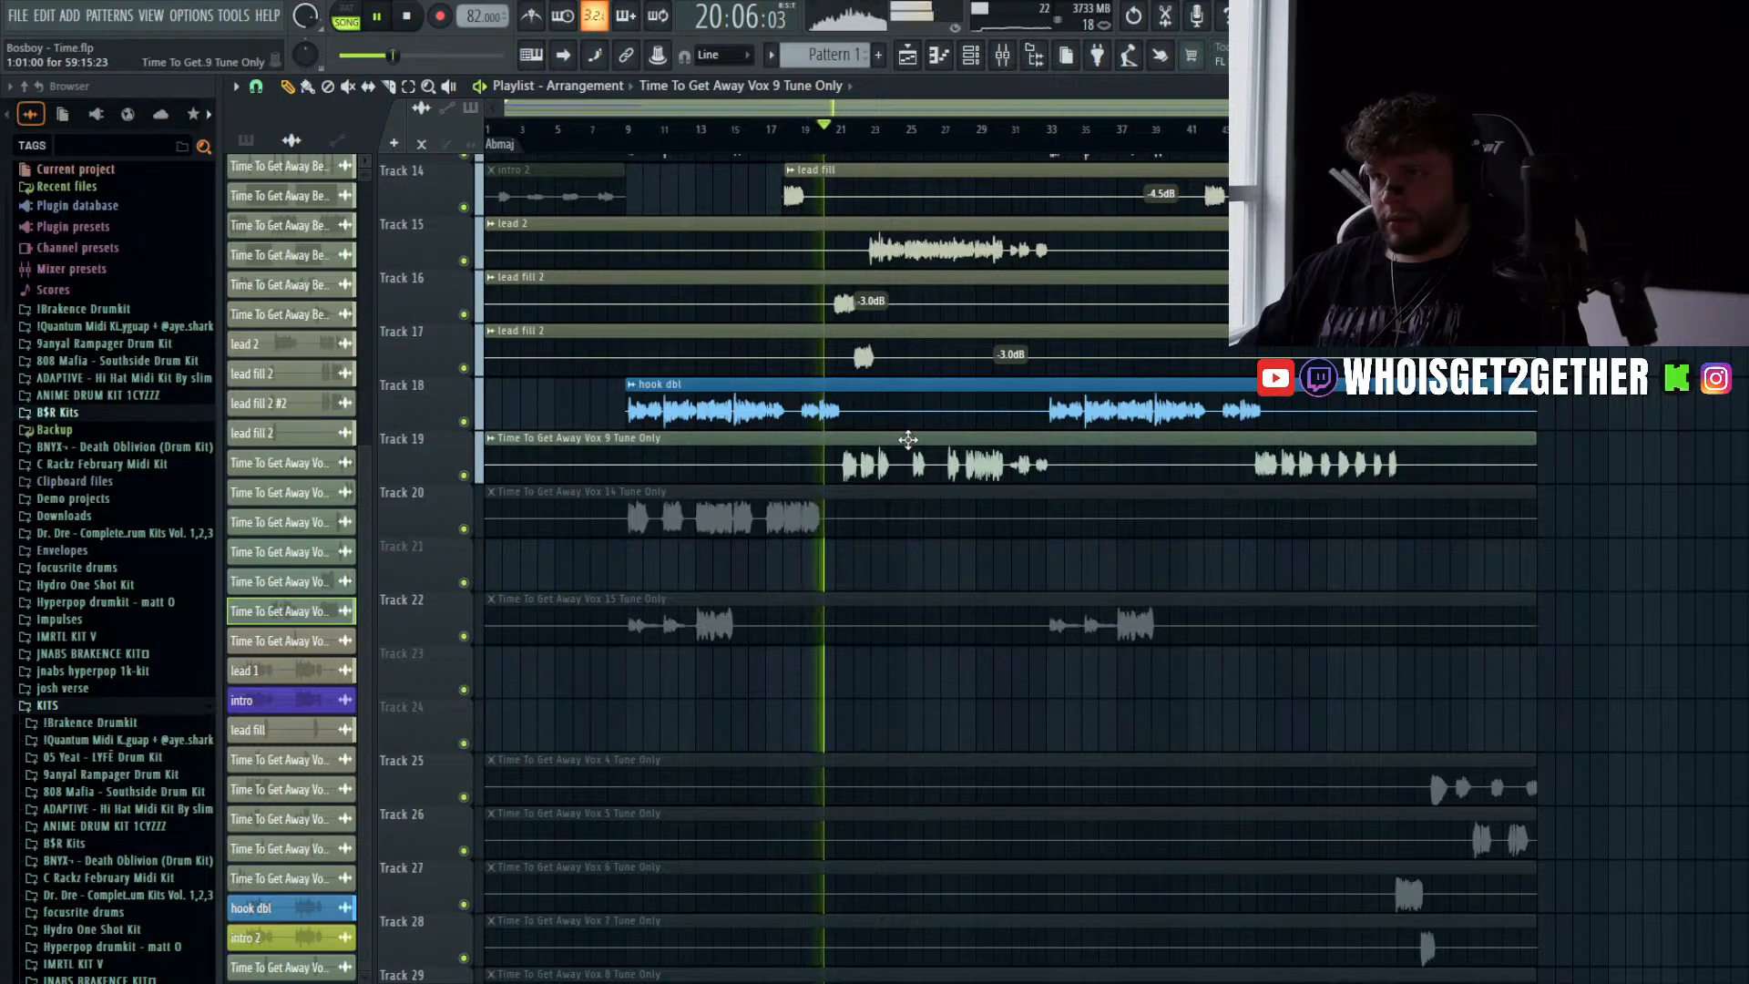
double_click(908, 439)
key(Escape)
scroll(855, 444, up, 4)
scroll(855, 444, up, 2)
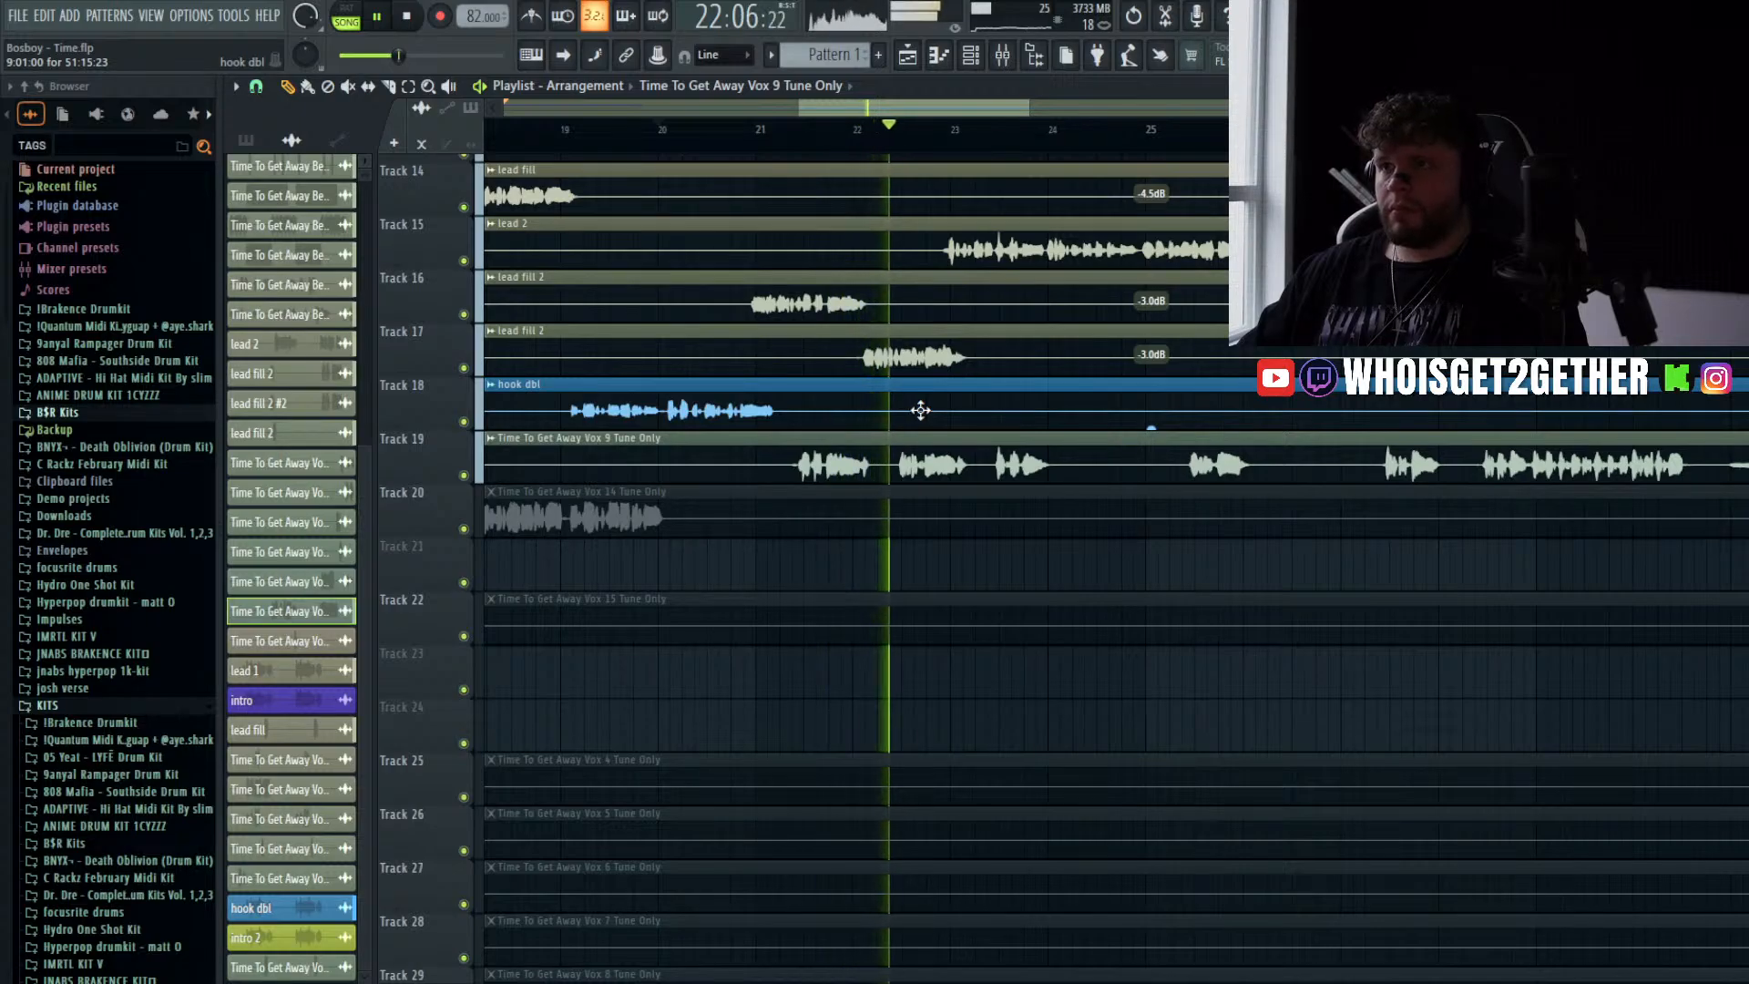
scroll(915, 412, down, 4)
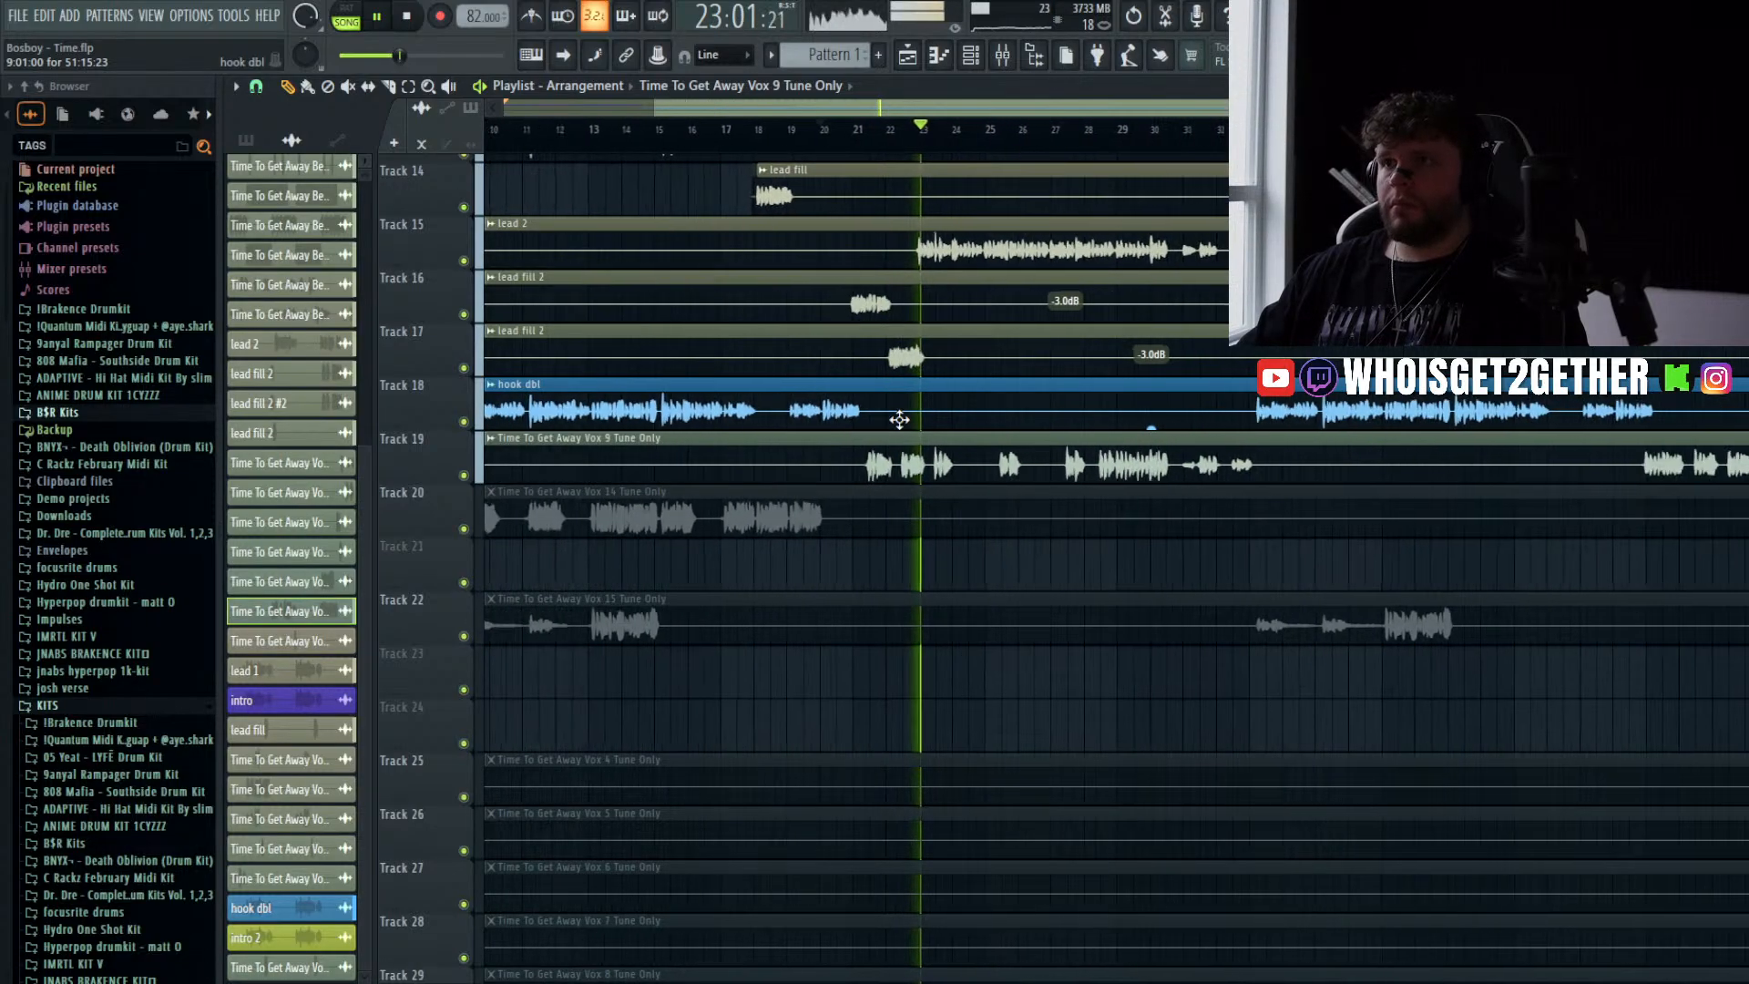
scroll(899, 419, down, 3)
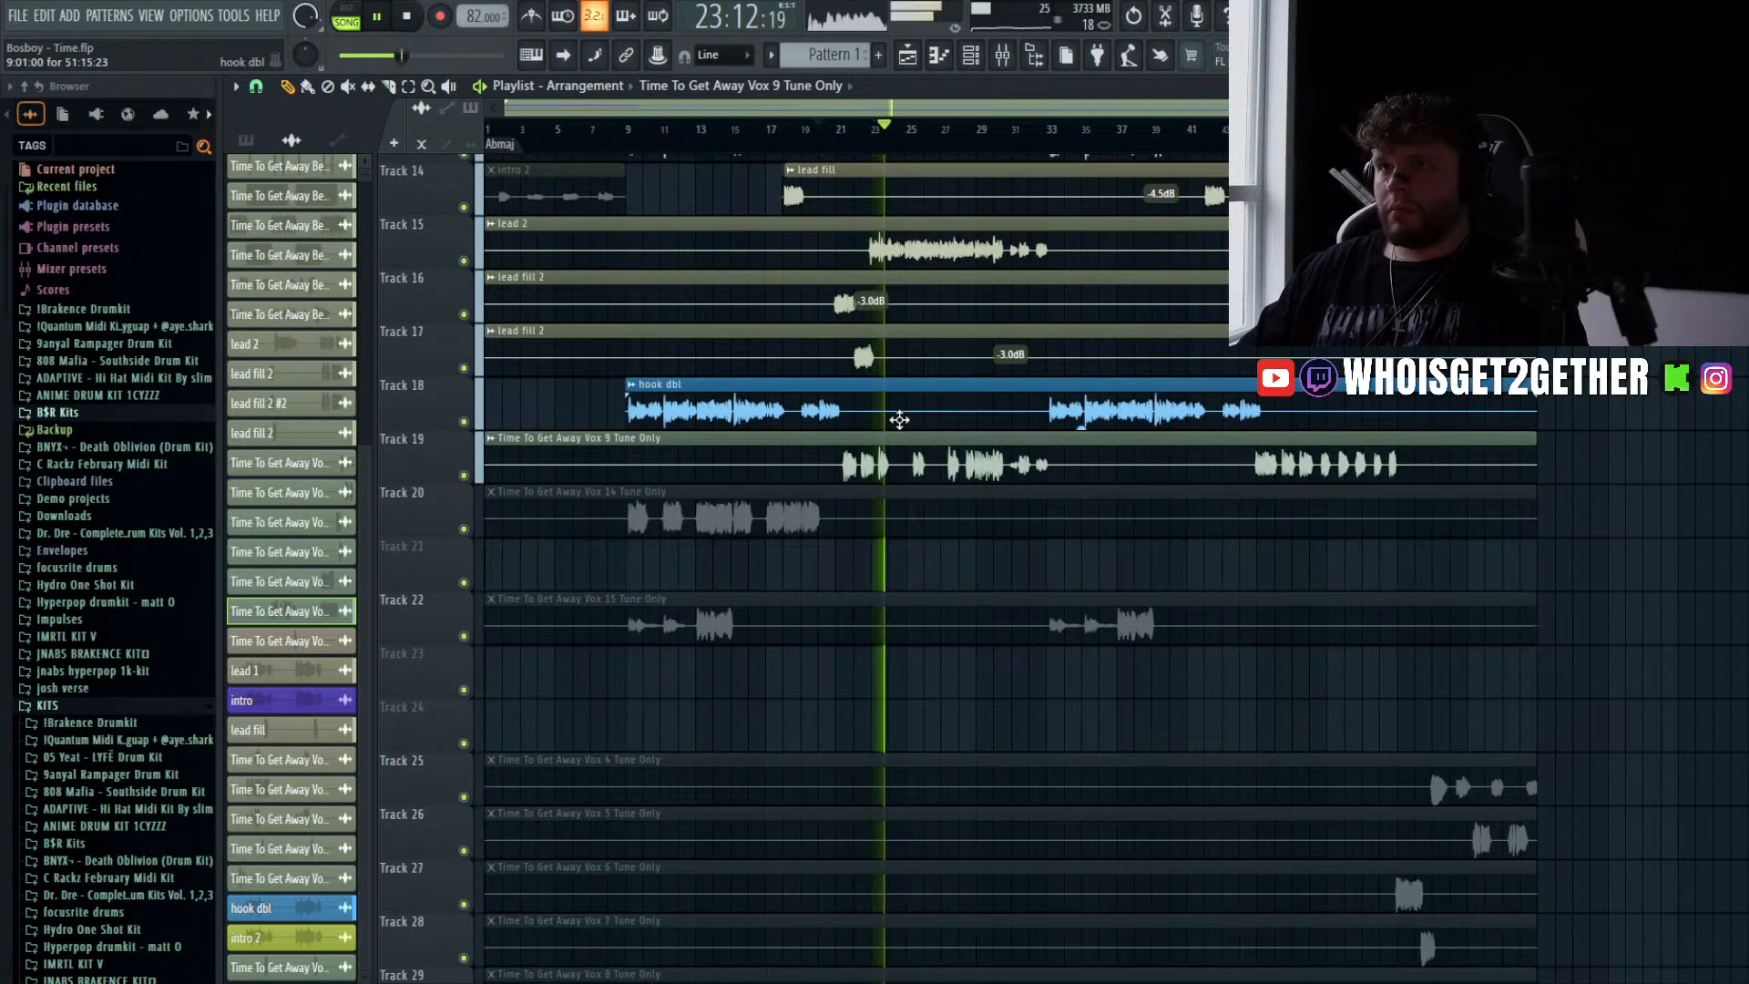
key(space)
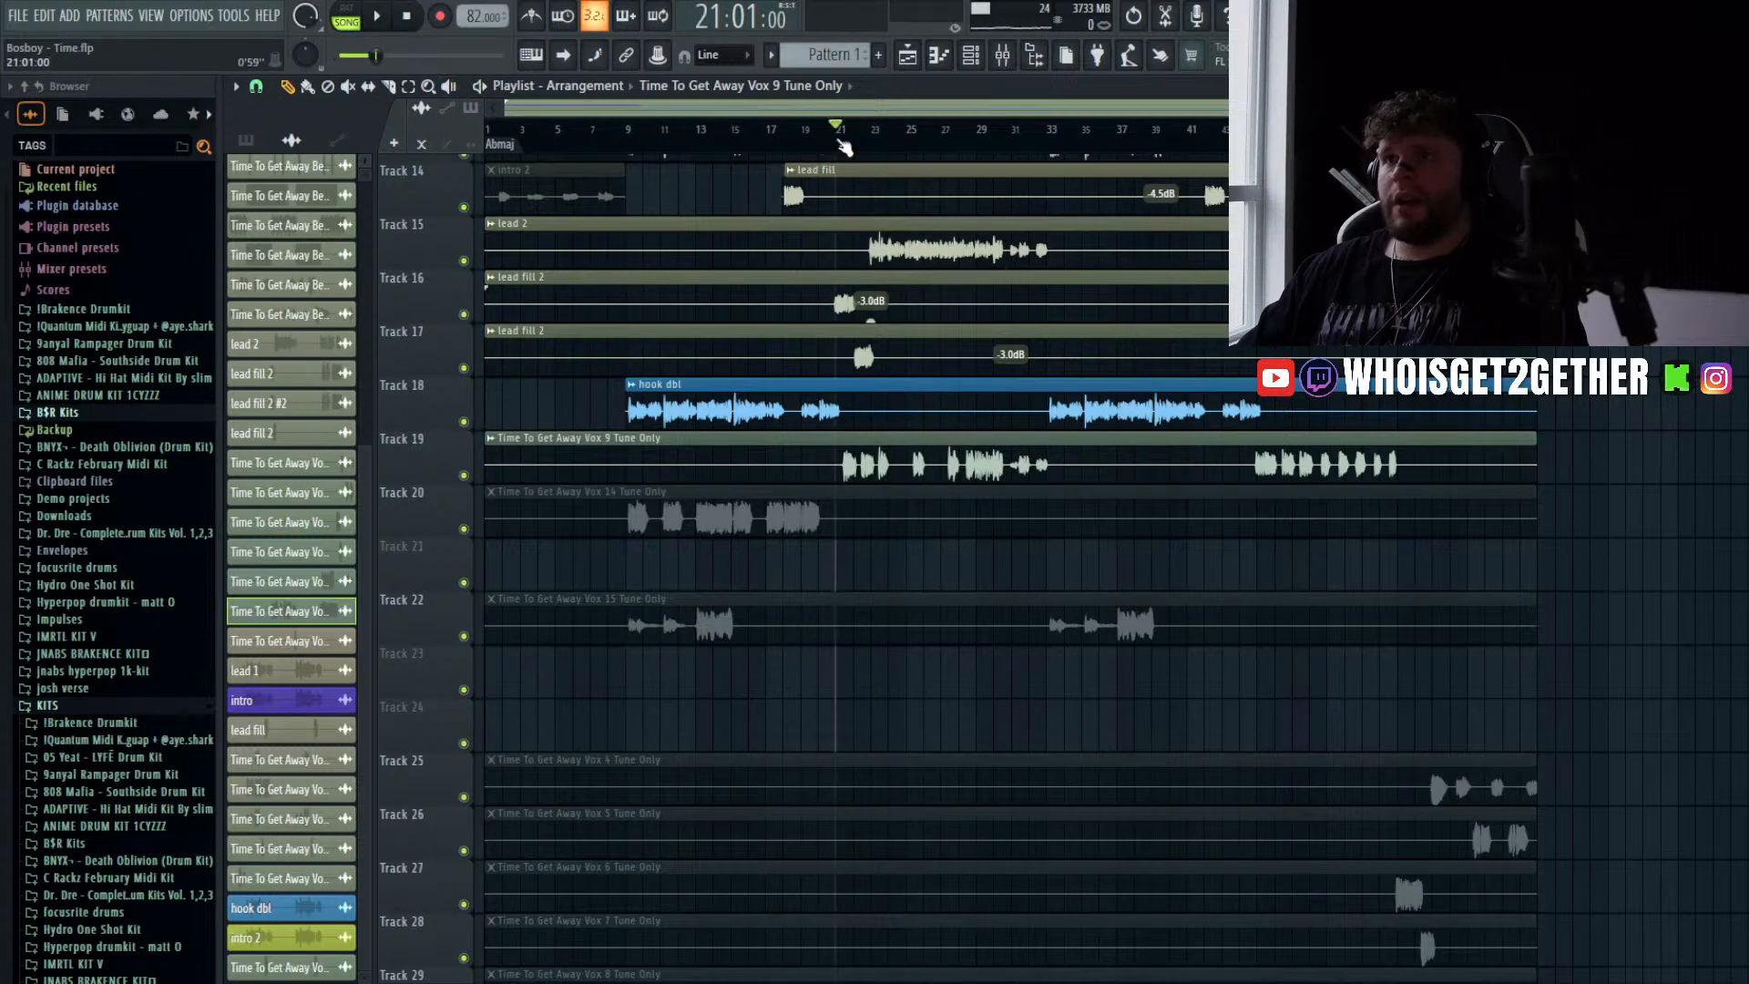
- Save the project and copy the Lead Vocals mixer track's settings onto Insert 28, naming it verse dbl
click(1002, 55)
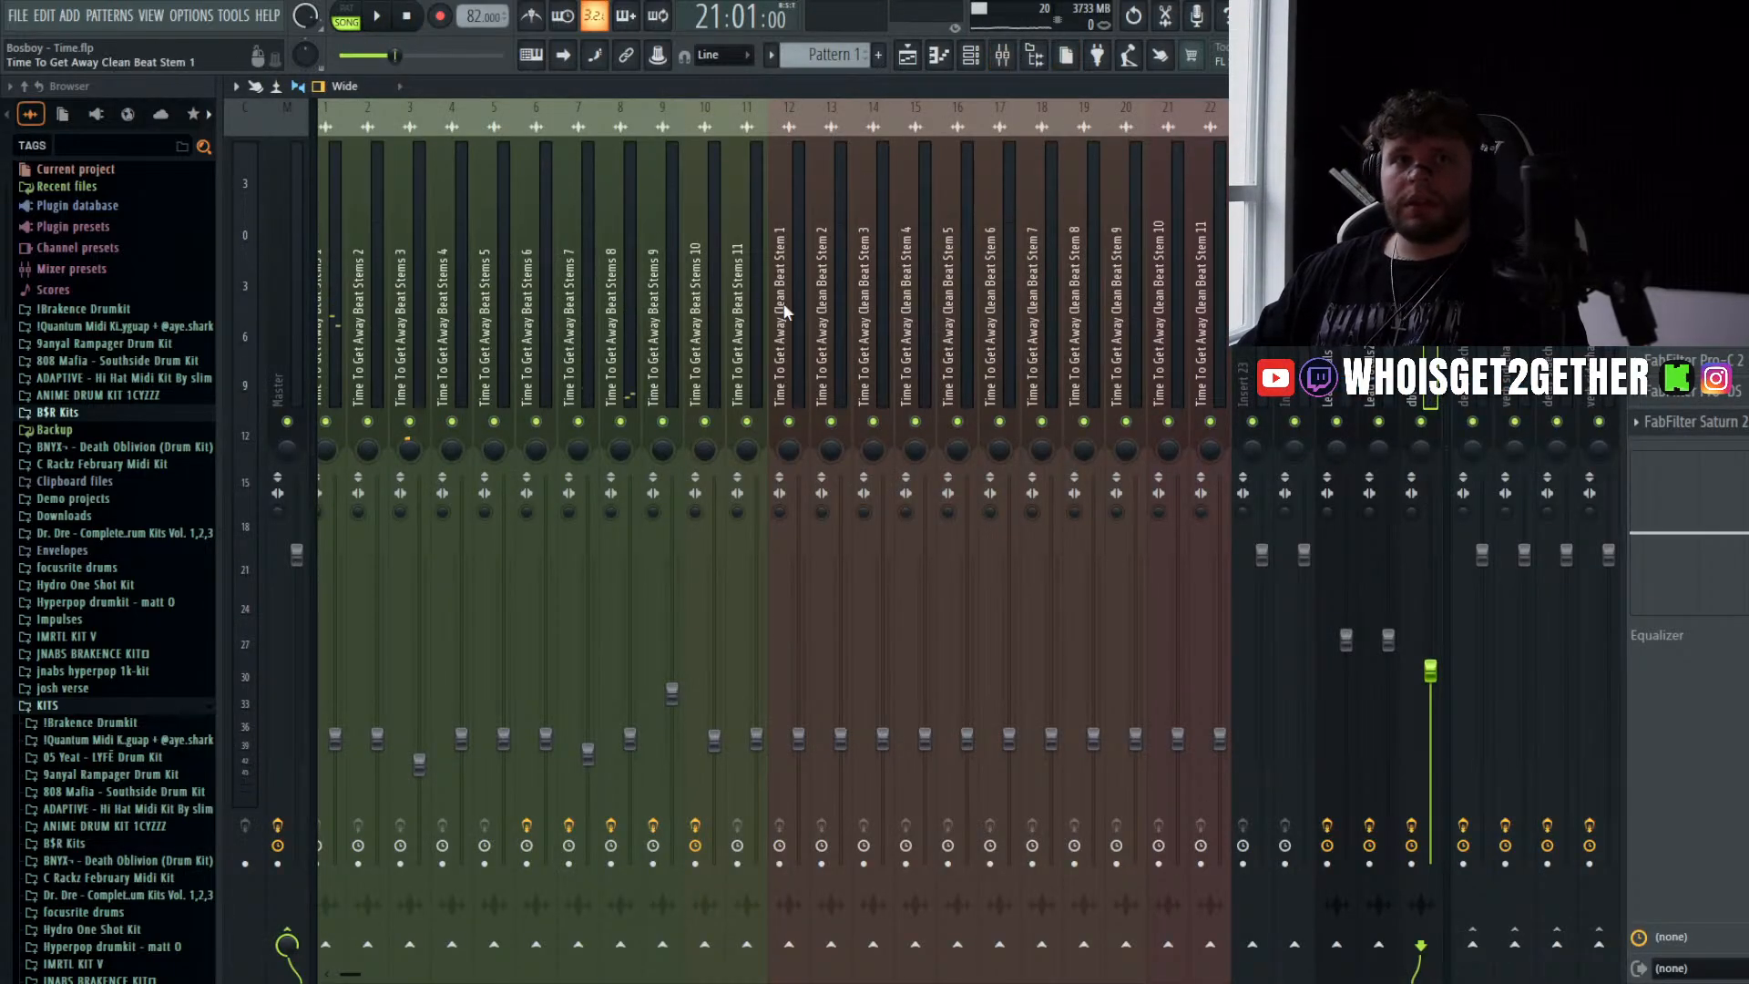
scroll(792, 307, down, 3)
key(ctrl+s)
click(945, 335)
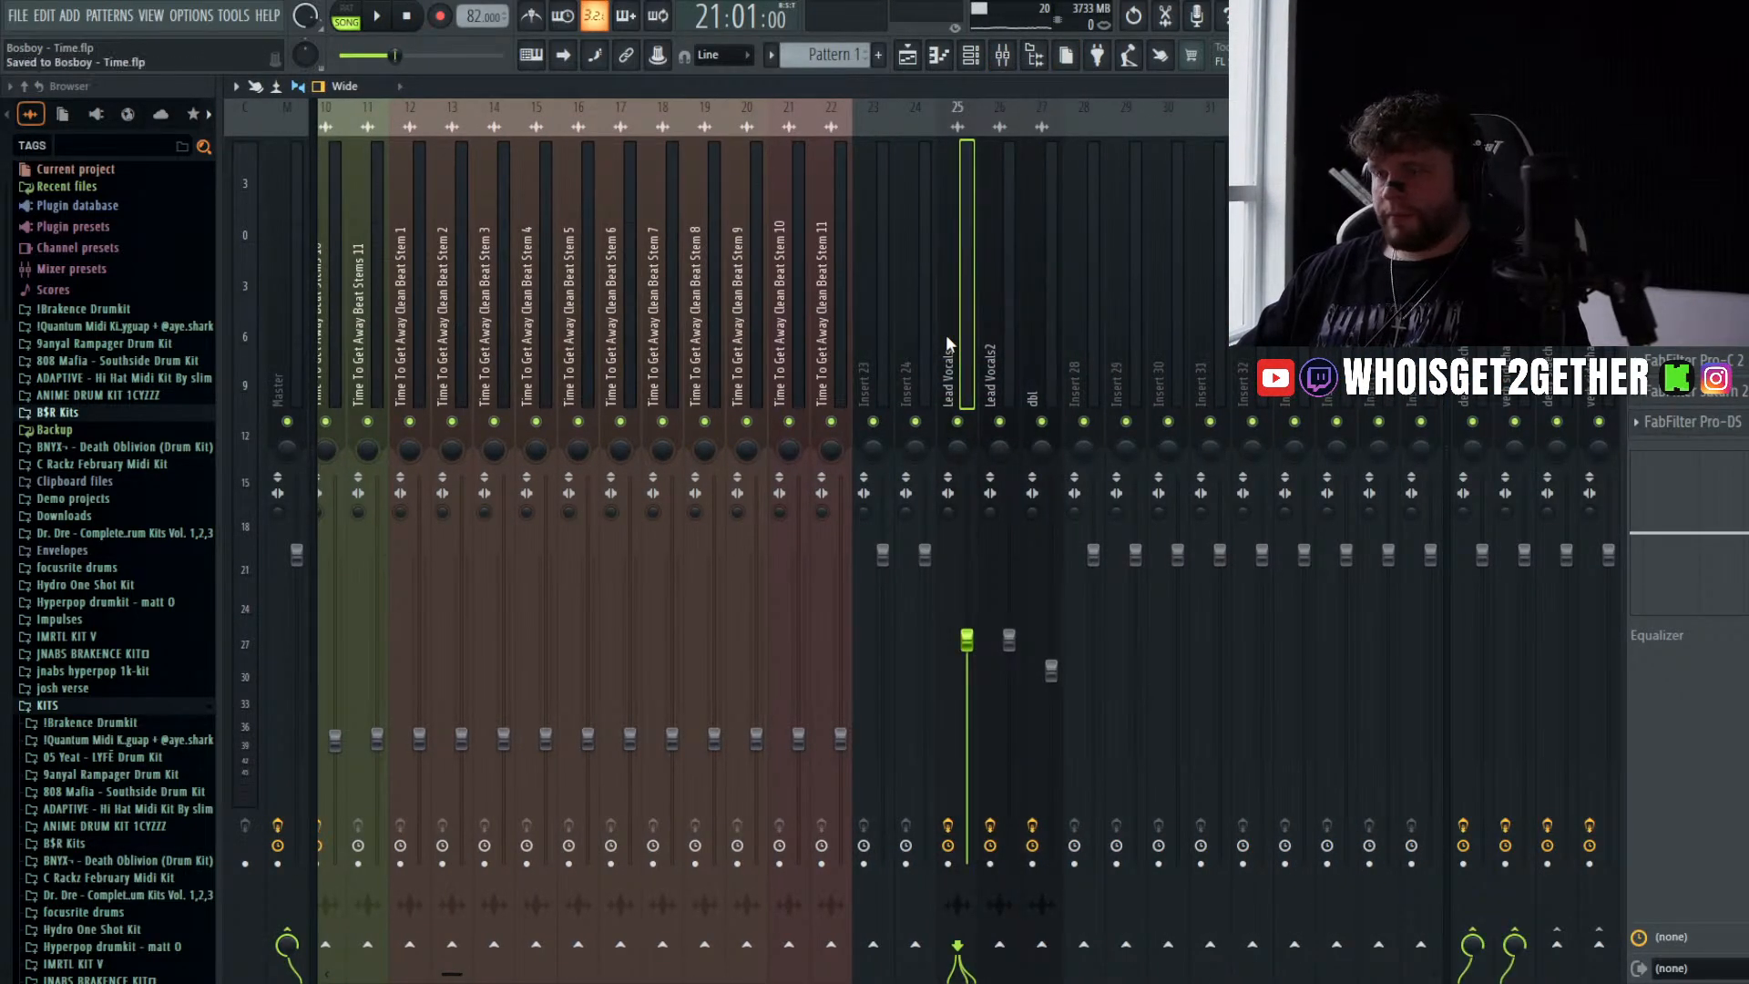
scroll(770, 343, down, 2)
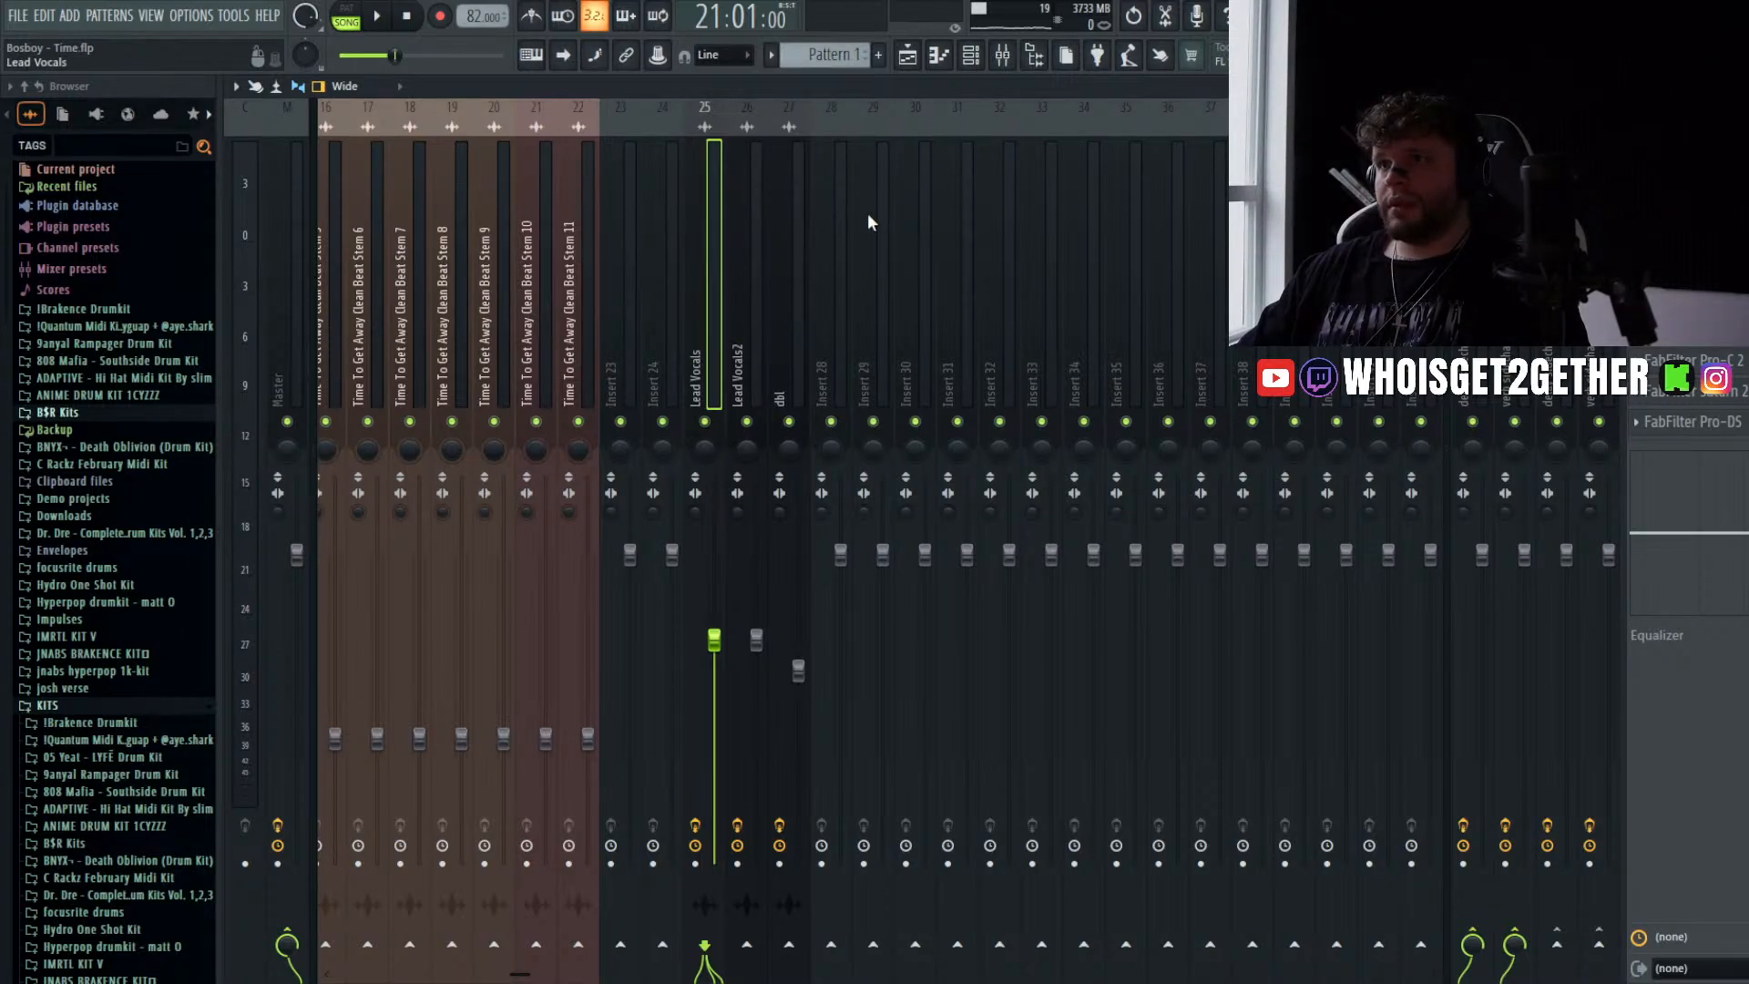
drag(844, 285, 844, 285)
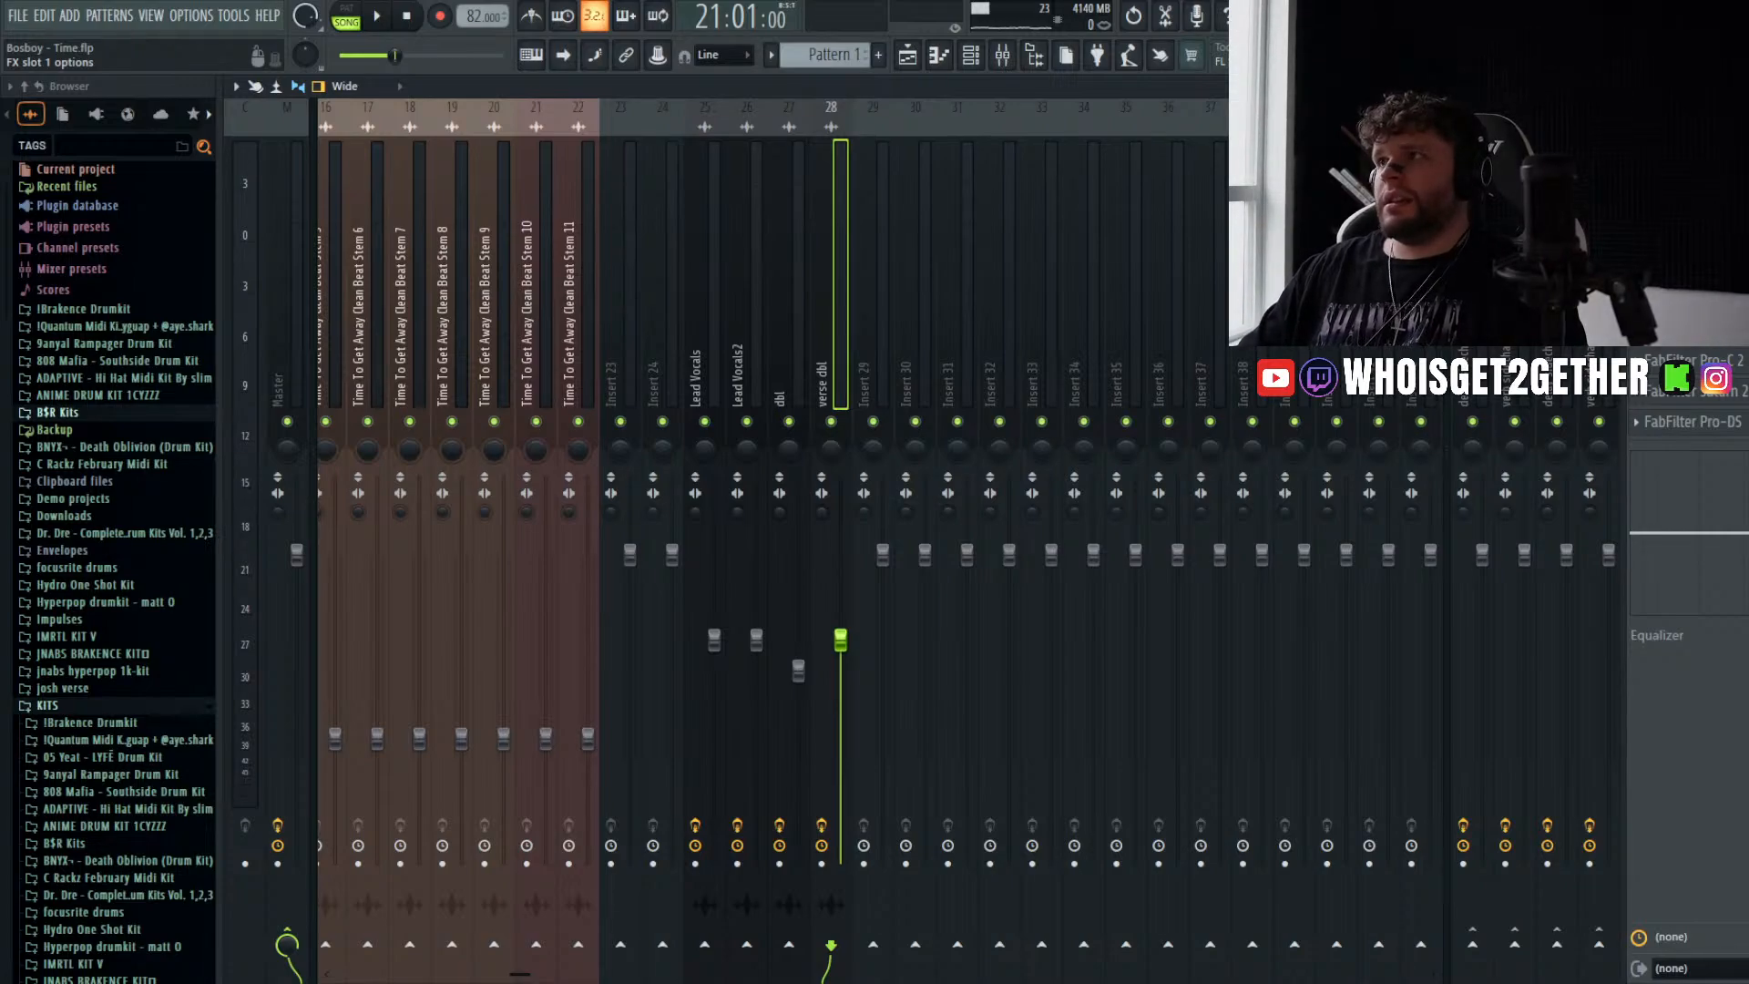
- Load Ozone Imager 2 on the verse dbl track with 65% width, mode I and 13.8 ms, and add FilterFreak2
click(1690, 144)
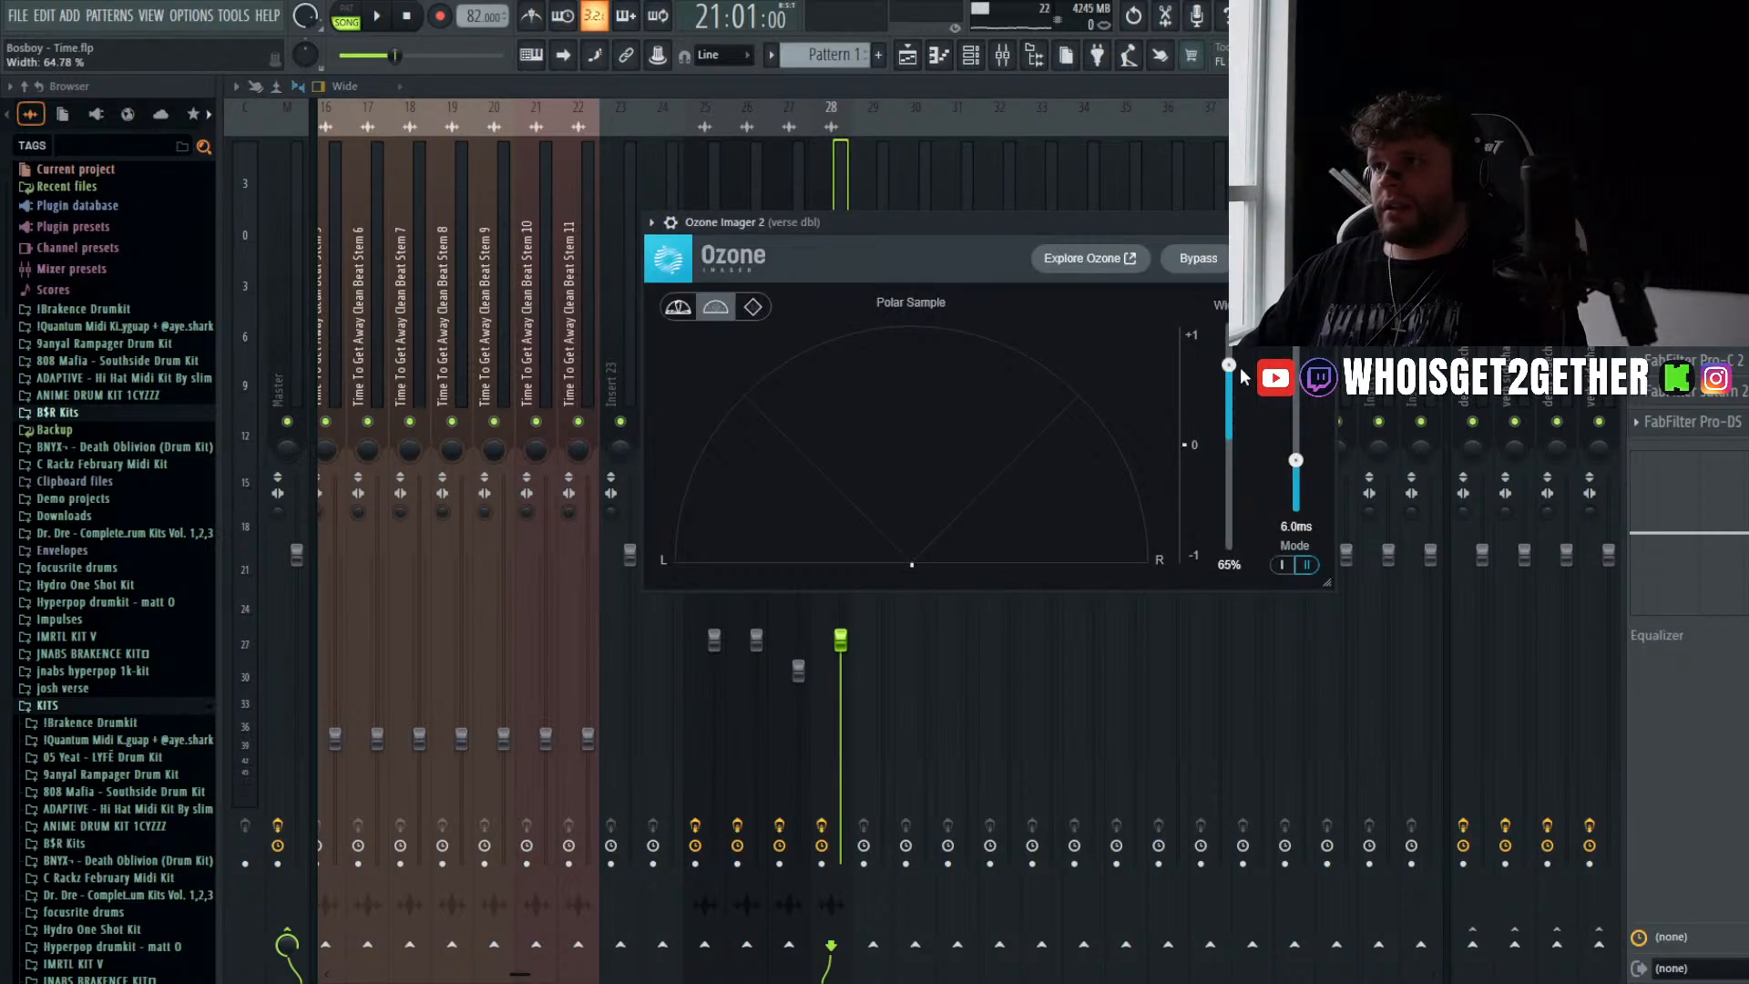
click(1281, 565)
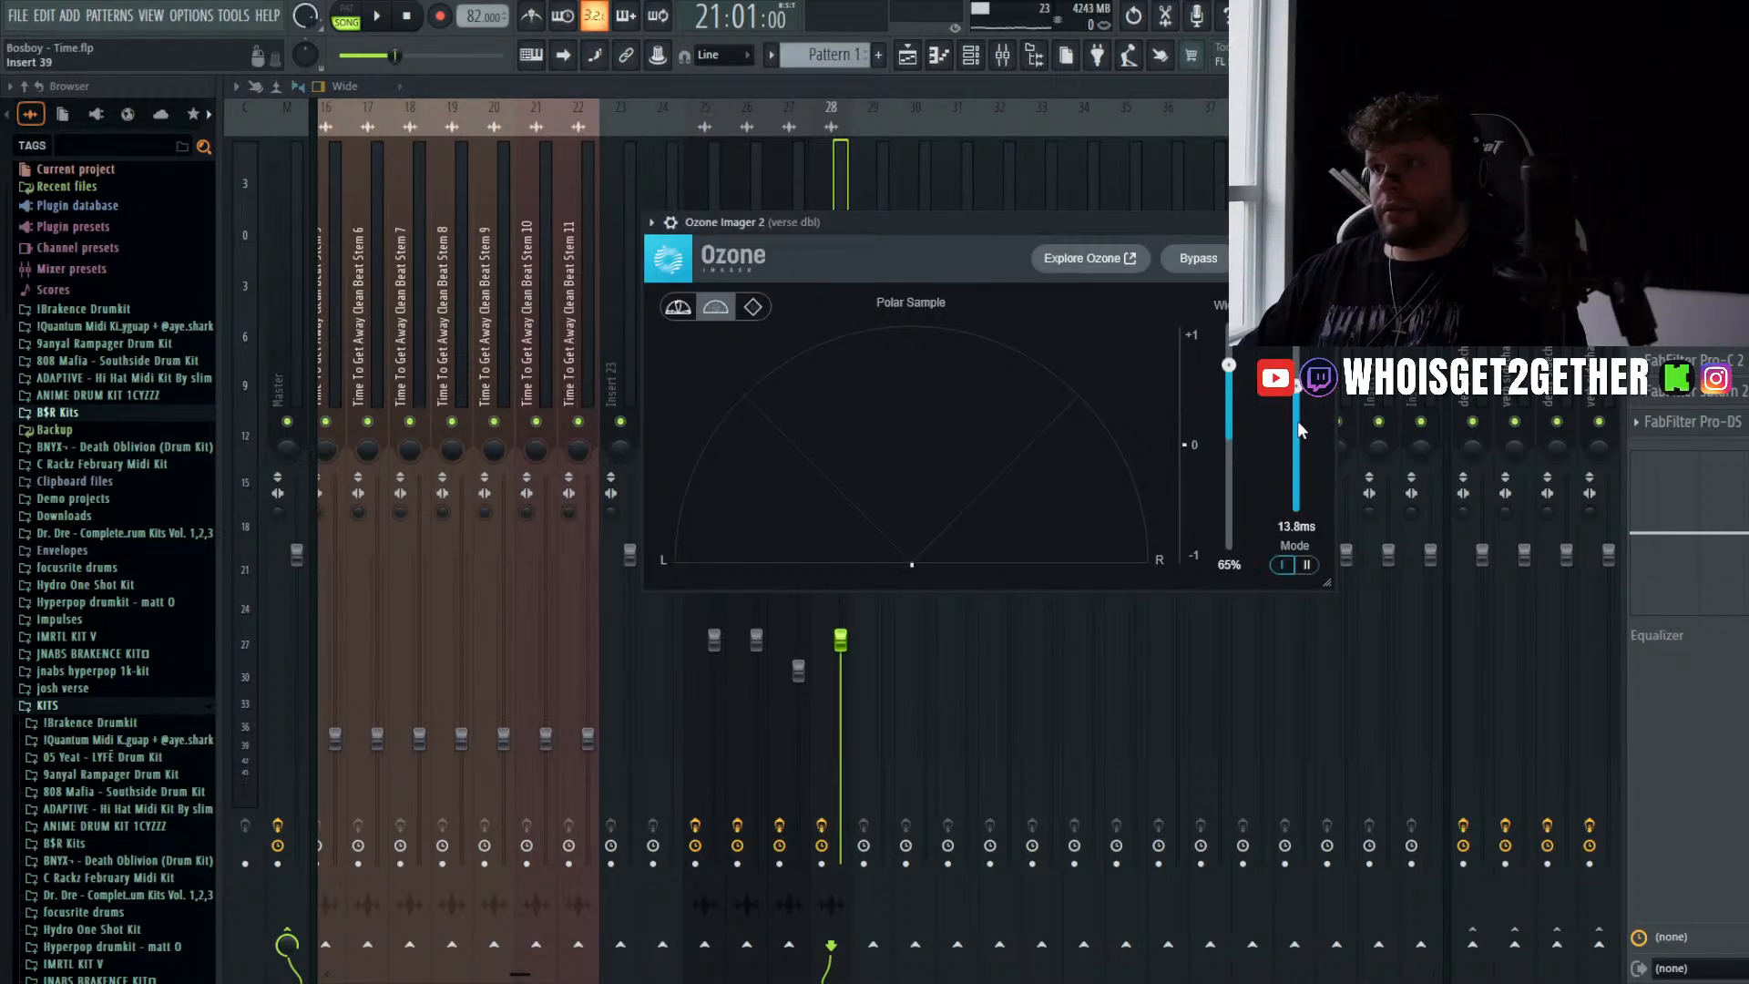
click(1318, 222)
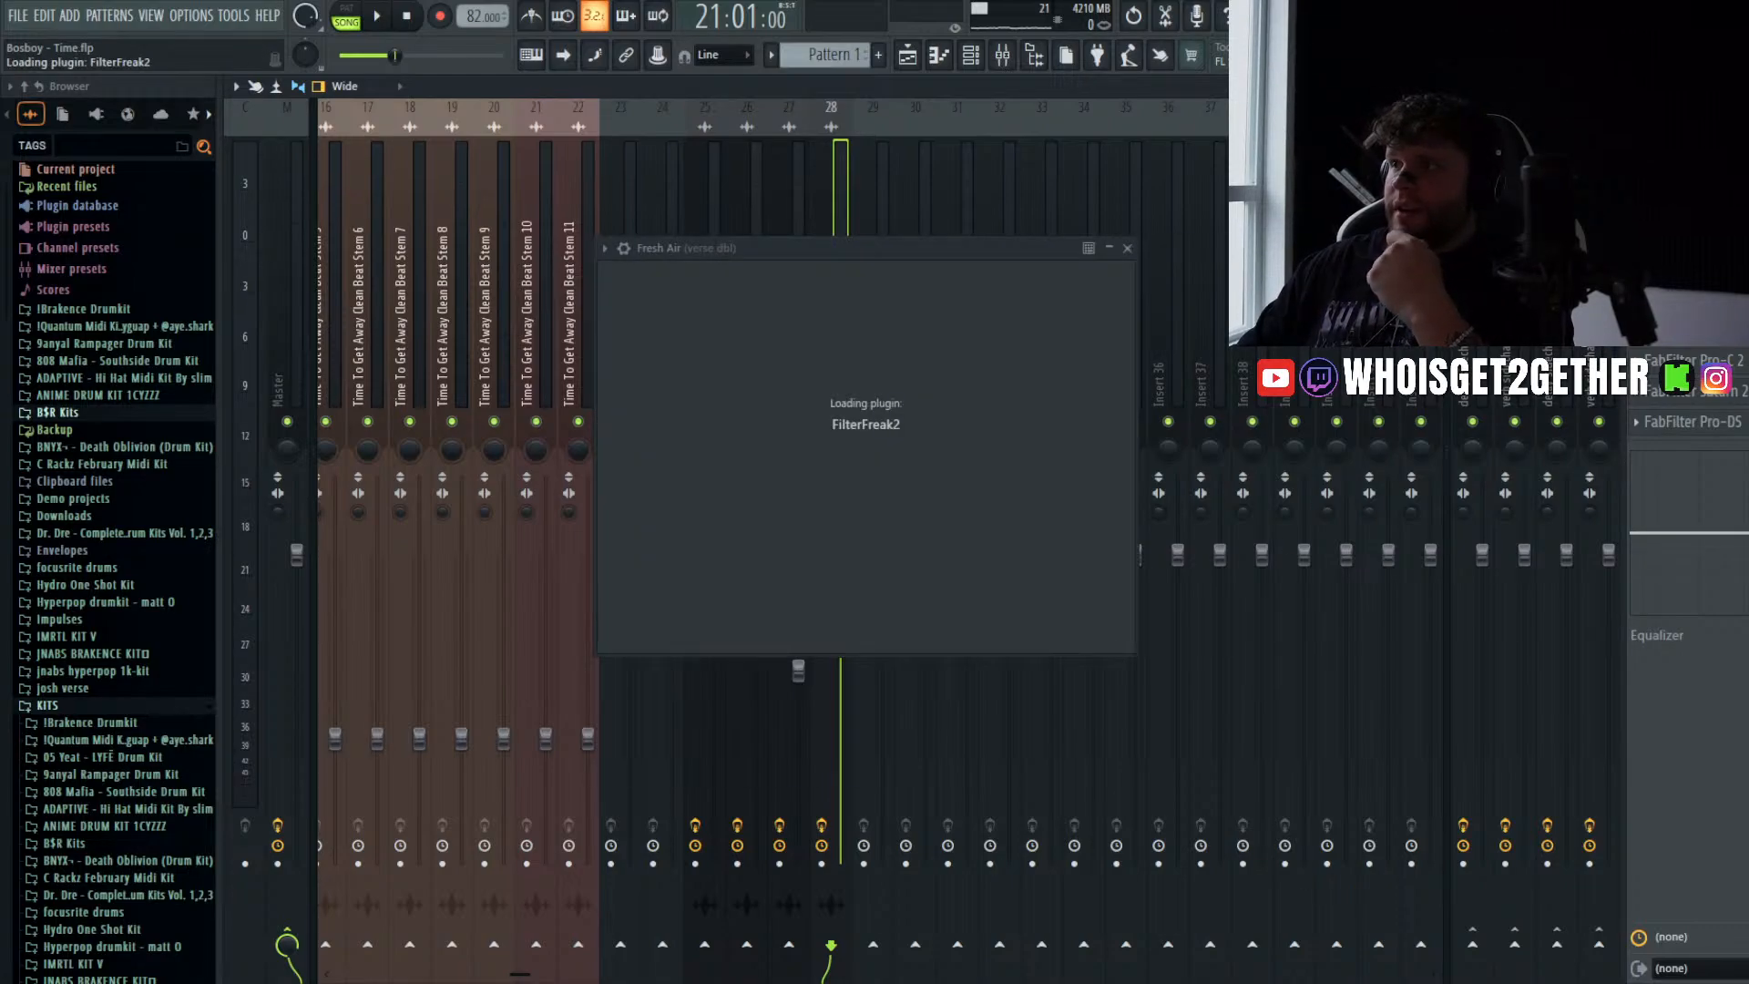
drag(847, 248, 876, 247)
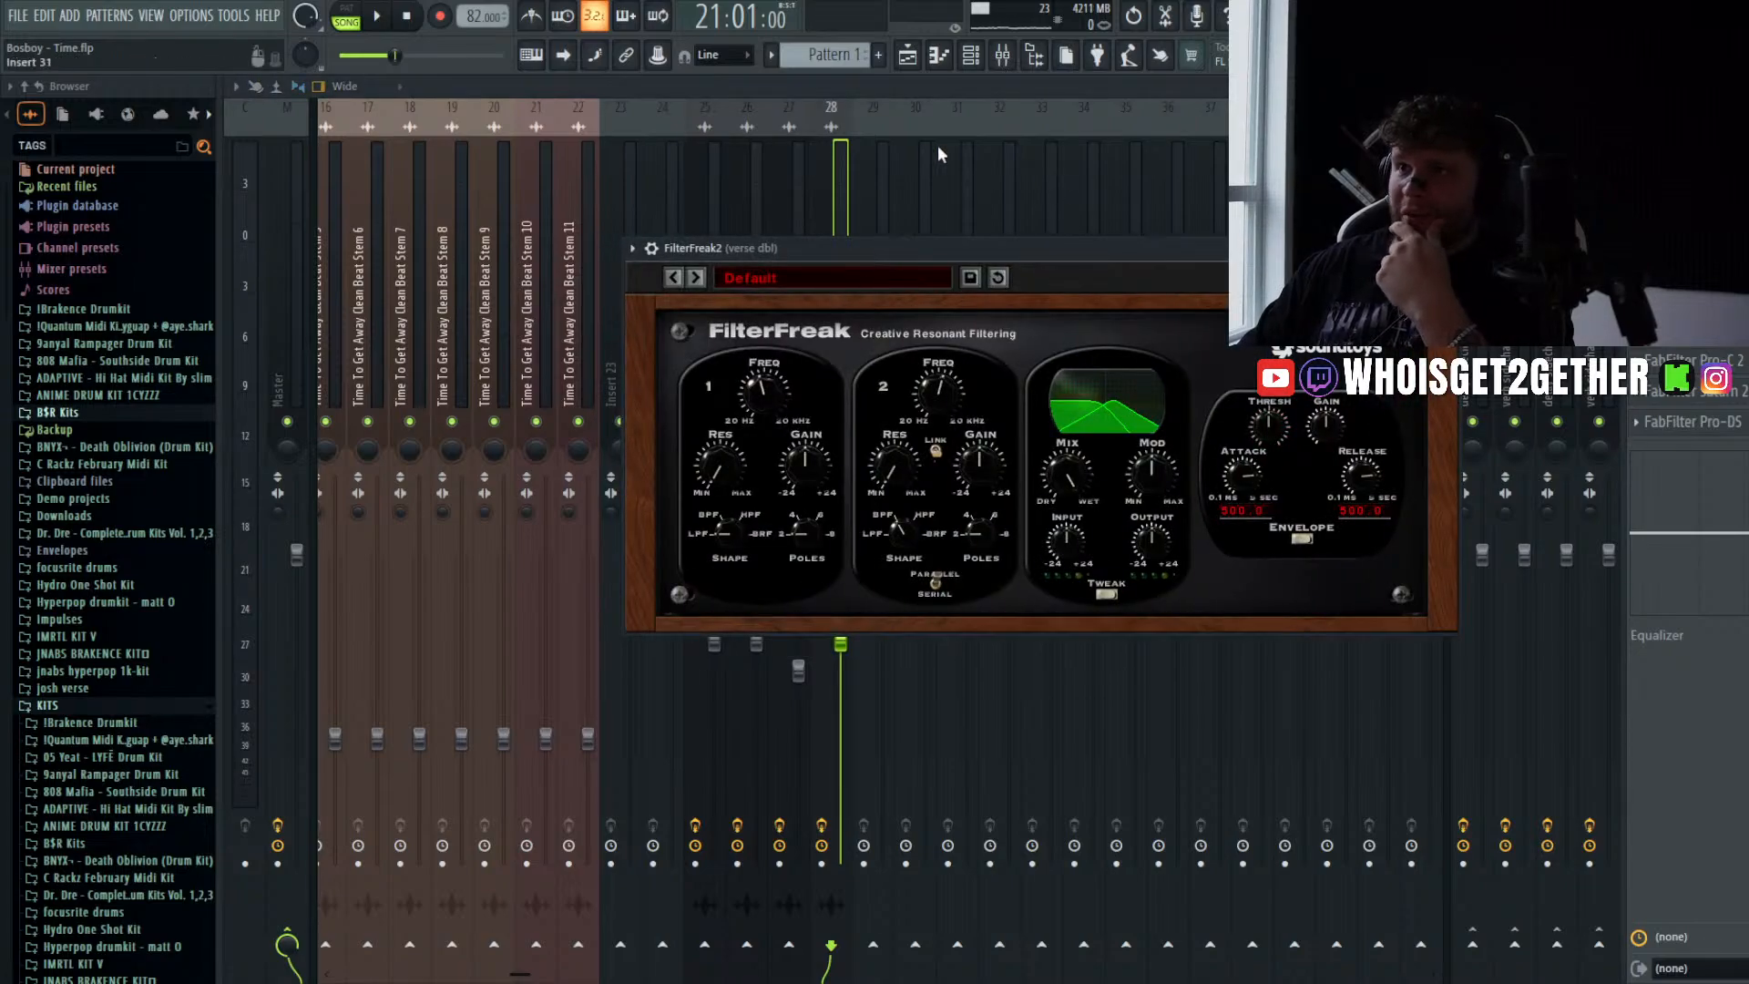
click(827, 199)
- Rename the Vox 9 clip on Track 19 to verse dbl and colour it purple
click(909, 56)
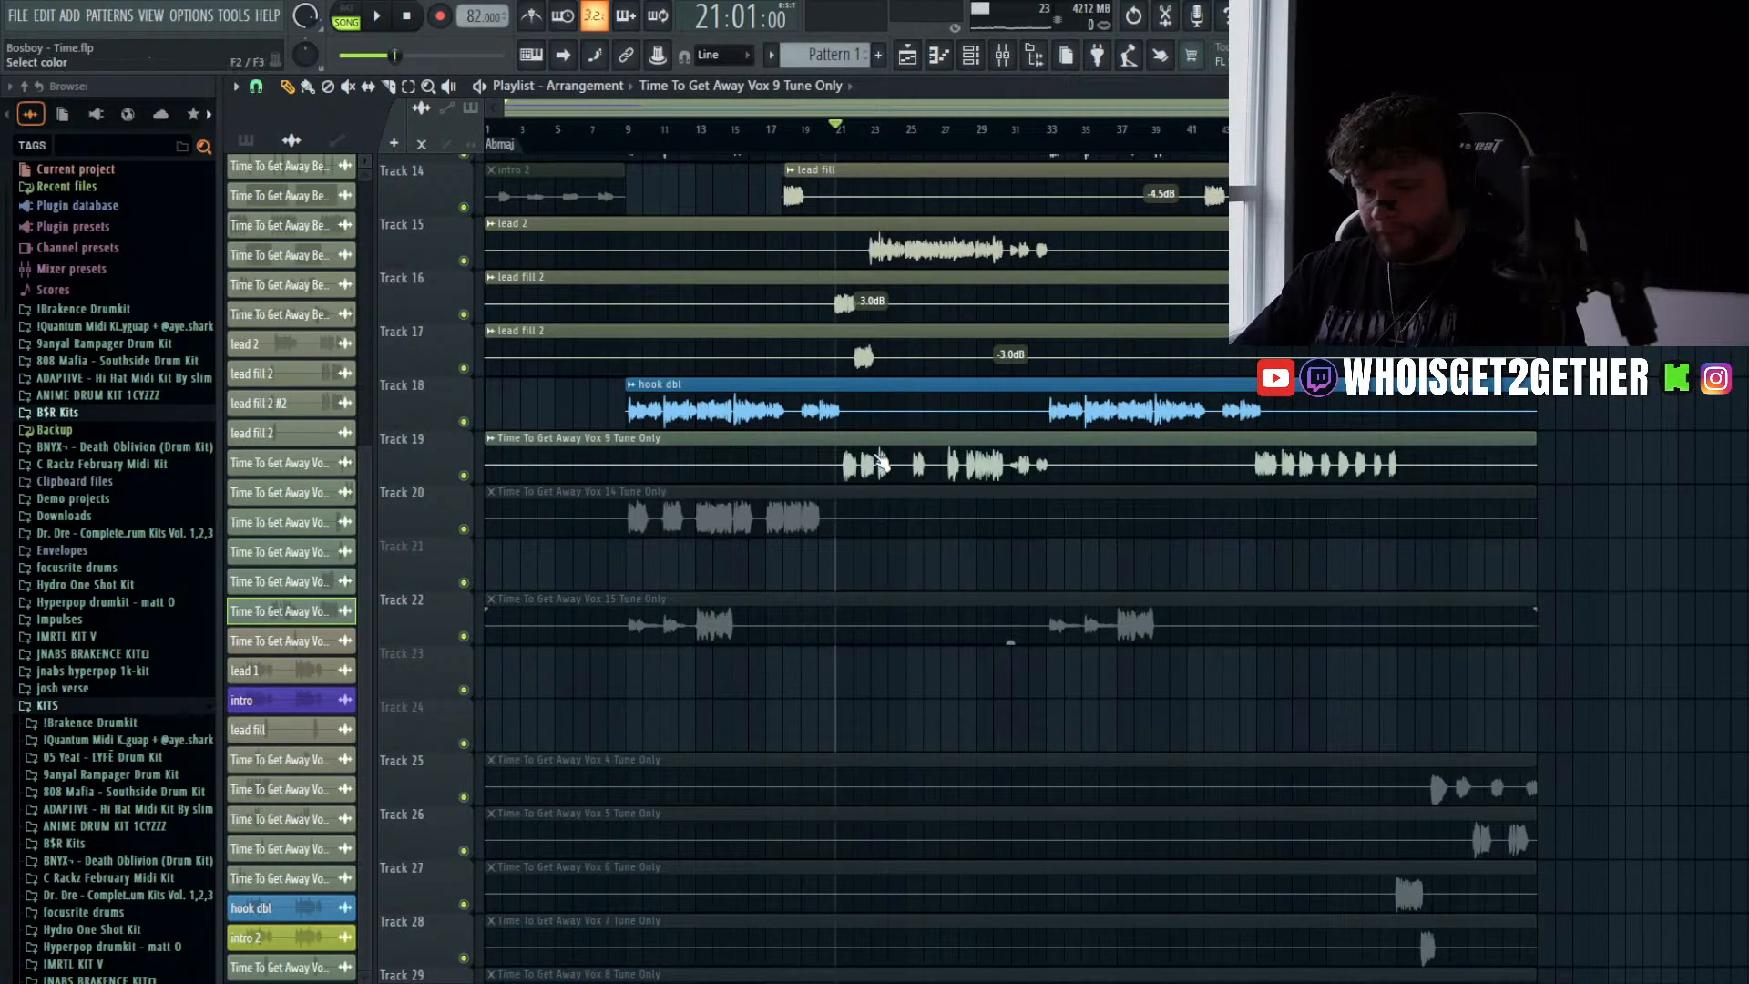
key(Return)
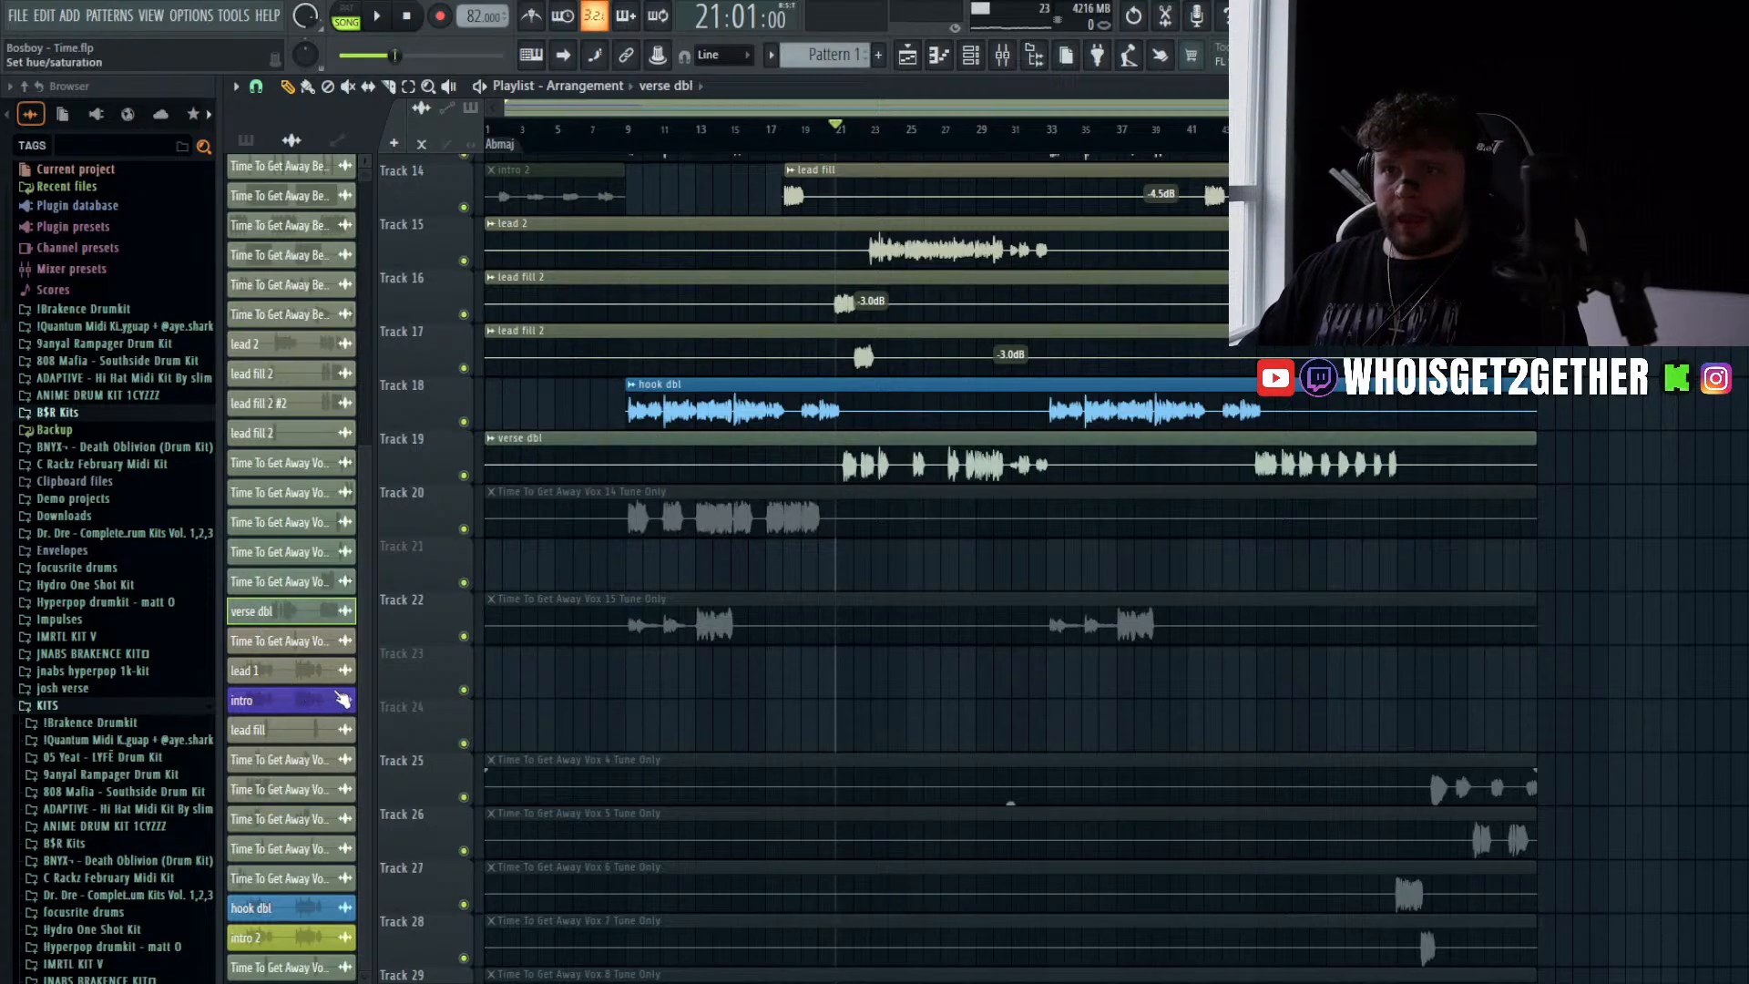
click(565, 962)
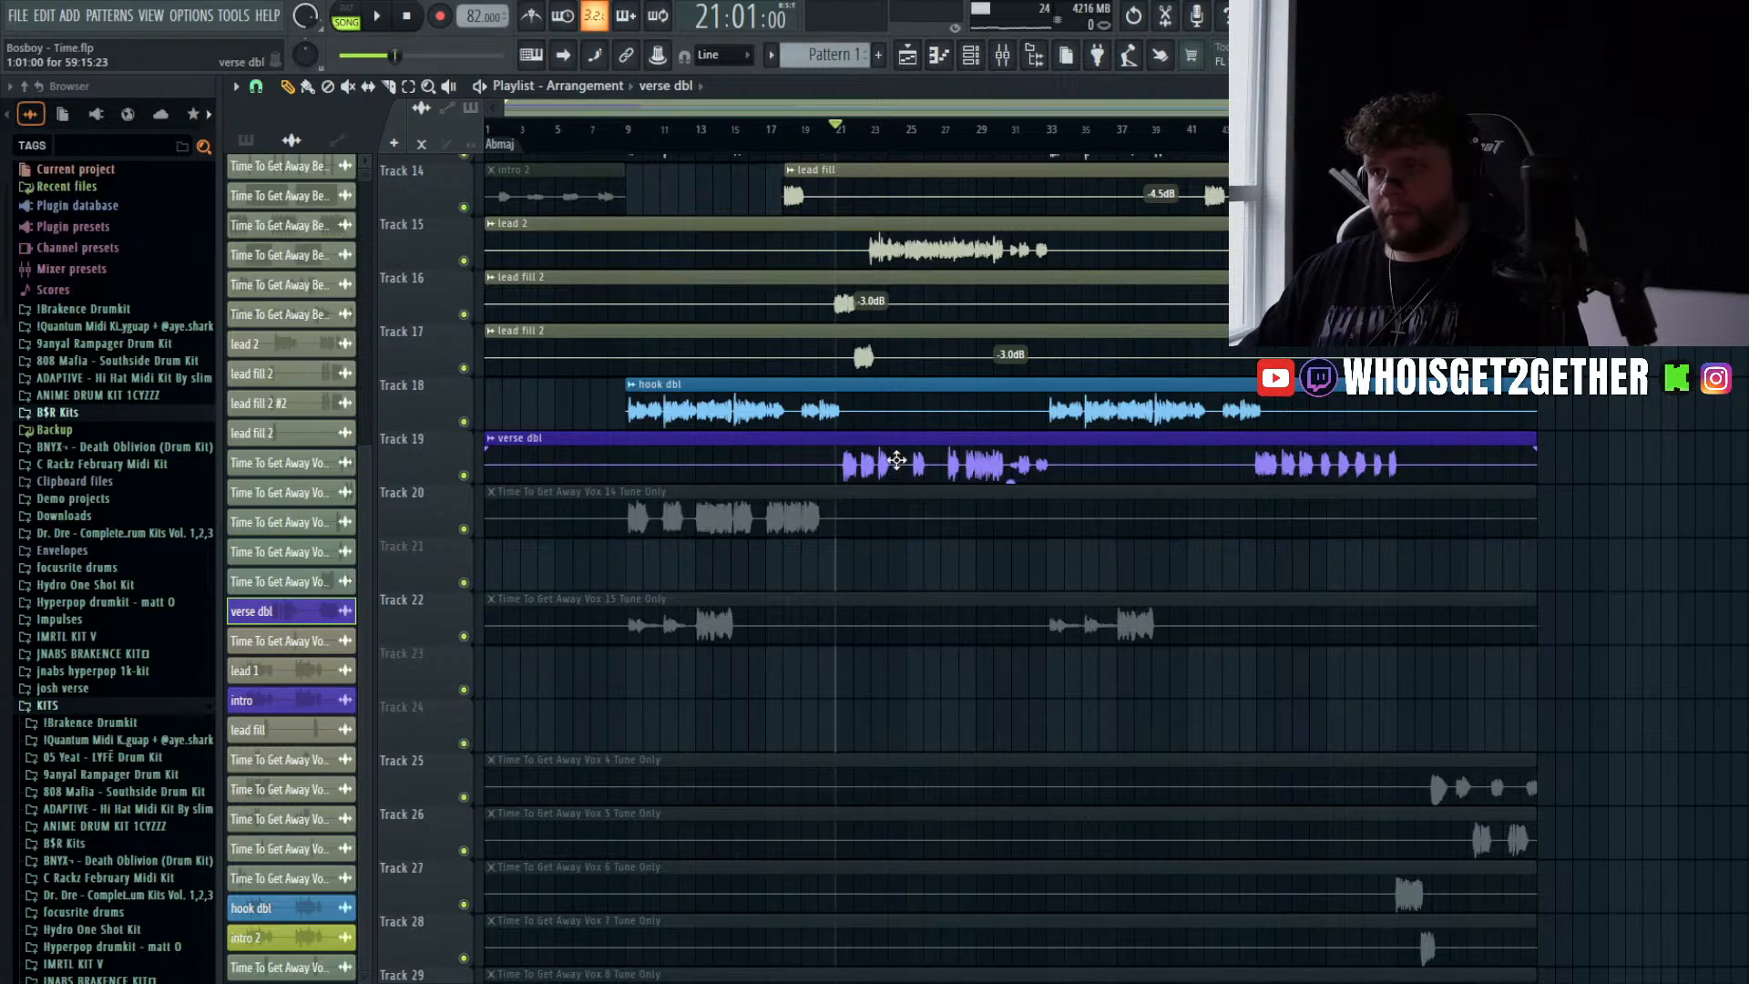
- Play from bar 21 with Track 19 soloed and route the verse dbl clip to mixer track 28 (verse dbl)
double_click(897, 460)
click(1394, 531)
key(space)
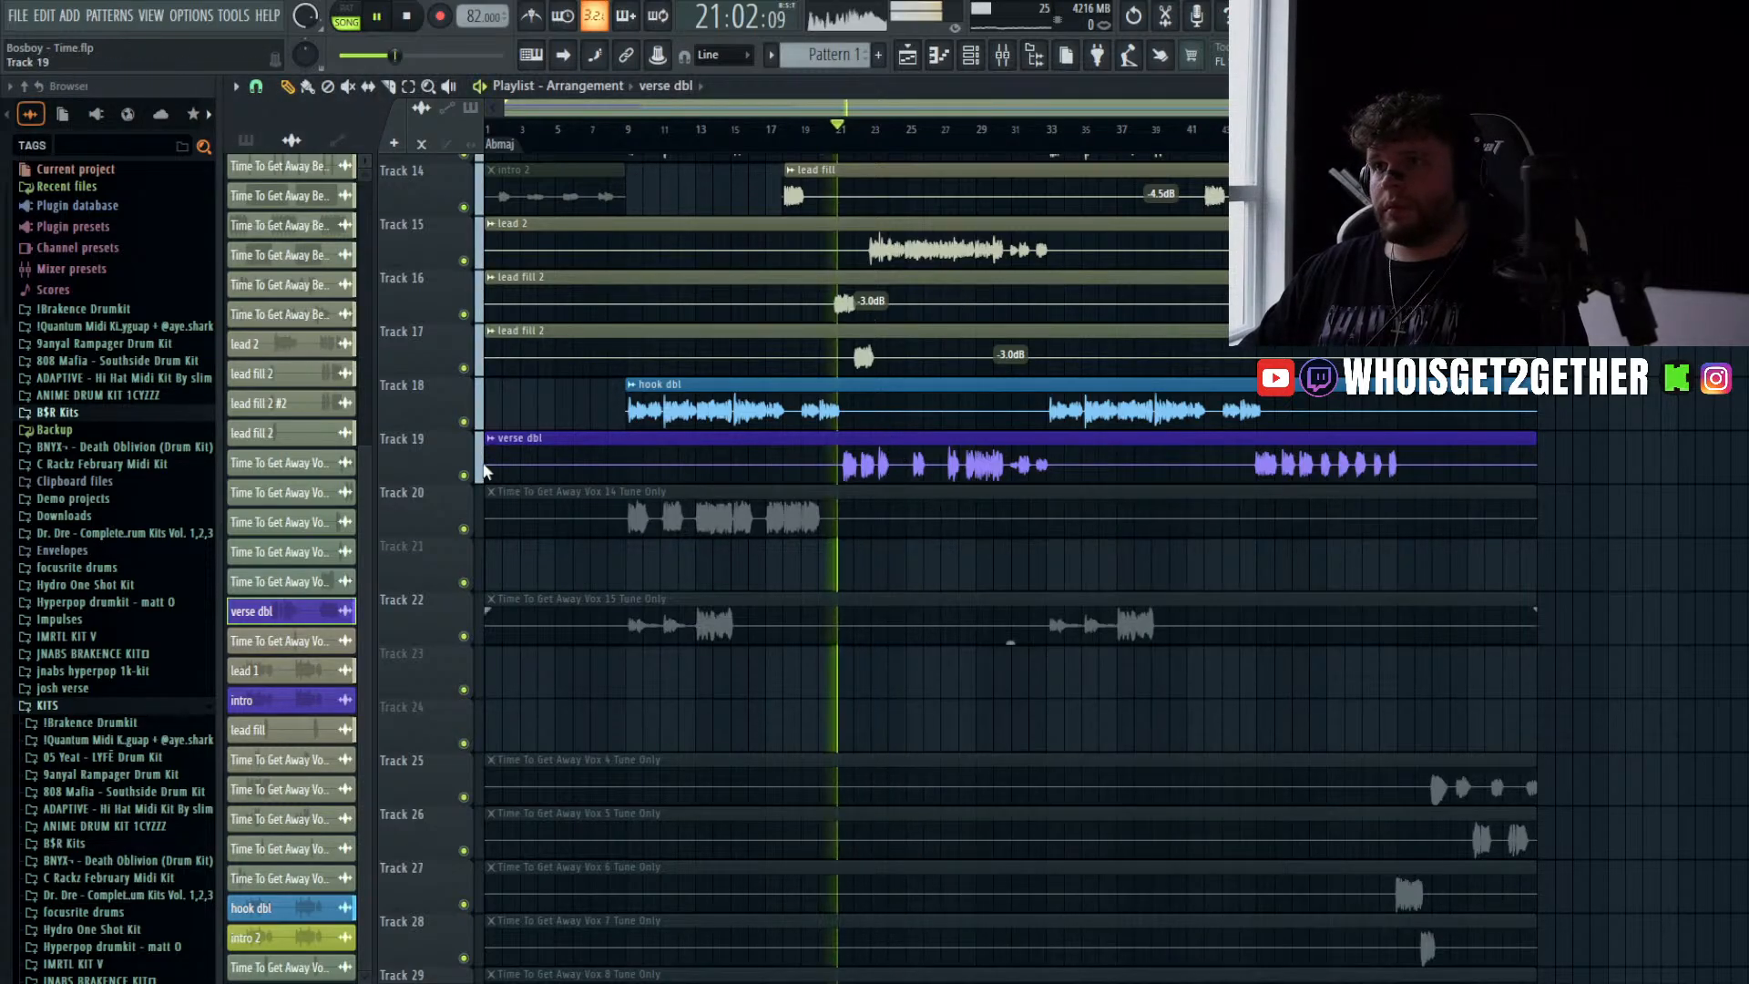
right_click(463, 475)
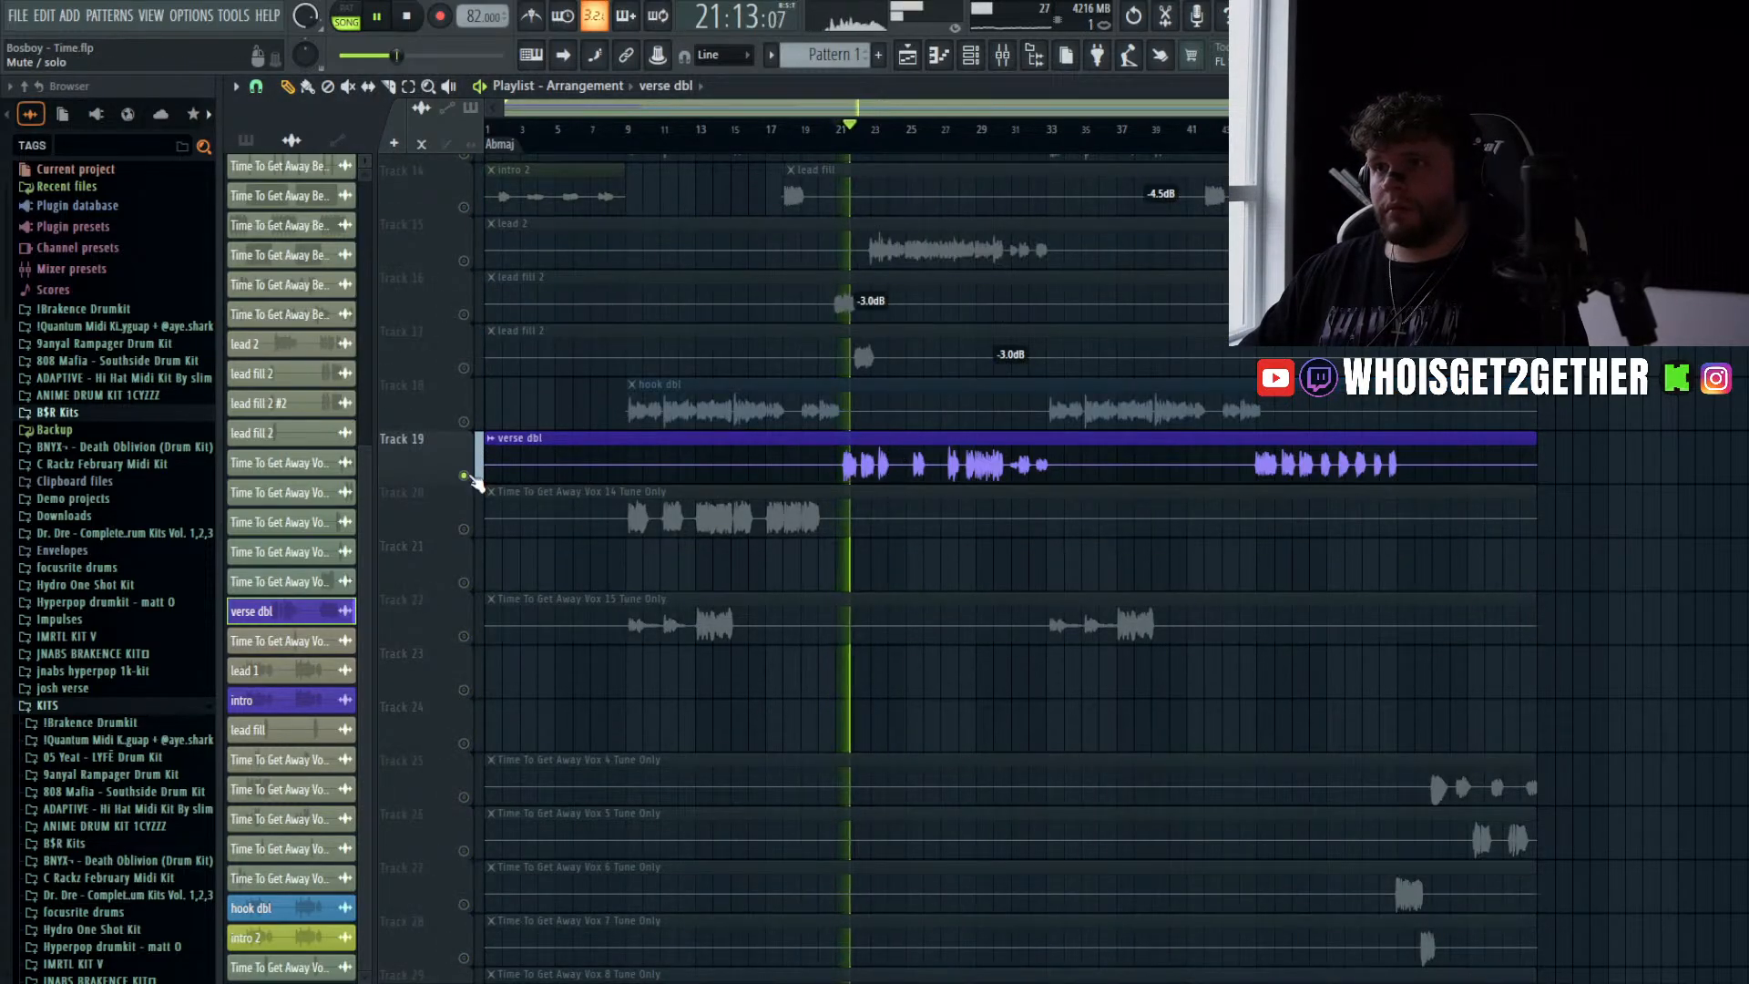
double_click(934, 438)
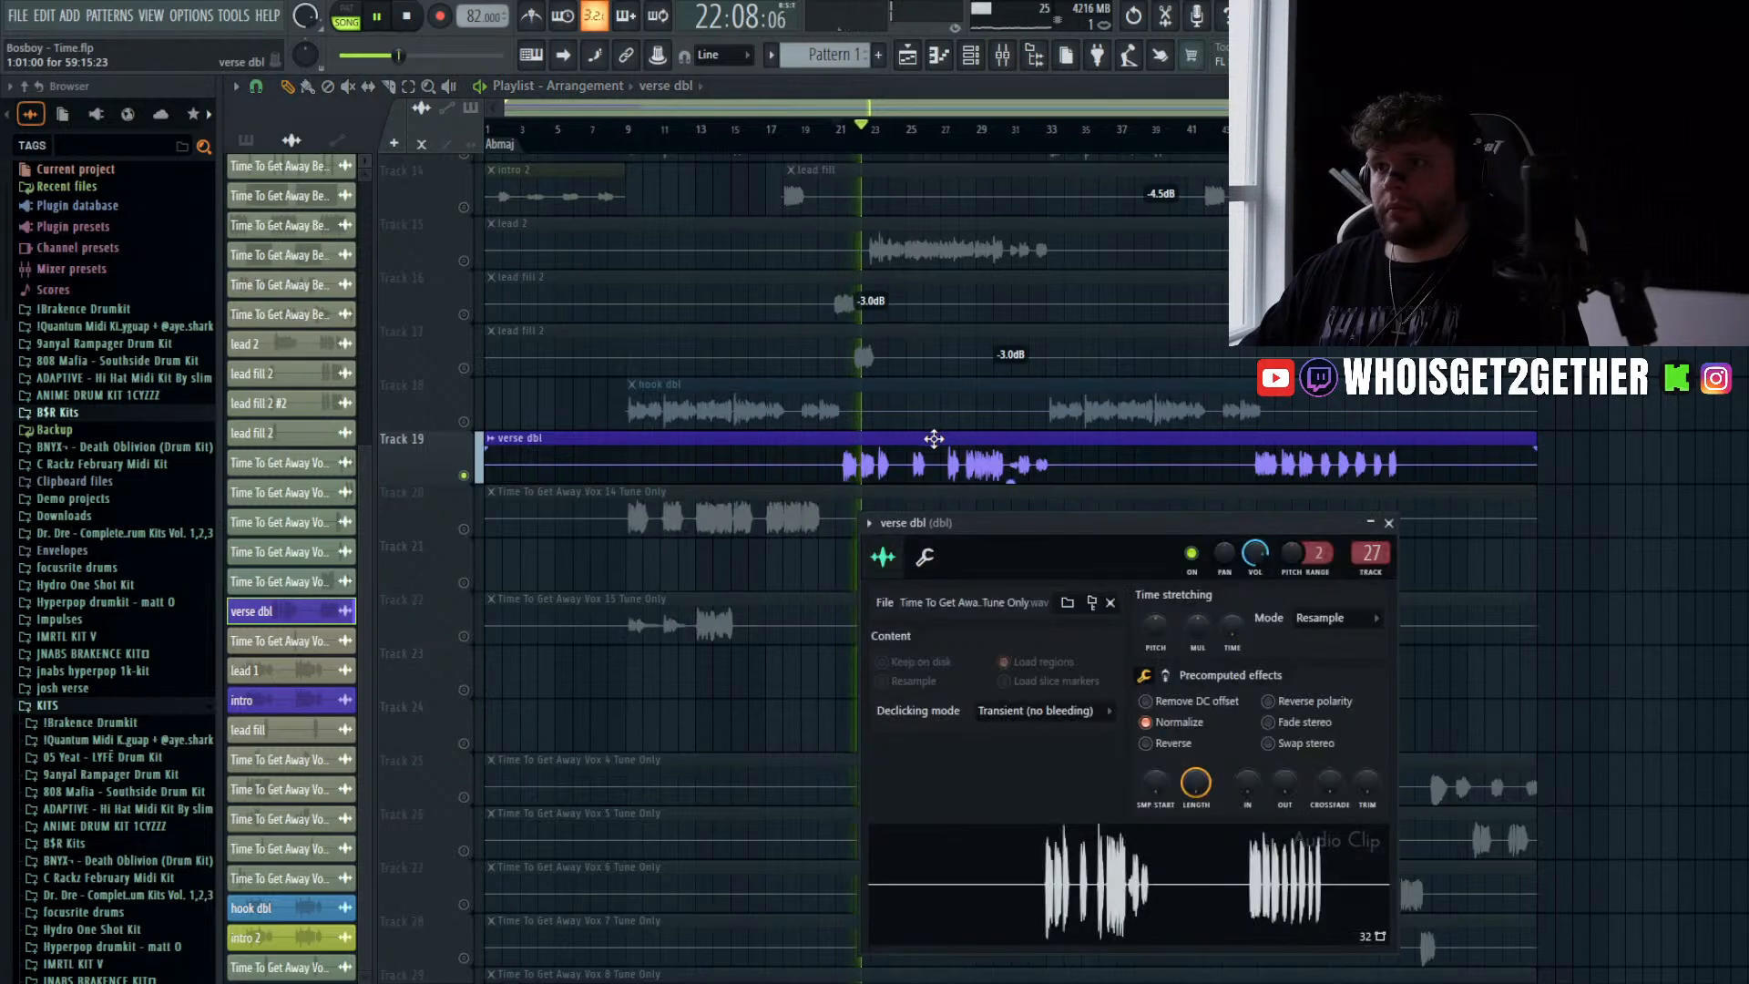
scroll(1370, 554, up, 1)
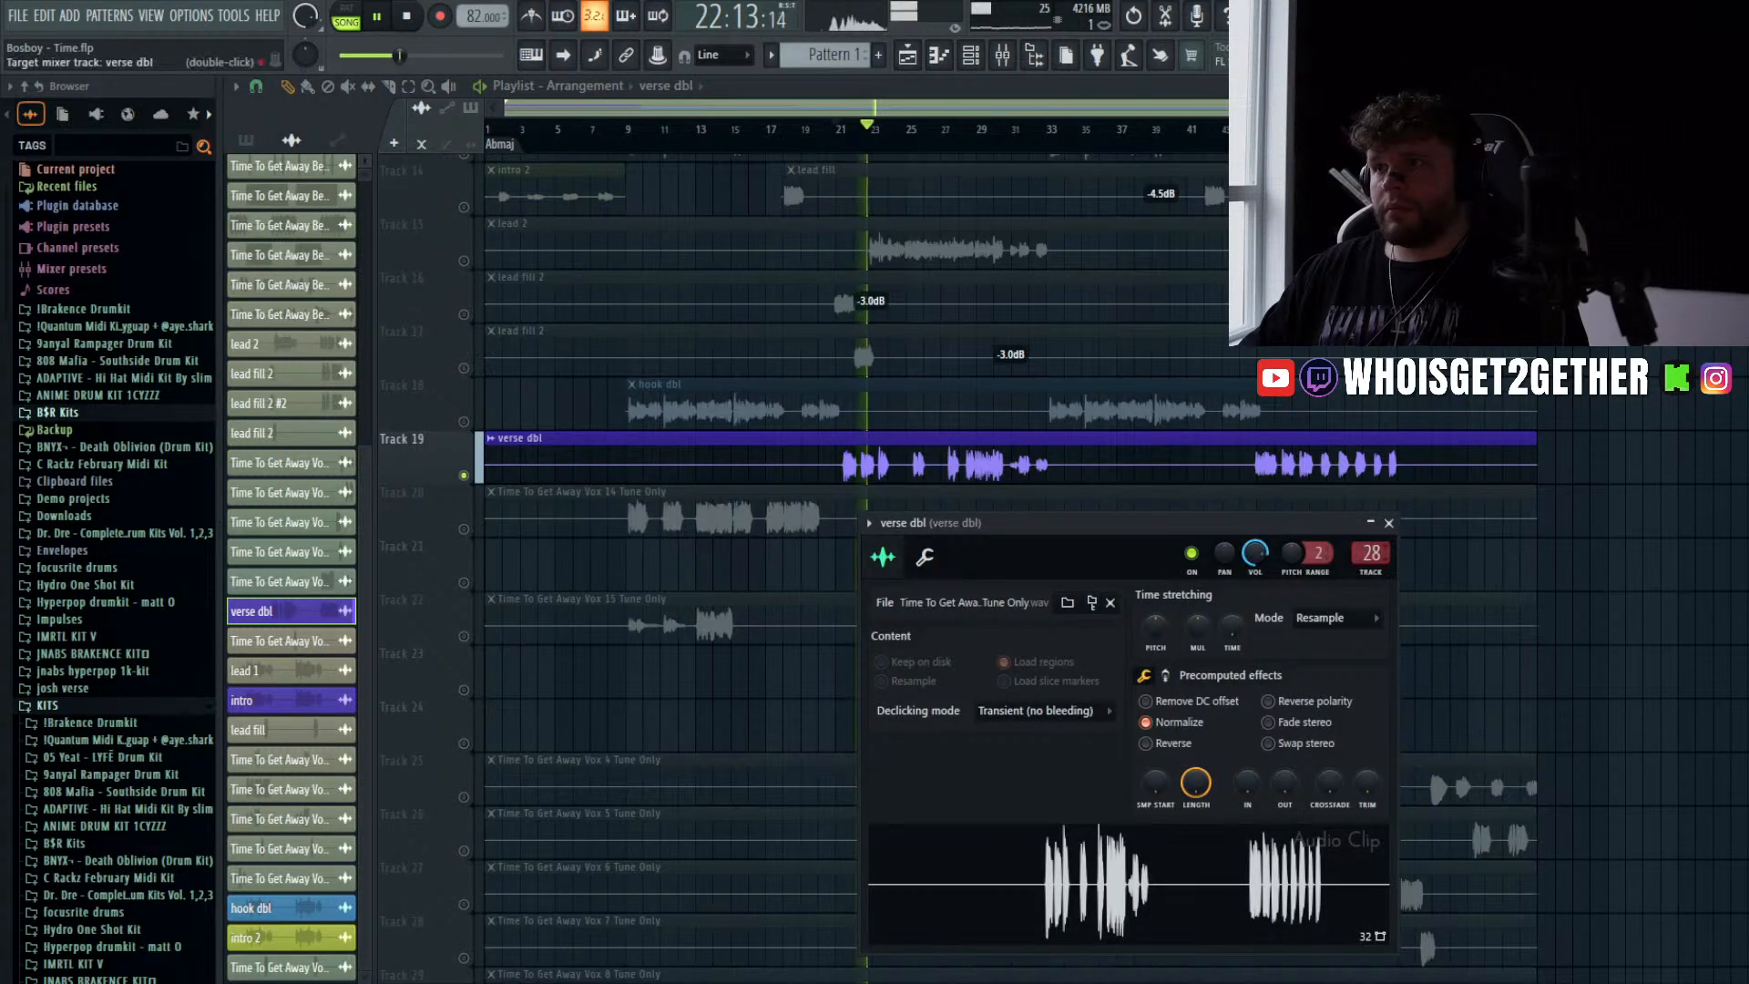
- Replay the start of the verse and turn off Track 19's solo to hear the verse dbl with the full song
click(863, 153)
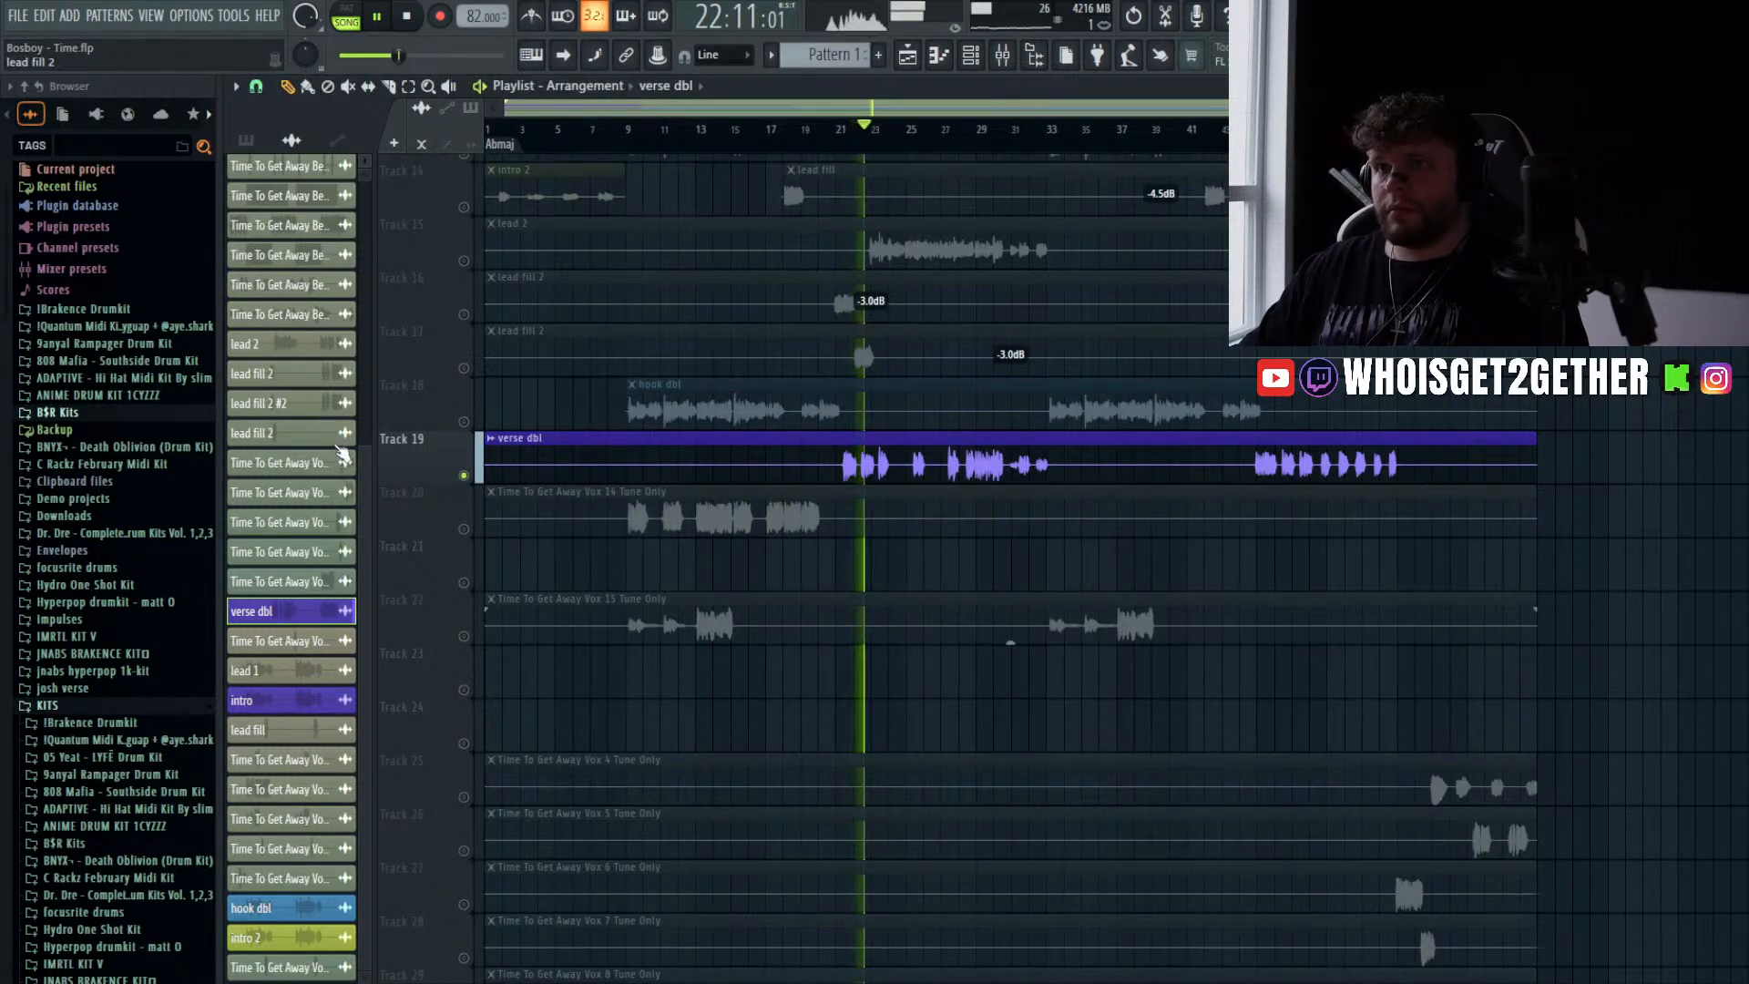
right_click(463, 422)
right_click(464, 422)
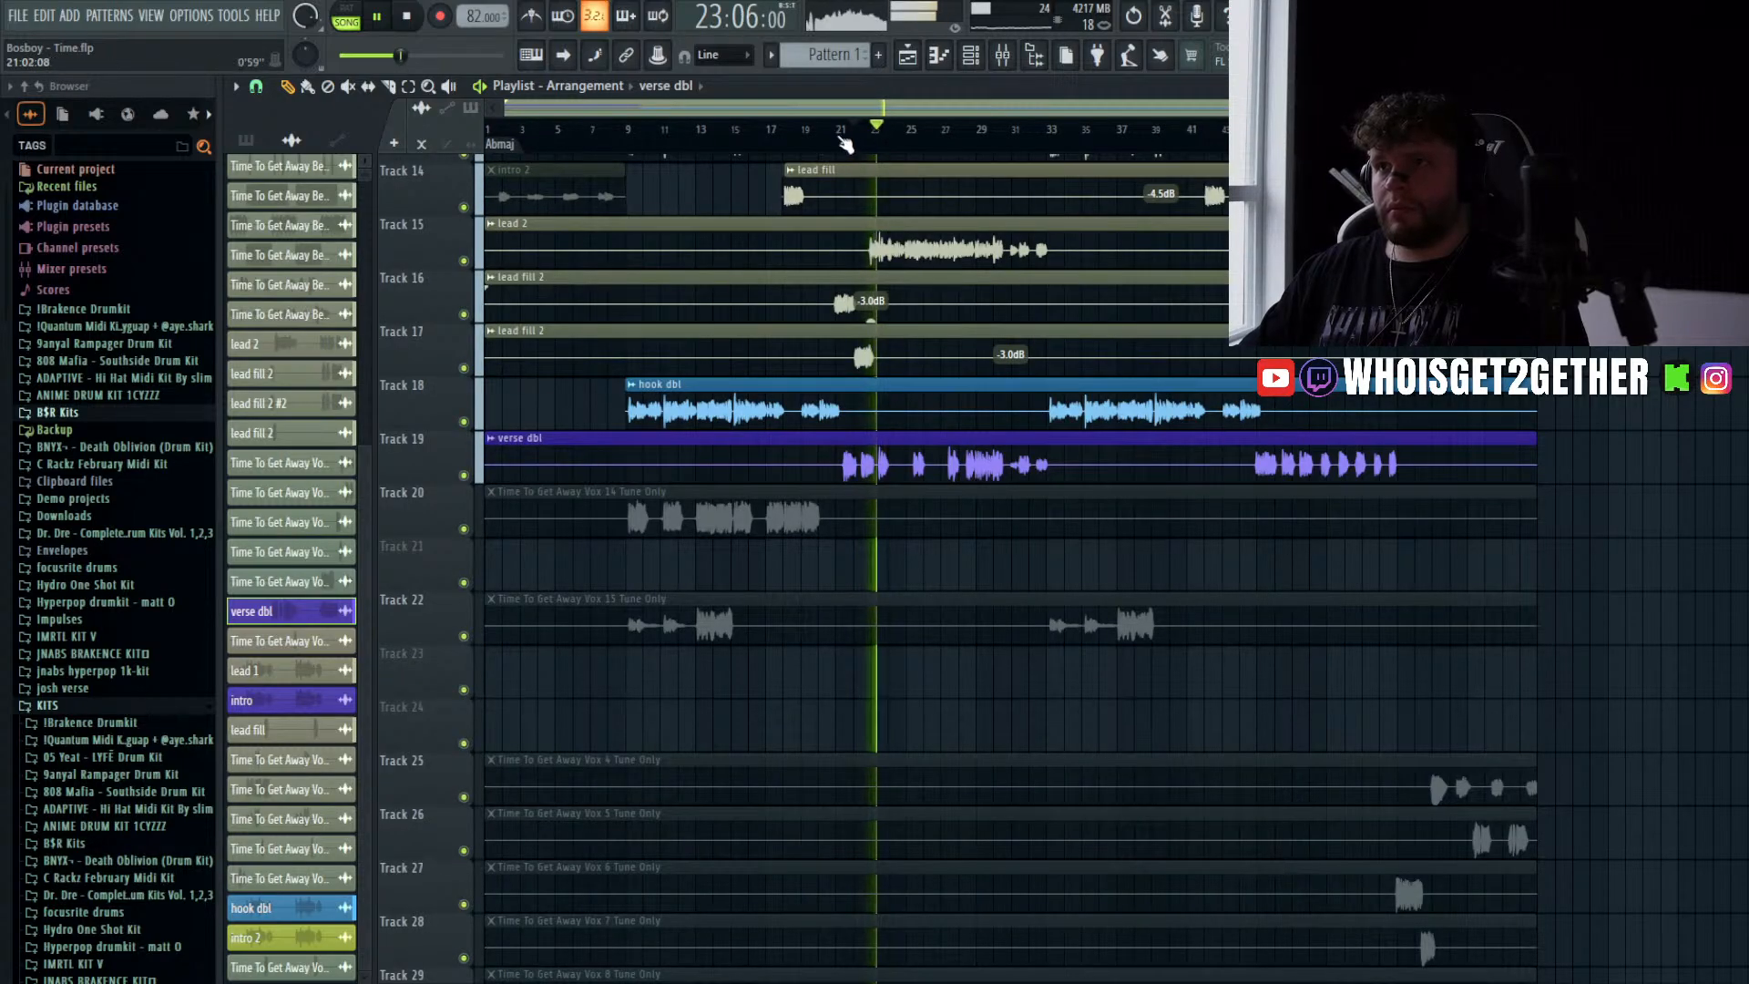
- Lower the verse dbl fader slightly, solo that mixer track and open its FilterFreak2 plugin
click(1001, 55)
drag(839, 640, 840, 653)
right_click(832, 422)
click(1685, 299)
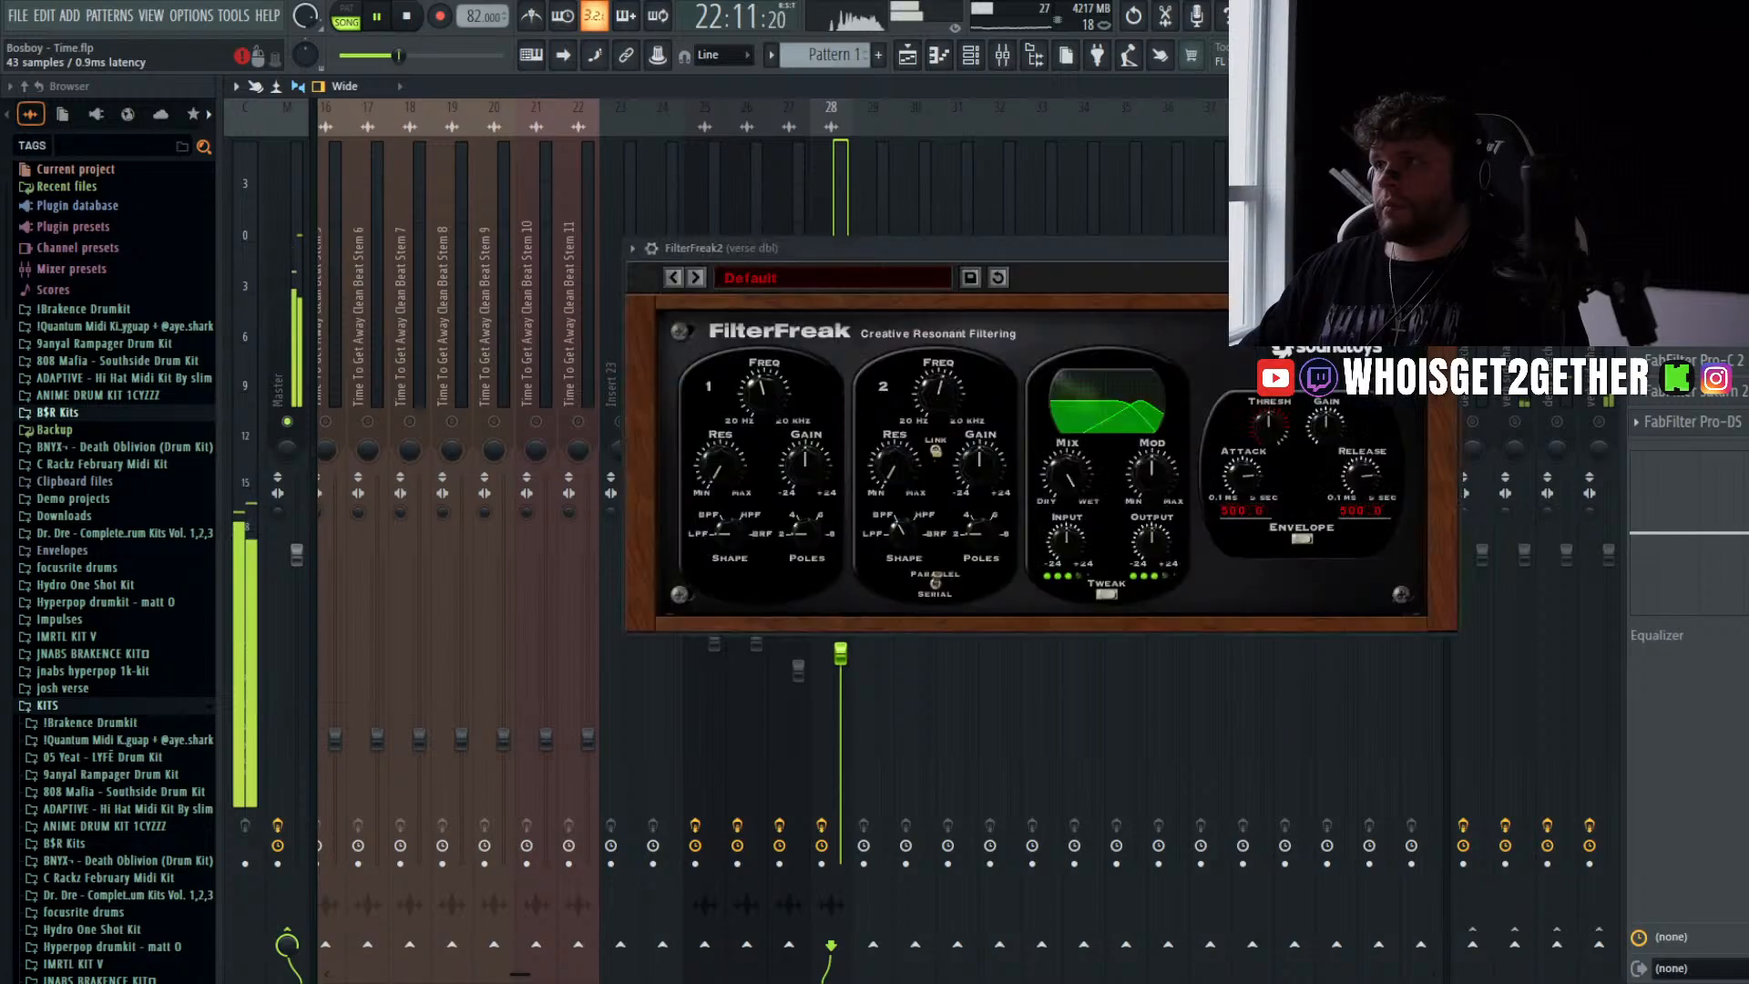
- Step through FilterFreak2's presets to Double Downer, close the plugin, stop playback and unsolo the verse dbl track
click(698, 272)
drag(876, 254, 905, 254)
click(723, 280)
click(723, 281)
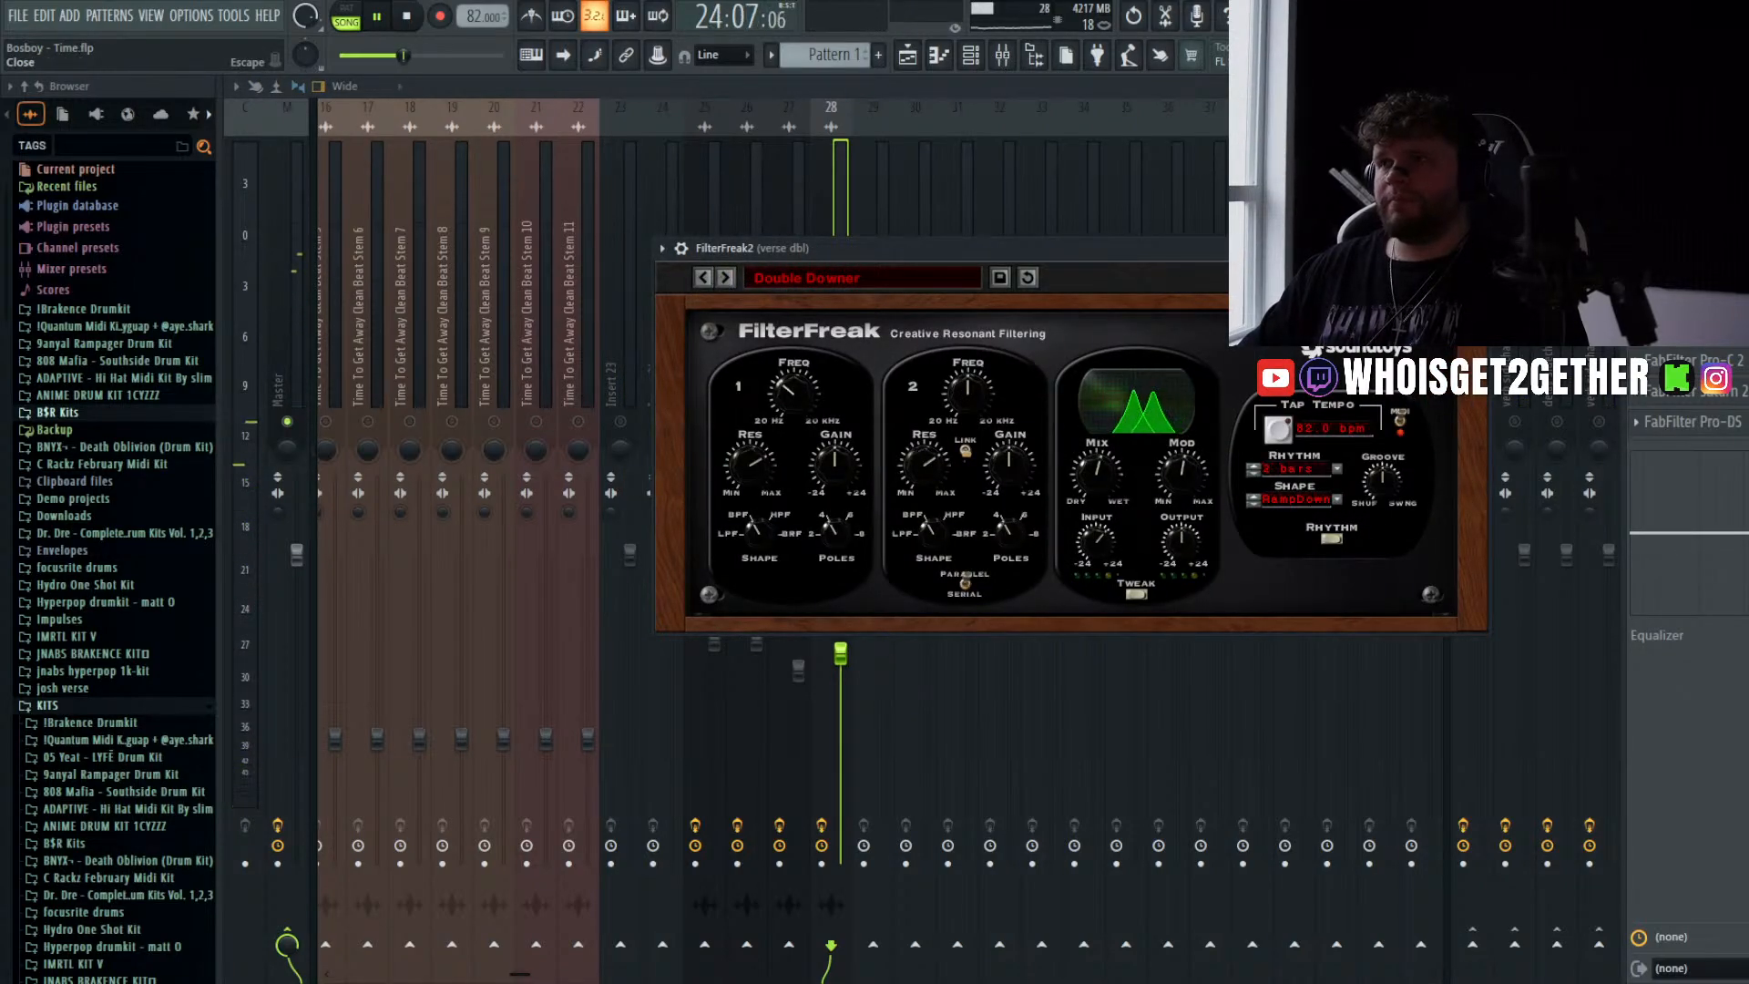
click(1475, 248)
key(space)
right_click(832, 422)
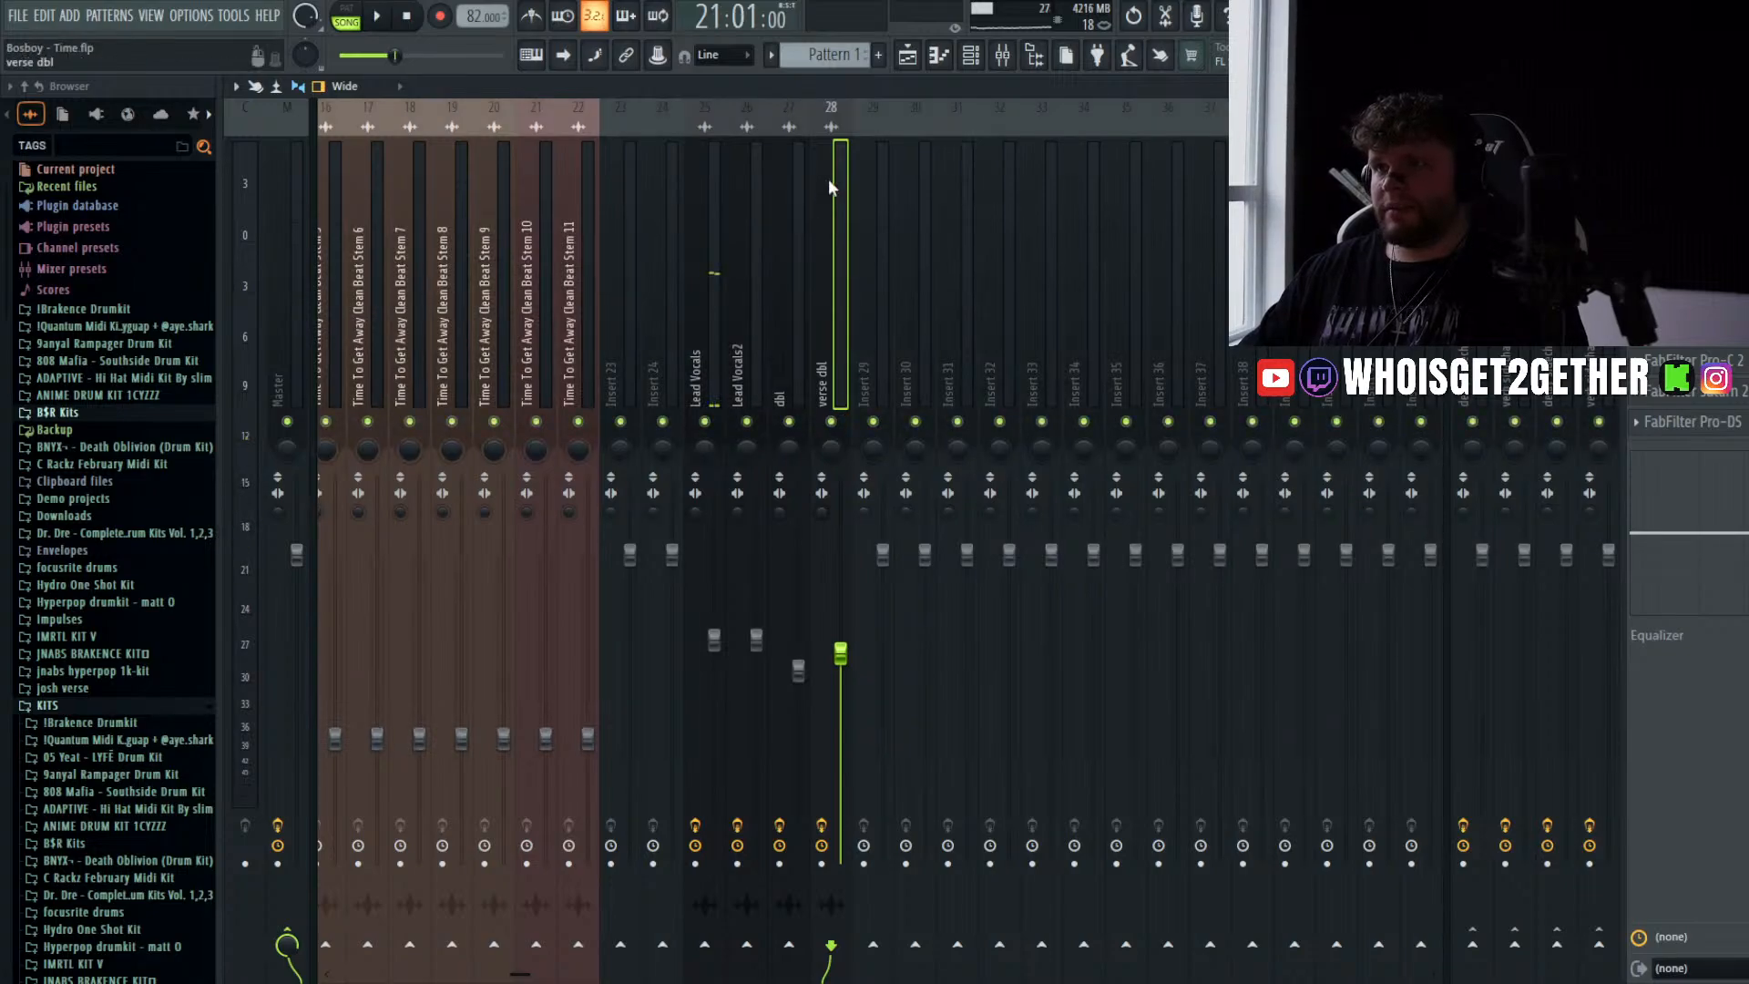
- Play the song from bar 19 and lower the verse dbl mixer fader to about 55% (-11.3 dB)
click(918, 63)
drag(833, 134, 809, 151)
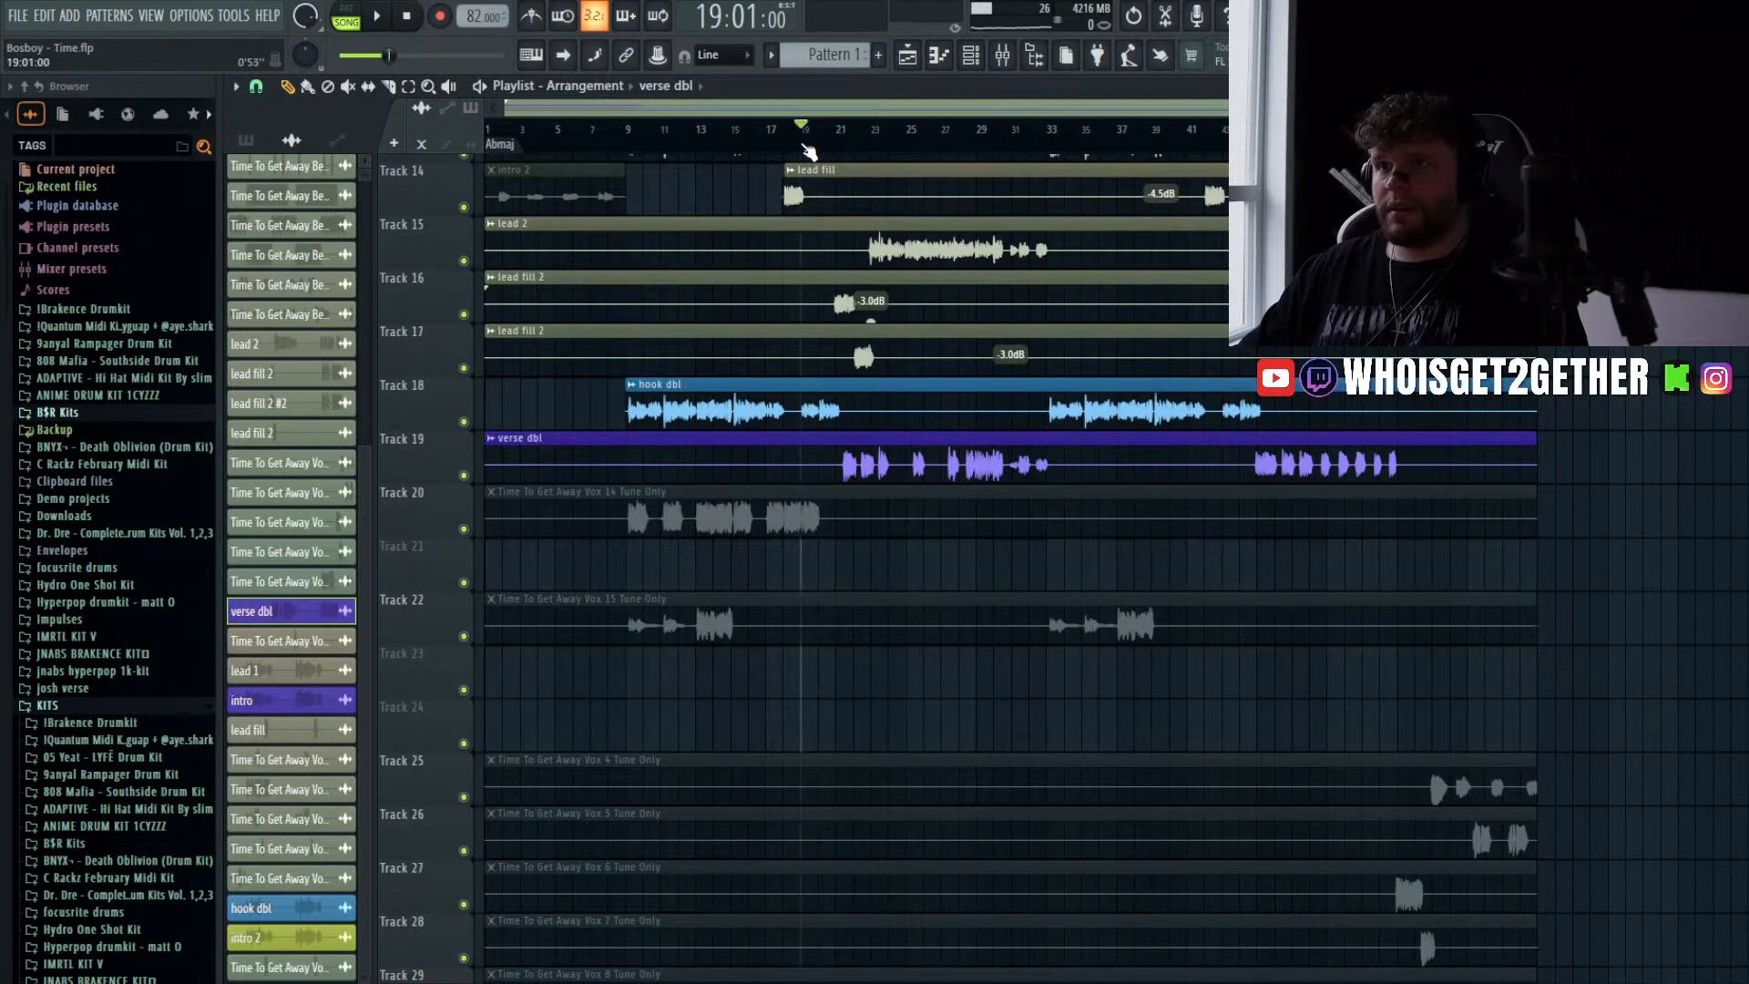
key(space)
click(941, 302)
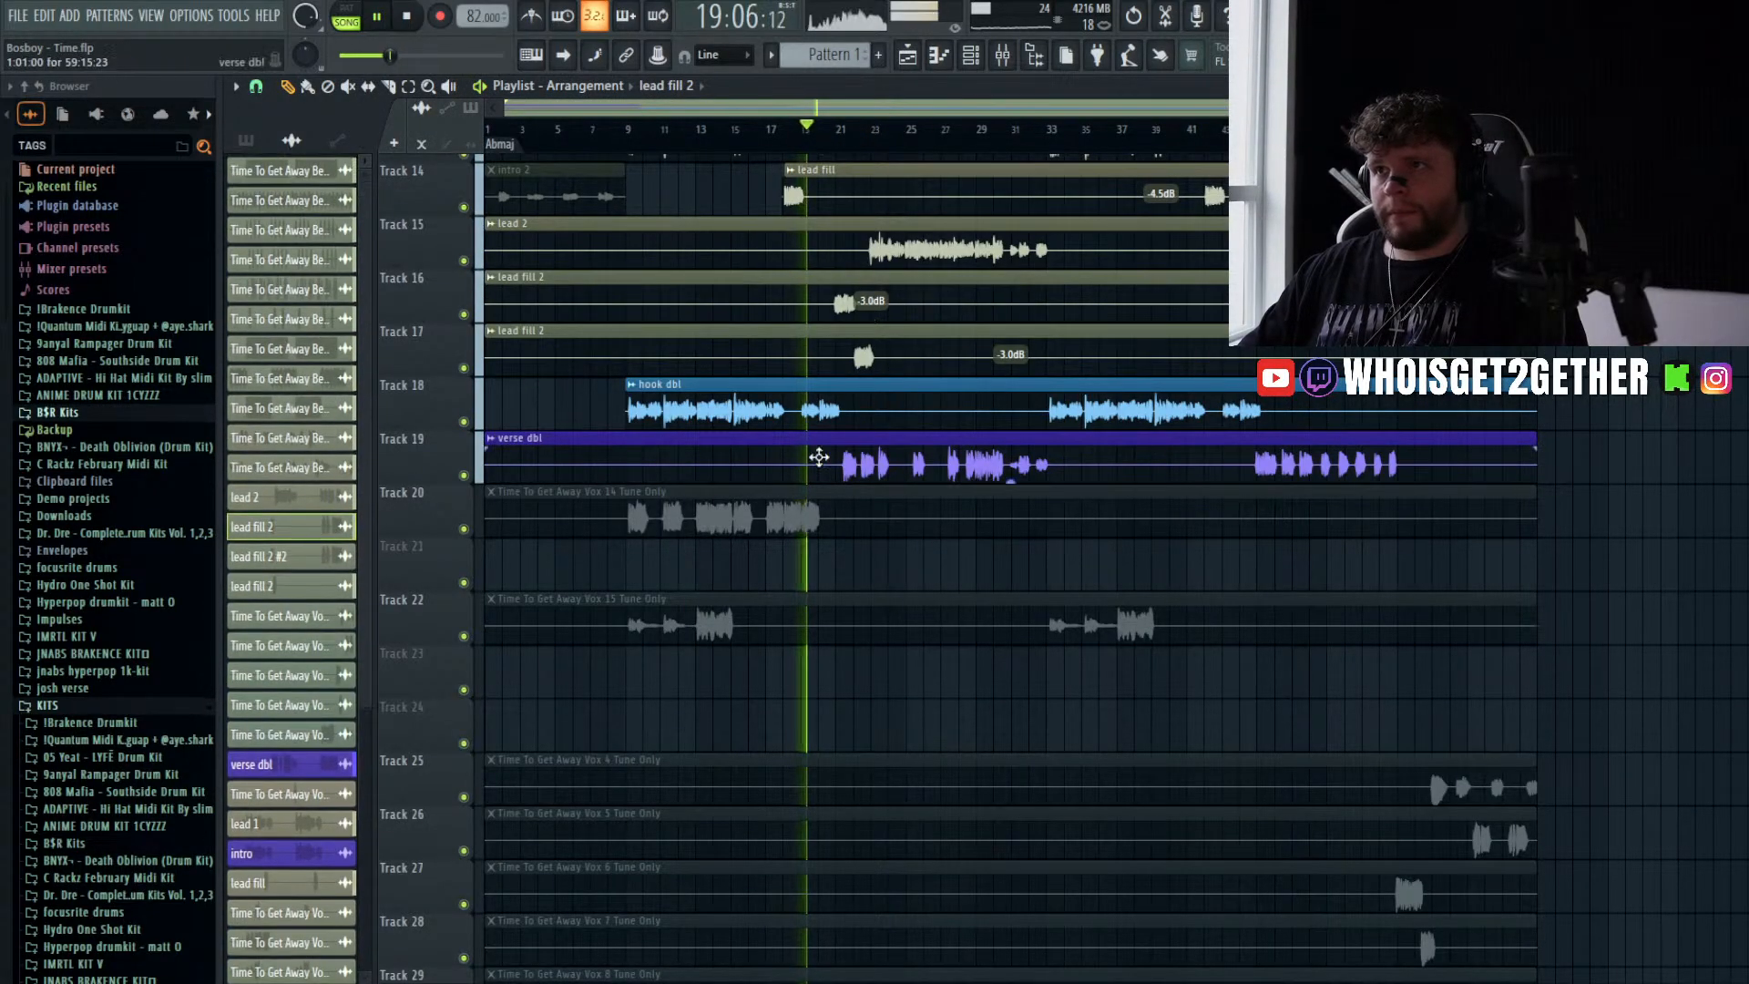
scroll(909, 547, up, 3)
click(1002, 56)
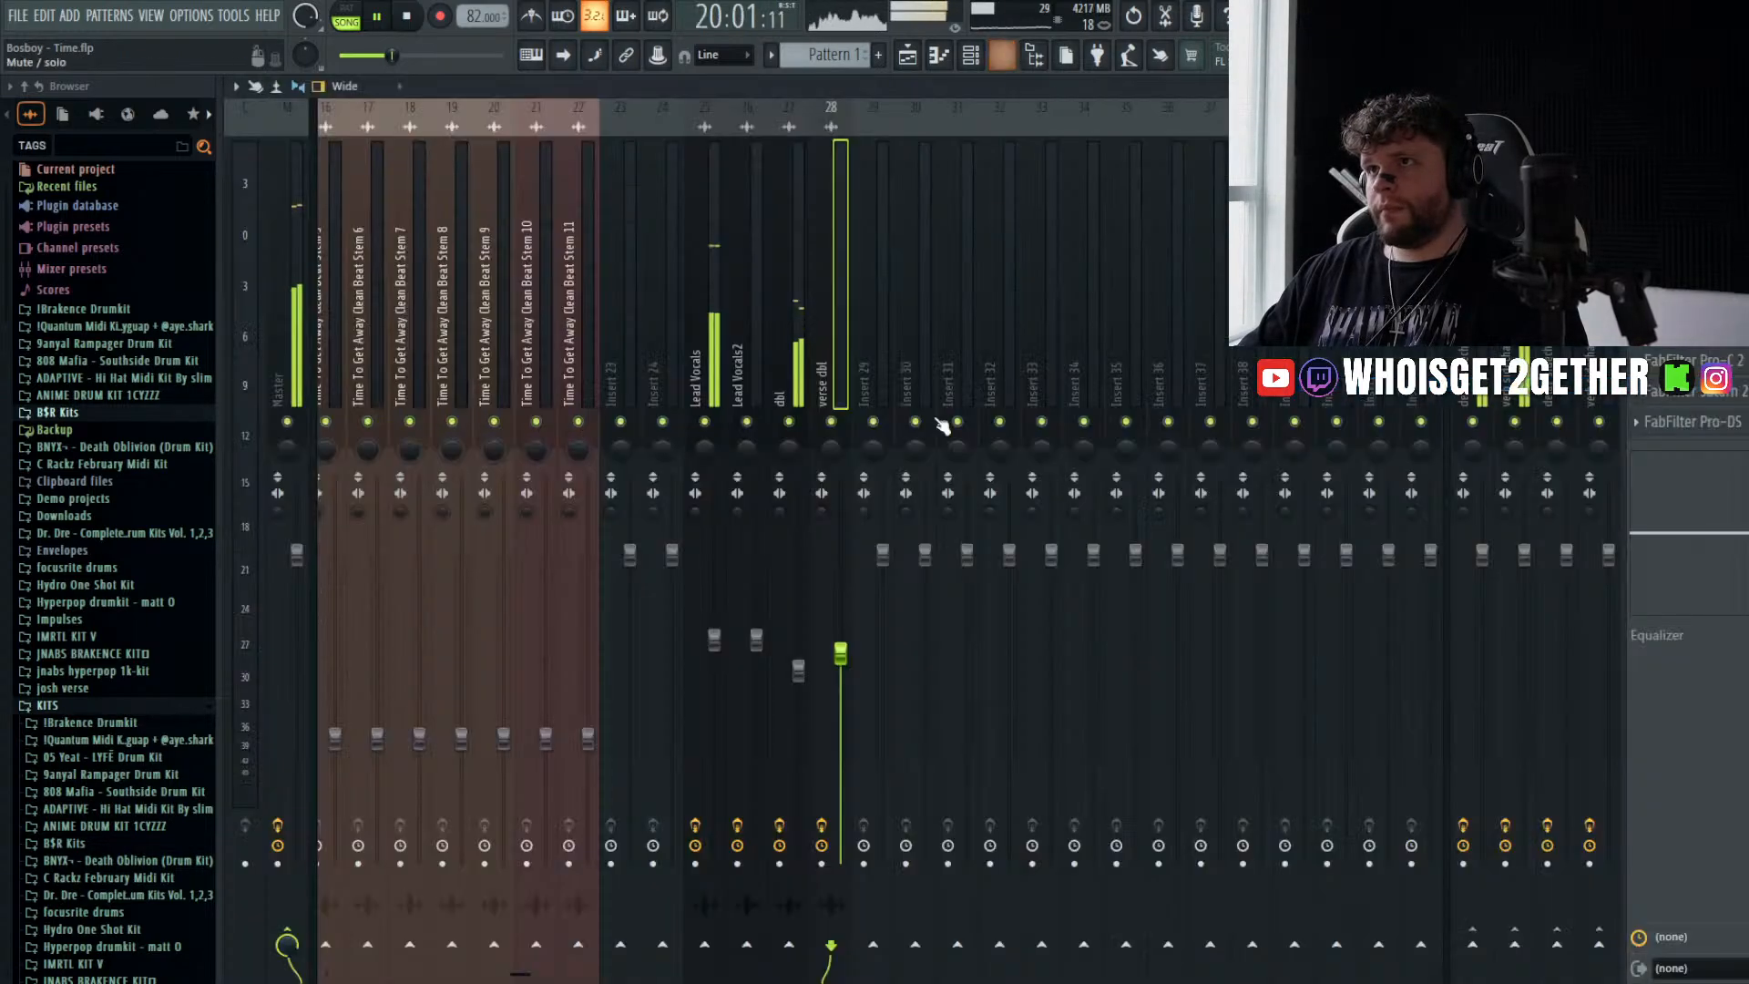
drag(837, 655, 839, 679)
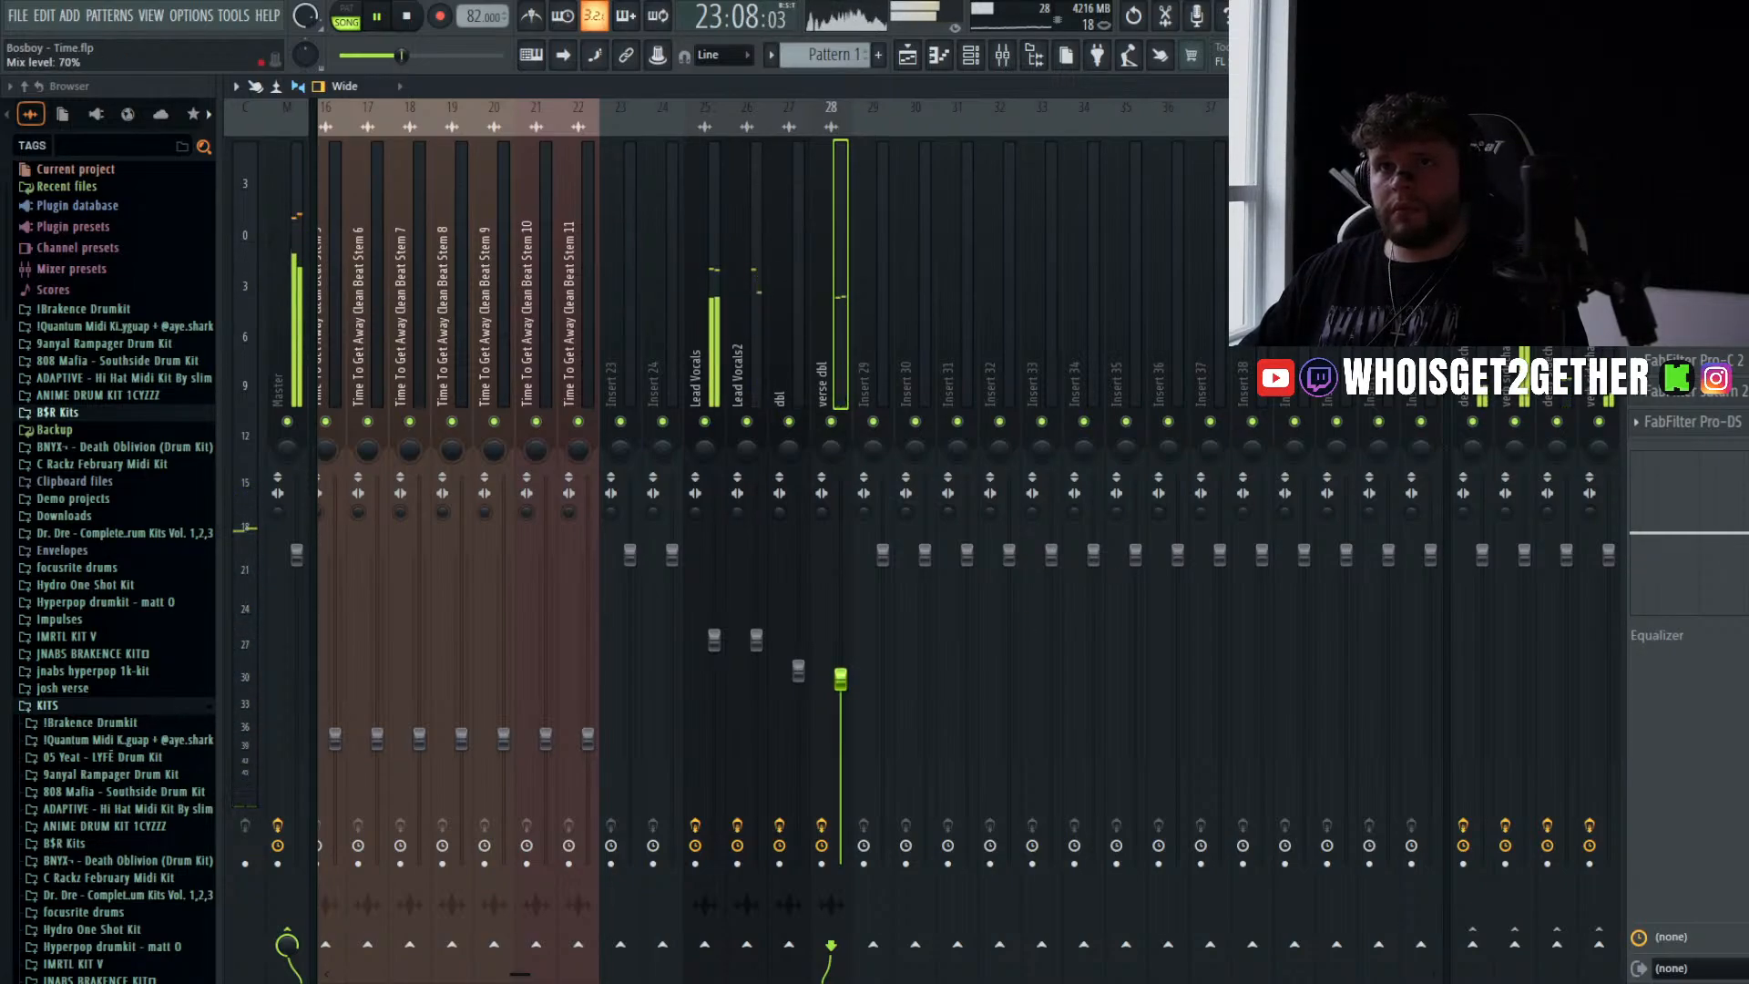
drag(845, 677, 845, 693)
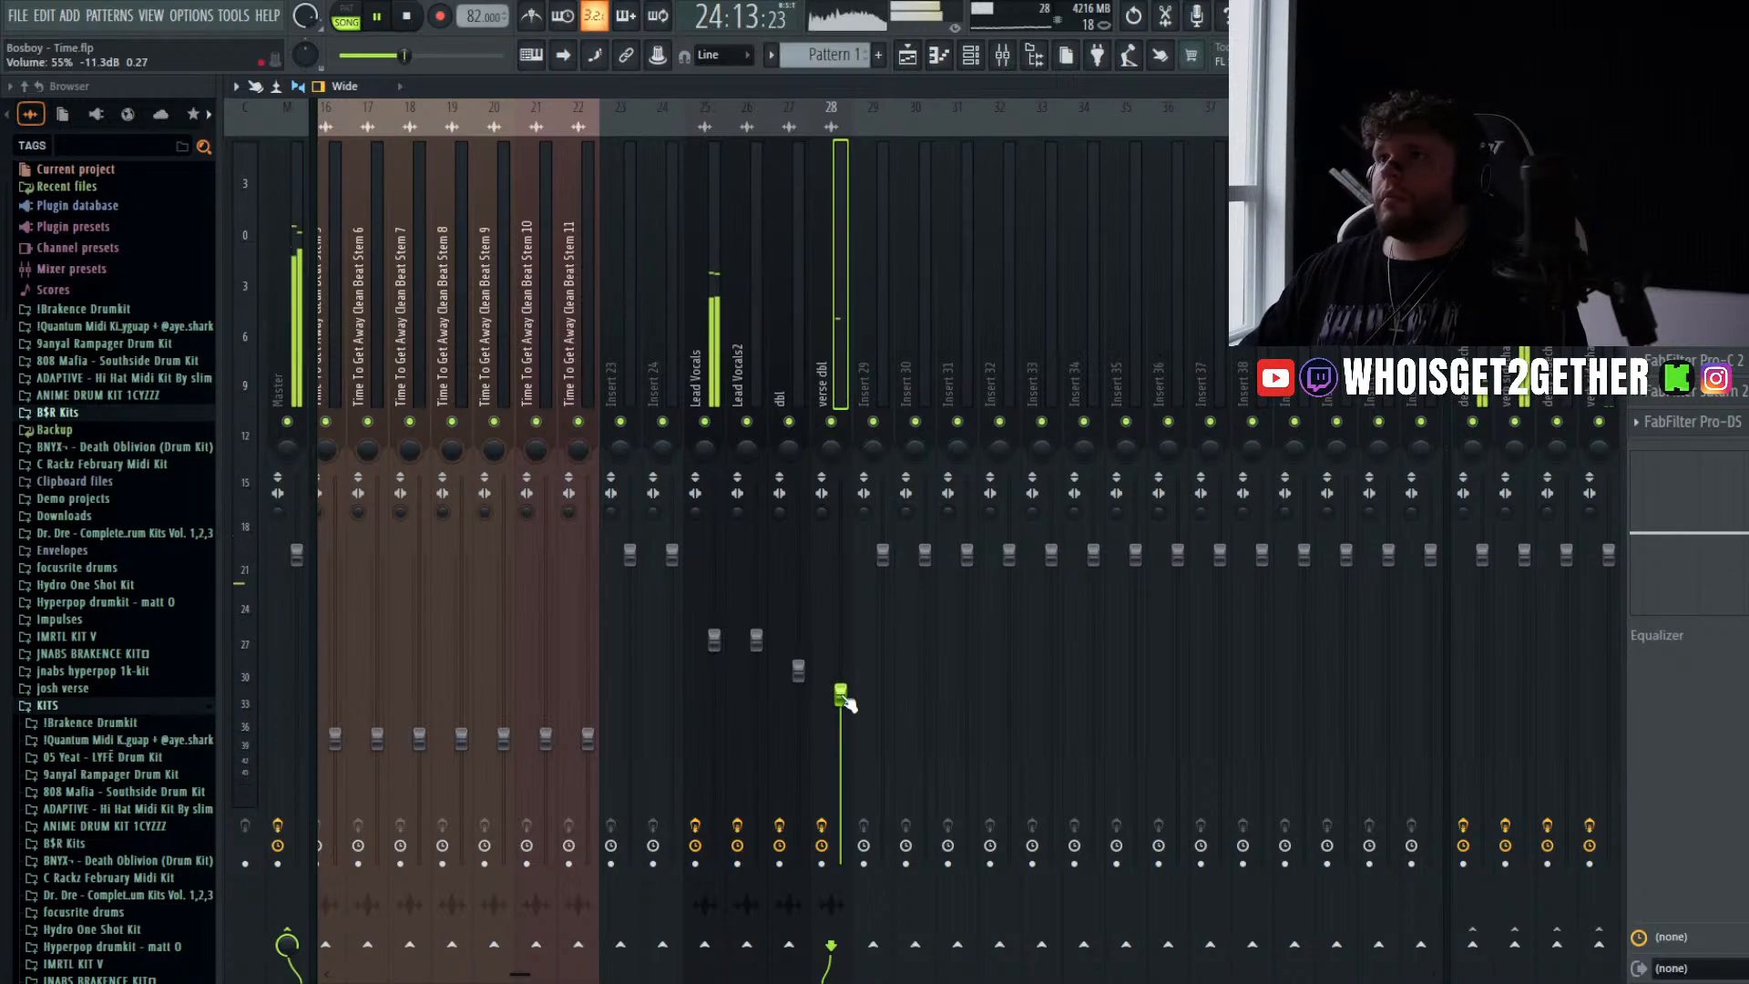
- Lower the verse dbl mixer fader further to about 45% (-14.2 dB) while the verse plays
click(907, 57)
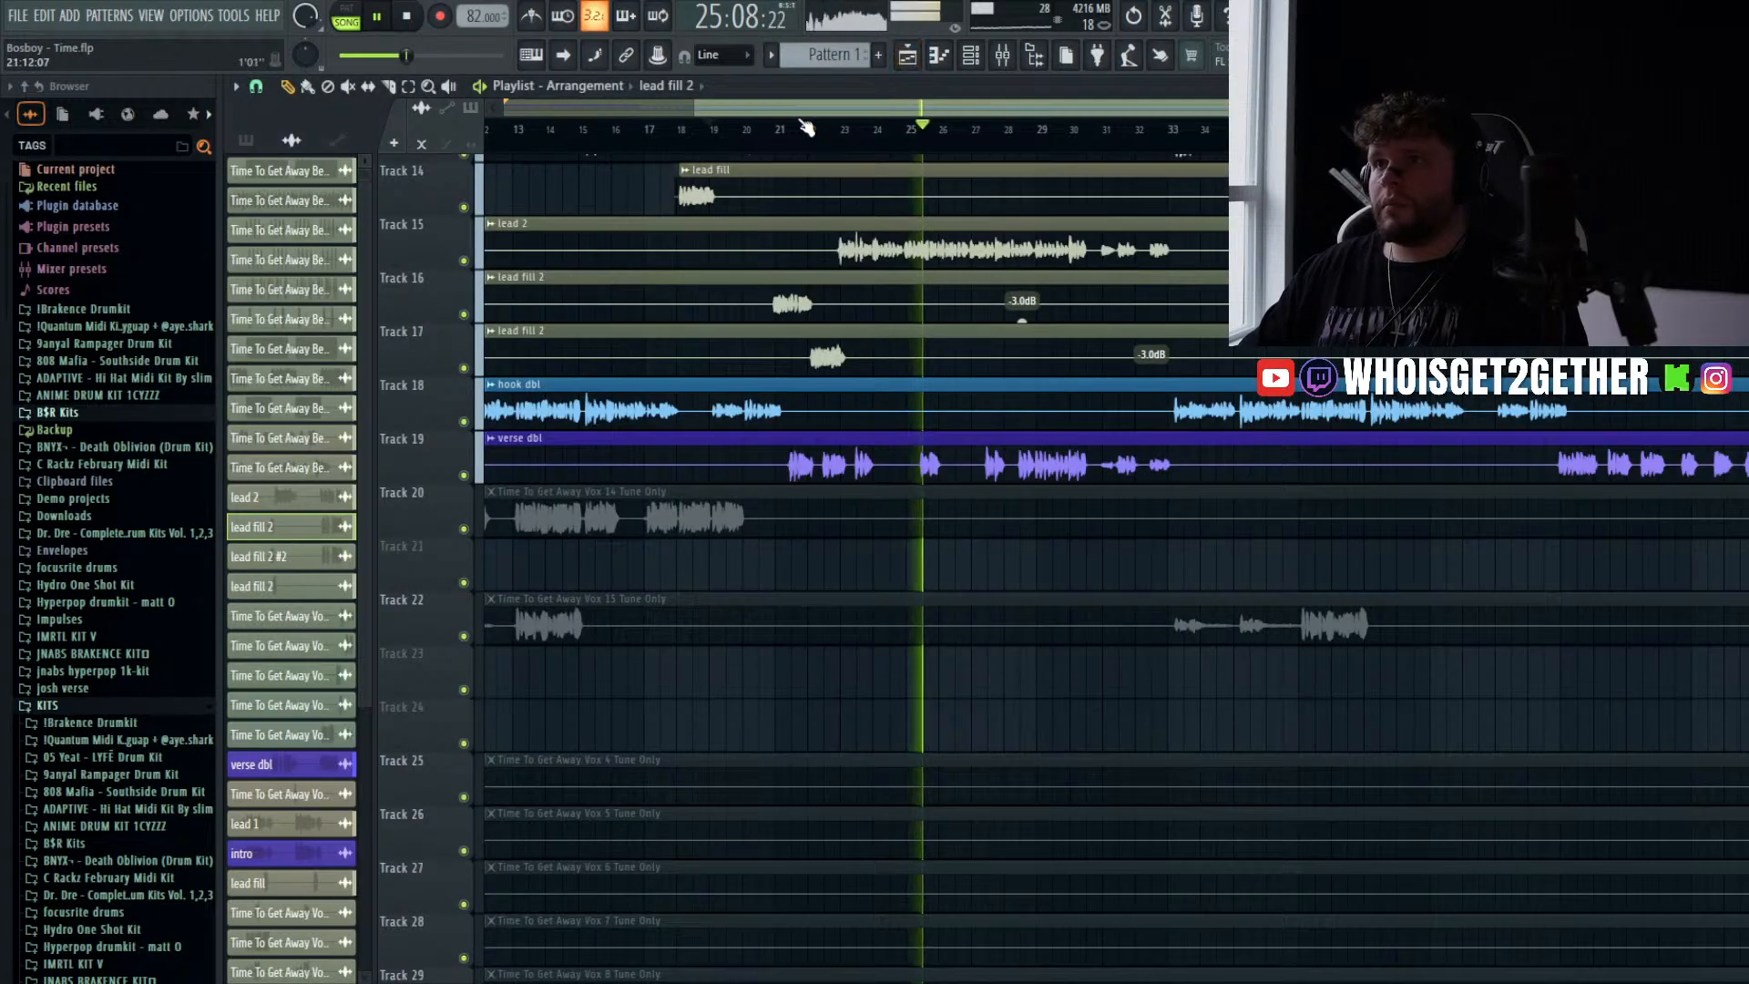
click(1002, 57)
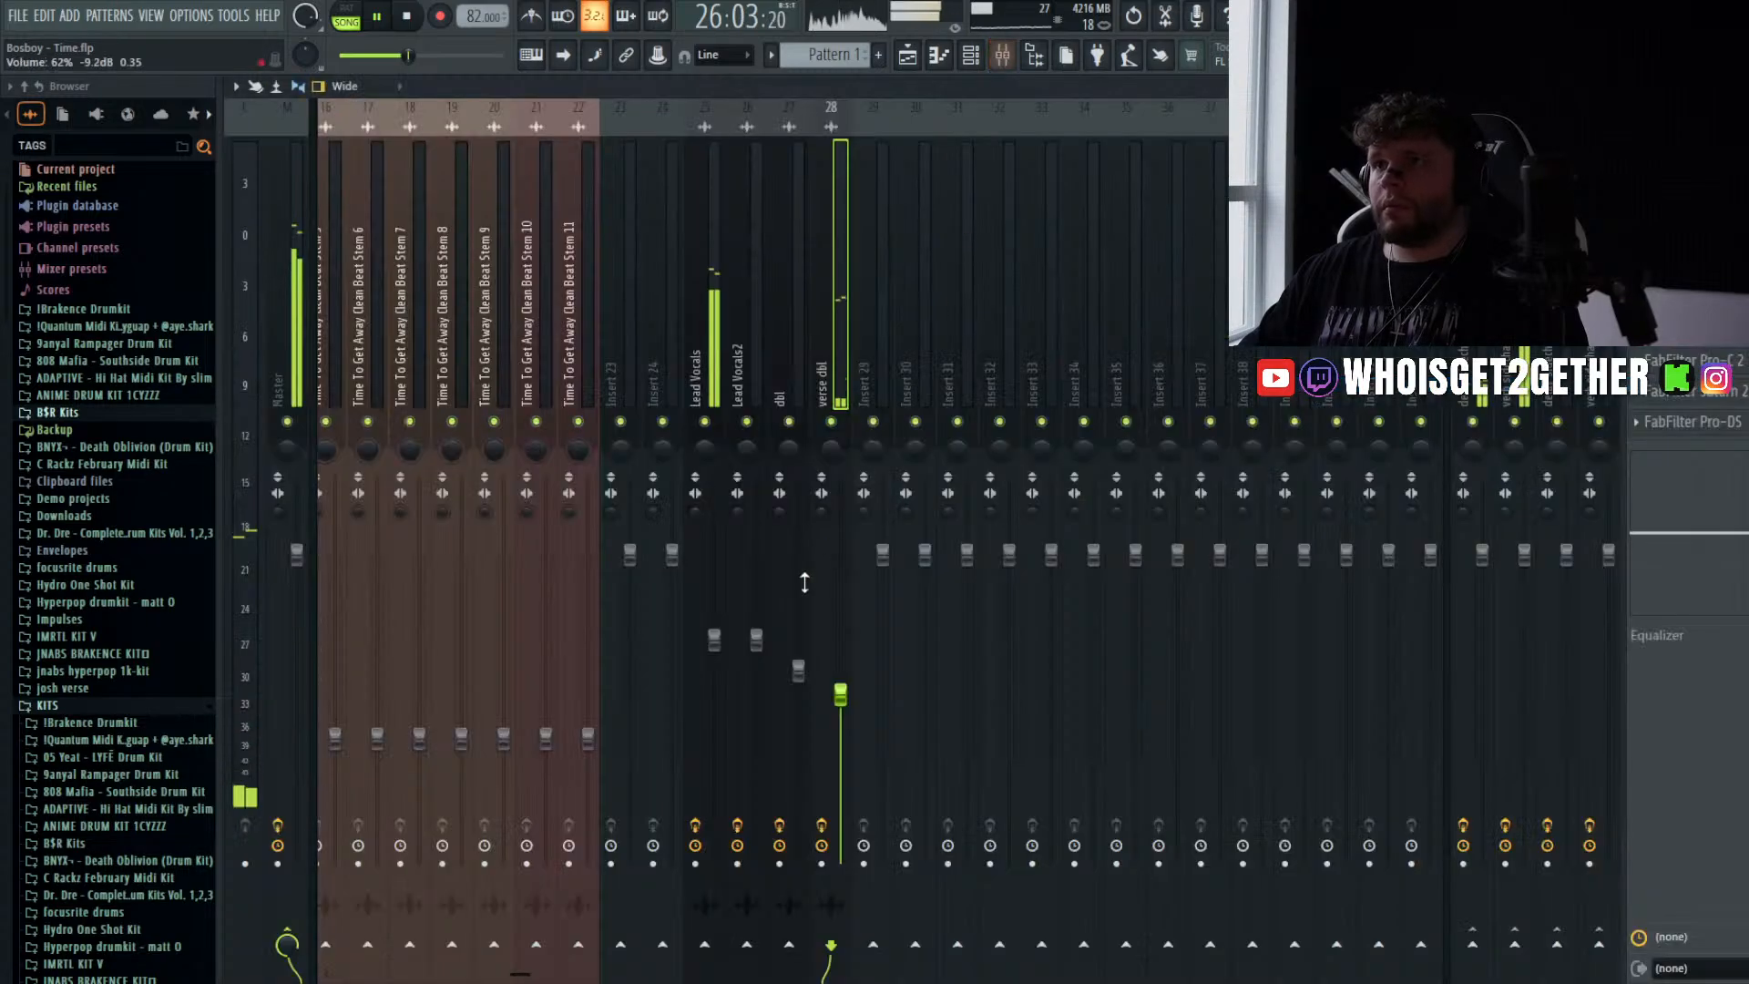
drag(825, 689, 825, 717)
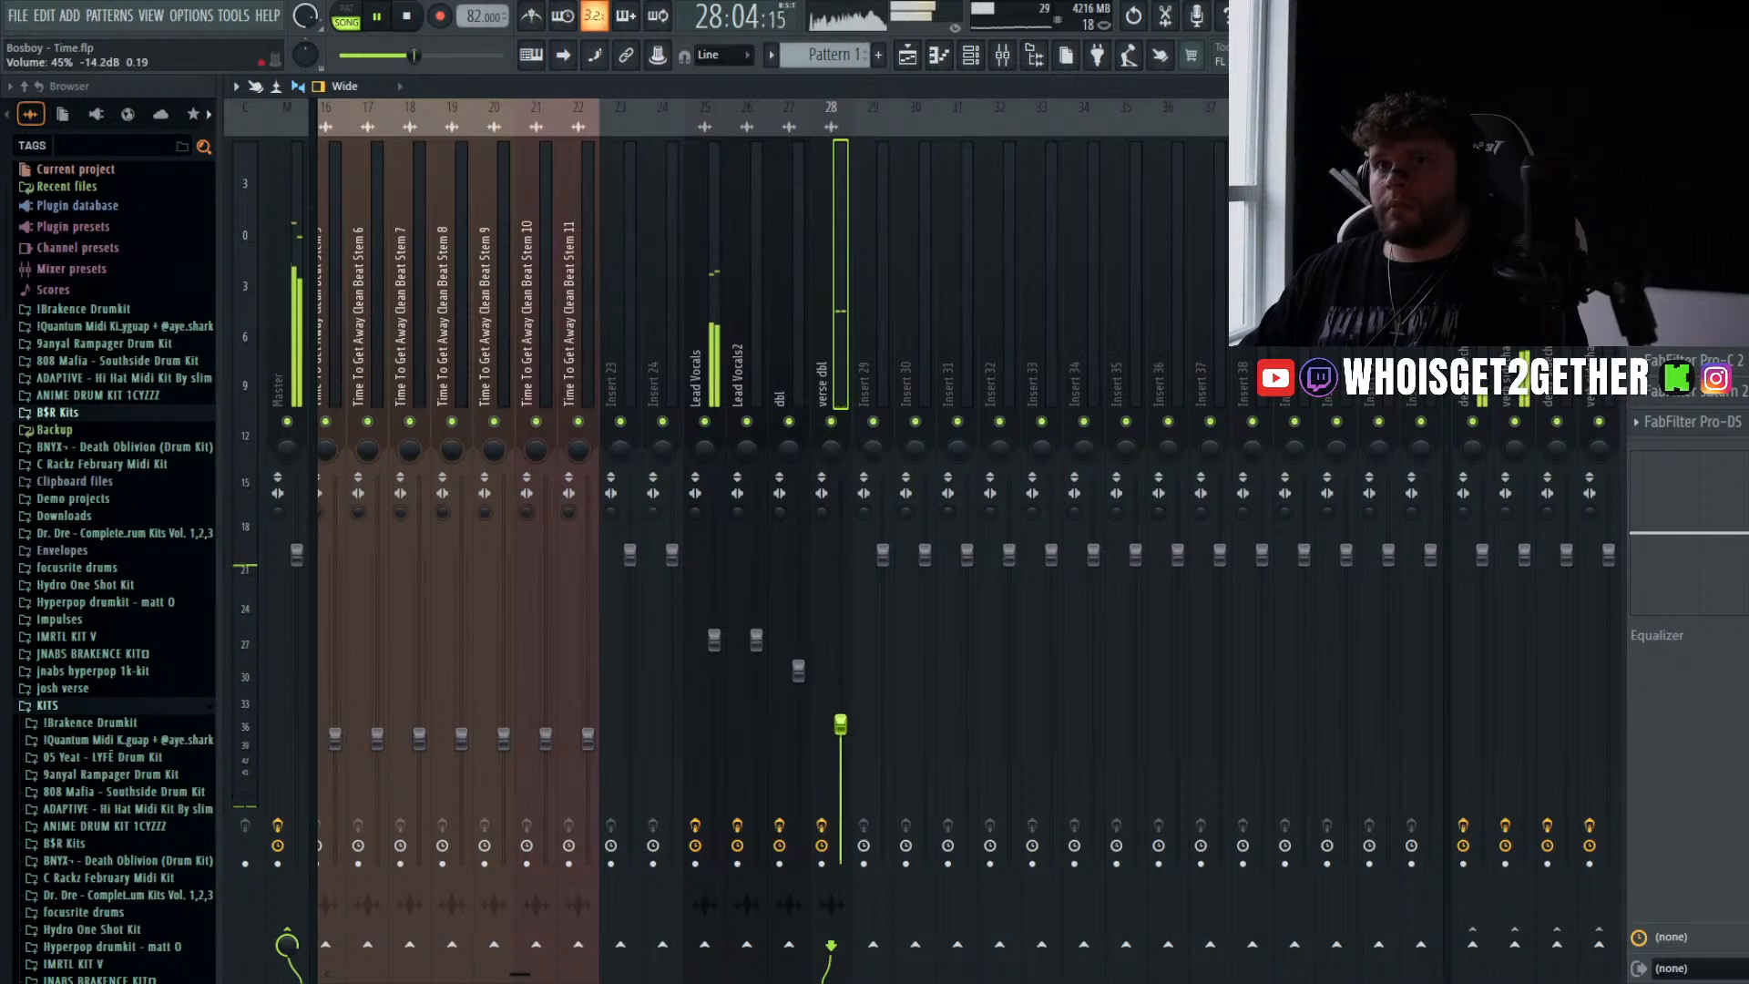
- Return to the playlist, stop playback and save the project
click(908, 57)
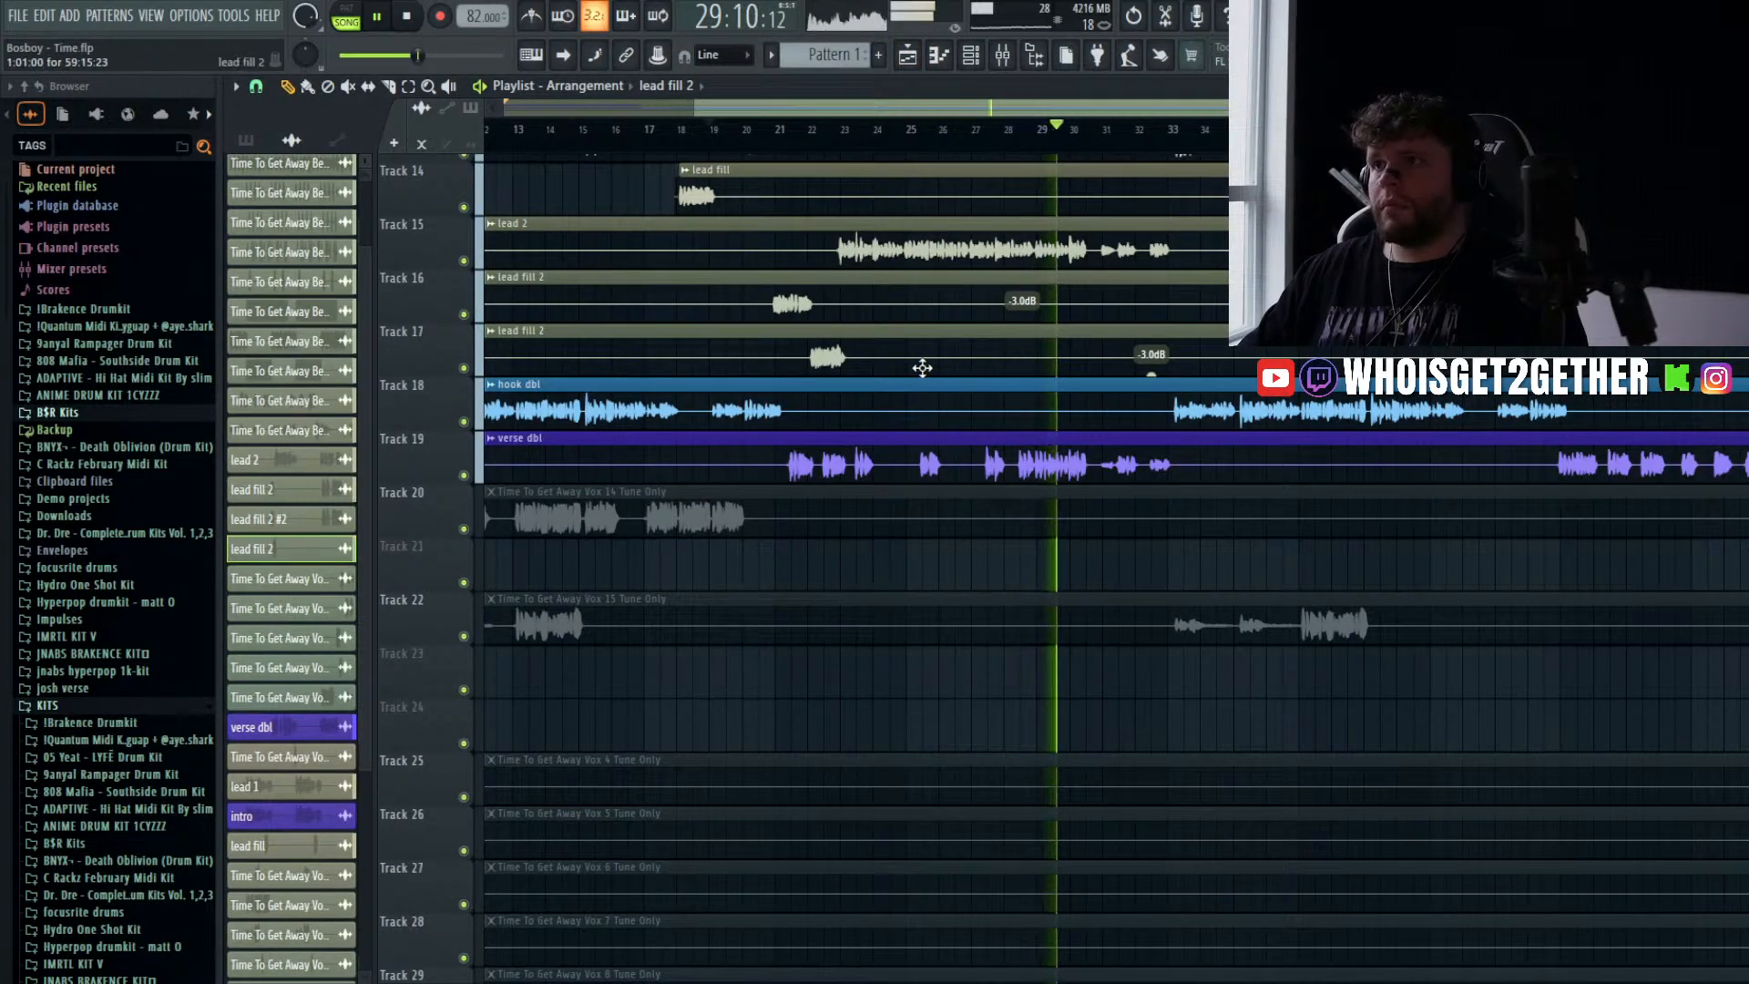
scroll(921, 370, down, 3)
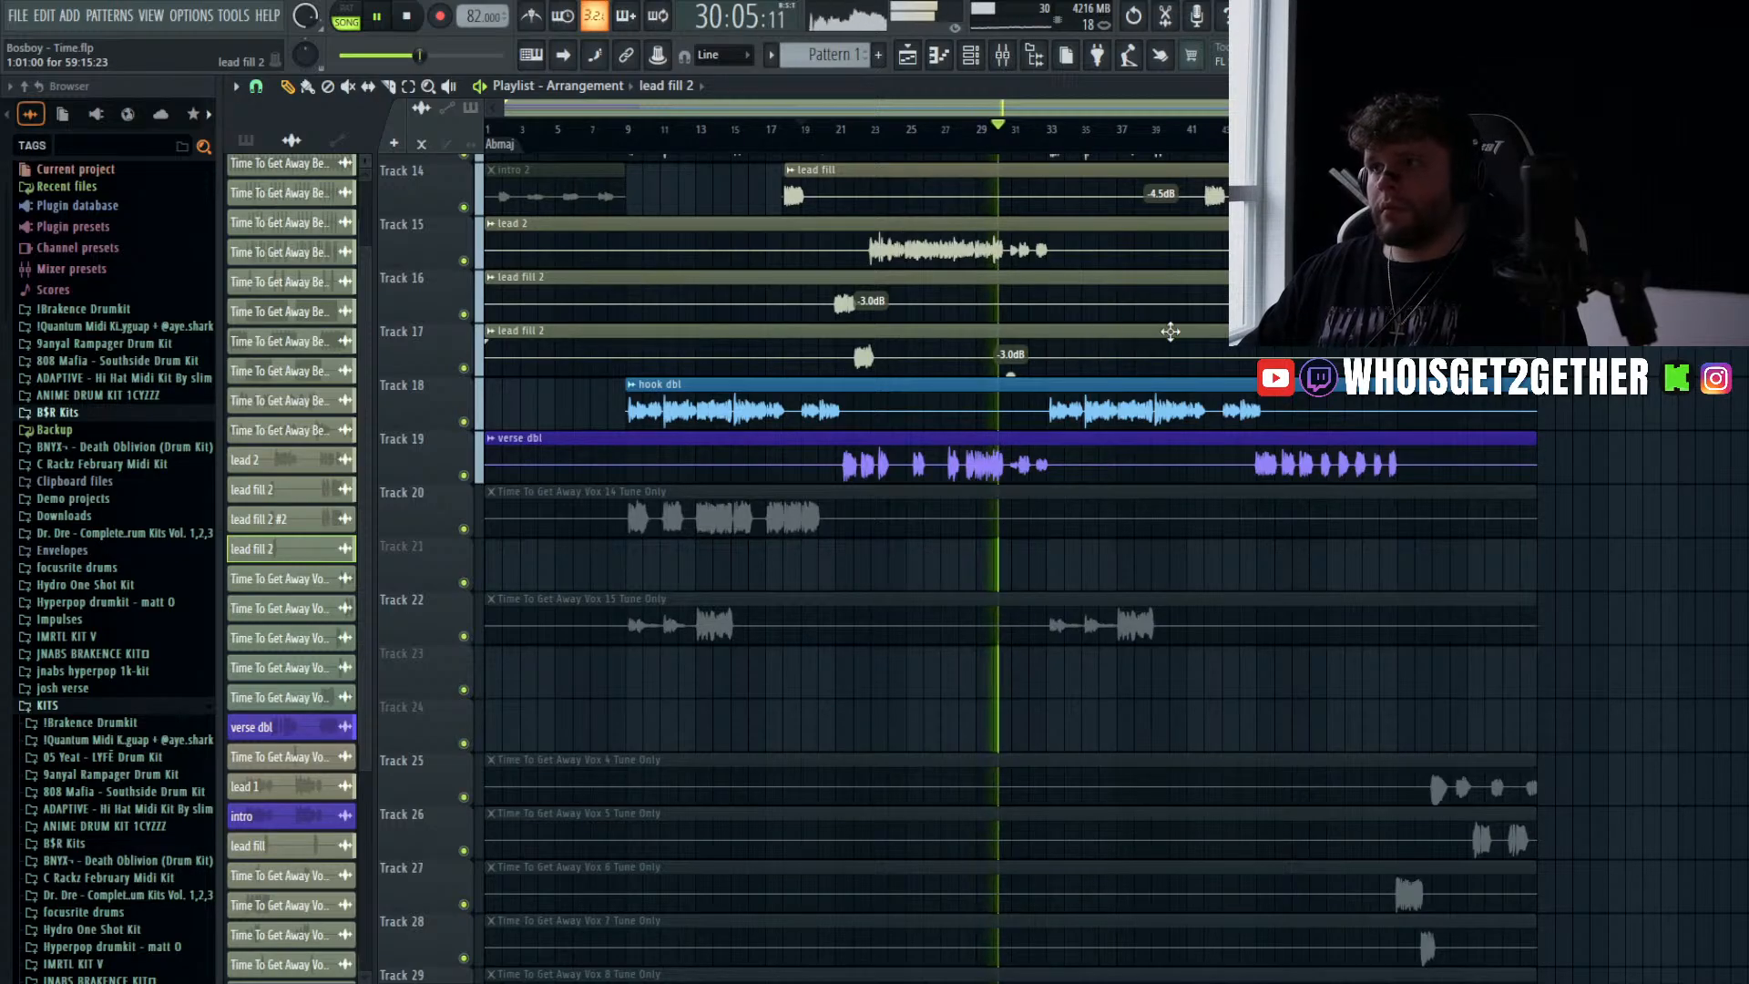
click(411, 19)
key(ctrl+s)
click(940, 256)
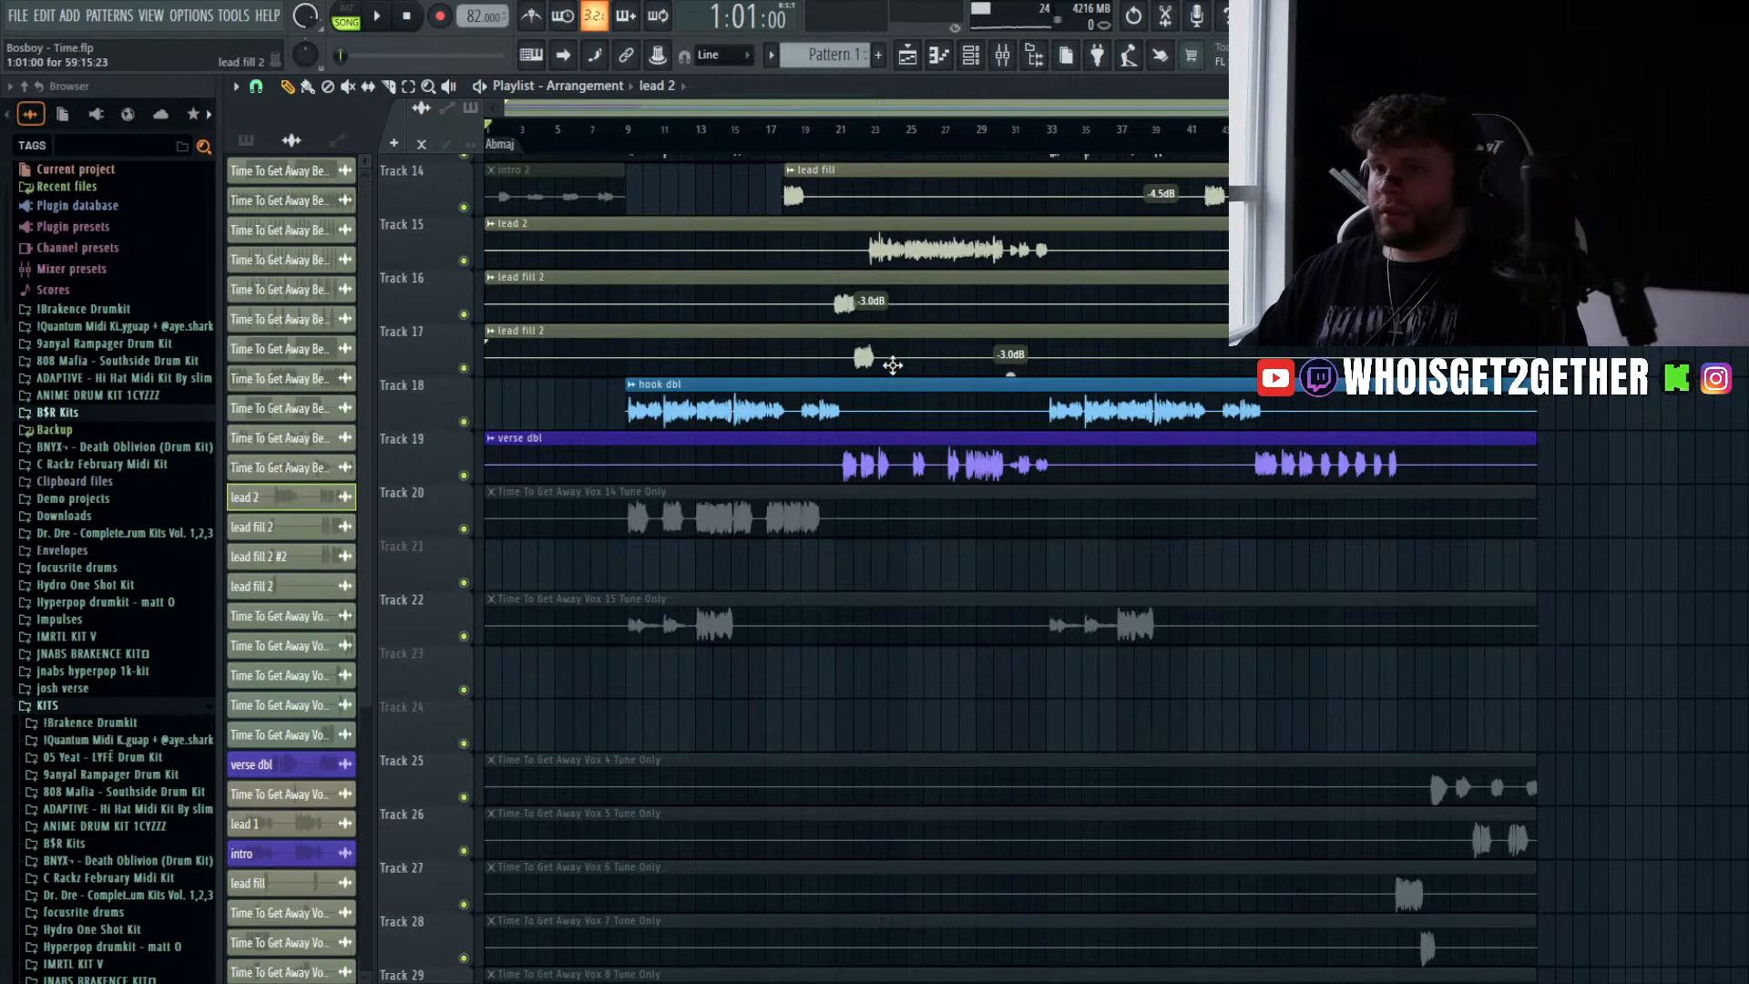
- Move the muted Vox 14 clip from Track 20 down to Track 21
scroll(890, 364, down, 2)
scroll(890, 364, up, 1)
scroll(879, 374, down, 1)
scroll(879, 374, down, 1)
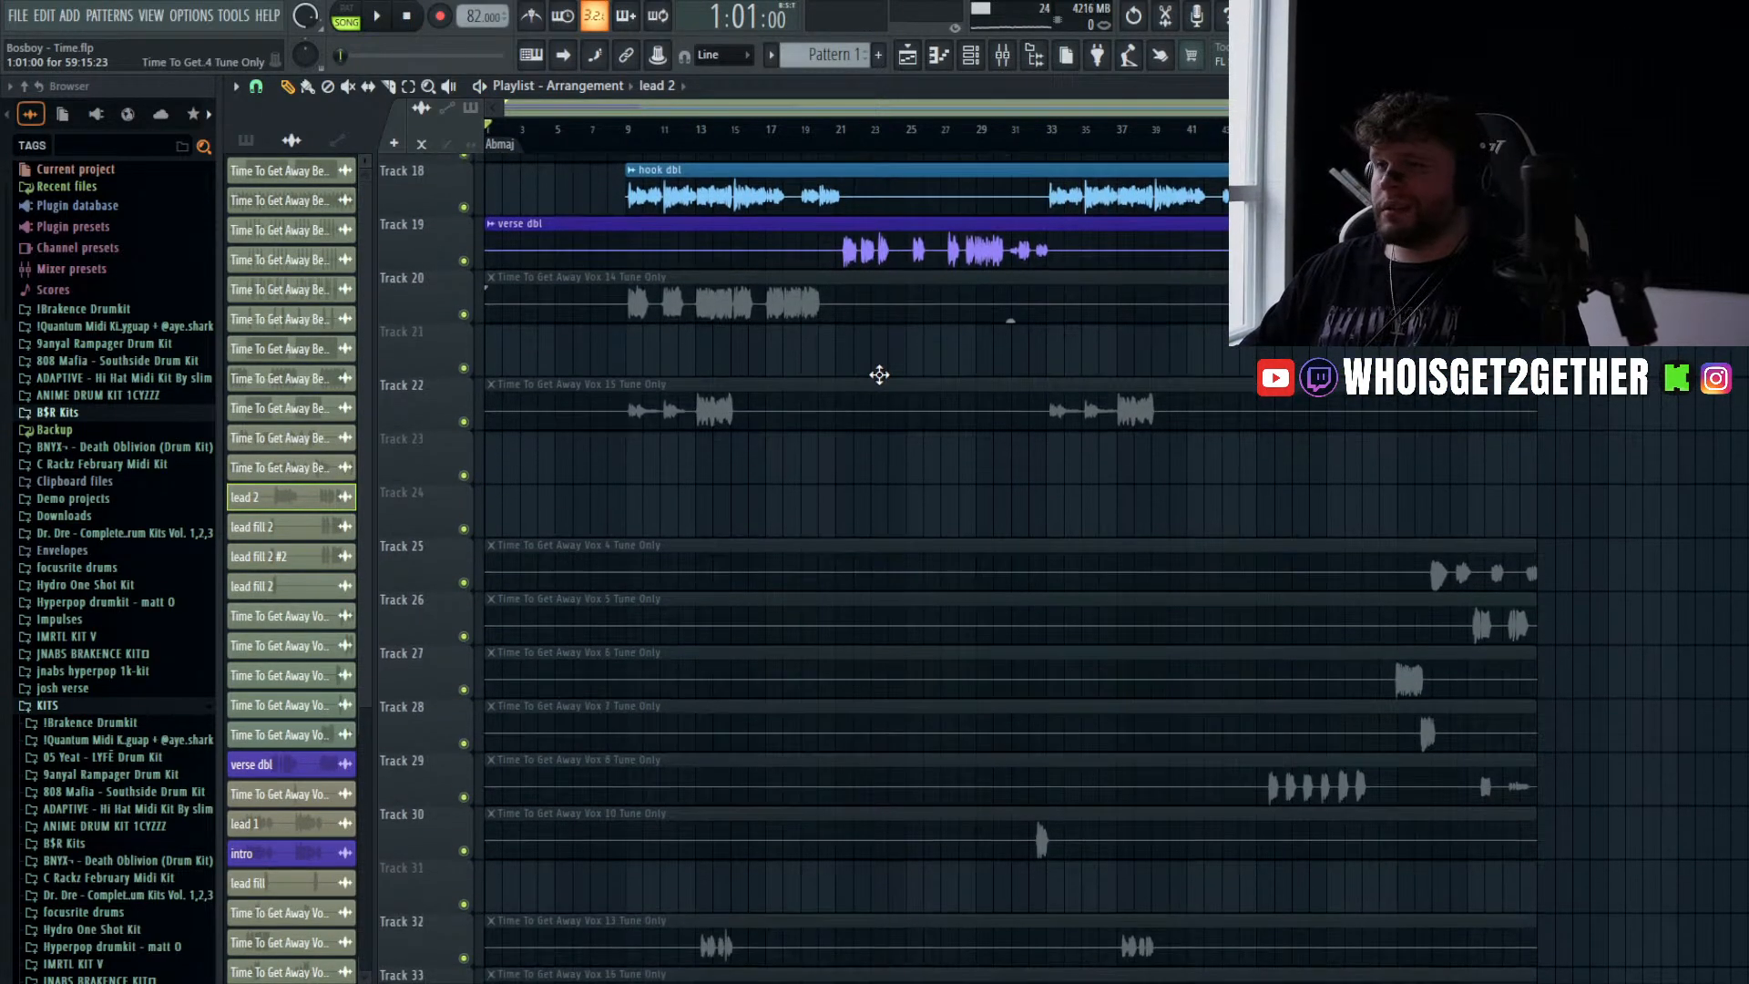
scroll(878, 374, up, 4)
scroll(879, 374, down, 2)
scroll(879, 374, up, 2)
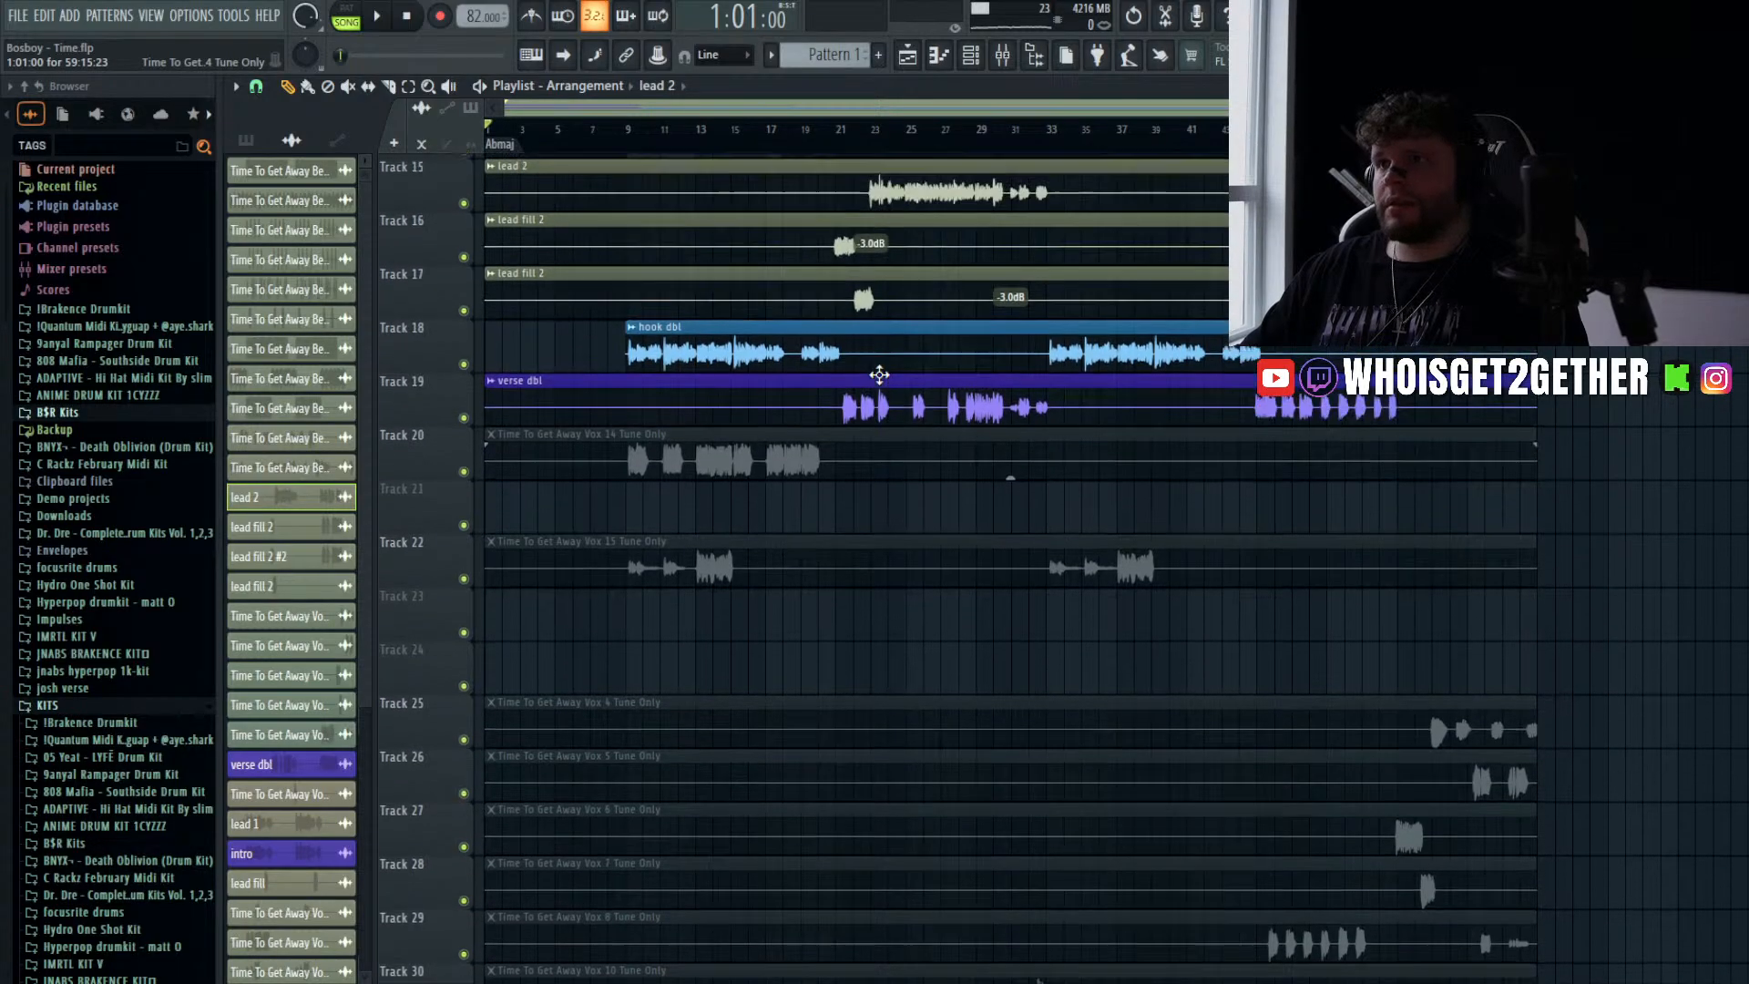
scroll(879, 374, down, 1)
drag(852, 394, 837, 462)
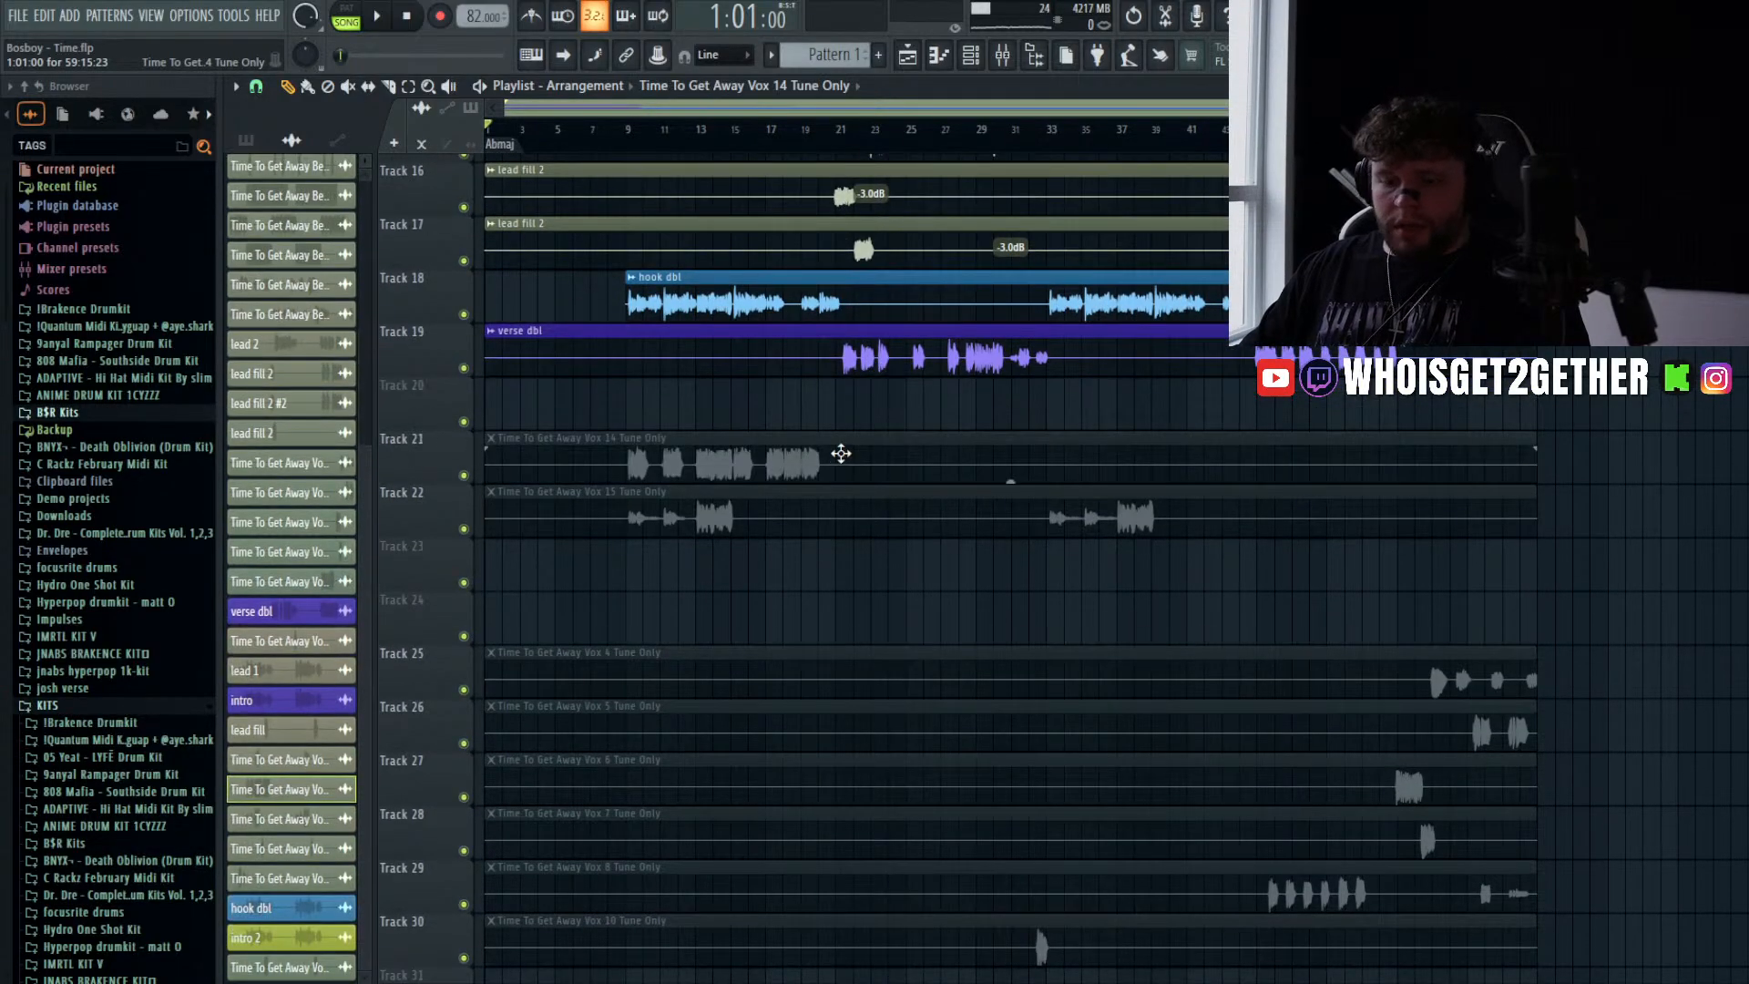
- Move the muted Vox 15 clip down to Track 23 and the Vox 14 clip to Track 22
scroll(837, 465, down, 5)
scroll(837, 469, up, 5)
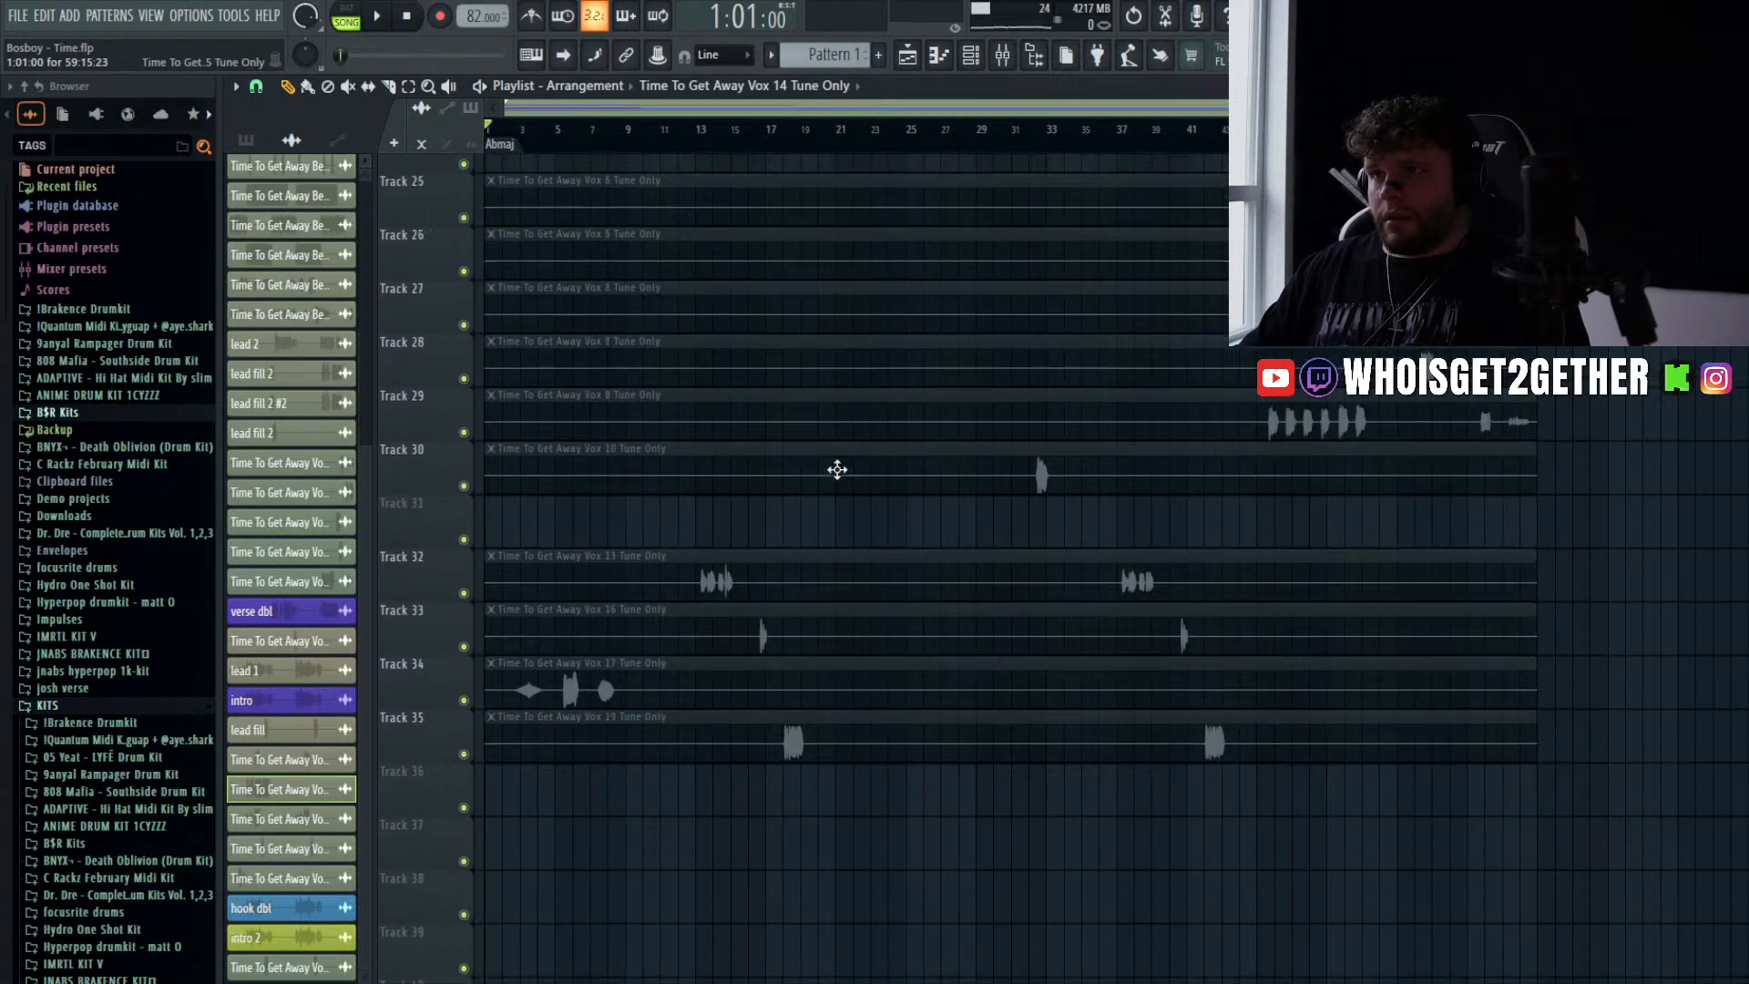
scroll(837, 469, down, 1)
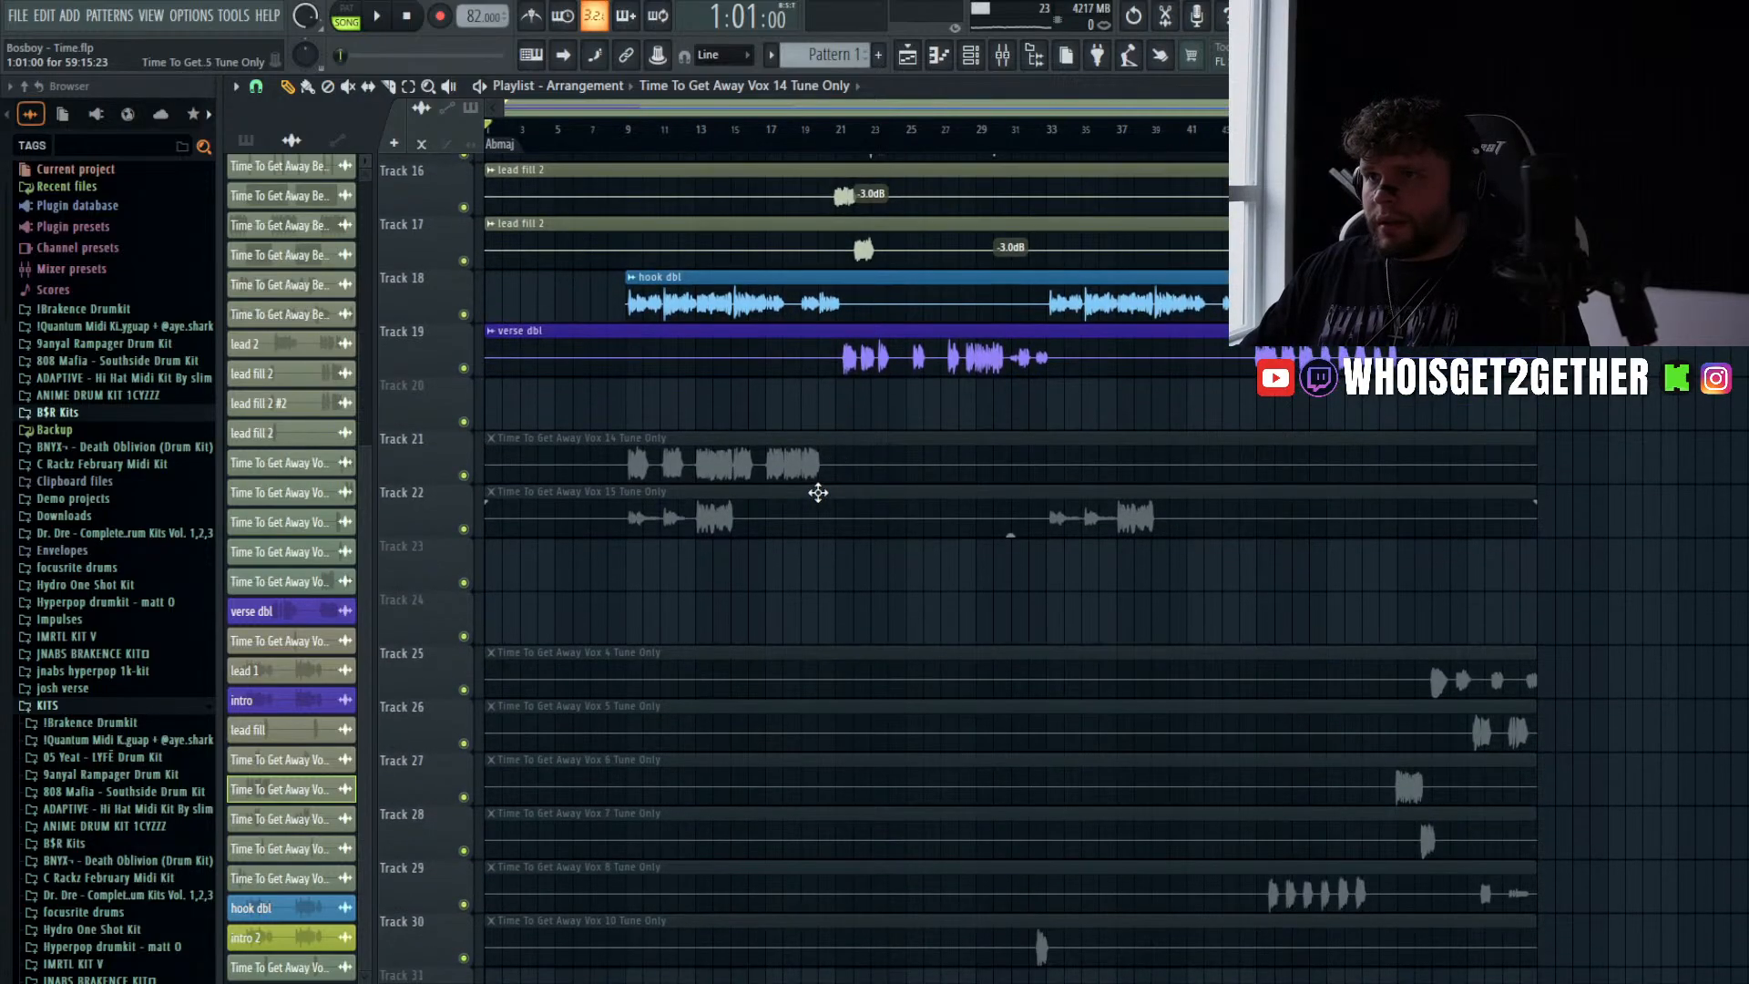
drag(817, 492, 773, 594)
drag(749, 498, 741, 511)
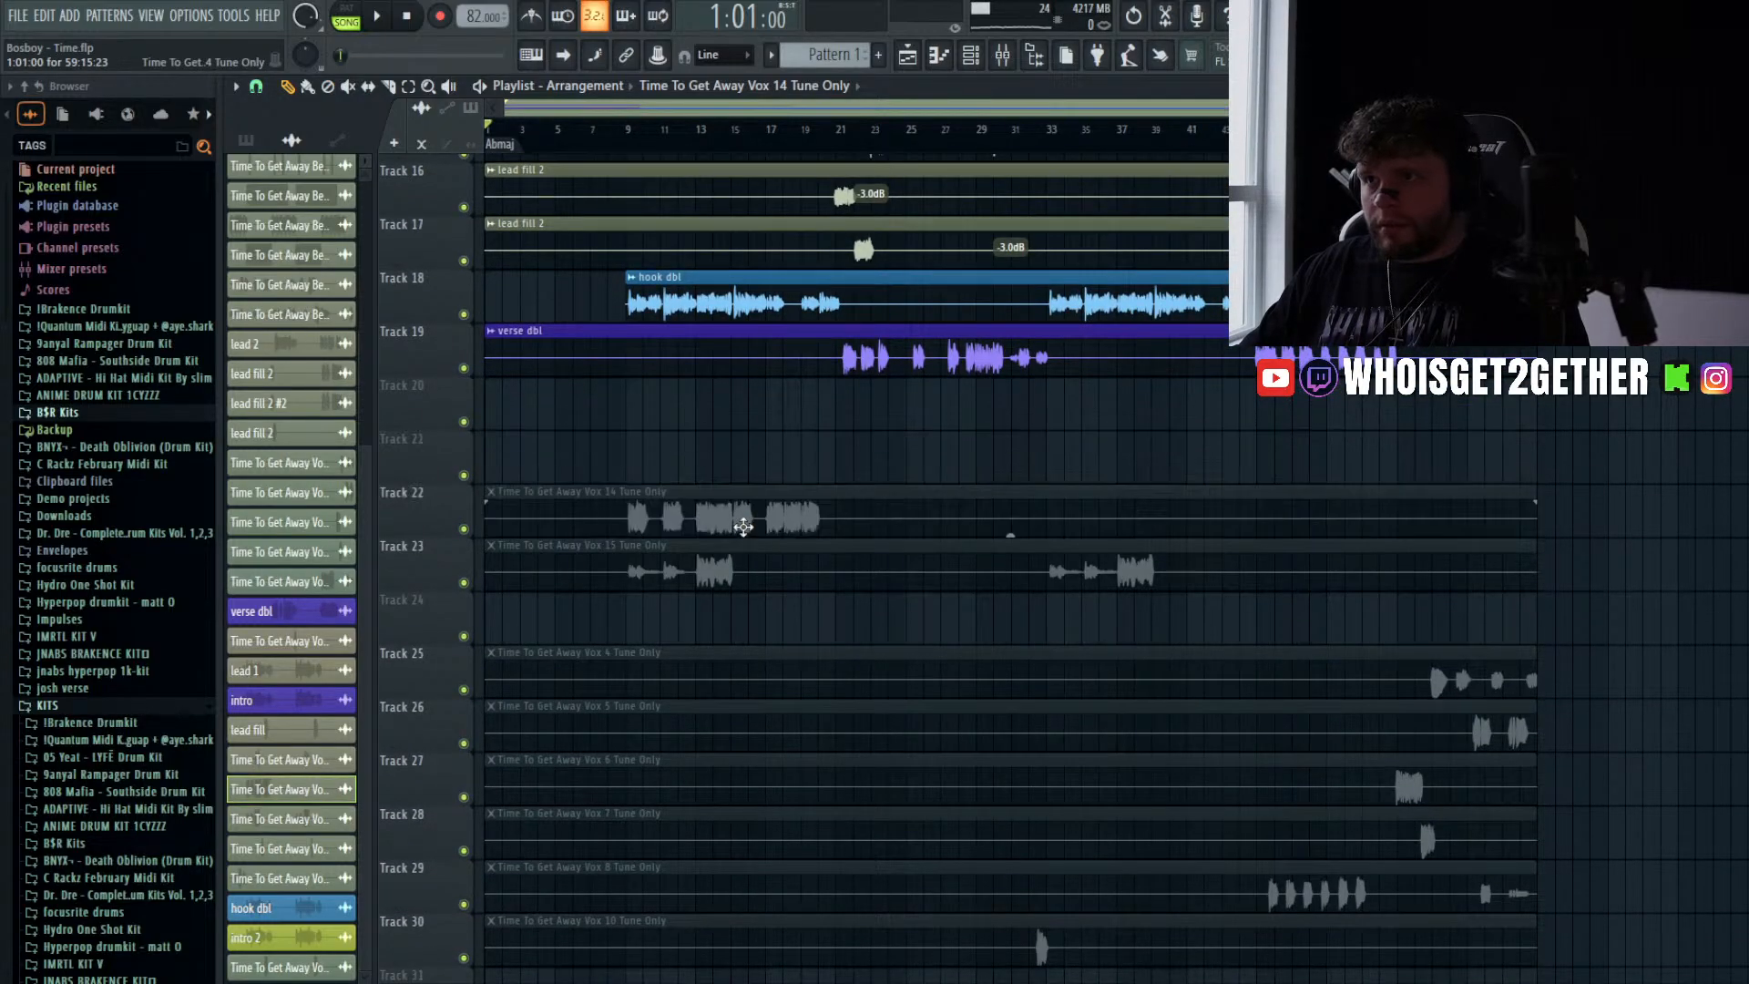
- Insert an empty track above the lead 1 track and bring the muted Vox 17 clip up to Track 13
scroll(741, 511, down, 4)
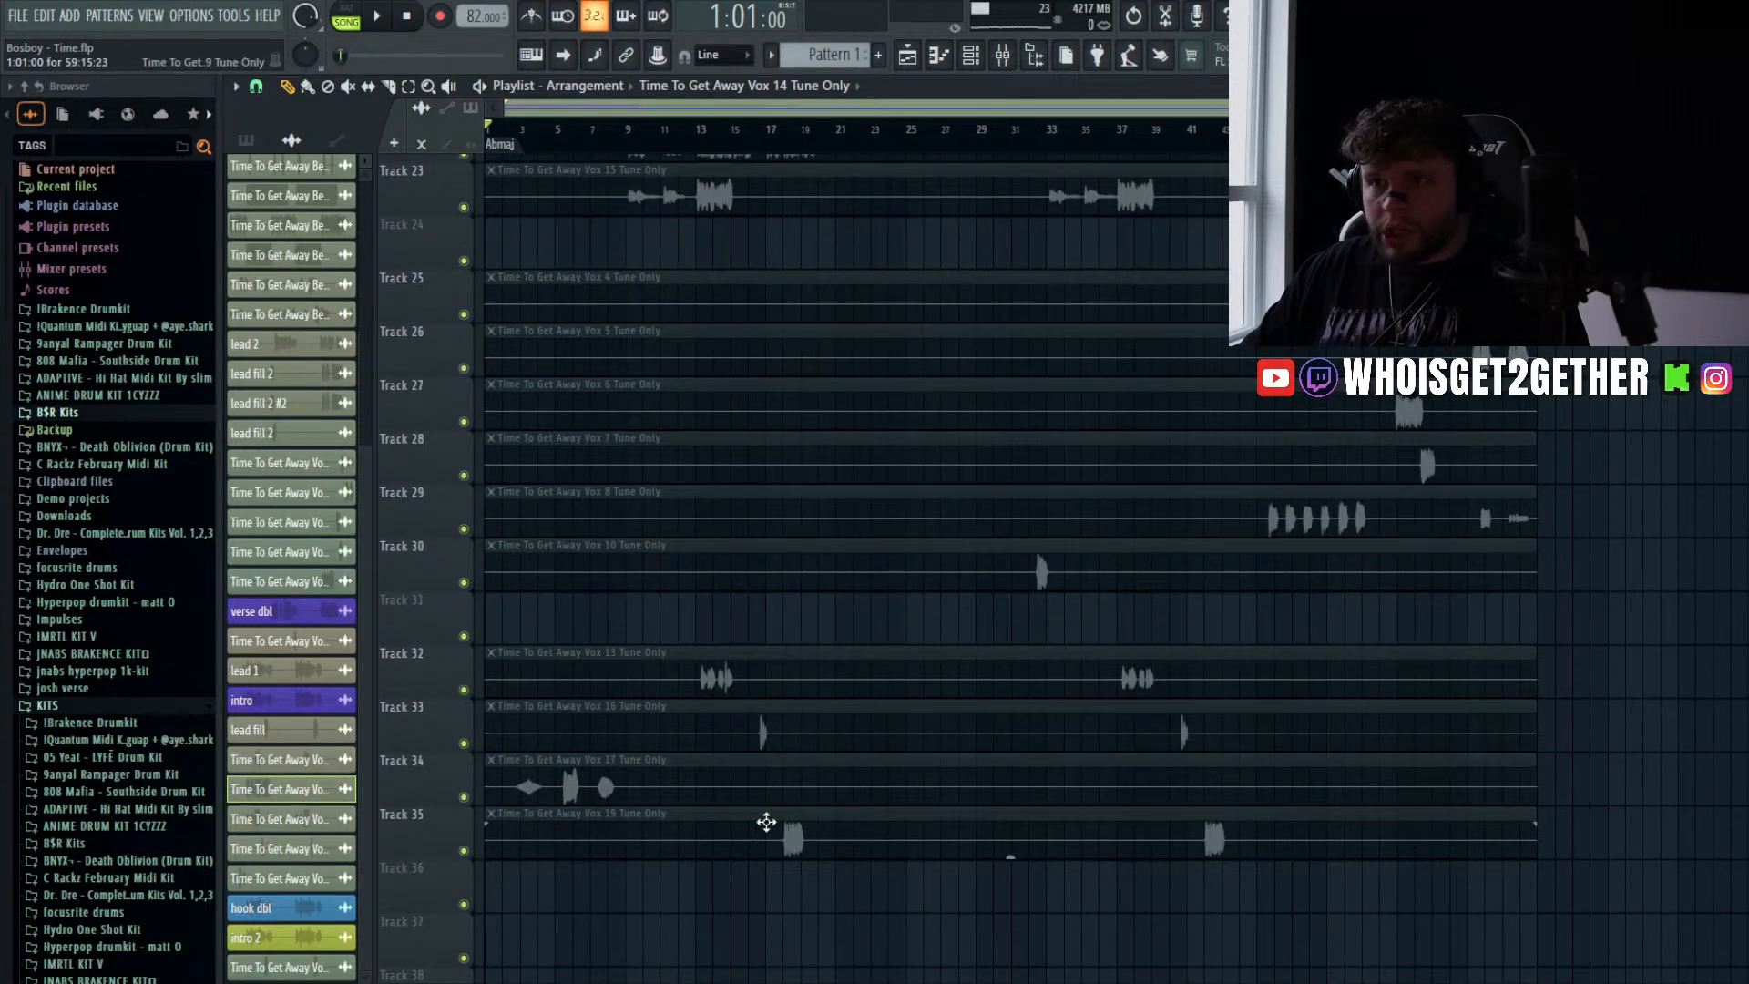
scroll(692, 765, up, 7)
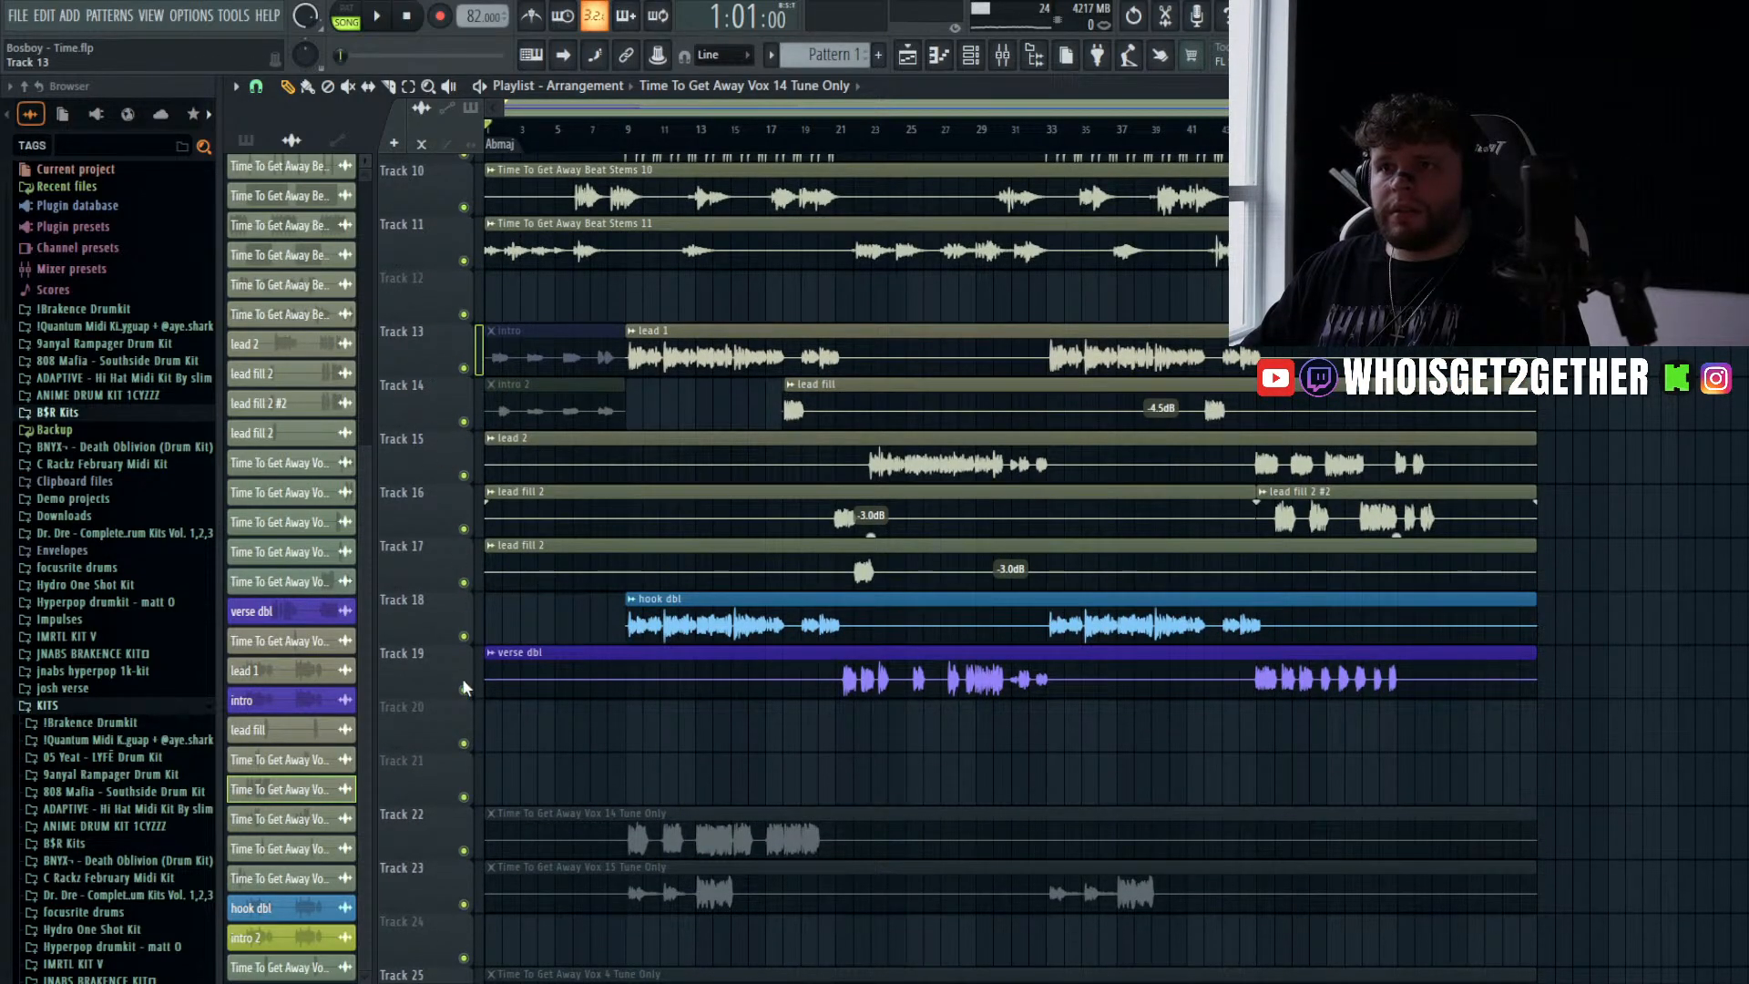
scroll(593, 495, down, 8)
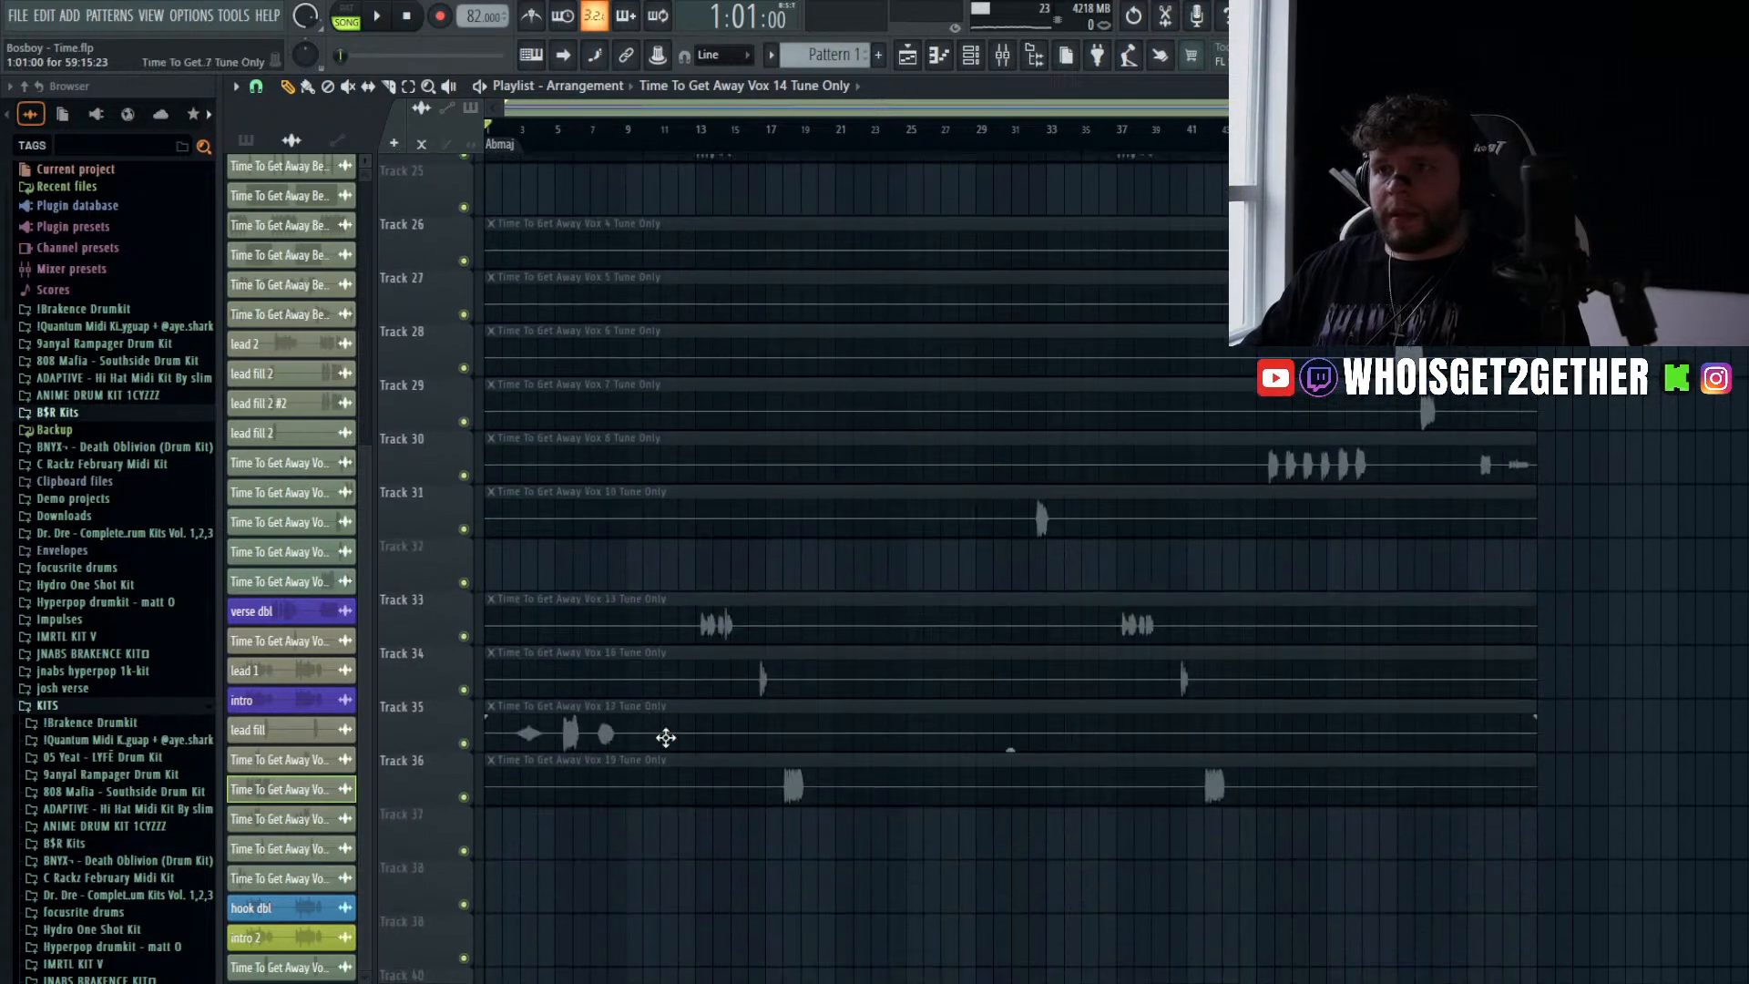
scroll(628, 246, up, 8)
drag(666, 738, 774, 342)
- Move the intro clip to Track 12 and the intro 2 clip to Track 13
drag(547, 394, 535, 282)
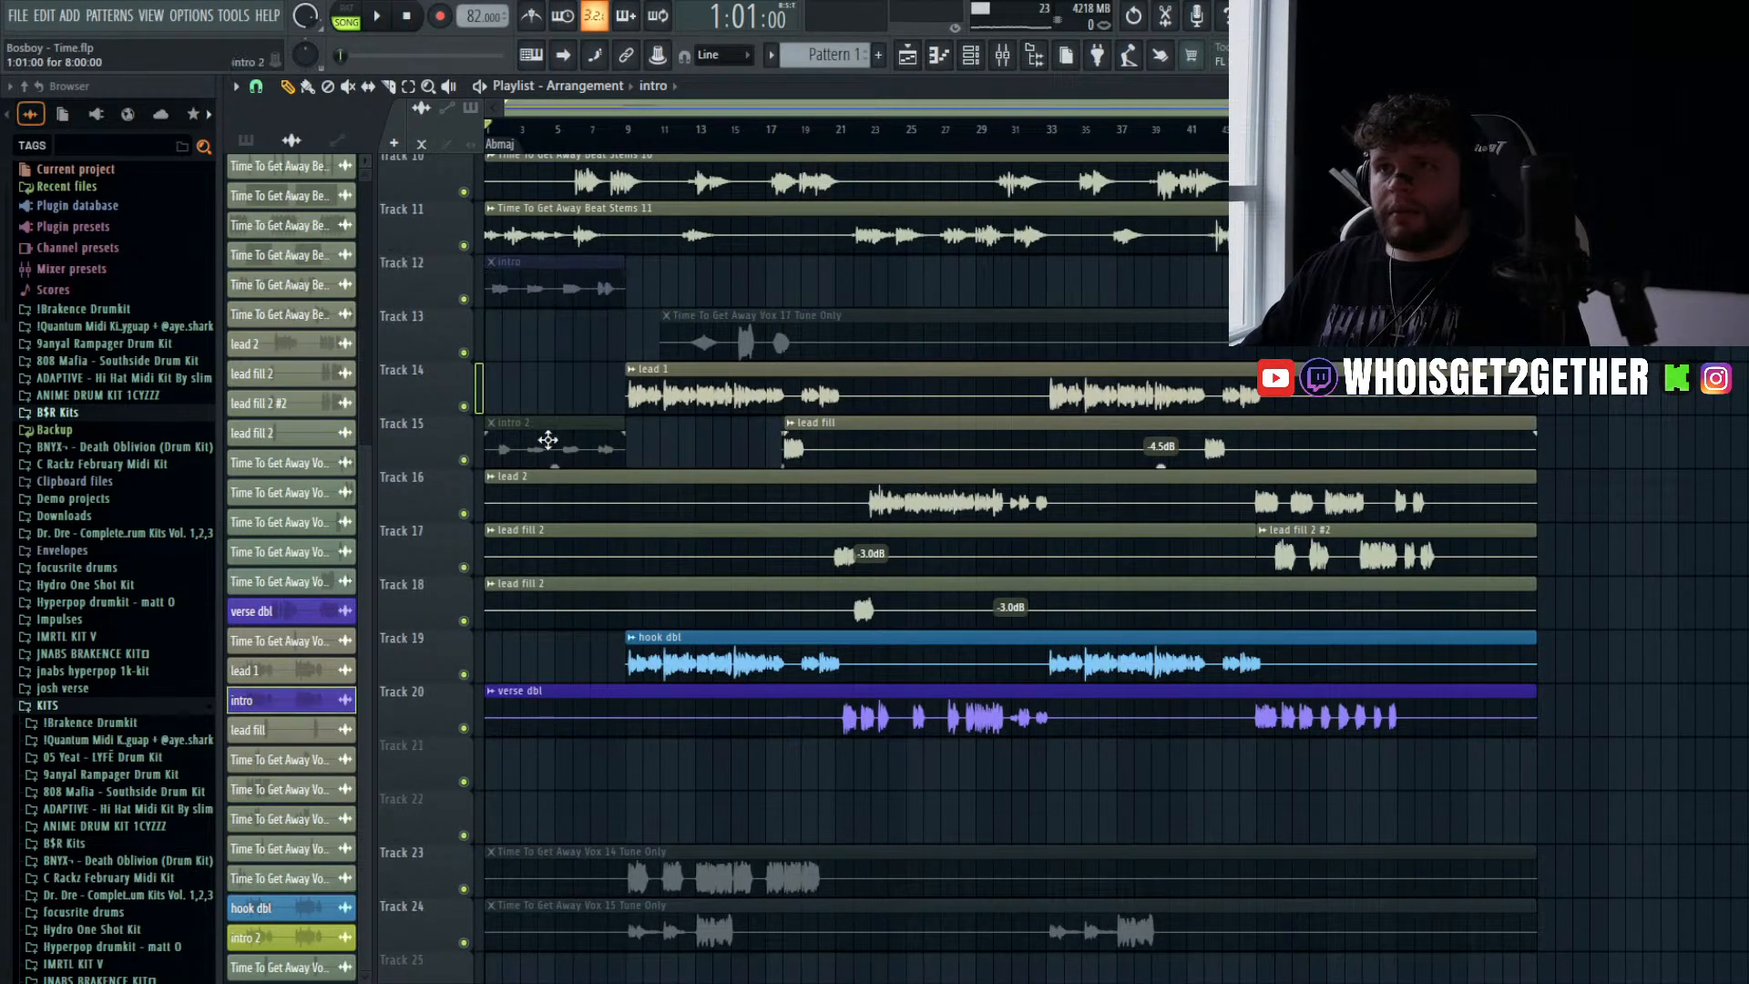
drag(550, 441, 533, 331)
- Place the Vox 17 clip at the start of Track 15 and cut it off at bar 9
drag(765, 339, 626, 428)
key(d)
click(647, 444)
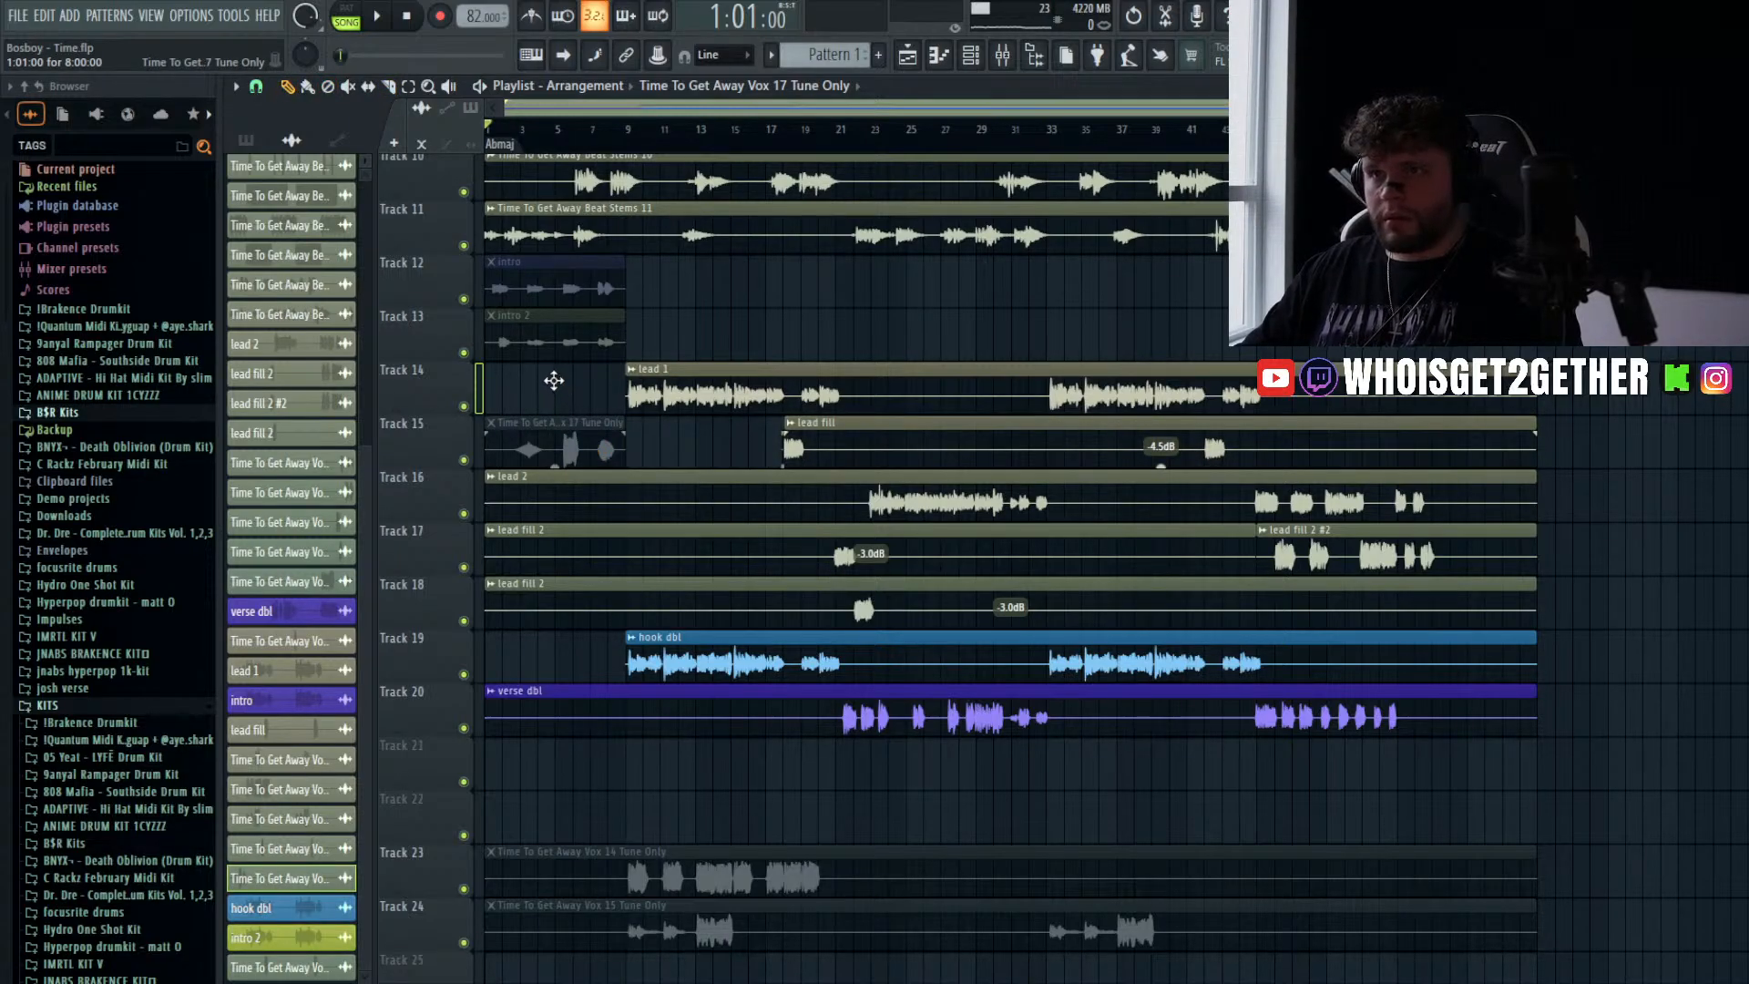
- Move the shortened Vox 17 clip to Track 14 before lead 1, rename it intro 3 and save the project
drag(553, 379, 551, 372)
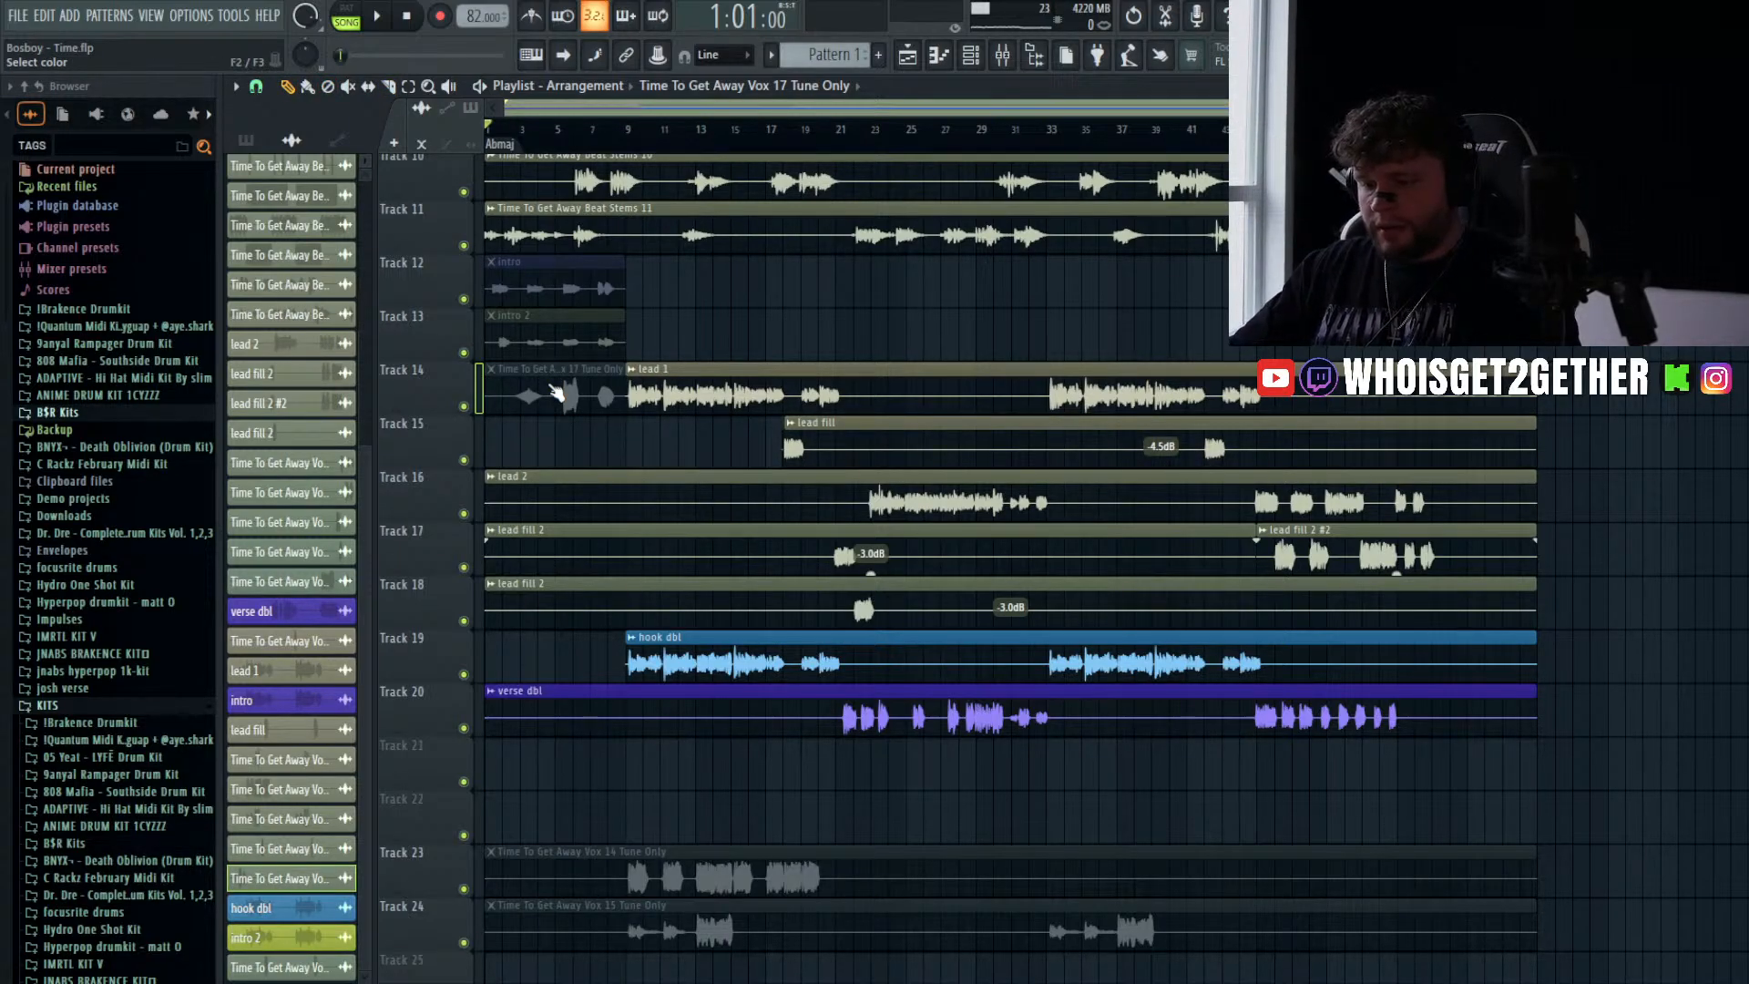
key(Return)
key(ctrl+s)
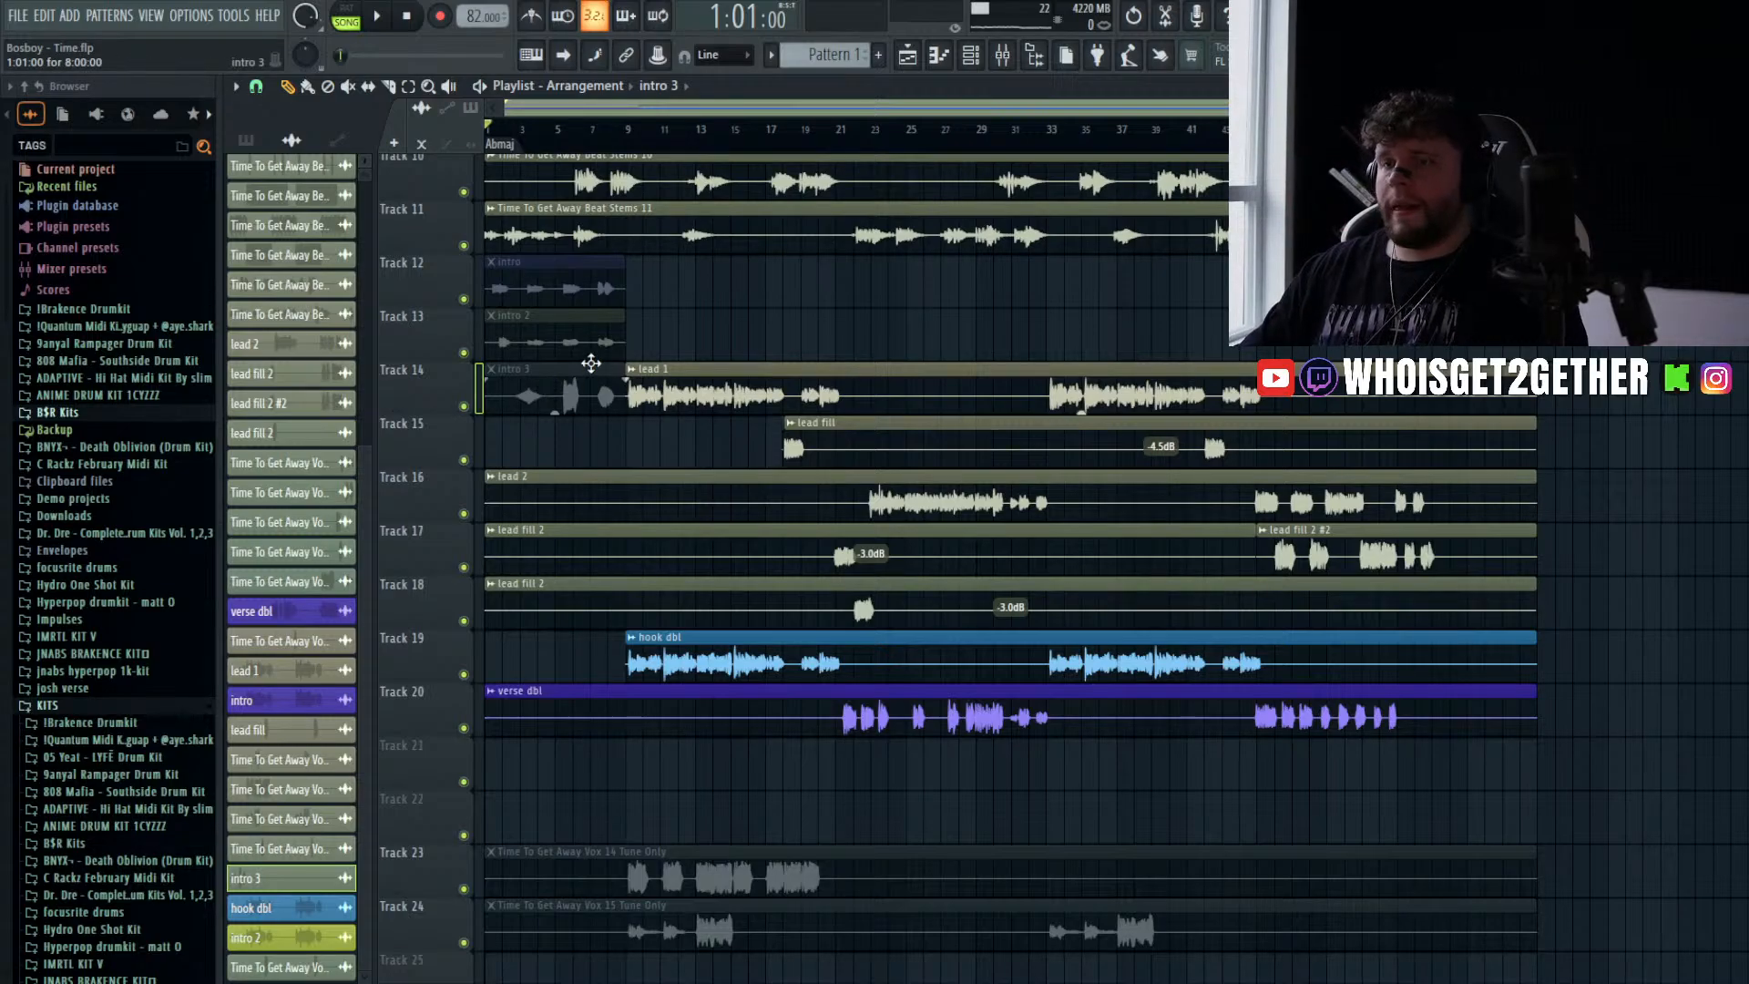
- Move the Vox 15 clip up to Track 21 below verse dbl and the Vox 14 clip down to Track 25
scroll(605, 378, down, 5)
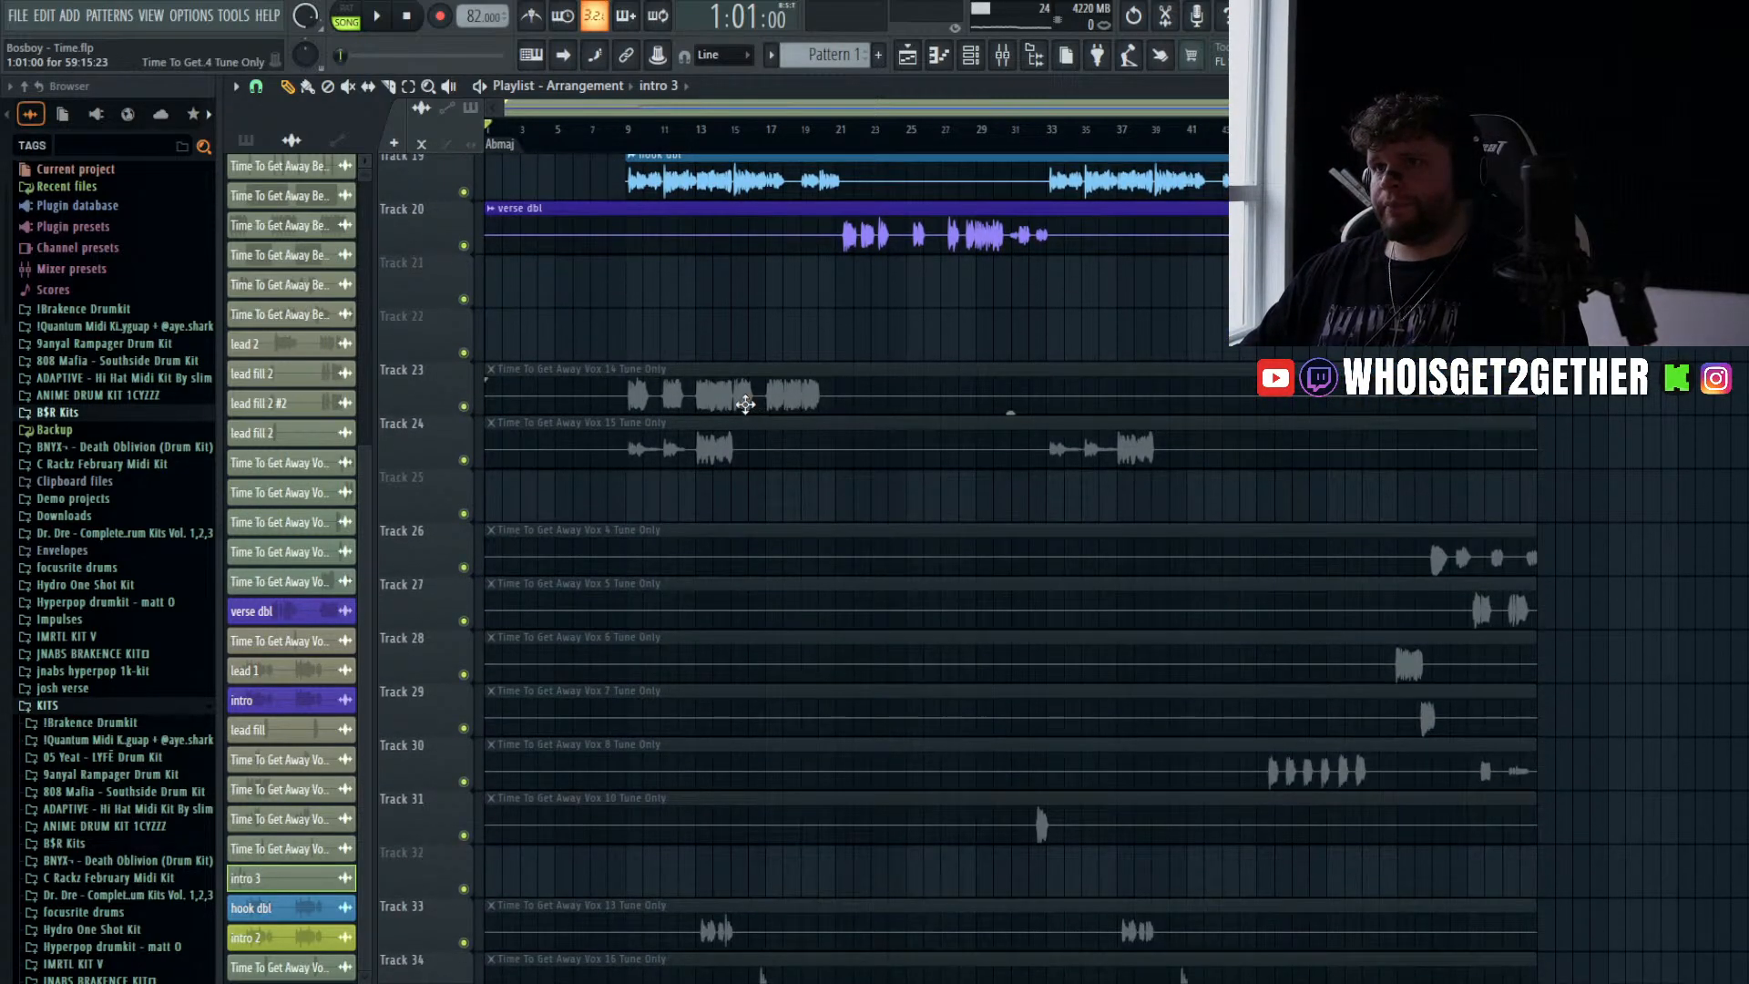
scroll(744, 403, up, 5)
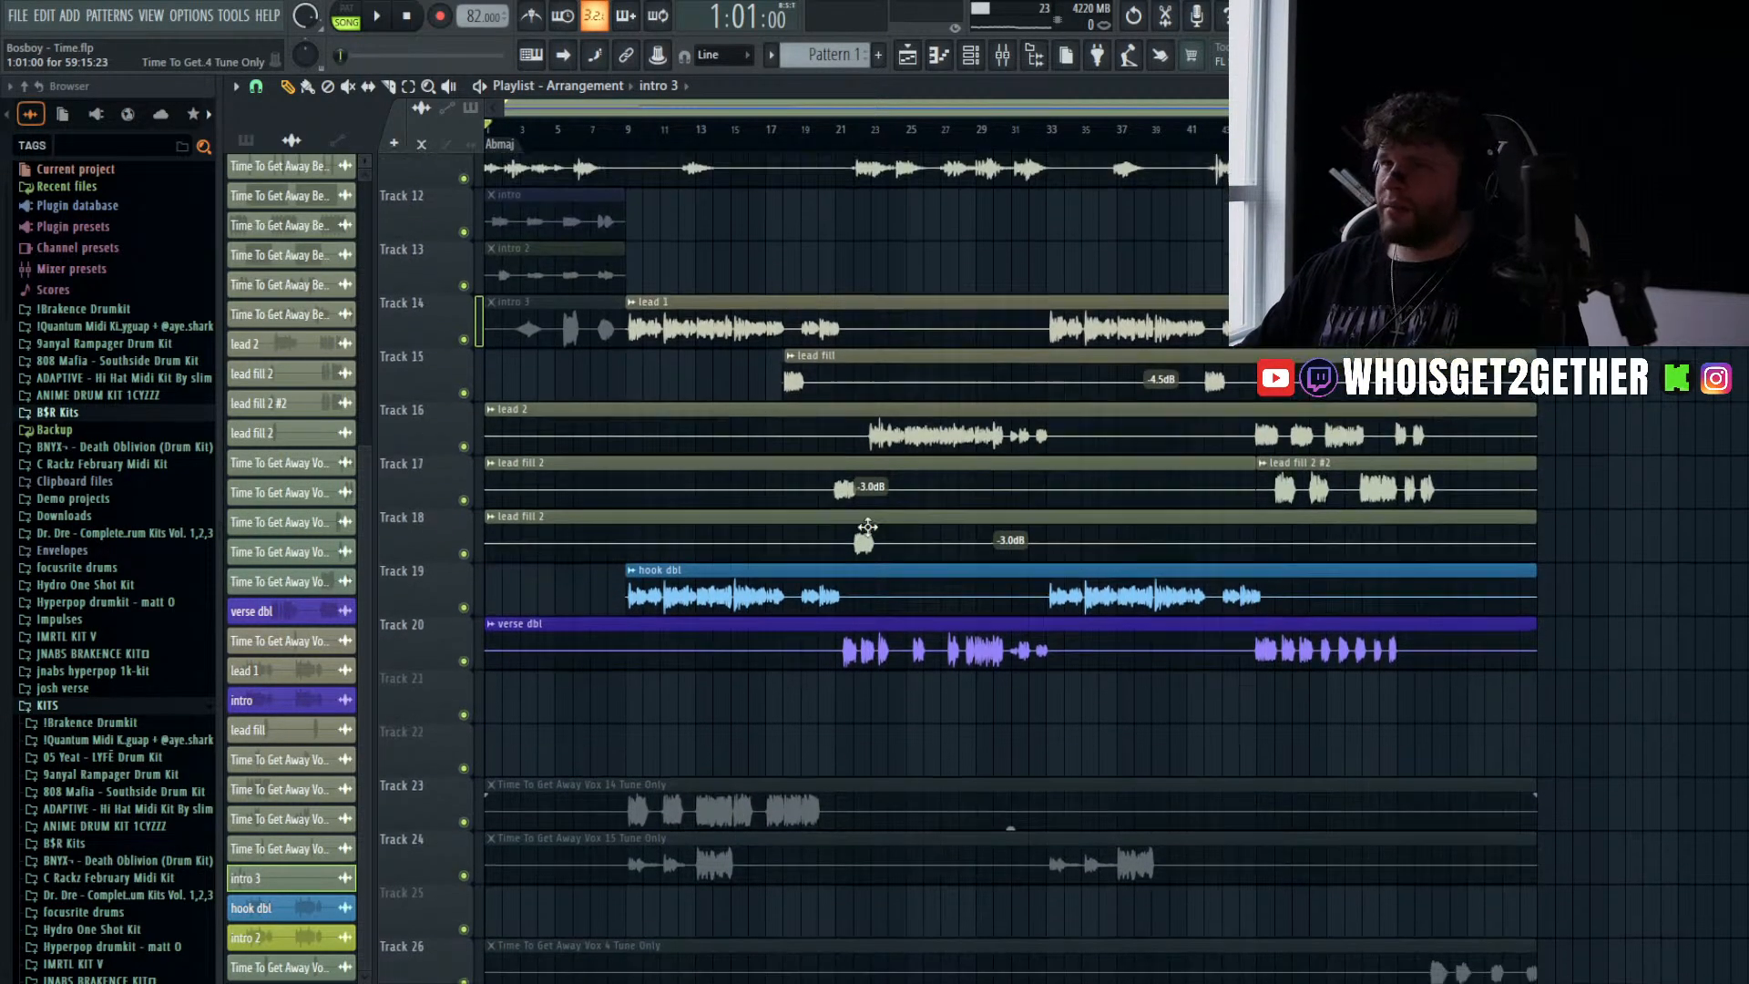
scroll(868, 526, down, 3)
drag(781, 606, 701, 510)
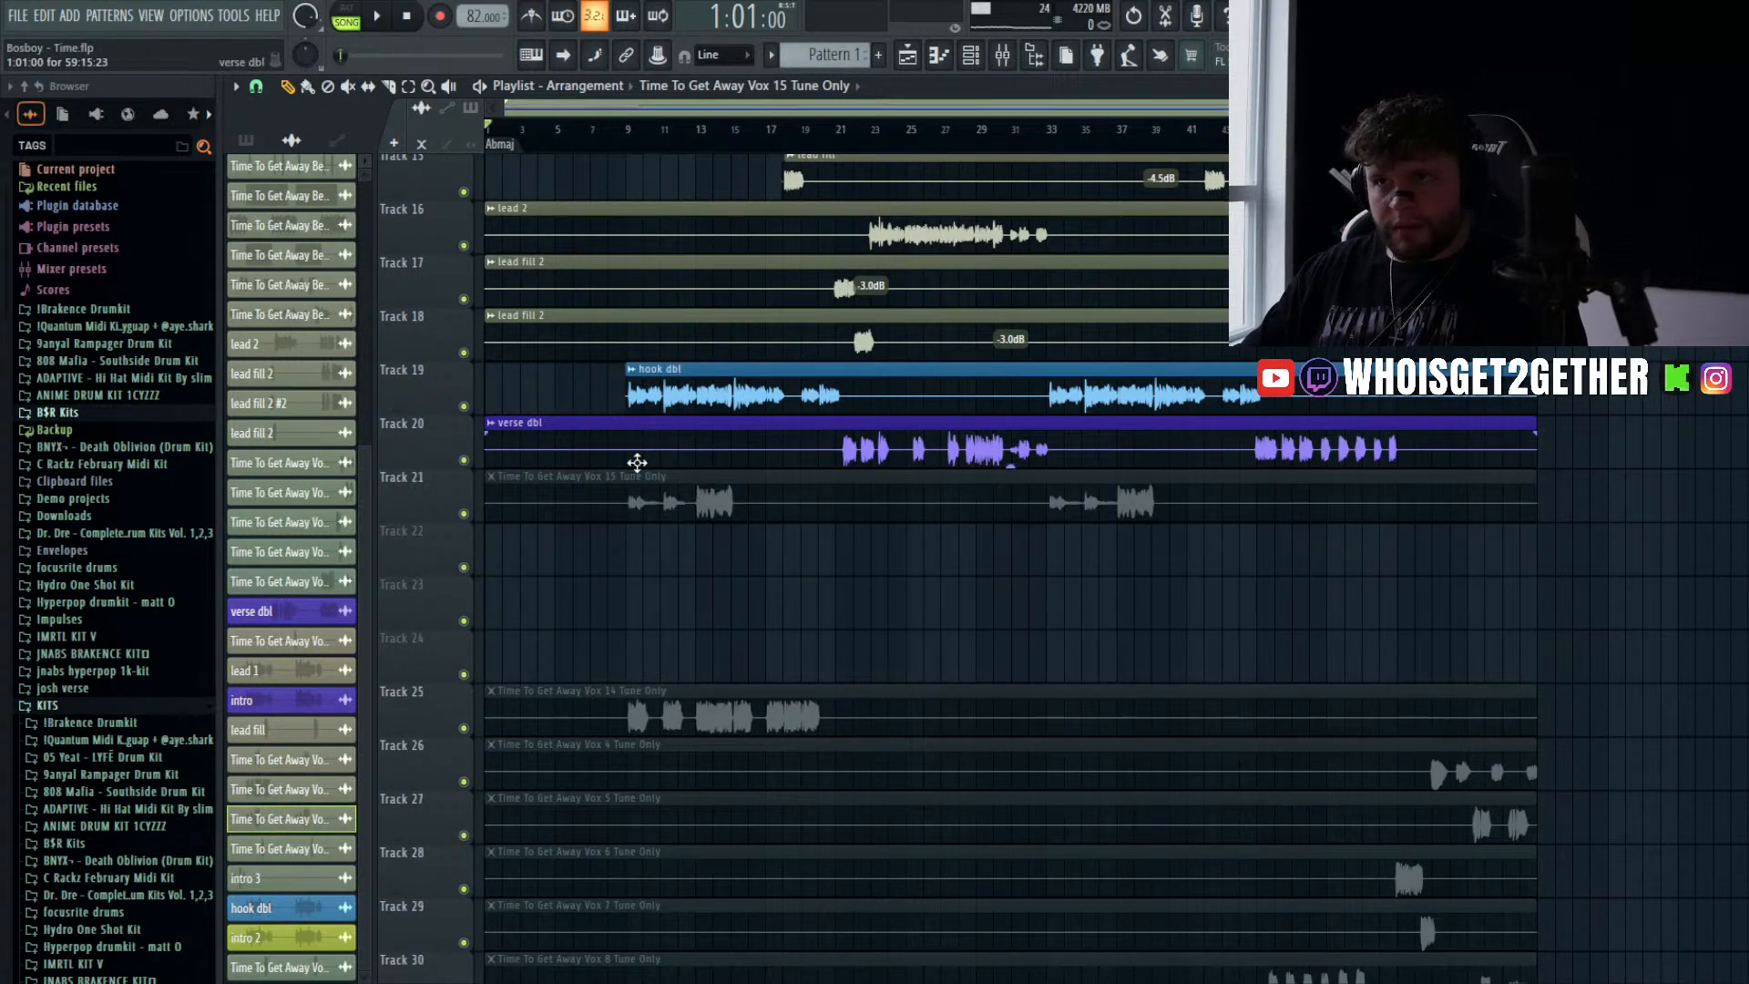
- Unmute the Vox 15 clip, solo Track 21 and play it briefly from bar 9
scroll(656, 450, up, 3)
scroll(663, 455, down, 3)
click(628, 135)
key(t)
click(526, 498)
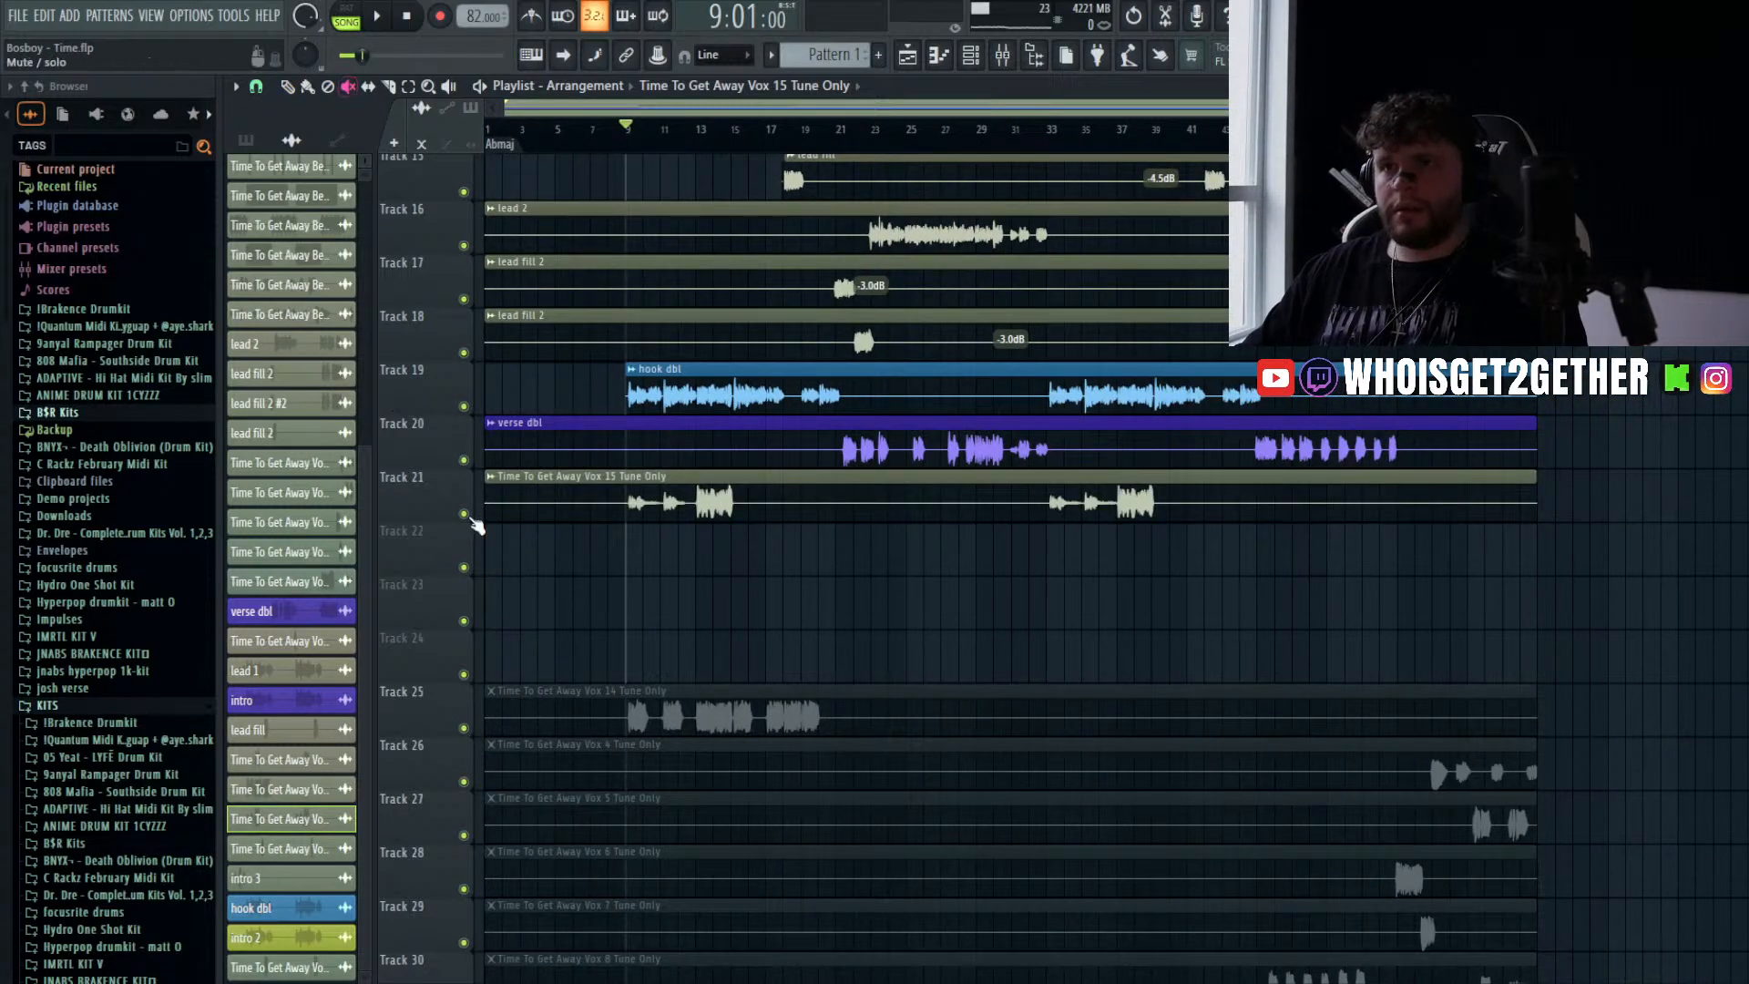
right_click(465, 514)
key(space)
key(space)
- Copy the Lead Vocals mixer track's settings and effects onto Insert 29, then return to the playlist
key(F9)
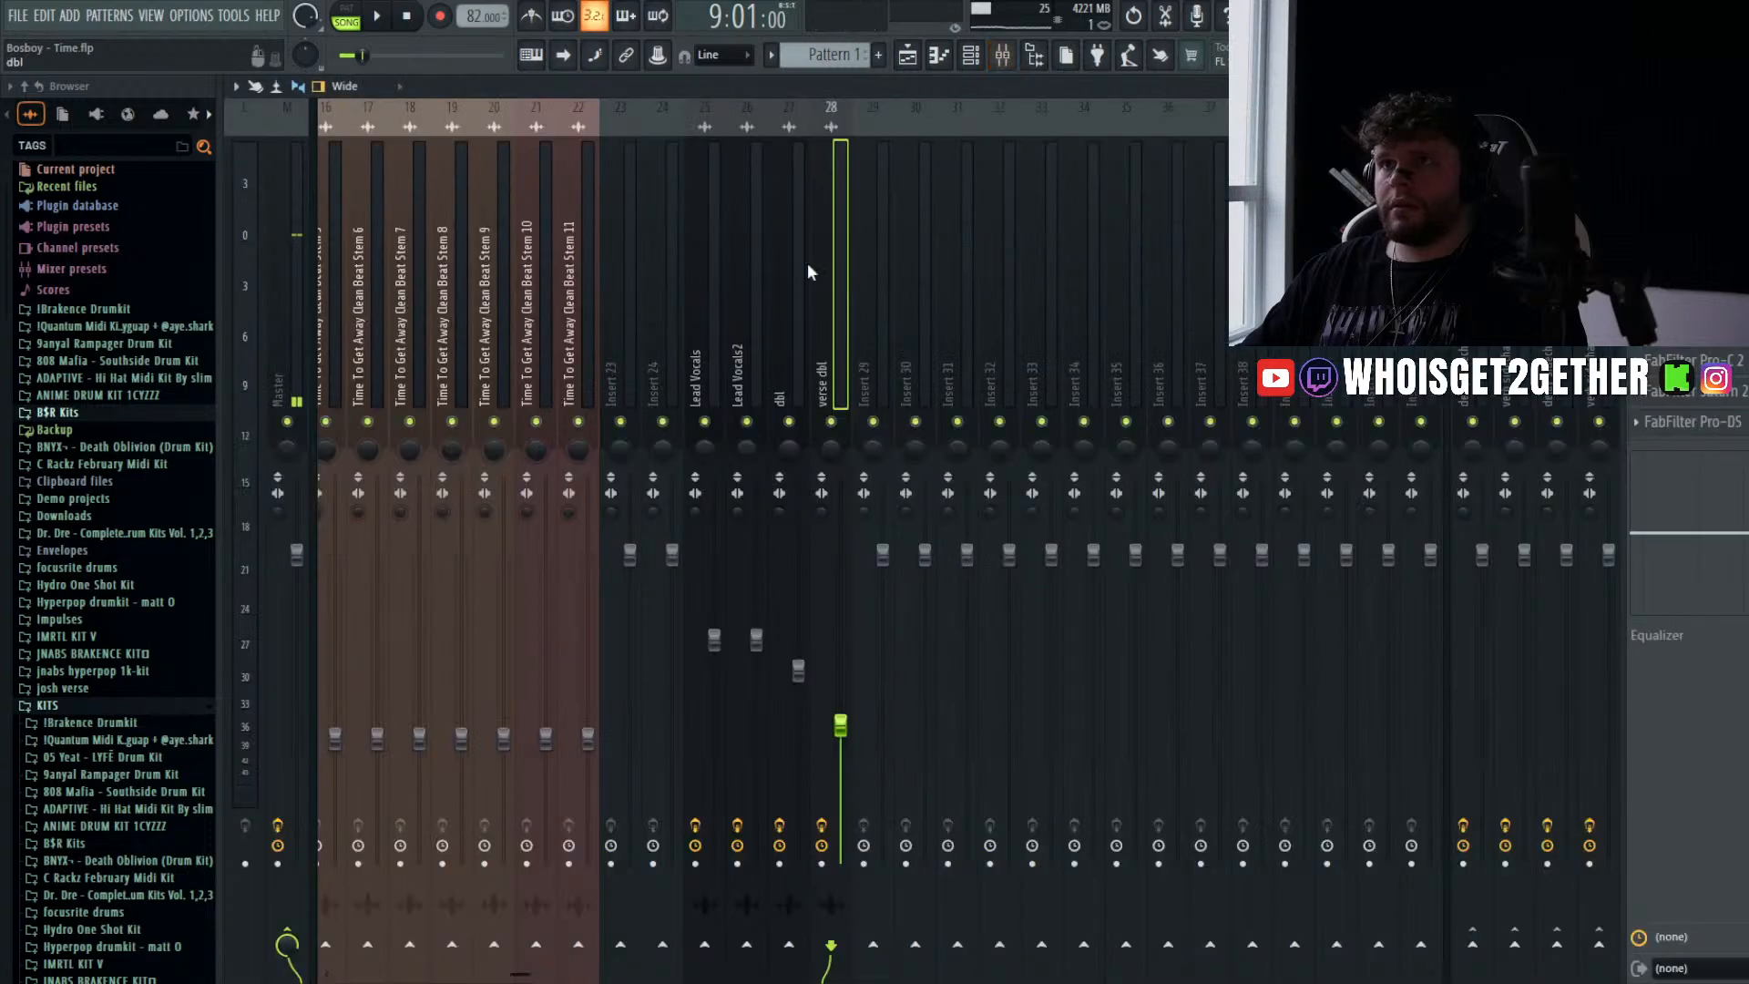
click(696, 319)
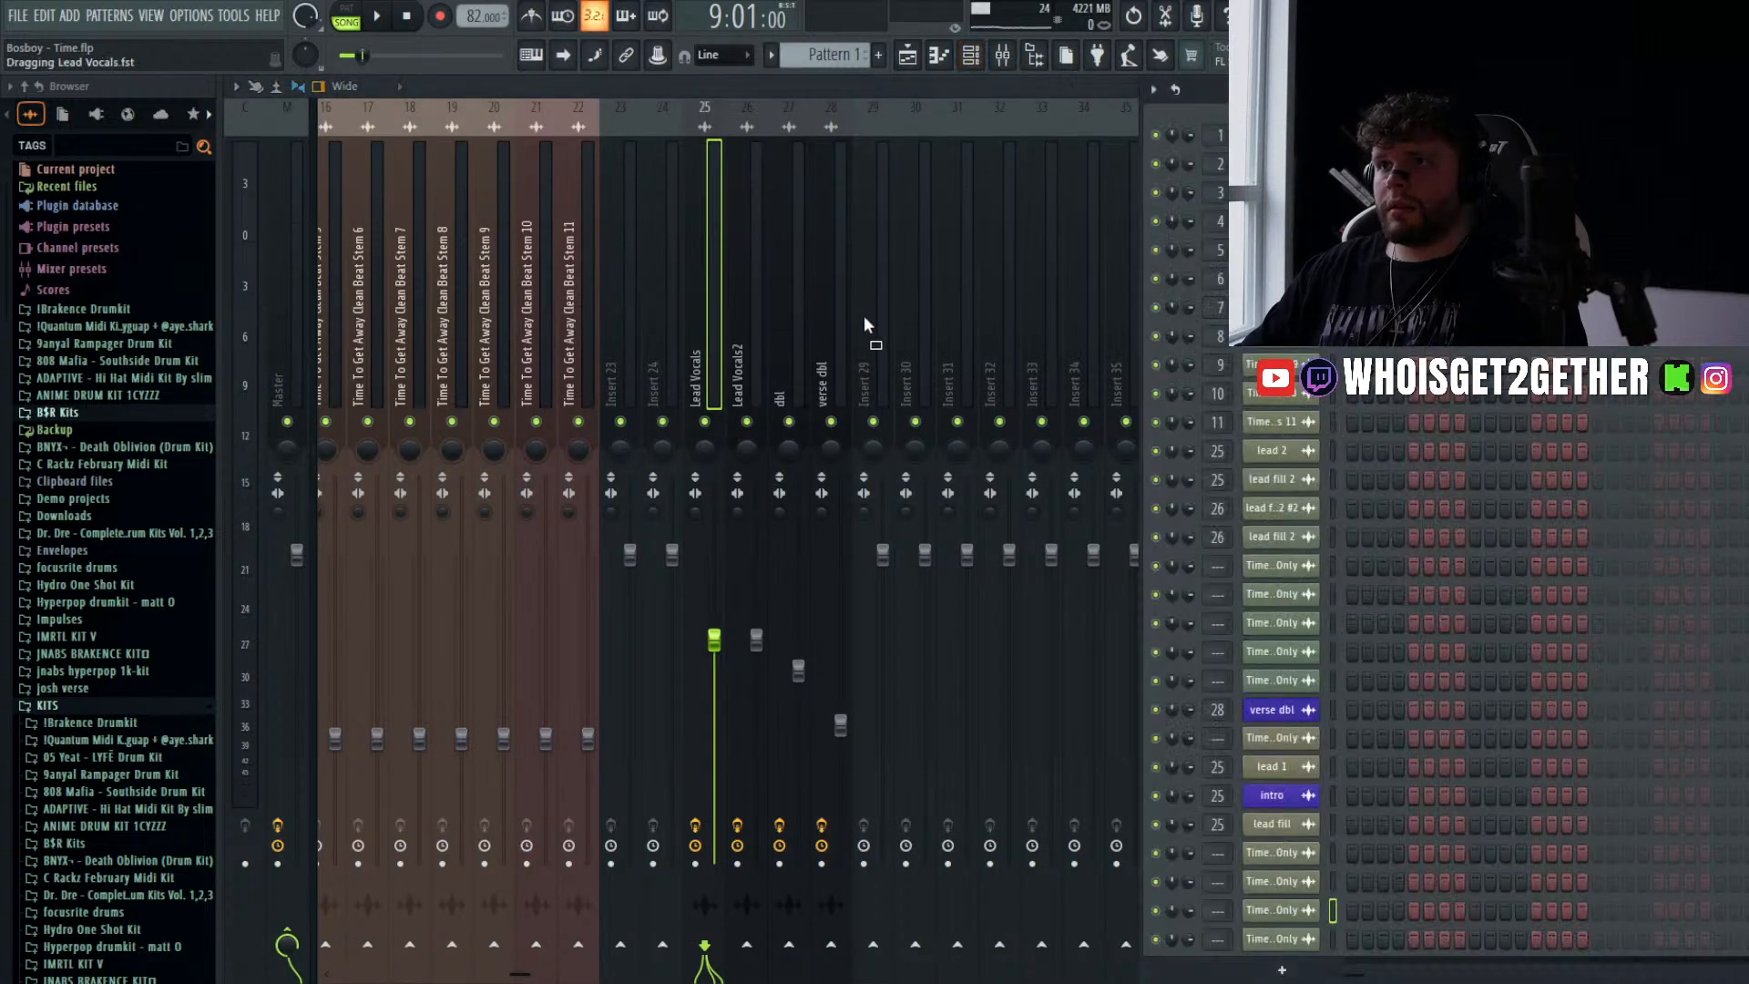
click(873, 322)
key(F9)
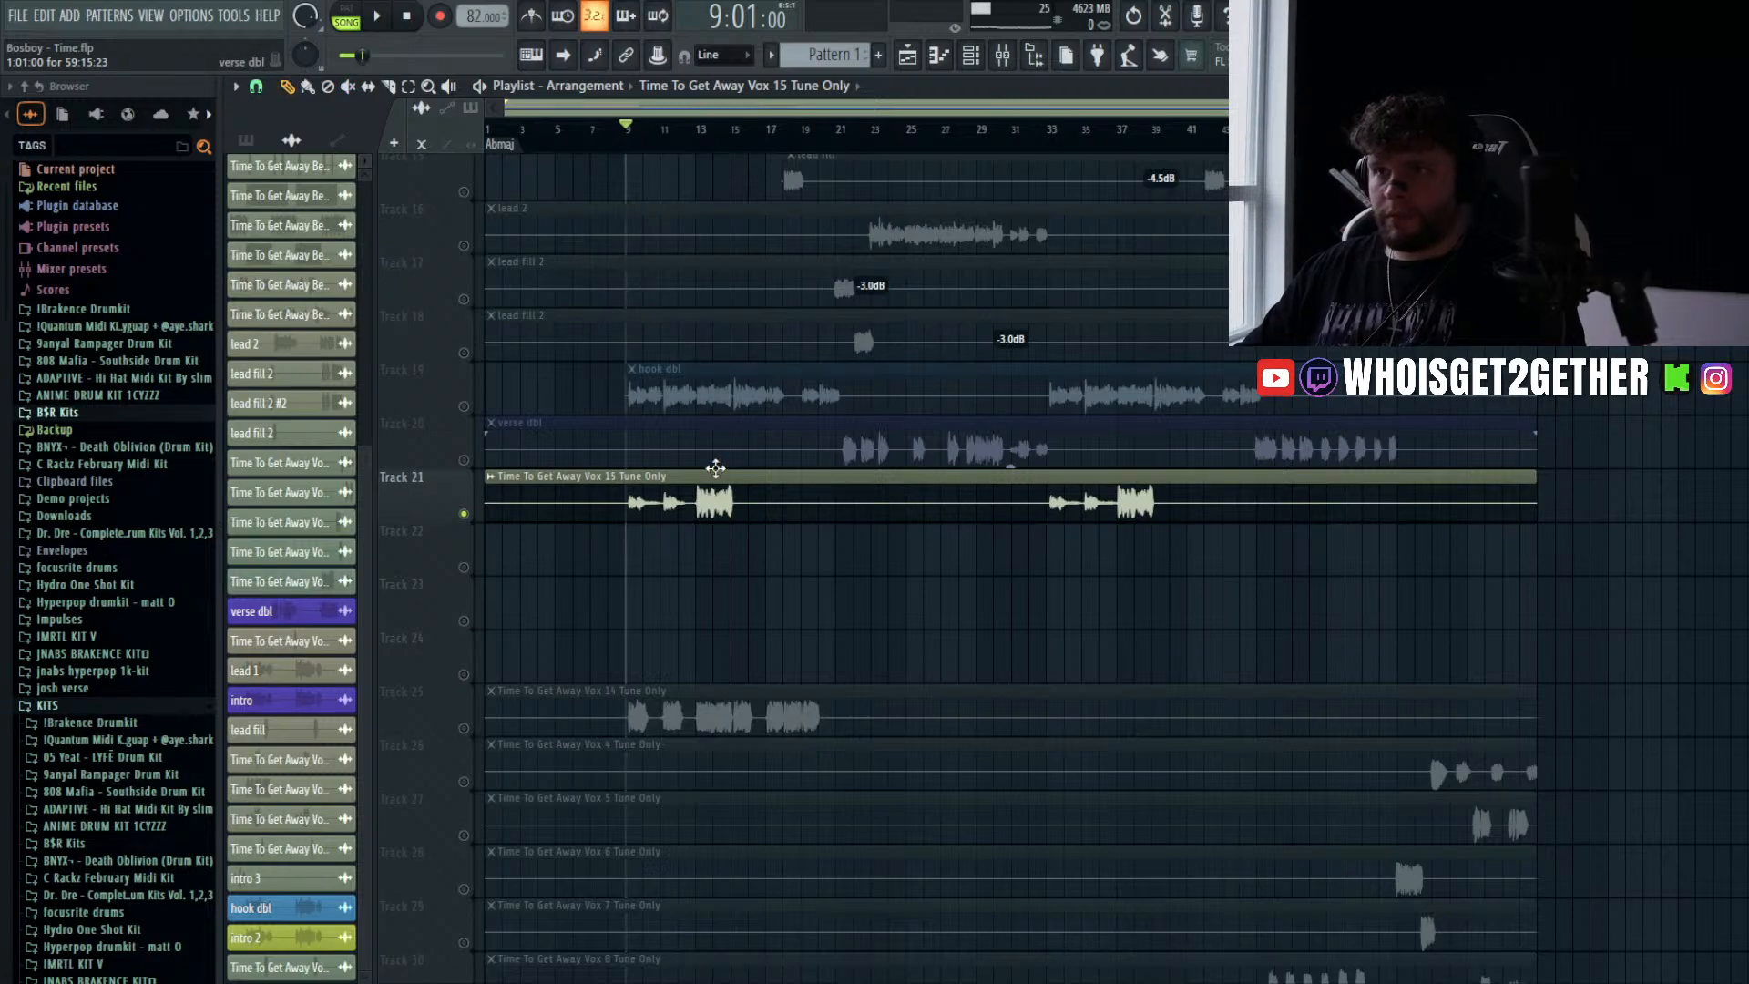
- Route the Vox 15 clip to mixer track 29 and play it with the mixer open
double_click(748, 492)
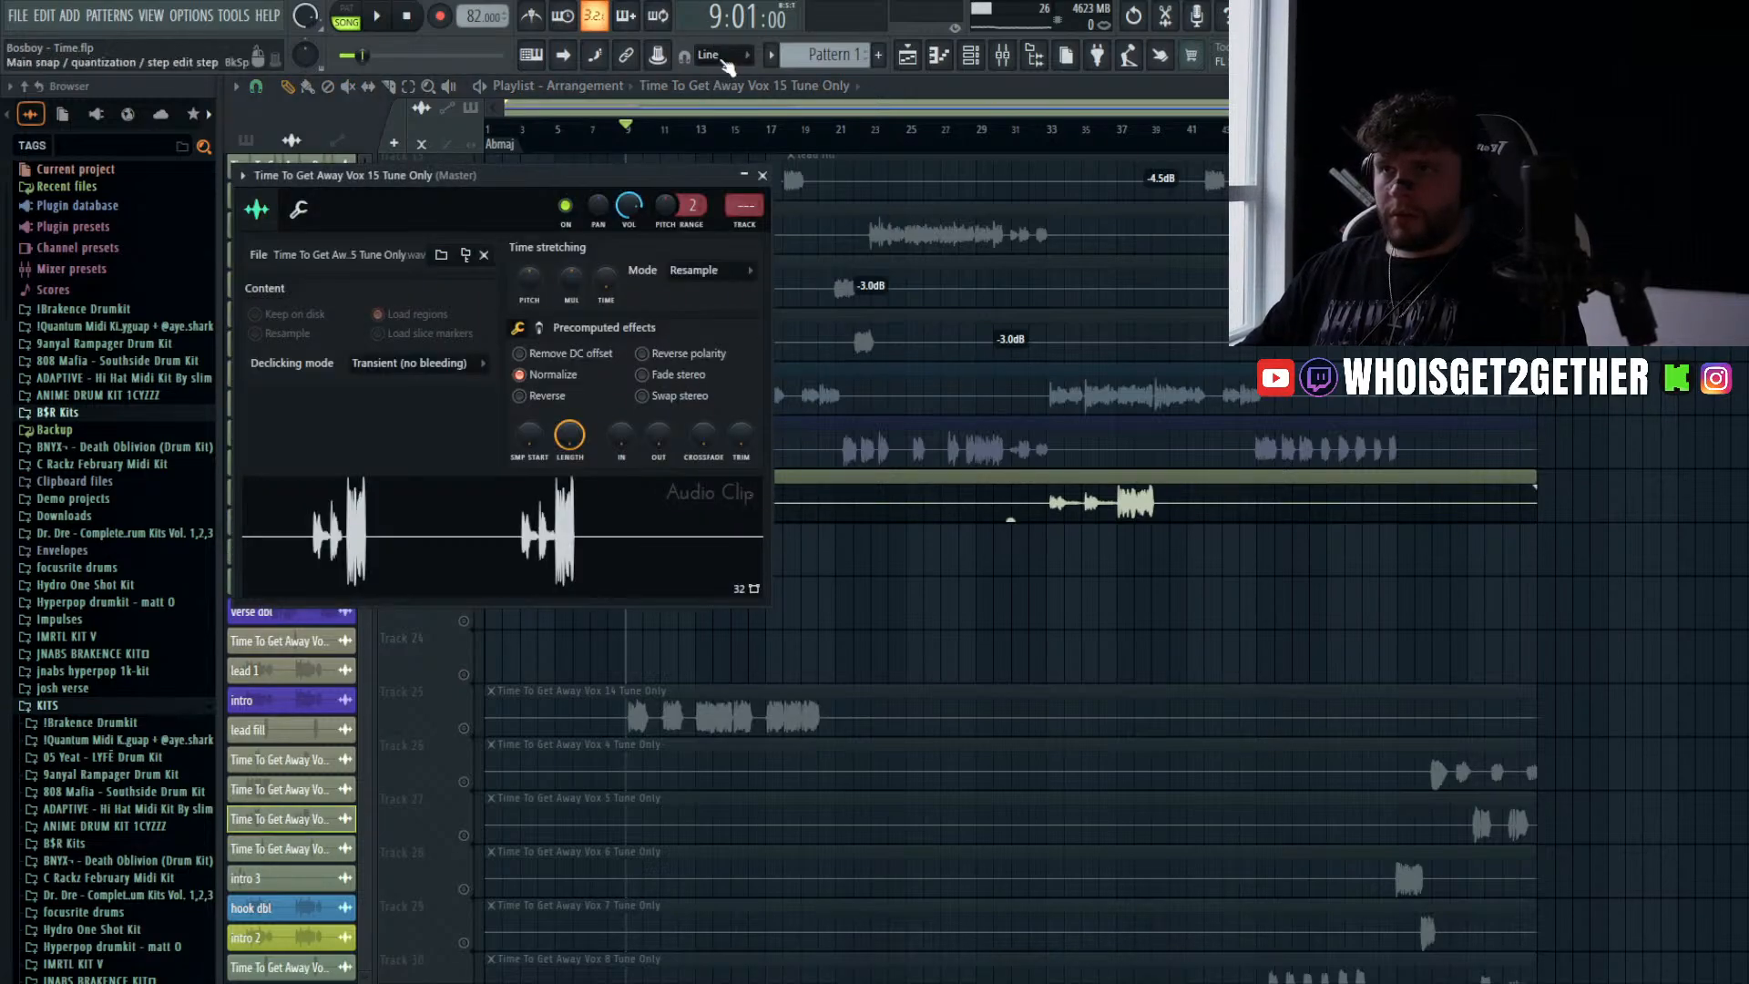
drag(745, 205, 744, 182)
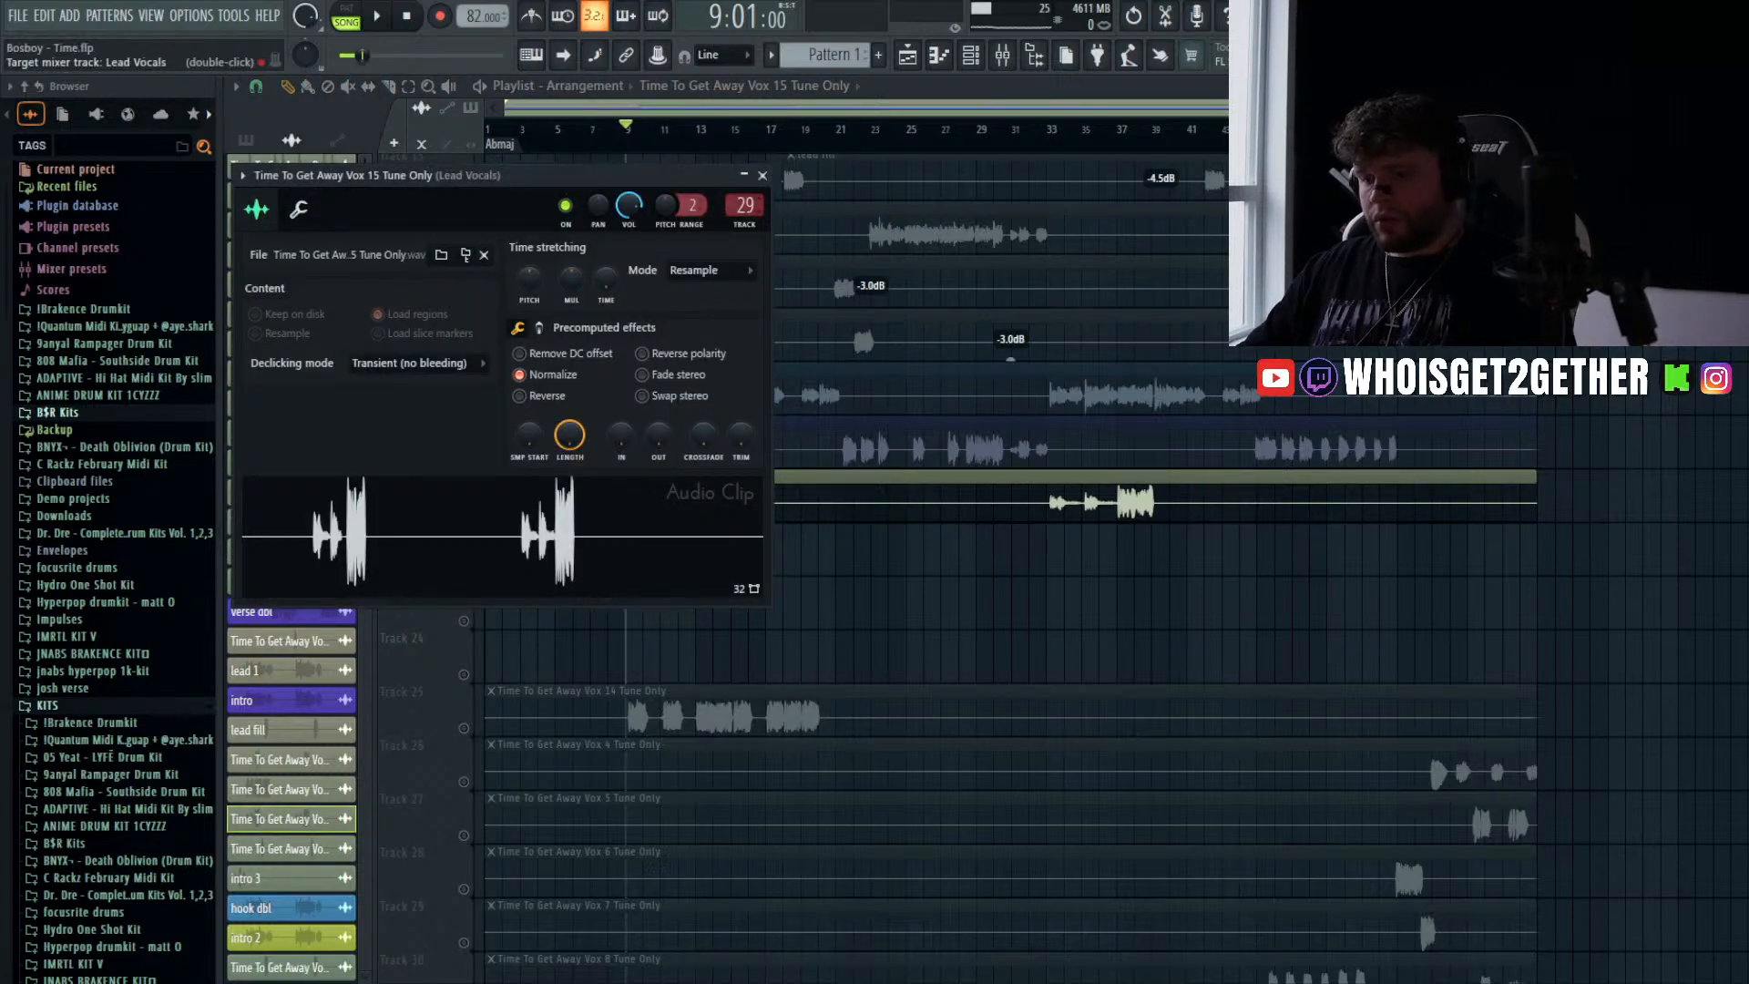
click(1005, 346)
key(space)
key(F9)
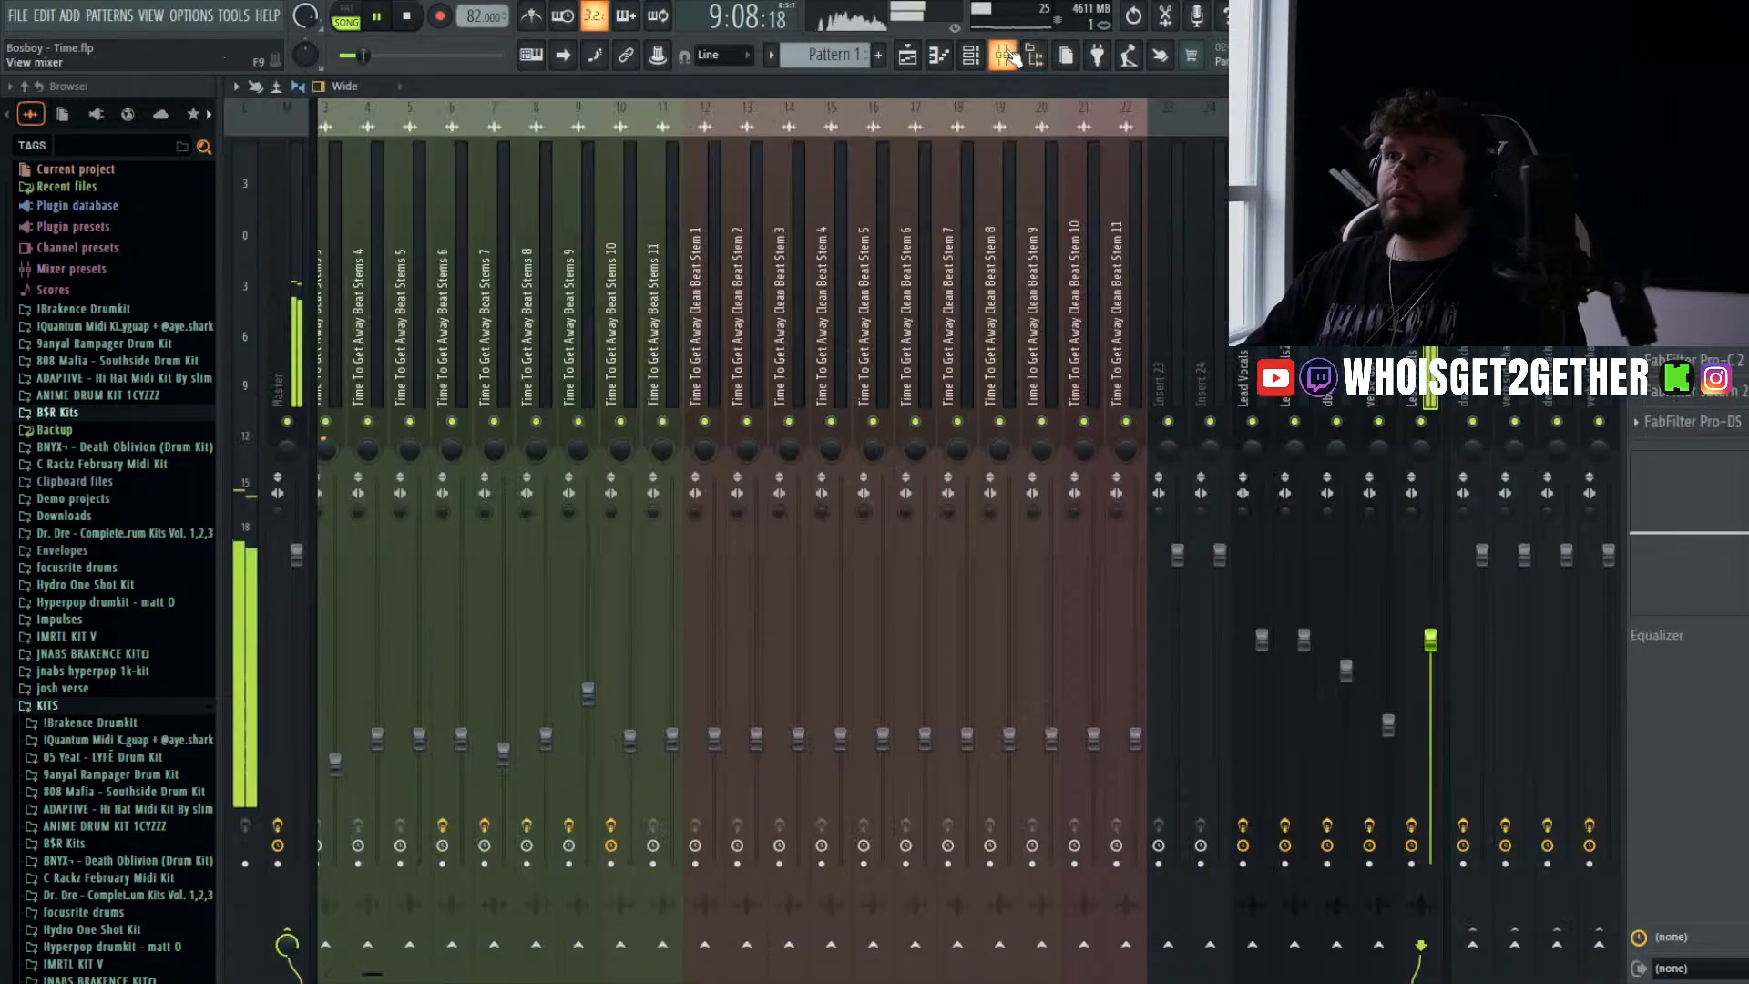
- Return to the playlist, unsolo Track 21 and briefly play the full mix from bar 9
key(F9)
key(space)
click(463, 352)
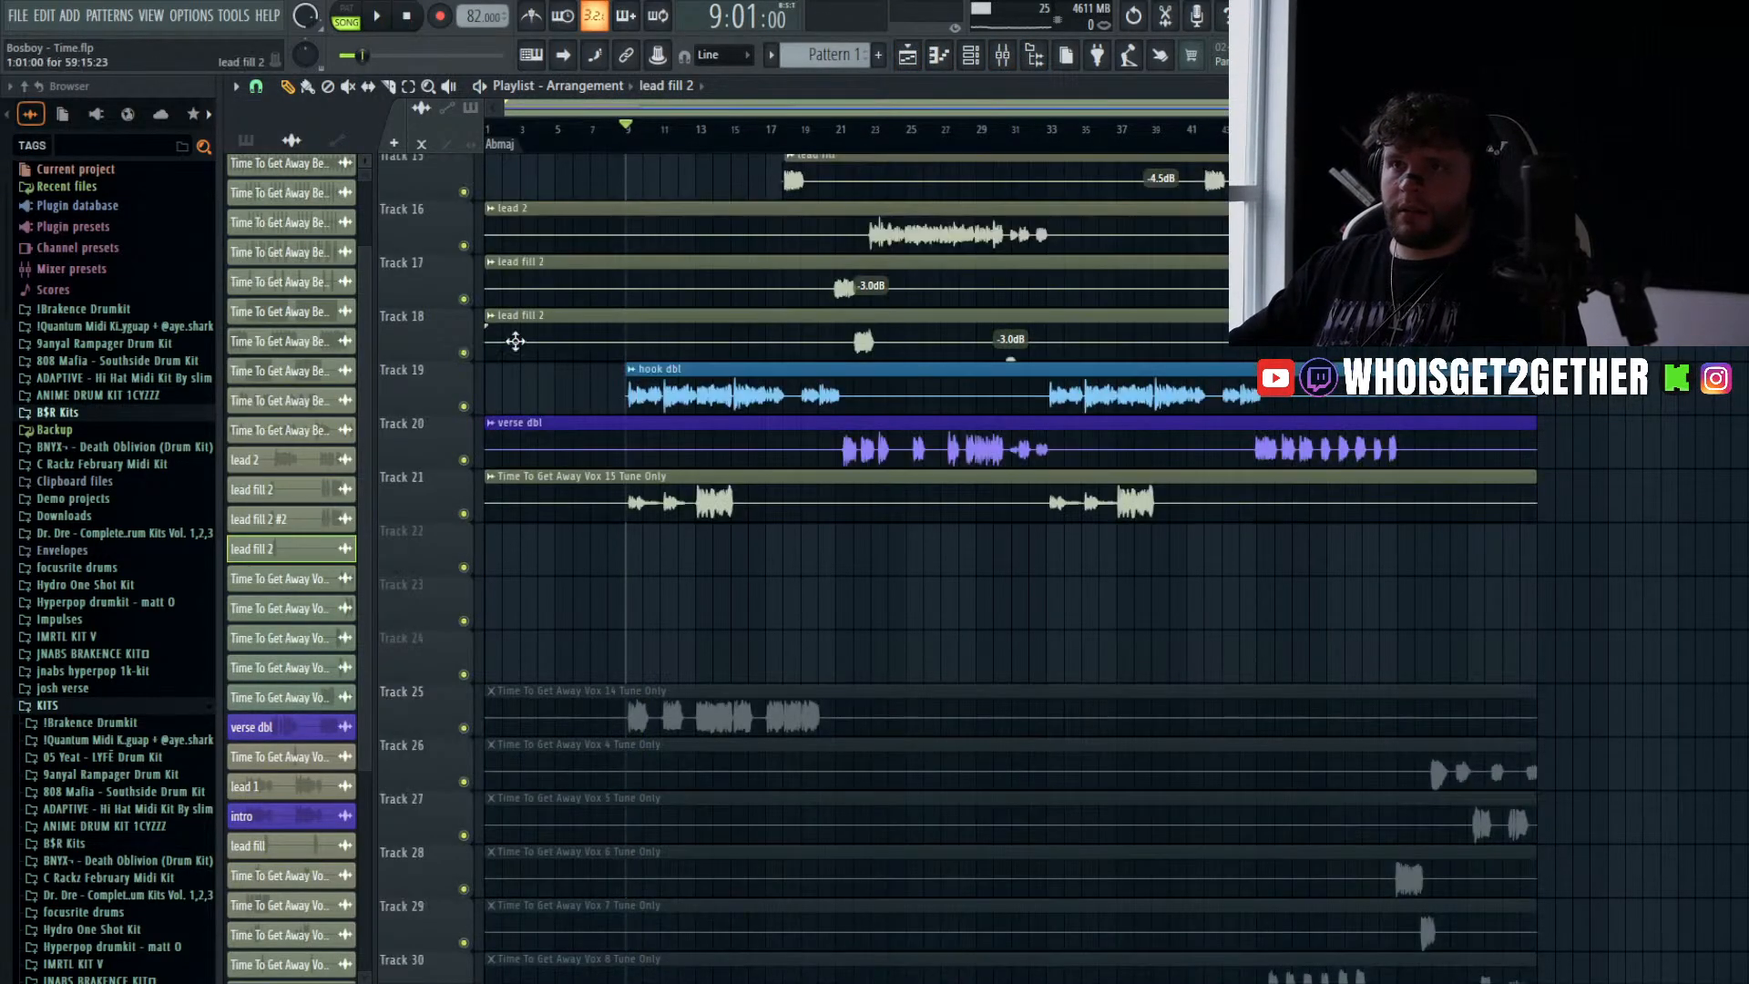
key(space)
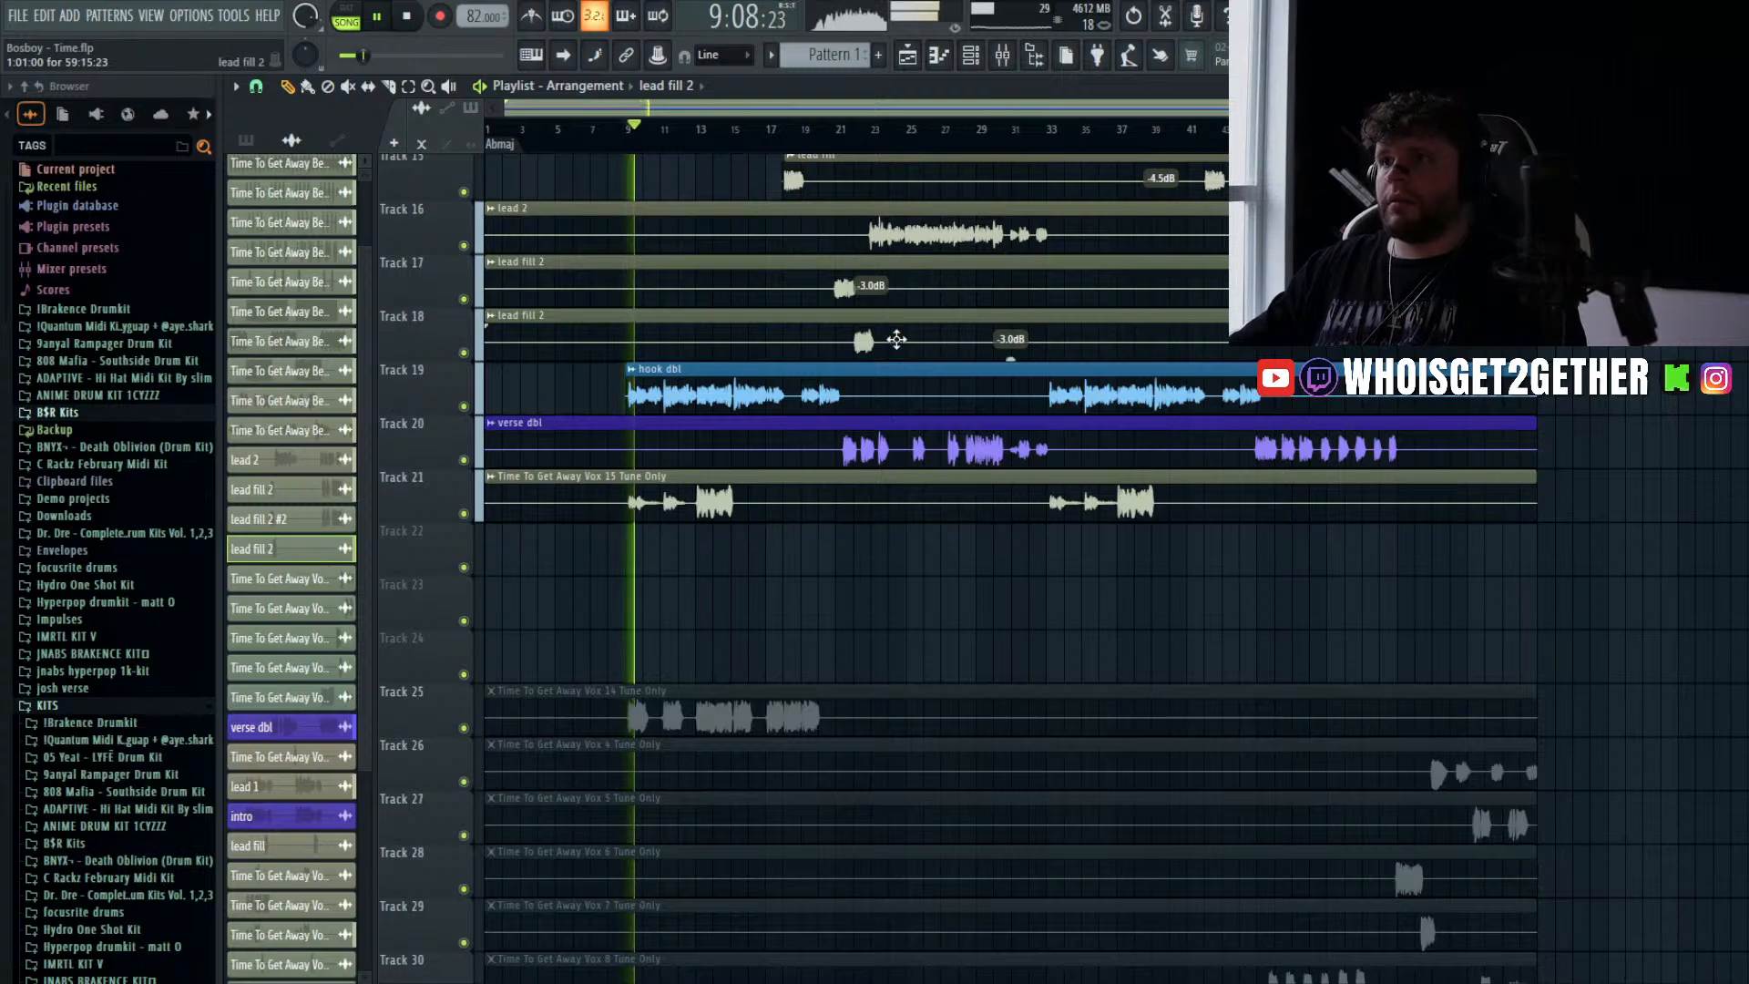
key(space)
- Reopen the Vox 15 clip's channel settings, change its target mixer track and close them
double_click(898, 441)
double_click(857, 496)
double_click(852, 496)
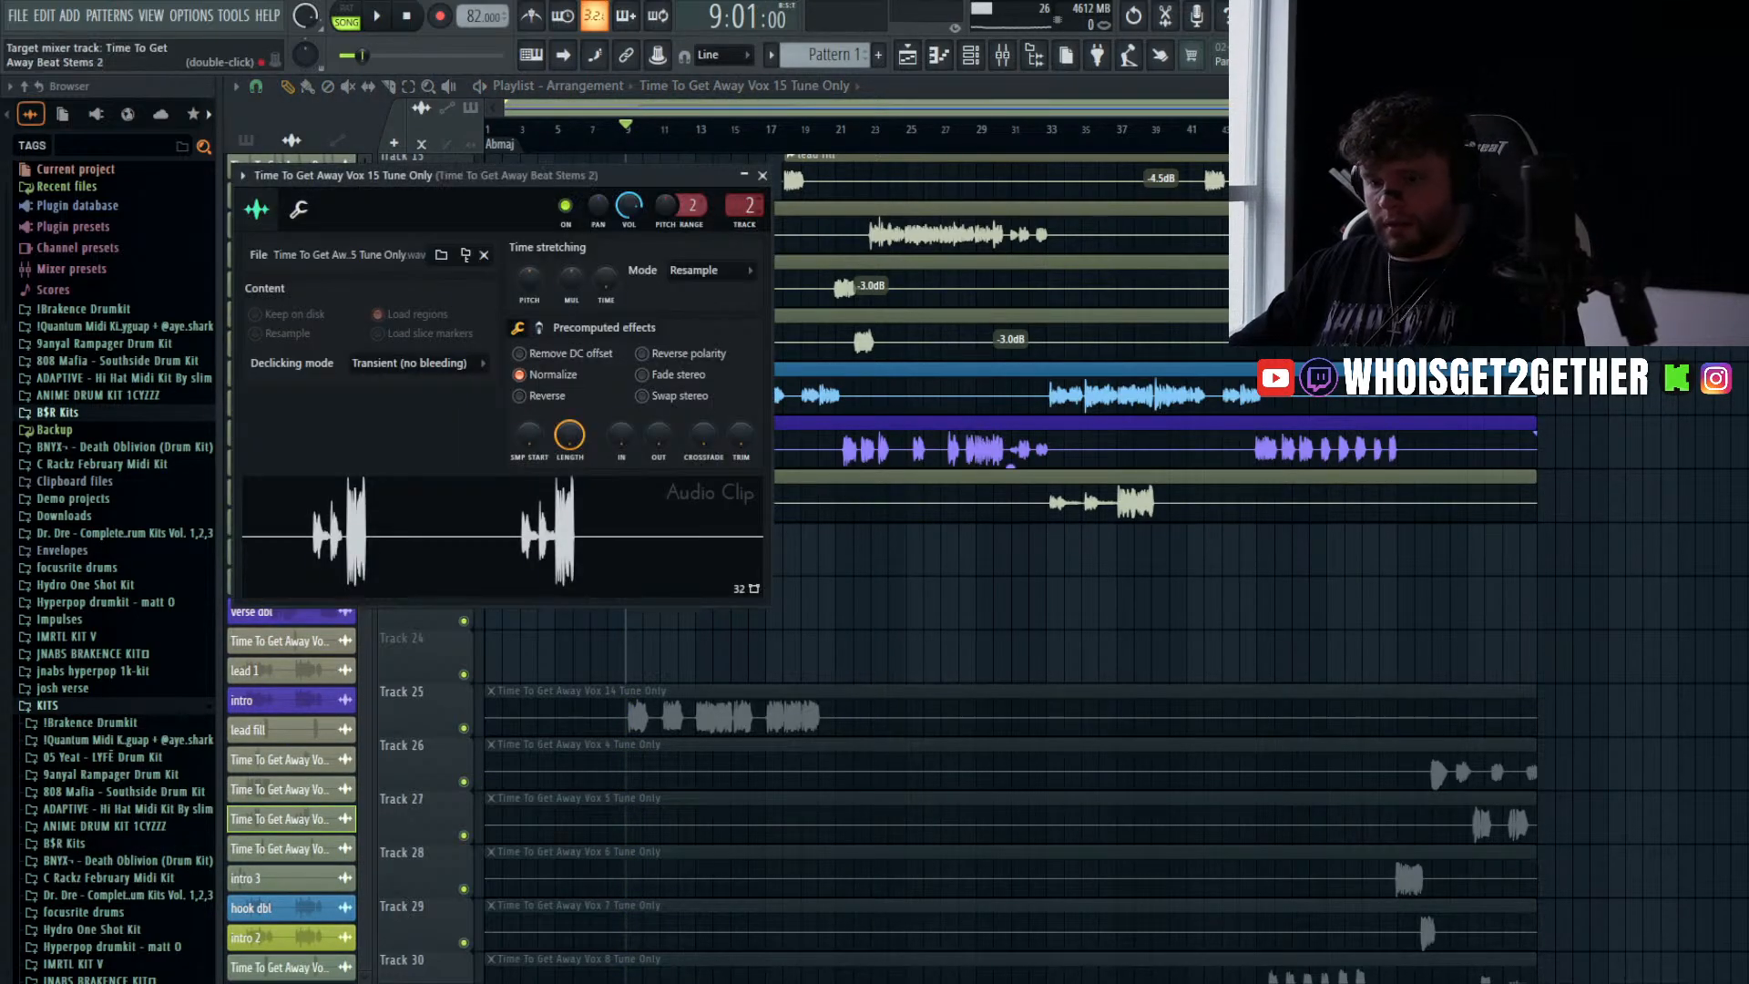
click(762, 175)
- Play from bar 9 and rename the Vox 15 clip as hook harm
key(space)
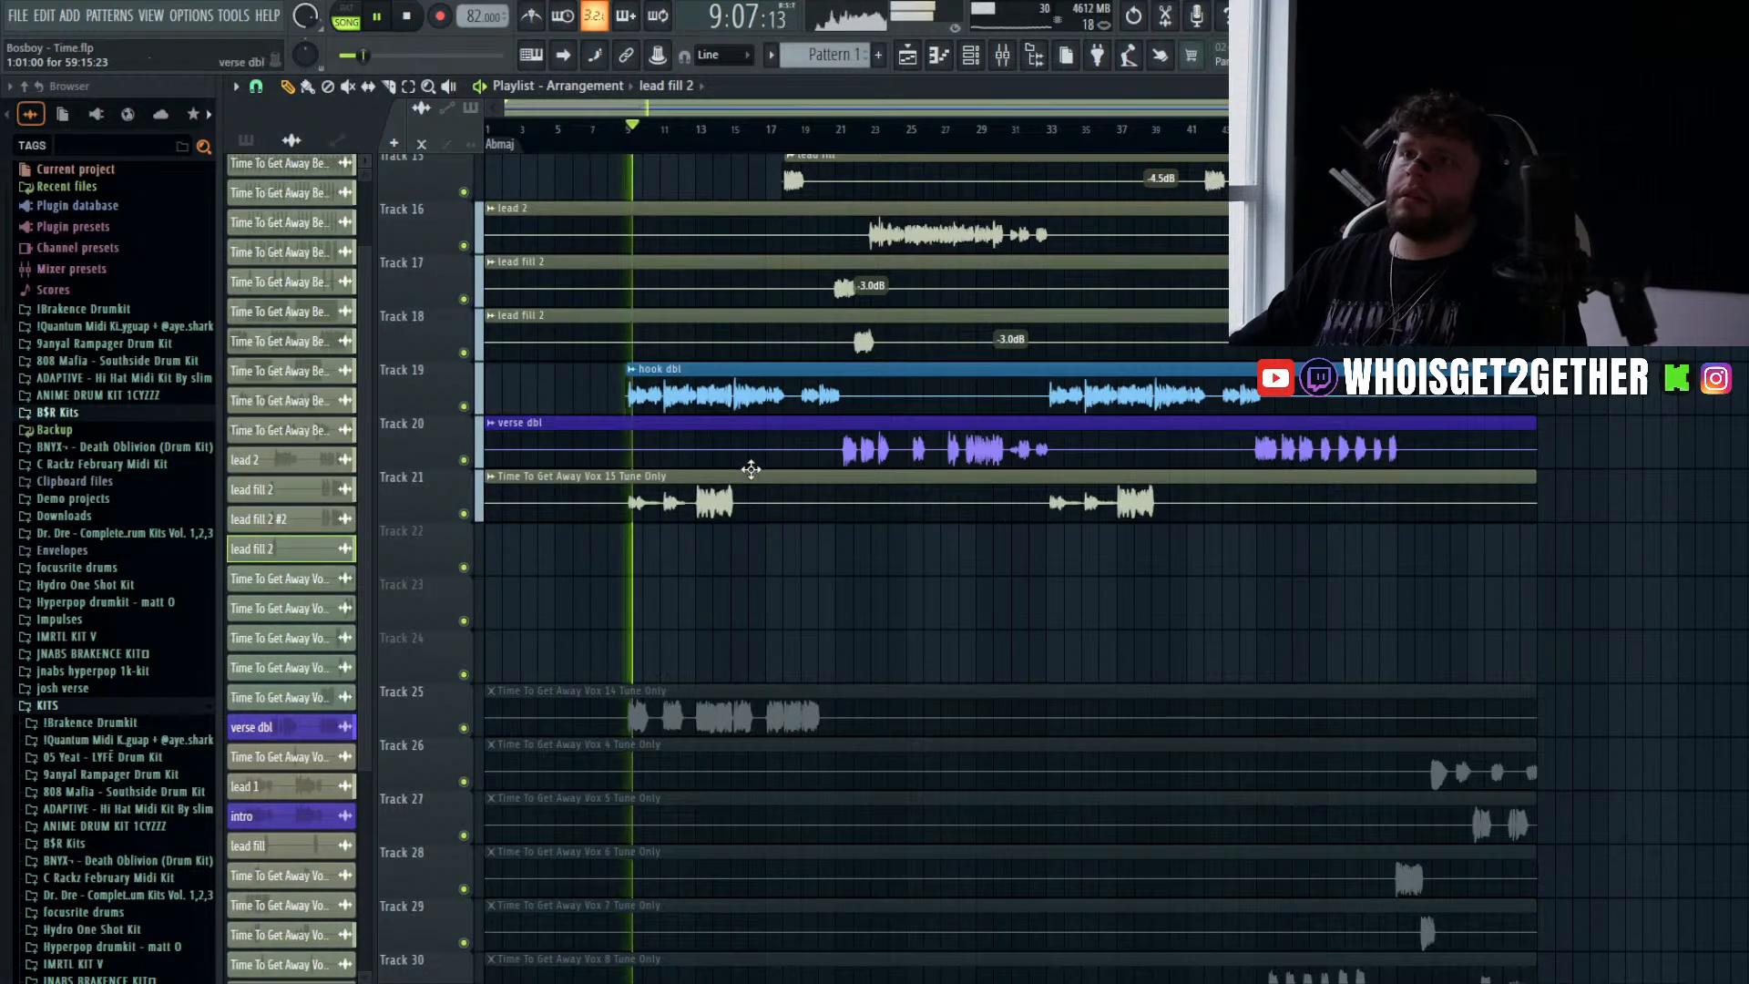
click(774, 499)
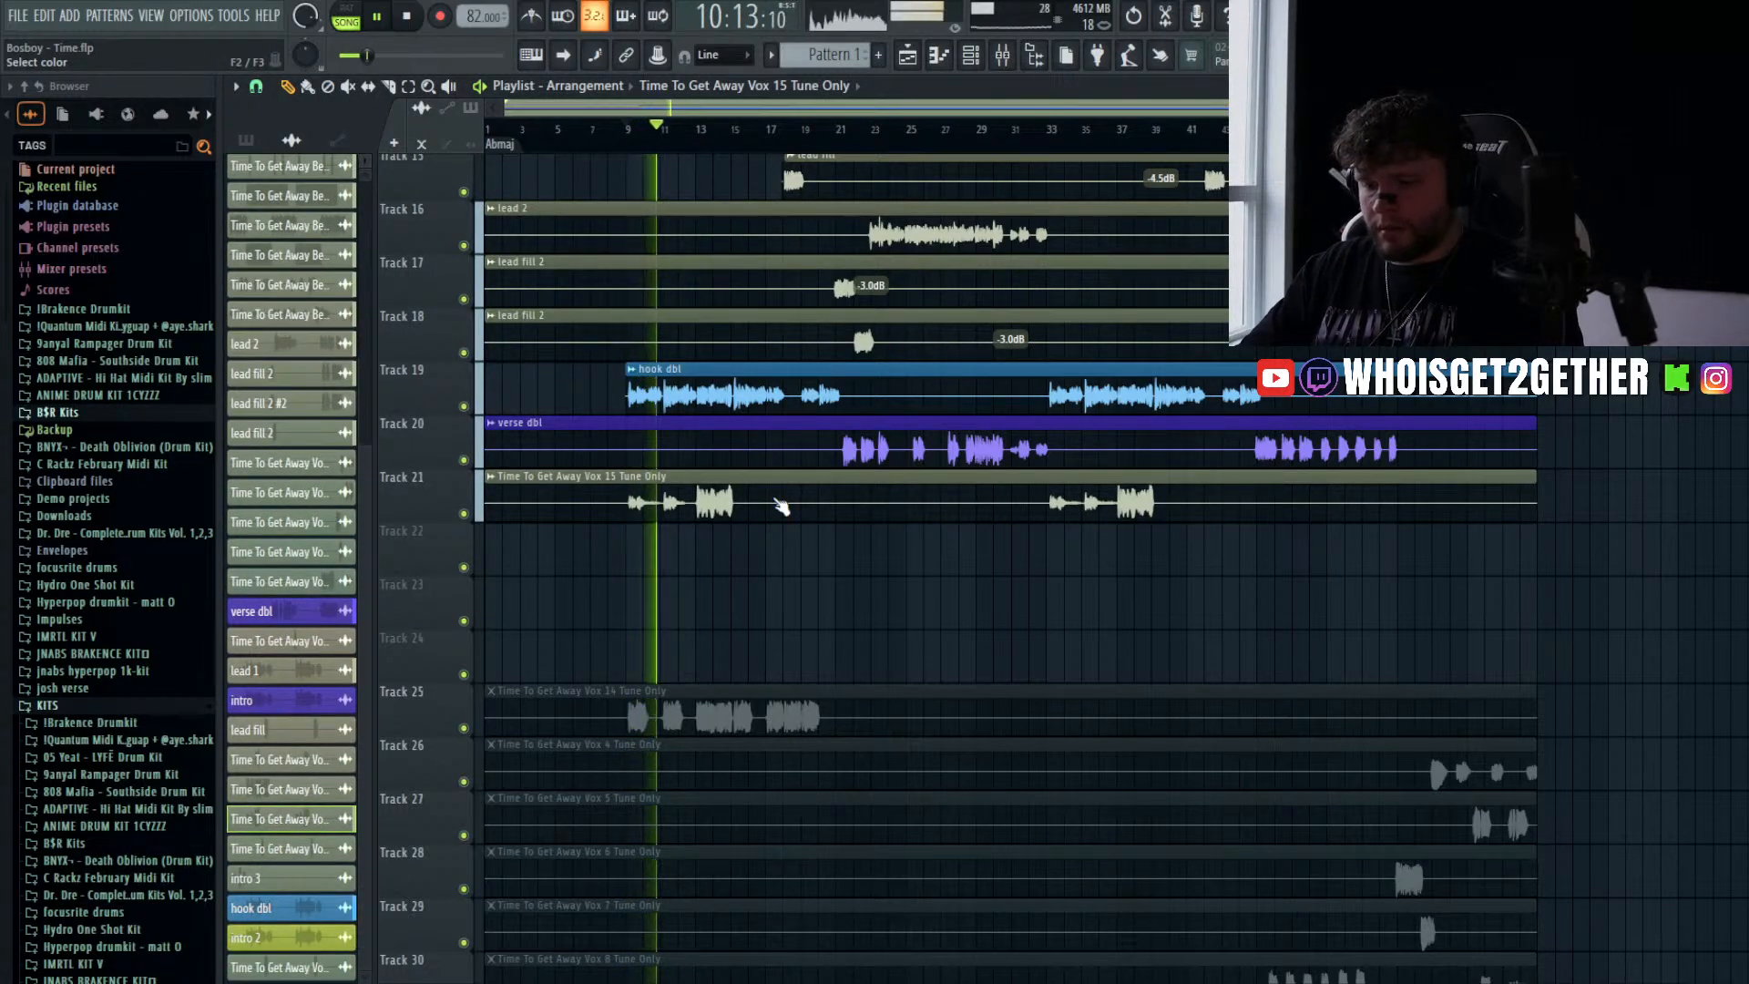
text(hook harm)
key(Return)
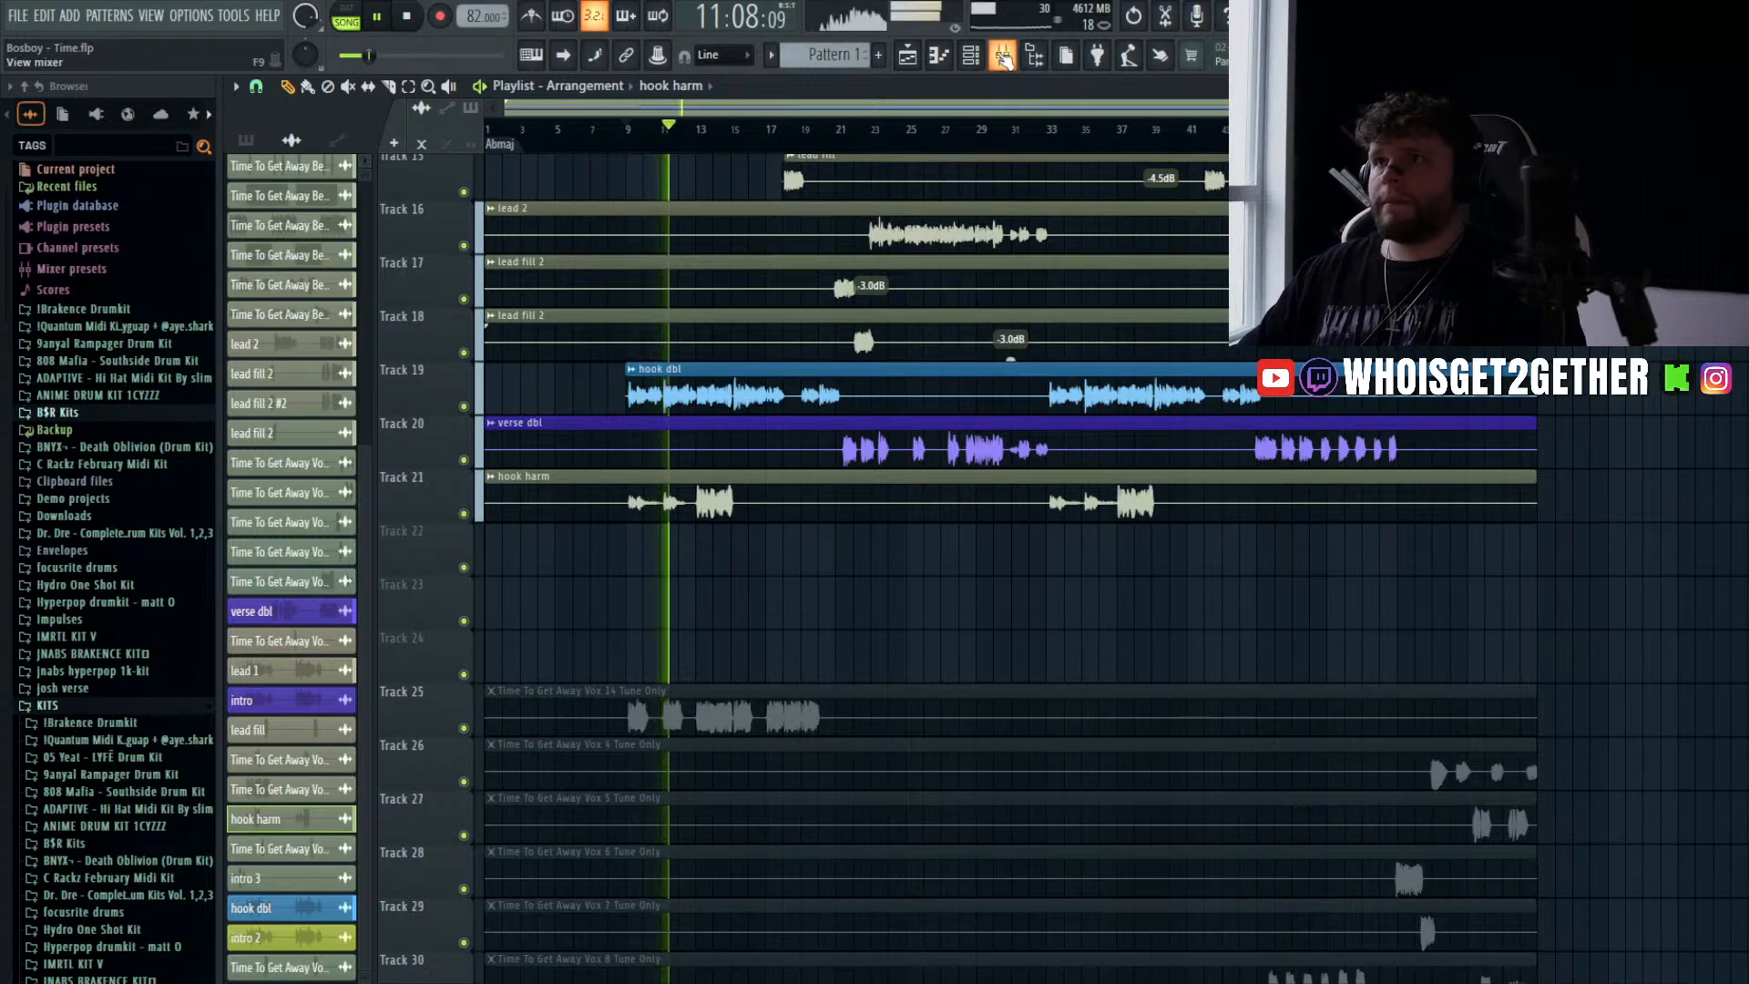
- Check the vocal tracks' levels in the mixer, then listen to the hook harmonies against their waveform in the playlist
key(F9)
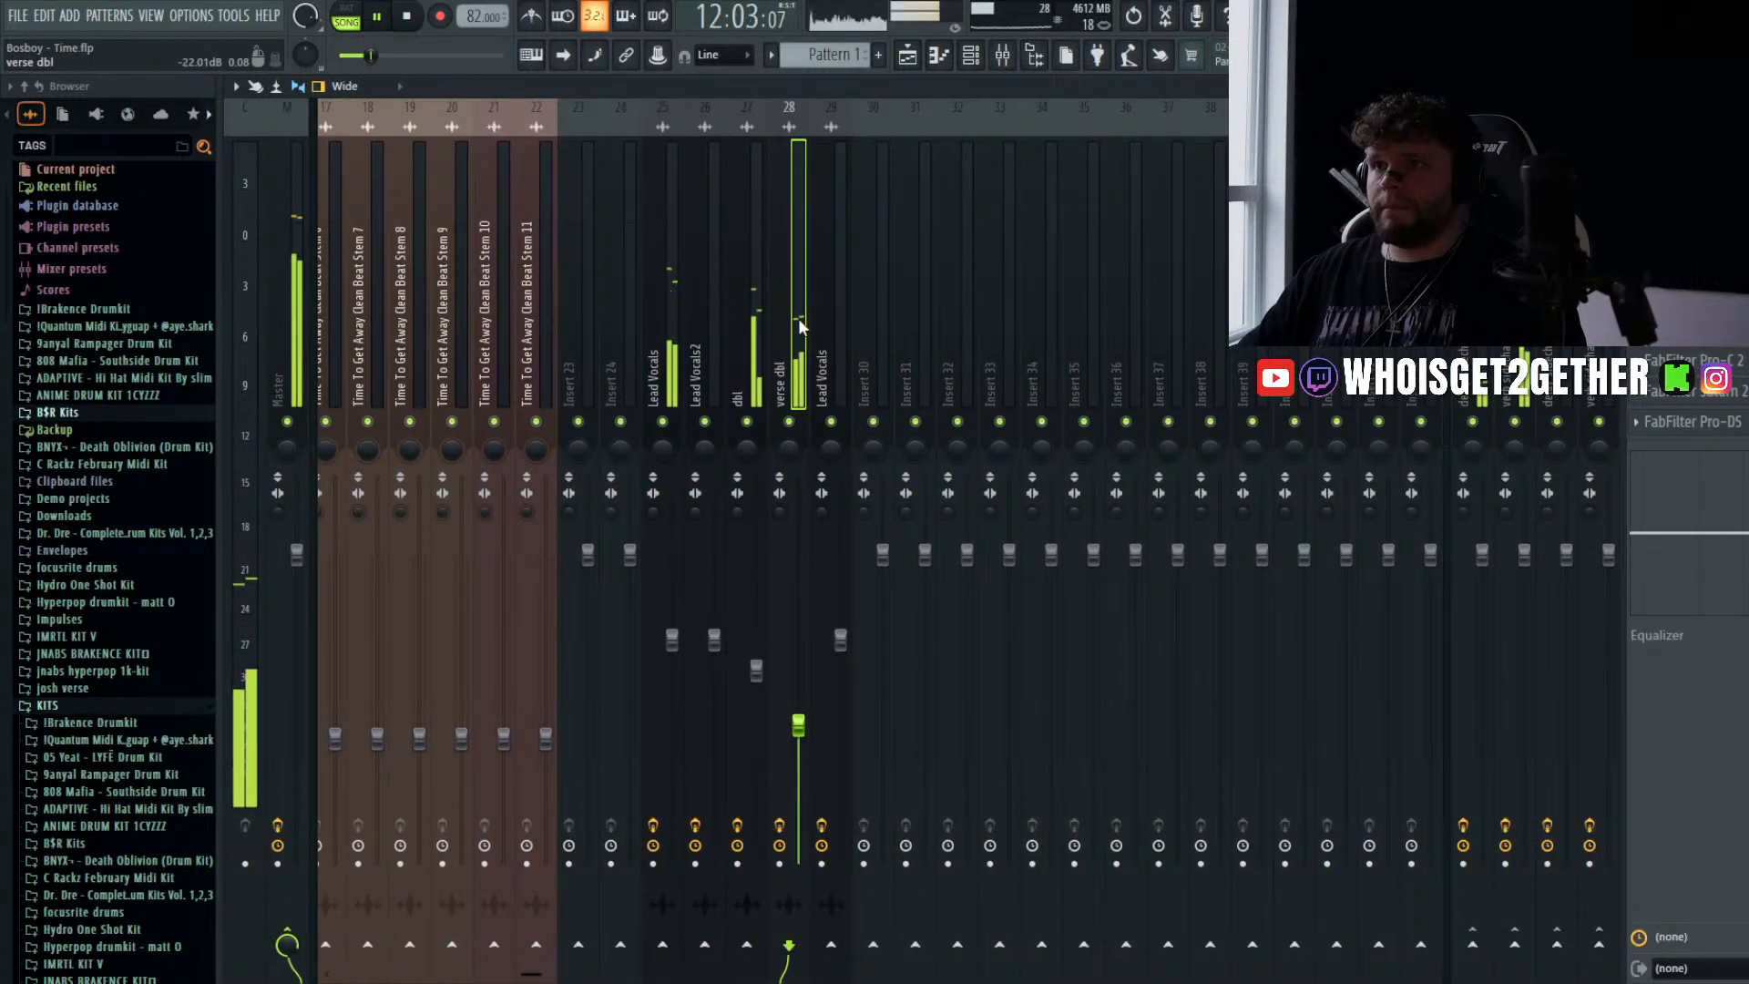
scroll(797, 318, down, 3)
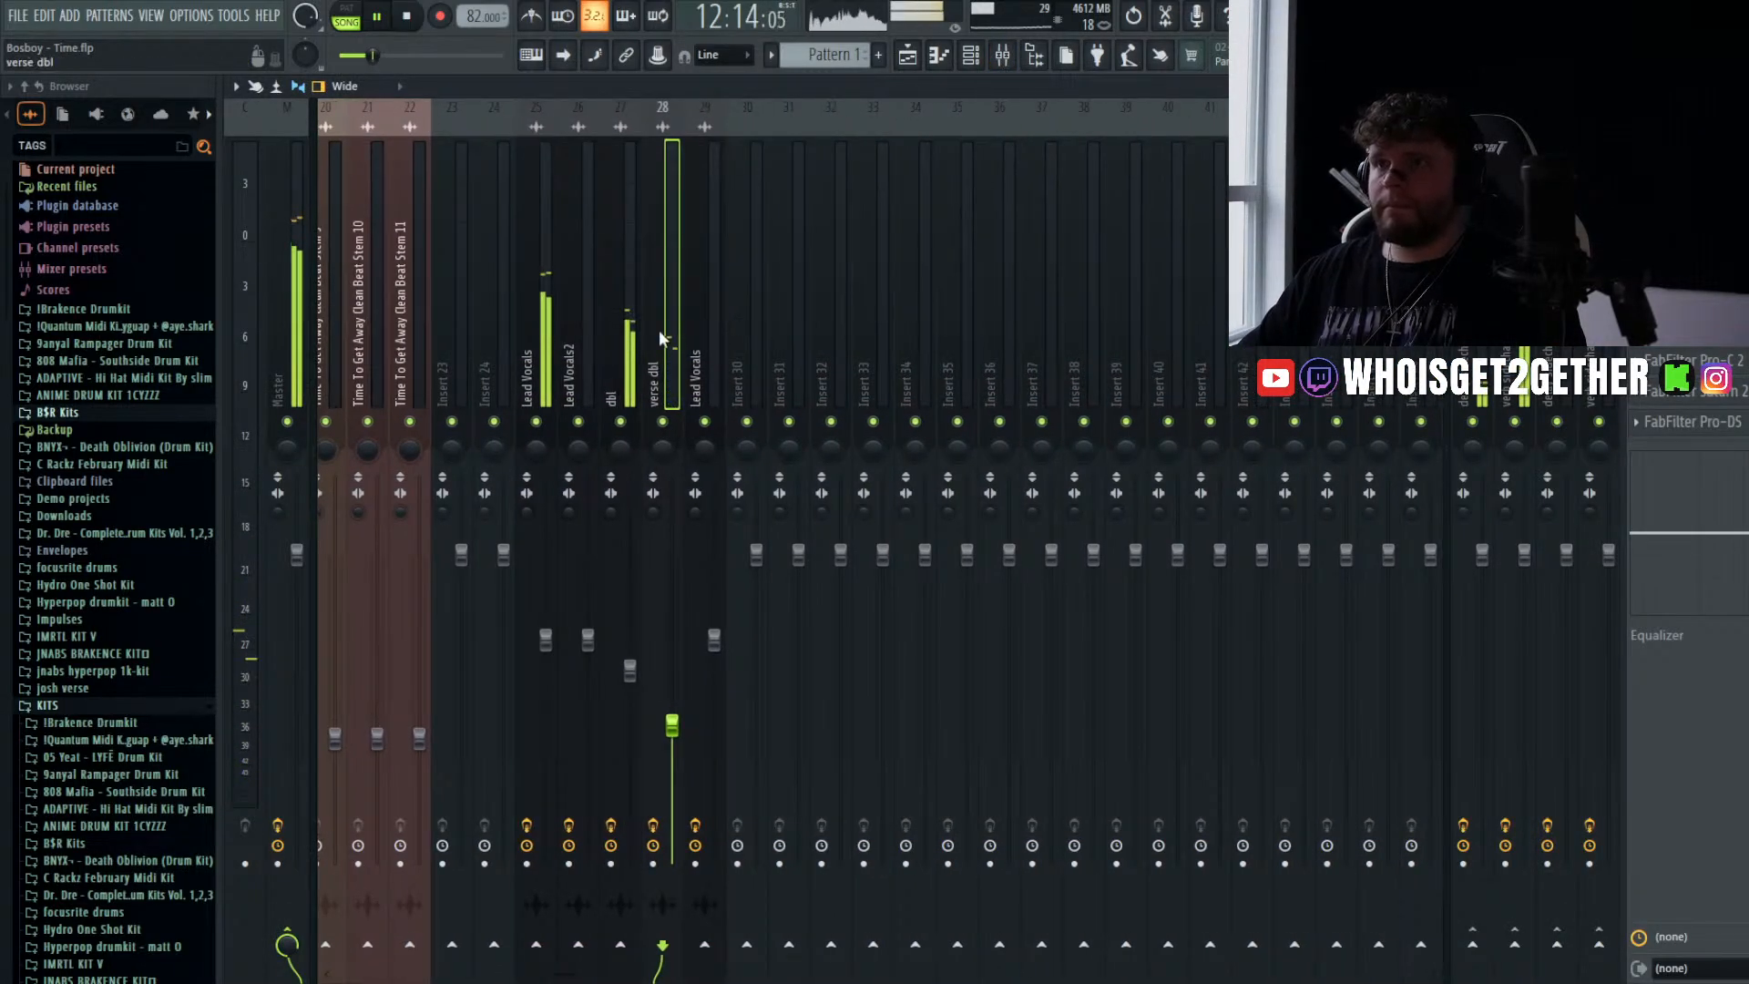
drag(671, 301, 892, 319)
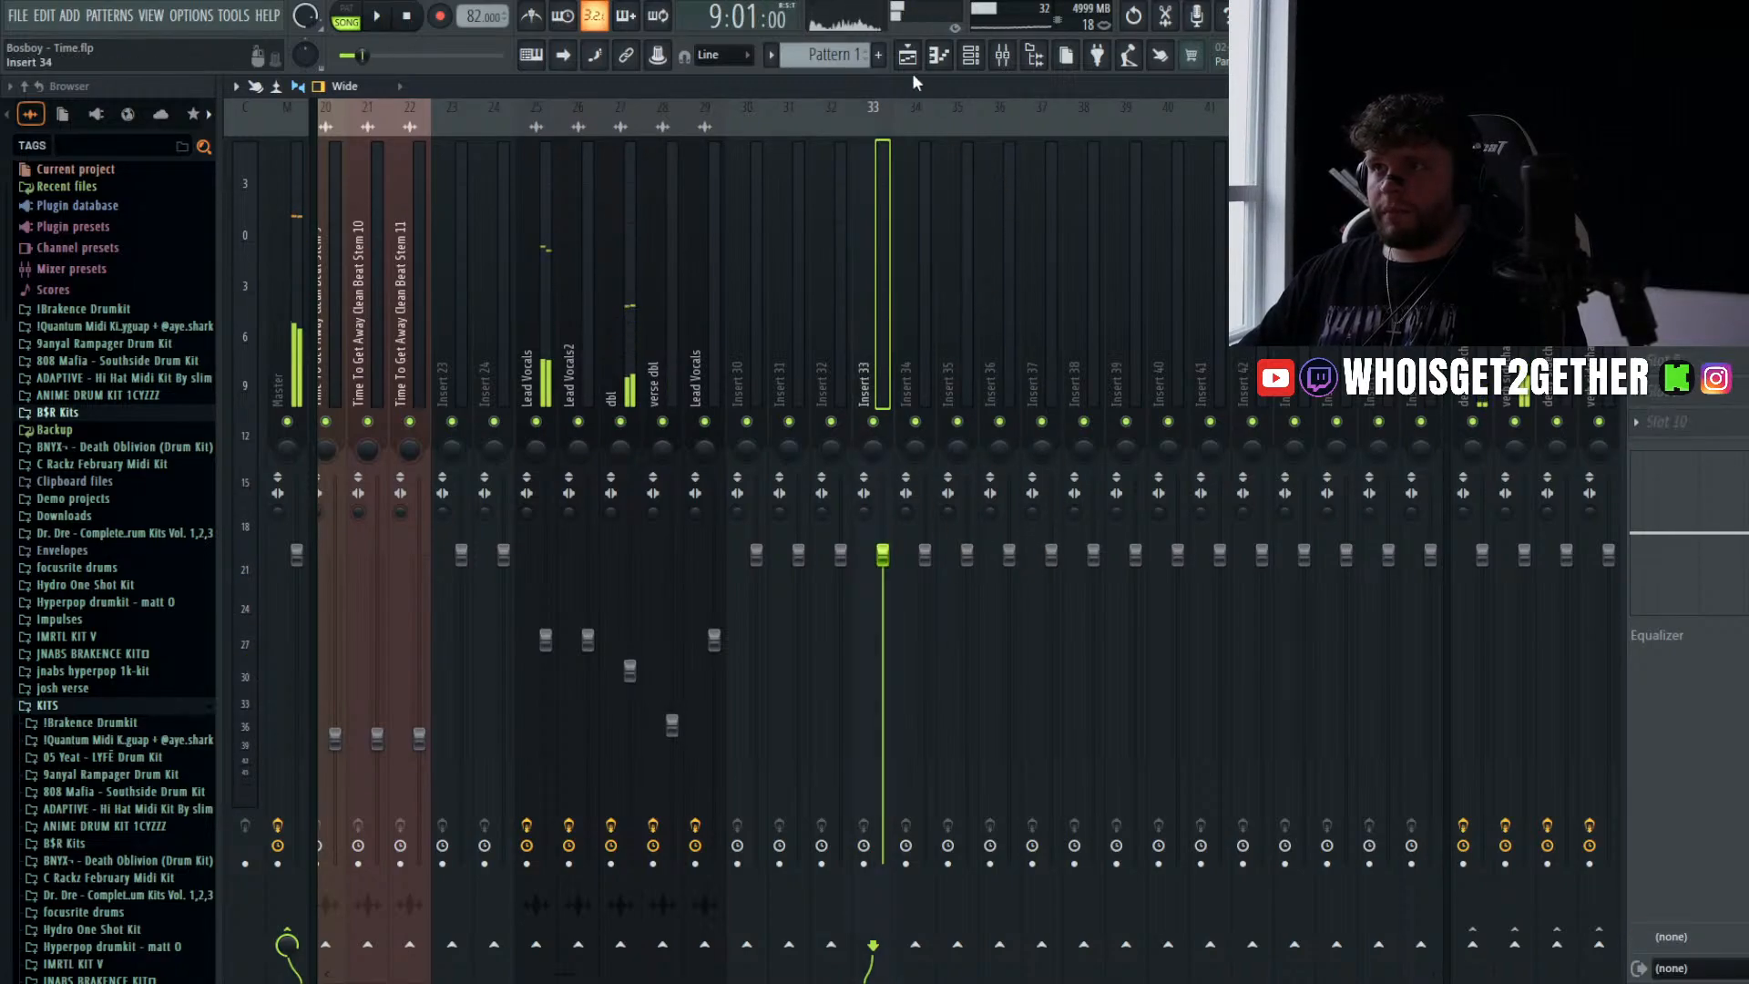
click(907, 55)
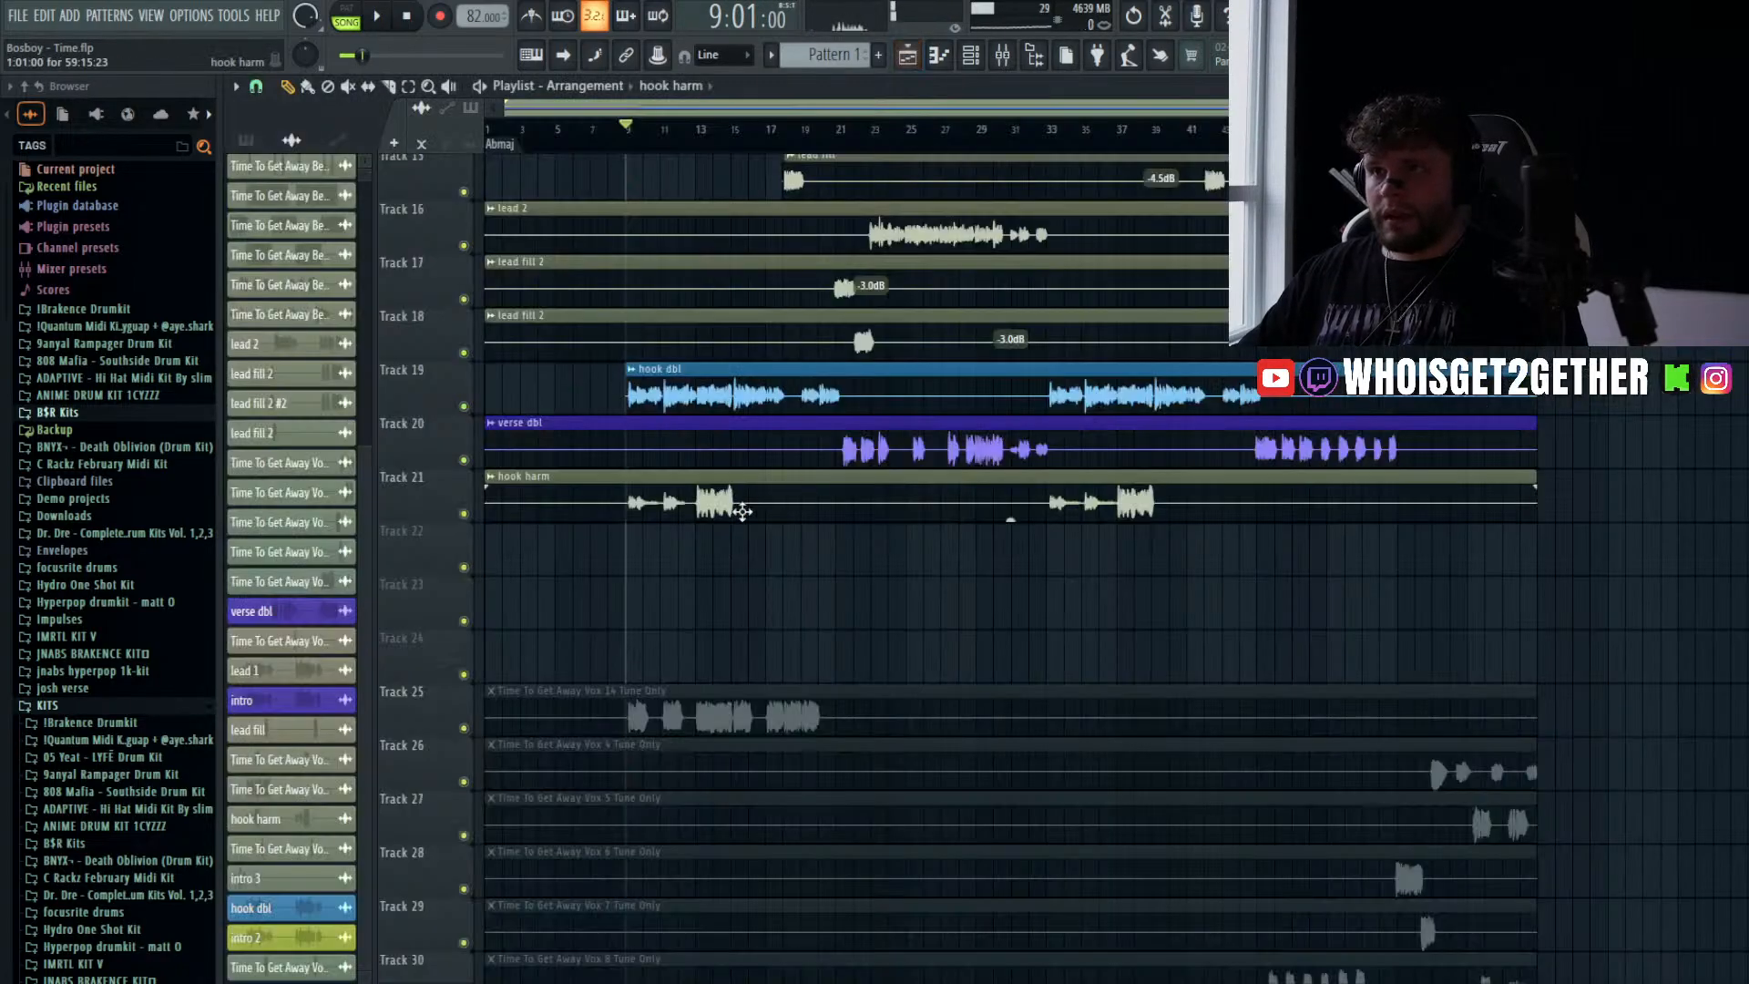
scroll(697, 574, up, 3)
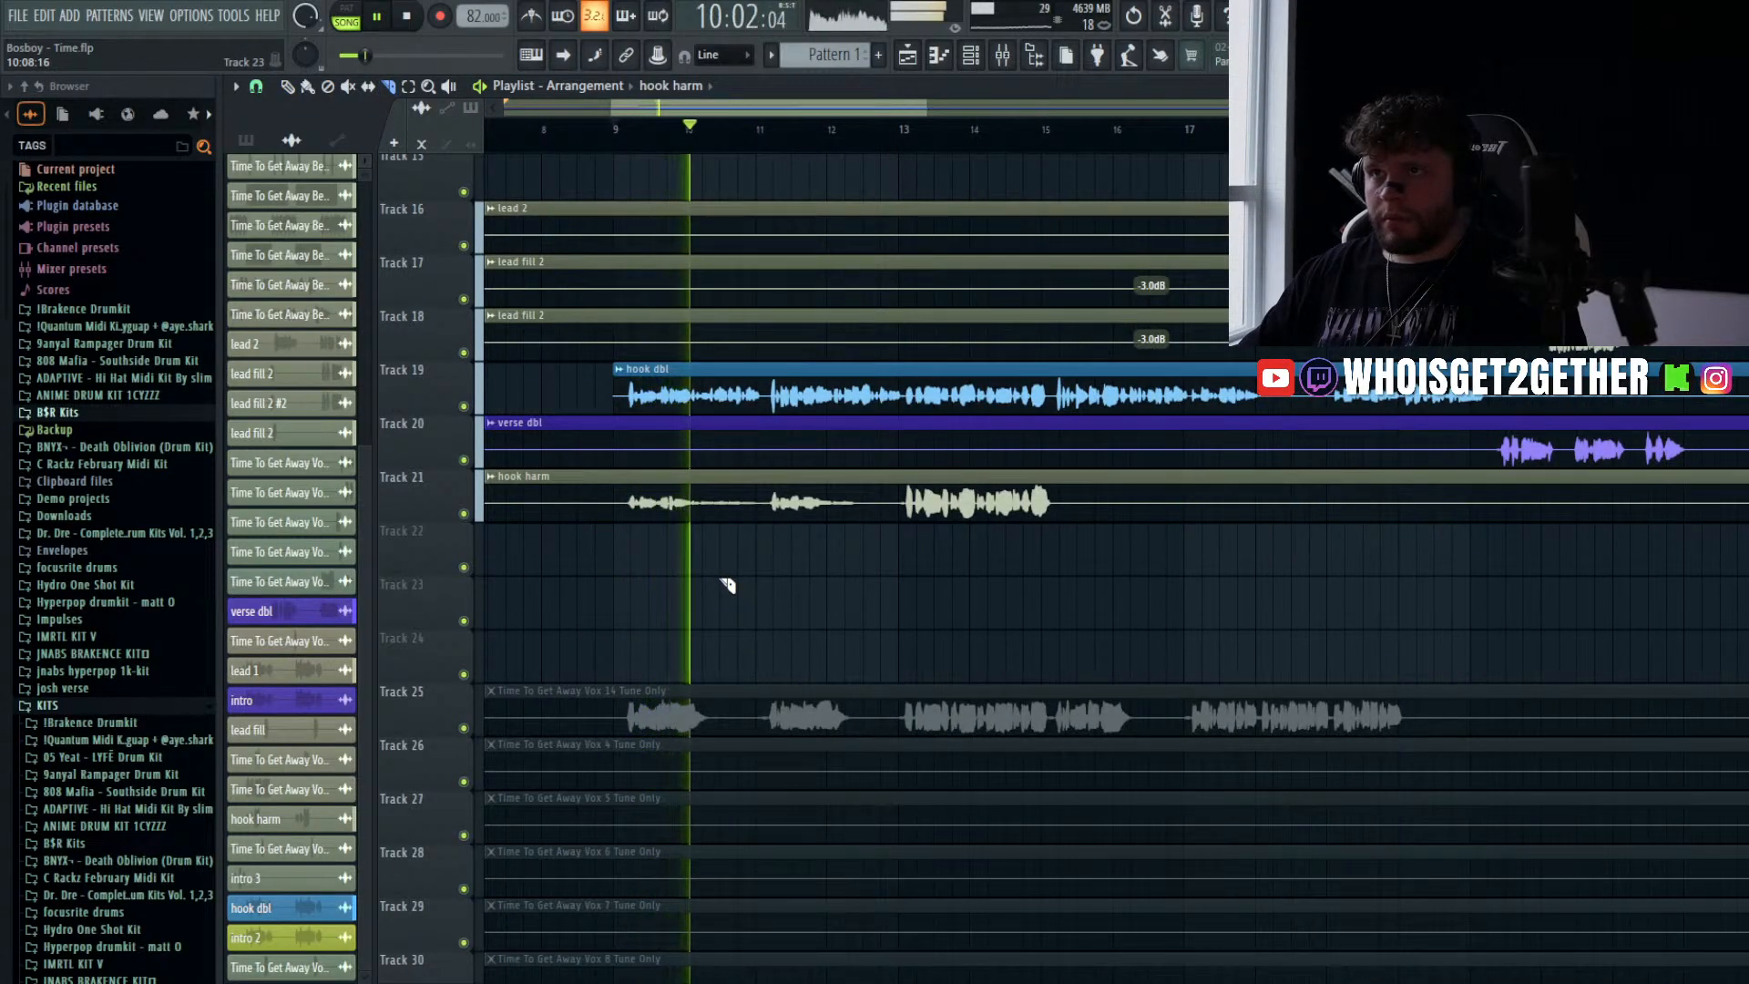
scroll(674, 497, down, 5)
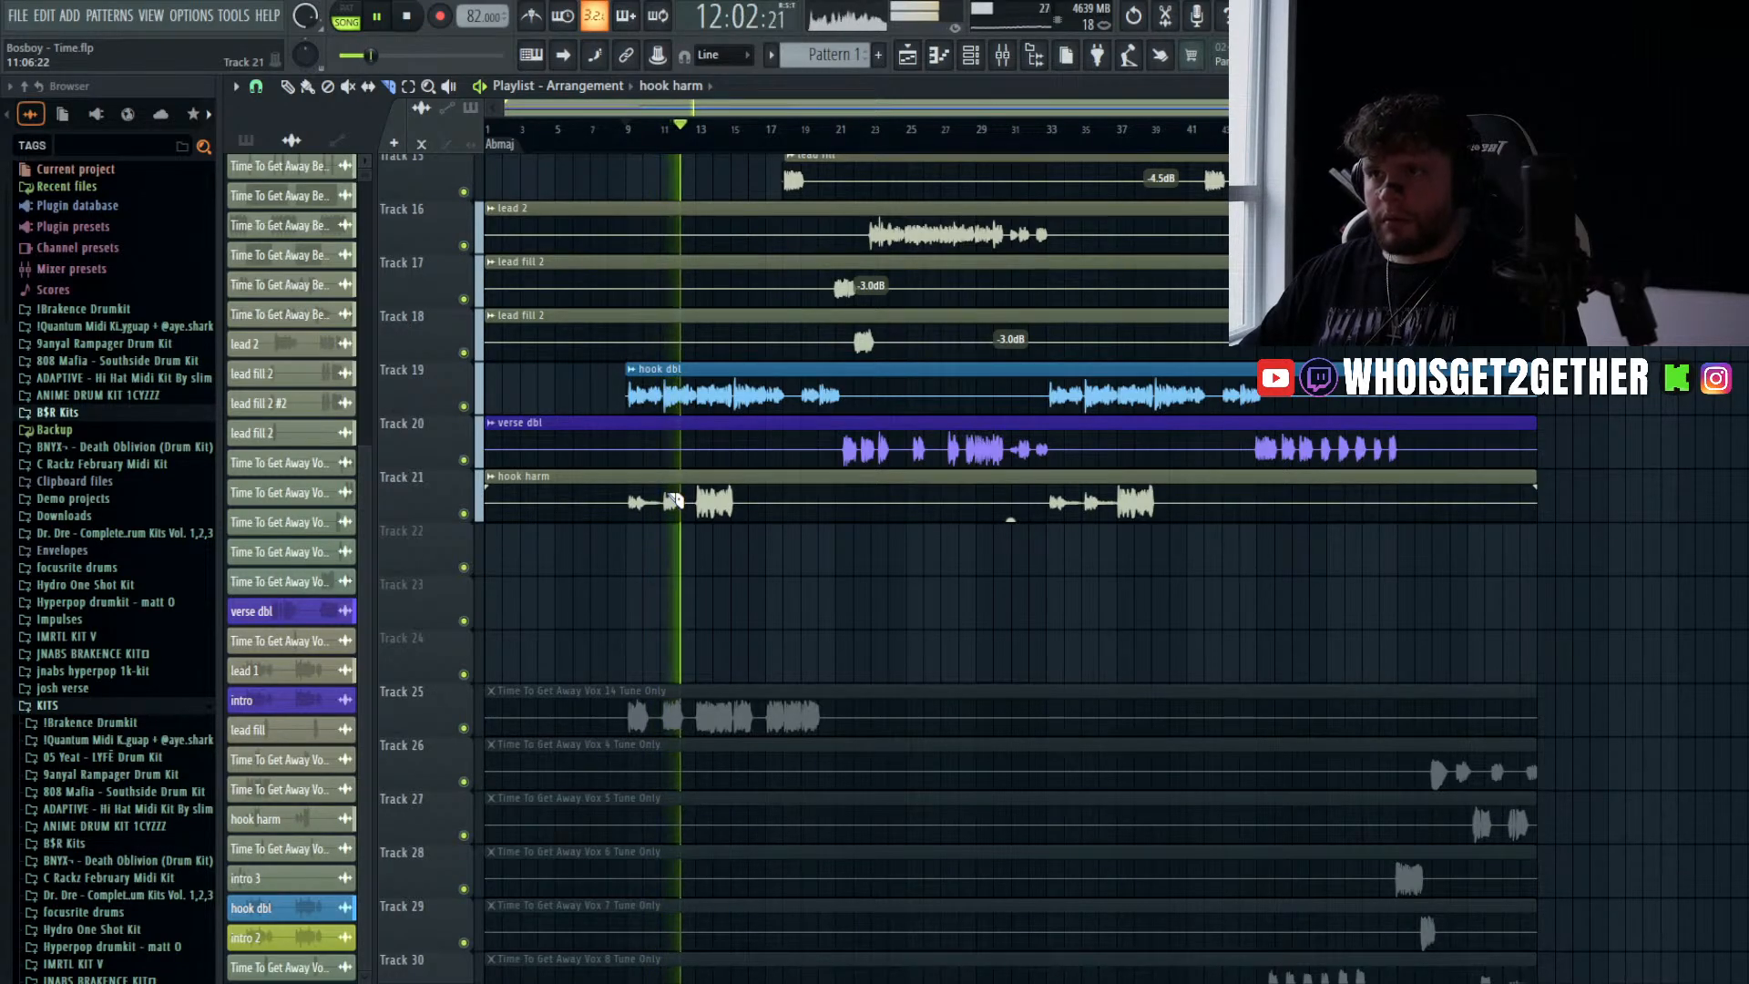
- Rename the verse dbl clip on Track 20 as verse harm
click(721, 439)
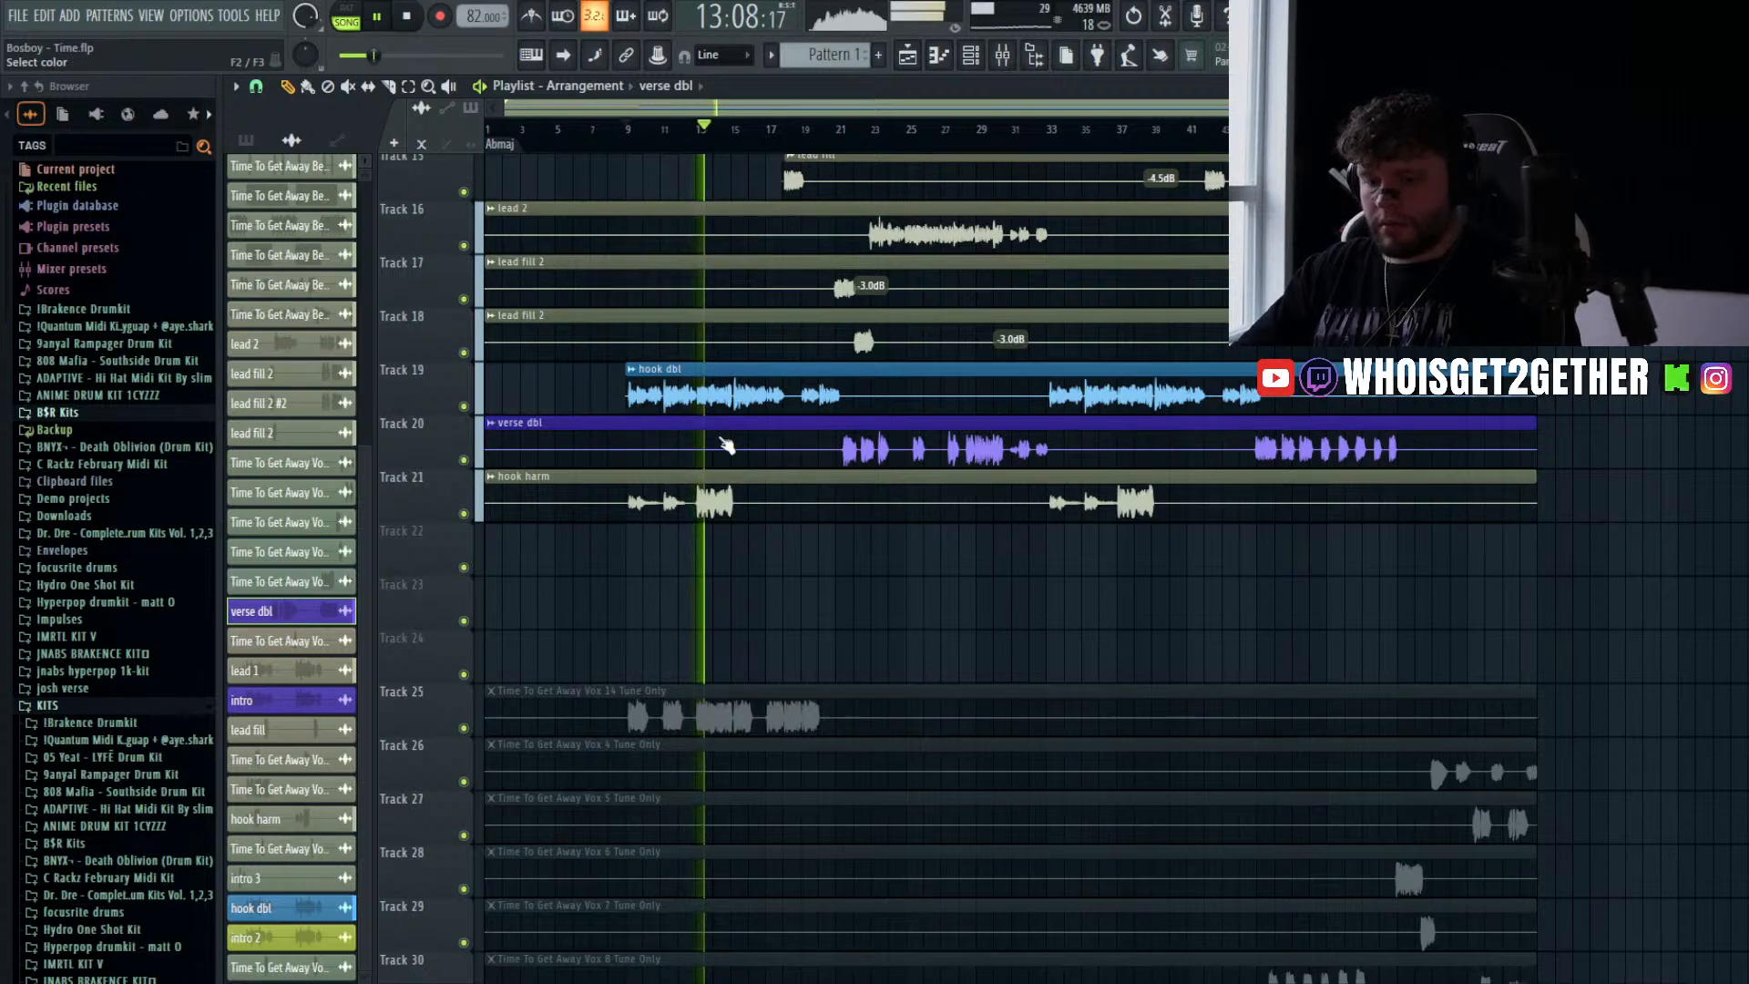
text(verse harm)
key(Return)
- Cut the short section just before bar 15 out of the Beat Stems 9 clip and play the transition from 14:09
scroll(718, 435, up, 5)
scroll(717, 434, up, 5)
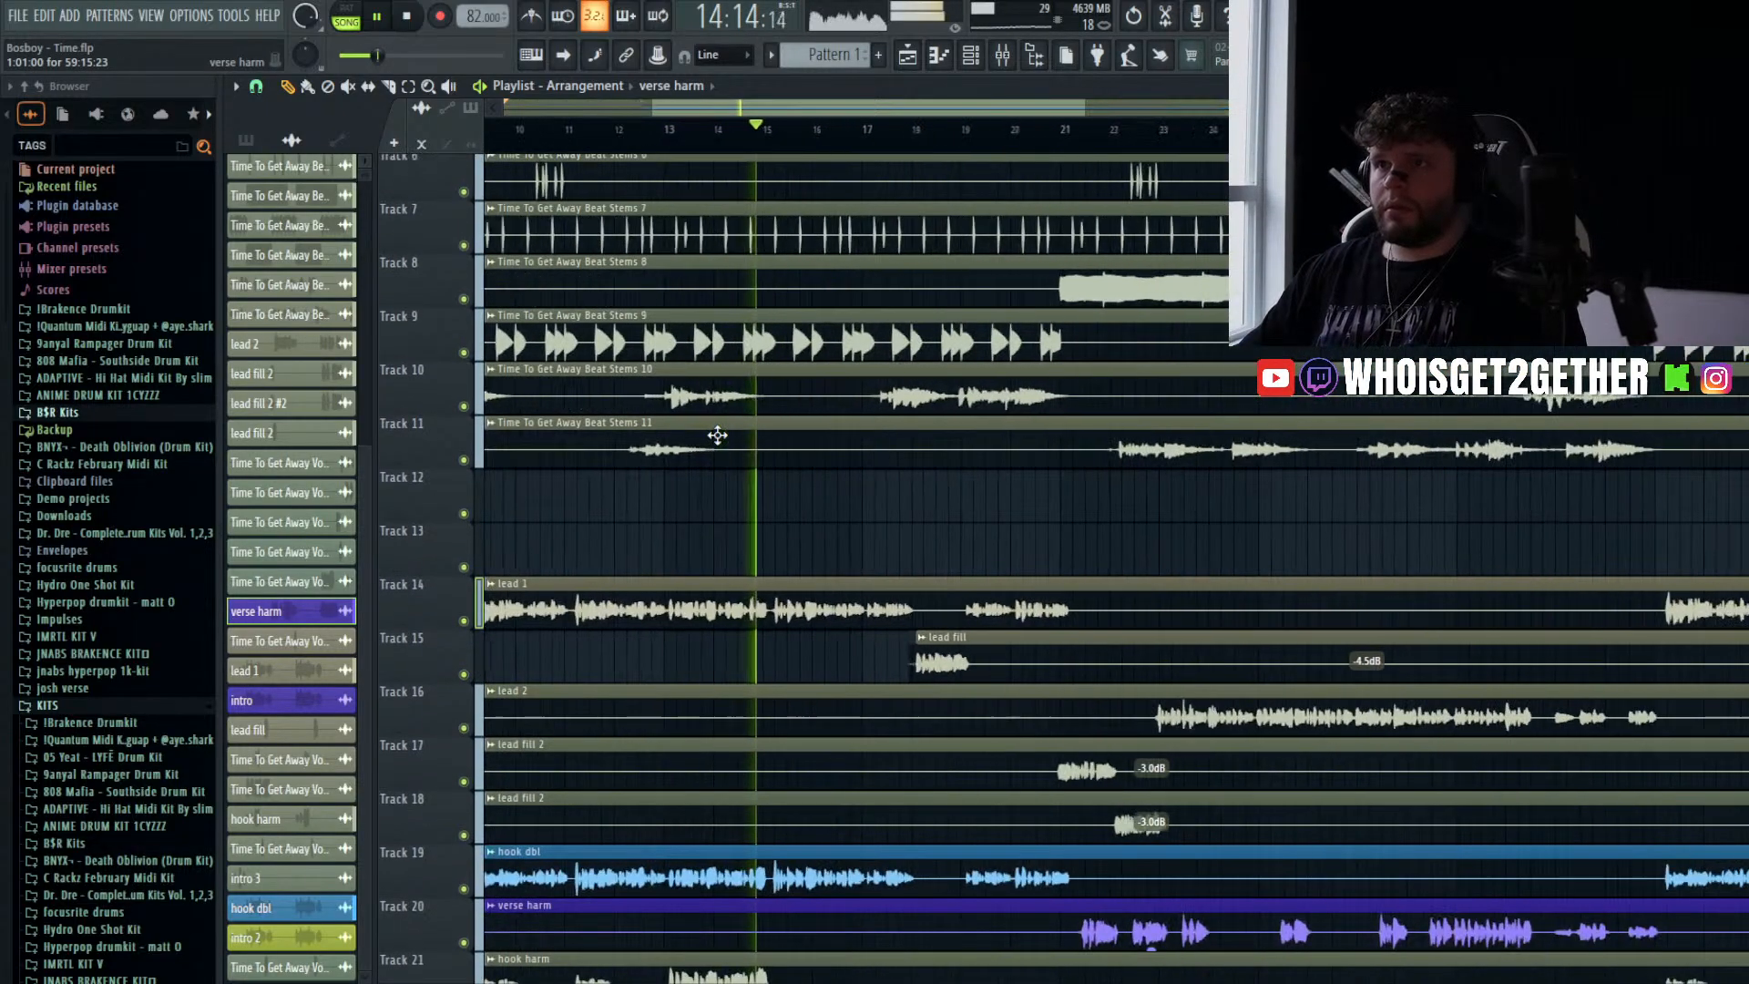
scroll(757, 358, up, 3)
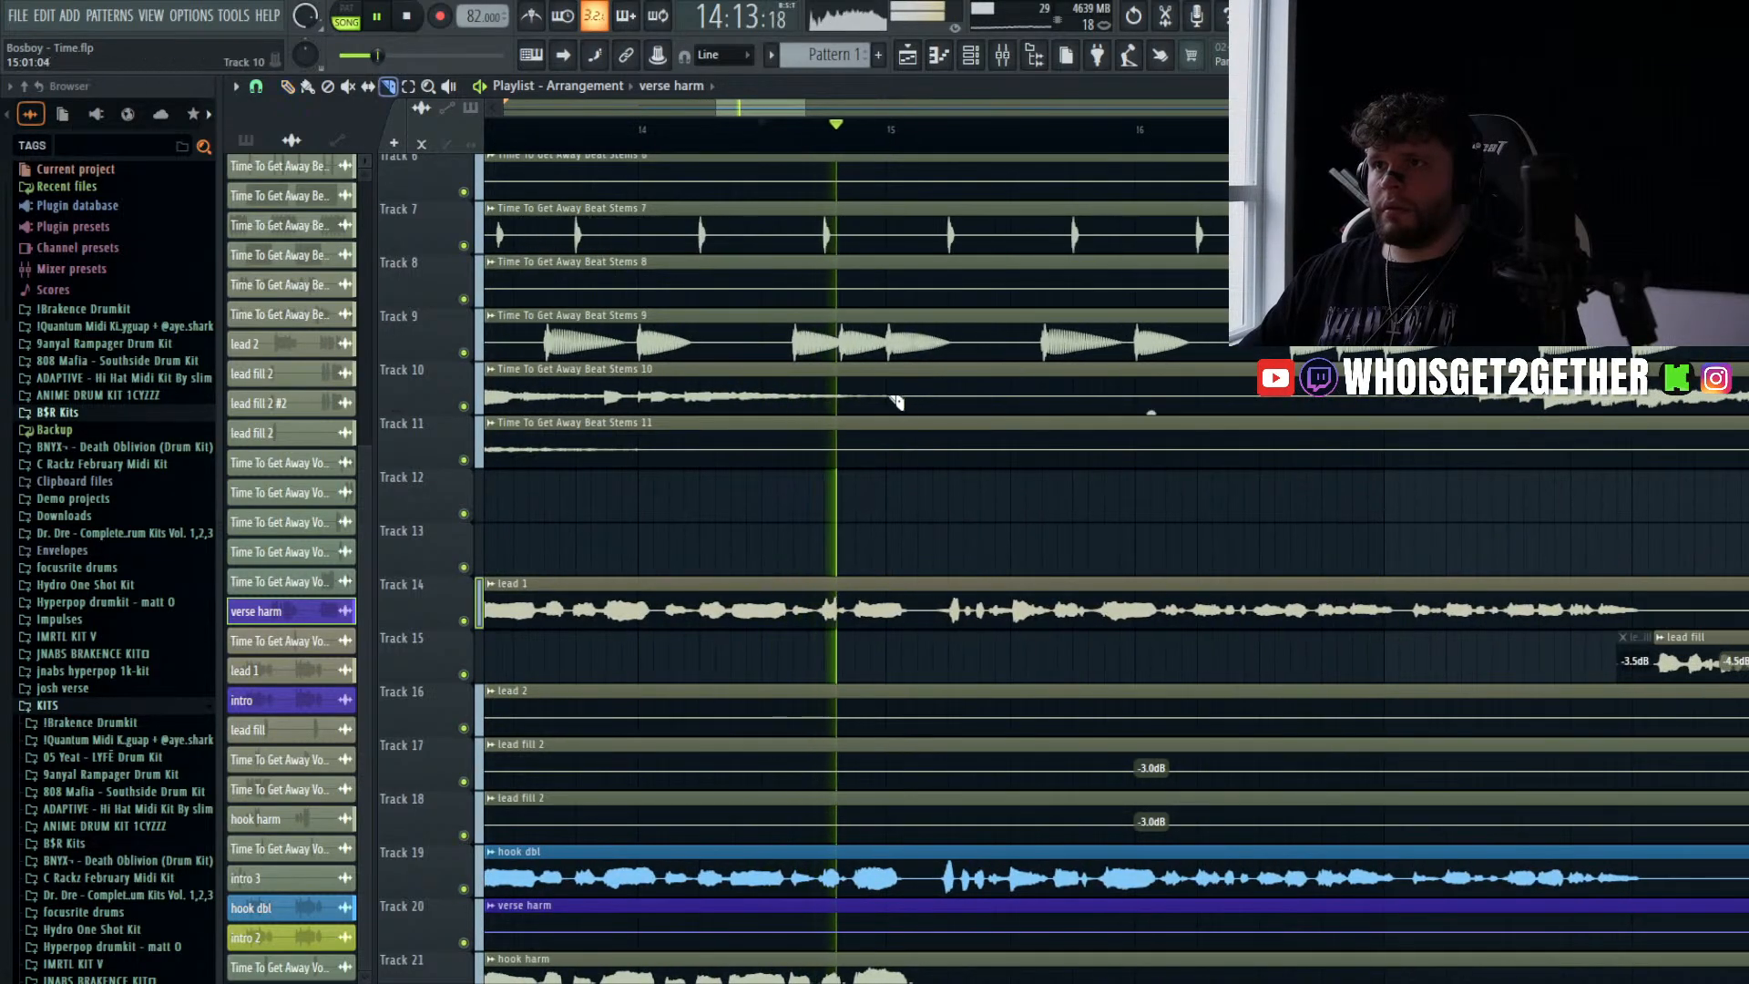
click(830, 348)
key(d)
click(838, 345)
key(space)
key(space)
scroll(847, 353, up, 3)
scroll(850, 353, up, 2)
key(space)
key(e)
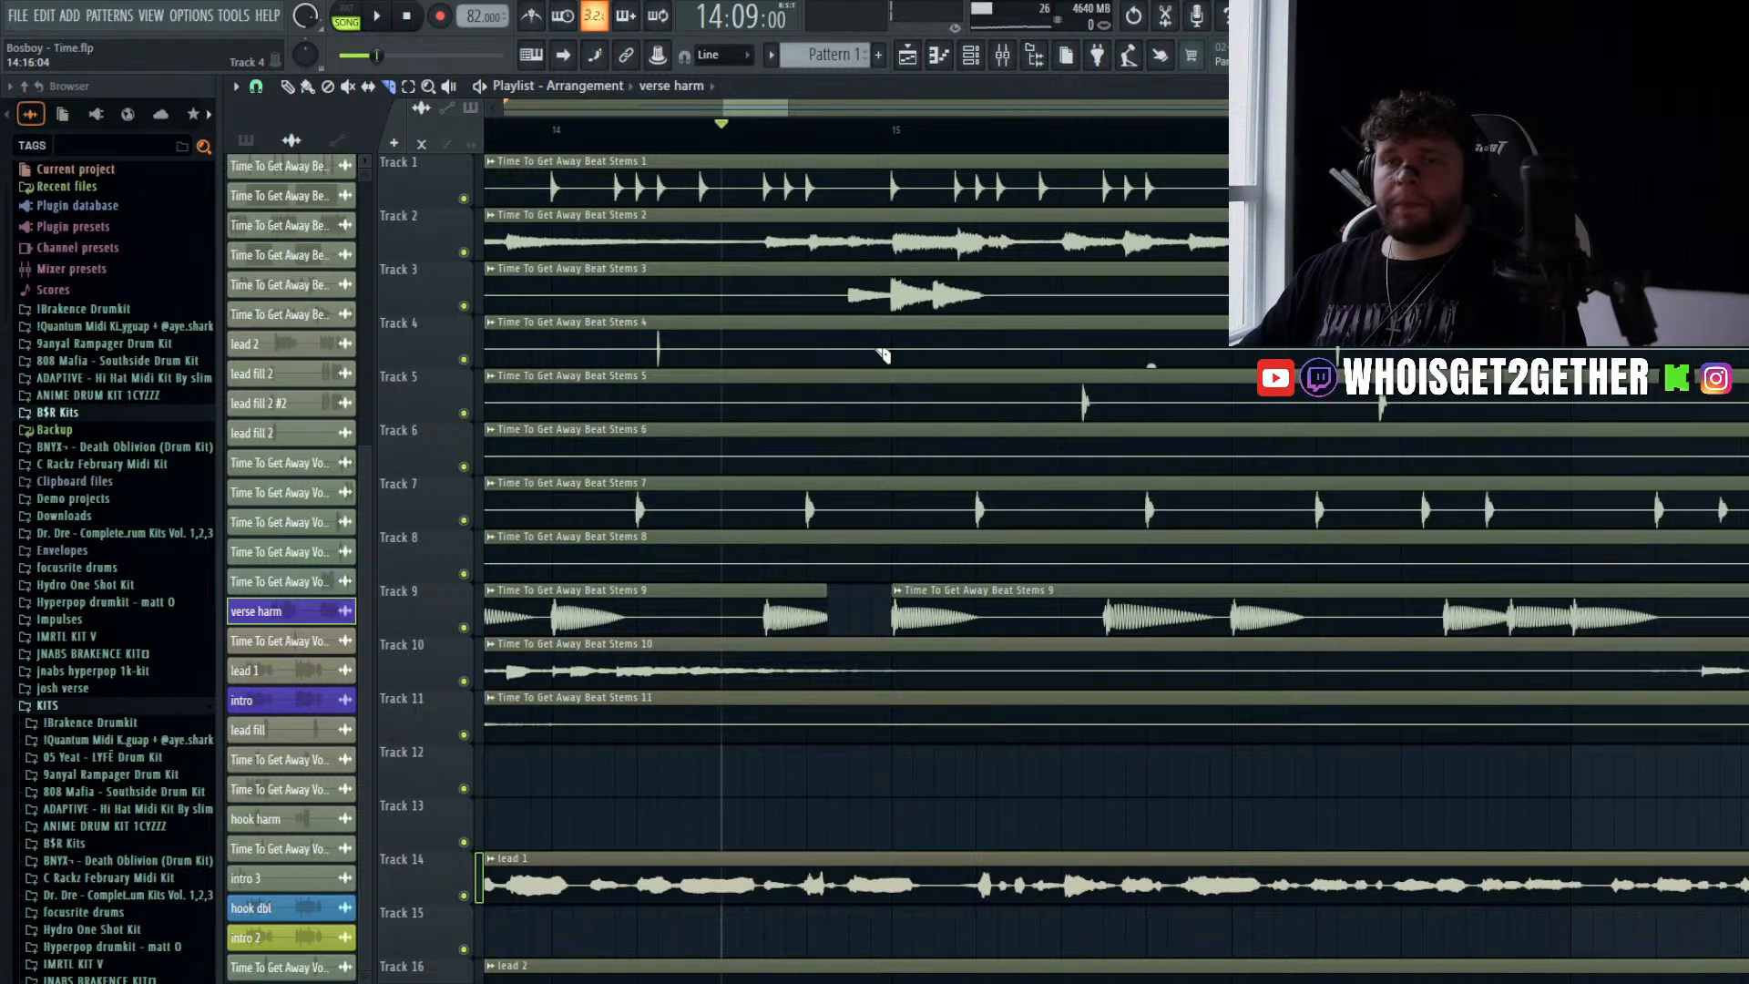
key(space)
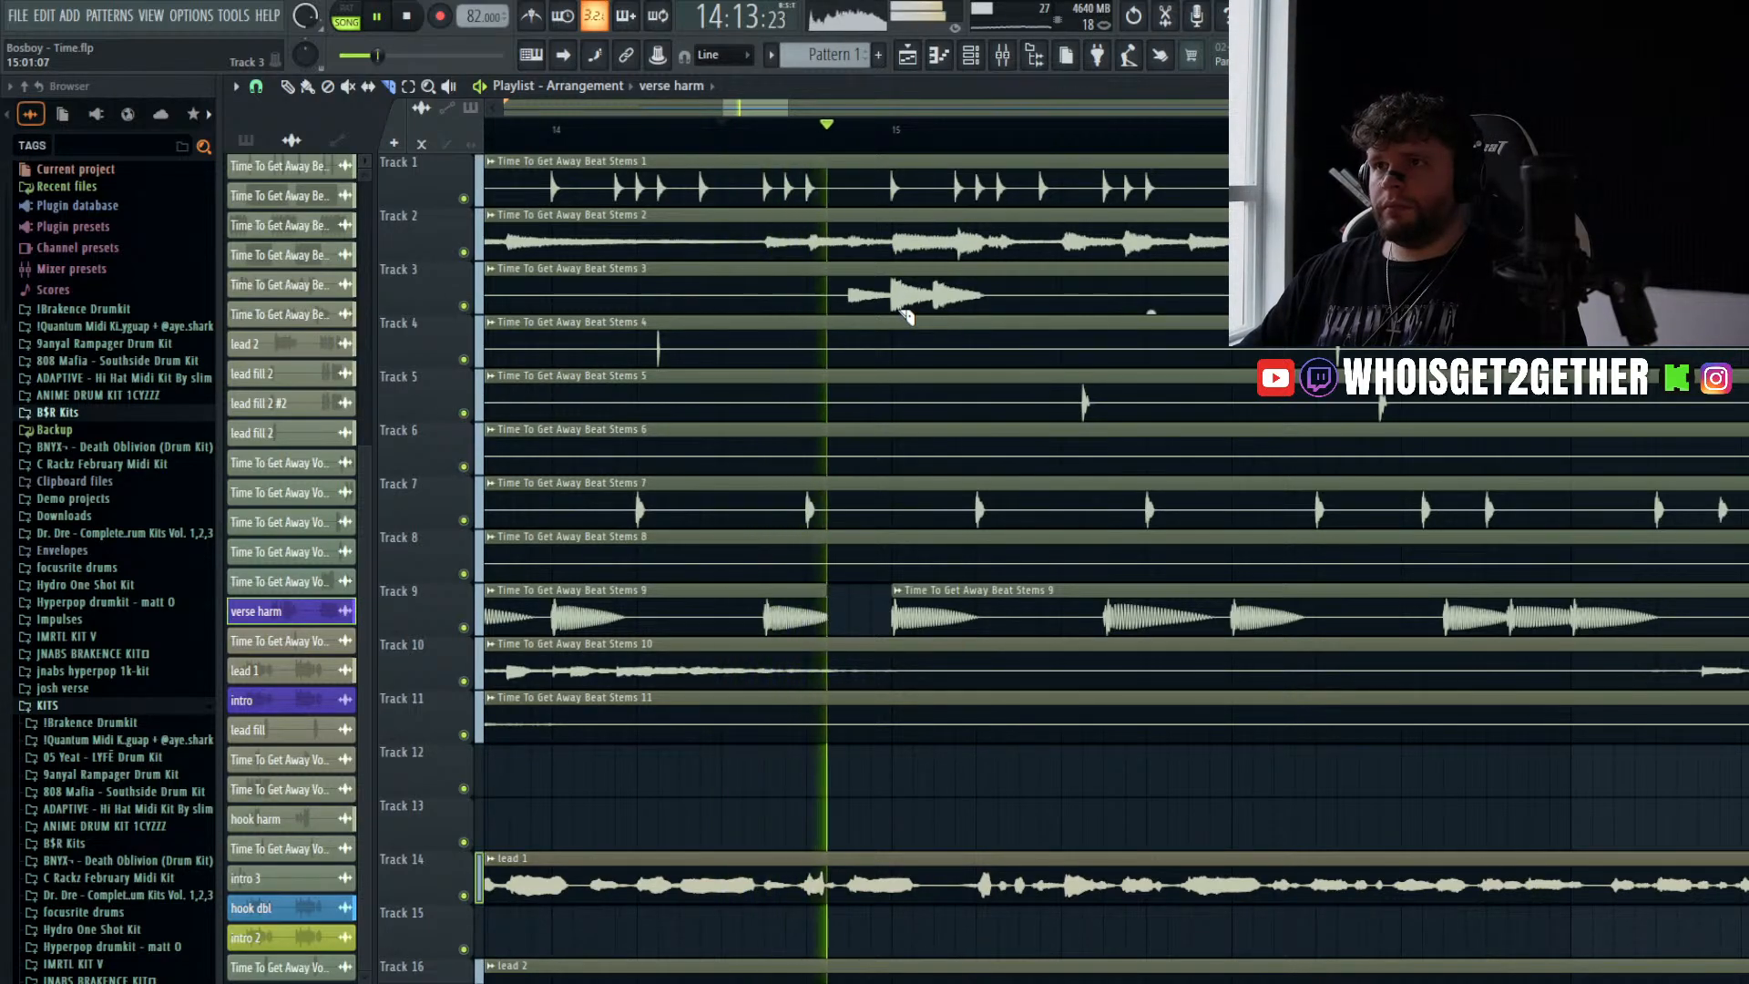
key(space)
- Slice the Beat Stems 2 and Beat Stems 3 clips just before bar 15 and delete the short pieces
drag(900, 310, 853, 219)
key(d)
drag(869, 238, 878, 278)
- Trim the ends of the first Beat Stems 2 and Beat Stems 3 clips back to 14:13, leaving a gap before bar 15
scroll(863, 250, up, 6)
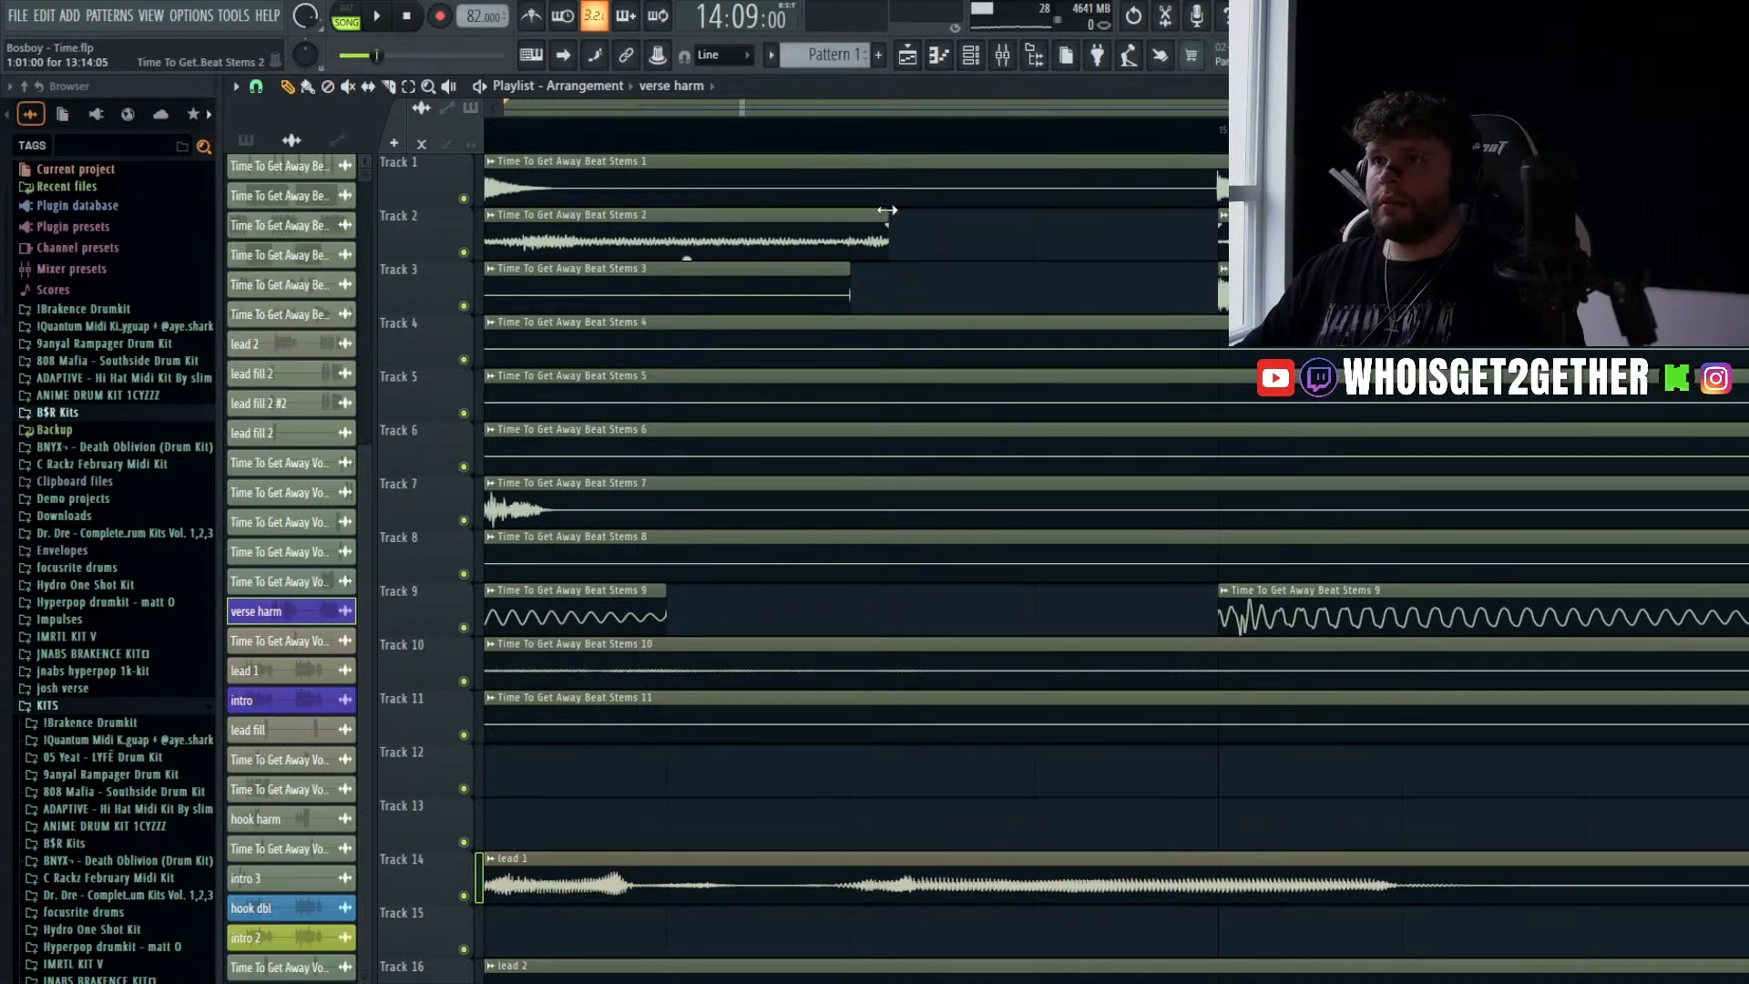
drag(888, 216, 838, 215)
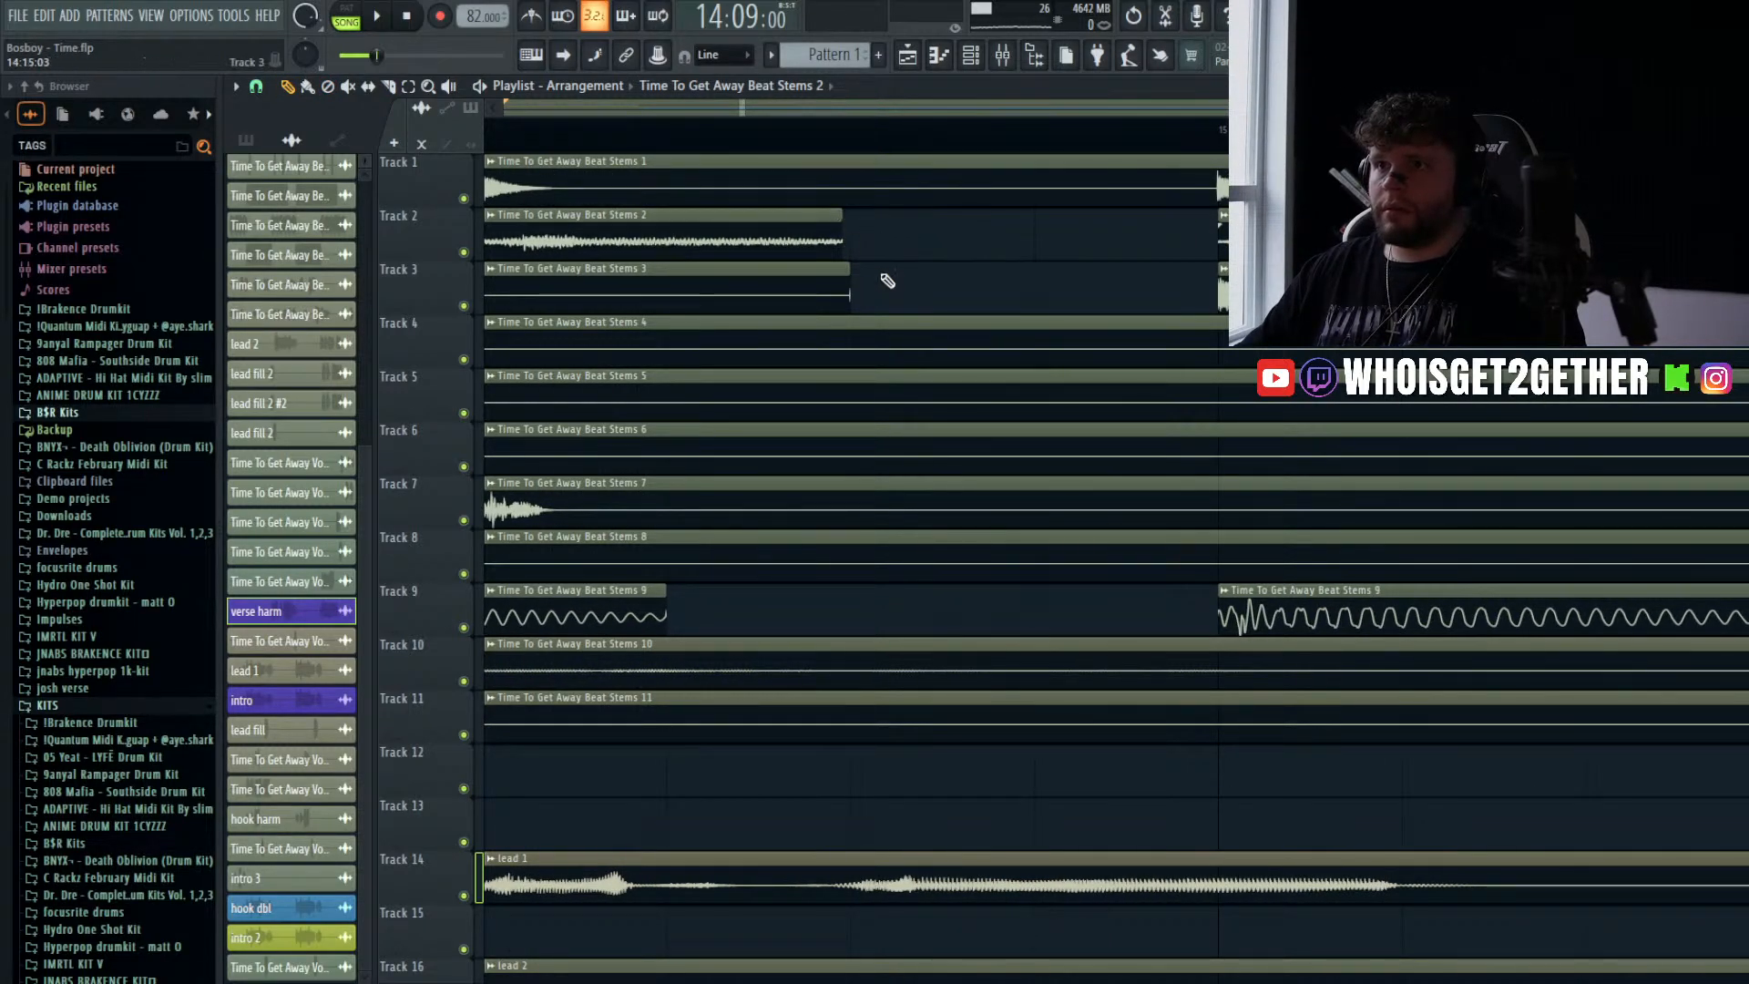
key(space)
scroll(908, 363, up, 4)
key(space)
drag(902, 221, 697, 249)
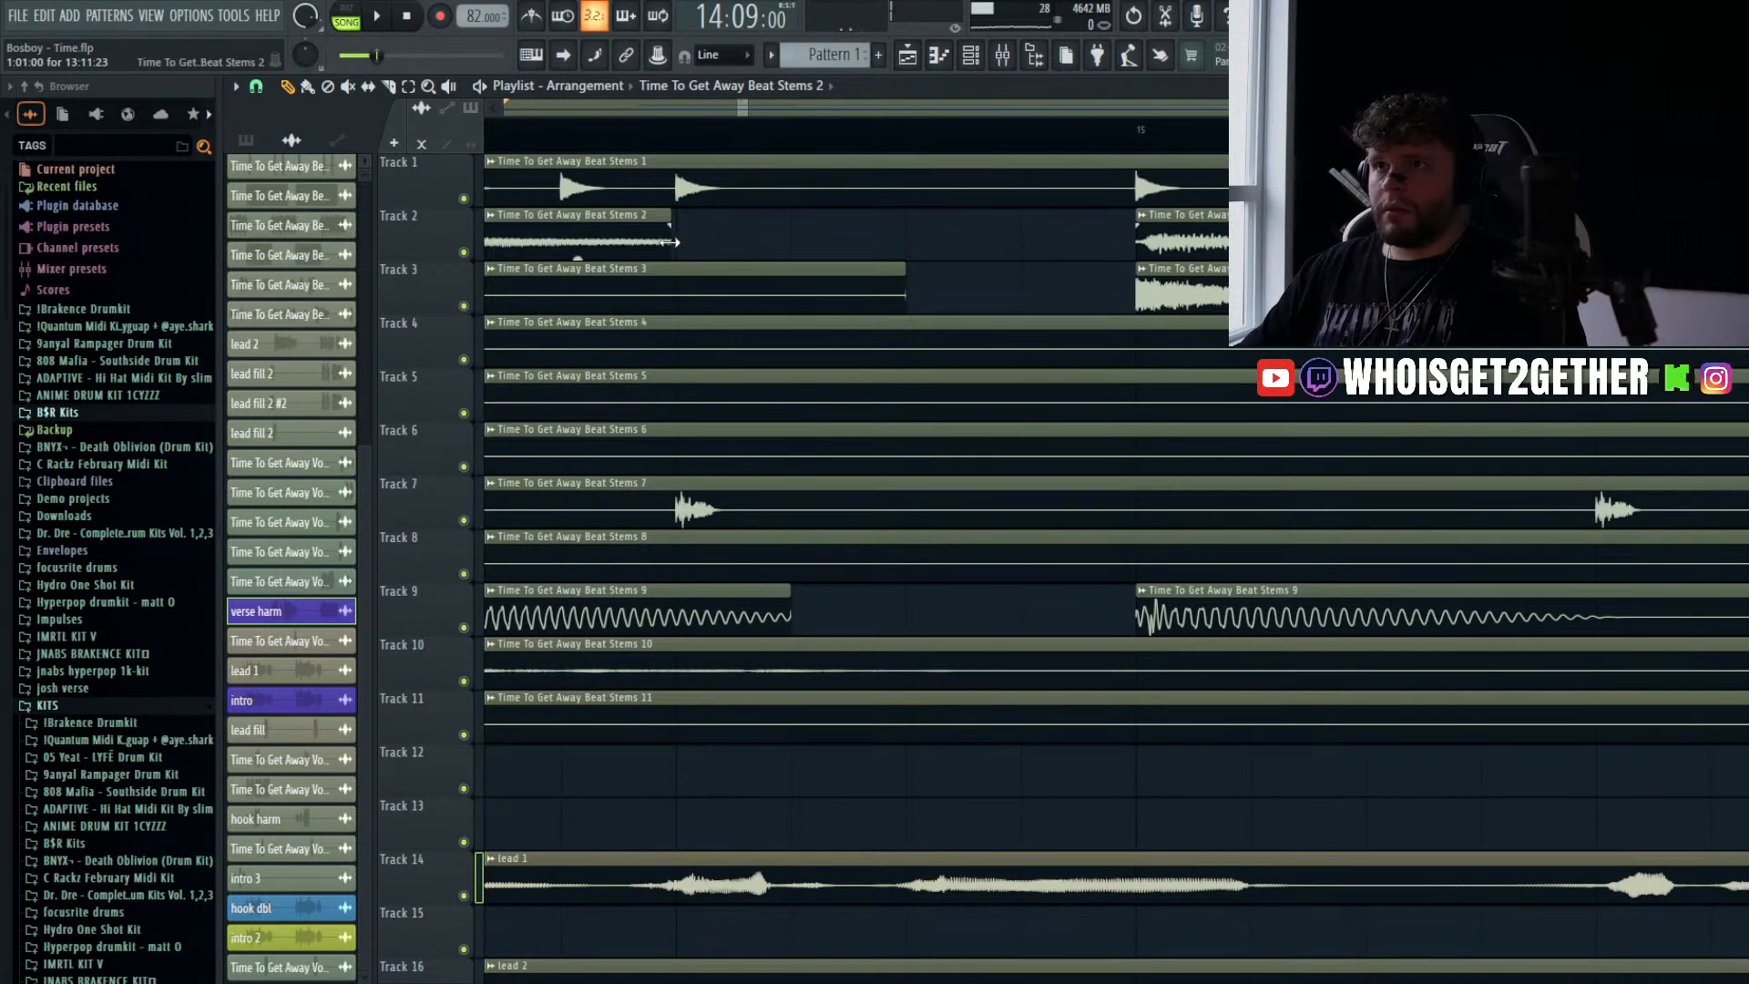
scroll(671, 242, up, 2)
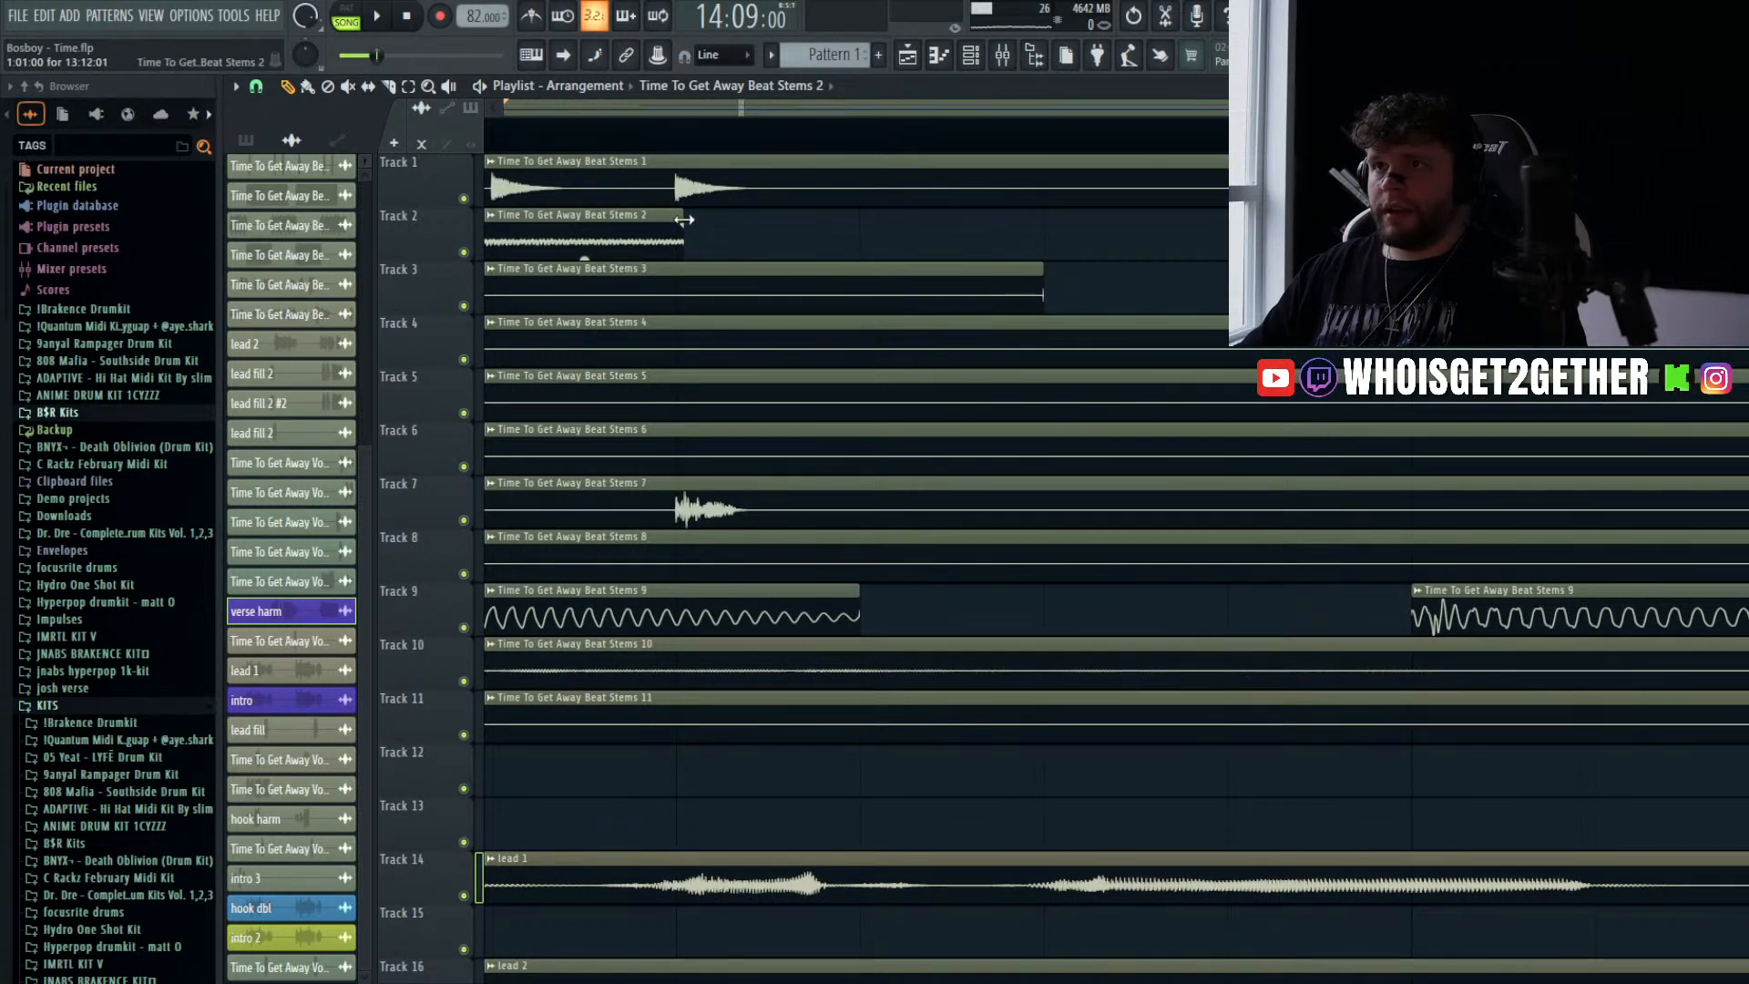
drag(1042, 263, 790, 276)
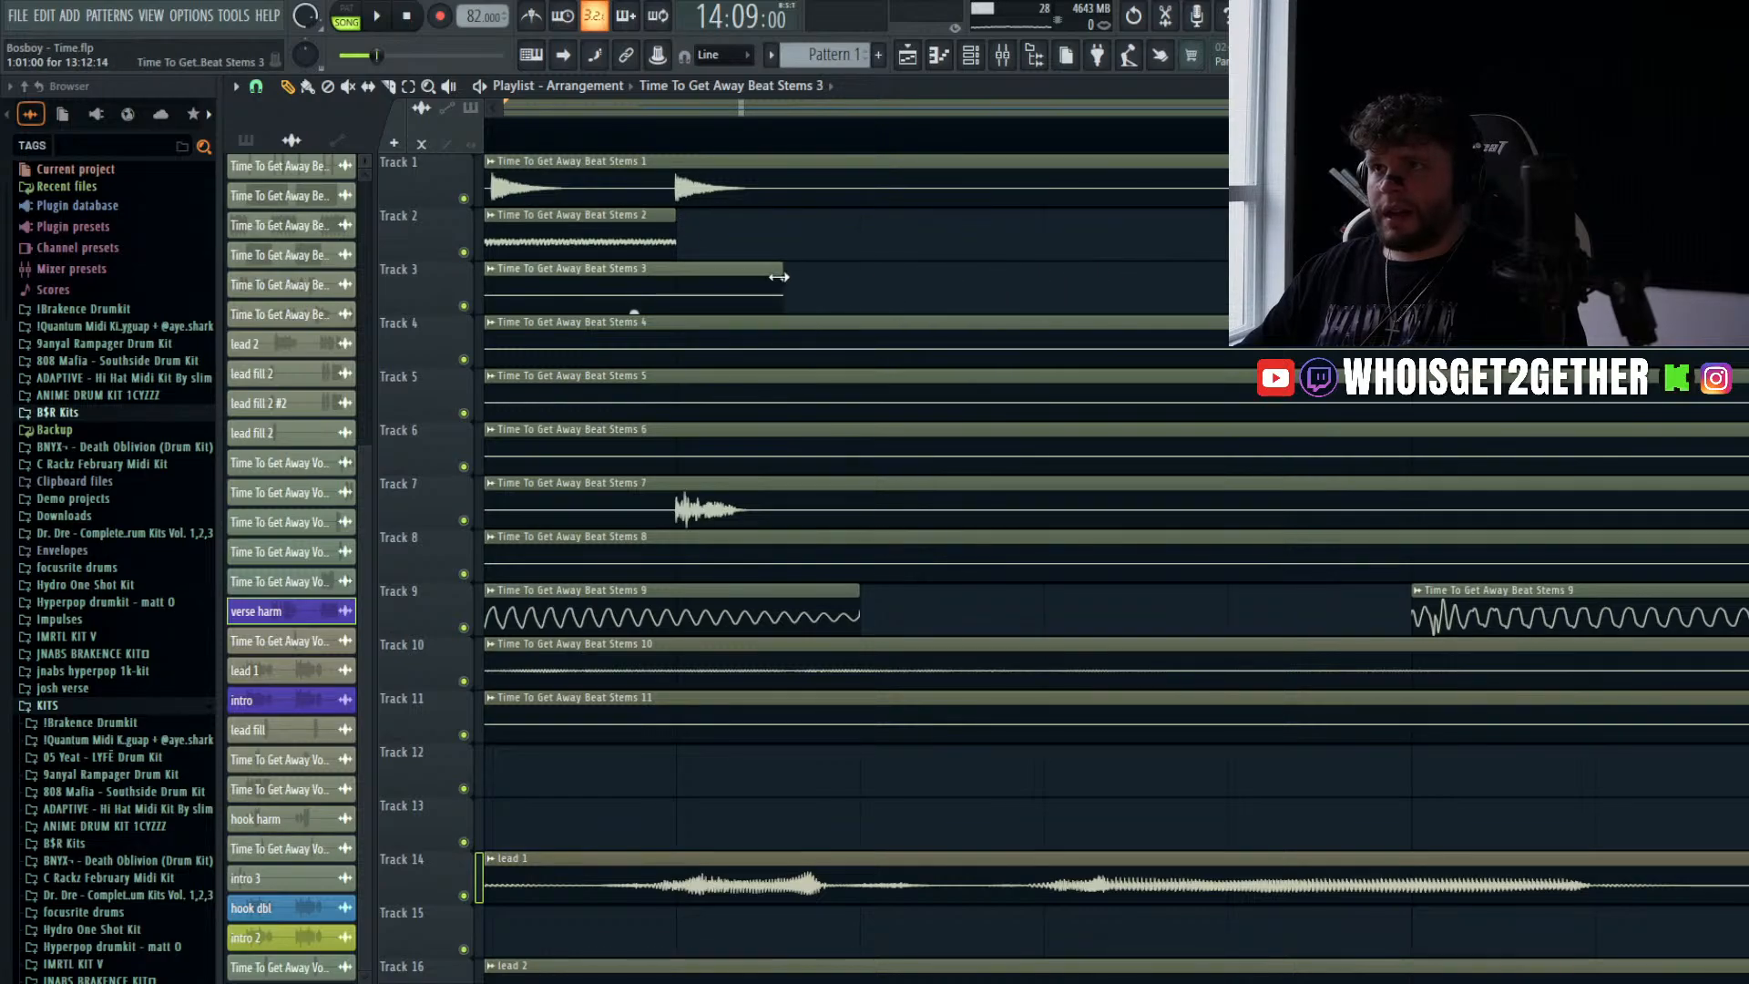
scroll(973, 297, down, 5)
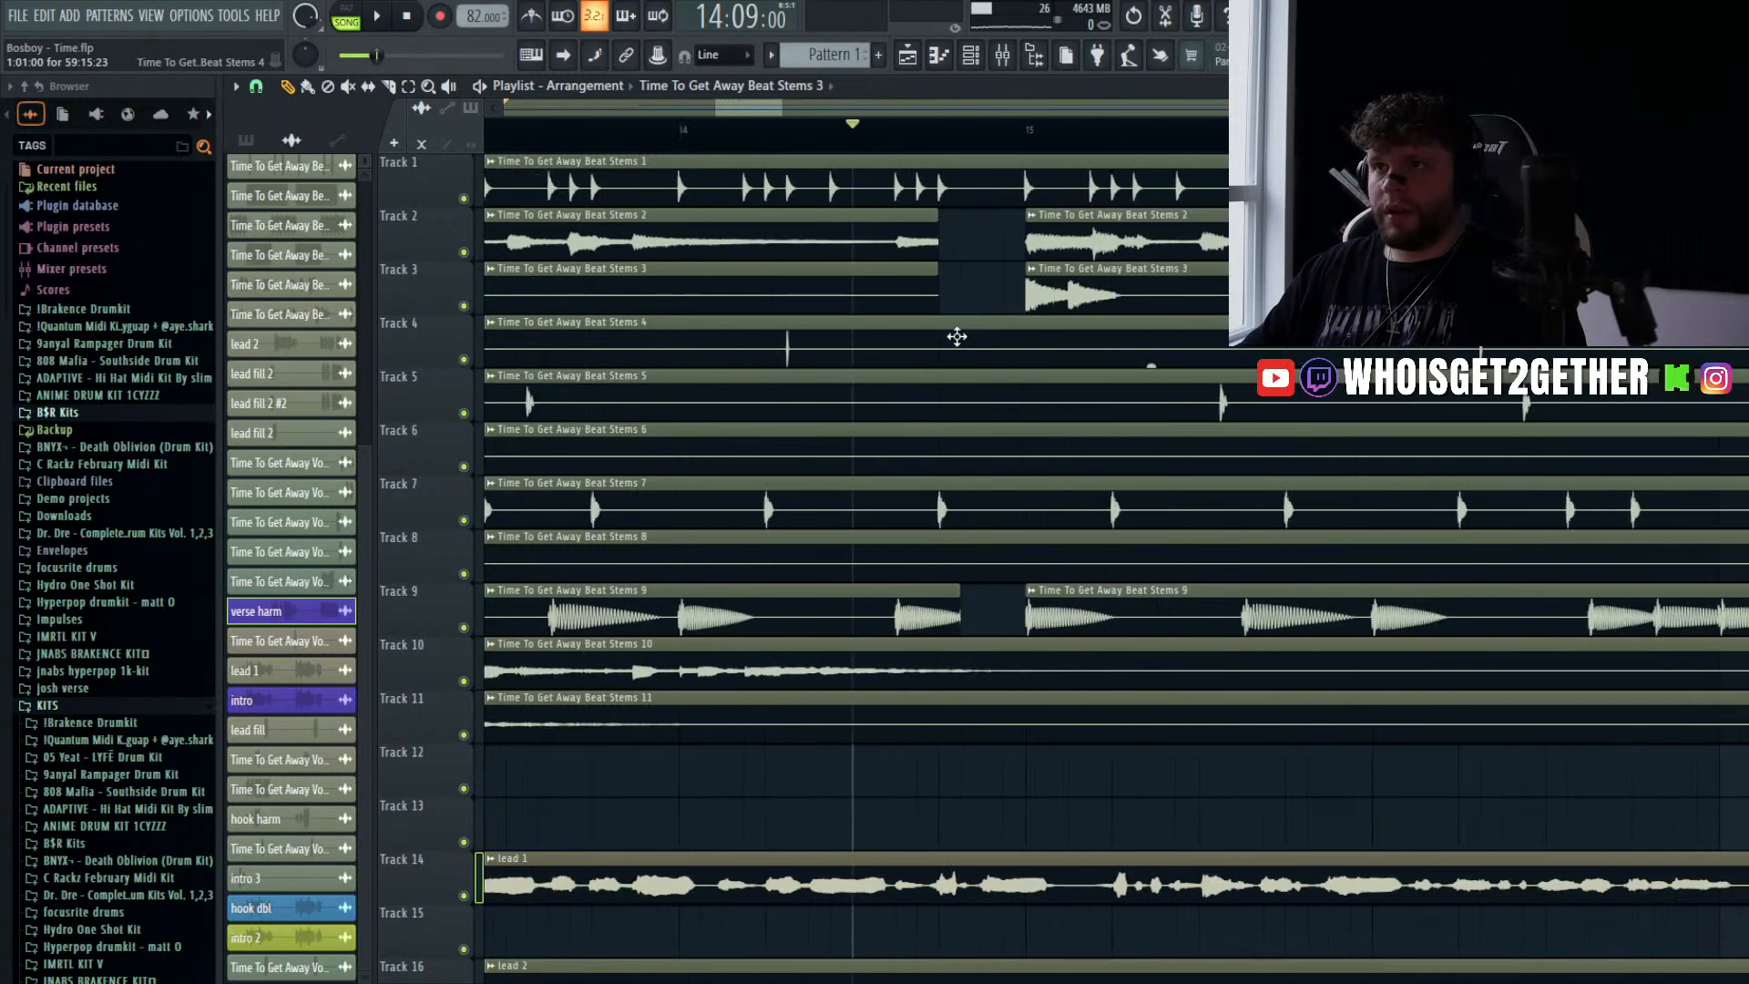
scroll(956, 336, down, 4)
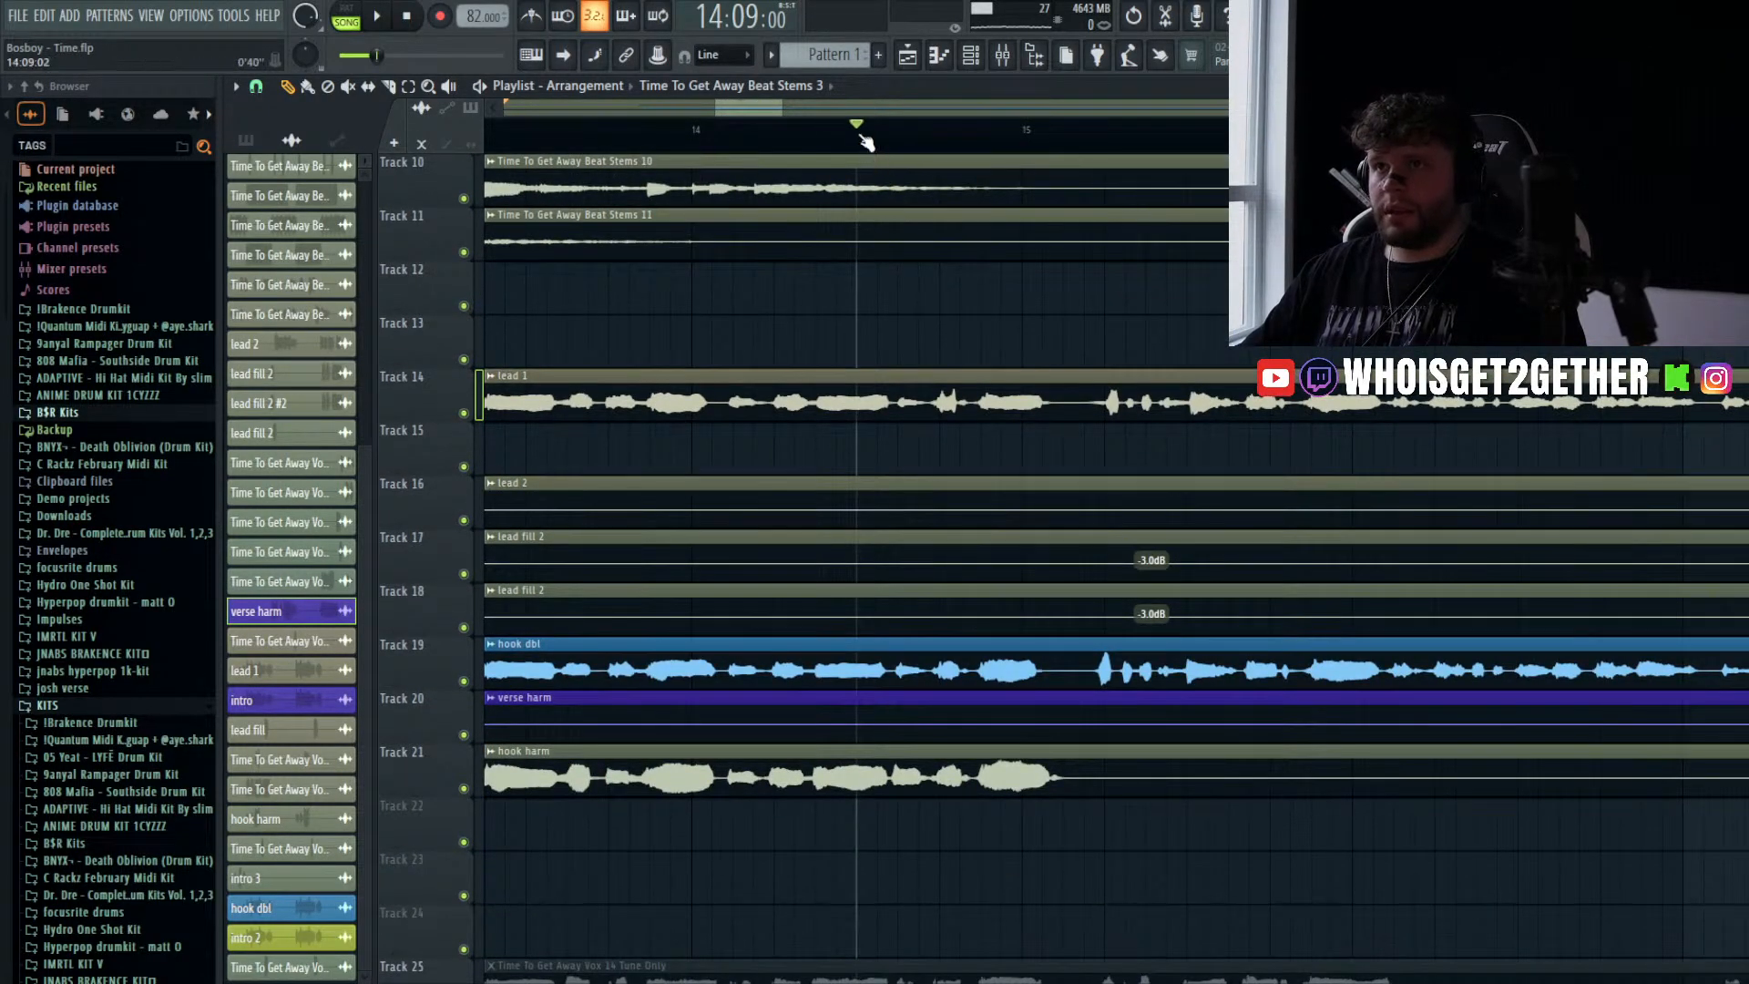
- Play the beat drop before bar 15 from 14:09 and look over the stems and vocal clips around it
key(space)
scroll(1010, 348, up, 5)
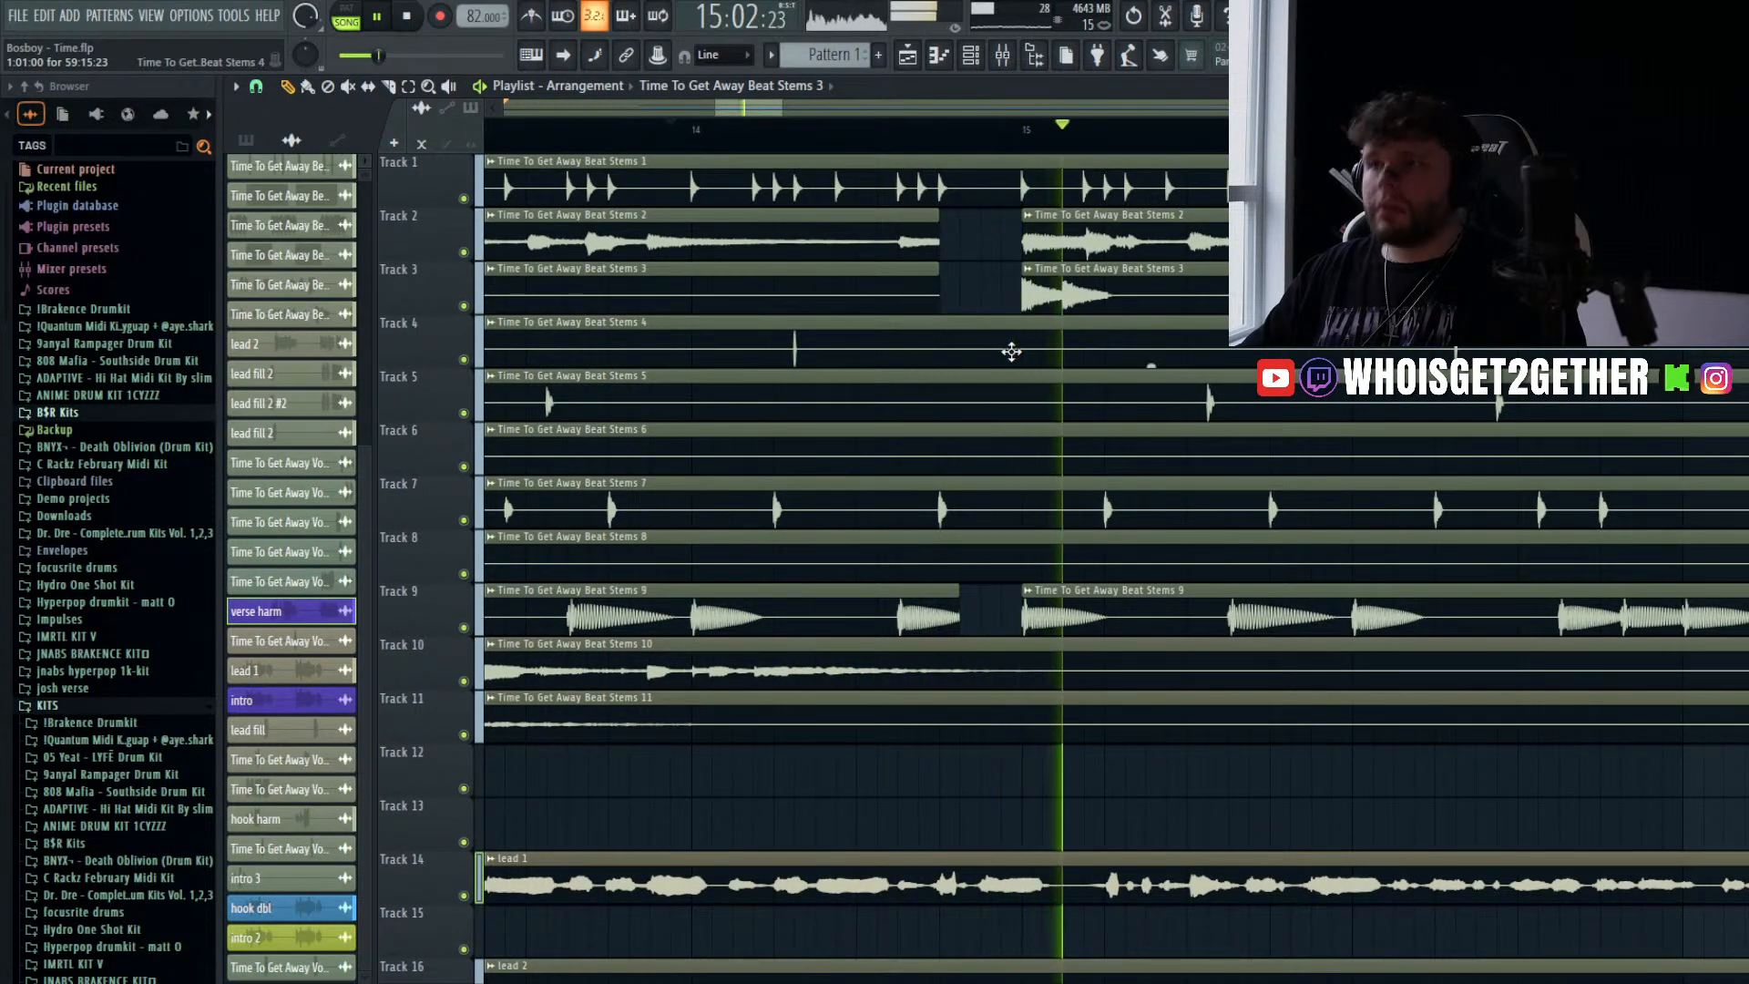
scroll(1011, 350, down, 5)
scroll(1011, 352, down, 4)
scroll(1010, 351, down, 3)
key(space)
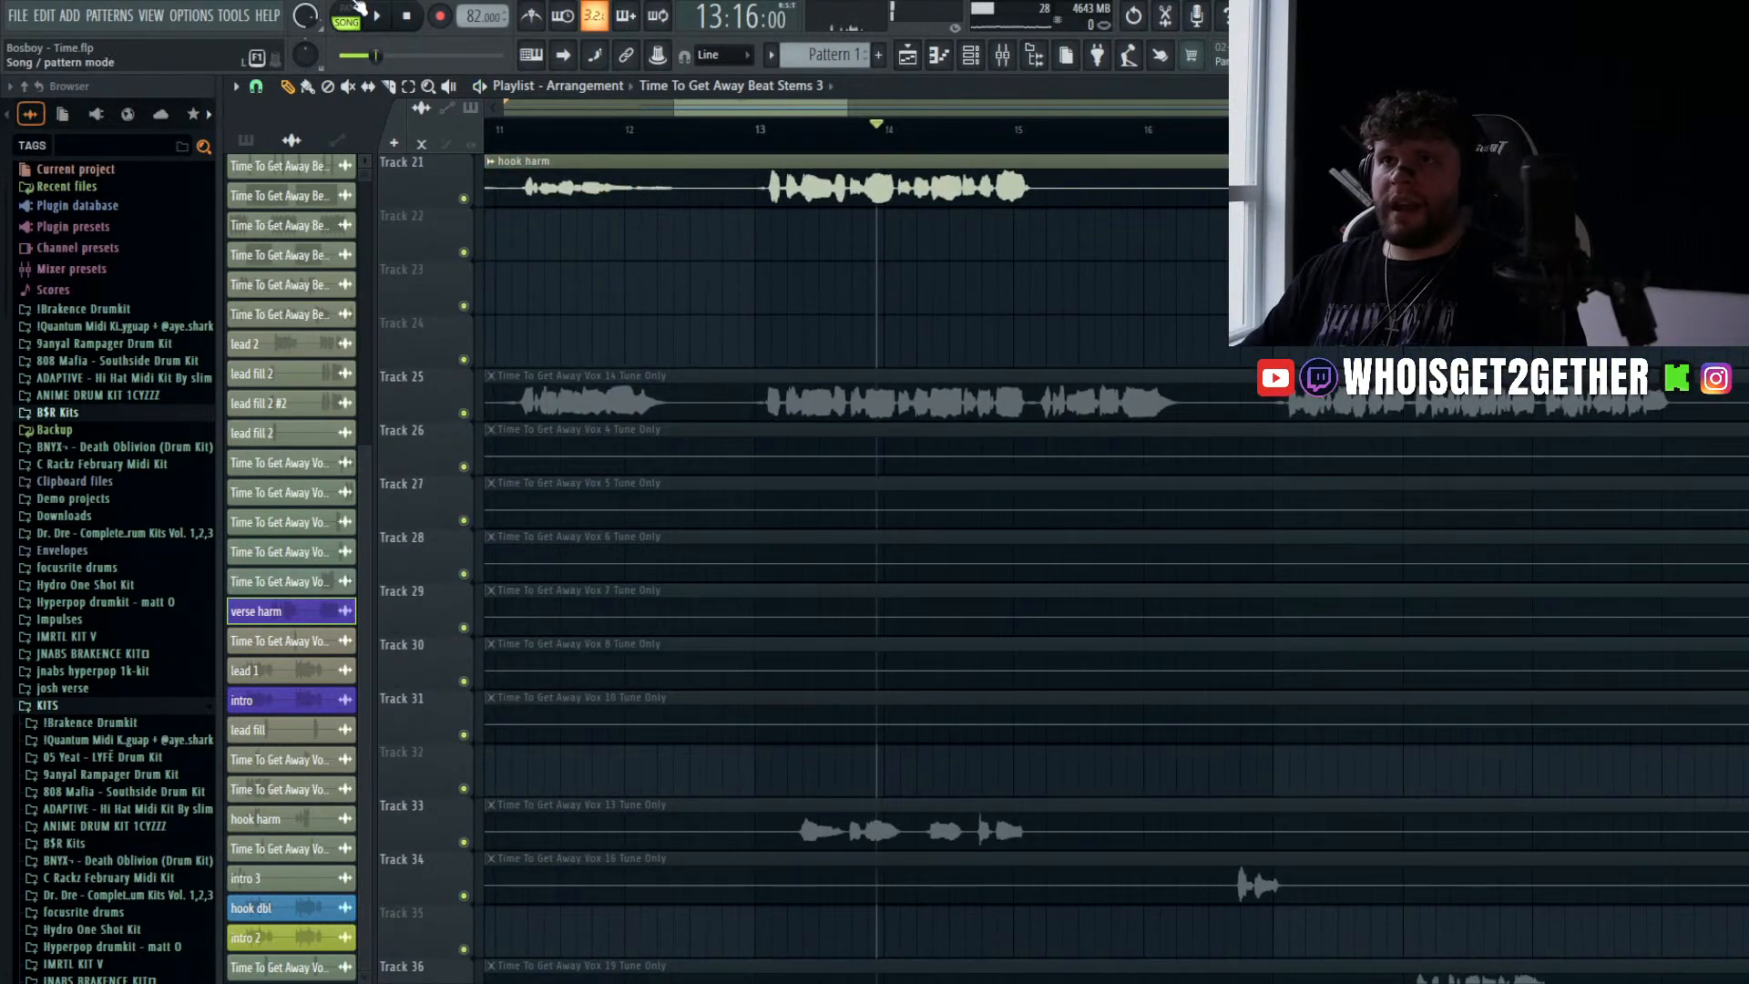
- Split the hook harm clip at bars 9 and 13 and mute the section between them during playback from bar 9
scroll(810, 308, up, 2)
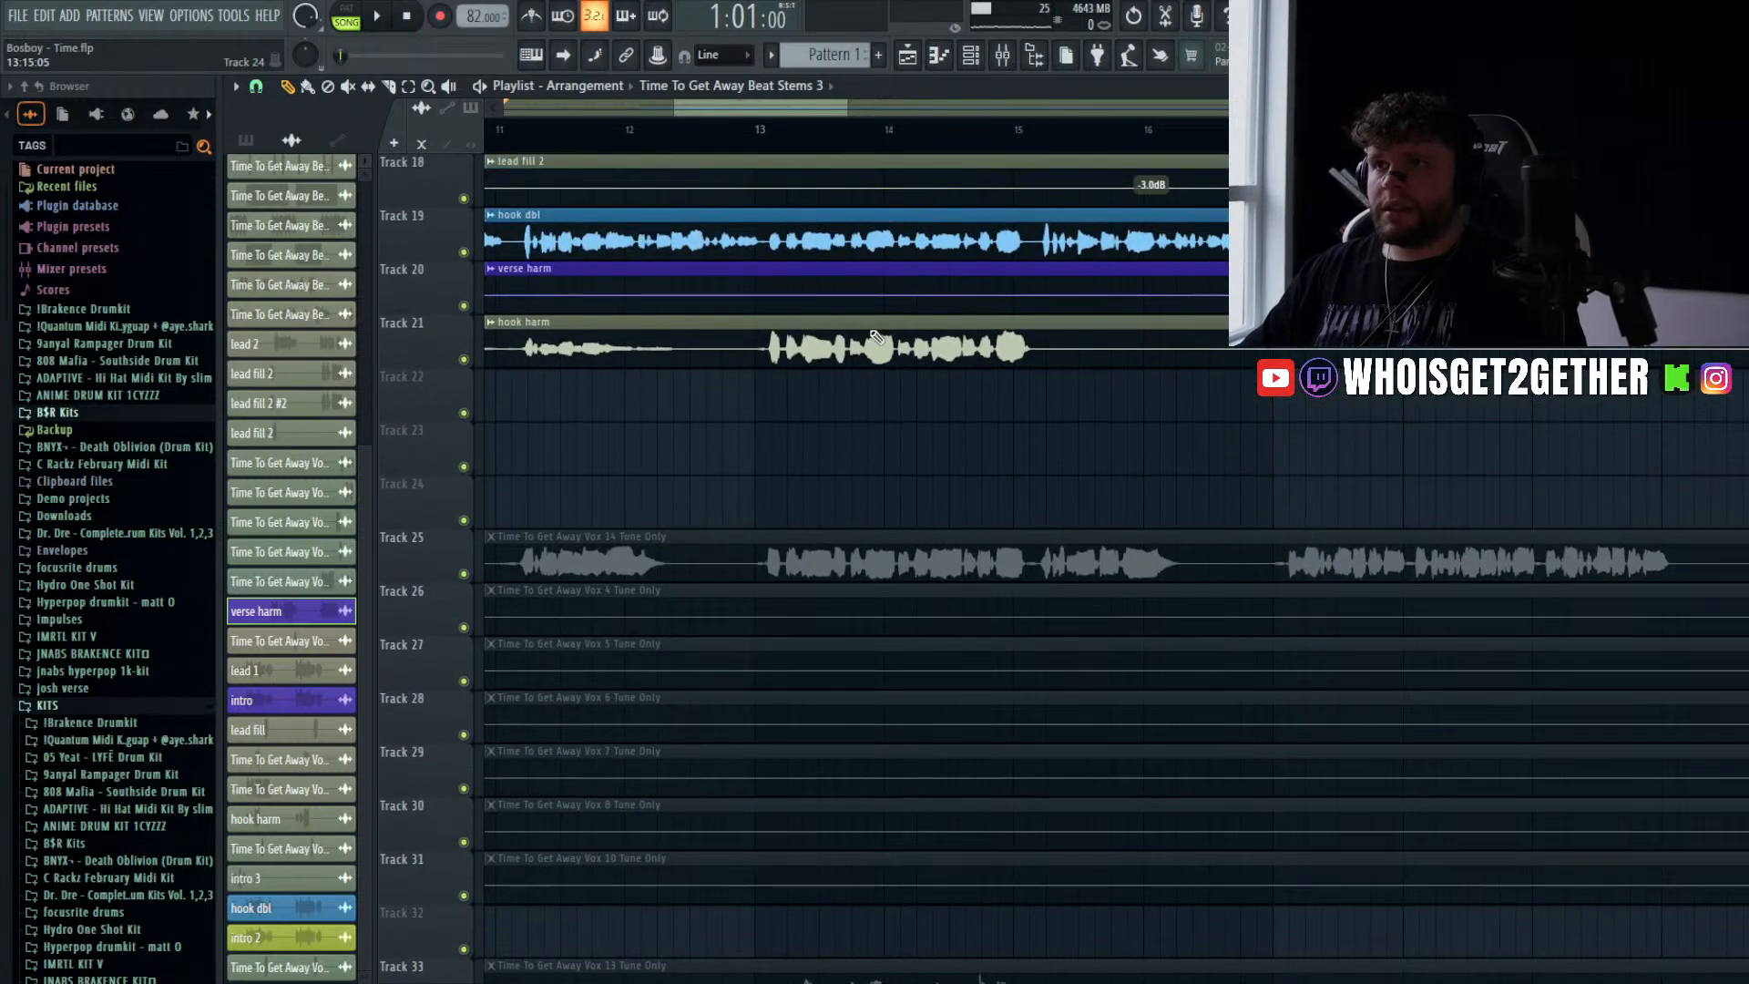
scroll(881, 329, down, 5)
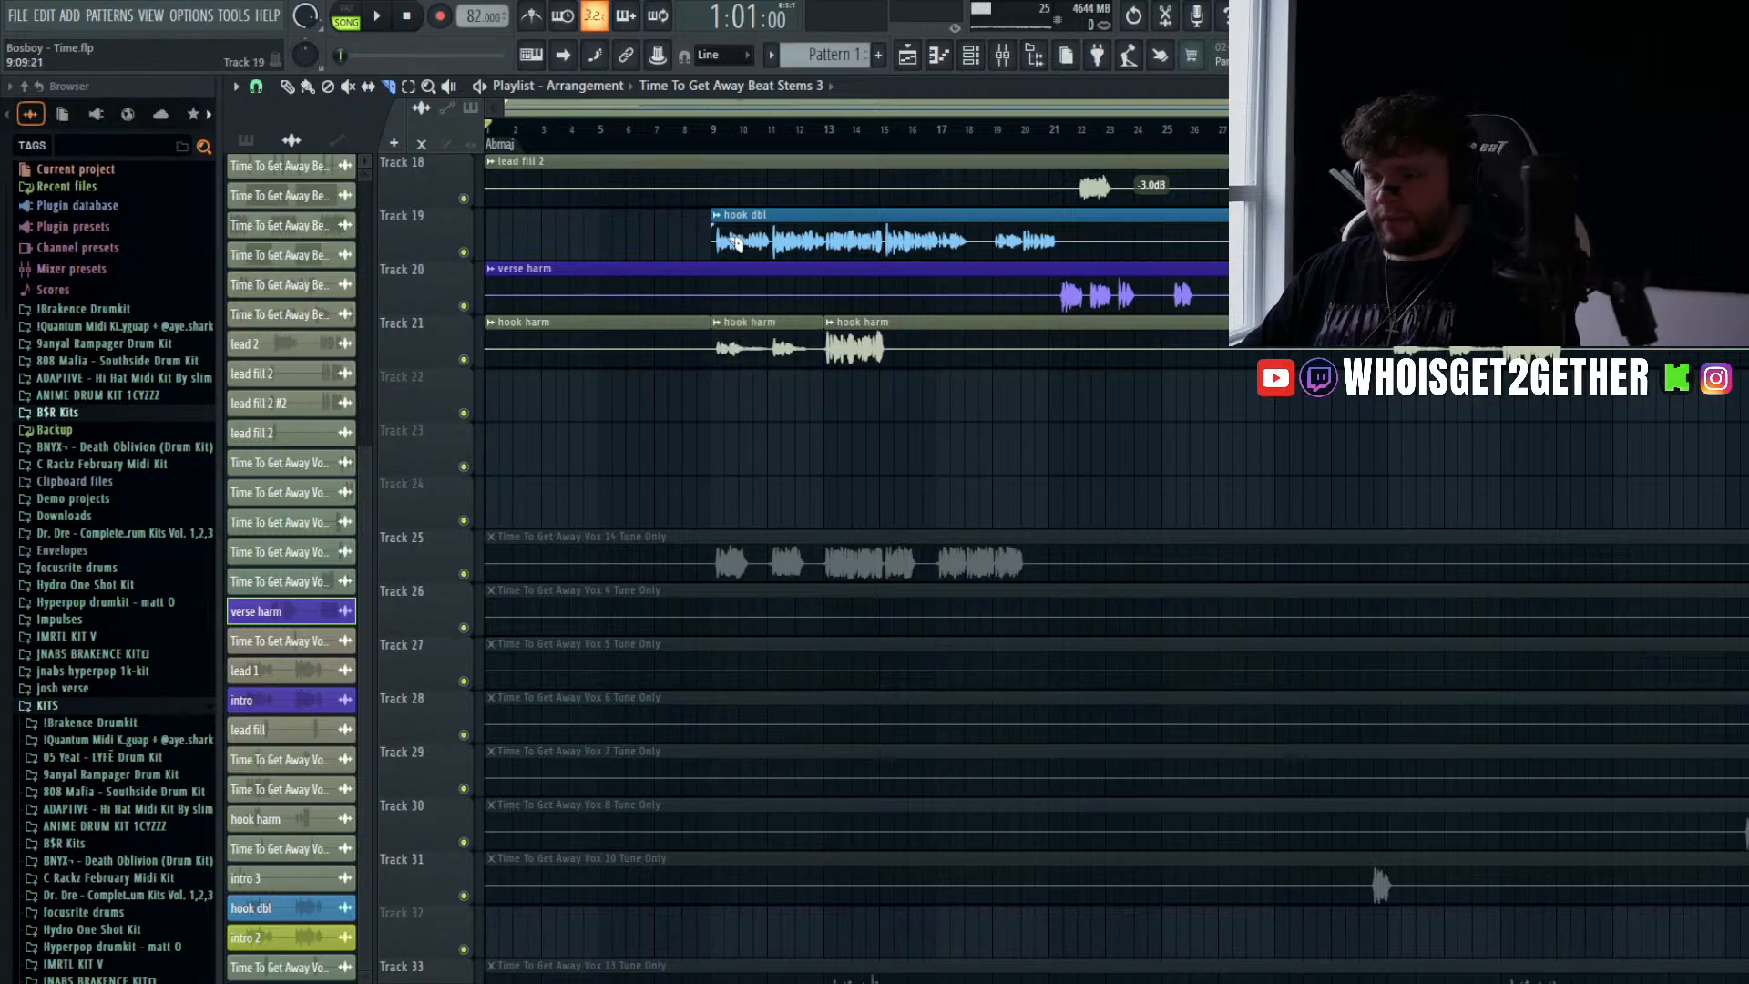
click(713, 153)
key(space)
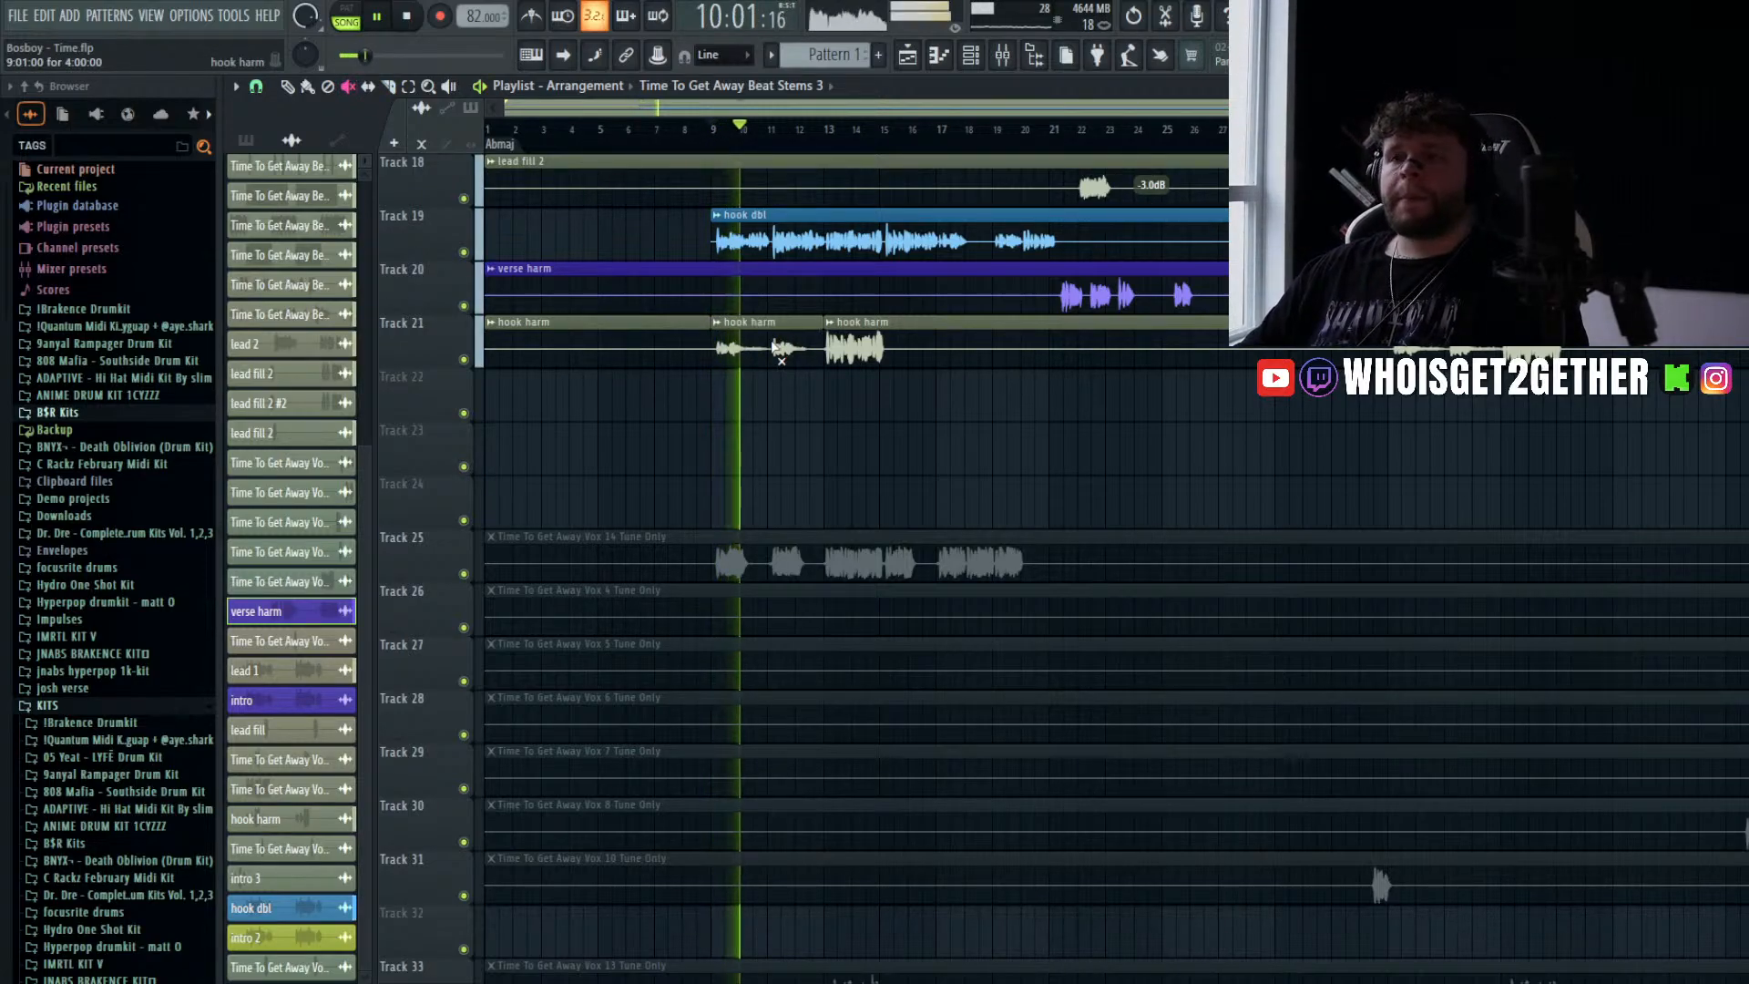
click(773, 347)
- Split the hook harm clip at bars 33 and 37, mute the section between them and listen on
scroll(747, 380, down, 2)
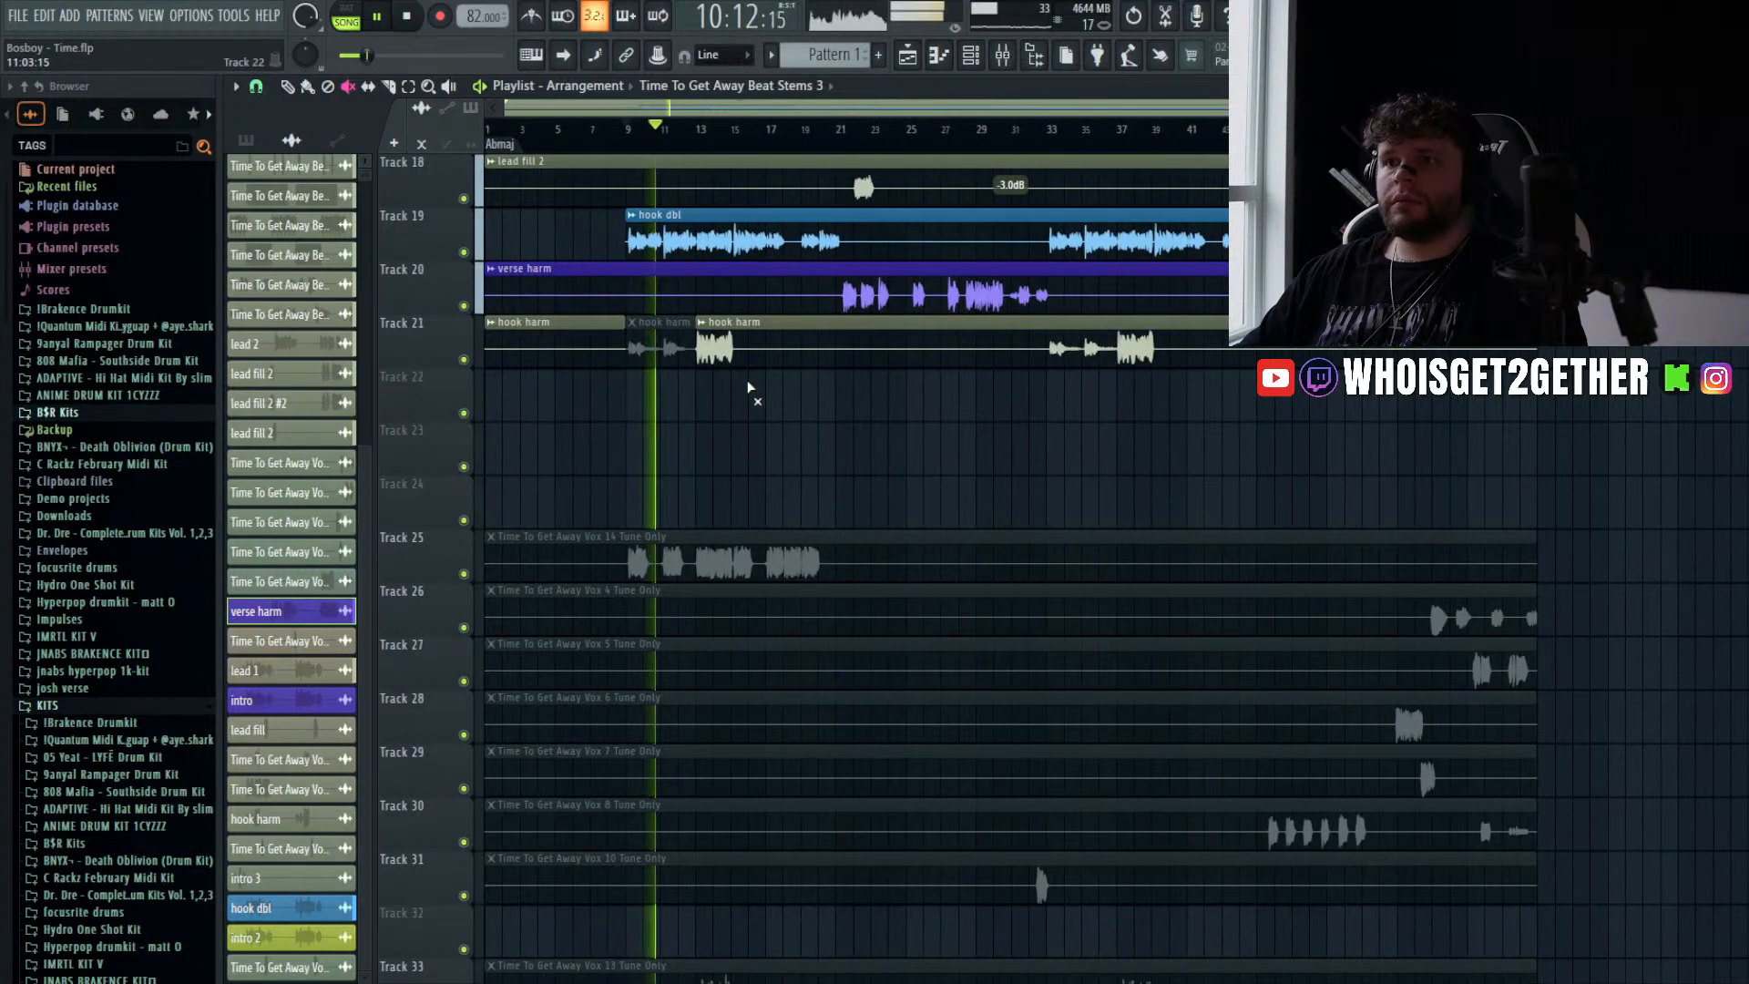
mouse_move(1045, 369)
mouse_down()
mouse_move(1047, 329)
mouse_move(1121, 326)
mouse_up()
click(1089, 346)
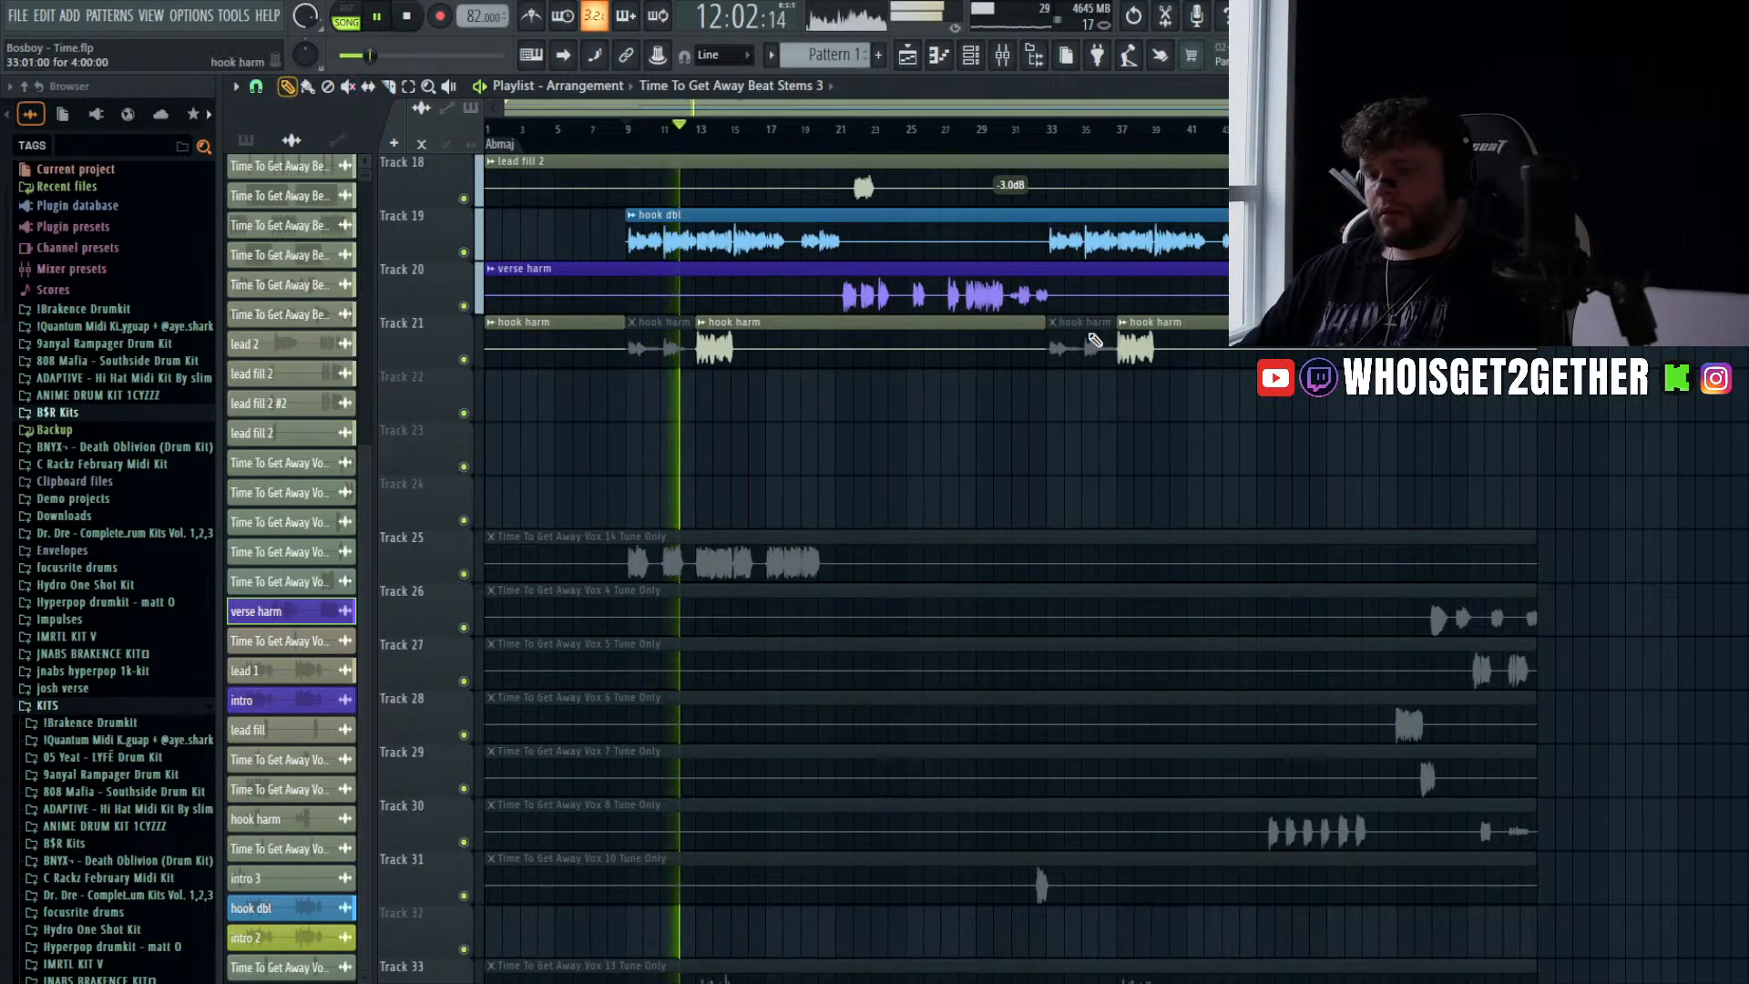
scroll(1029, 374, up, 1)
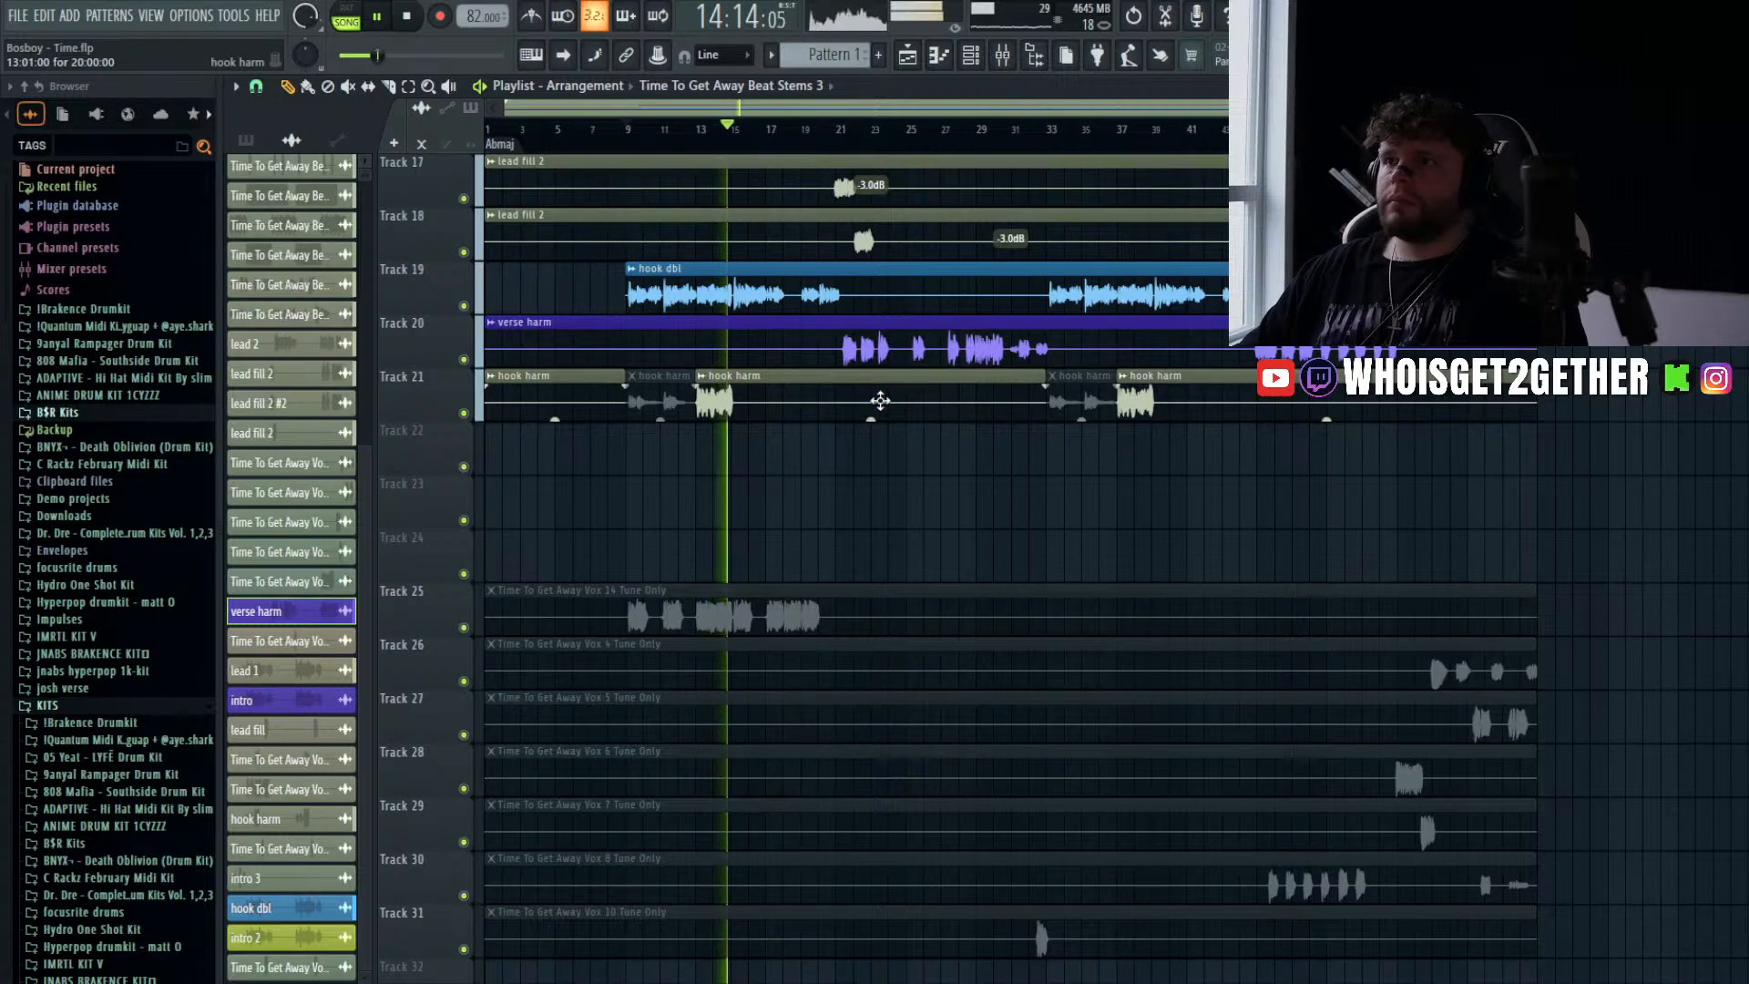
- Stop playback and move the muted Vox 13 clip up to track 22, directly beneath the hook harm clips
key(space)
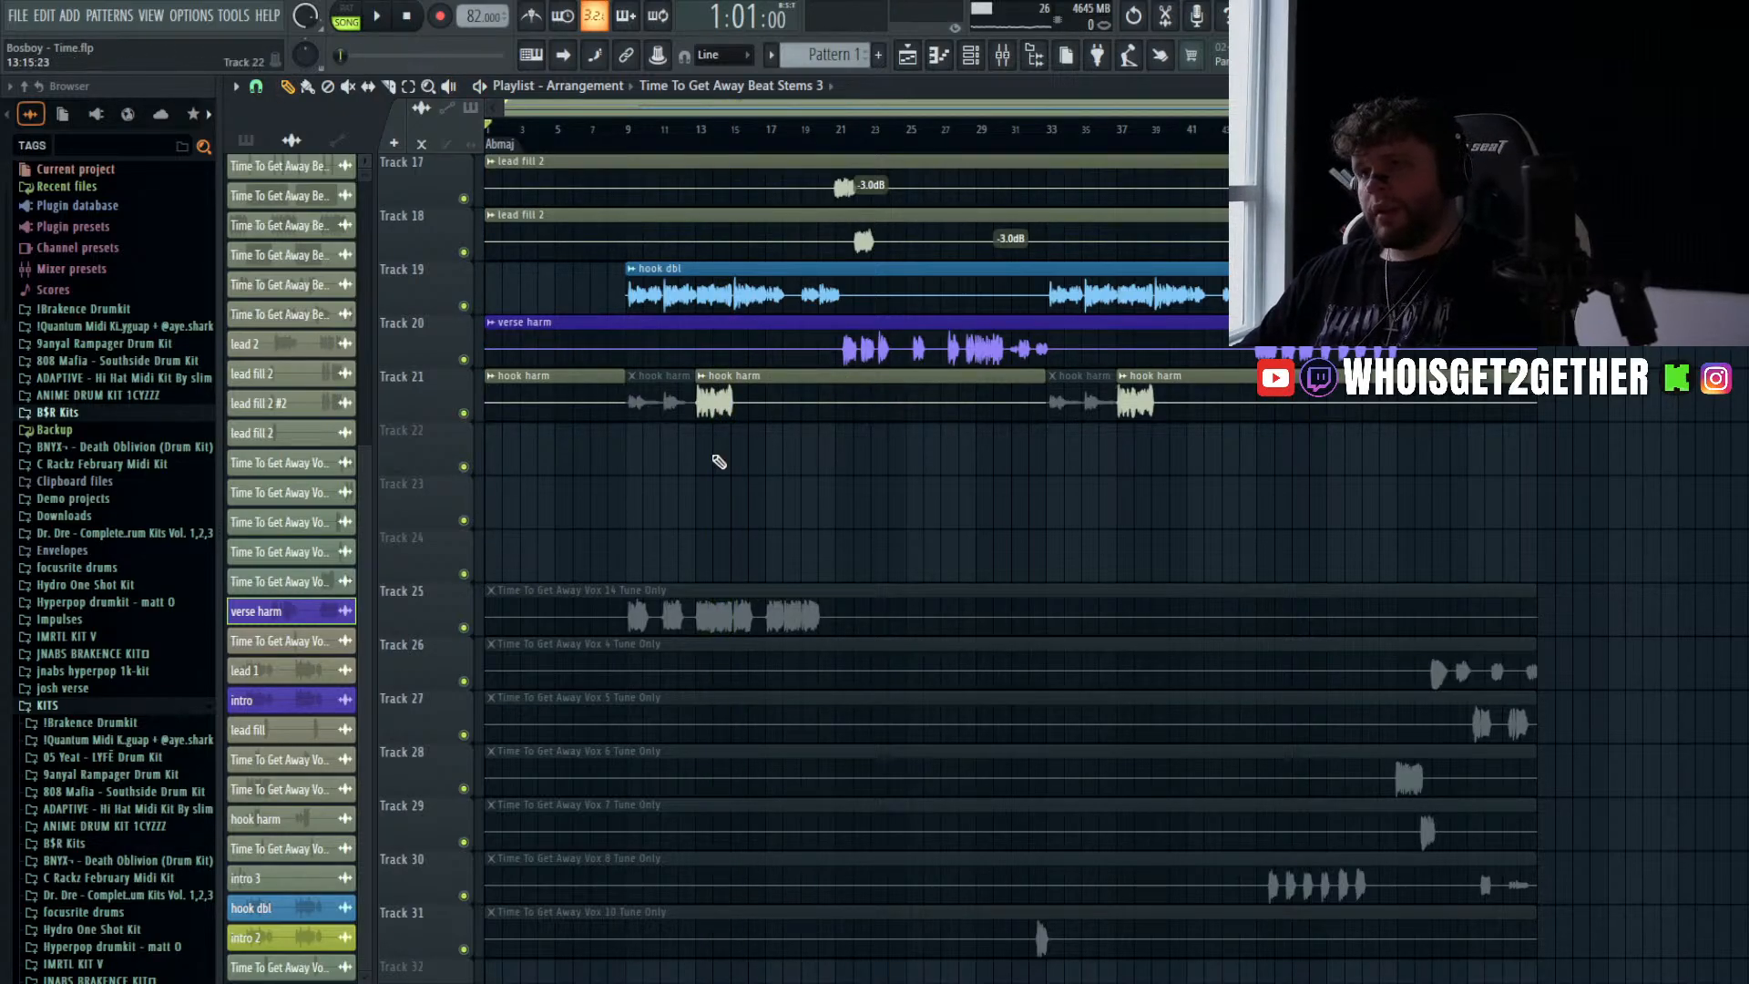
scroll(719, 460, down, 5)
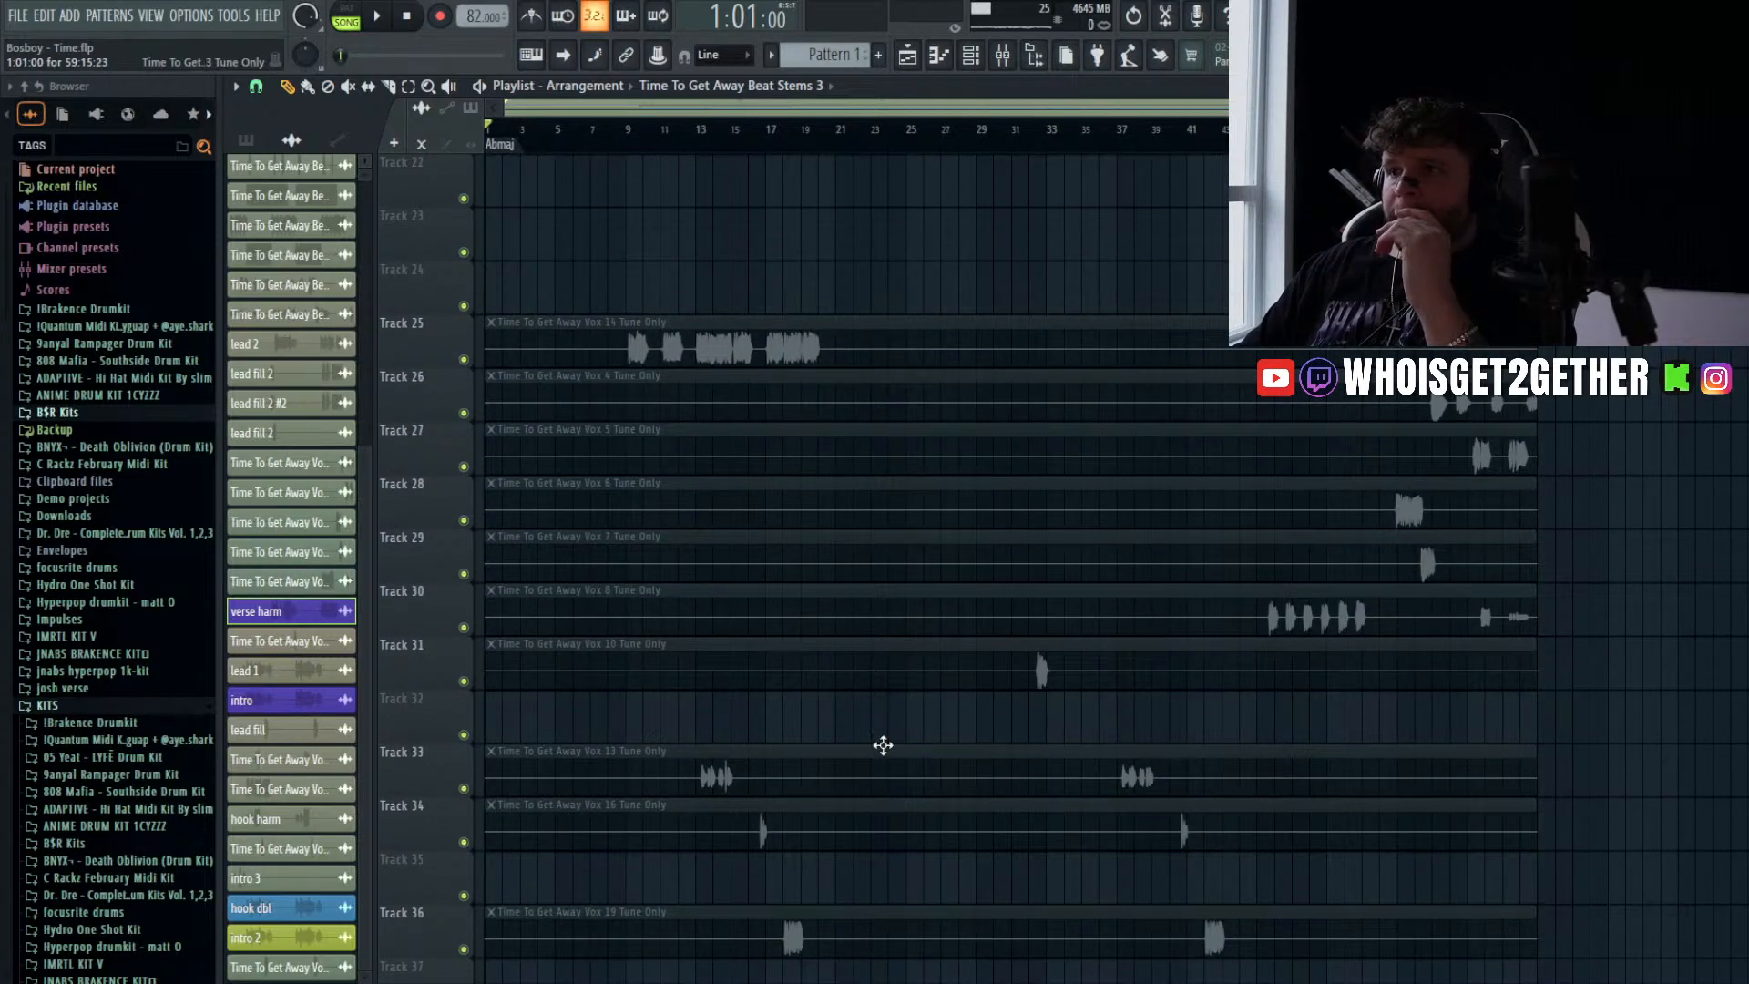
drag(856, 772, 674, 492)
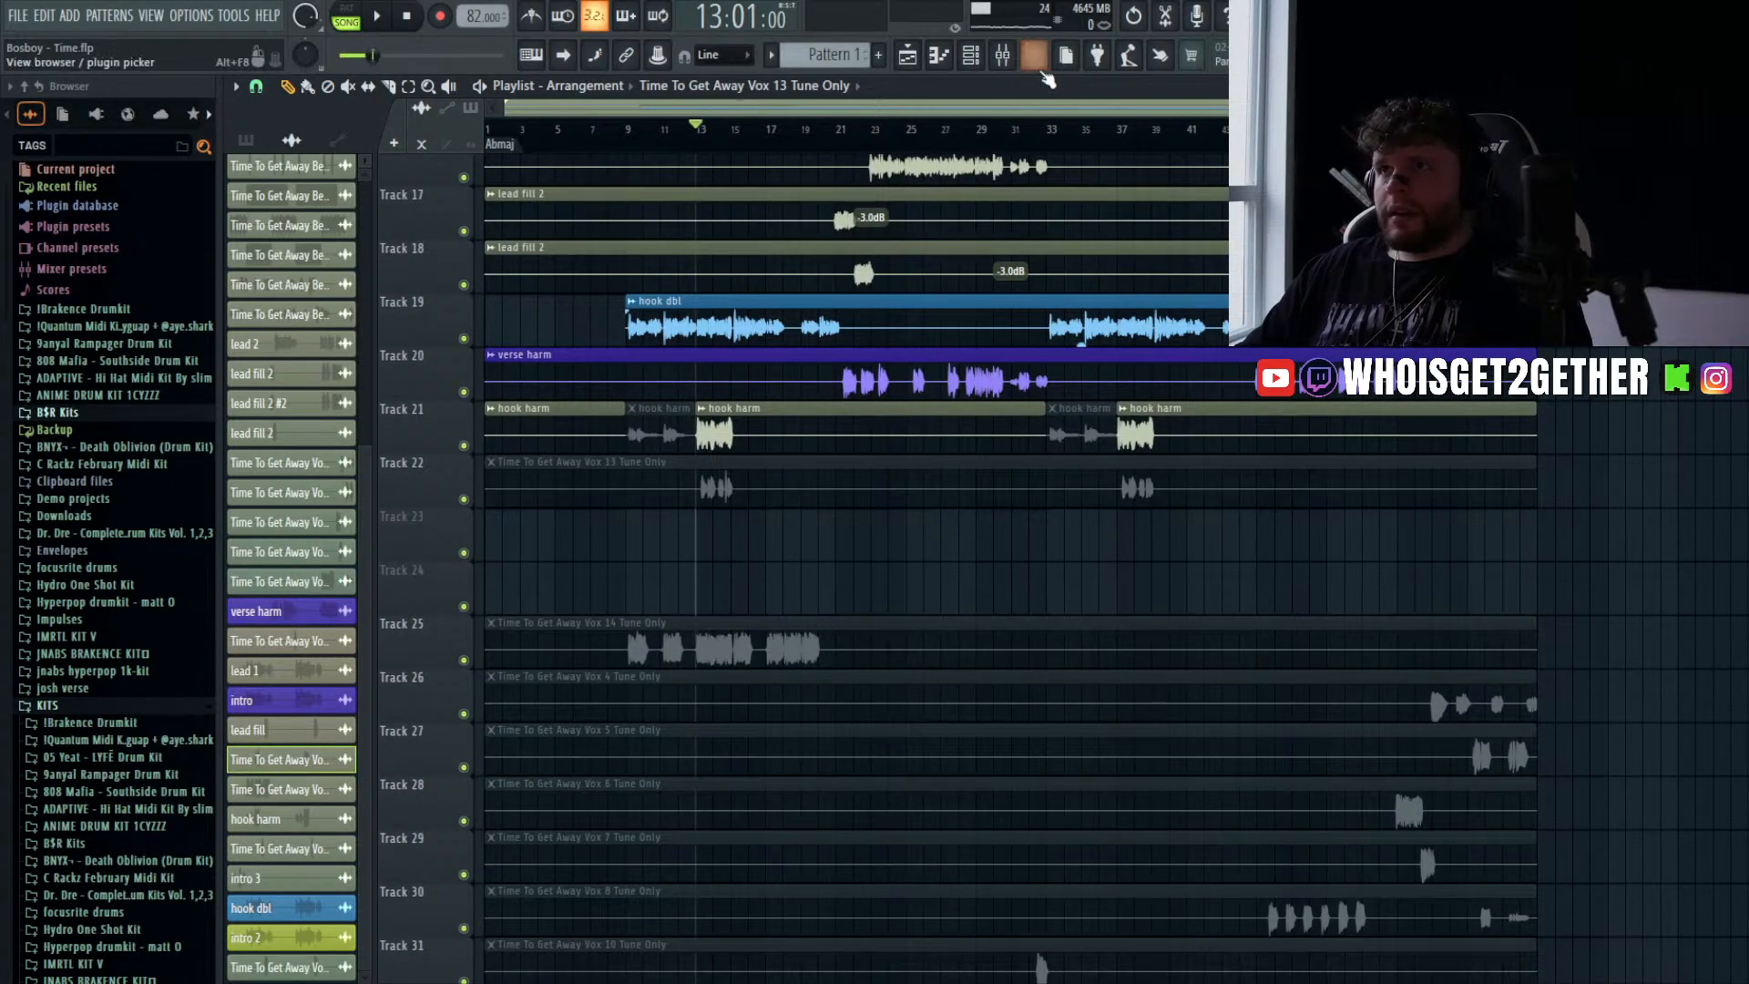
- Check the hook harm clip's mixer routing, then route the Vox 13 clip to mixer track 29 and unmute it
click(1002, 55)
click(709, 349)
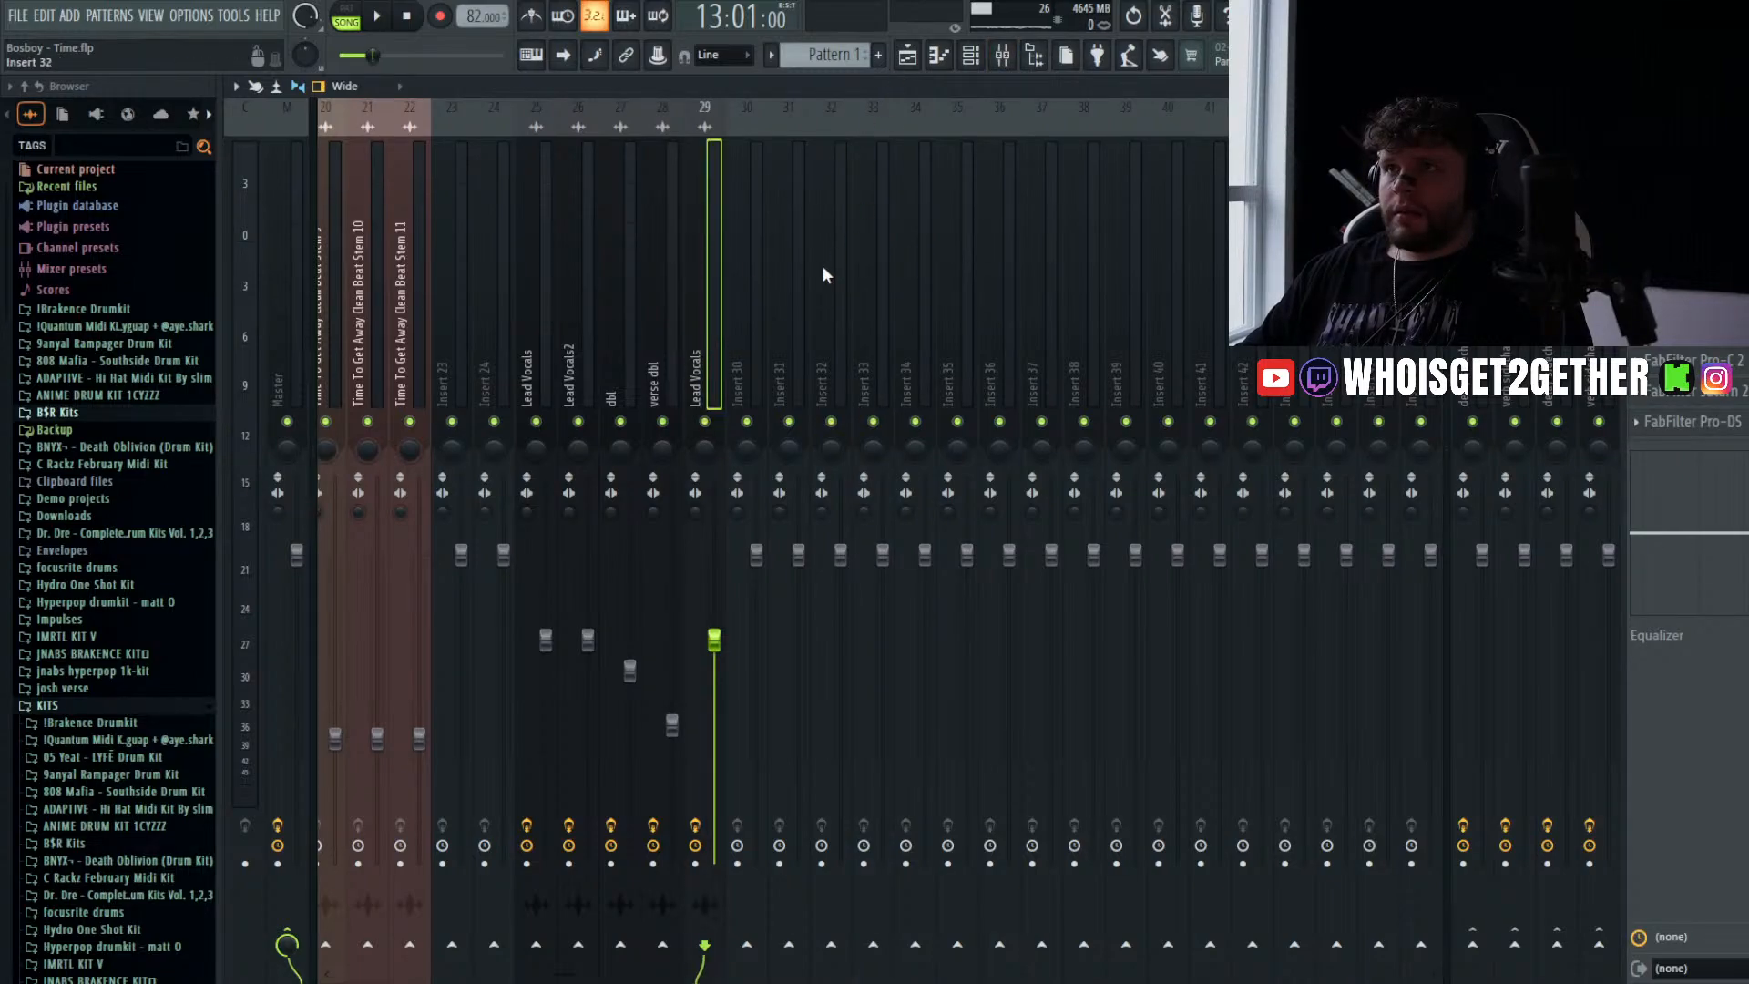
click(907, 56)
double_click(752, 424)
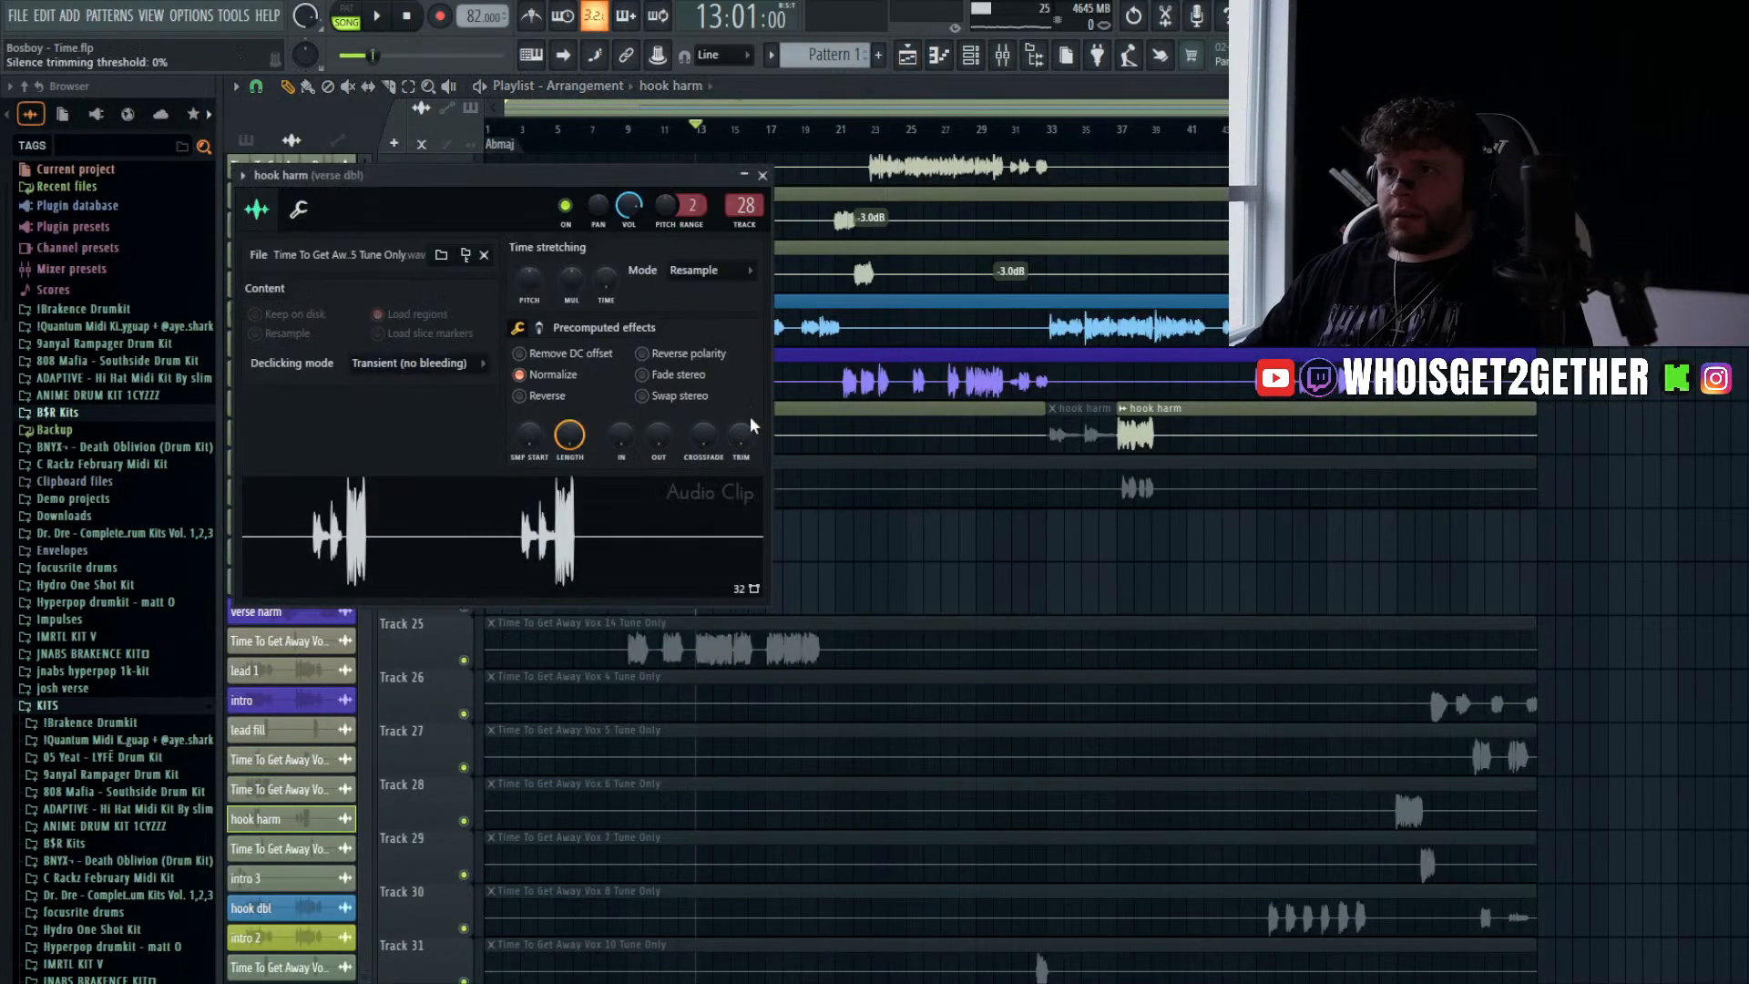
double_click(809, 474)
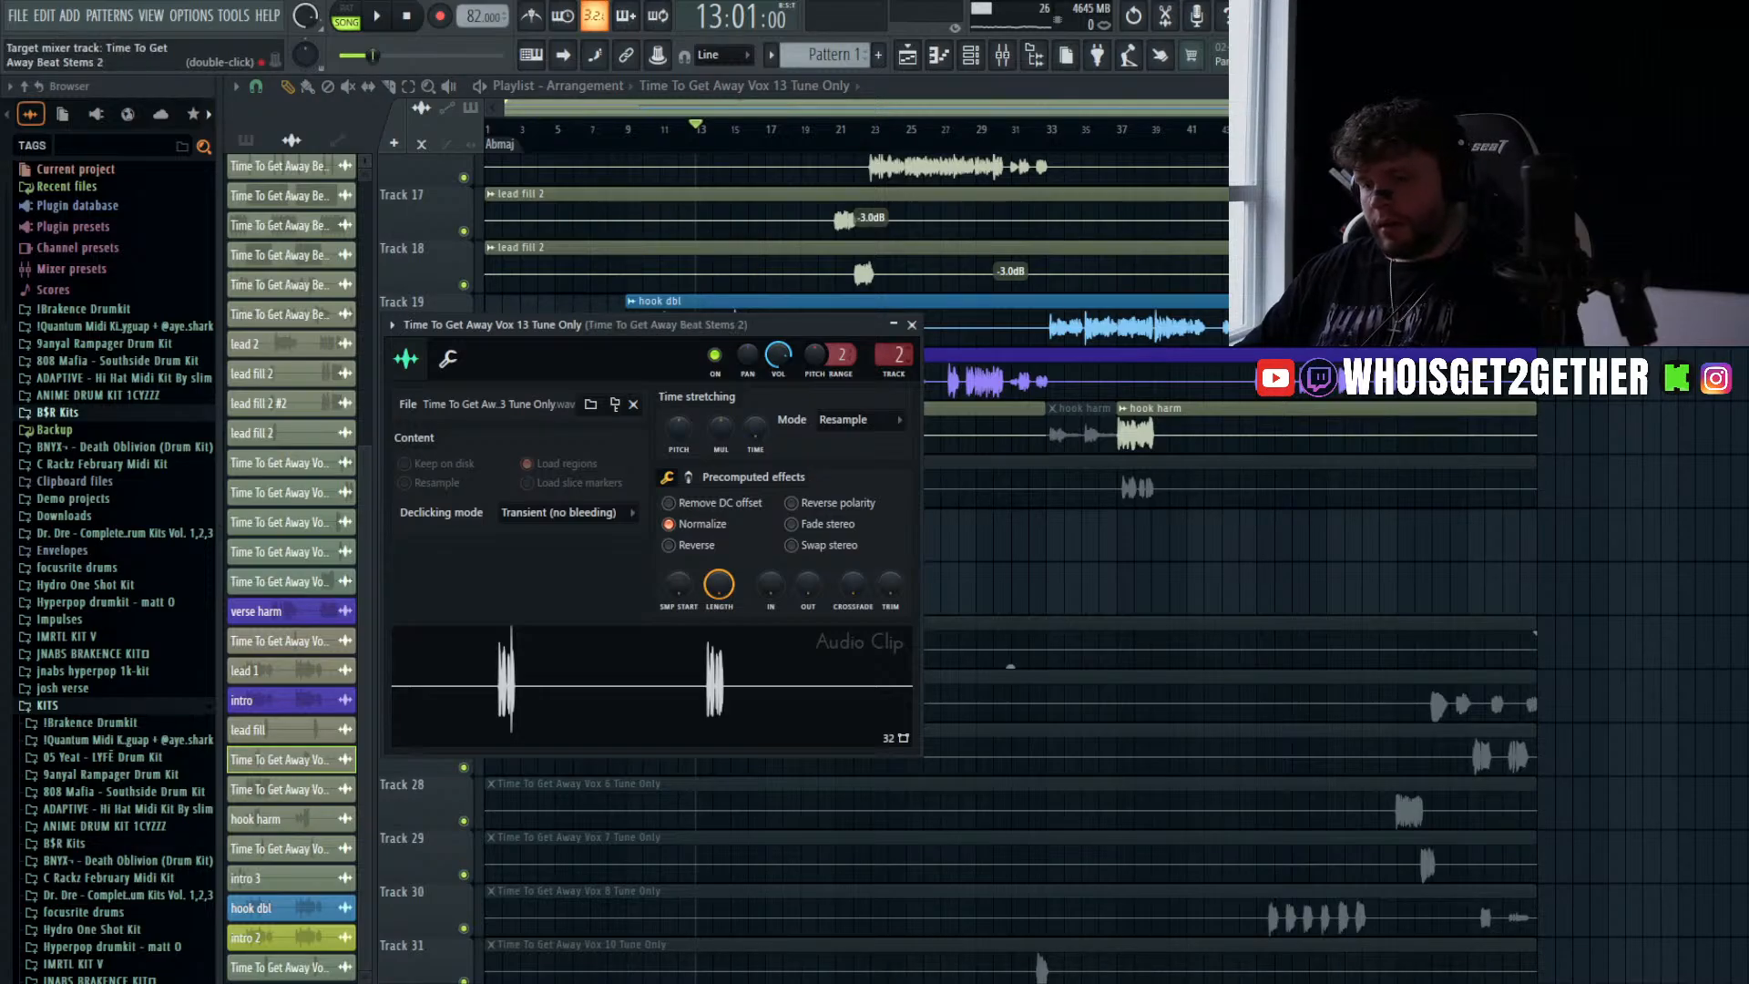
click(954, 372)
key(t)
click(657, 488)
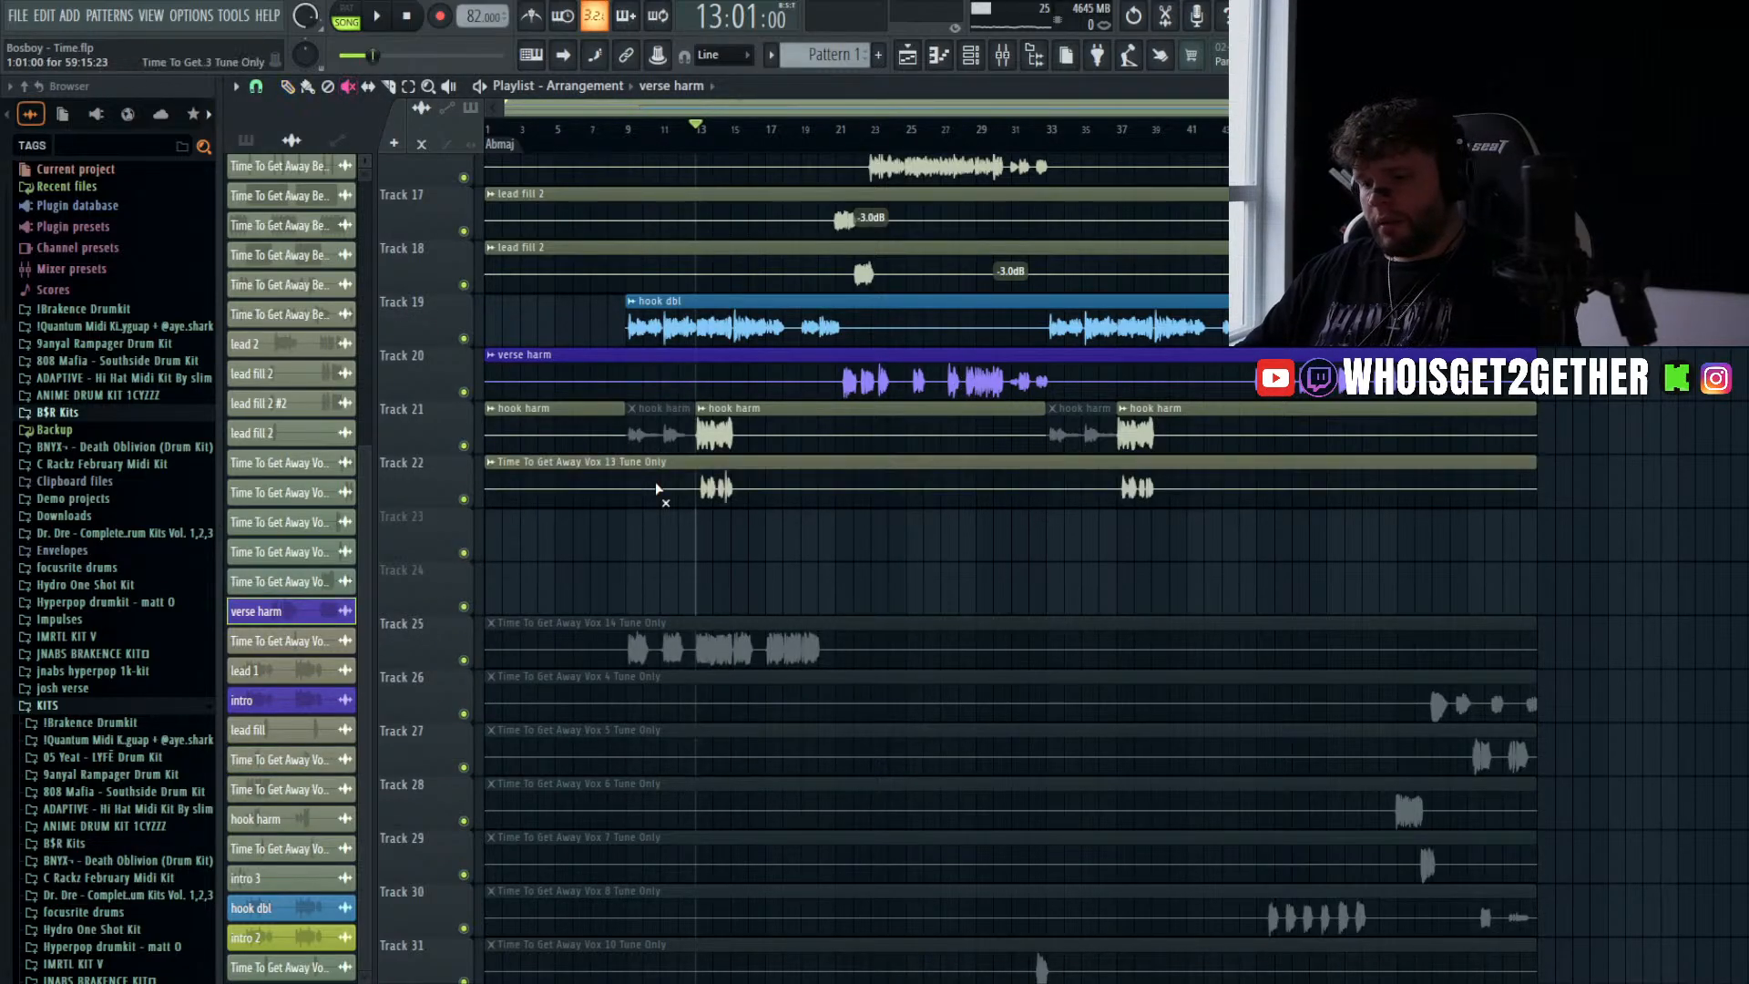
- Listen to the hook harmonies from bar 13 and check the Ozone Imager 2 settings on mixer track 29
key(space)
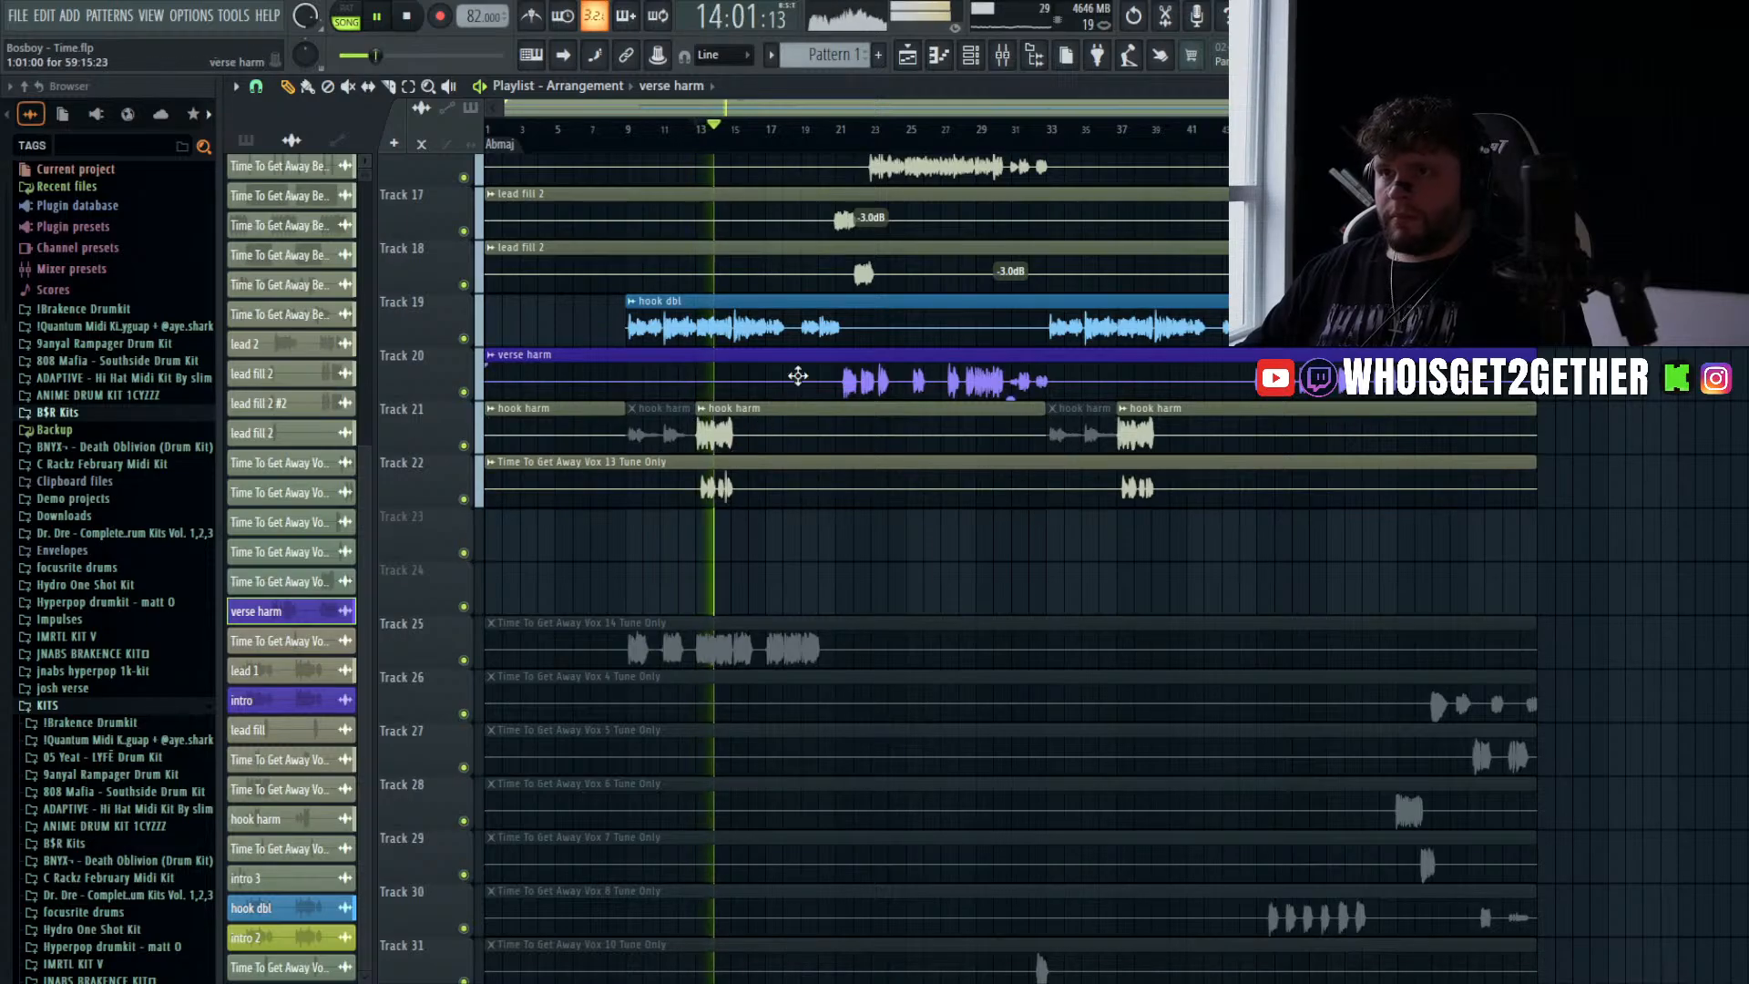
click(1003, 58)
scroll(1084, 293, down, 4)
key(space)
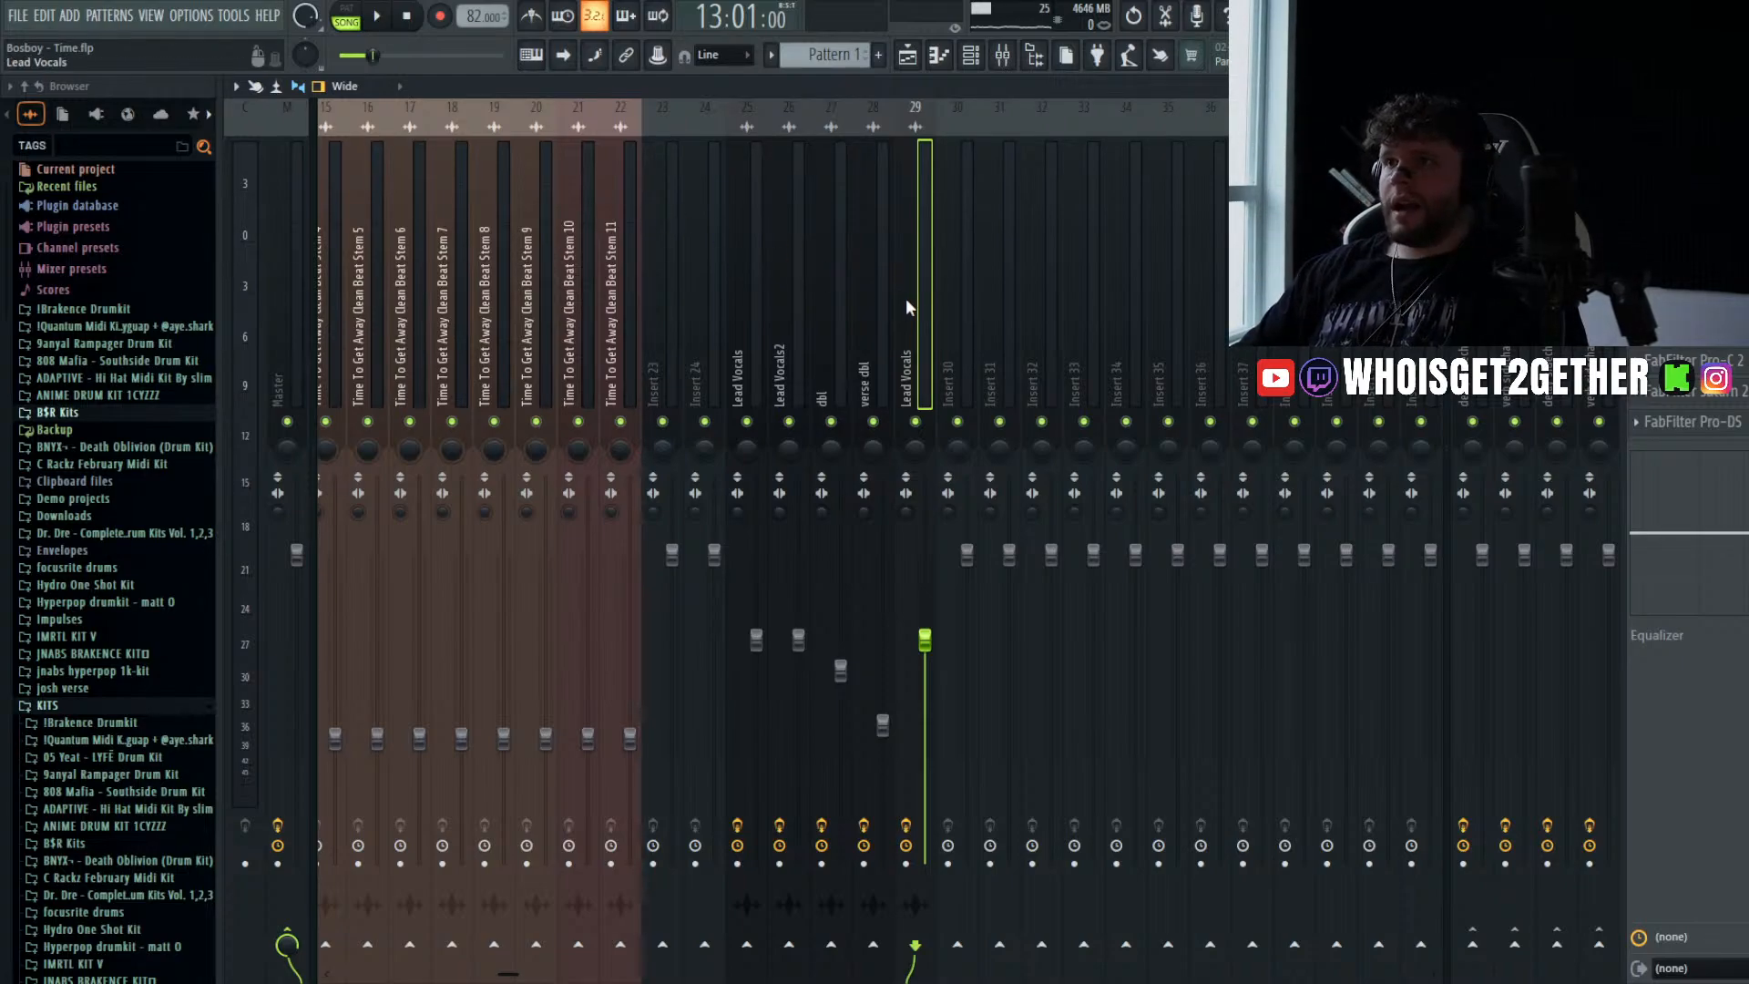
click(1690, 144)
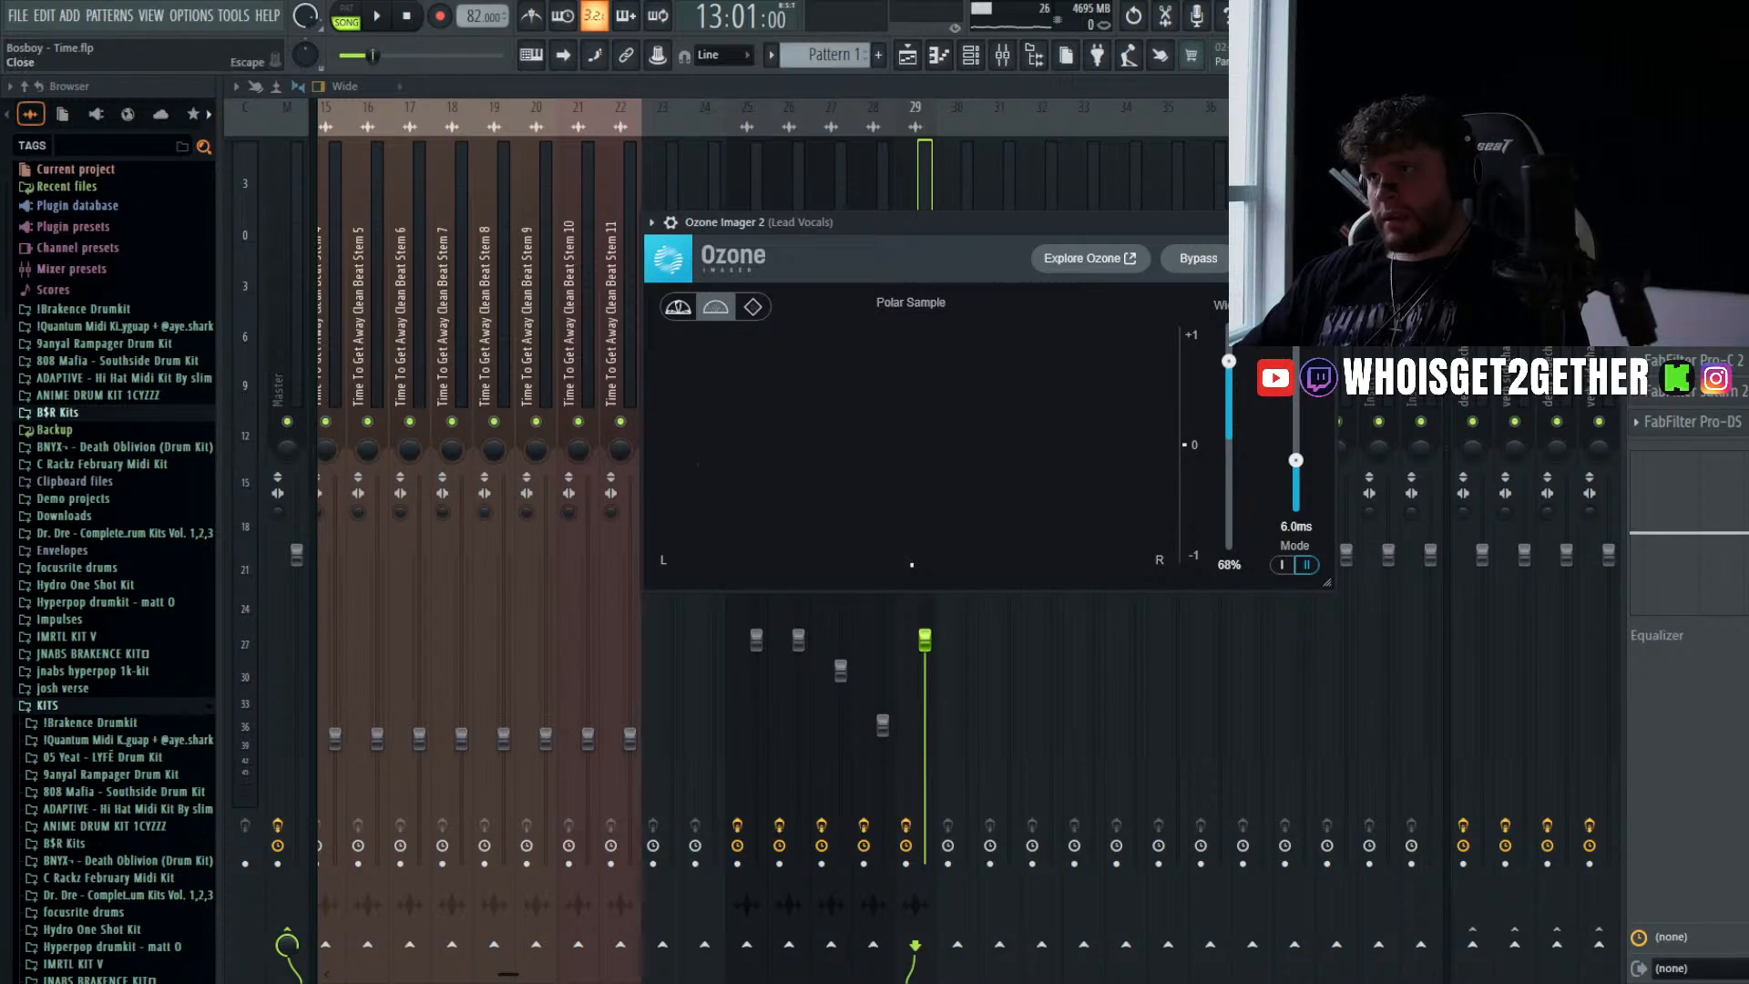
click(1323, 221)
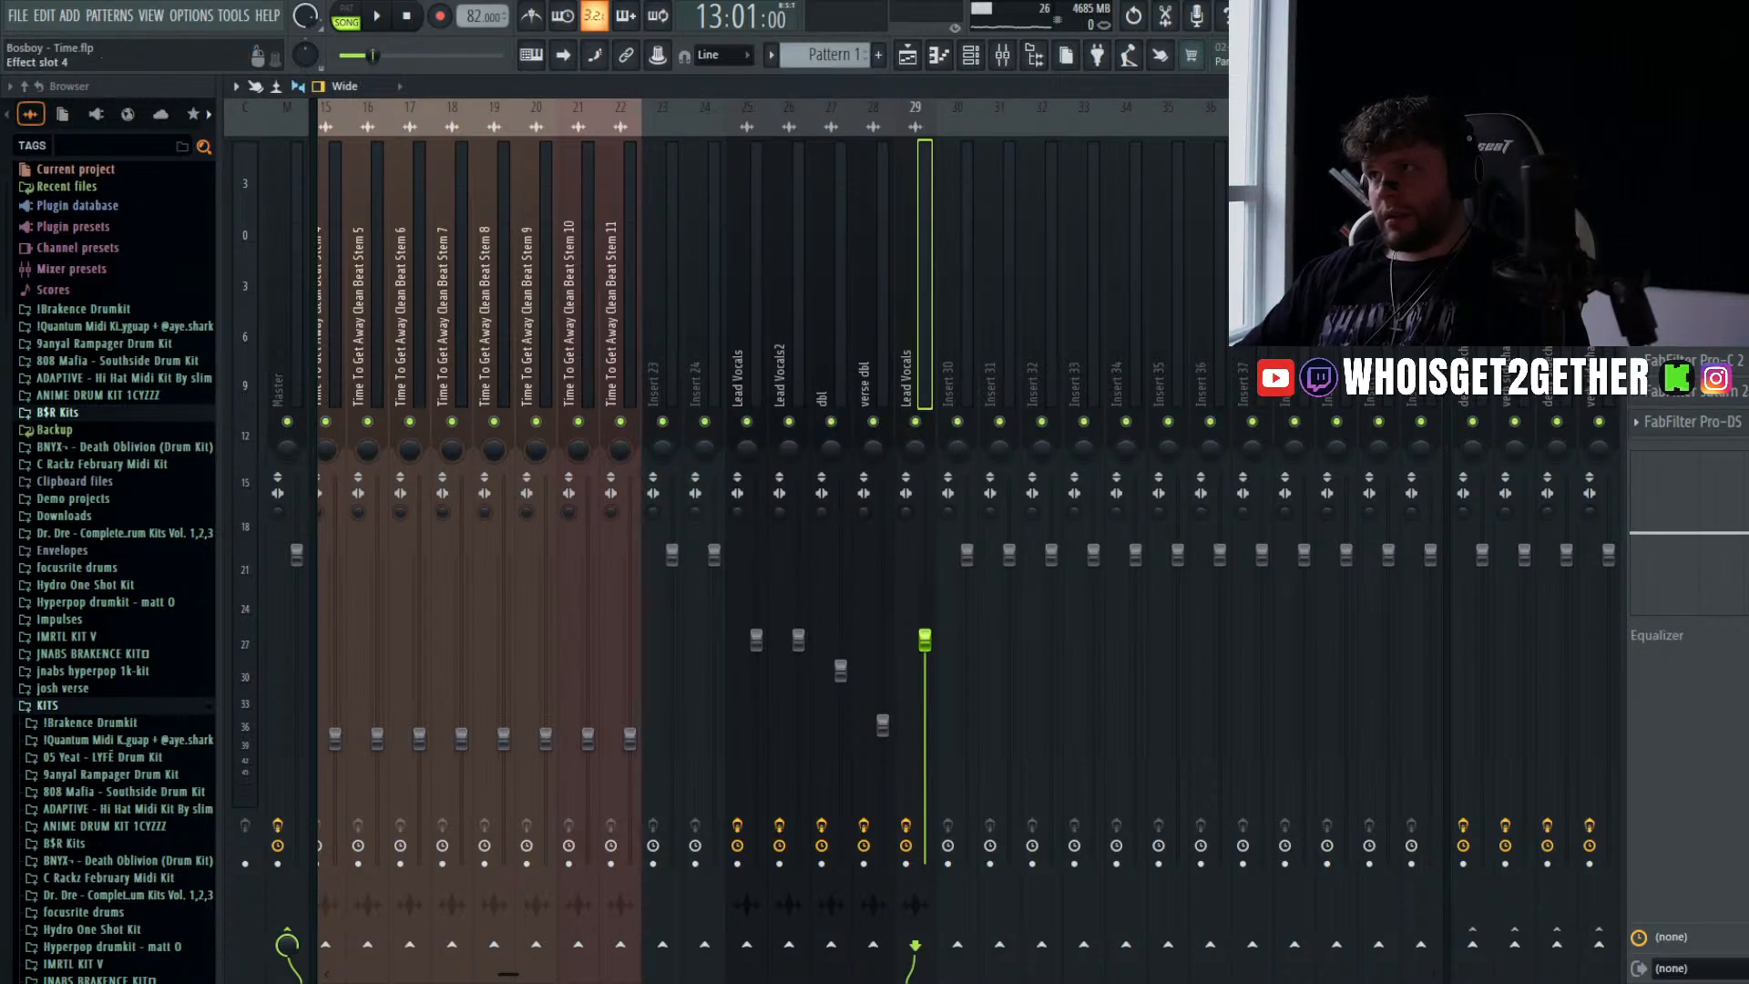
- Adjust the effect in slot 4 of mixer track 29 and lower that track's fader during playback from bar 13
click(1689, 237)
drag(1442, 472, 1310, 469)
click(1441, 265)
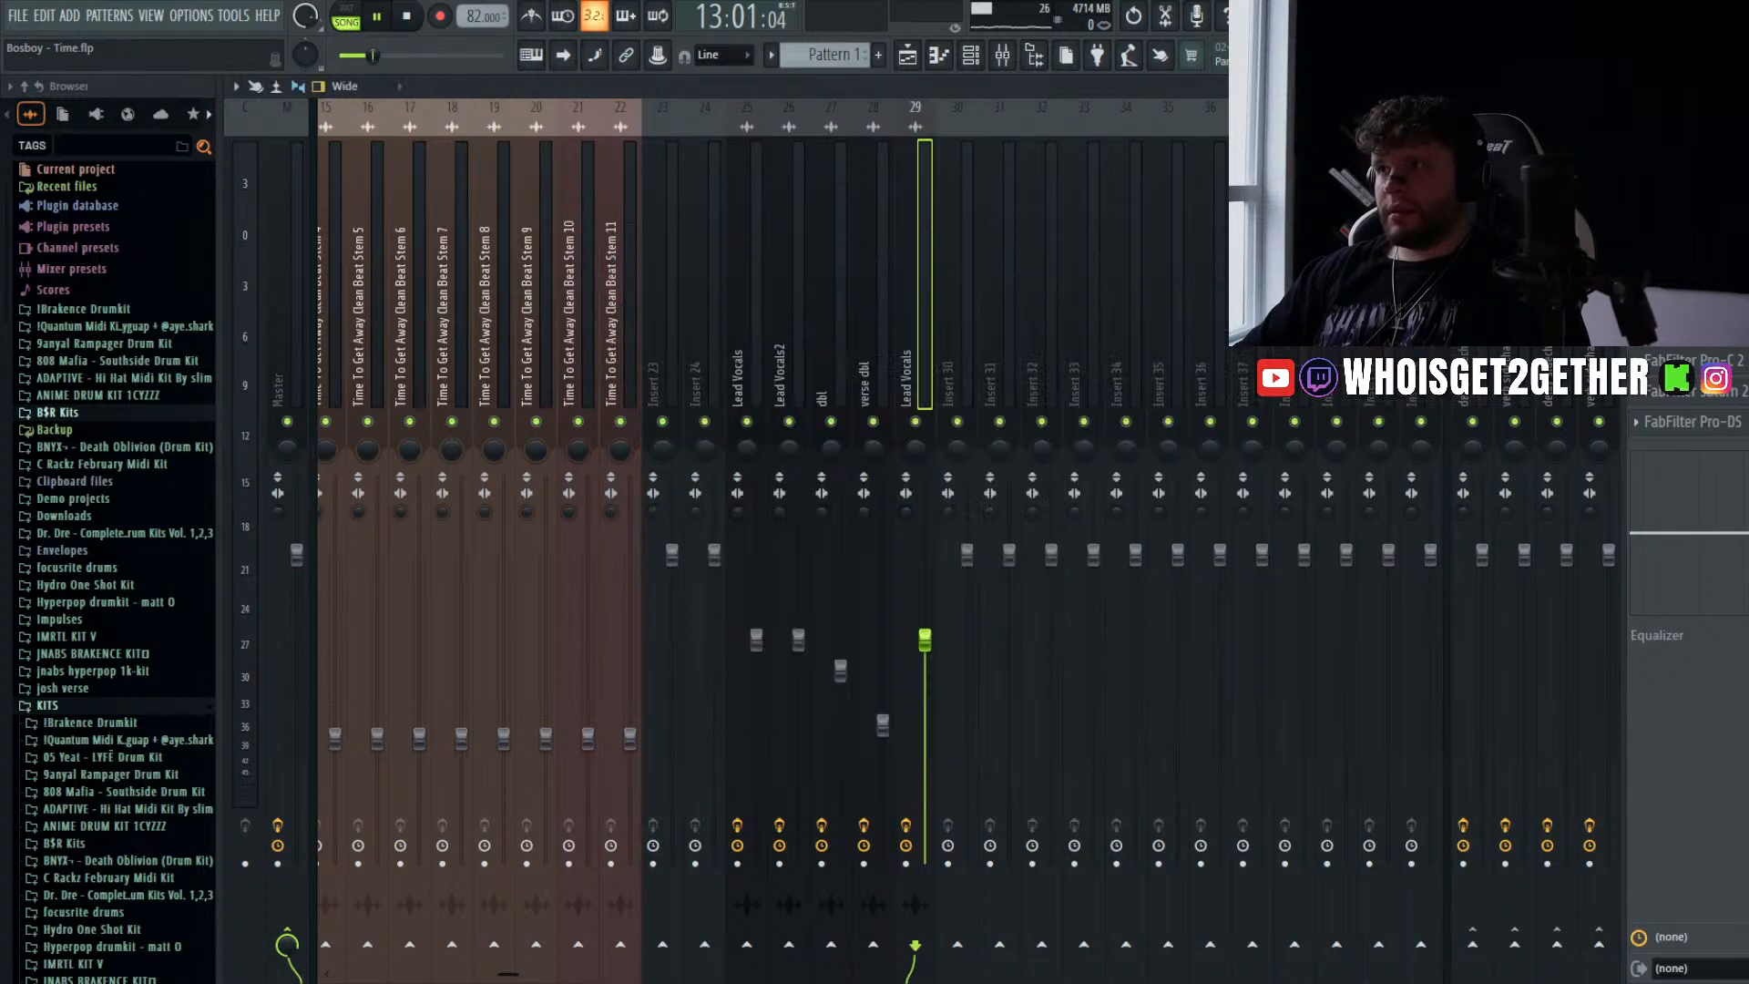
key(space)
drag(925, 638, 925, 678)
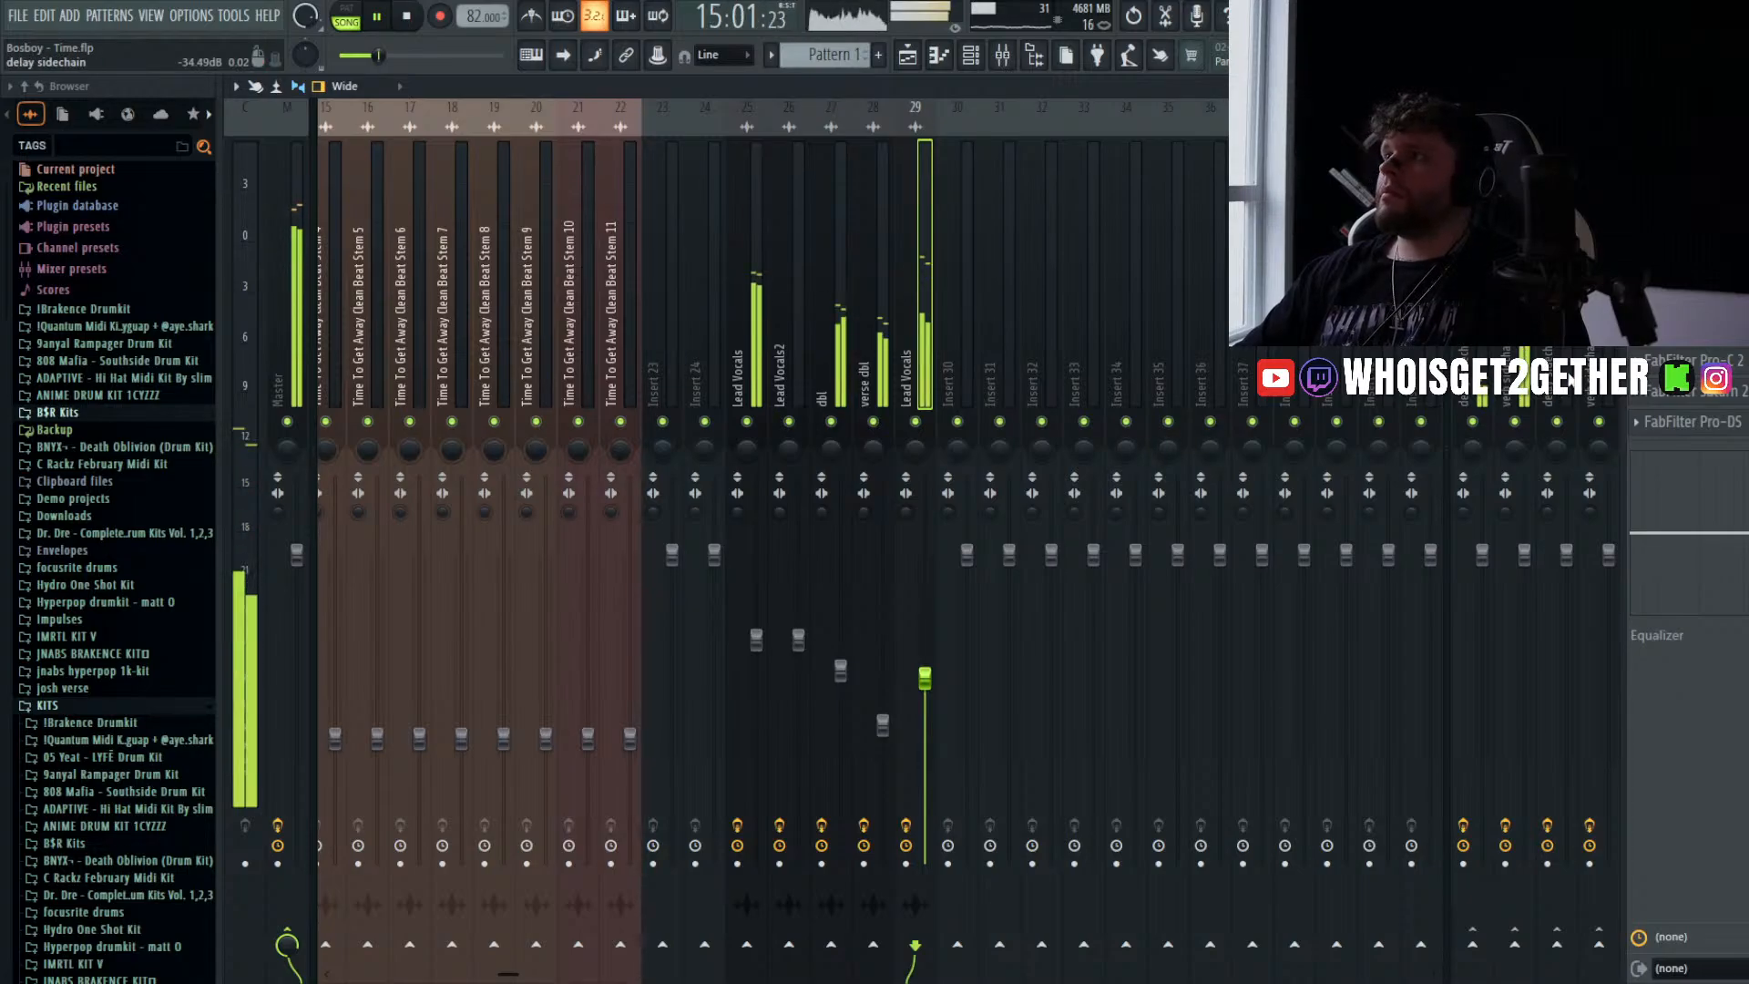
- Rename the Vox 13 clip on playlist track 22 as hook harm 2 and save the project
click(907, 56)
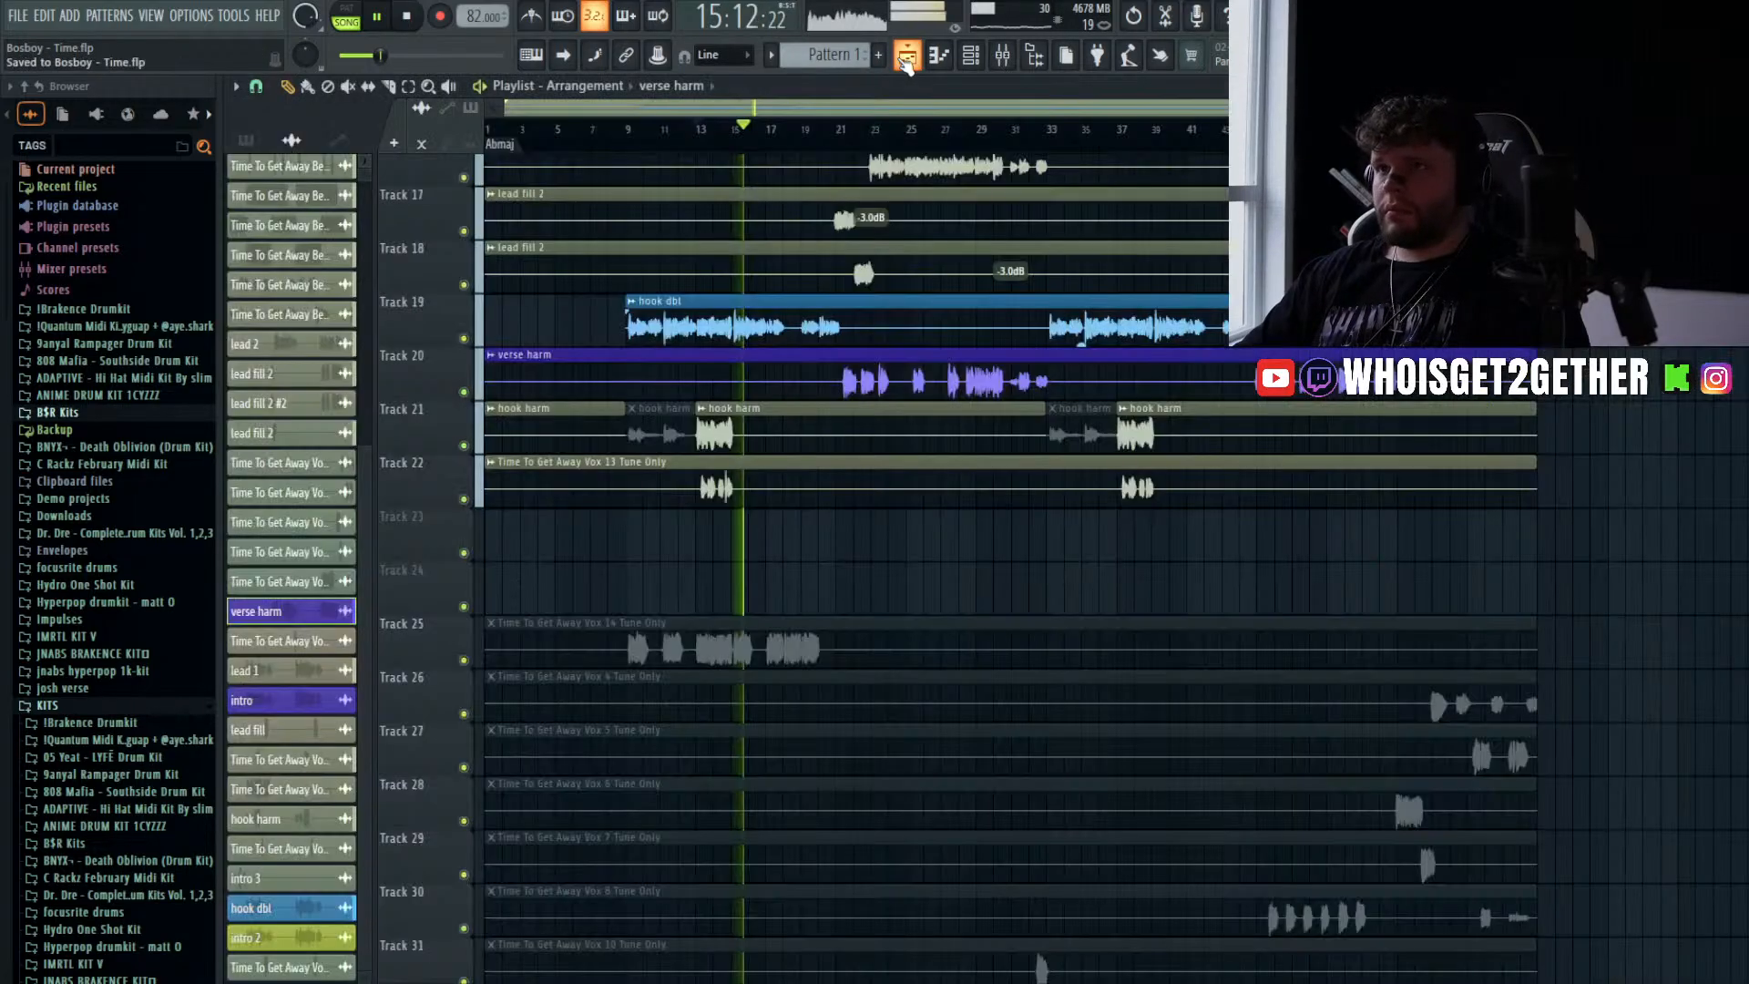
scroll(918, 286, down, 3)
scroll(918, 286, up, 3)
click(754, 481)
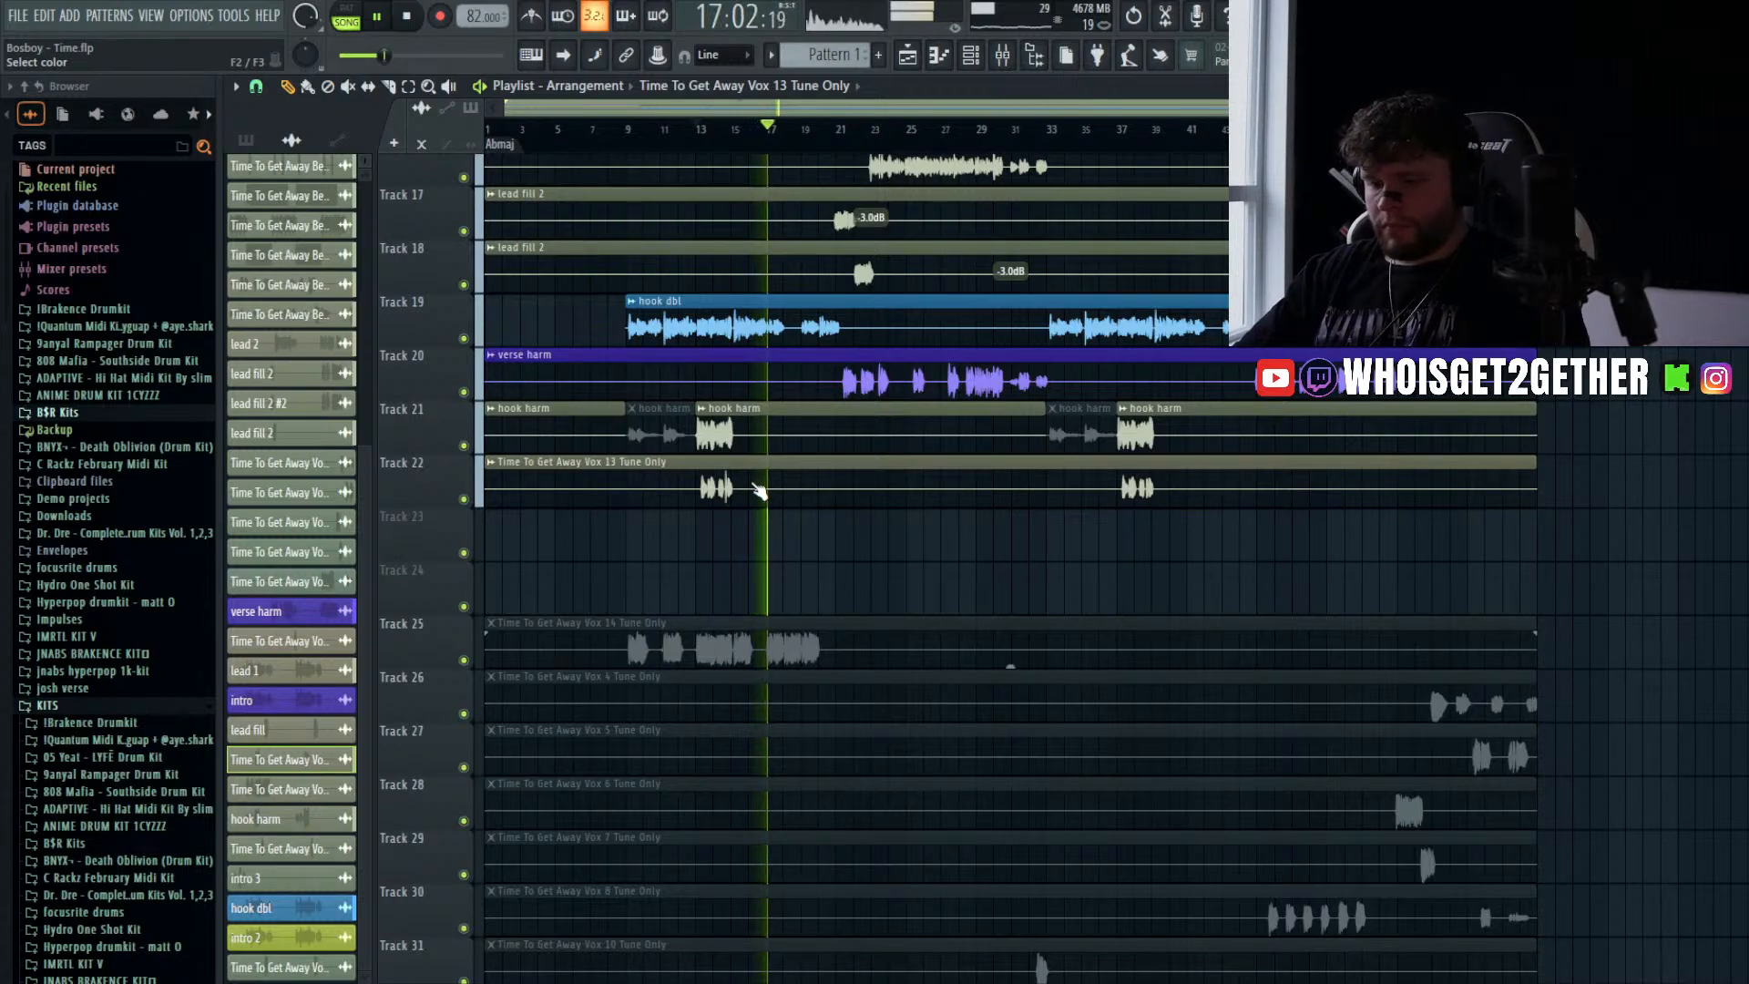
text(hook harm 2)
key(Return)
key(ctrl+s)
- Move the Vox 16 and Vox 19 clips up to tracks 23 and 24 beneath hook harm 2 and unmute them
scroll(787, 454, down, 7)
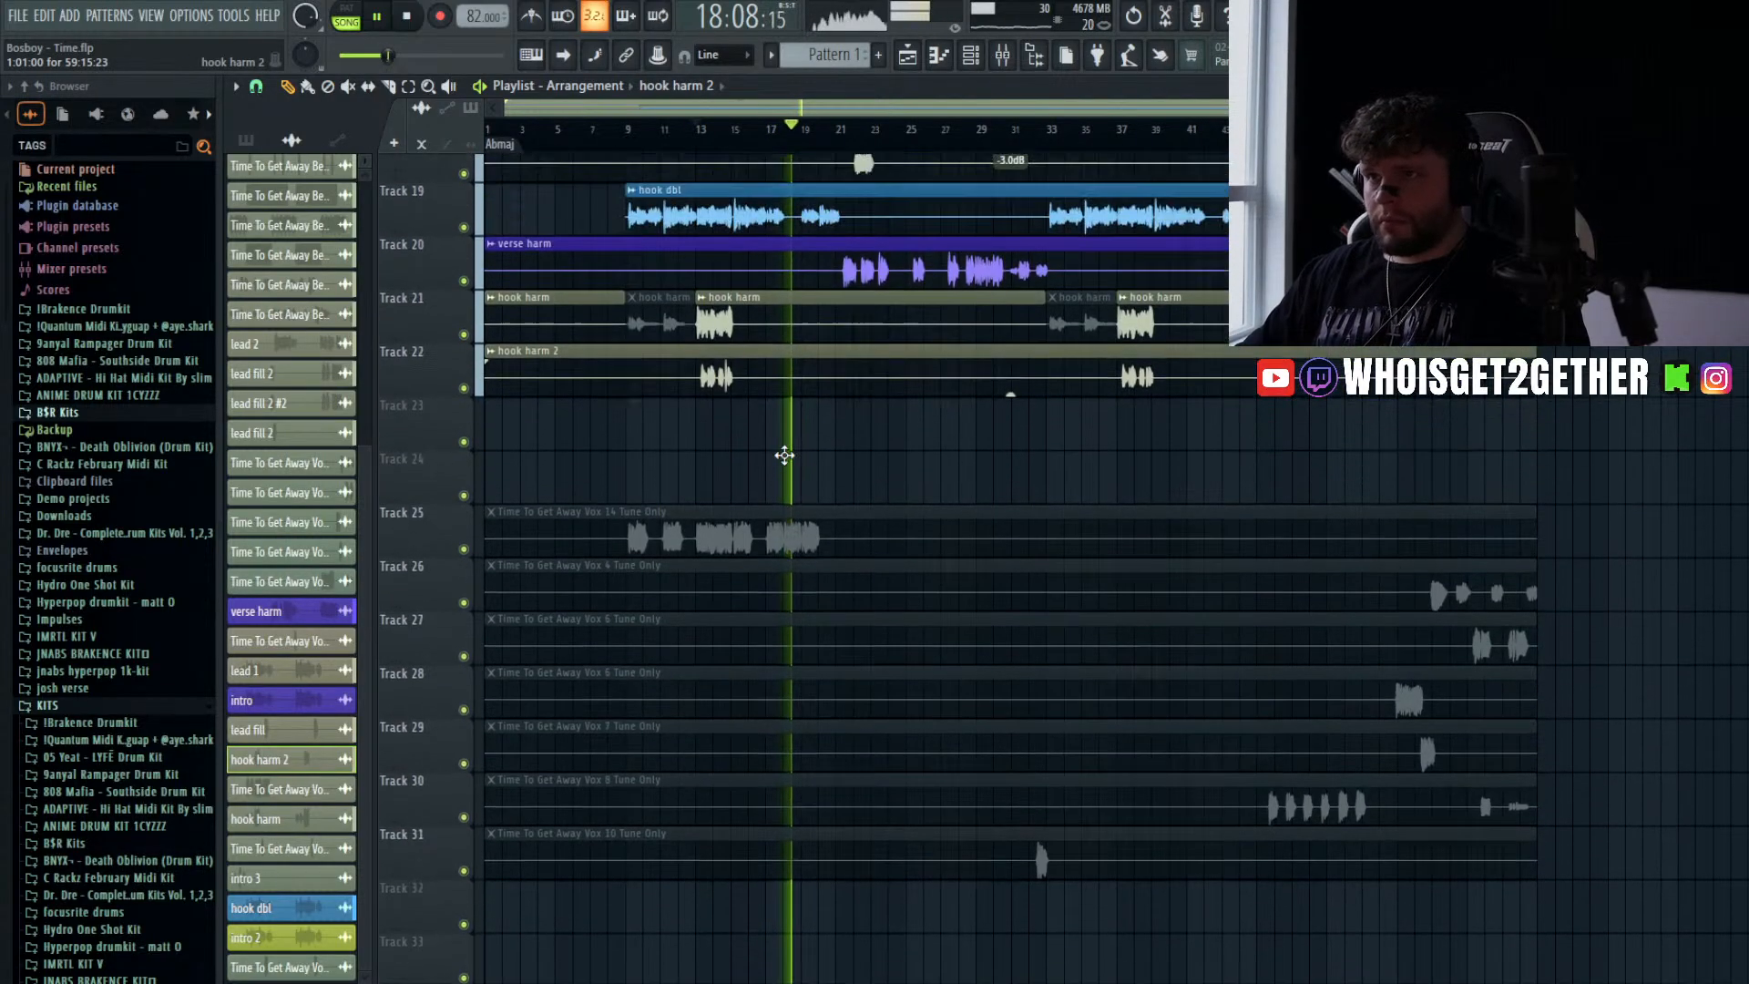
scroll(782, 455, up, 1)
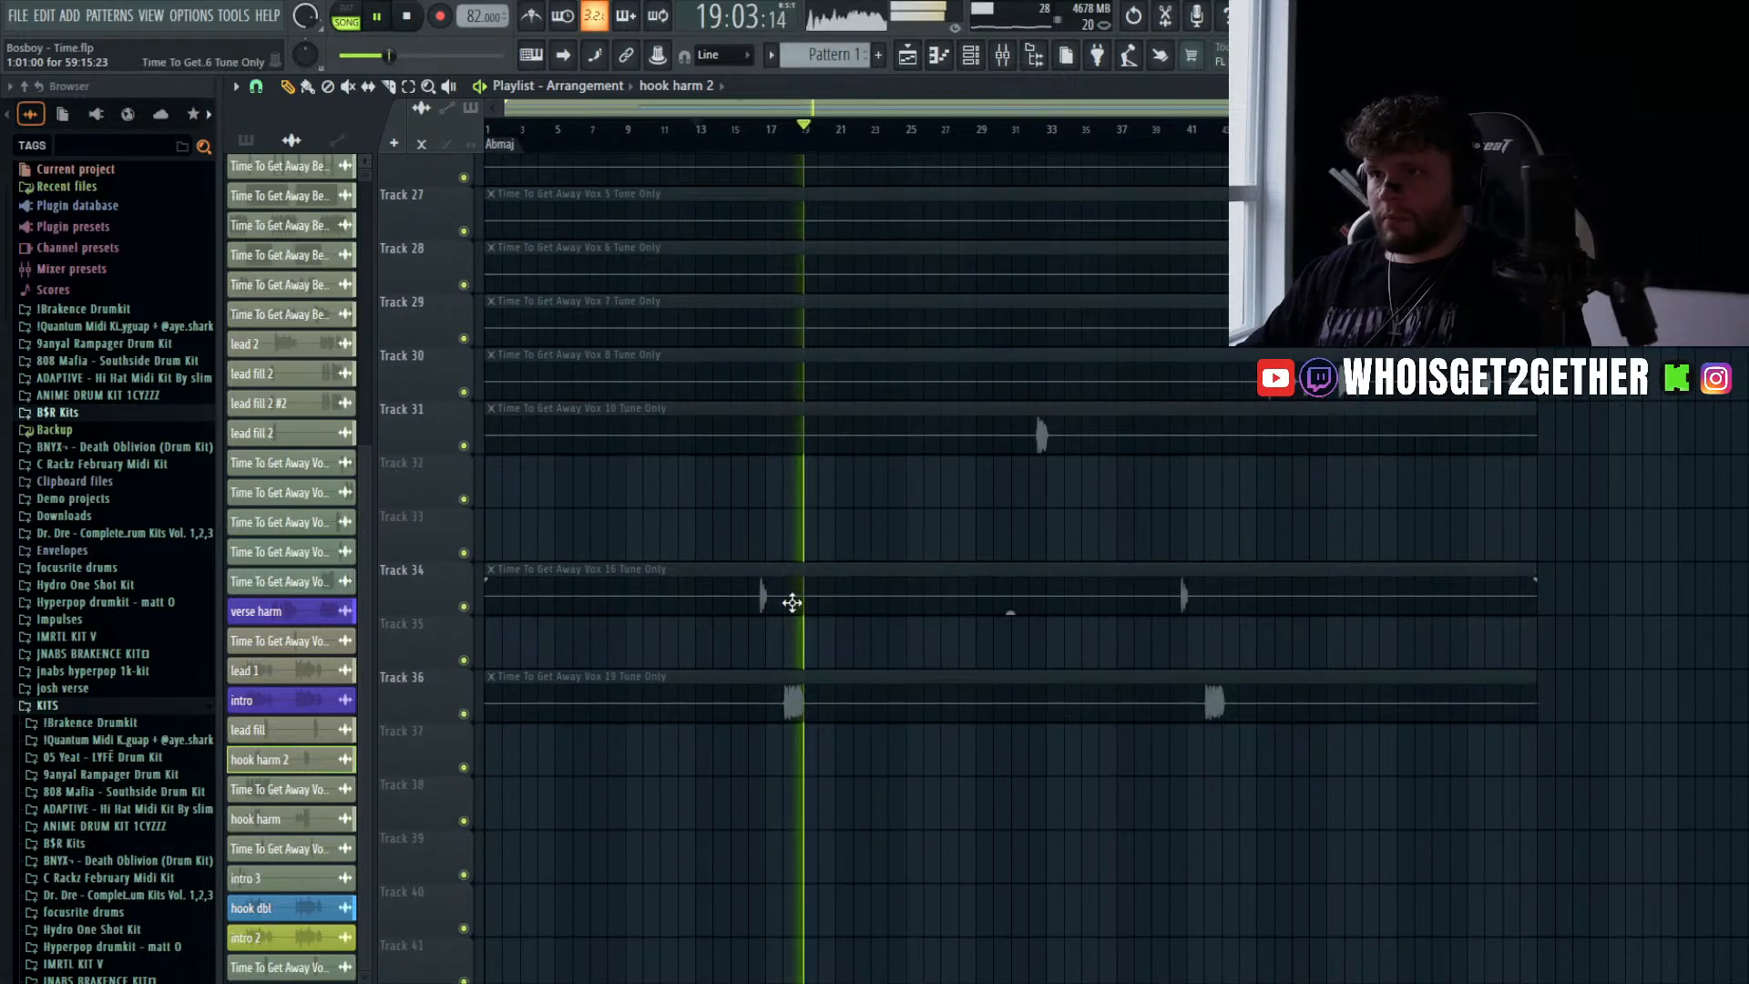
key(space)
scroll(772, 729, up, 2)
drag(837, 857, 519, 593)
scroll(577, 593, down, 3)
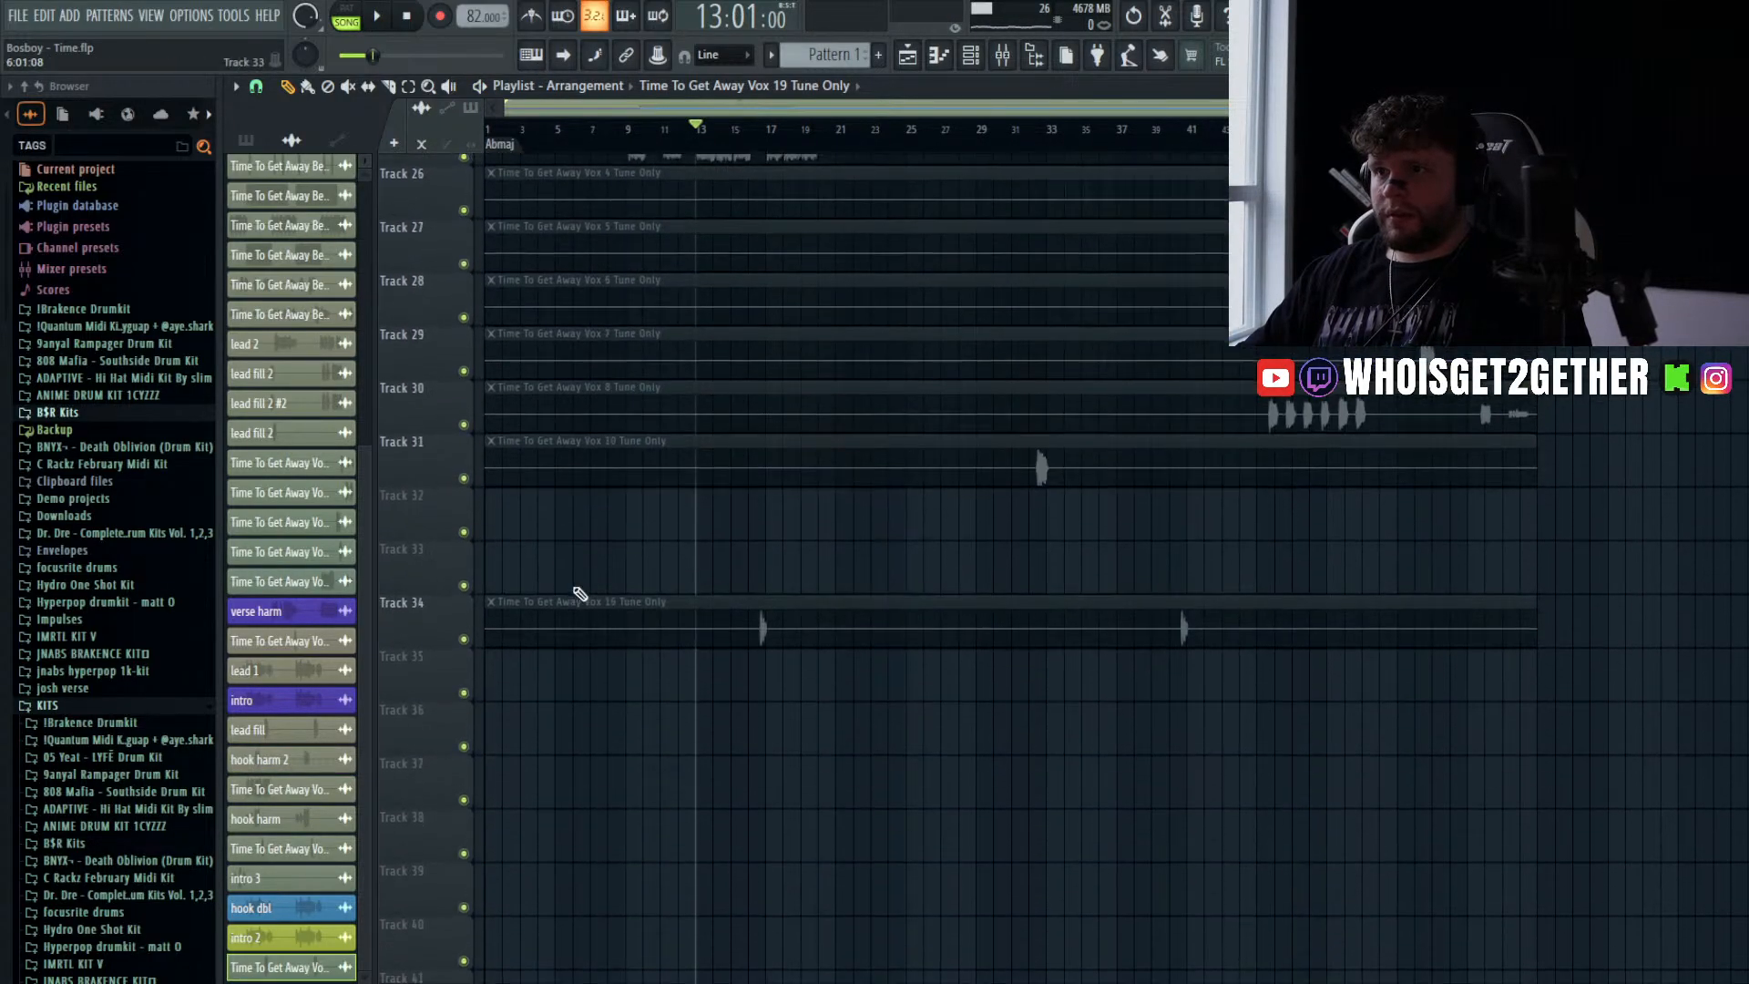
drag(702, 847, 719, 309)
key(t)
double_click(740, 236)
- Check hook harm 2's mixer routing and route the Vox 16 and Vox 19 clips to the same mixer track, 29
double_click(814, 201)
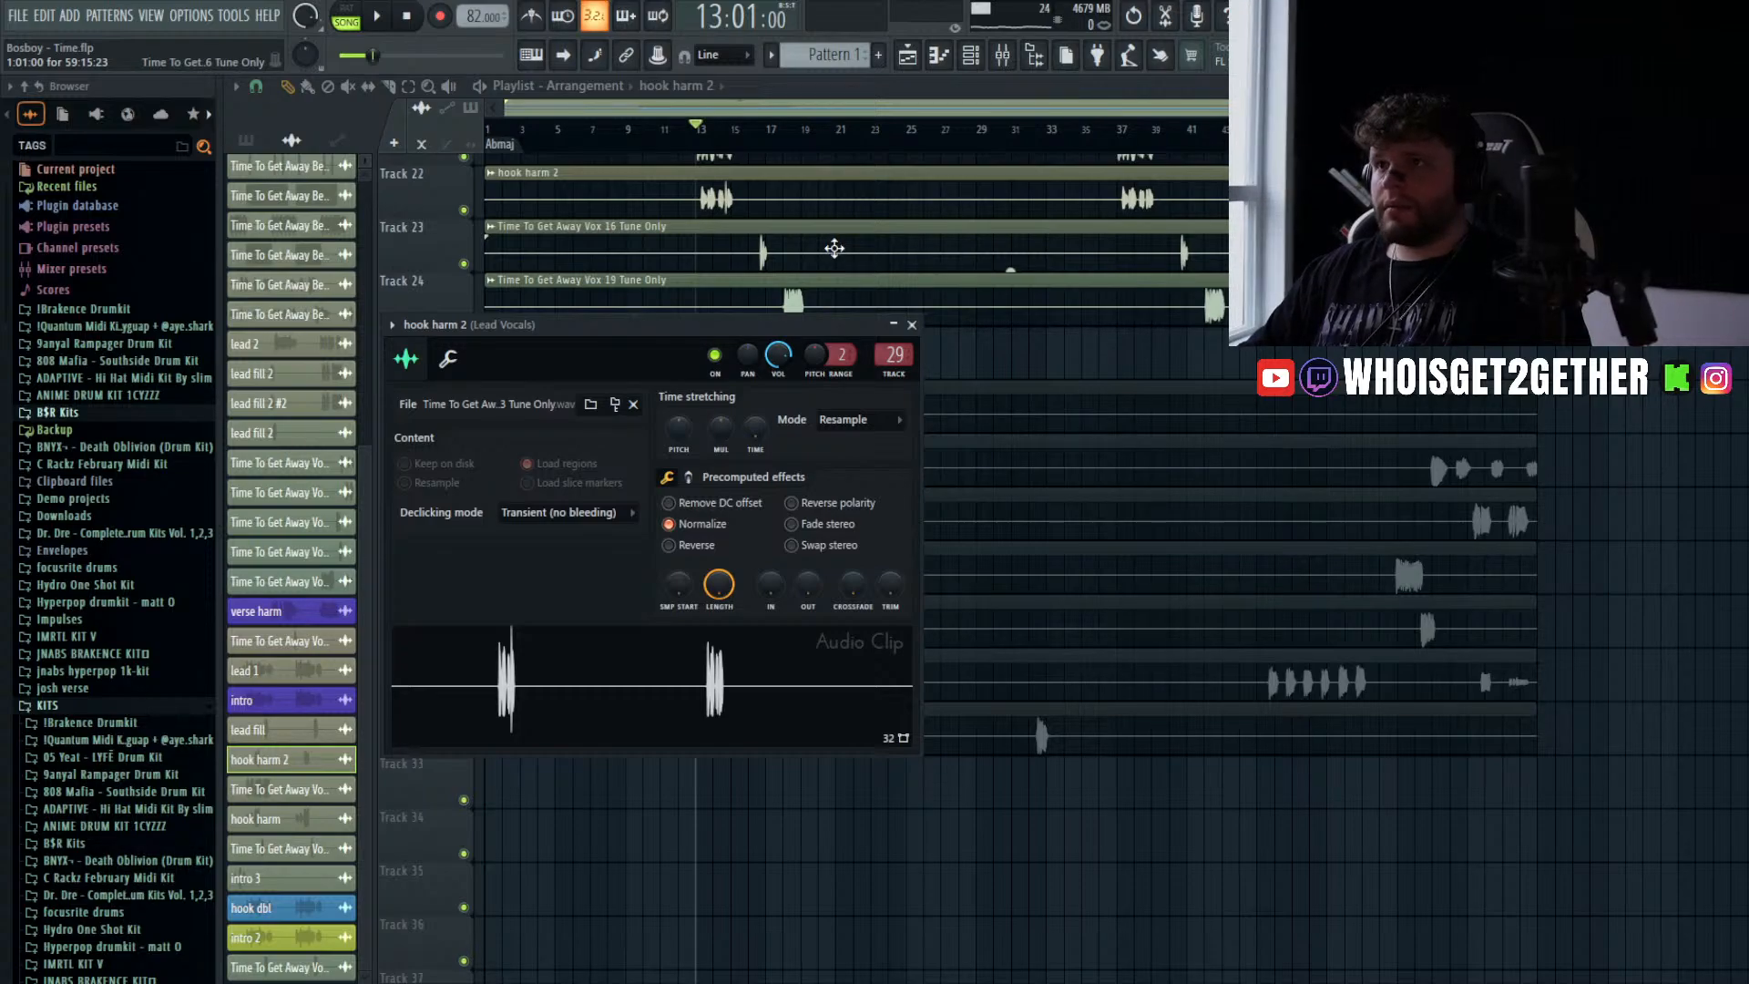
double_click(834, 248)
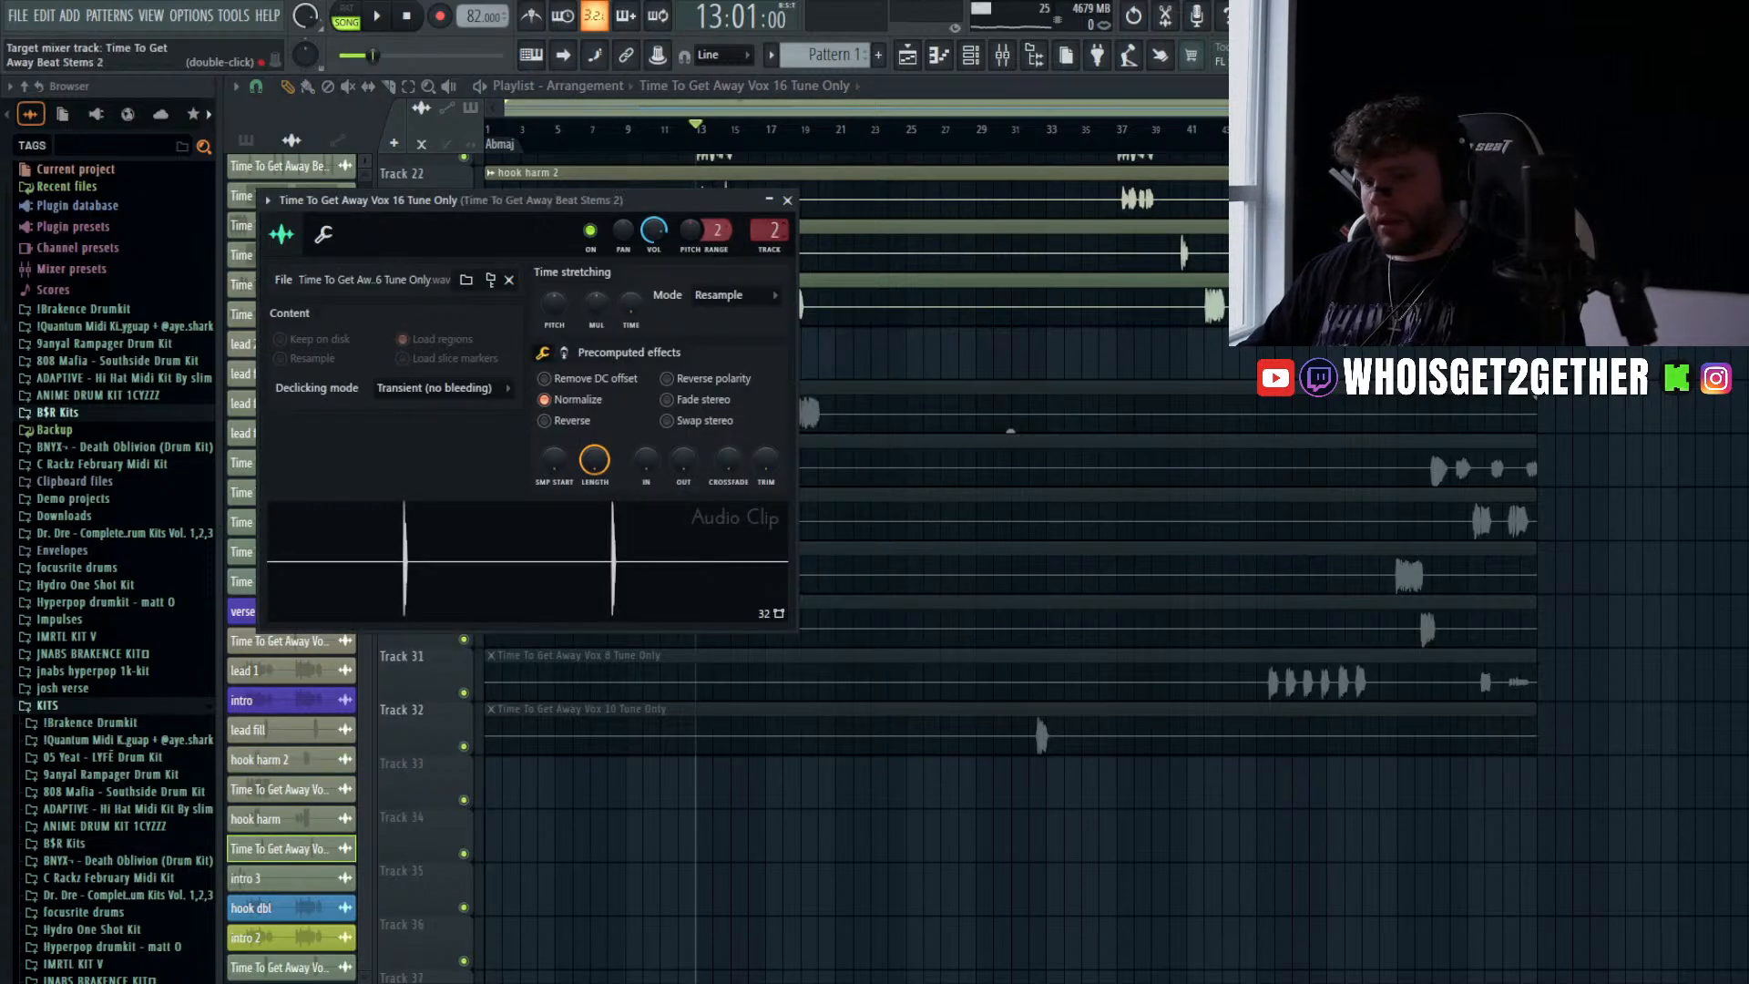
double_click(824, 277)
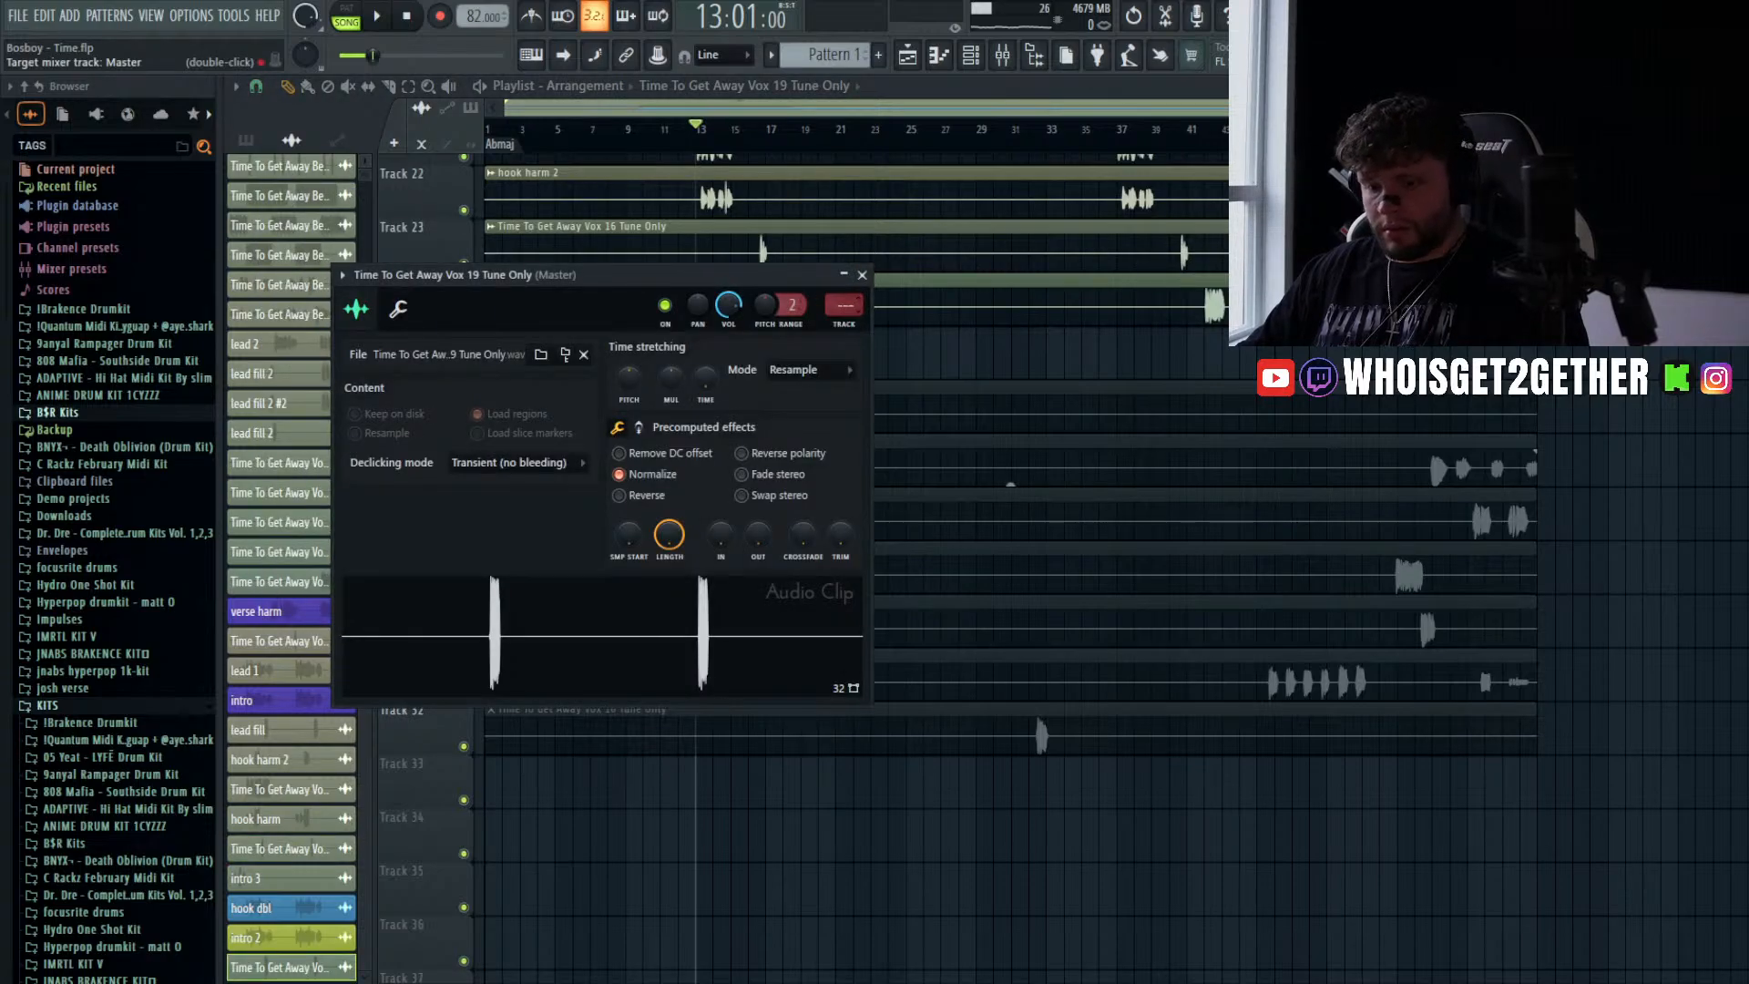
click(861, 275)
- Play the song from bar 15 and examine the Vox 16 and Vox 19 clips closely around bars 17 to 19
key(space)
click(728, 130)
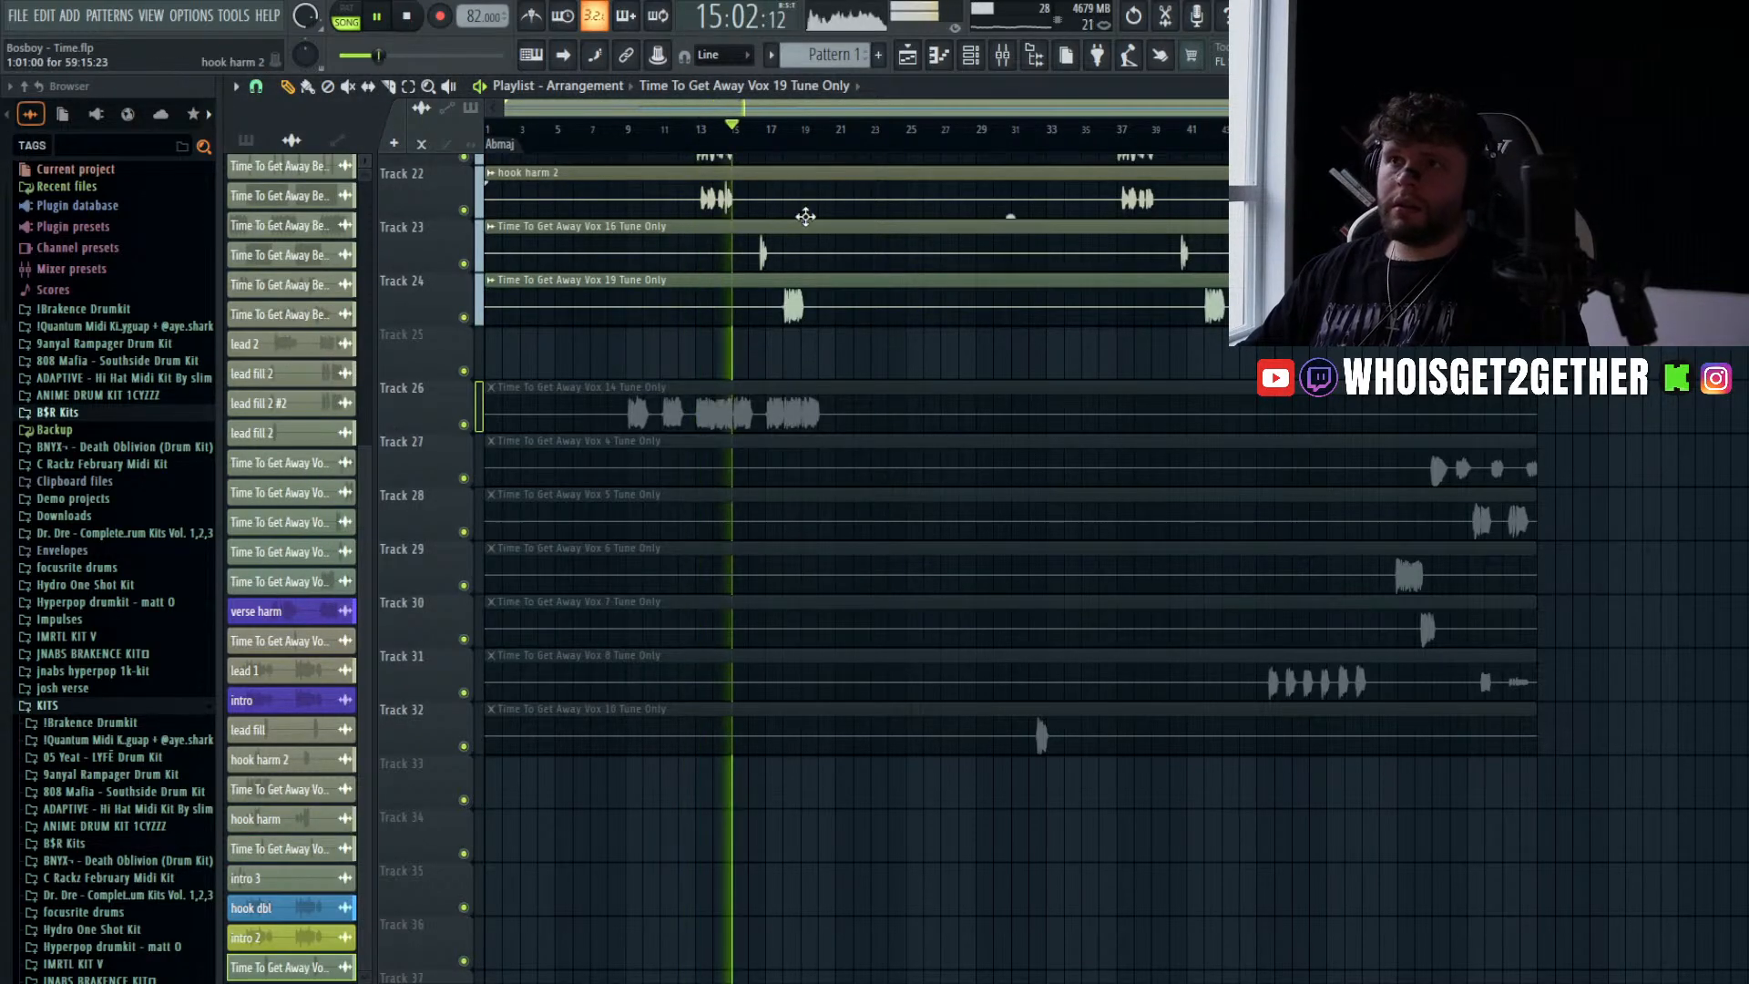
scroll(799, 205, up, 3)
scroll(721, 234, up, 3)
scroll(730, 238, down, 5)
scroll(726, 242, up, 2)
scroll(720, 246, up, 2)
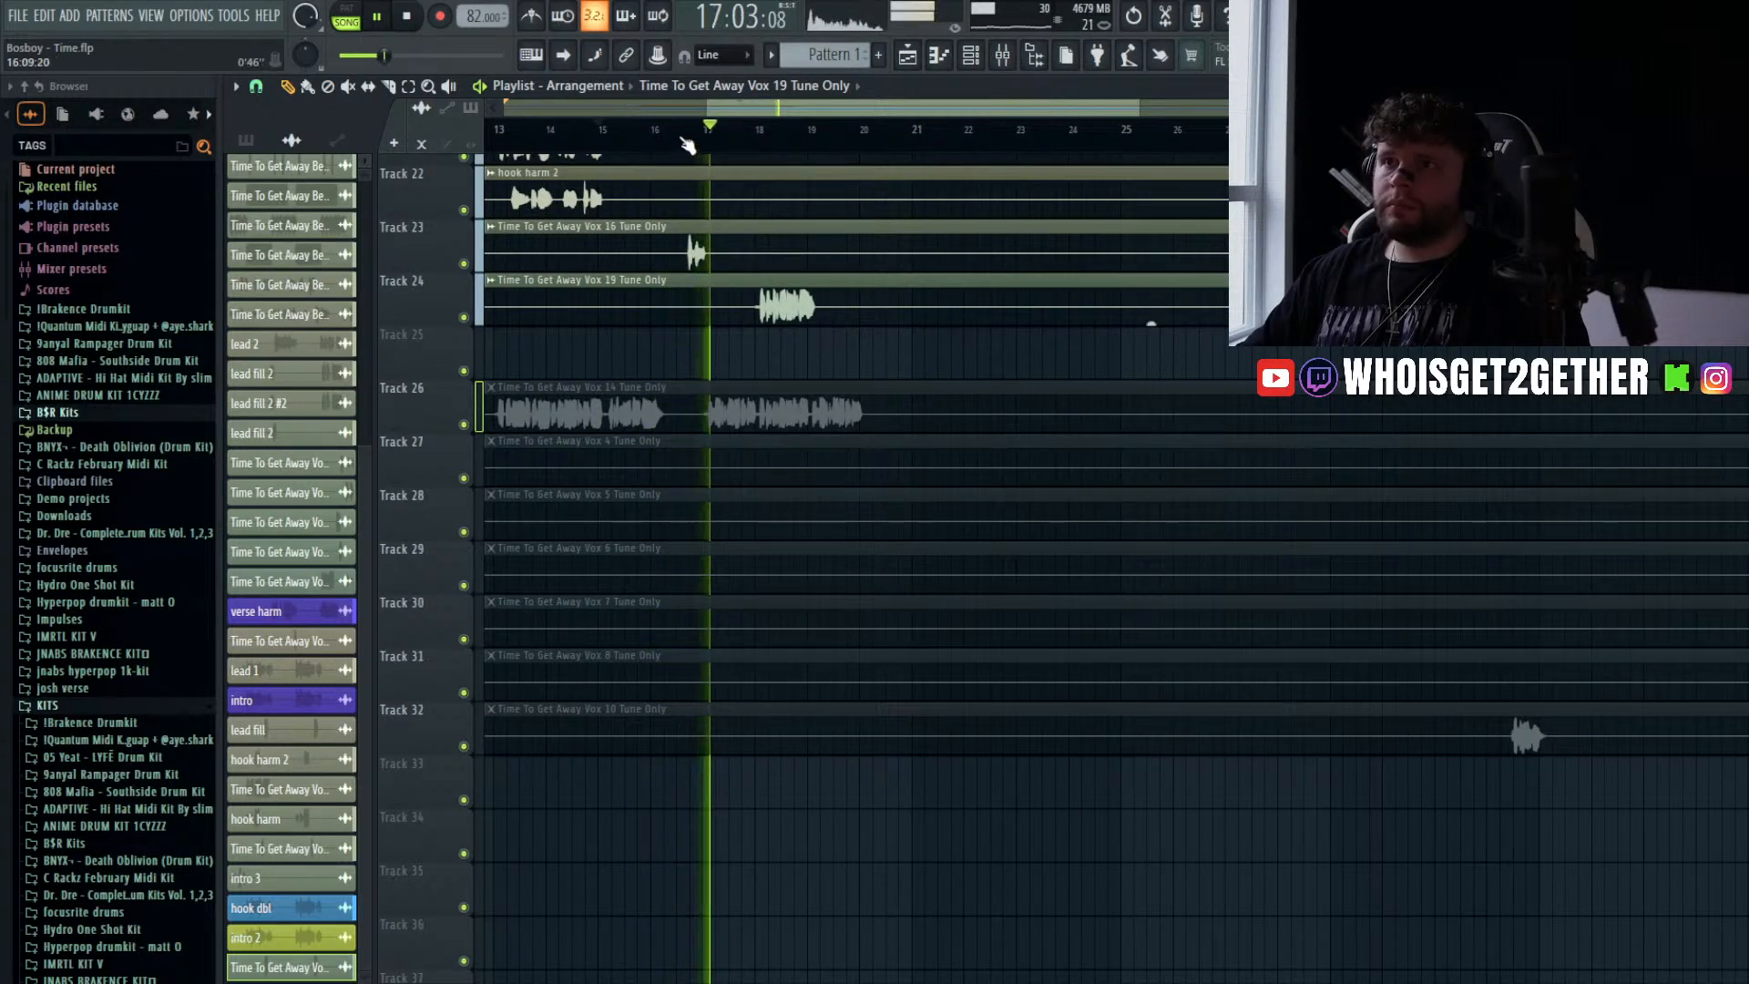
scroll(761, 238, up, 2)
scroll(824, 250, up, 3)
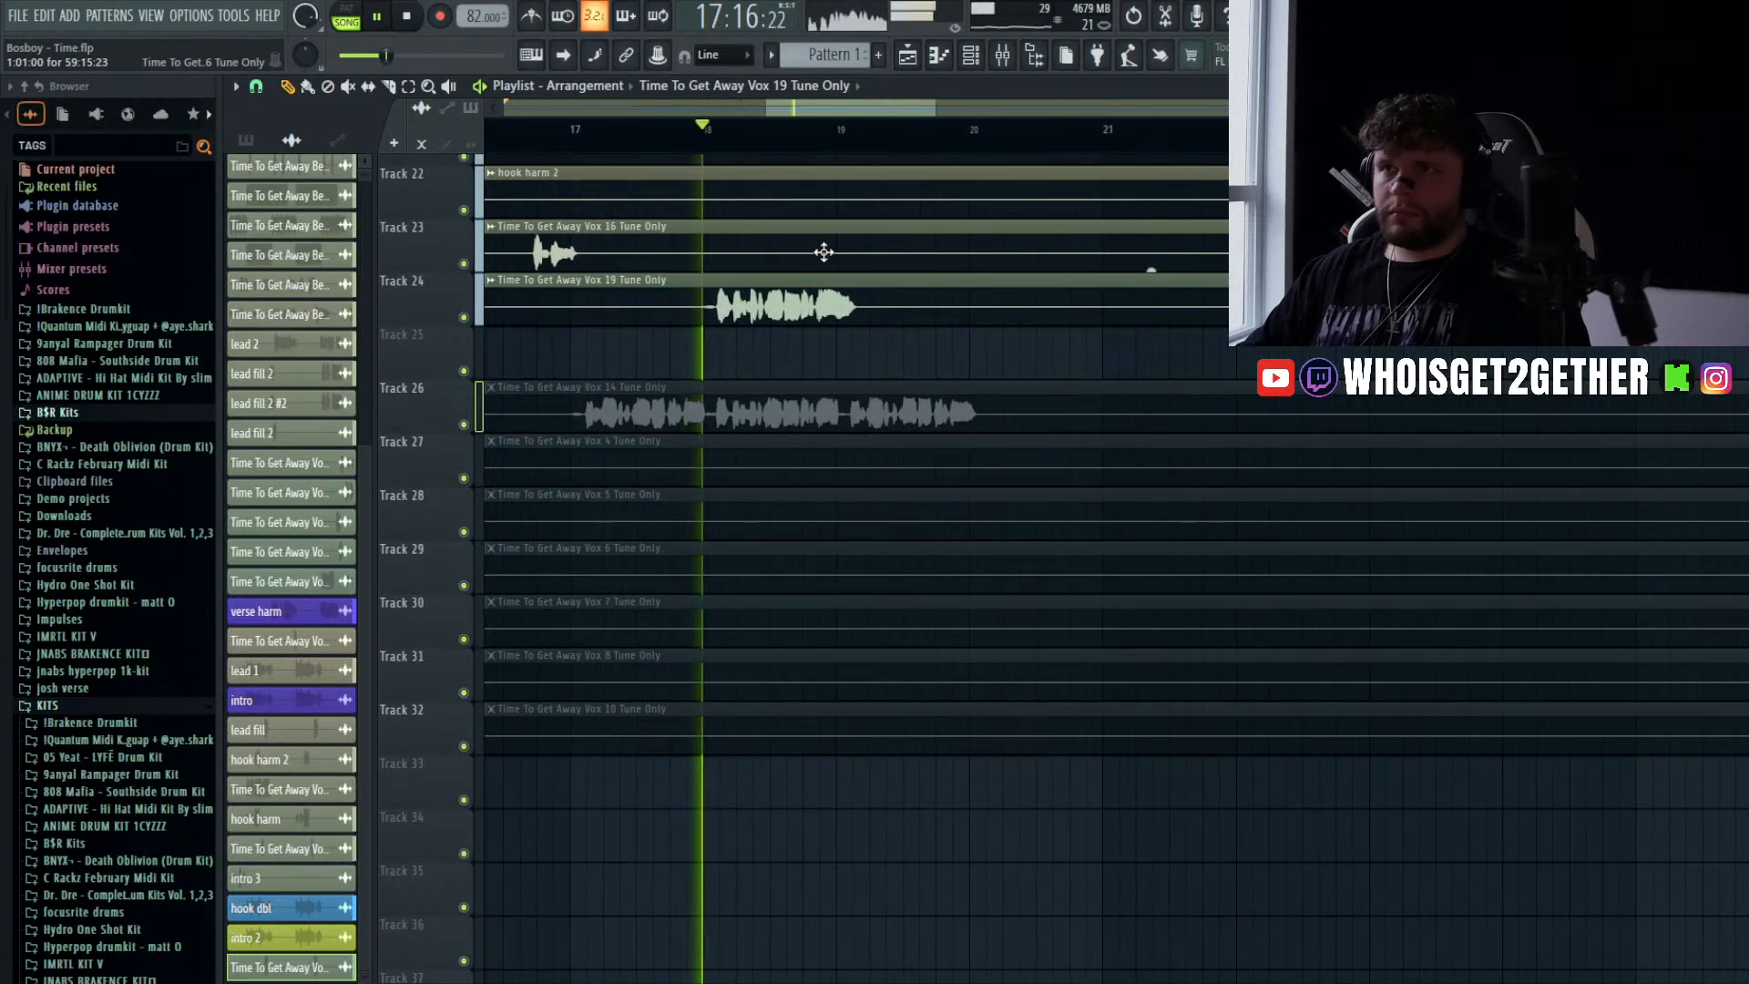
- Solo track 24 to check the Vox 19 clip, mute that clip and restore the other tracks
right_click(464, 317)
key(space)
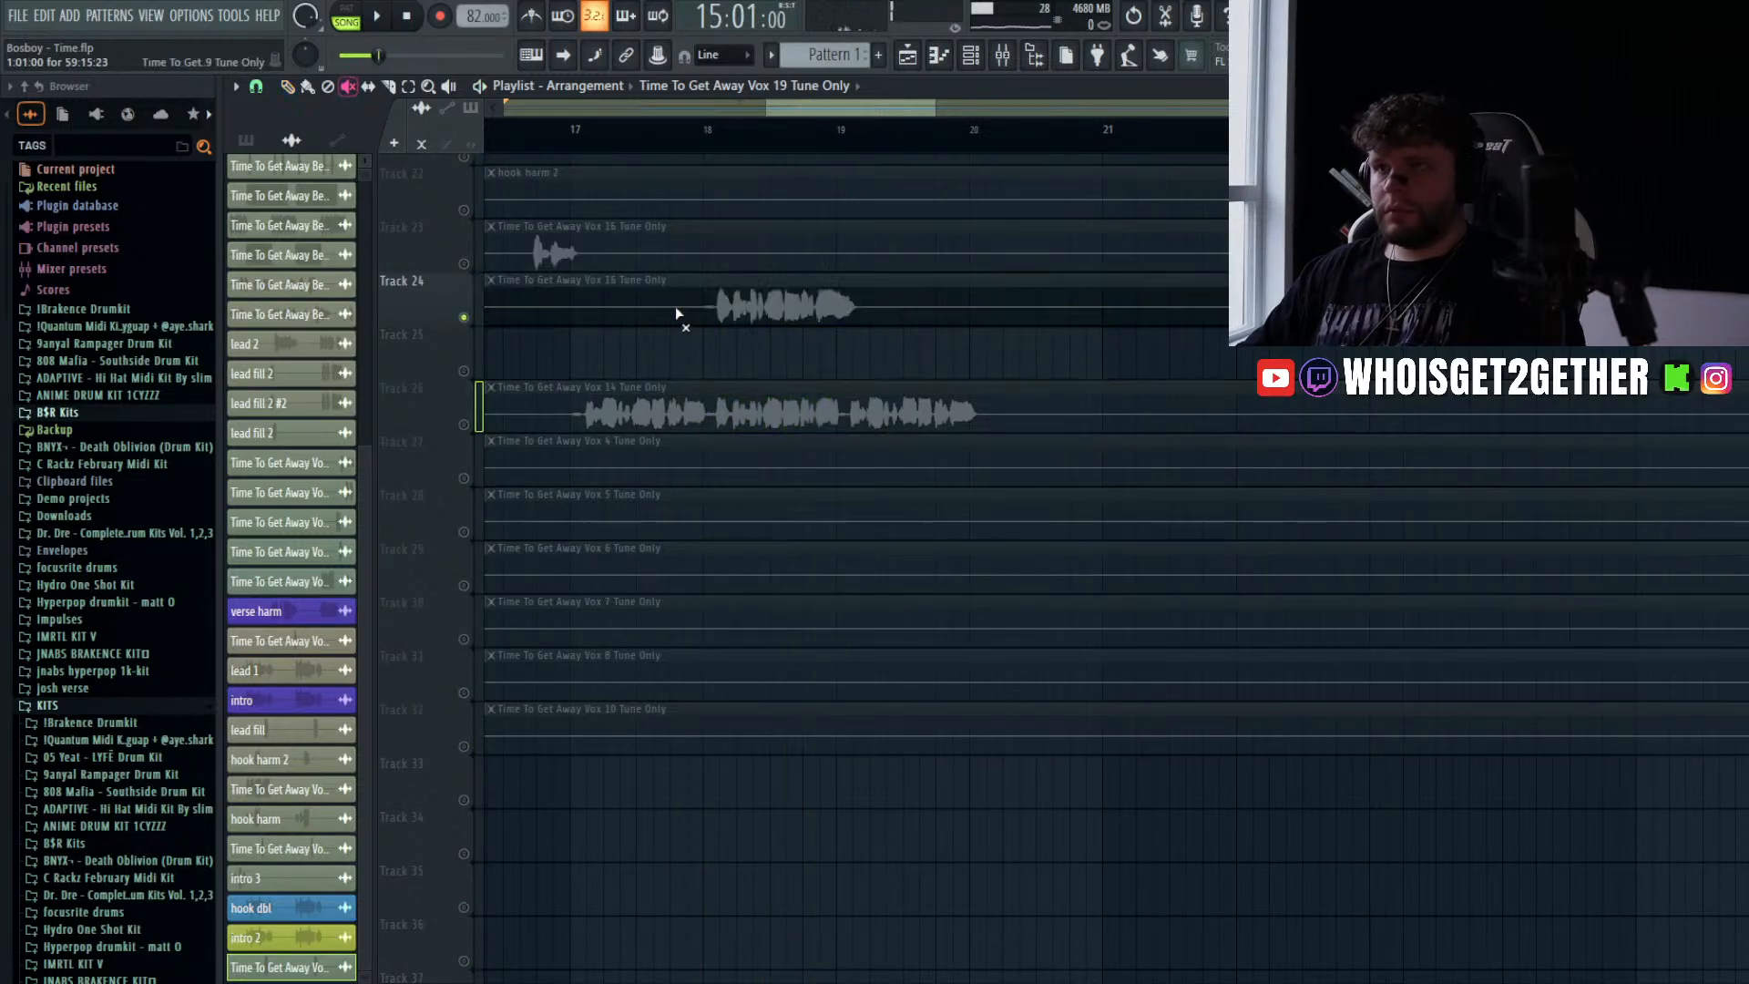
scroll(675, 306, down, 4)
scroll(674, 306, down, 2)
right_click(463, 264)
right_click(463, 265)
- Rename the Vox 16 clip on track 23 as hook harm 2 p2
scroll(572, 314, up, 2)
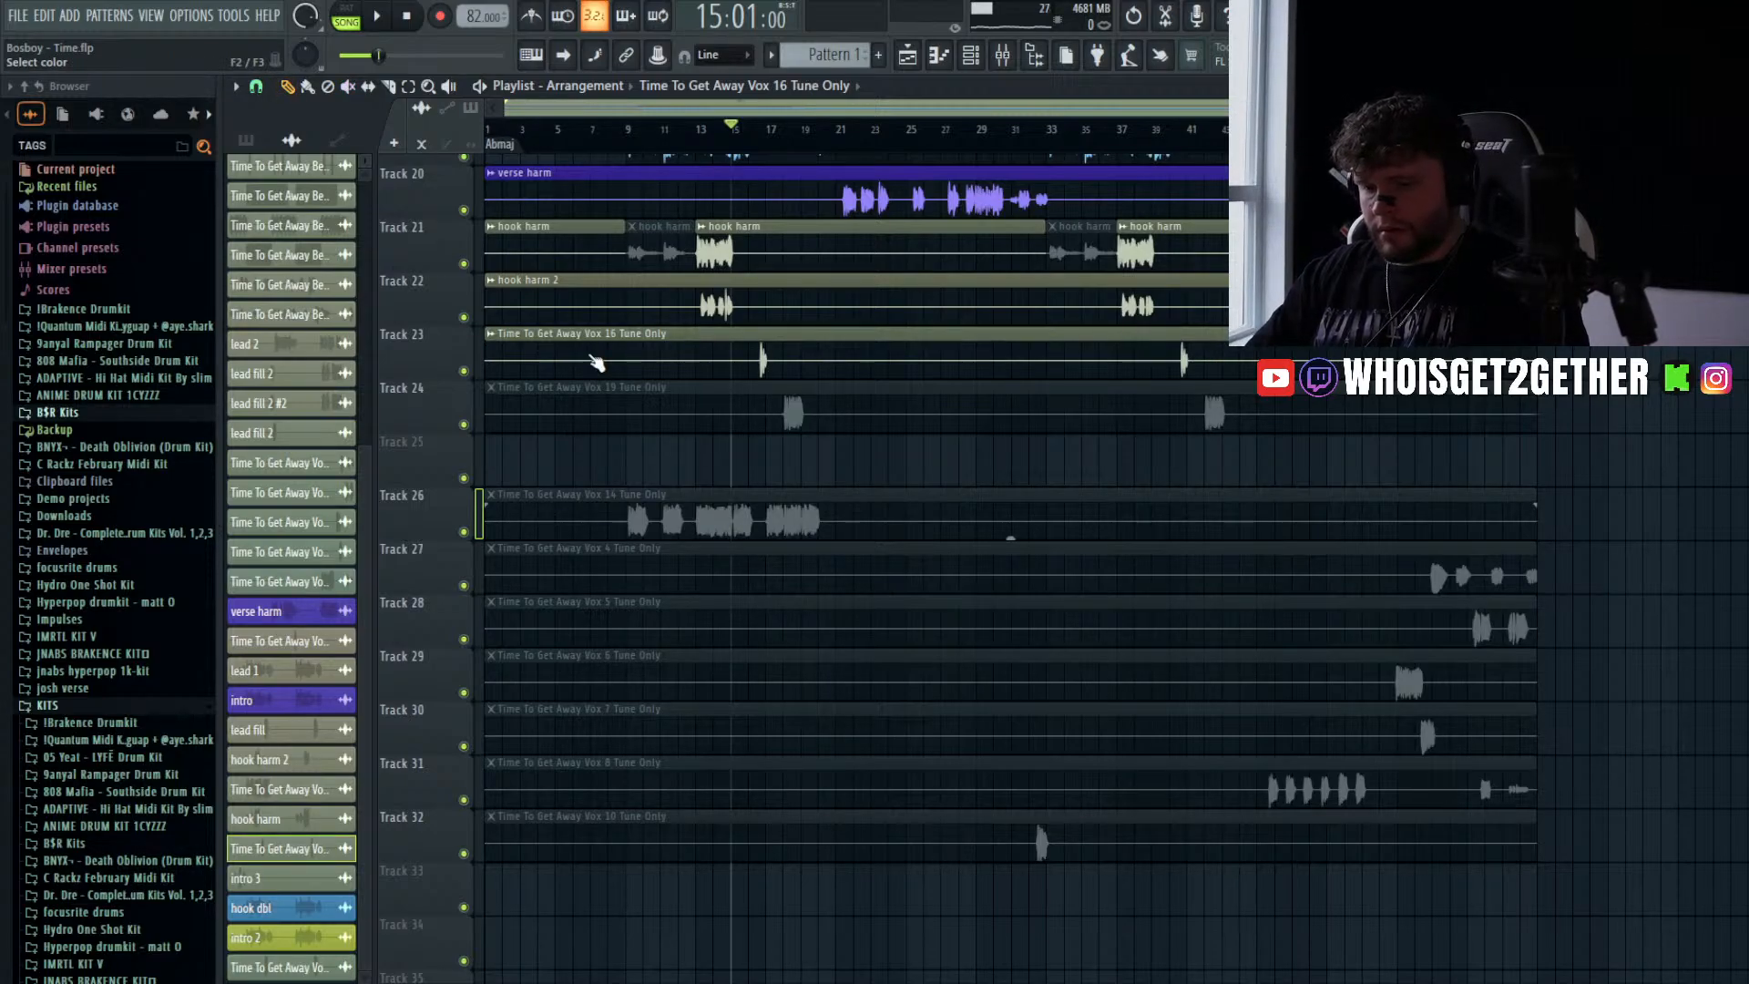
key(Return)
- Move the muted Vox 19 clip down to track 33, below the other unused vocal clips, and save the project
click(777, 392)
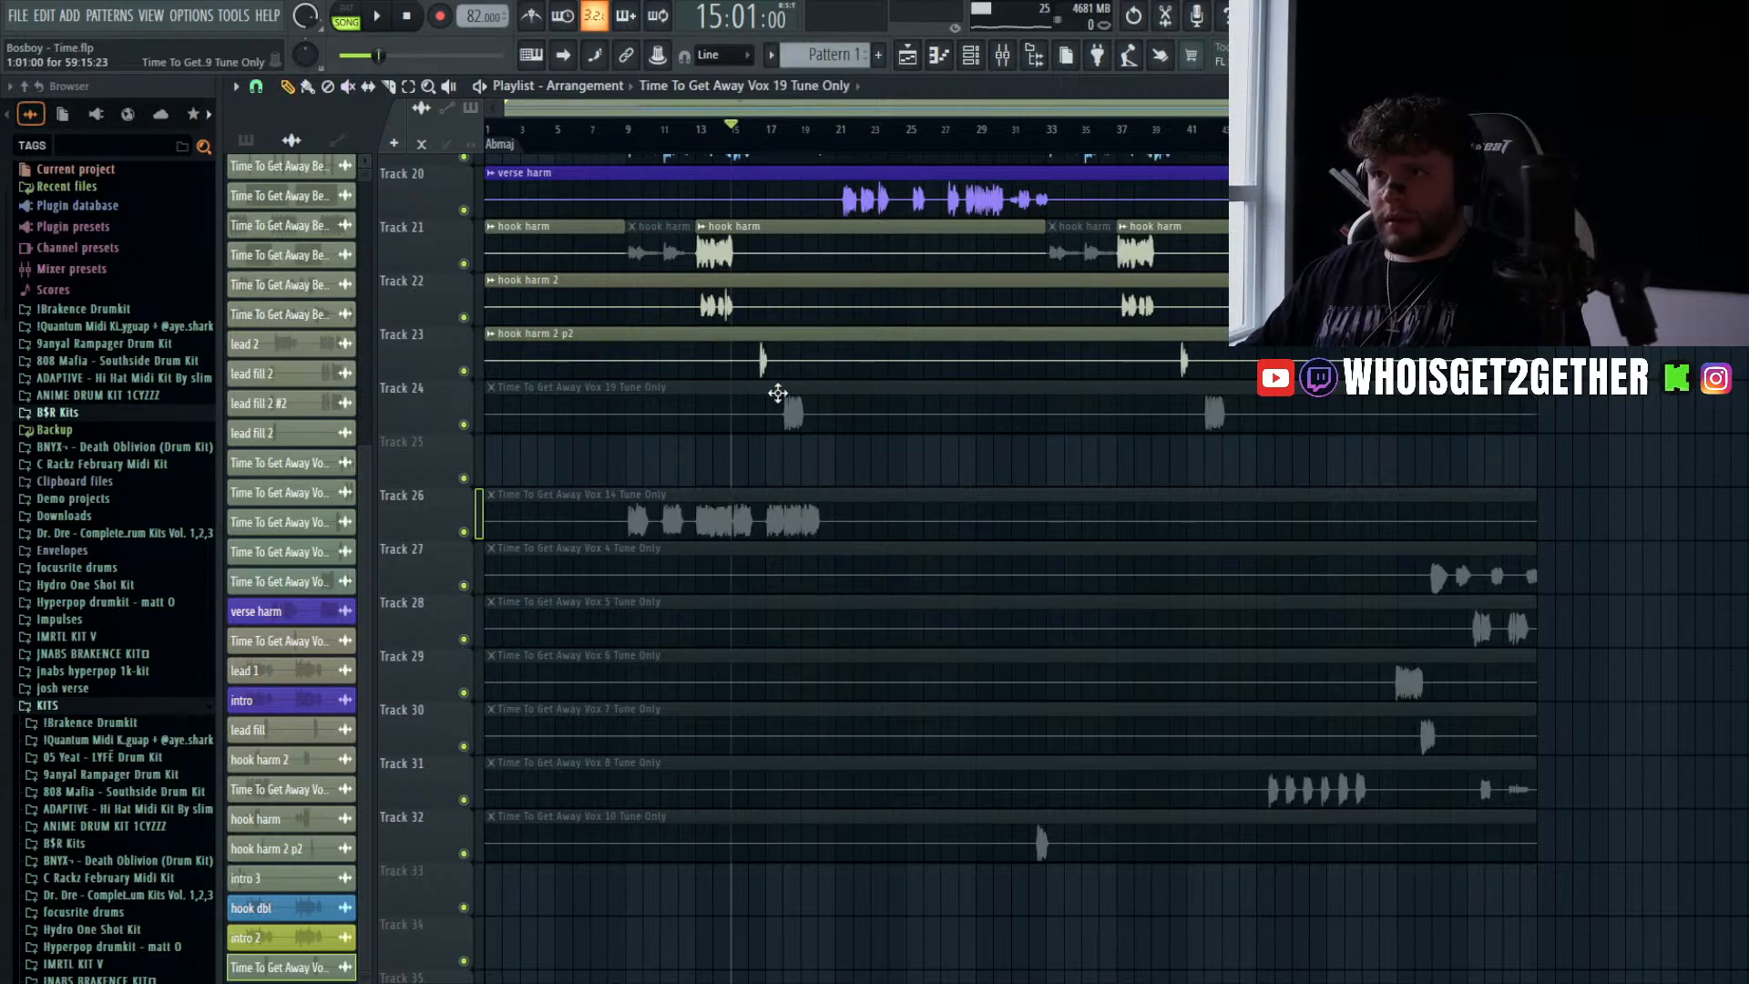
drag(766, 417, 666, 706)
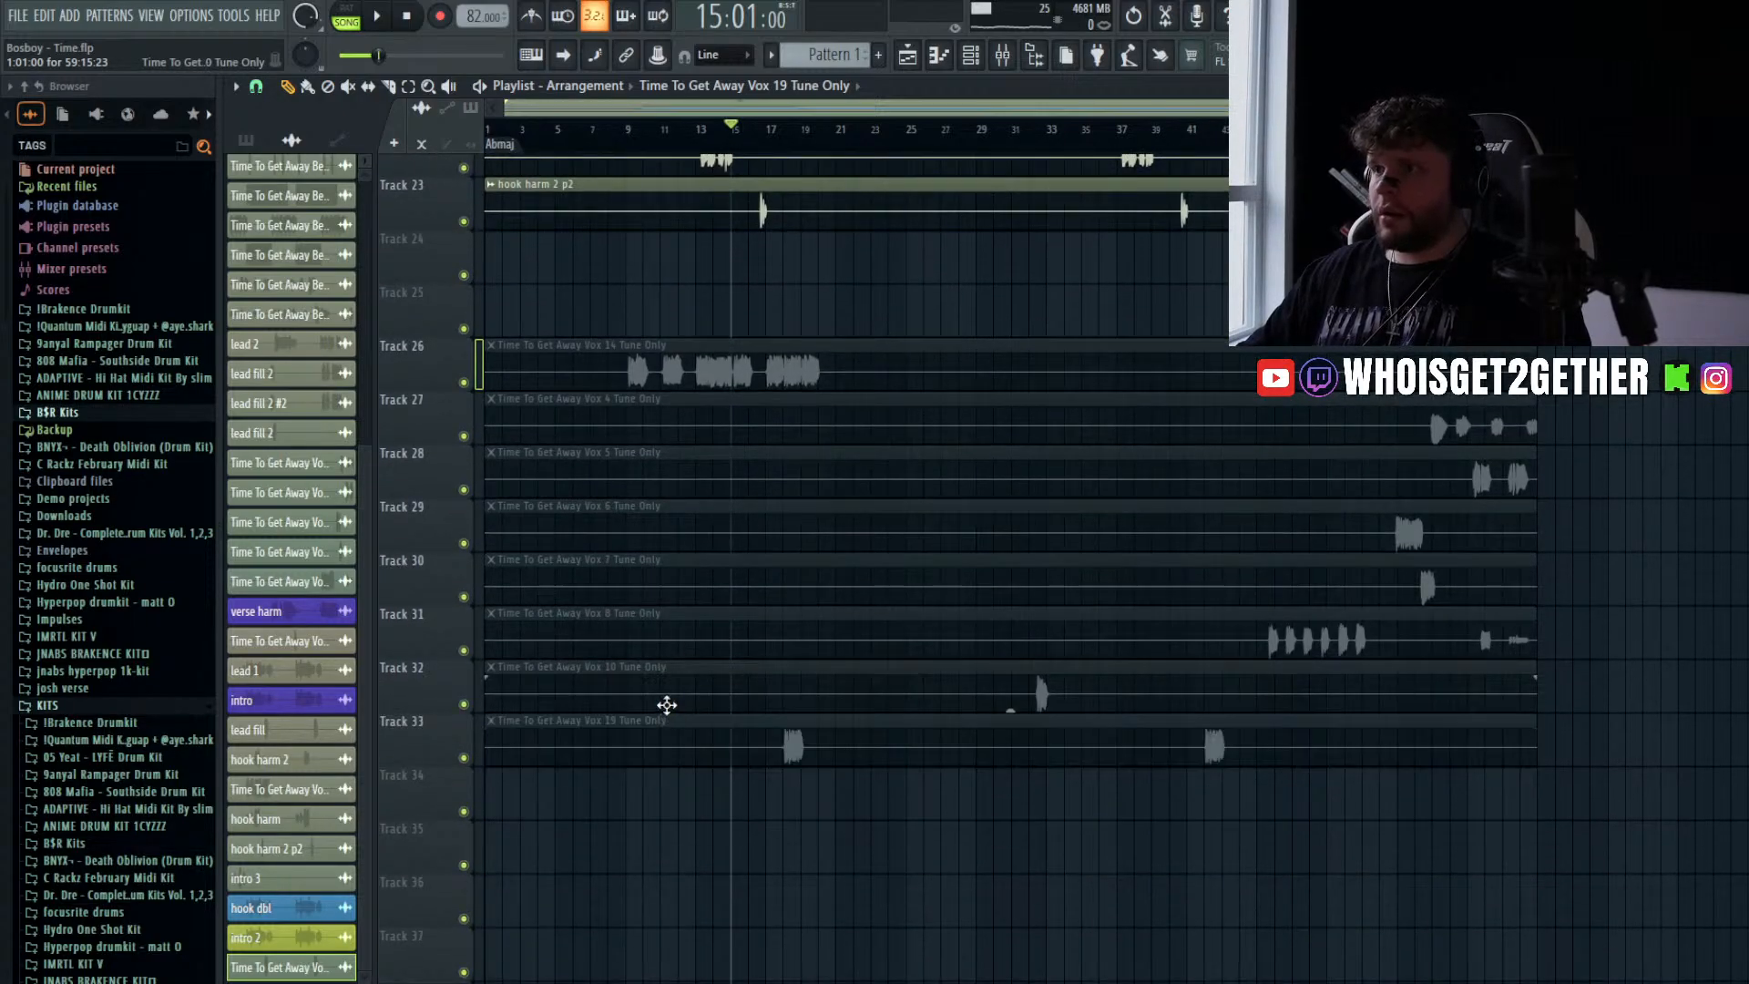
scroll(666, 705, up, 5)
key(ctrl+s)
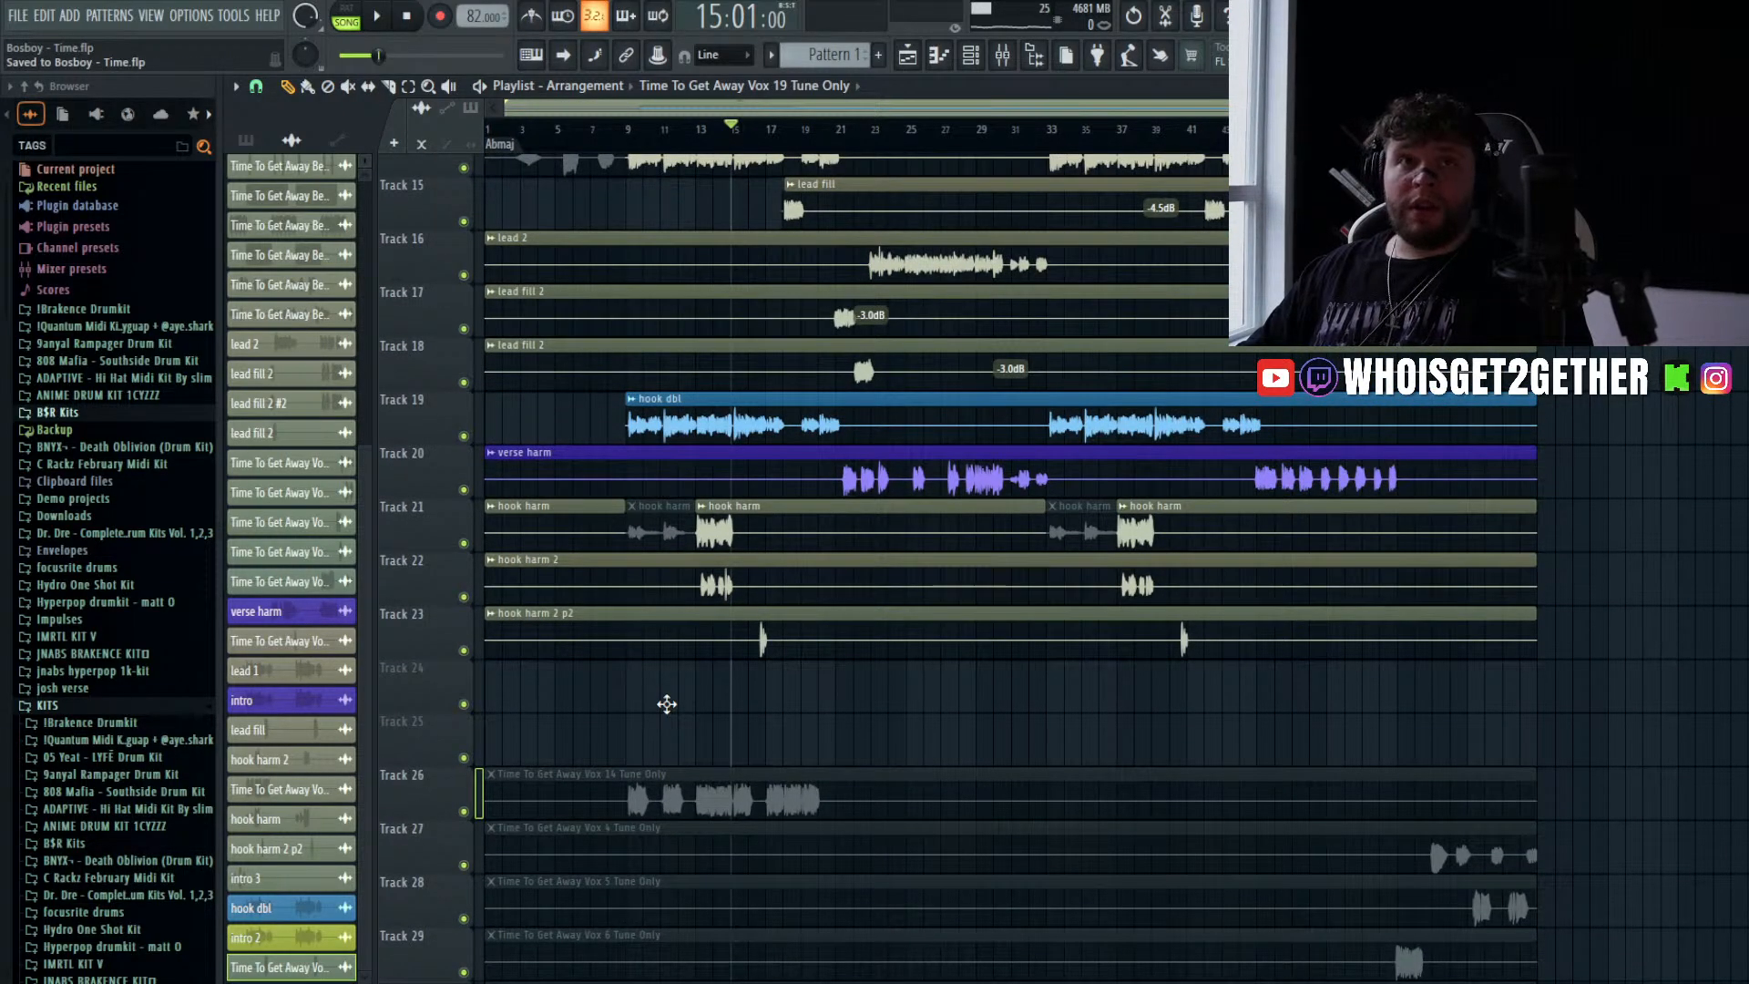
- Unmute the Vox 14 clip on track 26
scroll(666, 704, down, 3)
scroll(658, 709, down, 2)
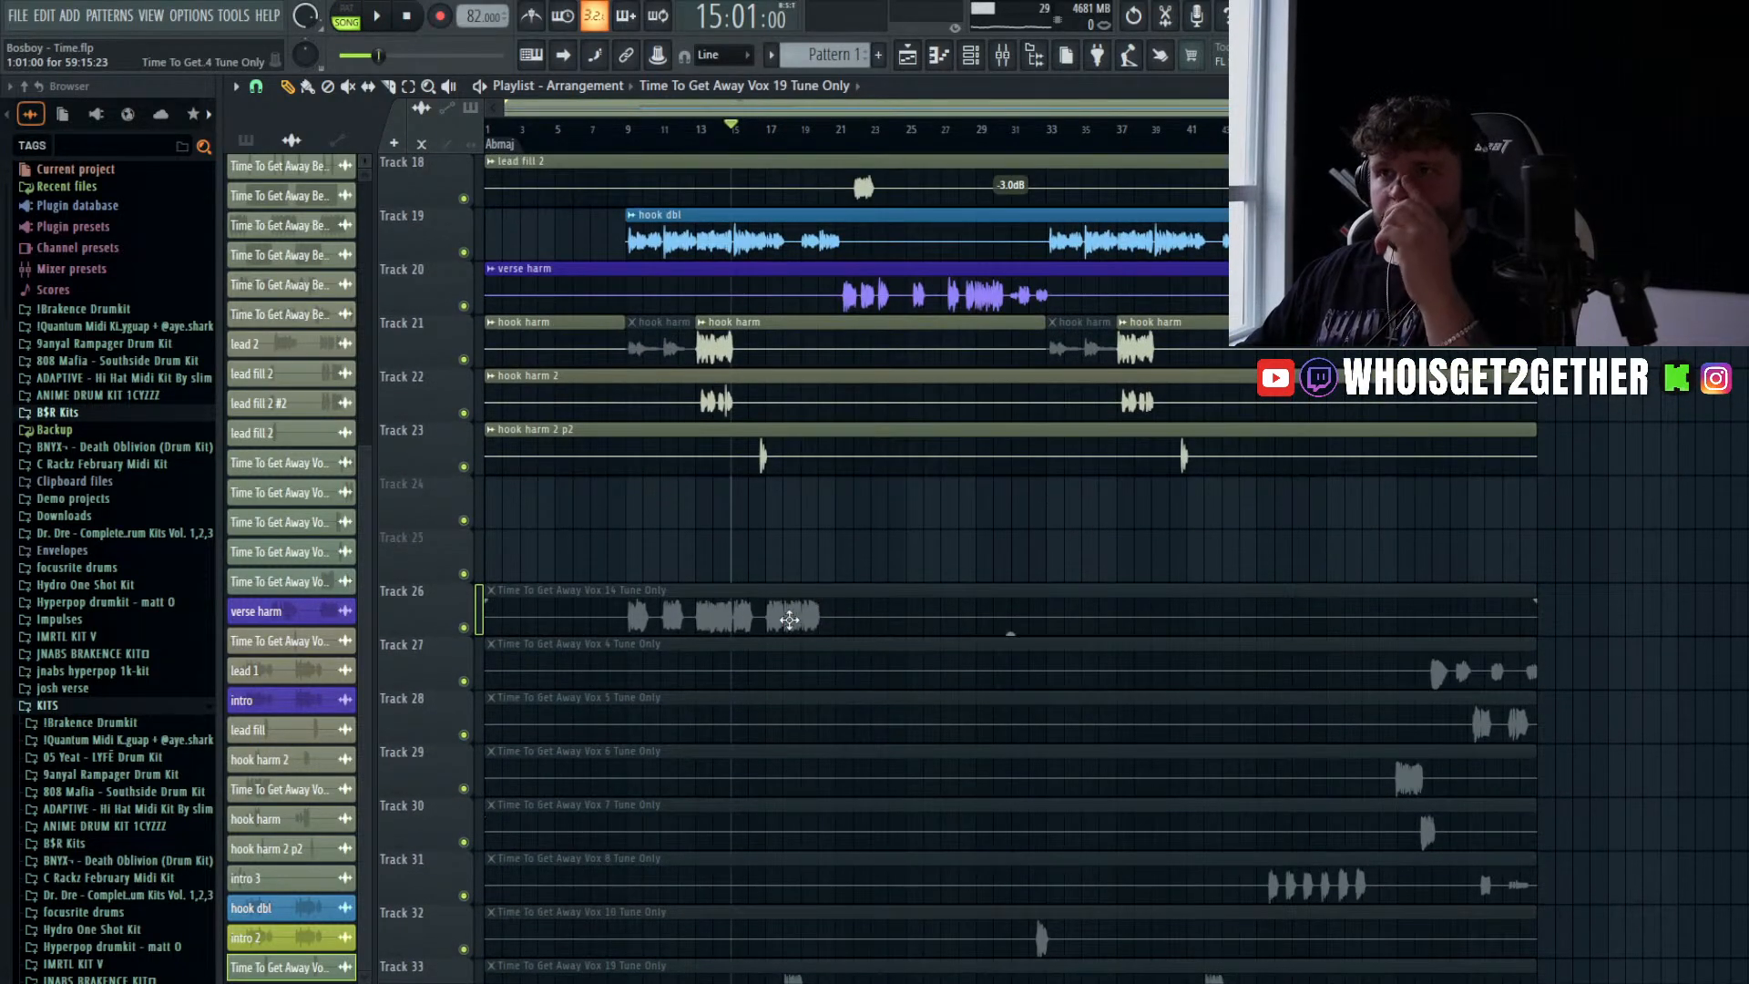
click(741, 621)
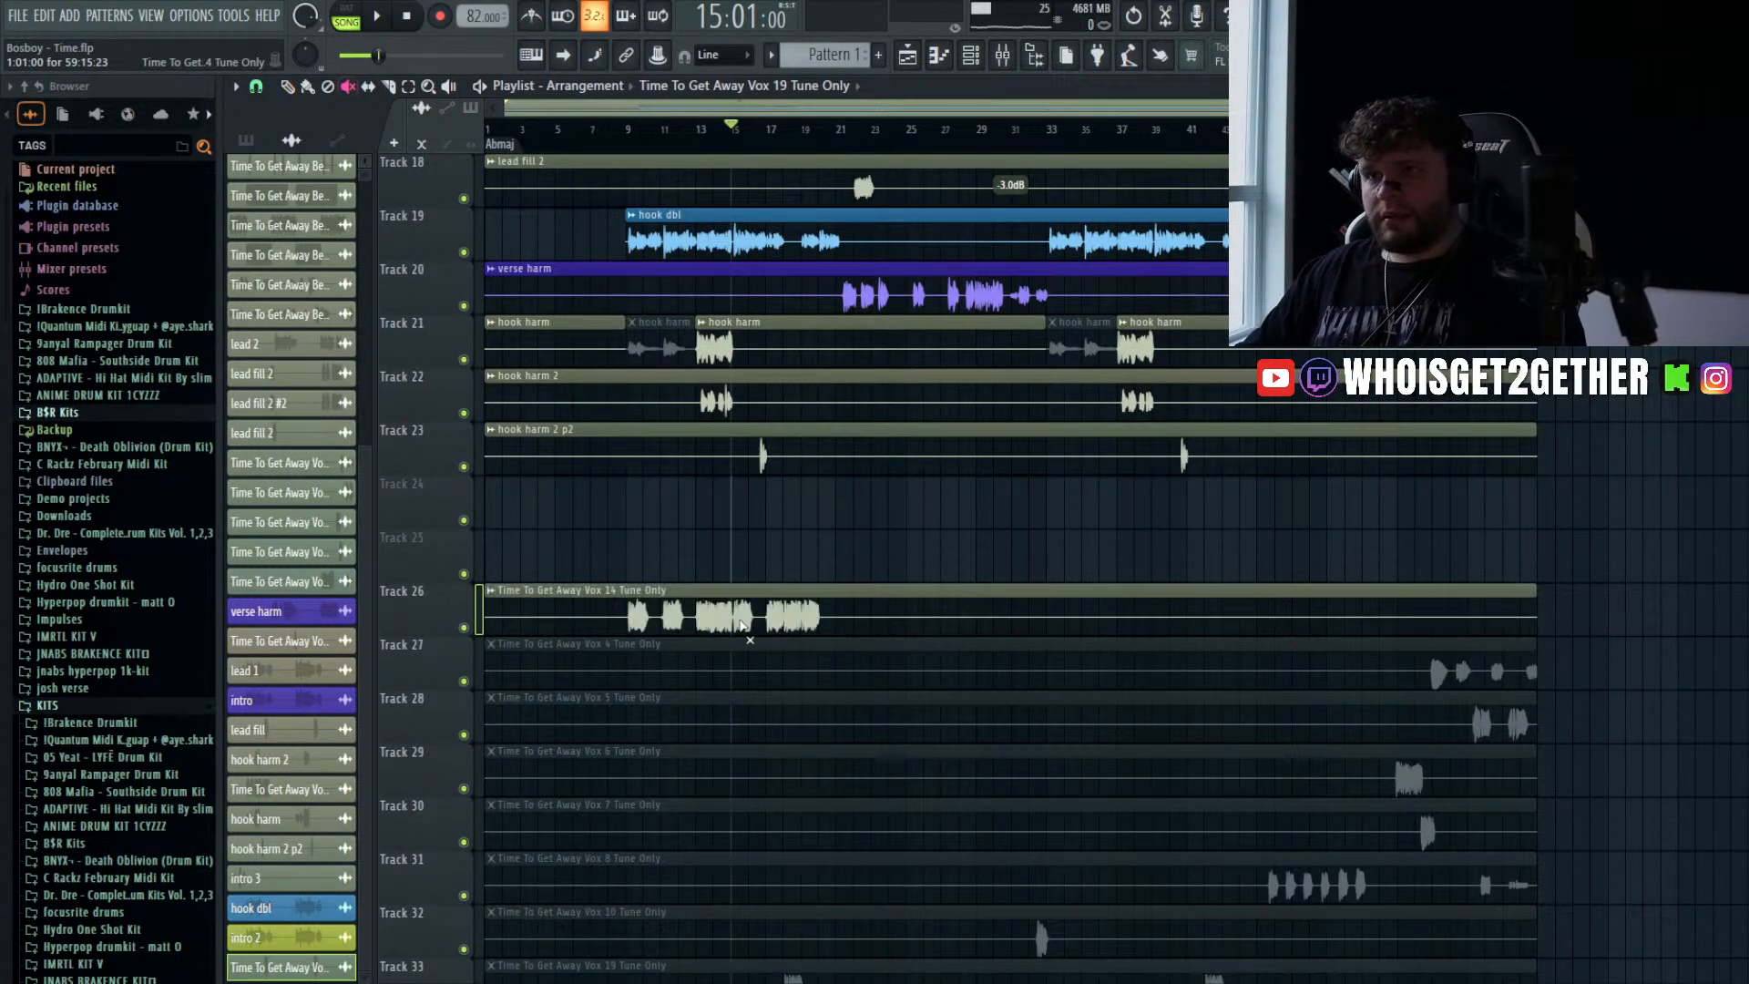
- Check which mixer track the hook harm 2 clip is routed to and rename mixer track 29 as hook harm 2
click(1000, 56)
scroll(1160, 407, down, 3)
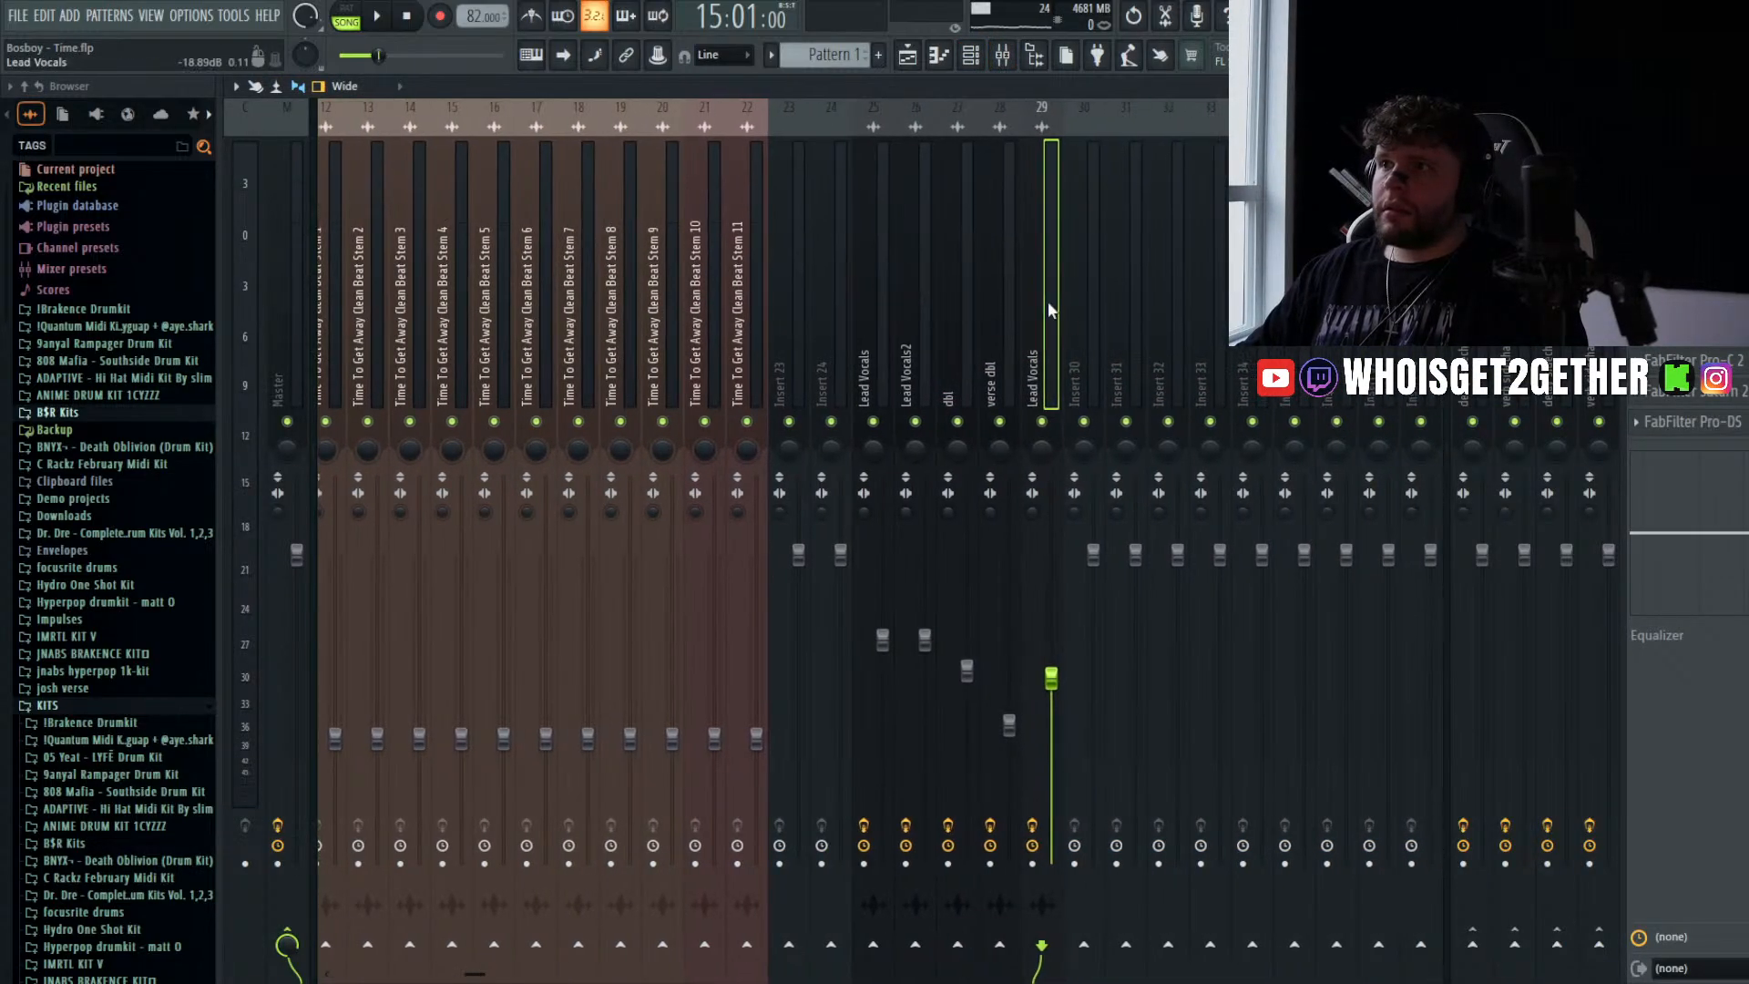
click(908, 57)
double_click(760, 406)
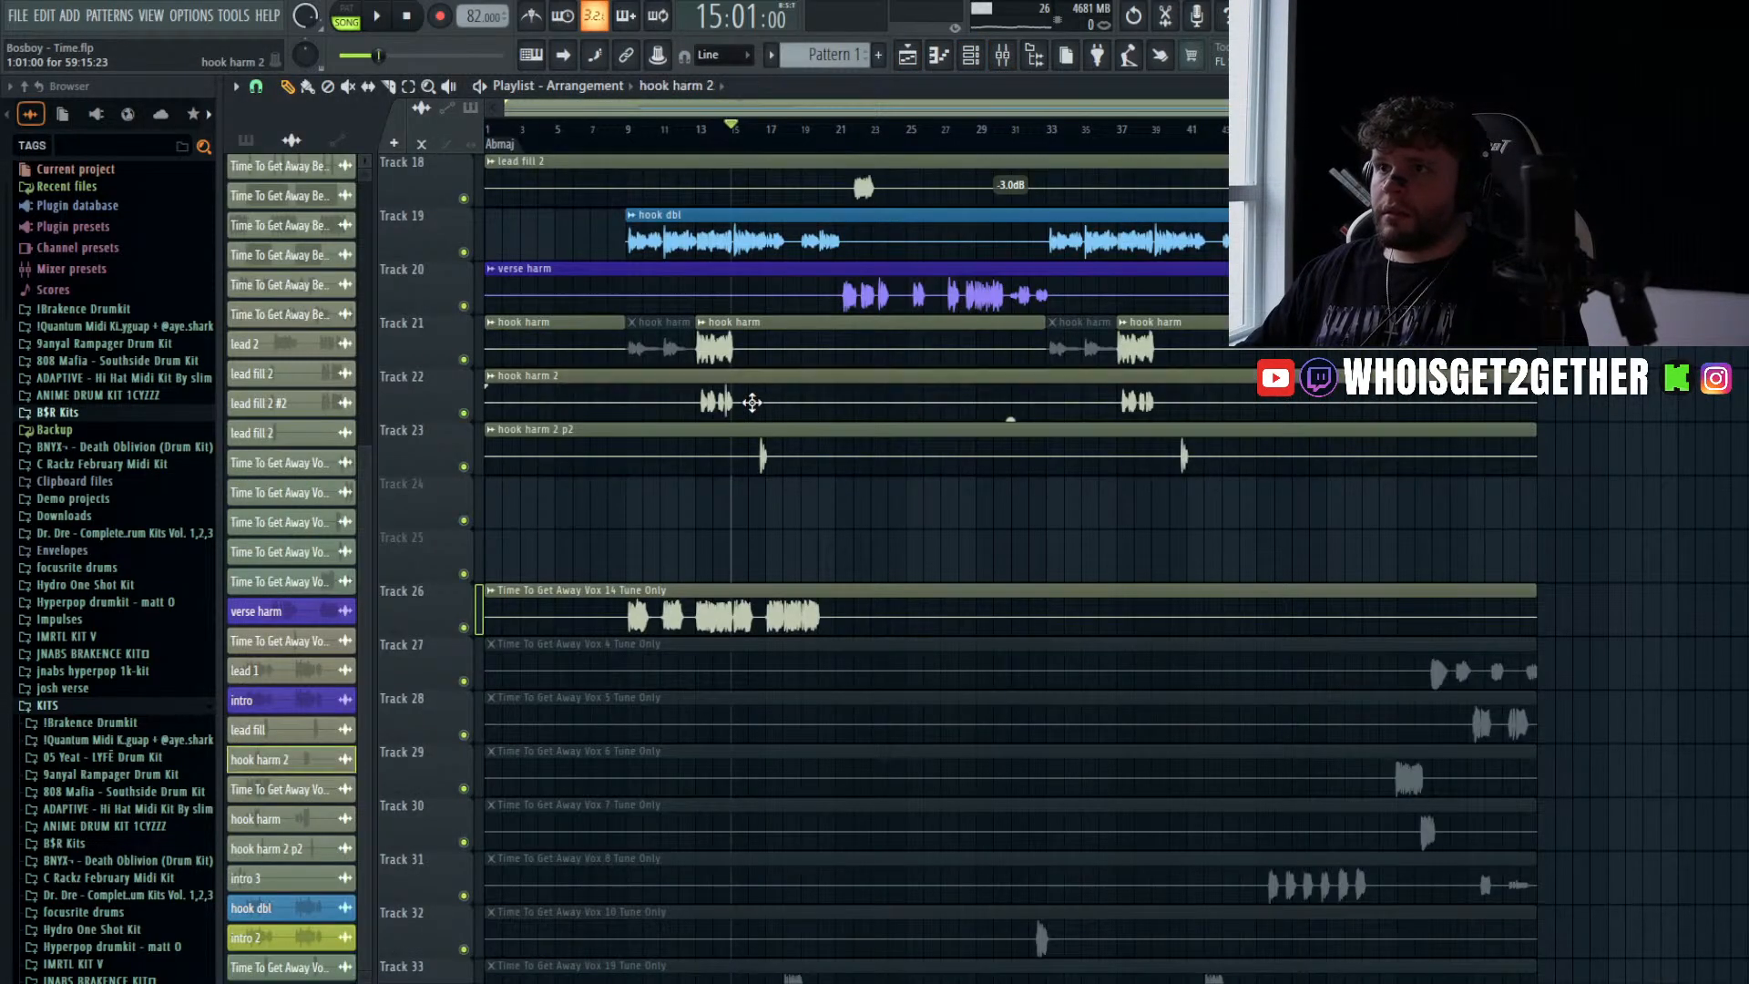
click(911, 324)
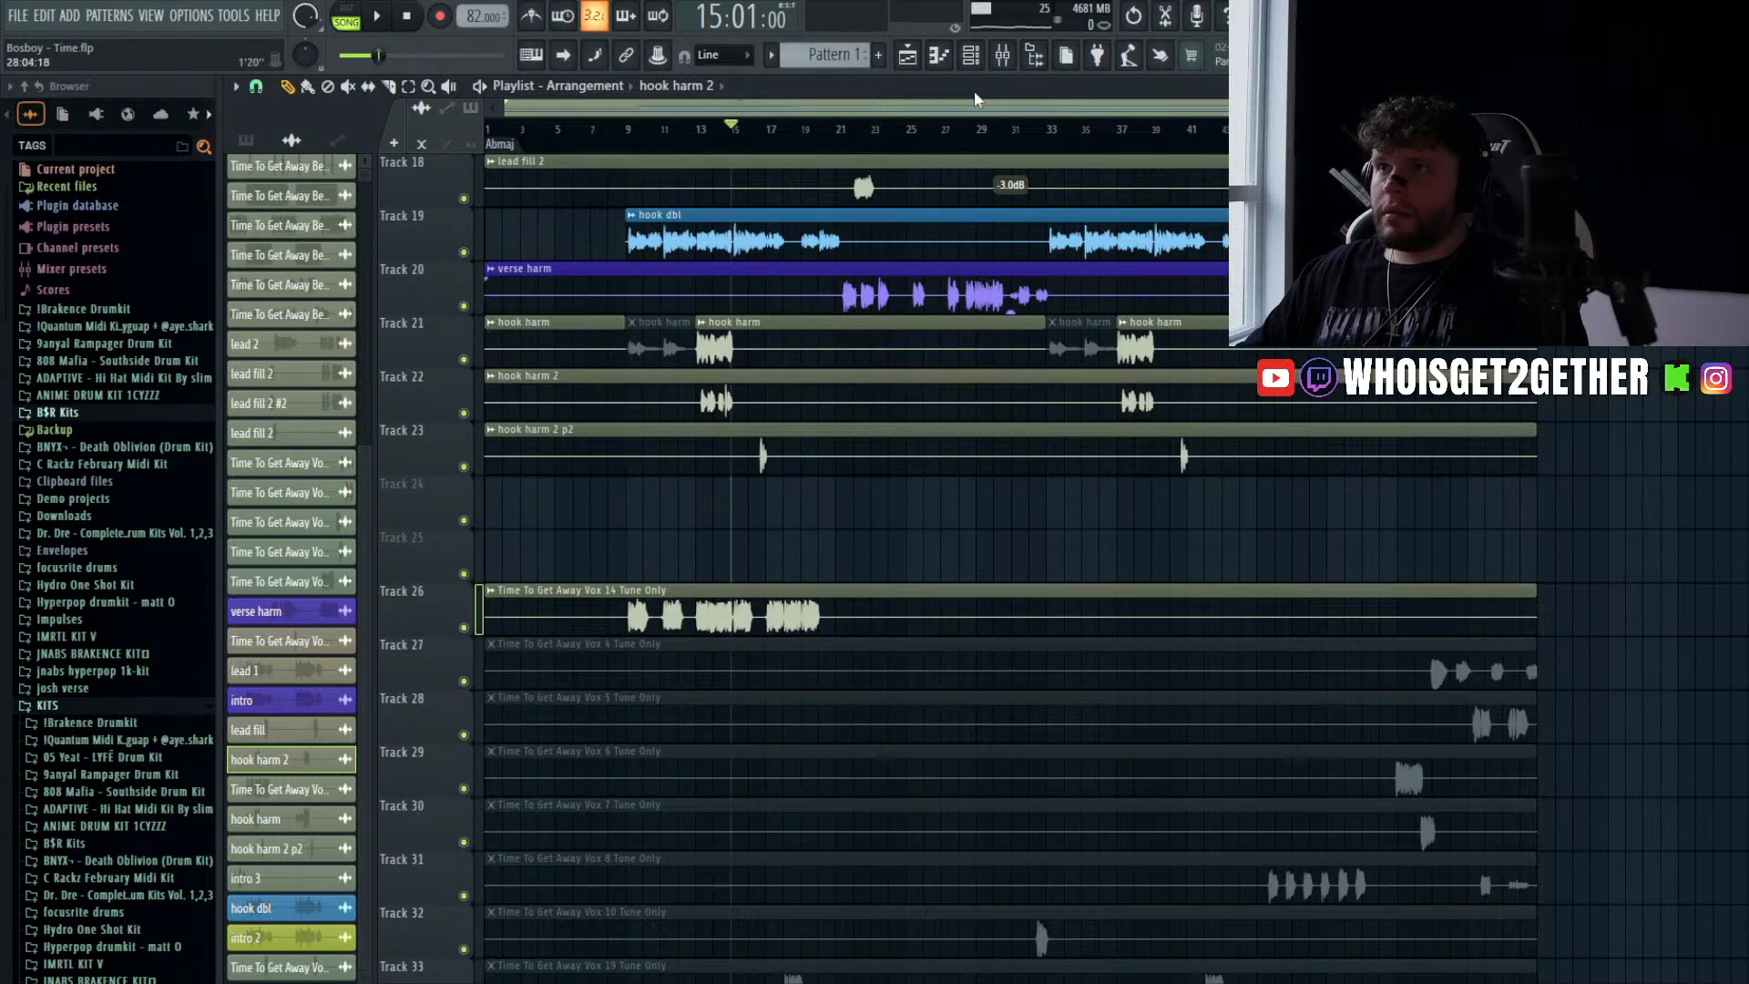
click(1001, 56)
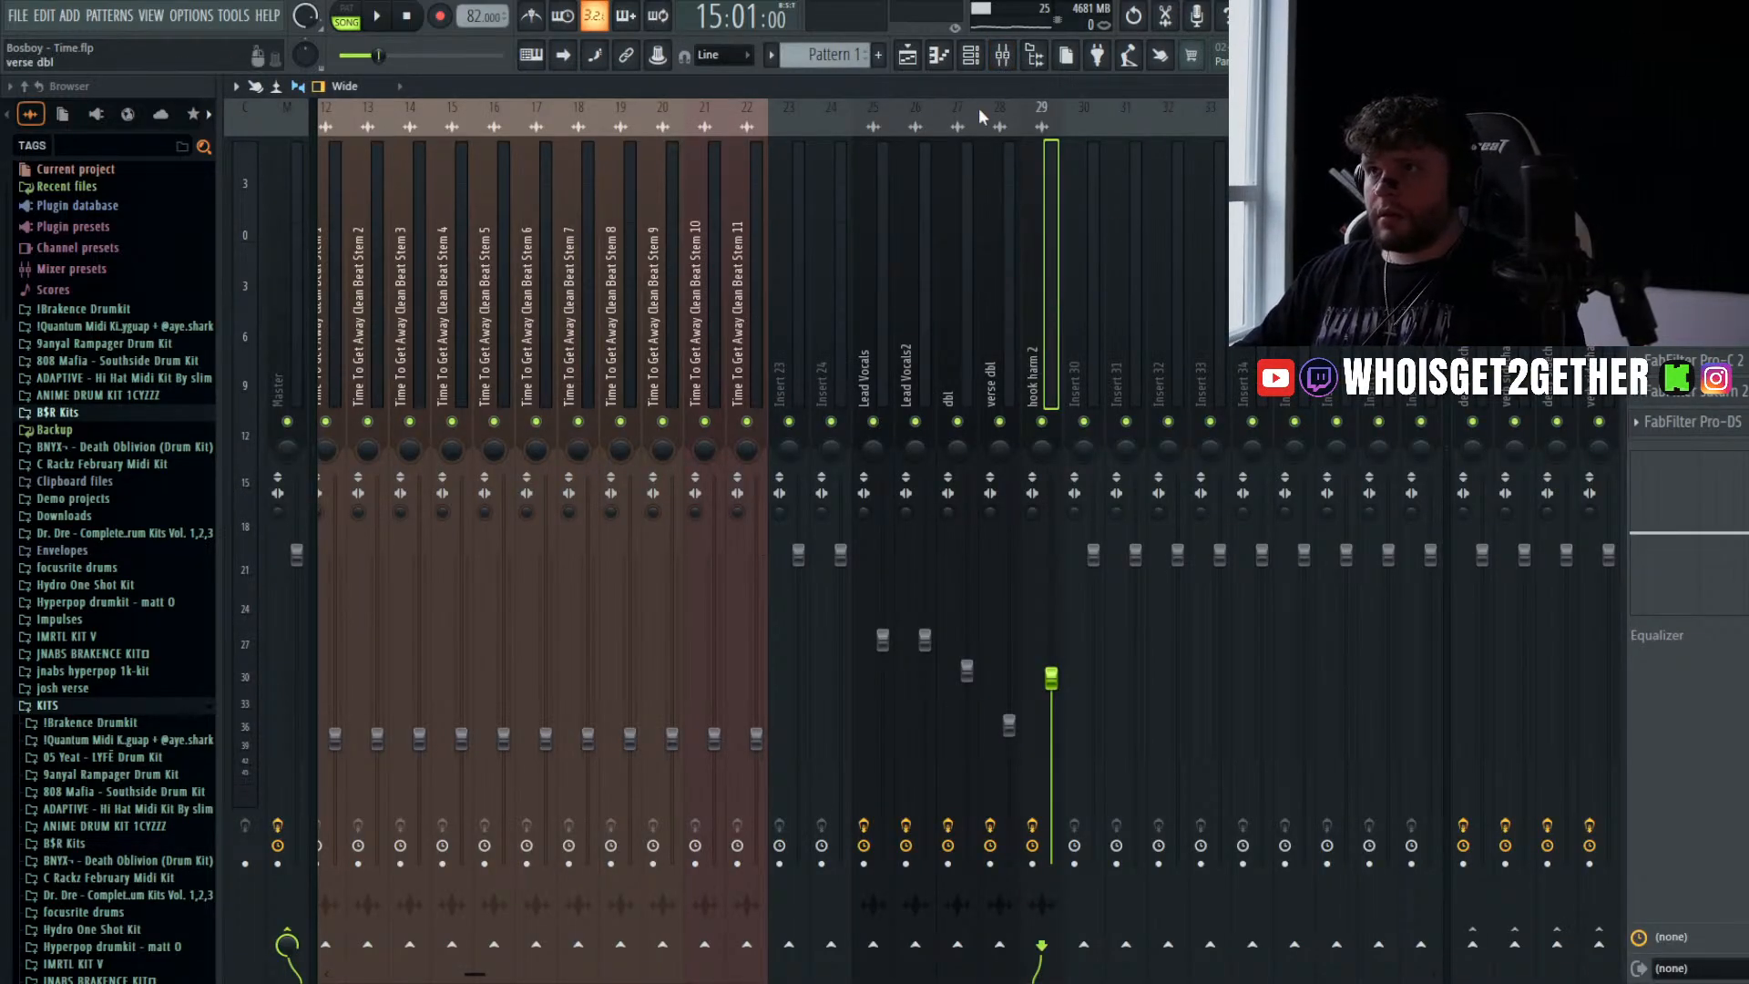
- Check which mixer track the Vox 14 clip is routed to and audition its playlist track 26 in solo
click(908, 57)
double_click(739, 593)
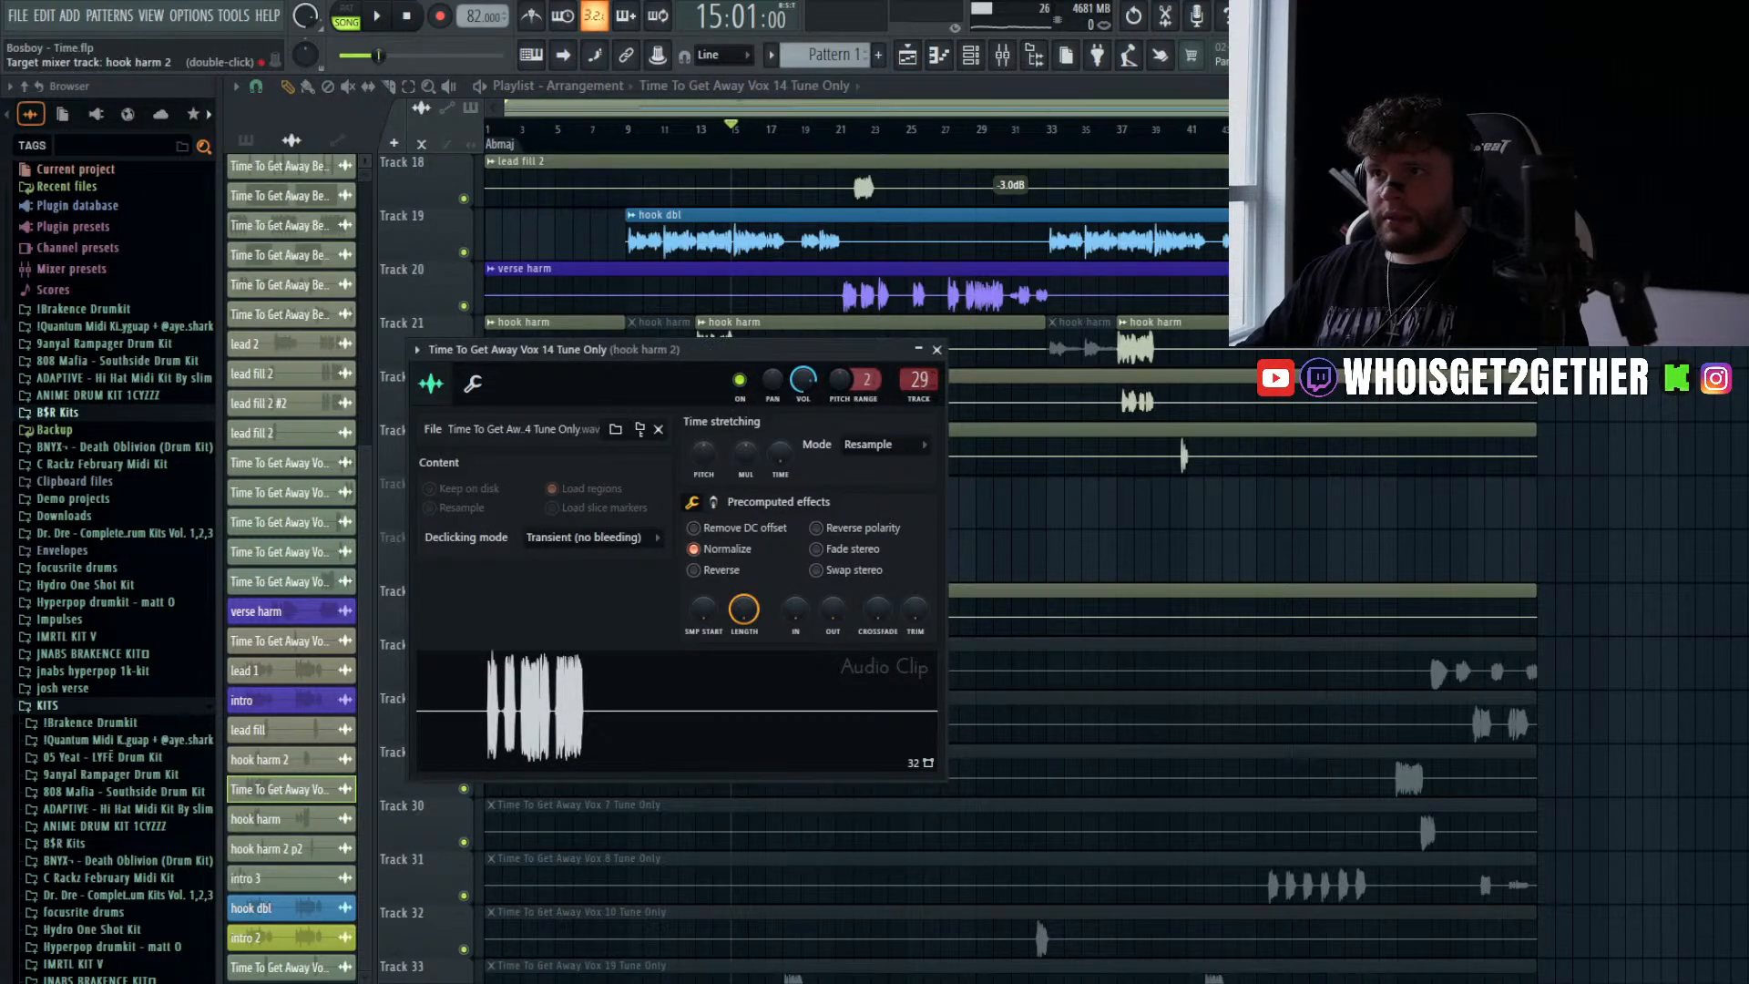
click(936, 348)
key(space)
right_click(464, 627)
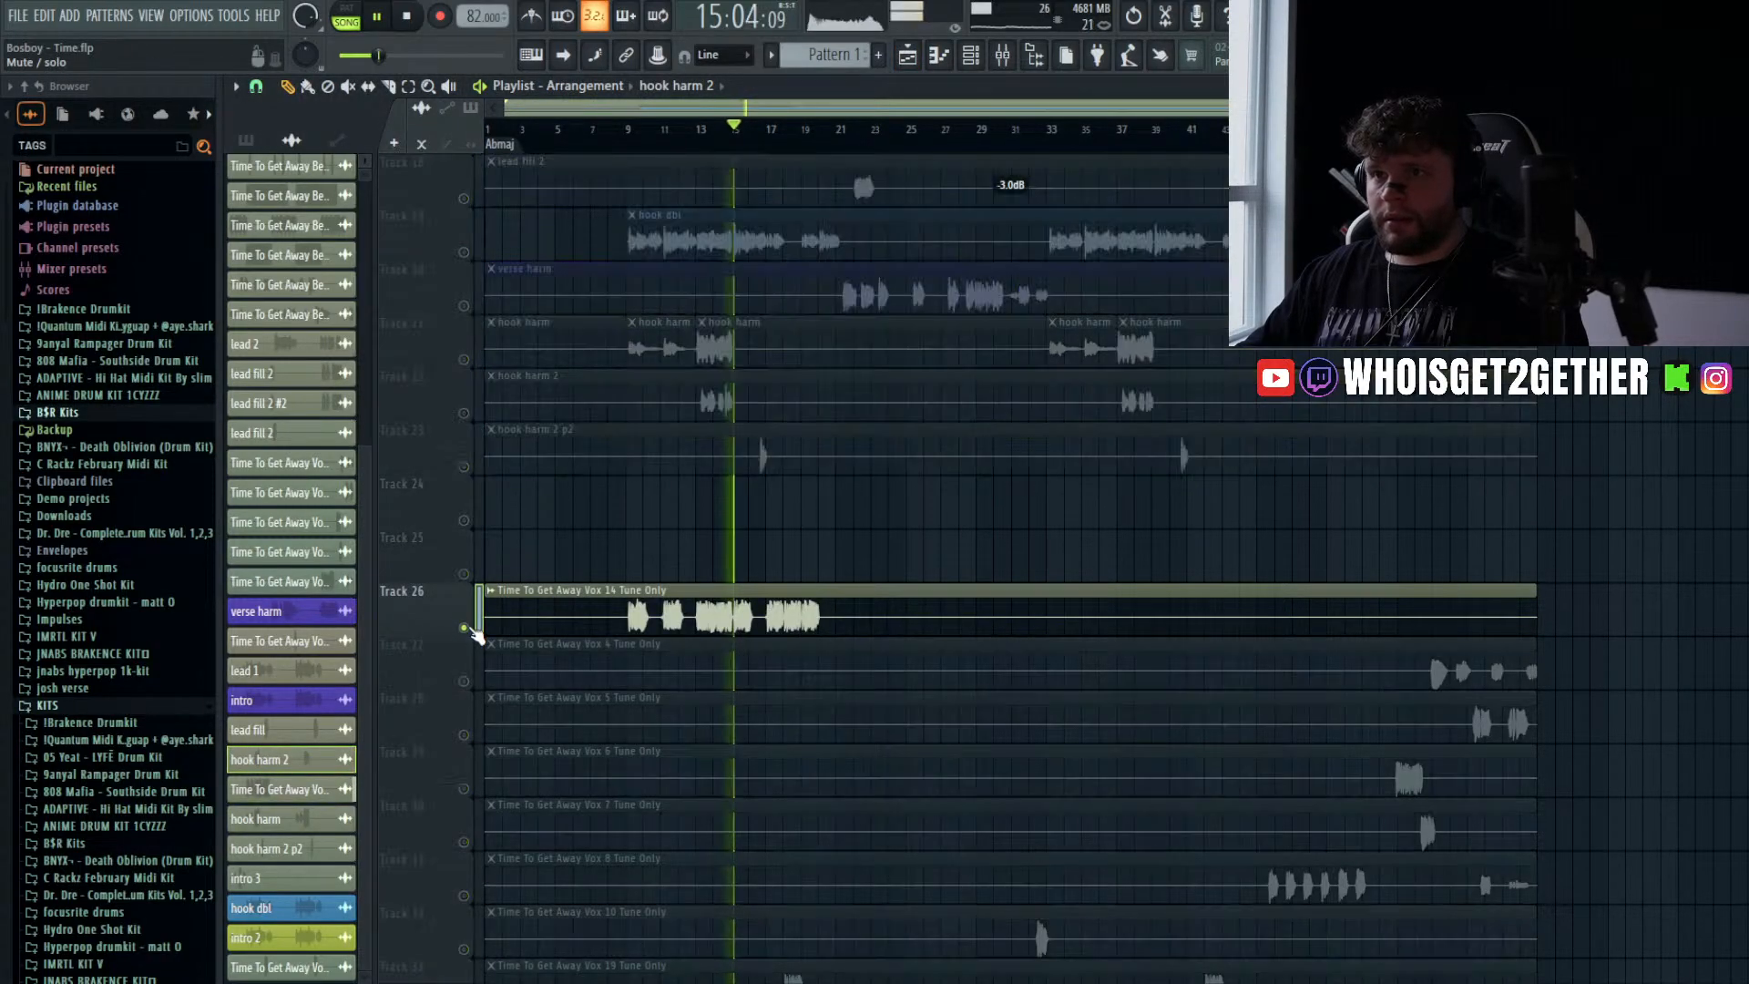
key(space)
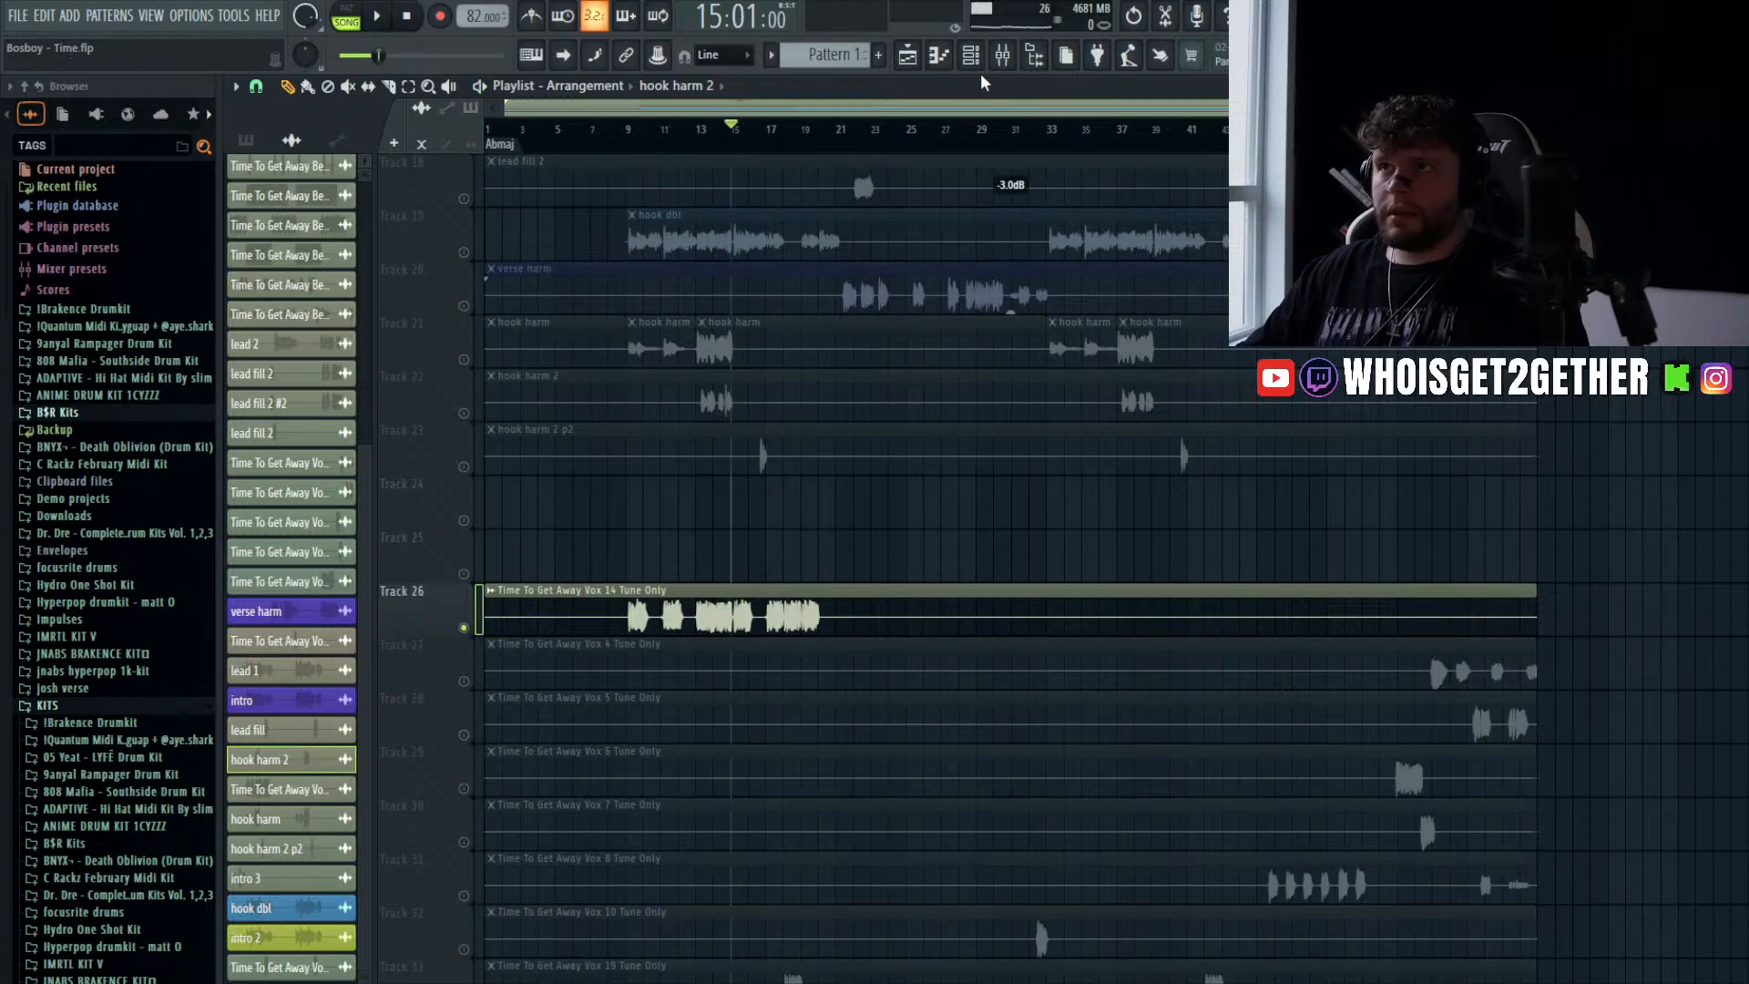
- Copy the Lead Vocals mixer track's settings onto mixer track 30, rename it low harm and save the project
click(1002, 55)
key(F2)
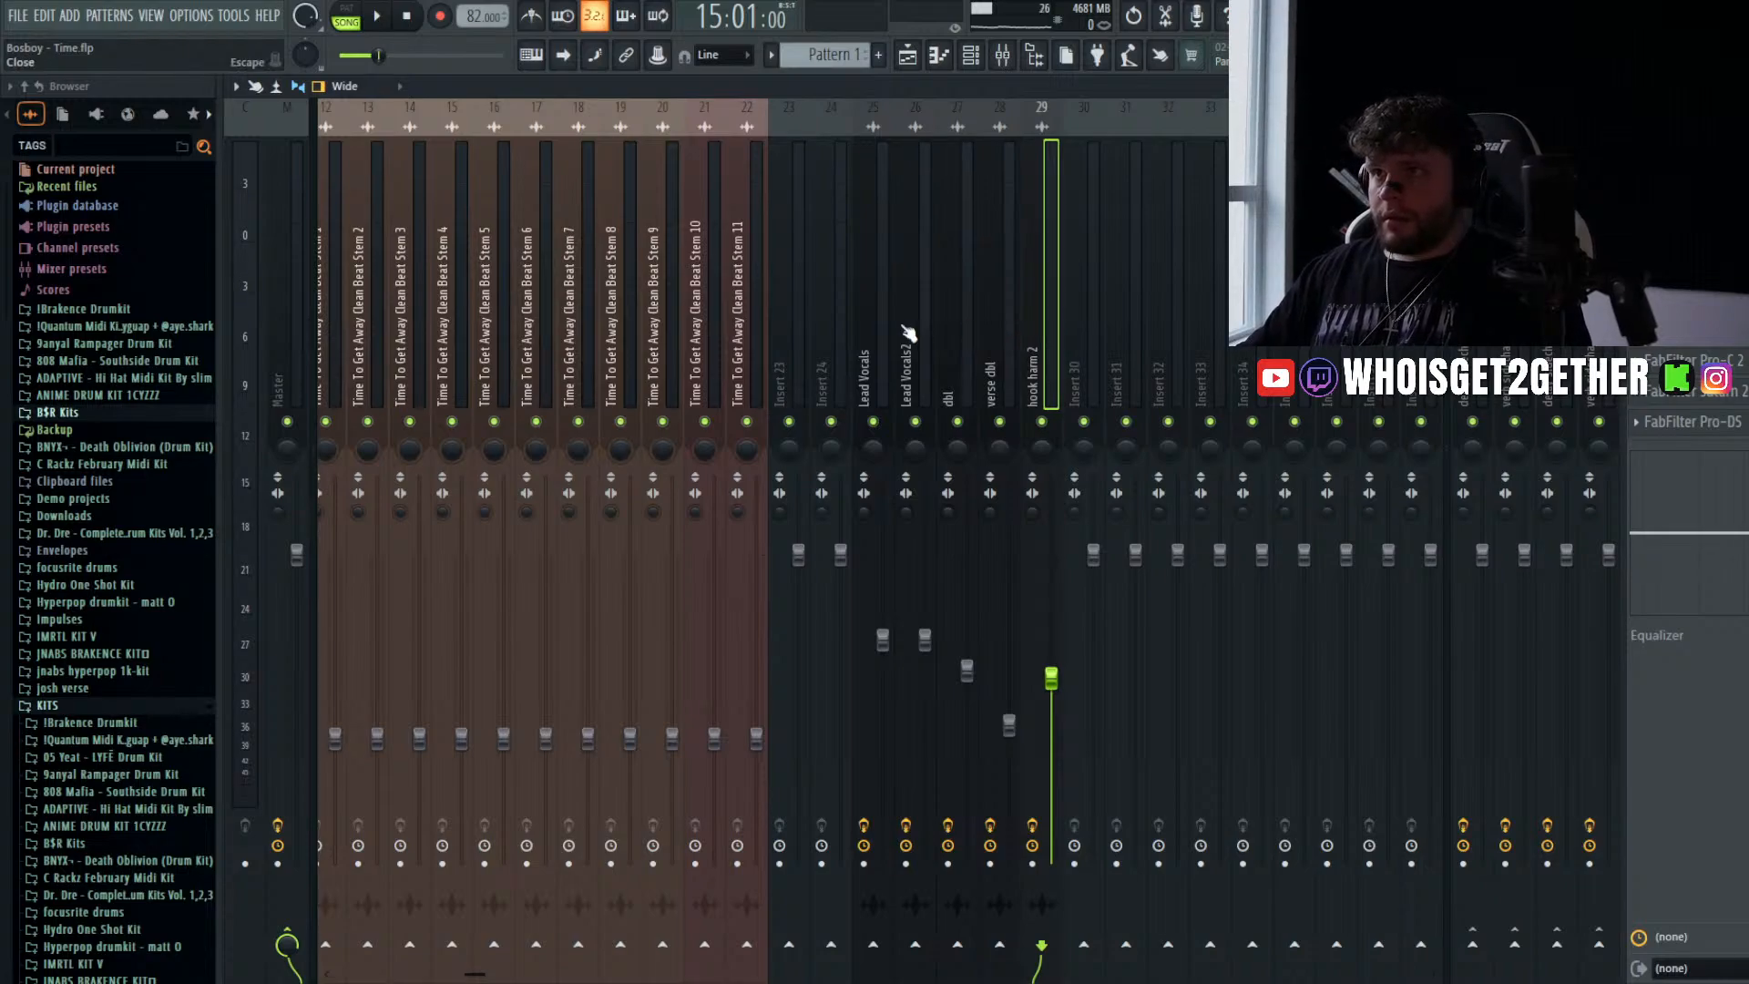
click(847, 290)
click(887, 269)
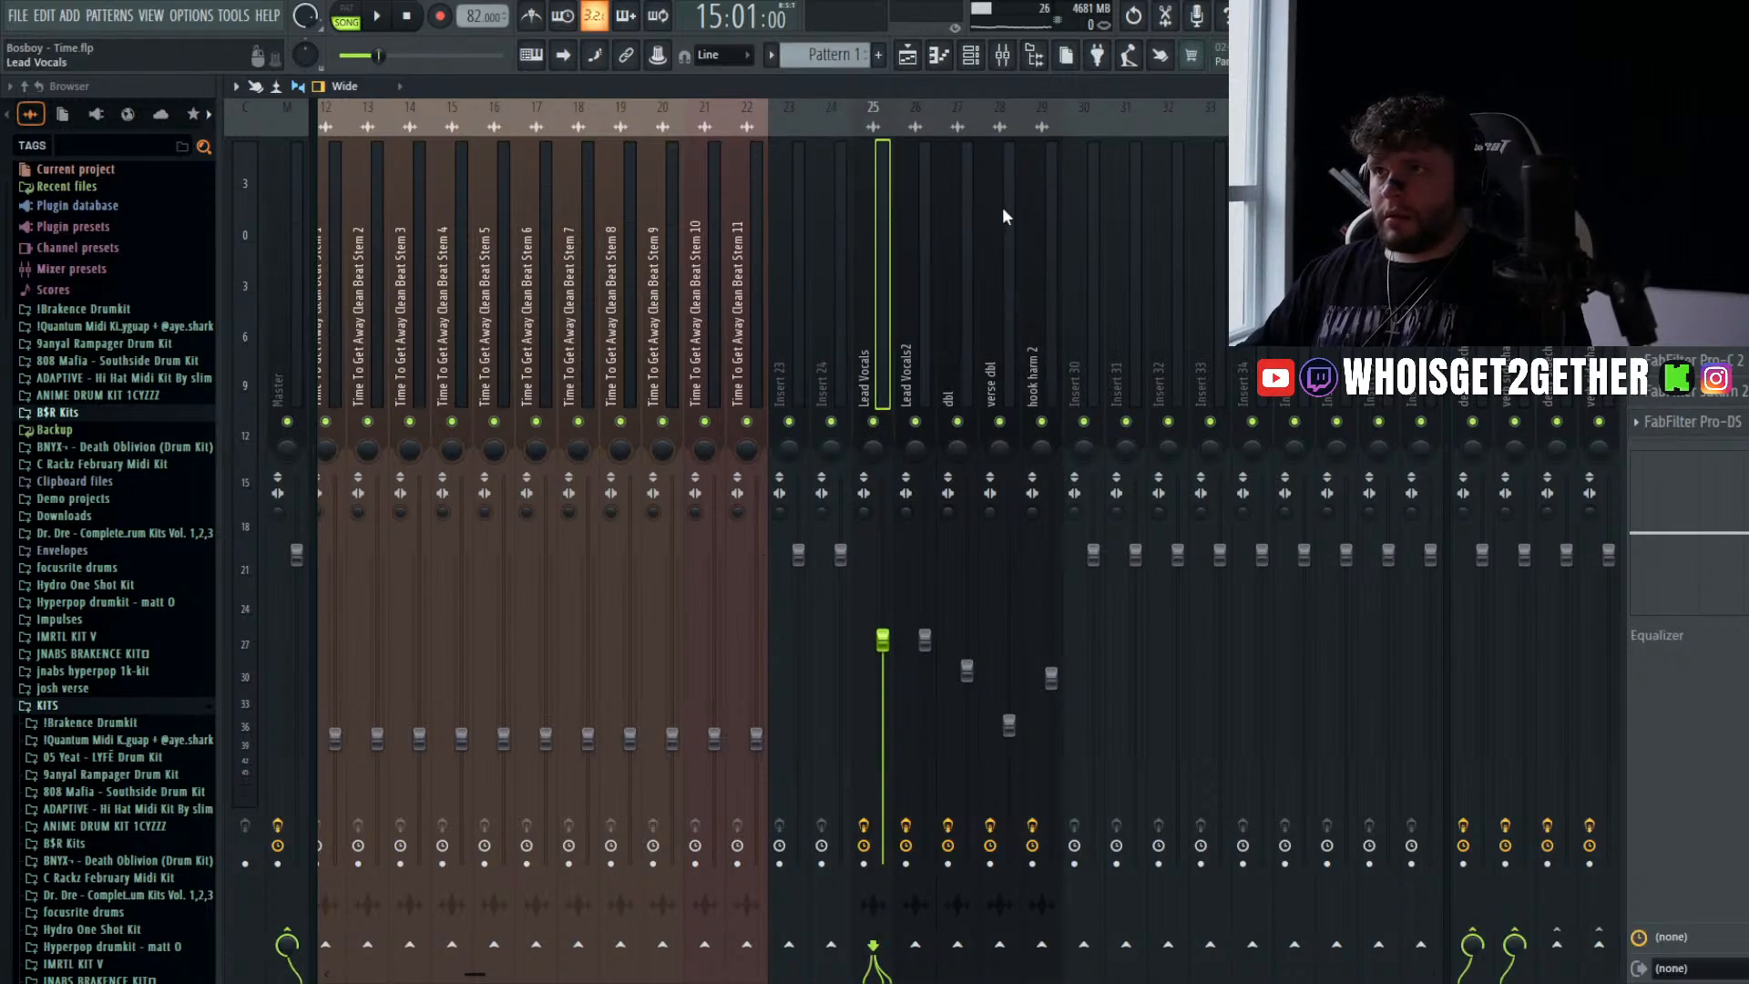
click(1079, 315)
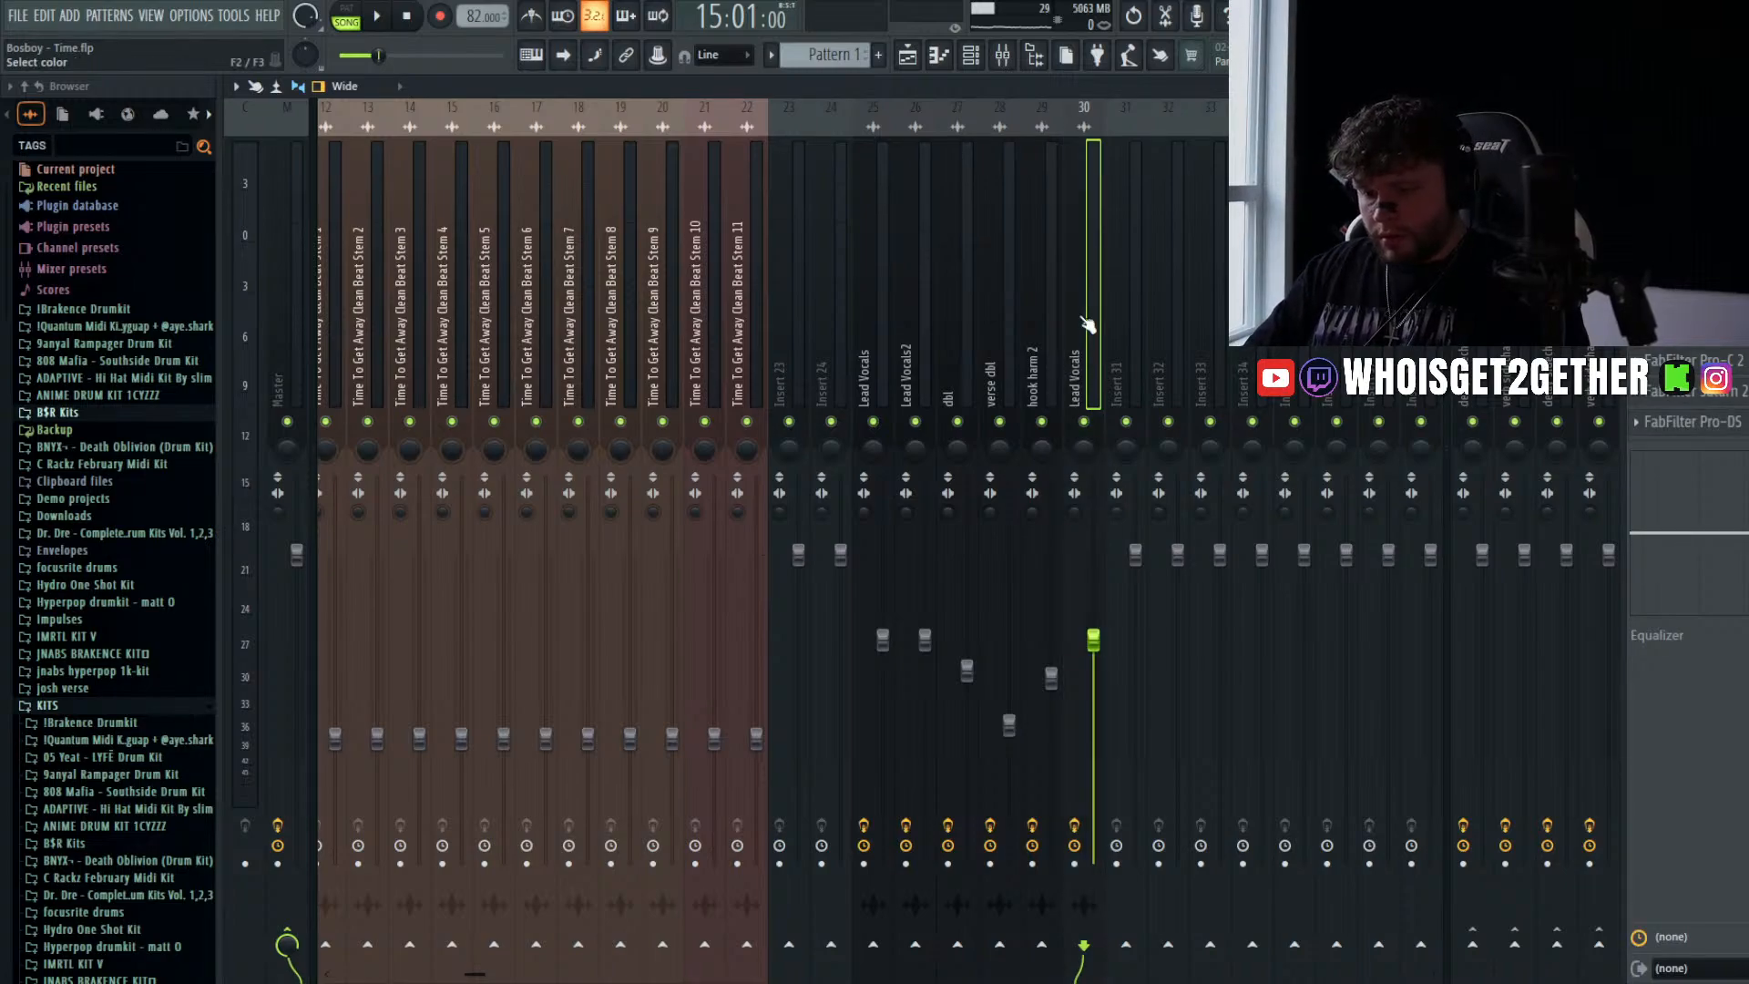
key(ctrl+s)
scroll(1078, 314, right, 3)
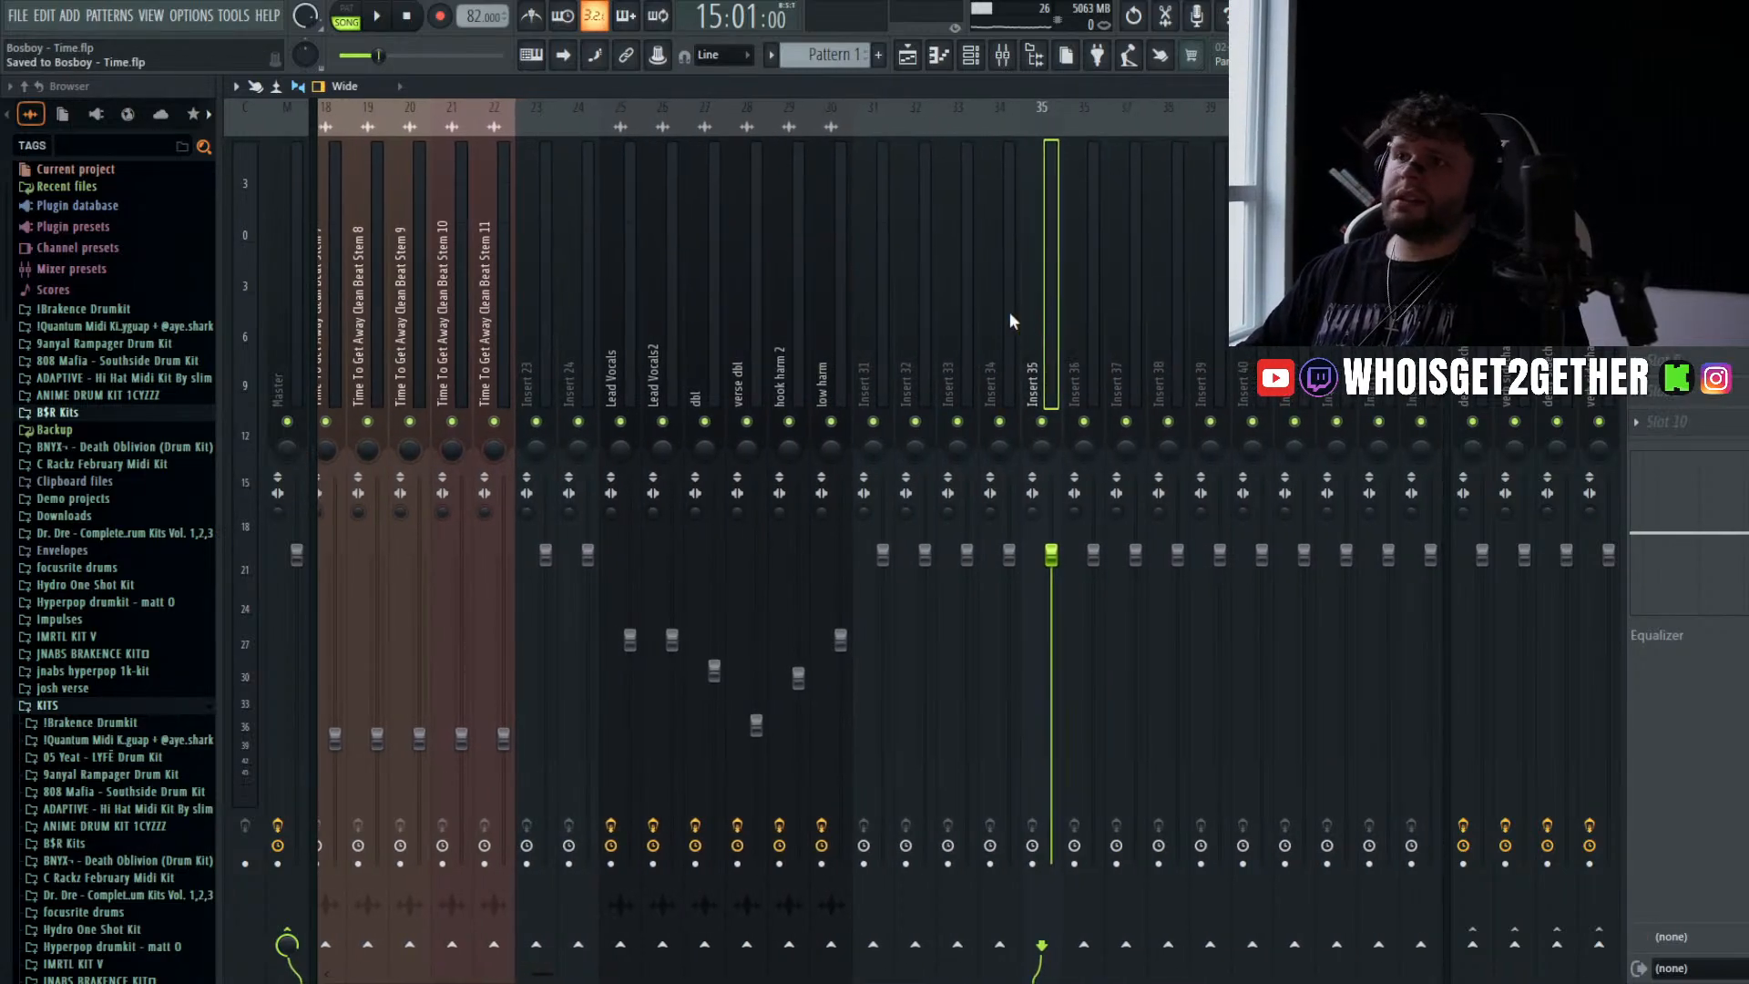
- Move the Vox 14 clip up to track 25 in the playlist and end the track solo
click(907, 55)
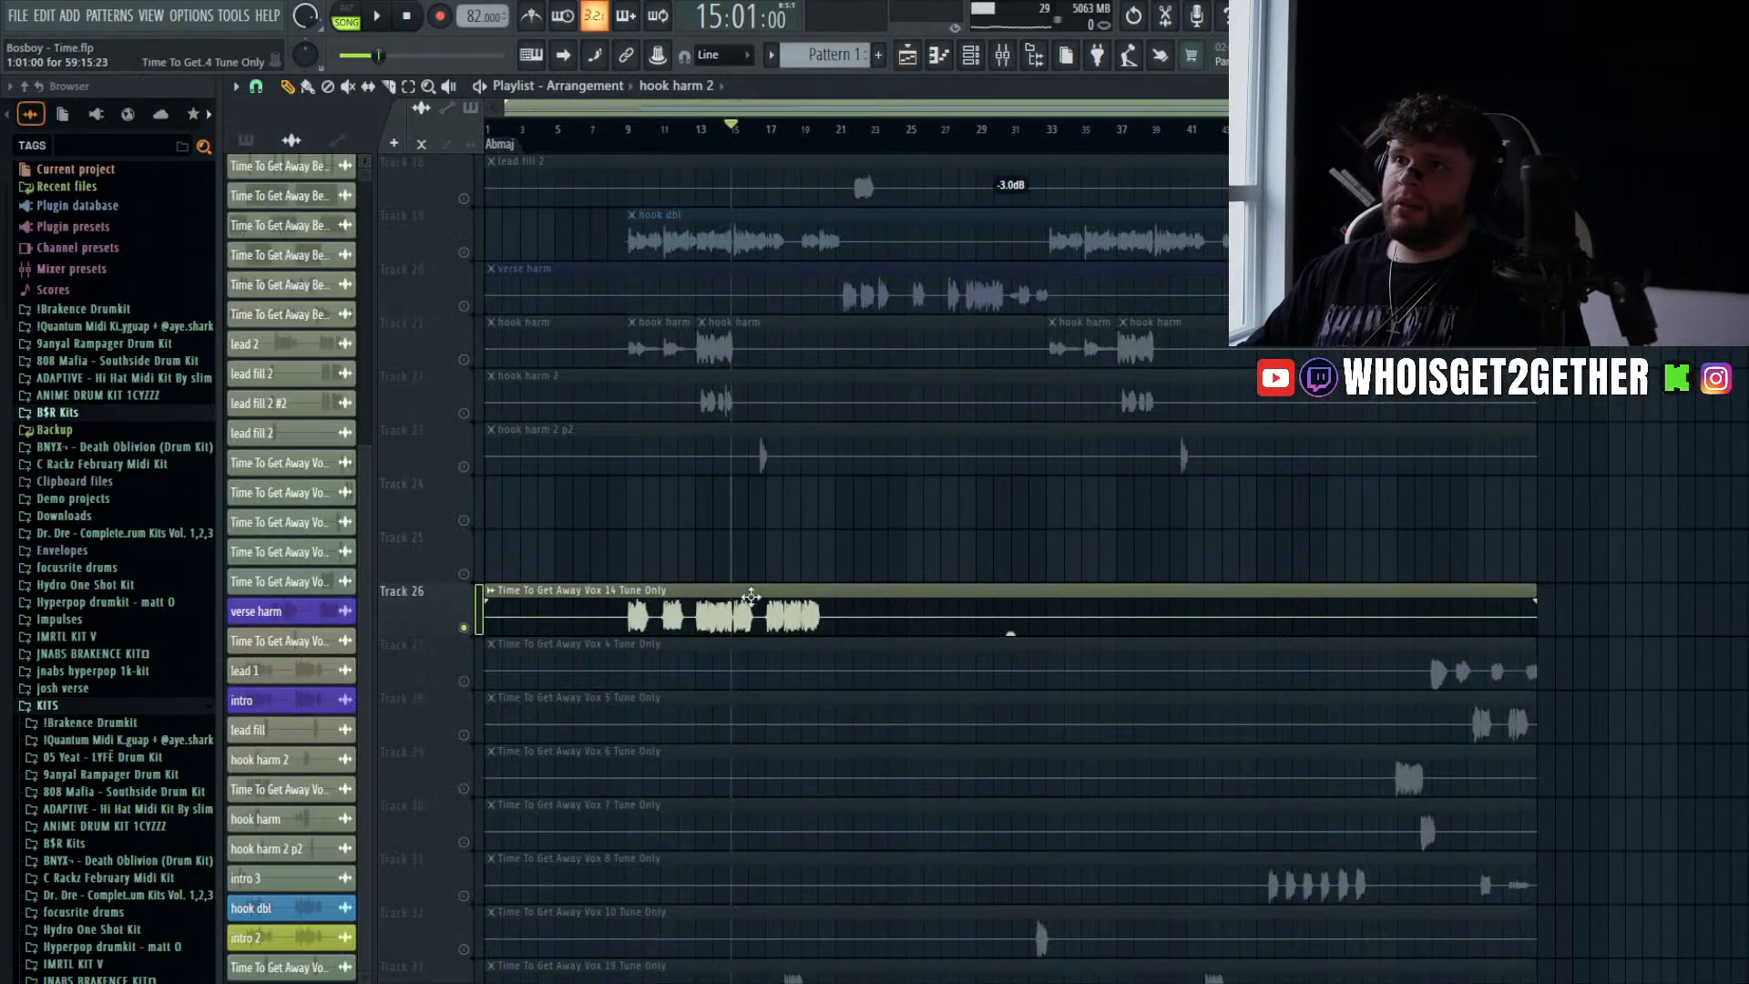
drag(778, 603, 732, 550)
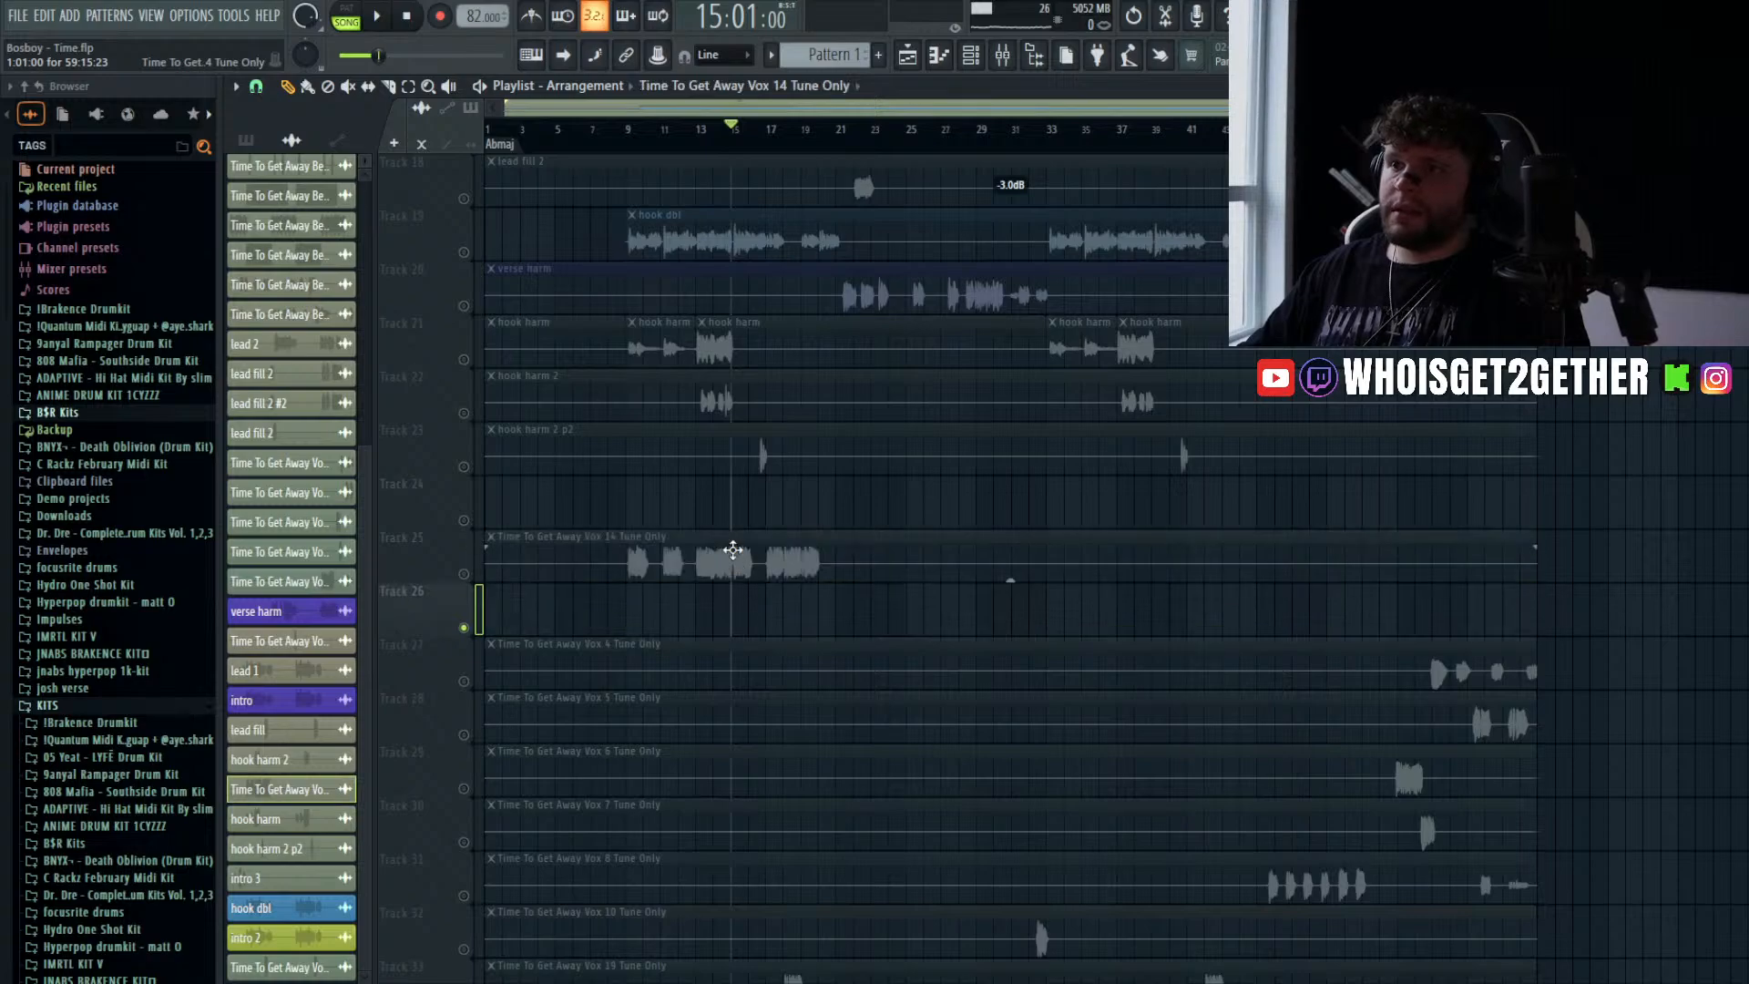
right_click(464, 575)
right_click(464, 575)
- Route the Vox 14 clip to mixer track 30 as a purple low harm clip and move it up to track 24
double_click(569, 558)
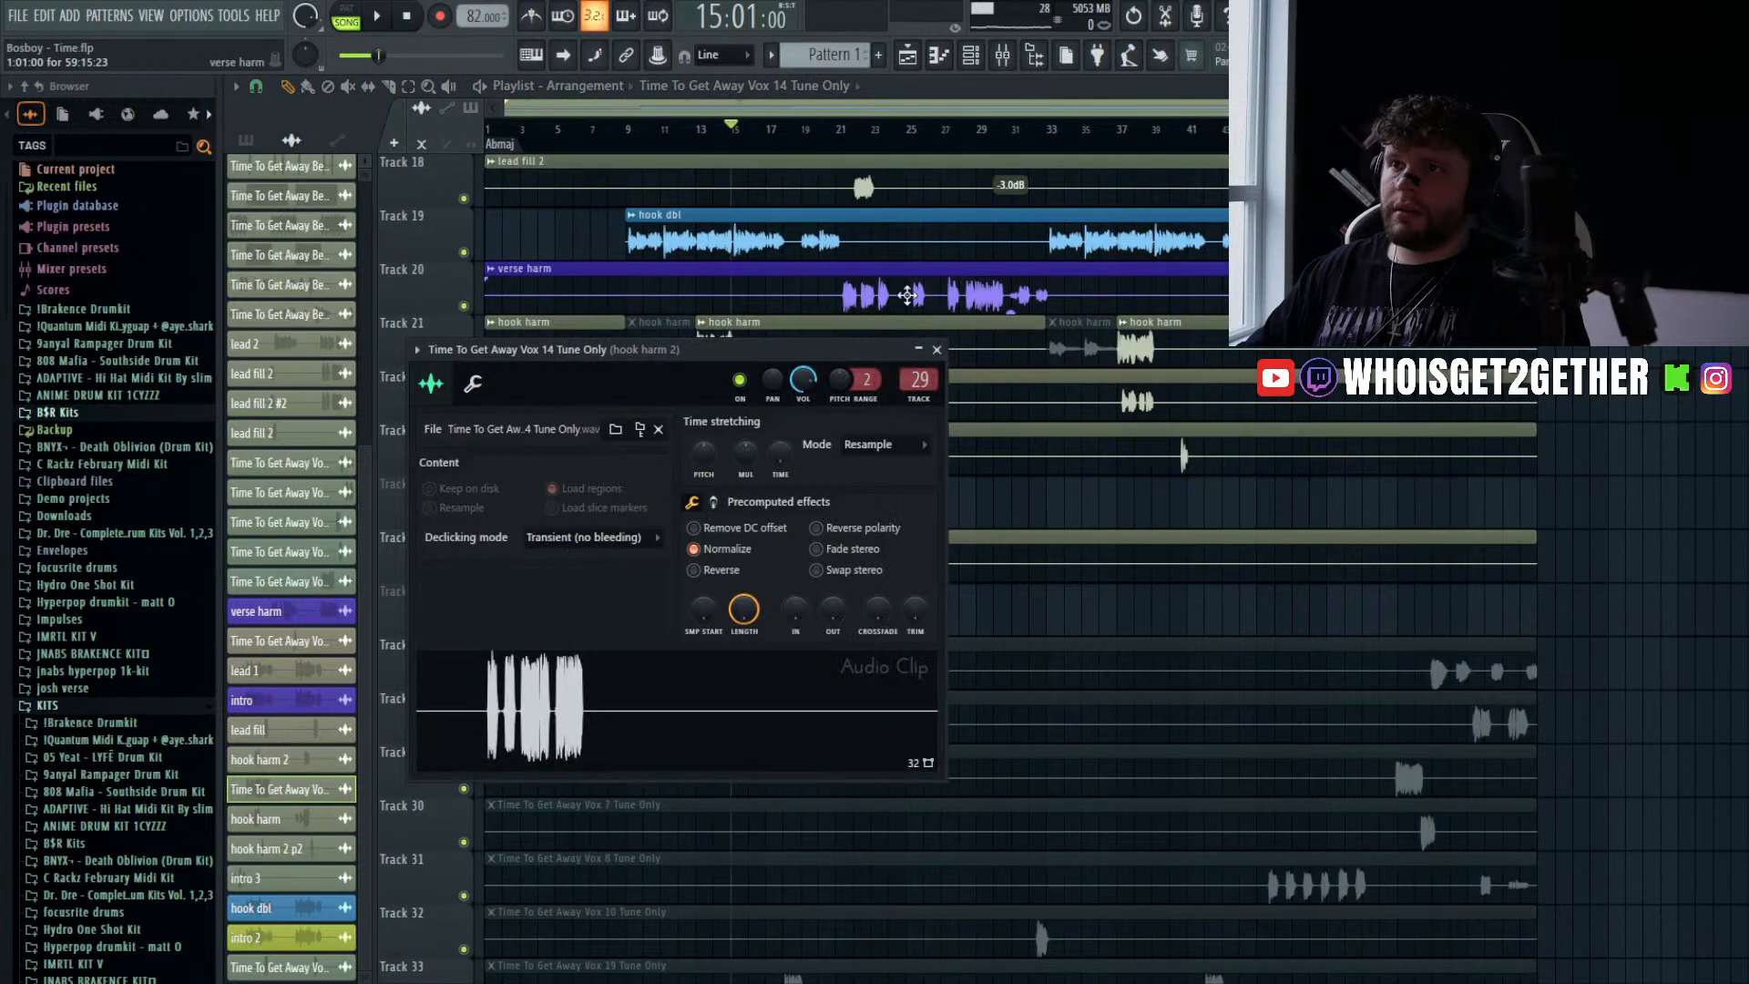
scroll(924, 378, up, 1)
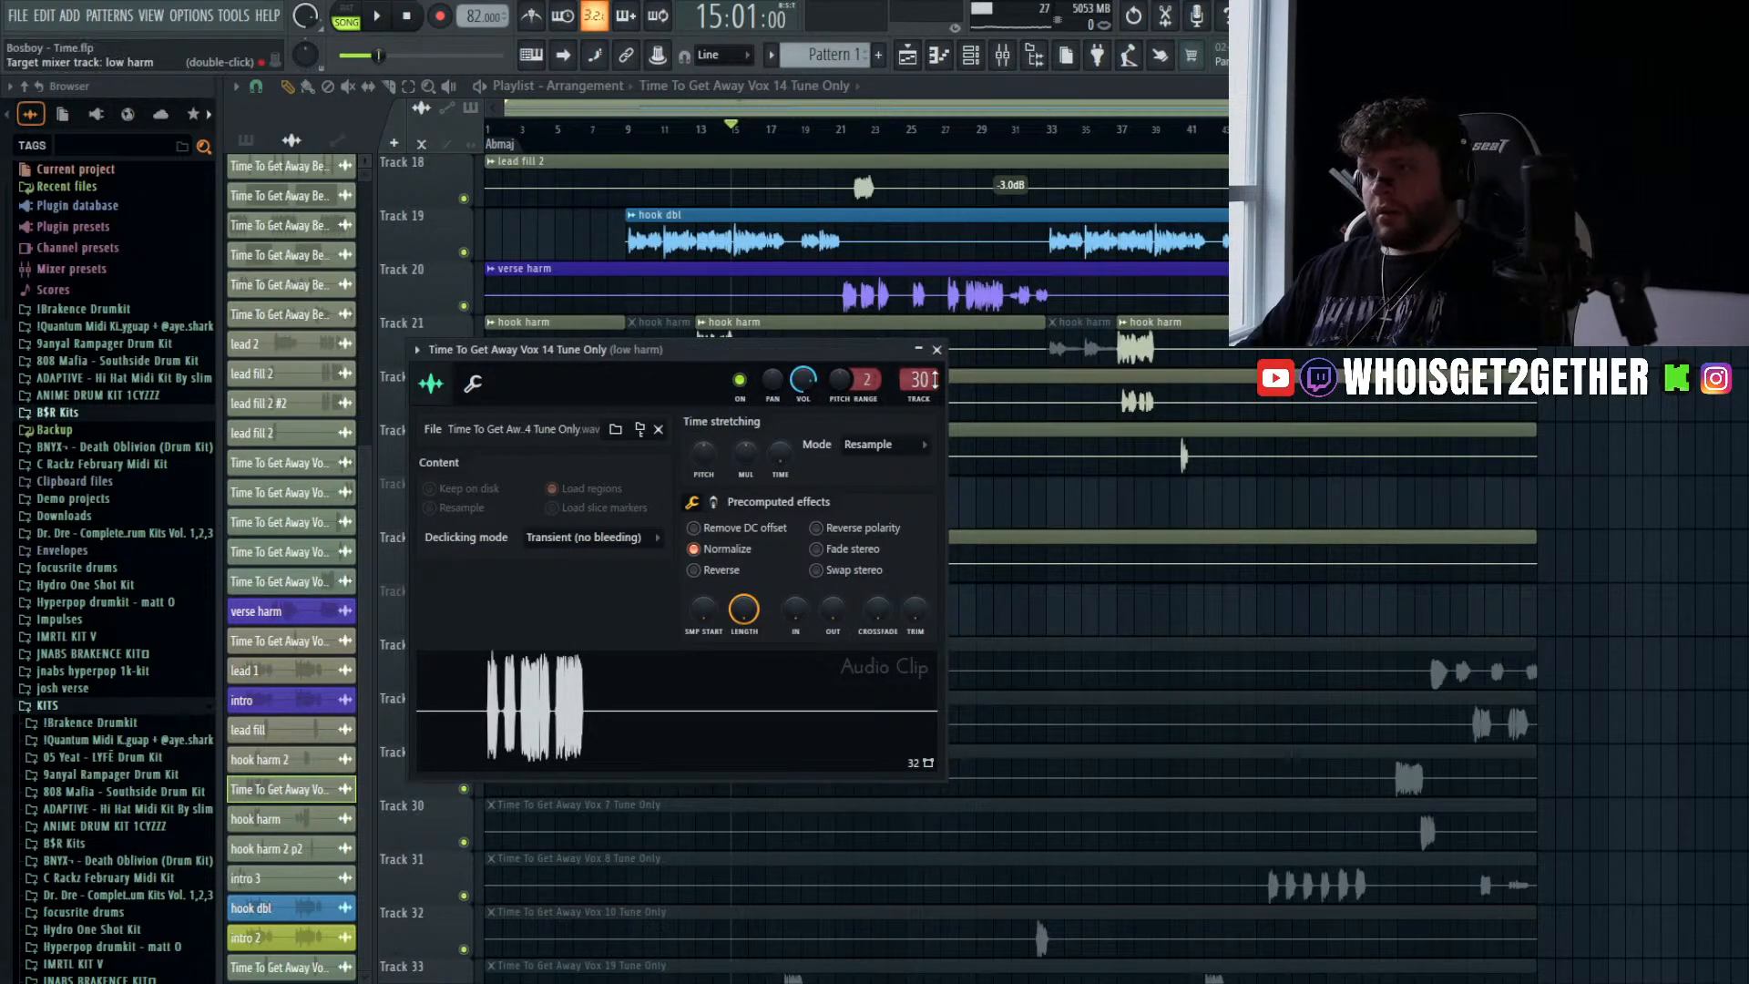
click(936, 349)
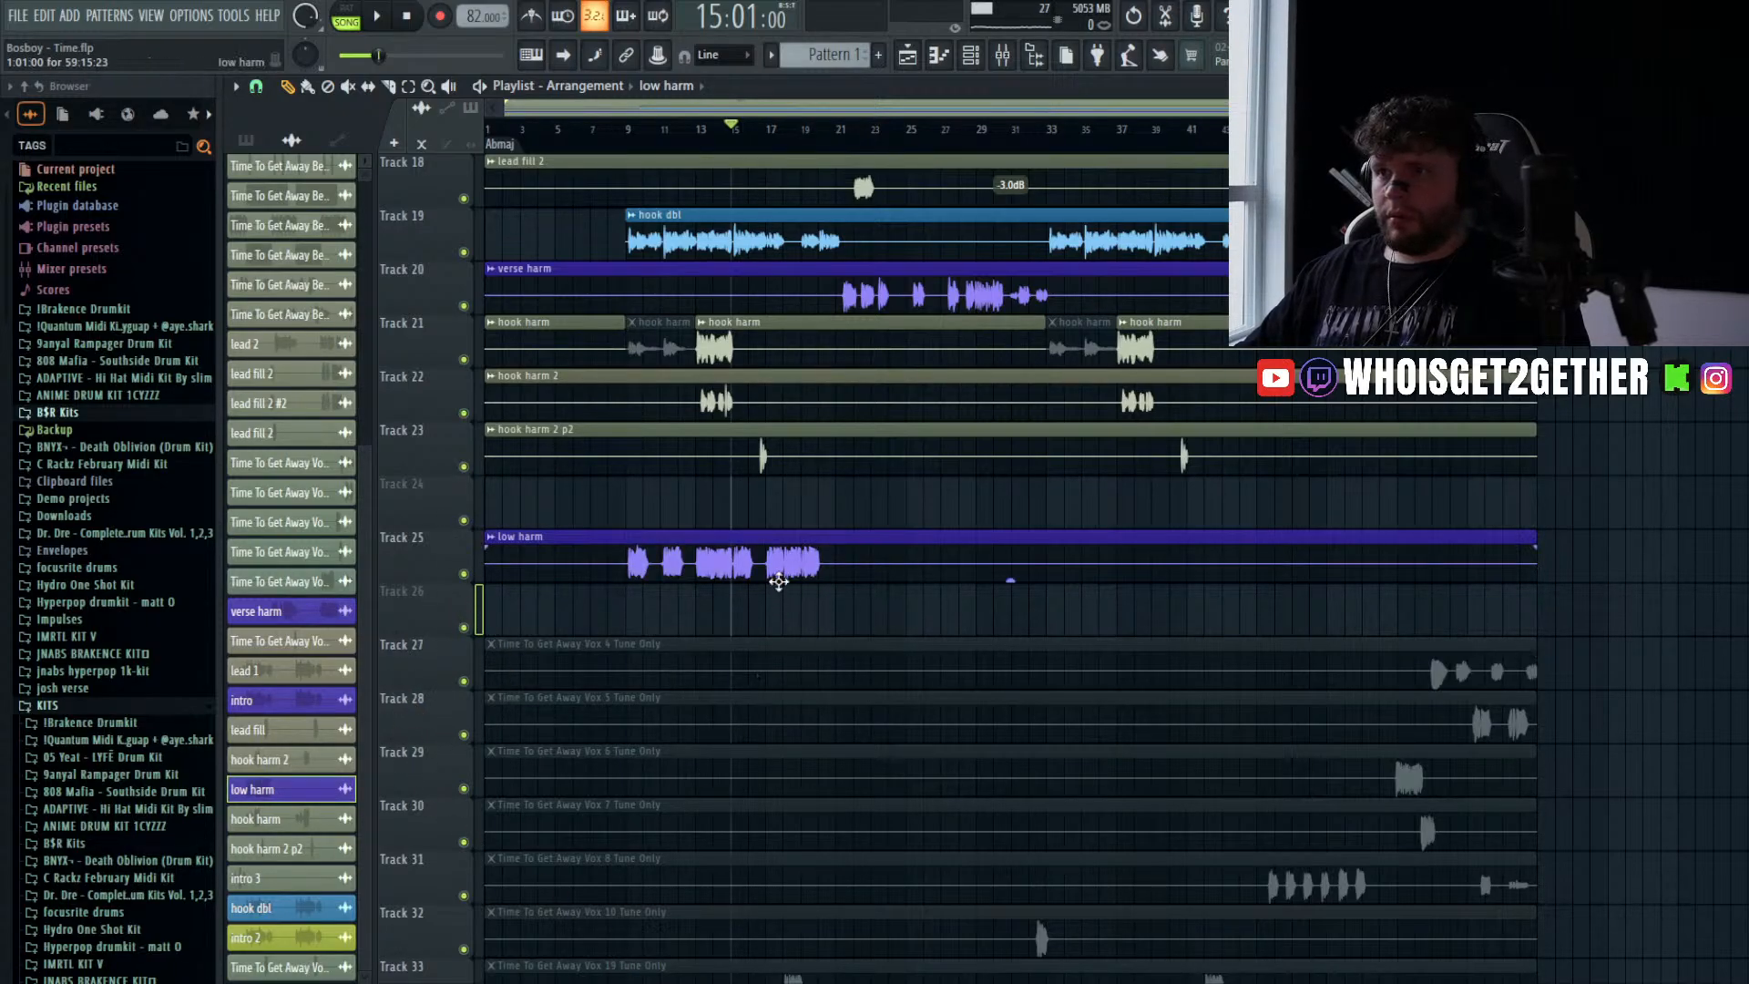
drag(779, 581, 761, 484)
- Play the hook, lower the low harm mixer fader to about -13.5 dB and solo that mixer track
key(space)
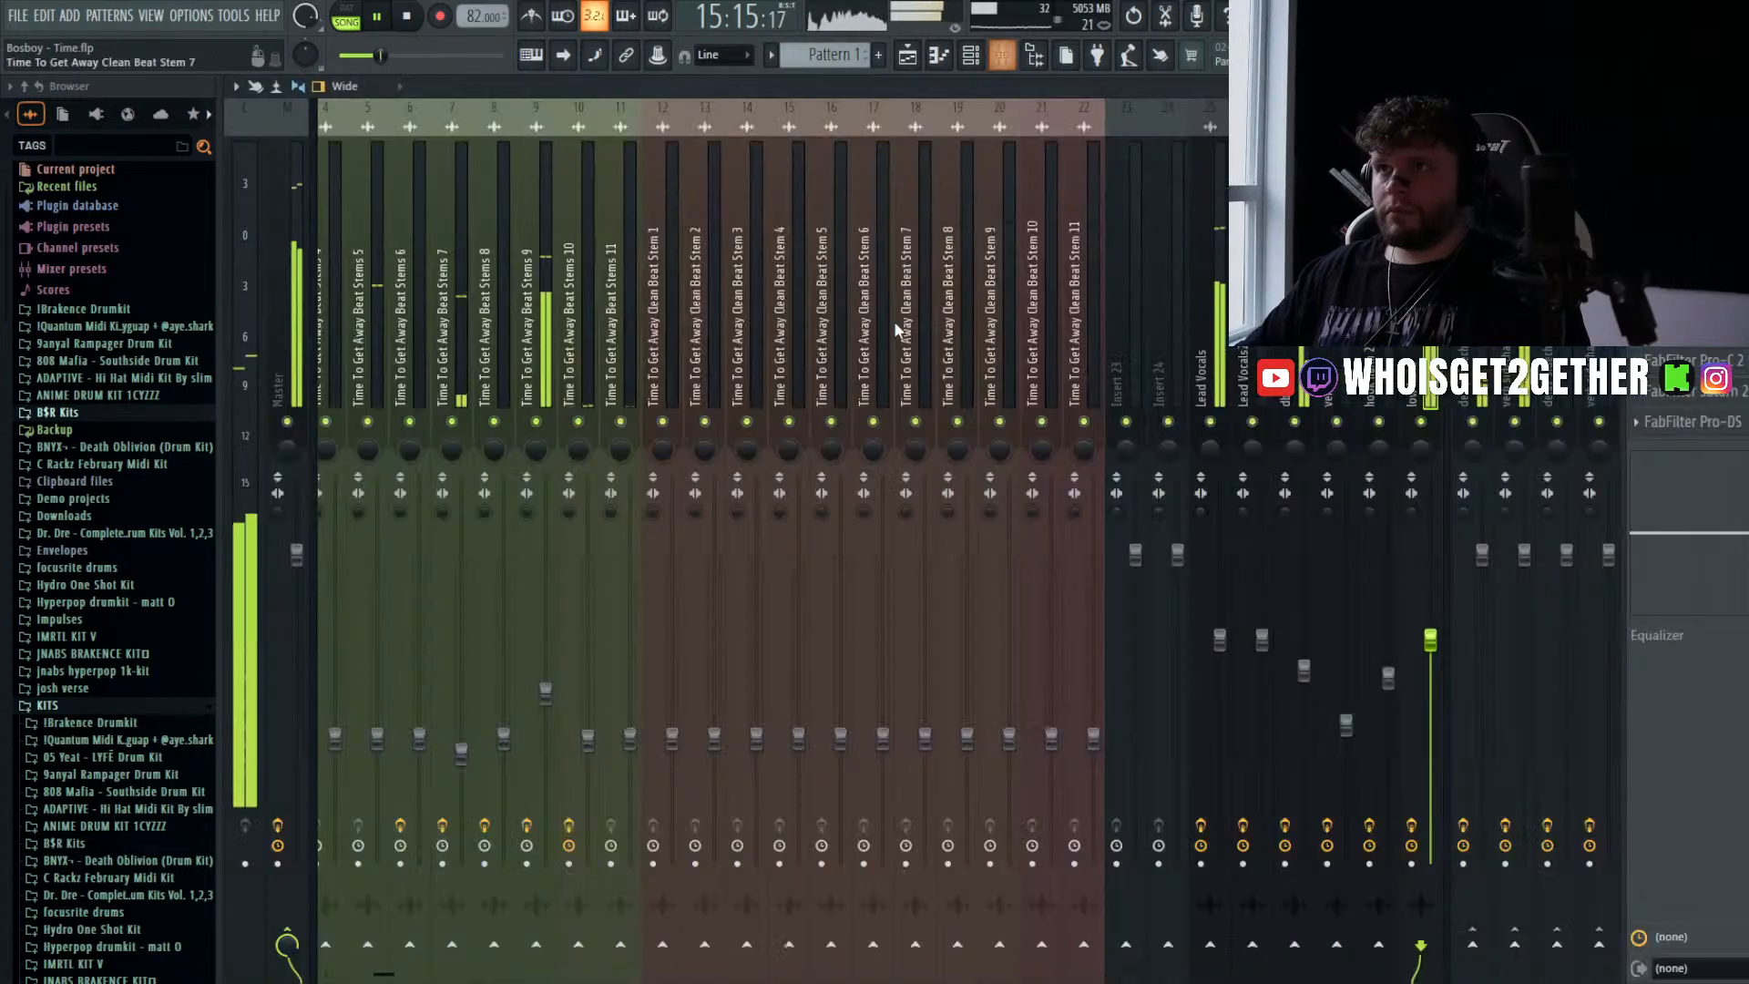
click(1002, 55)
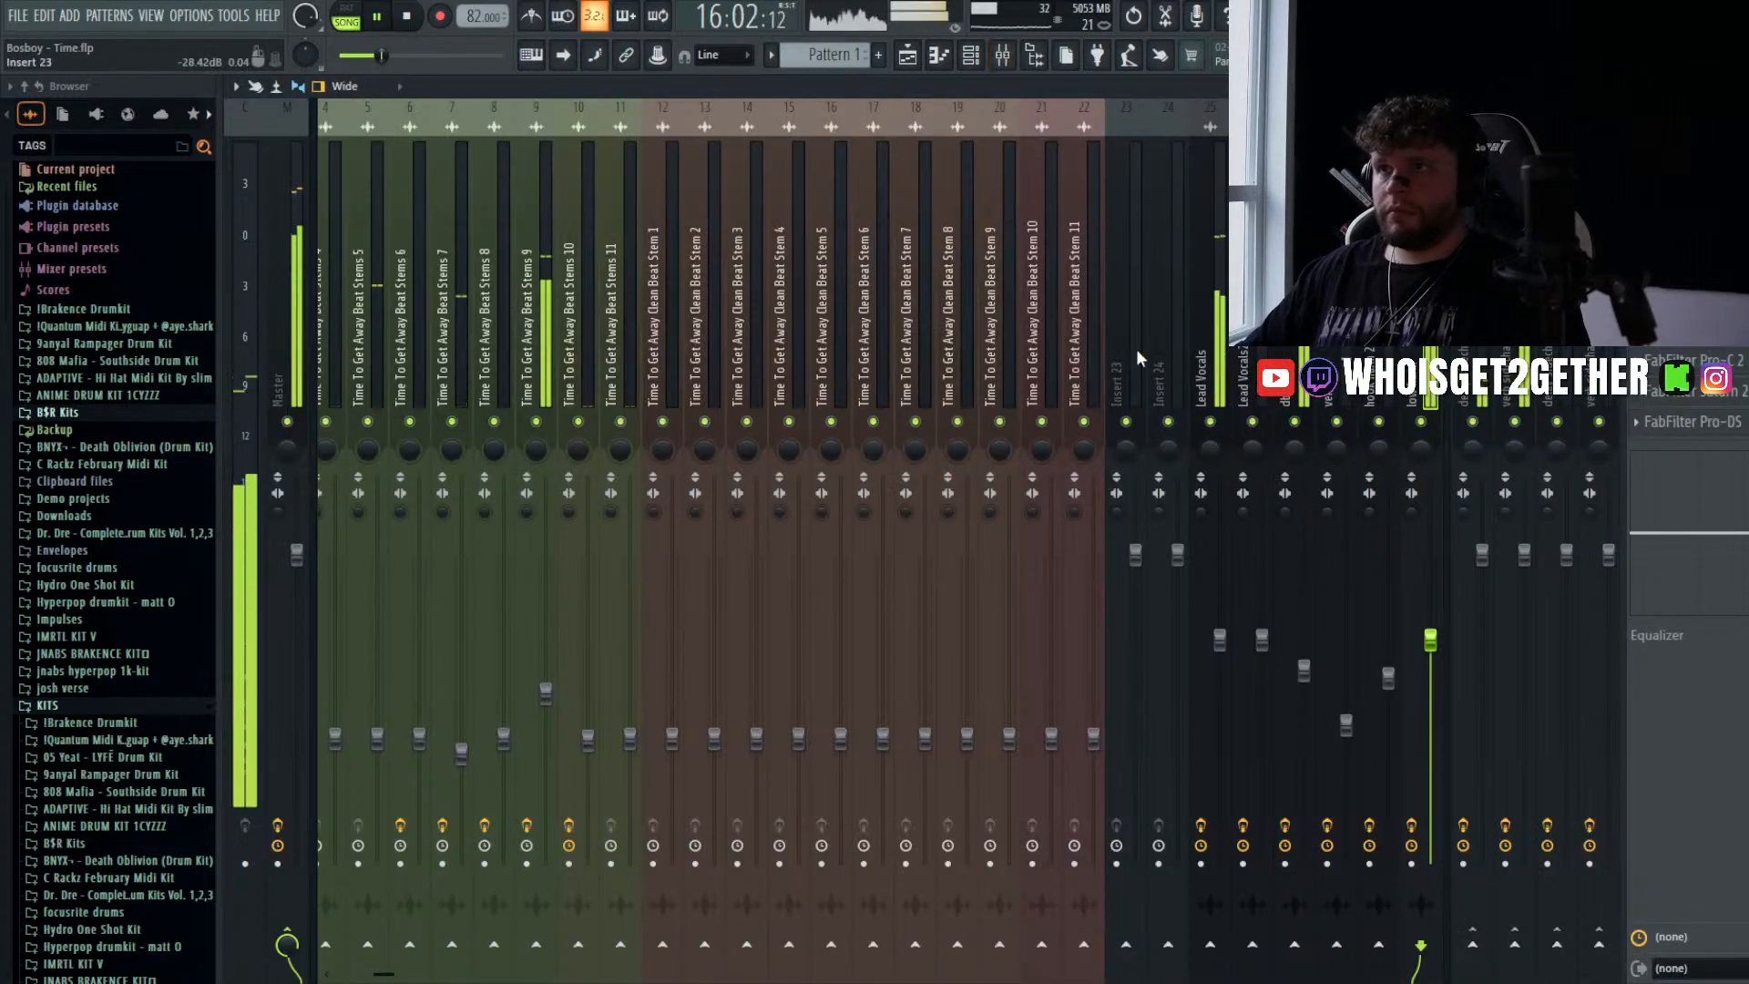
drag(798, 639, 798, 717)
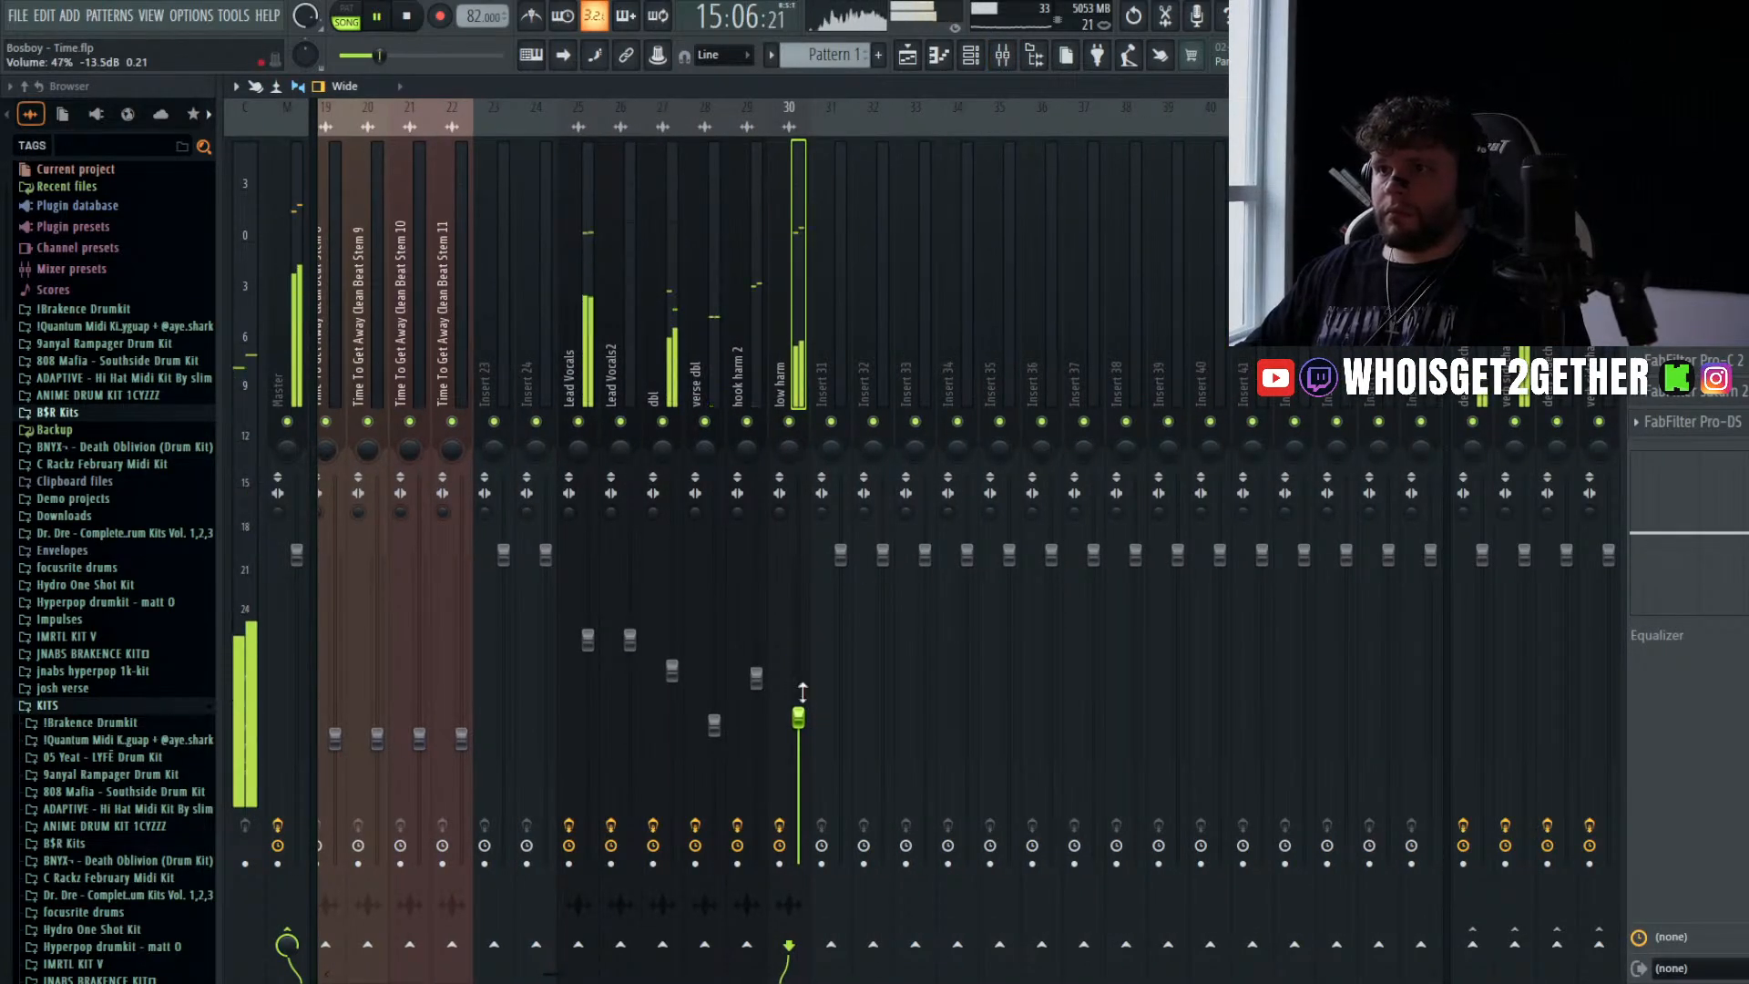
right_click(790, 421)
key(space)
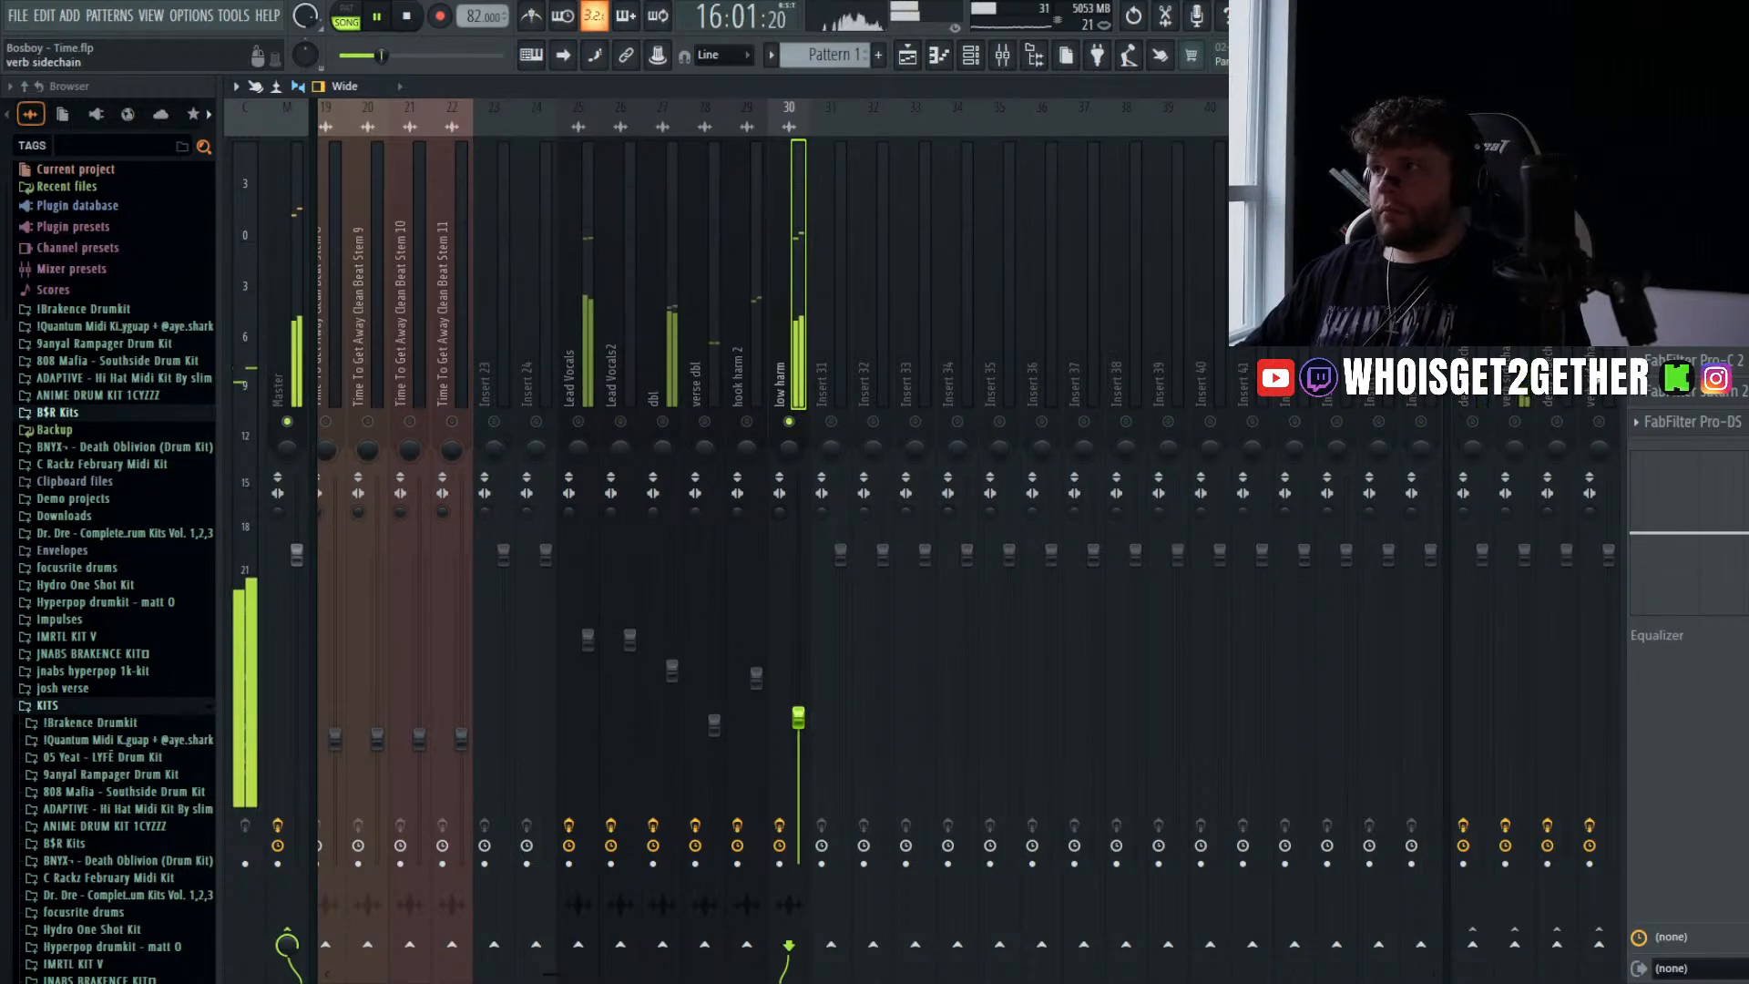
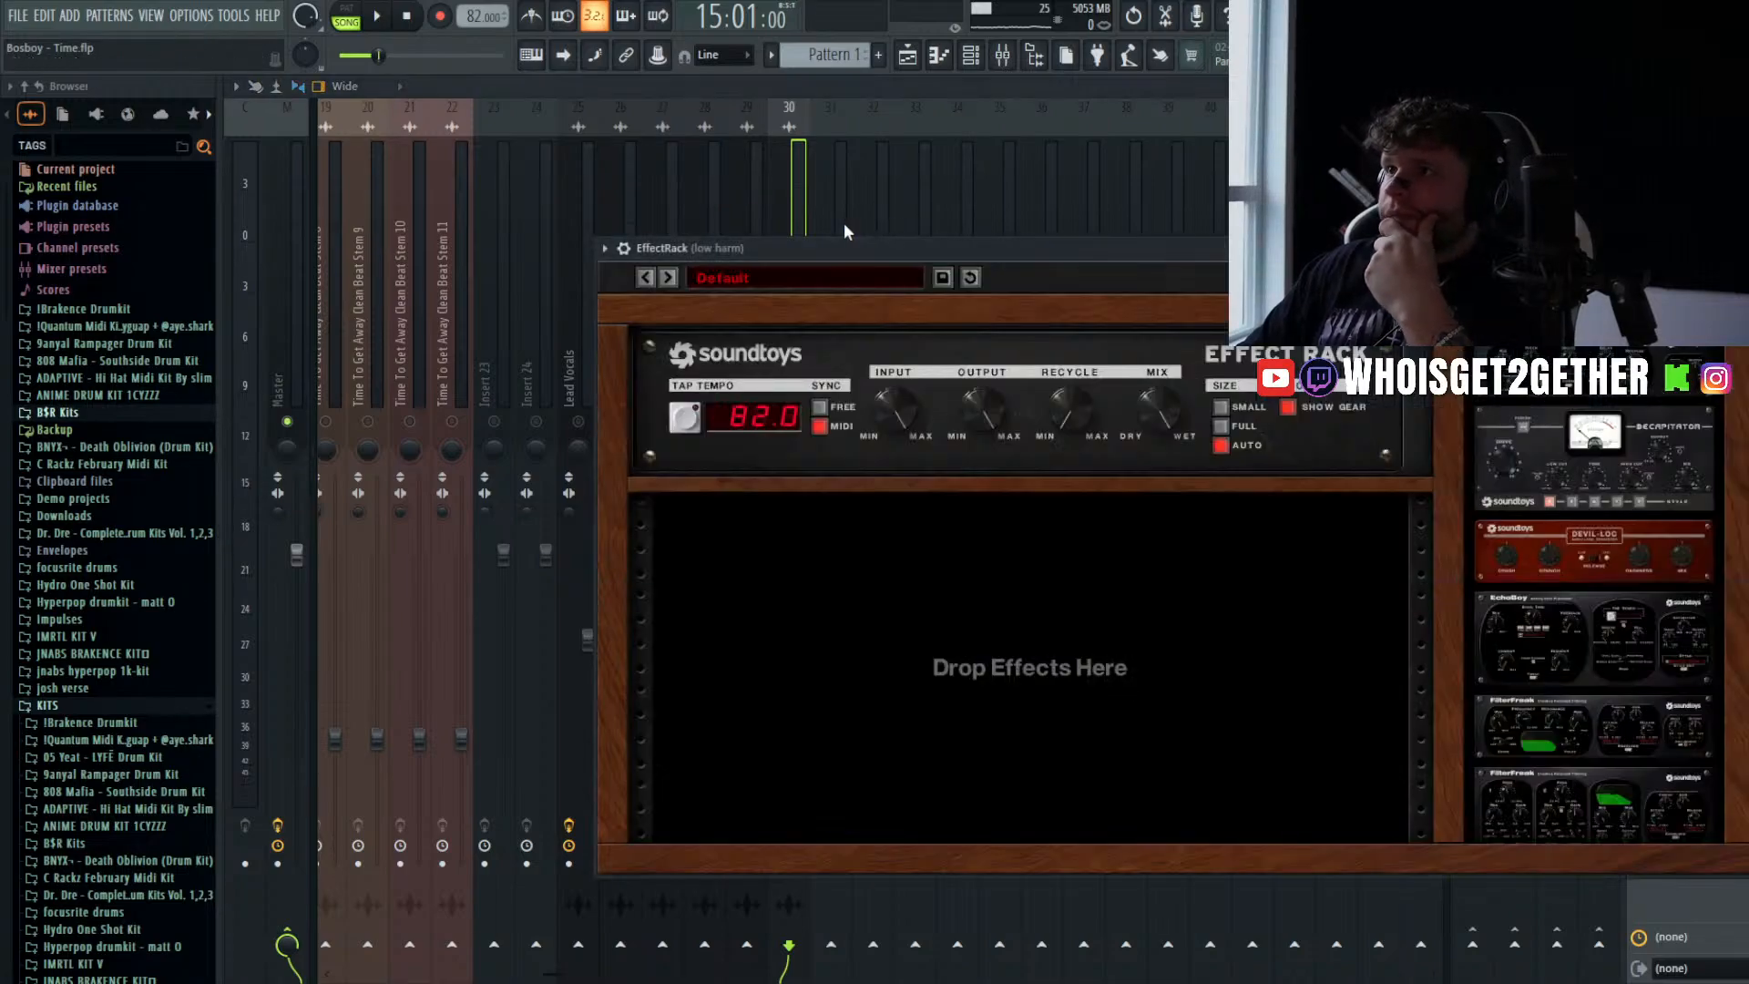
- Audition factory presets in the EffectRack on the low harm track, including Emerald Phase and Anti-Phase, and close the plugin
click(843, 246)
mouse_move(805, 344)
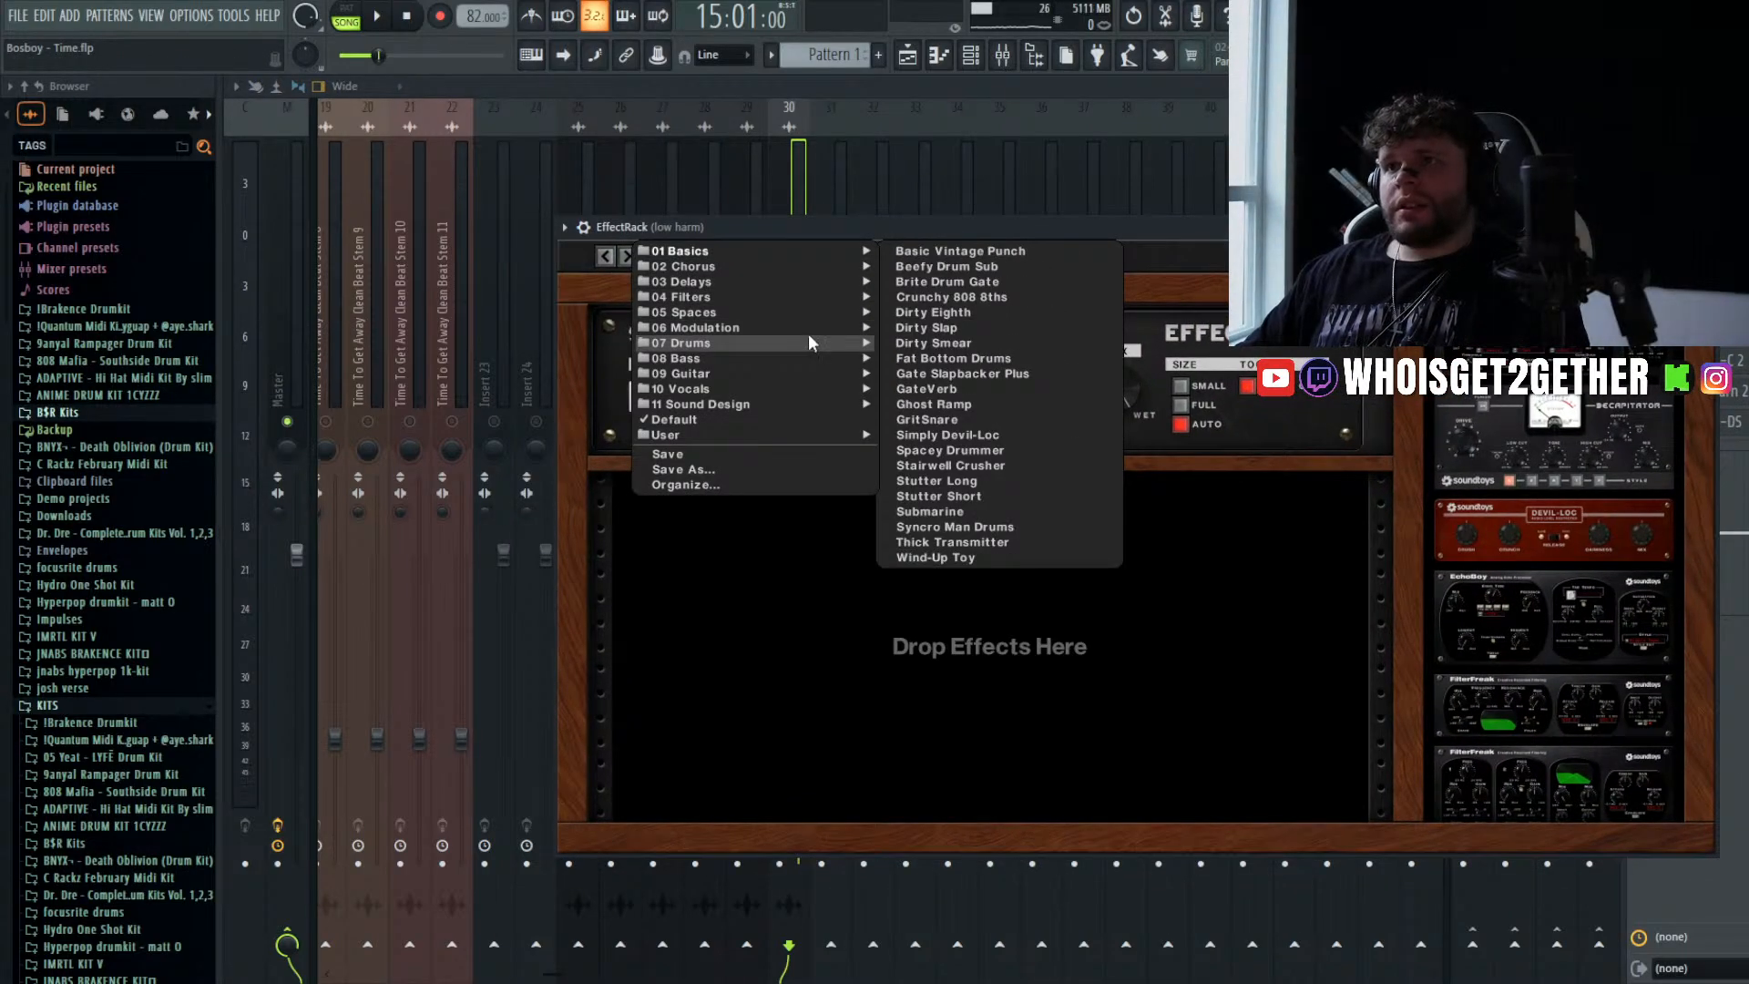
click(978, 250)
key(space)
drag(920, 226, 908, 137)
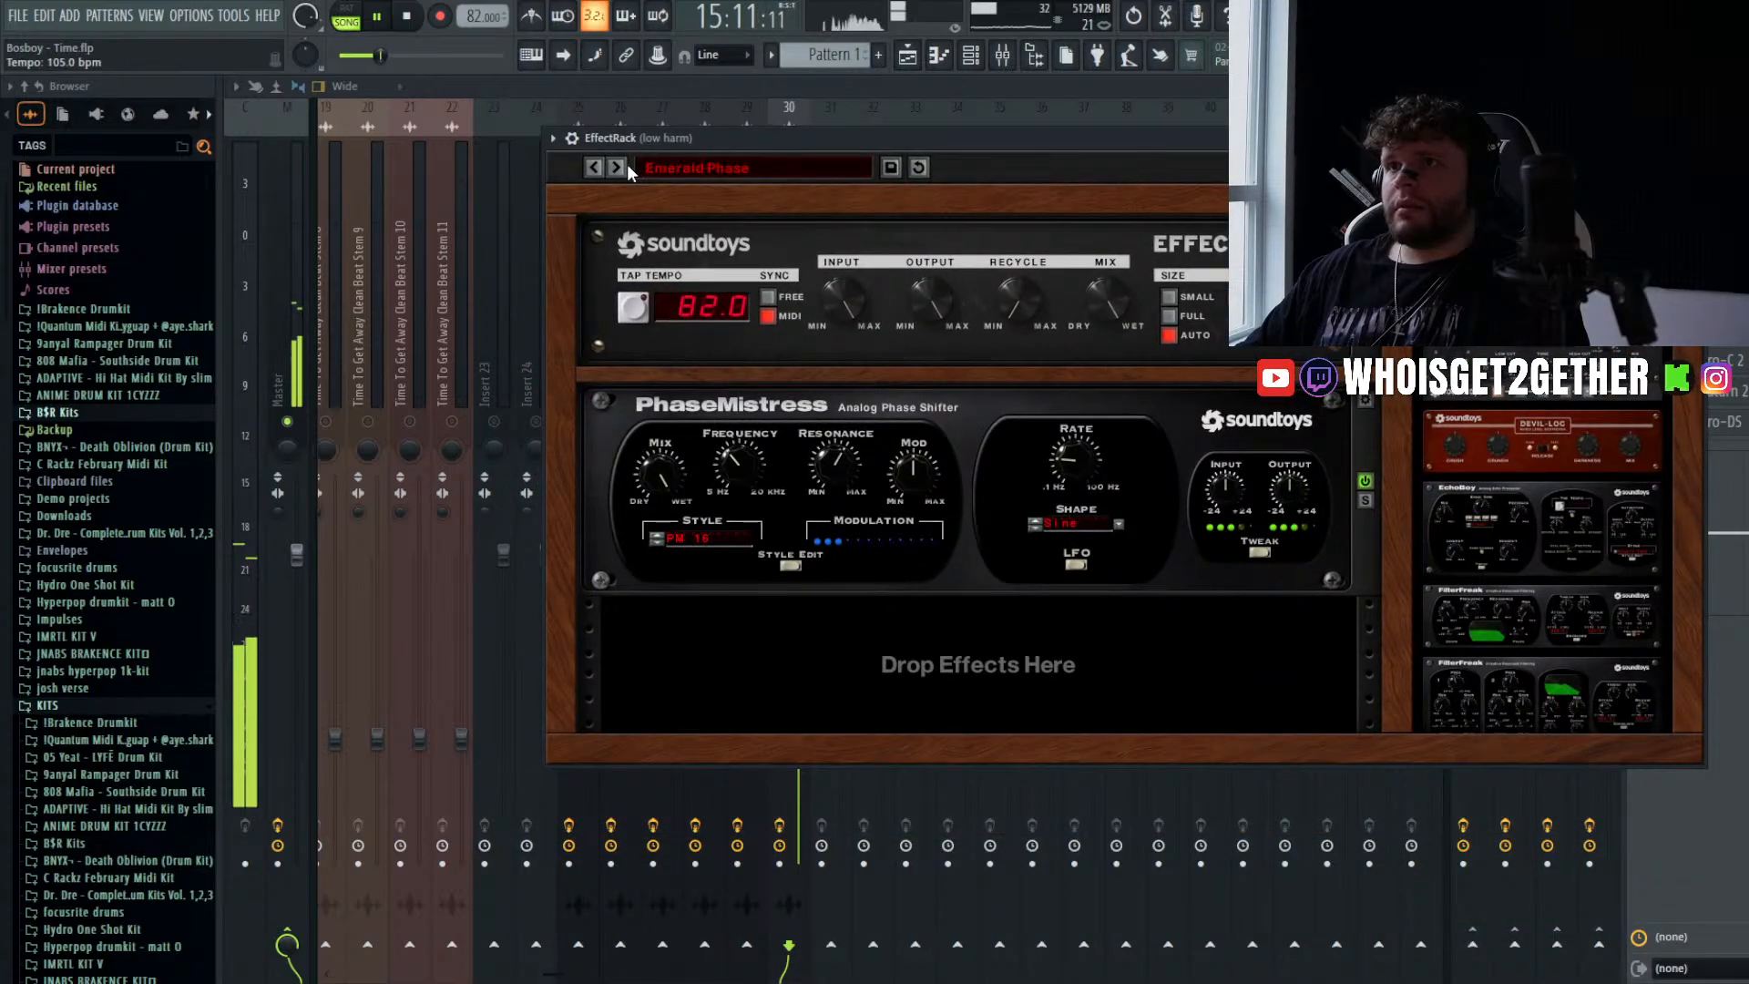
click(619, 167)
click(597, 167)
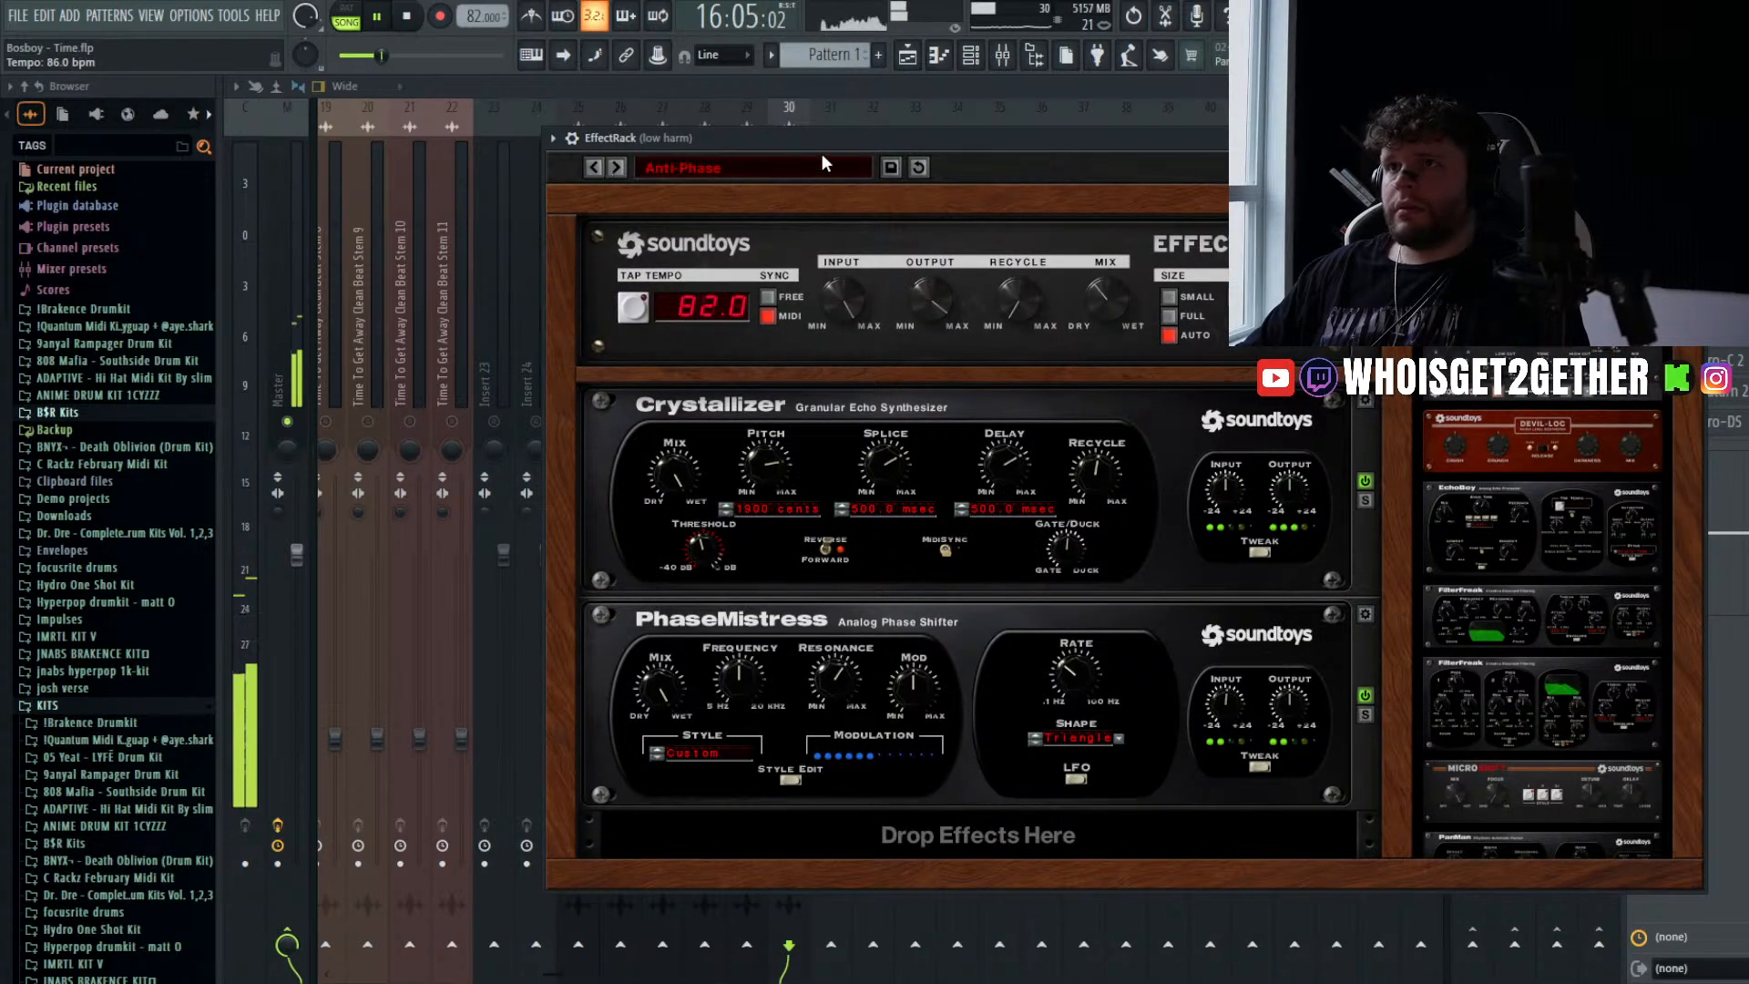
click(1651, 171)
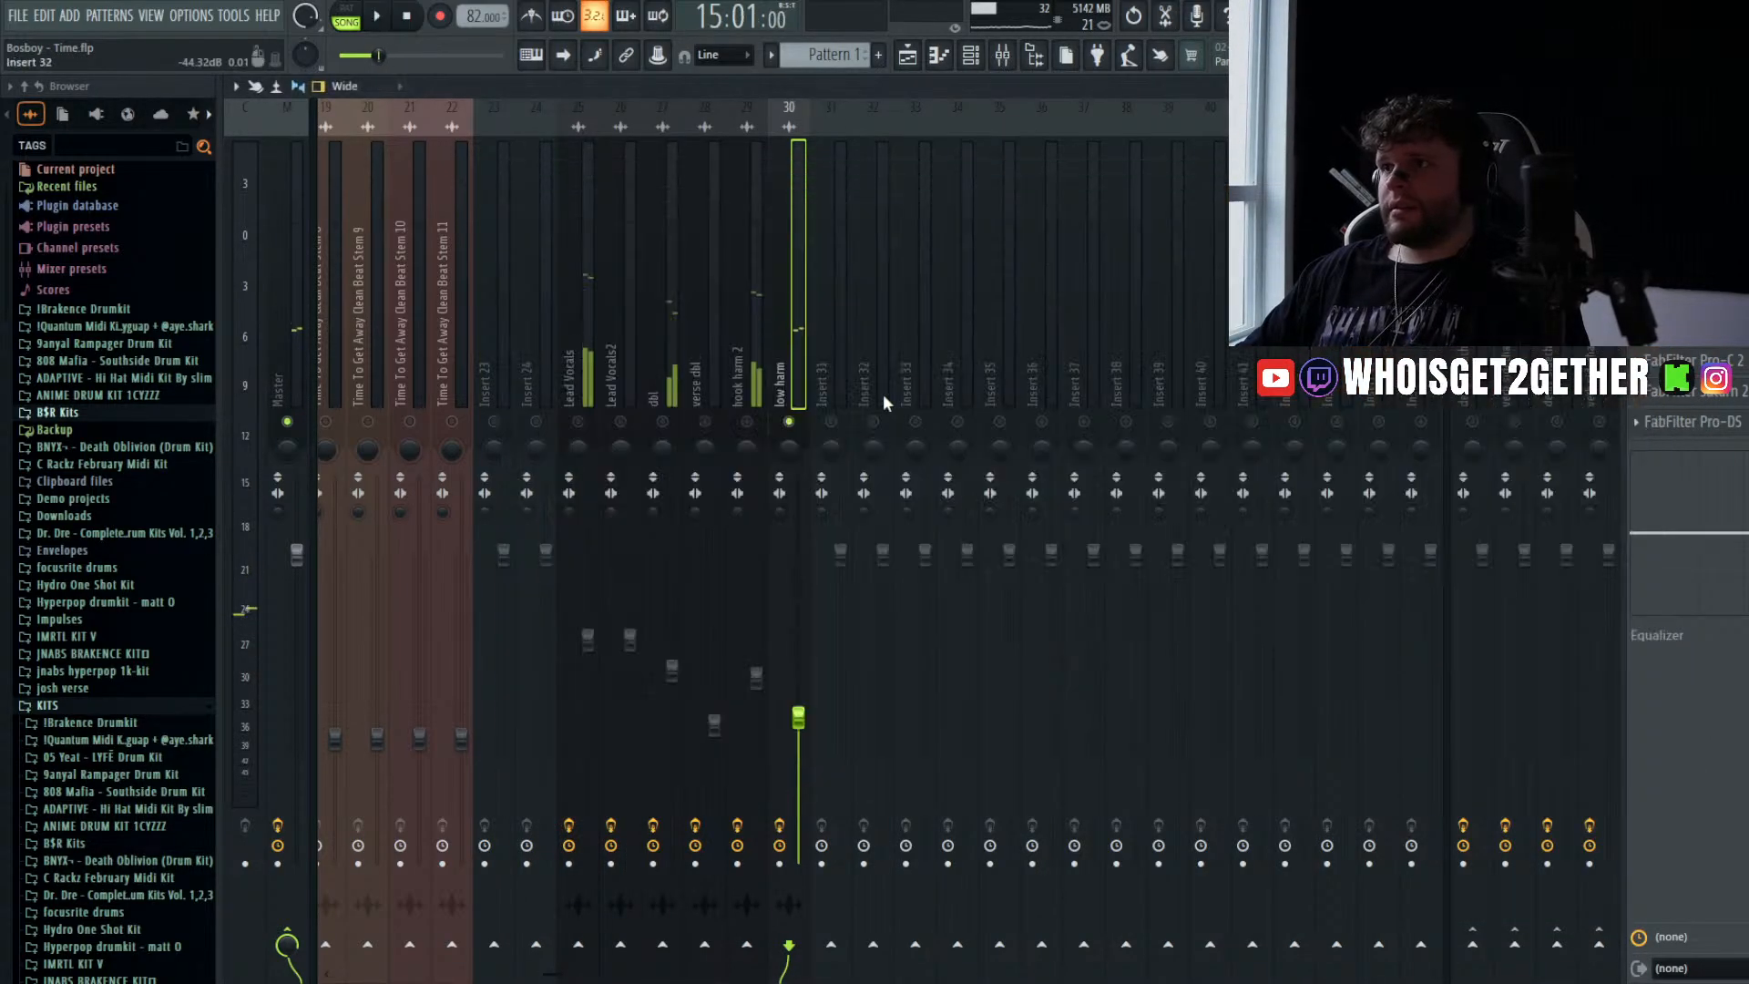
- Unsolo the low harm mixer track, raise its fader slightly against the full mix and save the project
right_click(789, 421)
drag(799, 707, 799, 713)
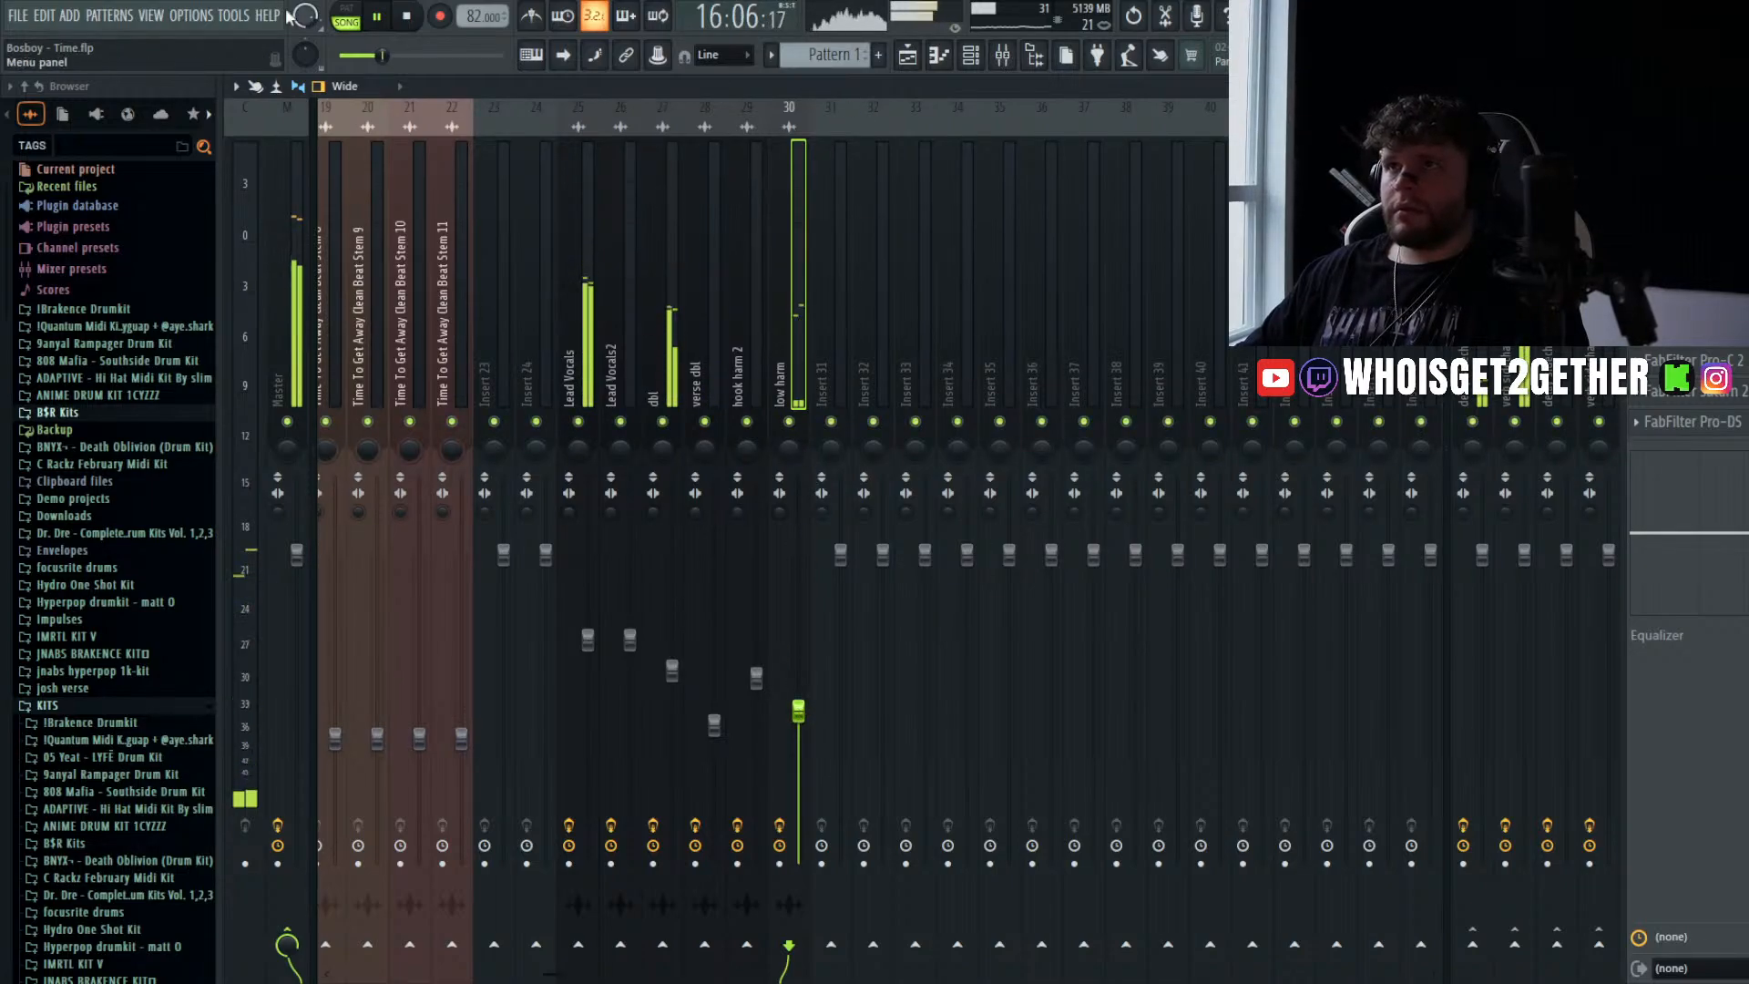
click(408, 16)
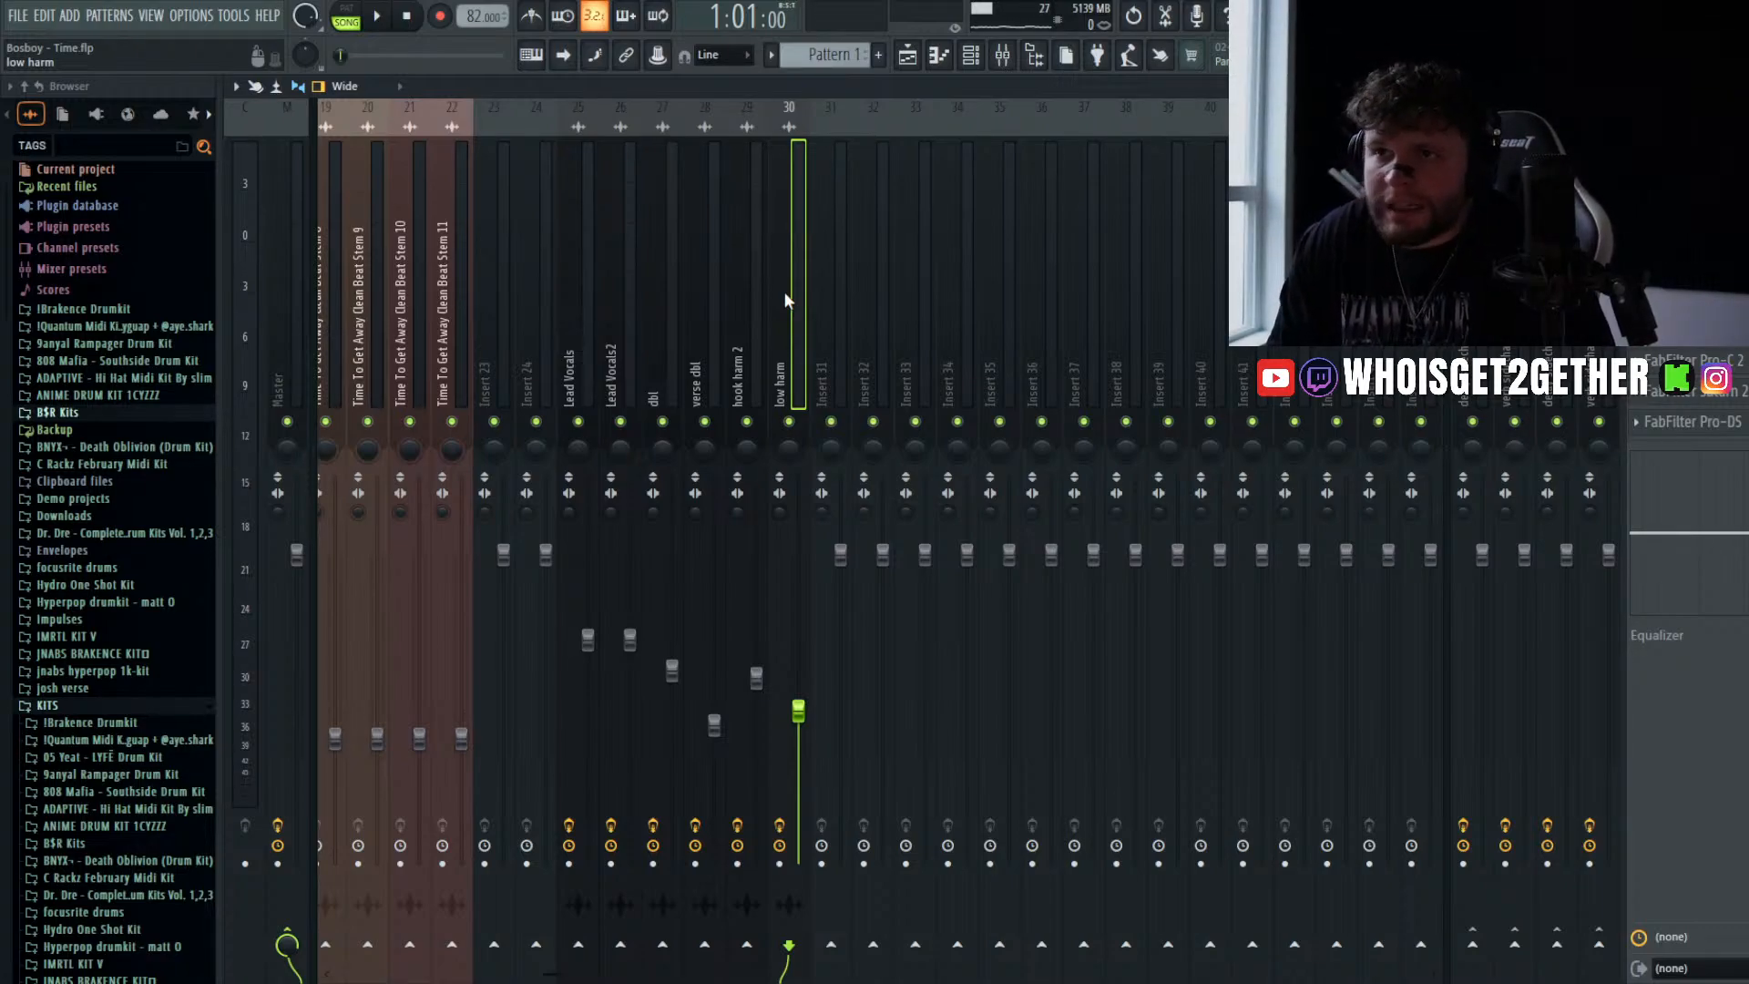
key(ctrl+s)
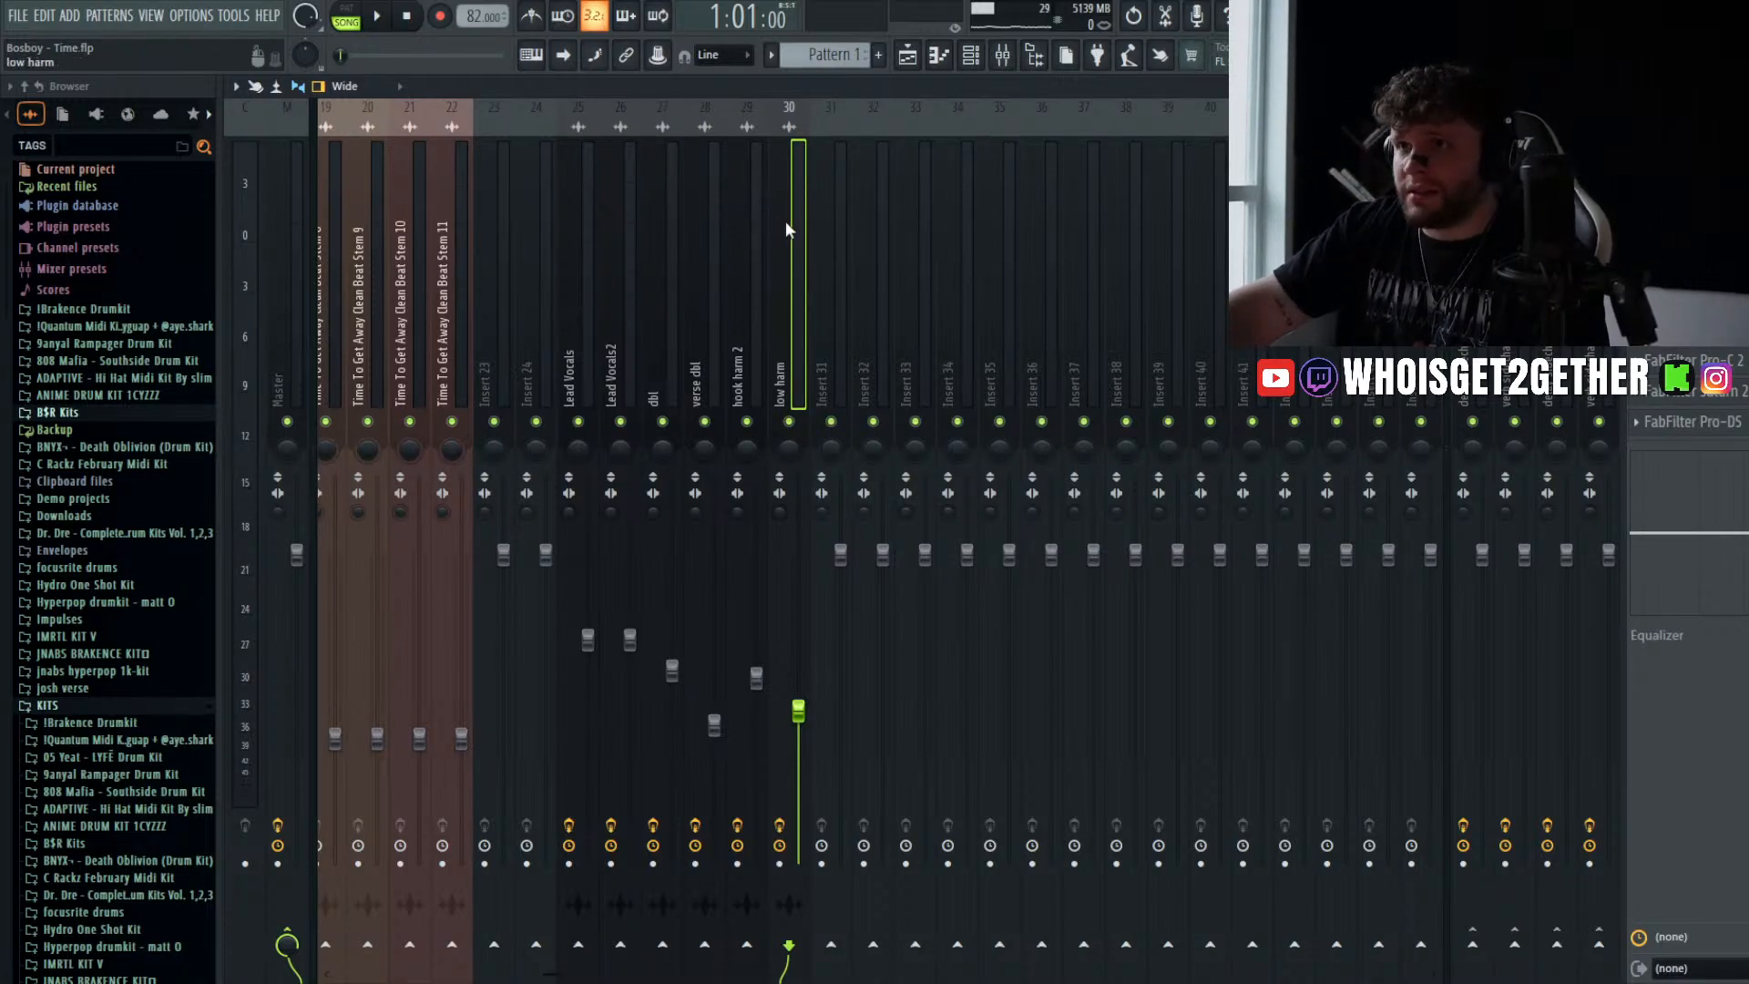
- Look over the harmony clips in the playlist and play the hook from bar 9
click(915, 60)
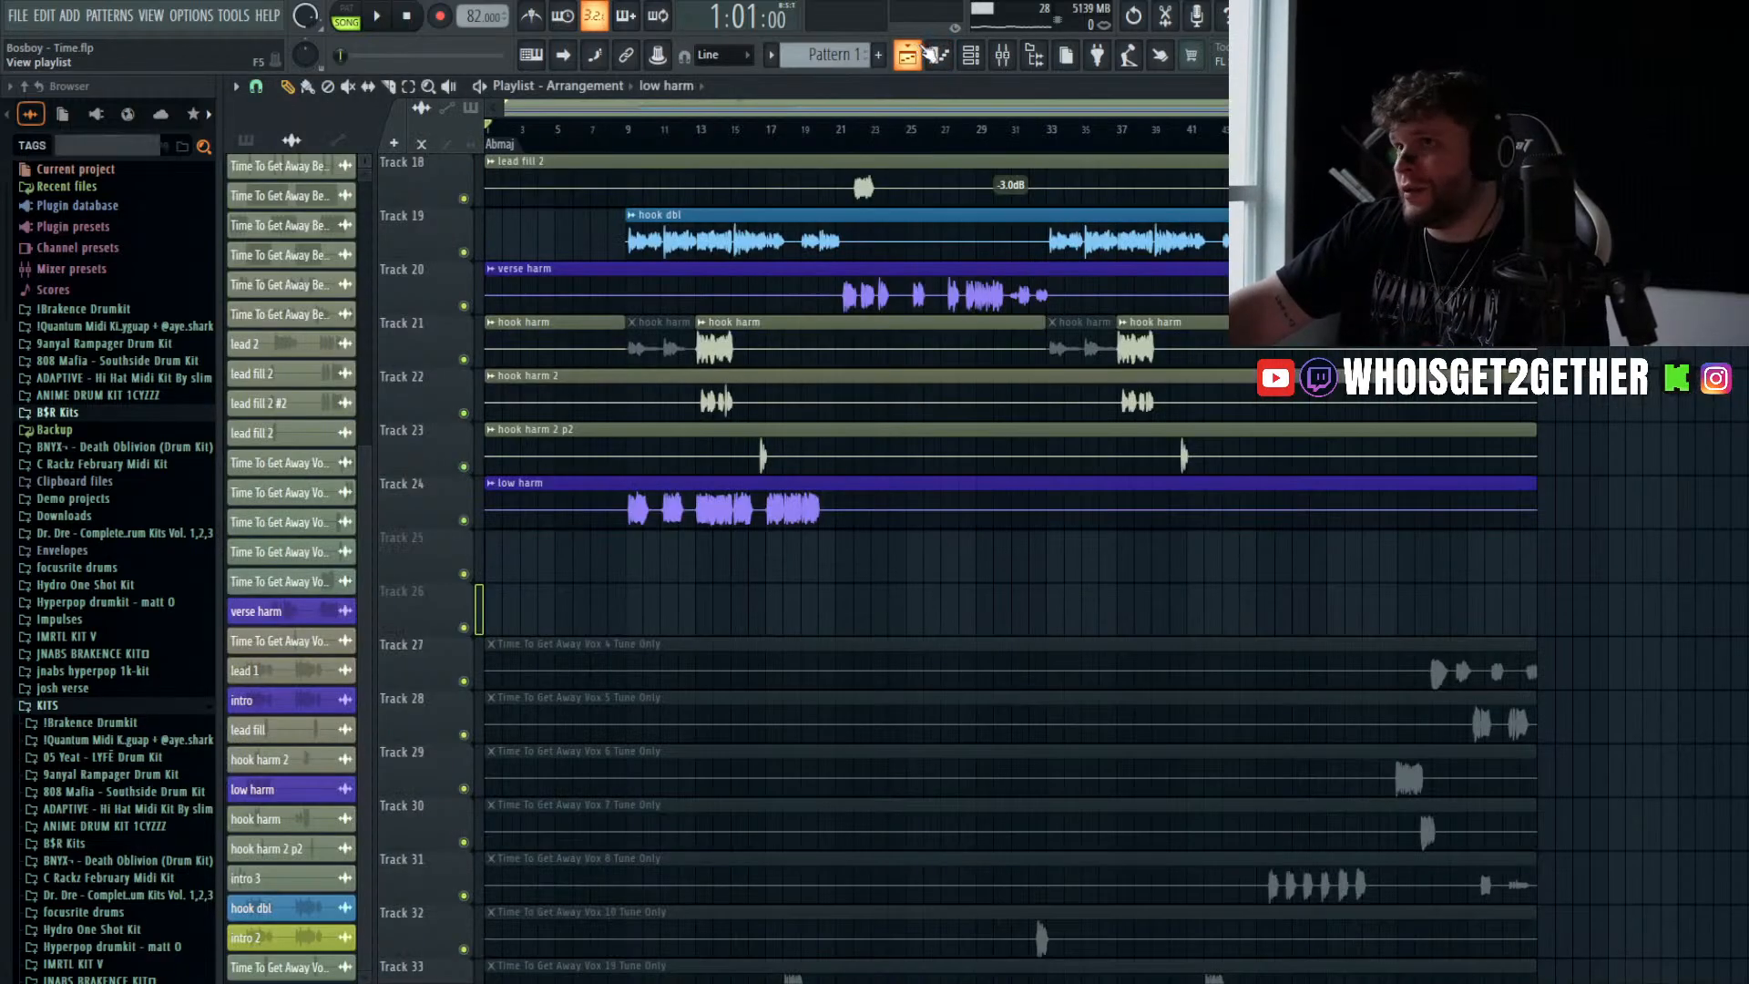
click(625, 129)
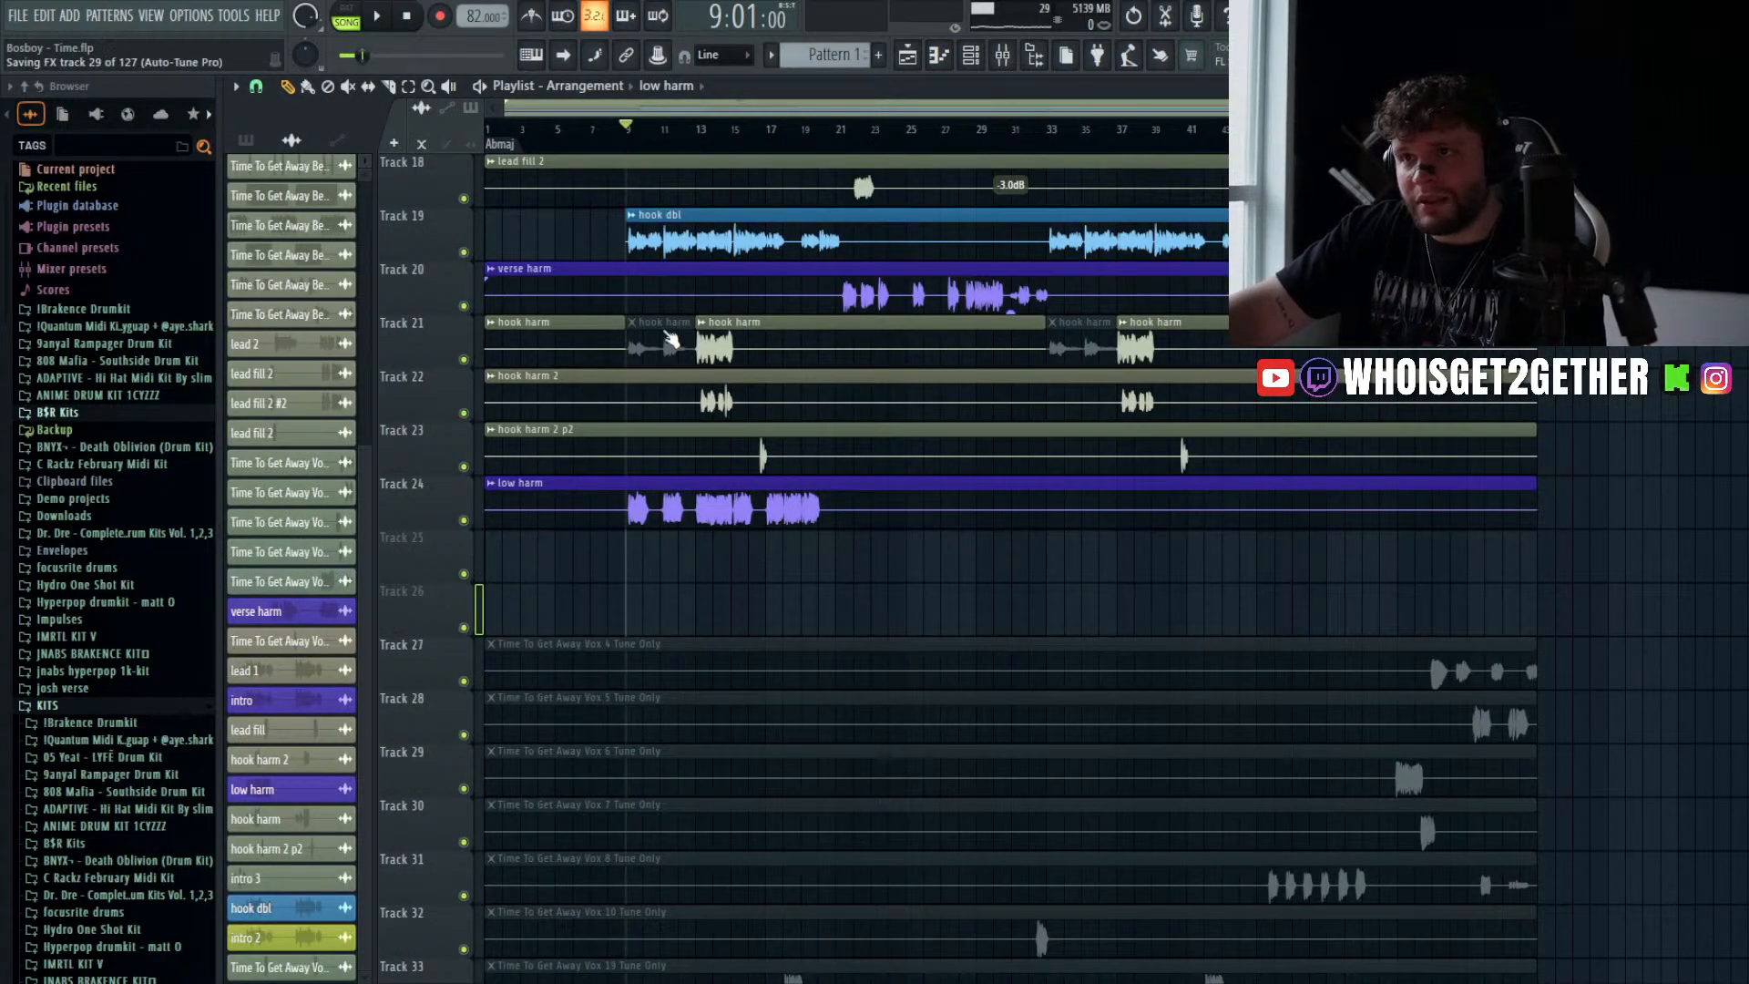
scroll(688, 399, down, 3)
scroll(687, 397, down, 1)
scroll(687, 396, up, 4)
click(810, 341)
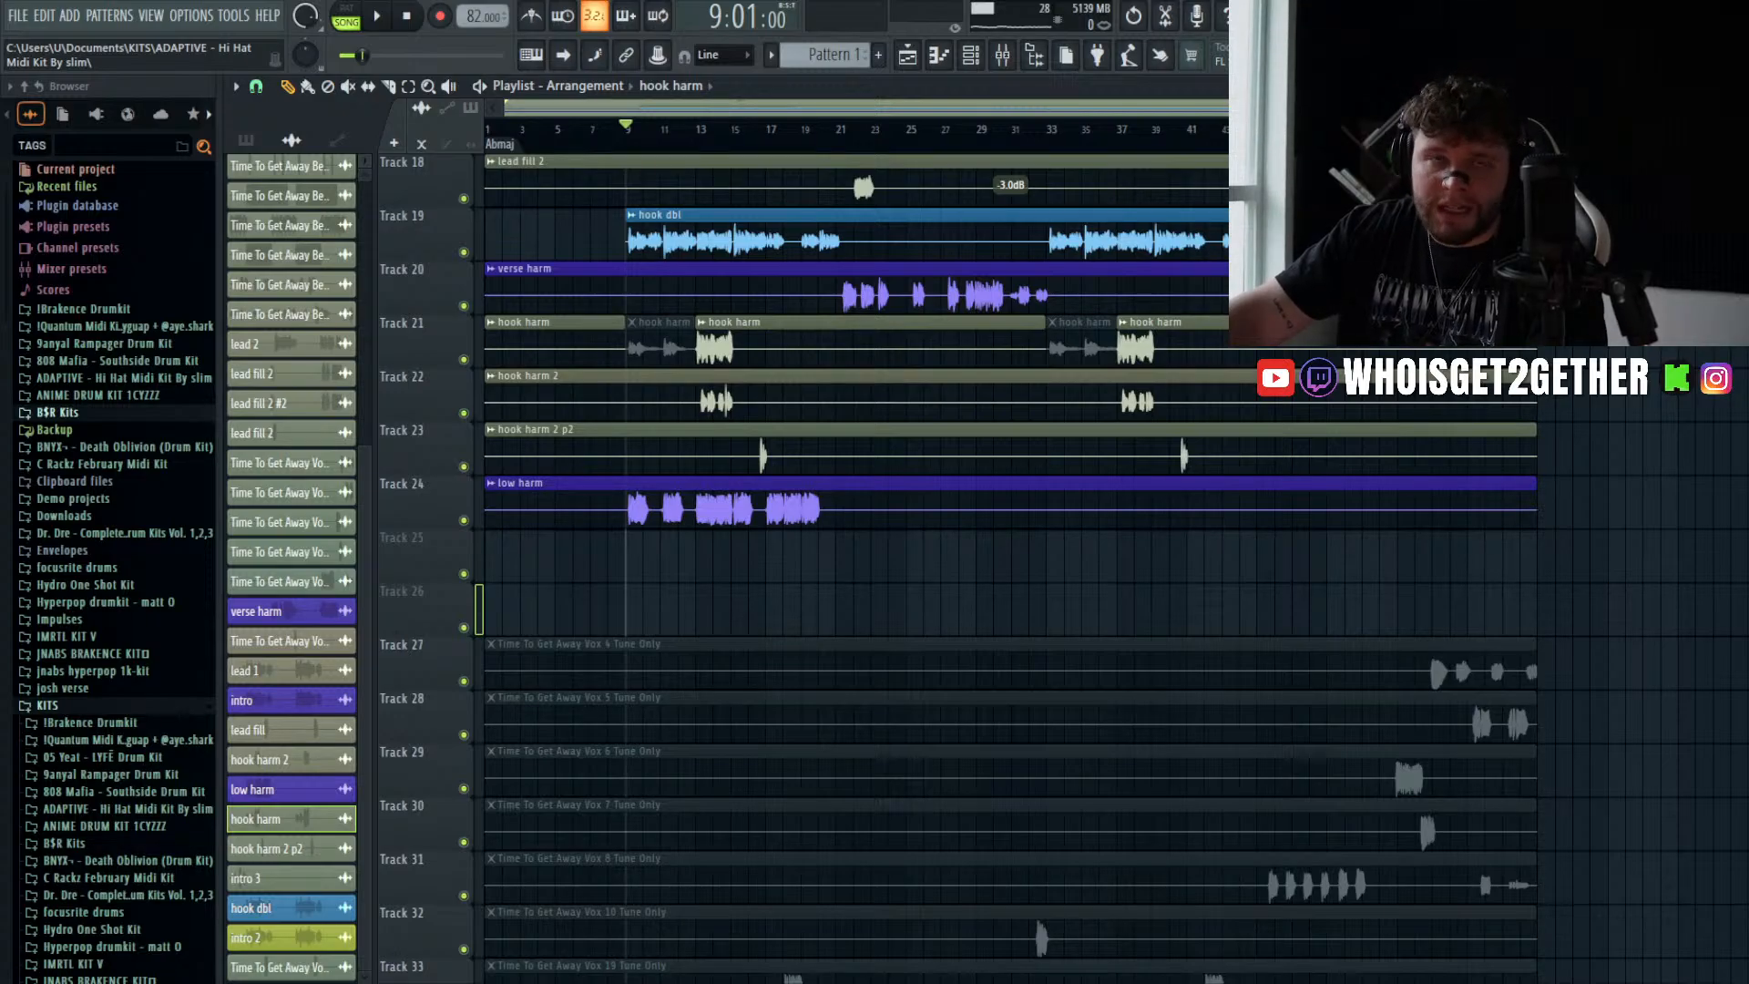
click(748, 370)
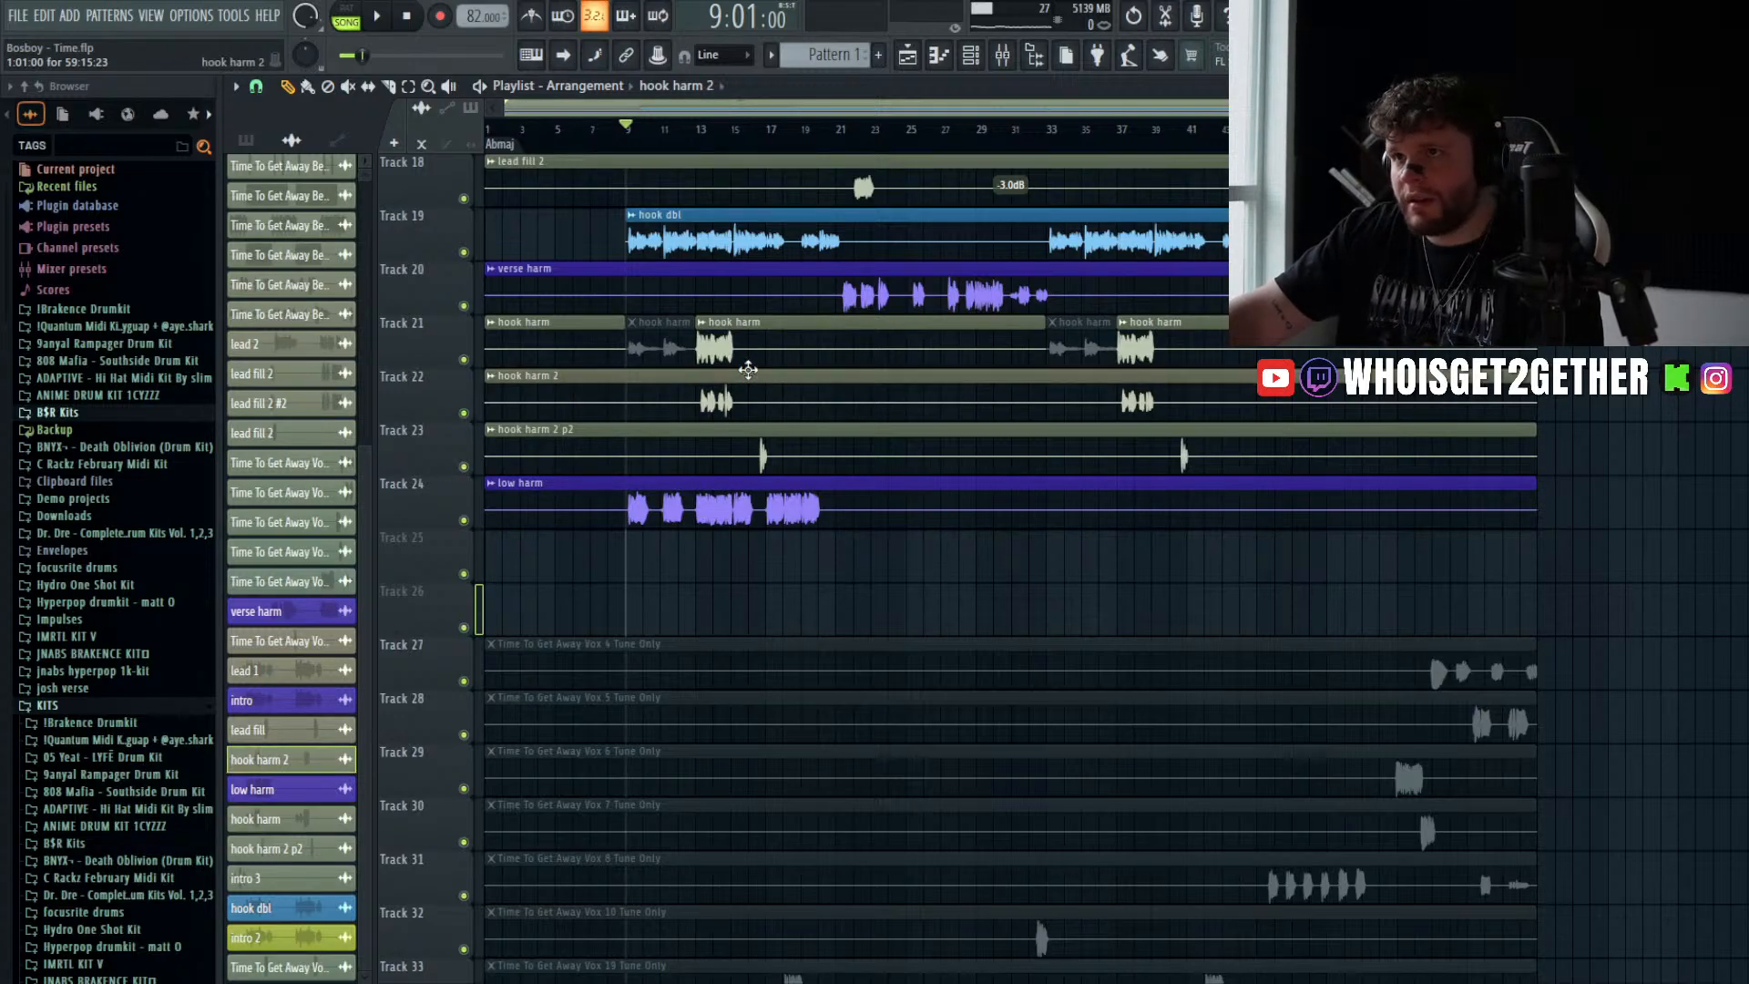
key(space)
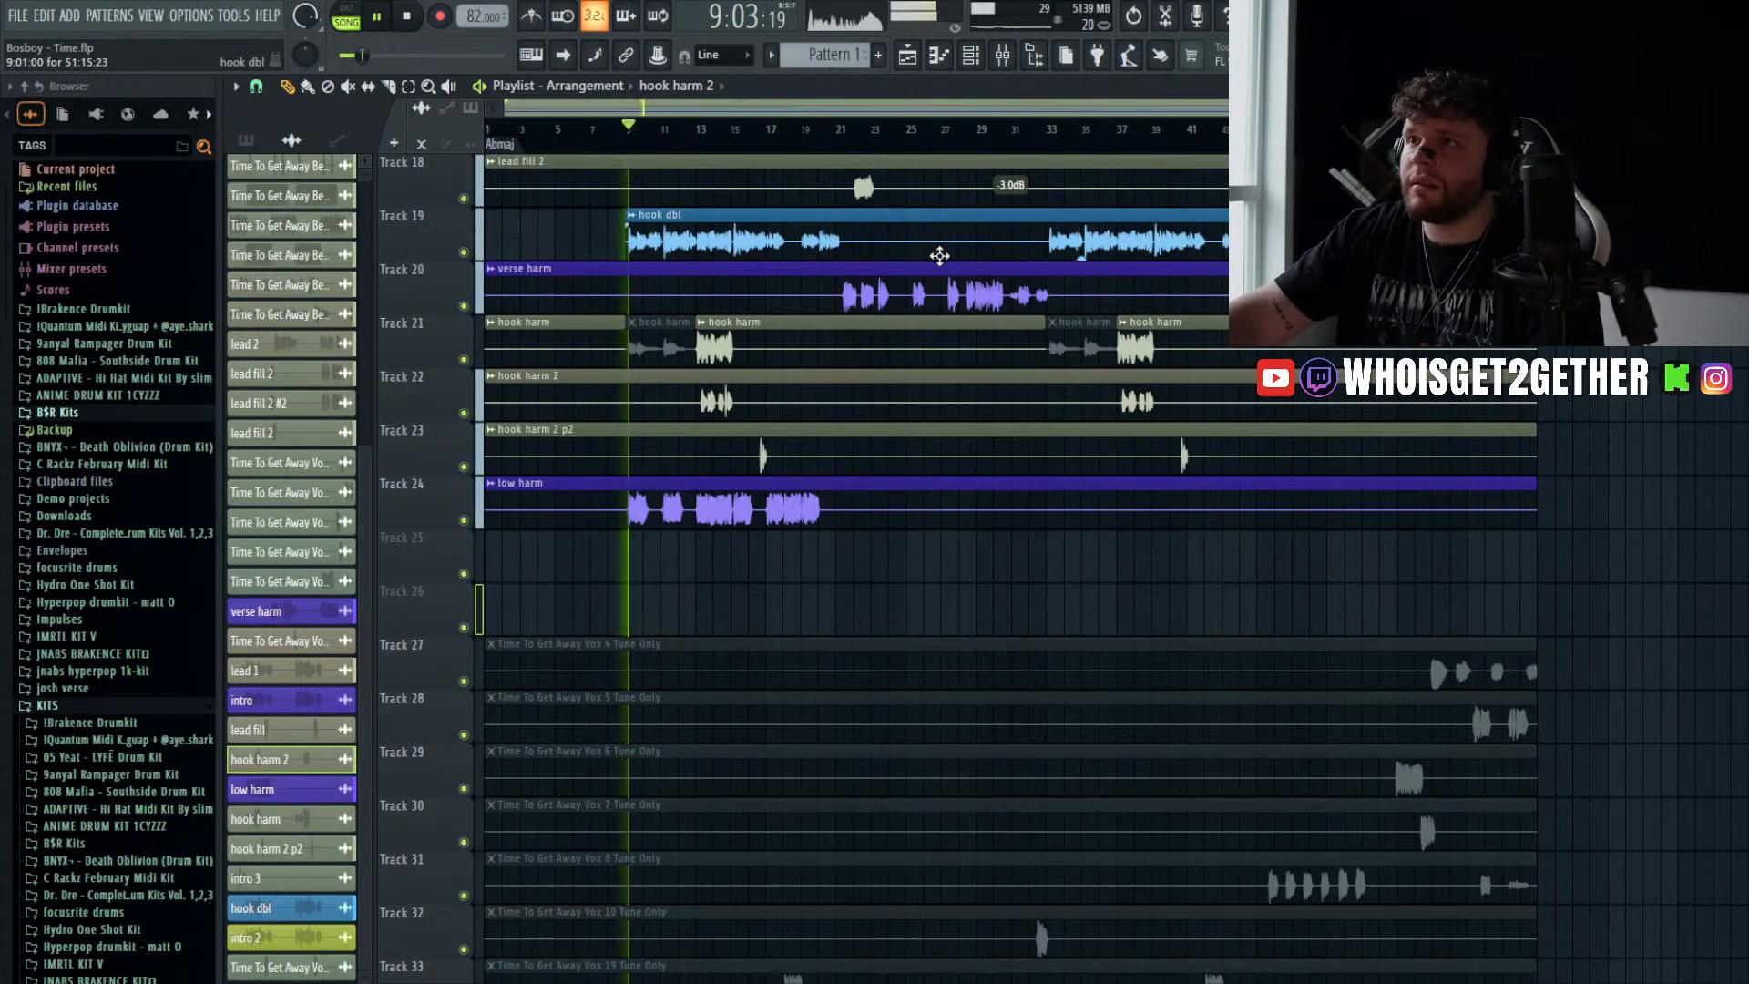
- Lower the low harm fader to about -14.6 dB and set its Pro-Q 3 low cut to about 256 Hz and high cut to about 10303 Hz
click(1004, 62)
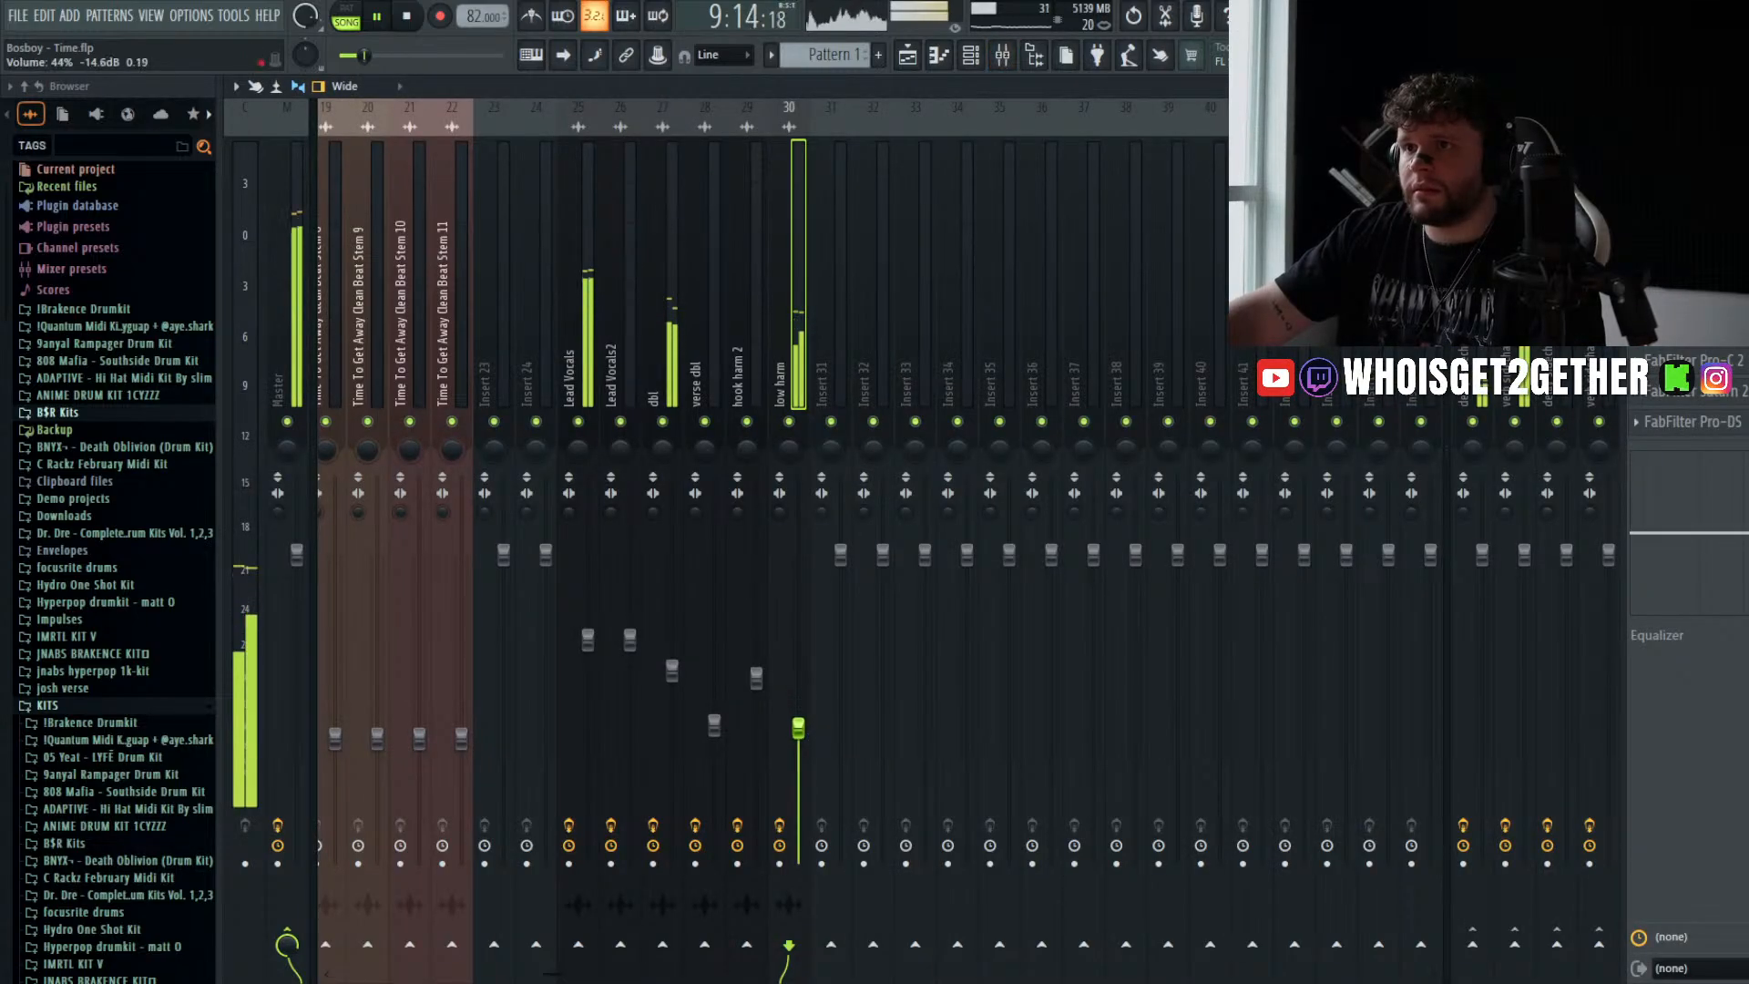
click(1693, 267)
drag(843, 474, 955, 476)
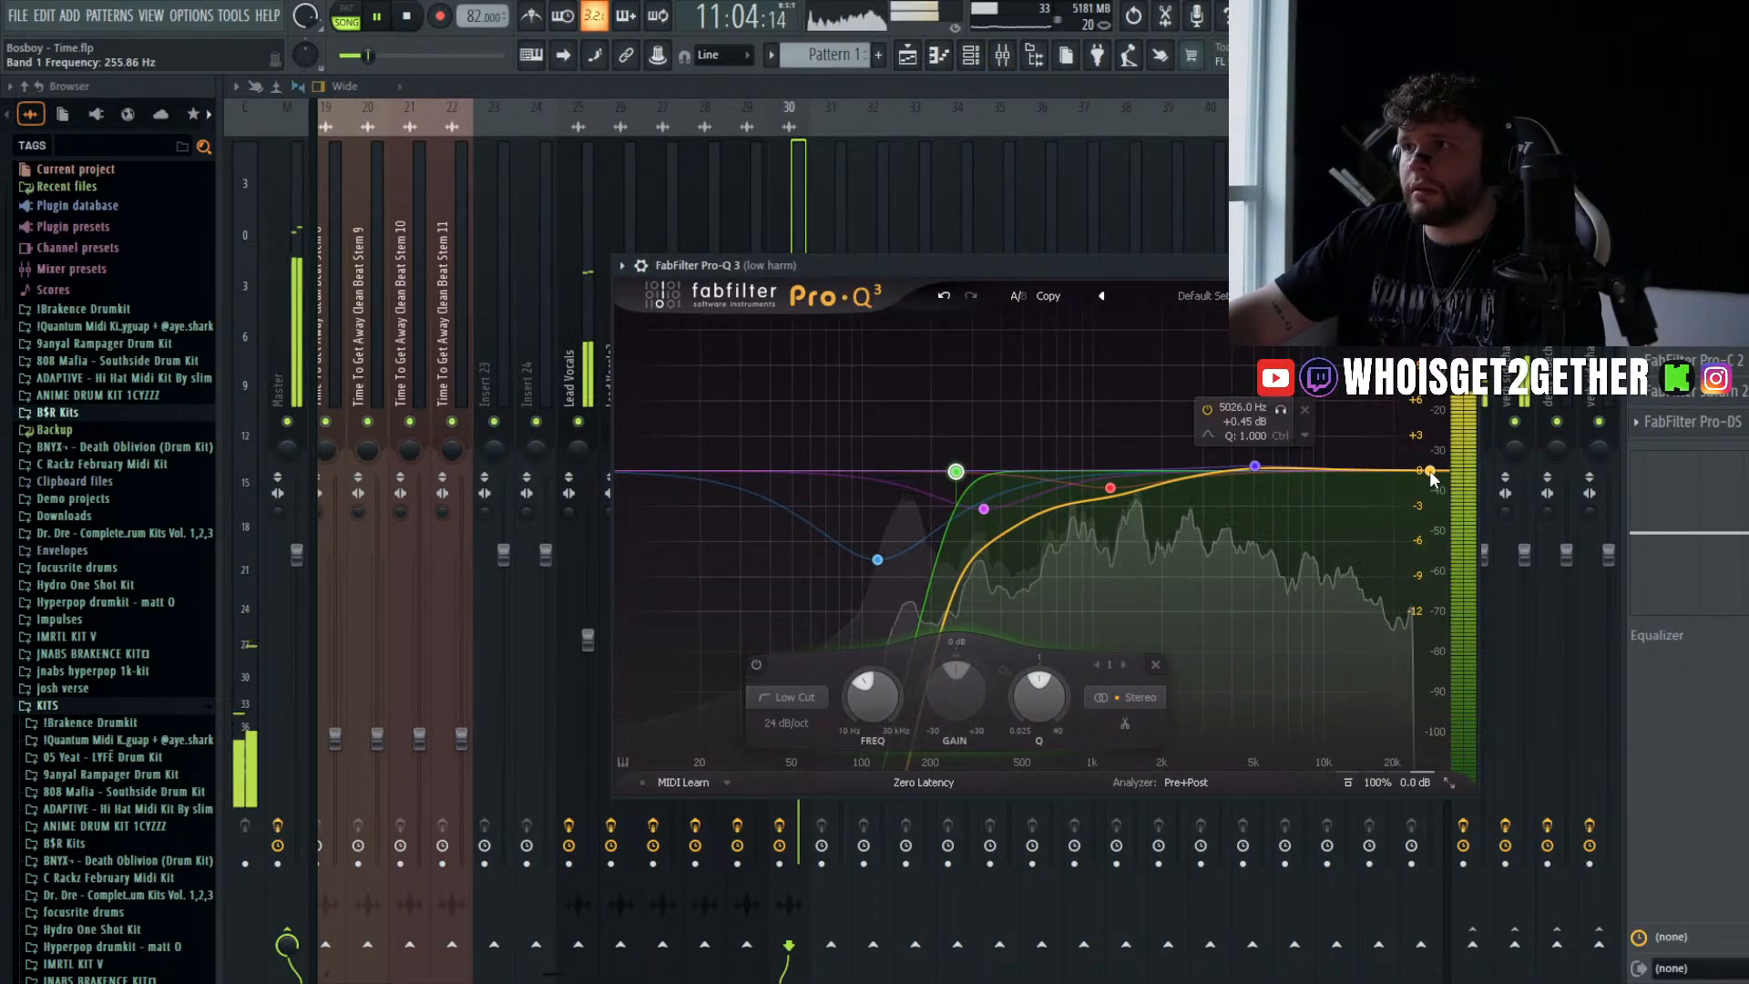
click(1325, 469)
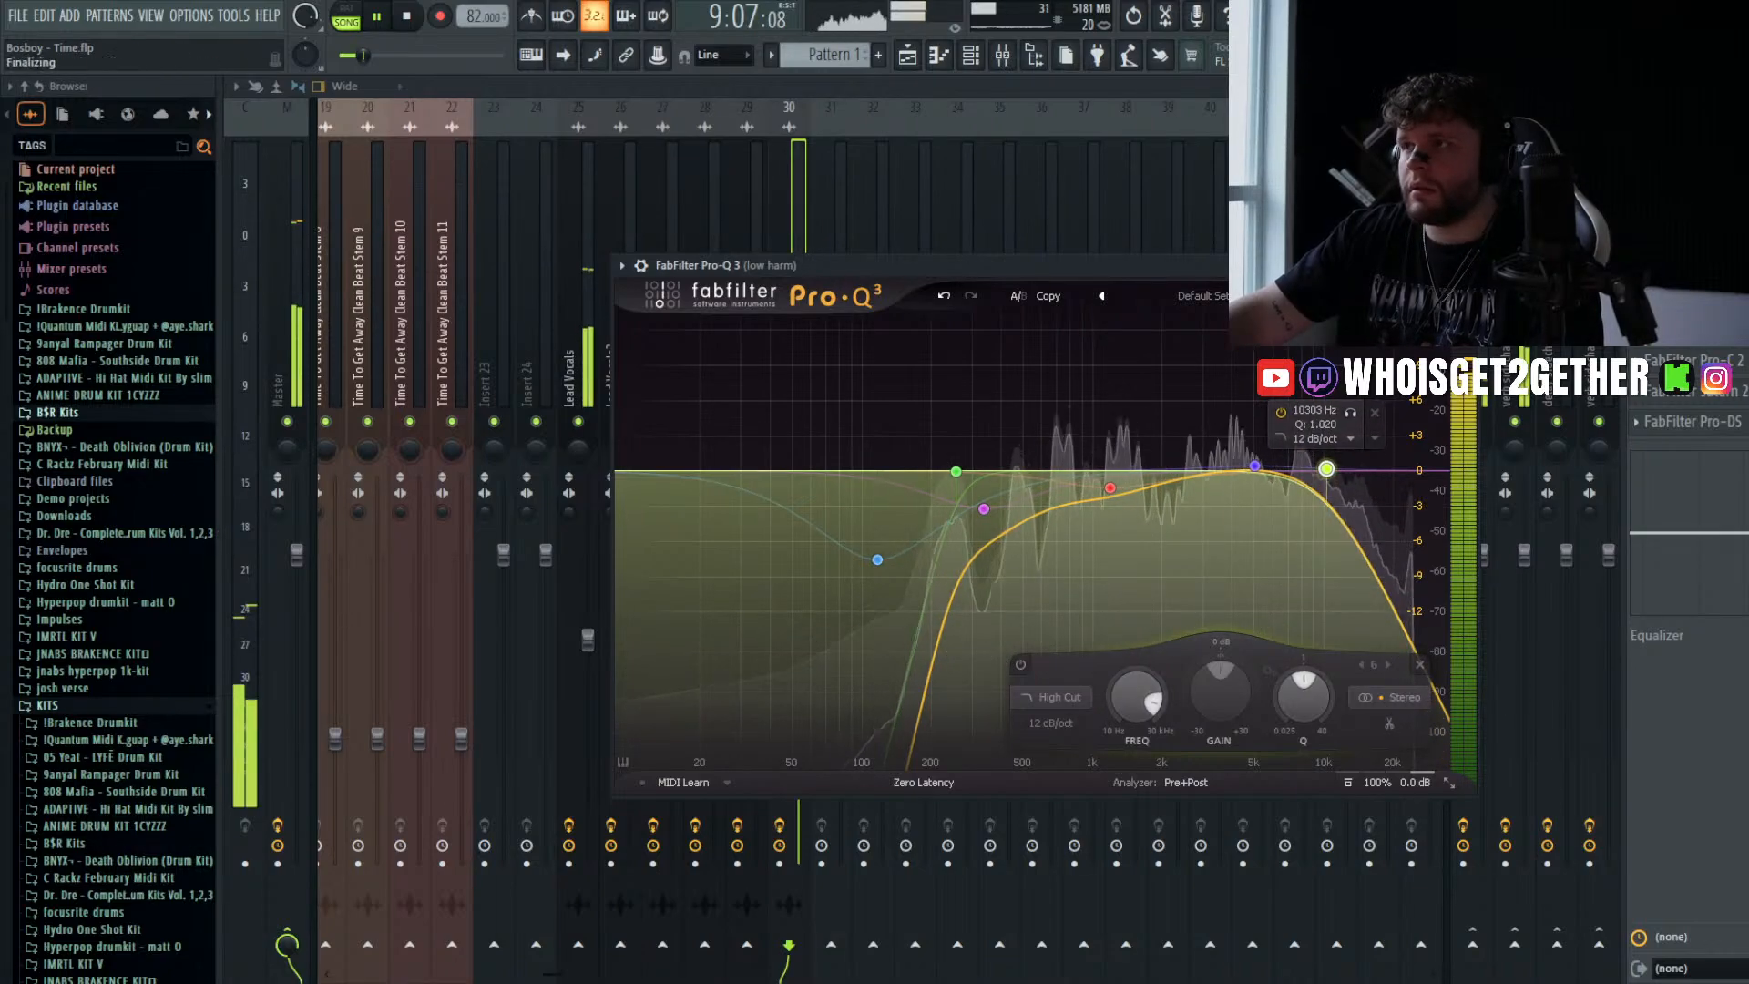
click(1464, 265)
key(ctrl+s)
- Stop playback, return the playlist to the song start and select the hook dbl clip
key(F5)
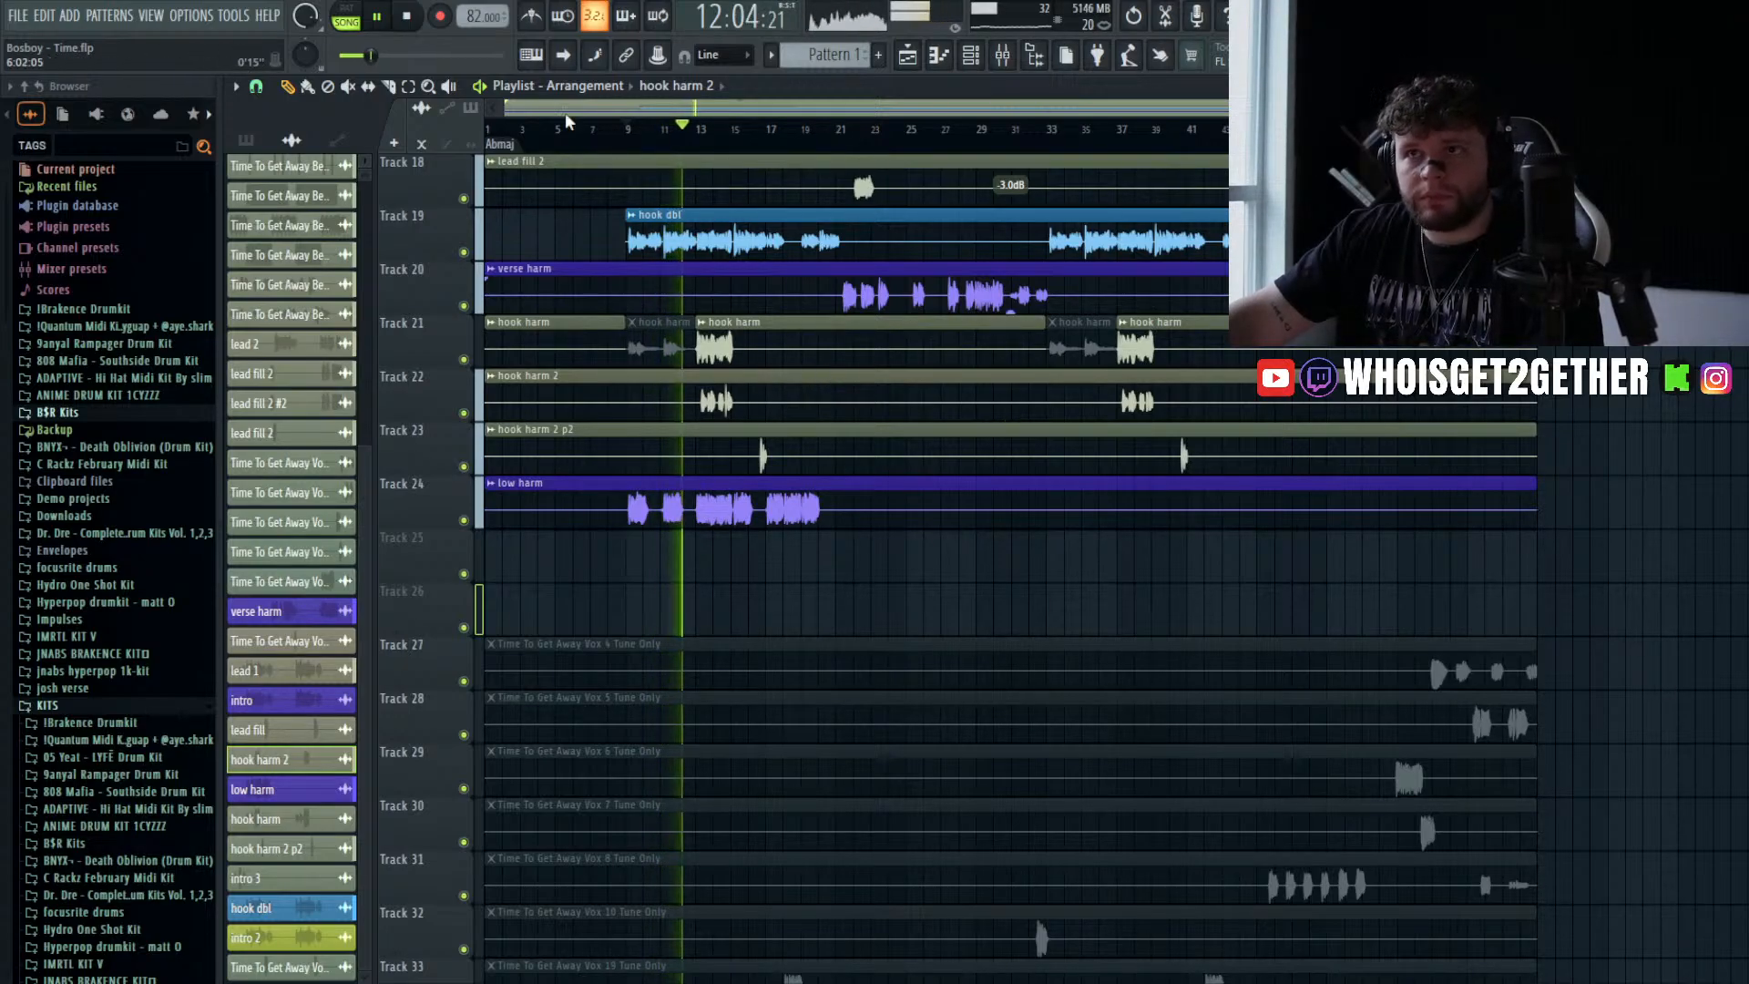
click(407, 18)
click(409, 19)
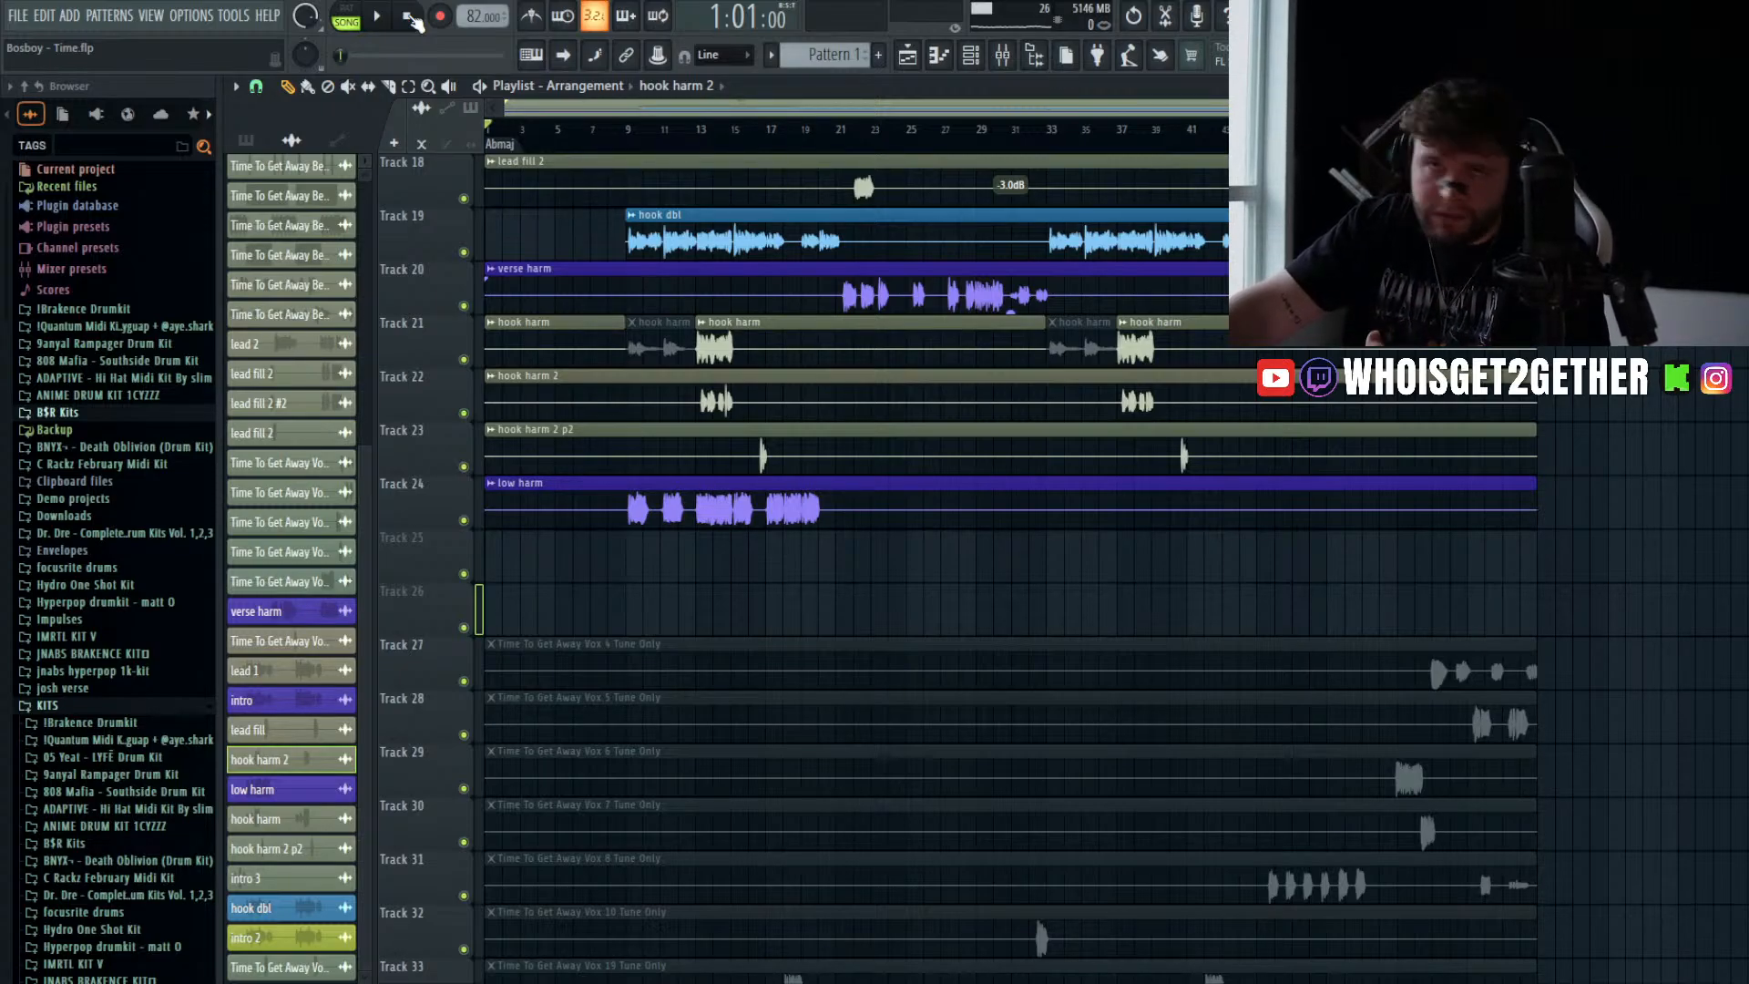
click(769, 214)
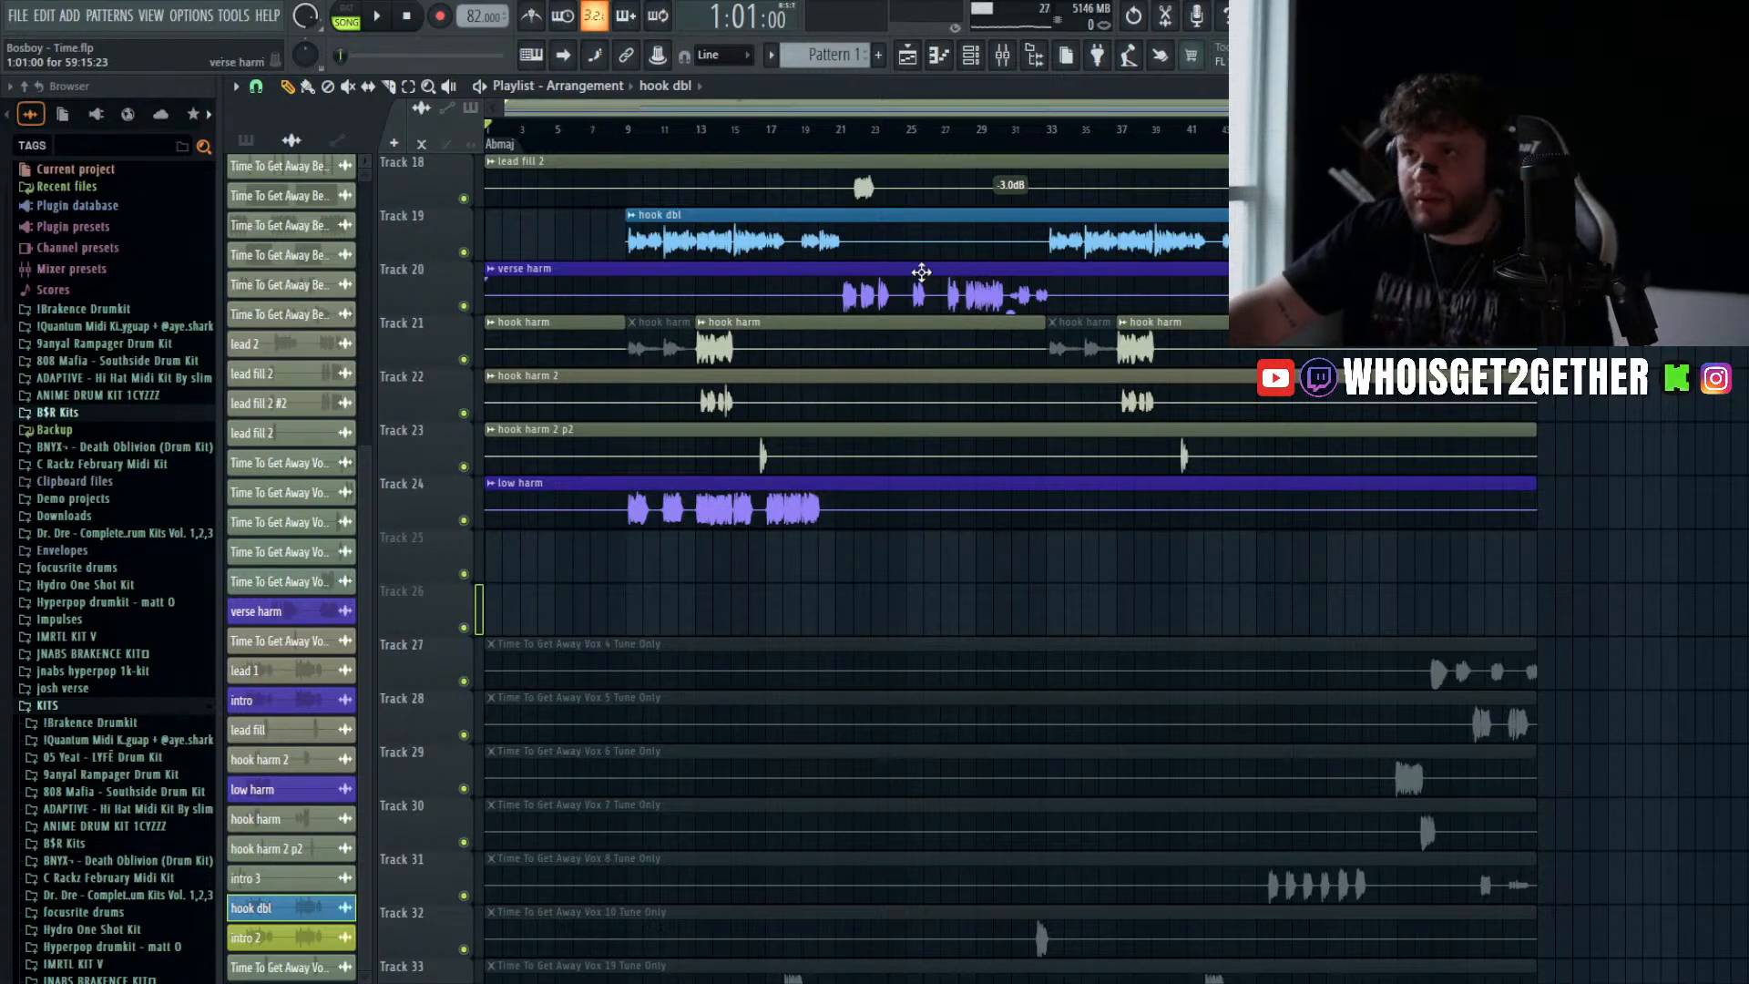
- Slice the low harm clip on Track 24 at bars 9 and 21 and delete the pieces outside that range
scroll(793, 461, up, 4)
scroll(798, 469, down, 4)
scroll(798, 469, down, 1)
click(628, 484)
click(838, 489)
right_click(926, 500)
right_click(551, 510)
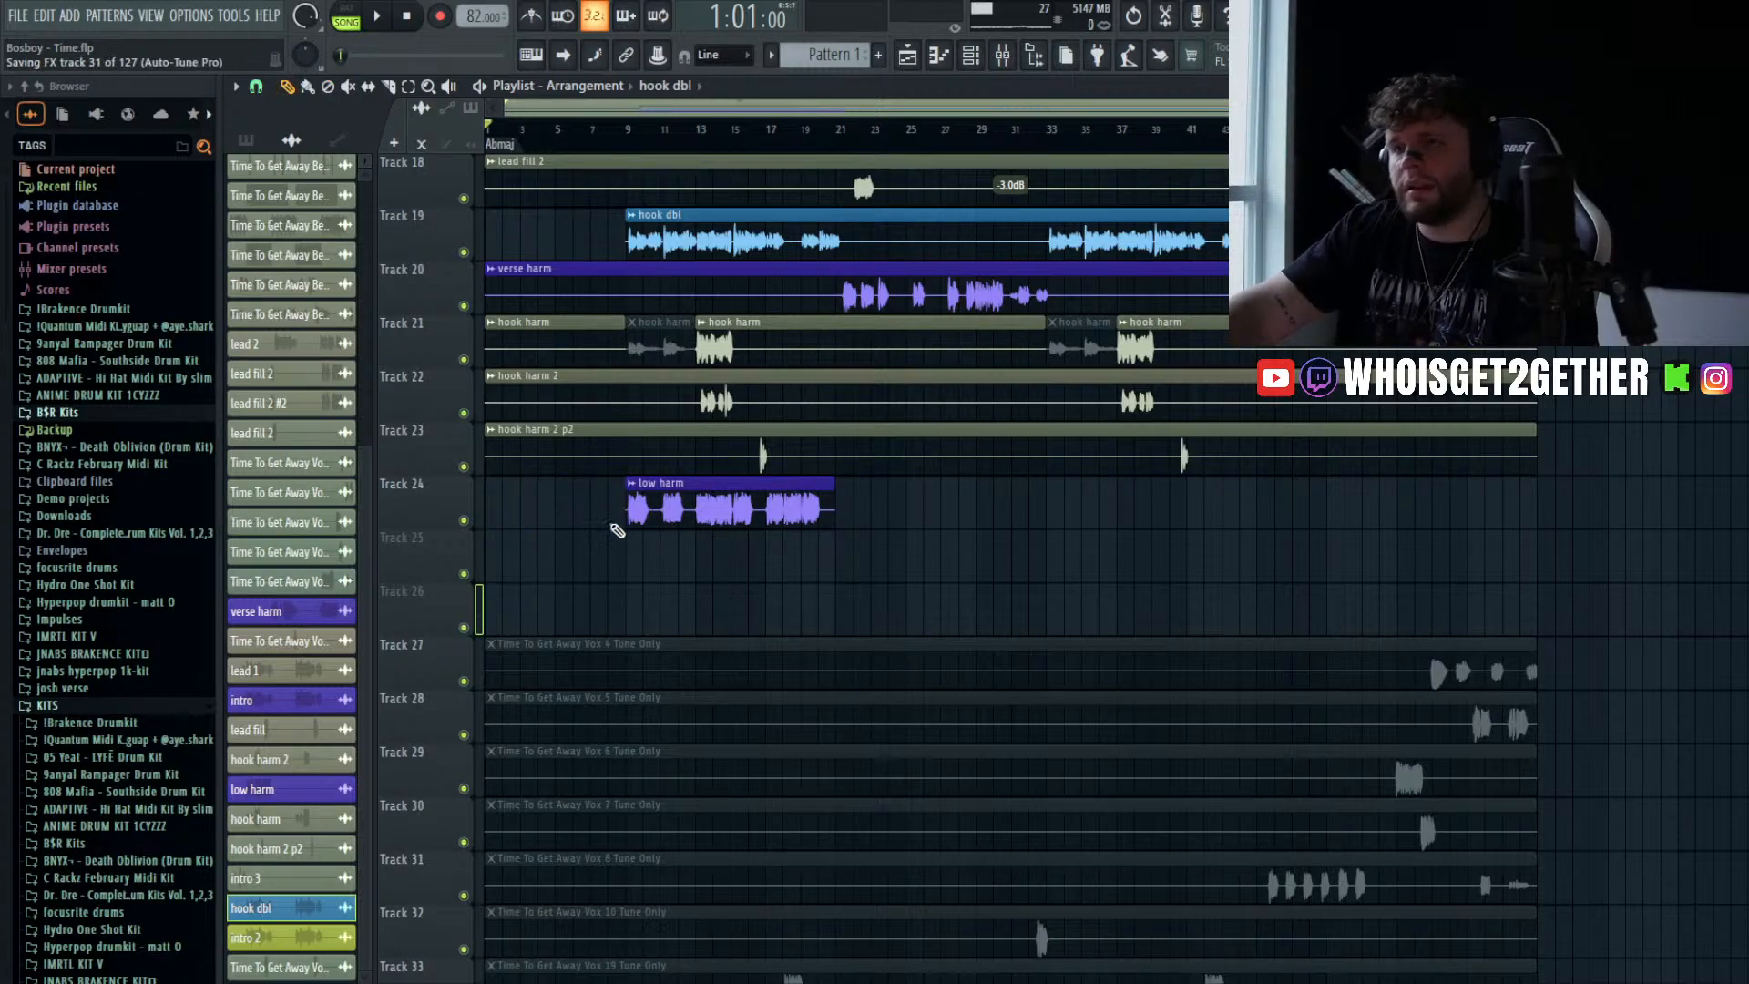
- Copy the trimmed low harm clip to the second hook at bar 33 on Track 24
click(637, 136)
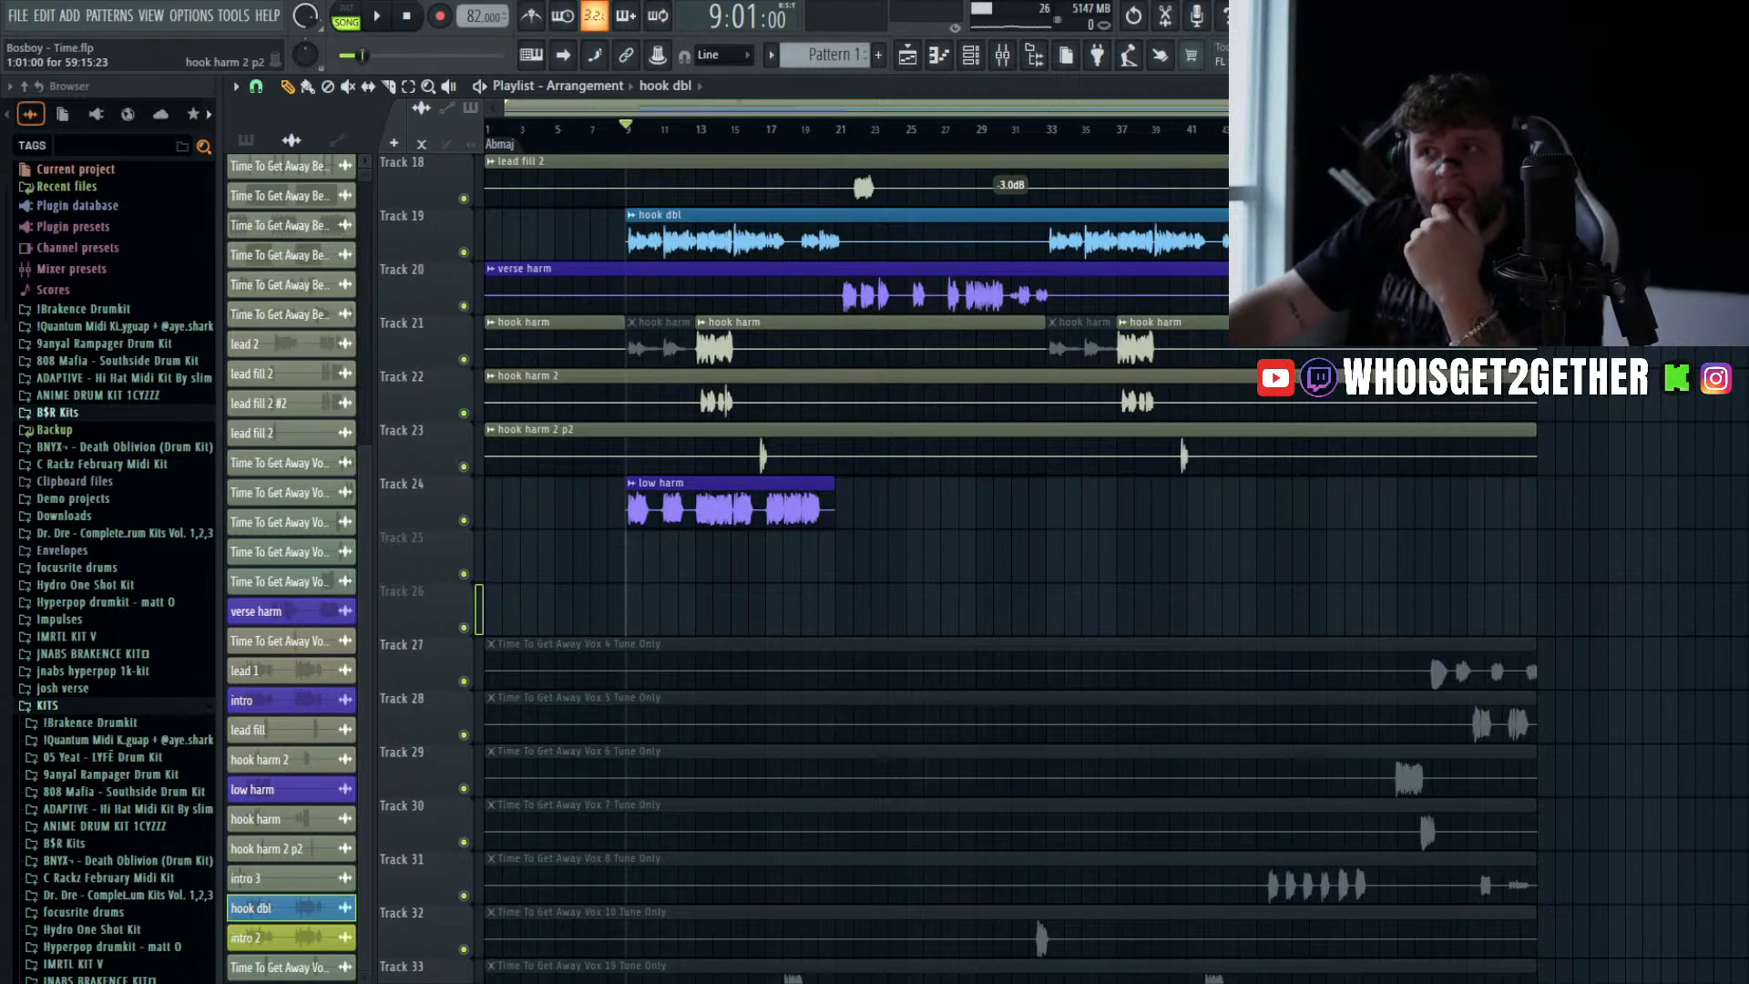
click(782, 492)
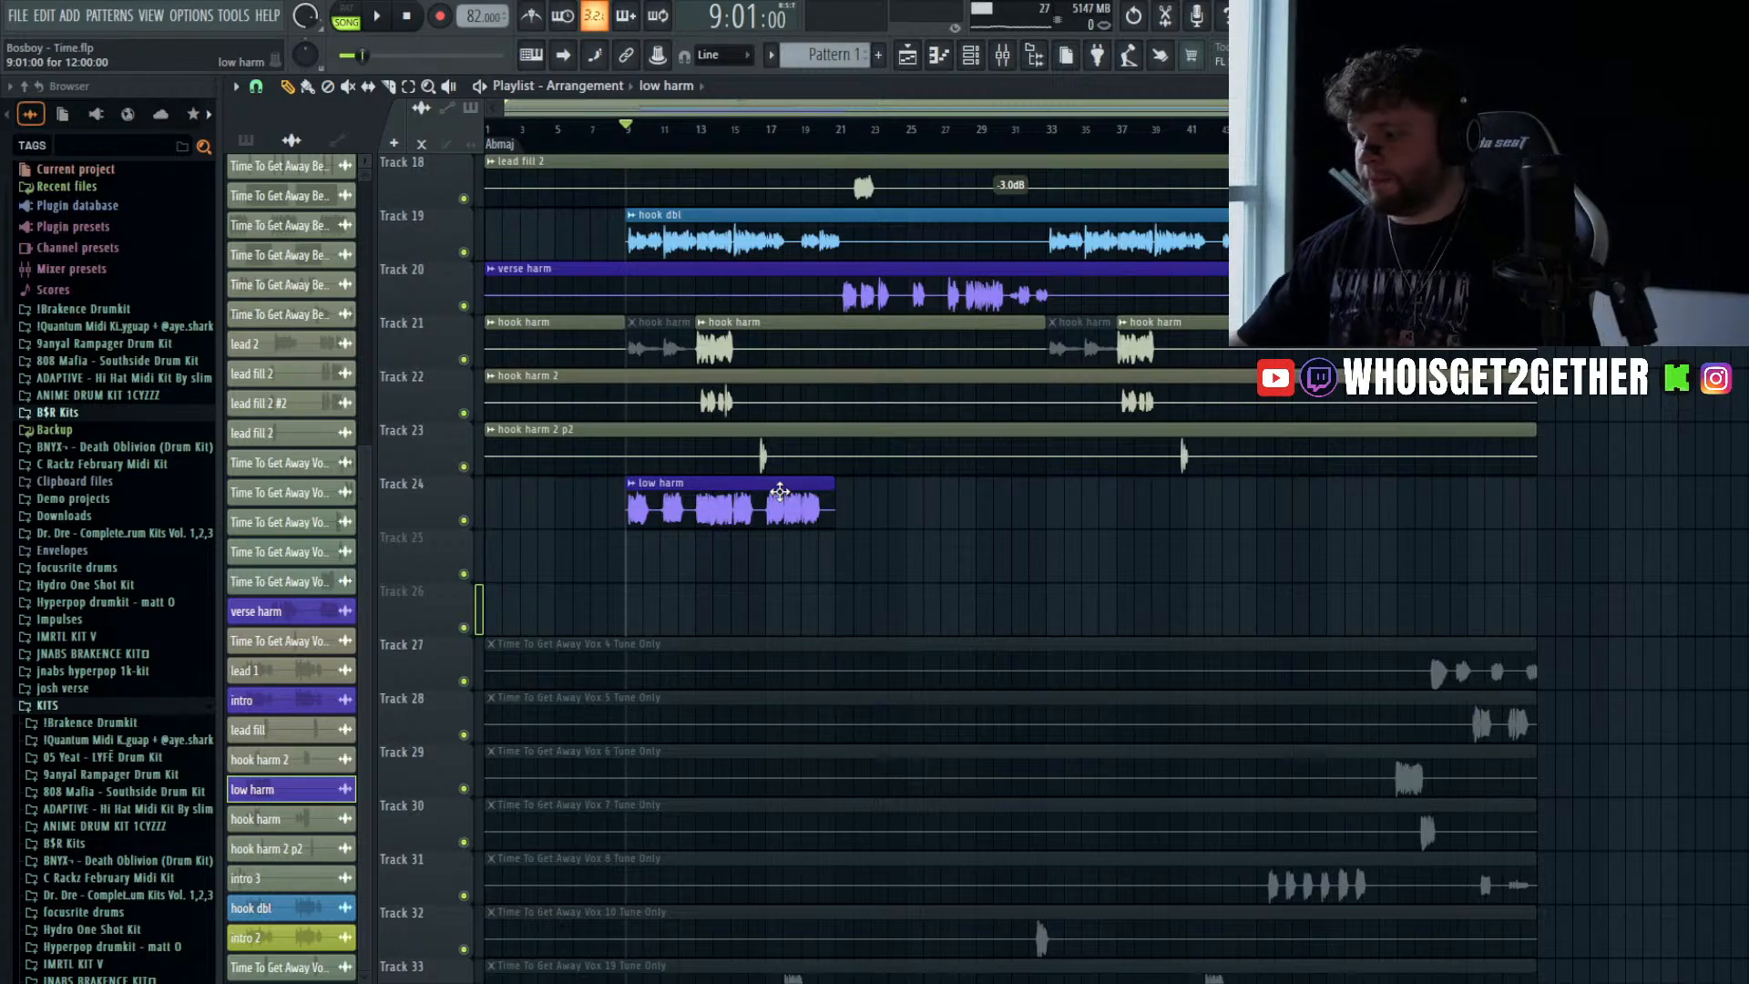
click(1064, 513)
- Play the first hook from bar 9, skip ahead to bar 17 and check the vocal layers, and stop playback
key(space)
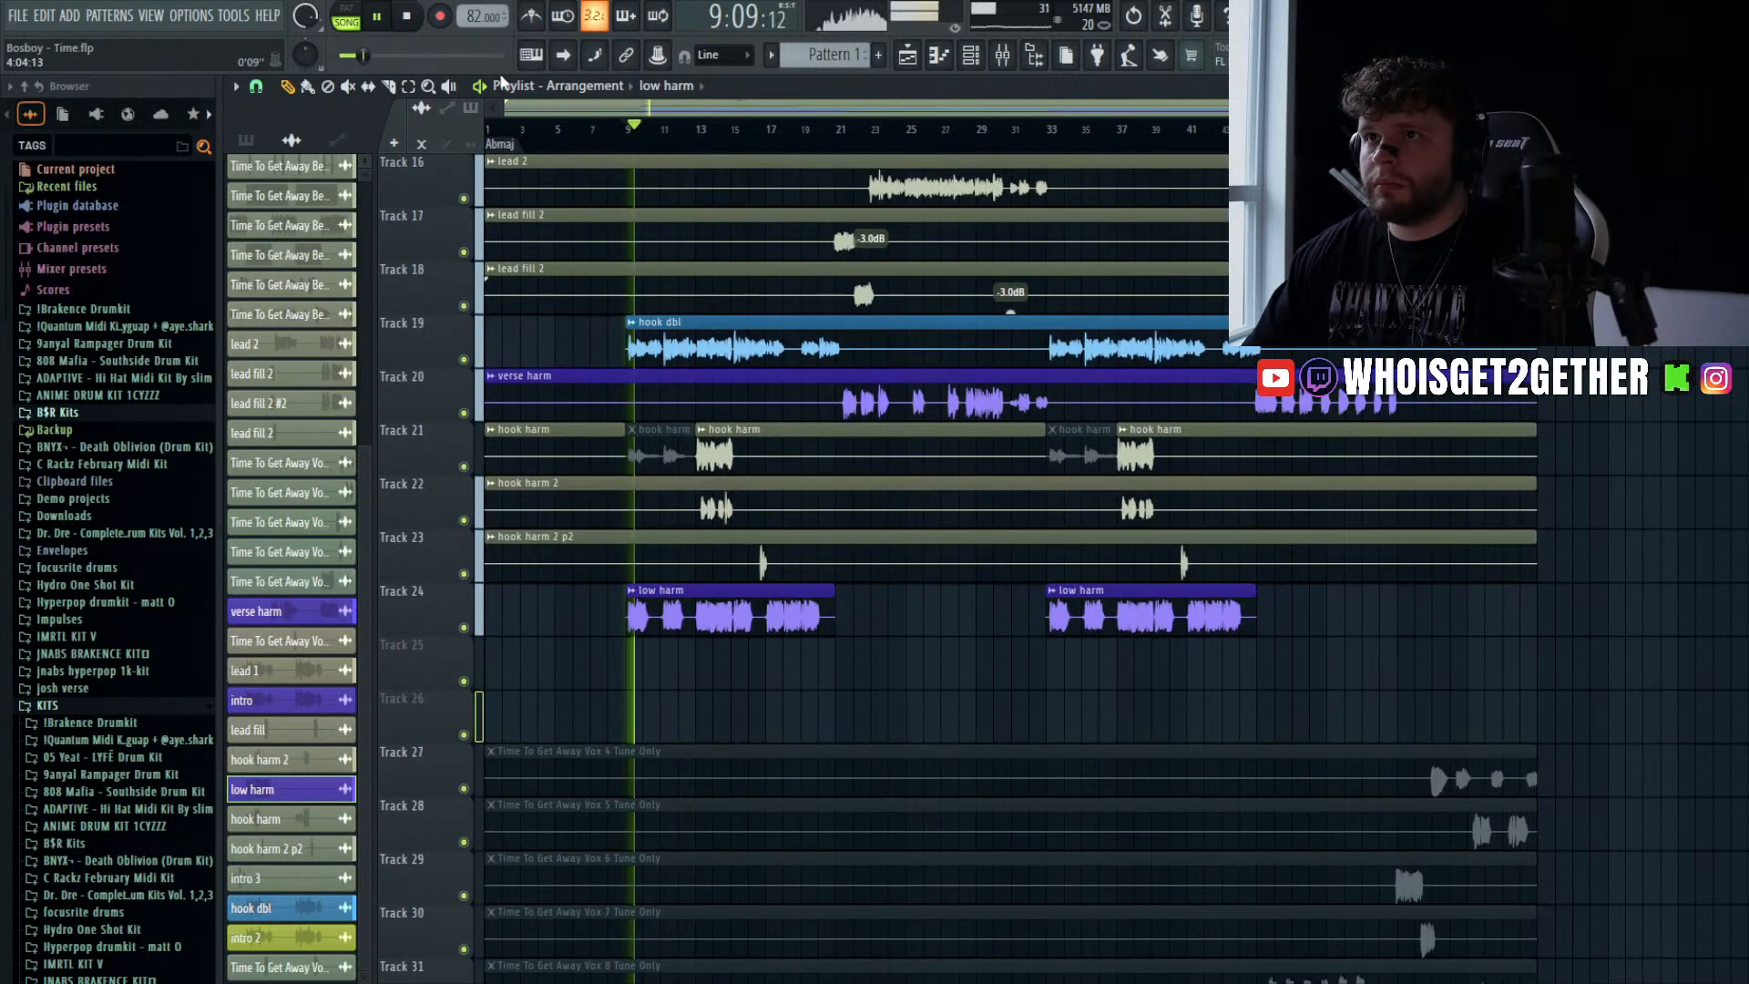
scroll(804, 254, down, 2)
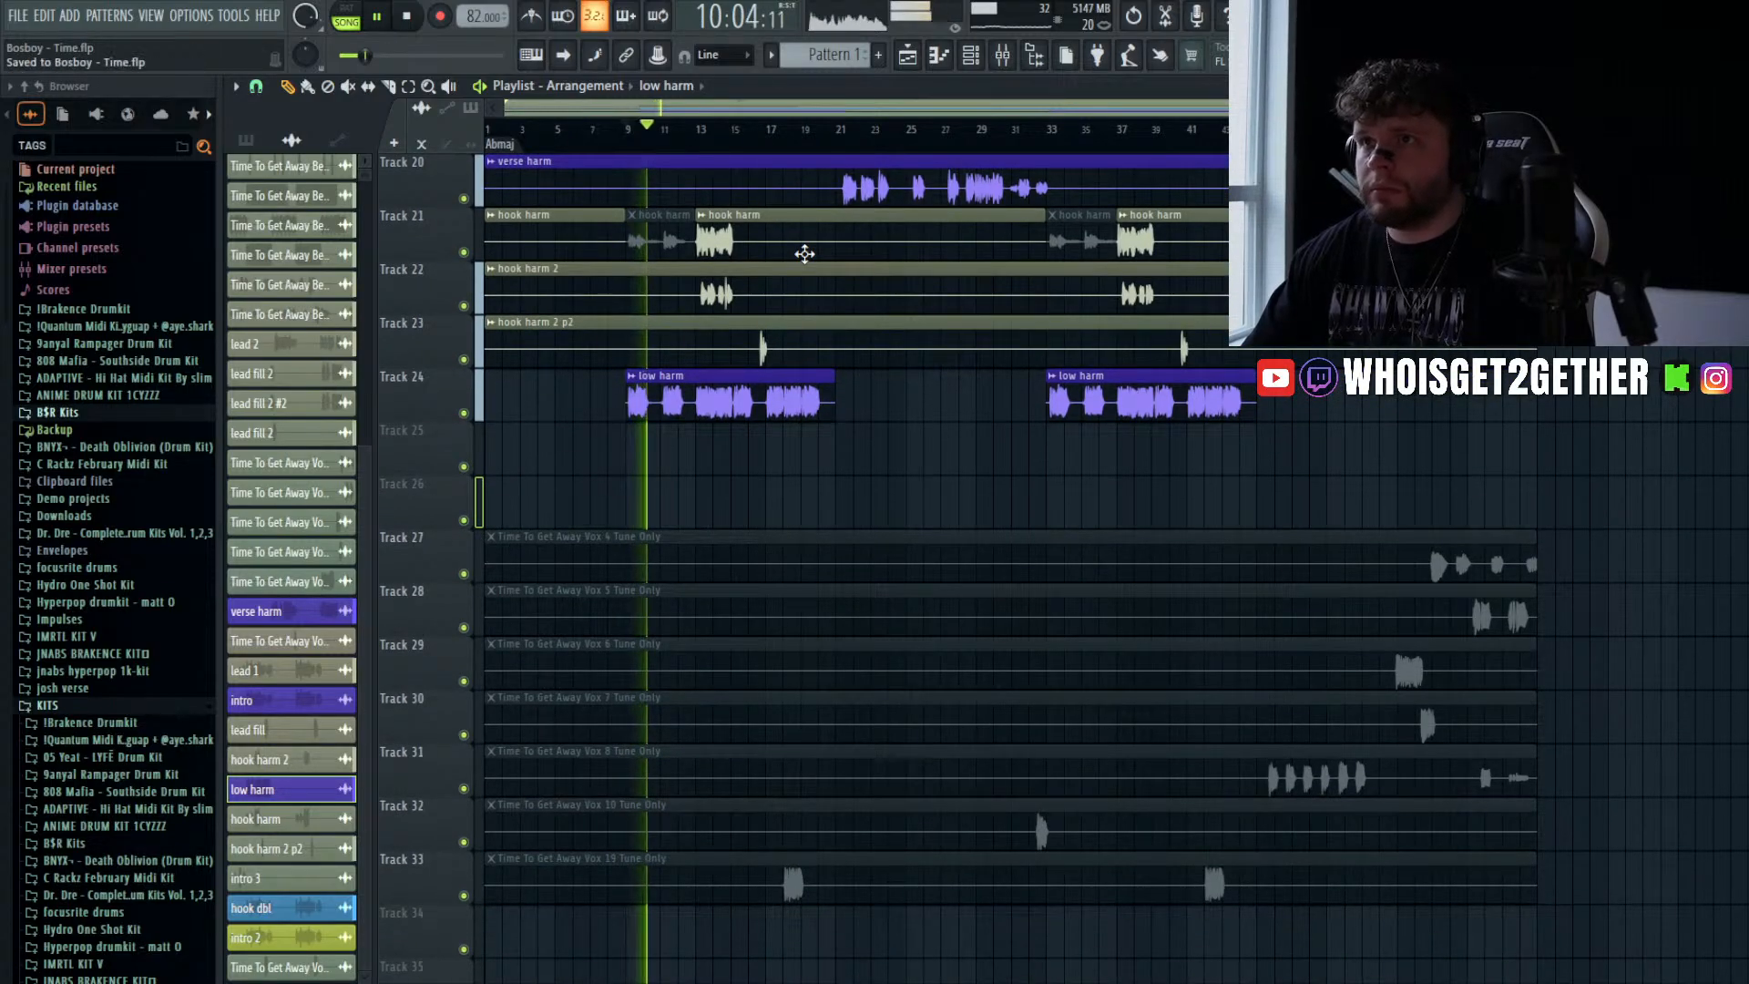
scroll(804, 256, down, 3)
scroll(825, 310, down, 3)
scroll(828, 316, up, 2)
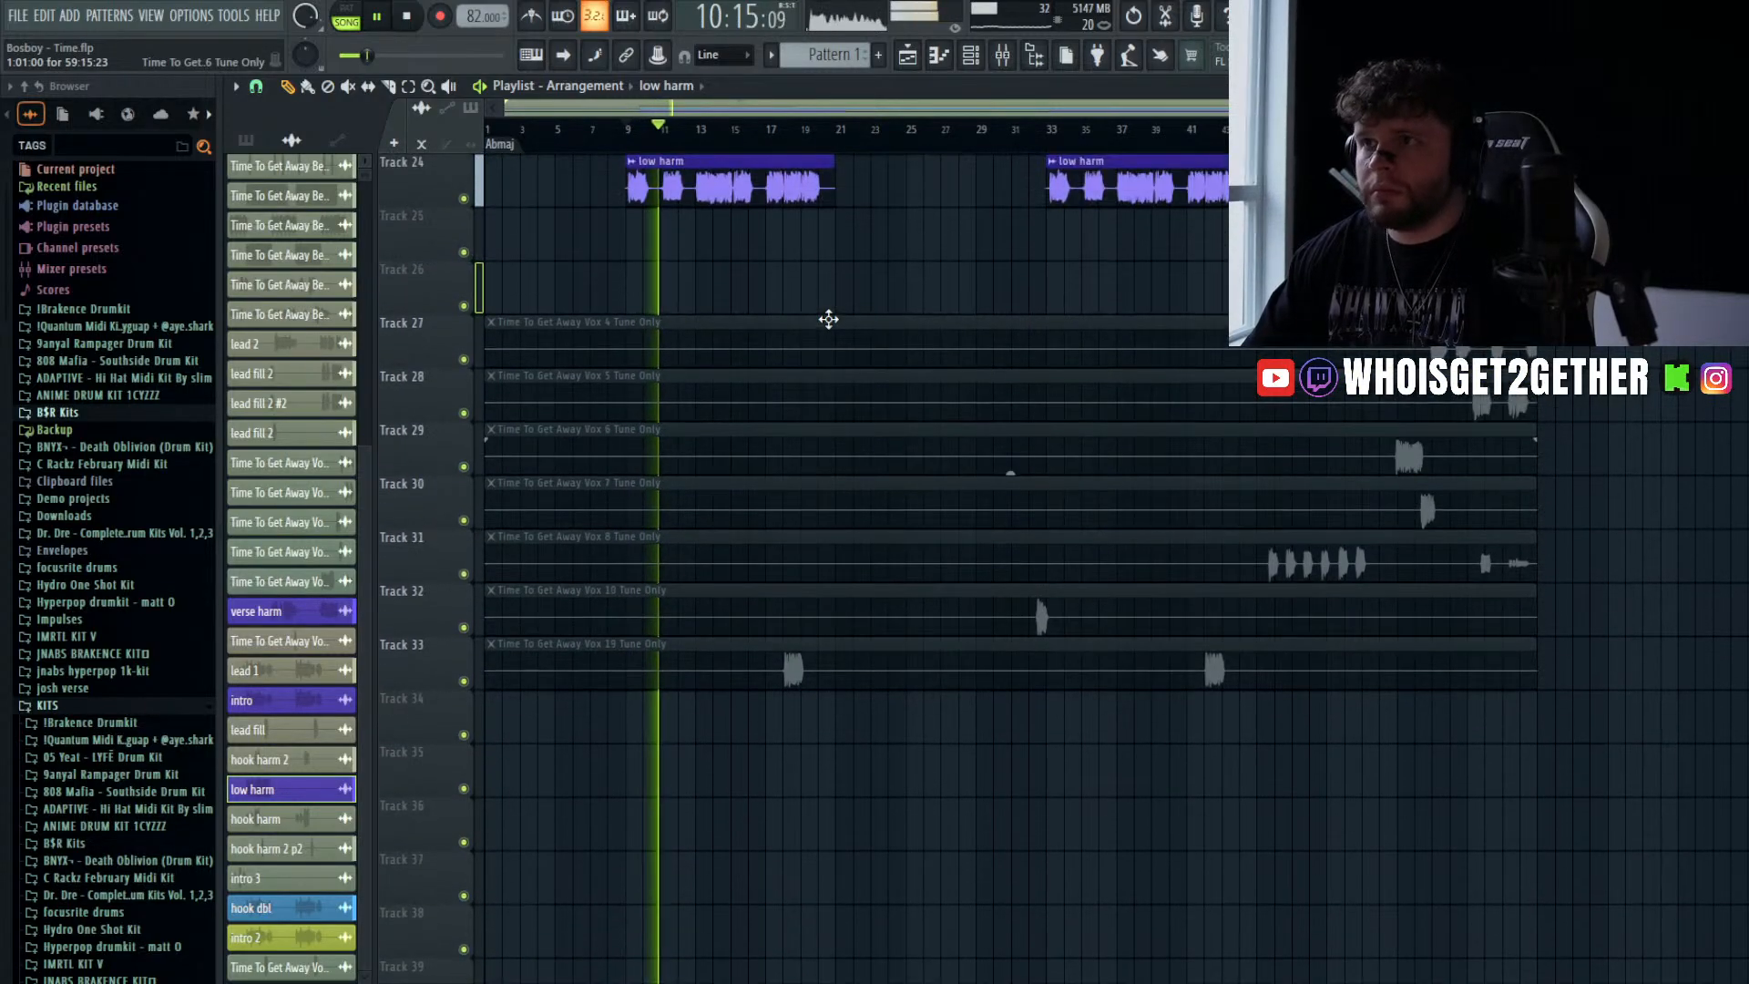
scroll(836, 387, up, 6)
scroll(835, 385, up, 7)
scroll(832, 382, down, 11)
scroll(829, 383, up, 6)
scroll(785, 393, up, 6)
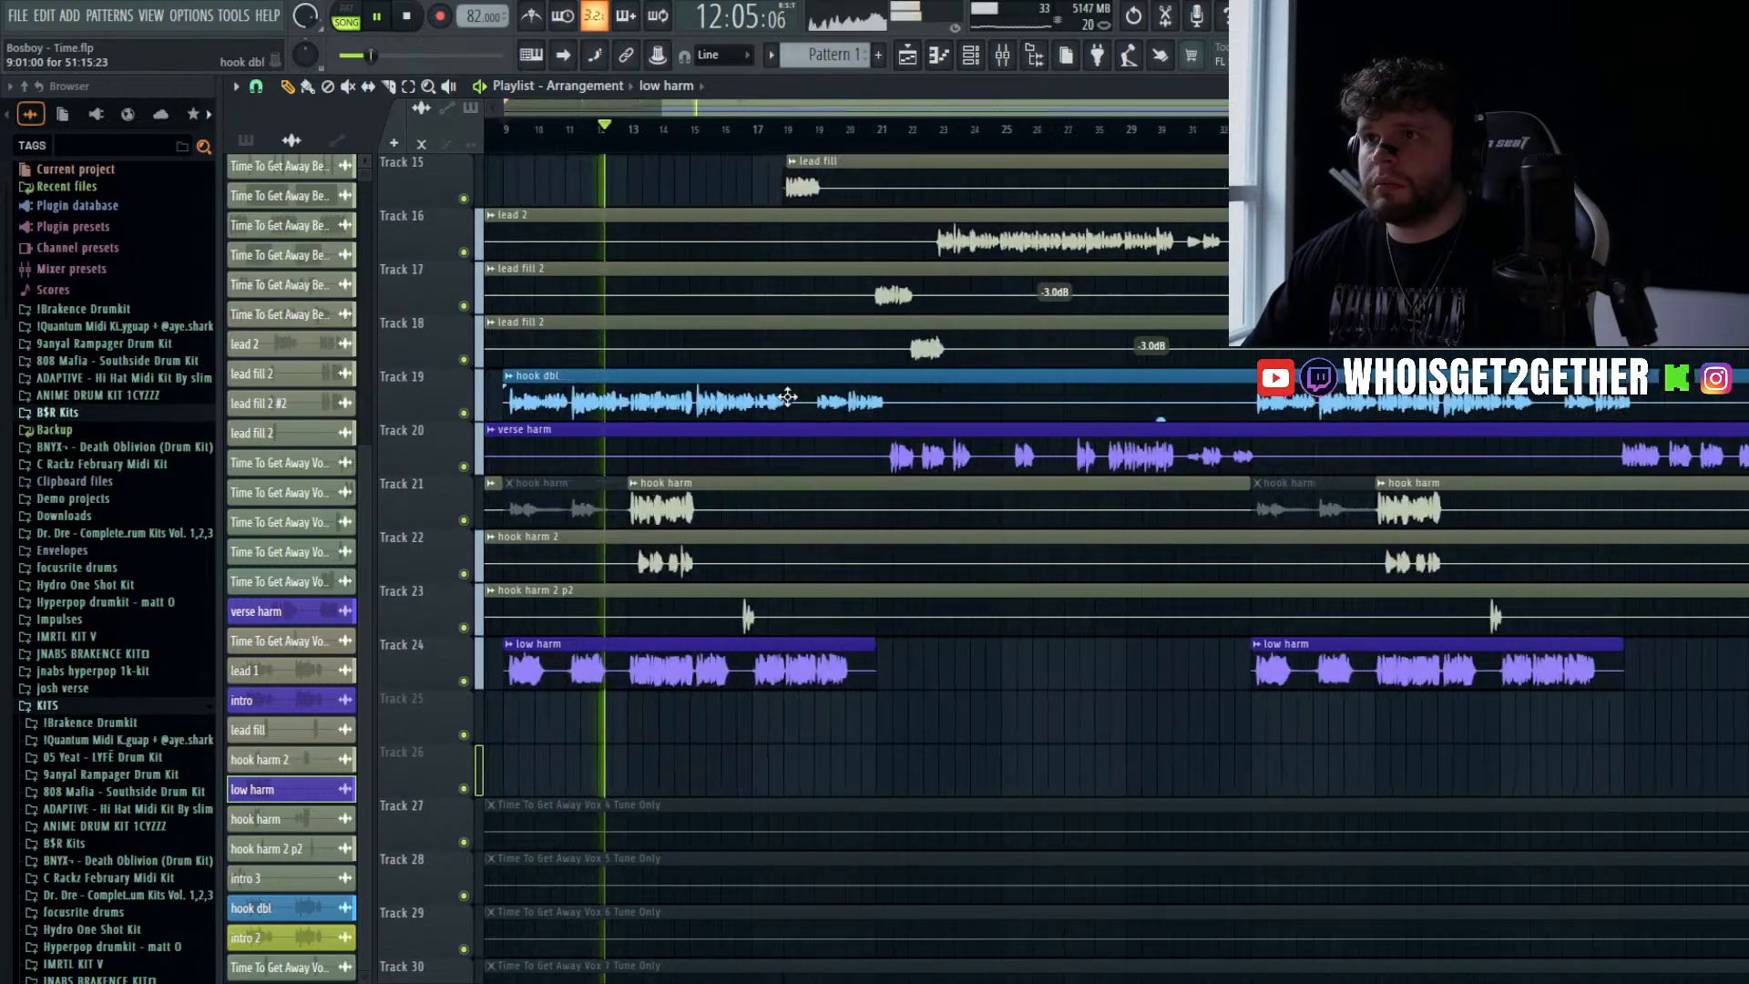
scroll(784, 391, down, 4)
click(768, 134)
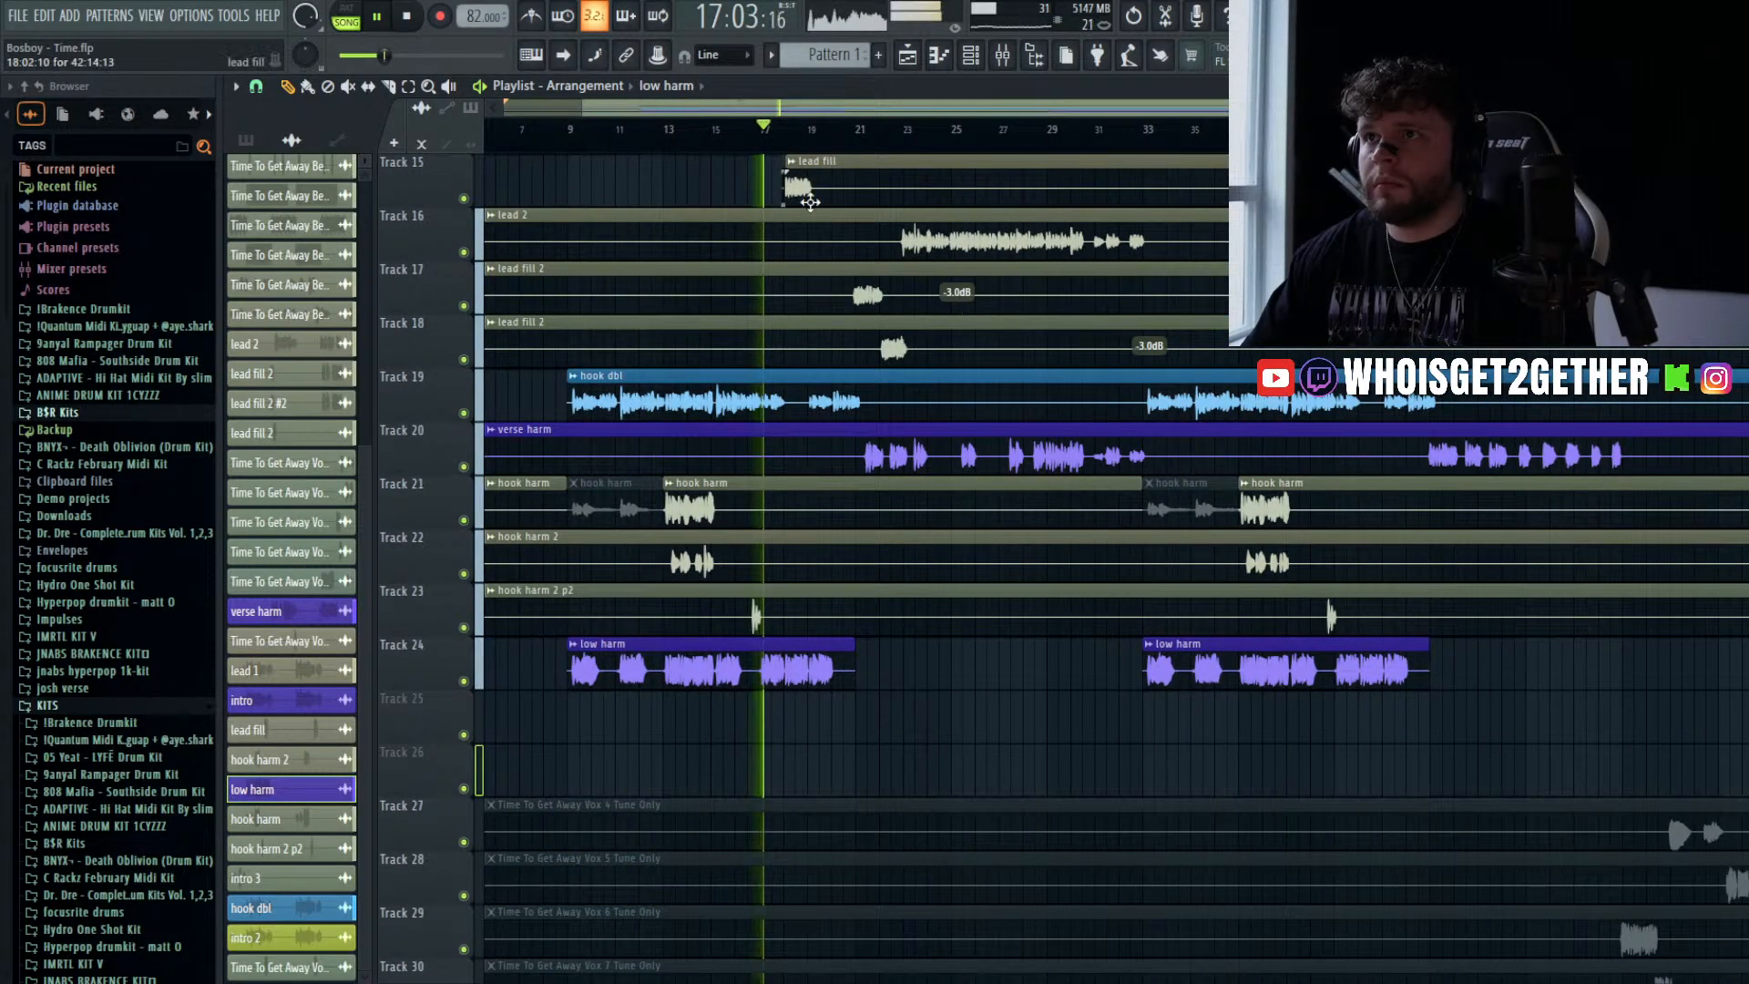
scroll(780, 282, up, 7)
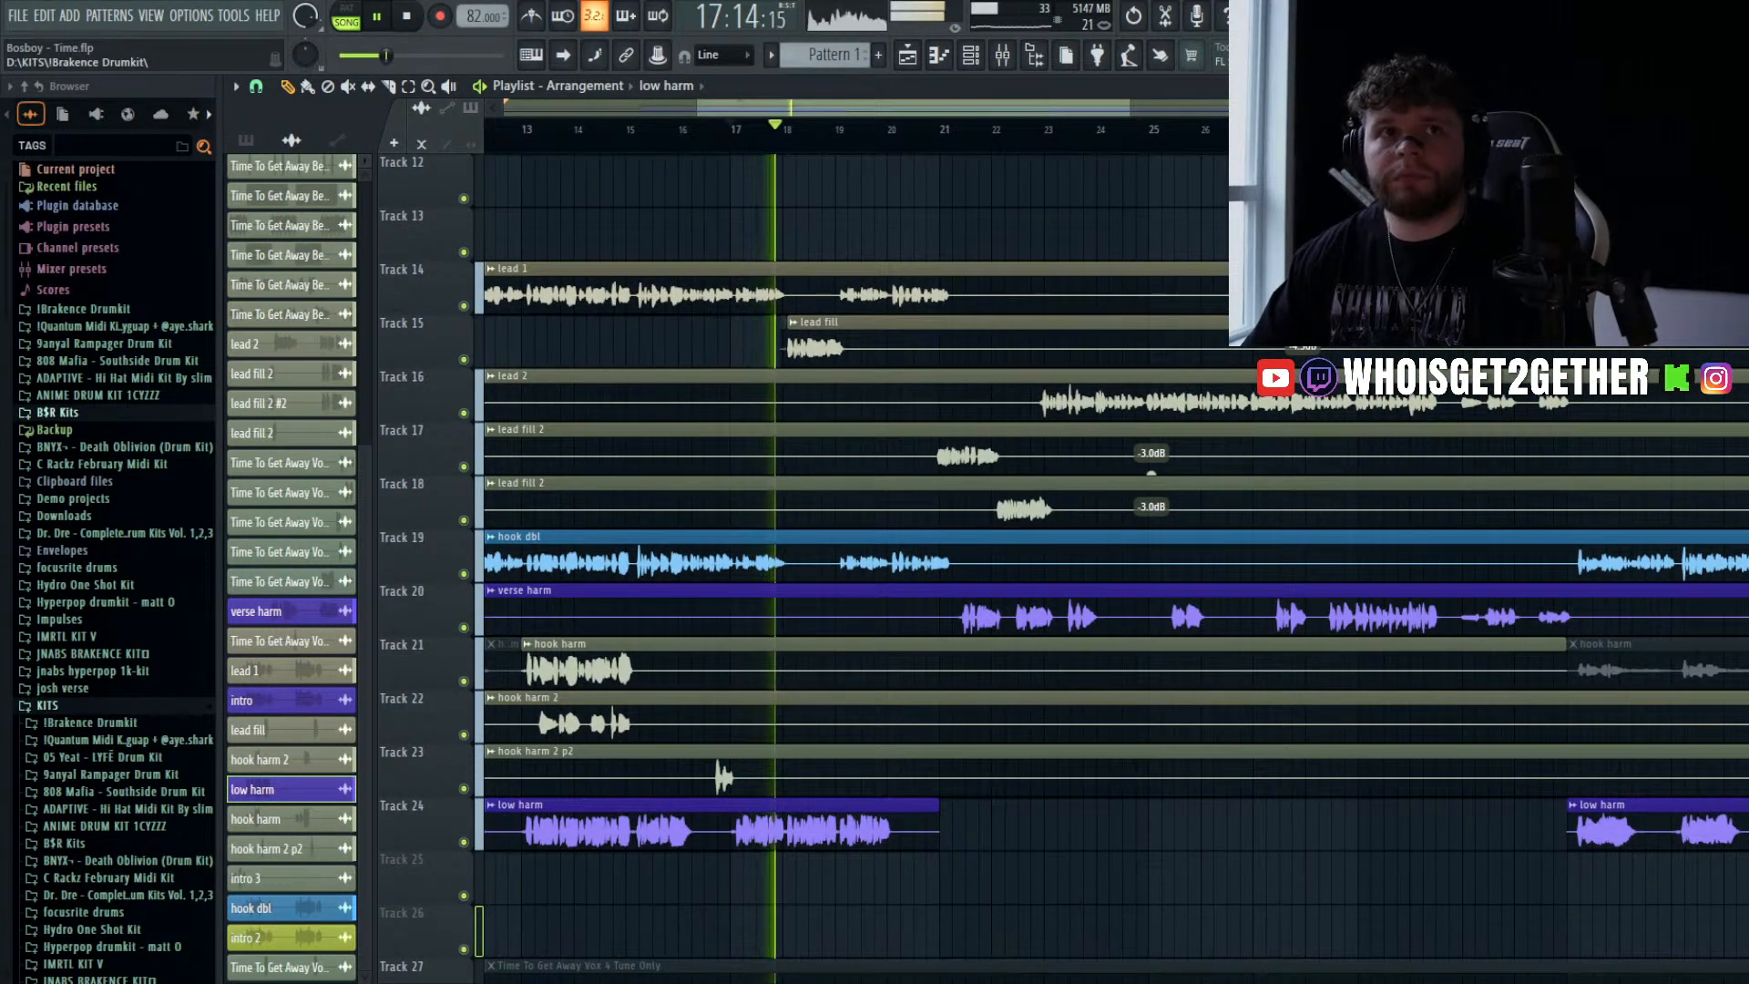
scroll(860, 355, down, 2)
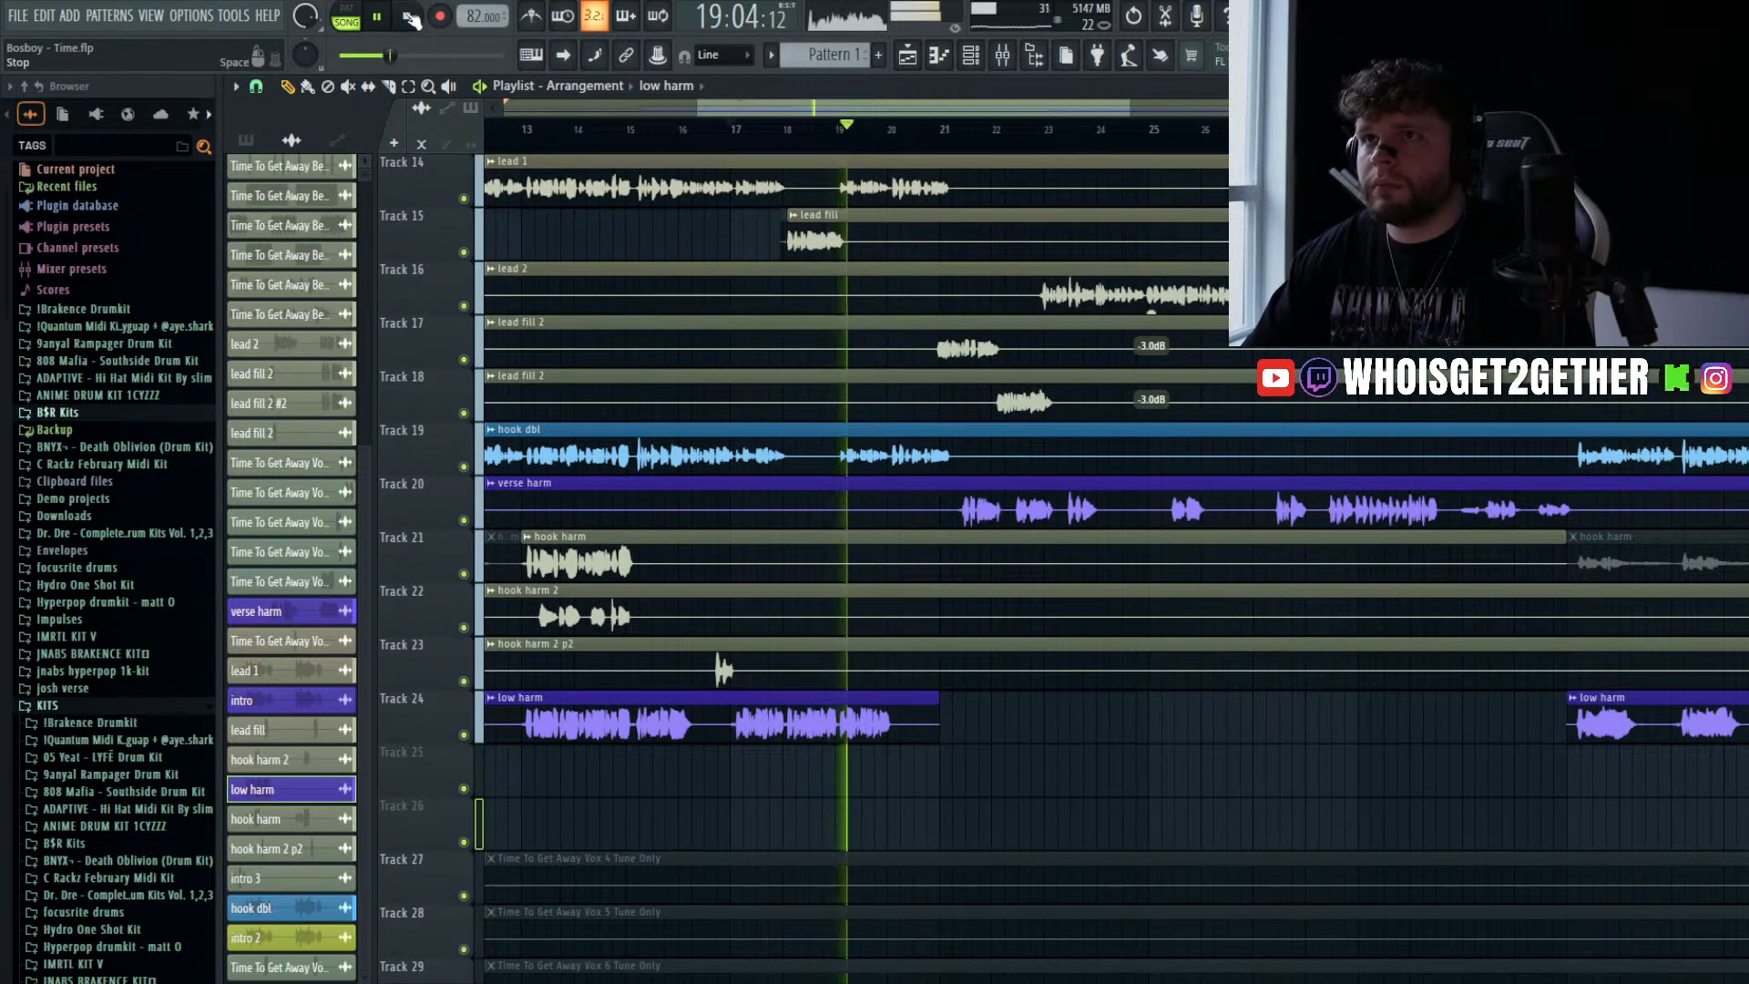
key(space)
- Move the muted Time To Get Away Vox 19 Tune Only clip from Track 33 up to Track 25
scroll(819, 392, down, 15)
ctrl+scroll(820, 397, down, 3)
ctrl+scroll(874, 440, down, 2)
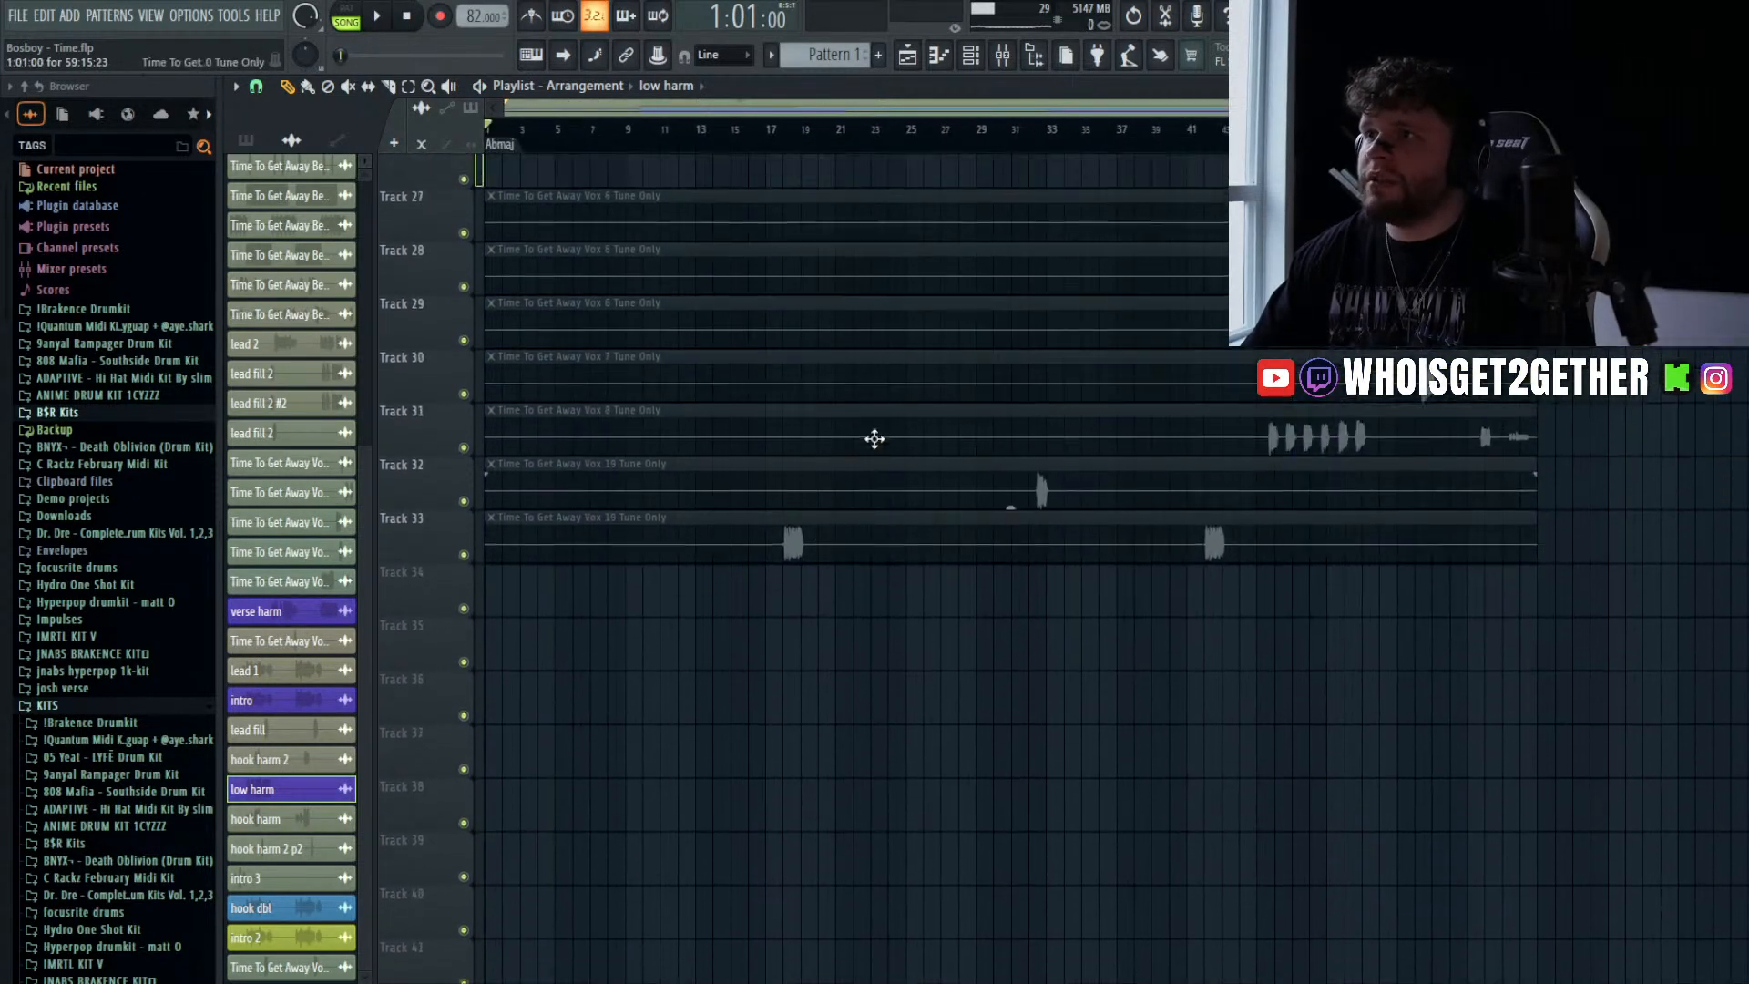
scroll(871, 440, up, 8)
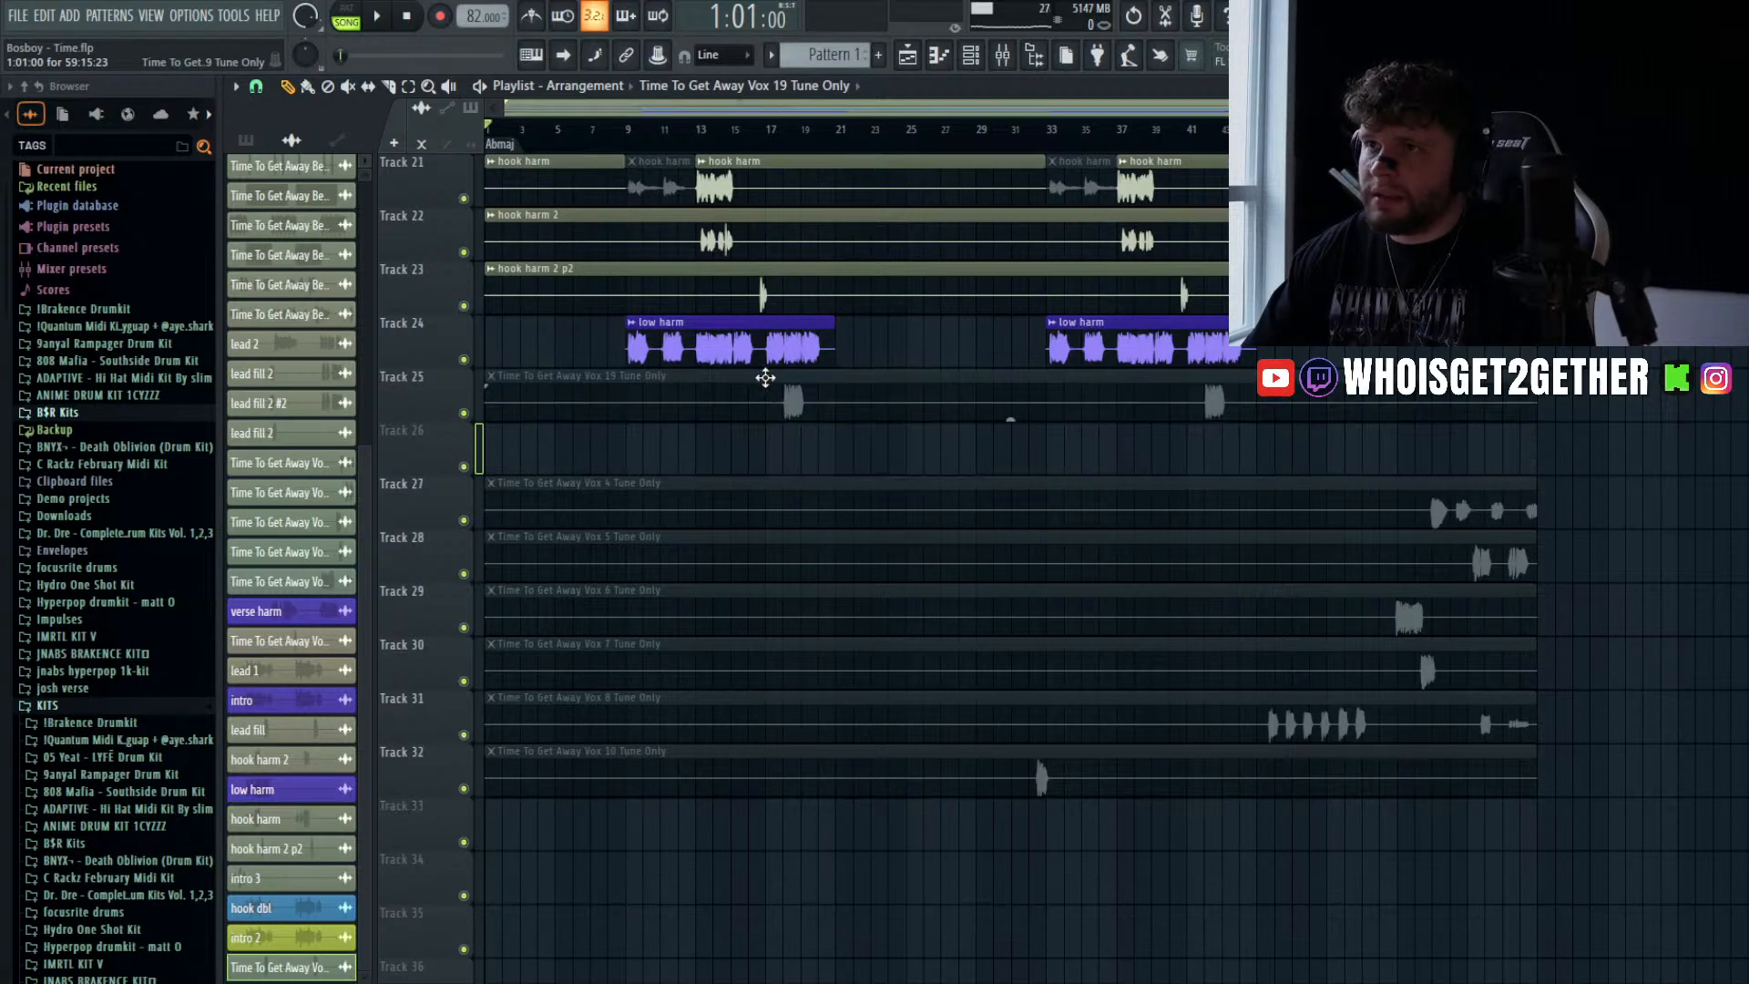
- Copy the Lead Vocals mixer track's state onto the empty Insert 31
key(F9)
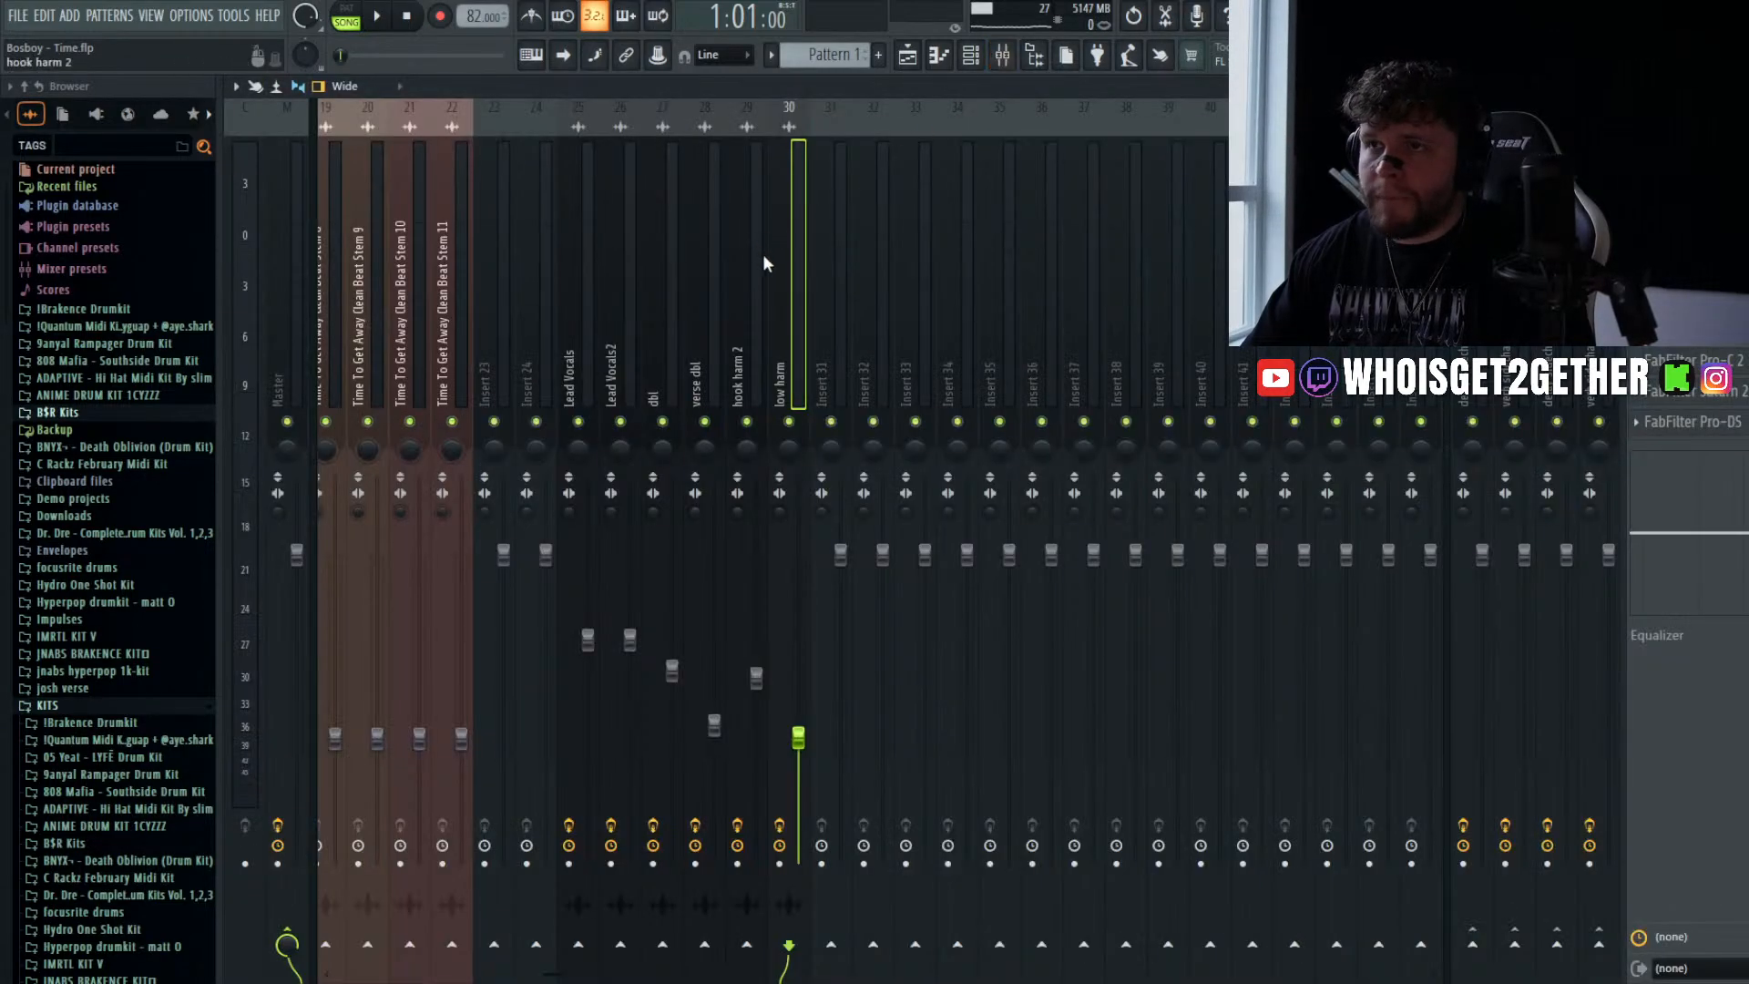
click(582, 326)
drag(832, 211, 818, 255)
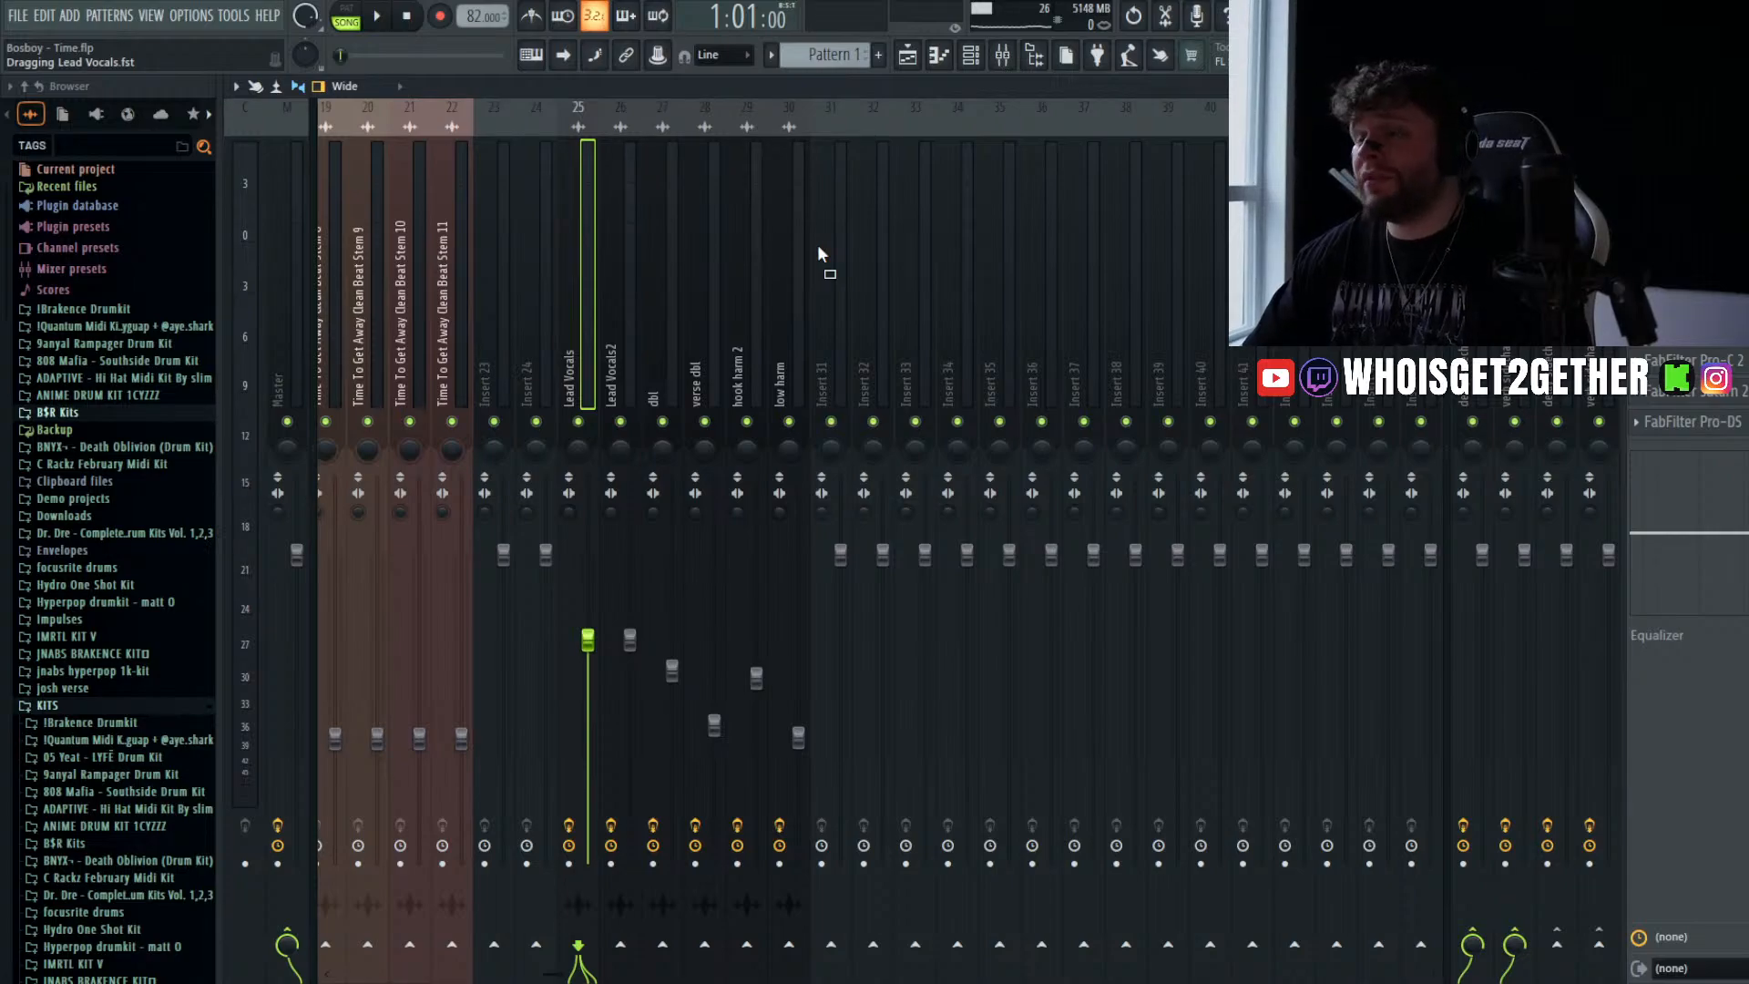
drag(817, 244, 817, 246)
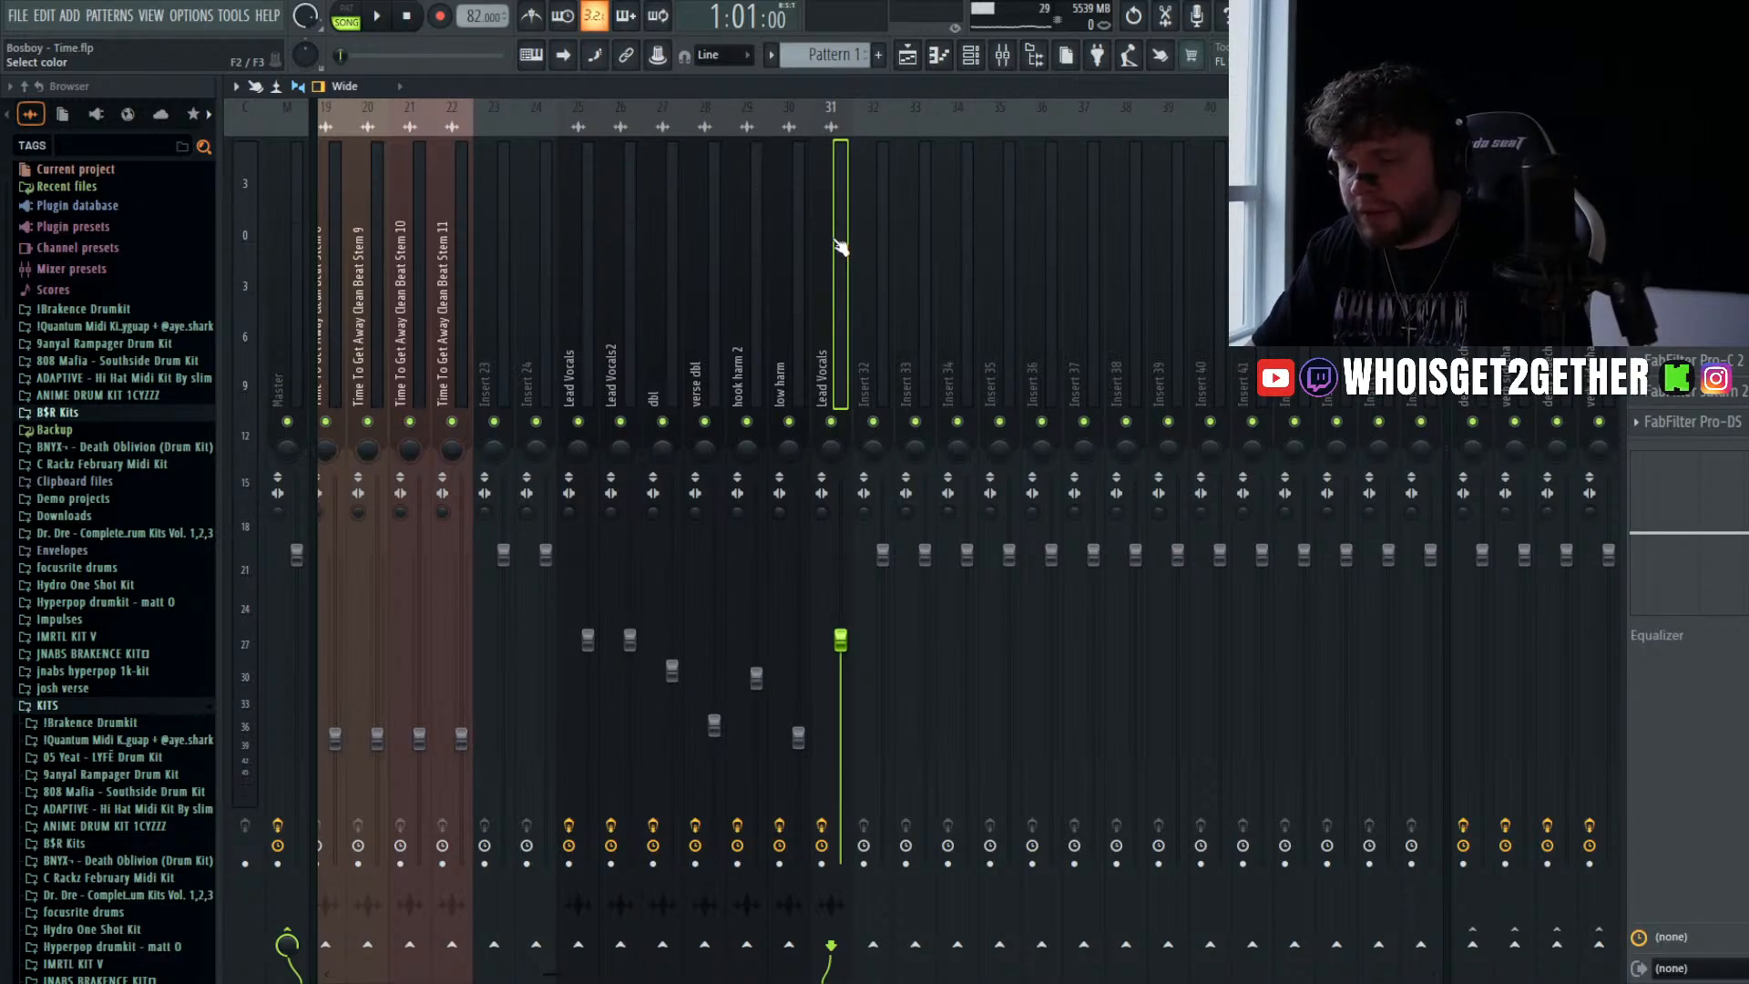
- Unmute the Vox 19 Tune Only clip on Track 25, rename it phone filter and colour it orange
key(F5)
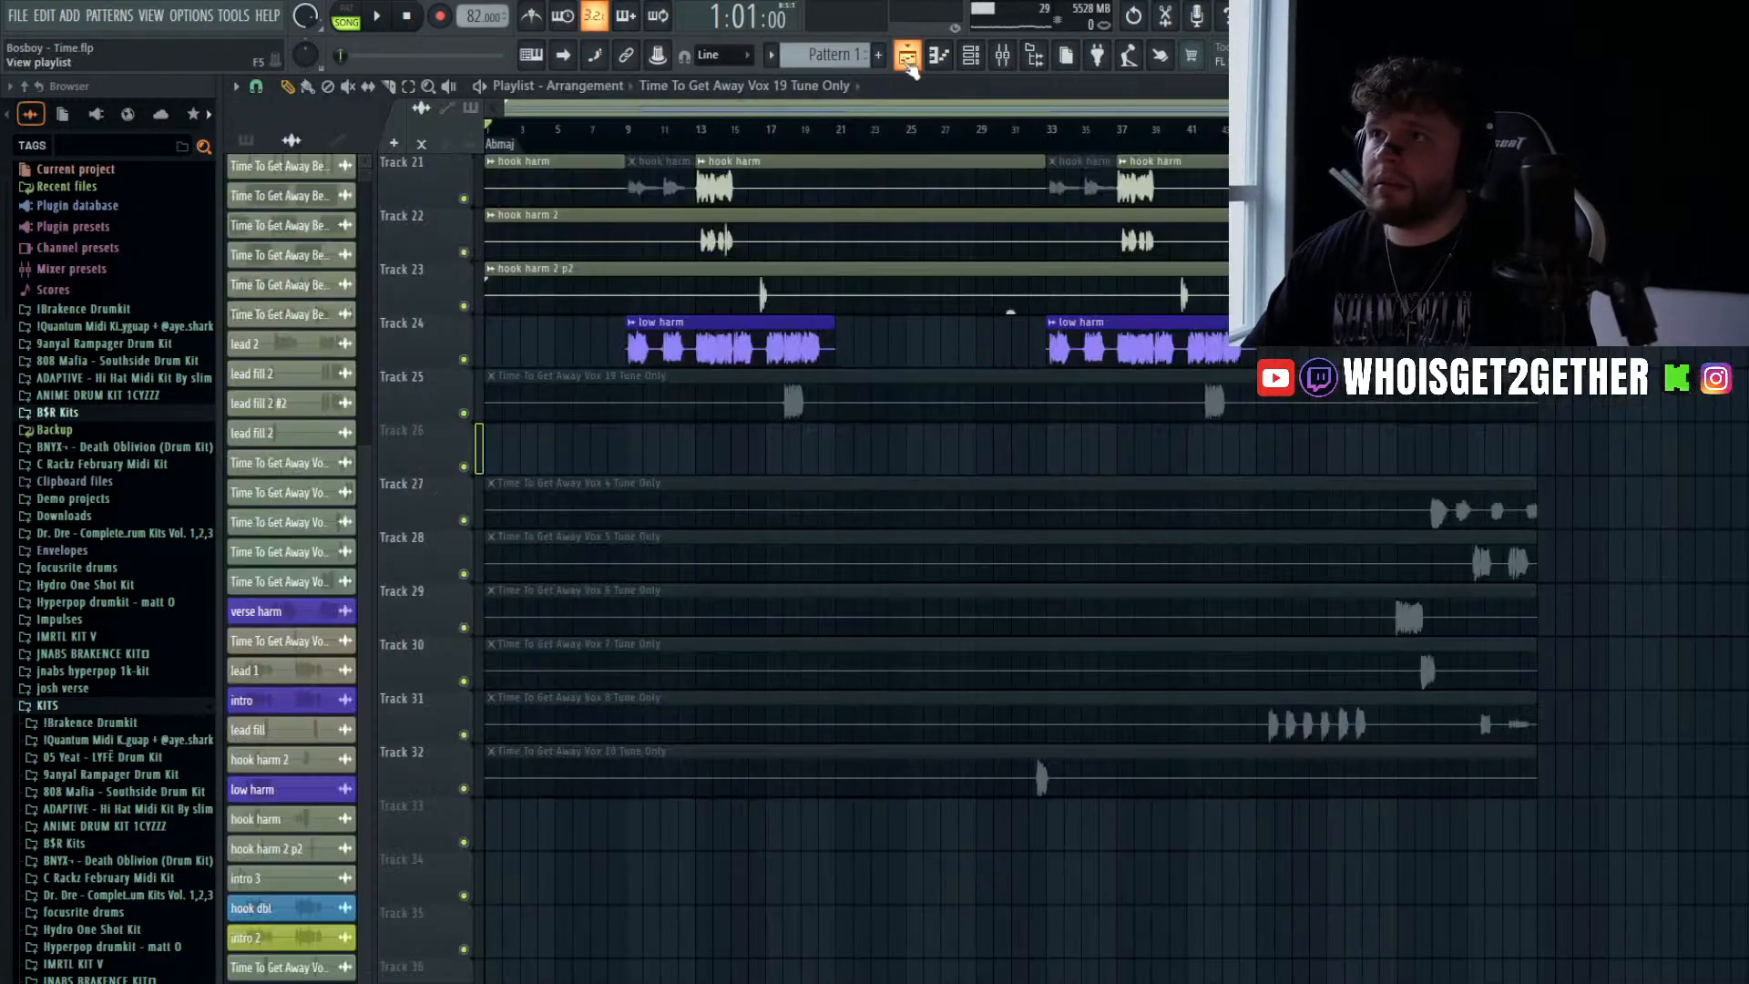
click(815, 400)
key(p)
click(815, 407)
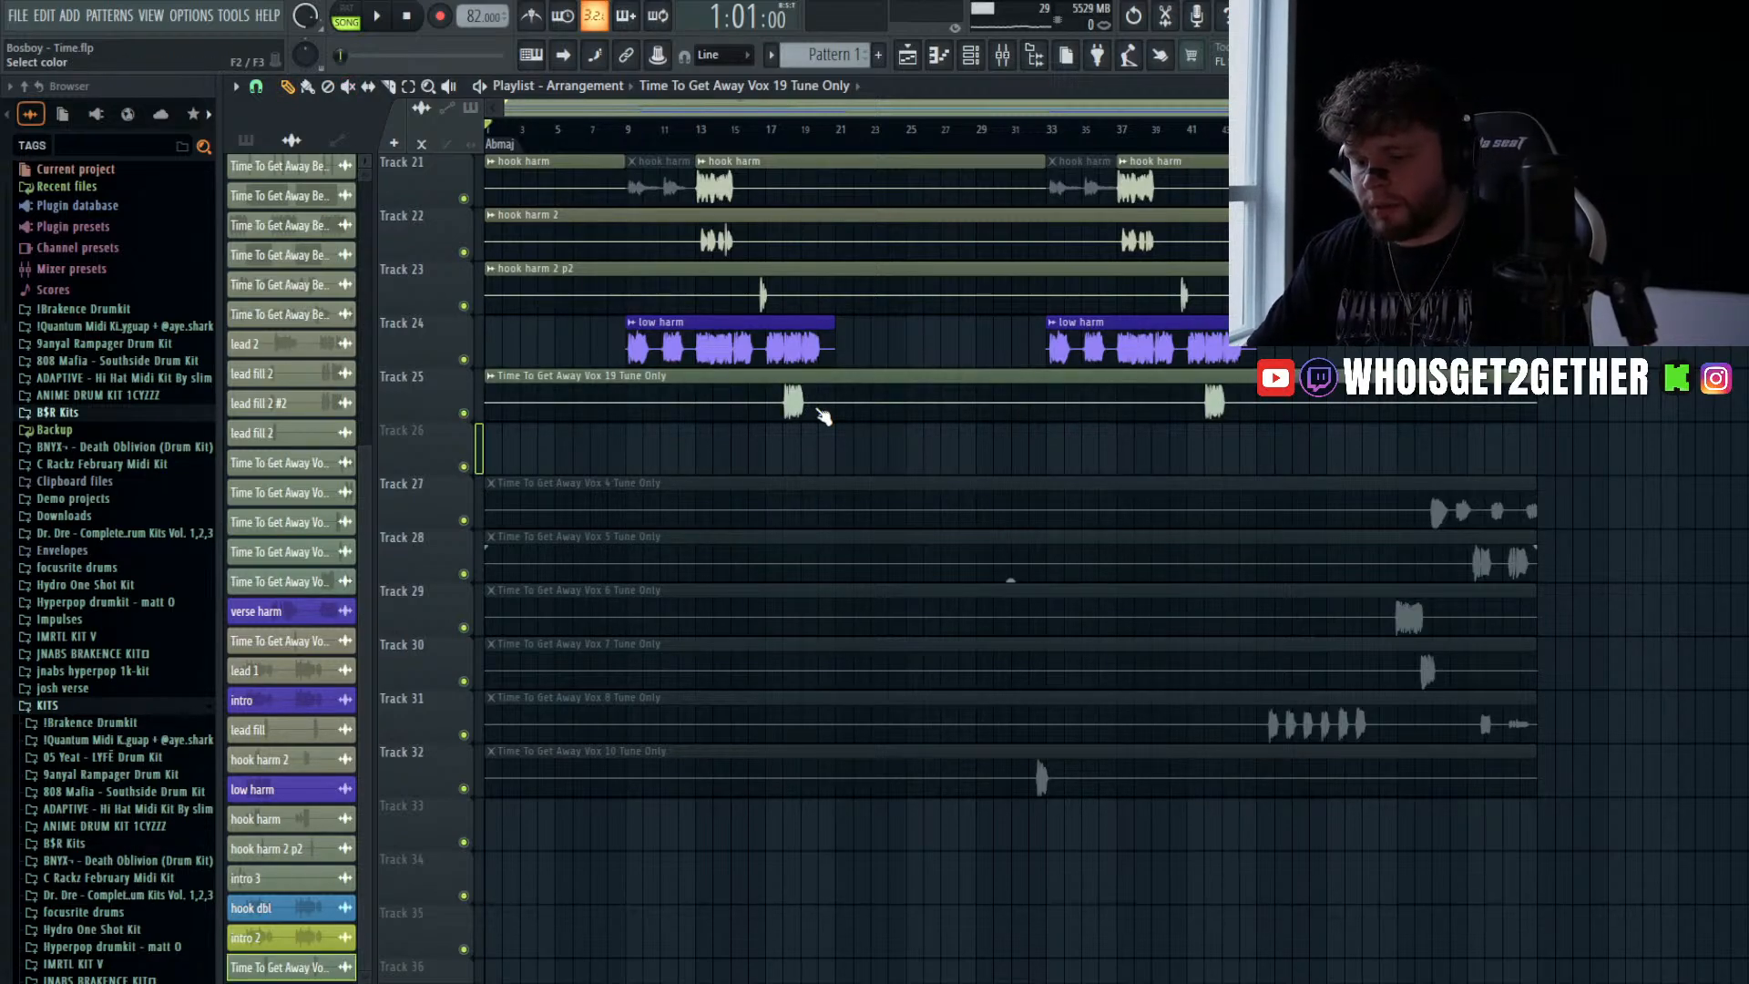
text(phone filter)
key(Return)
- Route the phone filter clip to mixer track 31 and place the playhead at bar 18
double_click(815, 408)
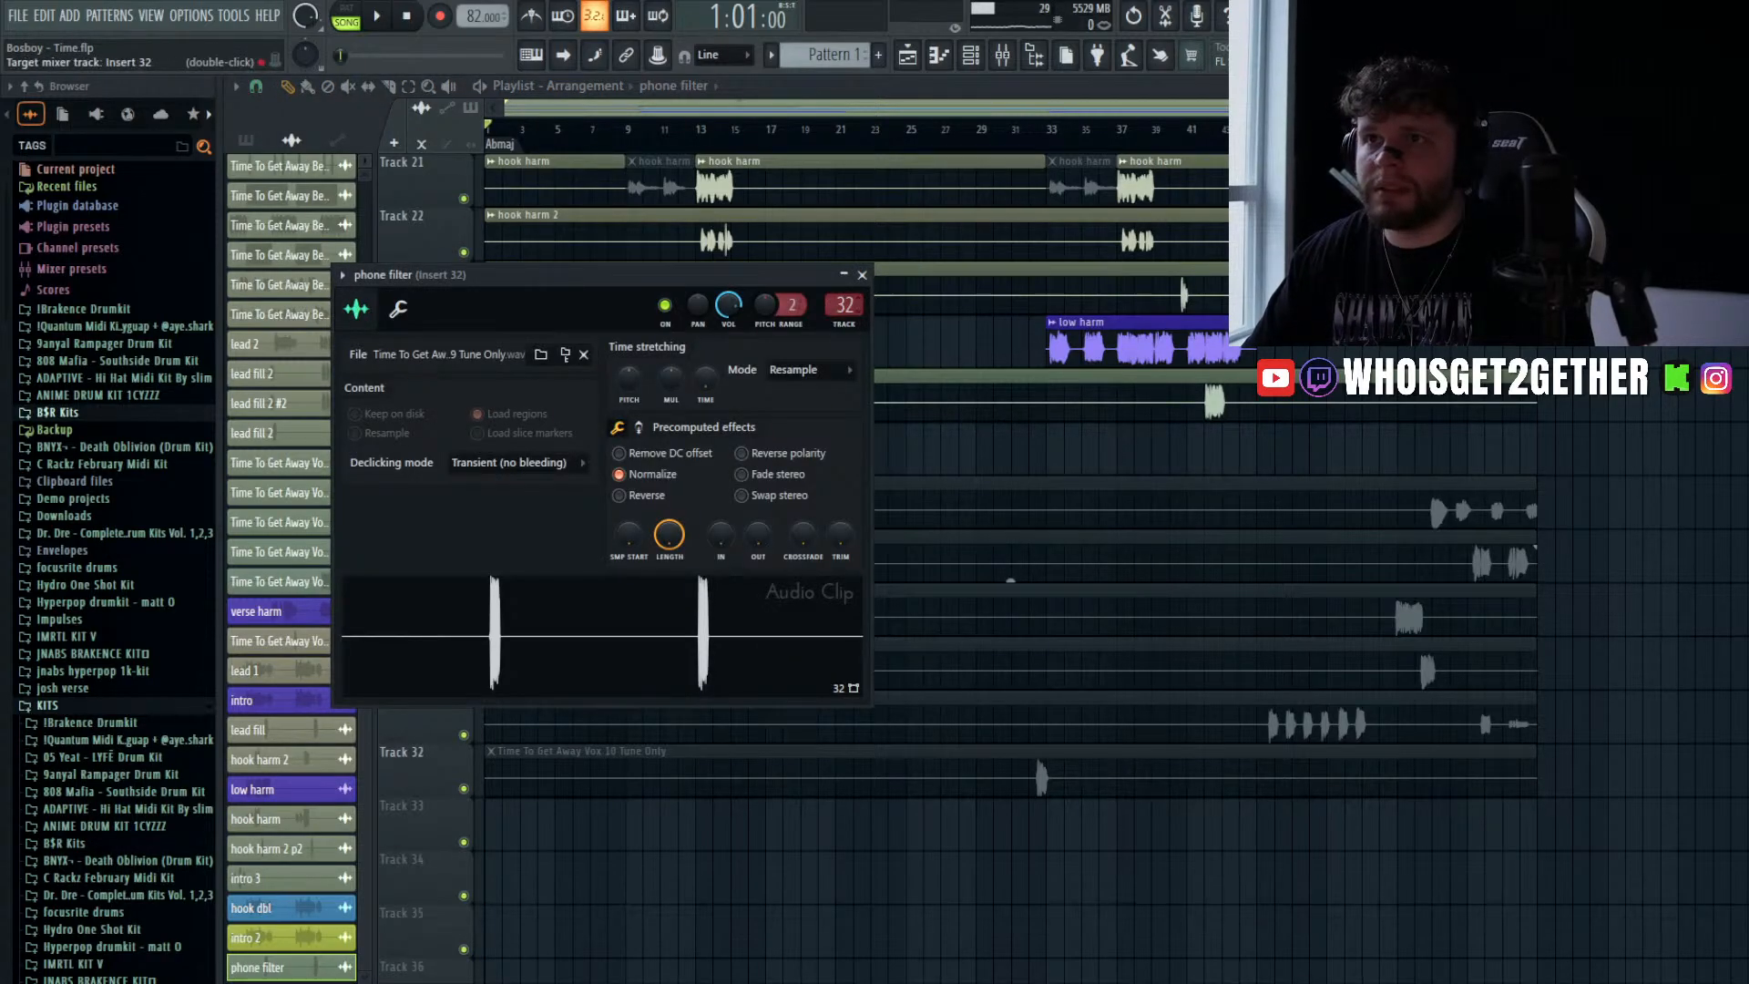
click(861, 274)
click(782, 130)
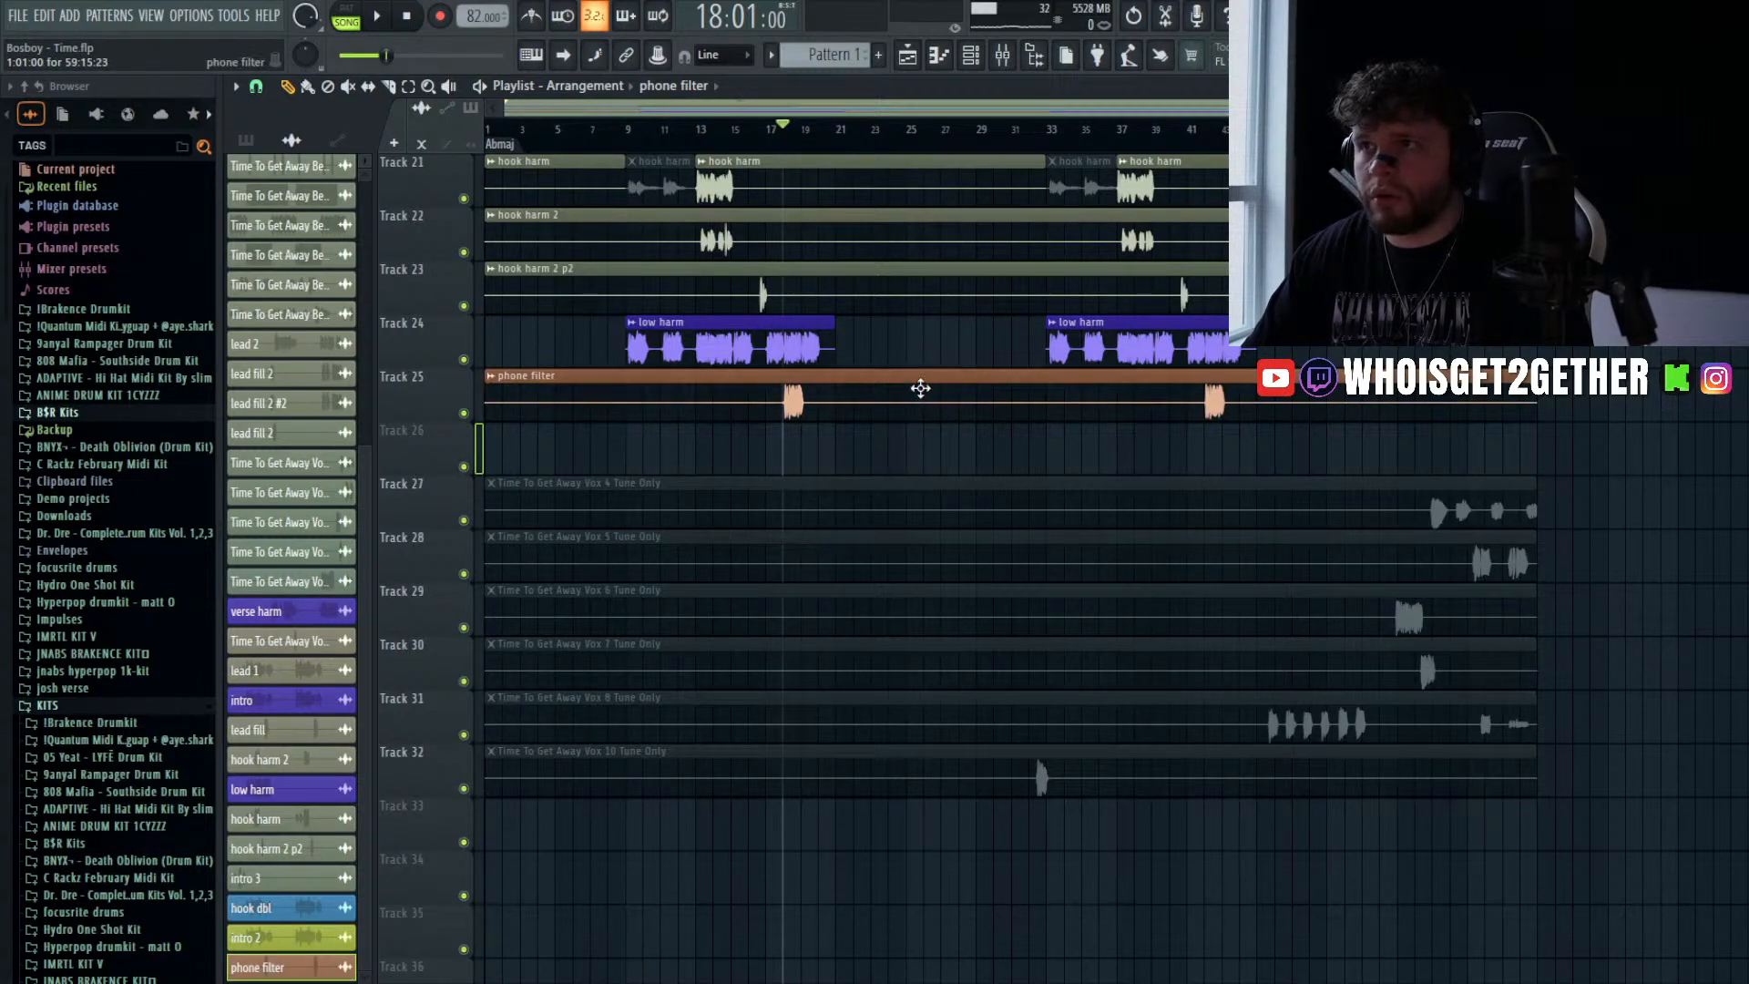
scroll(983, 418, up, 3)
scroll(975, 422, up, 2)
scroll(968, 476, down, 5)
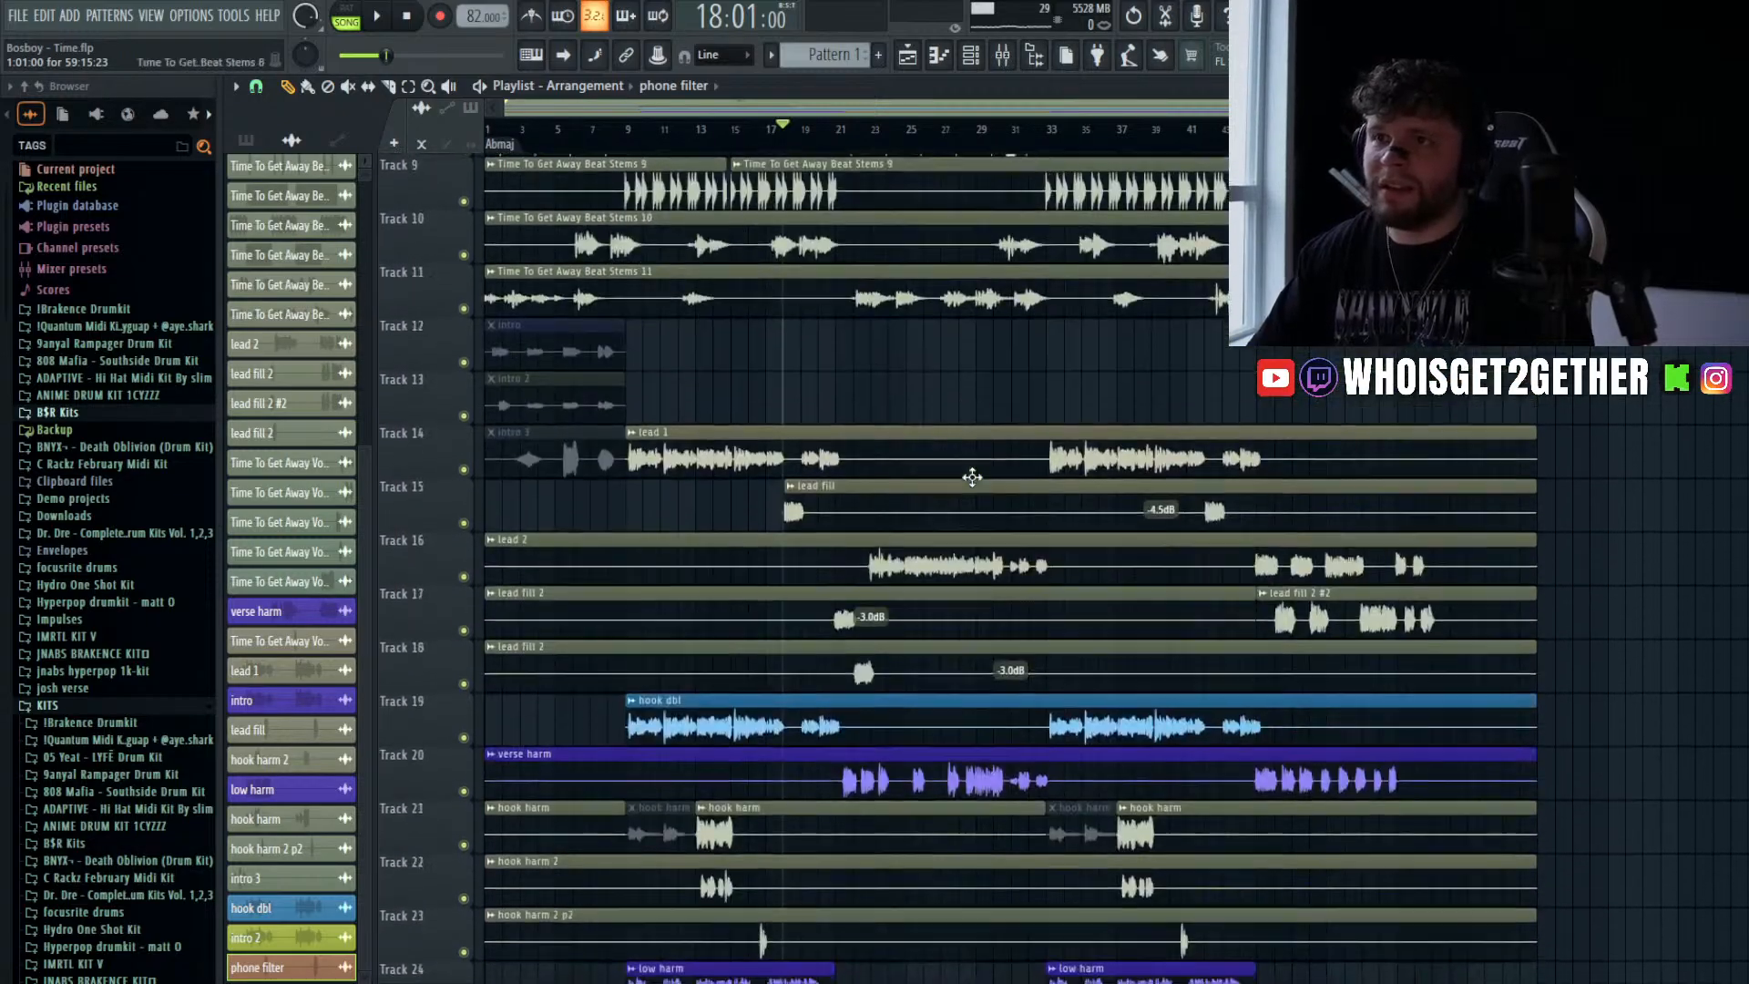
scroll(967, 482, up, 1)
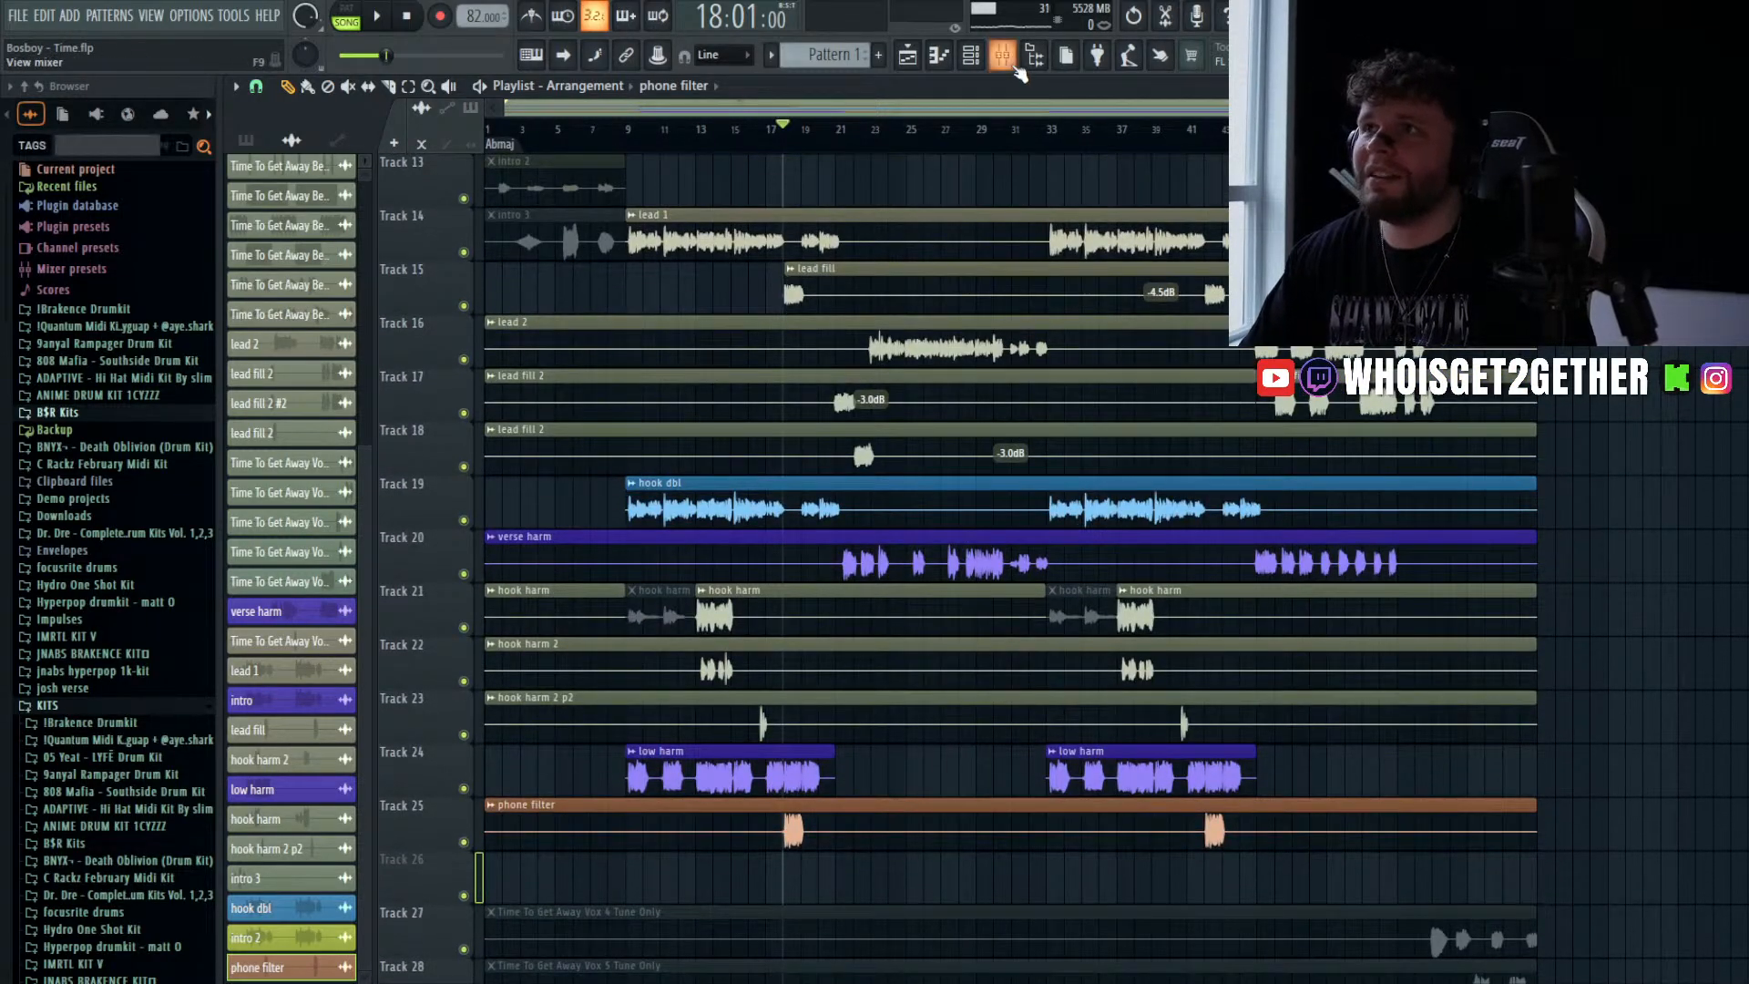
- Check Auto-Tune Pro on the phone filter mixer track and load the Phone preset in its Pro-Q 3
key(F9)
click(1685, 147)
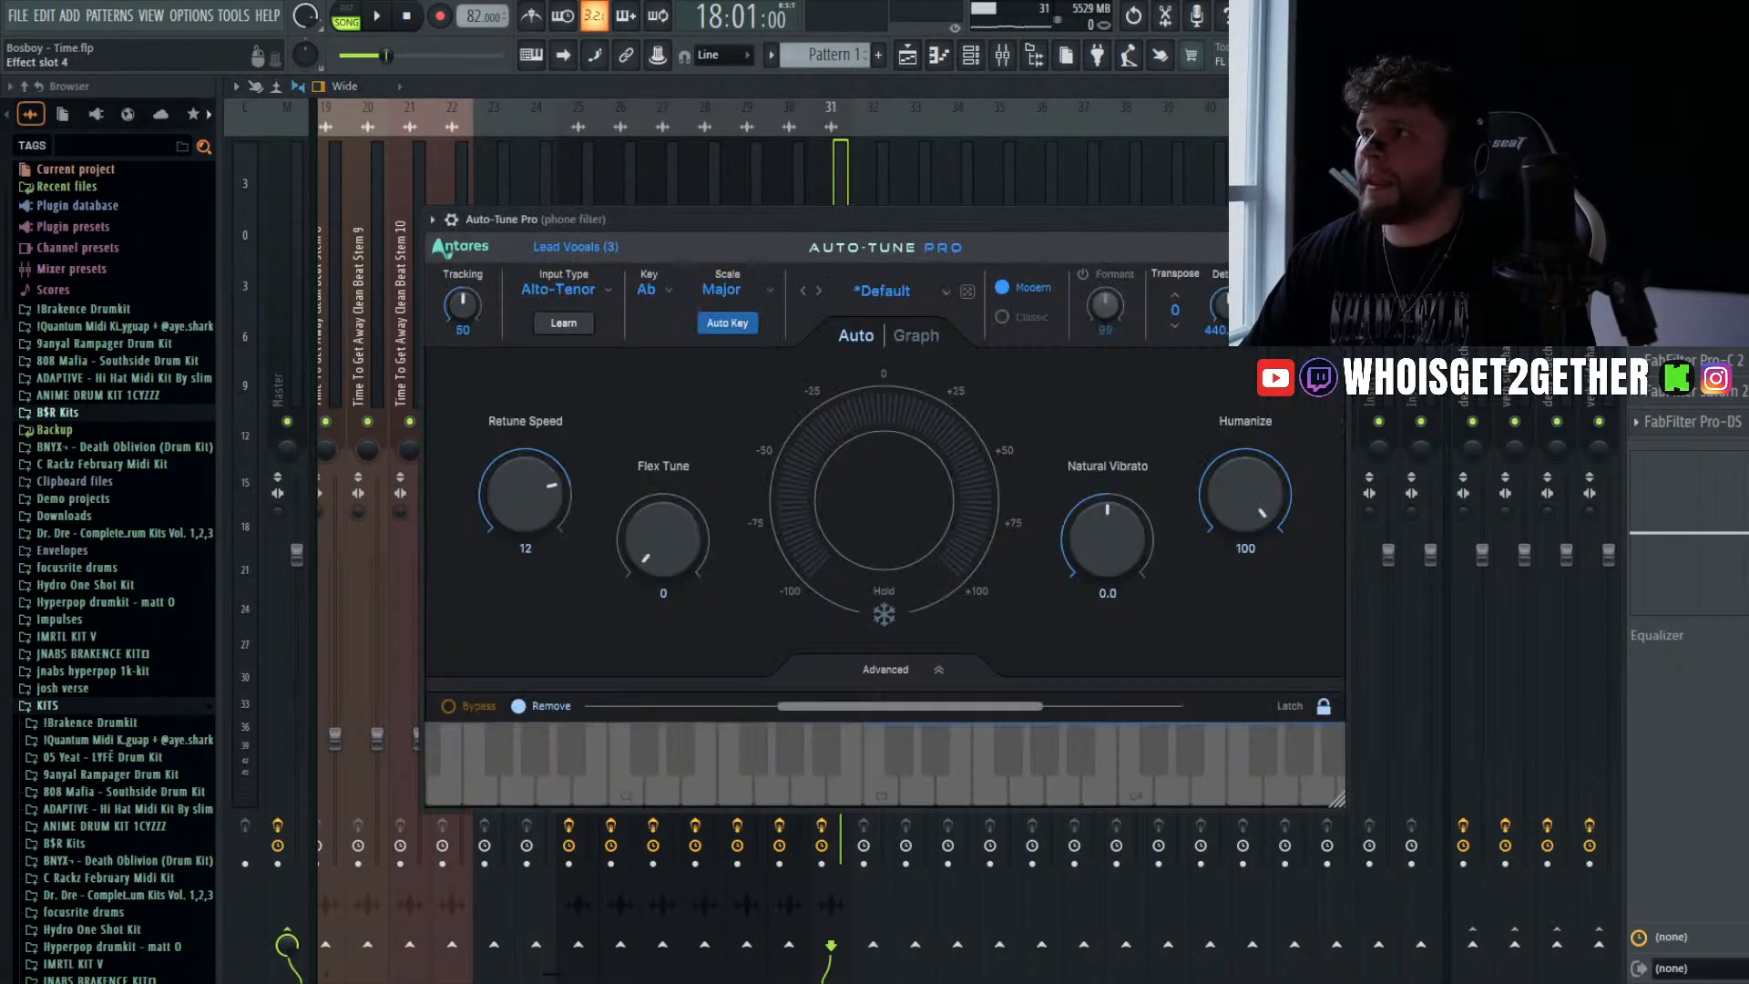
click(1332, 219)
click(1685, 178)
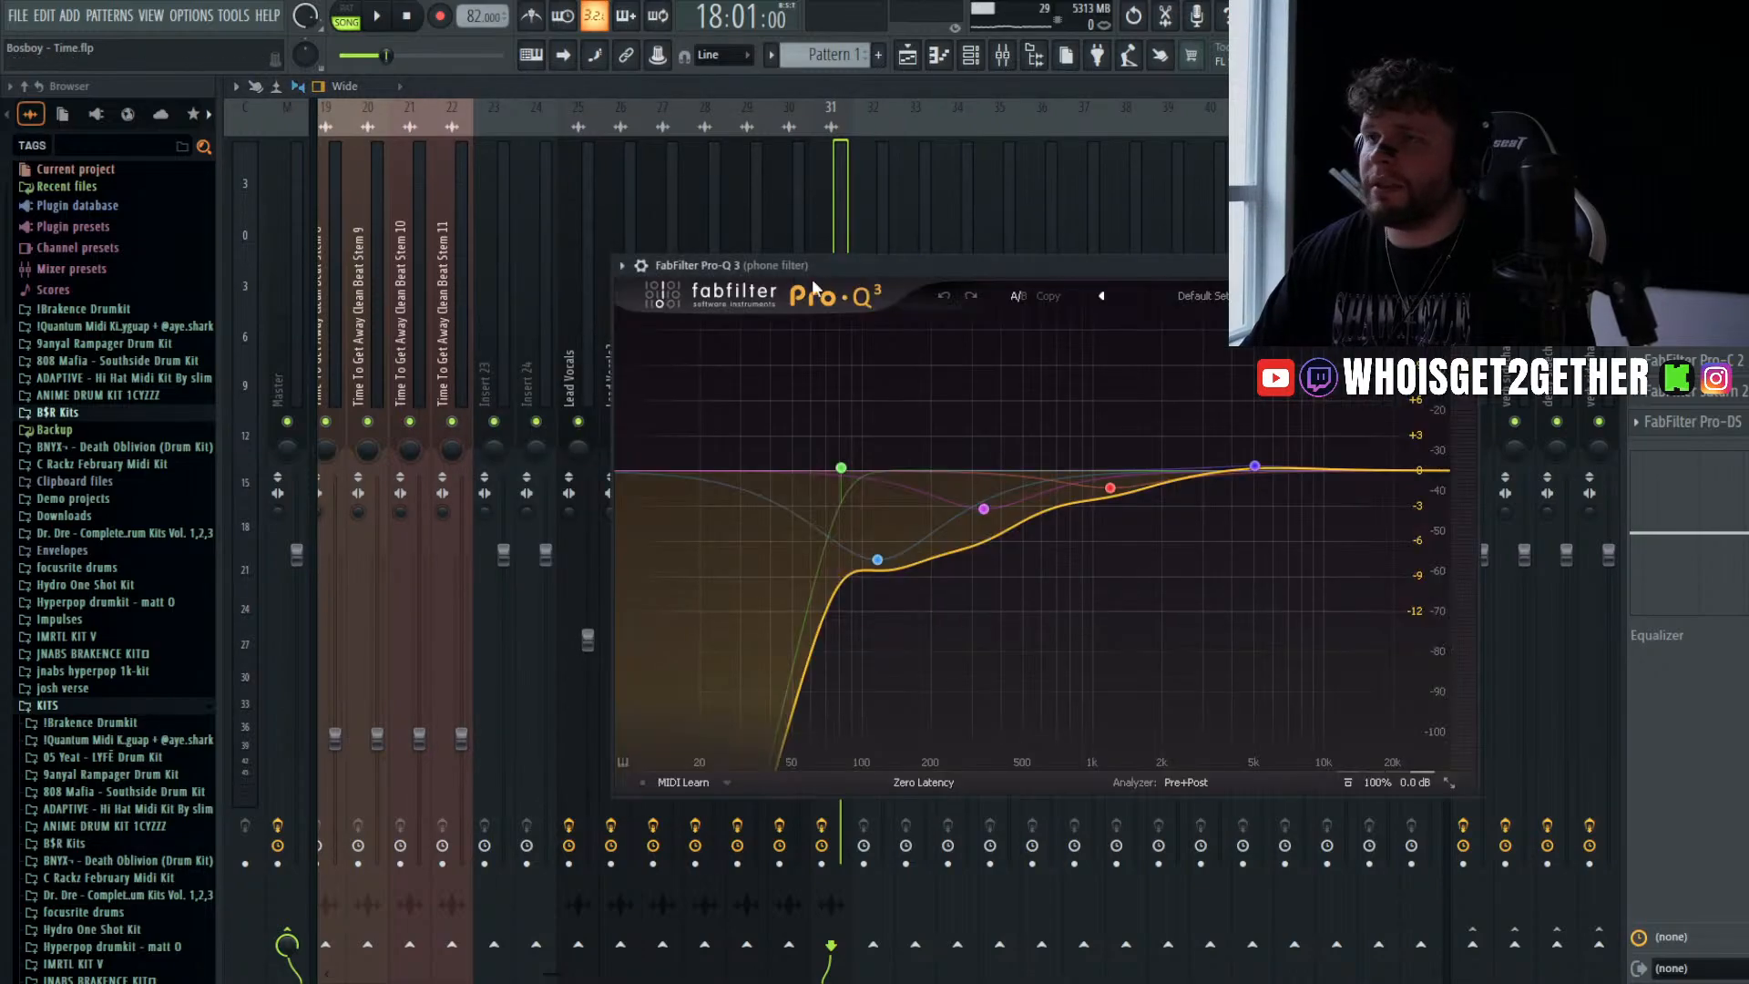
drag(886, 267, 754, 233)
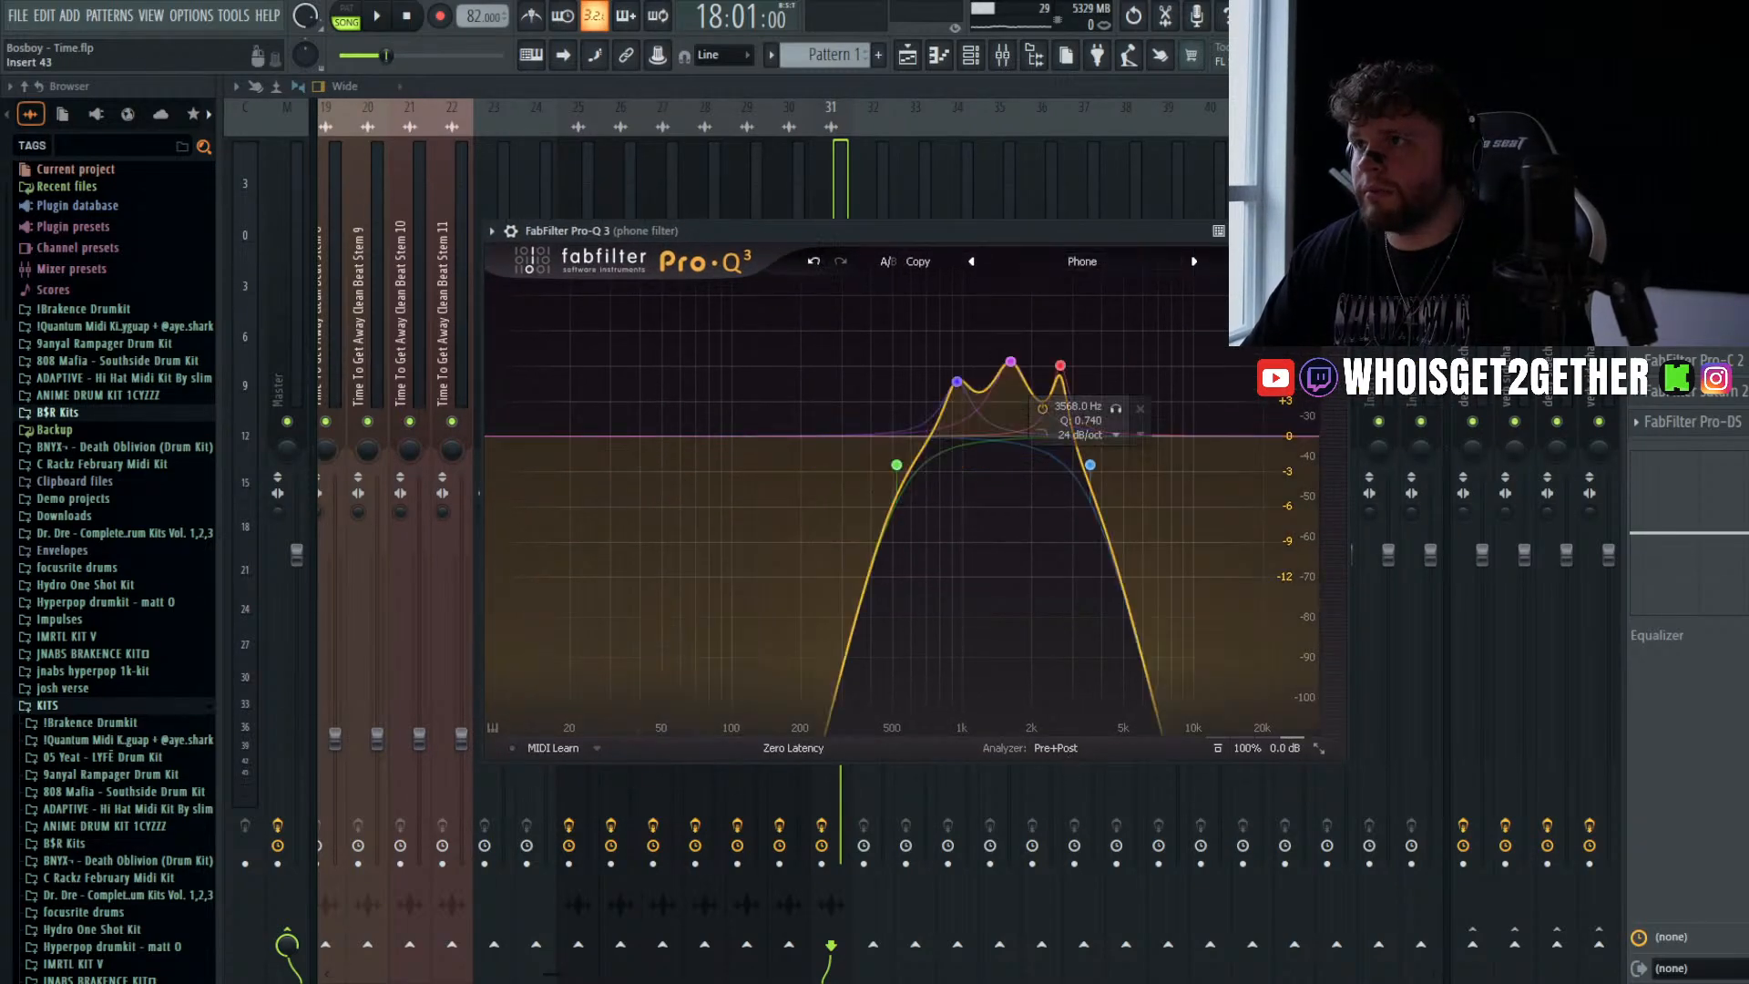
click(1330, 230)
- Check the Fruity Limiter on the phone filter mixer track, return to the playlist and save the project
click(1684, 208)
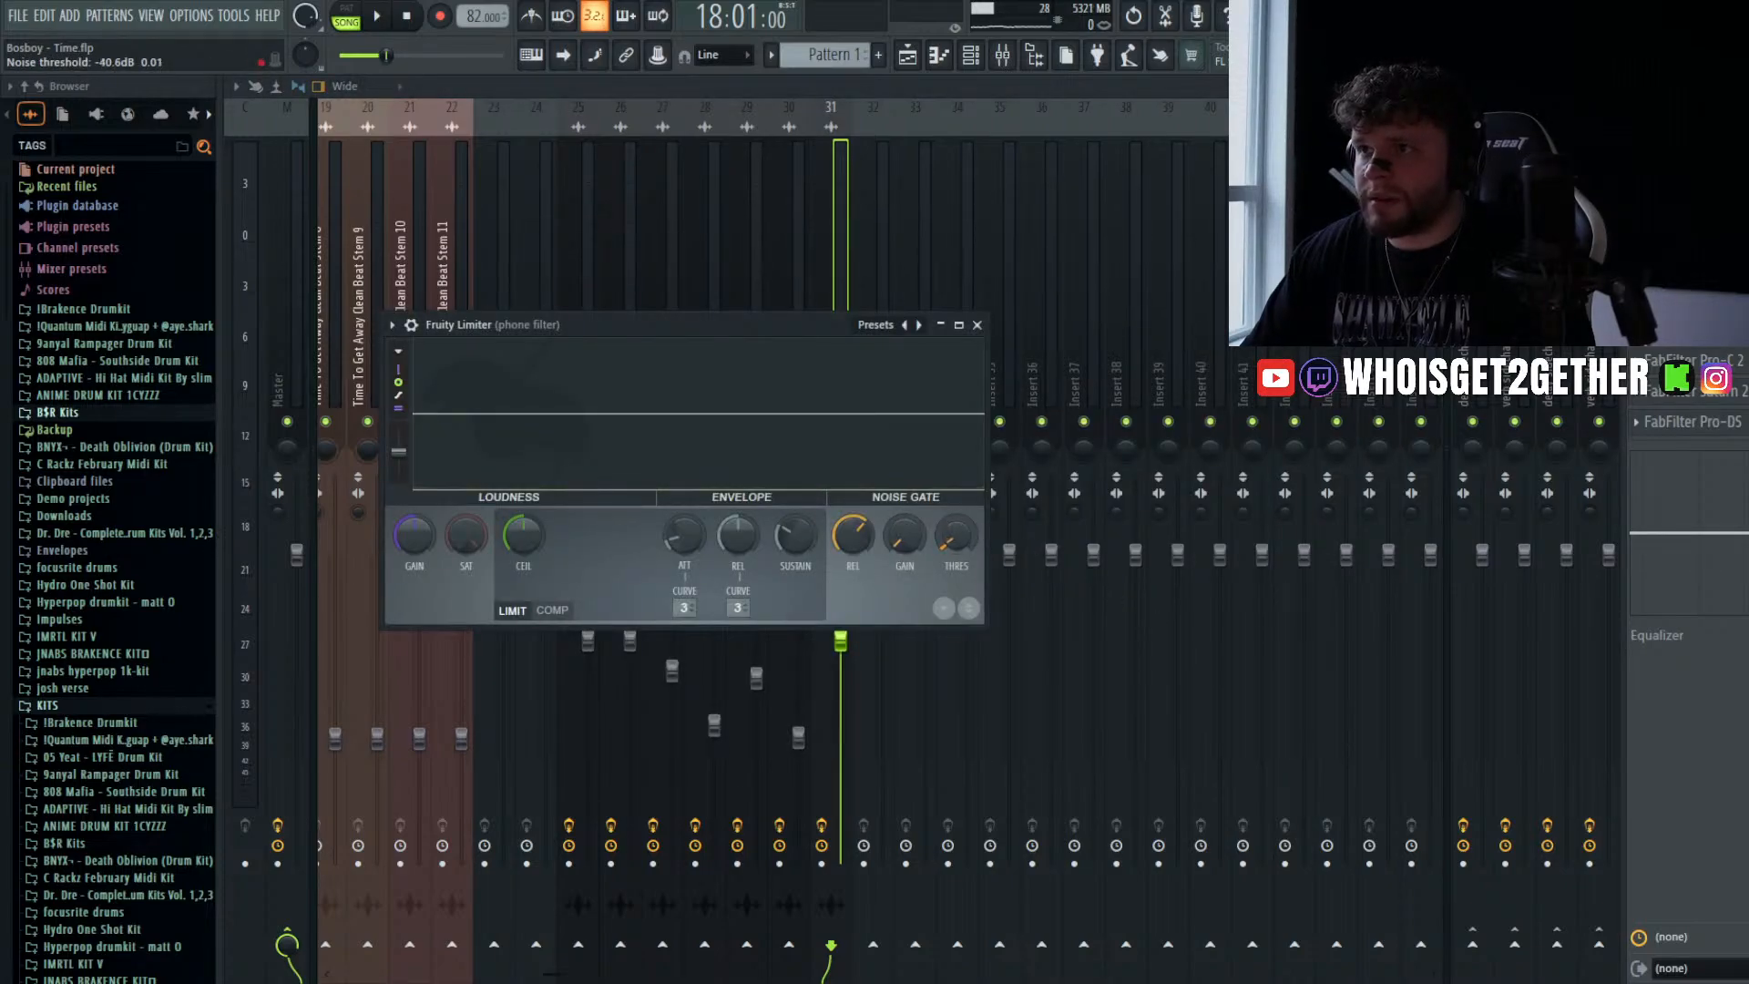
click(977, 324)
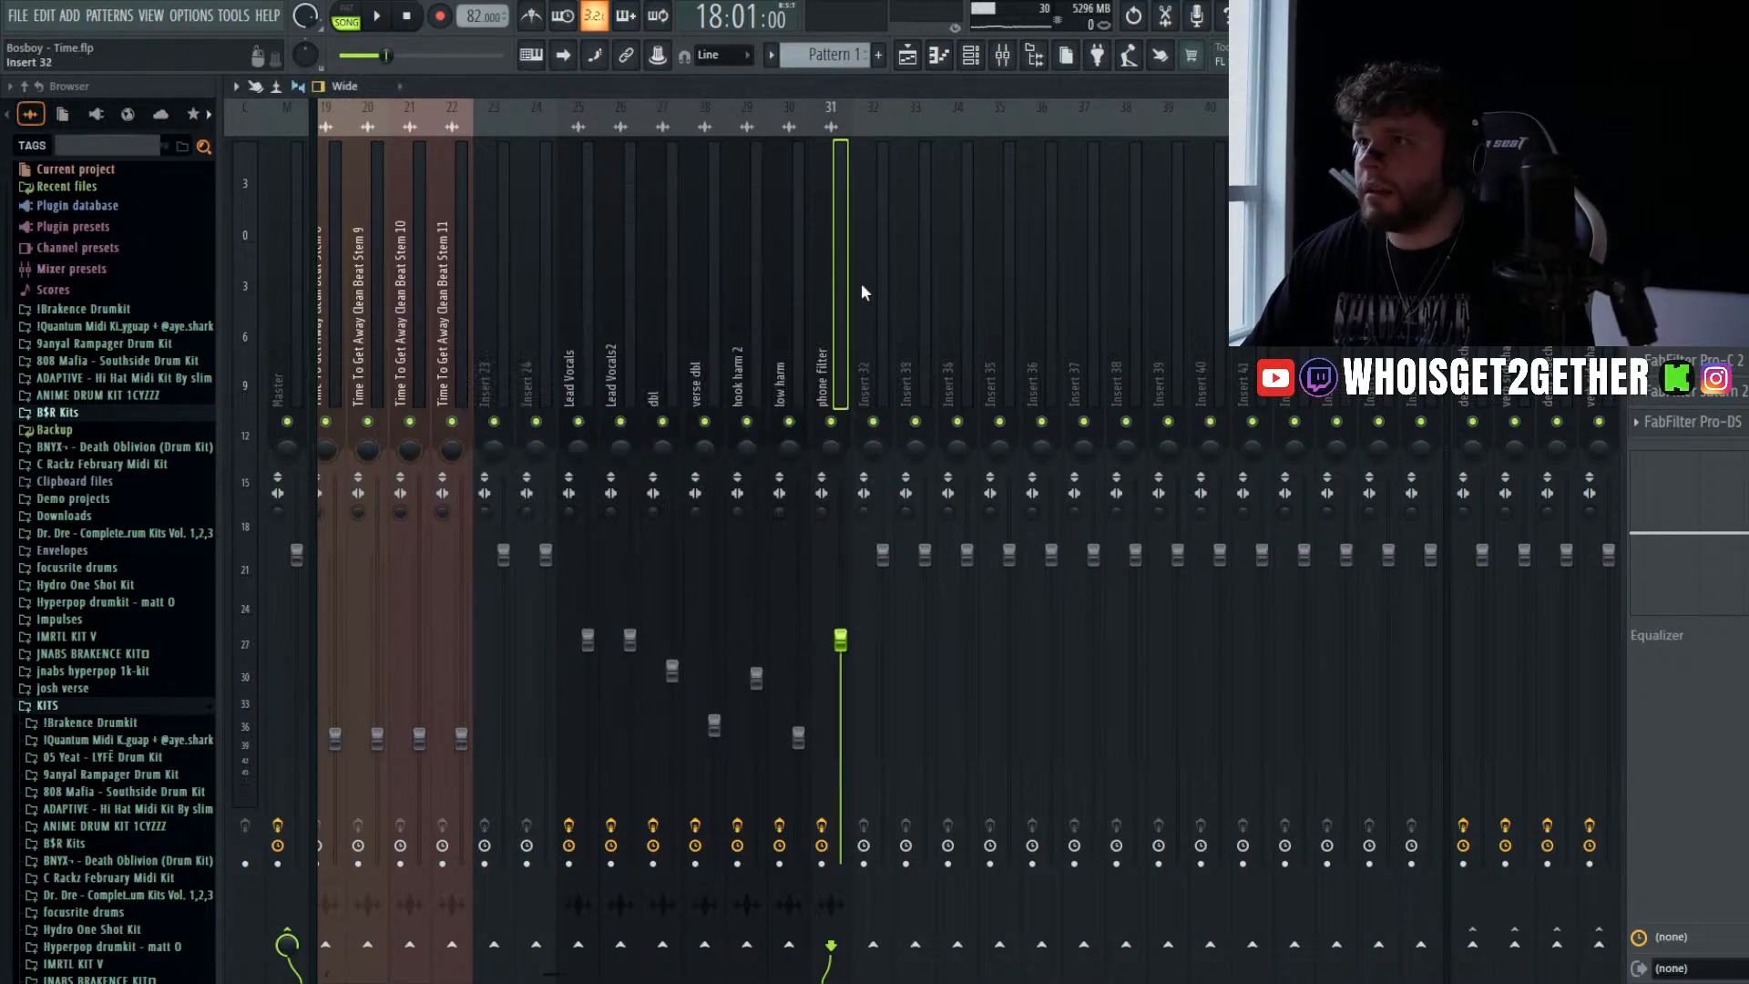
click(907, 55)
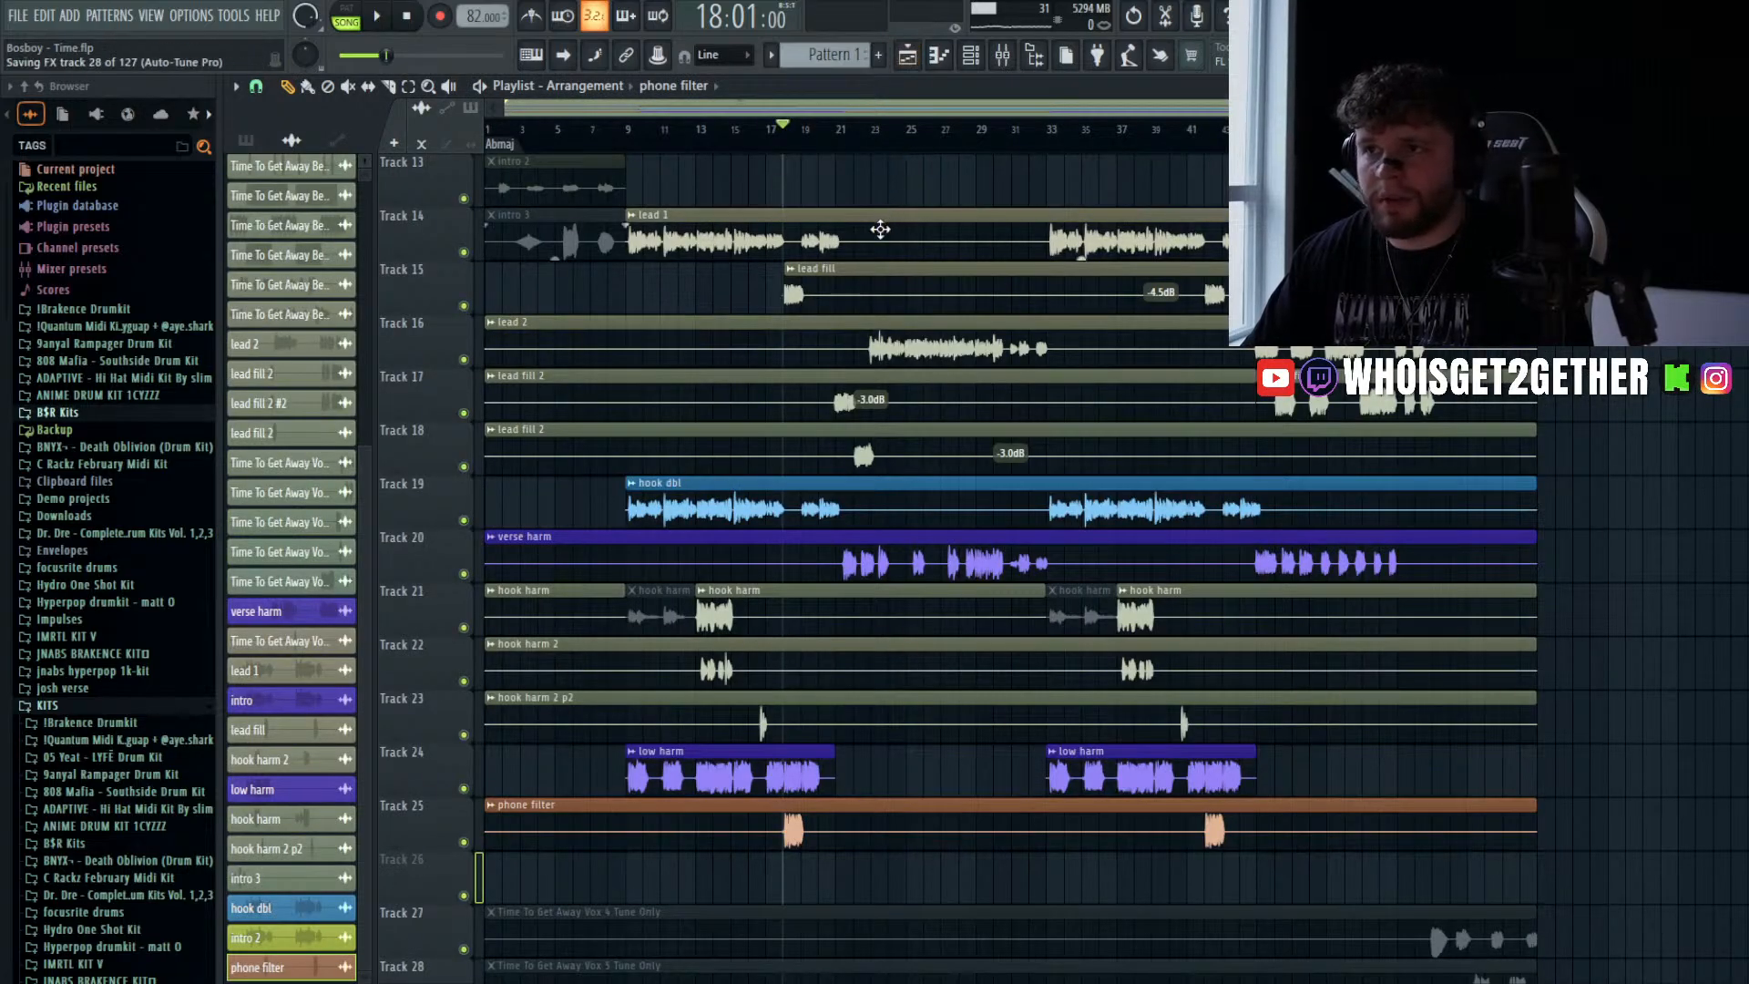
scroll(854, 468, up, 2)
scroll(829, 455, down, 2)
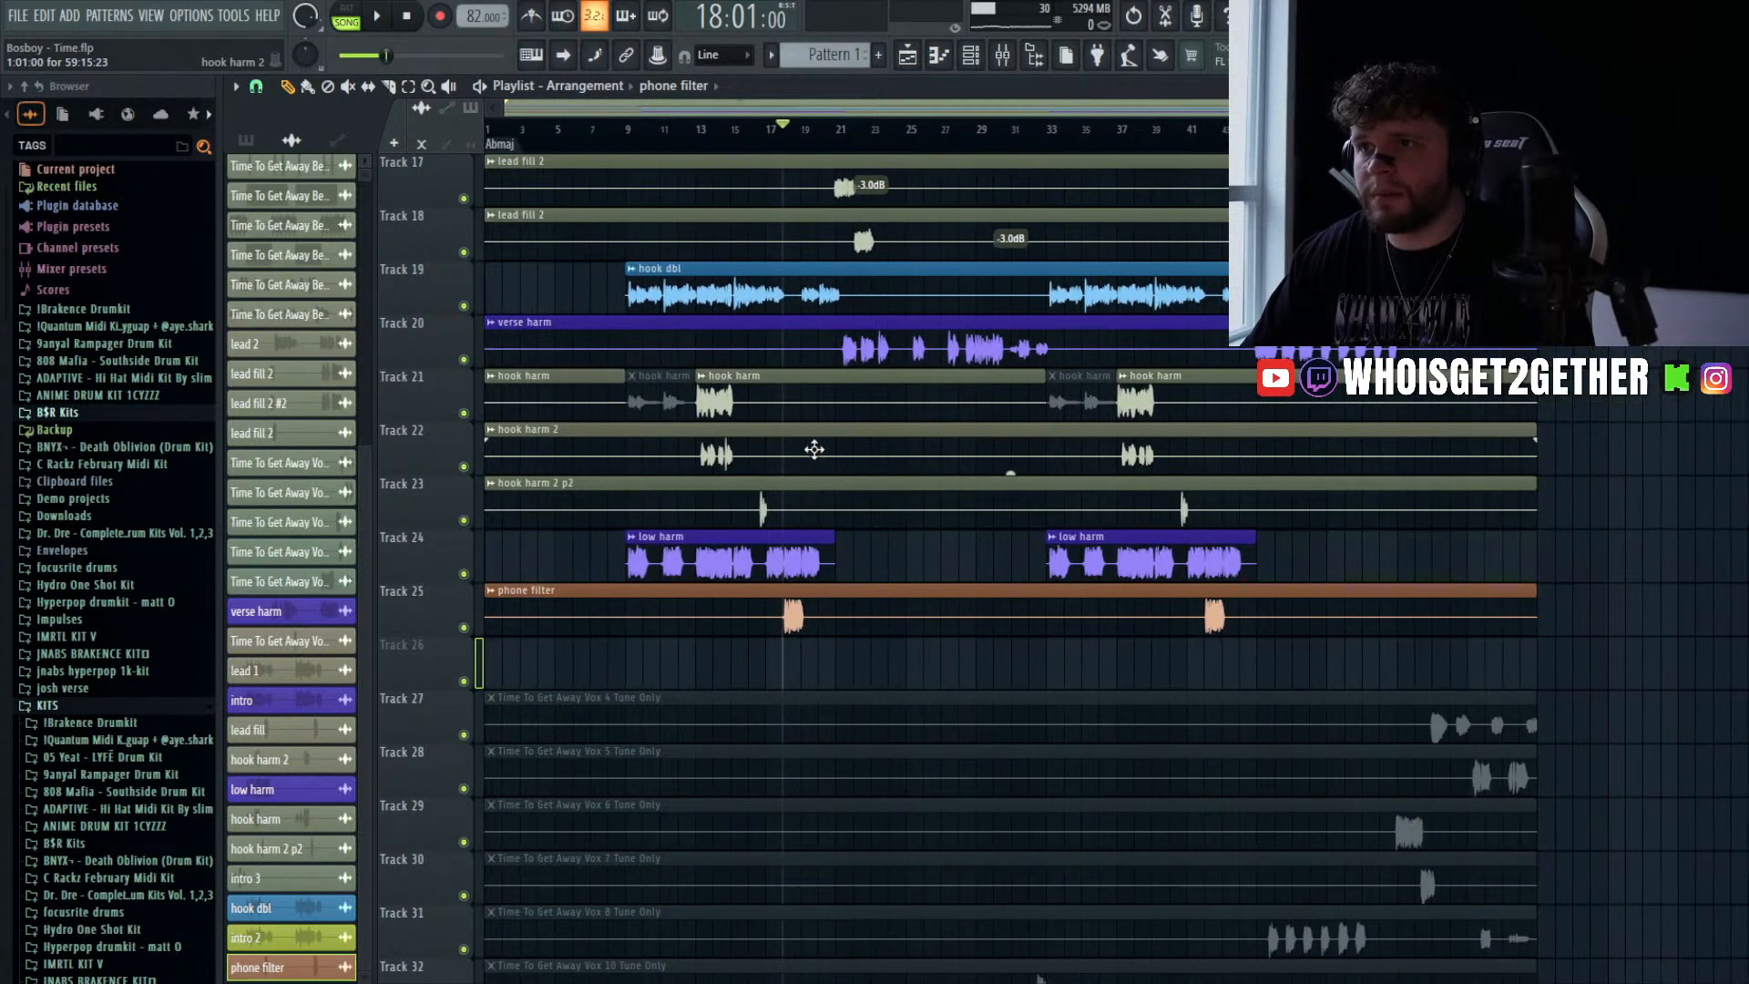
- Play the phone filter part from about bar 17 and mute the lead fill clip on Track 15
key(space)
scroll(797, 514, up, 3)
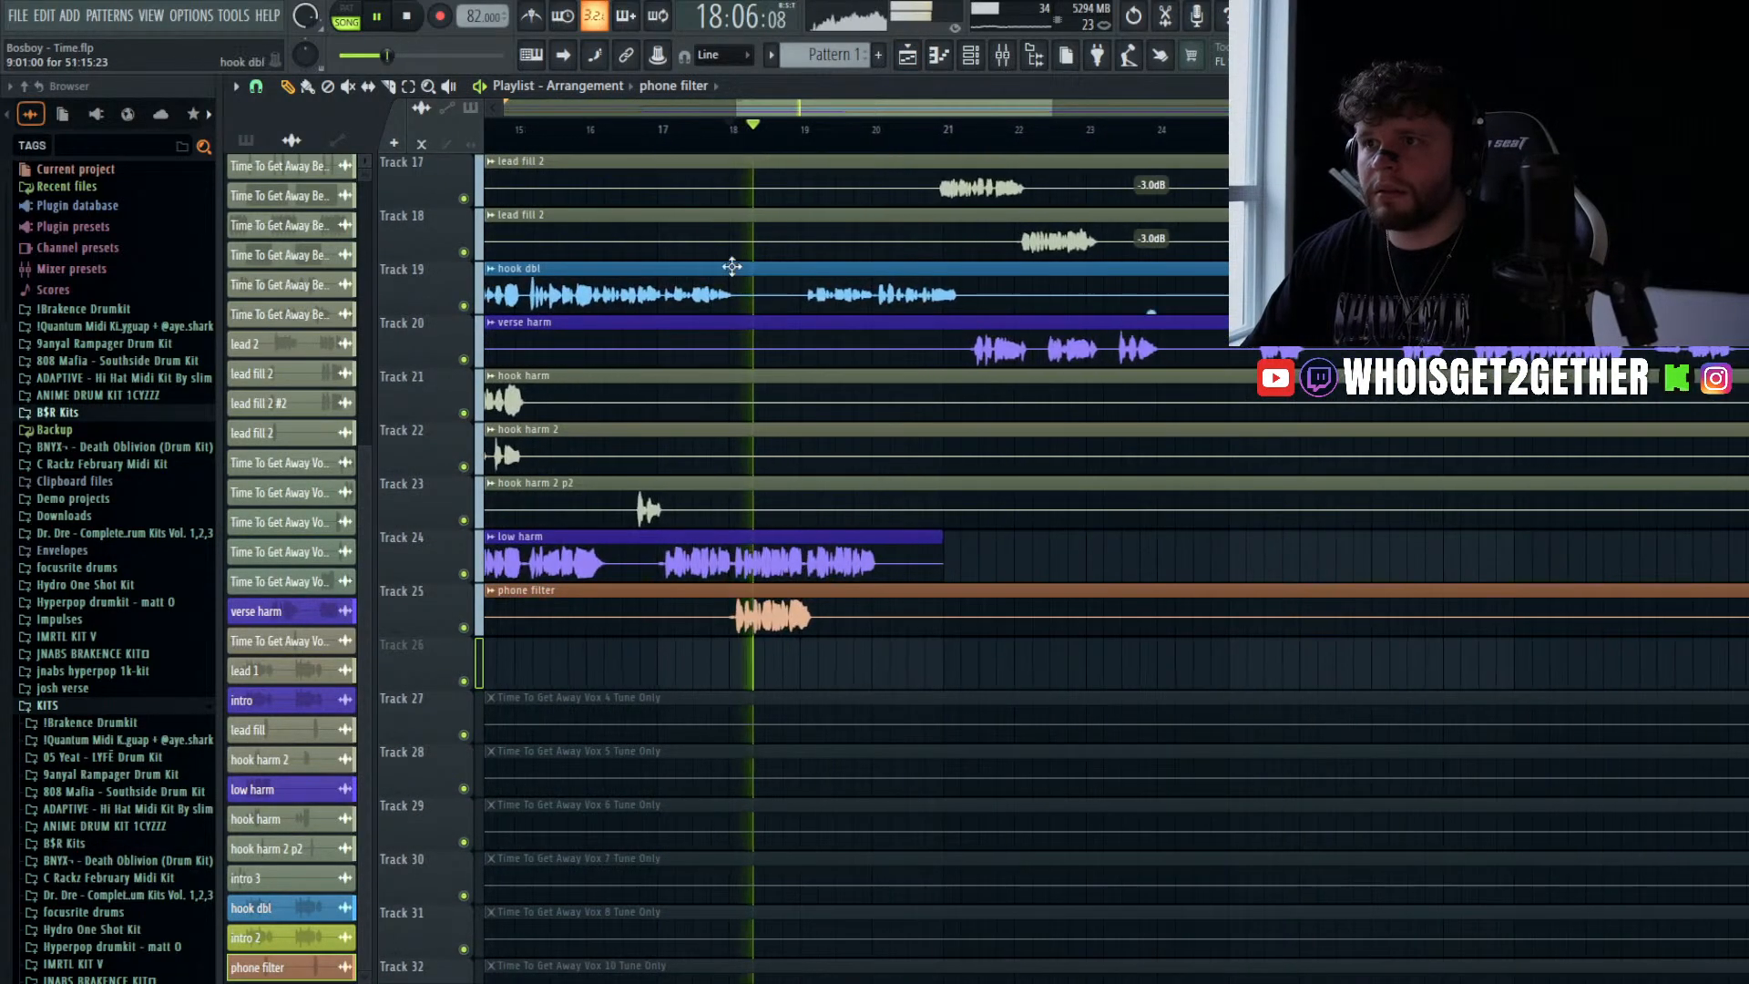
click(675, 130)
scroll(716, 254, up, 3)
scroll(716, 254, up, 3)
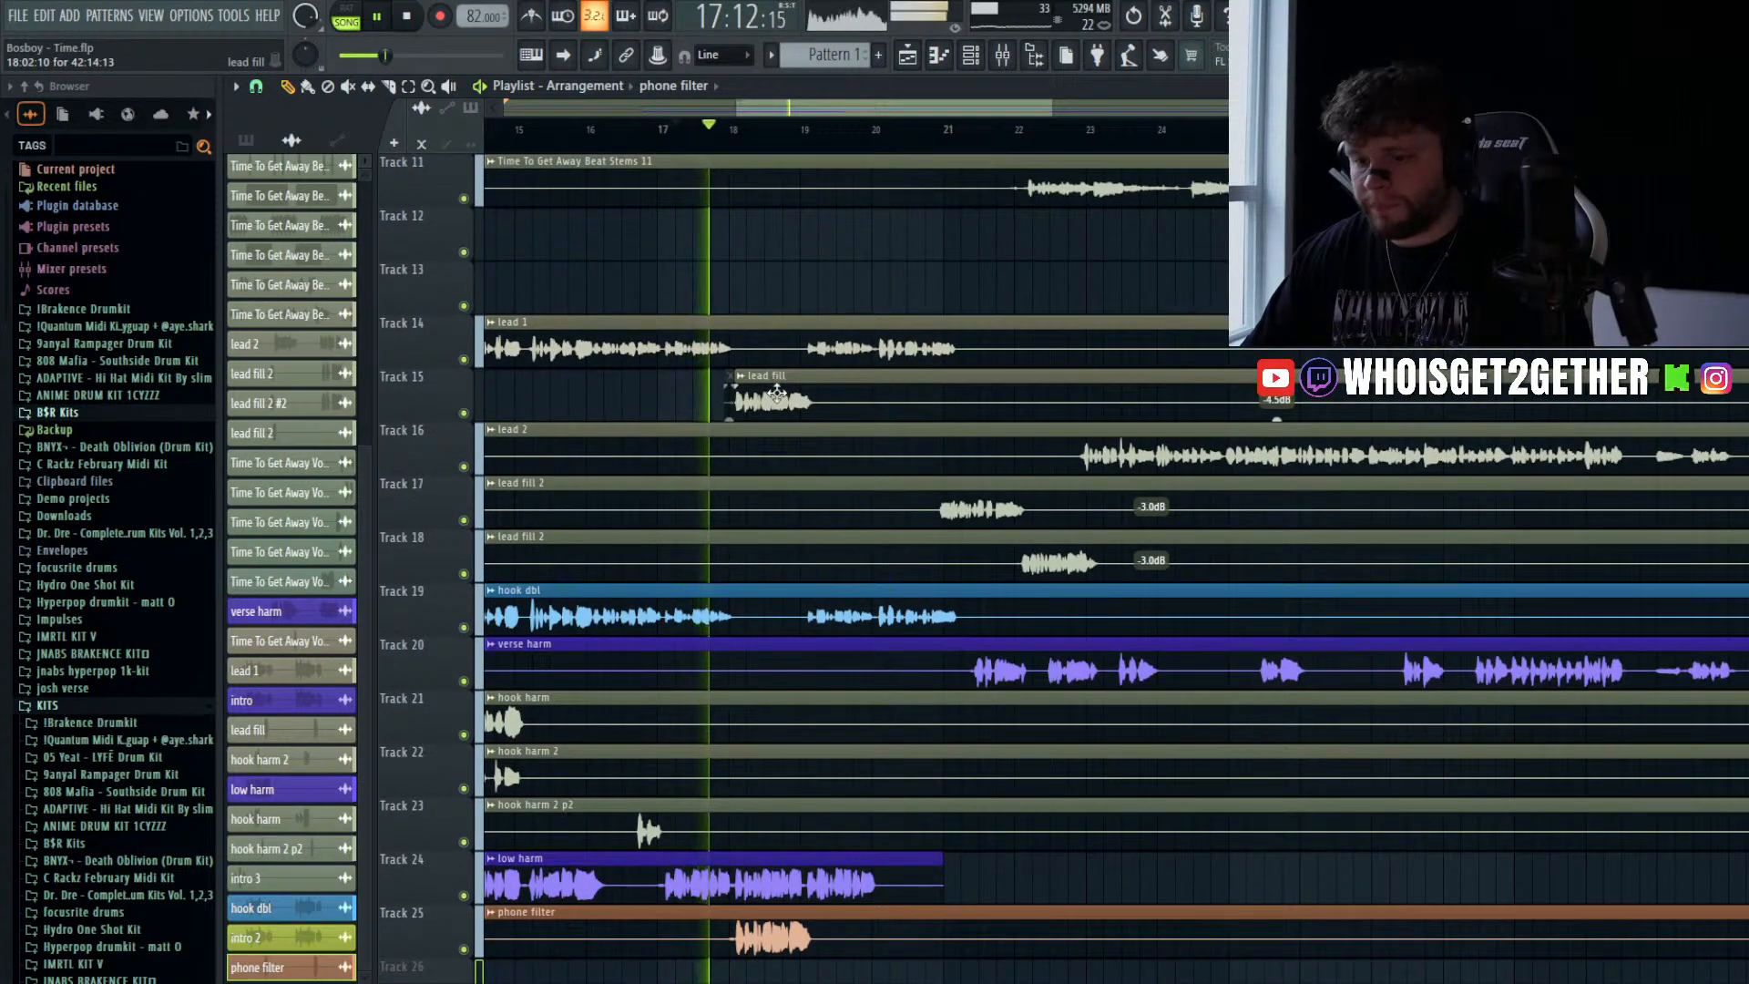
key(t)
click(779, 398)
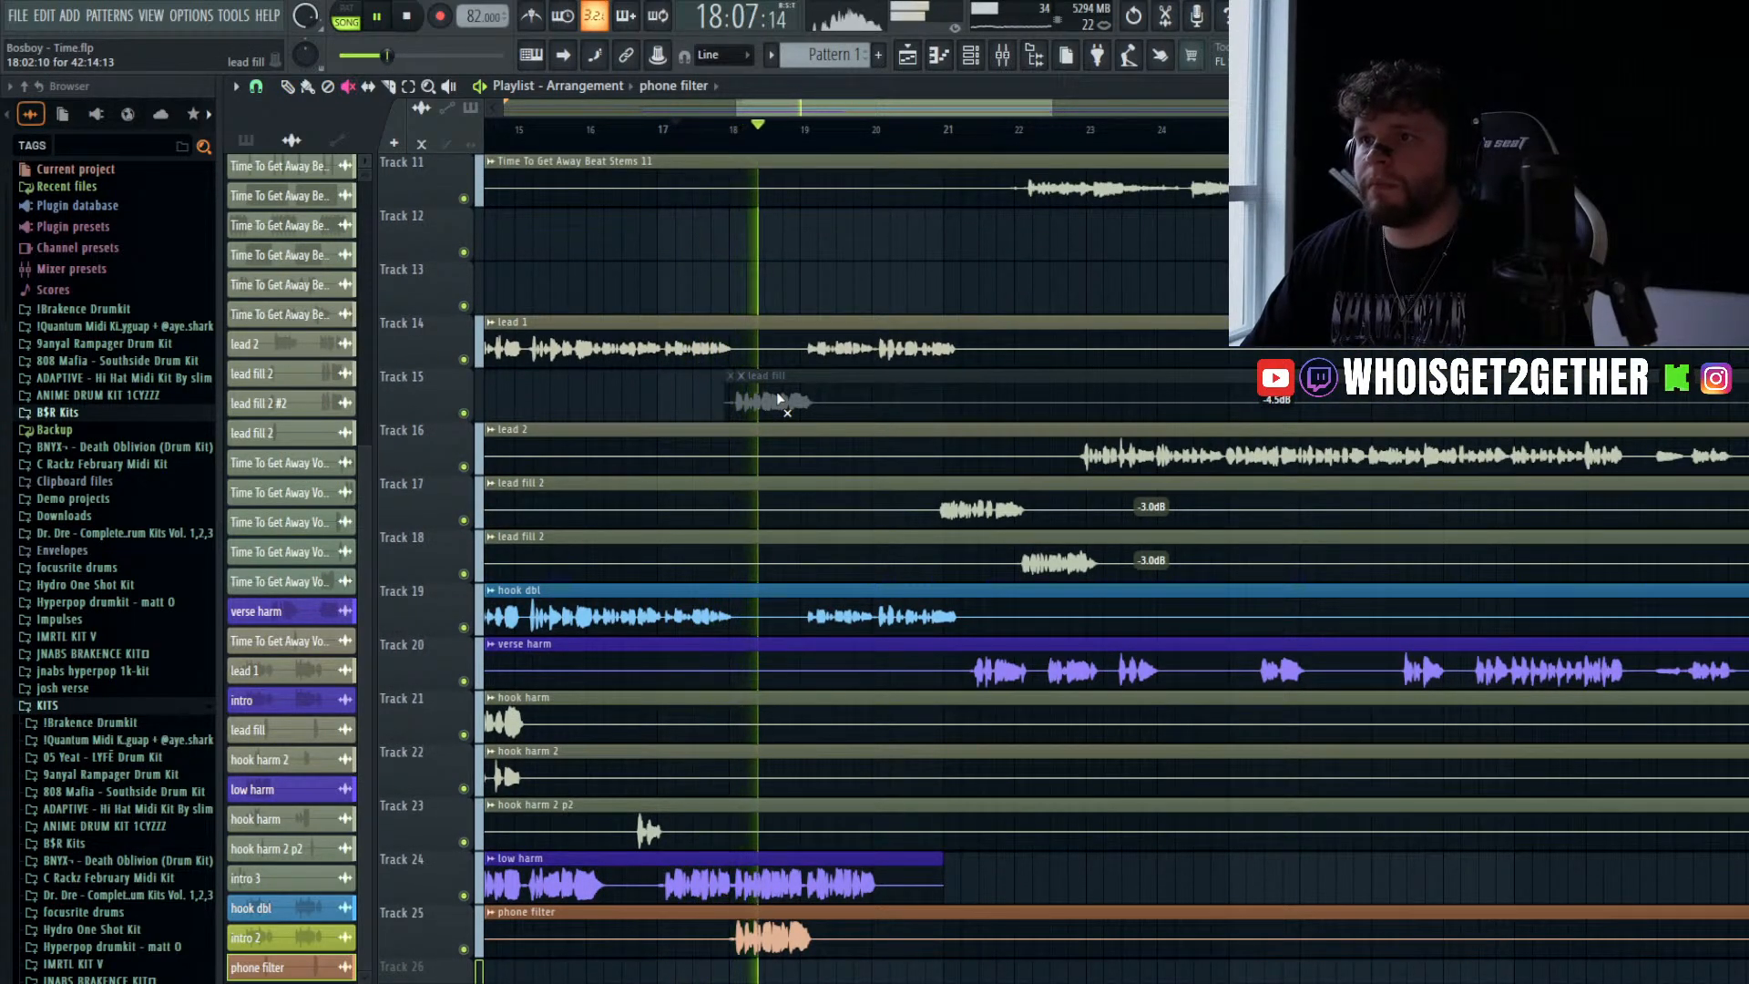
- Unmute the lead fill clip on Track 15 and stop playback
scroll(779, 398, down, 4)
scroll(779, 398, up, 1)
scroll(776, 391, up, 3)
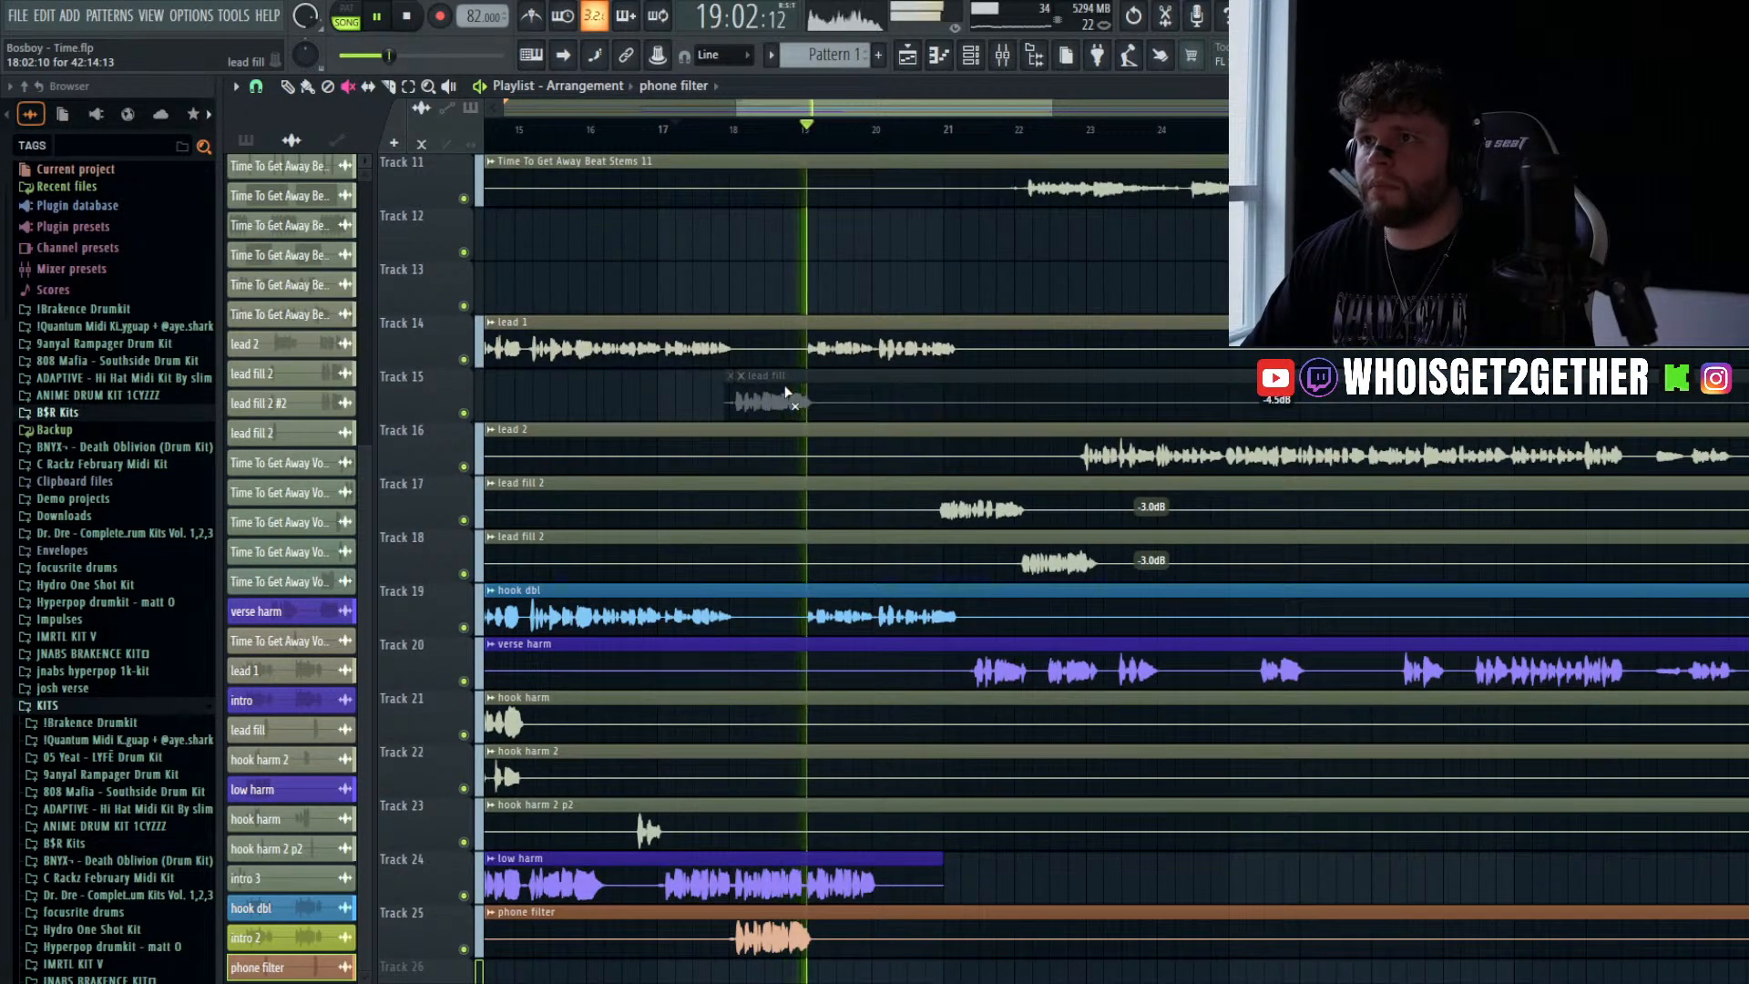
click(746, 407)
key(space)
scroll(710, 408, down, 4)
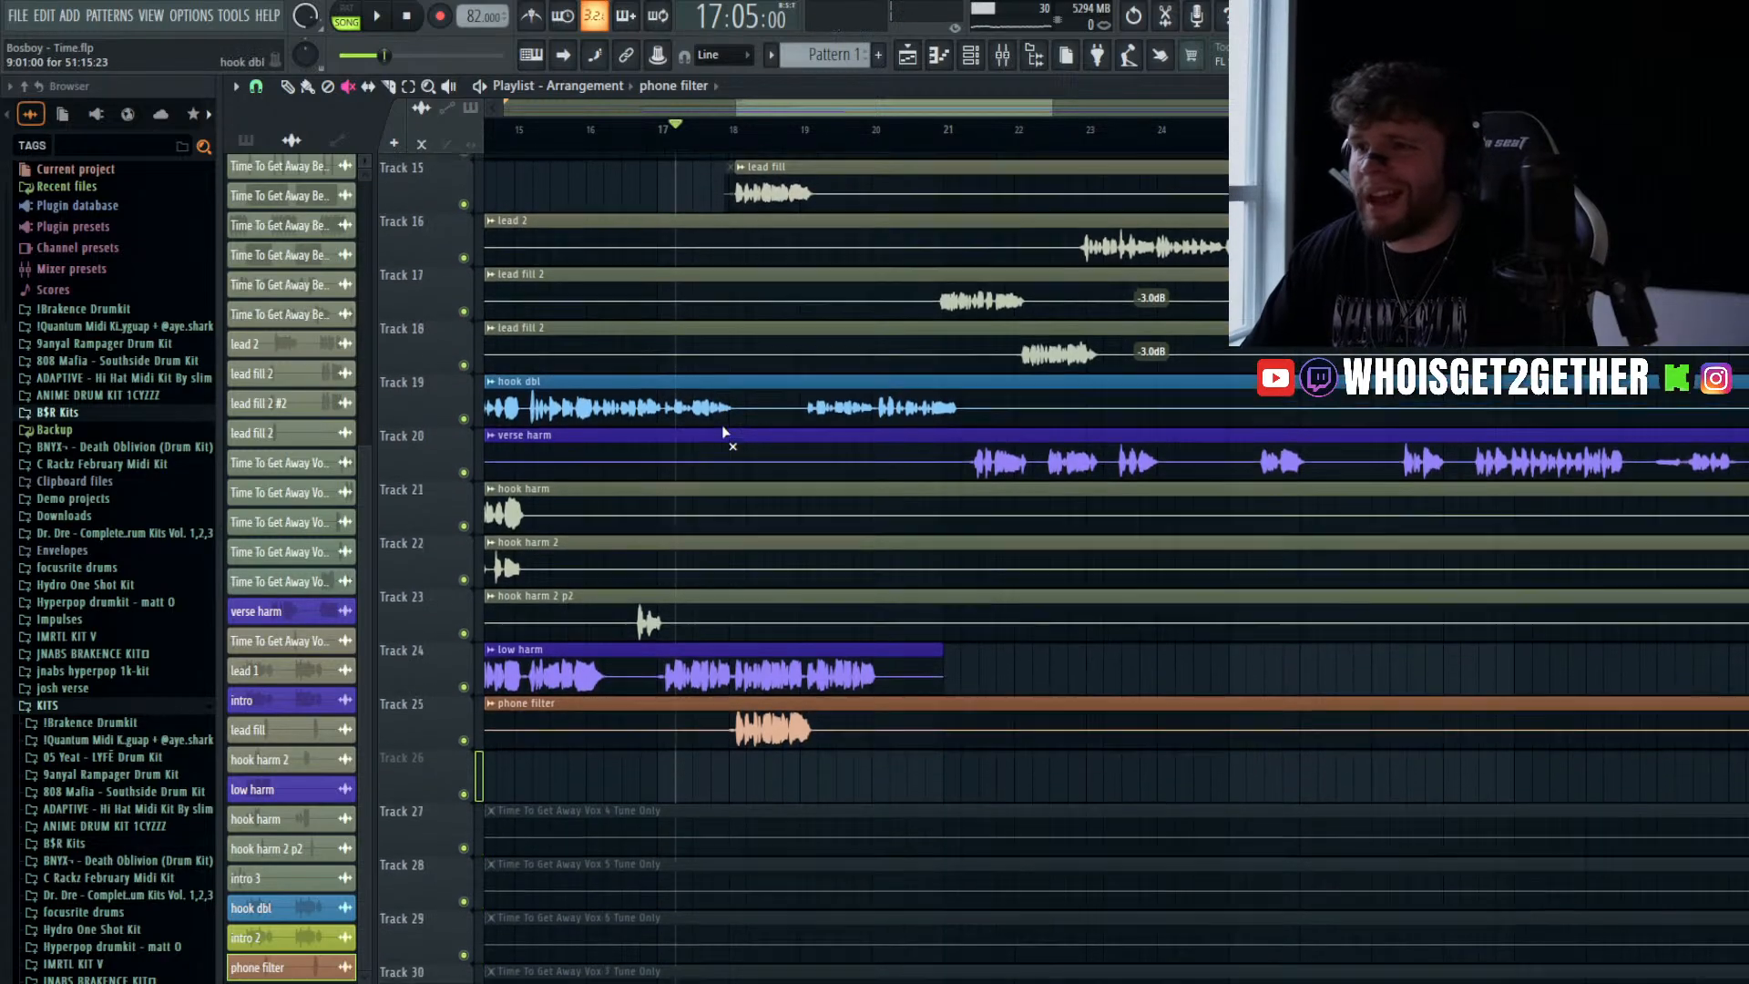
- In Ozone Imager 2 on the phone filter mixer track, set the width to 80% and Stereoize to 15.1 ms
click(1002, 54)
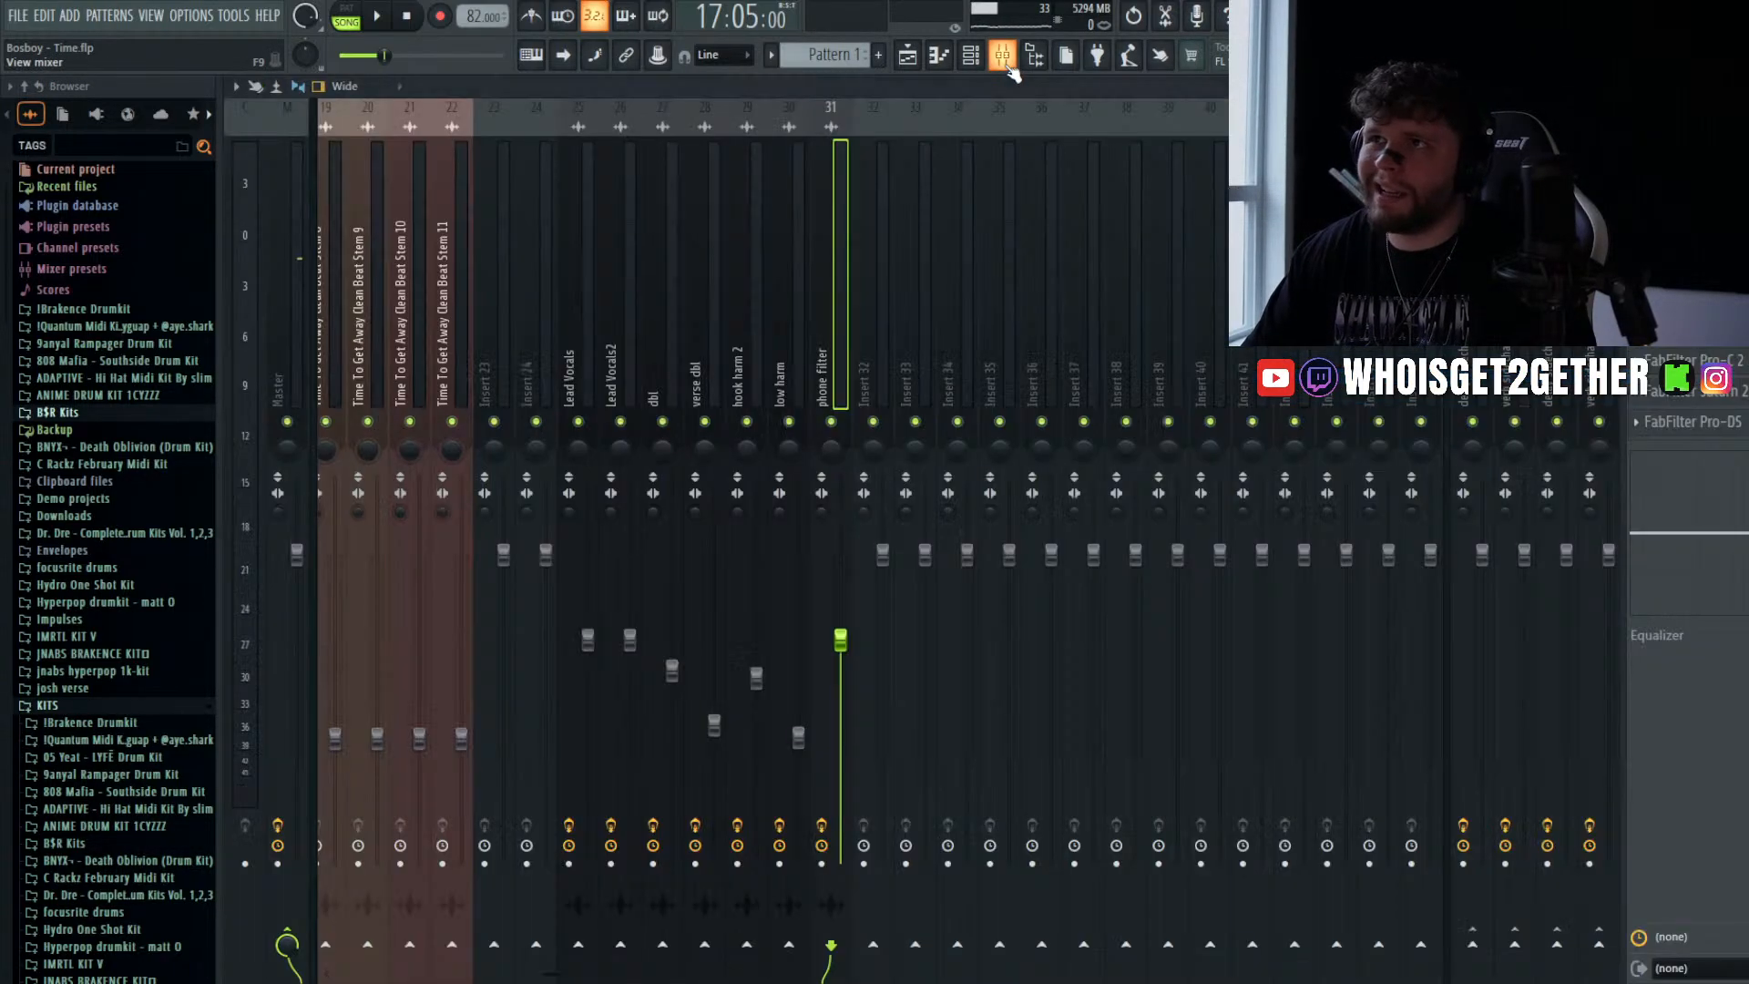
drag(1229, 414, 1228, 347)
drag(1295, 460, 1295, 383)
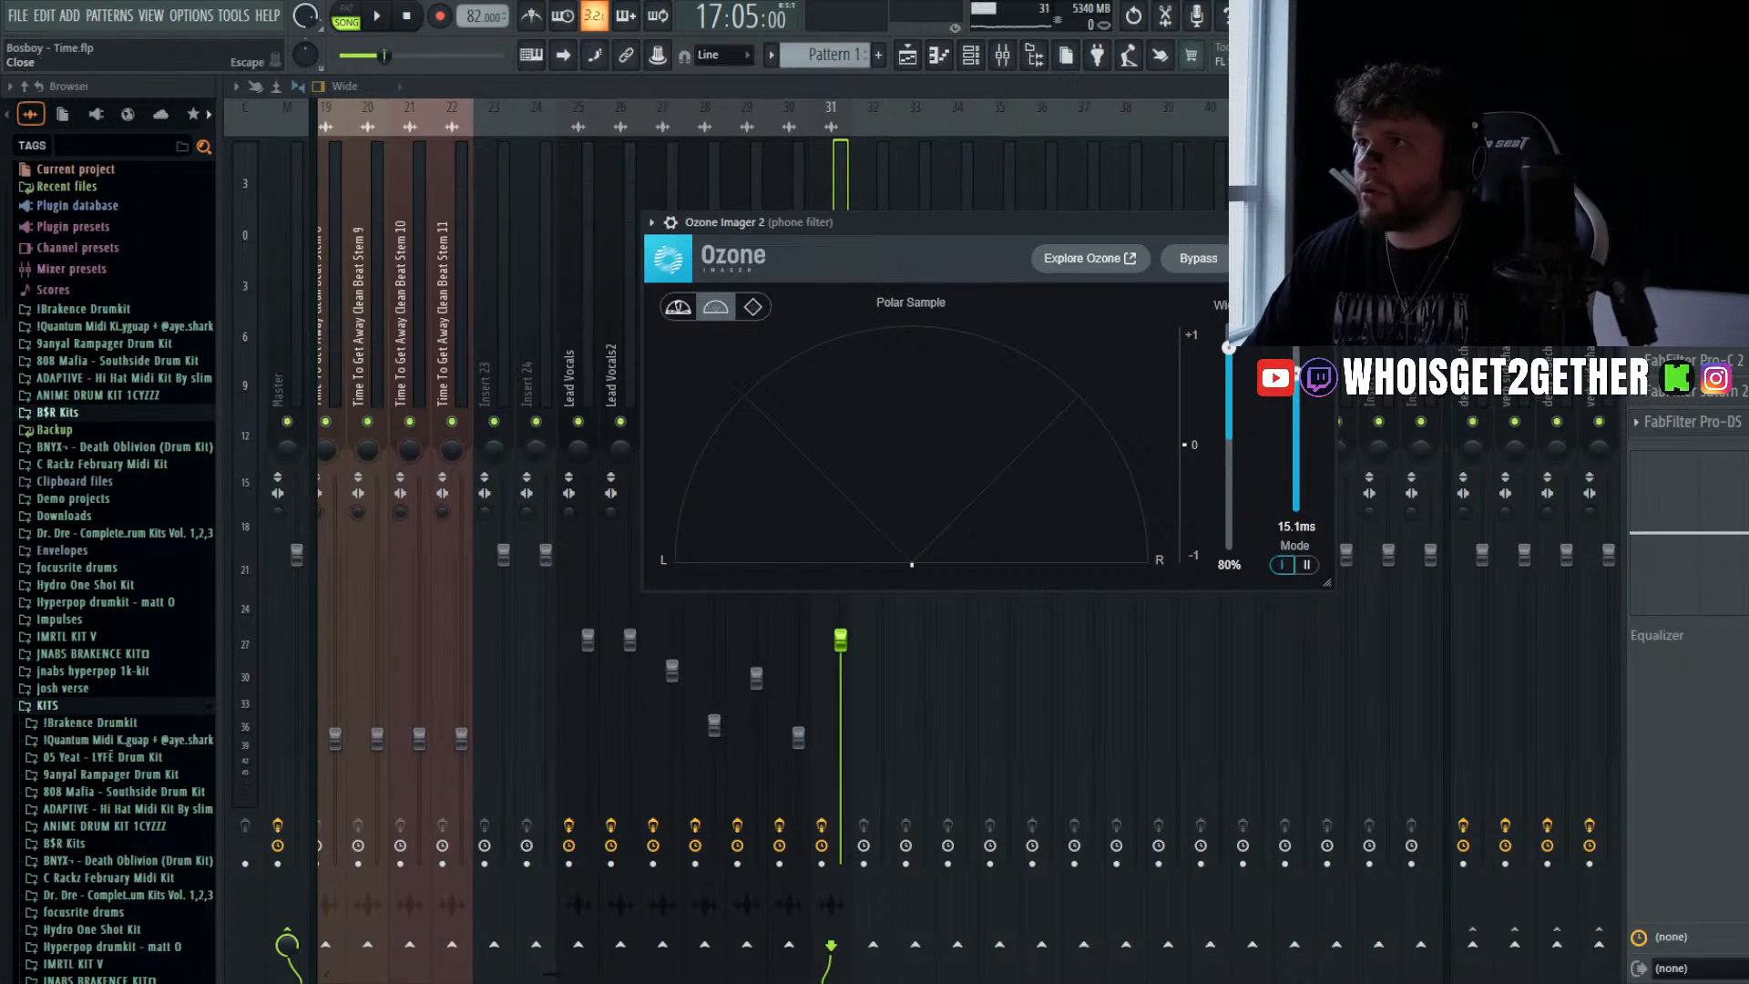
- Close Ozone Imager 2 and play the section with the phone filter fader raised and the Lead Vocals mixer track muted
click(1322, 222)
key(space)
drag(841, 637, 844, 566)
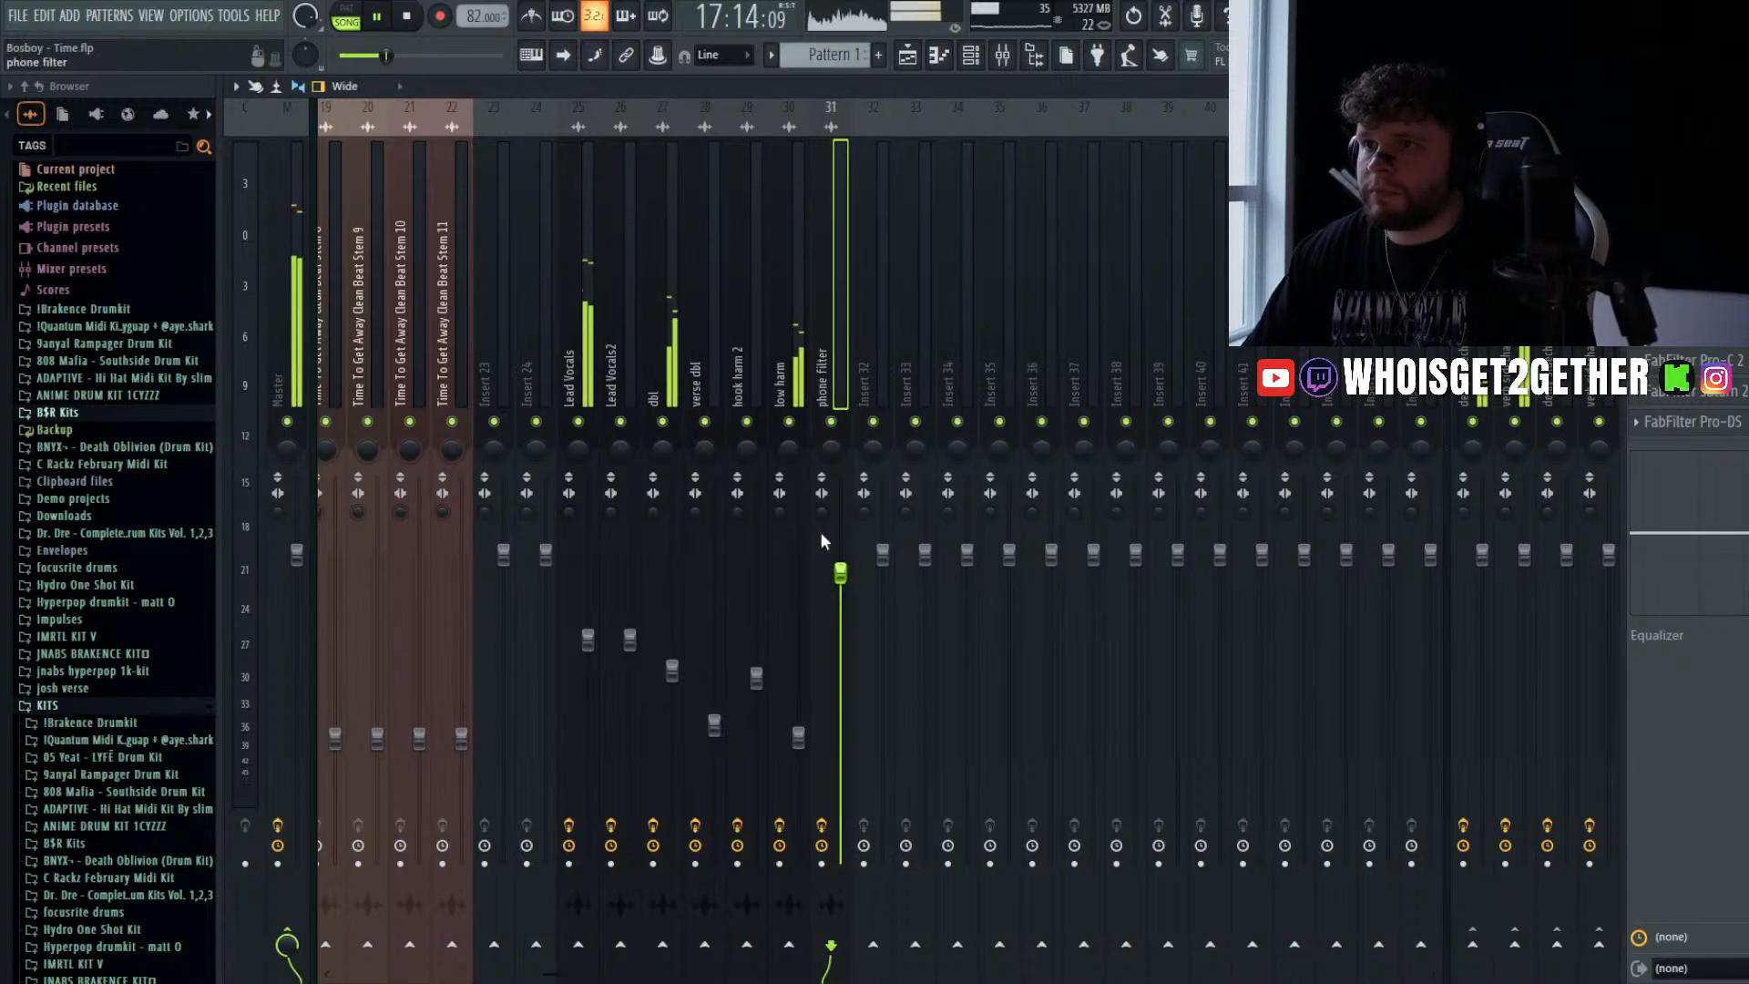
click(579, 420)
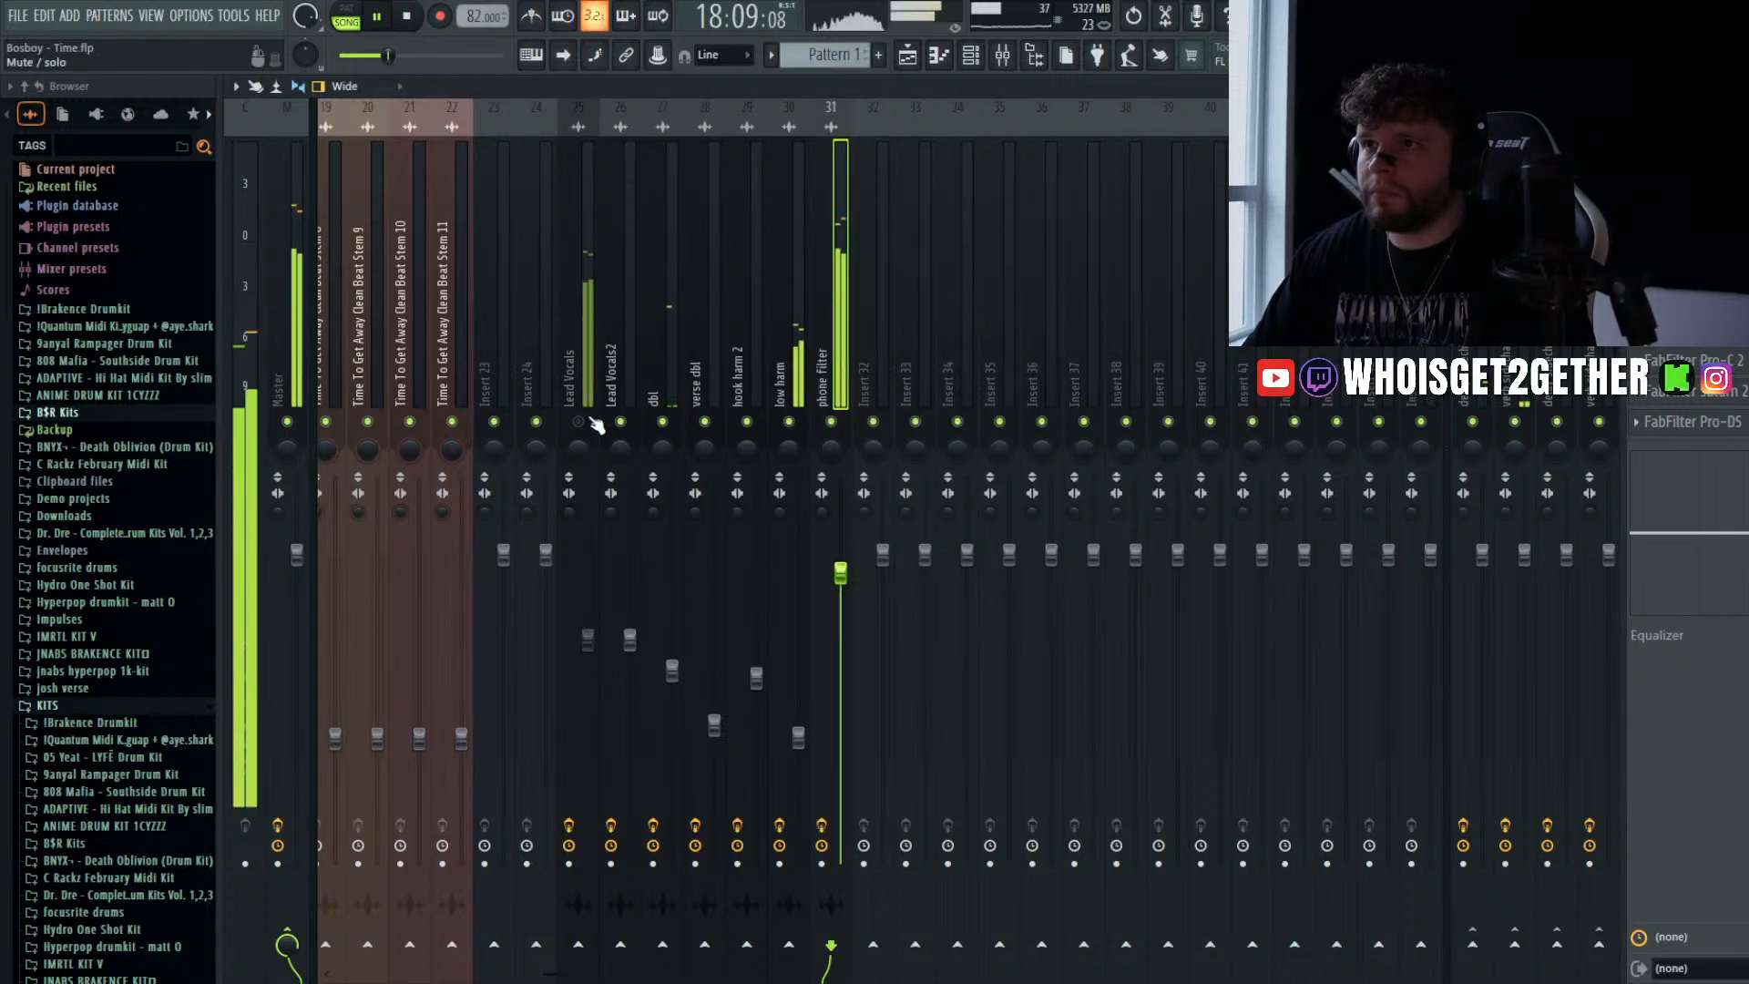
key(space)
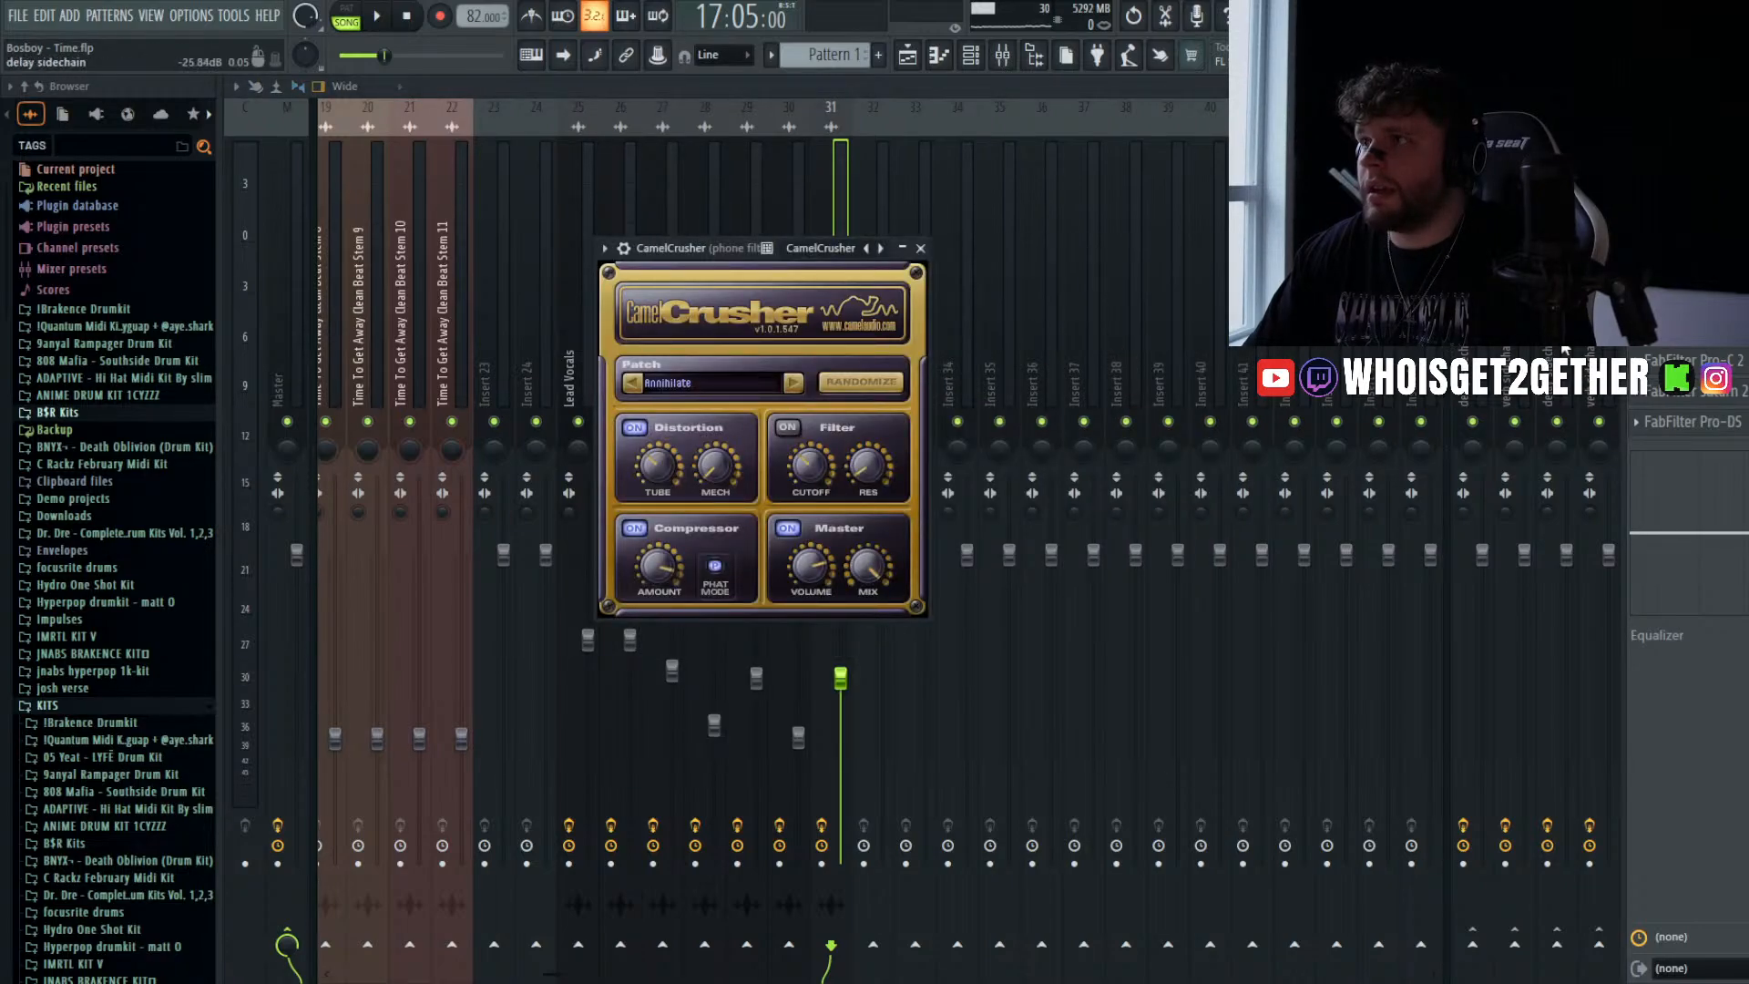
- Load Little AlterBoy on the phone filter mixer track and select the playlist range from bar 18 to just past bar 19
click(1690, 329)
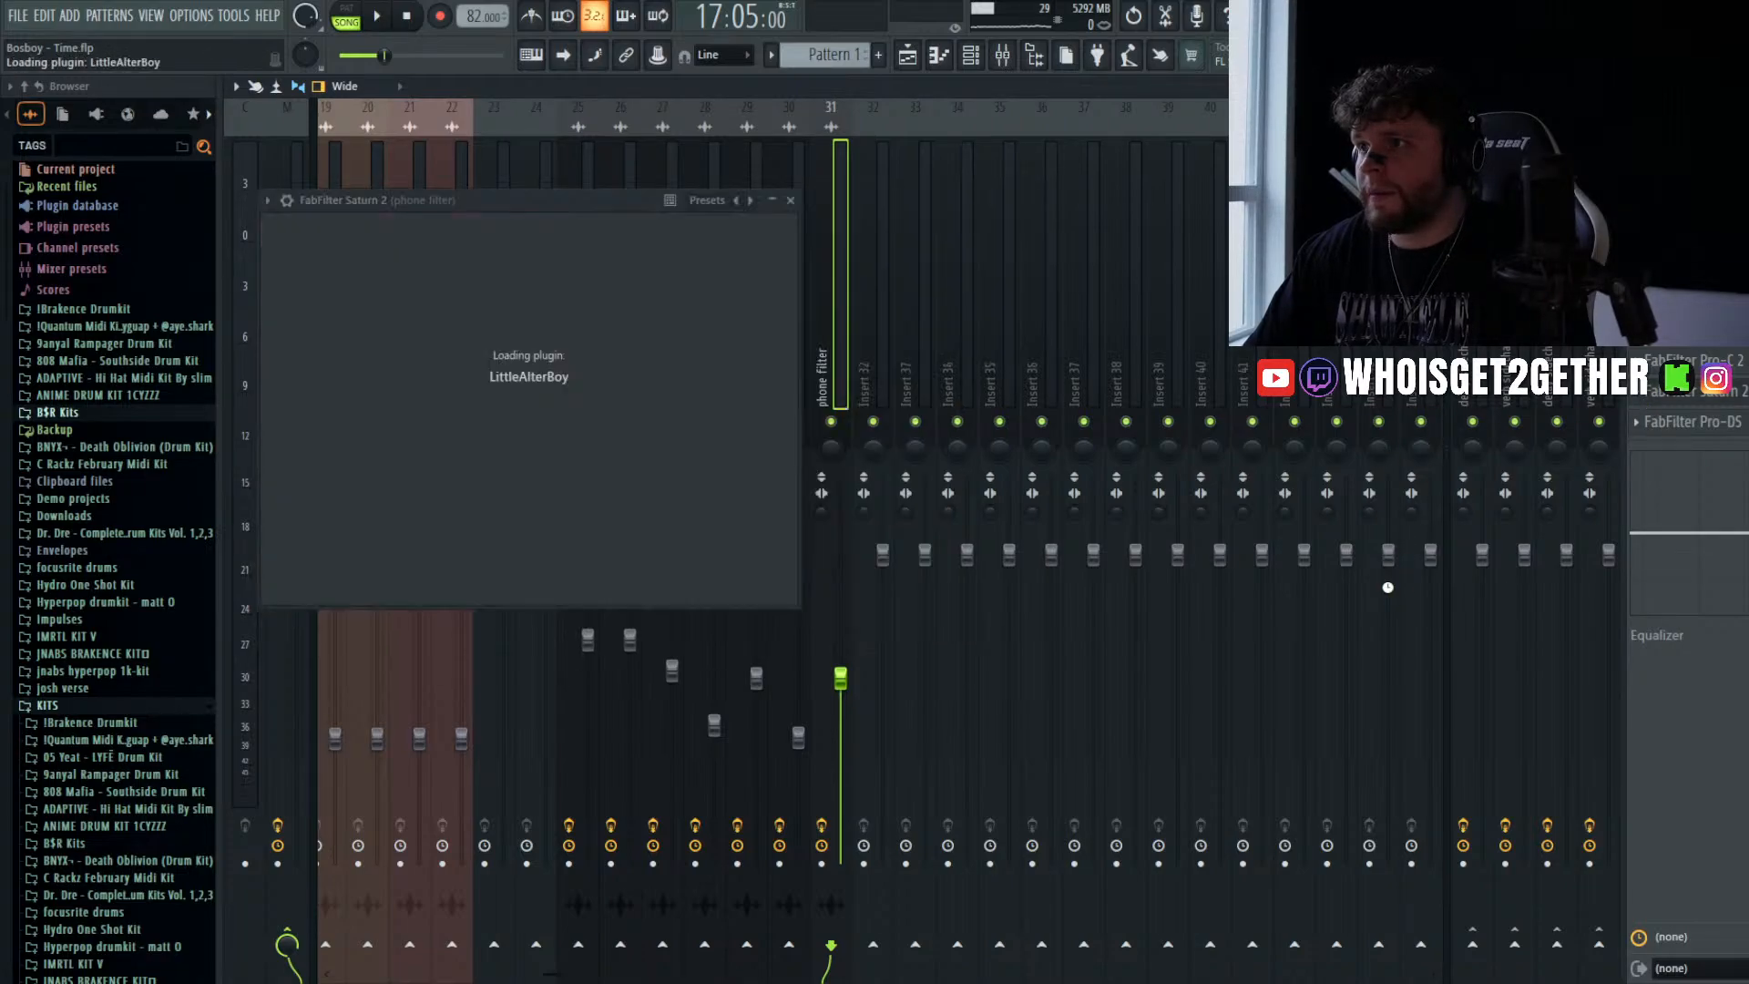
click(918, 68)
scroll(726, 261, down, 4)
drag(732, 142, 822, 161)
click(1002, 57)
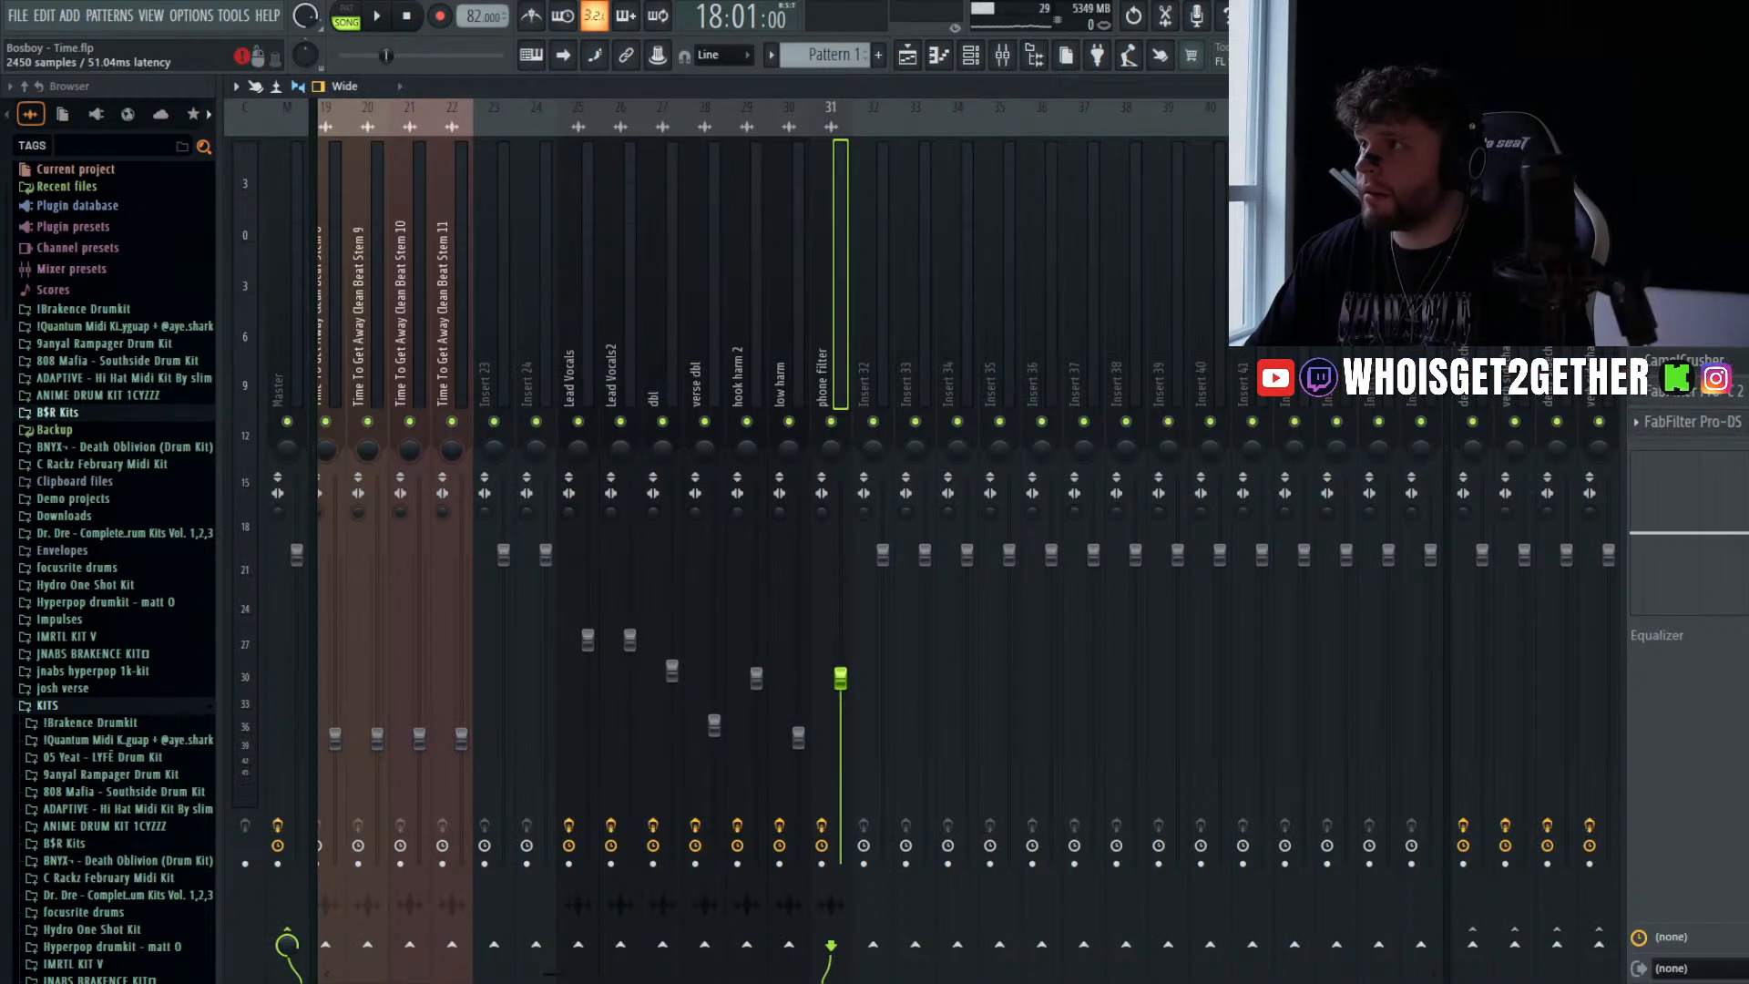
- Create an automation clip for Little AlterBoy's Formant on Track 26 and lower its end point to 24%
click(1684, 328)
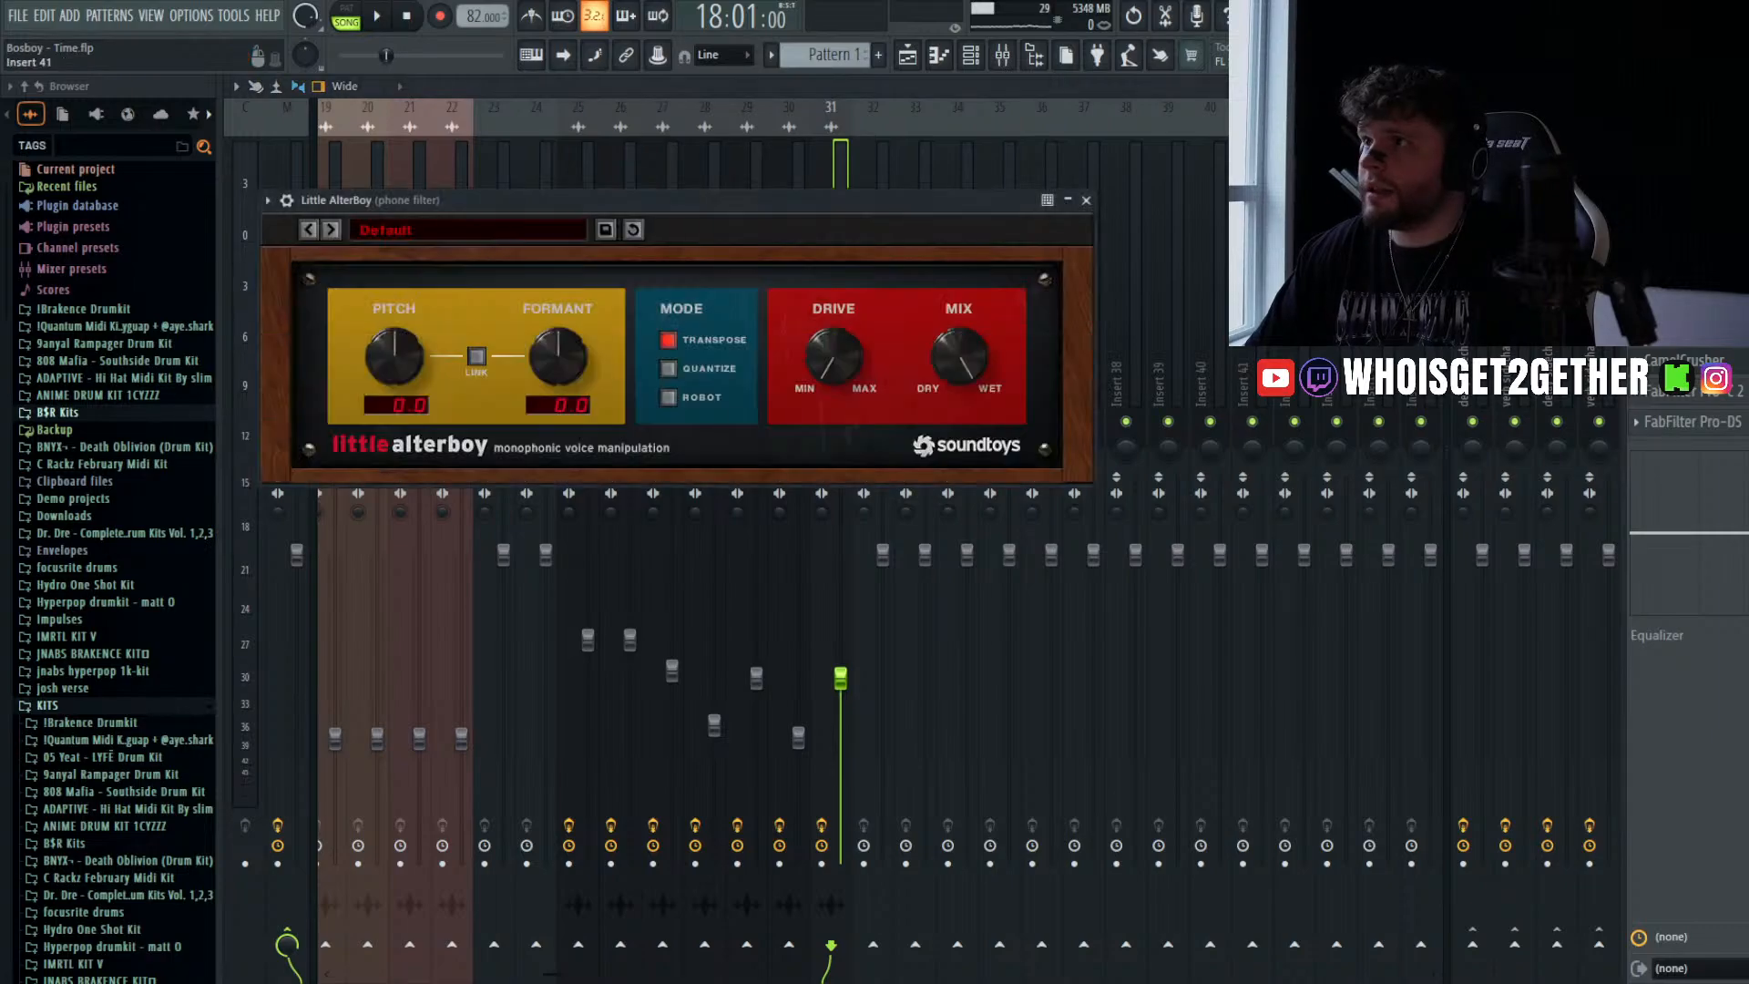
mouse_move(562, 359)
mouse_down()
mouse_move(563, 386)
mouse_move(550, 359)
mouse_up()
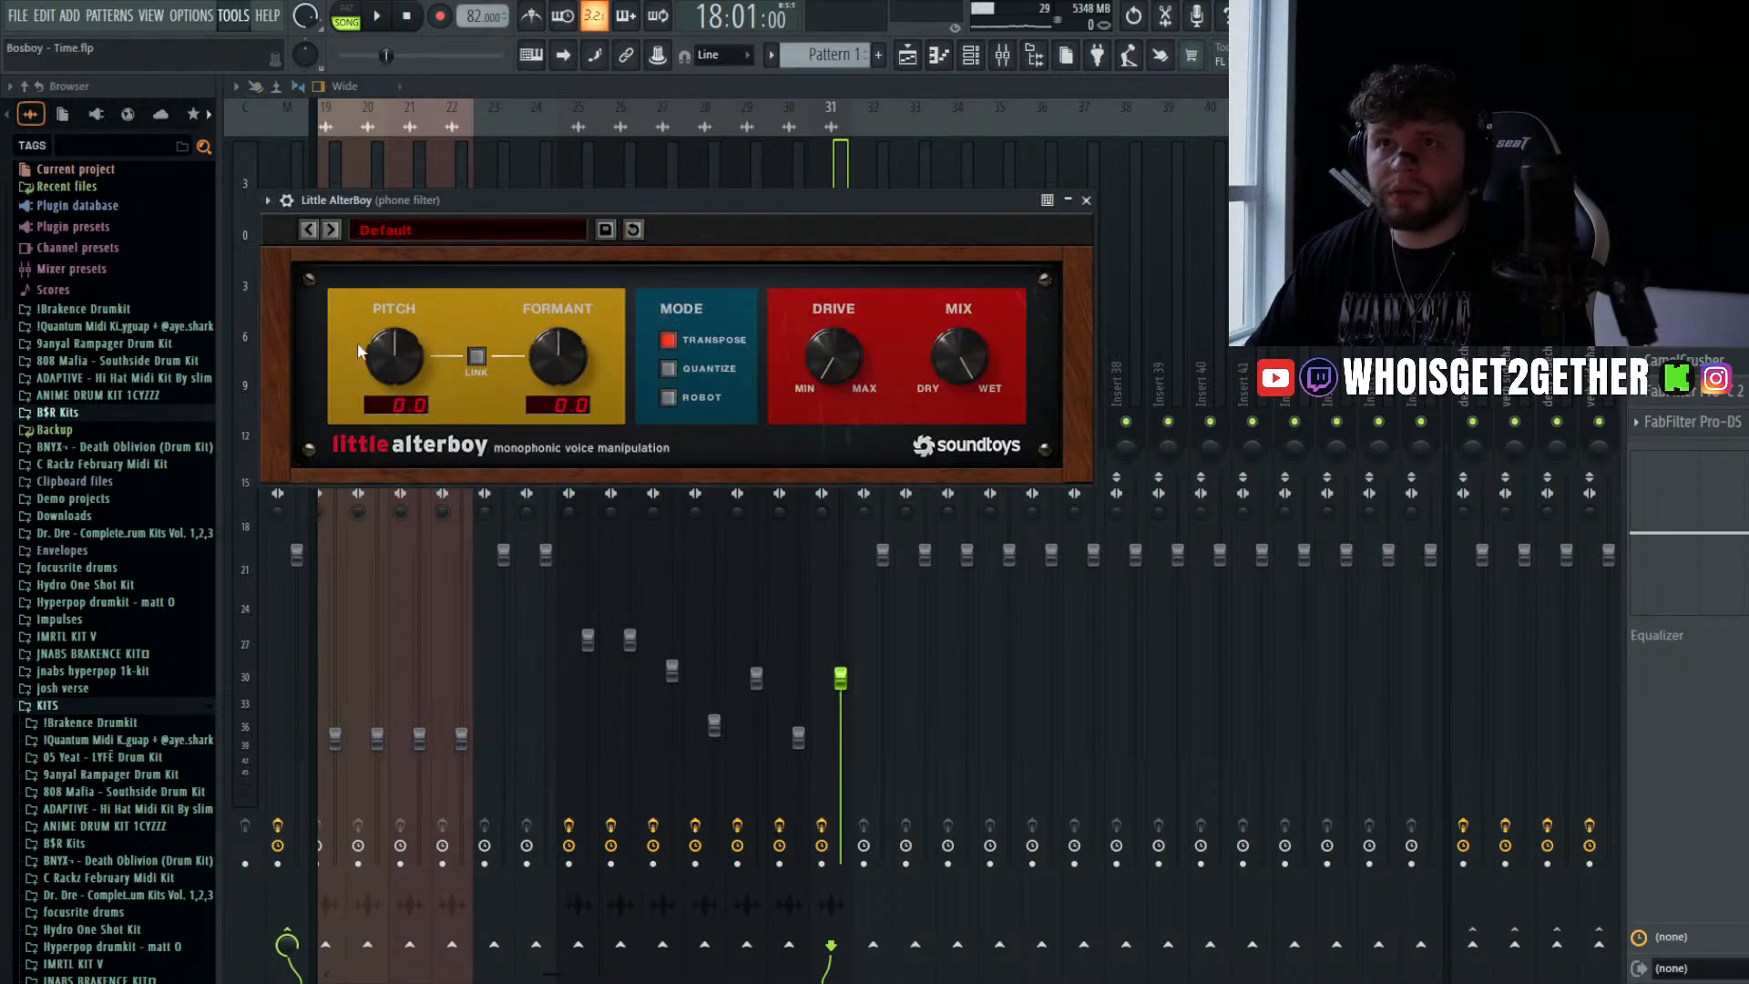
click(1088, 200)
click(938, 55)
click(909, 55)
ctrl+click(774, 146)
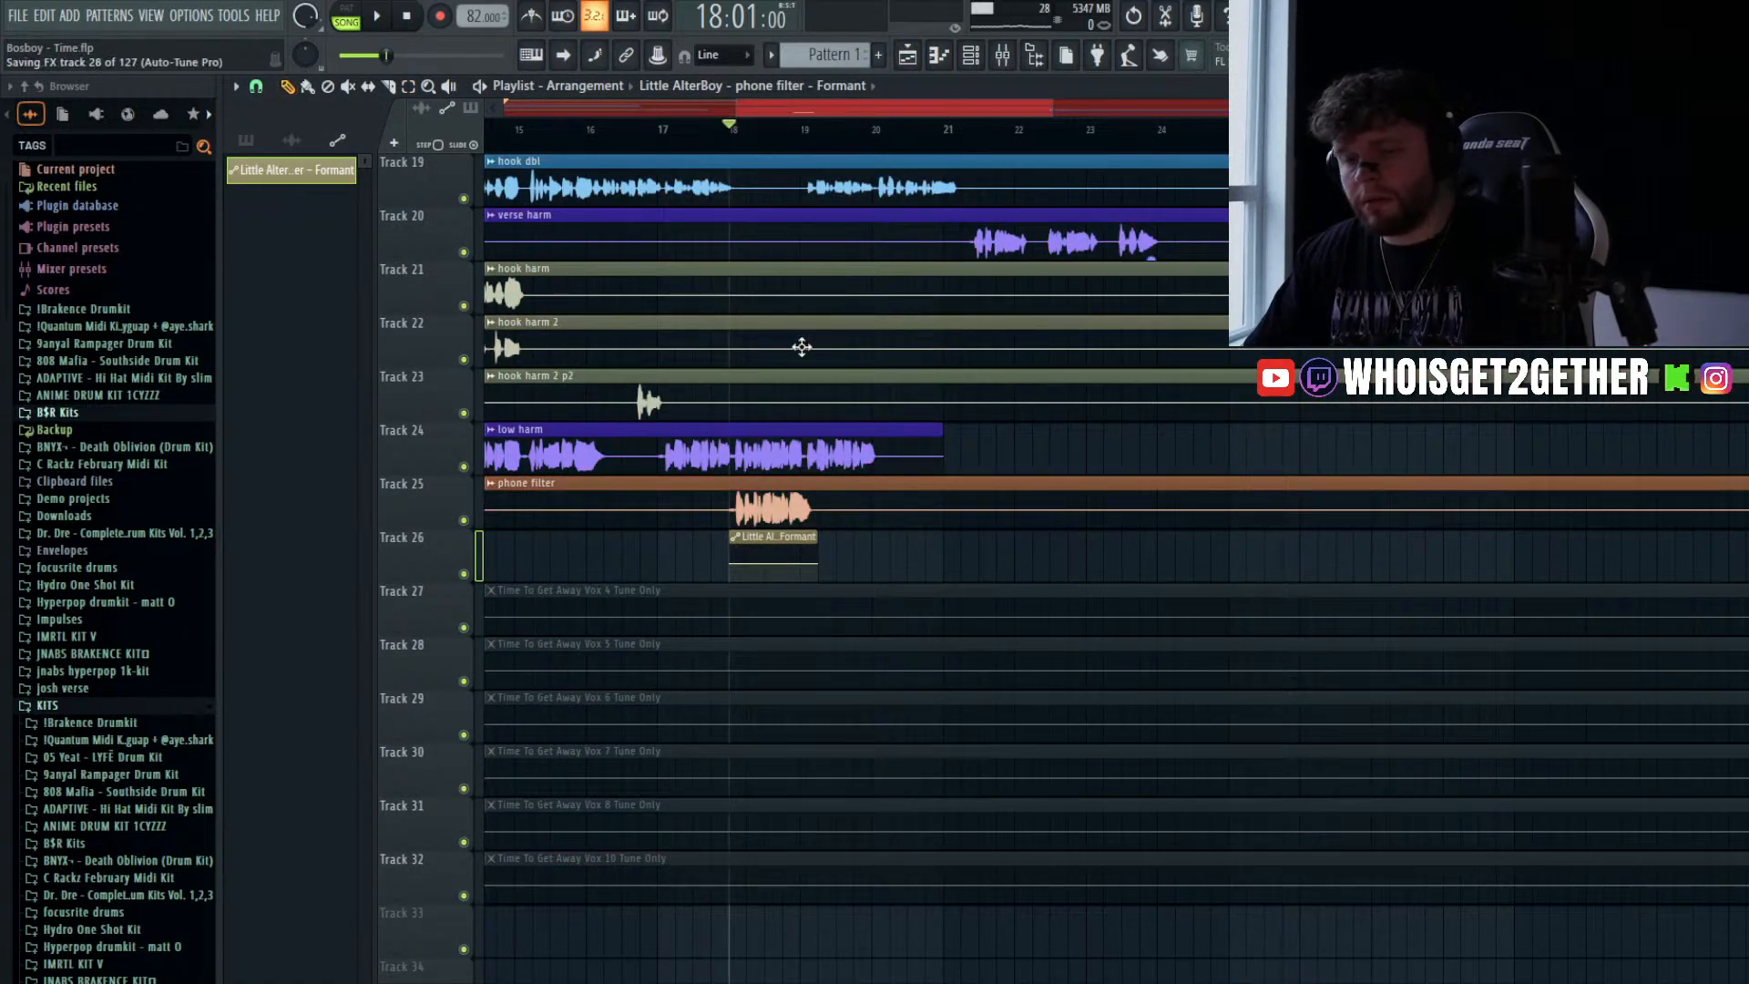
drag(816, 564, 823, 569)
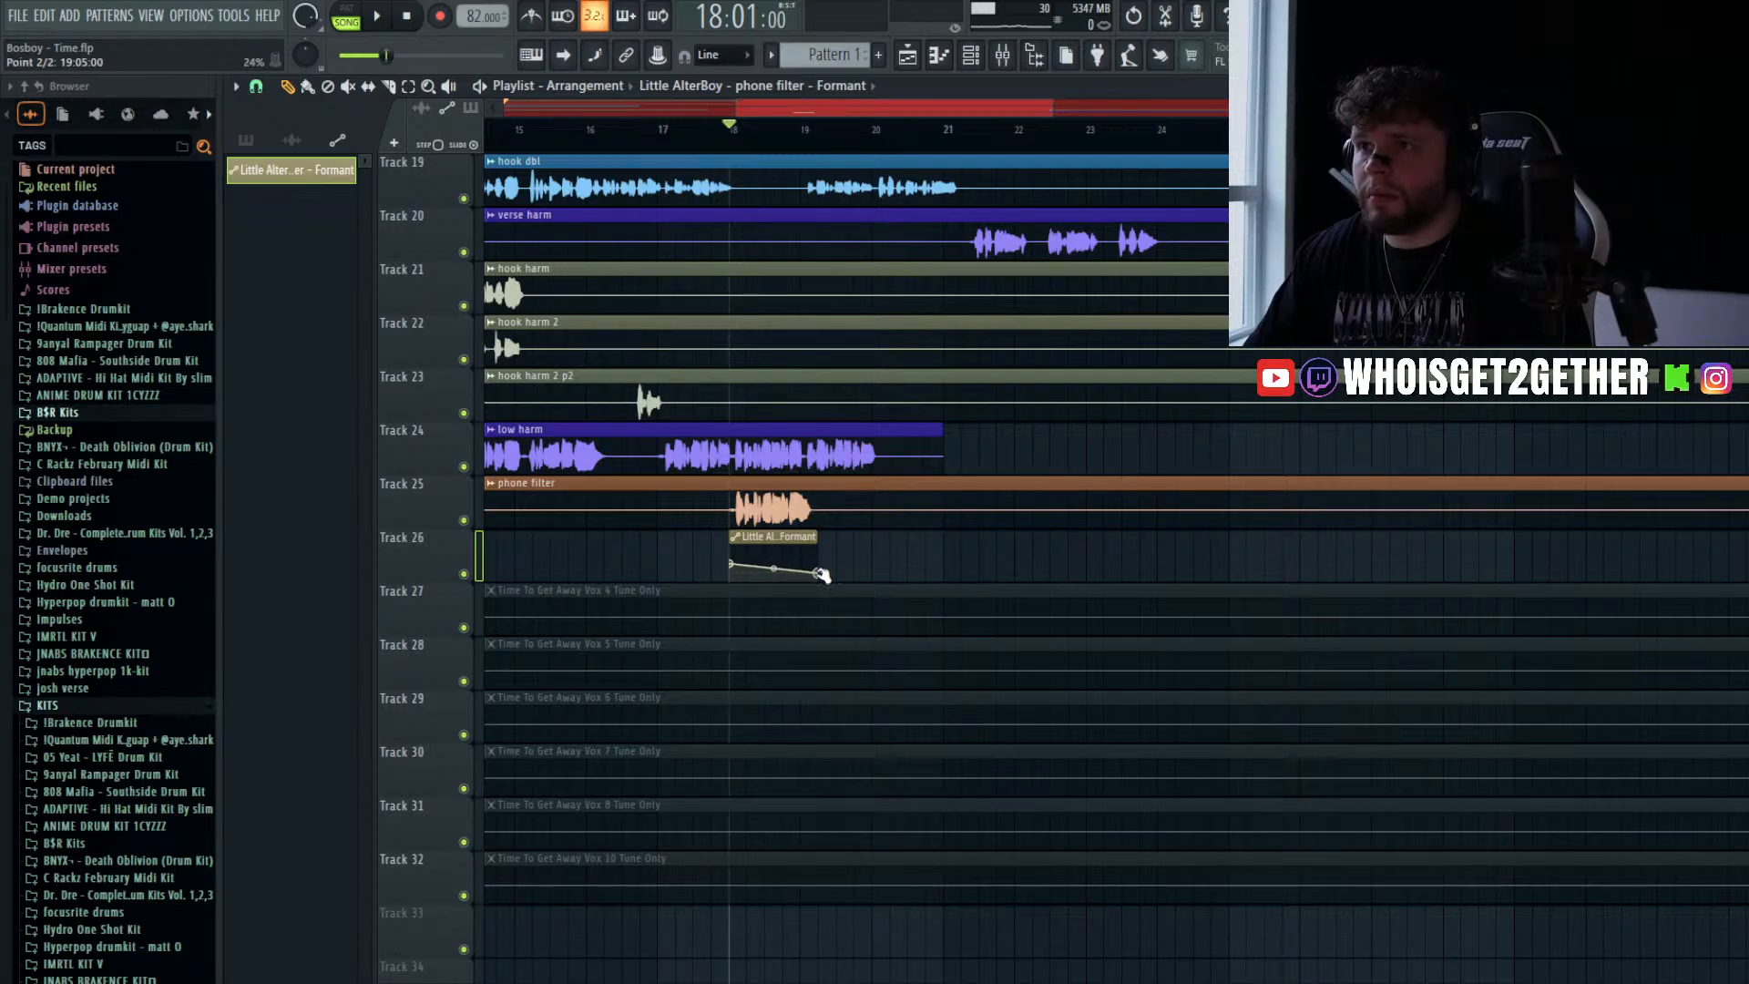
- Solo the phone filter on Track 25, enable its Formant automation on Track 26, and play the phrase from bar 18
right_click(463, 521)
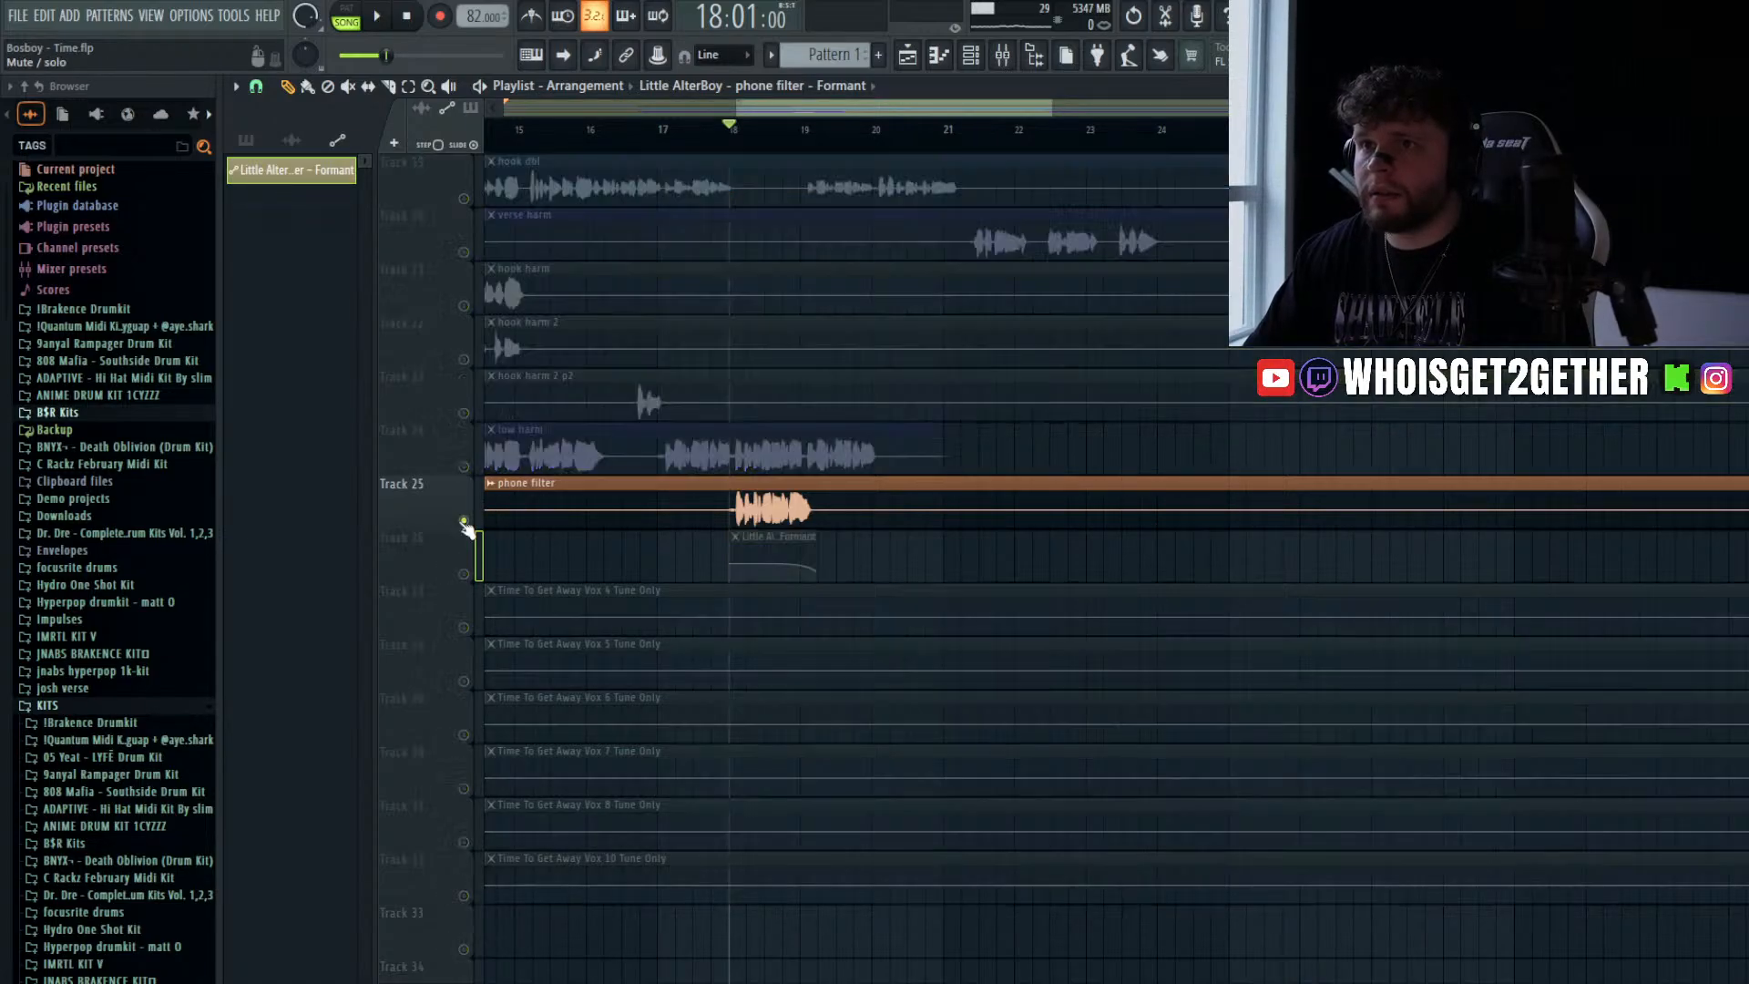
click(462, 573)
key(space)
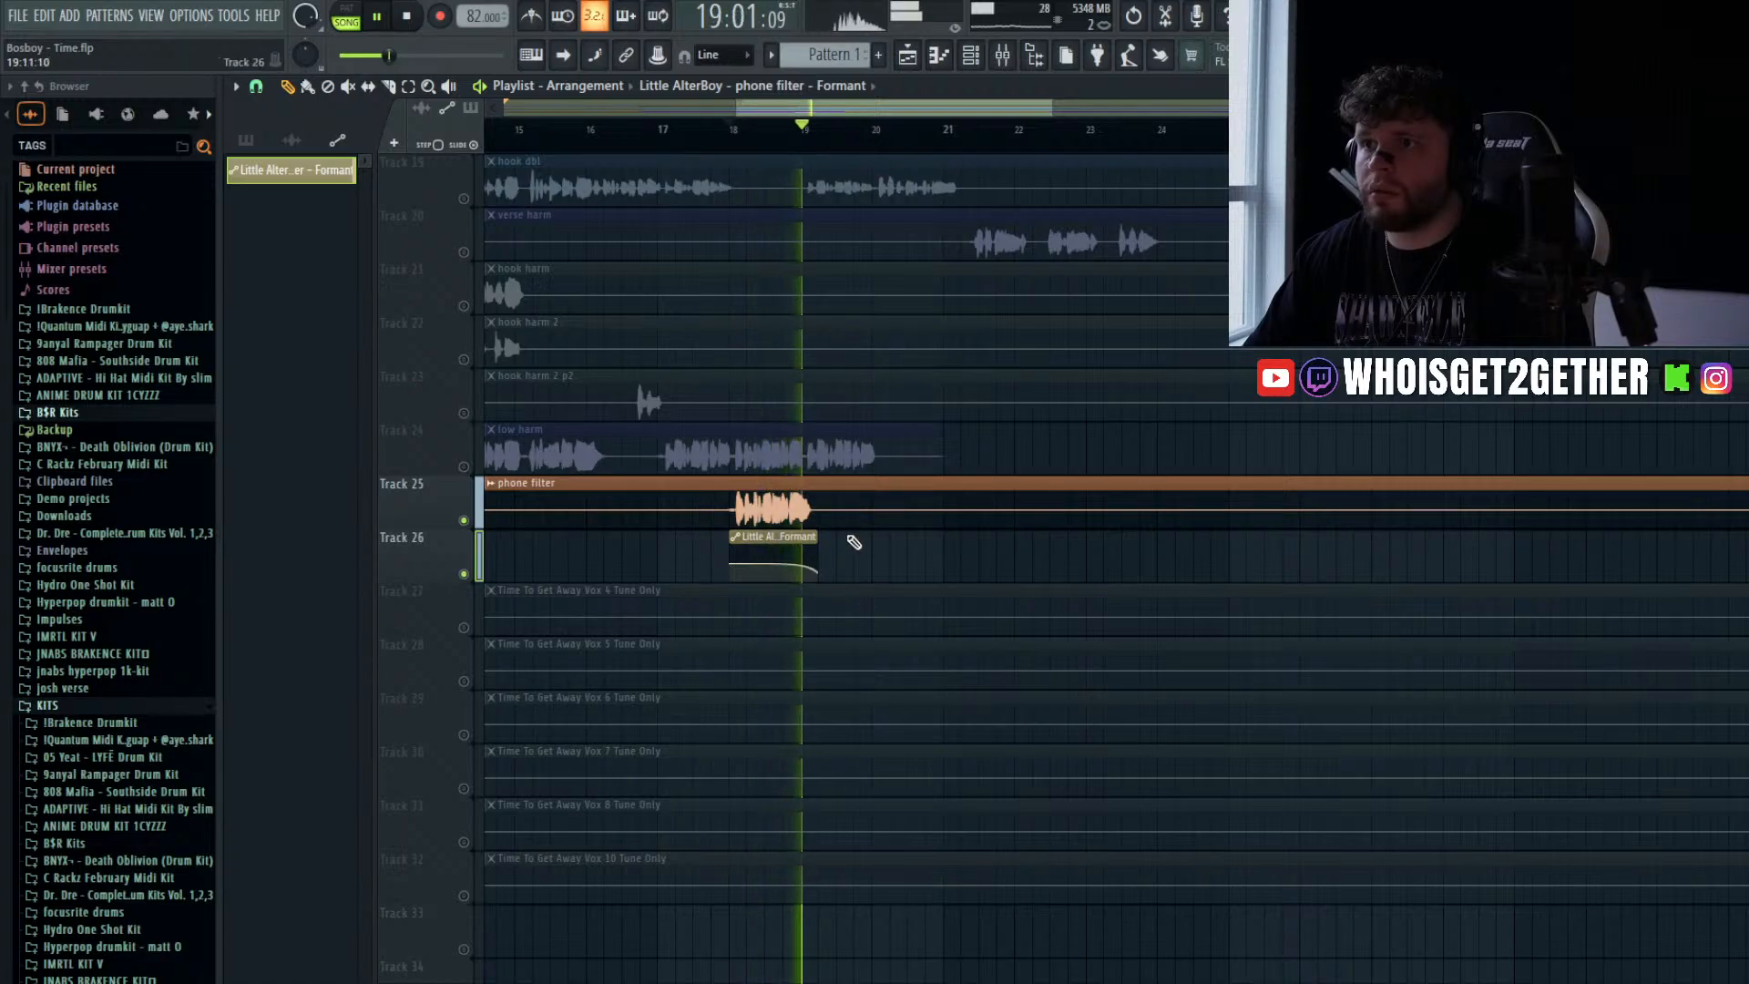
key(space)
scroll(778, 558, up, 3)
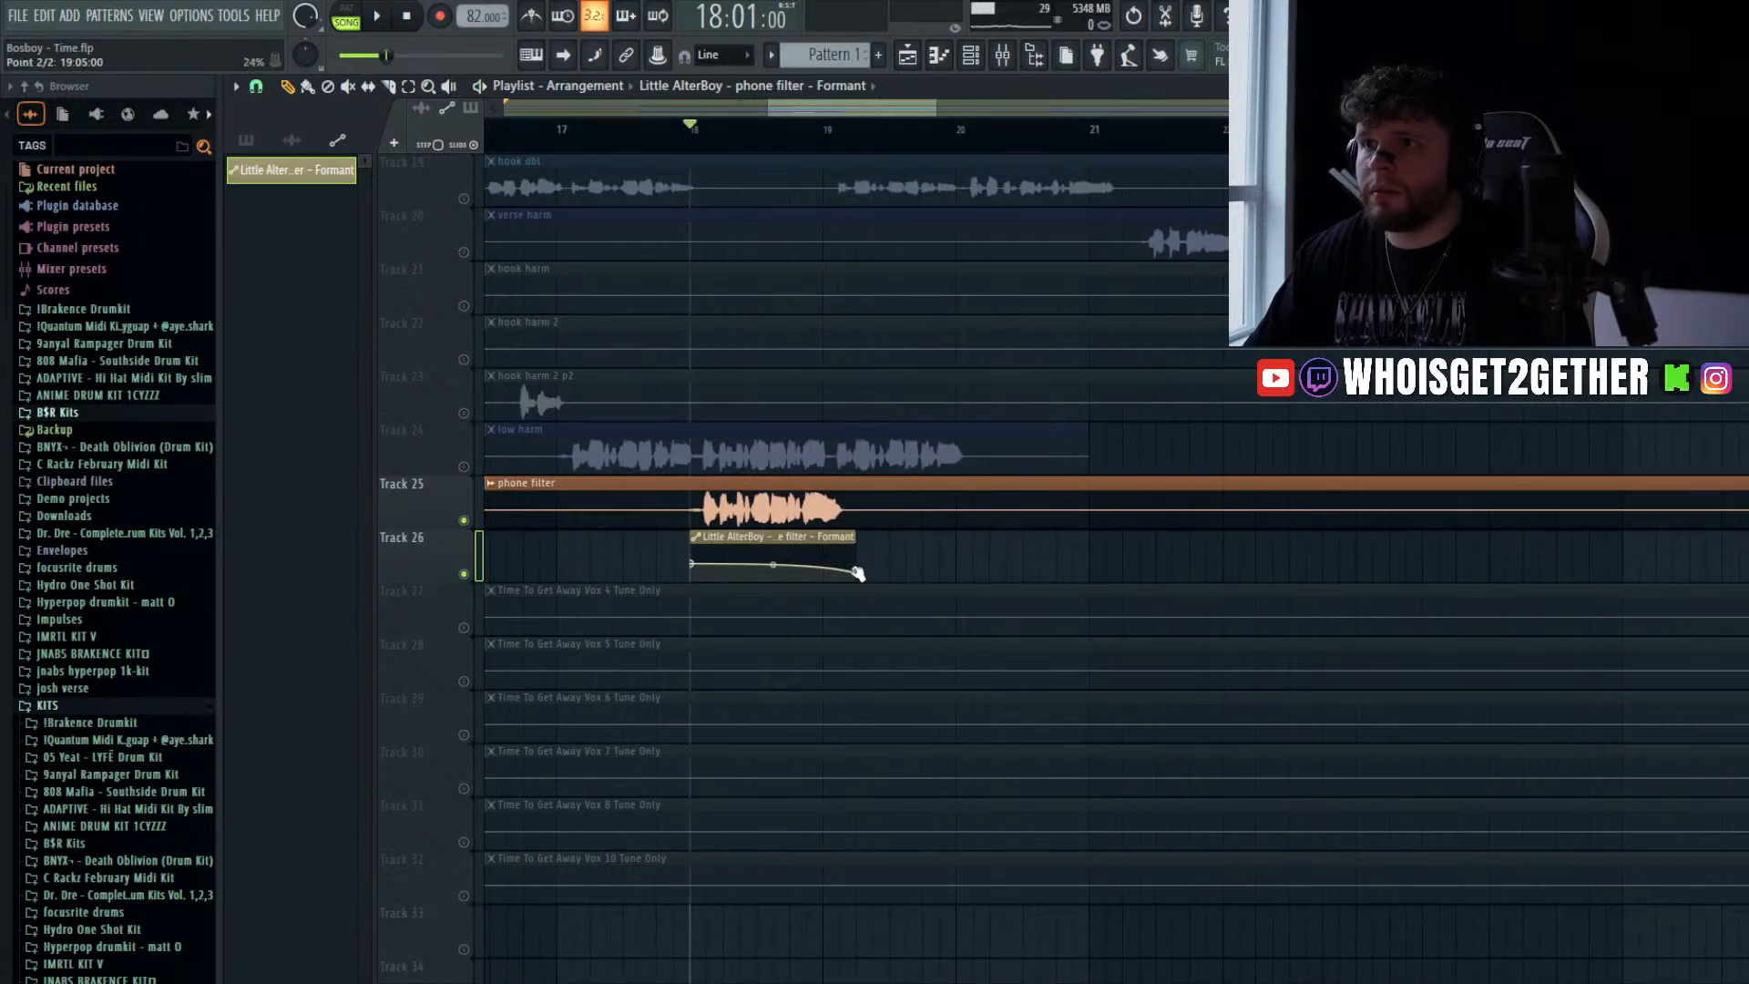
key(space)
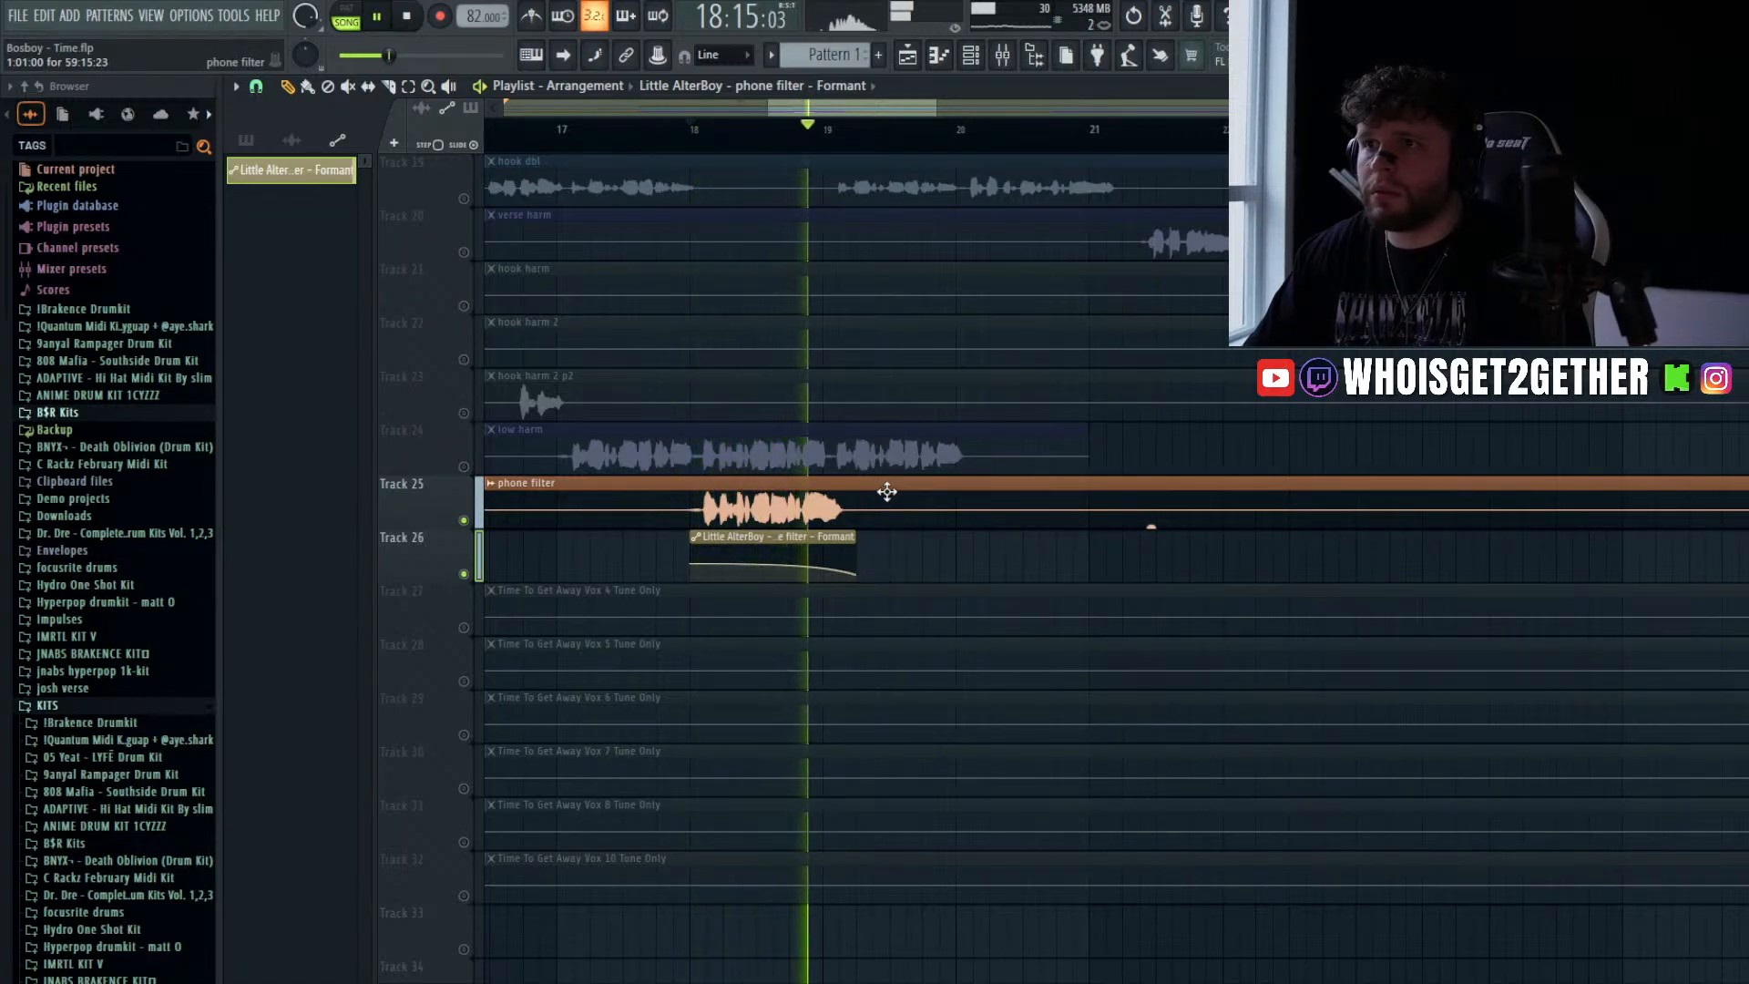
key(space)
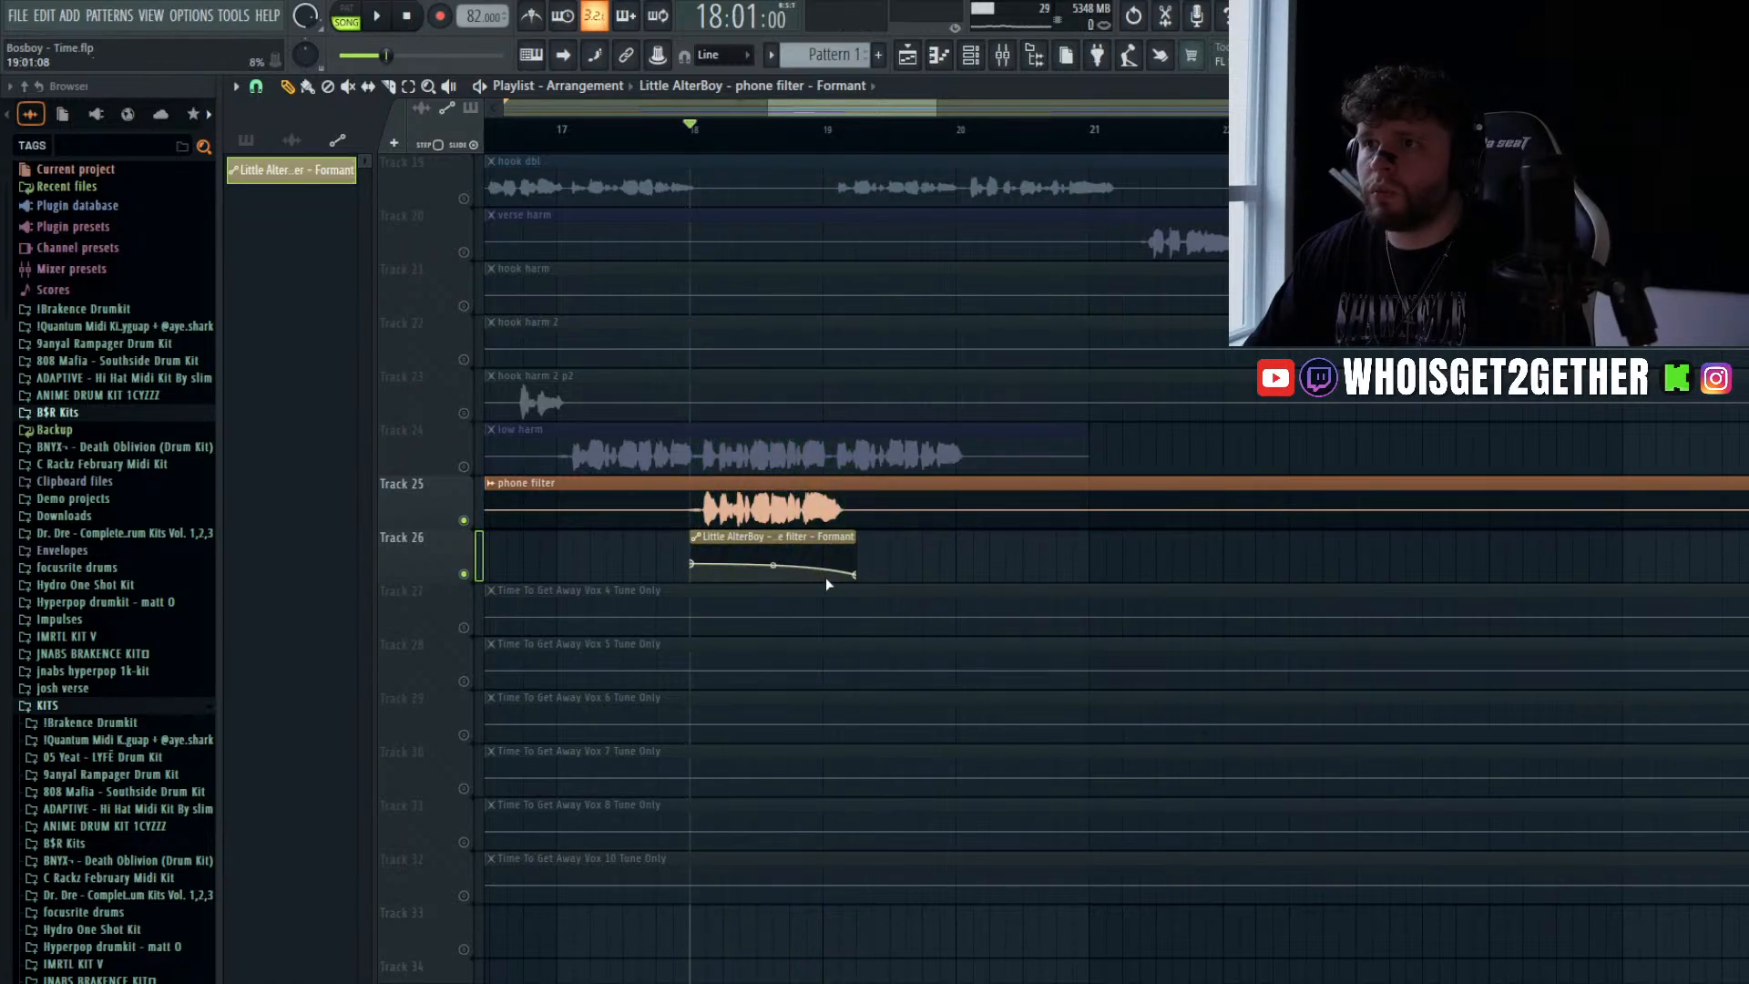
- Shorten the Formant automation clip to the end of the phone filter phrase and play it back
drag(845, 574, 837, 574)
key(space)
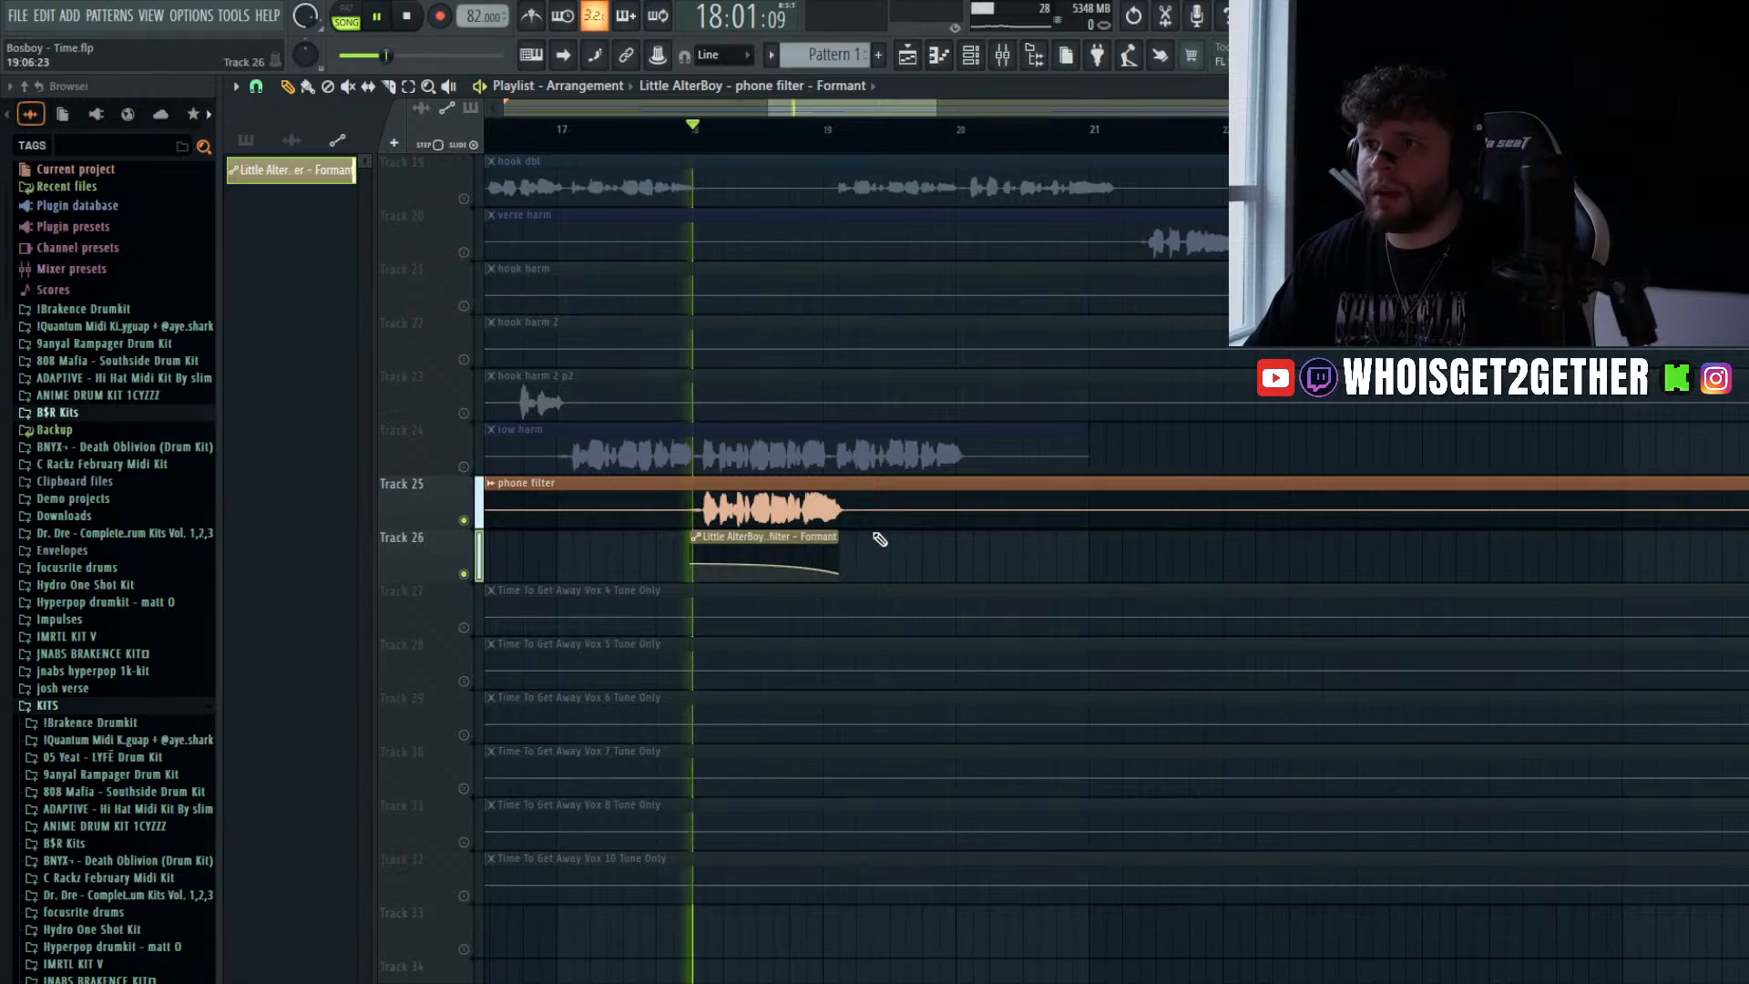
ctrl+scroll(831, 441, up, 2)
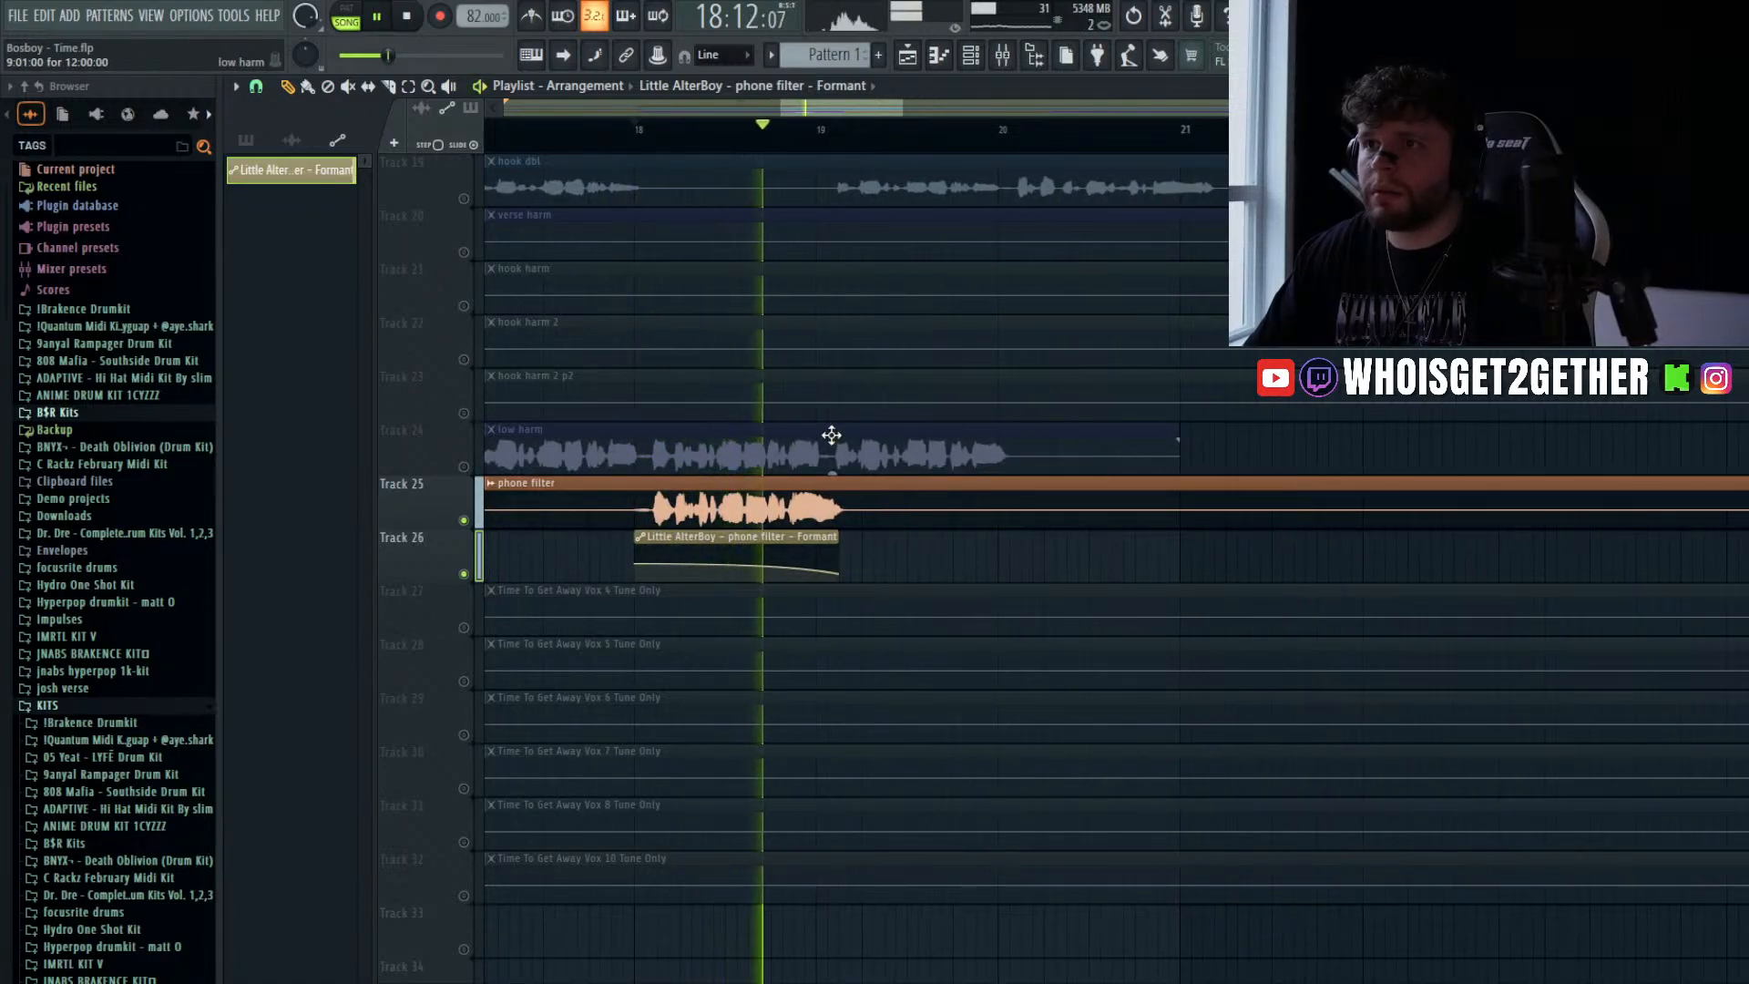
key(space)
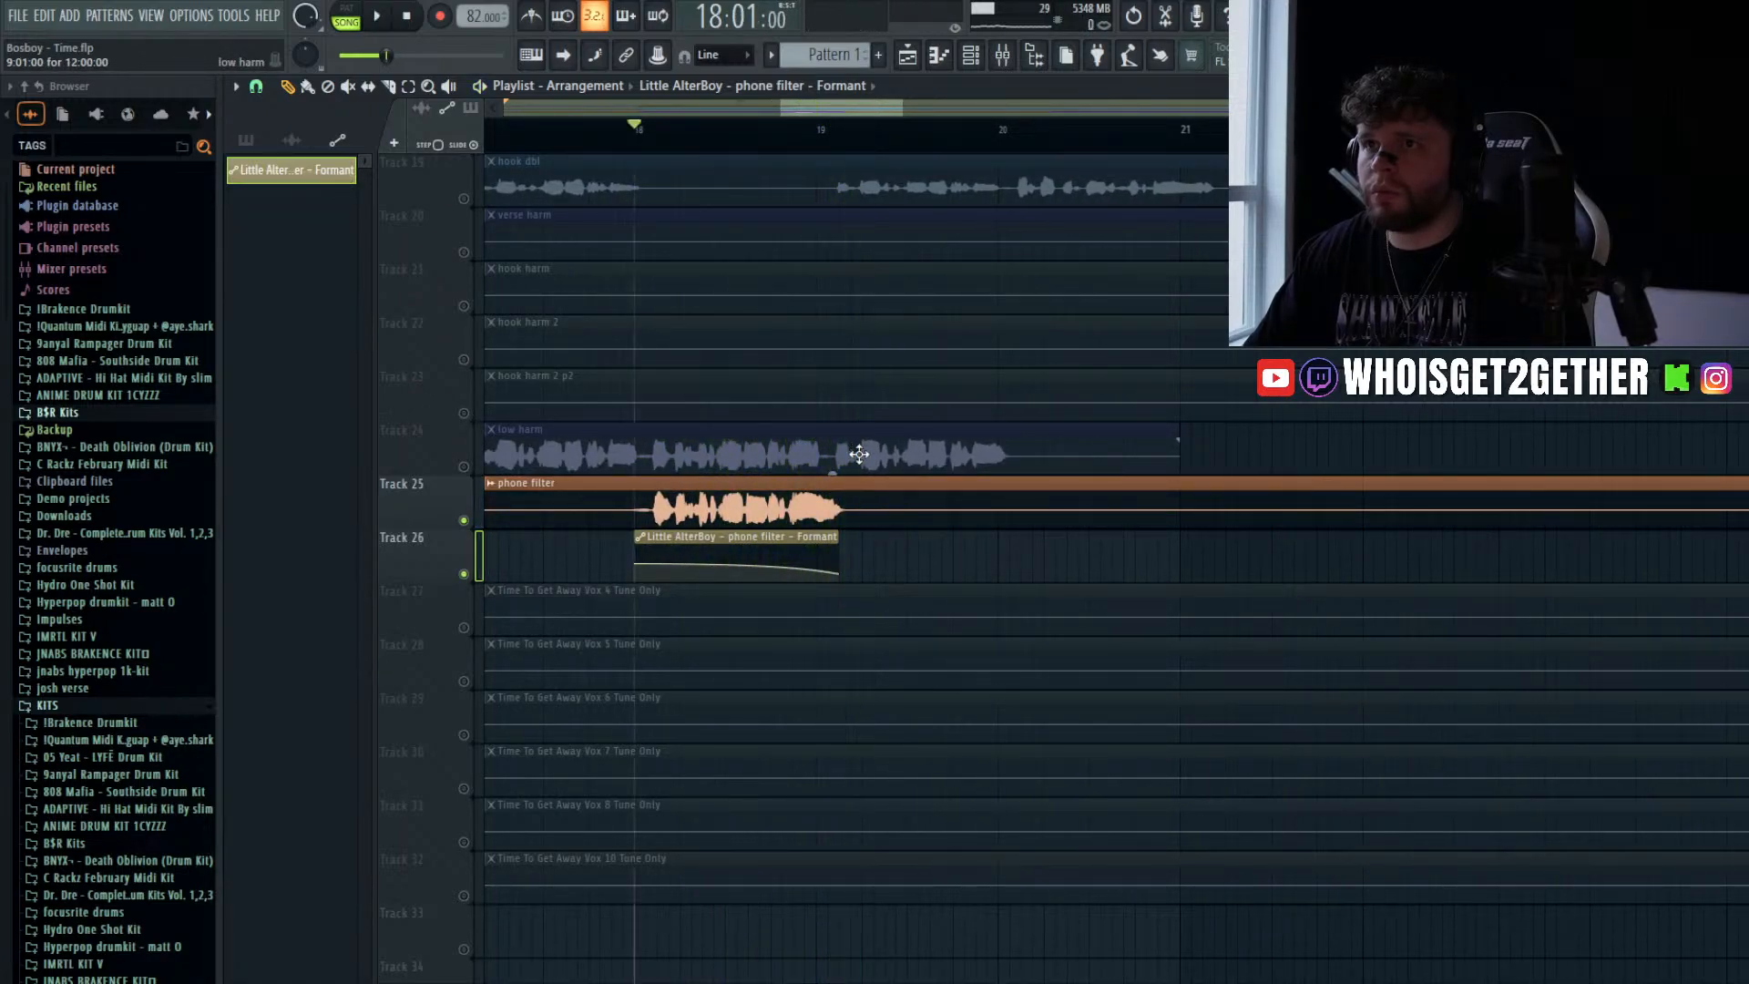
- Insert an empty track below the Formant automation and select the range from bar 18 to bar 19
ctrl+scroll(859, 457, down, 4)
right_click(453, 617)
click(534, 874)
drag(734, 133, 838, 136)
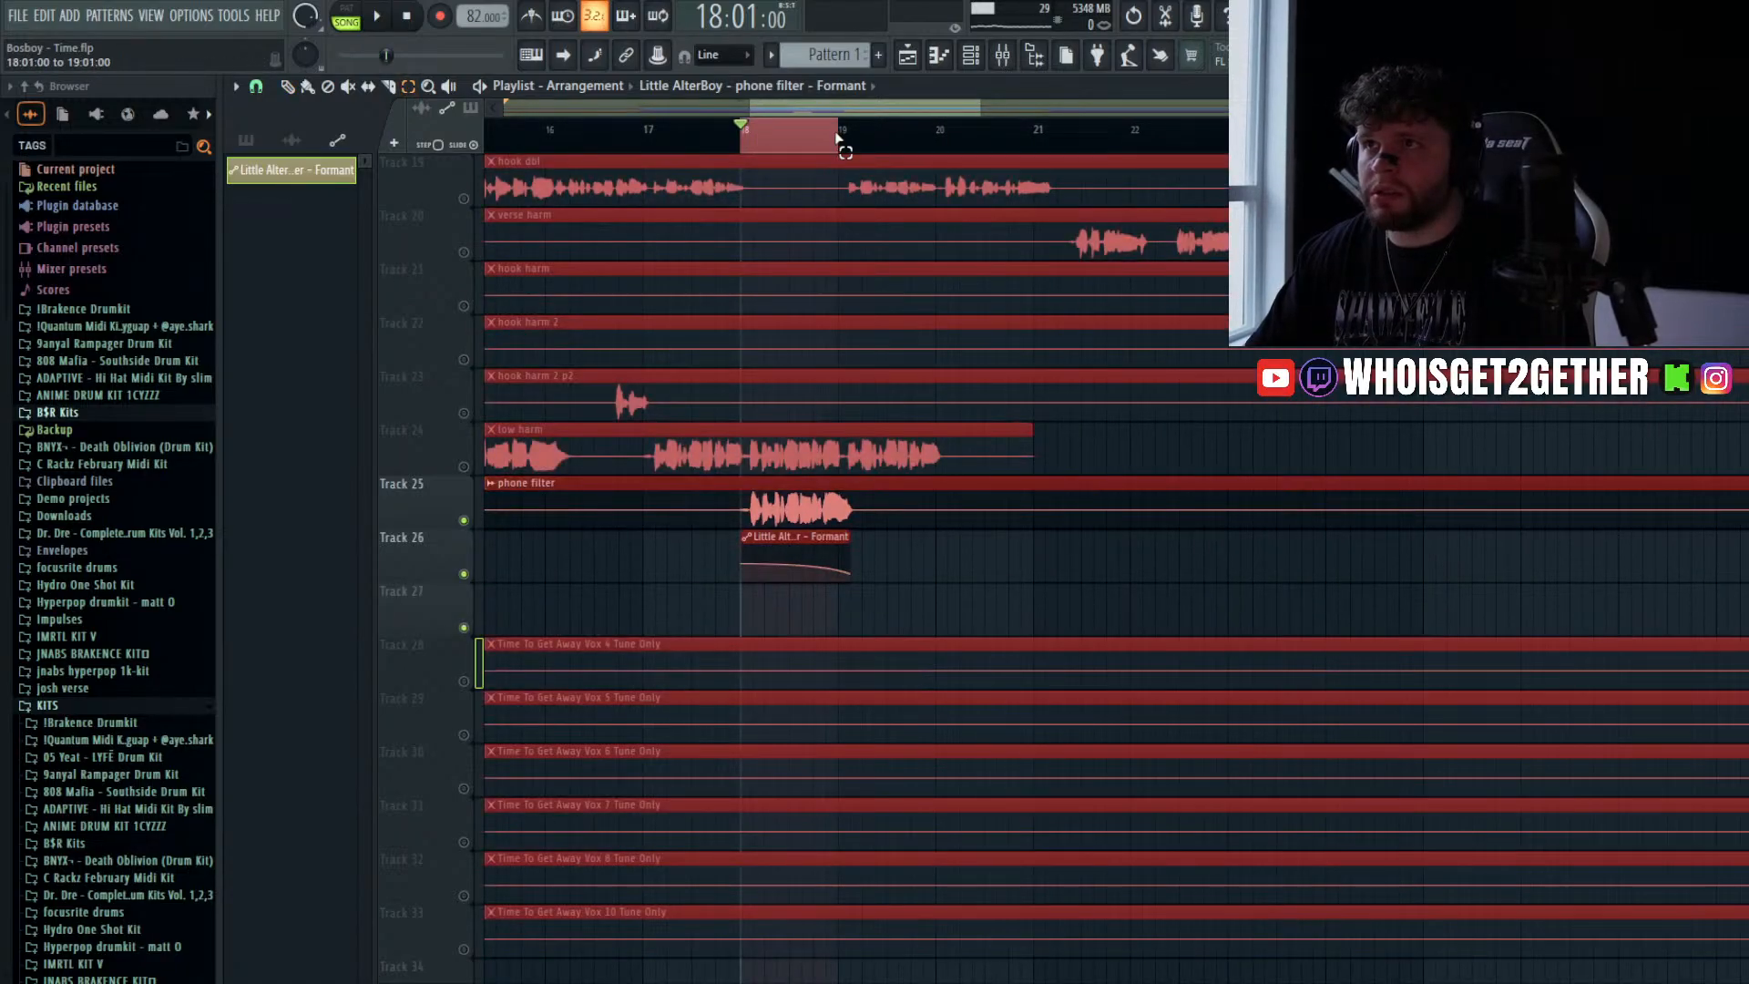
- Create a CamelCrusher Mix level automation clip on Track 27 and shape it to rise until the phone filter phrase ends
click(1005, 62)
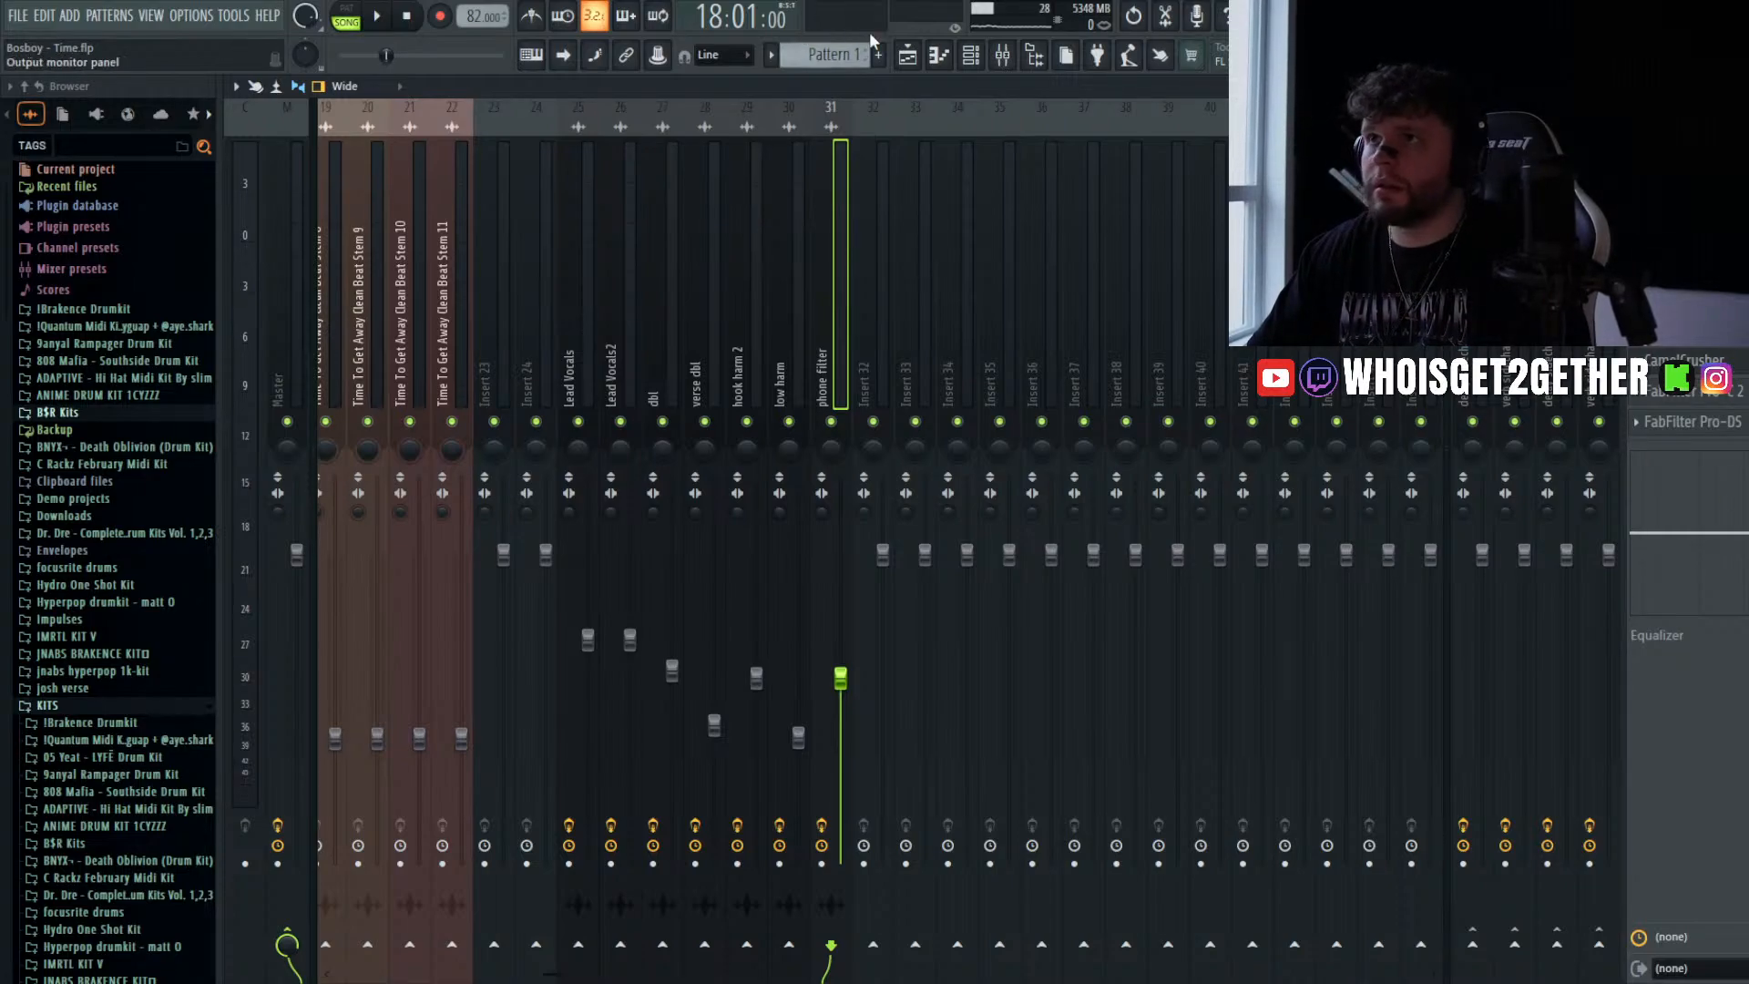
click(907, 56)
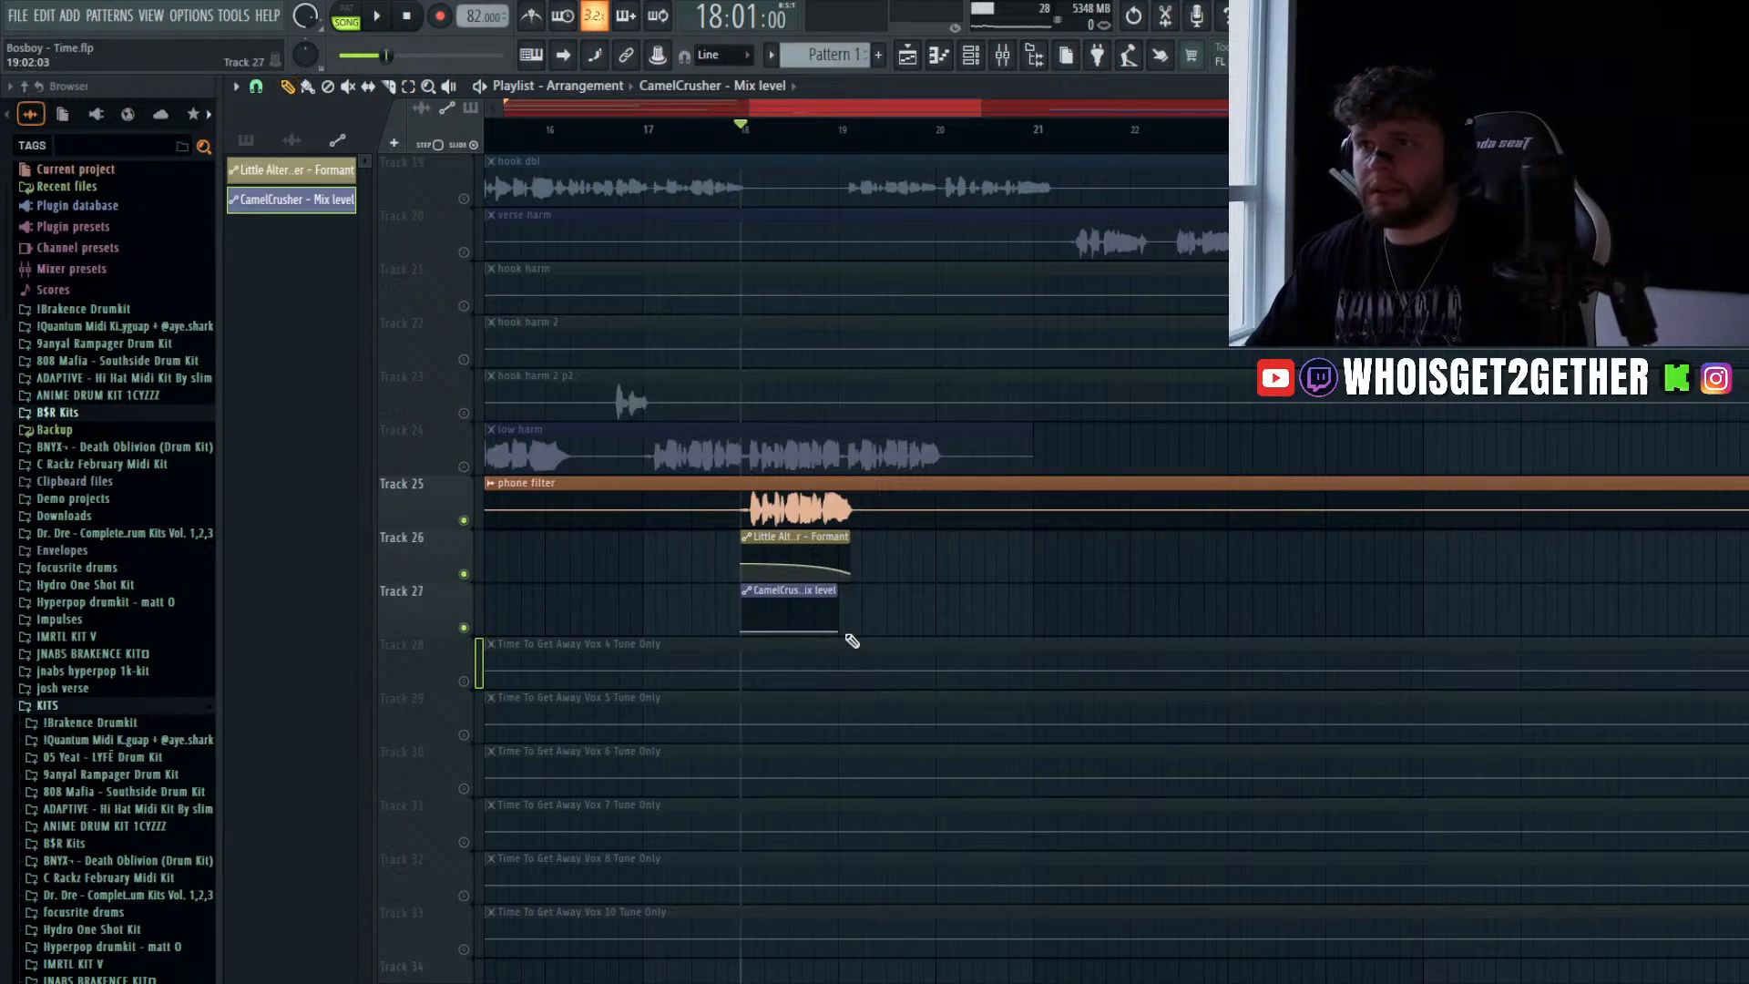
drag(836, 630, 796, 615)
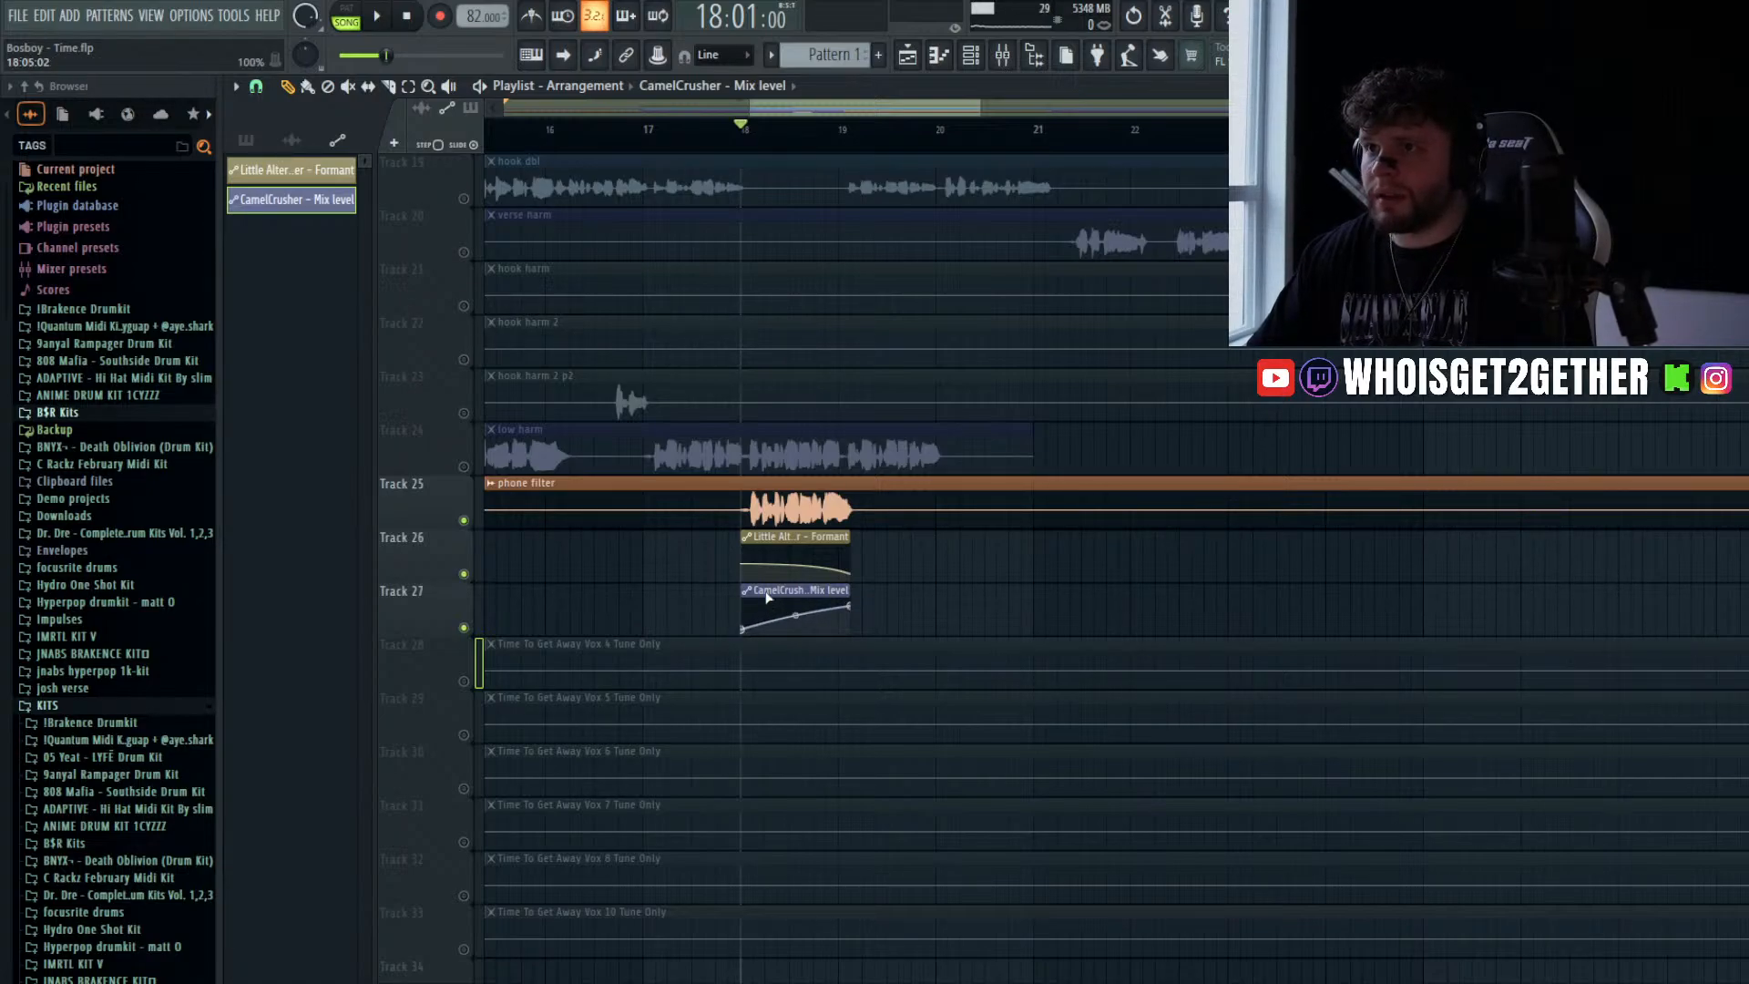
click(793, 503)
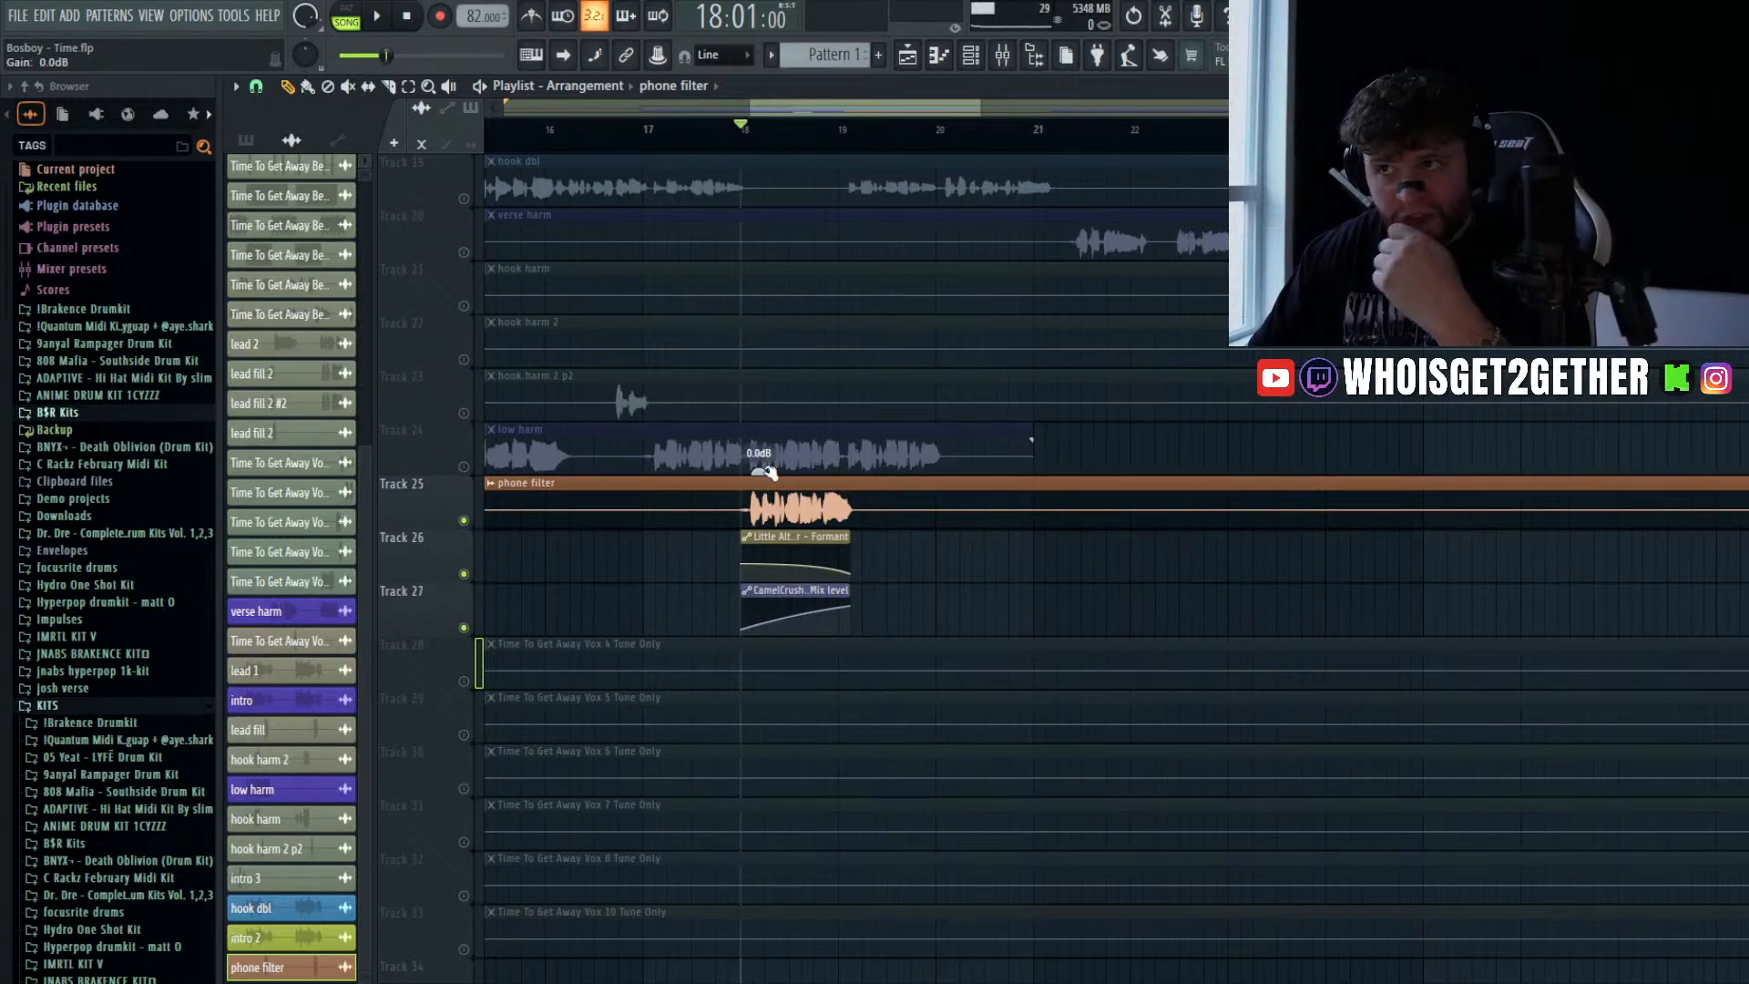
- Copy the Formant and Mix level automation clips to the second phone filter phrase at bar 42
scroll(810, 492, down, 8)
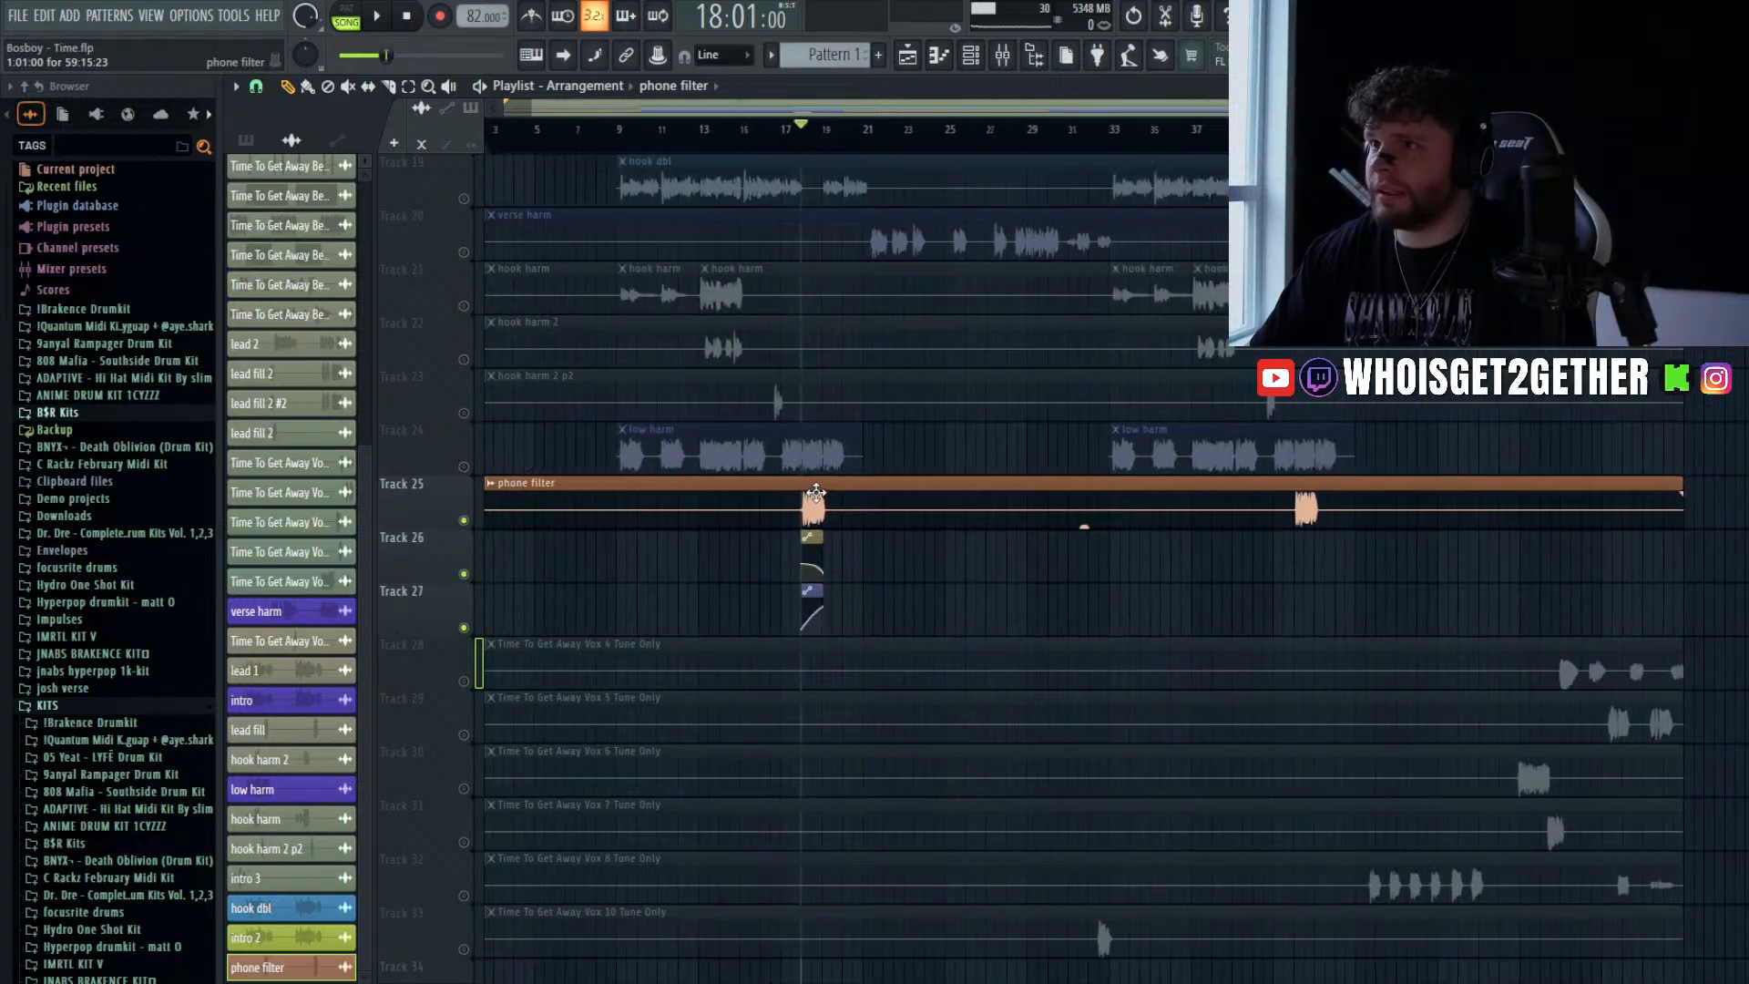
key(e)
drag(774, 531, 1304, 540)
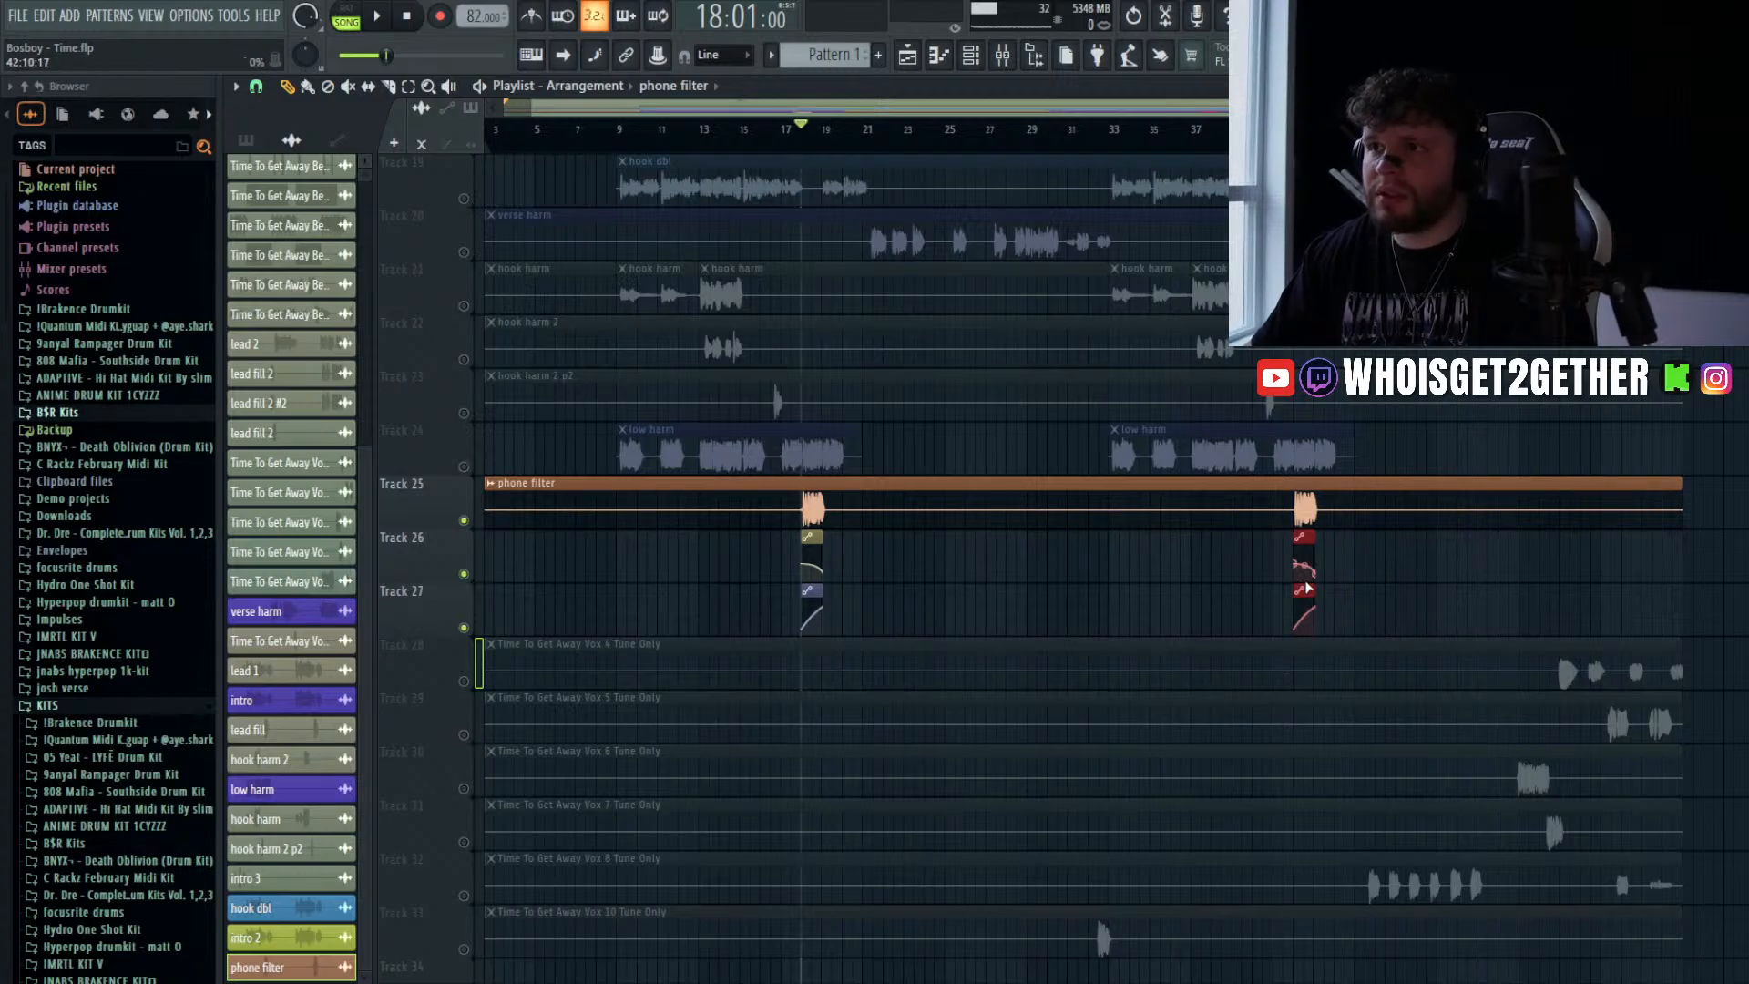
scroll(1309, 582, down, 3)
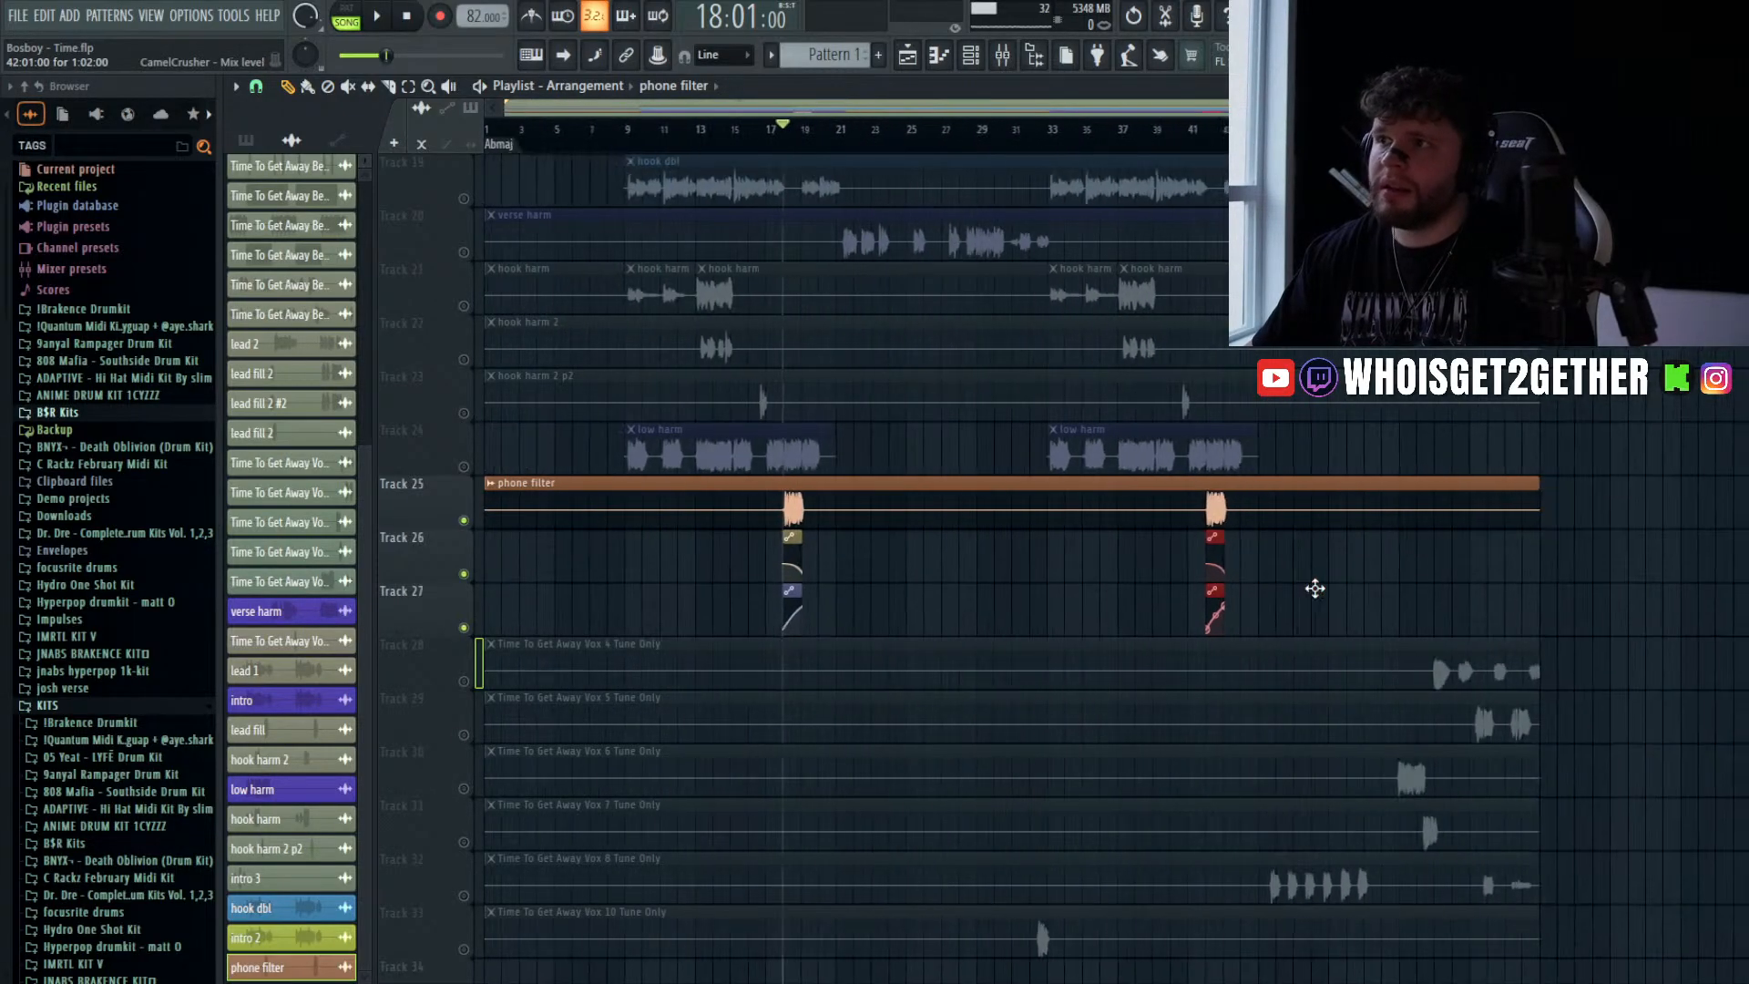
click(1150, 612)
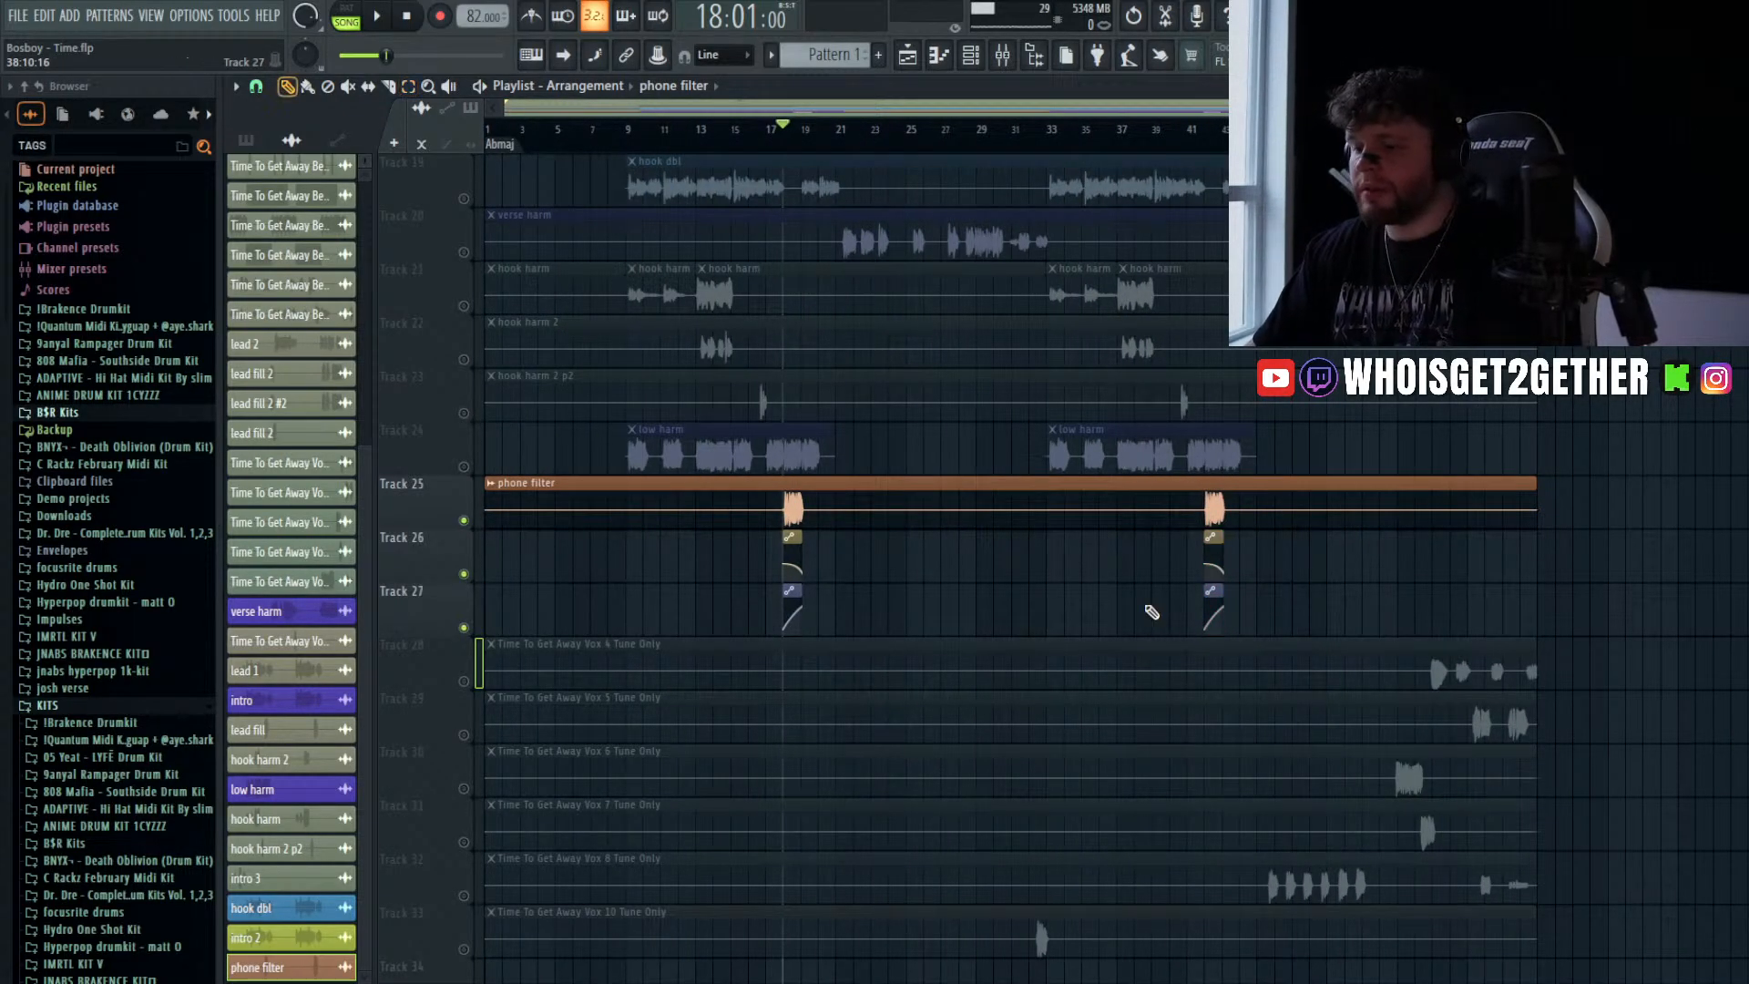
- Unsolo Track 25, save the project, and lower the phone filter mixer fader slightly while playing from bar 17
right_click(465, 471)
key(ctrl+s)
key(space)
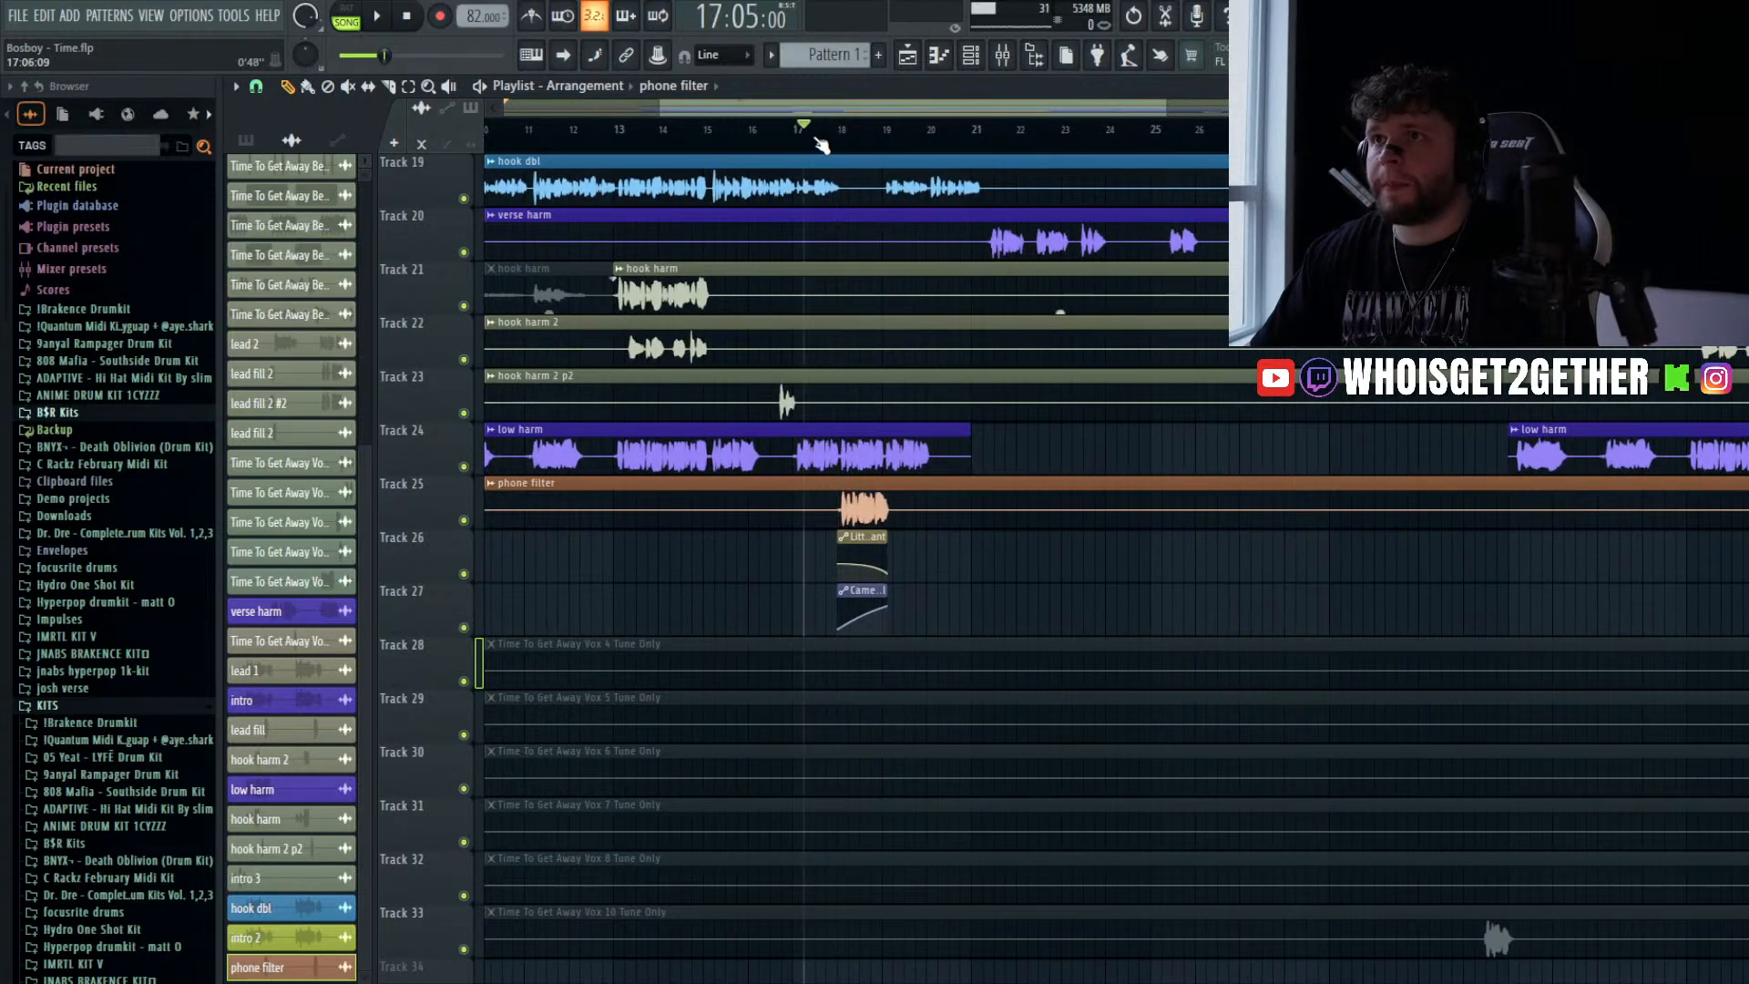
click(1001, 54)
mouse_move(839, 678)
mouse_down()
mouse_move(840, 712)
mouse_move(840, 680)
mouse_up()
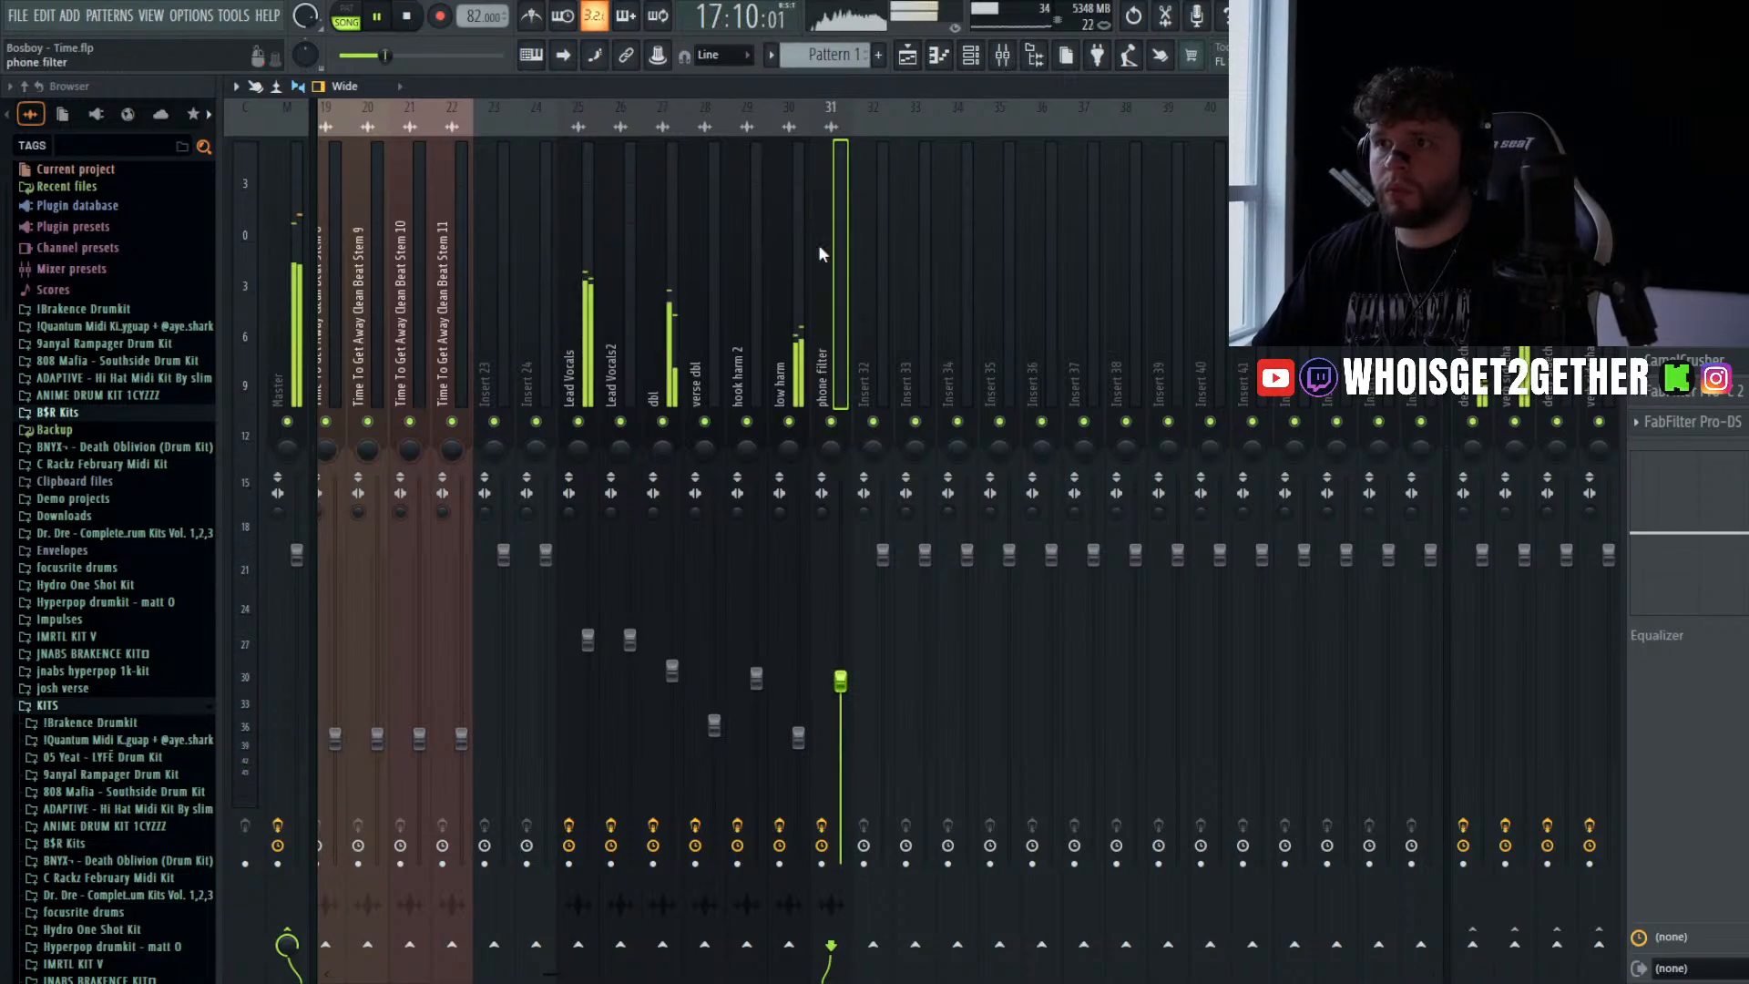
- Lower the start point of the first CamelCrusher Mix level automation clip in the playlist and play the phone filter phrase
click(907, 55)
key(space)
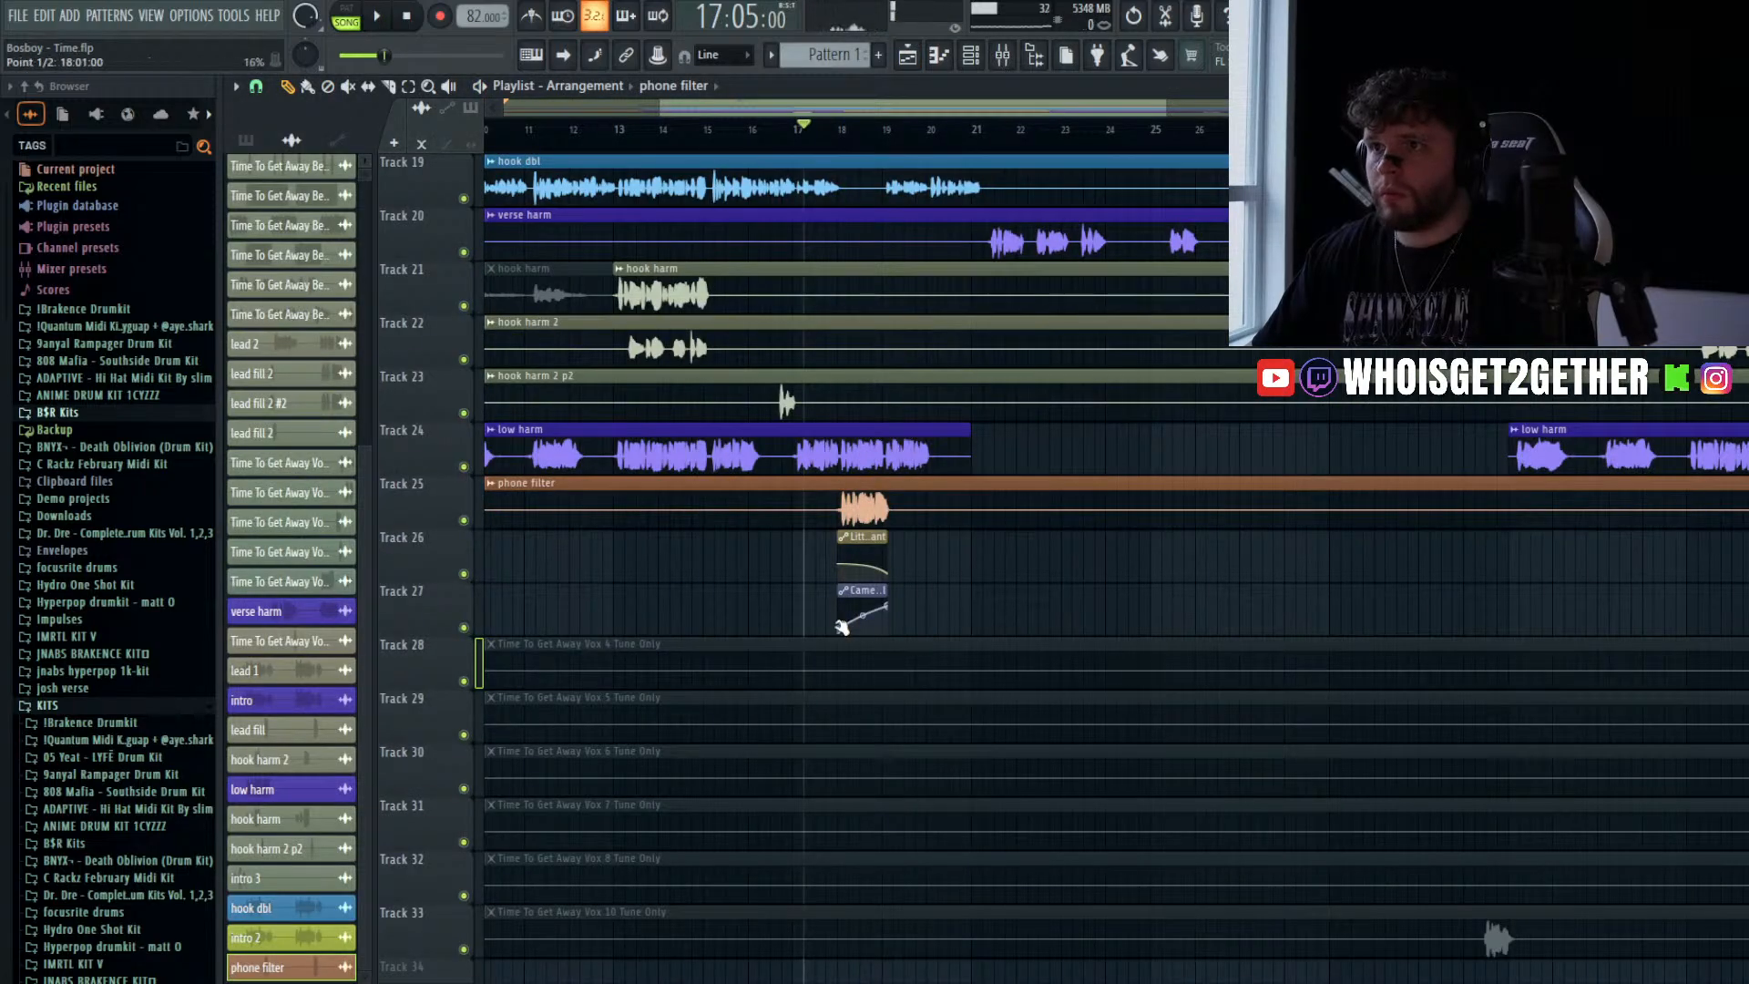
key(space)
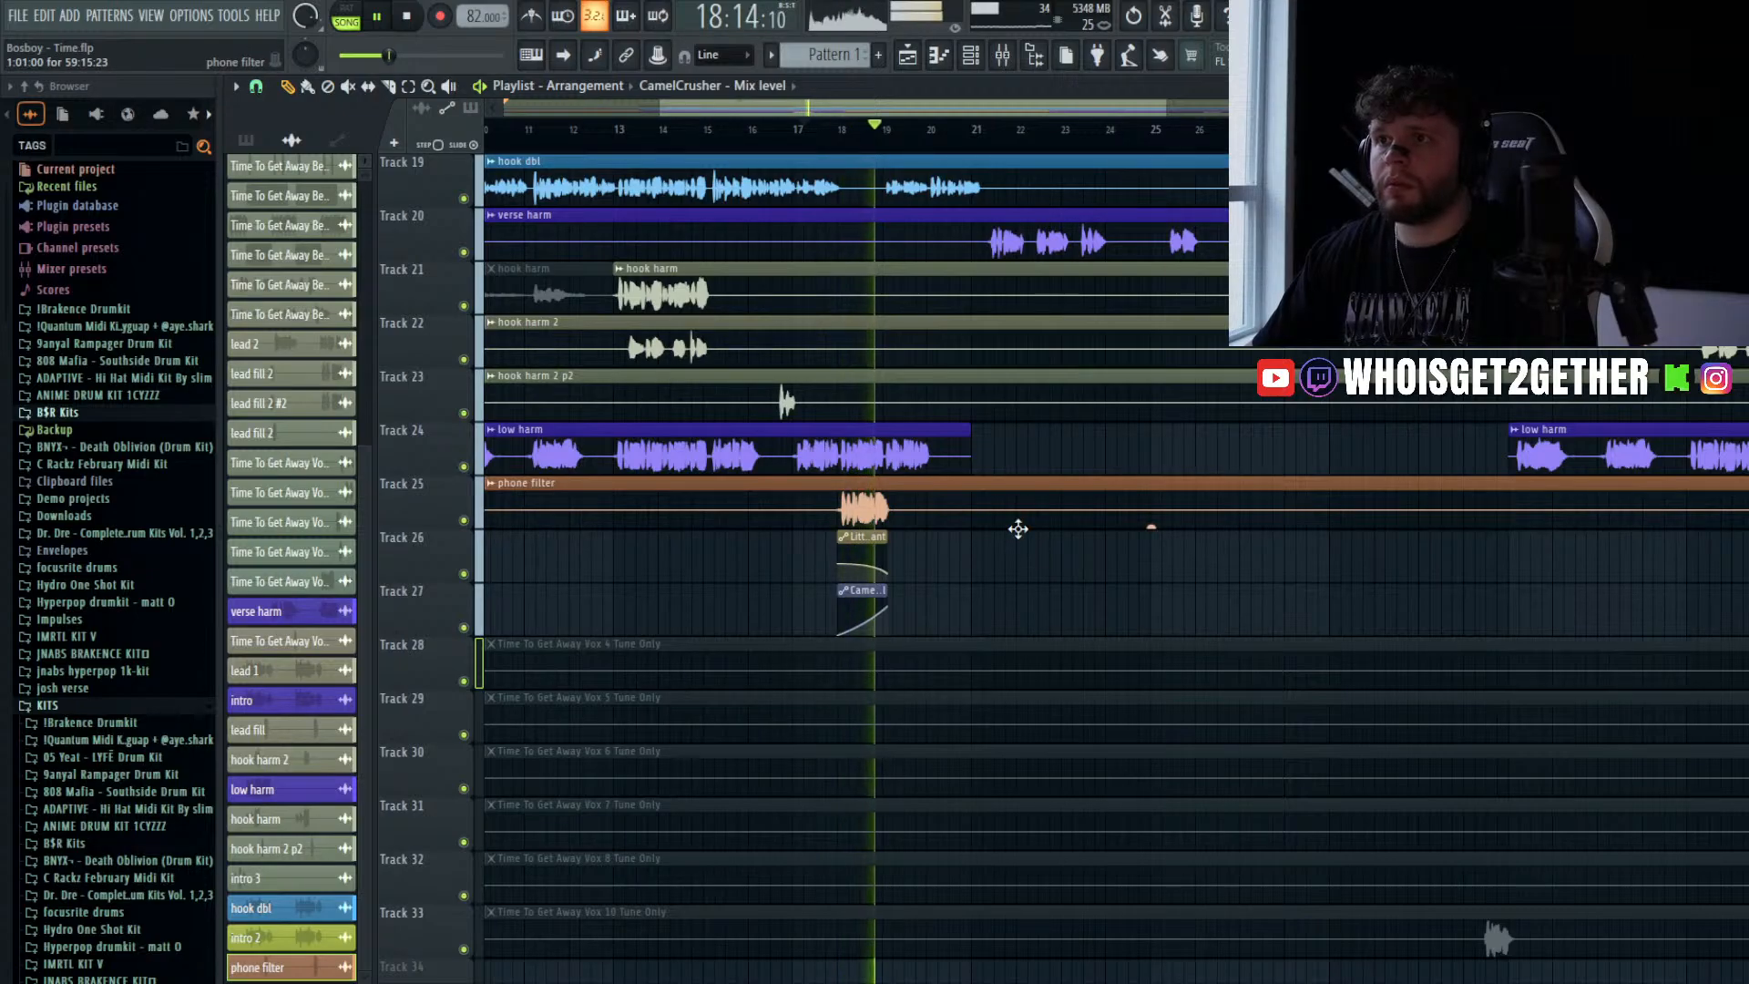
key(space)
- Cut out the silent piece of the phone filter clip around bar 18 and fade in the following piece over 0.053 s
scroll(883, 592, up, 2)
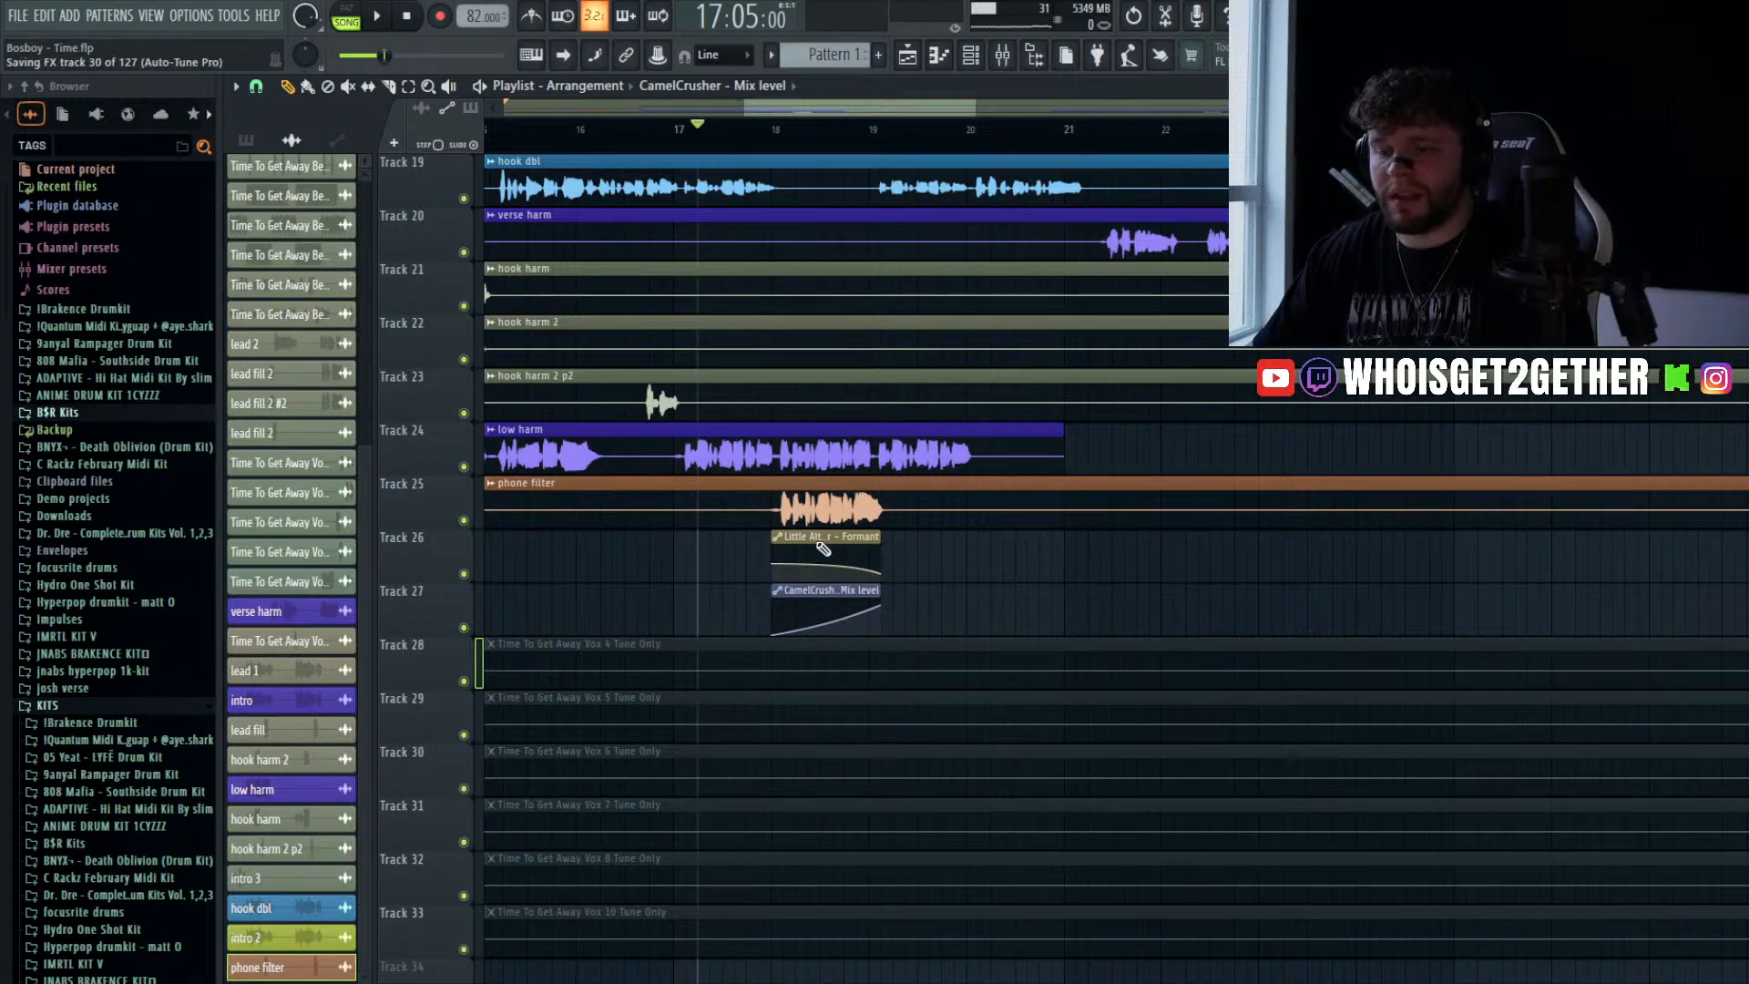
scroll(828, 534, up, 4)
scroll(846, 536, up, 2)
drag(938, 524, 938, 492)
drag(631, 496, 630, 490)
right_click(728, 513)
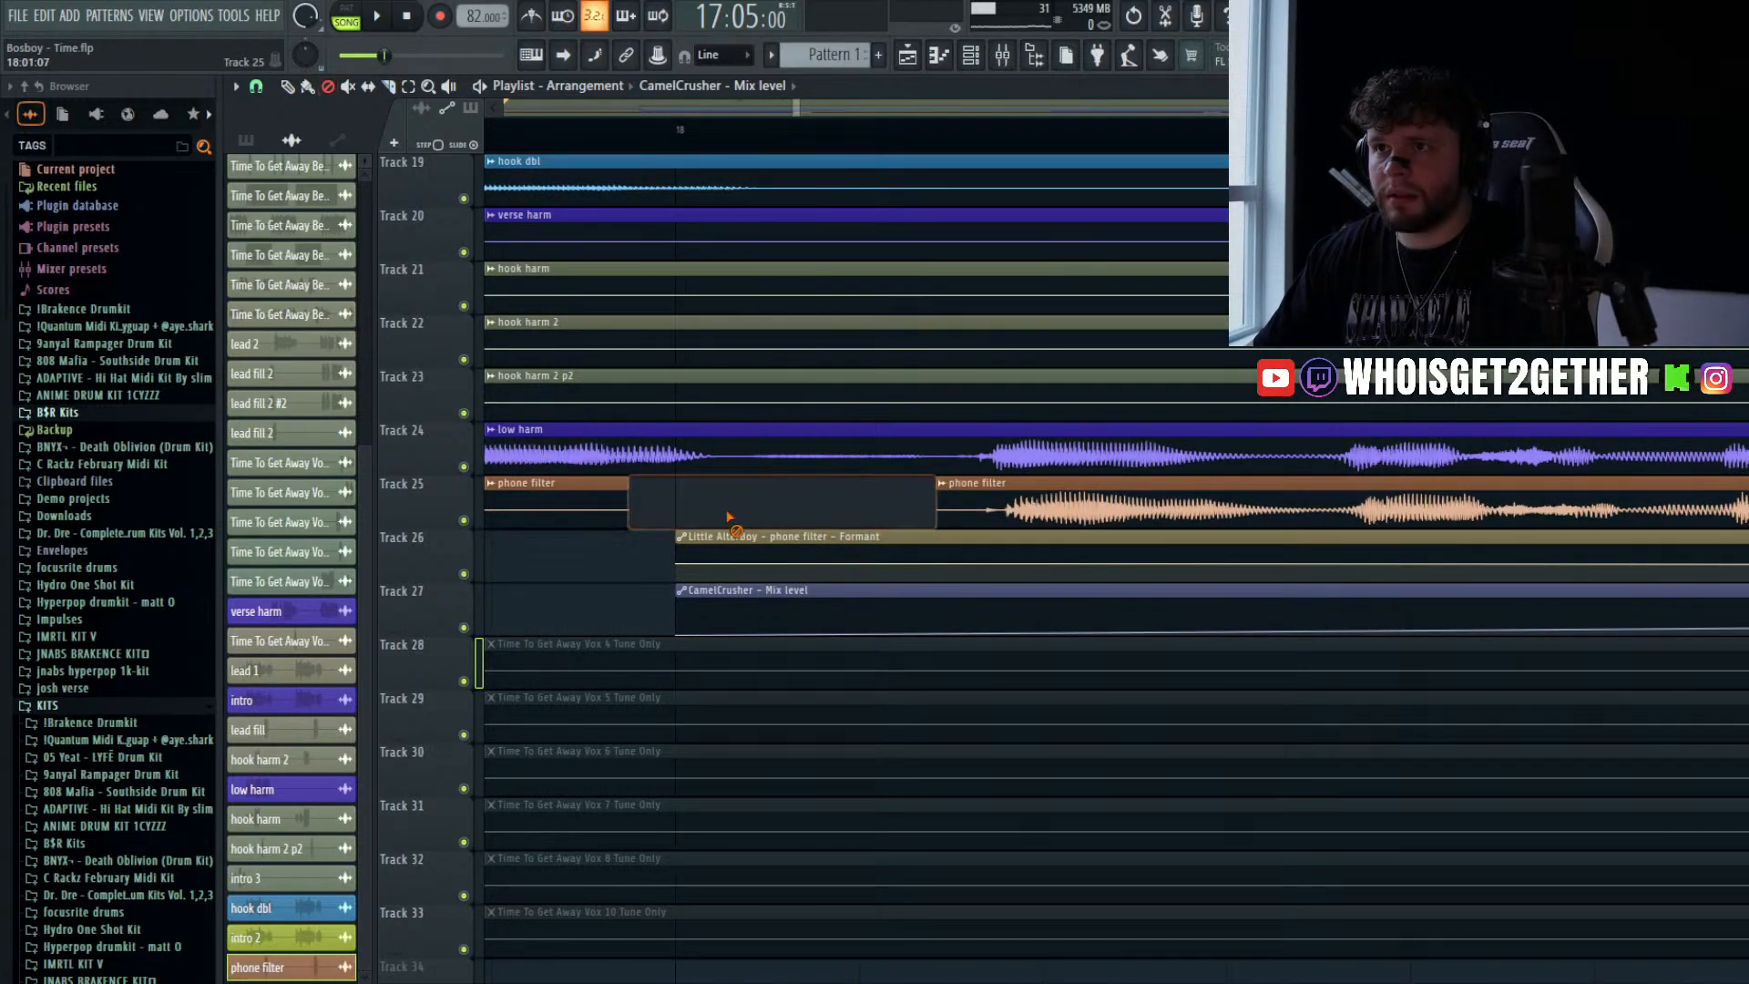
key(p)
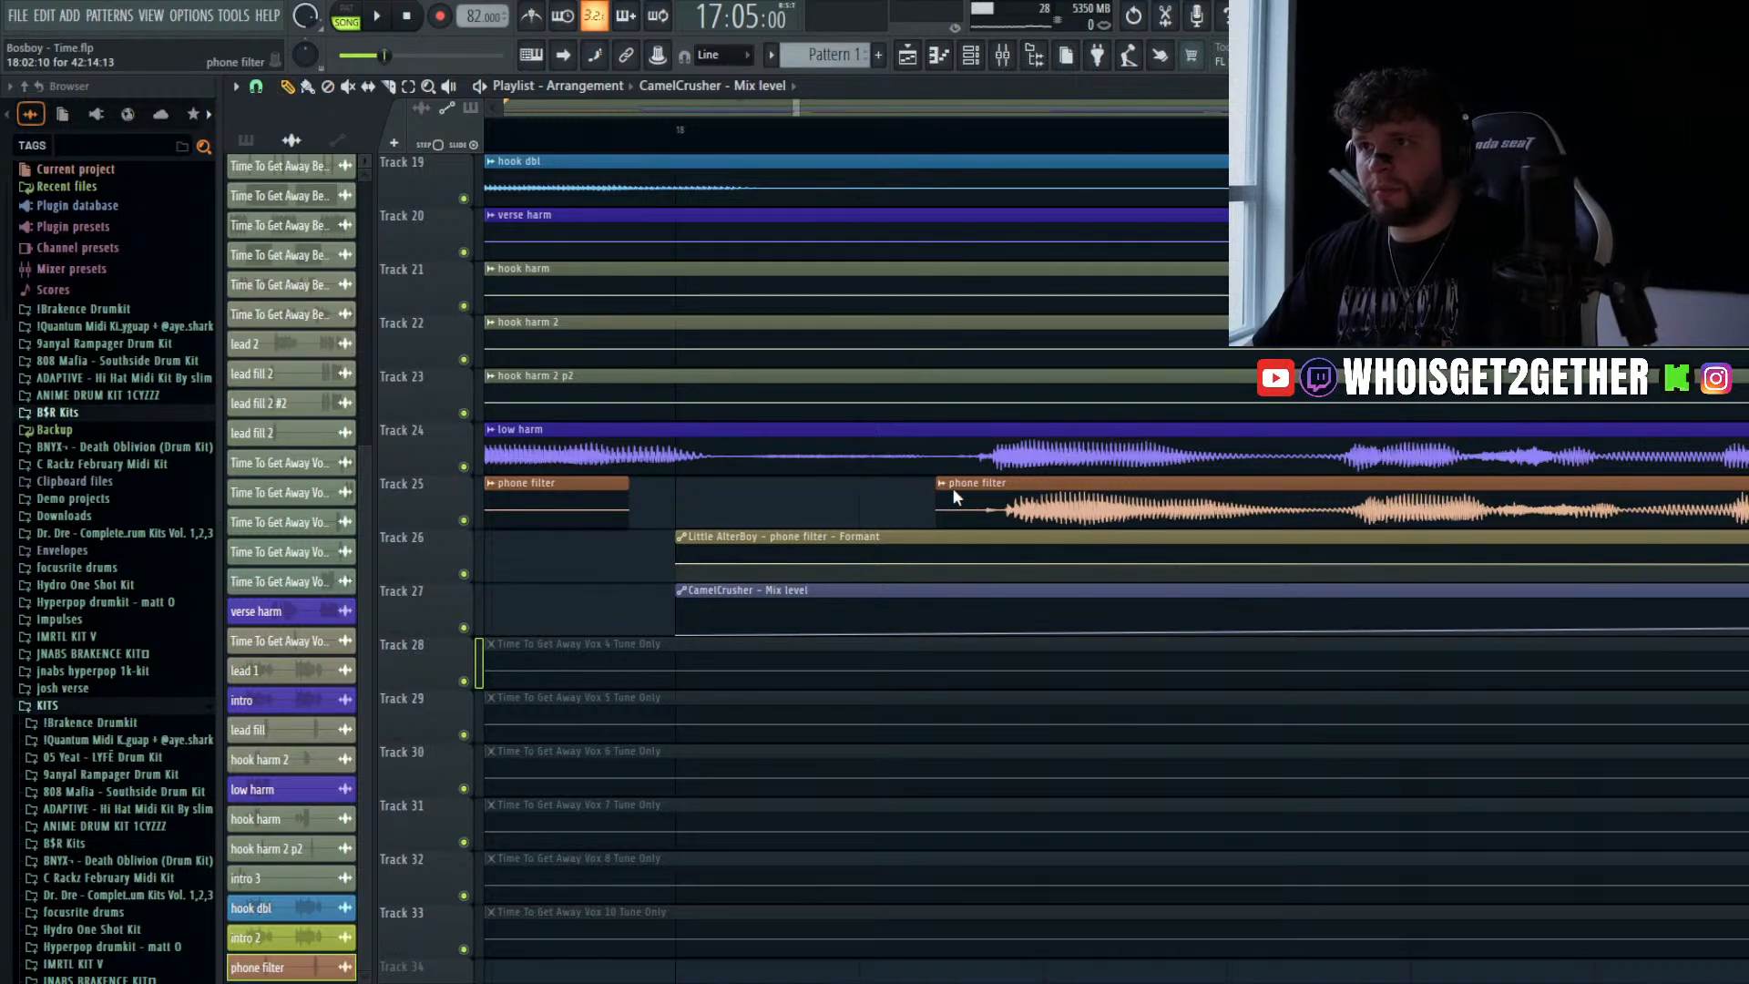
drag(937, 492, 988, 499)
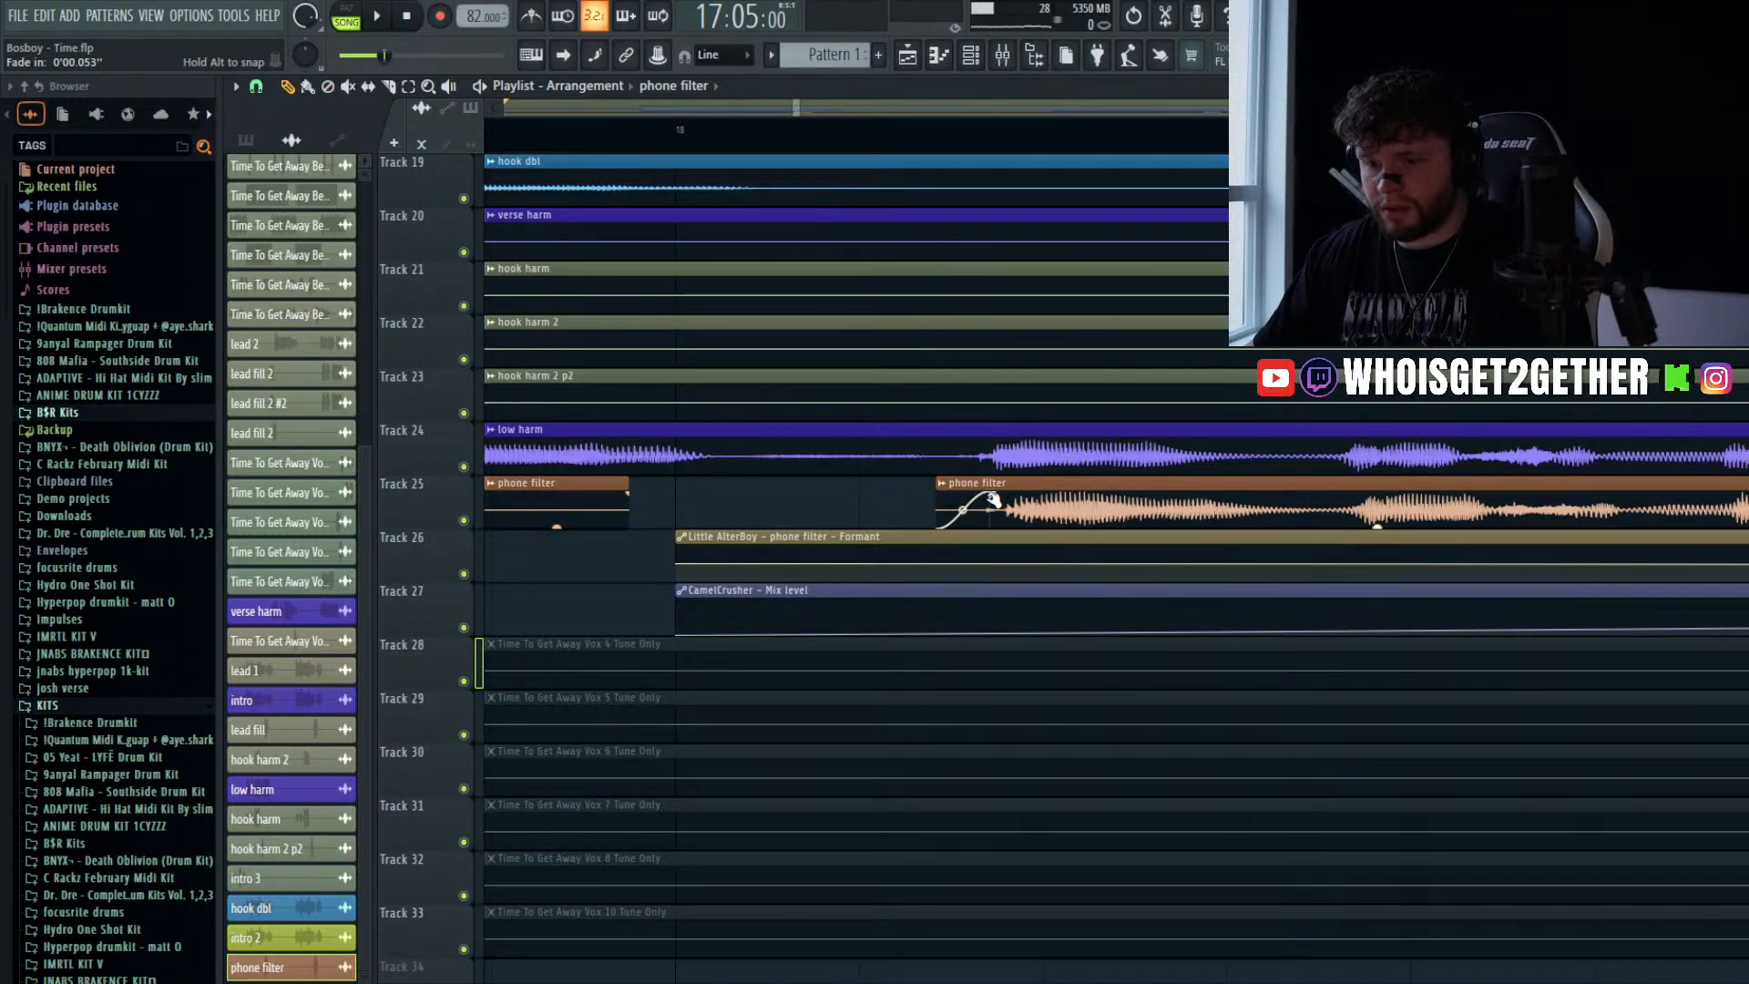
- Cut out the silent piece before the second phone filter phrase at bar 42 and add a fade-in with -27% tension
scroll(687, 472, down, 5)
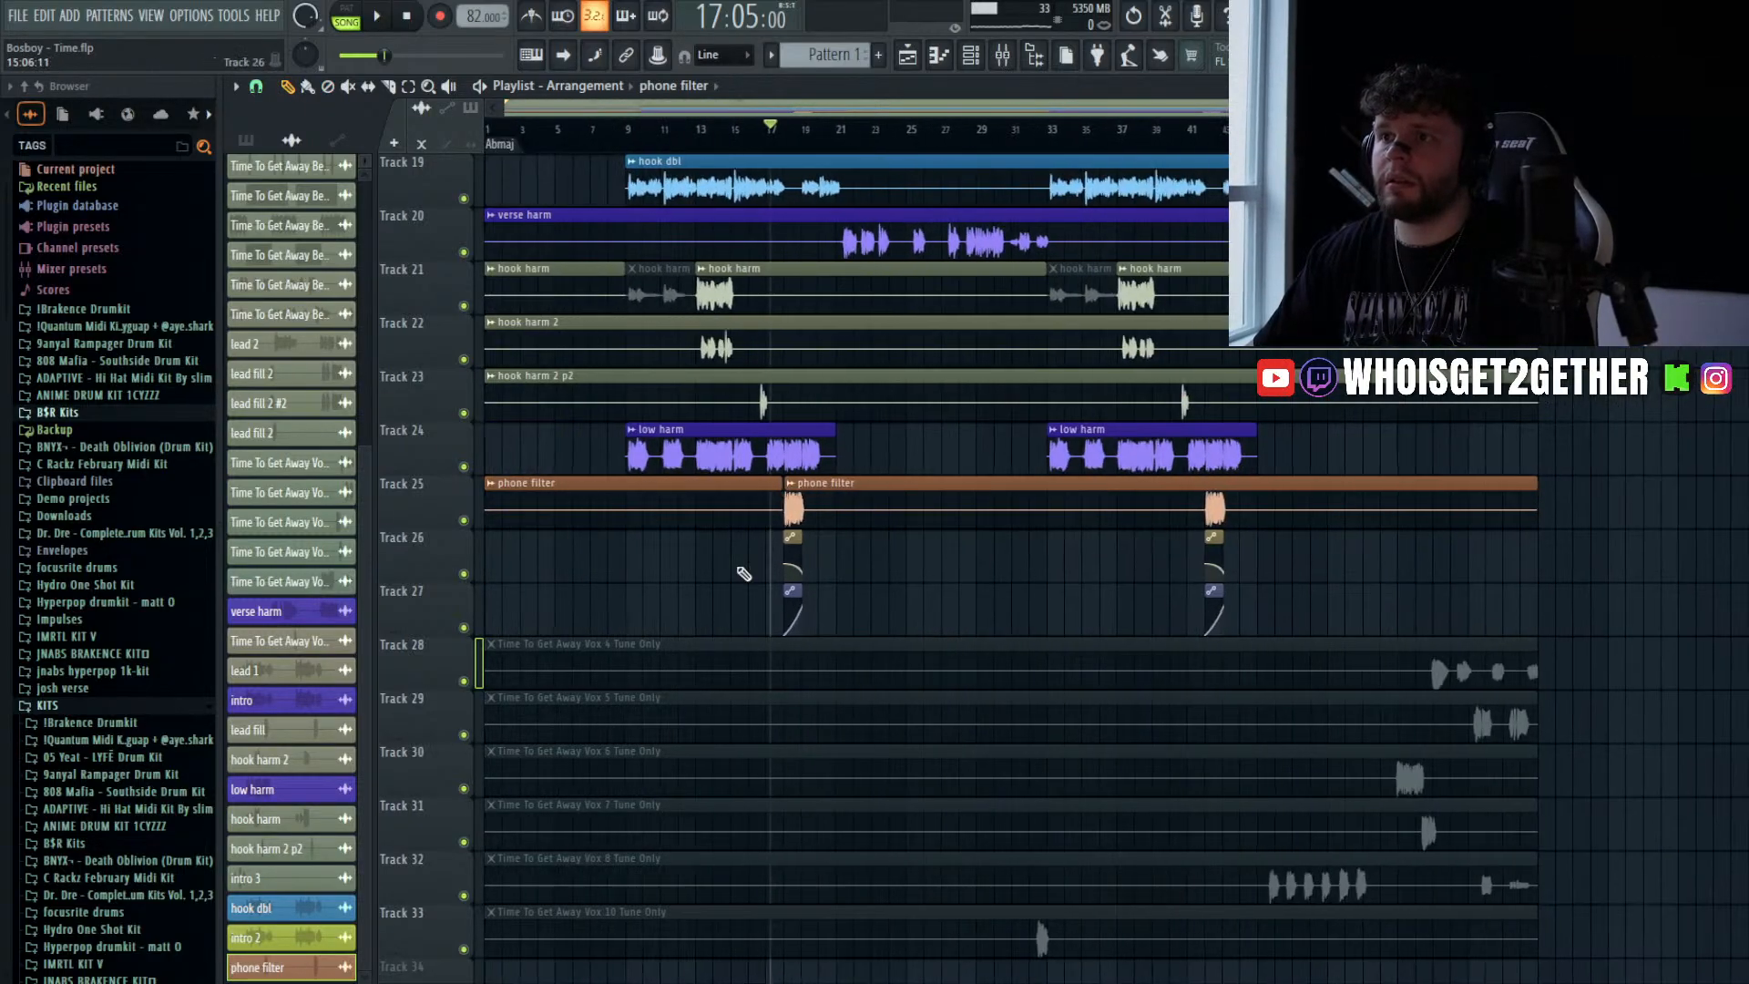
scroll(1221, 545, up, 8)
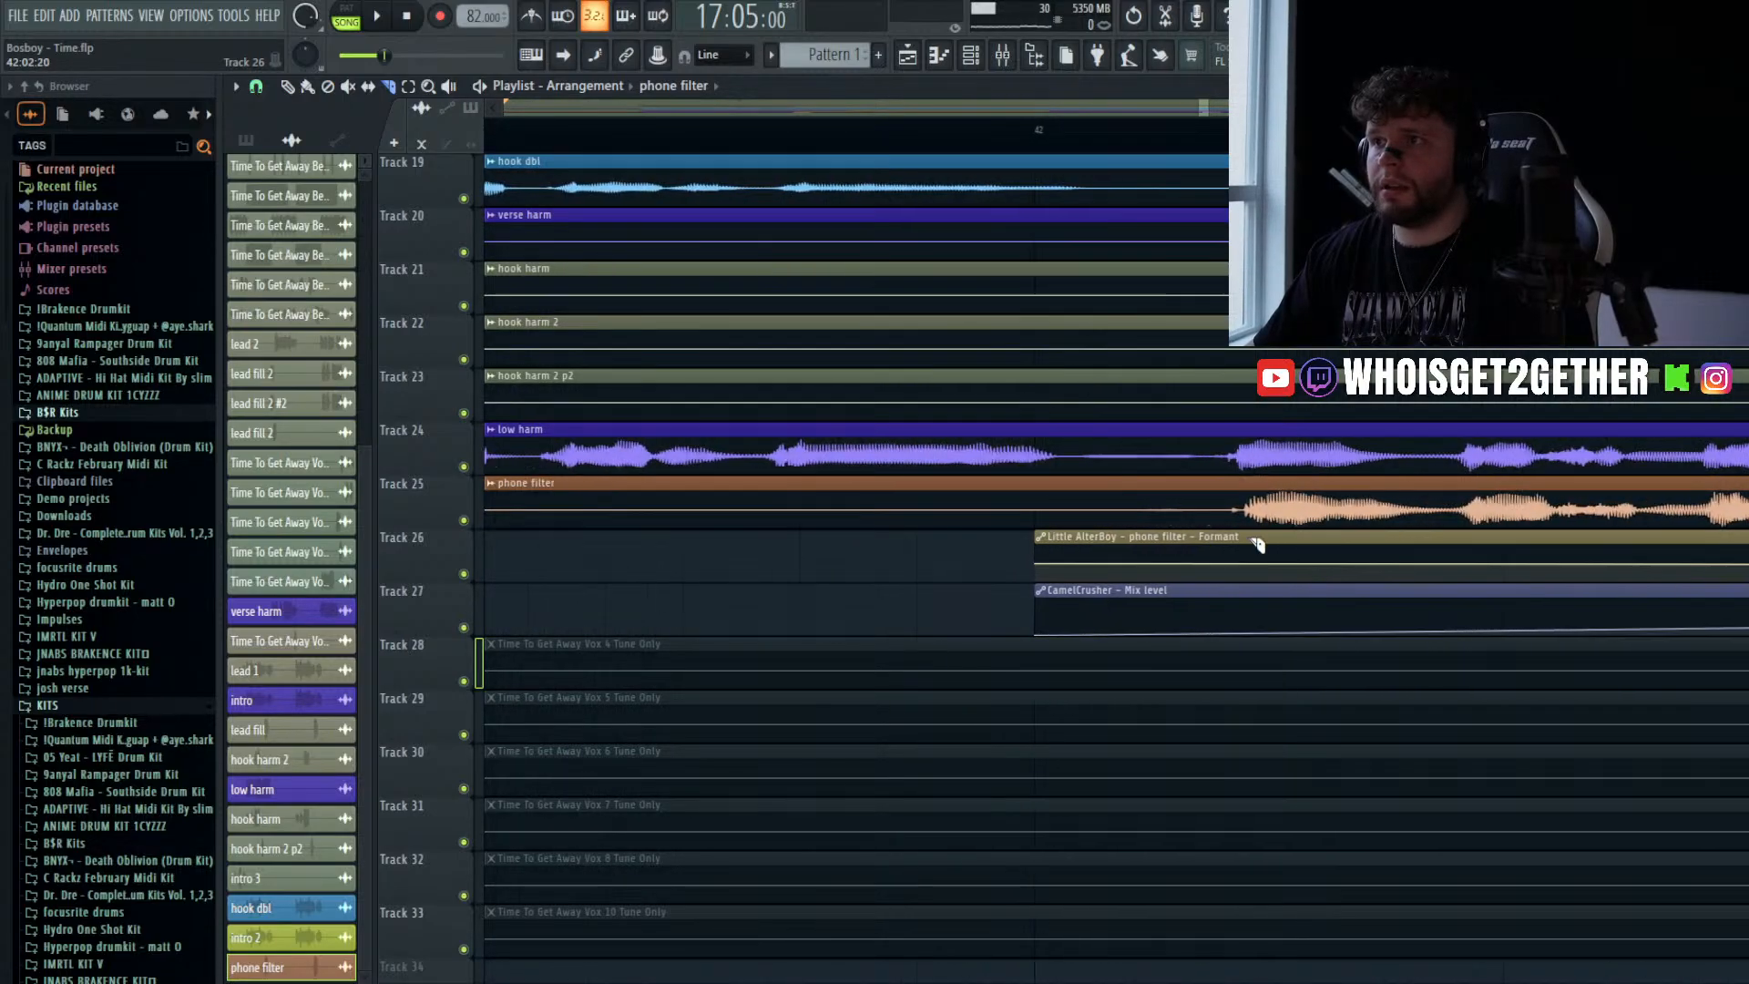
scroll(1234, 533, up, 2)
click(1195, 506)
drag(904, 488, 905, 483)
key(d)
click(936, 503)
key(p)
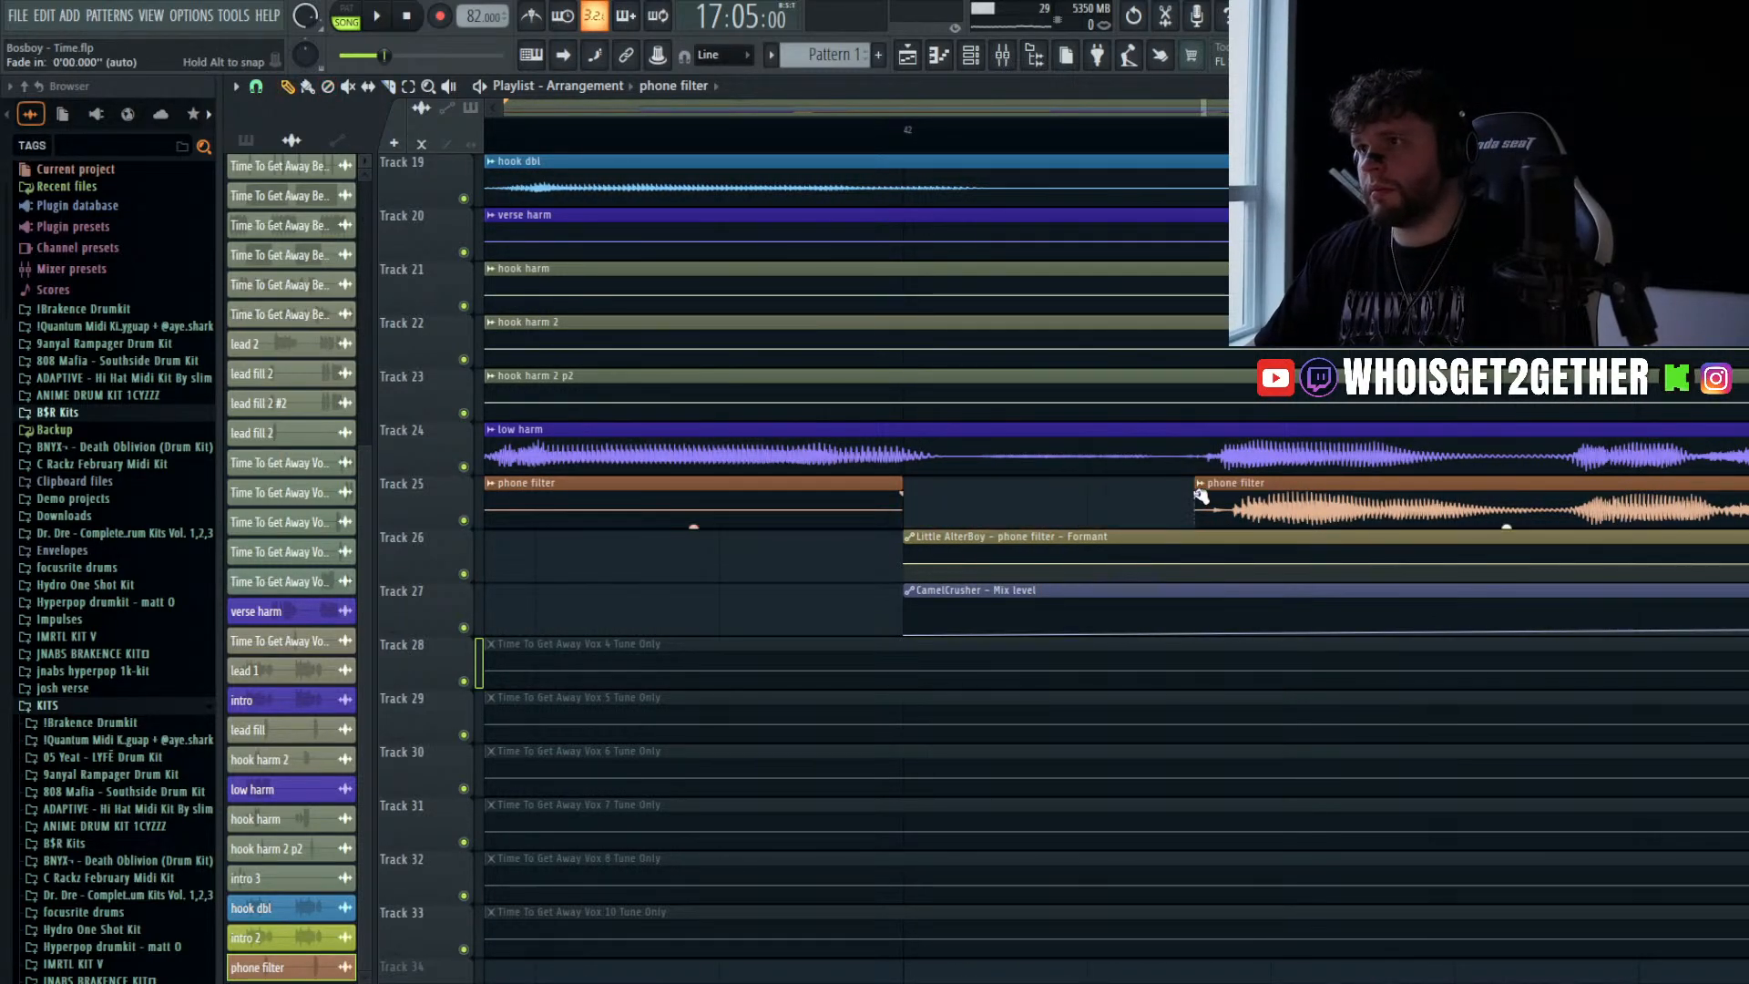
drag(1220, 507, 1217, 512)
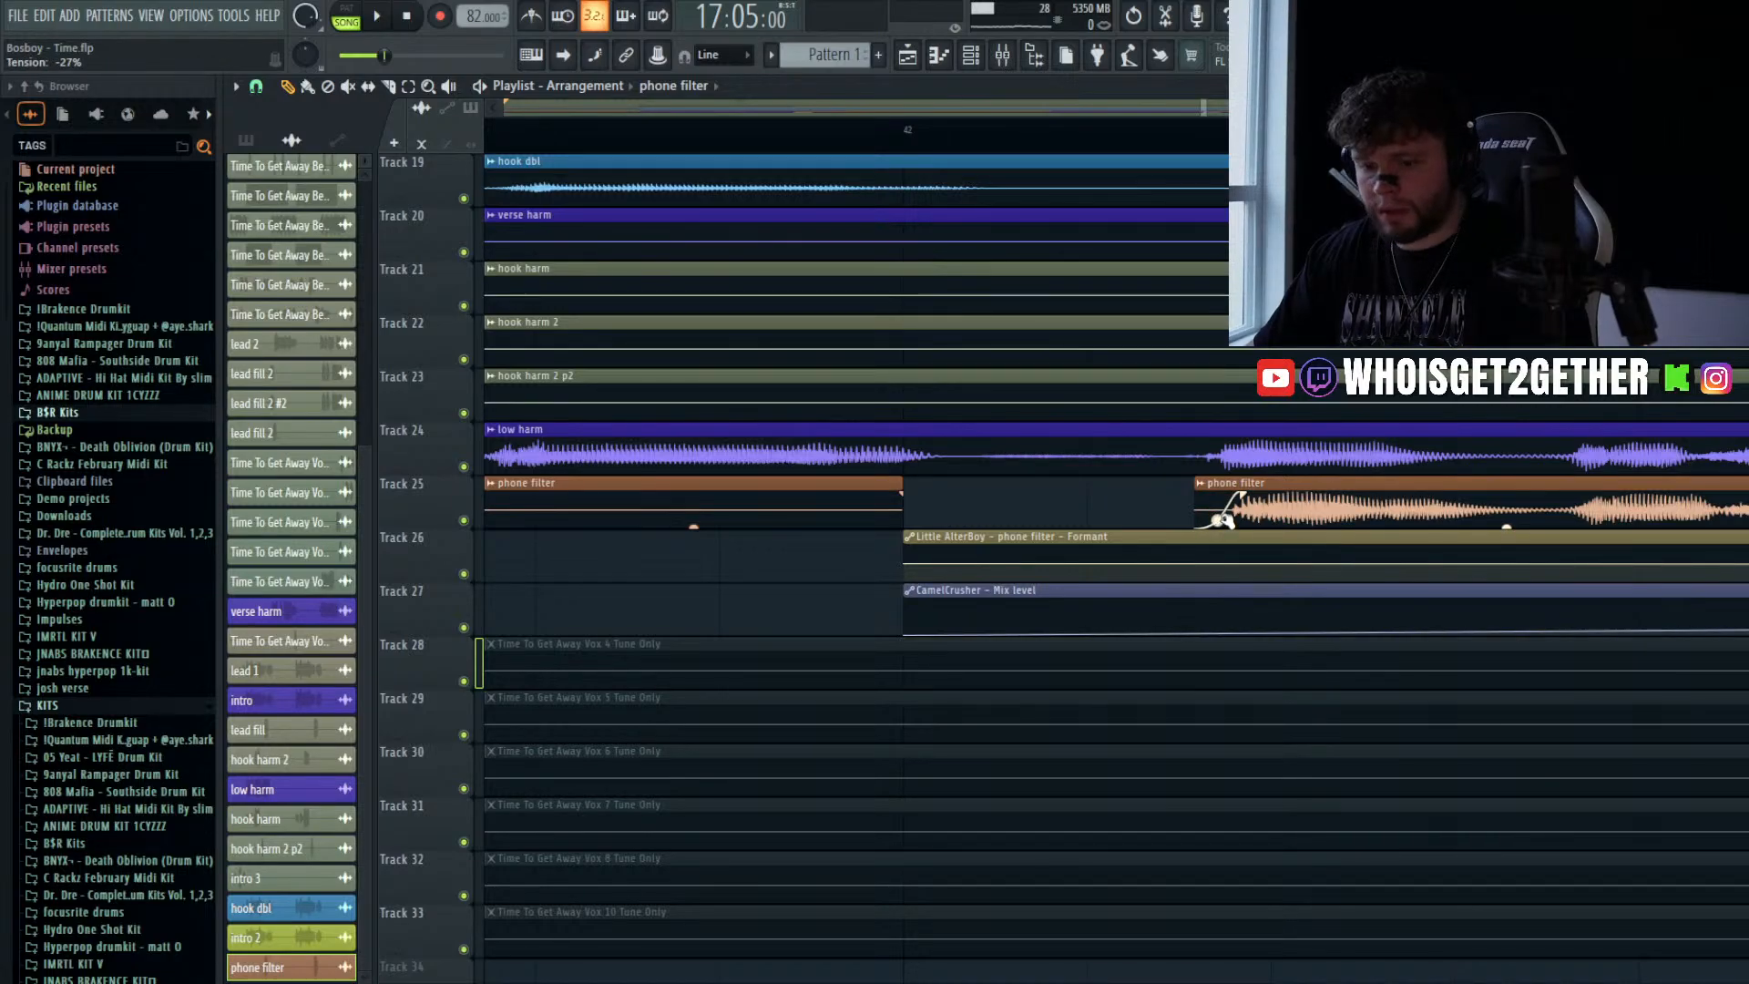
scroll(1272, 561, down, 8)
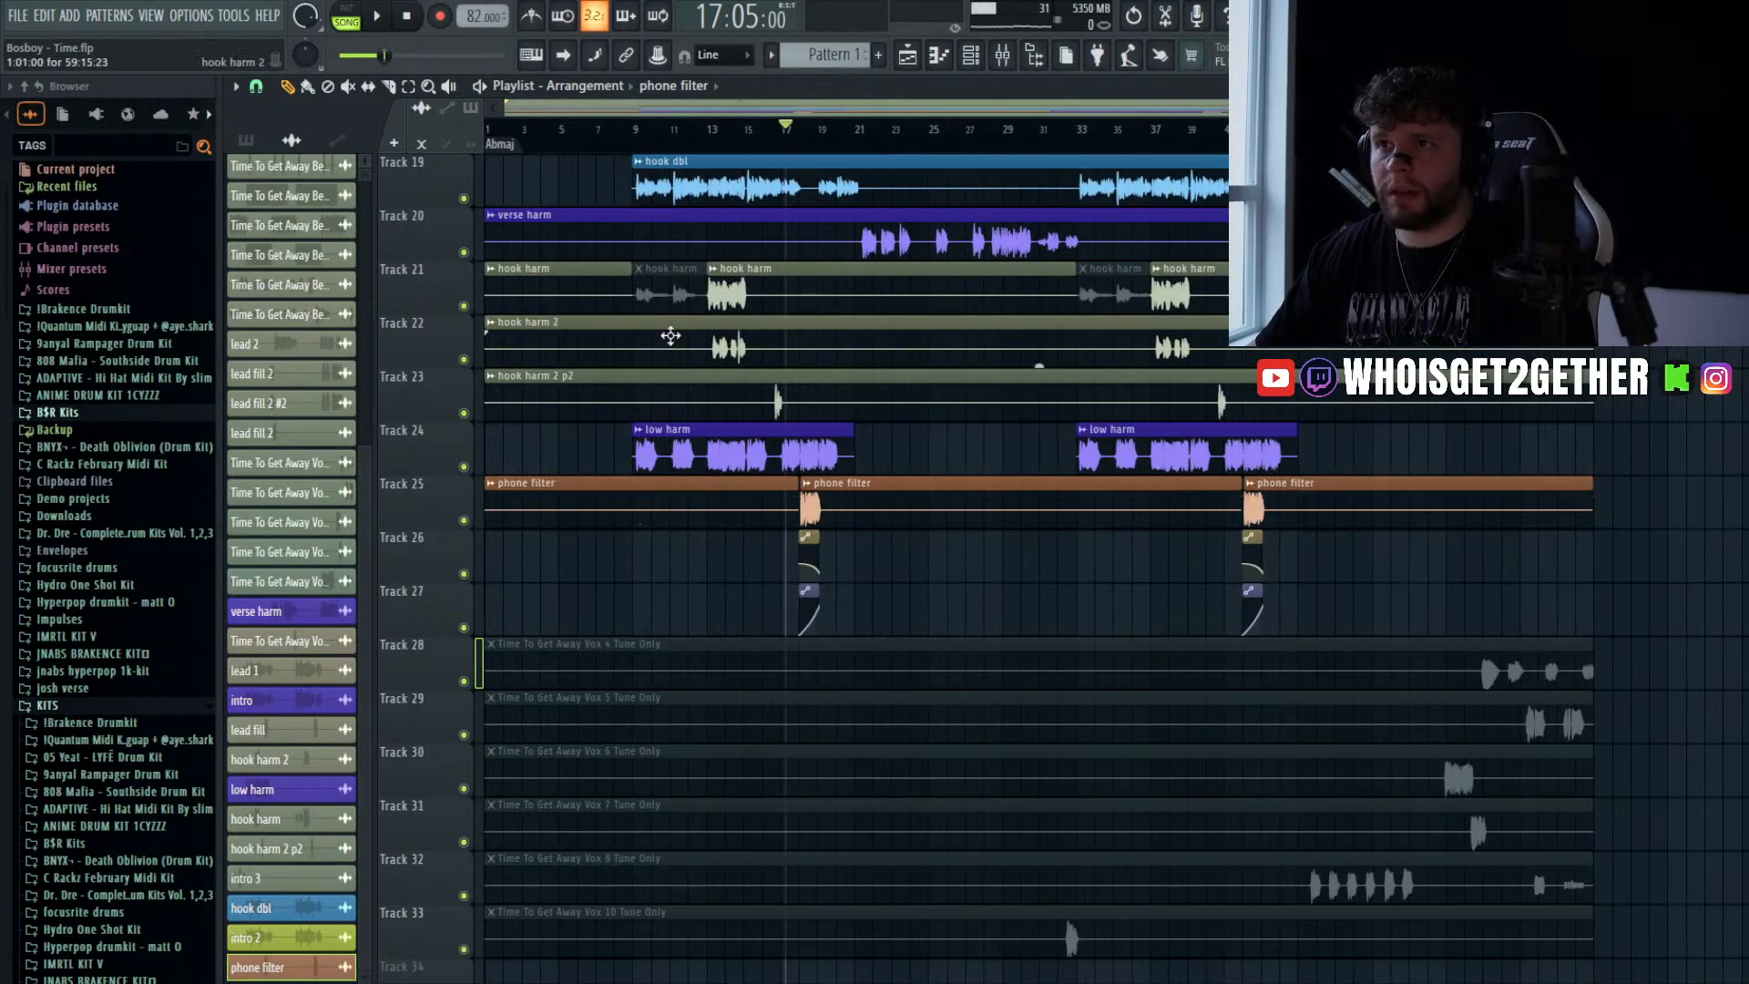
- Play the arrangement around bar 17 and slightly lower the phone filter mixer track's volume
key(space)
scroll(787, 476, up, 4)
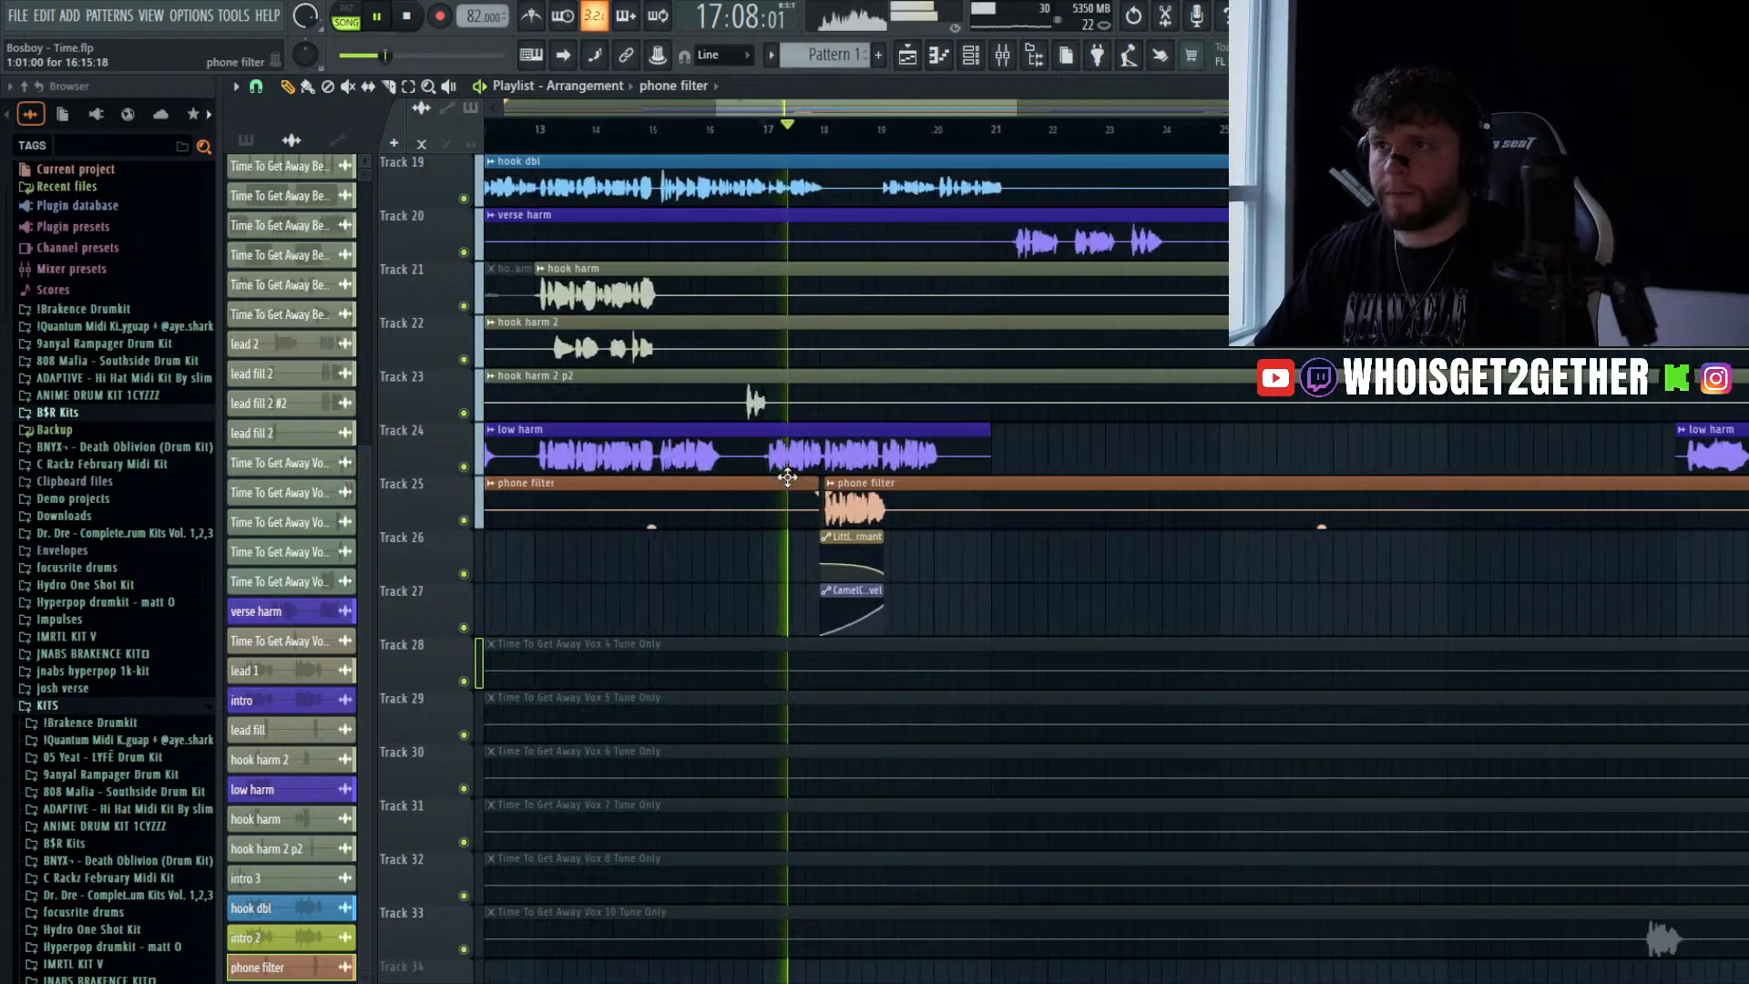
scroll(847, 479, up, 3)
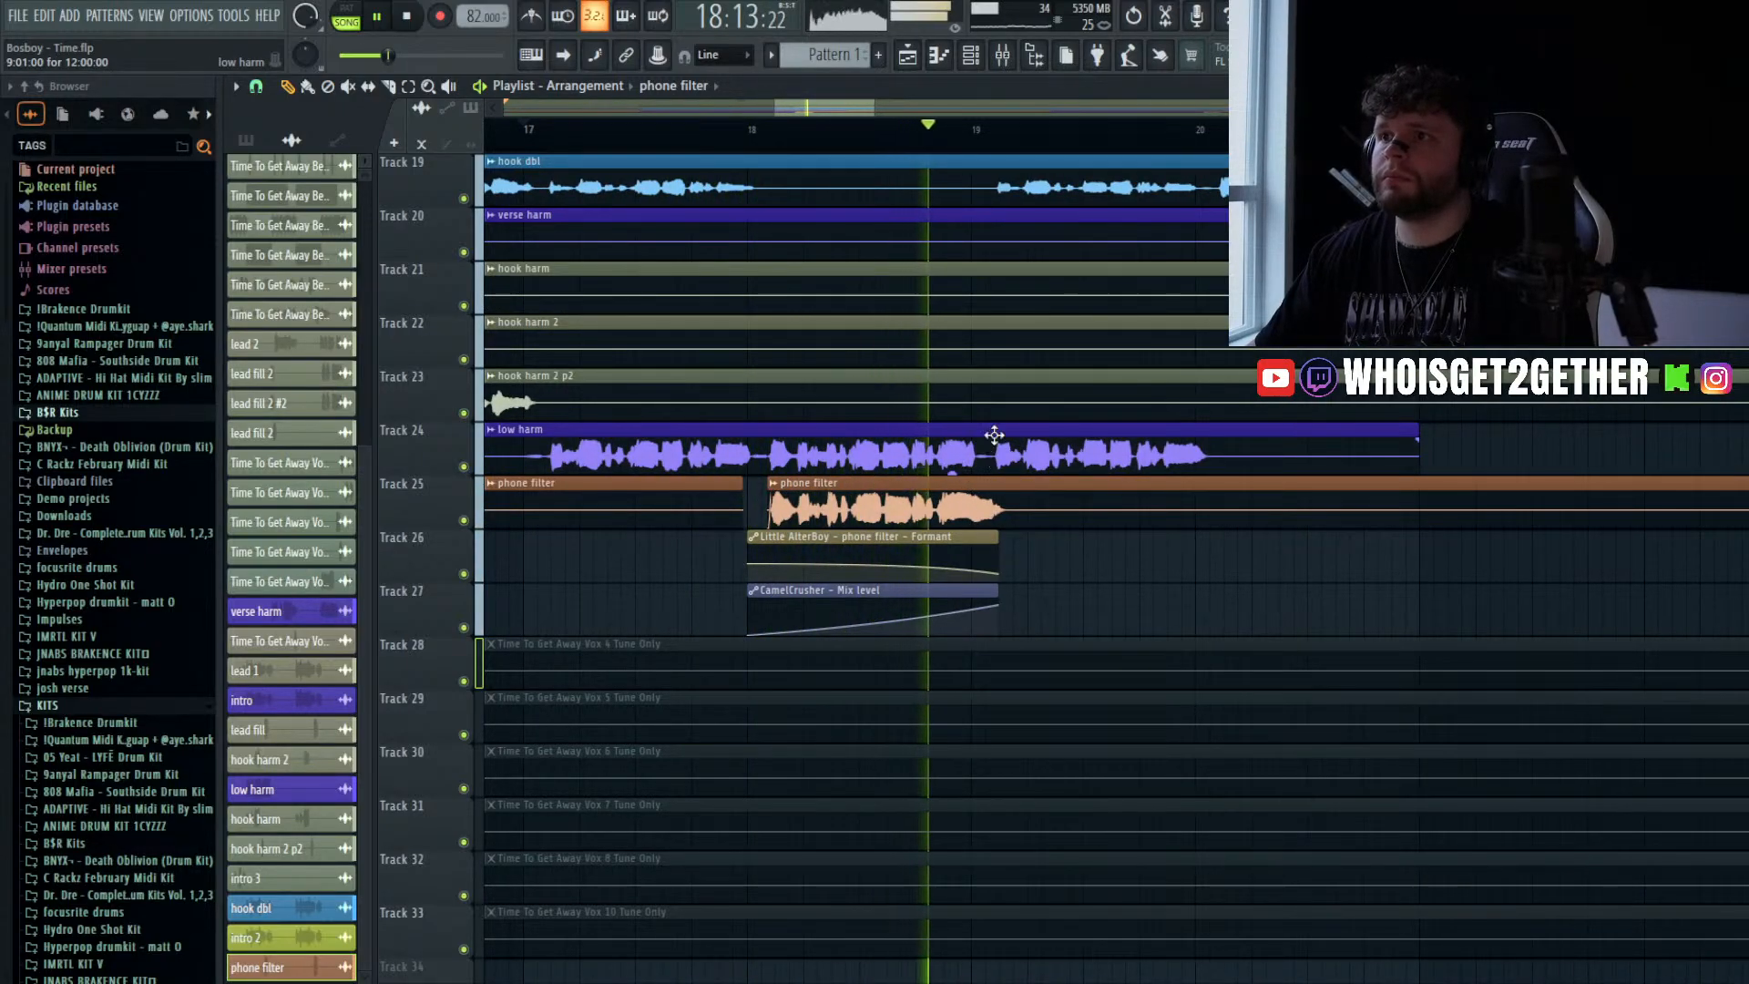
click(1005, 59)
drag(840, 680, 840, 708)
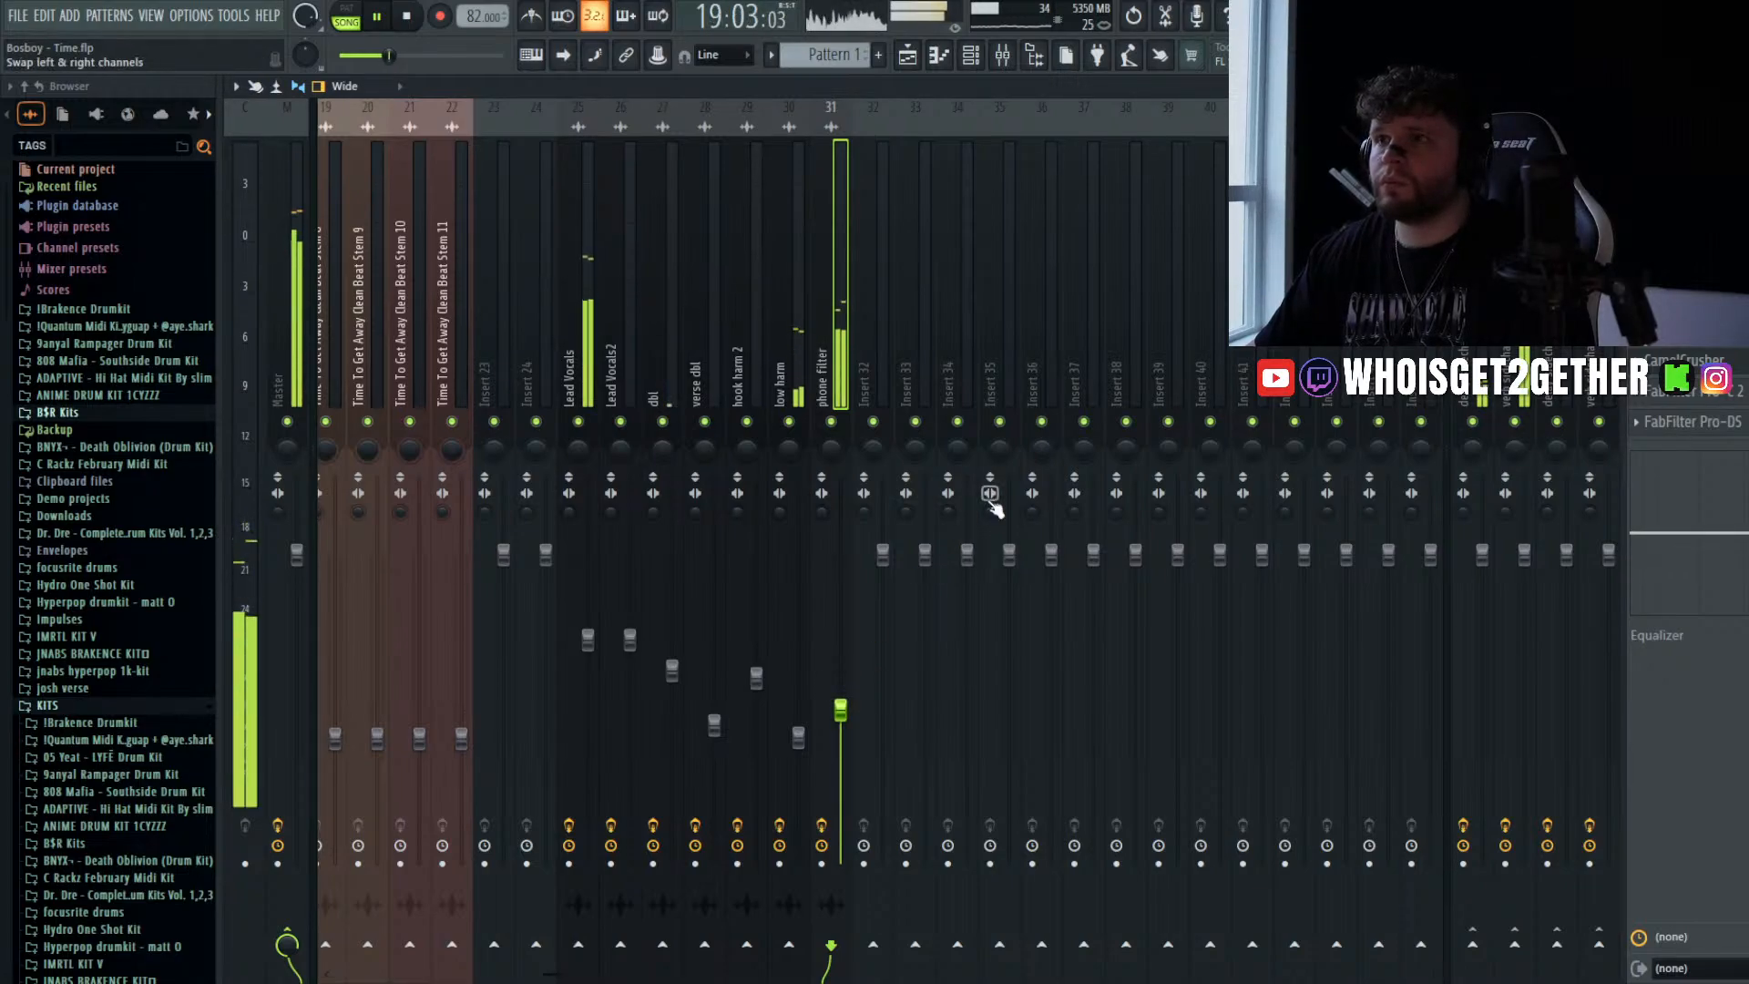
click(907, 57)
key(space)
click(422, 22)
- Delete the empty parts of the phone filter clips on Track 25, keeping the vocal phrases near bars 18 and 42
click(1067, 337)
scroll(1039, 401, down, 5)
scroll(1038, 455, down, 2)
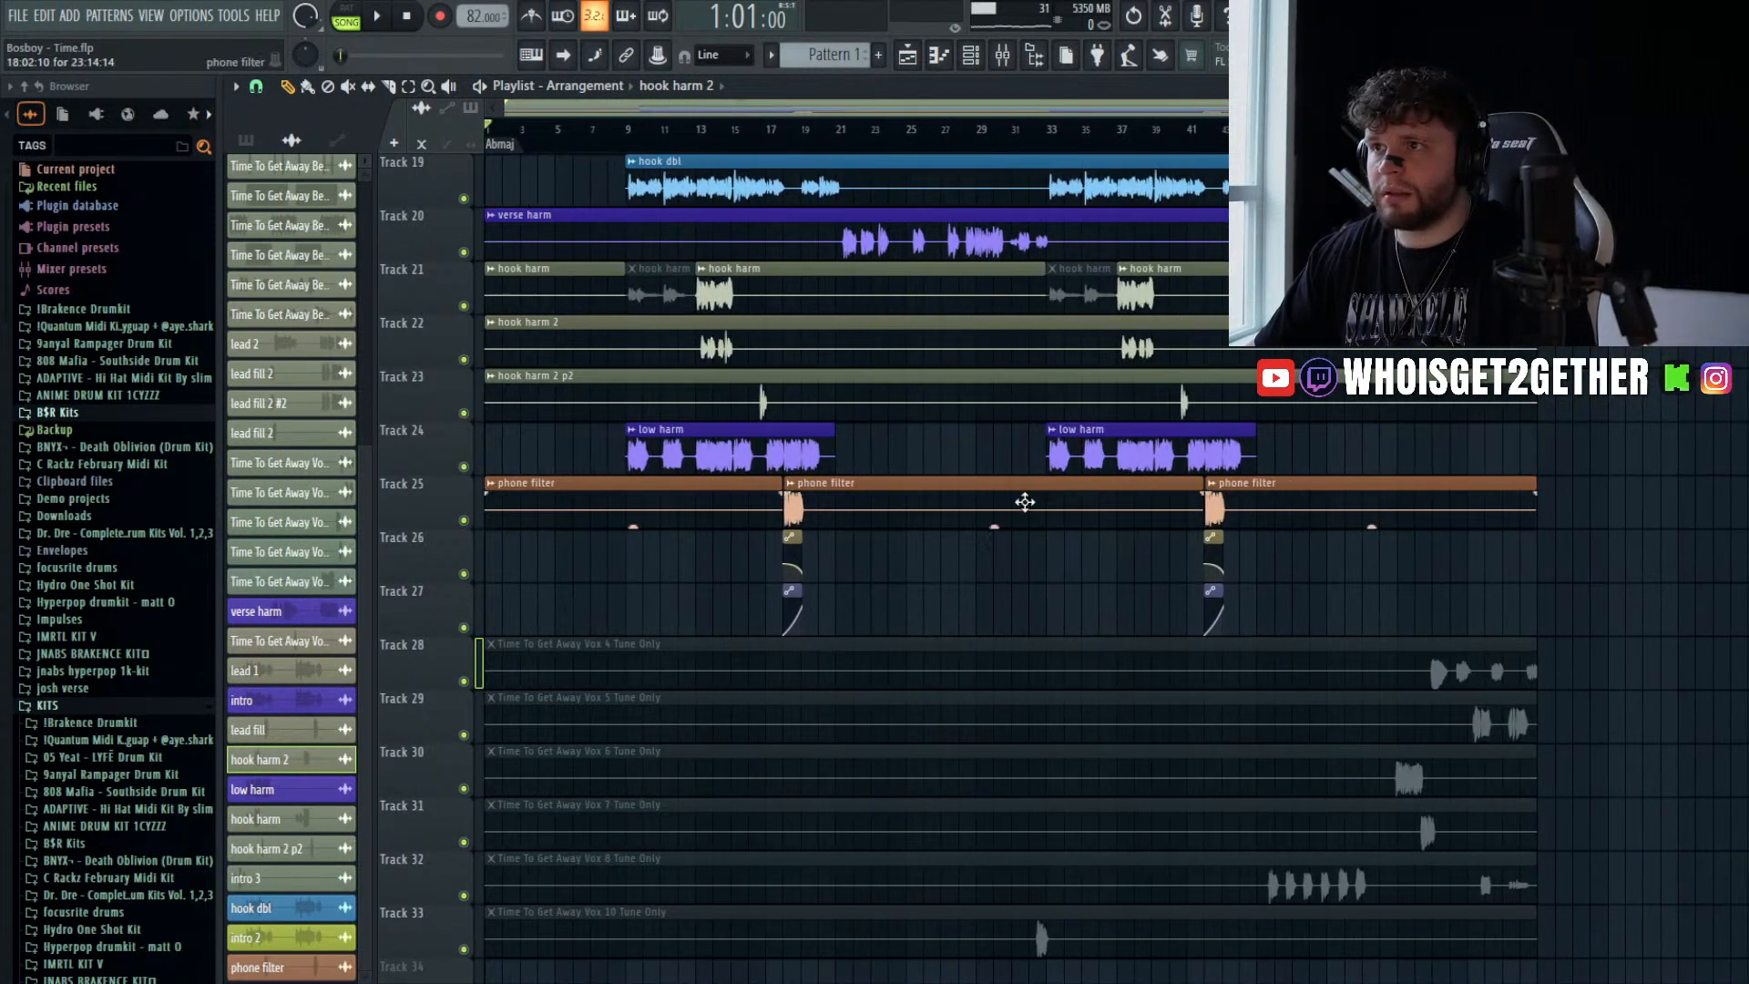
right_click(729, 510)
click(820, 510)
right_click(1186, 521)
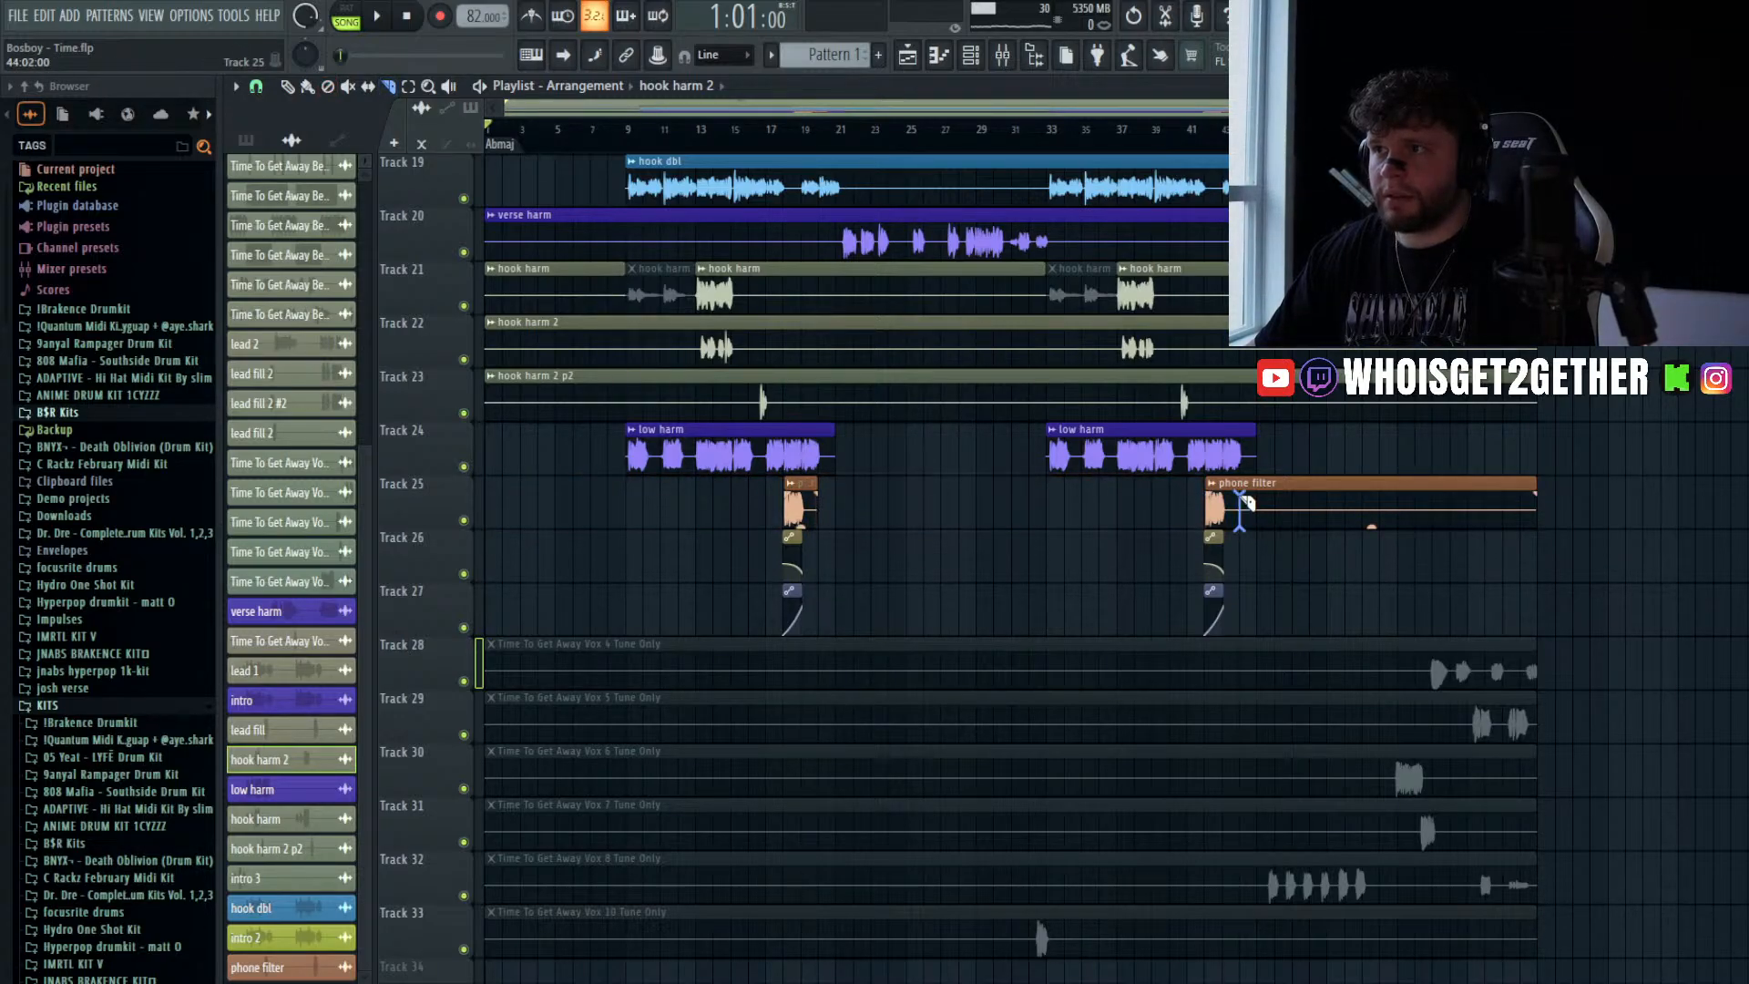
right_click(1243, 506)
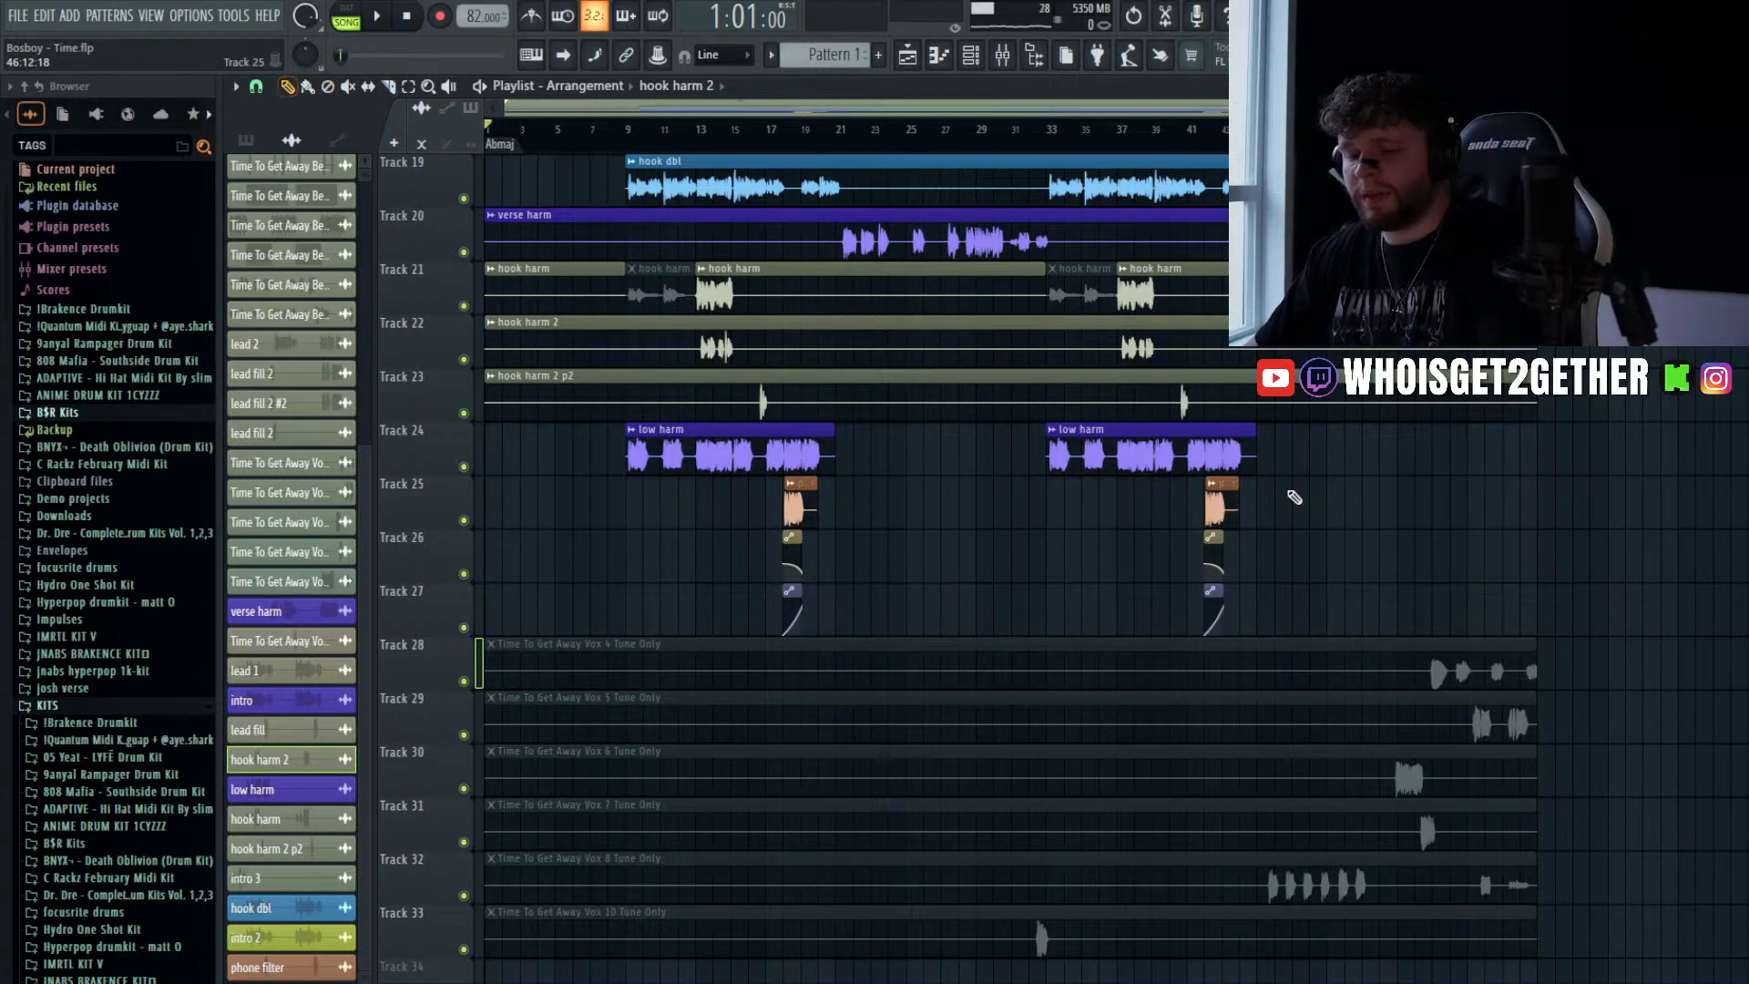
- Trim the ends of both phone filter clips close to their vocal phrases and save the project
scroll(1216, 500, up, 3)
drag(1247, 495, 1215, 495)
key(ctrl+s)
scroll(1239, 542, down, 3)
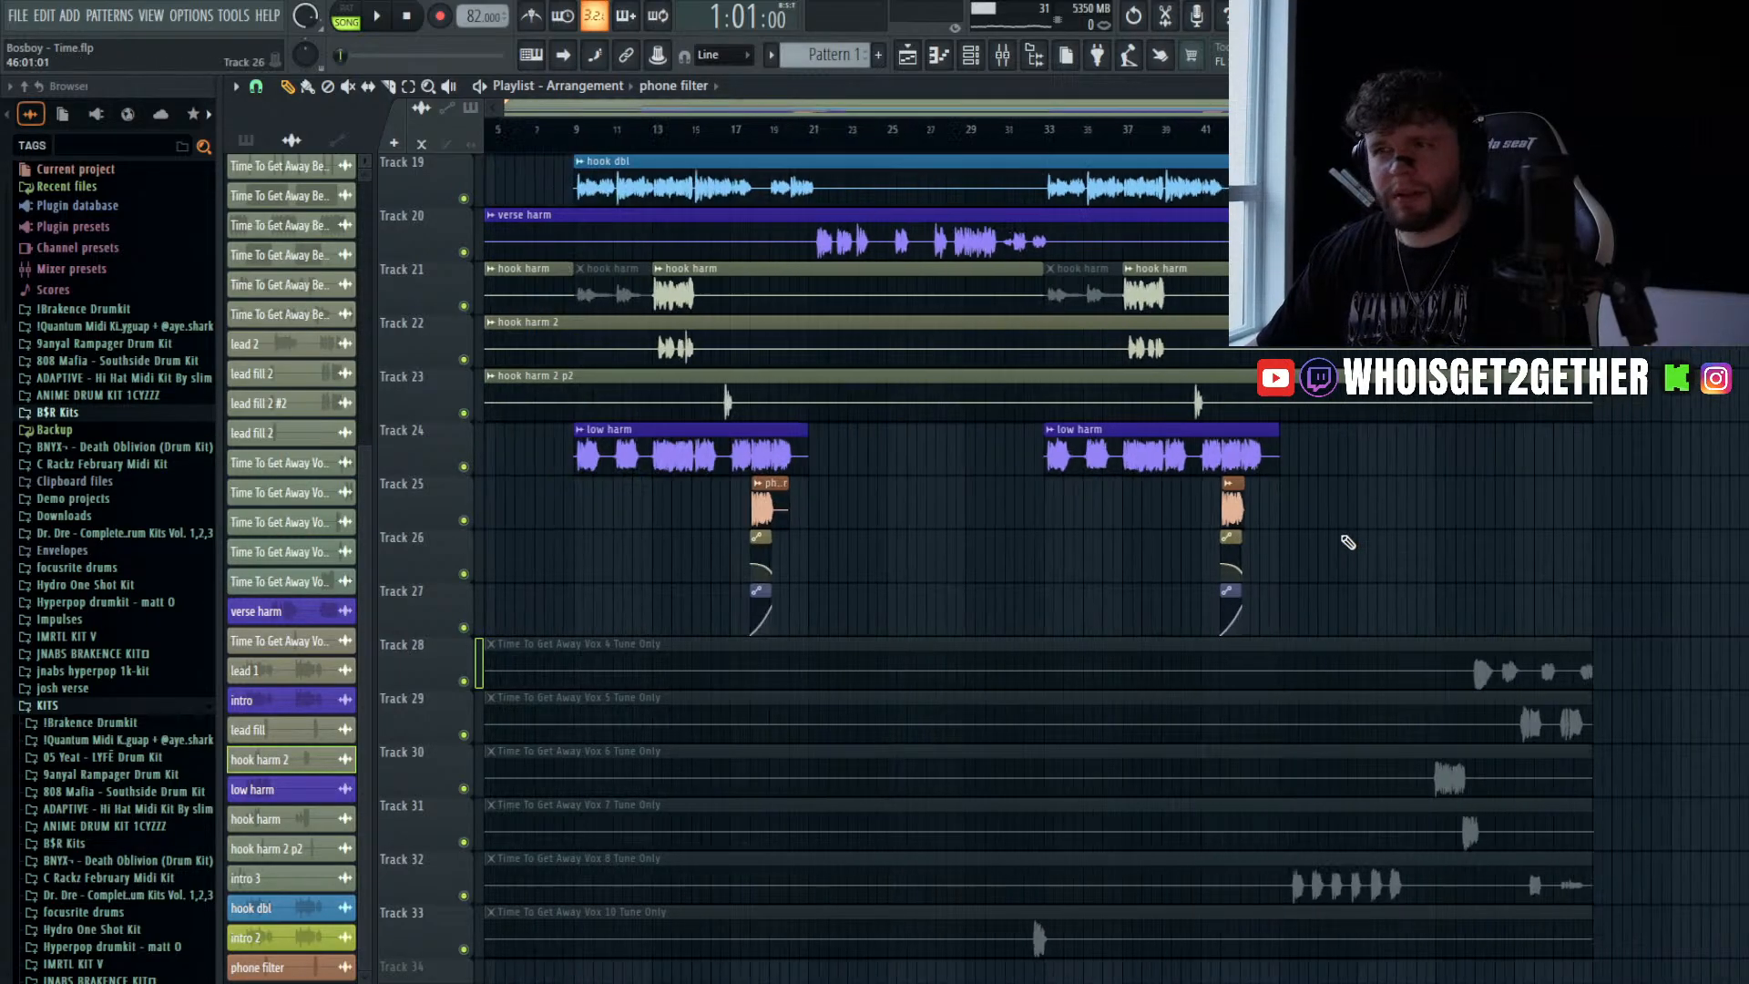
scroll(724, 505, up, 3)
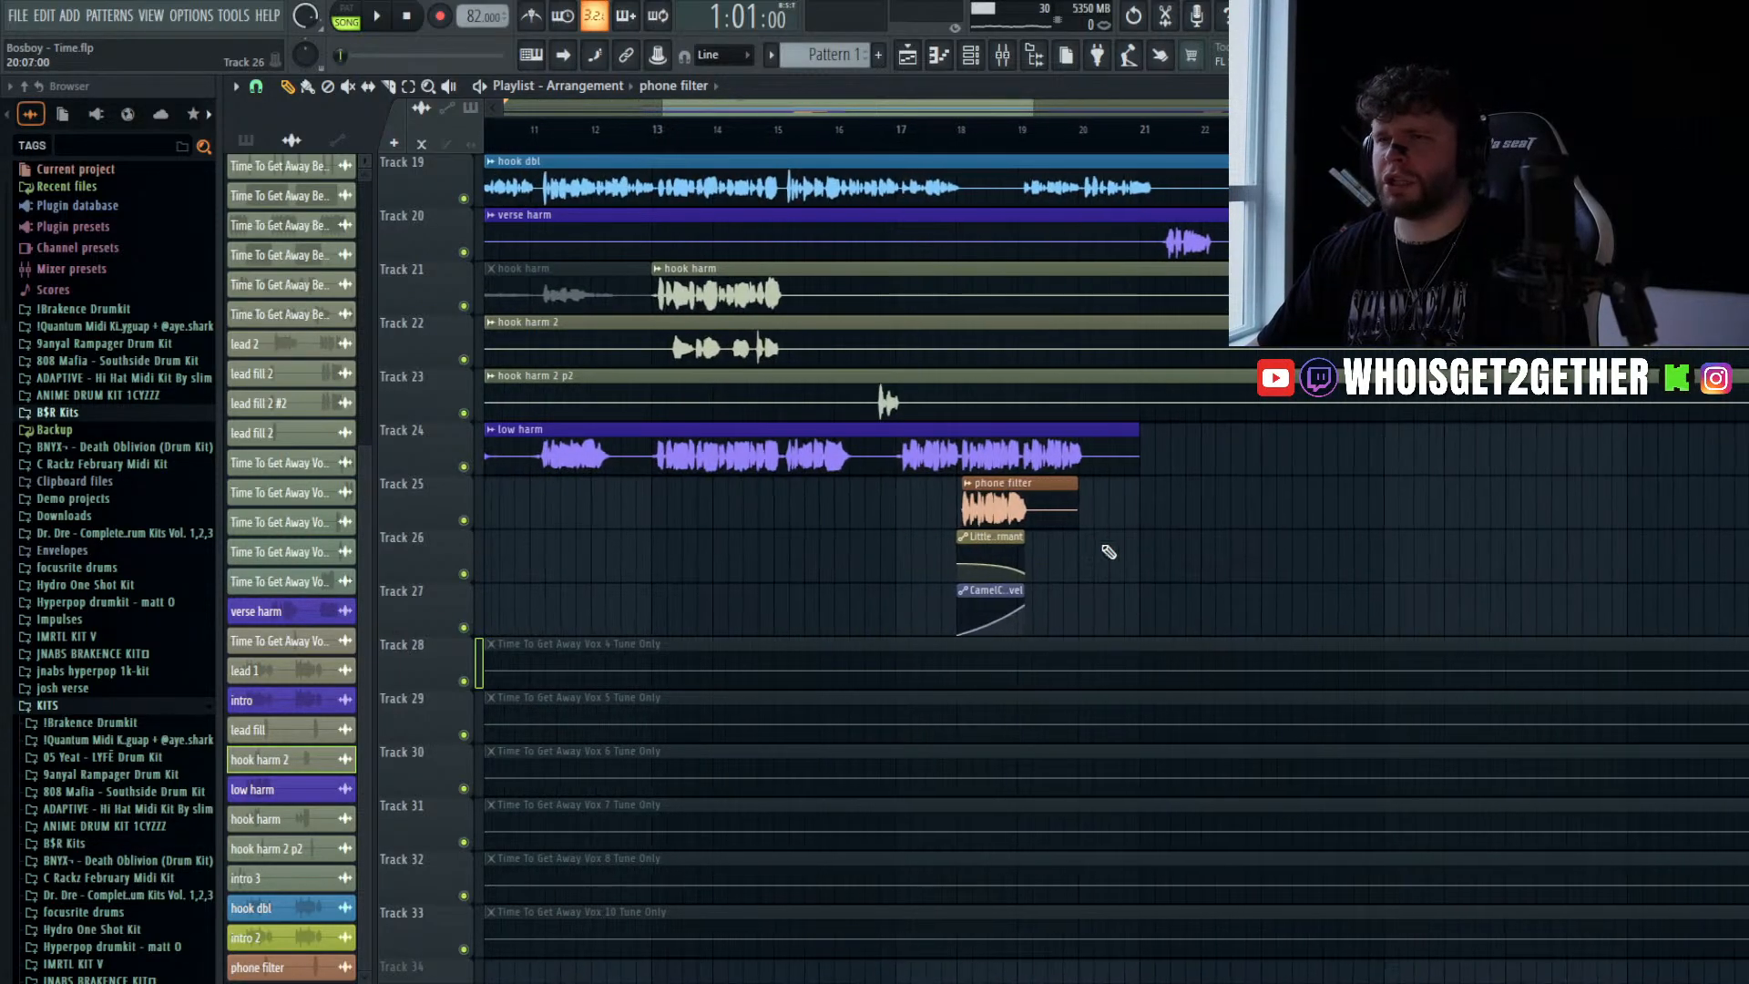
drag(1066, 480, 1036, 478)
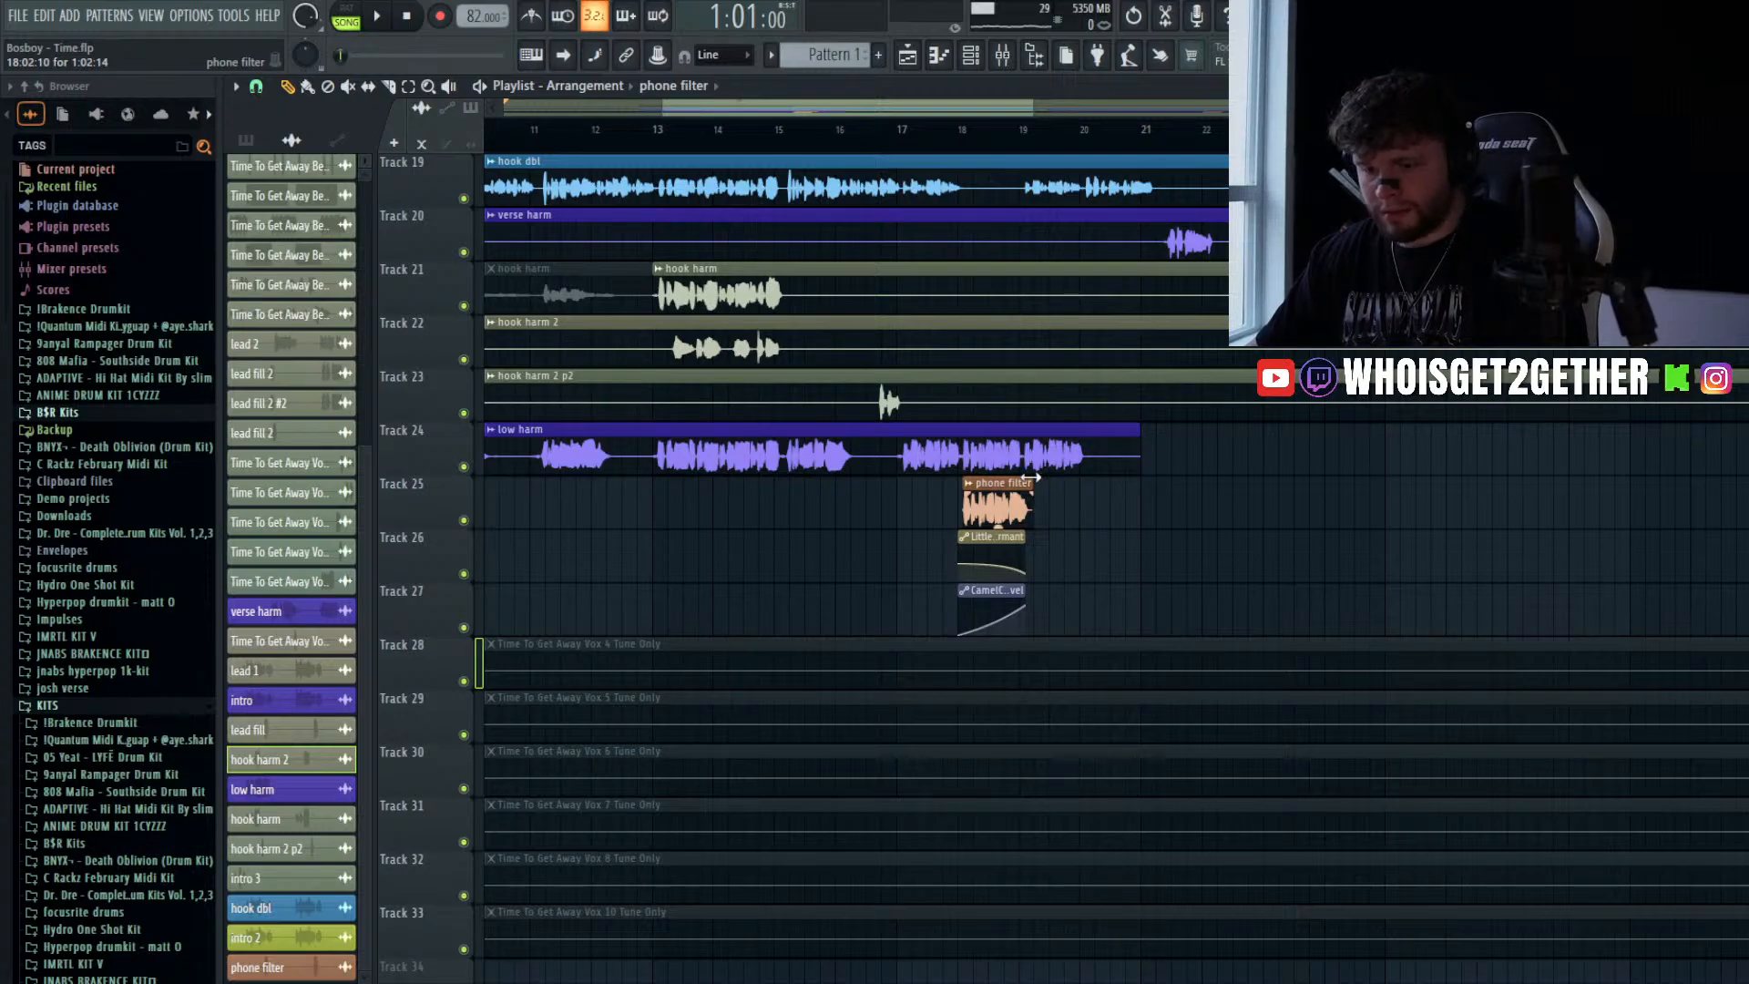
- Move the Time To Get Away Vox 10 clip to Track 28, above the other muted vocals, and unmute it
scroll(1020, 488, down, 4)
scroll(1028, 443, up, 5)
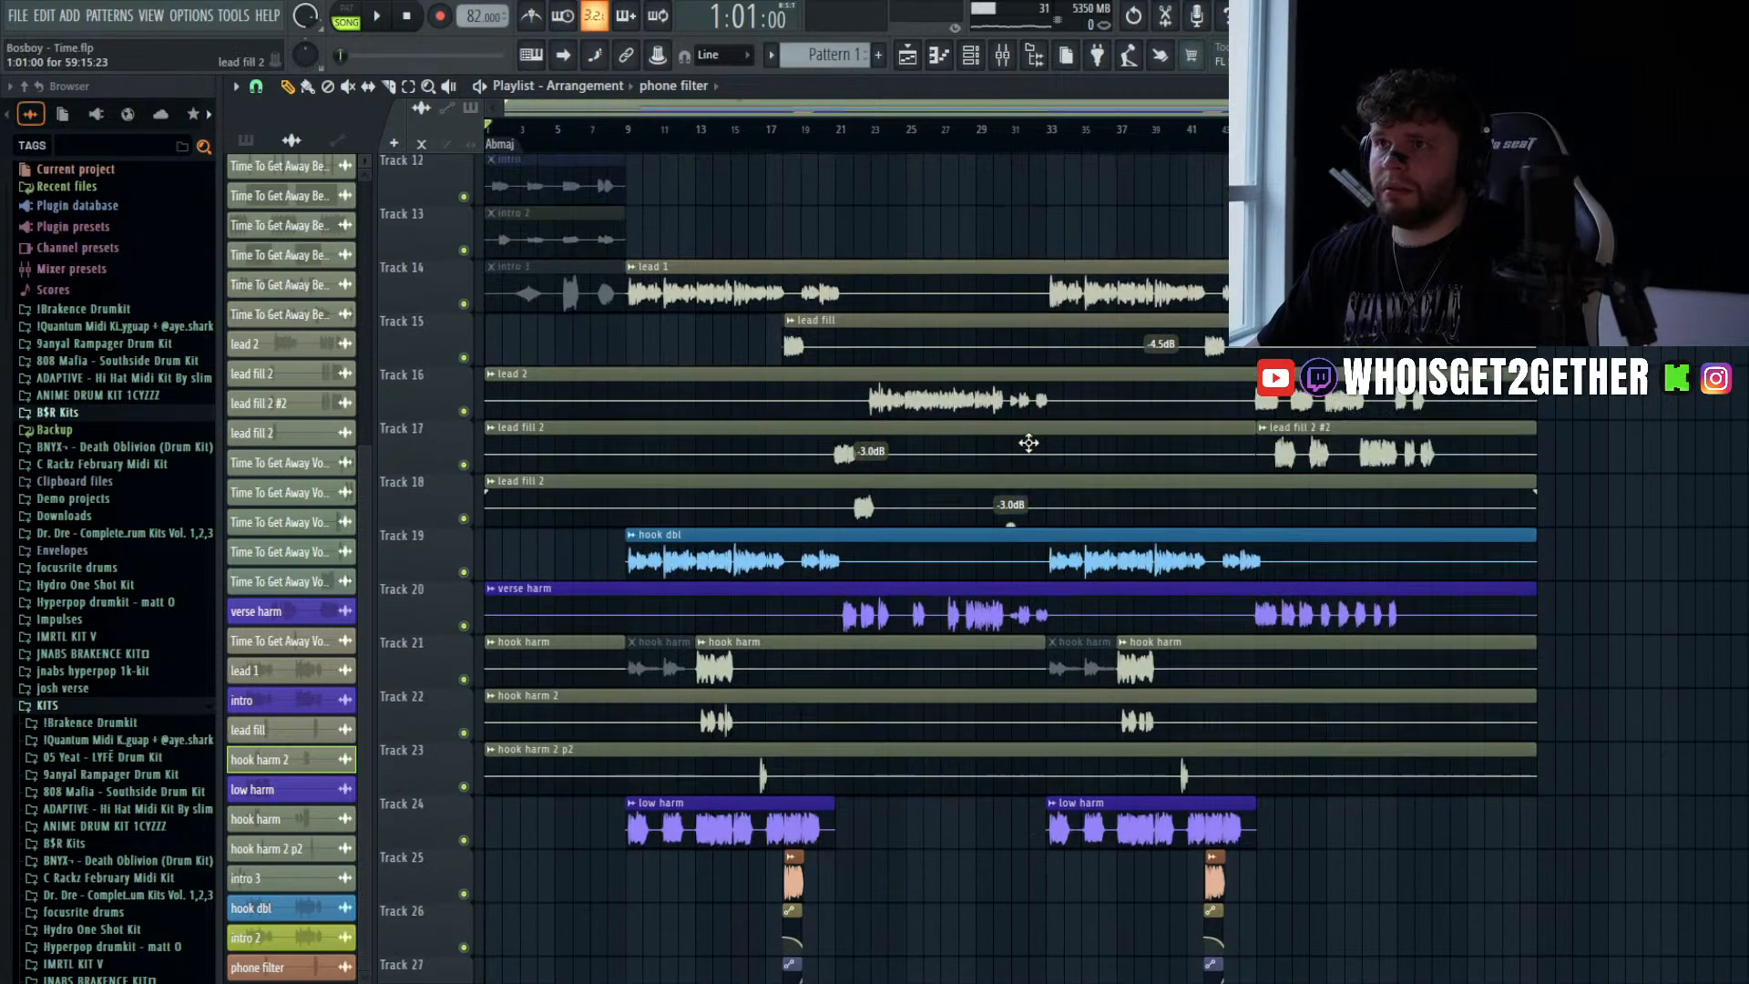
scroll(1028, 443, down, 8)
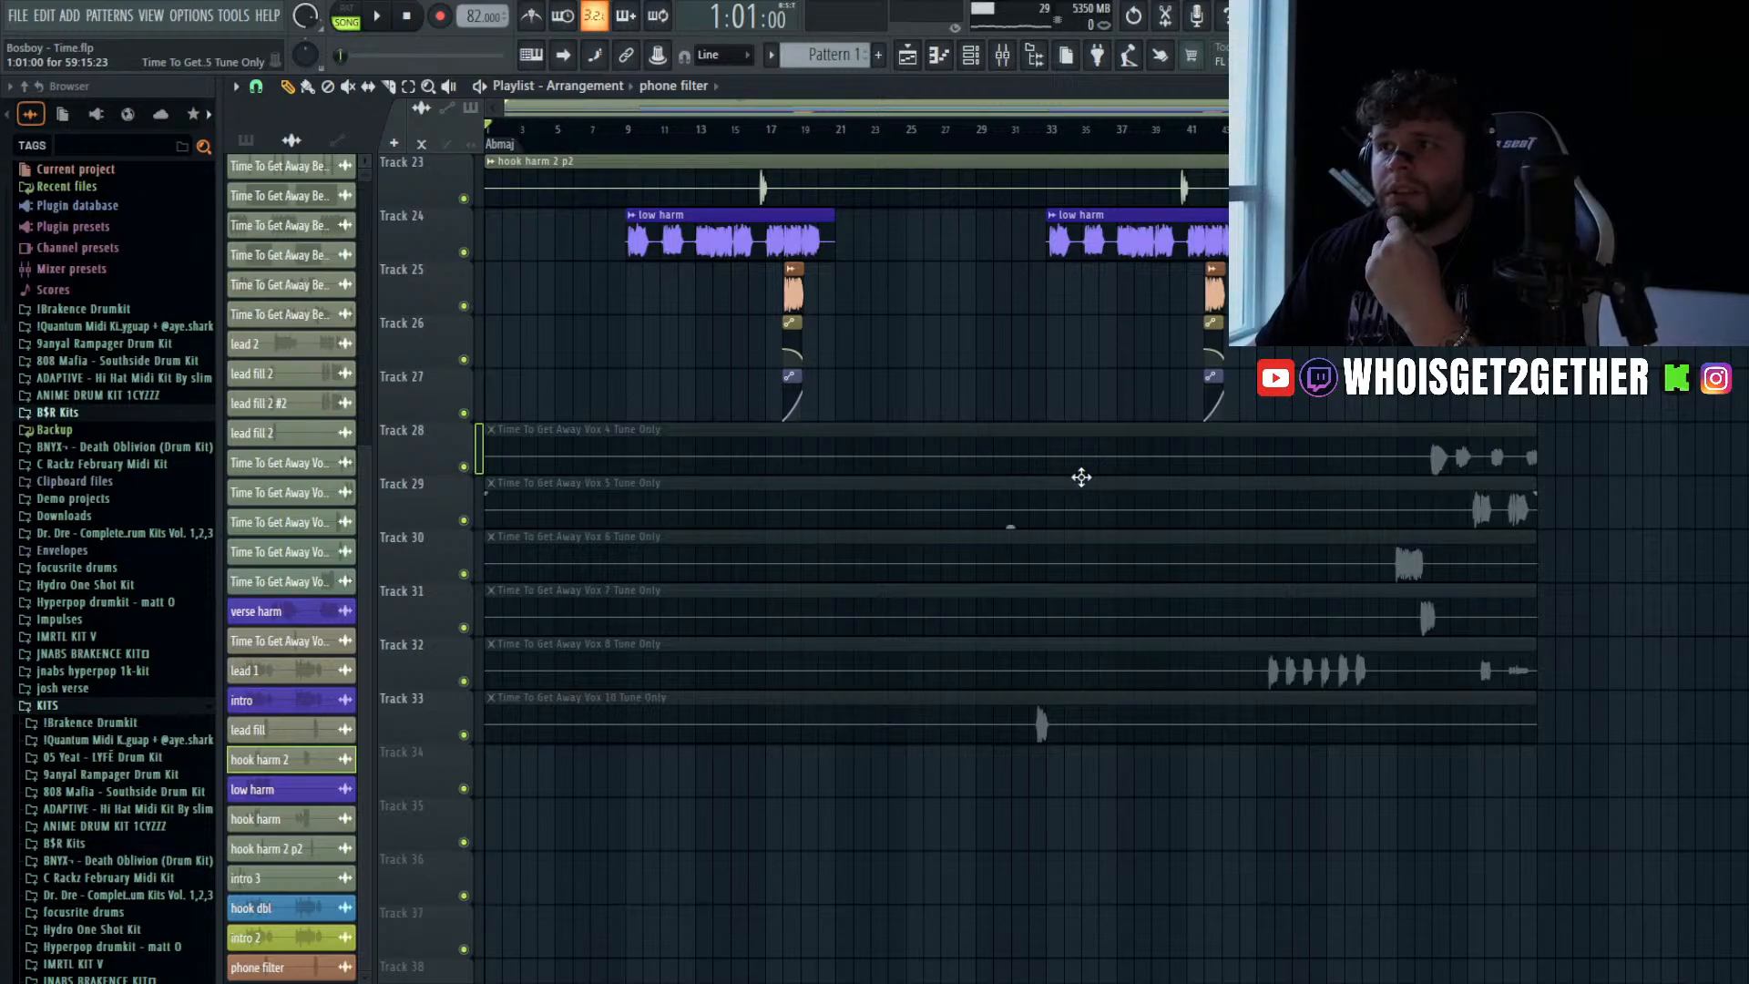
scroll(1061, 683, up, 5)
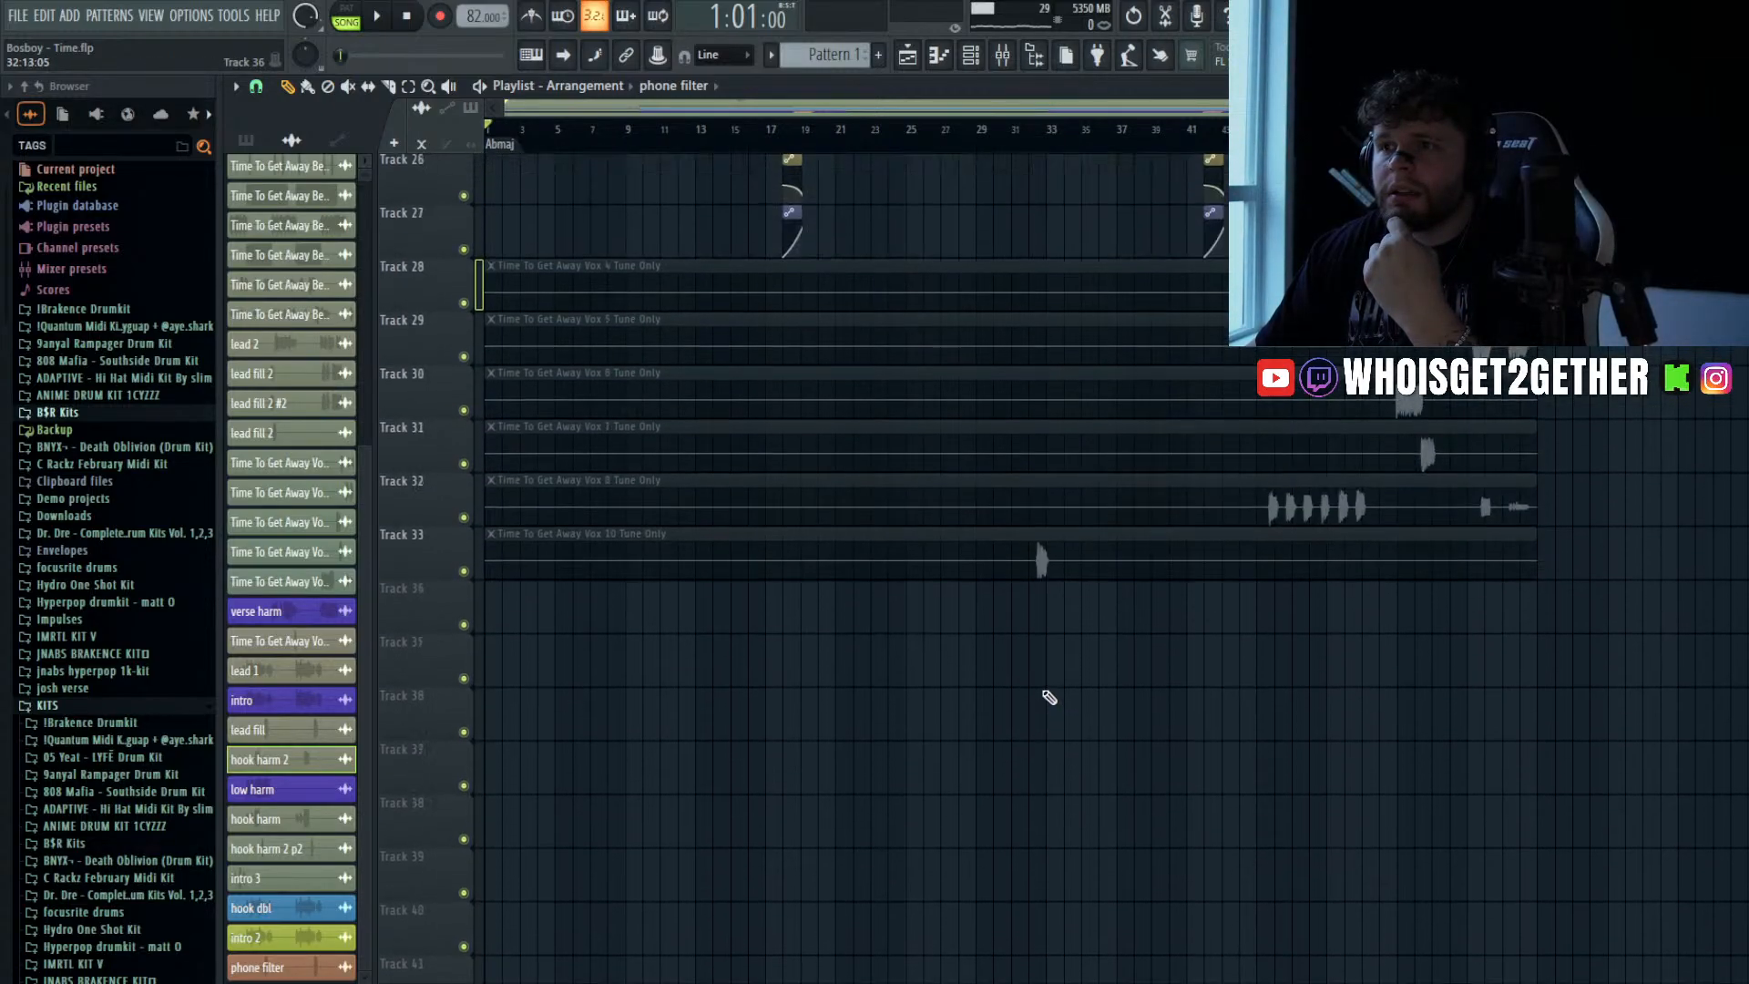
scroll(1022, 630, up, 7)
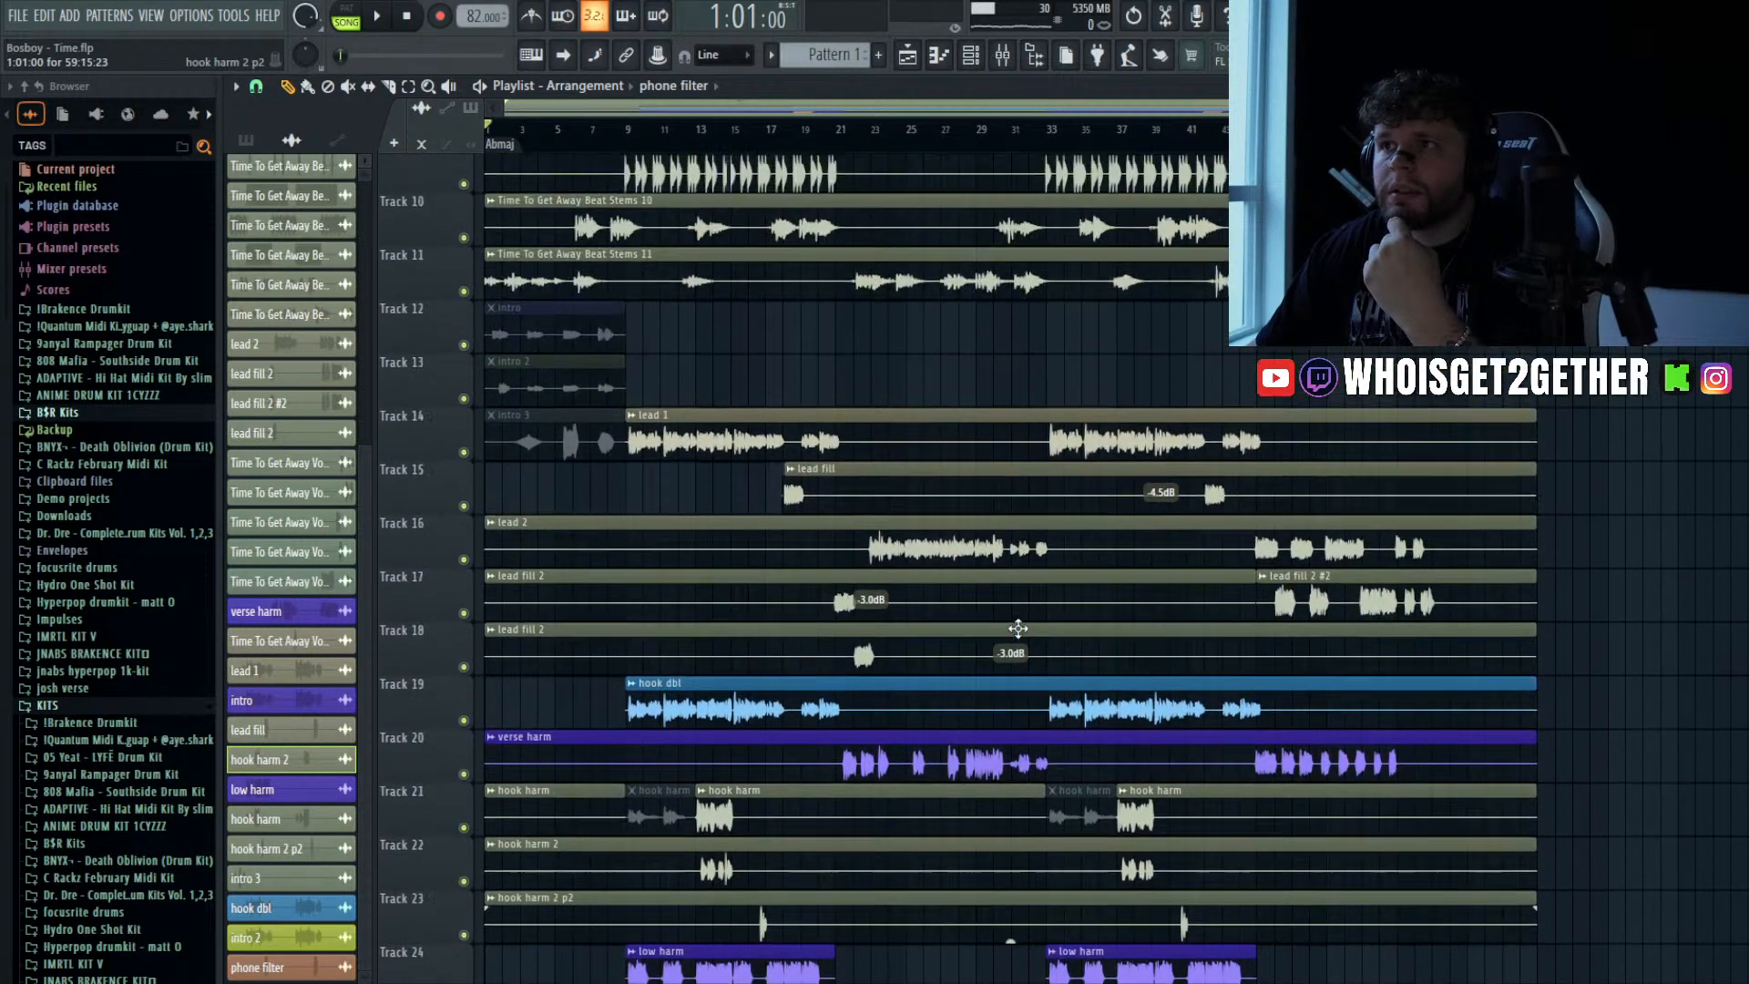
scroll(1017, 628, down, 13)
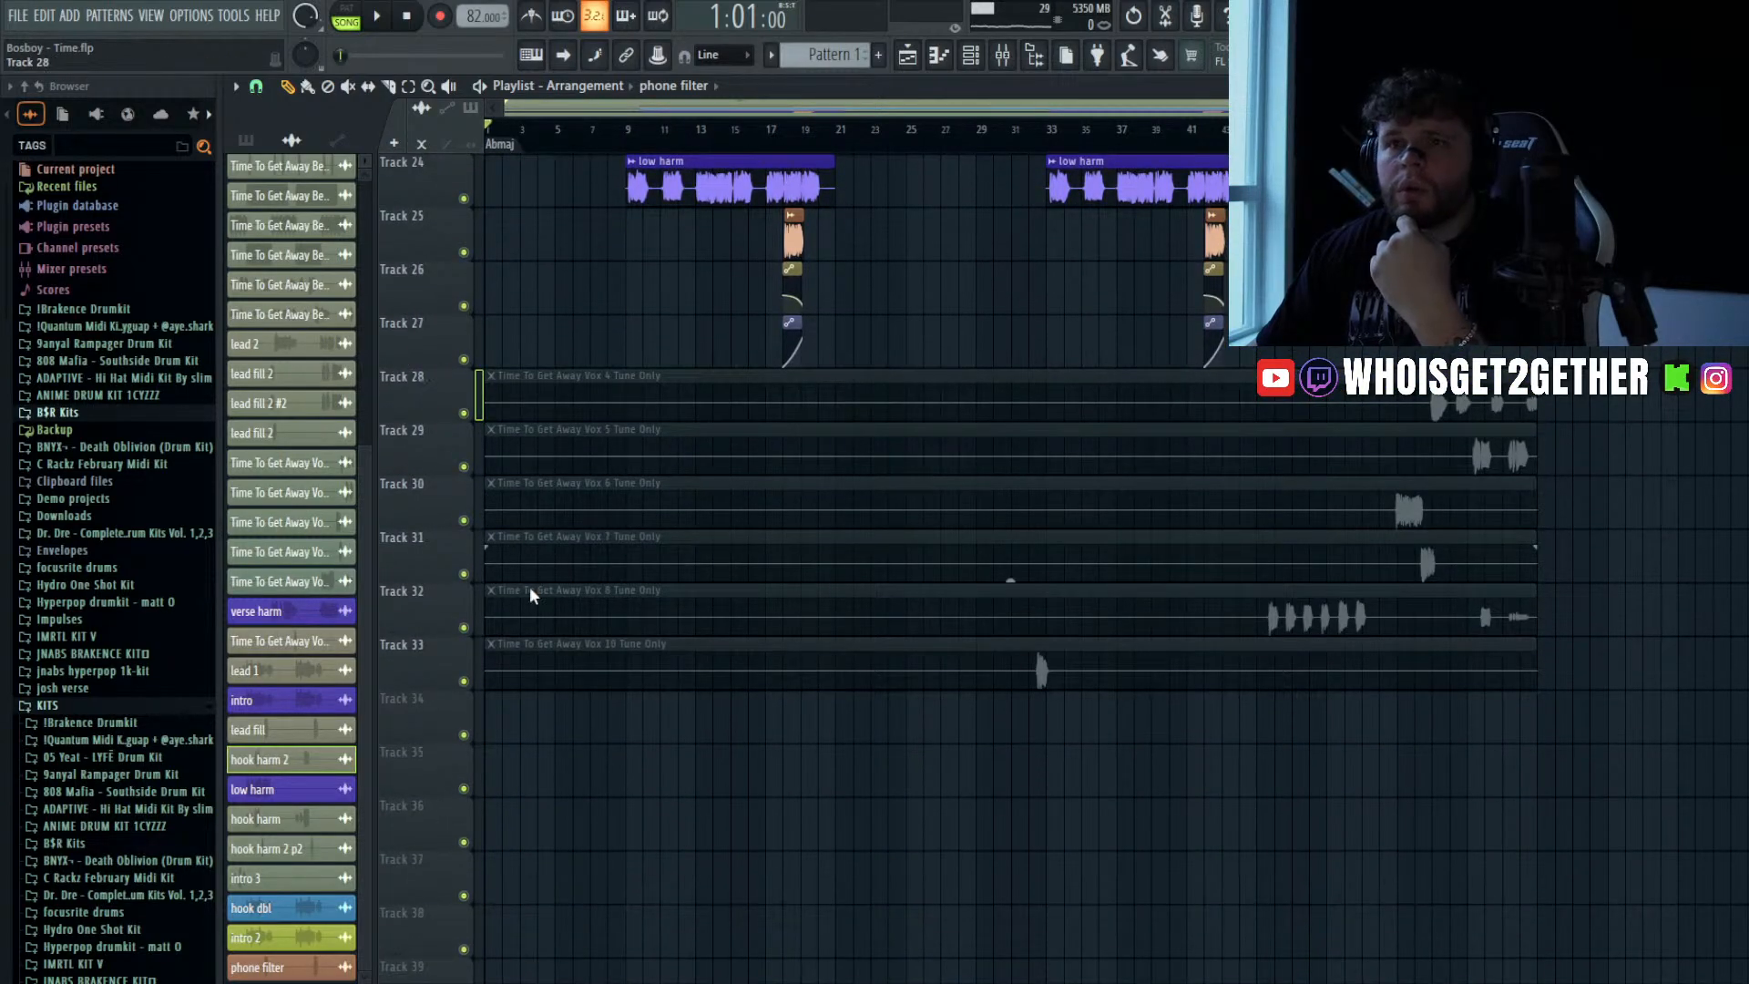
drag(792, 722, 649, 367)
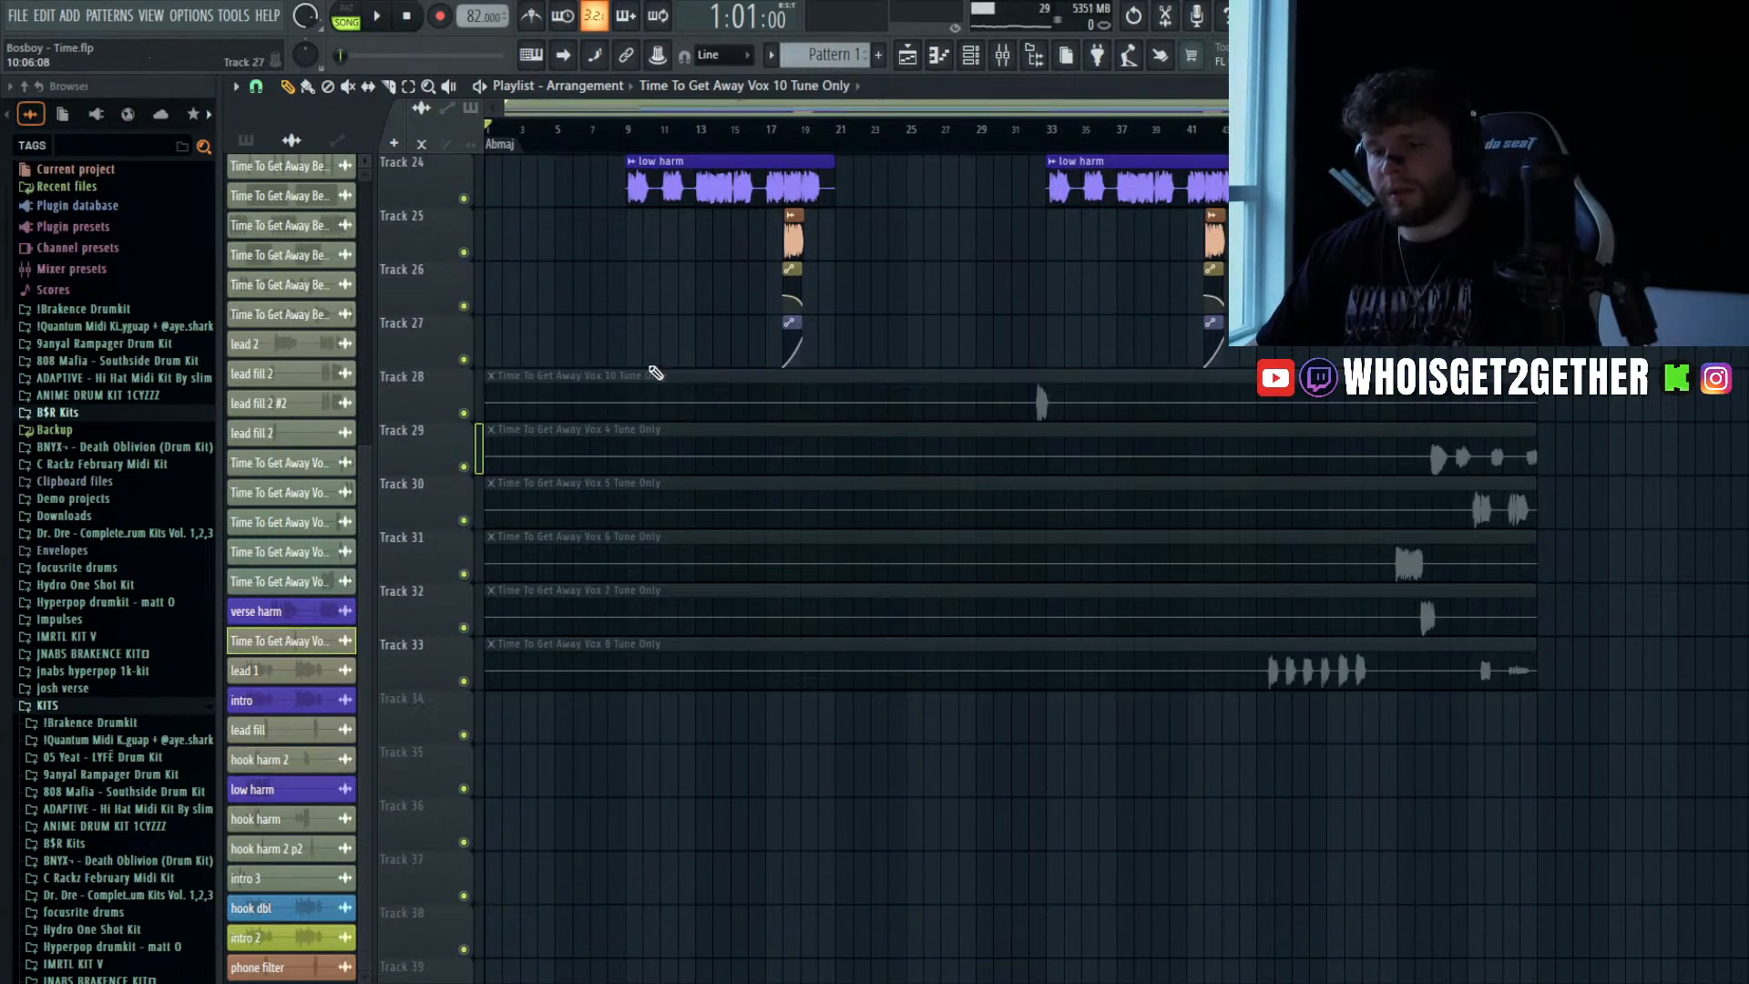
key(t)
click(921, 400)
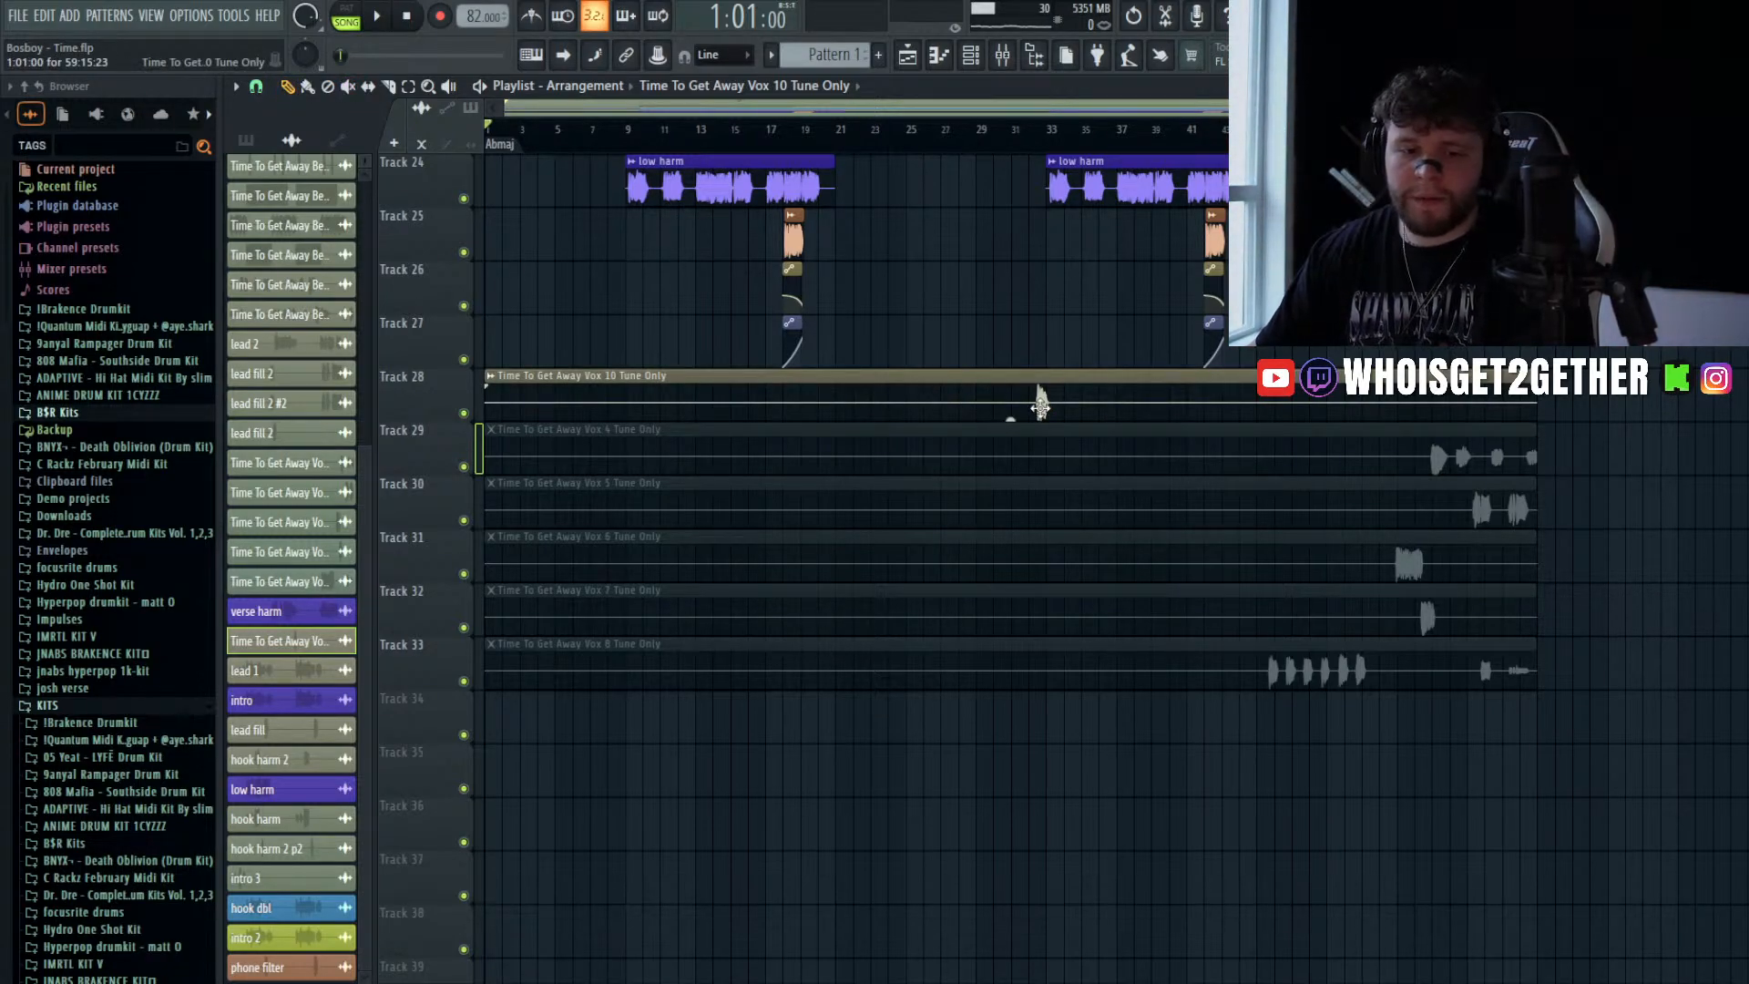
double_click(1040, 401)
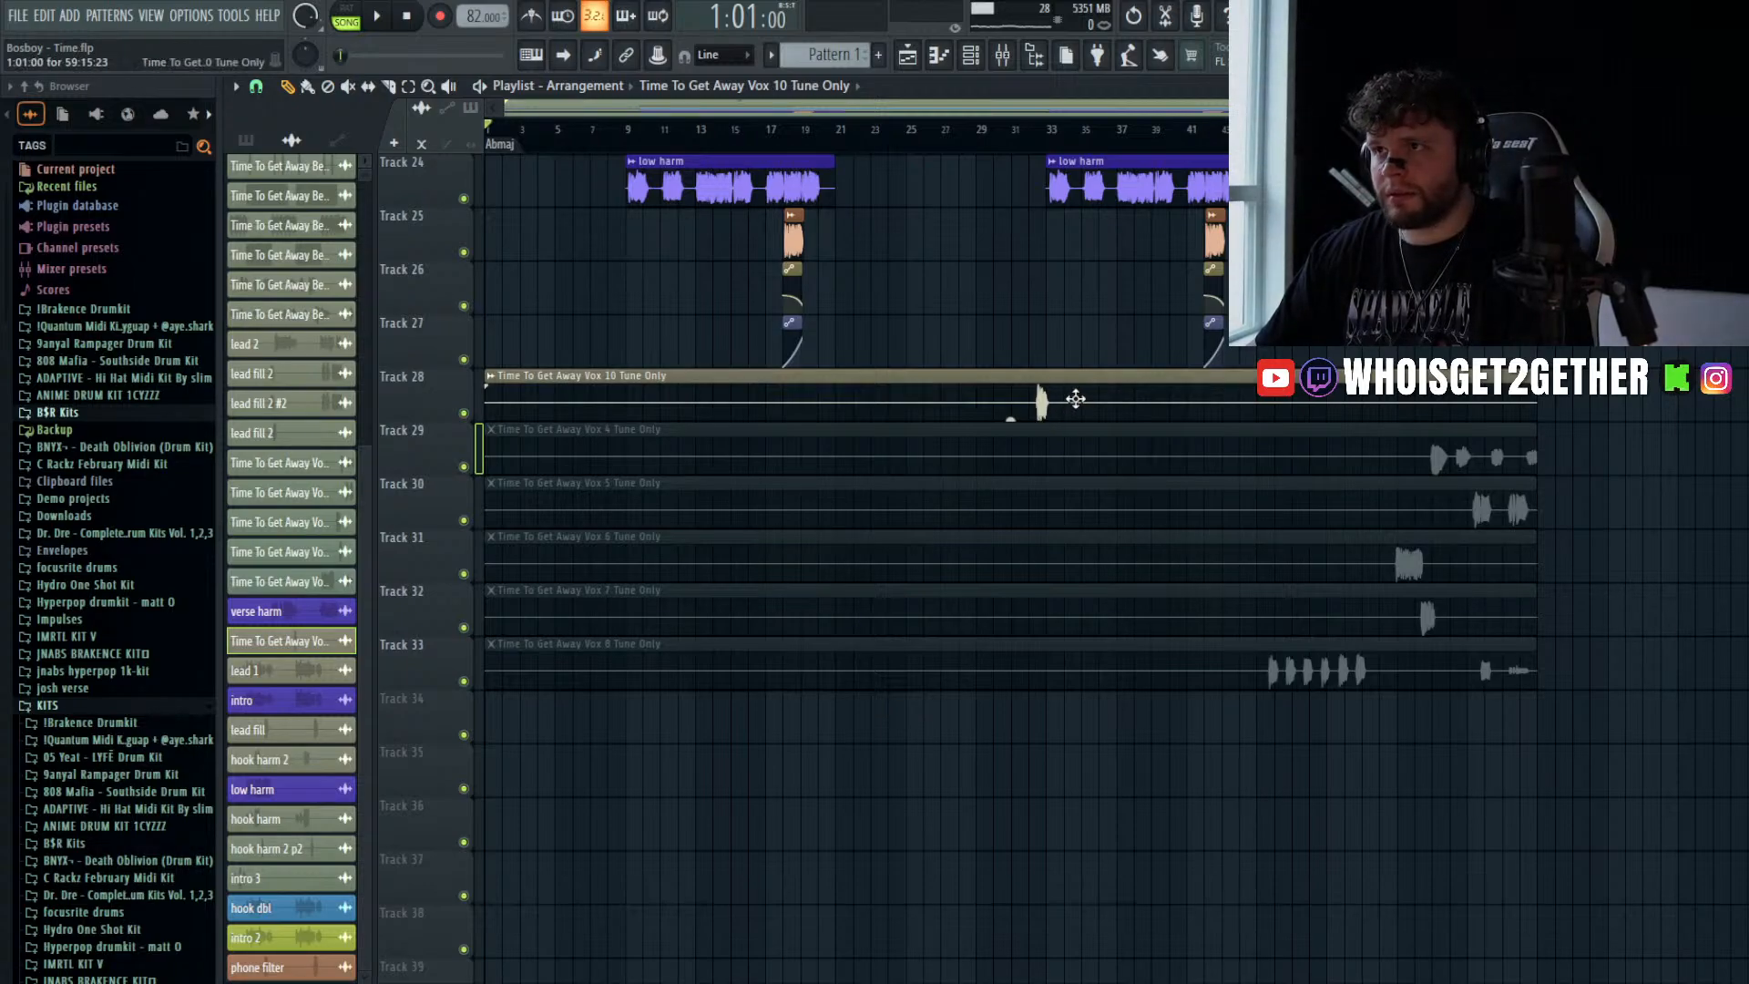
key(Escape)
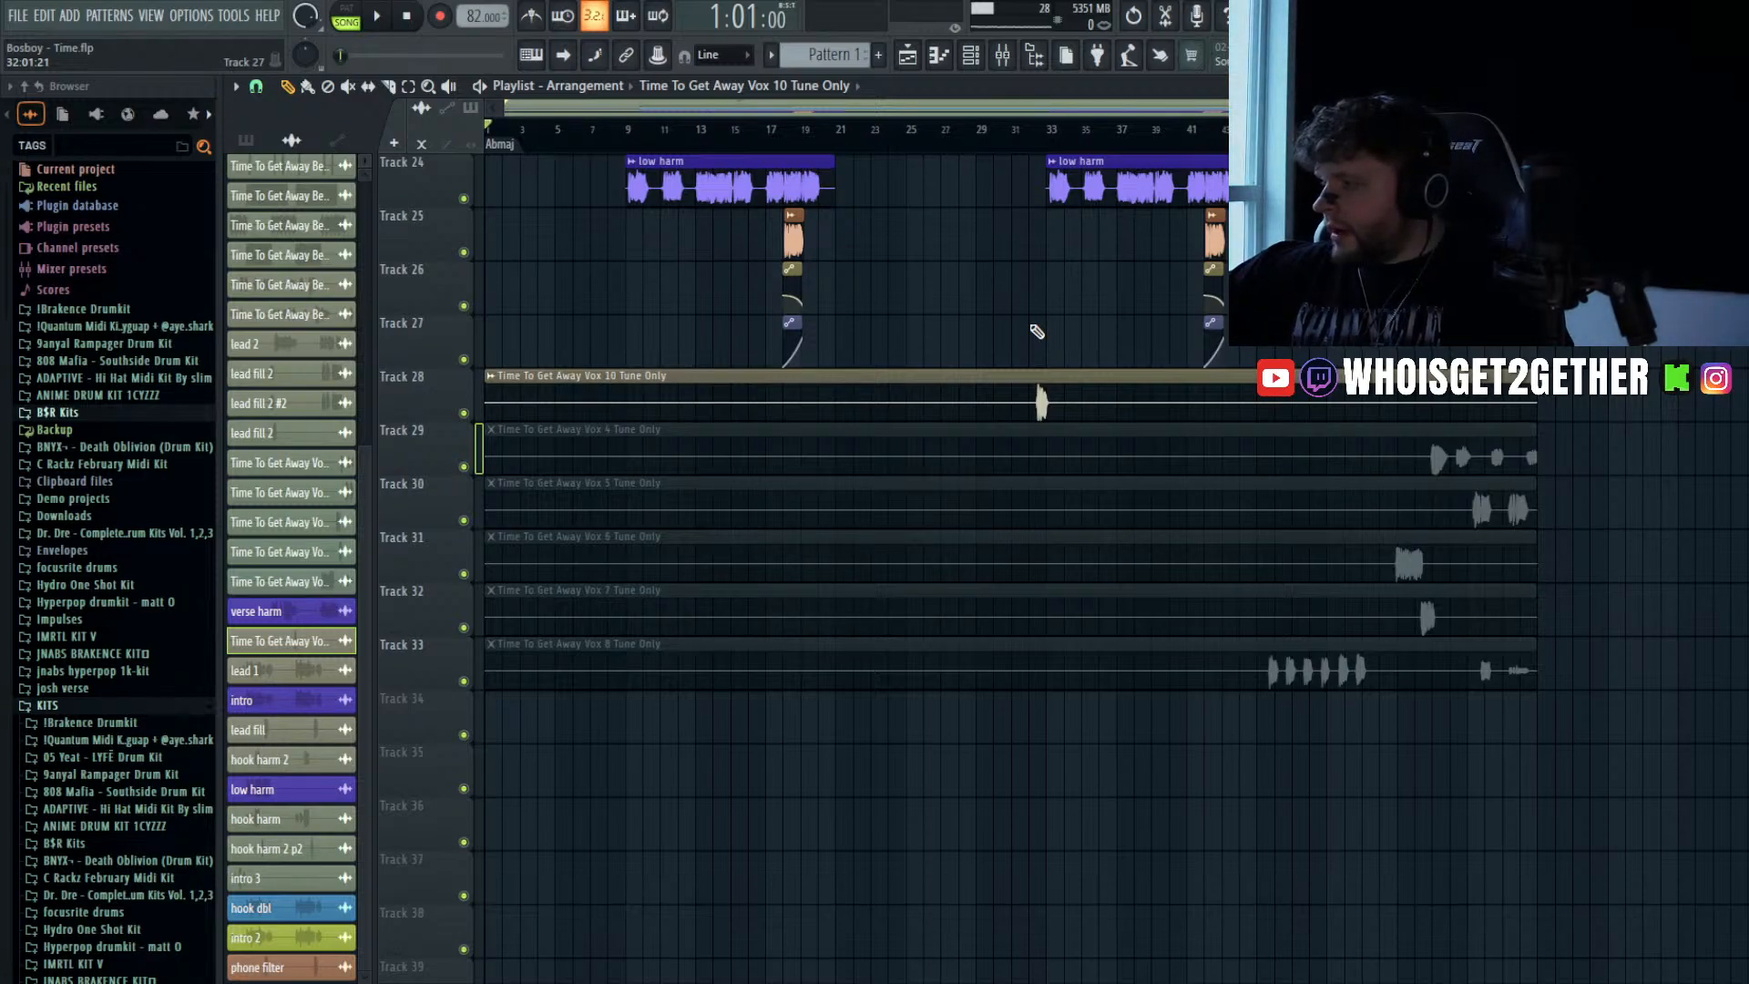
- Save the project, audition Track 28 in solo from bar 32, and unsolo the track
key(ctrl+s)
click(1037, 130)
key(space)
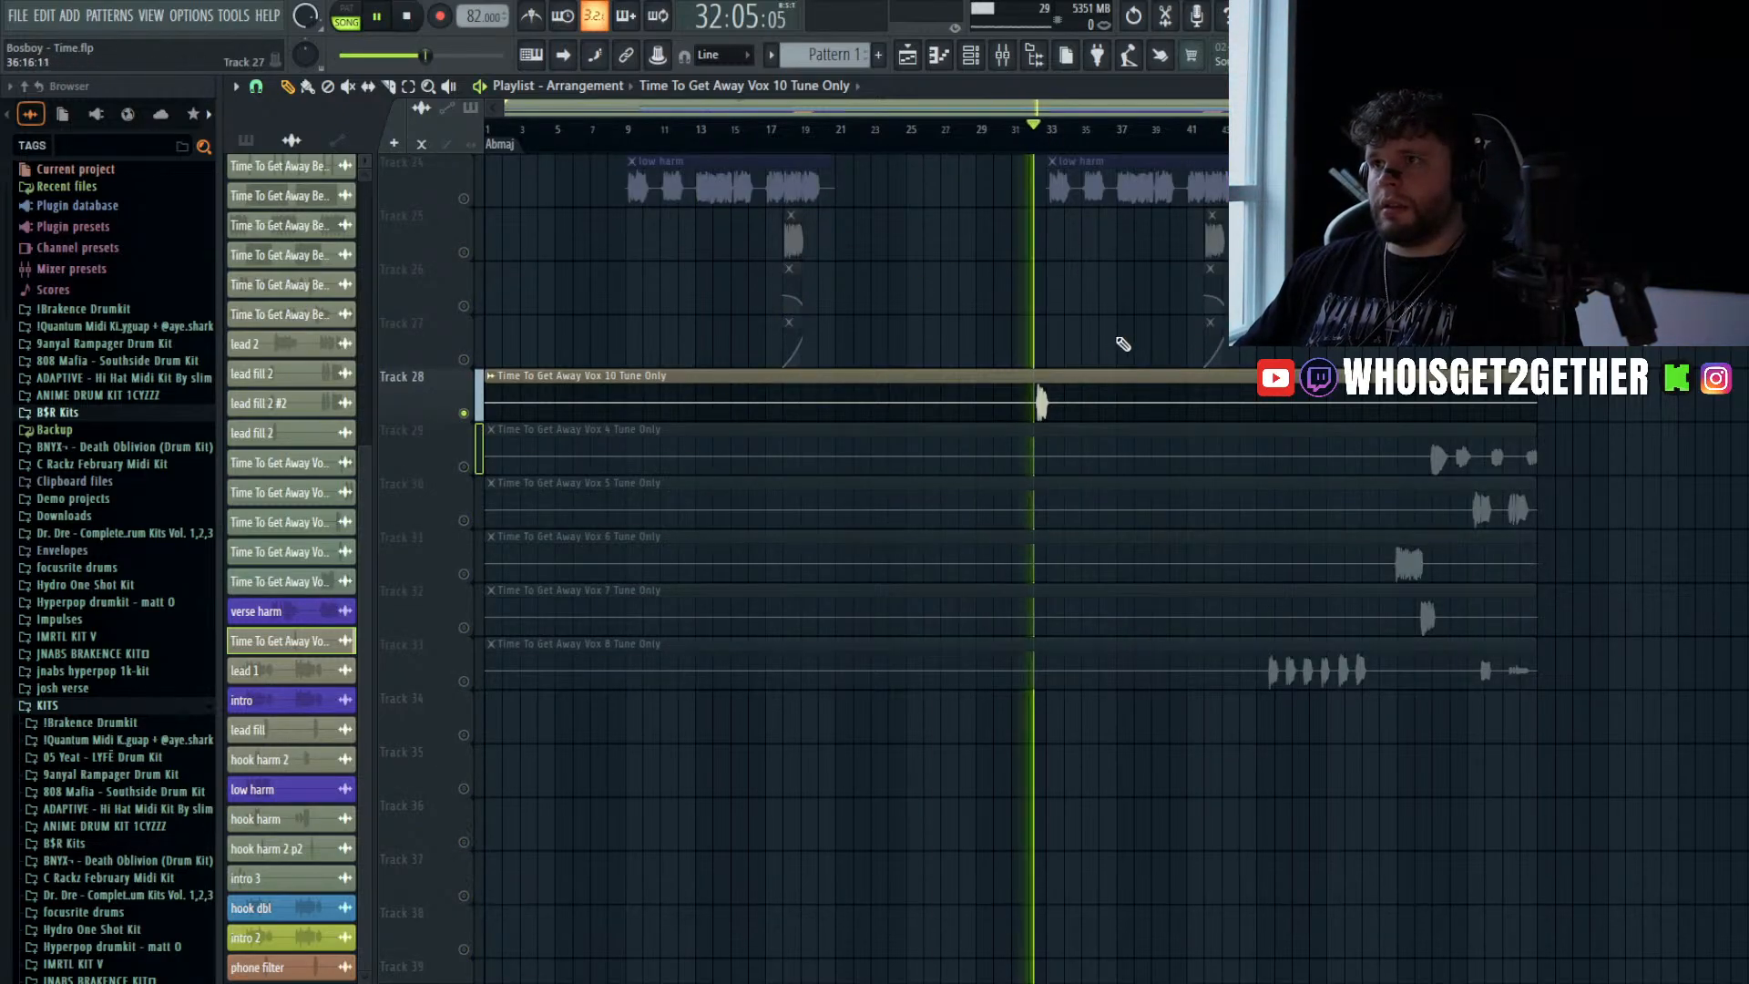
scroll(1052, 332, up, 4)
scroll(1053, 334, down, 2)
scroll(1053, 339, up, 3)
scroll(1052, 339, up, 5)
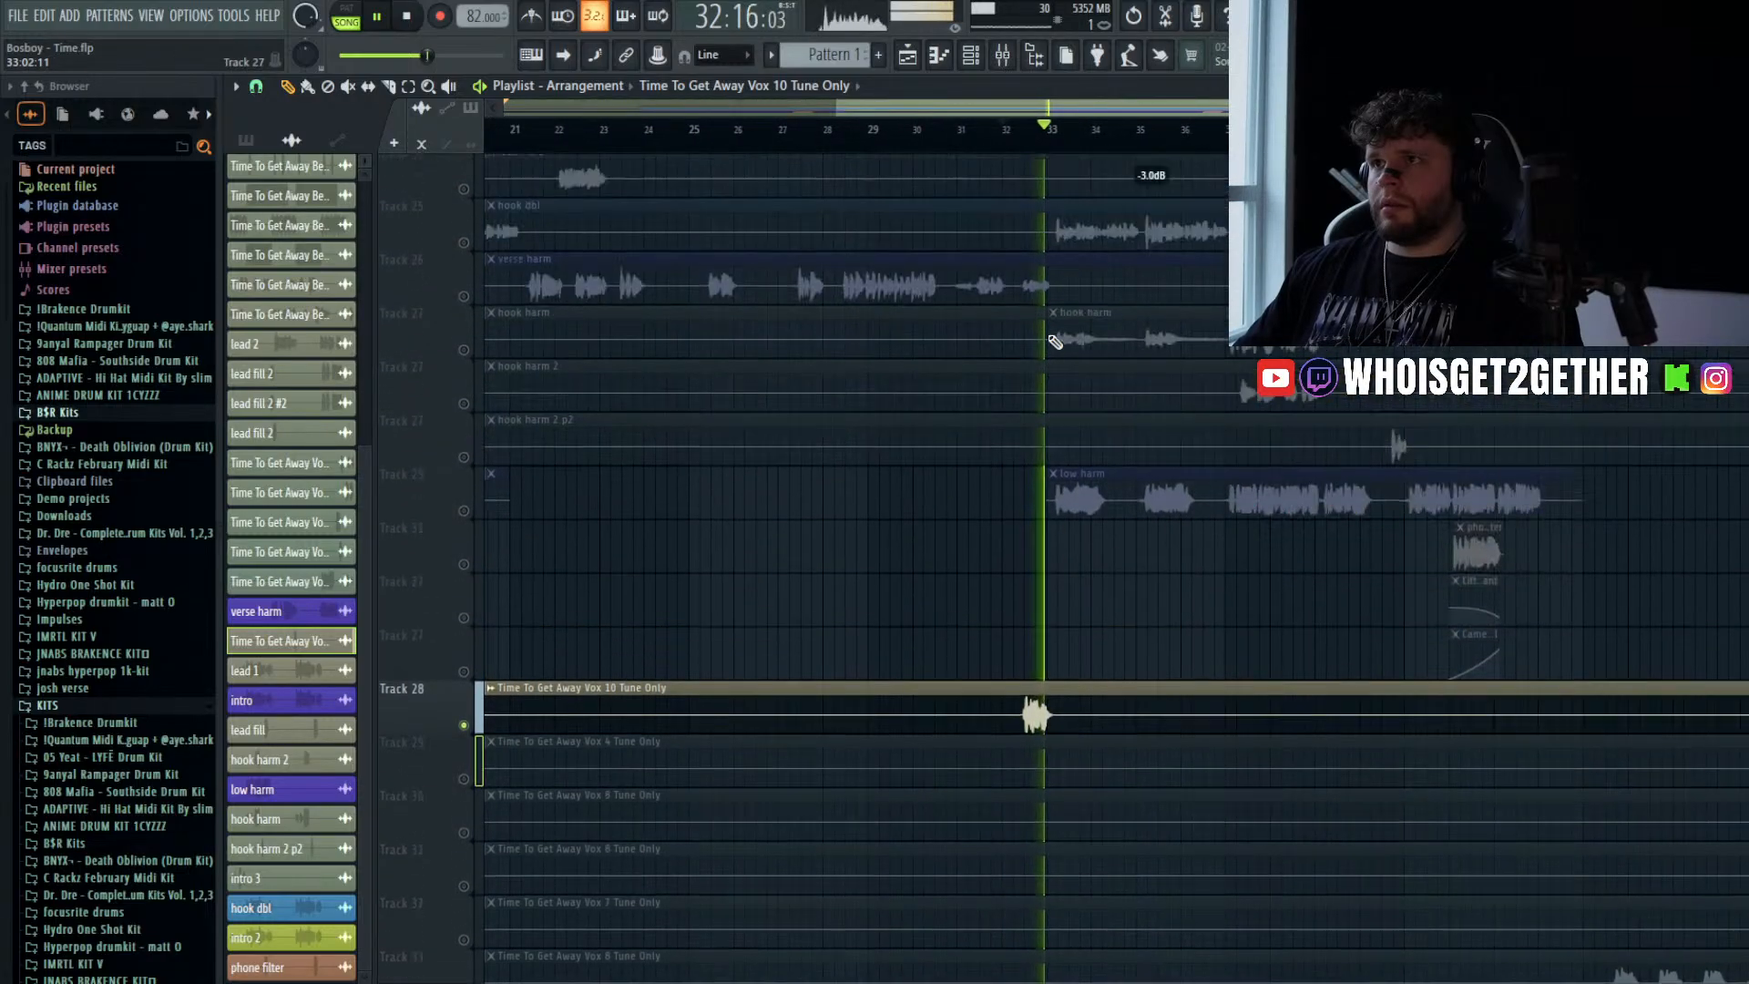
key(space)
scroll(583, 314, down, 3)
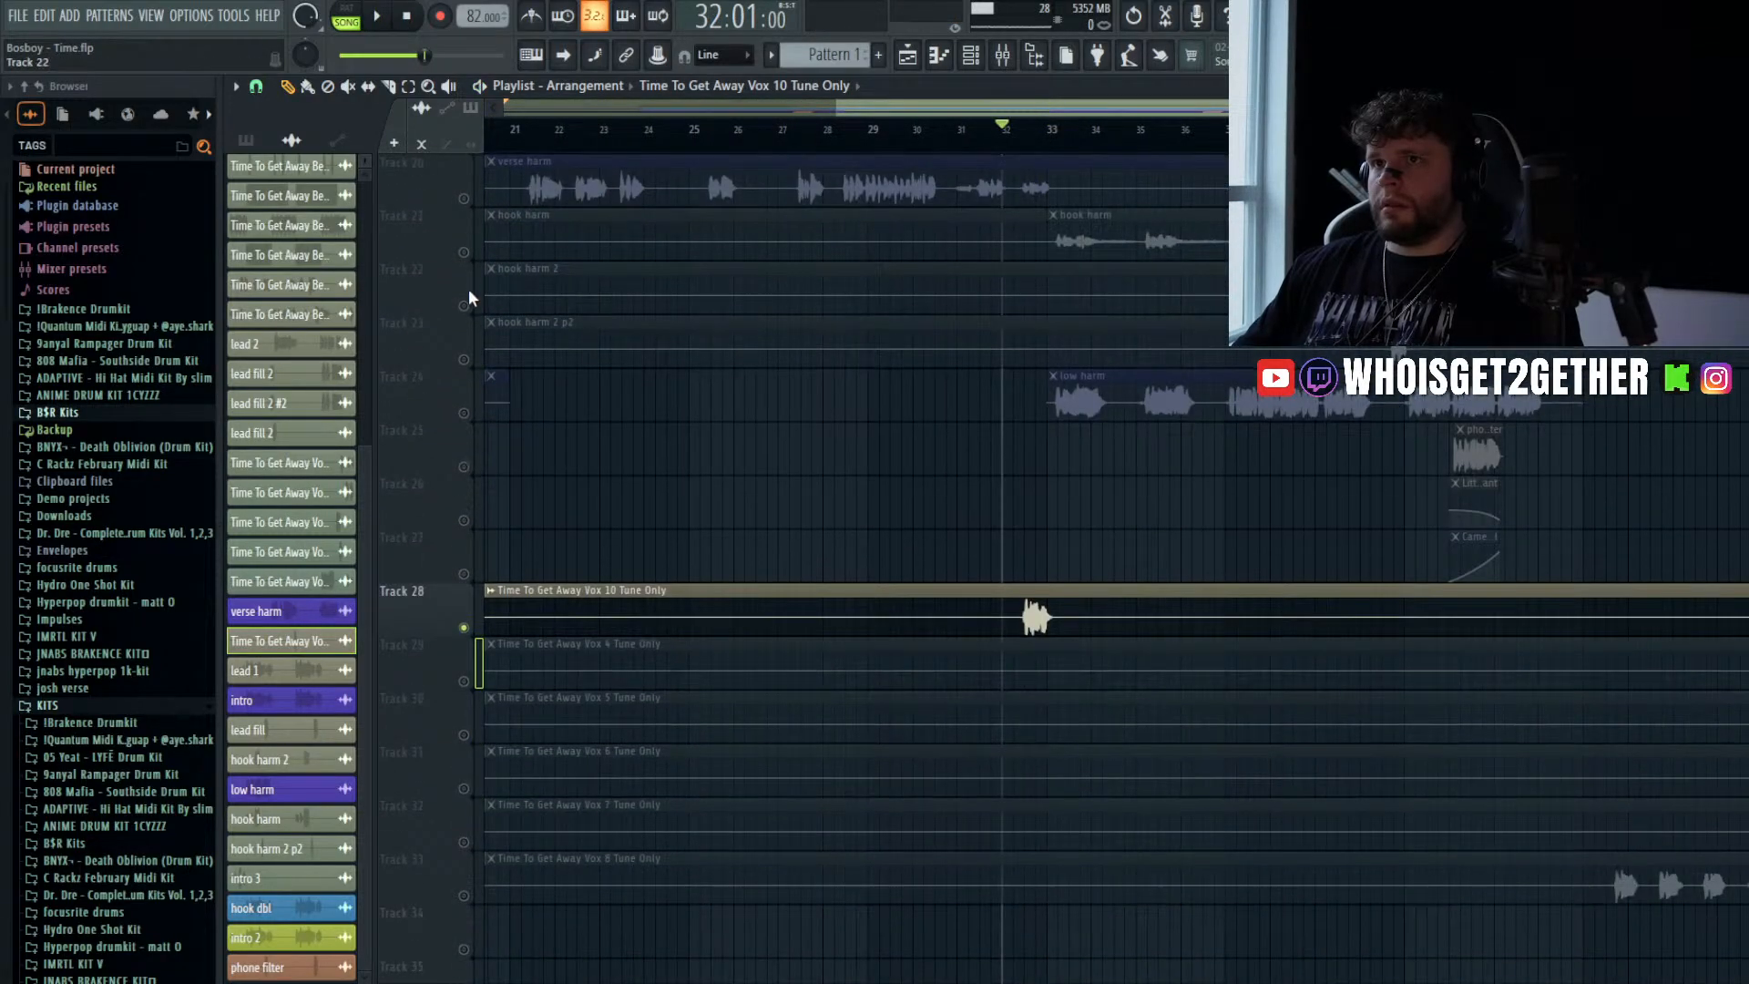
right_click(466, 305)
right_click(466, 305)
- Copy the verse dbl mixer track's state to insert 32 and name it harmony2
scroll(888, 469, down, 1)
scroll(907, 491, down, 3)
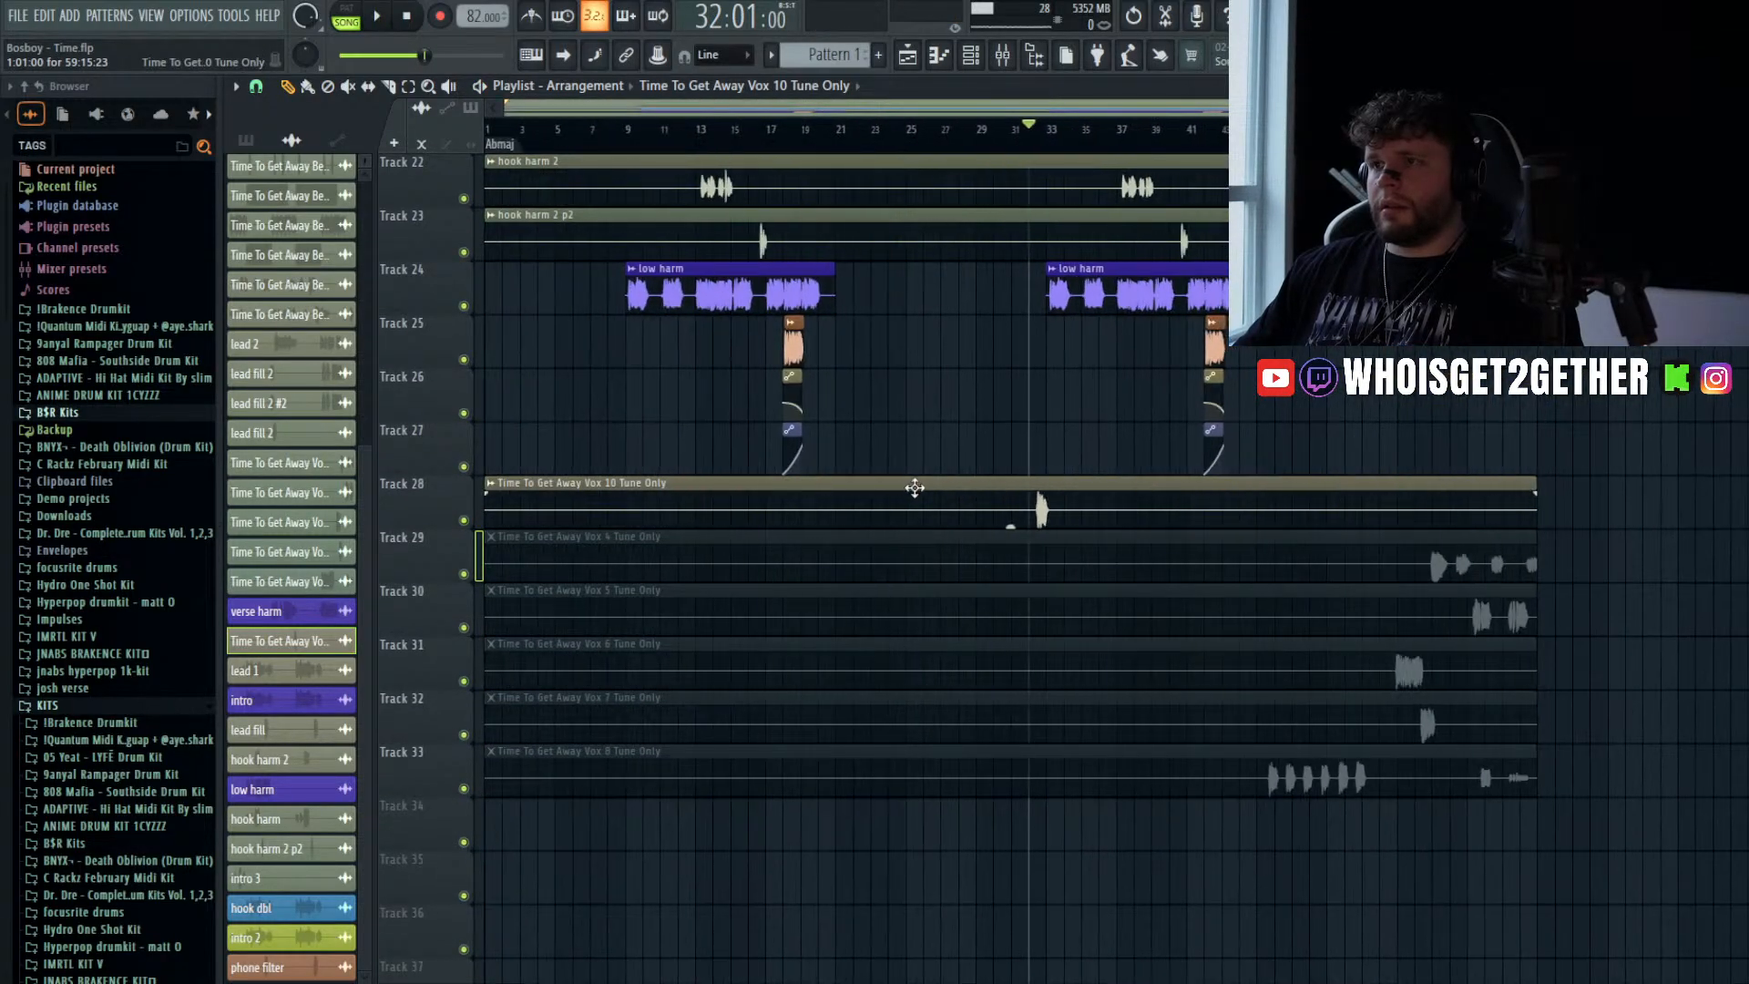
scroll(964, 472, up, 5)
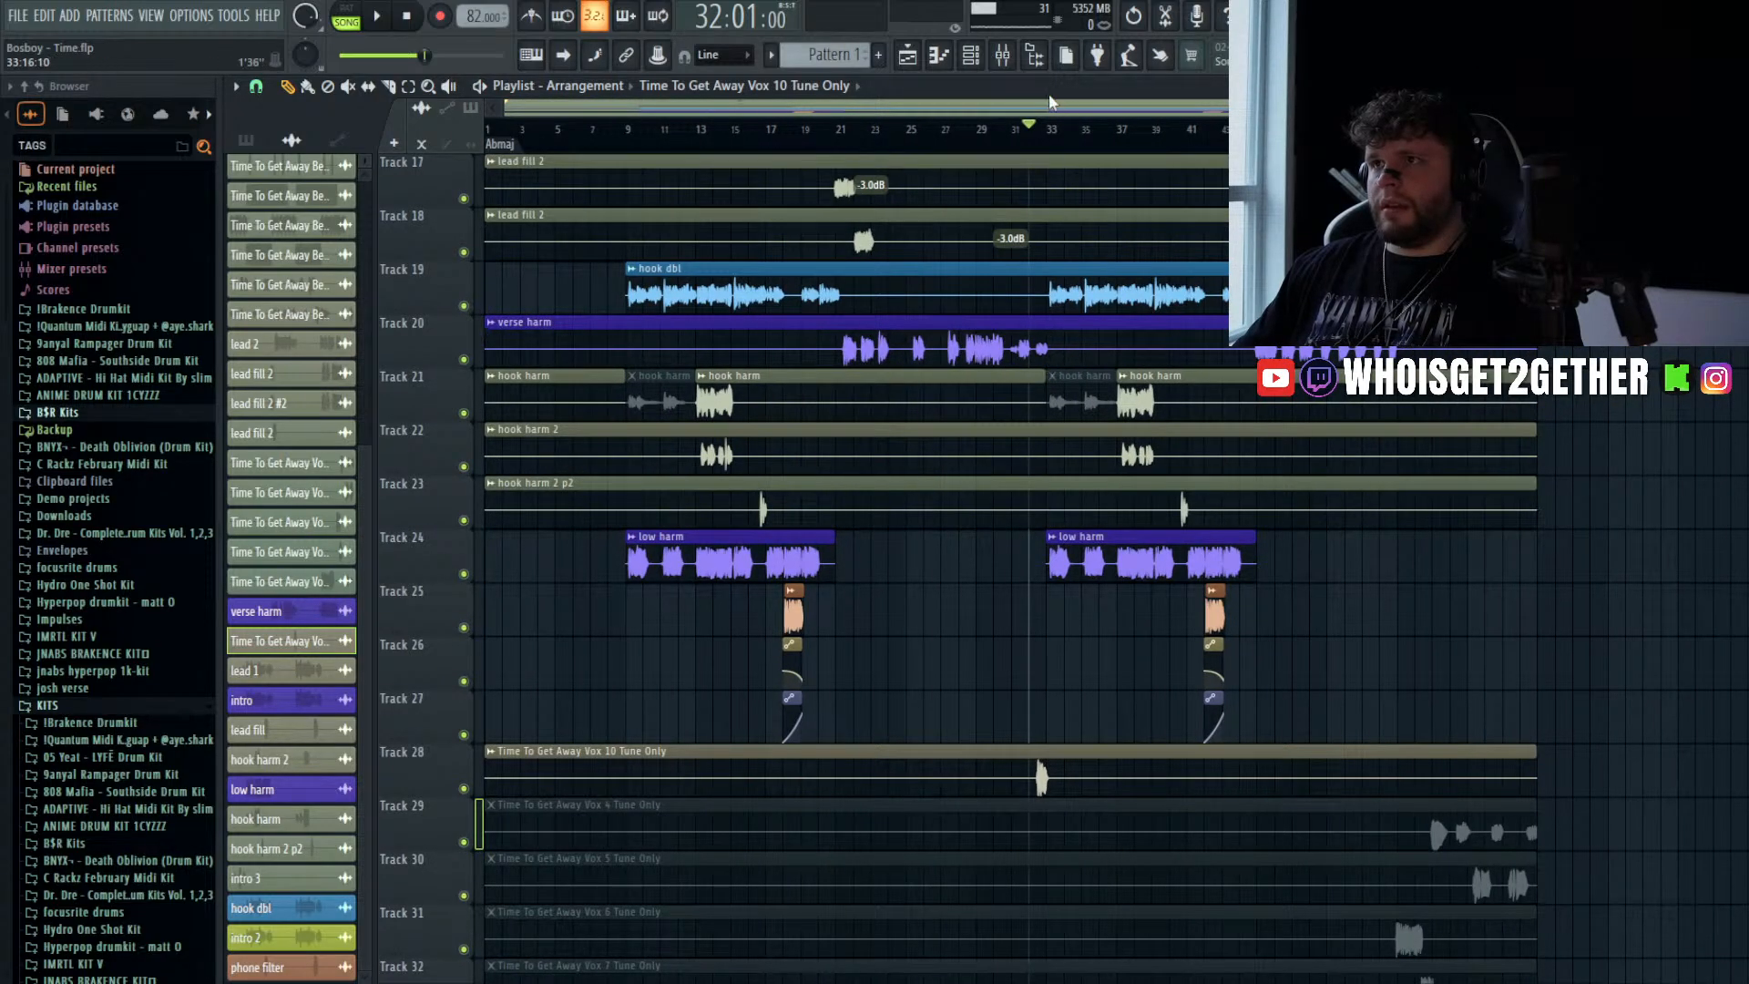
click(1020, 57)
click(714, 292)
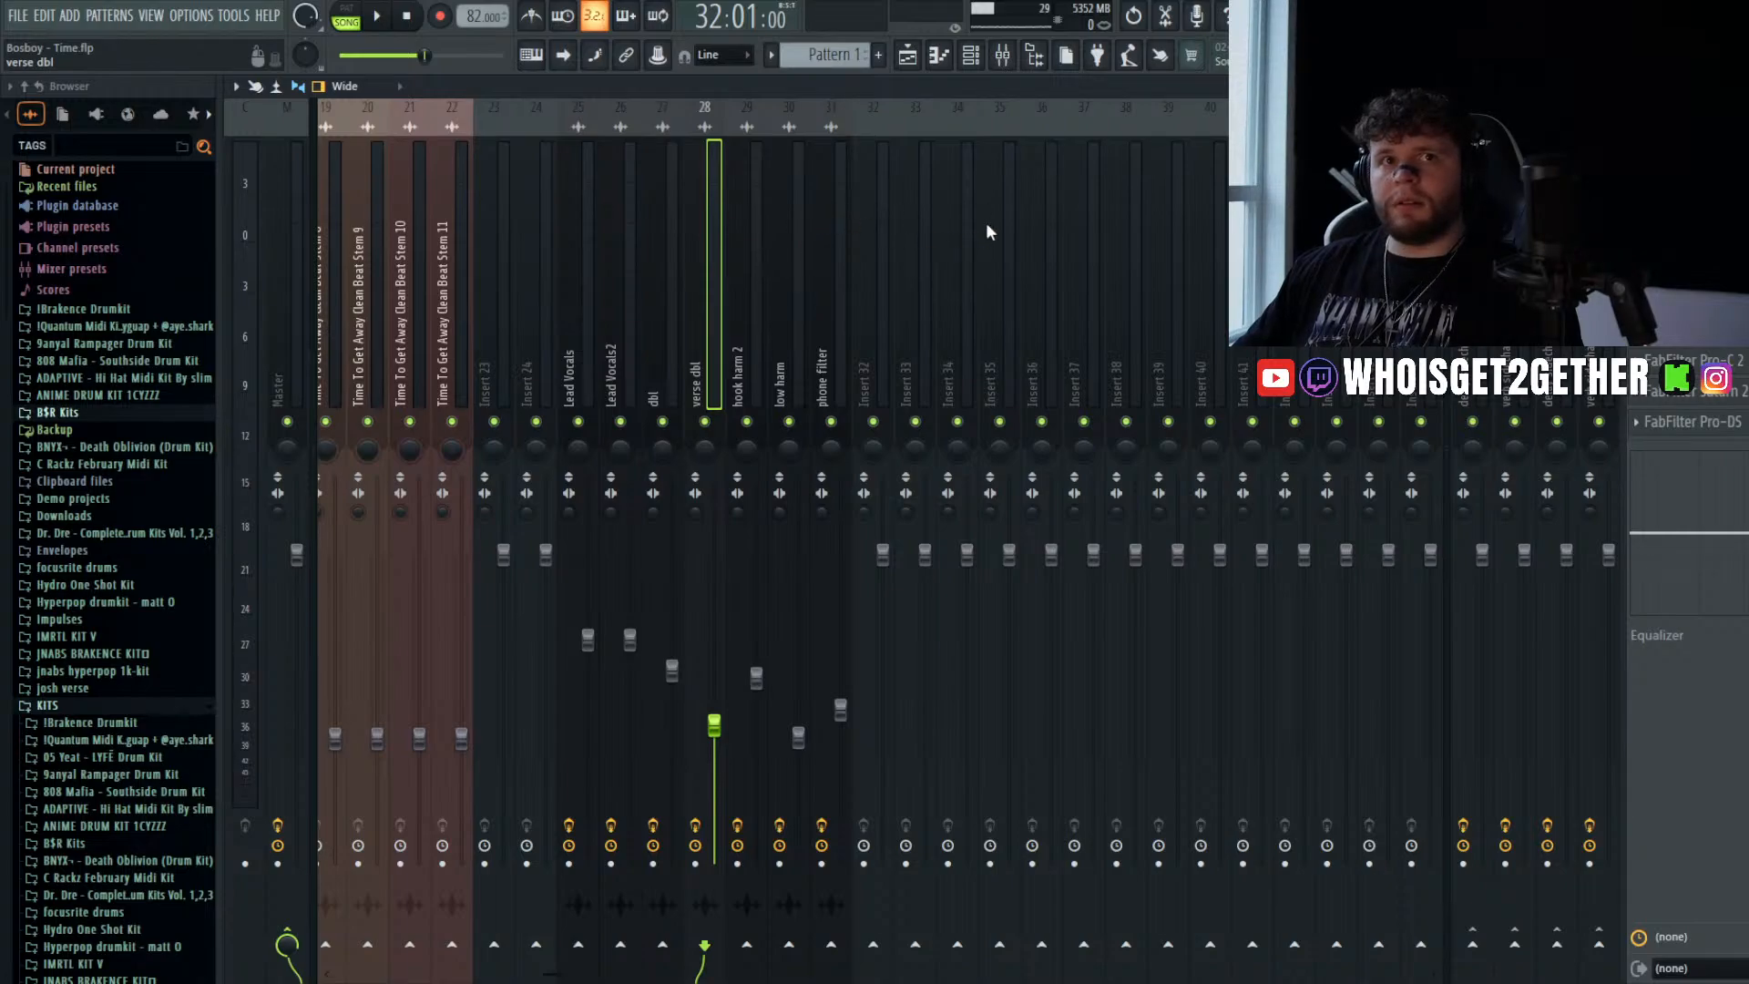
drag(883, 322, 870, 333)
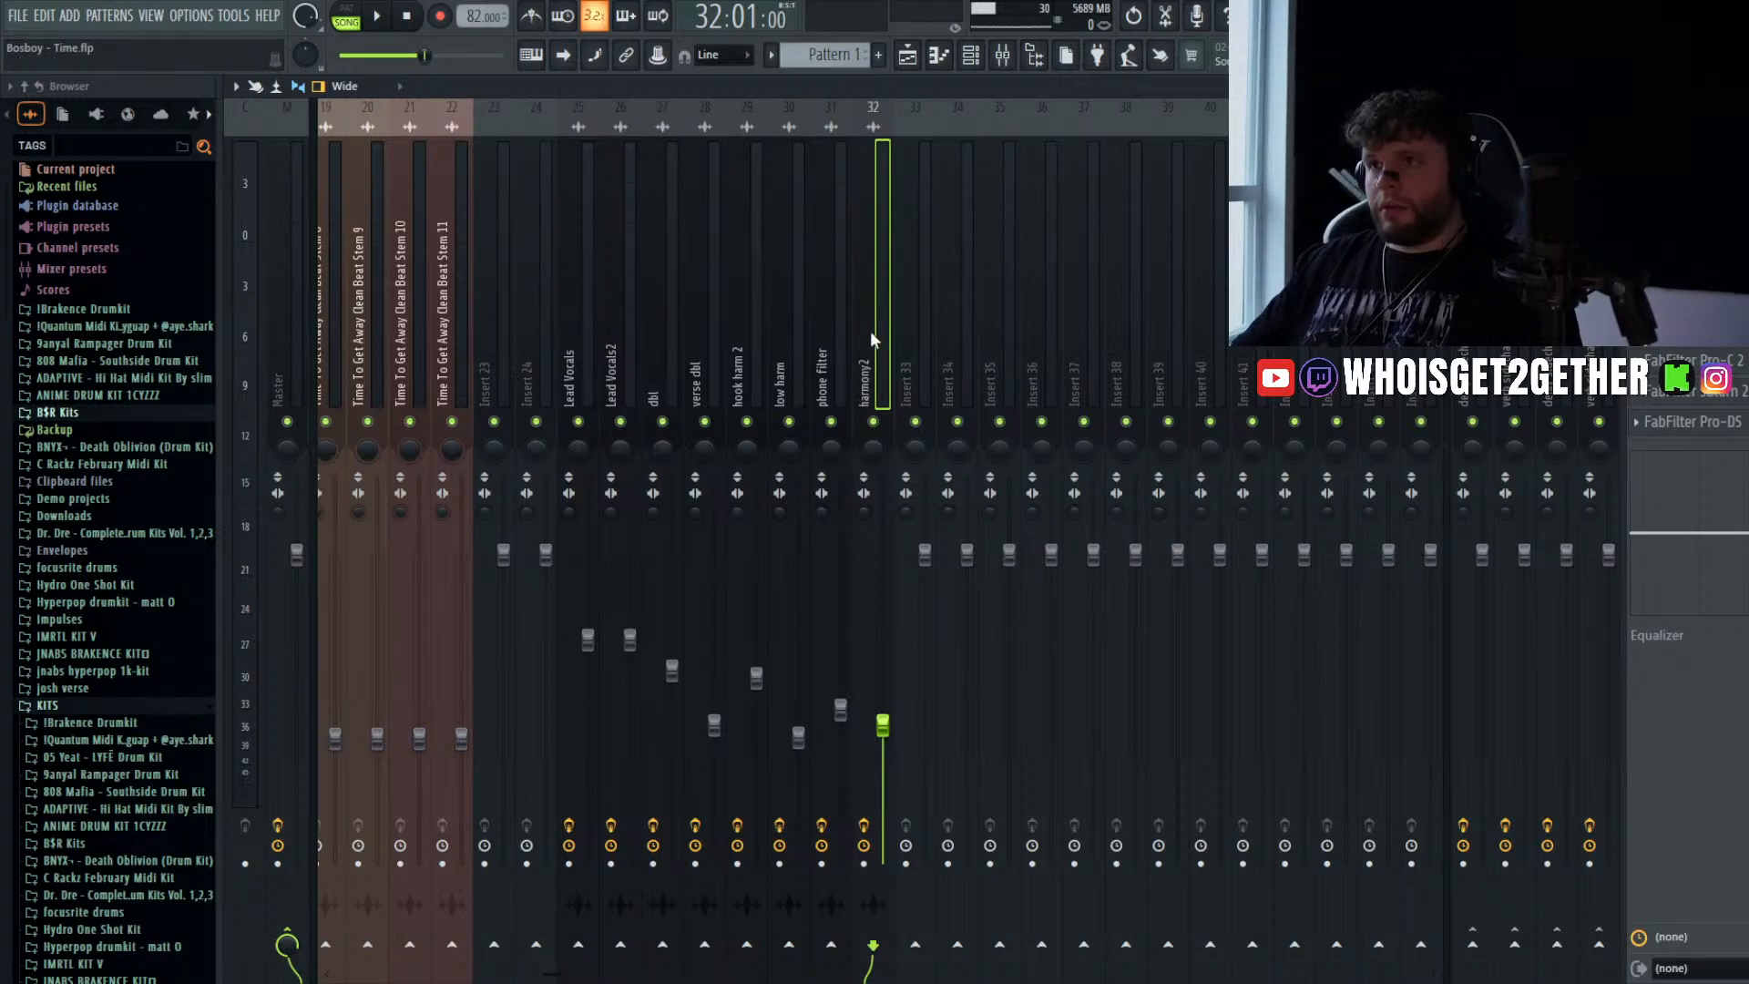
- Route the Time To Get Away Vox 10 clip to mixer track 32 and save the project
click(907, 54)
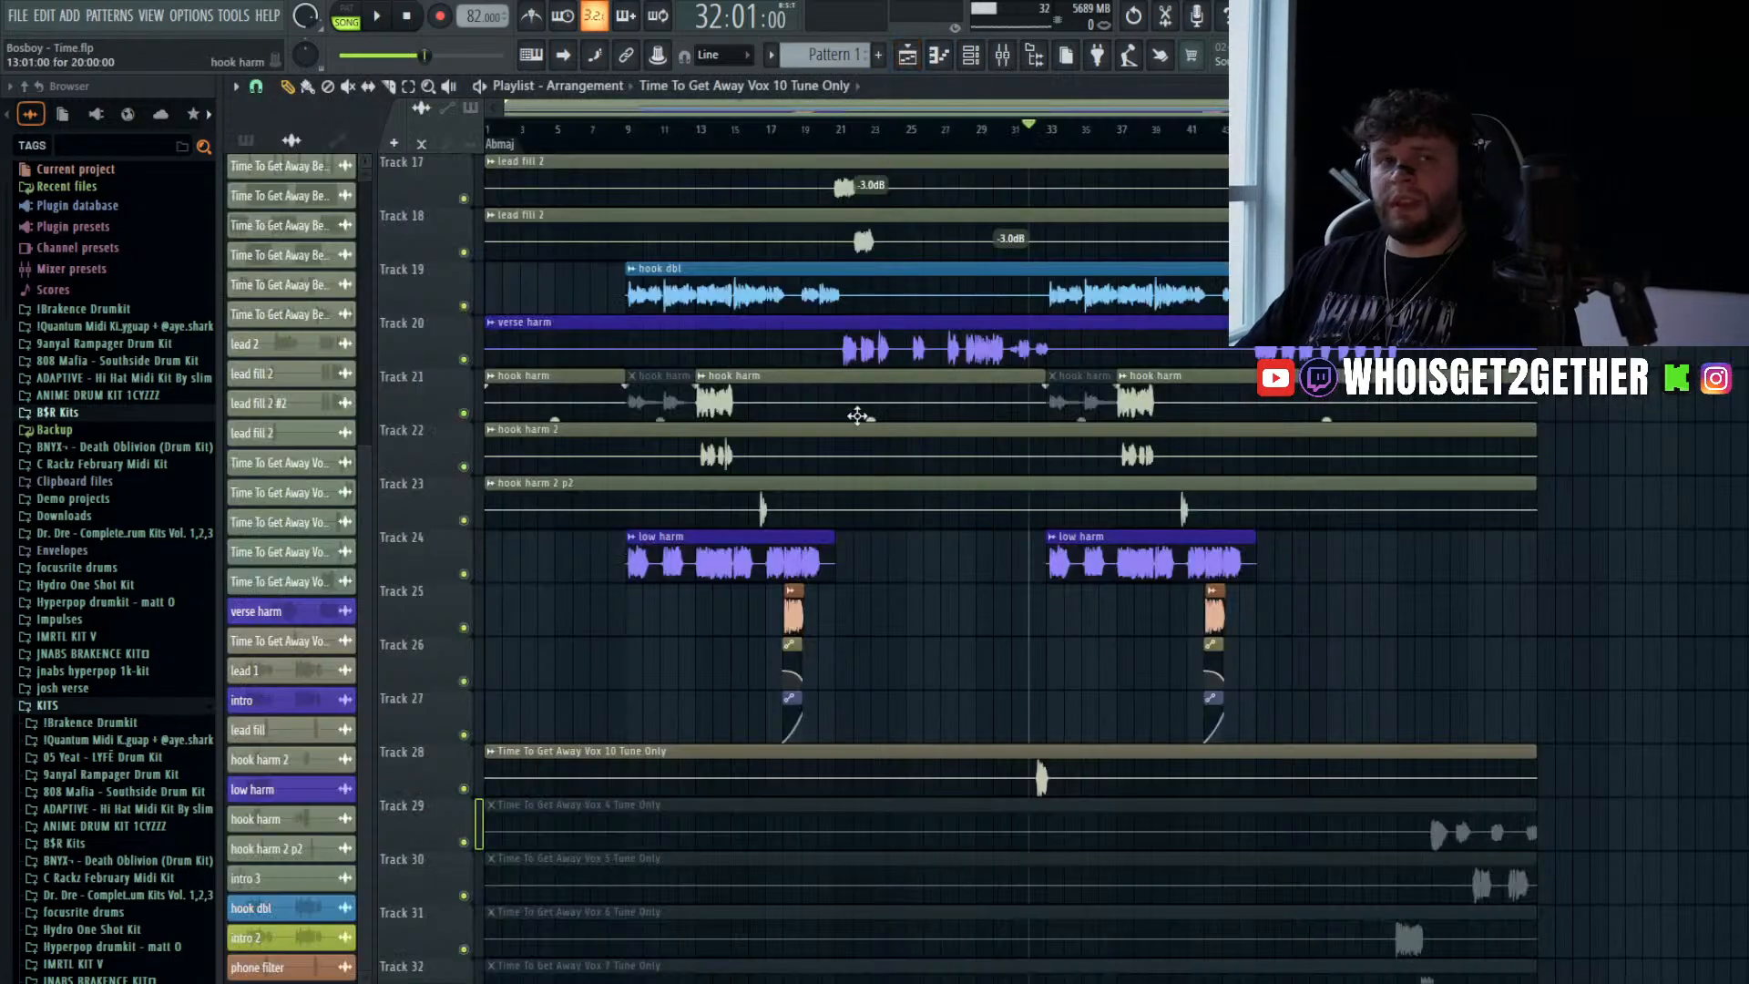
scroll(860, 419, down, 3)
double_click(1025, 623)
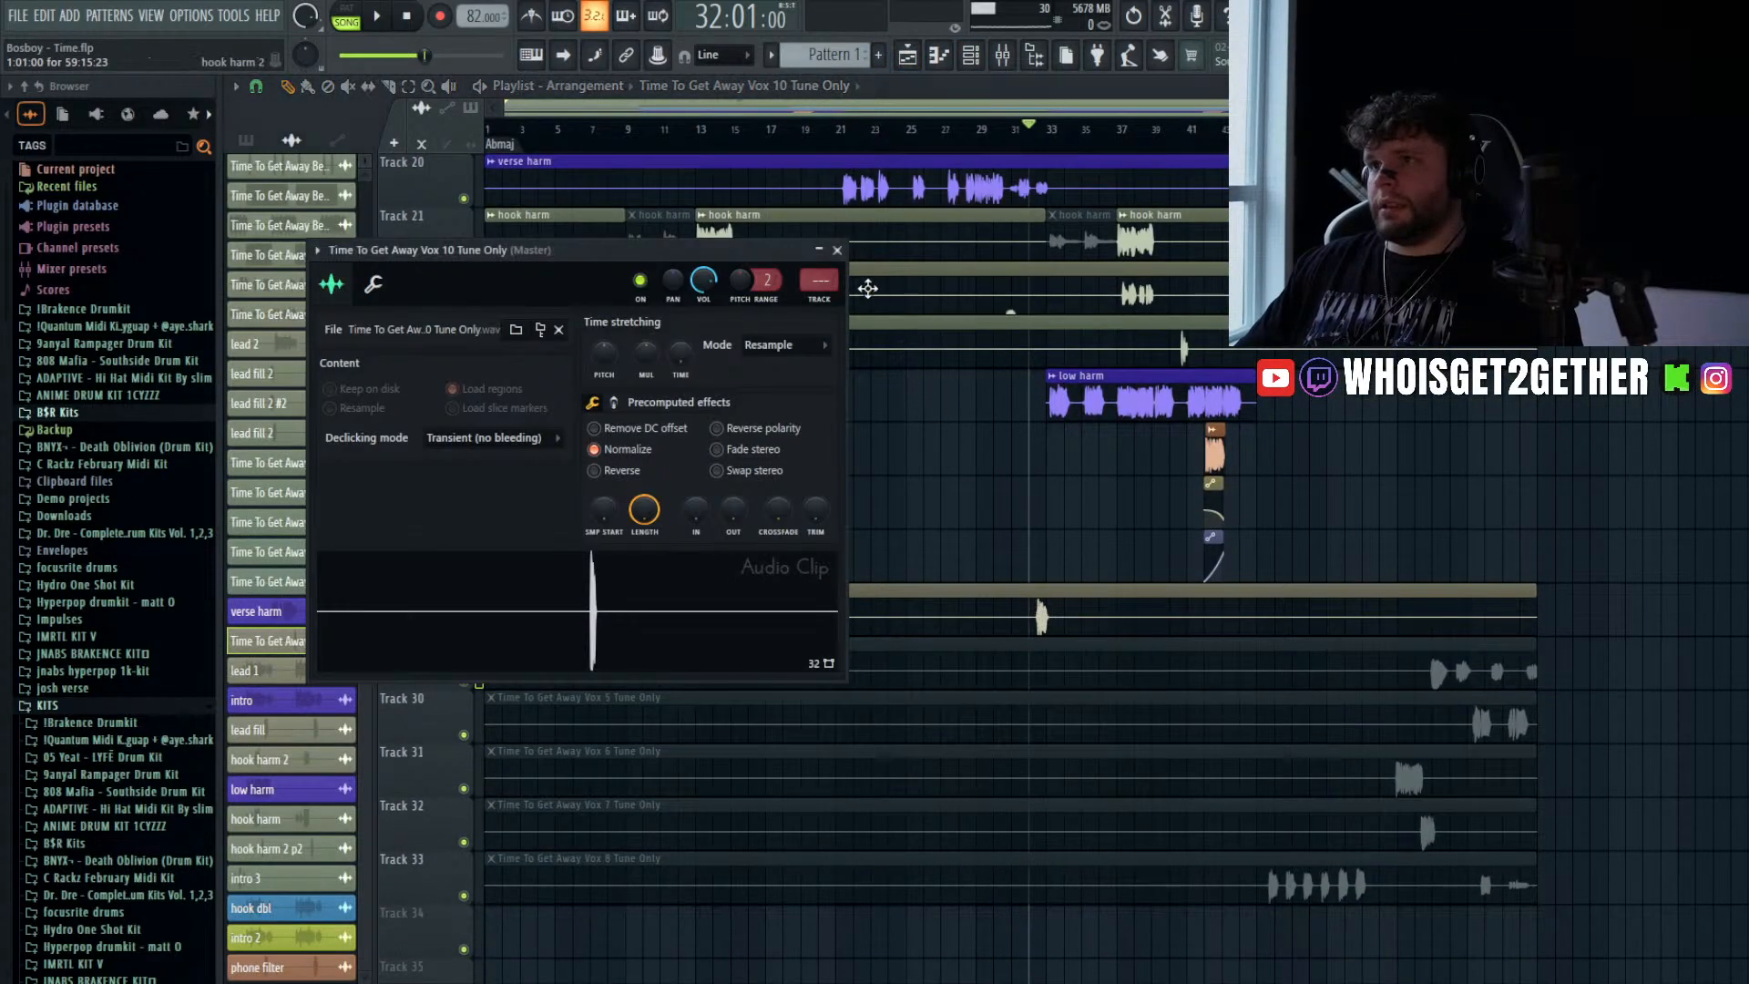
drag(819, 280, 819, 223)
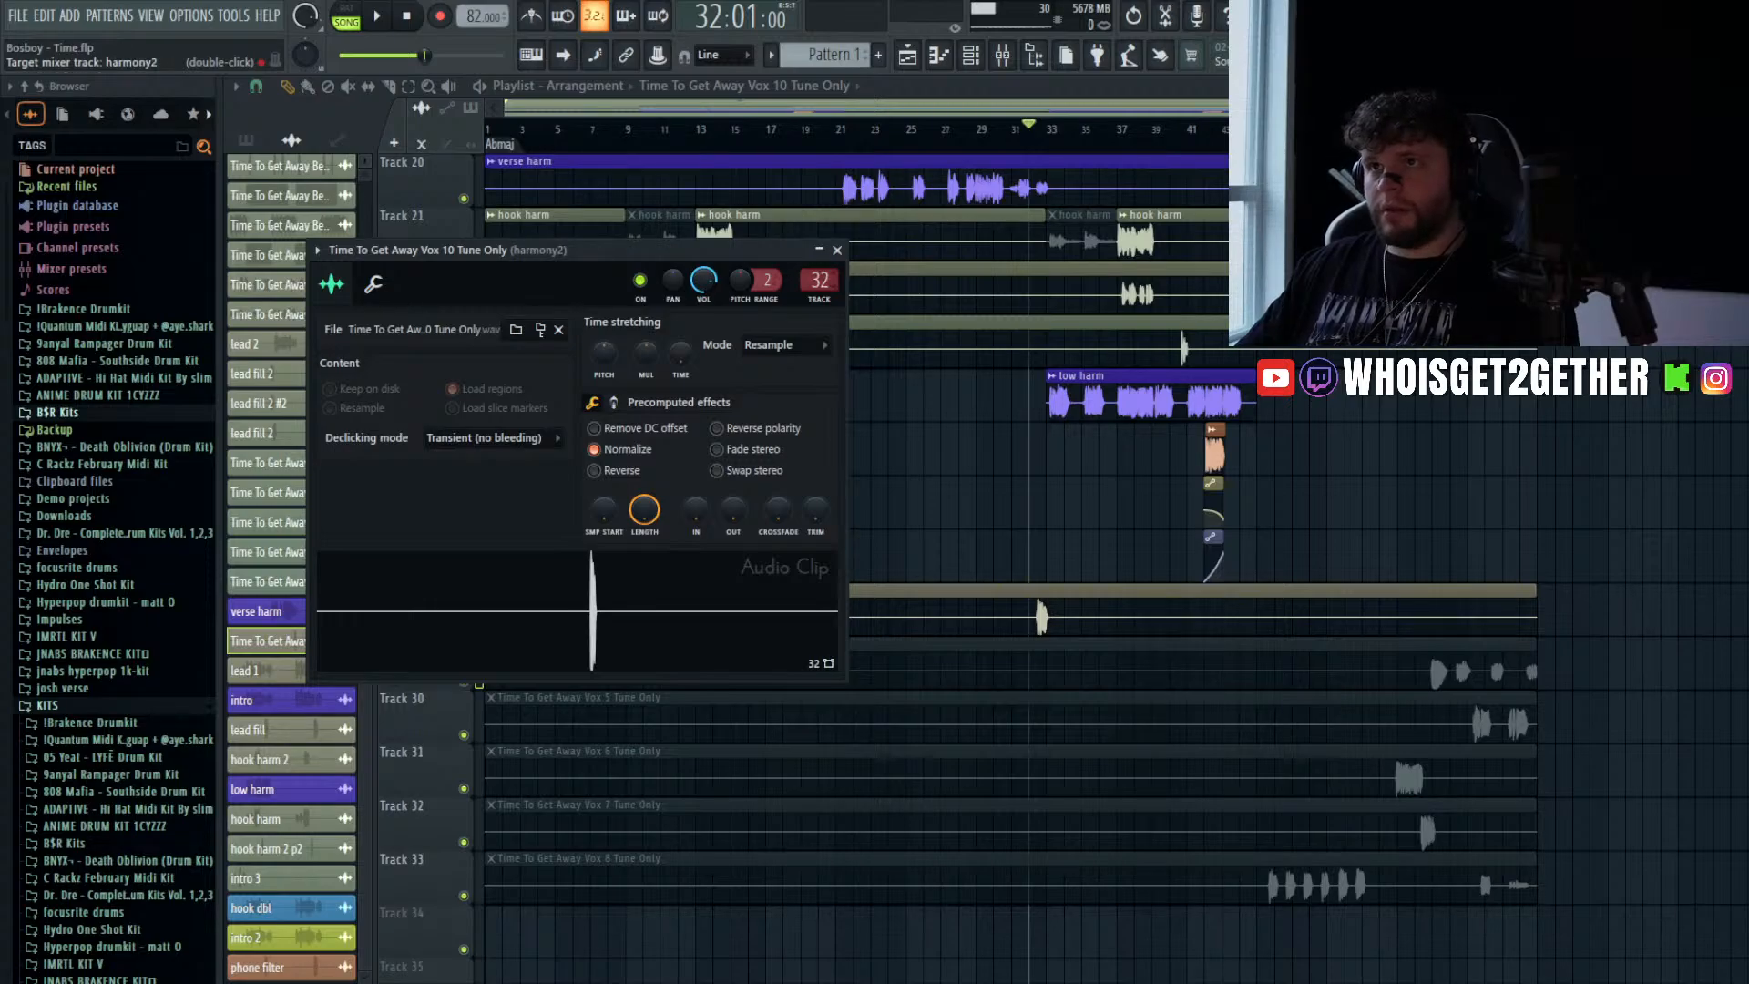
click(1066, 286)
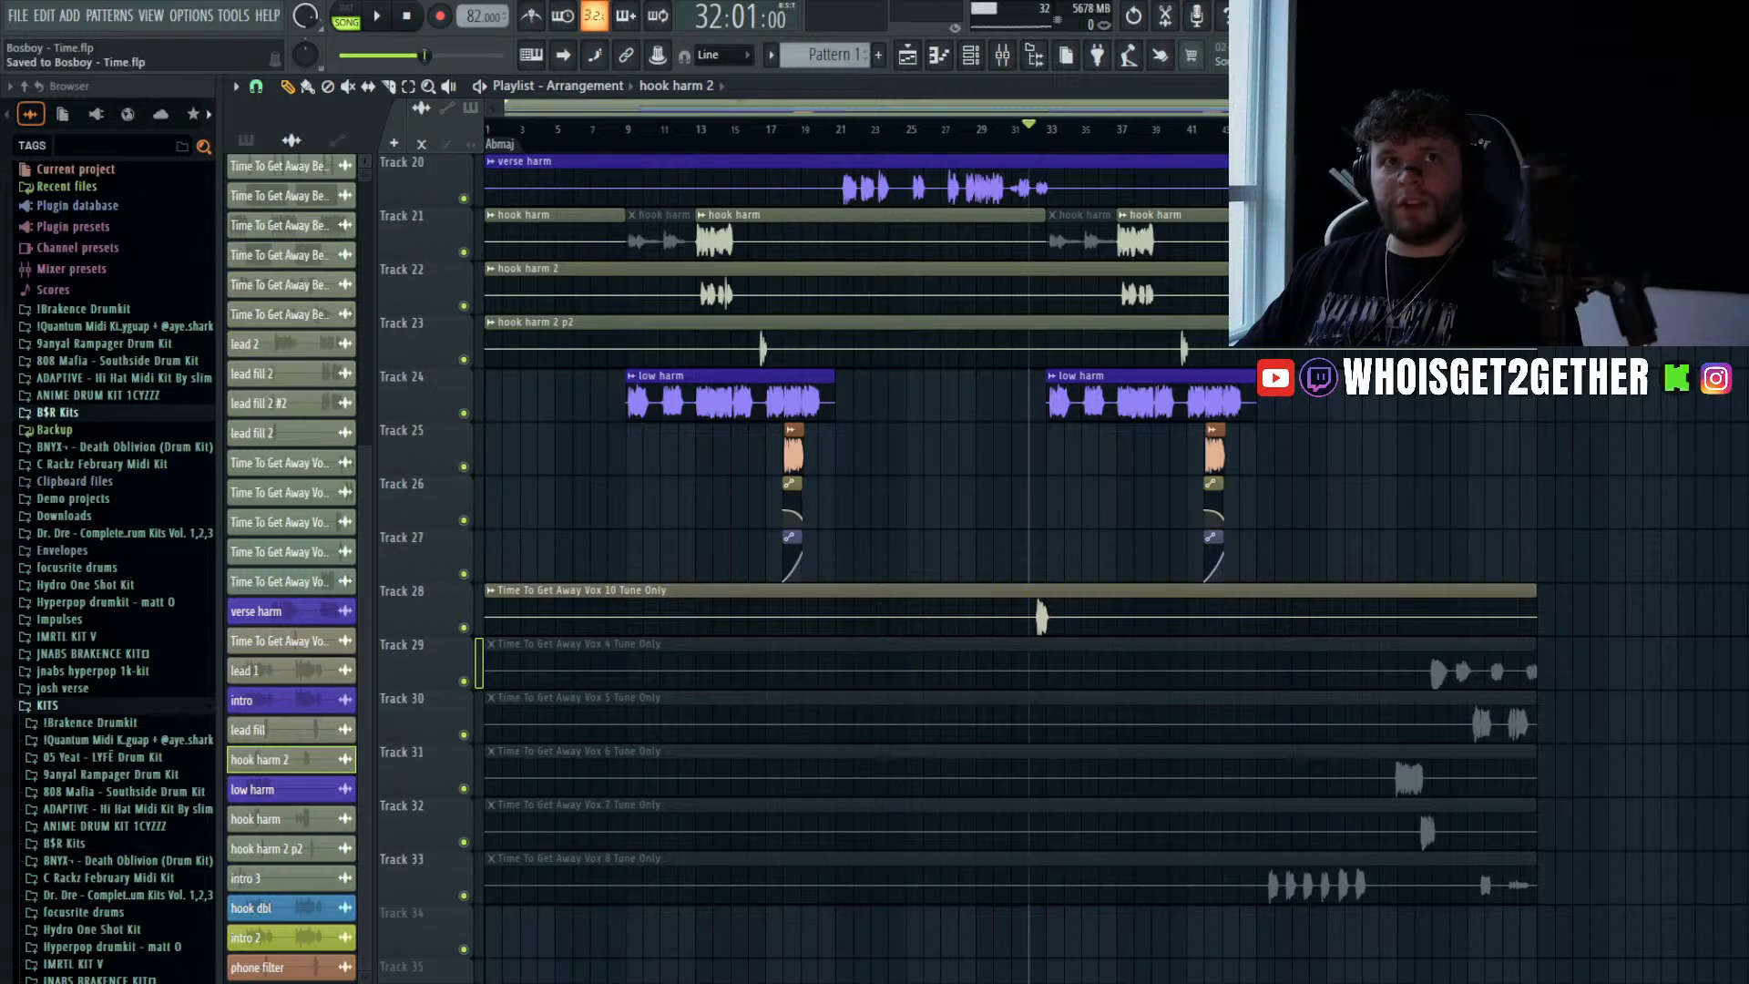
- Play the full arrangement from bar 32 to check the Vox 10 harmony and its mixer track
click(929, 616)
double_click(929, 616)
key(Escape)
key(space)
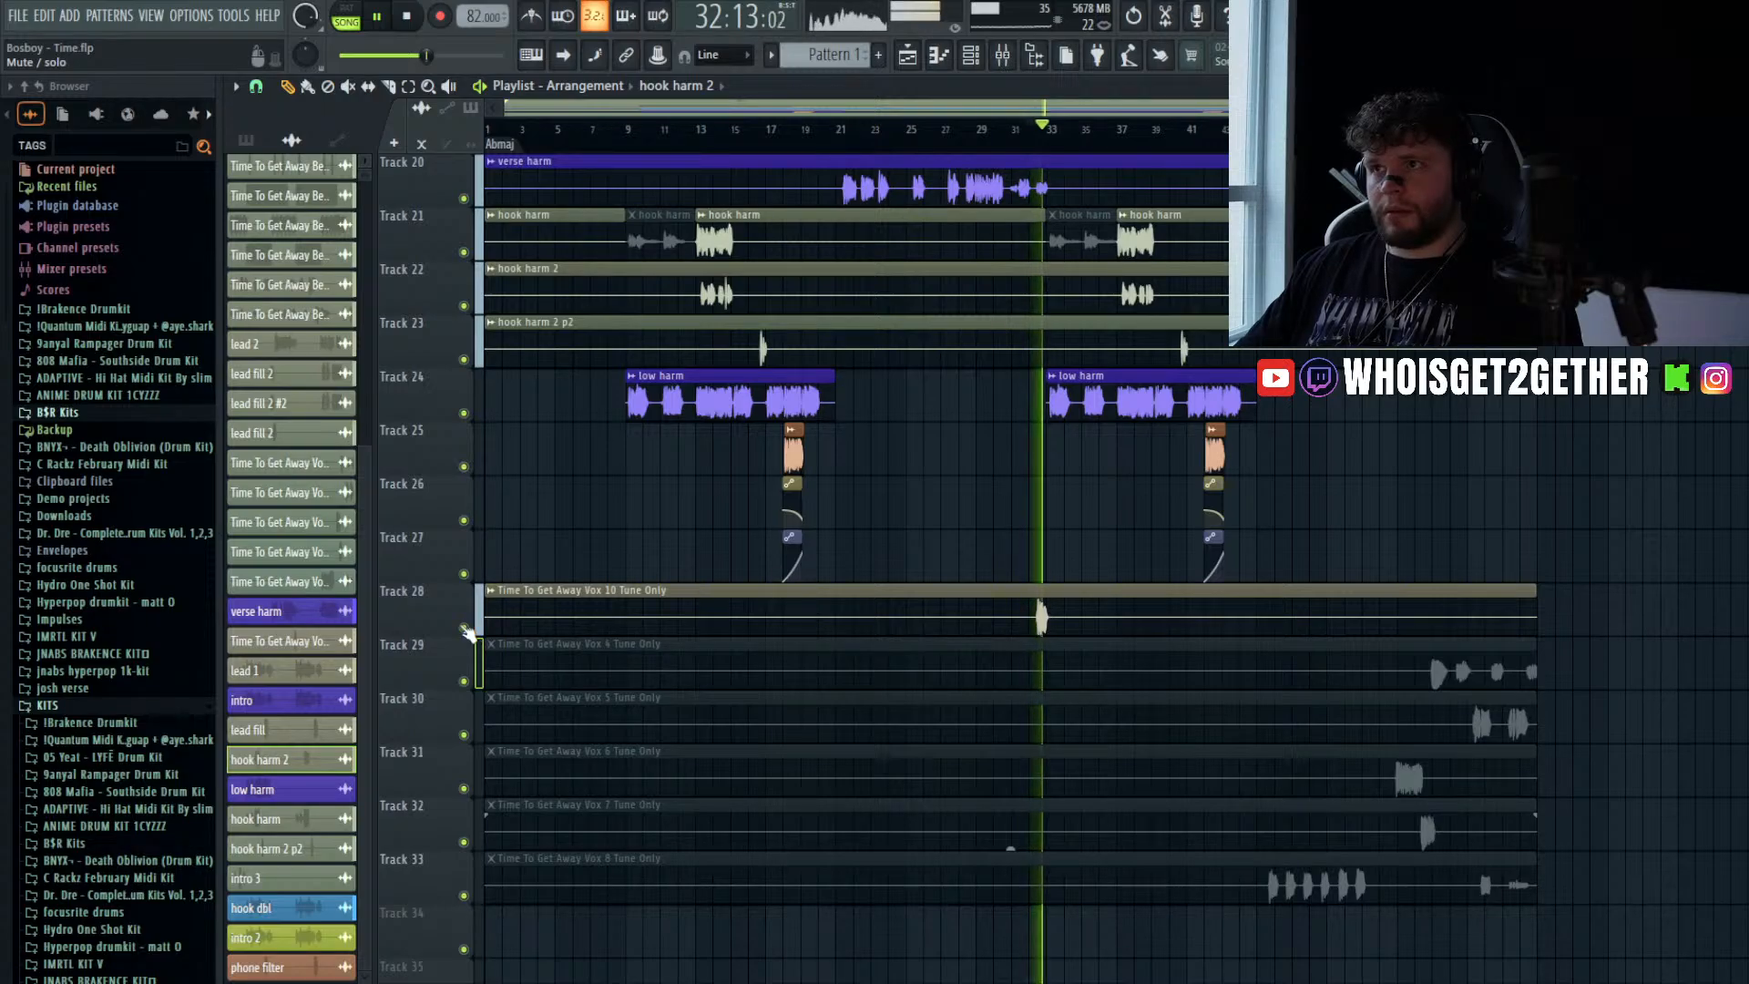
scroll(1077, 398, up, 4)
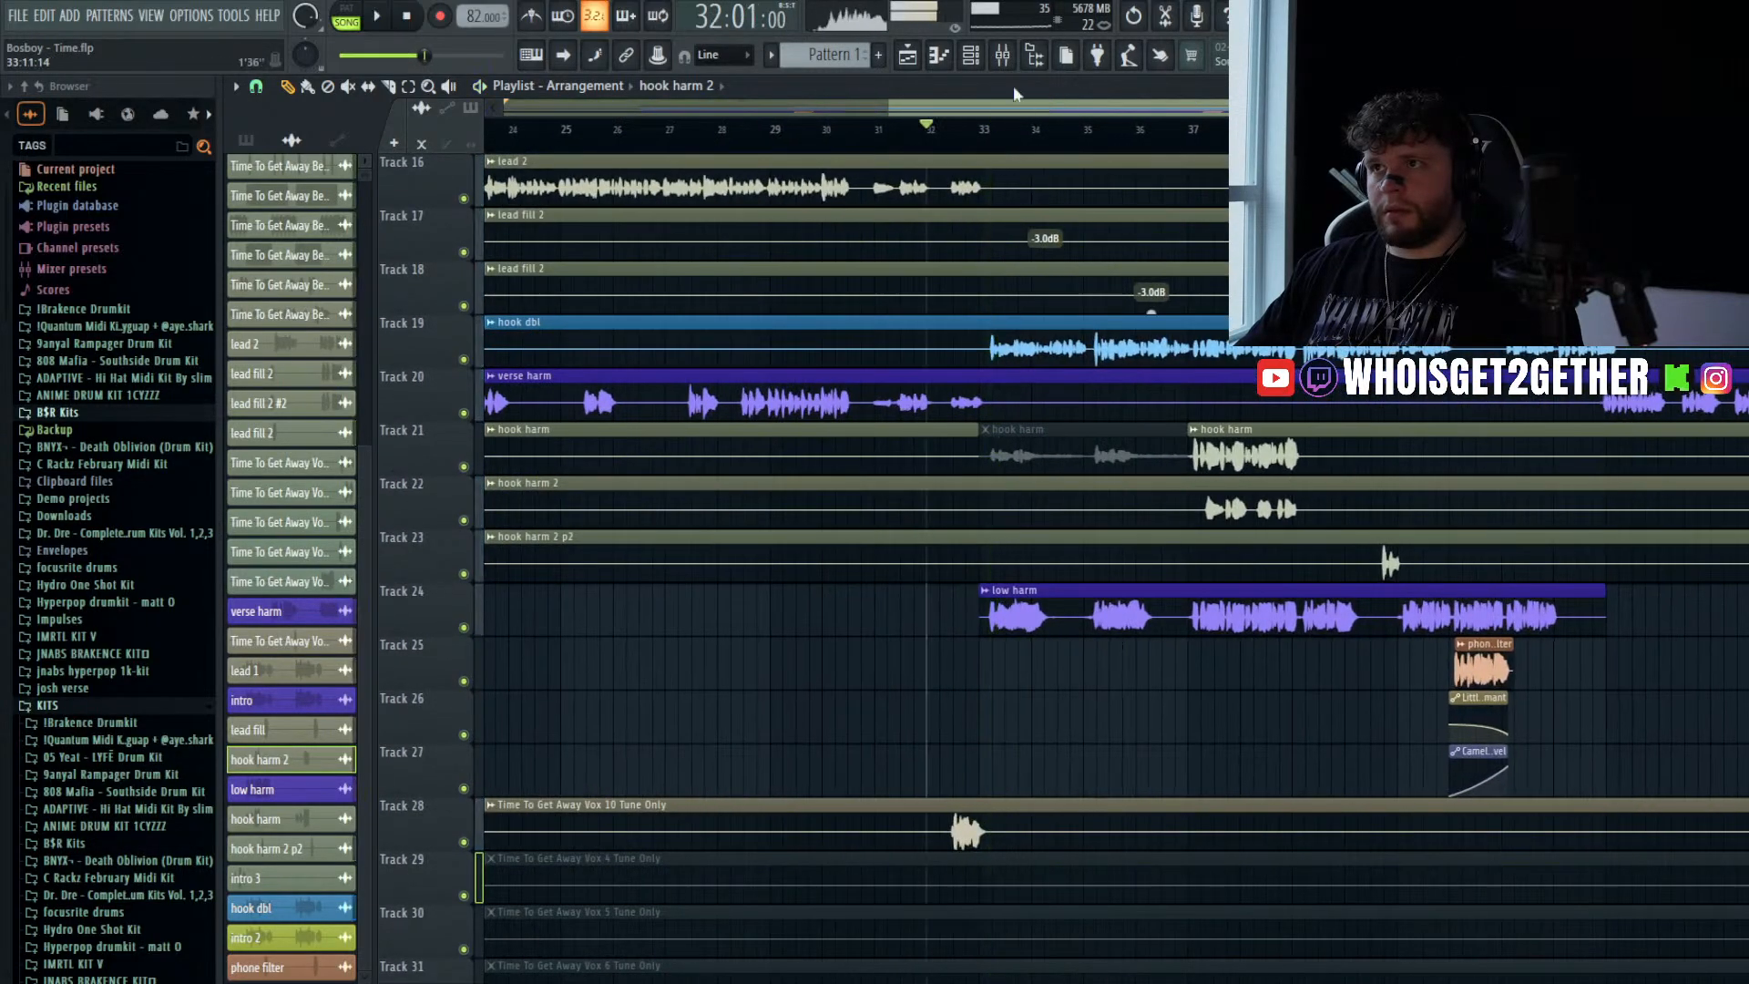
key(F9)
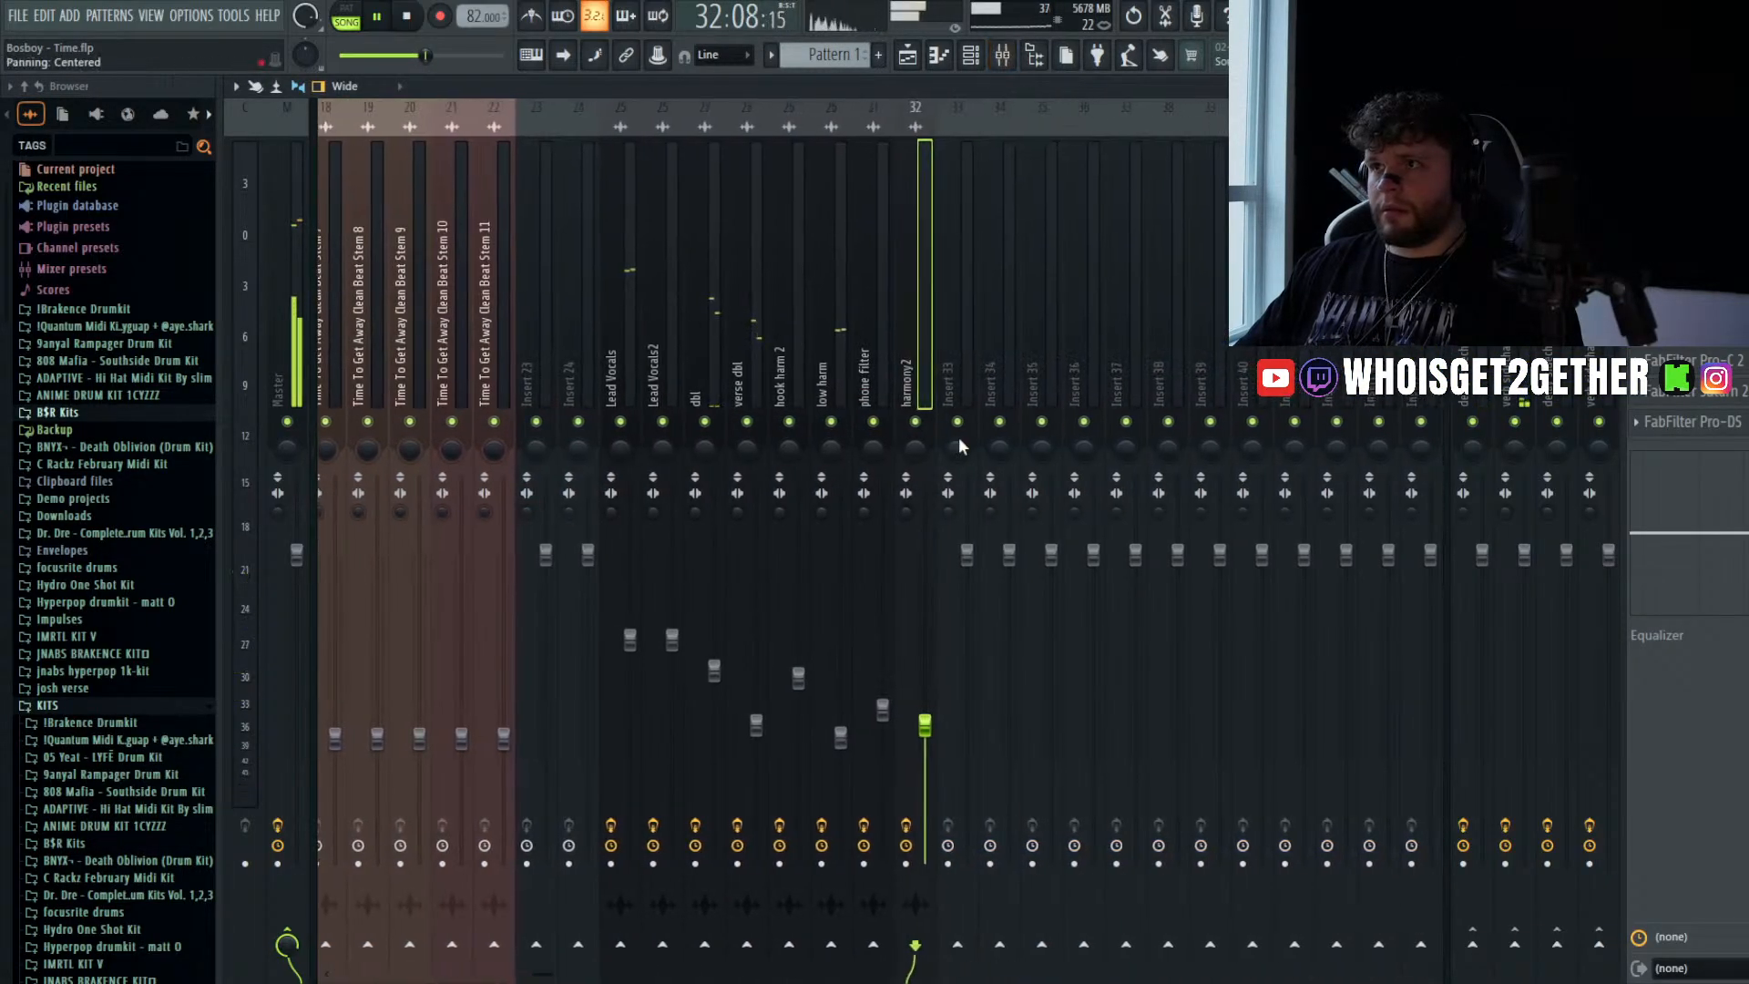
key(space)
- Solo the harmony2 mixer track, play it from bar 32, and check its Ozone Imager 2 settings
right_click(916, 421)
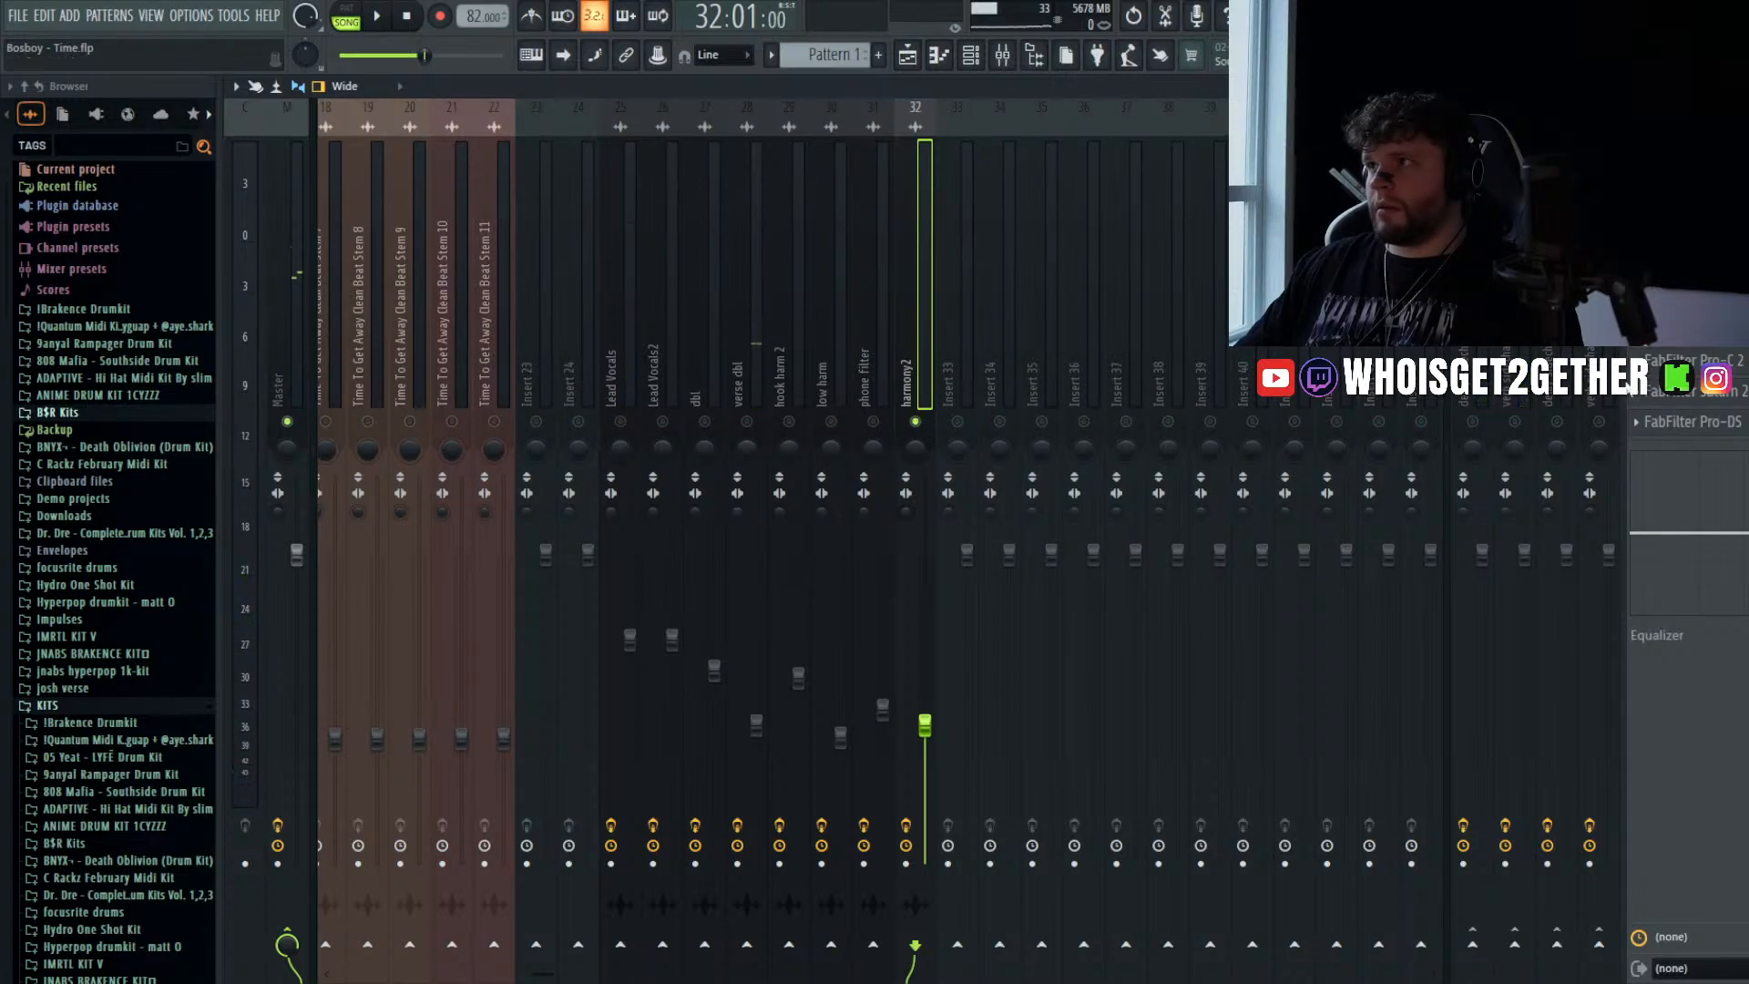
key(space)
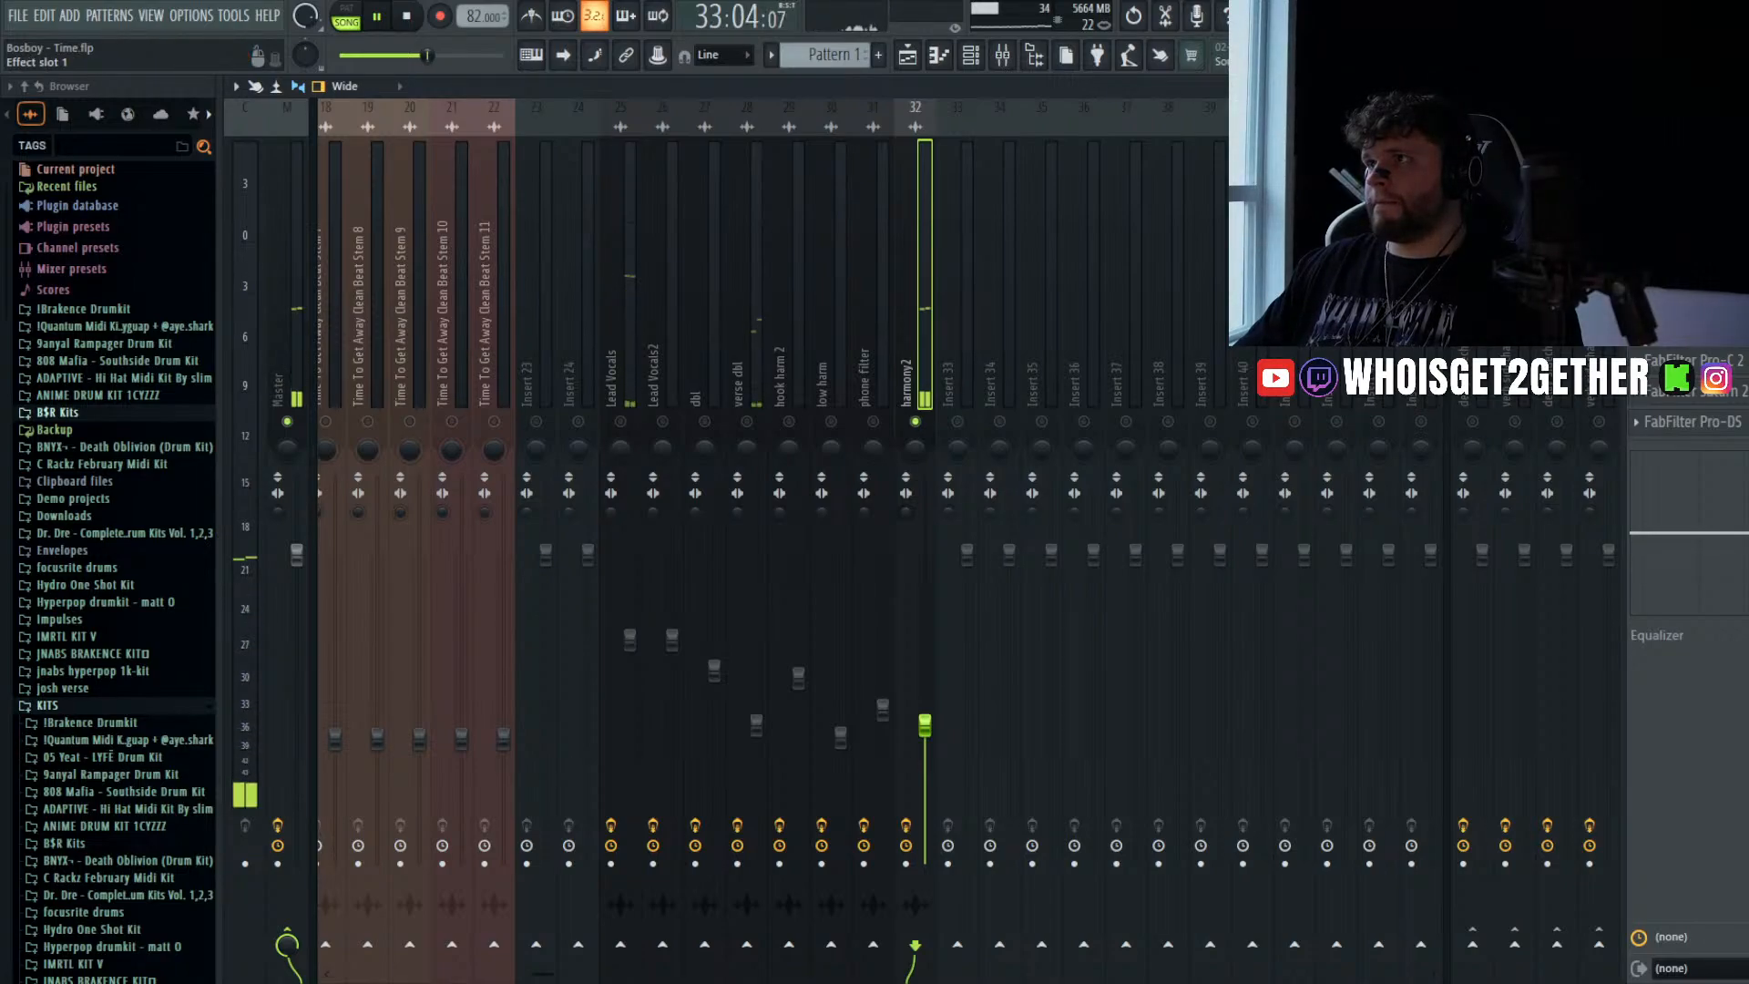
click(1685, 144)
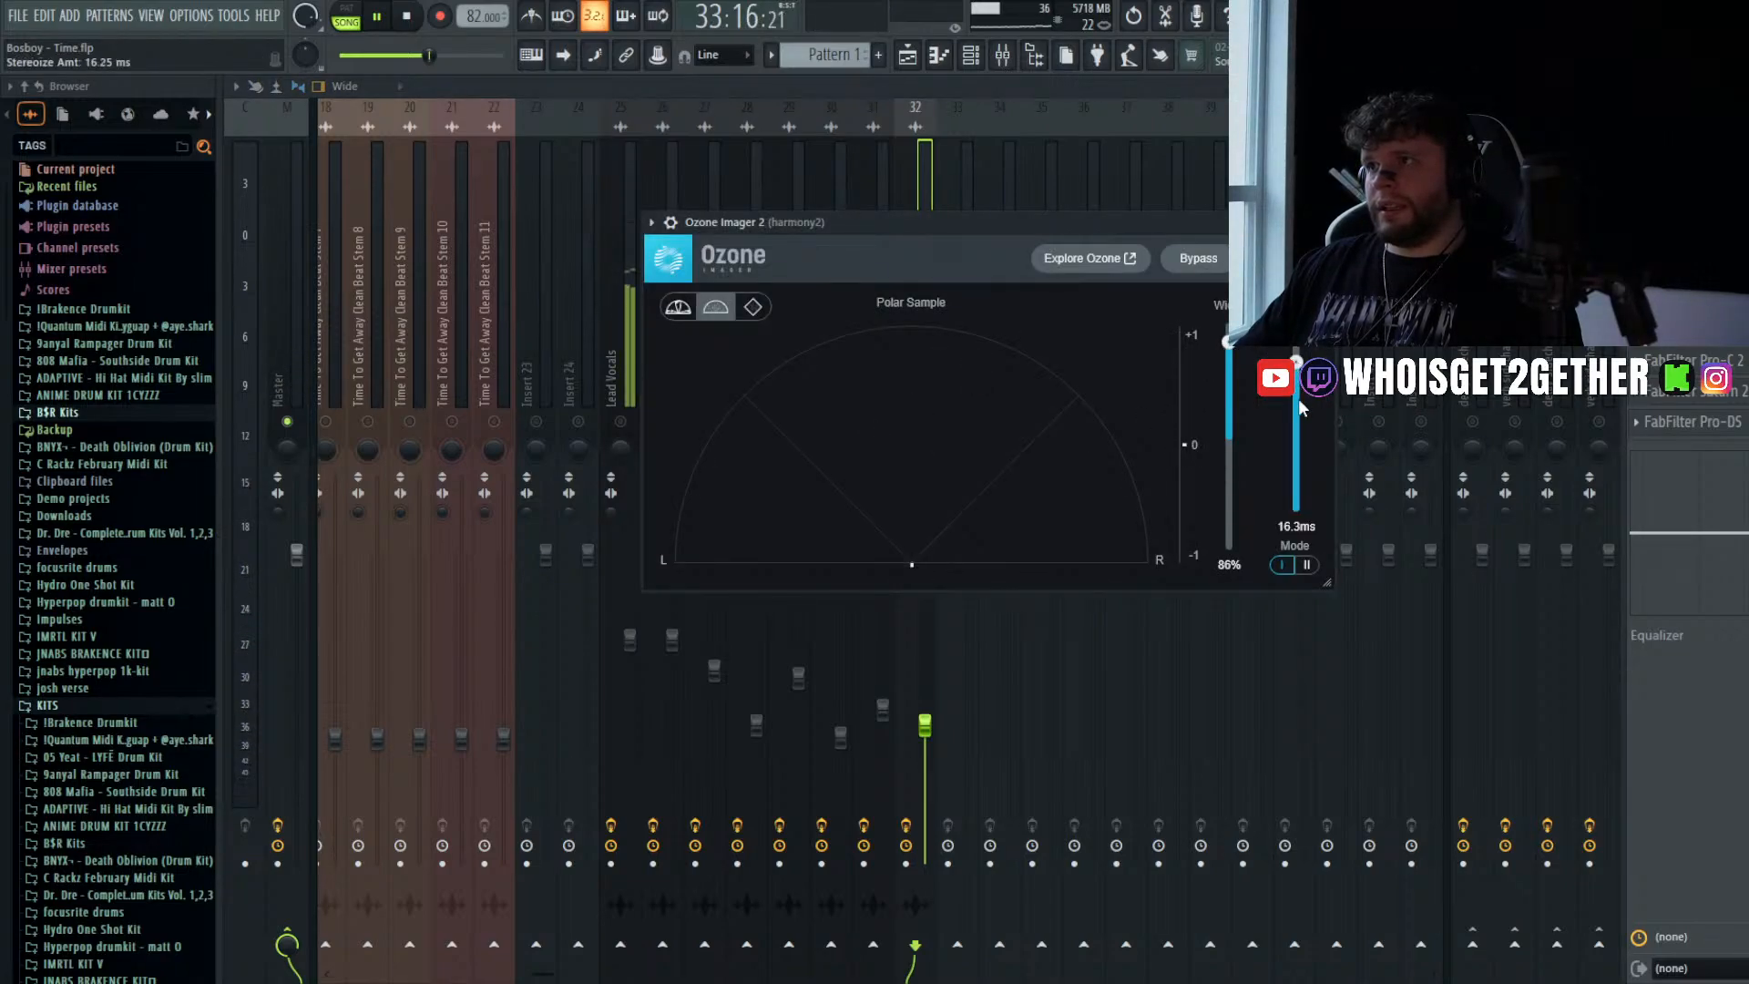
click(1324, 222)
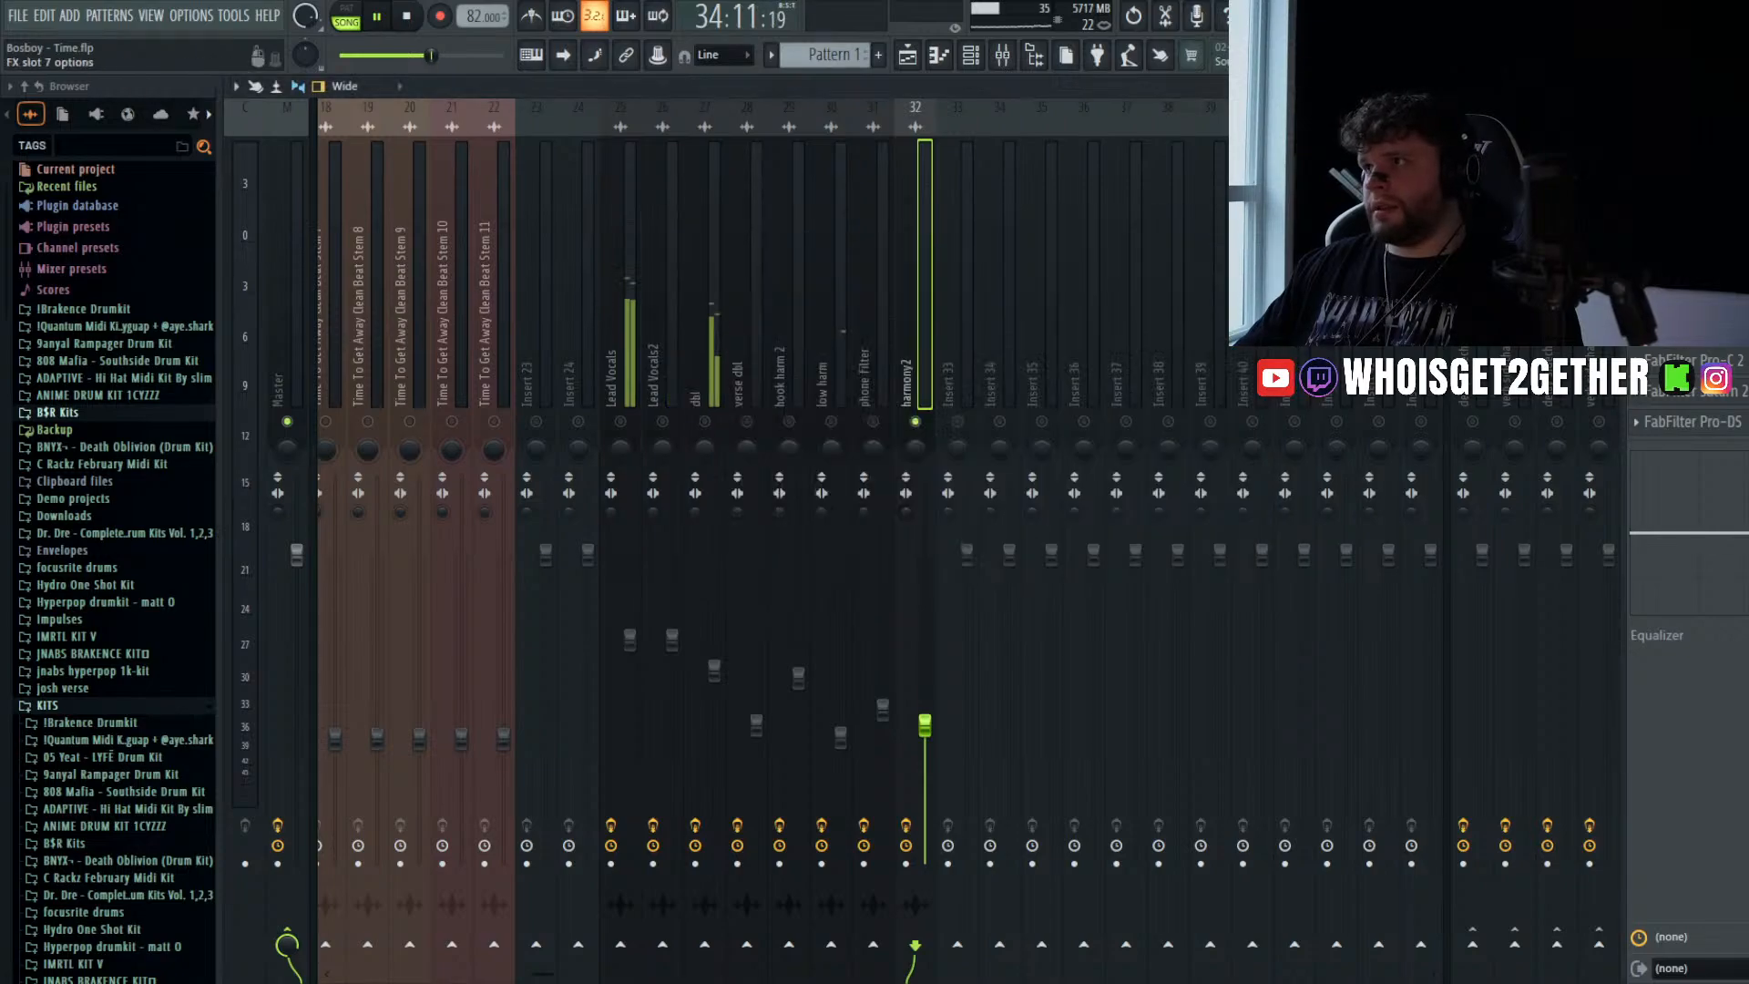
- Adjust the harmony2 effect chain during solo playback and place ValhallaVintageVerb in its last slot
click(1684, 237)
drag(840, 468, 972, 466)
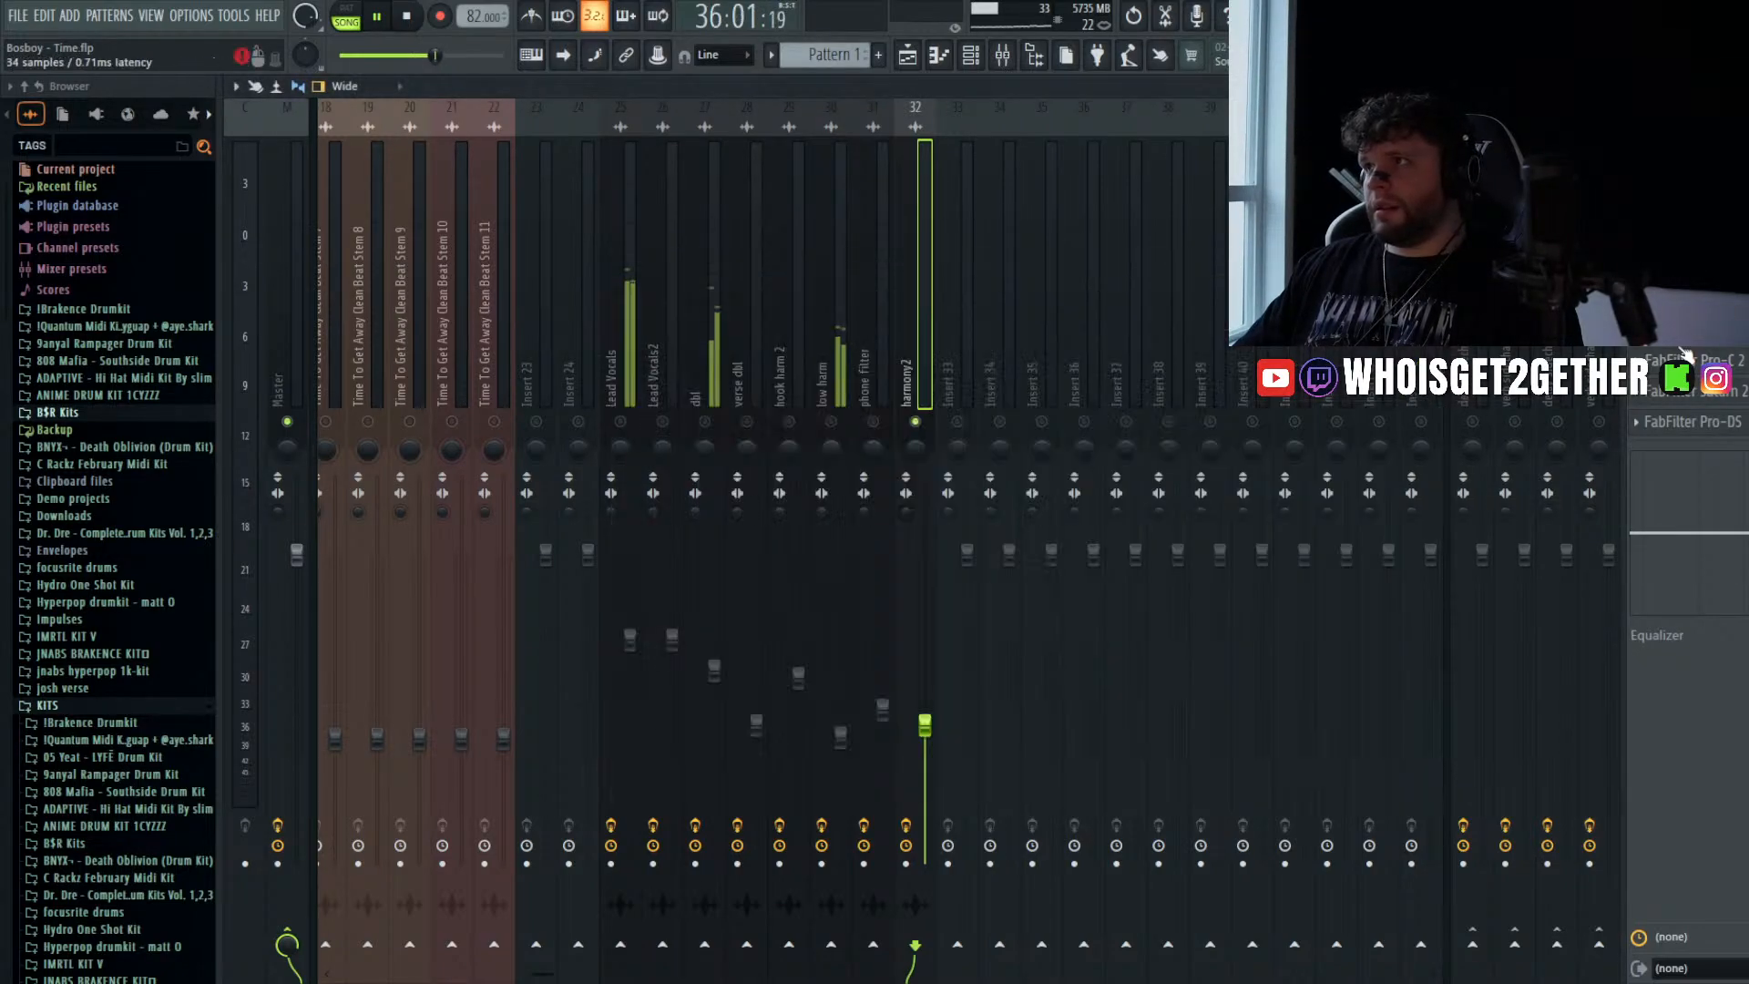
click(1556, 454)
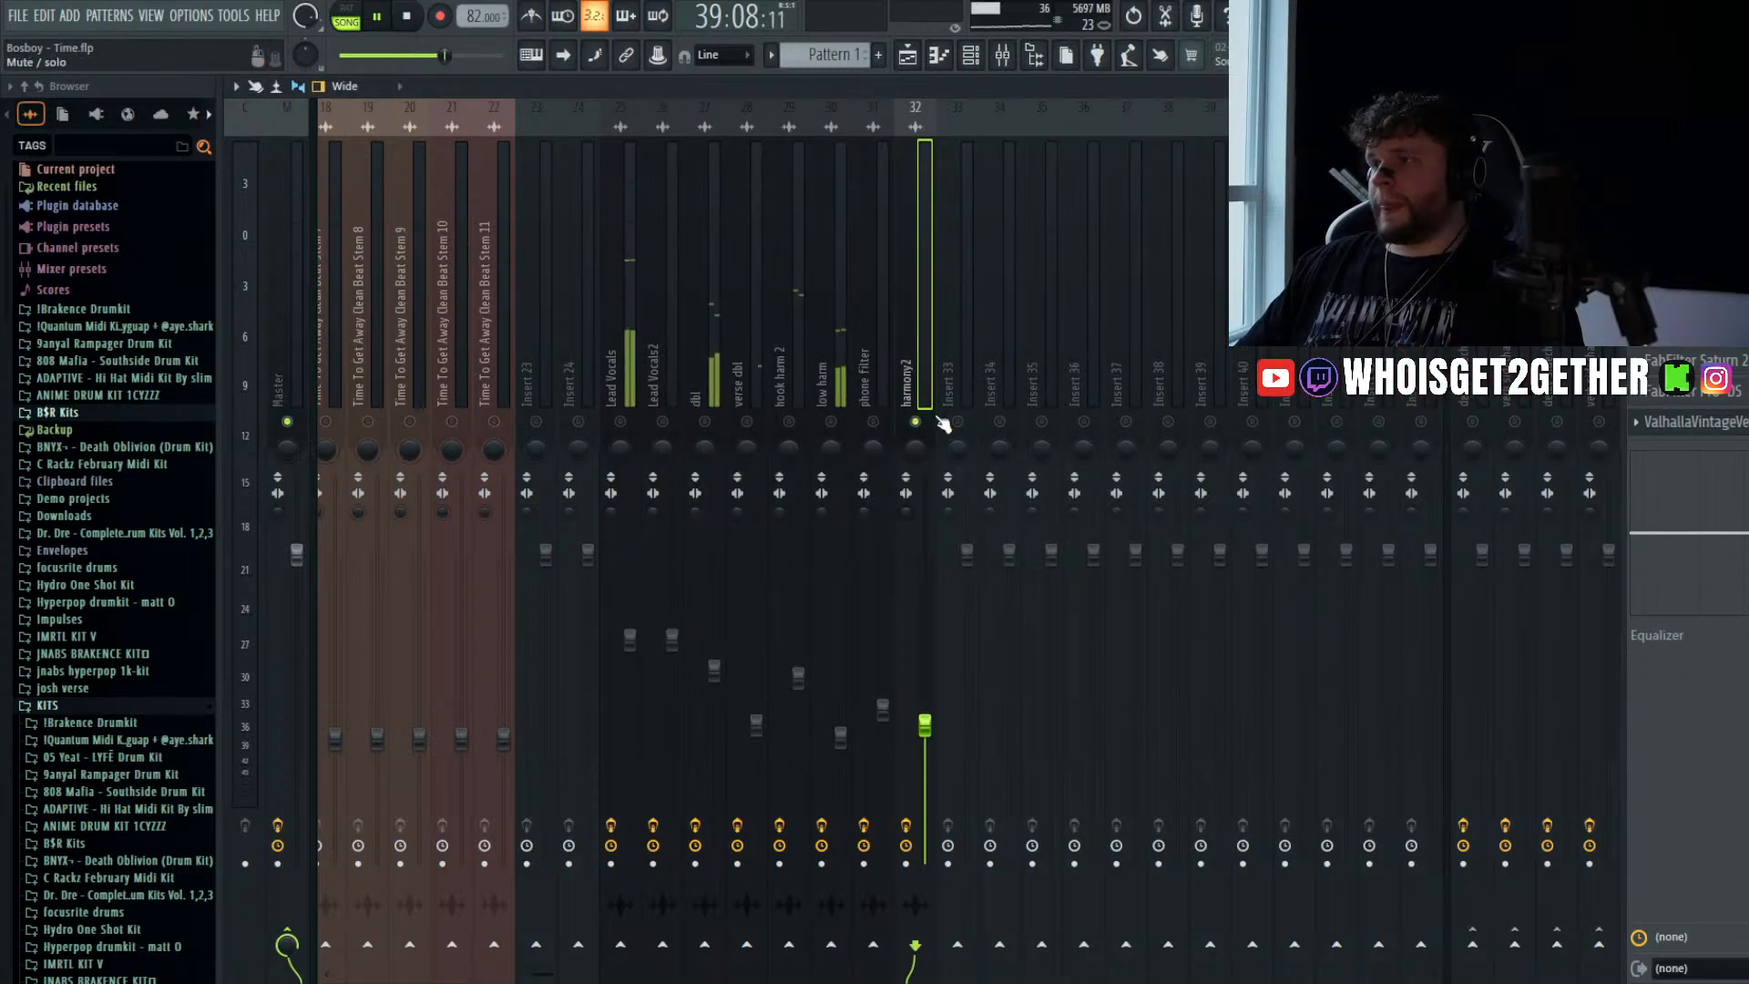
key(space)
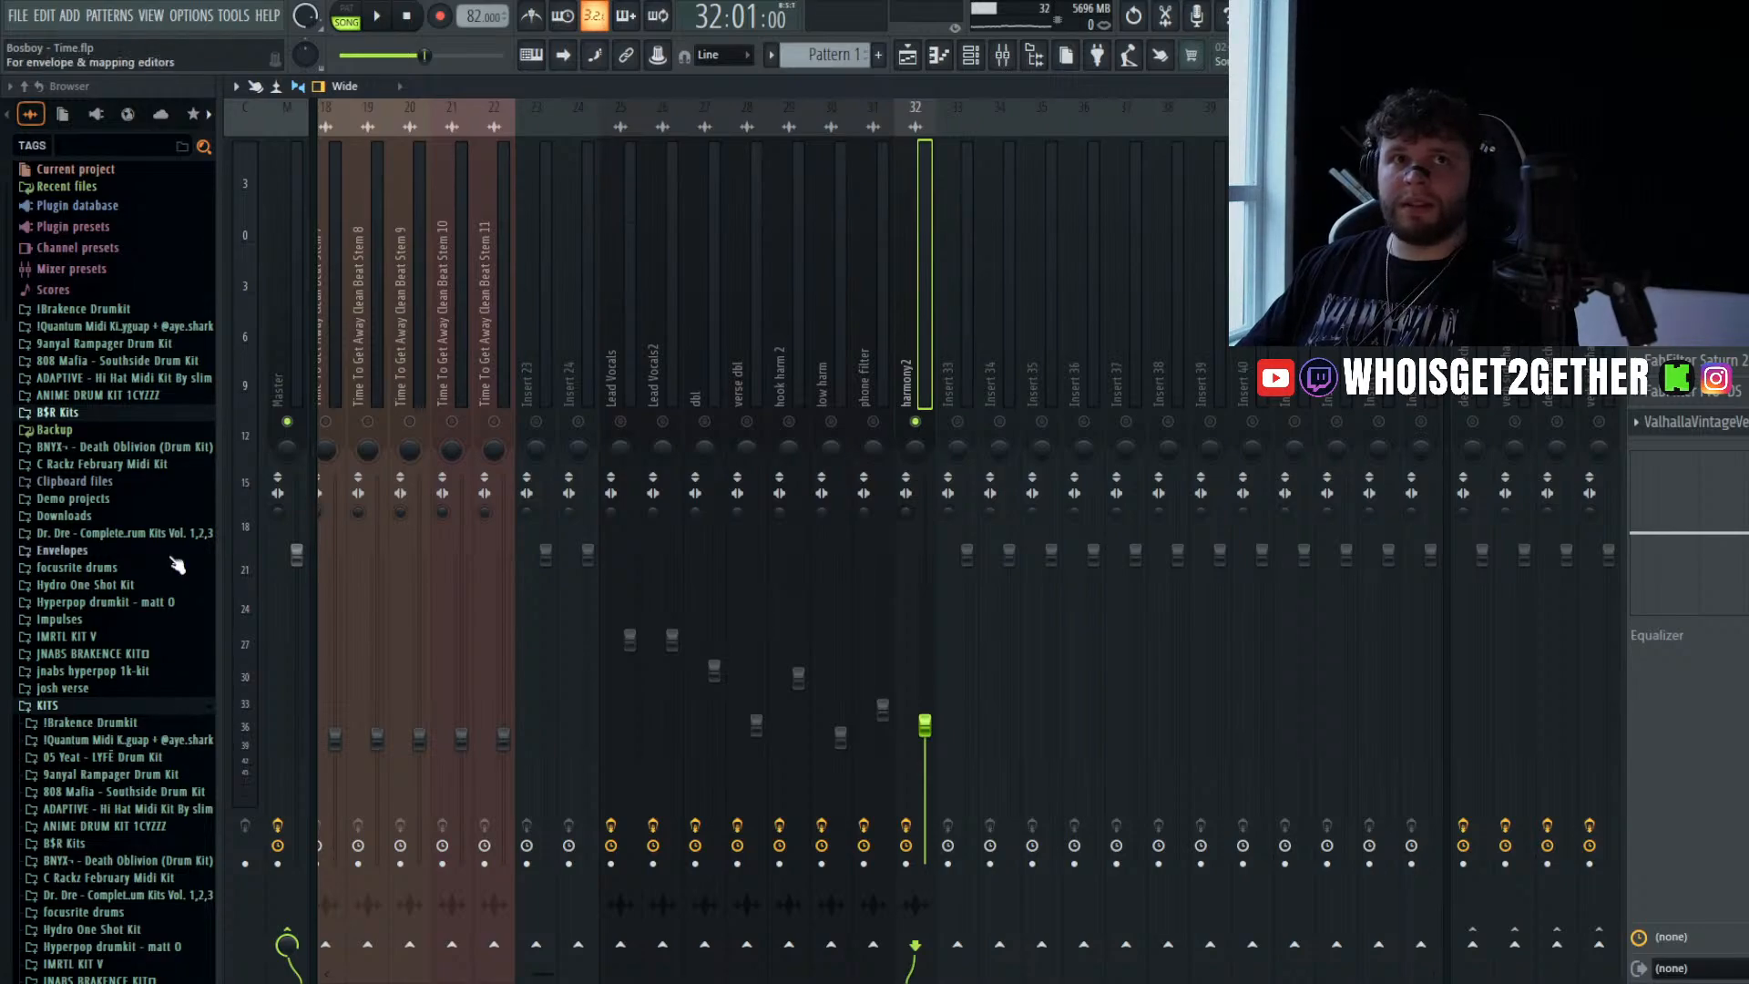
- Unsolo harmony2 and raise its mixer fader while the full mix plays from bar 32
key(space)
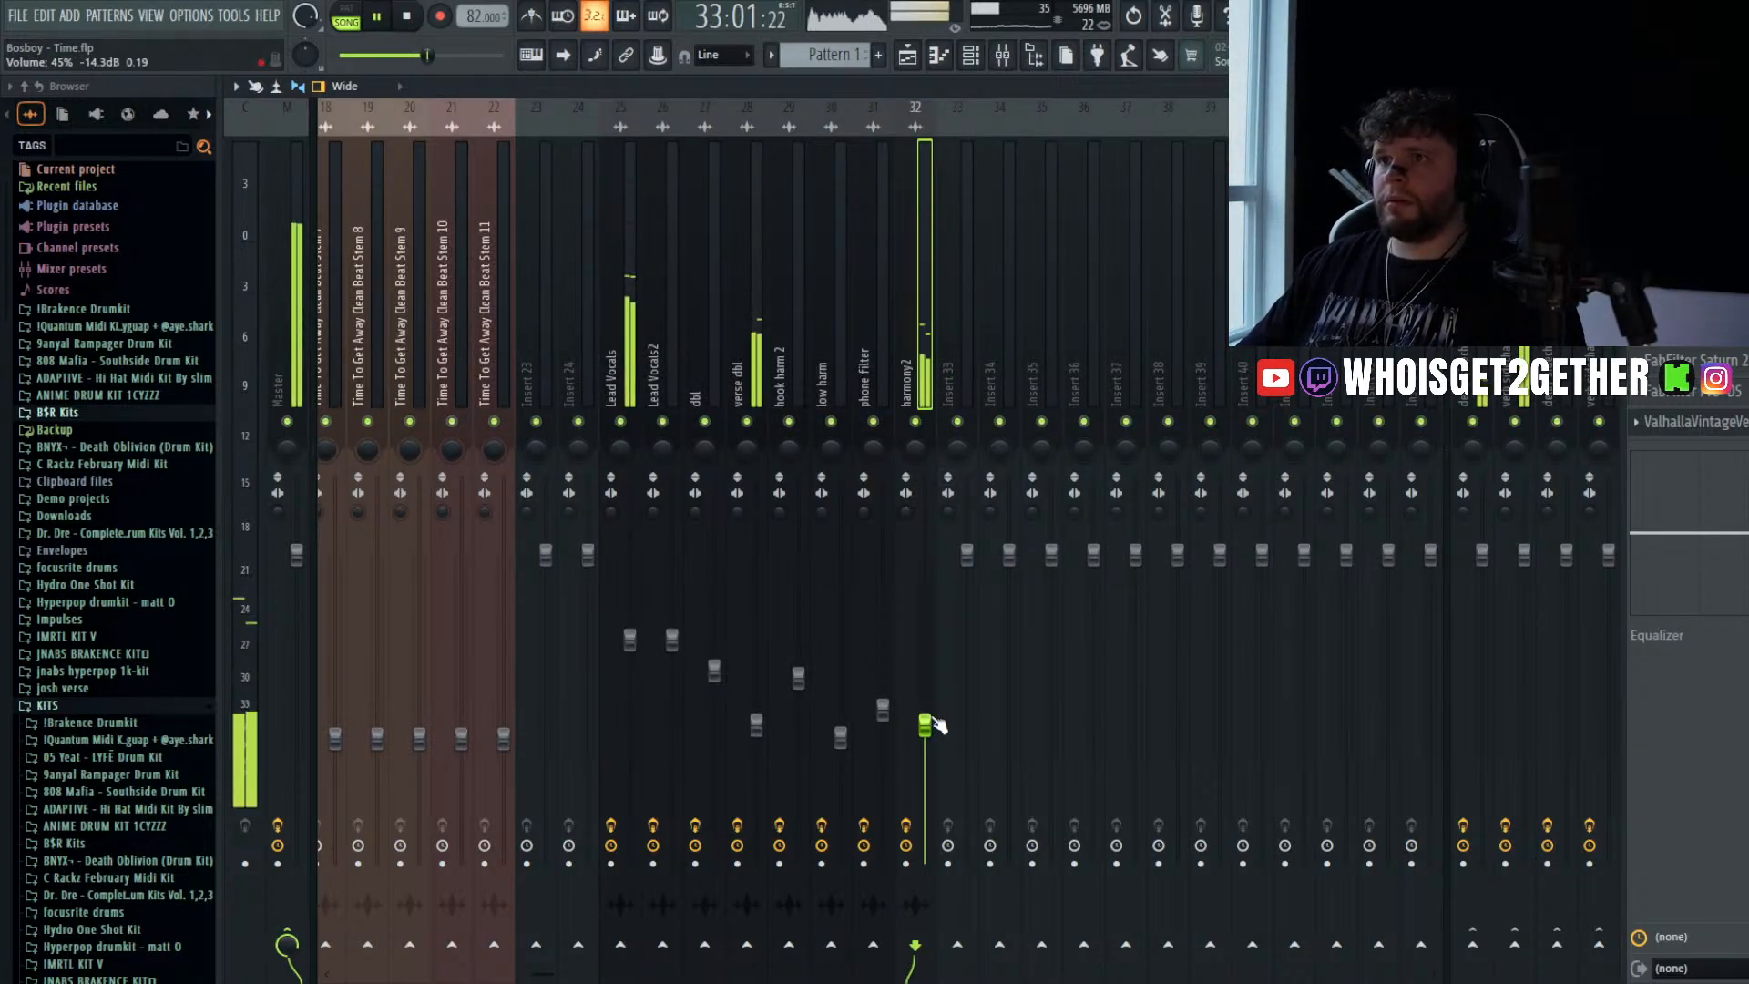
drag(938, 724, 937, 662)
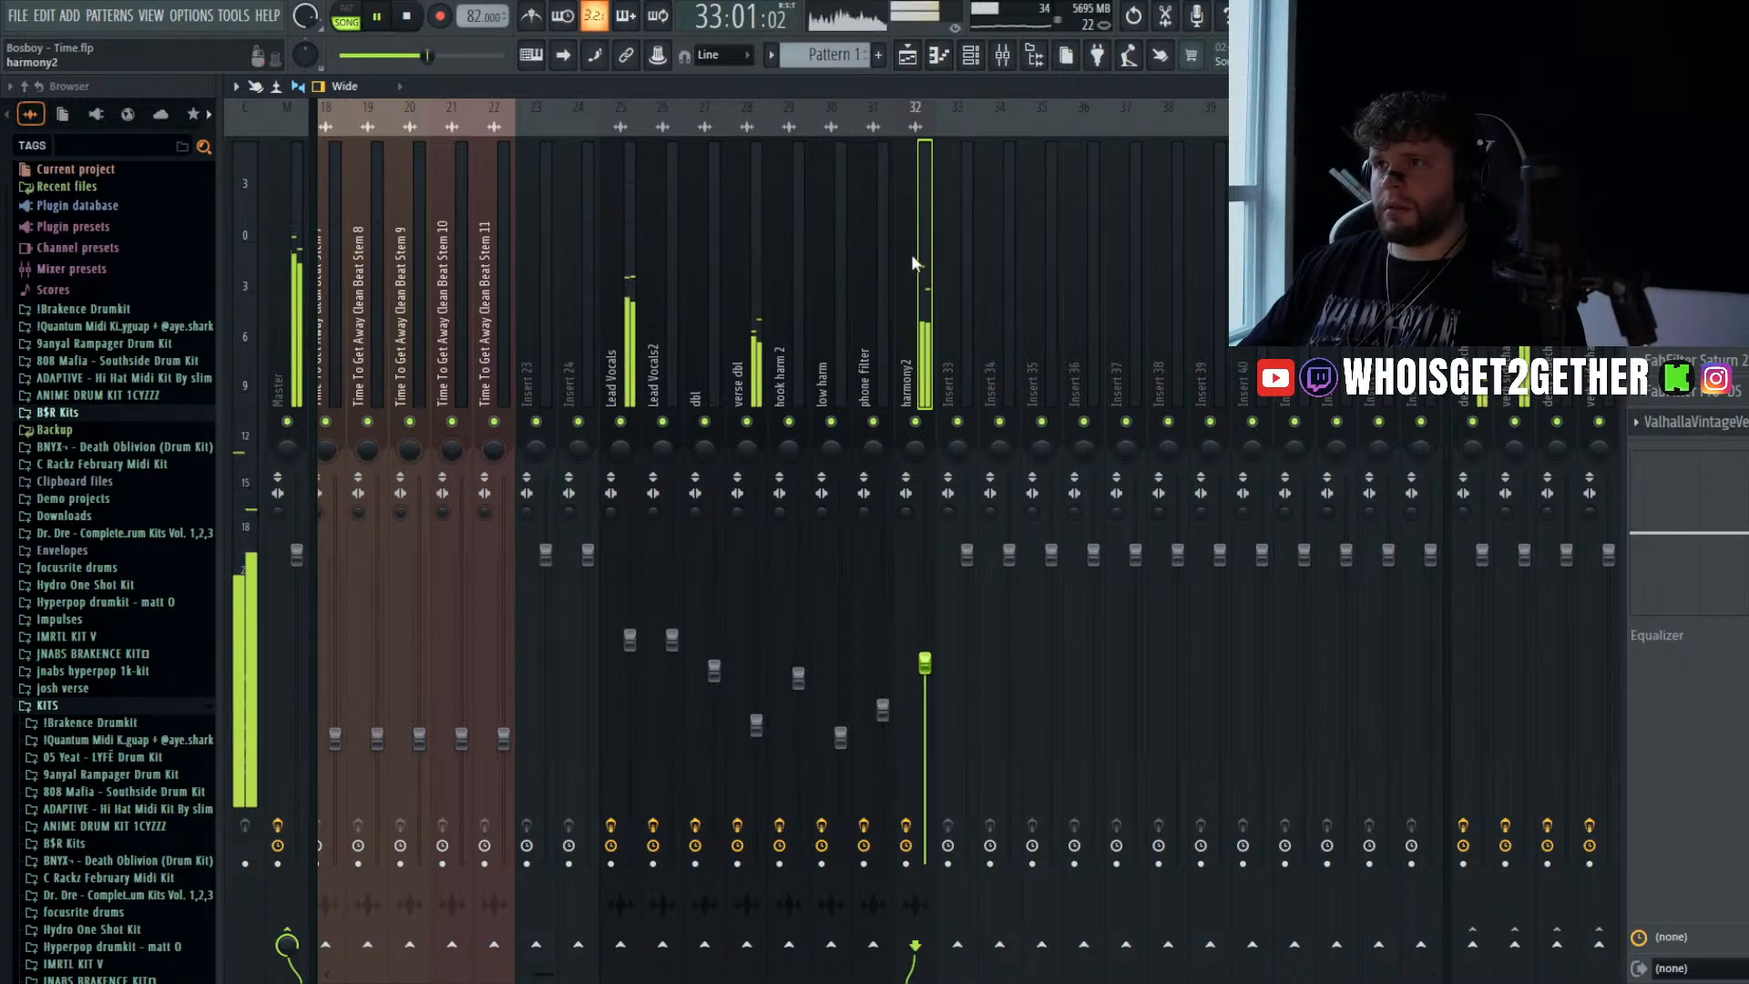
click(908, 56)
scroll(1002, 756, down, 2)
key(space)
- Slice the Vox 10 clip on Track 28 around its vocal near bar 32 and delete the rest on both sides
scroll(874, 793, up, 5)
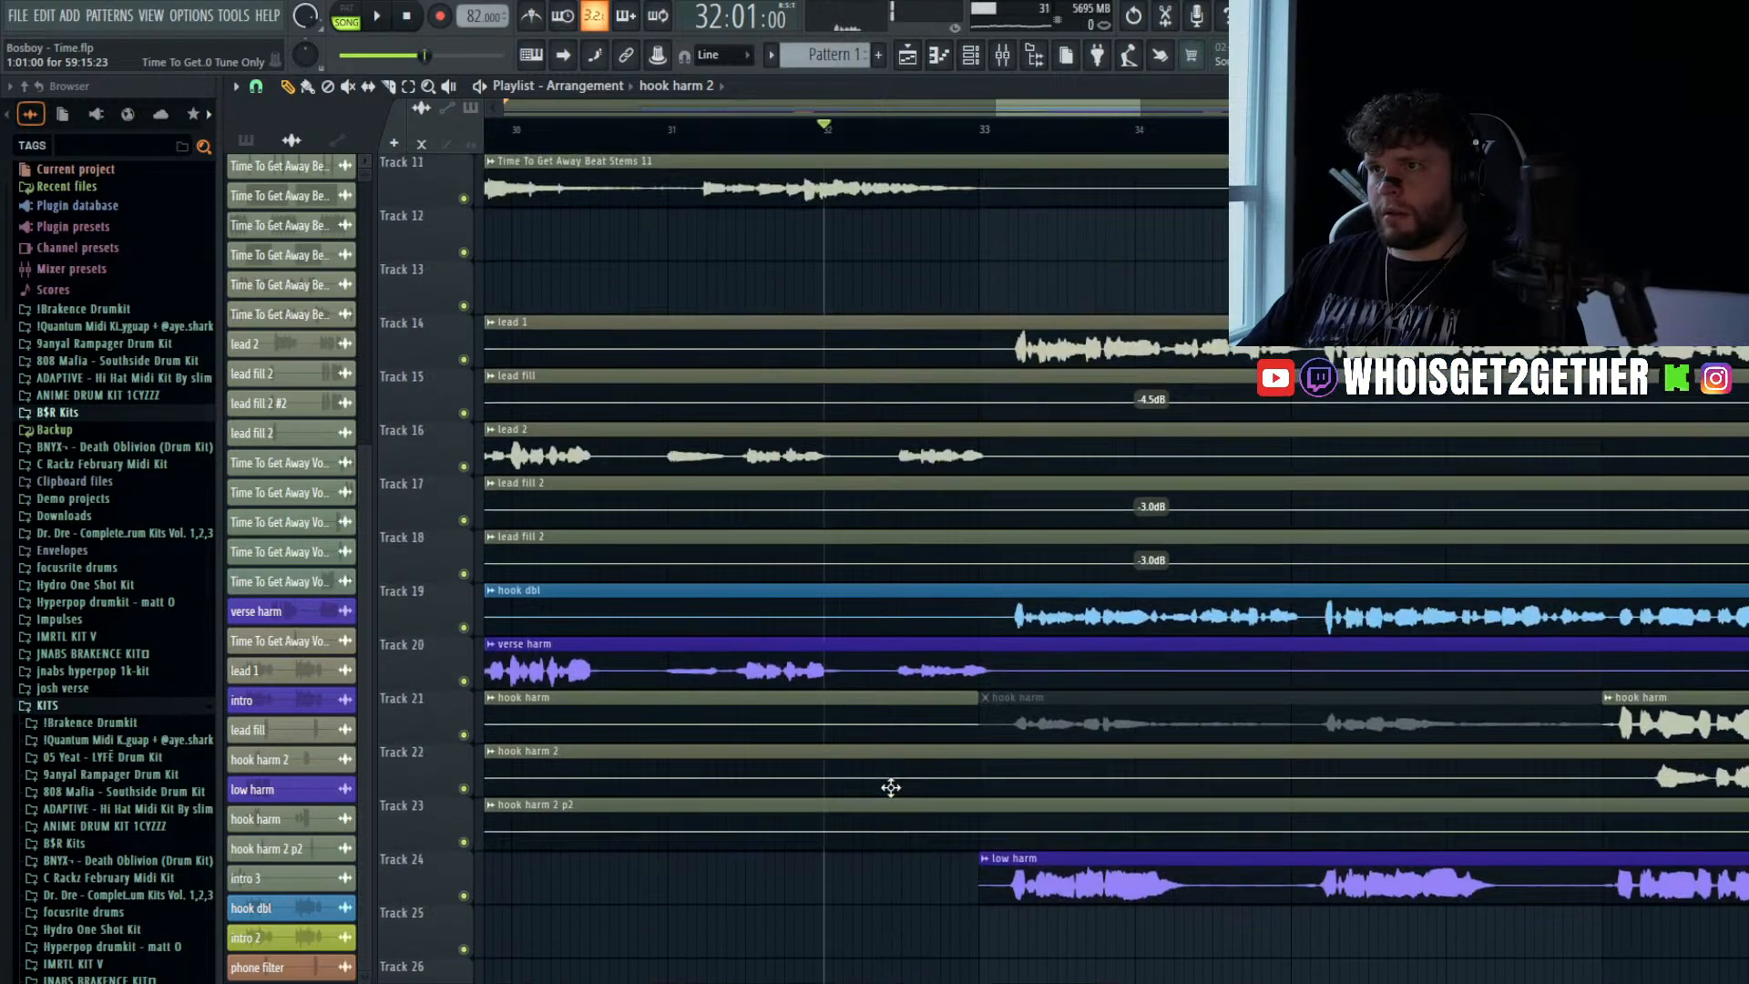
scroll(891, 787, down, 5)
scroll(1001, 797, down, 5)
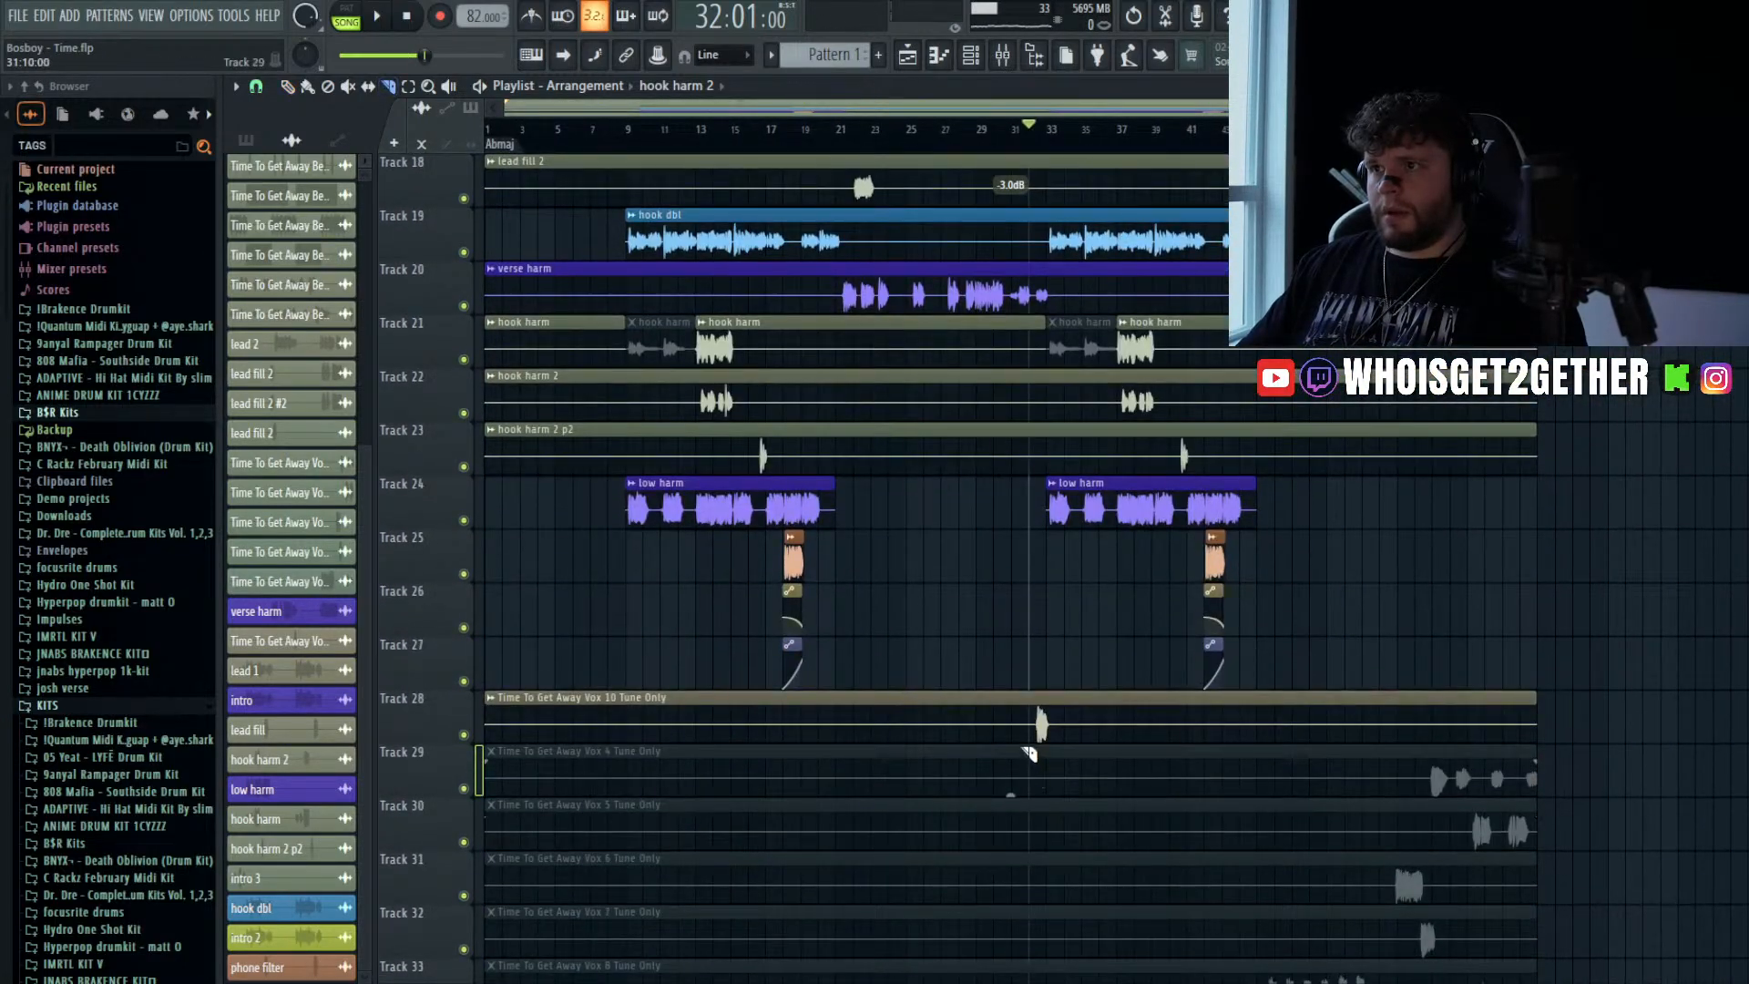
key(d)
drag(1073, 730, 1024, 721)
click(1106, 725)
click(929, 722)
key(r)
key(e)
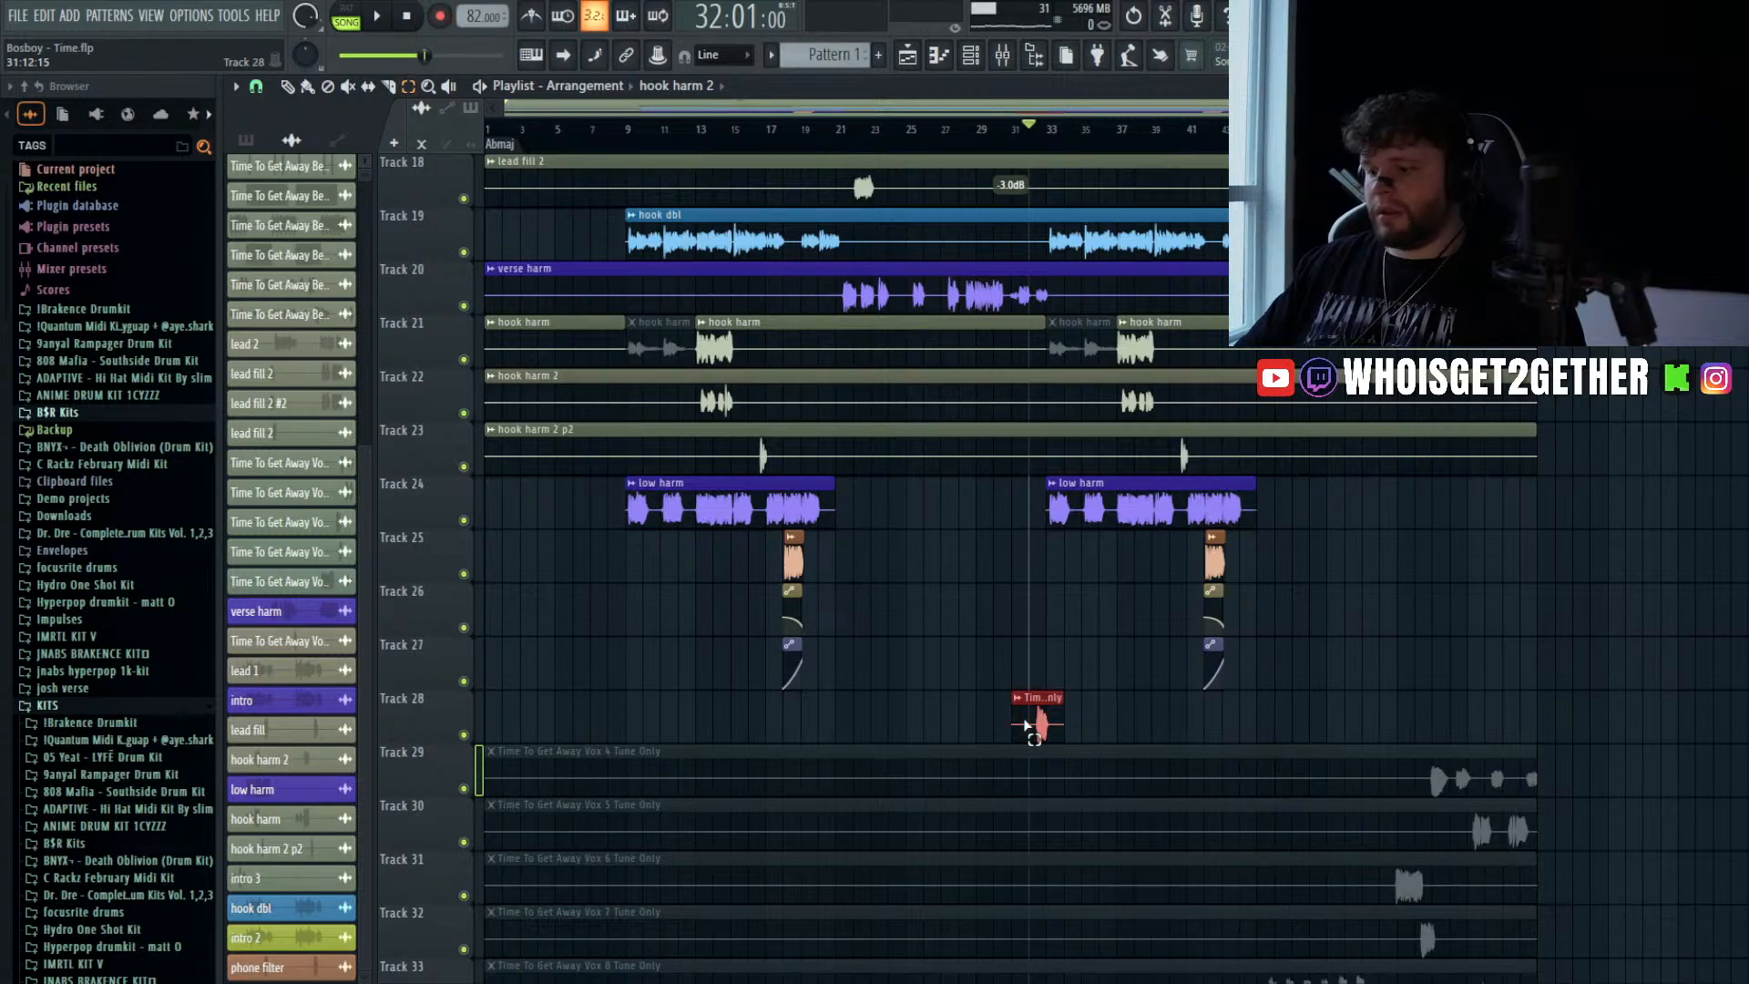
- Move the trimmed Vox 10 clip from Track 28 up to Track 13 and deselect it
key(shift+Up)
key(shift+Up)
key(shift+Up)
key(shift+Up)
key(shift+Up)
key(shift+Up)
key(shift+Up)
key(shift+Up)
key(shift+Up)
key(shift+Up)
key(shift+Up)
key(shift+Up)
key(shift+Up)
key(shift+Up)
scroll(1025, 726, up, 4)
key(shift+Down)
key(shift+Up)
key(shift+Up)
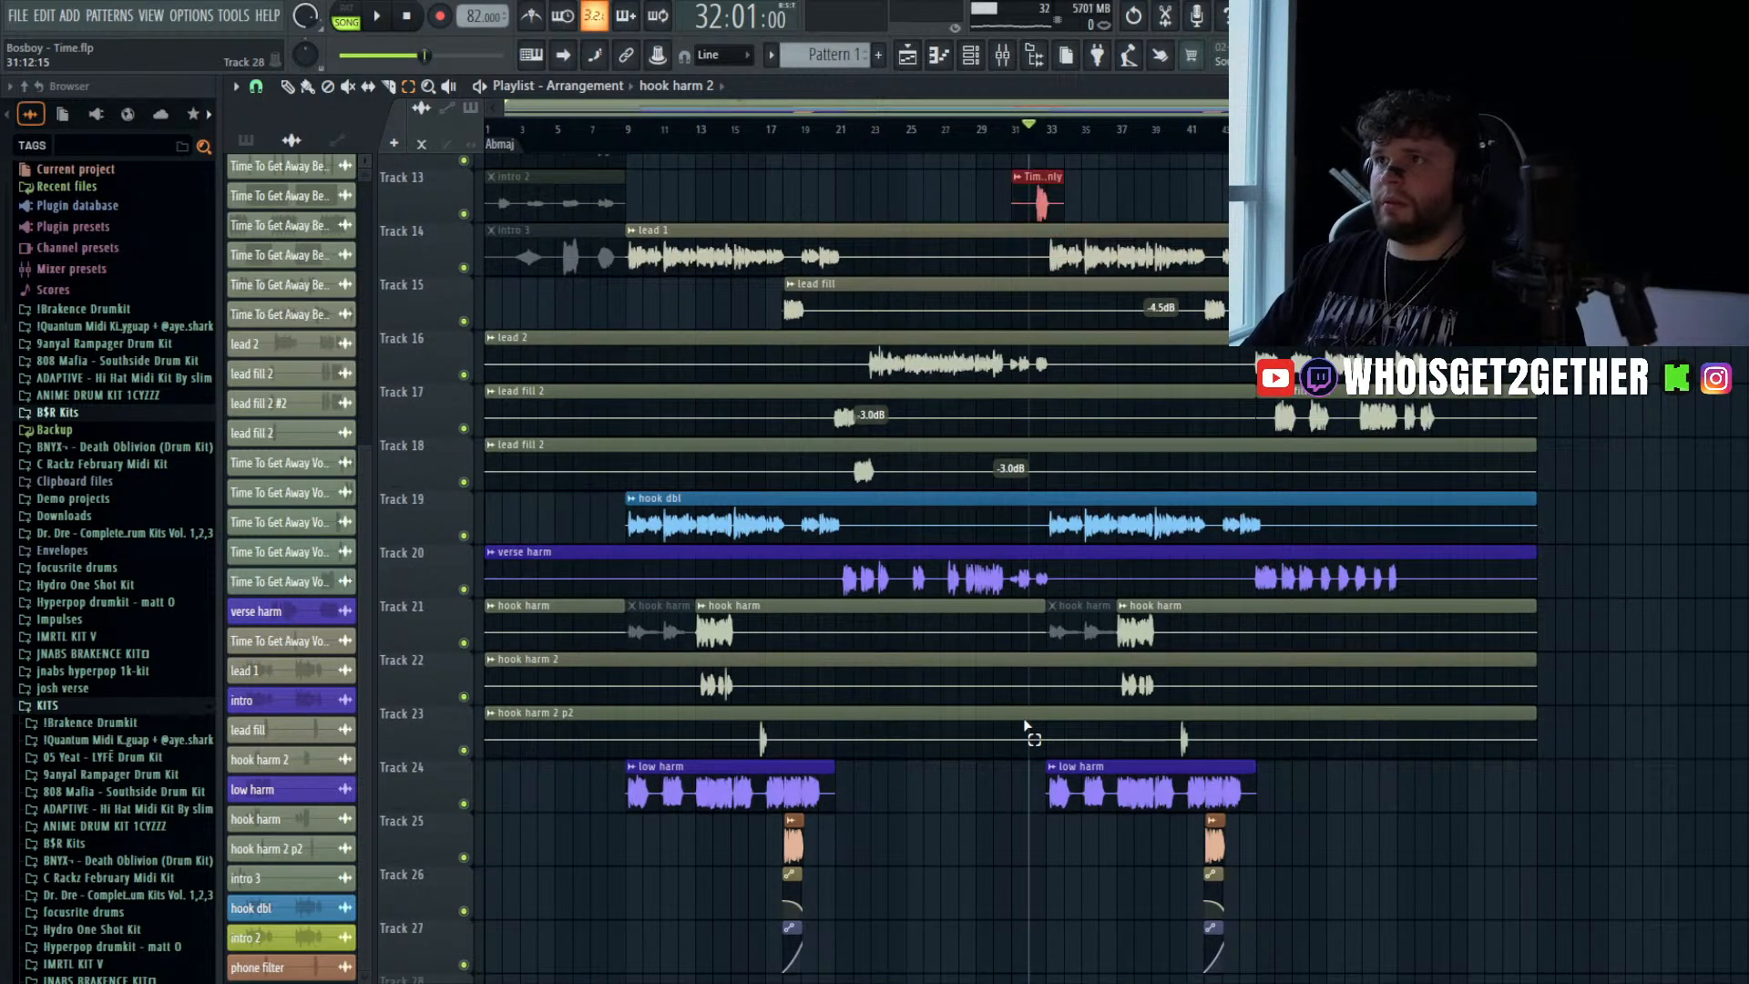
scroll(1038, 287, up, 8)
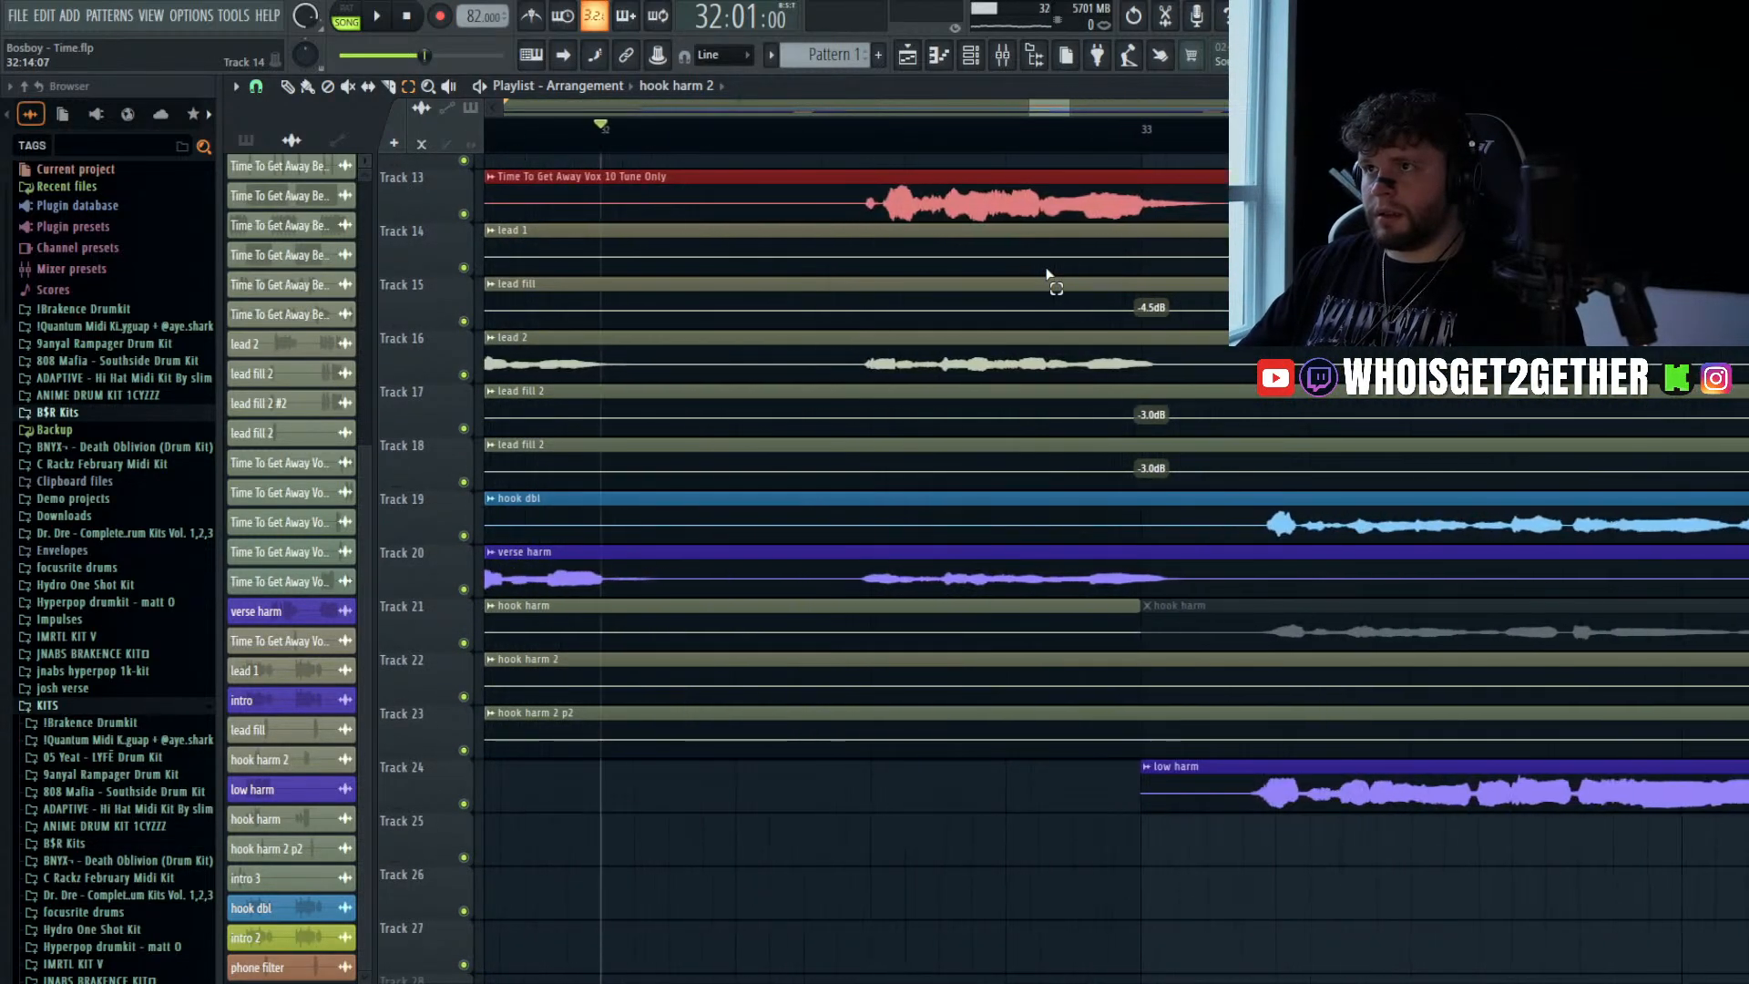
key(ctrl+d)
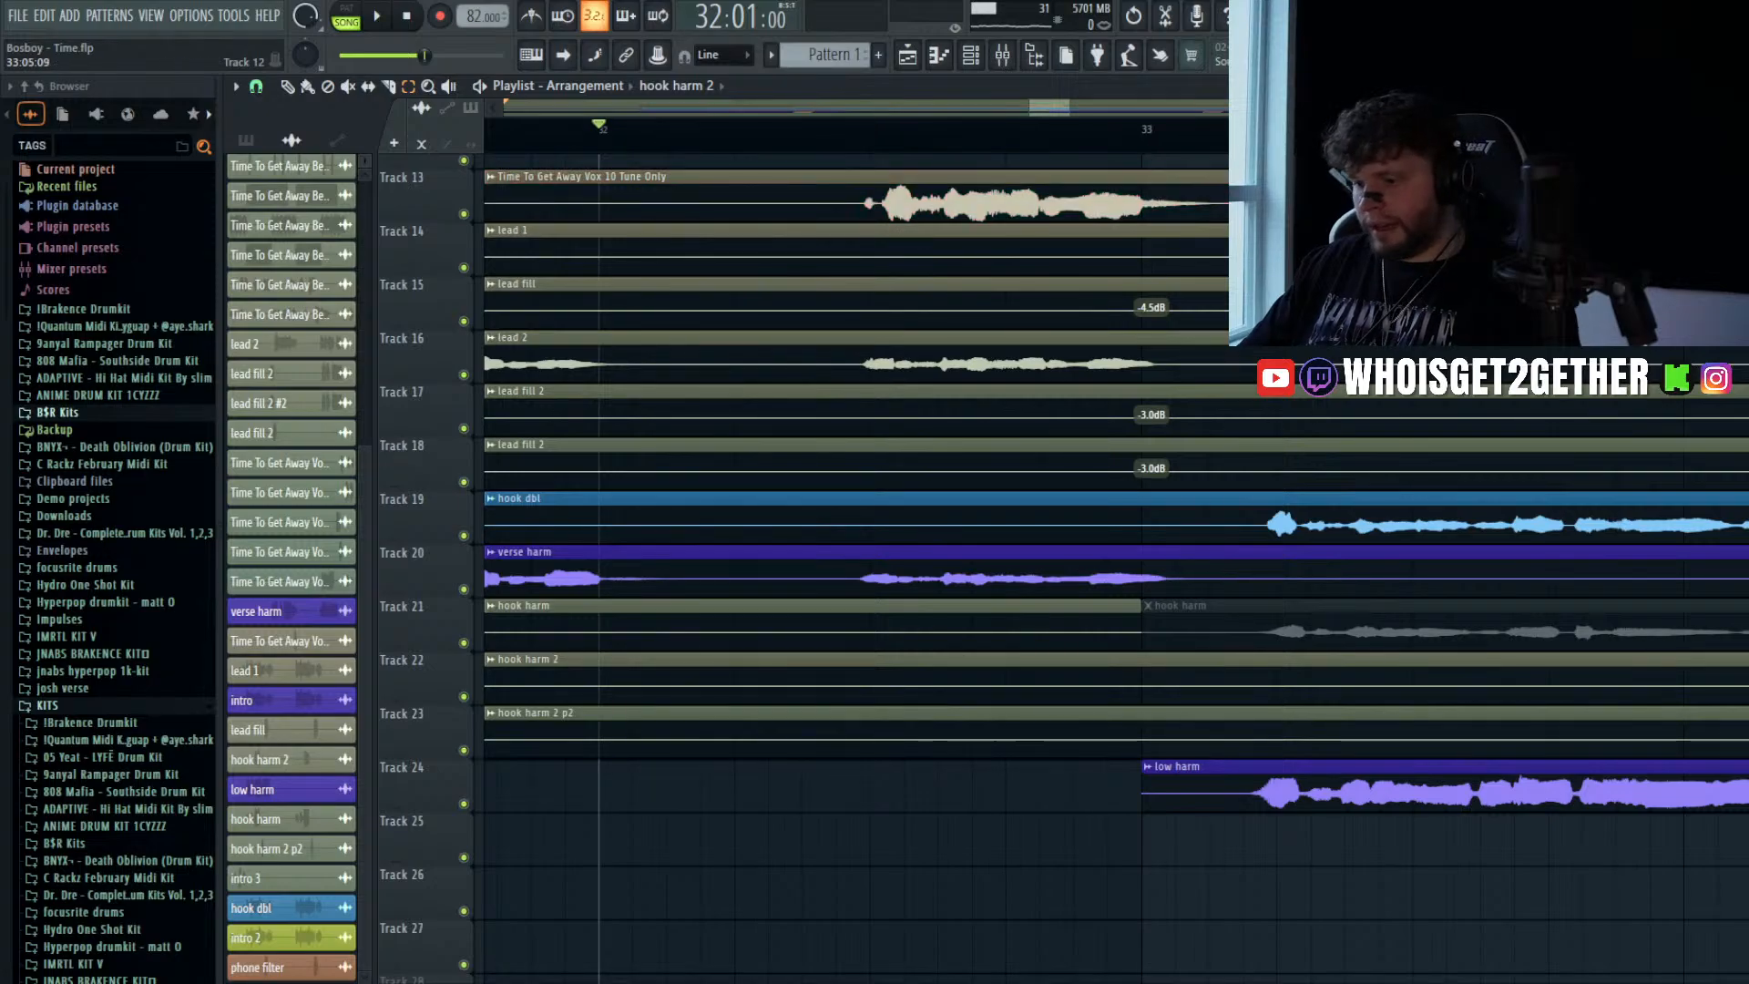
- Audition the start of the Vox 10 harmony and cut out the short noise just before the vocal
scroll(884, 336, up, 4)
key(space)
scroll(856, 389, up, 3)
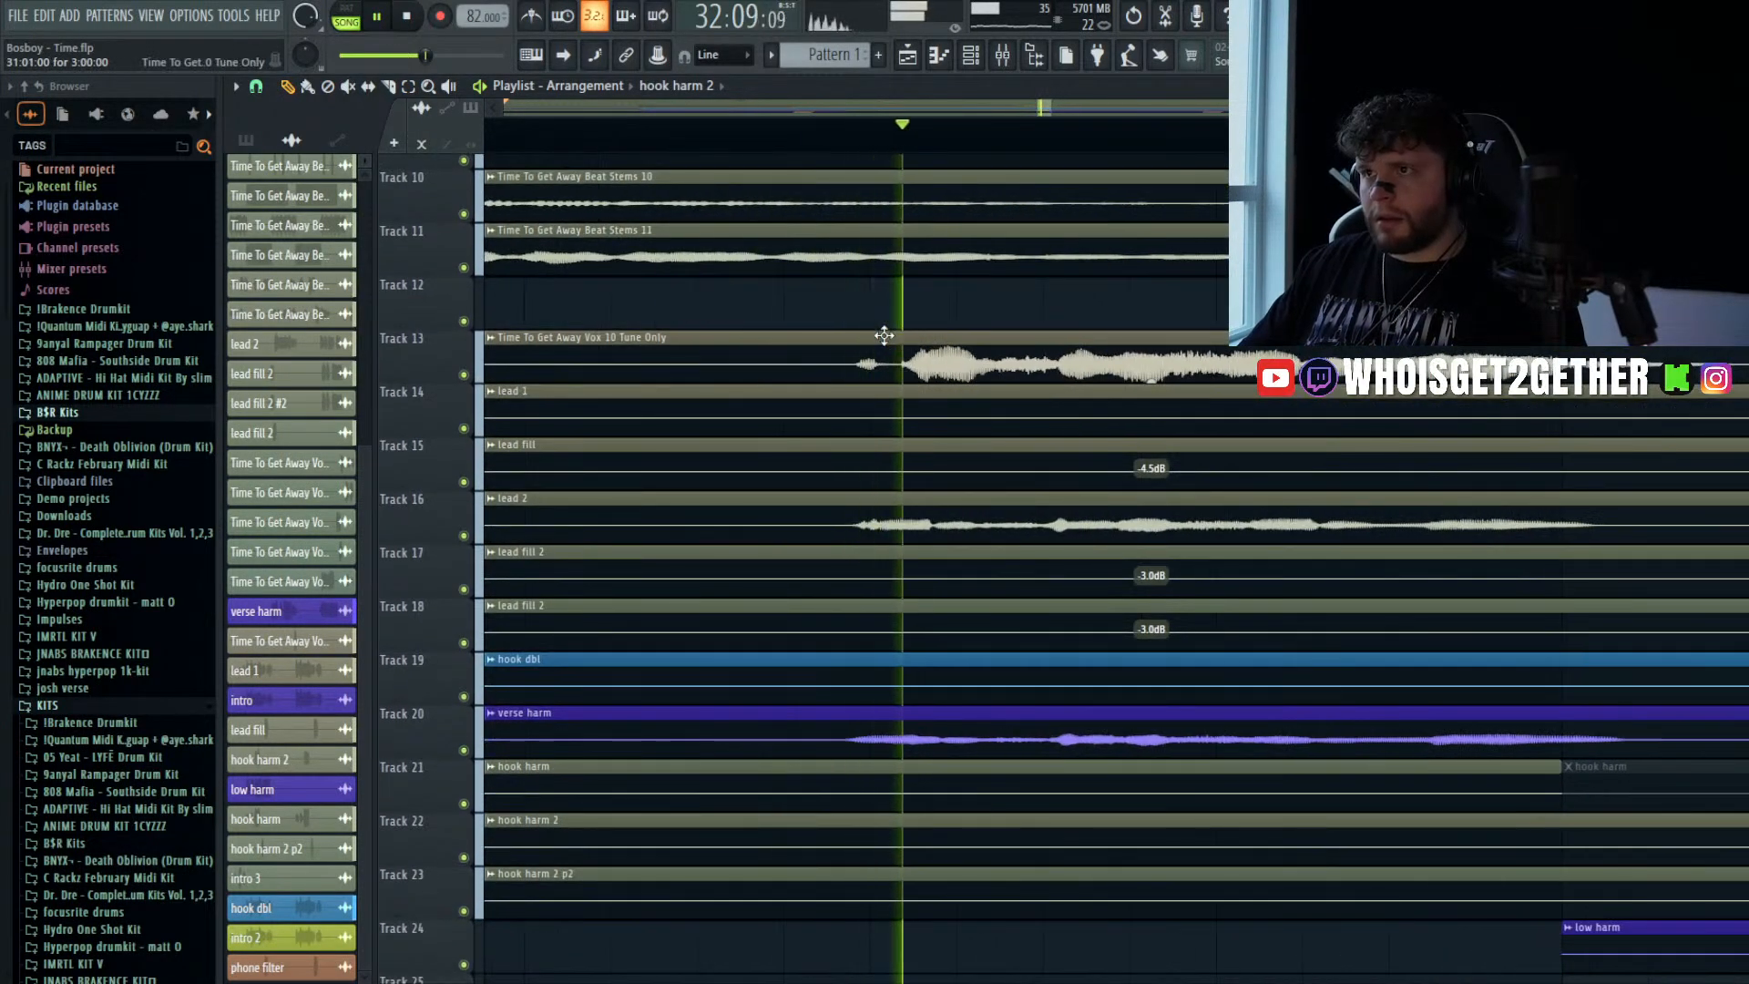
key(space)
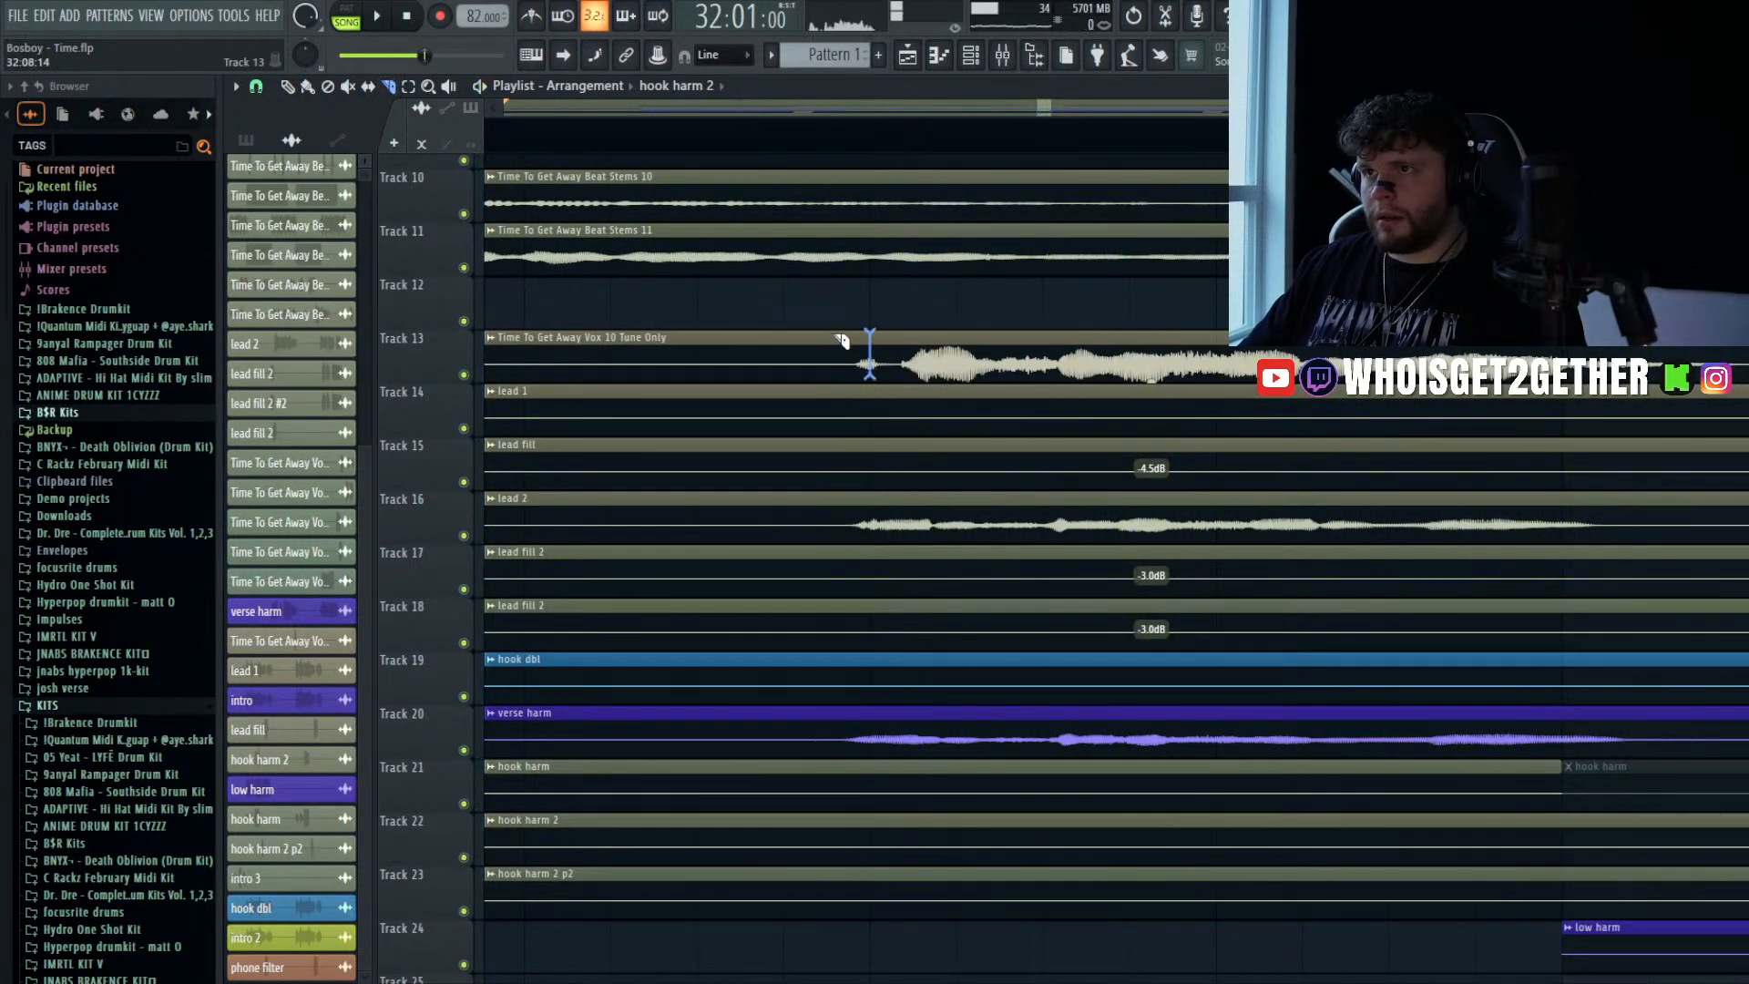
key(c)
drag(757, 369, 748, 339)
key(d)
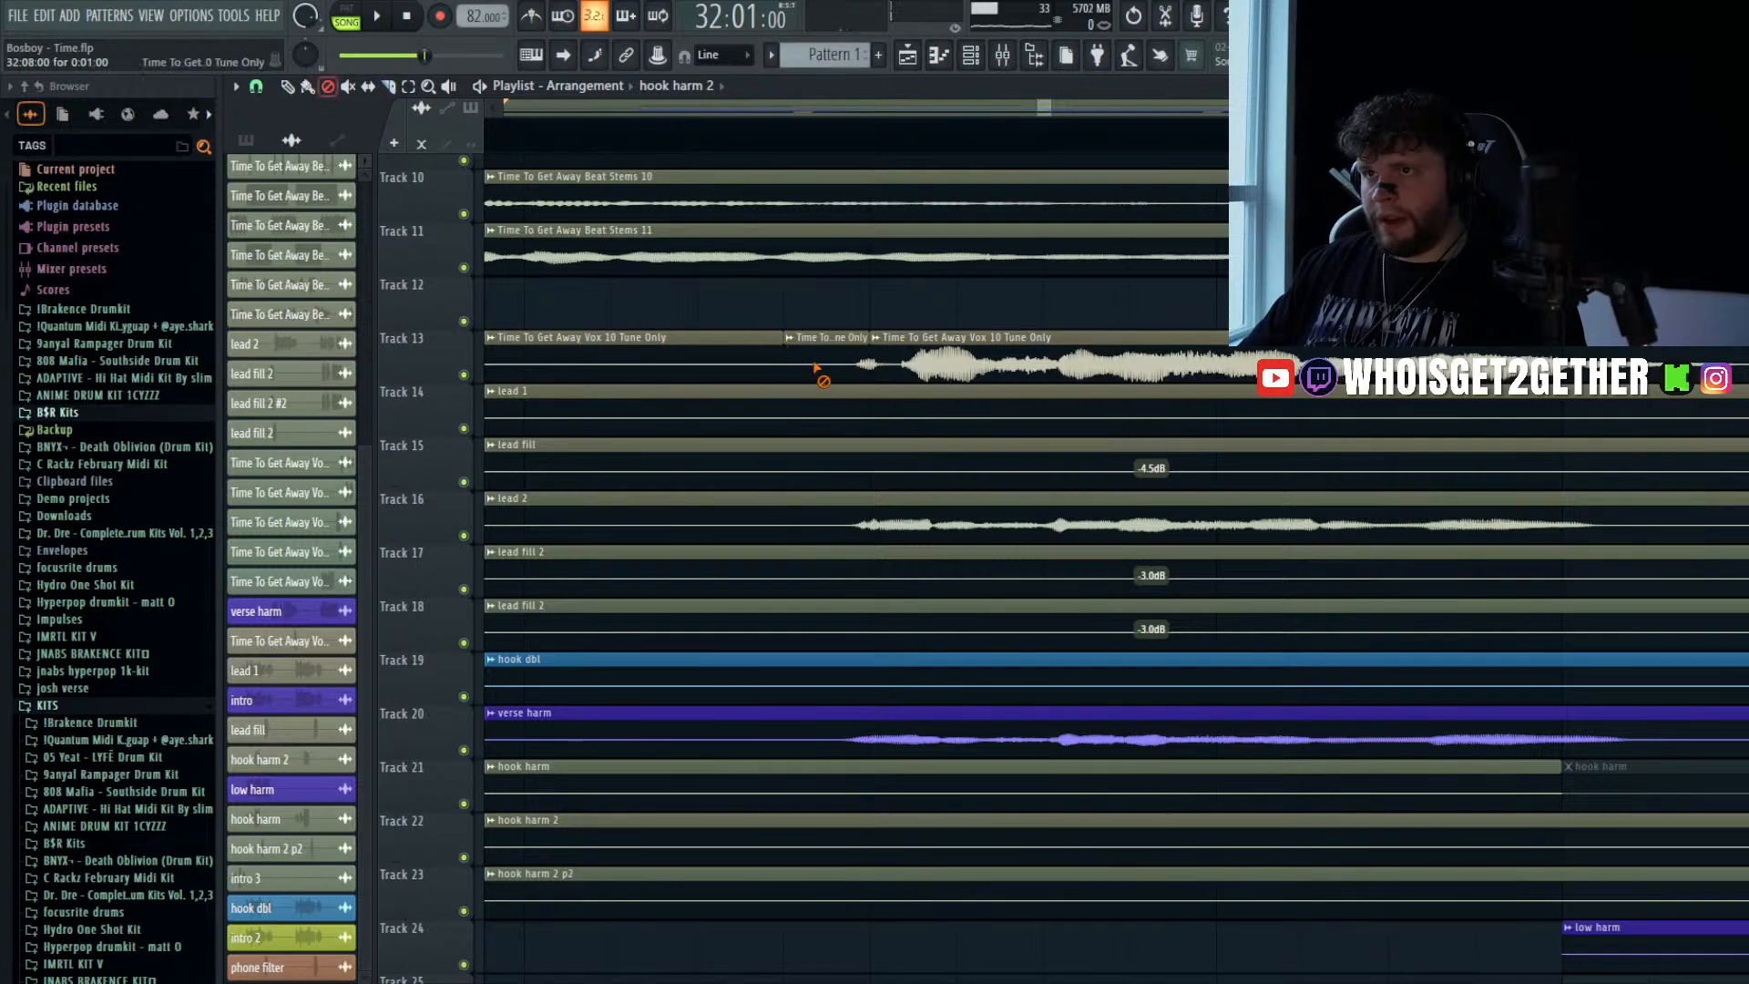
click(817, 366)
- Add a fade-in to the start of the Vox 10 vocal clip on Track 13 and audition it
key(p)
drag(873, 350, 1002, 350)
key(space)
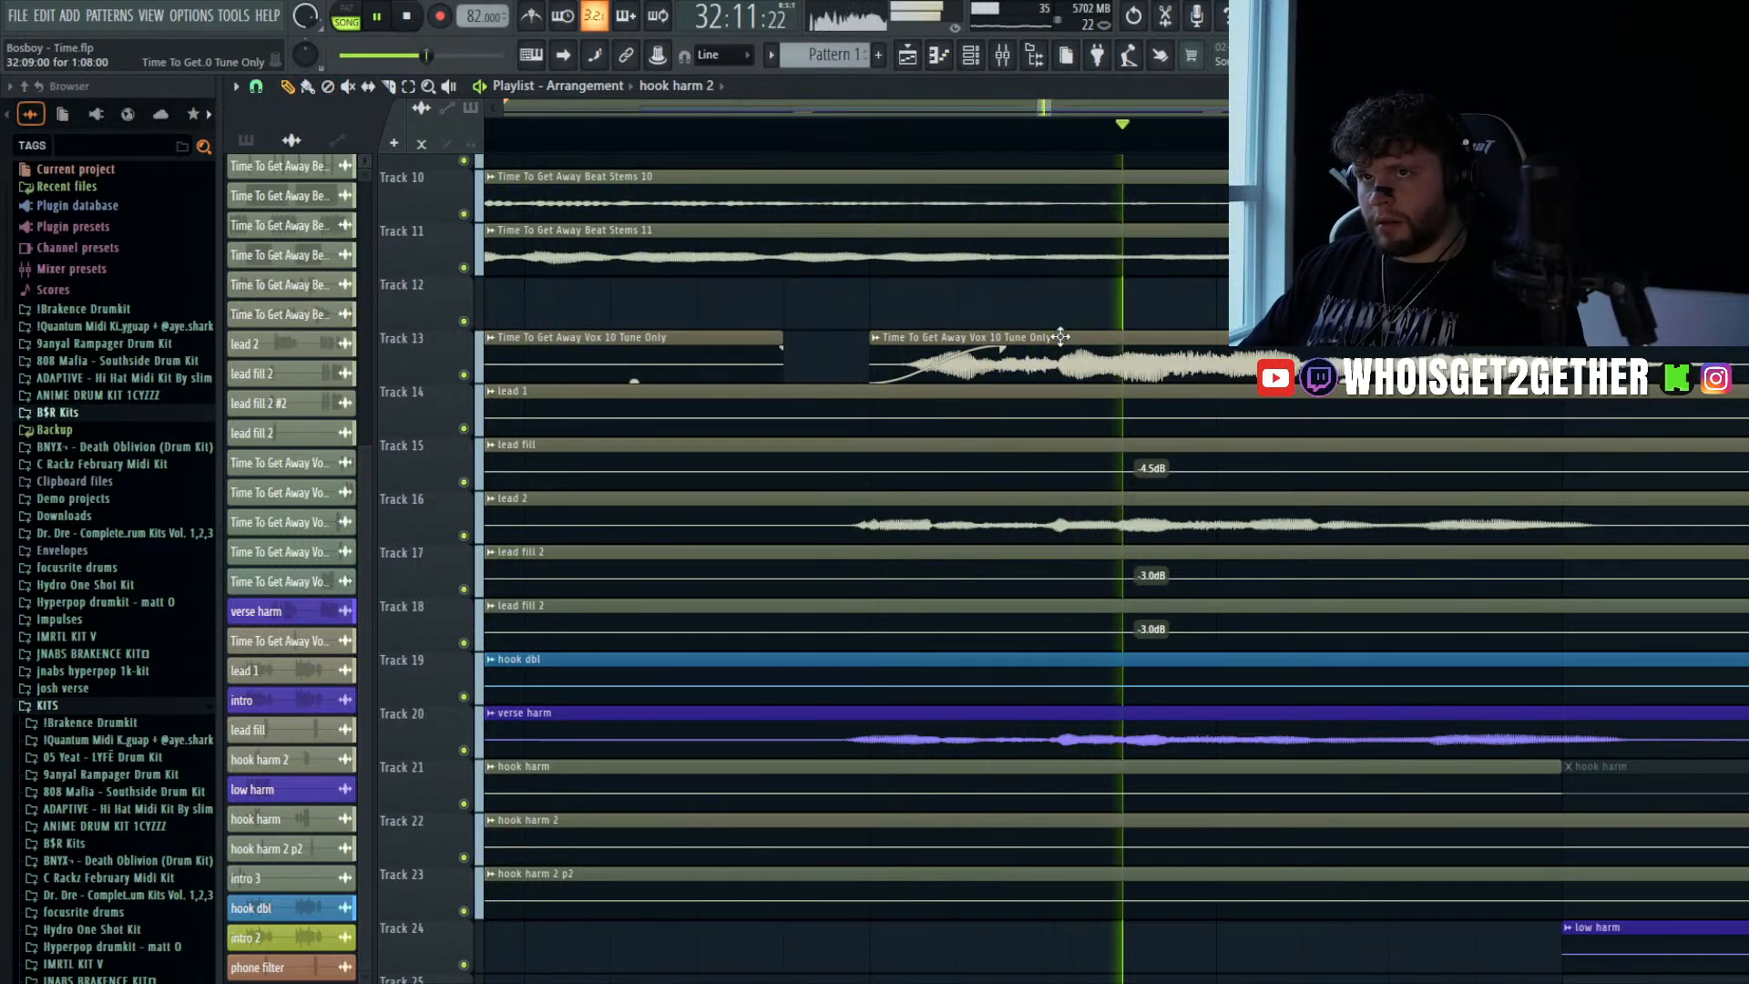
key(space)
- Delete the leftover pieces before and after the Vox 10 vocal on Track 13 and fade out the clip's end
scroll(1054, 335, down, 10)
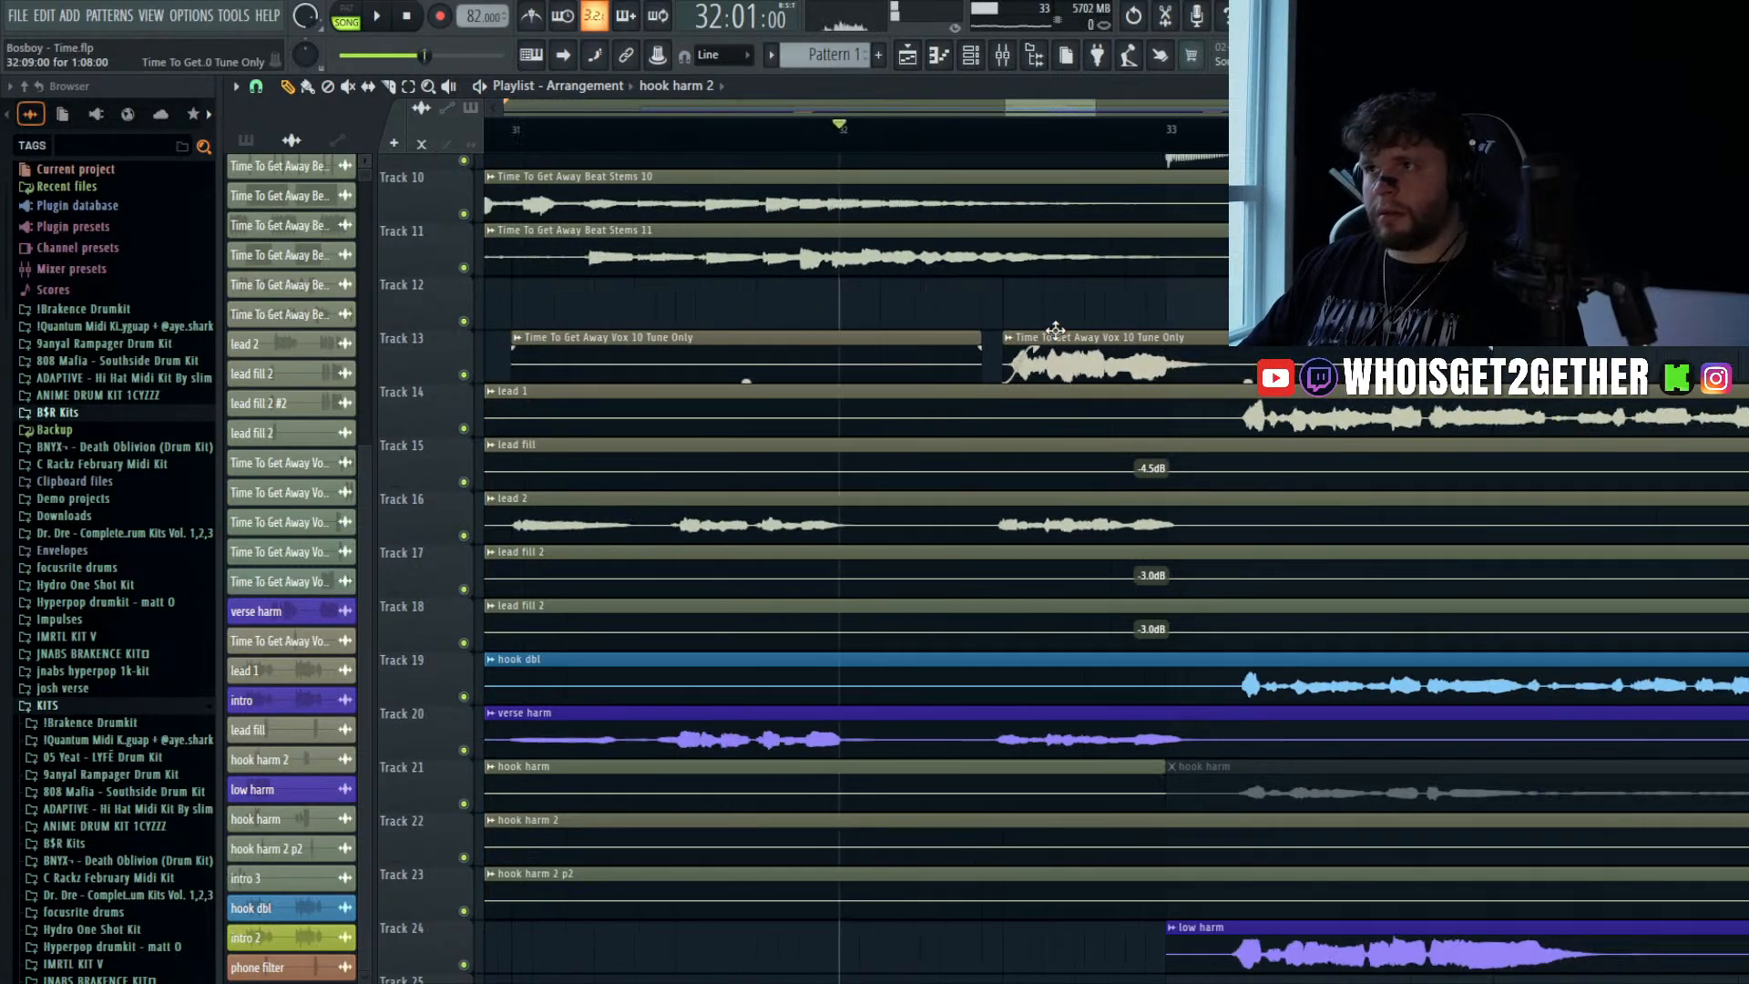
key(d)
click(1028, 372)
key(c)
drag(1082, 348, 1083, 378)
key(d)
click(1100, 366)
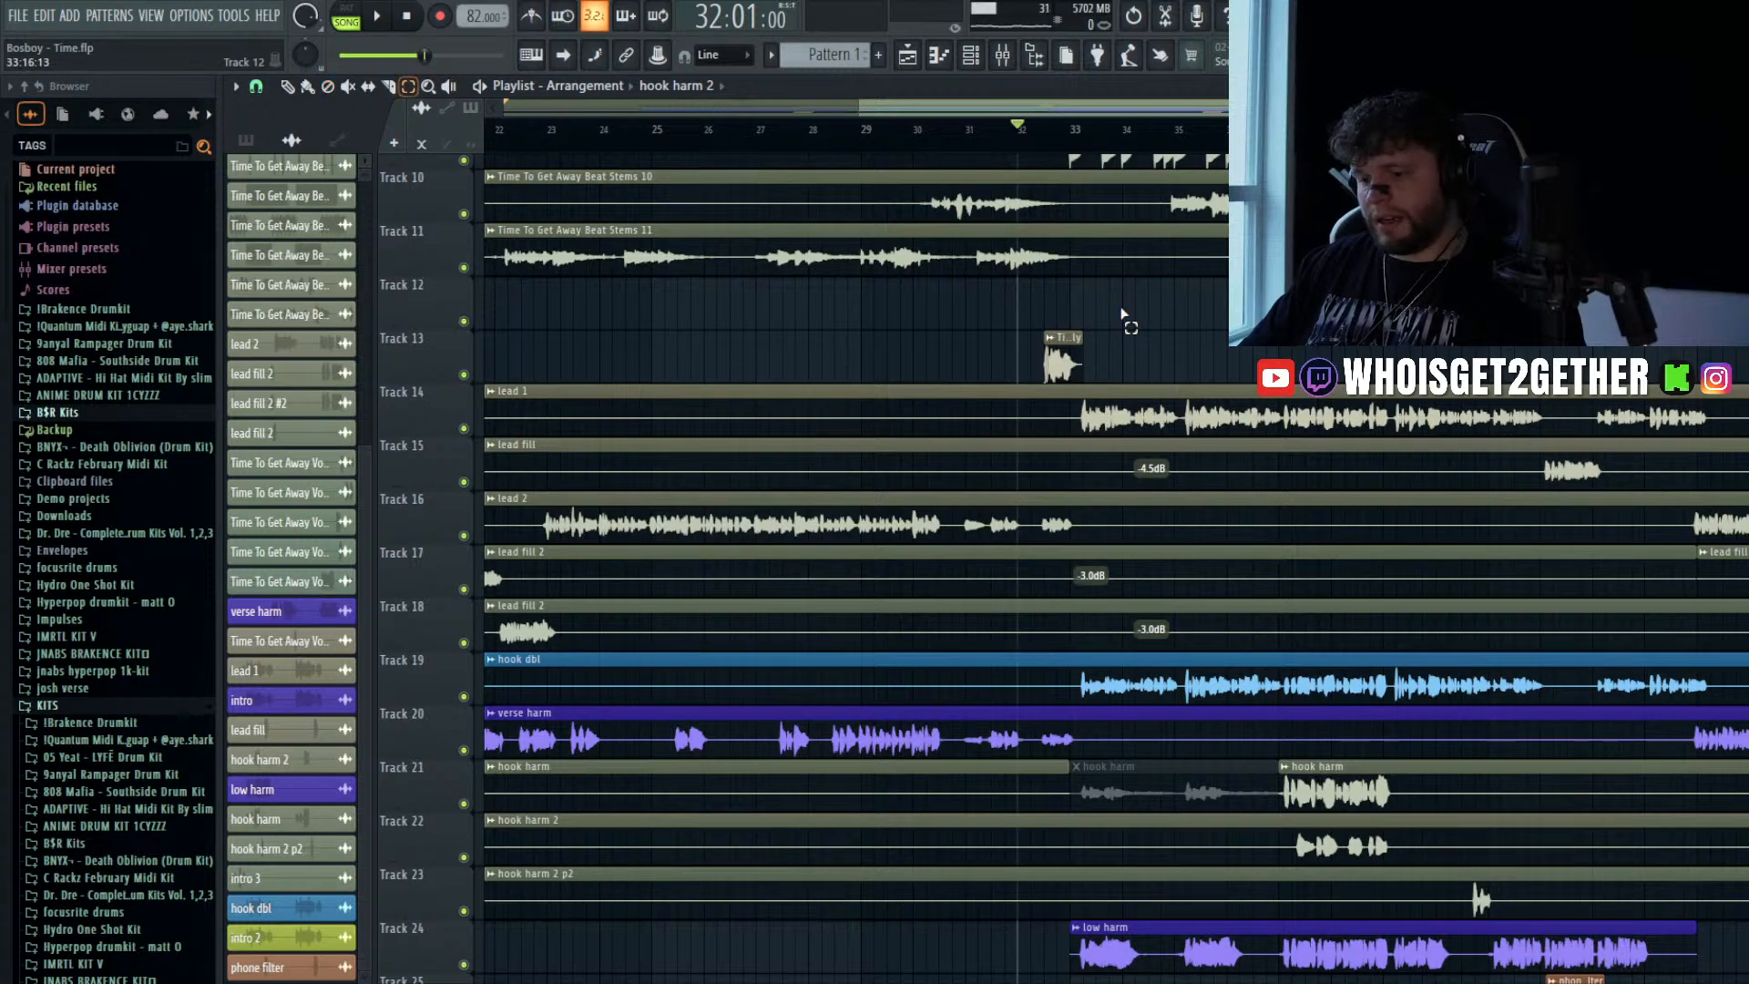
scroll(987, 388, up, 6)
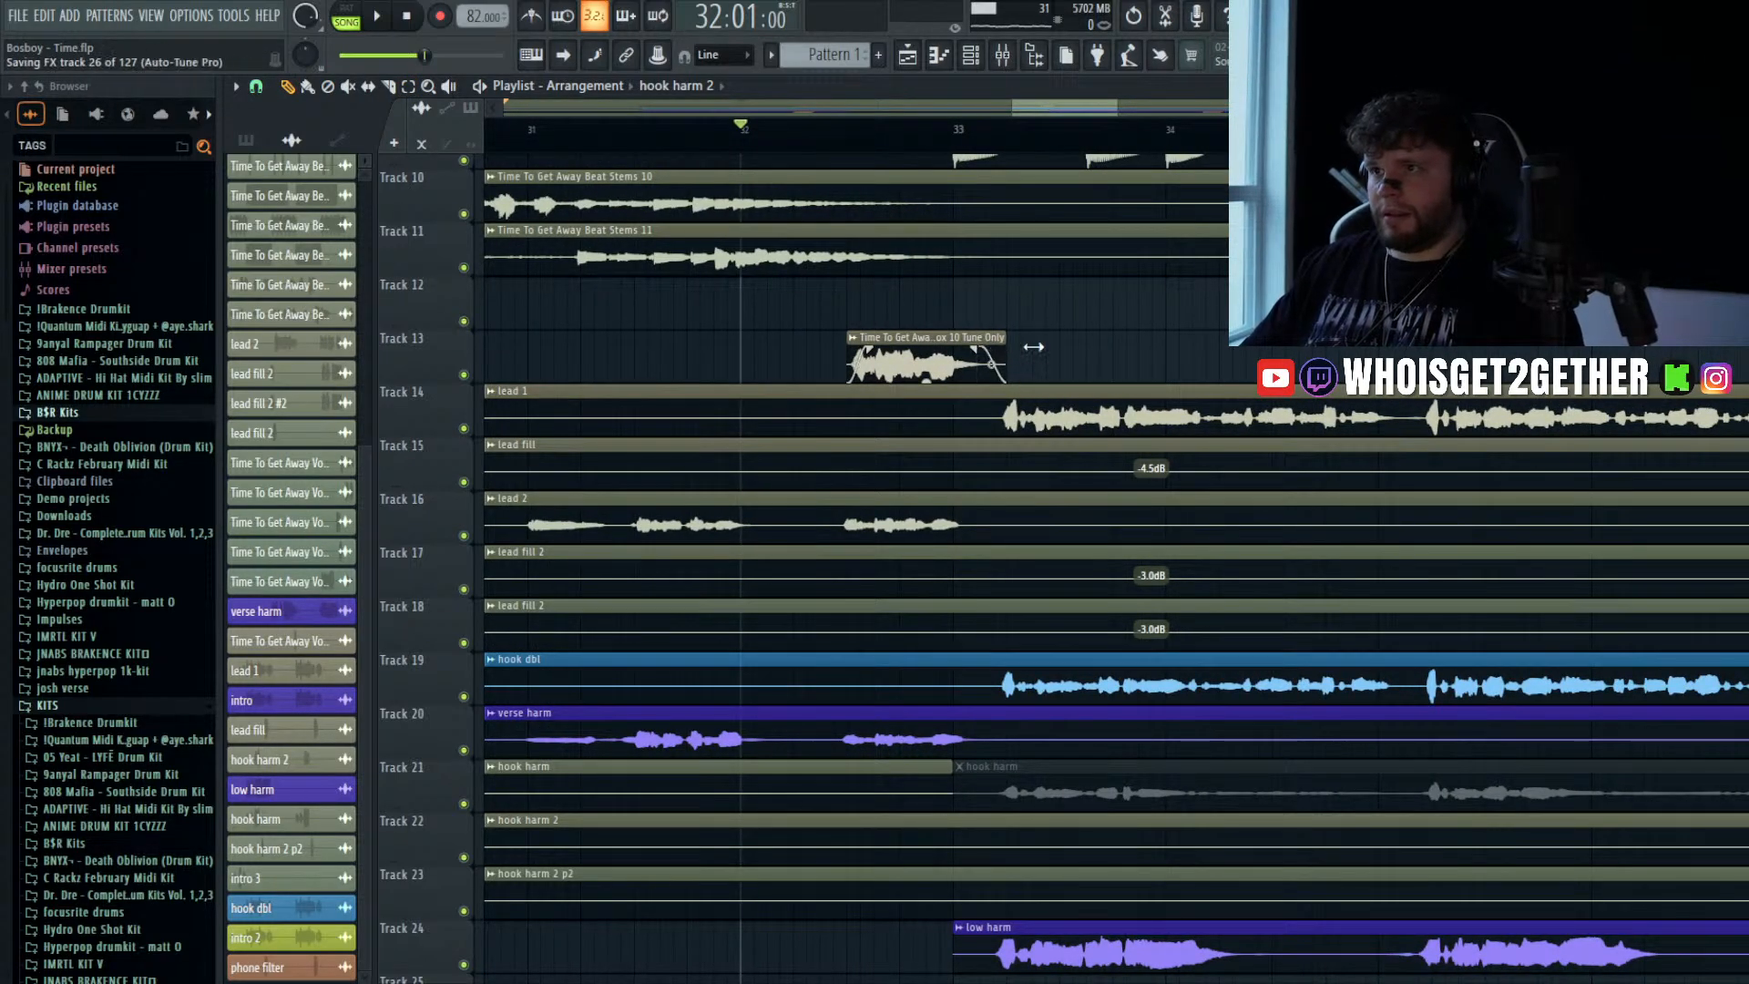
- Rename the Vox 10 clip on Track 13 as harmony2 and colour it turquoise while the arrangement plays
scroll(1038, 348, down, 6)
key(space)
click(1102, 355)
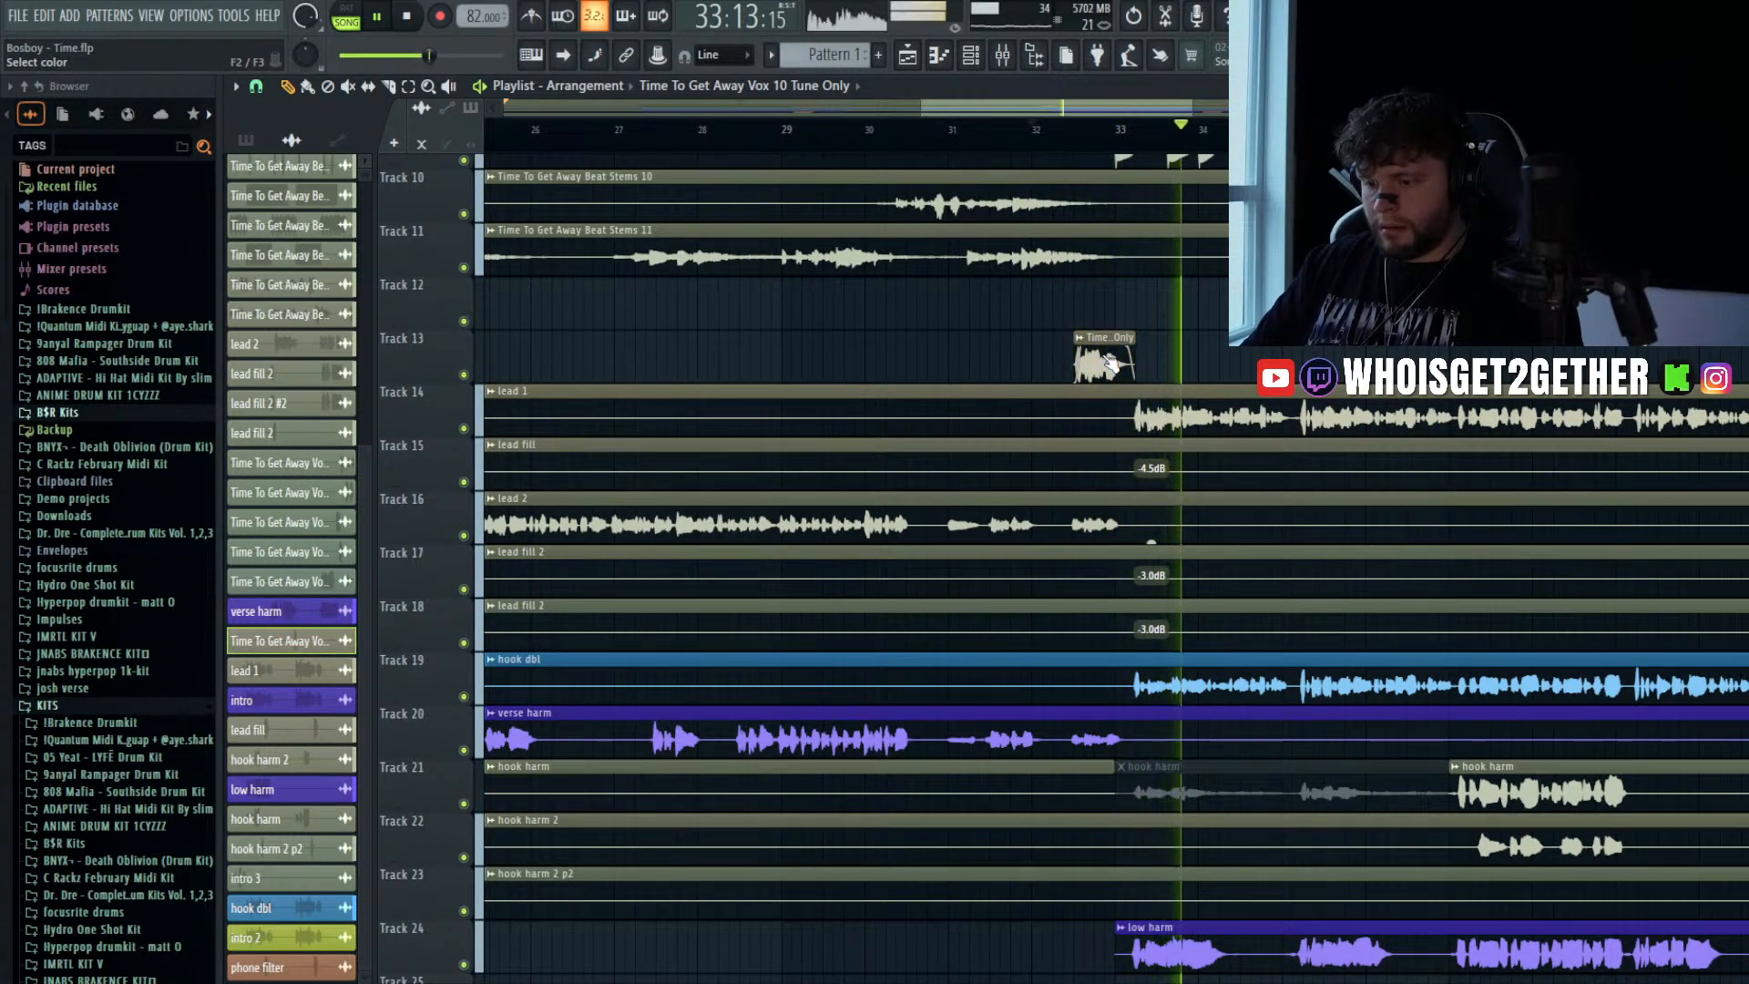
text(harmony2)
key(Return)
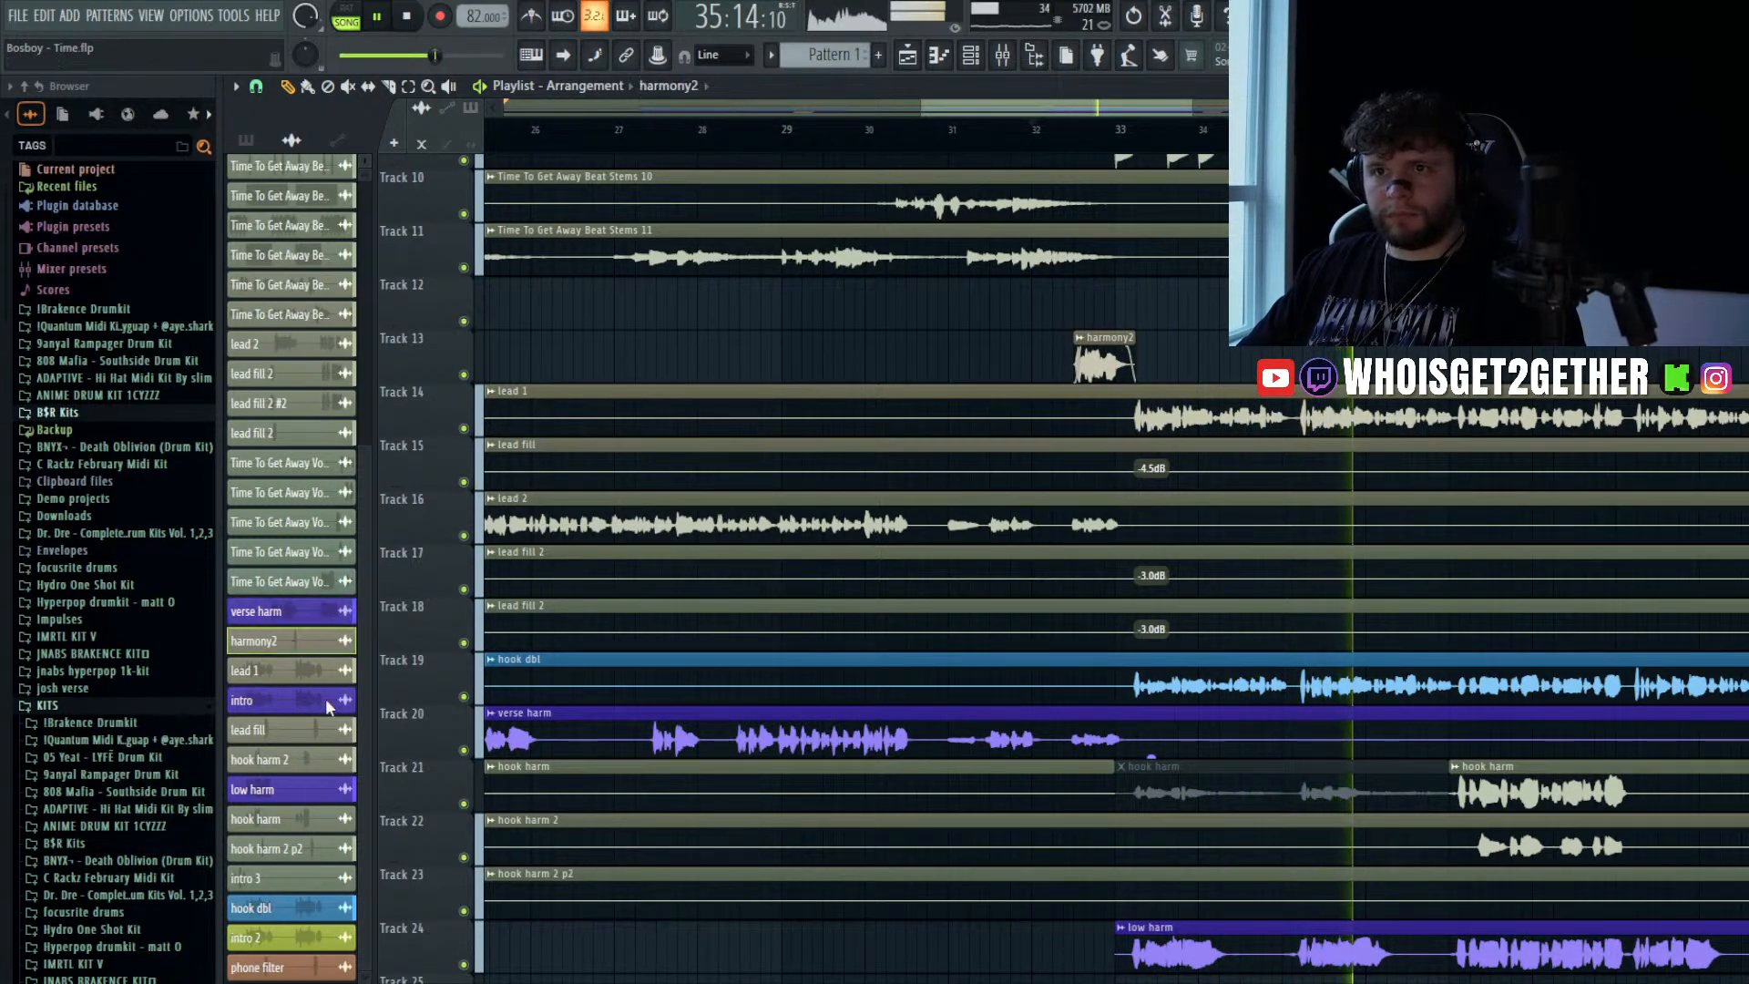
click(594, 960)
click(899, 573)
- Move the muted Time To Get Away Vox 8 clip from Track 33 up to Track 28
scroll(899, 574, down, 4)
scroll(899, 574, down, 2)
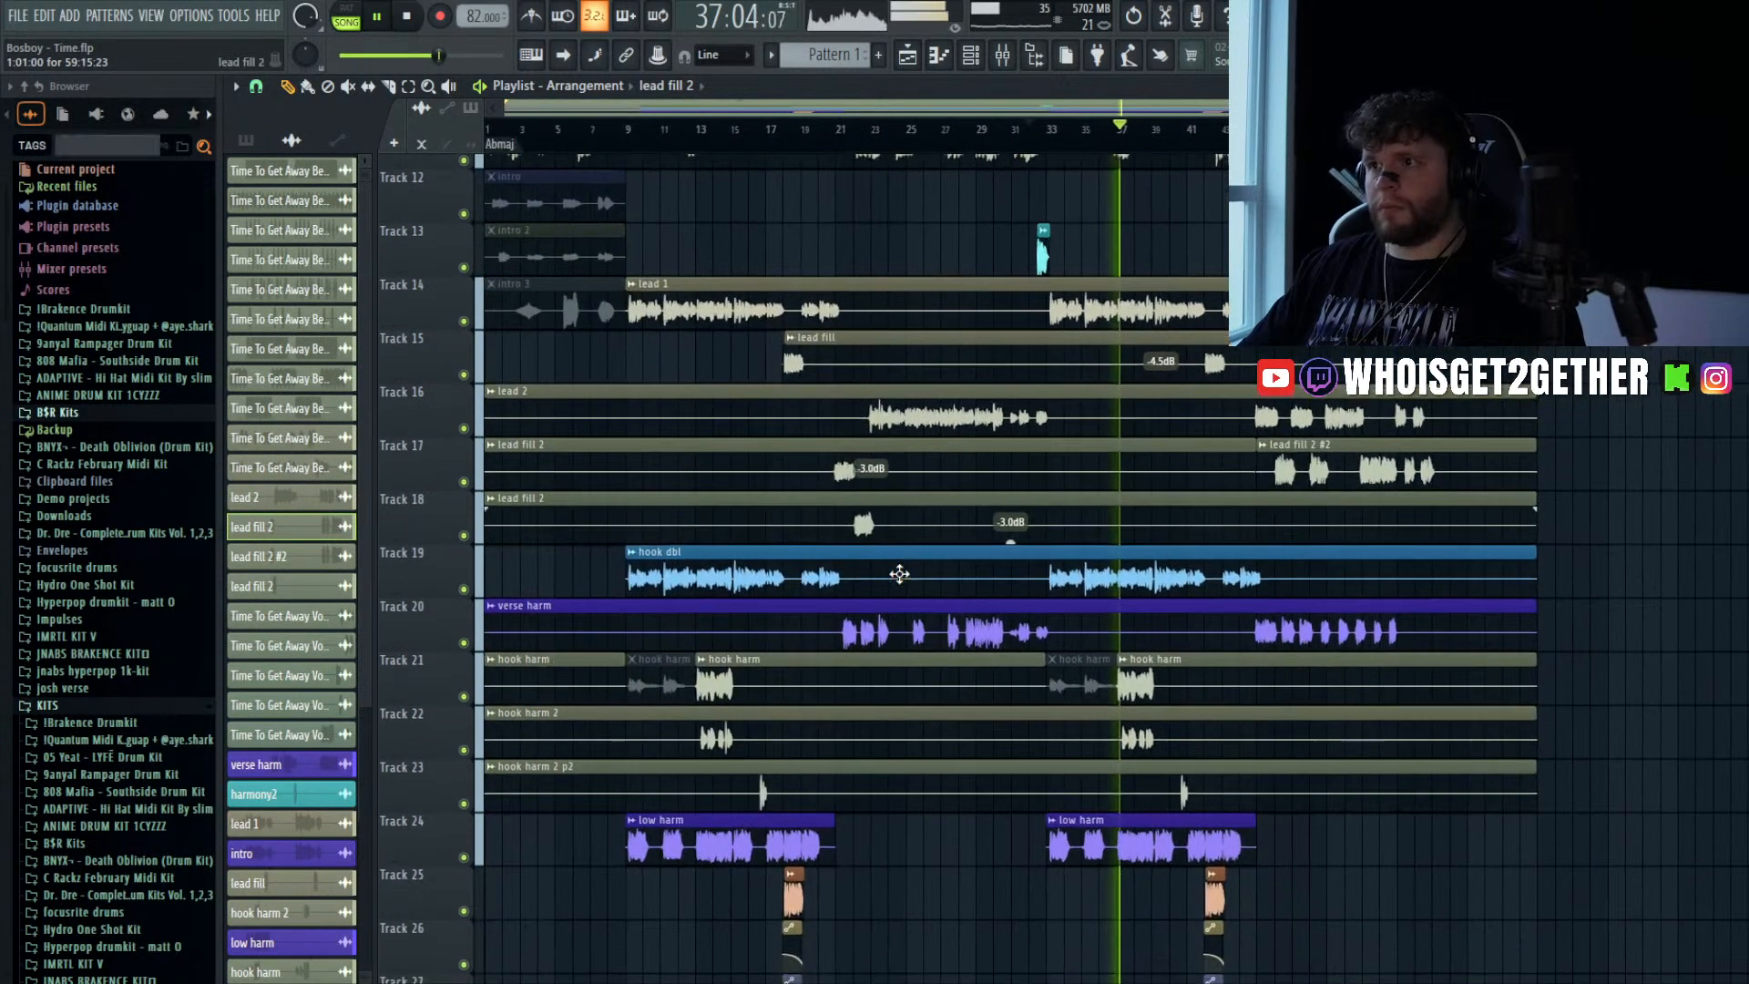
scroll(1143, 533, up, 6)
scroll(1171, 461, up, 3)
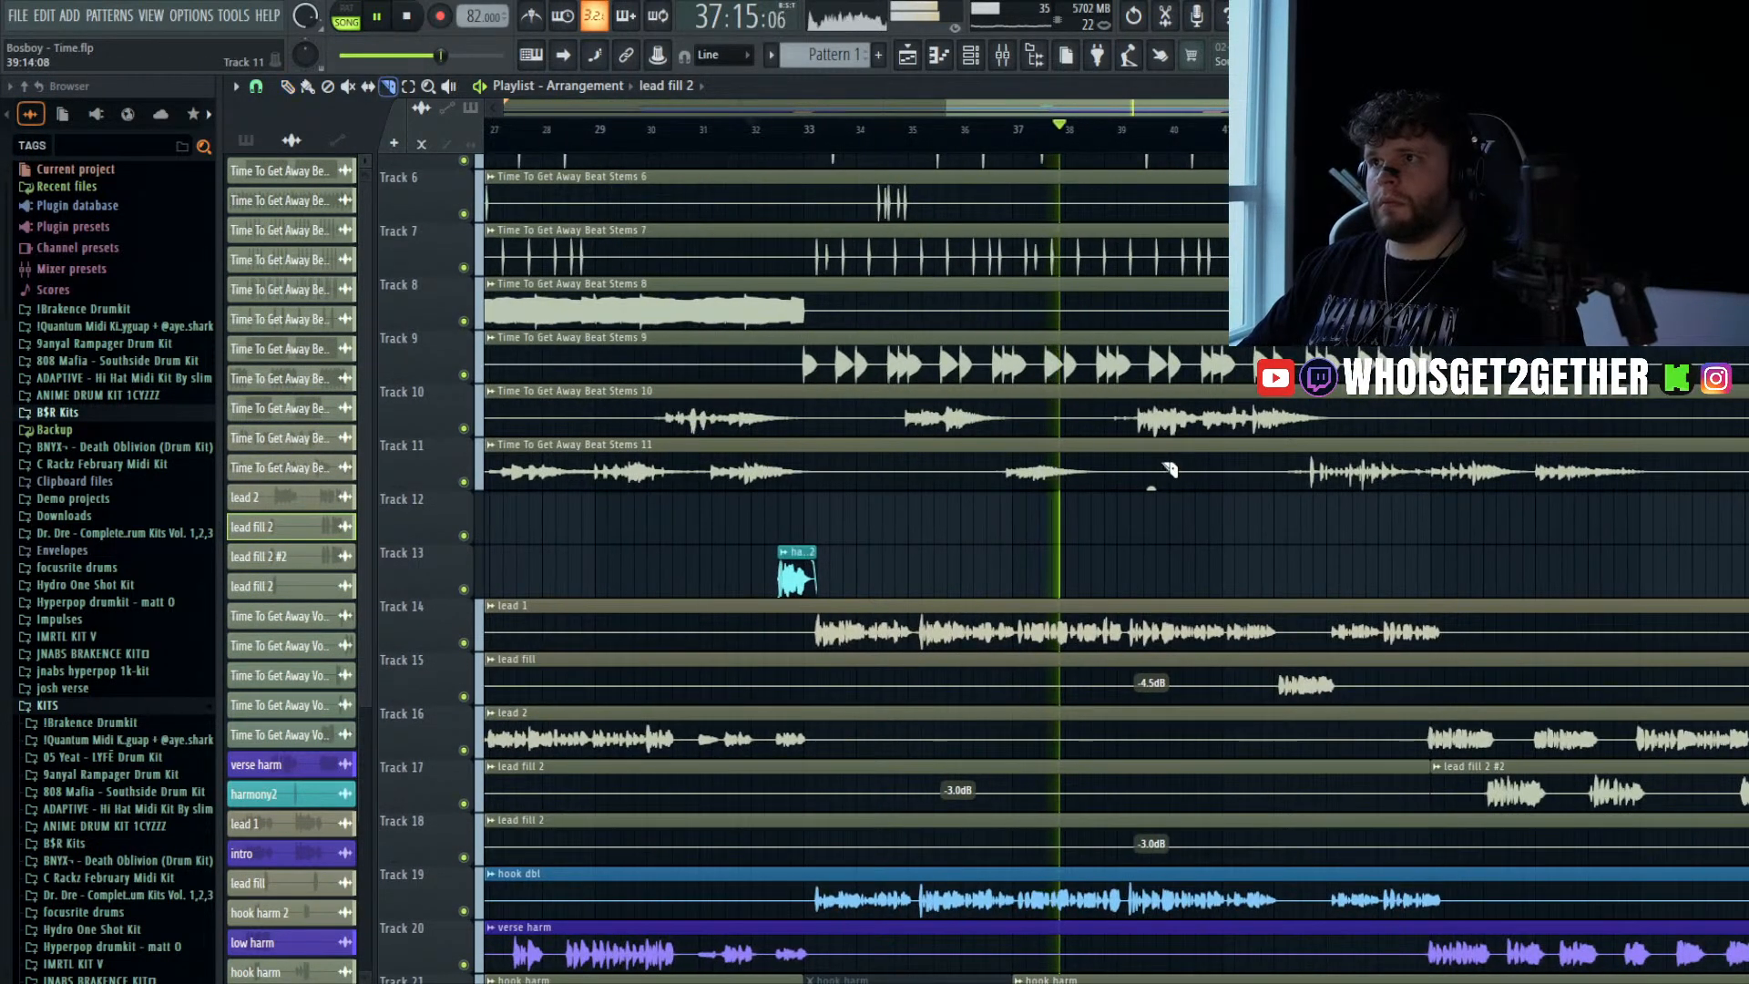
scroll(1169, 470, up, 3)
scroll(1166, 472, up, 5)
scroll(1167, 472, down, 10)
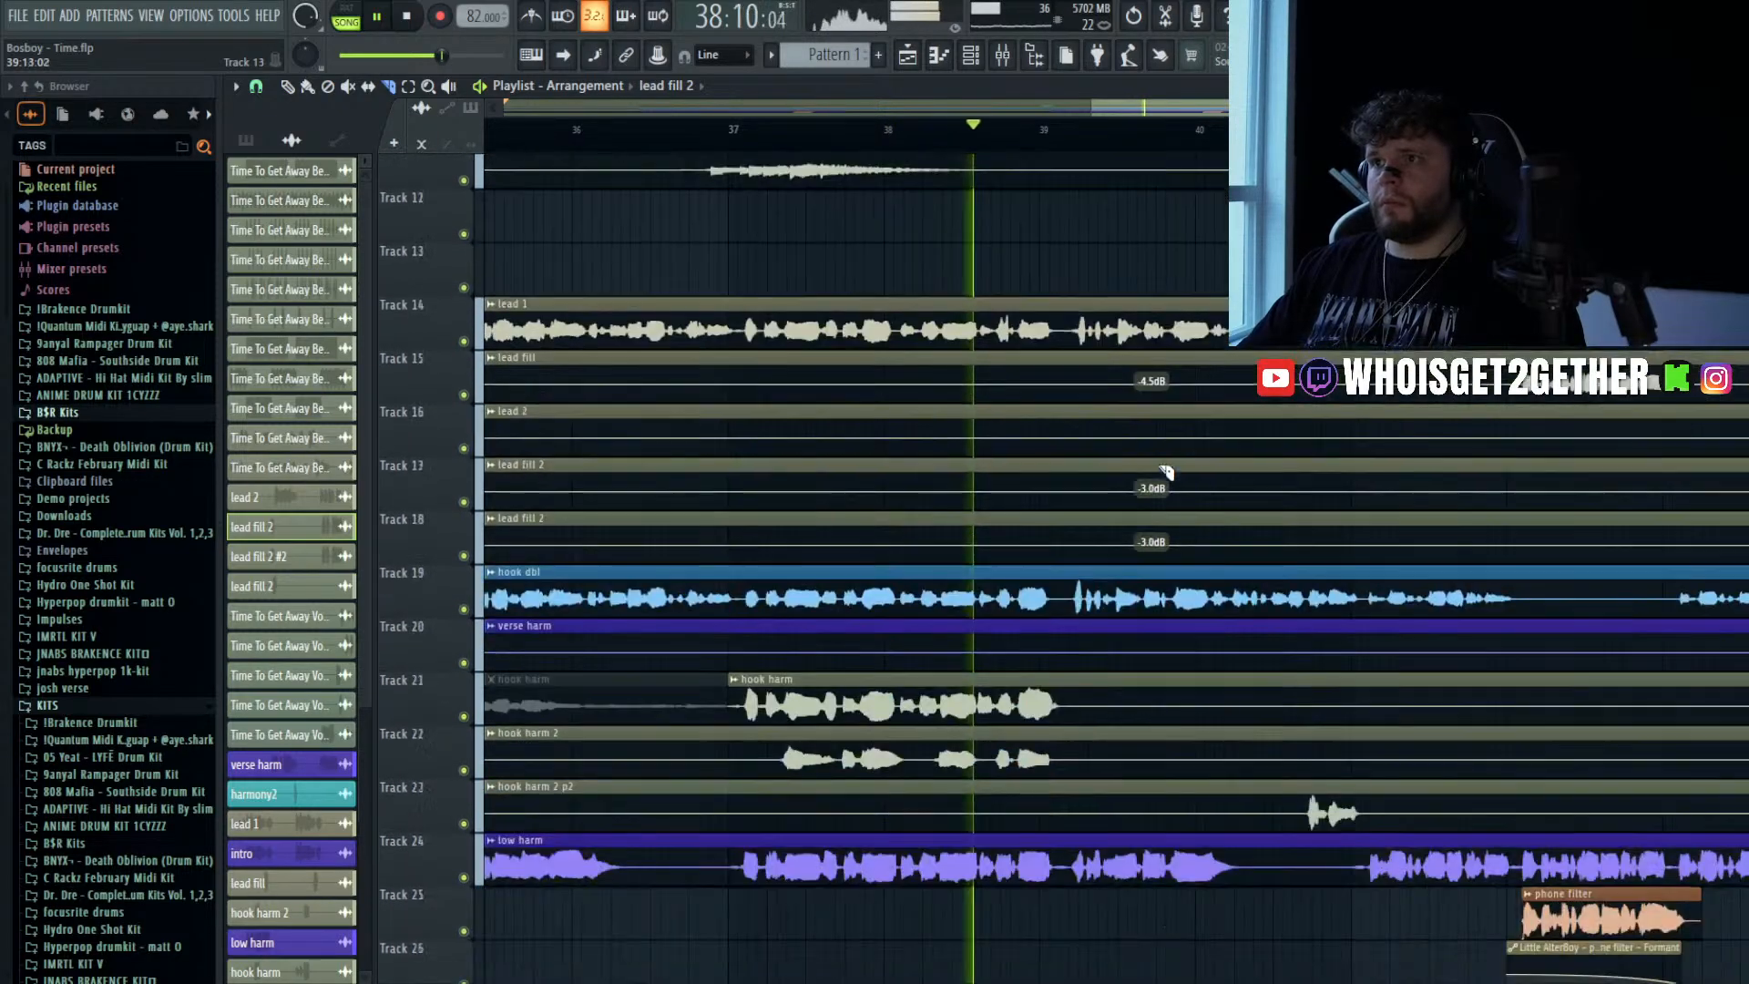
scroll(1166, 472, down, 5)
scroll(1157, 491, down, 12)
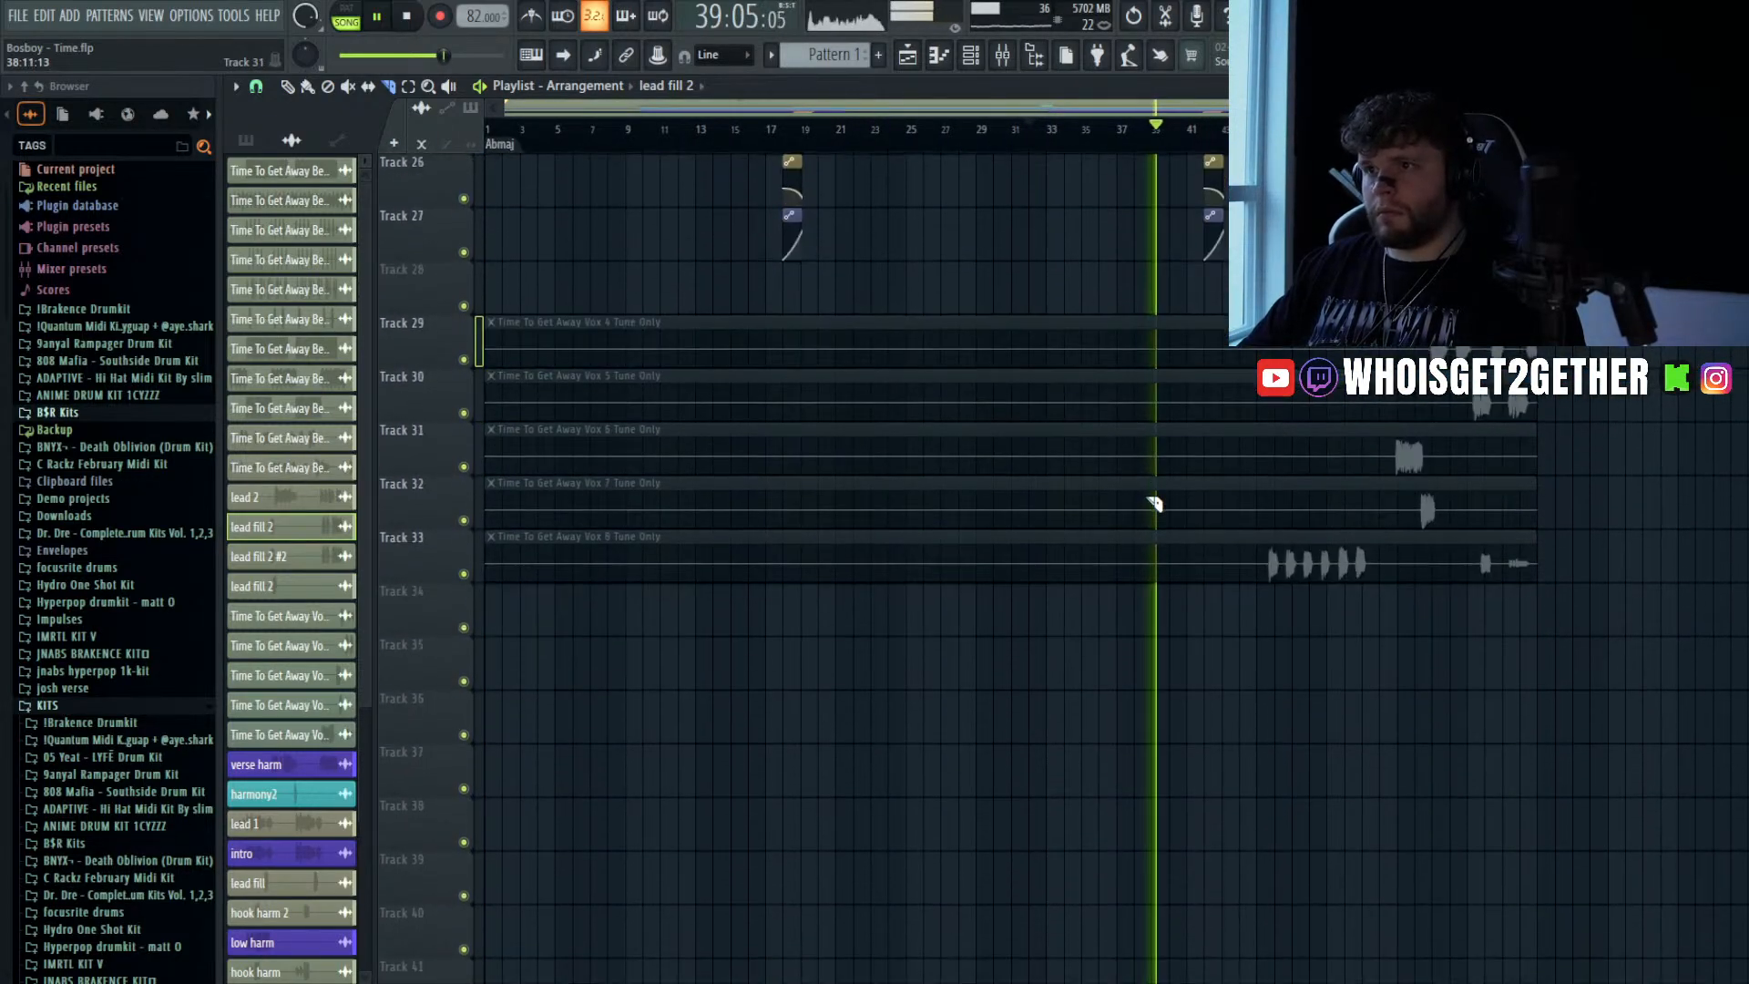
scroll(1153, 504, up, 3)
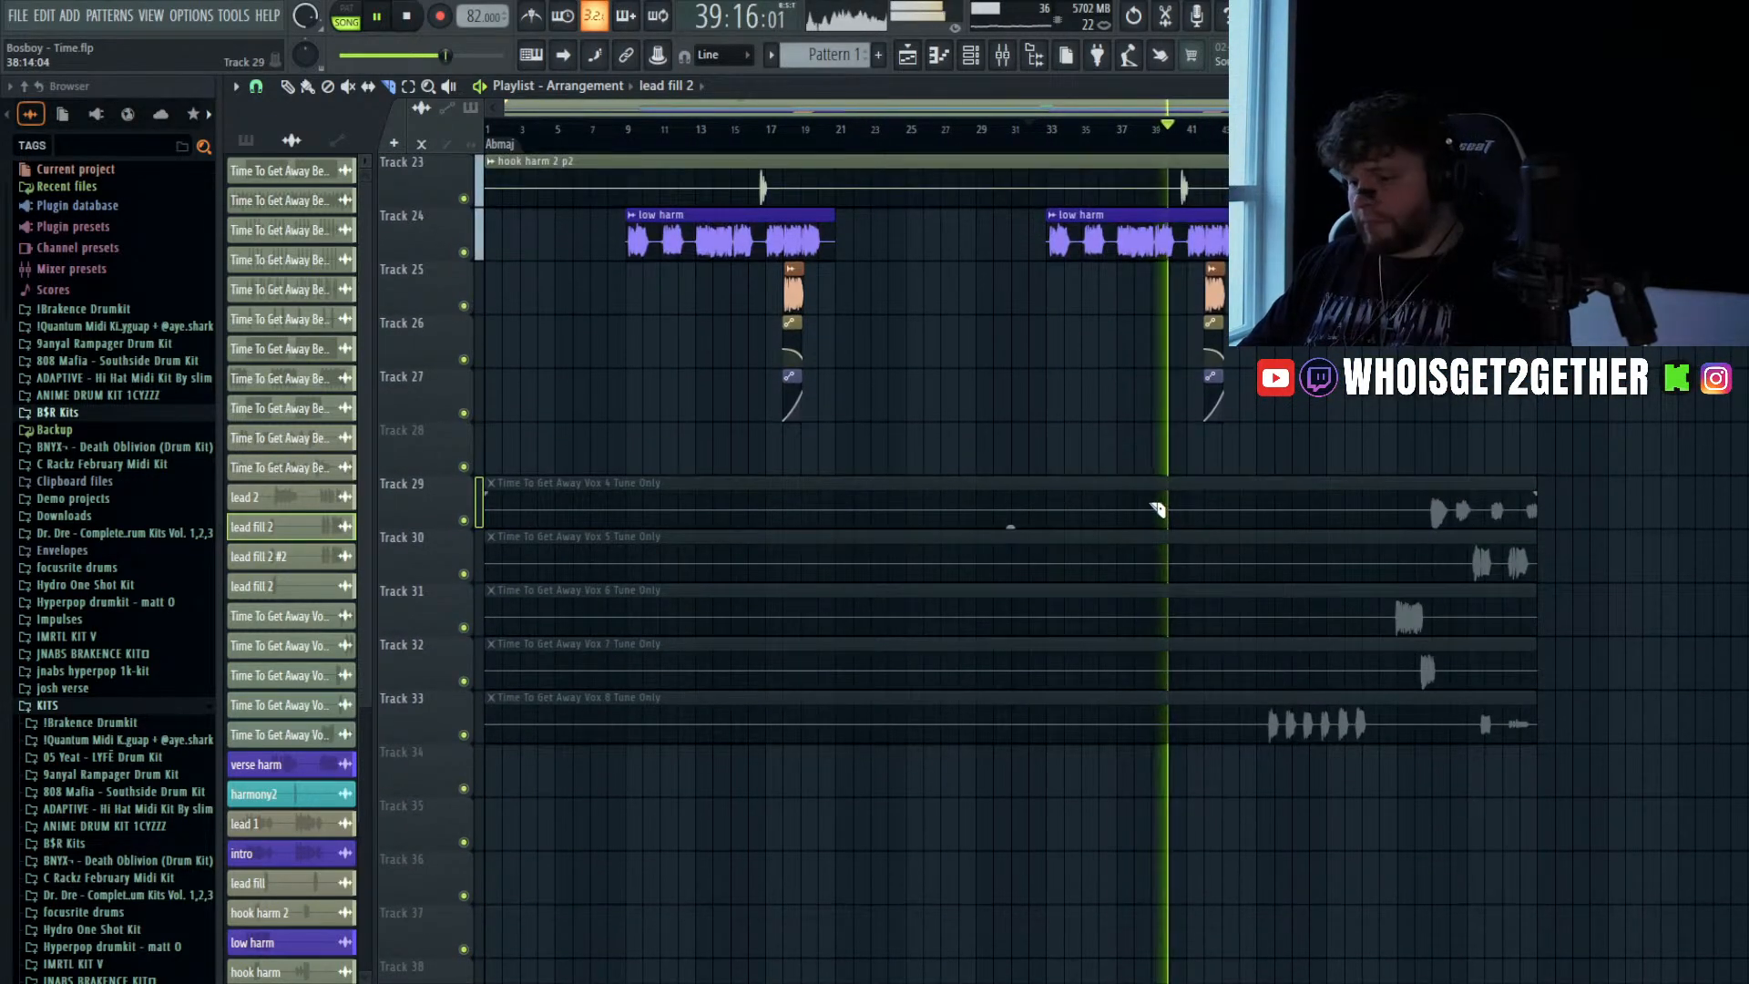
drag(1151, 718, 1028, 434)
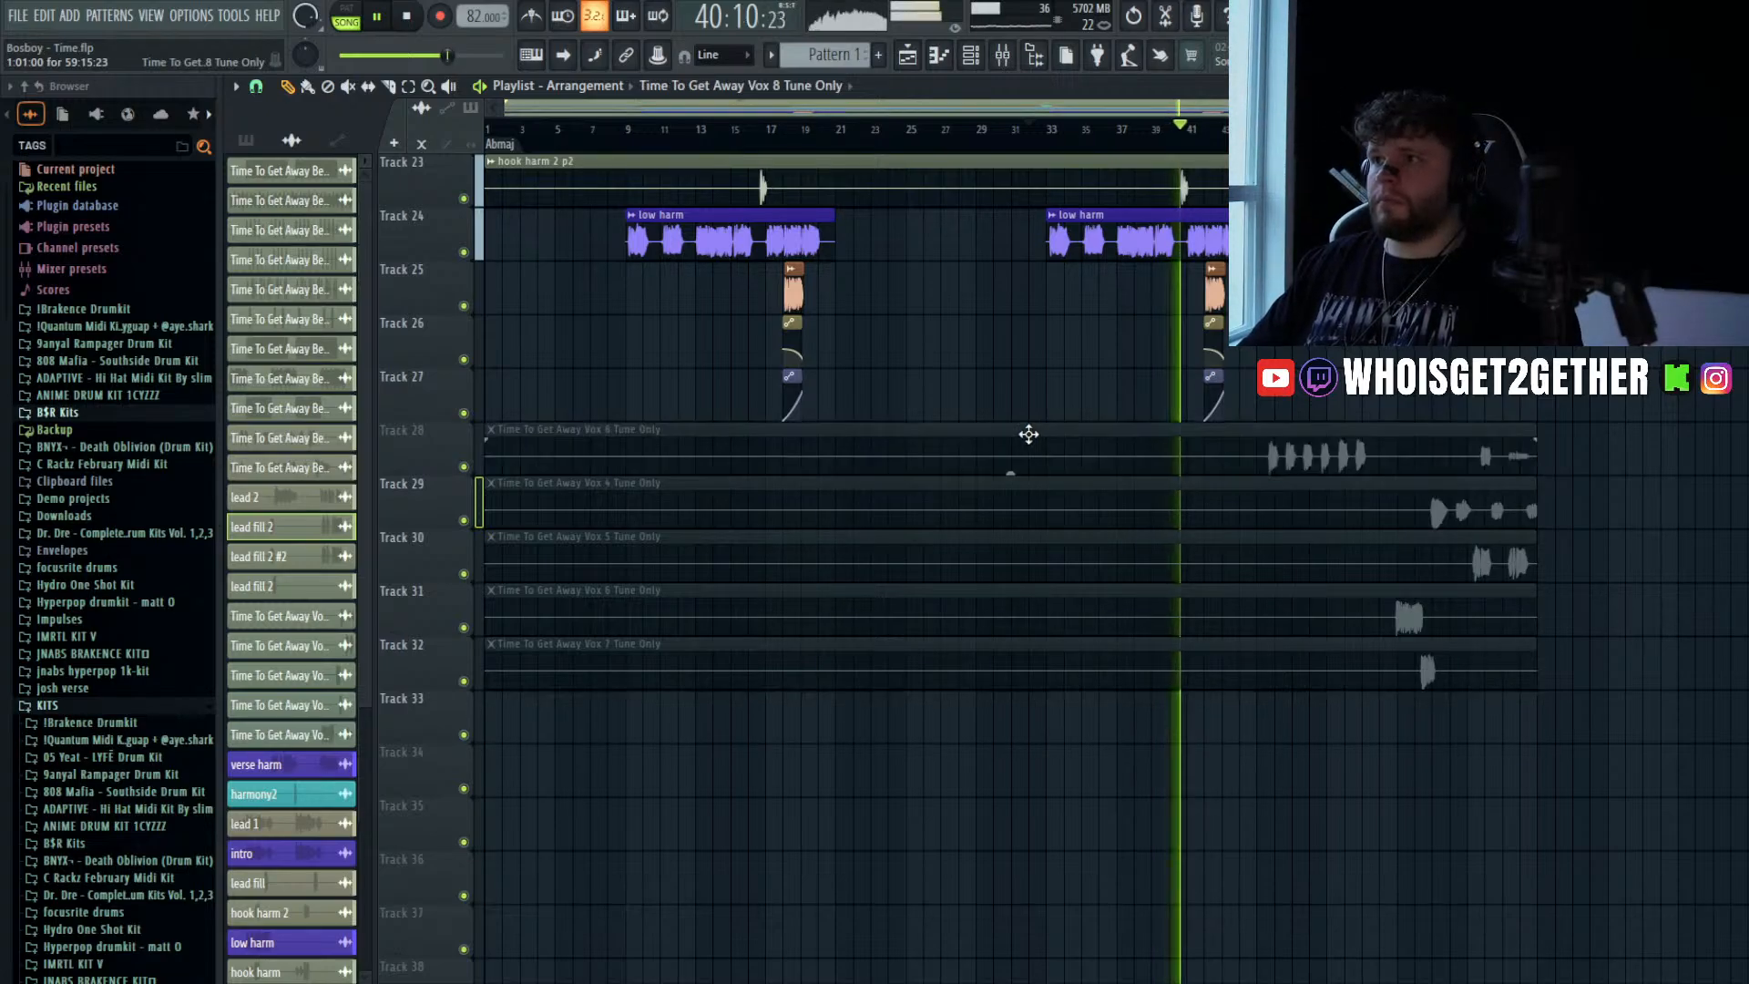
- Unmute the Vox 8 clip, audition Track 28 in solo from bar 45, and unsolo the track
right_click(463, 466)
click(1257, 129)
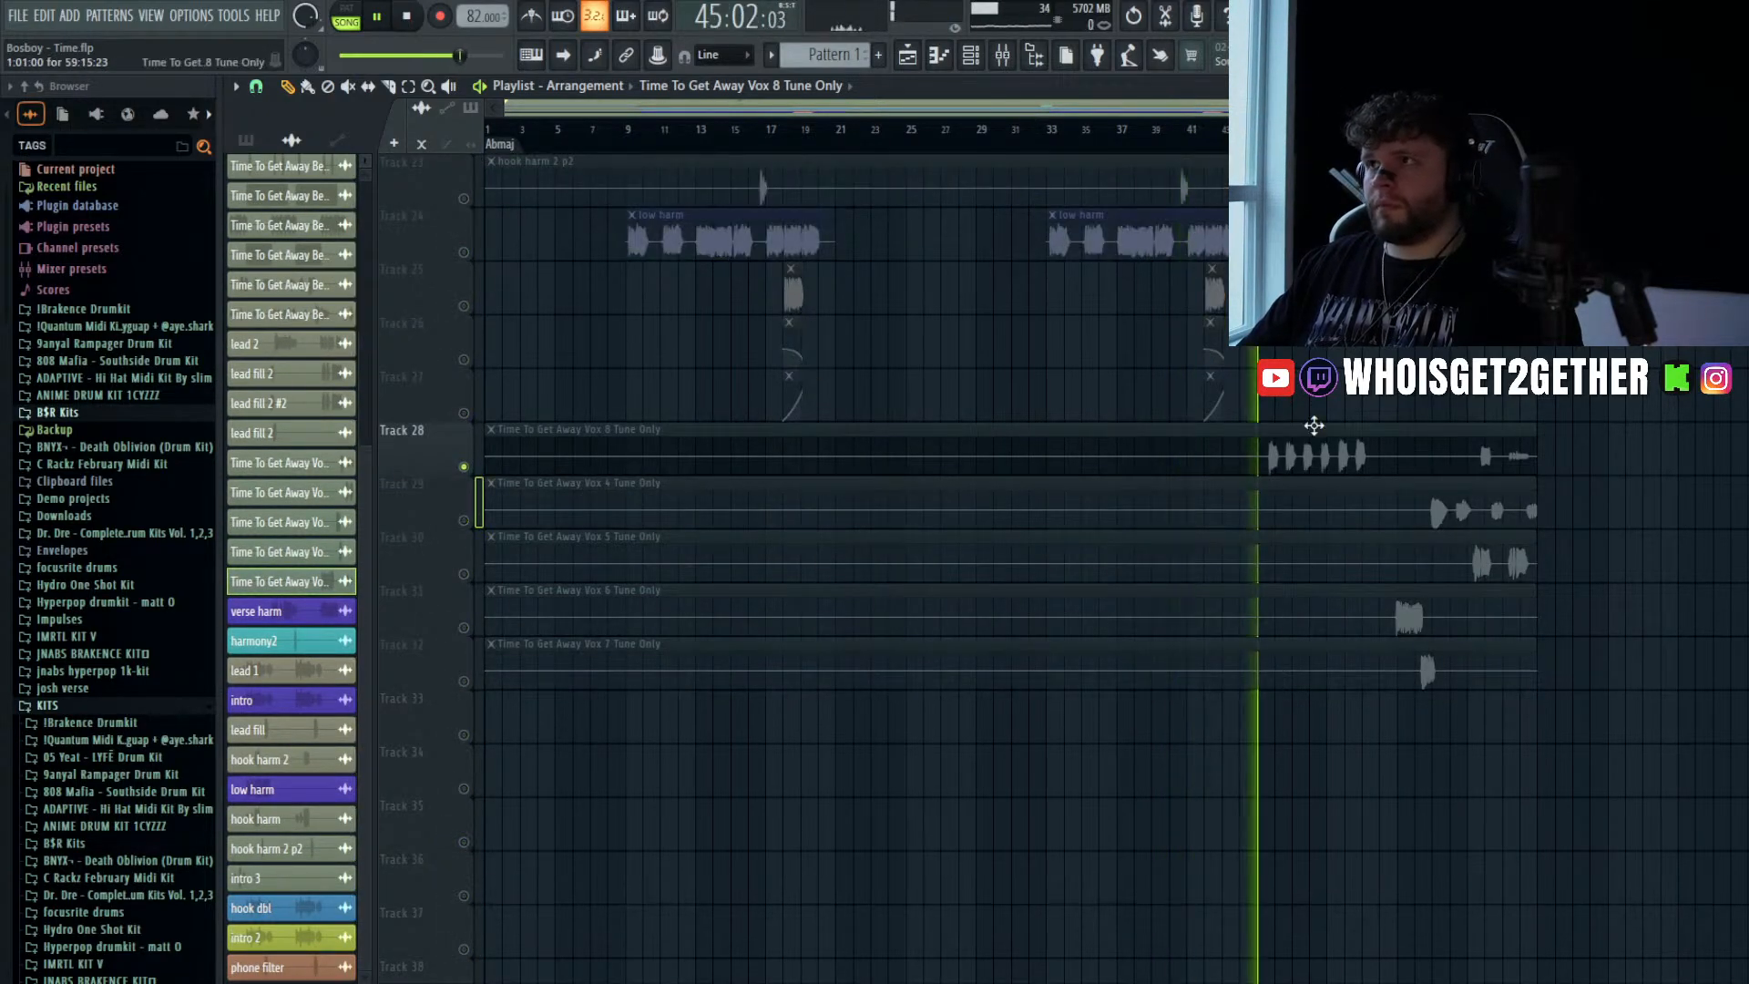
click(1314, 424)
scroll(1315, 448, up, 9)
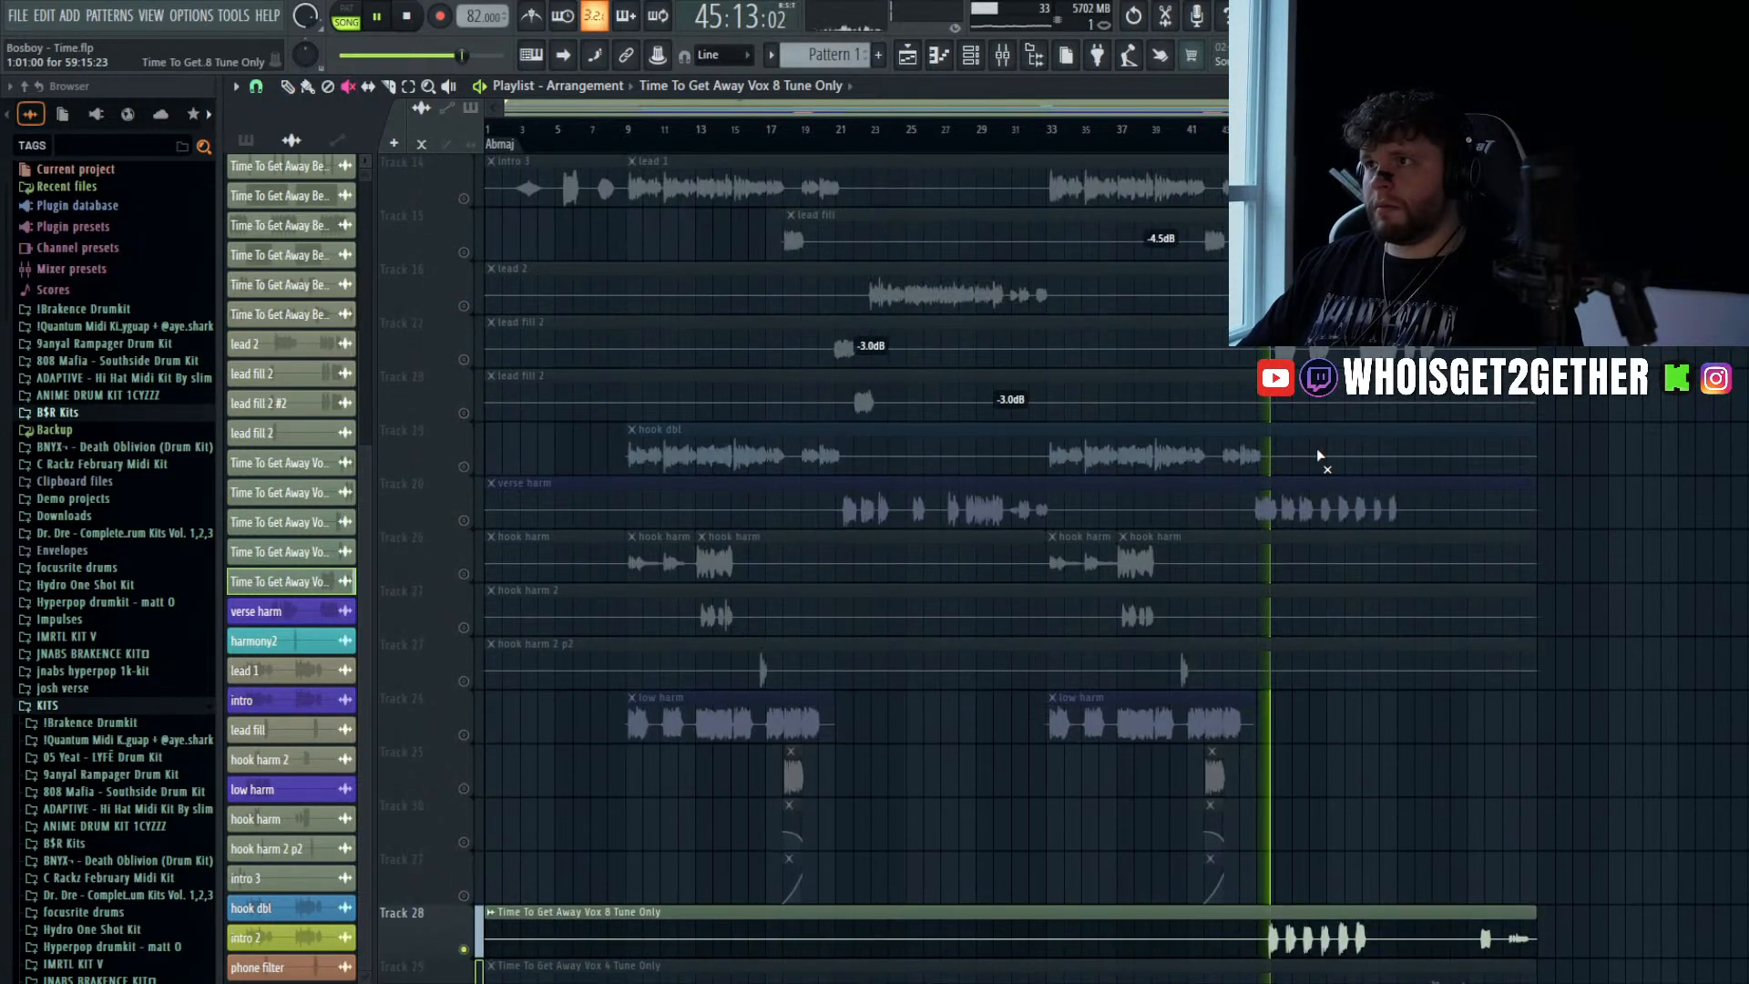
scroll(1315, 448, down, 6)
key(space)
scroll(1315, 583, up, 4)
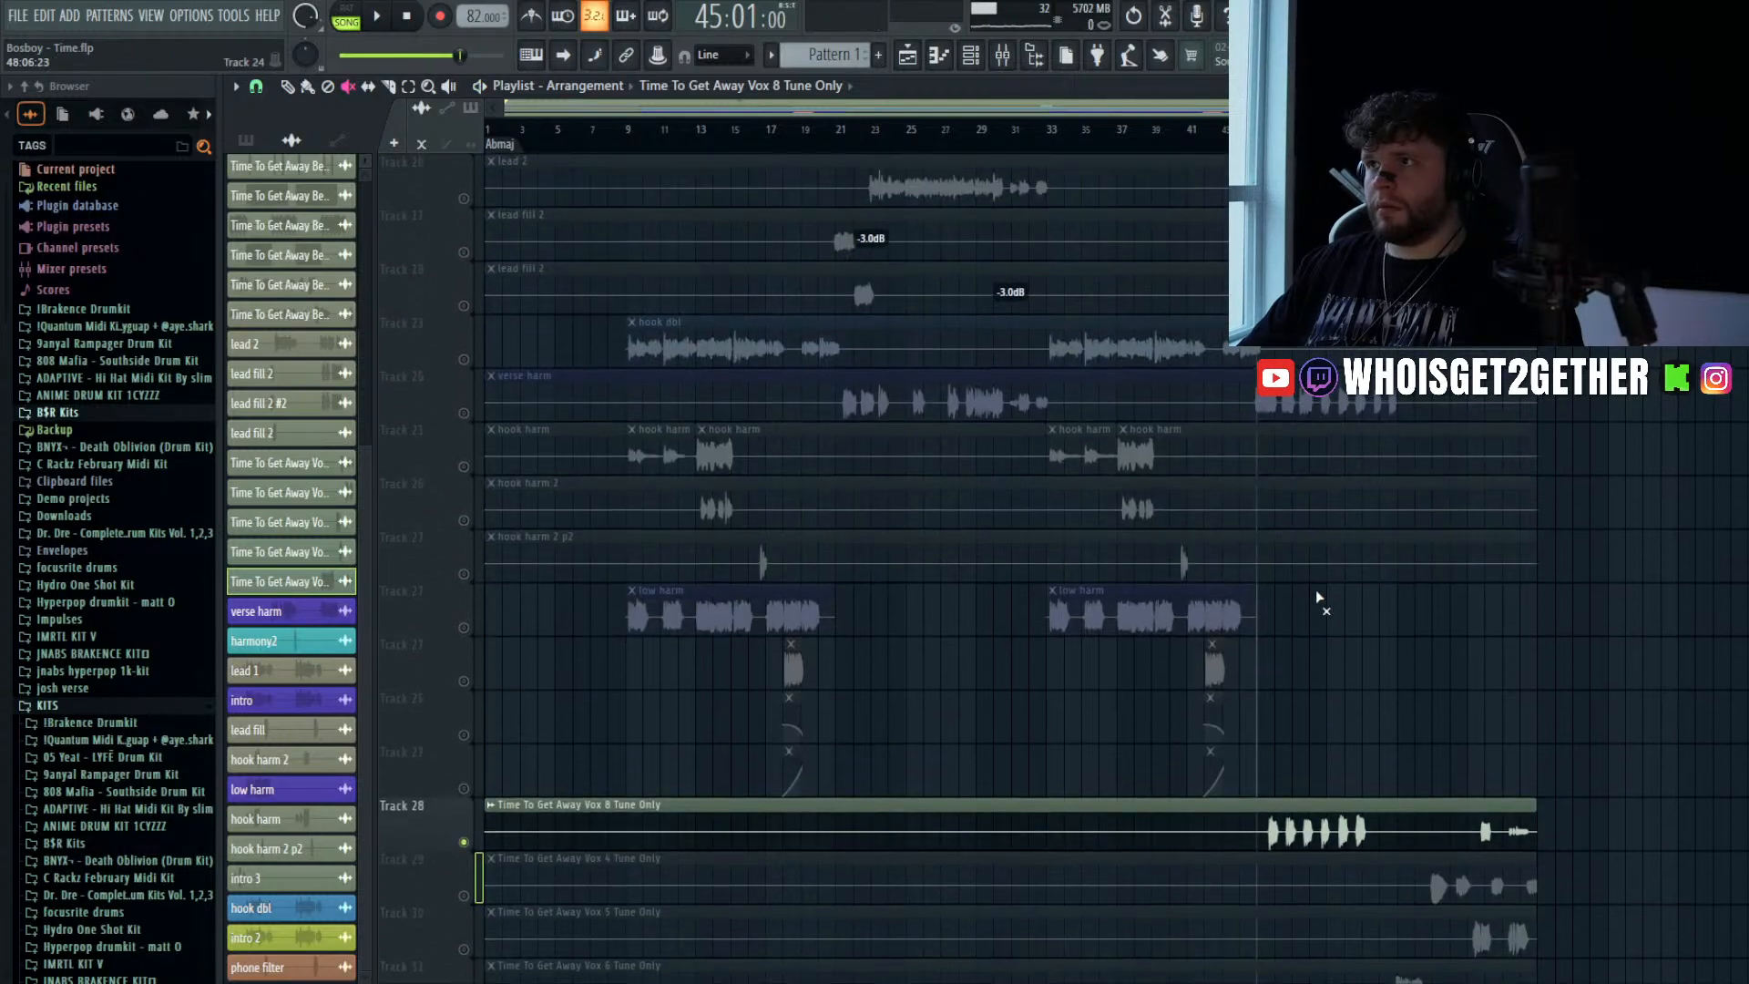
scroll(1315, 592, down, 3)
right_click(464, 682)
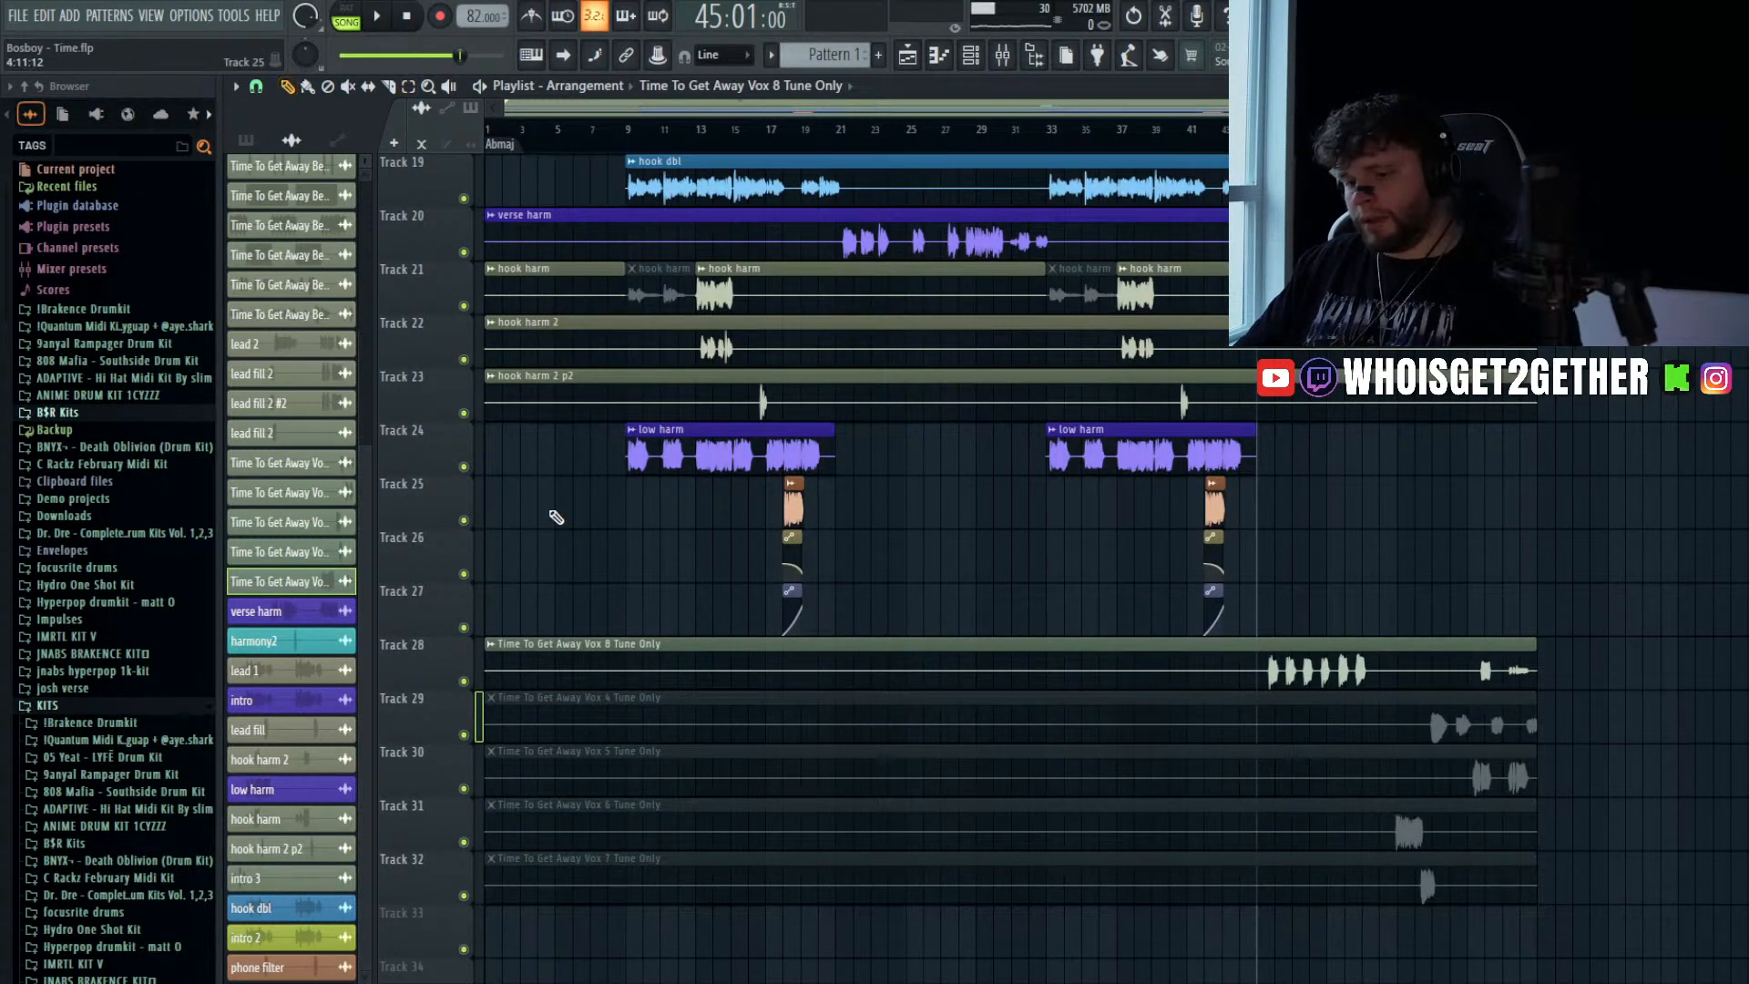
scroll(1307, 569, up, 5)
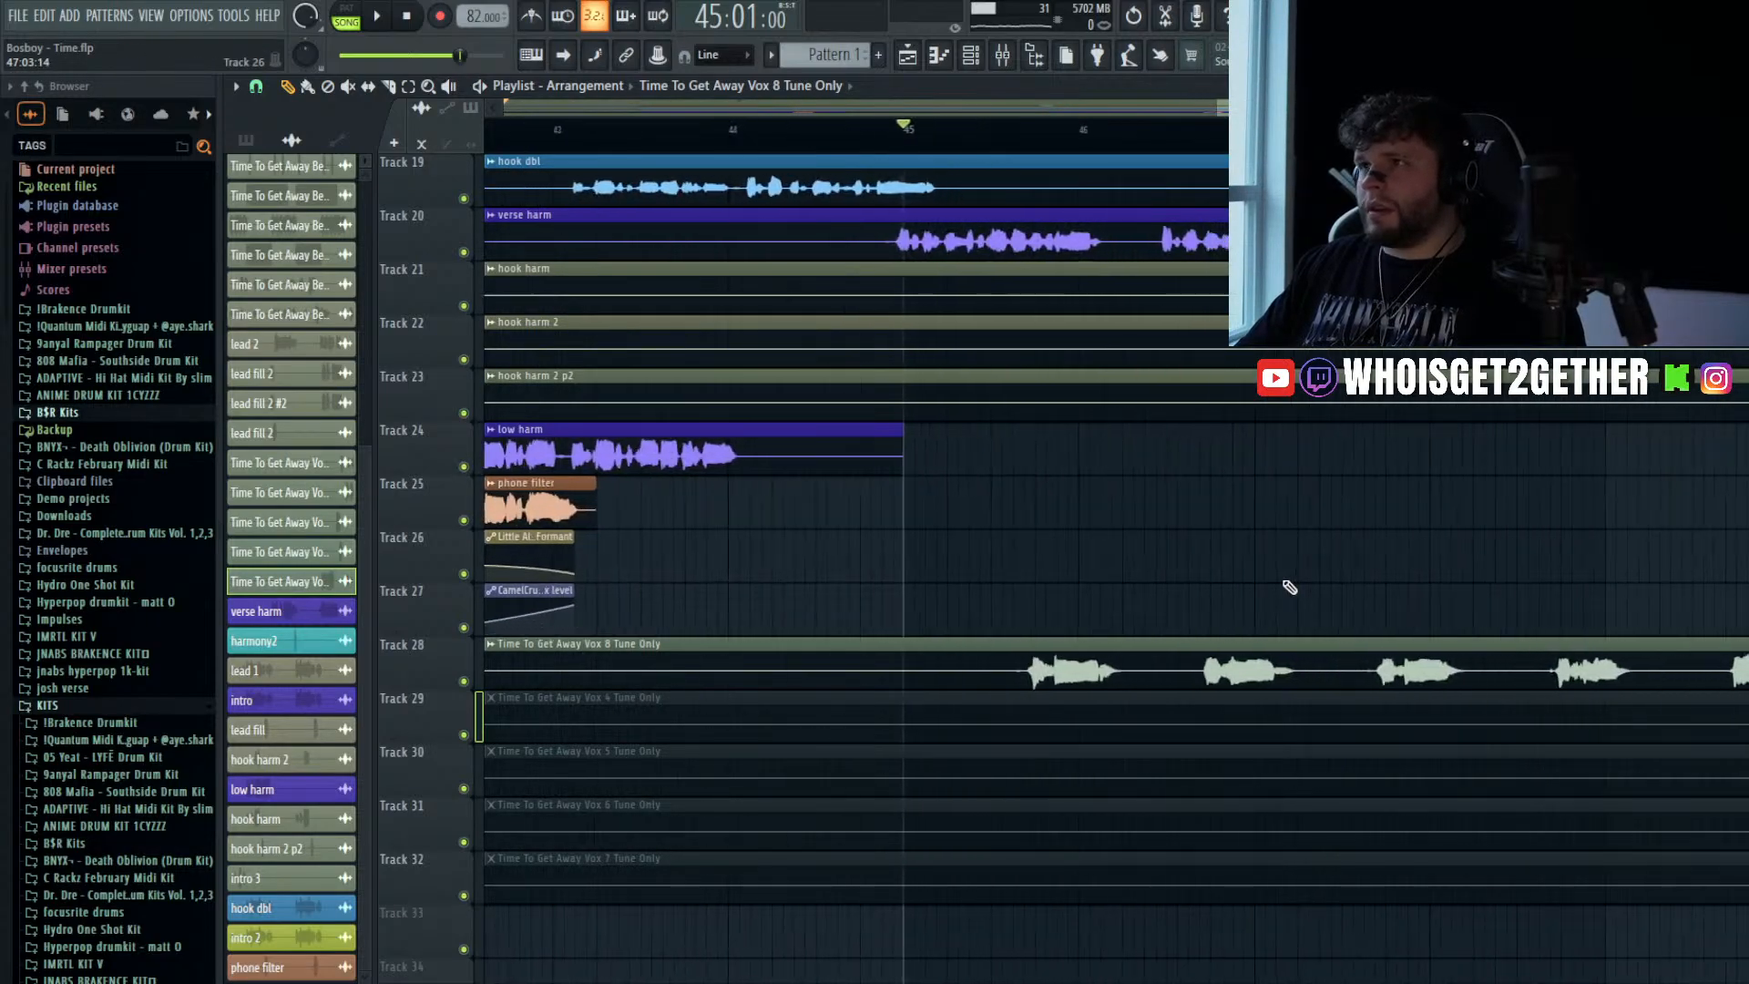
- Route the Time To Get Away Vox 8 clip on Track 28 to the dbl mixer track, number 27
scroll(1252, 576, up, 4)
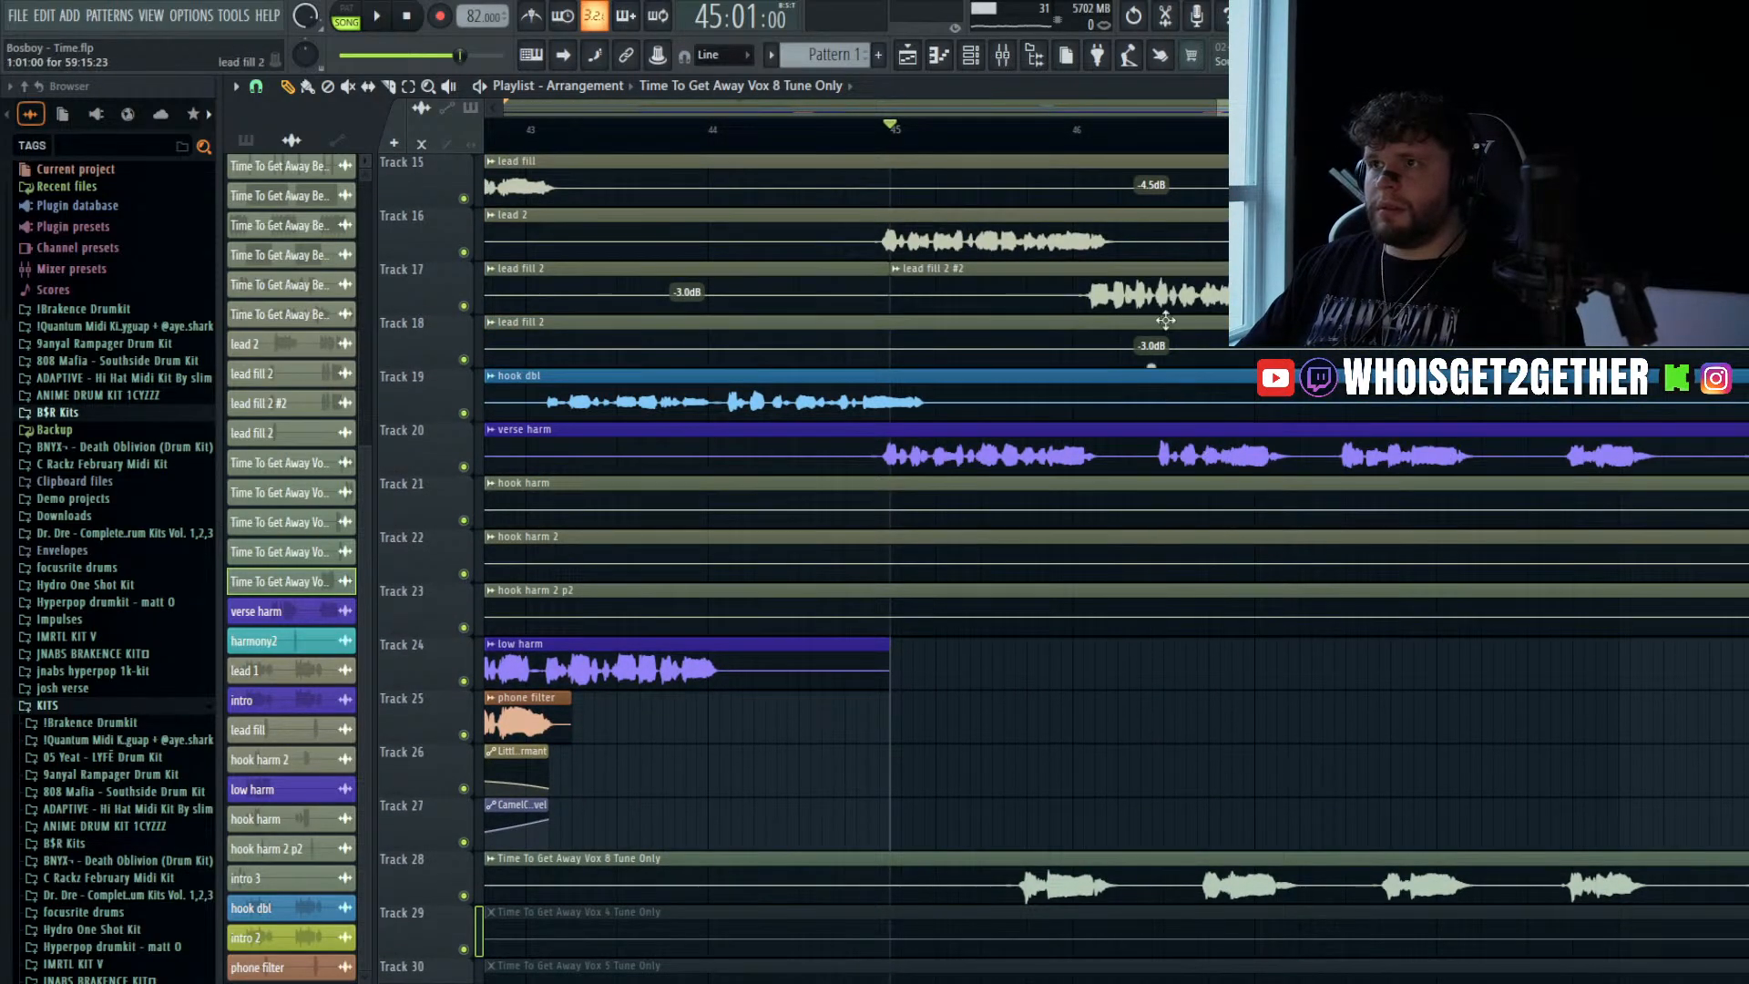
double_click(1004, 398)
key(Escape)
click(1107, 883)
double_click(1107, 883)
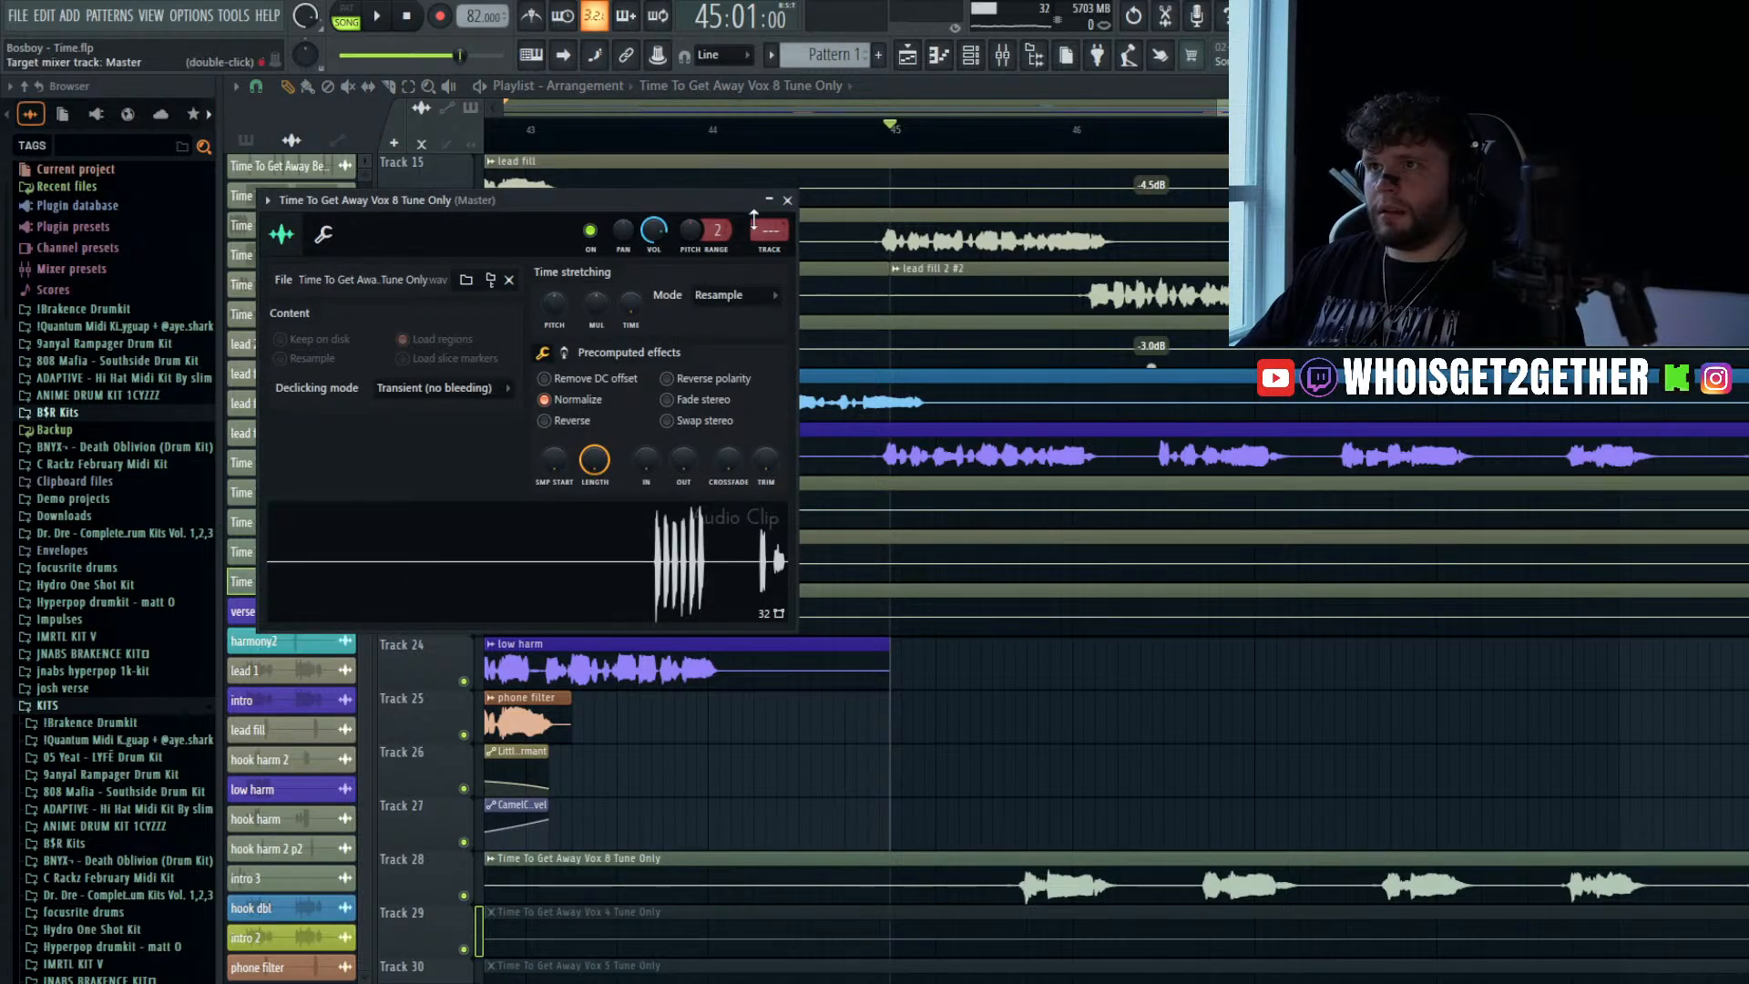
drag(769, 230, 769, 205)
- Play the arrangement from bar 45 to hear the Vox 8 clip on Track 28 in context, and stop playback
click(1155, 353)
key(space)
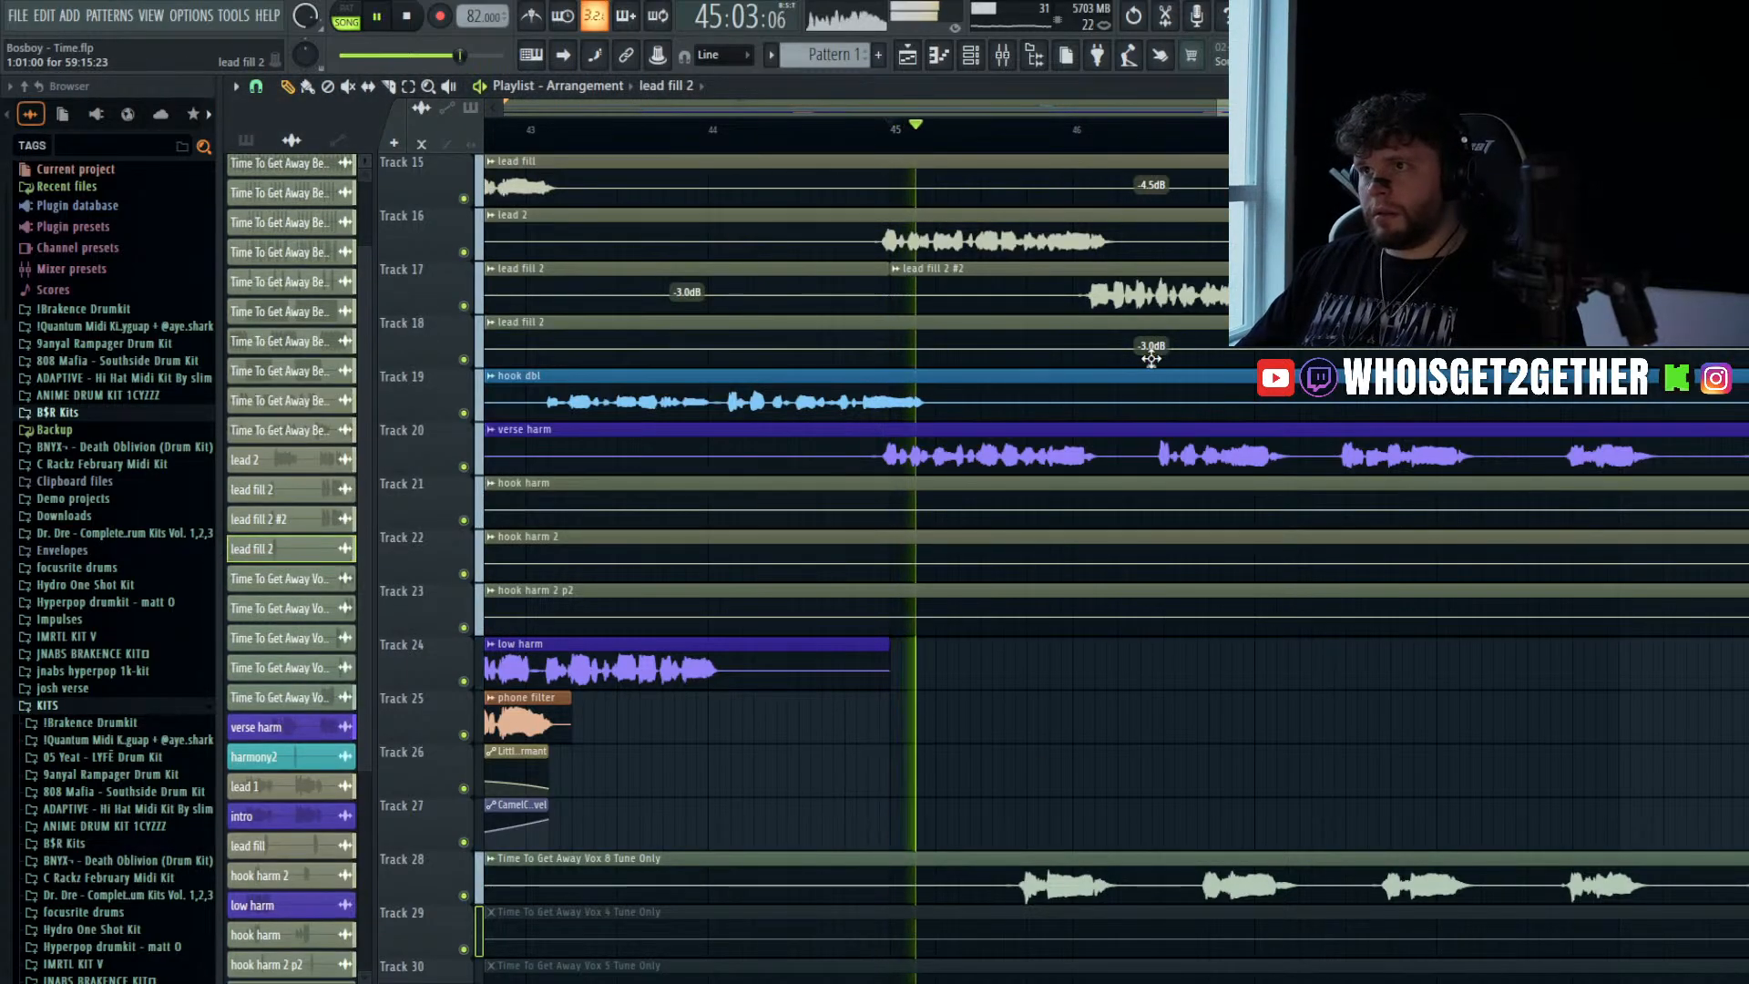
scroll(1151, 535, down, 2)
click(1160, 753)
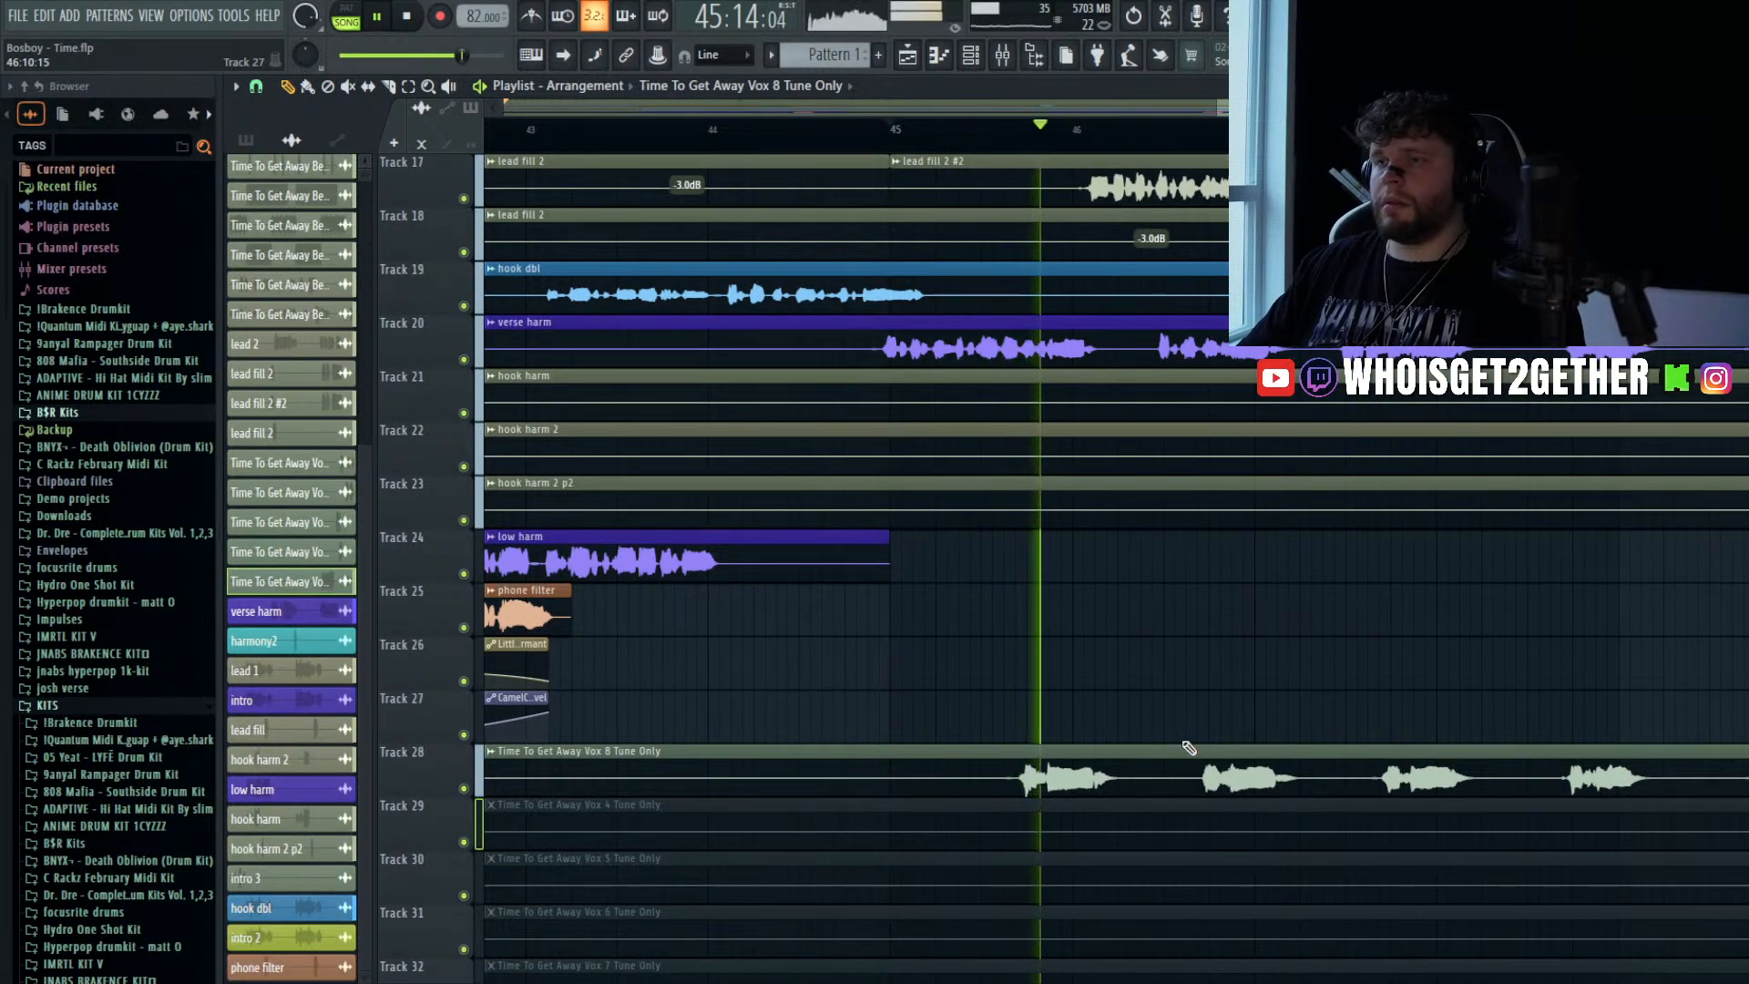
scroll(1039, 601, down, 2)
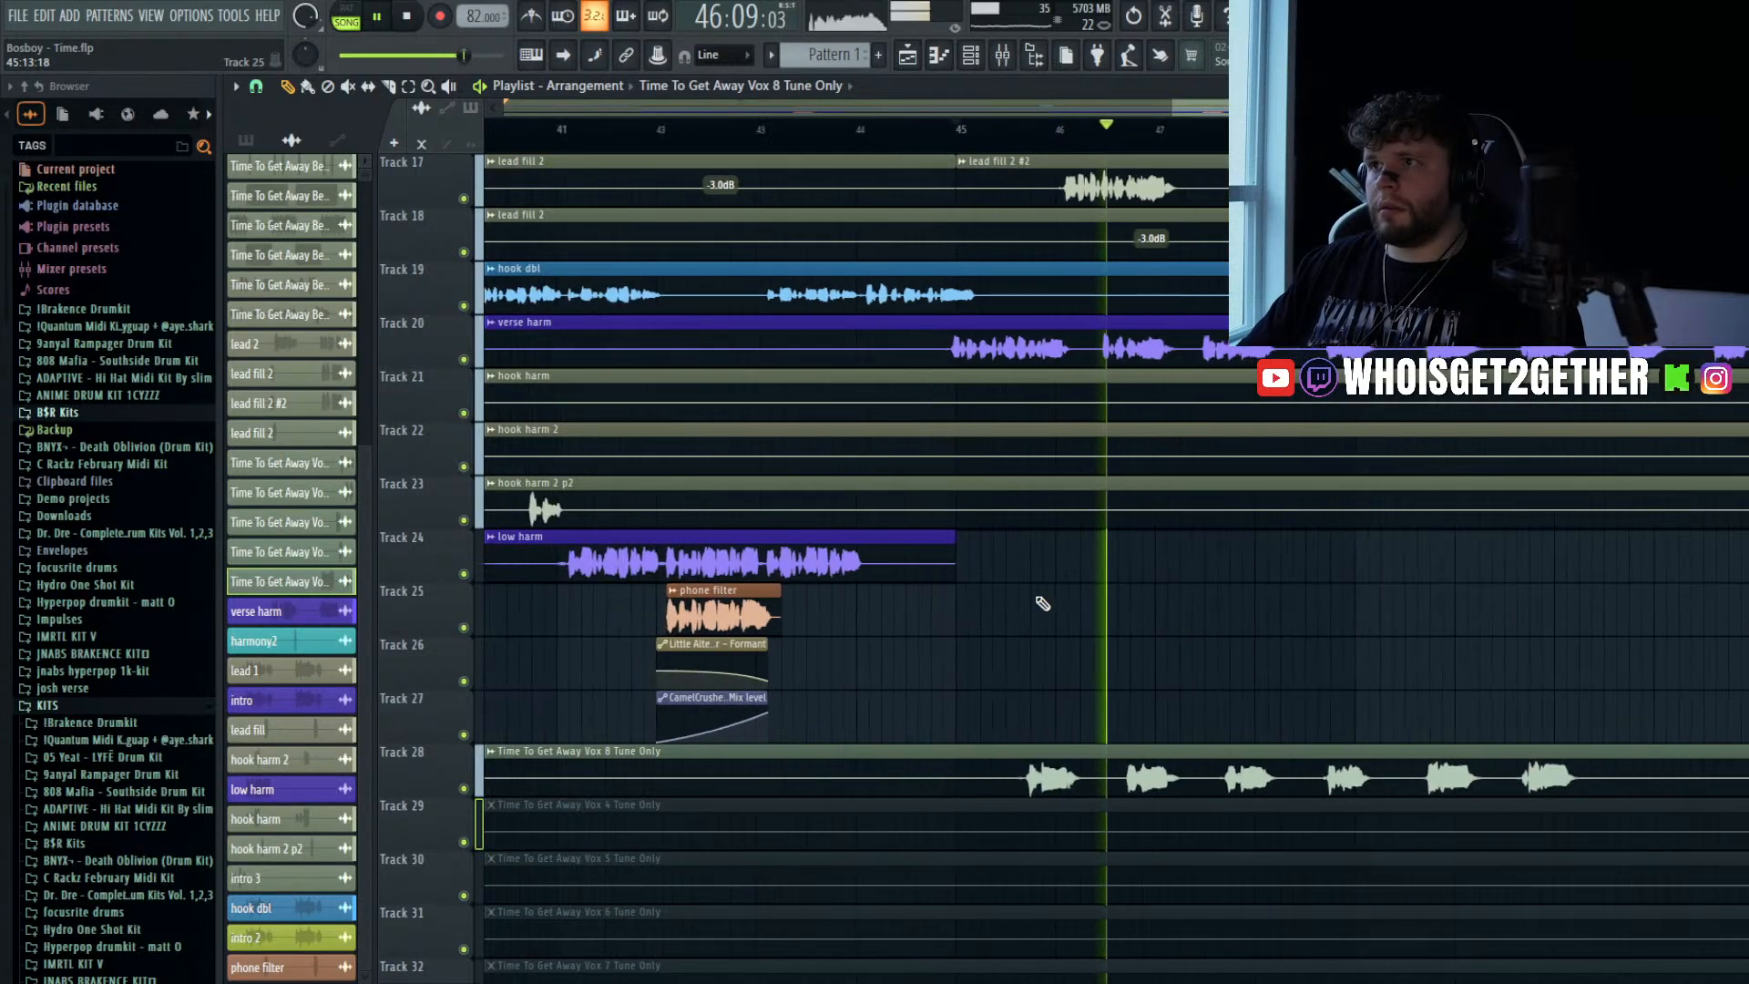
click(1004, 56)
key(space)
- Copy the Lead Vocals mixer track's settings and effects onto Insert 33 and name that track end dbl
scroll(963, 307, down, 10)
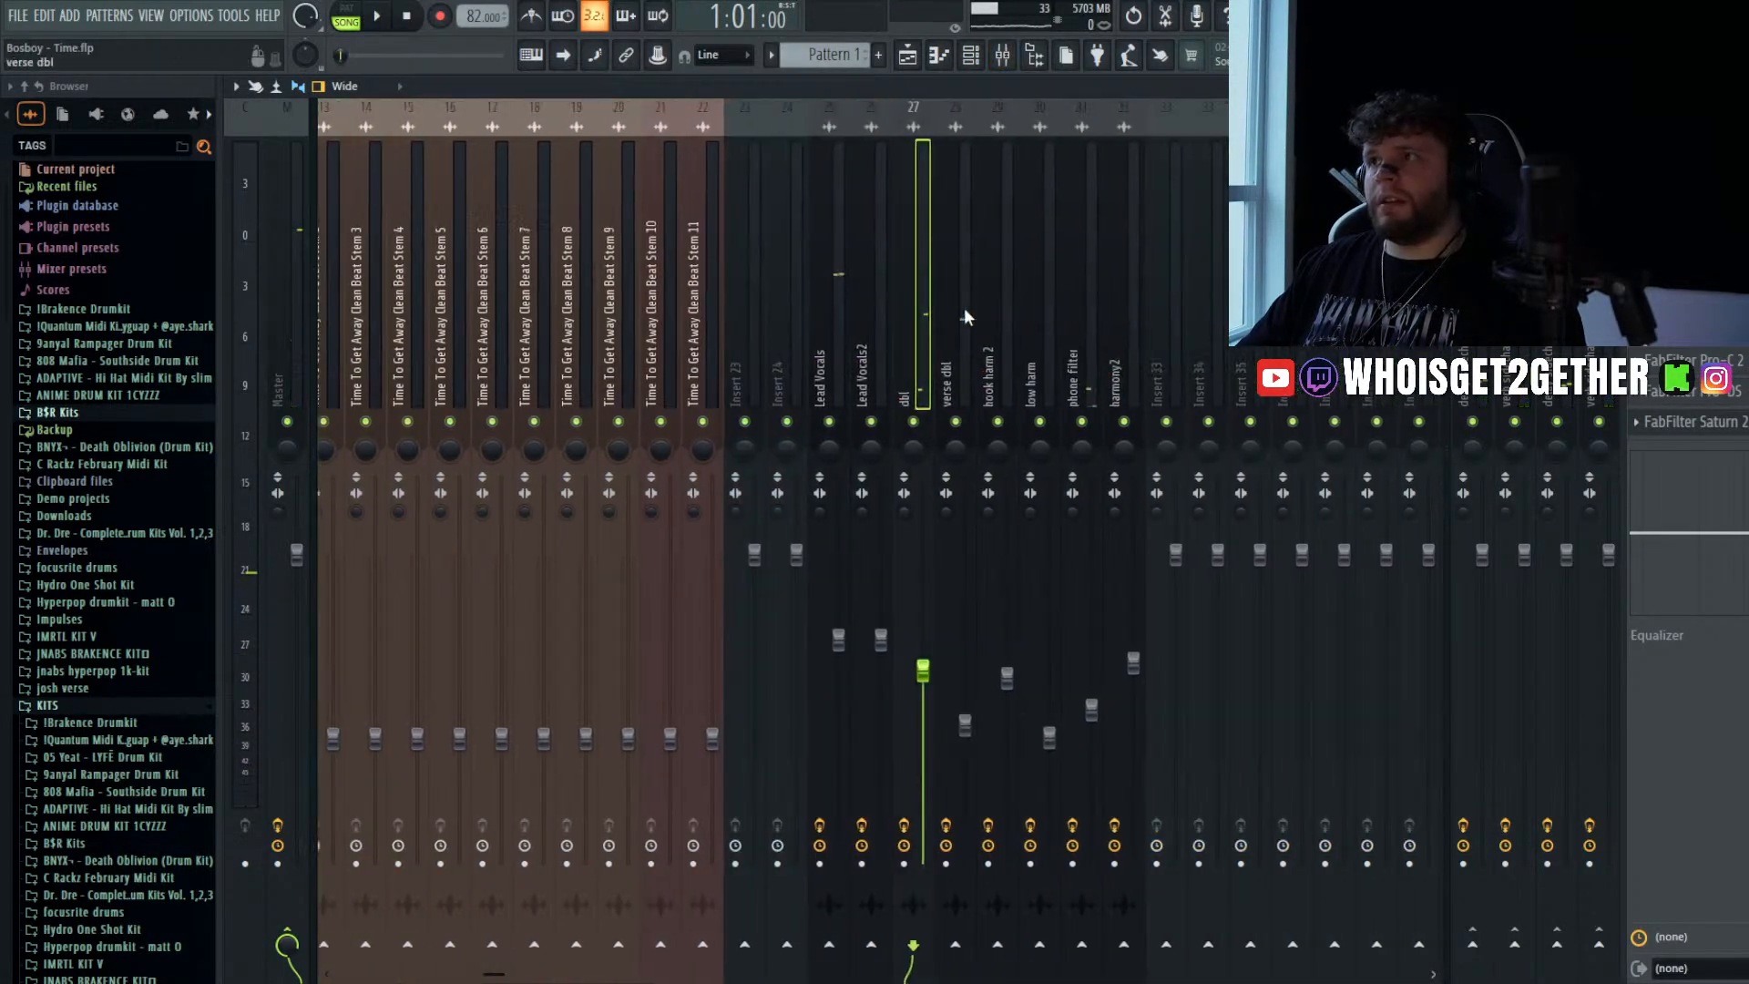
click(560, 275)
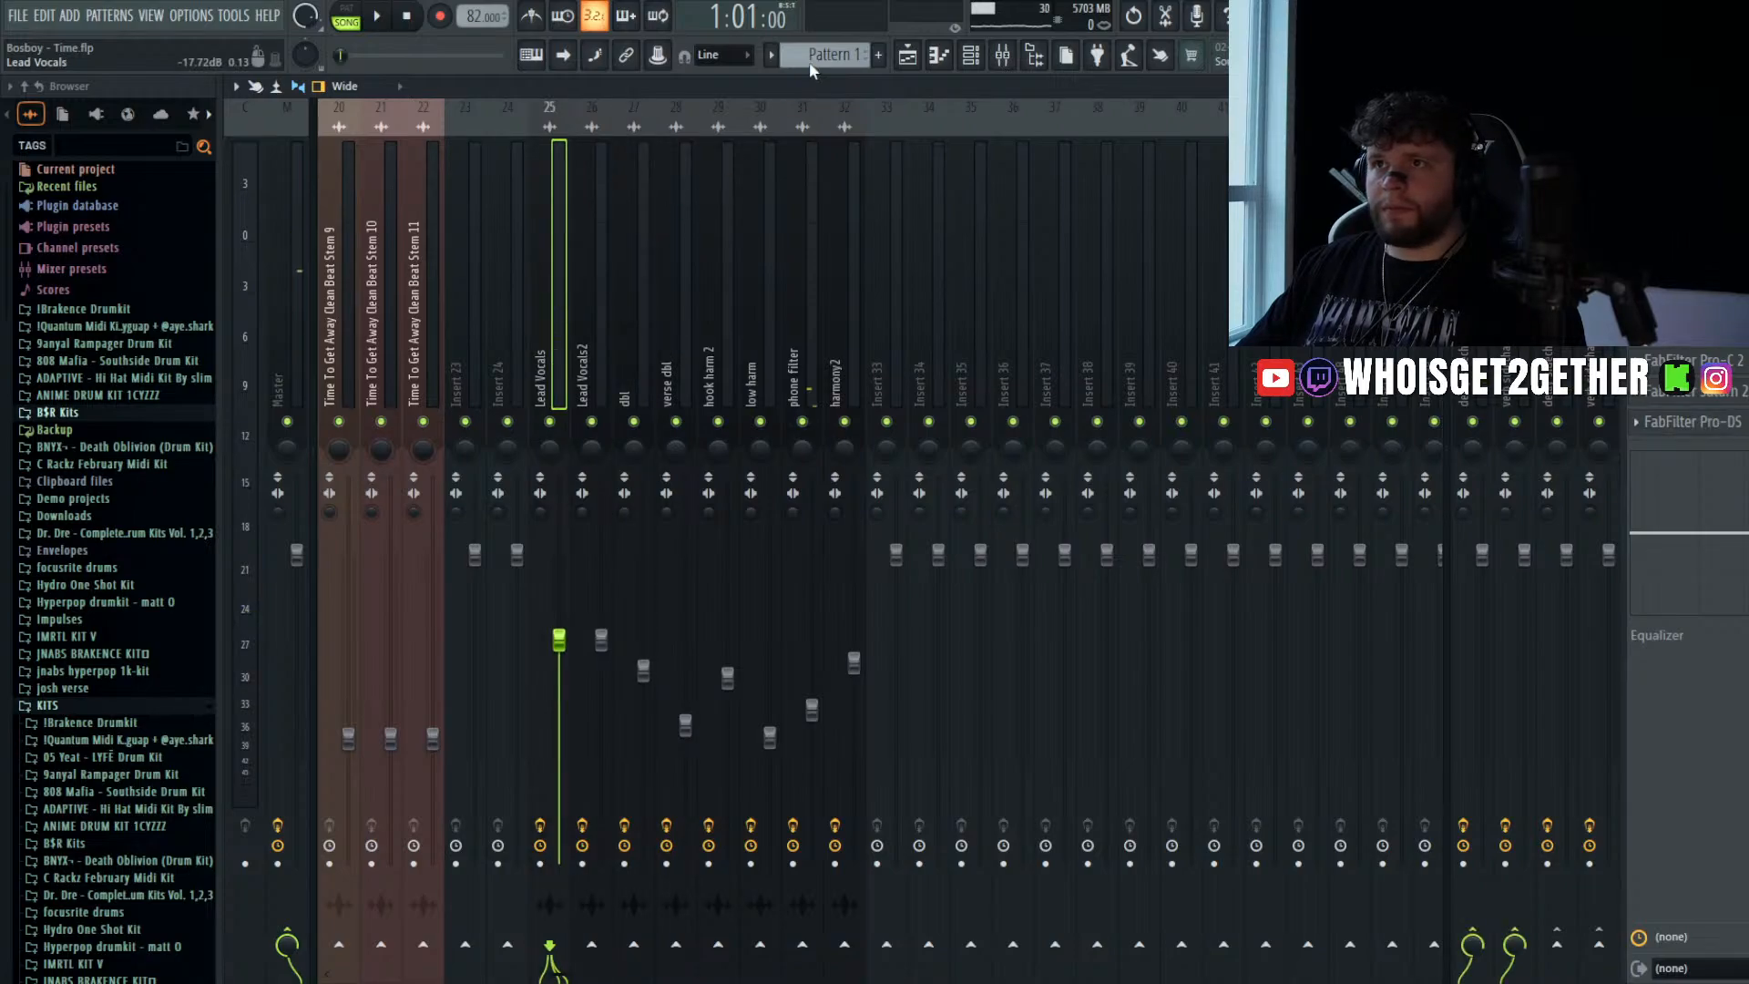
drag(881, 322, 880, 320)
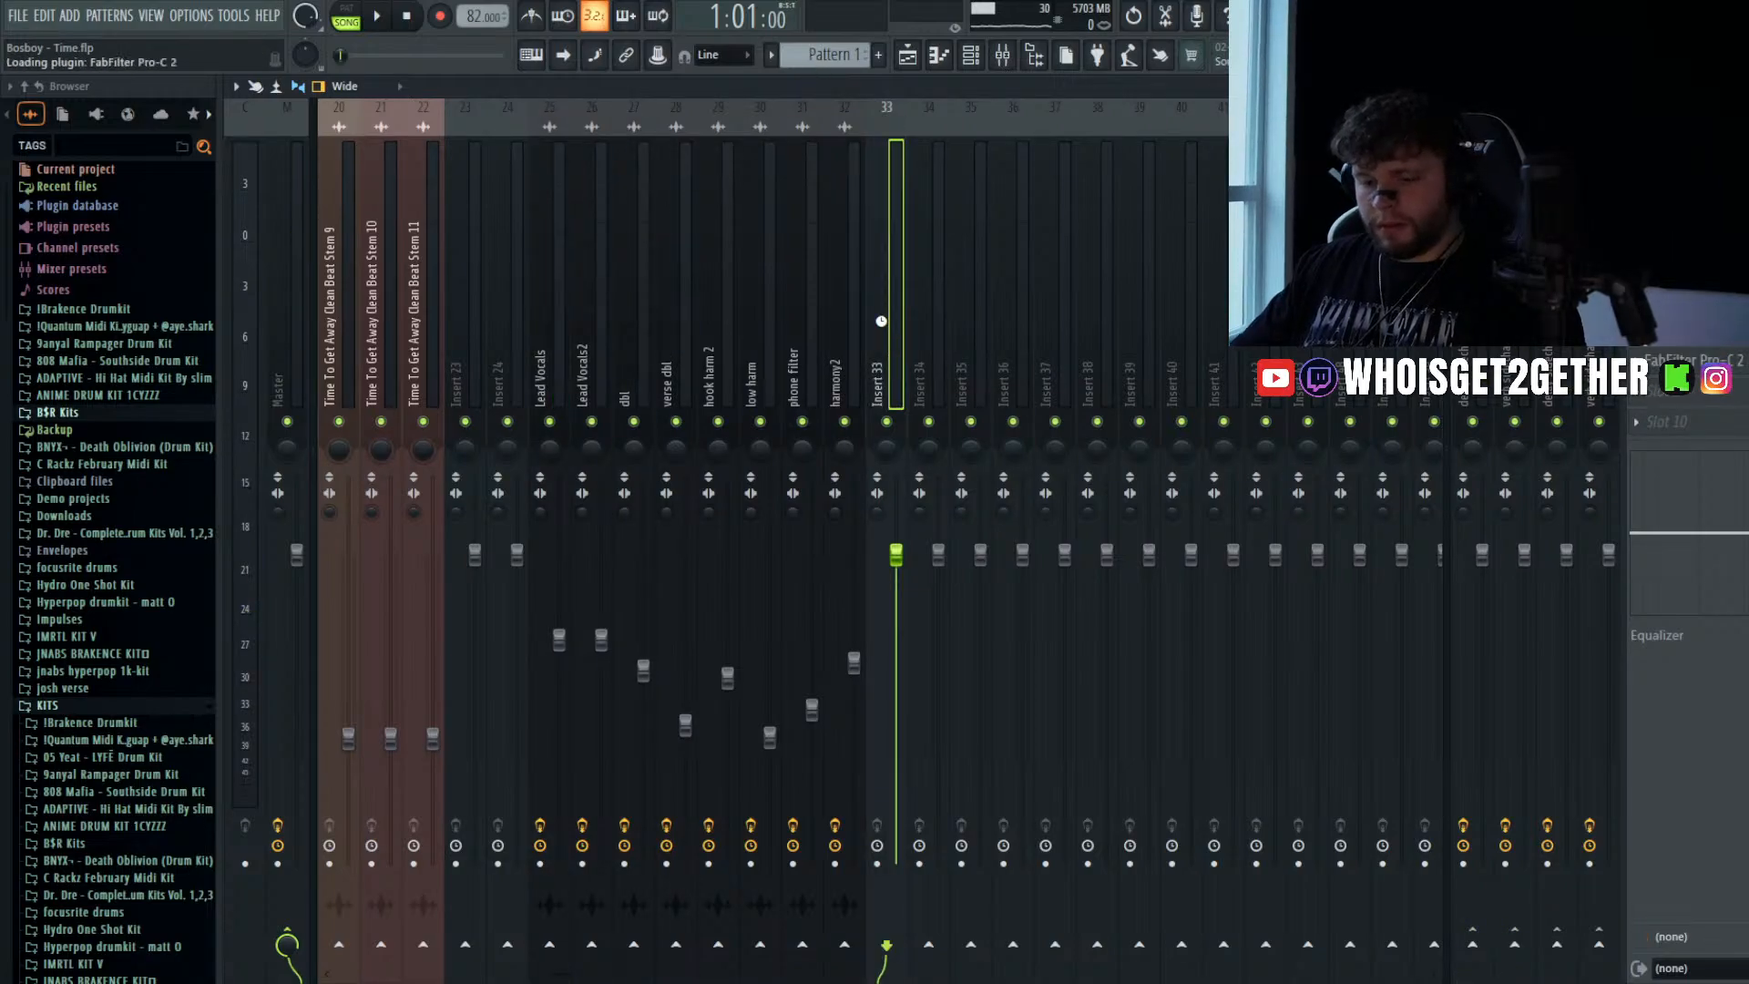
text(end dbl)
key(Return)
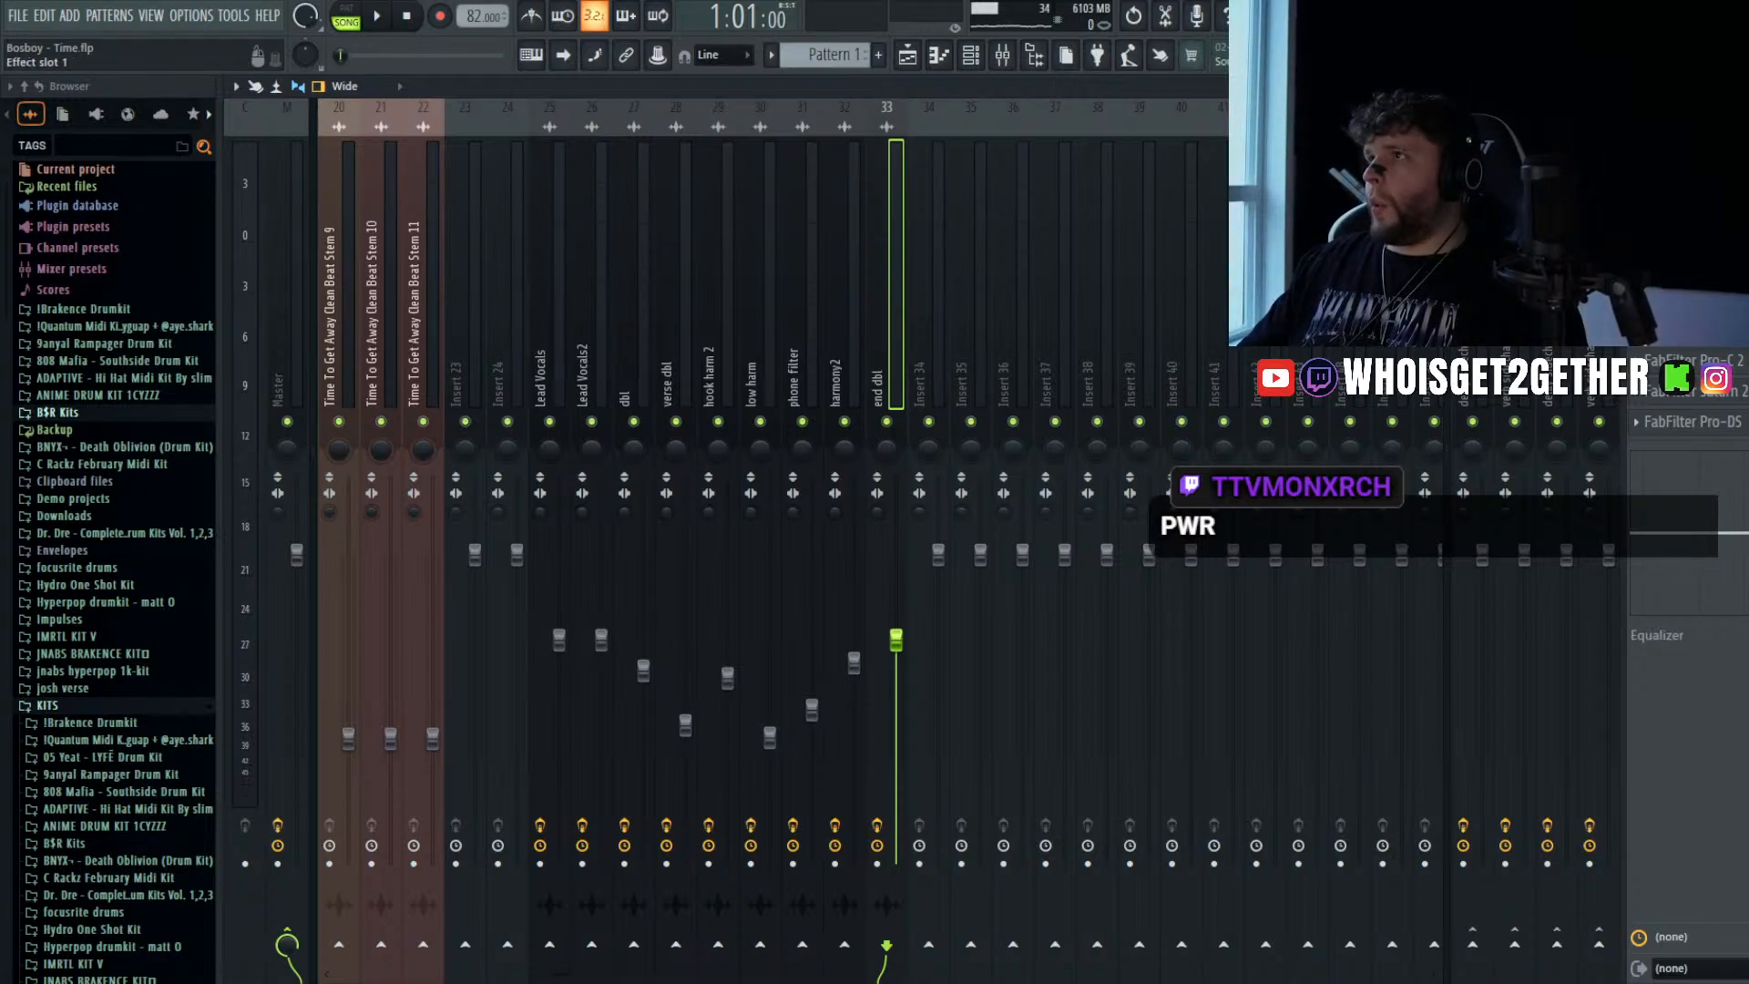
- Set the stereo width in Ozone Imager 2 on the end dbl mixer track to 20% and return to the playlist
click(1685, 143)
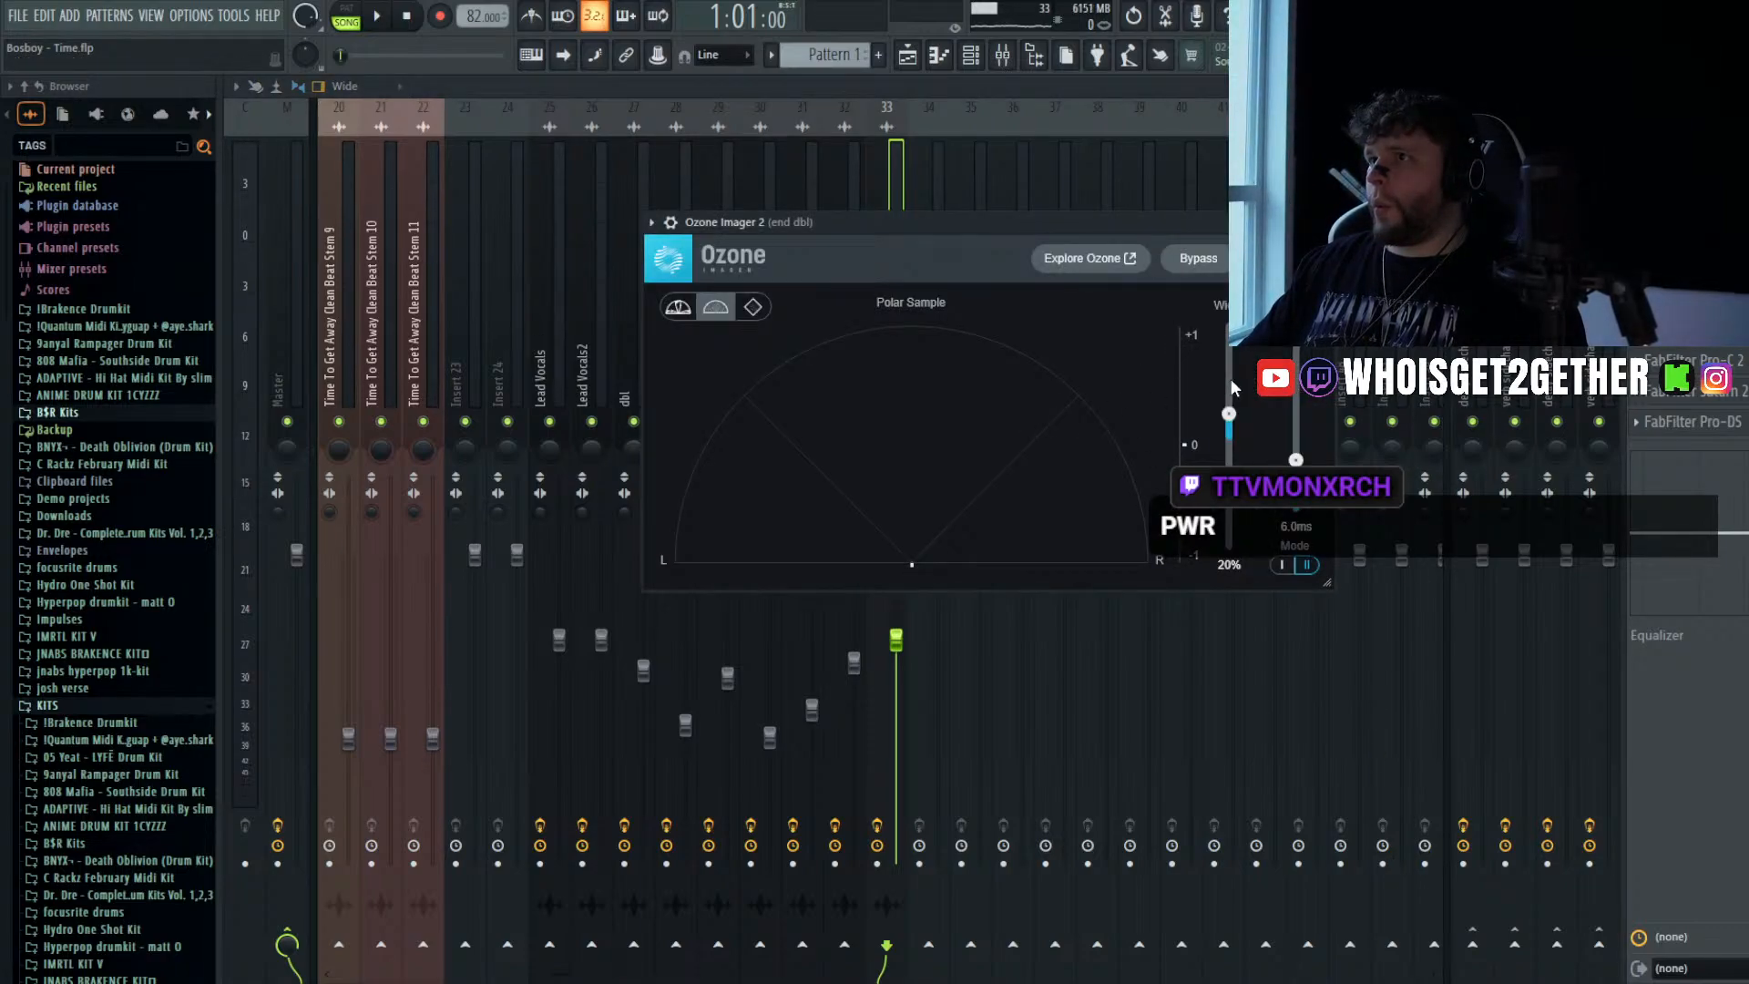
click(1320, 222)
click(914, 54)
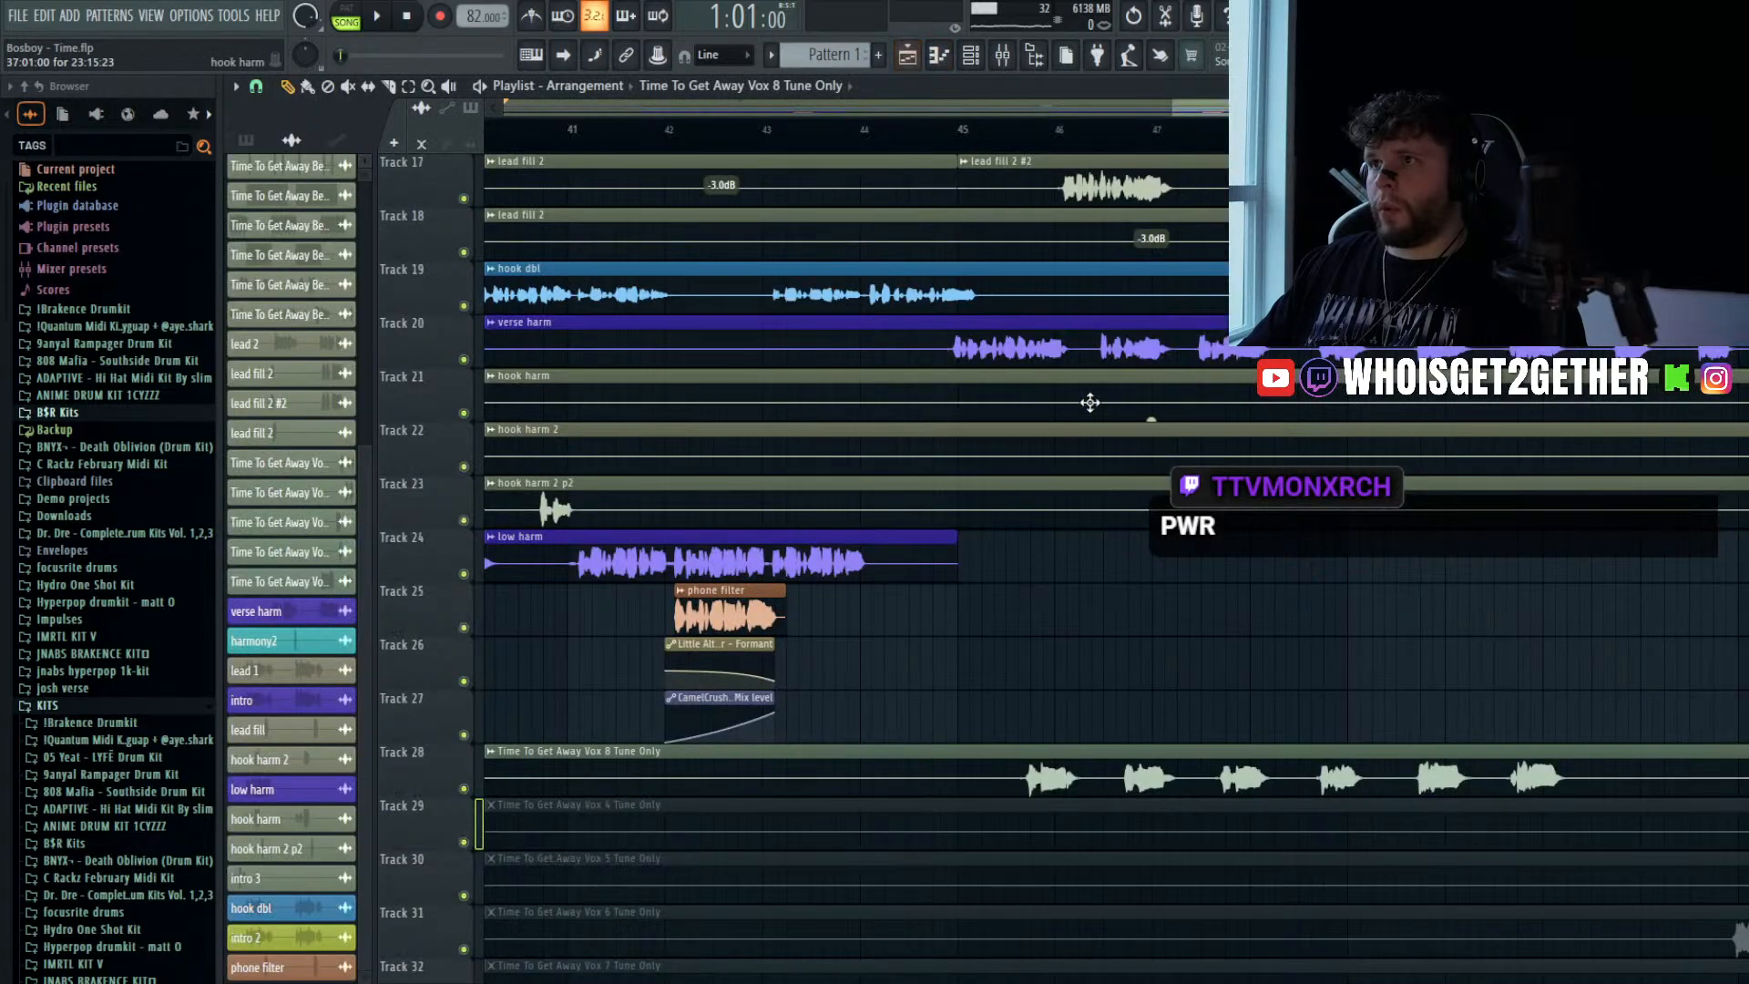
- Route the Time To Get Away Vox 8 clip on Track 28 to mixer track 33, end dbl
double_click(1082, 754)
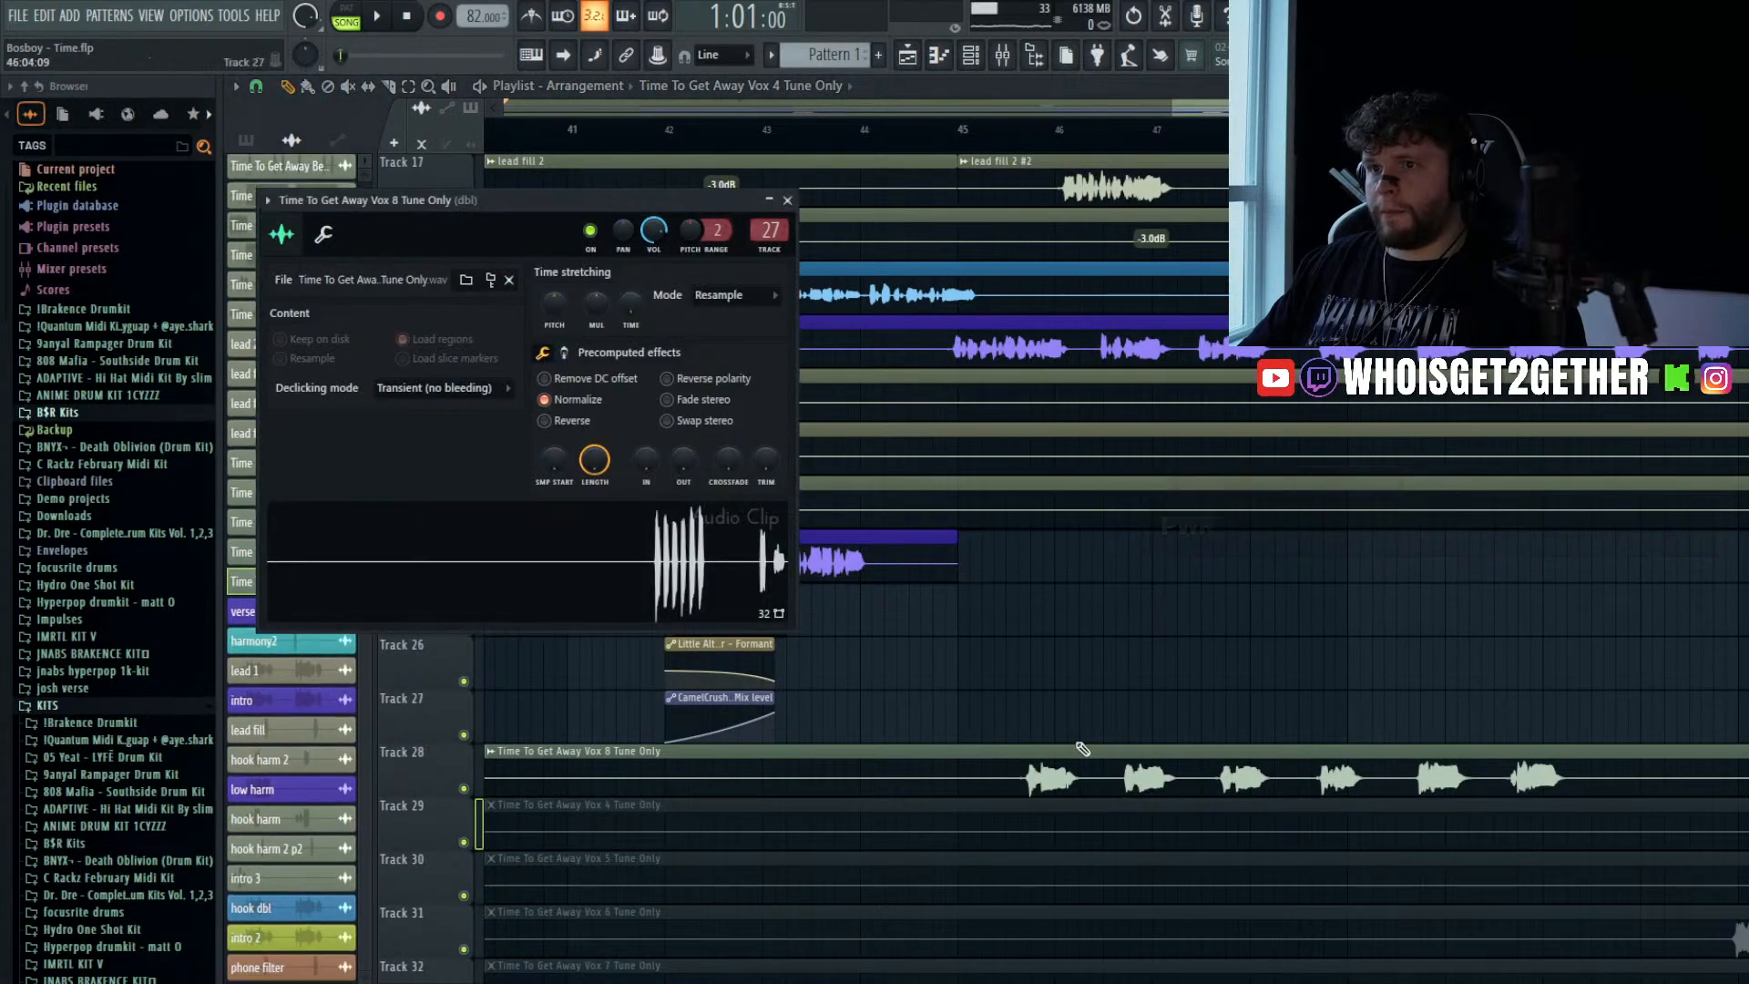
click(1064, 416)
scroll(1065, 435, down, 5)
double_click(1097, 754)
drag(750, 235, 750, 218)
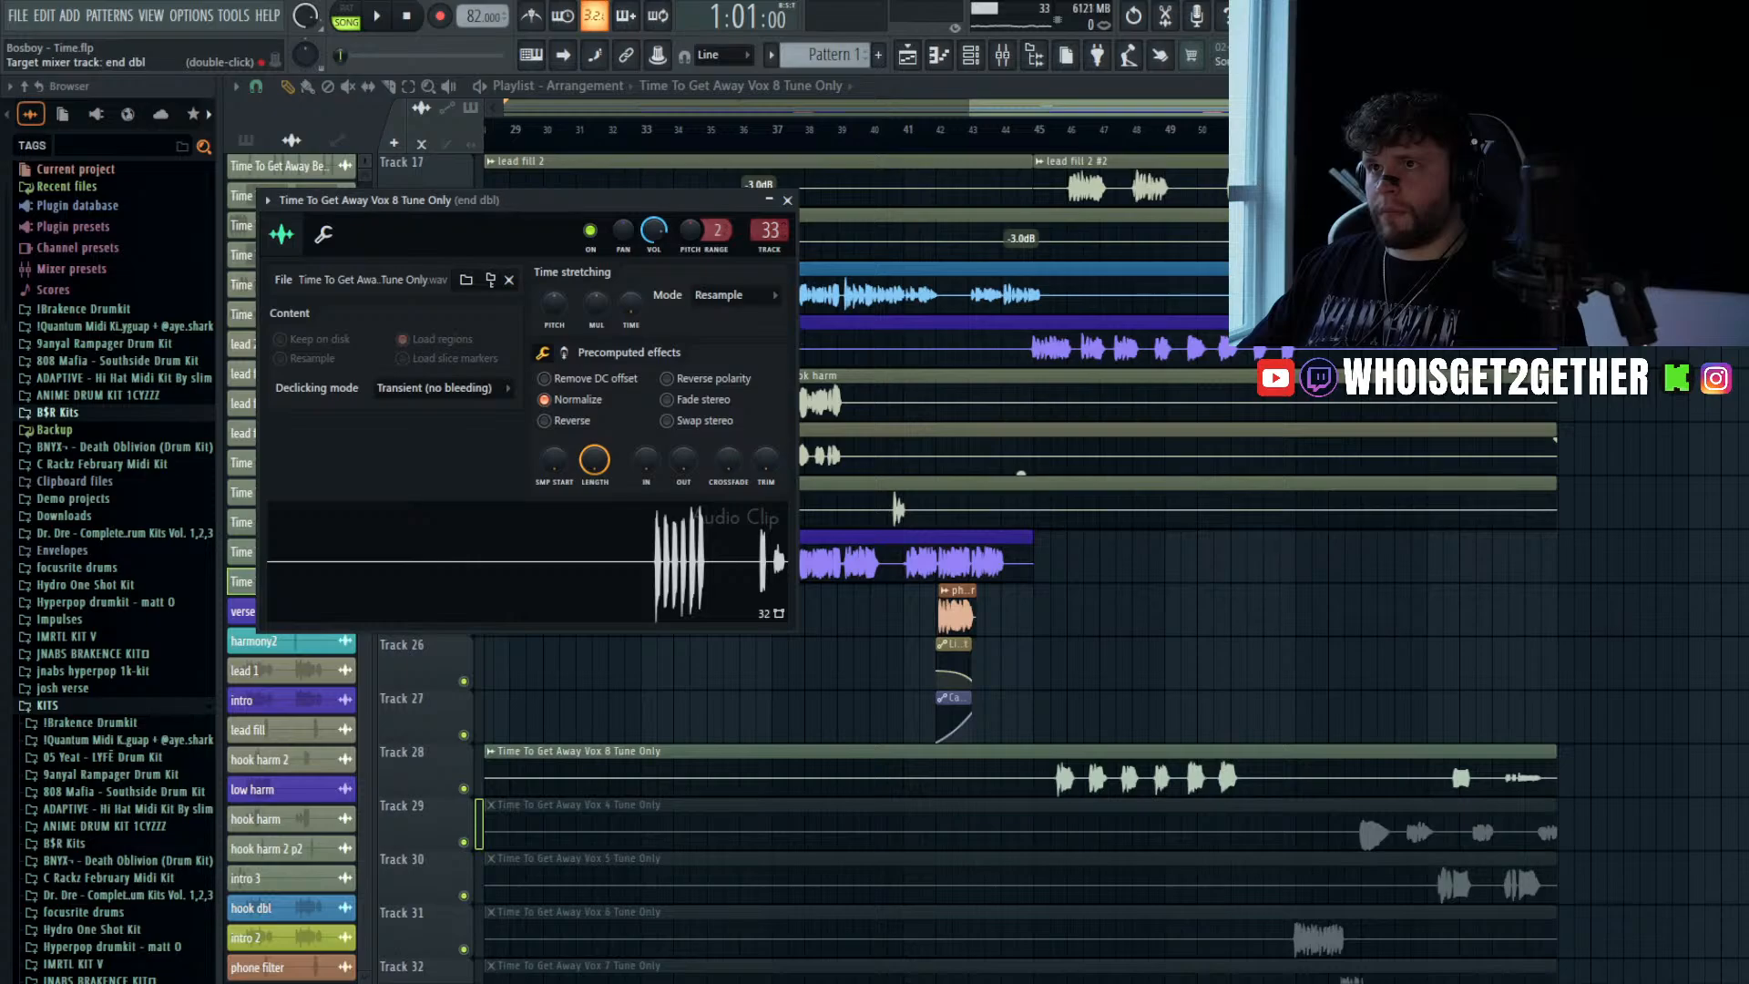
- Rename the Vox 8 clip on Track 28 as end dbl and colour it purple
click(1010, 777)
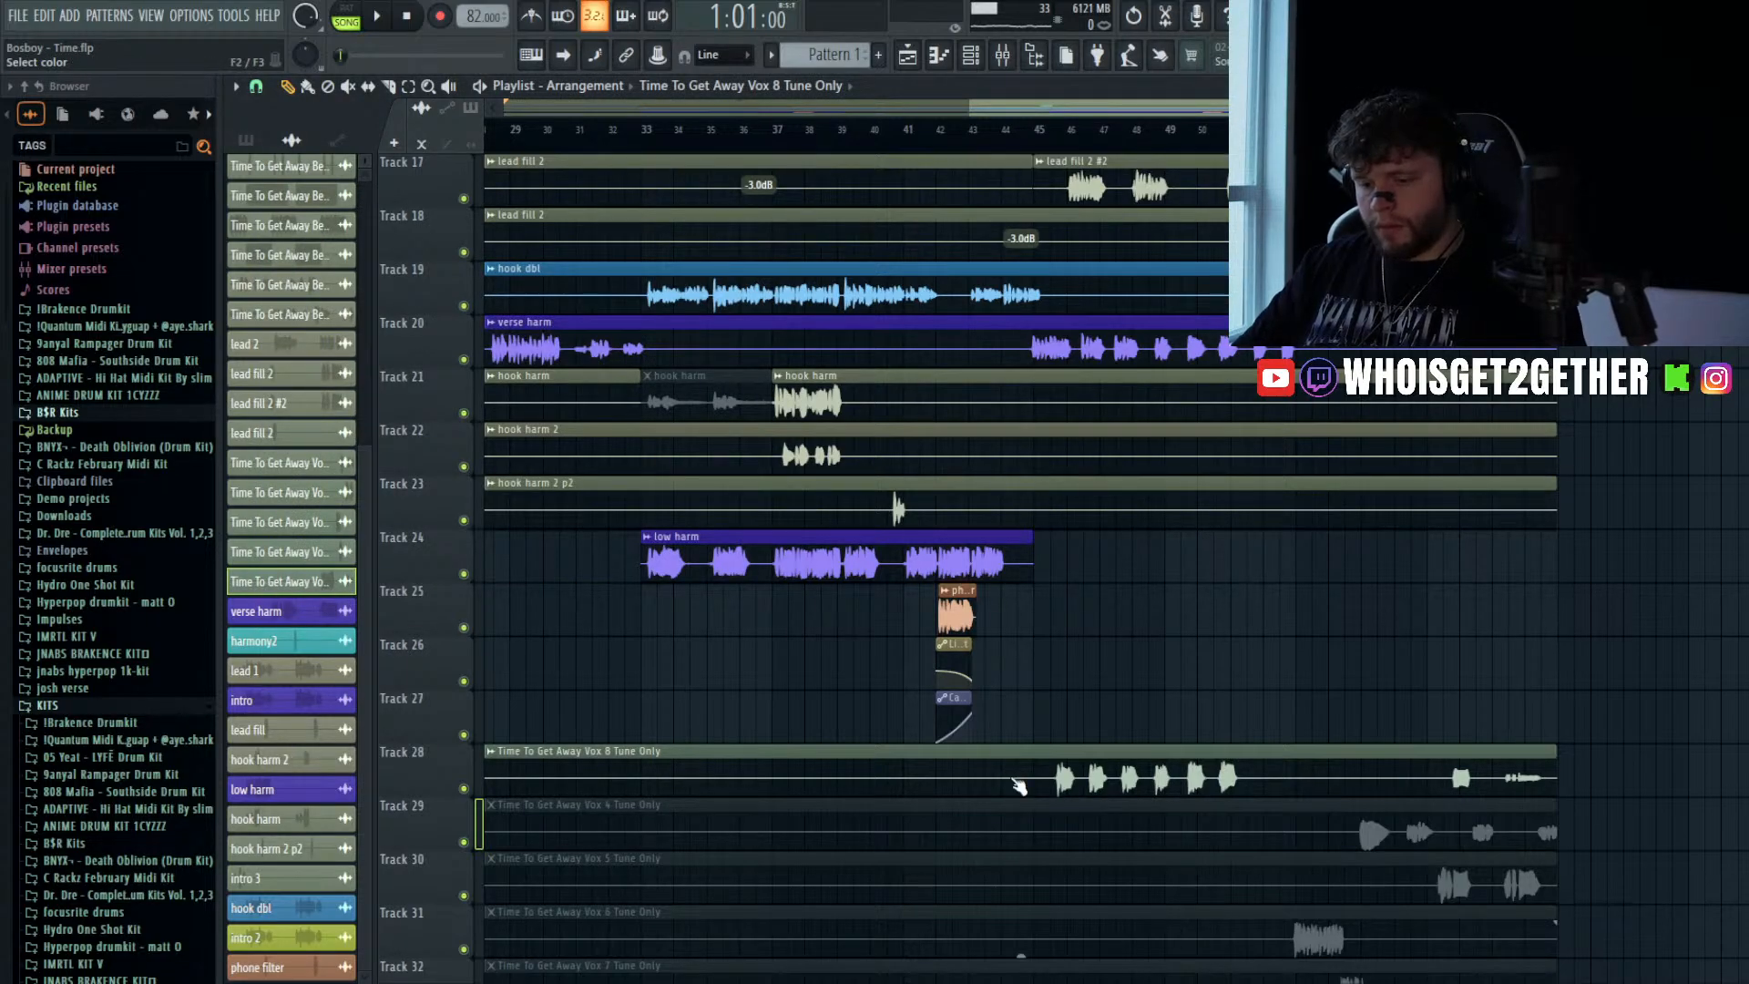
key(Return)
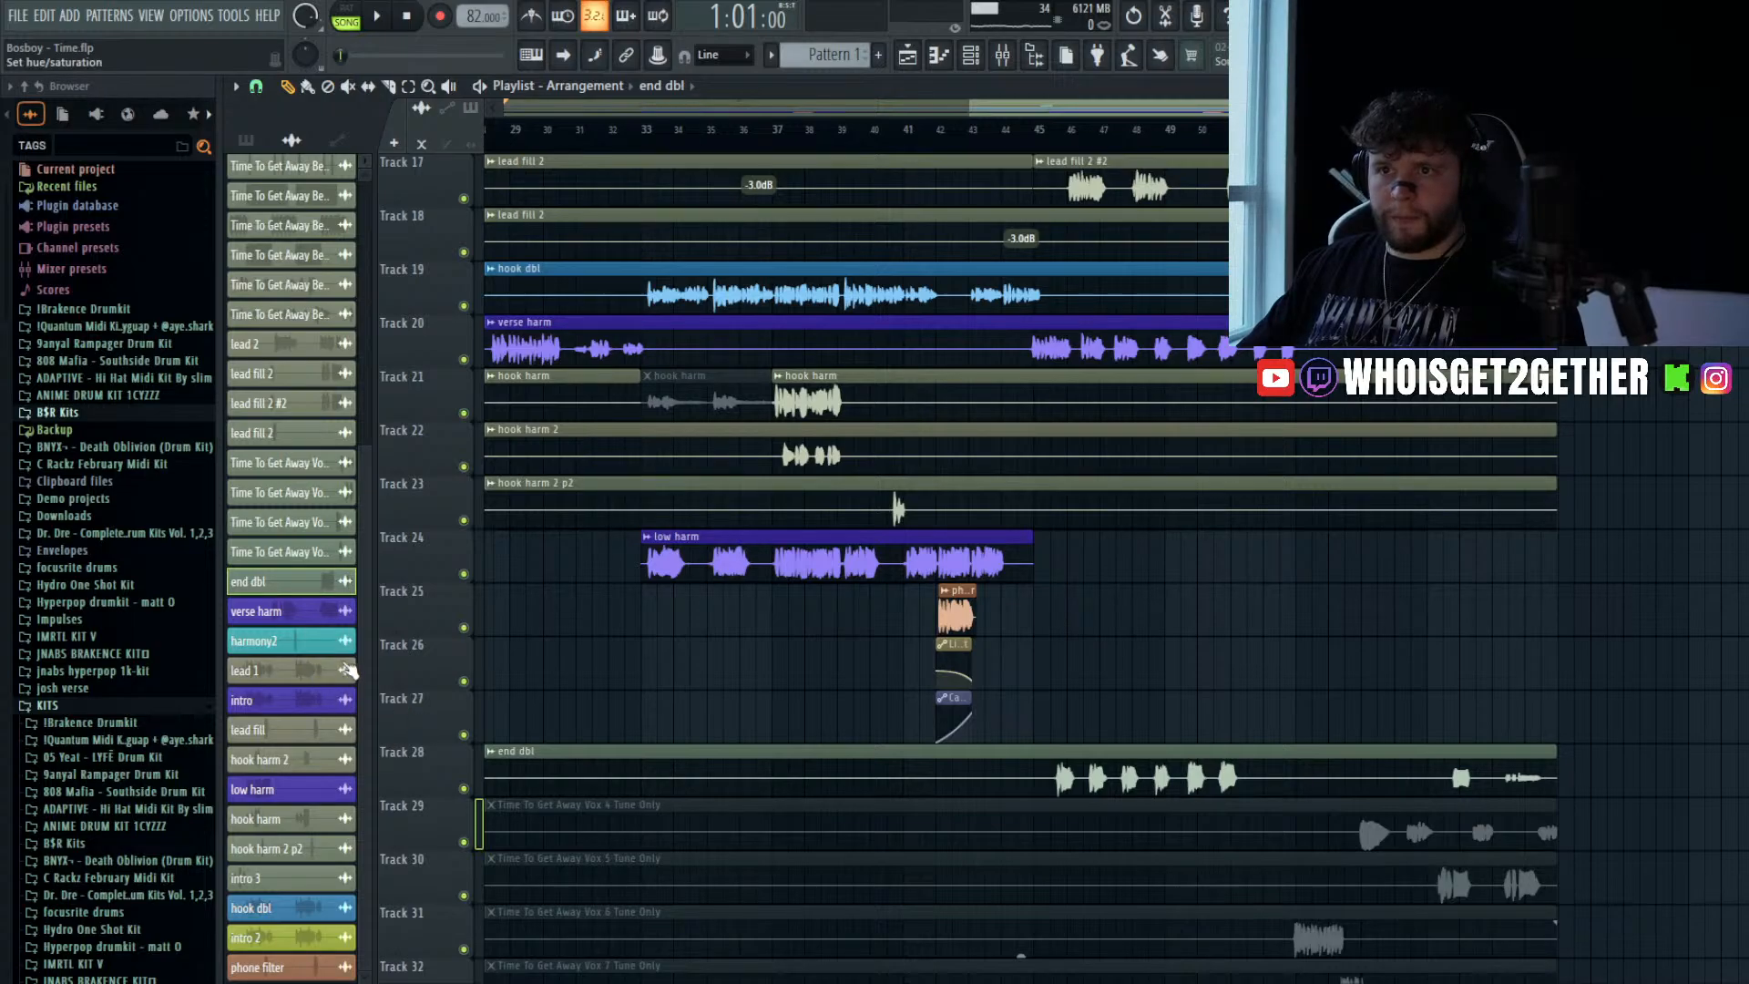
click(582, 942)
- Play the song from bar 45 and lower the end dbl track's volume fader in the mixer
key(space)
click(1049, 130)
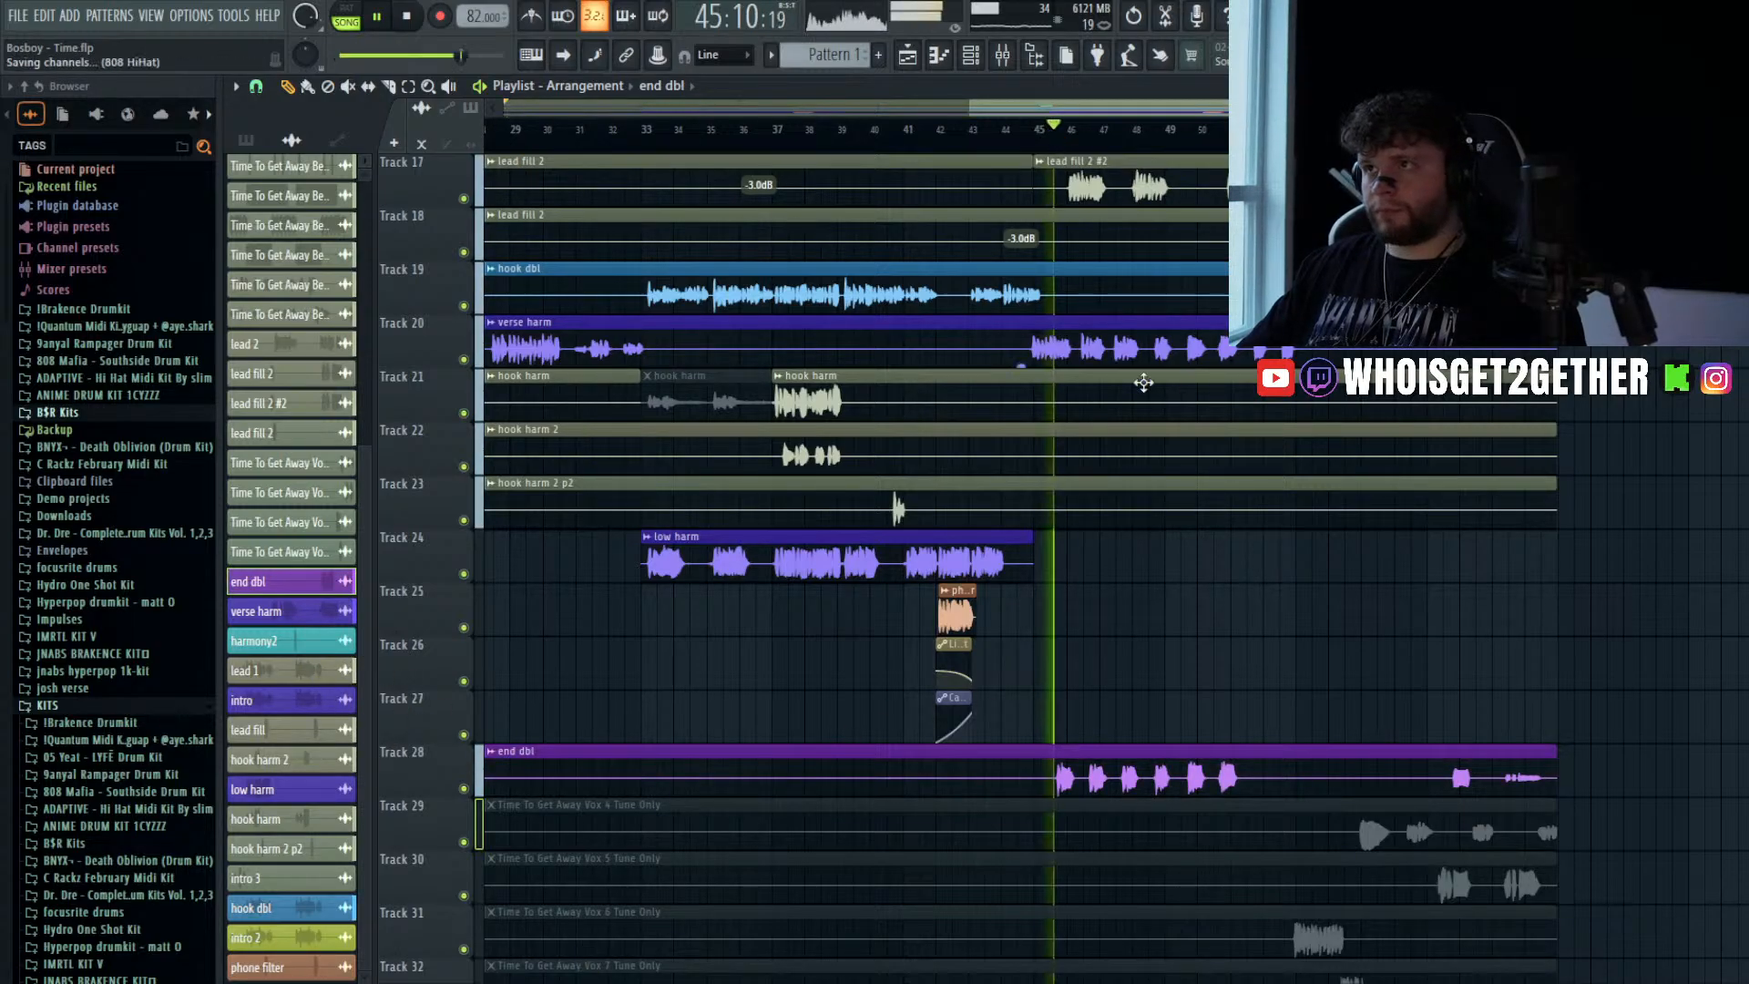
key(F9)
key(space)
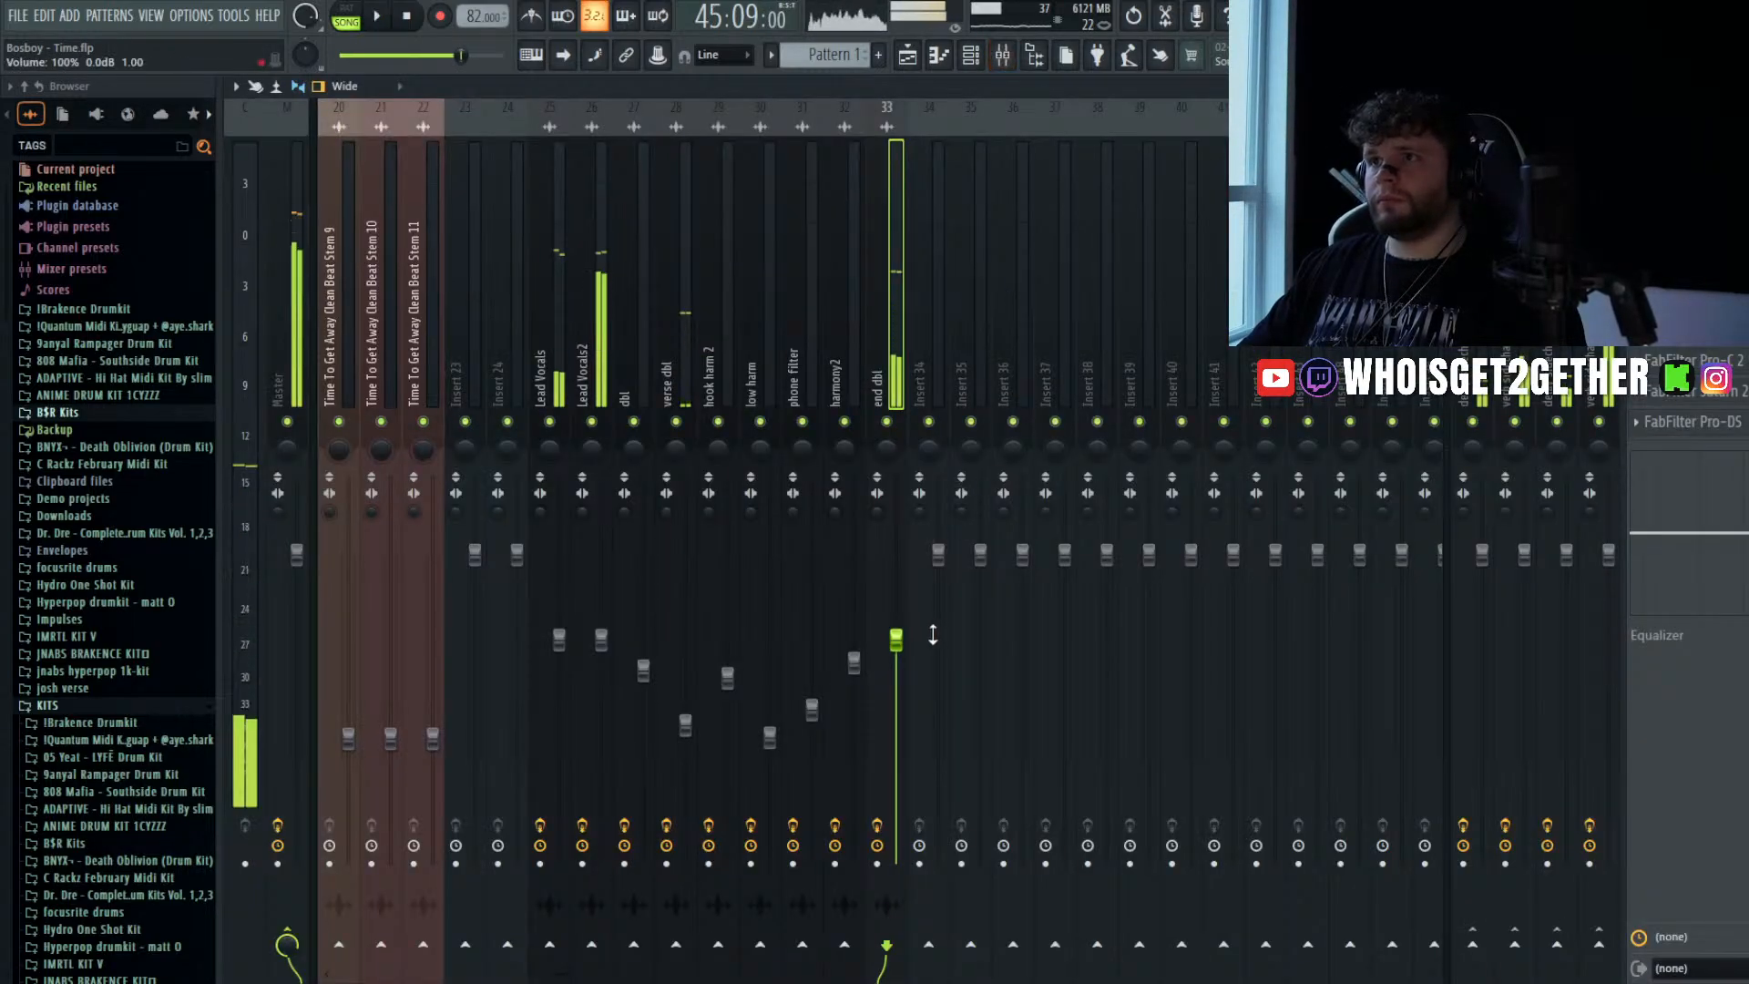
drag(896, 639, 896, 683)
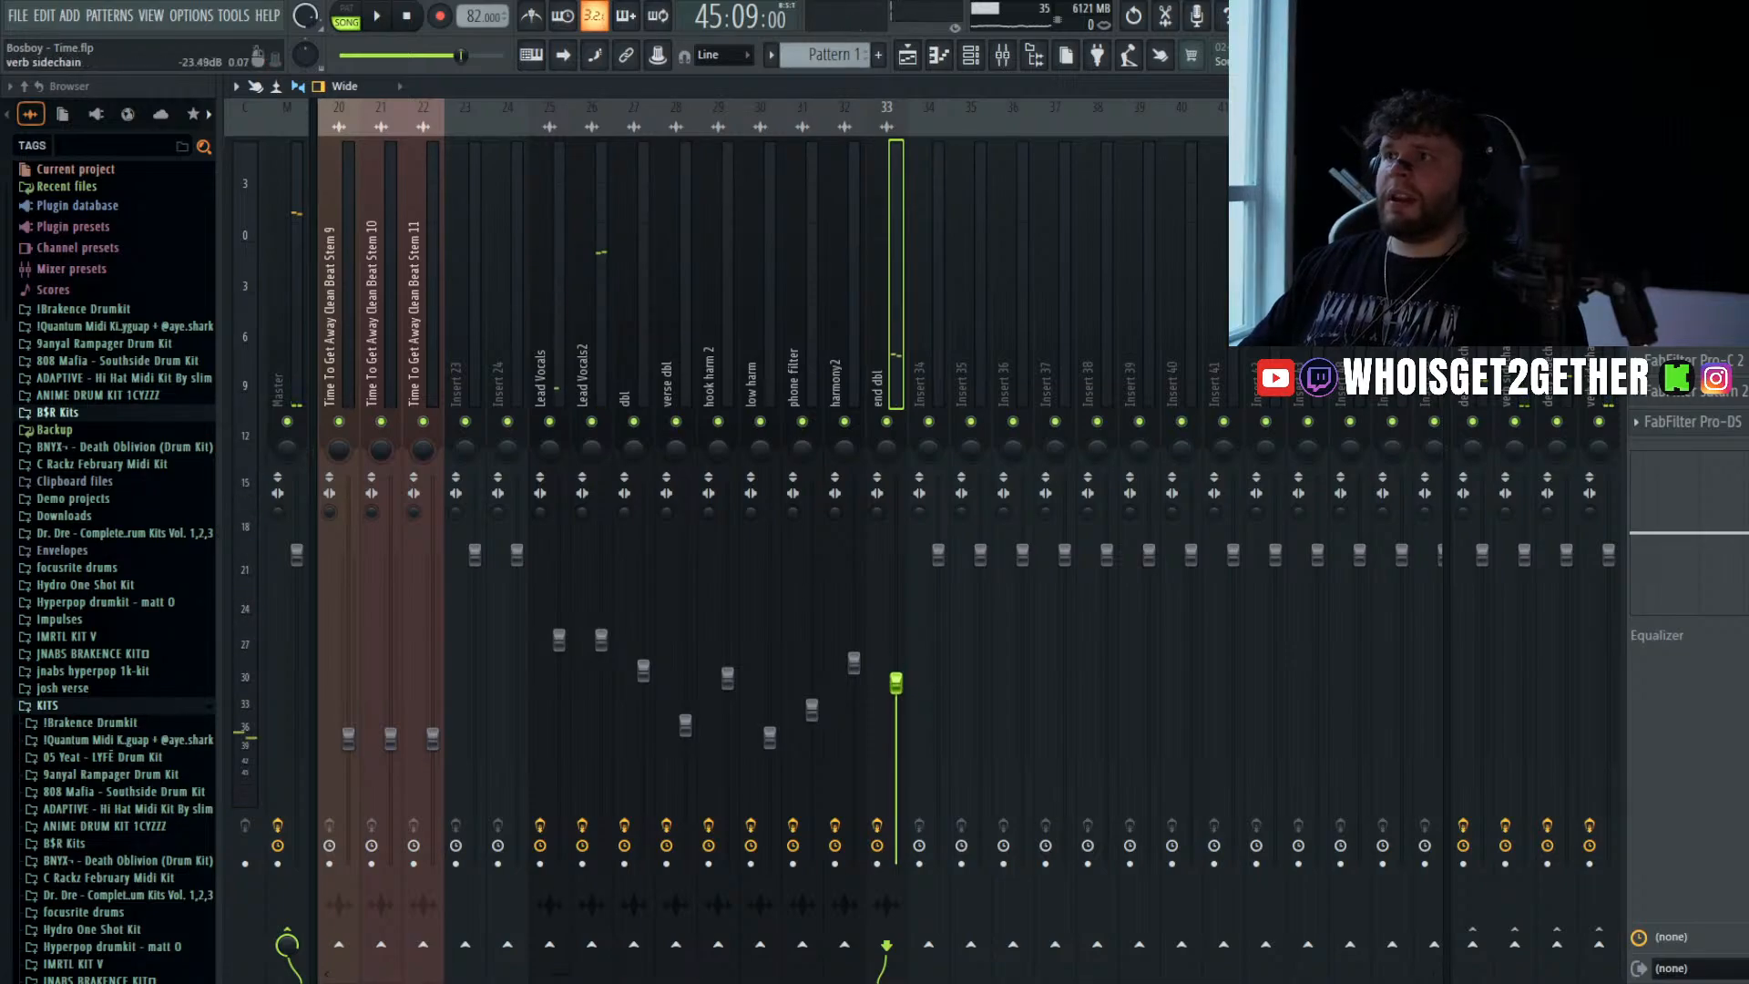
- Narrow the end dbl track's frequency range in its EQ by raising the low cut and lowering the high cut
click(1691, 174)
drag(844, 470, 932, 470)
drag(1436, 471, 1277, 468)
drag(933, 467, 984, 470)
click(1465, 265)
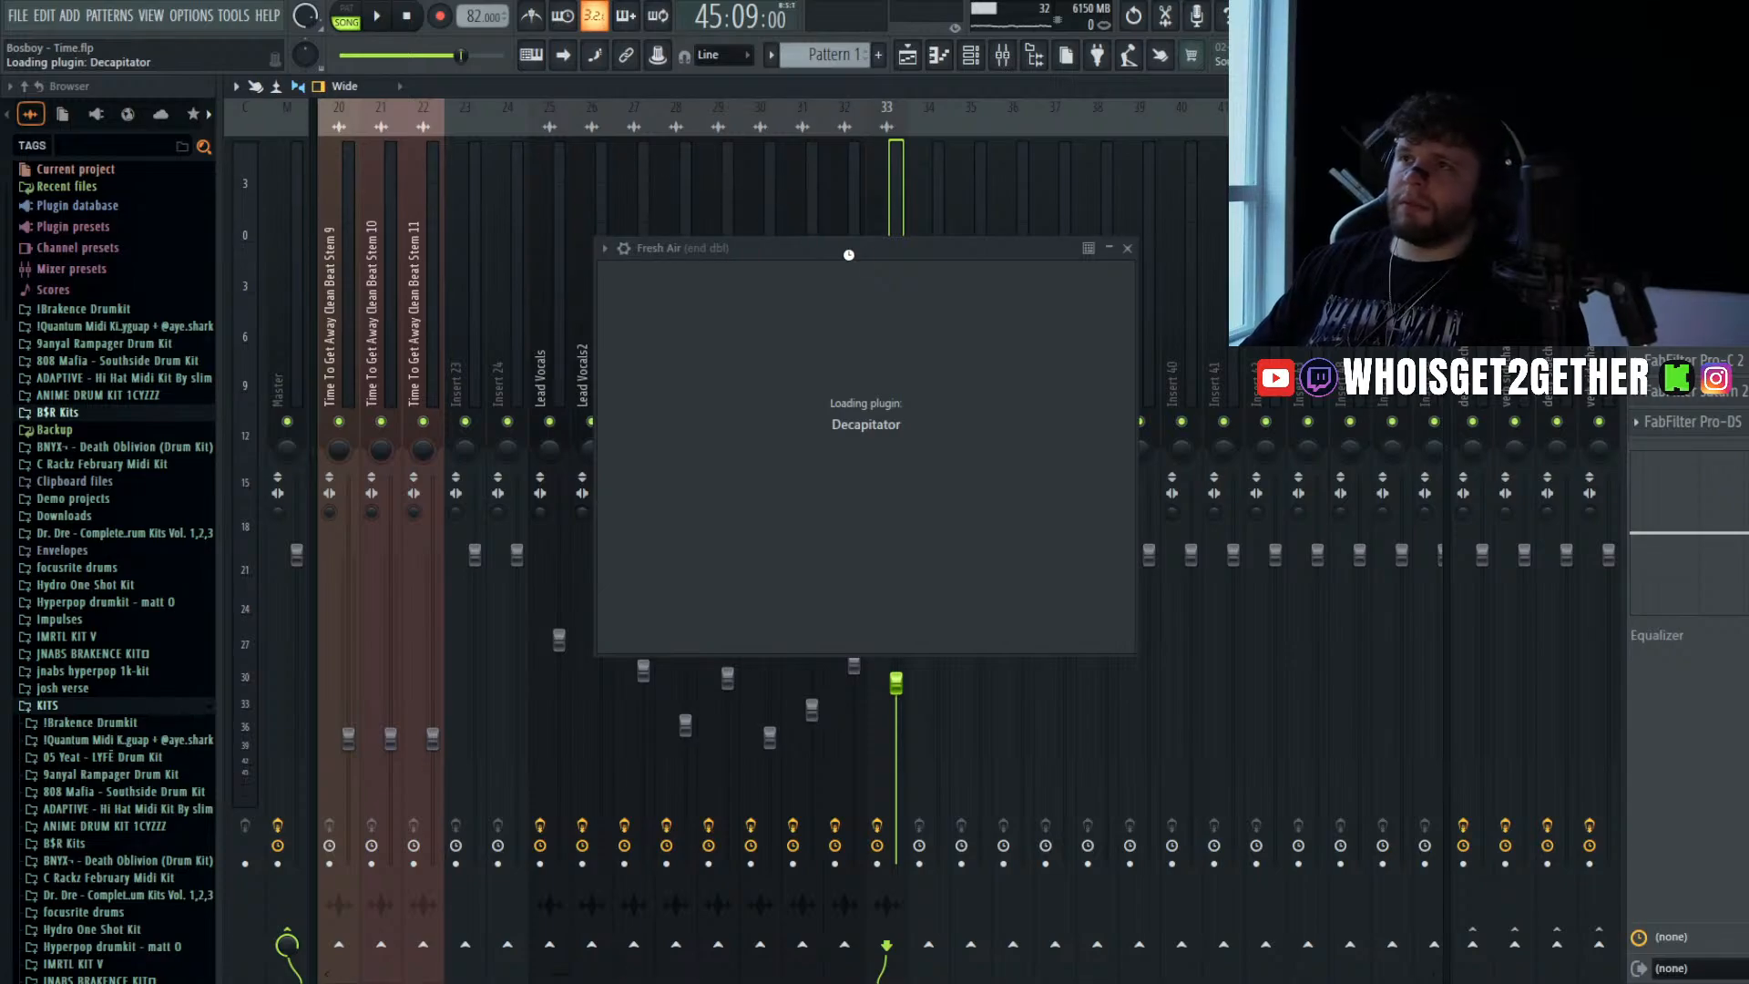
- Replace Fresh Air with Decapitator on the end dbl track and load the AngryVox vocal preset
drag(874, 243, 849, 235)
click(823, 267)
mouse_move(717, 343)
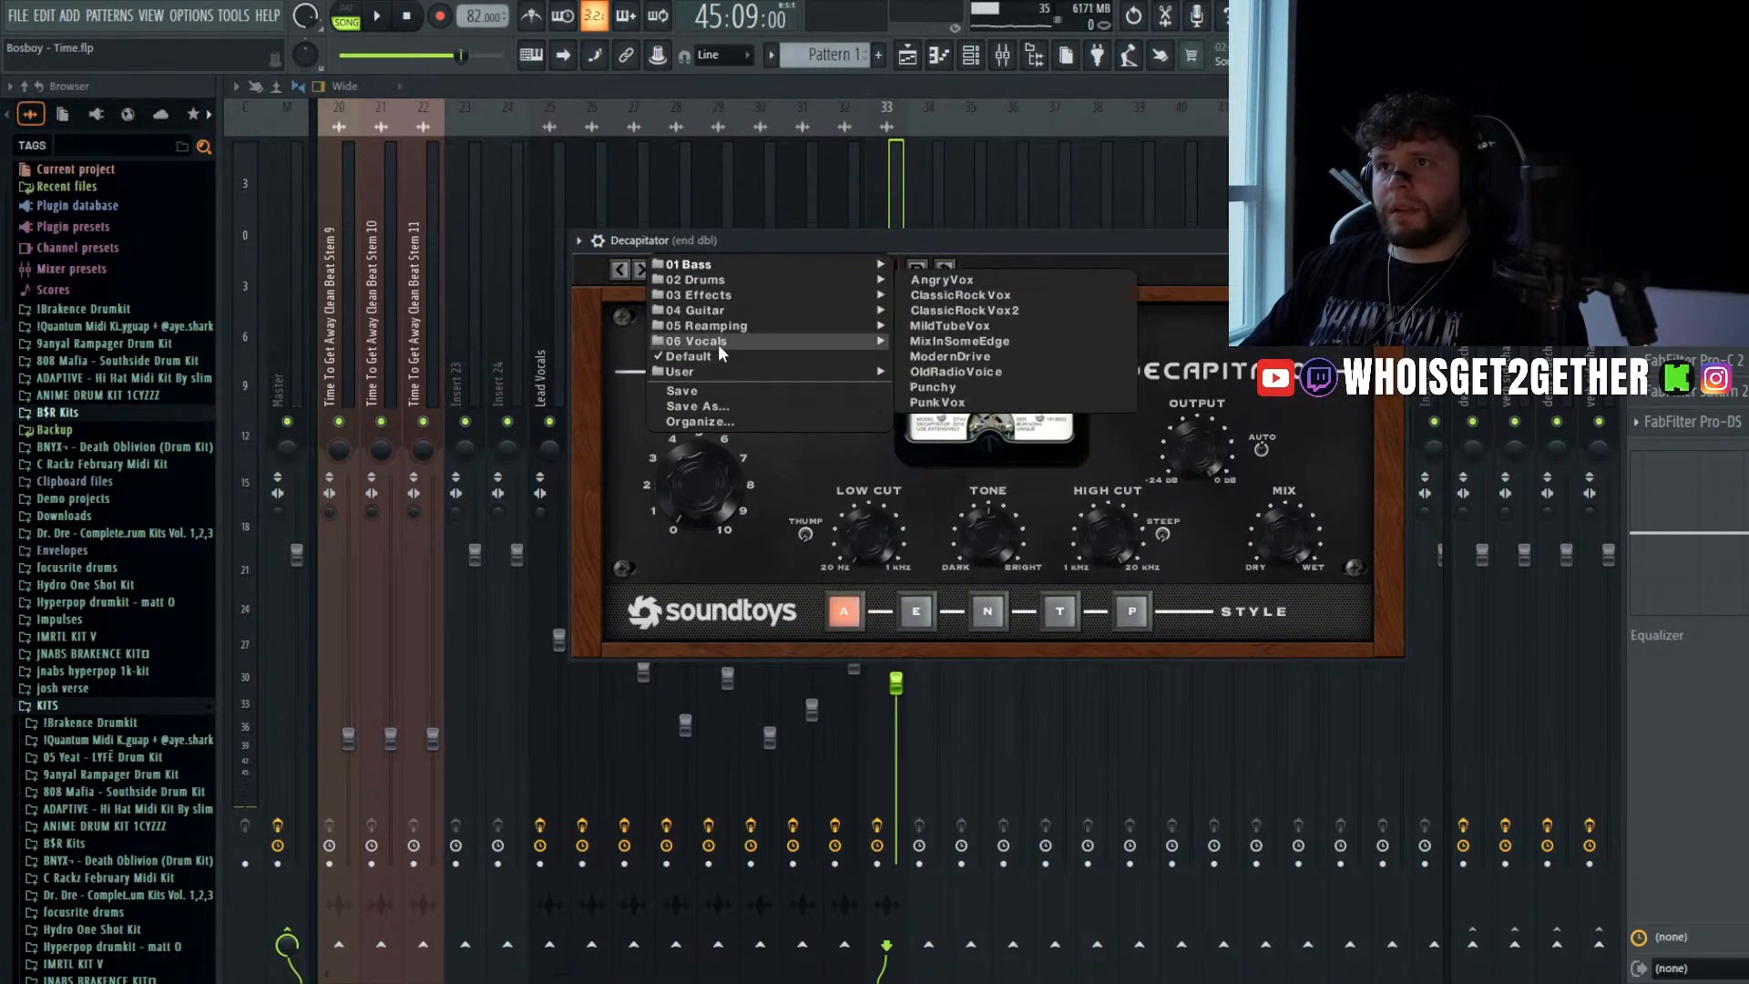
click(1000, 283)
click(1392, 241)
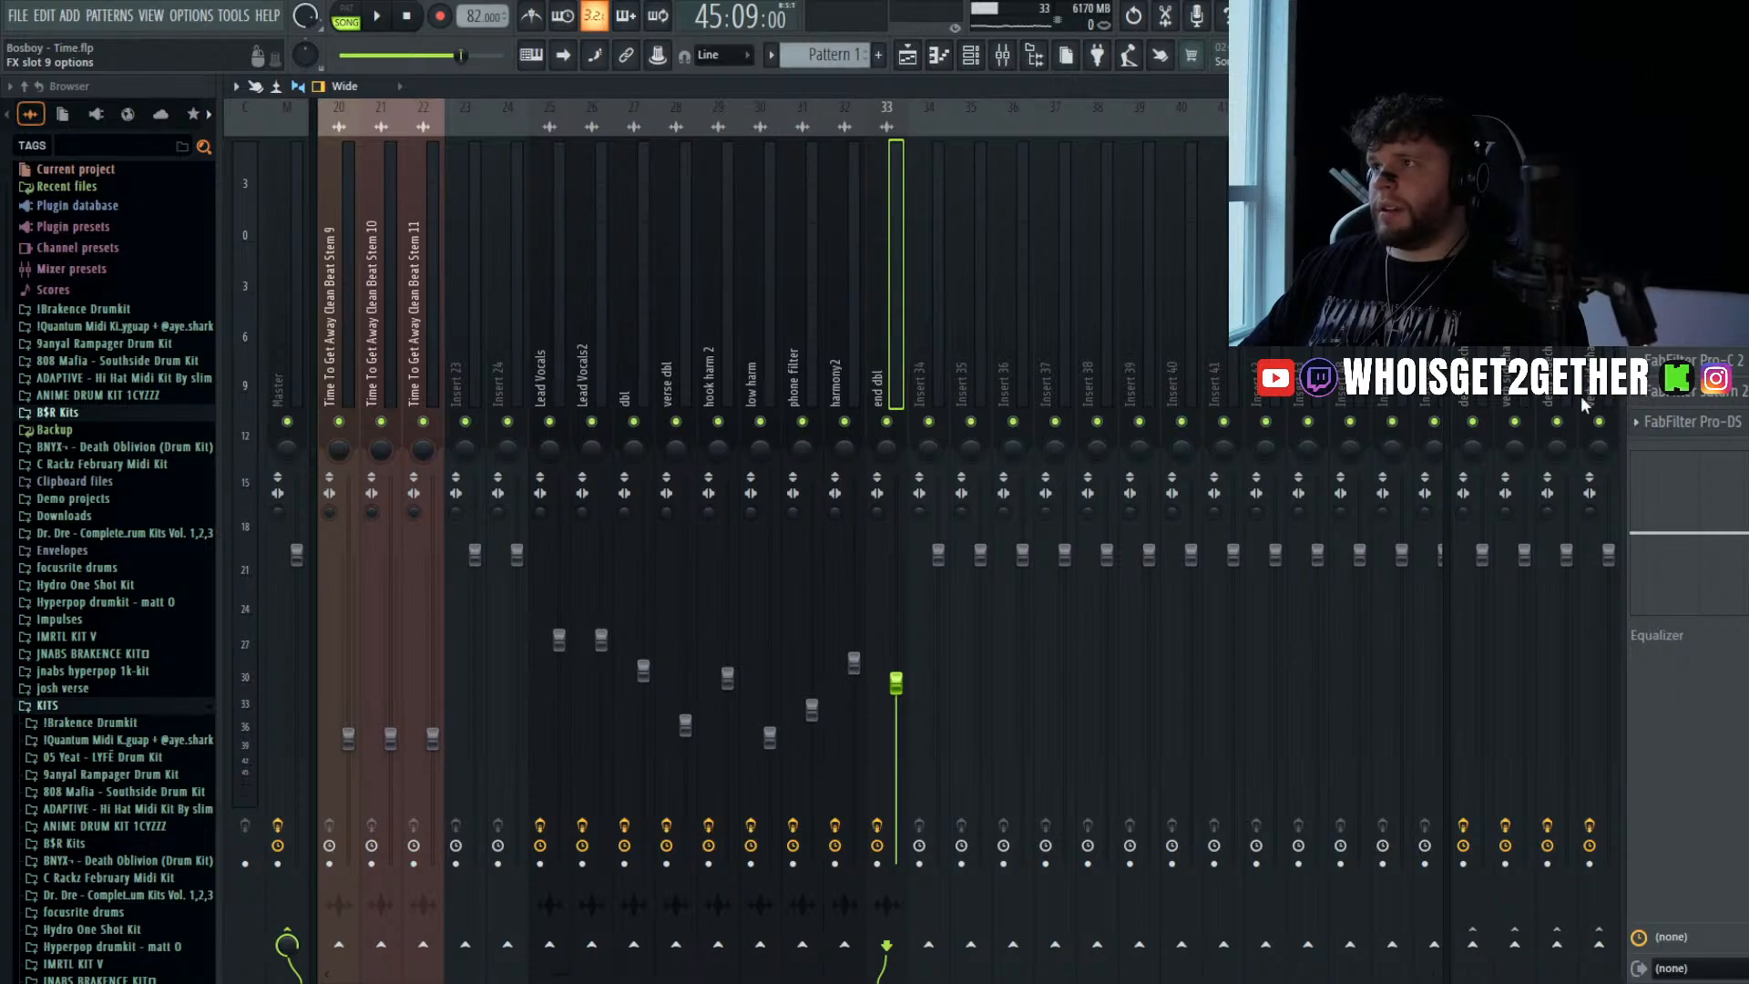
- Add ValhallaVintageVerb to the end dbl track, raise its low cut and reduce the reverb slot's mix level
click(1568, 436)
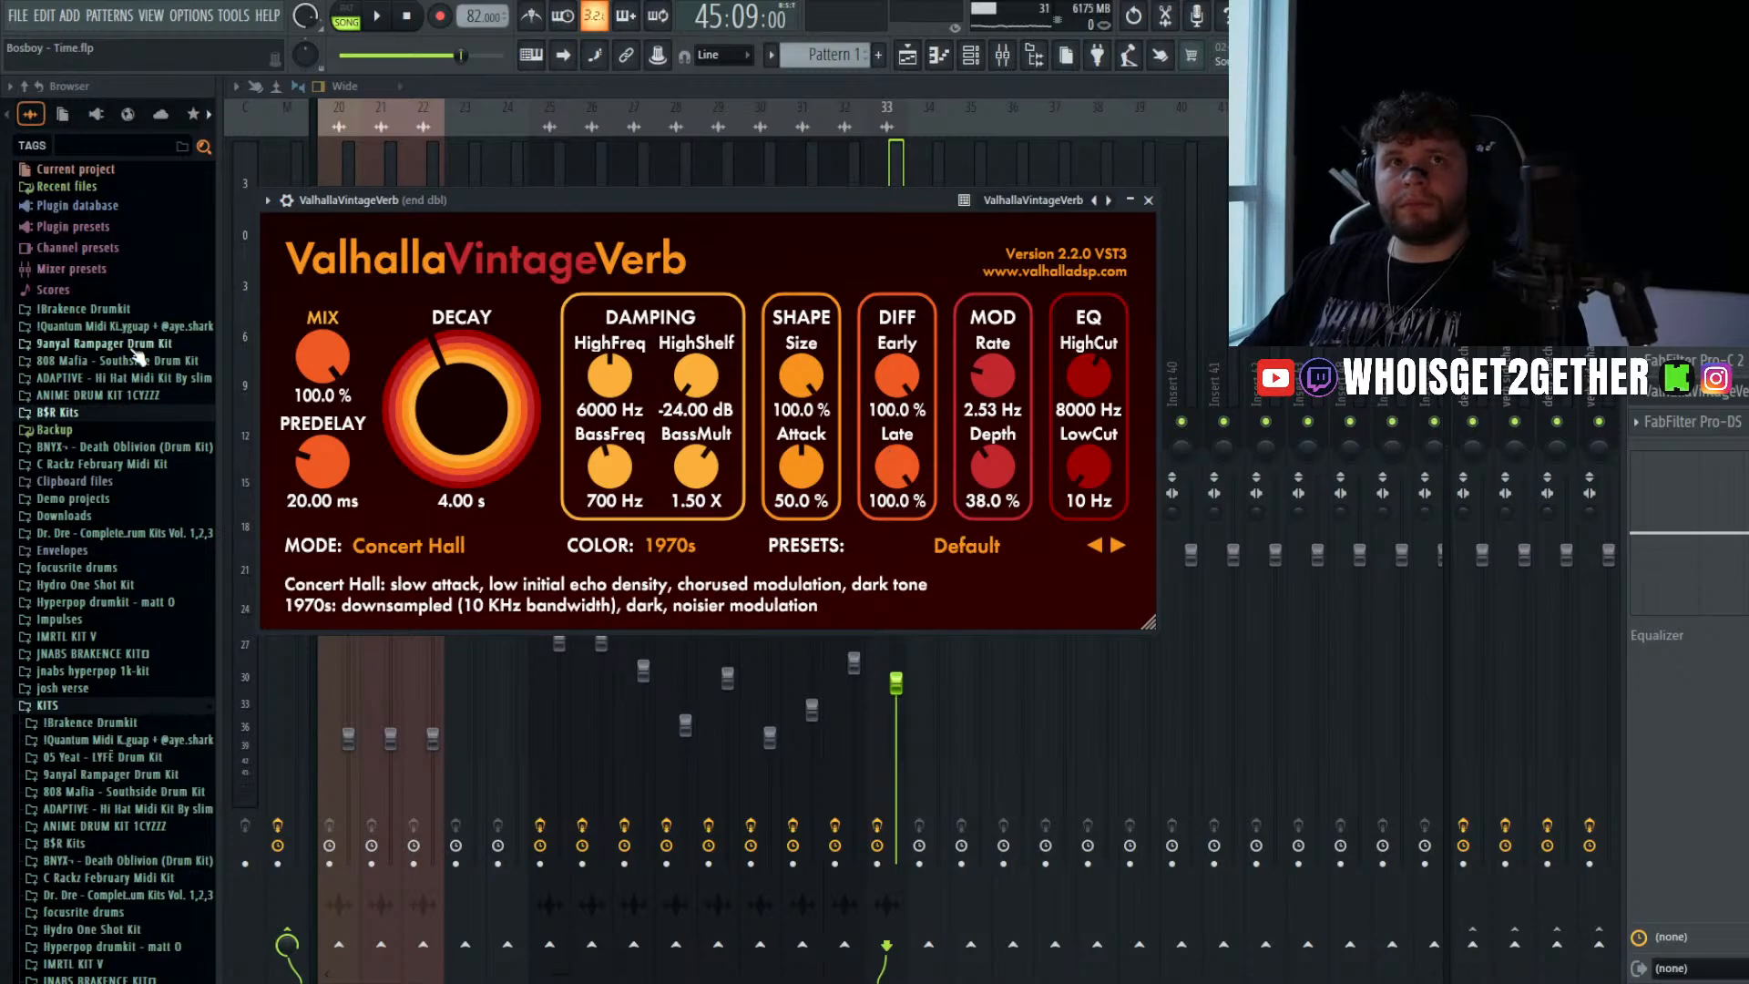
drag(910, 198, 1035, 200)
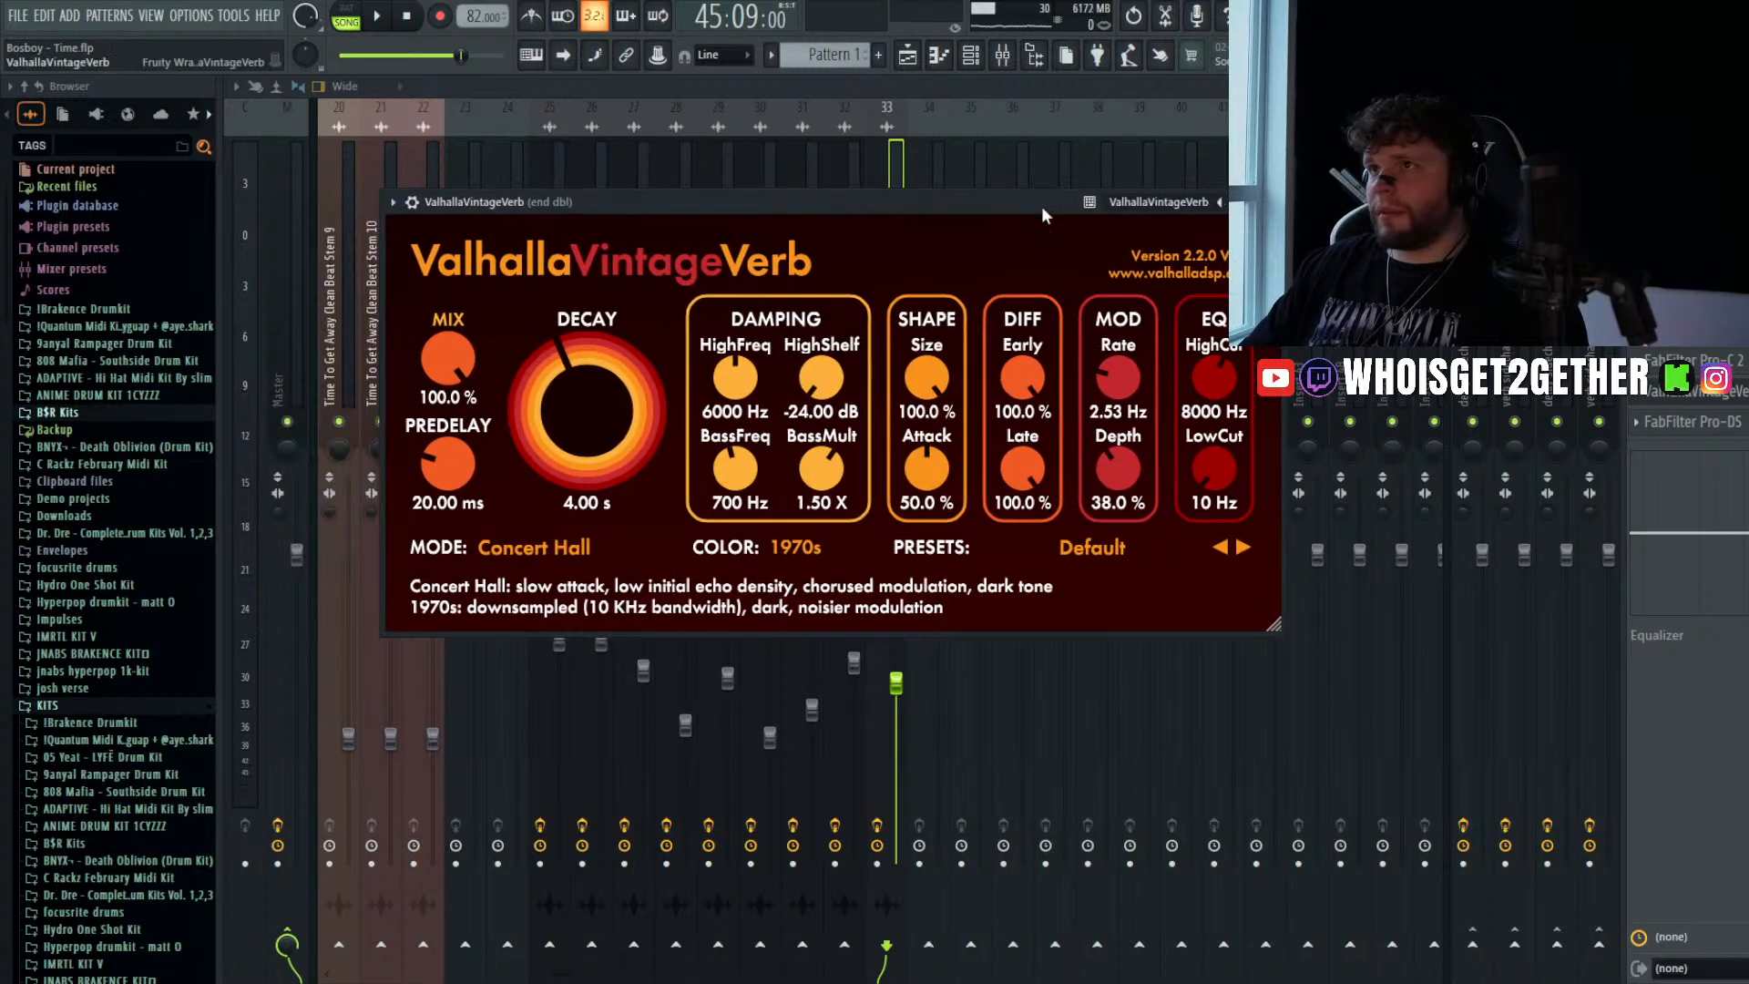
drag(1215, 471, 1222, 357)
drag(1744, 391, 1743, 433)
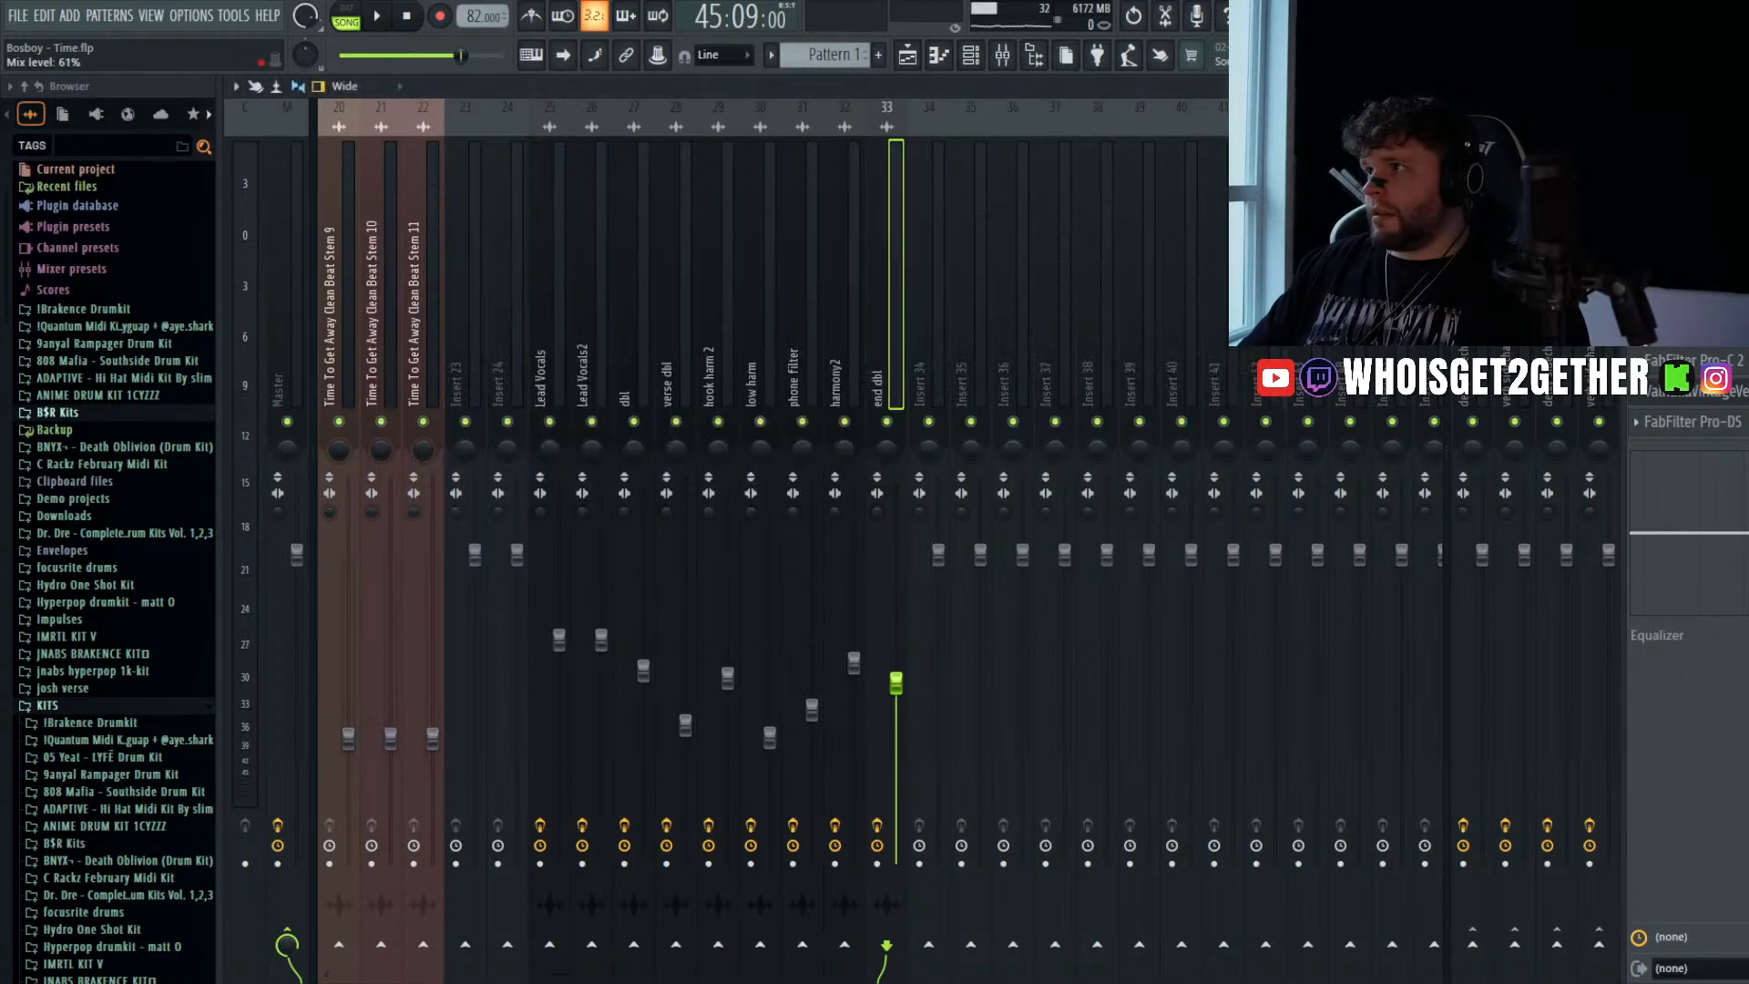
scroll(1691, 422, down, 1)
scroll(1691, 422, up, 2)
- During playback, set the end dbl volume to 45% and the reverb slot's mix level to 33%, and save the project
key(ctrl+s)
key(space)
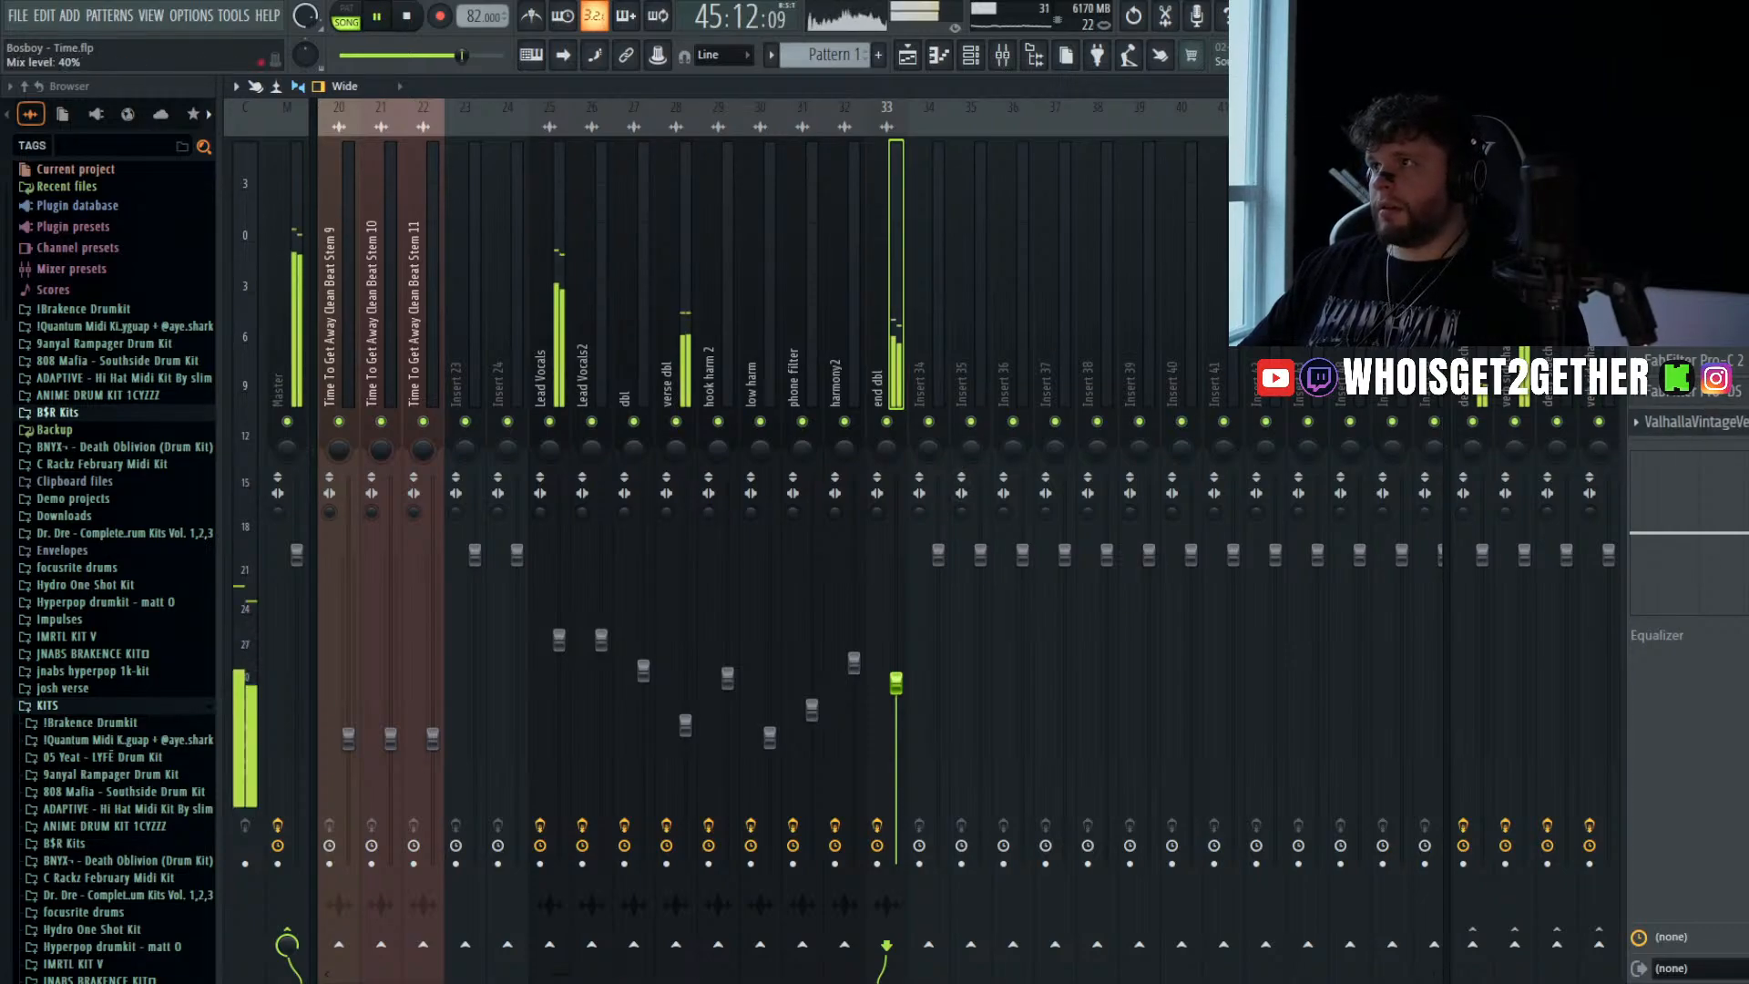
drag(895, 687, 895, 725)
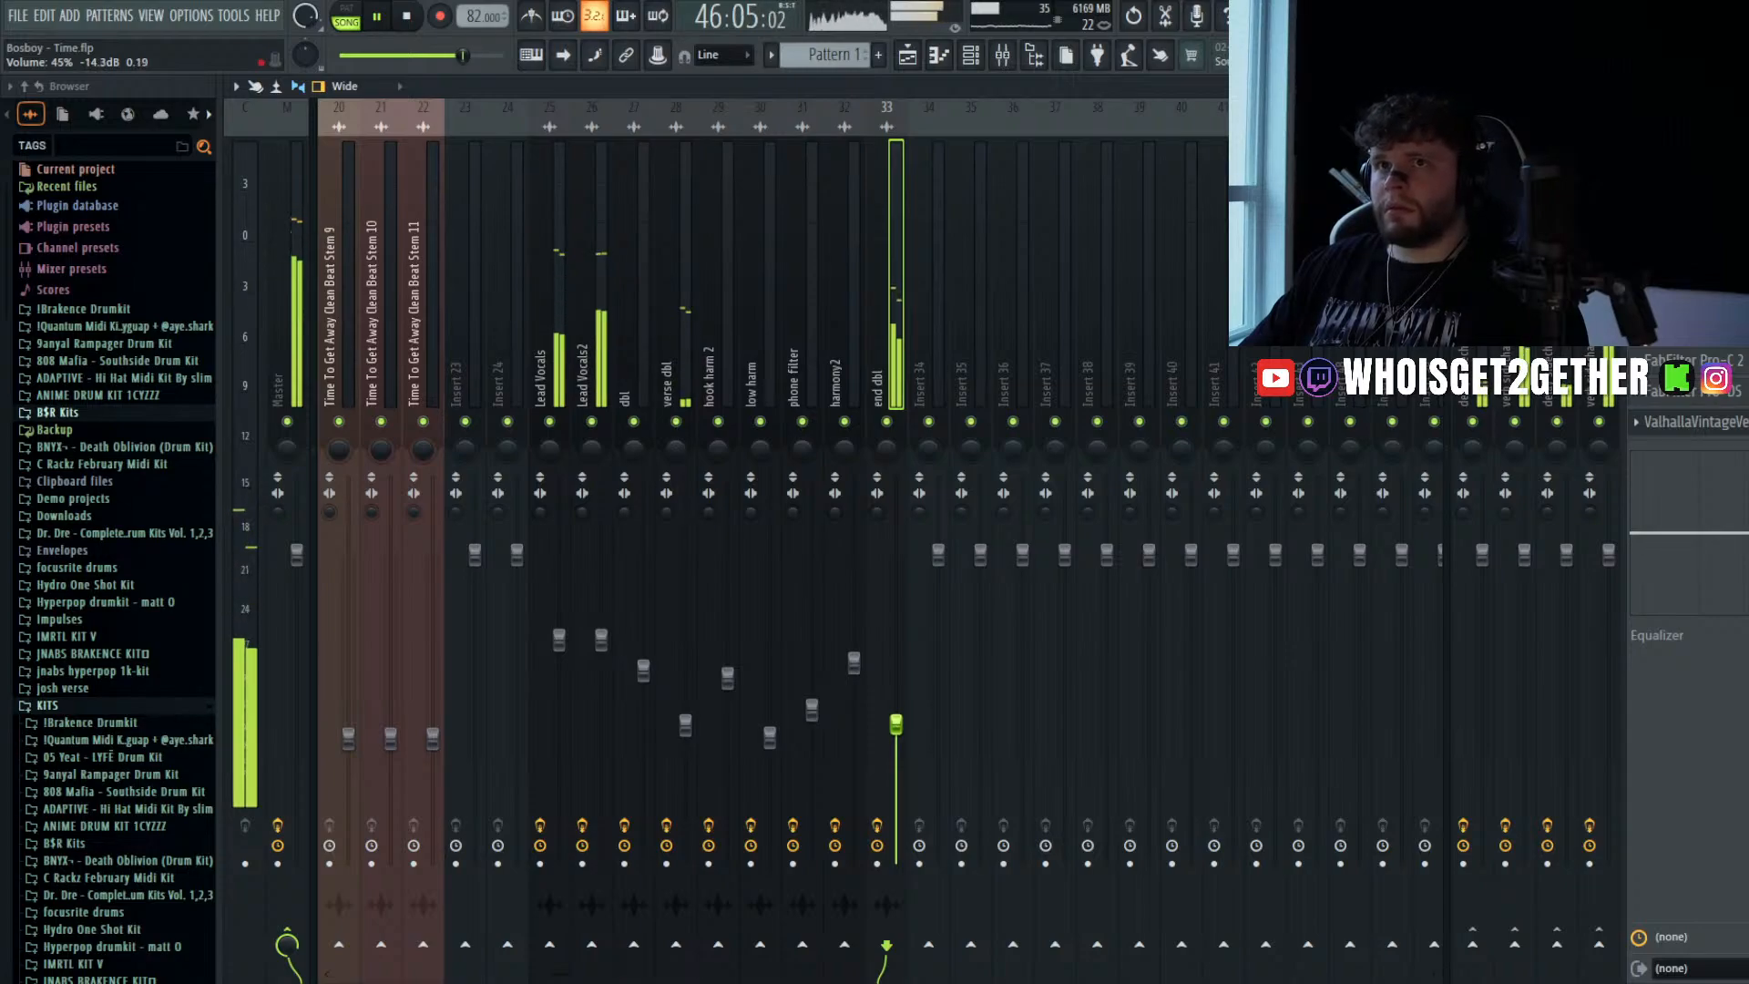
key(ctrl+s)
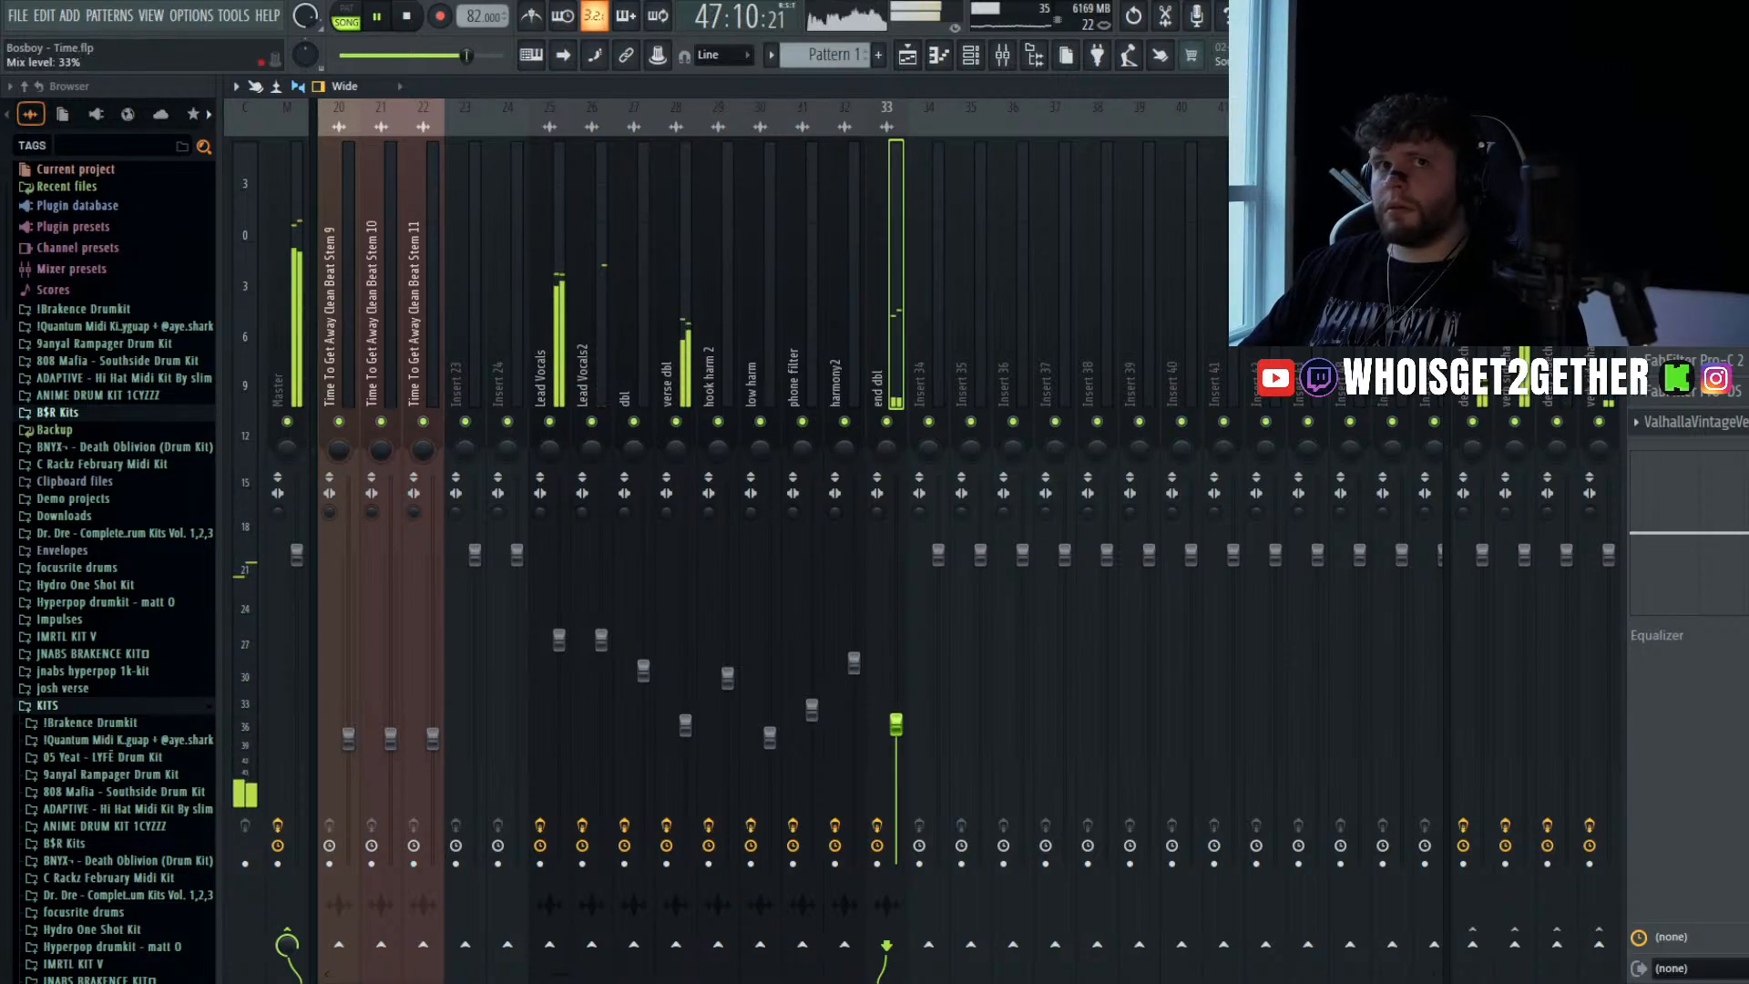
key(ctrl+s)
click(858, 271)
click(879, 173)
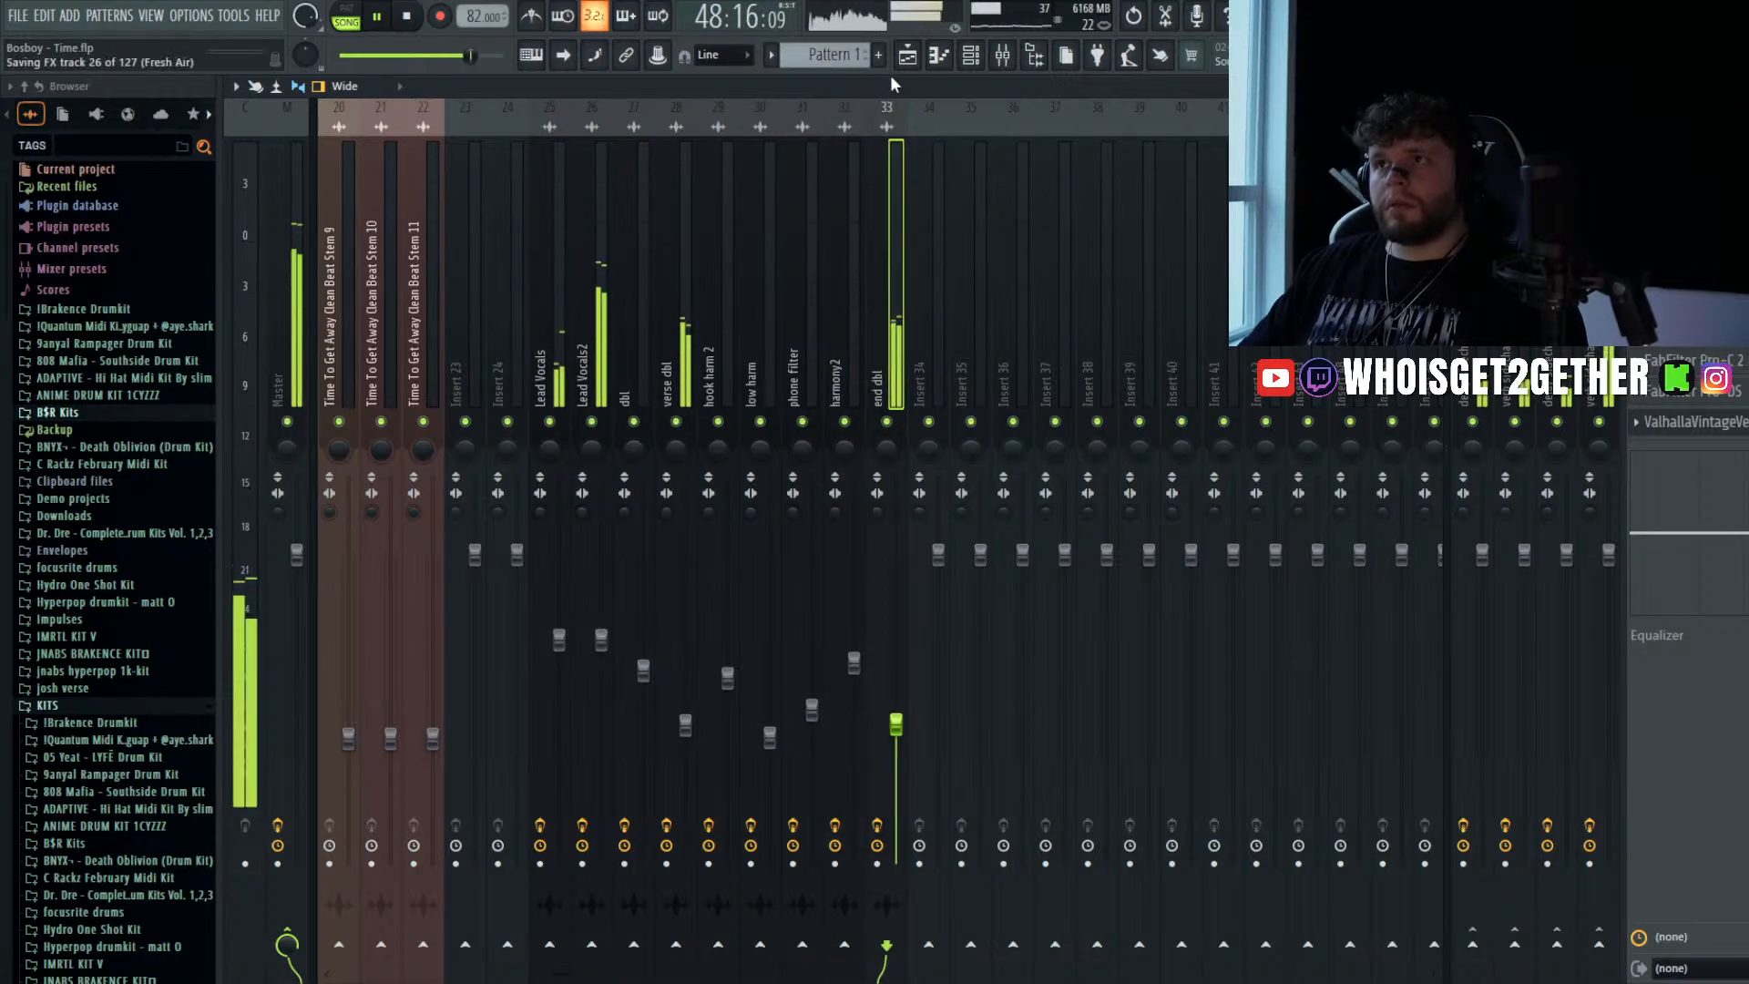
- Stop playback, look over the muted Vox 4 to Vox 7 clips on Tracks 29 to 32 in the playlist, and save the project
click(907, 55)
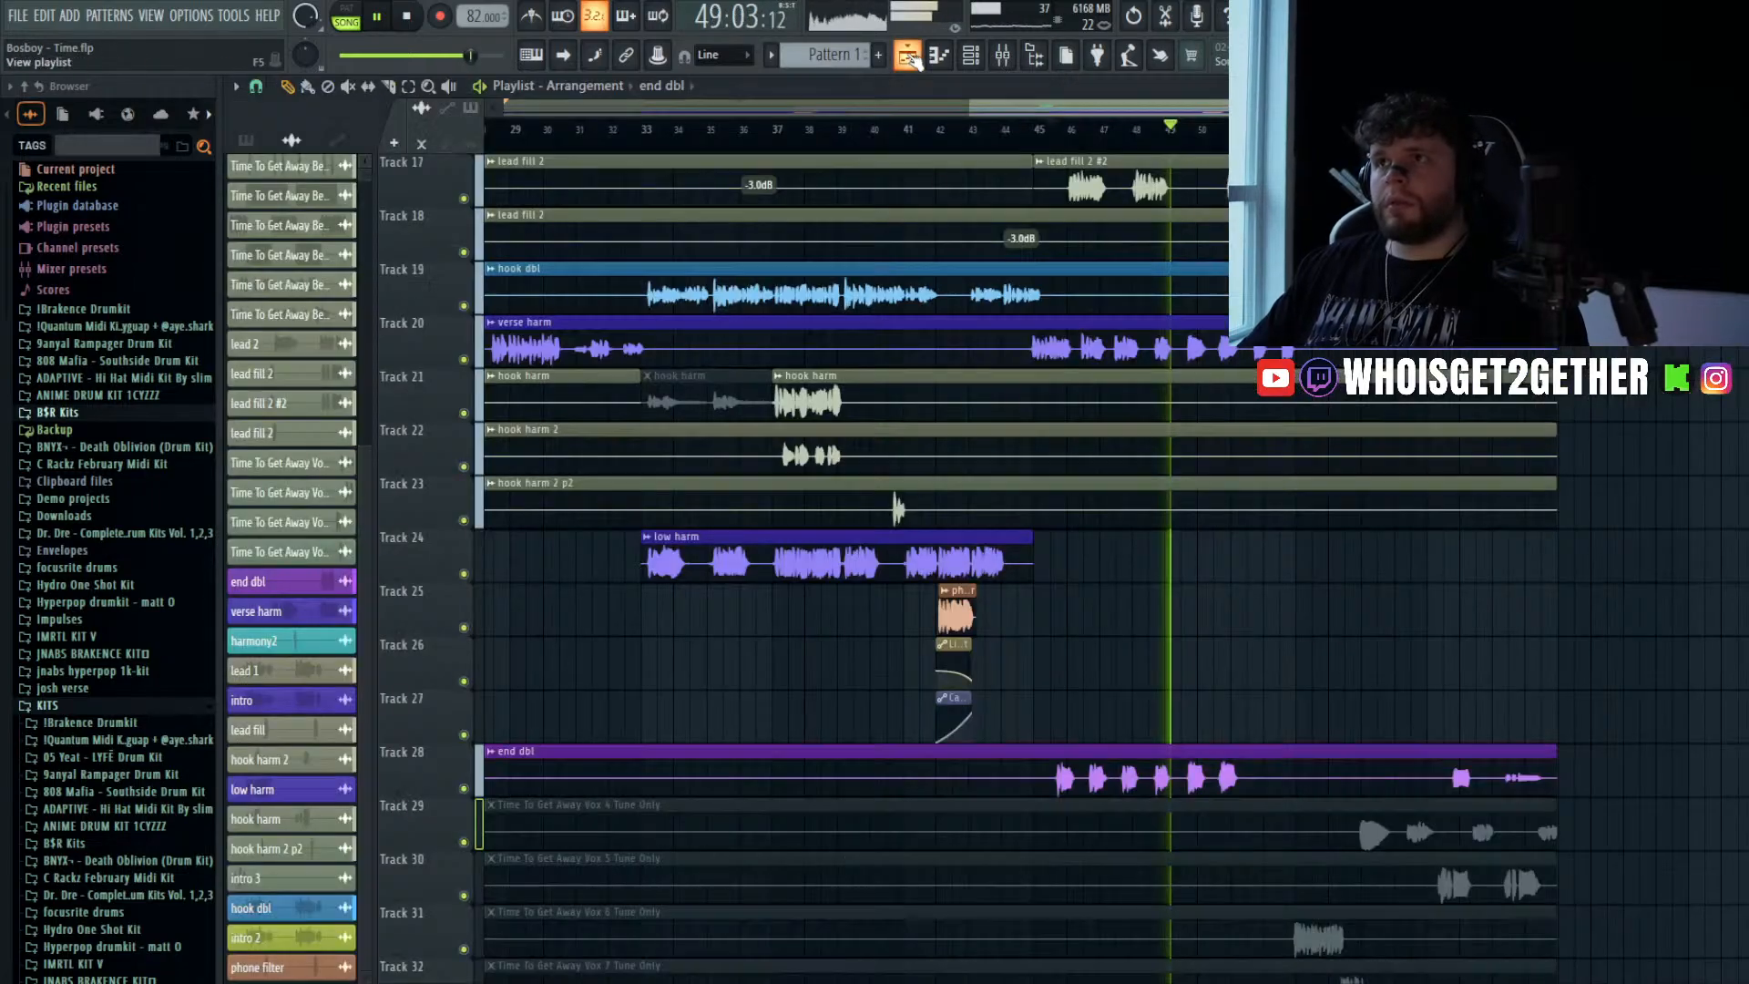
click(406, 18)
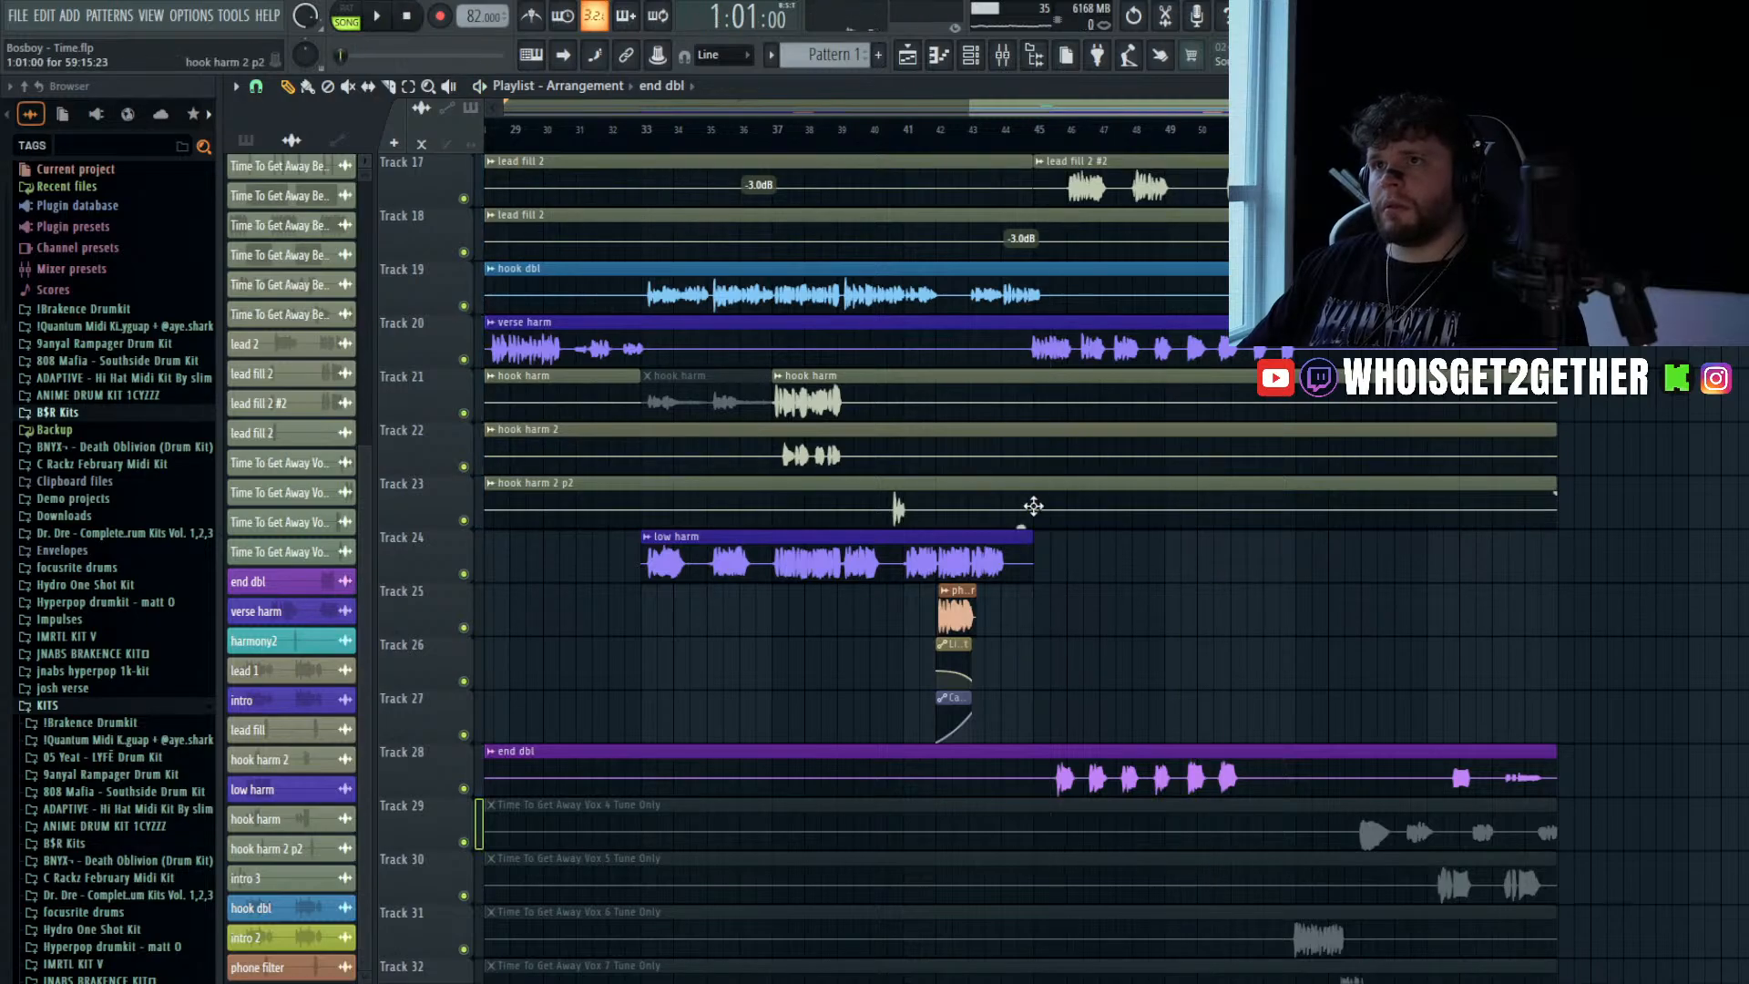
scroll(1027, 501, down, 5)
scroll(1027, 505, down, 3)
scroll(1440, 661, up, 6)
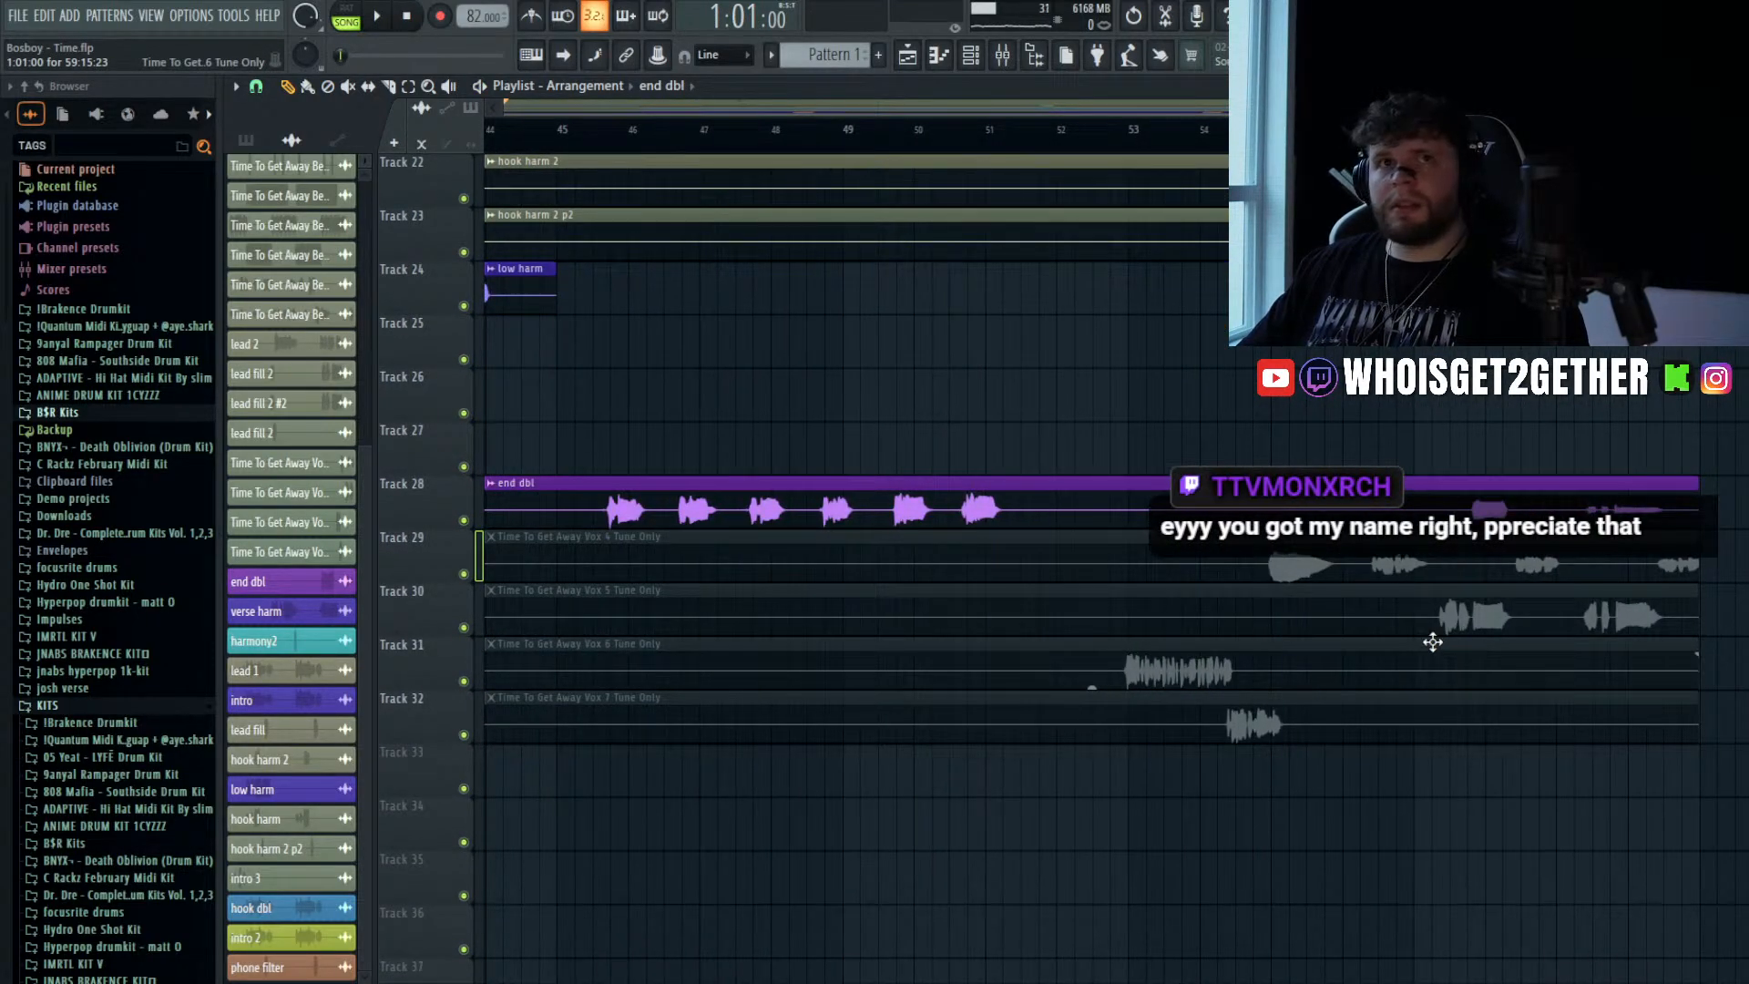
key(ctrl+s)
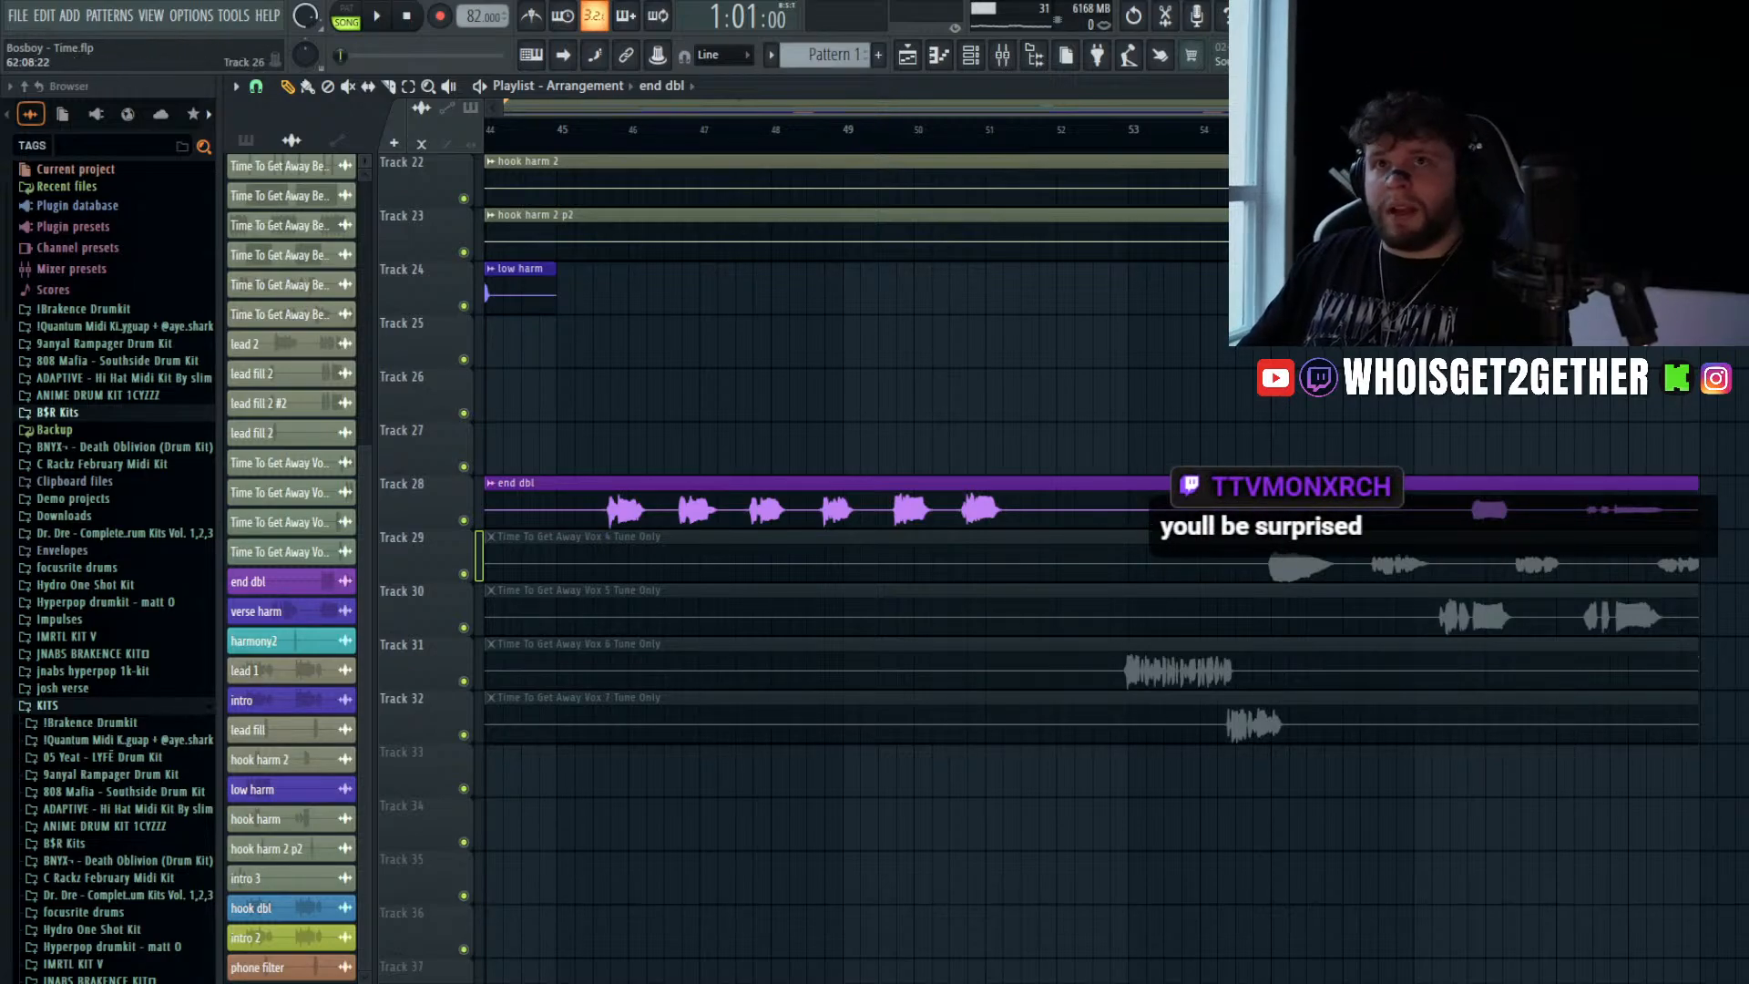
click(1090, 201)
key(ctrl+s)
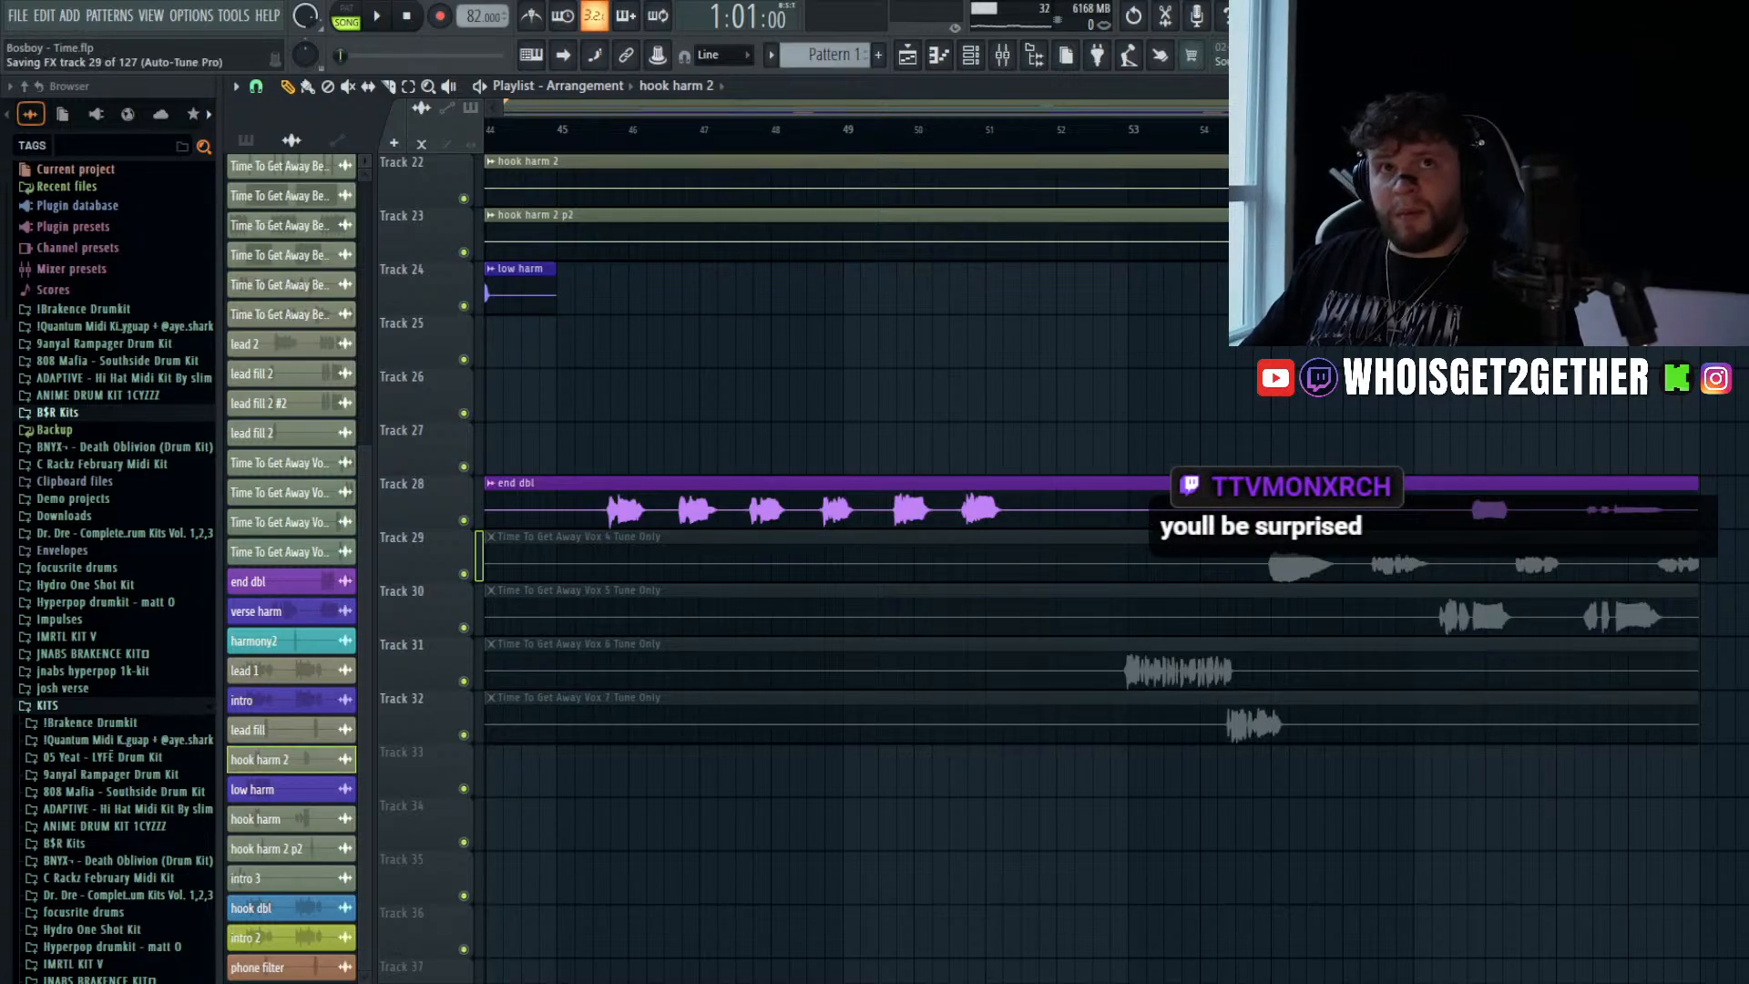
scroll(1235, 547, down, 3)
key(ctrl+s)
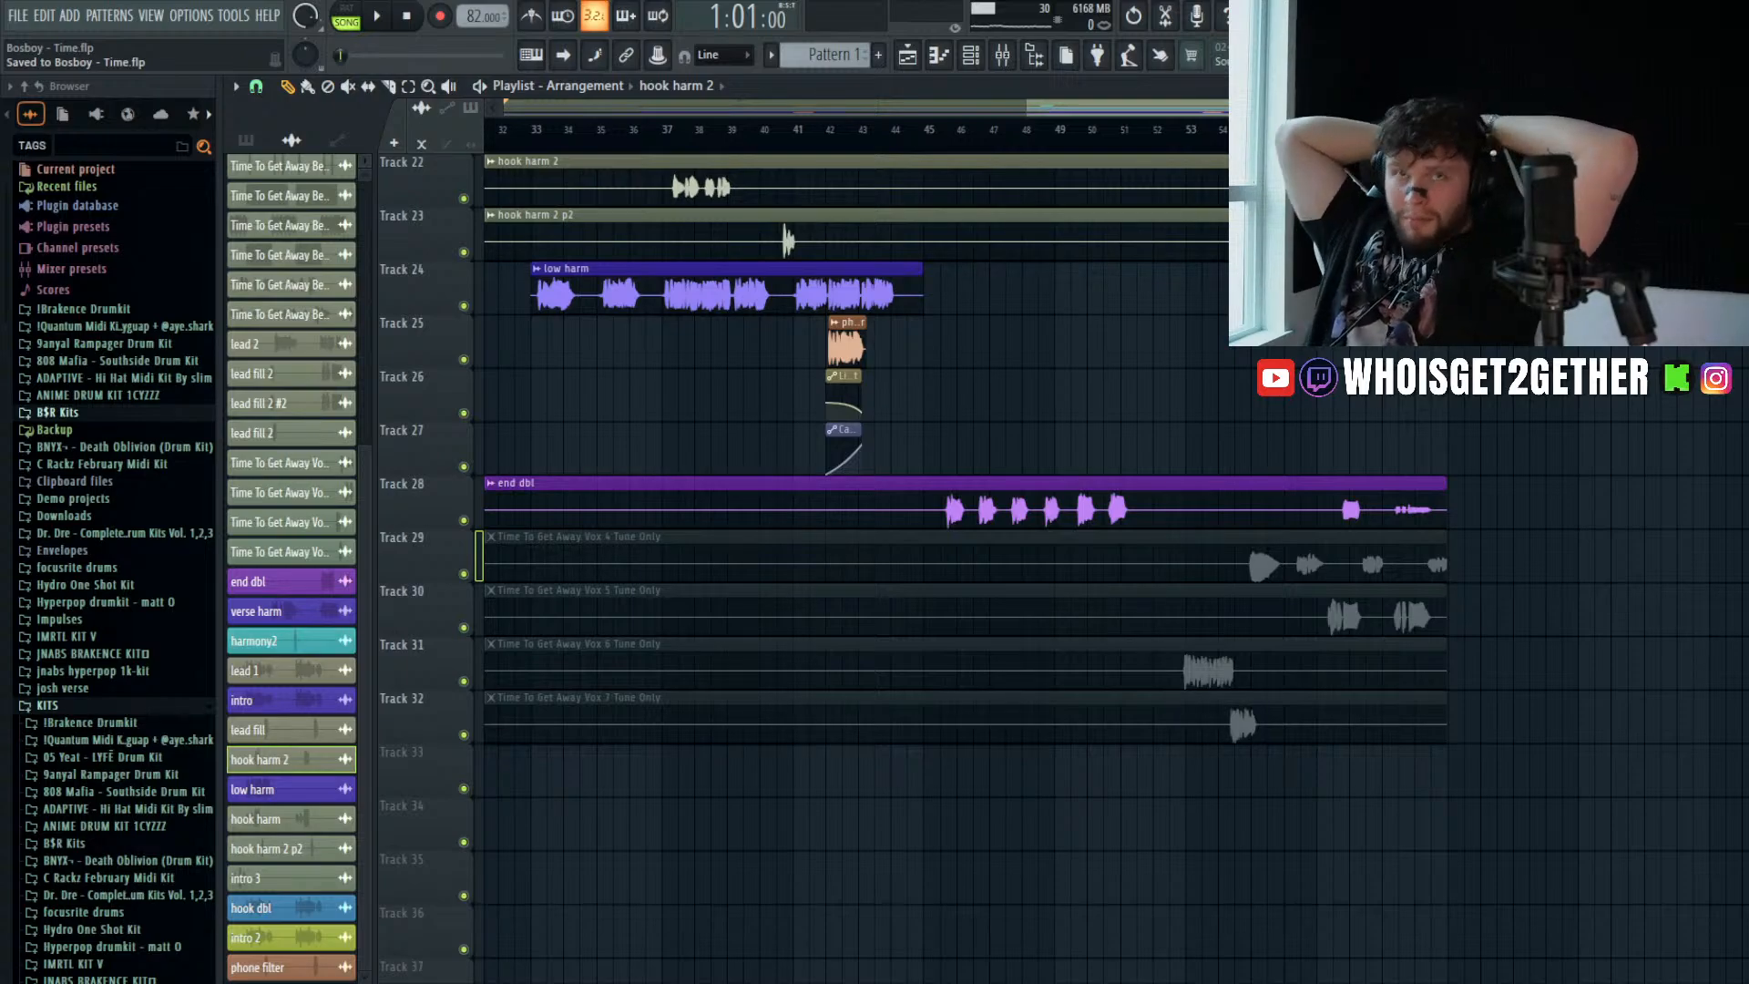
click(964, 257)
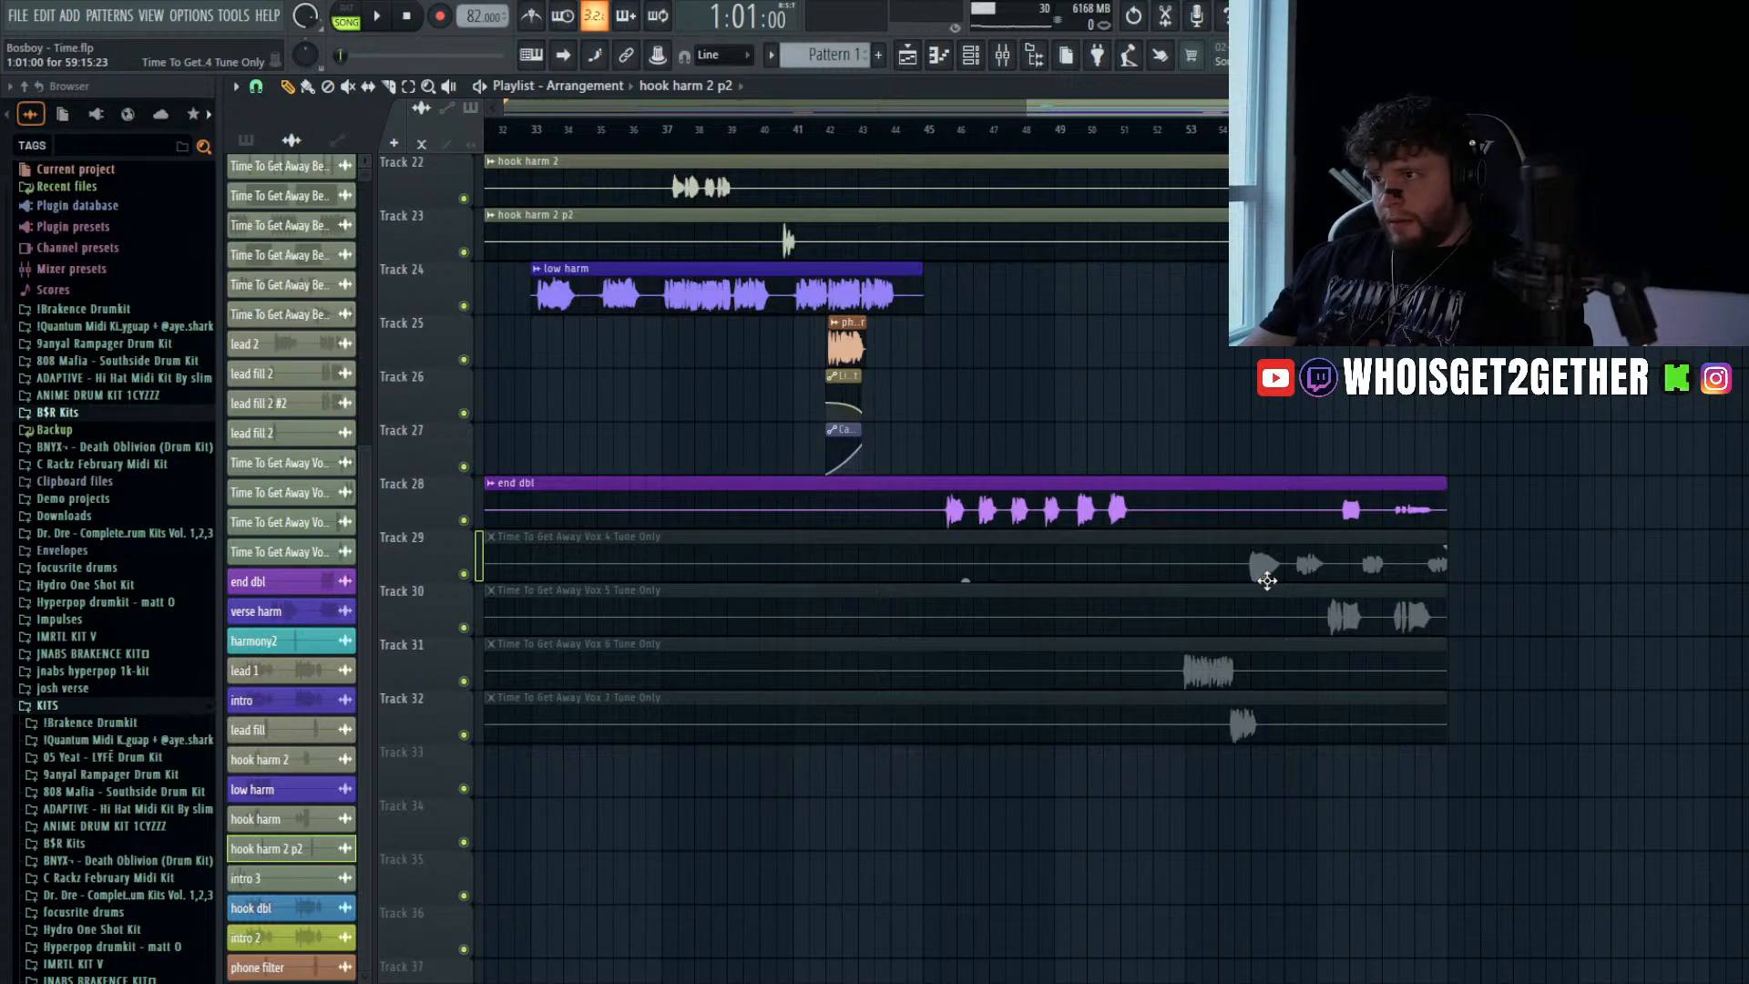
- Move the playhead to bar 54 and unmute the Vox 4 clip on Track 29
click(1232, 130)
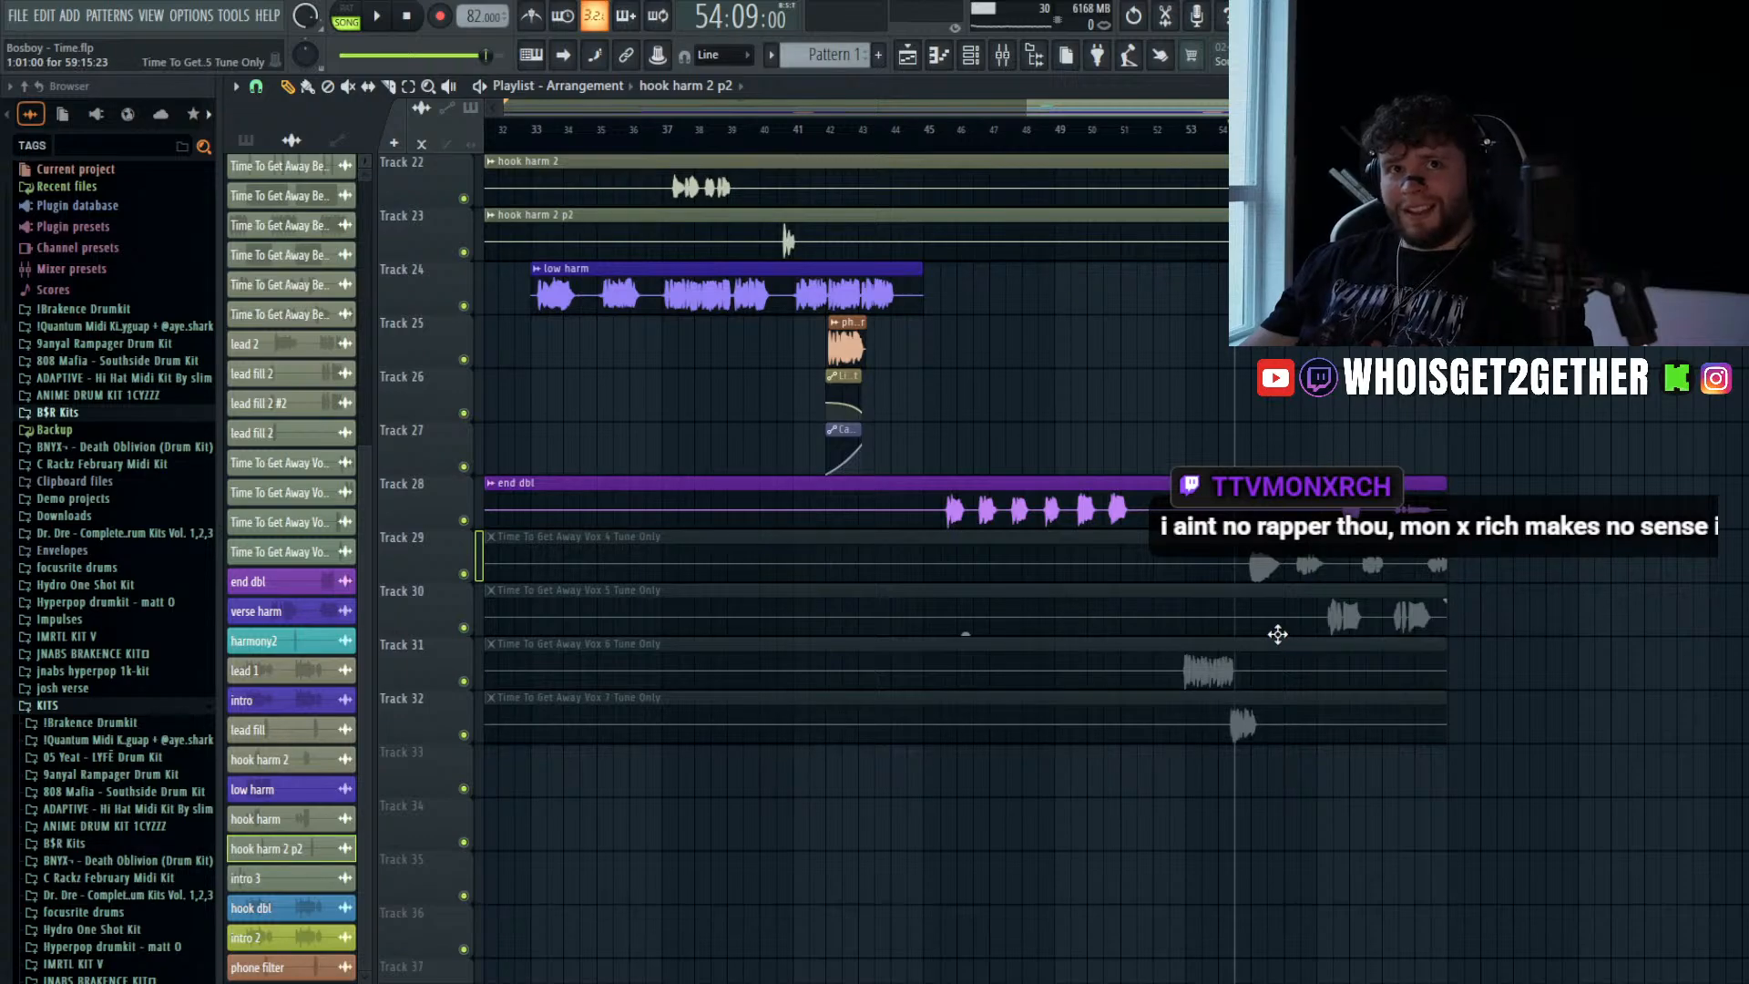
alt+right_click(1290, 544)
double_click(1287, 521)
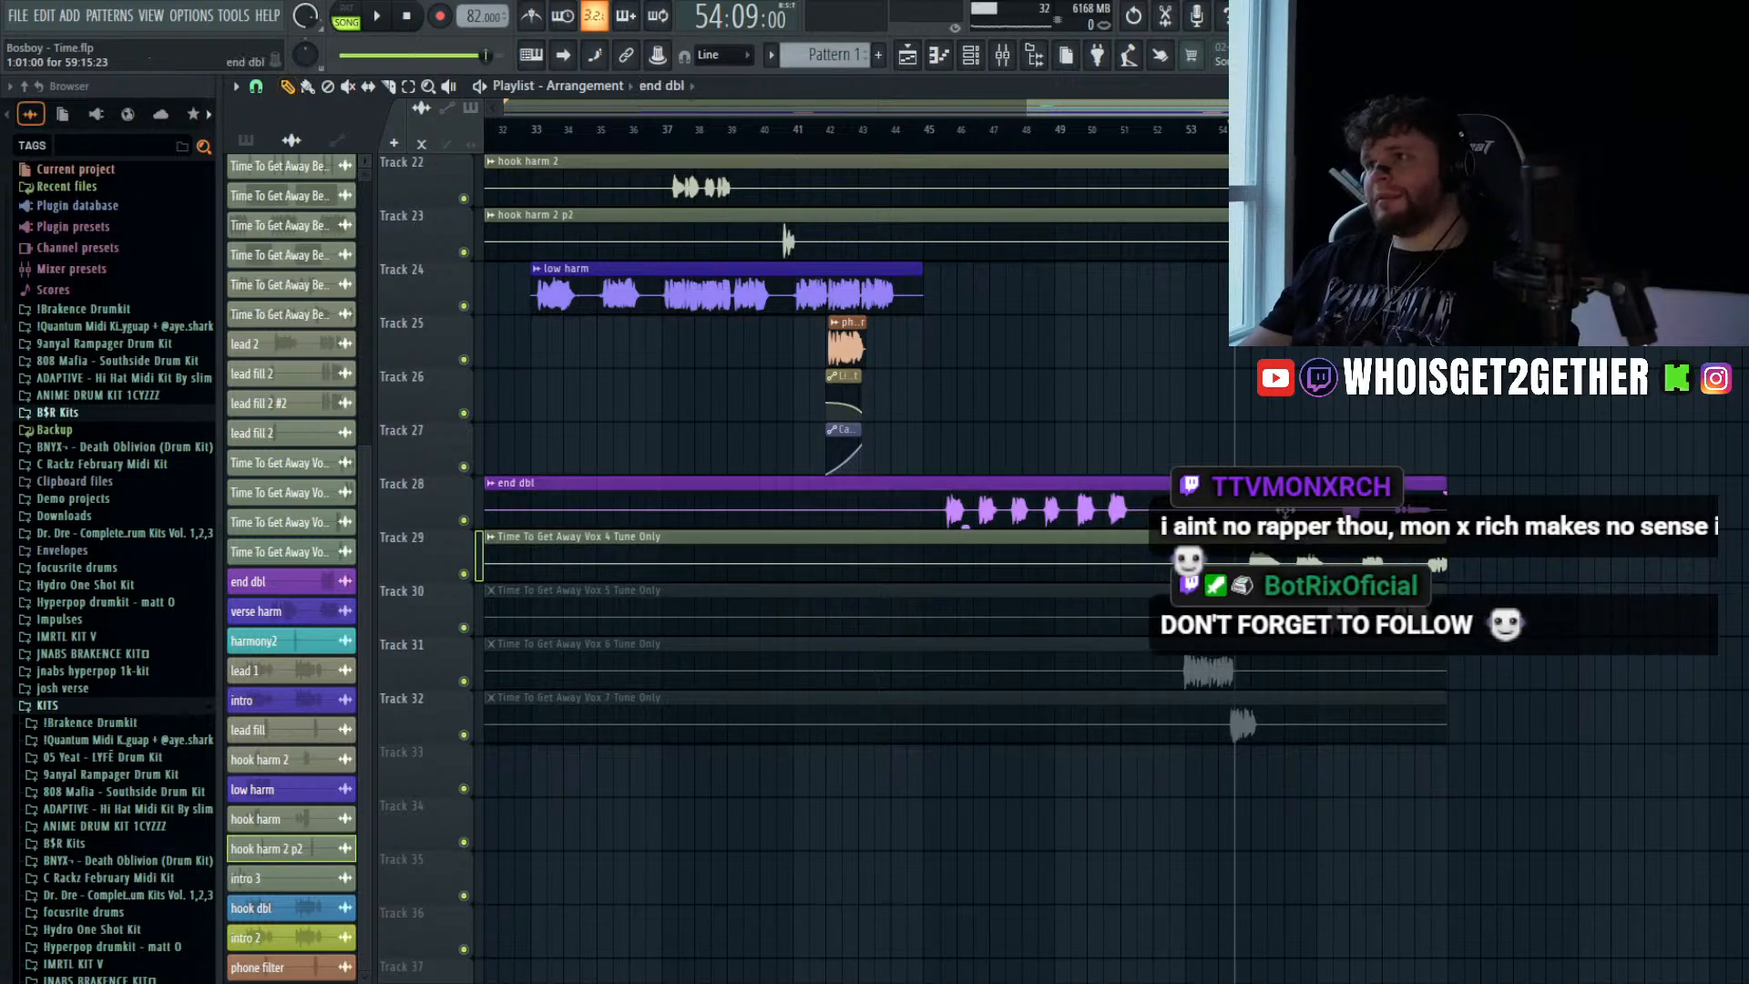
- Rename the Vox 4 clip as end dbl 2 and route it to mixer track 33
click(1285, 550)
double_click(1285, 550)
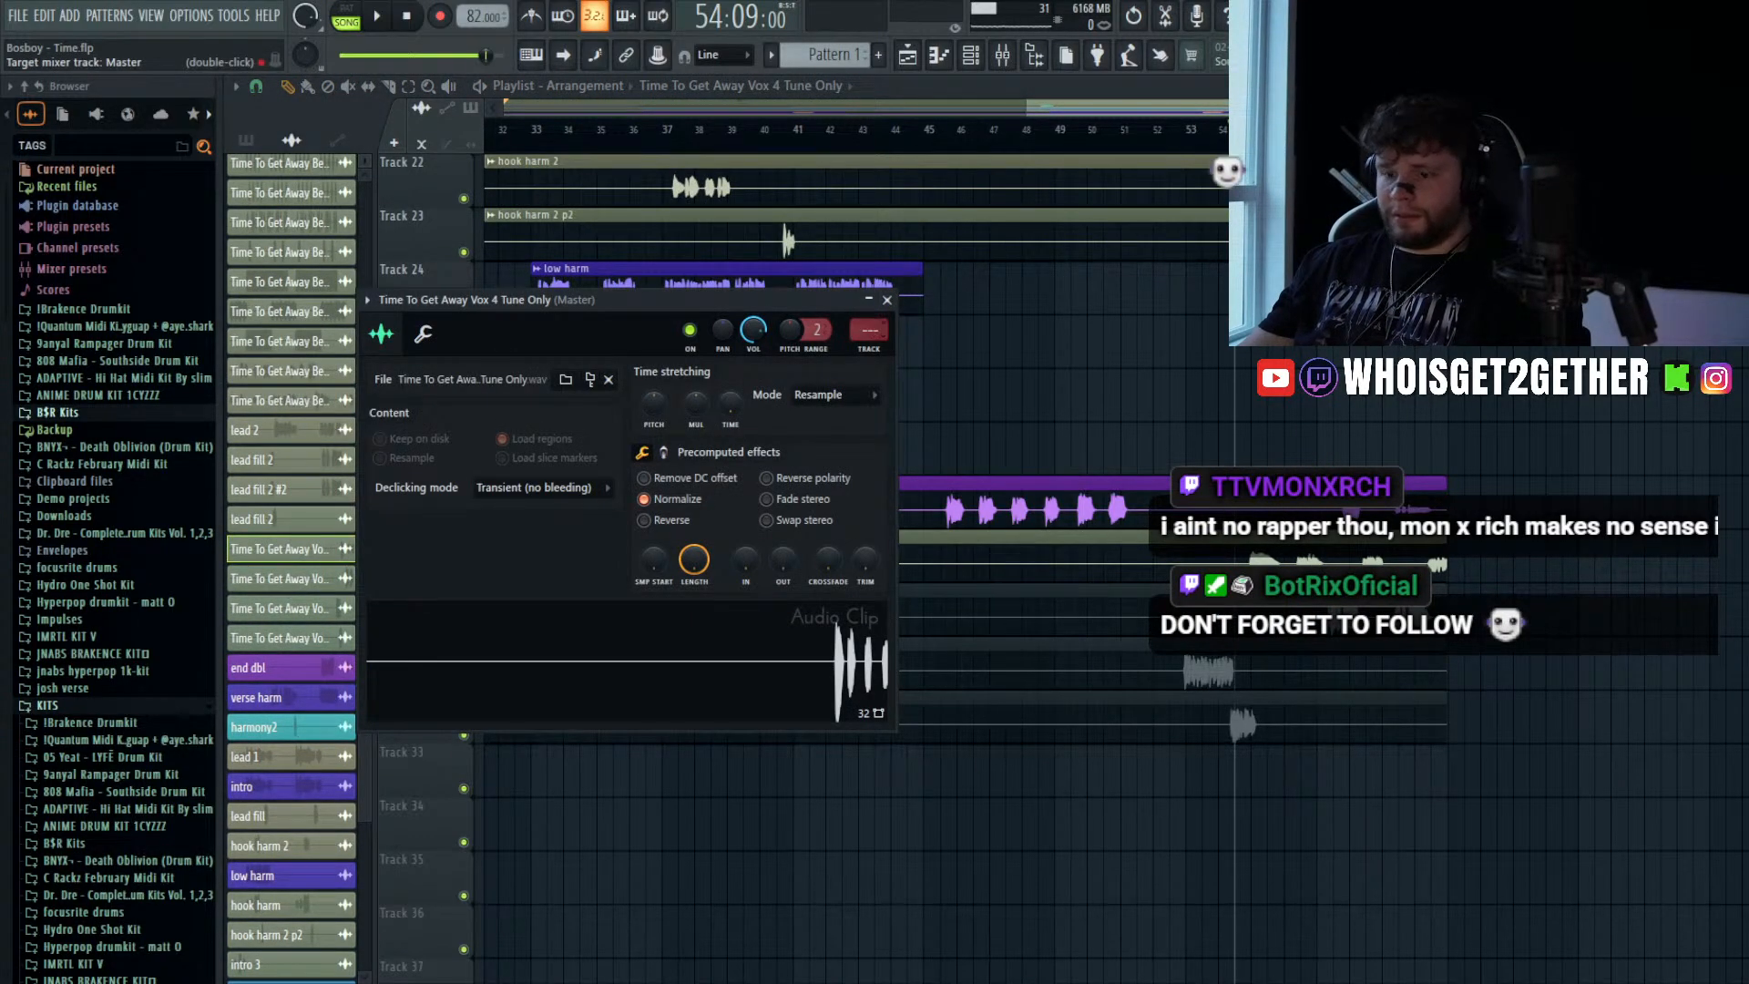
click(1146, 574)
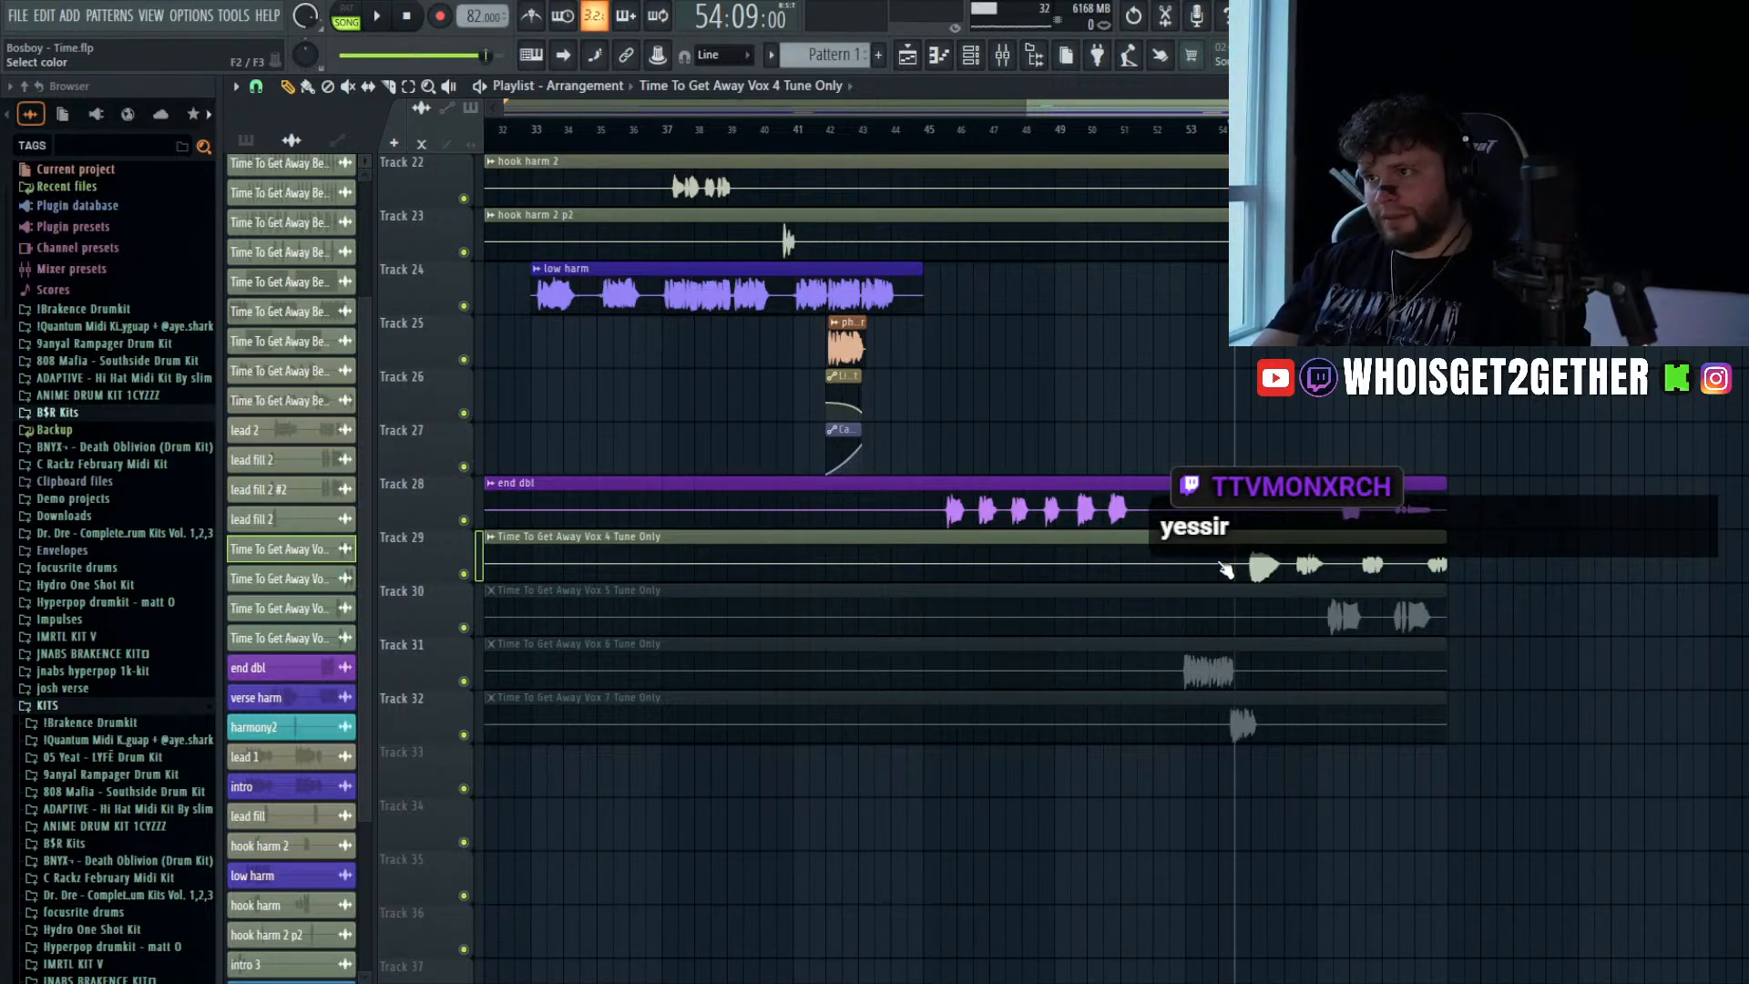
double_click(1258, 528)
double_click(1151, 564)
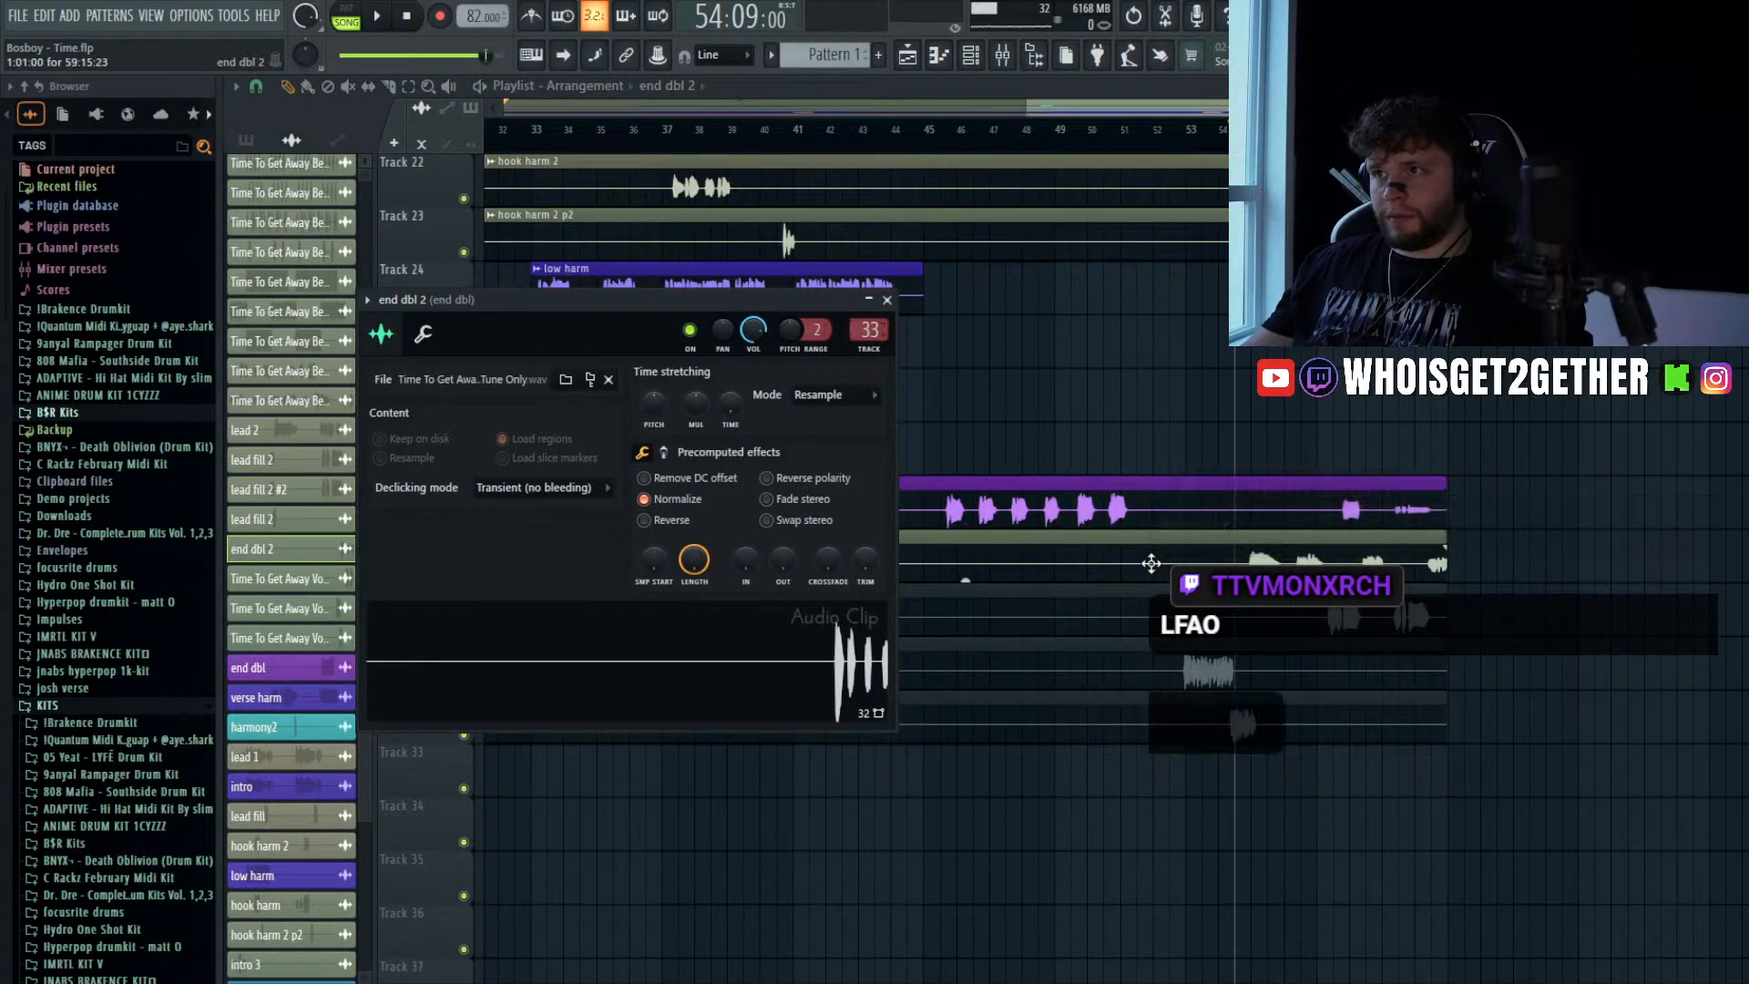
key(Escape)
- Play the song's ending from bar 54 and check the end dbl 2 layer against the other clips
key(space)
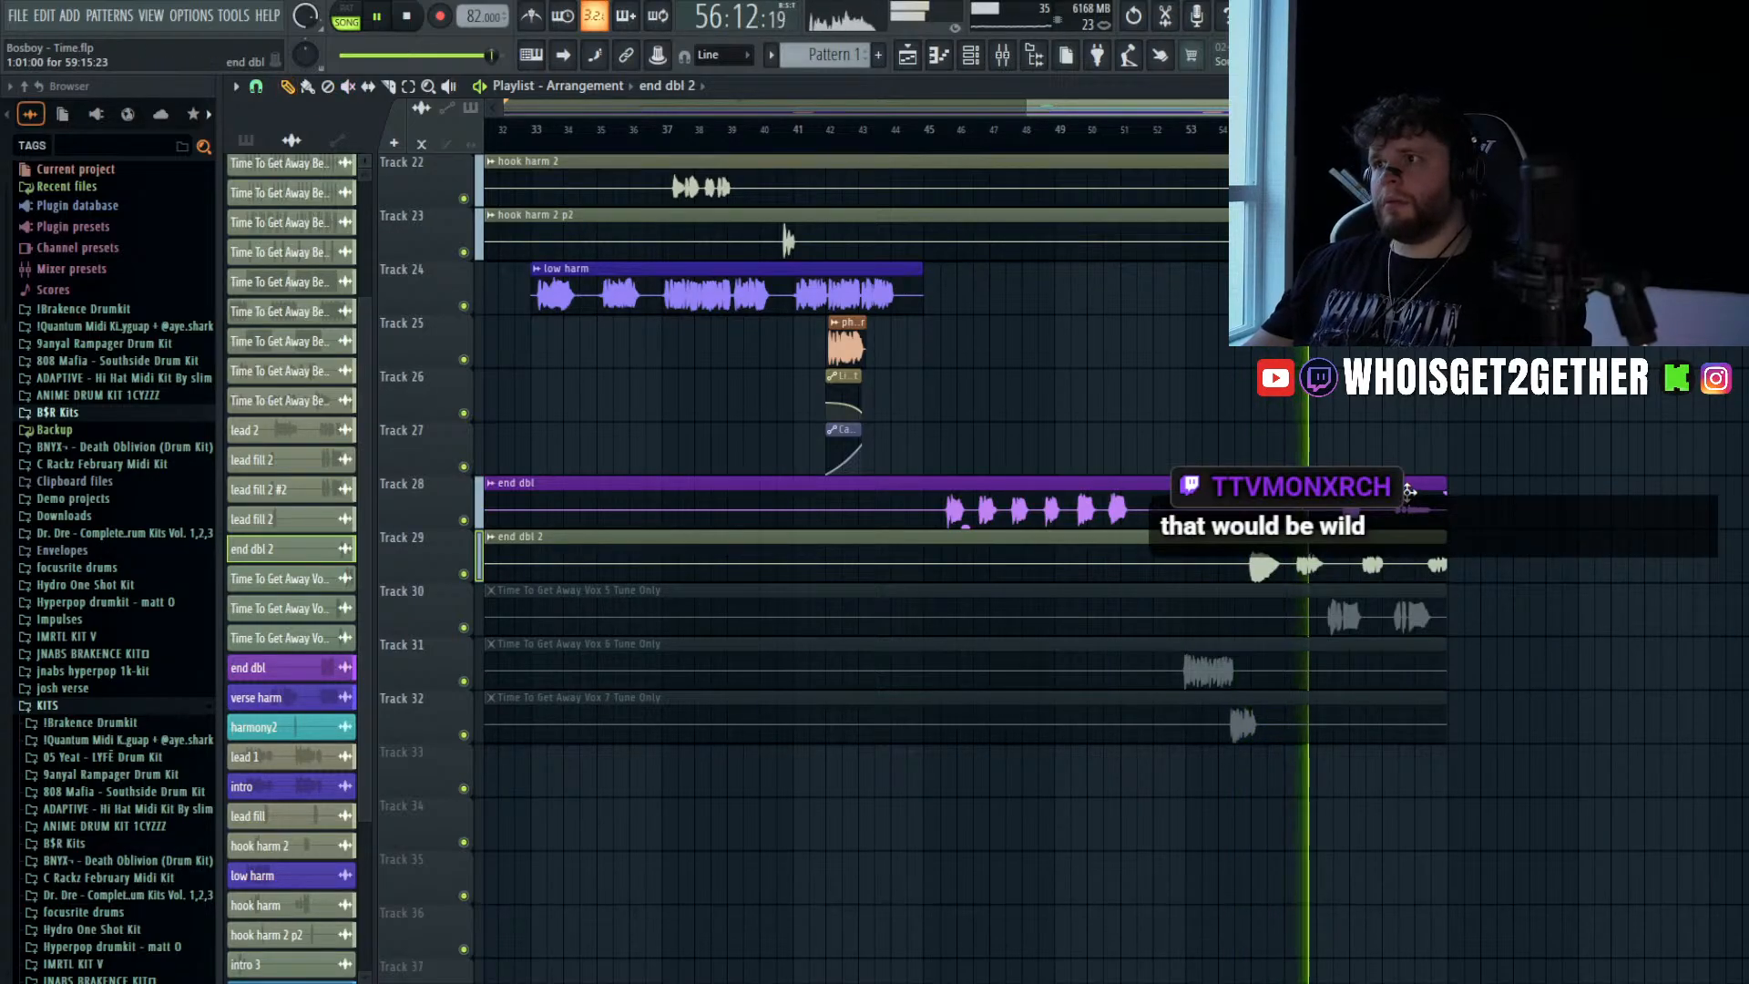
scroll(1459, 562, up, 1)
scroll(1460, 562, up, 2)
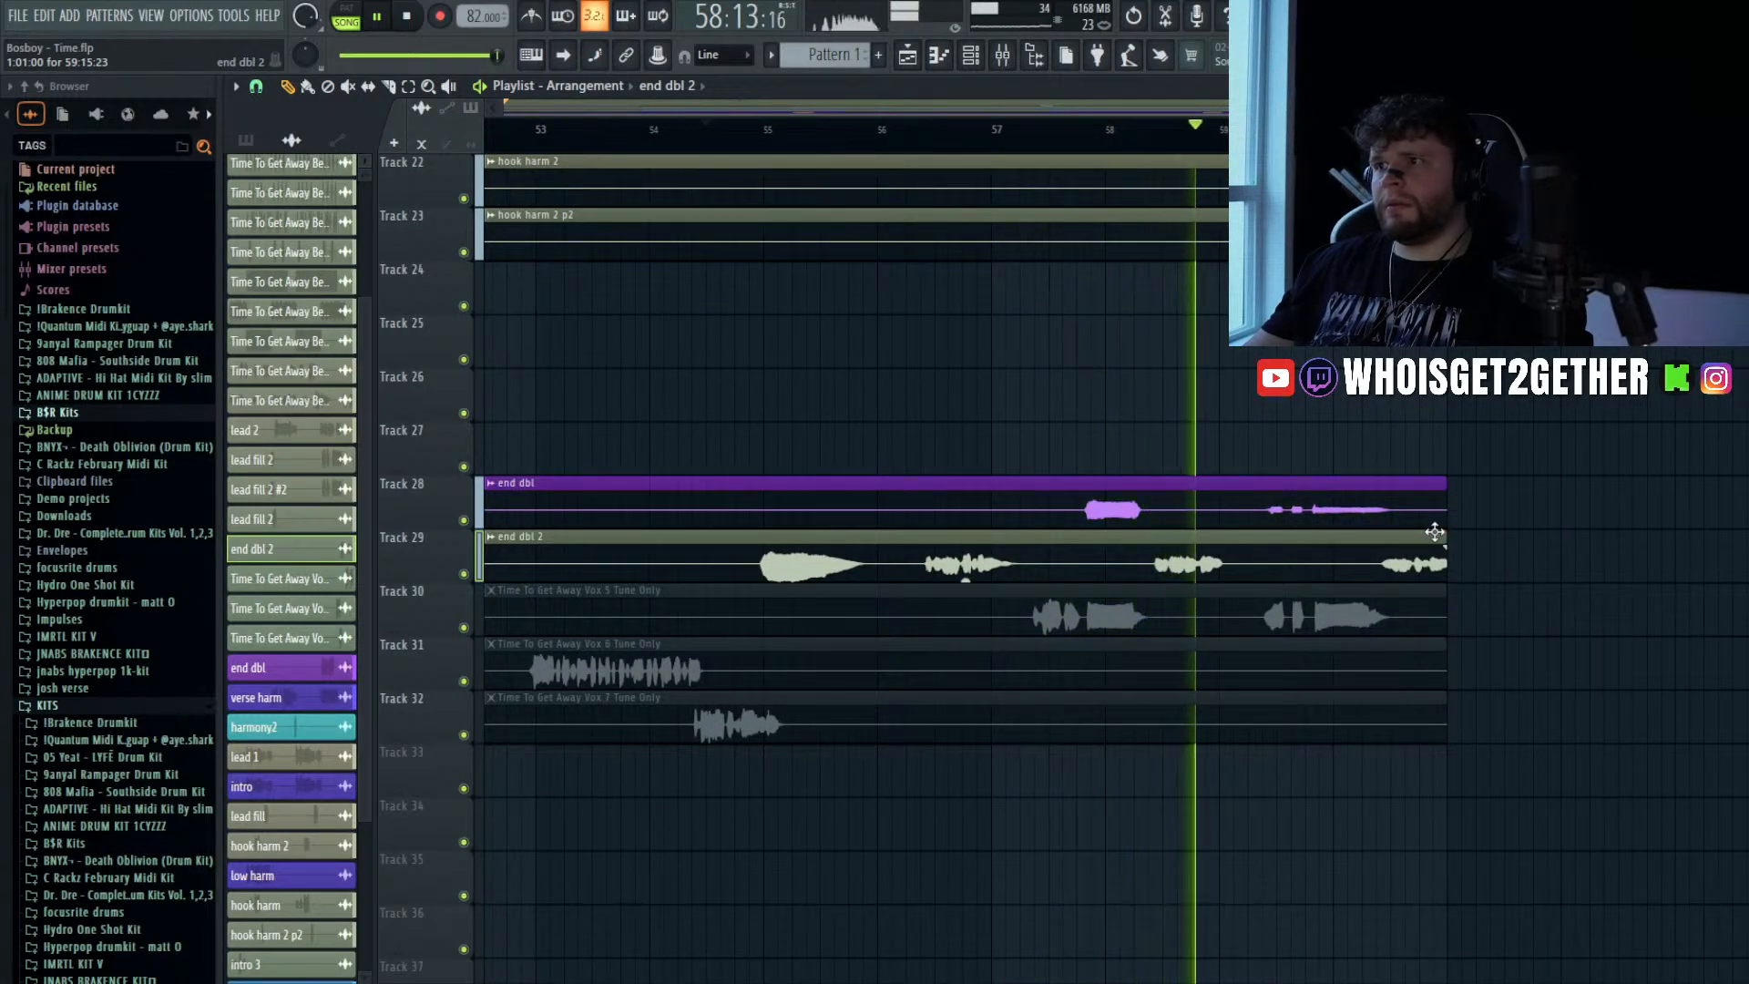
scroll(1399, 554, down, 2)
scroll(1398, 557, up, 6)
scroll(1398, 557, up, 1)
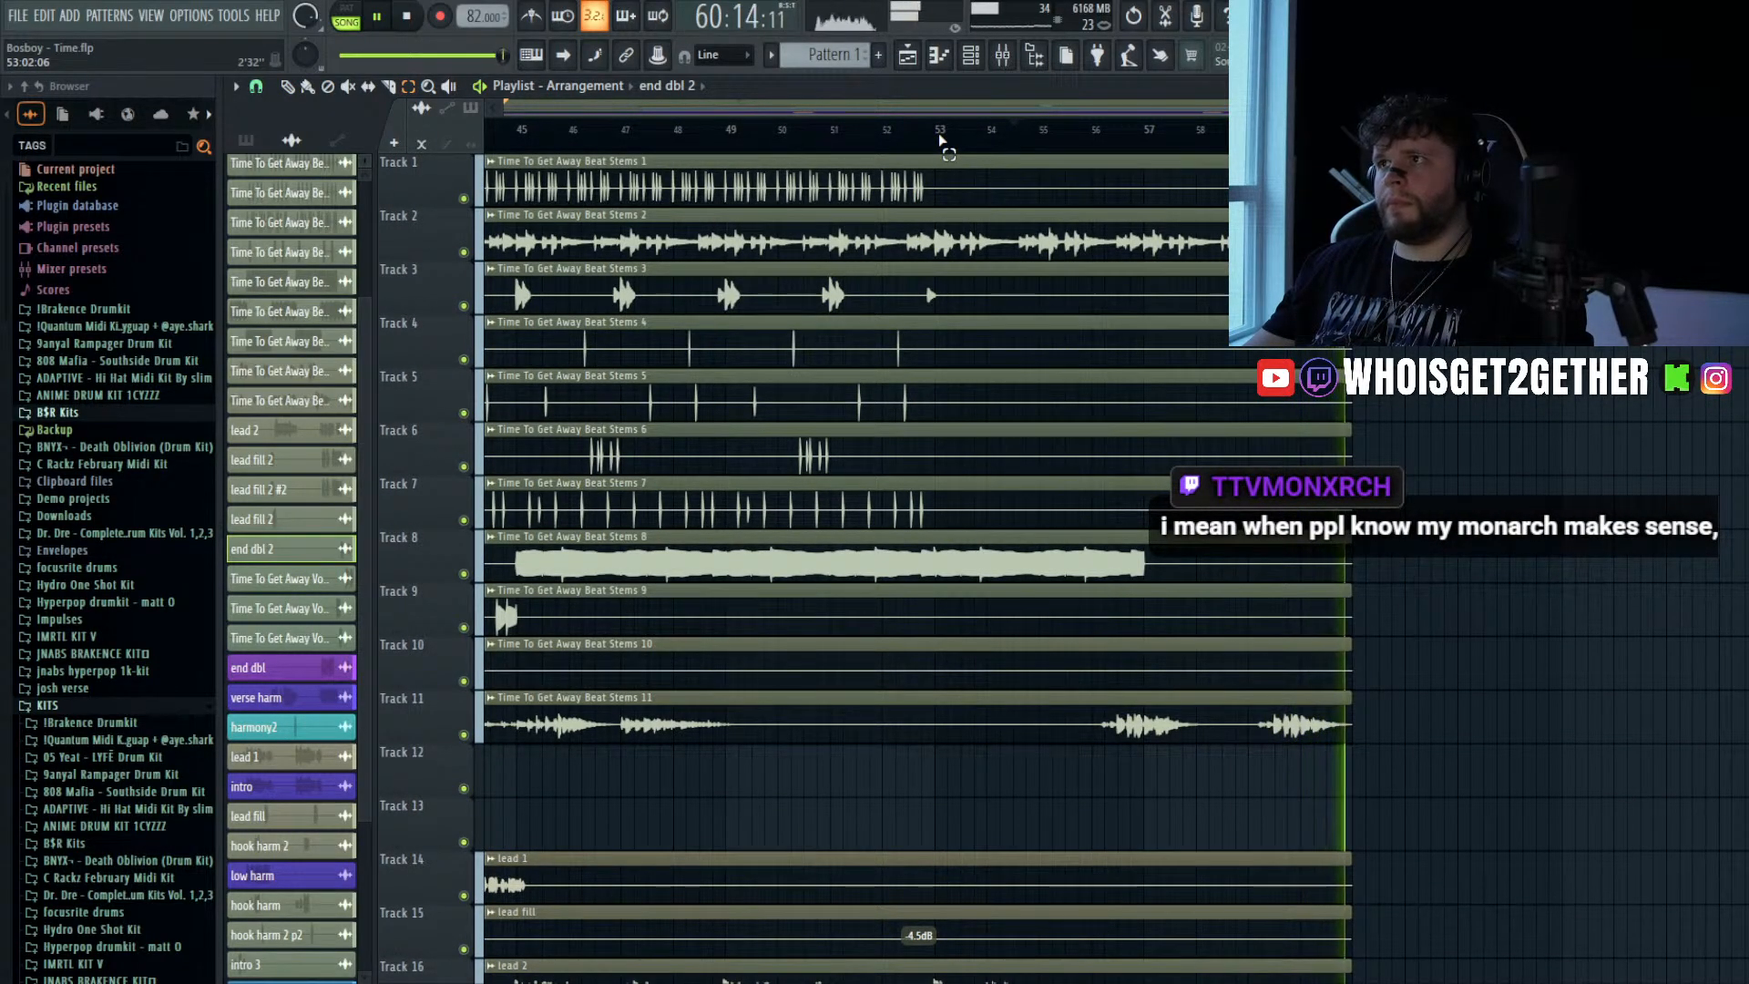
- Stop playback and create a Master volume automation clip spanning bar 53 to the end of the song
drag(940, 139, 1002, 139)
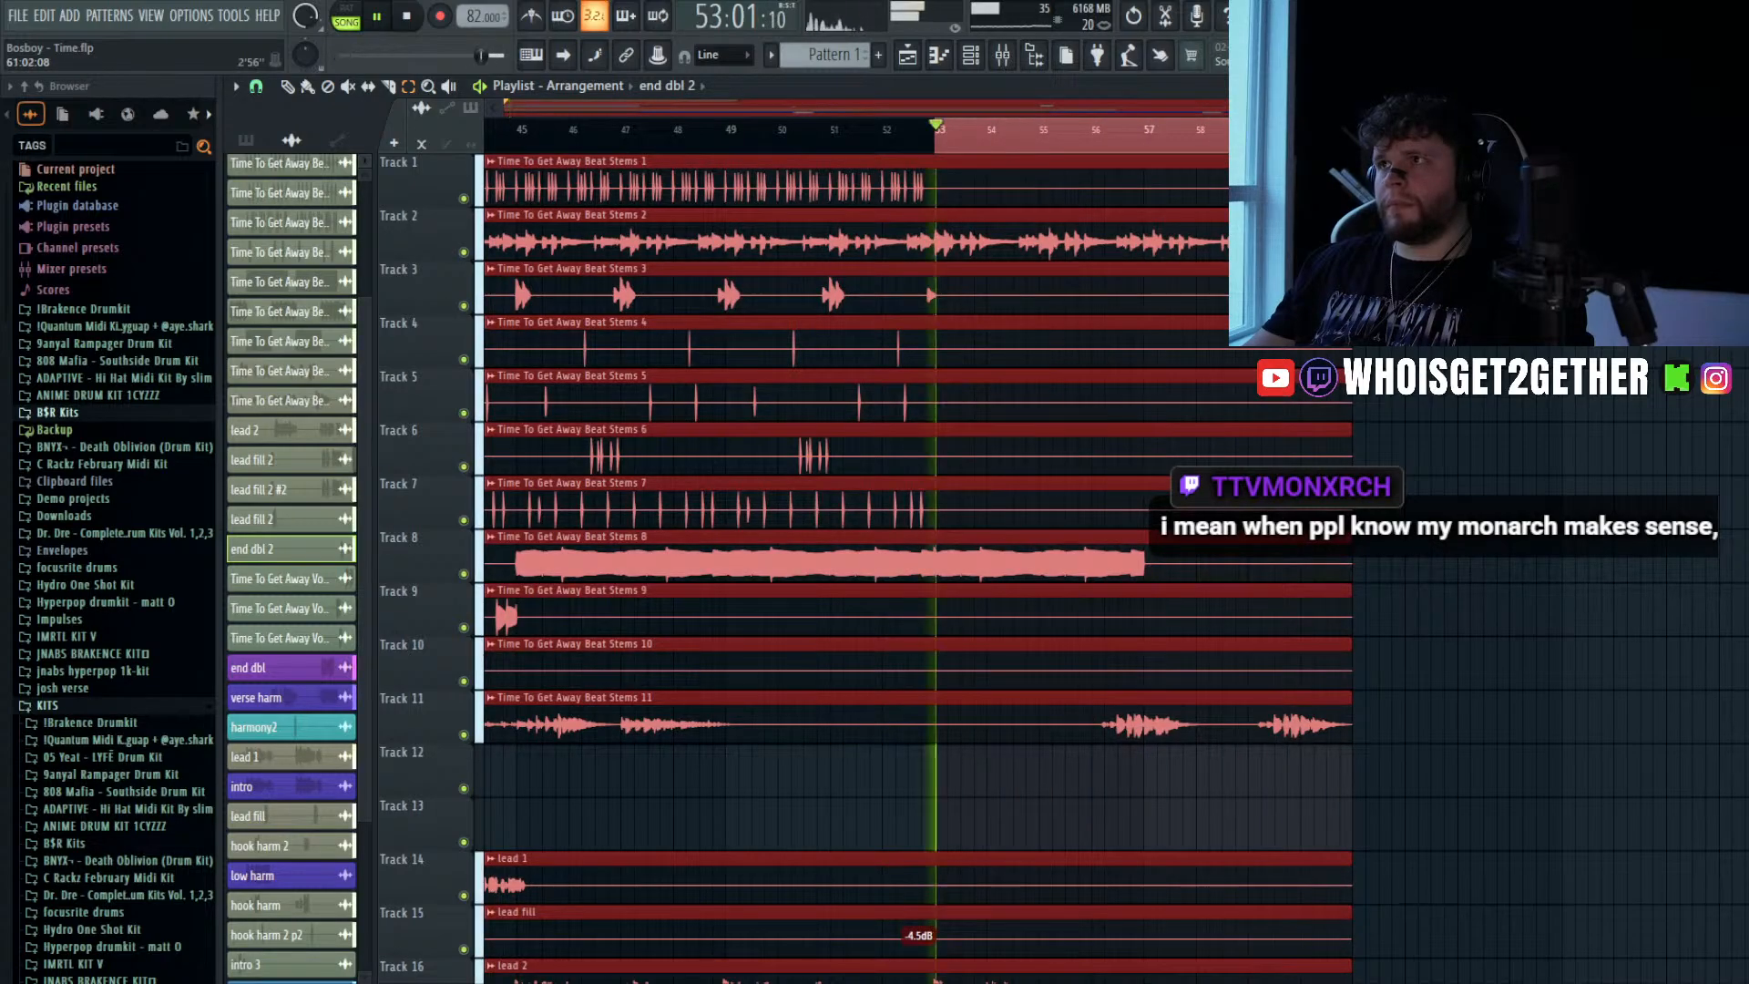
click(411, 20)
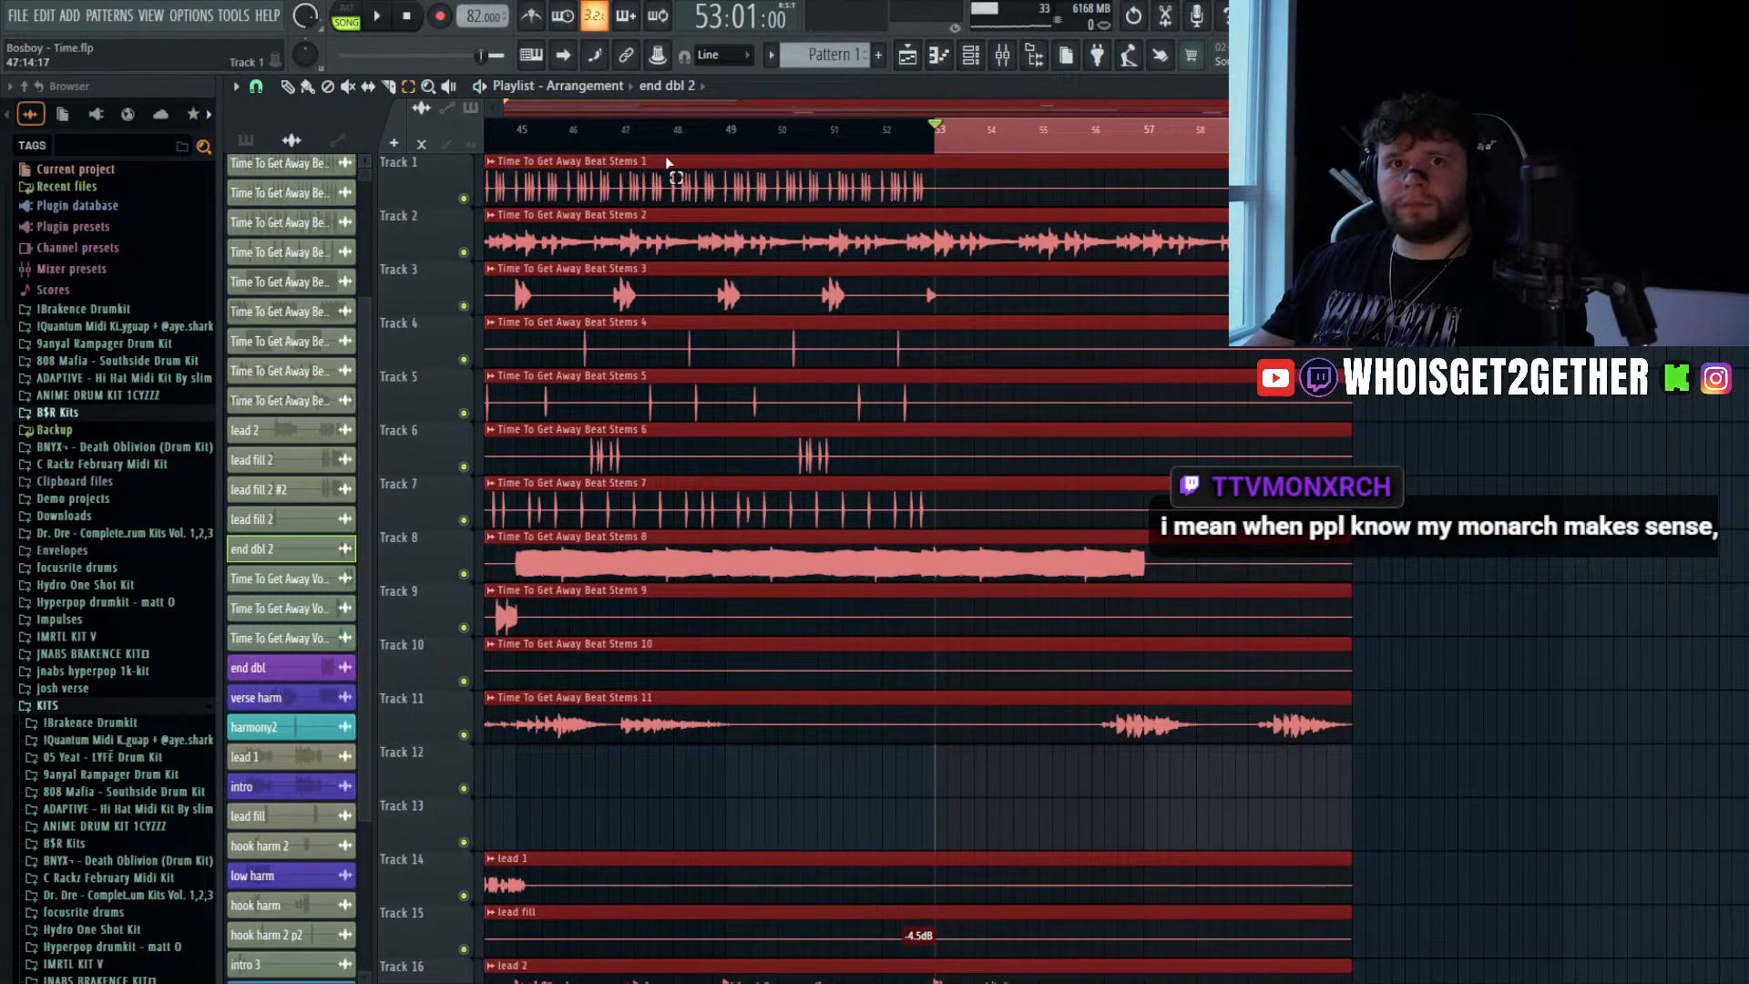
click(1001, 55)
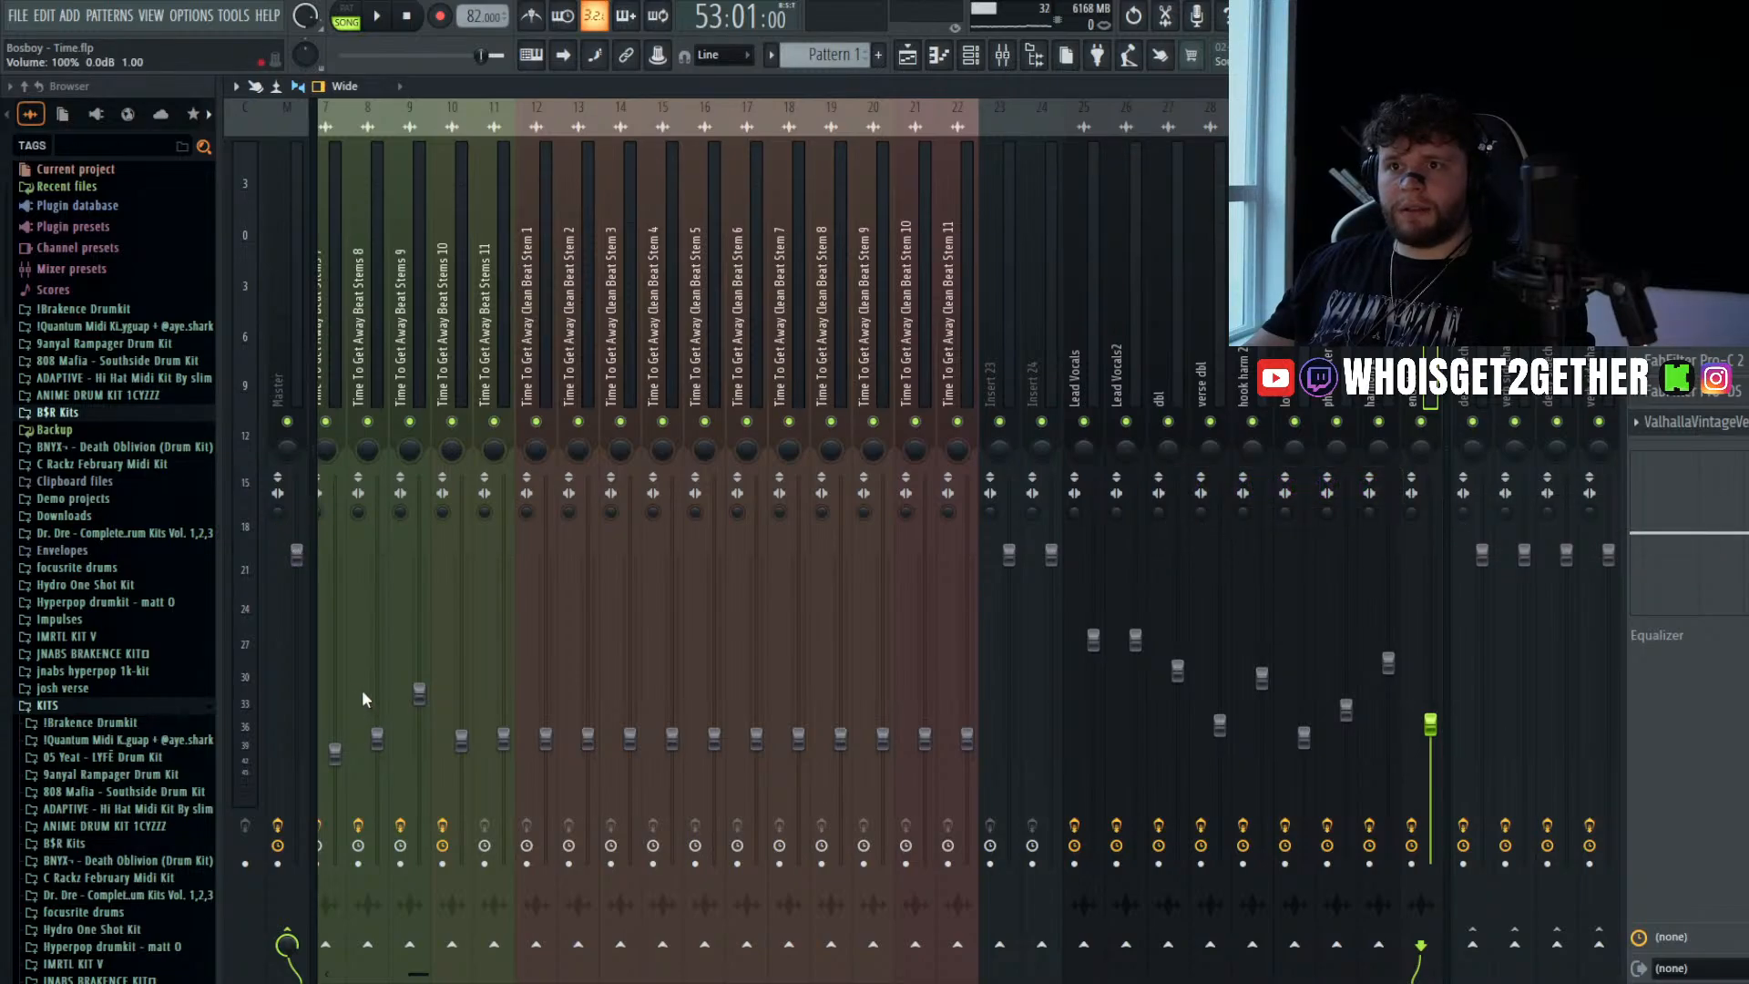
click(907, 55)
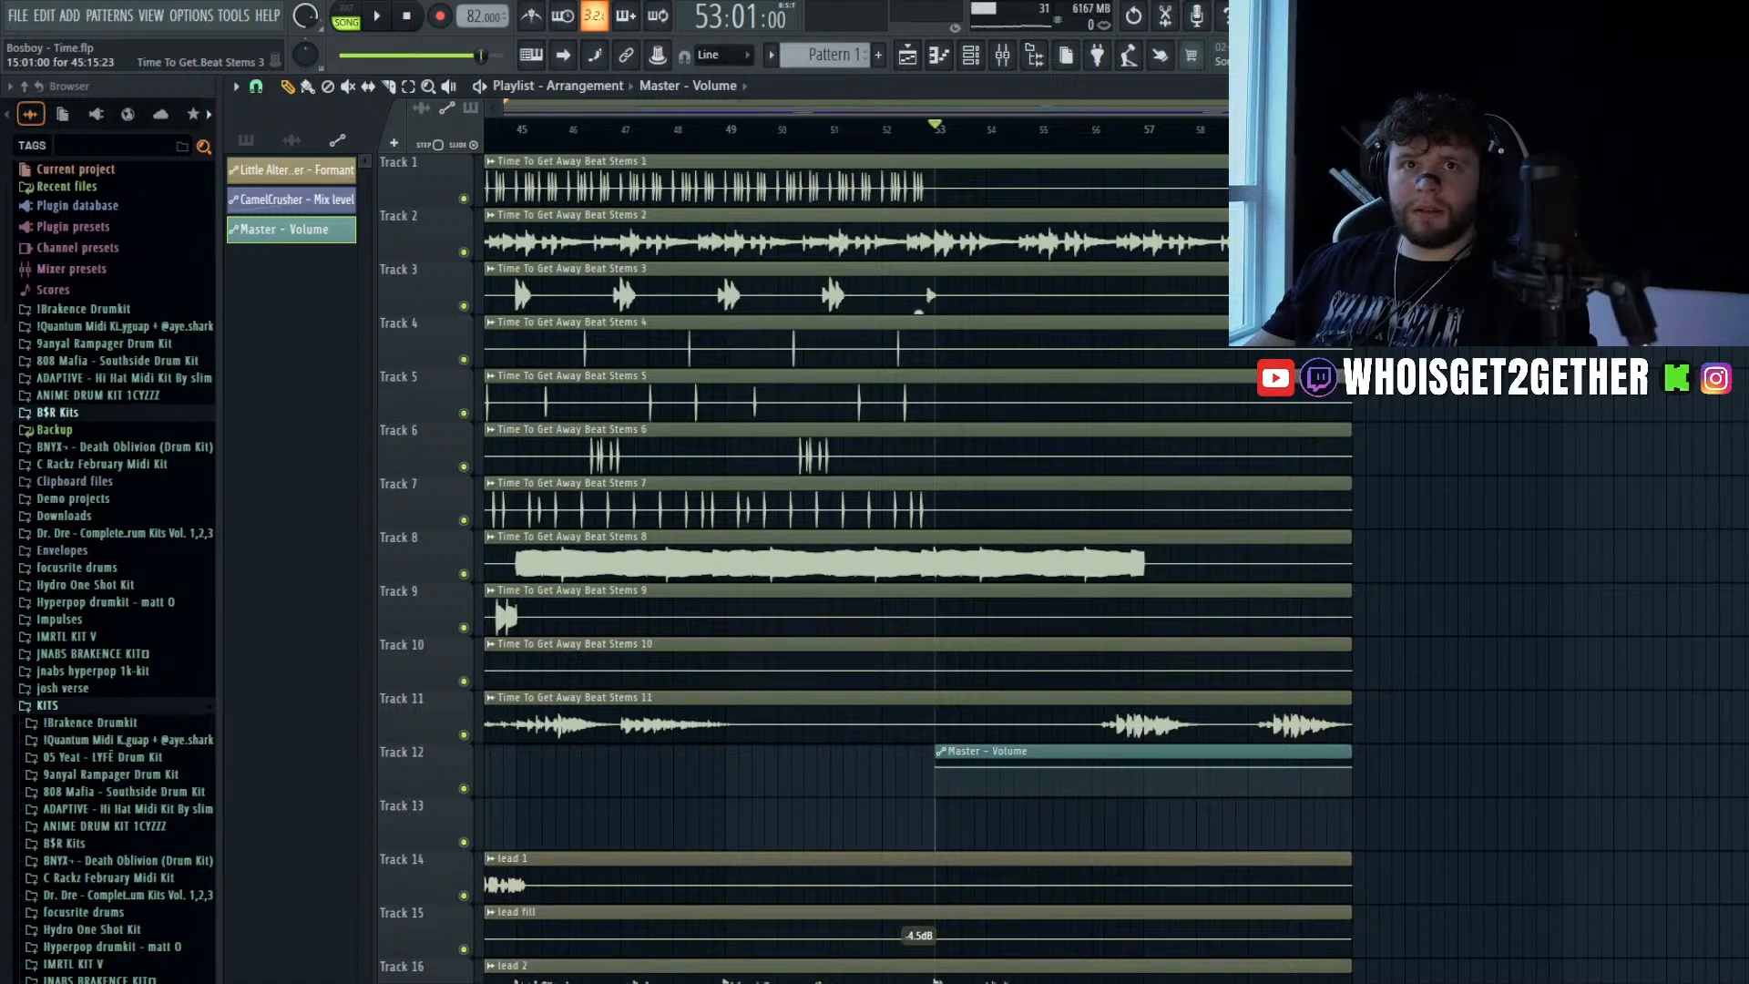
- Lower the end point of the Master volume automation on Track 12 to fade out the song, and save the project
scroll(1339, 391, down, 6)
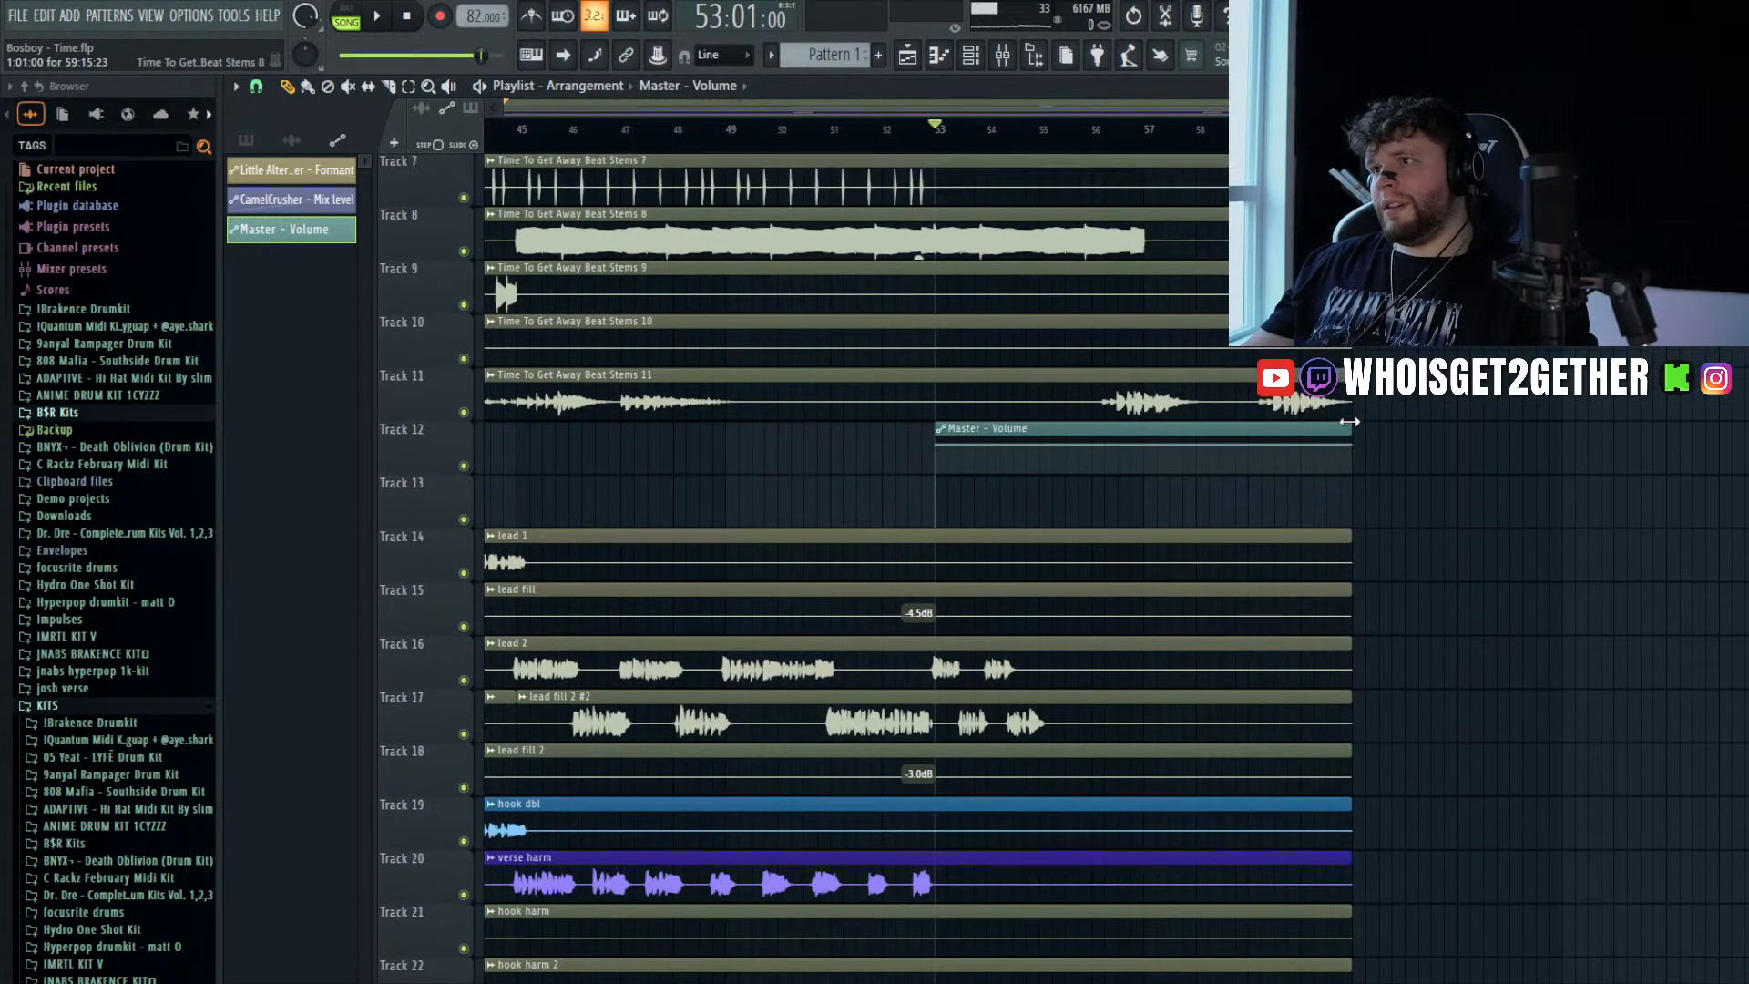
drag(1351, 443, 1359, 486)
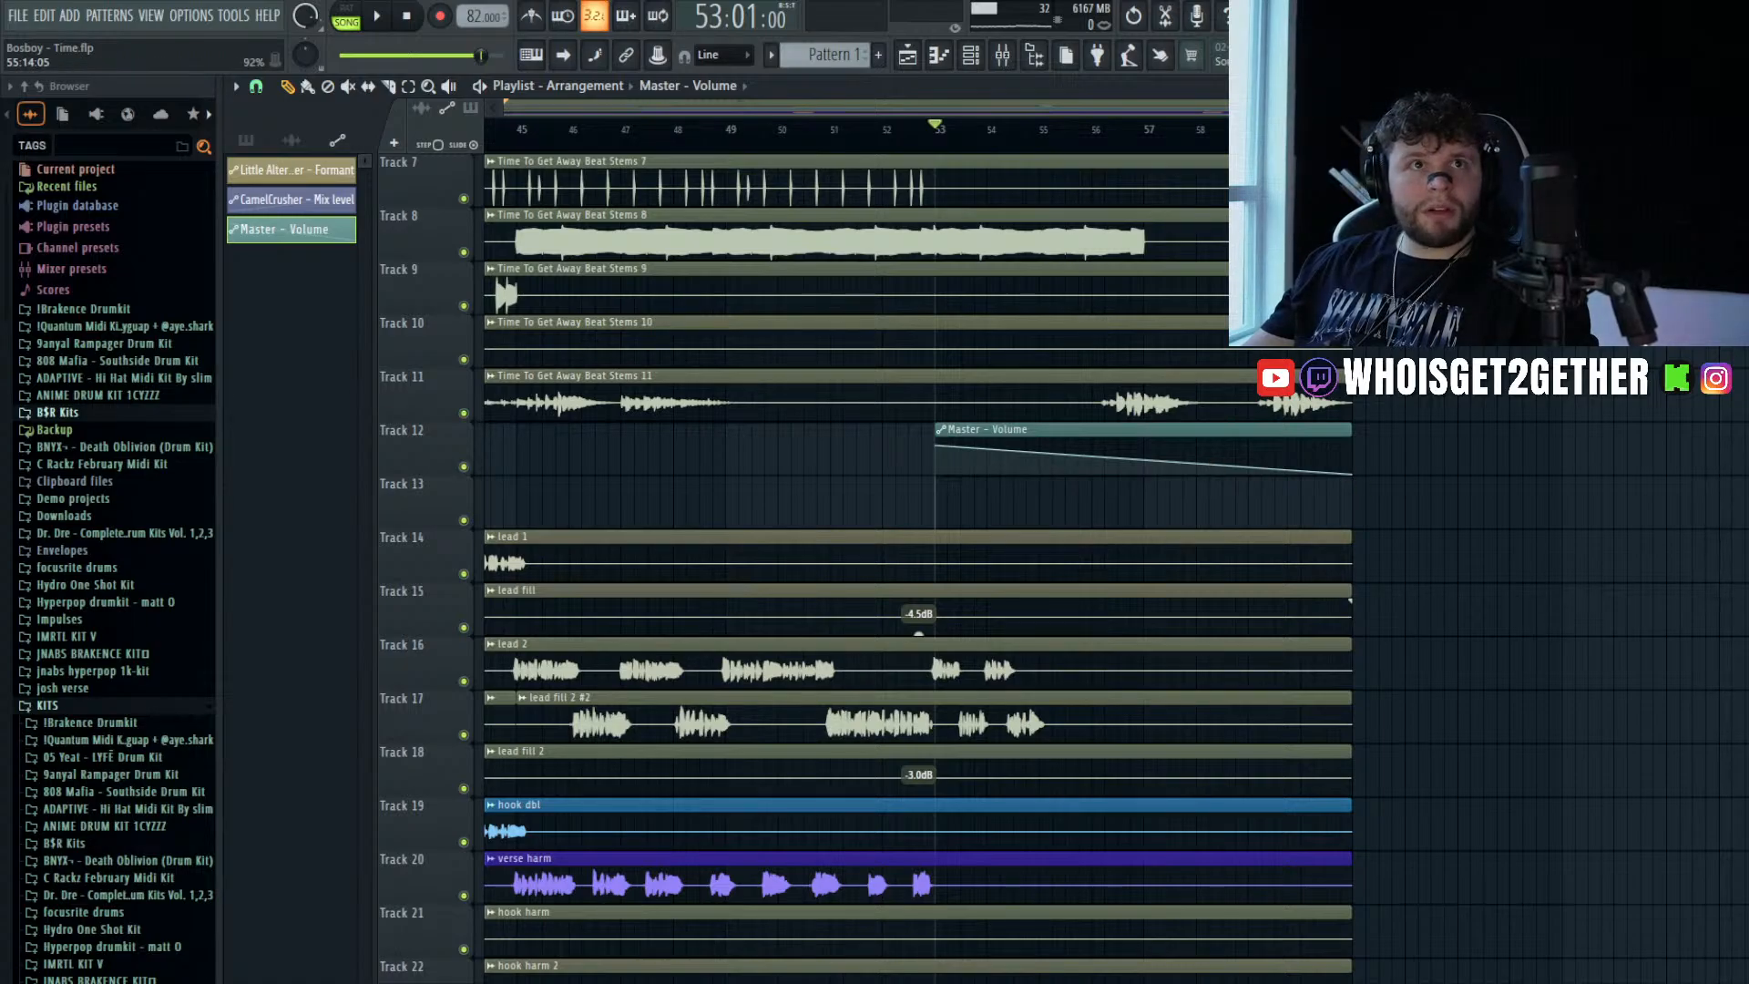
click(988, 195)
key(ctrl+s)
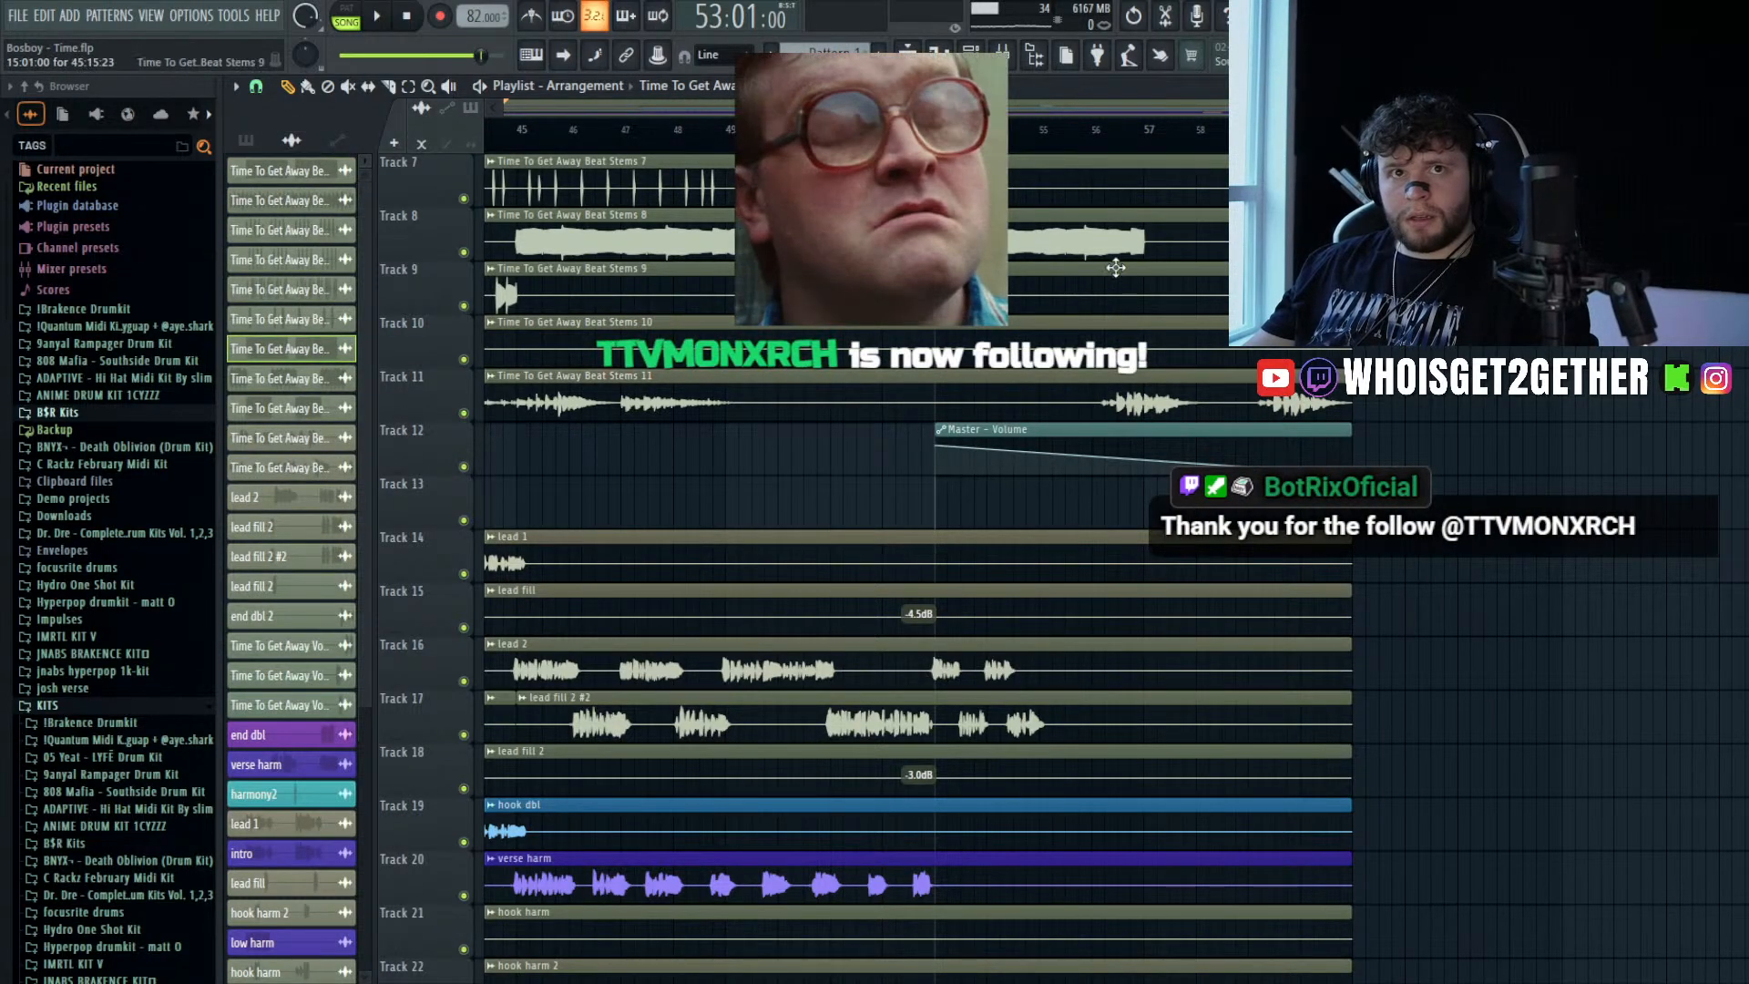
- Copy the Lead Vocals mixer track's settings onto the empty Insert 34
scroll(1134, 271, down, 4)
scroll(1133, 271, down, 3)
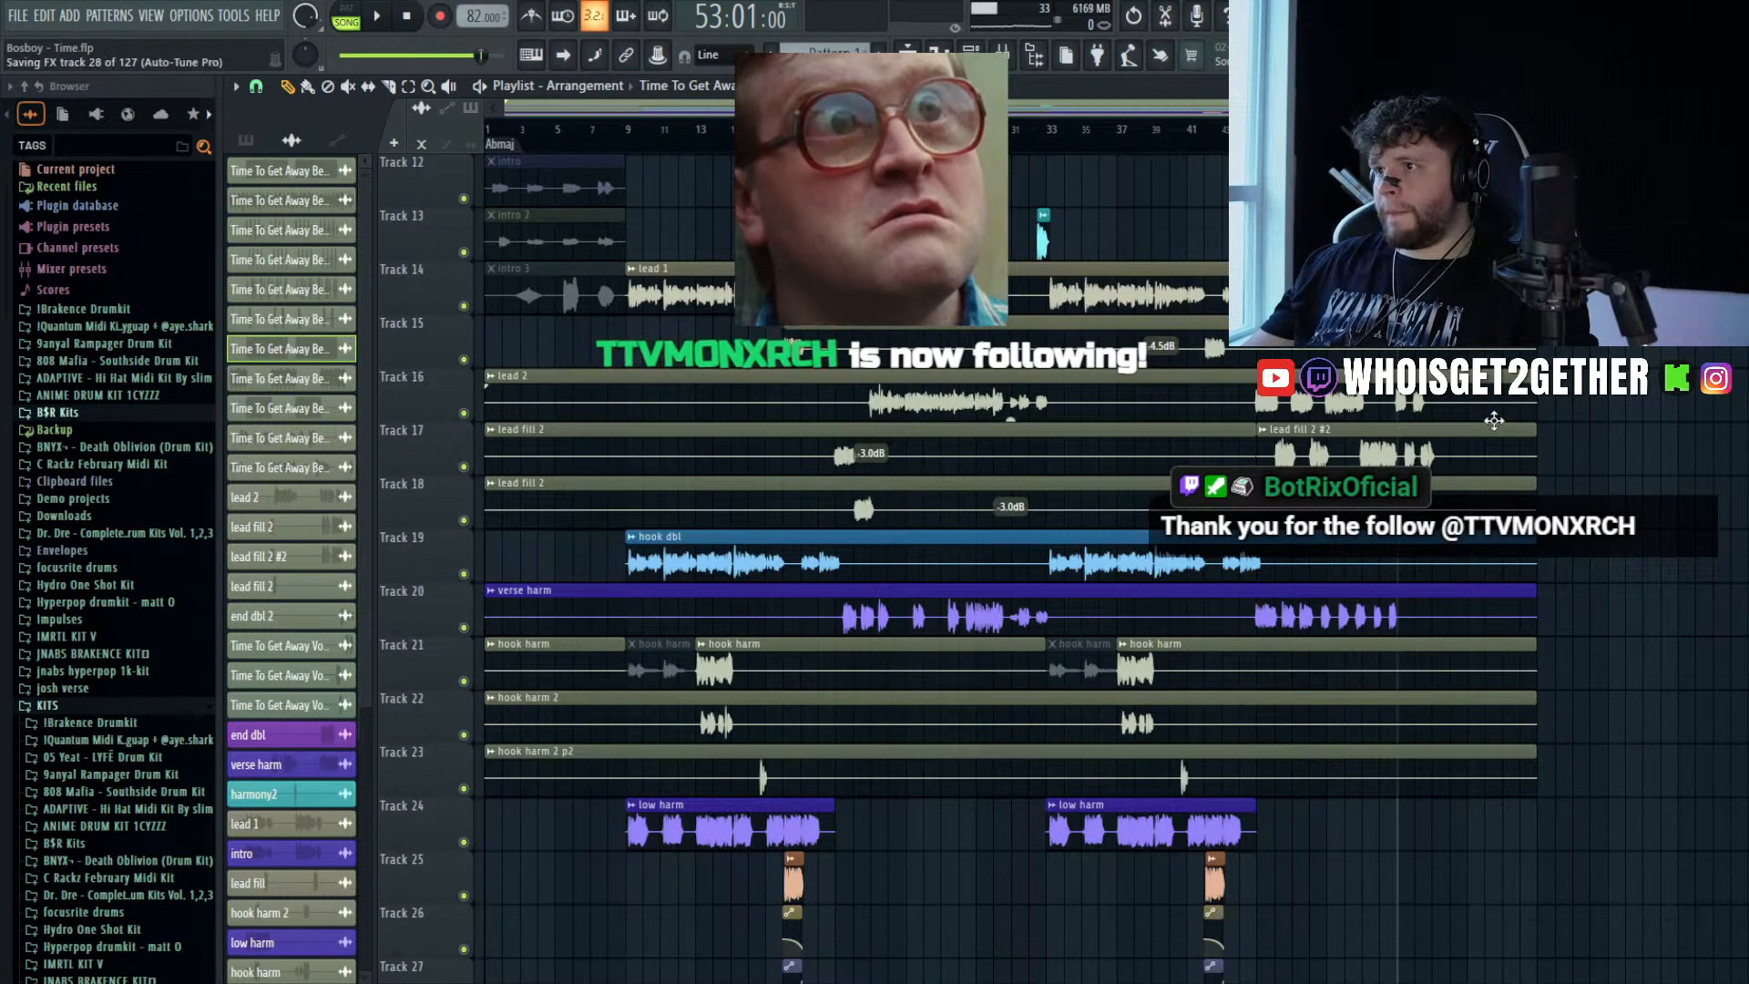
scroll(1493, 420, down, 3)
scroll(1493, 421, down, 2)
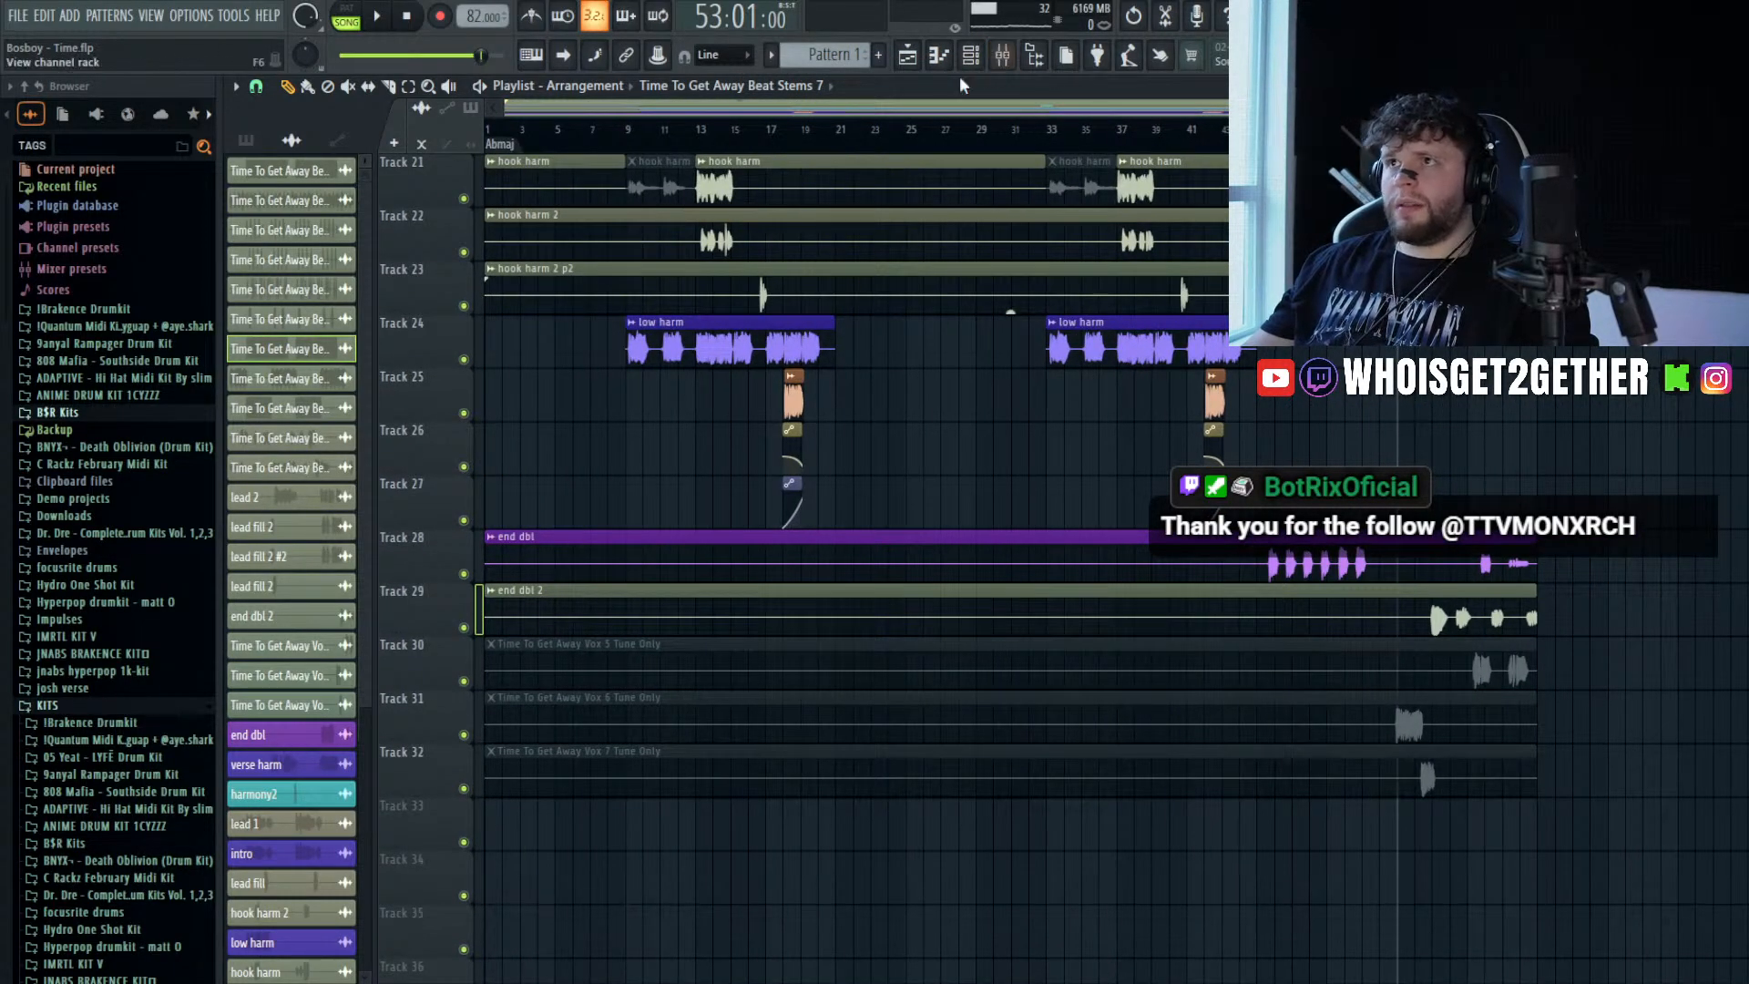
click(1001, 54)
scroll(1027, 247, down, 3)
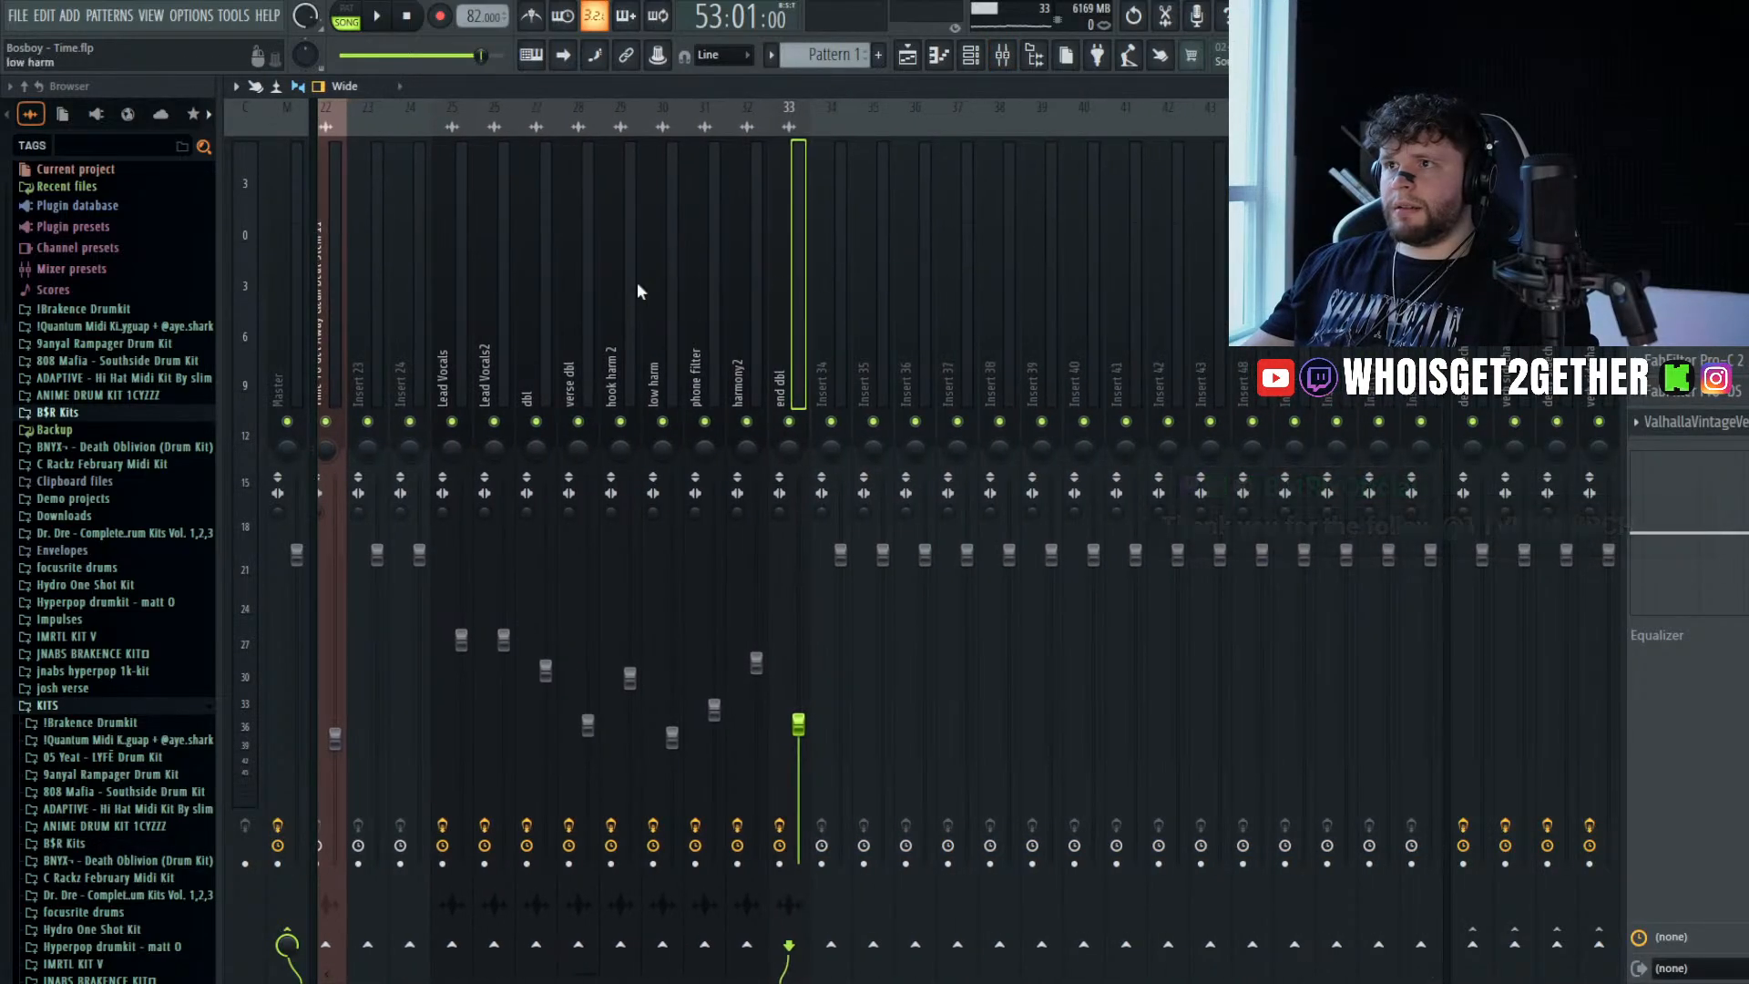
click(458, 310)
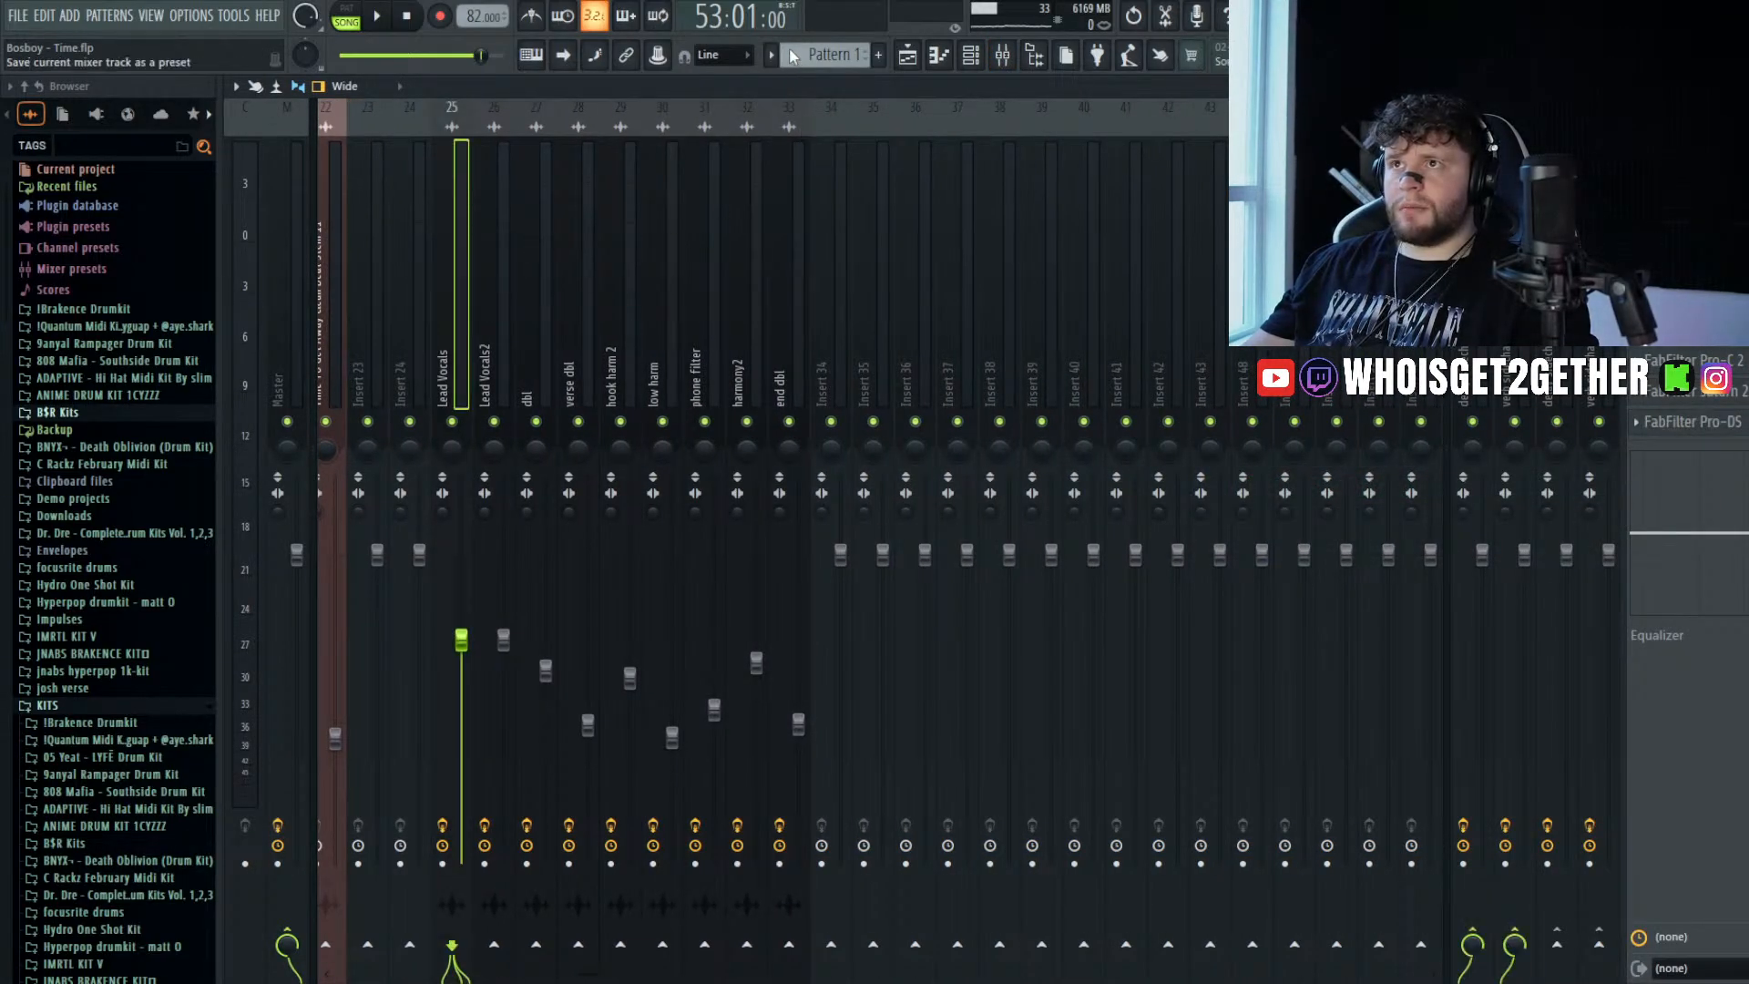
click(825, 314)
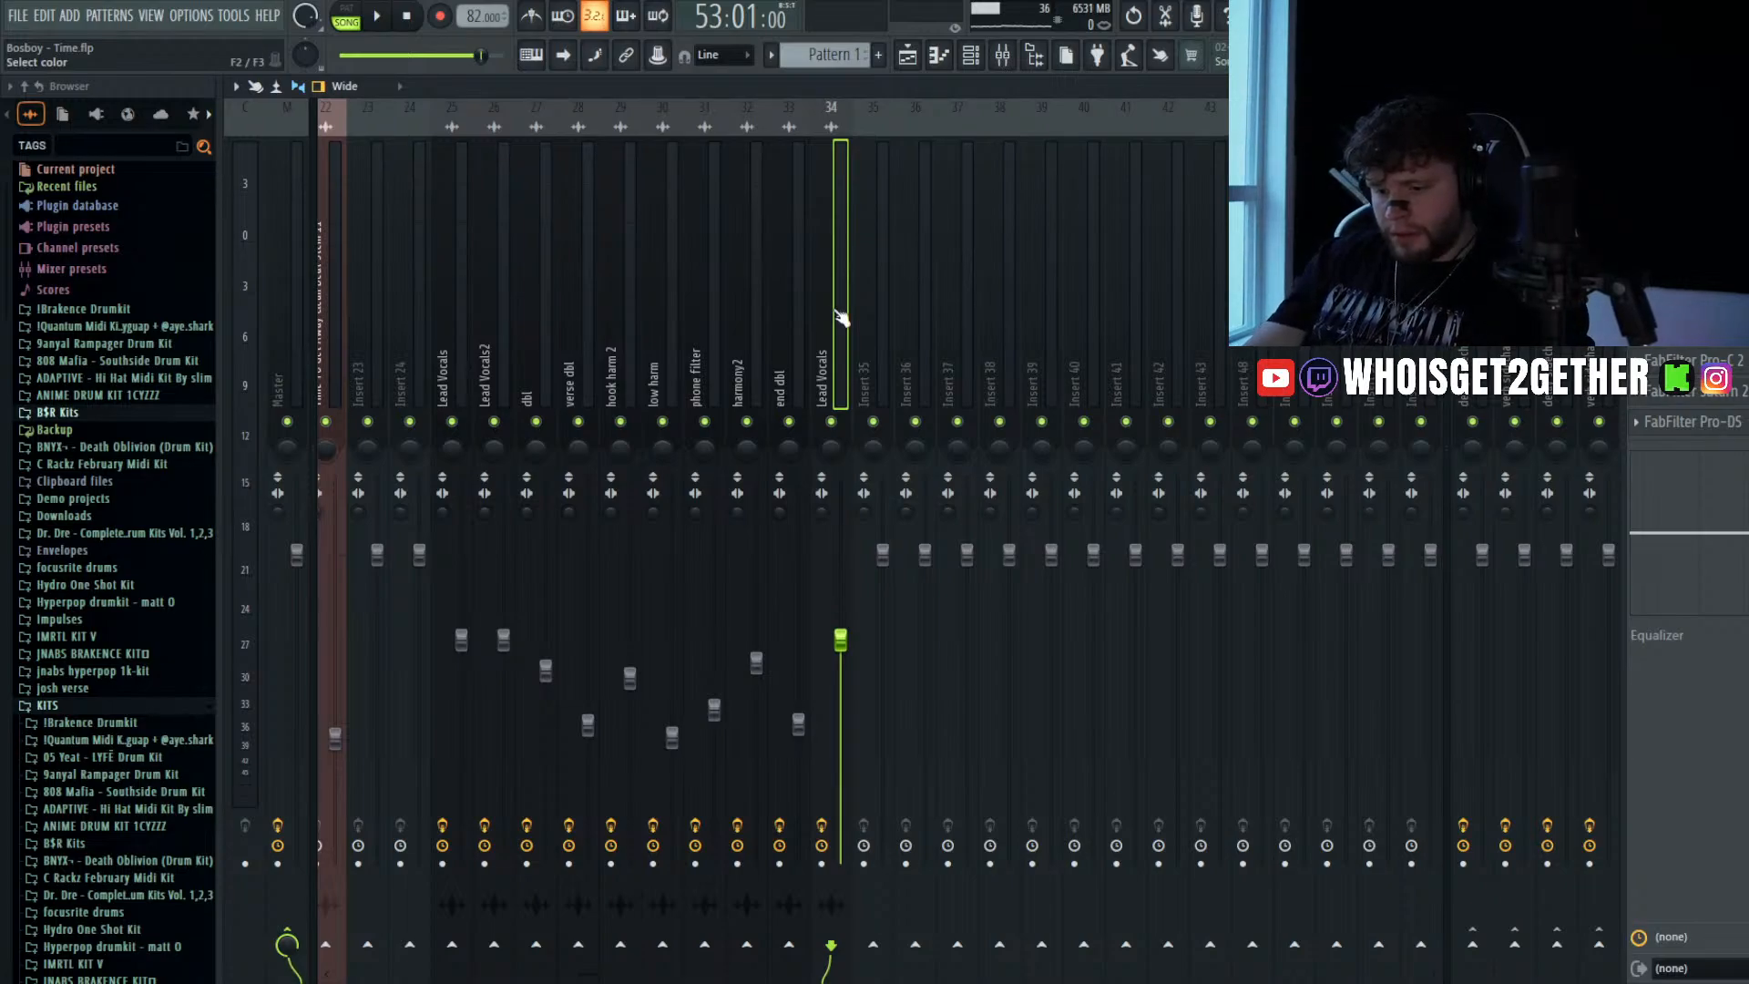
- Rename mixer track 34 as end dbl2 and save the project
text(end dbl2)
key(Return)
key(ctrl+s)
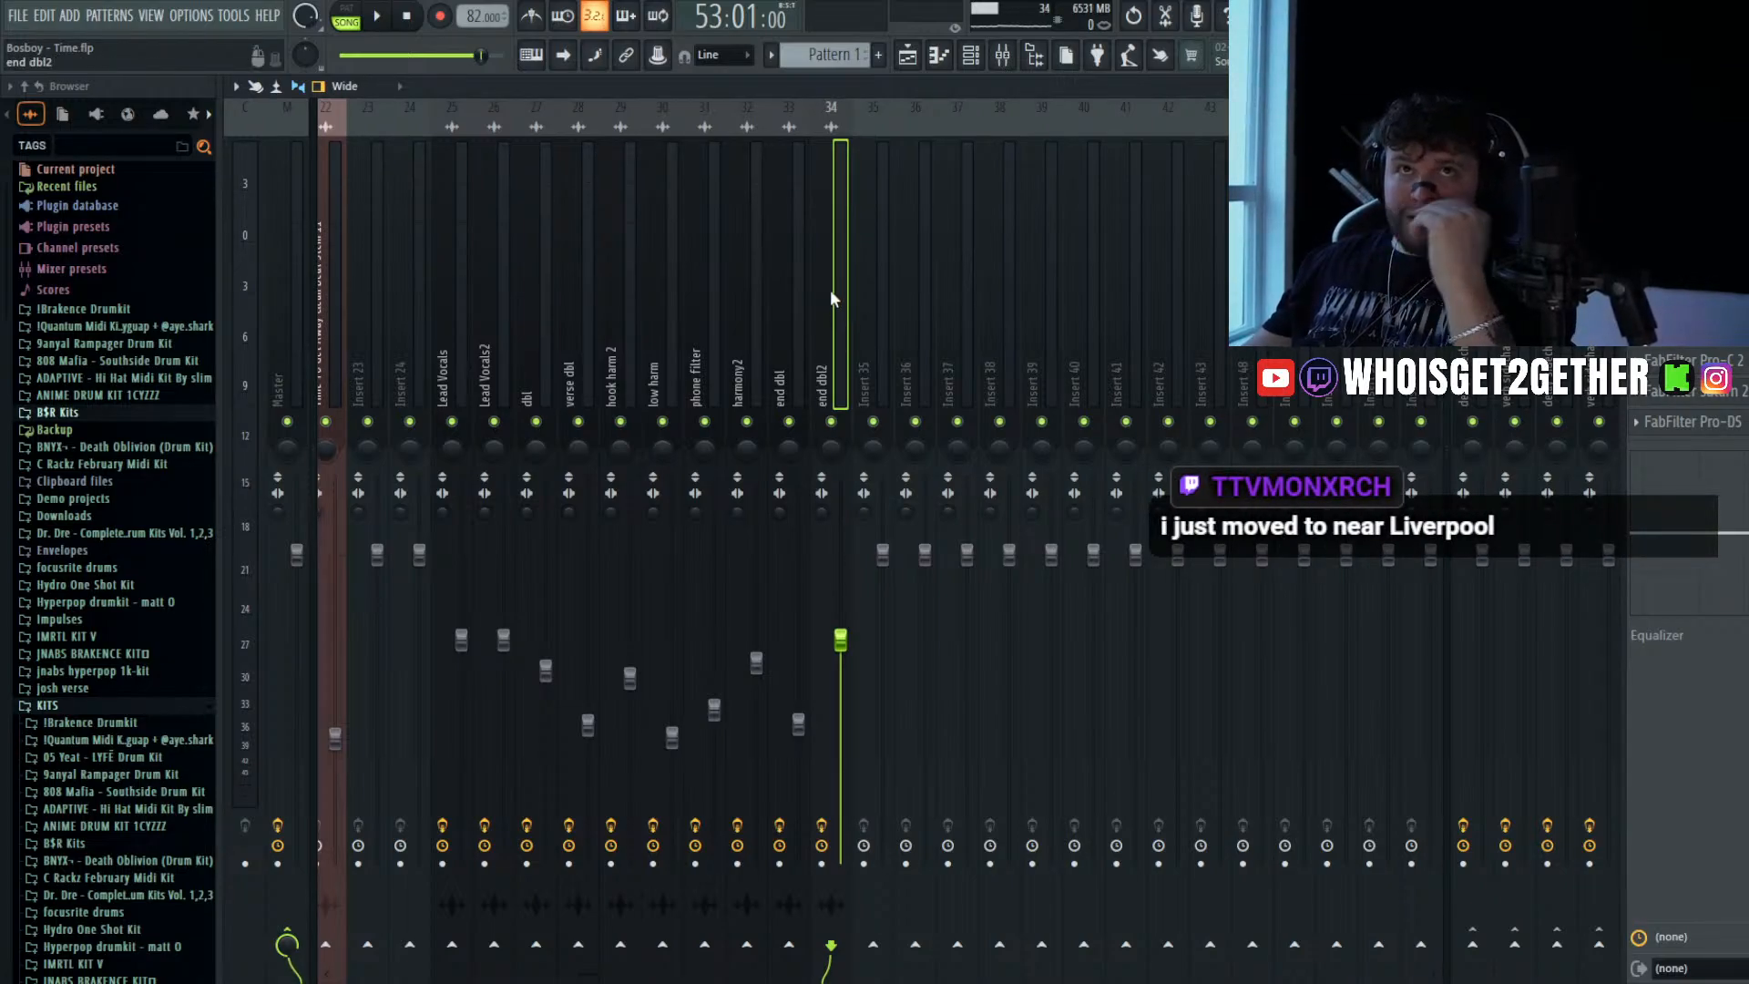
- Route the Vox 5 clip on Track 30 to mixer track 34 and unmute it, with the playhead at bar 57
click(908, 58)
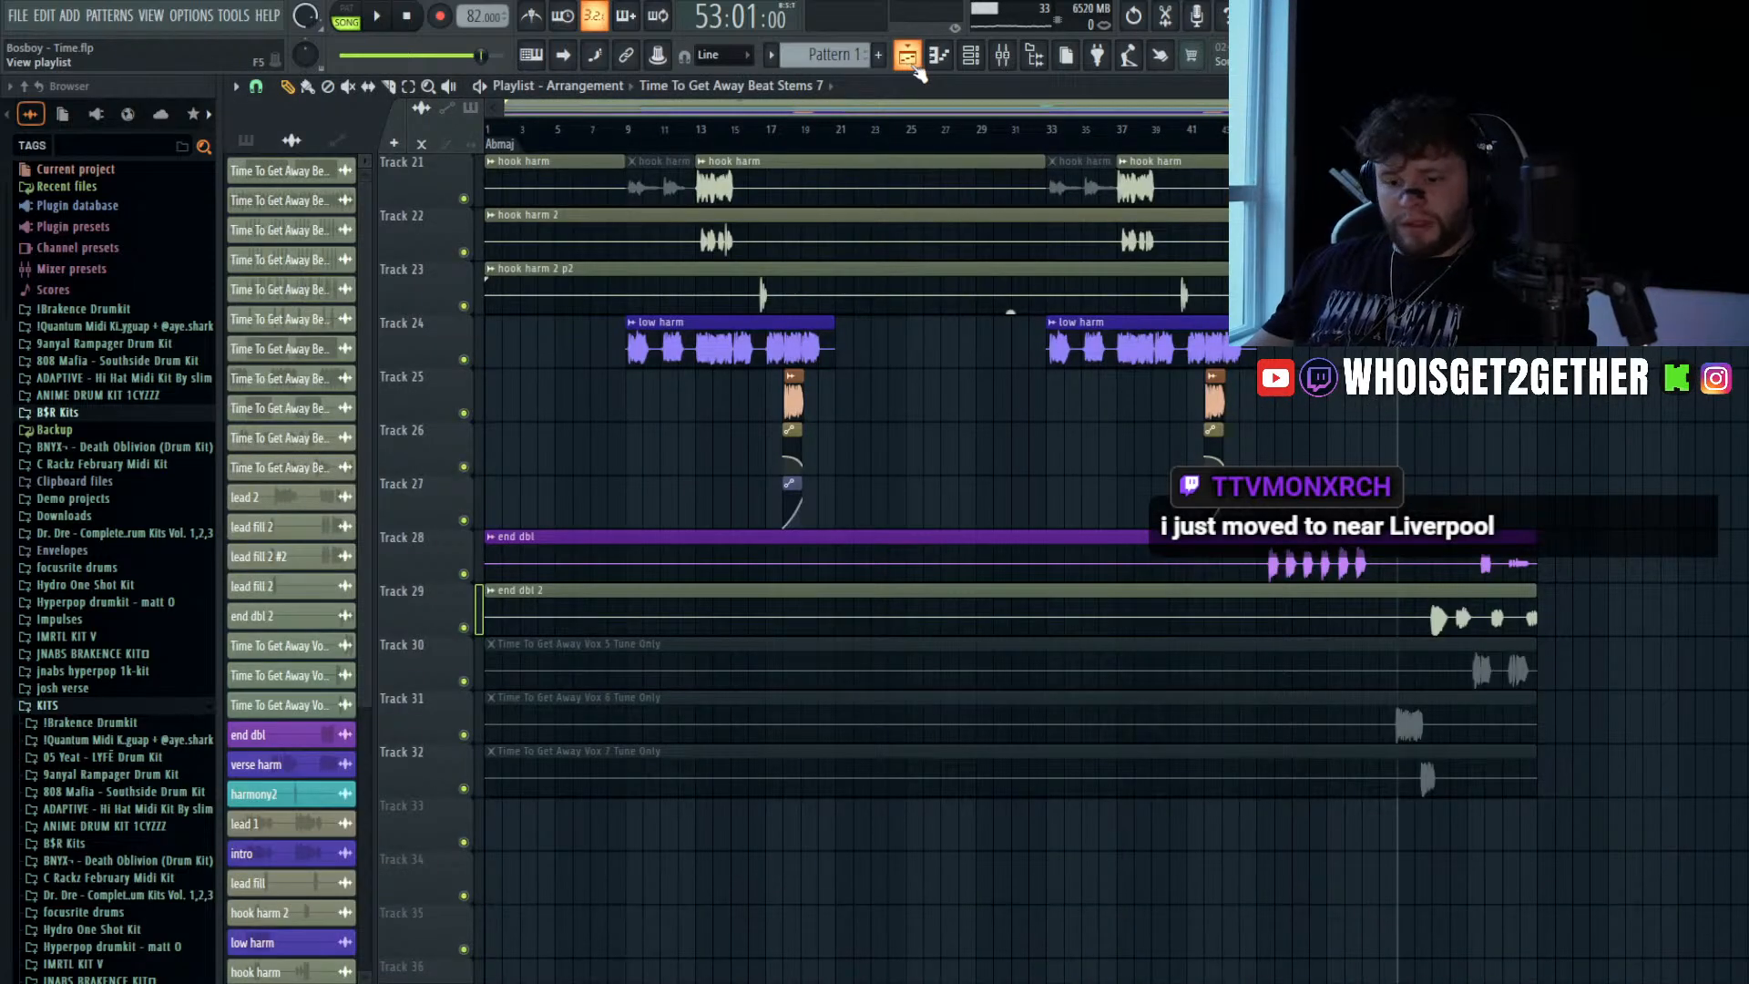
scroll(1394, 571, down, 2)
scroll(1457, 588, up, 1)
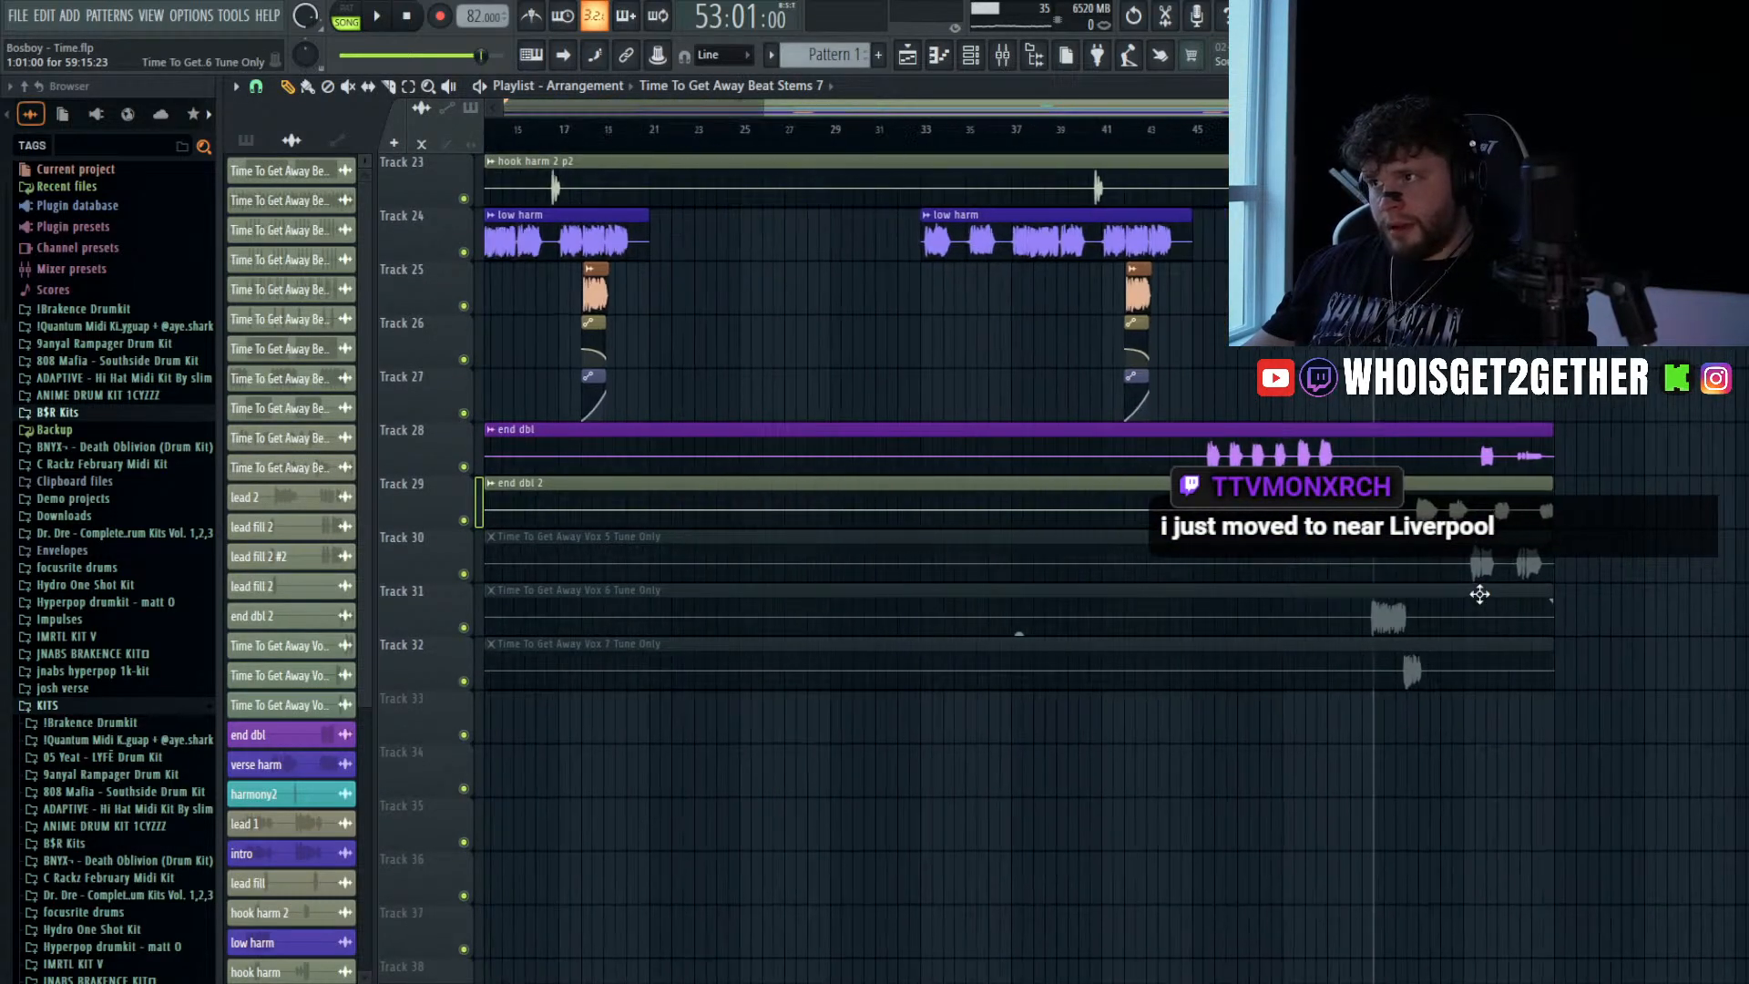
scroll(1479, 594, up, 3)
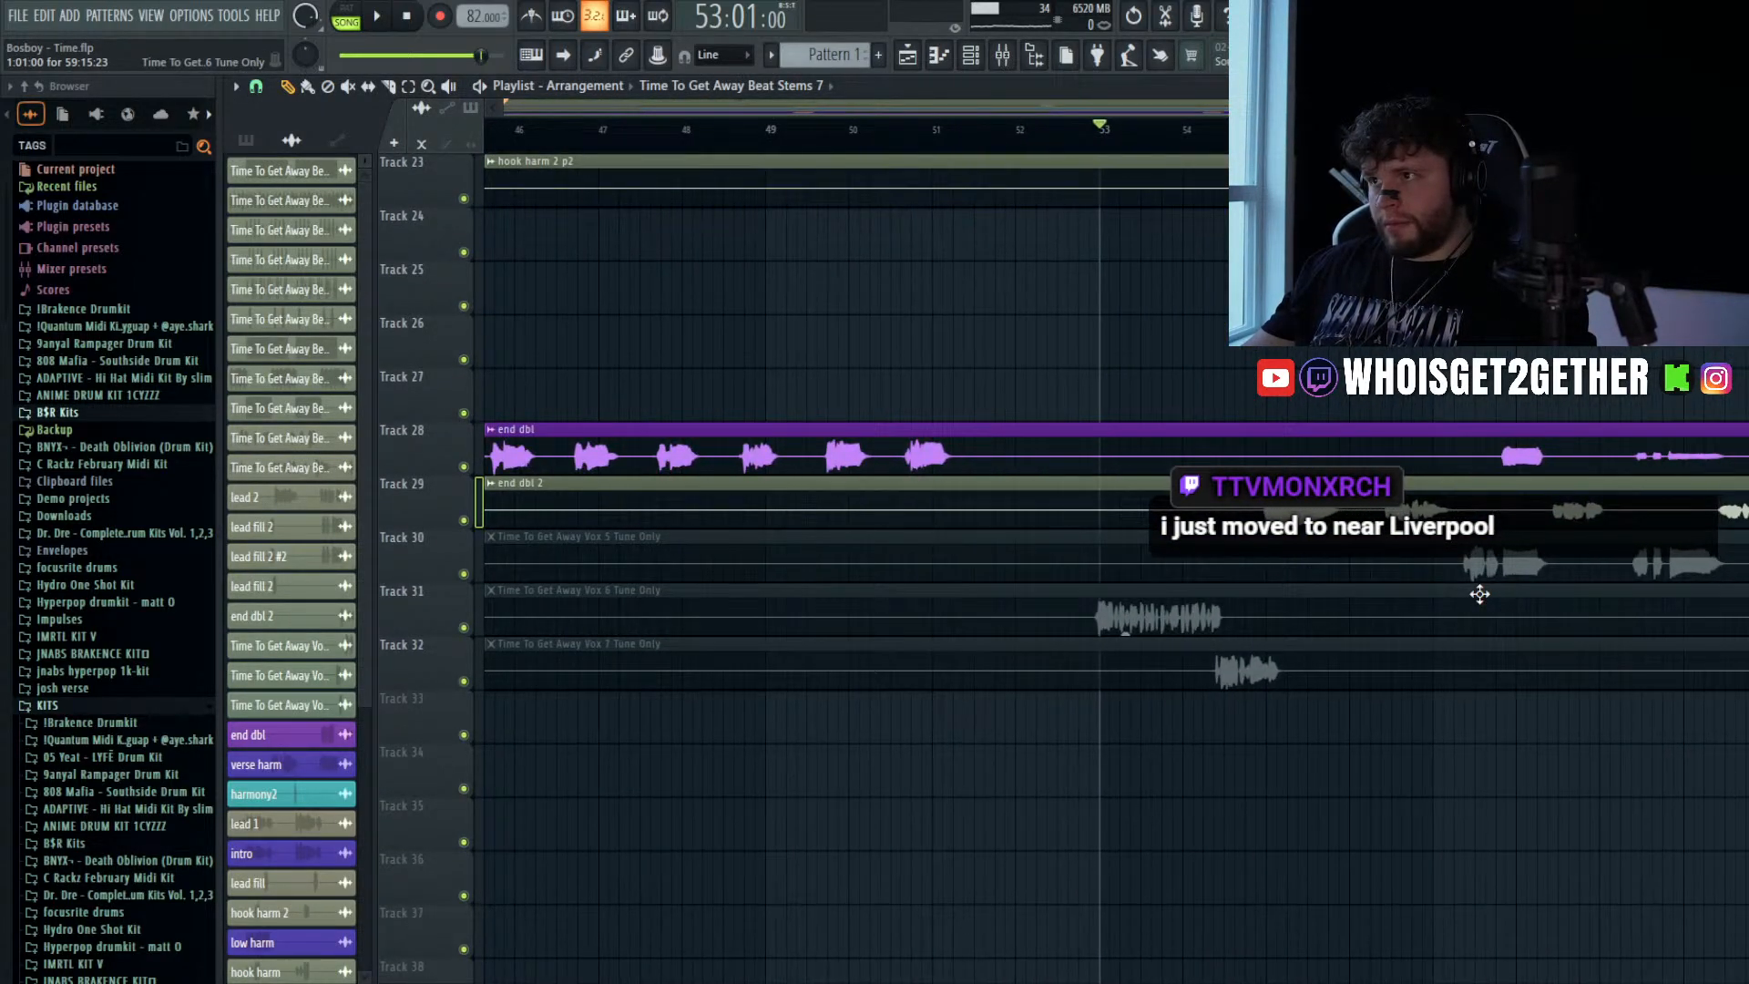
scroll(1479, 594, down, 2)
double_click(1470, 537)
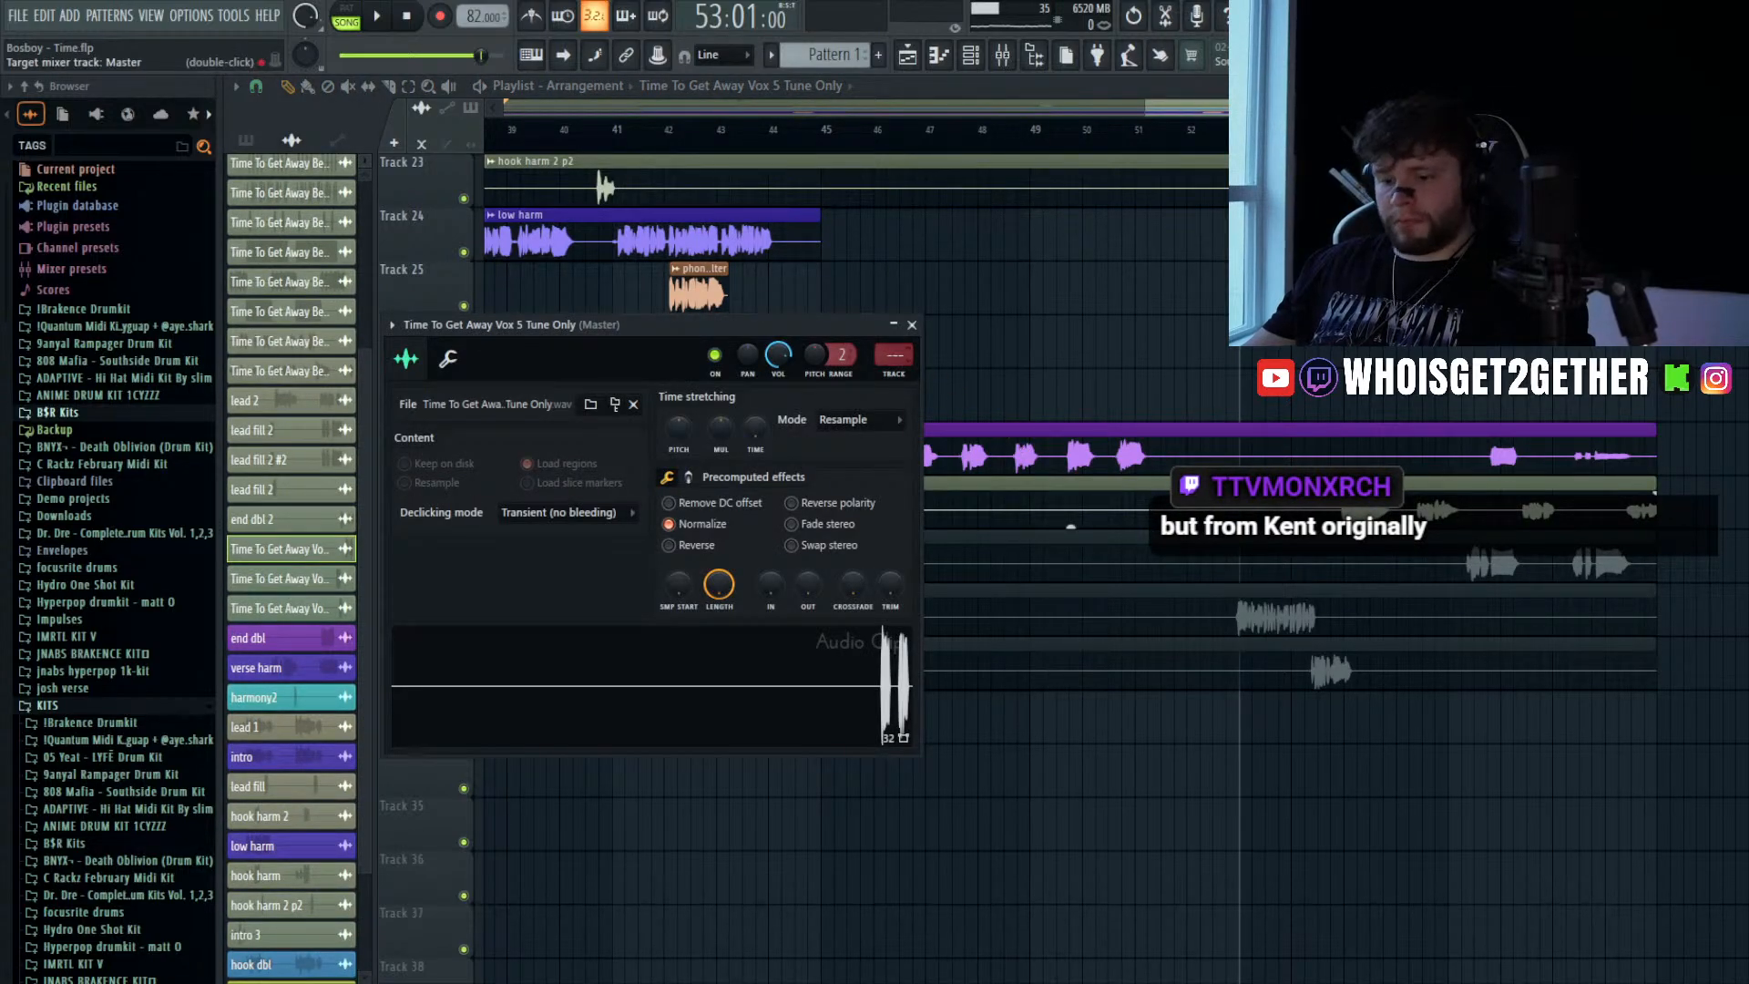
drag(893, 355, 894, 282)
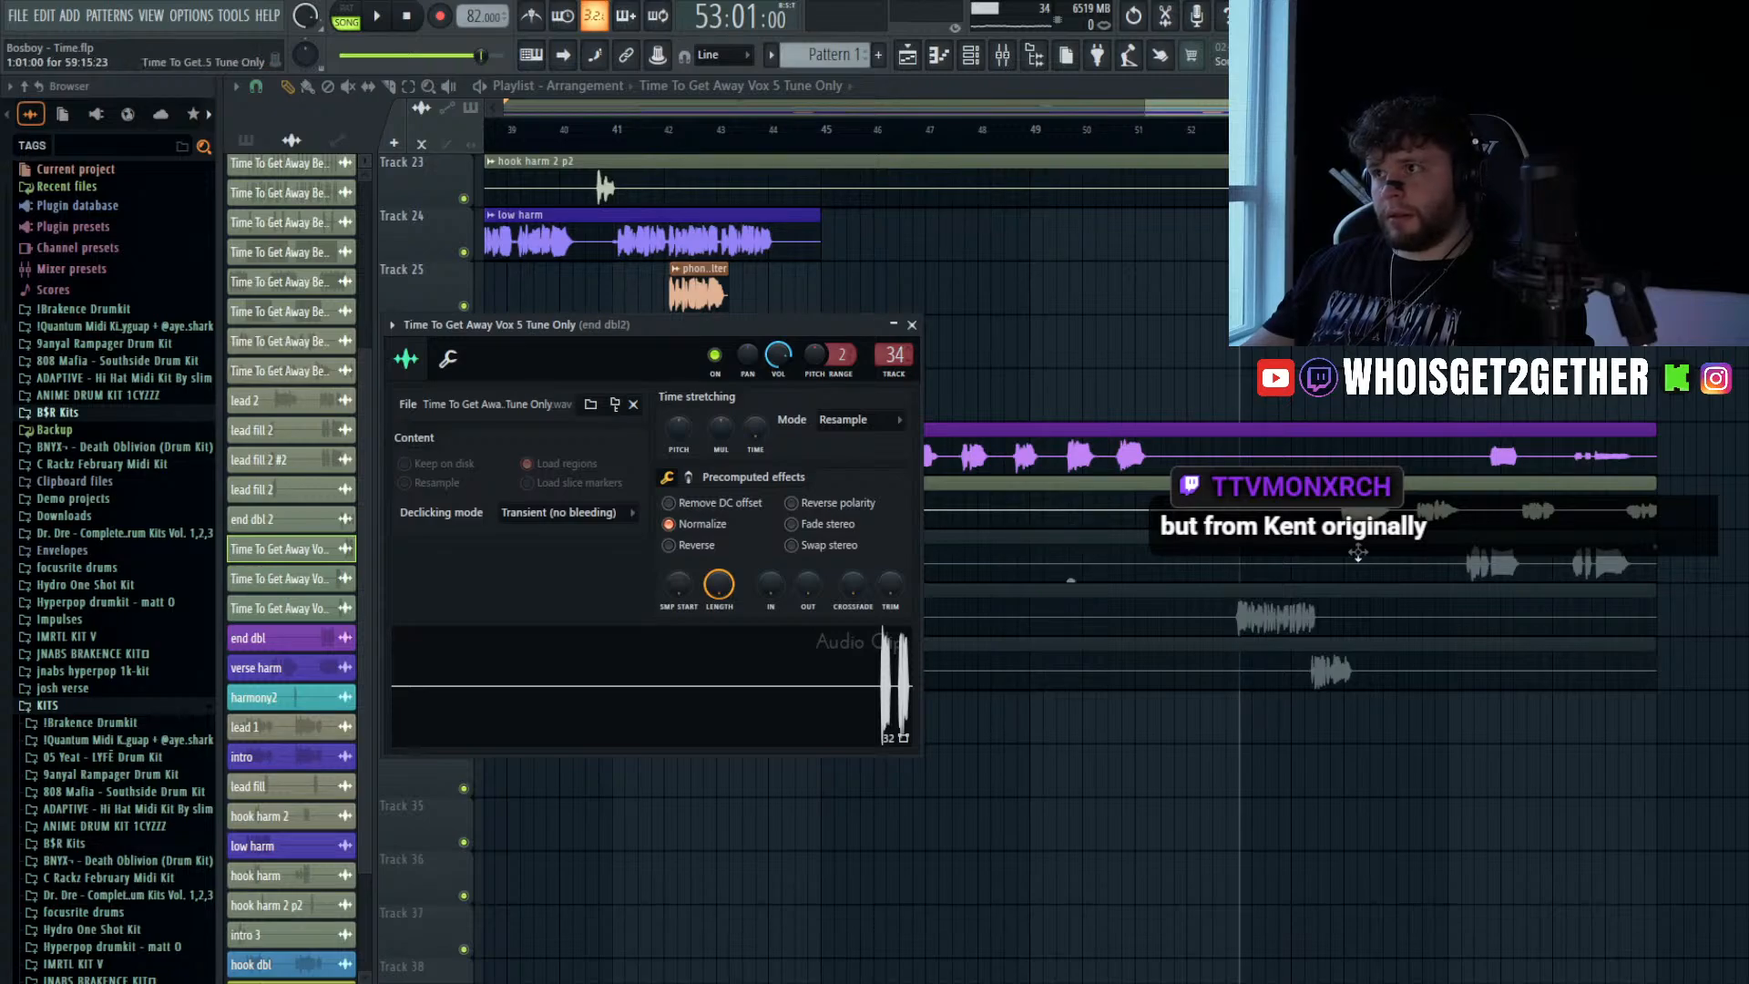
click(912, 326)
click(1391, 569)
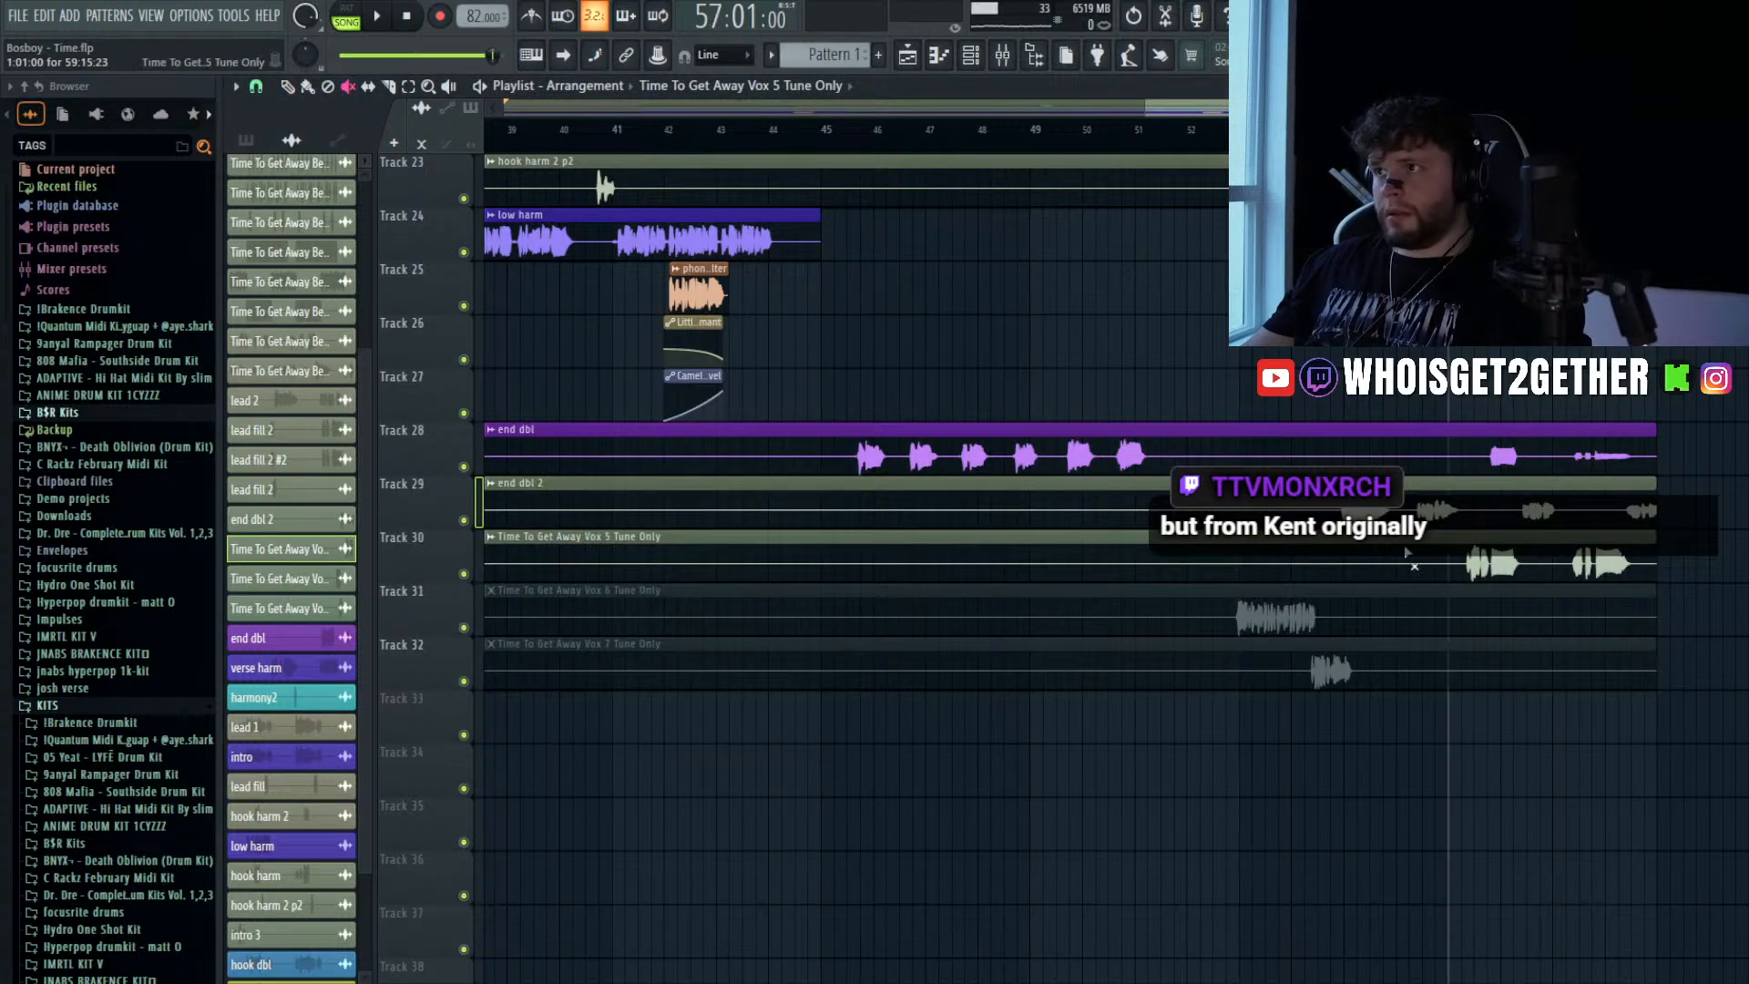
key(p)
- Change the mixer track assignment of the Vox 6 clip in its channel settings
double_click(1355, 608)
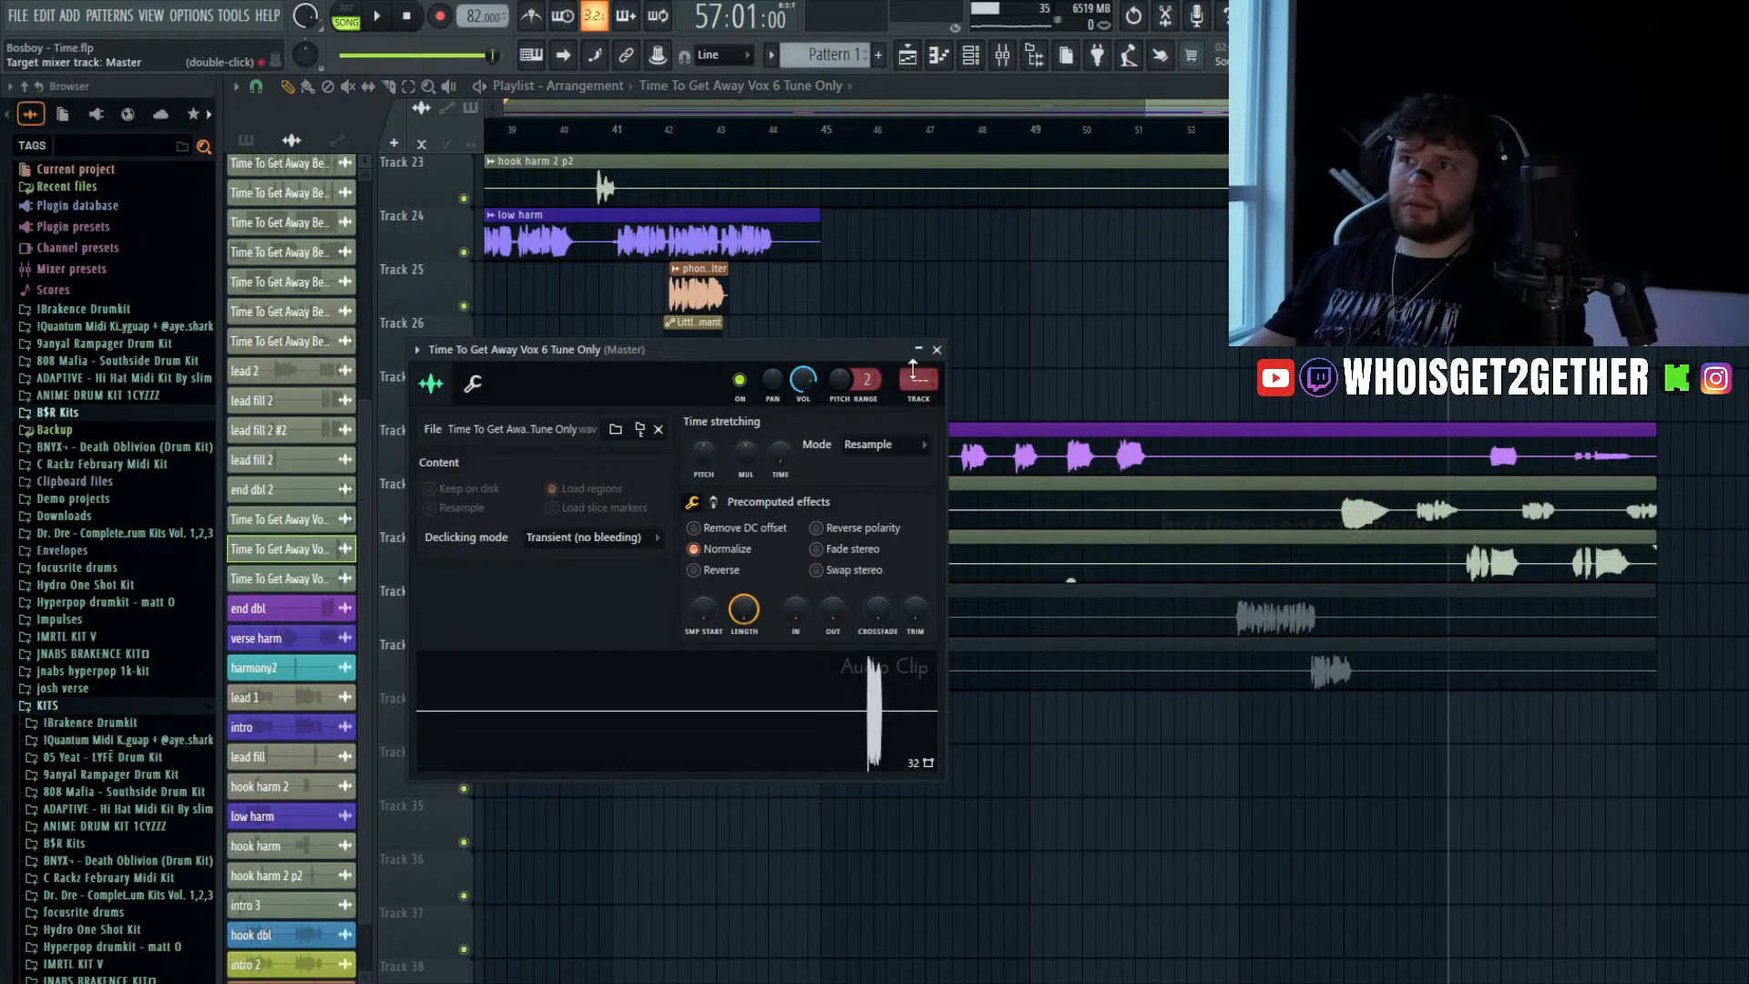
mouse_move(912, 369)
mouse_down()
mouse_move(913, 337)
mouse_move(914, 390)
mouse_up()
click(936, 349)
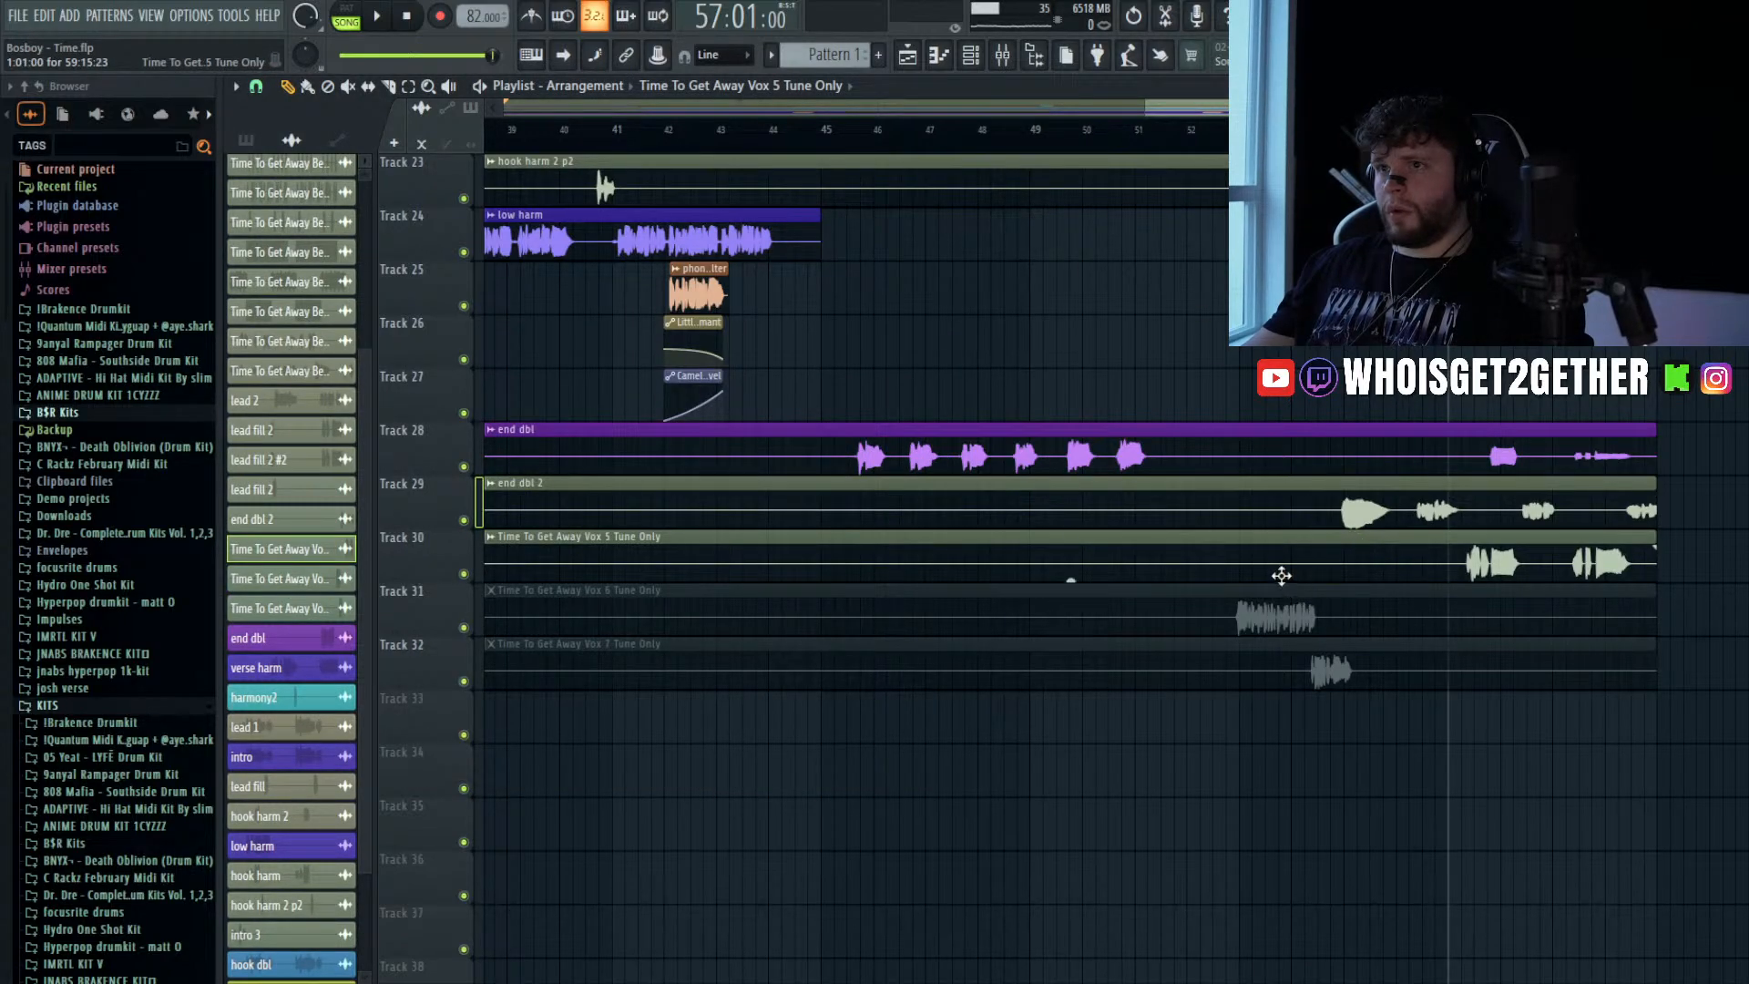
- Rename the end dbl 2 clip on Track 29 as end dbl and shift the Vox 5 to Vox 7 clips down one track
double_click(1250, 512)
key(Escape)
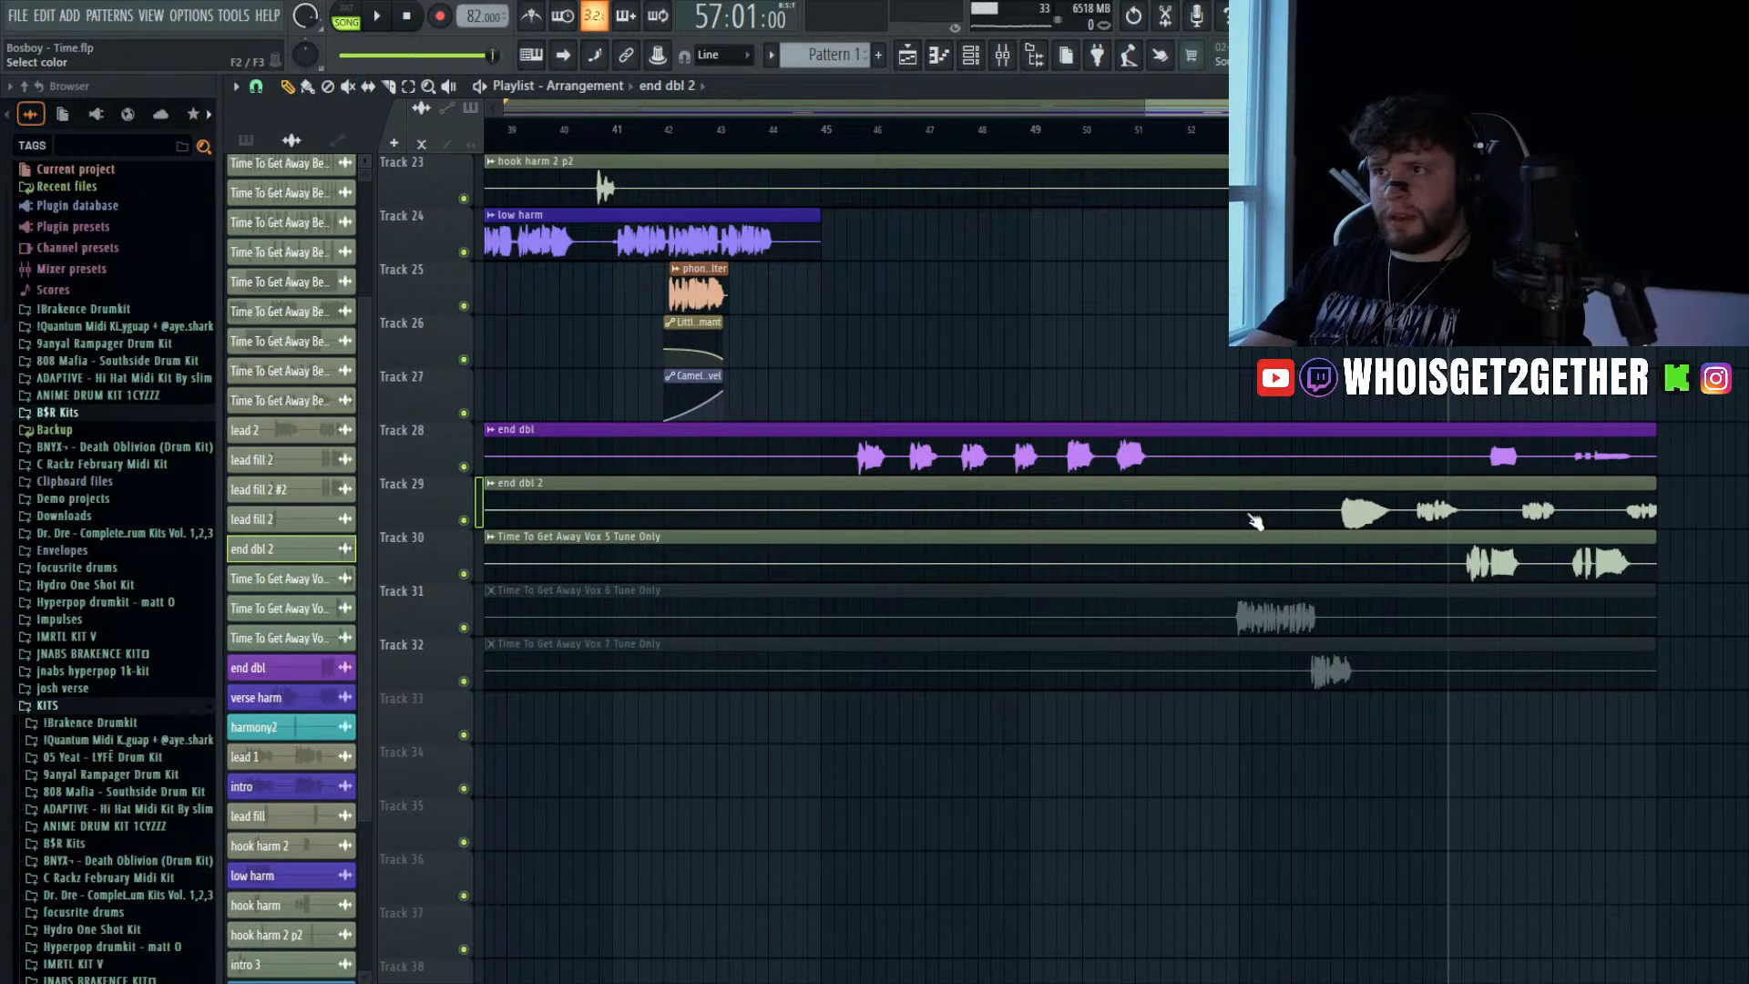
key(Return)
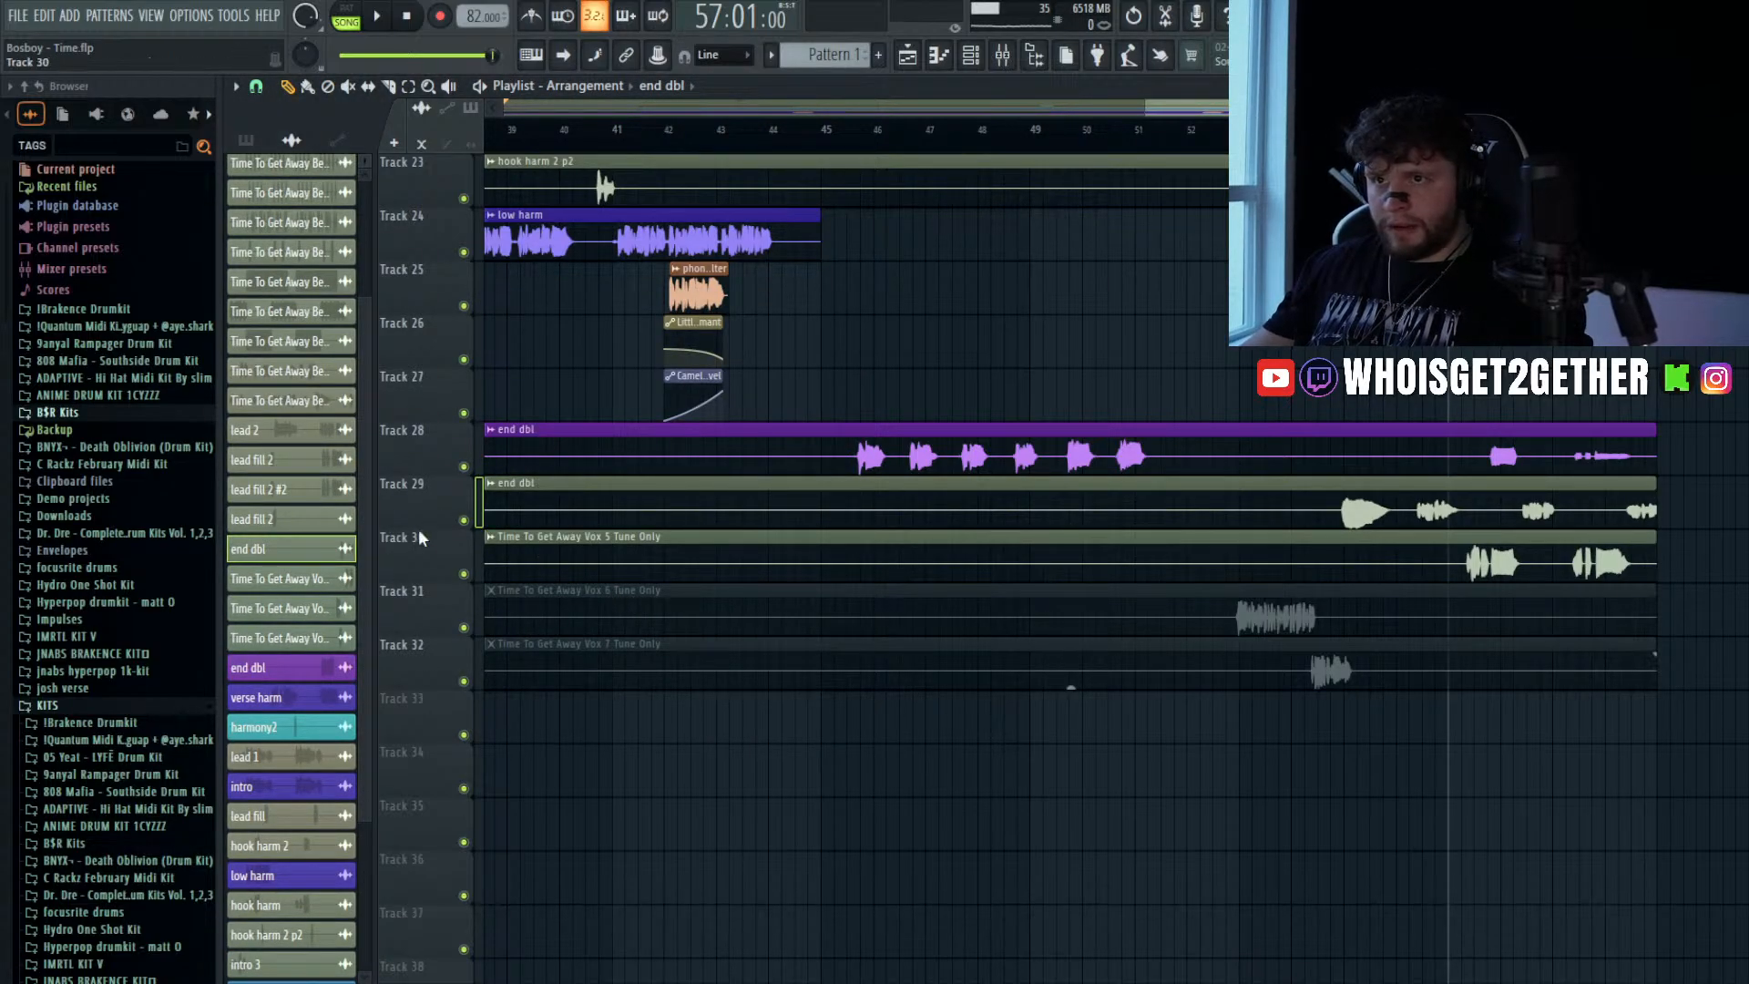
click(481, 878)
click(1061, 614)
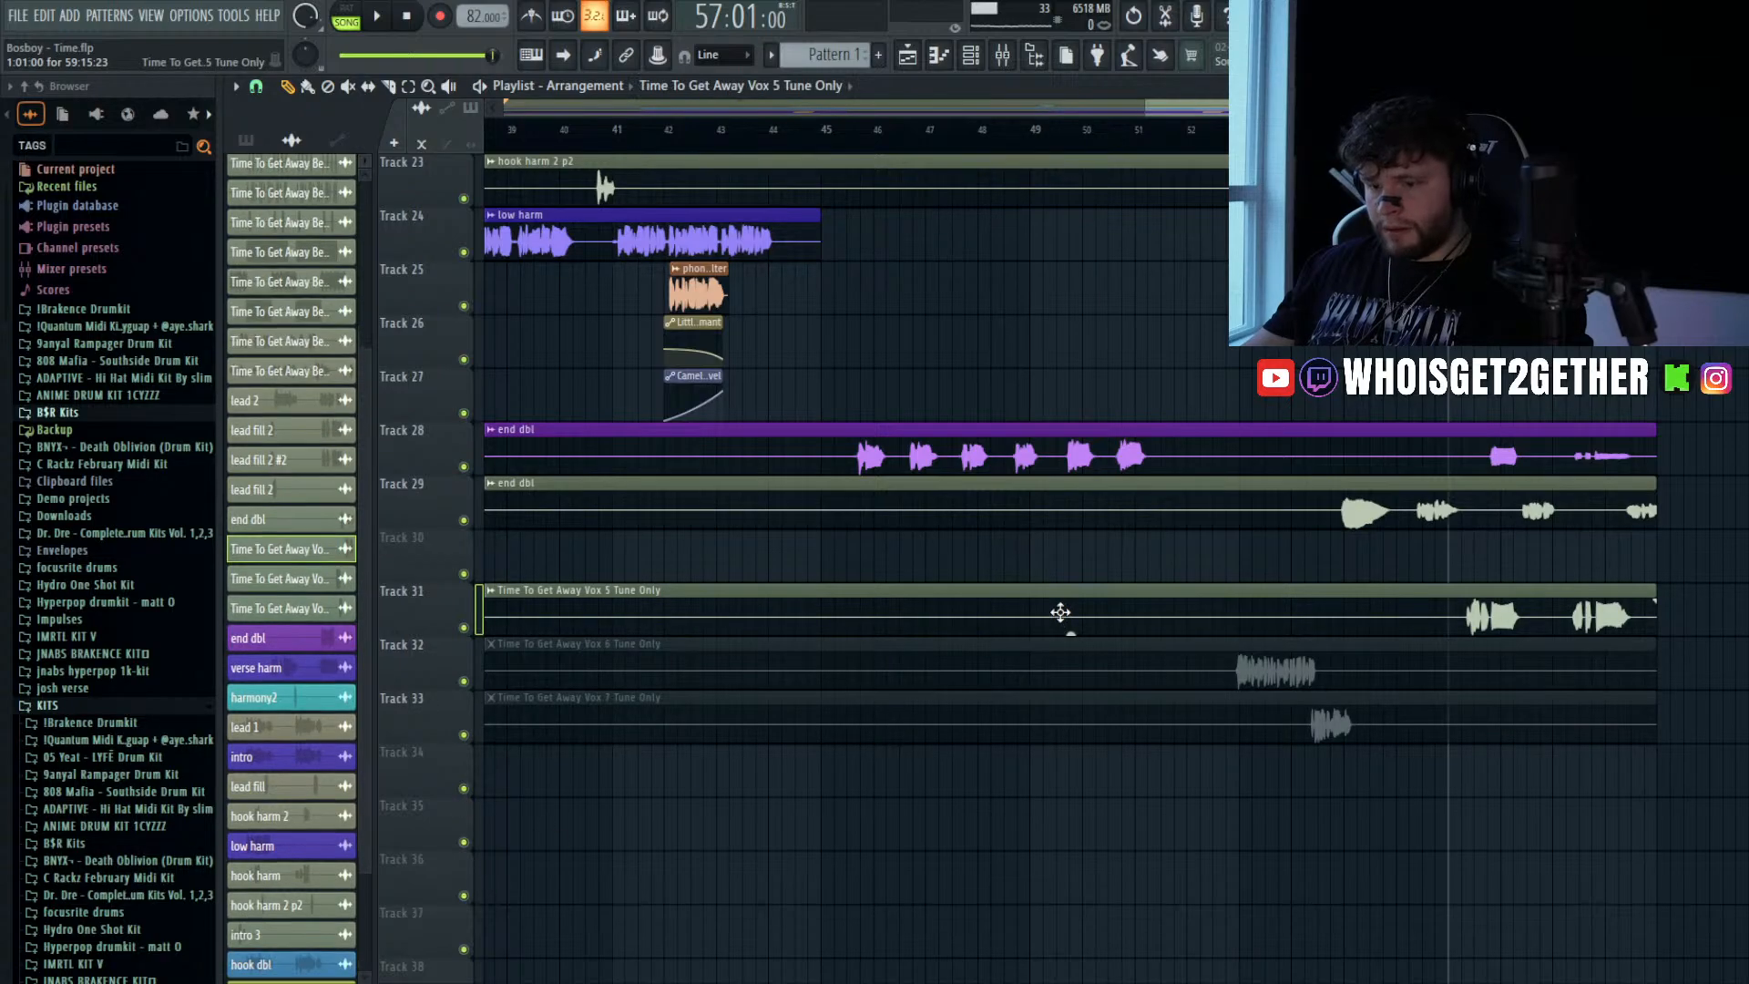
- Rename the Vox 5 and Vox 6 clips on Tracks 31 and 32 as end dbl2
key(F2)
key(Return)
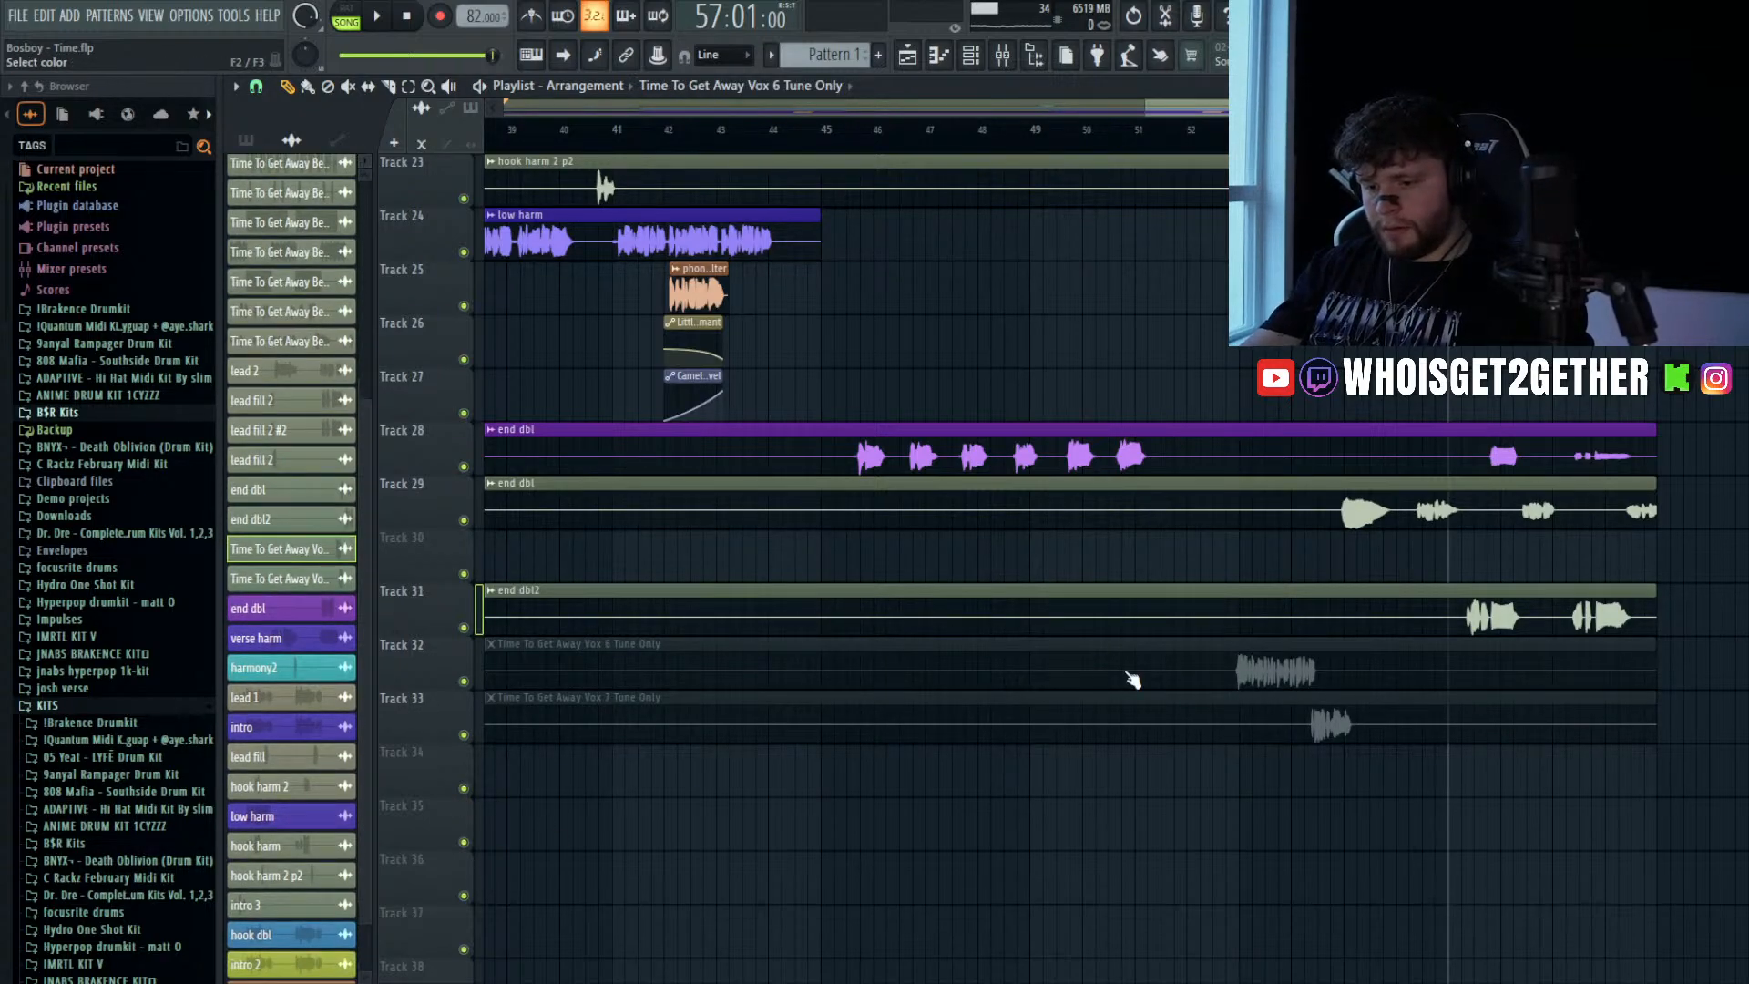
key(Return)
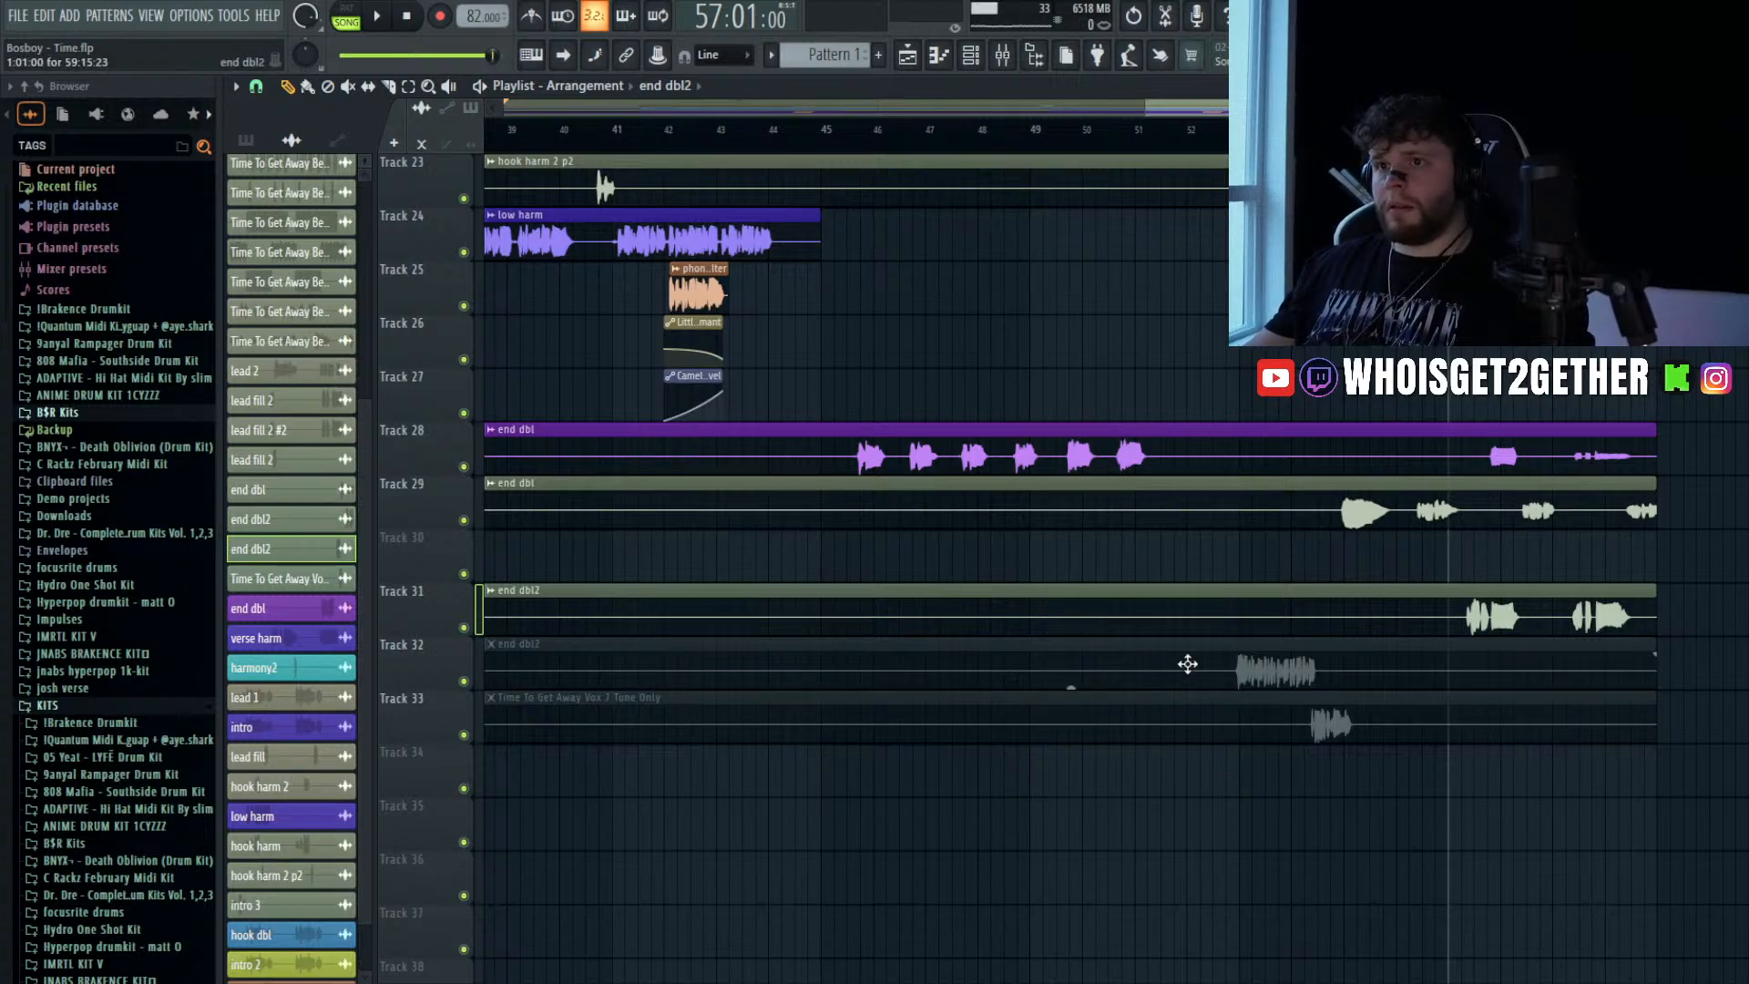
click(1242, 633)
double_click(1242, 633)
double_click(1229, 658)
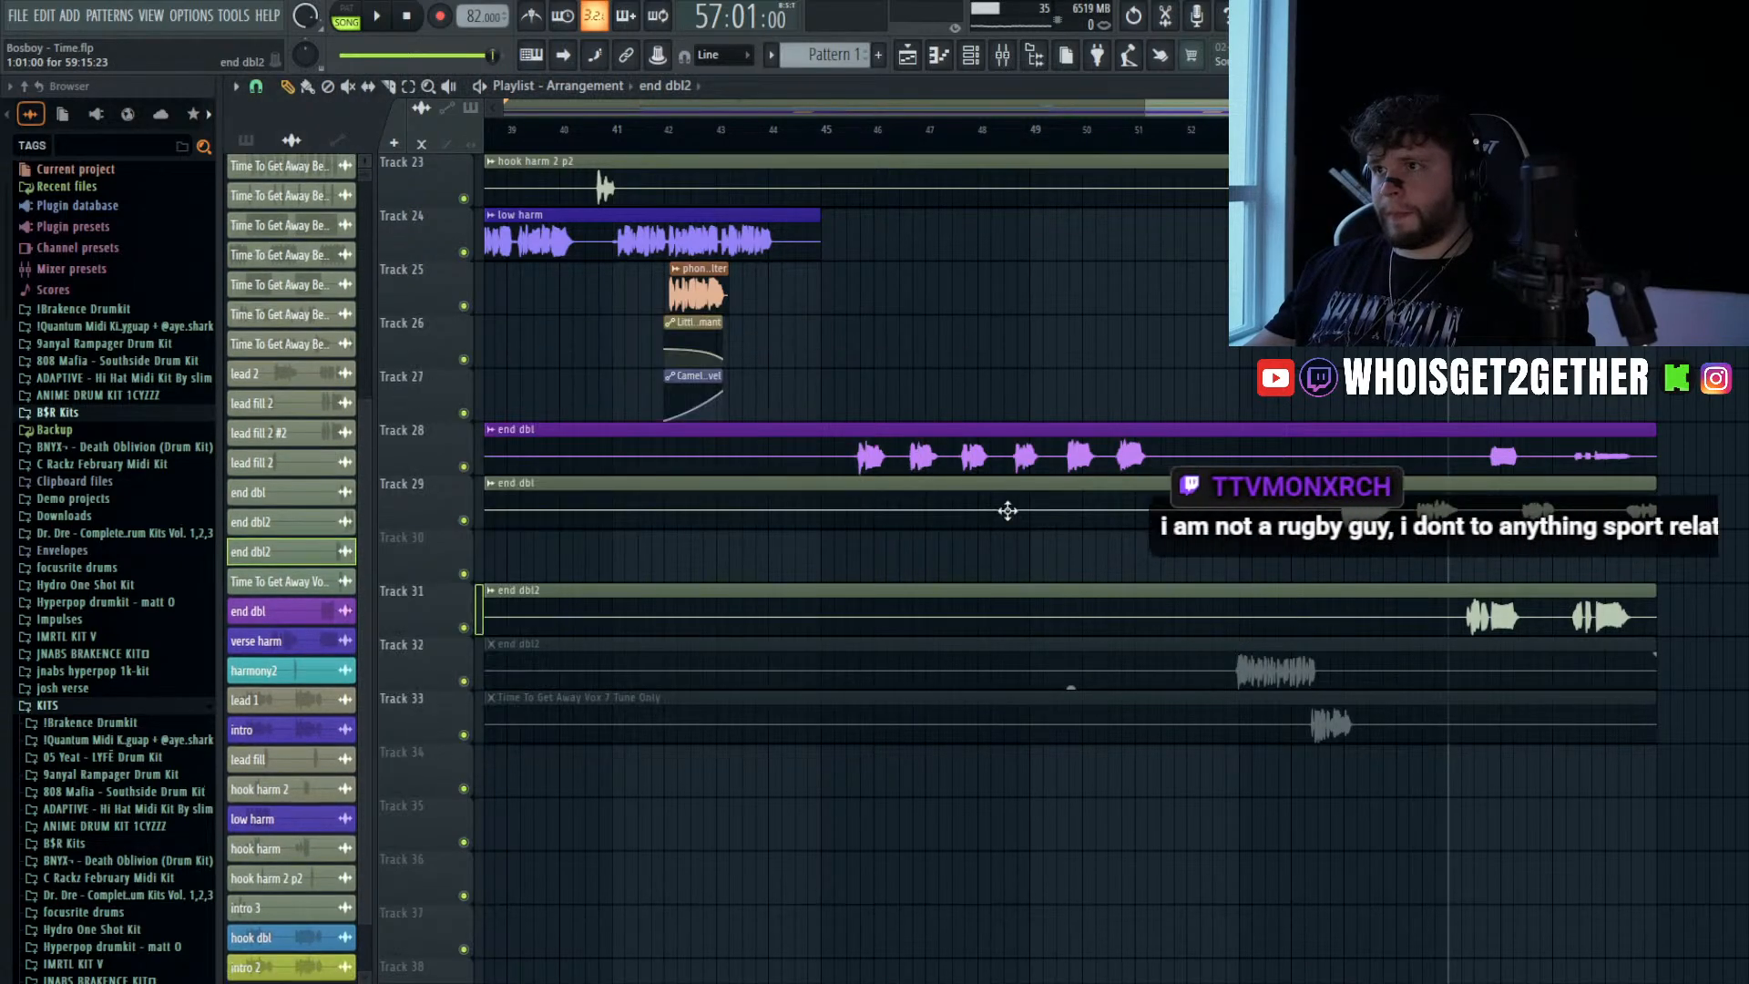
- Save the project with the renamed end vocal clips
click(936, 349)
key(ctrl+s)
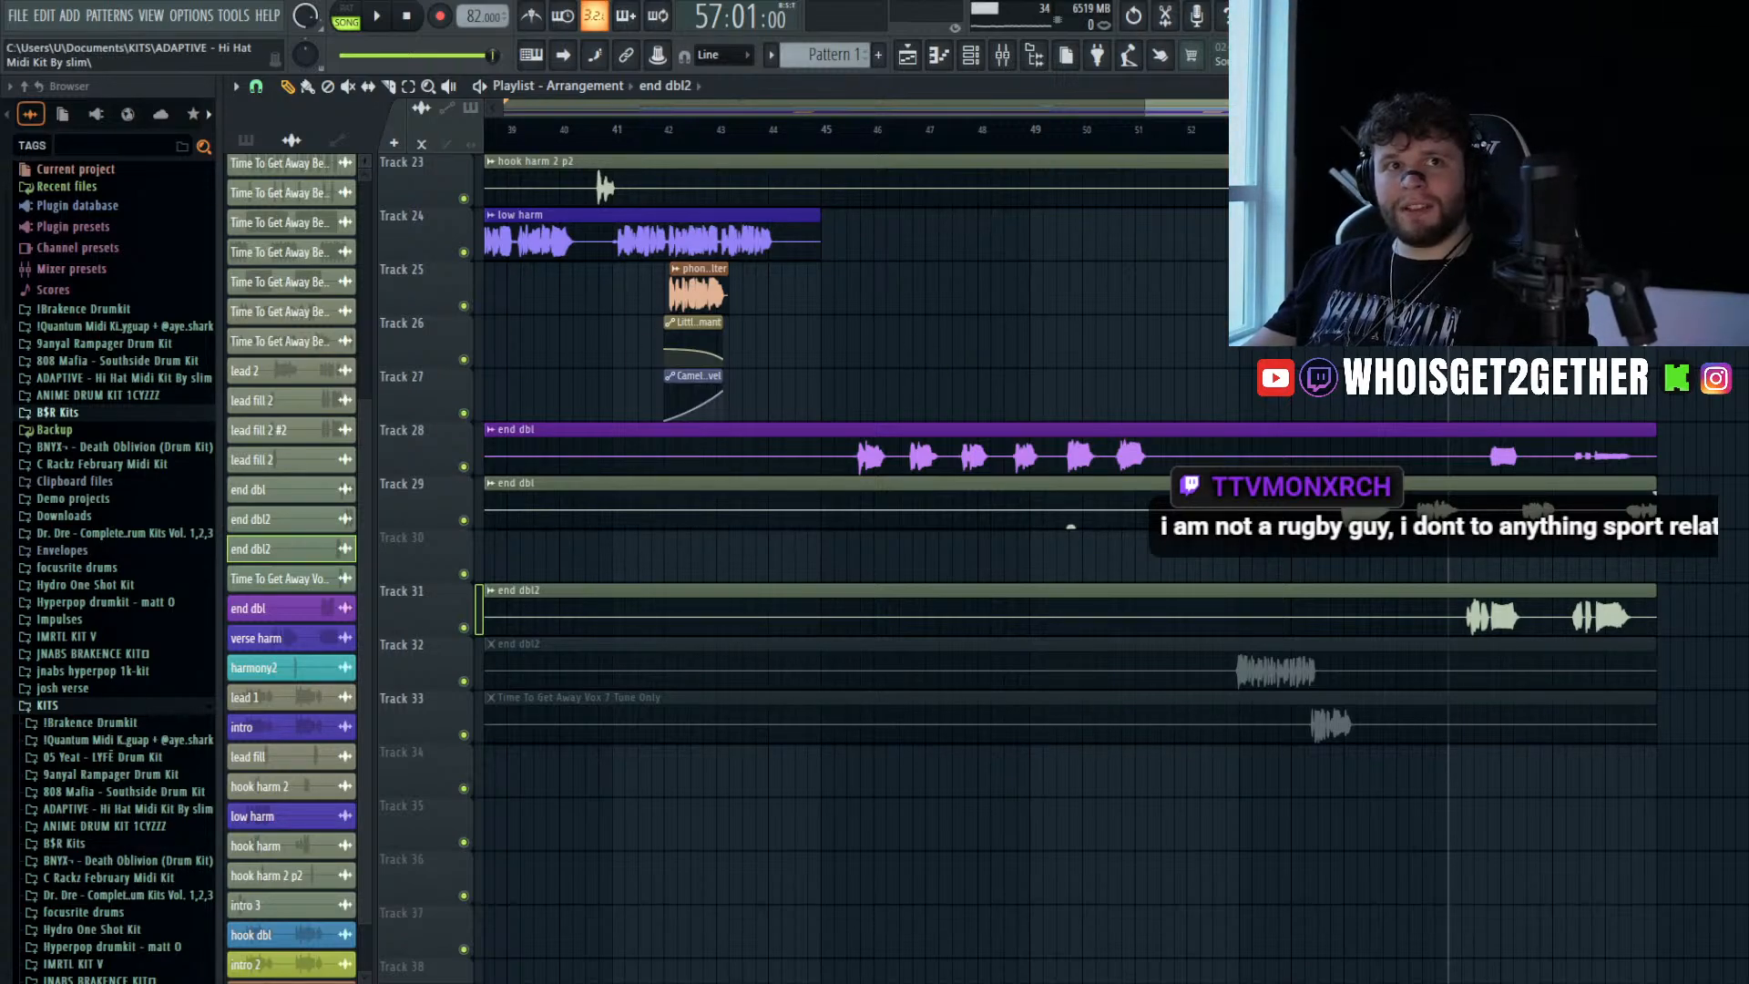
key(ctrl+s)
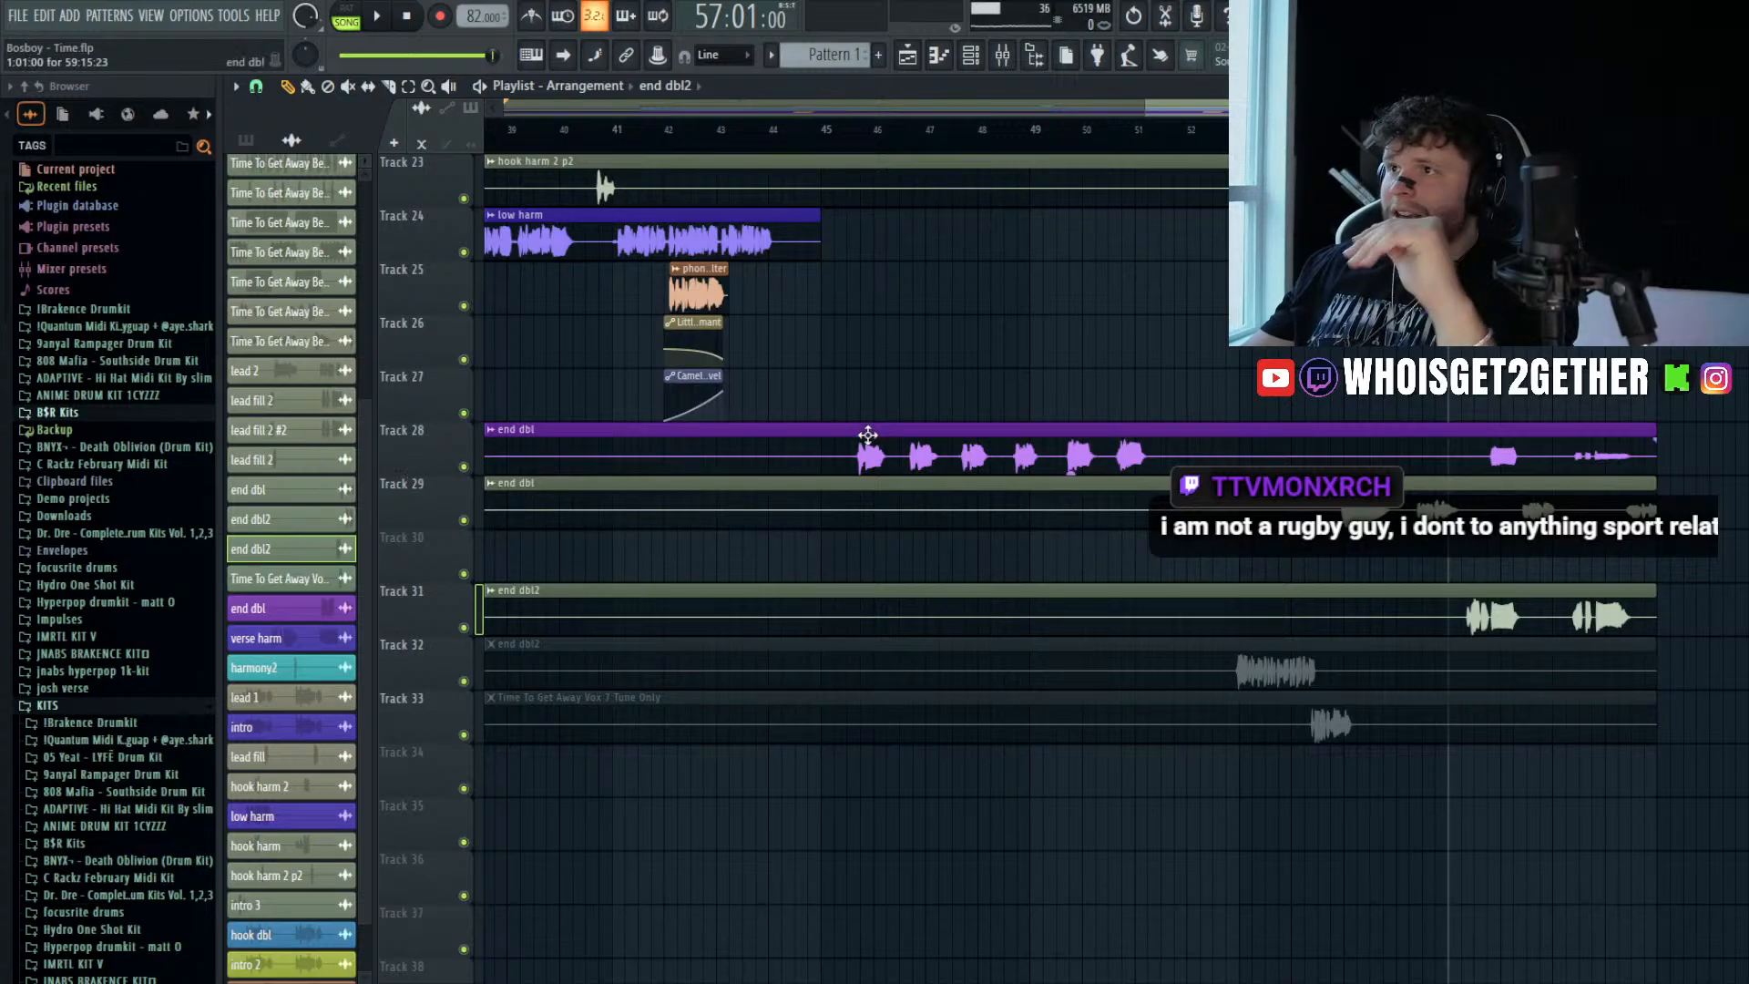
- Unmute the end dbl2 clip on Track 32 and move the muted Vox 7 clip down to Track 34
click(867, 442)
scroll(1446, 611, down, 2)
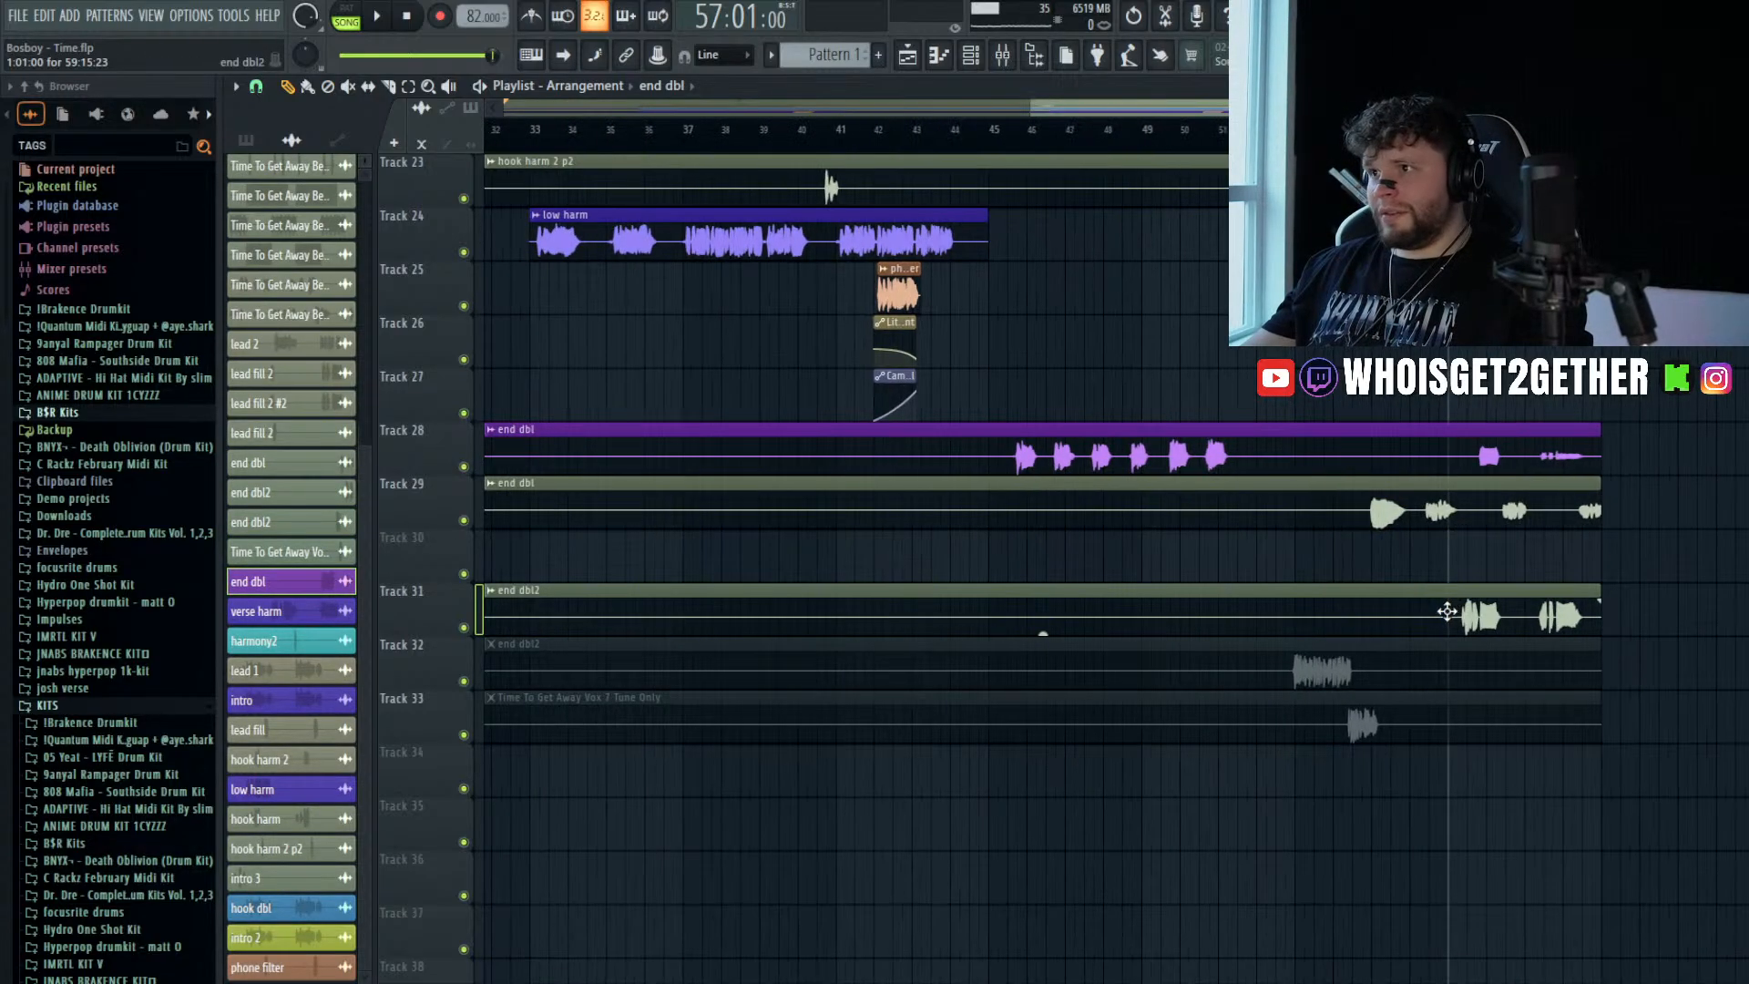
alt+right_click(1436, 661)
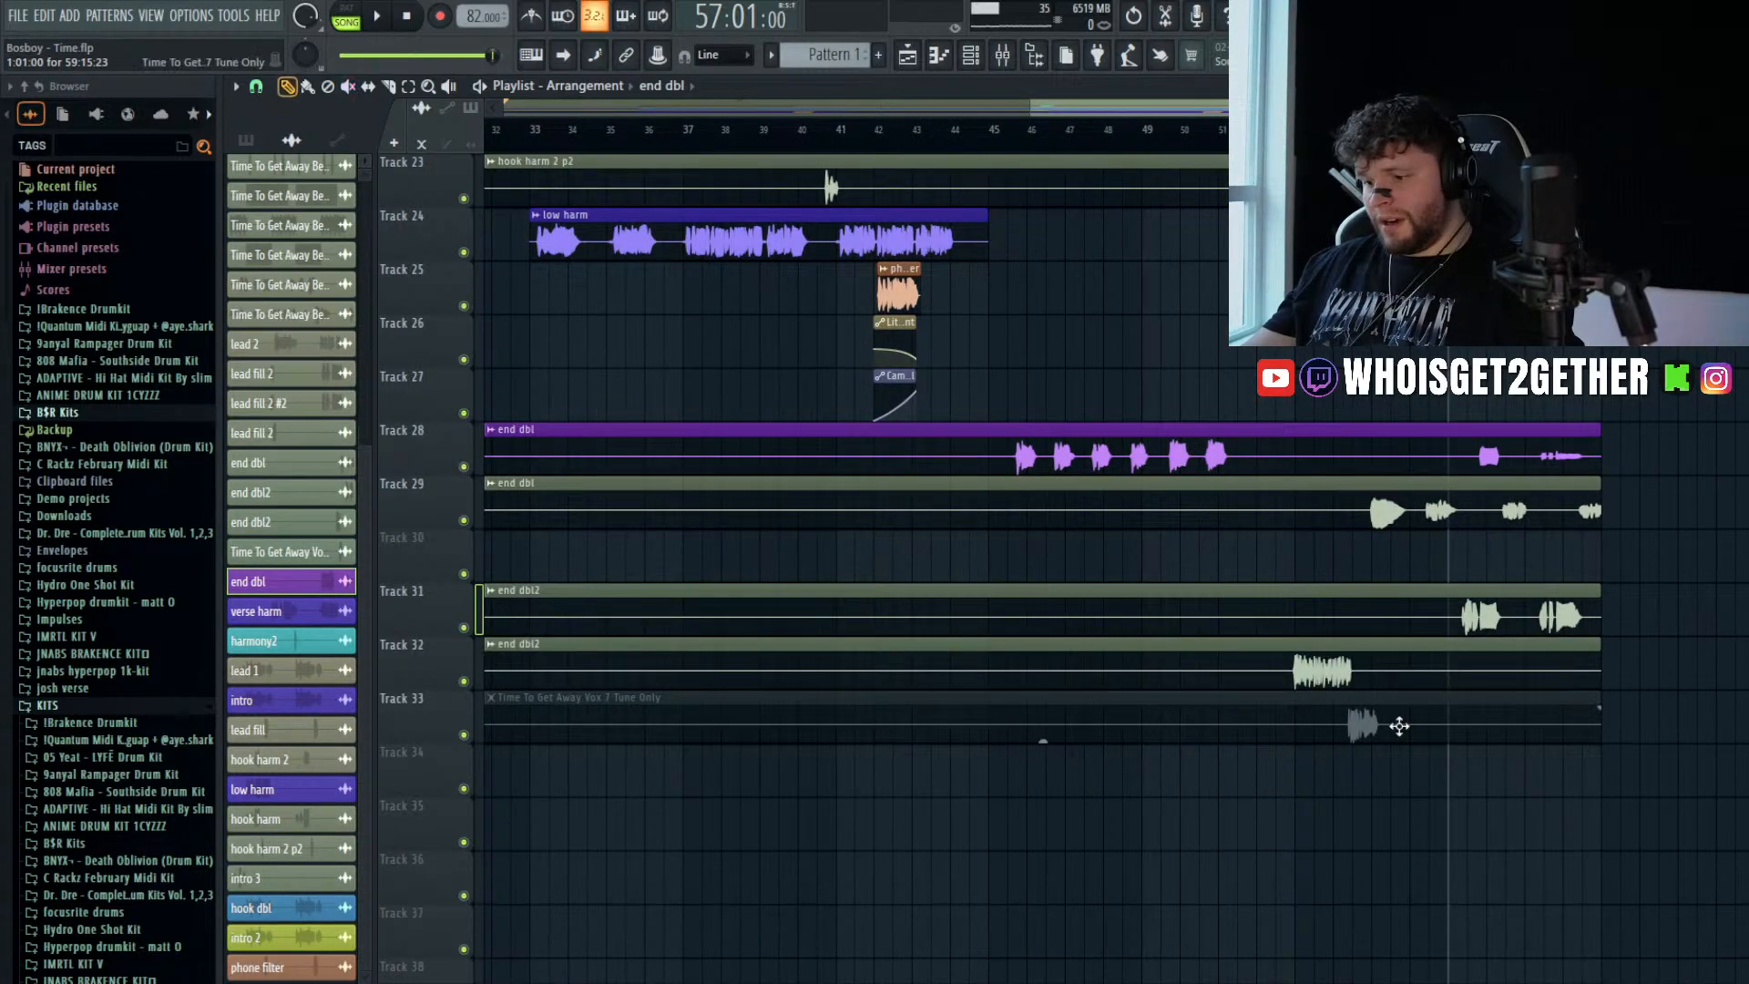
drag(1400, 725, 1394, 774)
click(1422, 623)
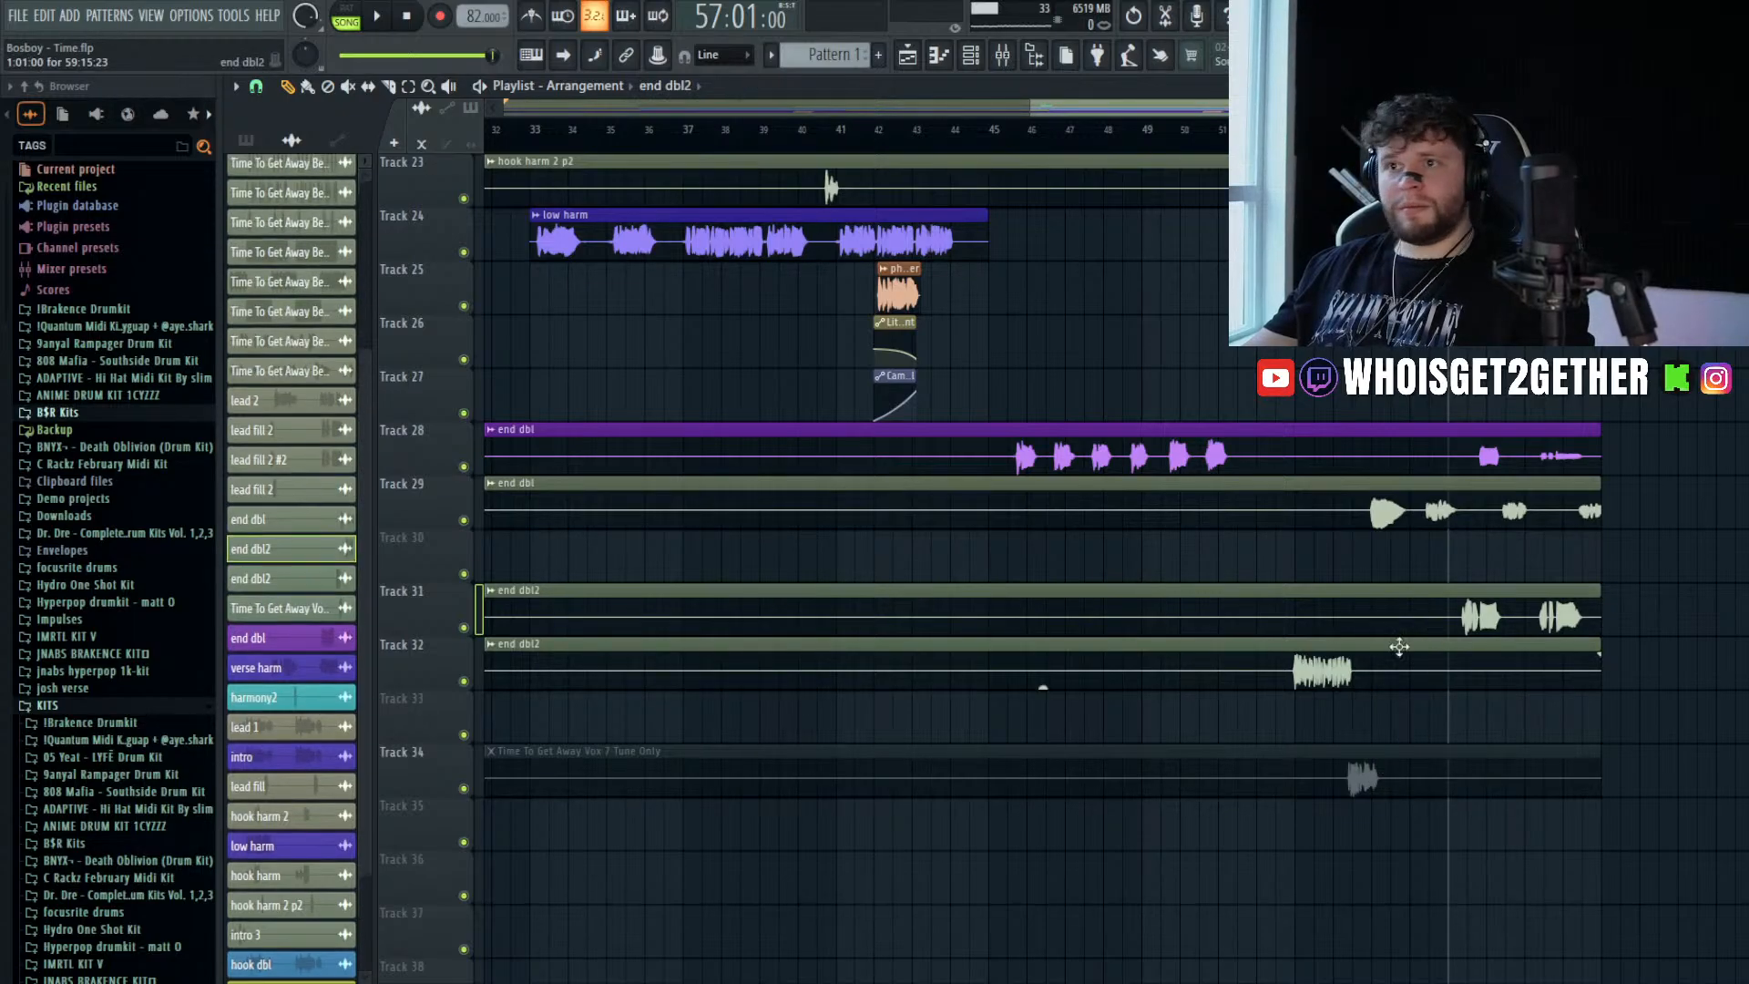
- Check the channel settings of the end dbl2 clip on Track 31 and save the project
double_click(1384, 628)
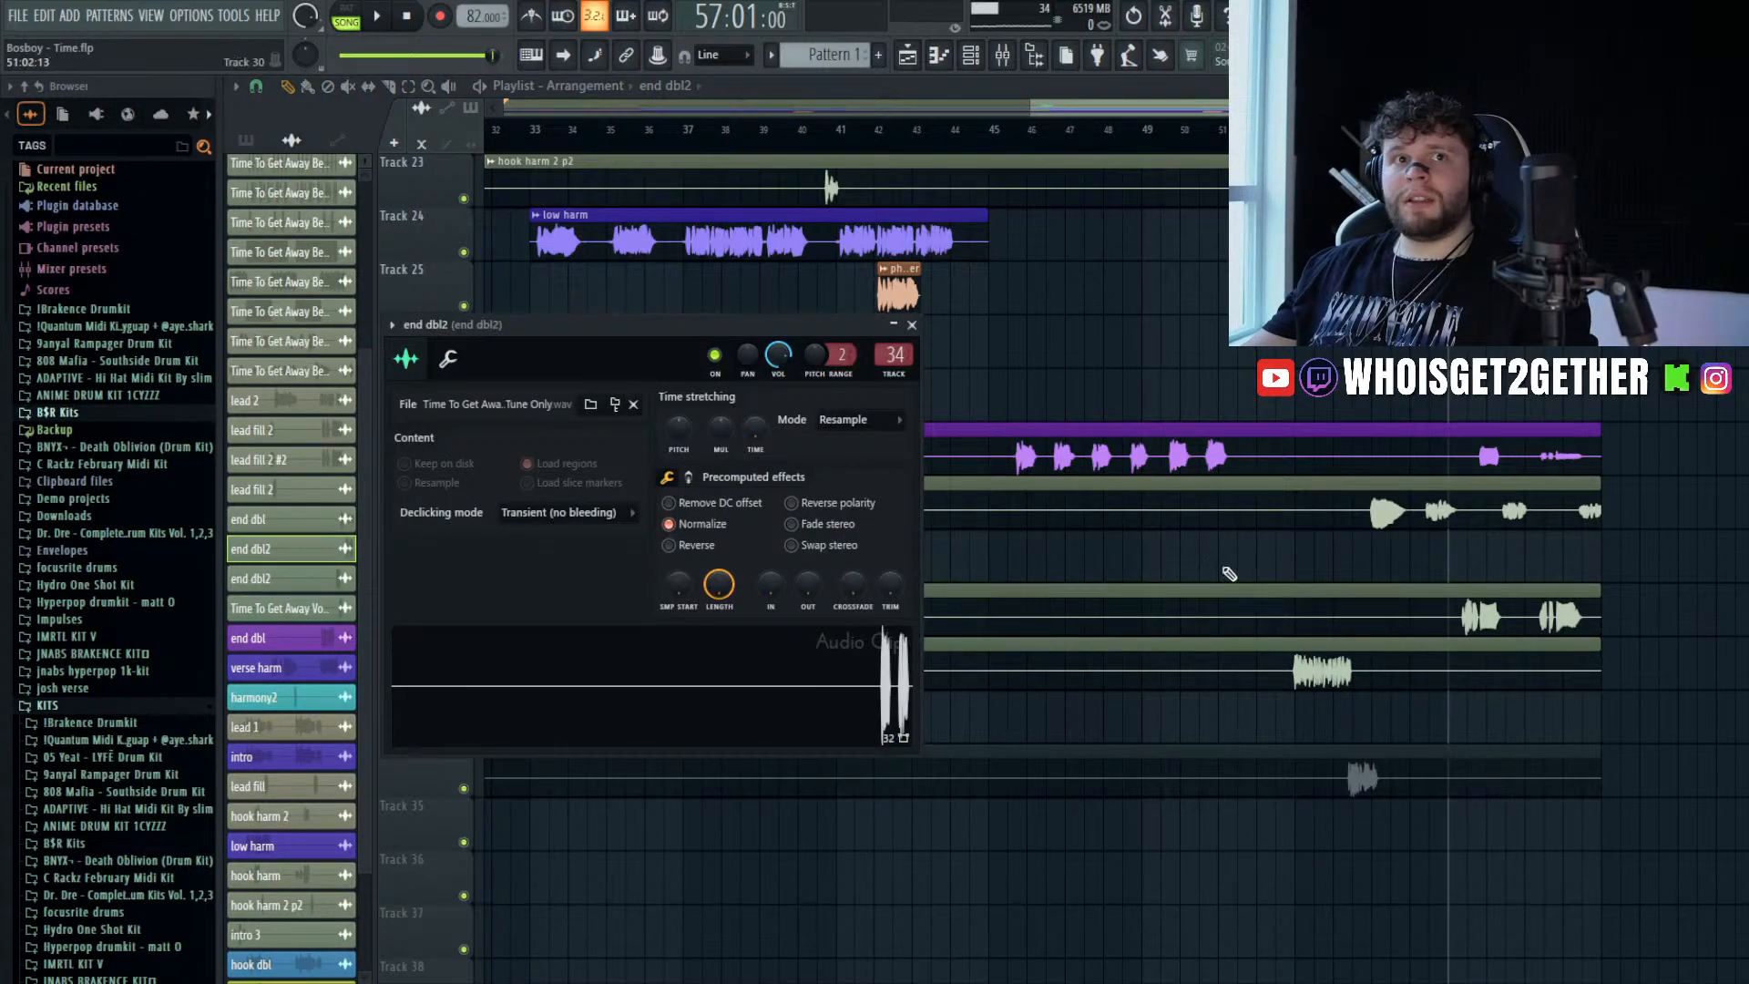
key(Escape)
key(ctrl+s)
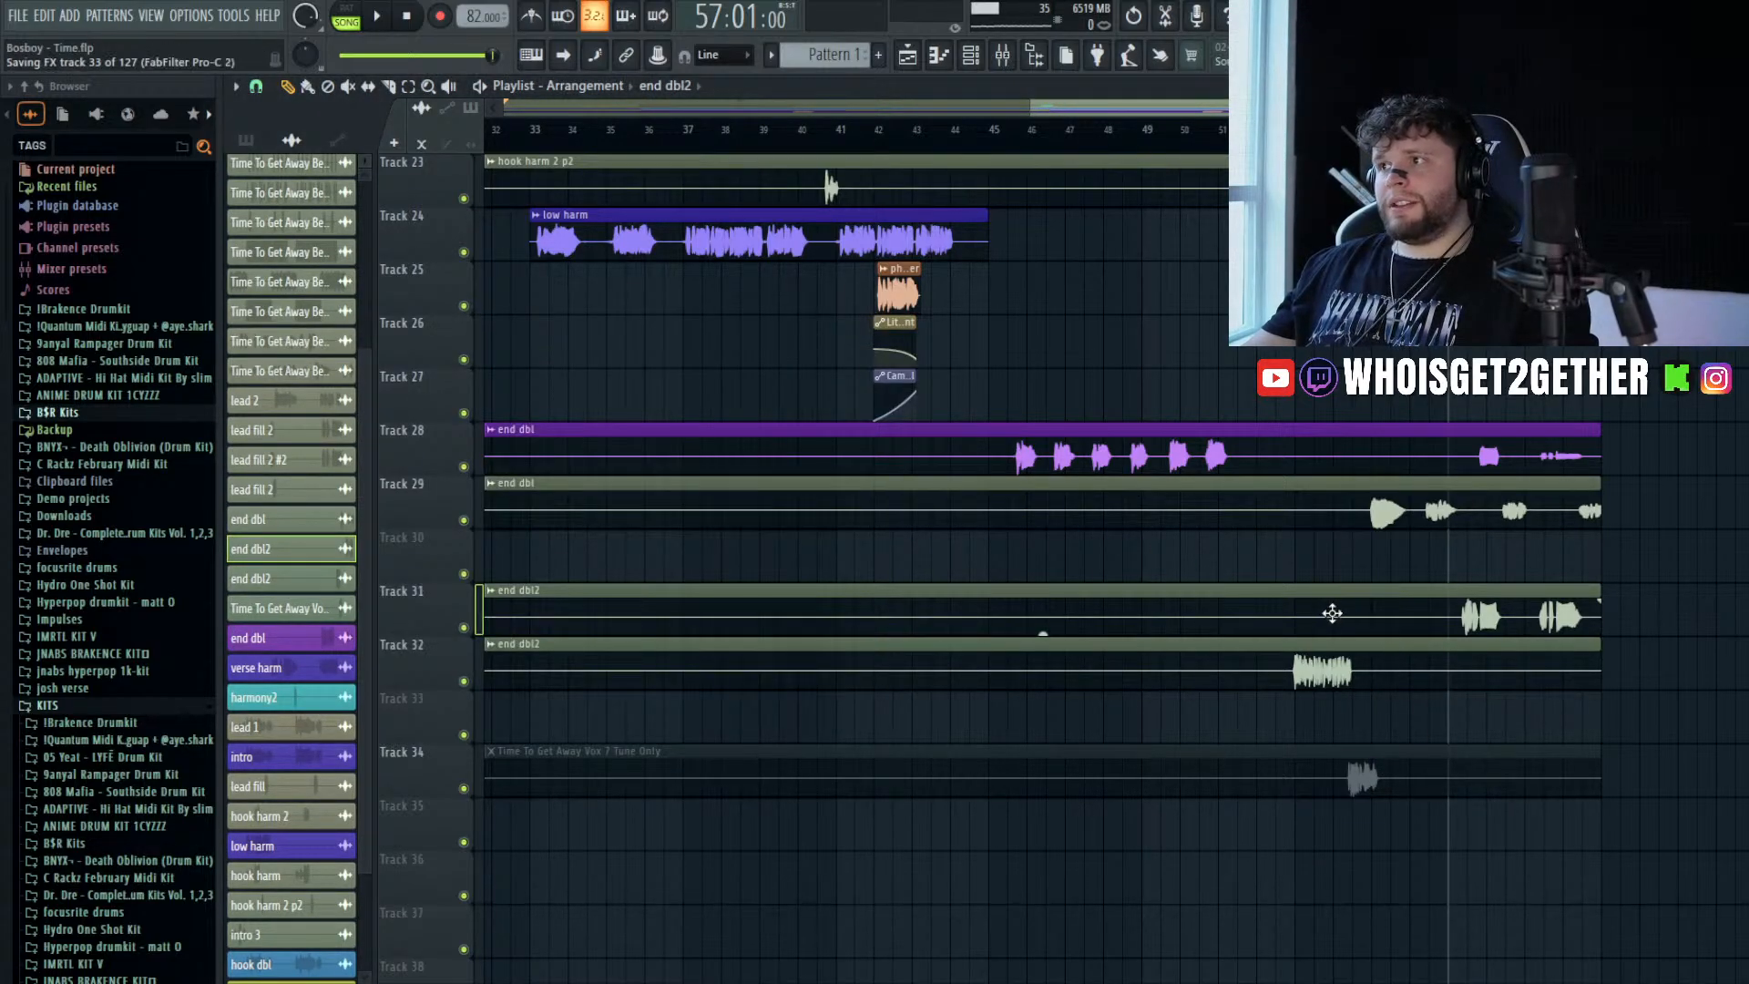
scroll(1332, 612, up, 2)
scroll(1331, 612, down, 3)
scroll(1332, 612, up, 7)
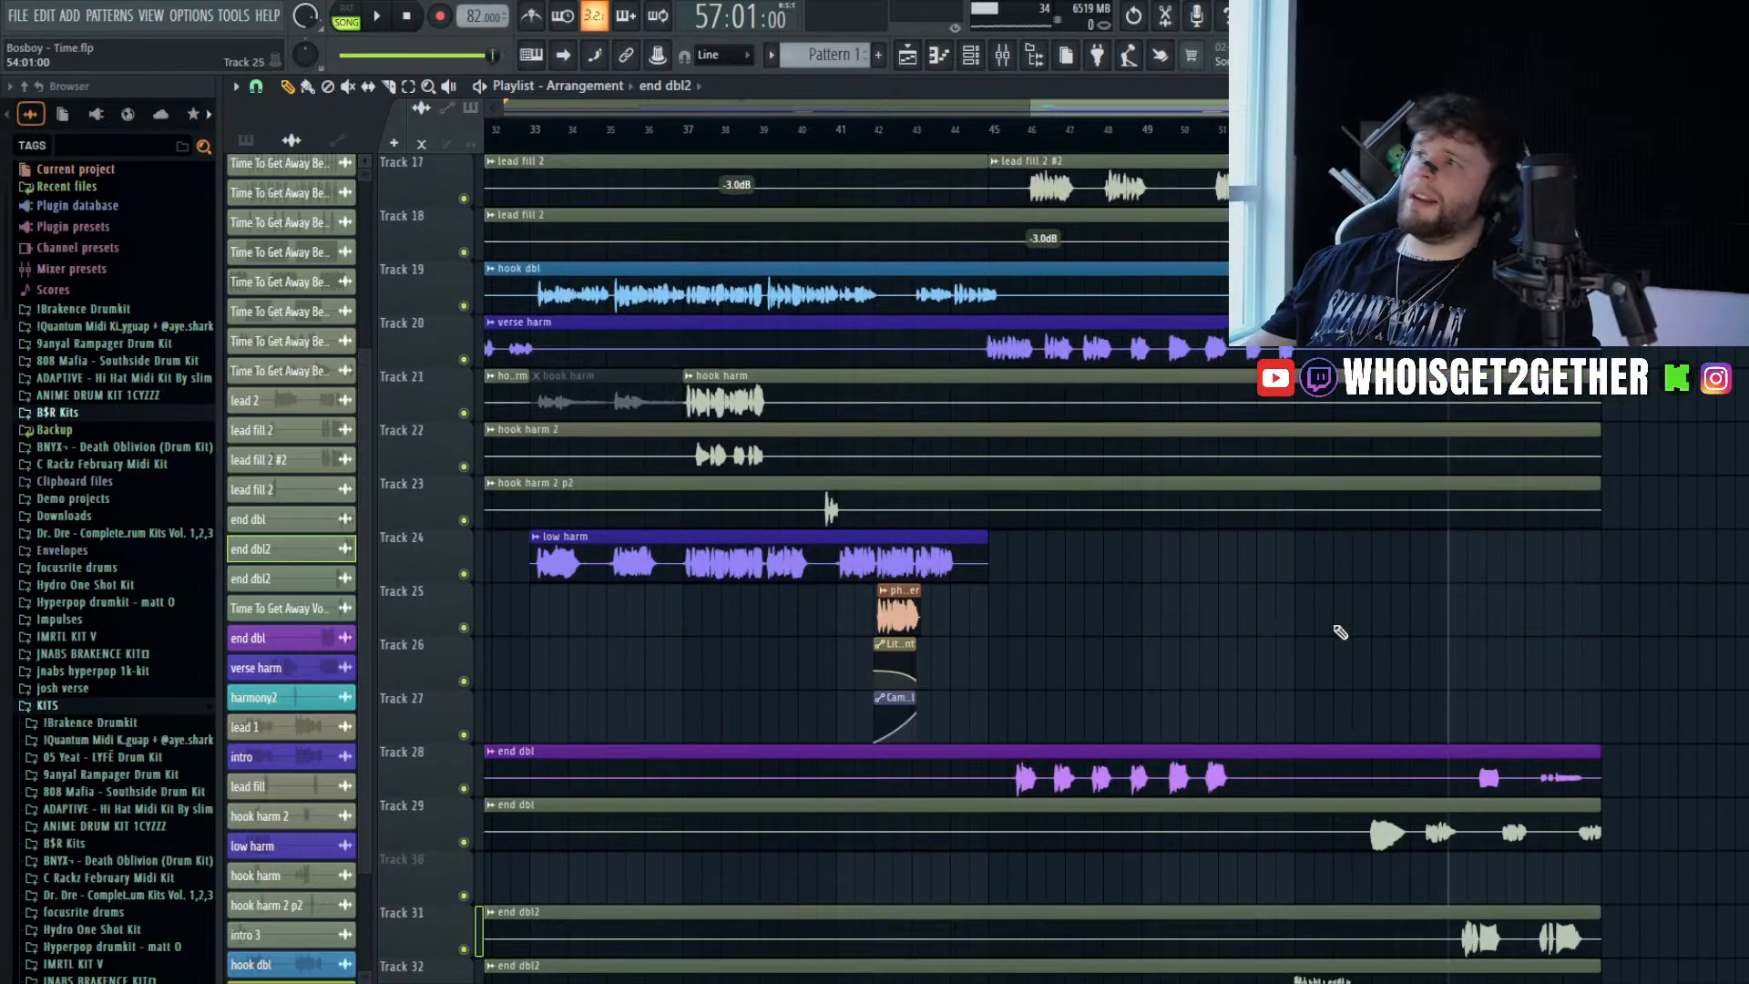
scroll(1339, 616, down, 5)
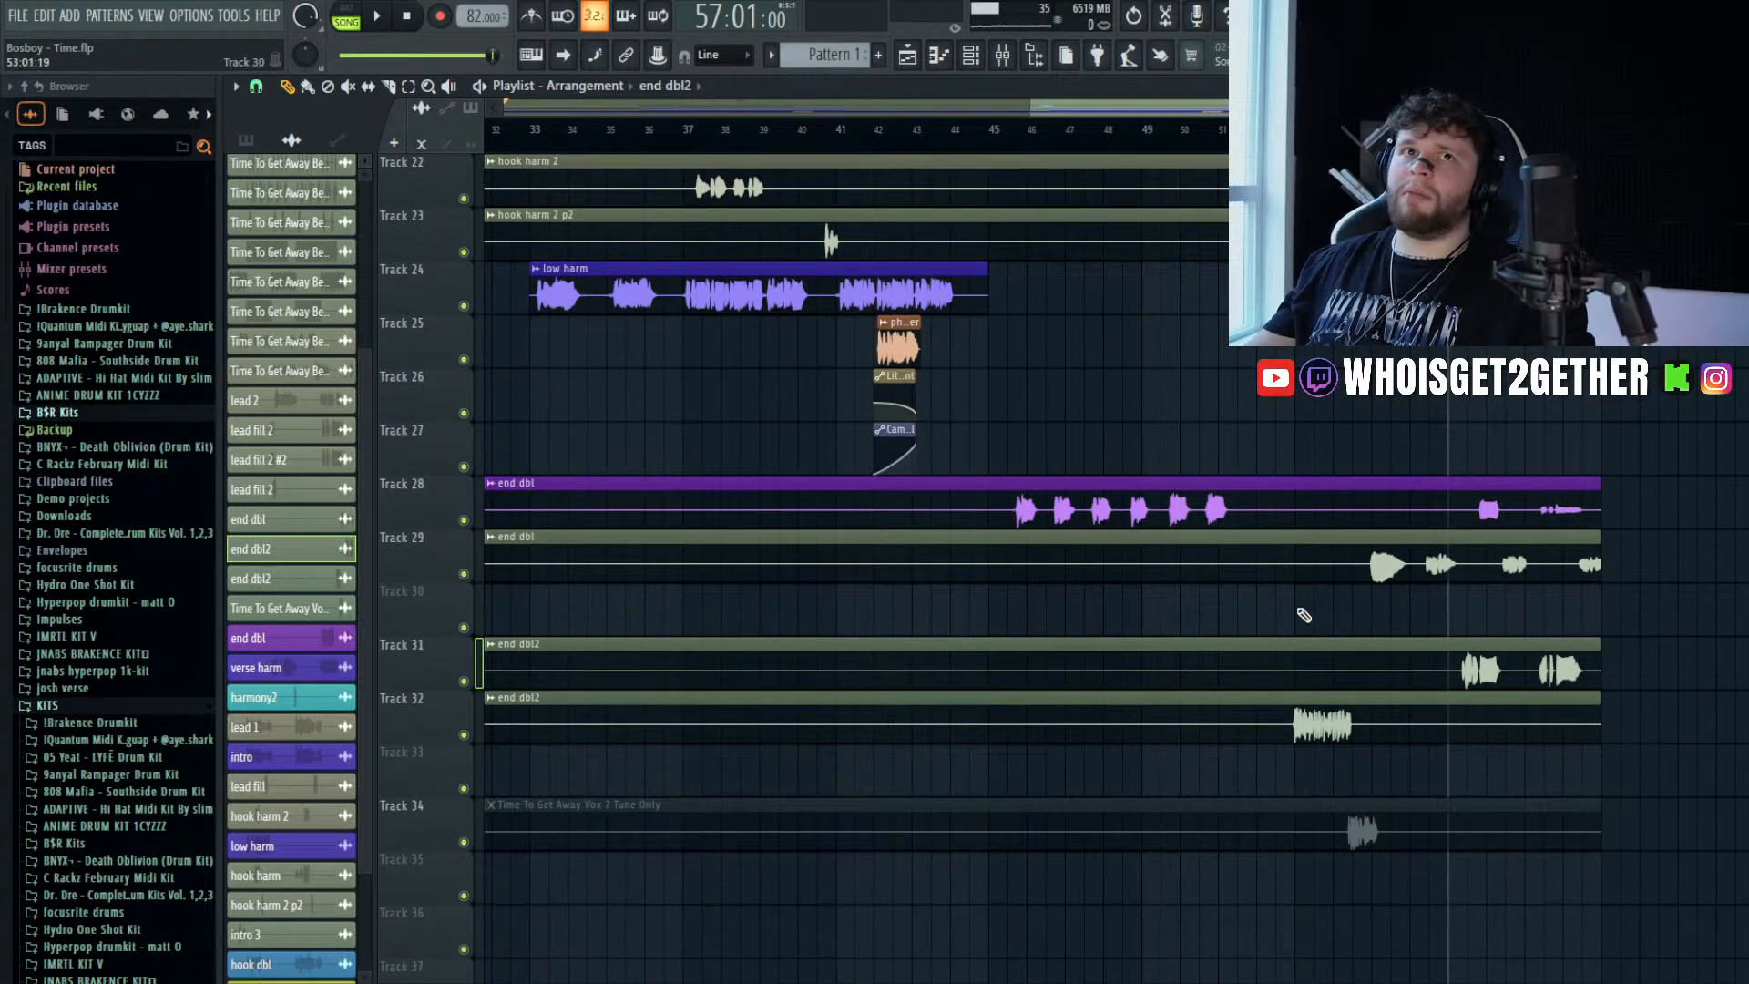
scroll(1304, 615, down, 2)
scroll(1297, 624, up, 2)
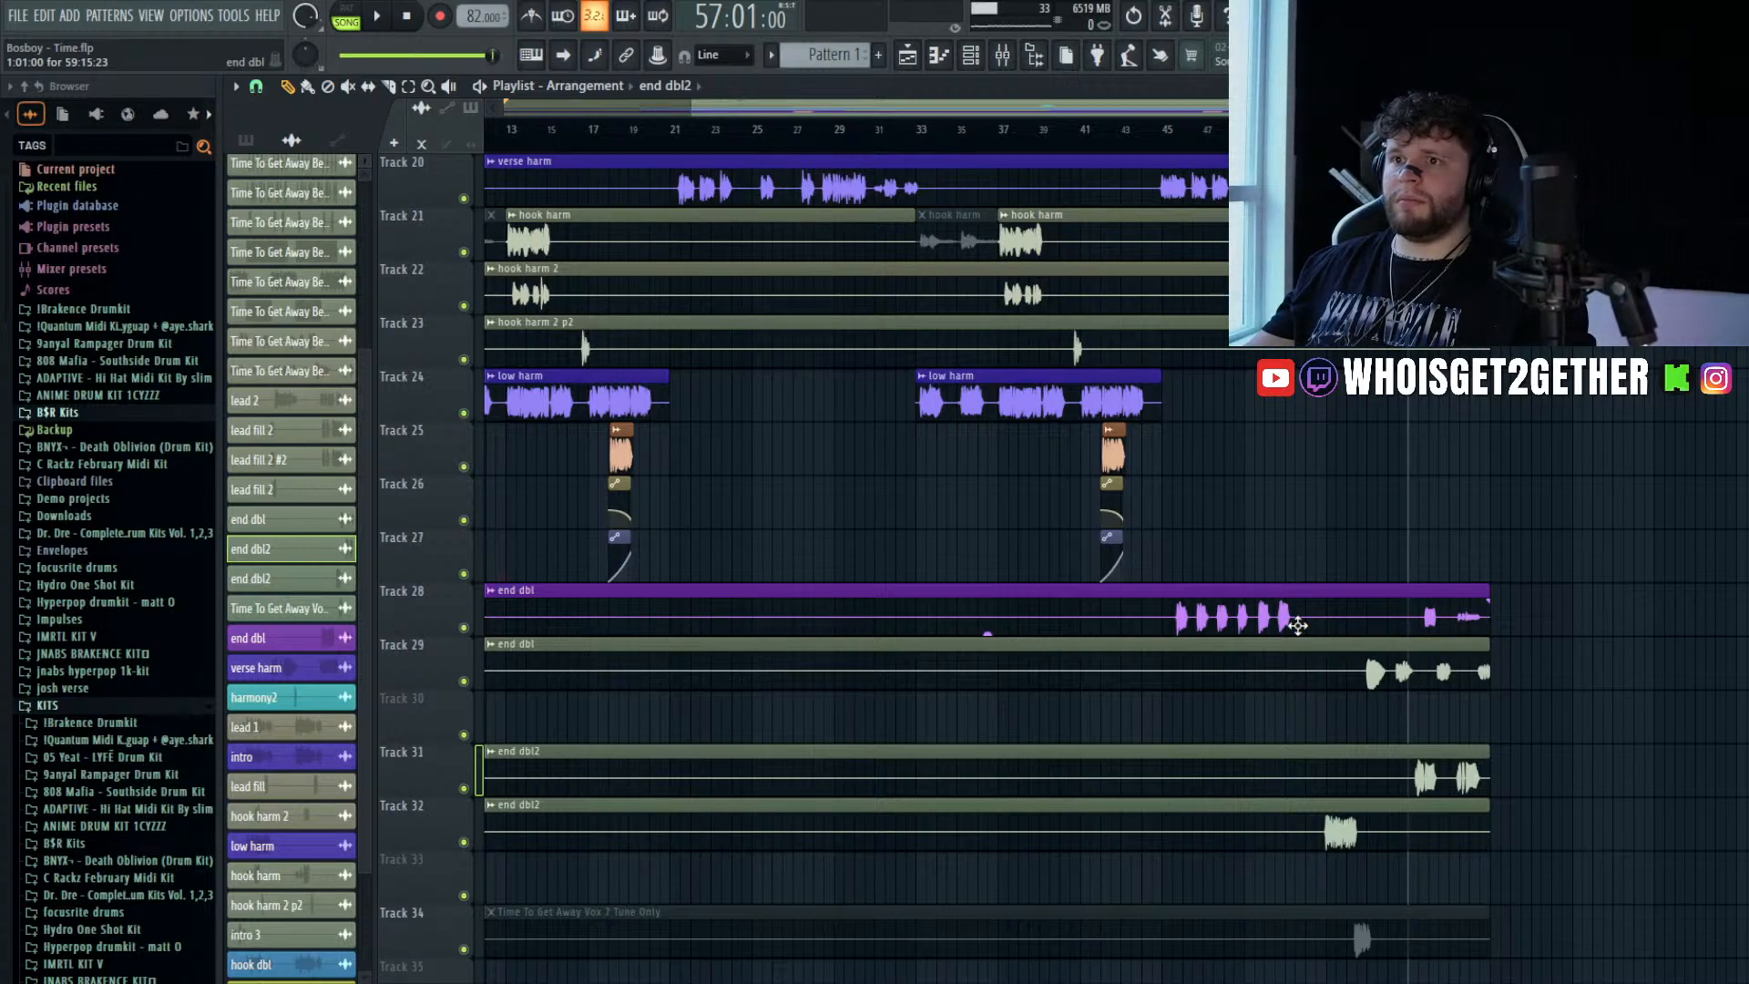
scroll(1426, 669, up, 2)
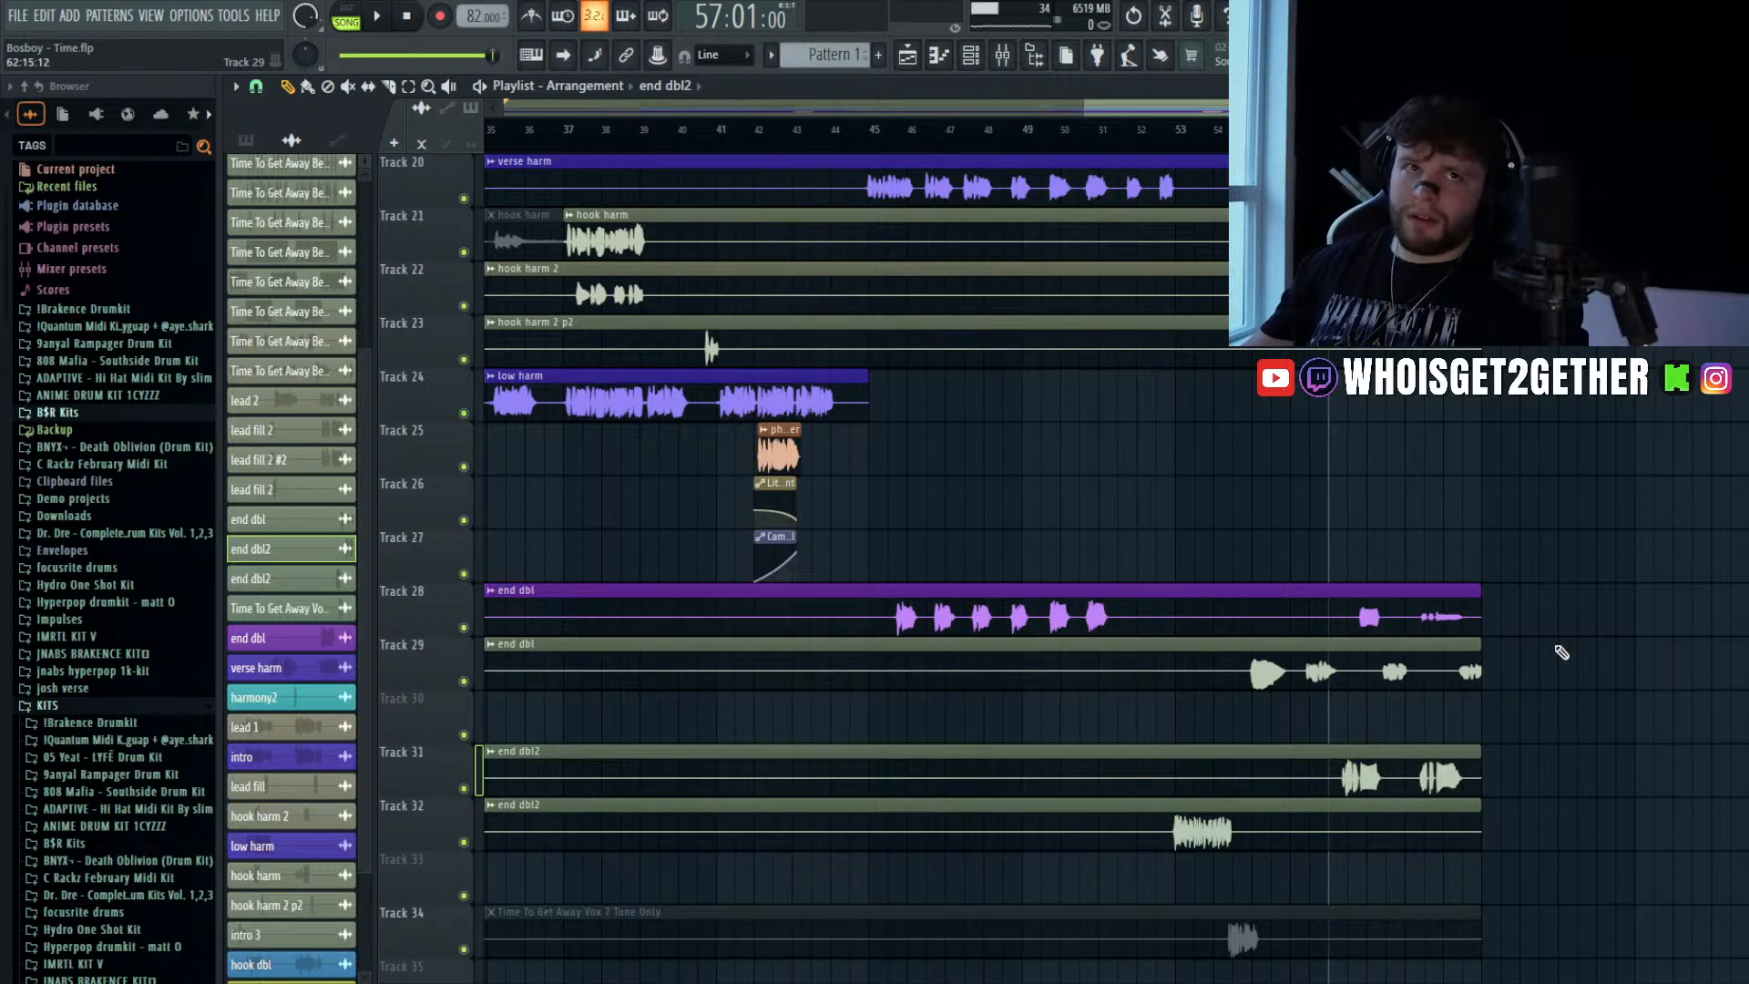
- Play the song from bar 53 and watch the vocal levels in the mixer
scroll(1494, 669, down, 4)
click(1178, 129)
click(1001, 54)
key(space)
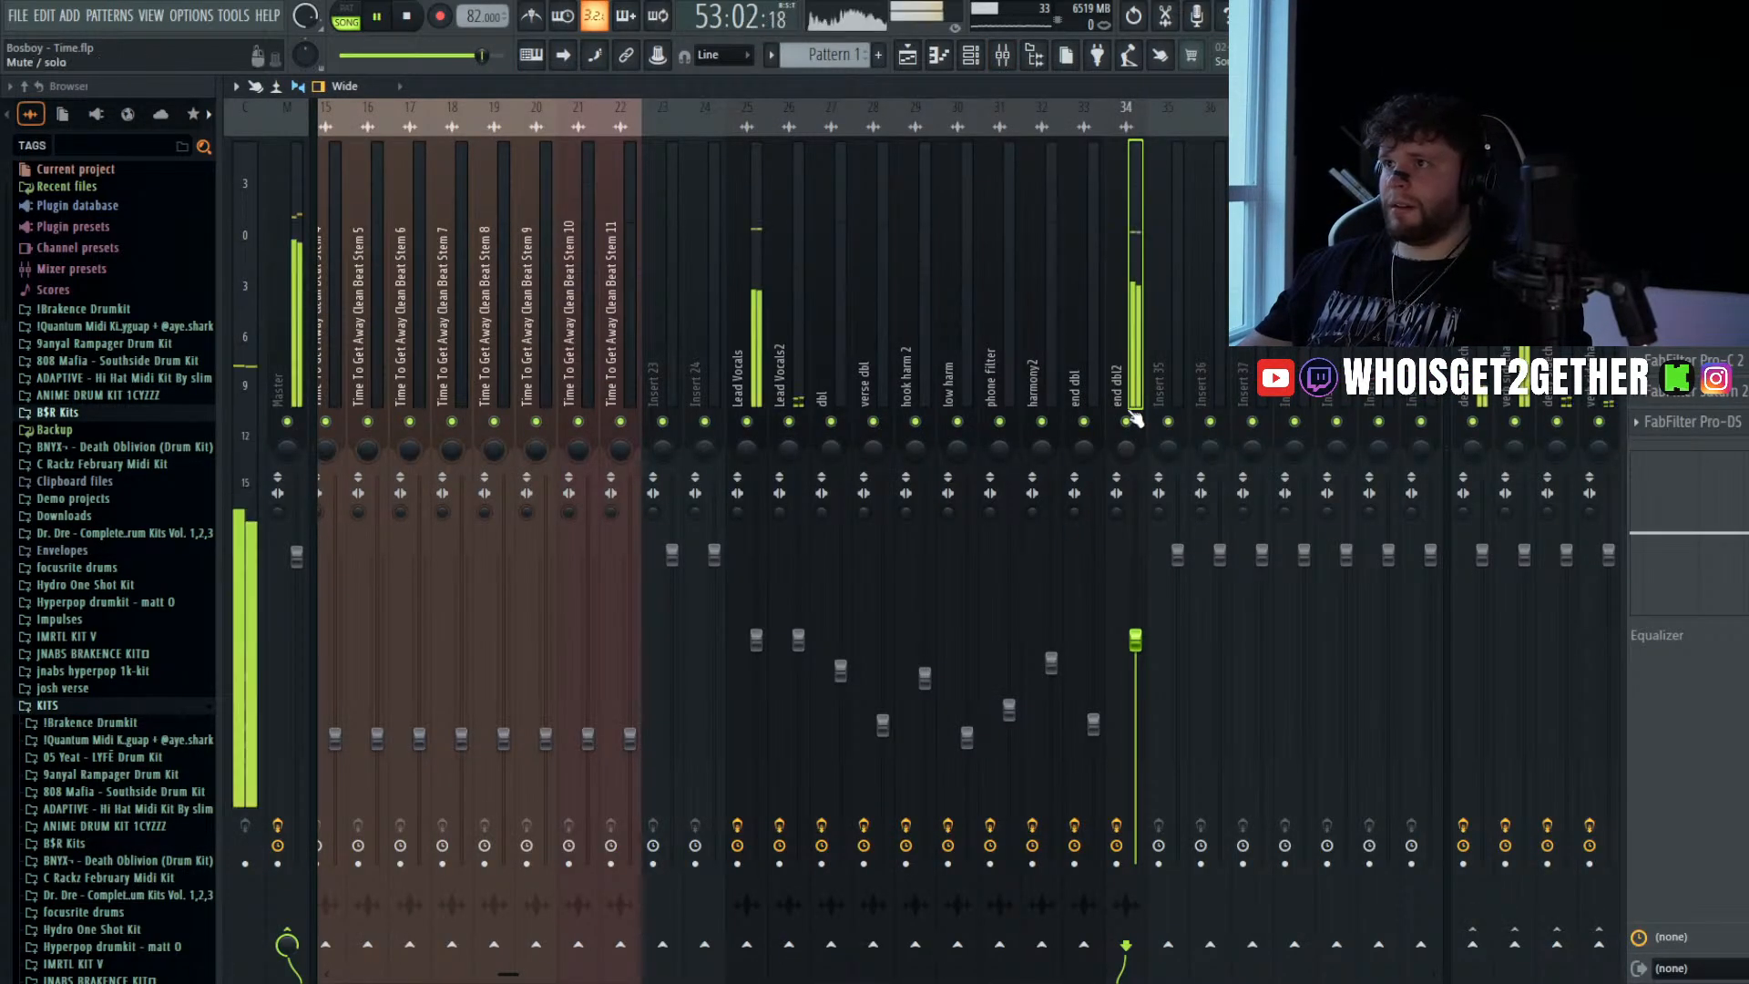
key(space)
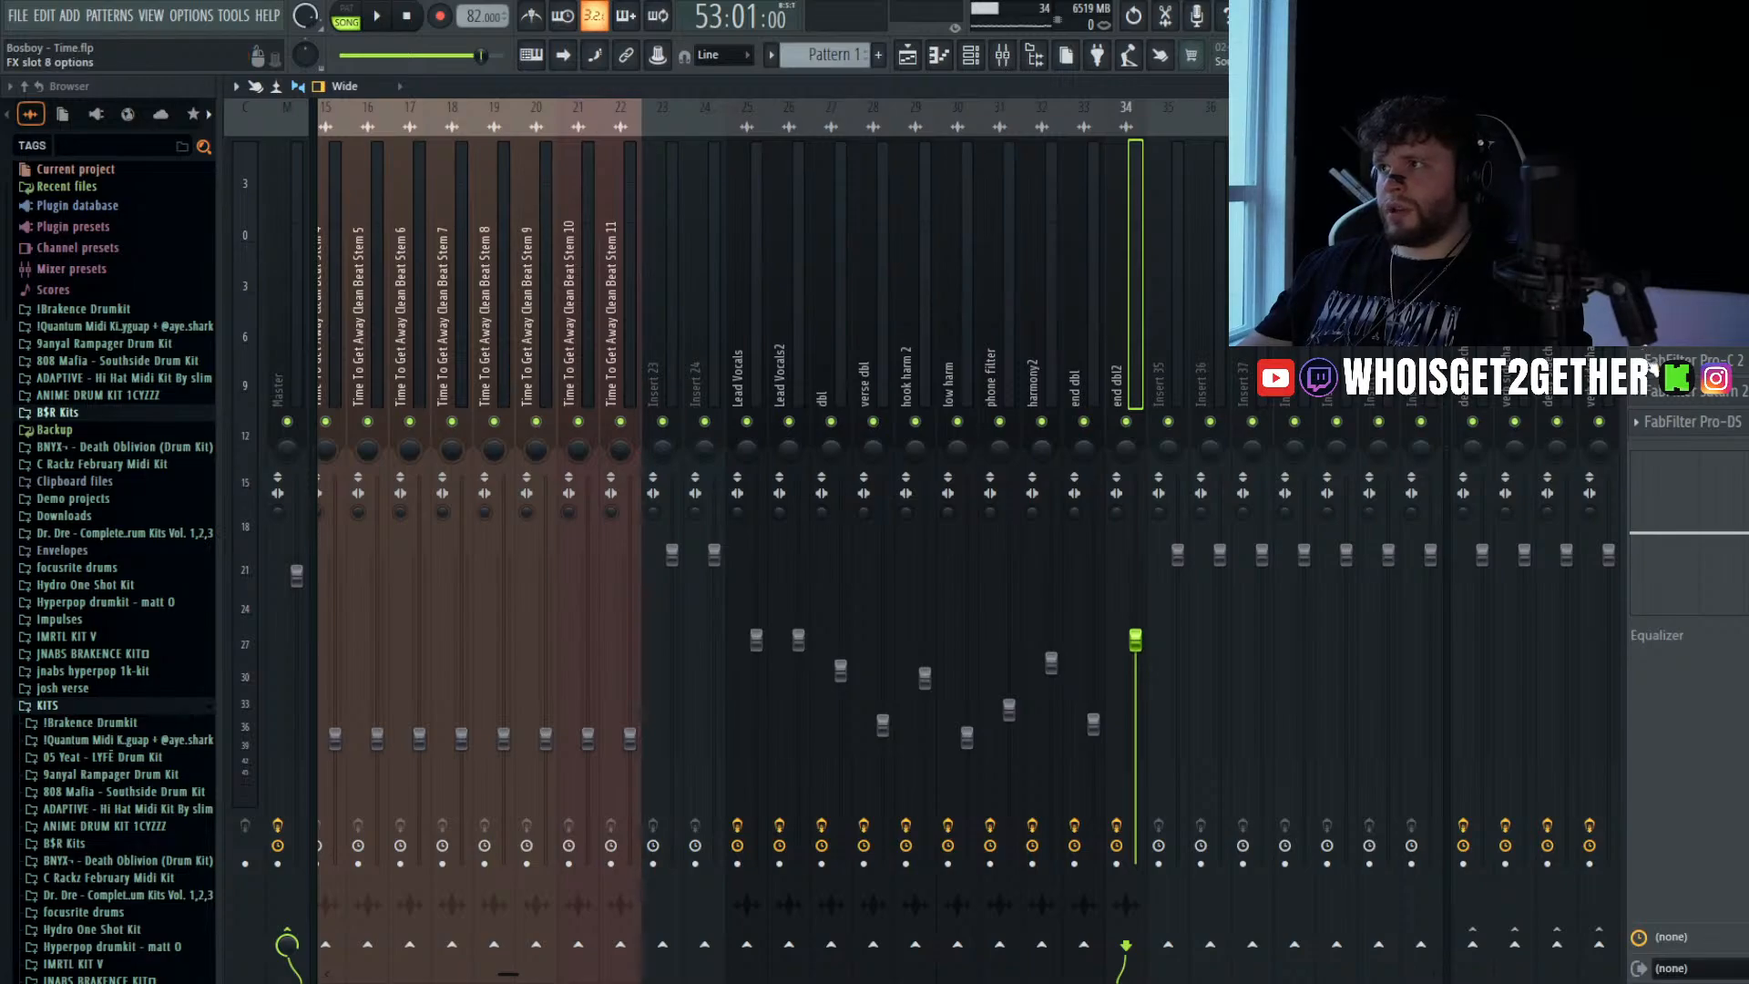
- Add ValhallaVintageVerb as the last effect on the end dbl2 mixer track and check the Track 31 clip's mixer routing
click(1556, 447)
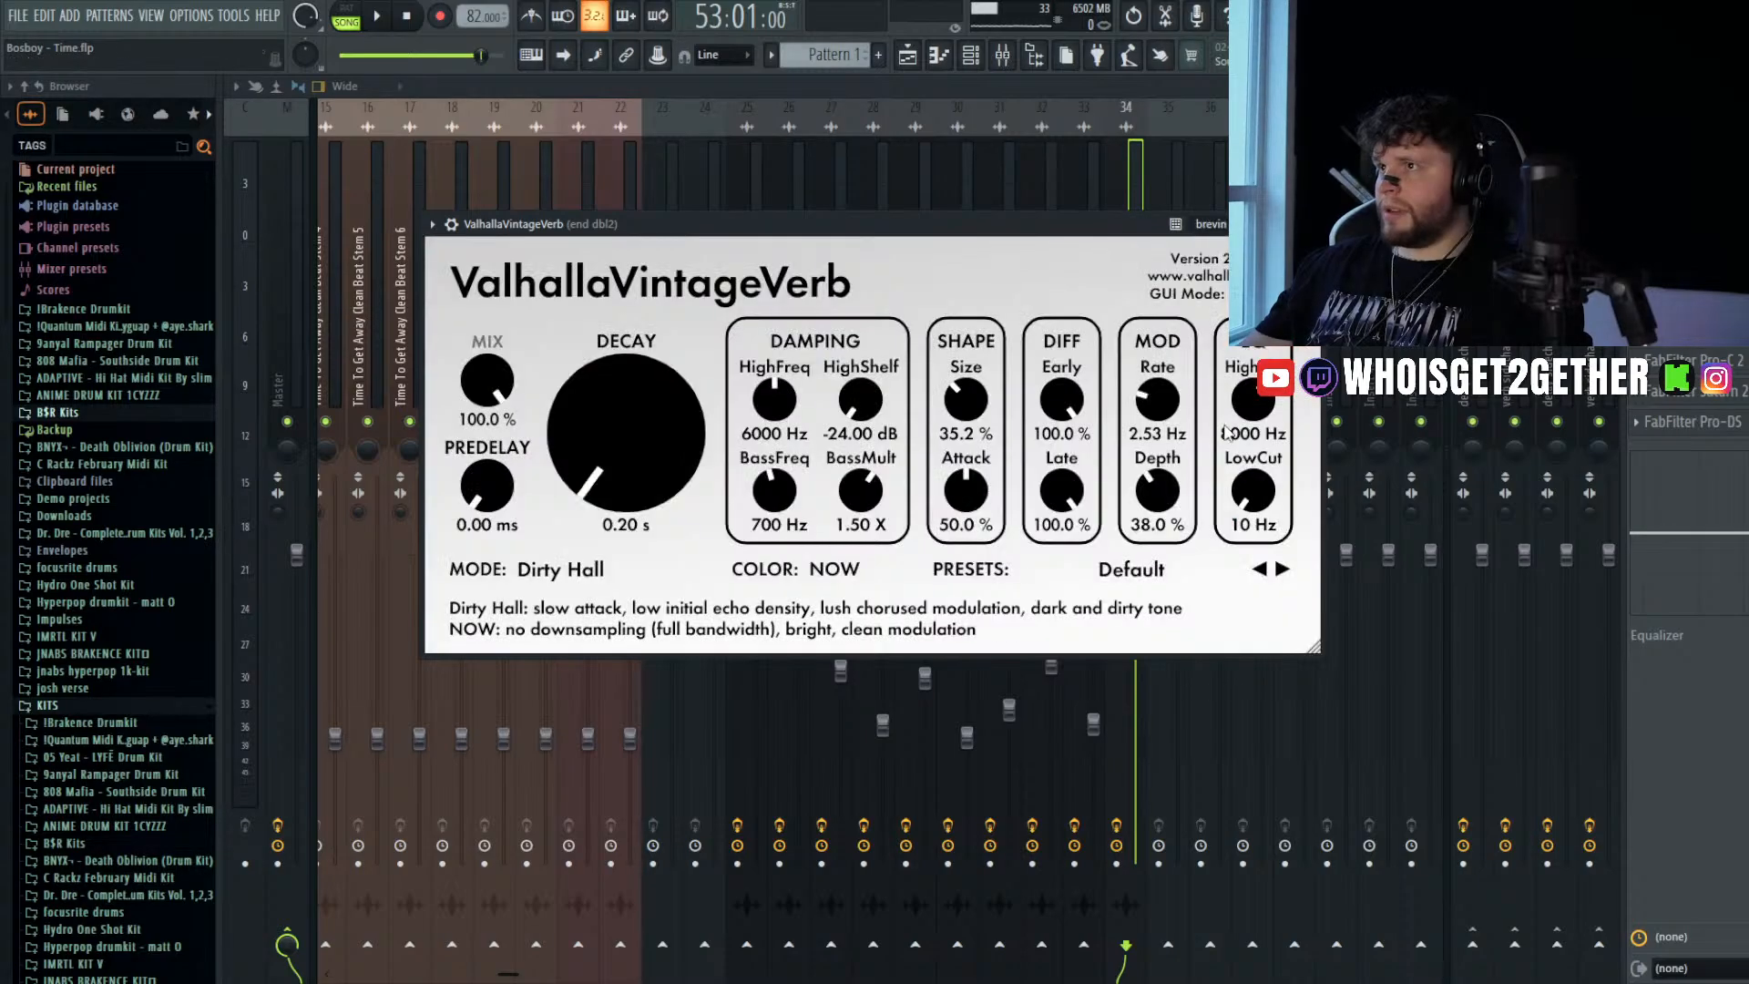
click(1307, 224)
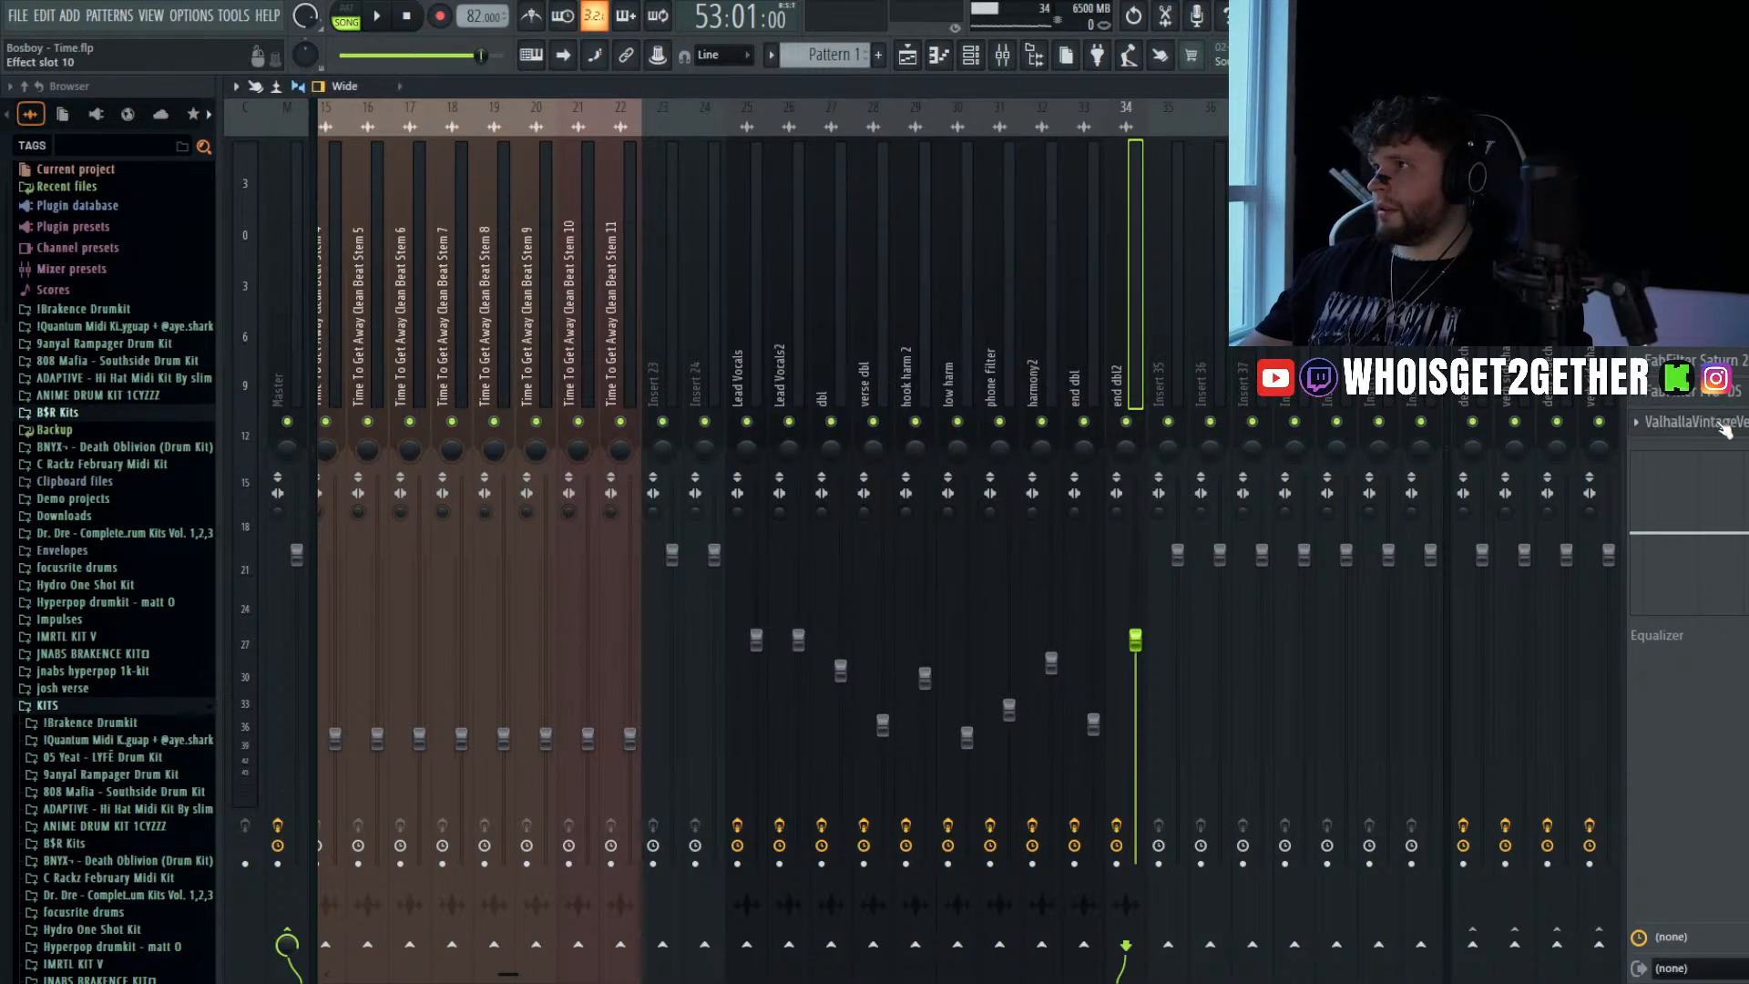
click(914, 66)
double_click(1197, 571)
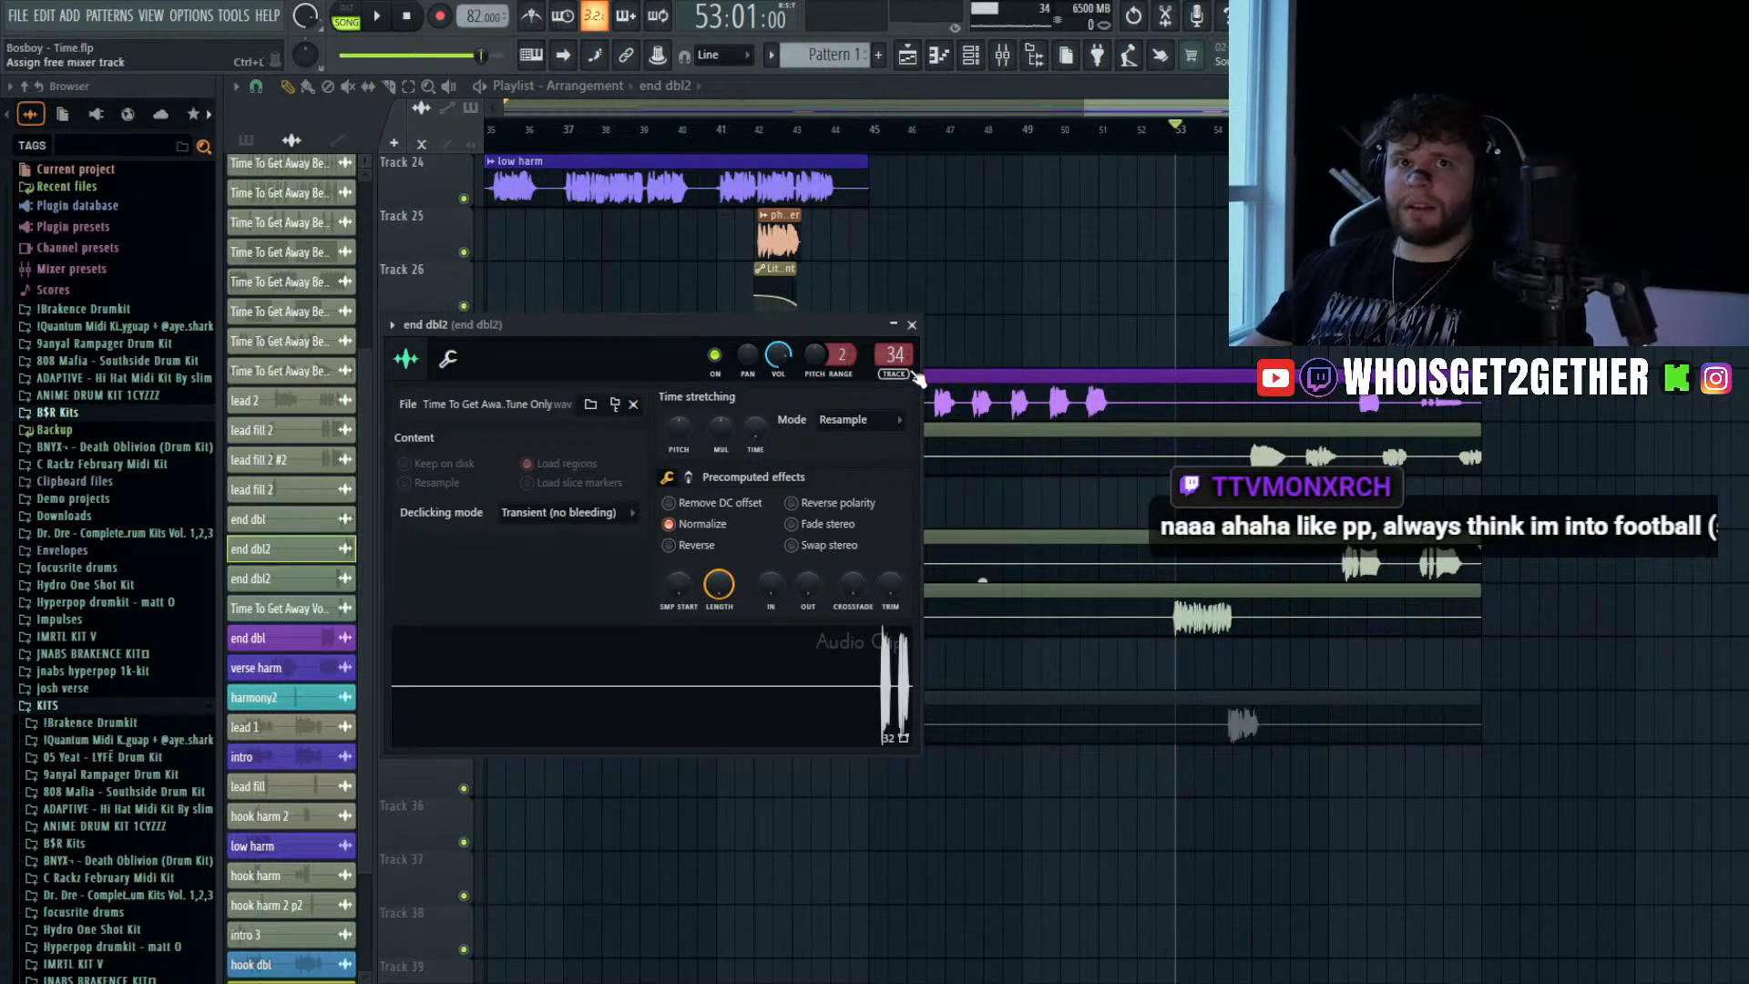
click(910, 324)
- Play from bar 53 and lower the end dbl2 mixer fader to about 68% (-7.6 dB)
key(space)
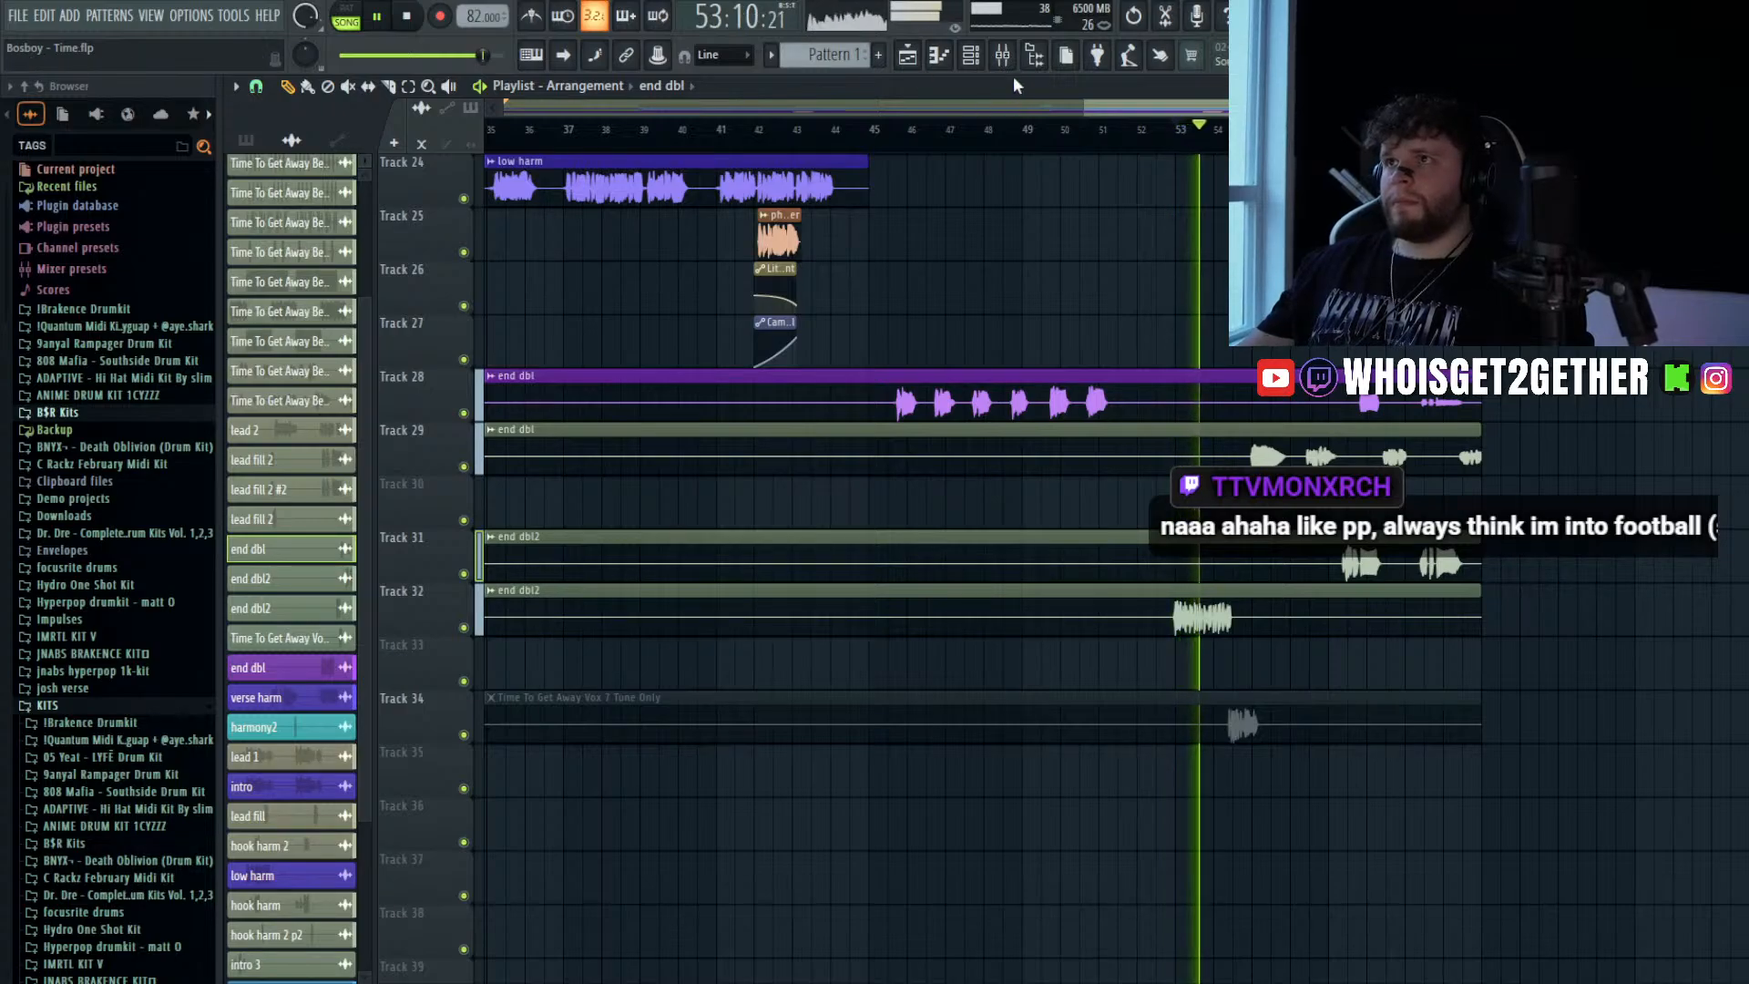
click(1002, 55)
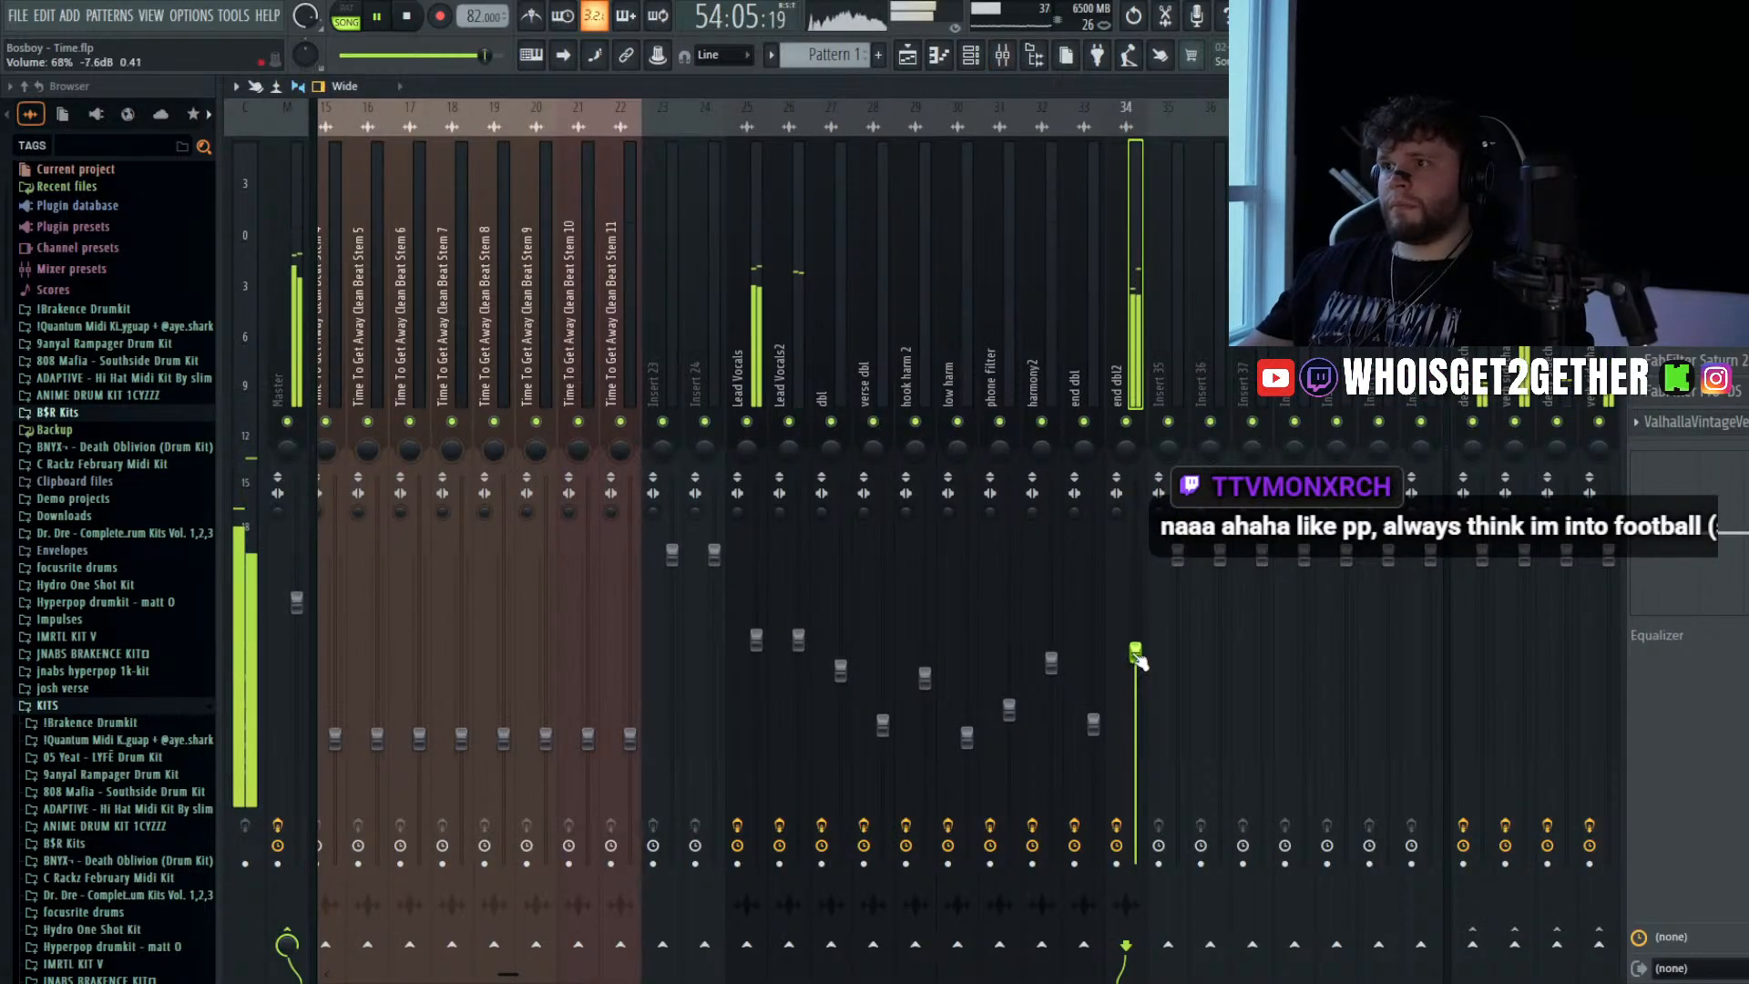
key(F9)
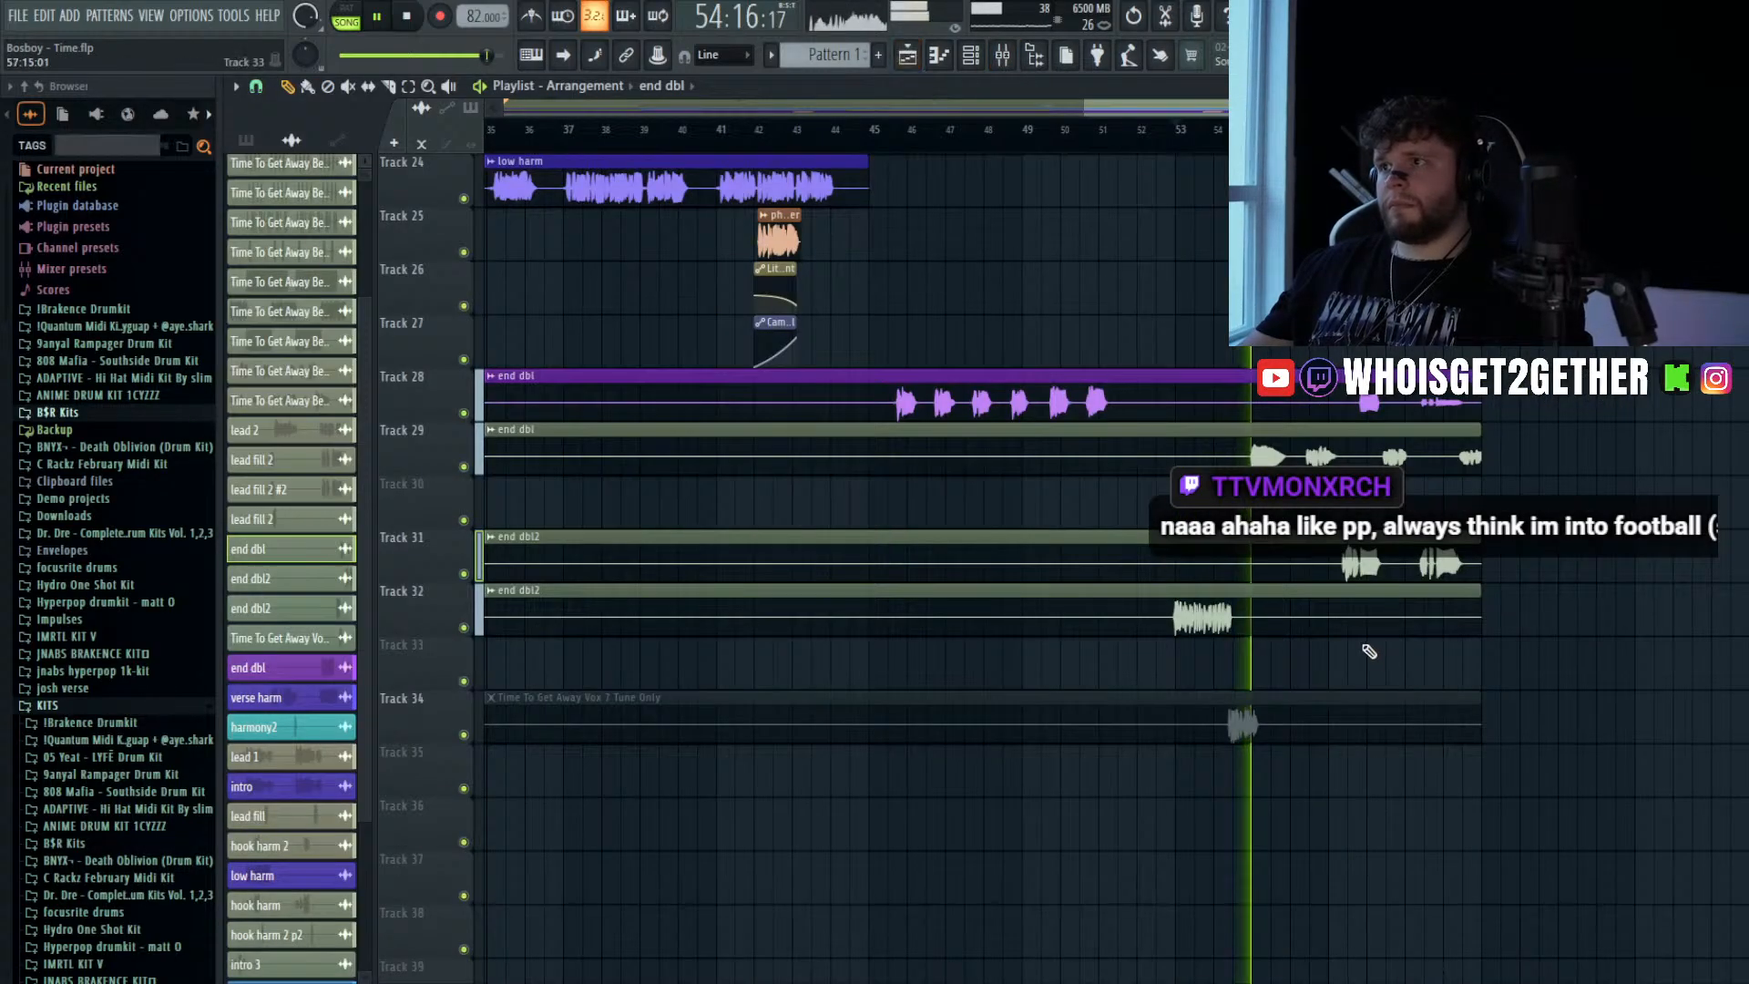
- Listen through to the end of the song and lower the Track 31 end dbl2 clip's level to -6.6 dB
scroll(1522, 421, up, 3)
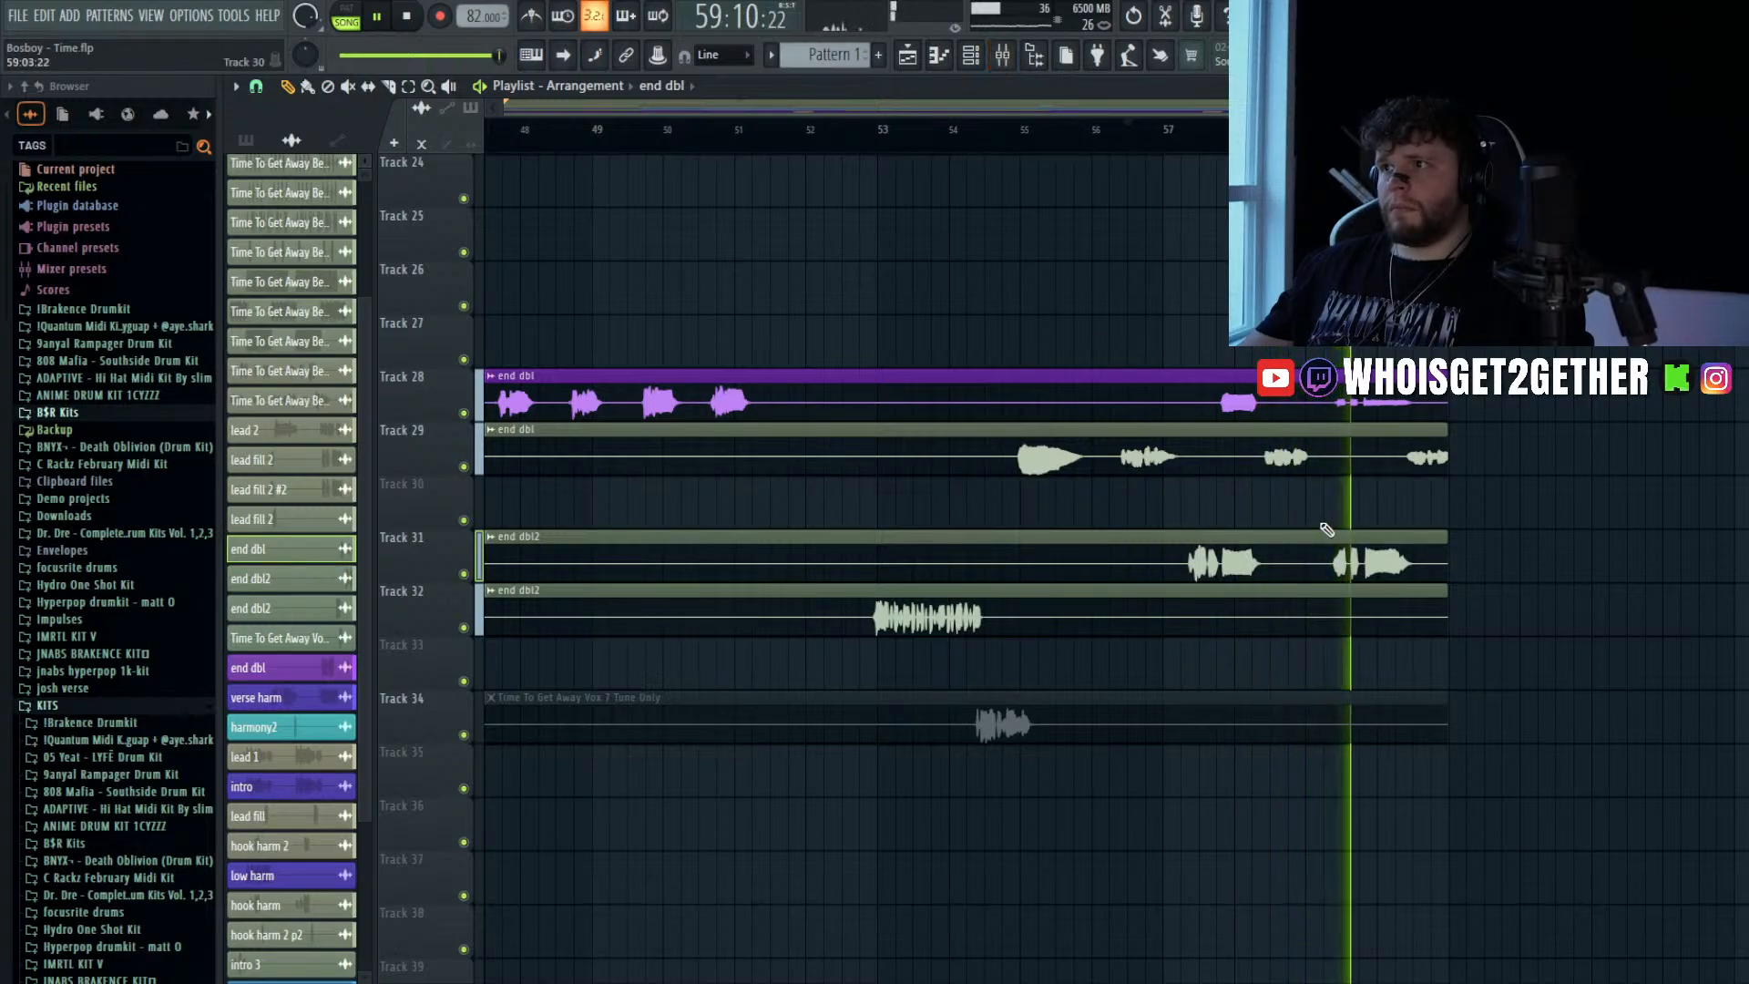
scroll(1329, 534, down, 2)
scroll(1335, 541, down, 4)
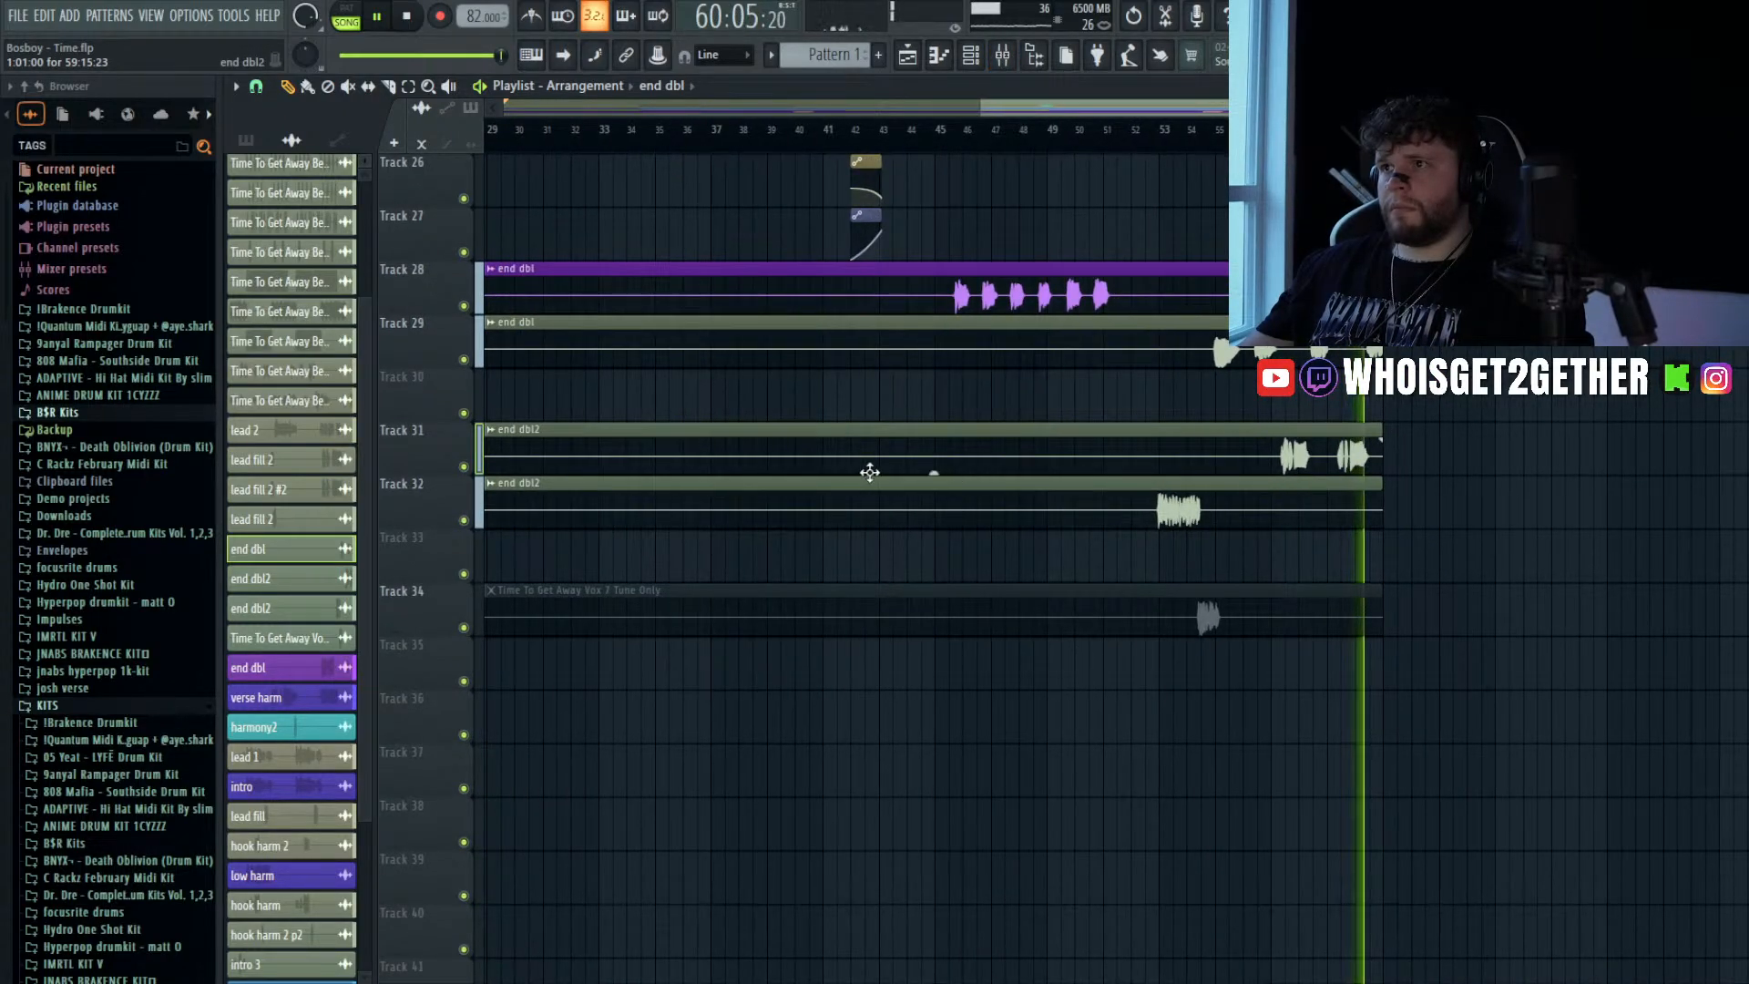
key(space)
mouse_move(938, 475)
mouse_down()
mouse_move(938, 500)
mouse_move(933, 472)
mouse_up()
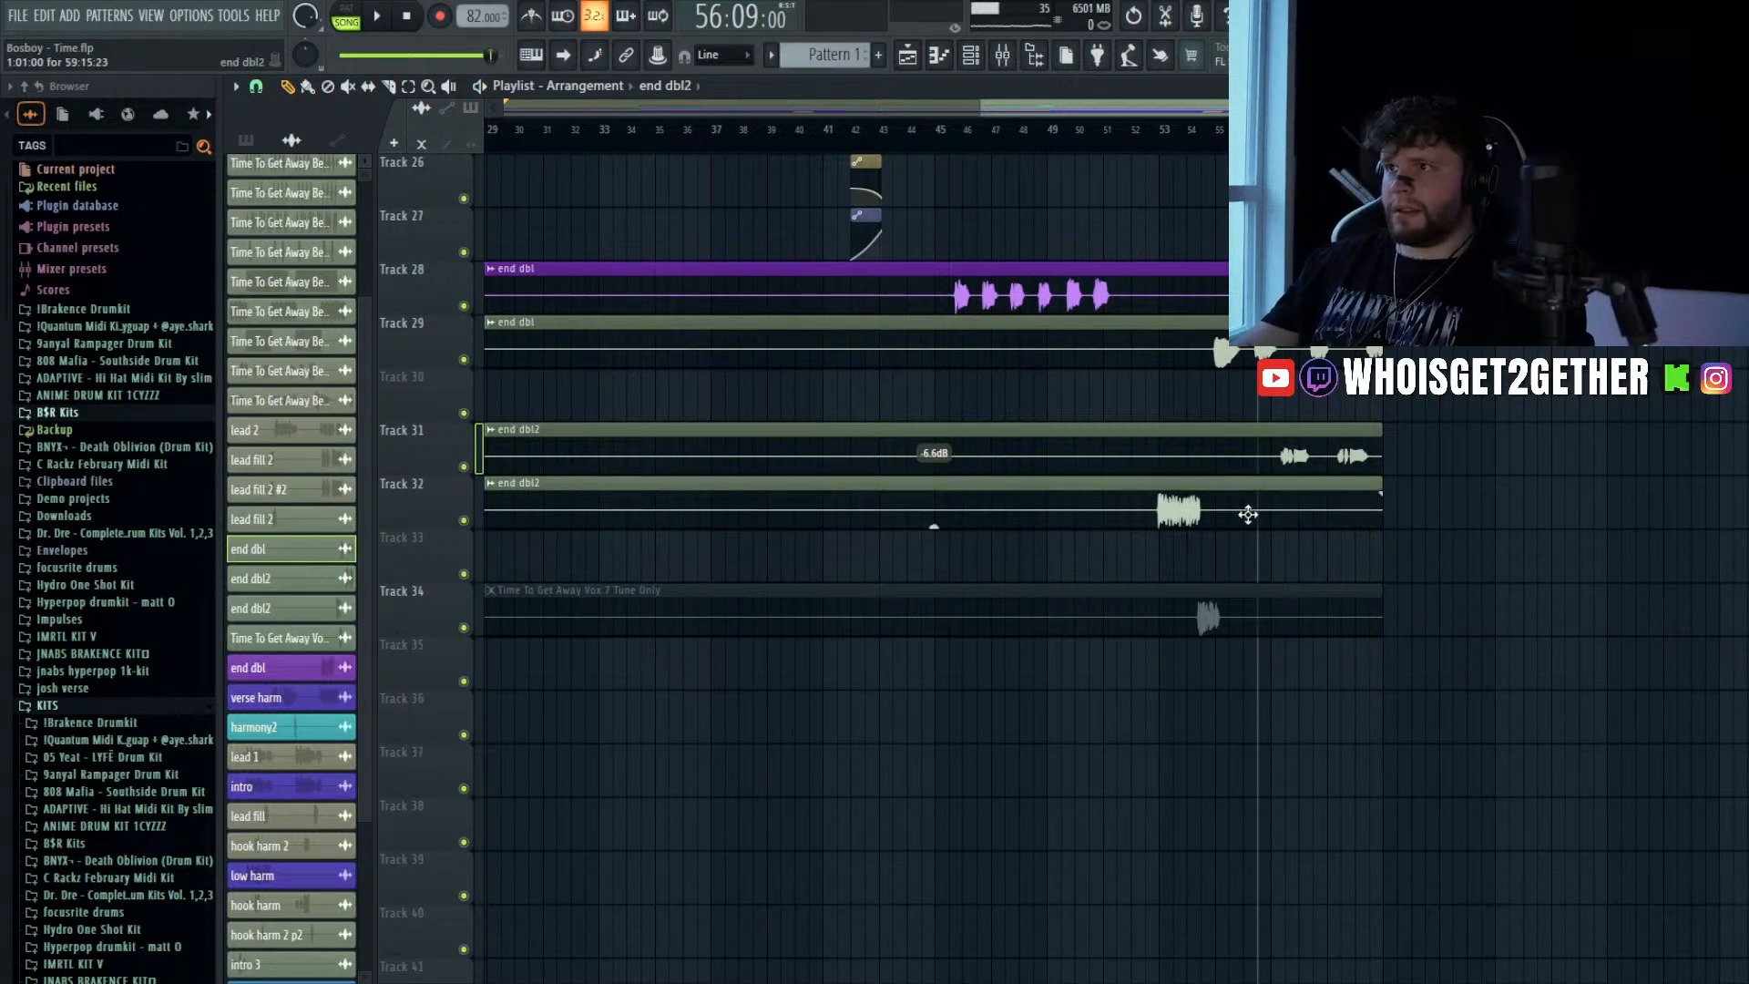
- Move the end dbl2 clip from Track 32 to Track 30 and rename it as end dbl
drag(1245, 510, 1220, 383)
double_click(1216, 386)
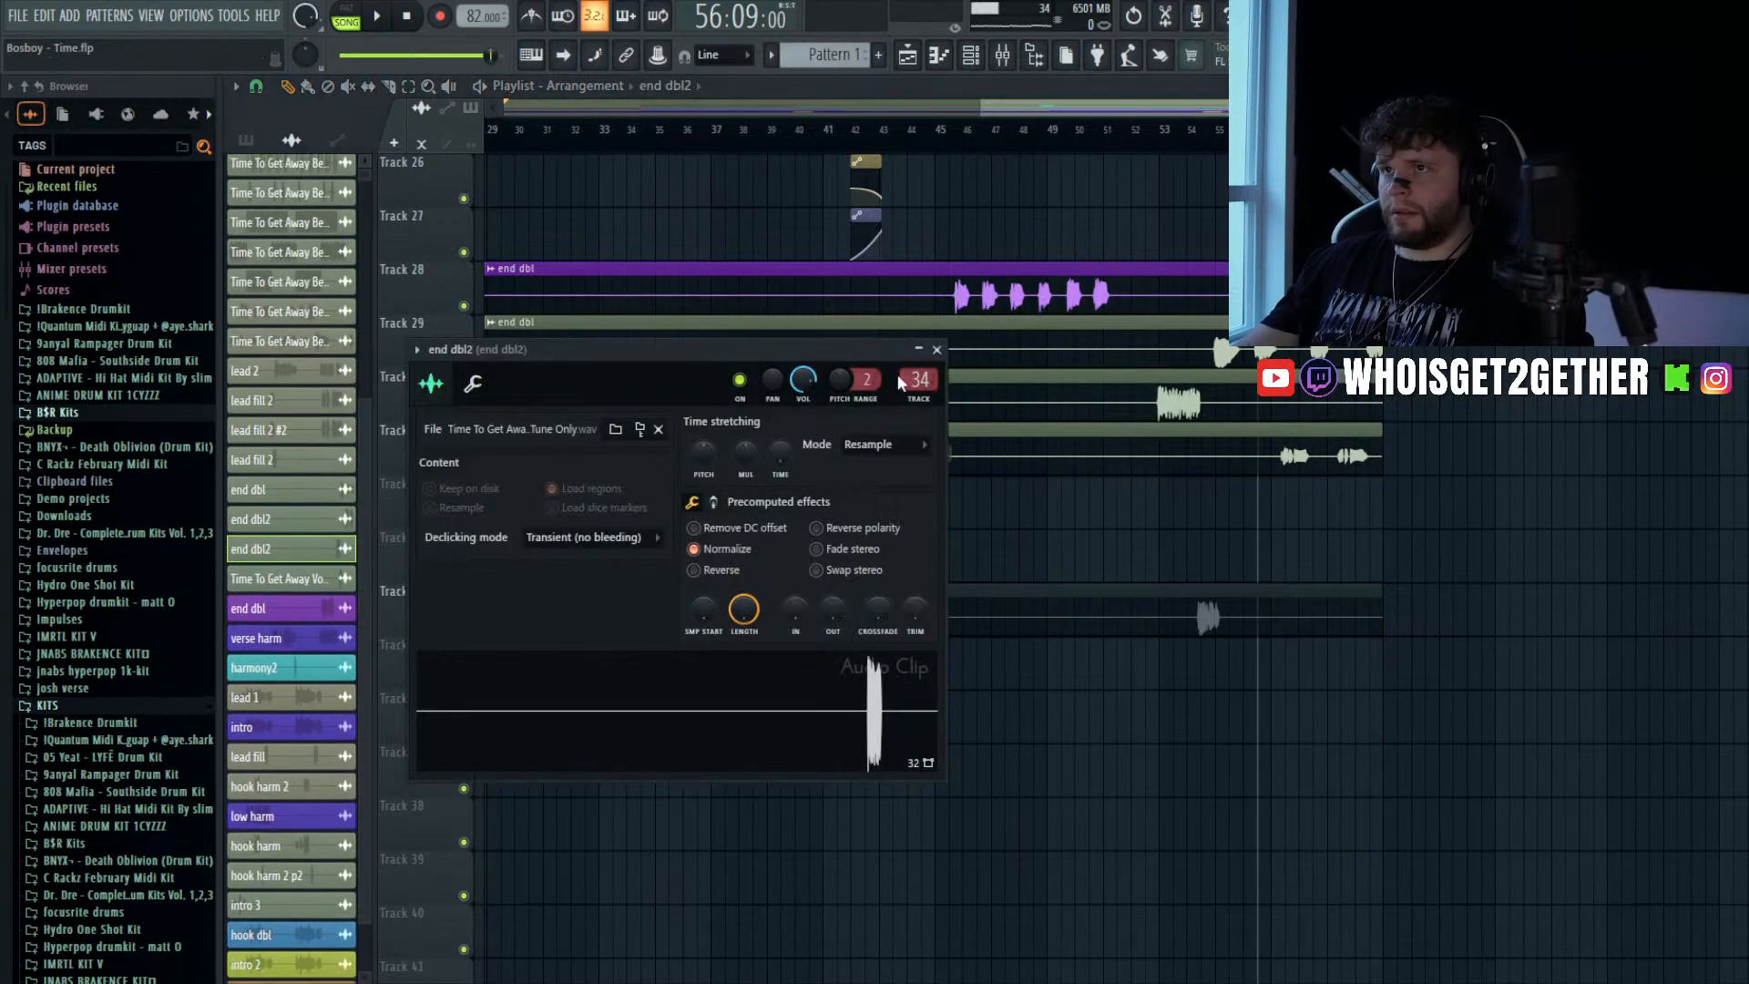
click(937, 349)
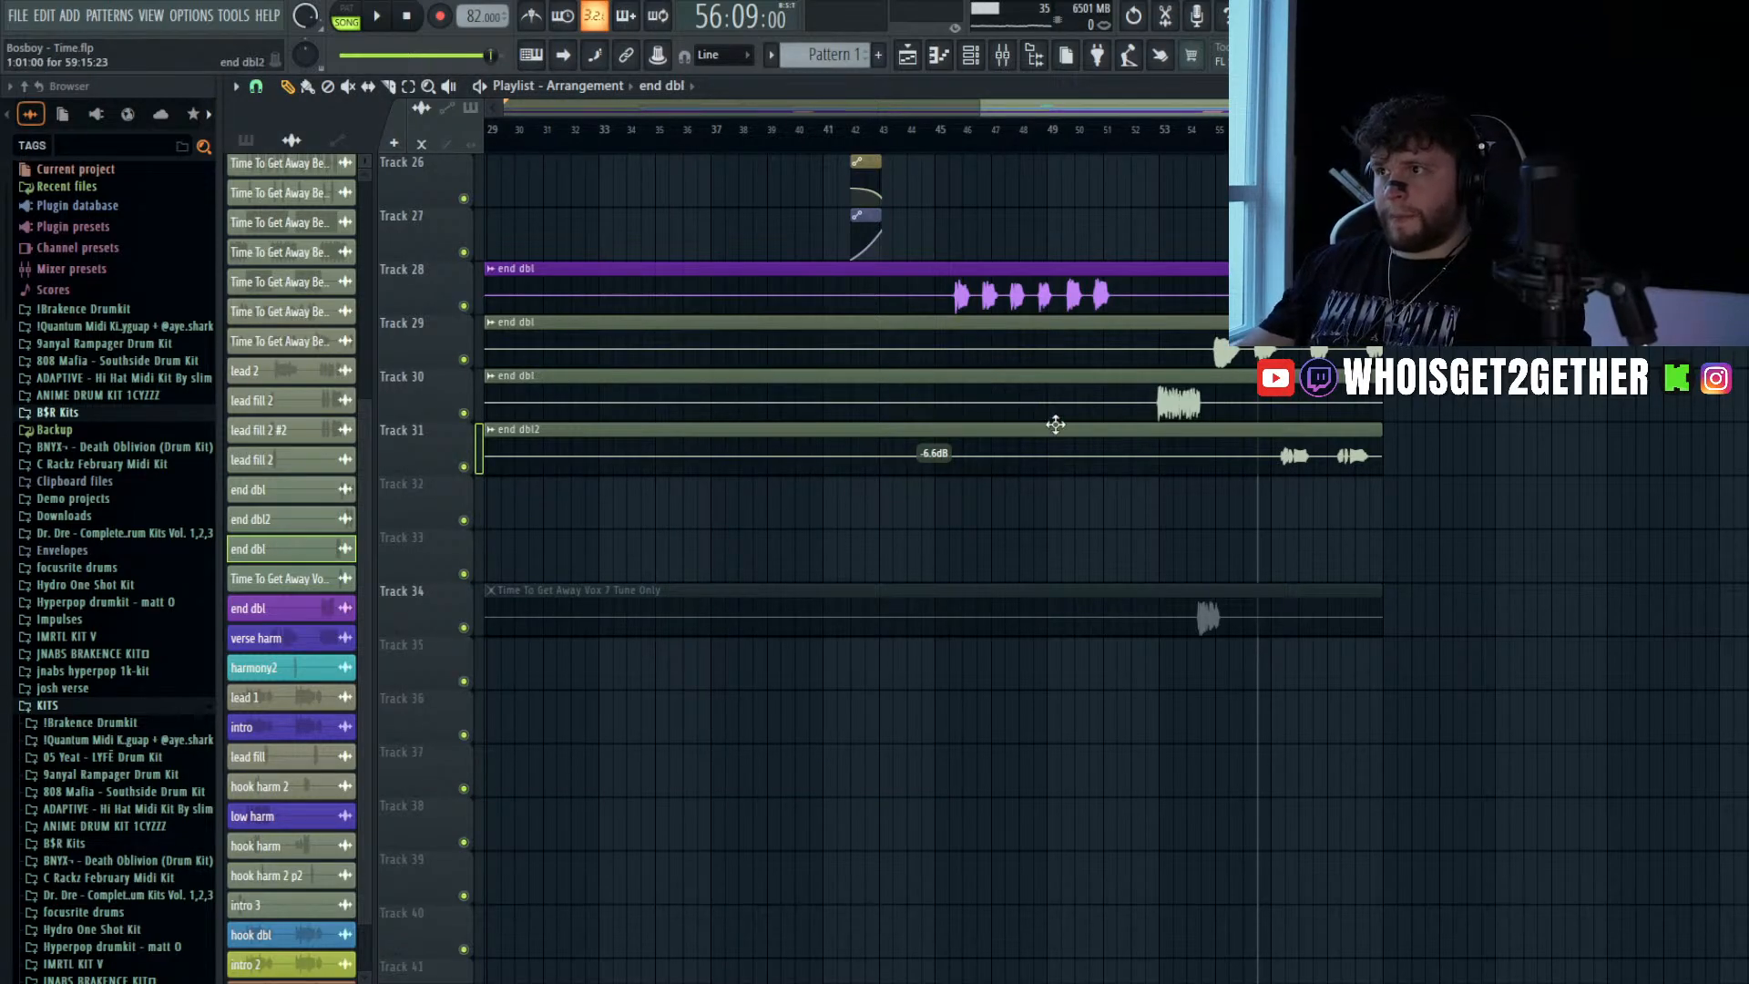
- Move the Vox 7 clip to Track 32, unmute it, rename it as end dbl2 and route it to mixer track 34
drag(1255, 600, 1203, 507)
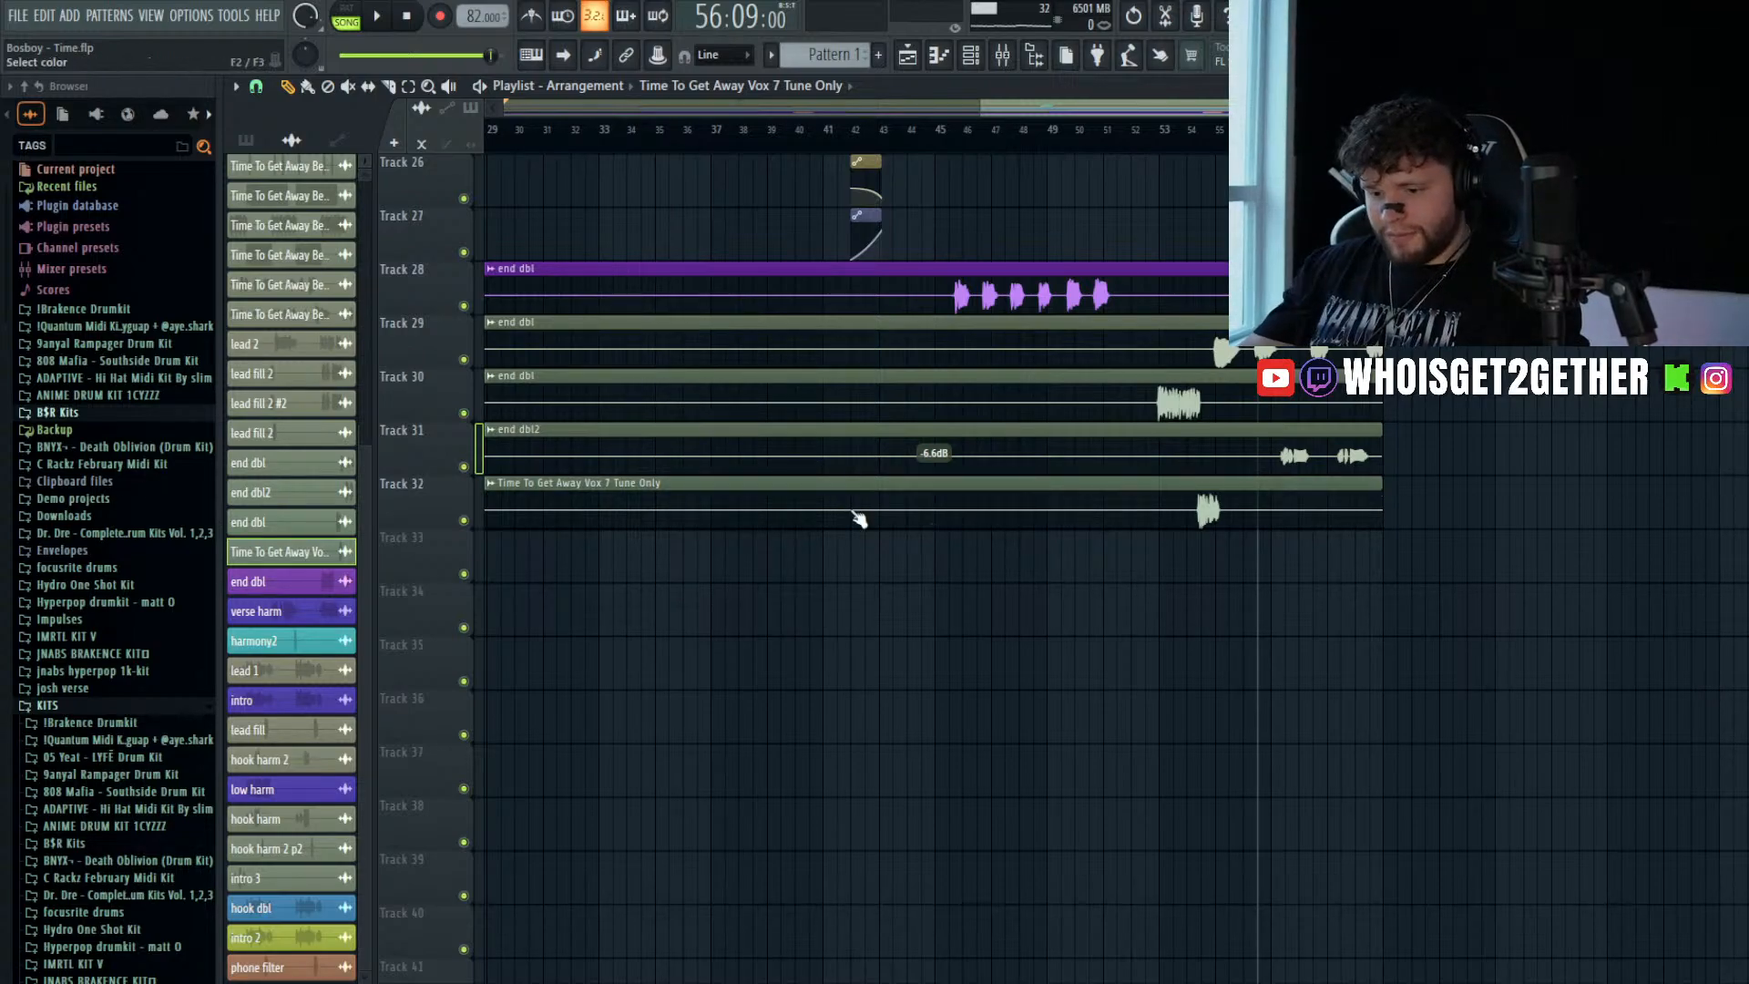
key(Return)
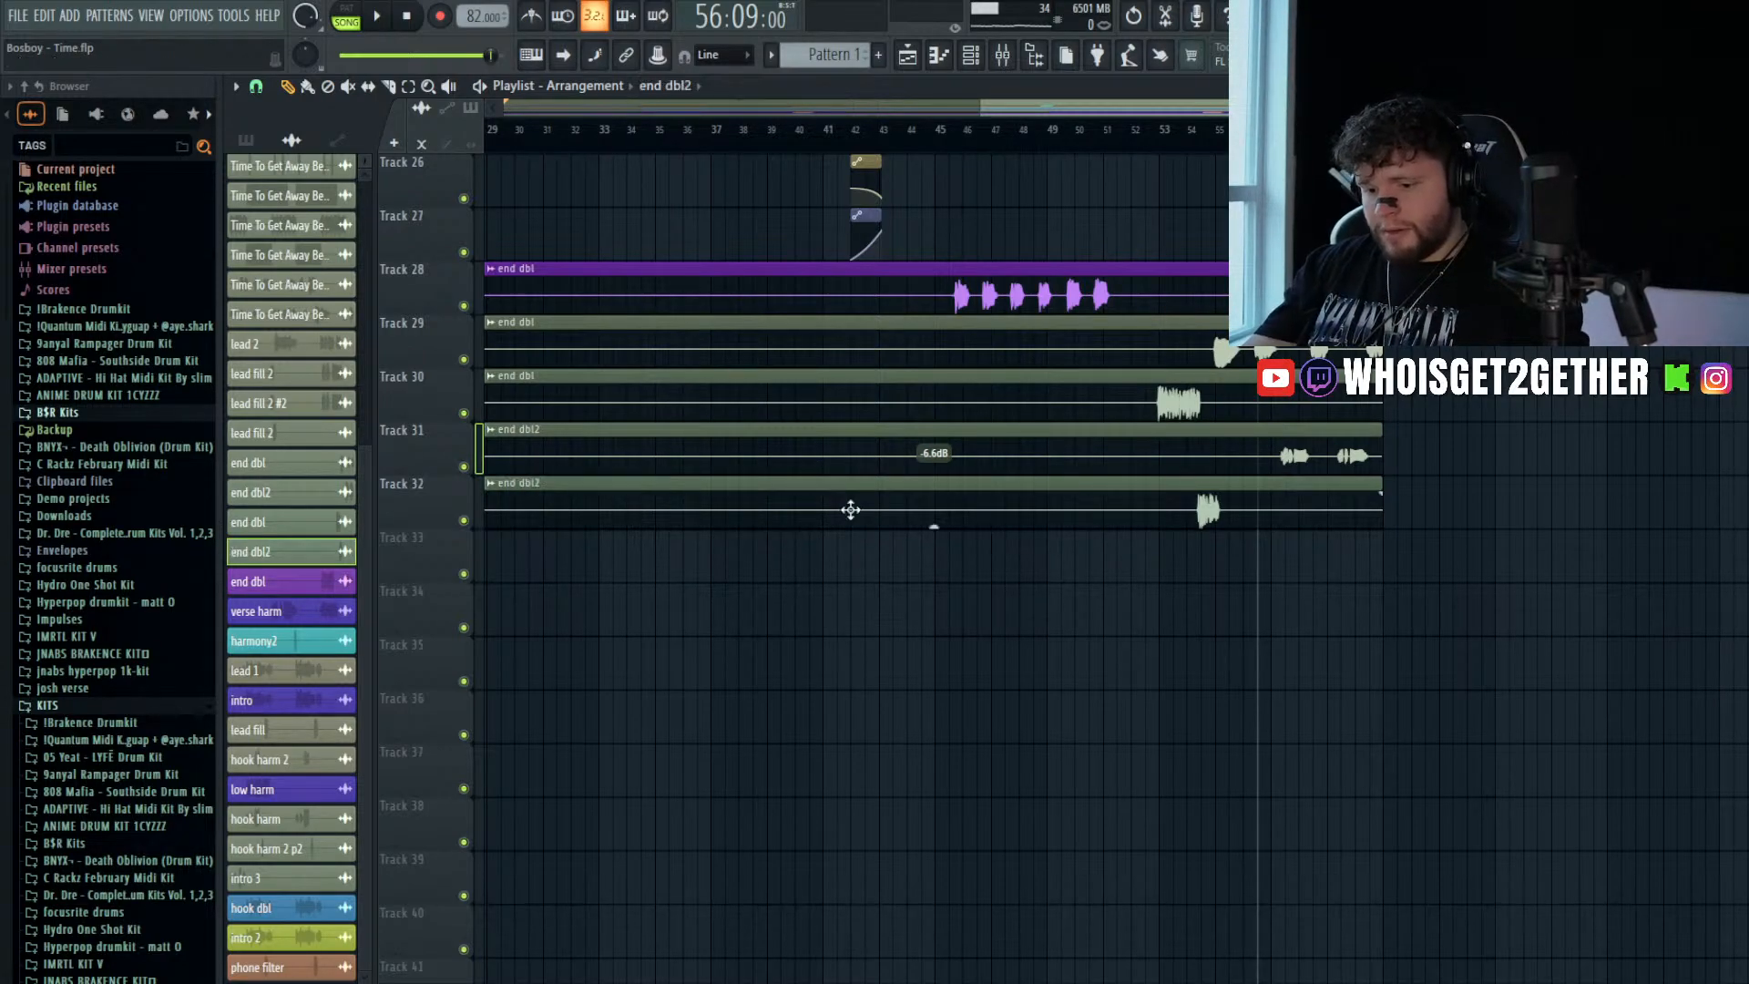
double_click(852, 508)
drag(753, 216, 753, 191)
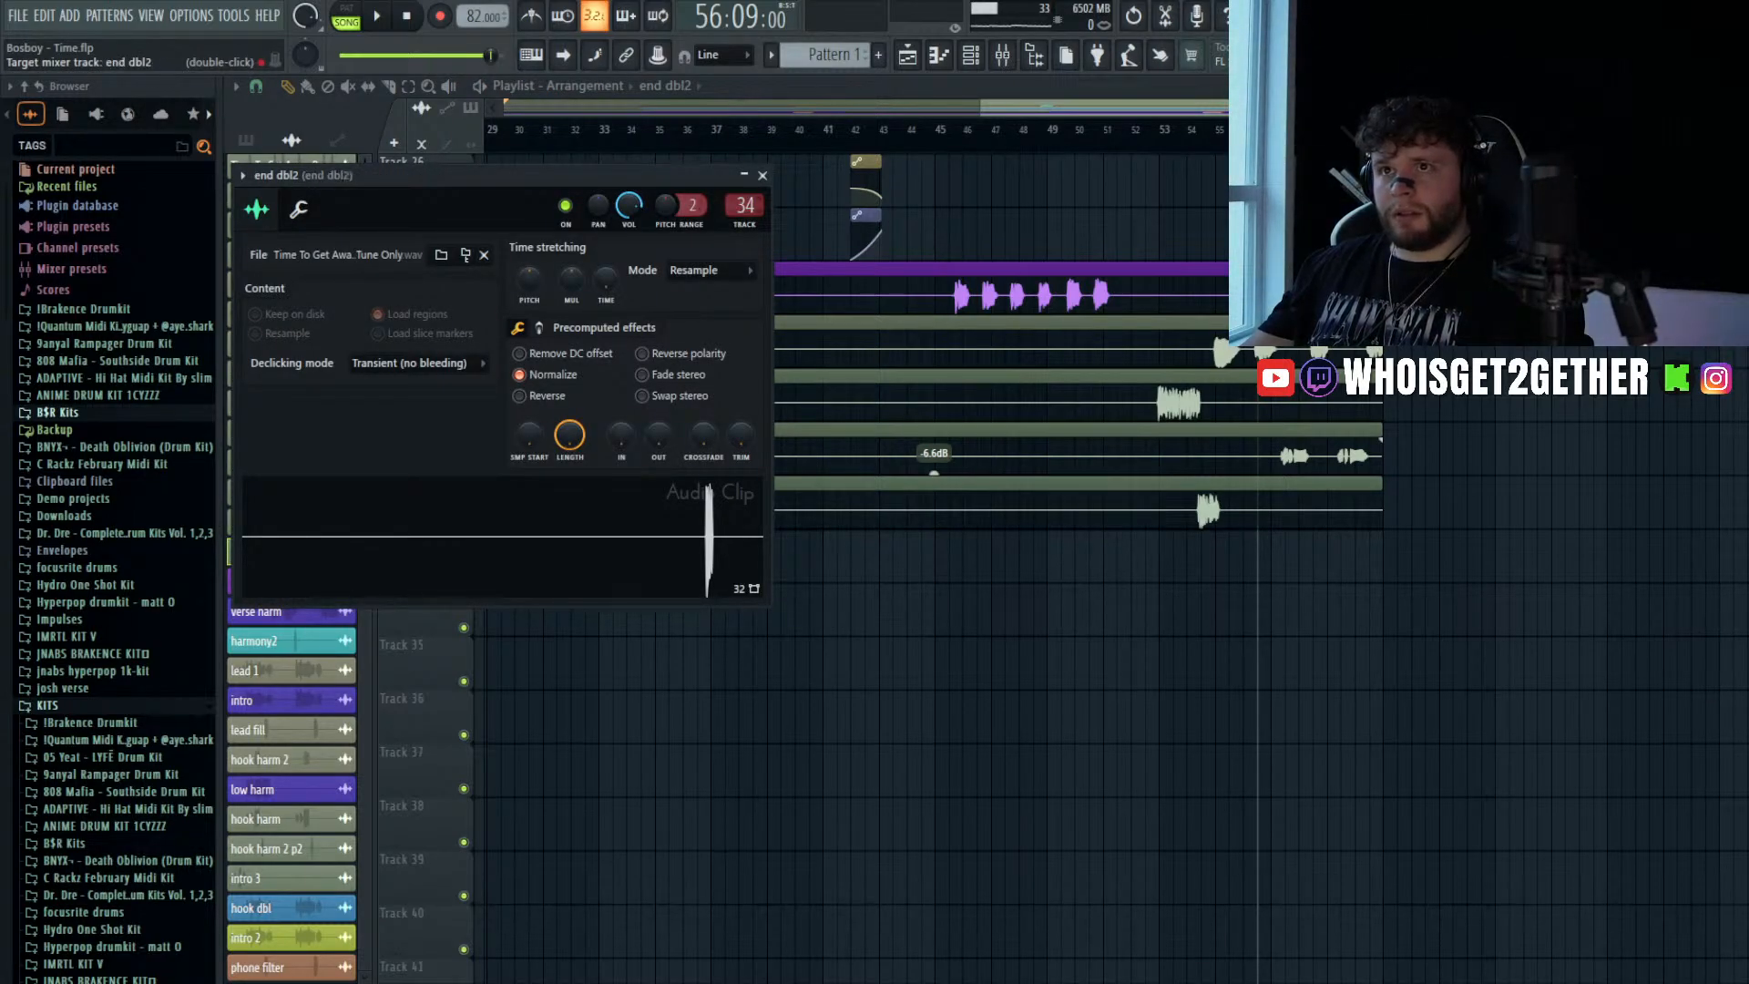
click(1179, 500)
- Play from bar 54, remove the part of the Track 32 clip before its vocal and add a fade-in
click(1187, 136)
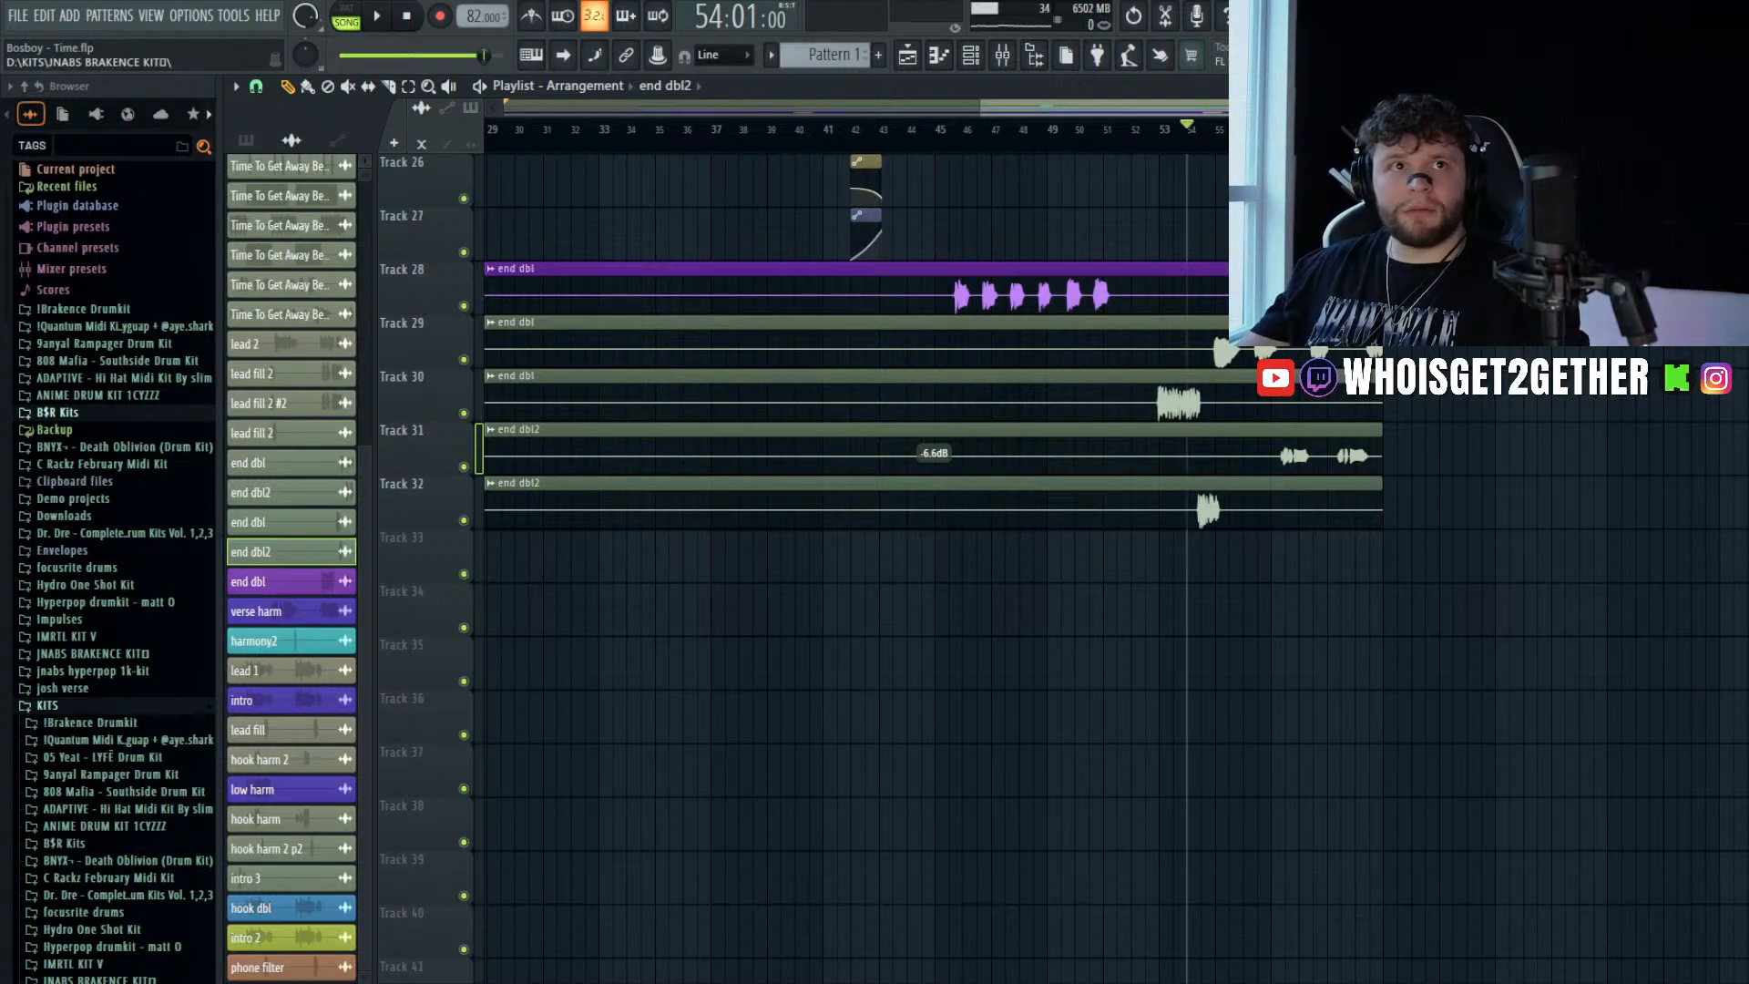
key(space)
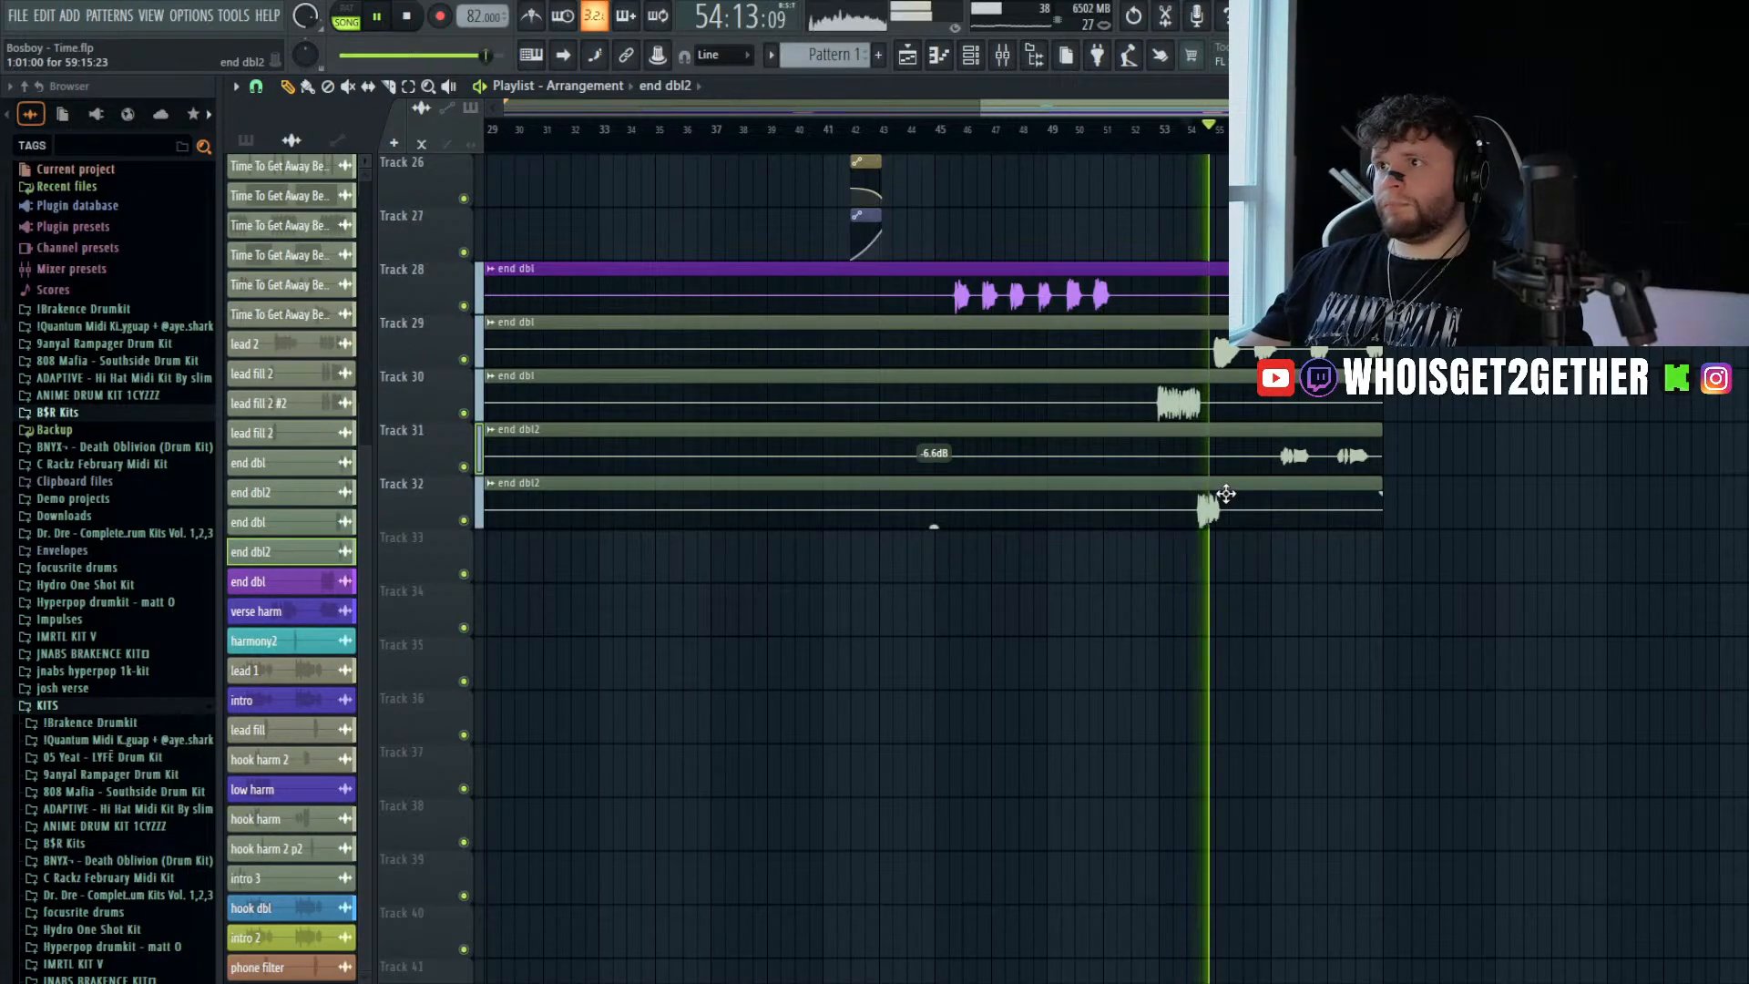
scroll(1222, 496, up, 5)
right_click(1035, 516)
mouse_move(1041, 491)
mouse_down()
mouse_move(1041, 521)
mouse_move(1102, 495)
mouse_move(1195, 538)
mouse_up()
- Slice the Track 32 clip after its vocal, delete the remainder and lower the kept part's level to -6.5 dB
key(space)
key(space)
key(c)
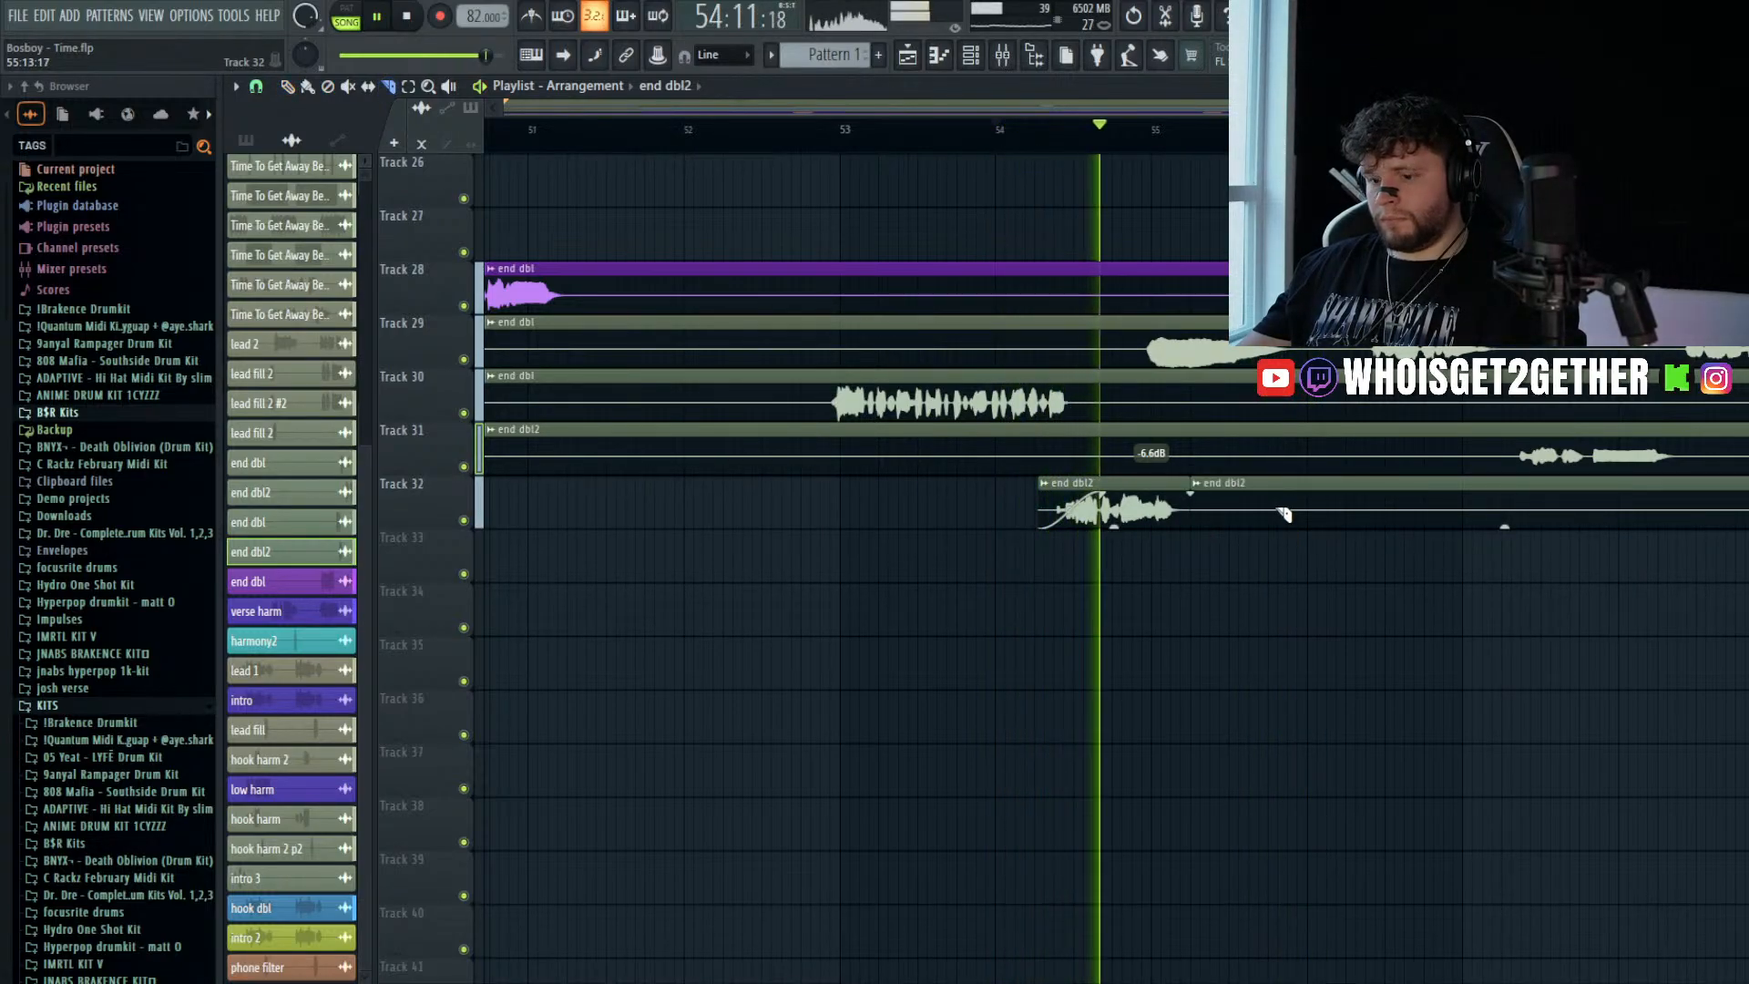
right_click(1285, 525)
key(space)
key(space)
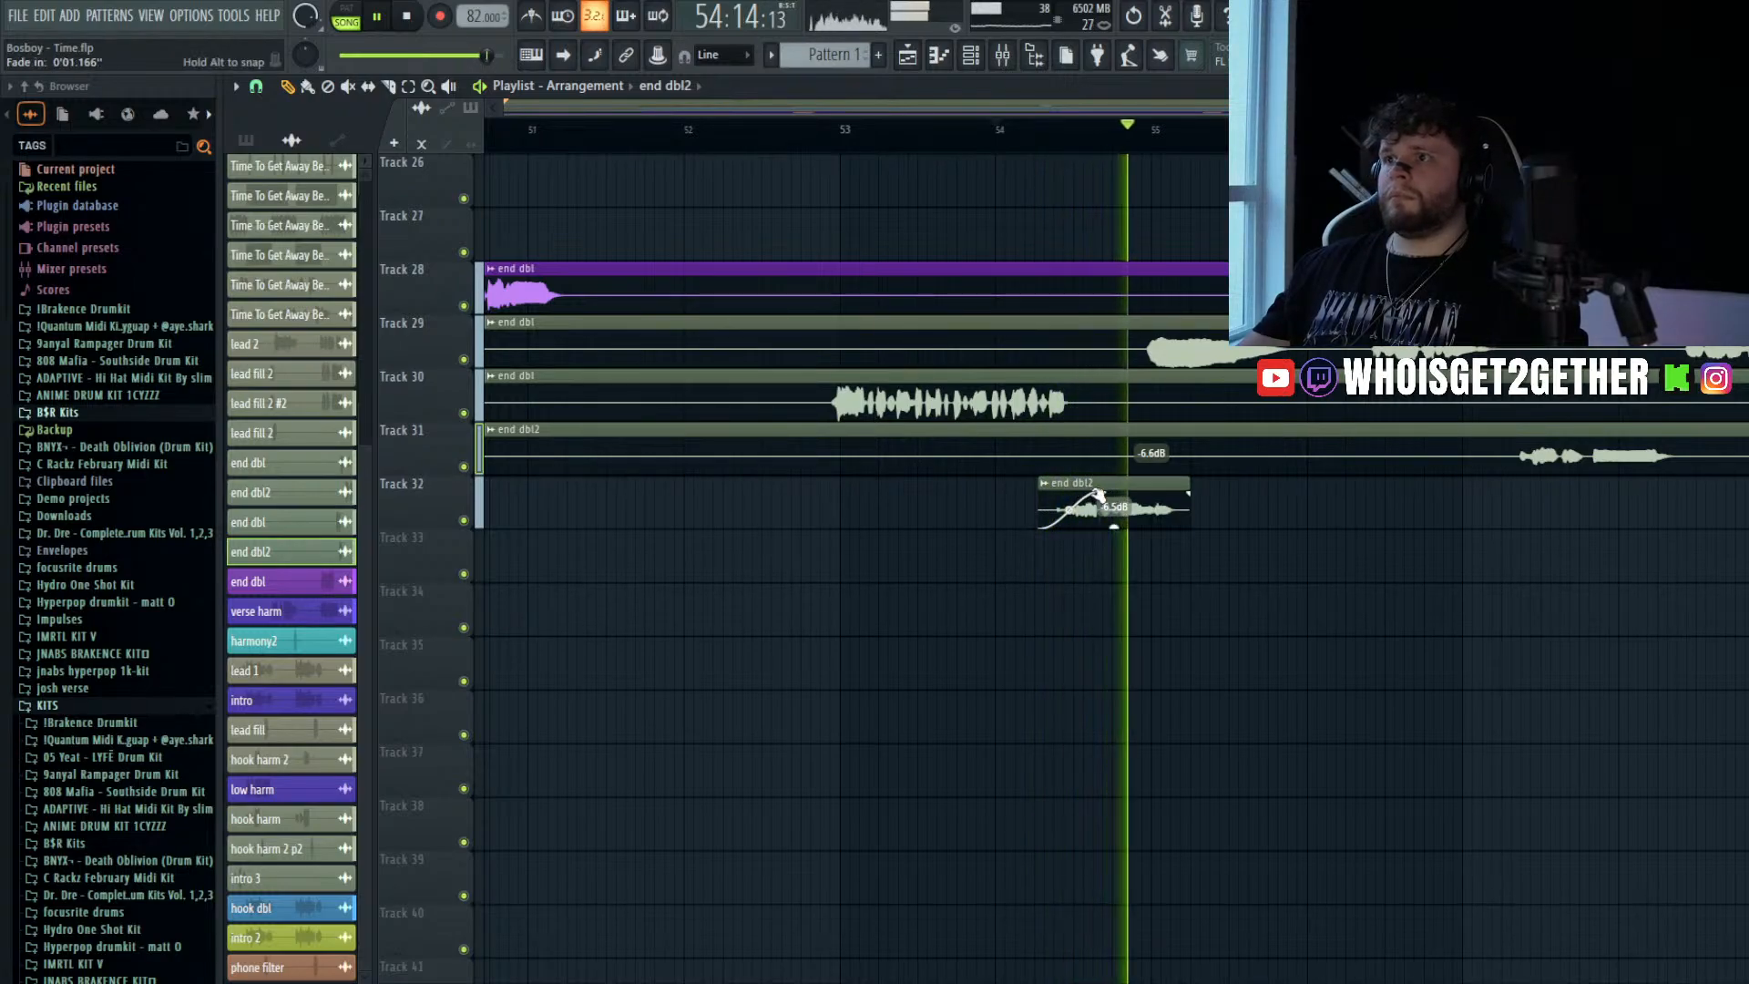
- Replay the Track 32 clip, remove its fade-in and solo the track with the playhead at 54:07
key(space)
key(space)
scroll(1090, 501, up, 3)
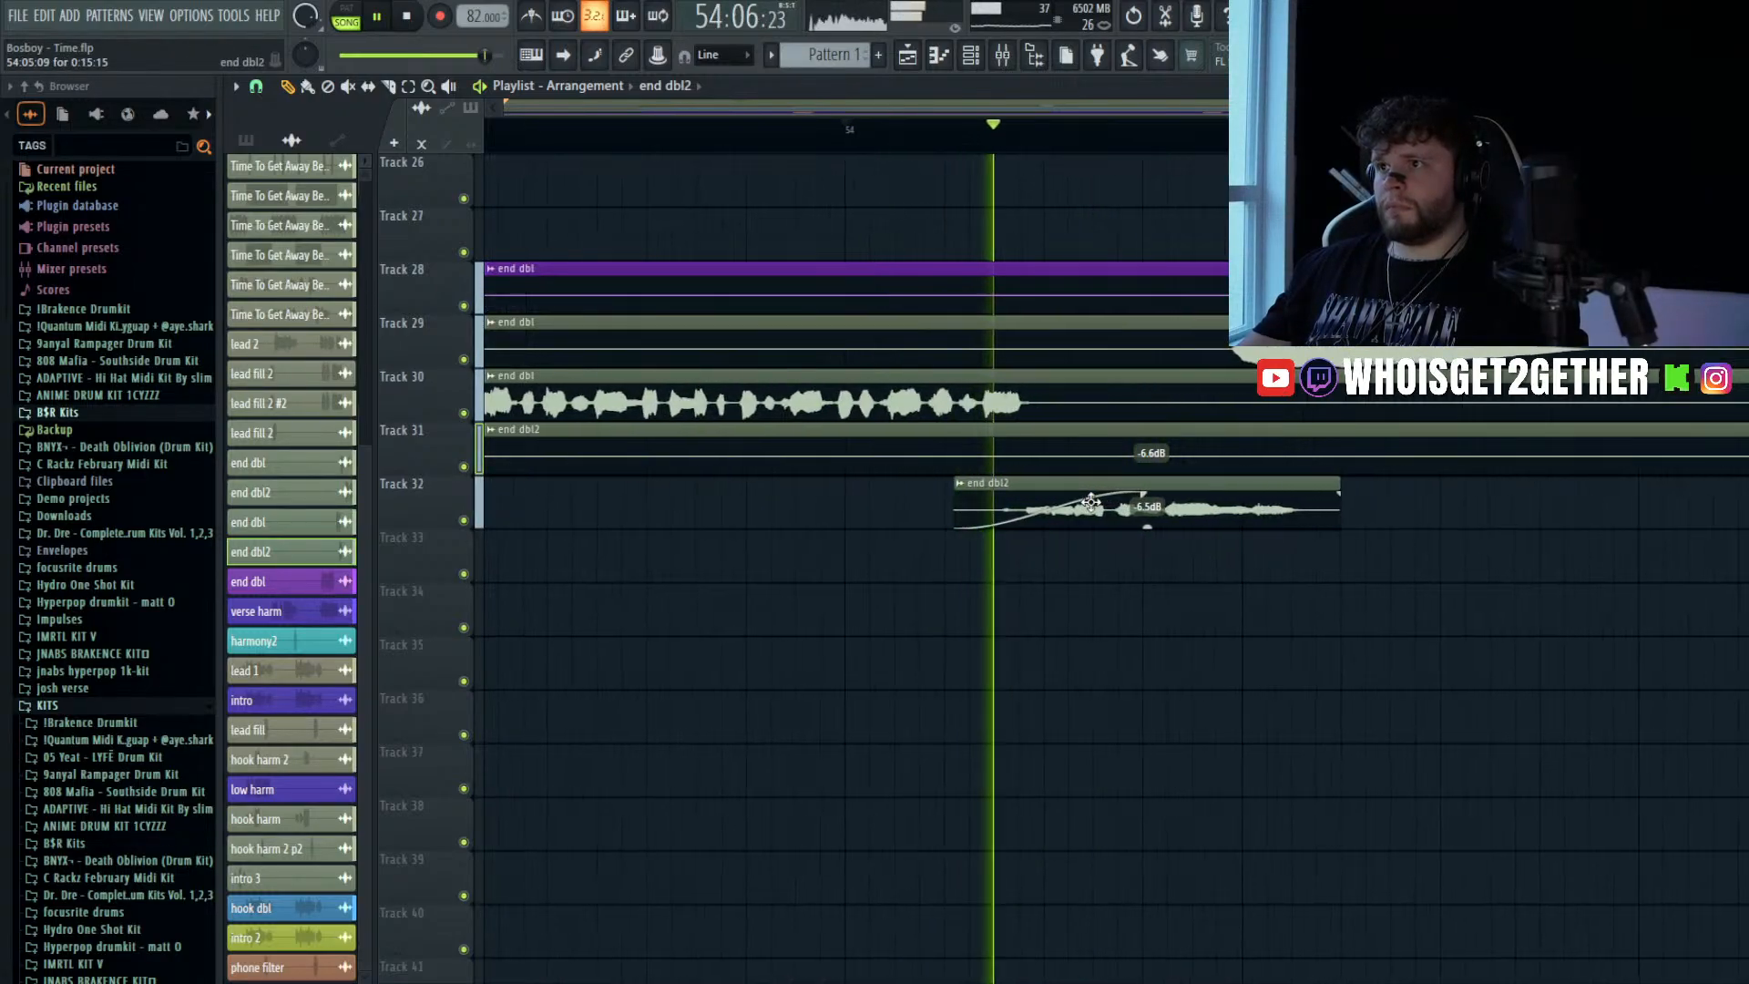
key(space)
scroll(1018, 507, up, 3)
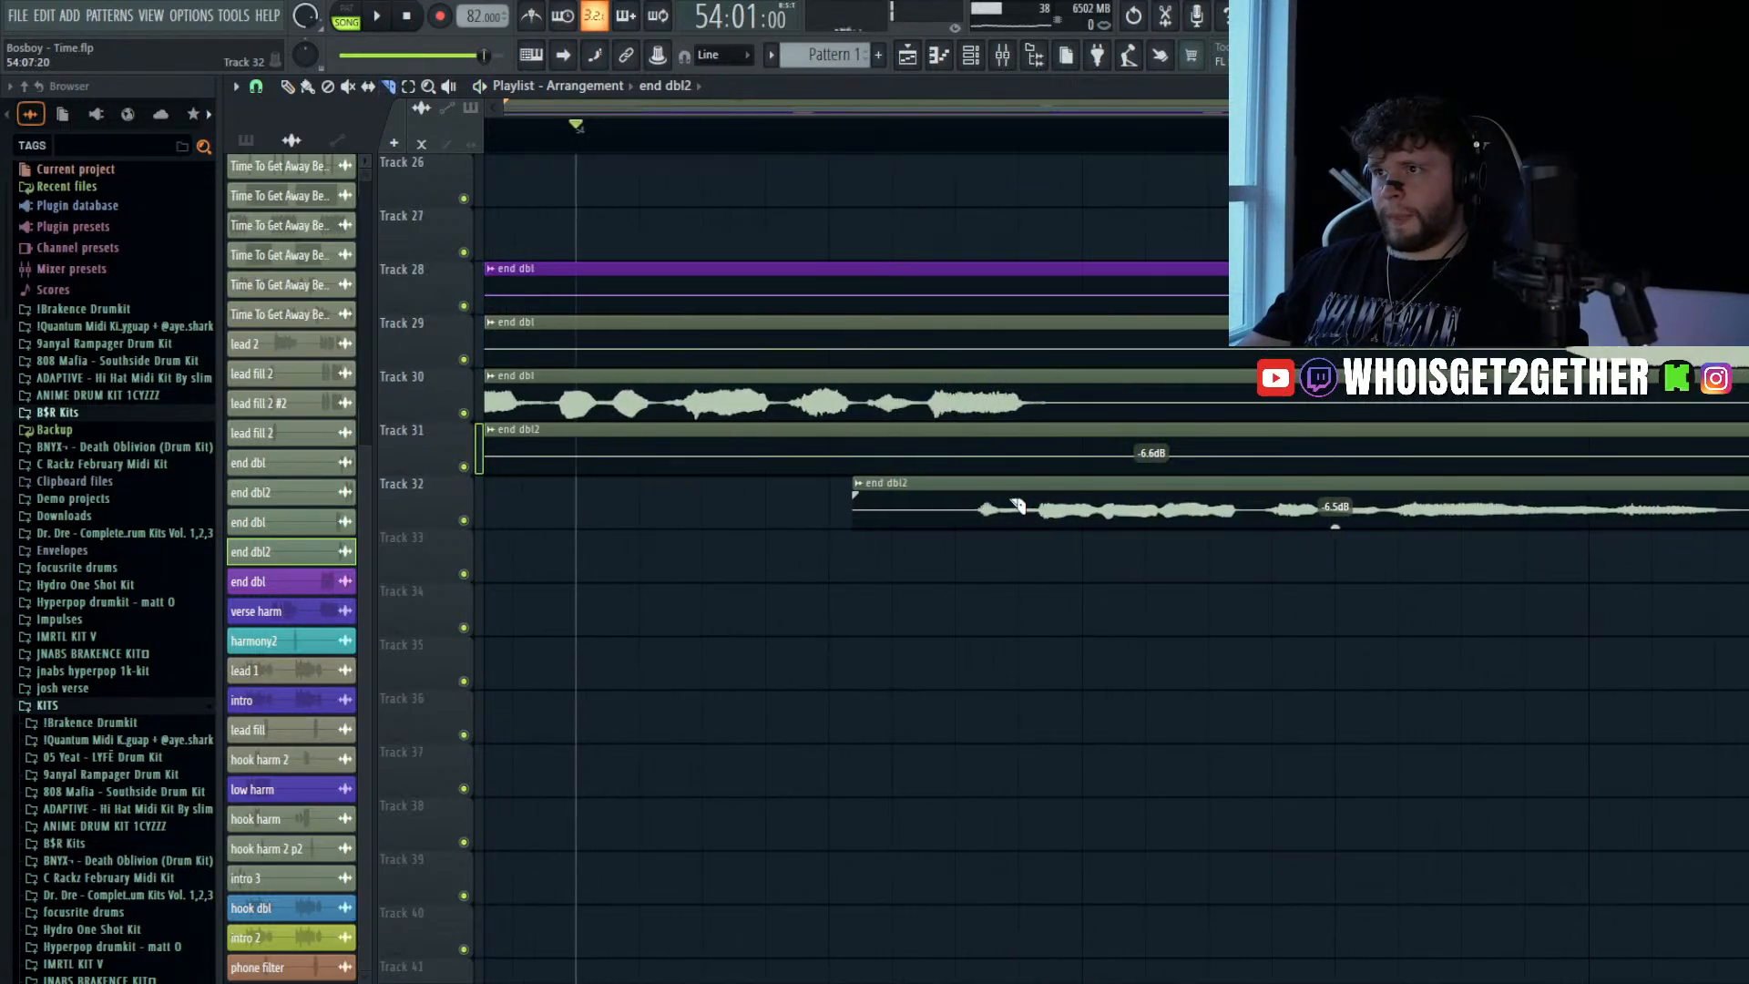
click(954, 132)
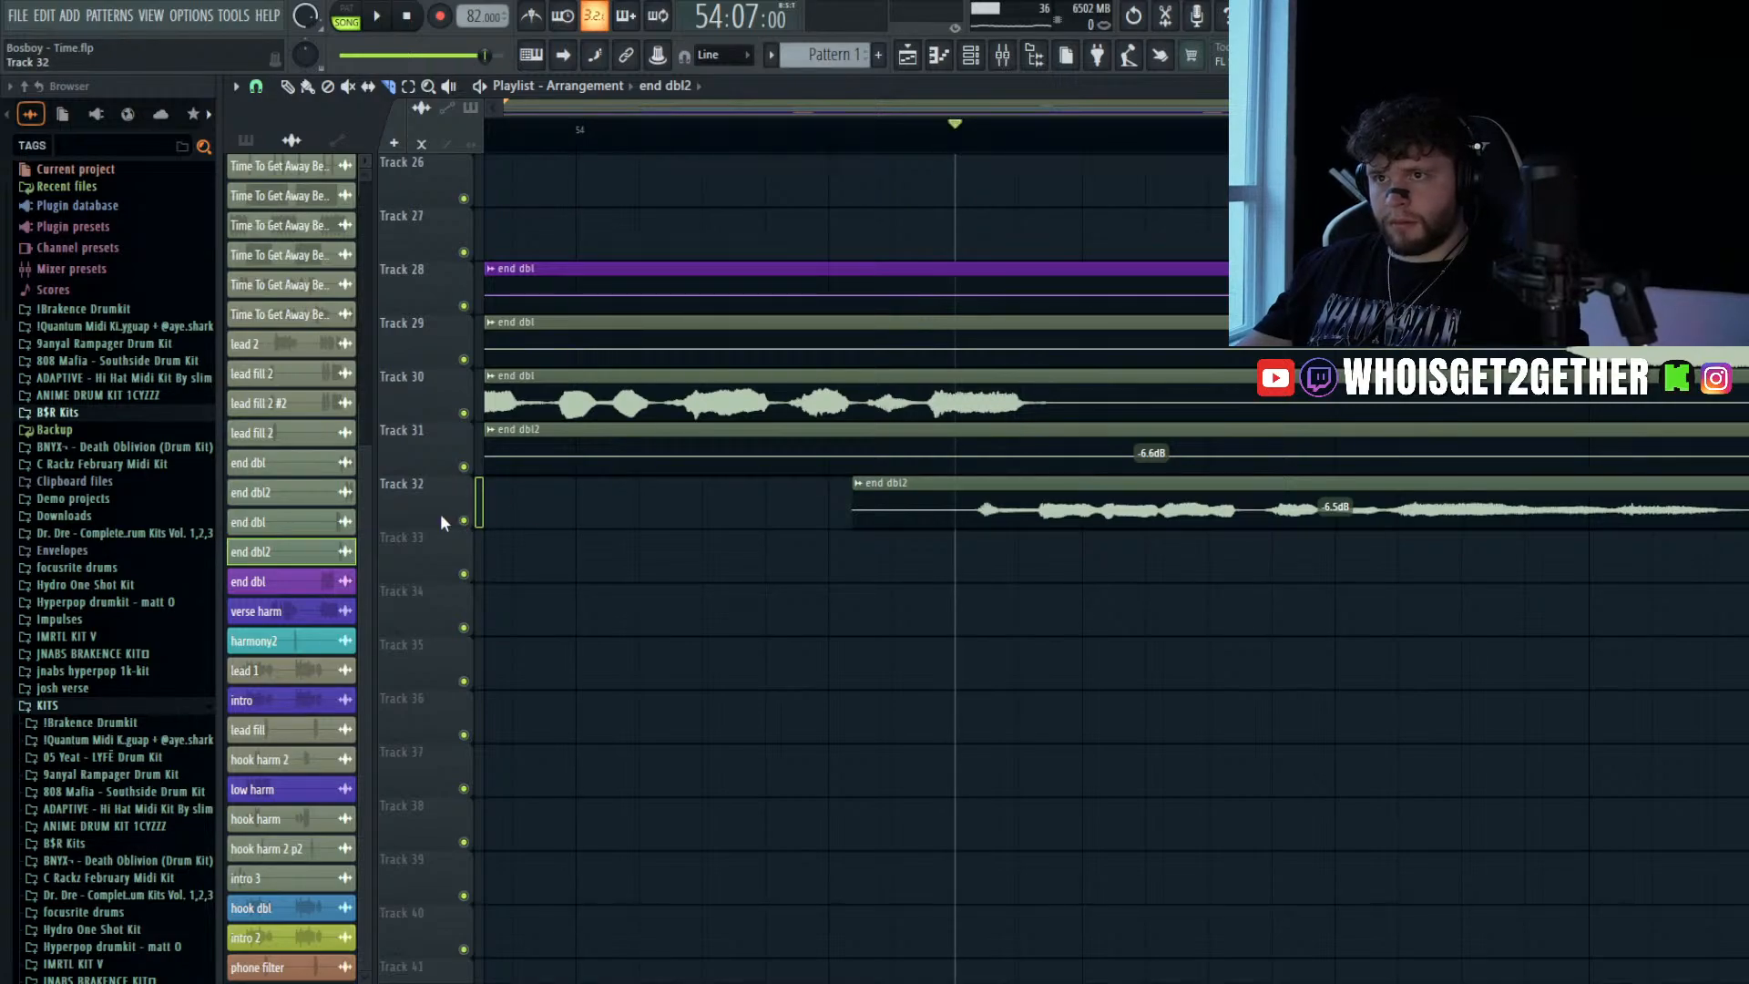
right_click(465, 521)
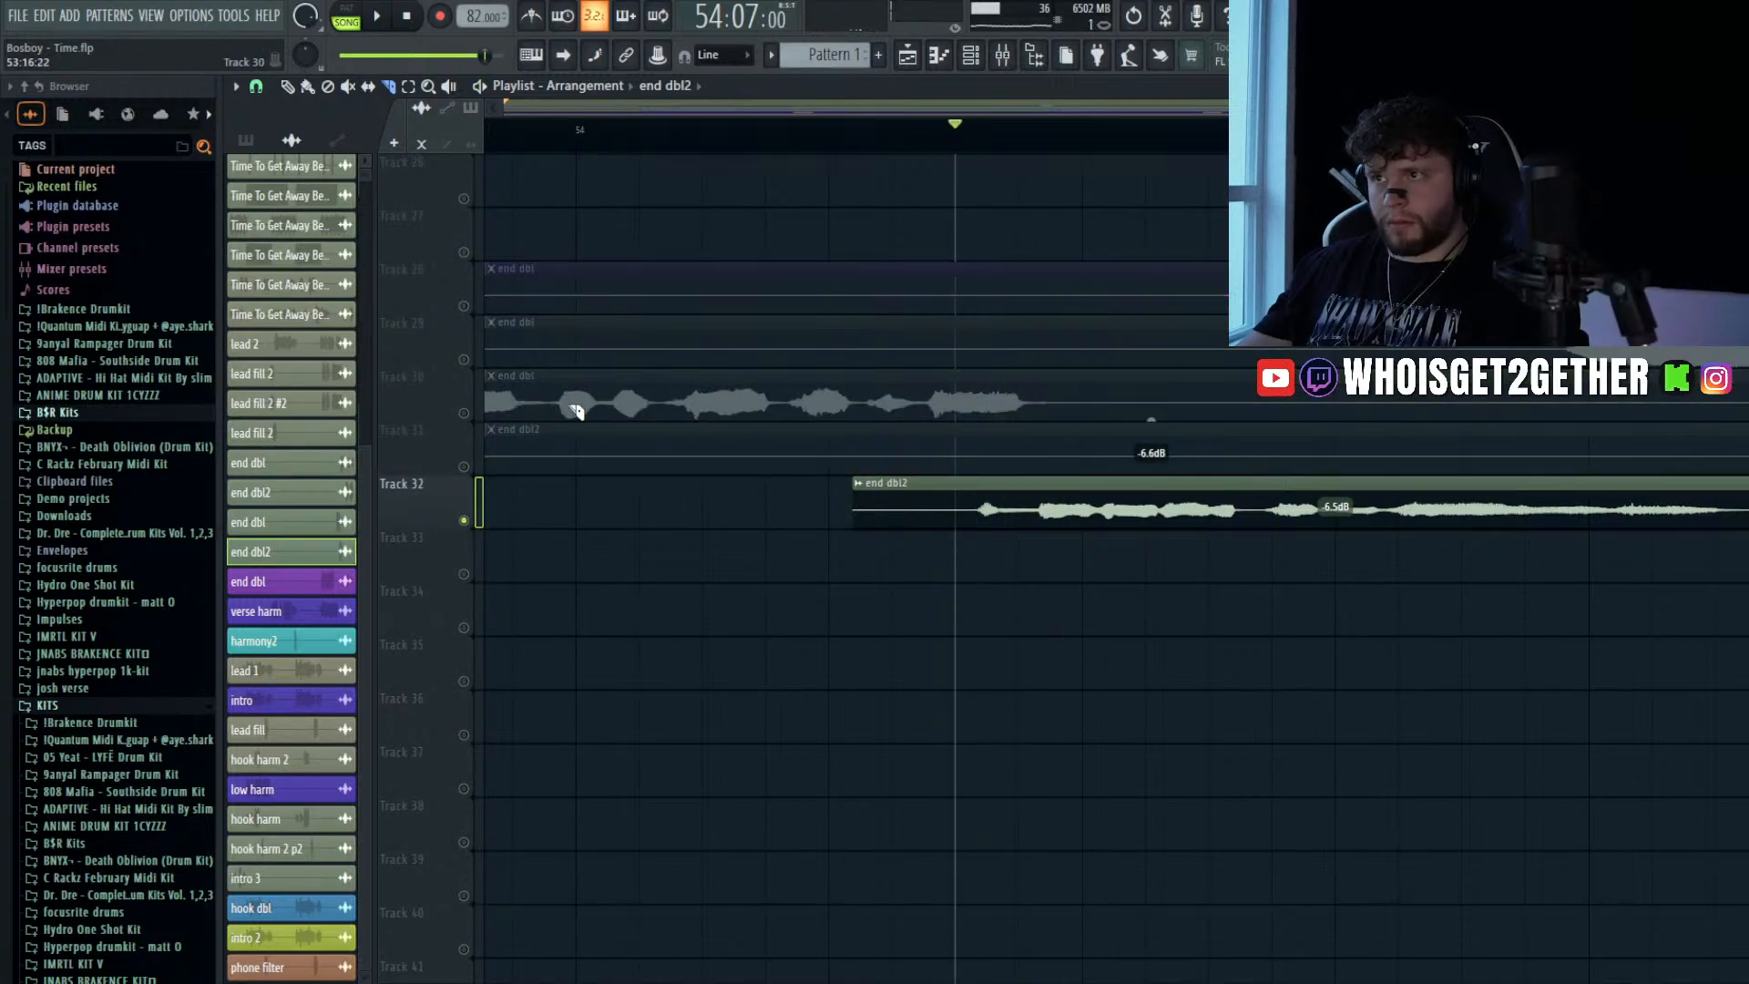
- Solo Track 30 and play its end dbl vocal from 54:07
right_click(464, 414)
key(space)
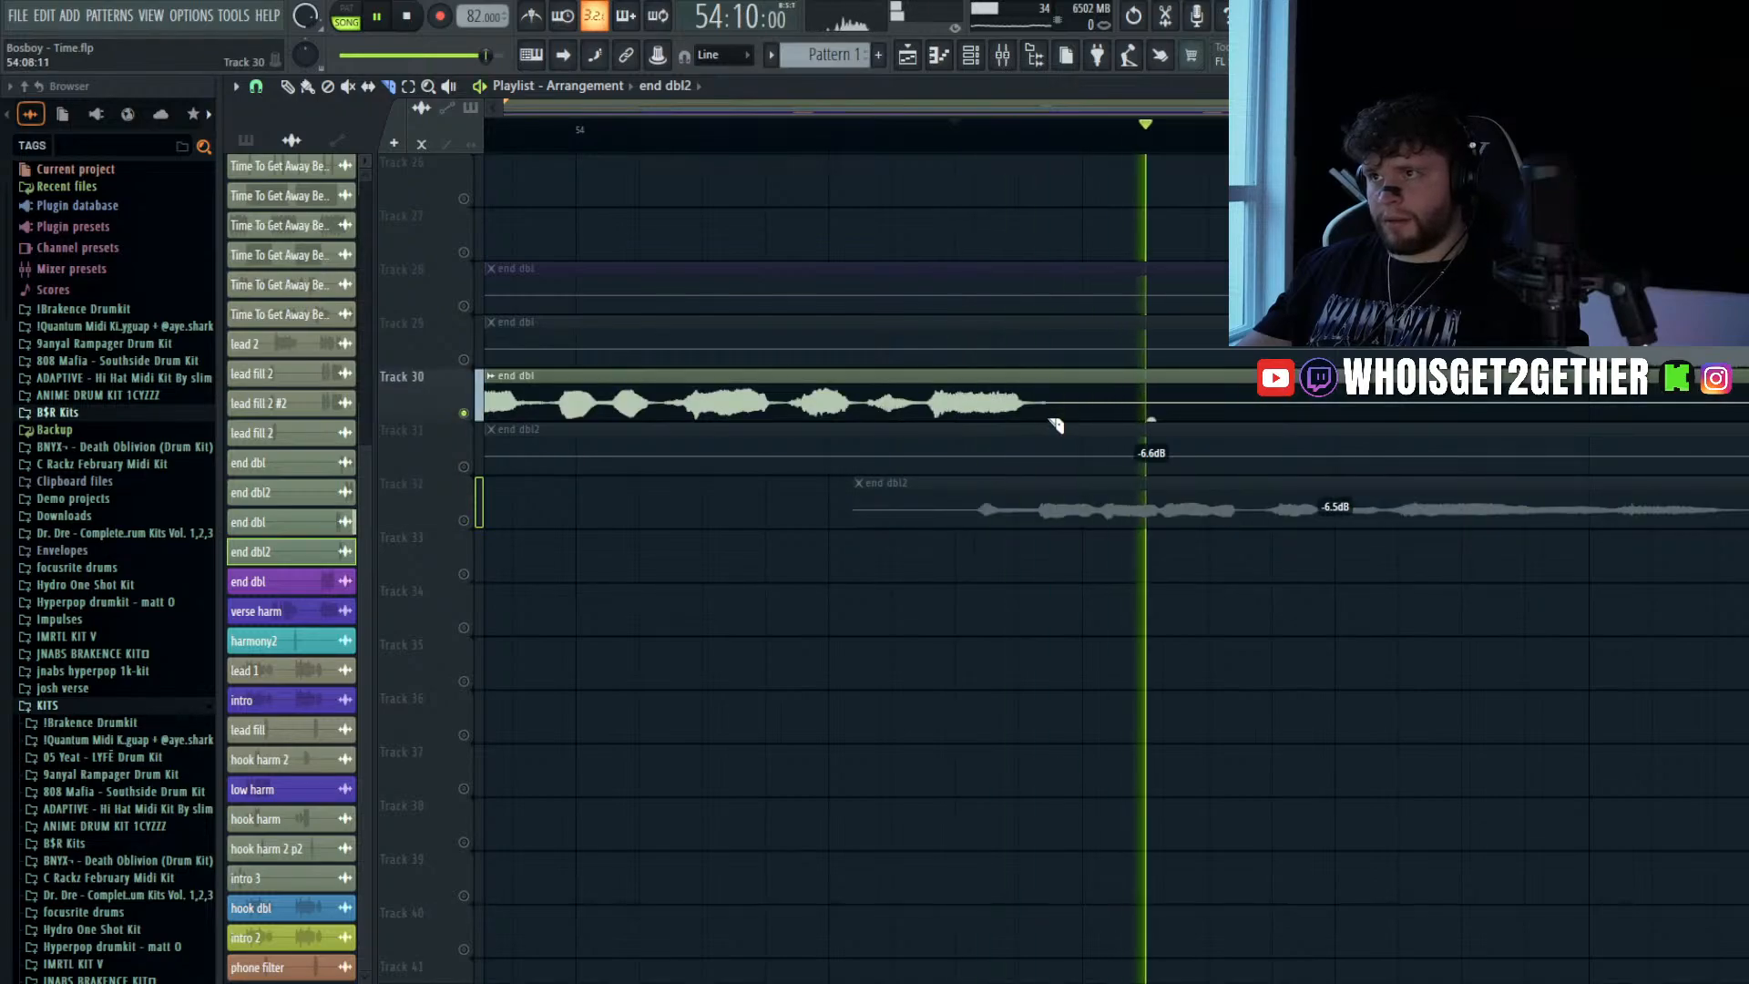
scroll(1054, 418, up, 5)
scroll(1053, 418, up, 1)
key(space)
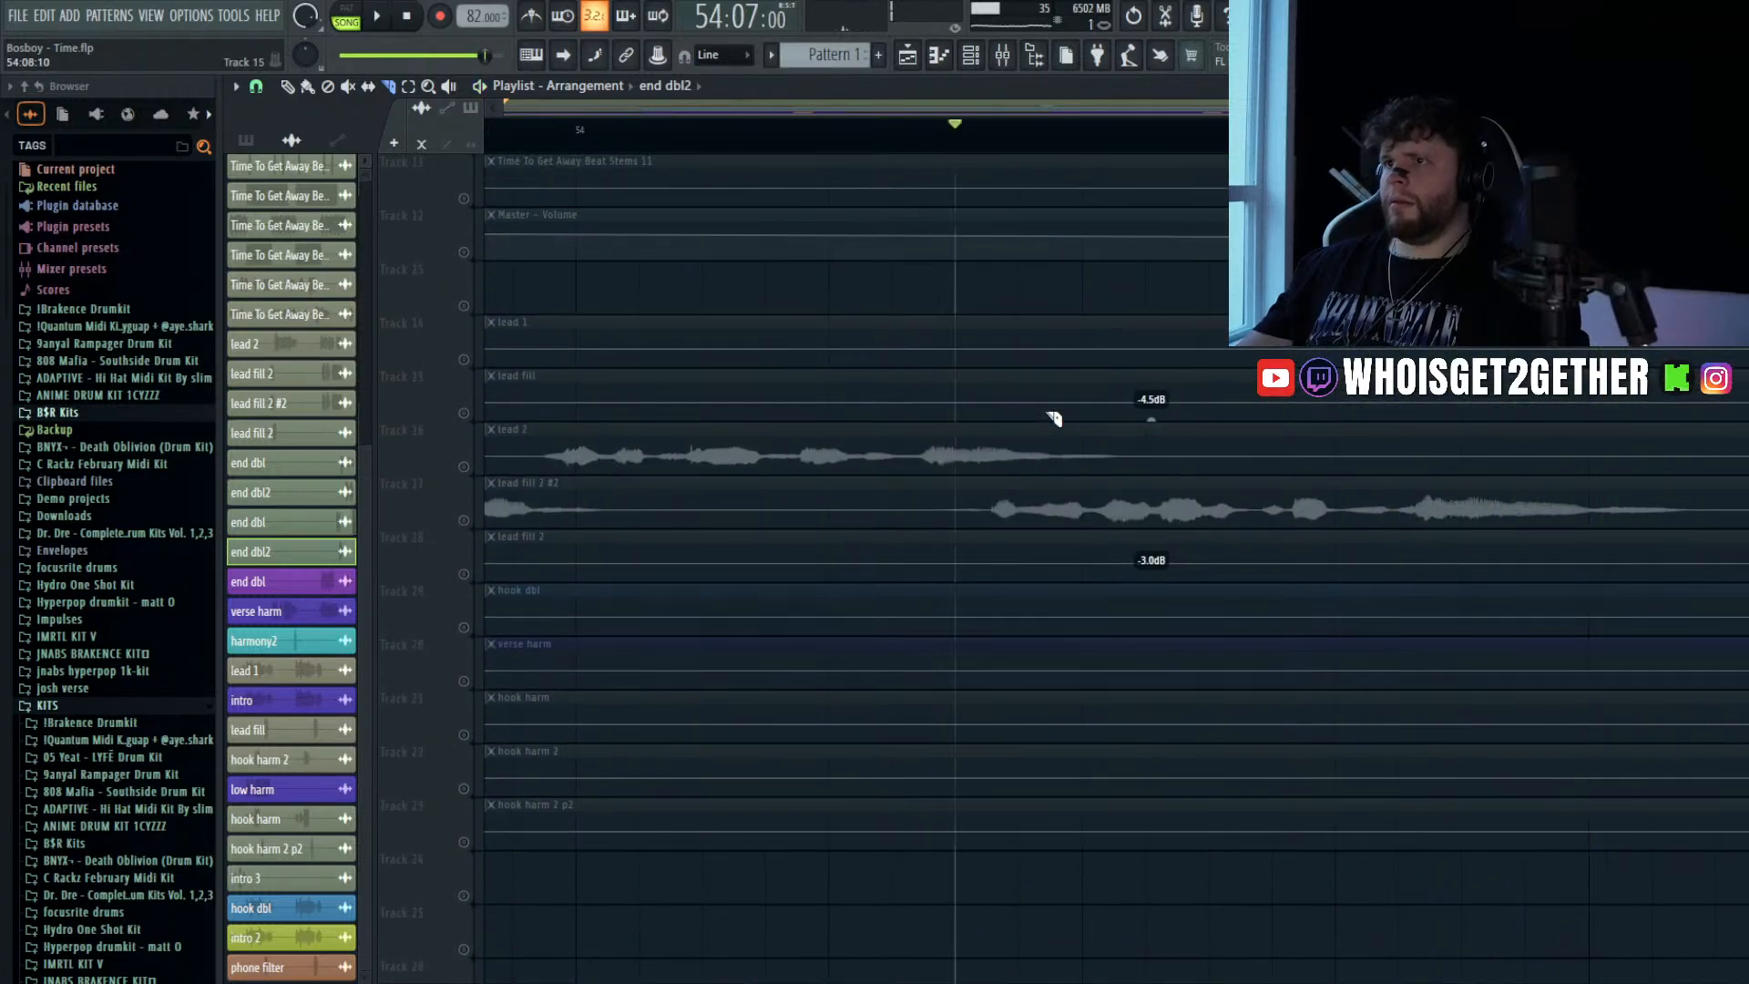
- Solo Track 17, play it from 54:07 and cut out the short silent piece of its lead fill 2 #2 clip there
right_click(464, 520)
key(space)
key(space)
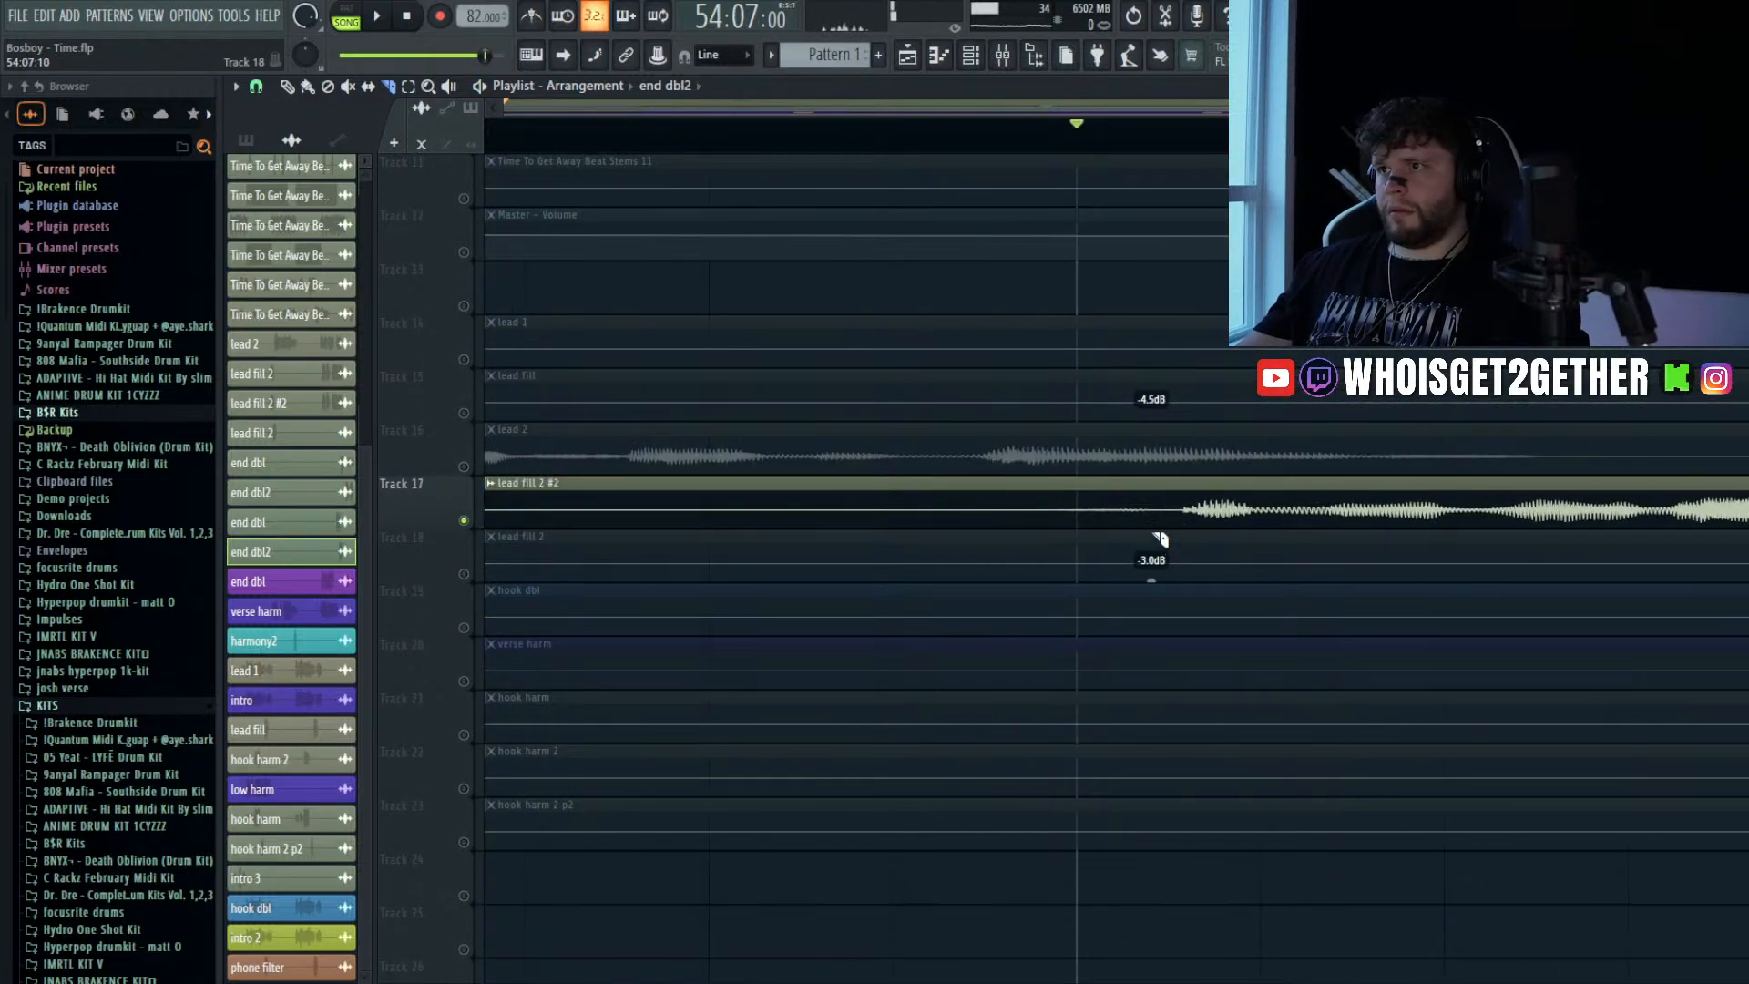
scroll(1047, 513, down, 4)
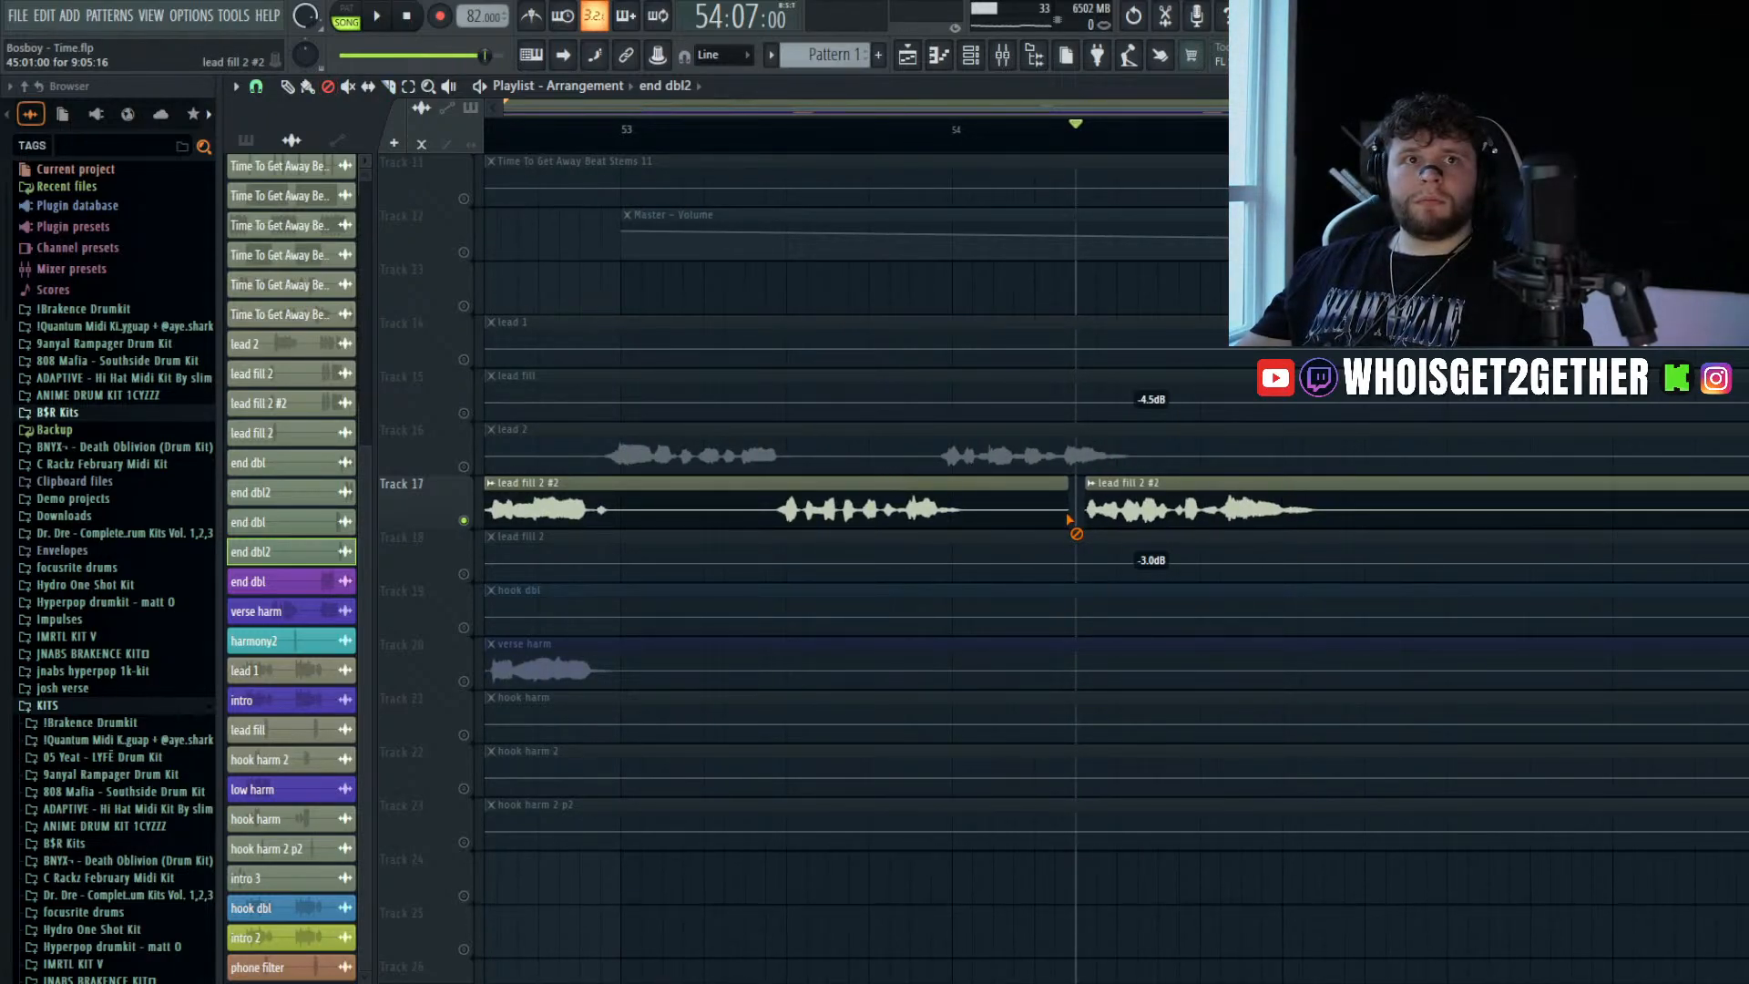
scroll(964, 564, down, 4)
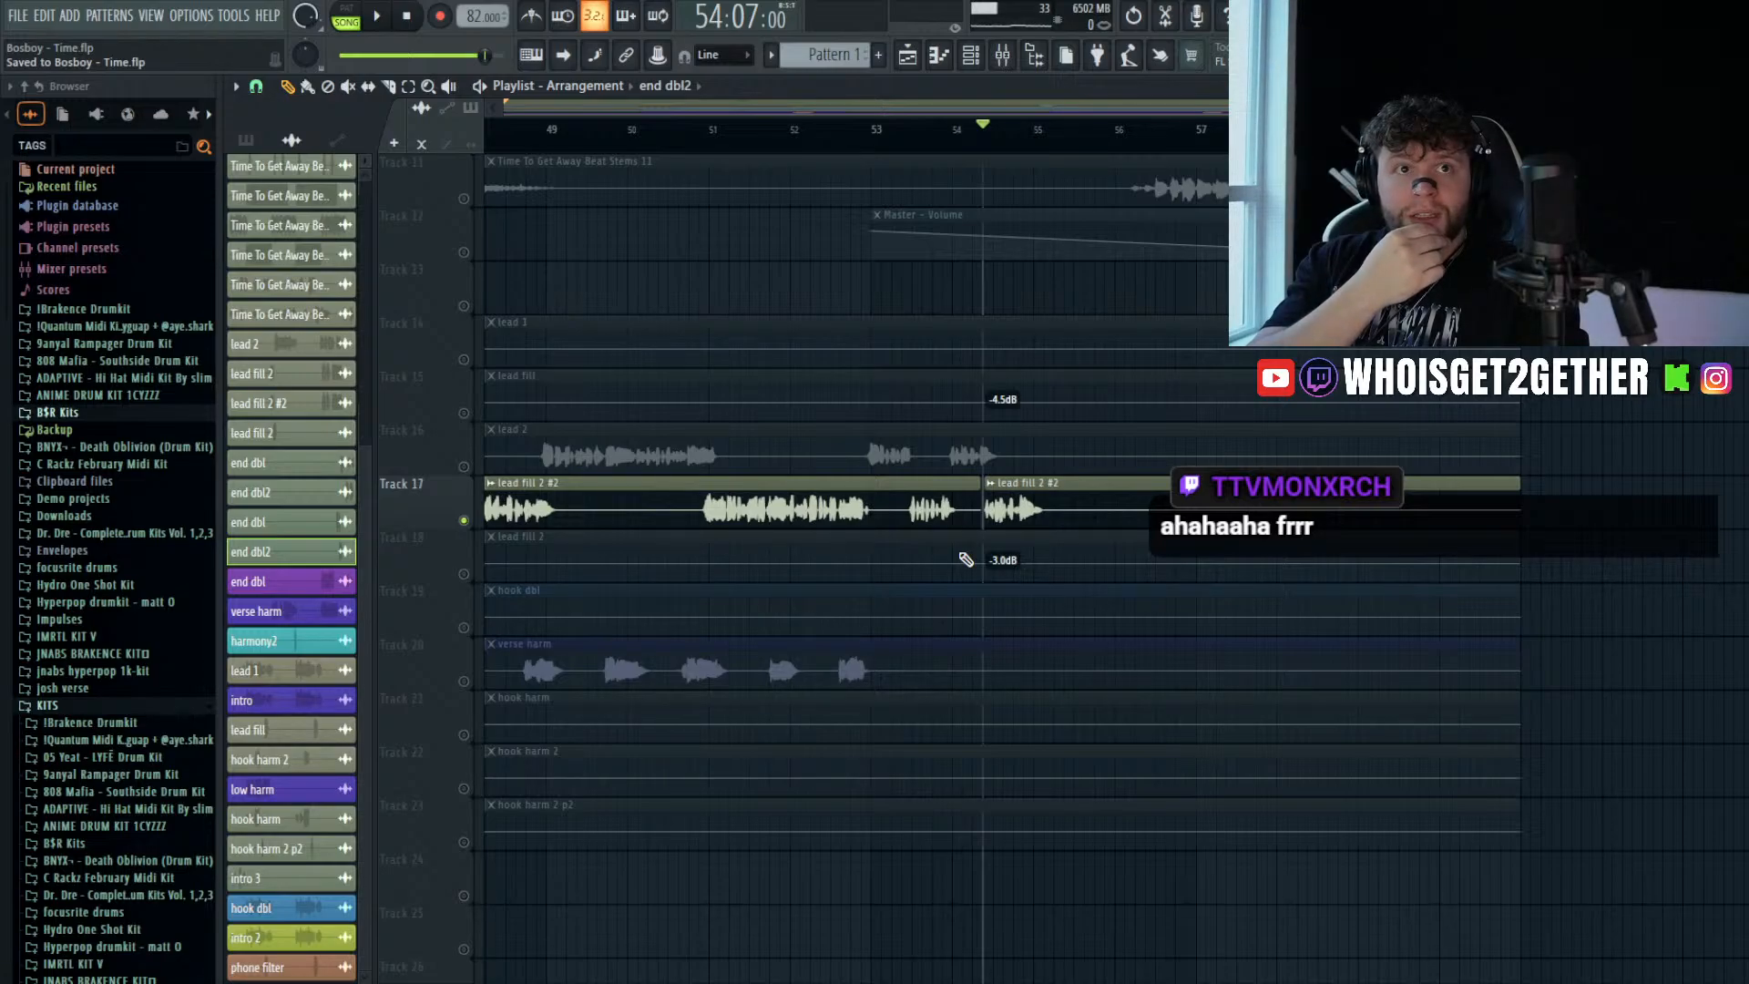
- Bring all playlist tracks back out of solo and play the full mix from bar 53
scroll(958, 550, down, 6)
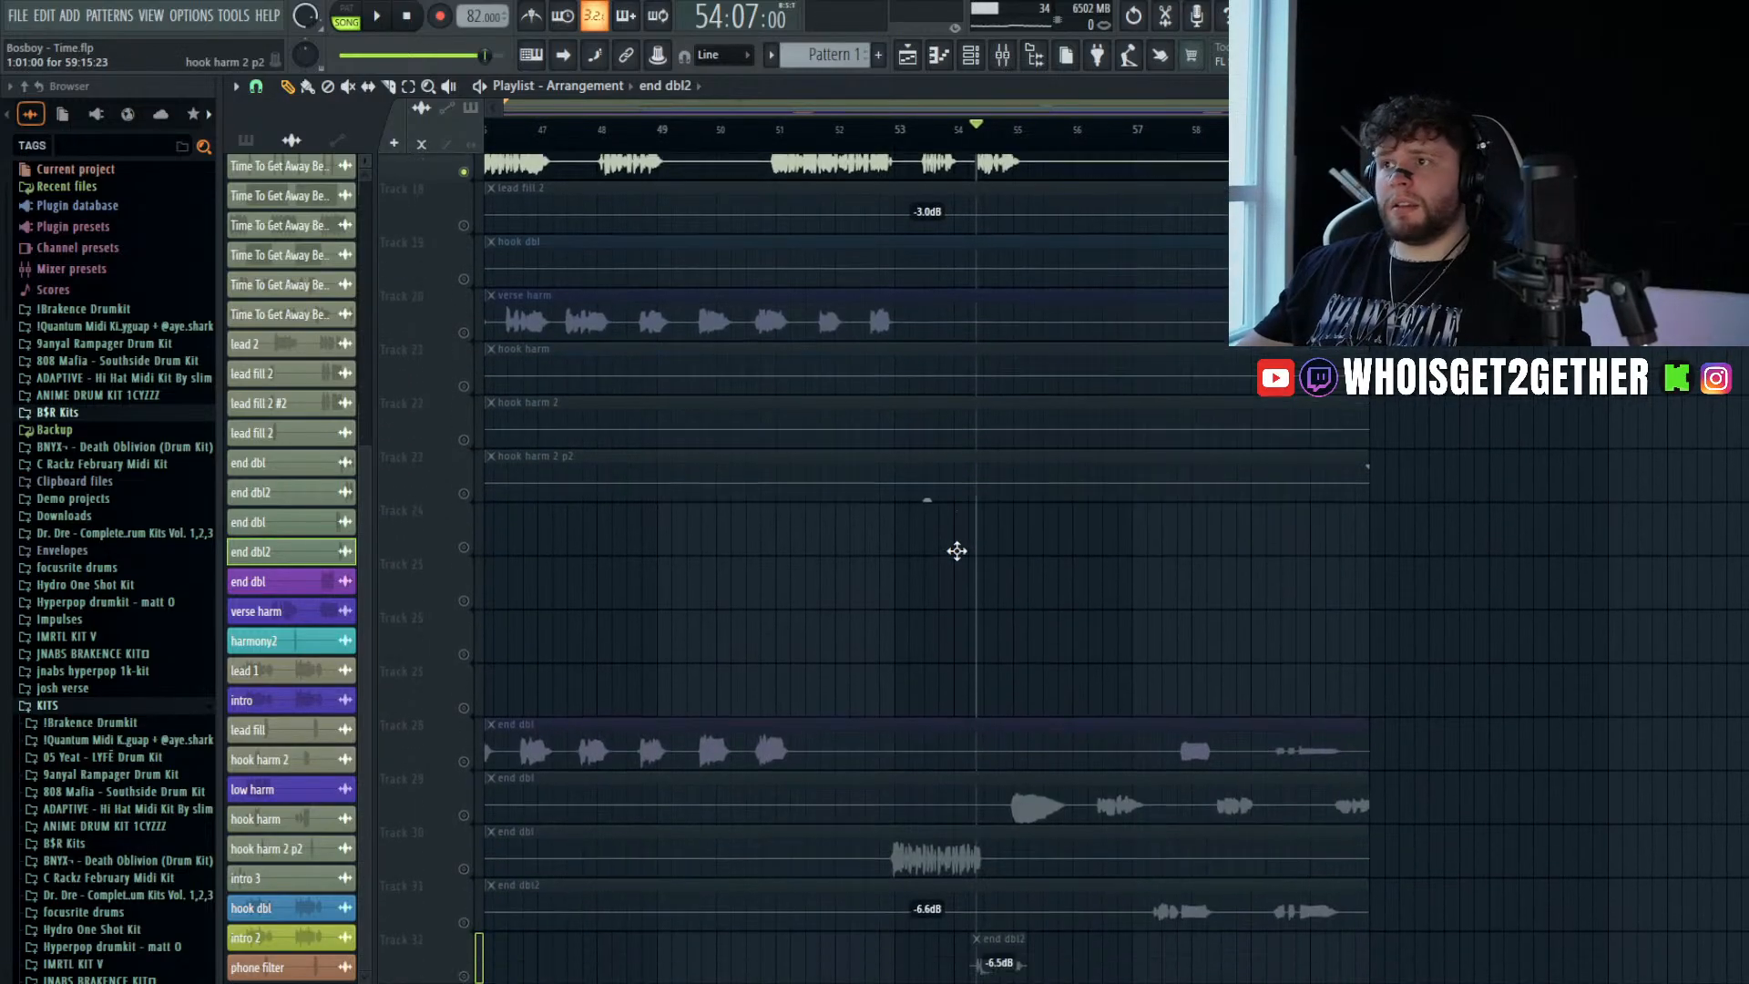
right_click(470, 575)
right_click(471, 577)
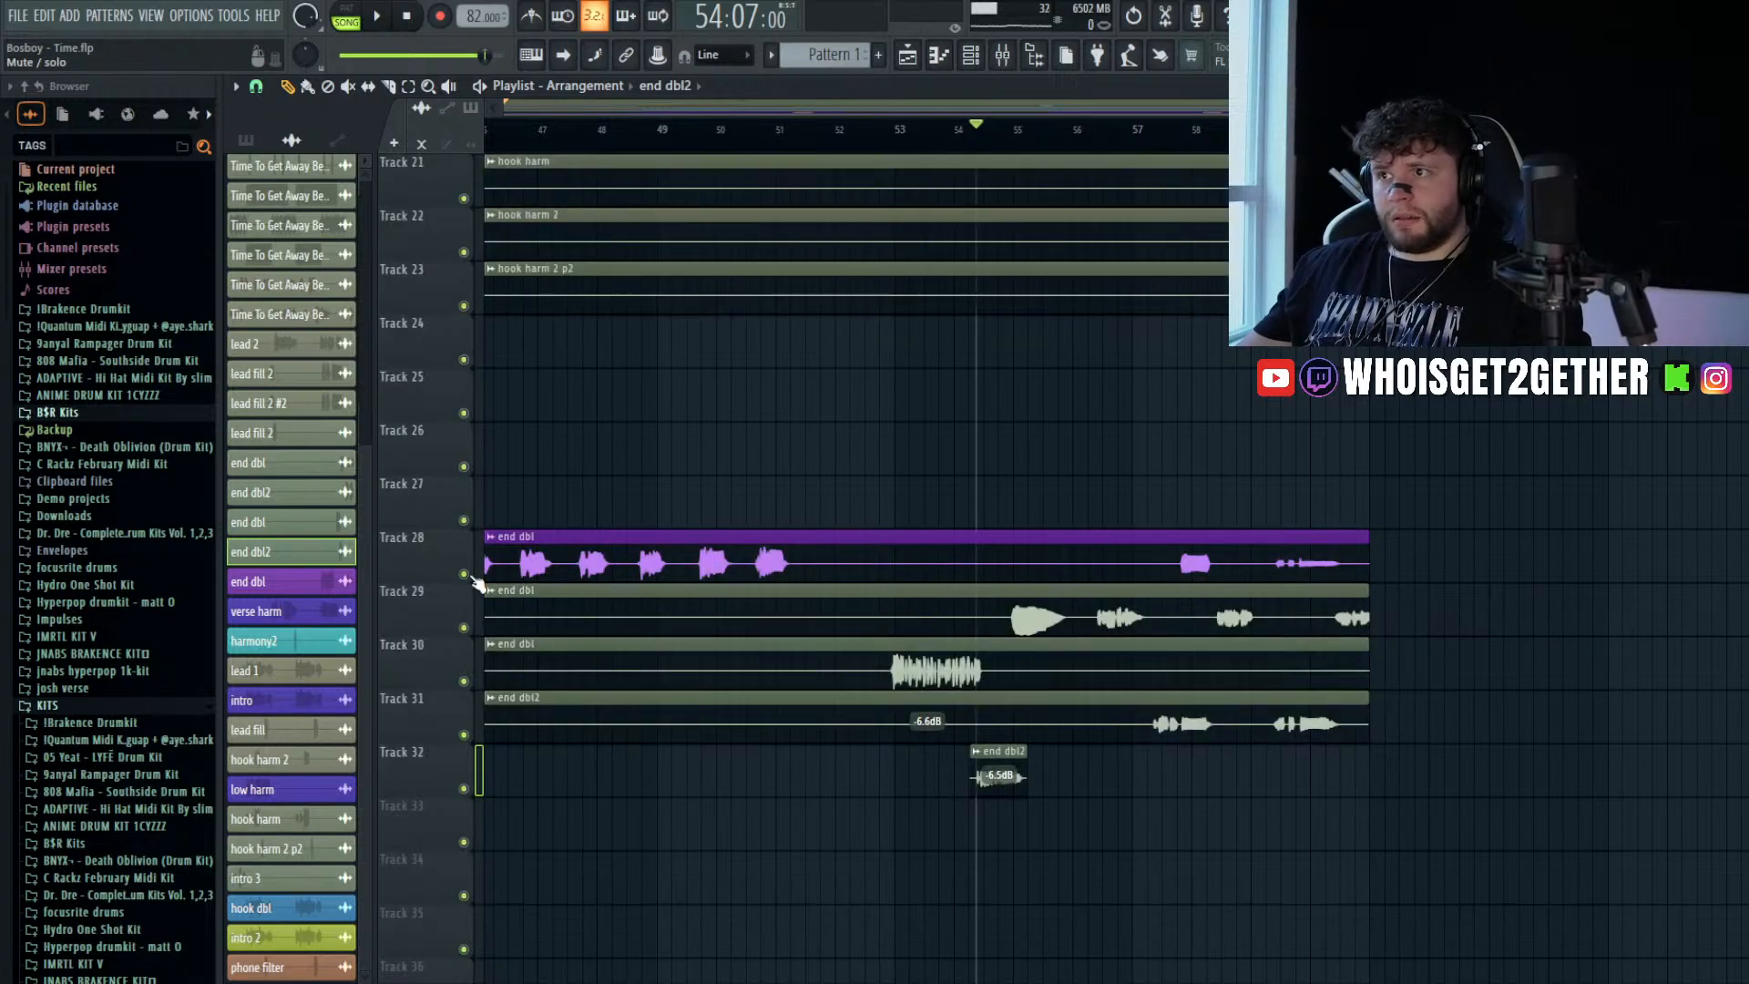
click(909, 130)
key(space)
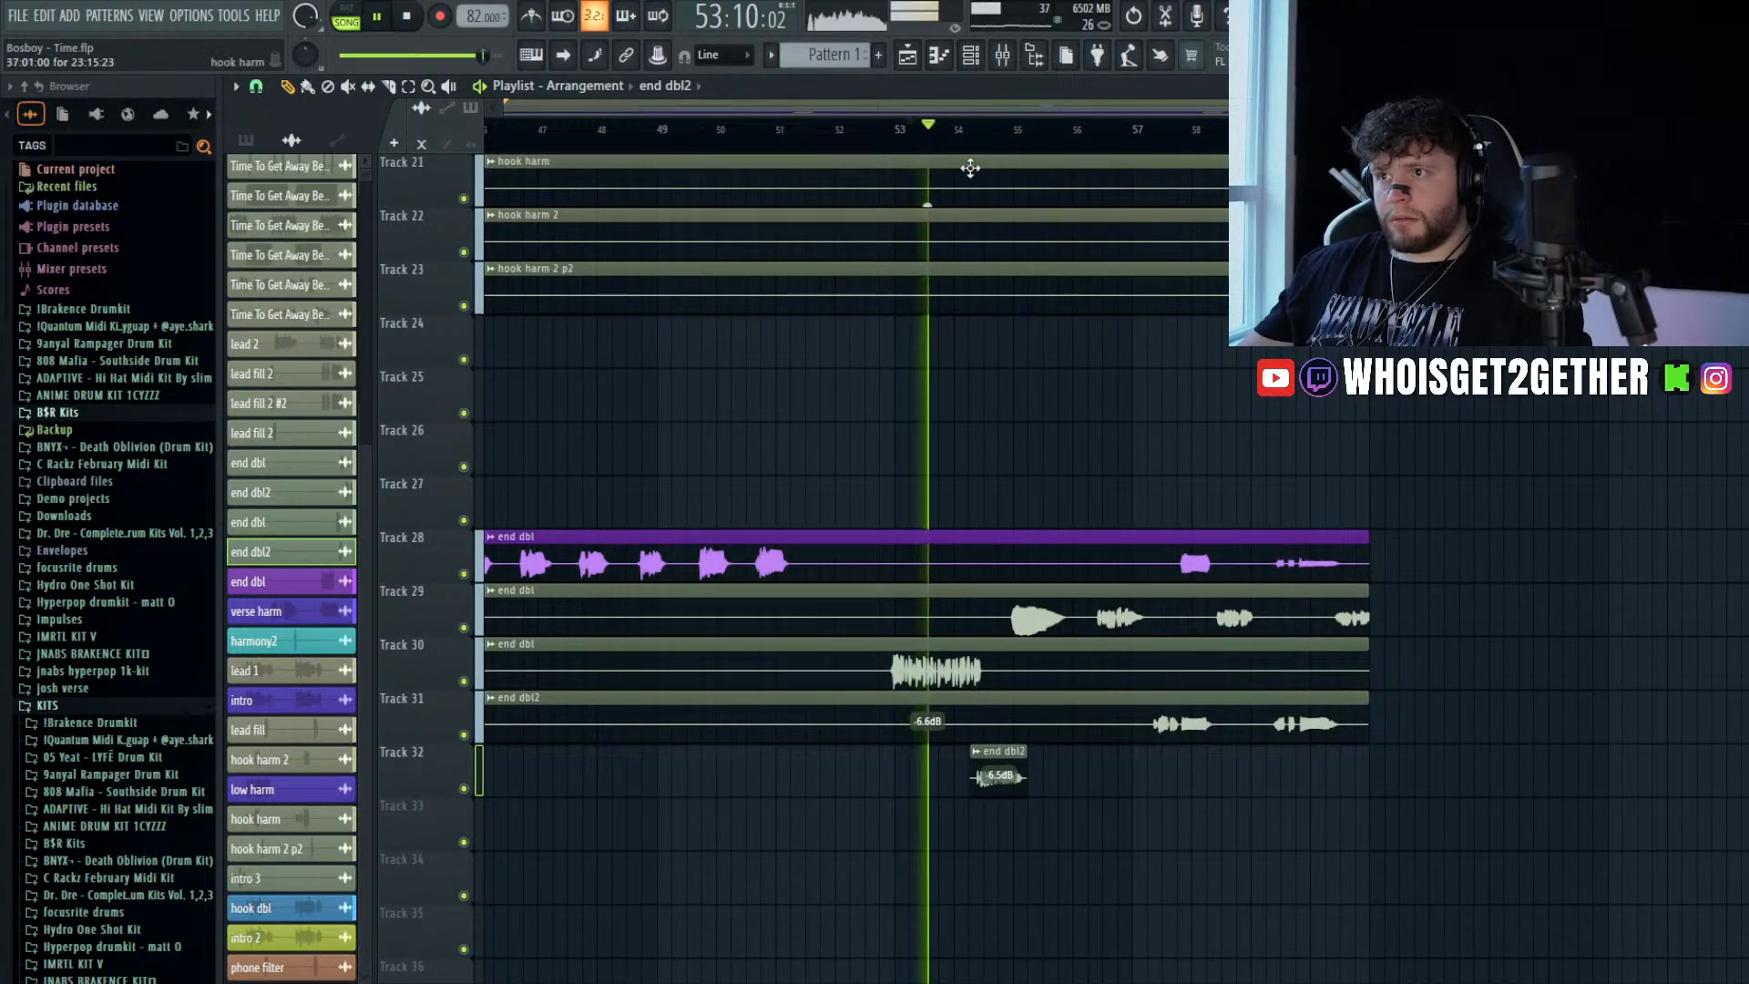
scroll(1002, 441, down, 4)
scroll(1003, 449, up, 3)
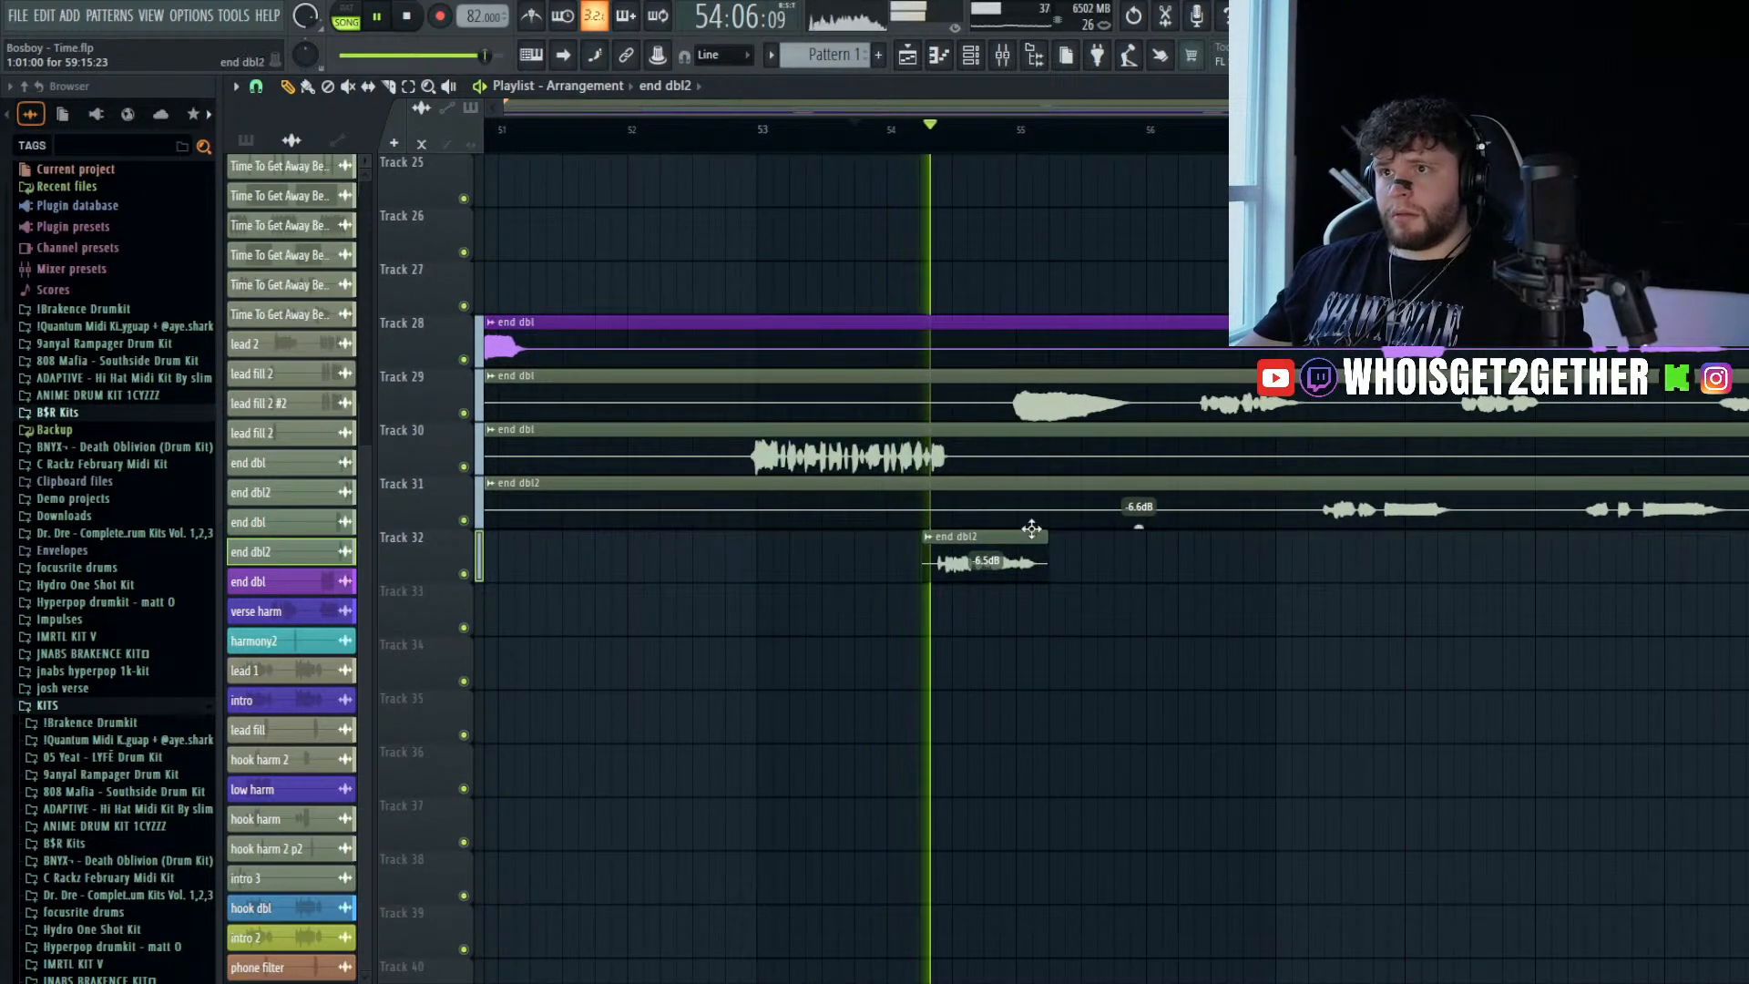
- Mute the end dbl2 clip on Track 32 and replay the passage around bar 54 with the other vocals
key(space)
click(959, 562)
key(space)
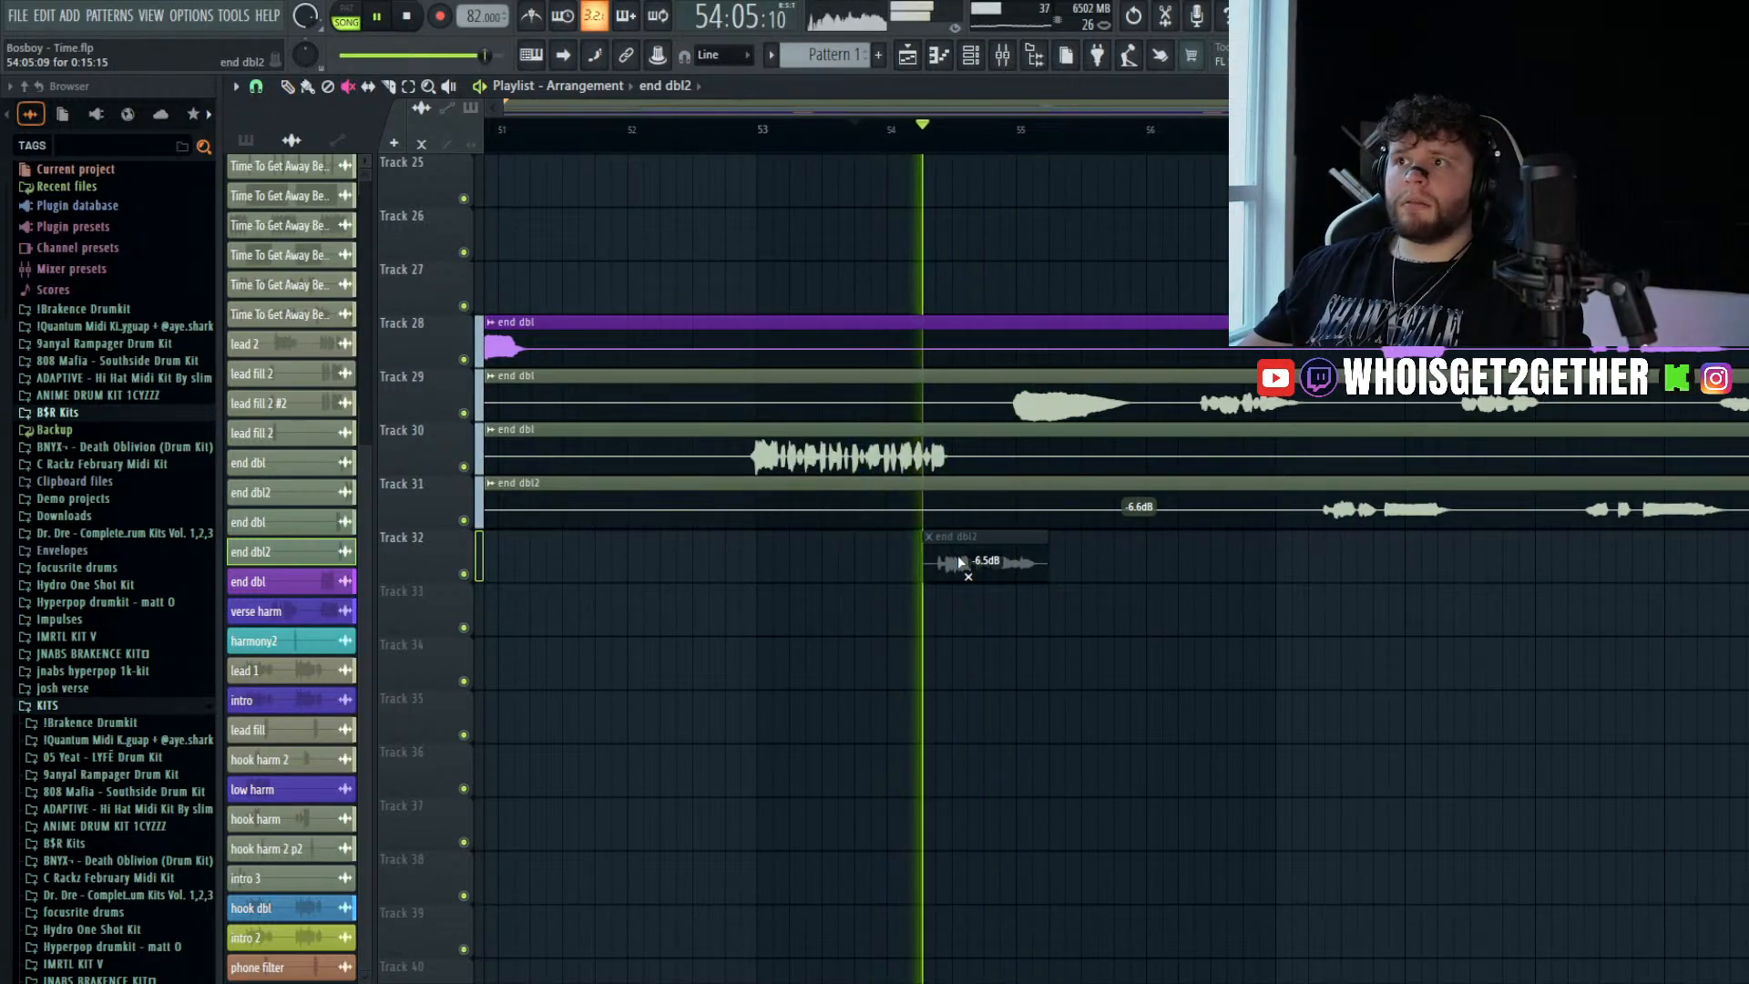
scroll(958, 555, up, 1)
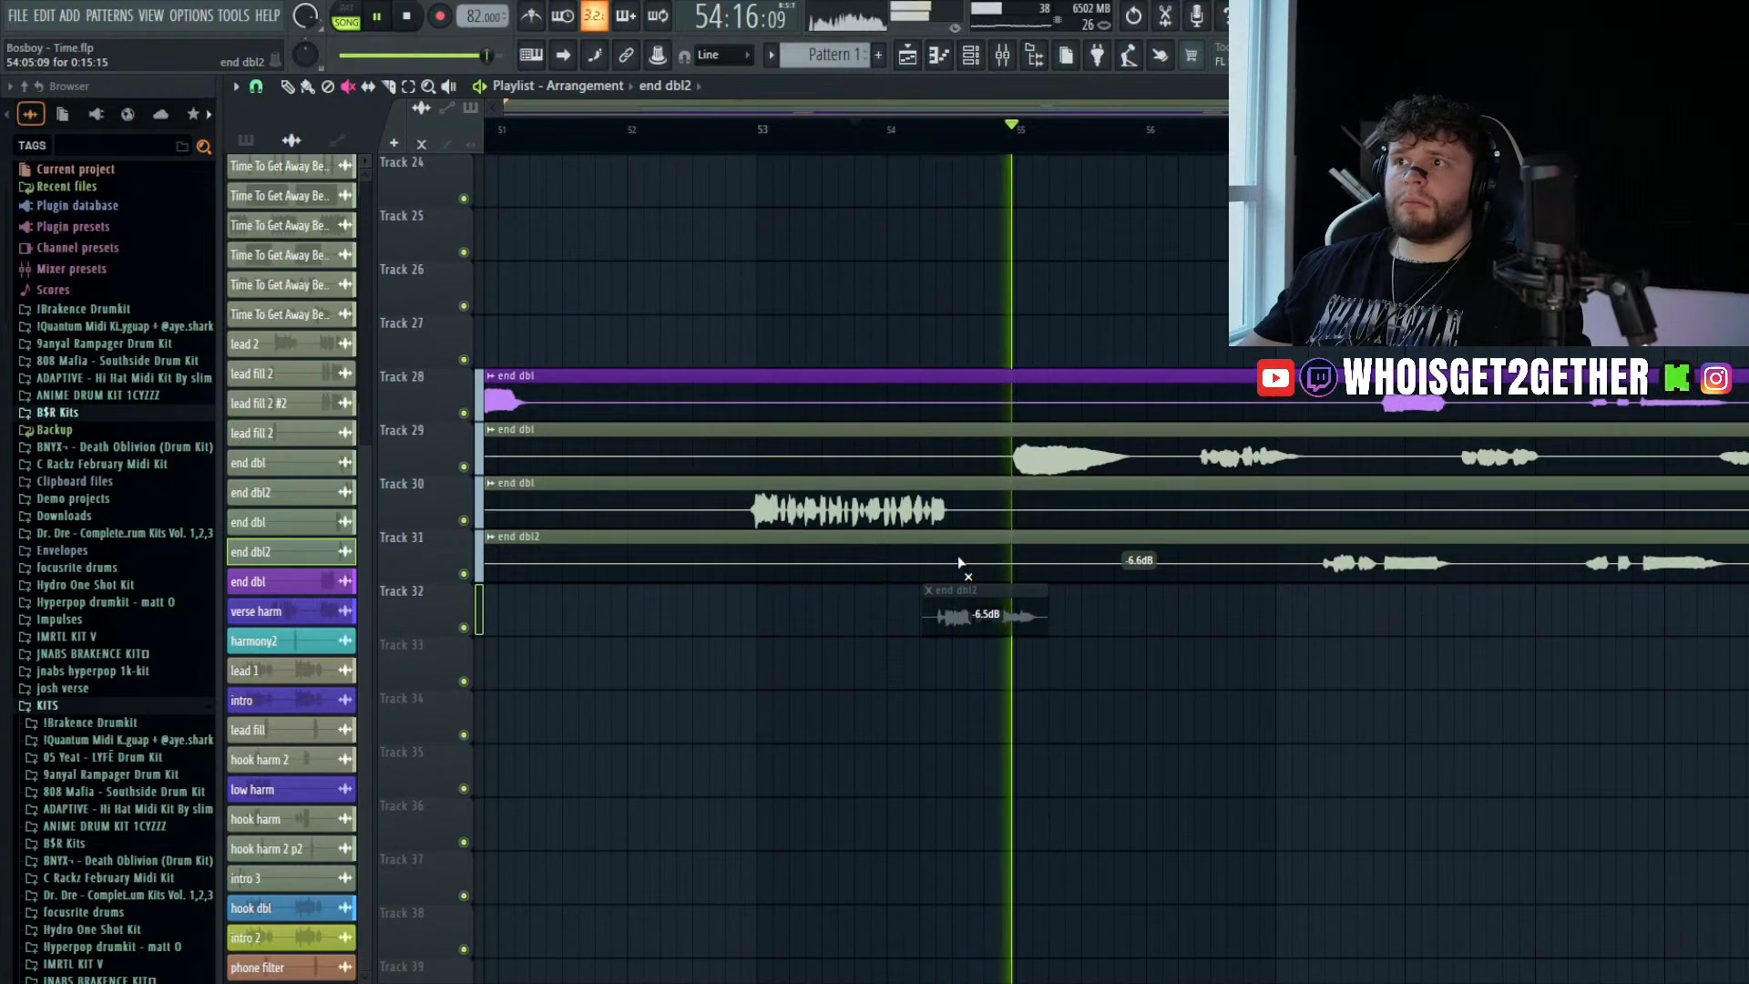
key(space)
scroll(898, 323, up, 6)
scroll(898, 322, up, 3)
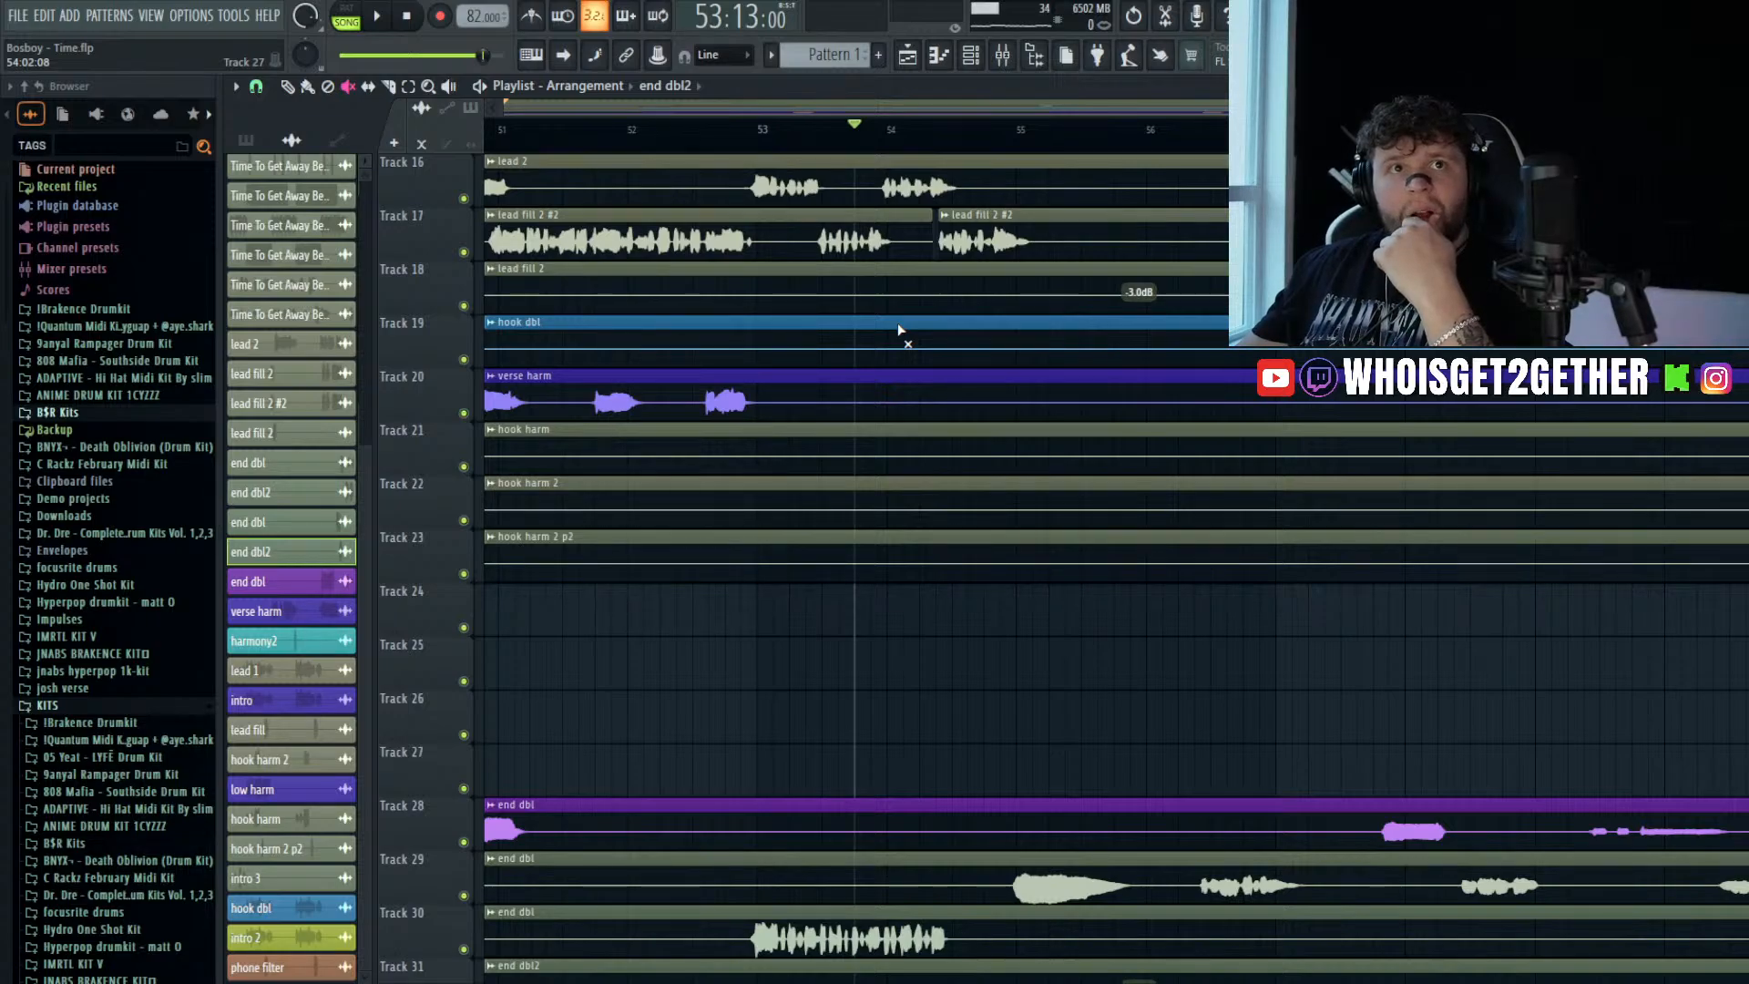
scroll(898, 322, down, 4)
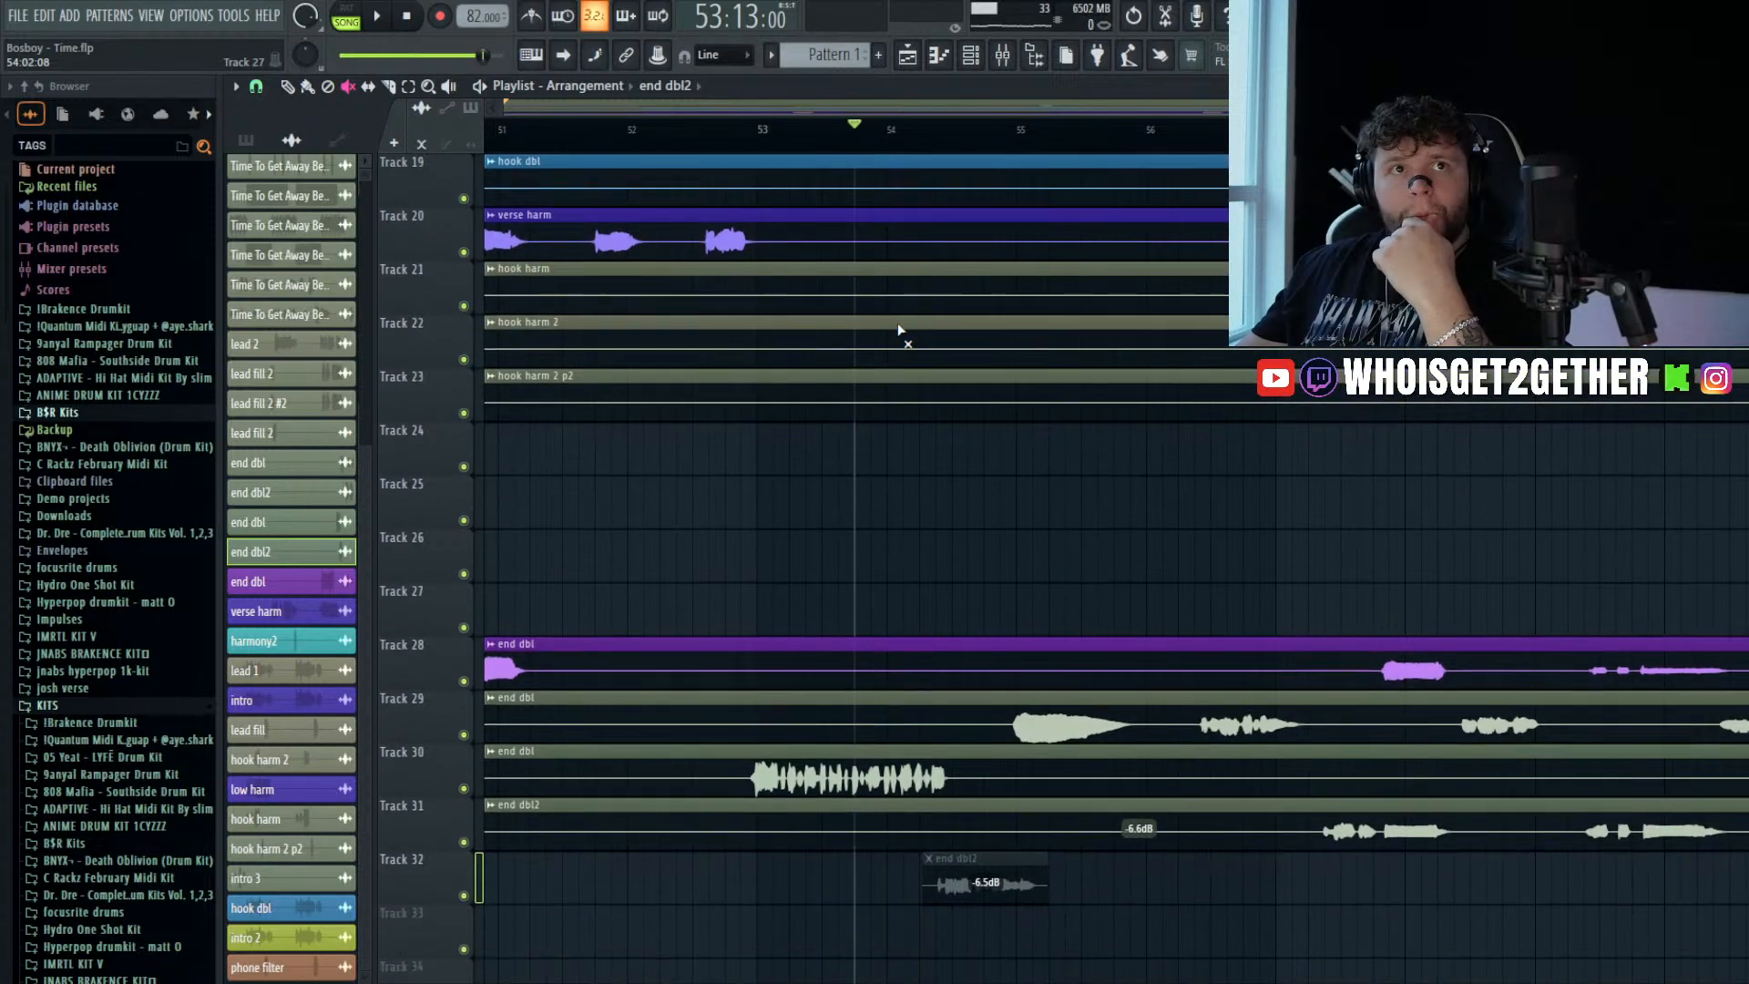
scroll(898, 324, down, 5)
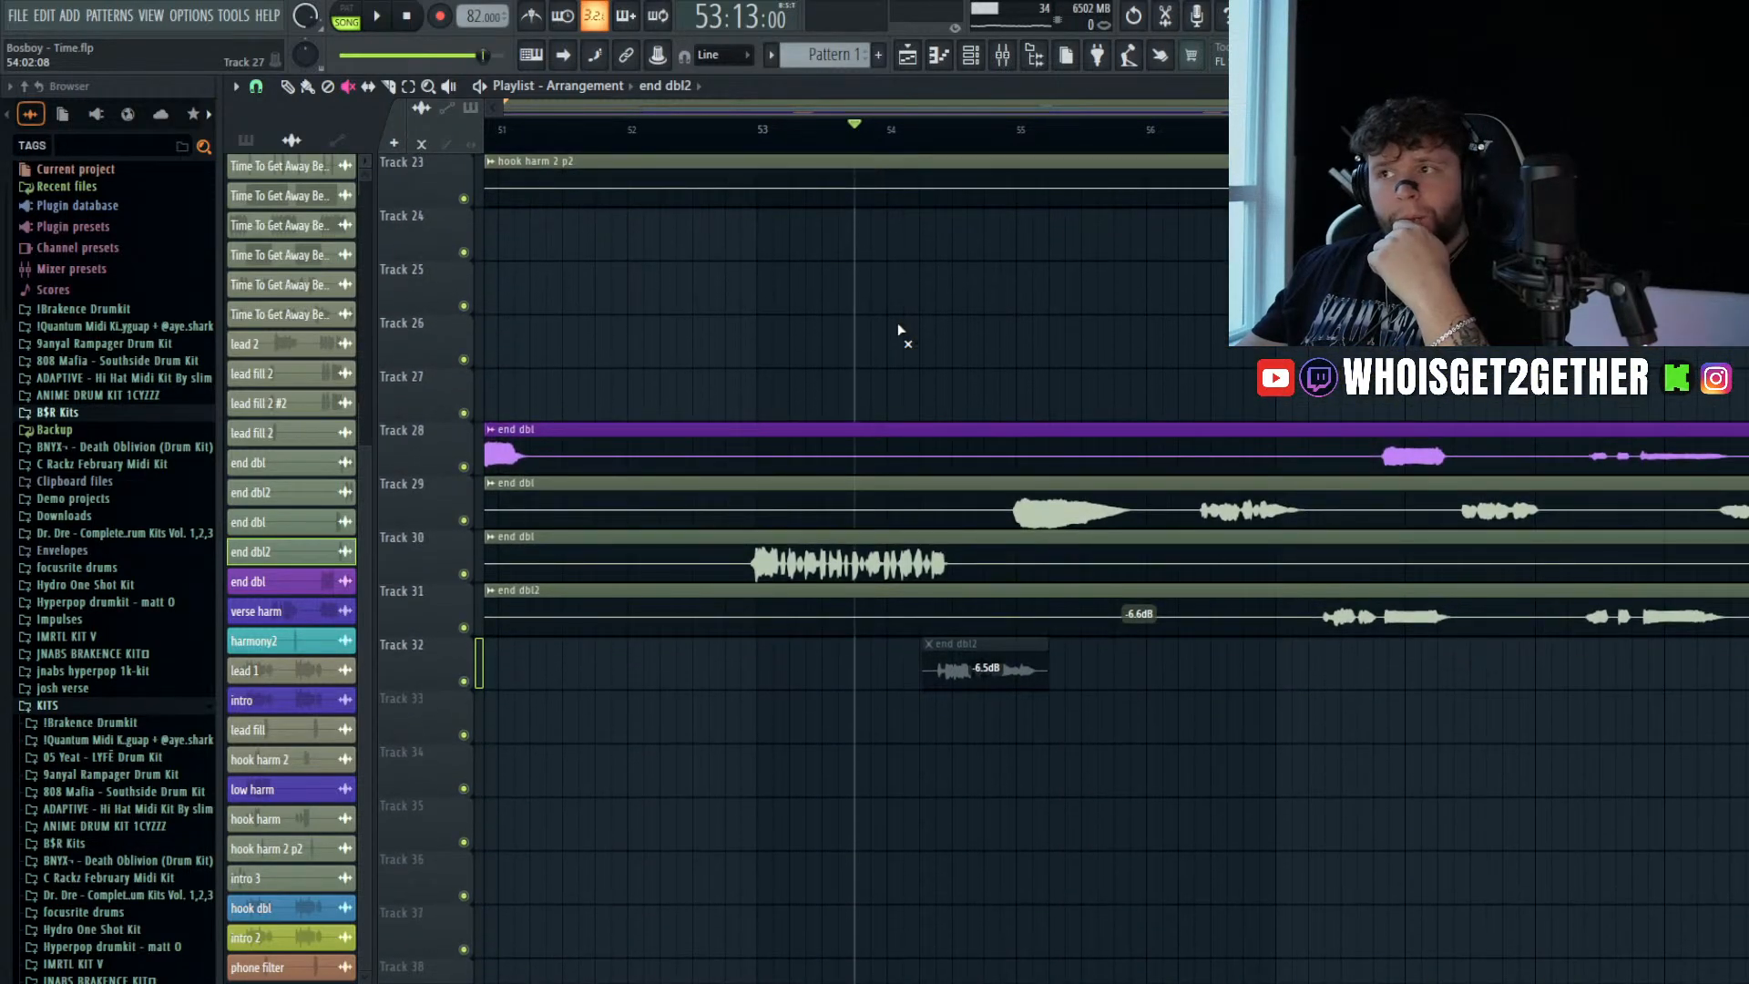
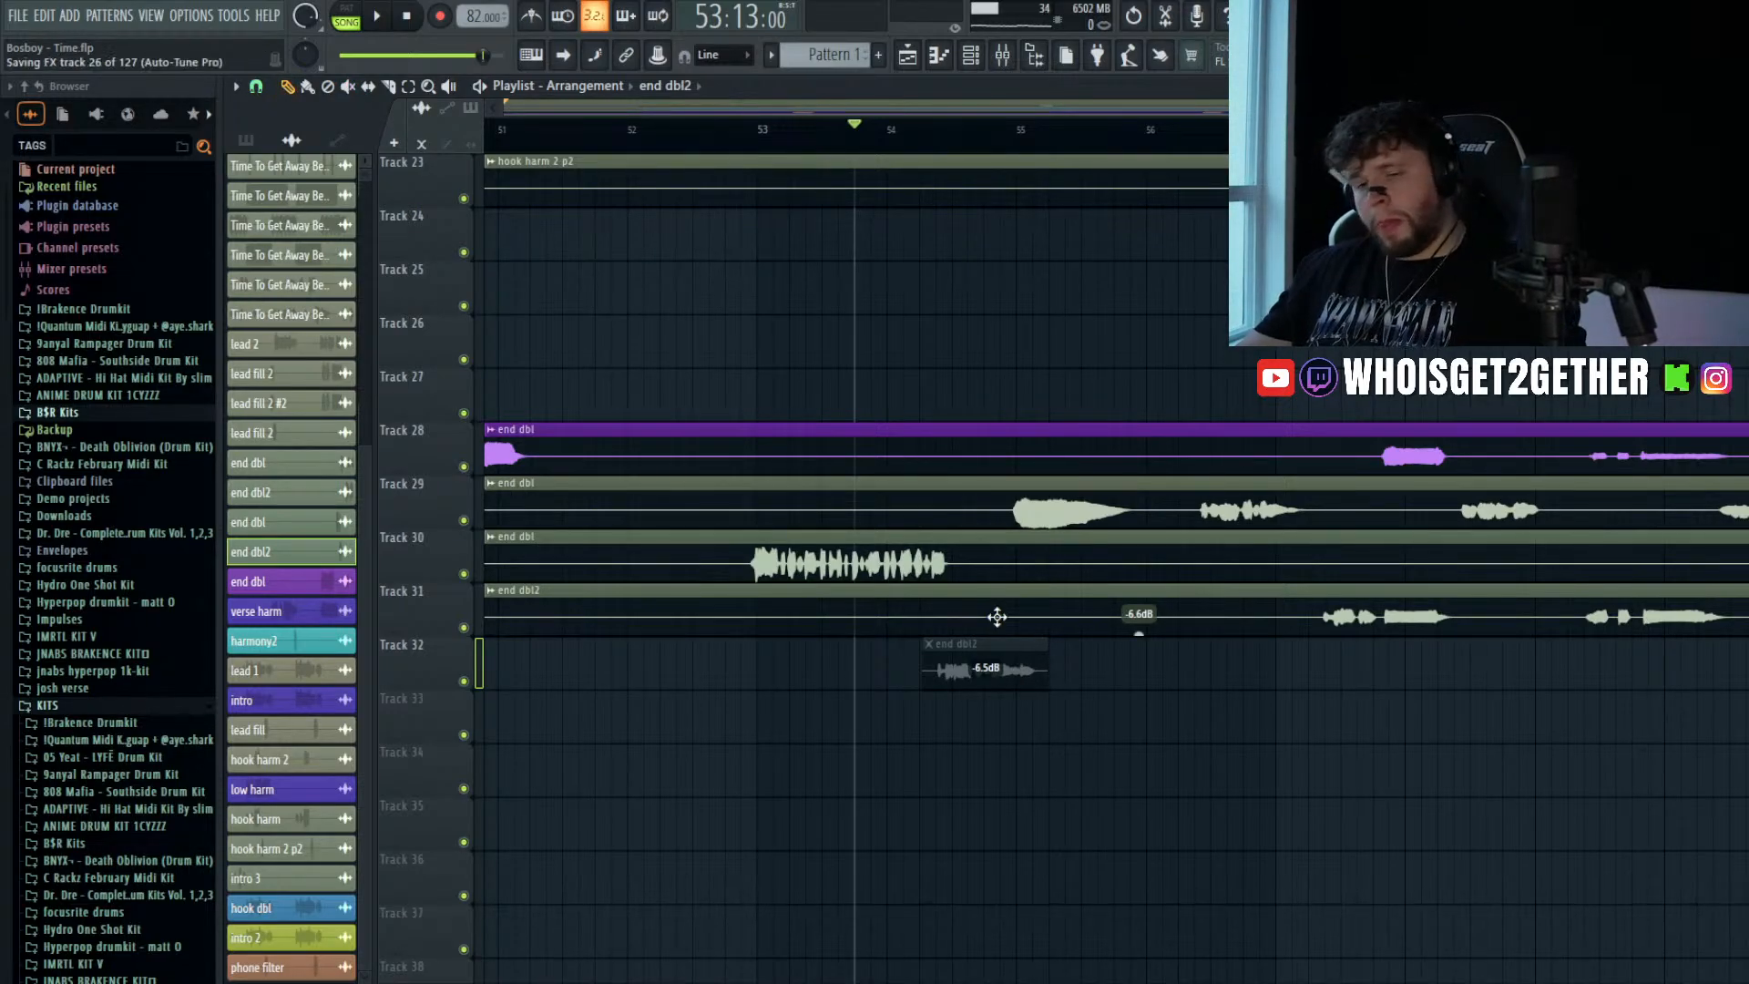
- Play the ending from around bar 55 and add a fade-out to the end of the Track 29 end dbl clip
scroll(996, 610, down, 4)
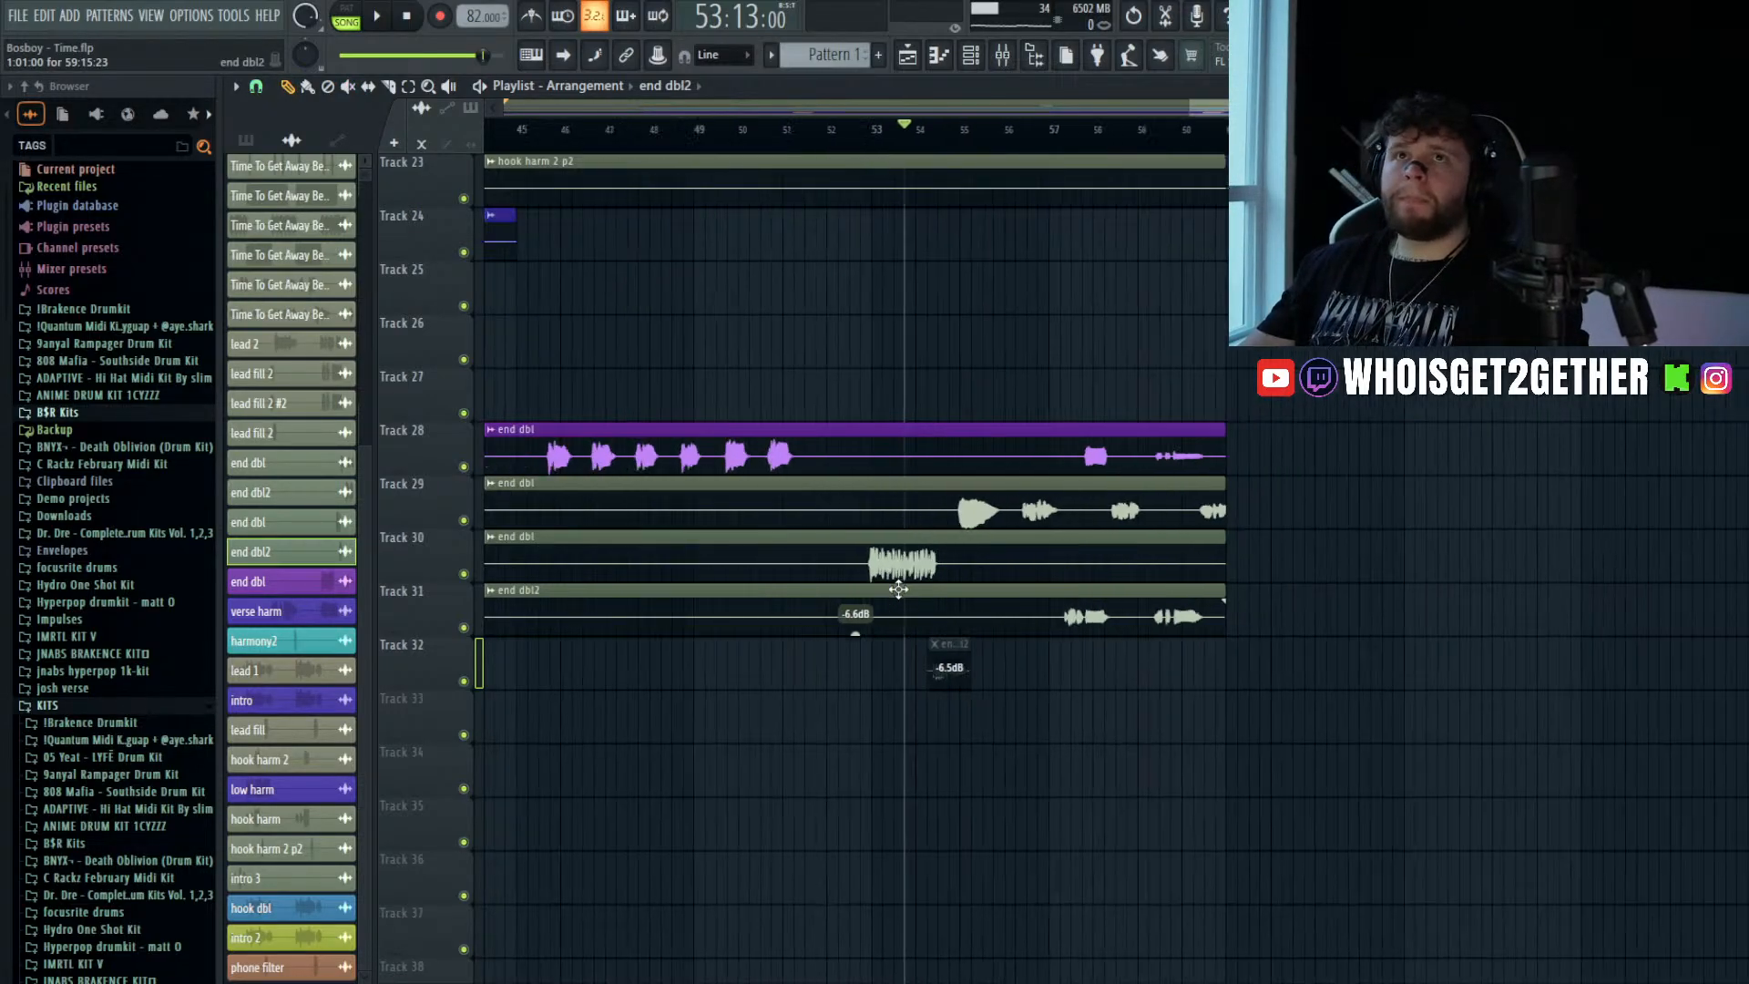
click(1002, 136)
key(space)
scroll(1130, 528, up, 3)
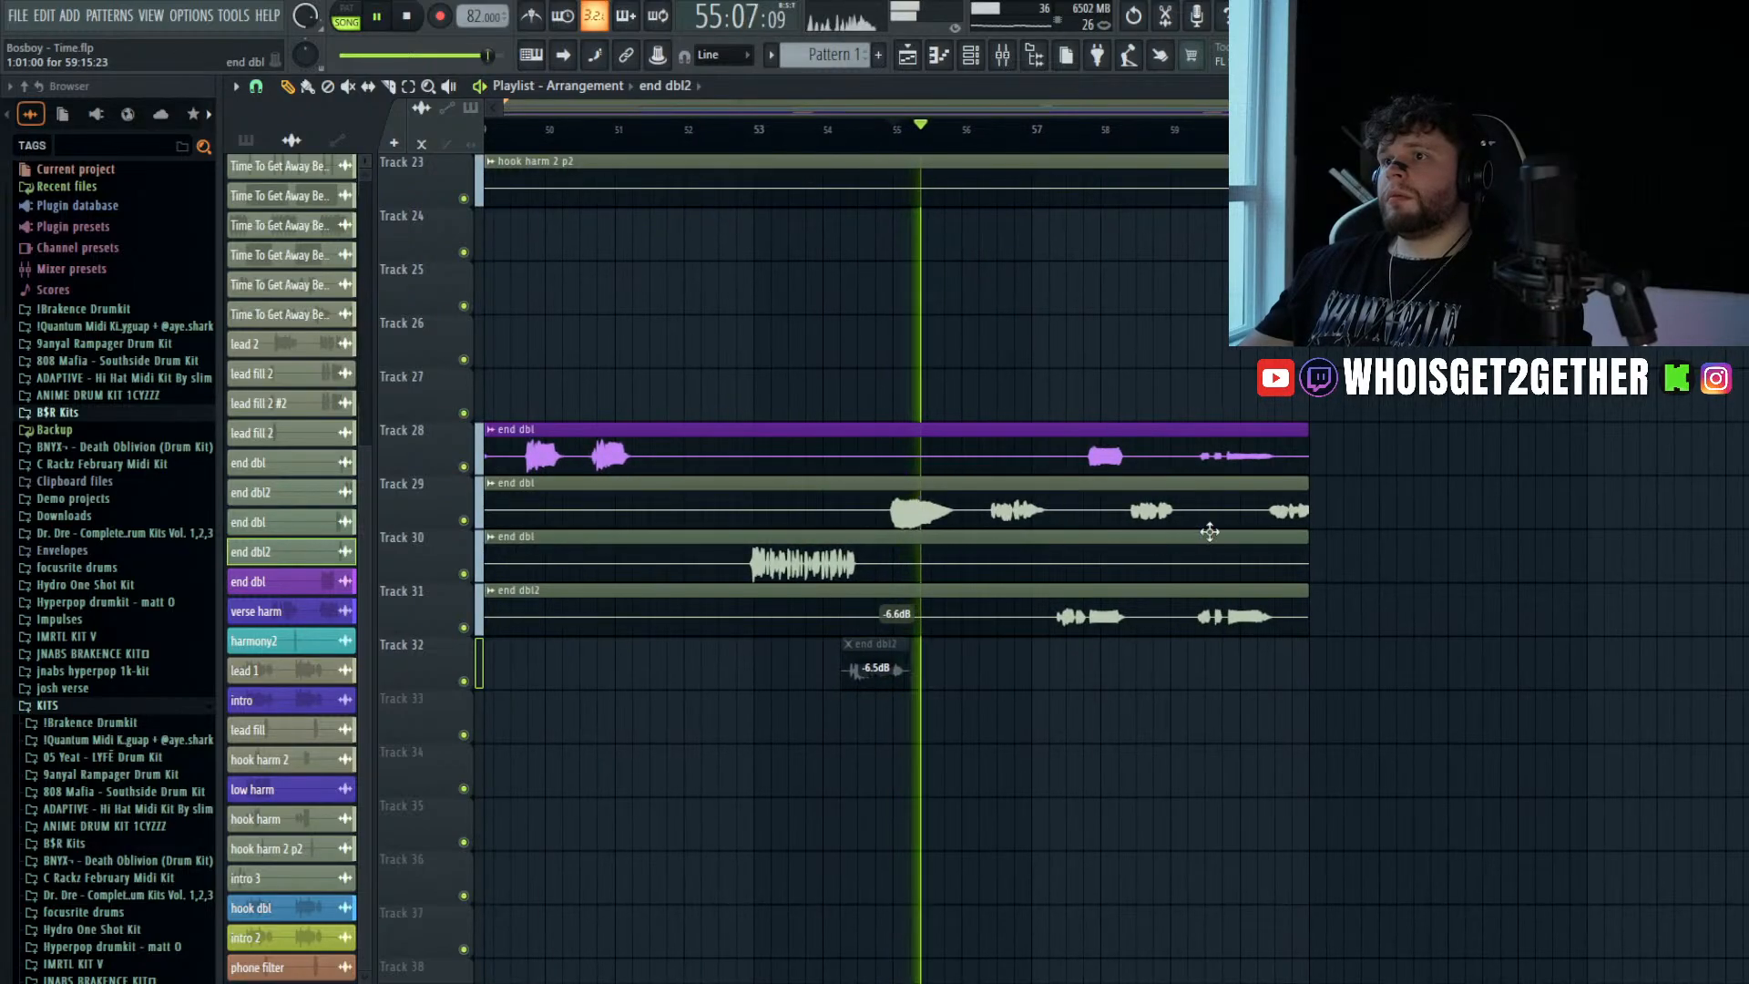
drag(1306, 494, 1266, 497)
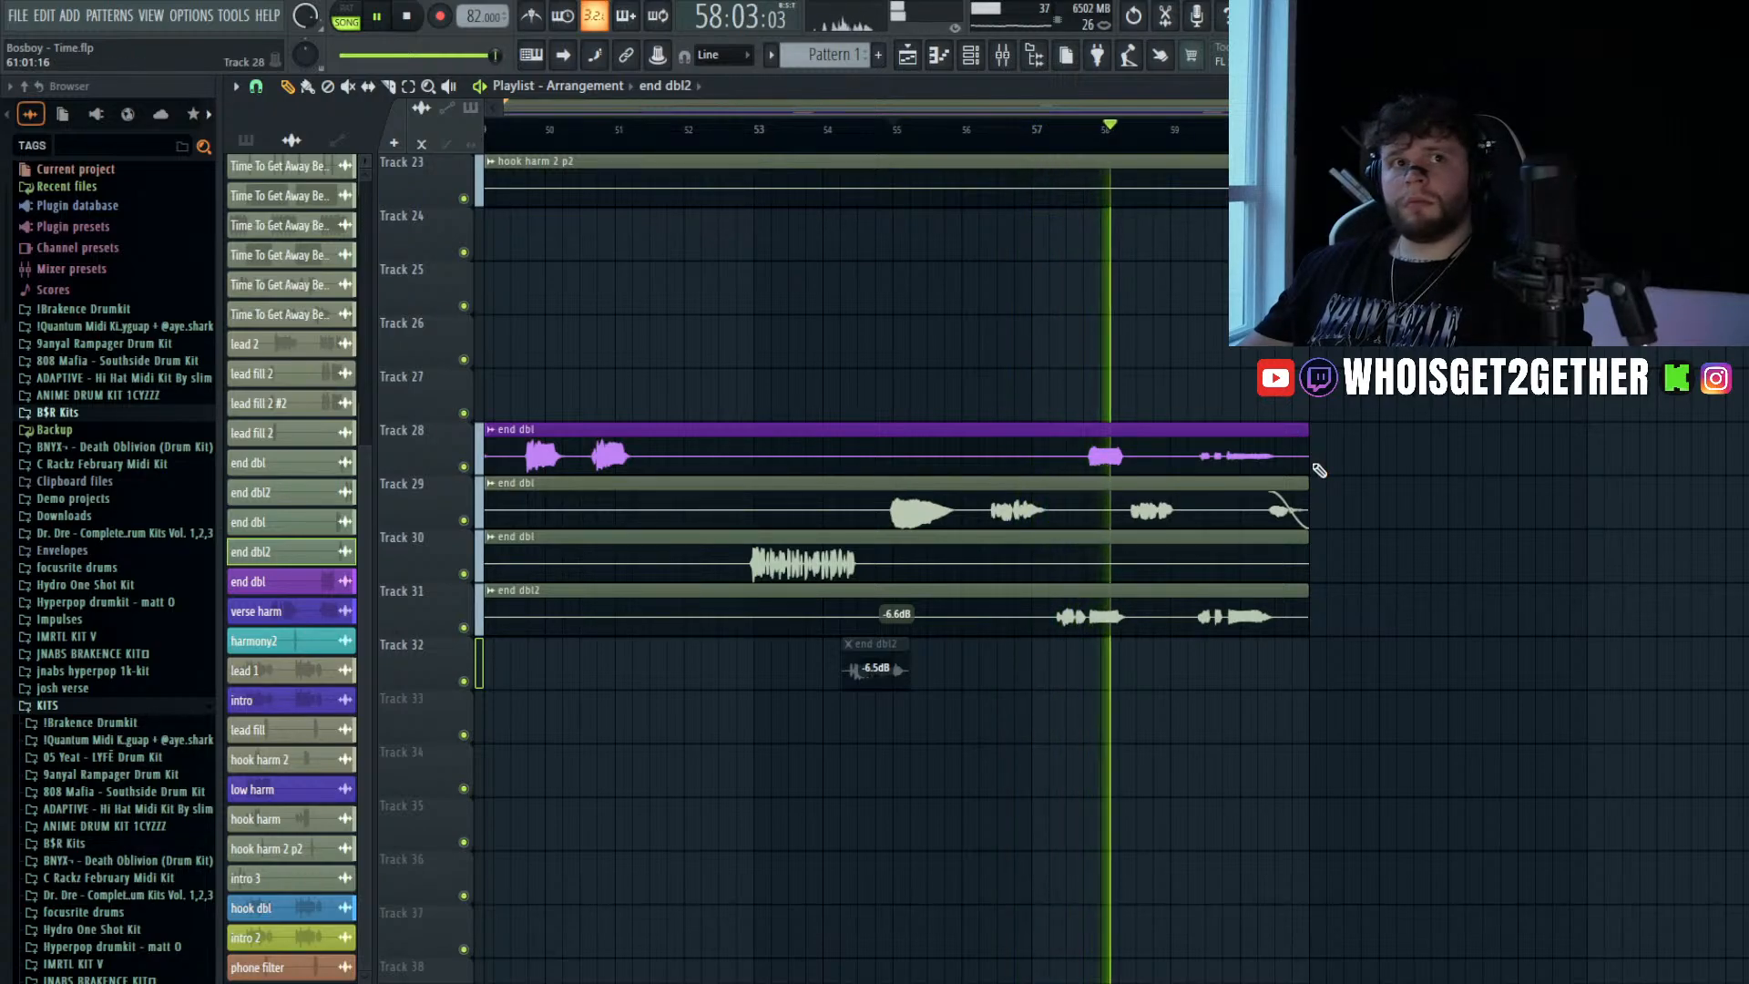
scroll(1193, 325, up, 4)
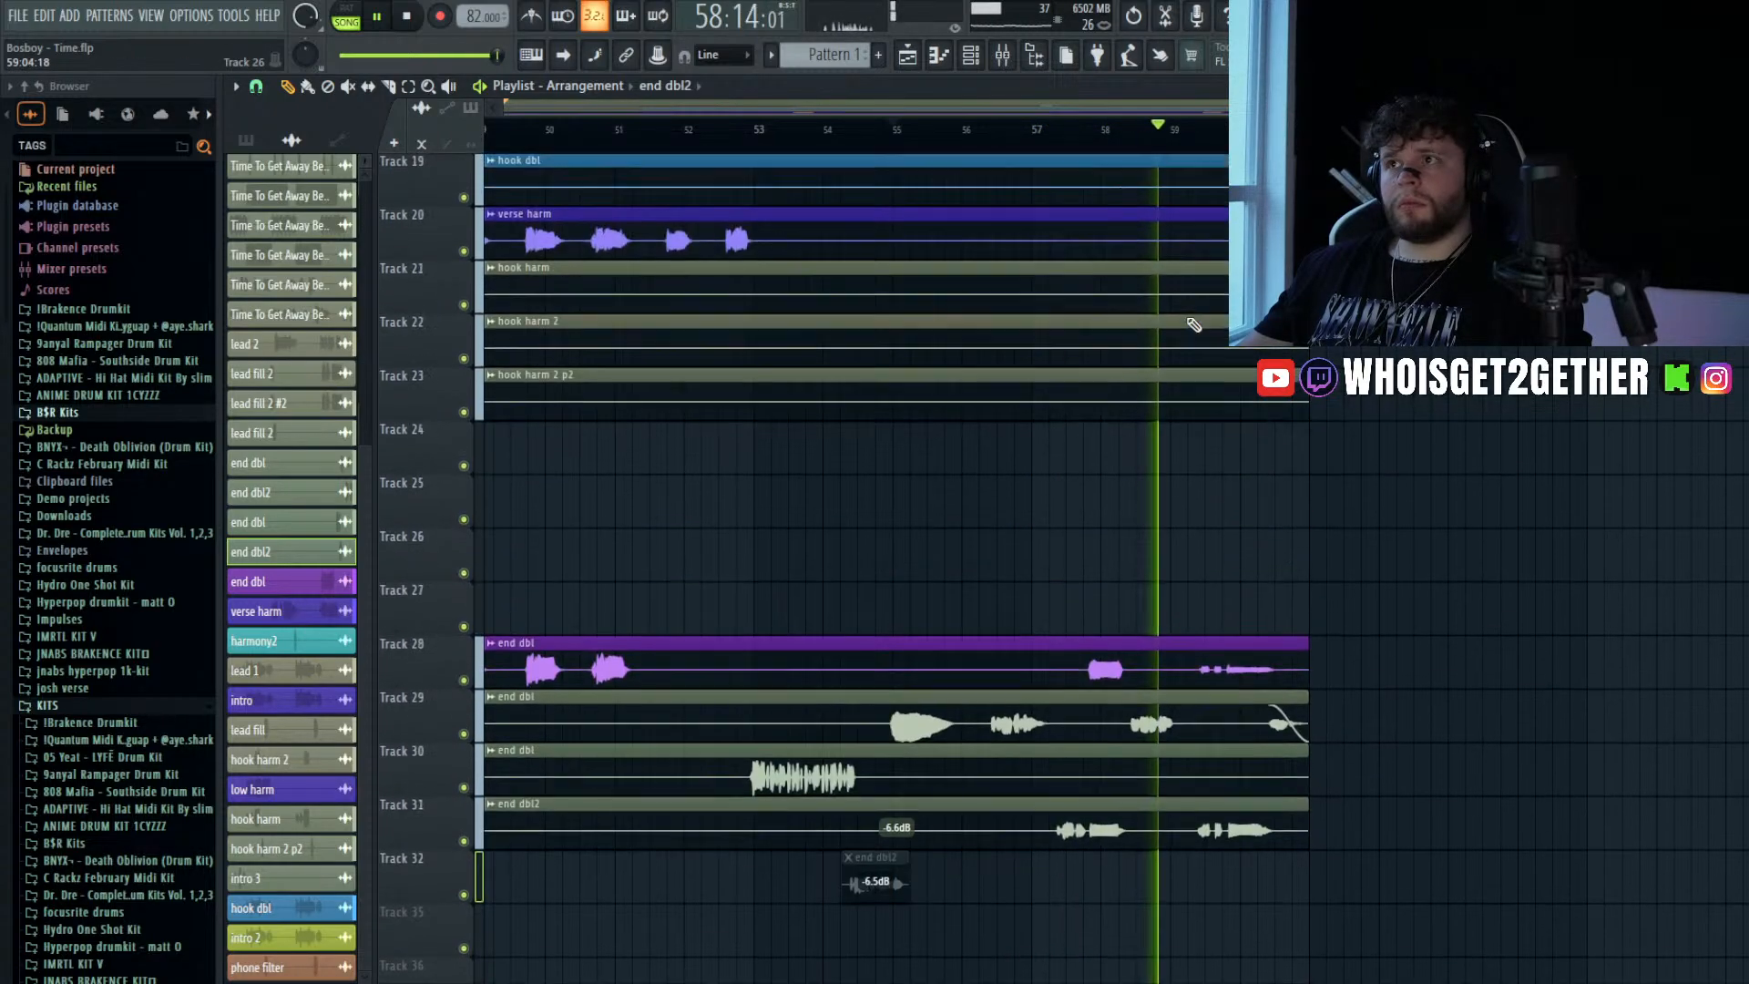
key(space)
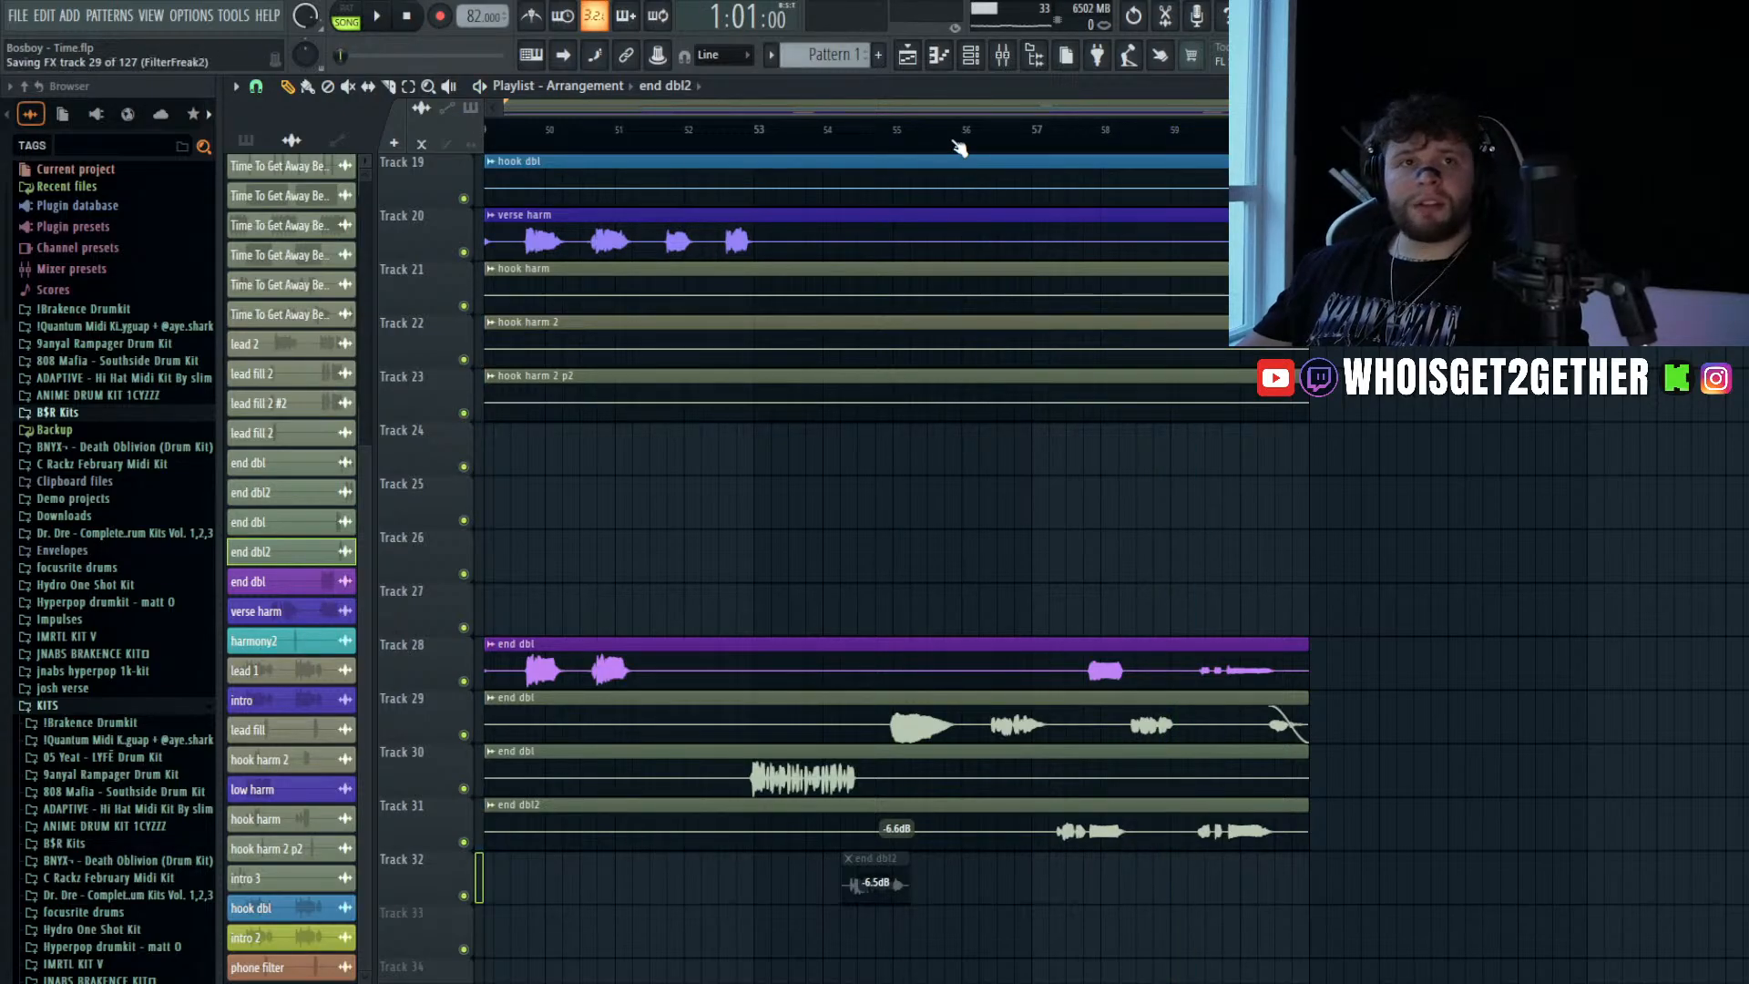
- Play the ending from 56:13 and lower the Track 31 end dbl2 clip's level to -11.4 dB
click(959, 149)
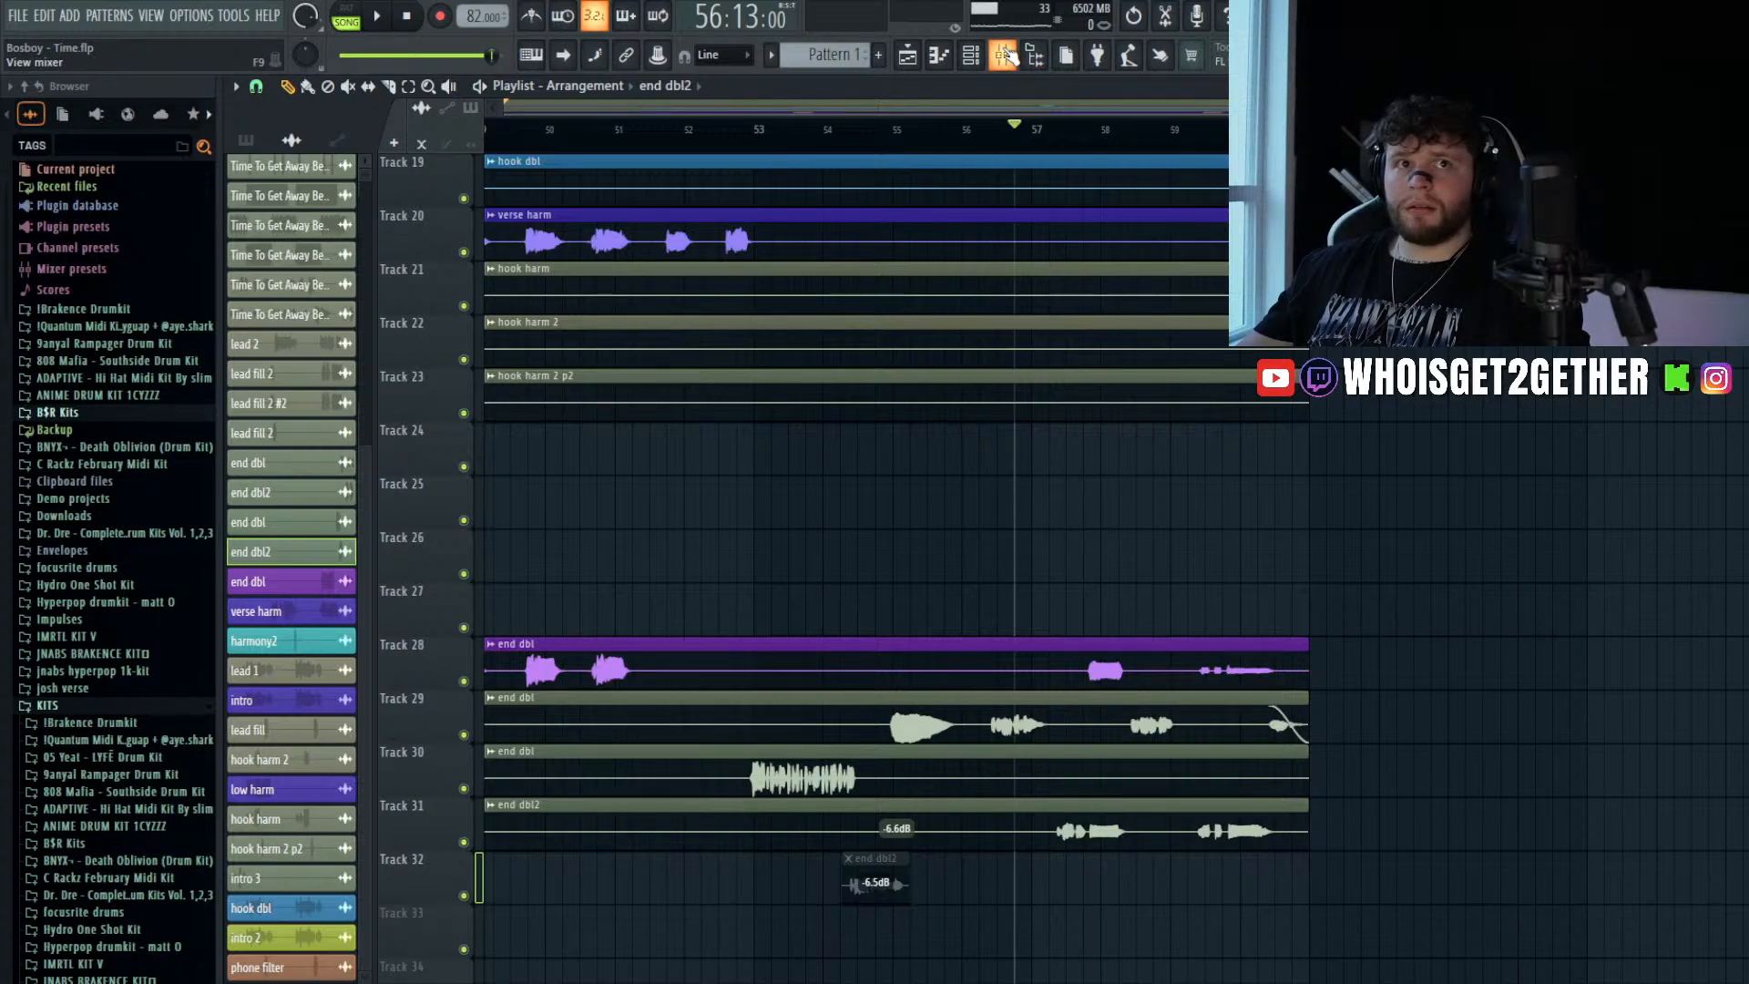
key(space)
click(1209, 260)
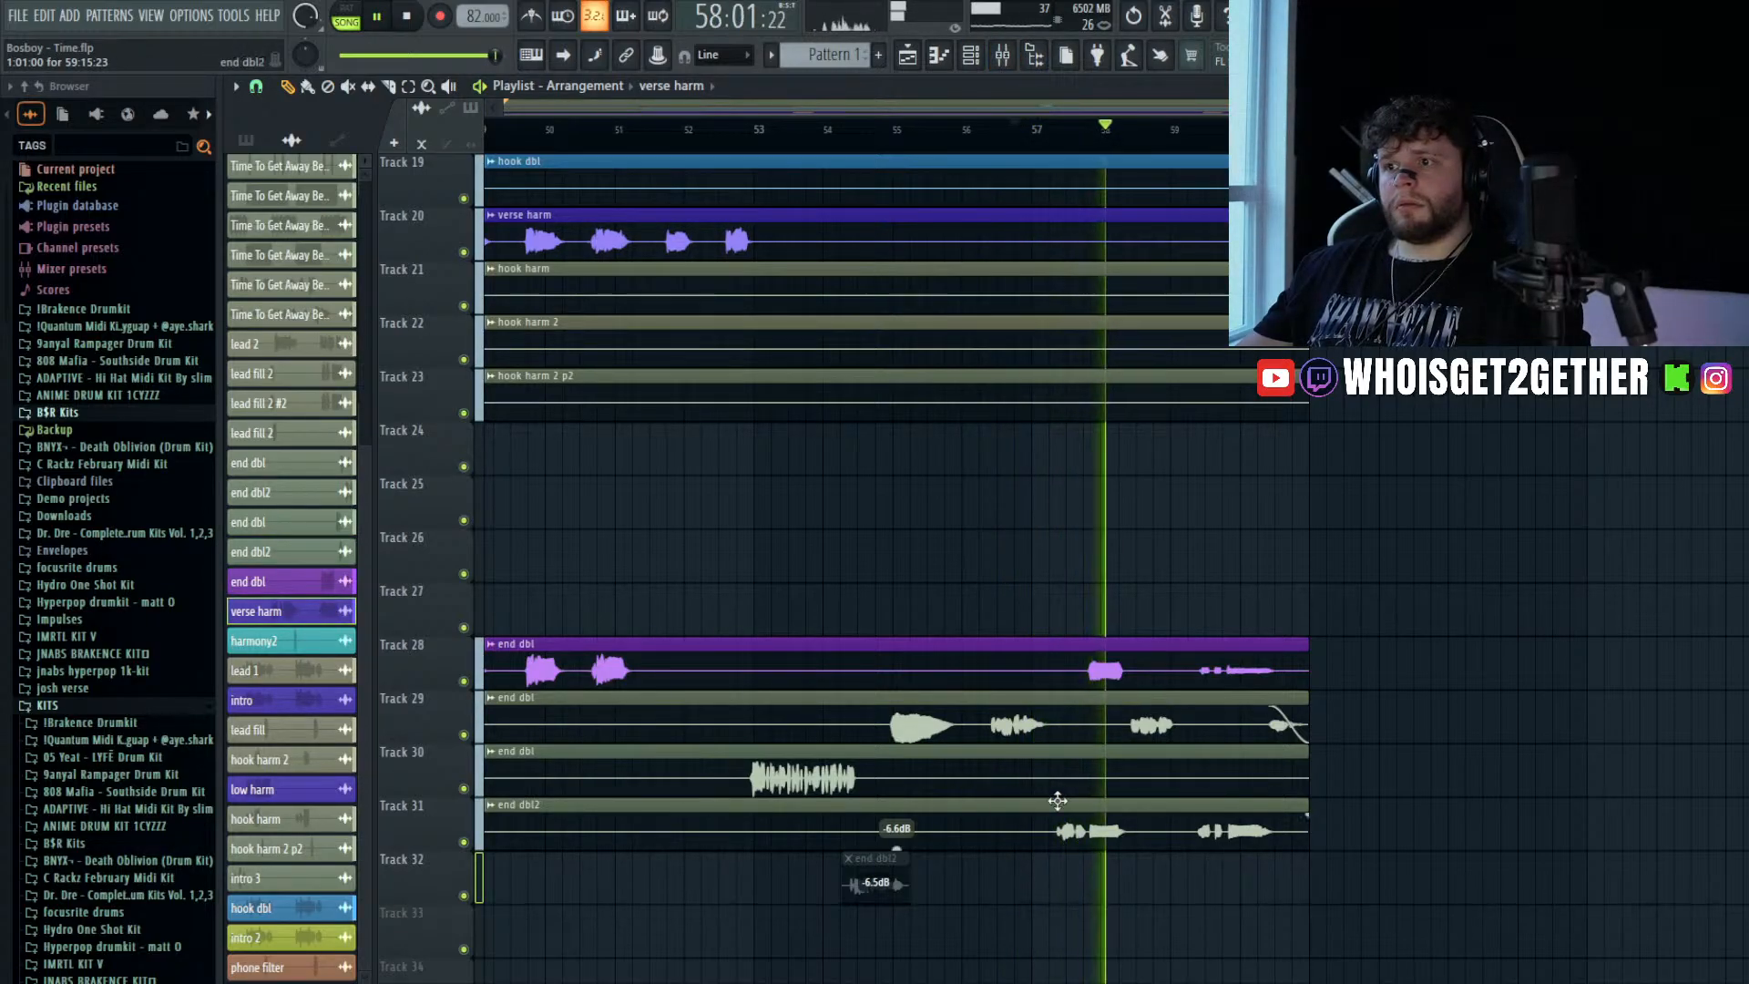
scroll(1054, 800, down, 5)
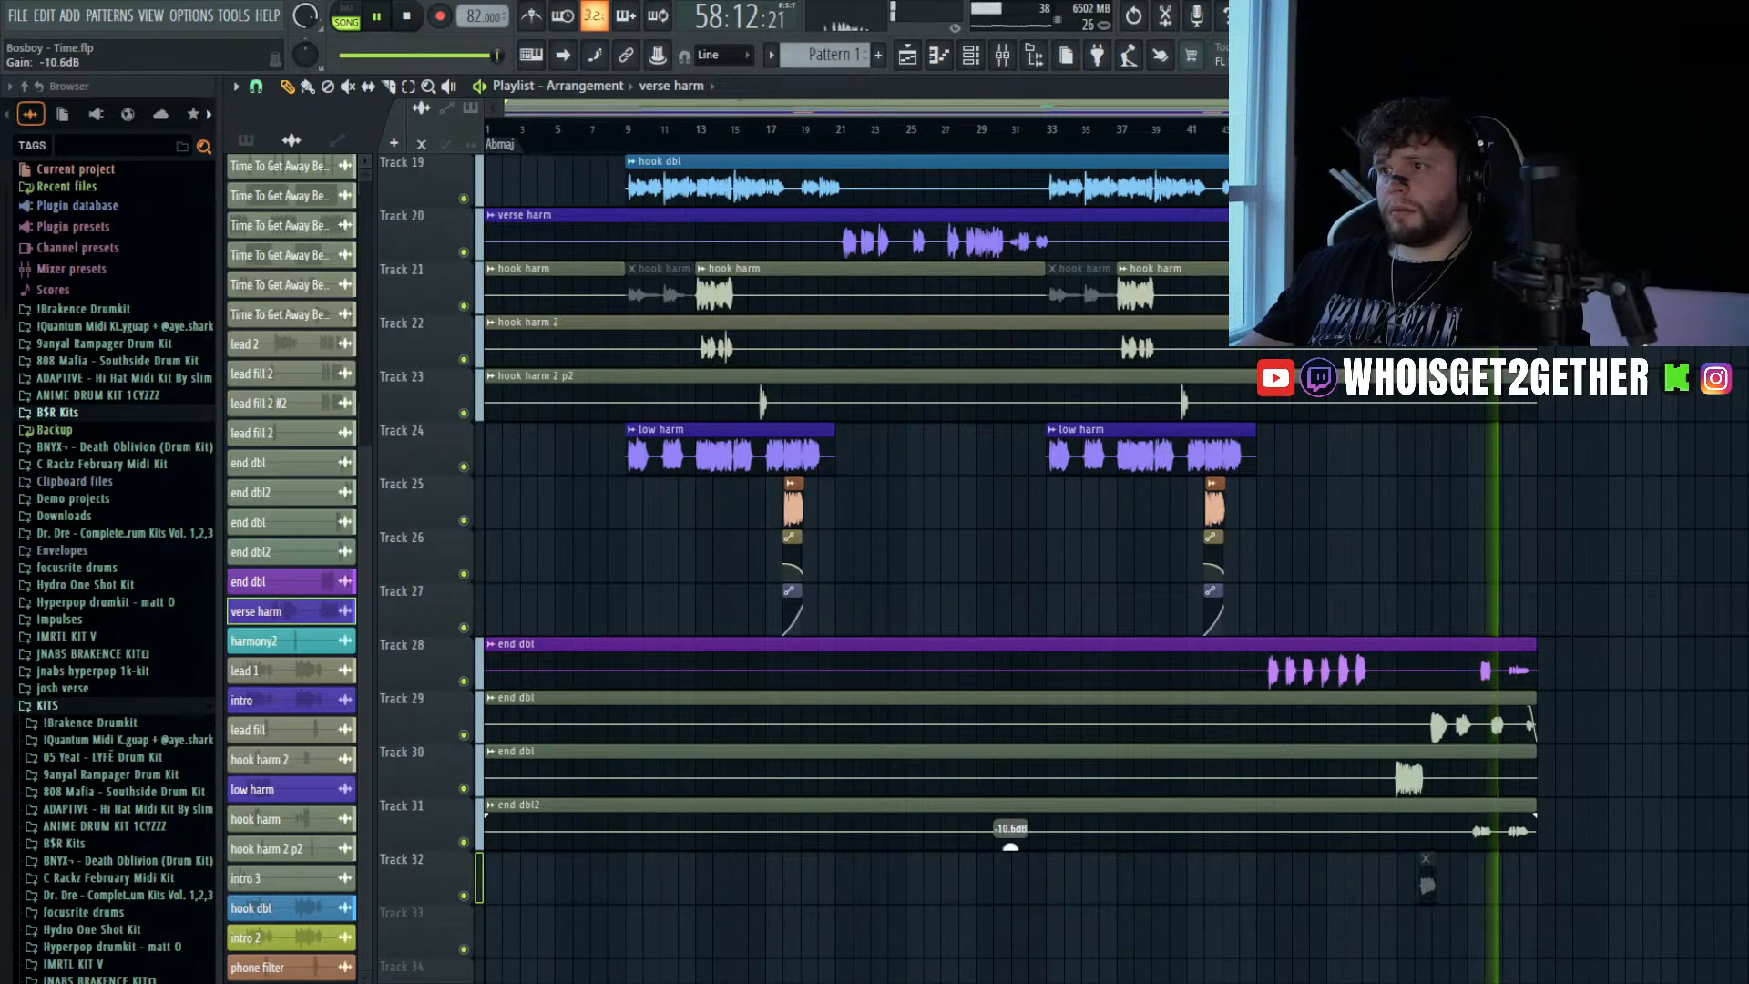
scroll(1638, 721, up, 3)
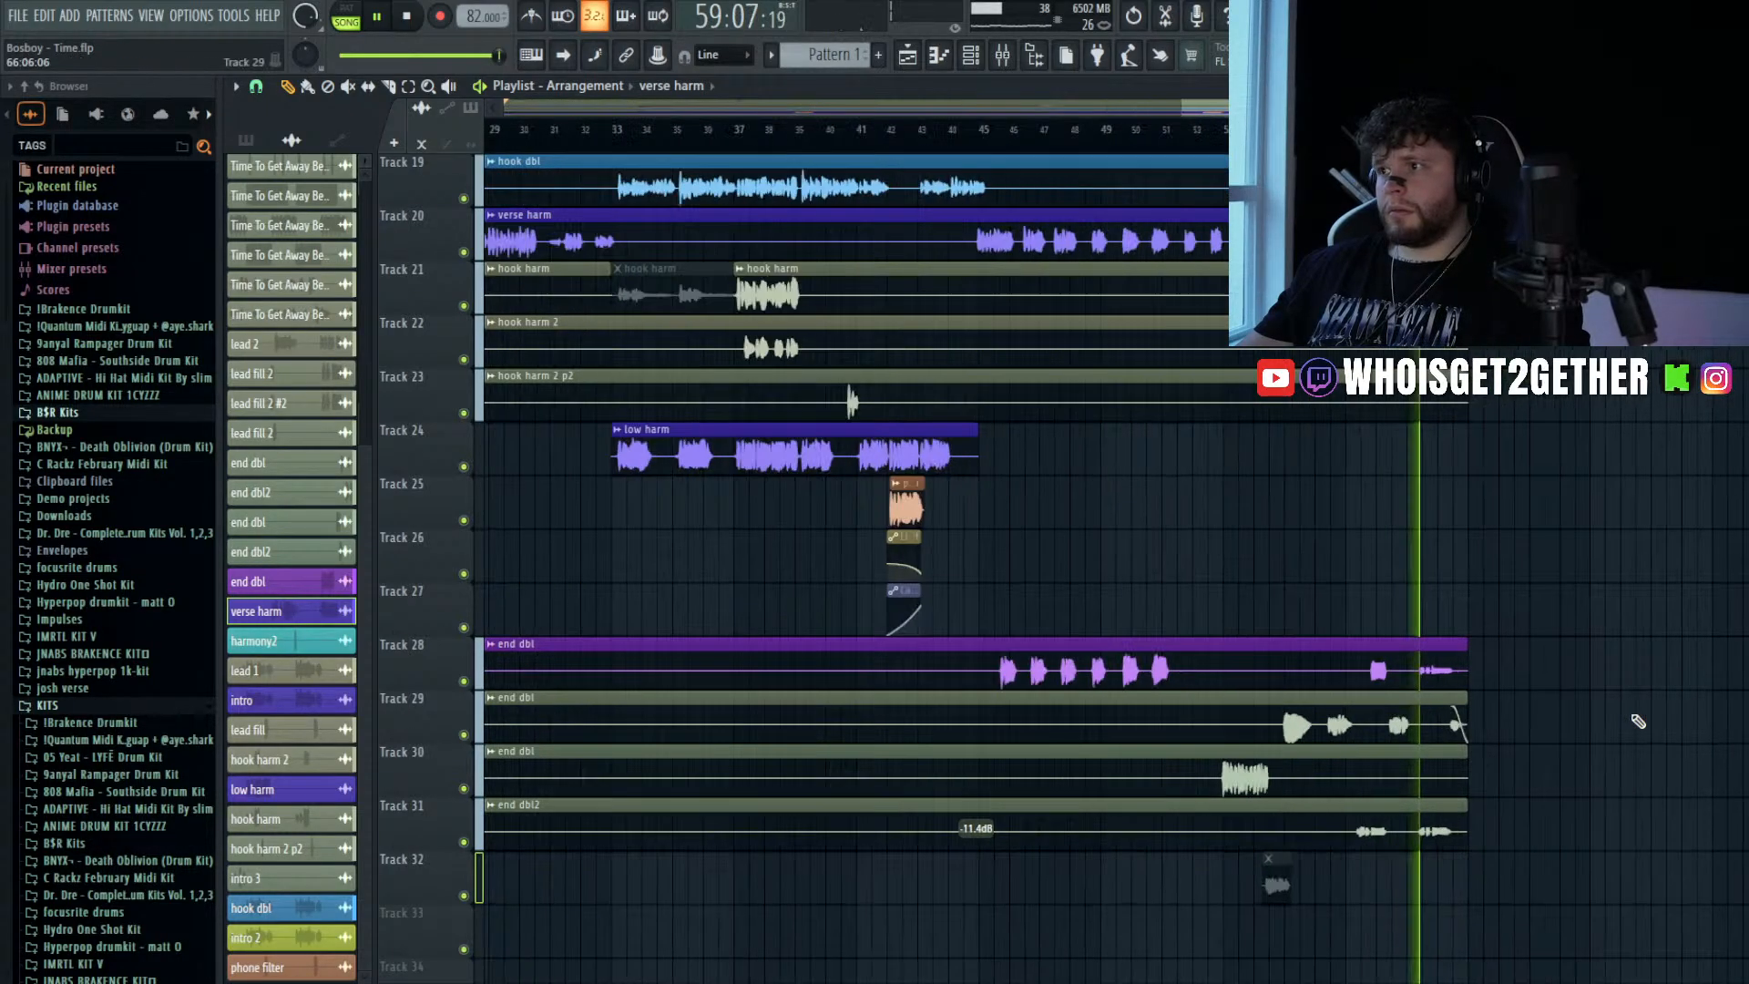
scroll(1638, 721, up, 4)
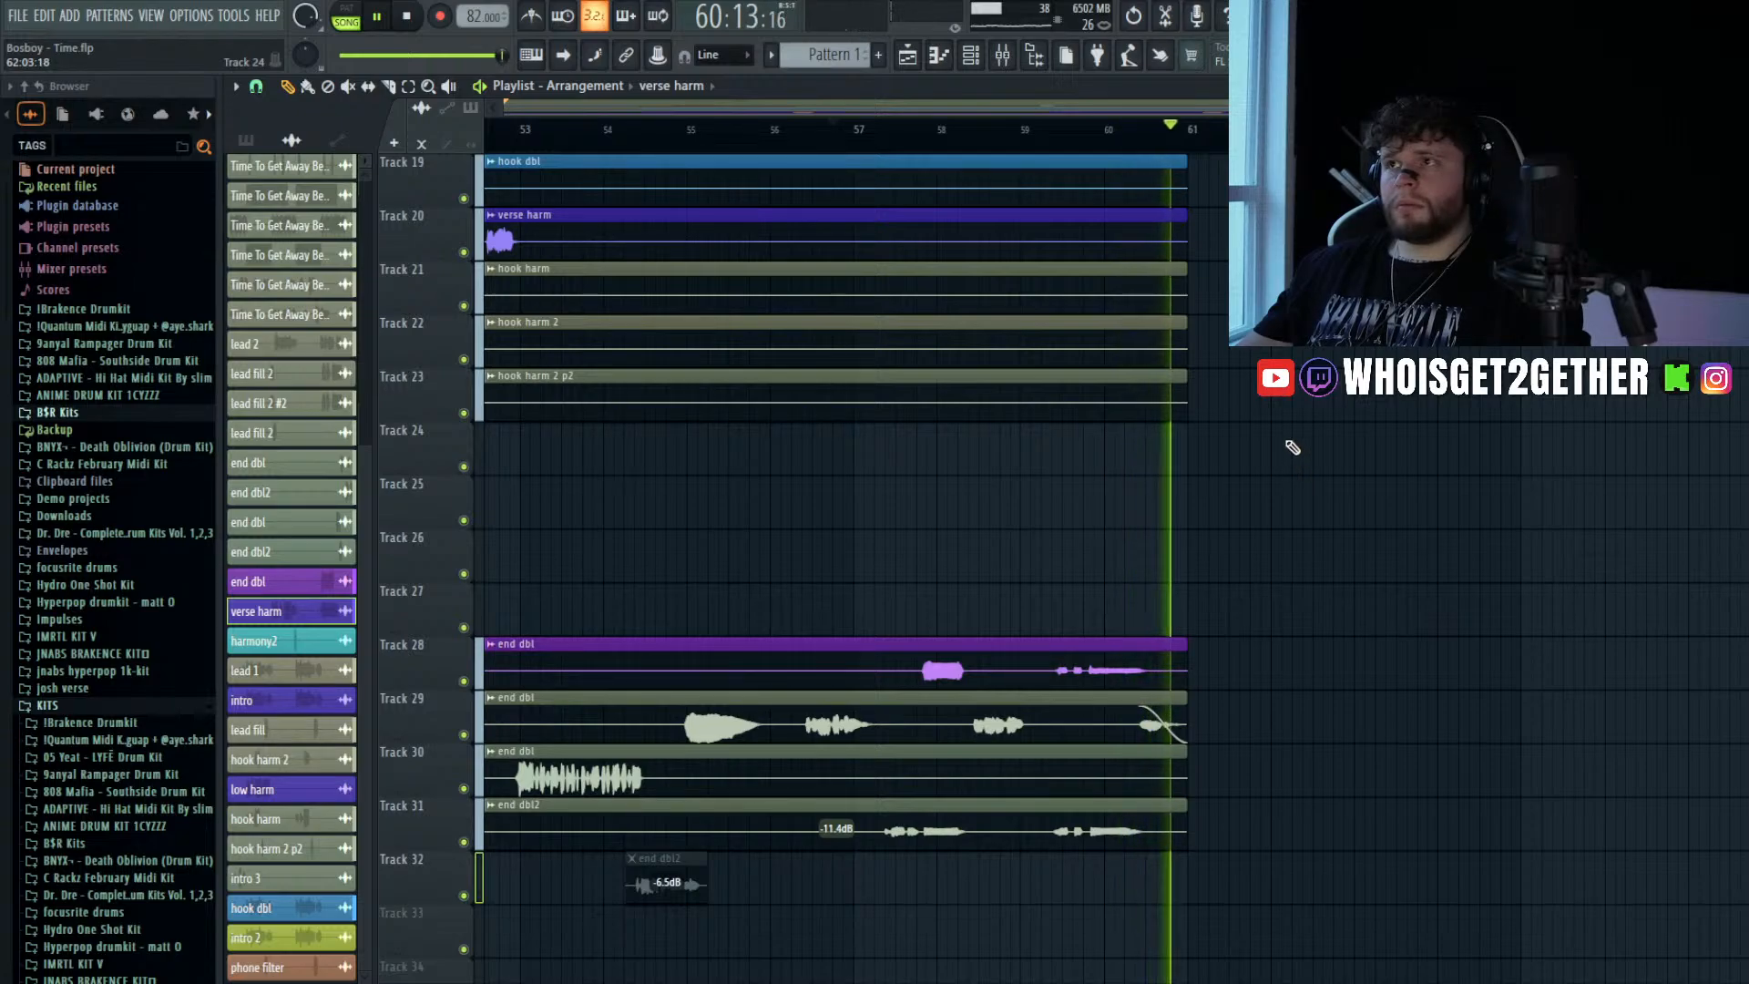
click(412, 15)
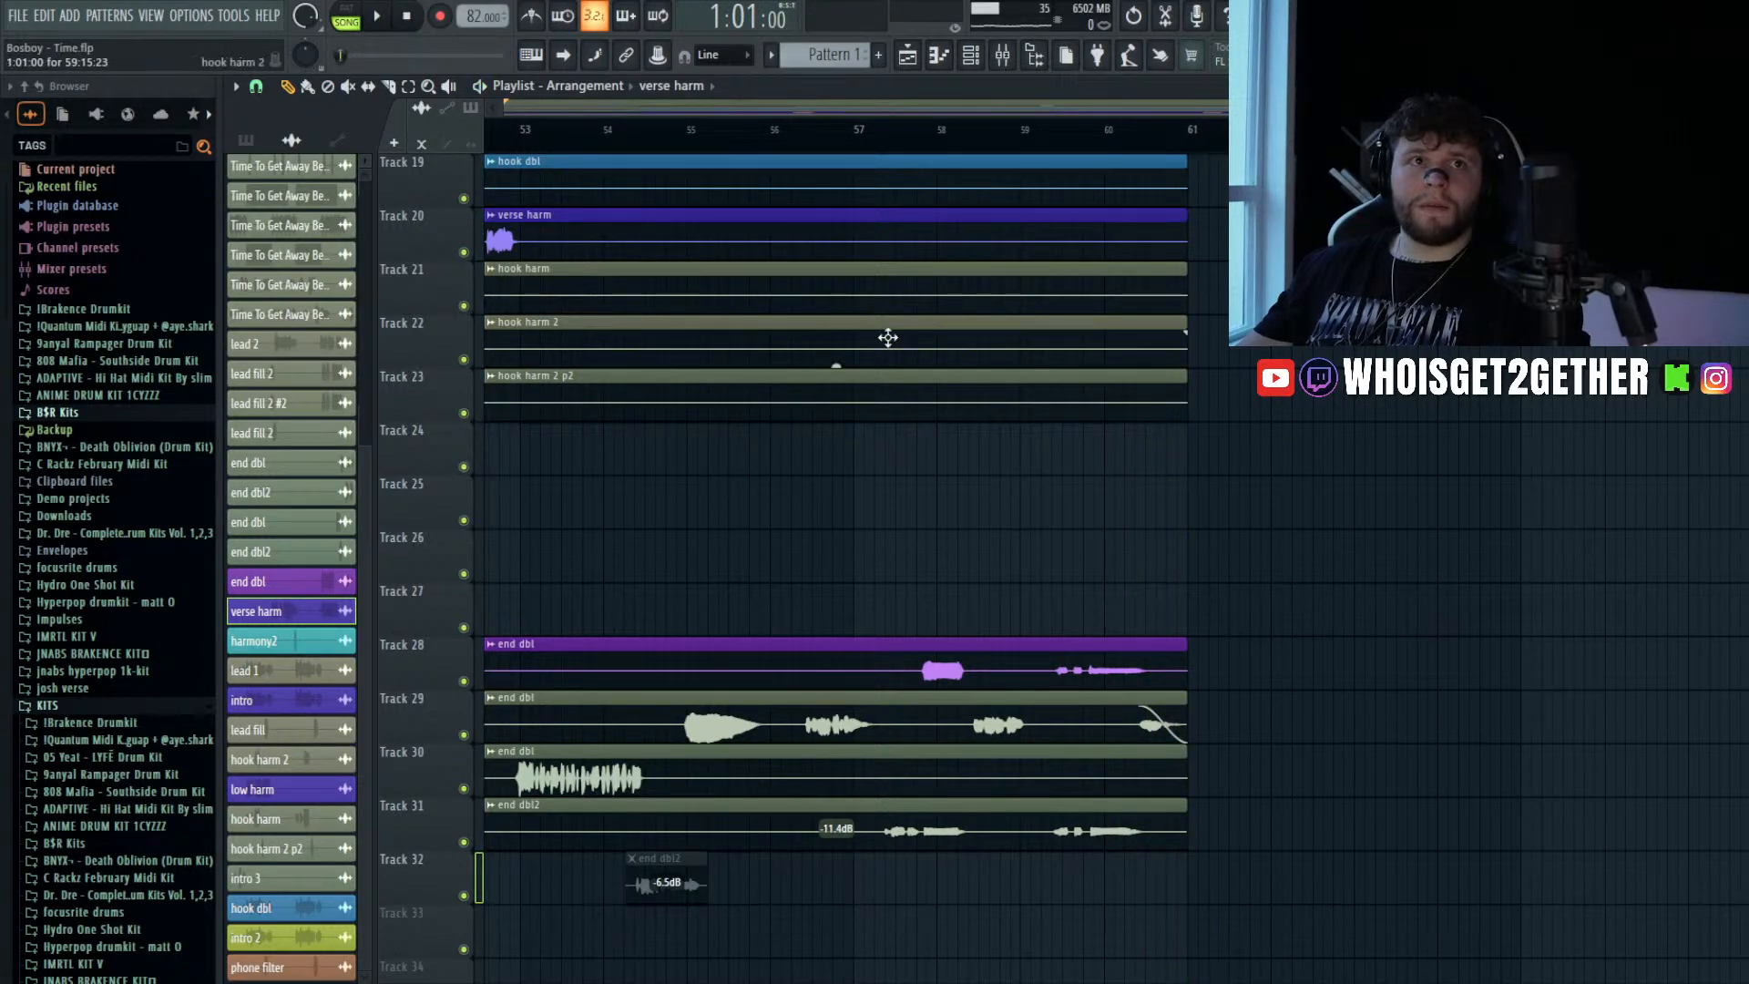
scroll(888, 337, down, 2)
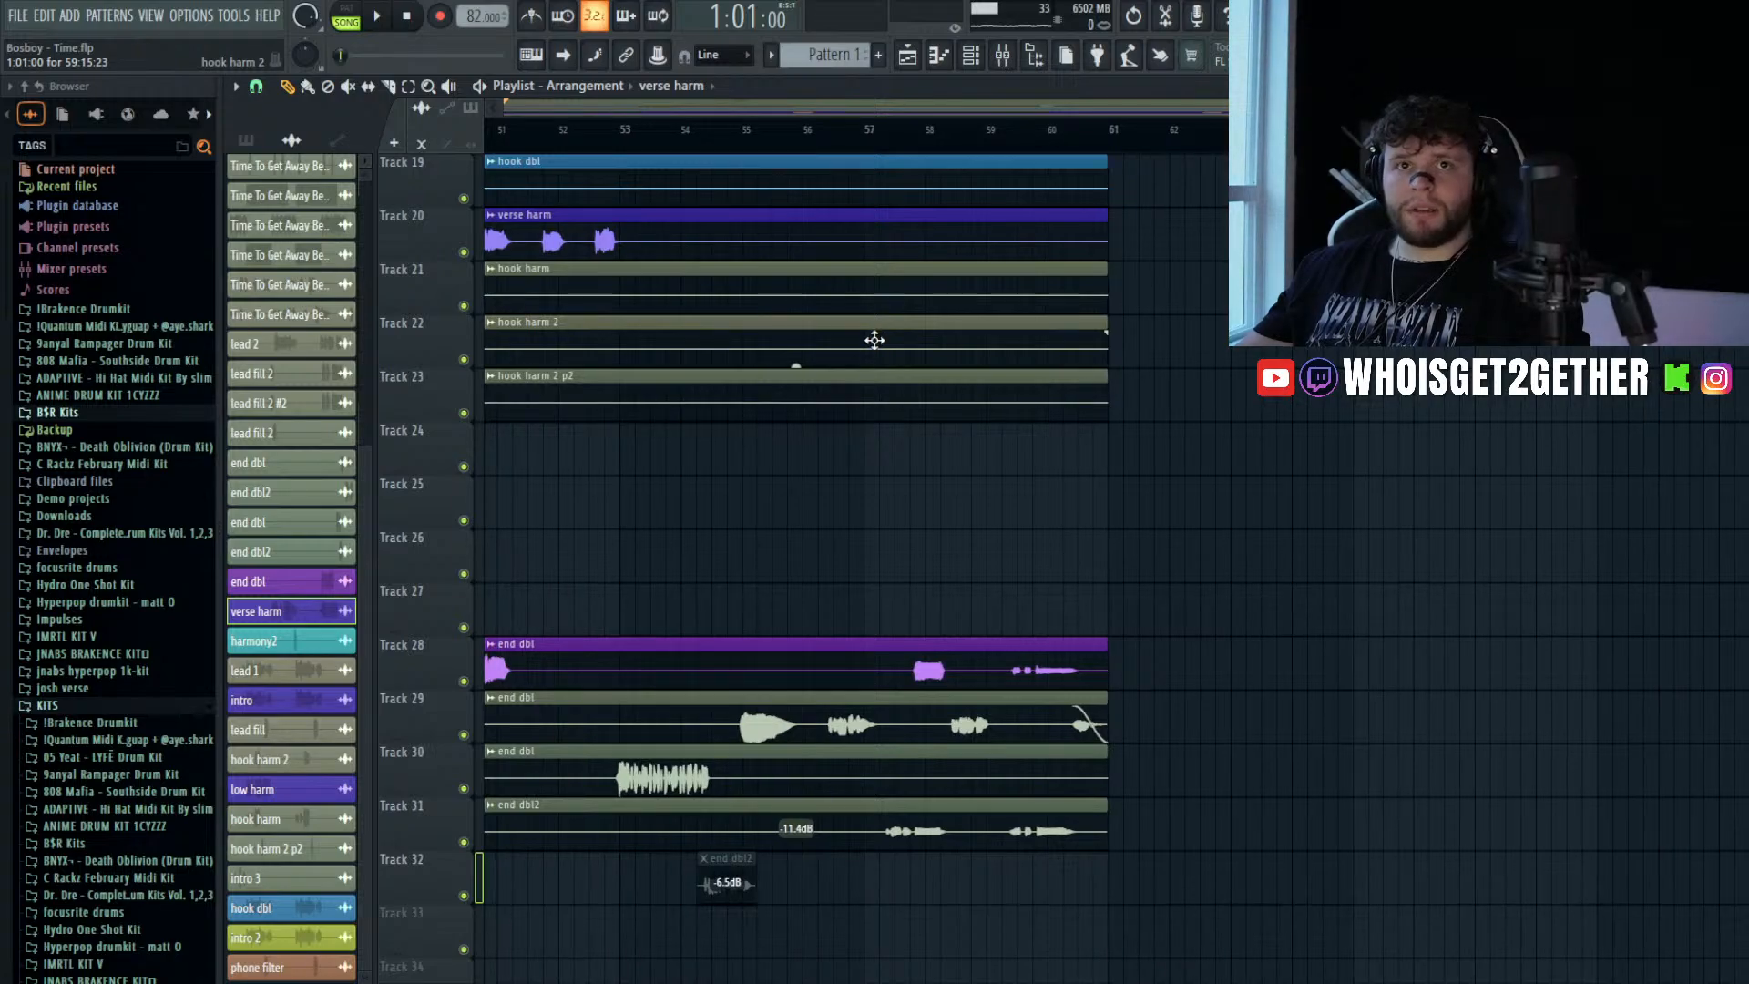
scroll(875, 339, down, 1)
scroll(984, 616, down, 2)
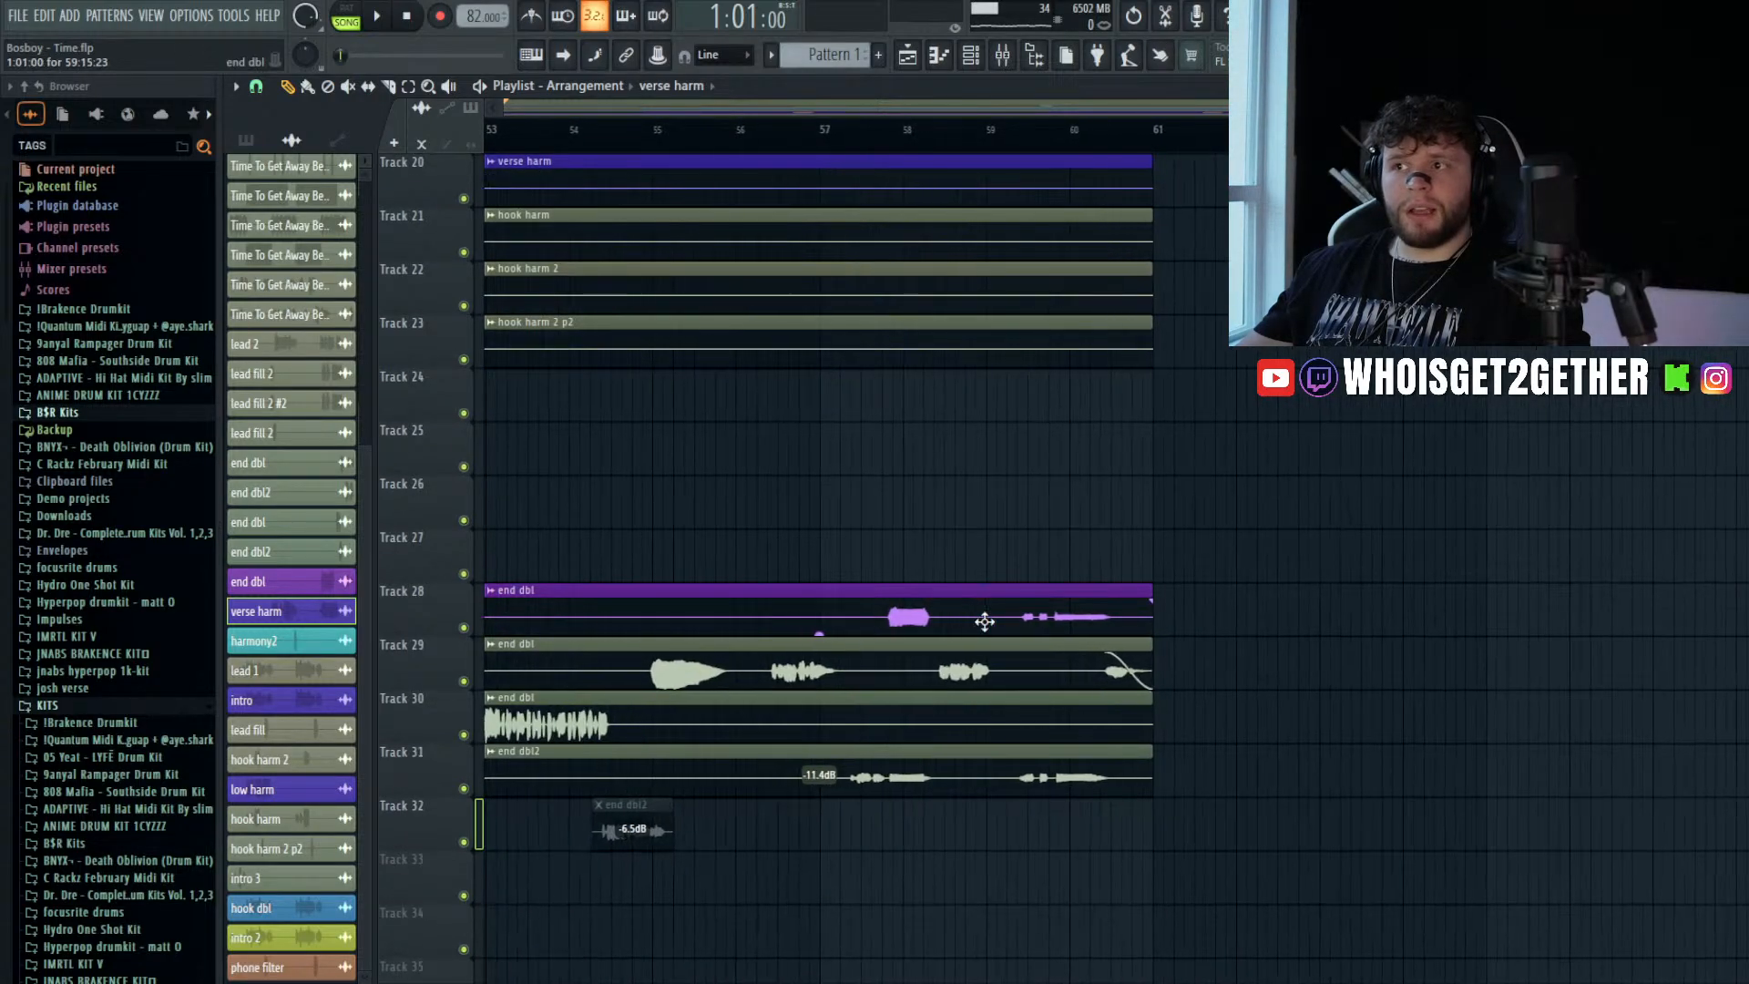
scroll(1001, 625, down, 2)
scroll(1005, 629, up, 1)
scroll(1009, 631, down, 1)
scroll(1009, 631, up, 1)
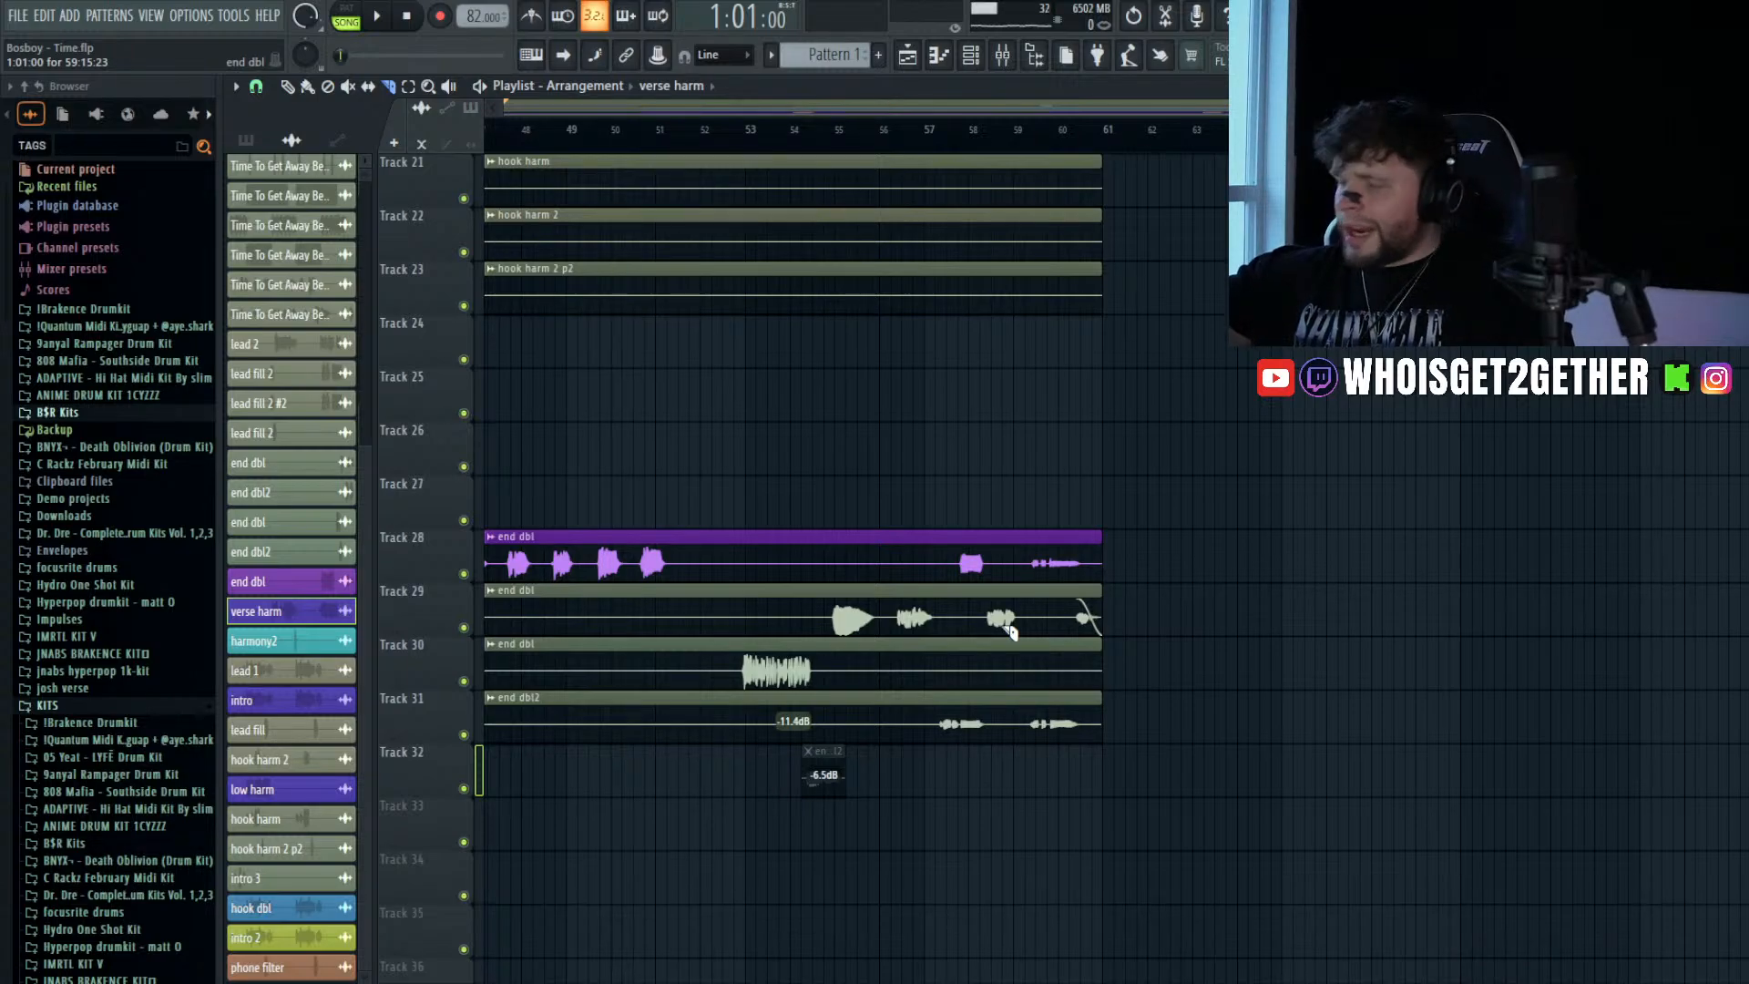
scroll(1009, 631, down, 1)
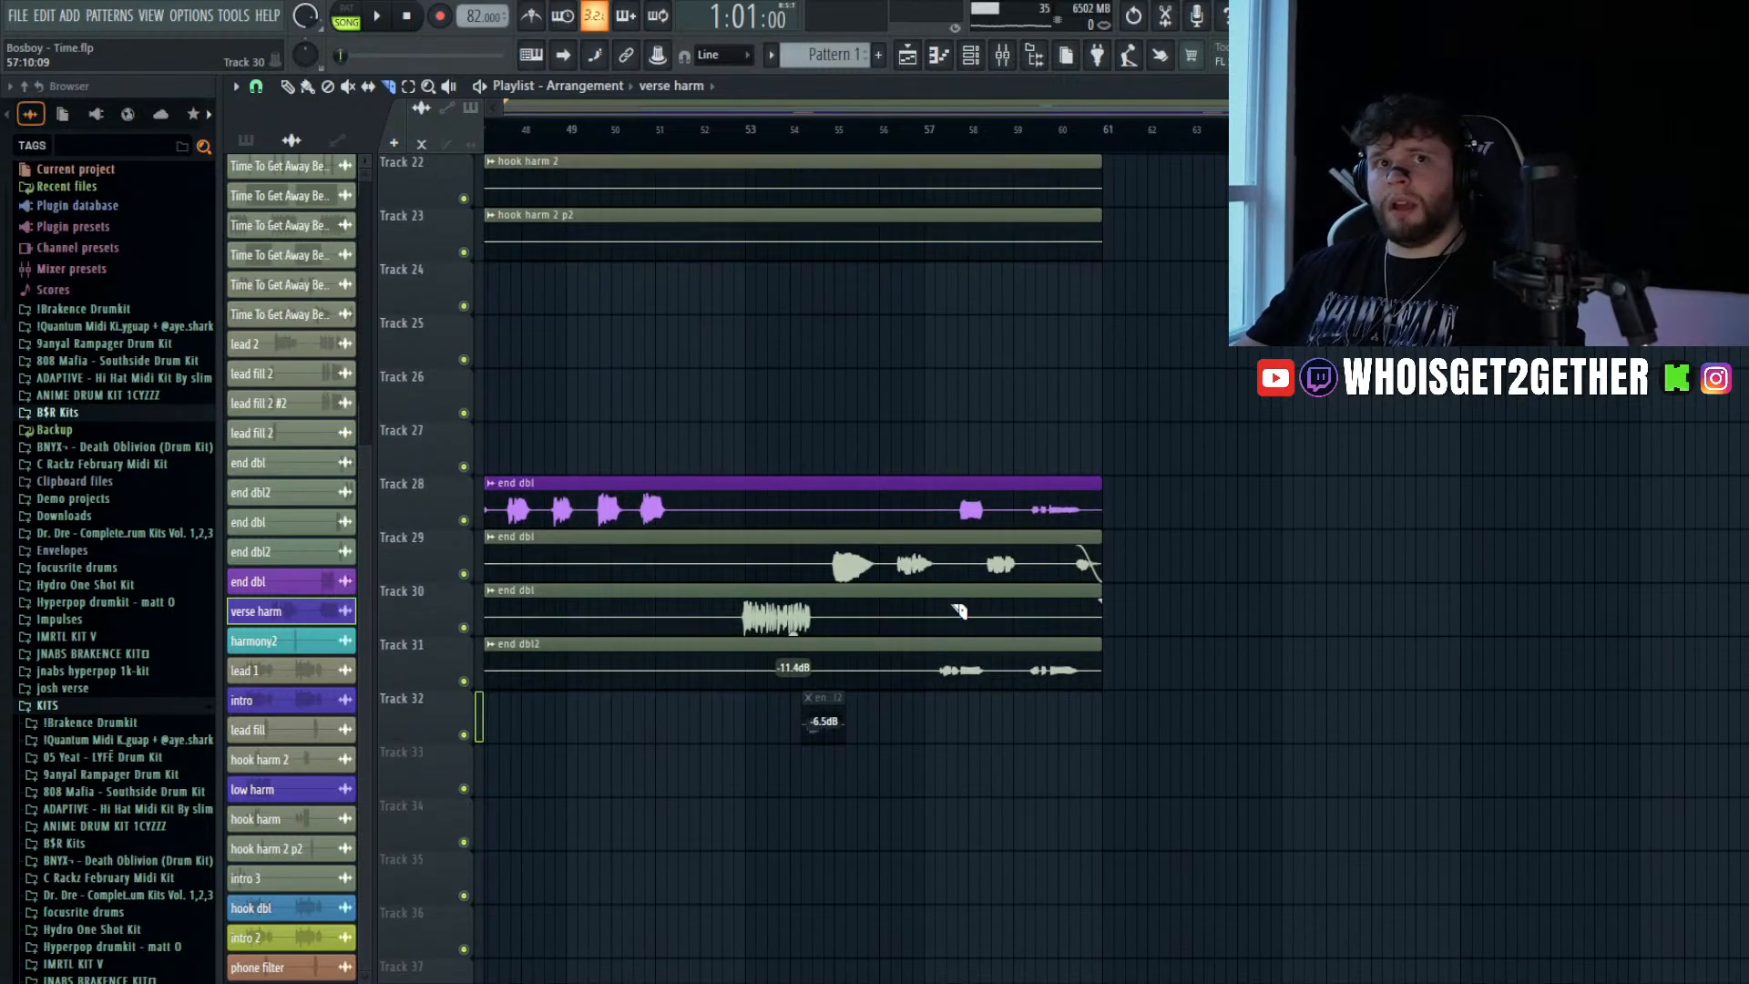
- Briefly play the ending from 56:07 and check the Track 29 fade-out against the tracks above
ctrl+scroll(1009, 631, up, 2)
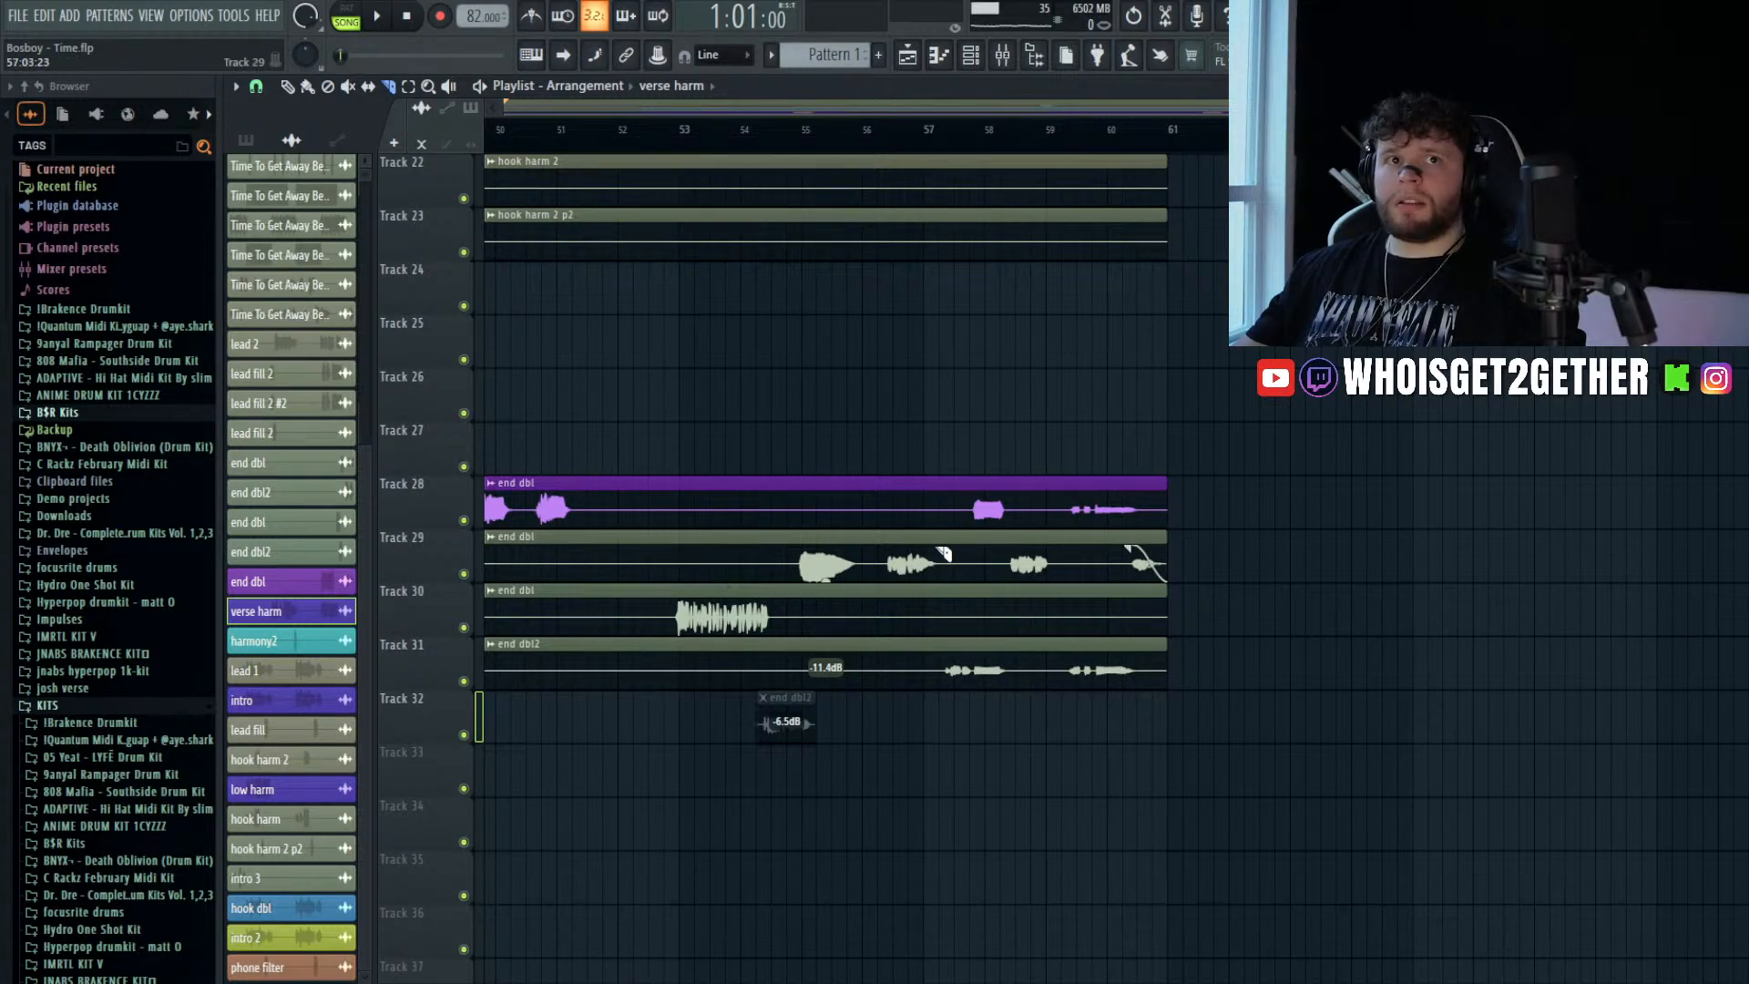
ctrl+scroll(971, 549, up, 3)
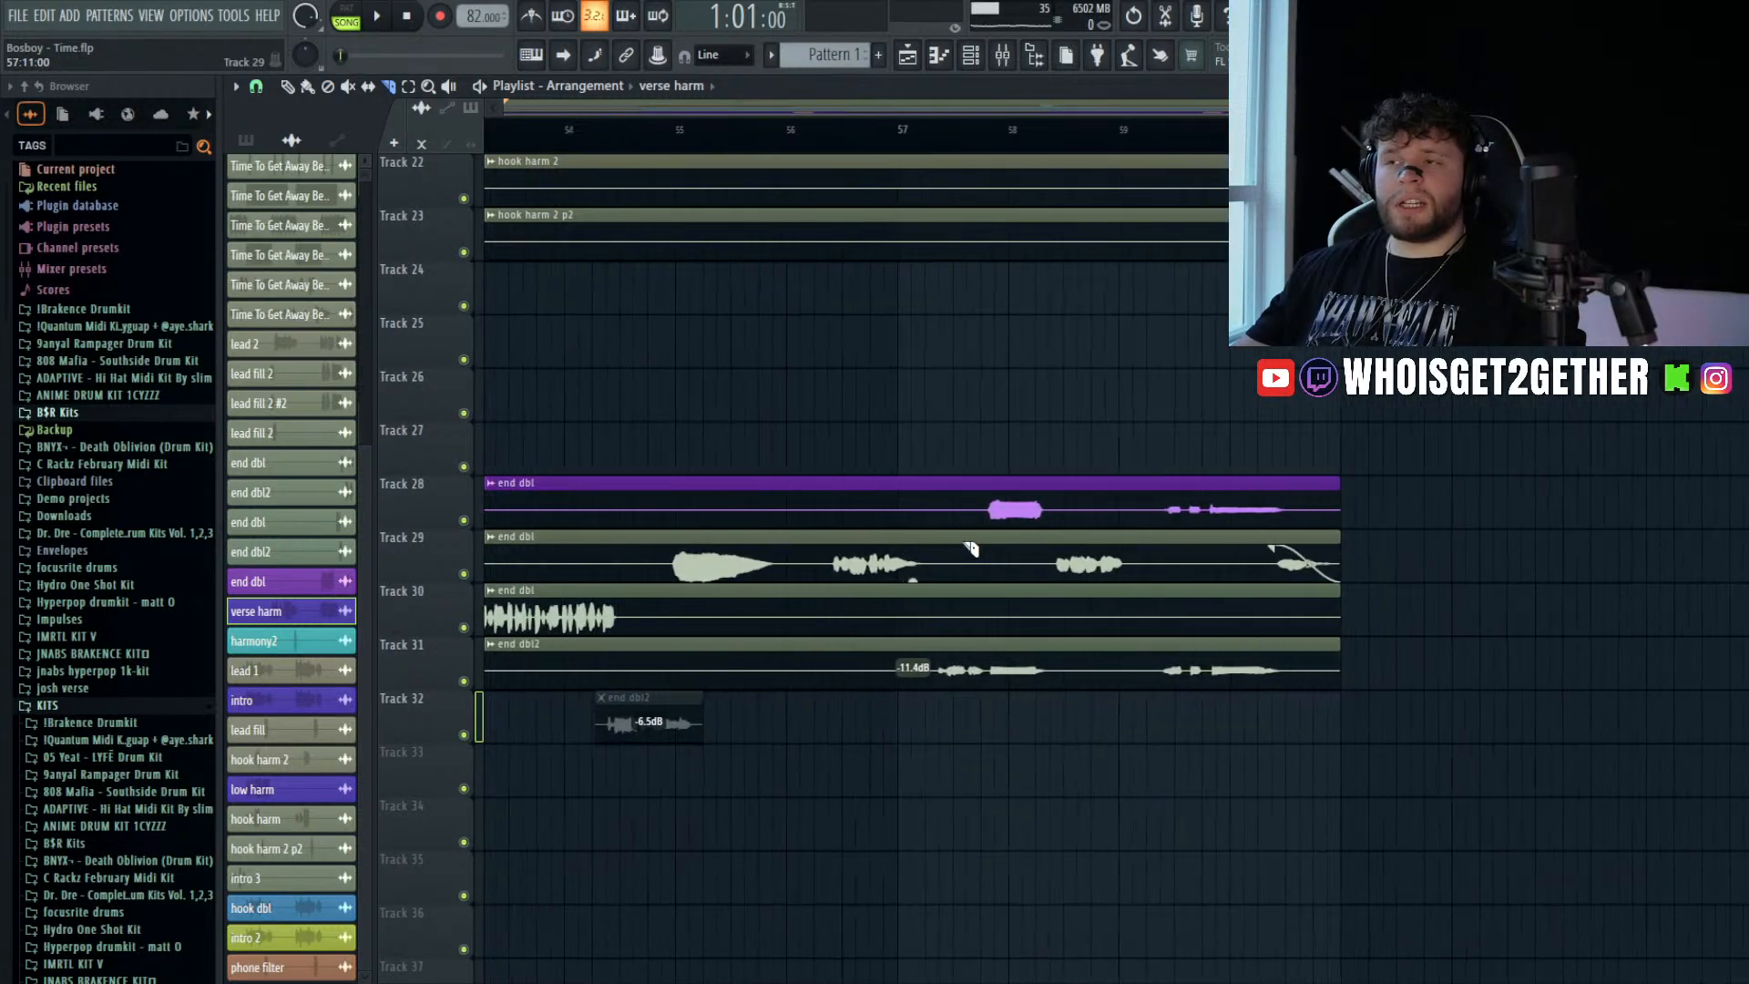
drag(866, 133, 772, 136)
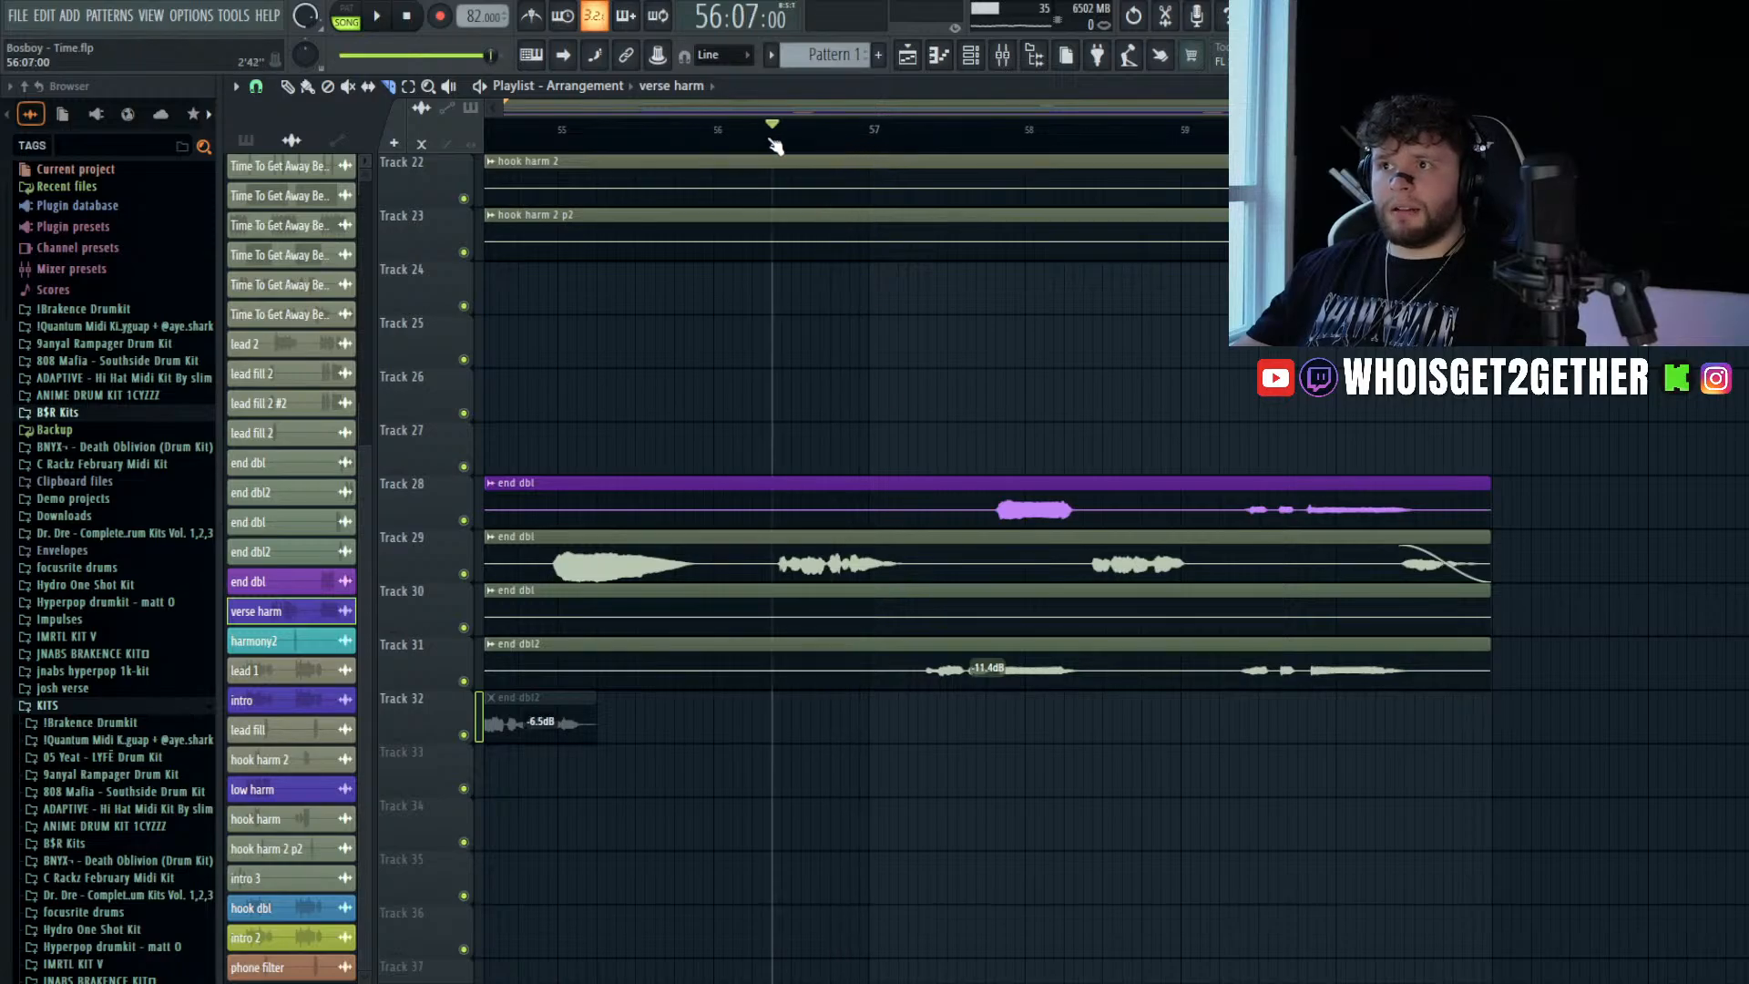
key(space)
key(space)
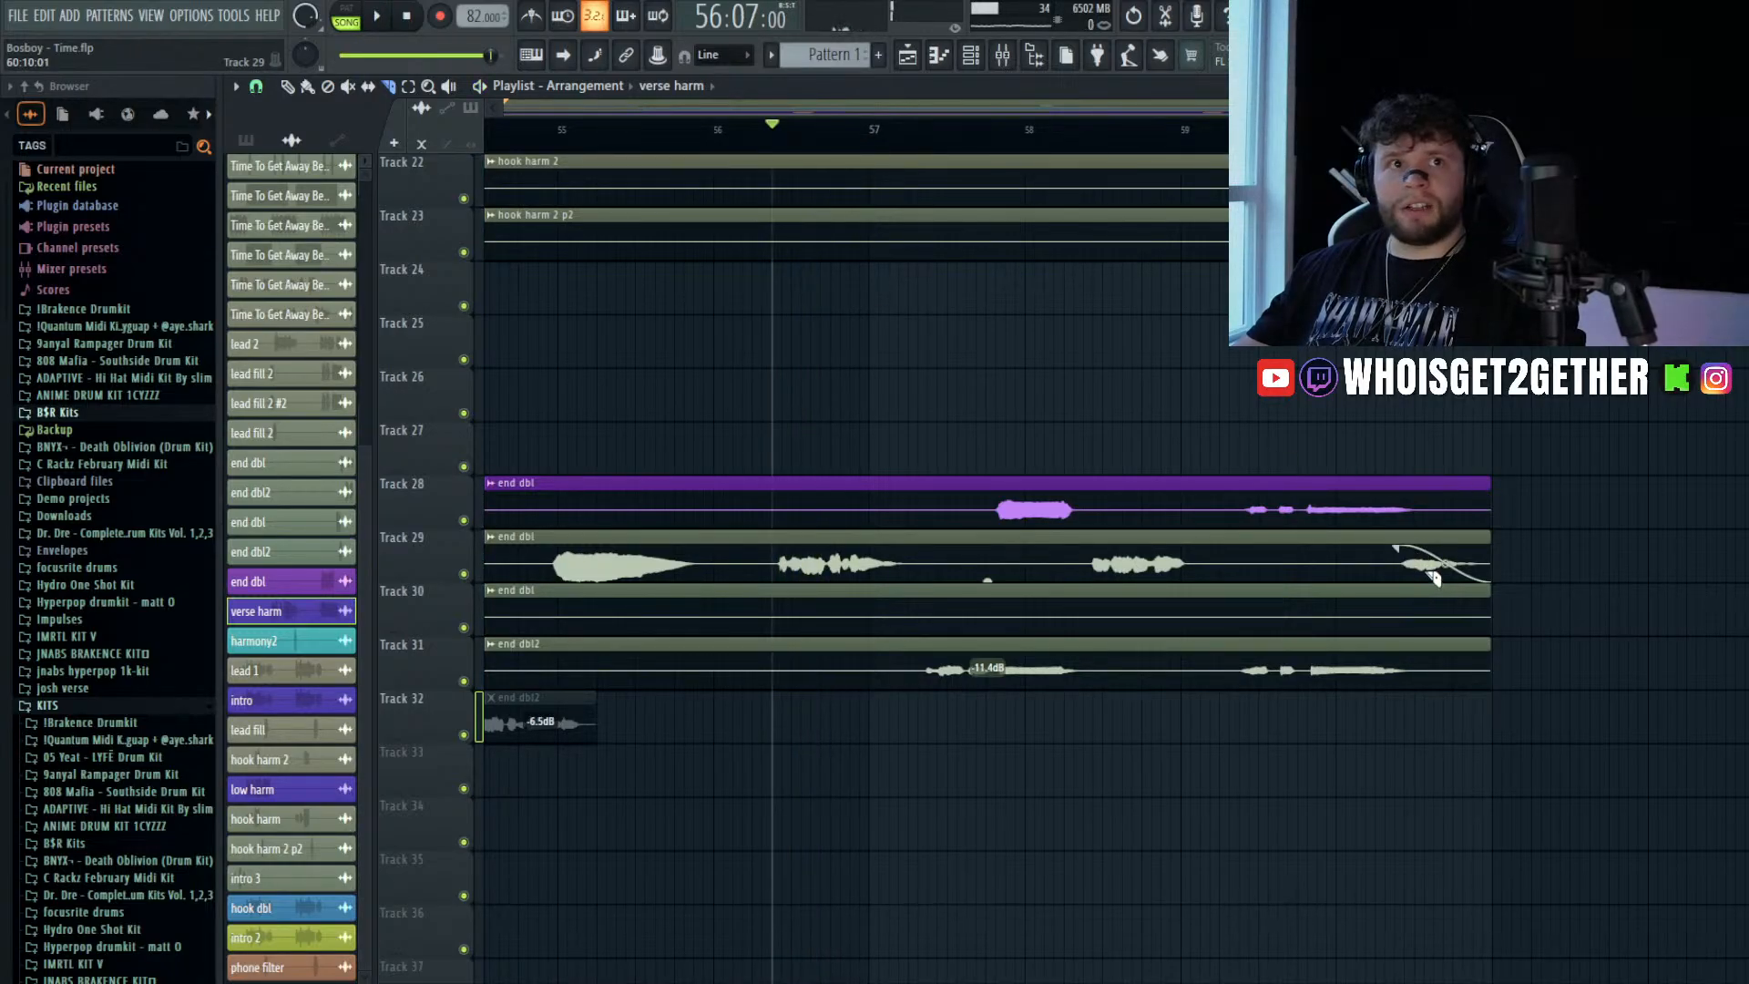
scroll(1432, 570, up, 8)
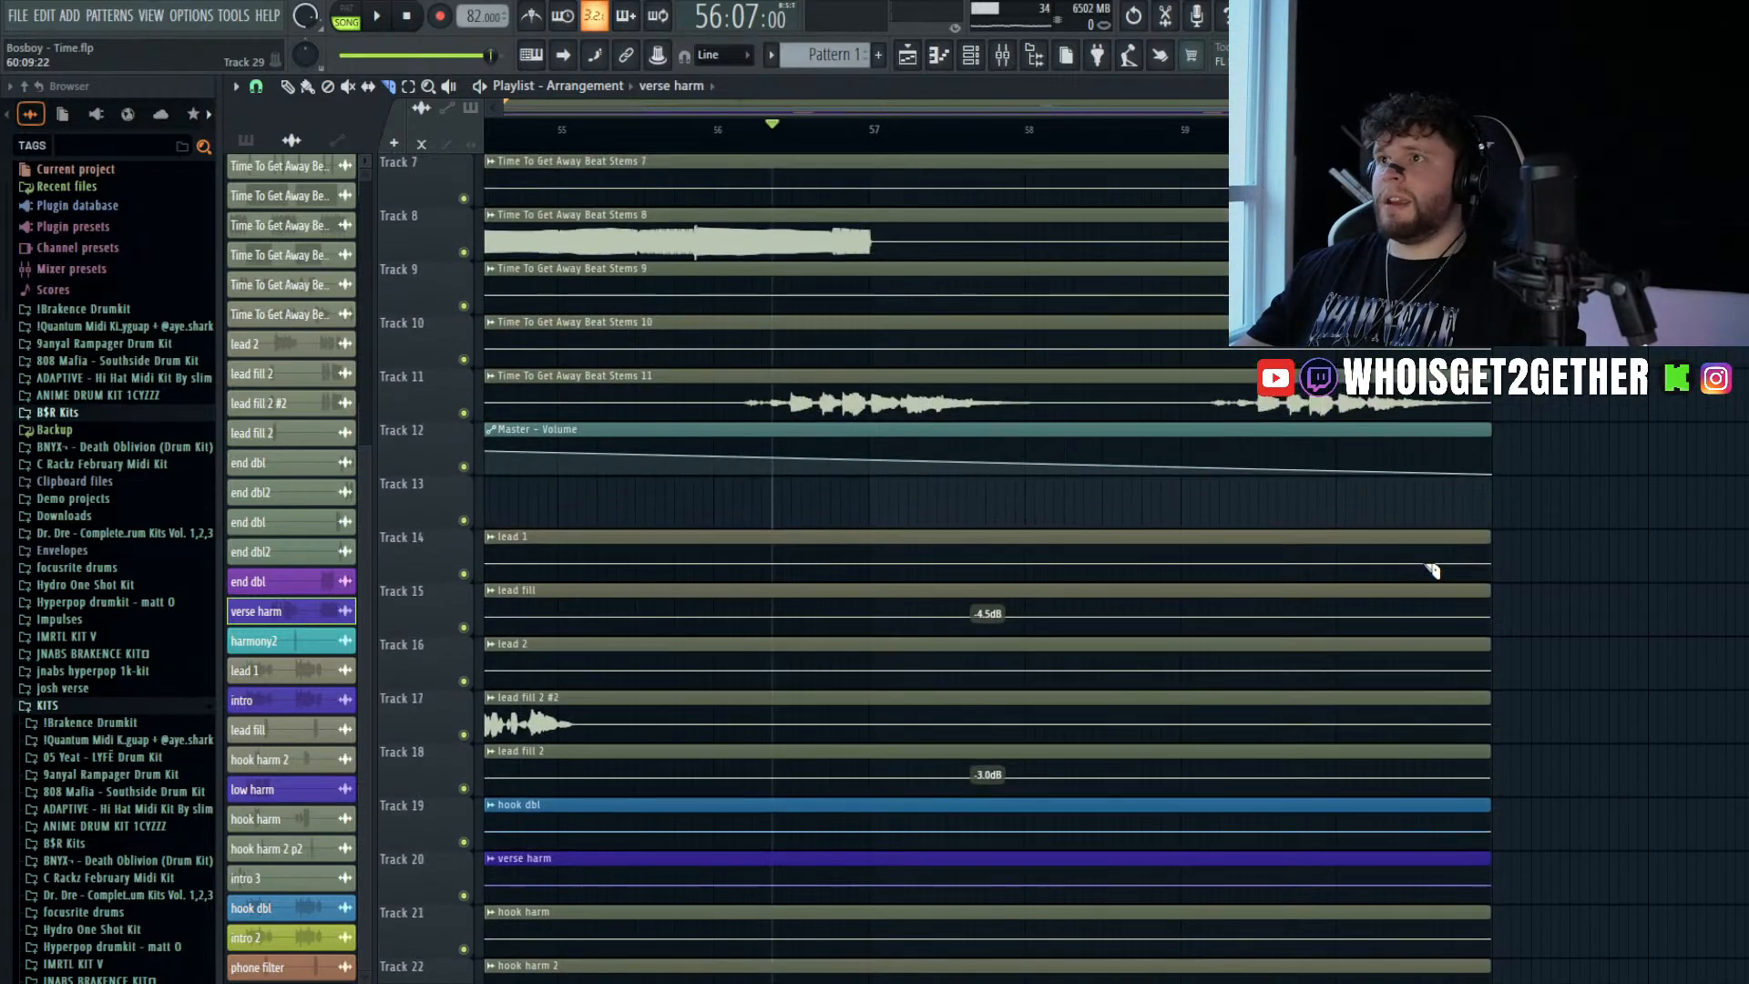
- Play the ending from 56:07 to bar 60 and check the end dbl layers on Tracks 28 to 31
ctrl+scroll(1431, 555, down, 3)
key(space)
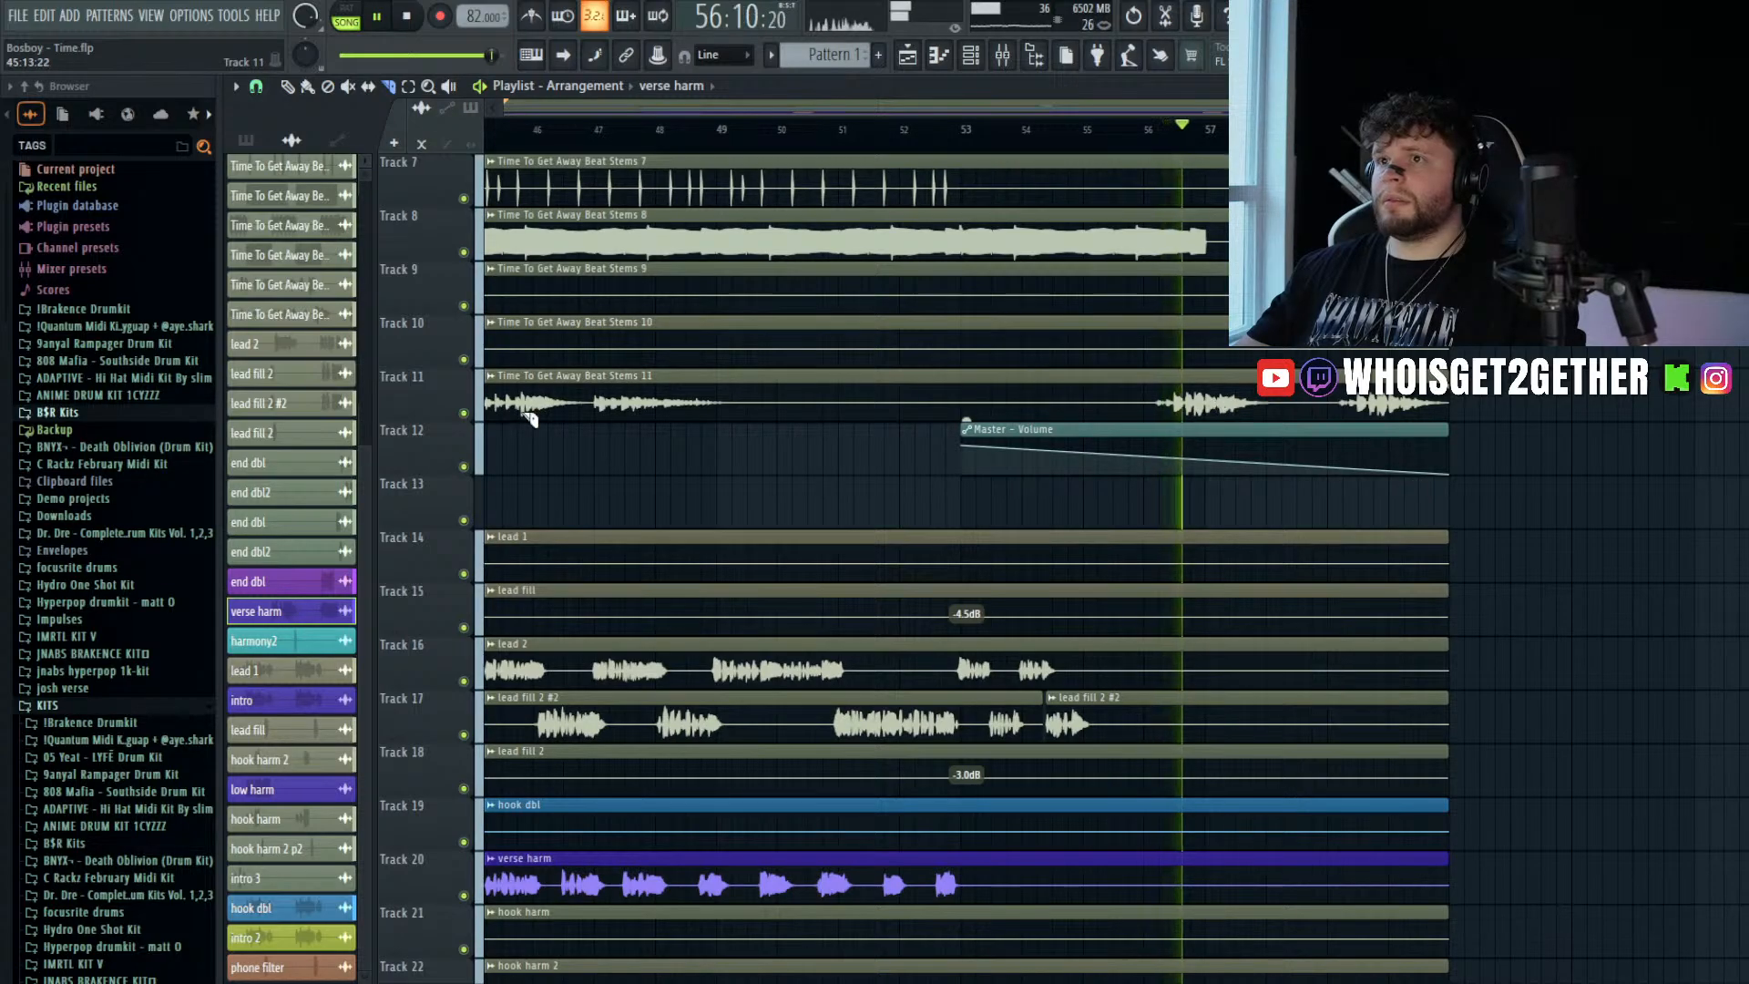
right_click(463, 413)
right_click(464, 413)
scroll(1084, 467, down, 7)
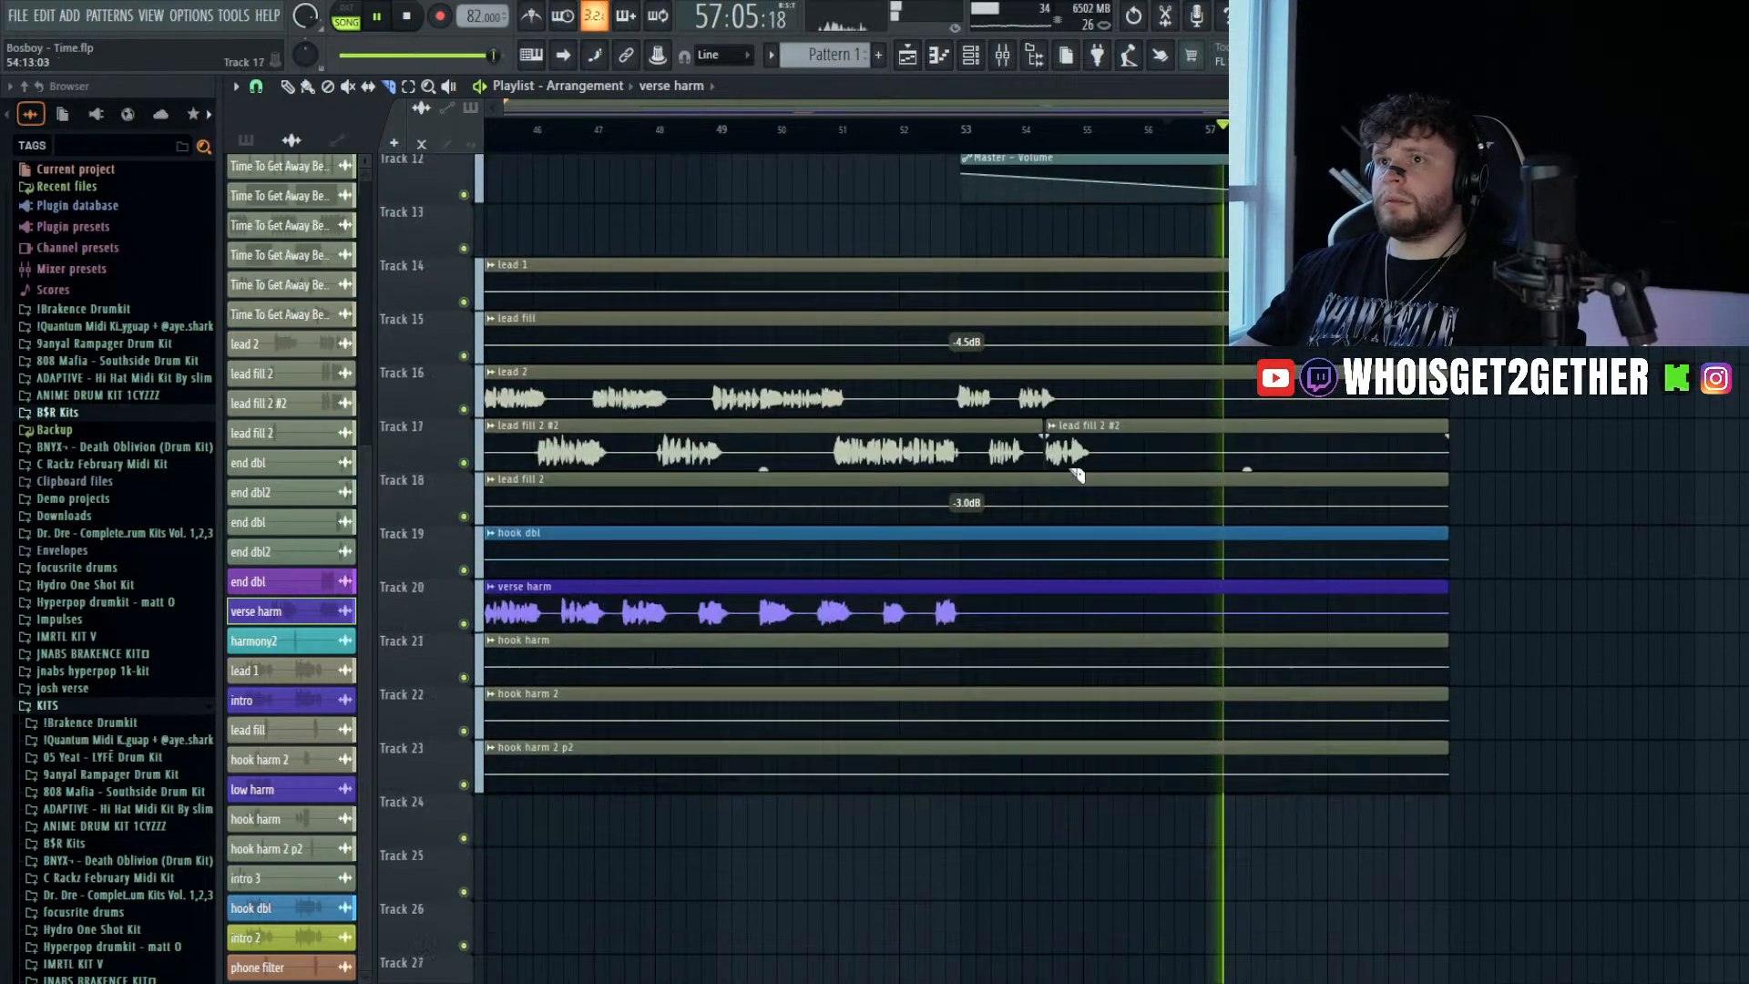
scroll(1084, 467, down, 2)
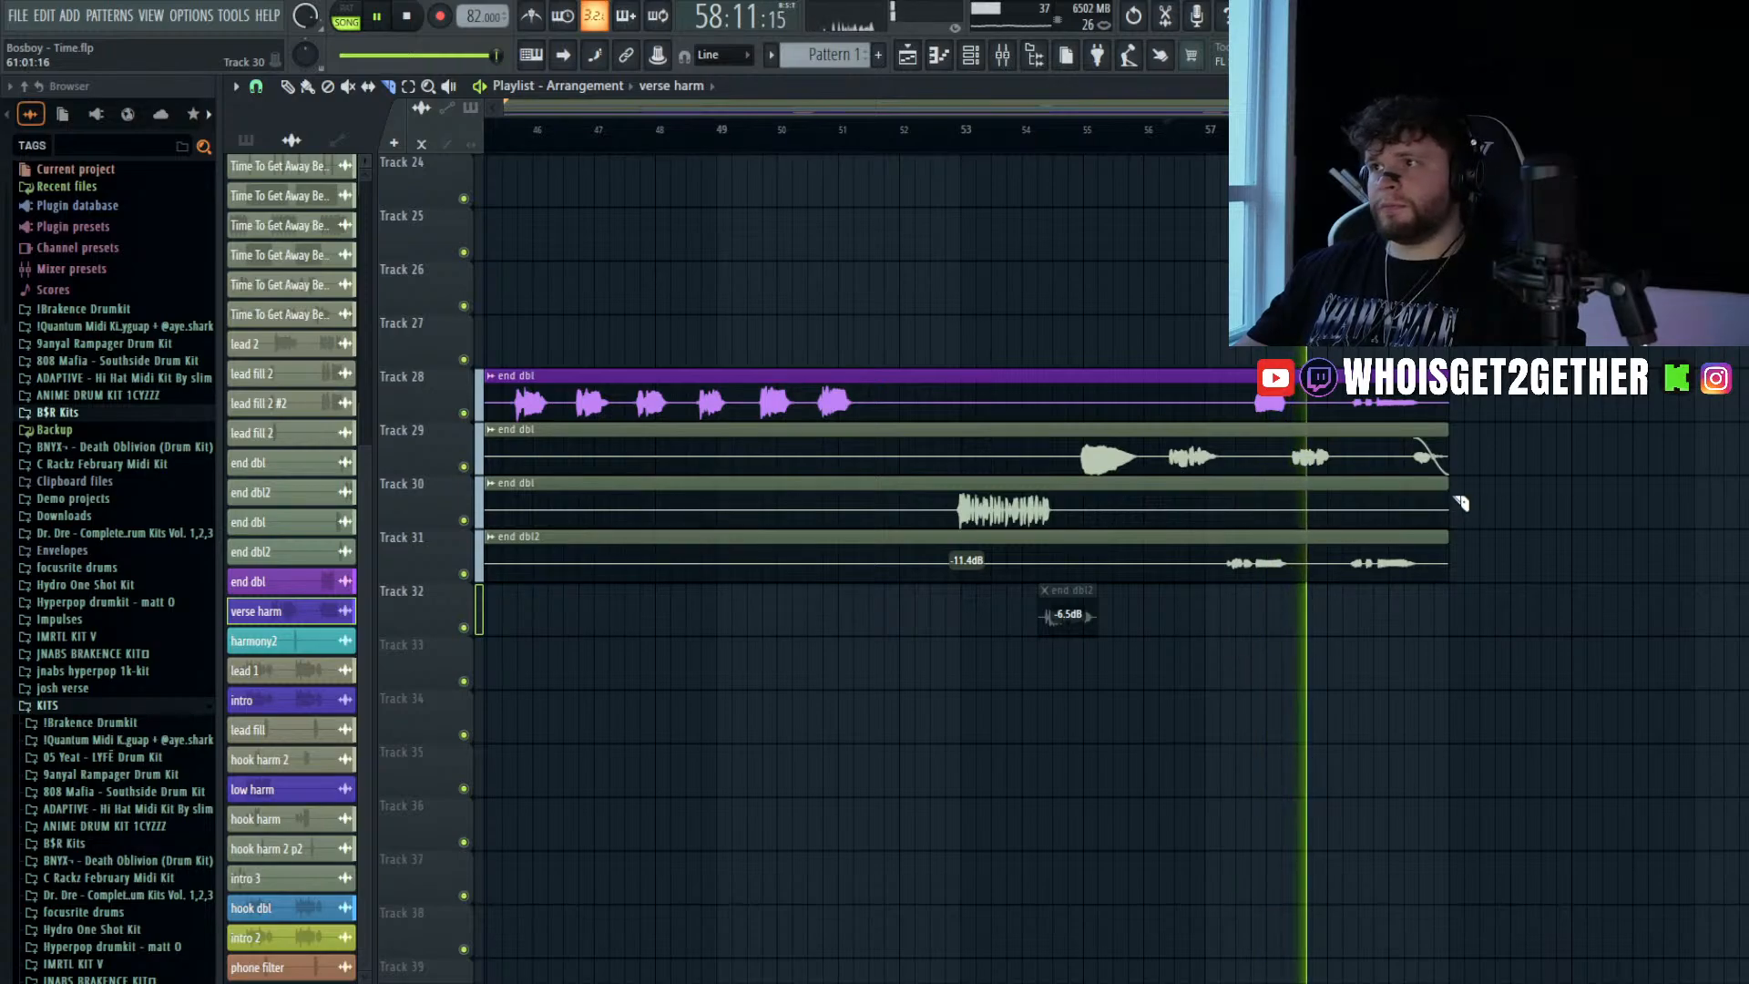
scroll(1466, 502, up, 3)
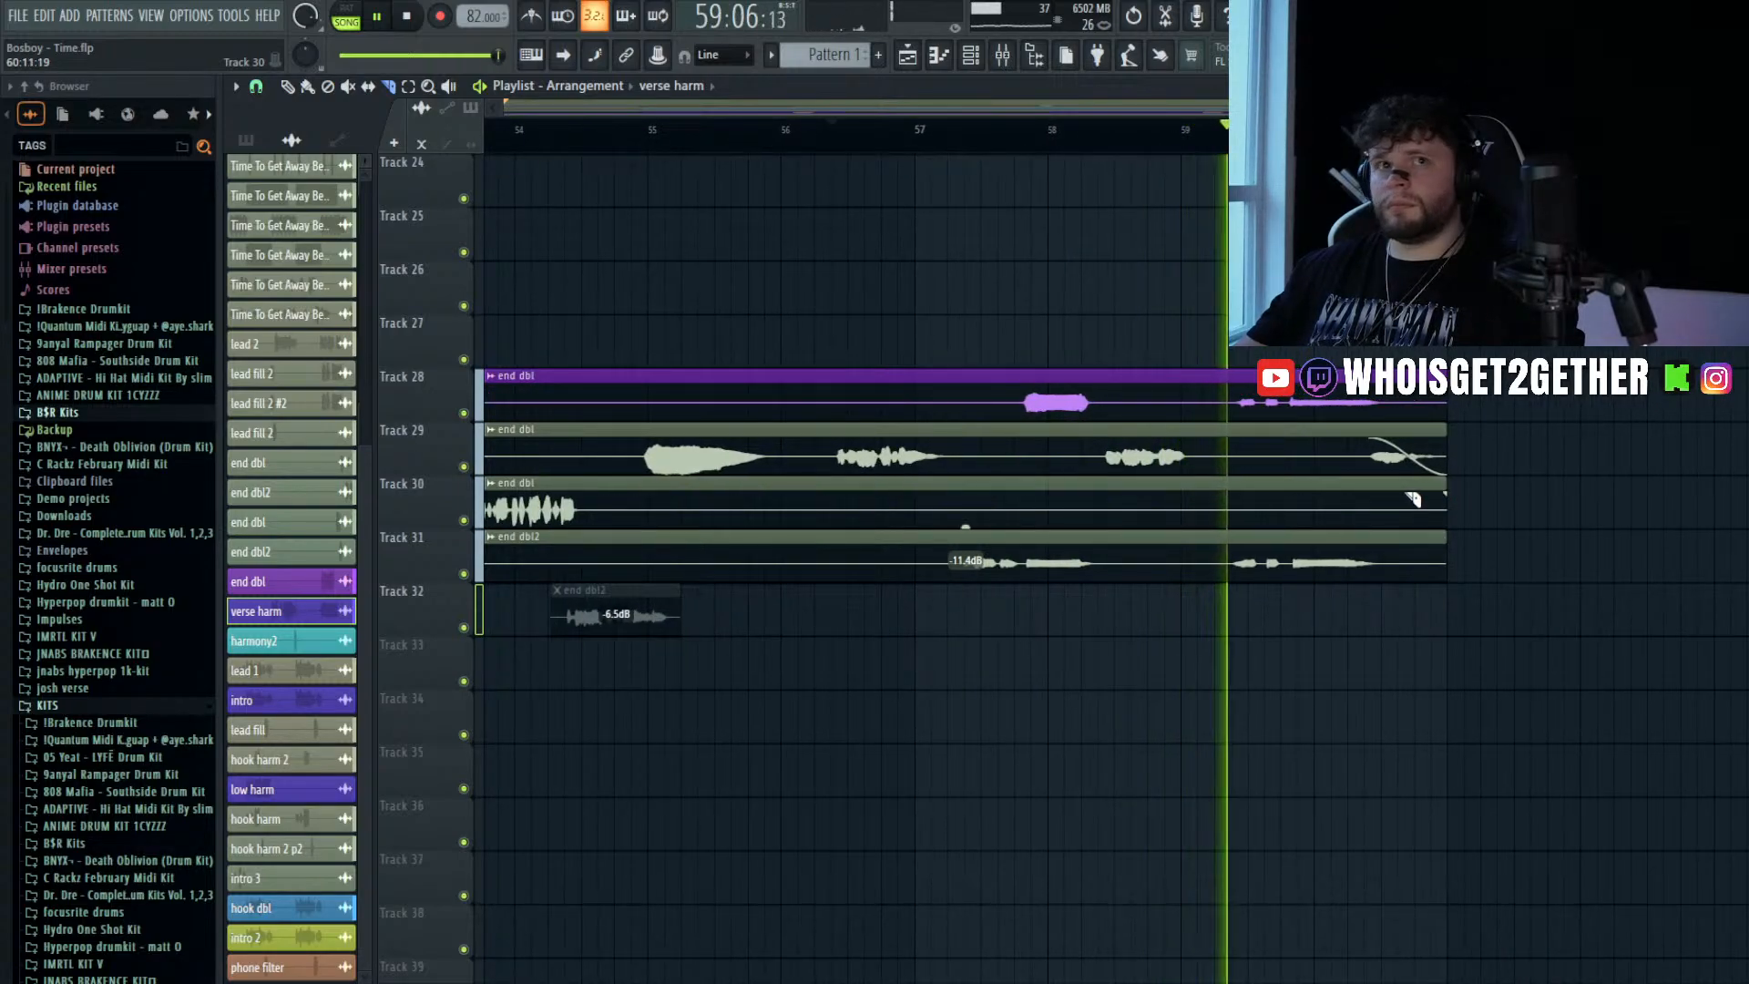
scroll(1402, 469, down, 2)
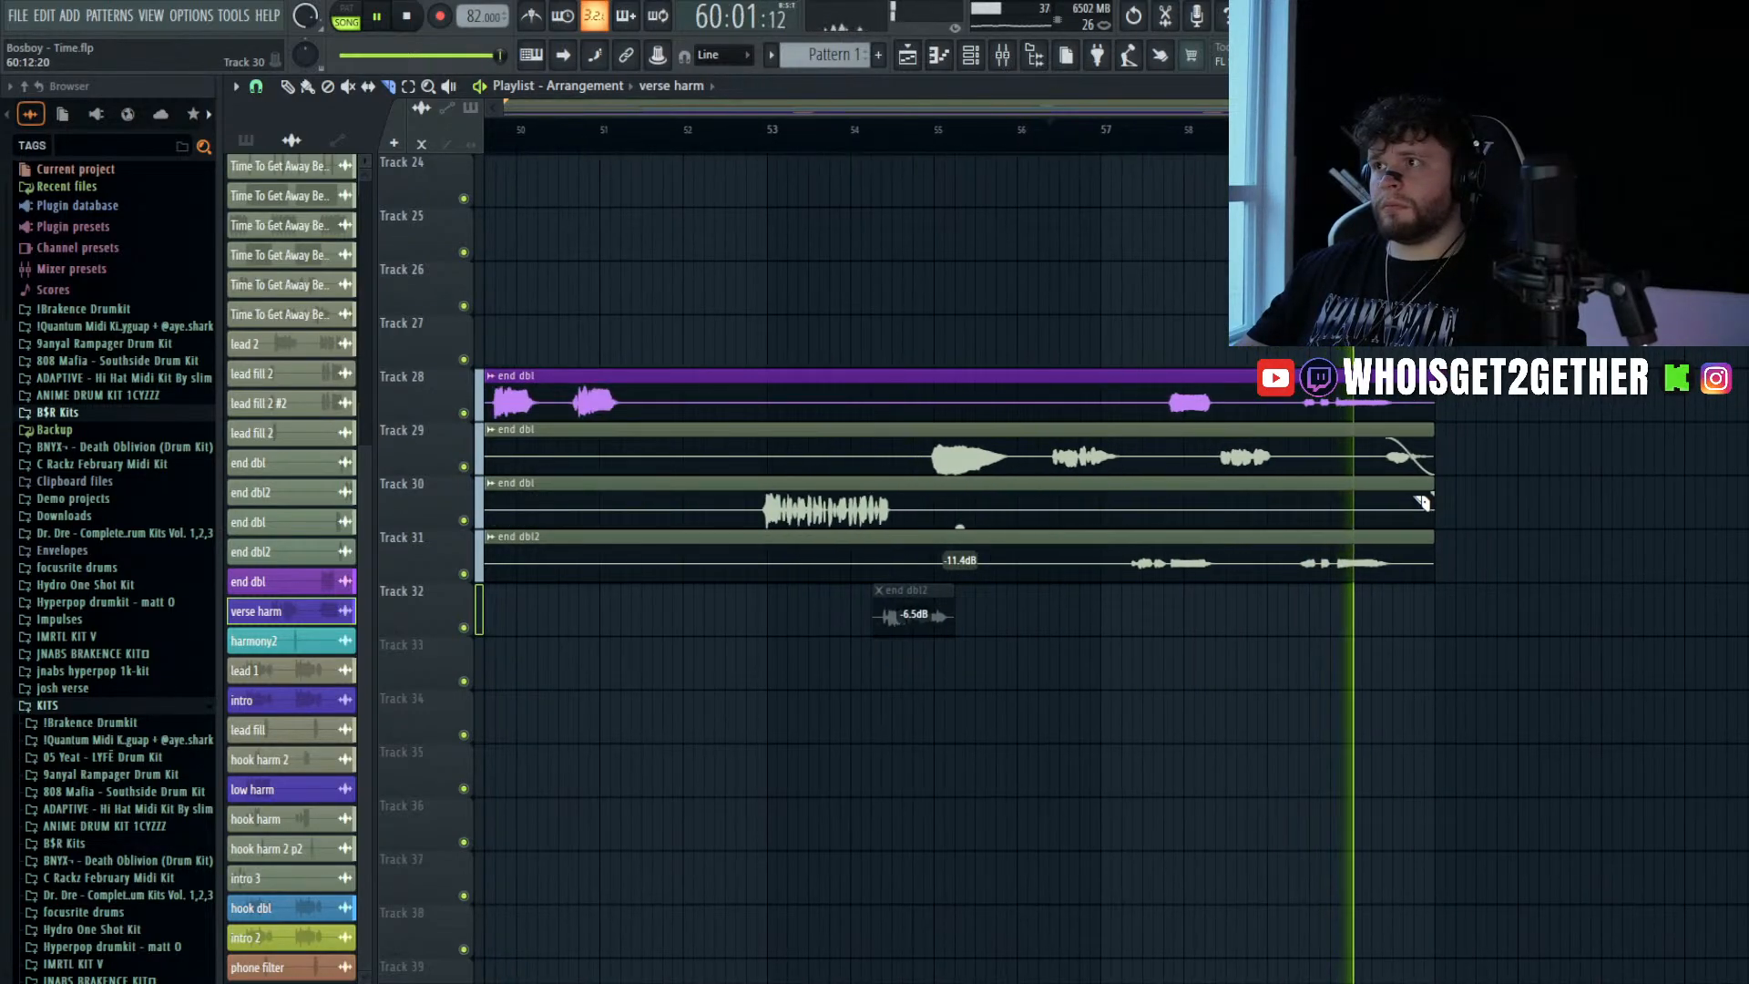
- Slice the Track 29 end dbl clip at about bar 60, delete its faded tail and save the project
click(1355, 463)
key(space)
key(d)
click(1378, 458)
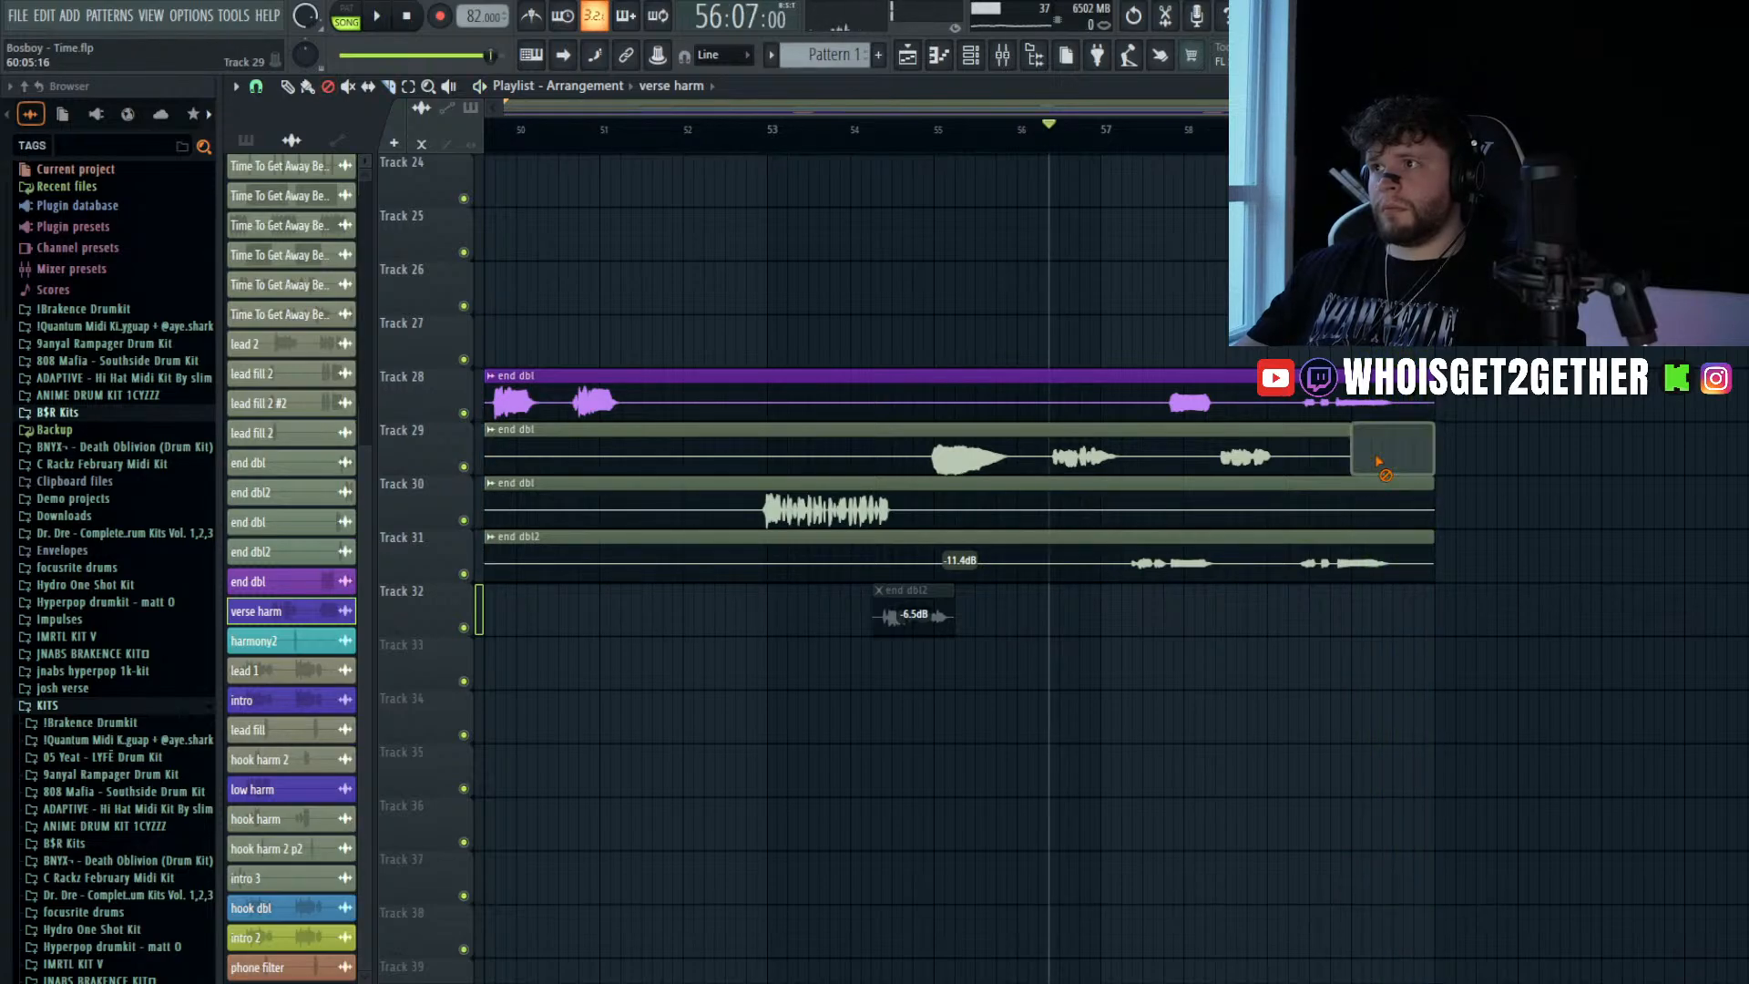
click(1331, 129)
key(space)
key(p)
key(ctrl+s)
key(space)
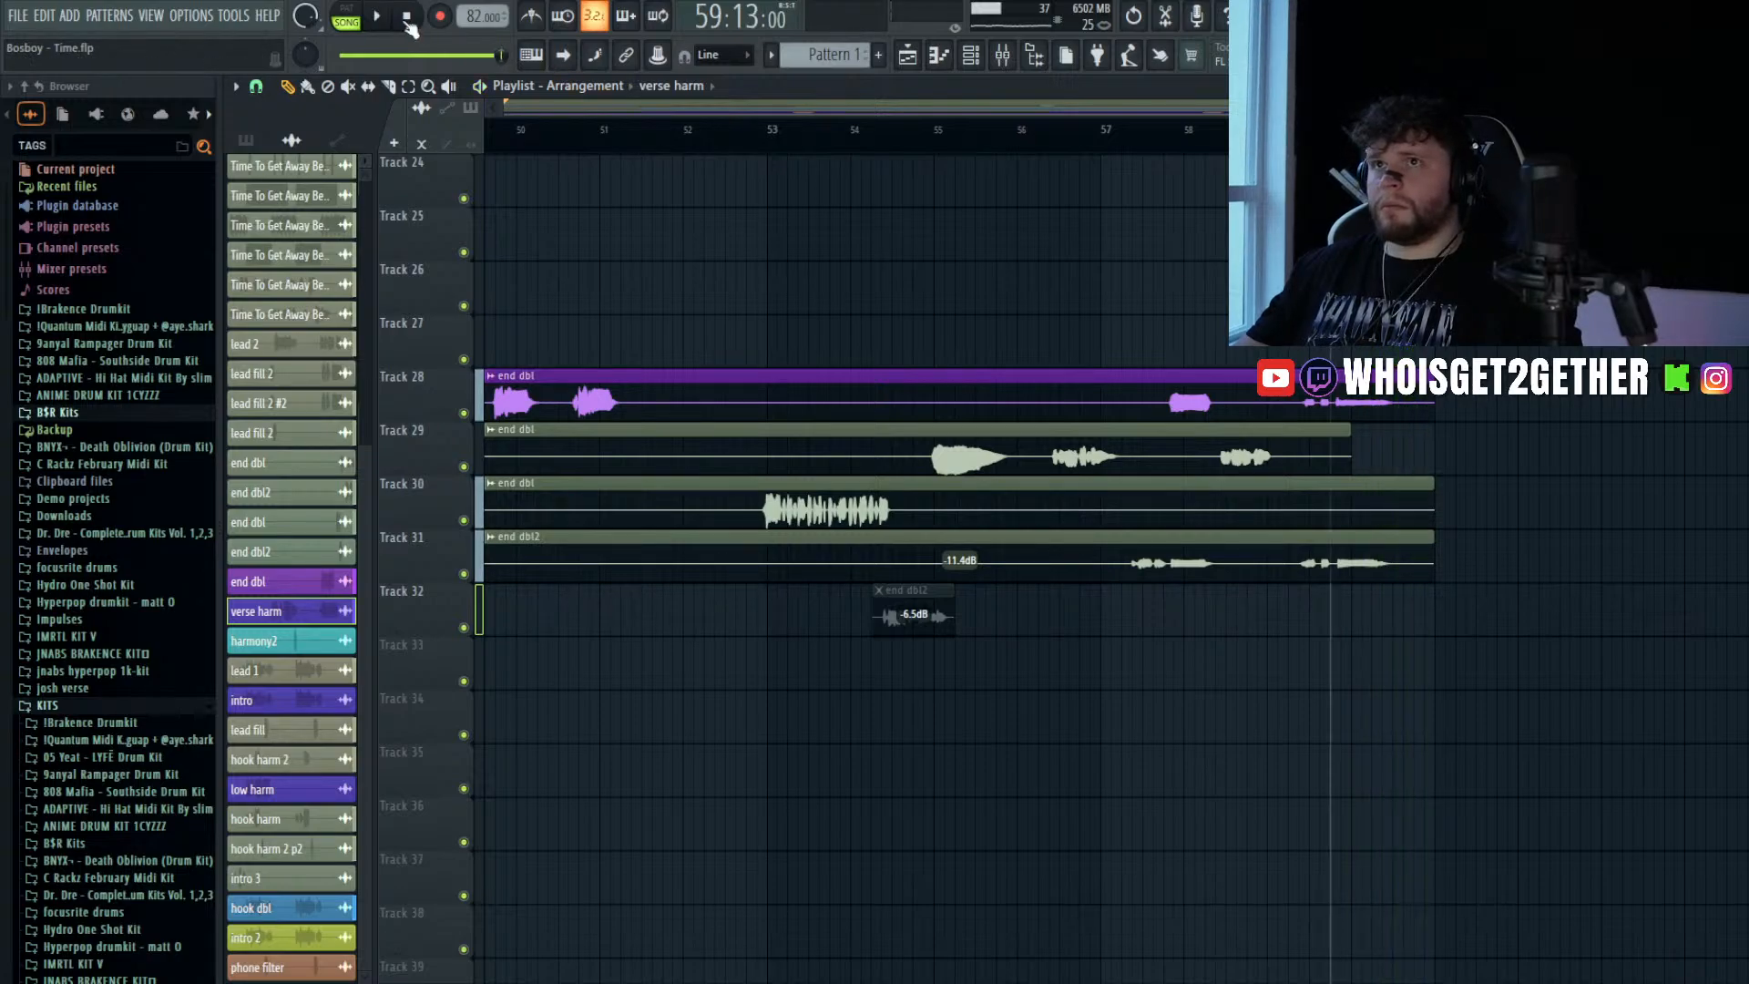
click(403, 20)
- Play the ending from 58:15 and check it against the beat stems and the Master volume fade
click(1258, 129)
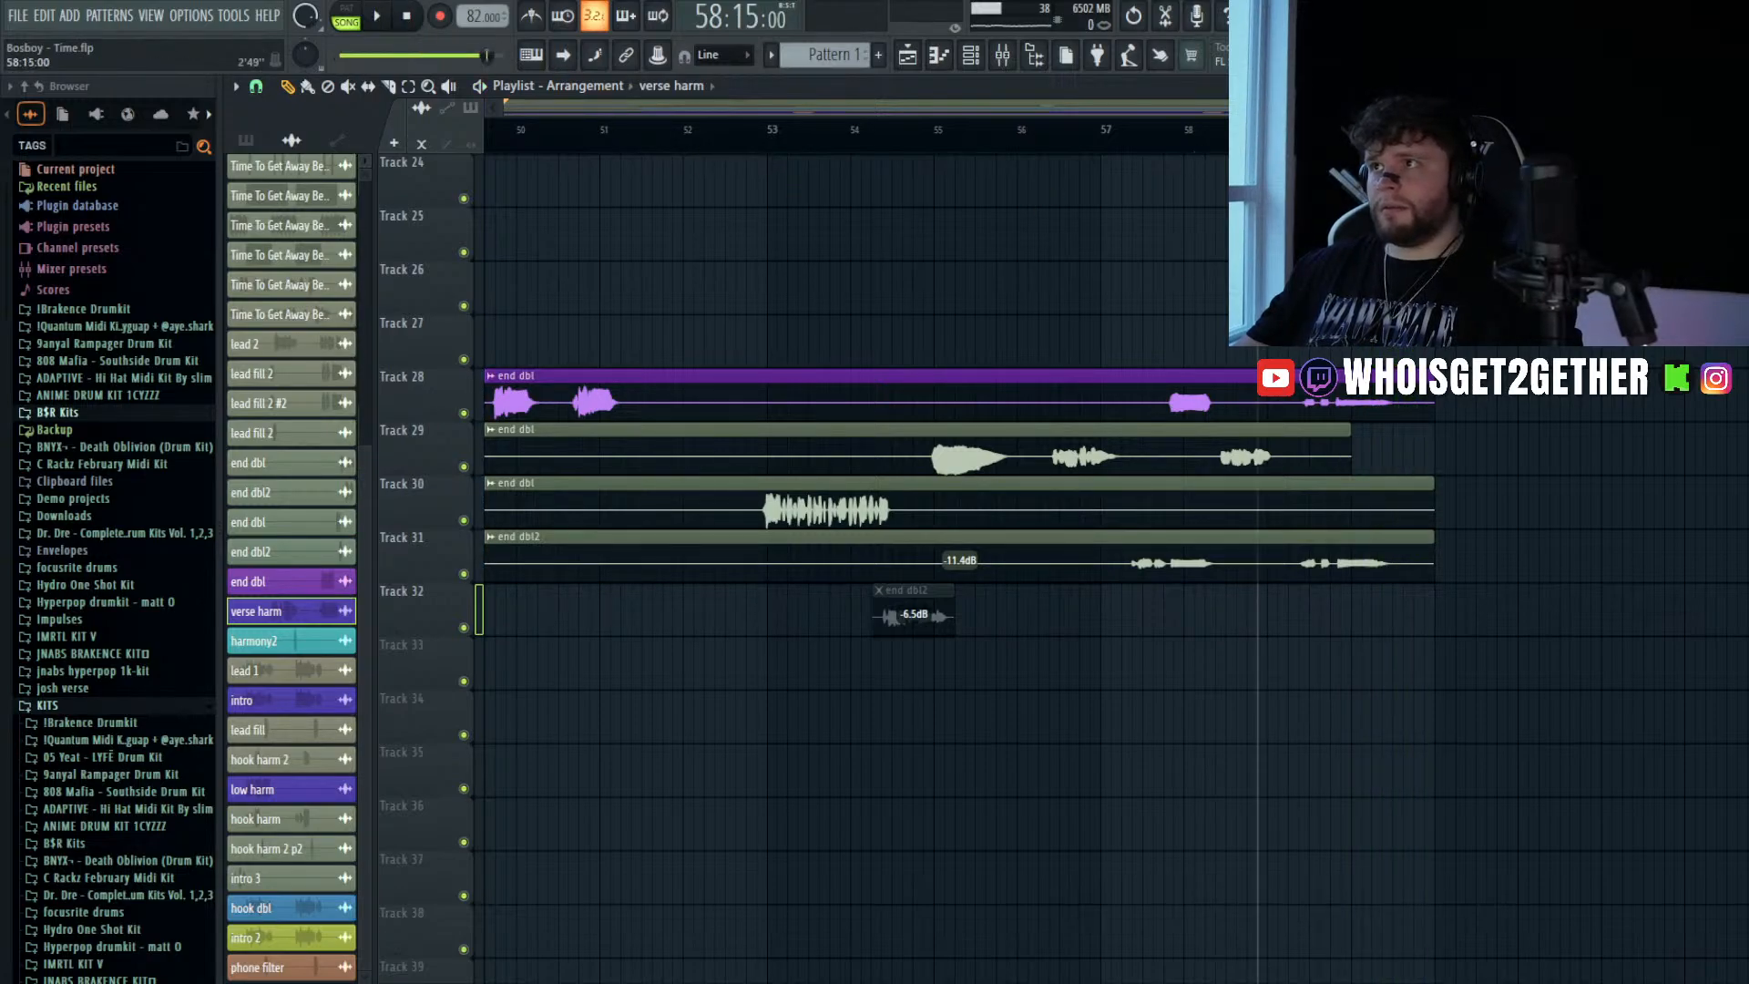
key(space)
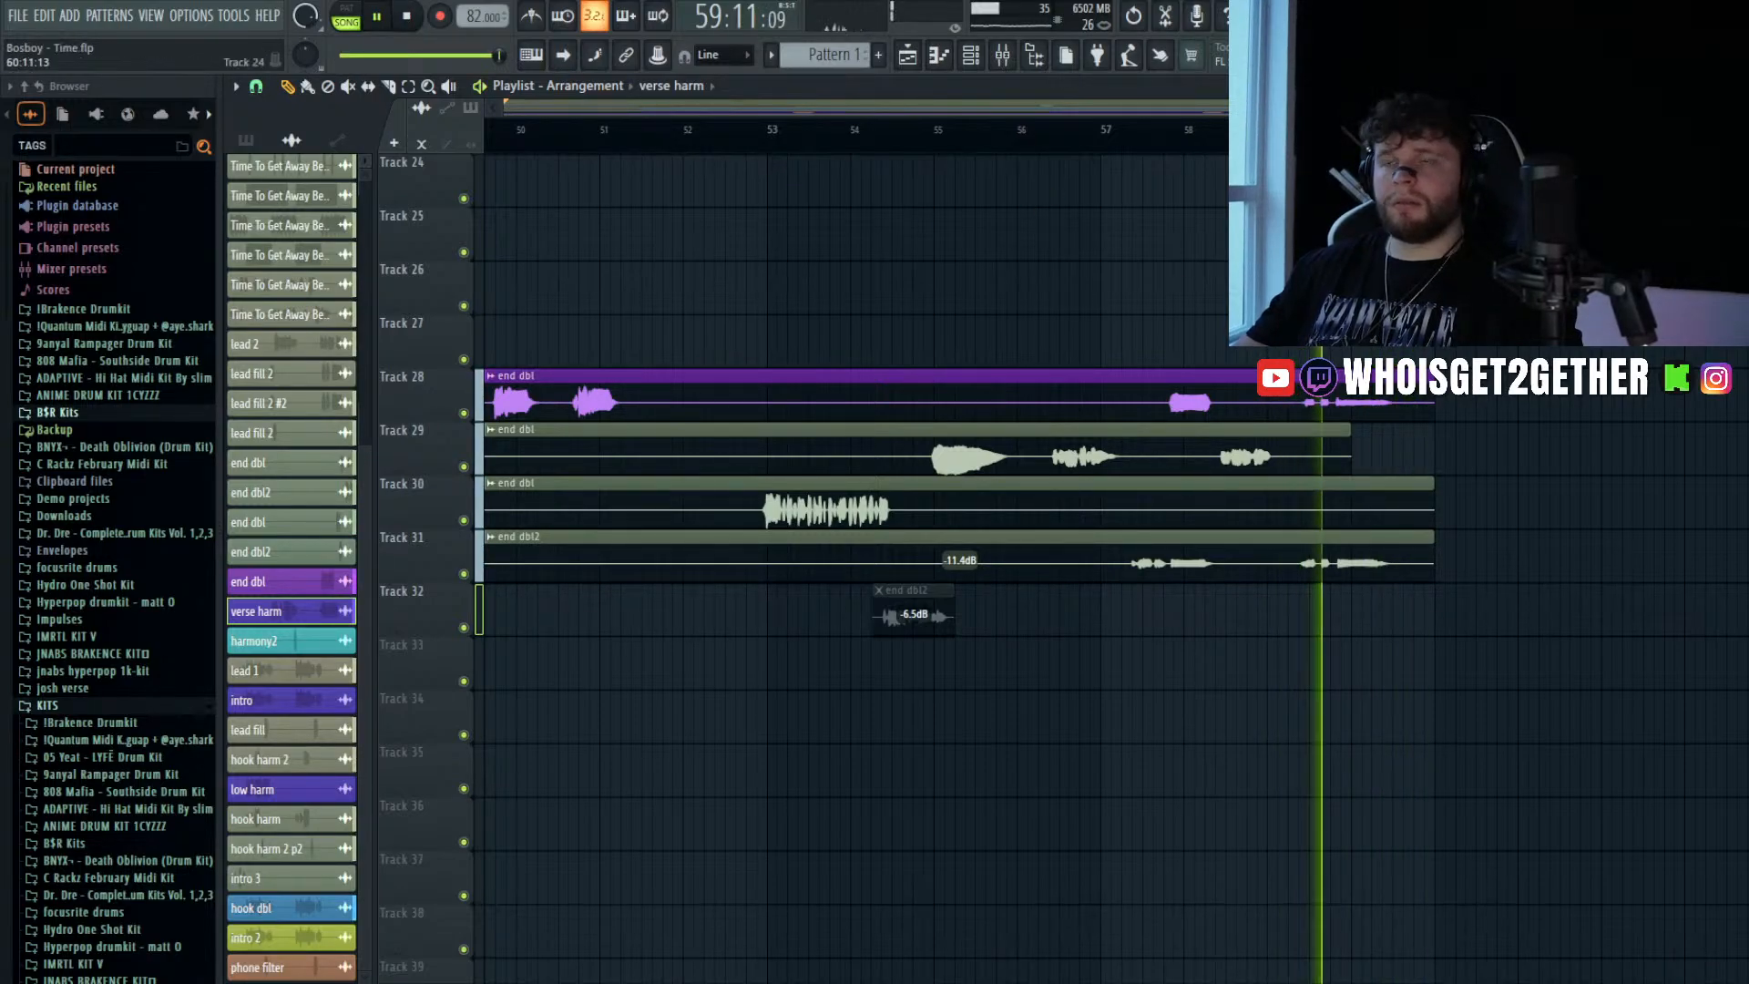
scroll(819, 547, up, 3)
scroll(820, 547, up, 20)
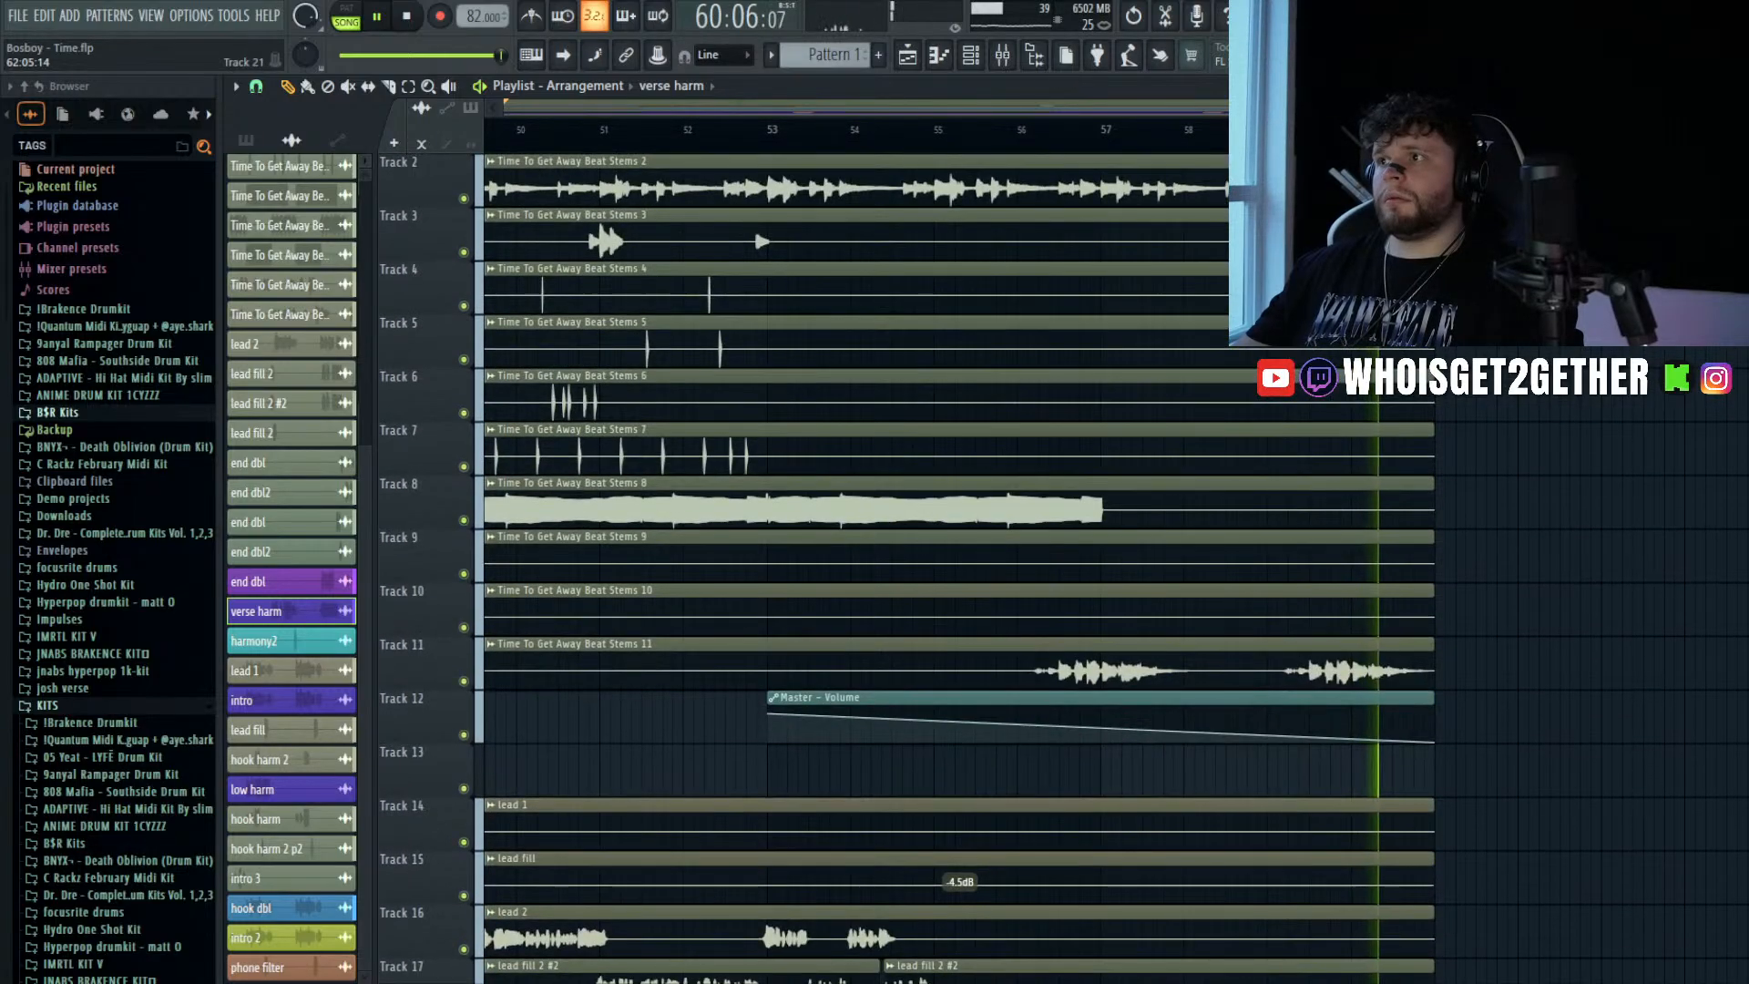
key(space)
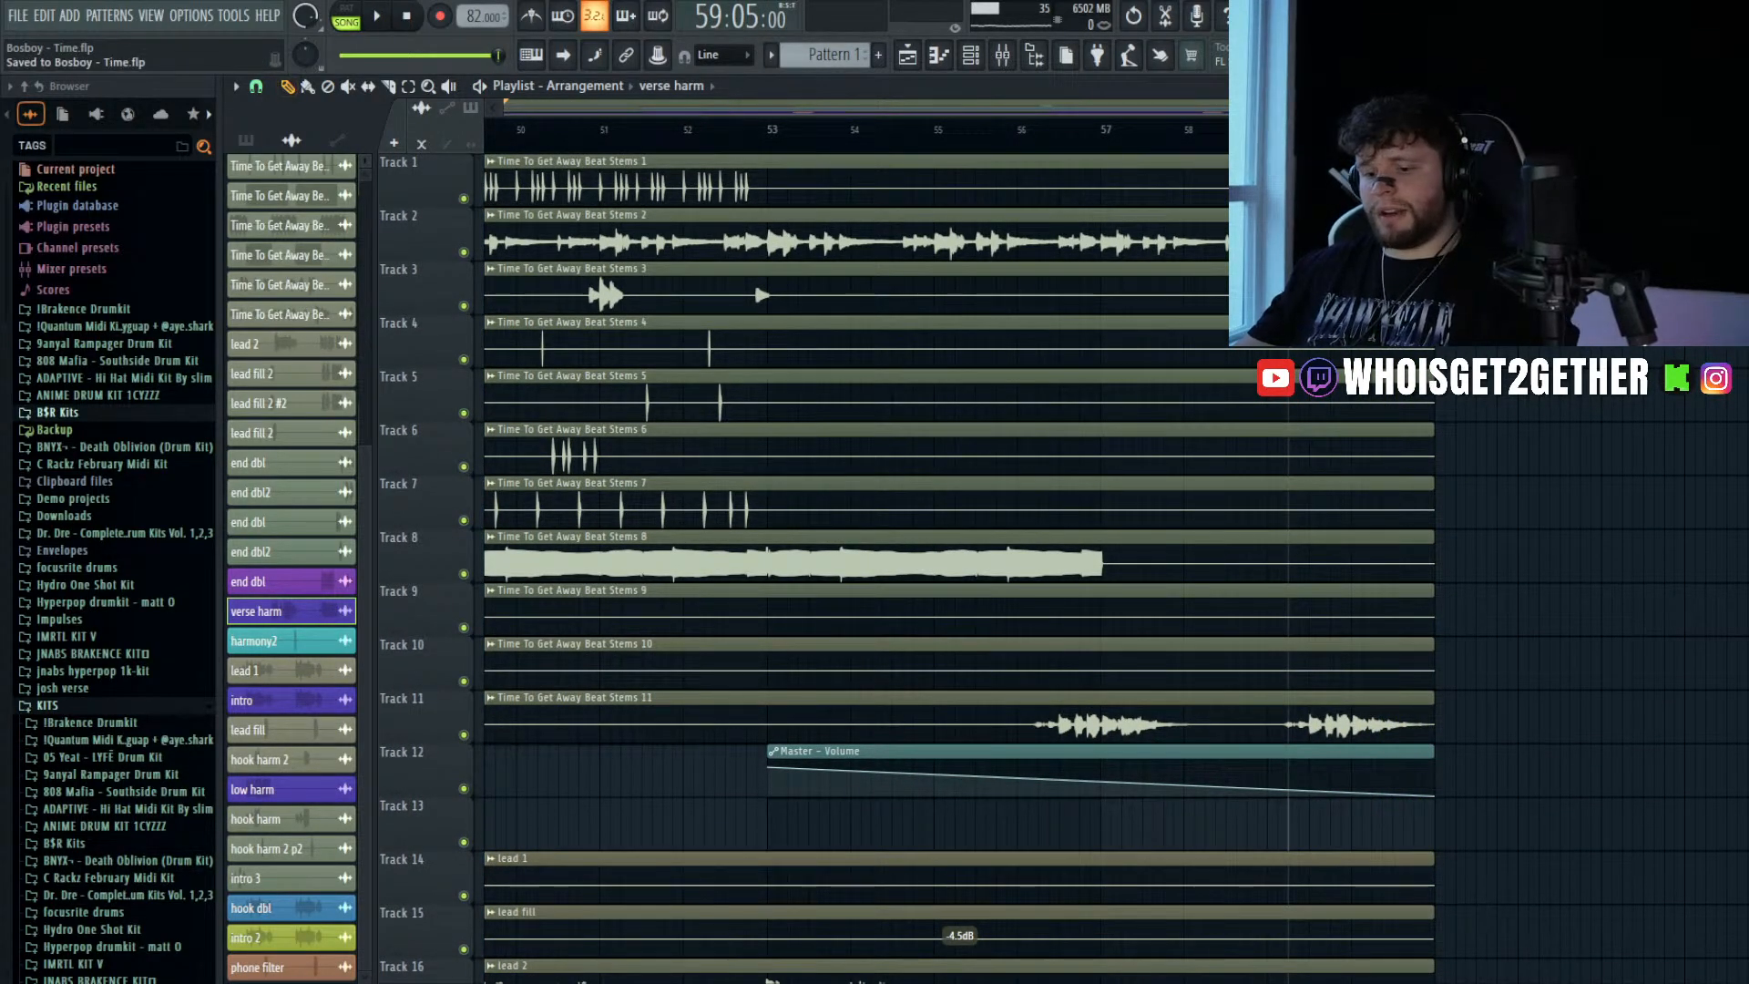
- Look over the whole arrangement and play the second verse from about bar 48
scroll(1444, 478, down, 5)
scroll(1427, 471, down, 13)
scroll(1427, 471, down, 10)
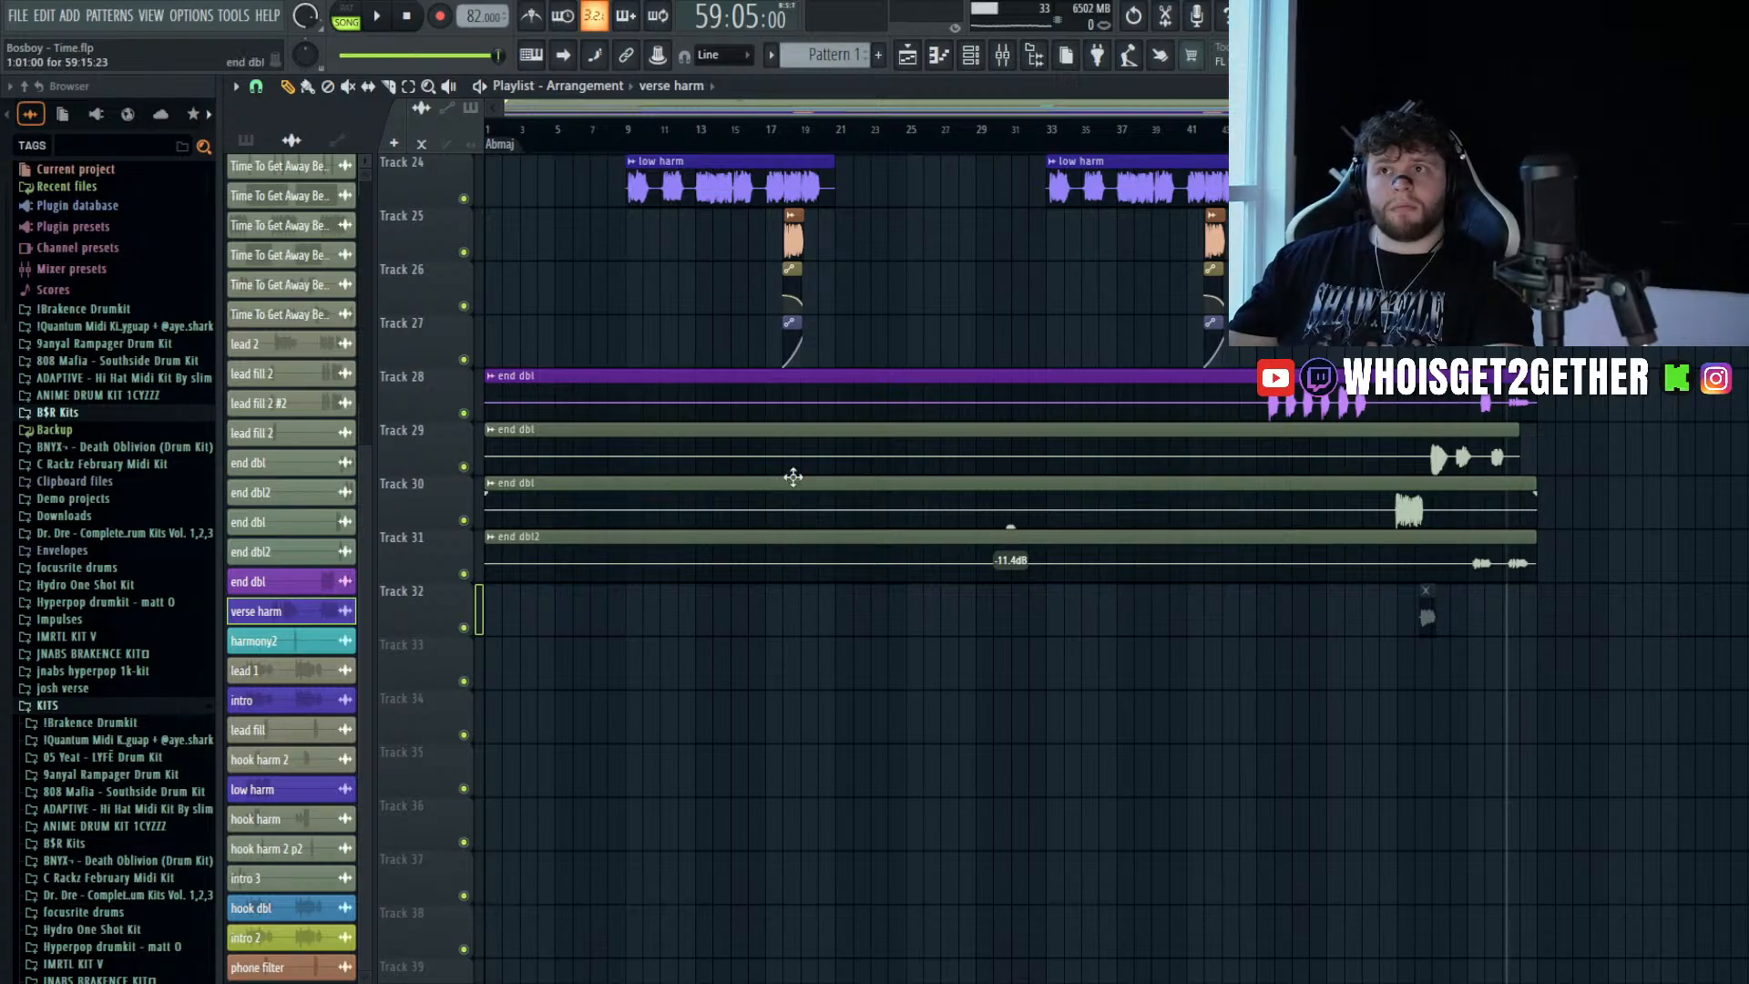
scroll(948, 439, up, 10)
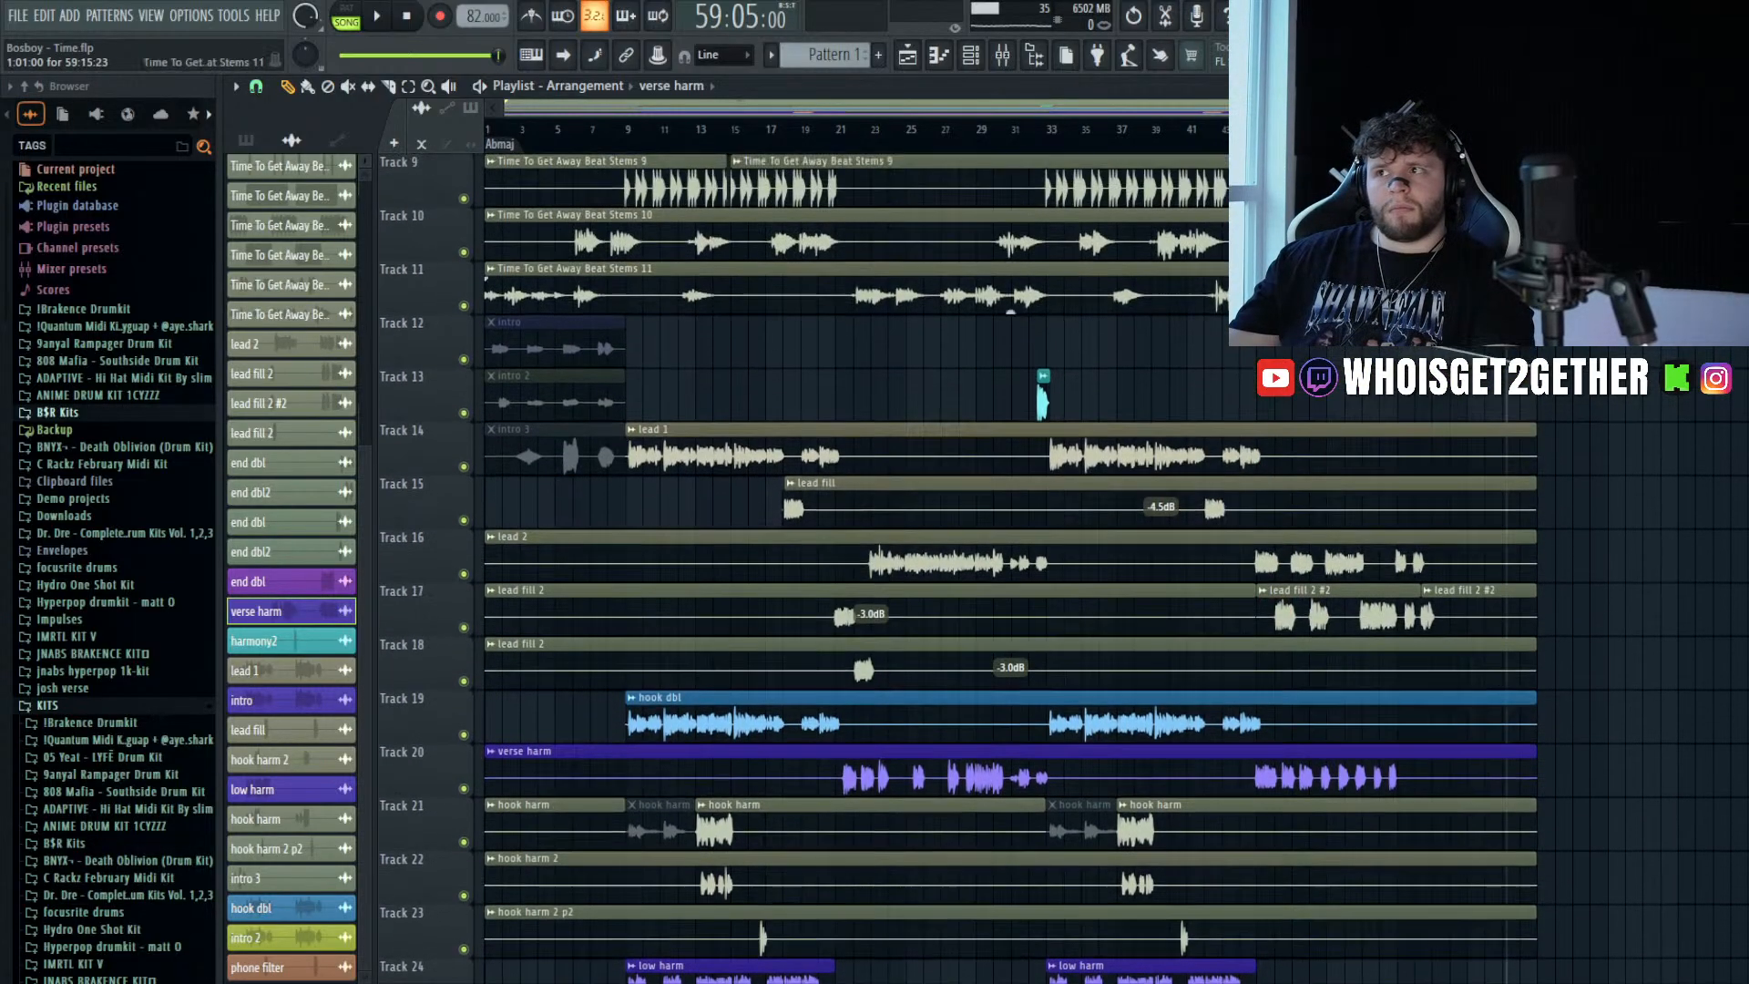
click(1327, 129)
key(space)
scroll(1372, 182, down, 4)
scroll(1372, 182, up, 4)
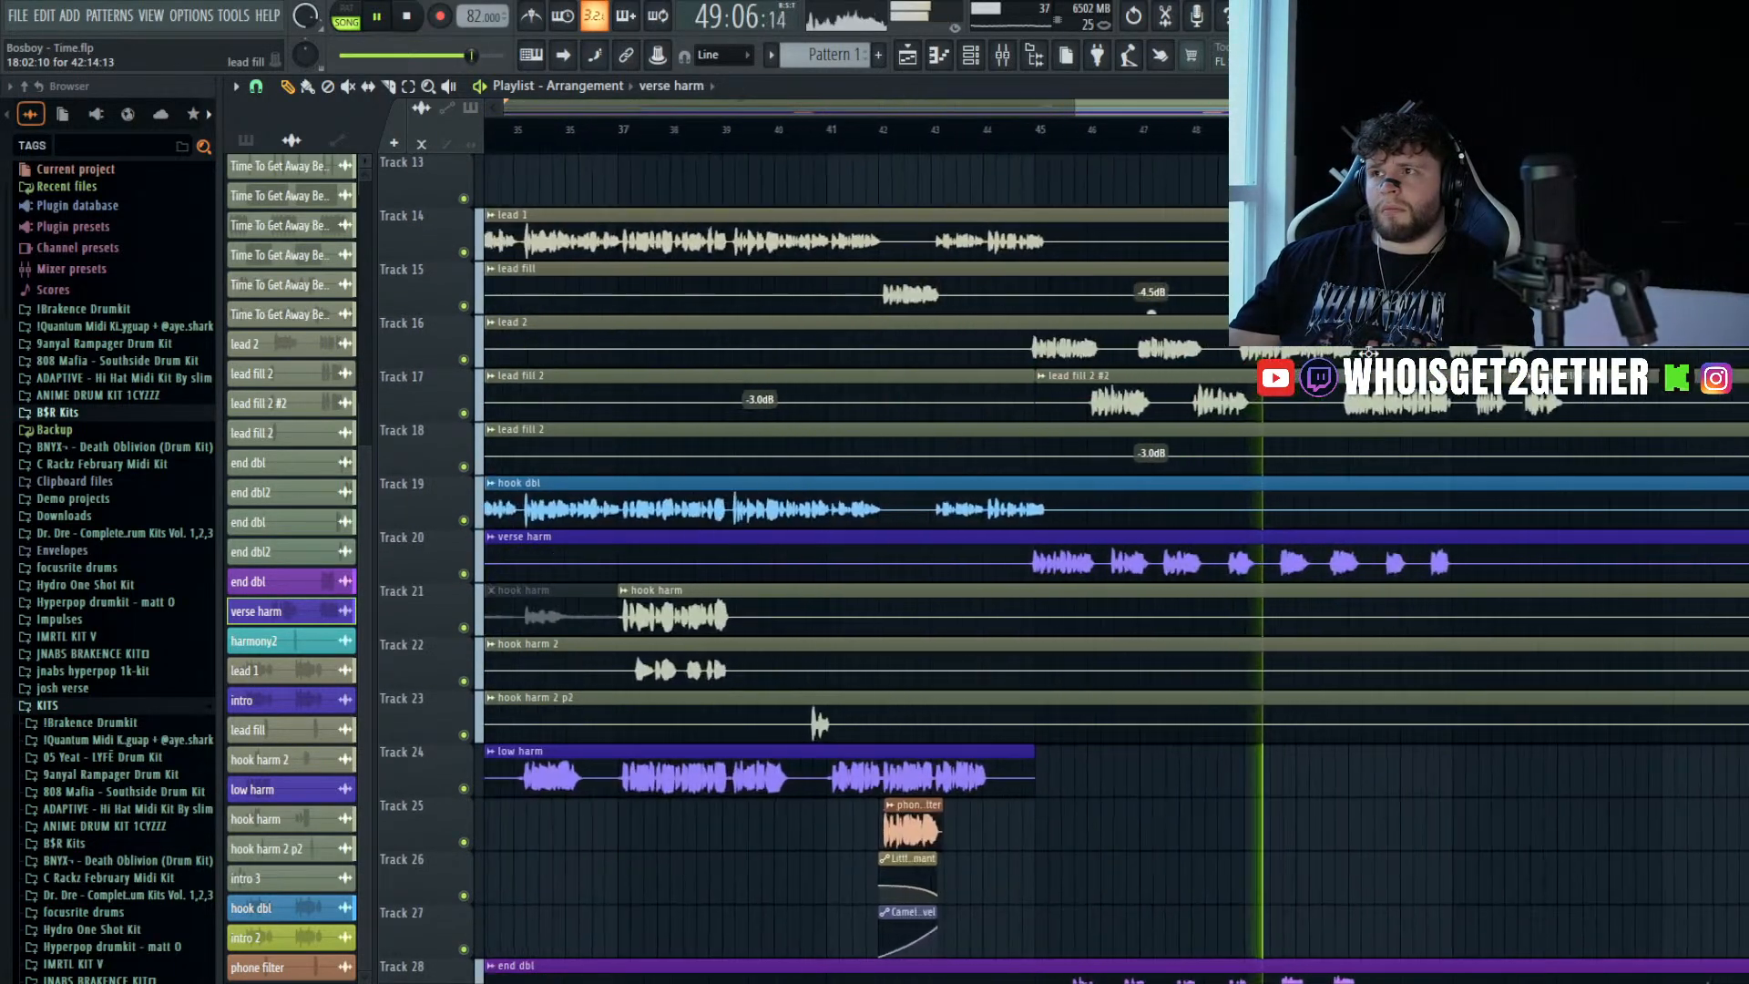
- Play from 52:13 and compare the lead fill and end dbl layers around bar 54
click(1436, 129)
scroll(1448, 332, down, 2)
scroll(1448, 332, down, 1)
scroll(1548, 333, up, 5)
scroll(1281, 246, up, 7)
scroll(1281, 245, down, 5)
scroll(1281, 246, down, 3)
key(c)
scroll(1284, 273, down, 3)
scroll(1336, 292, up, 4)
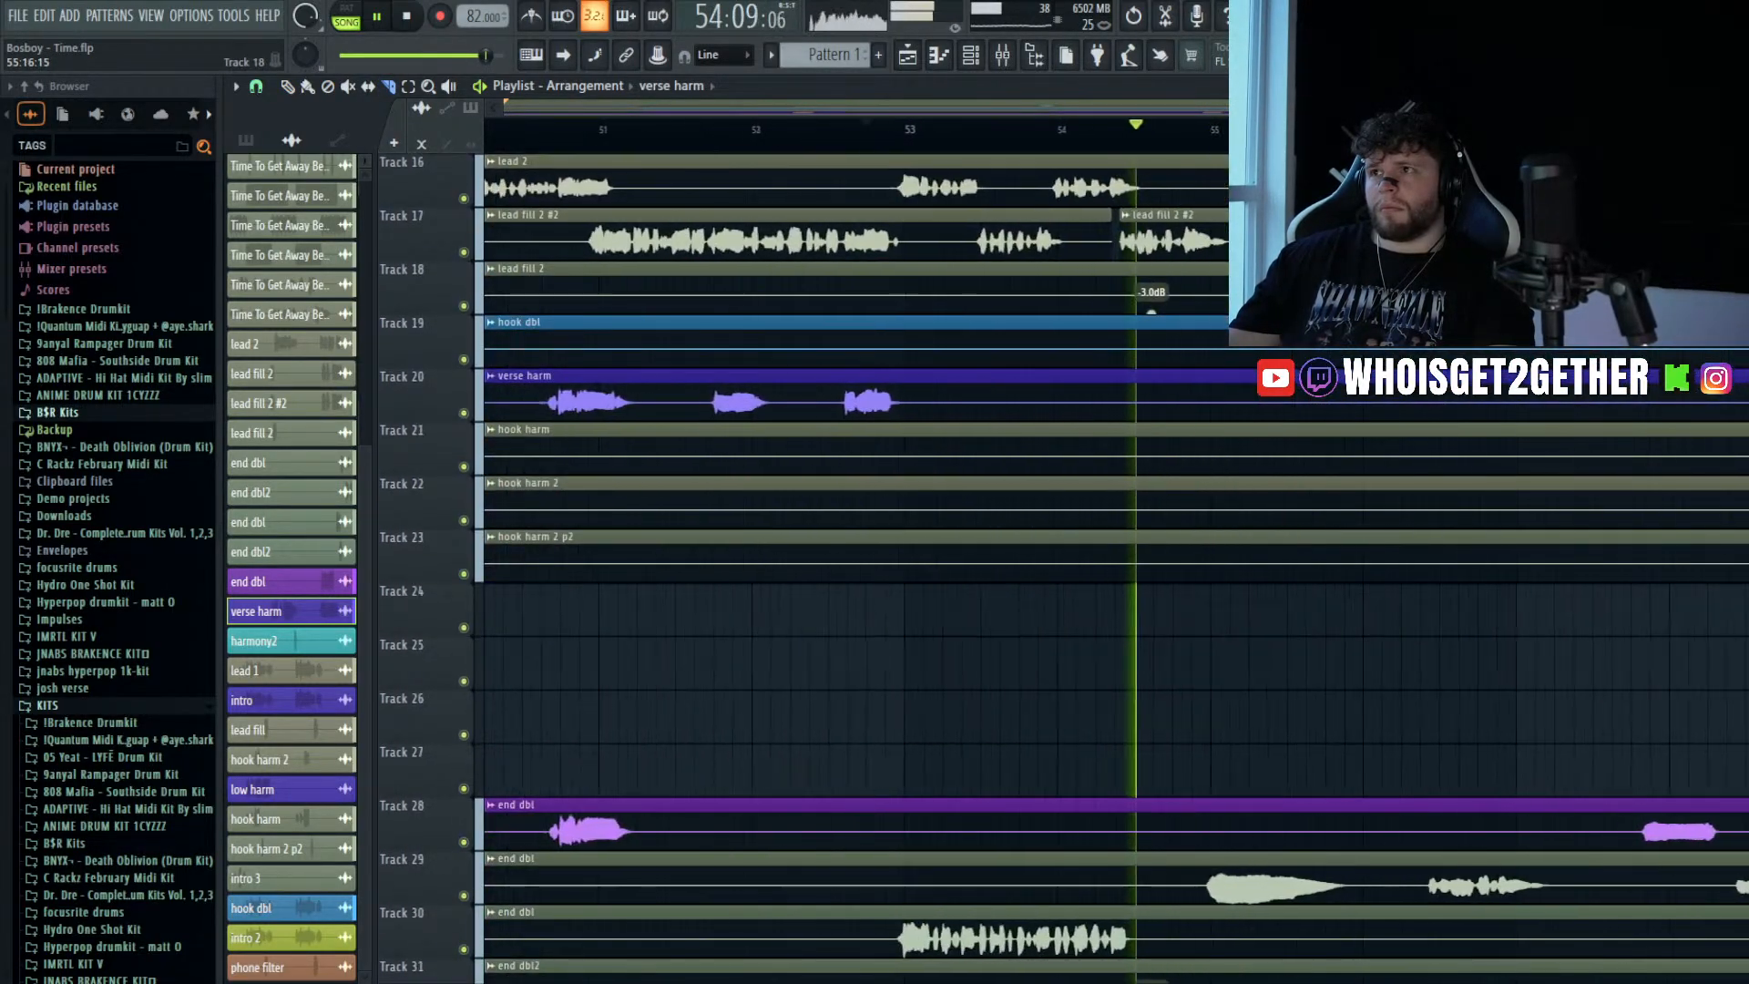
key(space)
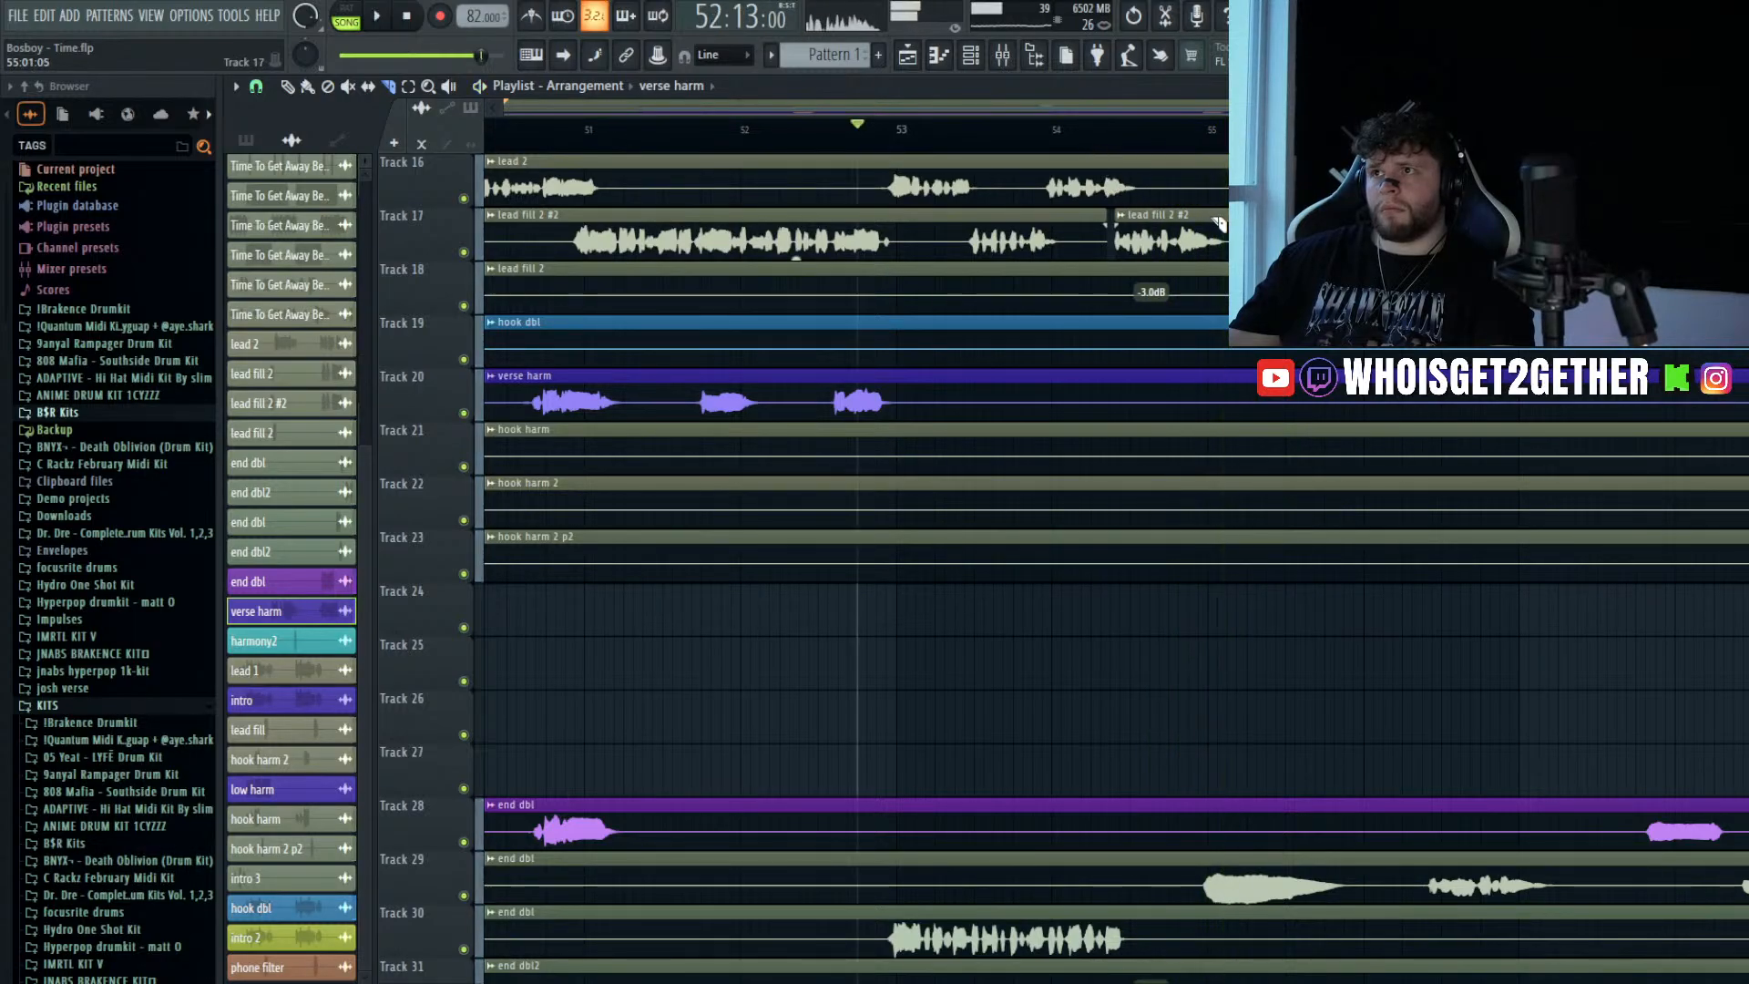
- Mute the lead fill 2 #2 clip on Track 17 after bar 54 and replay the passage from about bar 53
key(t)
click(1214, 228)
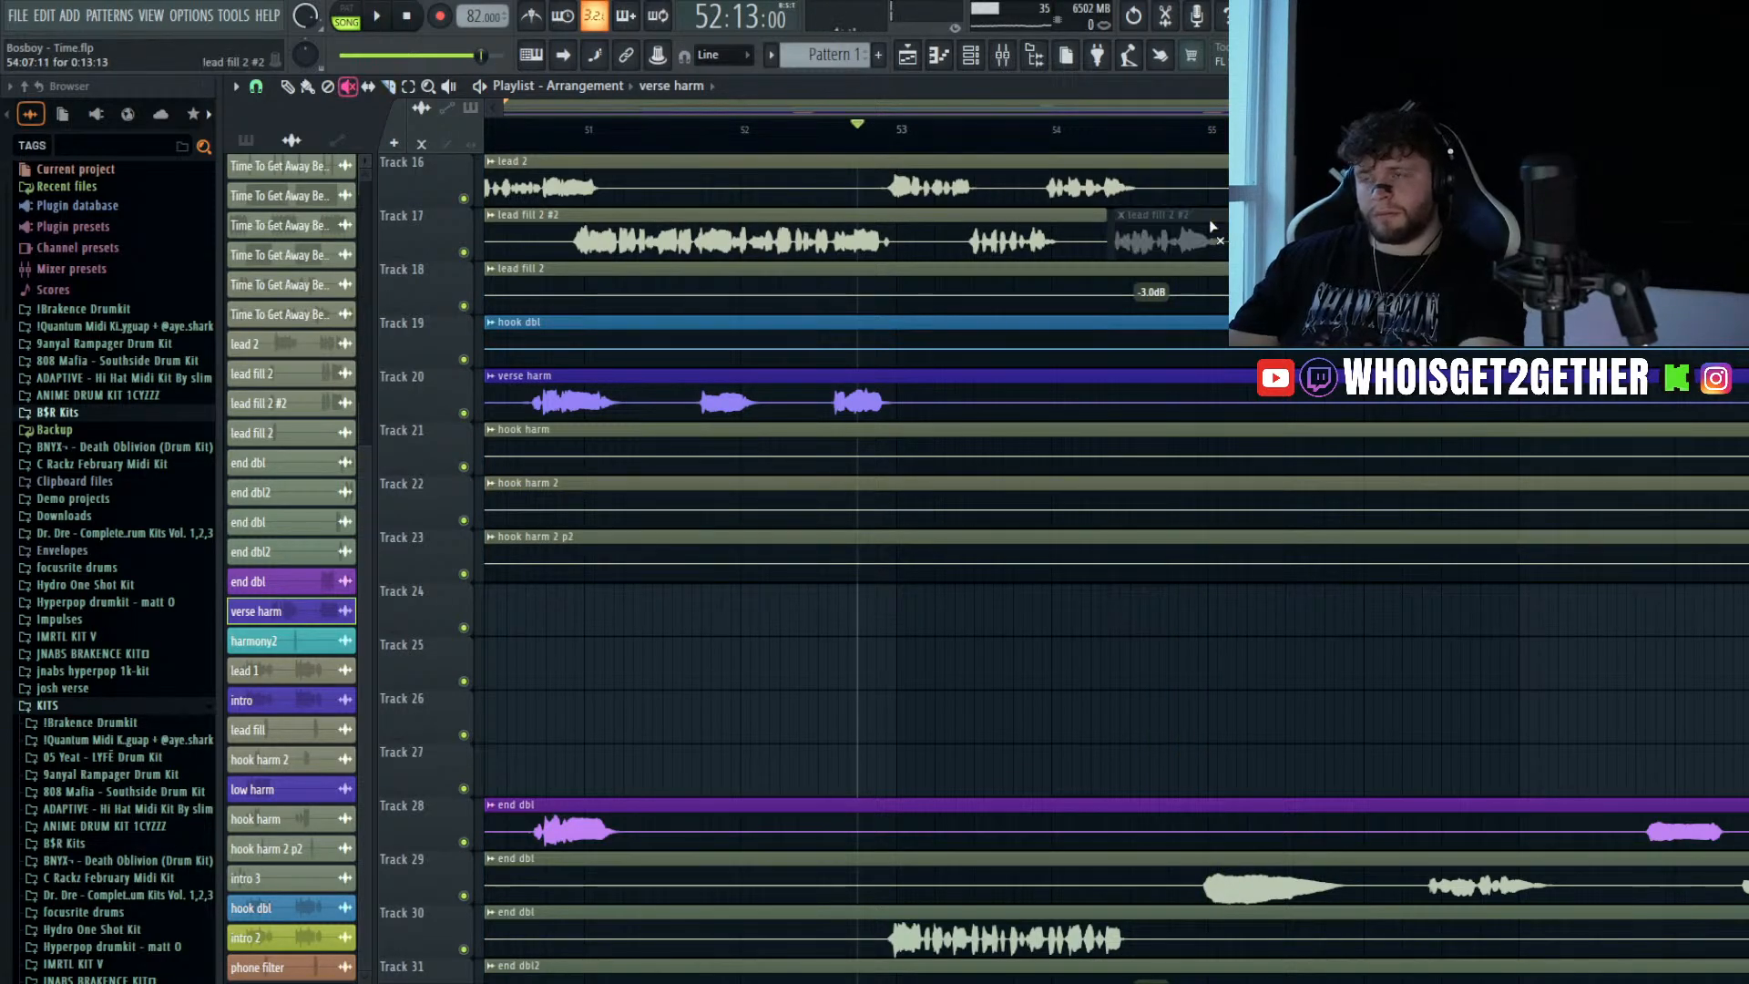
drag(1005, 144, 937, 141)
key(space)
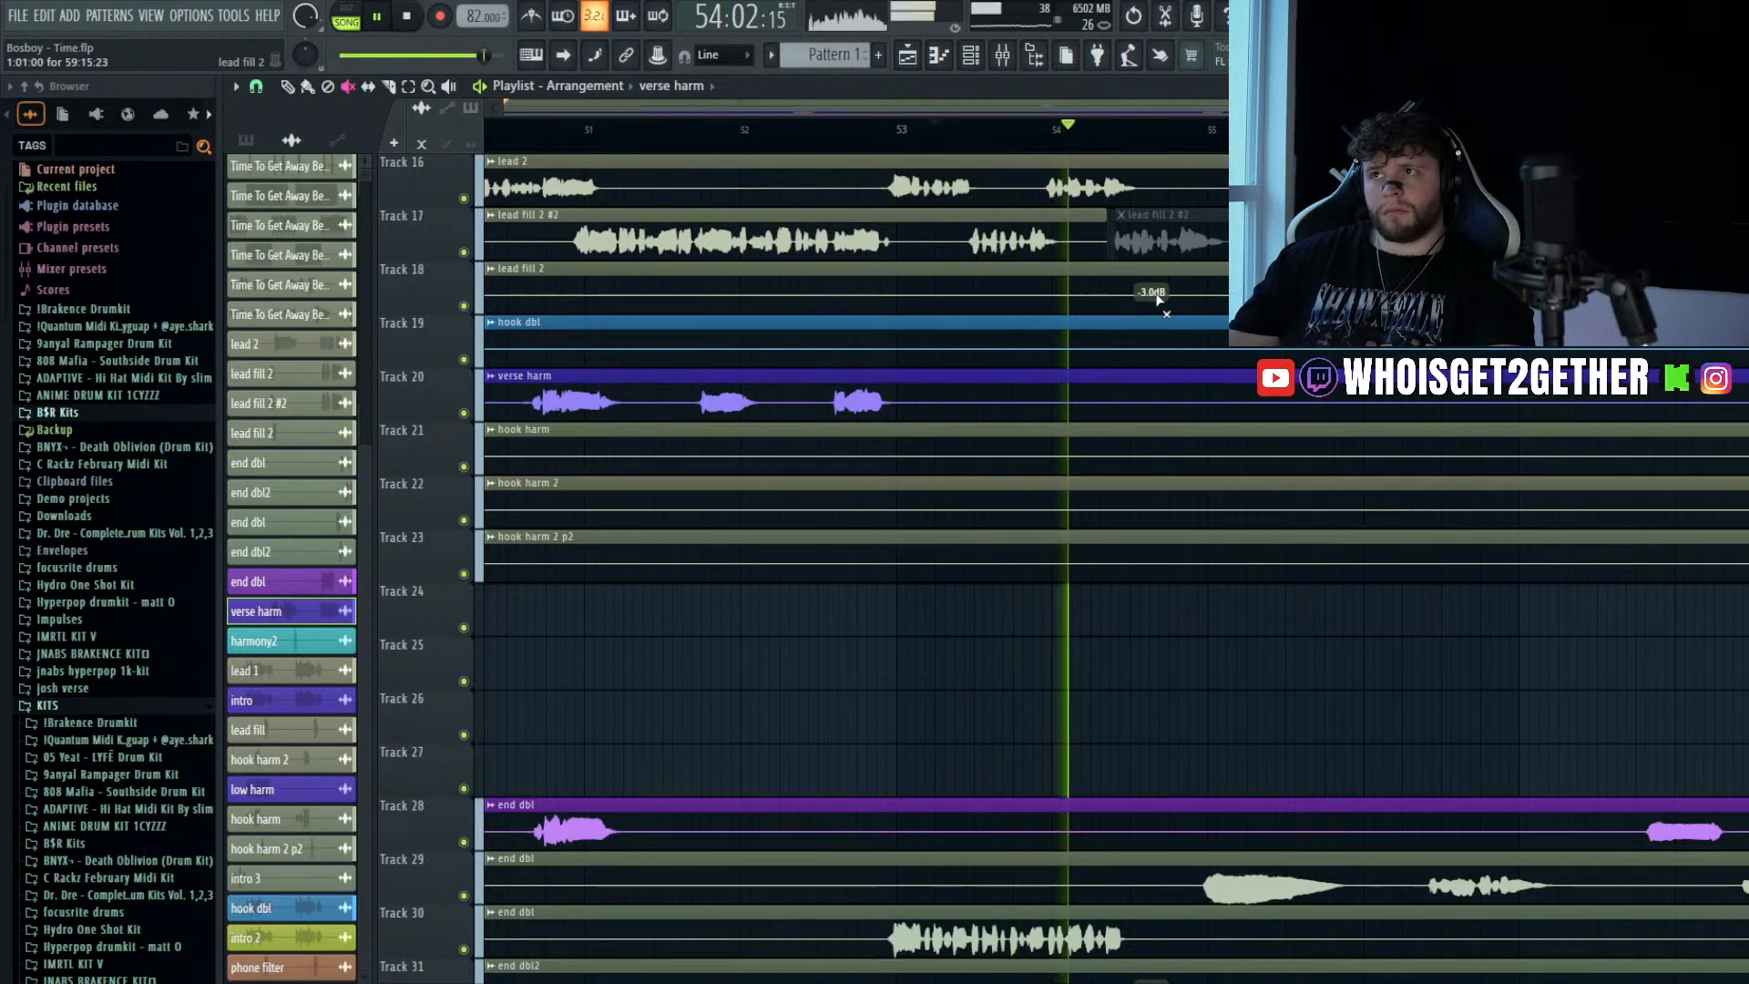
- Listen through the ending up to bar 60 while following the Track 28 to 31 end doubles, and stop playback
scroll(1159, 299, down, 5)
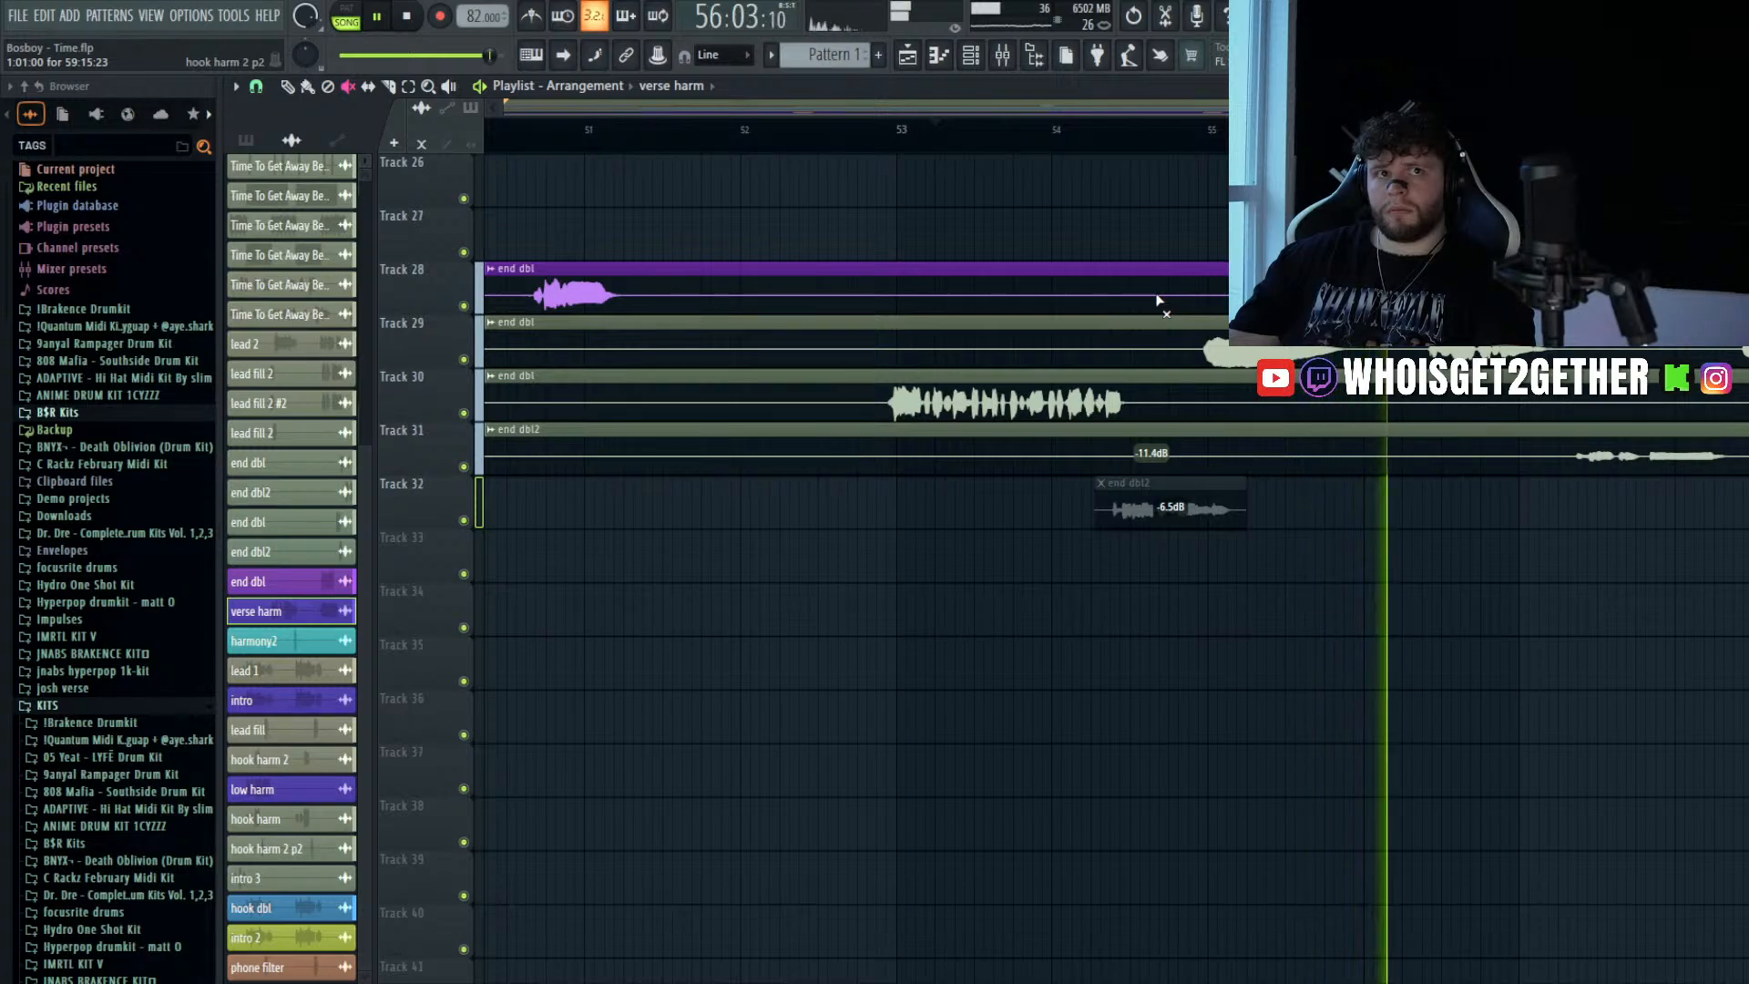
scroll(1158, 301, down, 5)
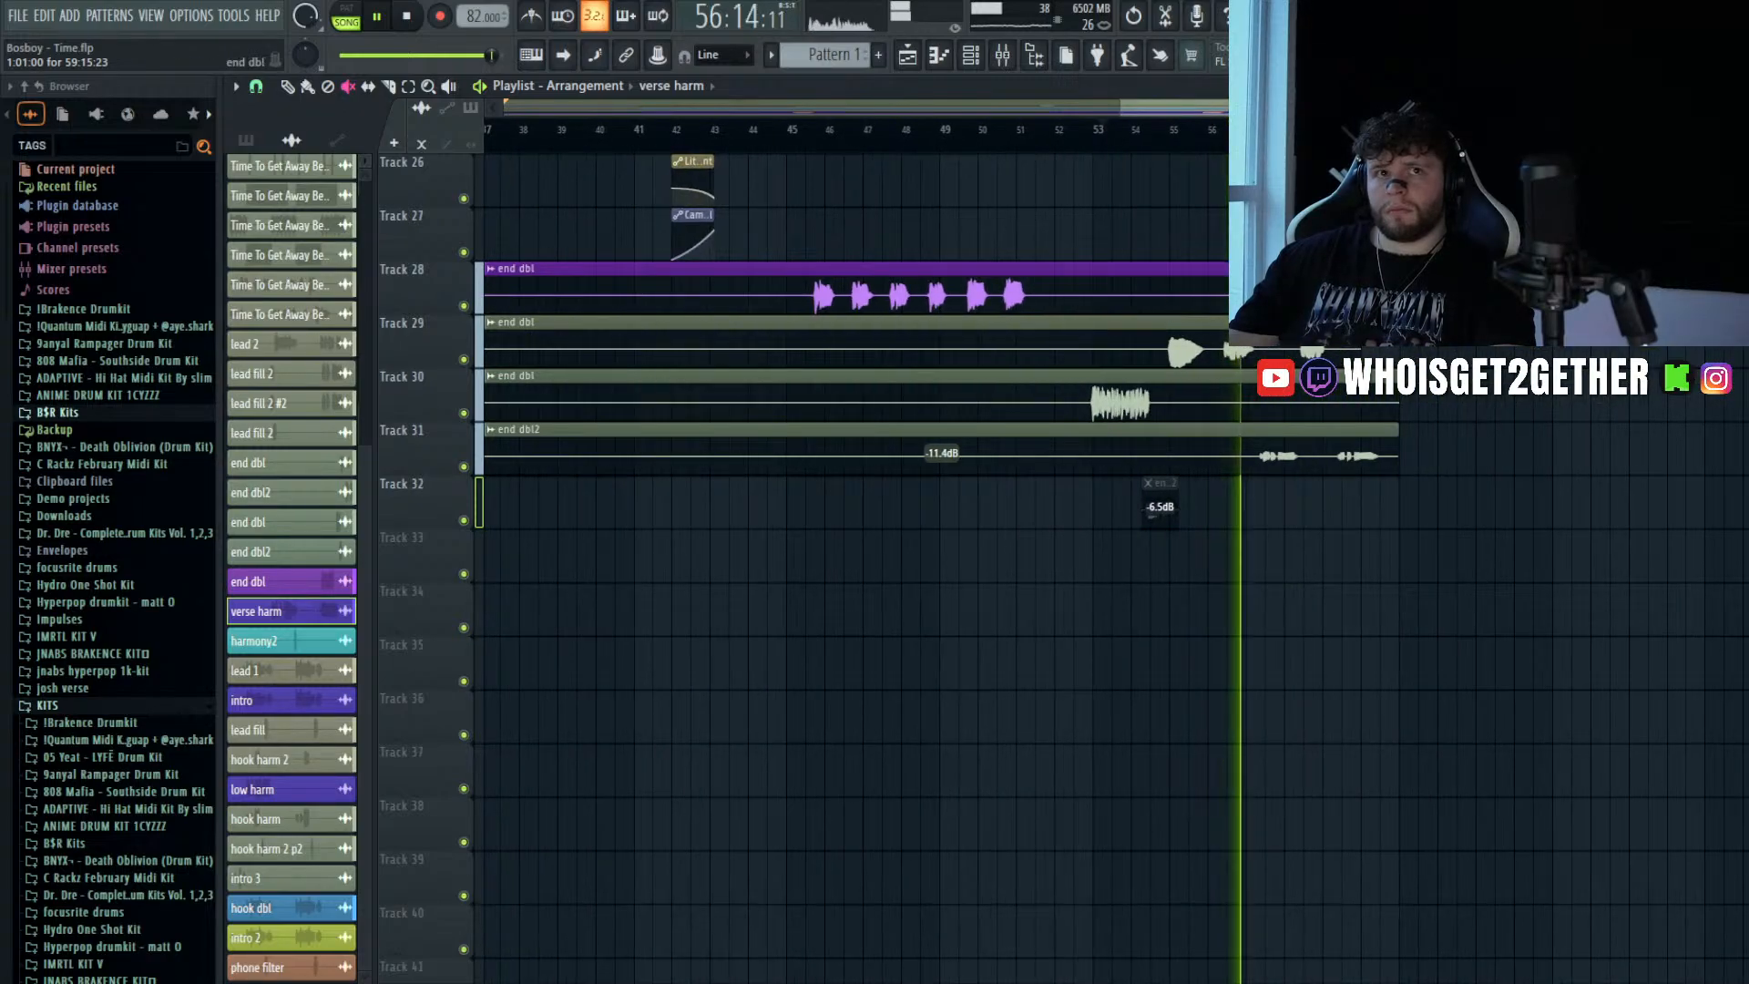
scroll(1420, 333, up, 4)
scroll(1420, 333, down, 4)
scroll(1421, 333, up, 3)
scroll(1421, 334, down, 2)
scroll(1421, 334, down, 1)
scroll(1421, 333, up, 3)
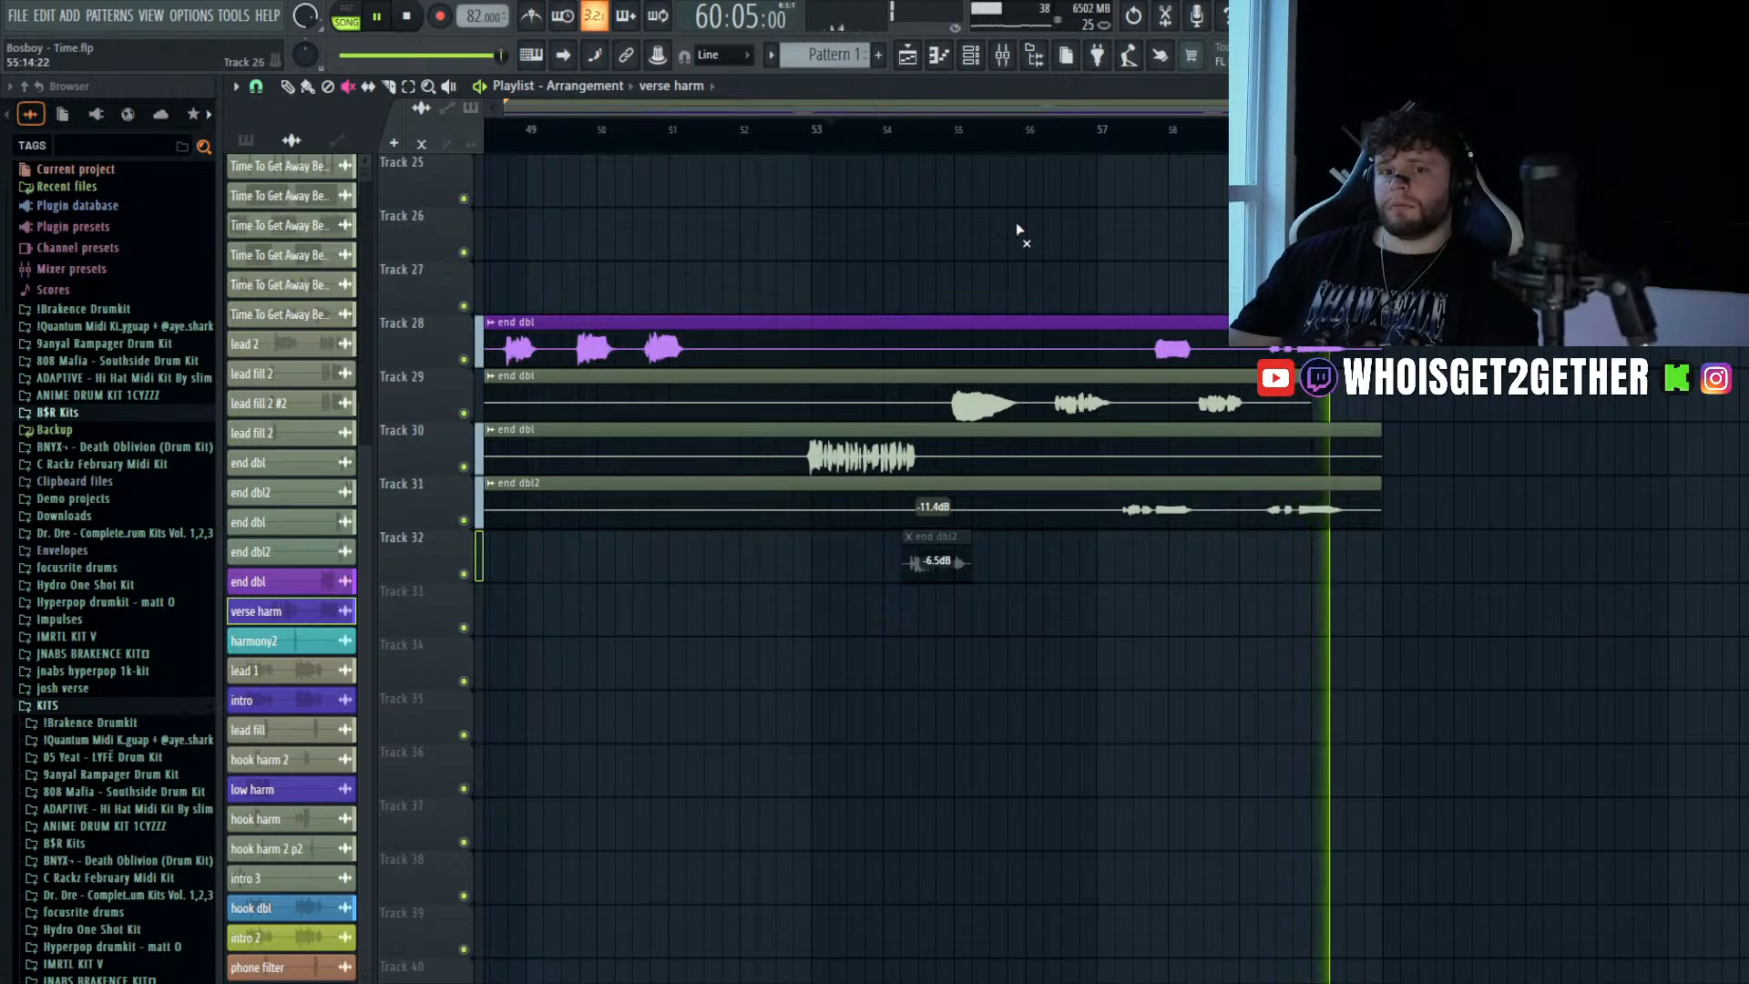
click(407, 16)
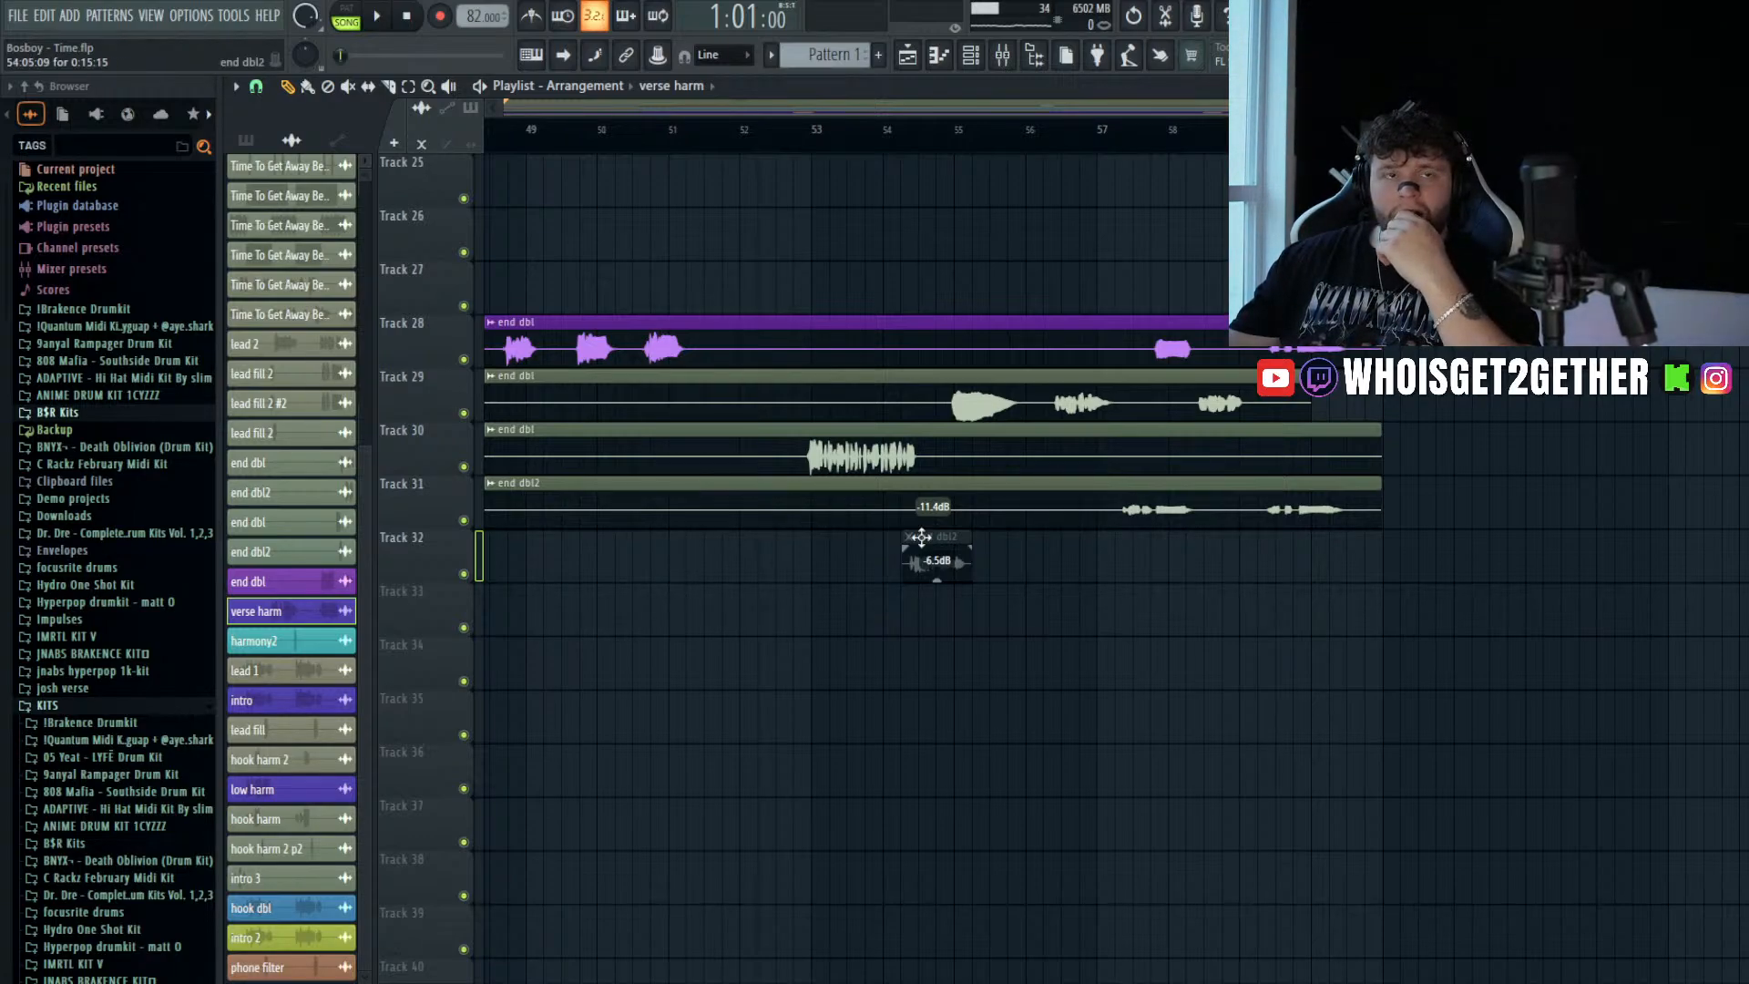
- Delete the muted end dbl2 clip from Track 32 and save the project
click(1100, 355)
ctrl+scroll(1101, 352, down, 3)
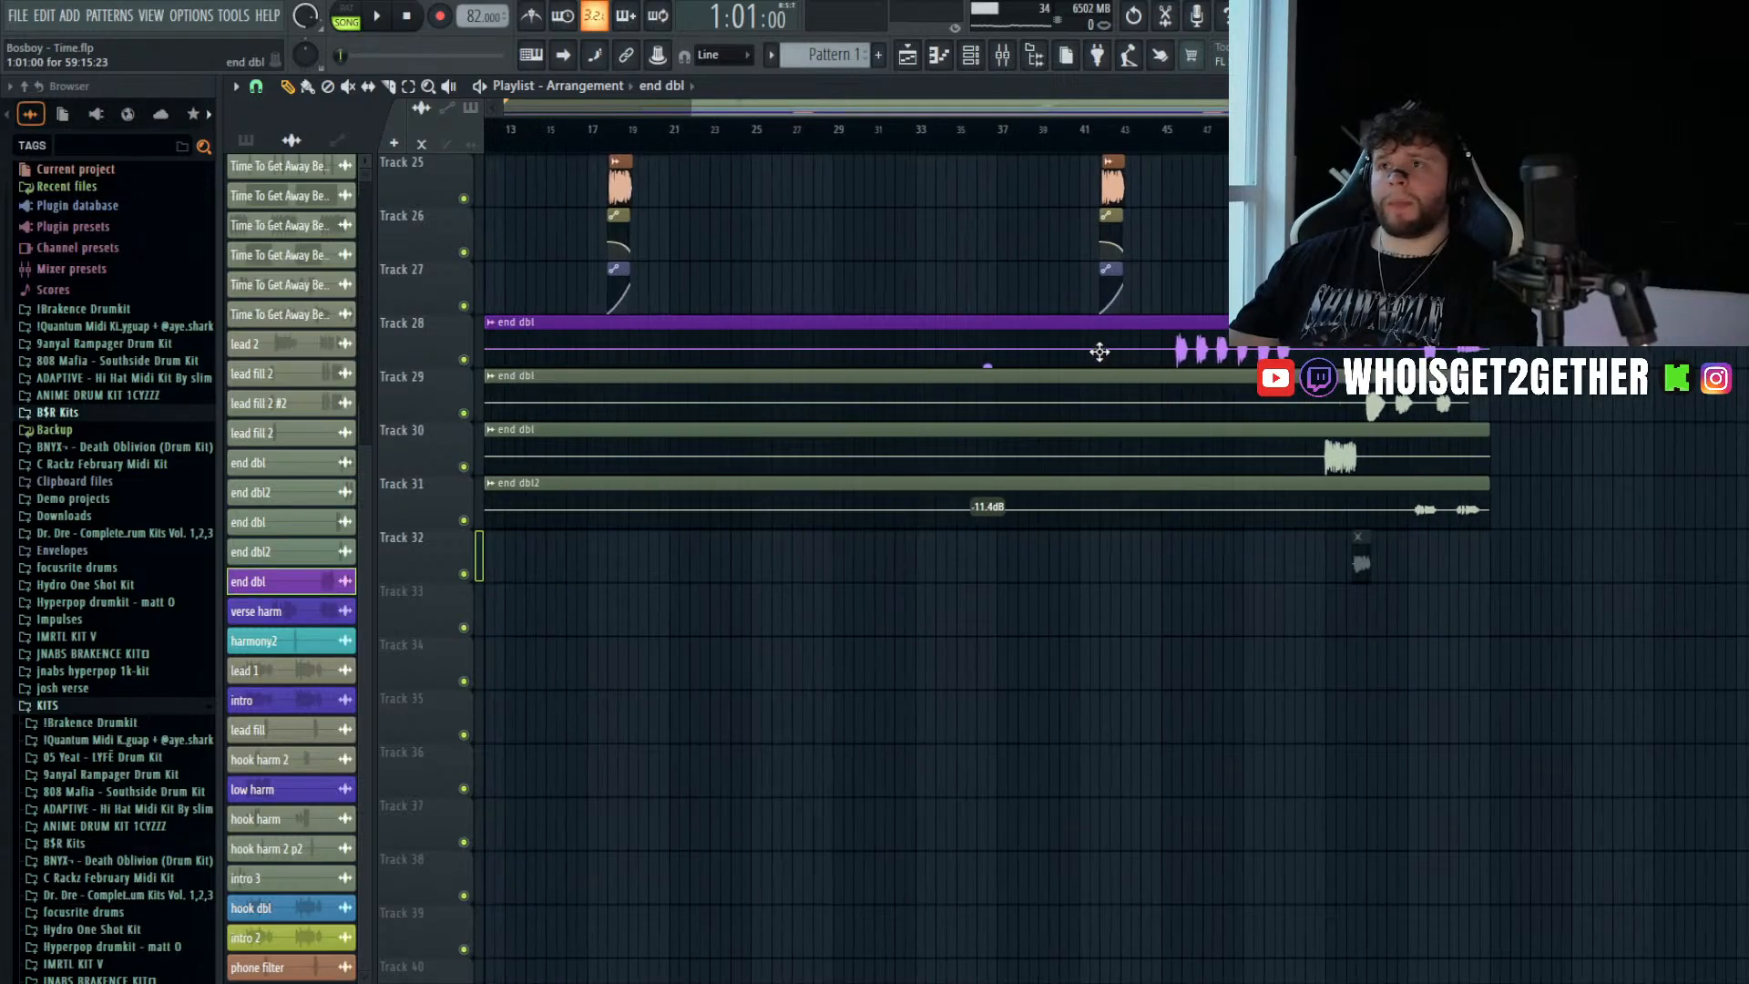
ctrl+scroll(1100, 353, down, 1)
scroll(1098, 351, up, 7)
scroll(1099, 349, down, 6)
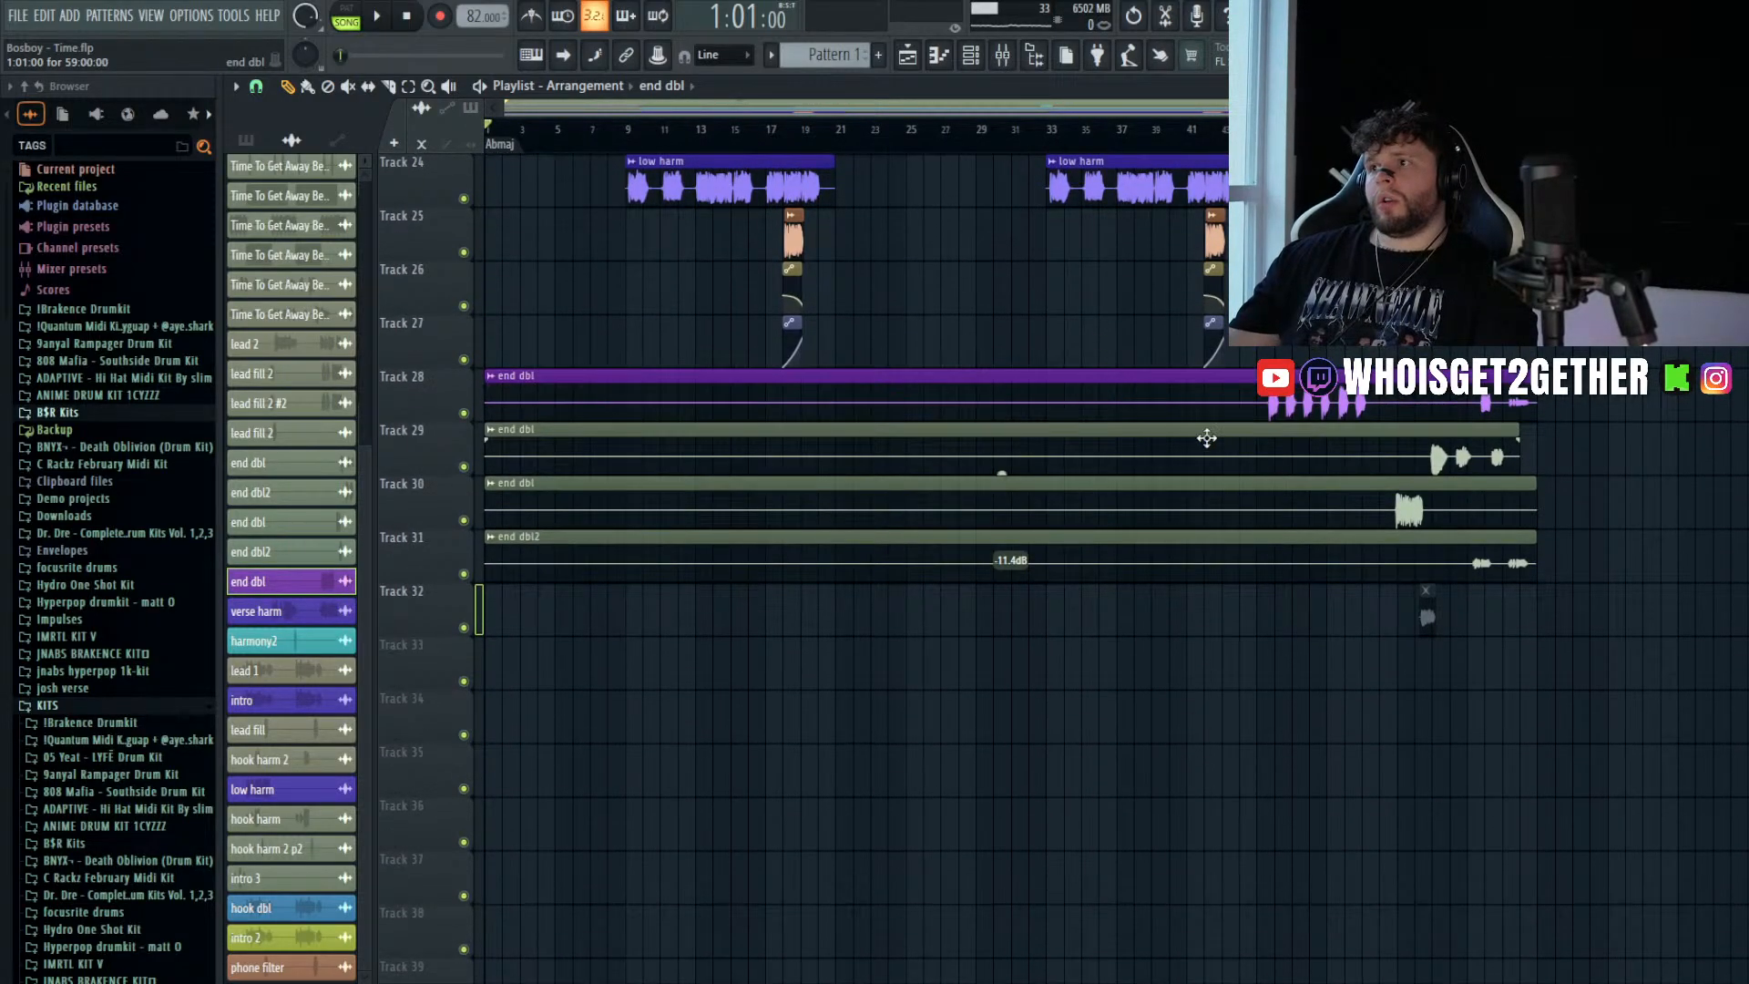
scroll(1241, 613, down, 2)
scroll(1241, 594, up, 13)
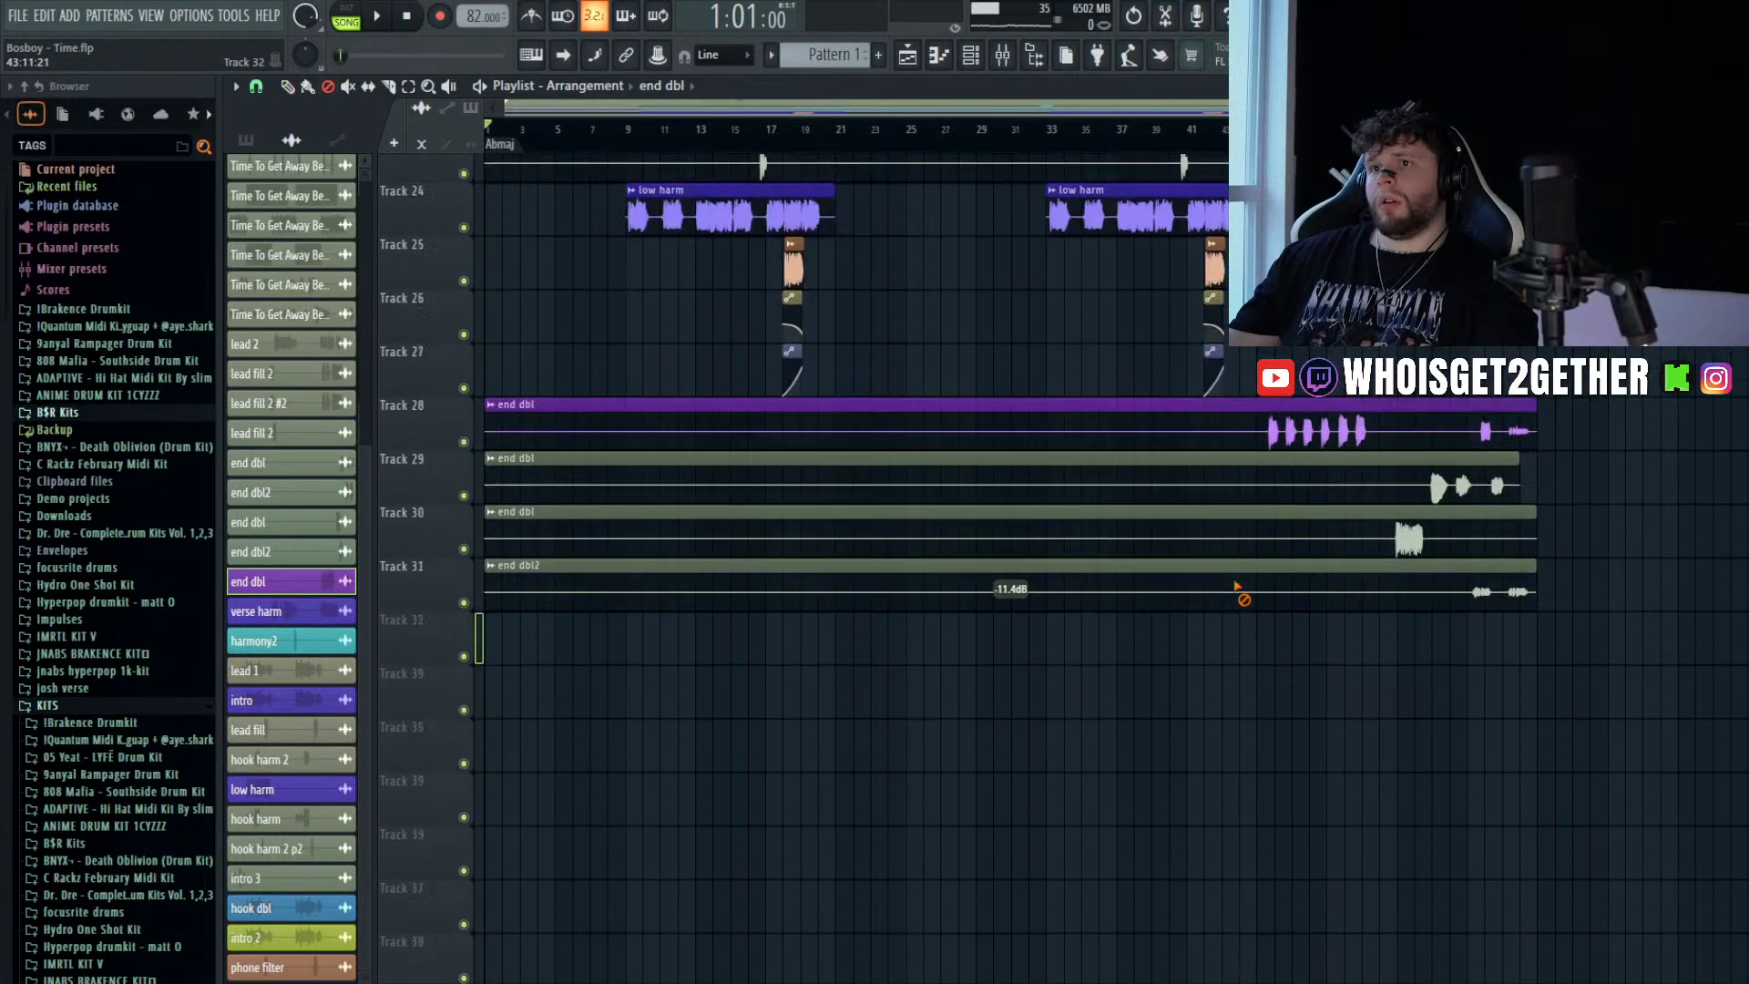
scroll(1226, 577, up, 12)
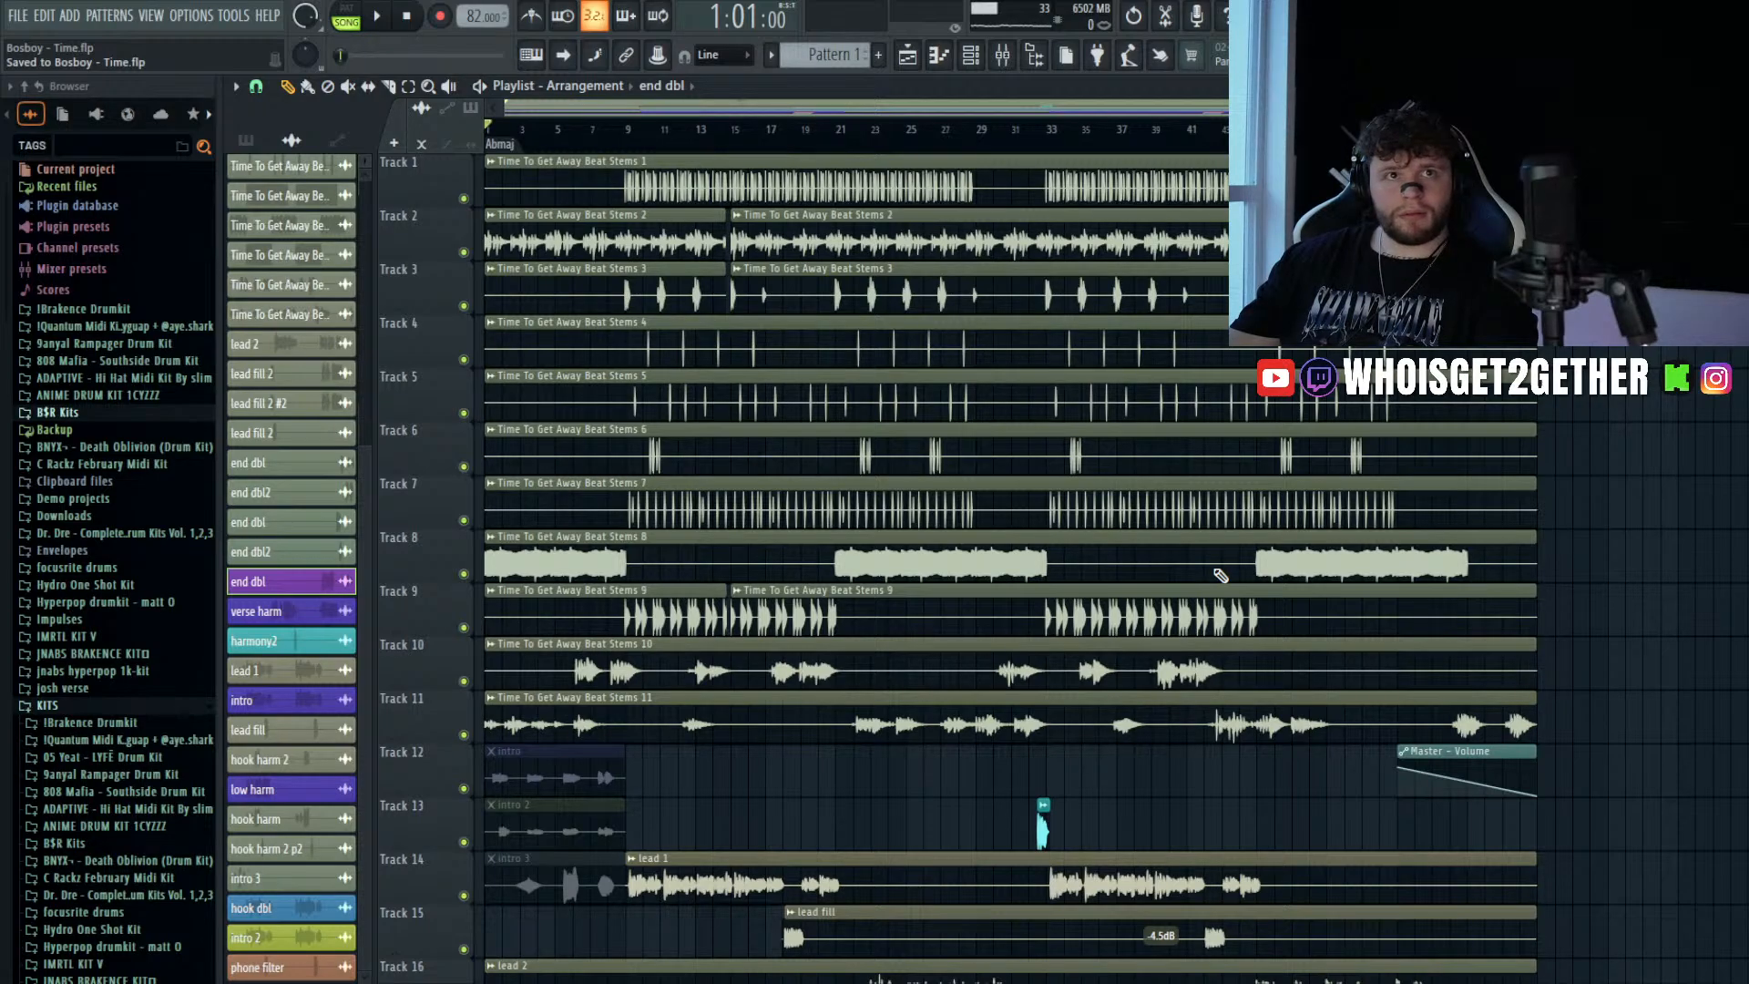
- Extend the Track 29 end dbl clip to match the end of the neighbouring end dbl clips and save the project
scroll(1220, 575, down, 18)
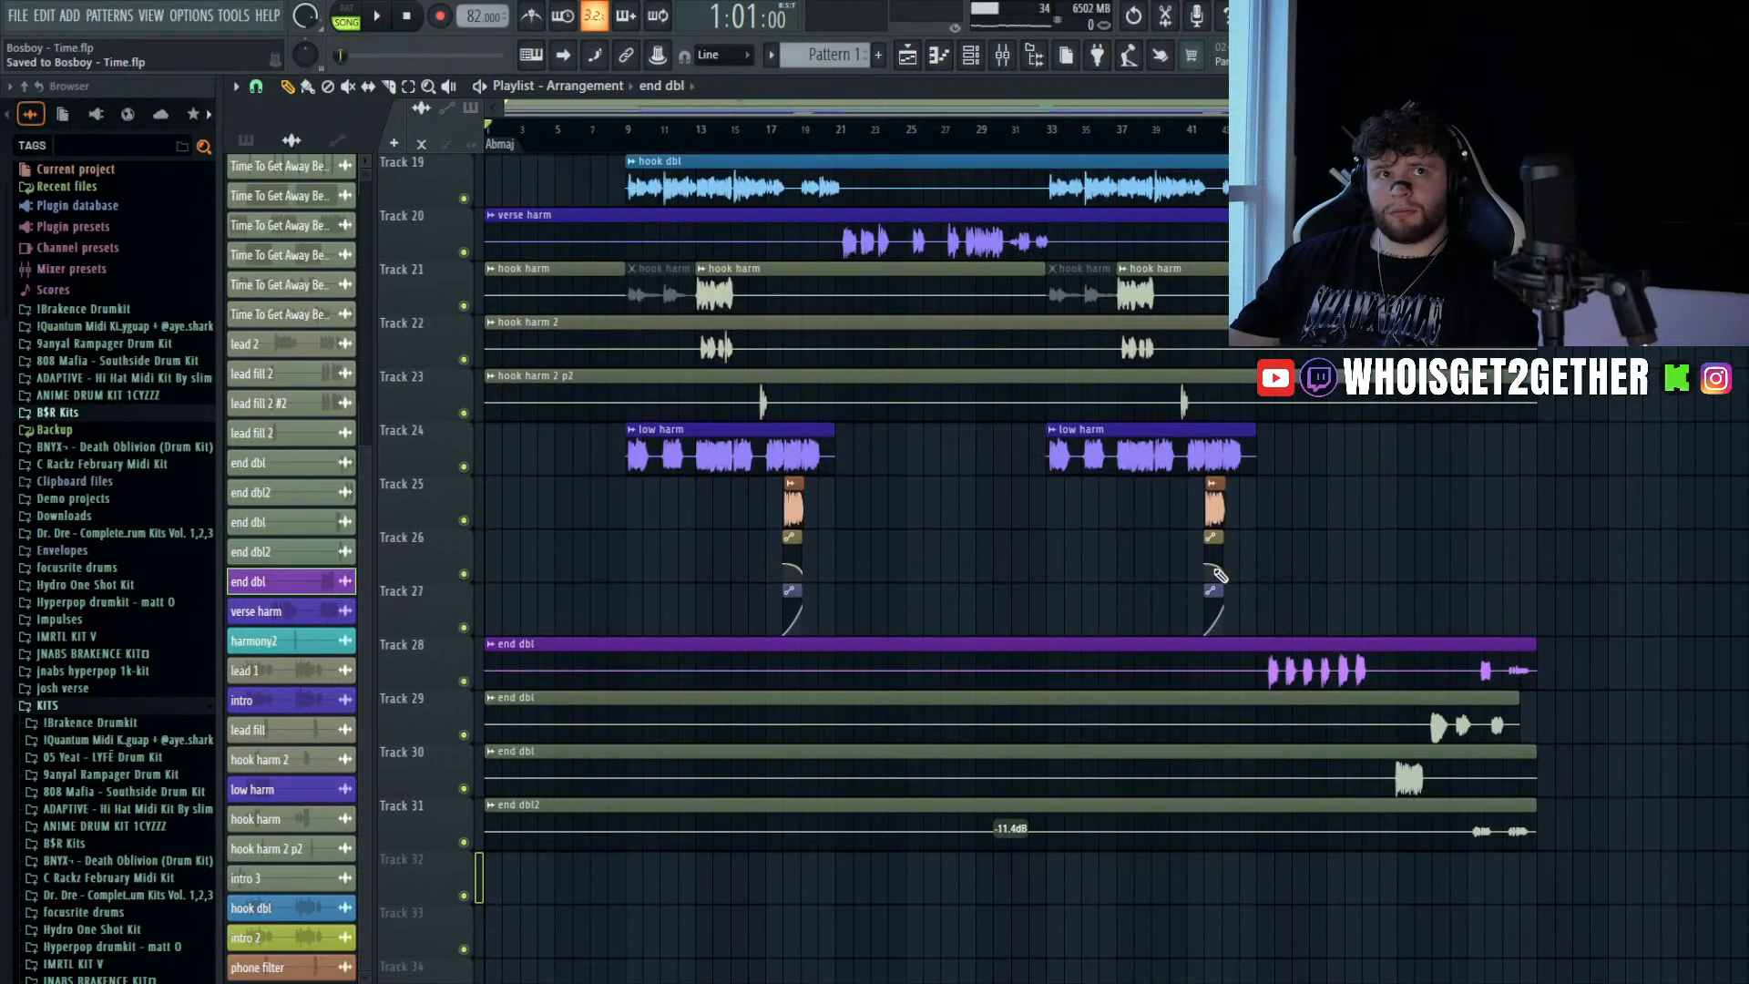
scroll(1220, 575, down, 1)
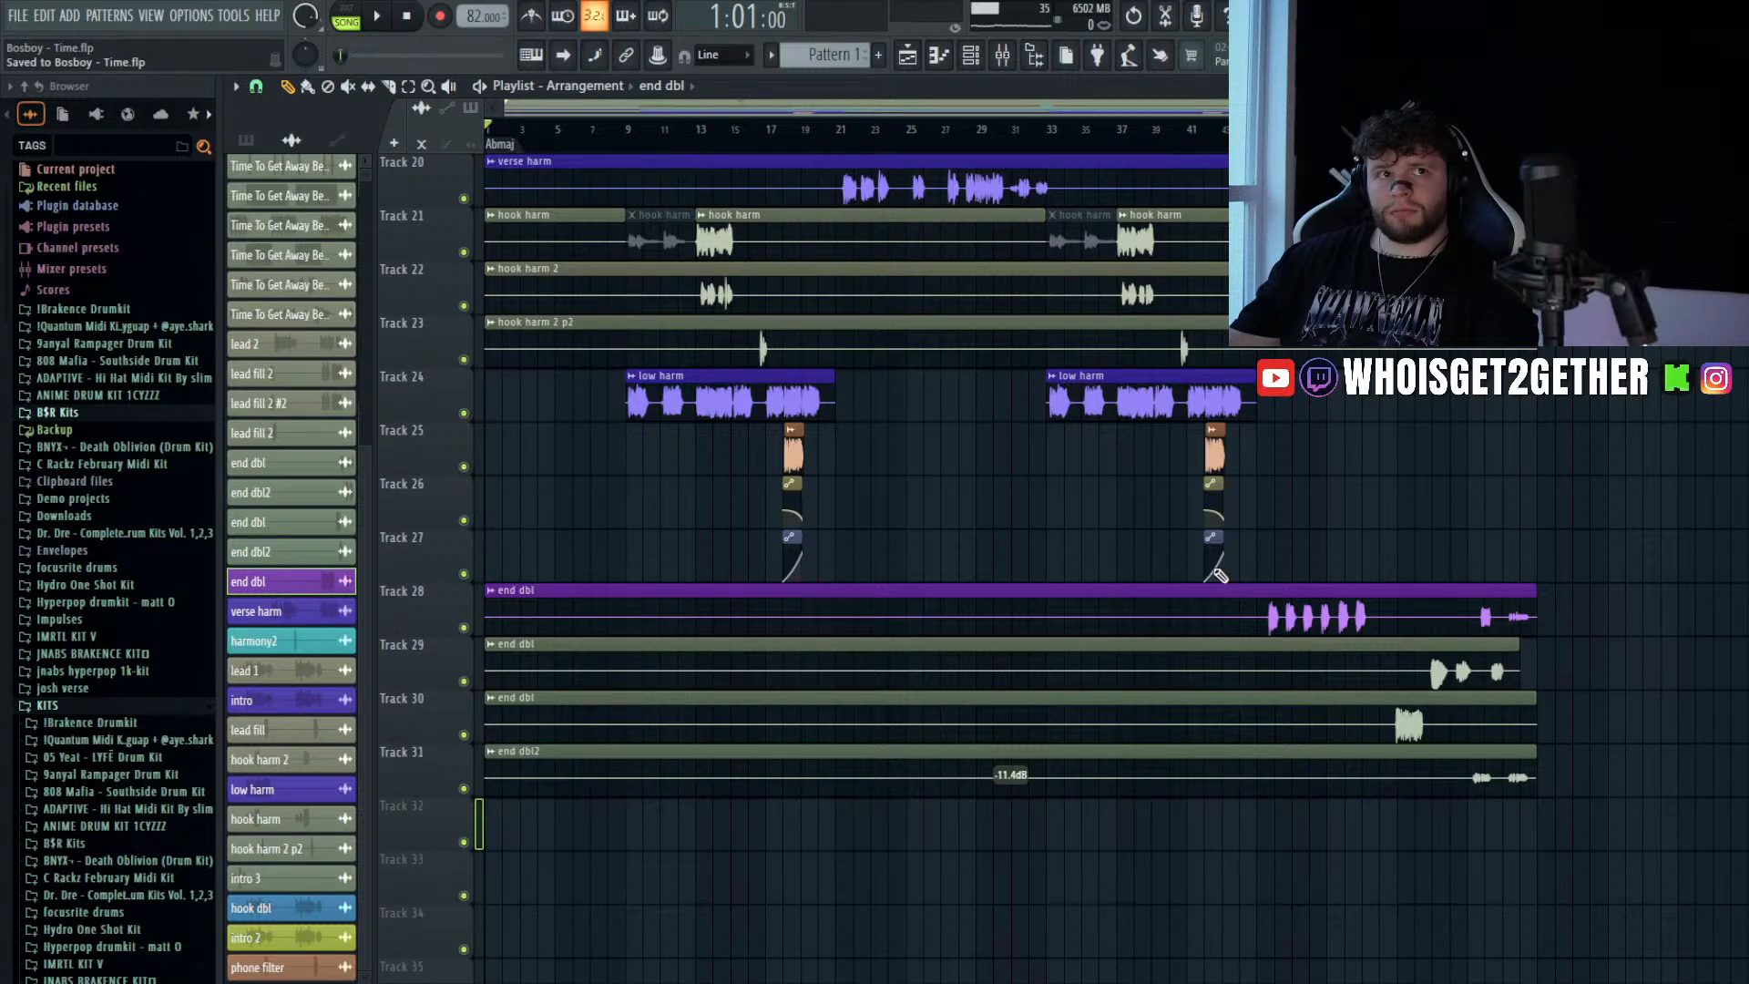
scroll(1604, 650, up, 5)
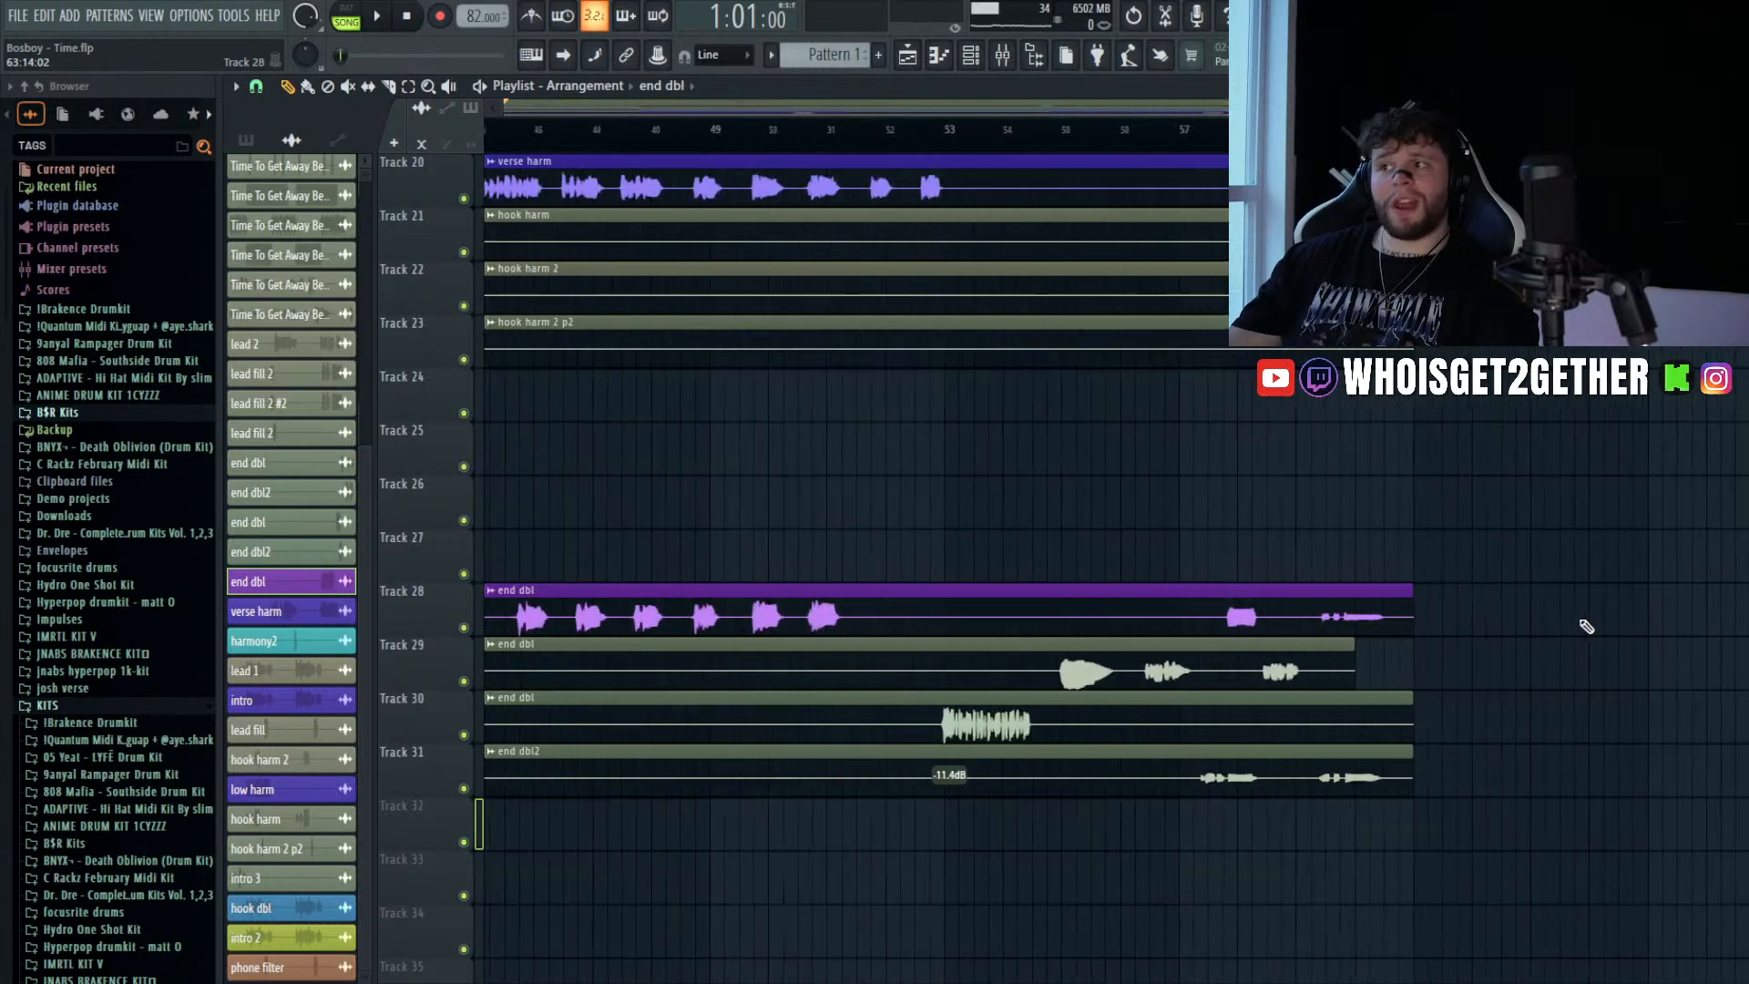
mouse_move(1207, 641)
mouse_down()
mouse_move(1305, 643)
mouse_move(1182, 659)
mouse_up()
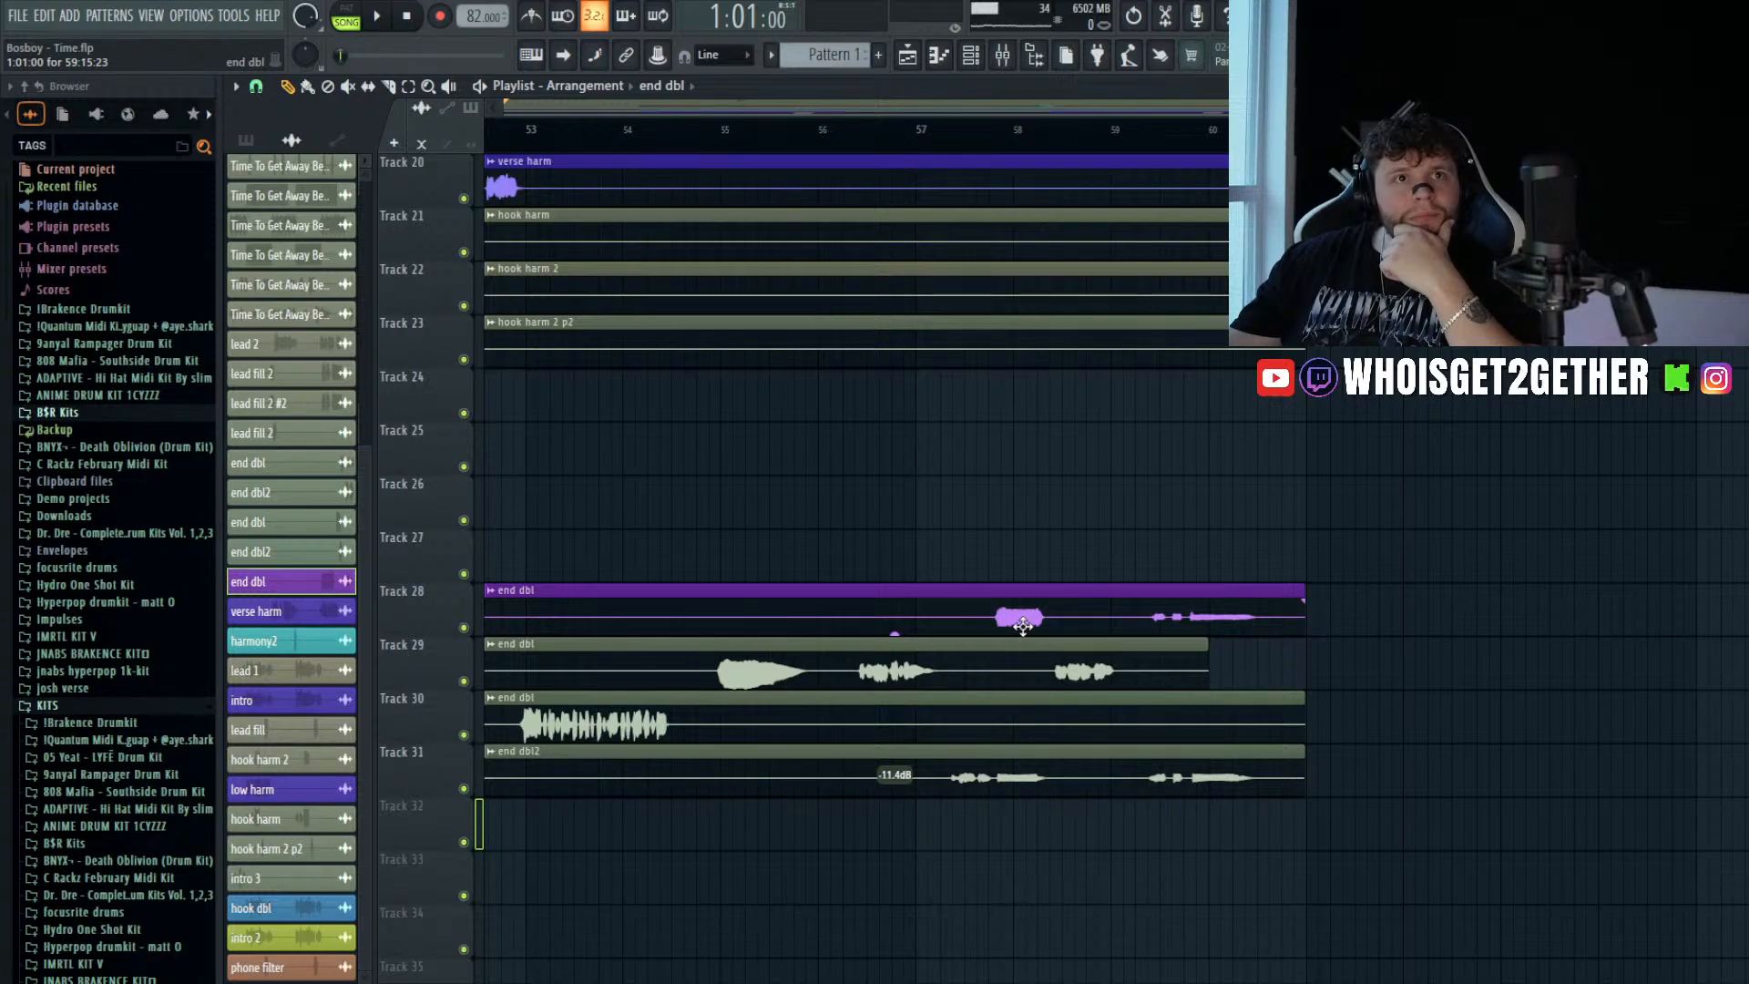
drag(1207, 643, 1334, 650)
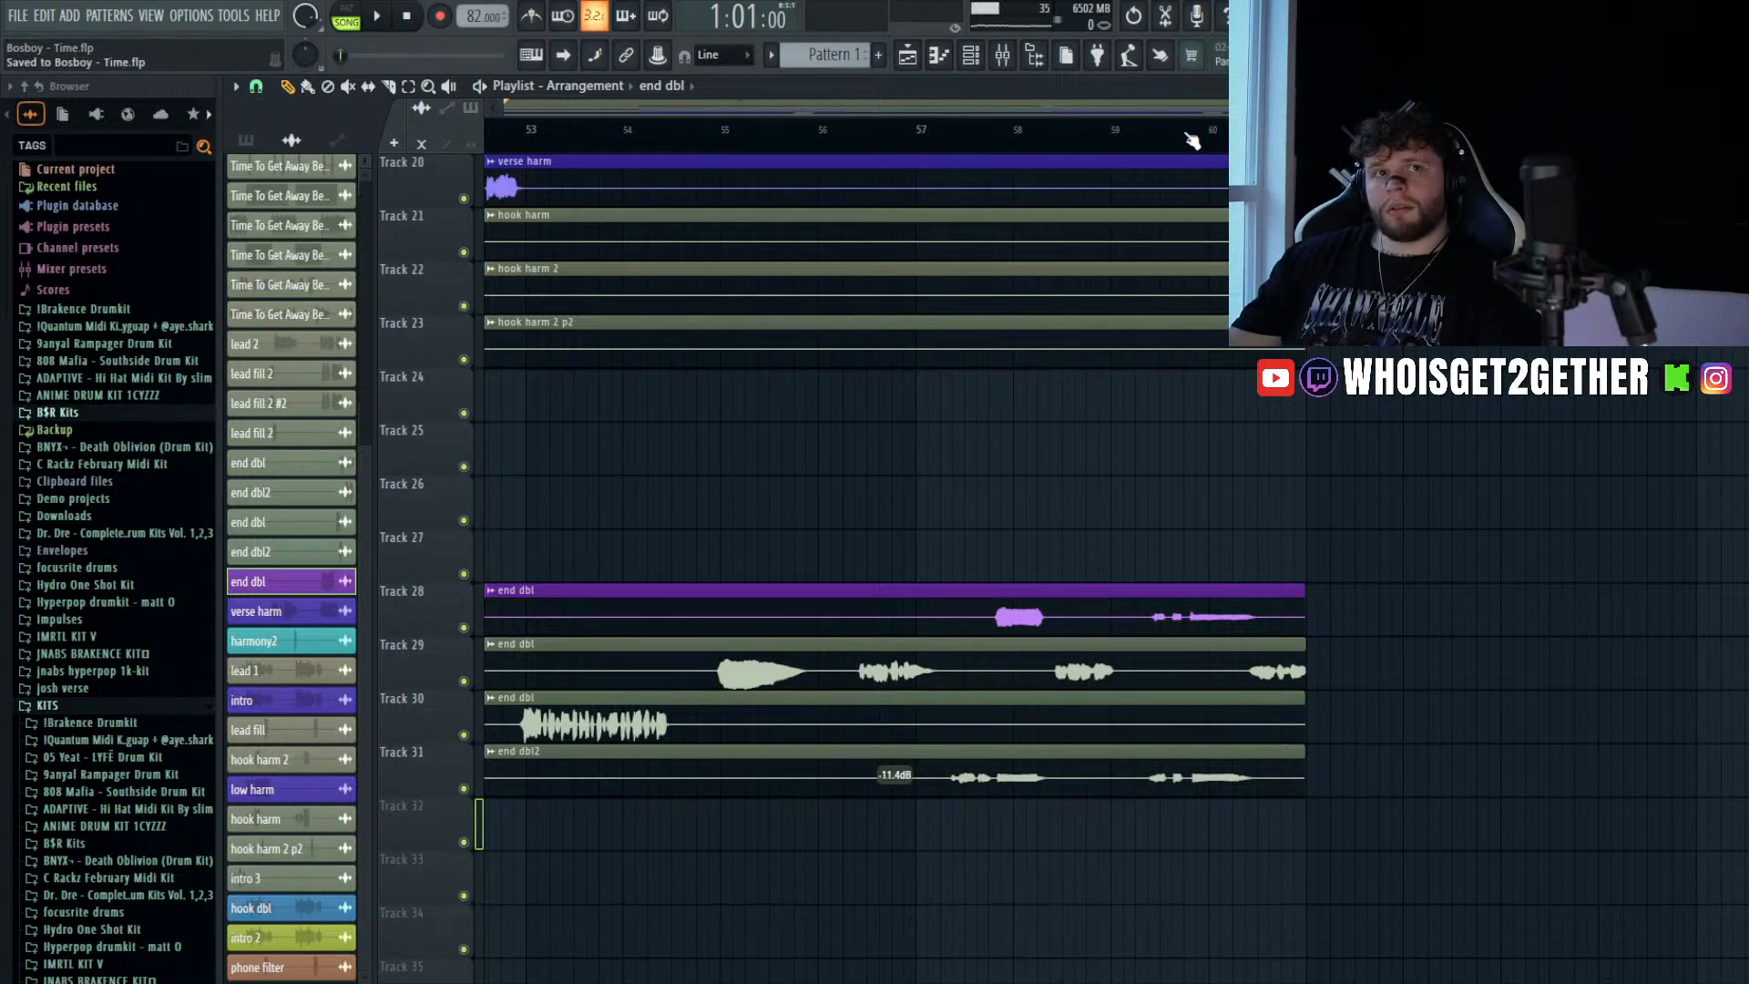
- Play the last bars from 59:07 to check the extended end of the Track 29 end dbl clip
click(1025, 134)
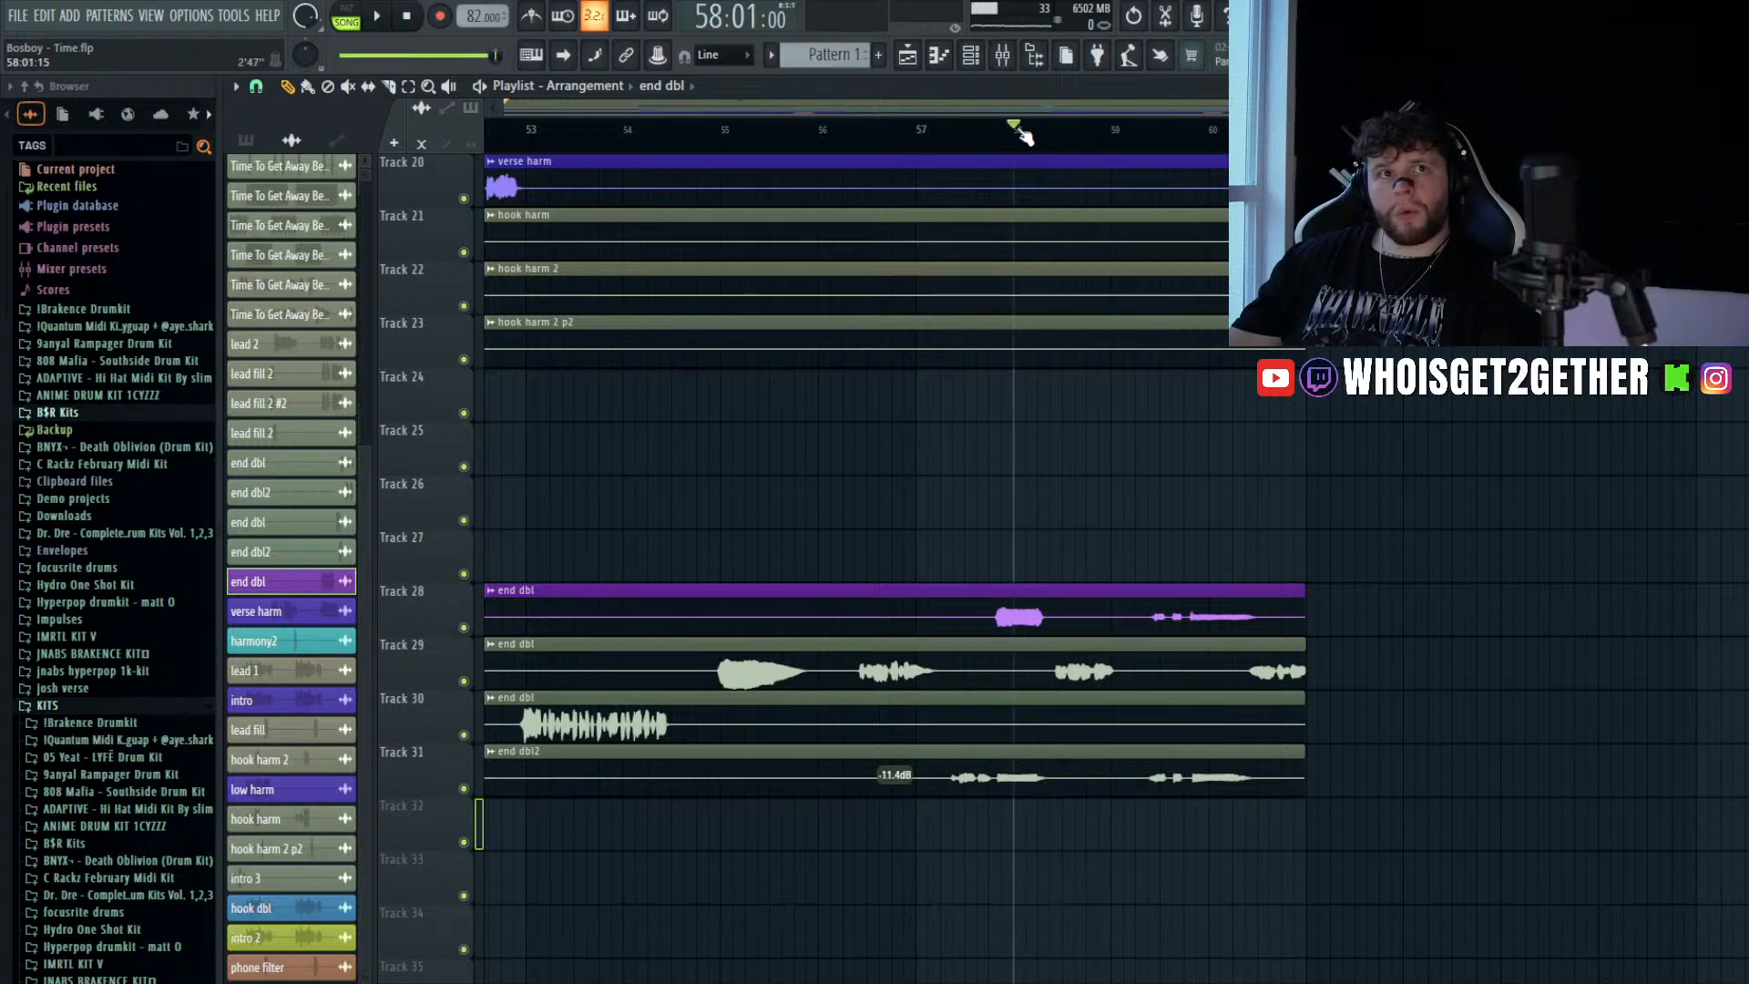
click(1159, 132)
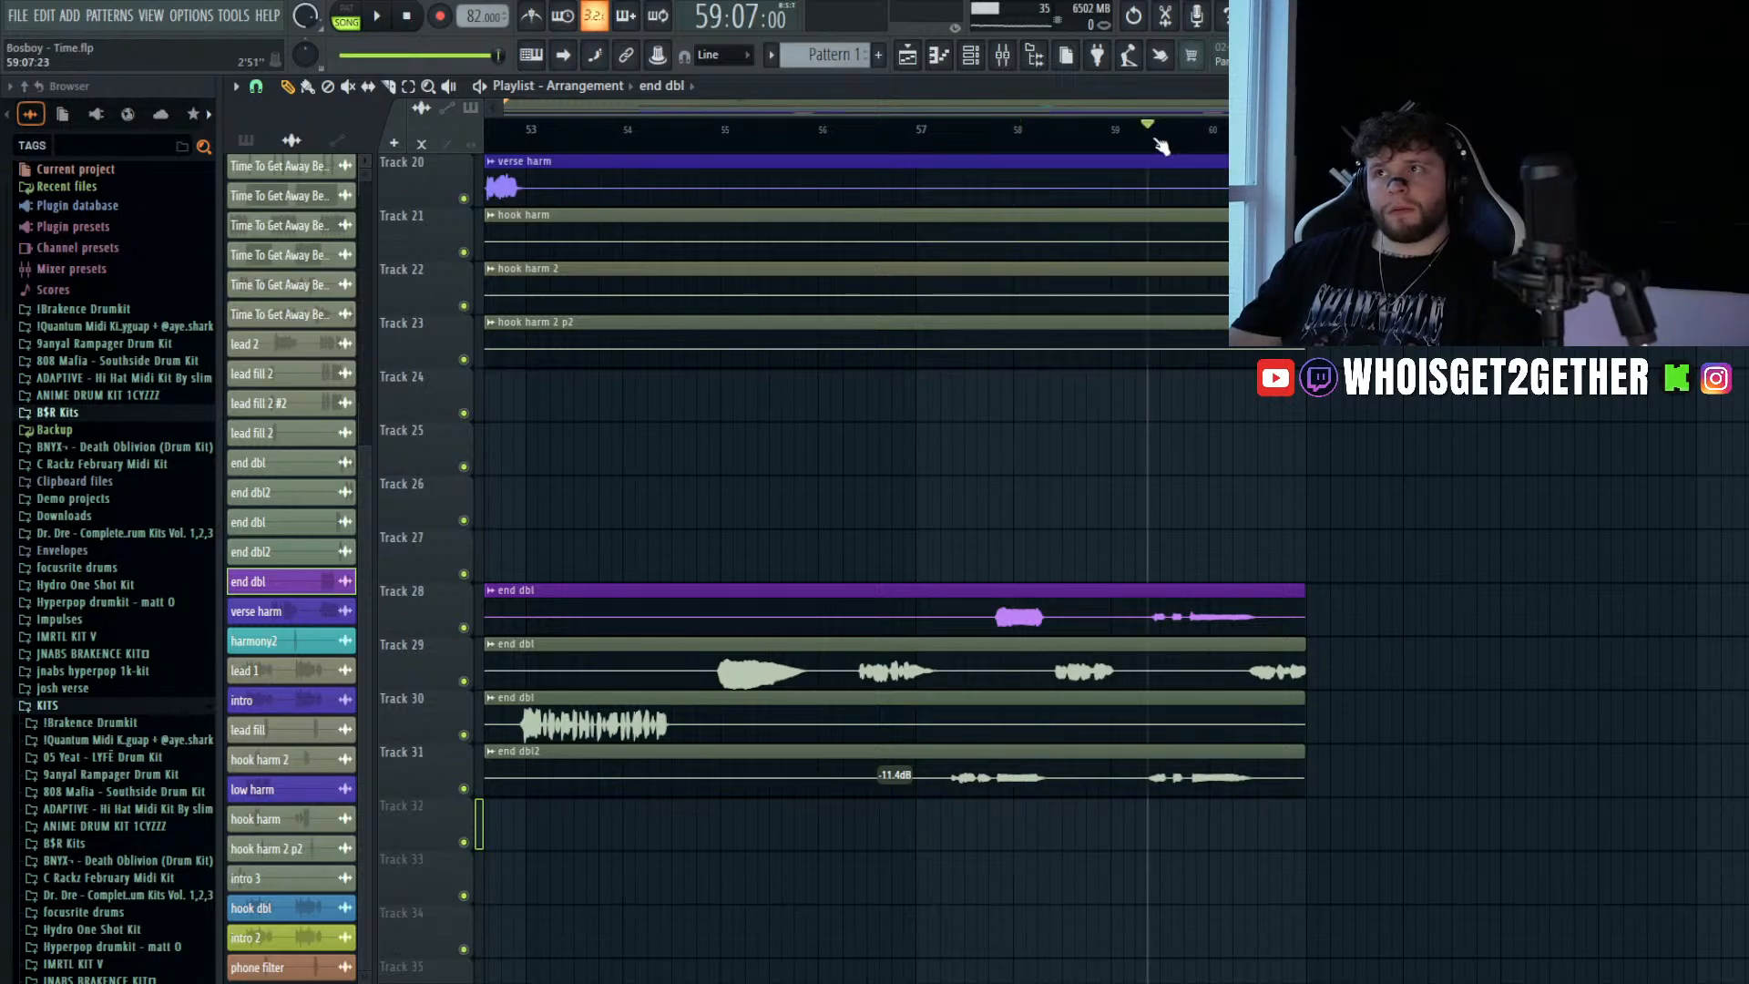
key(space)
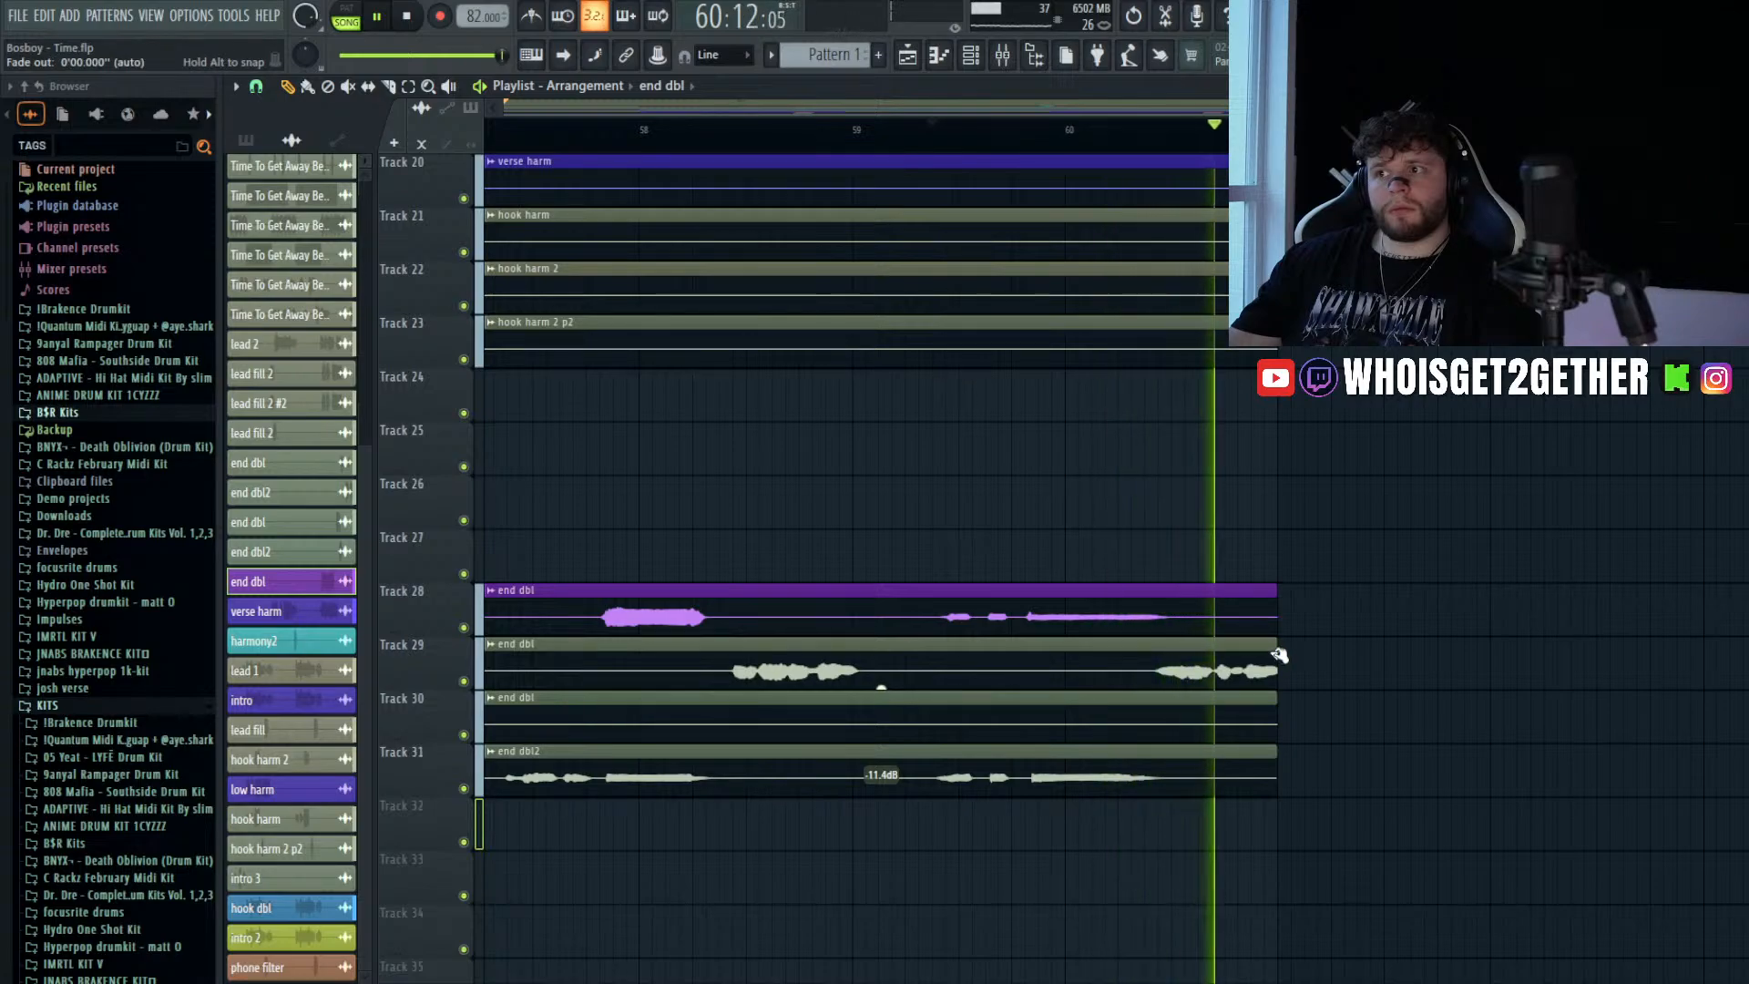
key(space)
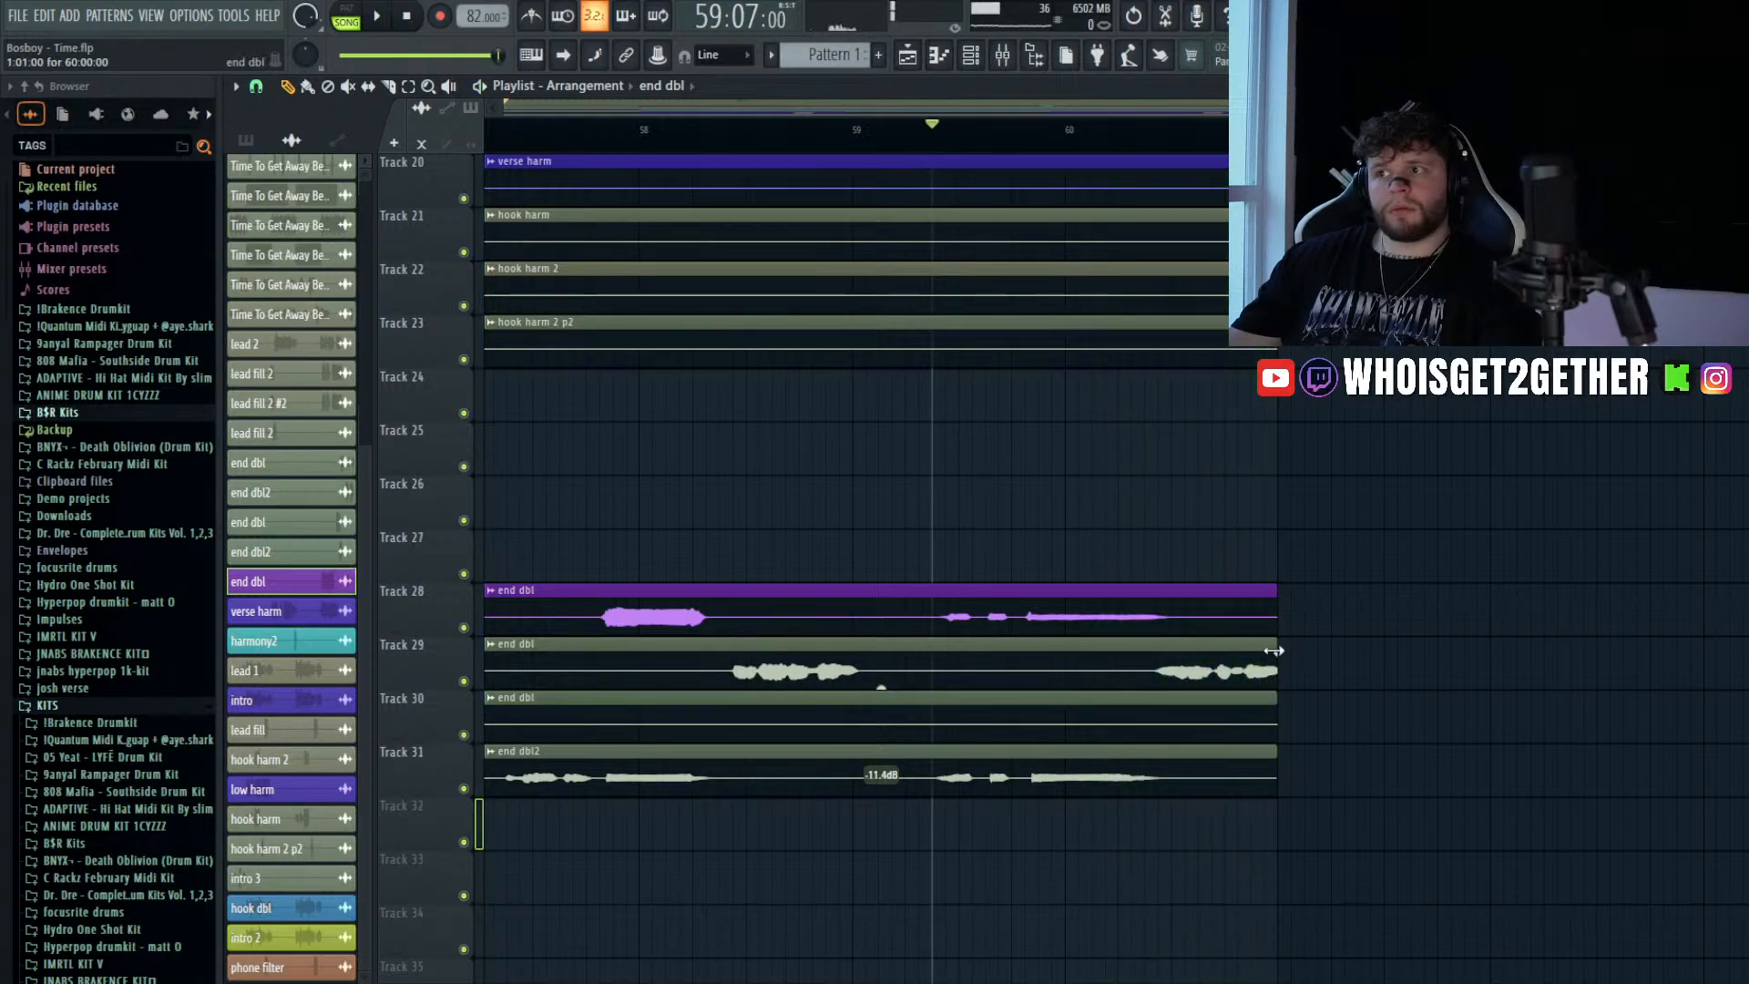
- Trim the end of the Track 29 end dbl clip back to just past bar 60 and save the project
drag(1276, 648, 1144, 650)
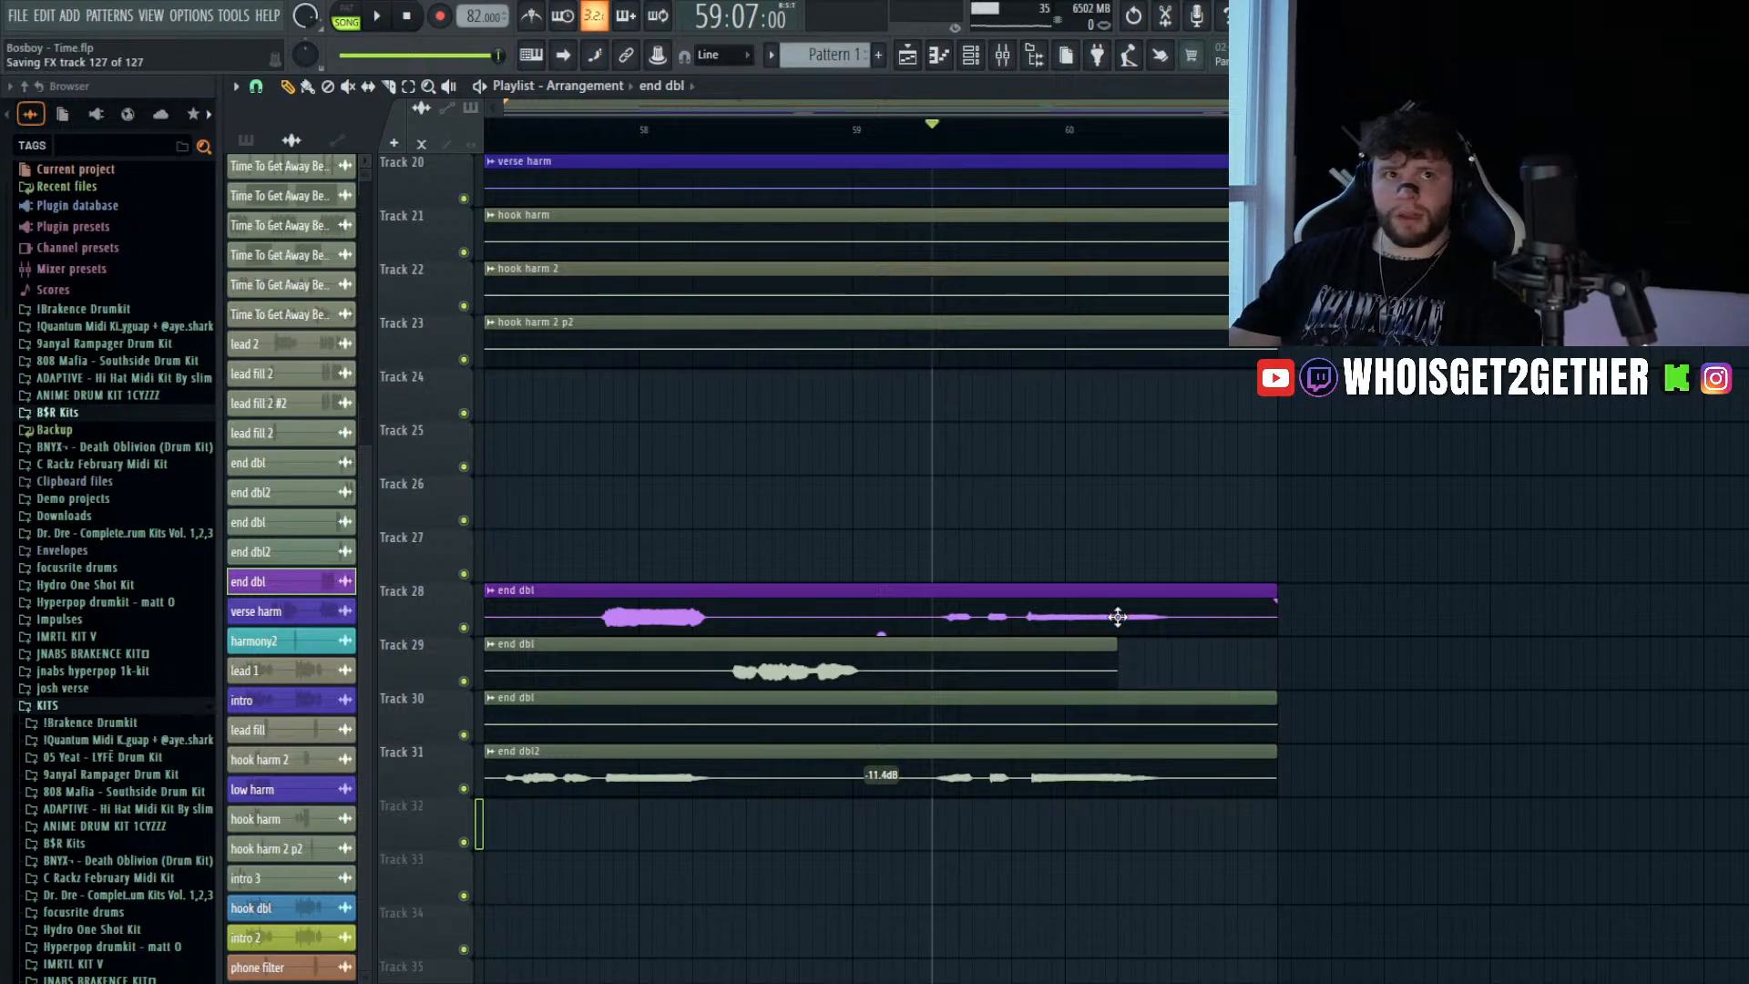
- Move the muted intro, intro 2 and intro 3 clips from Tracks 12 to 14 down to Tracks 33 to 35
ctrl+scroll(1111, 620, down, 5)
scroll(1113, 596, down, 4)
scroll(1121, 644, up, 10)
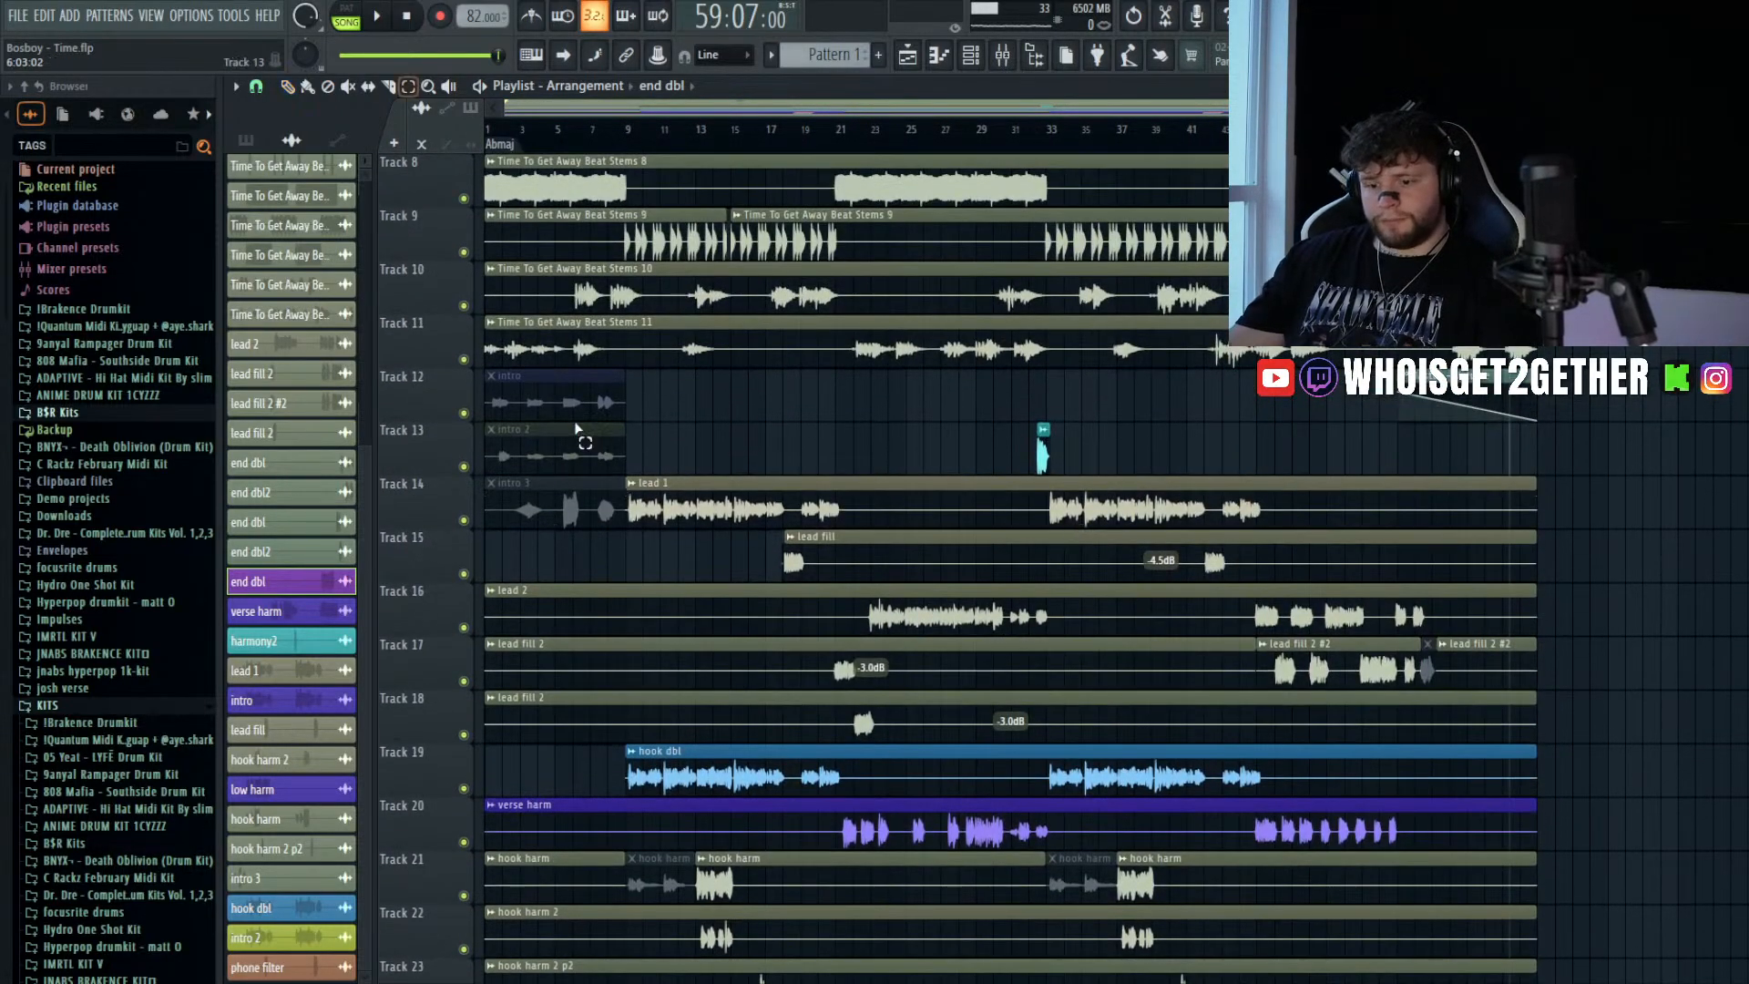
drag(574, 399, 560, 507)
key(shift+Down)
key(shift+Down)
key(shift+Down)
key(shift+Down)
key(shift+Down)
key(shift+Down)
key(shift+Down)
key(shift+Down)
key(shift+Down)
key(shift+Down)
key(shift+Down)
key(shift+Down)
key(shift+Down)
key(shift+Down)
key(shift+Down)
key(shift+Down)
key(shift+Down)
key(shift+Down)
key(shift+Down)
key(shift+Down)
key(shift+Down)
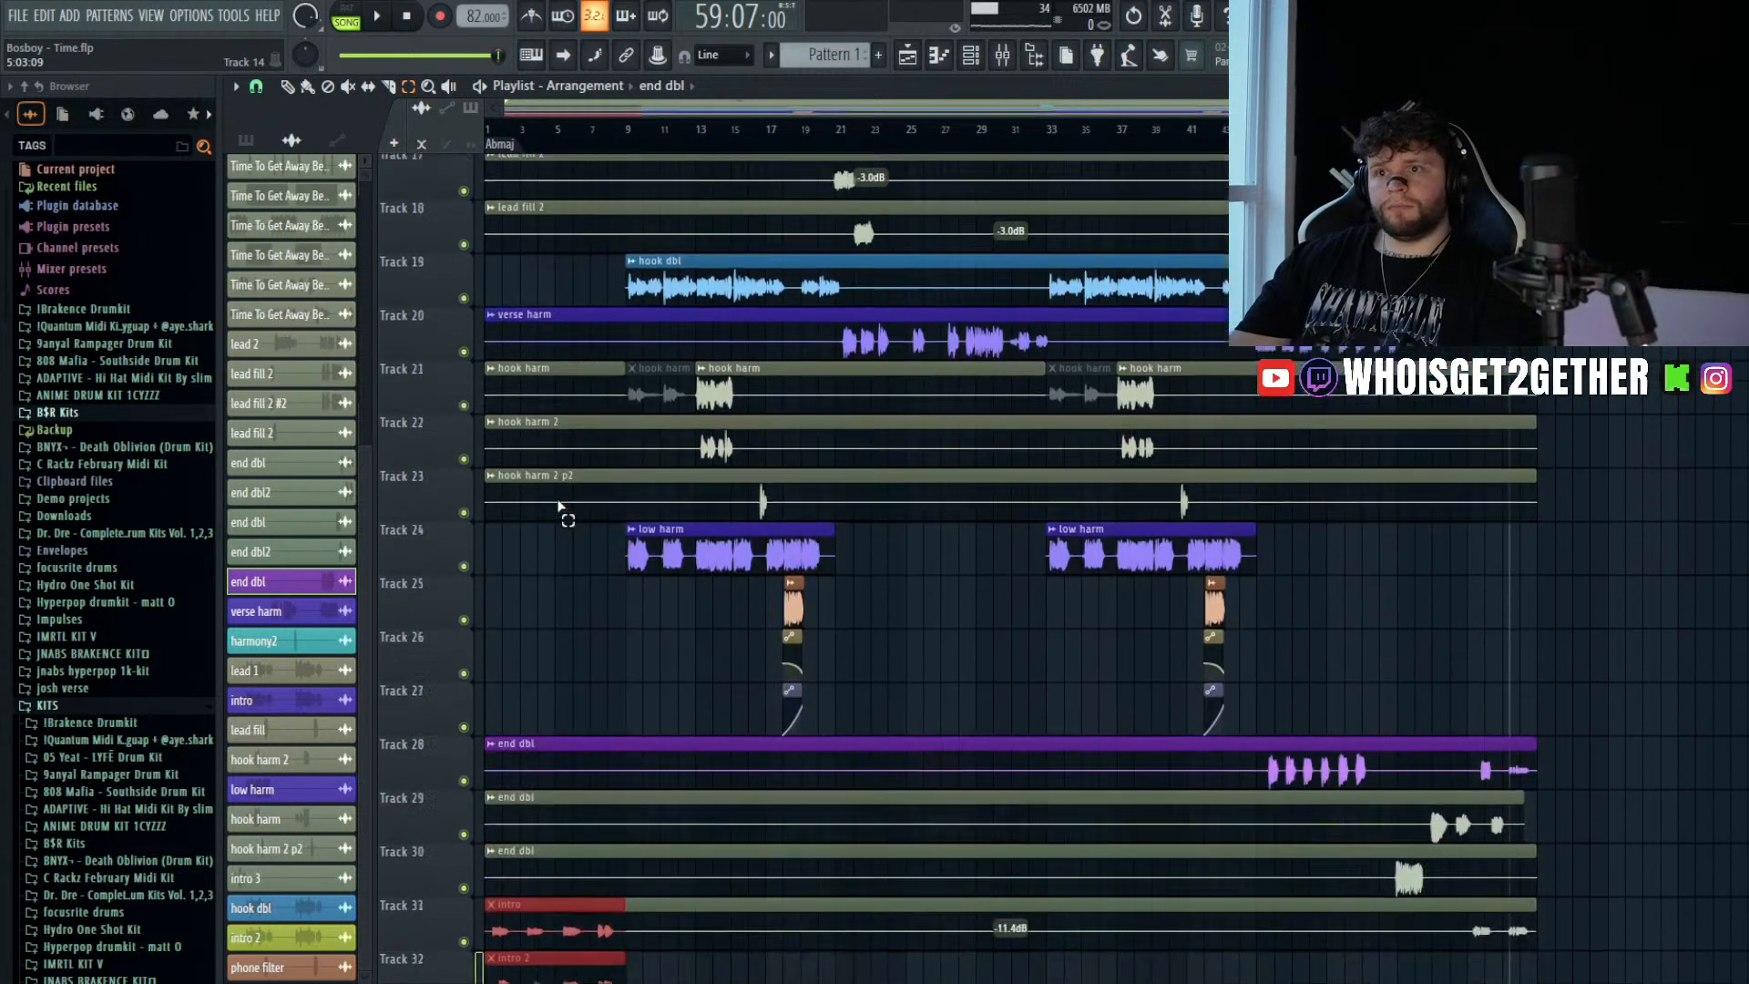
key(shift+Down)
key(shift+Up)
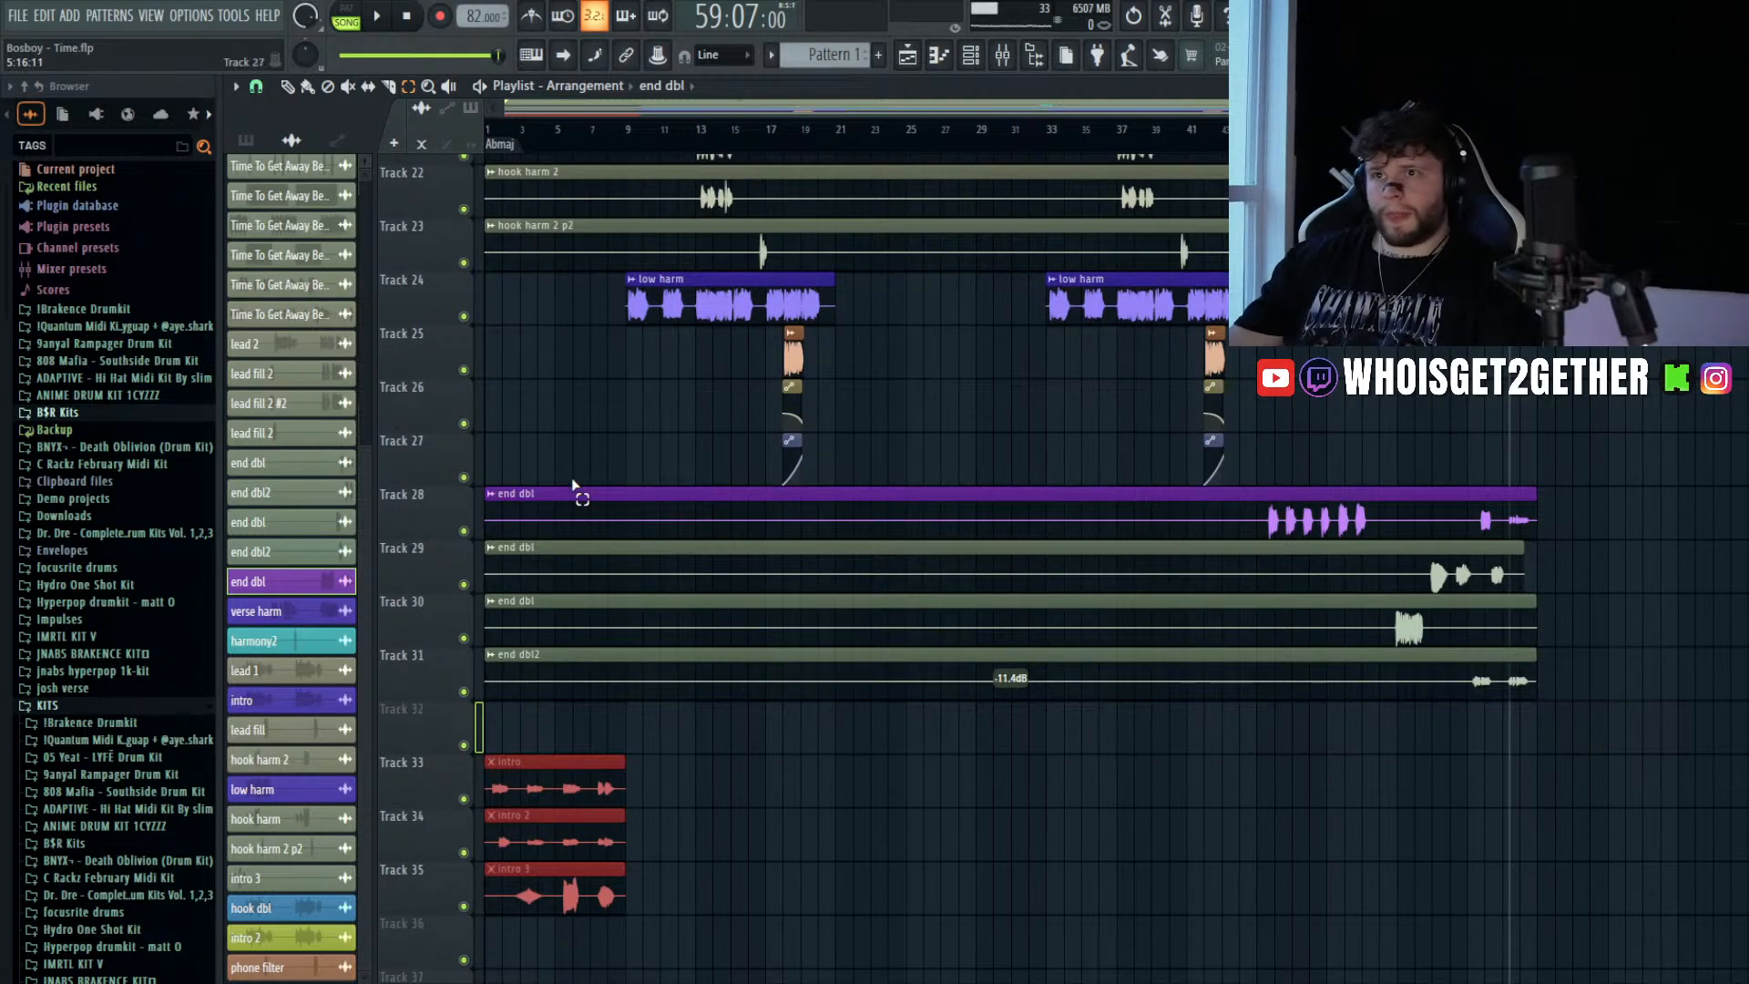
click(569, 457)
- Unmute the Track 33 intro clip and route it to mixer track 28, verse dbl
scroll(557, 472, down, 4)
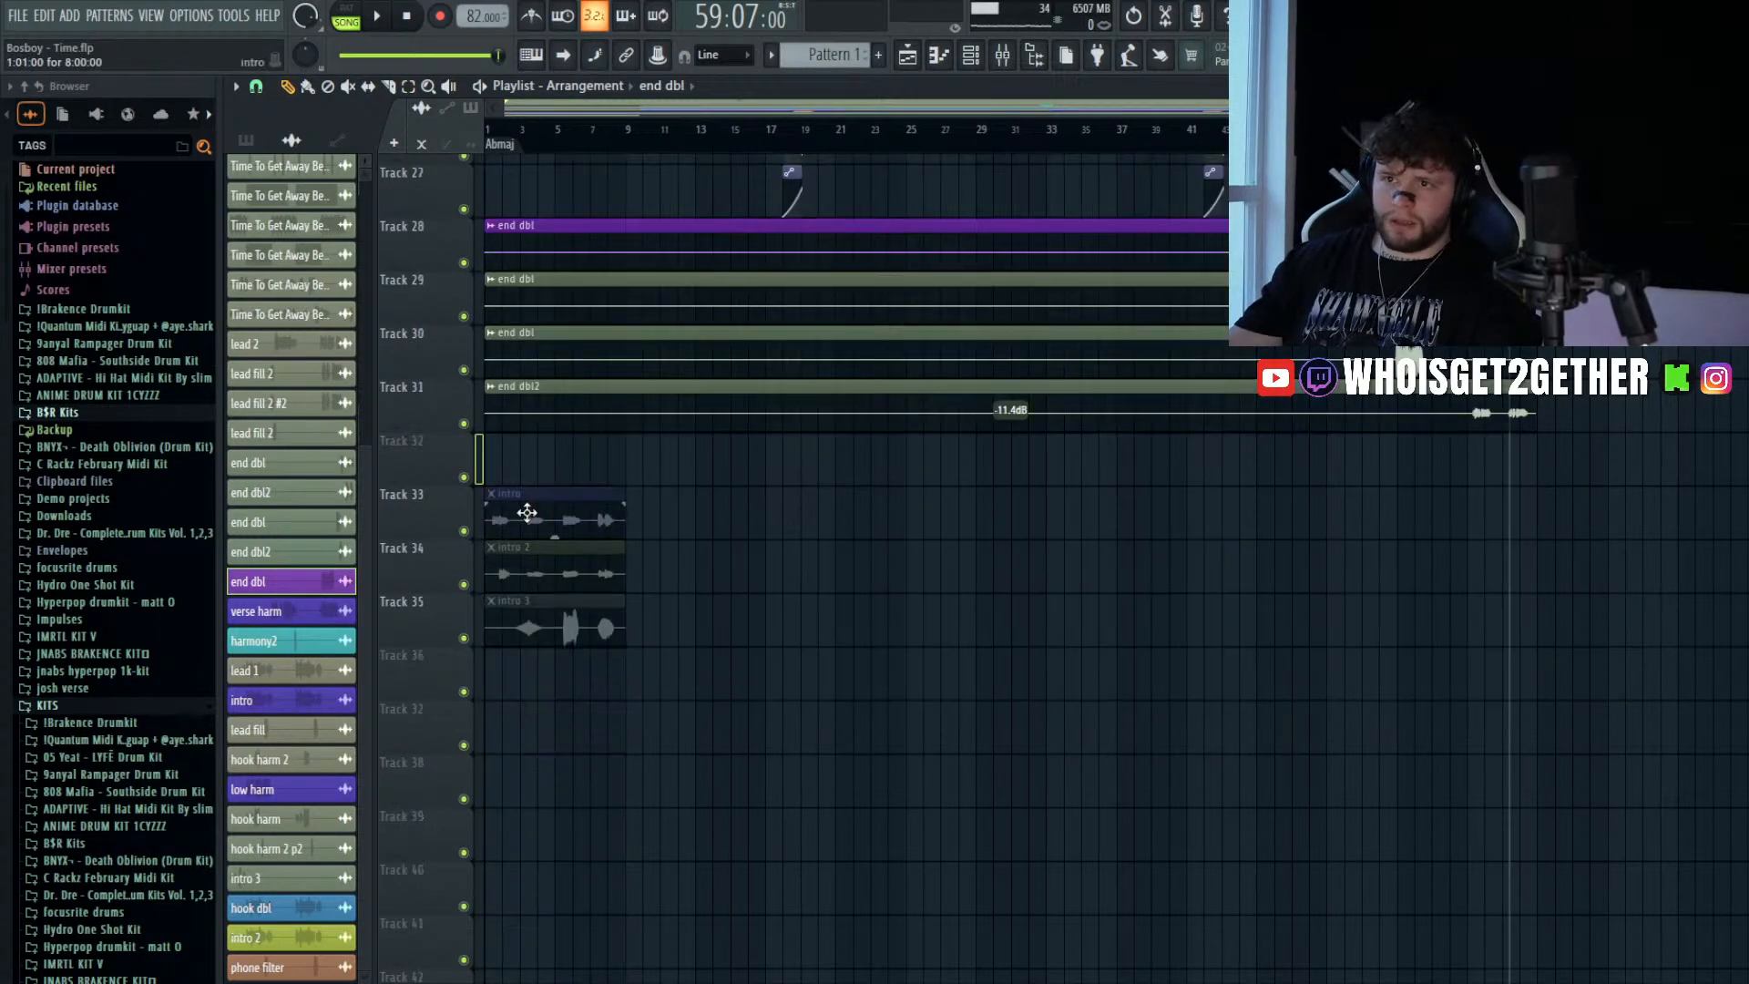
scroll(555, 326, up, 3)
drag(590, 111, 552, 116)
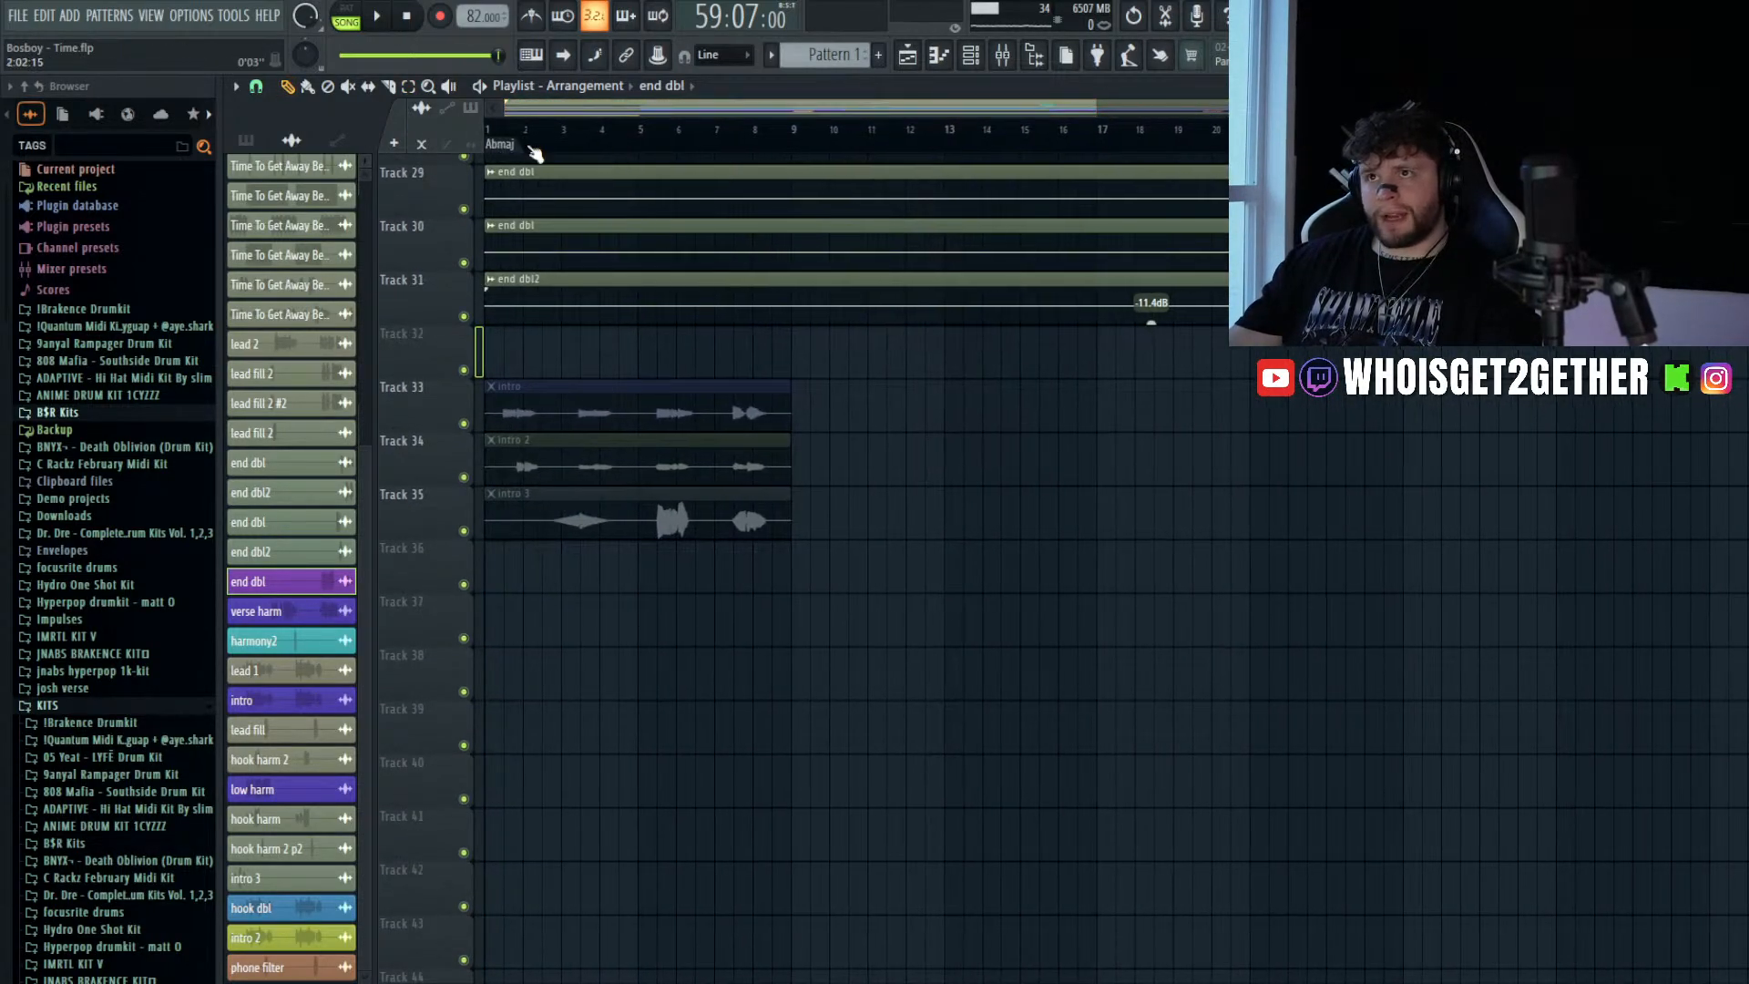
key(t)
click(647, 419)
double_click(636, 412)
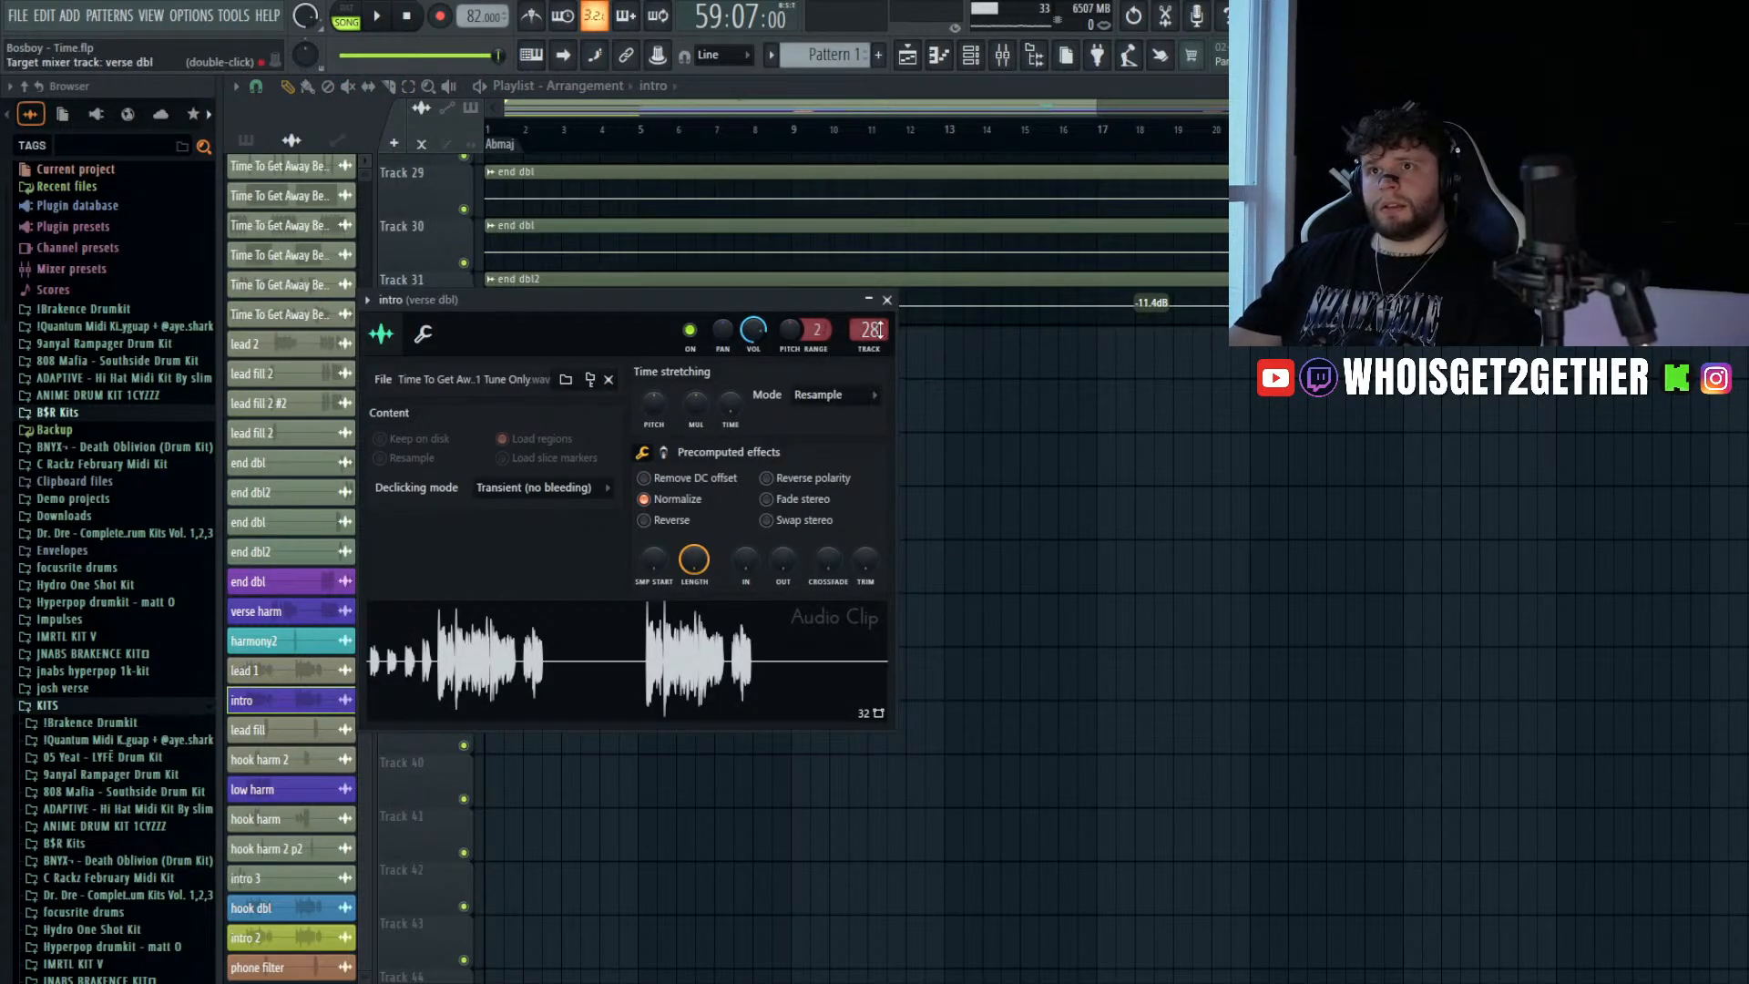
click(886, 300)
- Audition the intro clip on mixer tracks 28 to 31 from the song start and route it to track 32, harmony2
key(space)
click(406, 18)
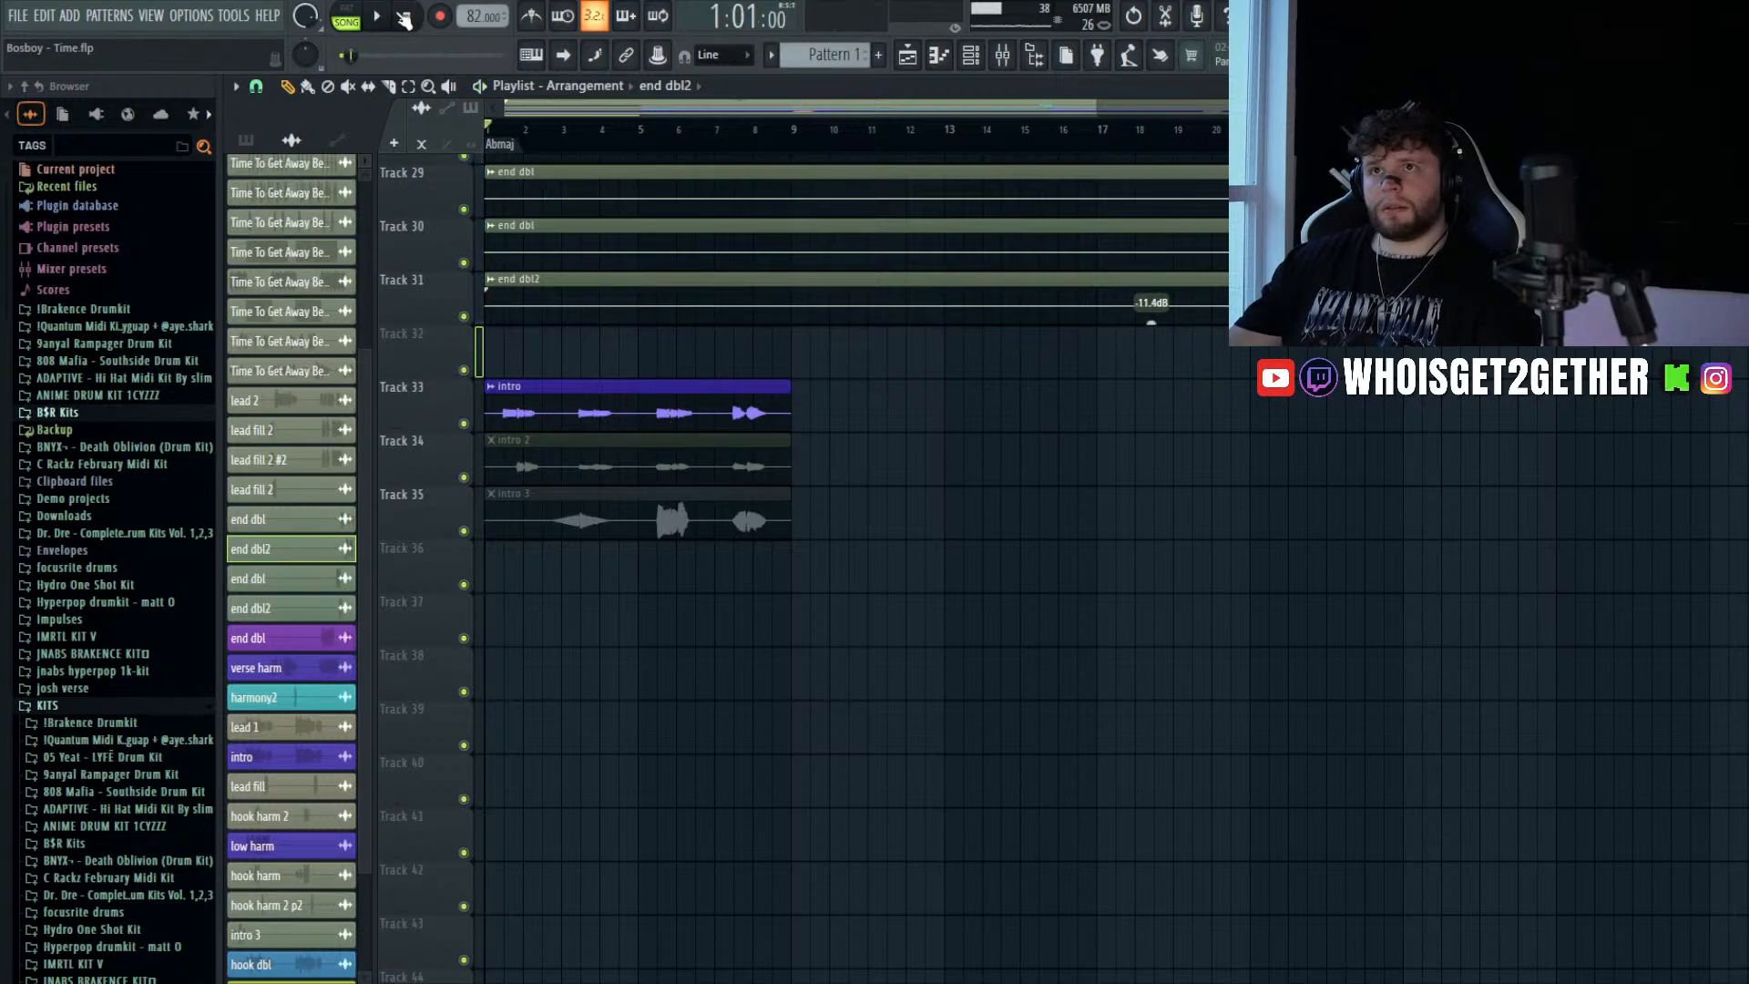
key(space)
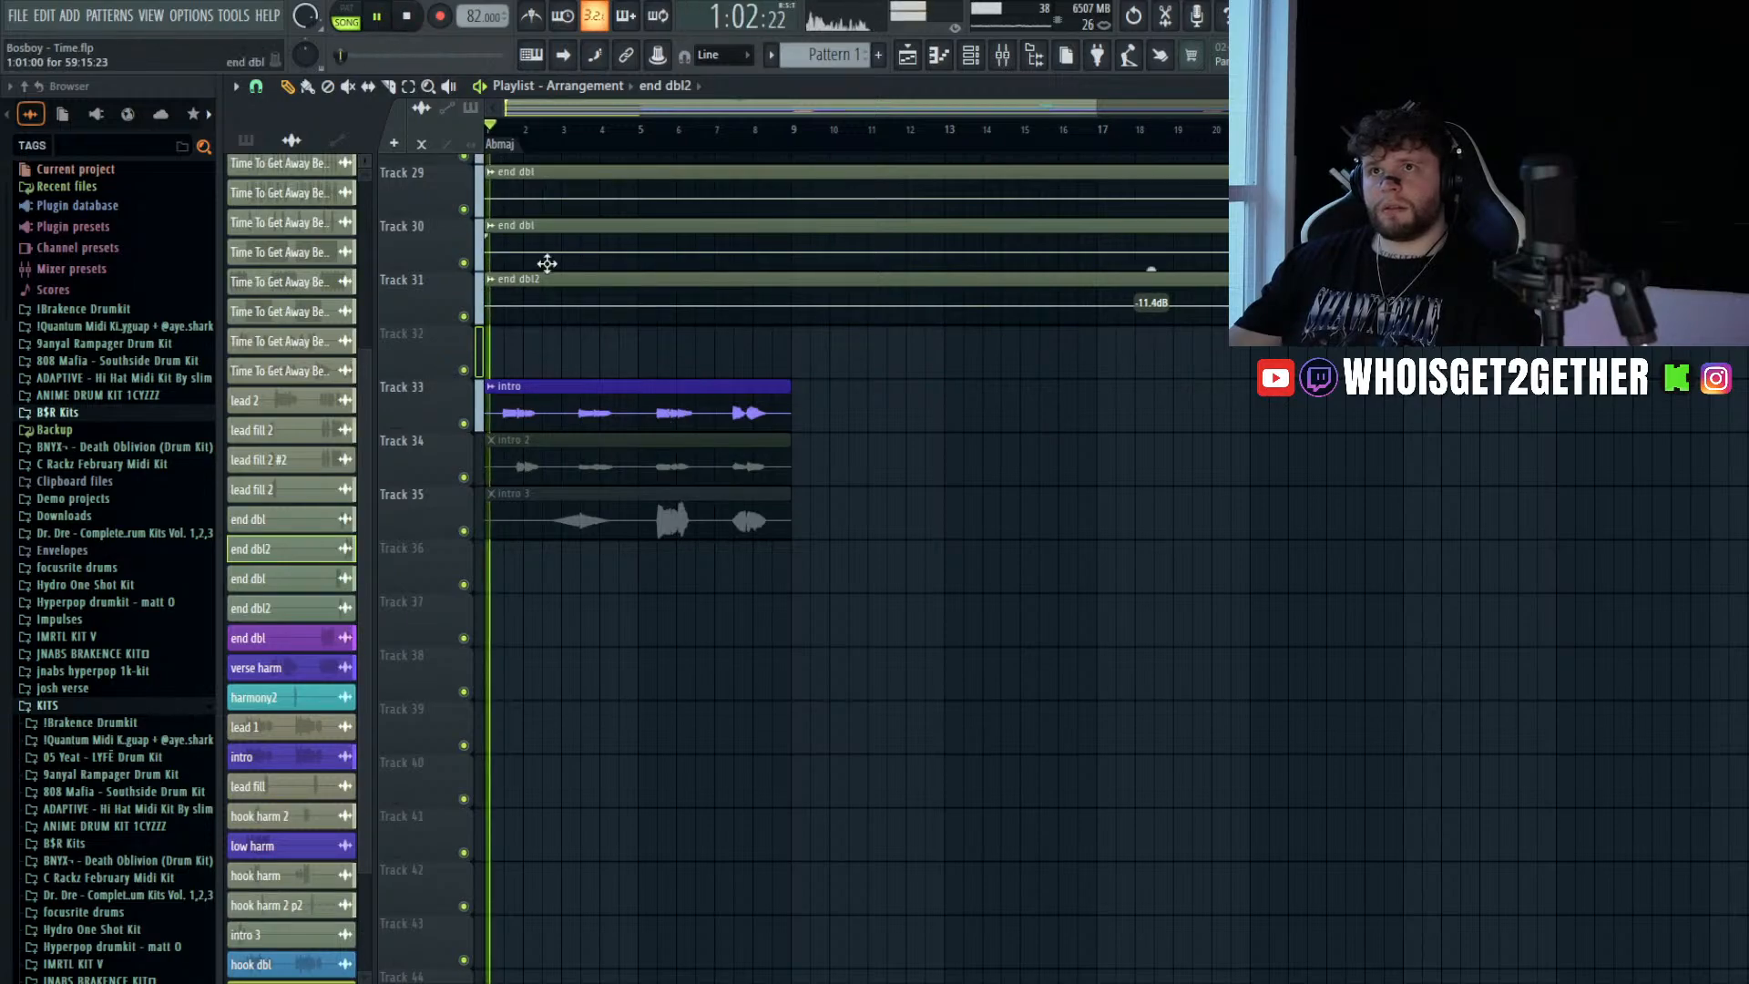
double_click(608, 384)
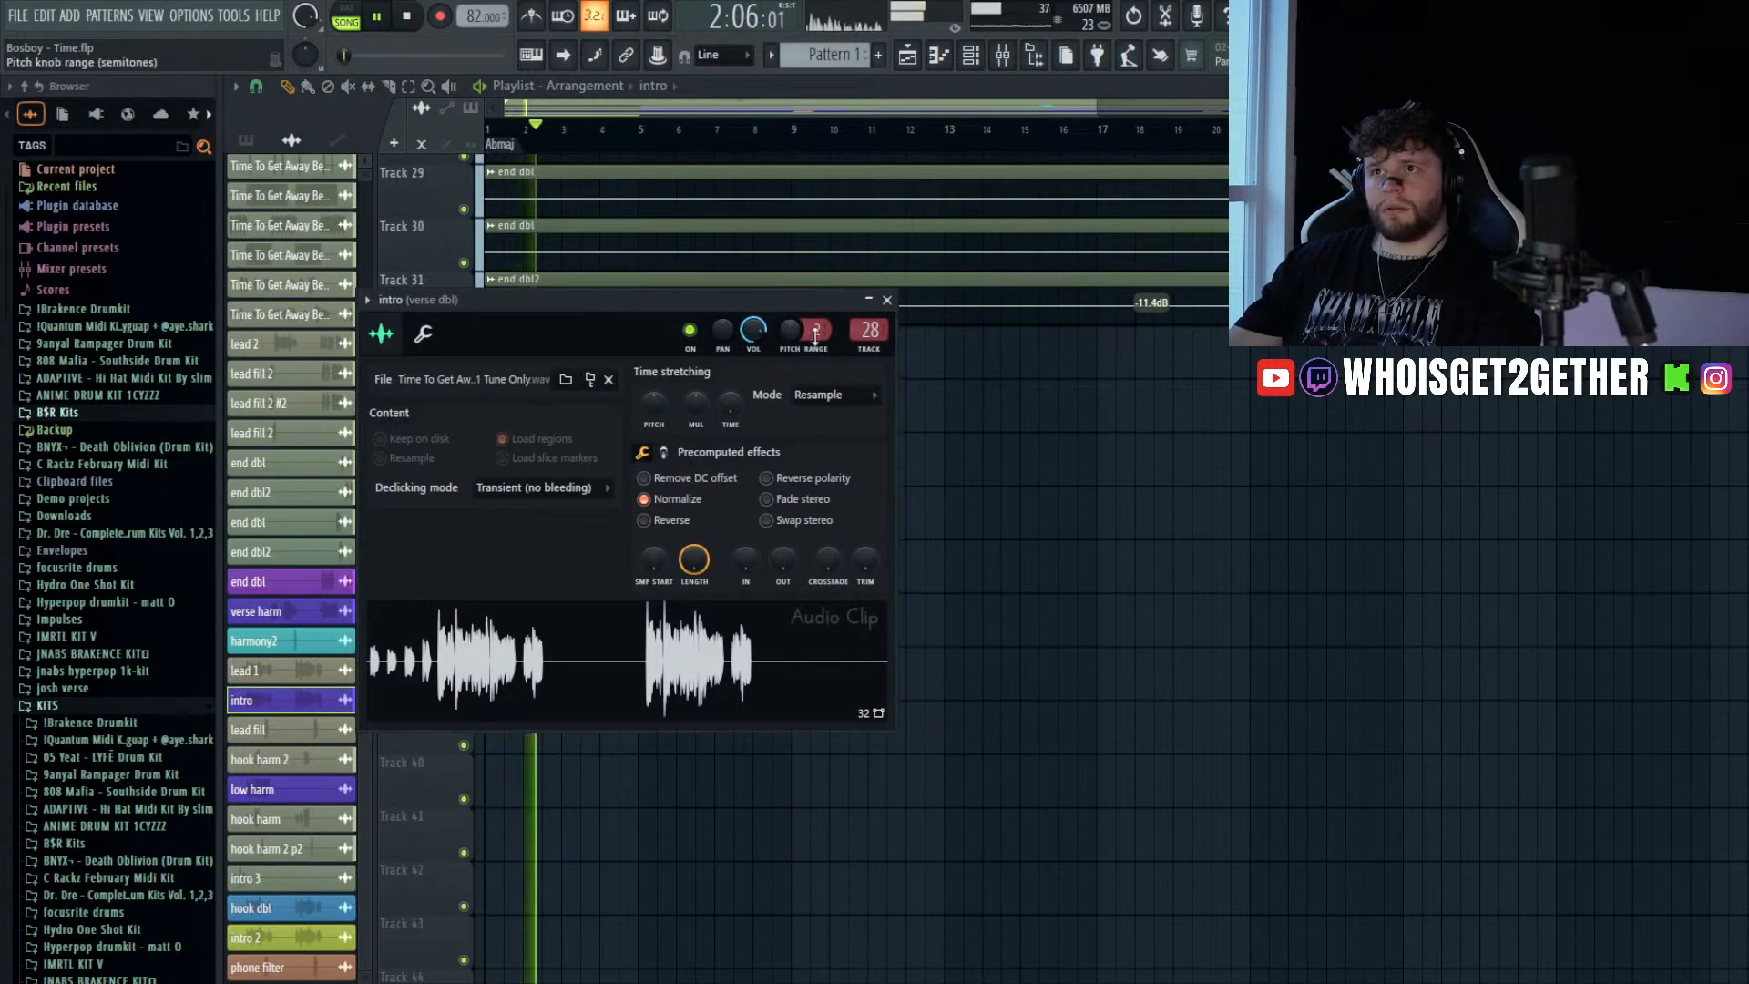
key(space)
key(space)
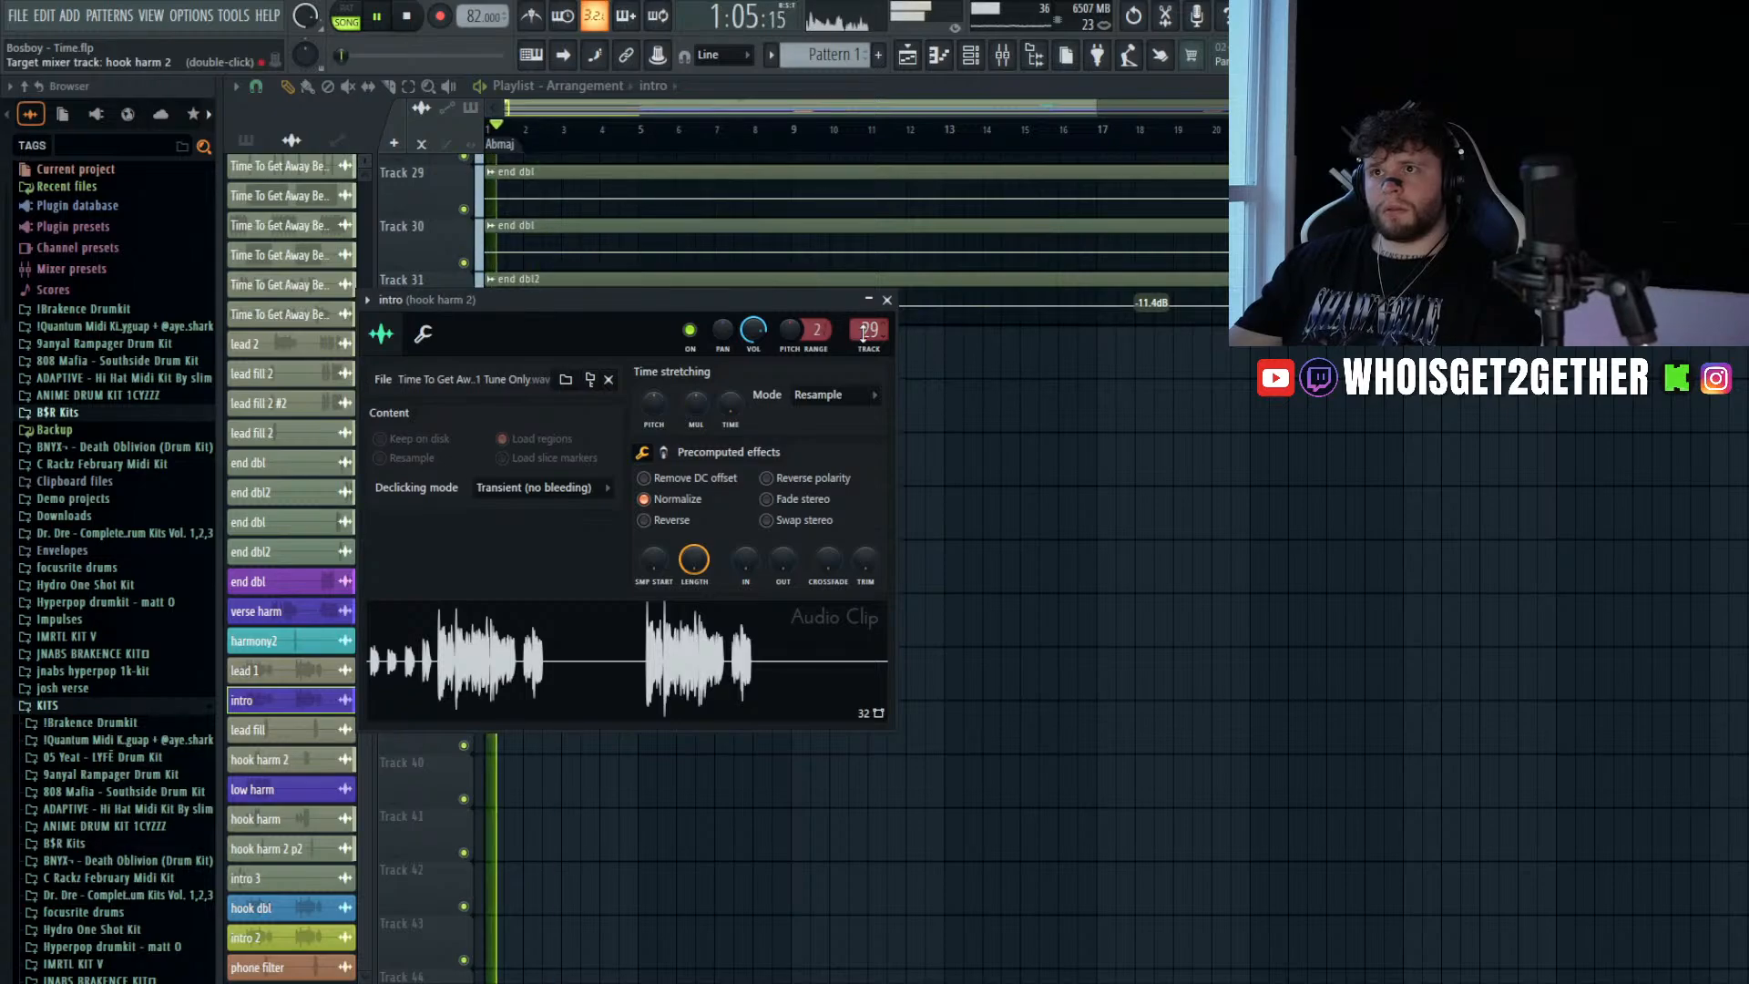
key(space)
key(space)
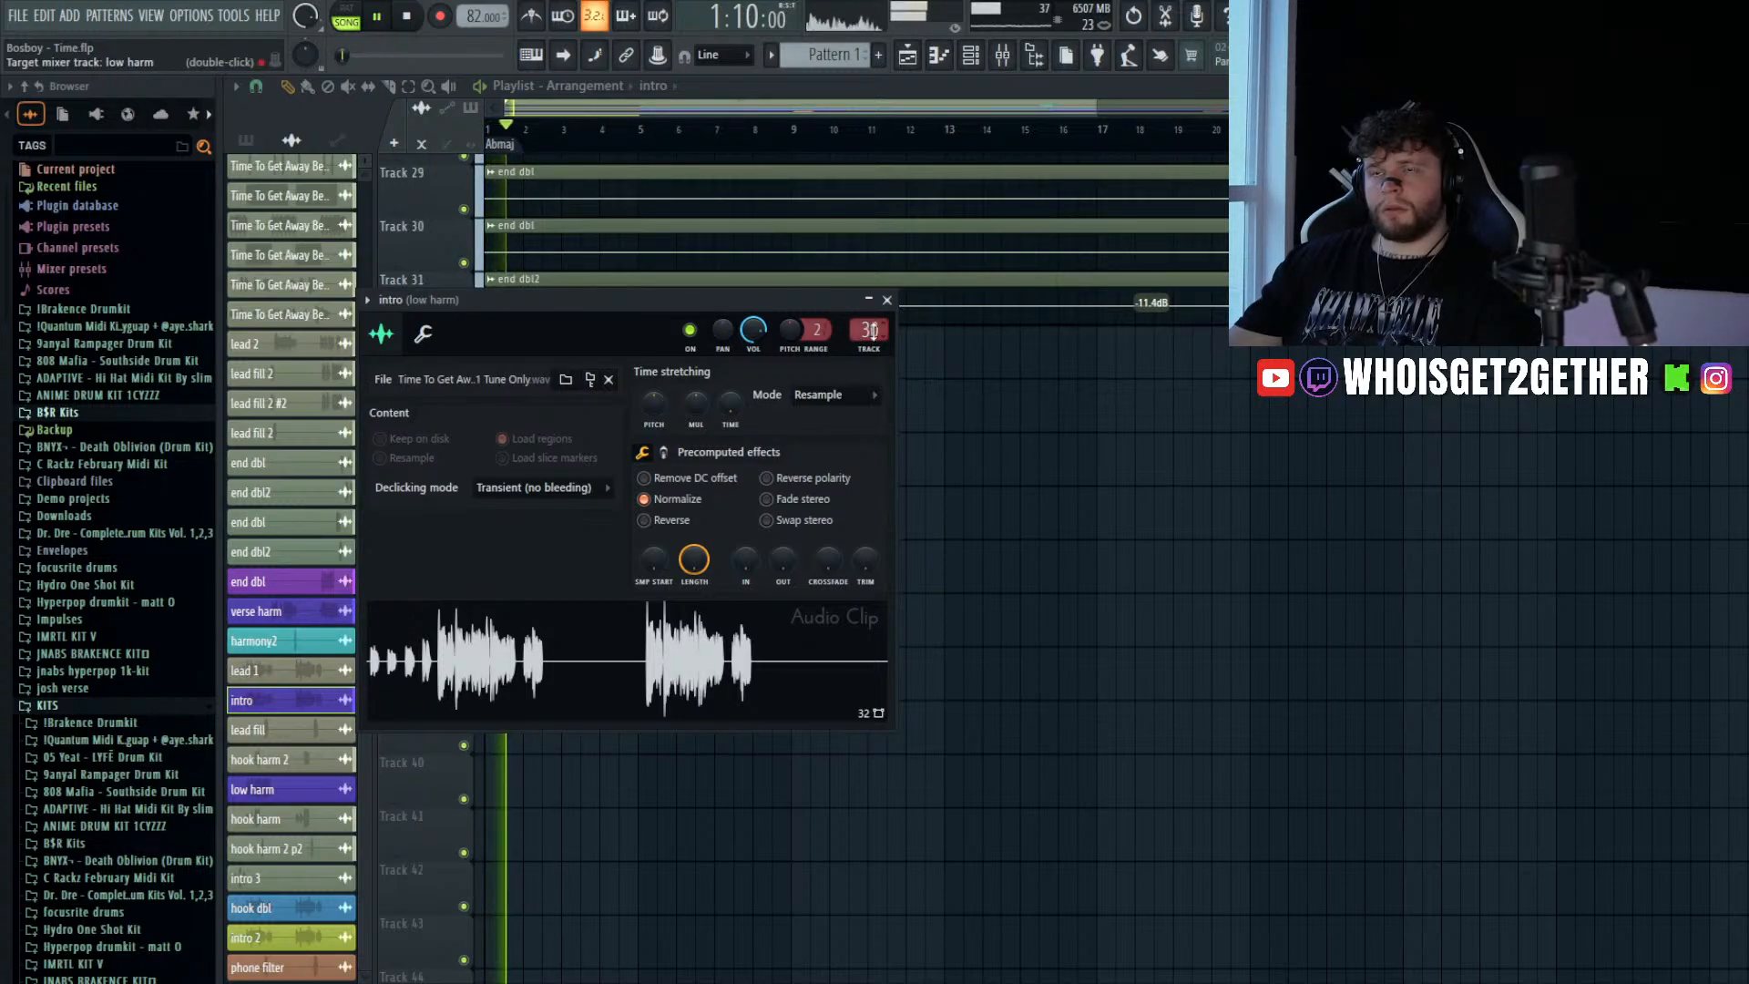
key(space)
key(space)
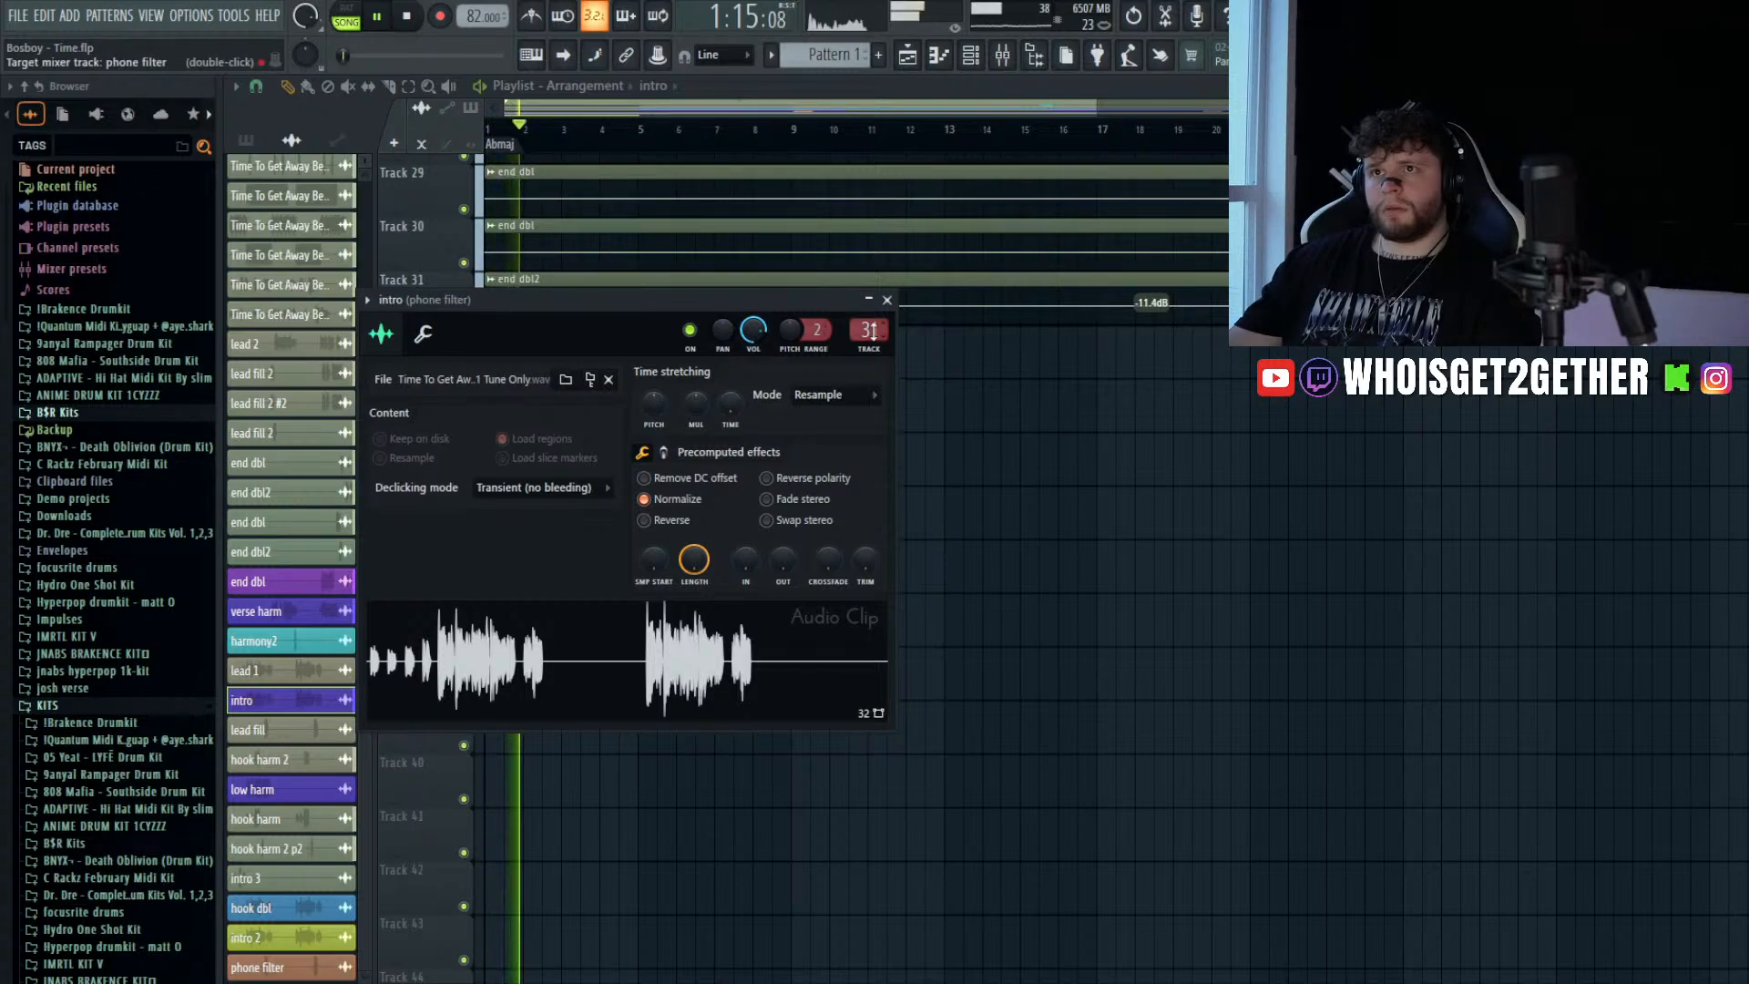
key(space)
key(space)
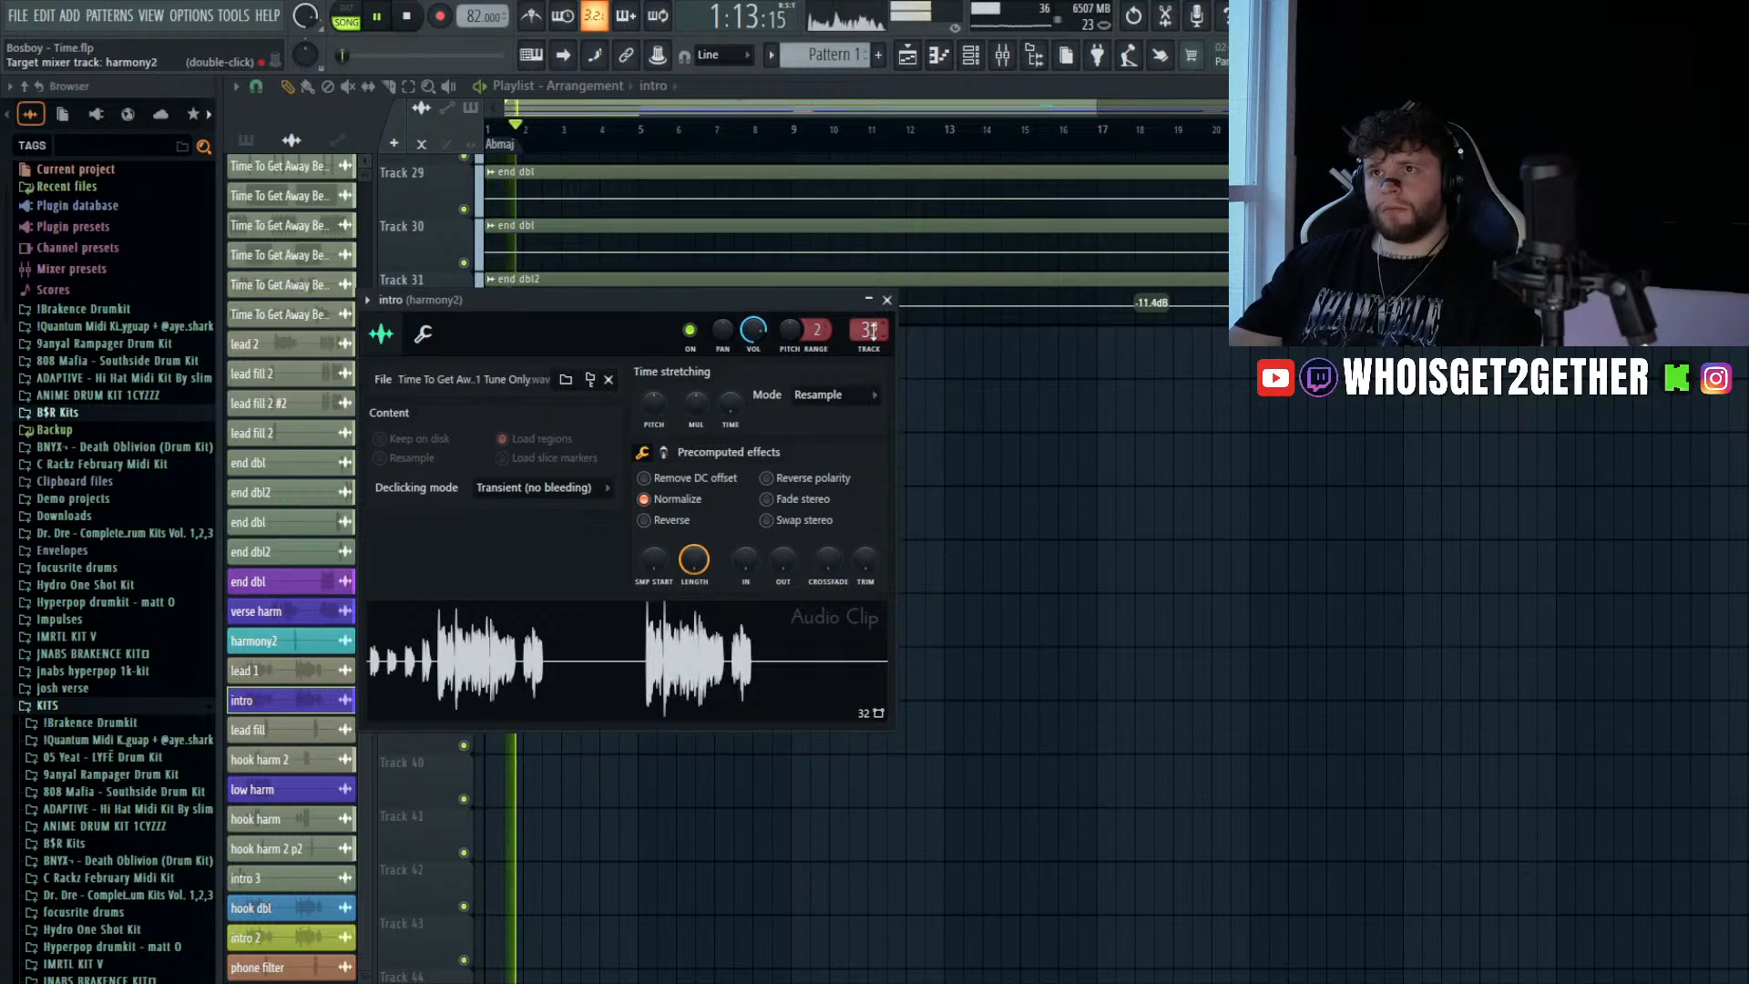
click(886, 299)
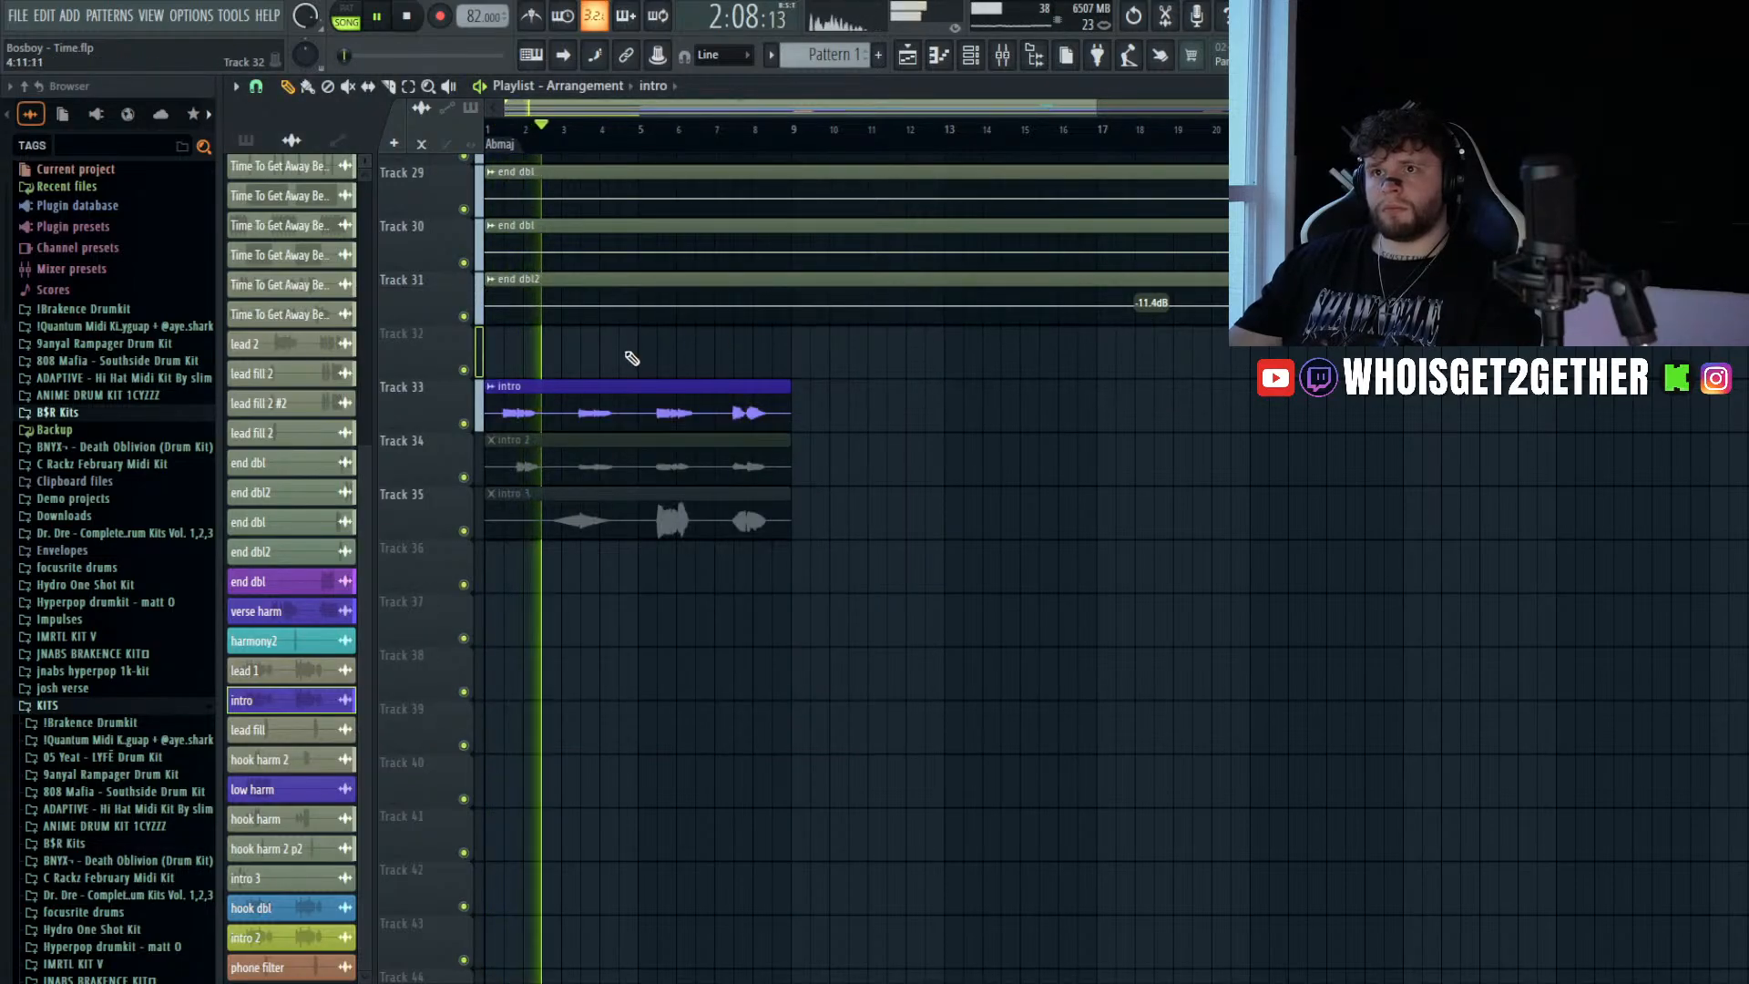
- Unmute the Track 34 intro 2 clip, route it to mixer track 33, end dbl, and play it with the intro
scroll(631, 358, down, 1)
key(t)
click(559, 403)
key(p)
double_click(598, 350)
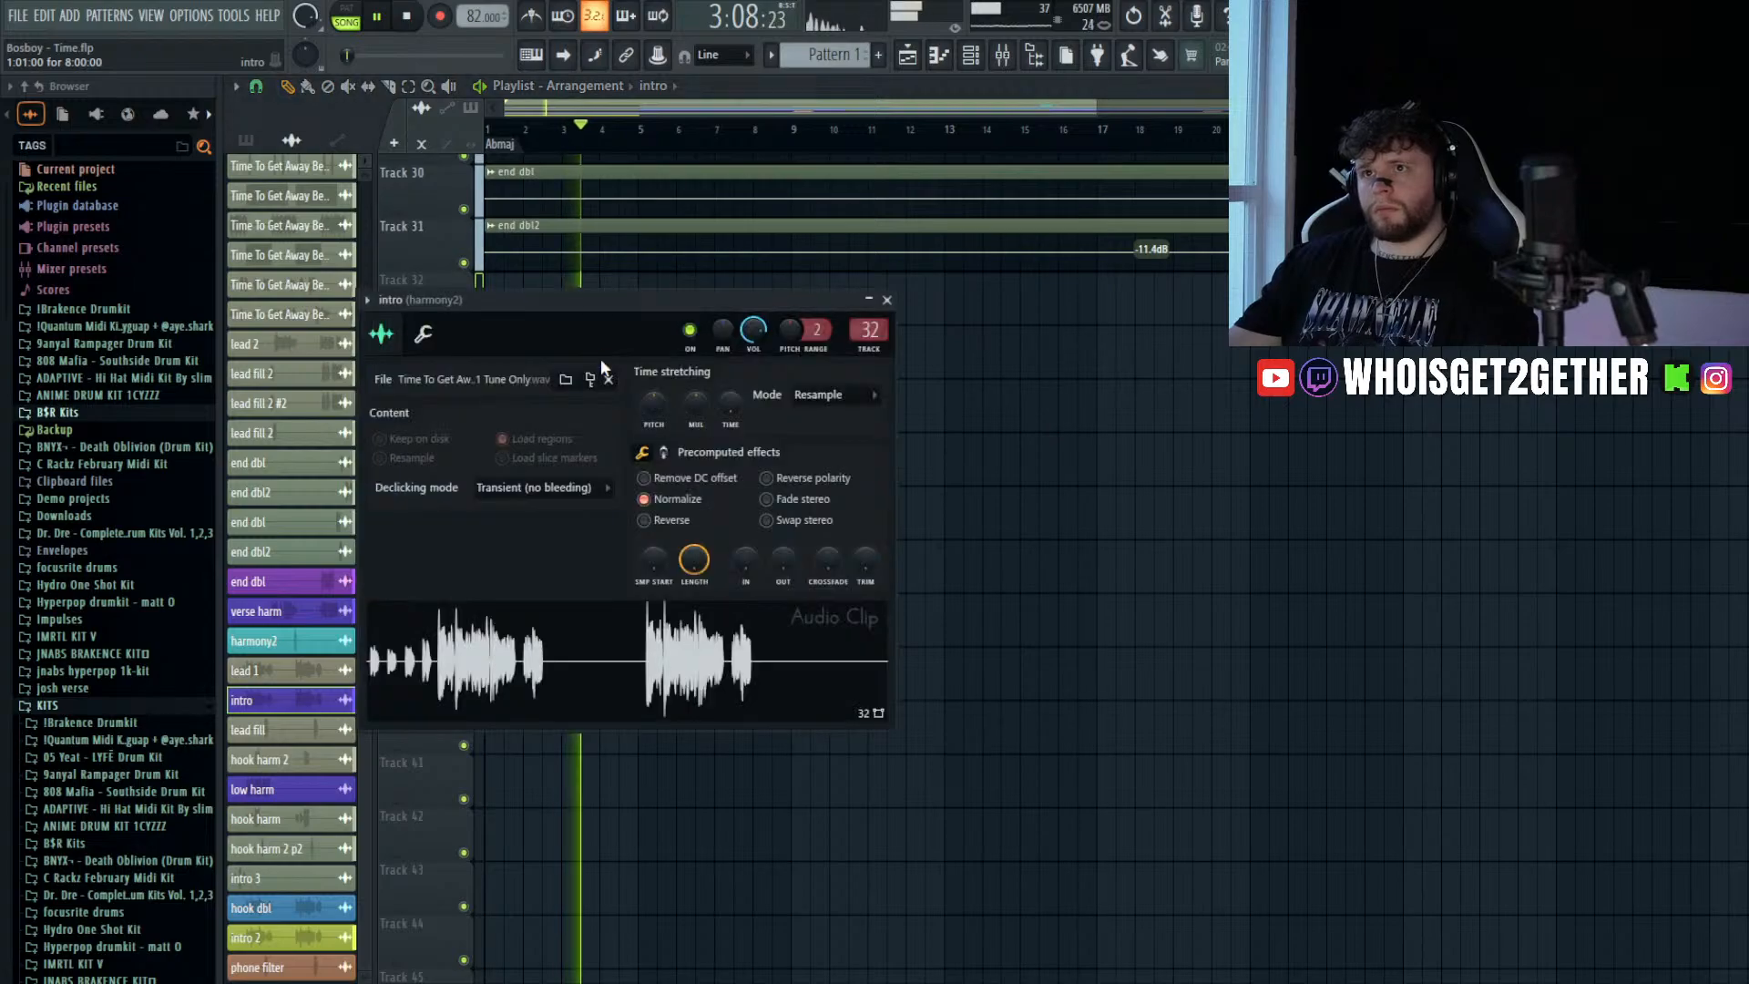
click(886, 300)
key(space)
double_click(647, 400)
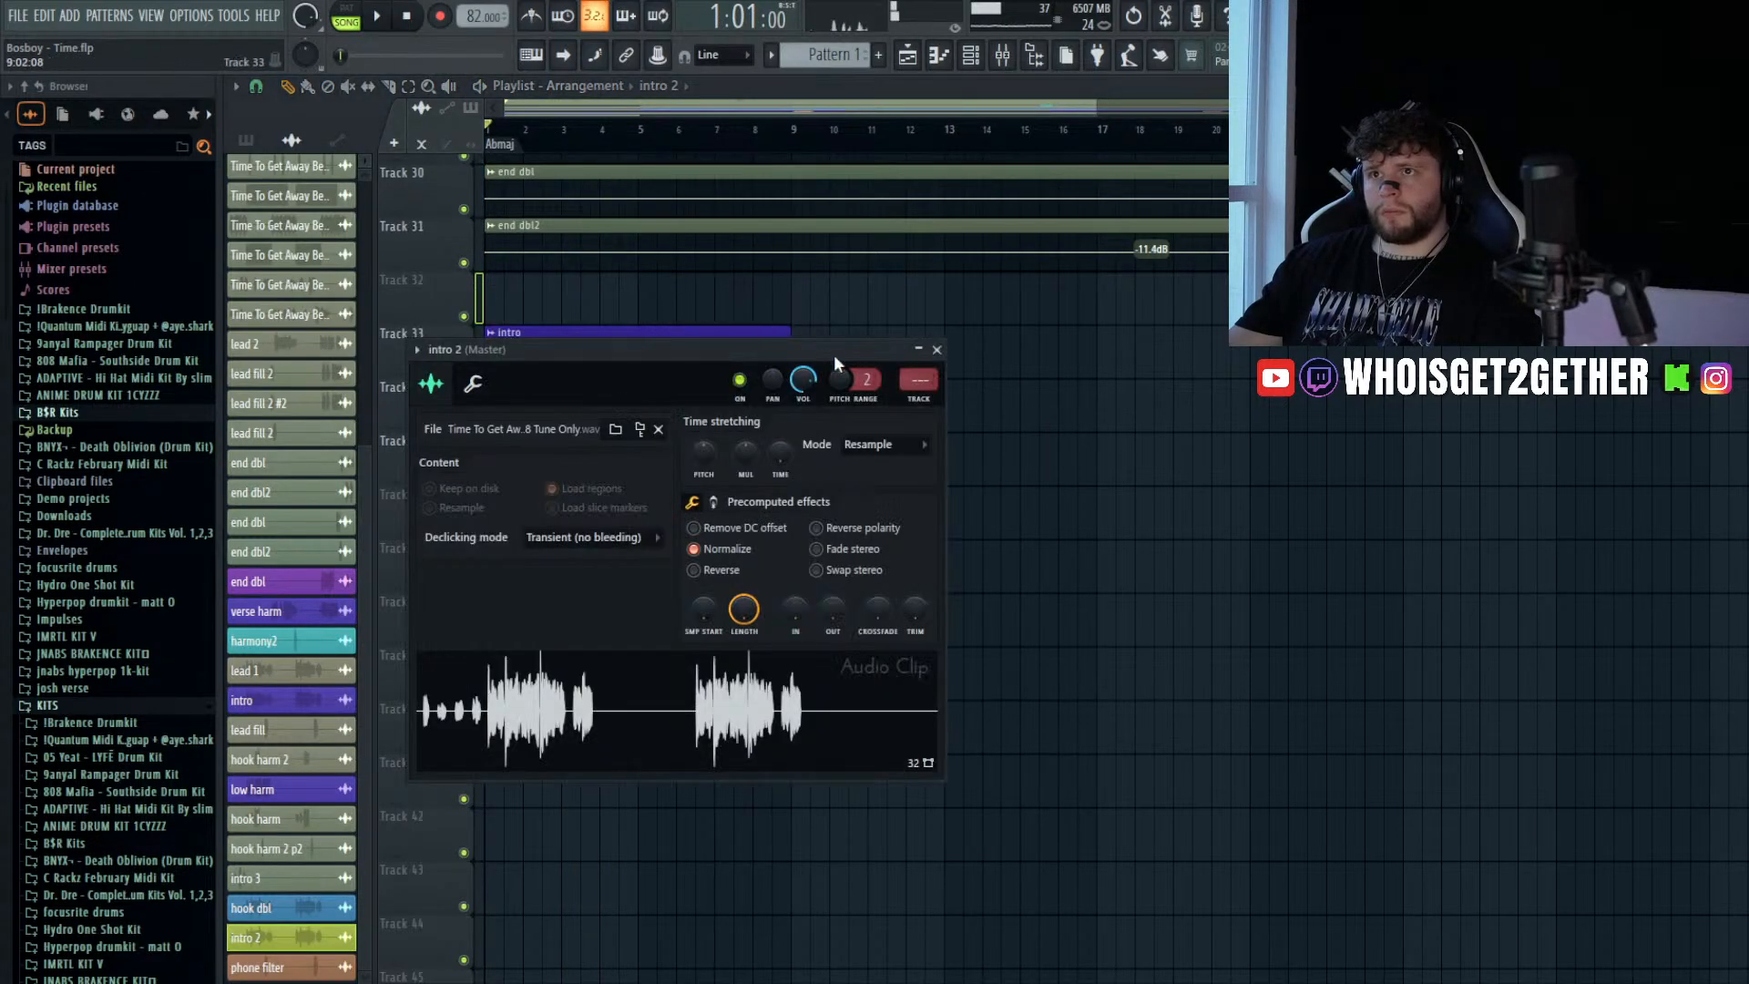
drag(918, 380, 918, 332)
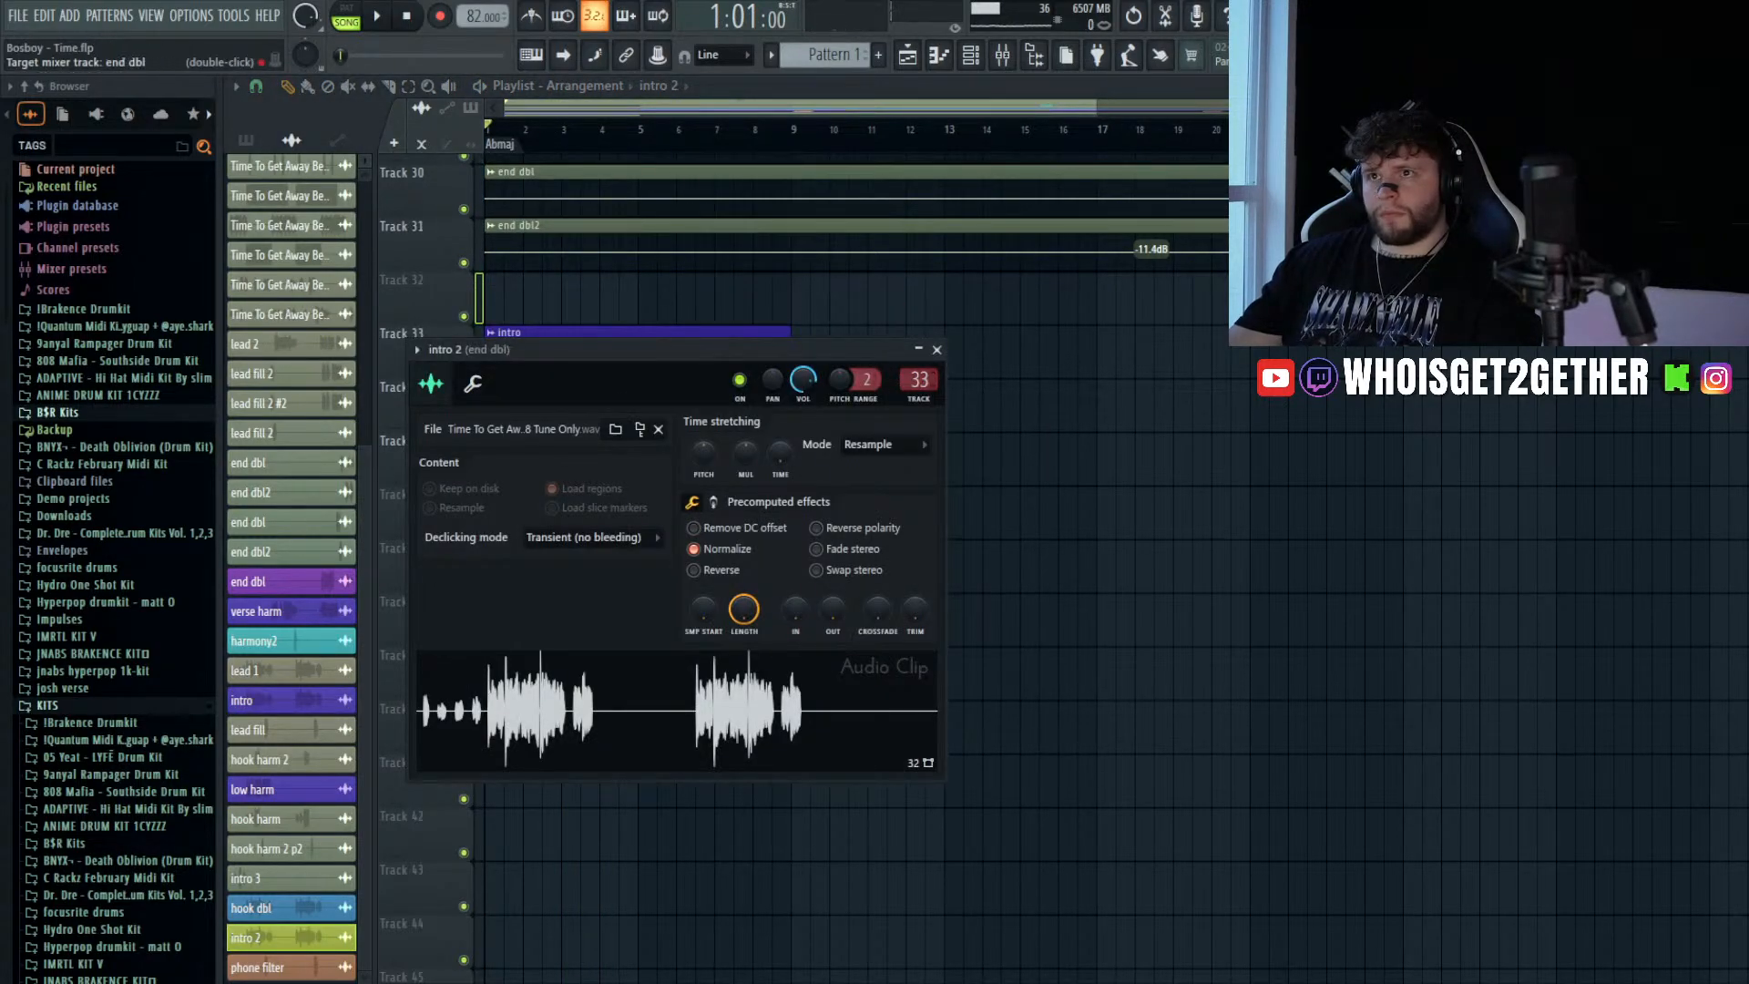
key(space)
click(936, 350)
click(930, 268)
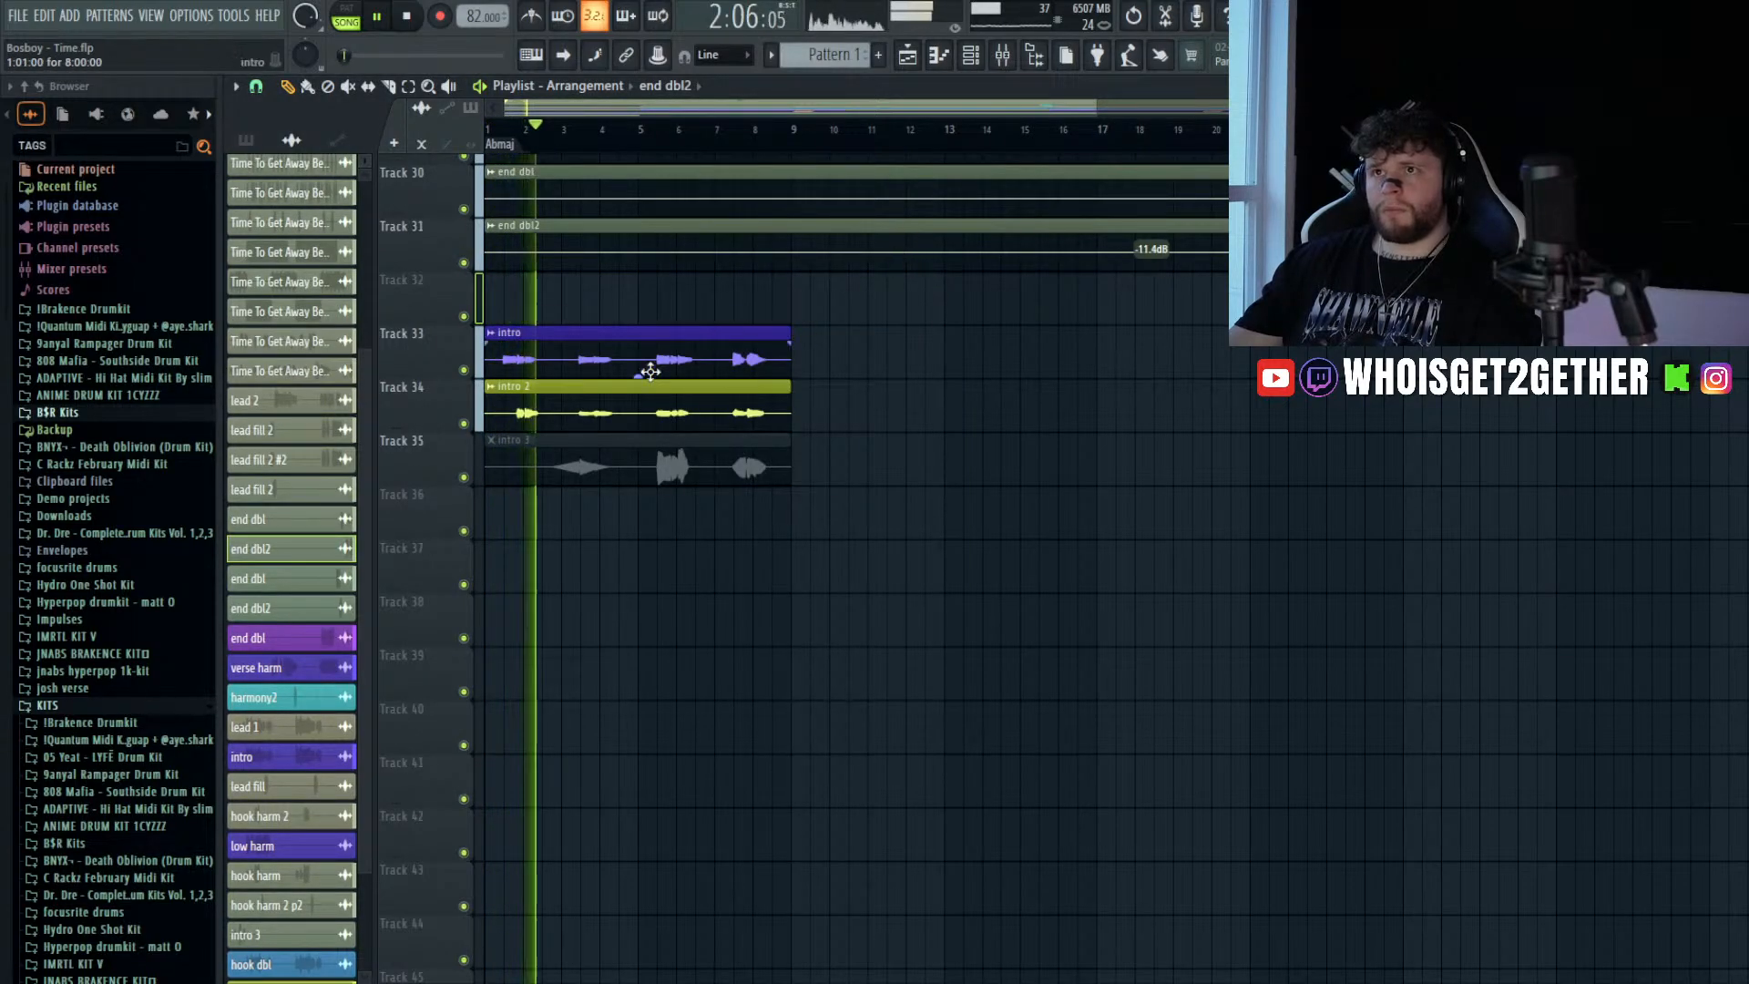
- Unmute the Track 35 intro 3 clip and route it to mixer track 33, end dbl
scroll(638, 368, down, 2)
key(t)
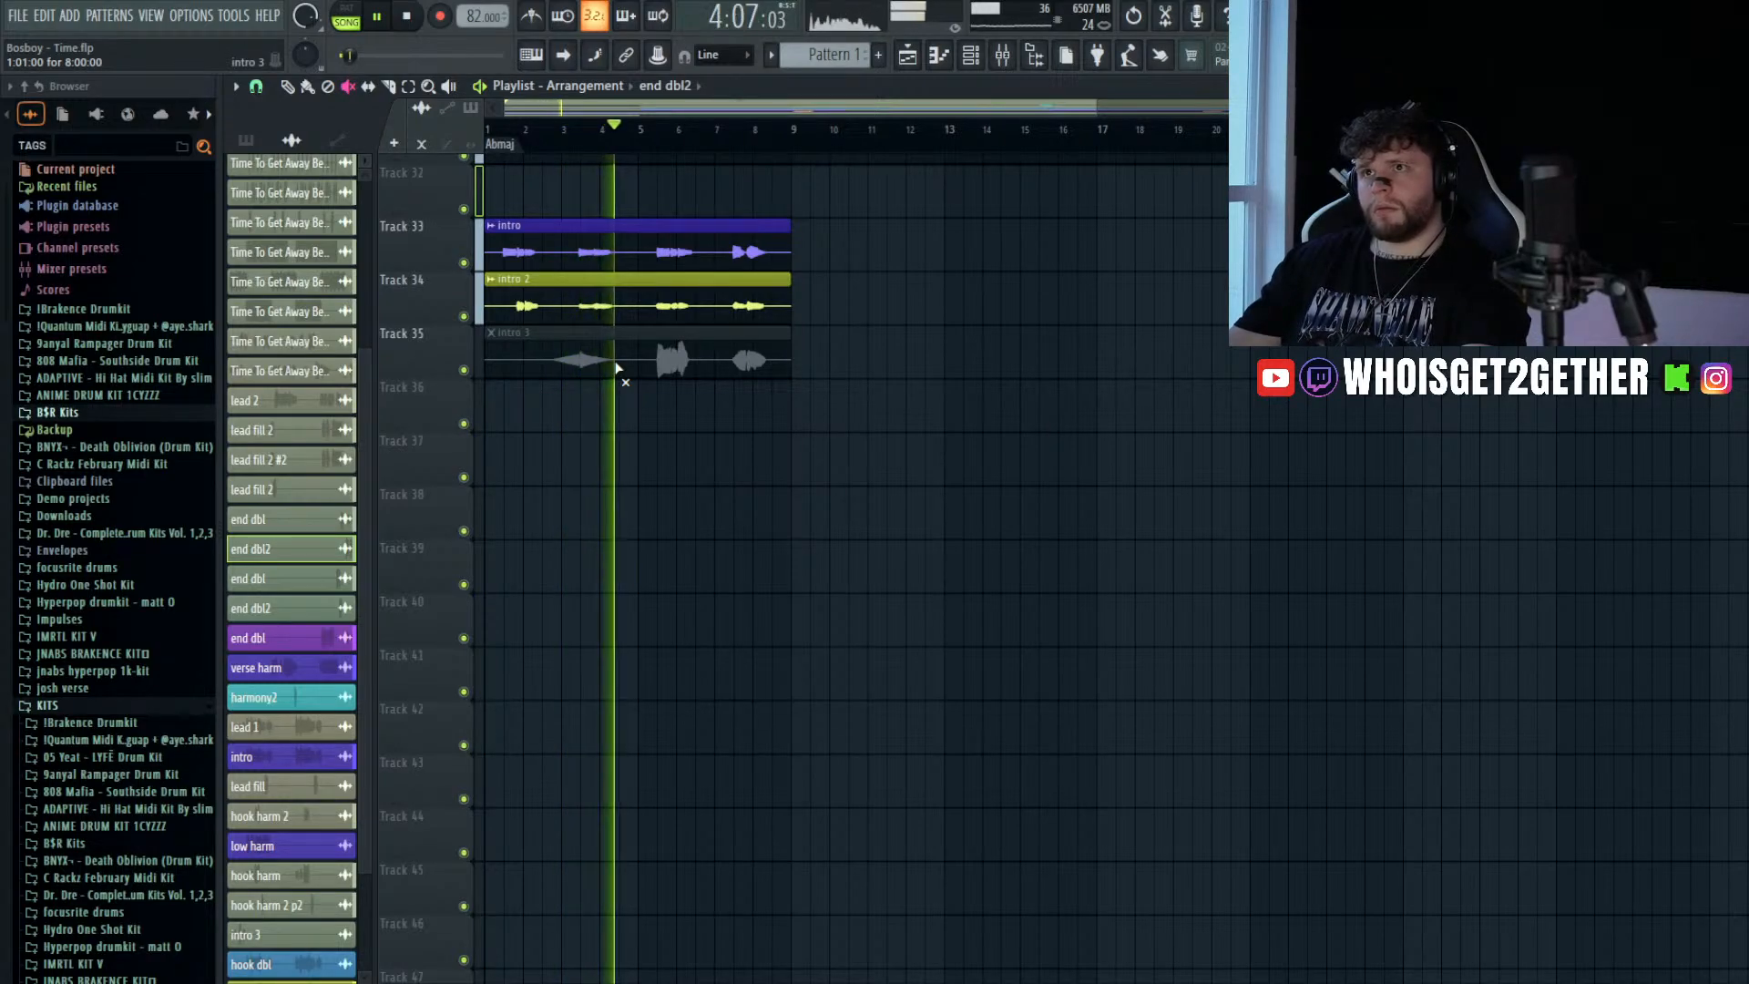
key(space)
key(p)
double_click(637, 362)
drag(790, 275, 790, 246)
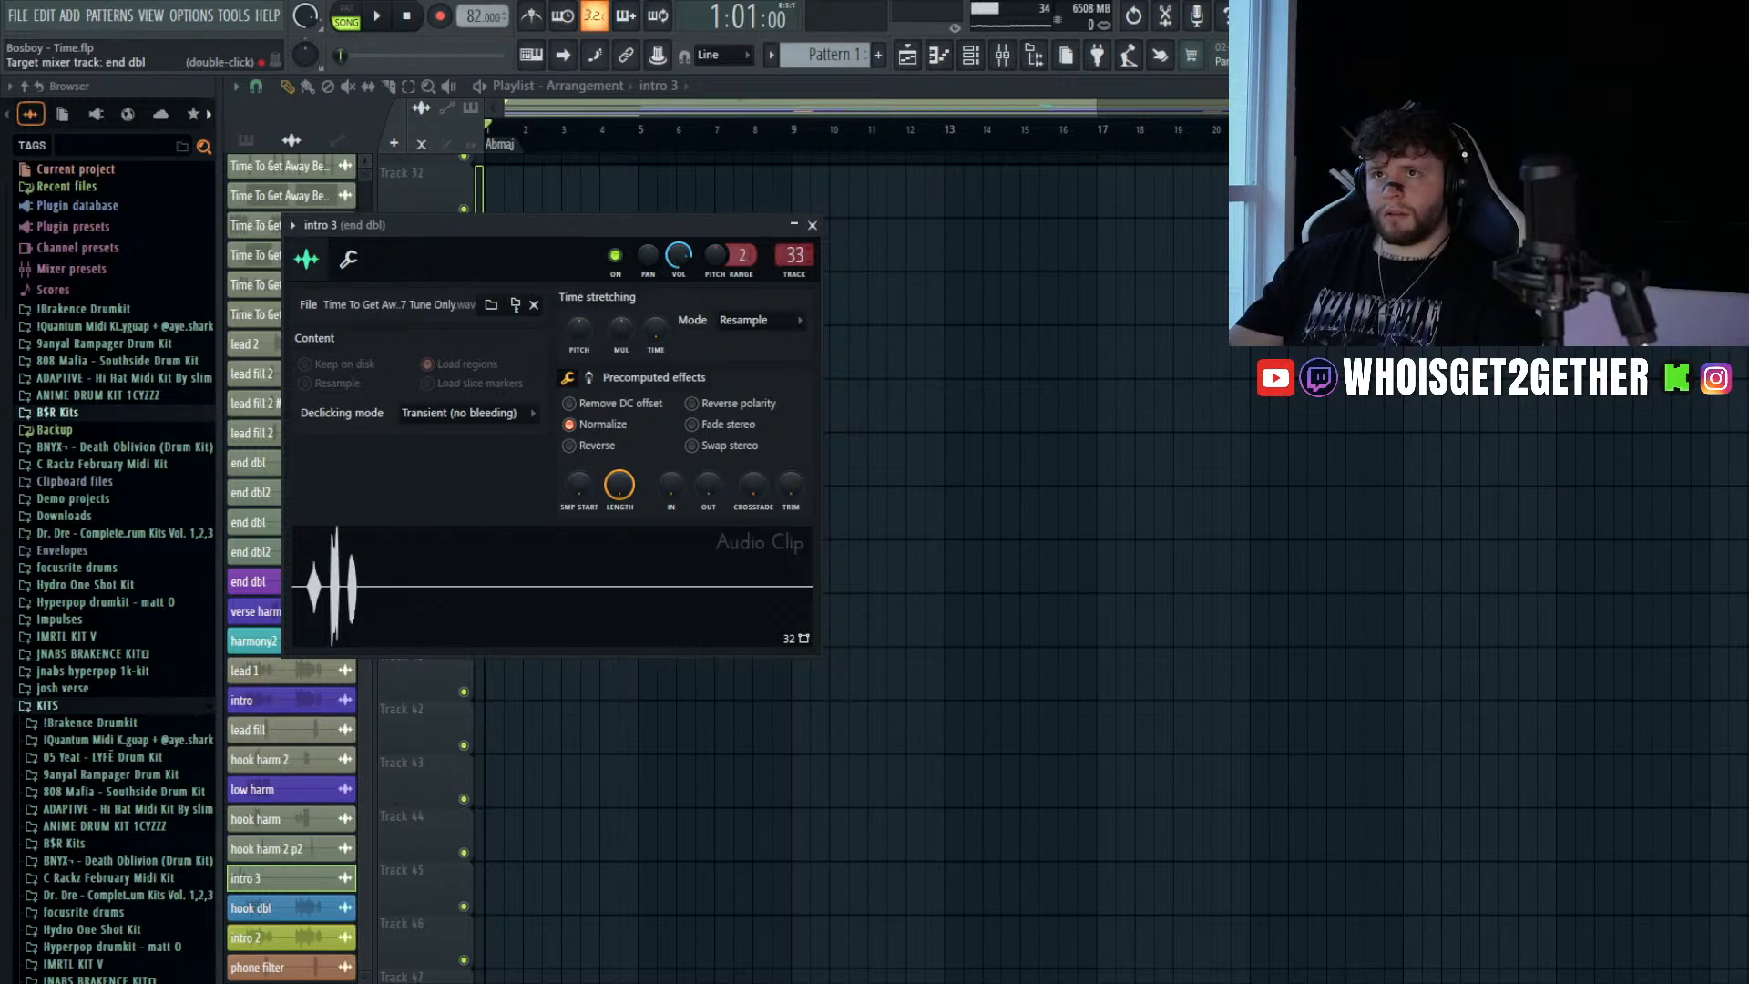
drag(530, 142, 441, 153)
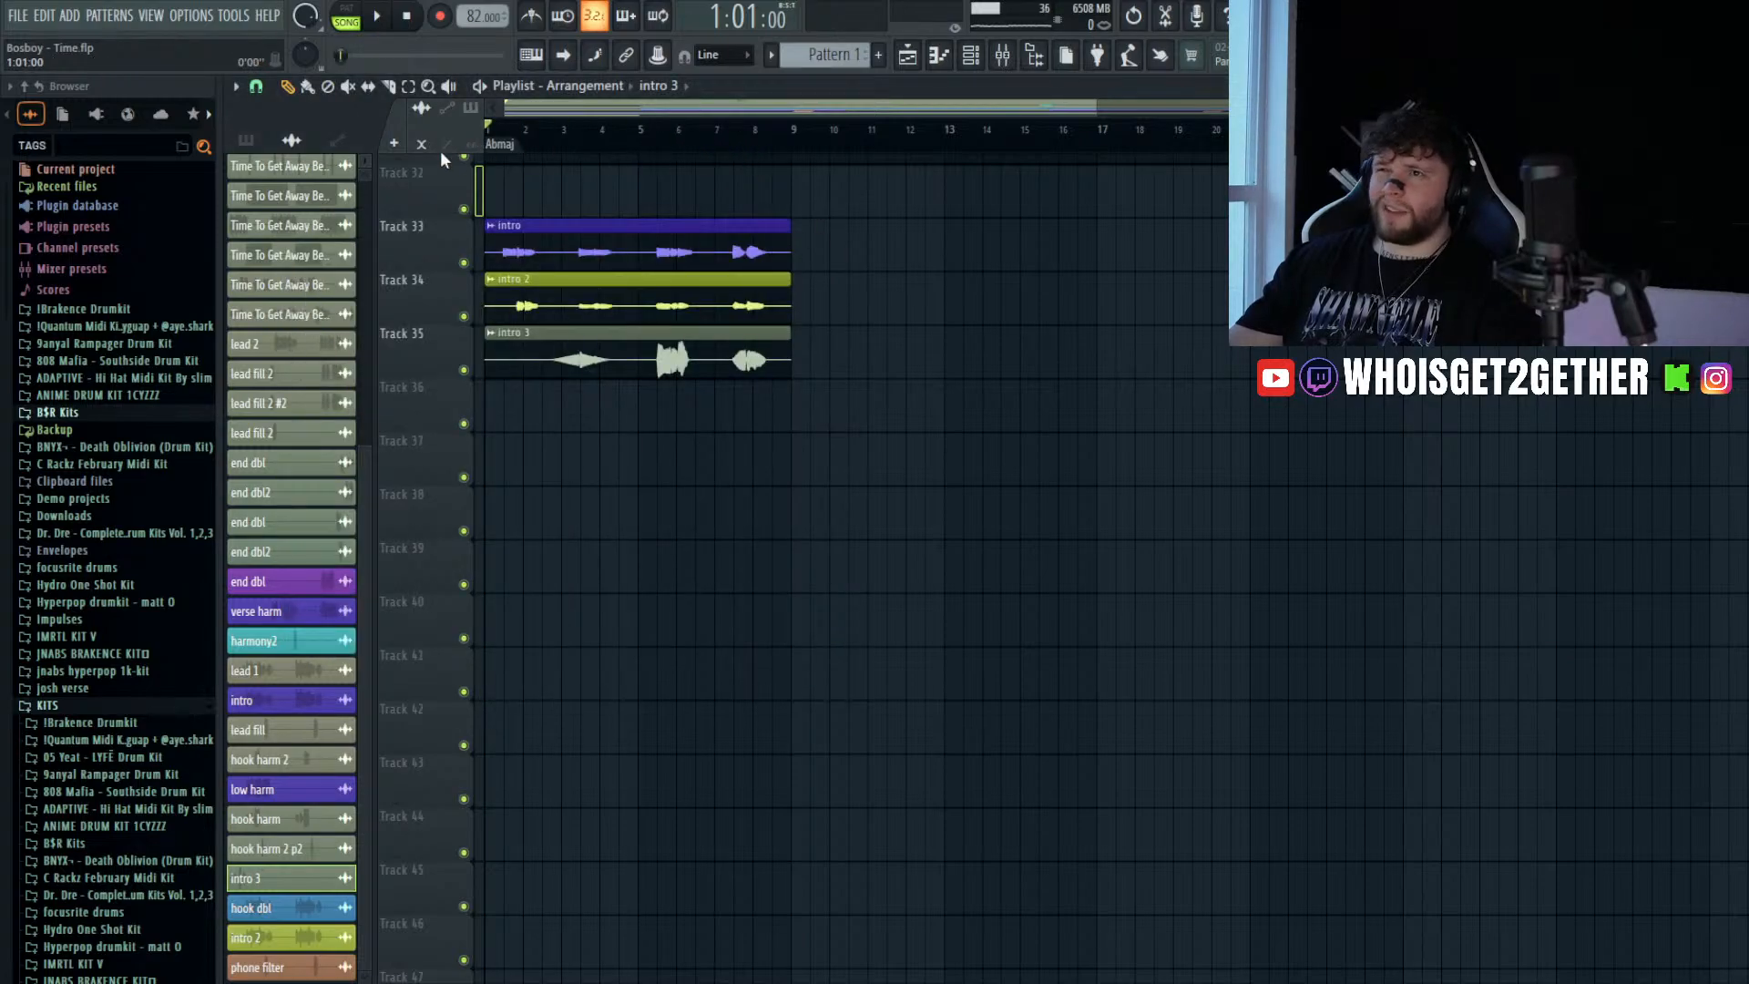
- Play the song's intro from bar 2 to check how the three intro layers sound together
scroll(497, 308, up, 4)
click(616, 145)
key(space)
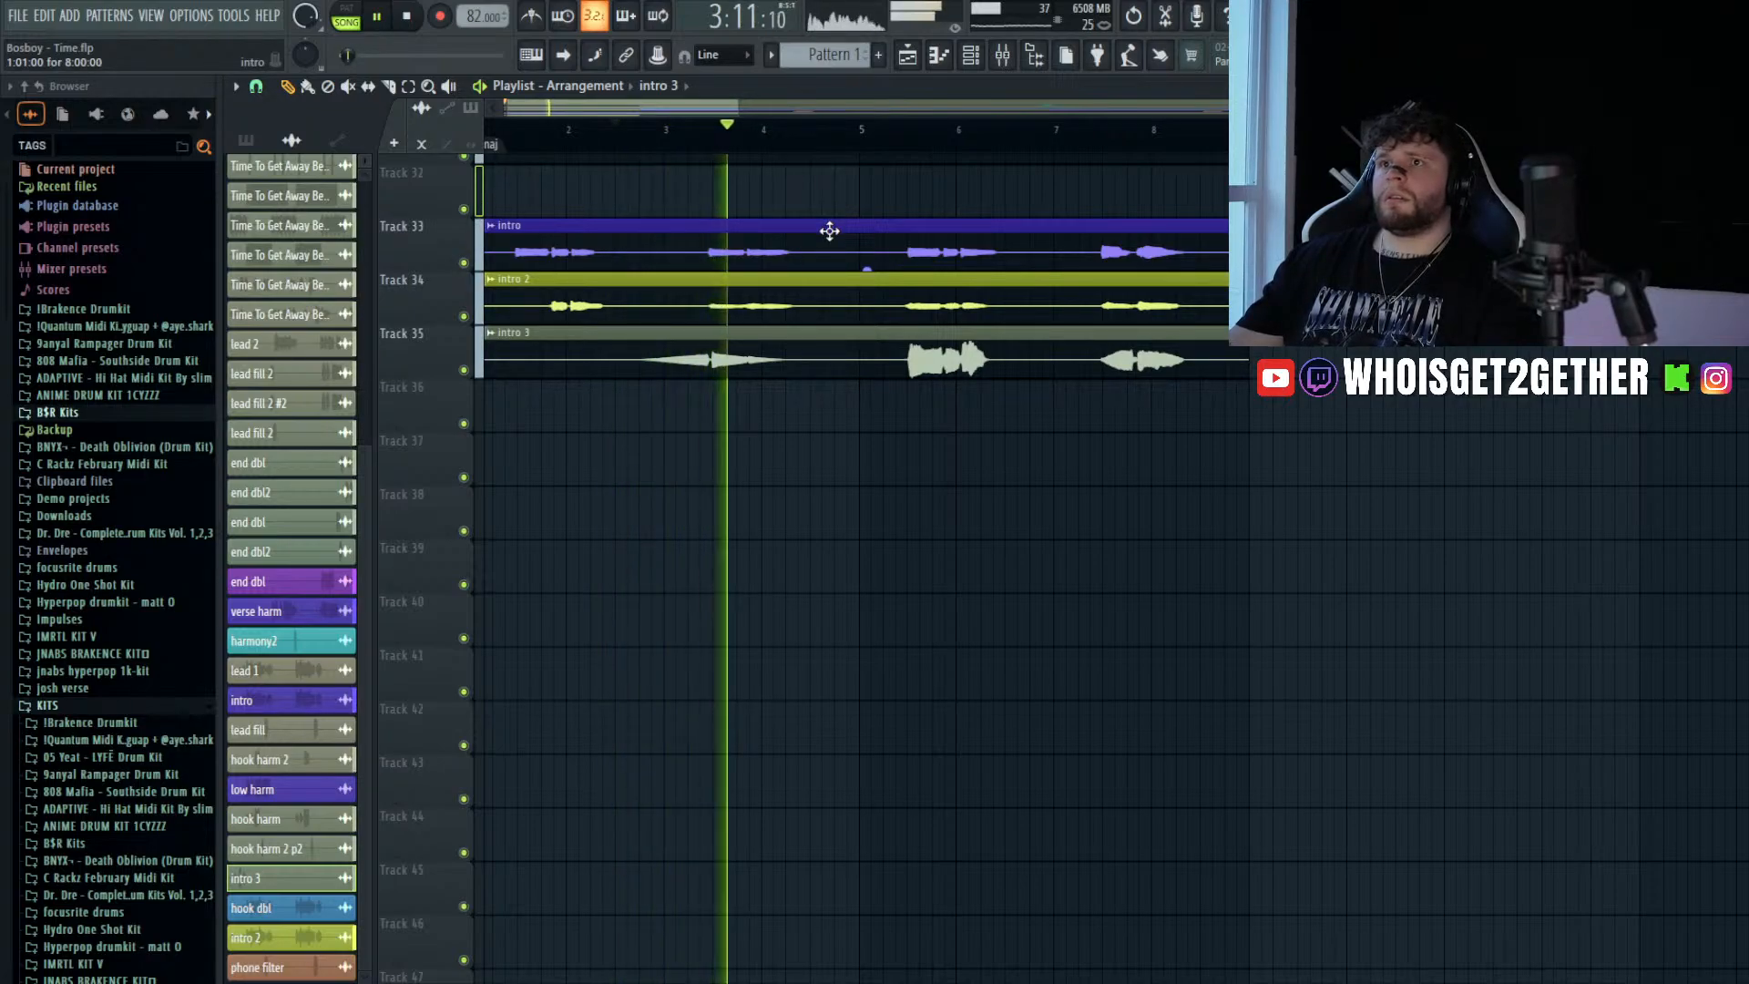
click(1005, 56)
click(1006, 56)
key(space)
key(space)
- Try the intro 3 clip at -8.8 dB gain on mixer track 34, end dbl2, and reset the clip's gain
drag(866, 369, 867, 379)
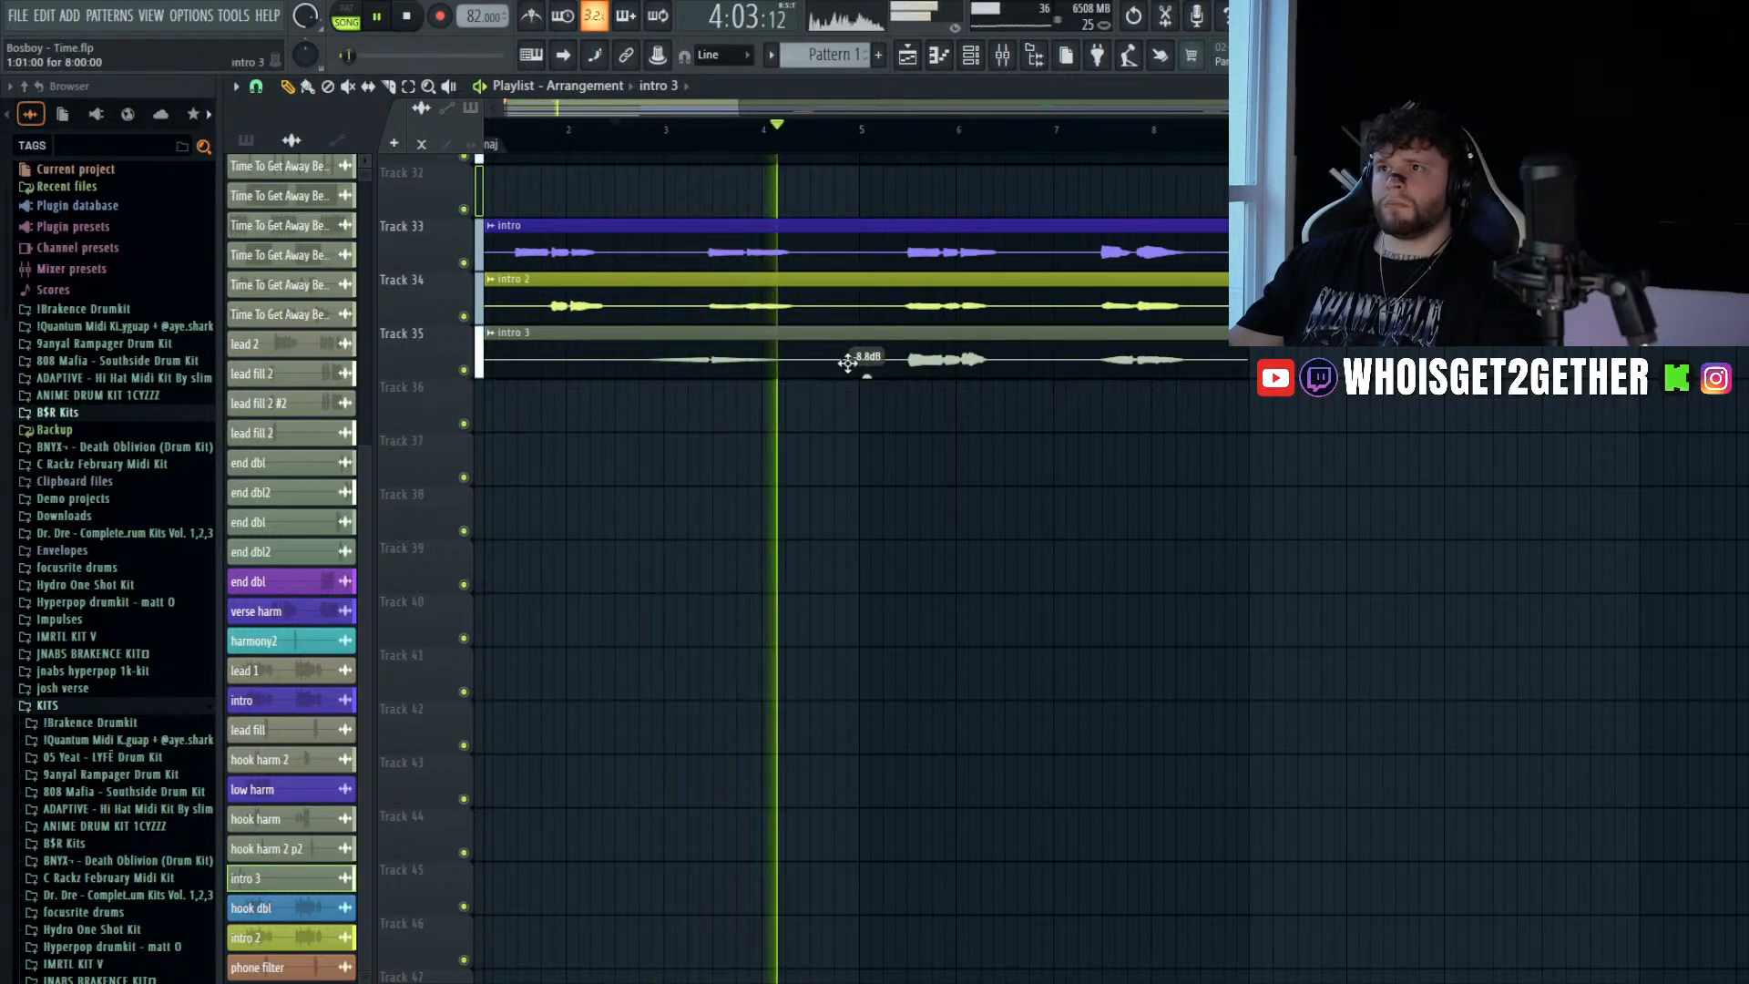
double_click(861, 364)
key(space)
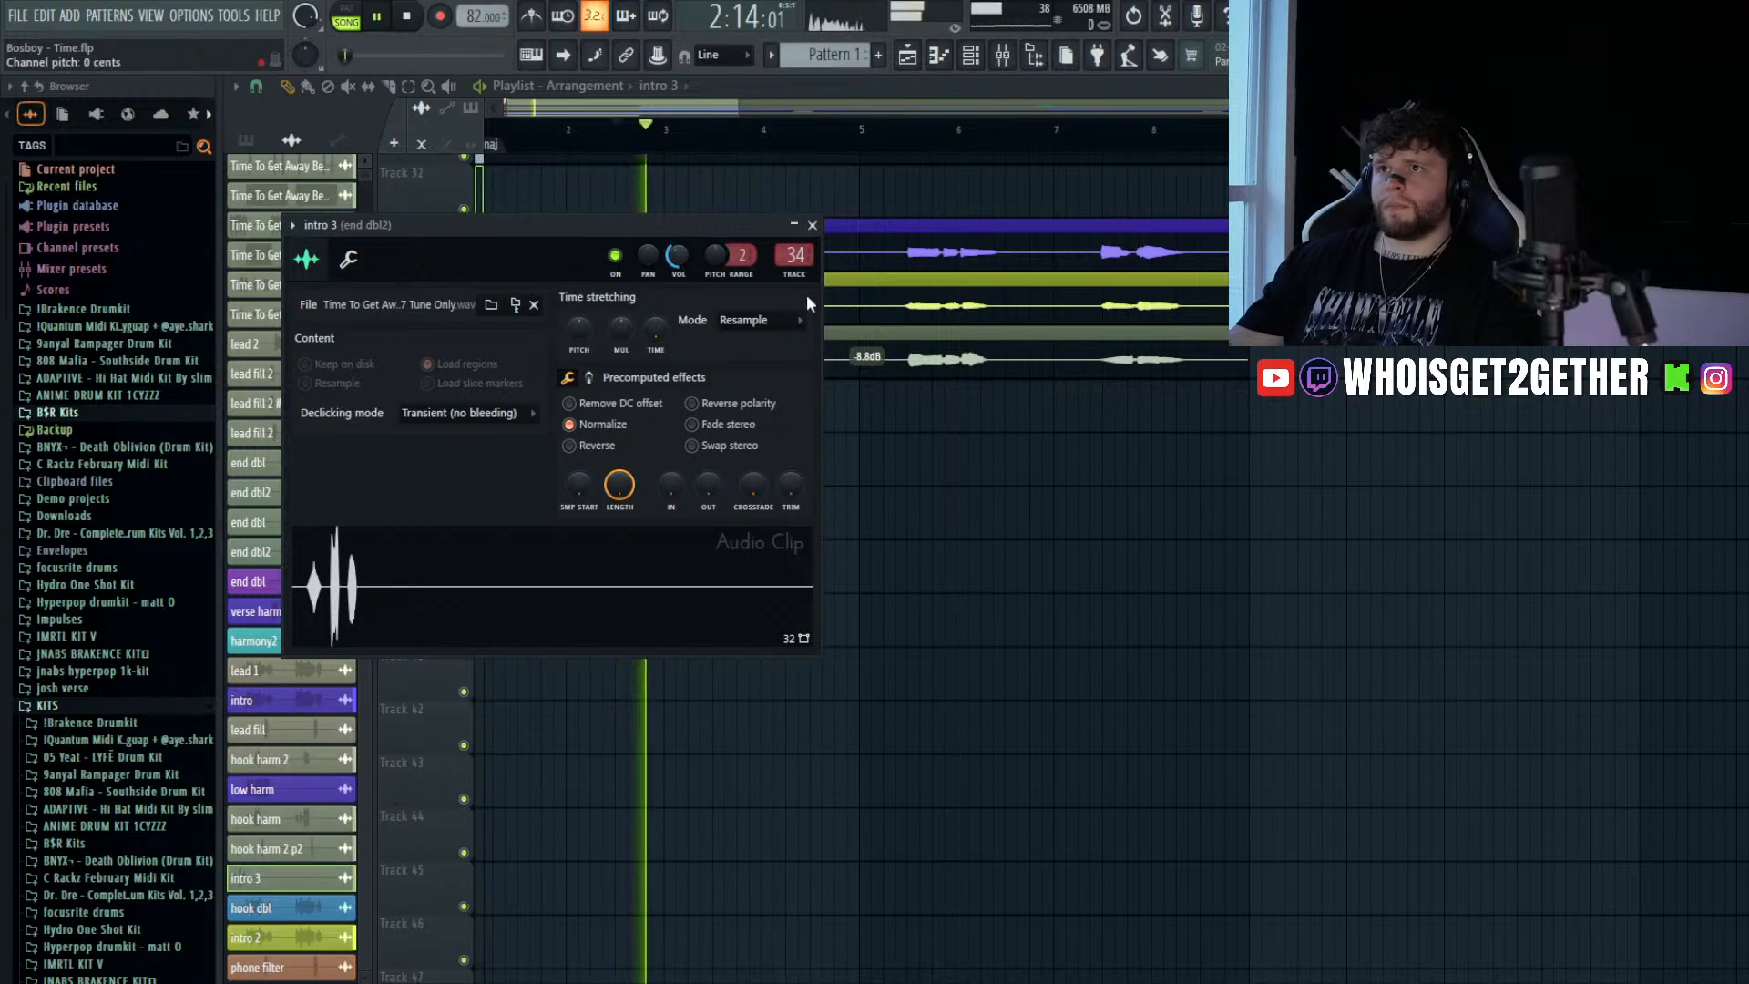
click(866, 308)
key(space)
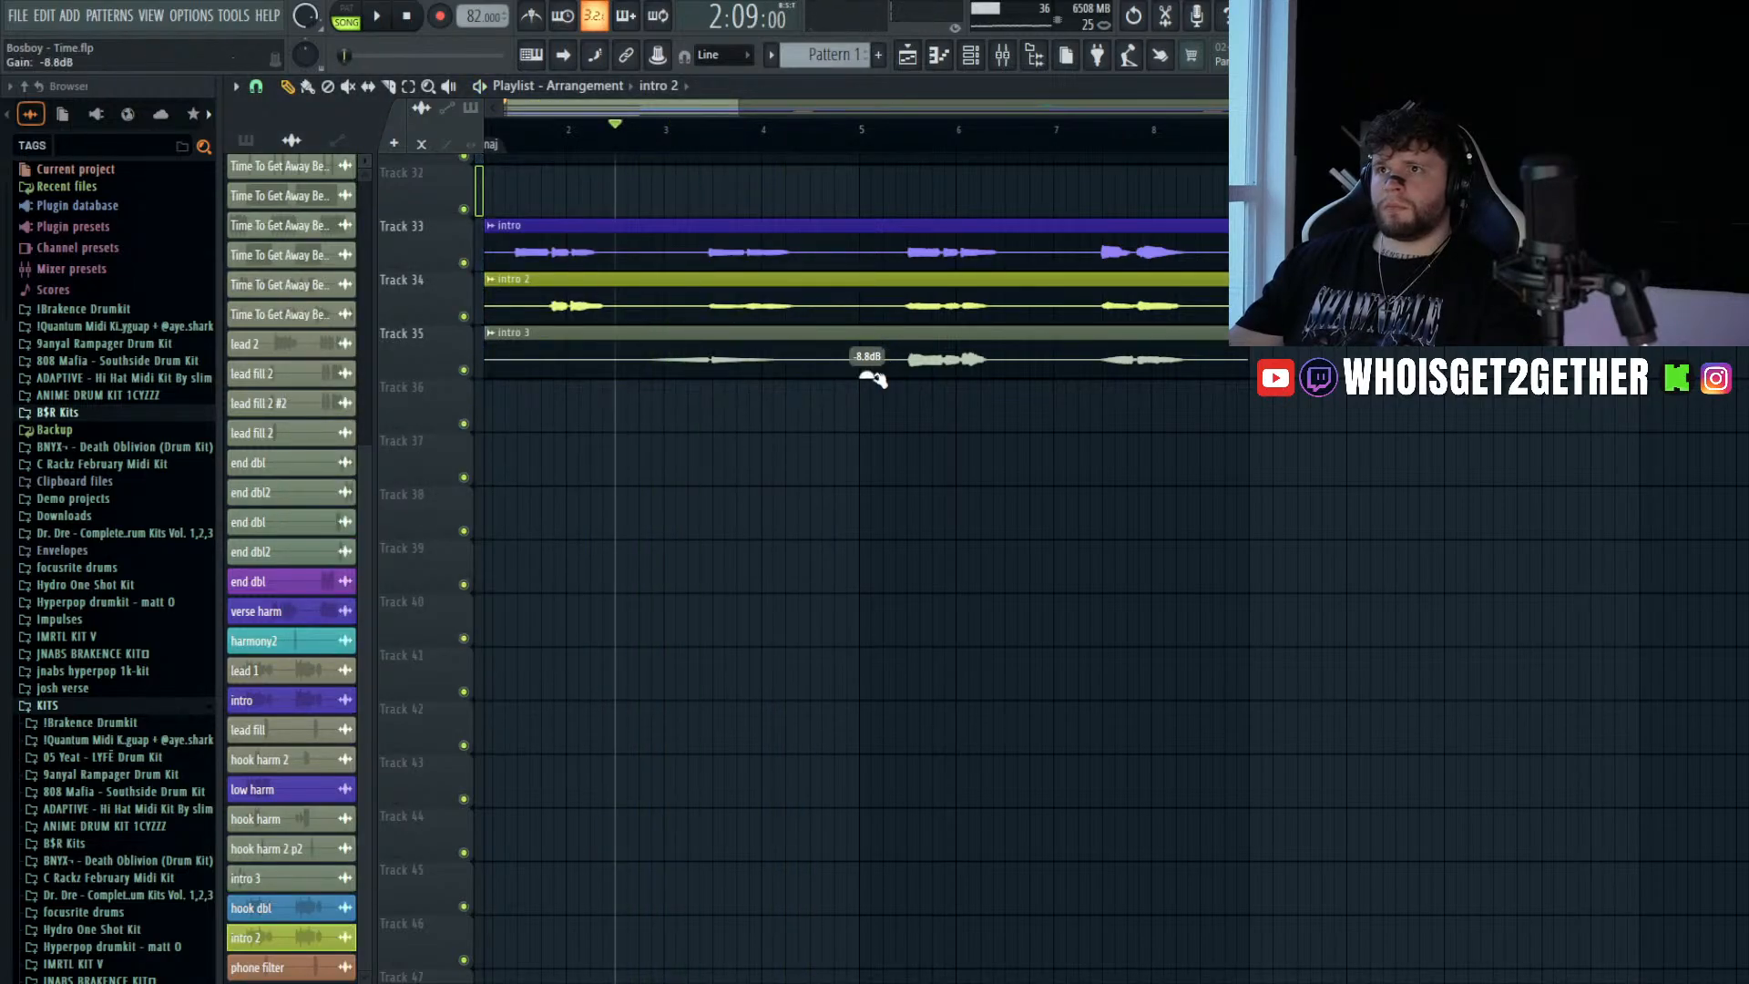
double_click(843, 356)
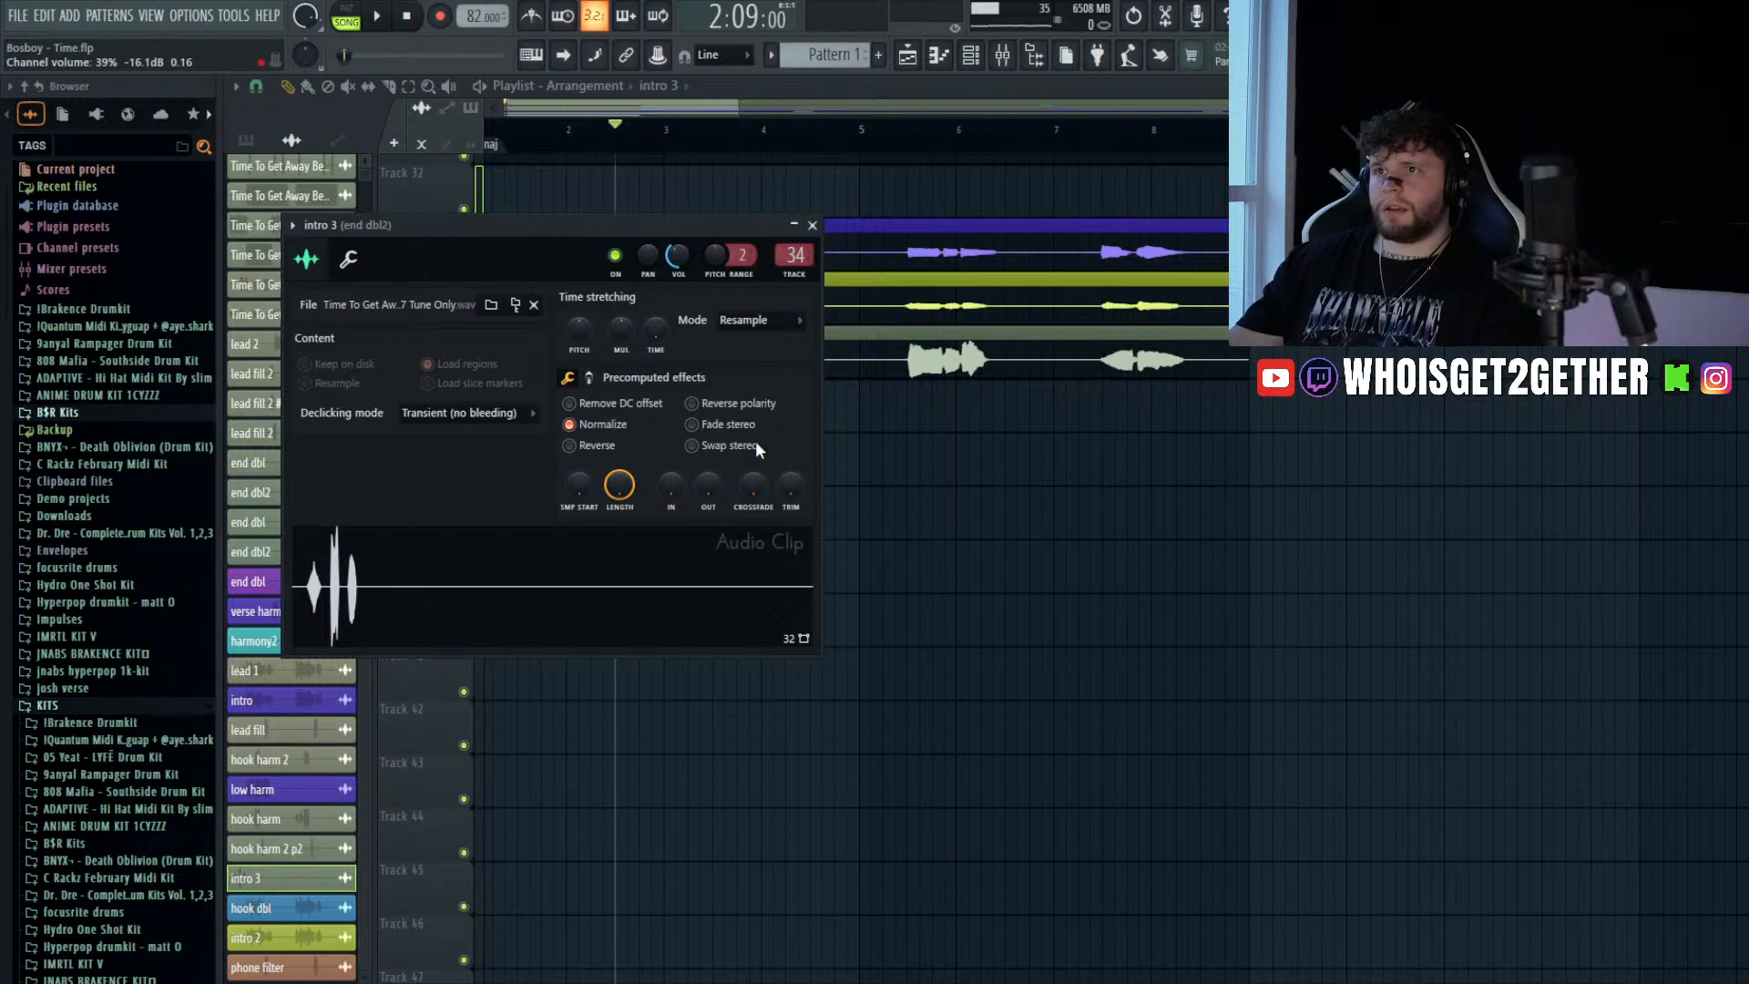
click(812, 225)
- Set up mixer track 35 with the Lead Vocals track's settings and name it intro3
click(1001, 55)
scroll(918, 278, down, 3)
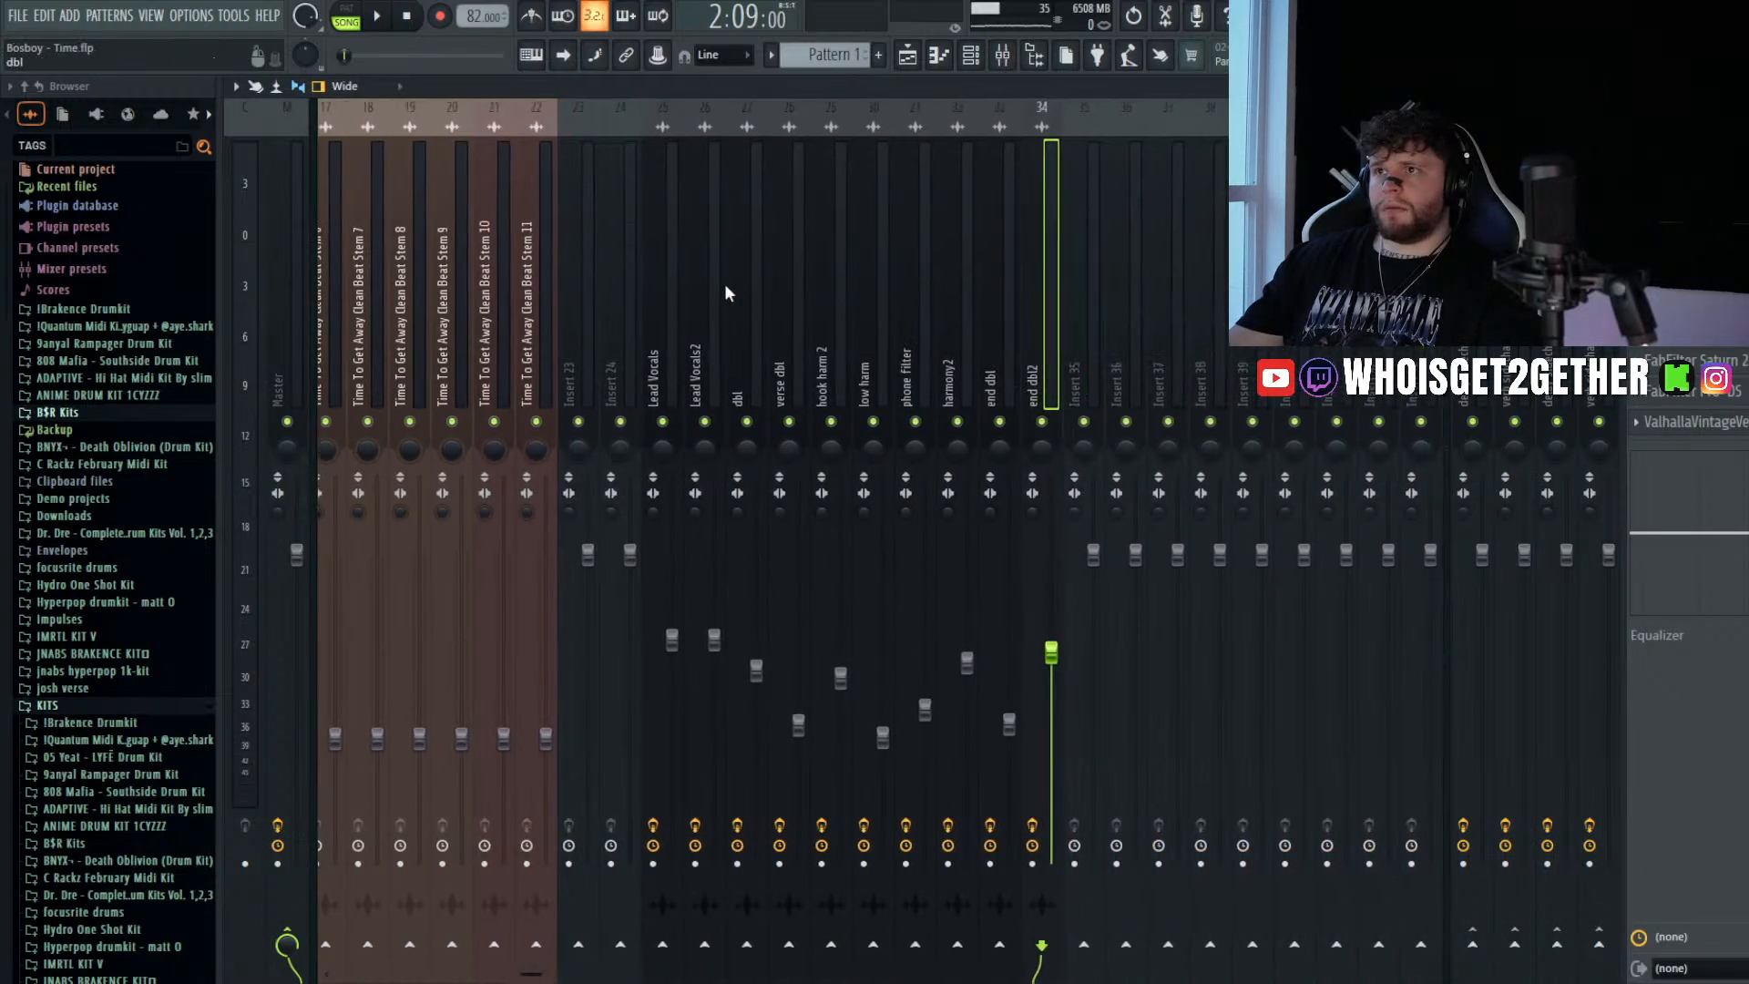
click(665, 306)
drag(1011, 258, 1080, 320)
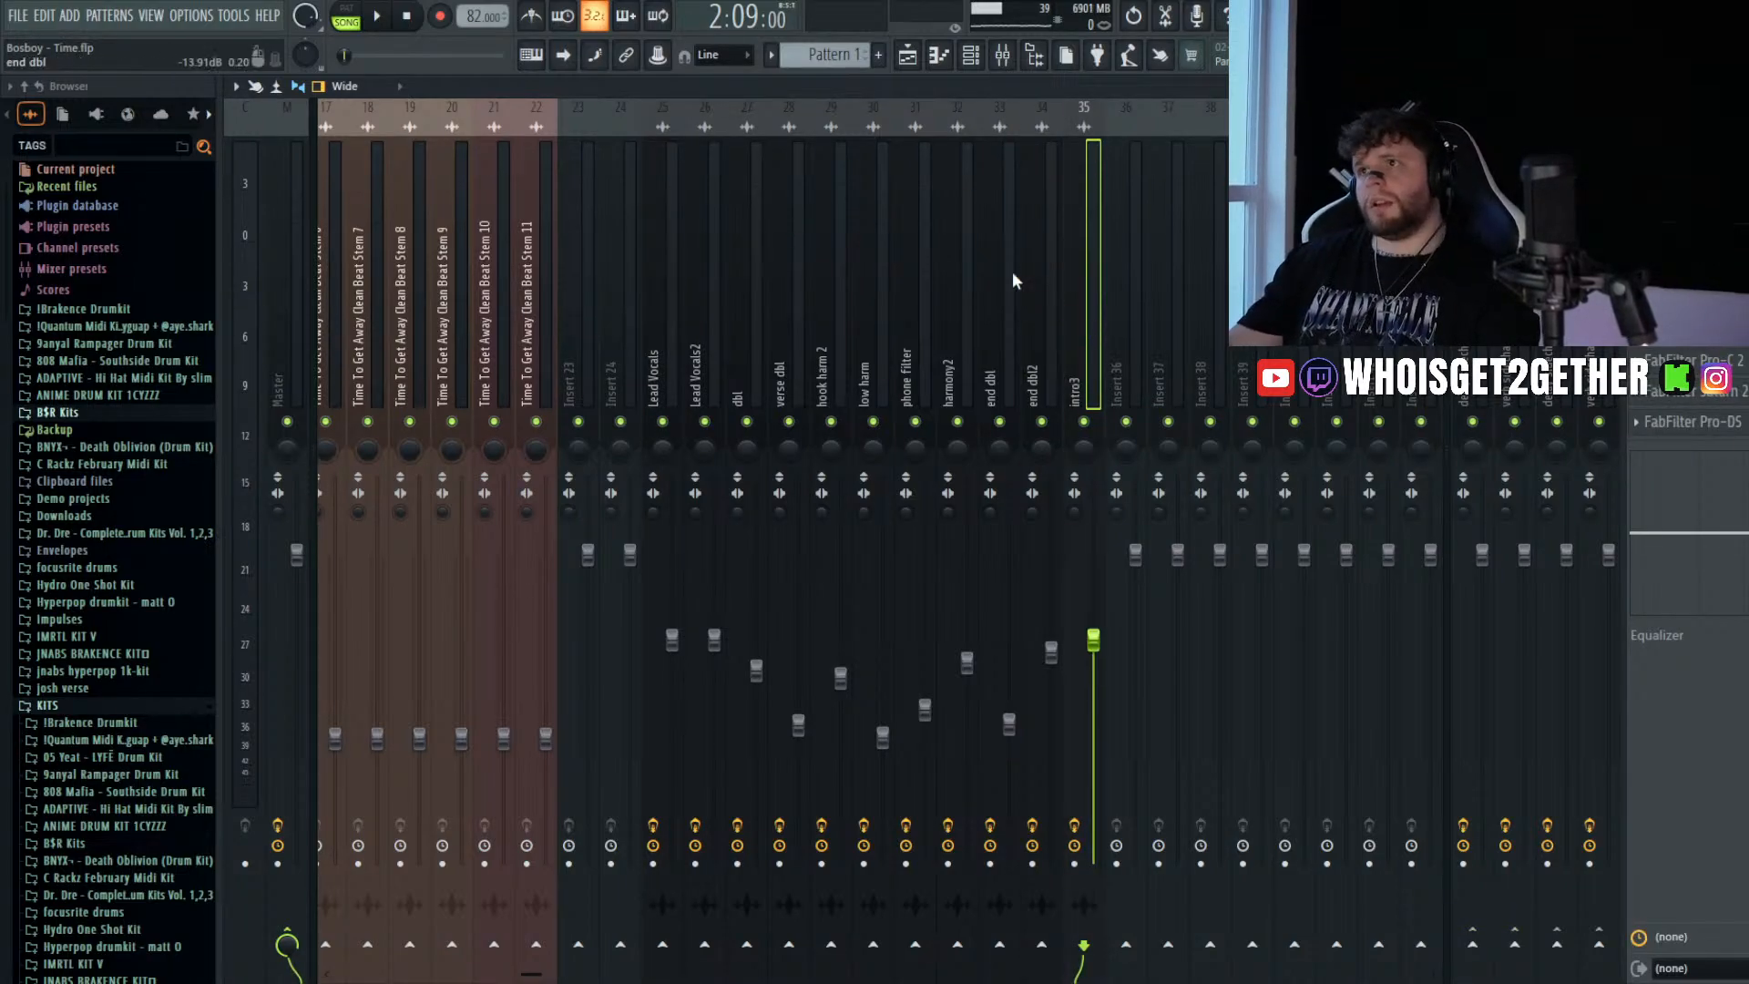
- Route the Track 35 intro 3 clip to mixer track 35, intro3, and keep the playhead at 2:09
click(907, 55)
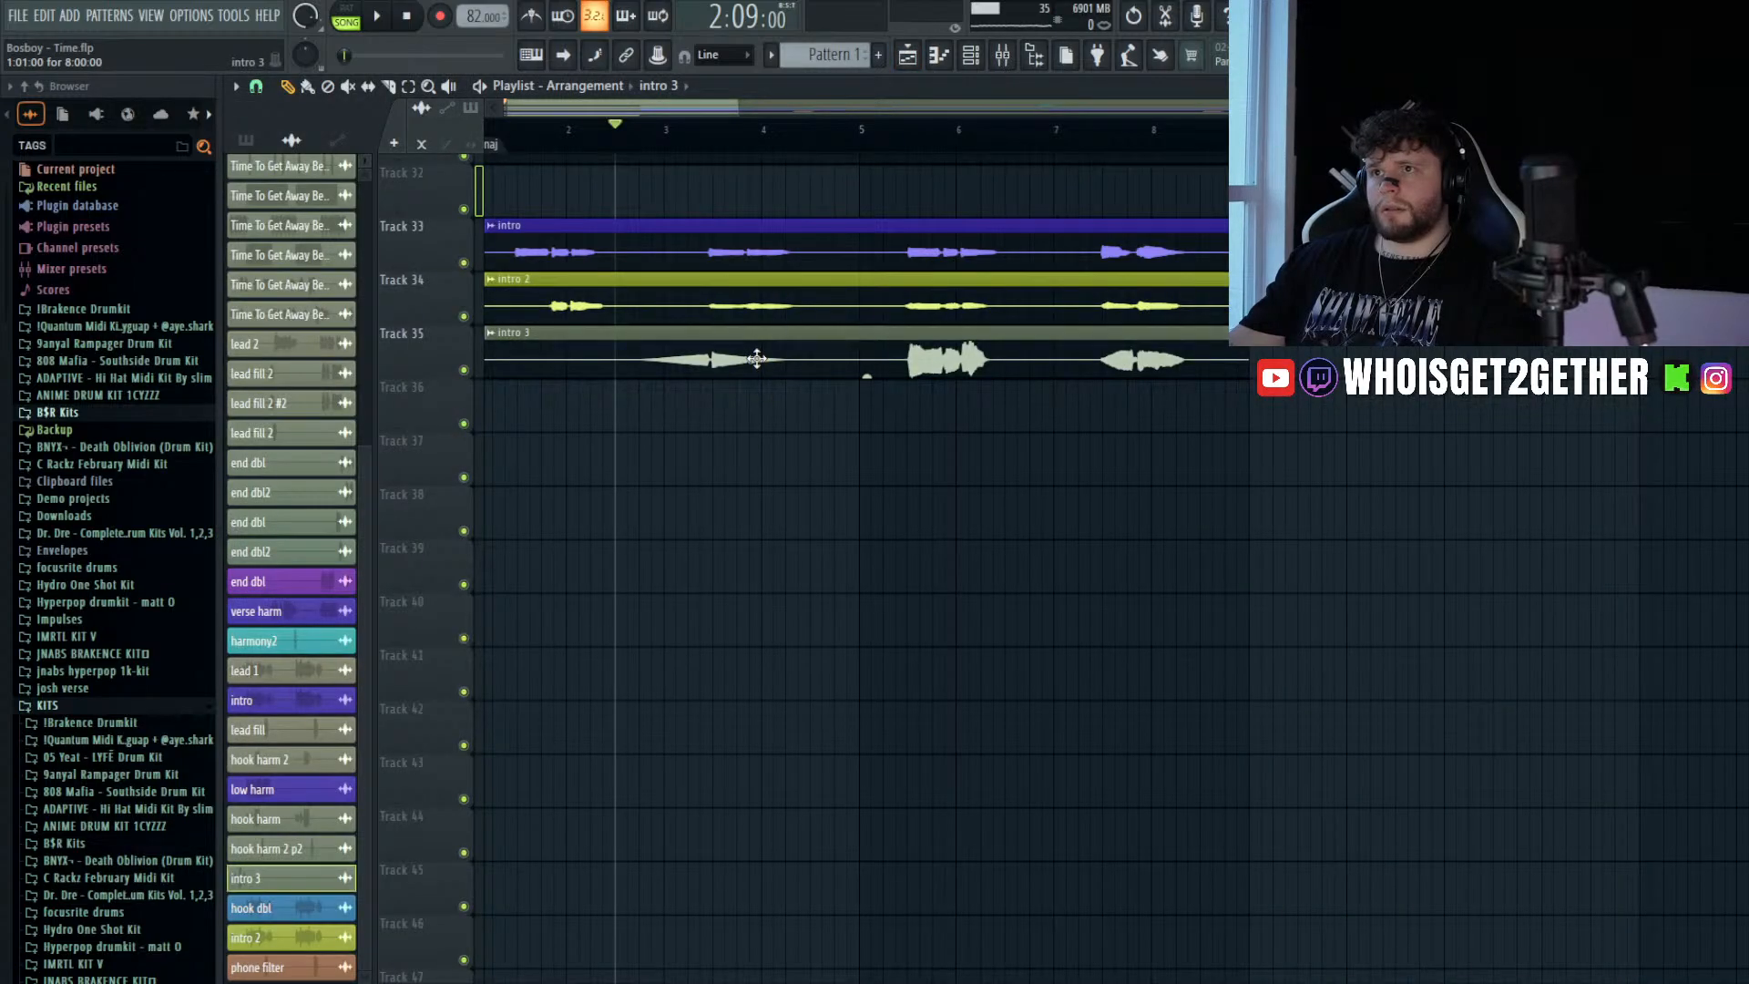
double_click(911, 349)
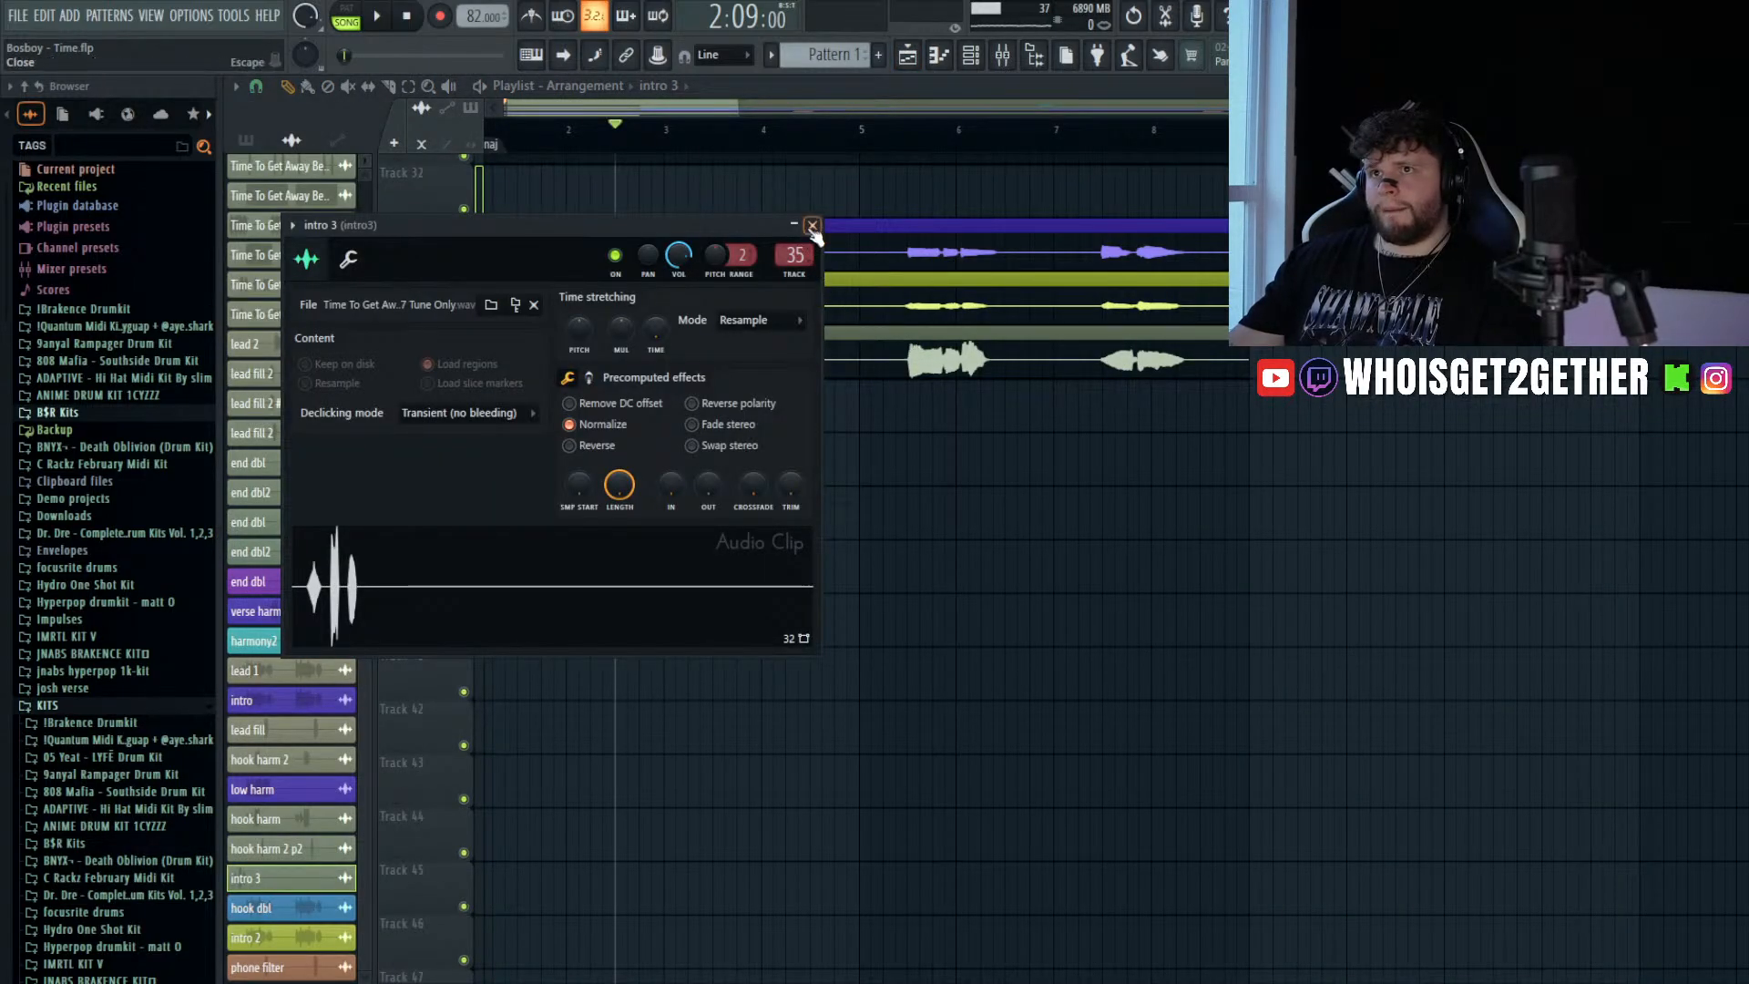
click(813, 225)
click(579, 144)
drag(579, 144, 616, 143)
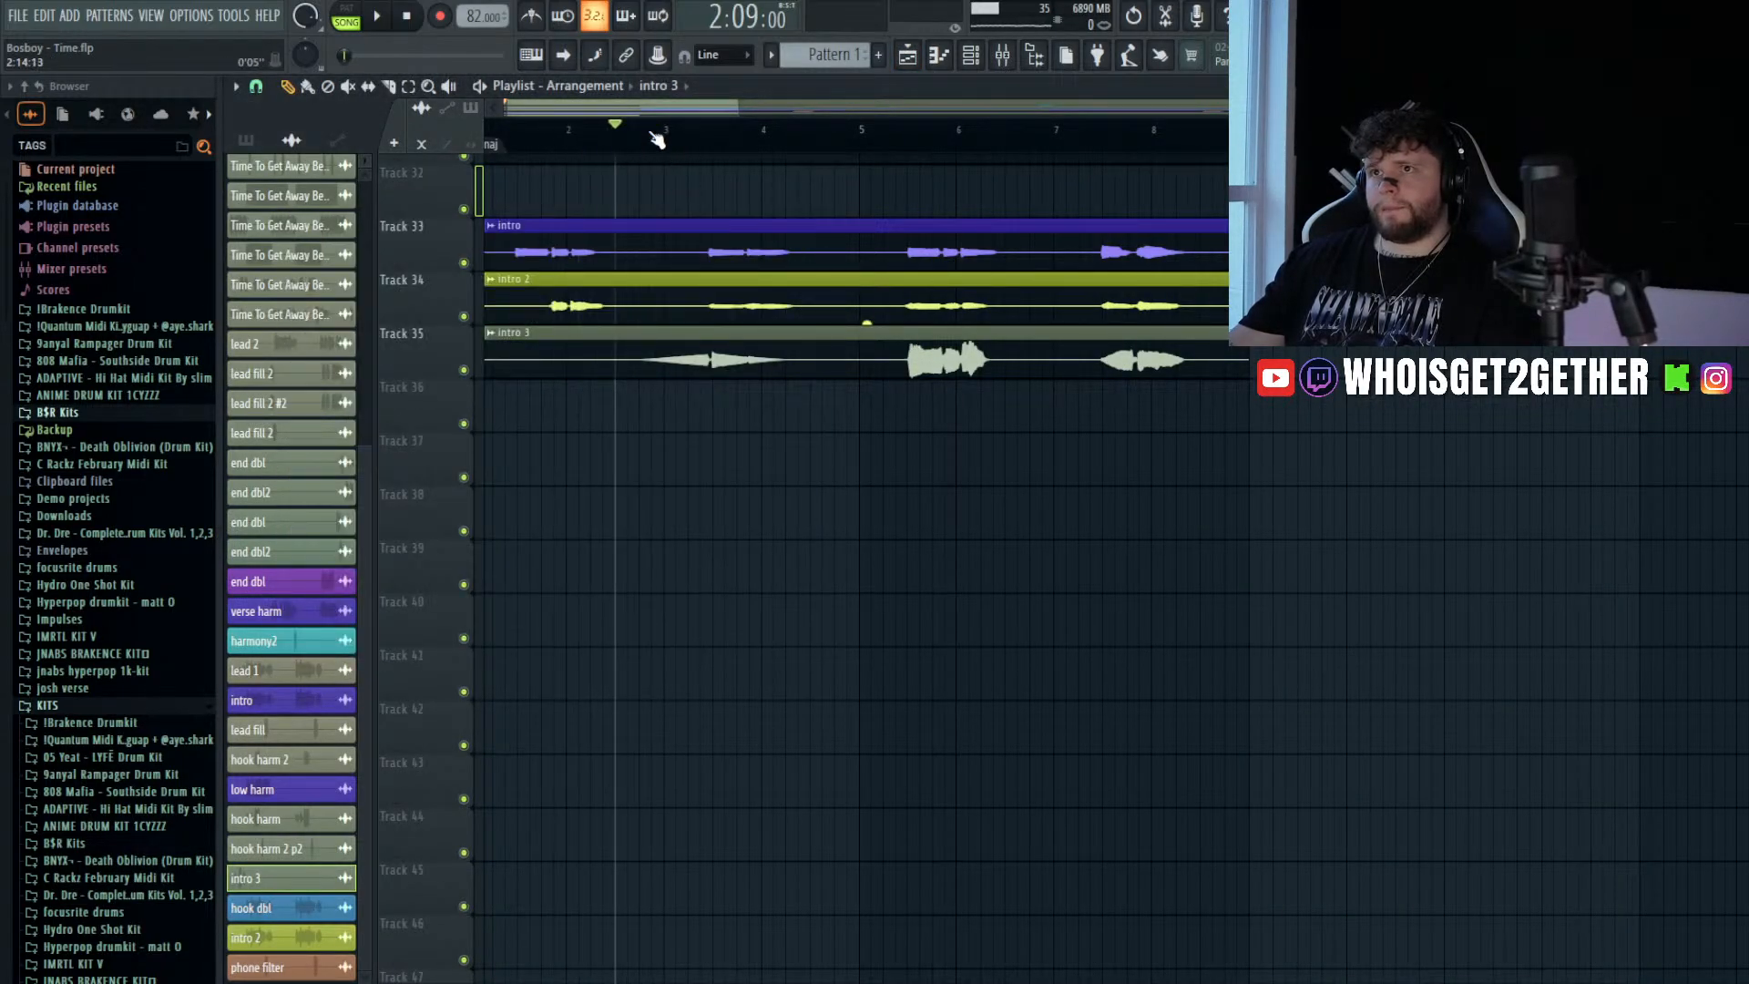
- Add ValhallaVintageVerb to the intro3 mixer track at a 35% mix level and play the intro from 2:09
click(1004, 55)
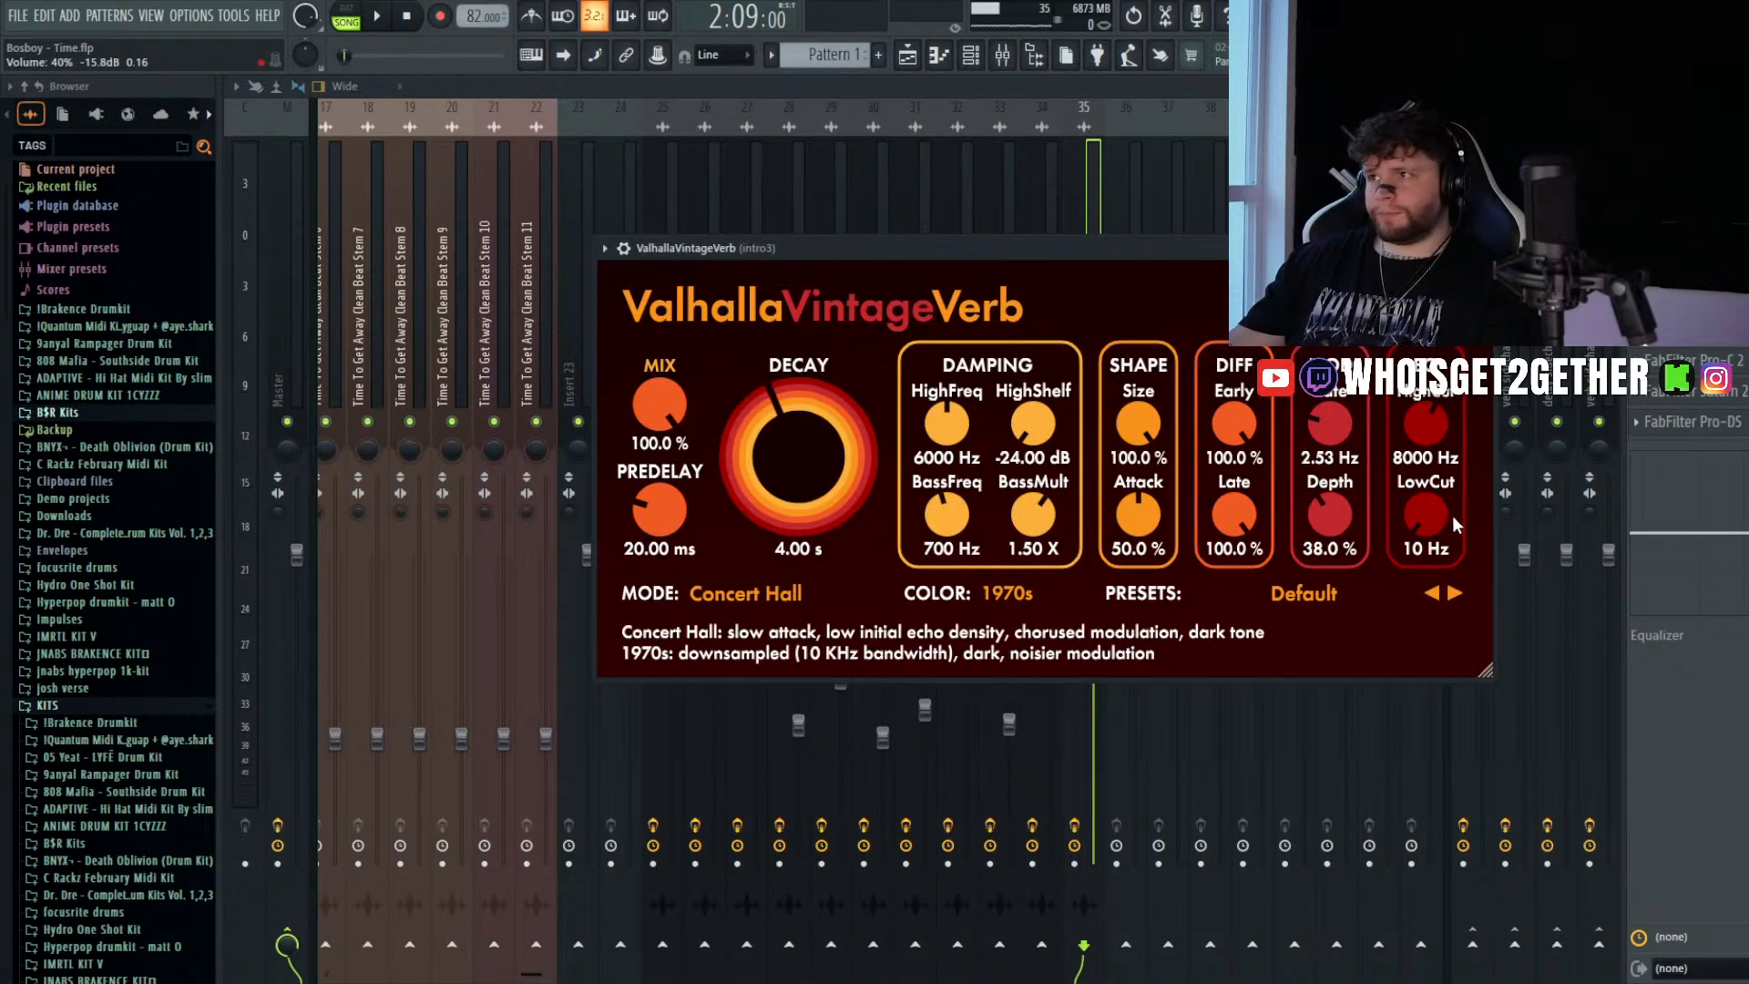
drag(1439, 444, 1417, 443)
scroll(1721, 330, down, 3)
drag(1745, 422, 1745, 455)
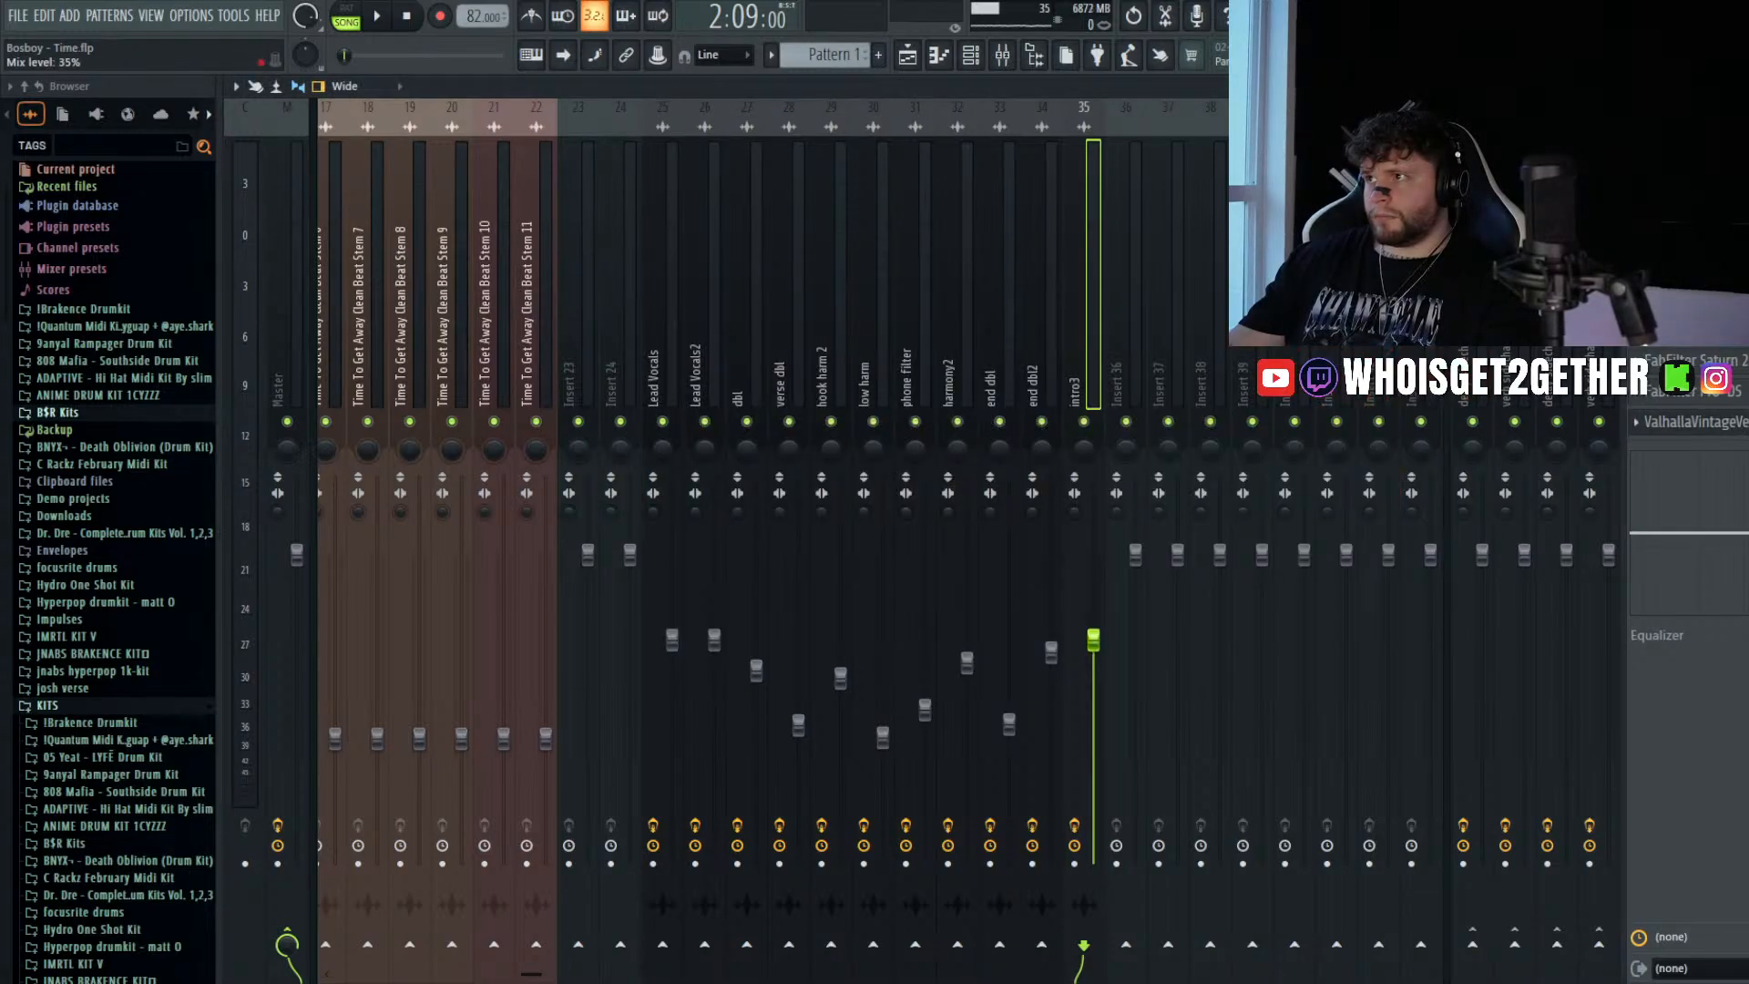
key(space)
click(907, 56)
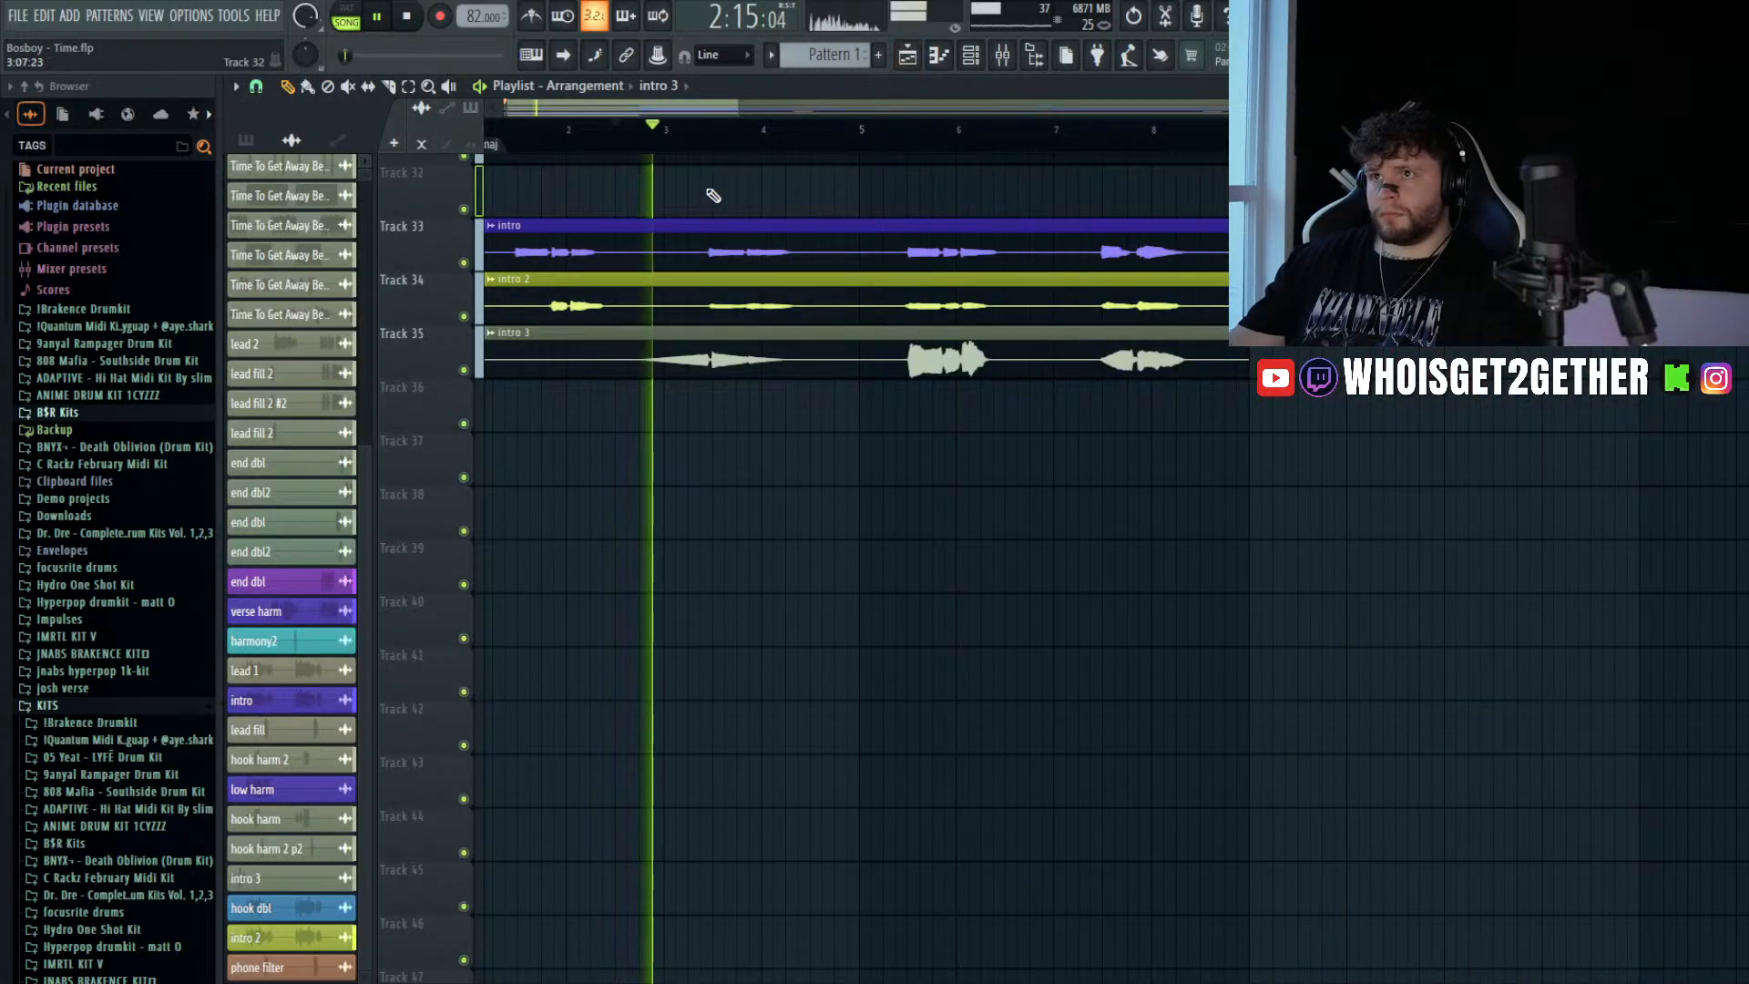
- Lower the intro3 mixer track's level and move the high band in its FabFilter Pro-Q 3 to about 5 kHz
click(1002, 56)
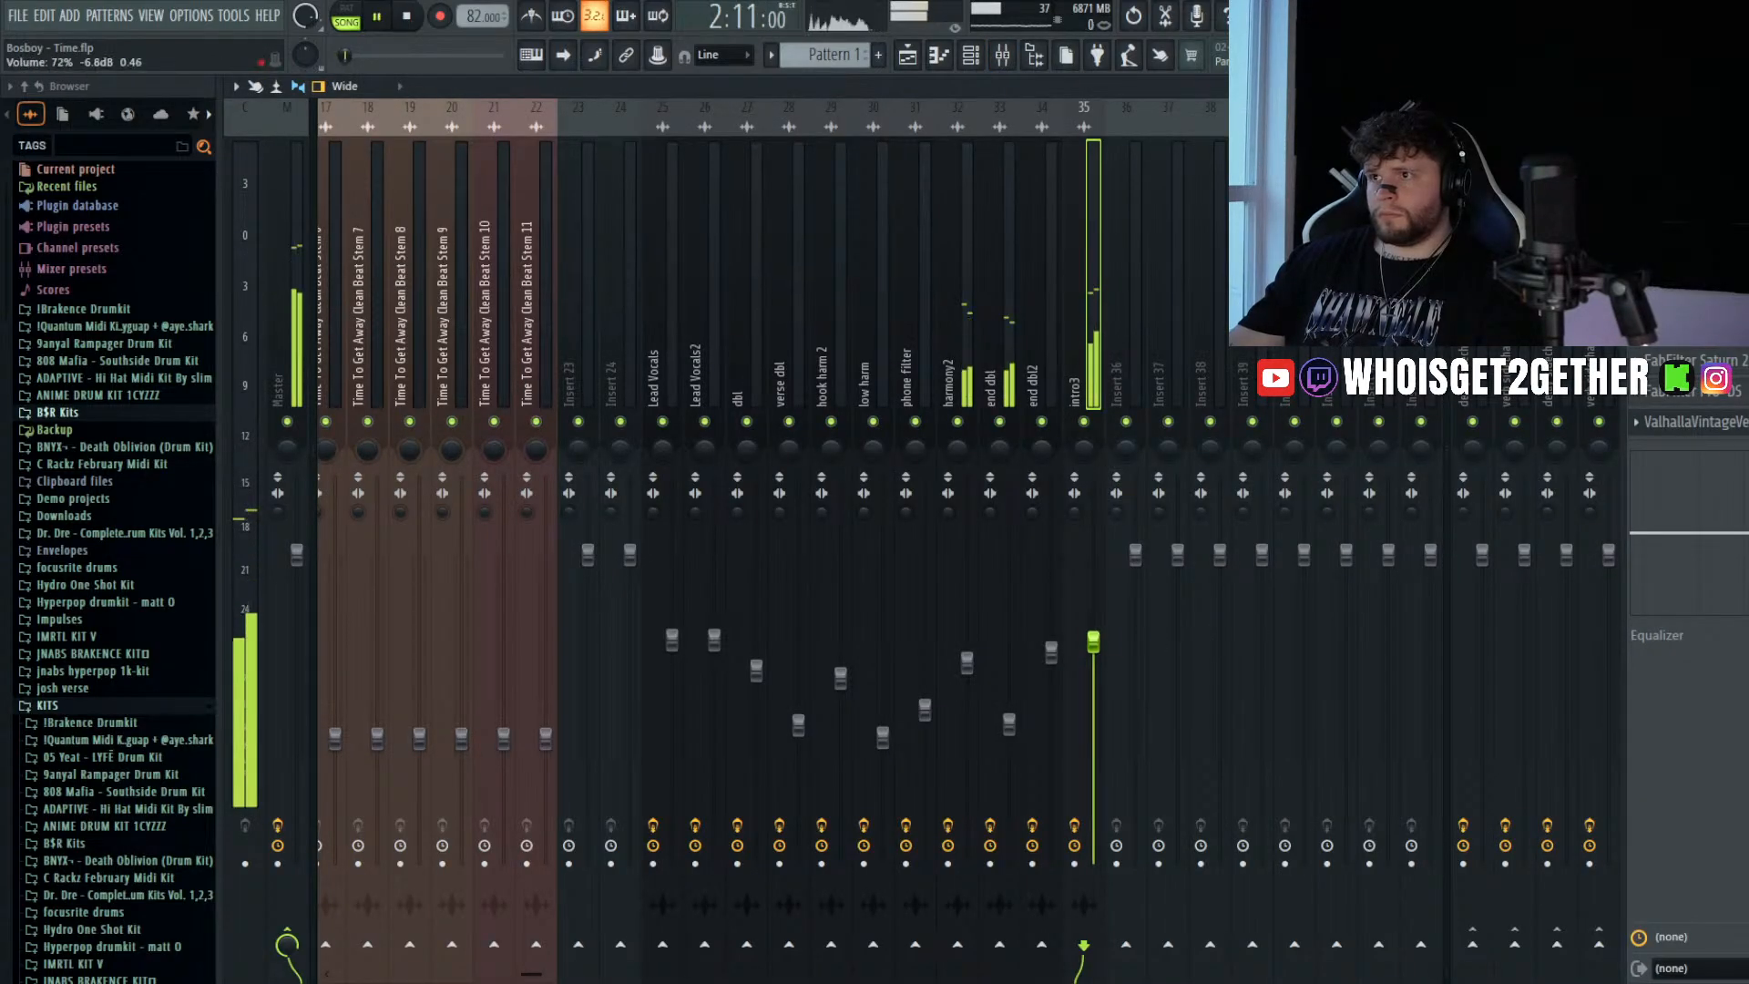
drag(1096, 639, 1096, 708)
click(1684, 236)
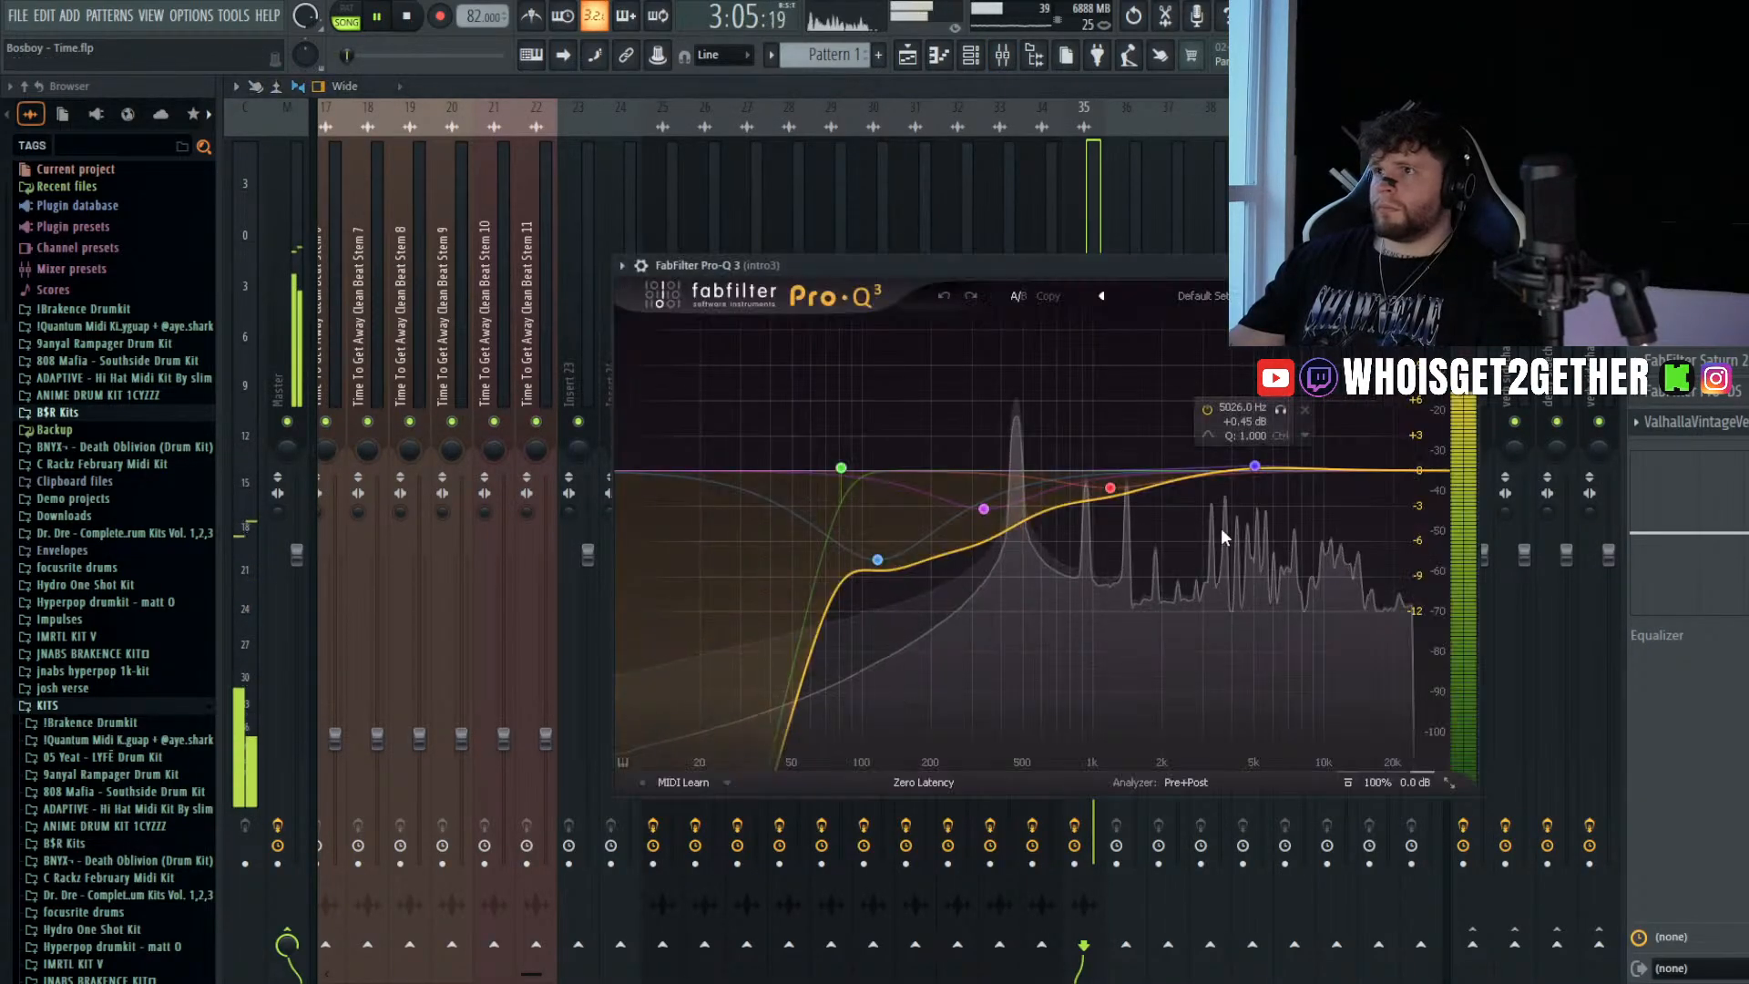
drag(1422, 471, 1271, 461)
click(1465, 265)
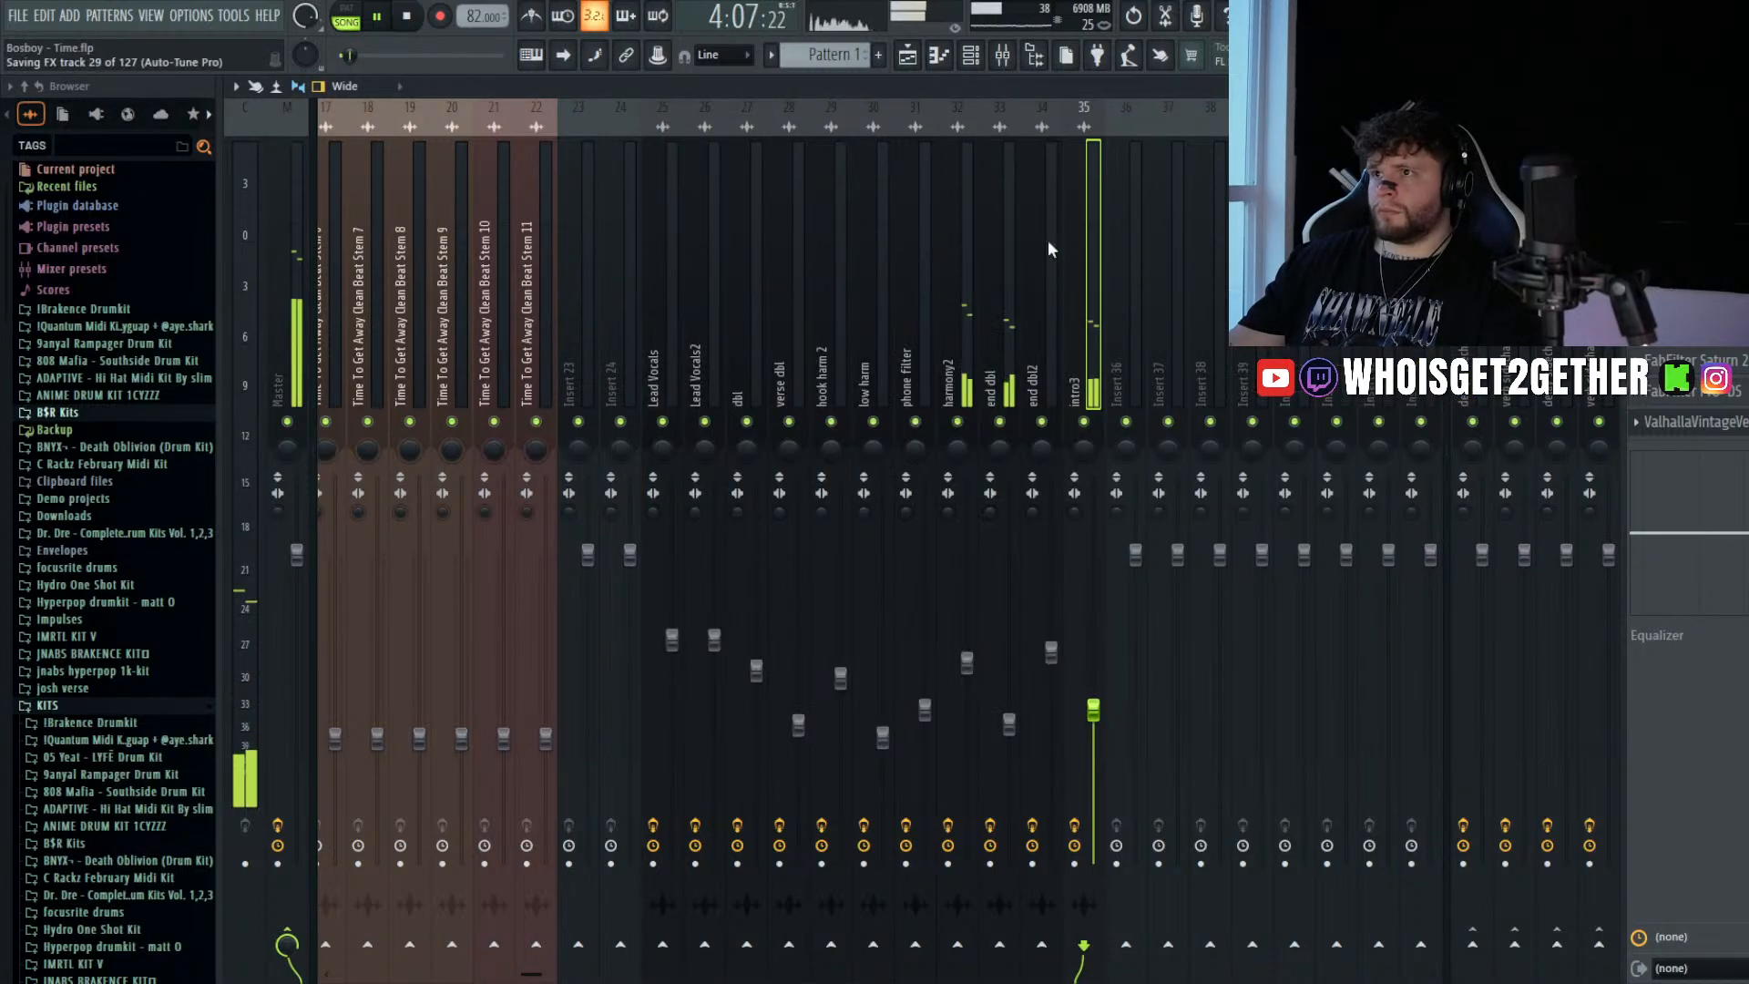
- Play the intro vocal clips in the playlist past bar 8, then stop playback
click(907, 57)
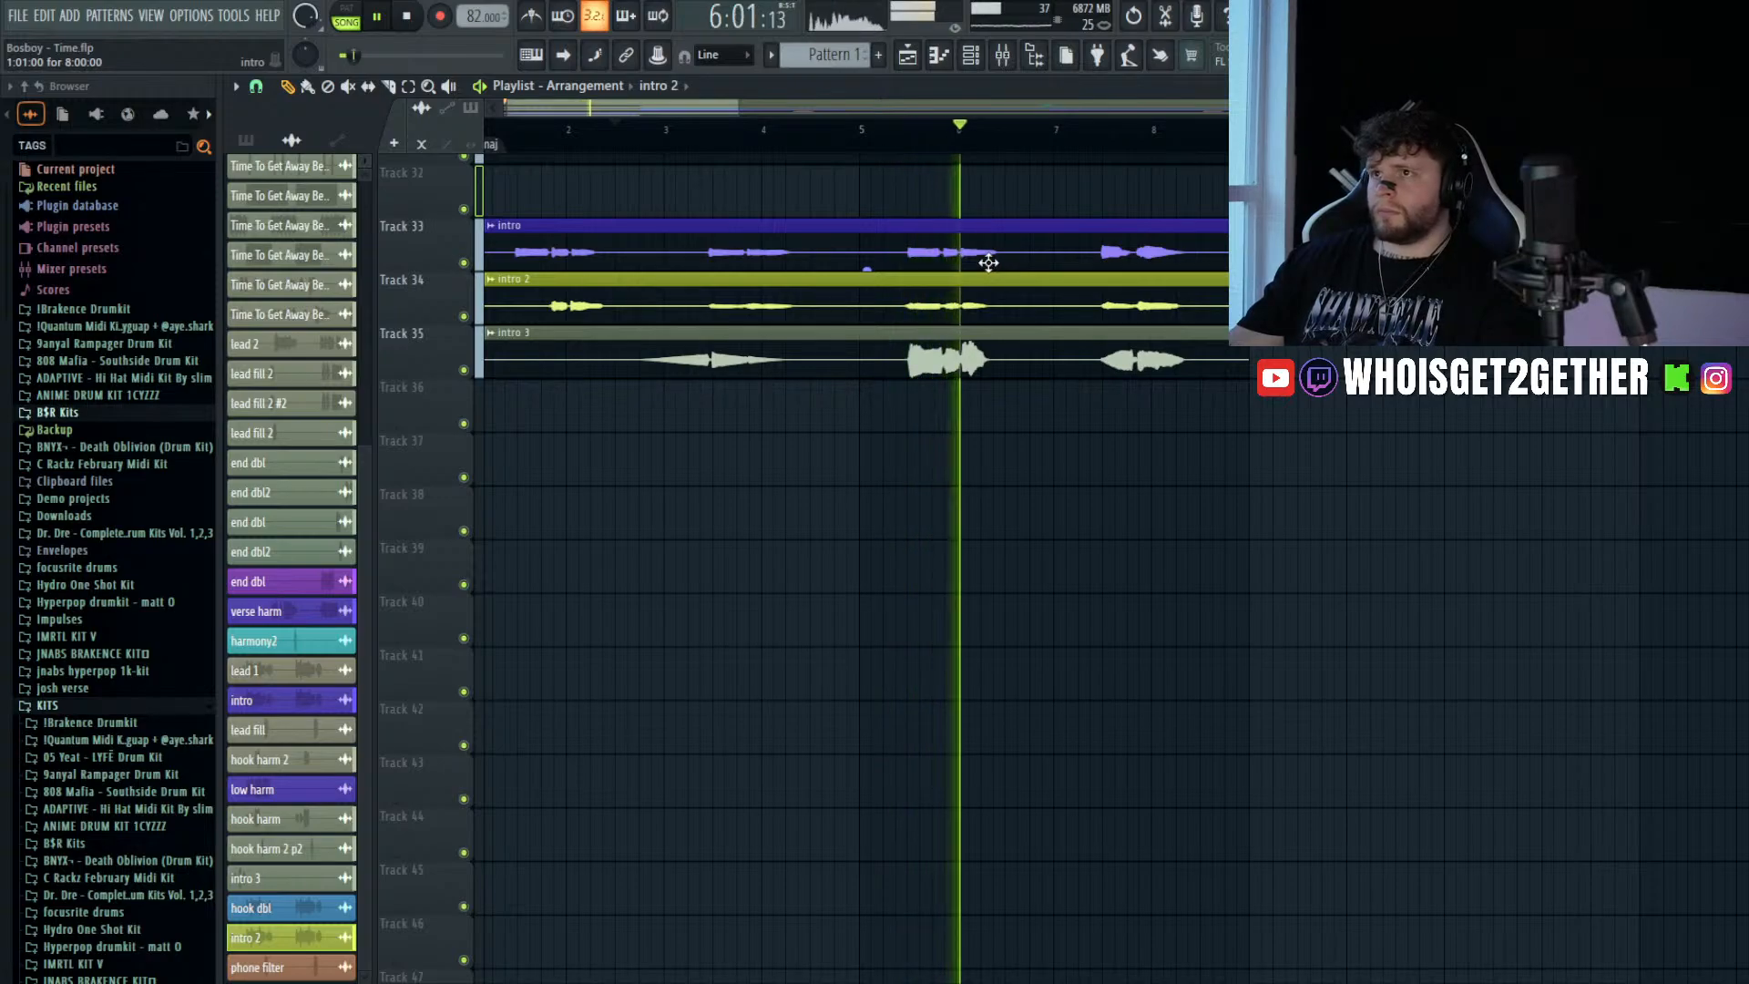
scroll(995, 273, up, 2)
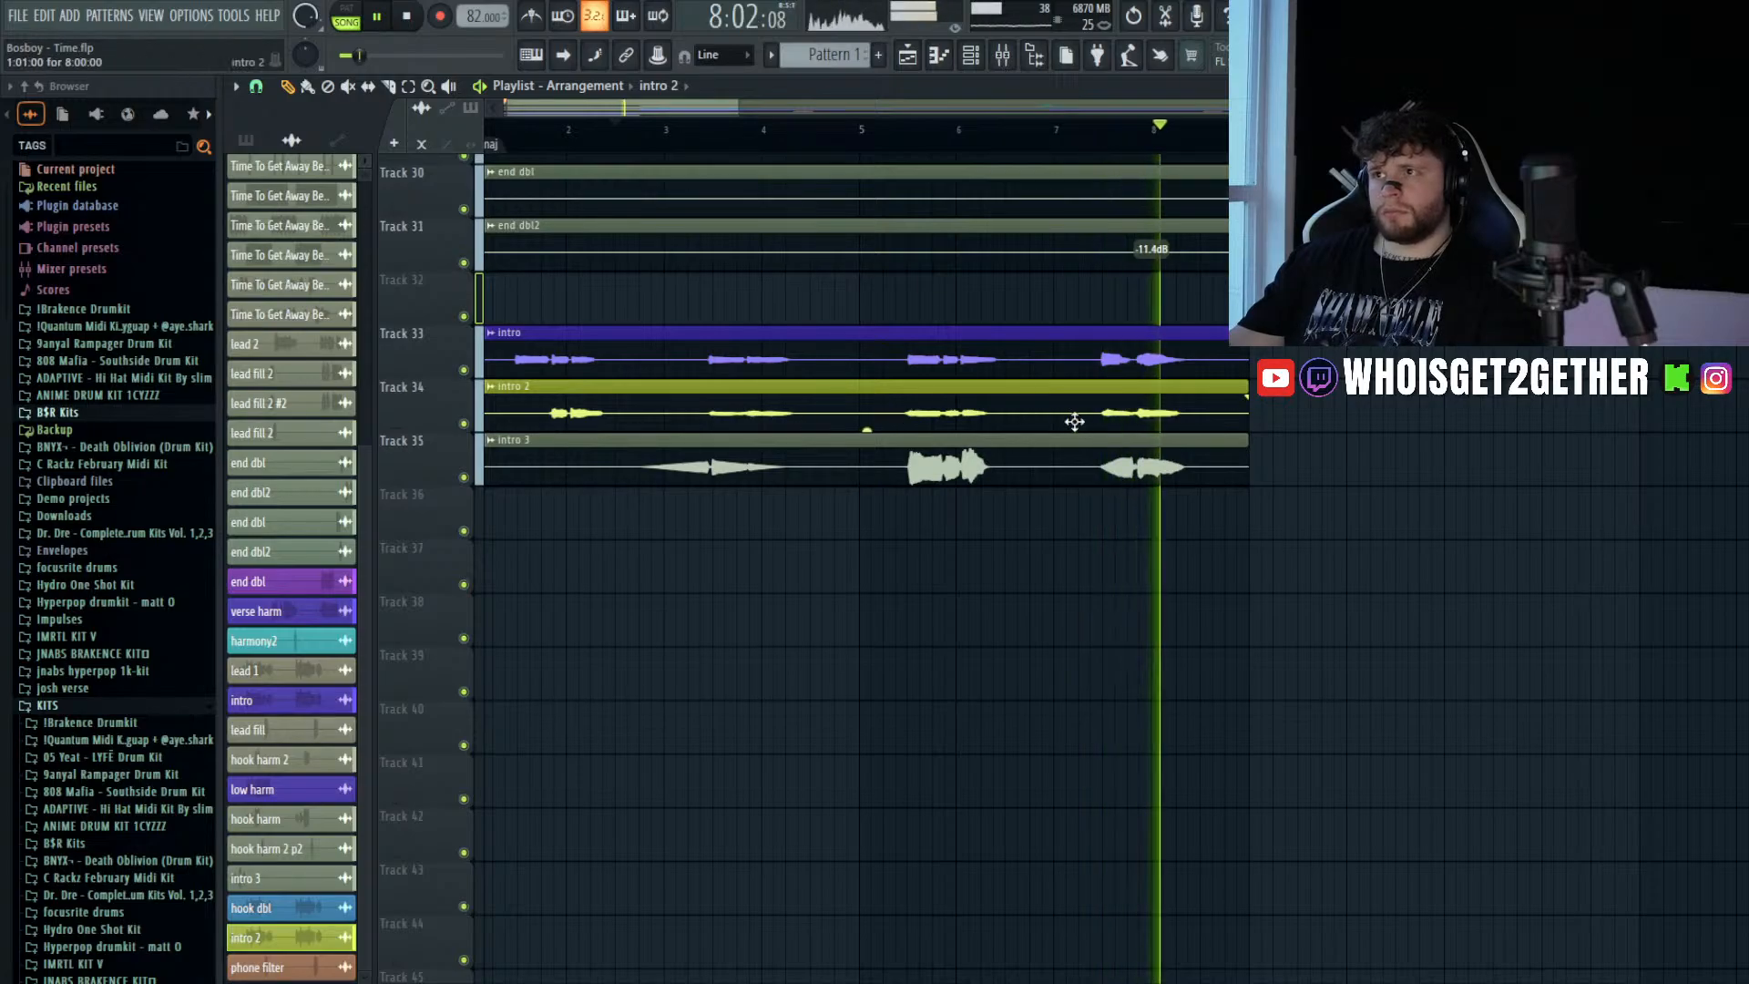
scroll(1079, 419, up, 17)
ctrl+scroll(1091, 417, down, 3)
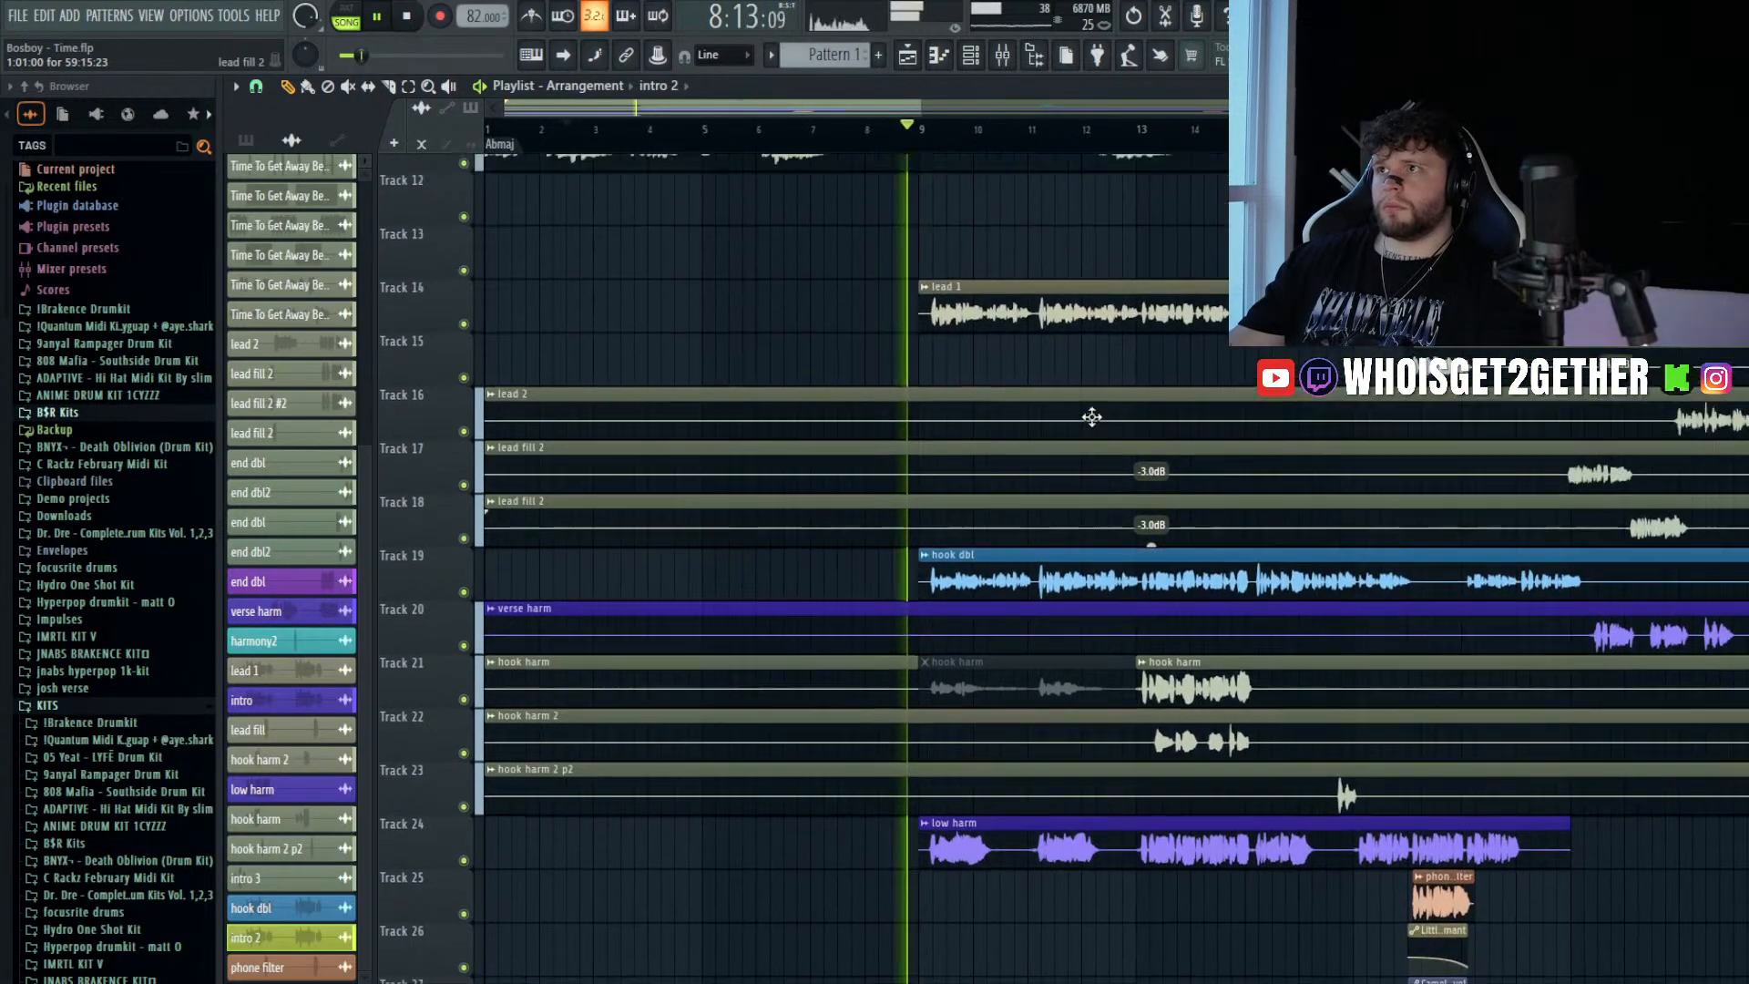
scroll(1091, 417, down, 8)
key(space)
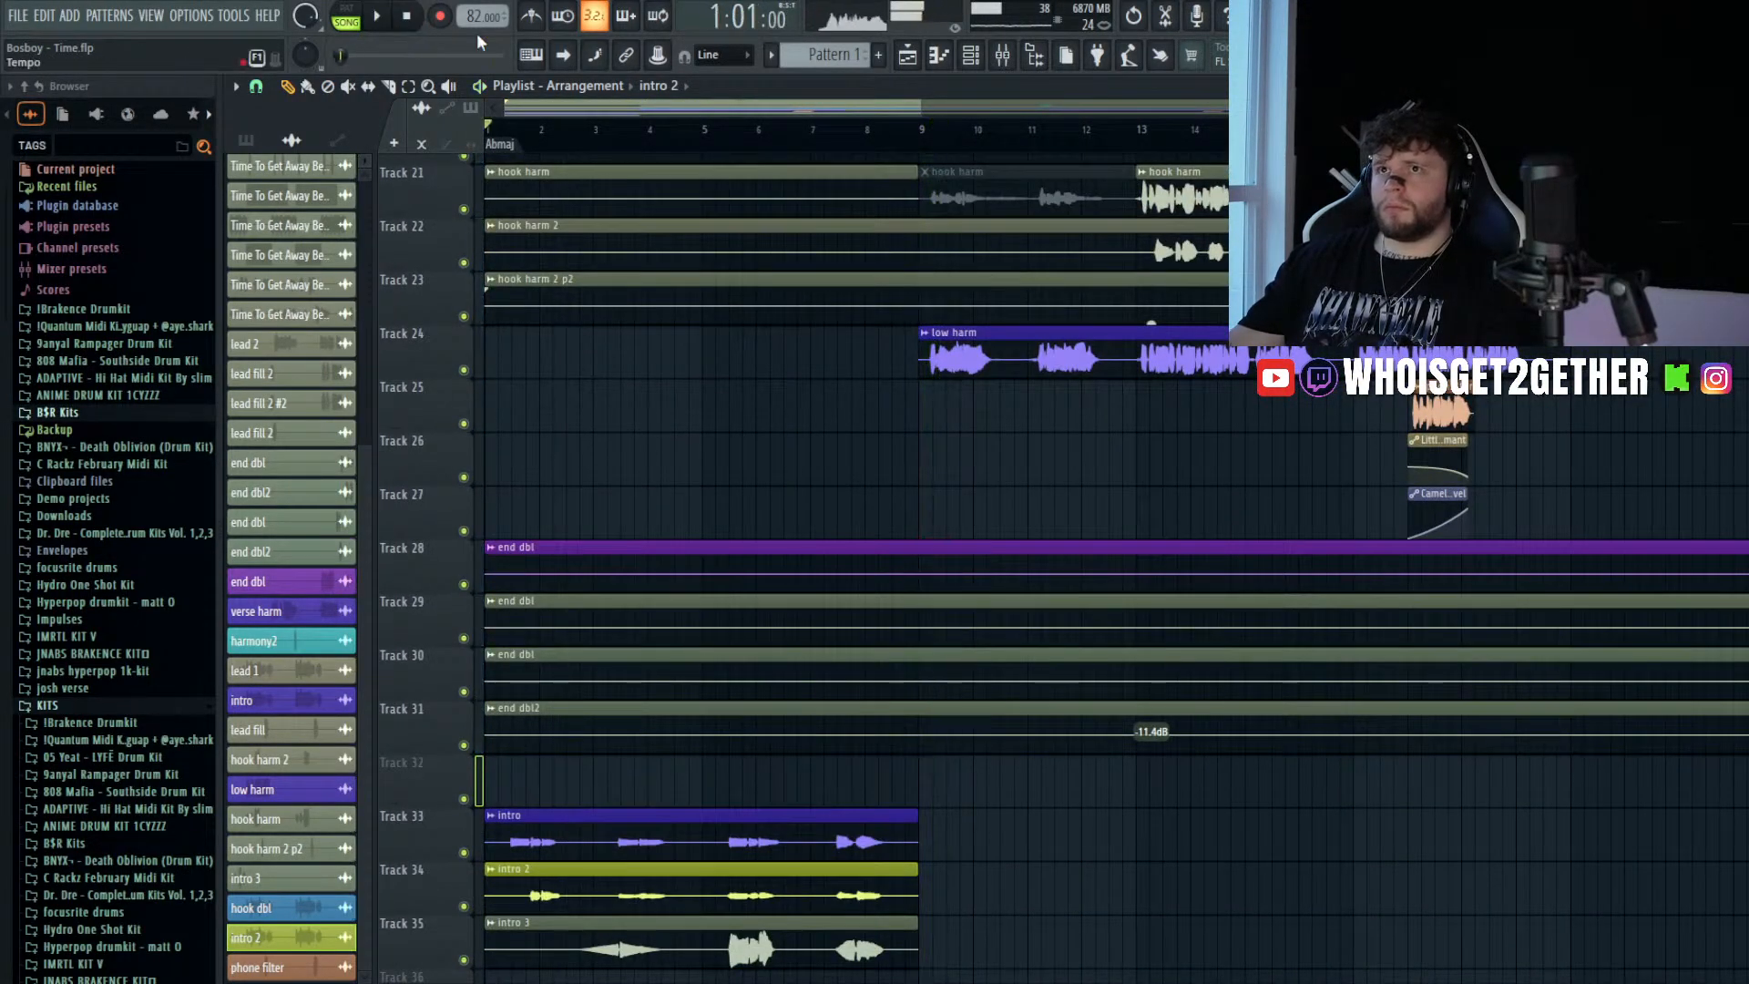
- Set the playhead to bar 8 and audition the crash samples in the ANIME DRUM KIT 1CYZZZ folder
click(866, 132)
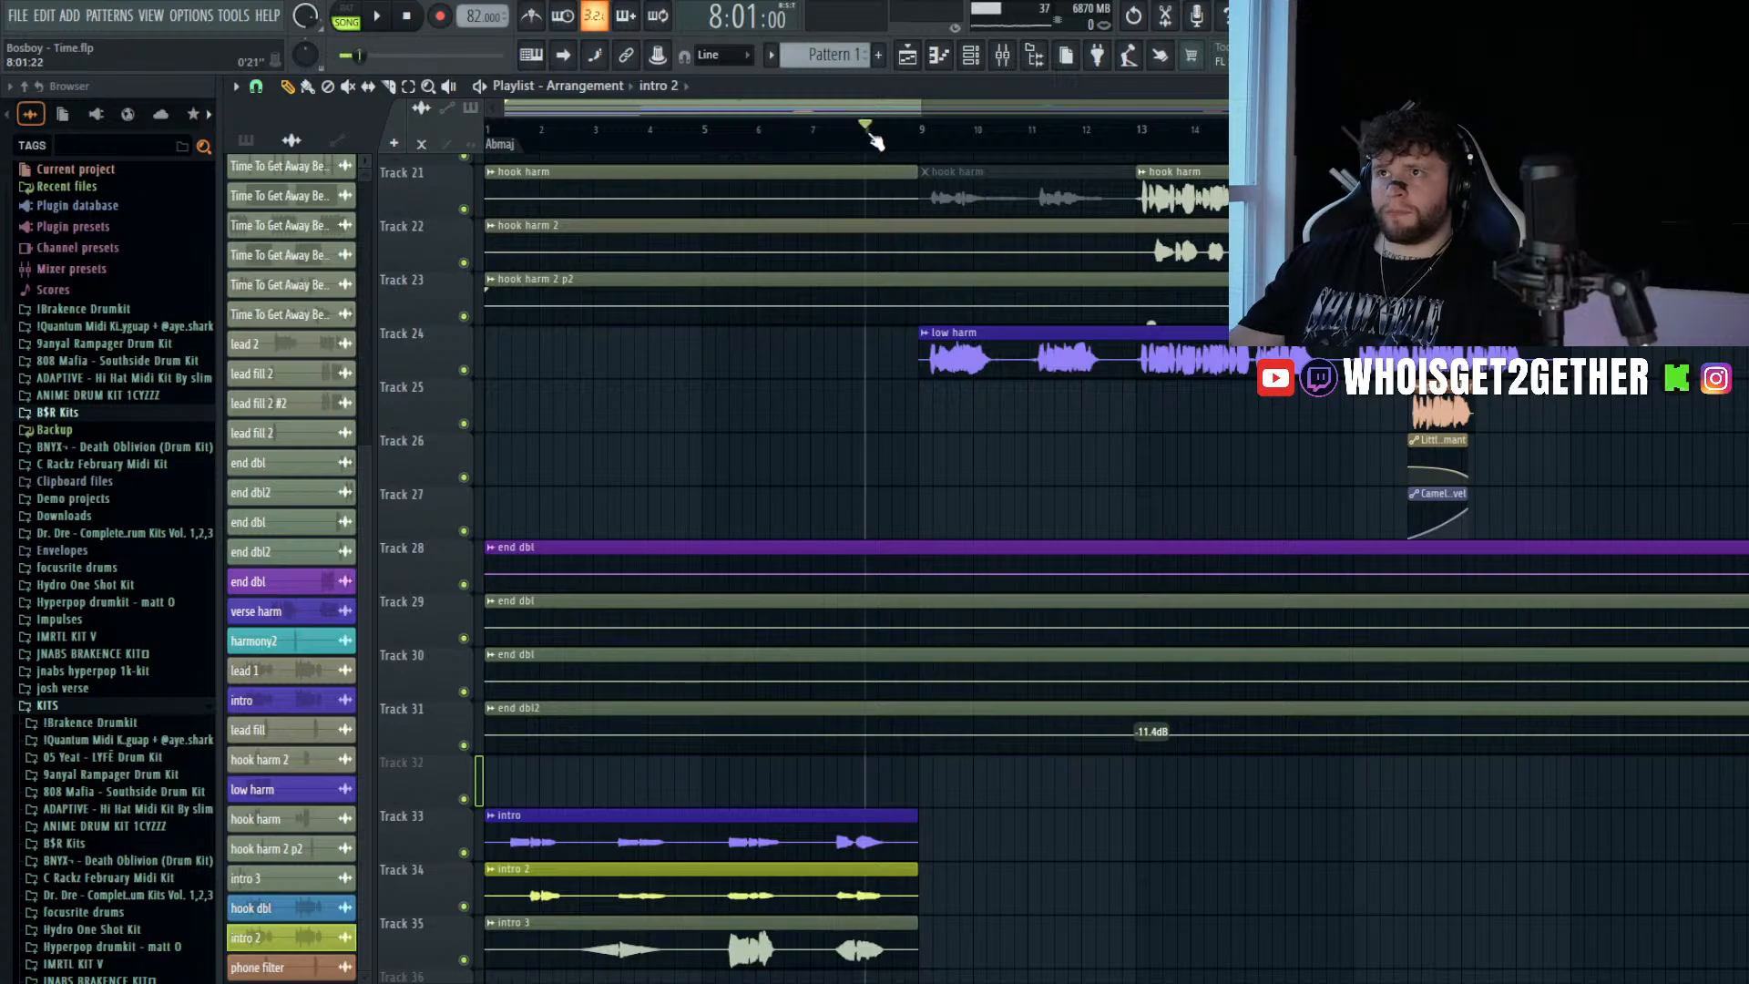
click(164, 401)
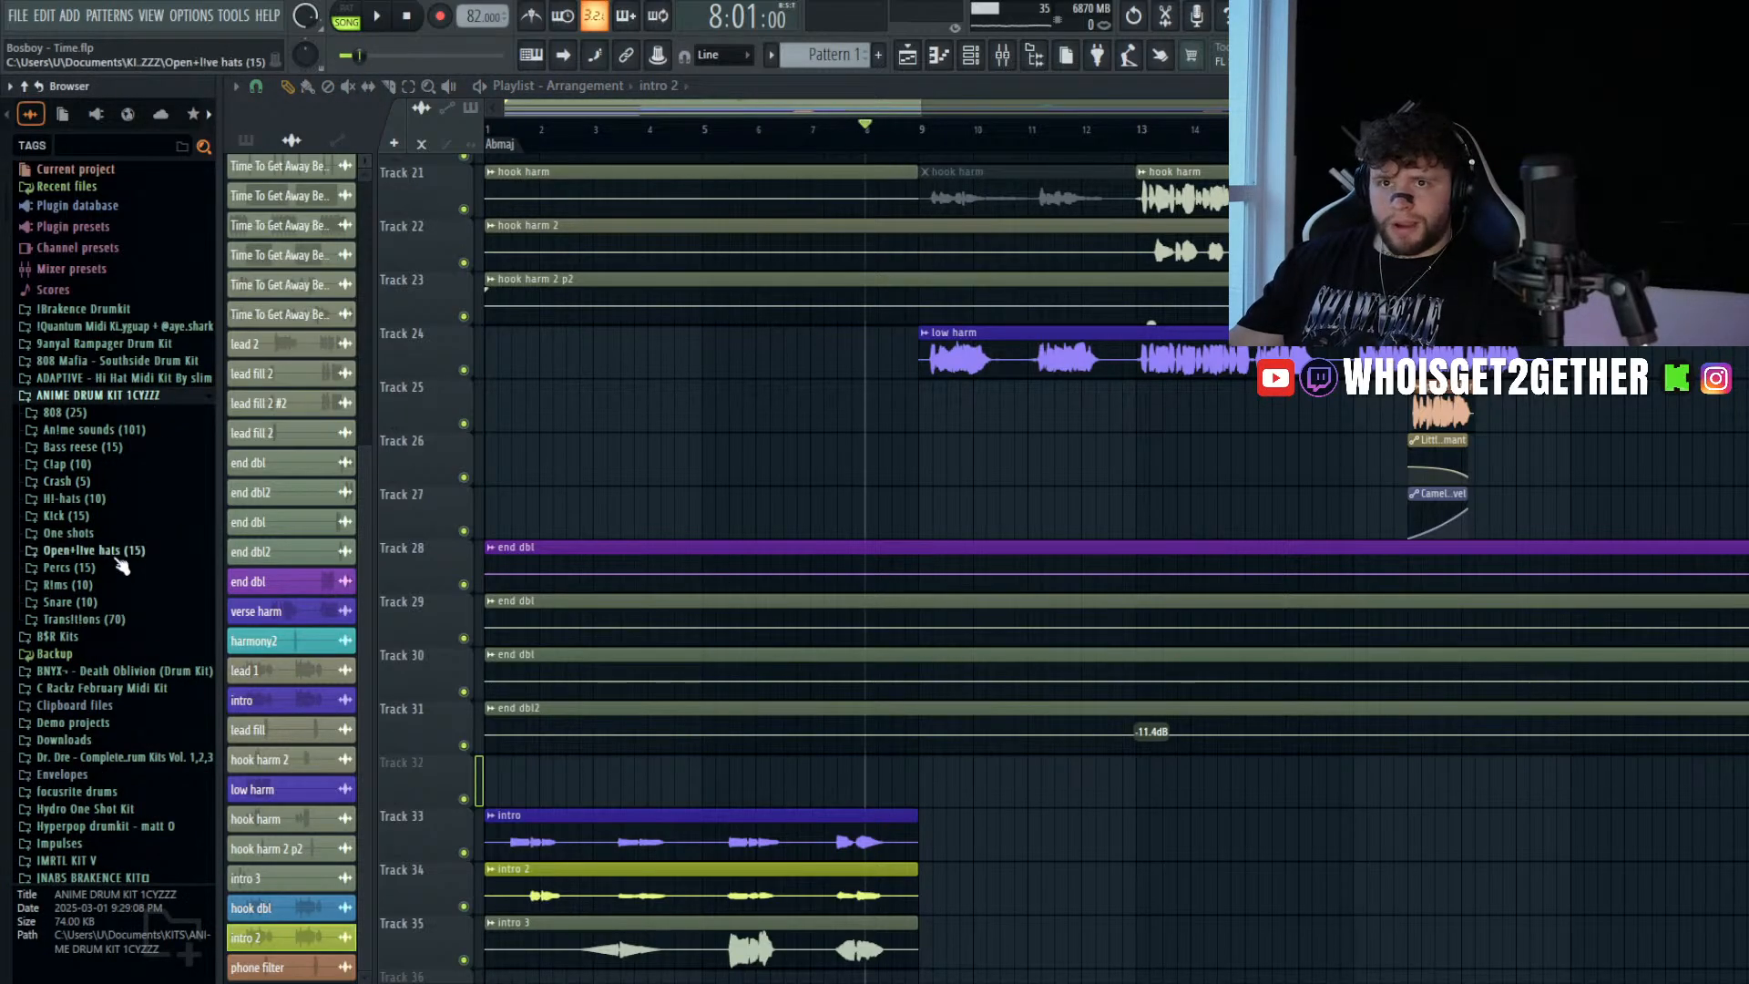
click(116, 497)
click(111, 482)
click(109, 513)
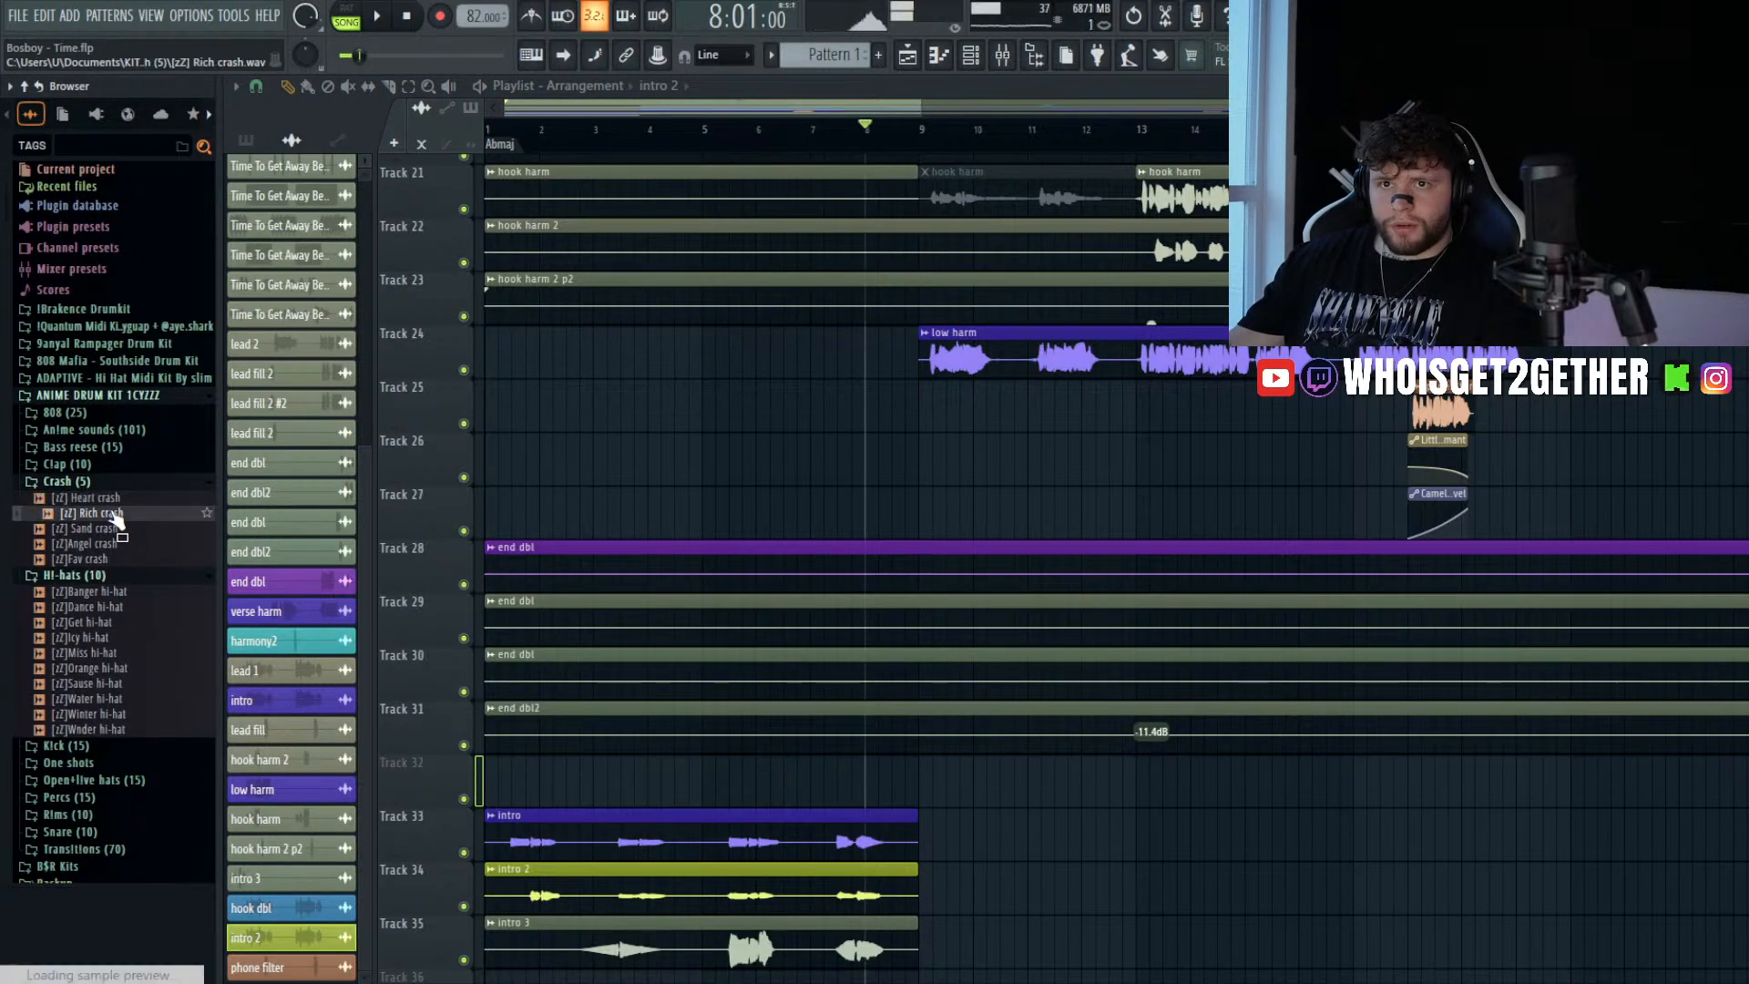
click(118, 530)
click(118, 546)
click(120, 560)
click(117, 529)
click(112, 514)
- Place the Rich crash sample on Track 25 at bar 9 and play it from bar 8
drag(114, 518, 947, 406)
key(space)
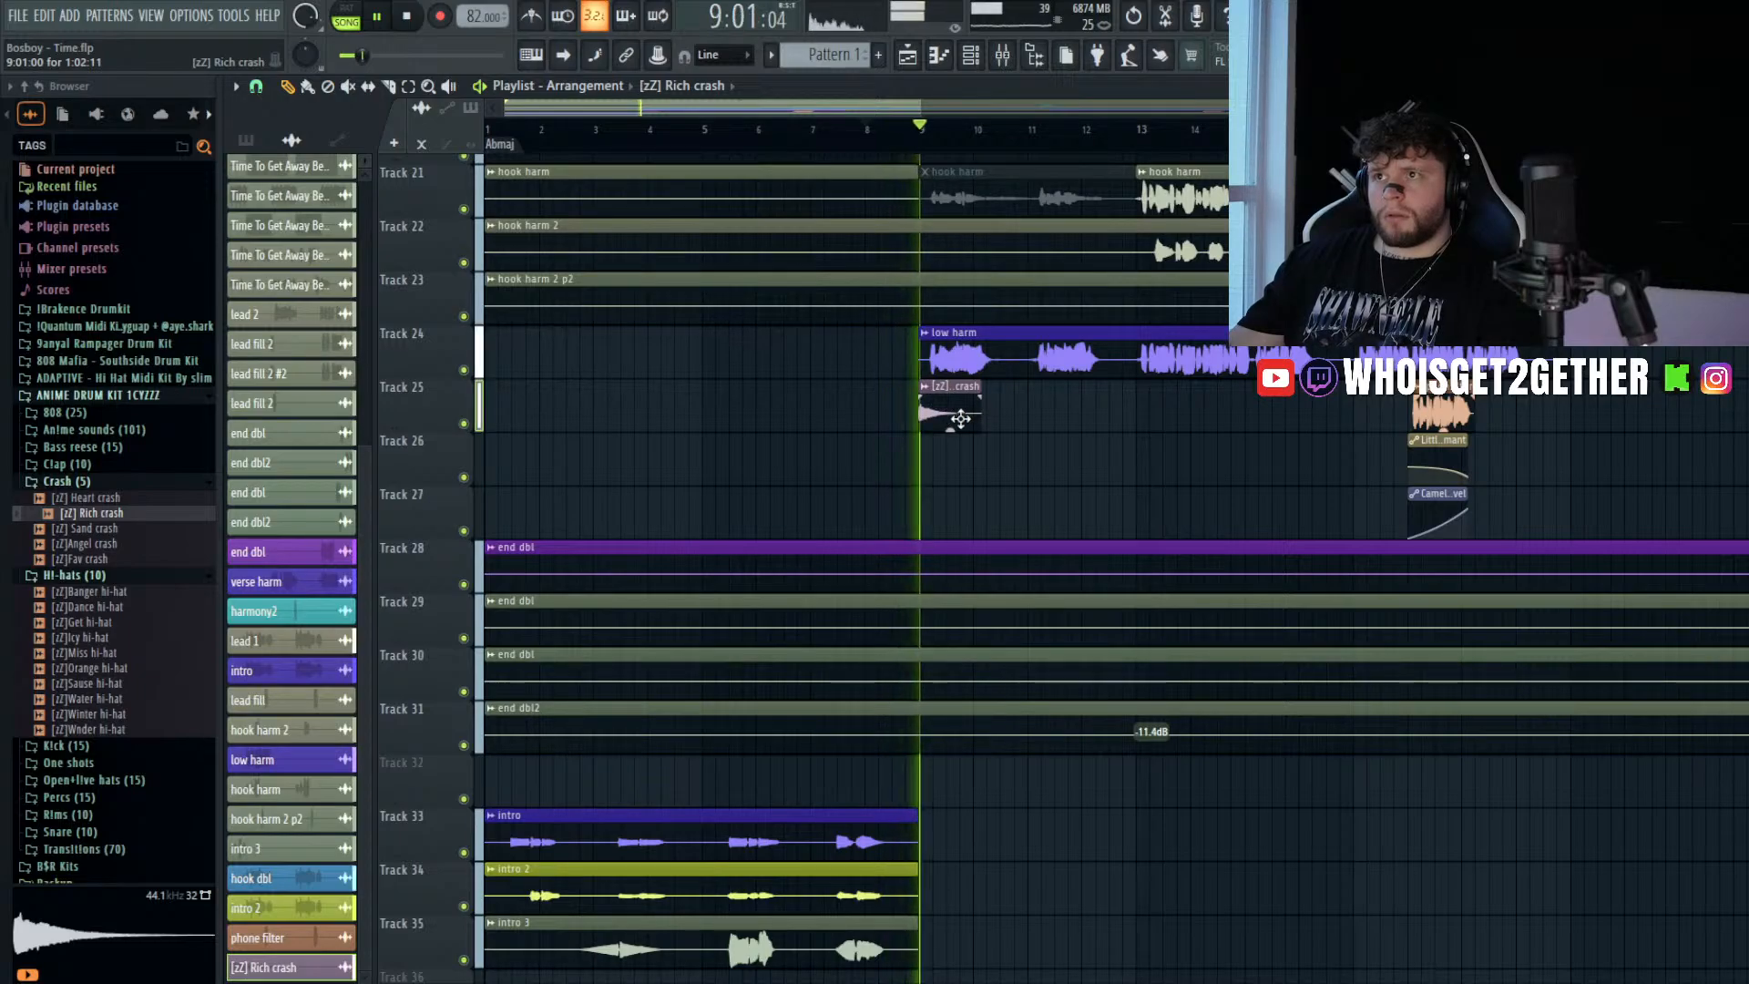
click(1005, 55)
key(space)
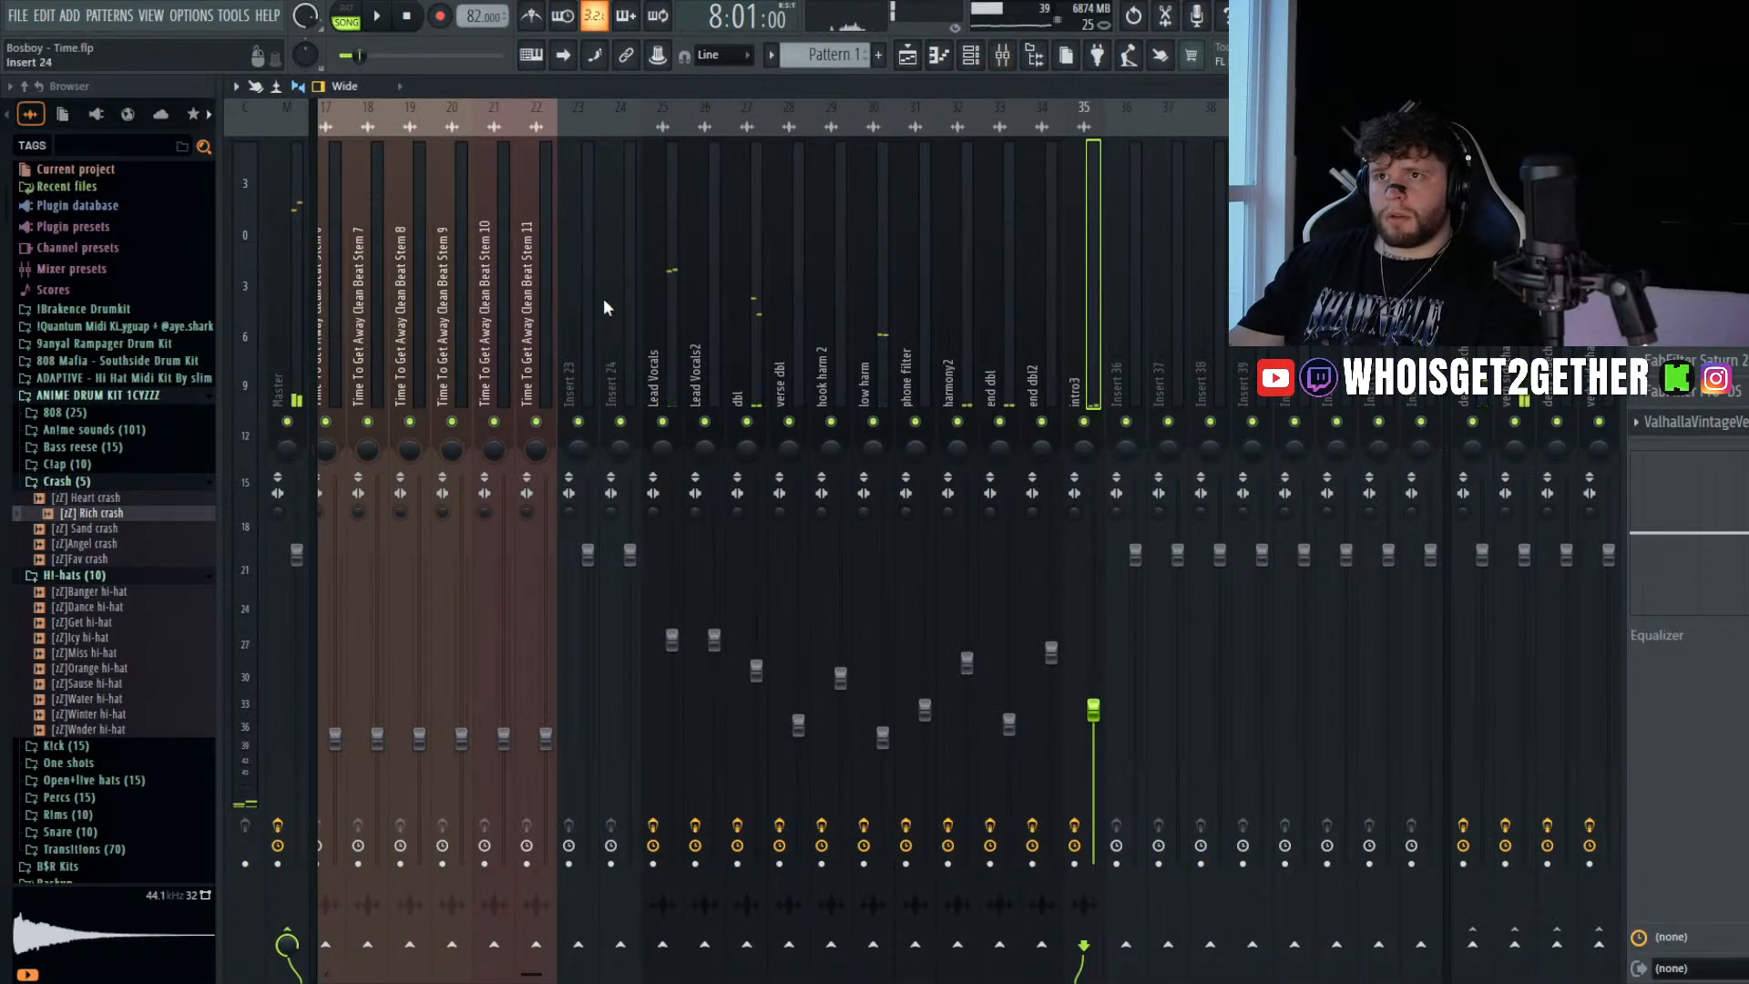
- Name mixer track 23 riser and mixer track 24 crash
click(587, 298)
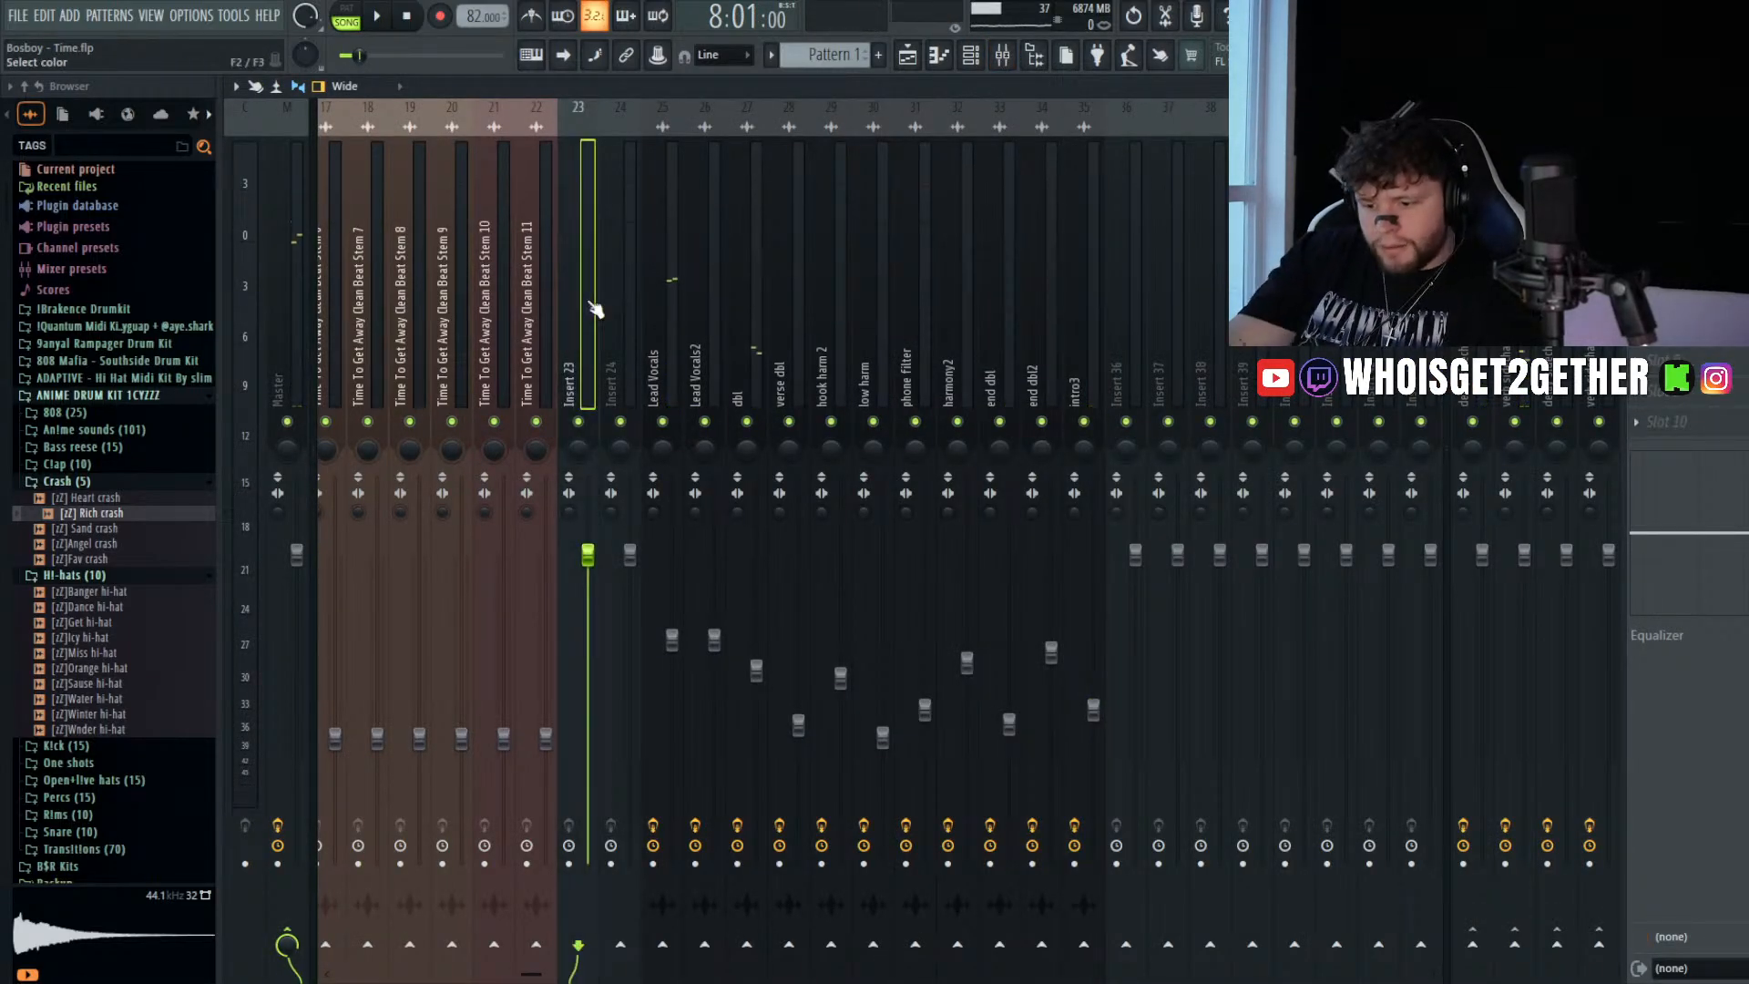
text(riser)
key(Return)
key(Right)
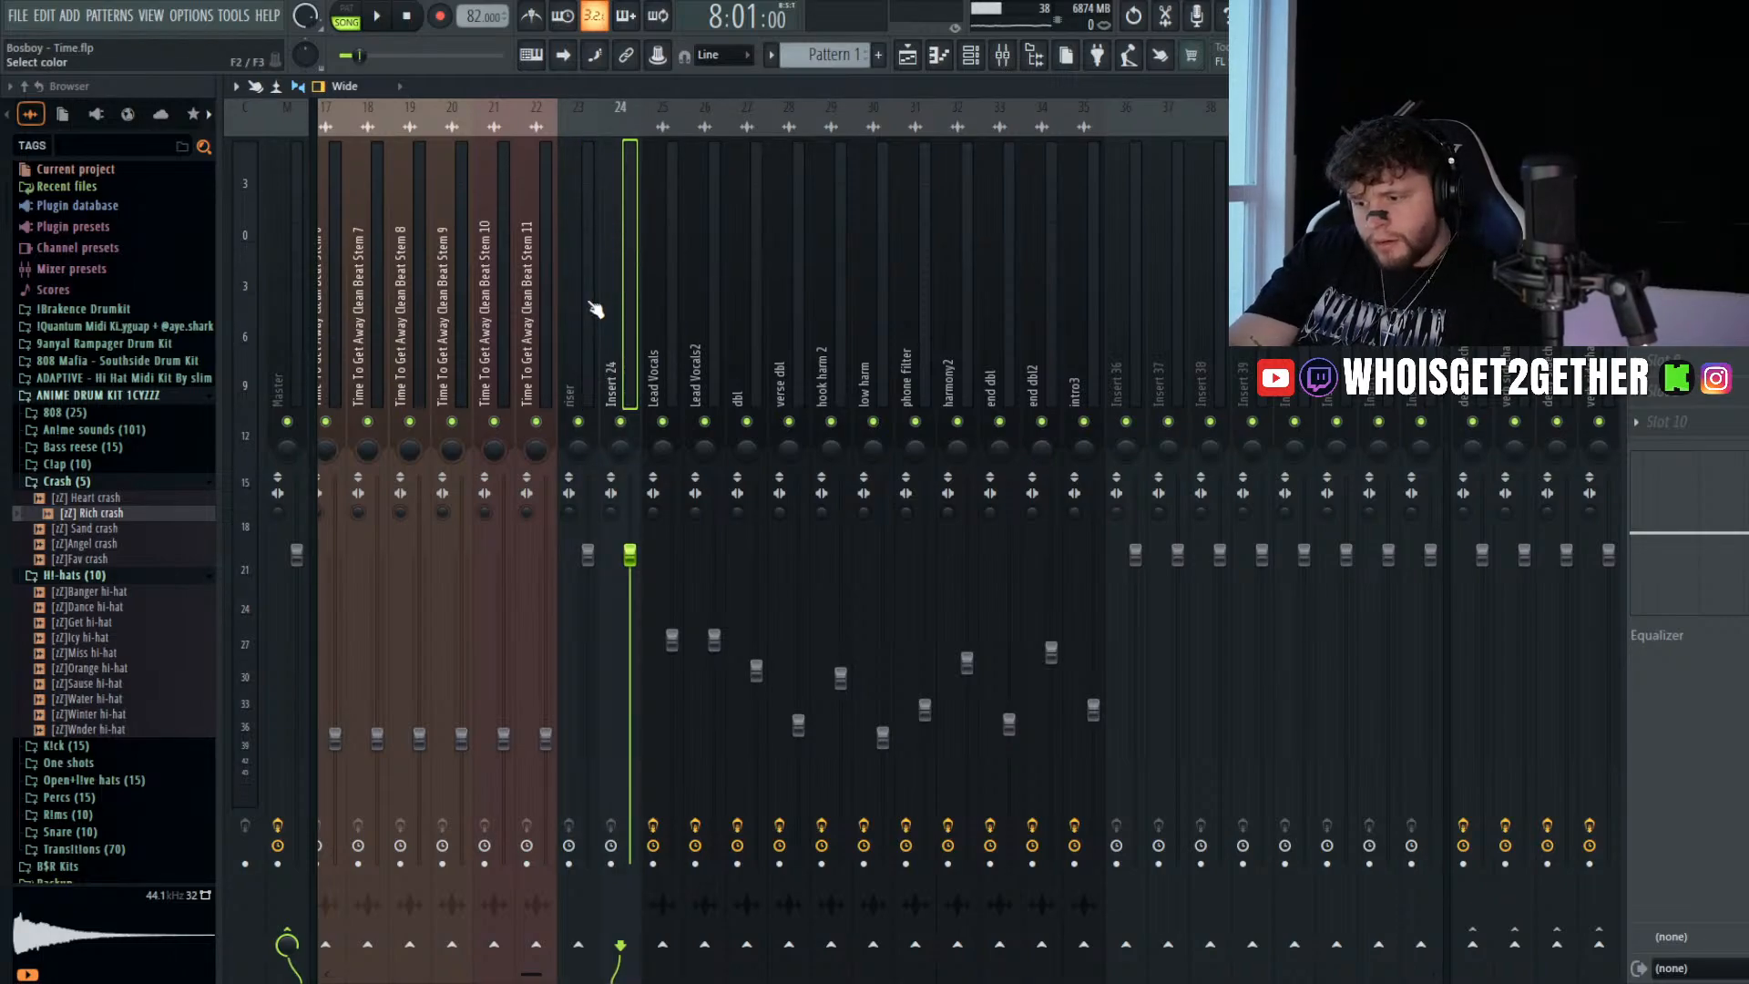
click(586, 298)
- Route the Rich crash clip on Track 25 to mixer track 24, crash
click(907, 55)
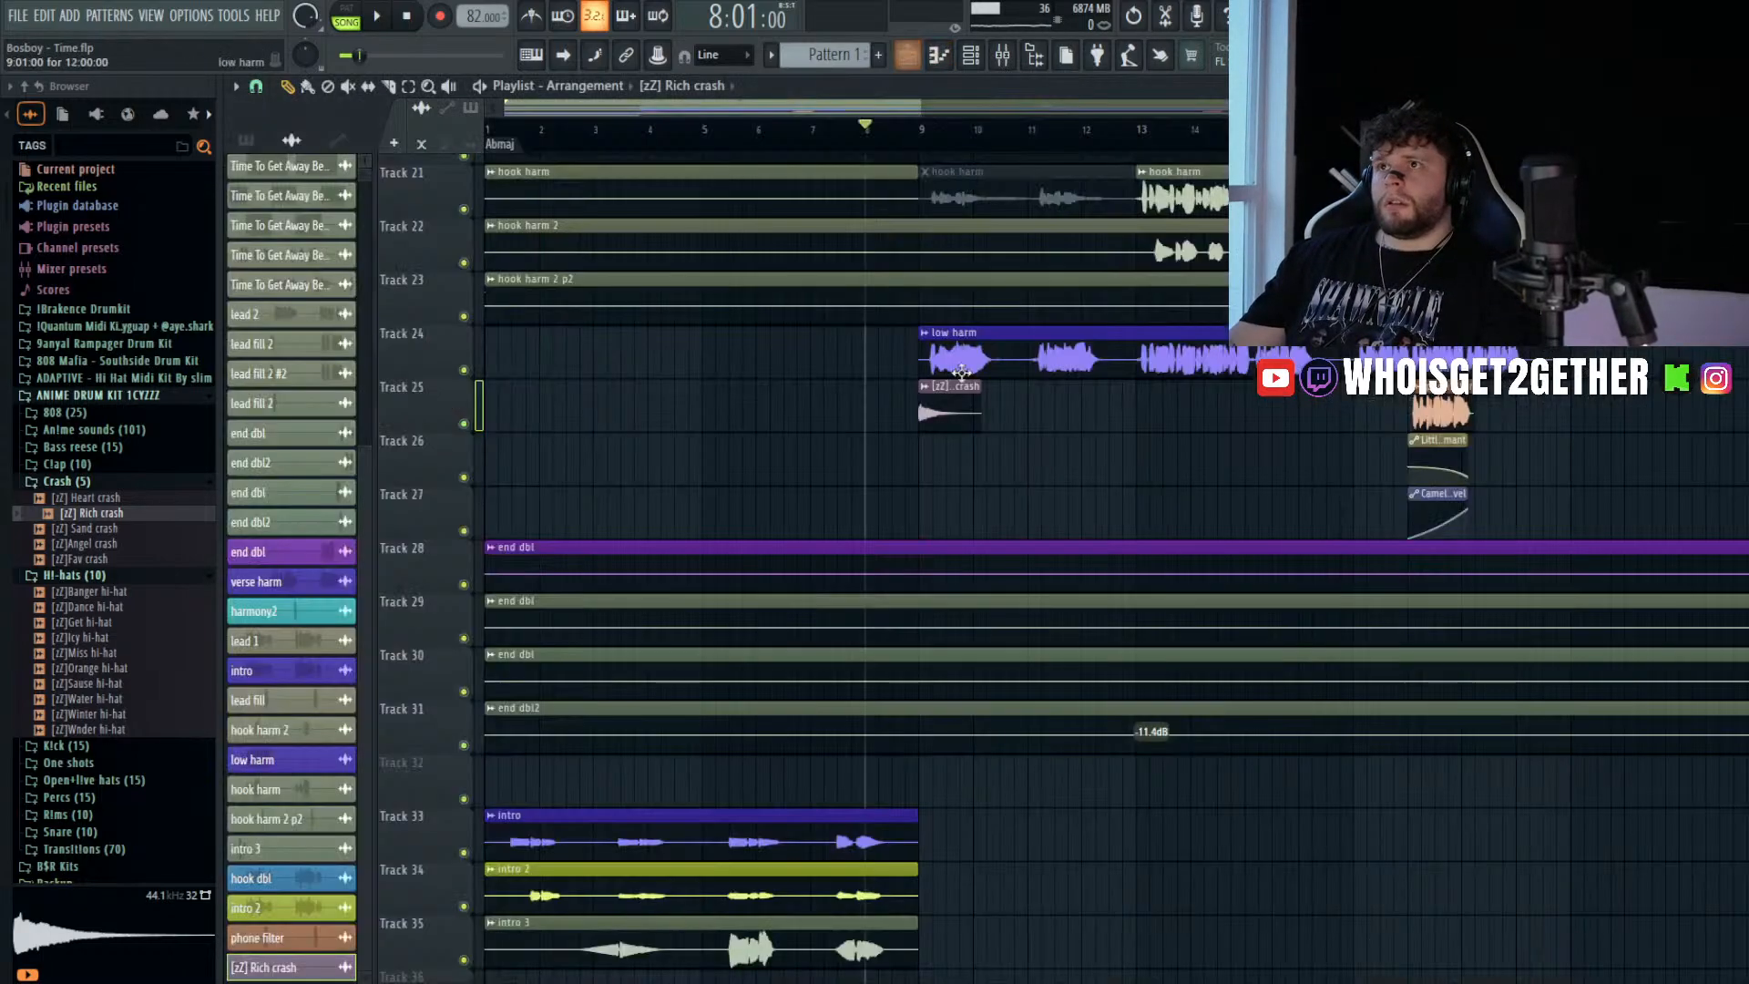
double_click(956, 405)
drag(869, 329, 870, 238)
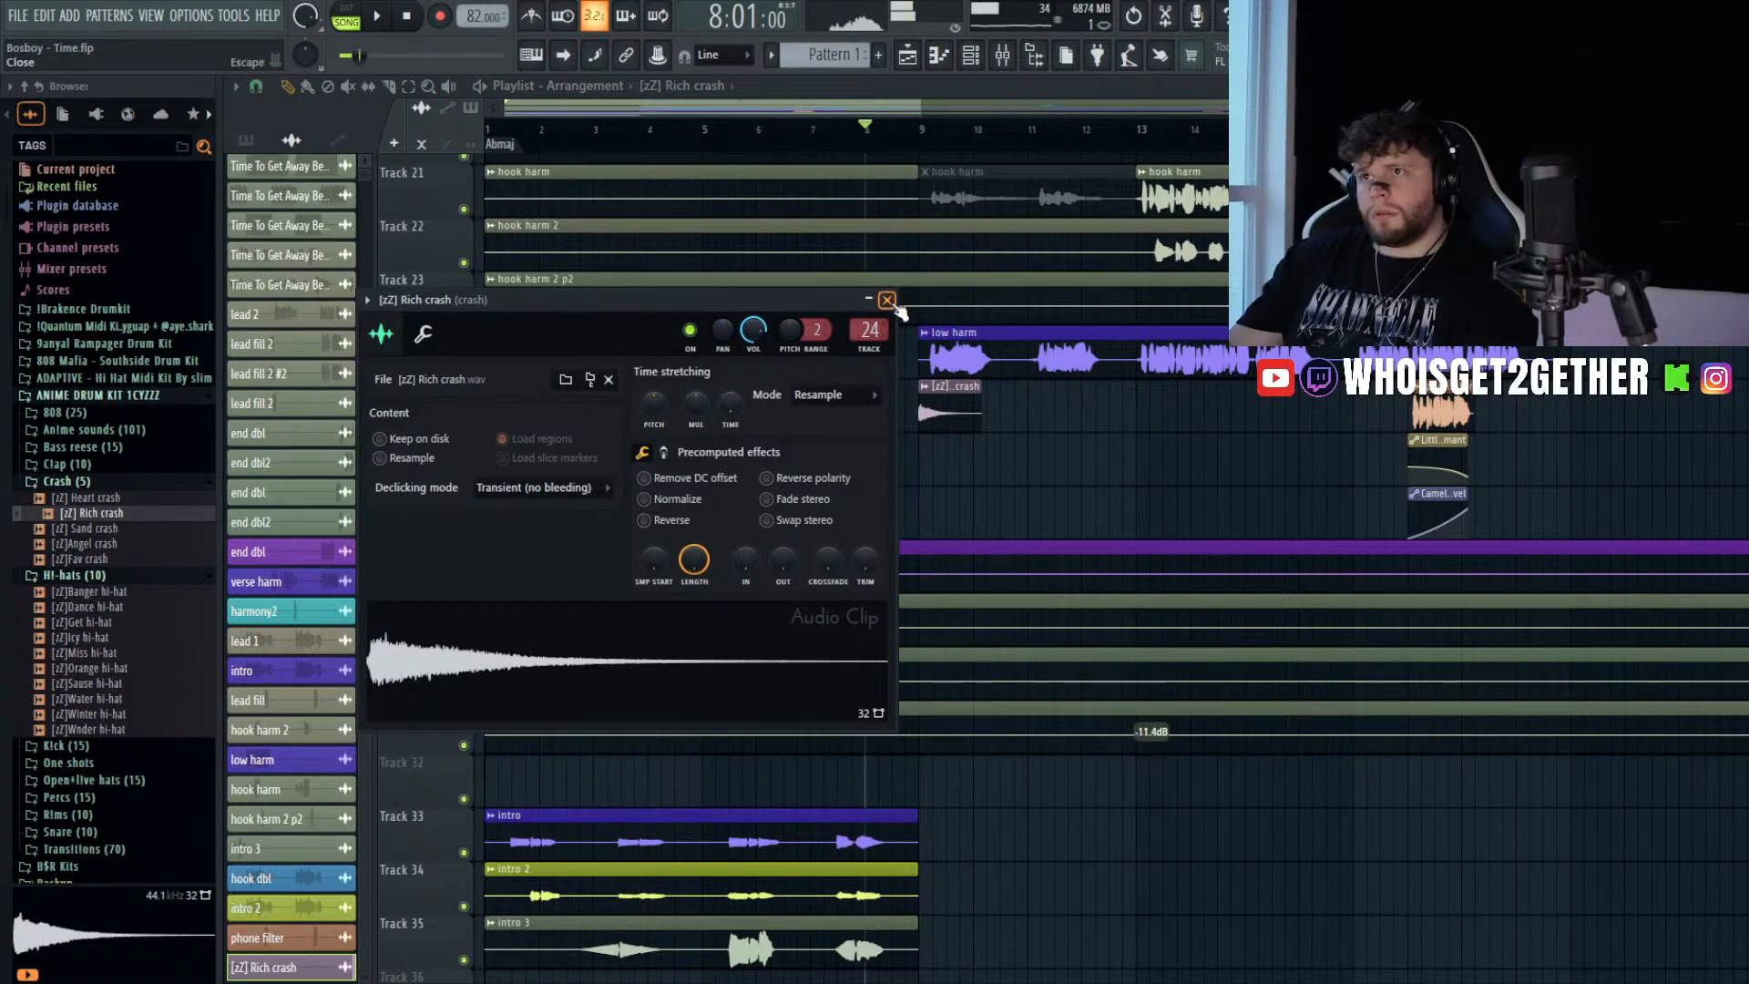
click(886, 299)
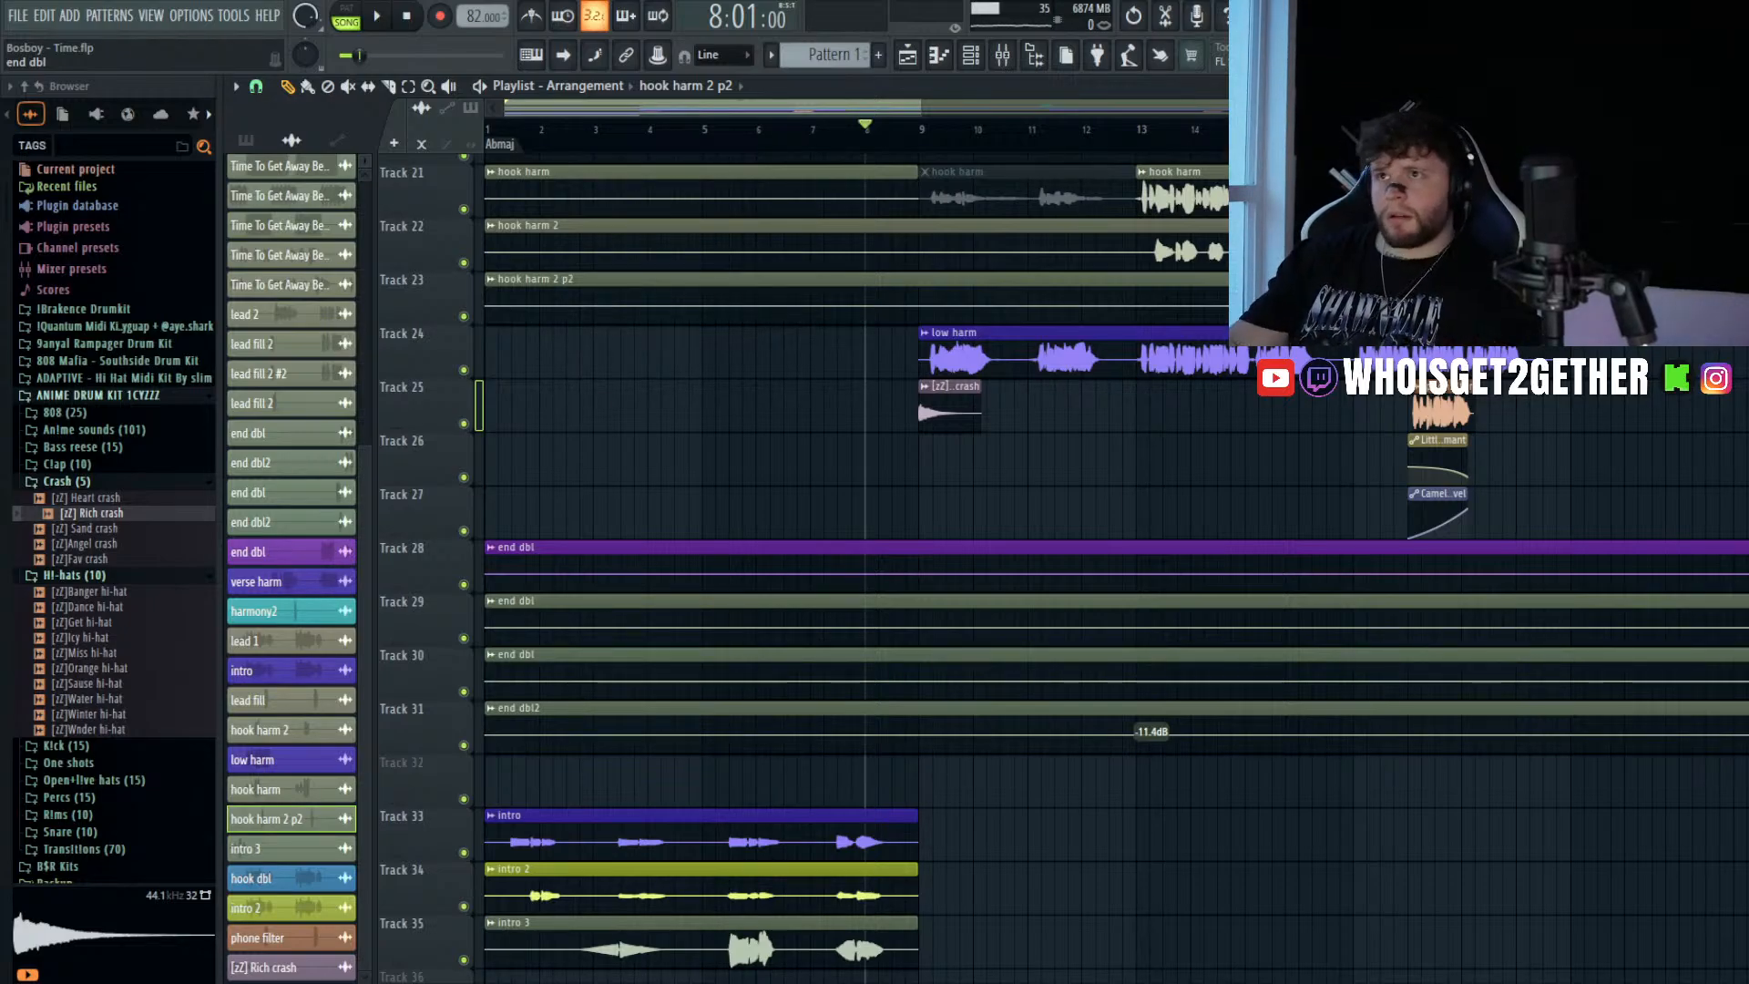
- Place the STCR2_NAH_110_Kit_One_Shot_Stress_Revers_Crash sample on Track 26 so that it ends at bar 9
drag(1521, 833, 906, 432)
scroll(906, 431, up, 8)
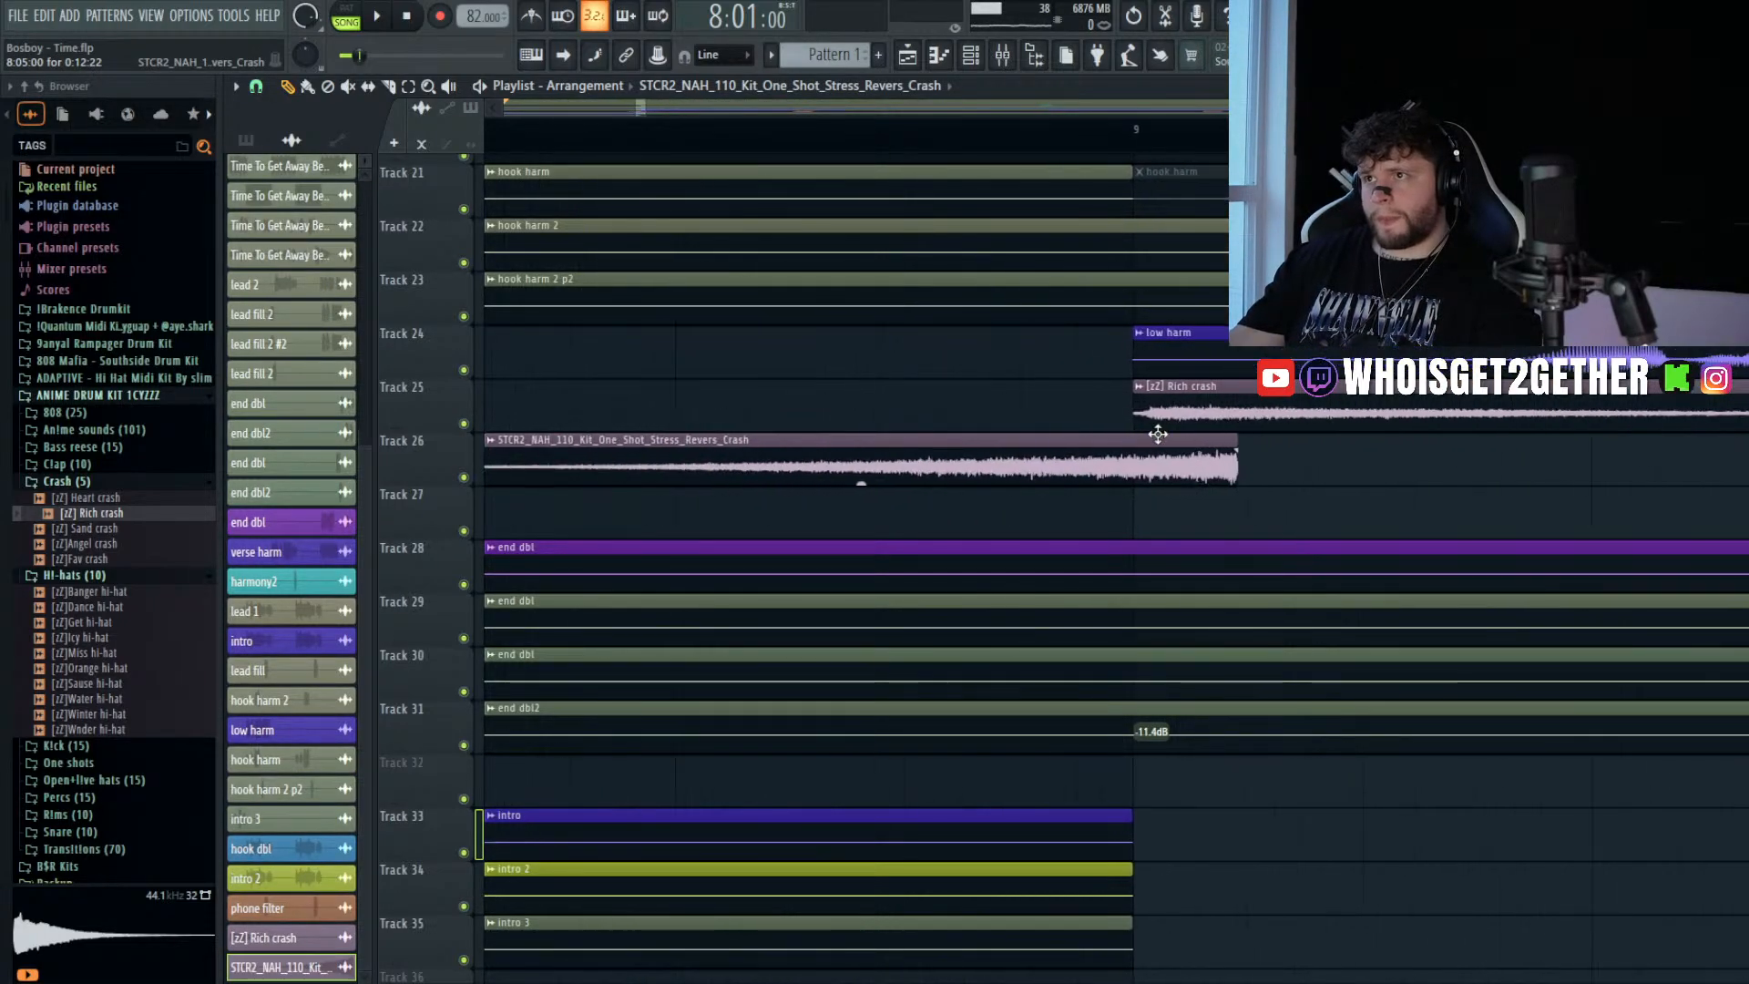
drag(1049, 466, 1024, 467)
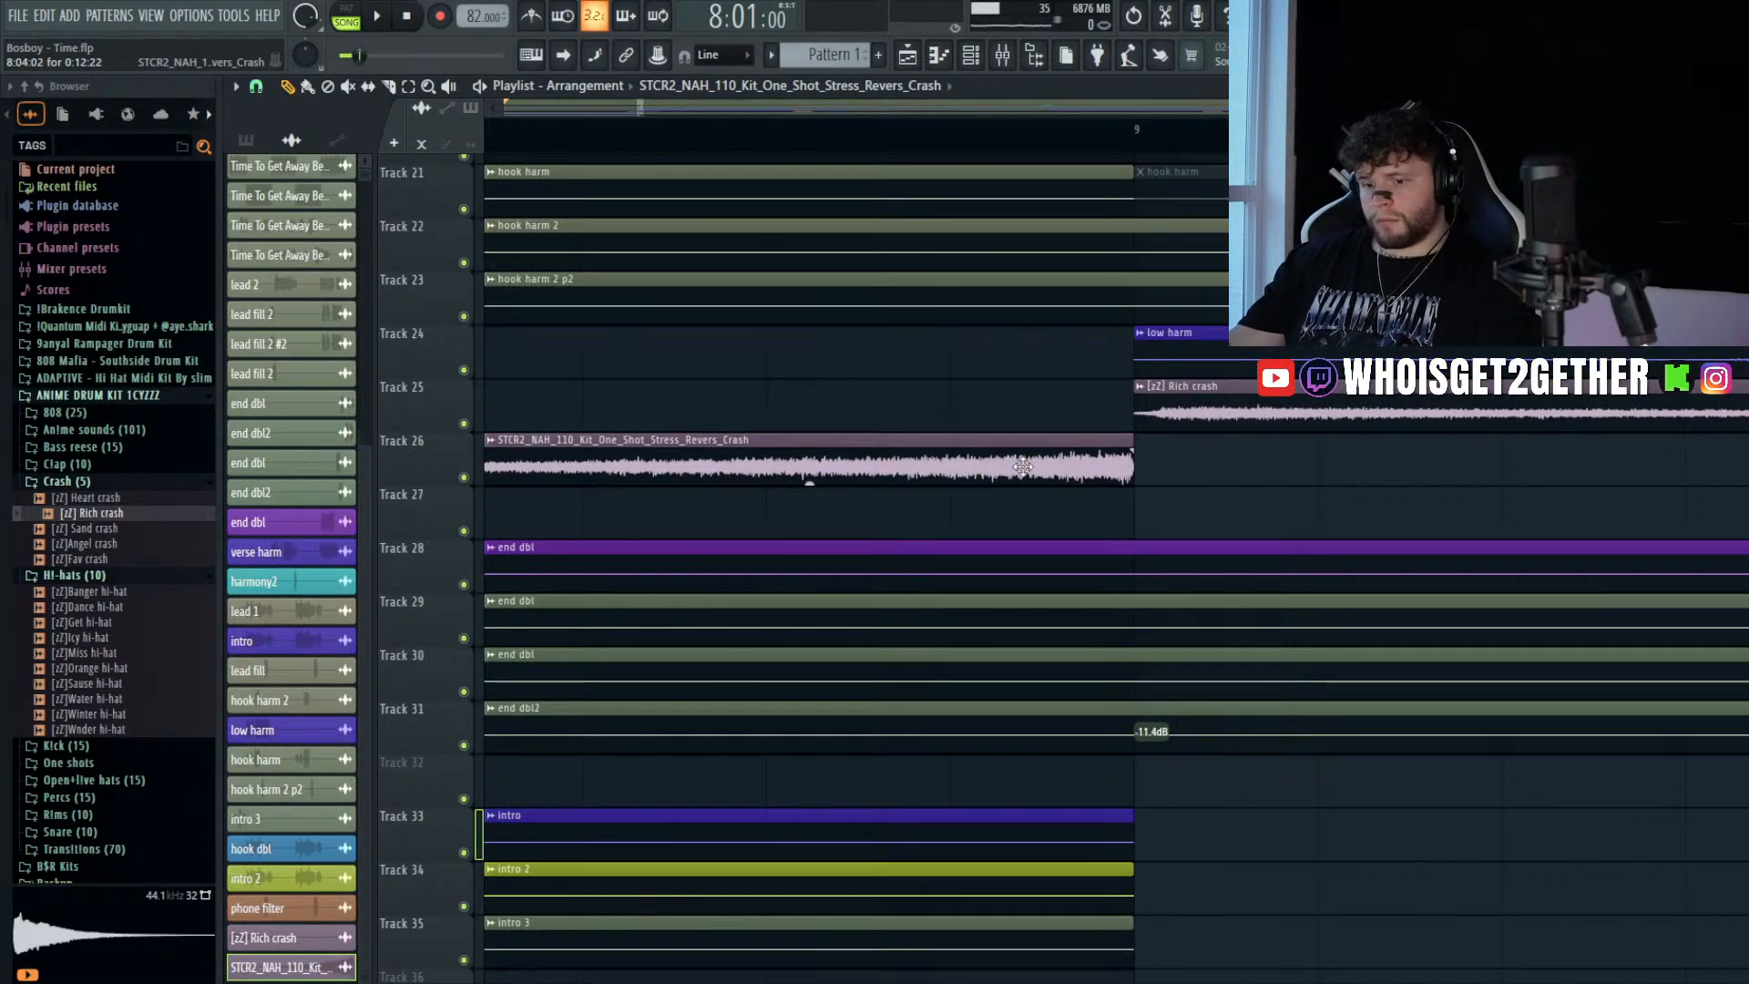
- Route the reversed crash clip on Track 26 to the riser mixer track
double_click(1023, 468)
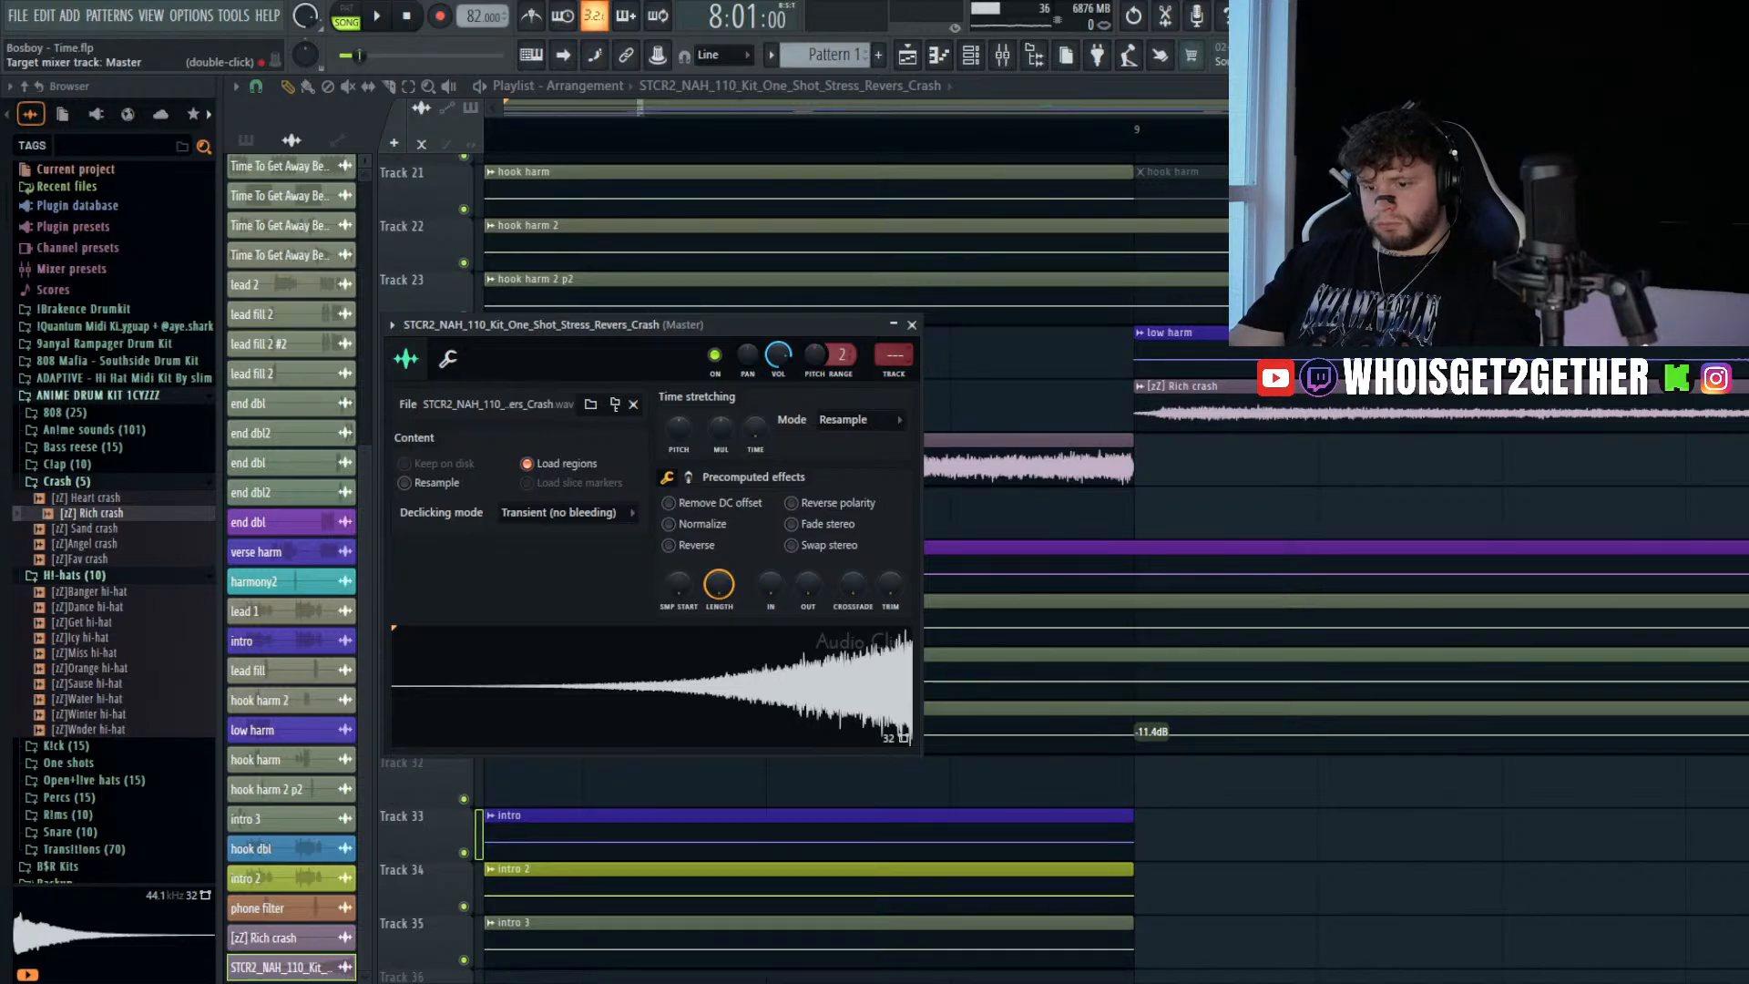
double_click(1220, 407)
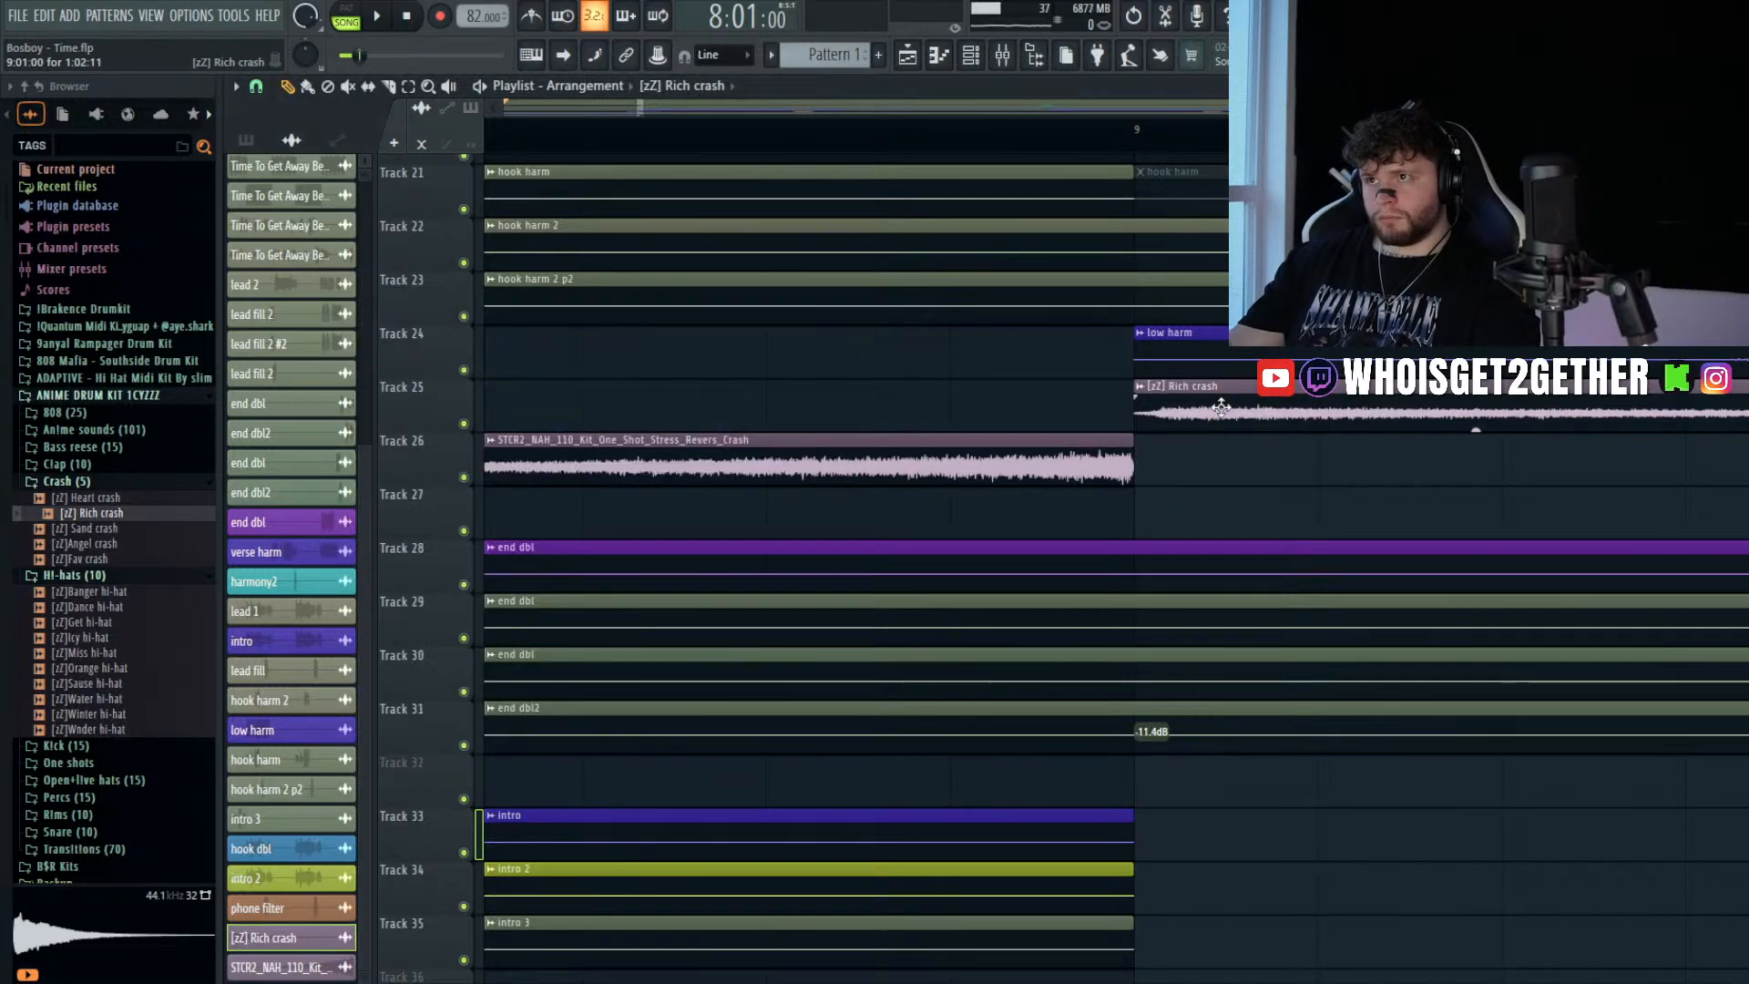
key(Escape)
double_click(968, 451)
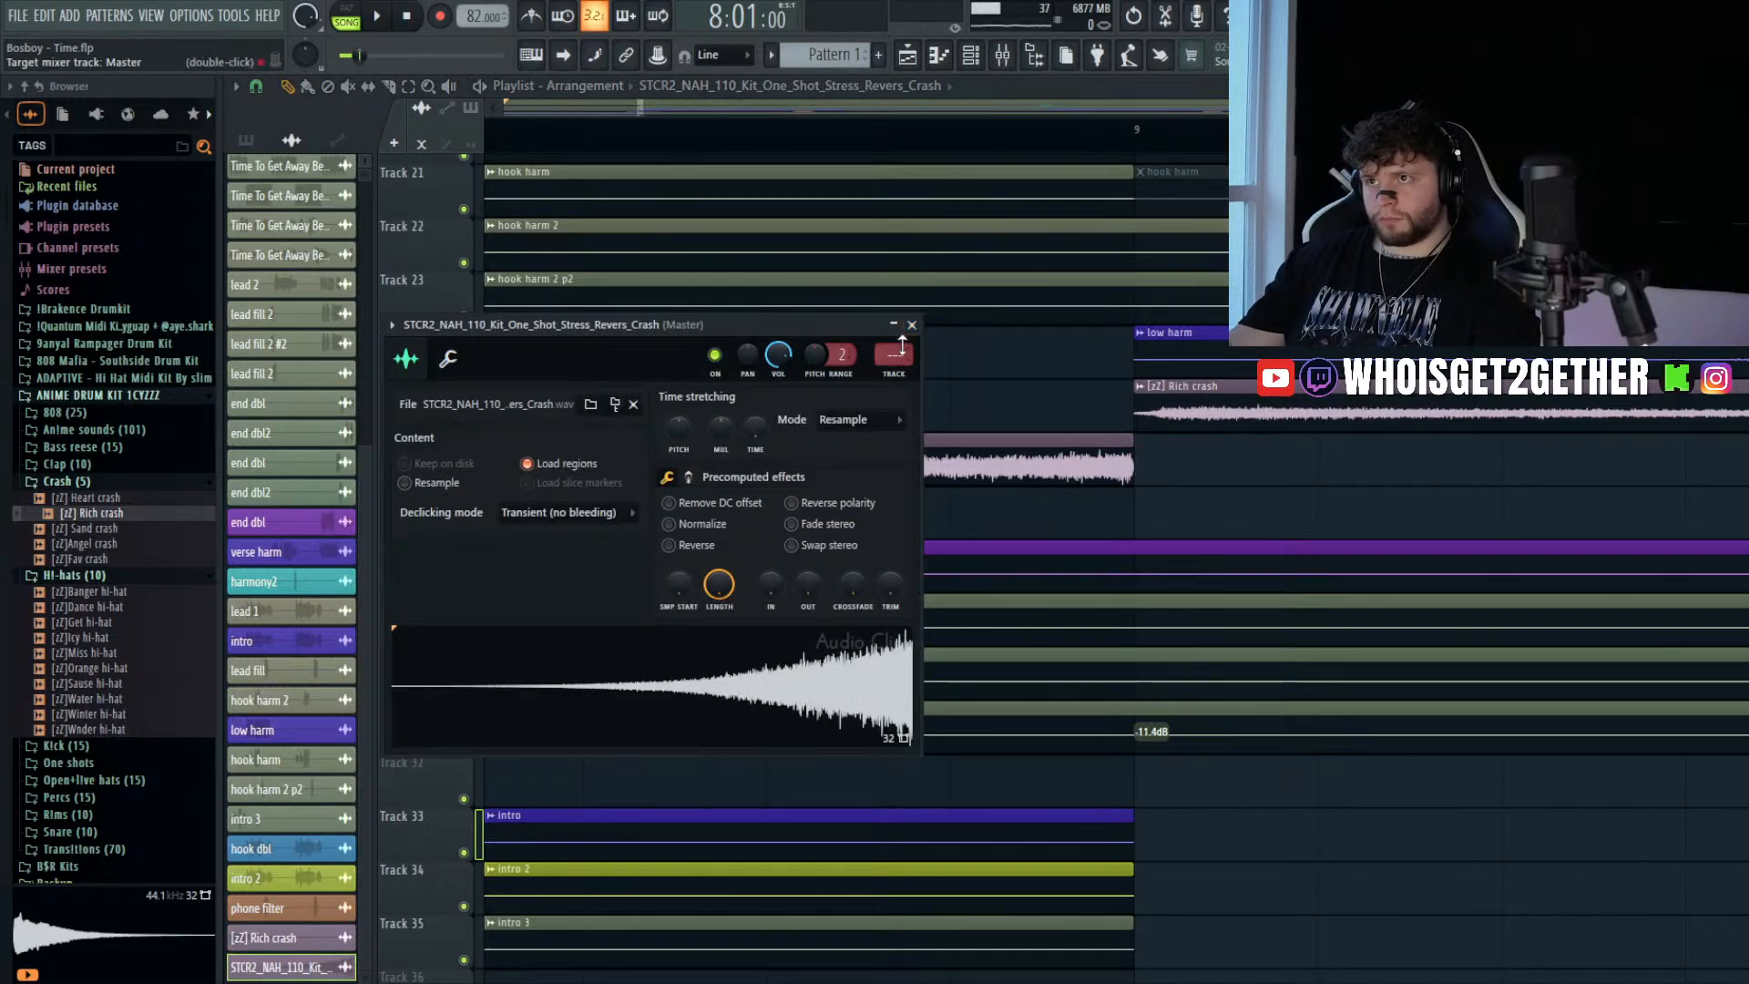
key(Escape)
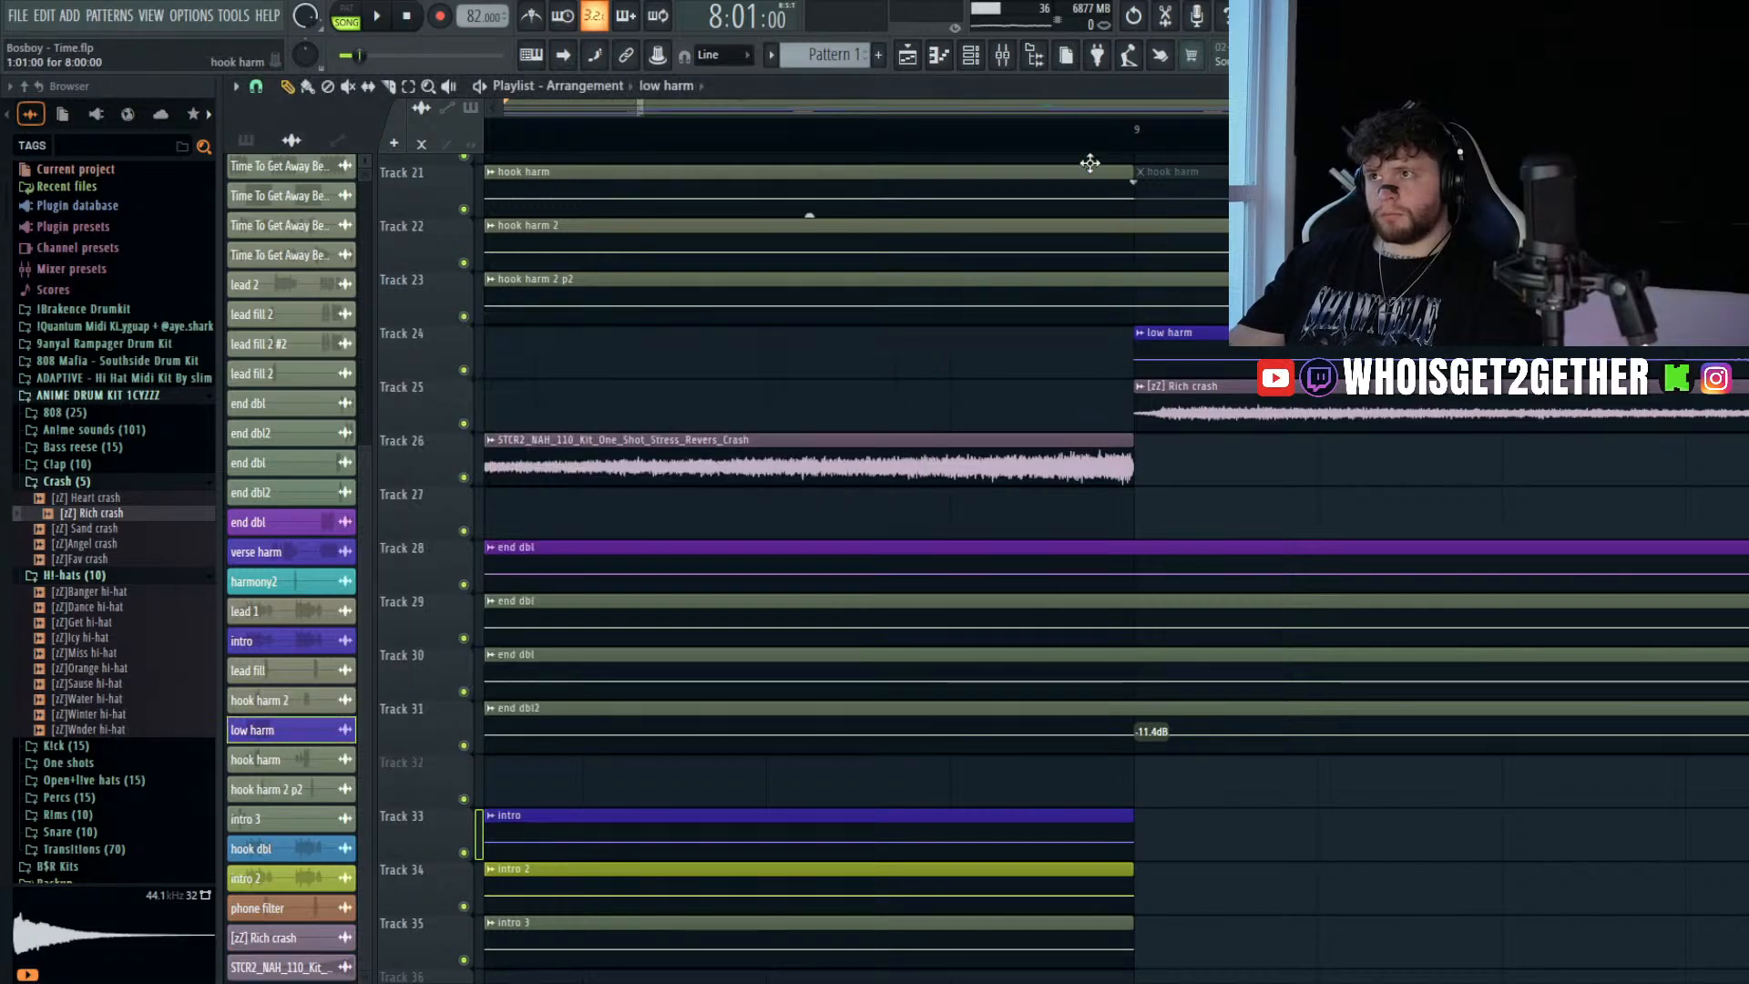
- Lower the riser and crash mixer tracks' levels together and play the transition from bar 8
click(1012, 61)
drag(1222, 359, 1260, 351)
drag(1233, 556, 1233, 736)
key(space)
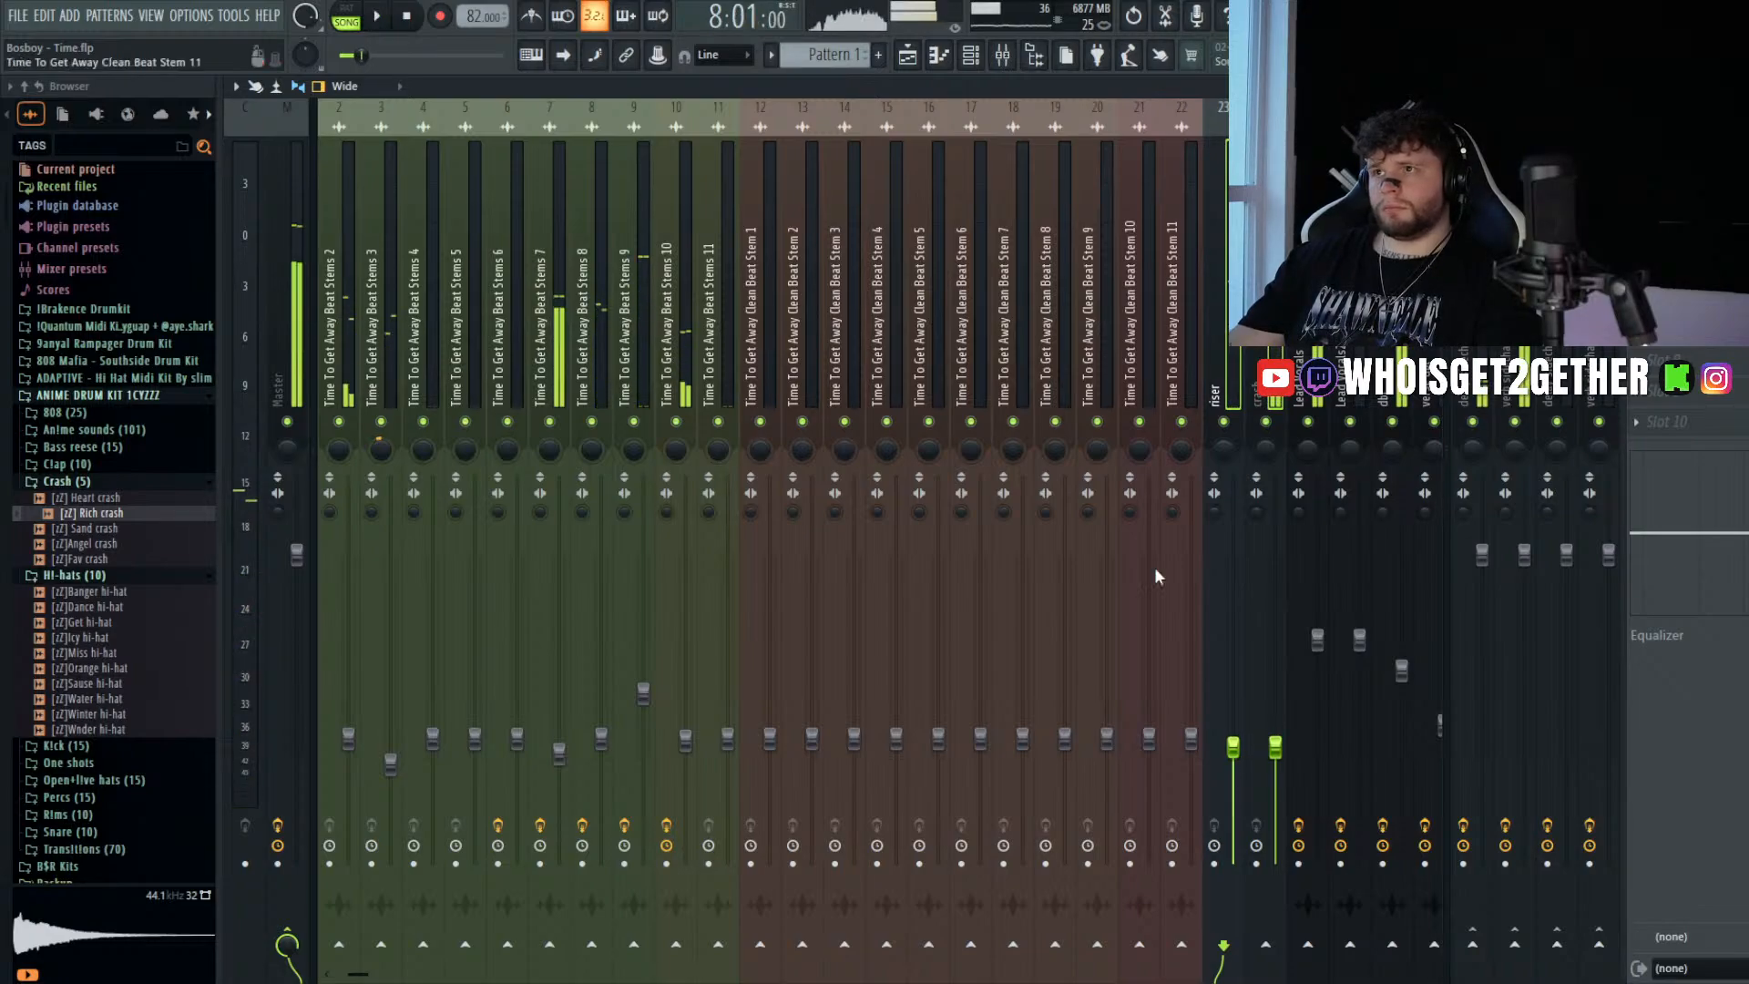
- Trim the end of the reversed crash clip to just before bar 9 and save the project
click(907, 54)
drag(1133, 447, 946, 446)
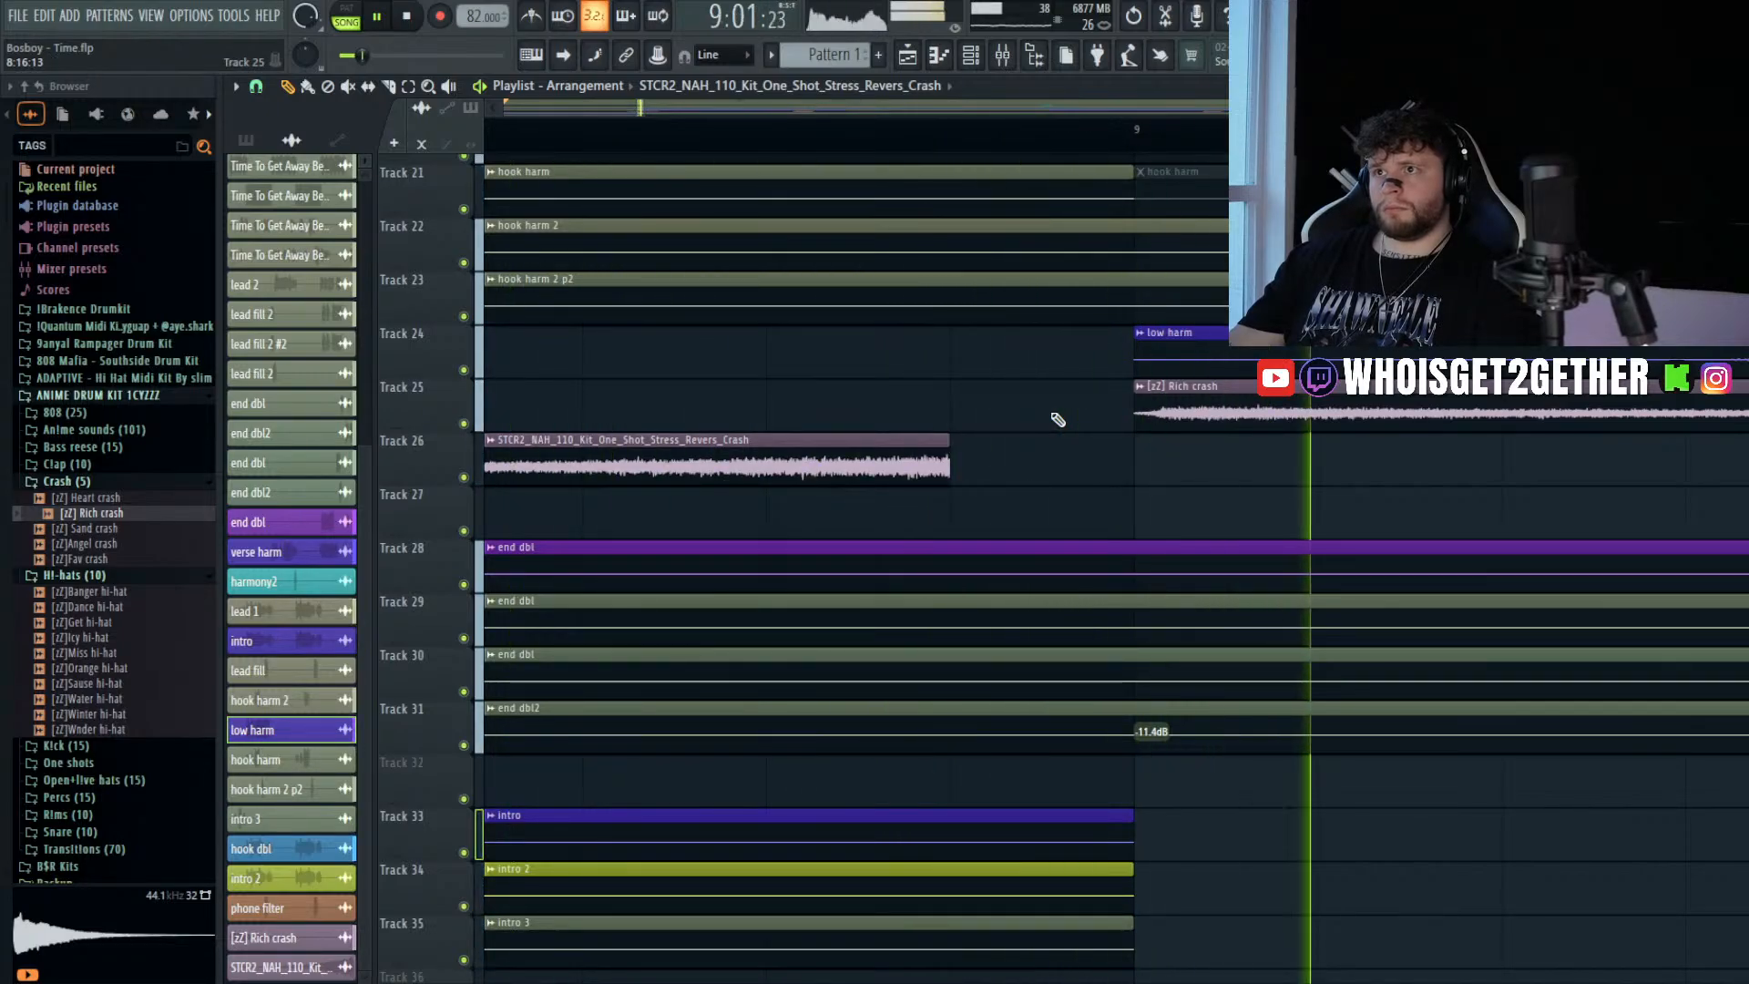
scroll(1049, 371, up, 8)
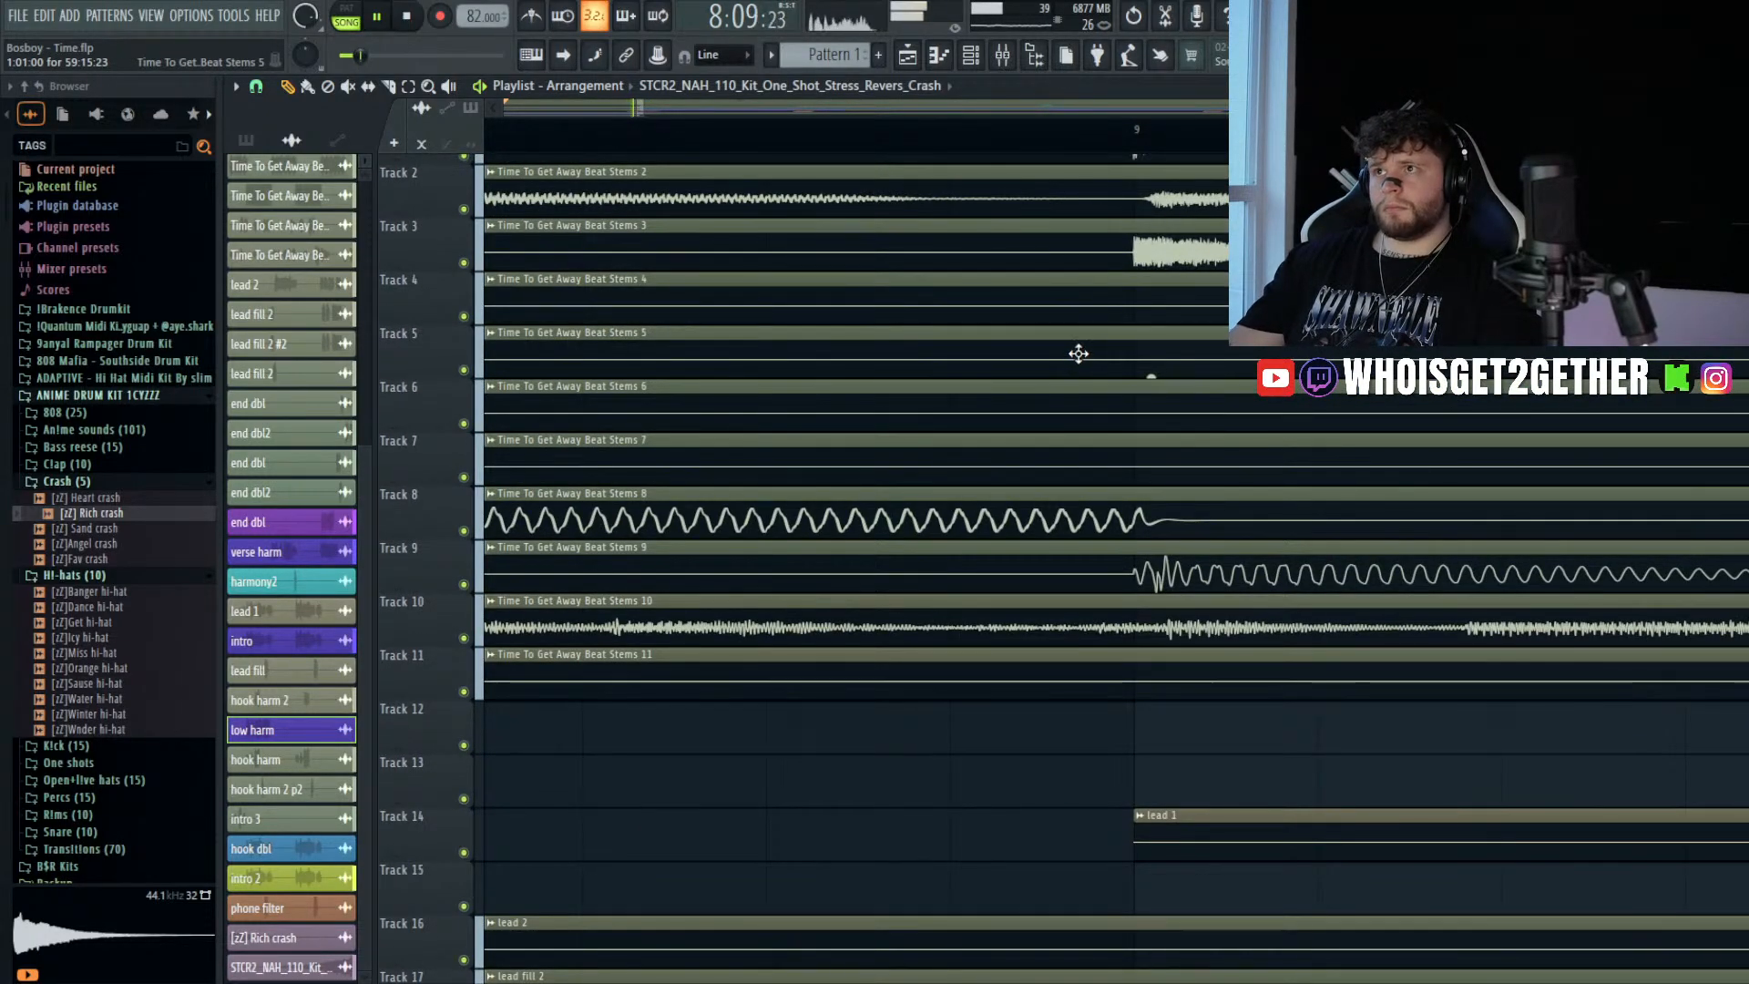
key(ctrl+s)
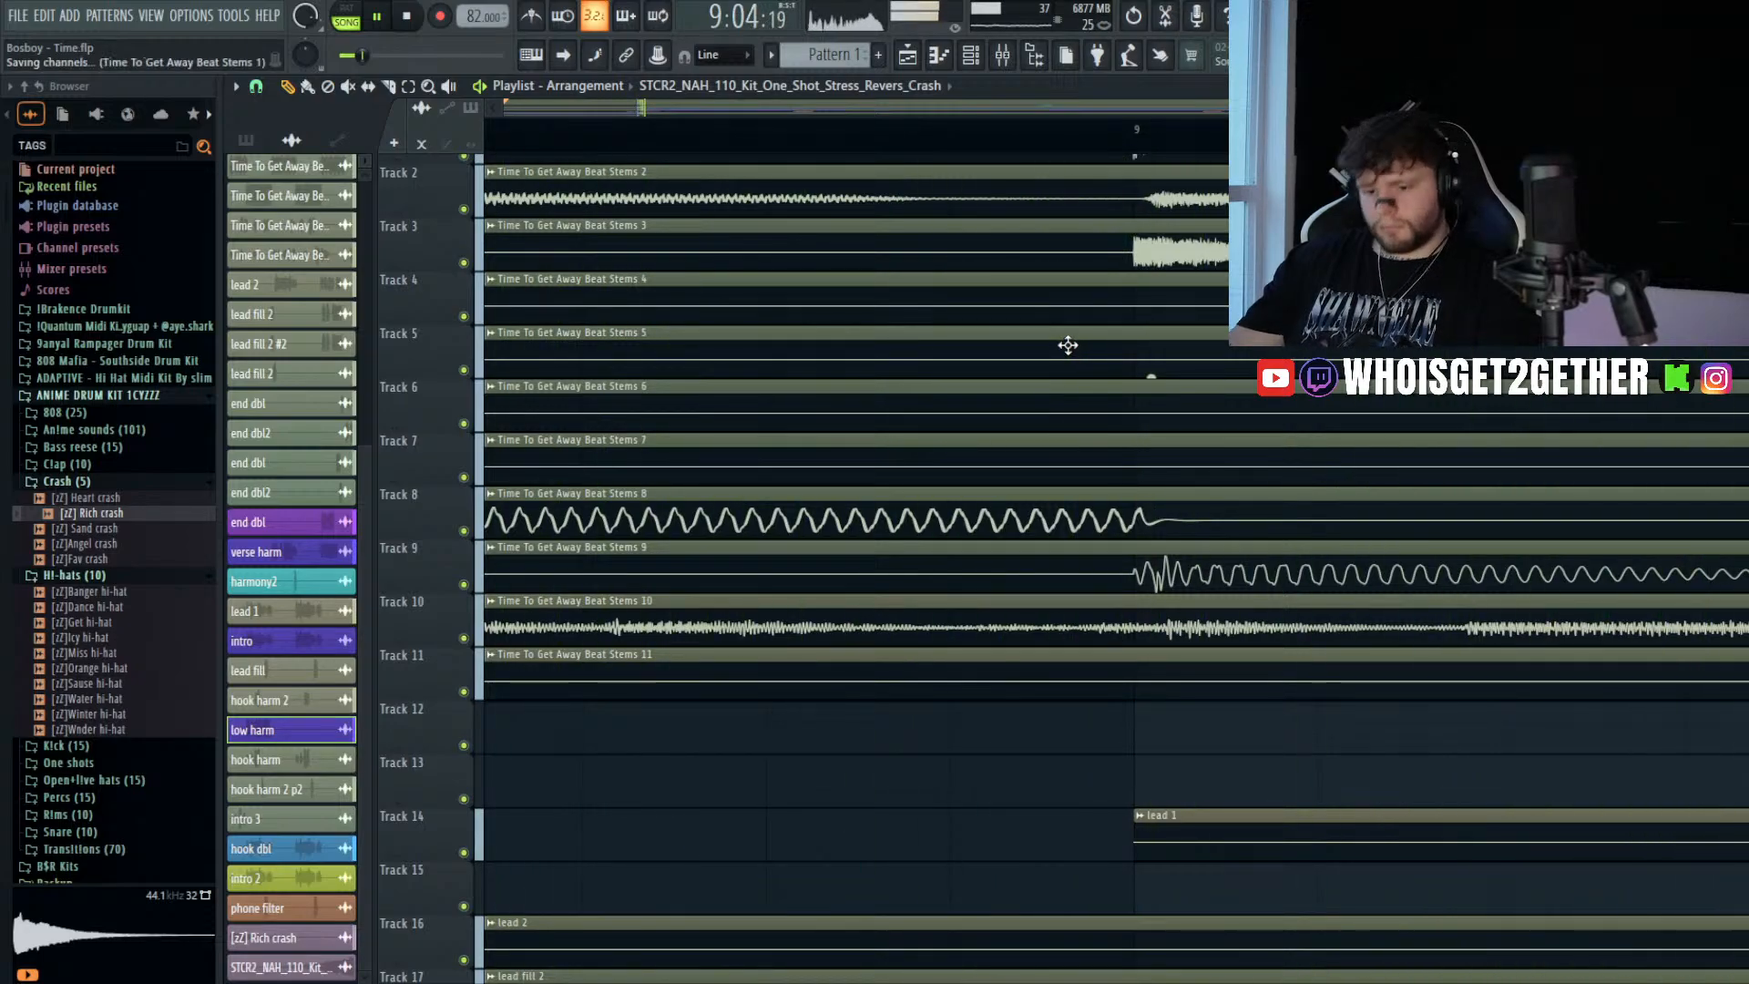
- Copy the reversed crash and Rich crash clips on Tracks 25 and 26 to the second hook at bar 33
ctrl+scroll(1064, 344, down, 5)
scroll(1056, 351, down, 4)
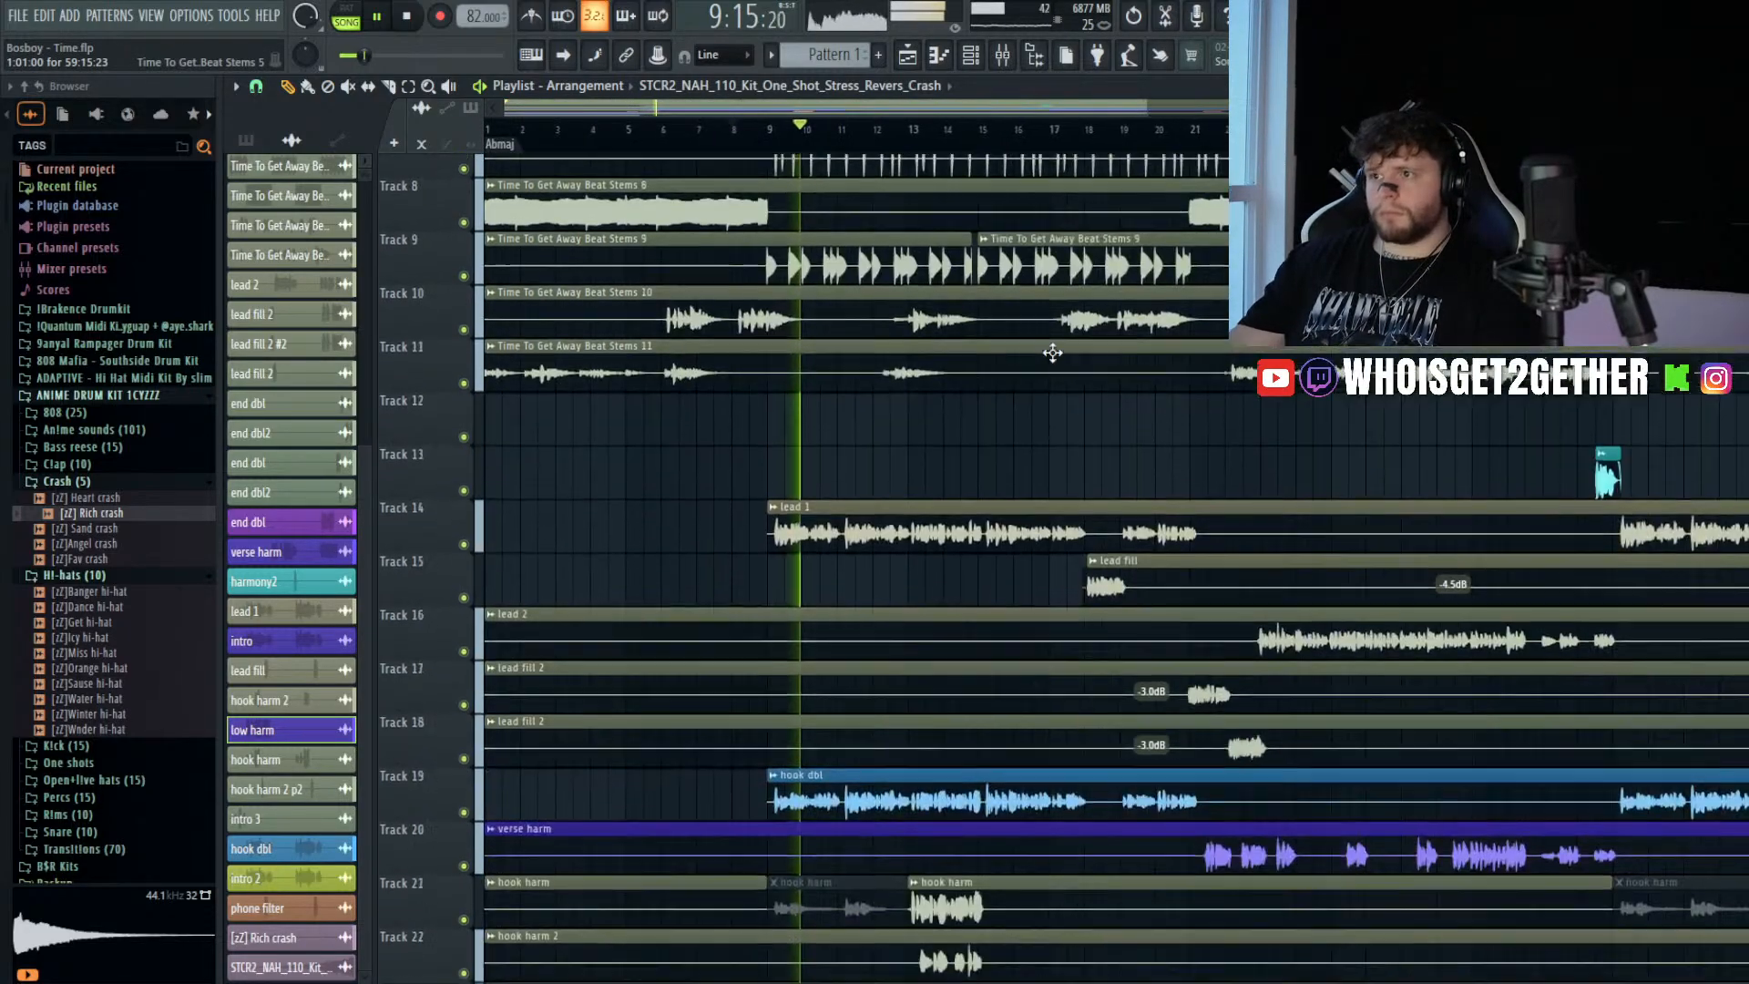
ctrl+scroll(1052, 352, down, 3)
scroll(1052, 353, down, 1)
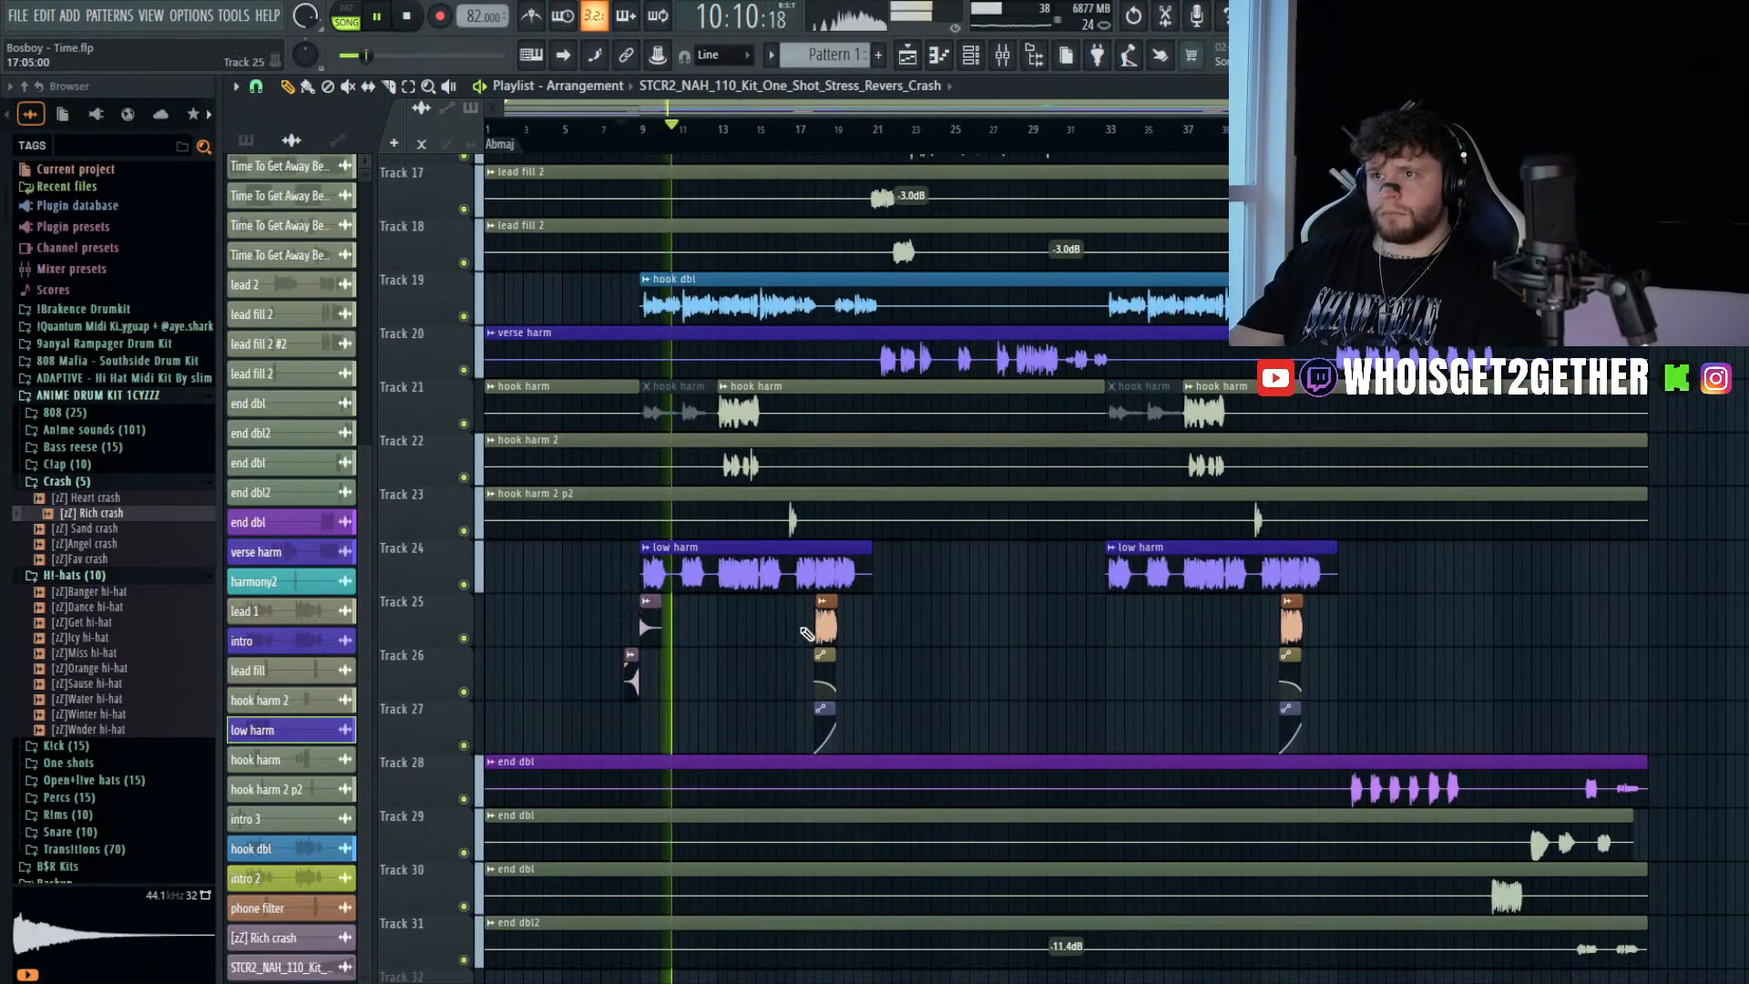
drag(597, 594, 1134, 669)
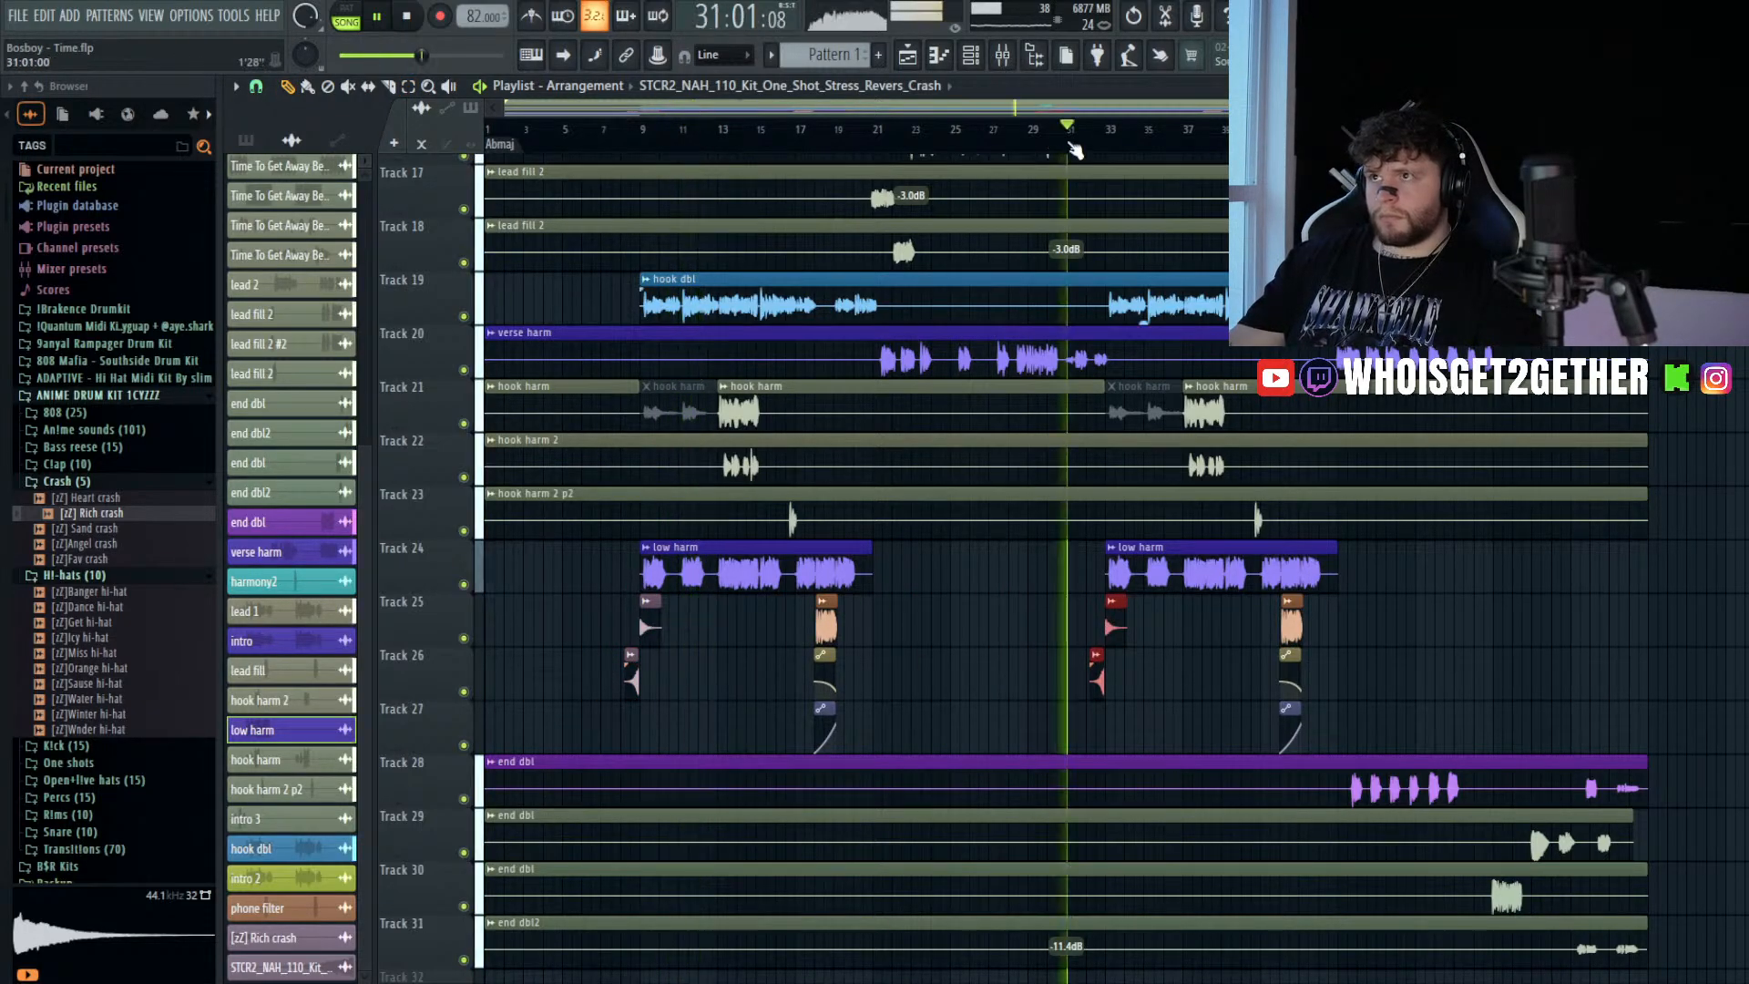
- Play the transition into bar 33 to check the copied crash clips, and clear their selection
scroll(1151, 519, up, 2)
ctrl+scroll(1132, 523, up, 2)
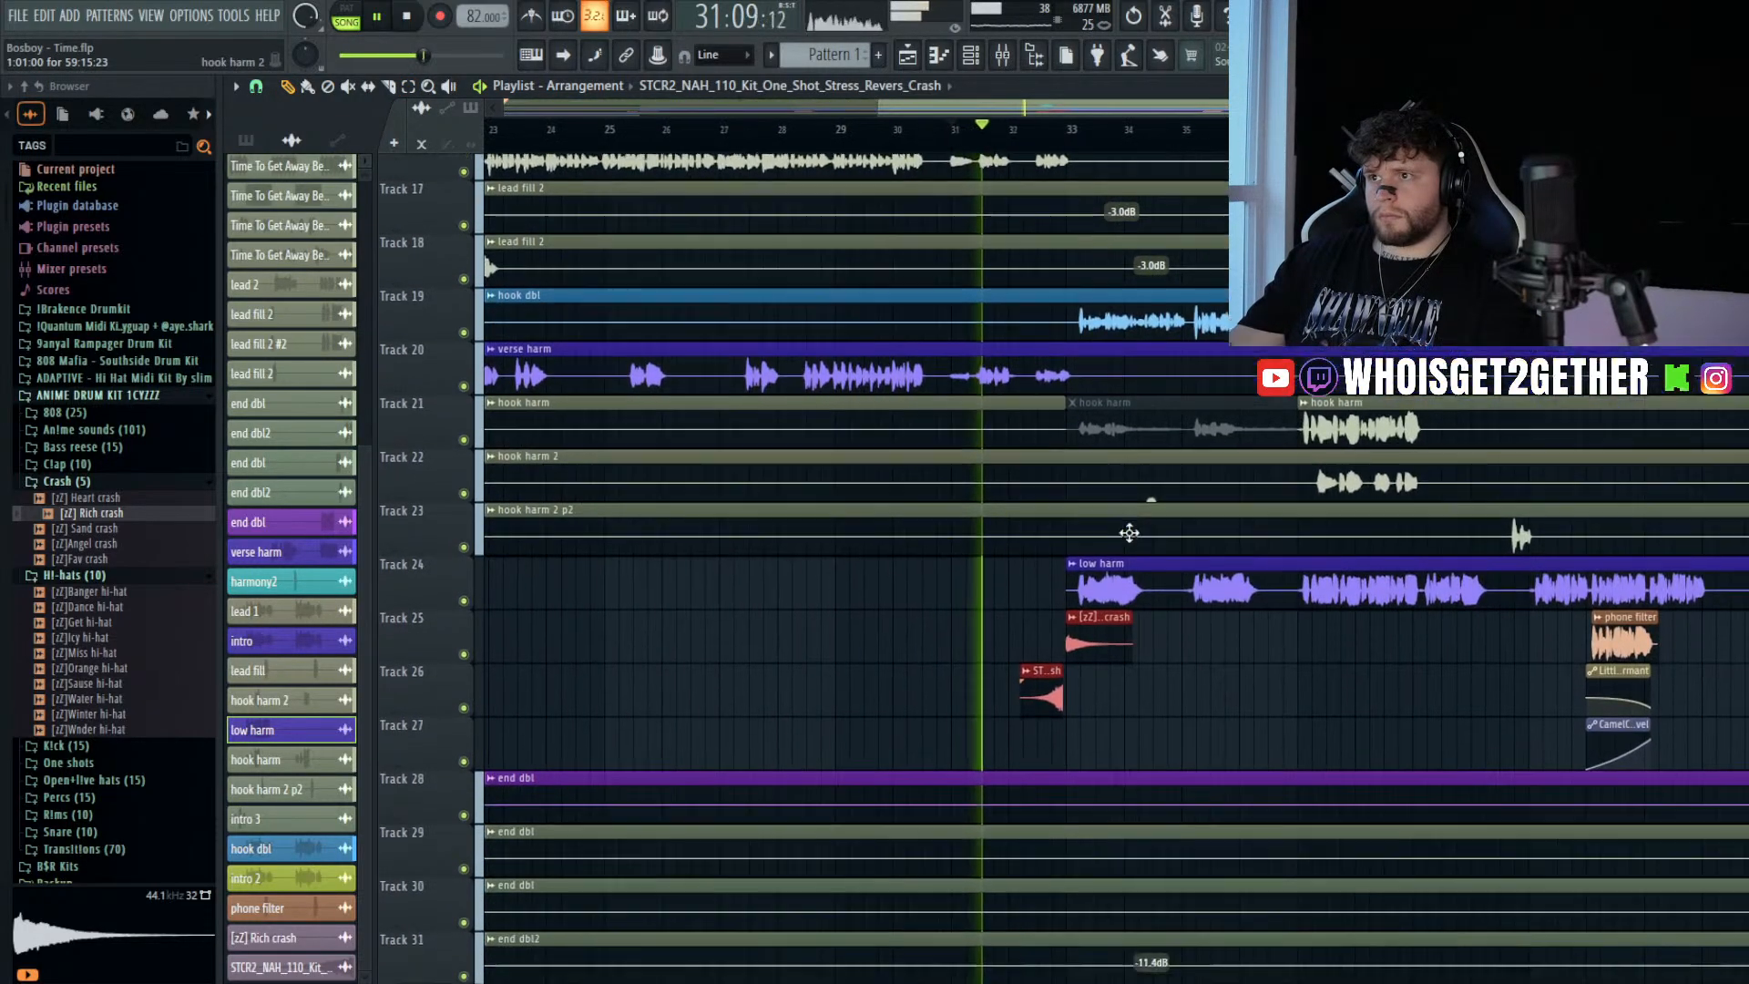
scroll(1128, 532, down, 2)
ctrl+scroll(1034, 500, up, 3)
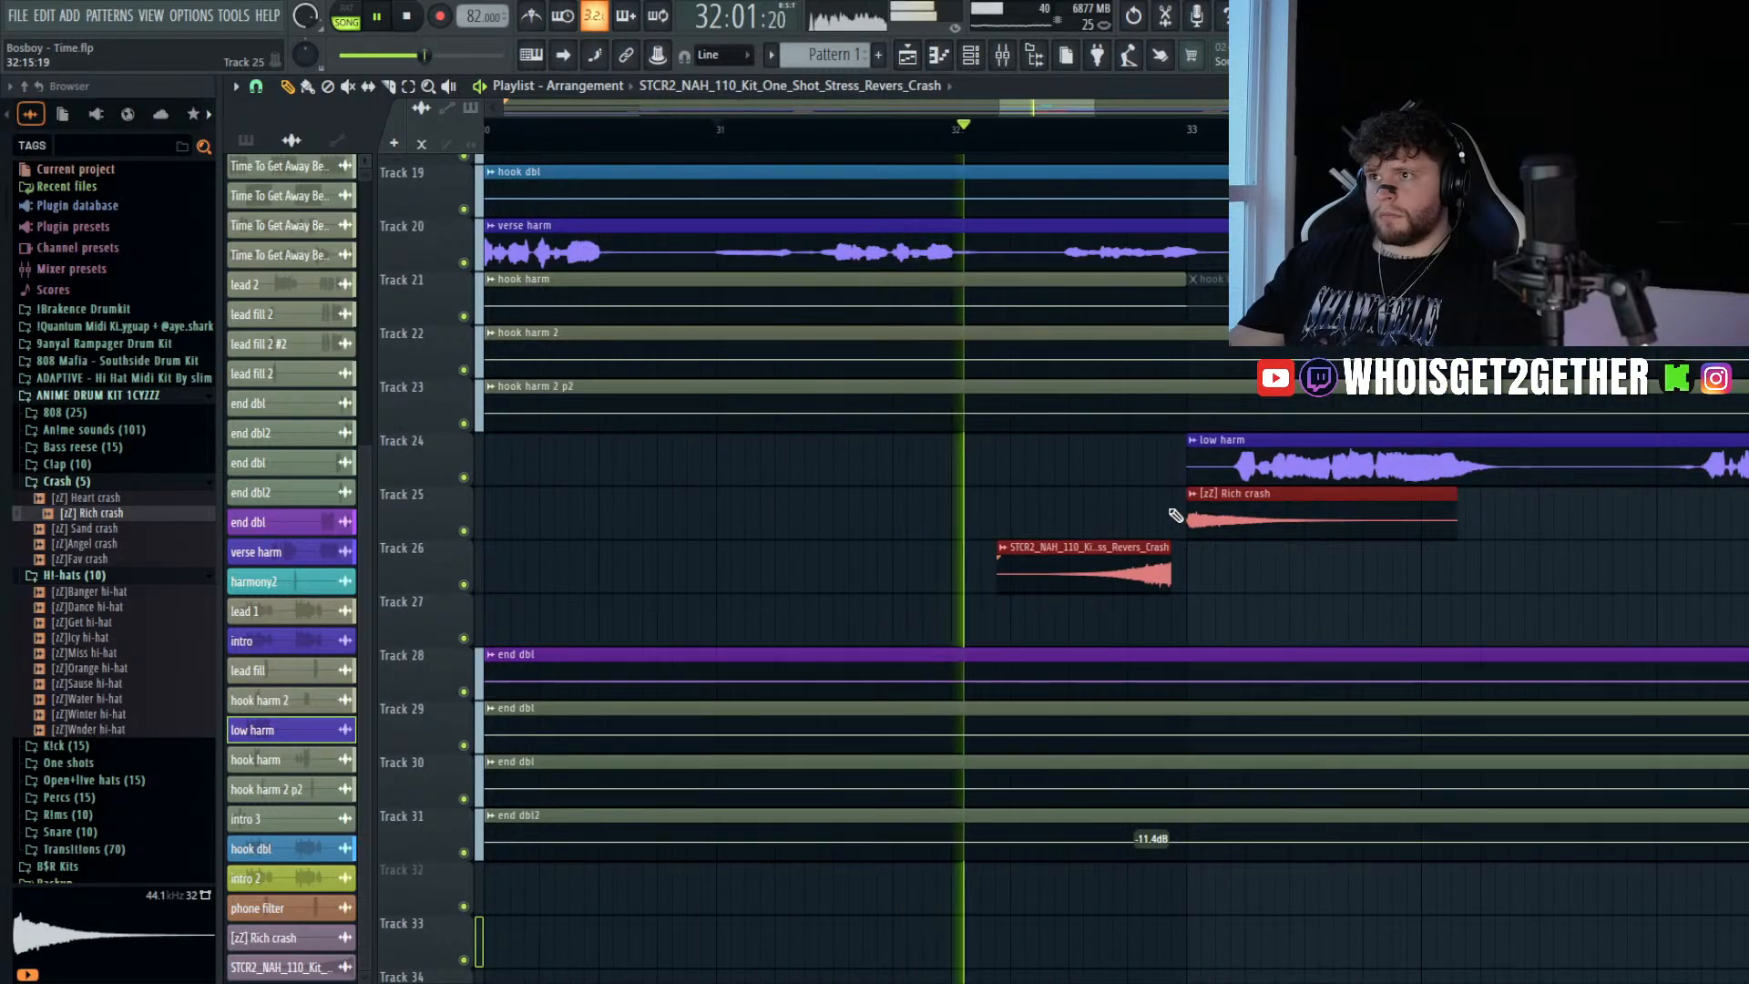
ctrl+click(1159, 459)
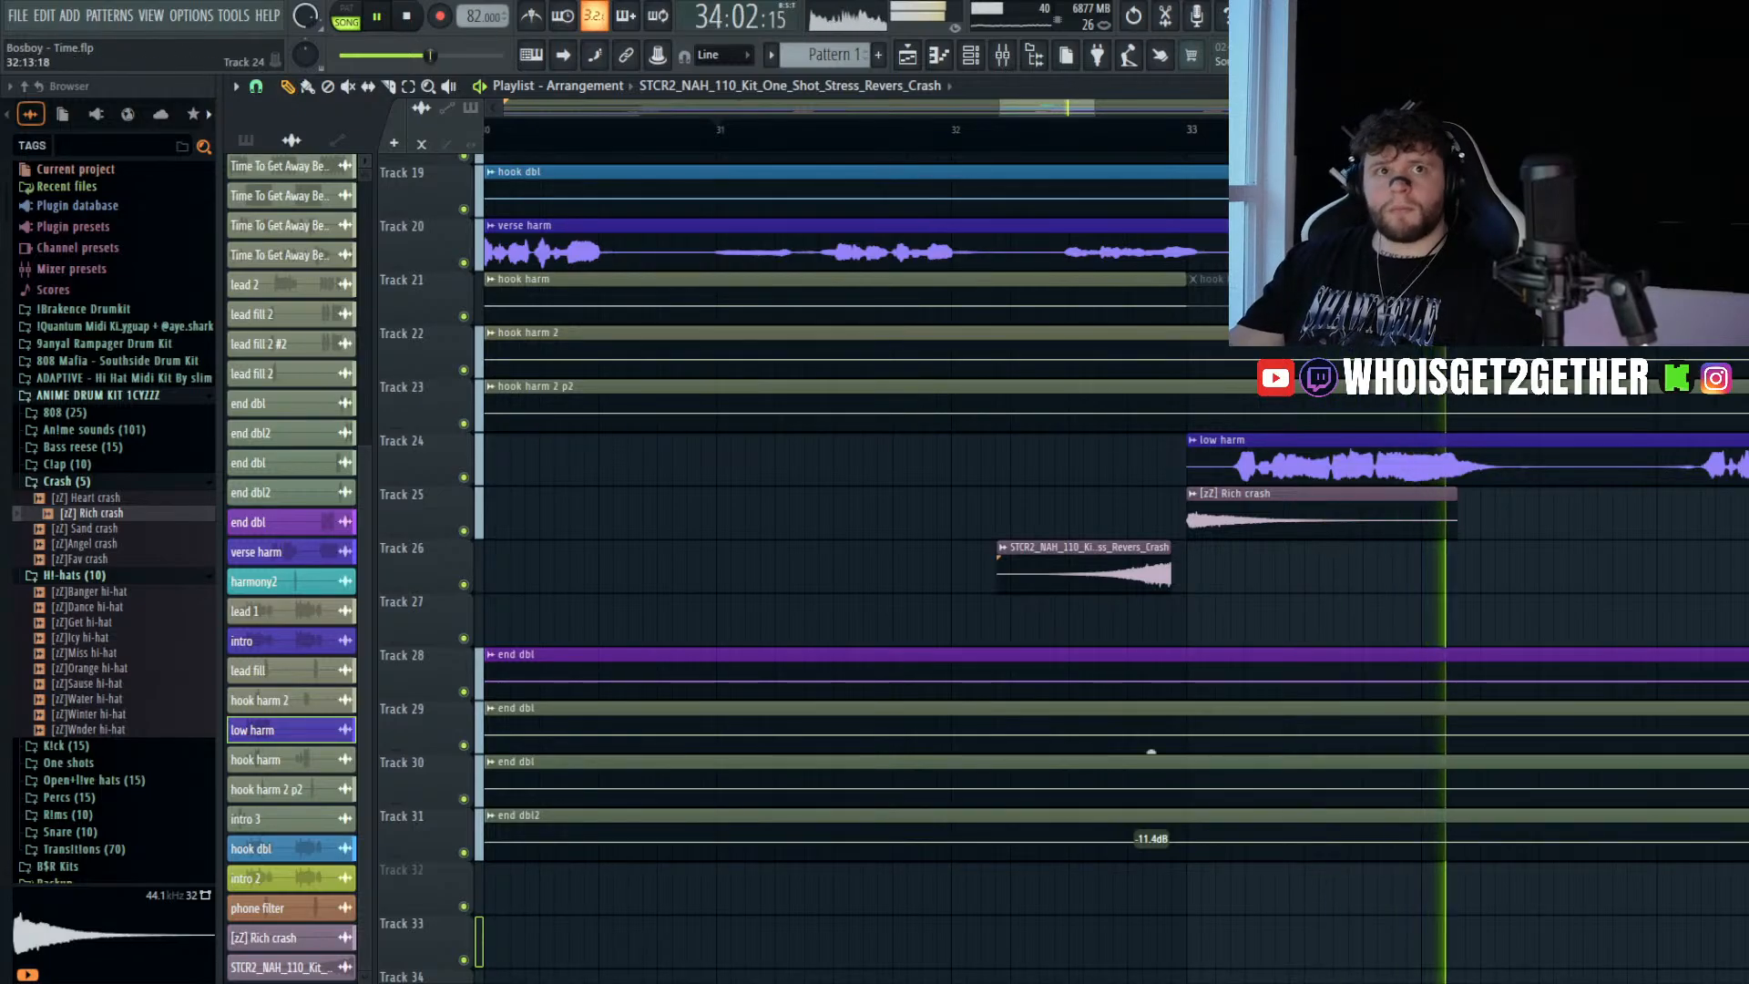
click(980, 234)
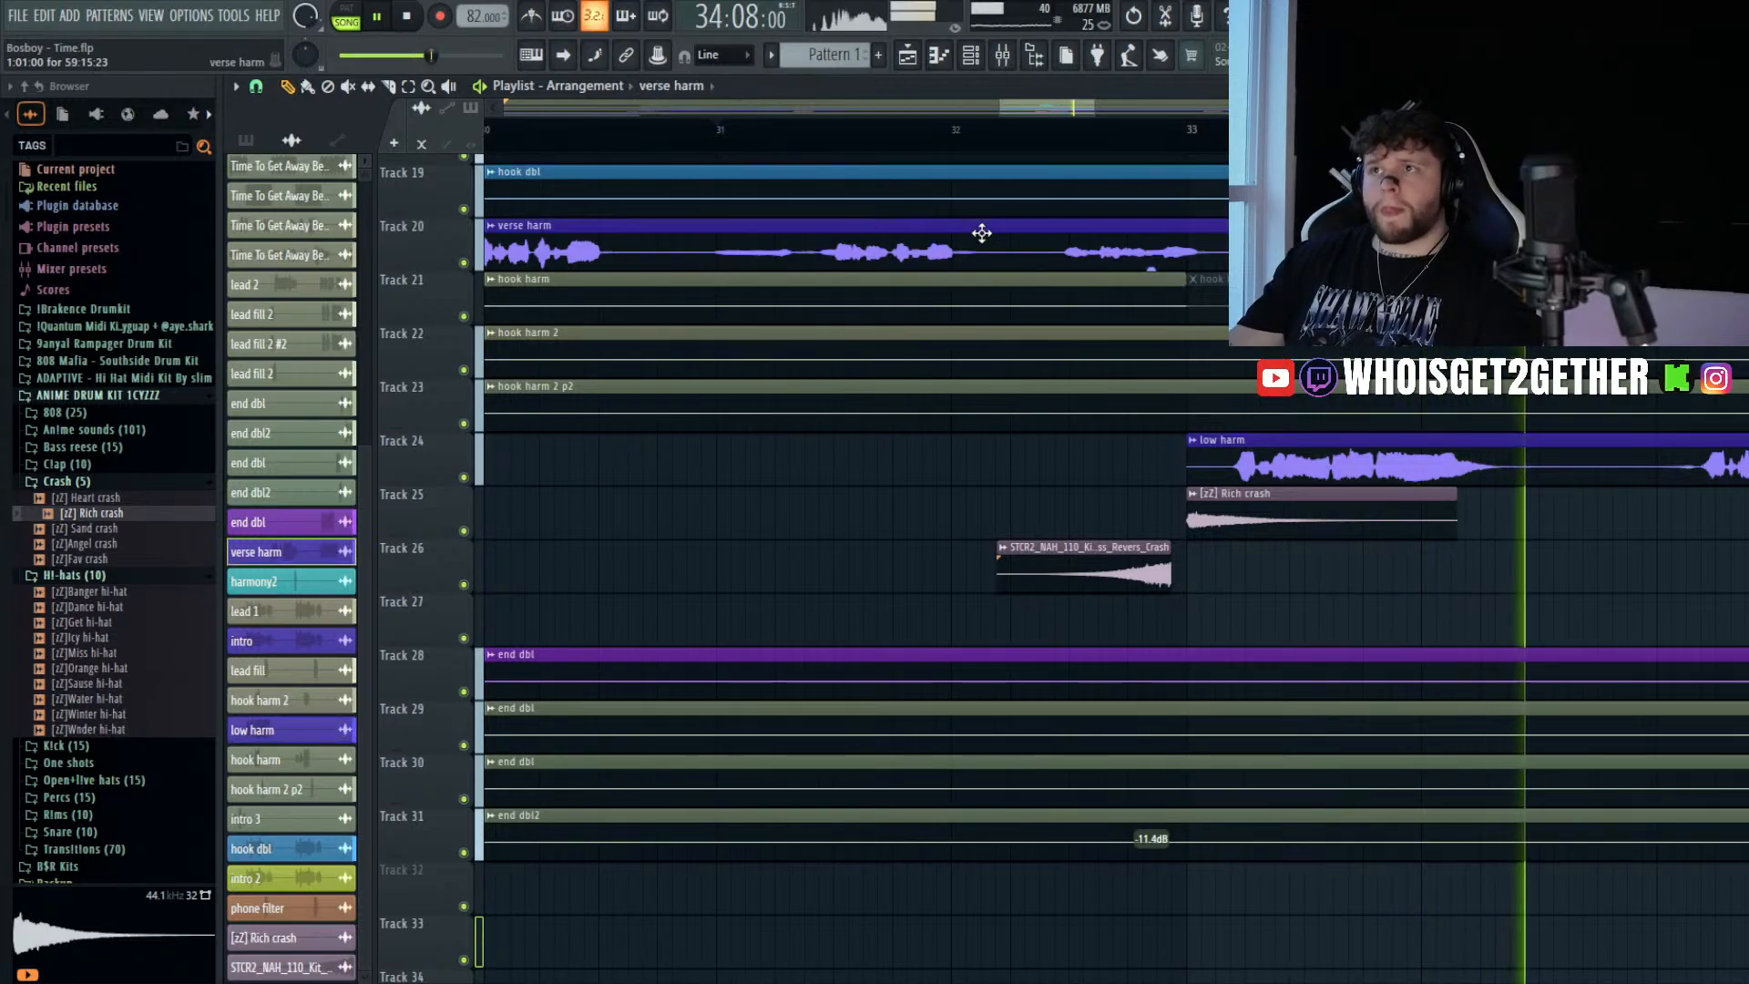
- Stop playback and save the project
click(406, 16)
scroll(1081, 392, down, 8)
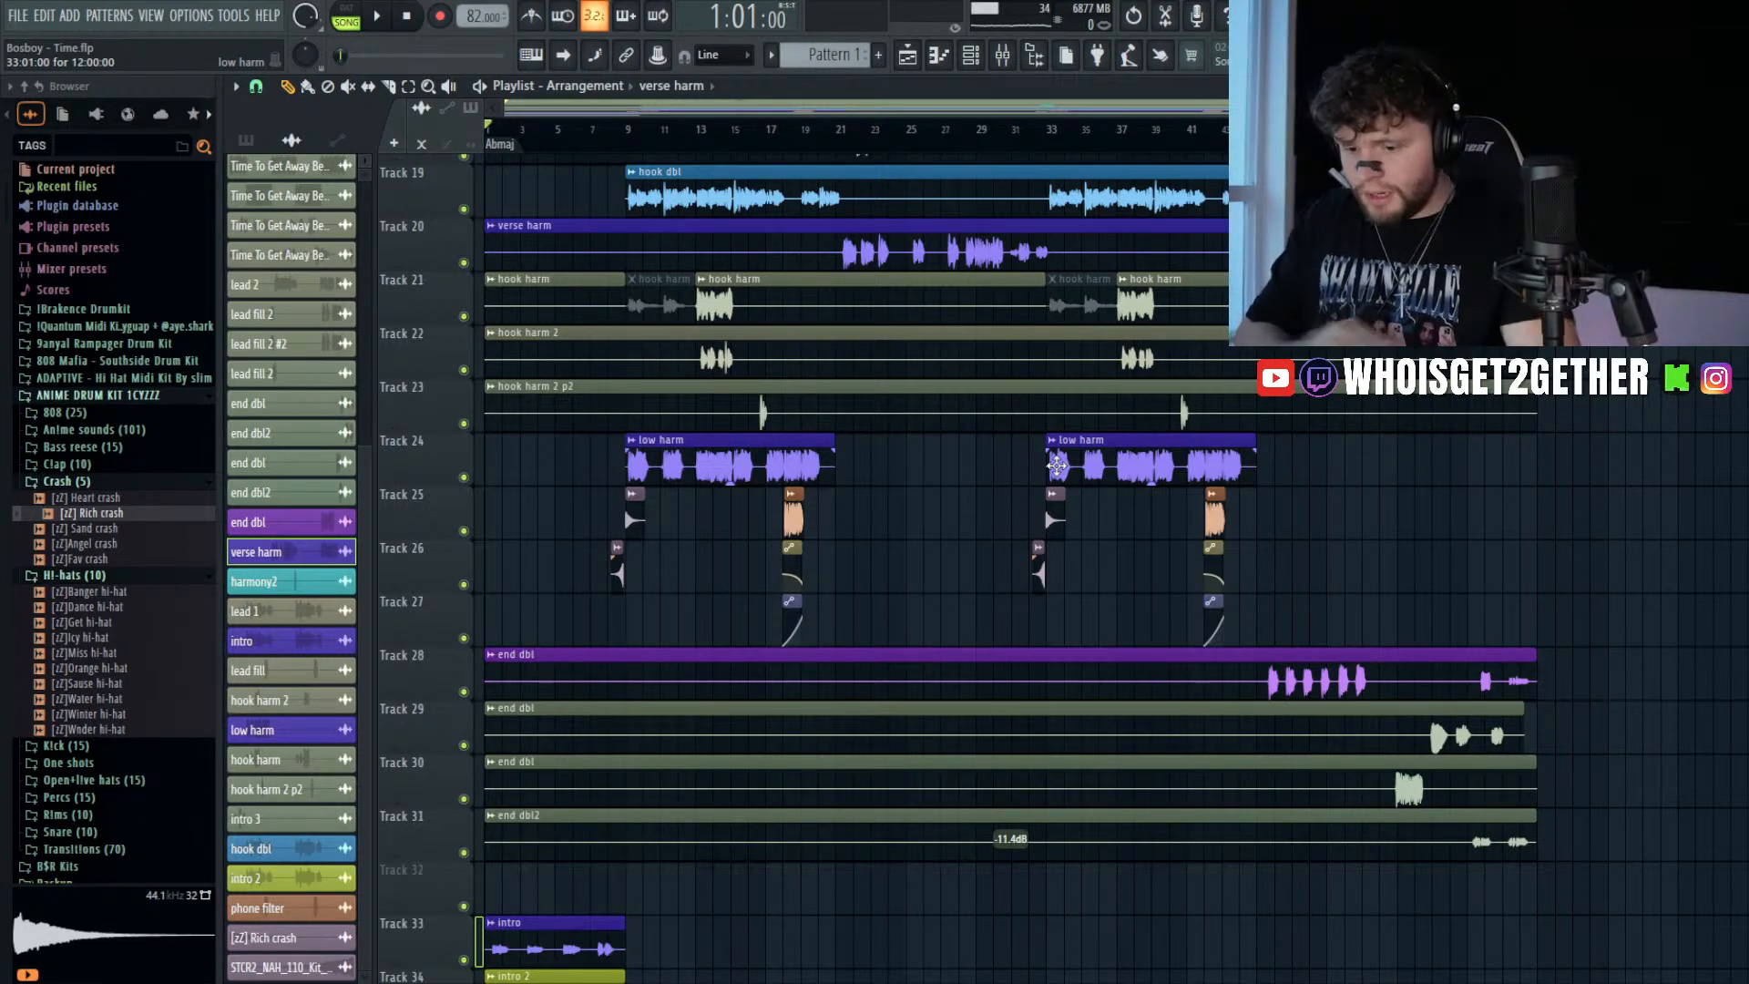
key(ctrl+s)
click(948, 379)
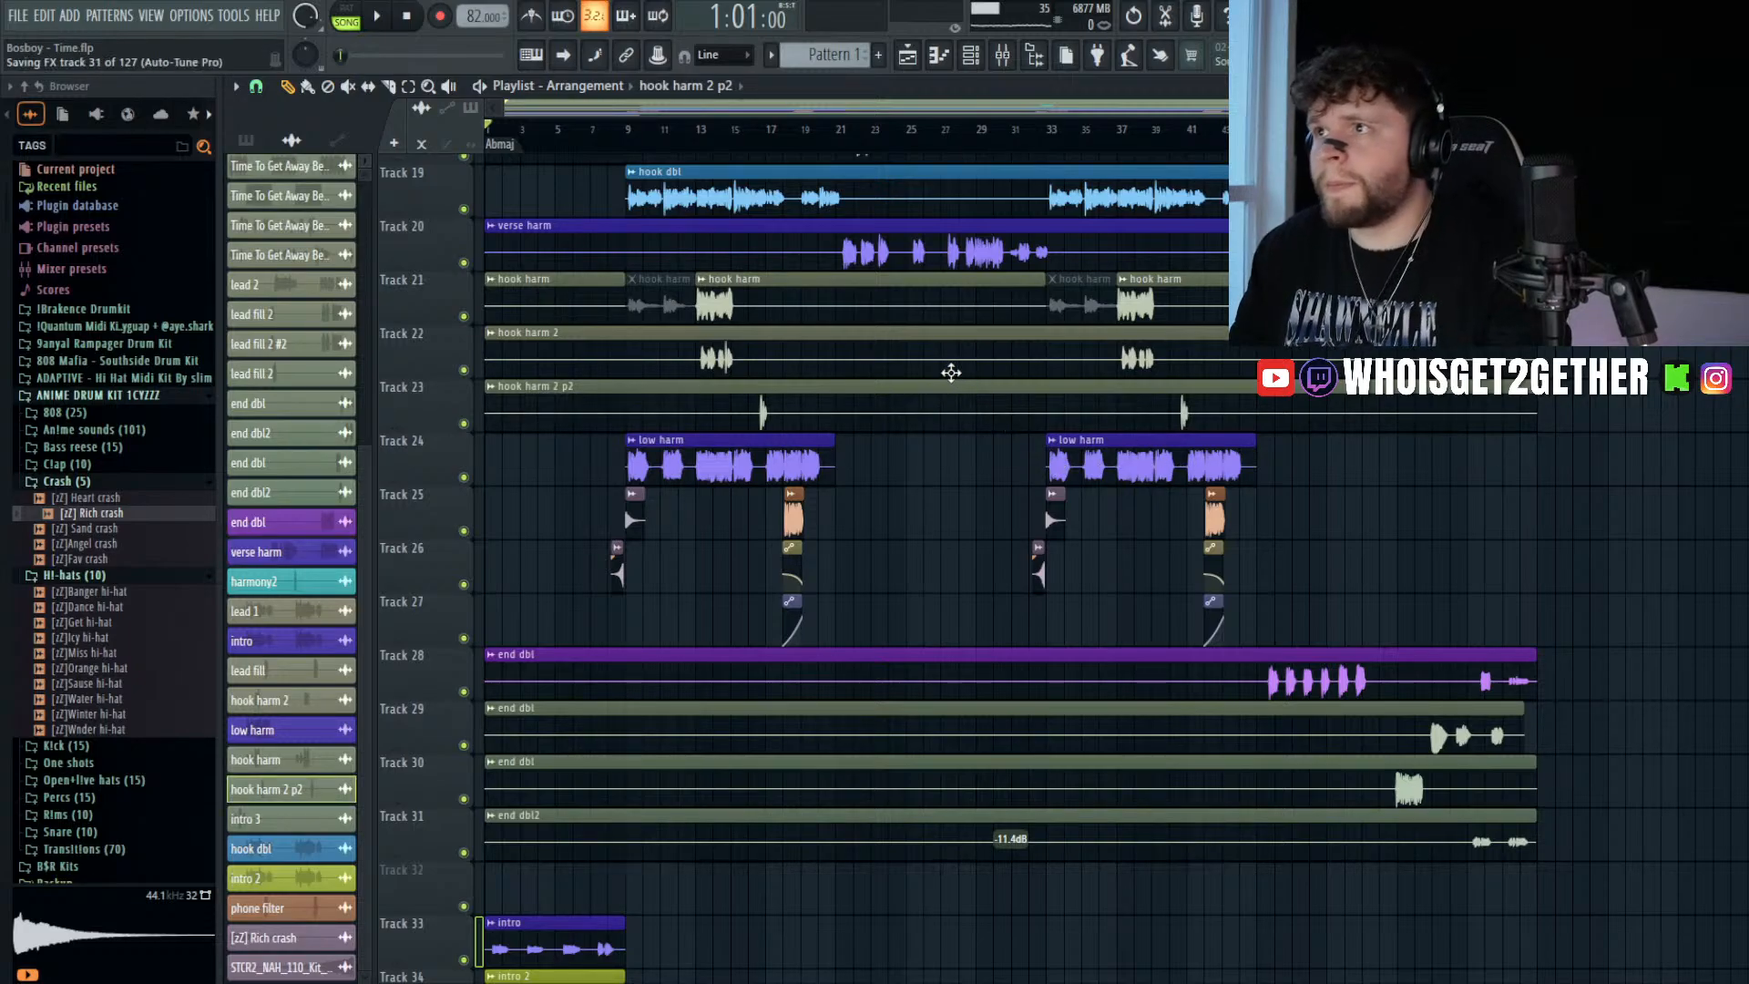
scroll(947, 373, up, 10)
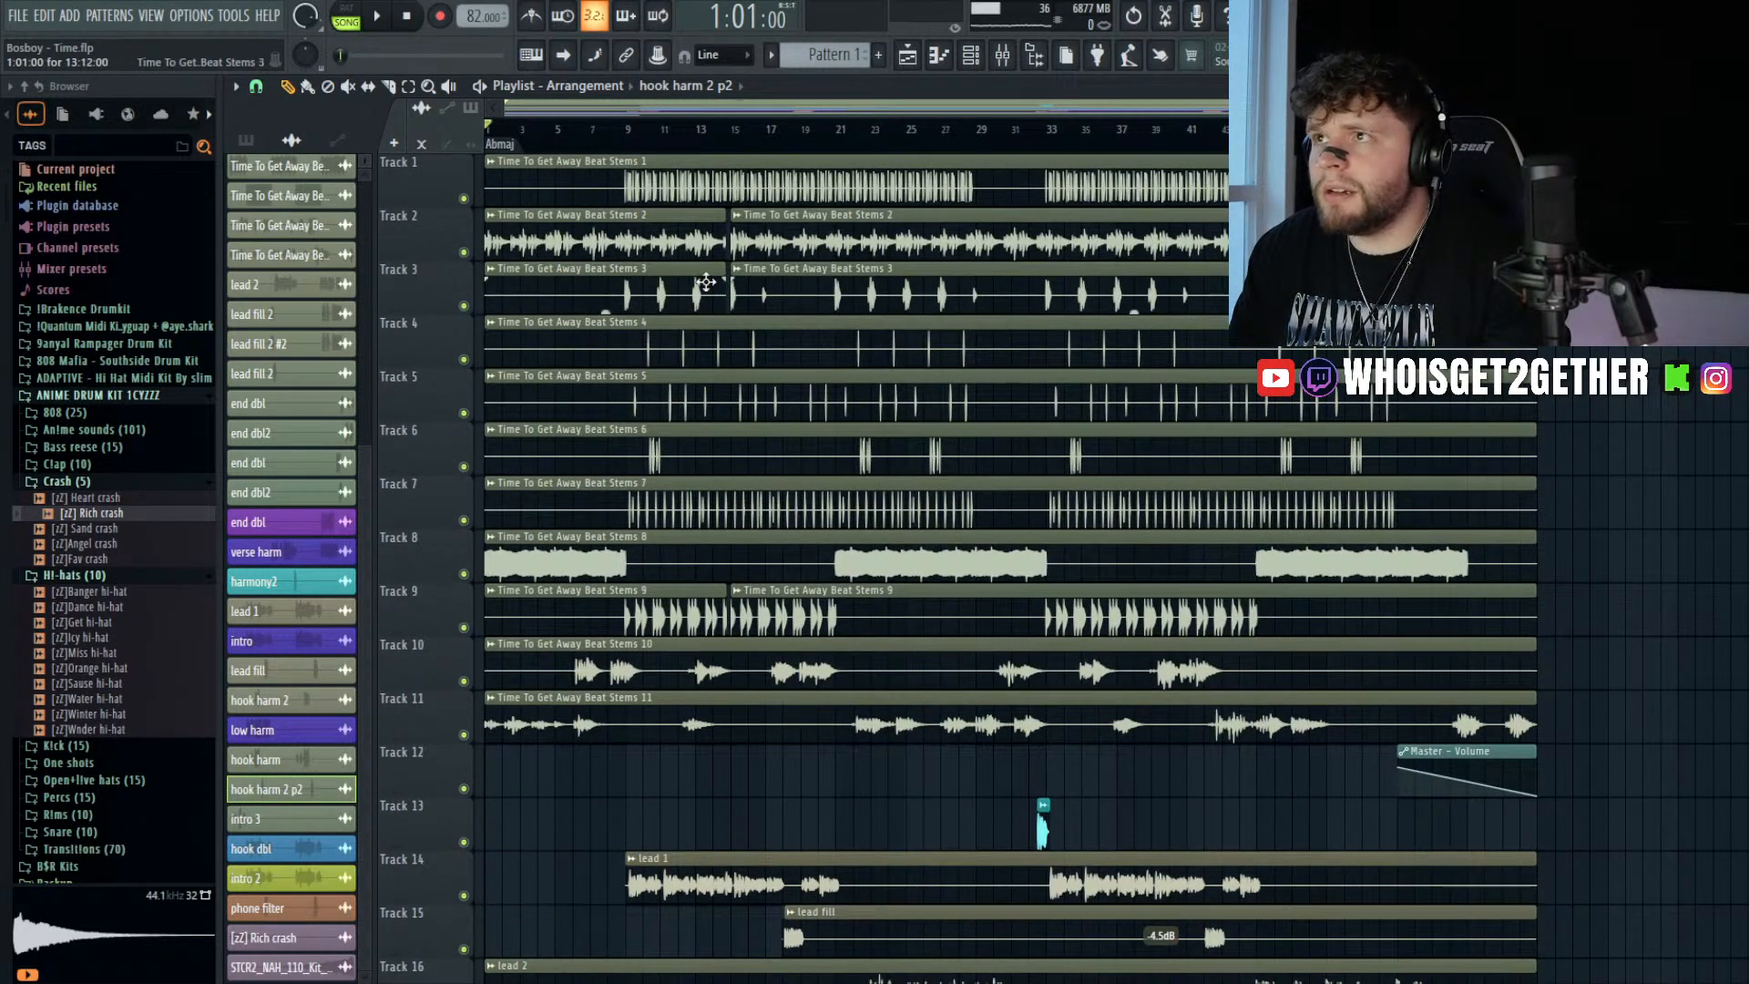
scroll(719, 285, down, 6)
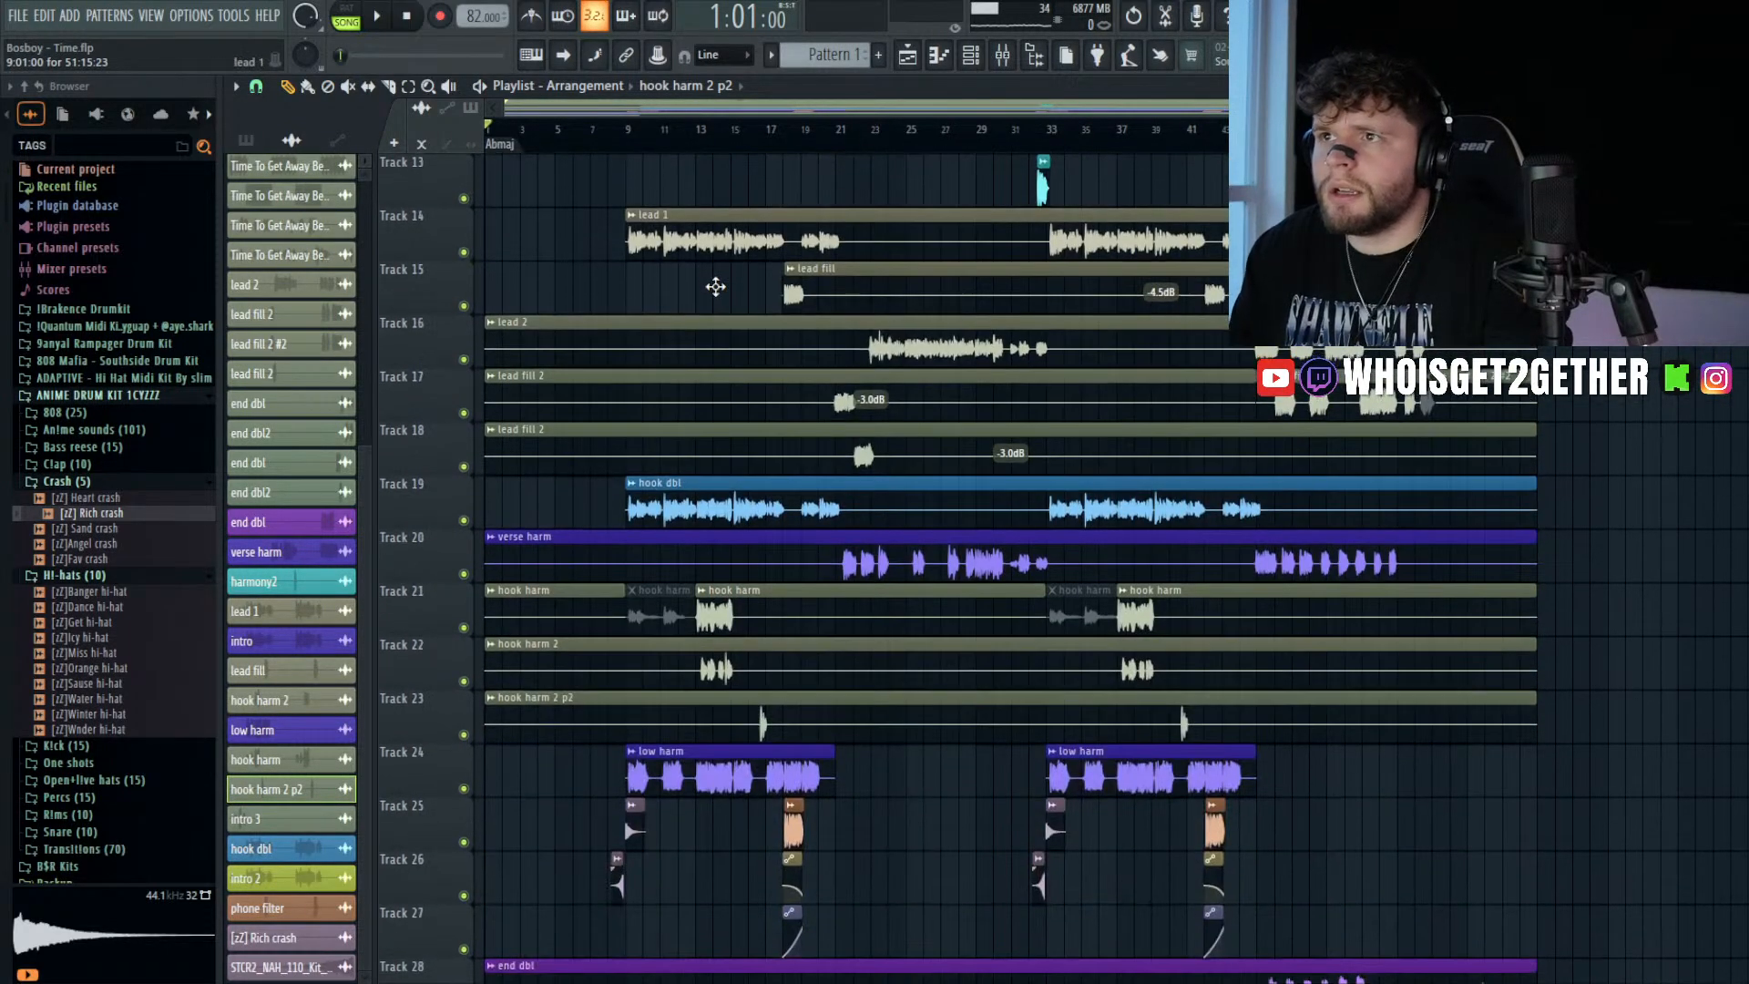
click(716, 287)
scroll(801, 290, up, 3)
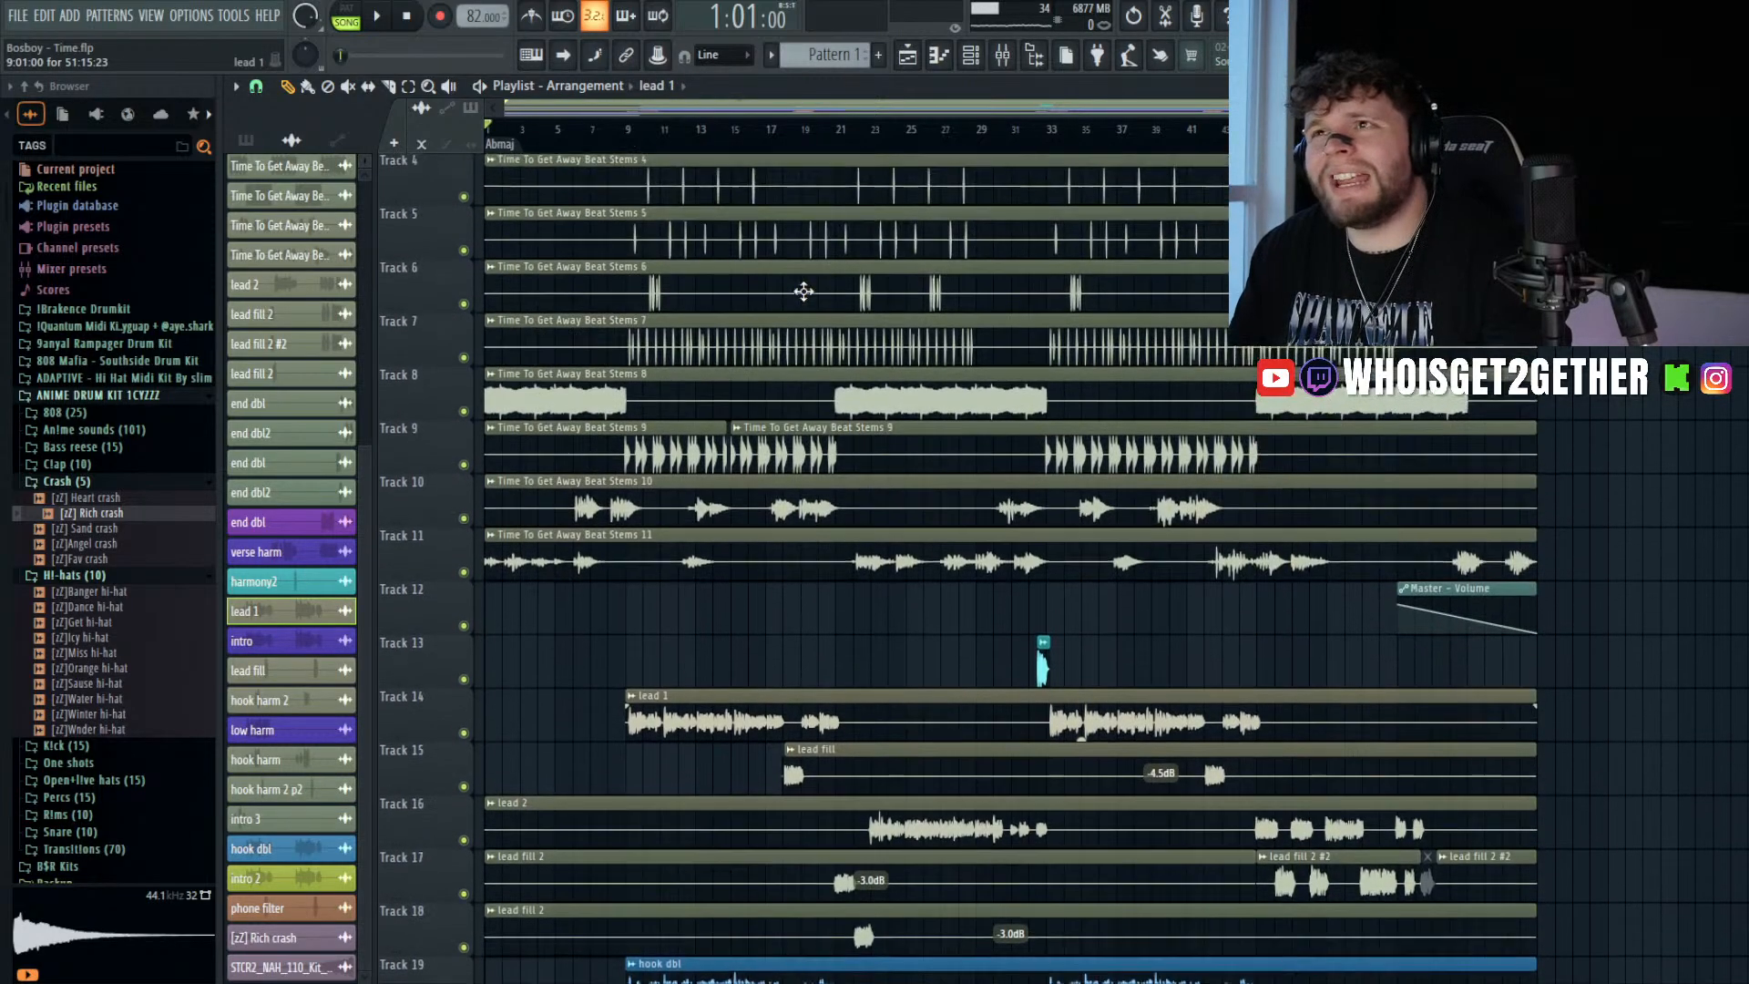
scroll(802, 289, down, 3)
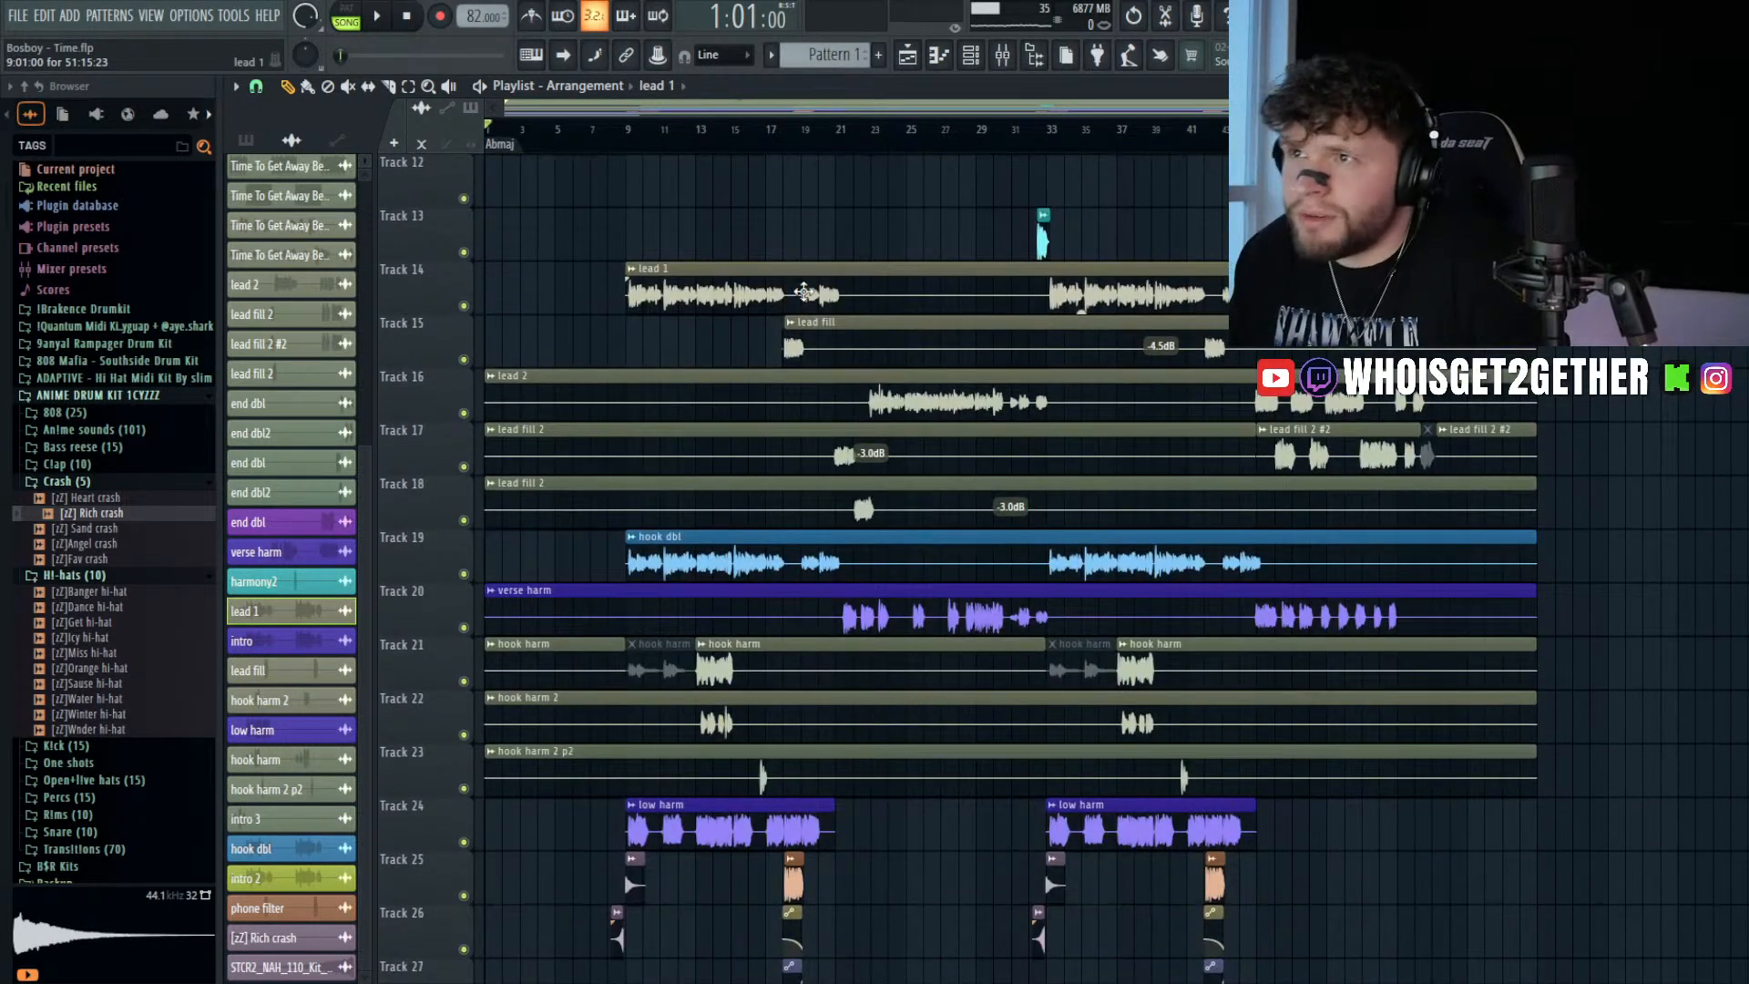